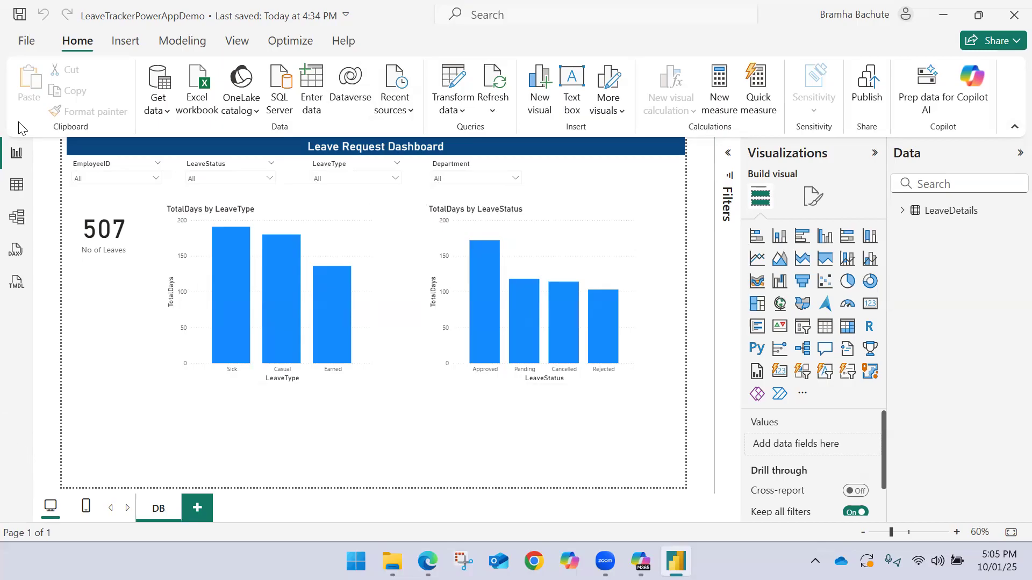
# Add a text note below the charts reading "Excel -> Power BI (DB) -> PowerApps ->"
pyautogui.click(152, 442)
pyautogui.write('Excel ->')
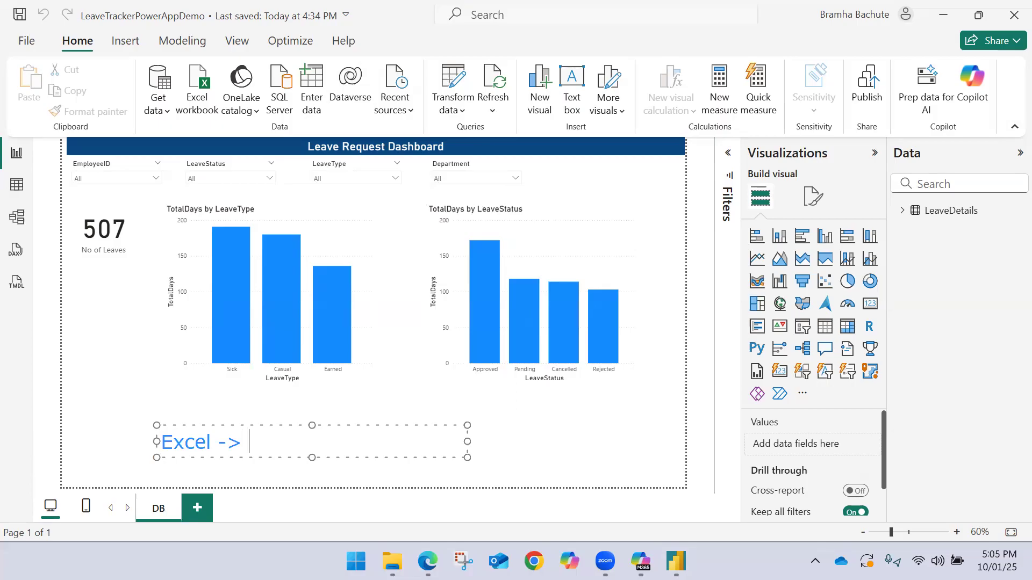
pyautogui.write(' Power BI (DB) ->')
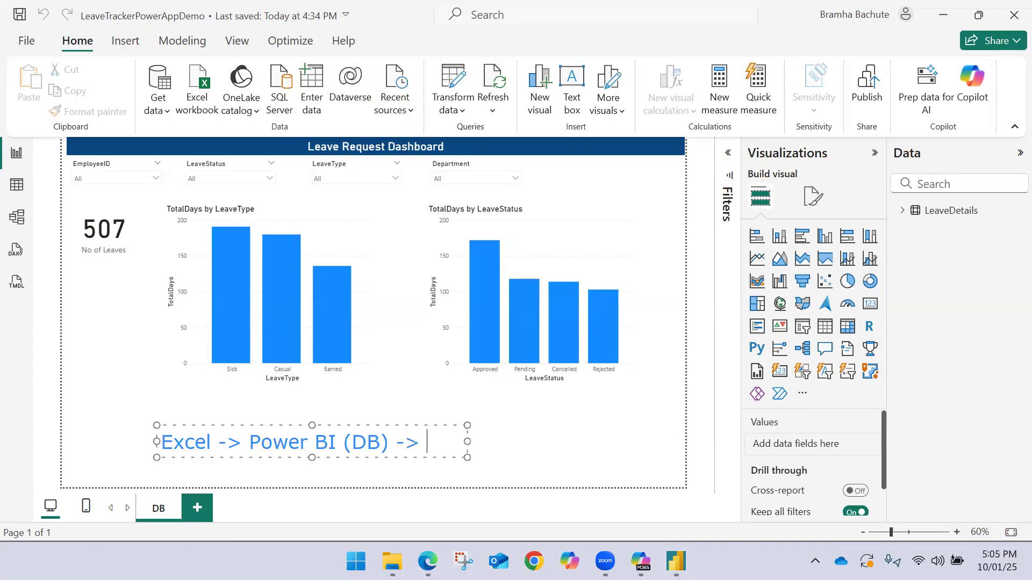
pyautogui.write(' Pe')
pyautogui.press('BackSpace')
pyautogui.write('owerApps')
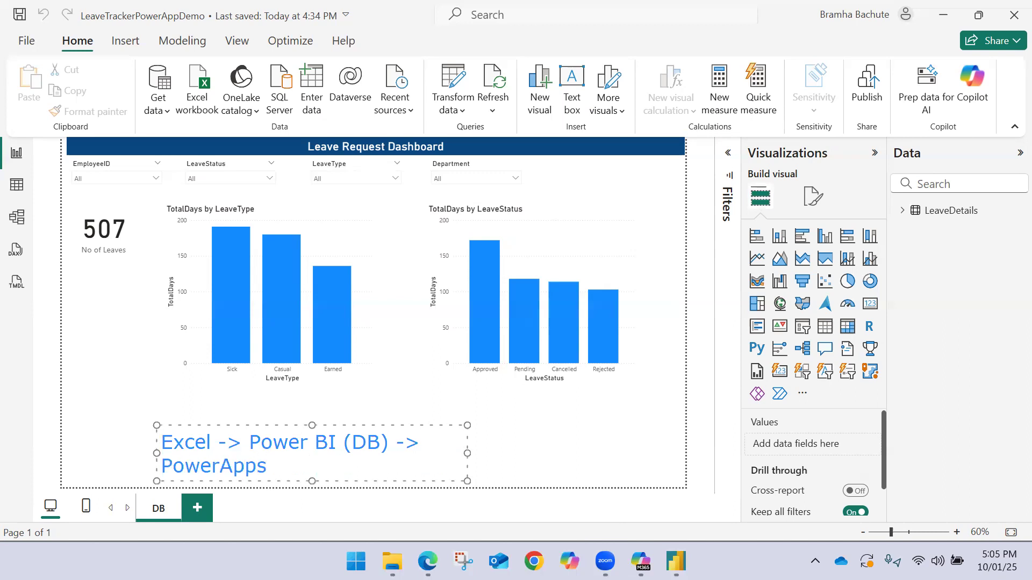
pyautogui.write(' ->')
pyautogui.moveTo(267, 467); pyautogui.dragTo(160, 468)
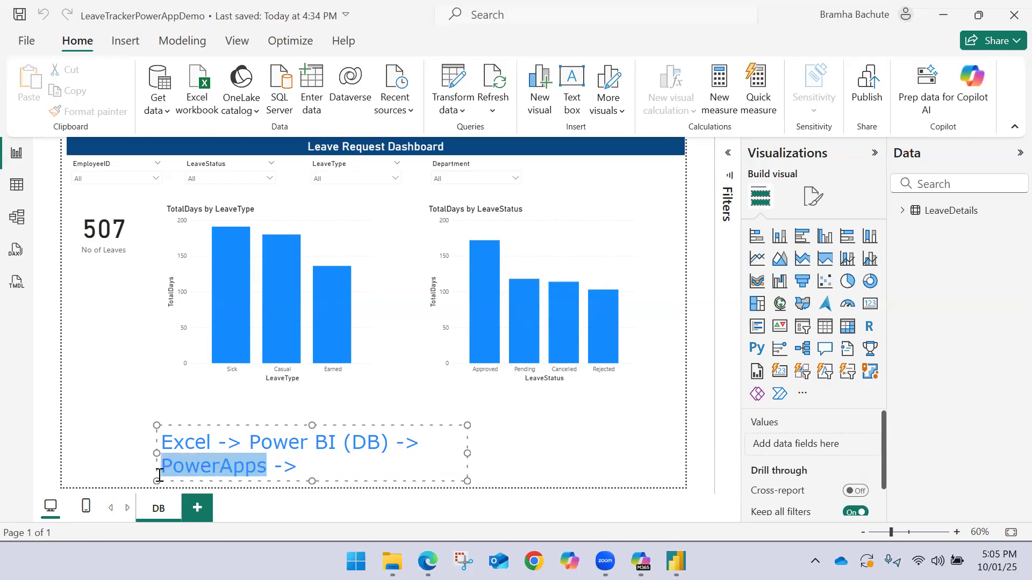
pyautogui.click(299, 466)
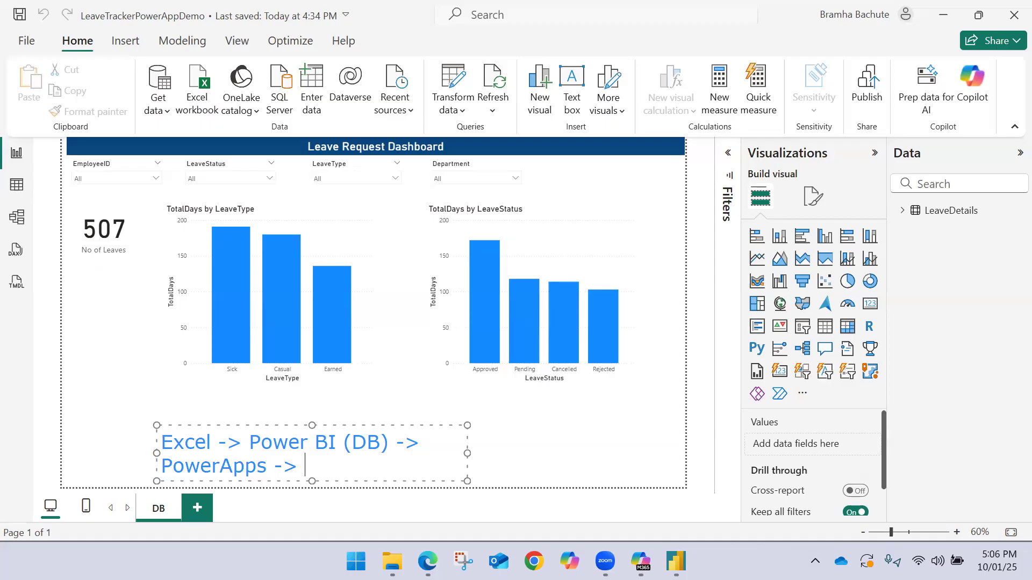
# Complete the text note's workflow with "Excel (update/new)" as the final stage
pyautogui.write('Excel (uodated')
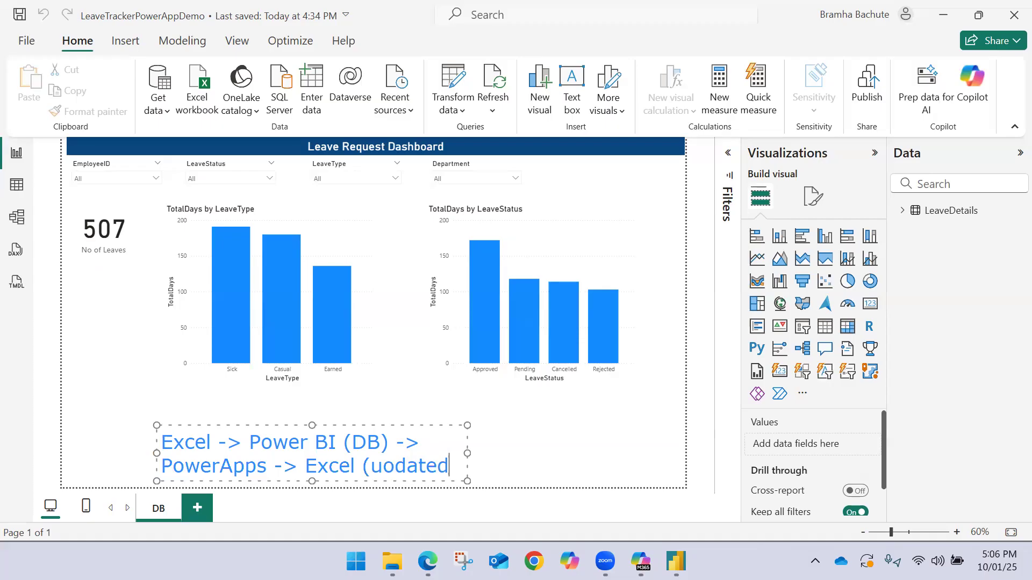
pyautogui.press('BackSpace')
pyautogui.press('BackSpace')
pyautogui.press('BackSpace')
pyautogui.press('BackSpace')
pyautogui.press('BackSpace')
pyautogui.press('BackSpace')
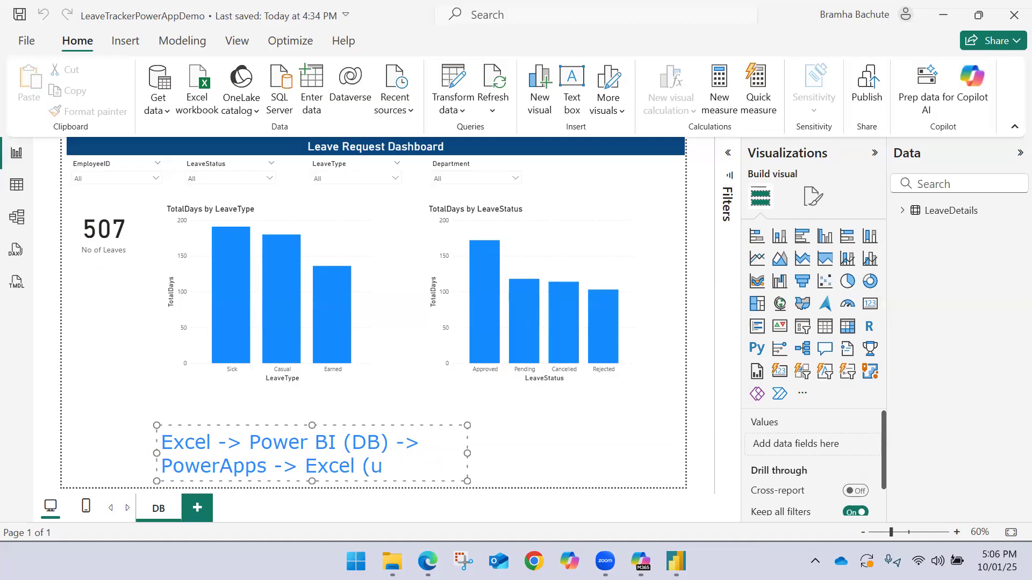
pyautogui.write('pdate.')
pyautogui.press('BackSpace')
pyautogui.write('/new)')
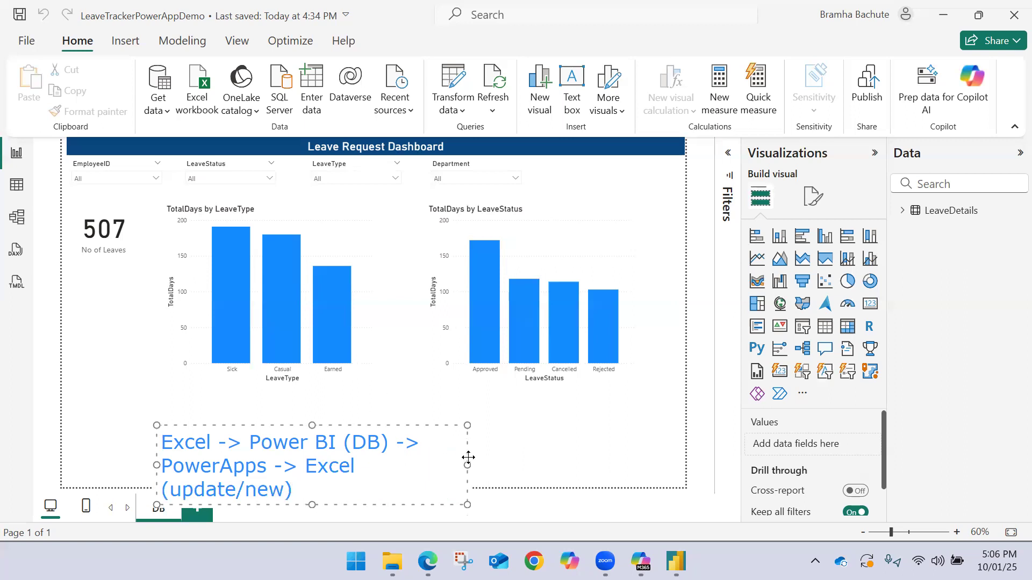
# Widen the text note so it fits on one line, fit it within the report page, and delete it
pyautogui.moveTo(467, 463); pyautogui.dragTo(825, 418)
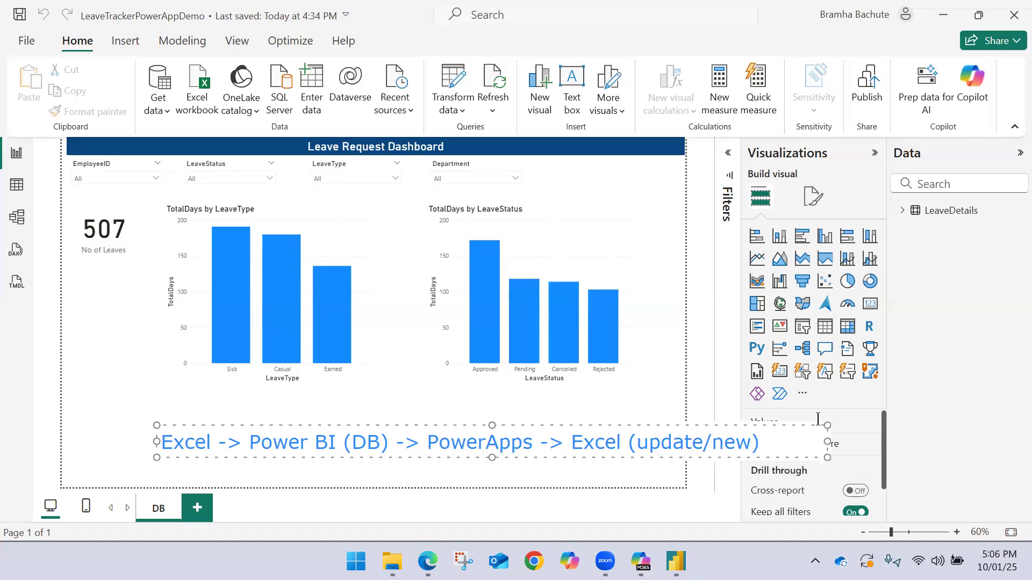
pyautogui.moveTo(661, 426); pyautogui.dragTo(567, 432)
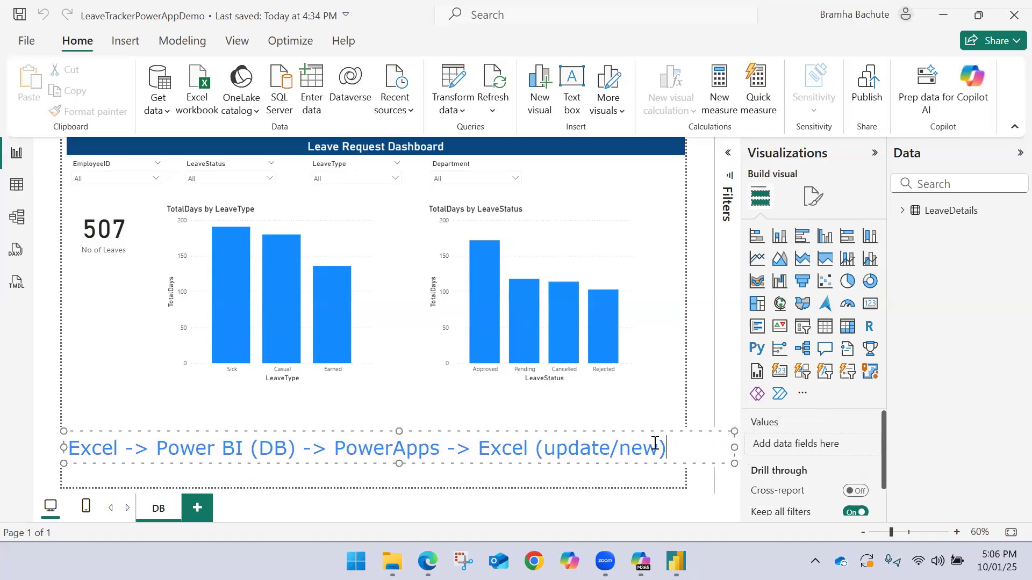
pyautogui.moveTo(734, 447); pyautogui.dragTo(683, 448)
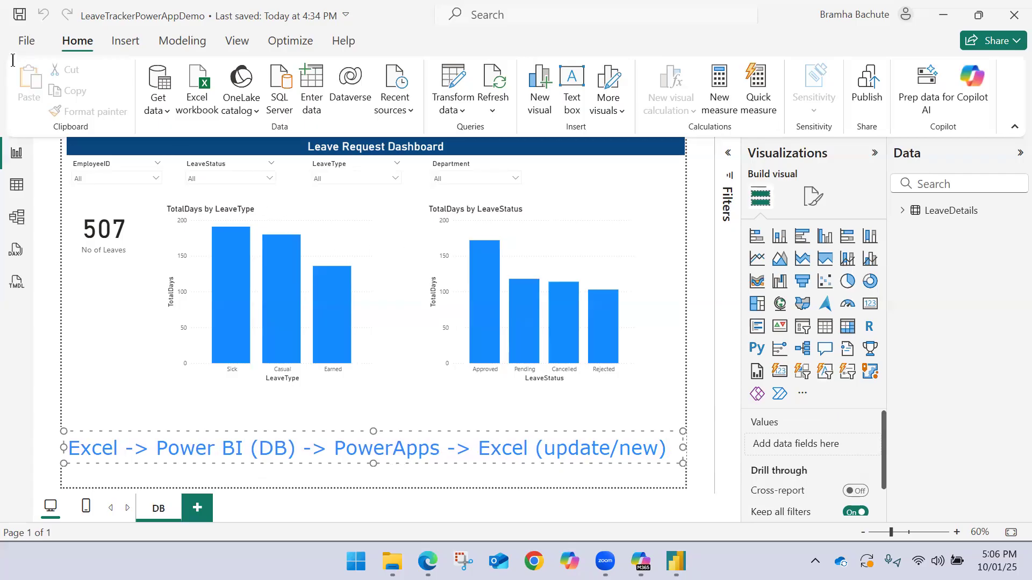
pyautogui.press('Delete')
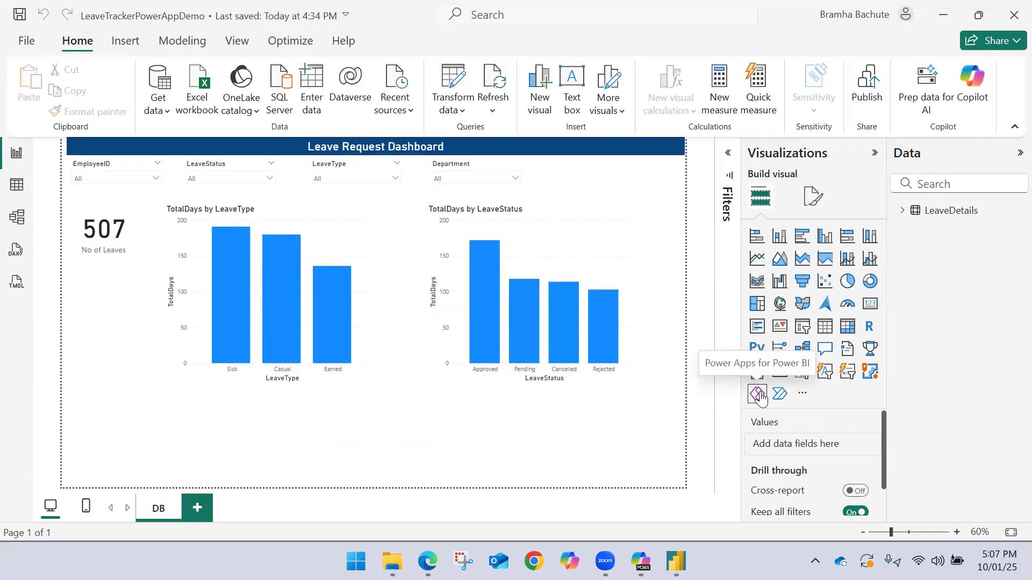
# Add a new report page and name it "Power App"
pyautogui.click(198, 508)
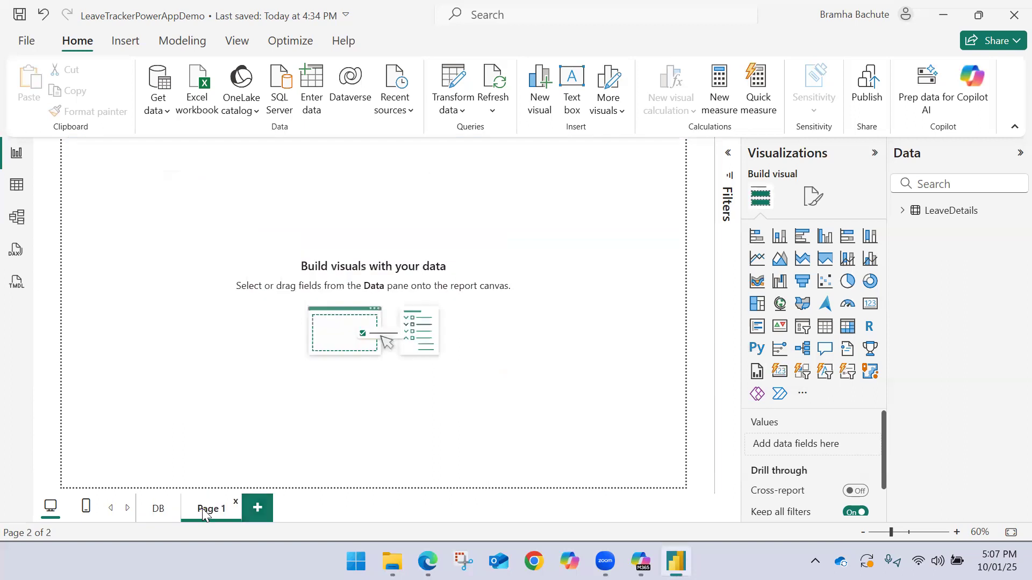
pyautogui.doubleClick(204, 509)
pyautogui.write('Power')
pyautogui.write('App')
pyautogui.press('Return')
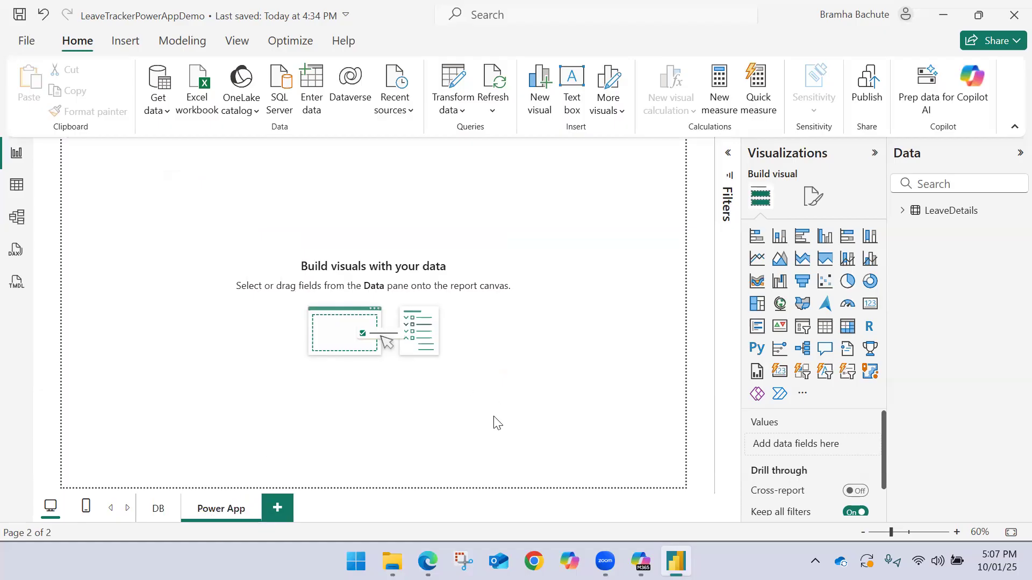
# Insert a Power Apps for Power BI visual and enlarge it to fill the whole report page
pyautogui.click(757, 394)
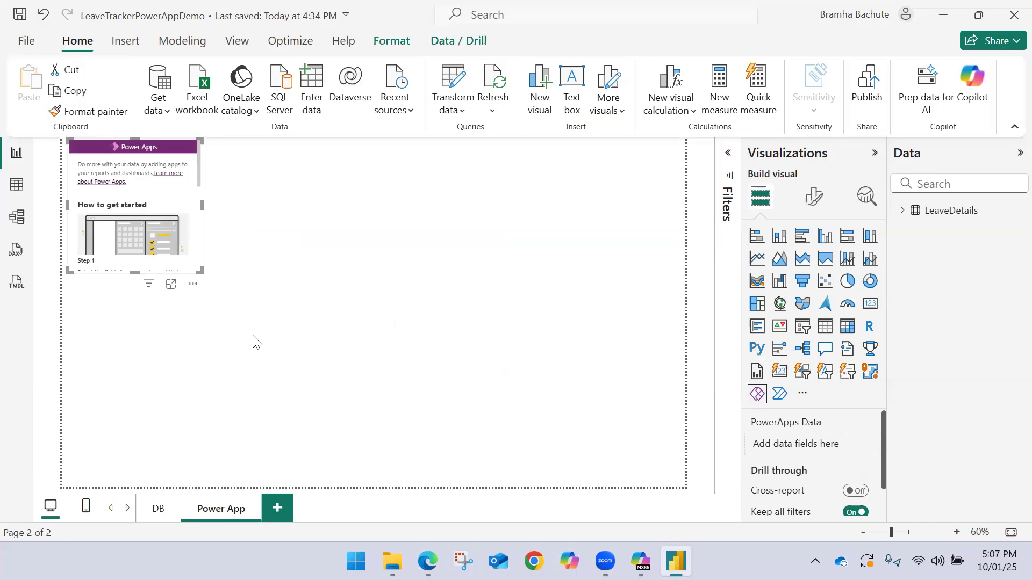
pyautogui.moveTo(202, 272); pyautogui.dragTo(680, 484)
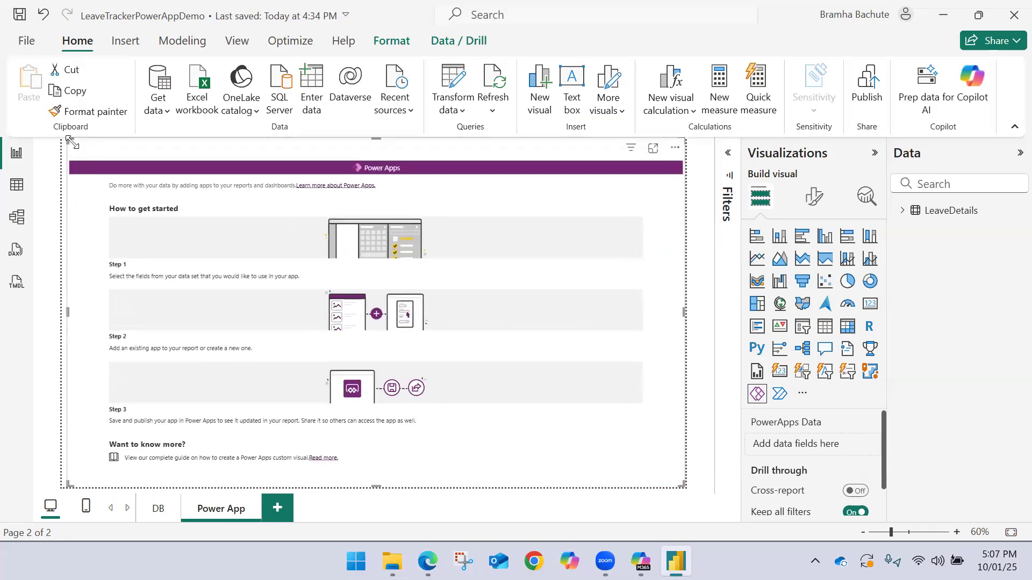
pyautogui.moveTo(70, 141); pyautogui.dragTo(50, 146)
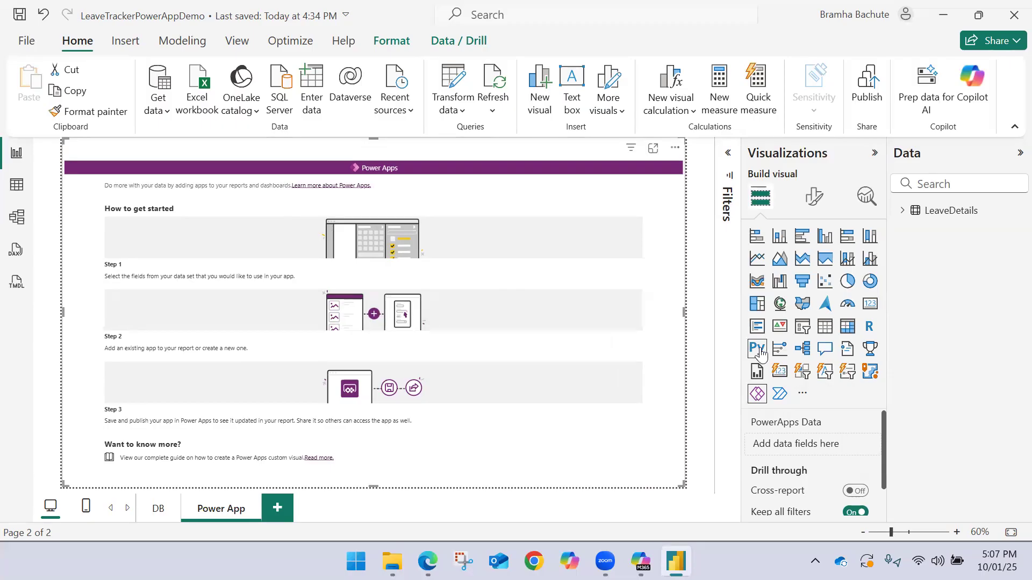
# Add the LeaveDetails fields __PowerAppsId__, EmployeeID, EmployeeName, Department and LeaveType to the Power Apps visual
pyautogui.click(903, 212)
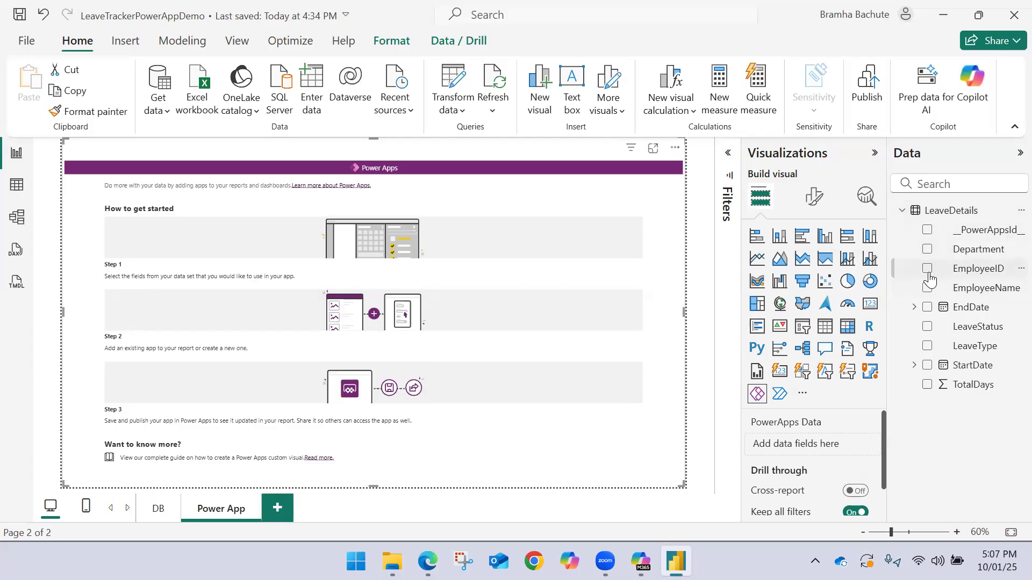
pyautogui.click(927, 230)
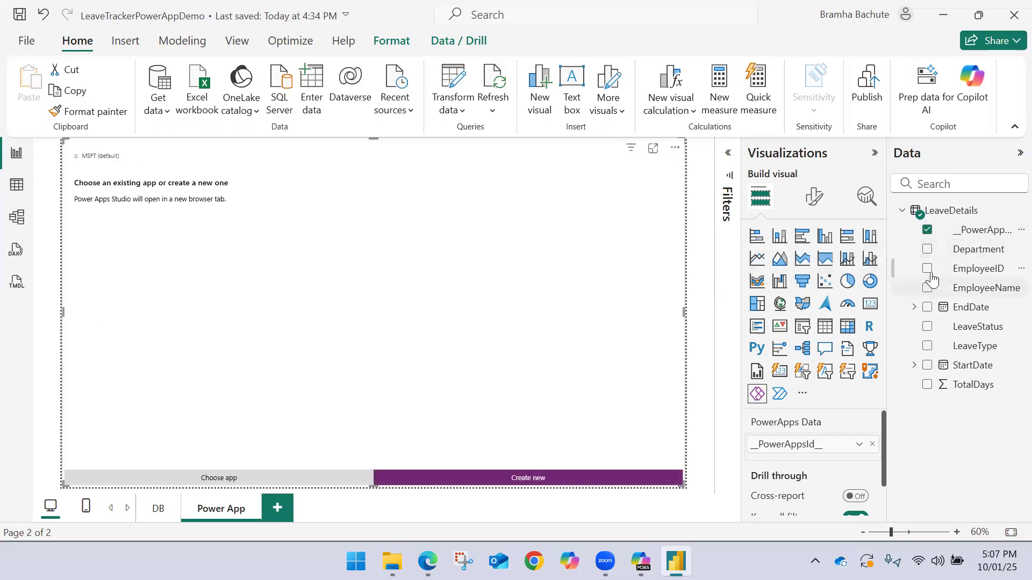
pyautogui.click(926, 268)
pyautogui.click(927, 288)
pyautogui.click(927, 248)
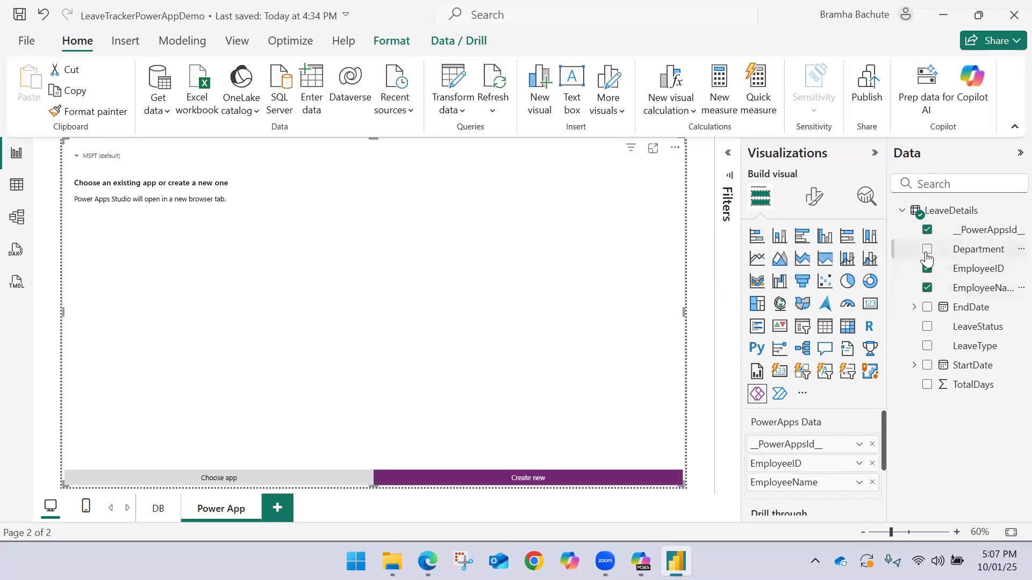
pyautogui.click(927, 346)
# Add StartDate and EndDate to the Power Apps visual as plain date fields instead of date hierarchies
pyautogui.click(927, 365)
pyautogui.scroll(-3, 822, 436)
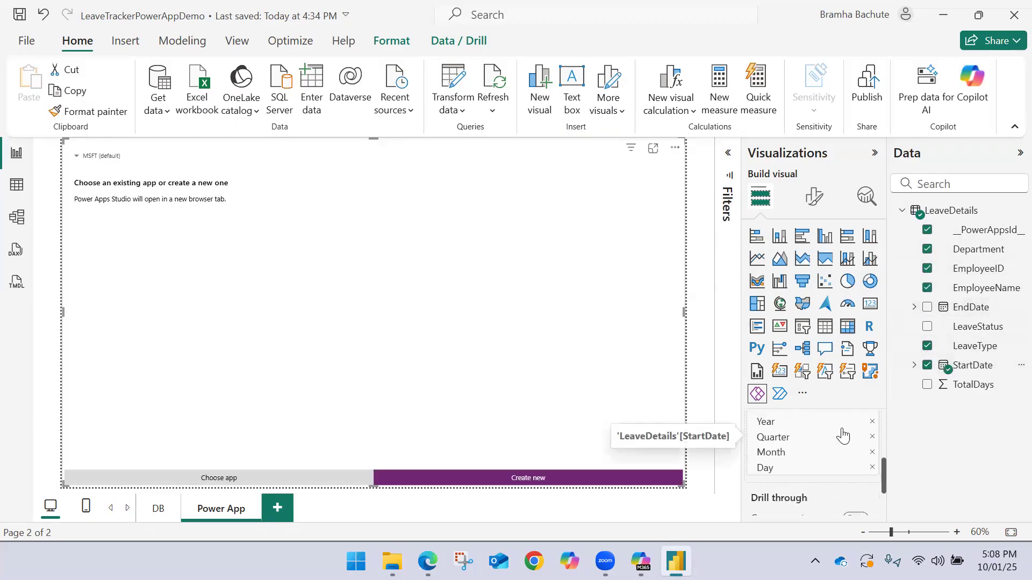
pyautogui.moveTo(883, 465); pyautogui.dragTo(883, 456)
pyautogui.click(860, 434)
pyautogui.click(891, 411)
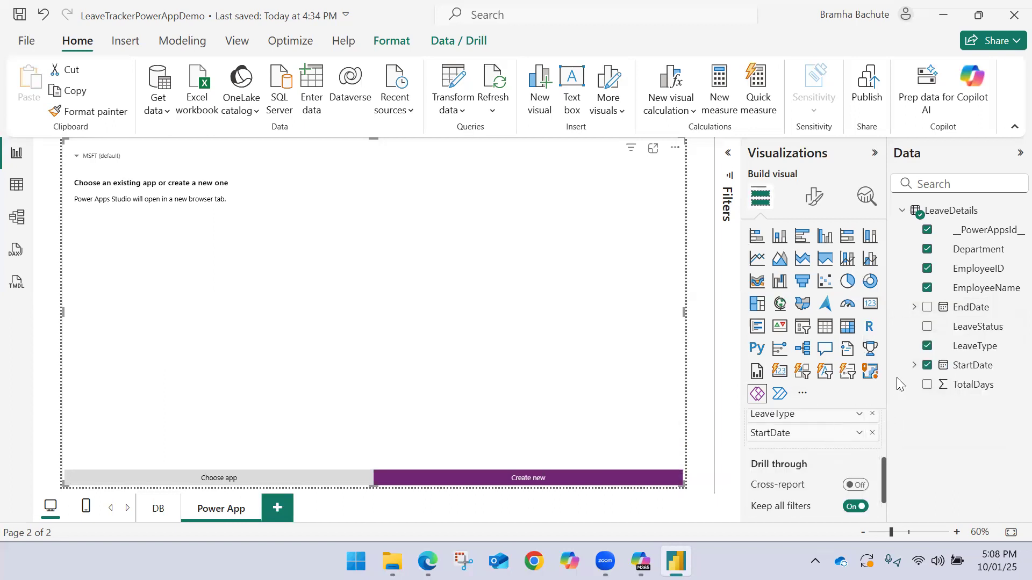
pyautogui.click(927, 308)
pyautogui.click(860, 452)
pyautogui.click(902, 429)
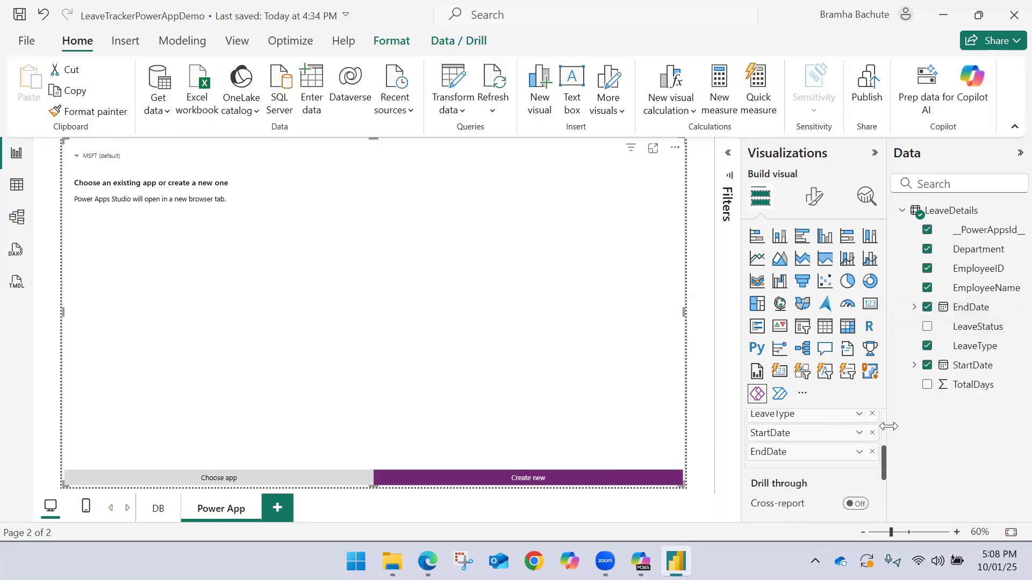
# Add TotalDays to the Power Apps visual and set it to Don't summarize
pyautogui.click(927, 326)
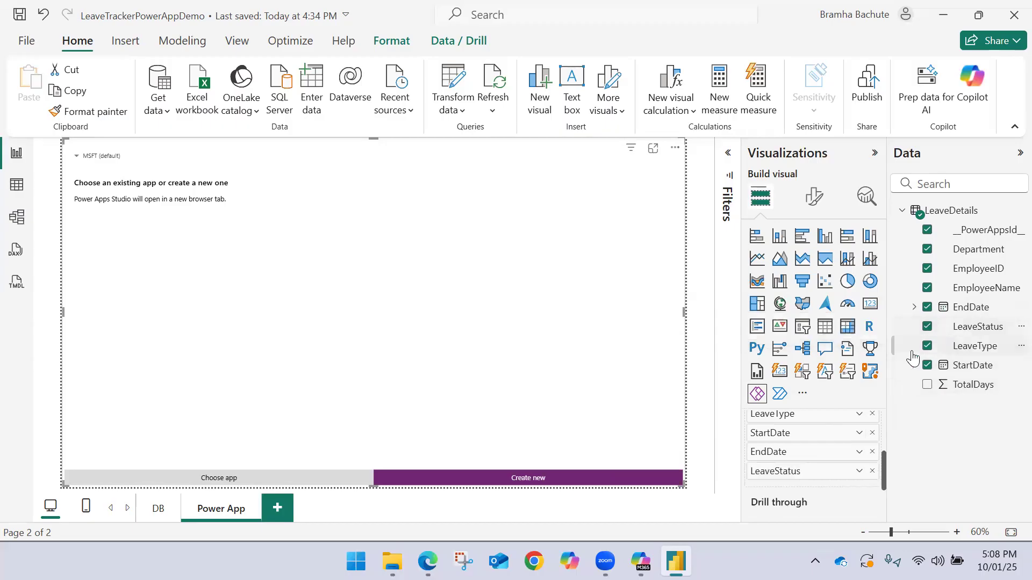
pyautogui.click(927, 326)
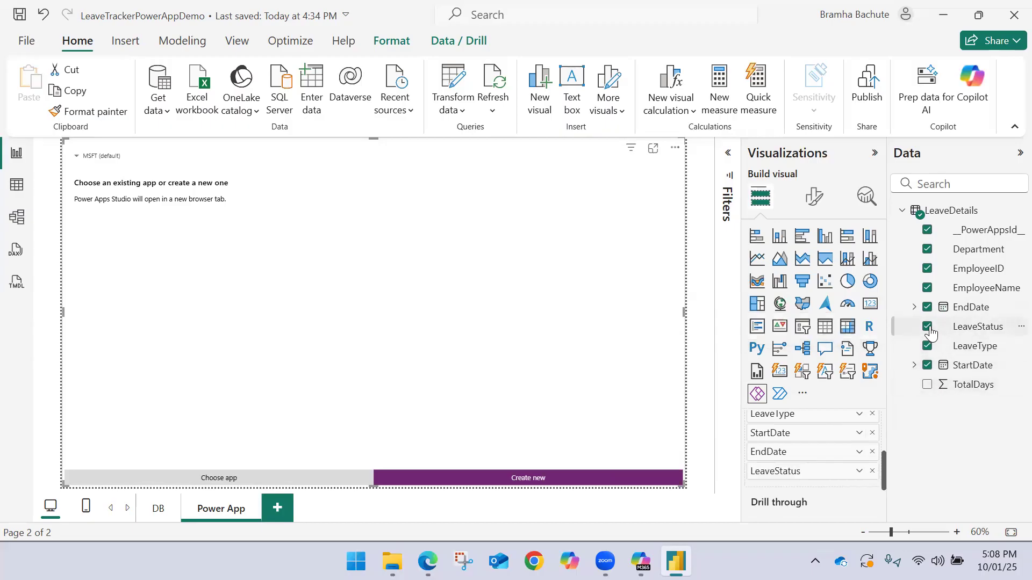
pyautogui.click(927, 384)
pyautogui.click(858, 471)
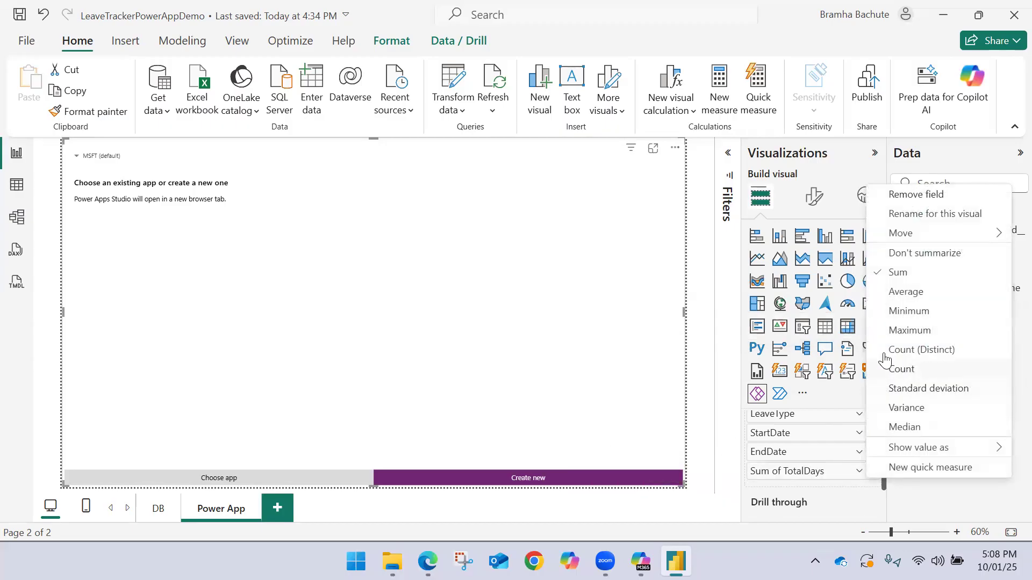
pyautogui.click(913, 252)
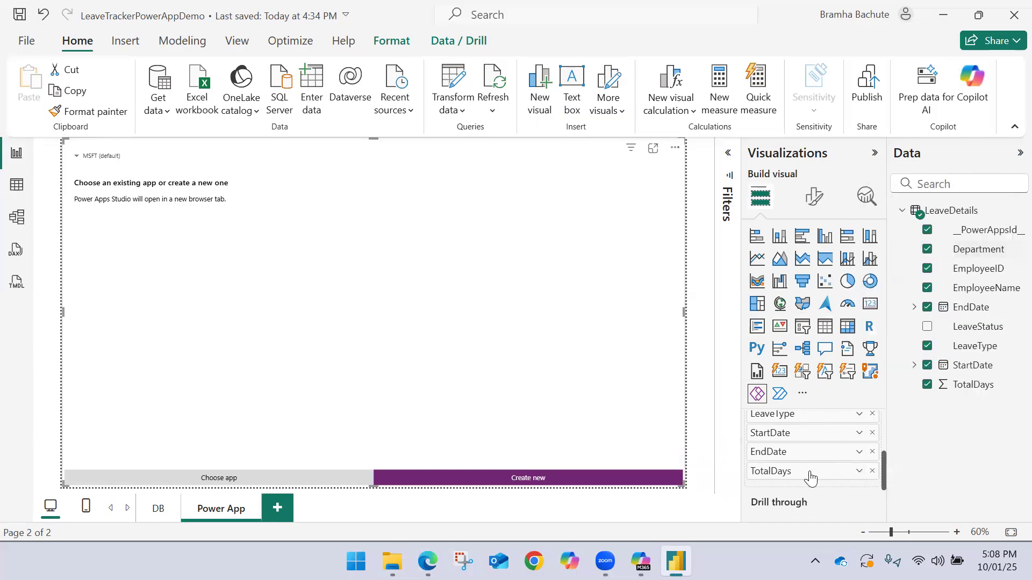
# Add LeaveStatus as the last field of the Power Apps visual and save the report
pyautogui.click(927, 326)
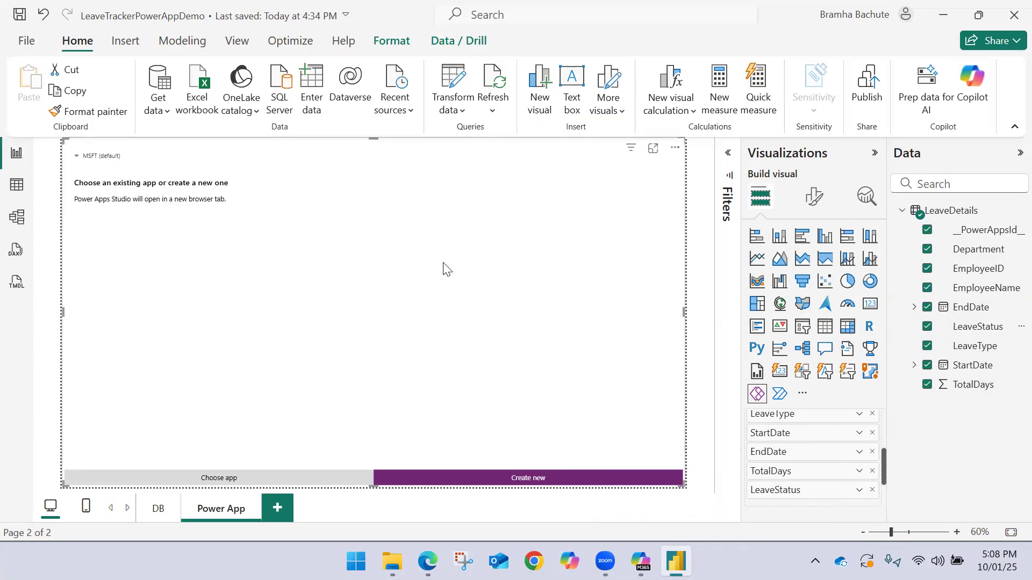
pyautogui.click(20, 16)
# Switch to Power Apps in the browser and open the list of existing apps
pyautogui.click(255, 483)
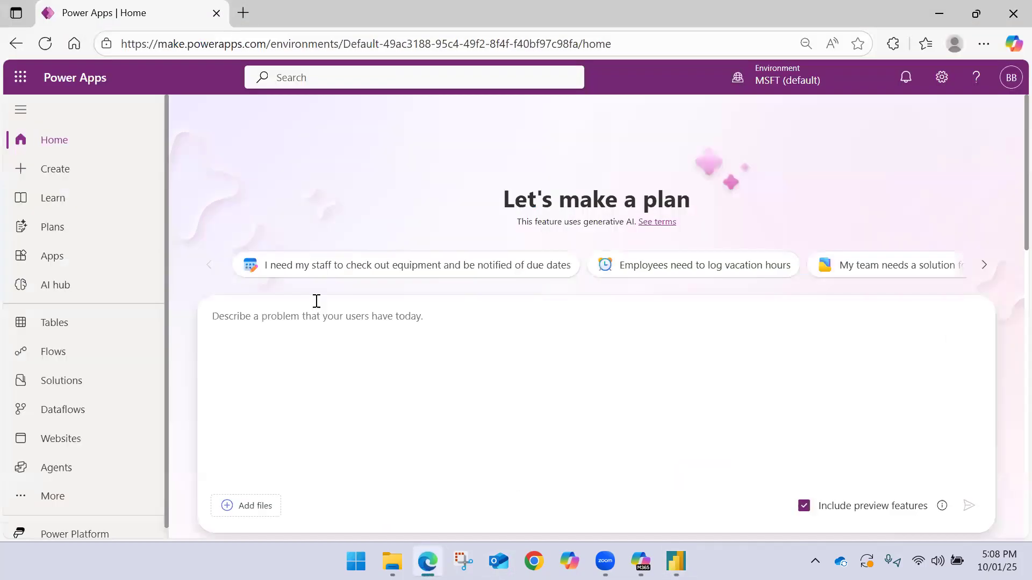
pyautogui.click(66, 258)
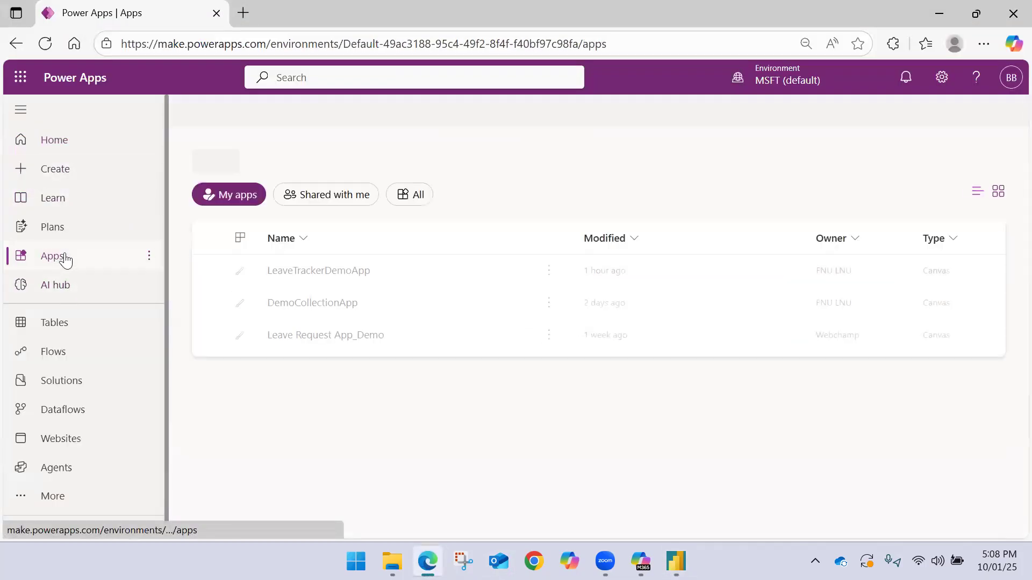
# Open LeaveTrackerDemoApp for editing and return to the list of apps
pyautogui.click(342, 274)
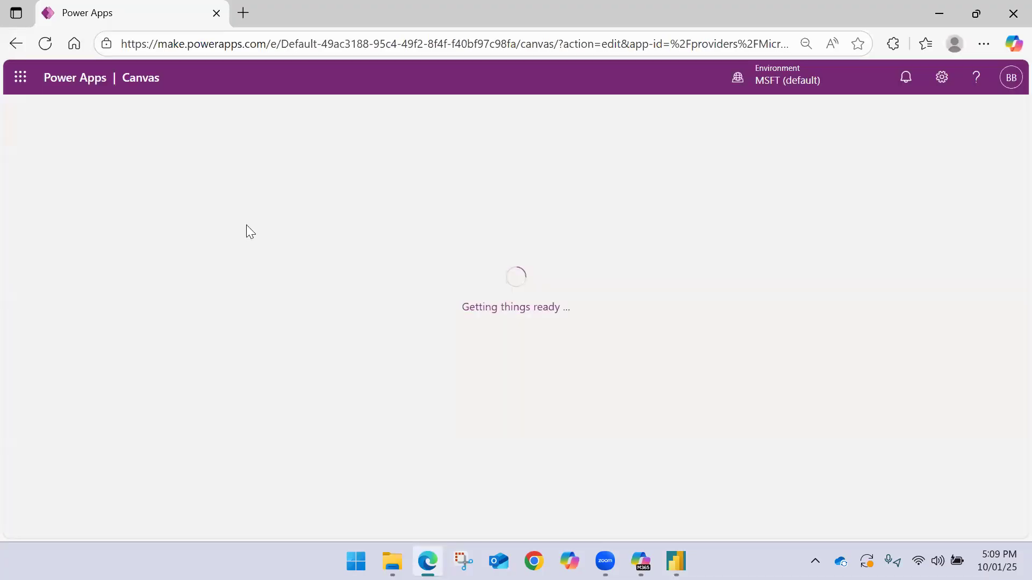
pyautogui.click(15, 45)
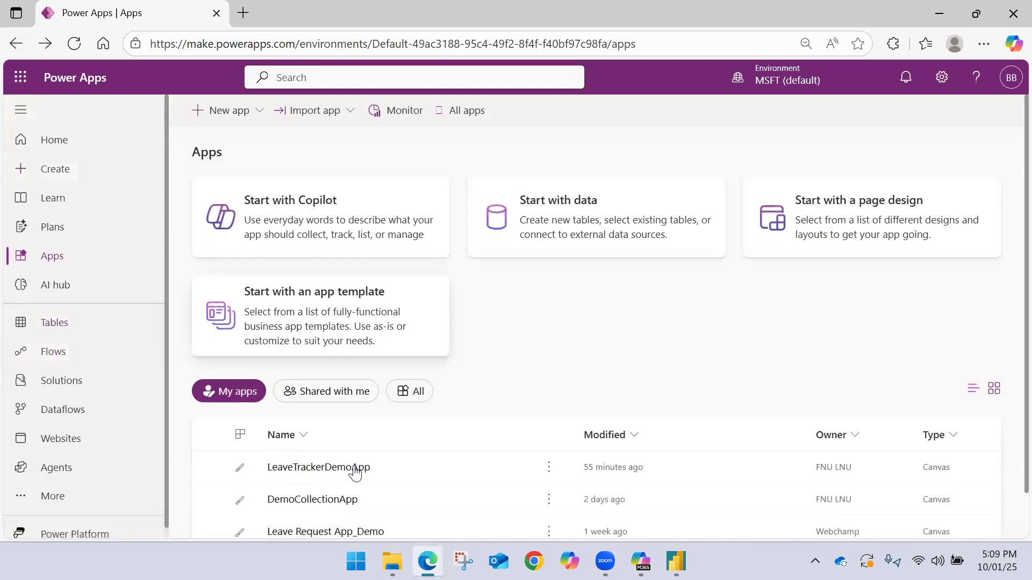
# Create a new canvas app from the blank canvas option
pyautogui.click(229, 110)
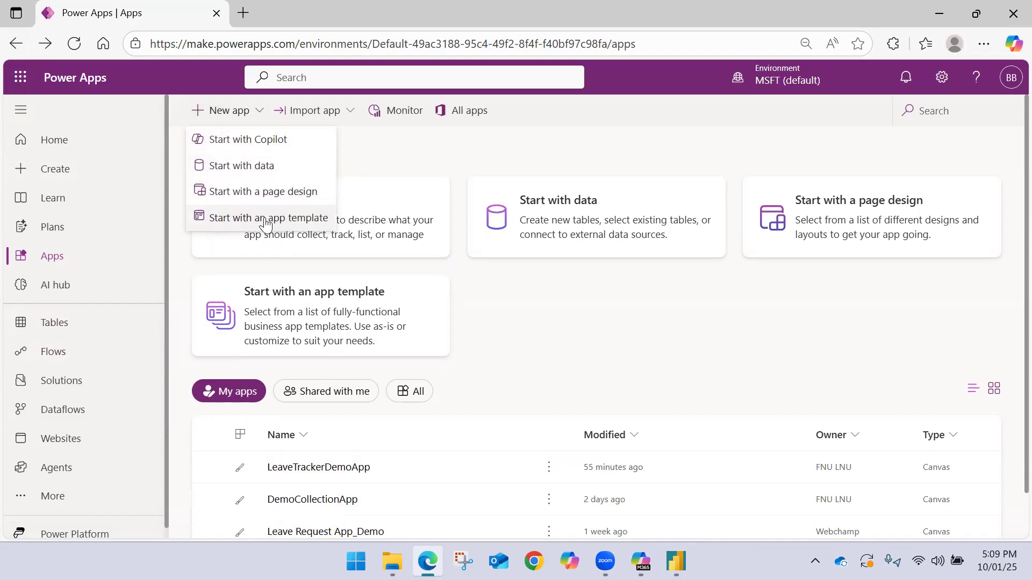
pyautogui.click(81, 175)
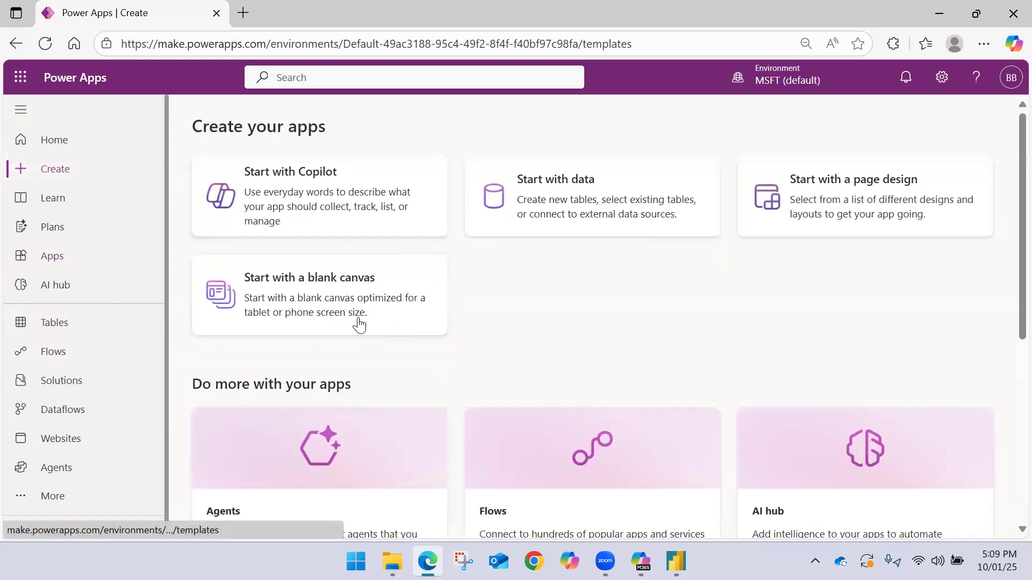
pyautogui.click(359, 325)
pyautogui.click(297, 321)
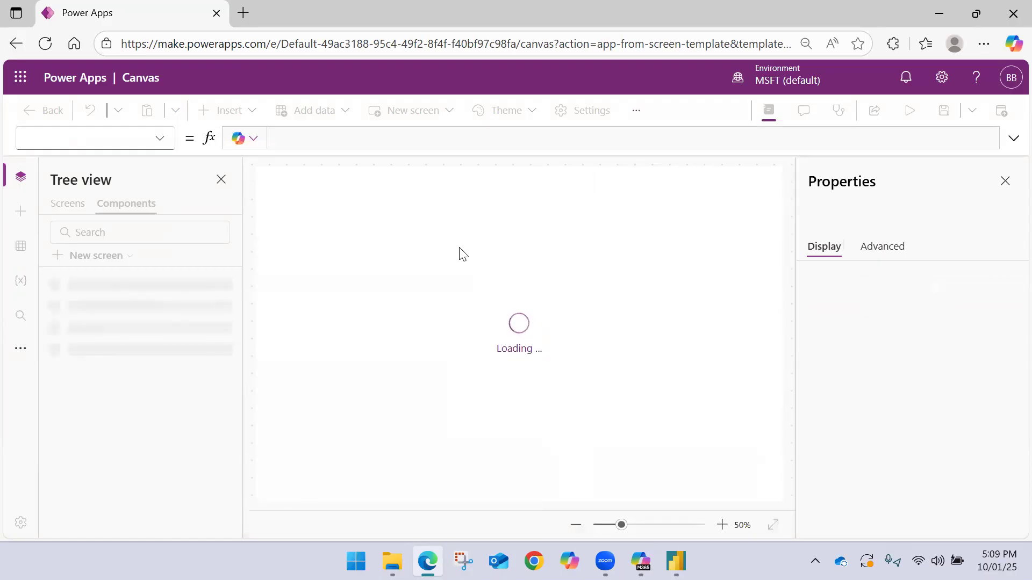
# Hide the properties of the new app and delete ScreenContainer1 from Screen1
pyautogui.click(1003, 180)
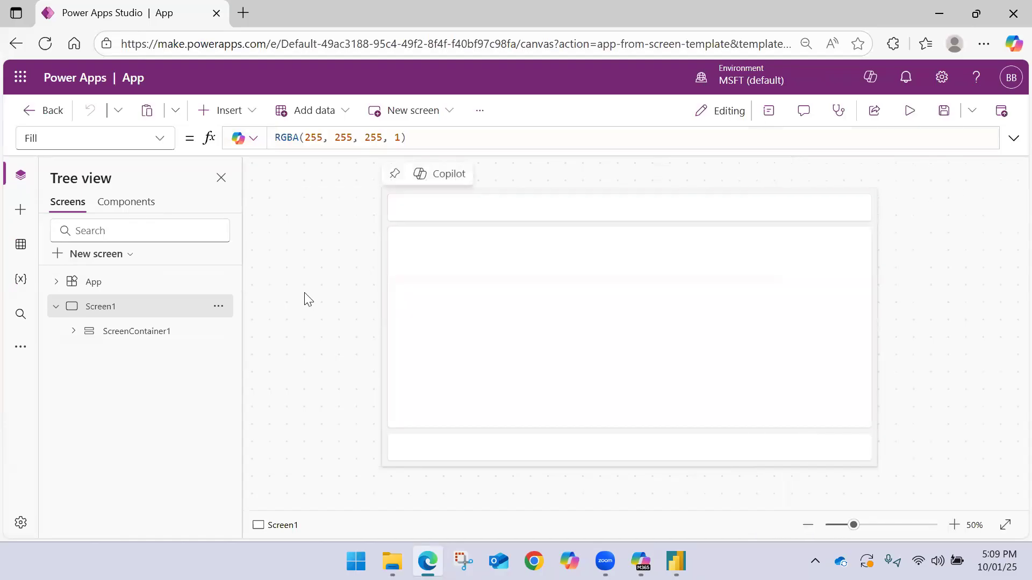
pyautogui.click(218, 331)
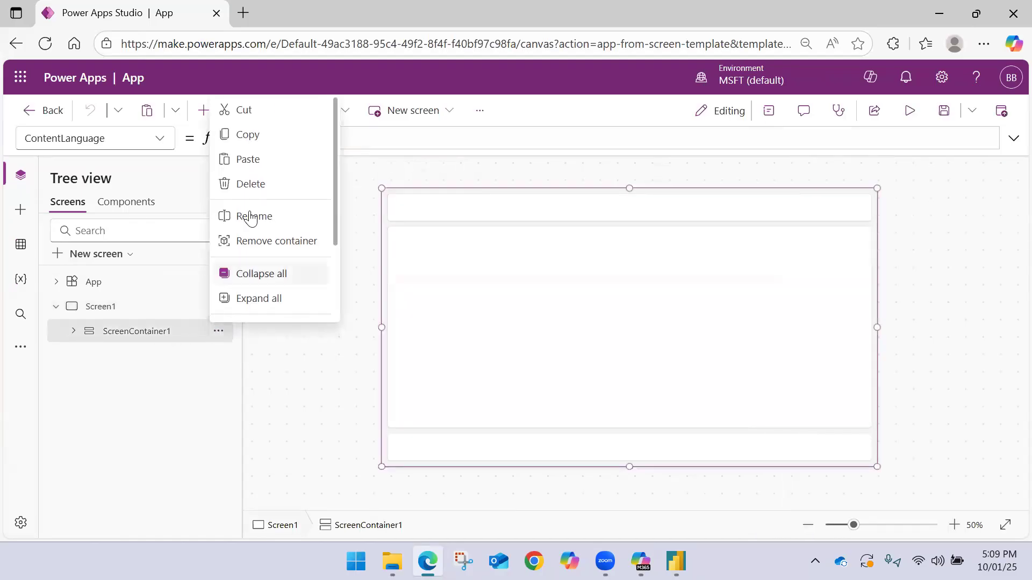
pyautogui.click(251, 184)
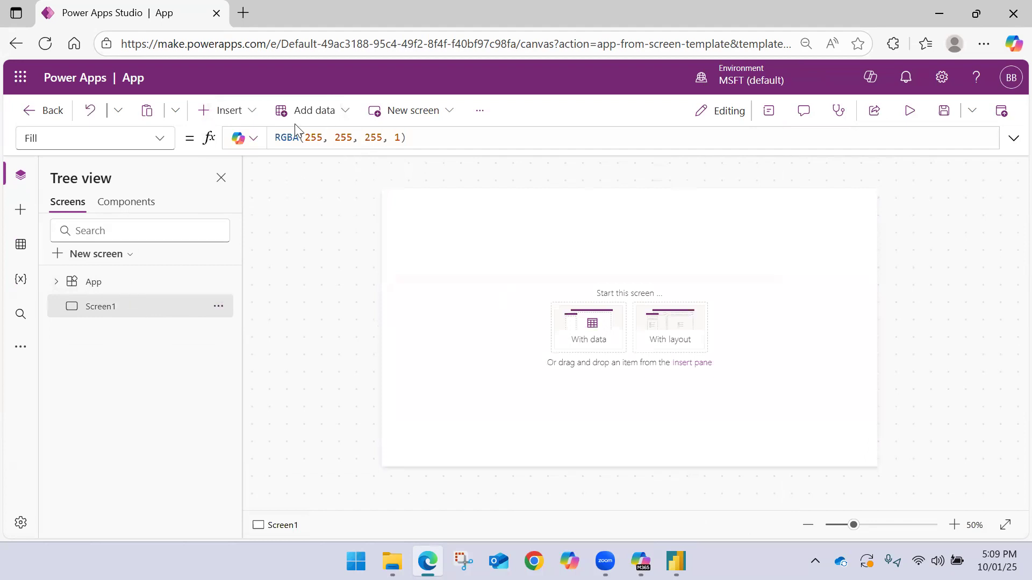
# Insert a date picker on Screen1 and move it to the upper middle of the canvas
pyautogui.click(247, 111)
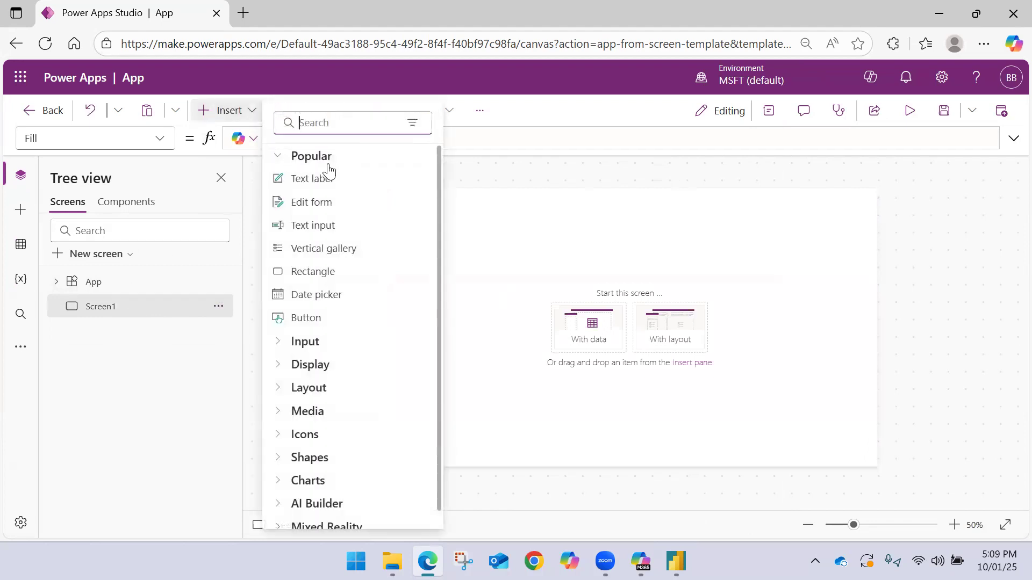
pyautogui.click(317, 296)
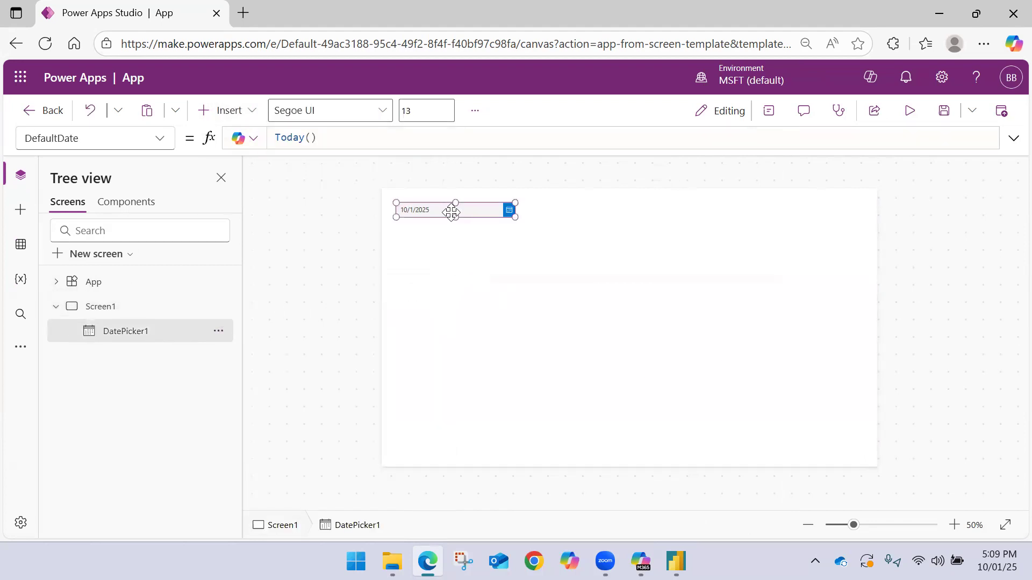
pyautogui.moveTo(452, 211); pyautogui.dragTo(587, 200)
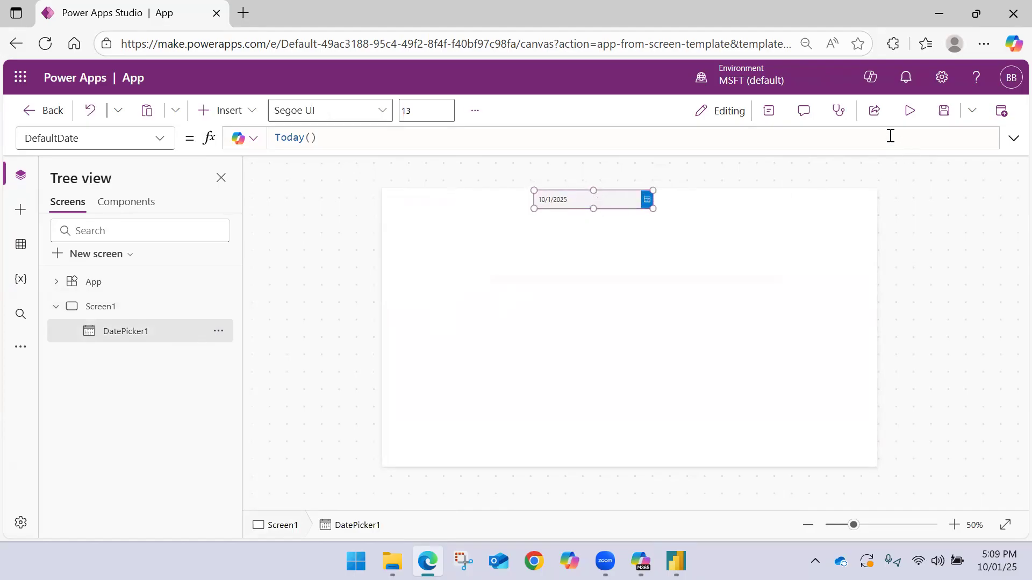
# Save the app under the name LeaveTracterCRUDApp
pyautogui.click(944, 111)
pyautogui.click(510, 307)
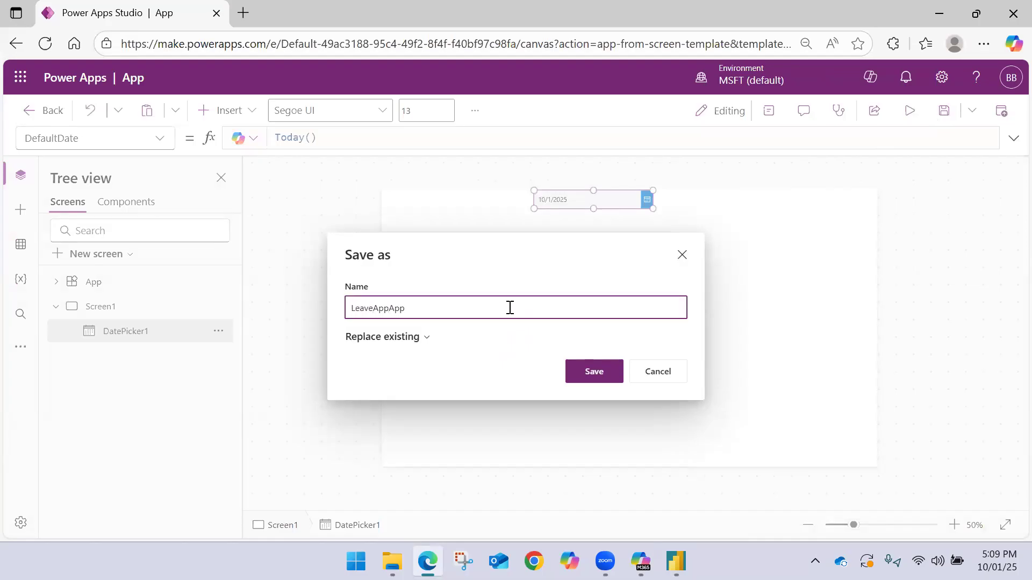
pyautogui.write('LeaveAppUpdate')
pyautogui.press('BackSpace')
pyautogui.press('BackSpace')
pyautogui.press('BackSpace')
pyautogui.write('racterCRUD')
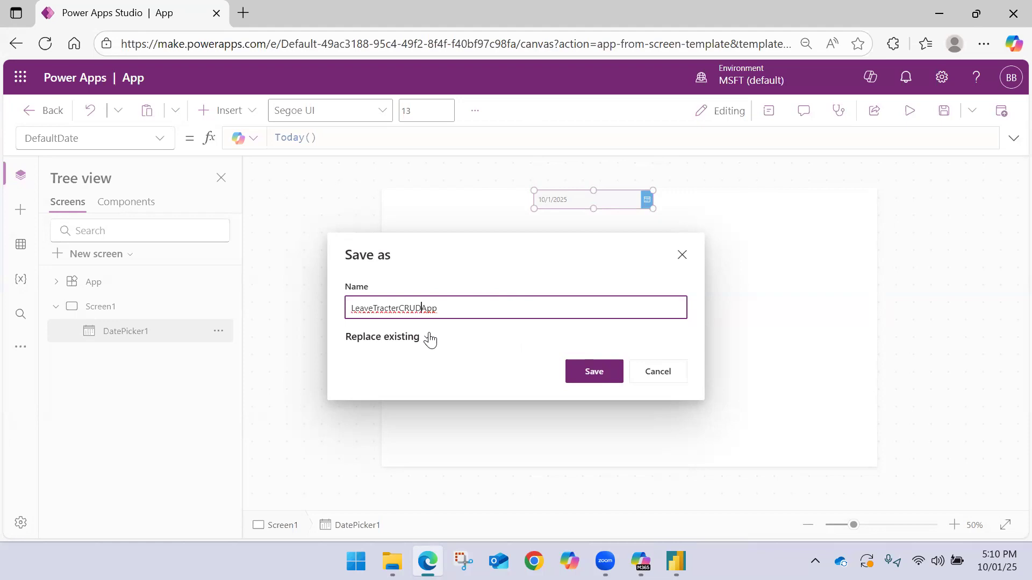
pyautogui.click(582, 369)
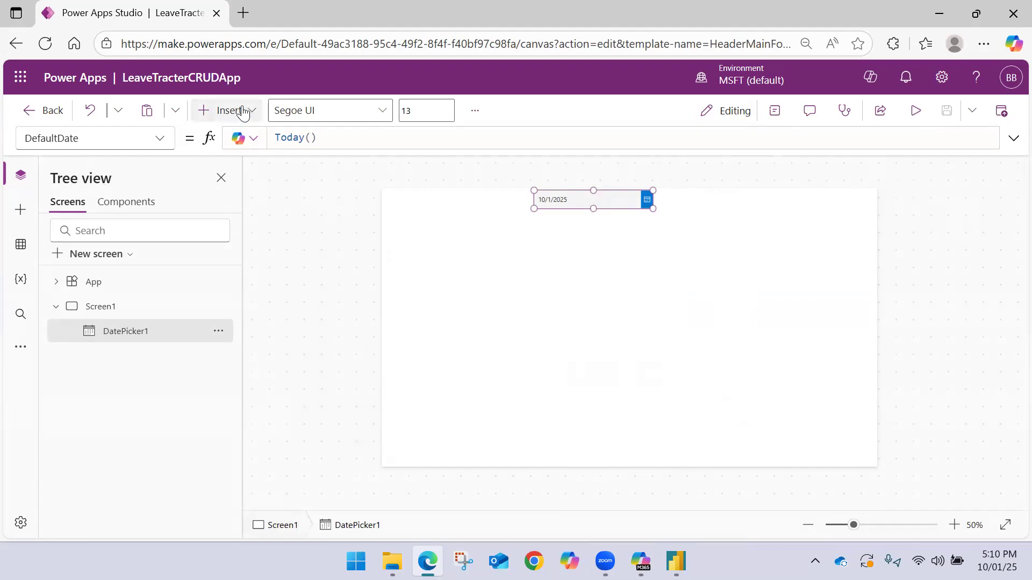
# Leave the LeaveTracterCRUDApp editor and open the list of apps
pyautogui.click(51, 113)
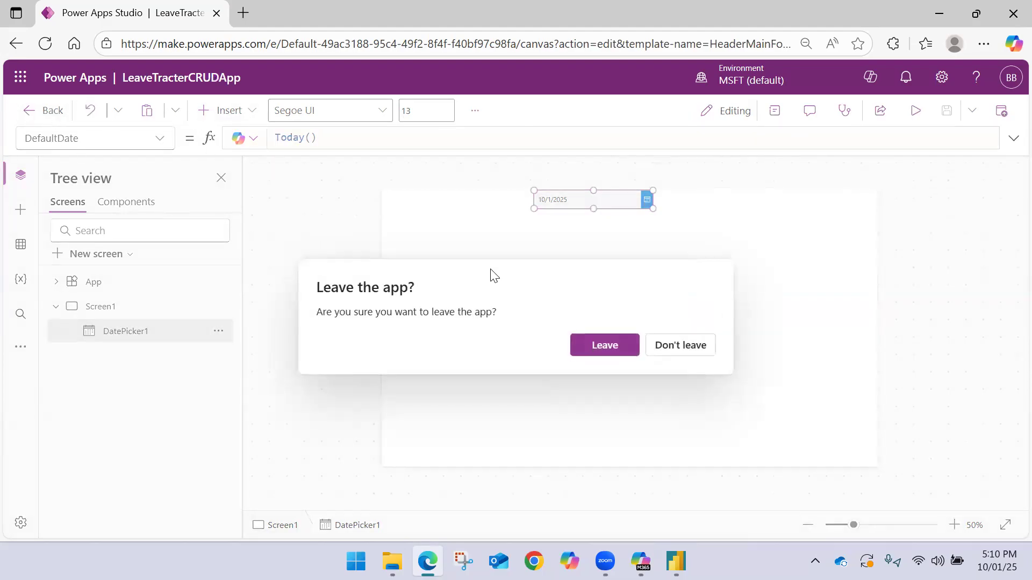
pyautogui.click(626, 344)
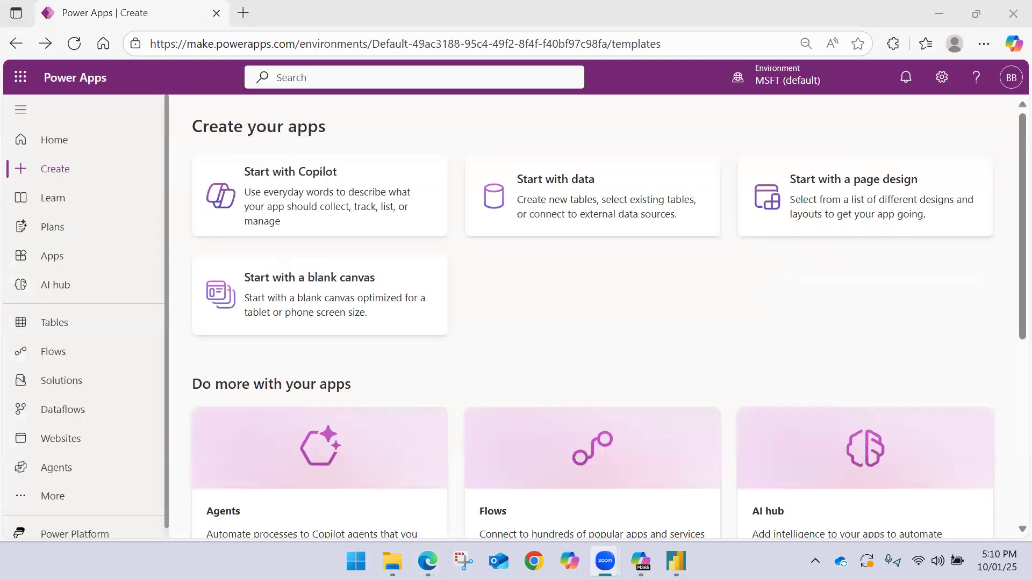
pyautogui.click(49, 267)
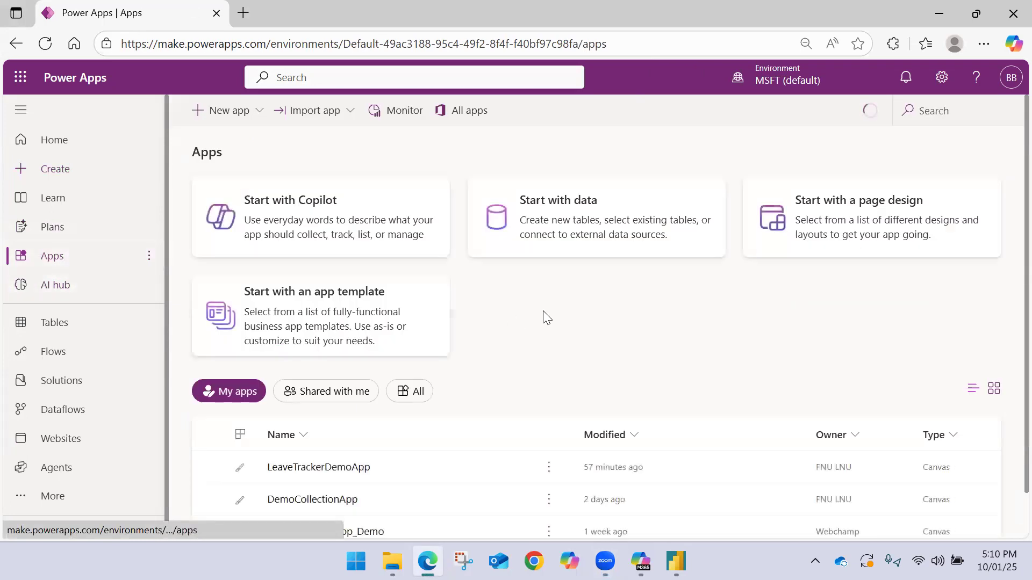
# Delete LeaveTrackerDemoApp from the list of apps and reload the page
pyautogui.scroll(-1, 547, 323)
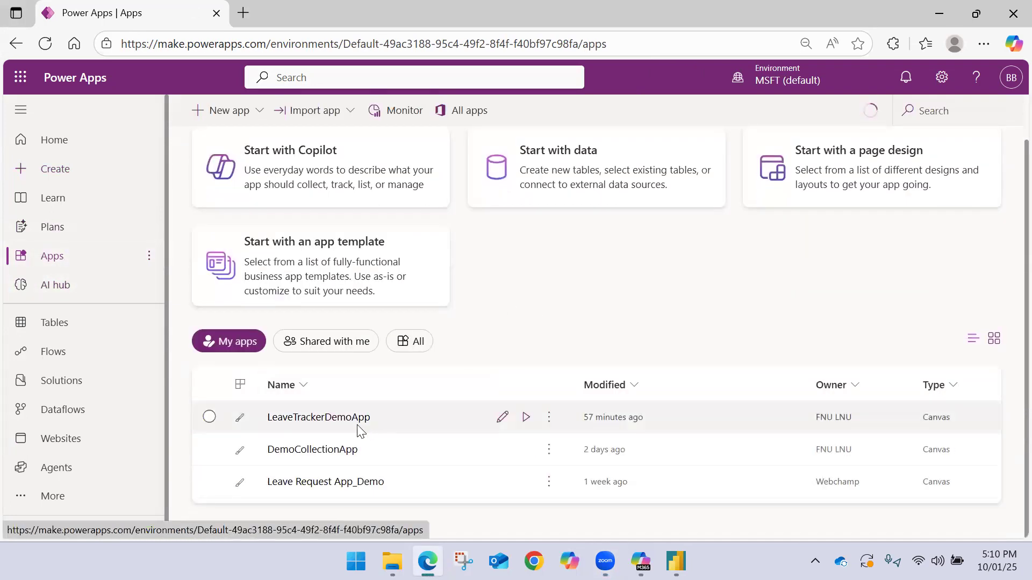
pyautogui.click(549, 423)
pyautogui.click(576, 388)
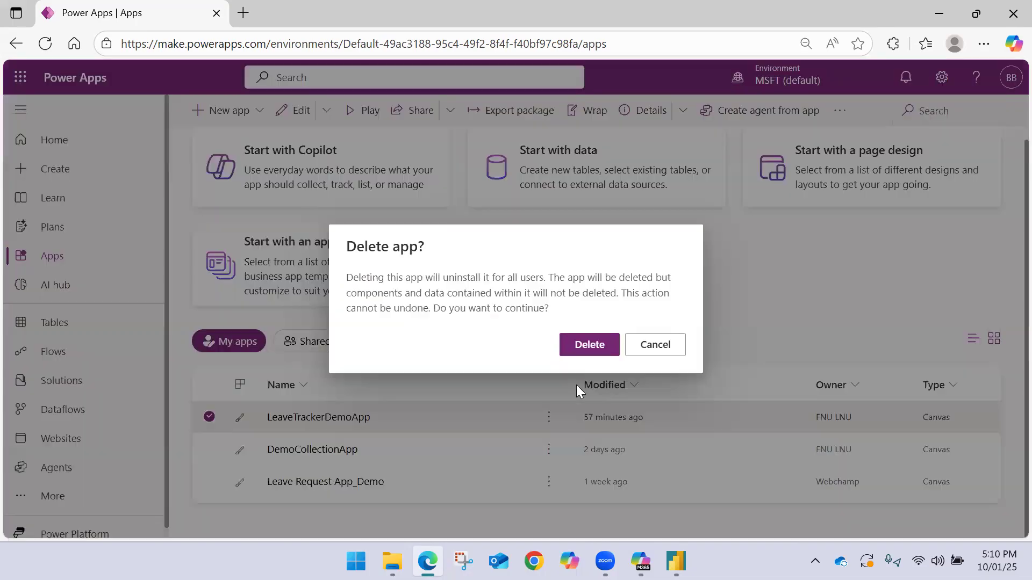
pyautogui.click(588, 352)
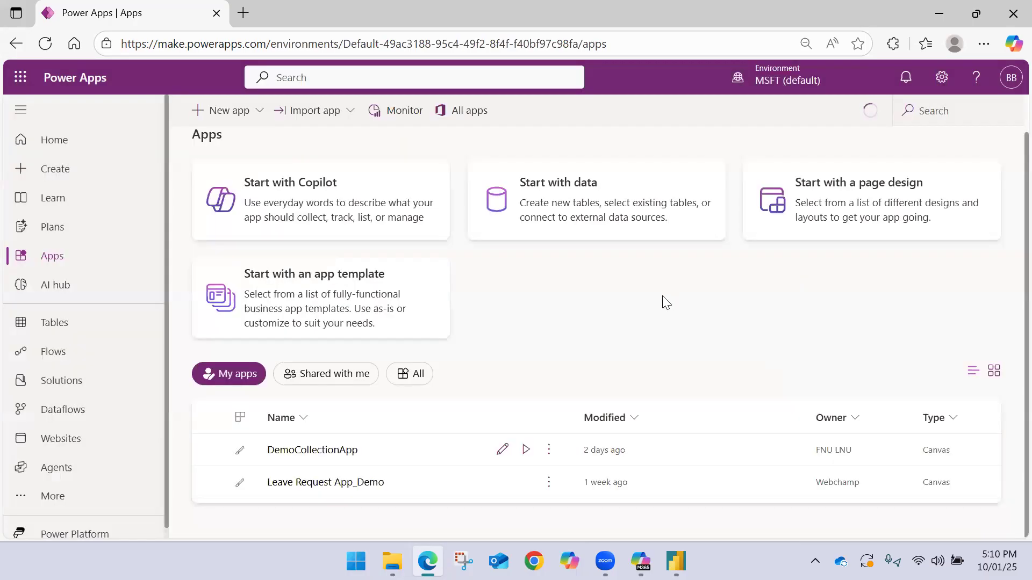
pyautogui.click(47, 48)
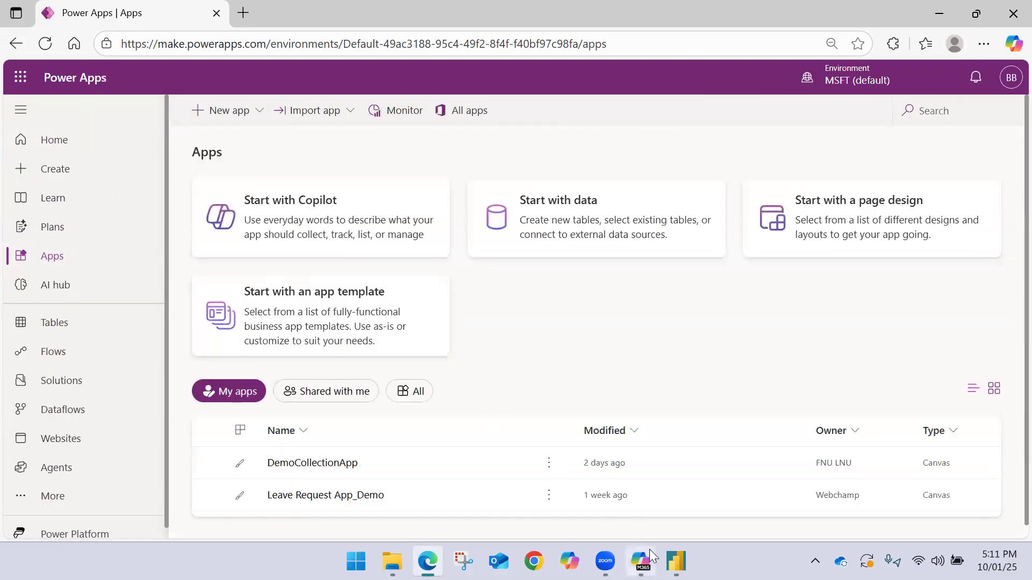
# Switch to the Power BI report, check the existing apps offered in the Power Apps visual, and return to its start page
pyautogui.moveTo(676, 561)
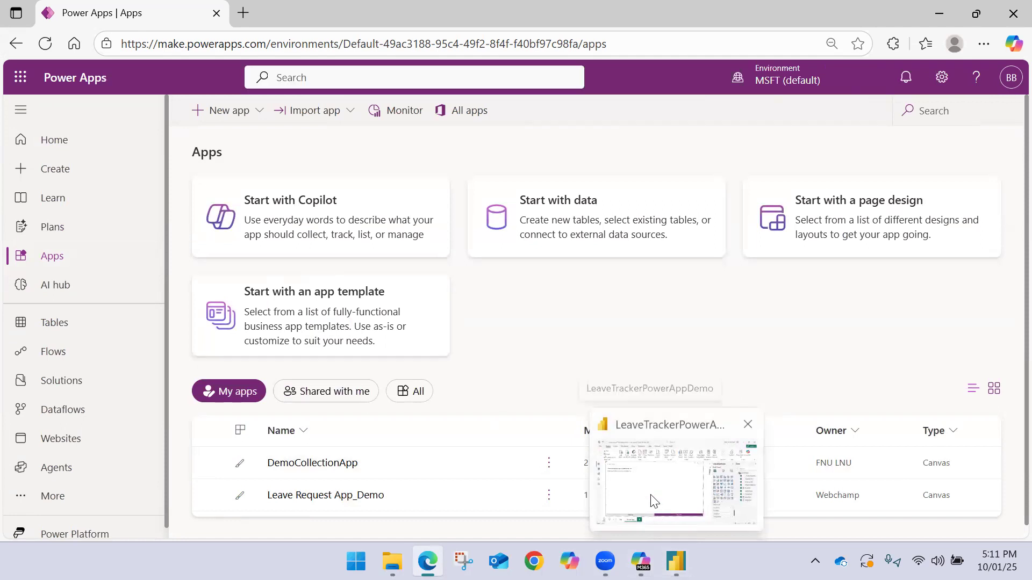
pyautogui.click(653, 501)
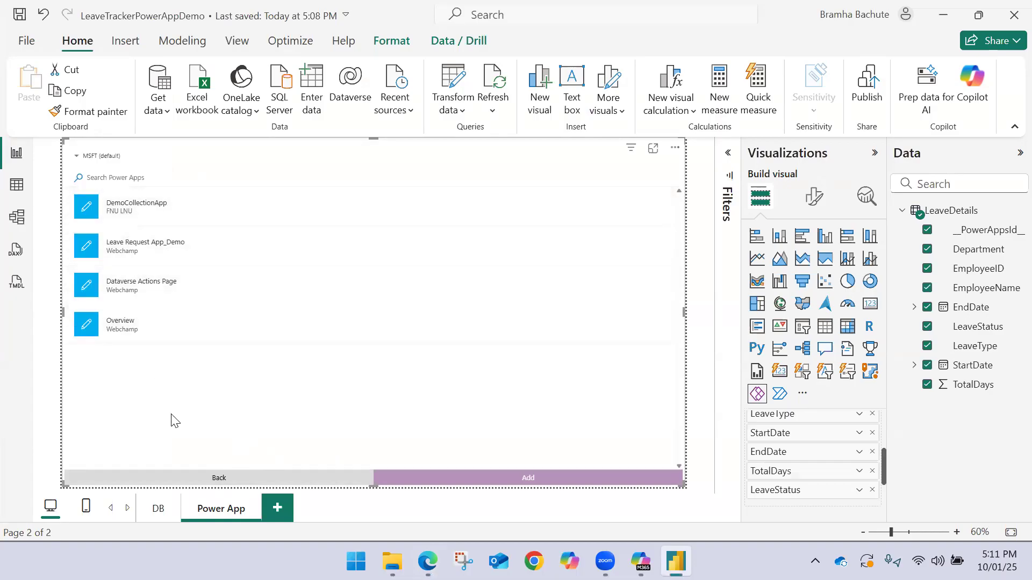
pyautogui.click(219, 479)
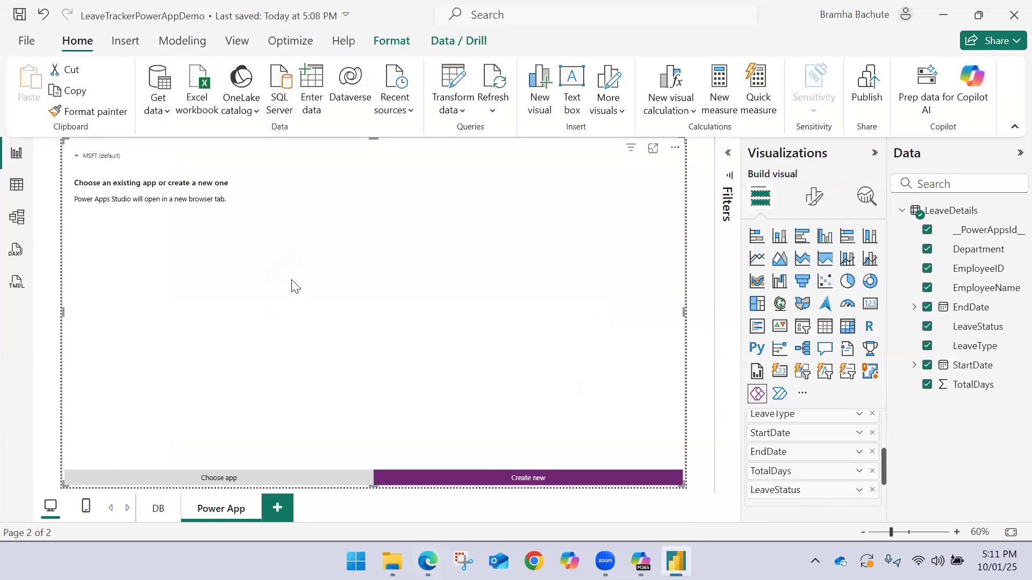
# Switch back to Power Apps in the browser, reload the page and check the list of apps
pyautogui.click(428, 561)
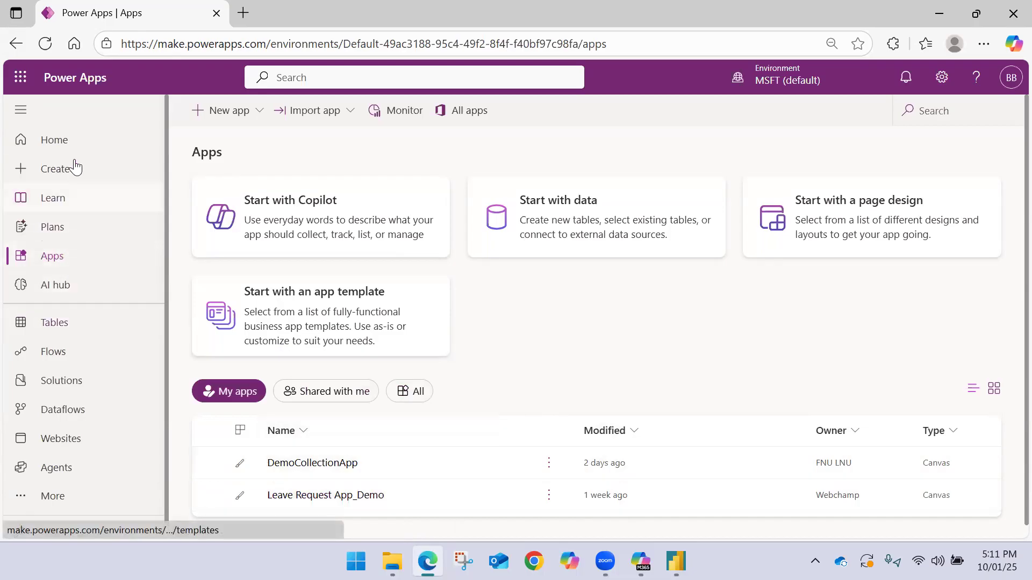
pyautogui.click(49, 56)
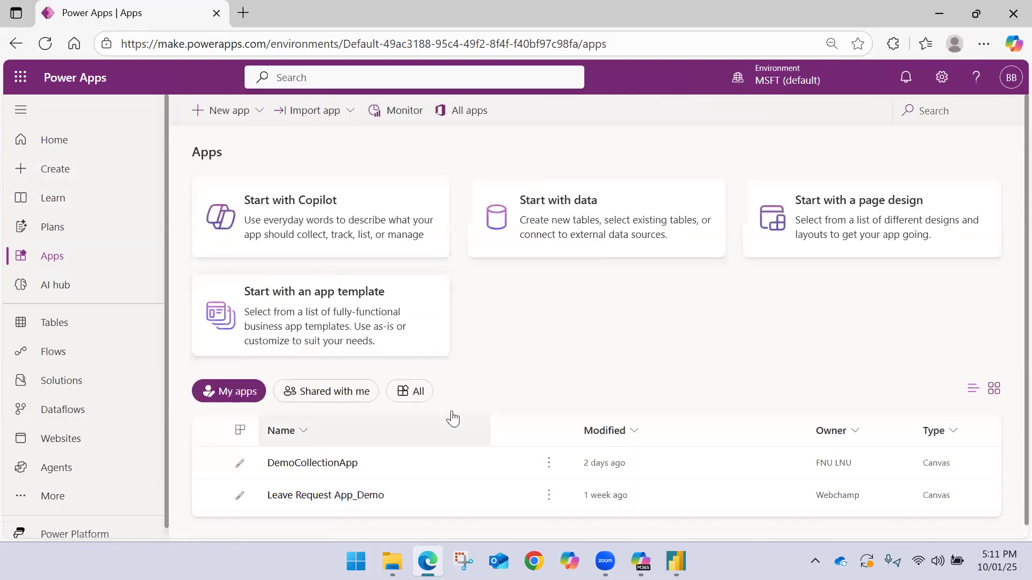
pyautogui.scroll(-1, 298, 404)
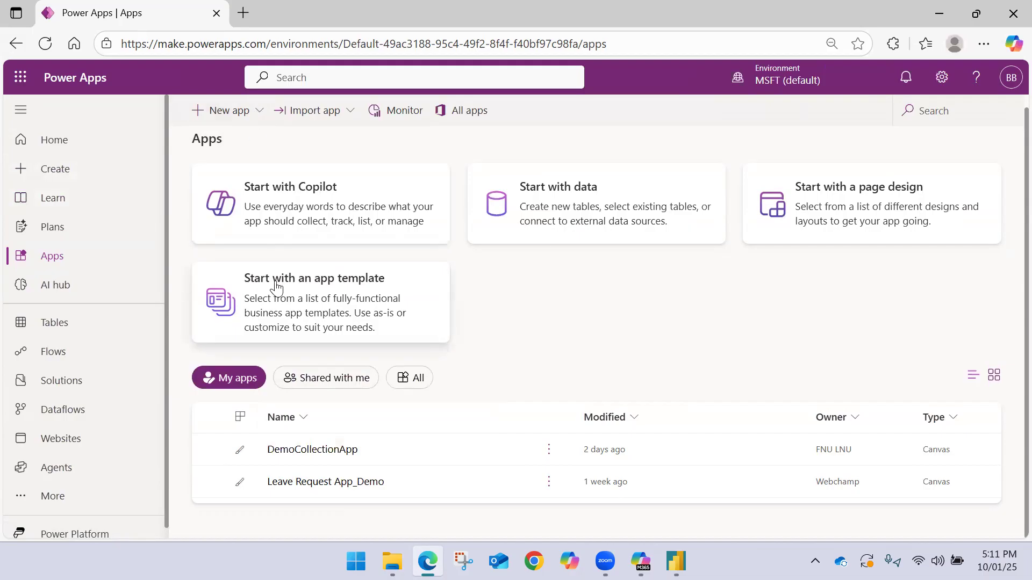
# Start another new canvas app from the blank canvas option
pyautogui.click(237, 110)
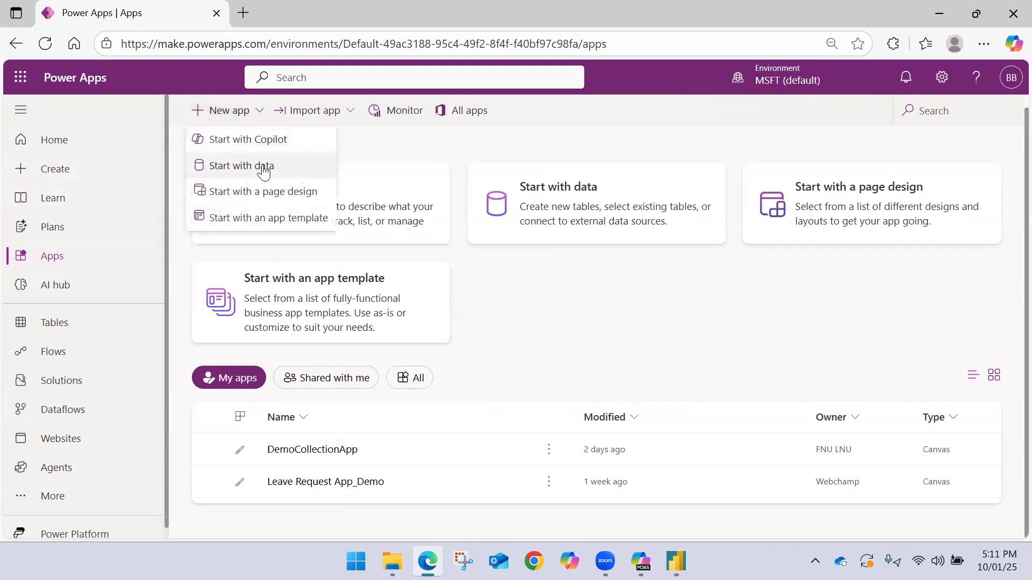
pyautogui.click(123, 171)
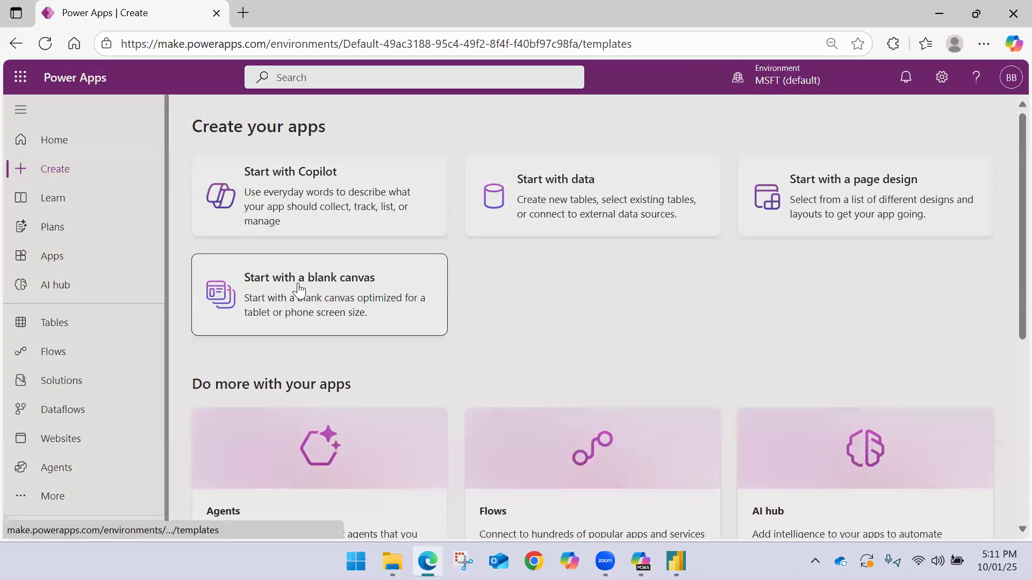
pyautogui.click(300, 290)
pyautogui.click(322, 317)
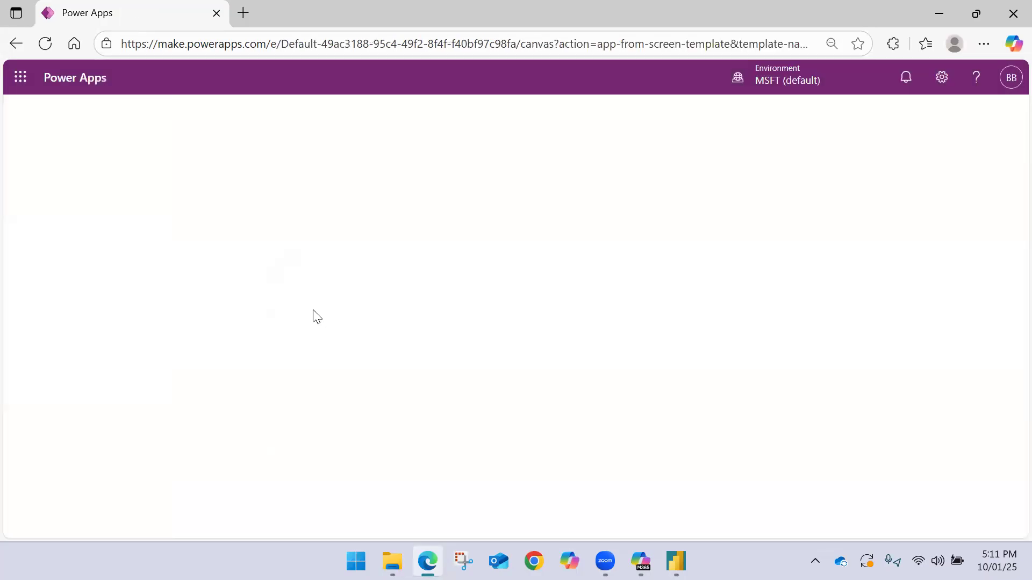
# Open make.powerapps.com in a new browser tab
pyautogui.click(243, 13)
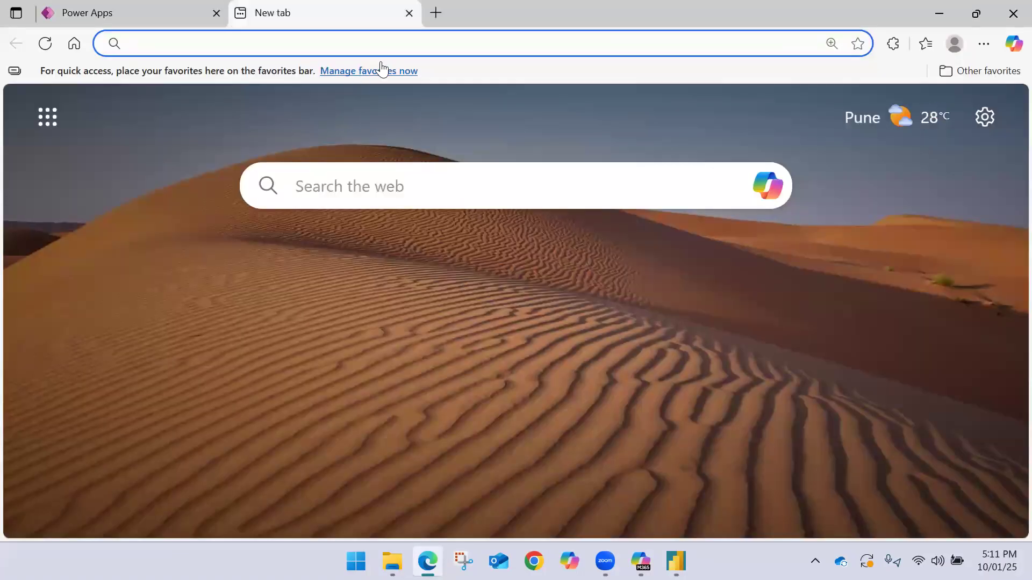
pyautogui.write('make.powerapps.com')
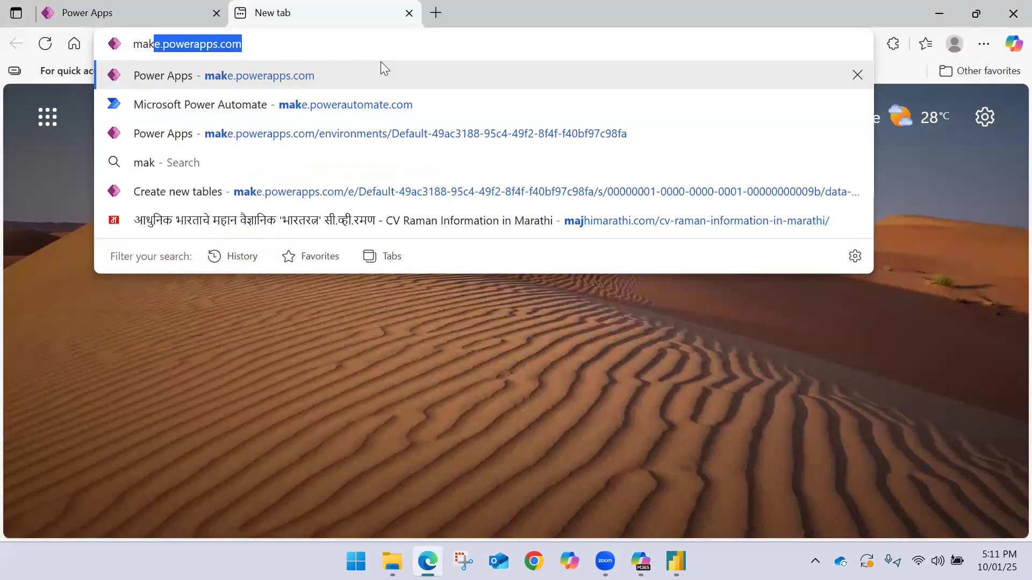
pyautogui.press('Return')
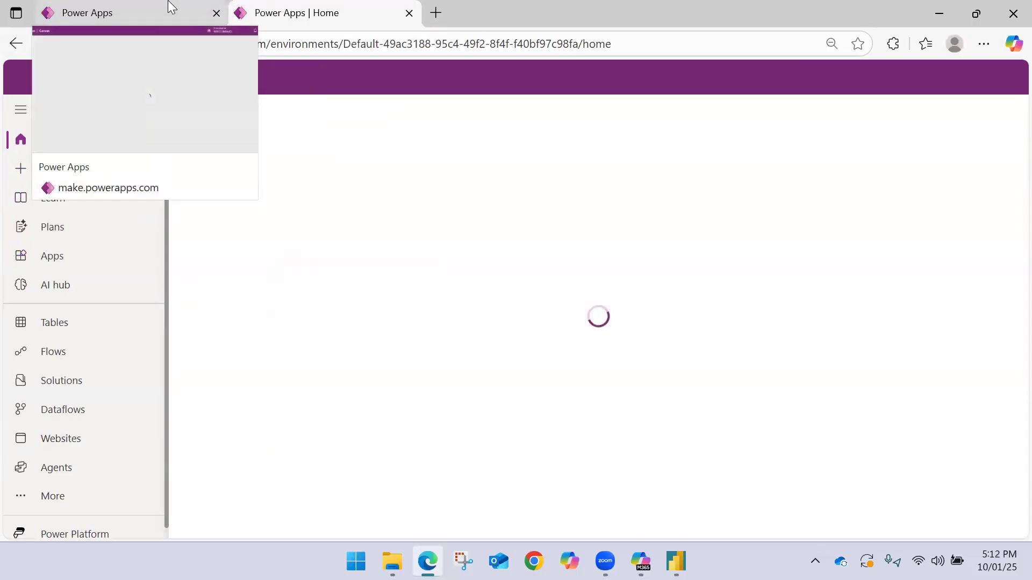
# Check the list of apps in the second Power Apps tab and return to the tab with the new canvas app
pyautogui.click(171, 7)
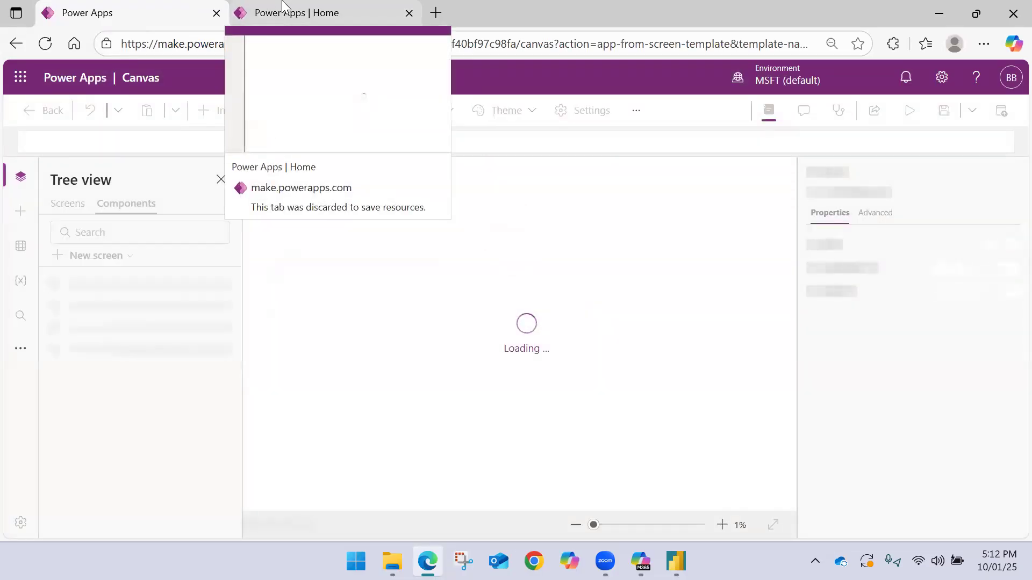
pyautogui.click(283, 7)
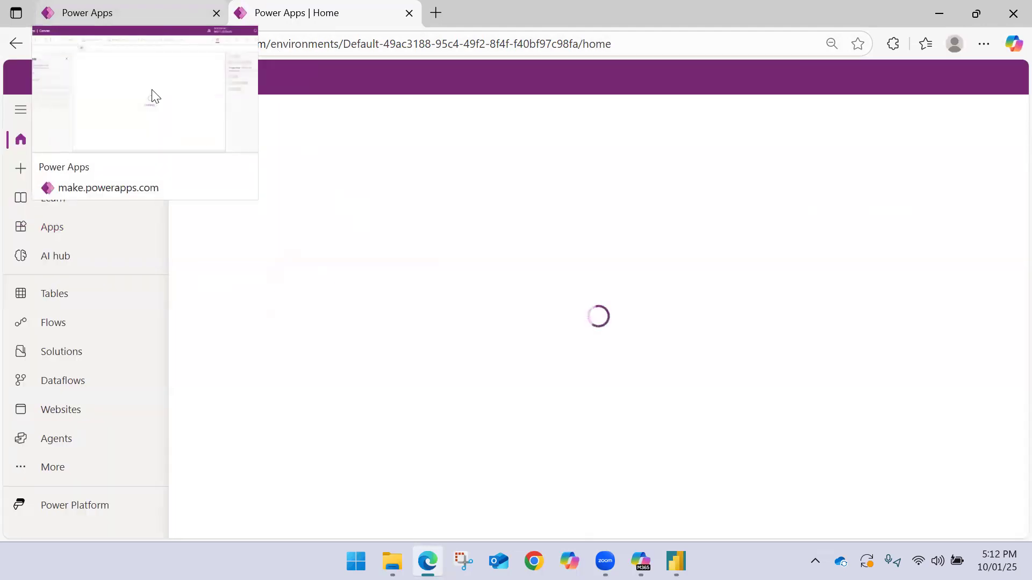
pyautogui.click(99, 237)
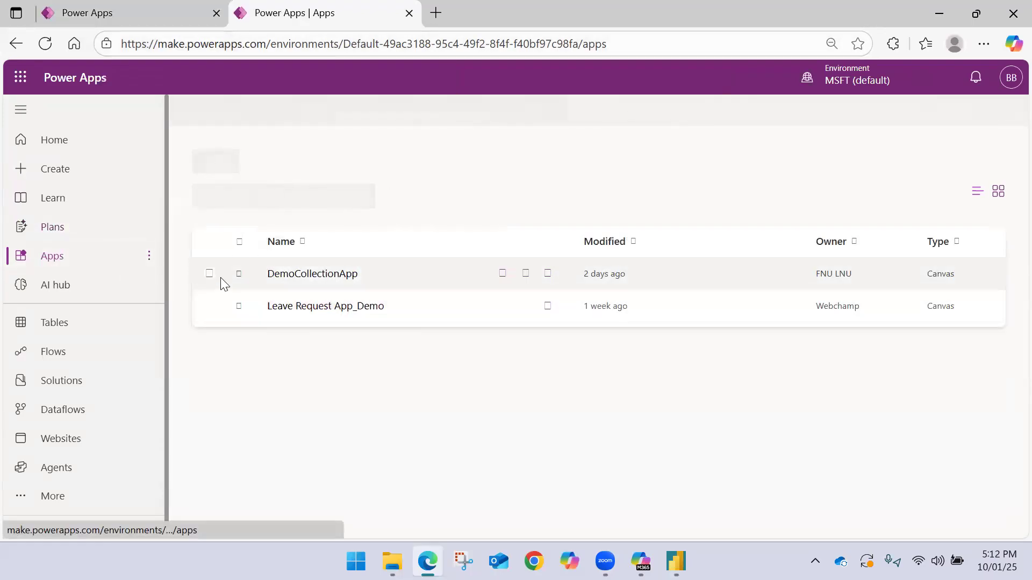
pyautogui.click(146, 11)
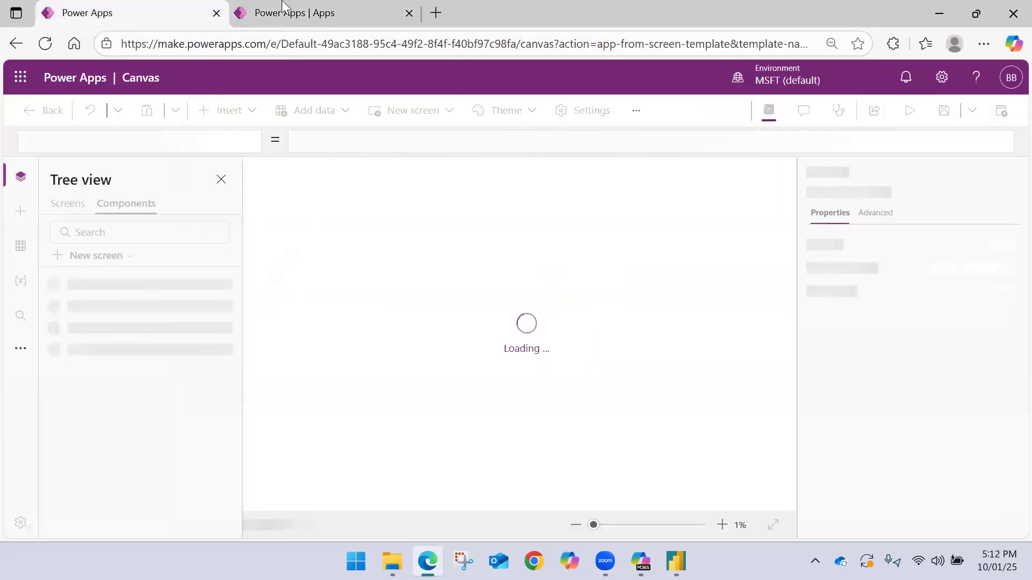
# Insert a date picker on Screen1 and place it at the right end of the header area
pyautogui.click(313, 11)
pyautogui.click(153, 7)
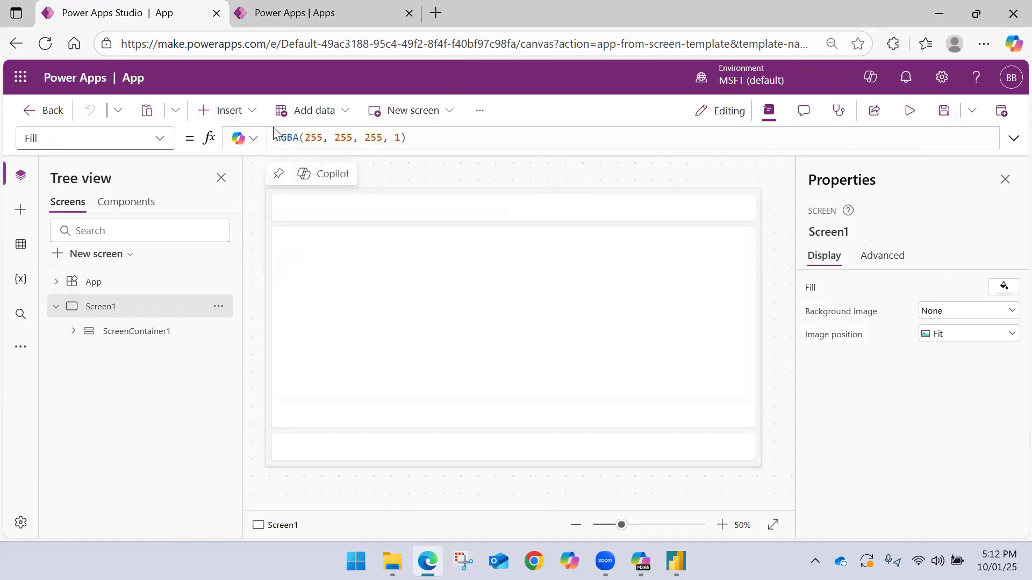
pyautogui.click(251, 112)
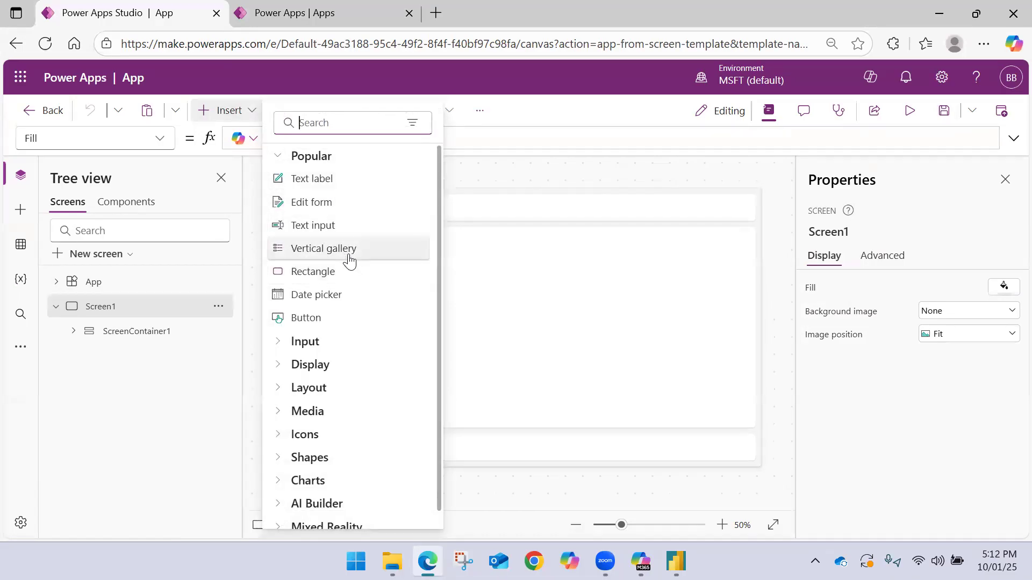
pyautogui.click(338, 299)
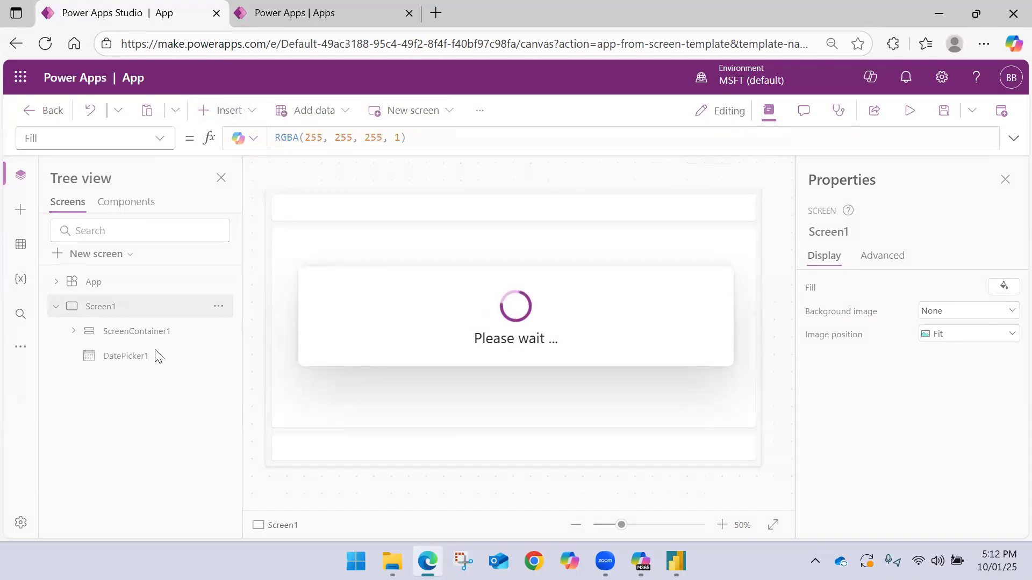
pyautogui.moveTo(316, 209); pyautogui.dragTo(672, 205)
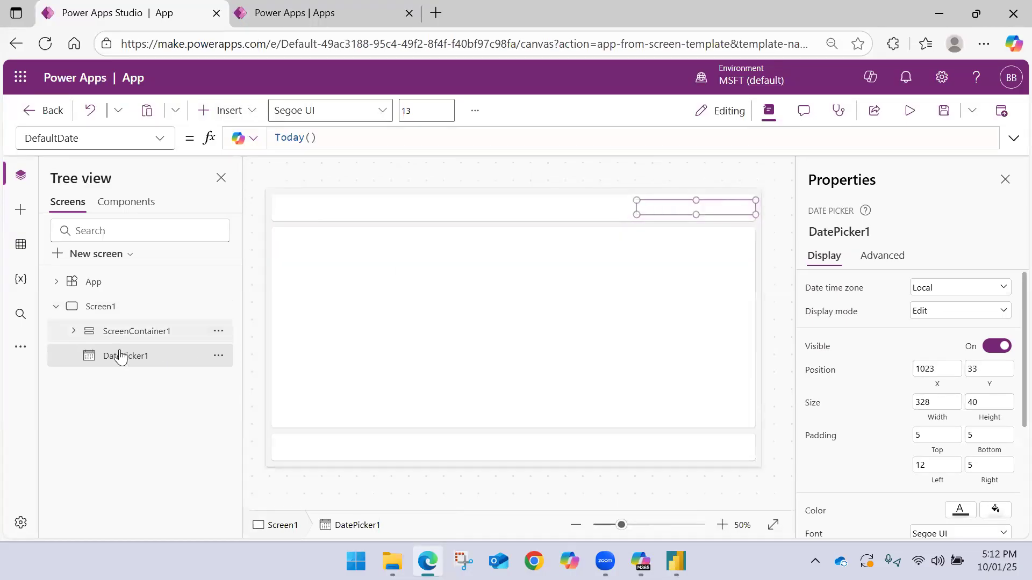
pyautogui.click(134, 331)
pyautogui.click(134, 360)
pyautogui.click(584, 180)
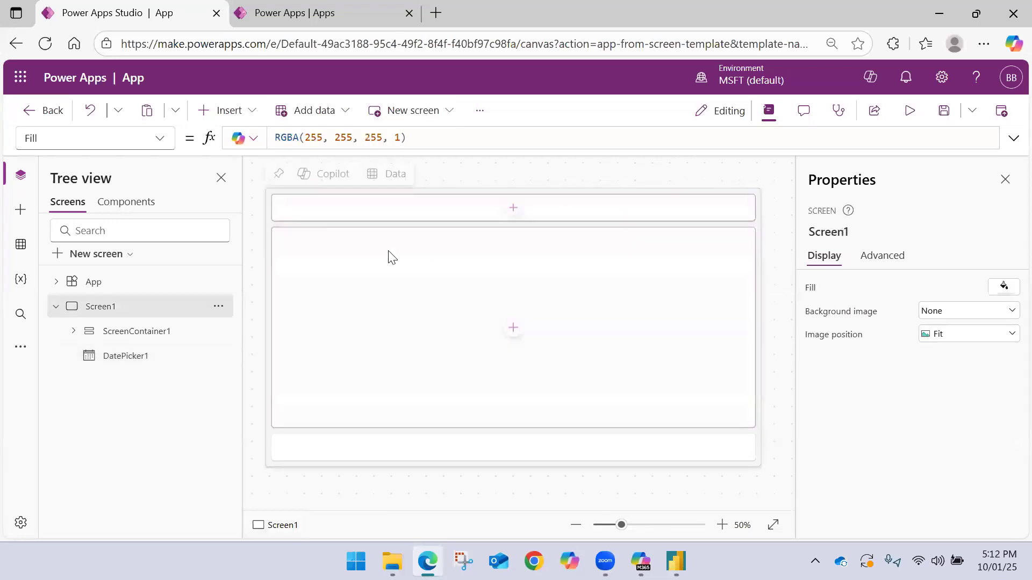
# Save the canvas app under the name LeaveTrackerCRUDApp
pyautogui.click(944, 110)
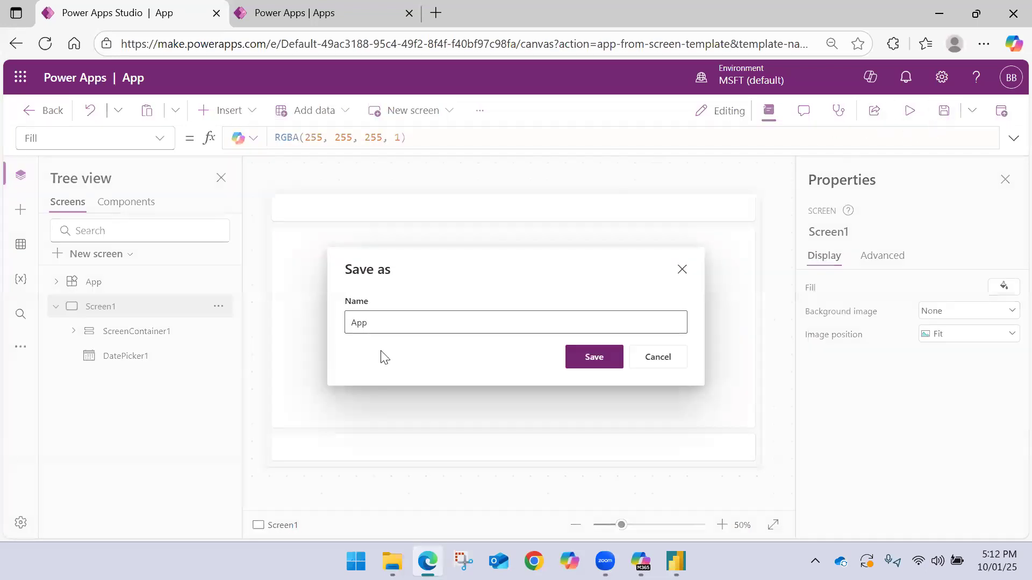
pyautogui.click(372, 313)
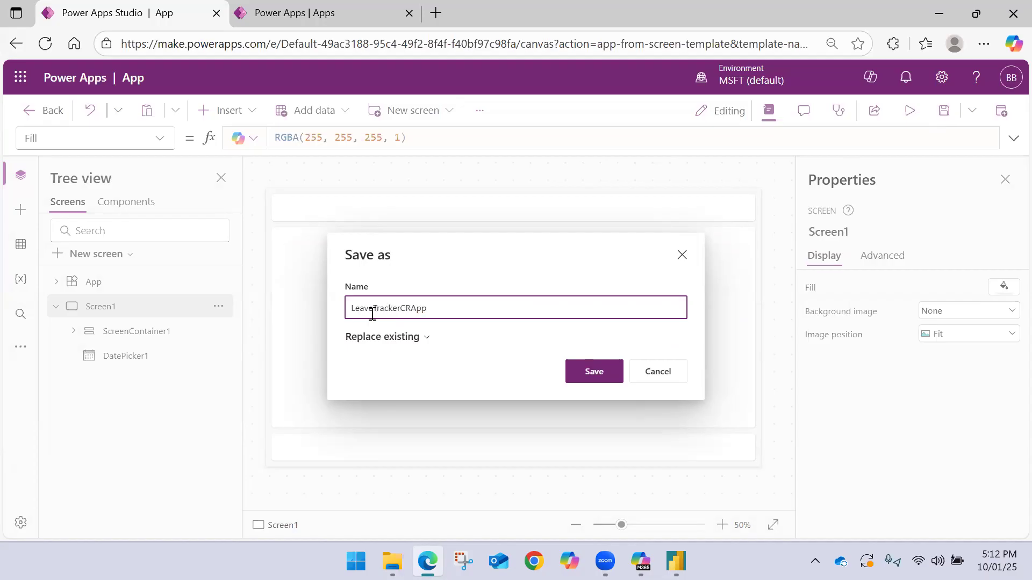
pyautogui.click(574, 378)
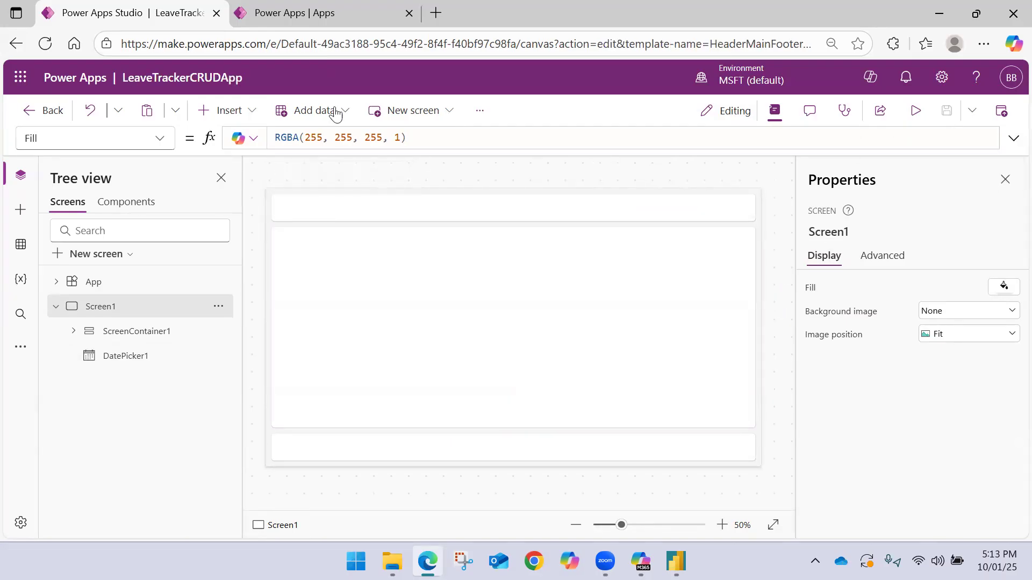
# Reload the Apps page in the second browser tab, check it for LeaveTrackerCRUDApp, and return to the app editor
pyautogui.click(295, 13)
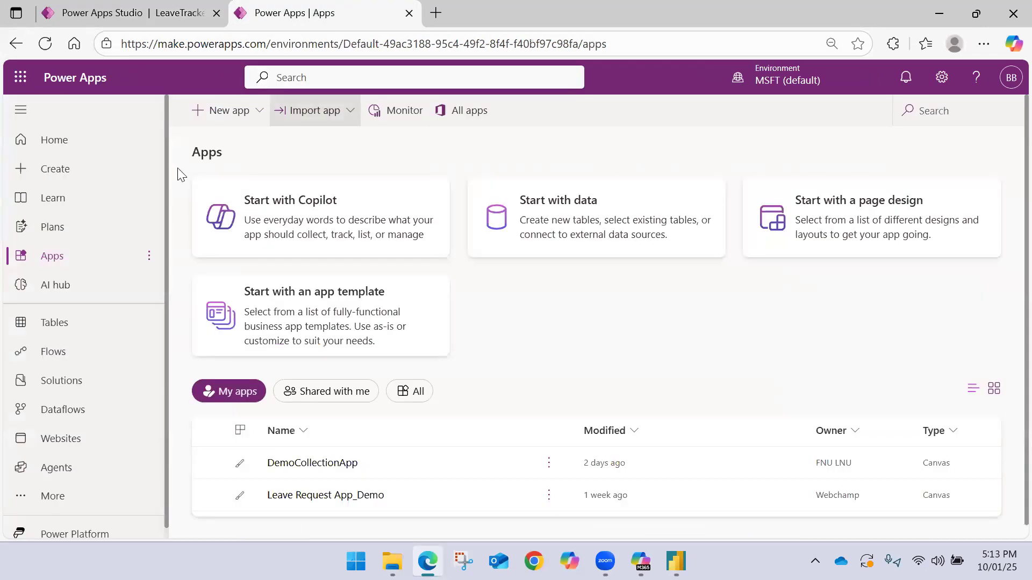
pyautogui.click(48, 53)
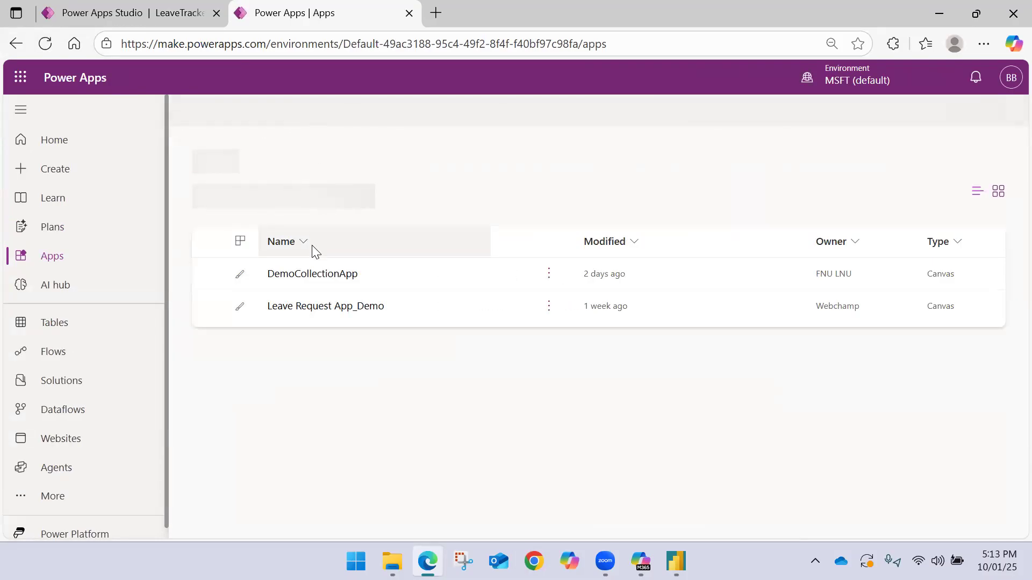
pyautogui.click(147, 6)
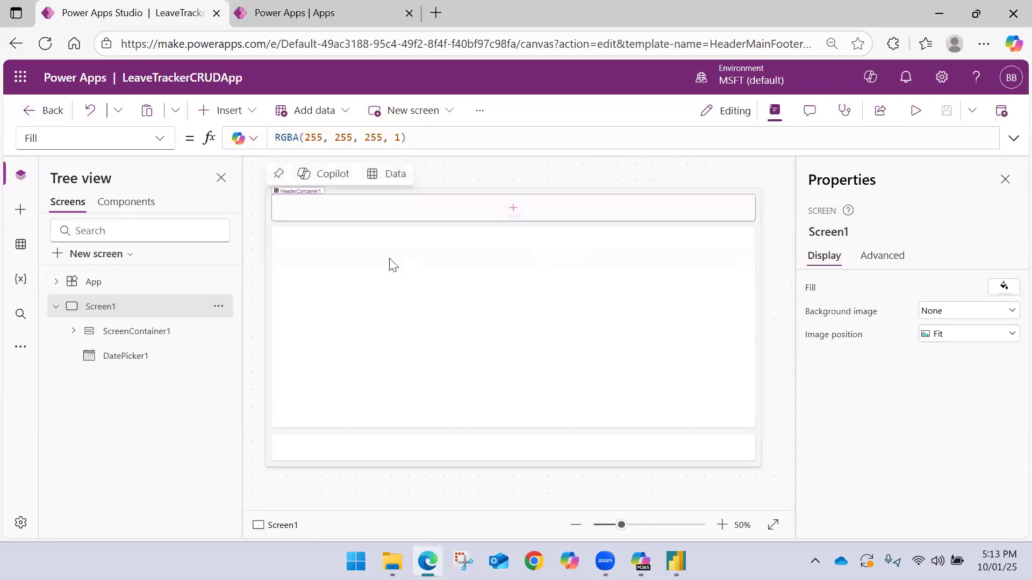
# Enlarge the date picker to a height of about 56 and delete ScreenContainer1 from Screen1
pyautogui.click(186, 355)
pyautogui.moveTo(658, 215)
pyautogui.mouseDown()
pyautogui.moveTo(645, 270)
pyautogui.moveTo(654, 218)
pyautogui.mouseUp()
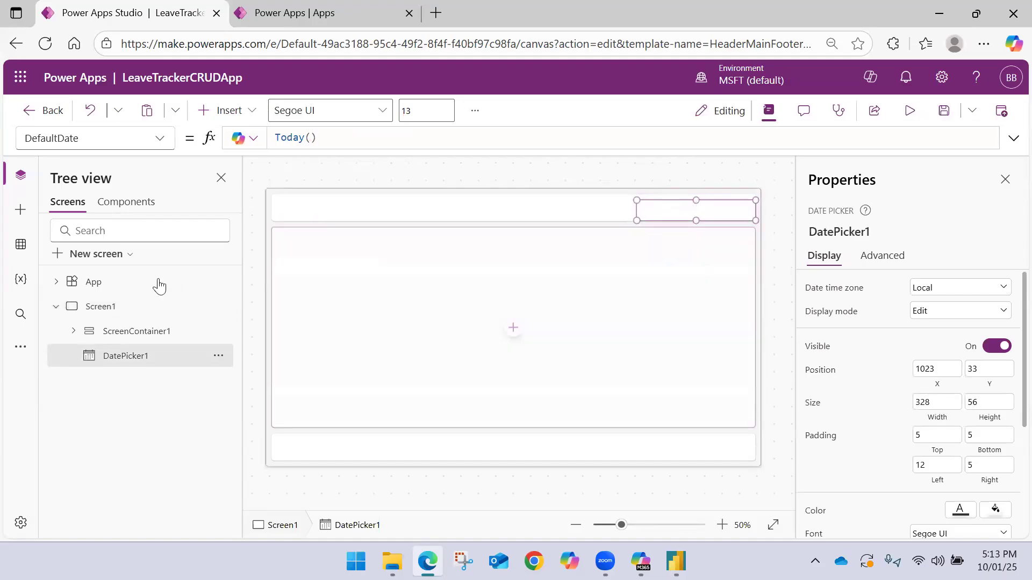
pyautogui.click(218, 331)
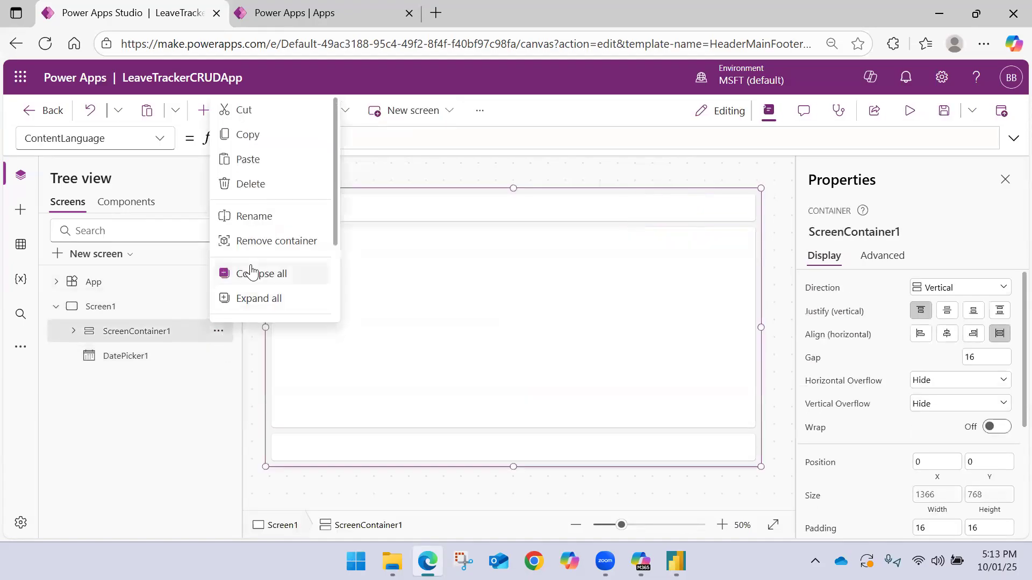
pyautogui.click(252, 184)
# Move the date picker to about X 558, Y 66 near the screen's upper middle and save the app
pyautogui.click(124, 333)
pyautogui.moveTo(652, 208); pyautogui.dragTo(483, 219)
pyautogui.click(937, 119)
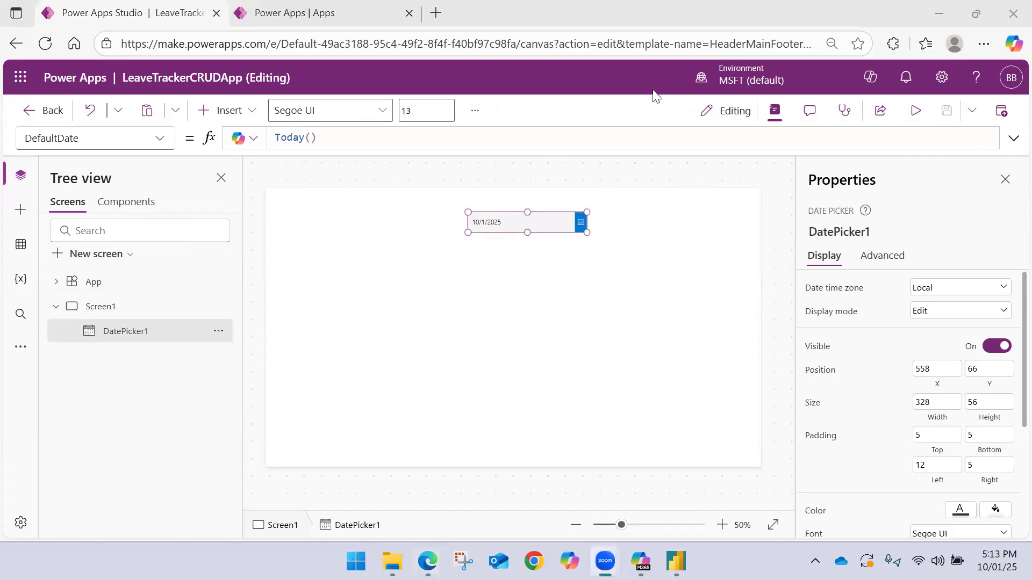
# Reload the Apps page once more and check whether the saved app is listed
pyautogui.click(301, 12)
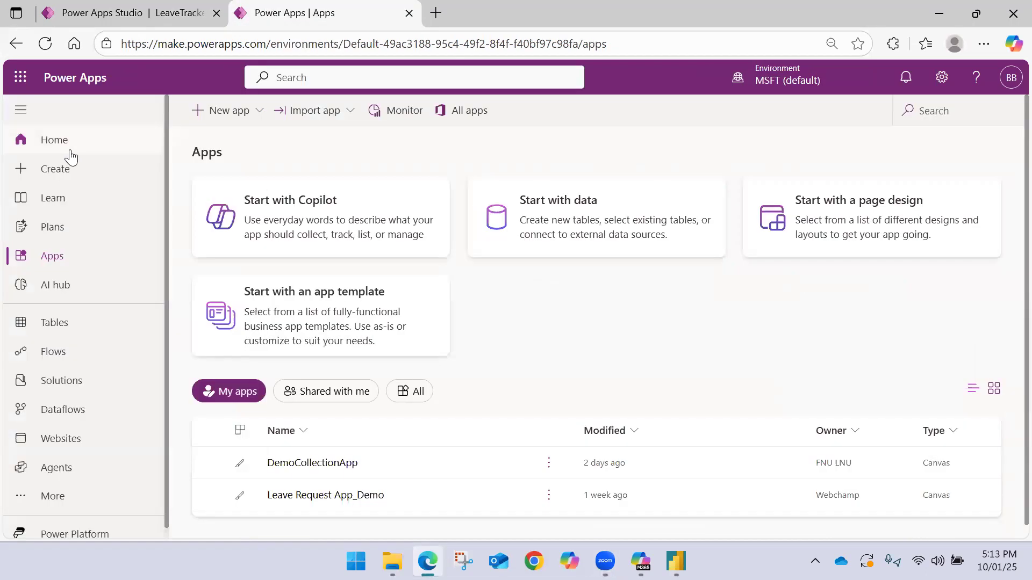
pyautogui.click(49, 46)
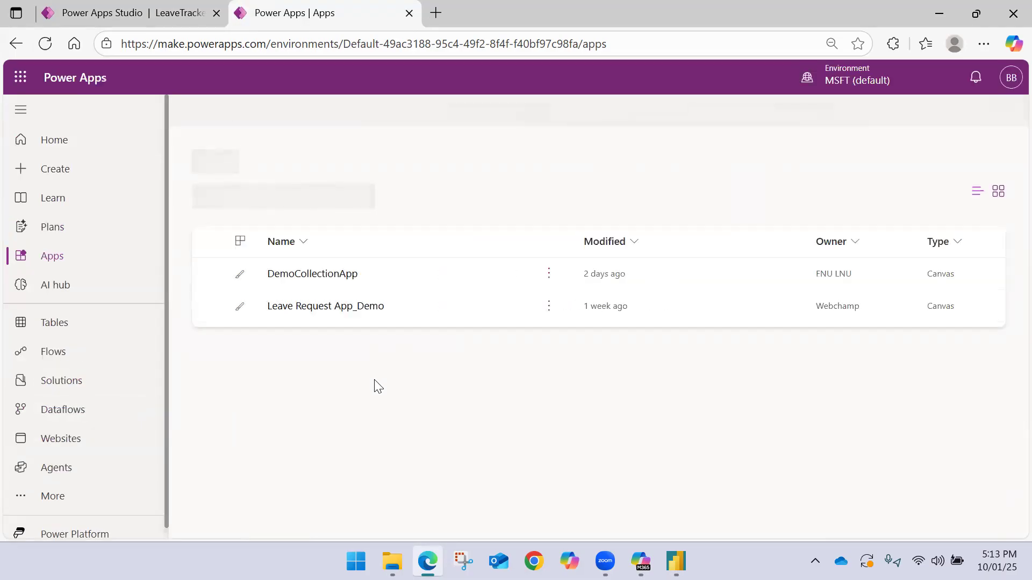
pyautogui.click(132, 12)
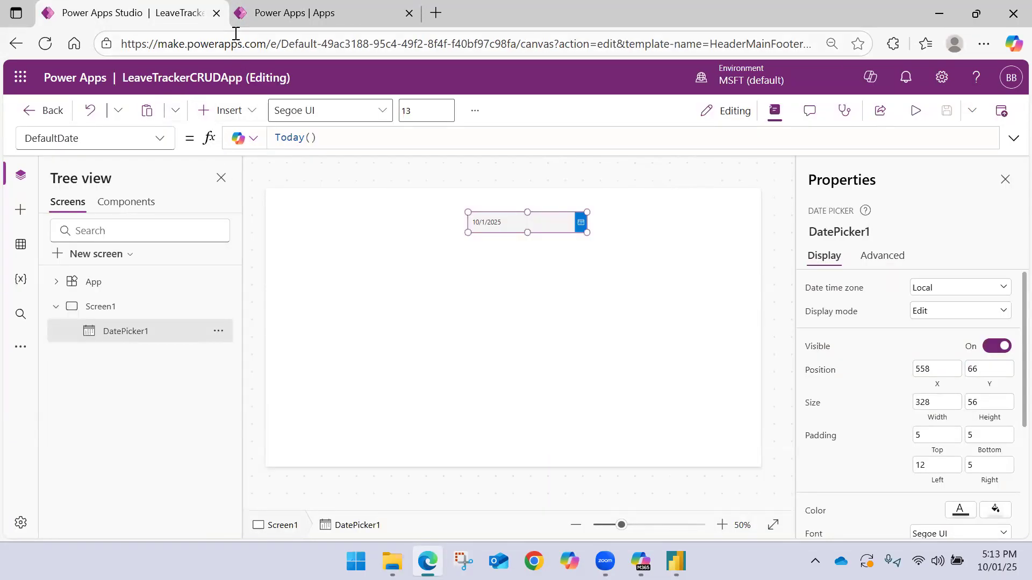
pyautogui.click(289, 12)
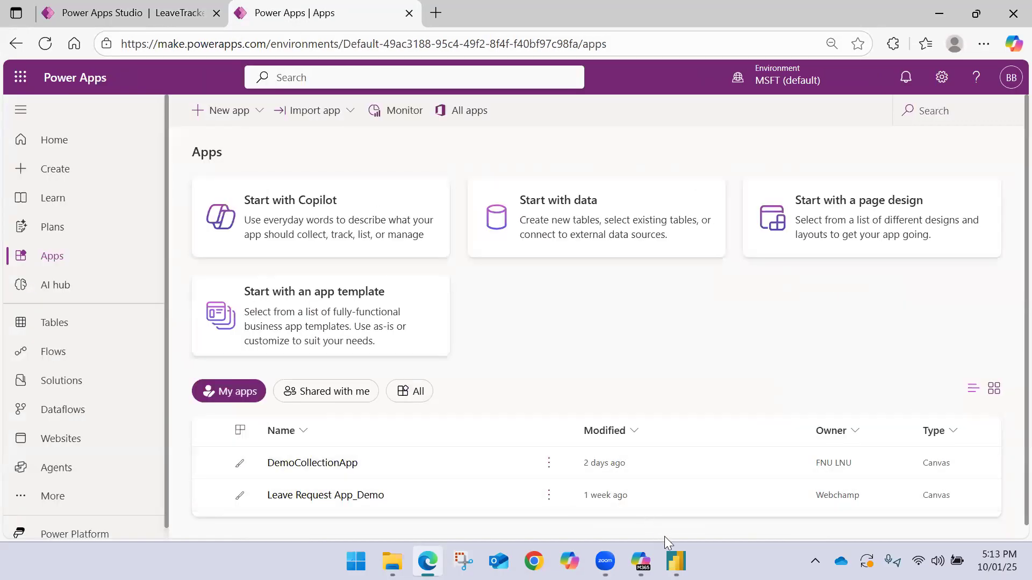
# Switch to Power BI, back out of the visual's app list, and reload the Apps page in the browser
pyautogui.click(676, 561)
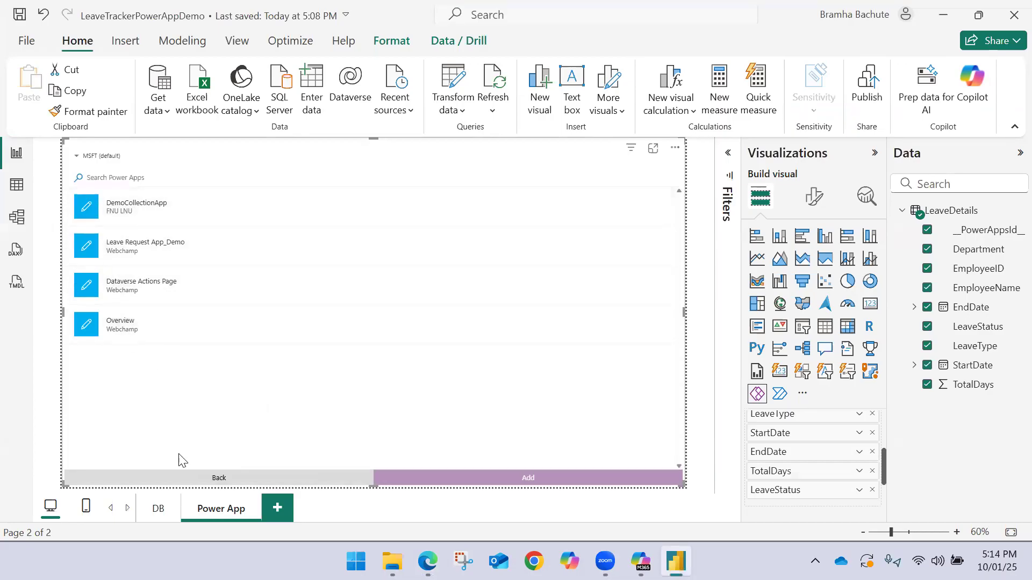
pyautogui.click(189, 482)
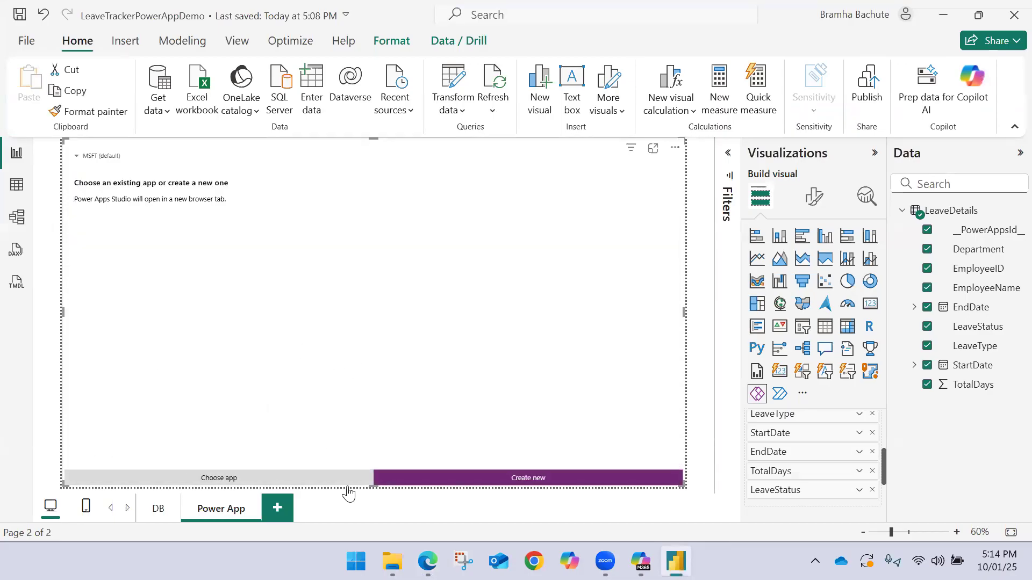
pyautogui.click(428, 560)
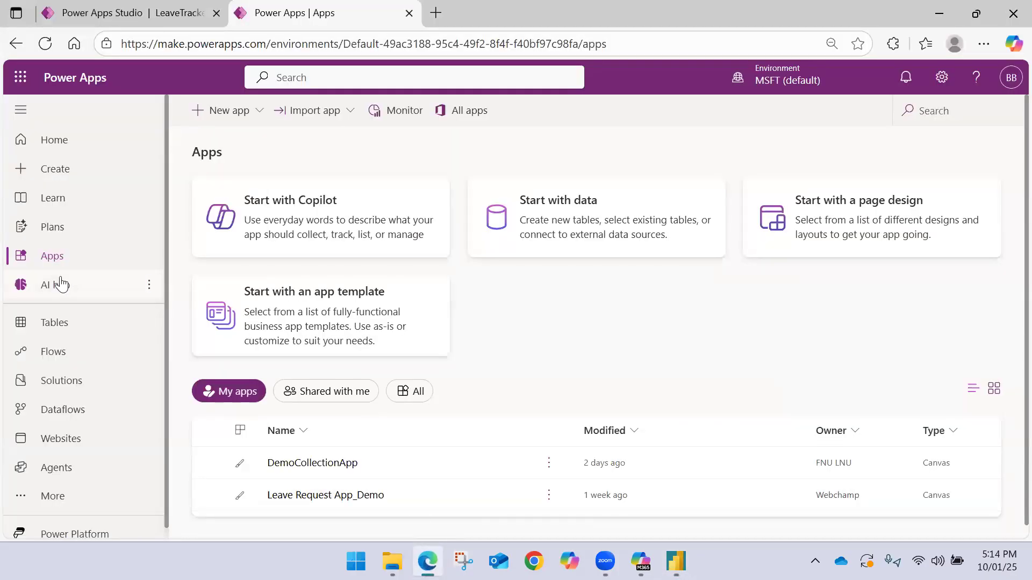
pyautogui.click(71, 255)
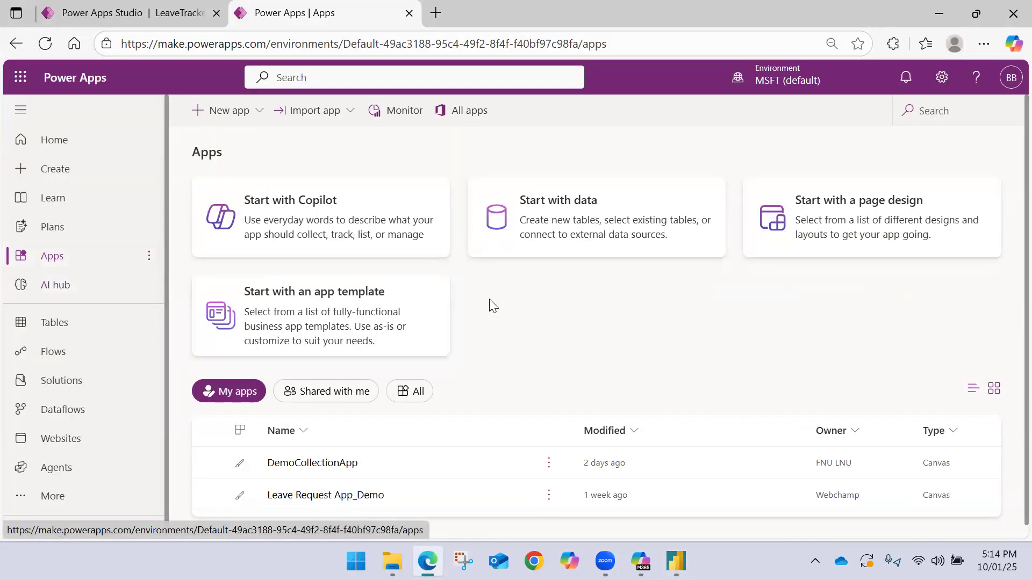
pyautogui.scroll(-1, 473, 304)
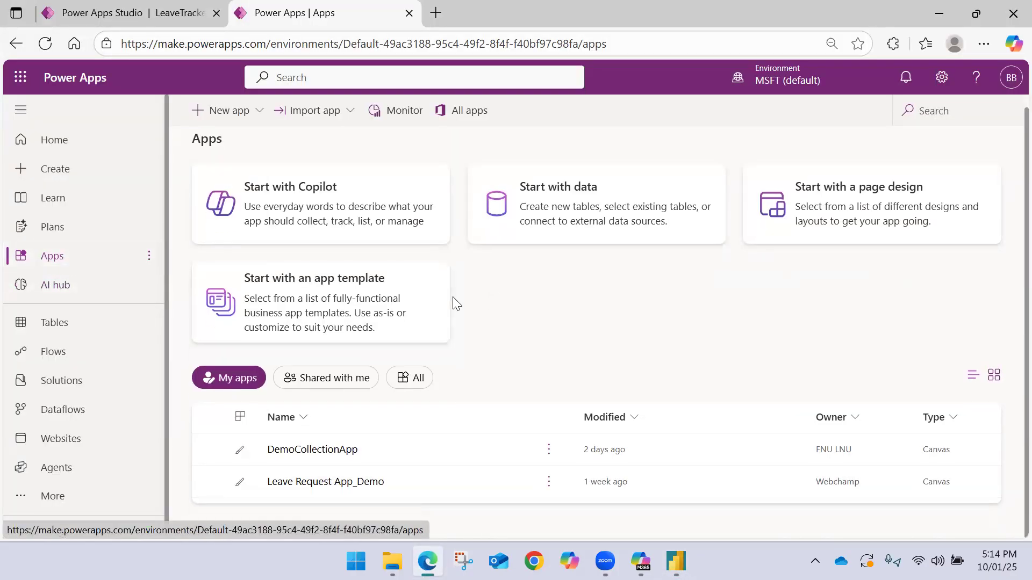
pyautogui.click(52, 43)
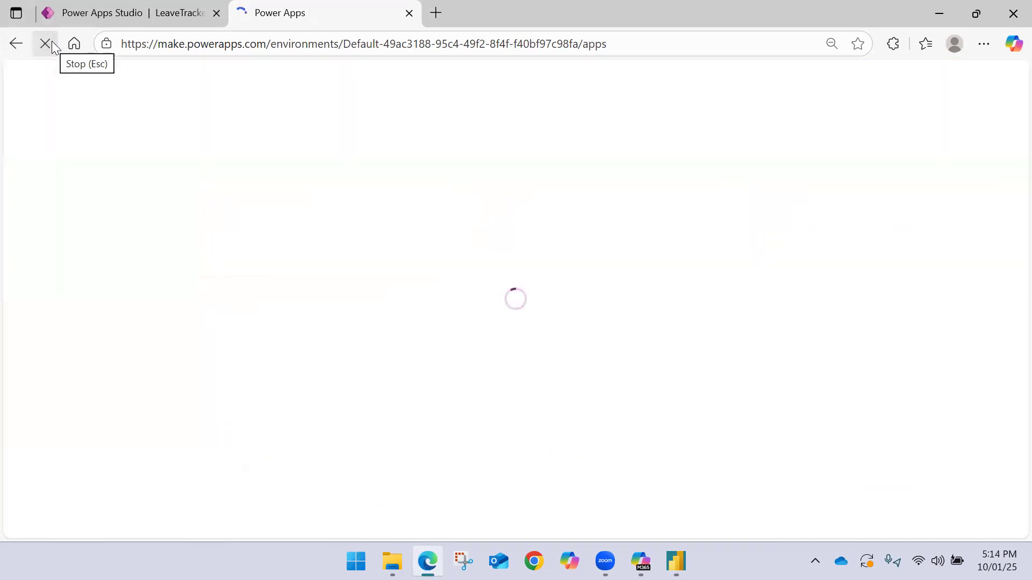
# Close LeaveTrackerCRUDApp in the app editor and confirm leaving it
pyautogui.click(135, 7)
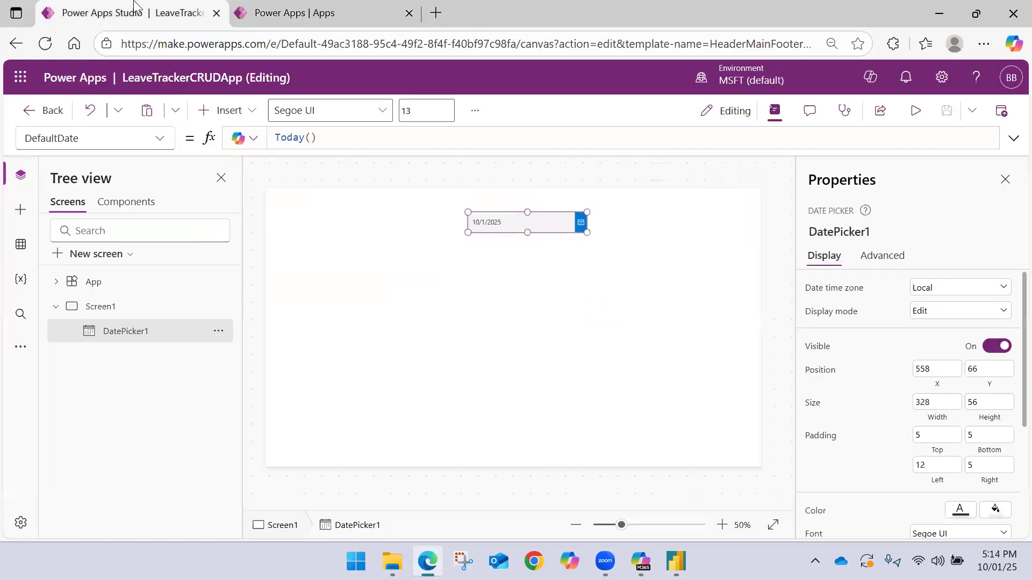
pyautogui.click(52, 110)
pyautogui.click(626, 355)
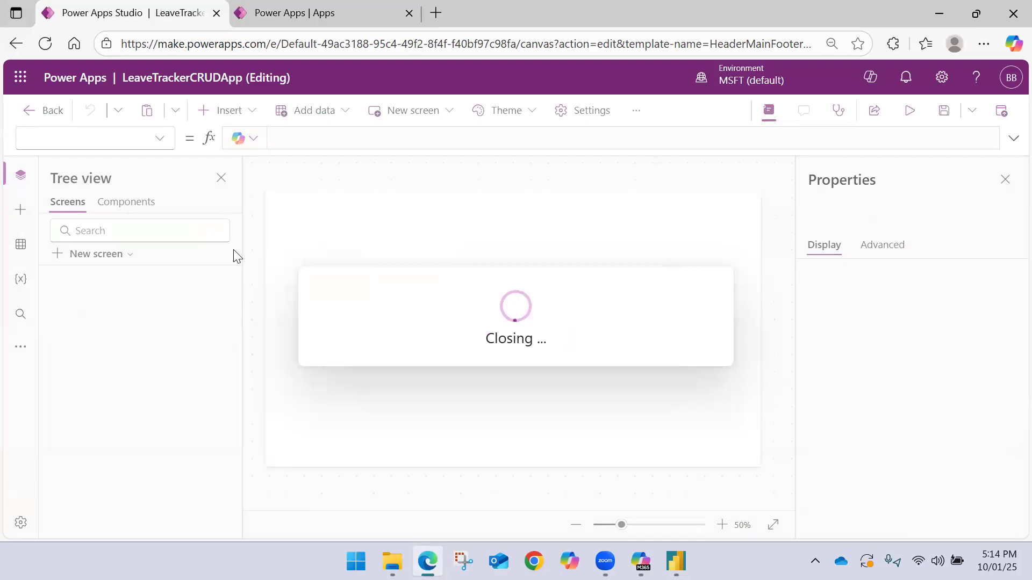
# Delete the misspelled duplicate LeaveTracterCRUDApp from the list of apps
pyautogui.click(290, 7)
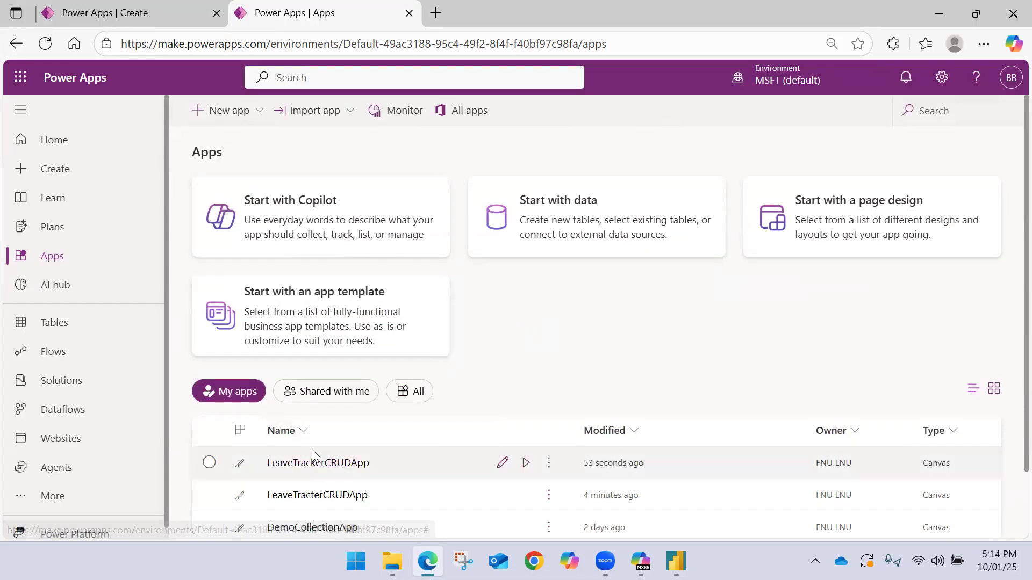
pyautogui.scroll(-3, 335, 475)
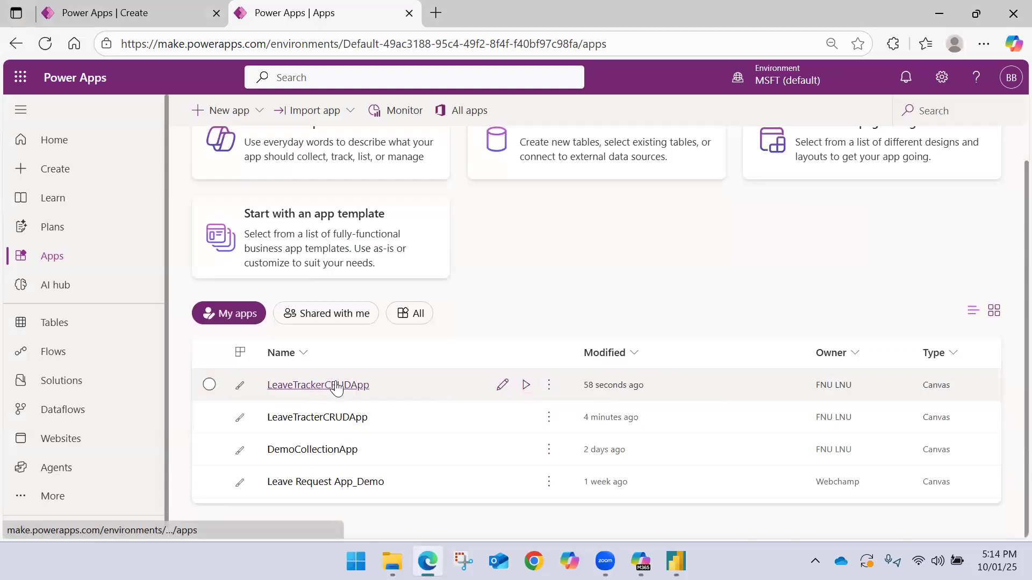
pyautogui.click(548, 417)
pyautogui.click(577, 389)
pyautogui.click(596, 345)
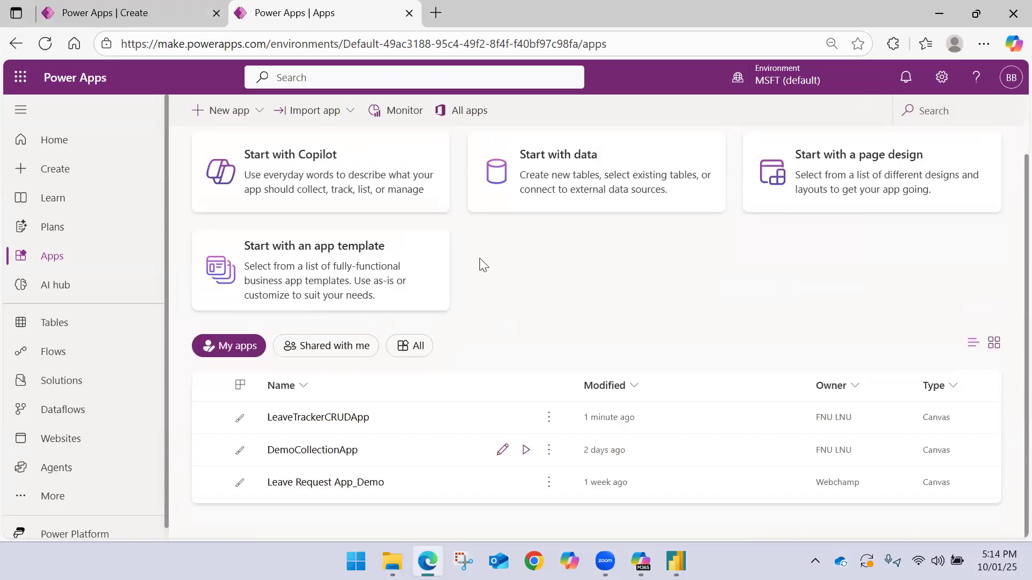
# Switch to Power BI, list the existing apps in the Power Apps visual, and collapse the LeaveDetails table
pyautogui.click(182, 12)
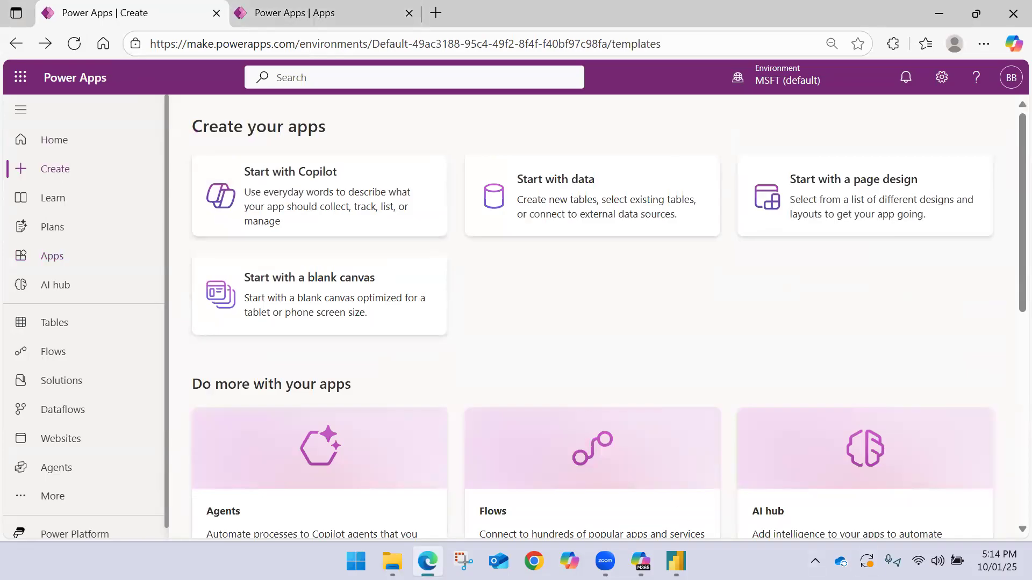
pyautogui.click(676, 561)
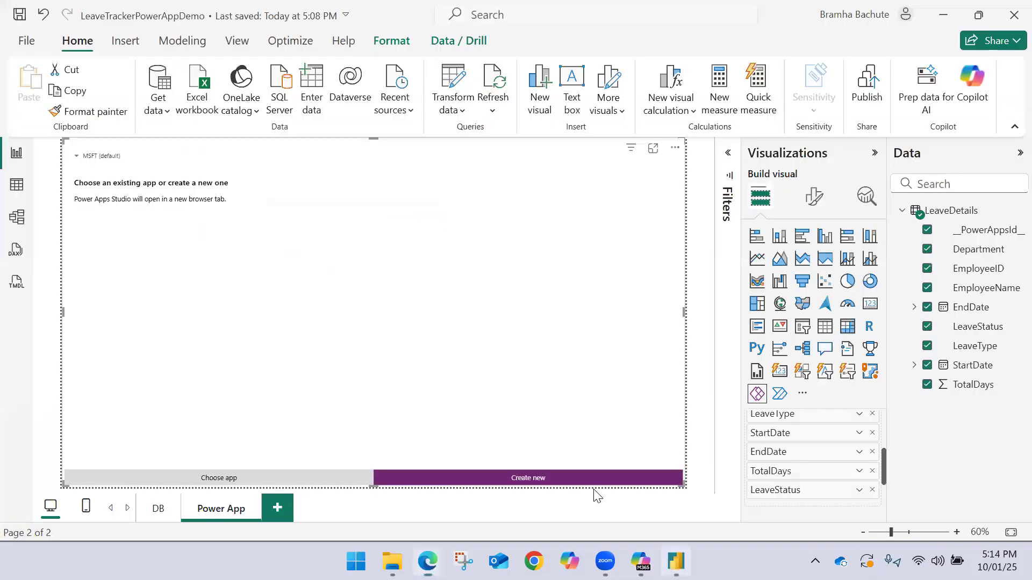
pyautogui.click(298, 479)
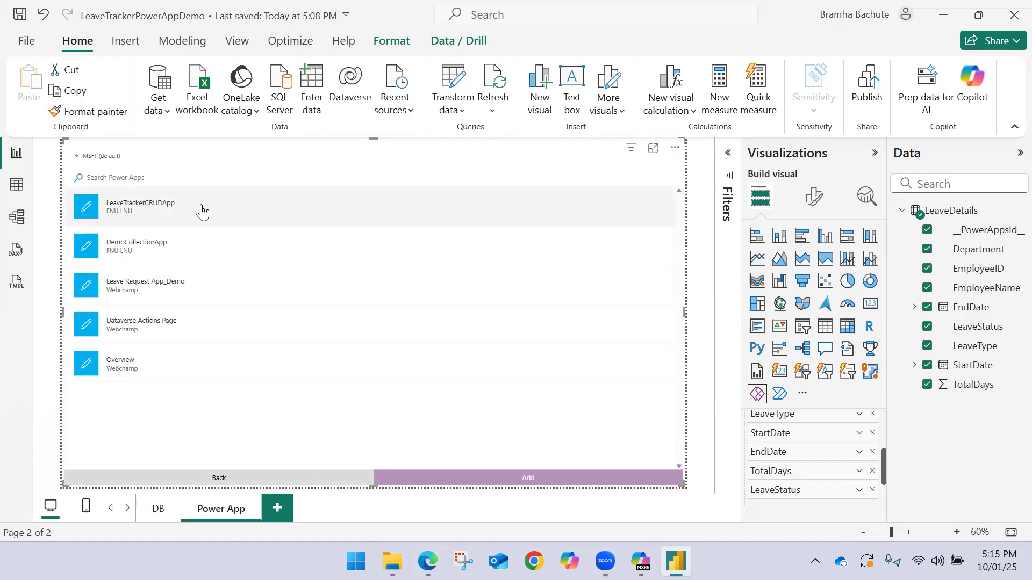
pyautogui.click(898, 213)
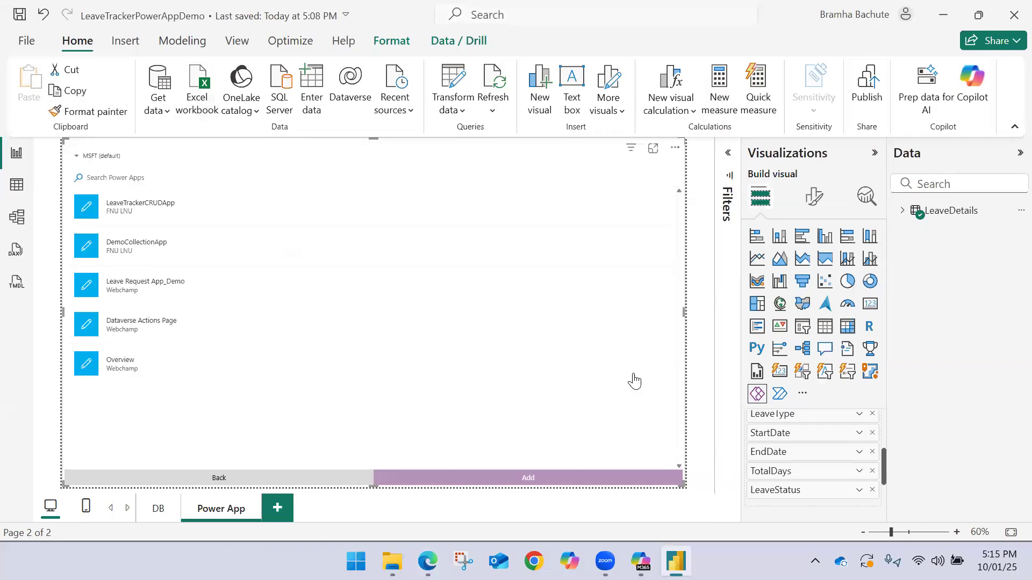
# Add the existing LeaveTrackerCRUDApp to the Power Apps visual and open it in Power Apps Studio to finalize the data connection
pyautogui.click(218, 479)
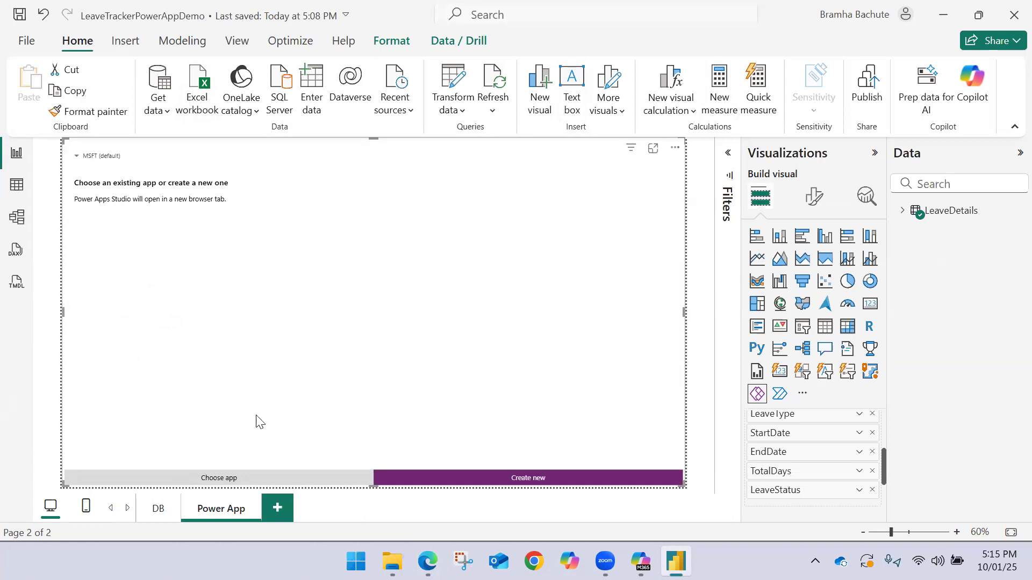
pyautogui.click(220, 478)
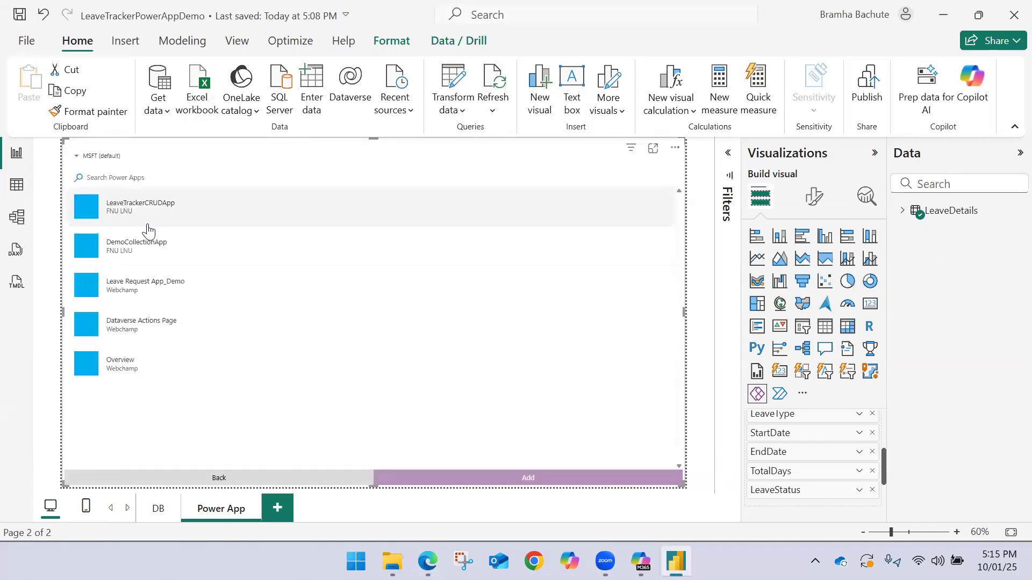
pyautogui.click(146, 224)
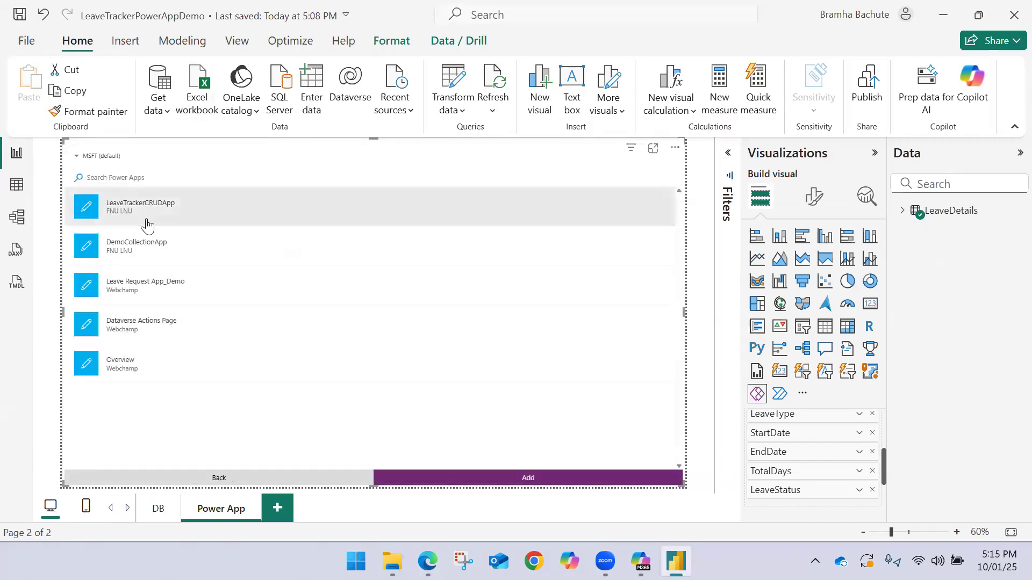
pyautogui.click(510, 480)
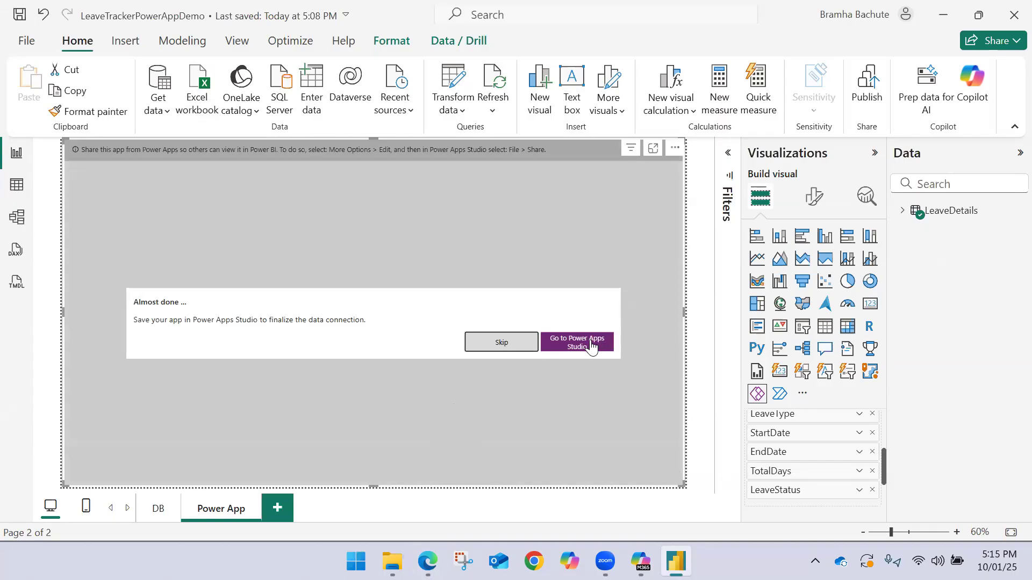
pyautogui.click(591, 346)
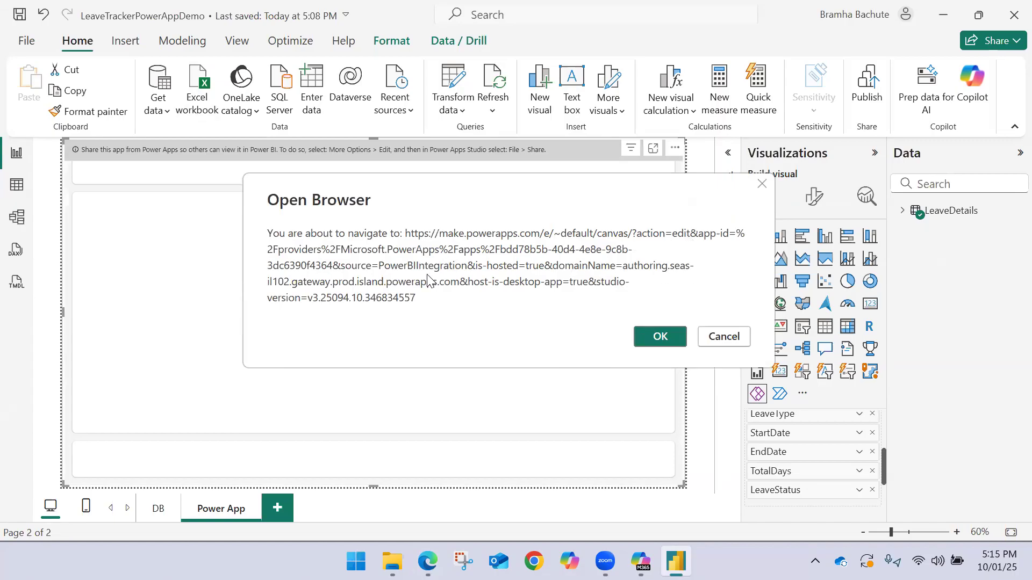
pyautogui.click(653, 337)
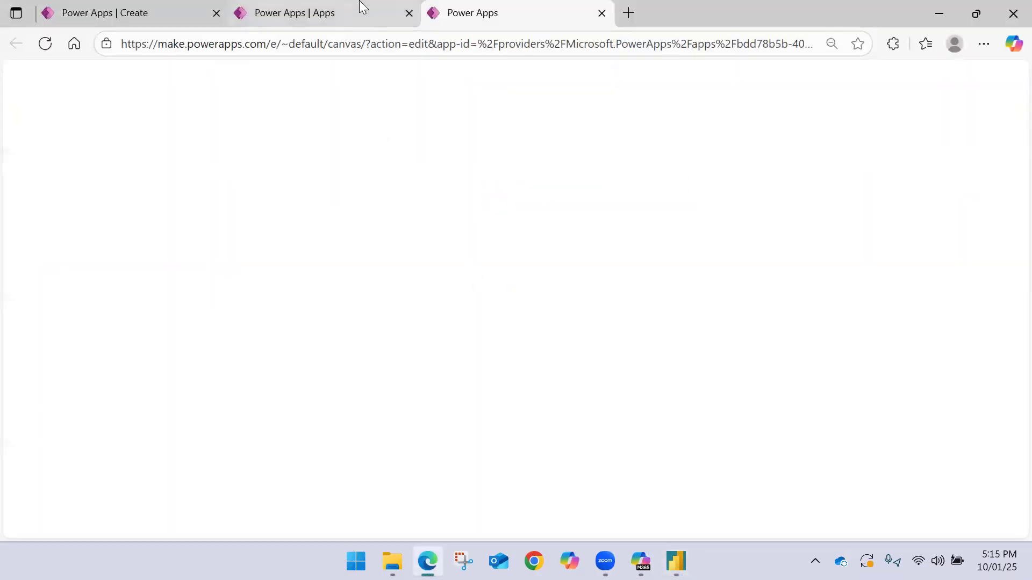
# Close the older Power Apps Create and Apps browser tabs, keeping only the newly opened app editor
pyautogui.click(360, 7)
pyautogui.click(408, 13)
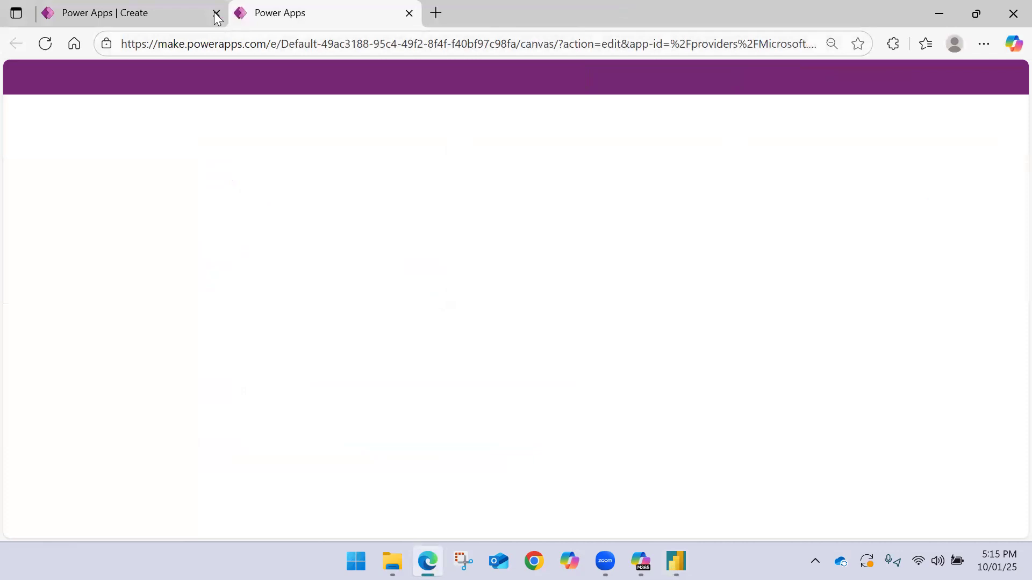
pyautogui.click(183, 11)
pyautogui.click(217, 13)
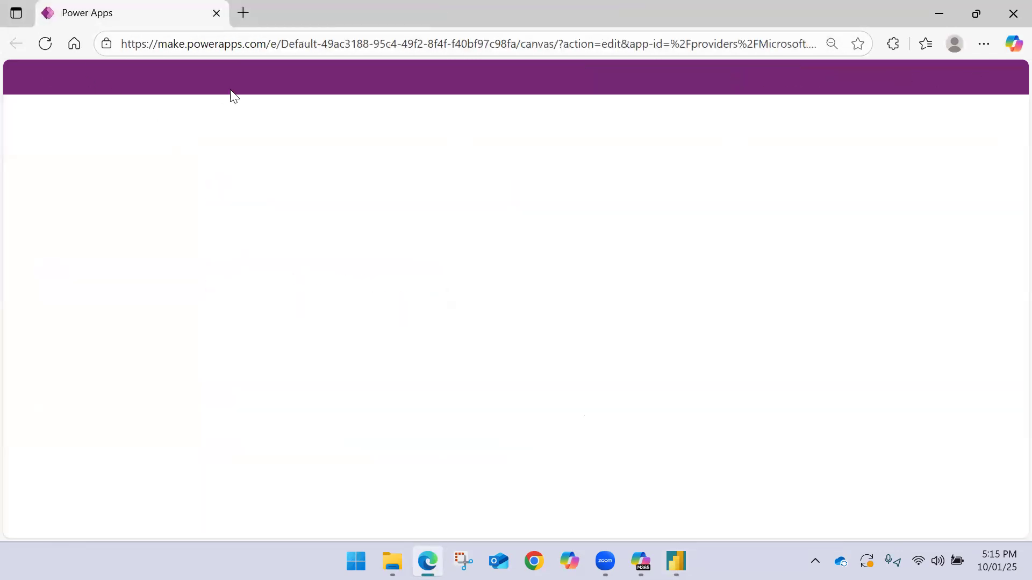
pyautogui.click(243, 12)
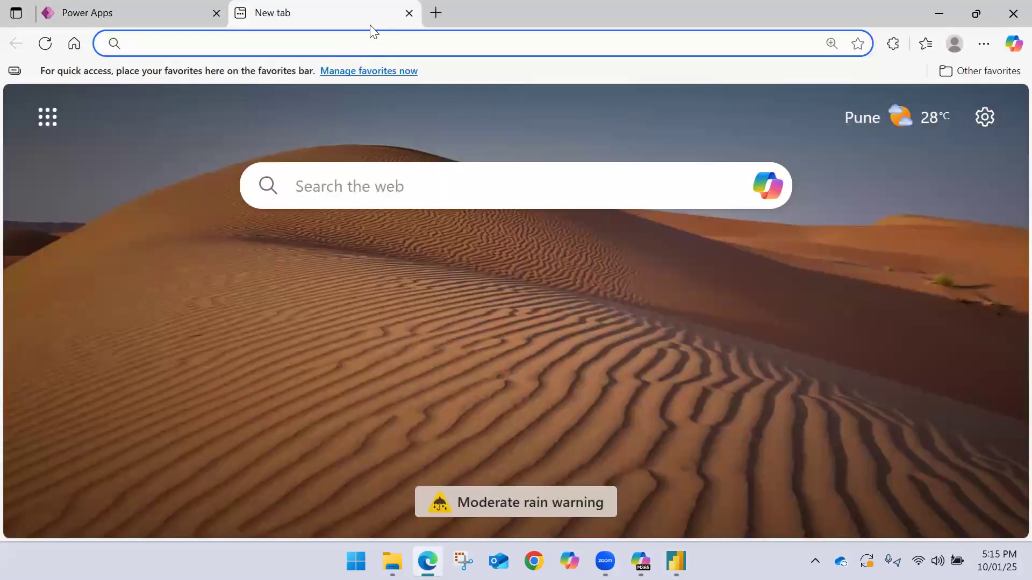
pyautogui.click(408, 13)
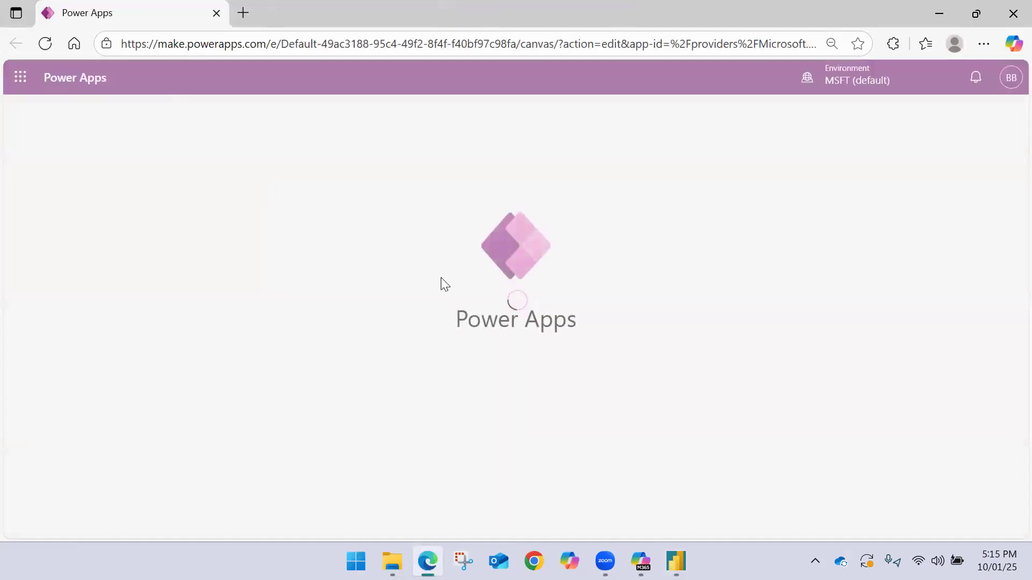
# Check the Power Apps visual in Power BI, then open app.powerbi.com in a new browser tab
pyautogui.moveTo(676, 561)
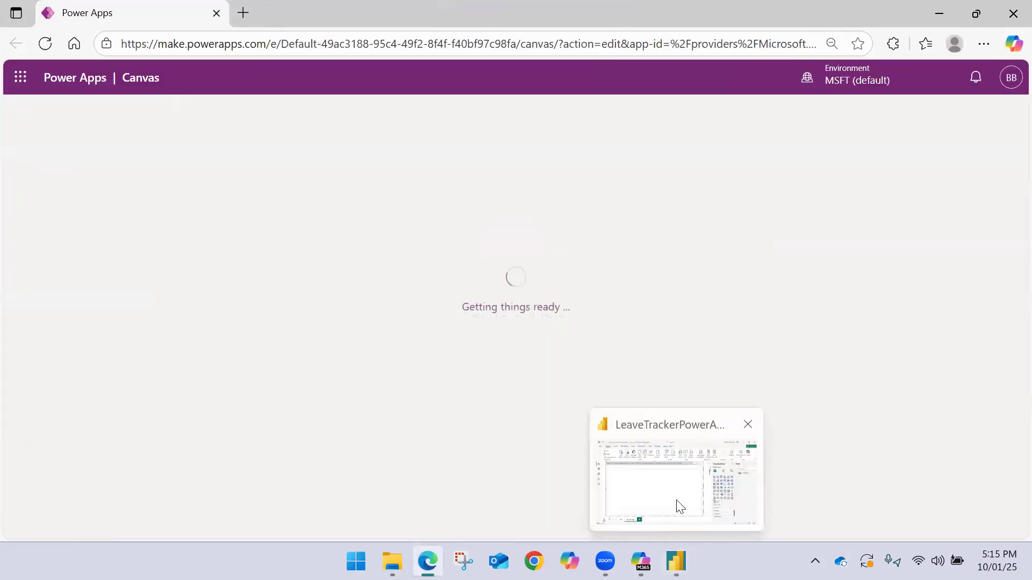
pyautogui.click(674, 497)
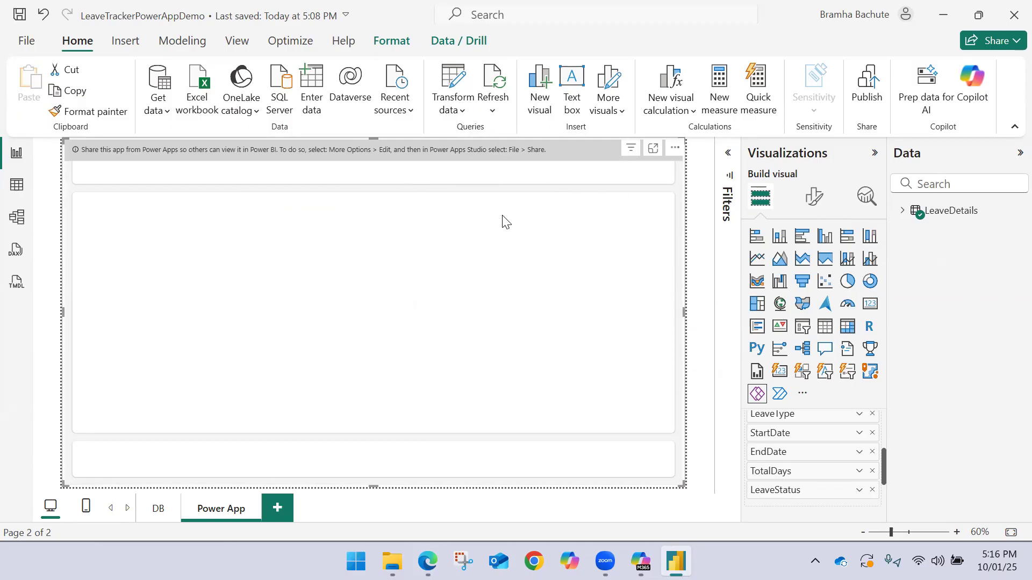
pyautogui.moveTo(428, 560)
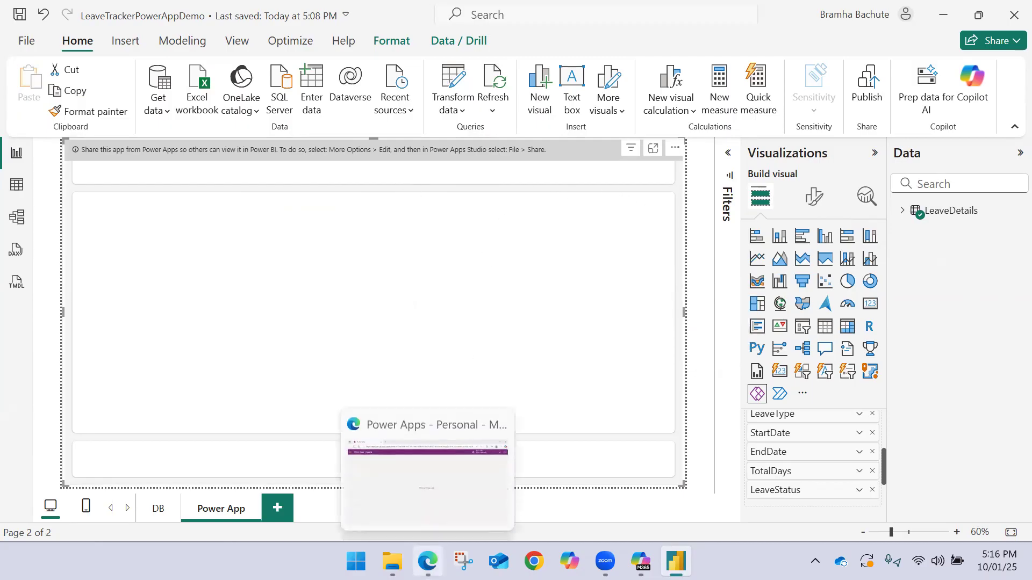
pyautogui.click(437, 499)
pyautogui.click(243, 13)
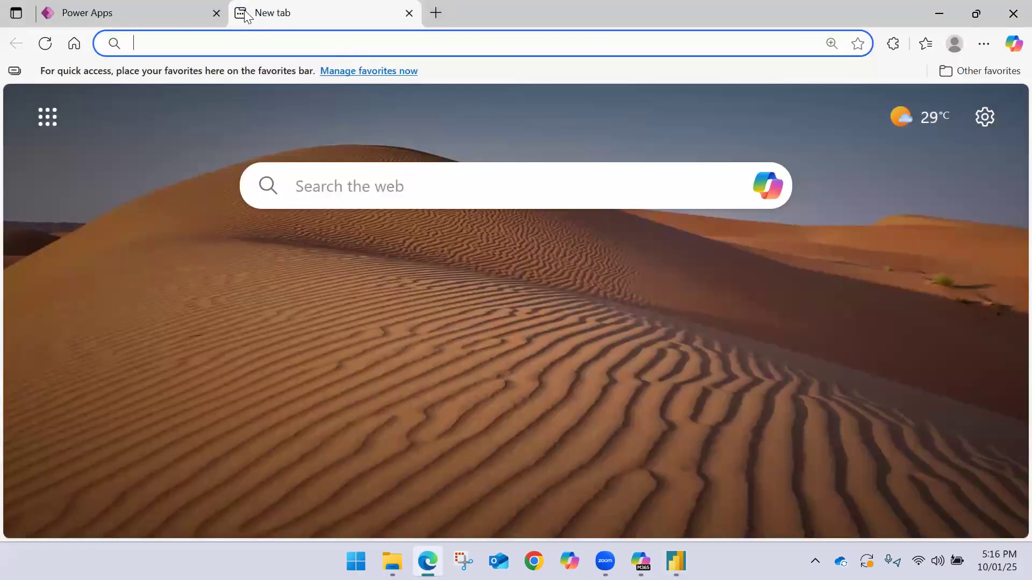
pyautogui.write('app')
pyautogui.press('Return')
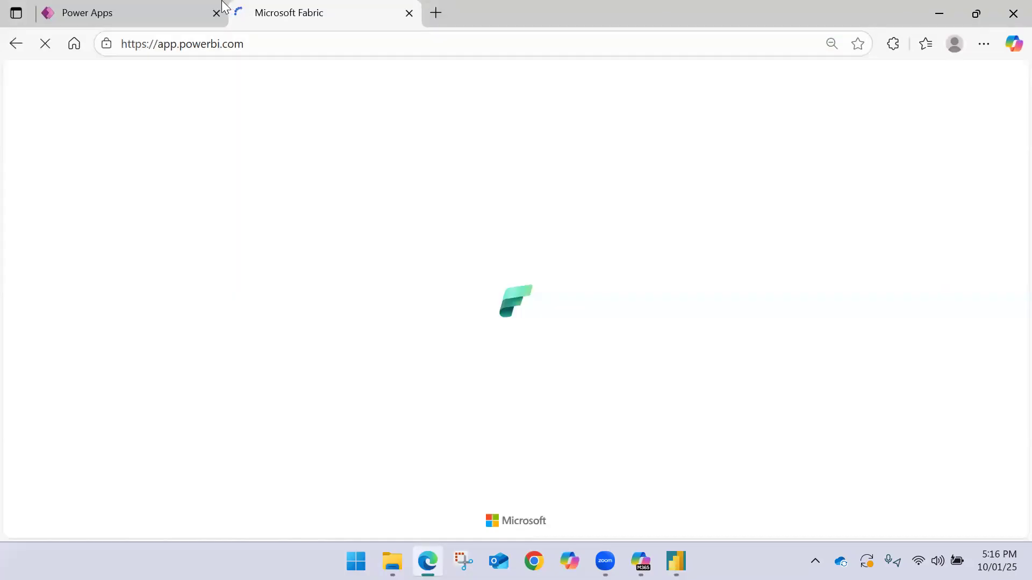
# Return to LeaveTrackerCRUDApp in the app editor, skip the welcome message, and select the PowerBIIntegration object
pyautogui.click(199, 10)
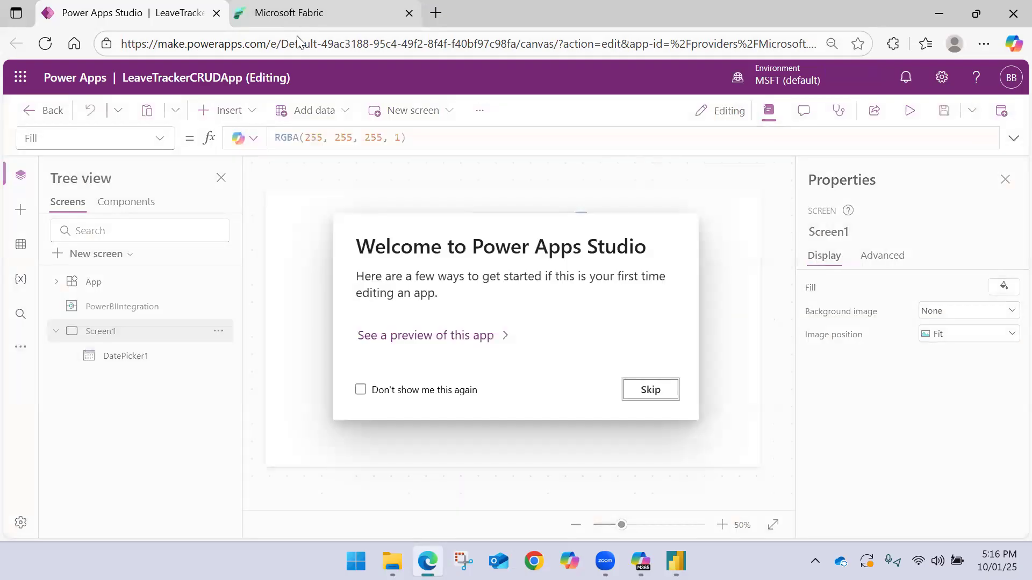
pyautogui.click(630, 391)
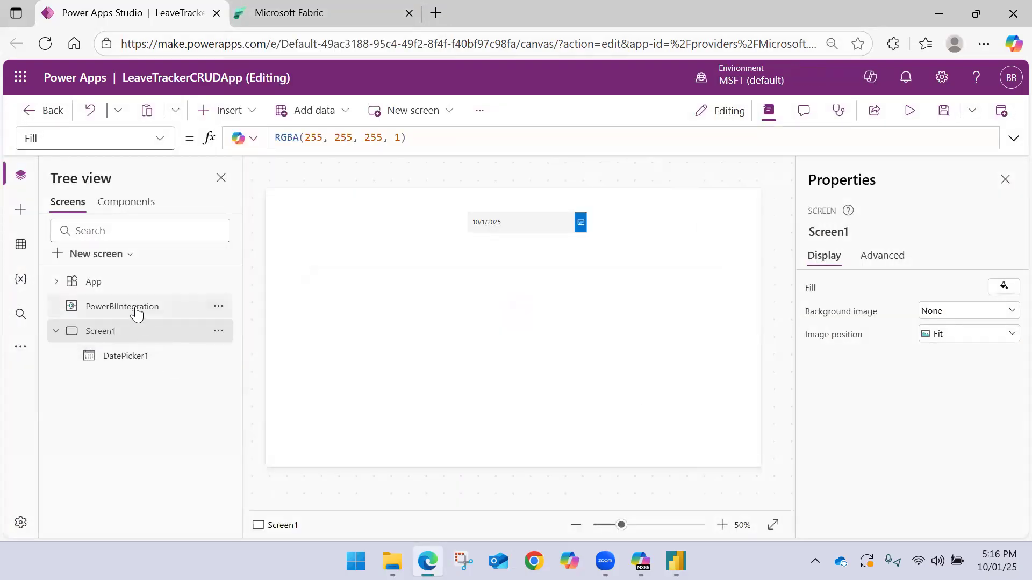
pyautogui.click(93, 313)
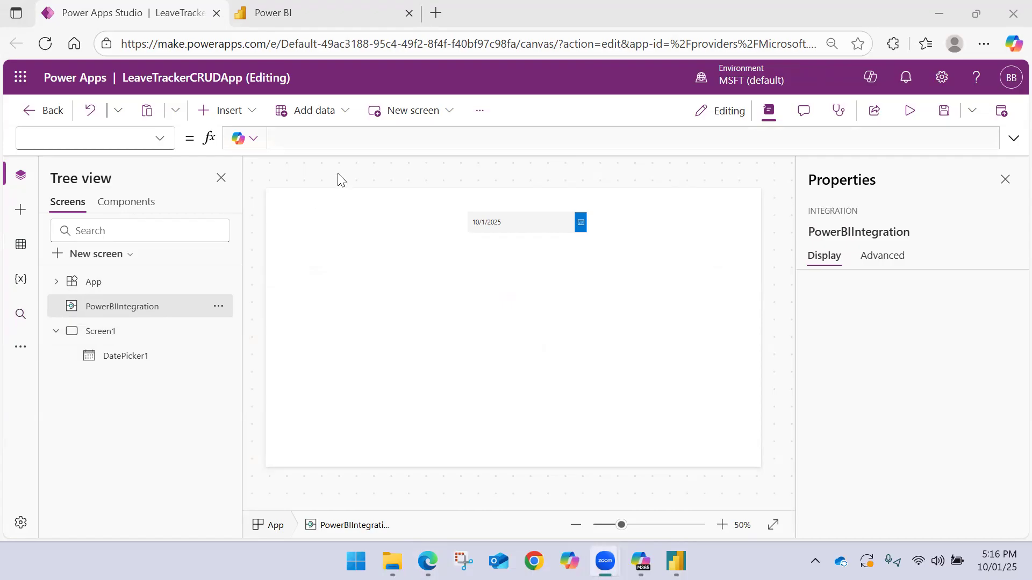
# Replace the date picker on Screen1 with a newly inserted date picker
pyautogui.click(494, 221)
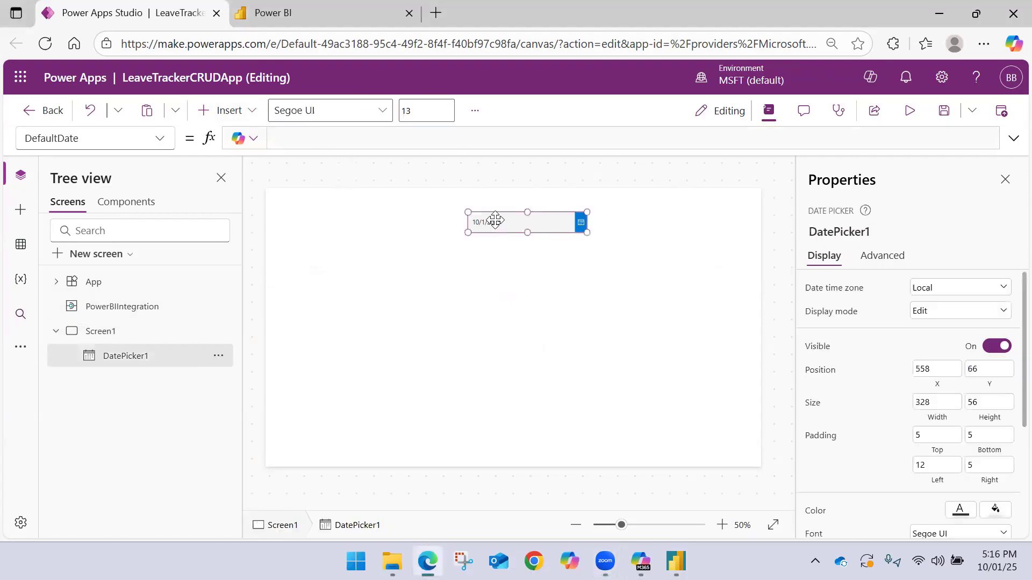
pyautogui.press('Delete')
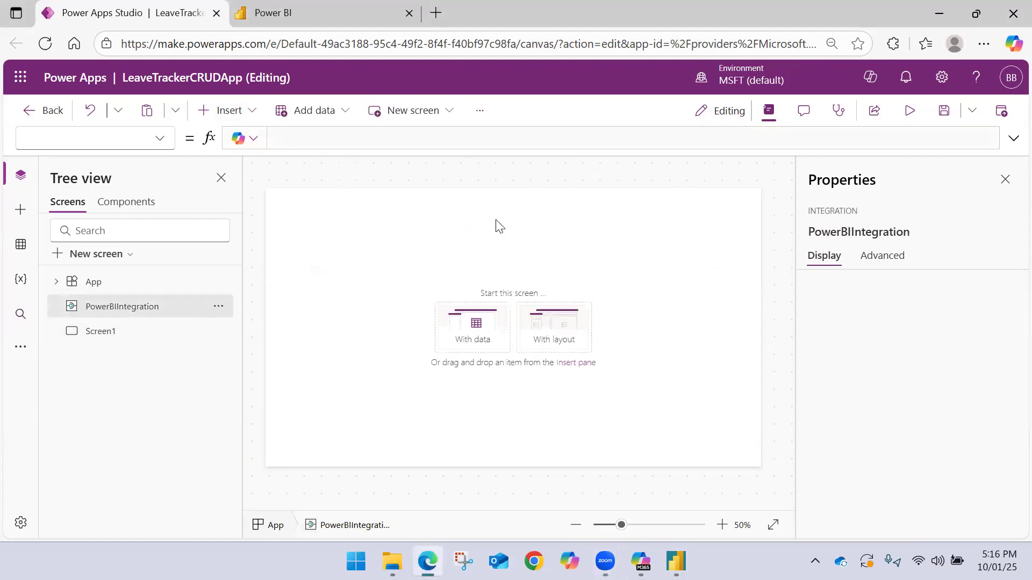
pyautogui.click(250, 112)
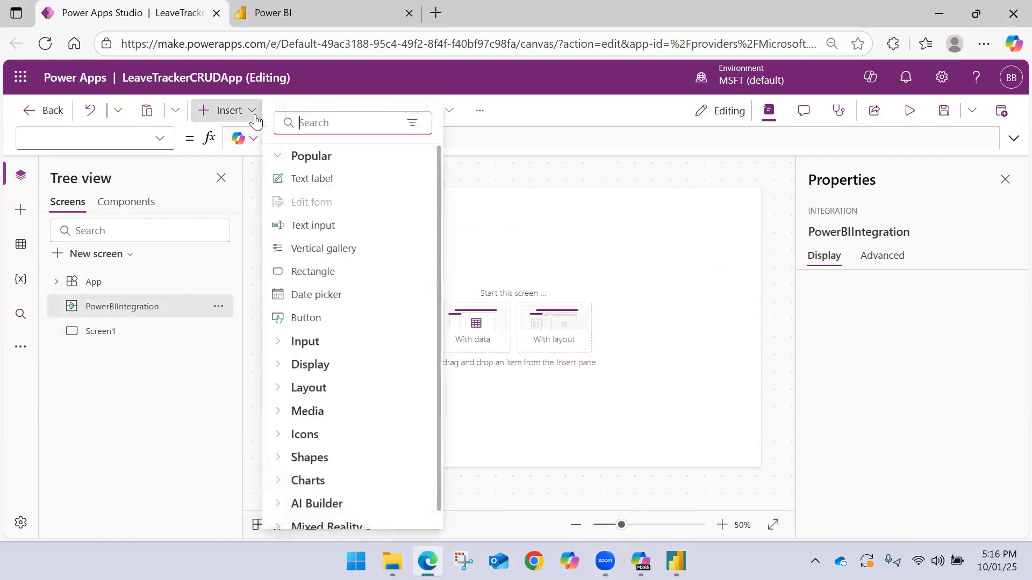
pyautogui.click(329, 295)
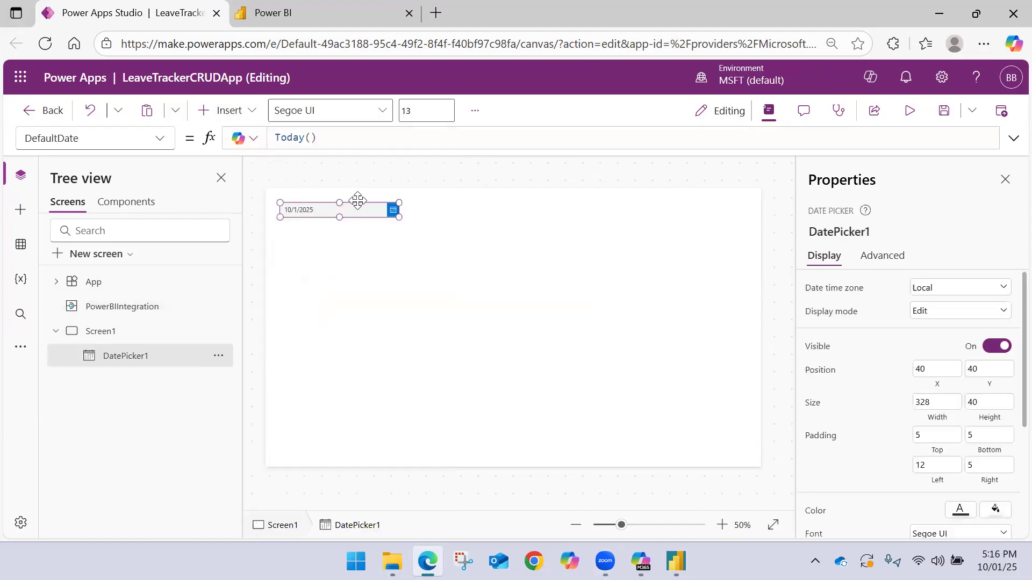
# Insert a data table on Screen1 and set its Items property to PowerBIIntegration.Data
pyautogui.click(251, 111)
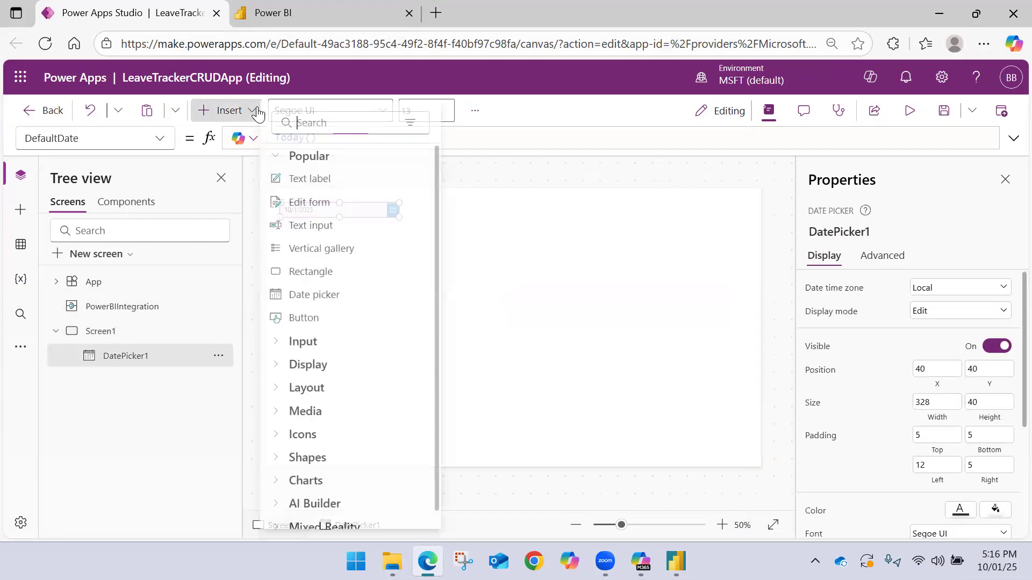
pyautogui.write('data')
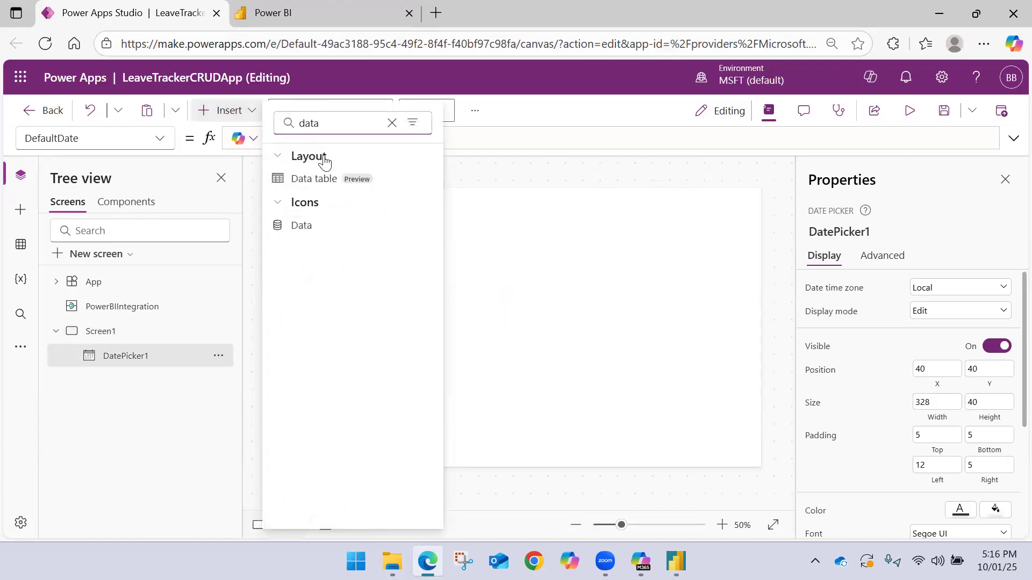
pyautogui.click(323, 179)
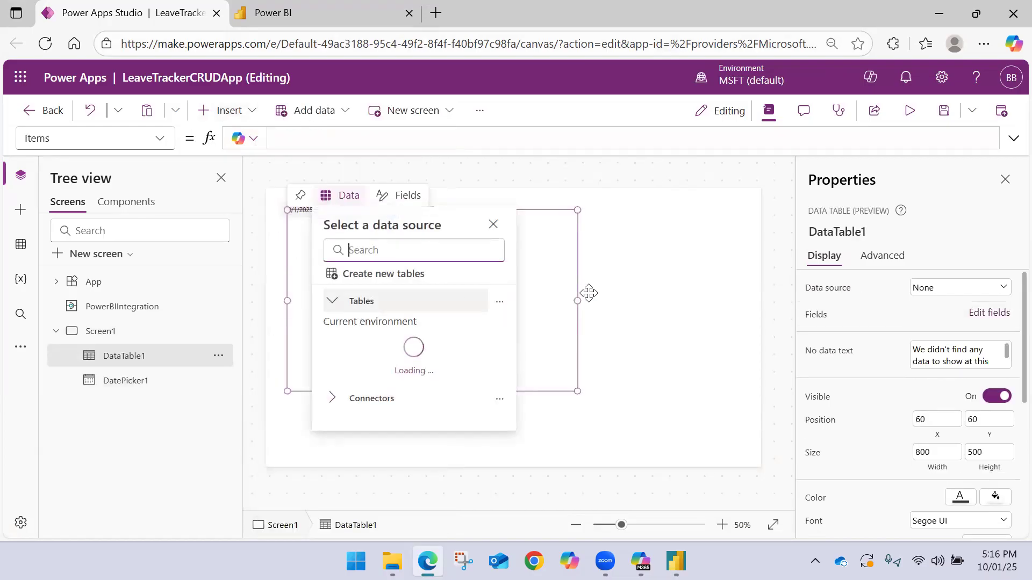
pyautogui.click(299, 138)
pyautogui.write('Power')
pyautogui.press('Down')
pyautogui.press('Down')
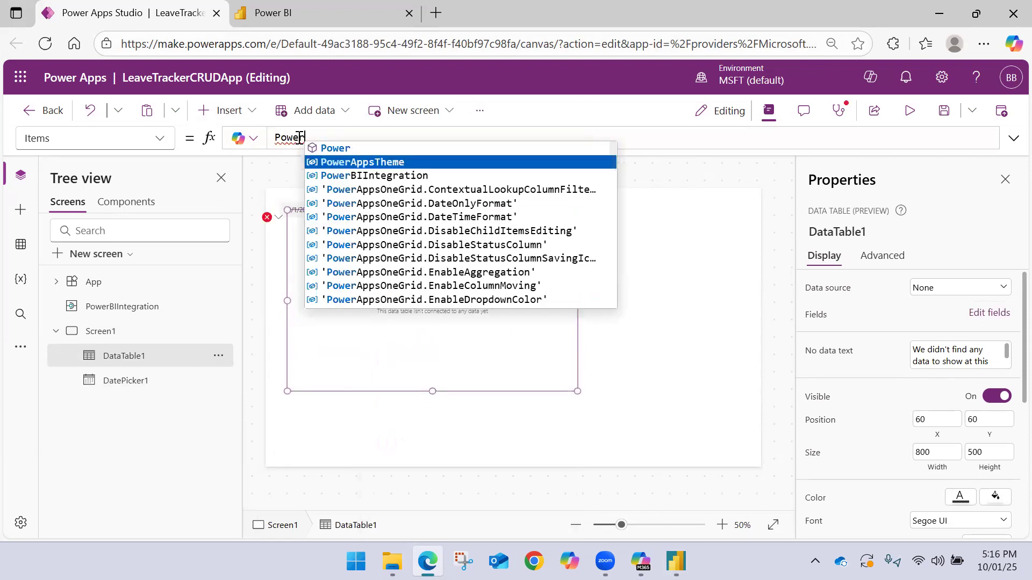
pyautogui.press('Tab')
pyautogui.write('.Data')
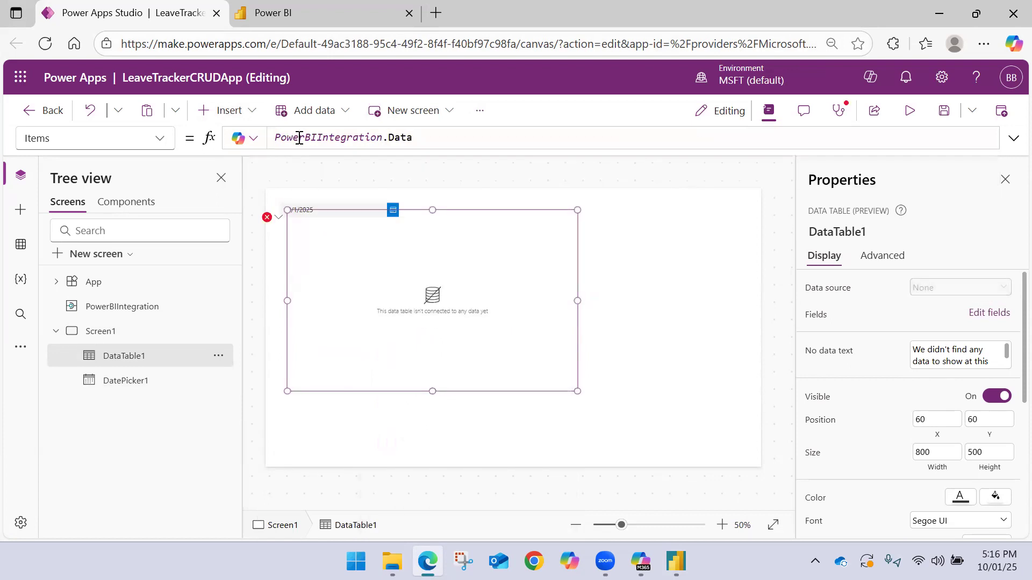
# Check the data table's fields, move the table to about X 398, Y 66, and delete the date picker
pyautogui.click(404, 195)
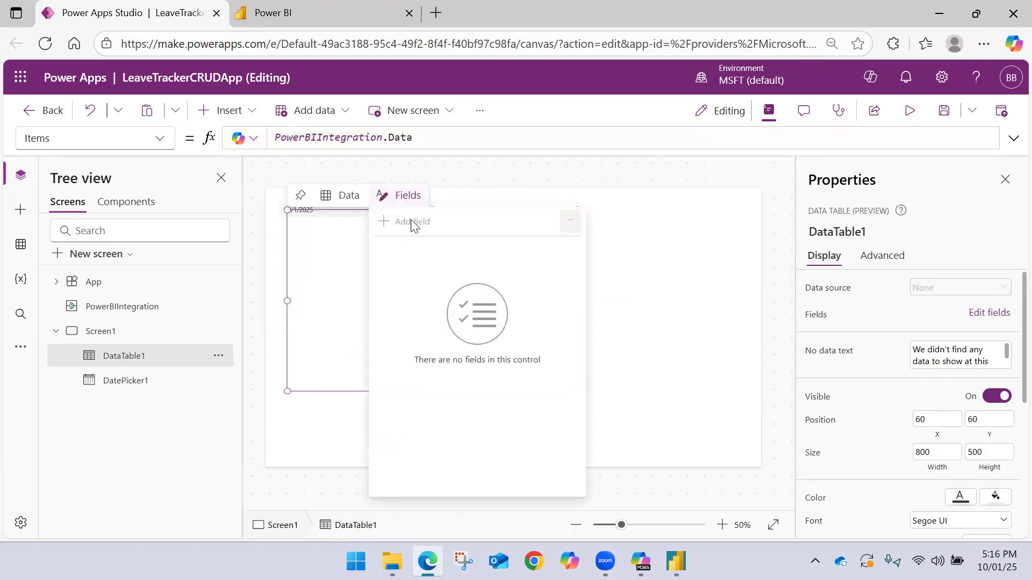
pyautogui.click(666, 226)
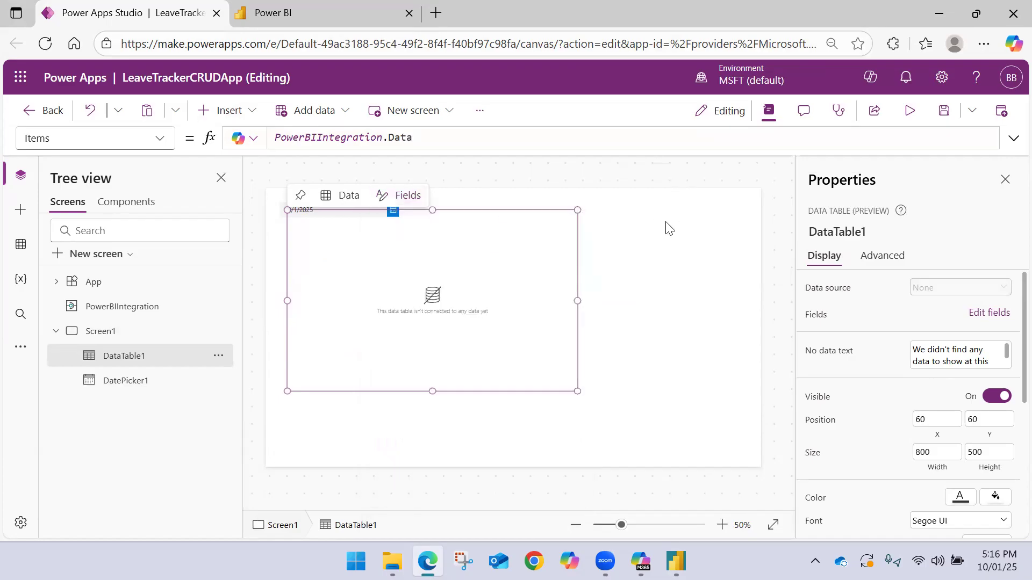
pyautogui.click(297, 217)
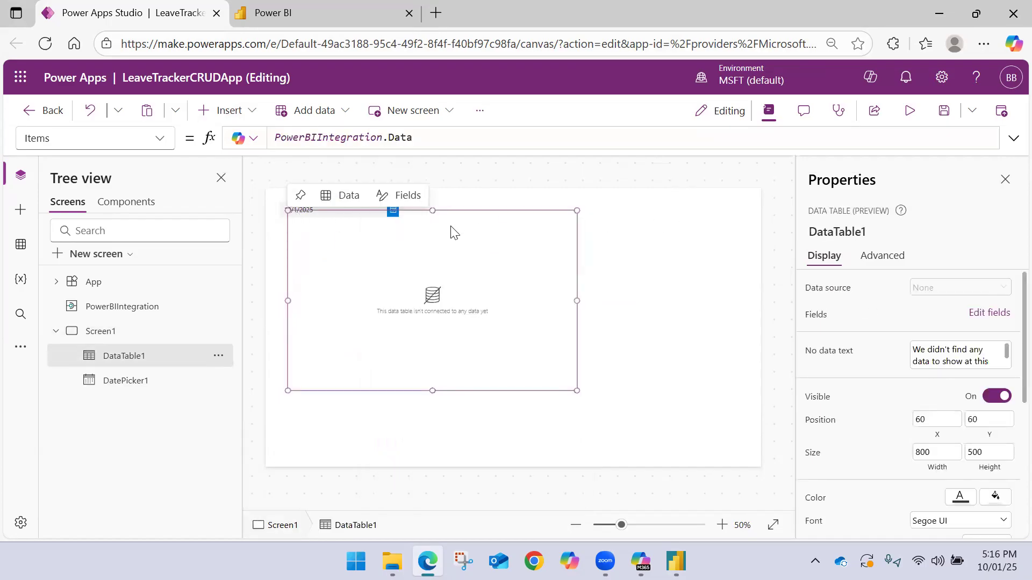
pyautogui.moveTo(457, 214); pyautogui.dragTo(578, 215)
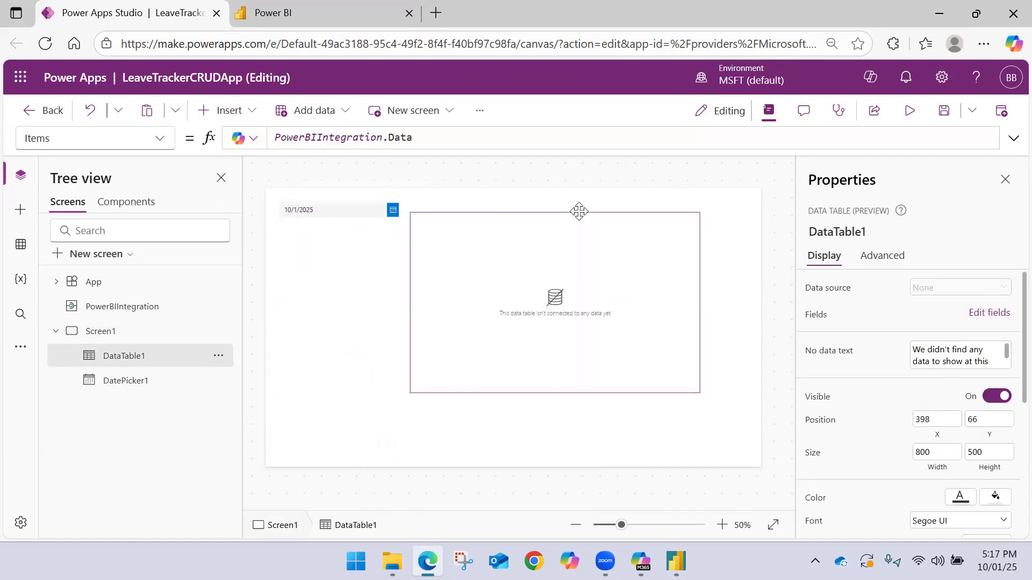
pyautogui.click(340, 205)
pyautogui.press('Delete')
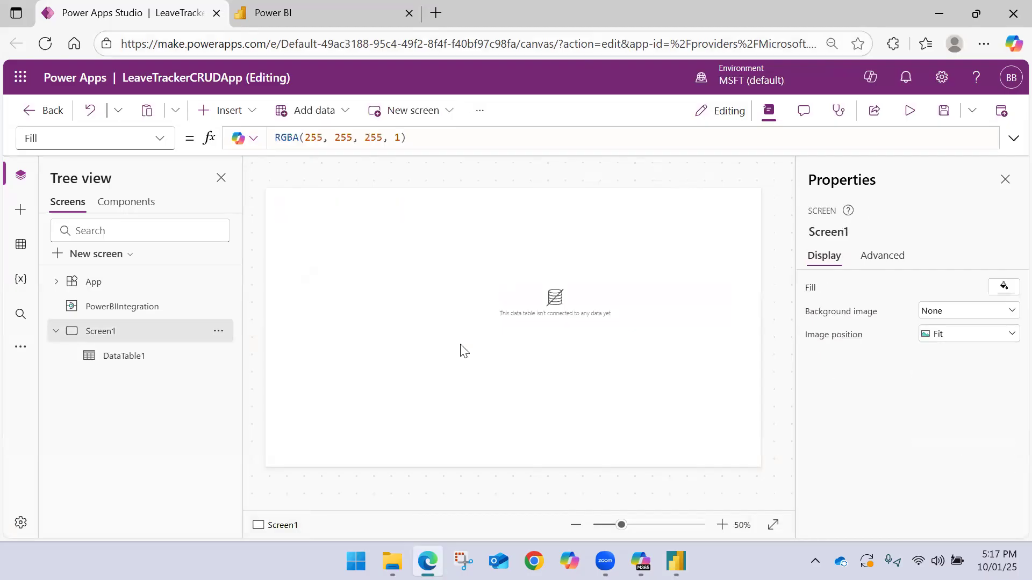
# Switch to Power BI and remove the Power Apps visual from the Power App page
pyautogui.click(676, 561)
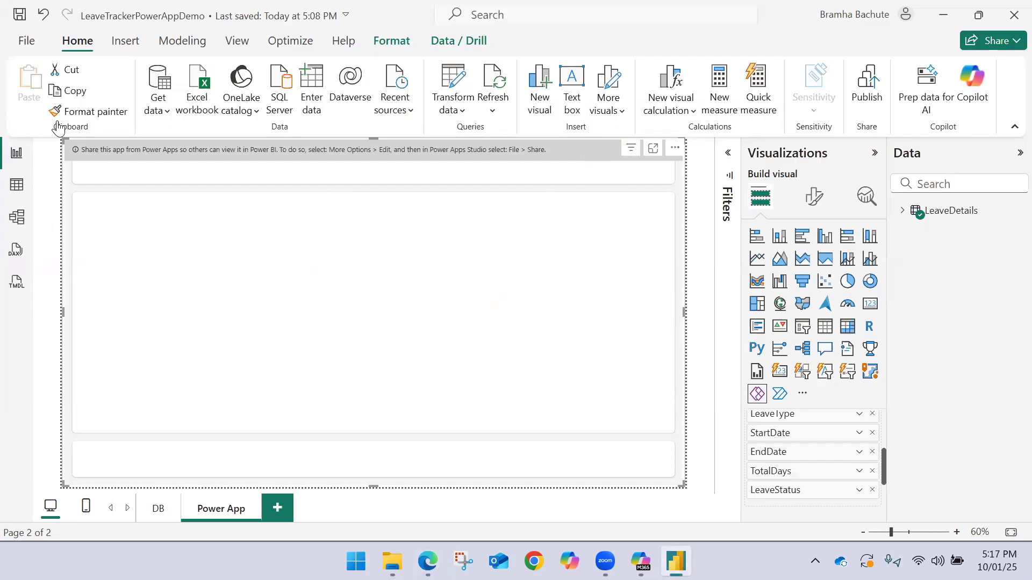
pyautogui.click(674, 147)
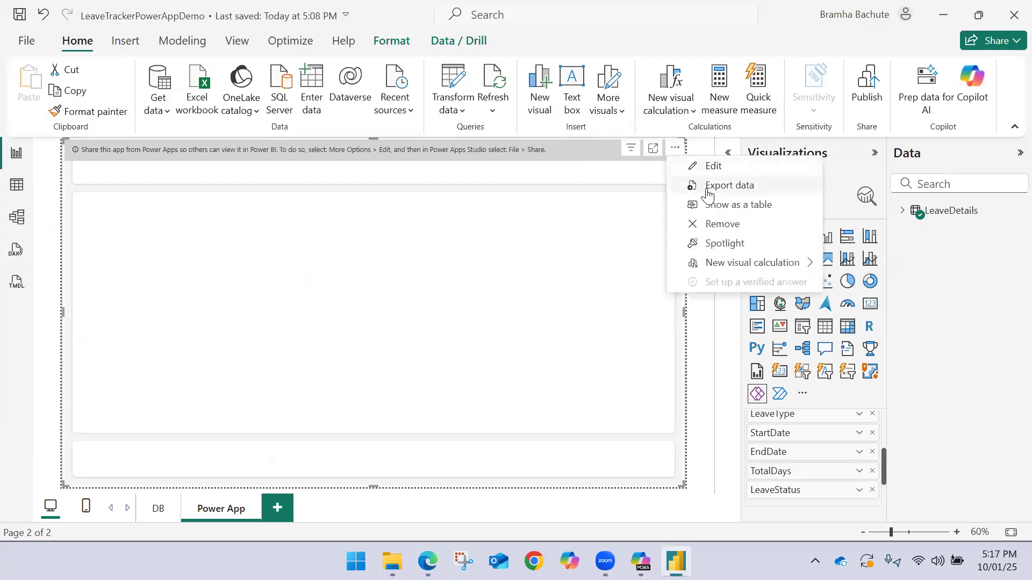
pyautogui.click(722, 225)
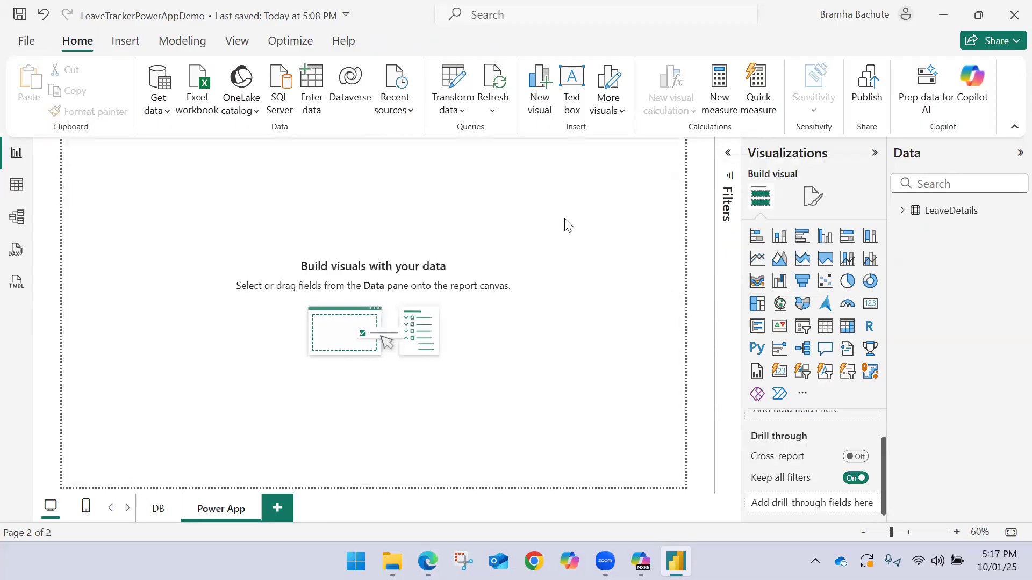
# Insert a Power Apps visual on the Power App page and enlarge it to fill the report page
pyautogui.click(757, 394)
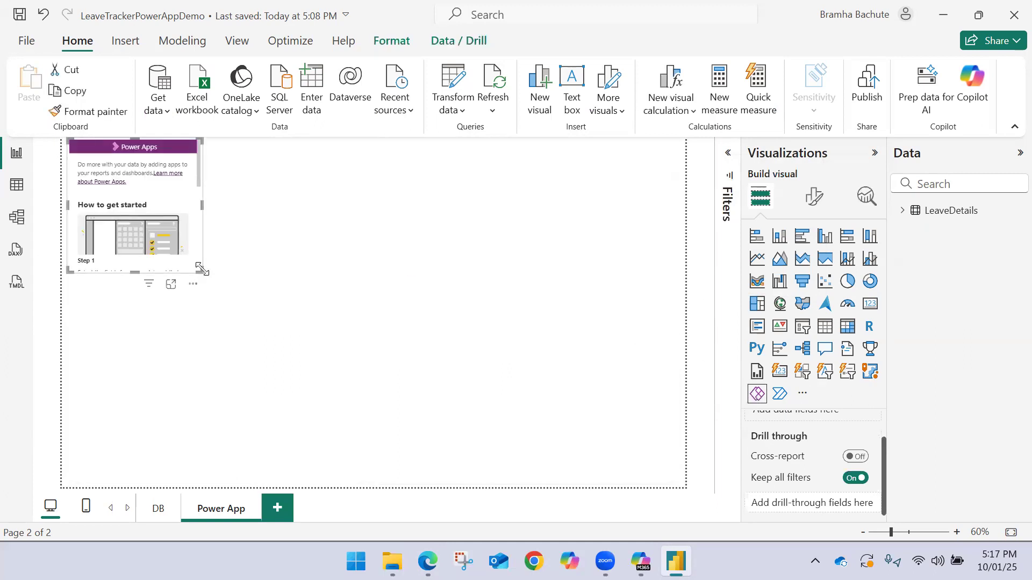
pyautogui.moveTo(195, 278); pyautogui.dragTo(577, 501)
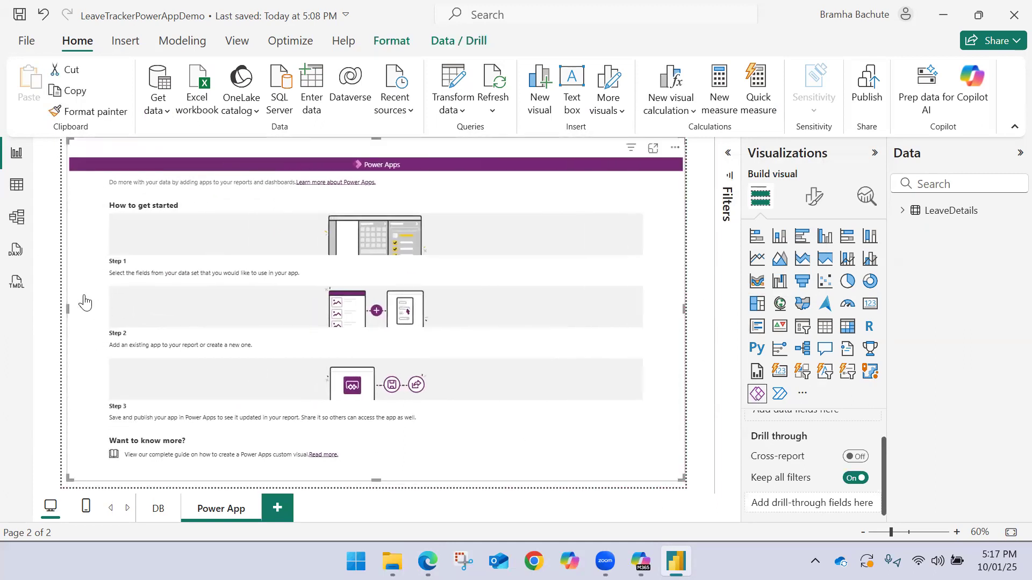
pyautogui.moveTo(71, 317); pyautogui.dragTo(37, 306)
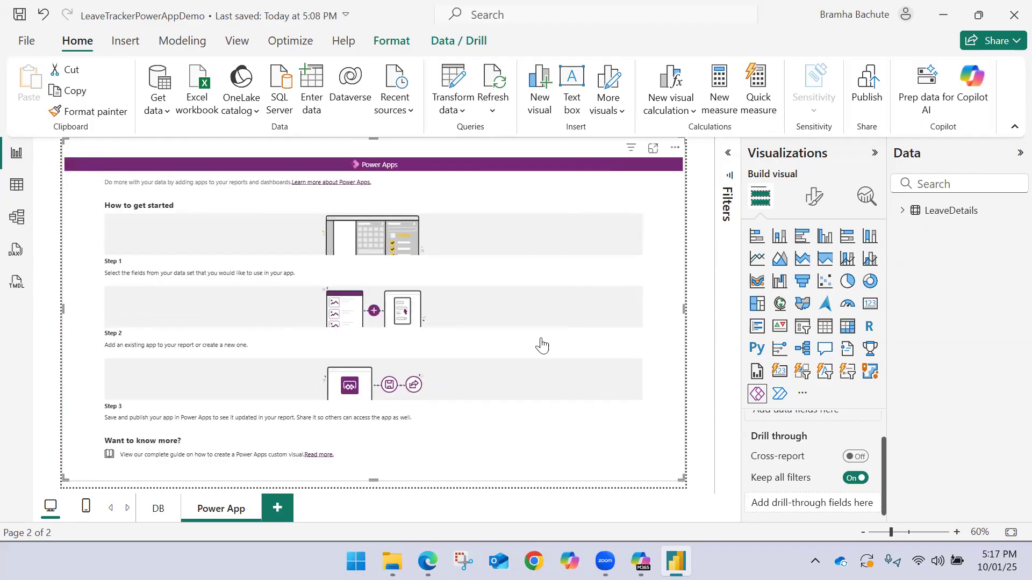
# Add __PowerAppsId__, EmployeeID, EmployeeName, Department, LeaveType, StartDate, EndDate, TotalDays and LeaveStatus from LeaveDetails to the visual
pyautogui.click(902, 211)
pyautogui.click(926, 229)
pyautogui.click(927, 269)
pyautogui.click(926, 288)
pyautogui.click(926, 249)
pyautogui.click(928, 345)
pyautogui.click(928, 366)
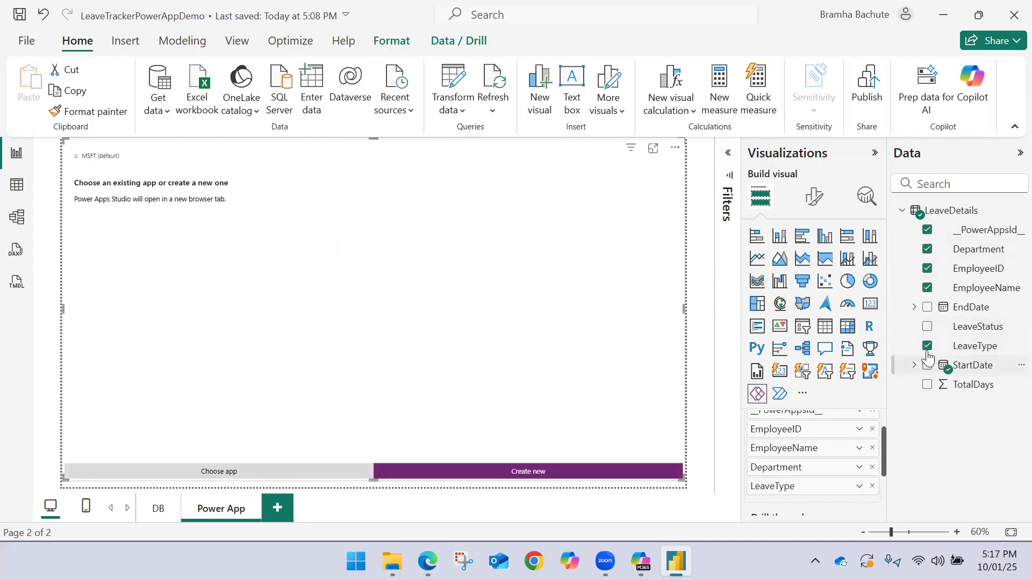
pyautogui.click(926, 309)
pyautogui.click(926, 307)
pyautogui.click(927, 384)
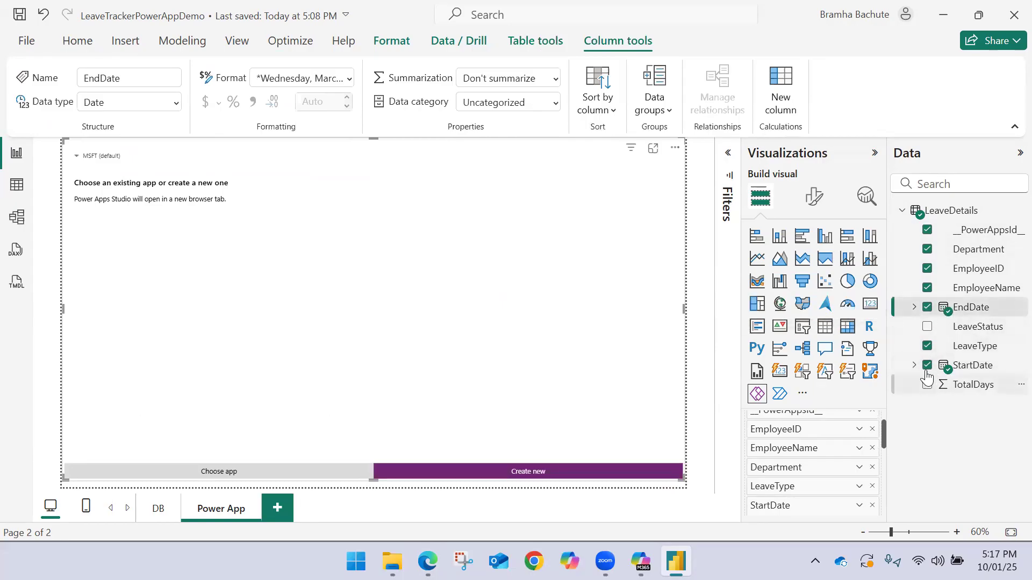
pyautogui.click(927, 326)
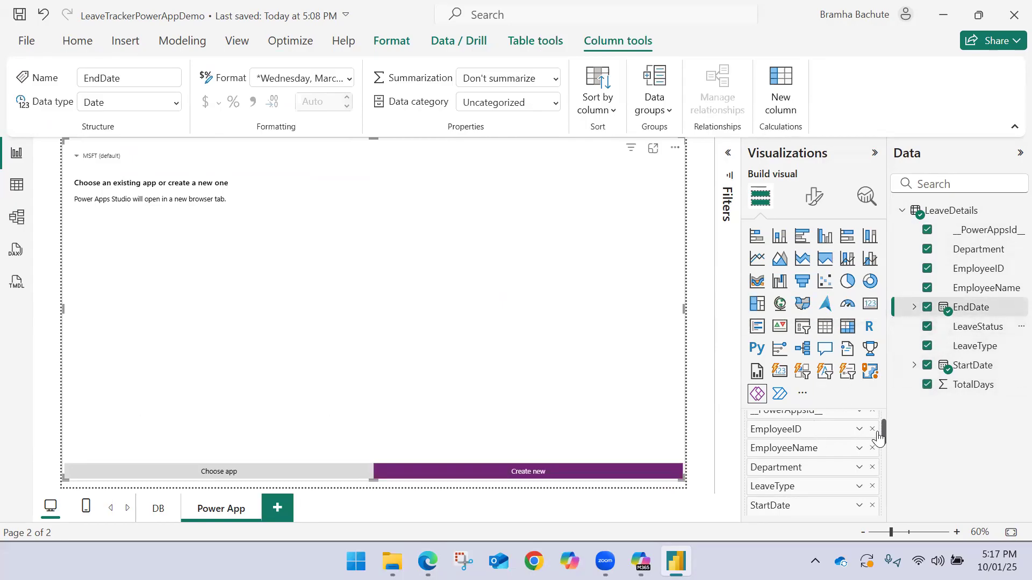
# Switch StartDate and EndDate from date hierarchies to plain dates and set TotalDays to Don't summarize in the visual
pyautogui.moveTo(882, 433); pyautogui.dragTo(871, 457)
pyautogui.click(859, 454)
pyautogui.click(891, 431)
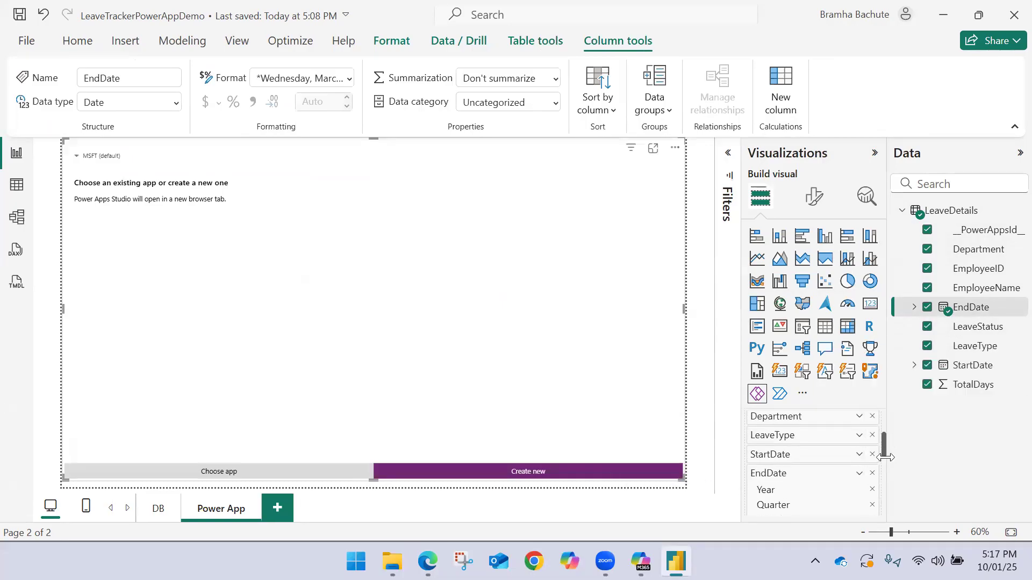
pyautogui.click(859, 473)
pyautogui.click(893, 452)
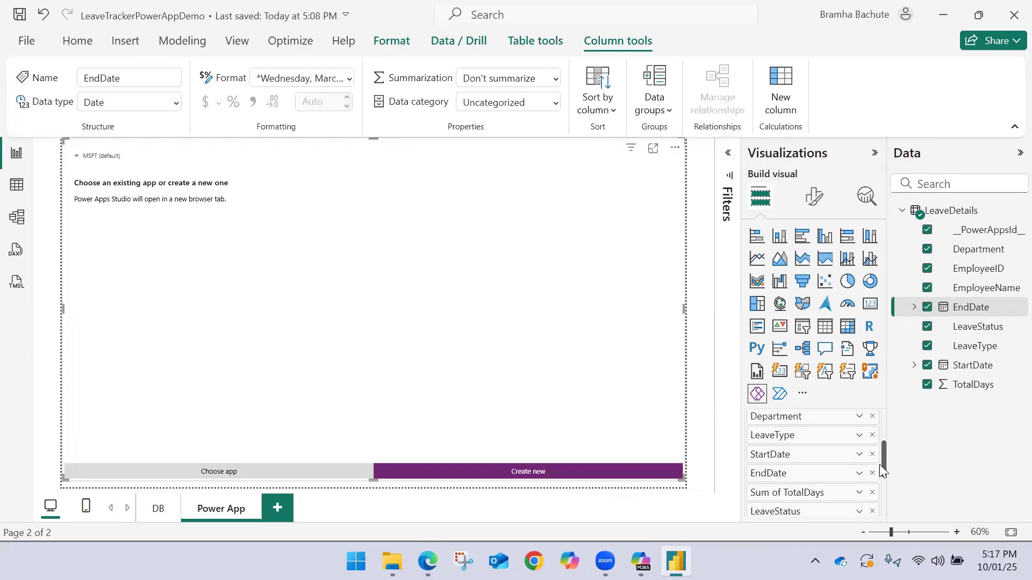
pyautogui.scroll(-1, 883, 468)
pyautogui.click(859, 463)
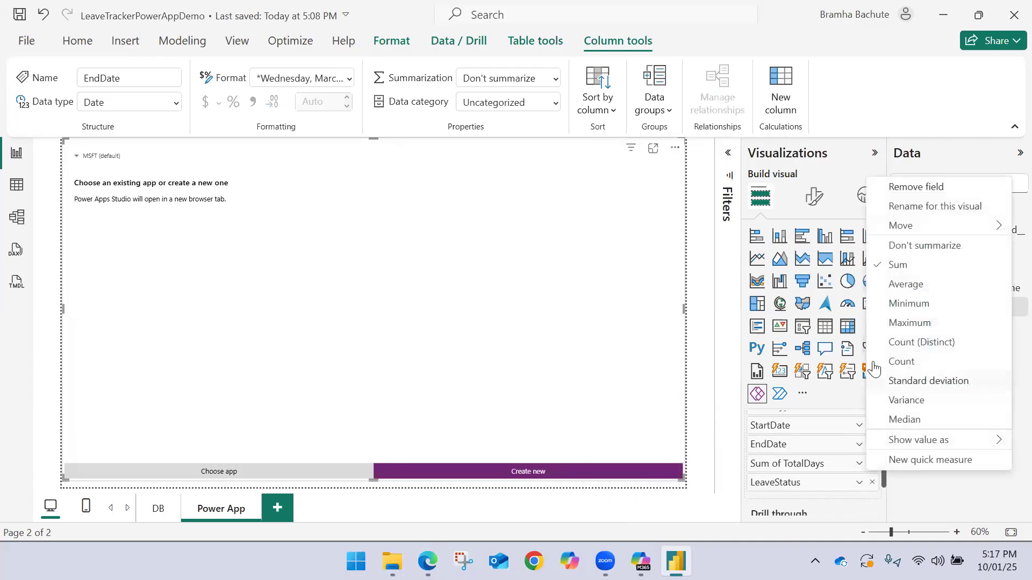
pyautogui.click(893, 250)
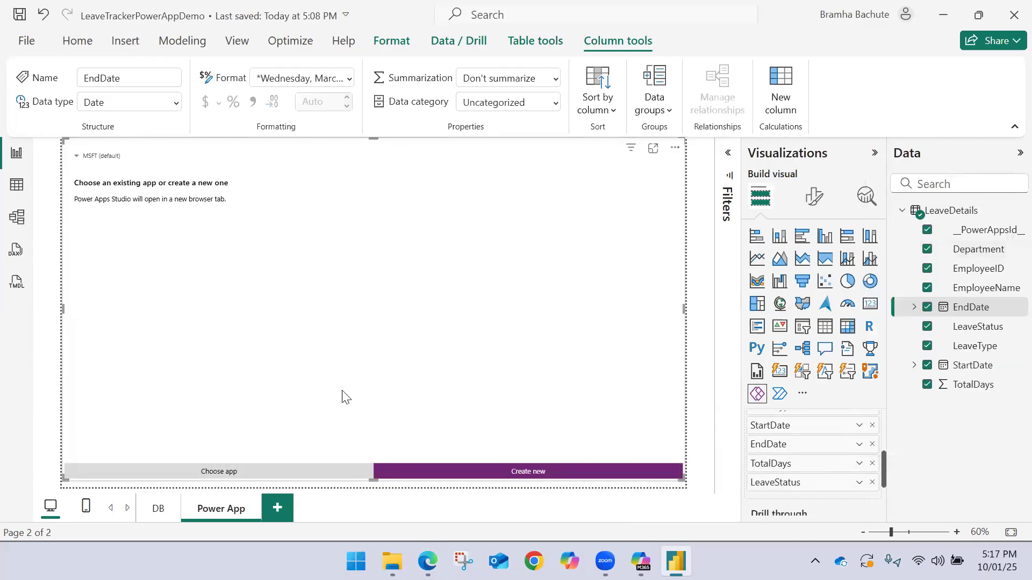
# Save the report and publish it to the MSFABRIC workspace
pyautogui.click(19, 14)
pyautogui.click(78, 42)
pyautogui.click(865, 86)
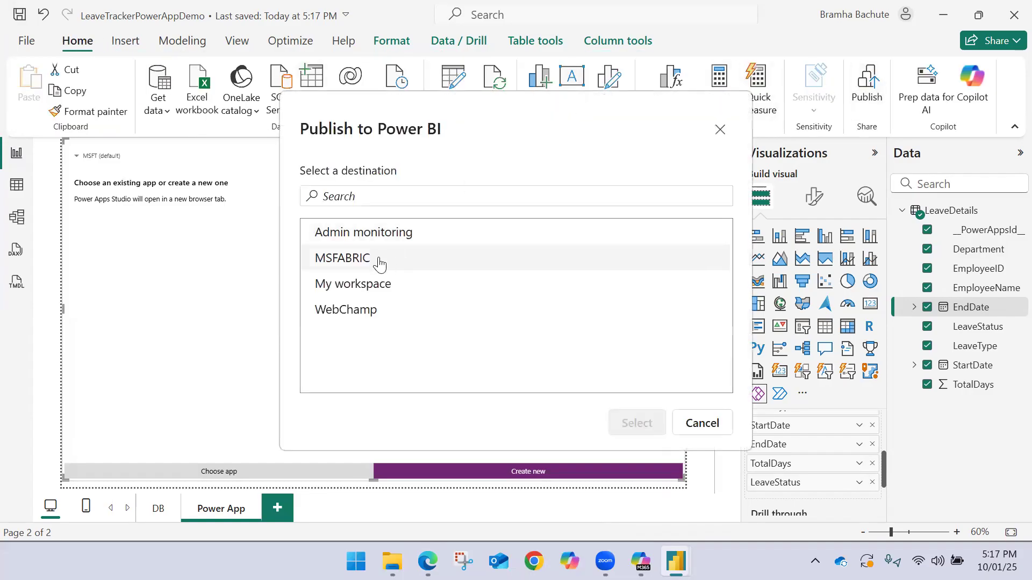
pyautogui.click(368, 260)
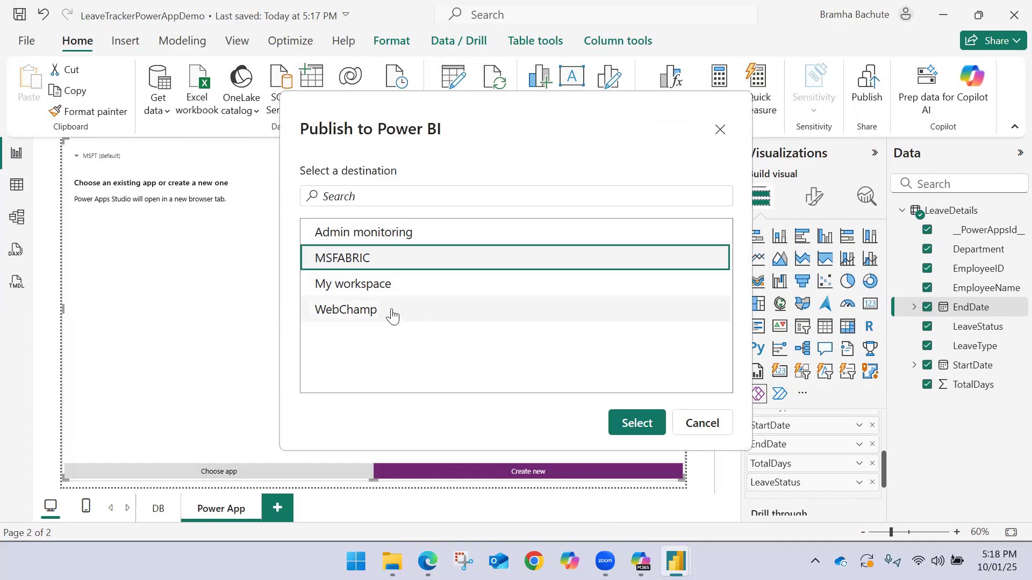
pyautogui.click(618, 422)
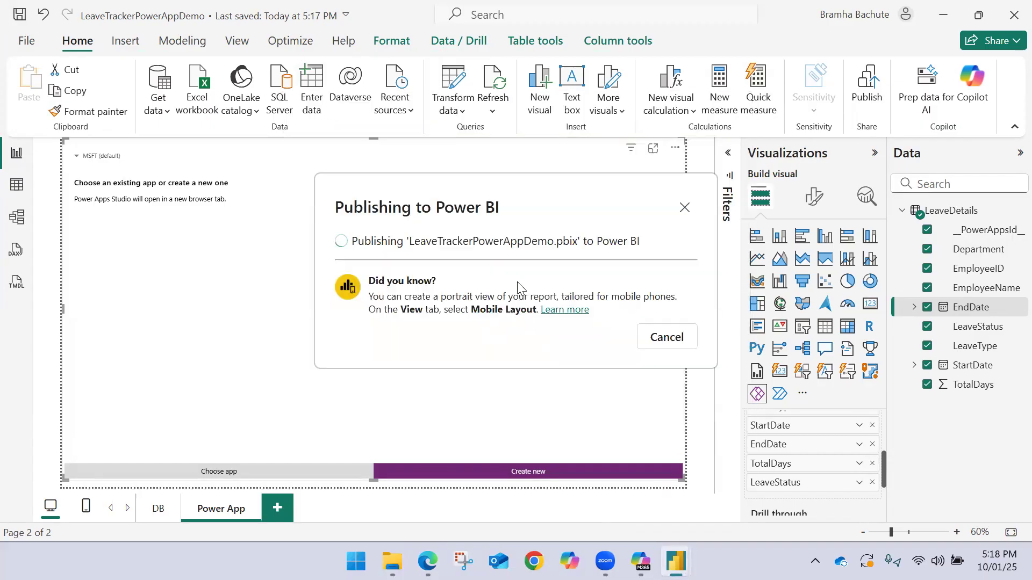
pyautogui.click(573, 387)
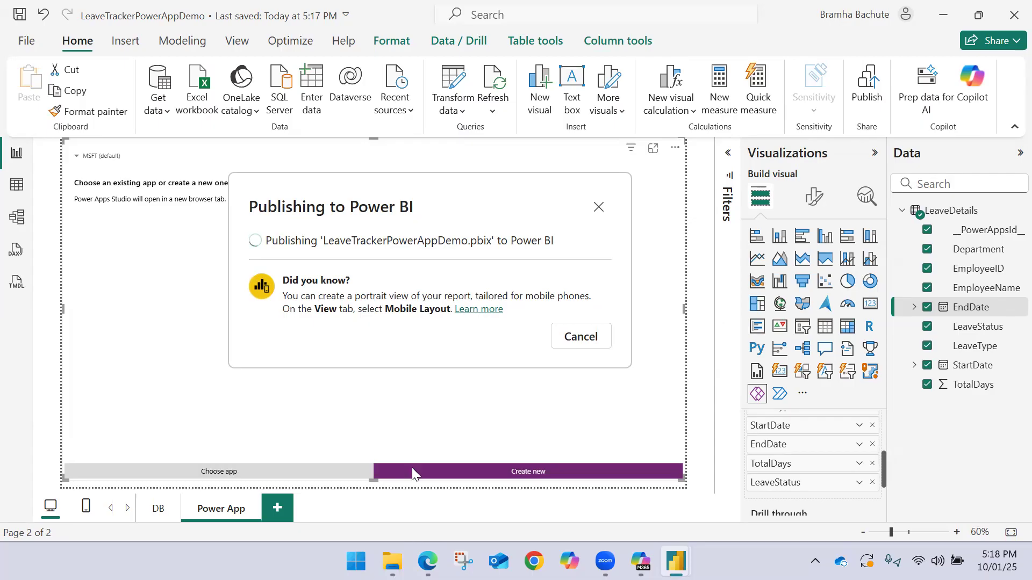
pyautogui.moveTo(428, 562)
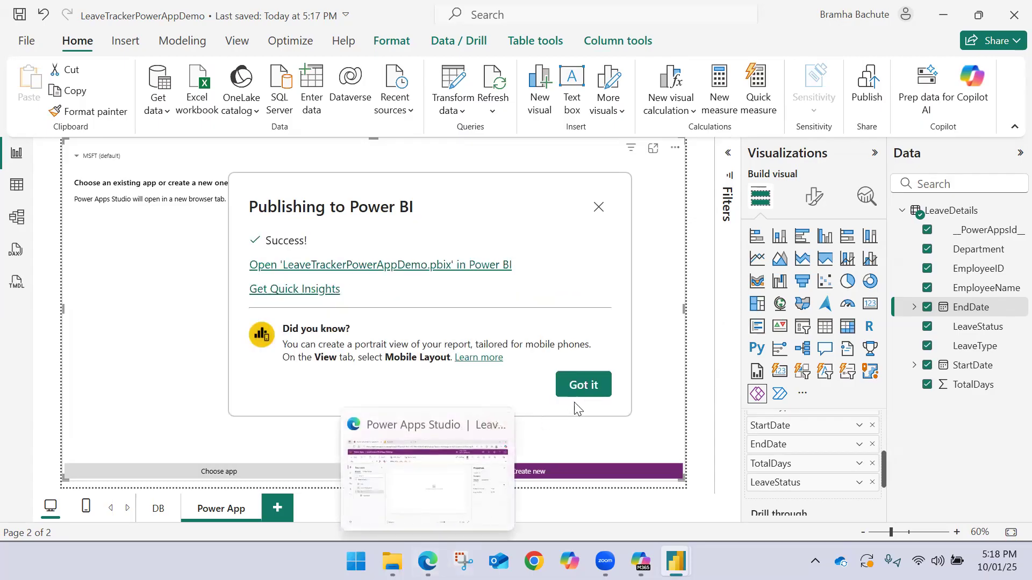
pyautogui.click(581, 388)
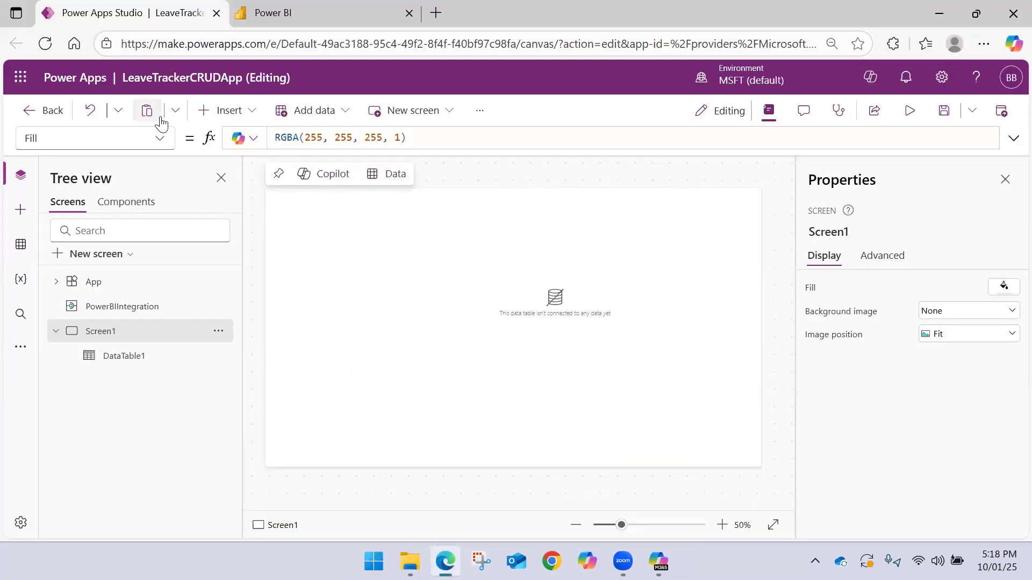
# Close the Power Apps Studio session without saving, then open the LeaveTrackerPowerAppDemo report from the MSFABRIC workspace for editing
pyautogui.click(216, 13)
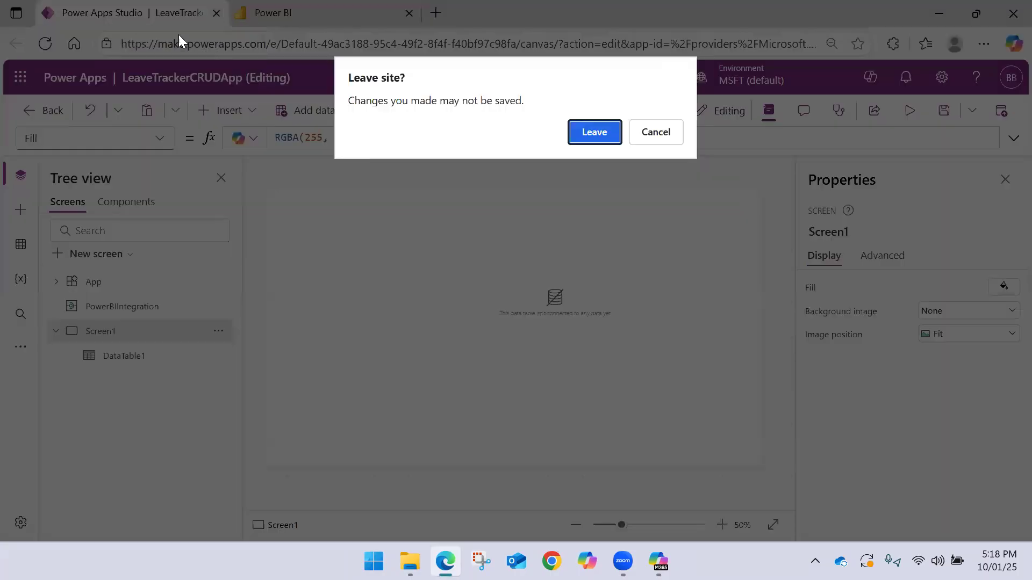
pyautogui.click(612, 132)
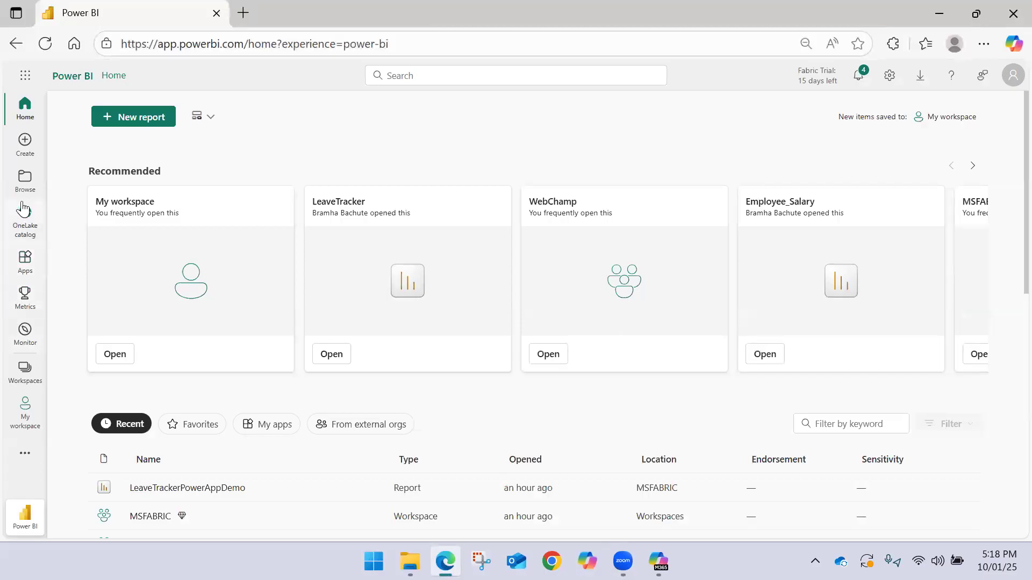
pyautogui.click(24, 372)
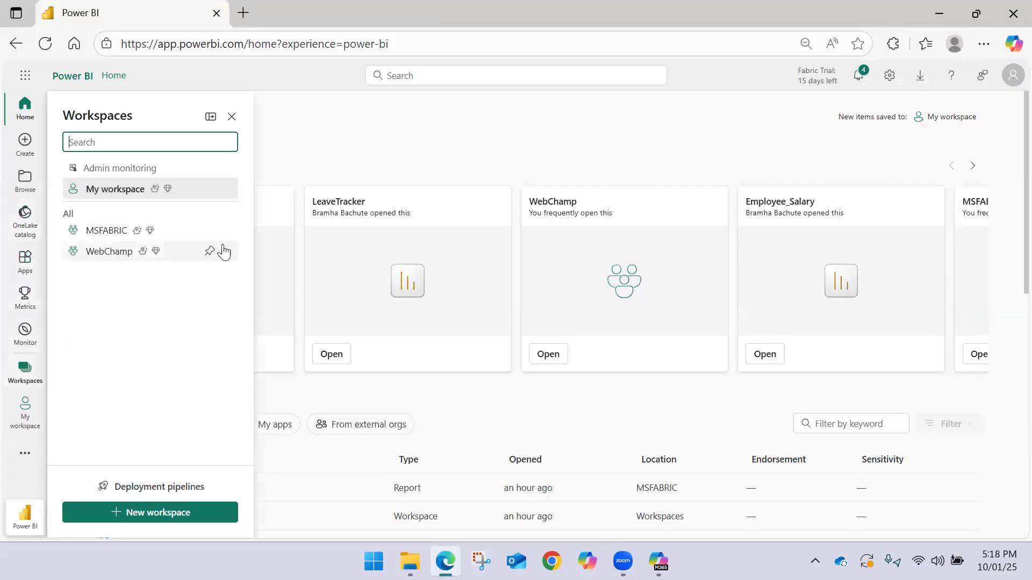
pyautogui.click(135, 234)
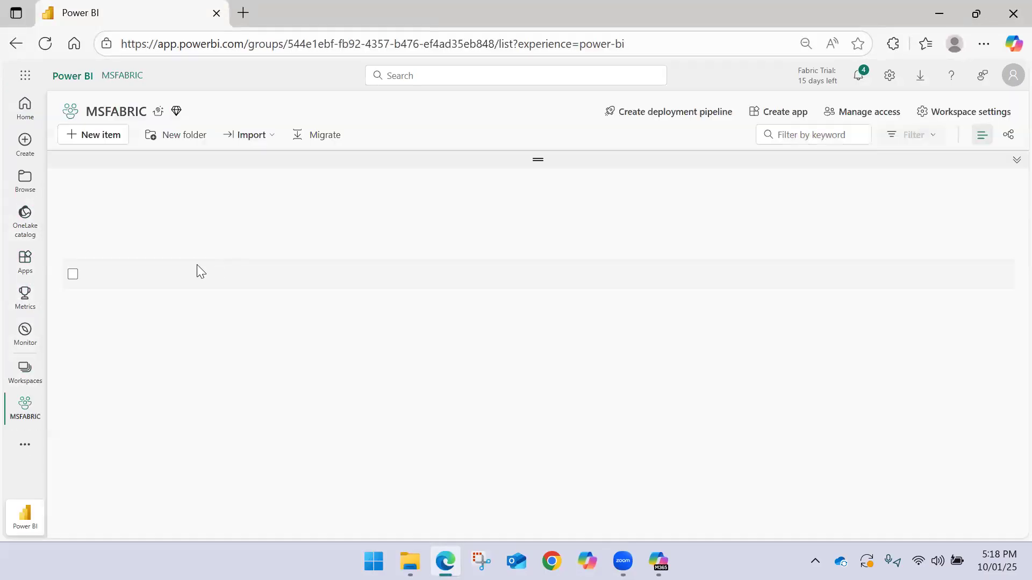
pyautogui.click(148, 216)
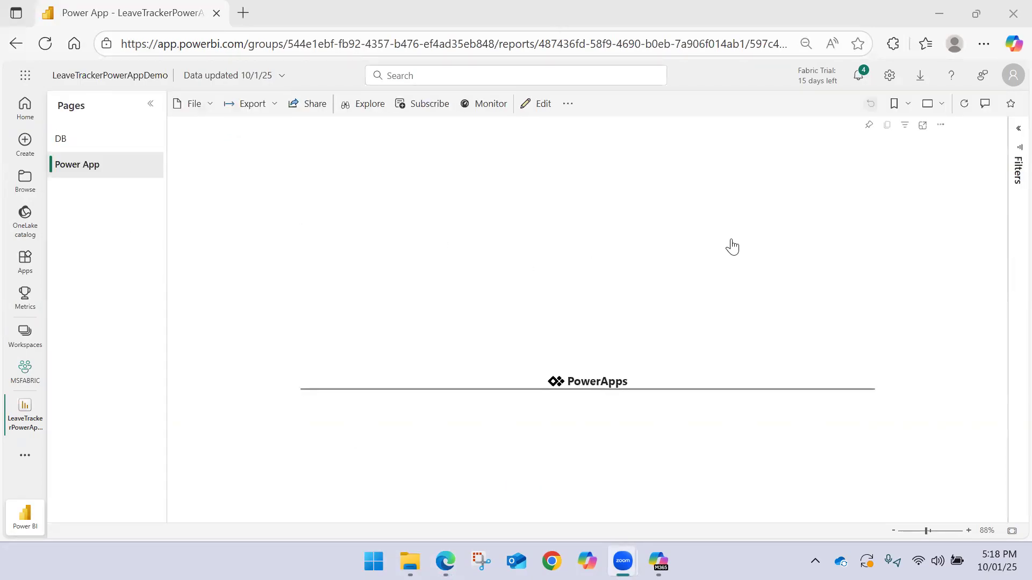
pyautogui.click(1015, 129)
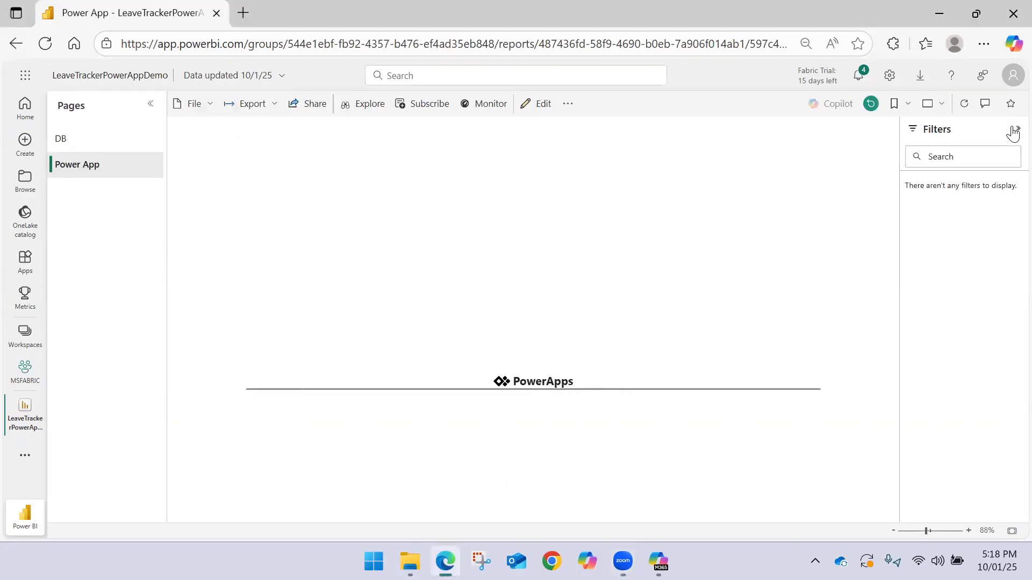
pyautogui.click(1014, 129)
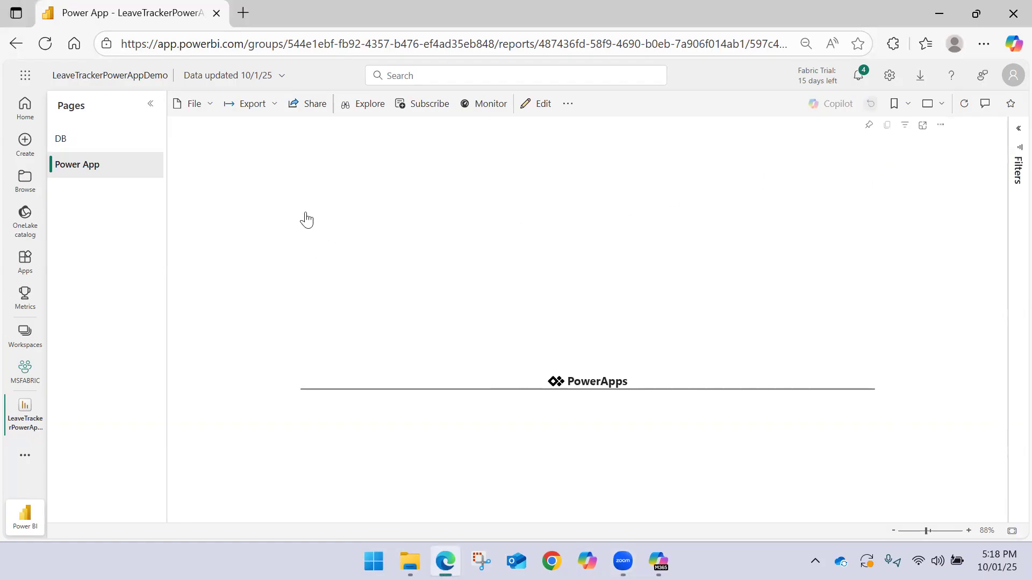
pyautogui.click(537, 104)
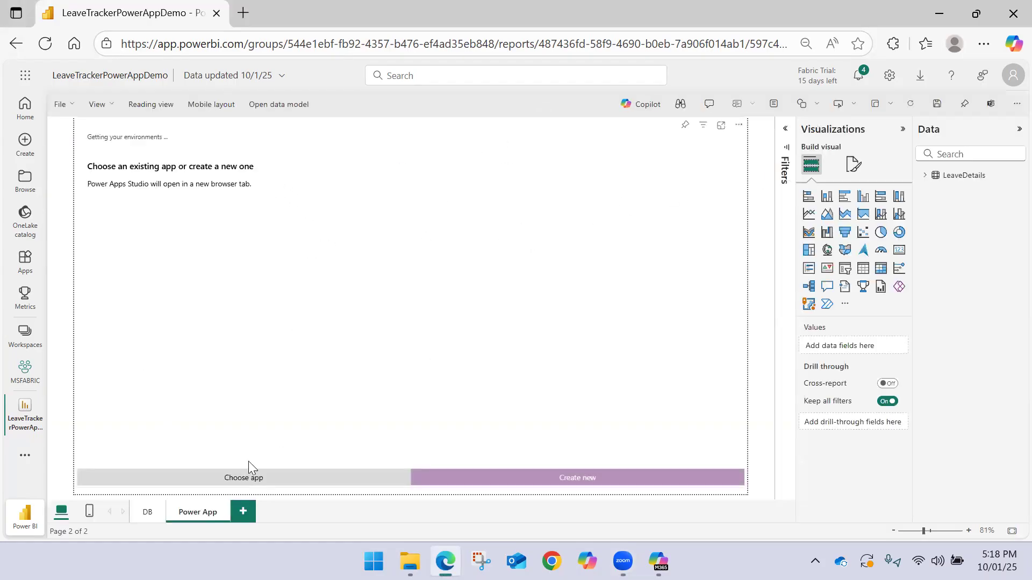
# Add the existing LeaveTrackerCRUDApp to the Power Apps visual and open it in Power Apps Studio
pyautogui.click(243, 478)
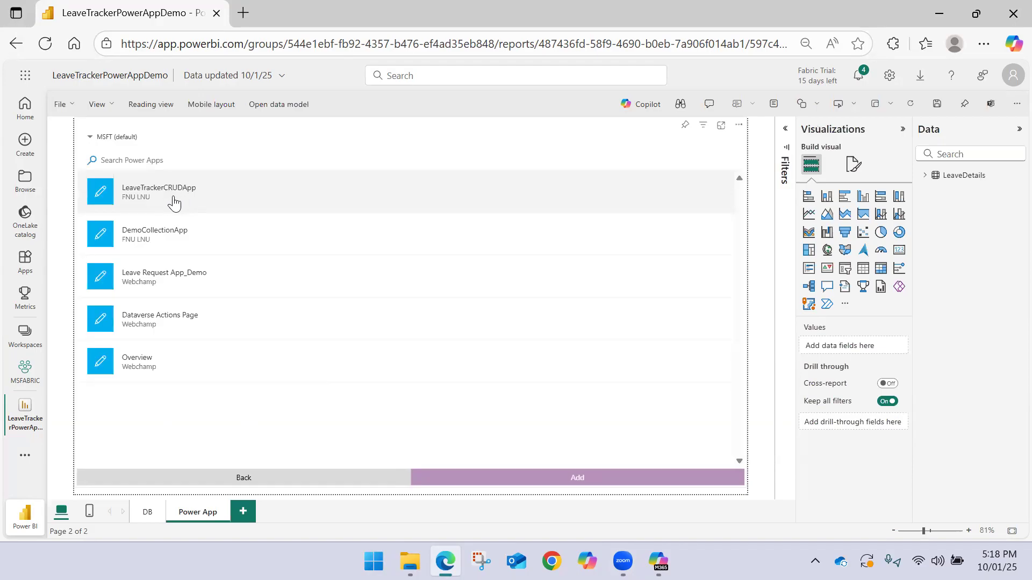
pyautogui.click(173, 201)
pyautogui.click(483, 472)
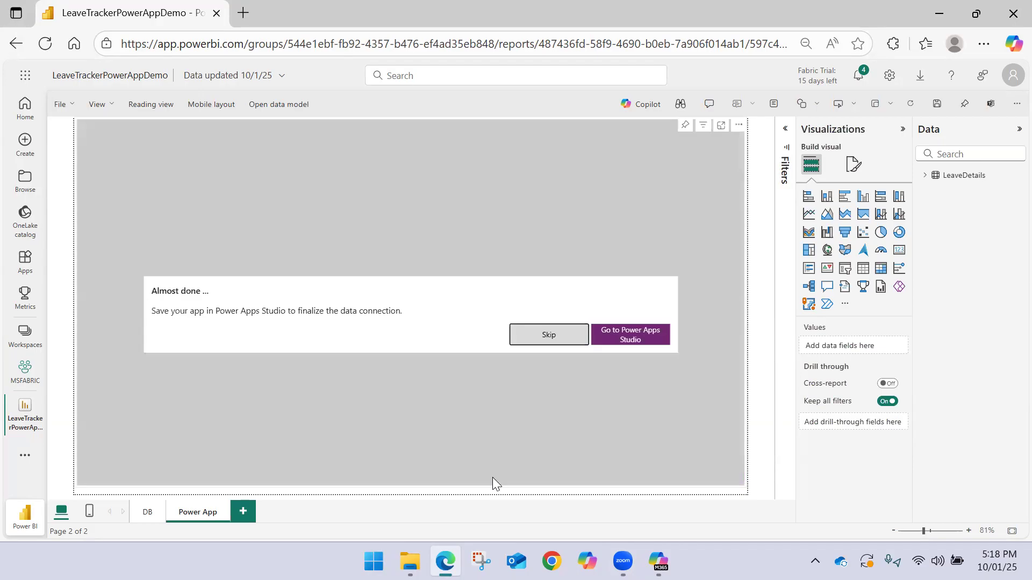
pyautogui.click(628, 343)
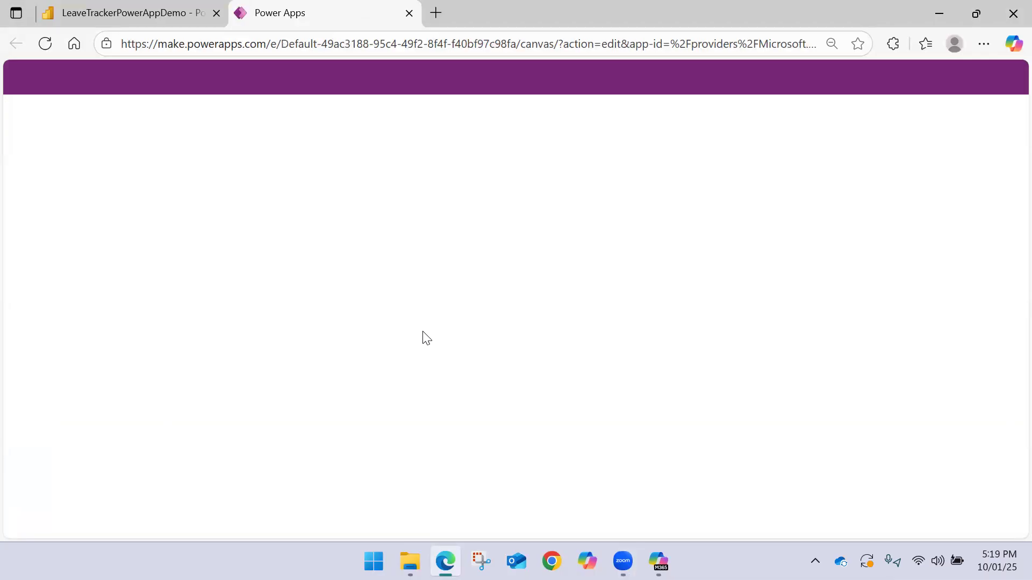
pyautogui.click(158, 16)
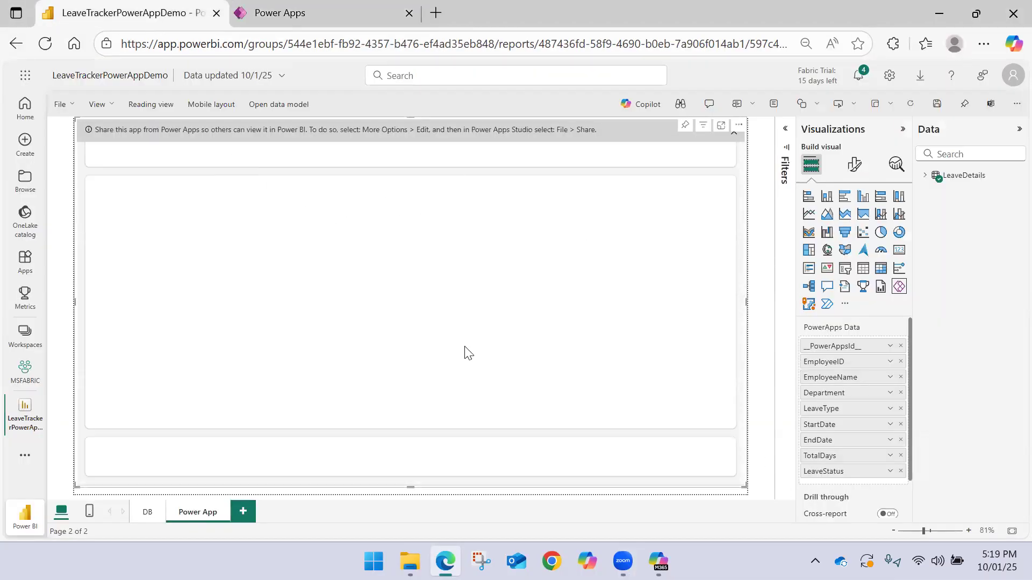
pyautogui.click(331, 9)
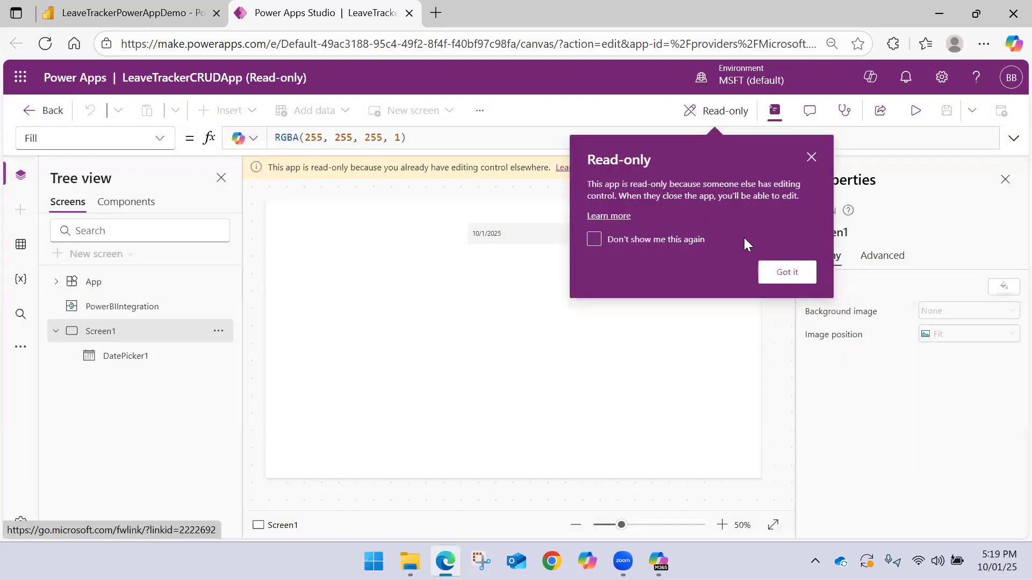
# Take over editing control of LeaveTrackerCRUDApp and delete the date picker from Screen1
pyautogui.click(786, 272)
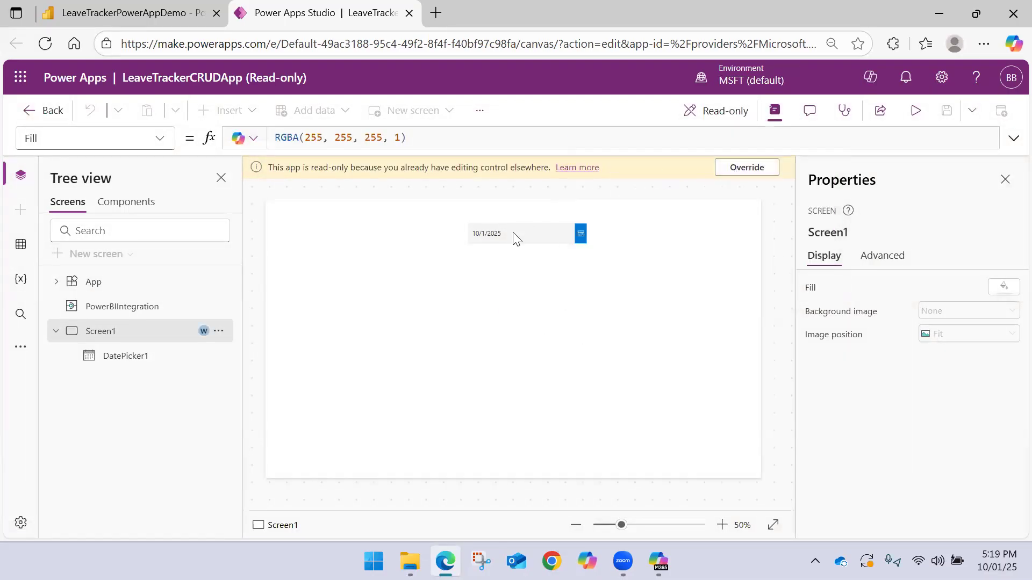
pyautogui.click(473, 223)
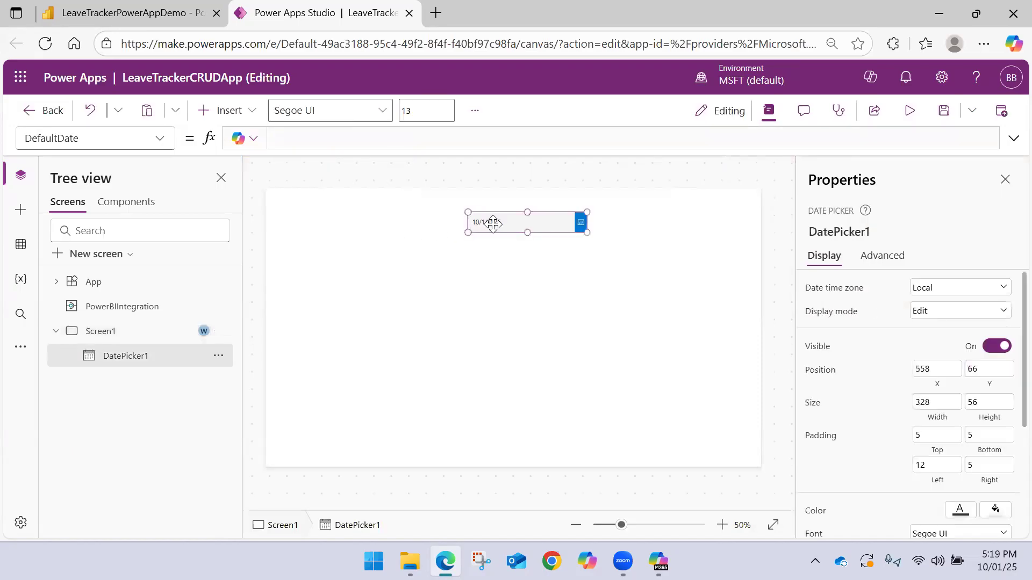
pyautogui.press('Delete')
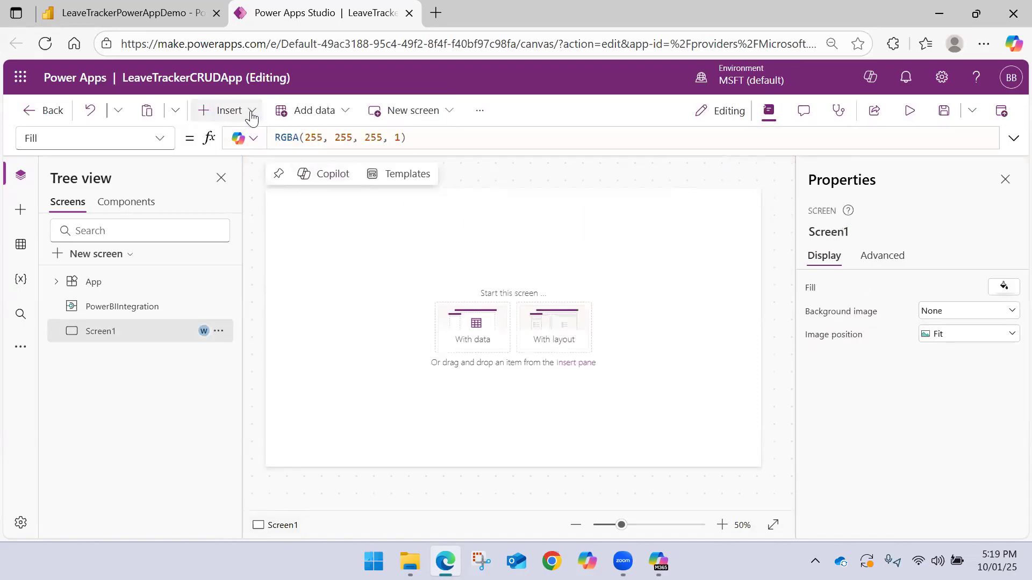
# Insert a data table on Screen1 and set its Items property to PowerBIIntegration.Data
pyautogui.click(244, 110)
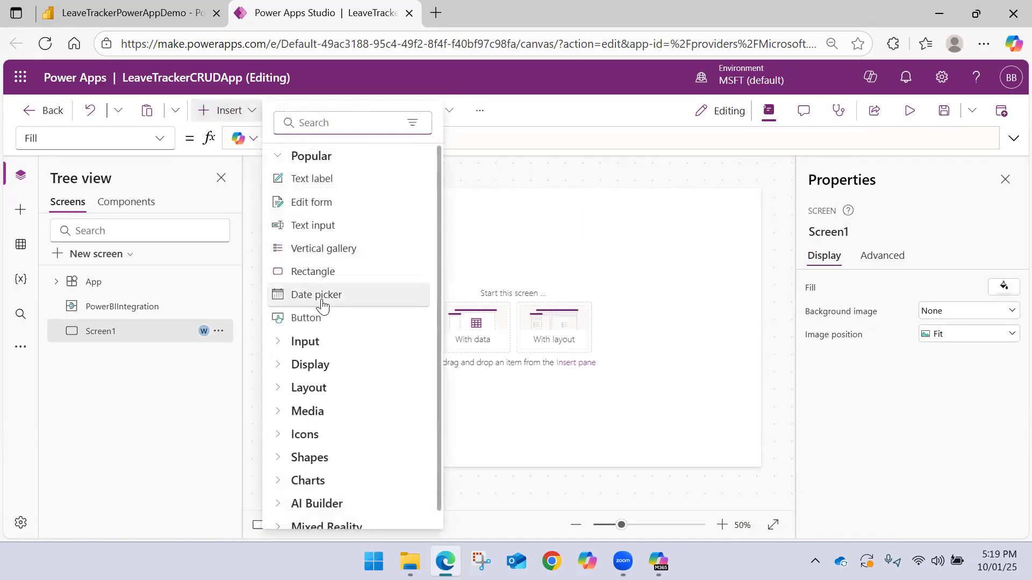
pyautogui.write('data')
pyautogui.click(320, 179)
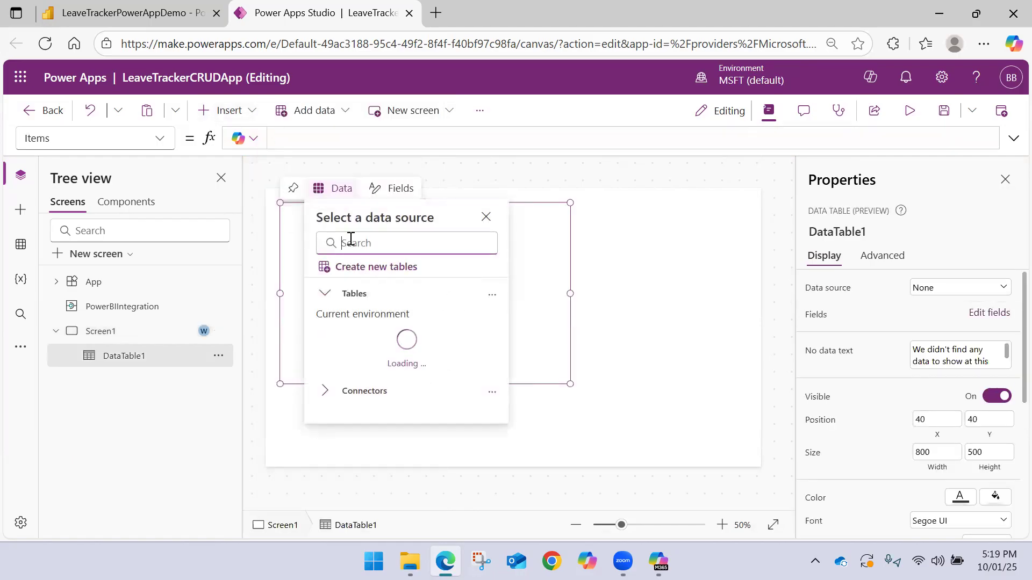
pyautogui.click(310, 132)
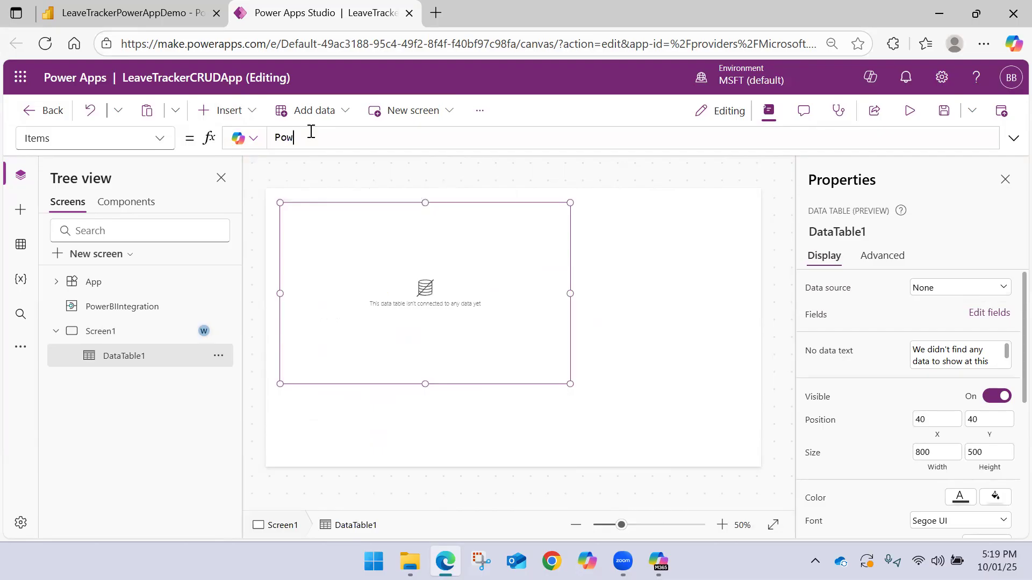
pyautogui.write('PowerBIIntegration.Data')
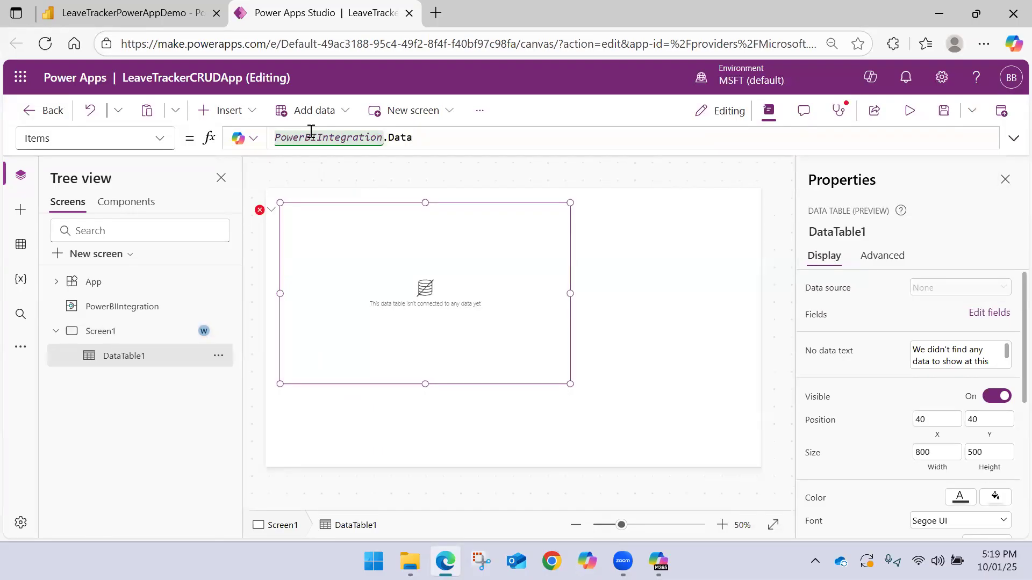
# Add the fields __PowerAppsId__, Department, EmployeeID, EmployeeName, EndDate, LeaveStatus, LeaveType, StartDate and TotalDays to the data table
pyautogui.click(391, 189)
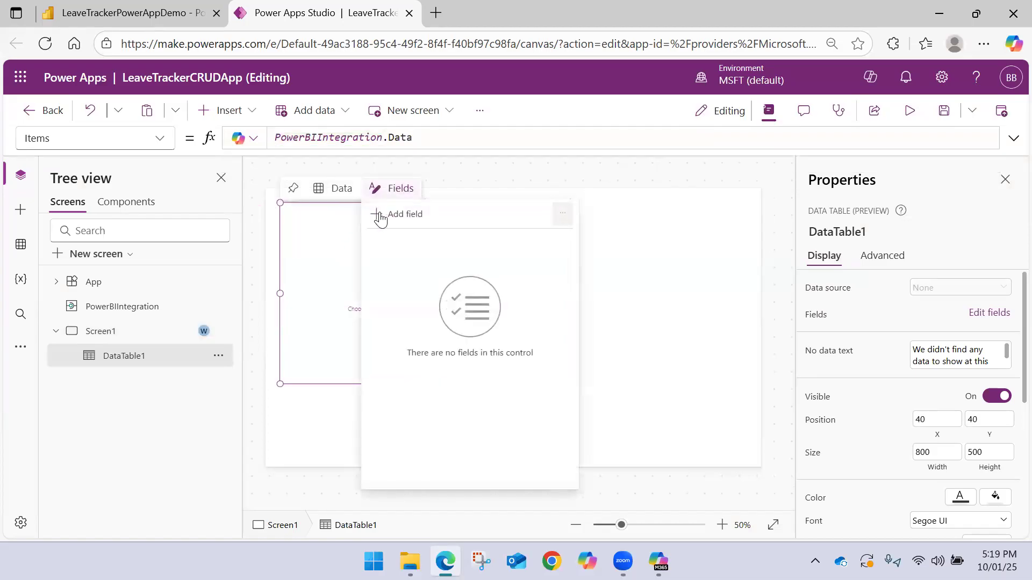
pyautogui.click(382, 217)
pyautogui.click(505, 351)
pyautogui.click(458, 274)
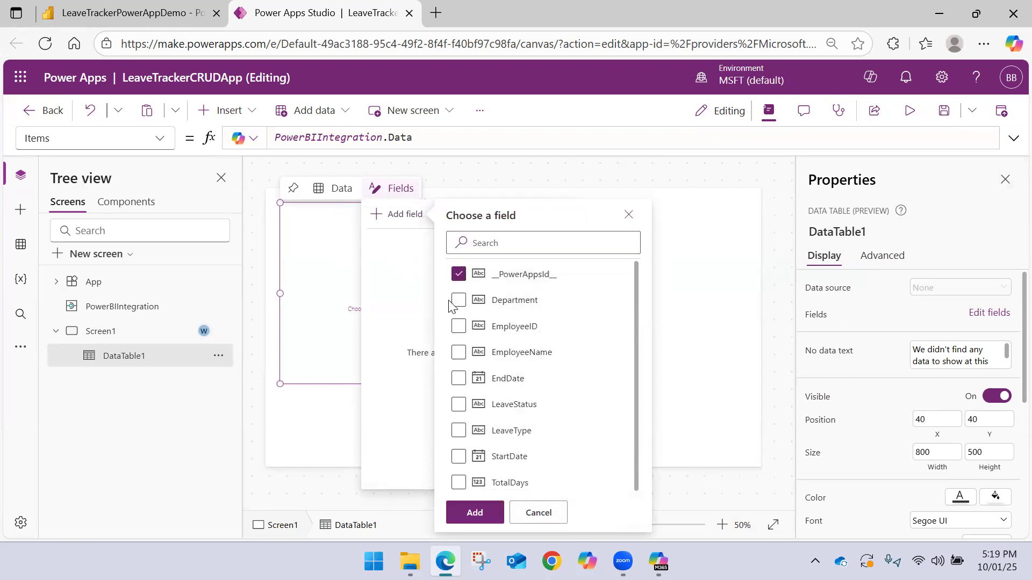
pyautogui.click(458, 326)
pyautogui.click(461, 354)
pyautogui.click(460, 301)
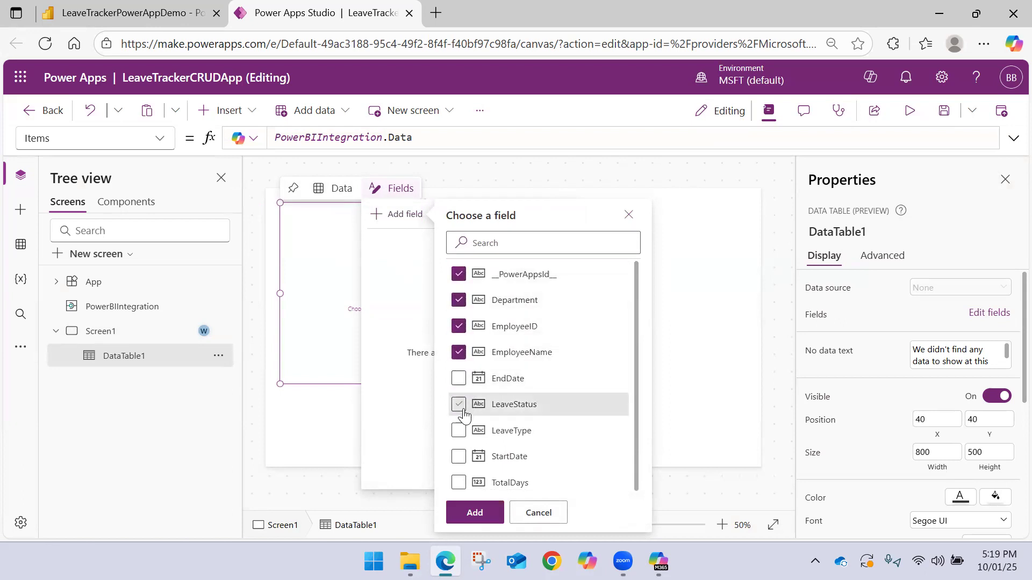
pyautogui.click(458, 430)
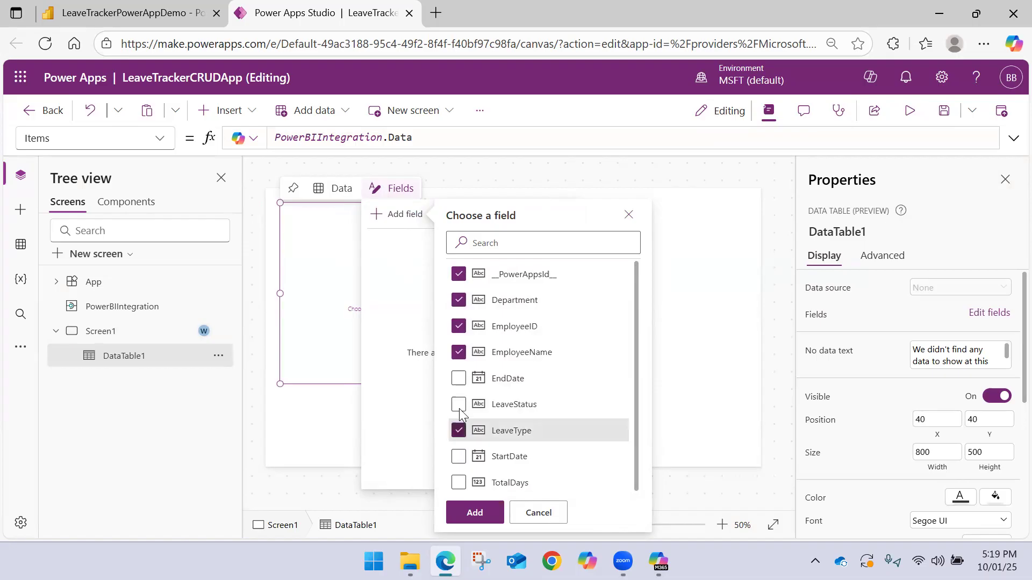
pyautogui.click(458, 456)
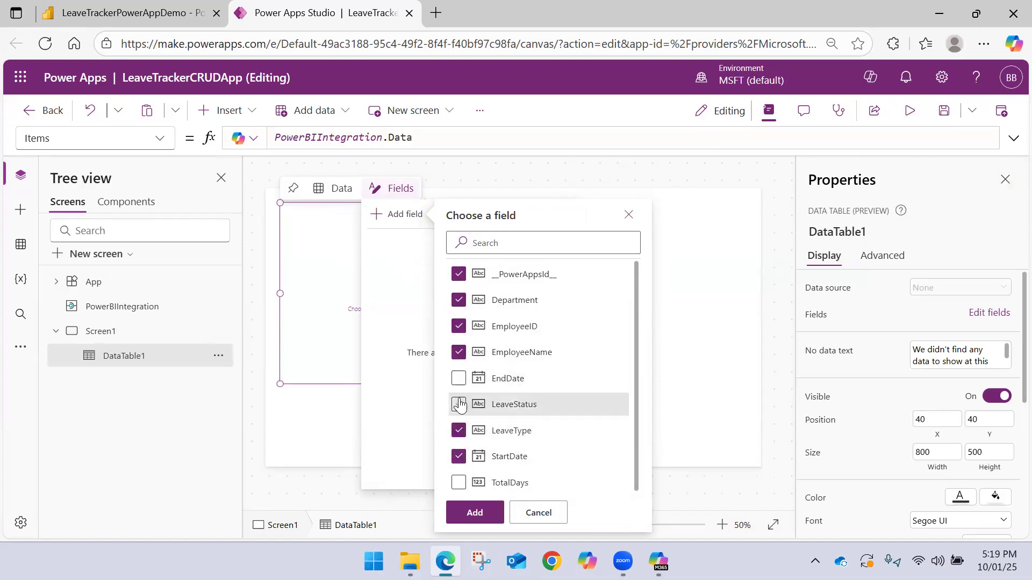
pyautogui.click(458, 378)
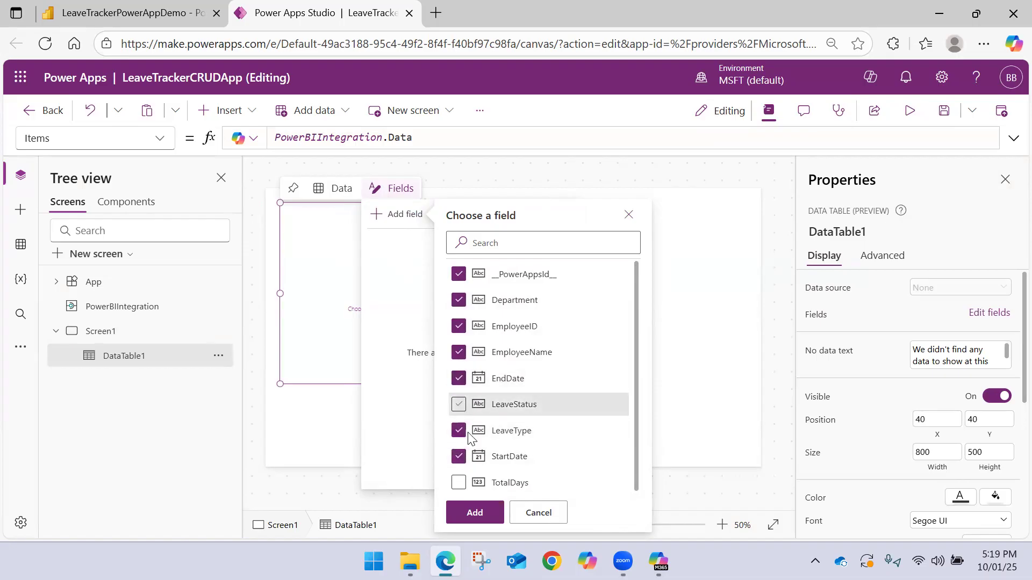
pyautogui.click(459, 483)
pyautogui.click(458, 404)
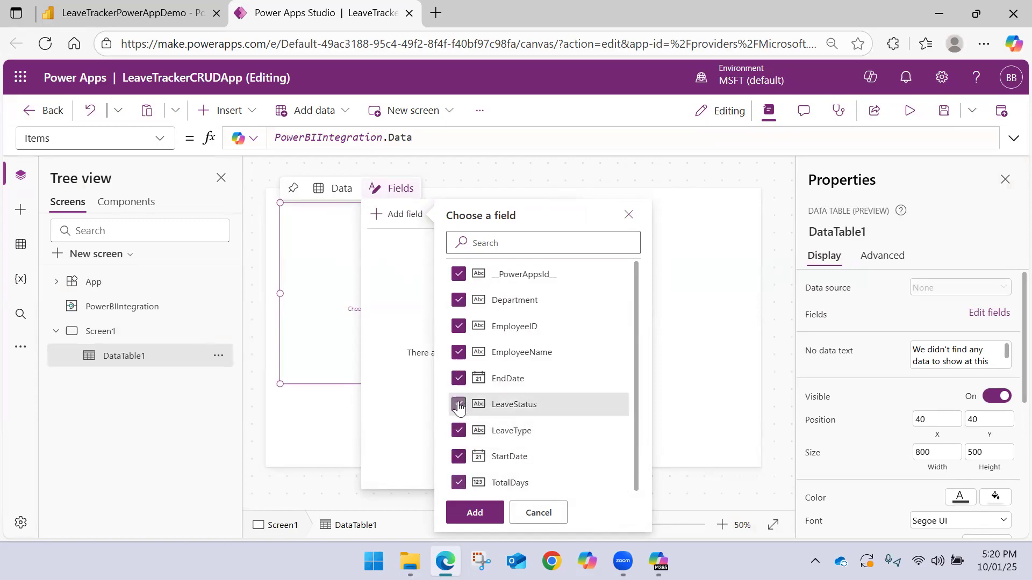
pyautogui.click(475, 512)
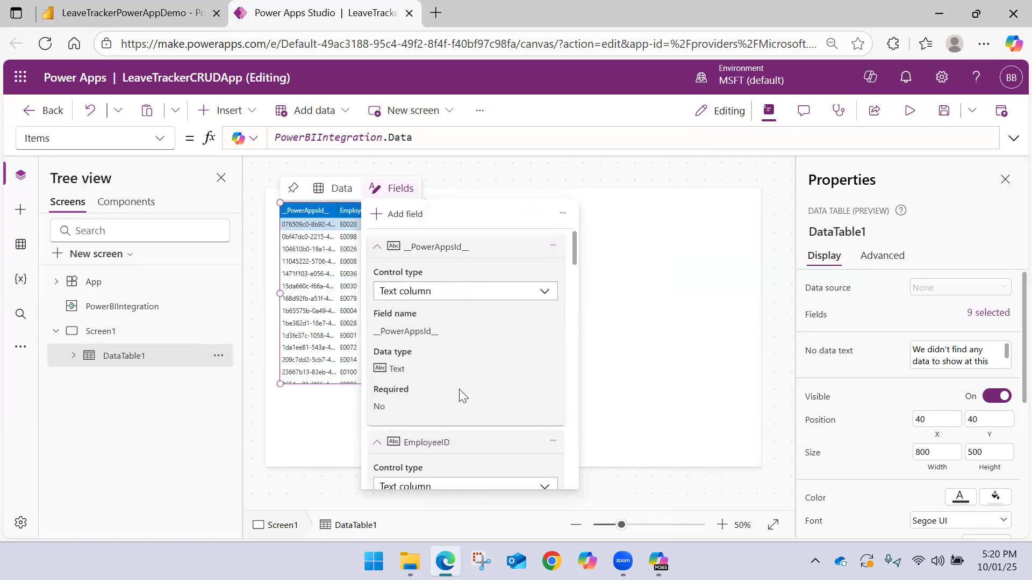
pyautogui.click(377, 250)
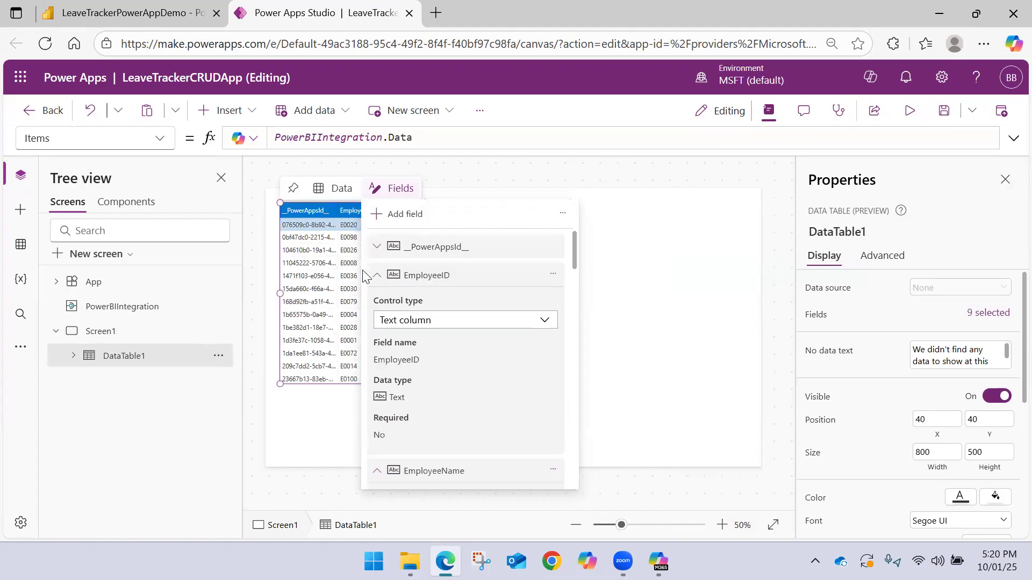
pyautogui.click(652, 244)
# Place the data table at position 0, 0 and resize it to 1366 wide and about 240 high
pyautogui.click(562, 284)
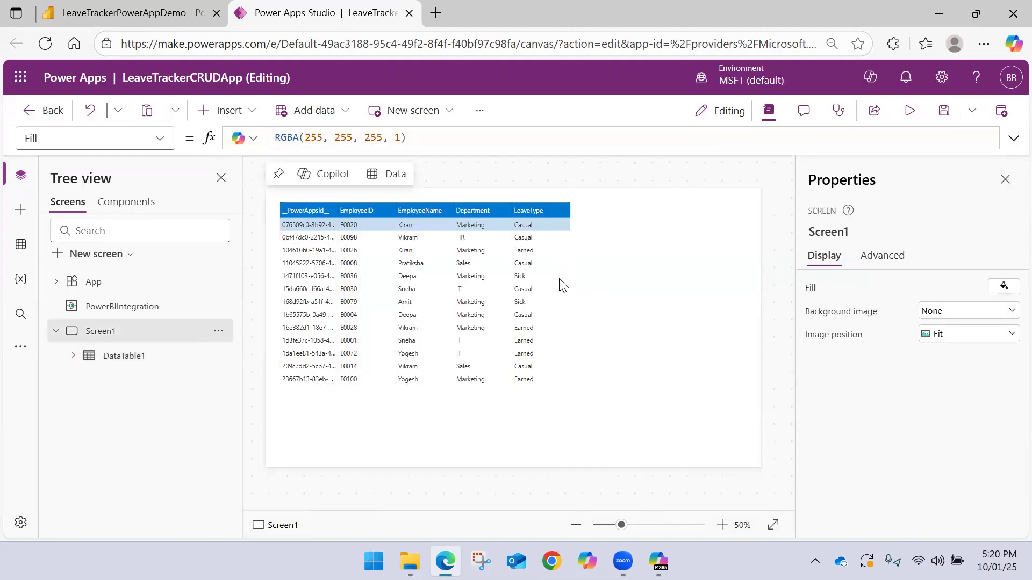
pyautogui.click(570, 208)
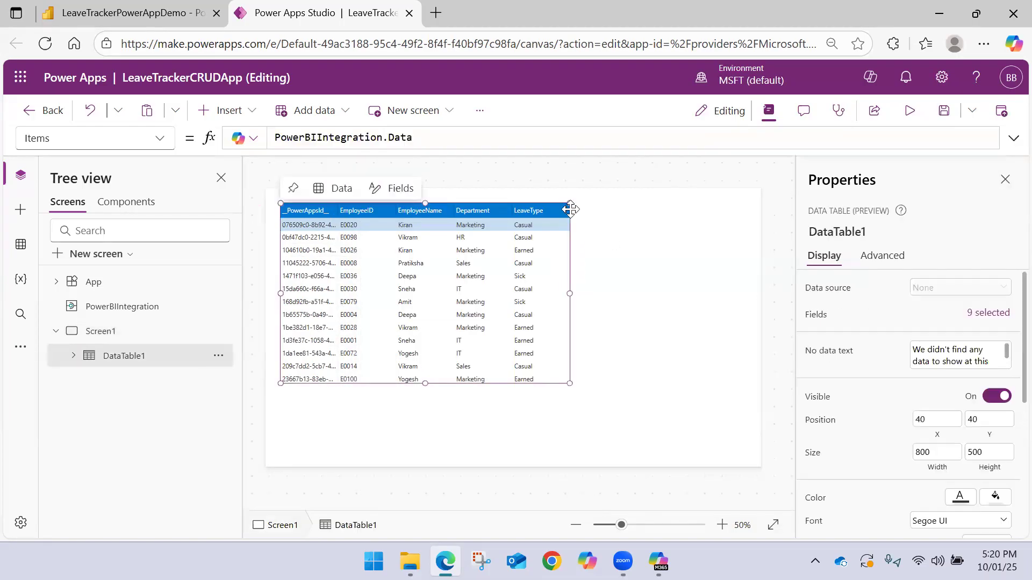
pyautogui.moveTo(572, 293); pyautogui.dragTo(768, 298)
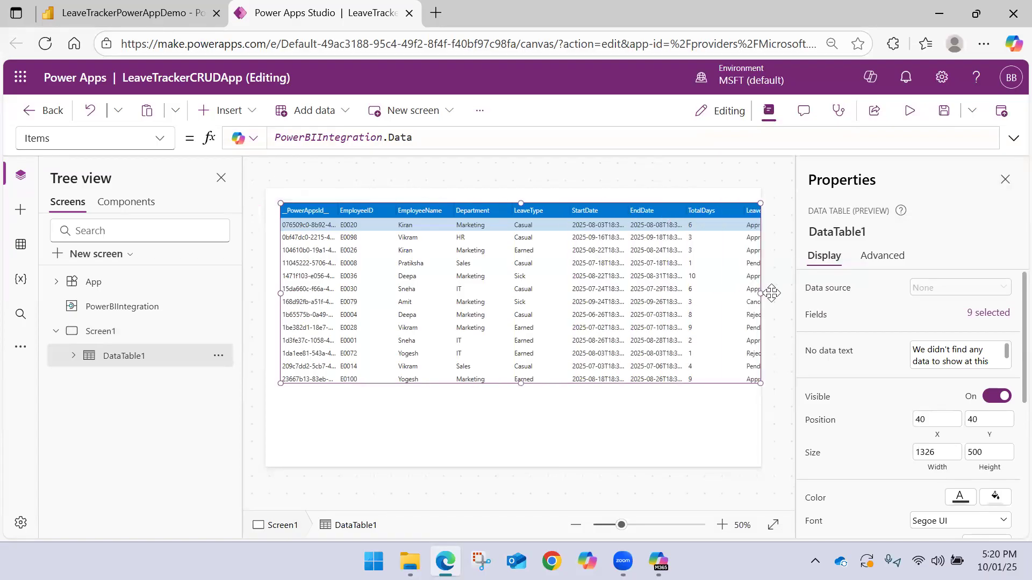
pyautogui.moveTo(278, 206); pyautogui.dragTo(259, 191)
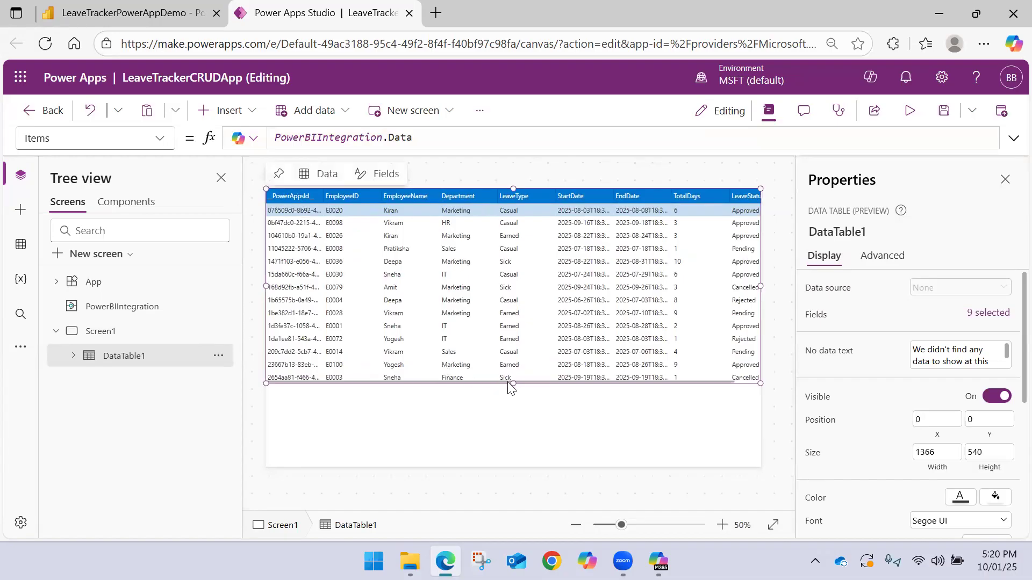
pyautogui.moveTo(513, 383); pyautogui.dragTo(498, 275)
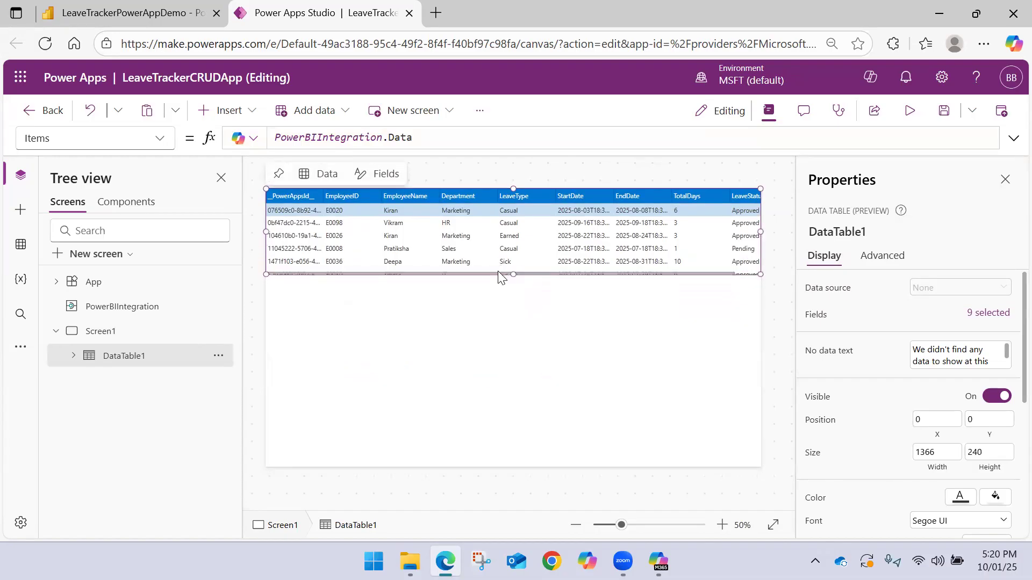
pyautogui.click(458, 331)
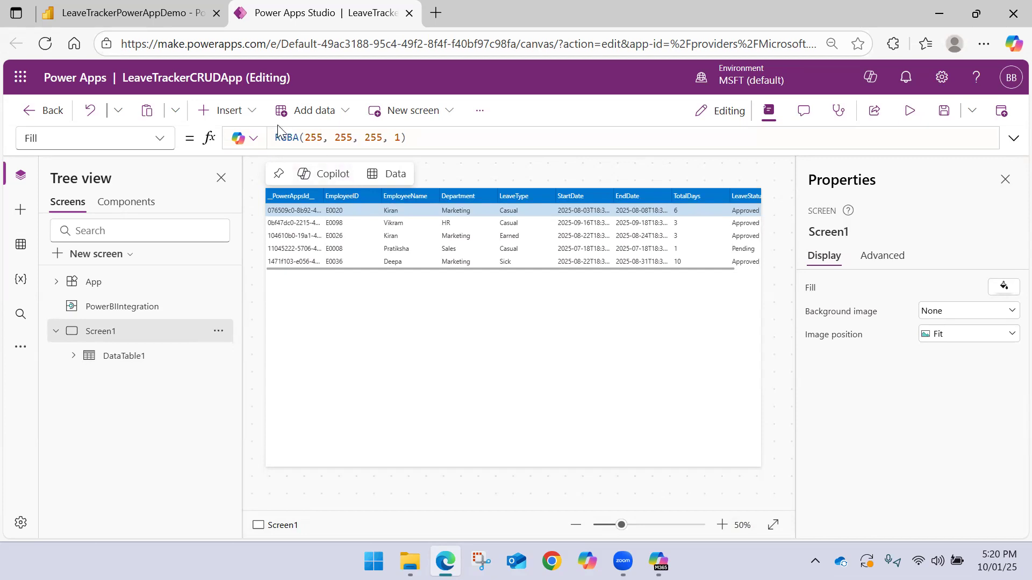
pyautogui.click(221, 111)
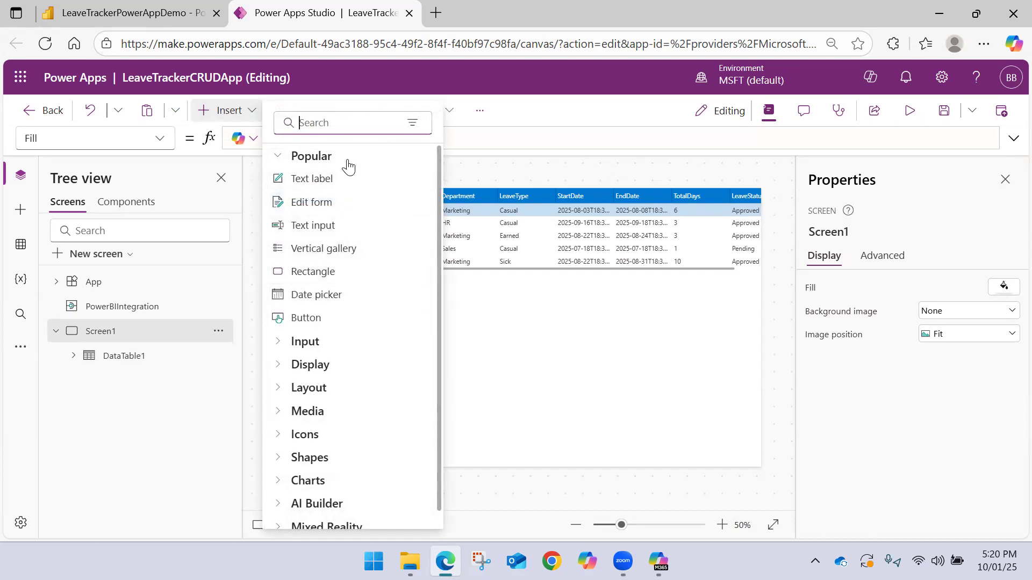
pyautogui.write('form')
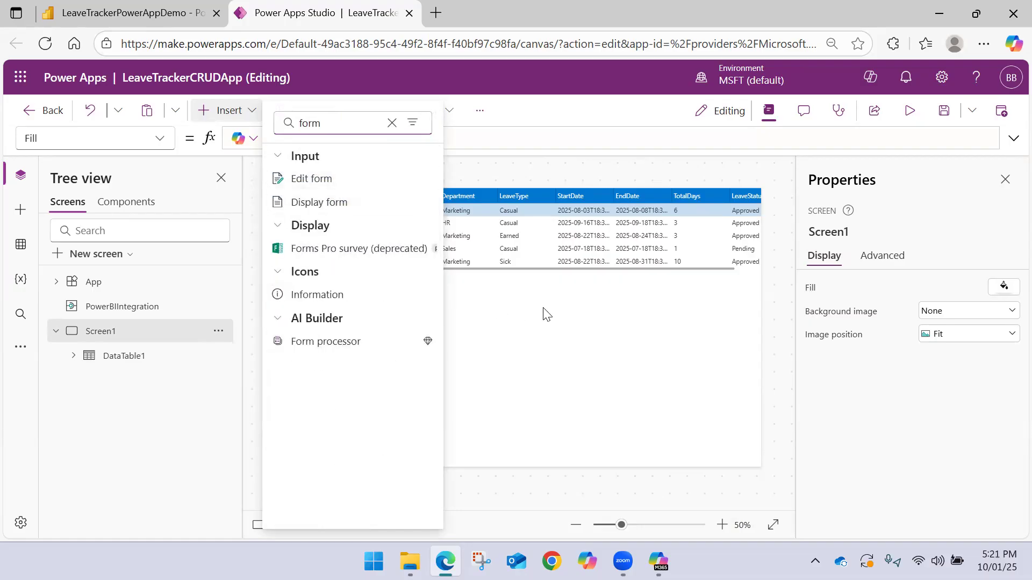
pyautogui.click(392, 123)
pyautogui.click(532, 121)
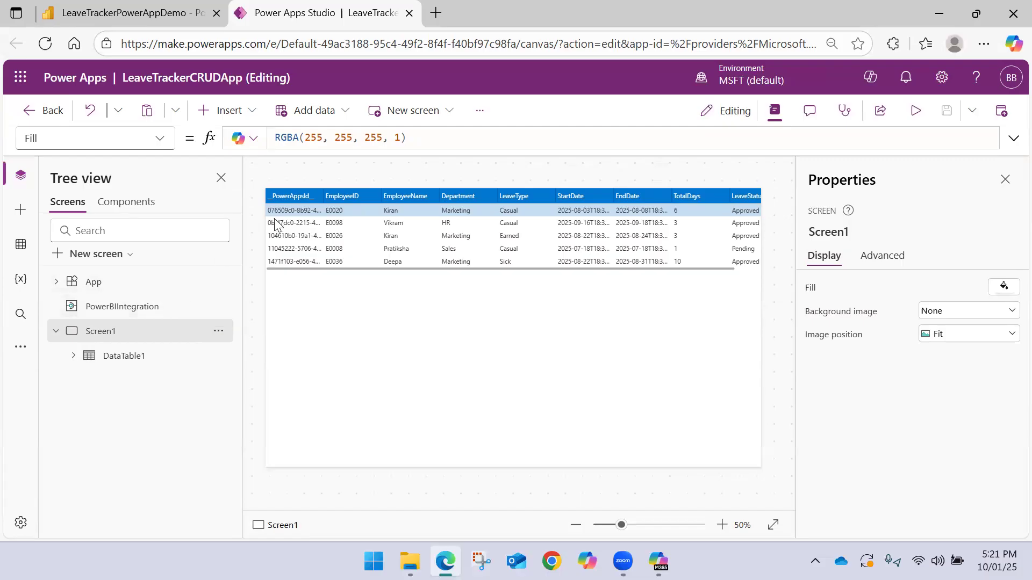
# Fine-tune the data table's height to 228 so that it ends just below the fifth row
pyautogui.moveTo(307, 193)
pyautogui.click(163, 358)
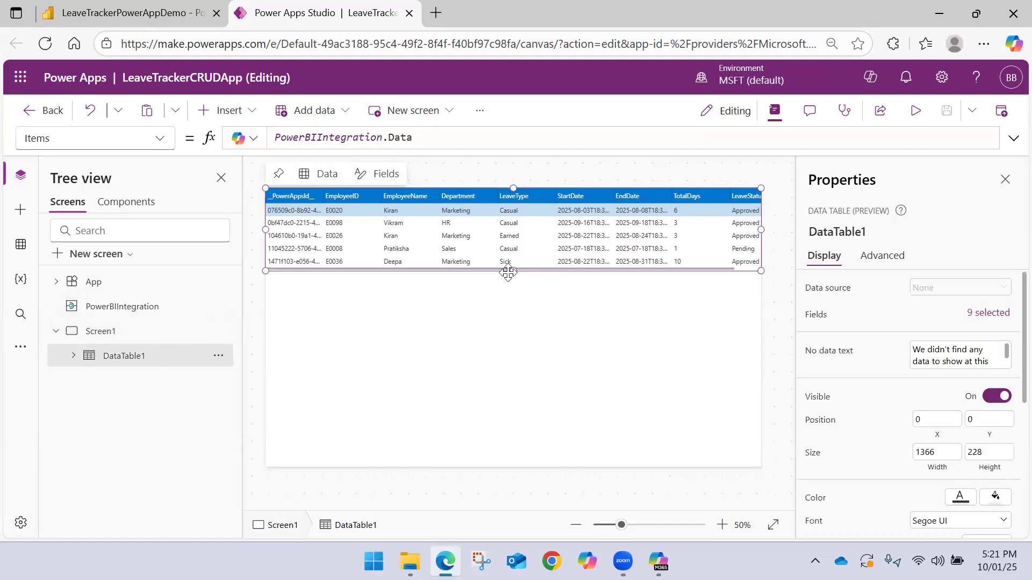
pyautogui.moveTo(512, 271)
pyautogui.mouseDown()
pyautogui.moveTo(516, 285)
pyautogui.moveTo(511, 268)
pyautogui.mouseUp()
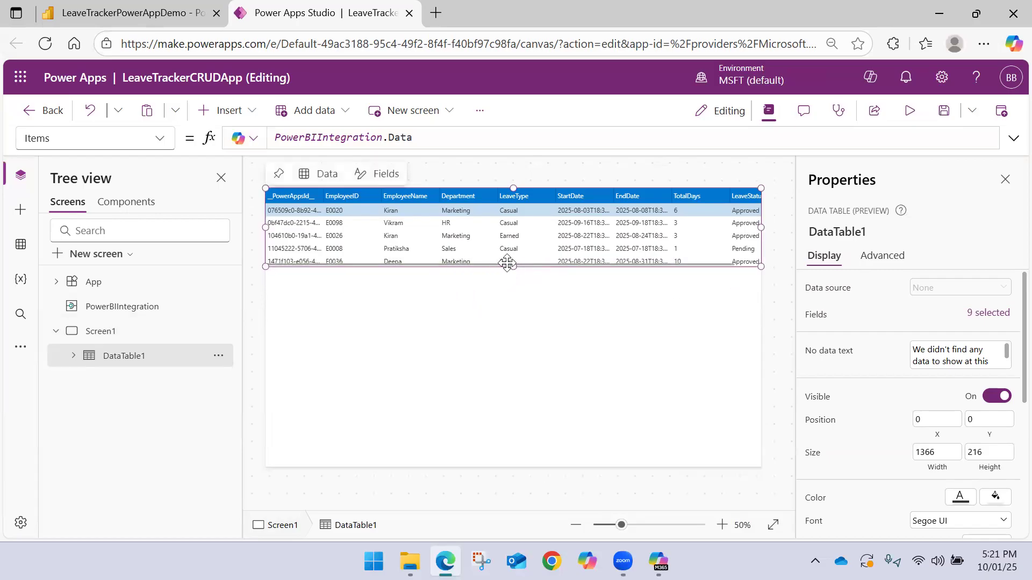
pyautogui.moveTo(512, 264); pyautogui.dragTo(512, 269)
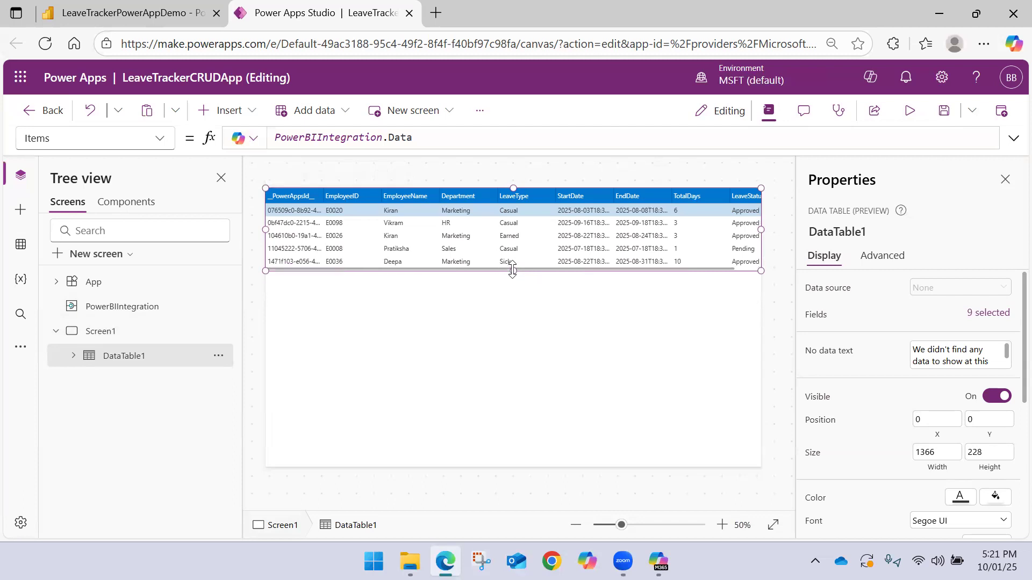
pyautogui.click(439, 307)
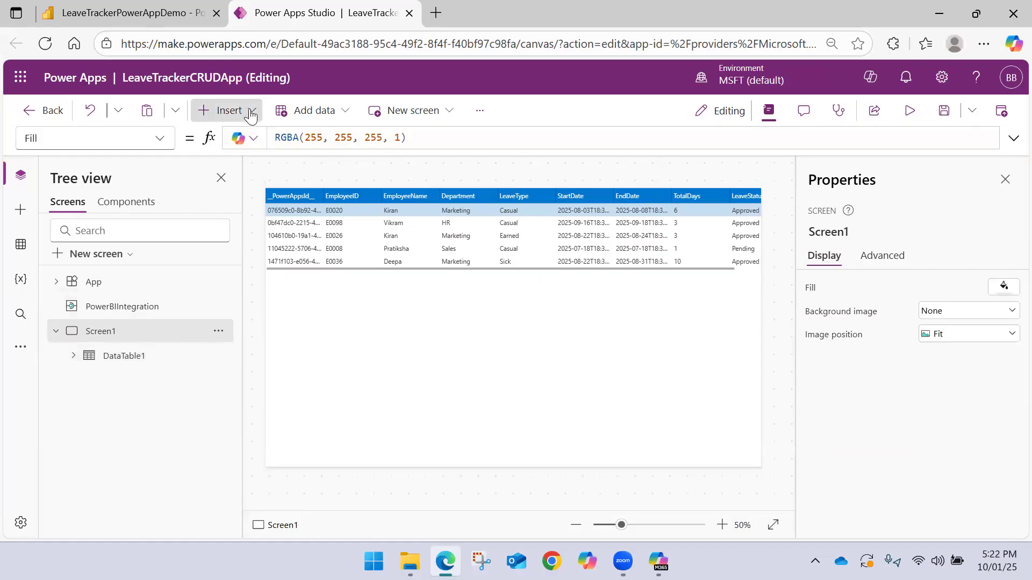
# Insert an edit form without a data source, place it directly beneath the data table and widen it to about 1352
pyautogui.click(224, 110)
pyautogui.click(313, 208)
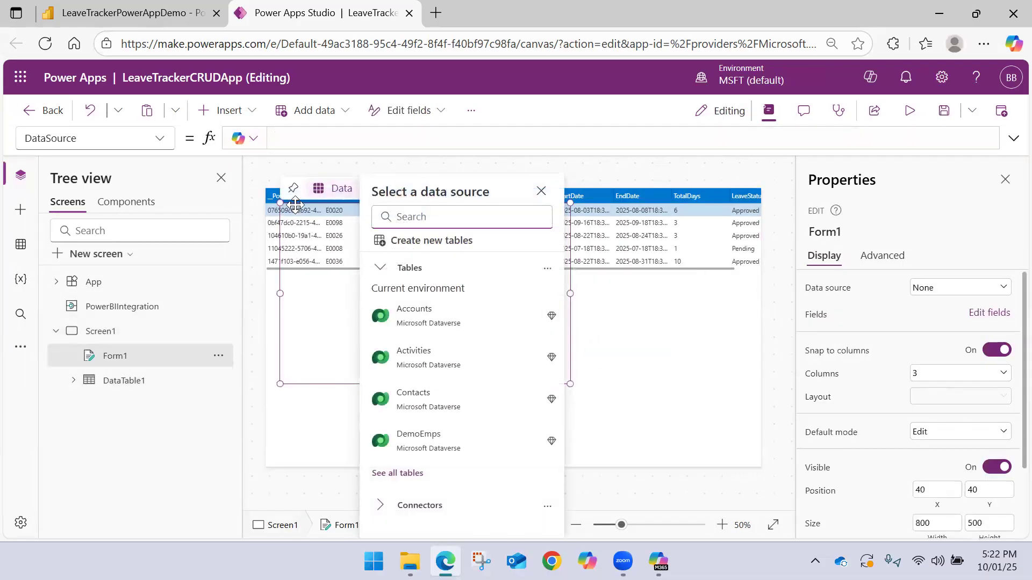
pyautogui.click(283, 259)
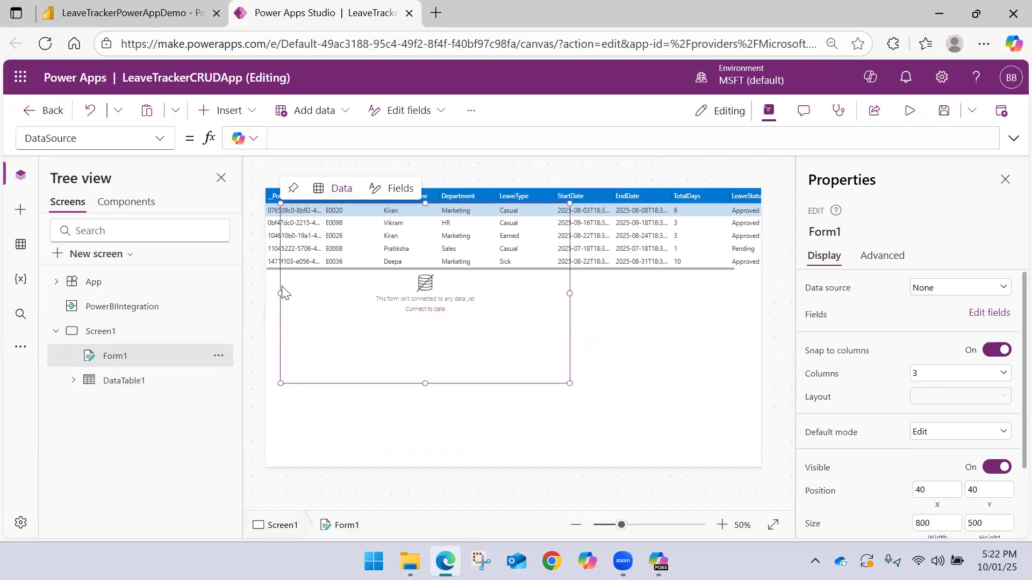
pyautogui.moveTo(278, 281); pyautogui.dragTo(265, 354)
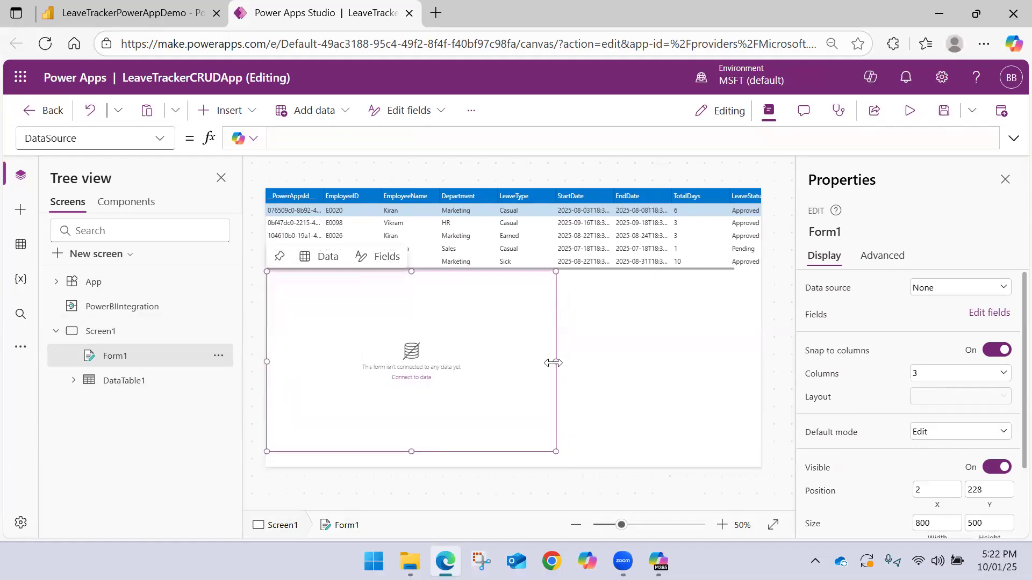
pyautogui.moveTo(556, 361); pyautogui.dragTo(564, 361)
pyautogui.moveTo(707, 358); pyautogui.dragTo(756, 349)
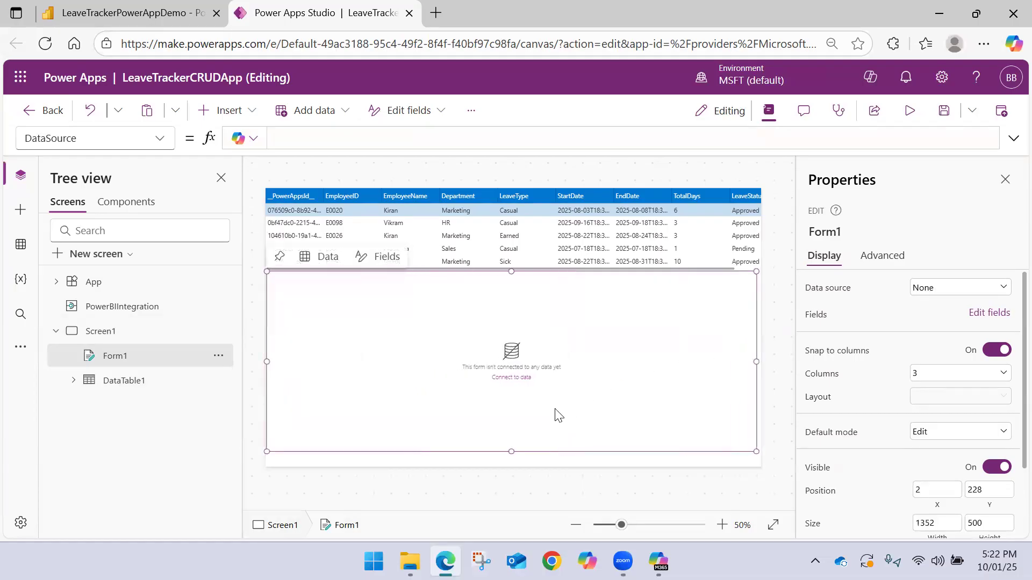
# Resize the form to about 422 high and lower its upper edge to leave a narrow gap beneath the data table
pyautogui.moveTo(512, 450); pyautogui.dragTo(519, 367)
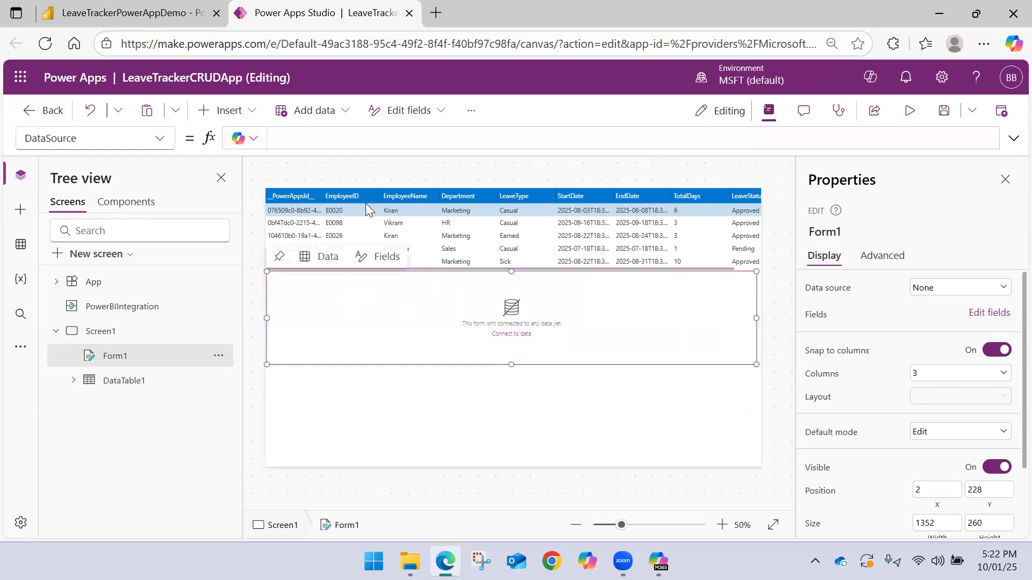
pyautogui.moveTo(511, 364); pyautogui.dragTo(517, 428)
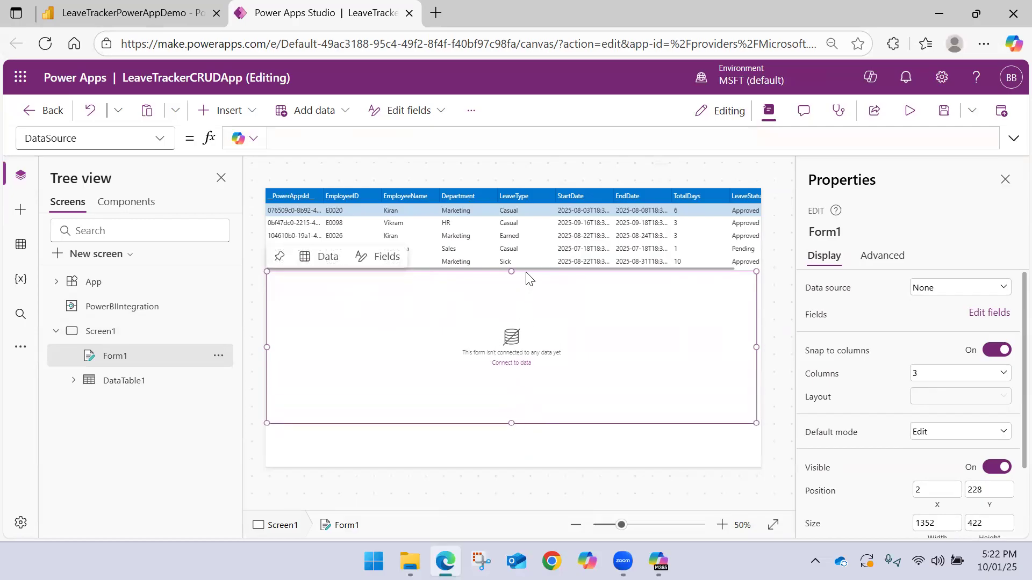
pyautogui.moveTo(527, 276)
pyautogui.mouseDown()
pyautogui.moveTo(526, 306)
pyautogui.moveTo(524, 277)
pyautogui.moveTo(525, 289)
pyautogui.mouseUp()
# Insert a text label and stretch it across the full screen width in the gap between the data table and the form
pyautogui.click(255, 112)
pyautogui.click(320, 178)
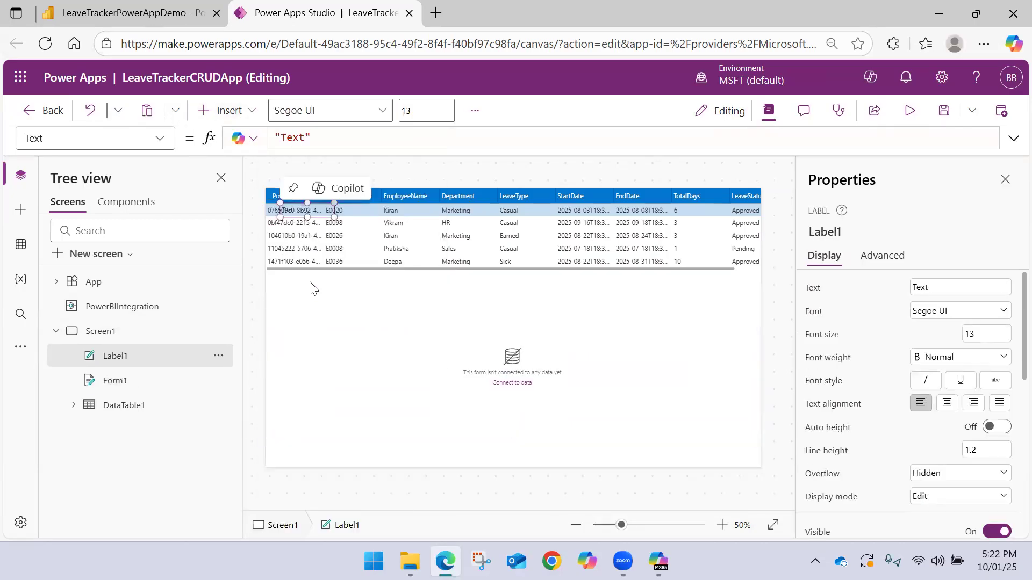
pyautogui.moveTo(319, 210); pyautogui.dragTo(757, 283)
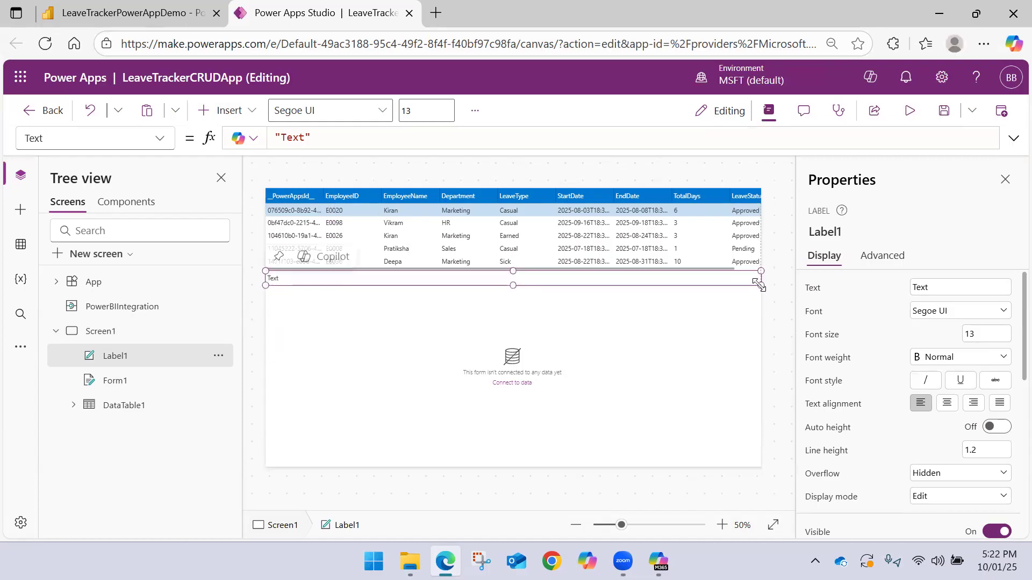
# Center the label's text and set its font size to 20
pyautogui.click(947, 403)
pyautogui.click(975, 334)
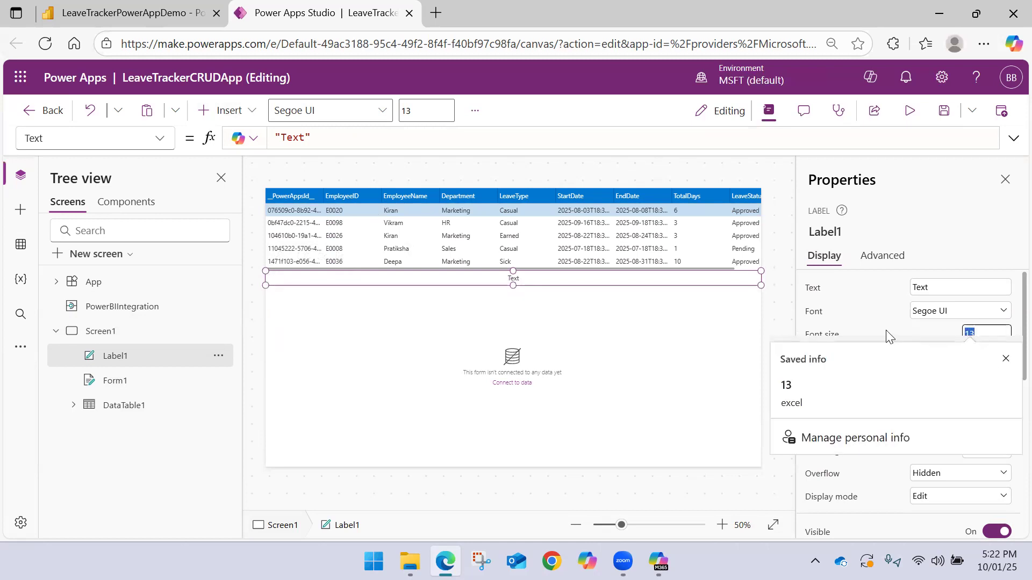
pyautogui.write('20')
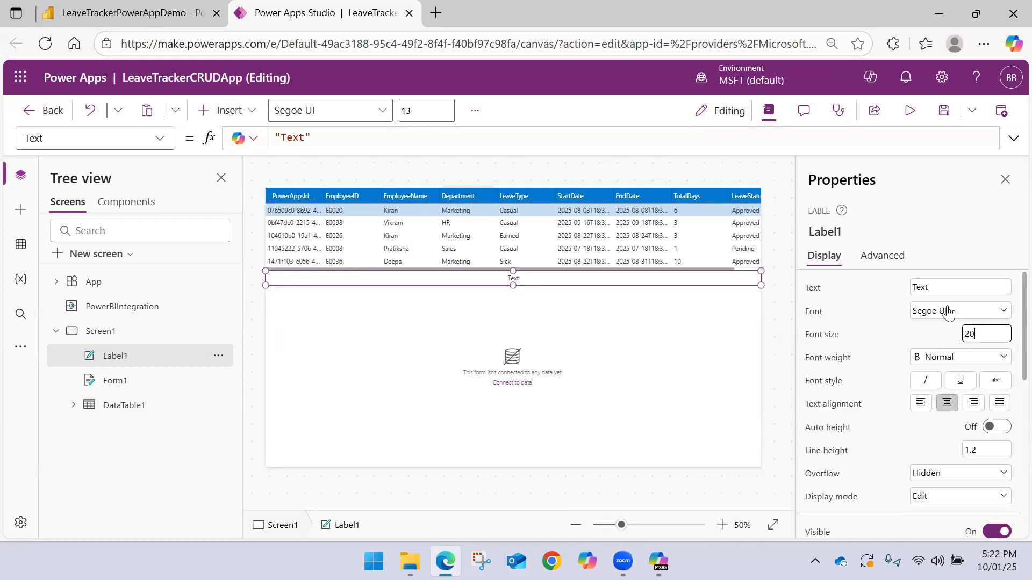
pyautogui.press('Return')
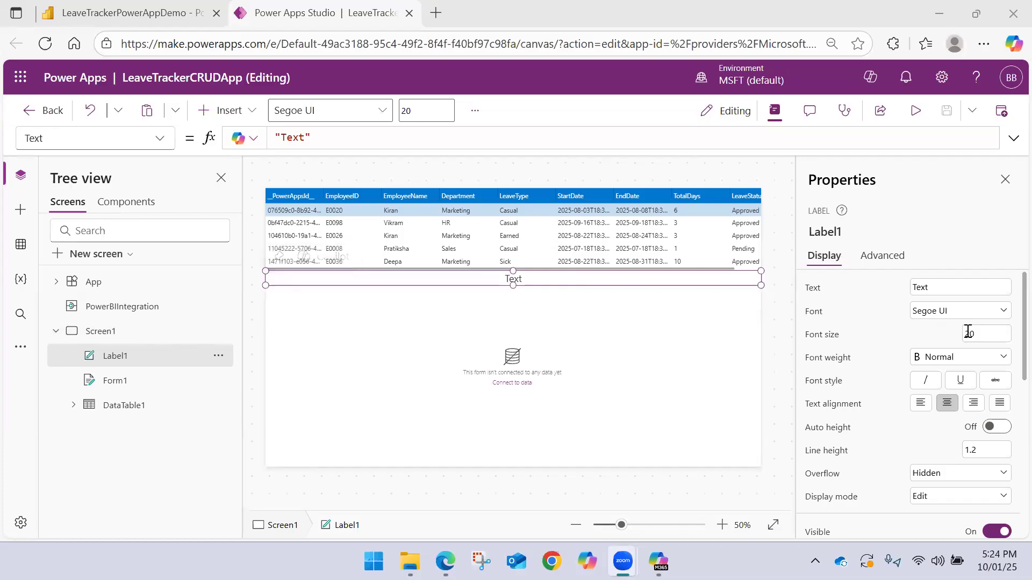
# Give the label white text and a dark blue fill of RGBA(11, 77, 133, 1)
pyautogui.scroll(-3, 932, 368)
pyautogui.scroll(-3, 934, 374)
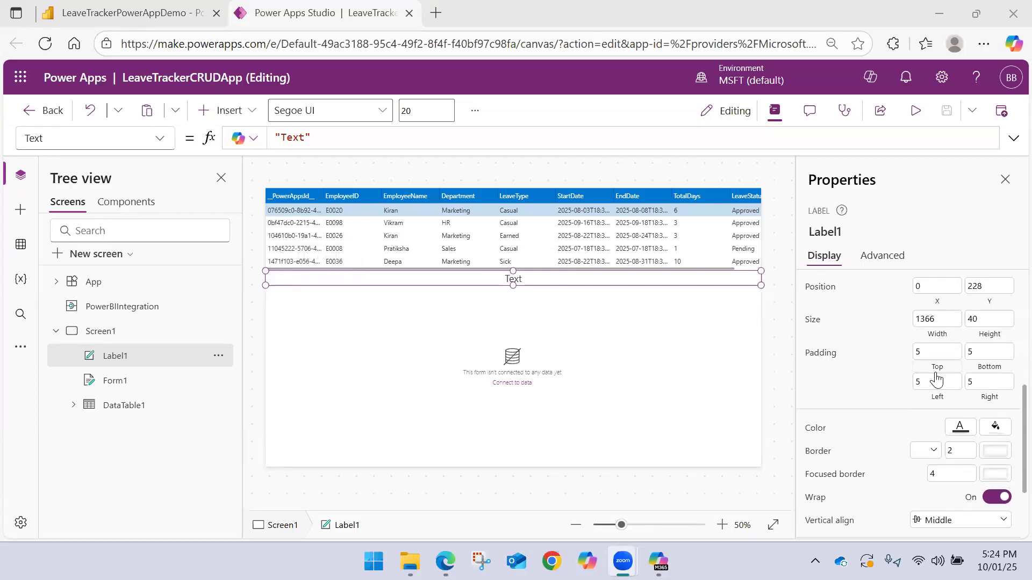
pyautogui.scroll(-3, 936, 379)
pyautogui.click(958, 329)
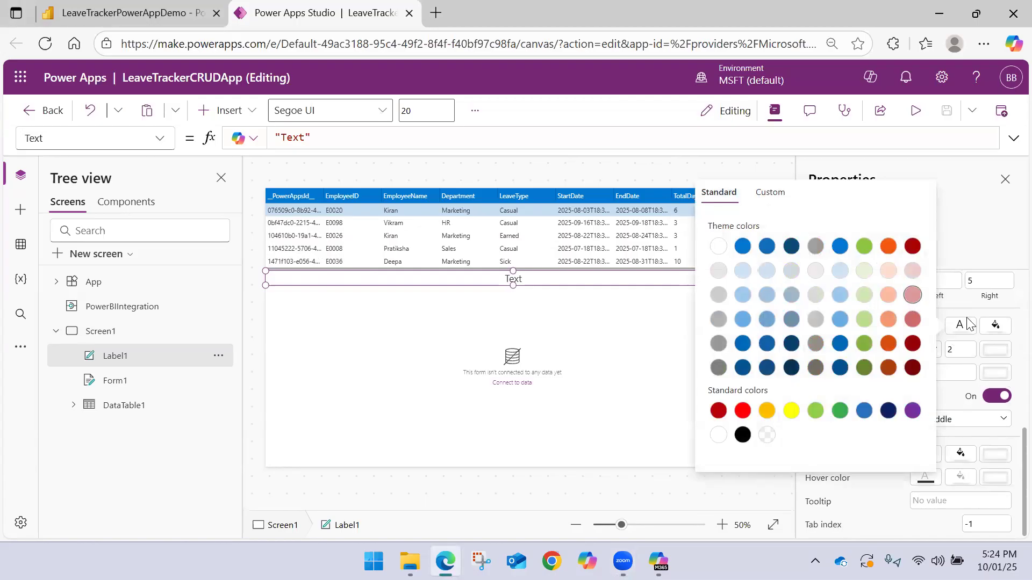
pyautogui.click(718, 246)
pyautogui.click(995, 326)
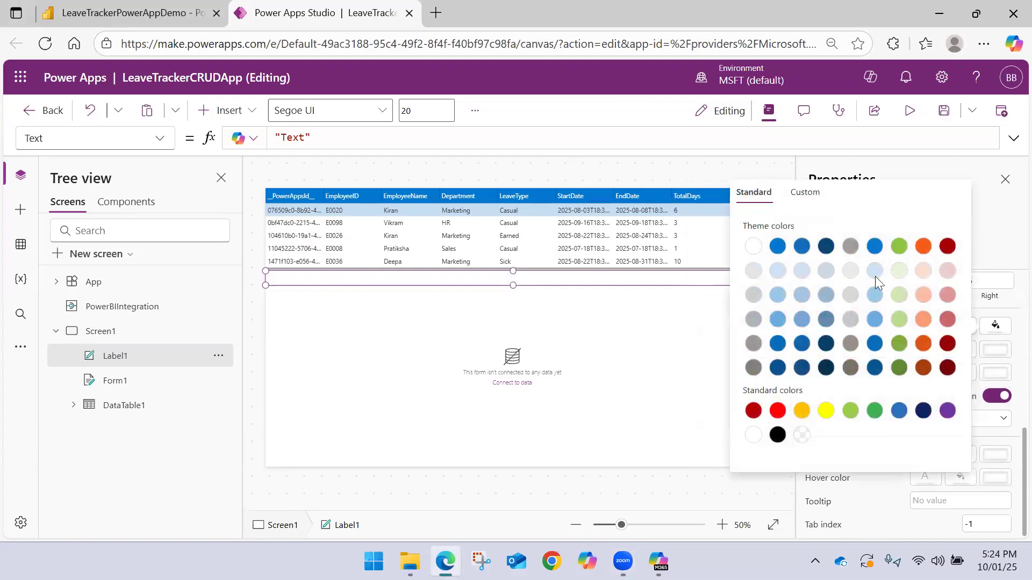
pyautogui.click(798, 368)
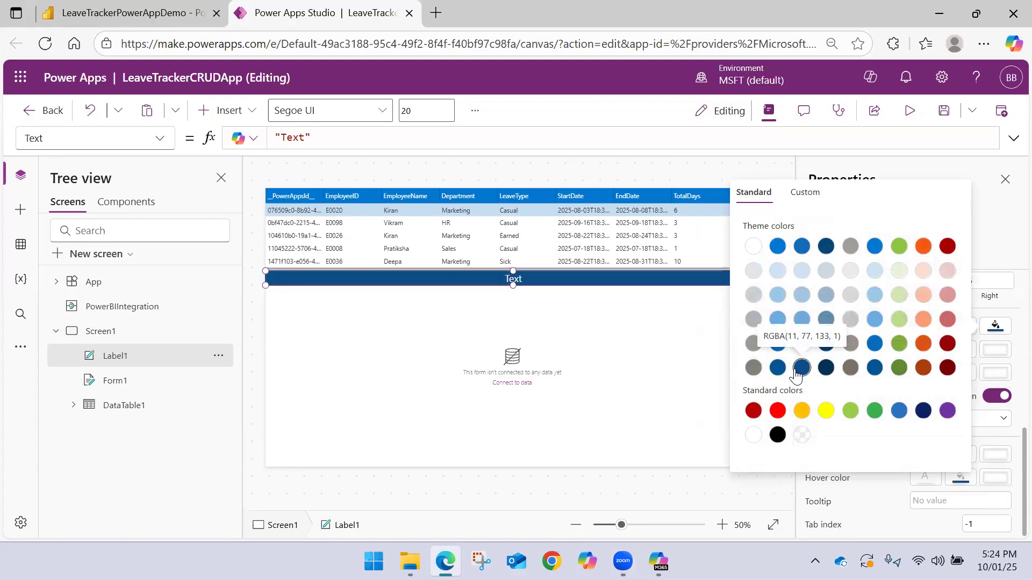
pyautogui.click(998, 235)
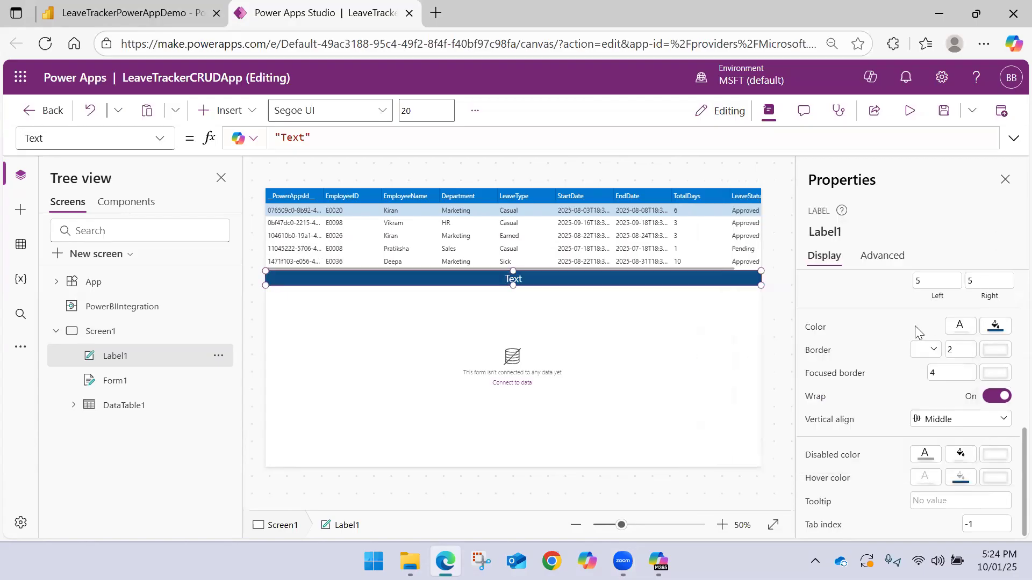
# Change the label's text to "Update Leave Data"
pyautogui.scroll(5, 917, 330)
pyautogui.click(936, 286)
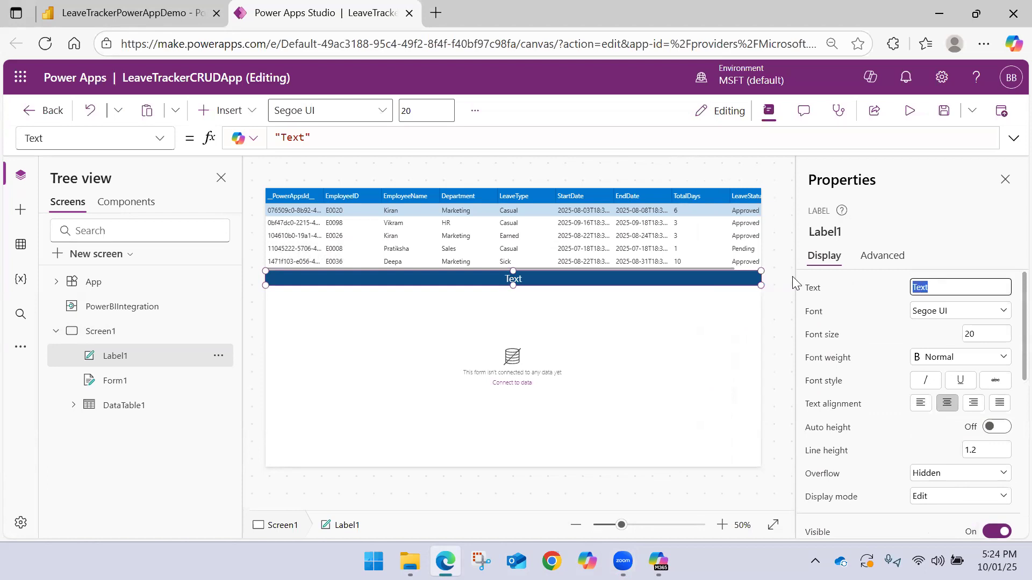
pyautogui.write('Update Leave Data')
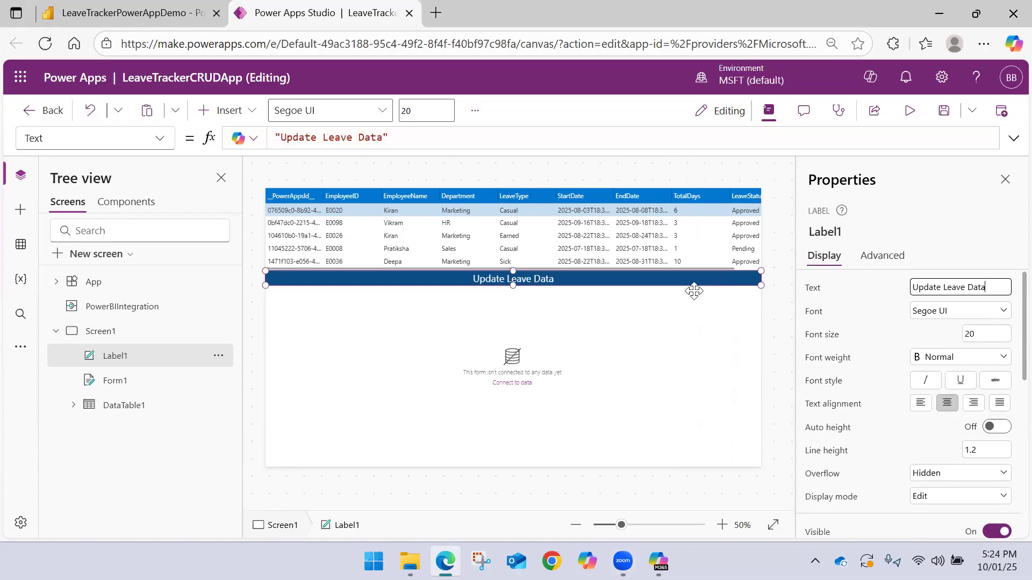
# Set the edit form's DataSource formula to PowerBIIntegration.Data
pyautogui.click(377, 322)
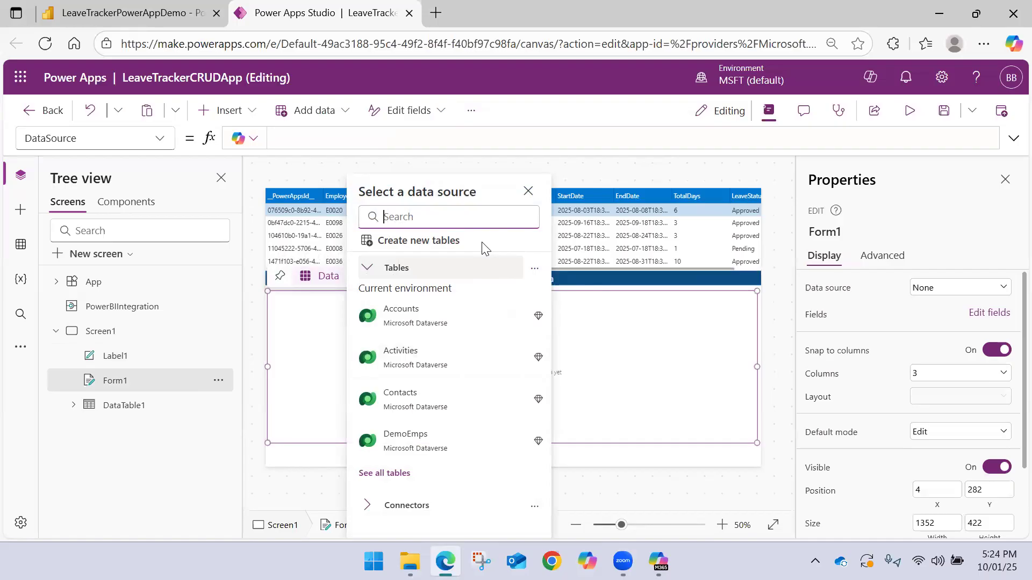
pyautogui.click(307, 142)
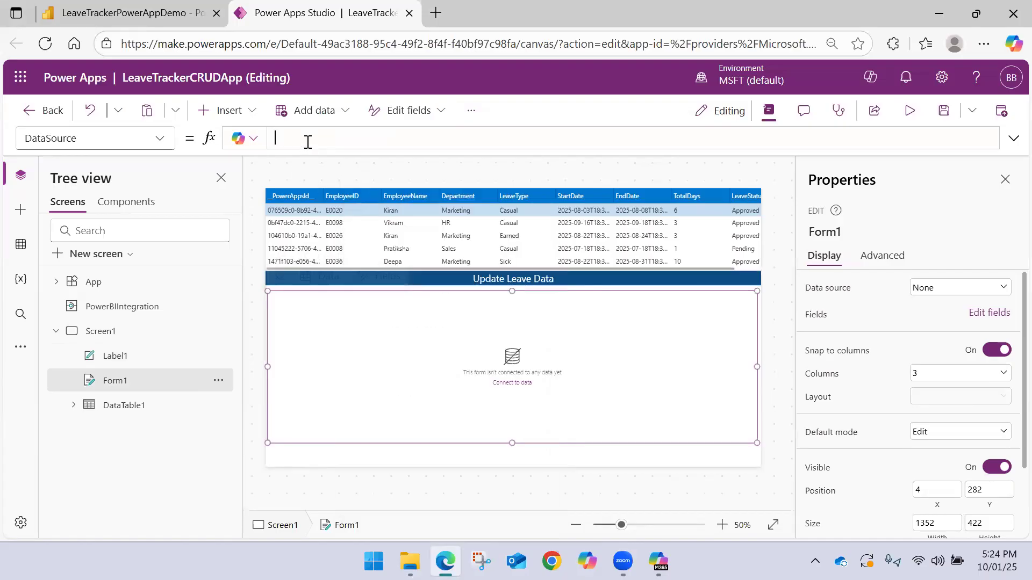
pyautogui.write('Powe')
pyautogui.press('Down')
pyautogui.press('Tab')
pyautogui.write('.Data')
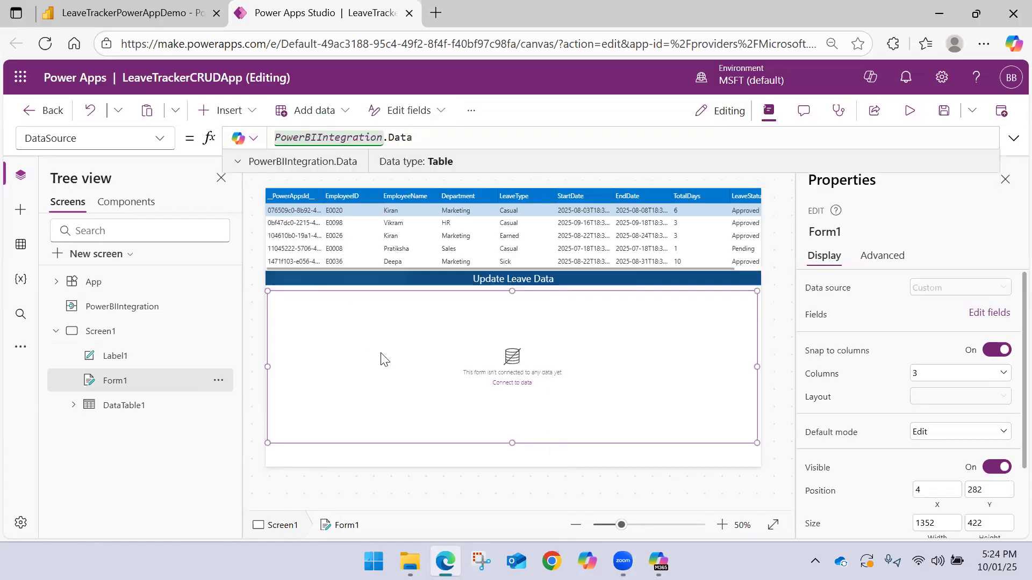
pyautogui.click(384, 359)
# Add eight custom cards to the edit form's fields
pyautogui.click(380, 276)
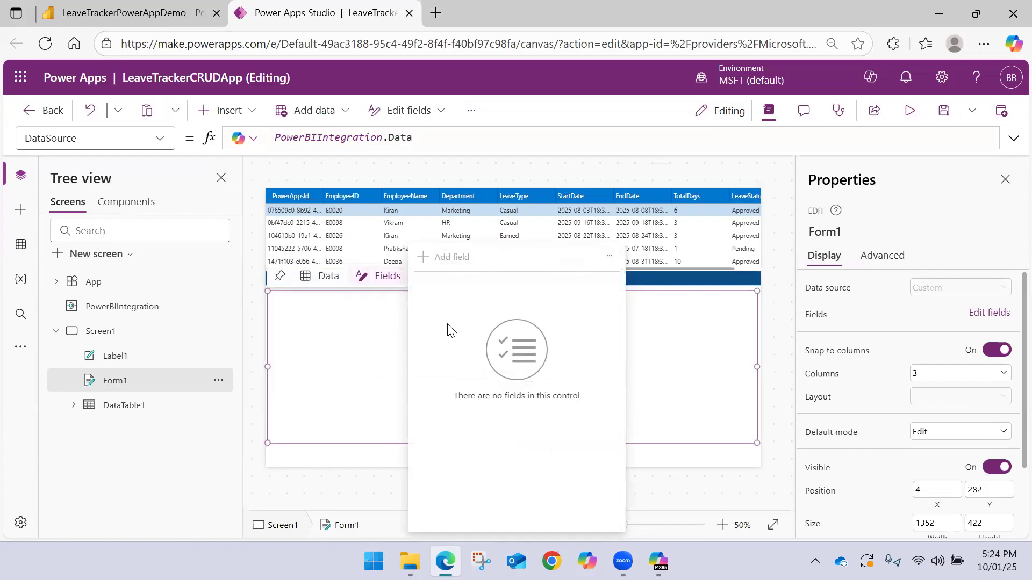
pyautogui.click(609, 256)
pyautogui.click(635, 280)
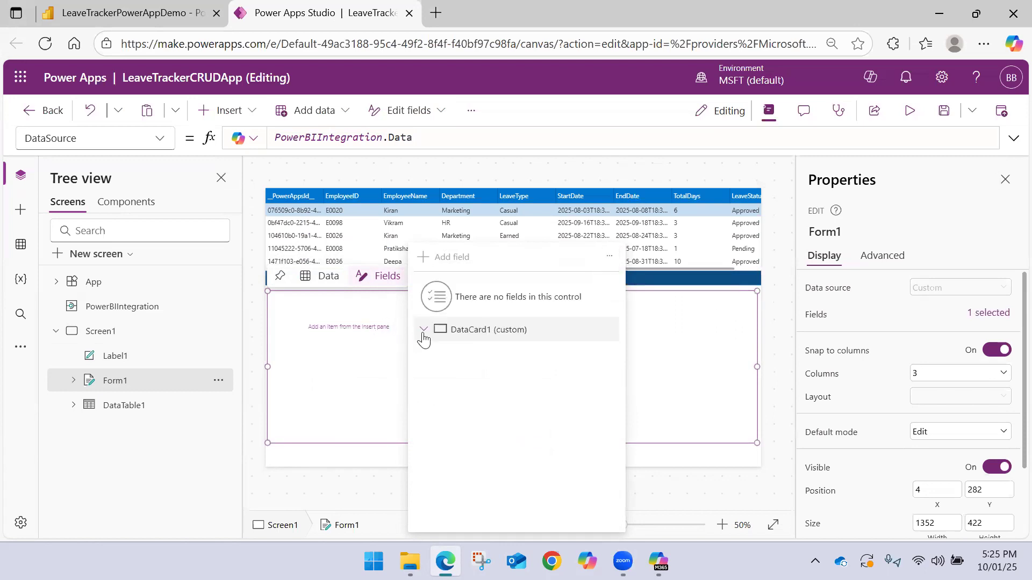
pyautogui.click(609, 257)
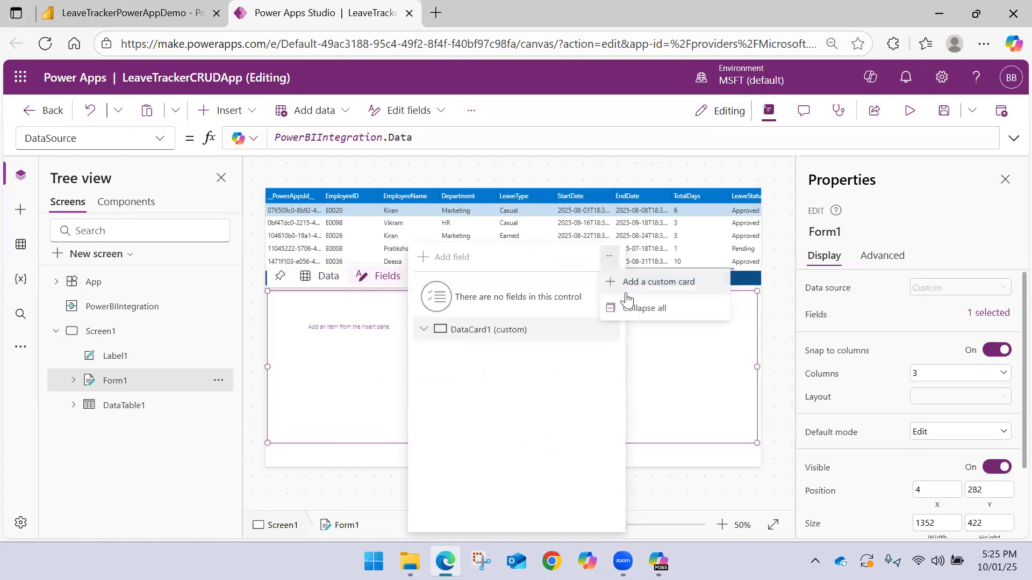
pyautogui.click(628, 295)
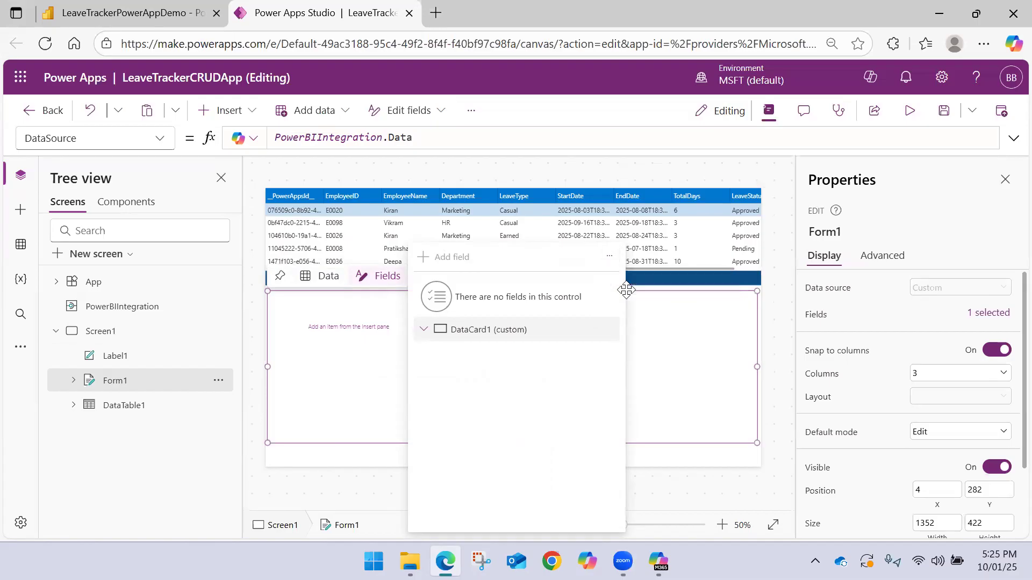
pyautogui.click(609, 258)
pyautogui.click(627, 281)
pyautogui.click(608, 257)
pyautogui.click(649, 291)
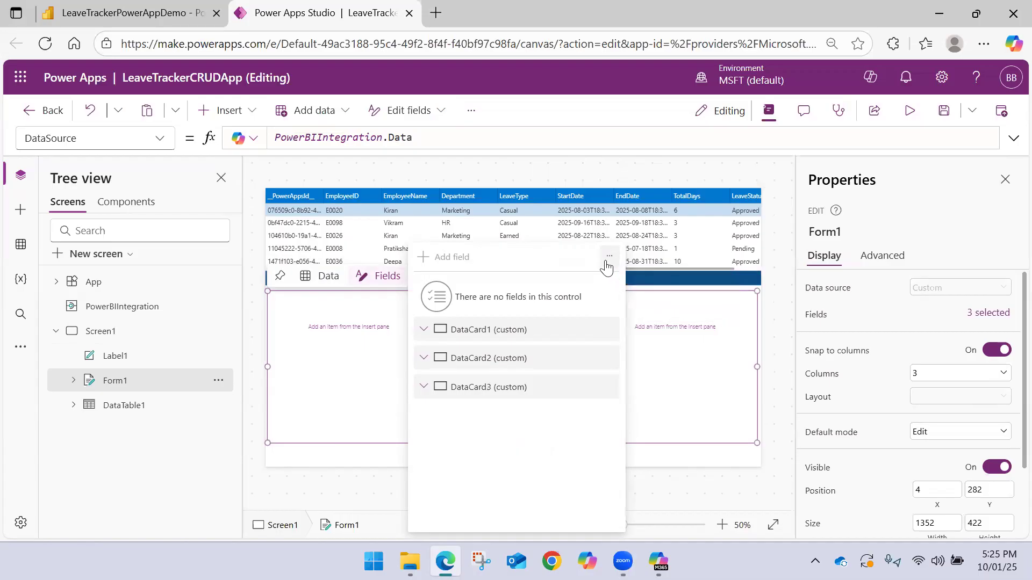
pyautogui.click(609, 257)
pyautogui.click(641, 283)
pyautogui.click(610, 267)
pyautogui.click(608, 263)
pyautogui.click(607, 261)
pyautogui.click(636, 277)
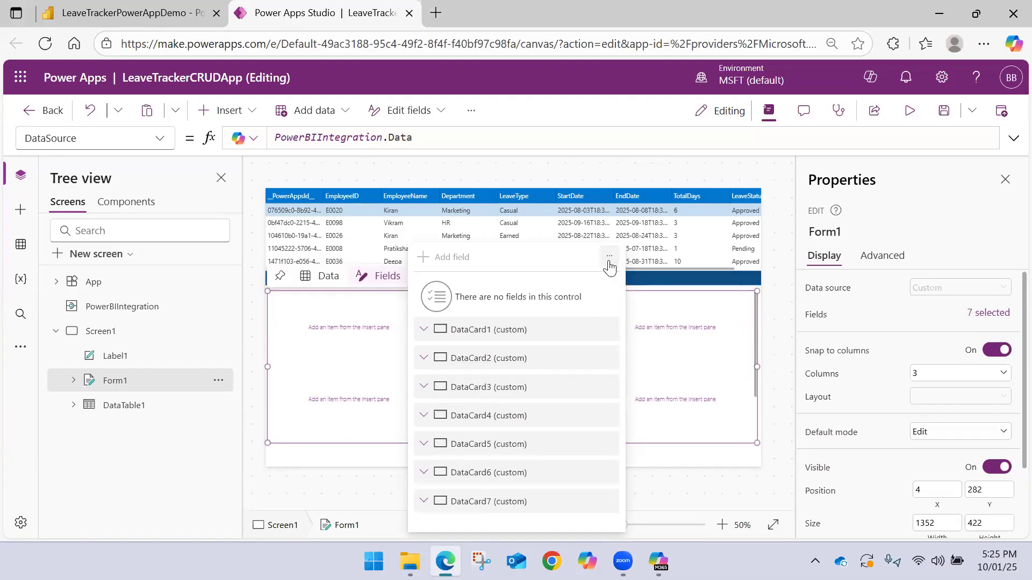
pyautogui.click(609, 257)
pyautogui.click(641, 294)
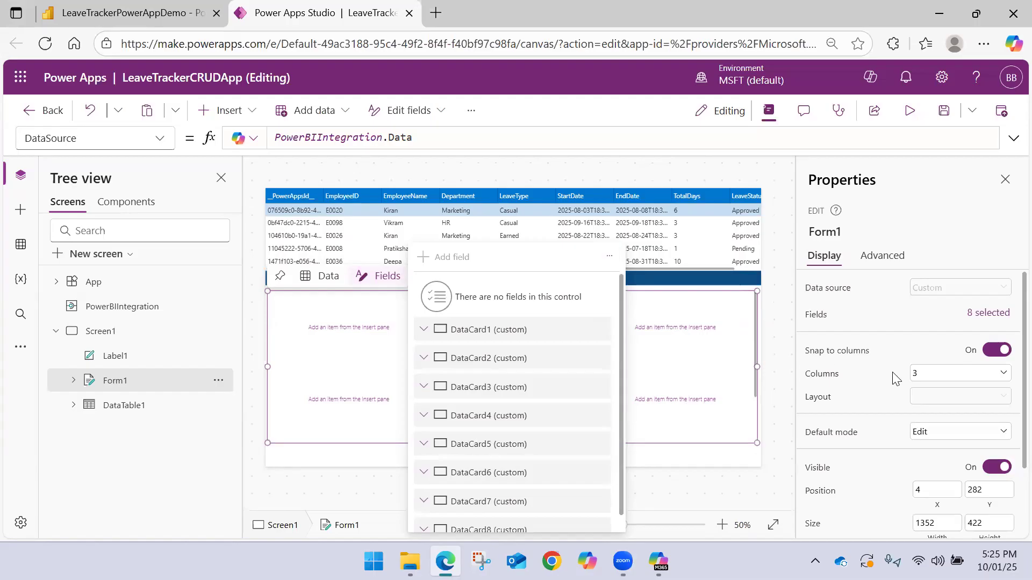
# Arrange the edit form's cards in 2 columns
pyautogui.click(930, 375)
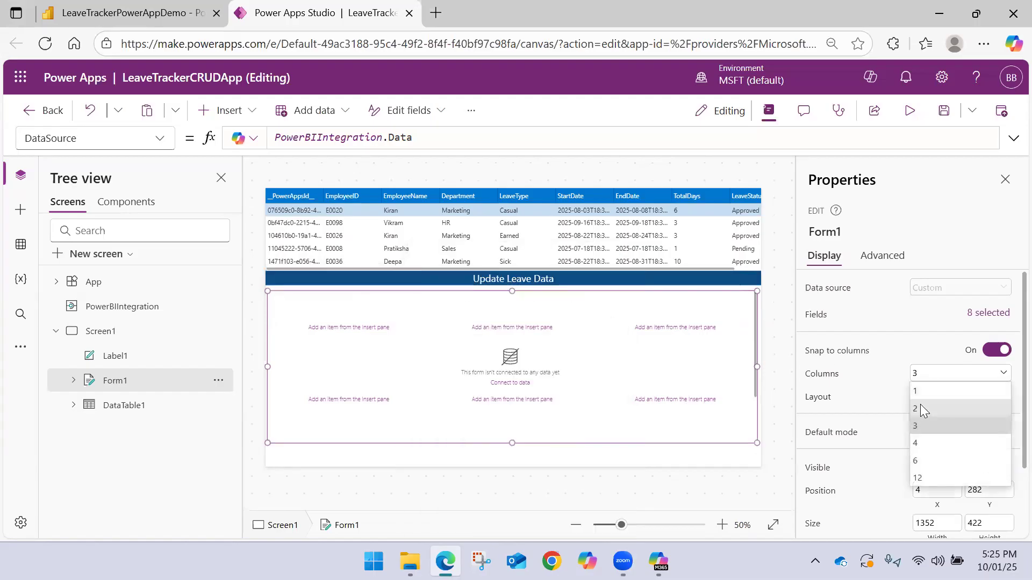
pyautogui.click(920, 409)
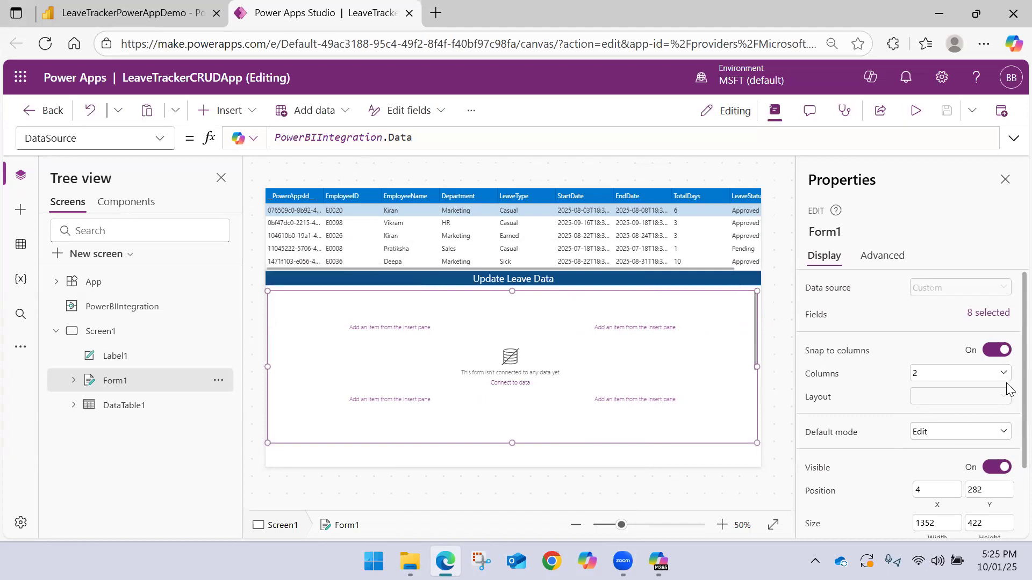
pyautogui.scroll(-3, 1007, 389)
pyautogui.scroll(-1, 1007, 443)
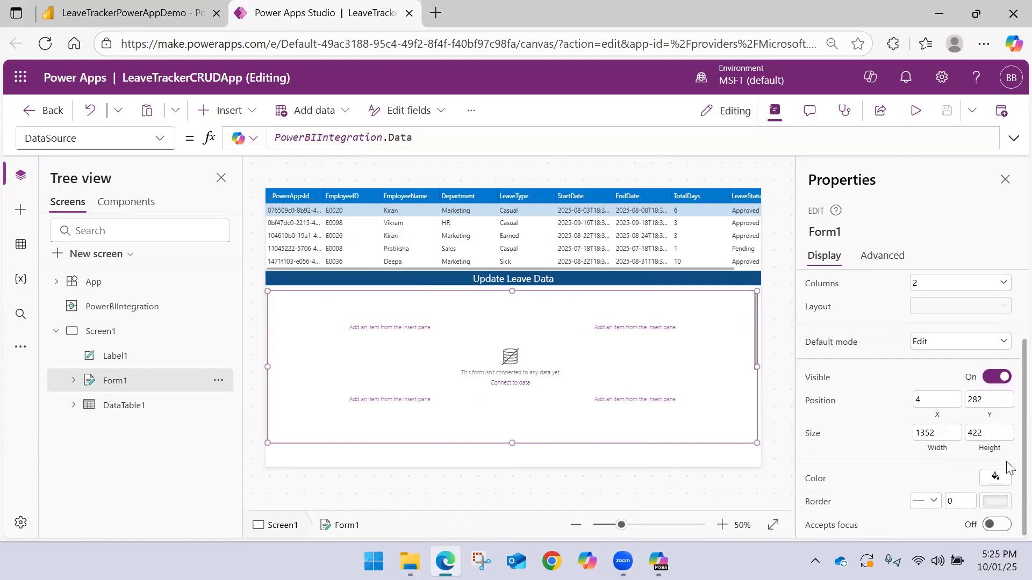
# Set the height of both cards in the form's first row, DataCard1 and DataCard2, to 100
pyautogui.click(378, 311)
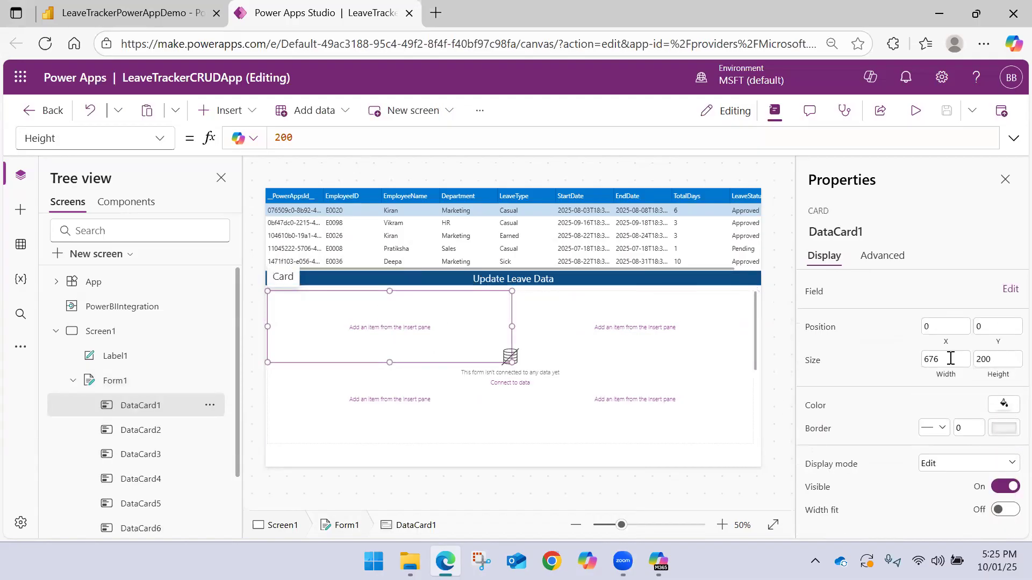
pyautogui.click(1003, 358)
pyautogui.write('100')
pyautogui.press('Return')
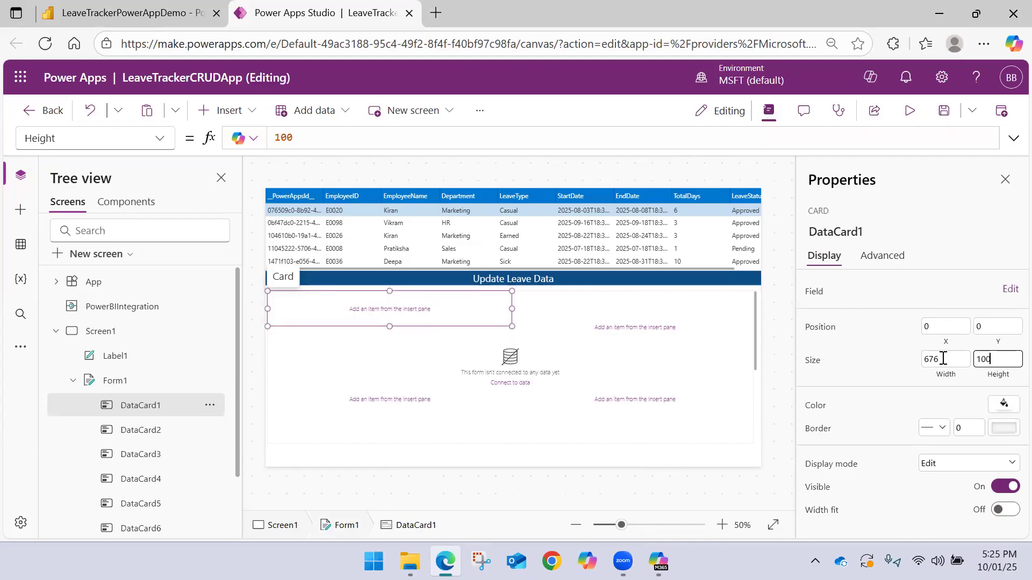
pyautogui.click(676, 318)
pyautogui.click(999, 359)
pyautogui.write('10')
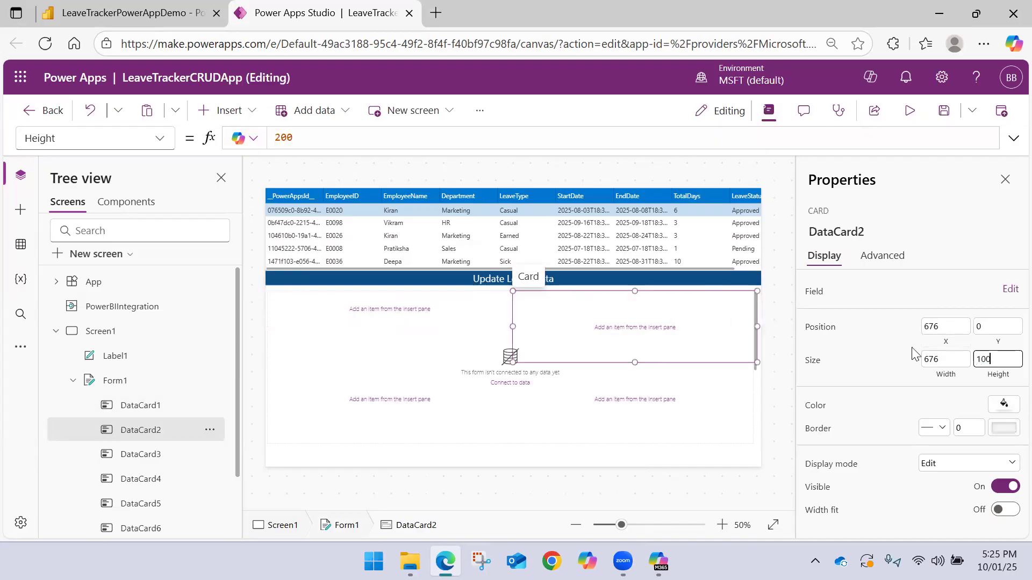
pyautogui.write('0')
pyautogui.press('Return')
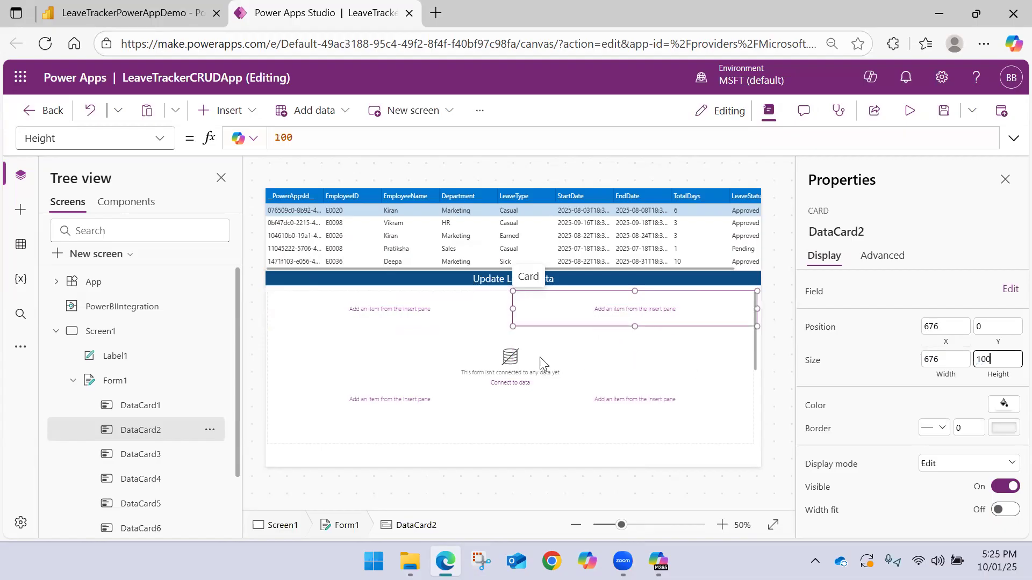
# Set the height of both cards in the form's second row, DataCard3 and DataCard4, to 100
pyautogui.click(410, 397)
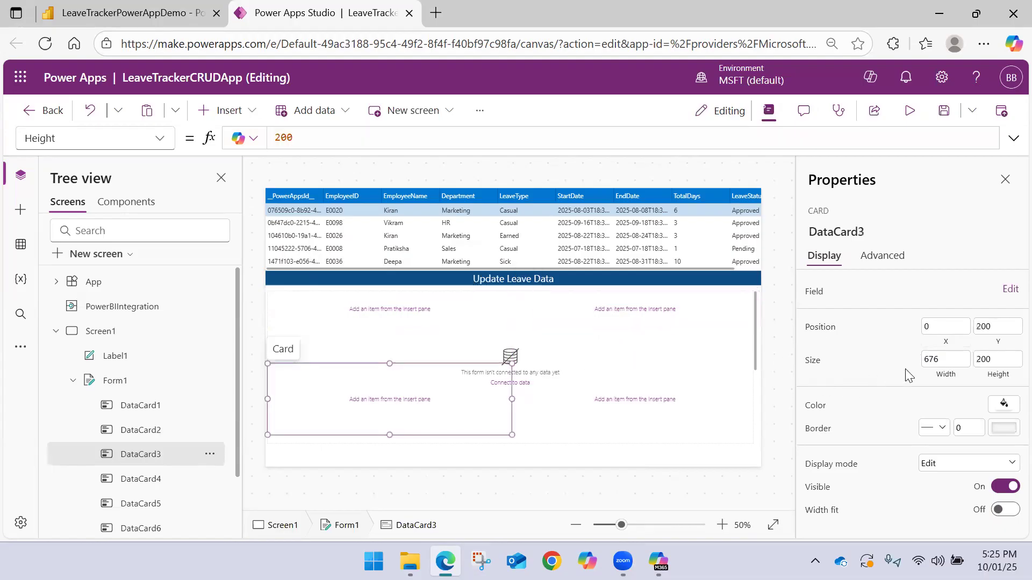
pyautogui.click(1001, 354)
pyautogui.write('100')
pyautogui.press('Return')
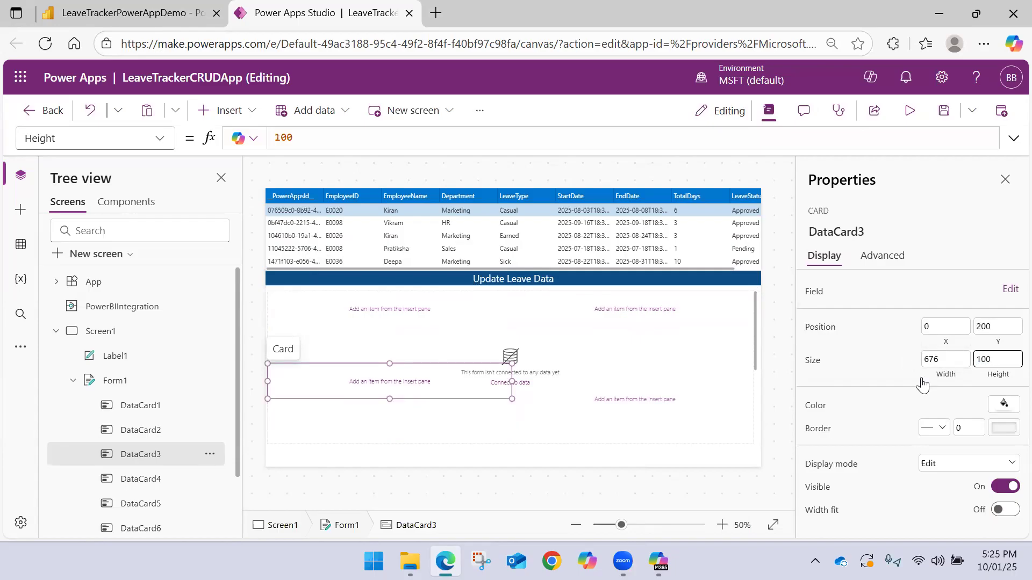
pyautogui.click(636, 386)
pyautogui.click(1001, 355)
pyautogui.write('100')
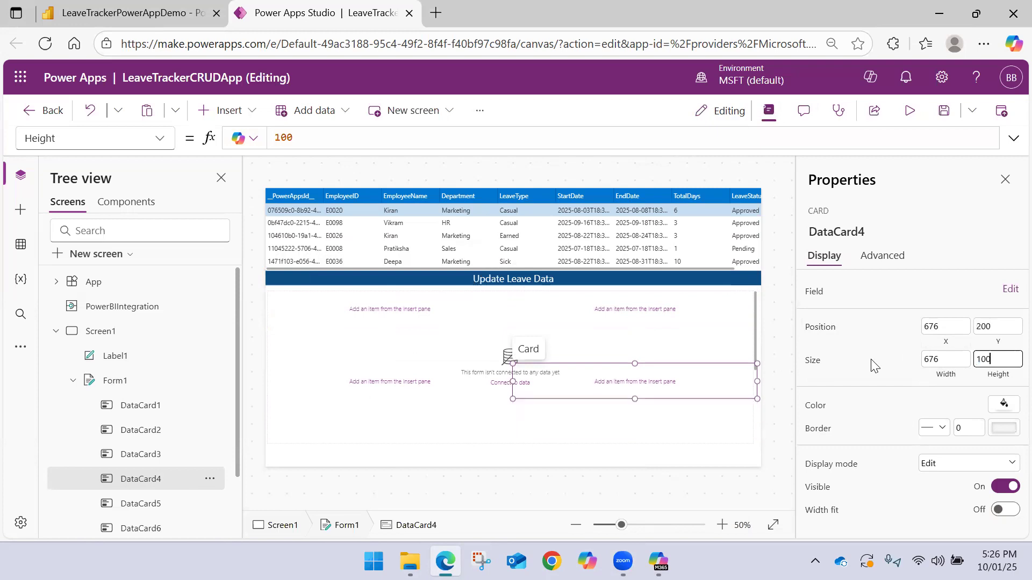
# Try to move DataCard3 up towards the first row by its upper edge, and reset its height to 100
pyautogui.click(399, 382)
pyautogui.click(610, 376)
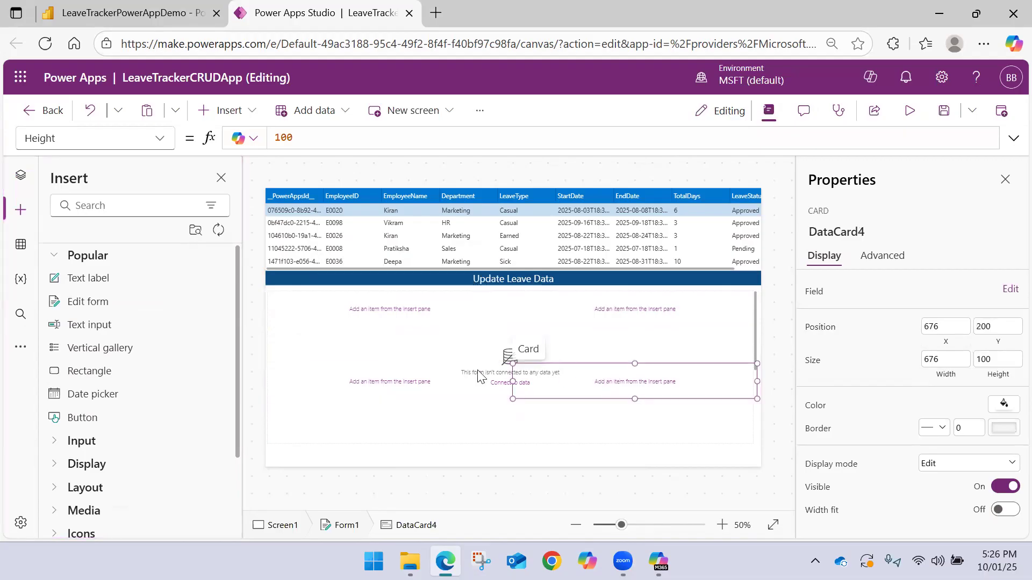
pyautogui.click(392, 379)
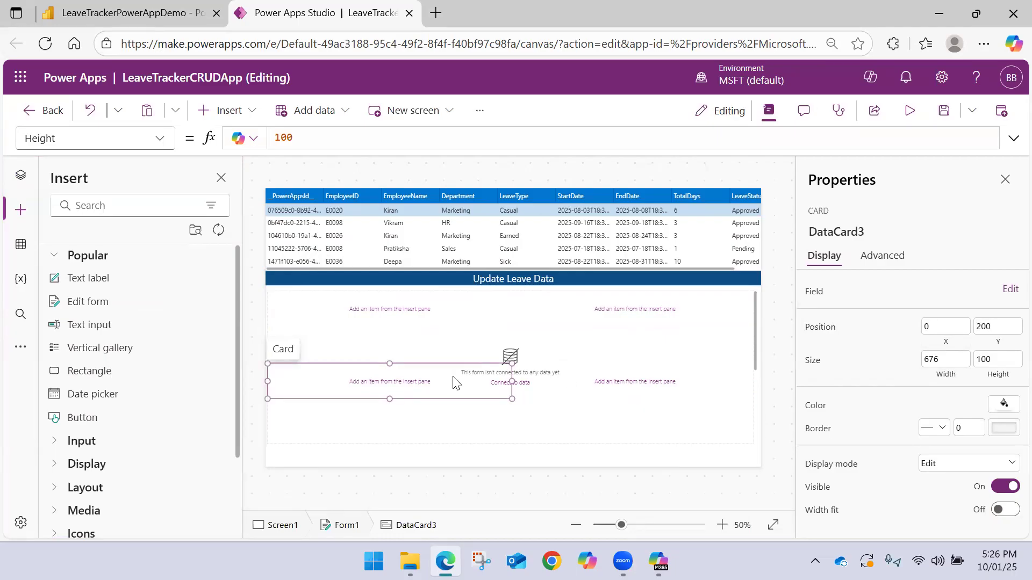
pyautogui.moveTo(389, 364); pyautogui.dragTo(395, 364)
pyautogui.click(999, 359)
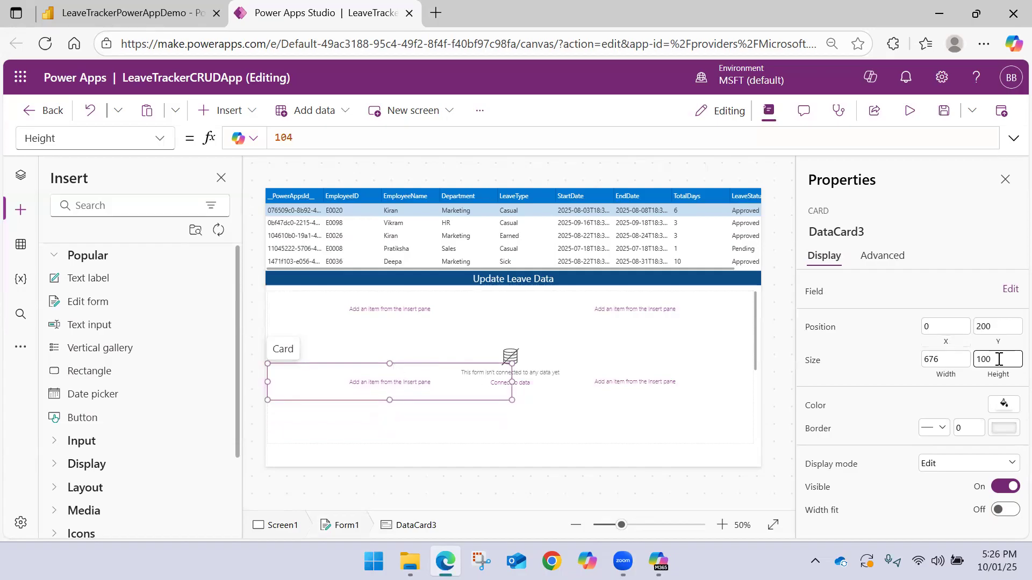
pyautogui.press('Return')
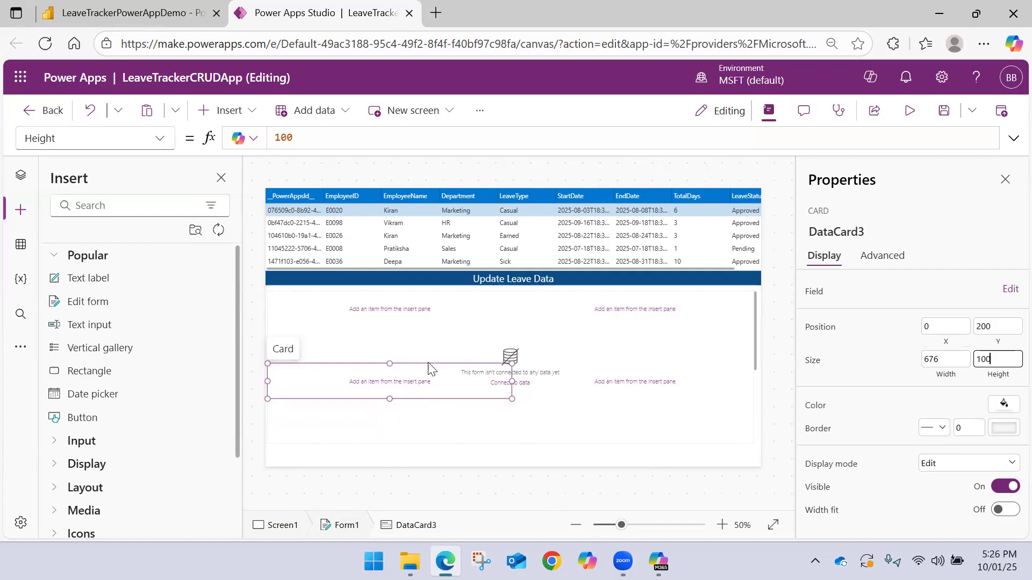
pyautogui.click(411, 385)
pyautogui.click(411, 385)
pyautogui.click(424, 363)
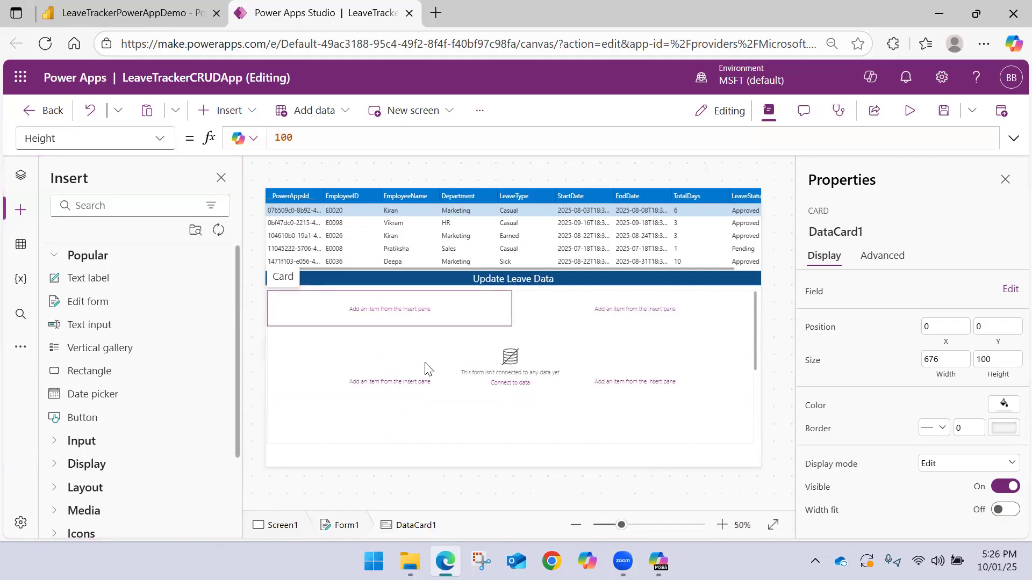
pyautogui.click(426, 370)
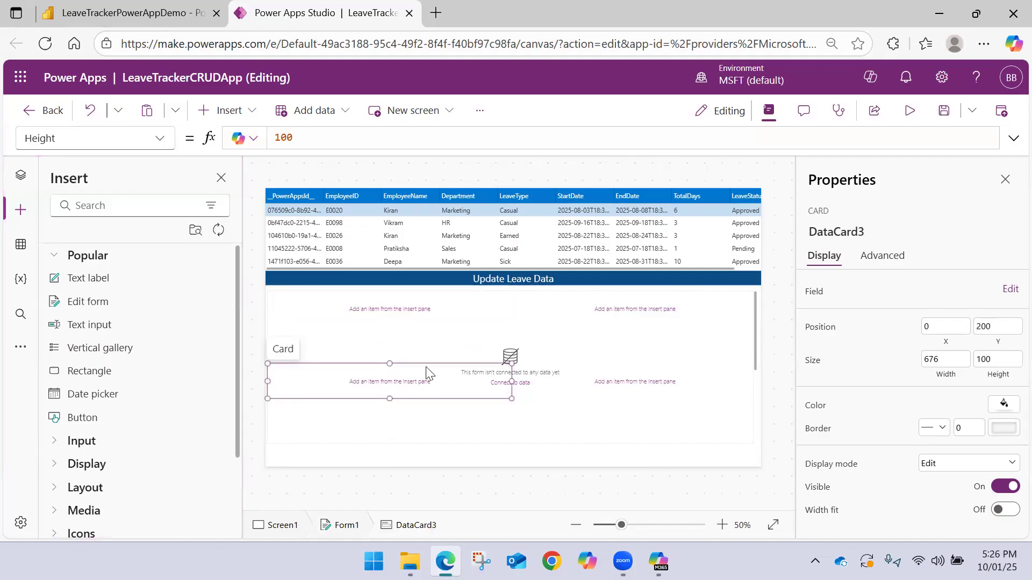
pyautogui.click(616, 376)
pyautogui.click(416, 321)
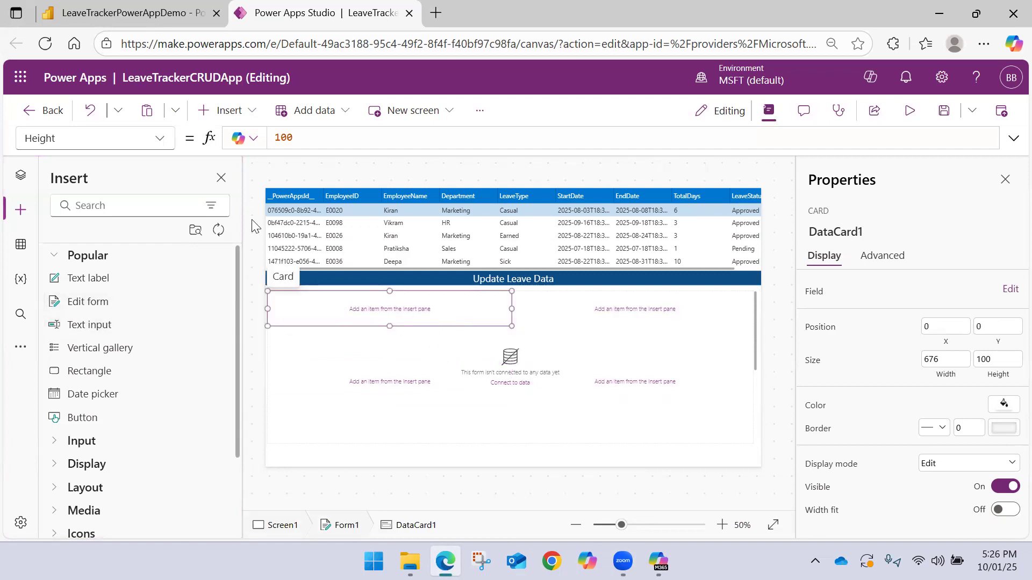
pyautogui.click(249, 113)
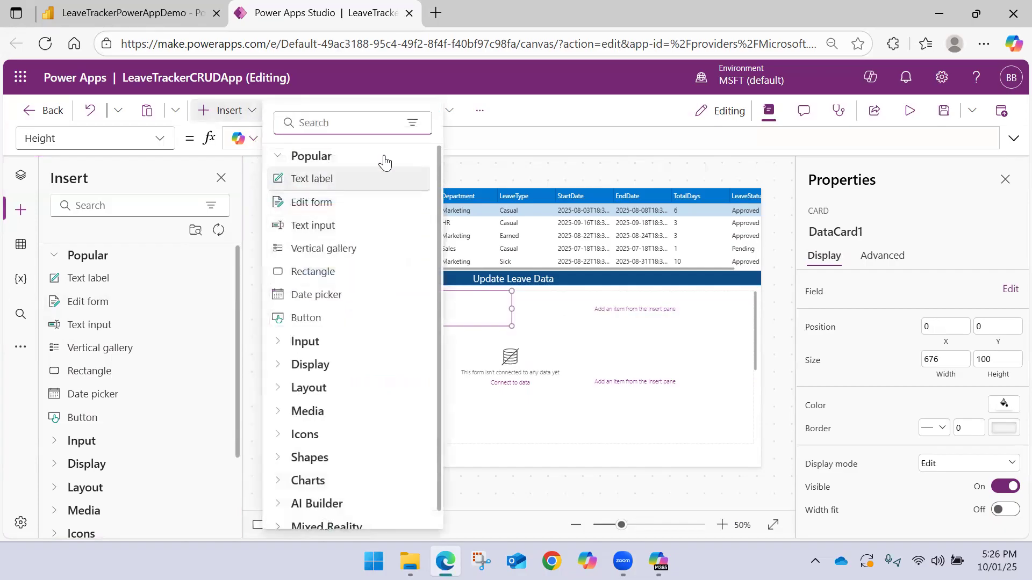
pyautogui.click(526, 110)
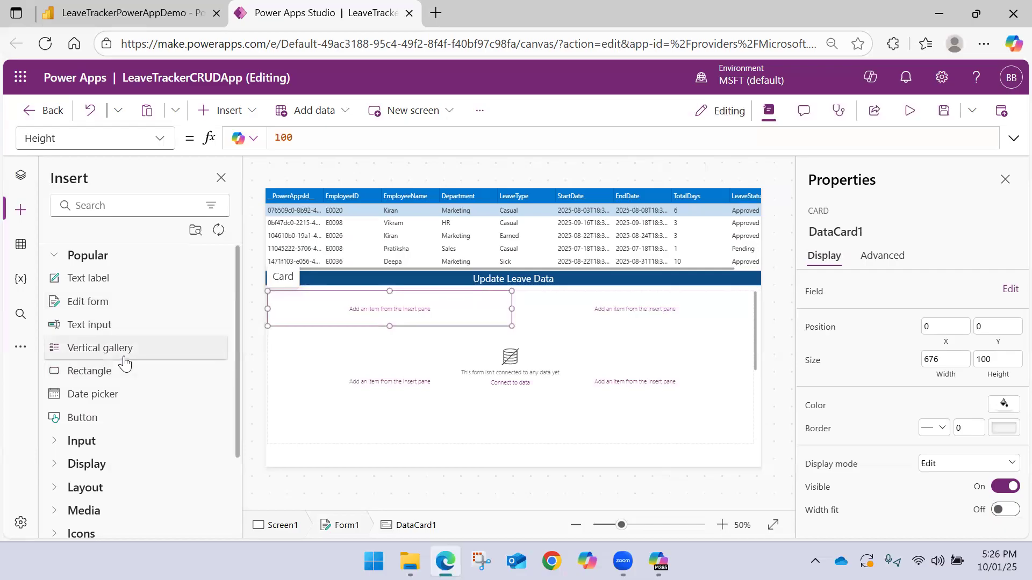
pyautogui.click(55, 260)
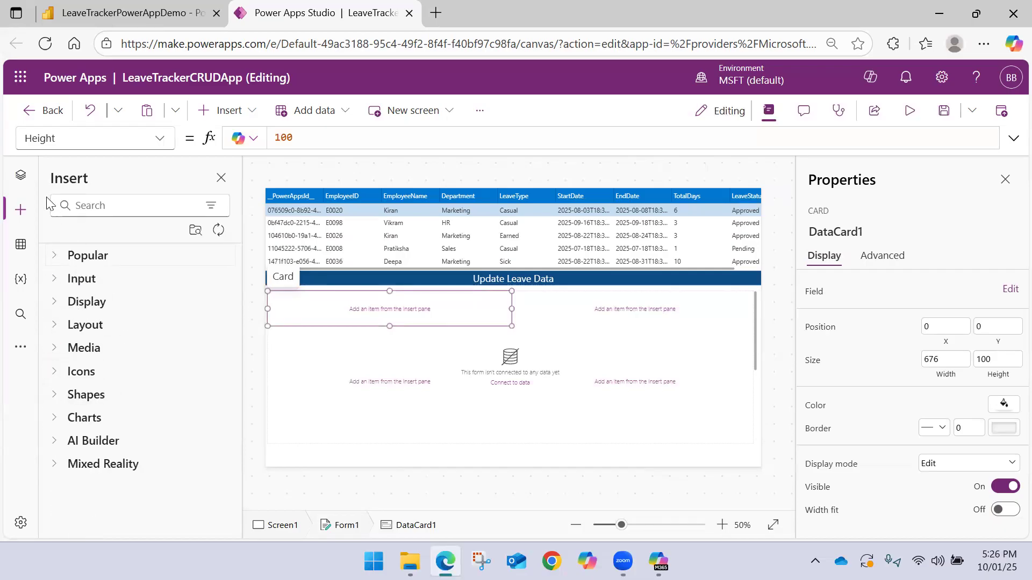
# Delete the edit form Form1, including its cards, from Screen1
pyautogui.click(22, 186)
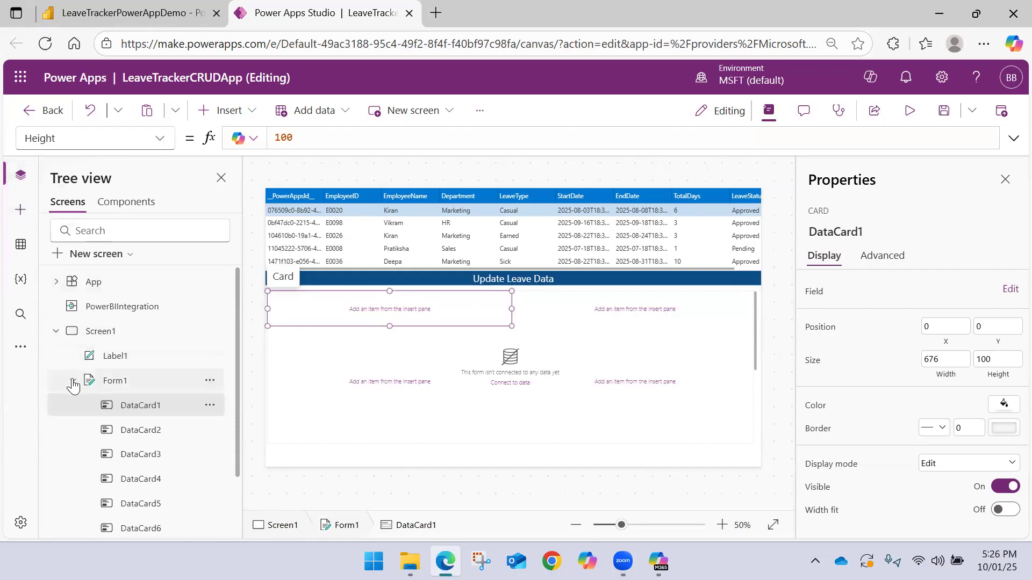
pyautogui.click(219, 380)
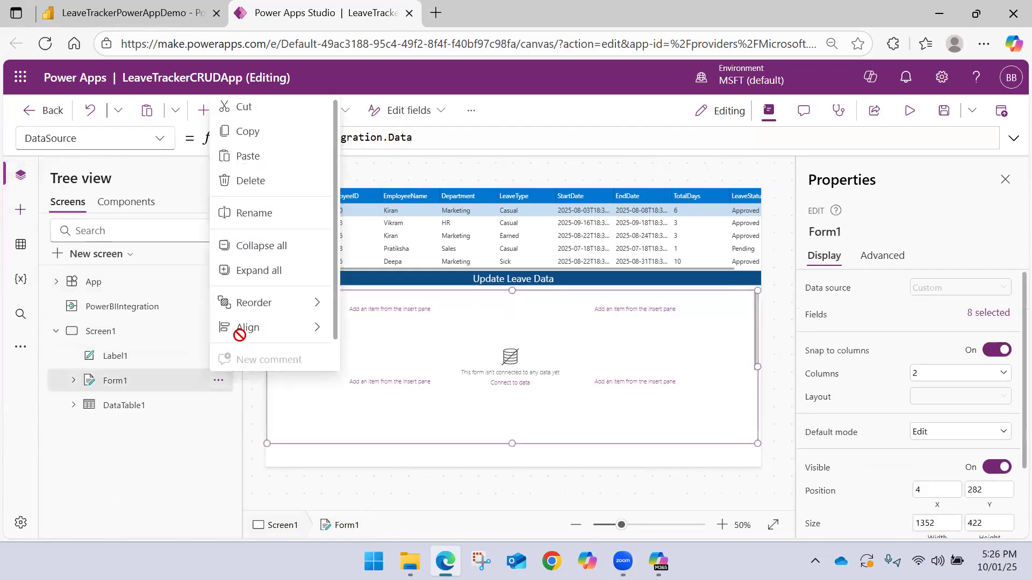
pyautogui.click(261, 183)
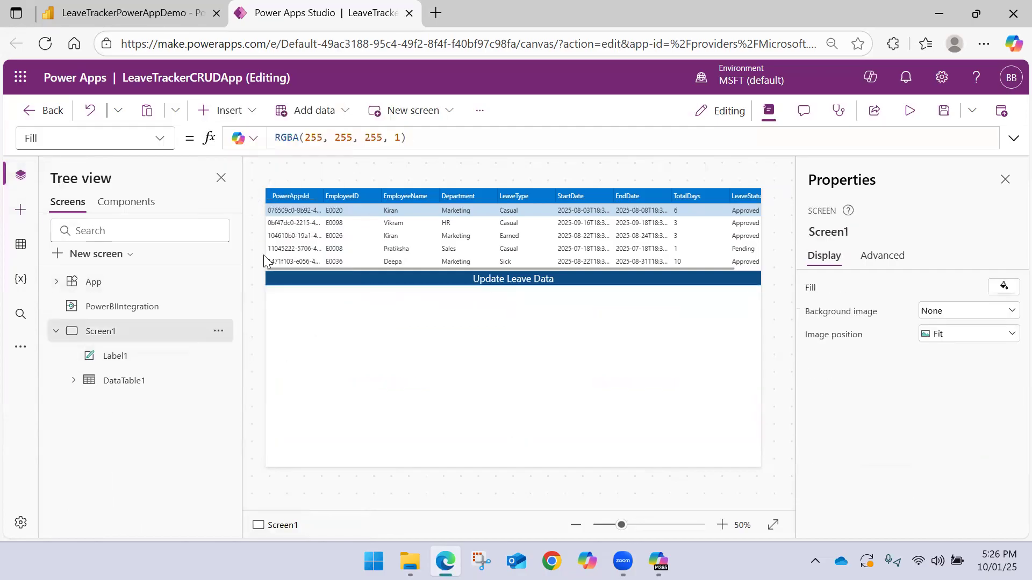
# Rename the "Update Leave Data" header label, Label1, as hdr_LeaveDataUpdate
pyautogui.click(163, 362)
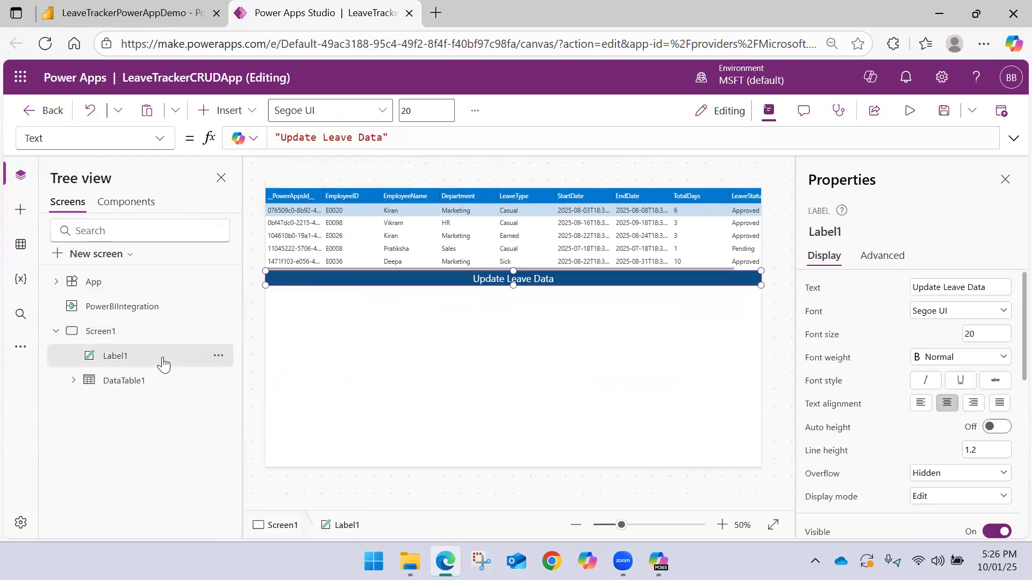
pyautogui.doubleClick(134, 356)
pyautogui.write('H')
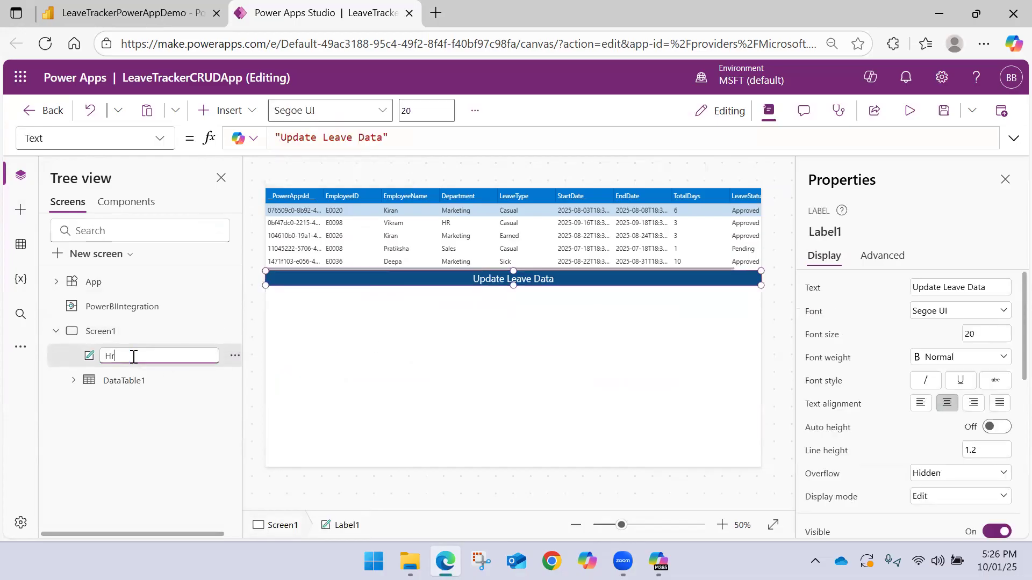
pyautogui.write('d')
pyautogui.press('BackSpace')
pyautogui.press('BackSpace')
pyautogui.write('h')
pyautogui.write('Data')
pyautogui.press('Return')
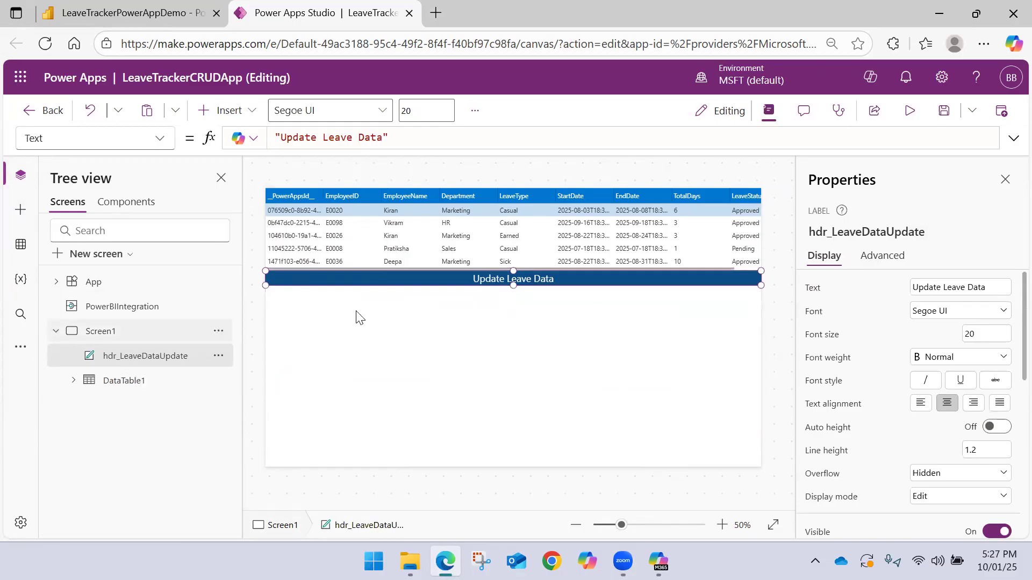
# Insert a text label on Screen1 and place it just below the left end of the "Update Leave Data" header
pyautogui.click(466, 328)
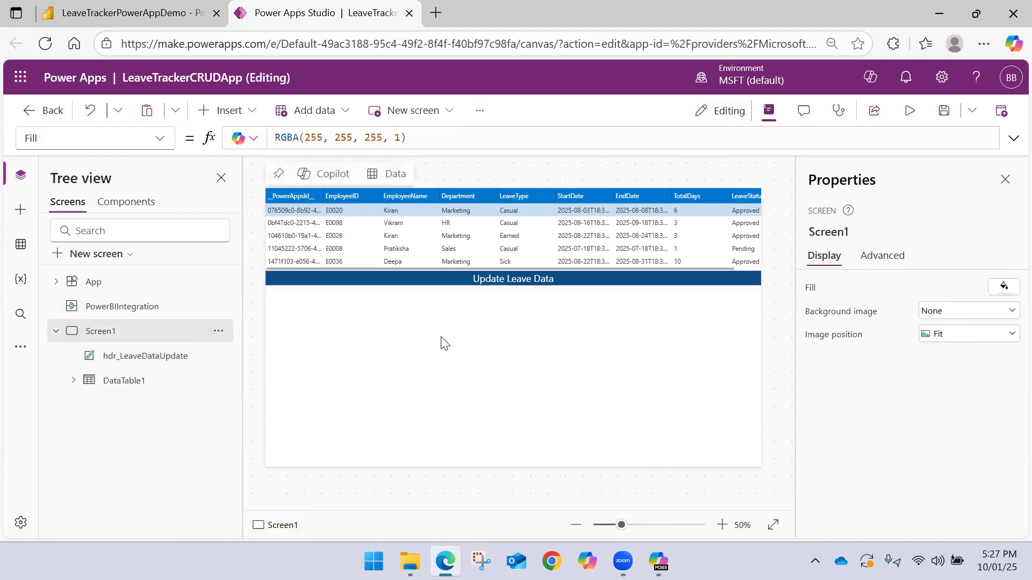
pyautogui.click(250, 111)
pyautogui.click(337, 177)
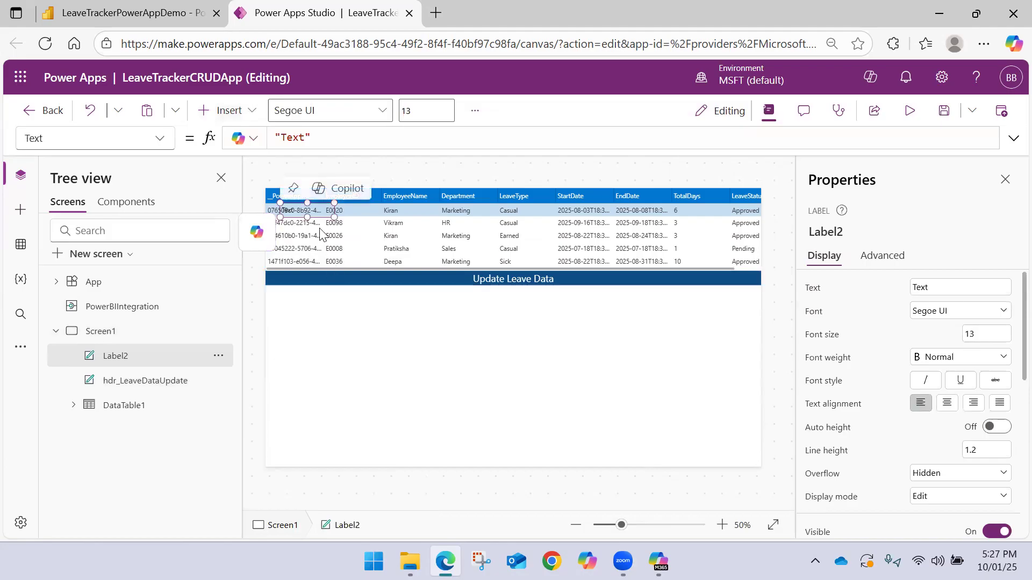
pyautogui.moveTo(303, 207); pyautogui.dragTo(296, 305)
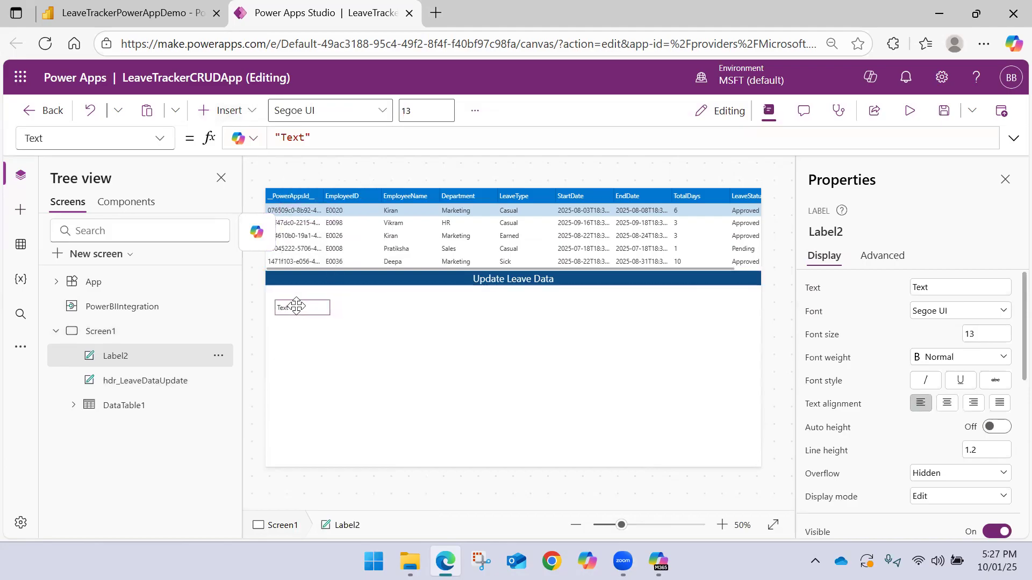
# Set the text of the new label below the header to "Employee ID"
pyautogui.click(295, 140)
pyautogui.doubleClick(294, 139)
pyautogui.write('Employee ID')
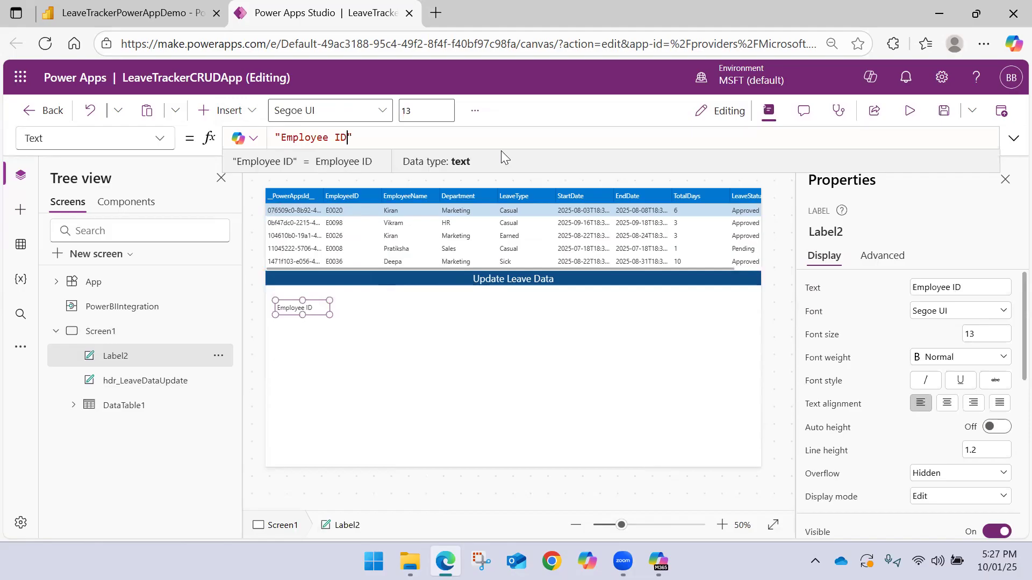
pyautogui.click(344, 298)
pyautogui.click(303, 307)
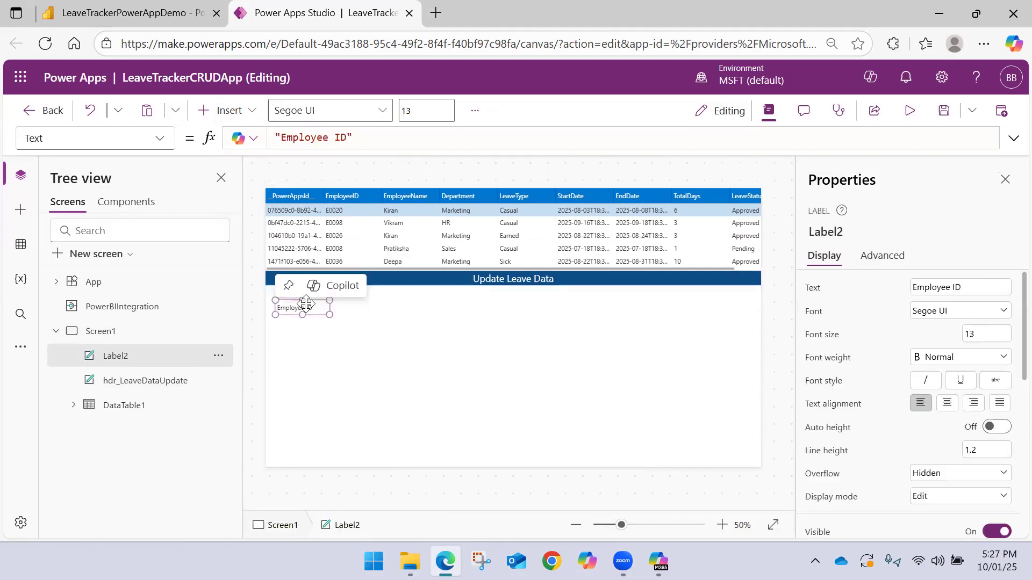
# Rename the Employee ID label, Label2, as lbl_EmployeeID
pyautogui.doubleClick(129, 355)
pyautogui.write('in')
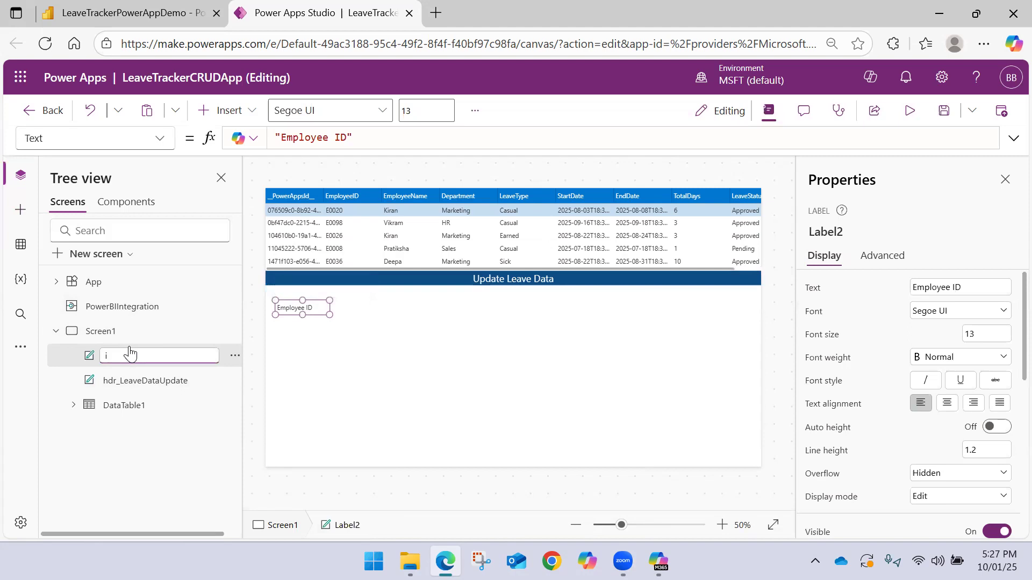
pyautogui.press('BackSpace')
pyautogui.press('Return')
pyautogui.click(330, 328)
# Duplicate the lbl_EmployeeID label on Screen1
pyautogui.click(316, 307)
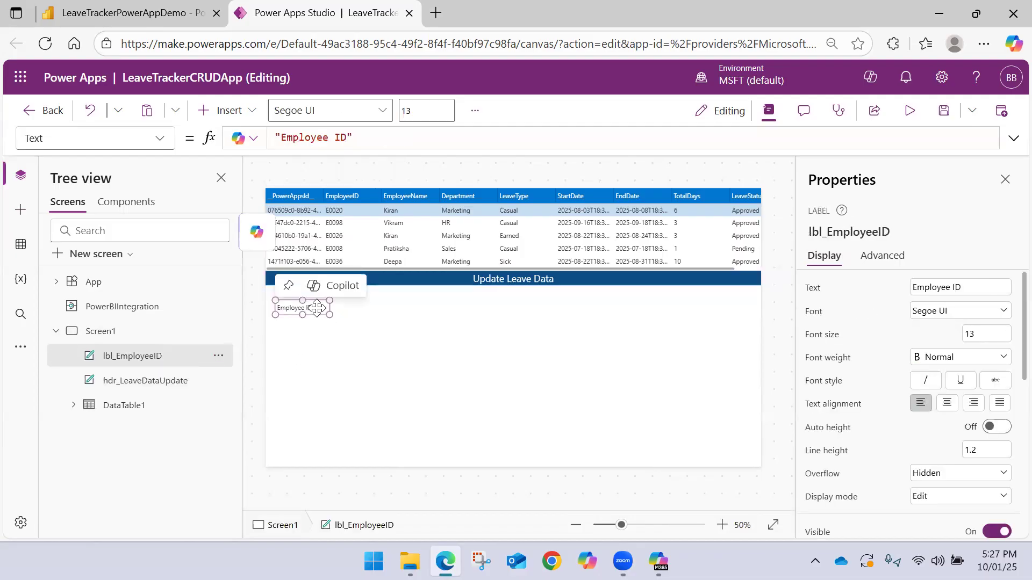
pyautogui.hotkey('ctrl', 'c')
pyautogui.hotkey('ctrl', 'v')
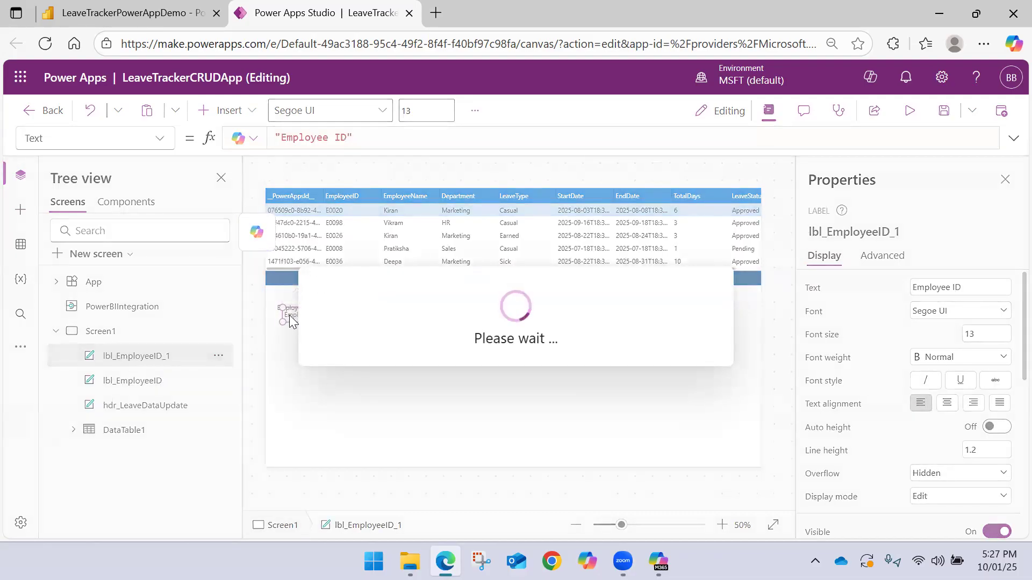
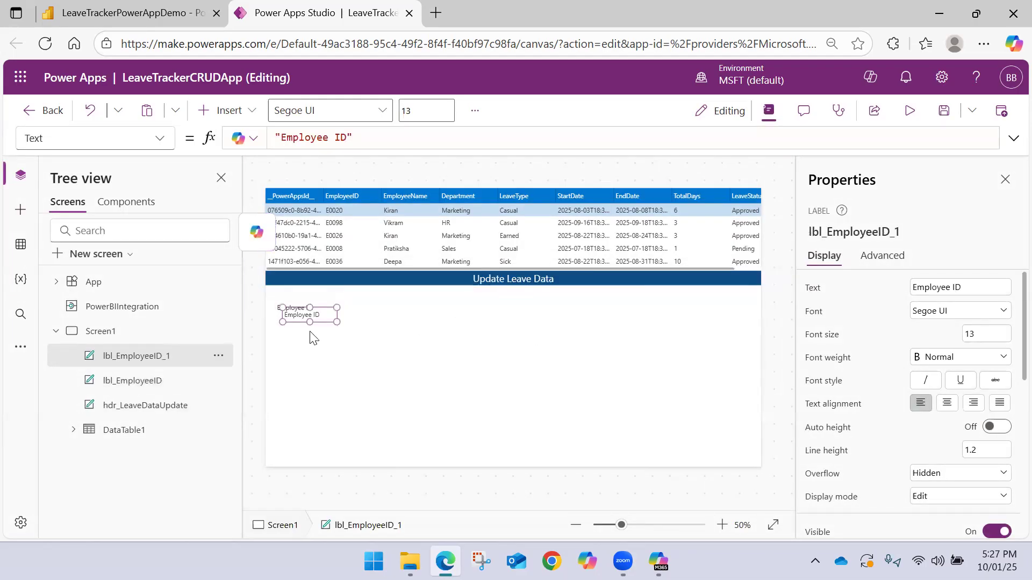
# Place the duplicated label directly below the Employee ID label and set its text to "Employee Name"
pyautogui.moveTo(293, 315); pyautogui.dragTo(289, 339)
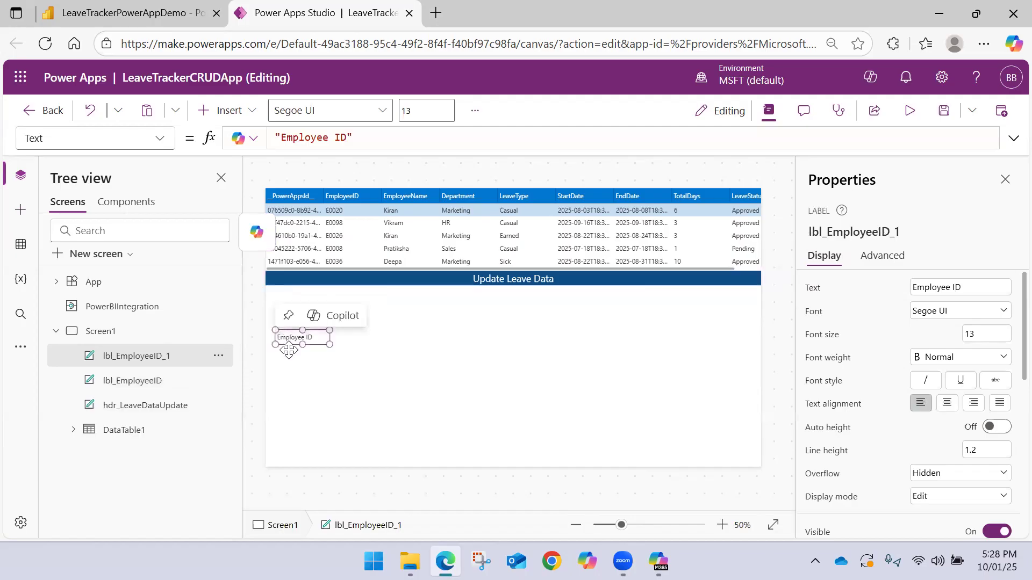
pyautogui.click(341, 140)
pyautogui.write('Name')
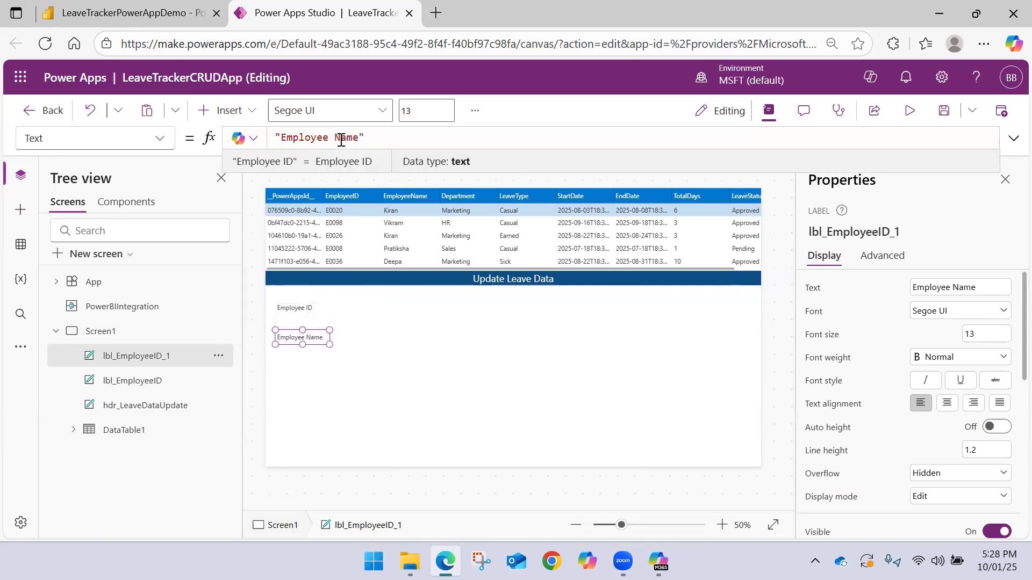
# Rename the lbl_EmployeeID_1 label as lbl_EmployeeName
pyautogui.click(168, 361)
pyautogui.doubleClick(170, 360)
pyautogui.click(178, 353)
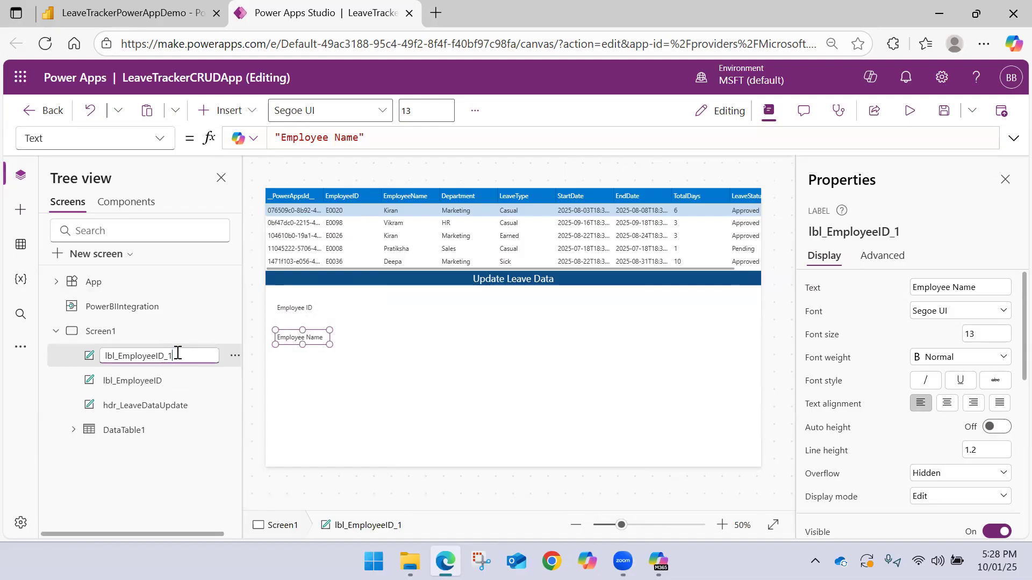
pyautogui.write('name')
pyautogui.write('e')
pyautogui.press('Return')
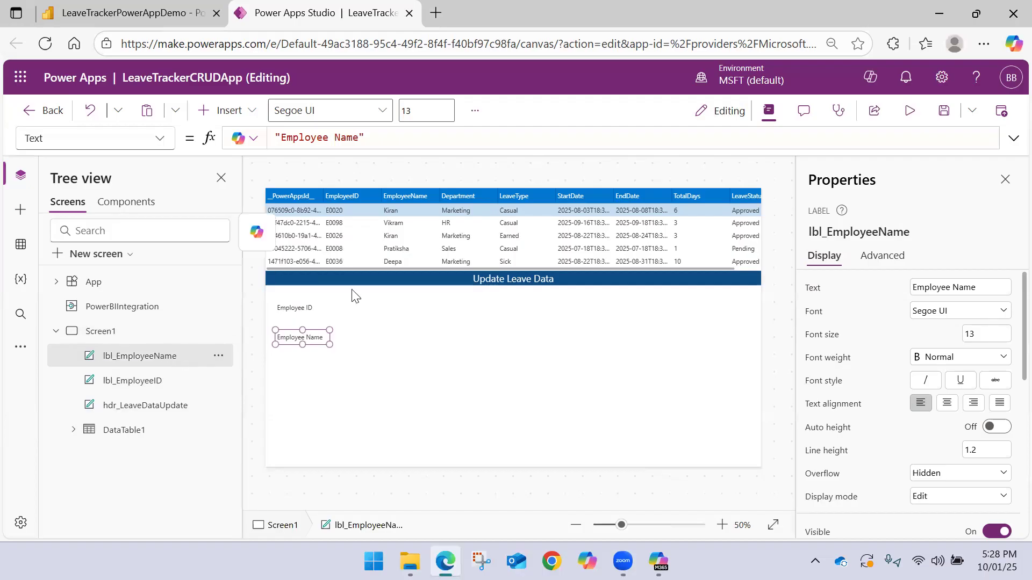
# Duplicate the lbl_EmployeeName label and place the copy directly below it, aligned with the labels above
pyautogui.click(323, 337)
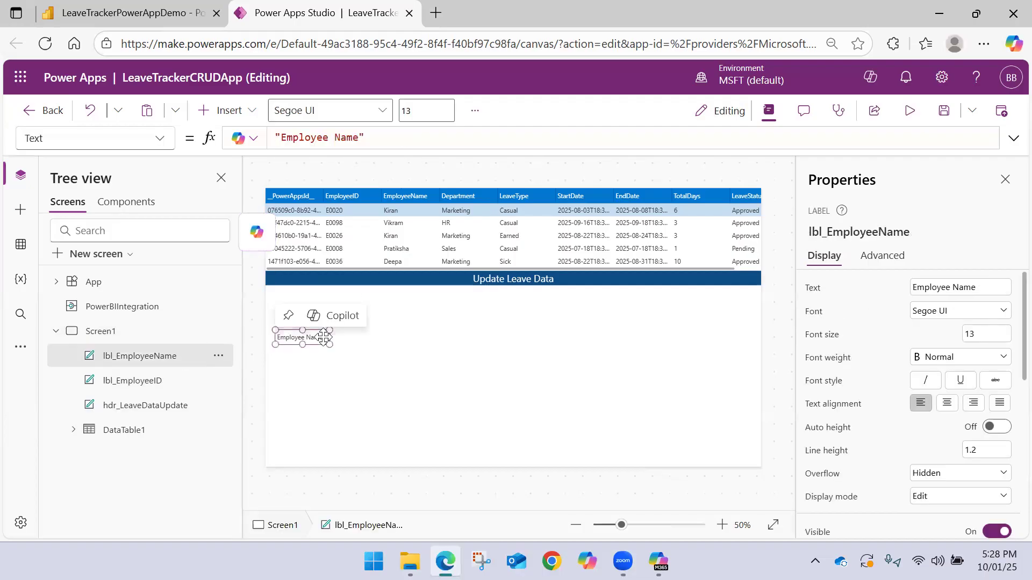
pyautogui.hotkey('ctrl', 'c')
pyautogui.hotkey('ctrl', 'v')
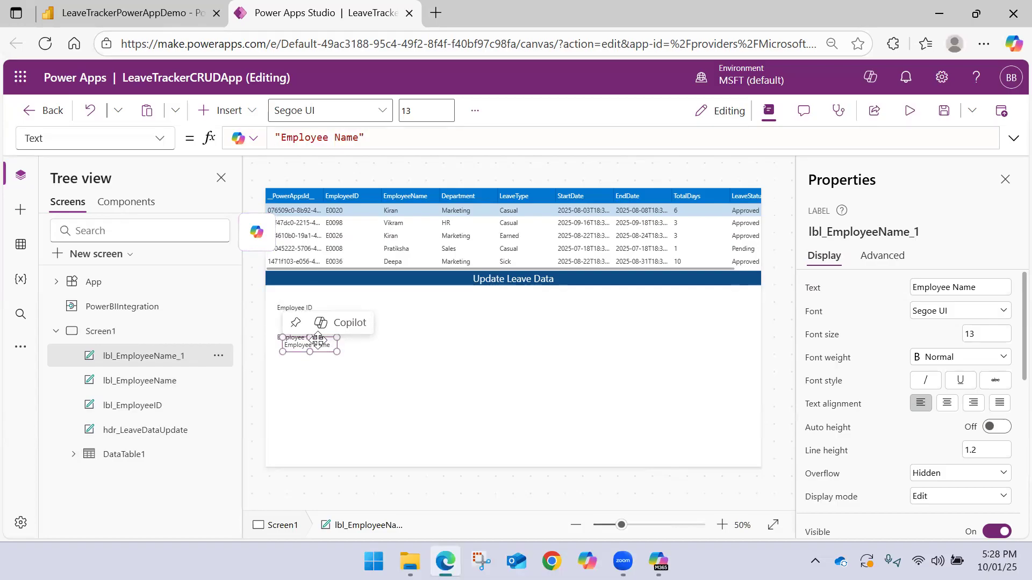
pyautogui.moveTo(316, 344); pyautogui.dragTo(308, 363)
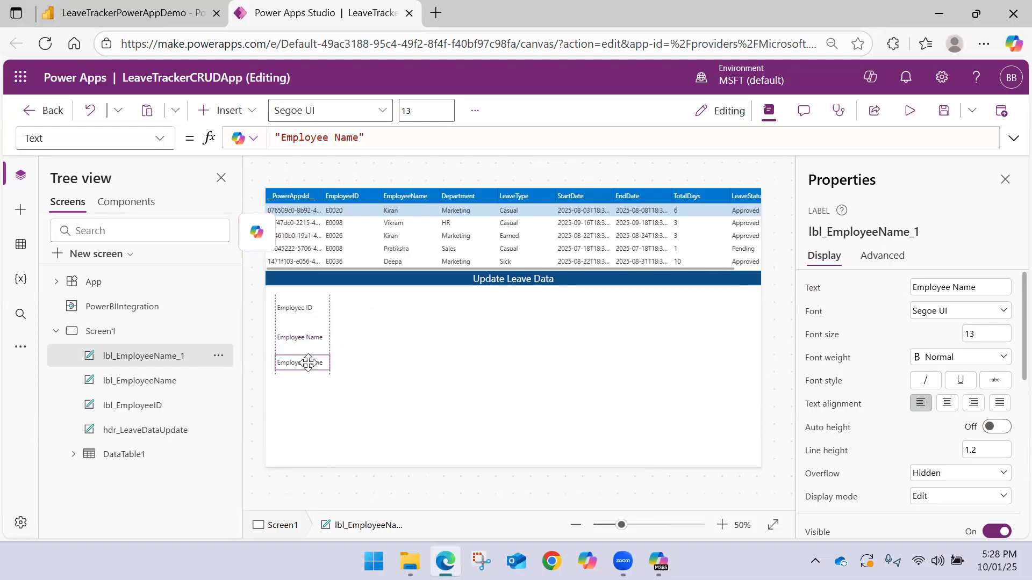
pyautogui.moveTo(307, 363); pyautogui.dragTo(308, 363)
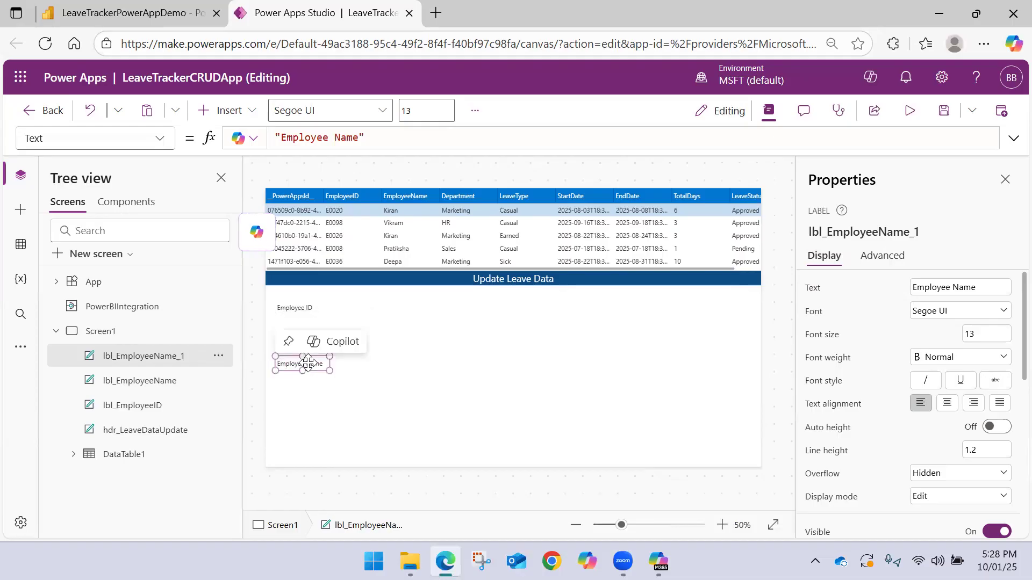
# Set the text of the lbl_EmployeeName_1 label to "Department"
pyautogui.click(345, 140)
pyautogui.doubleClick(345, 141)
pyautogui.press('BackSpace')
pyautogui.press('BackSpace')
pyautogui.press('BackSpace')
pyautogui.press('BackSpace')
pyautogui.press('BackSpace')
pyautogui.press('BackSpace')
pyautogui.write('Department')
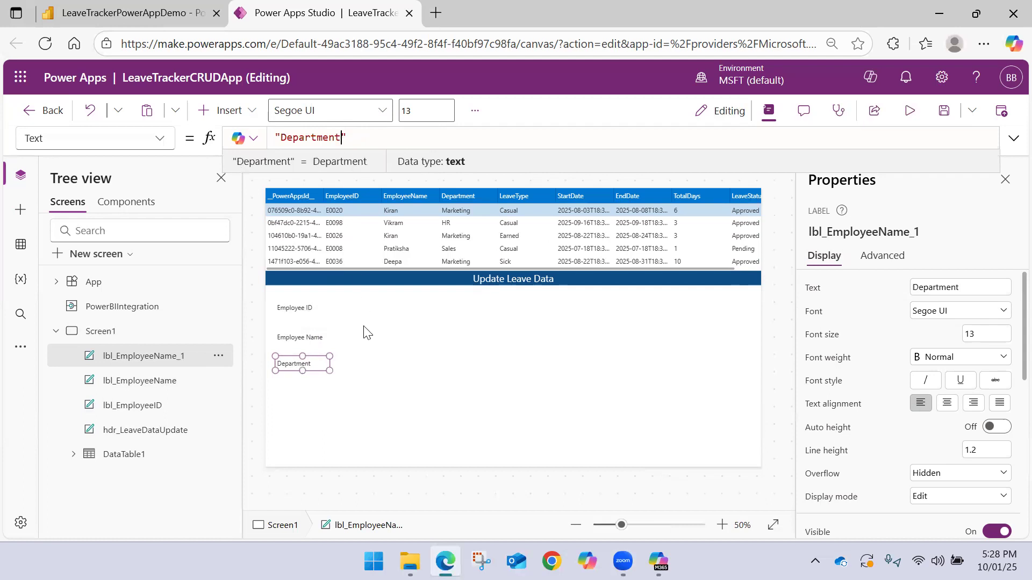
pyautogui.click(366, 359)
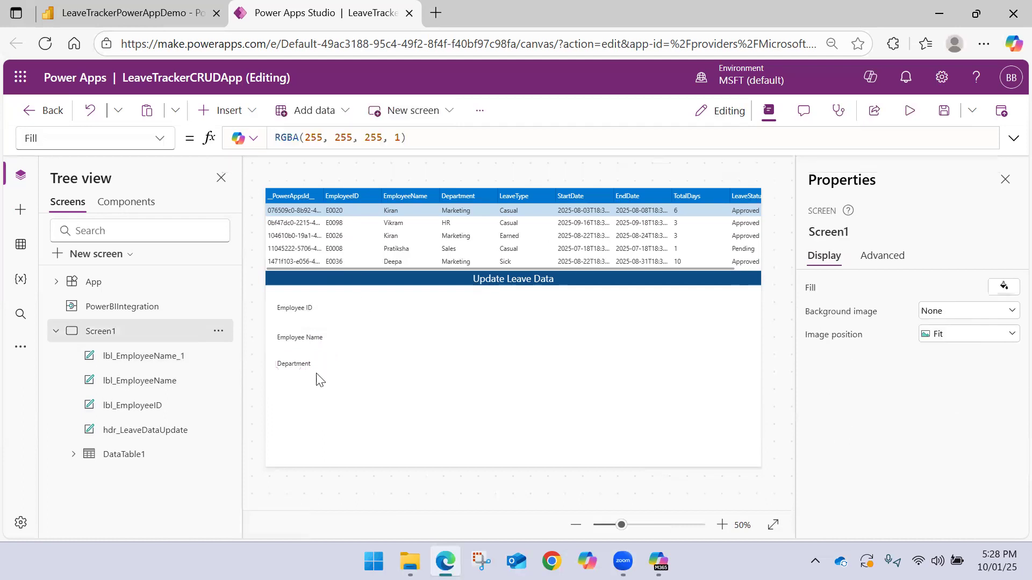
# Rename the lbl_EmployeeName_1 label as lbl_Department
pyautogui.doubleClick(182, 357)
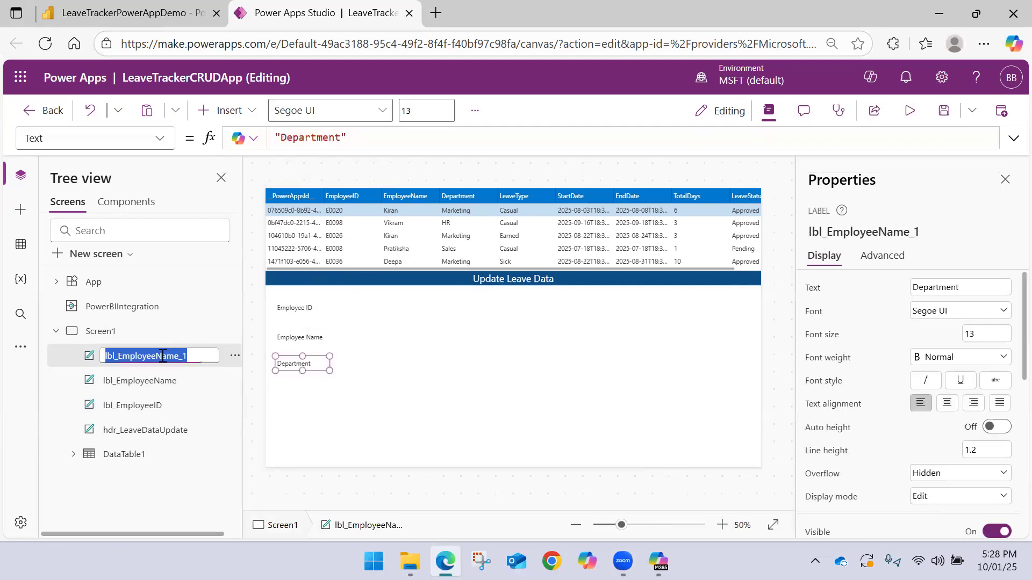
pyautogui.click(185, 357)
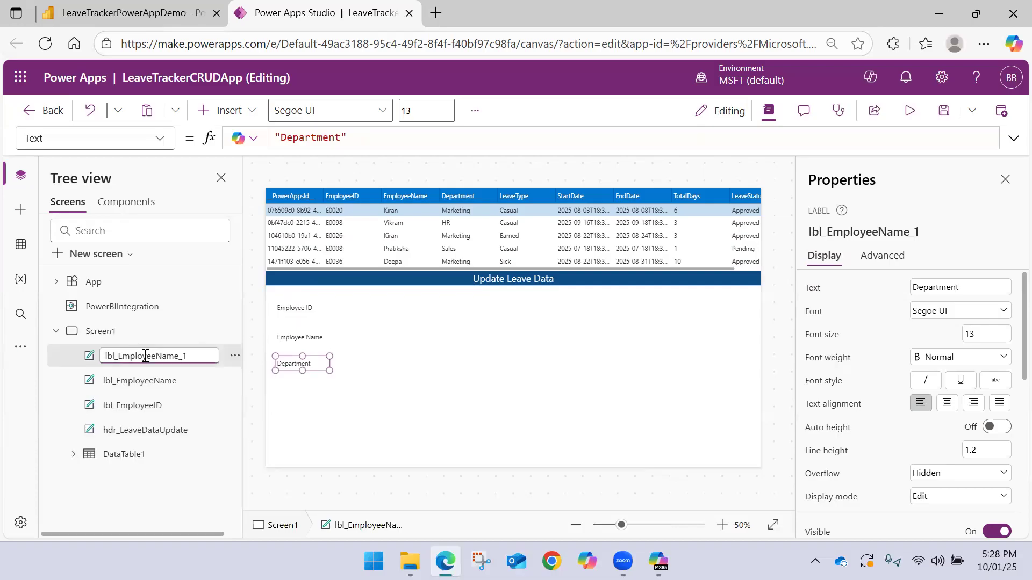
pyautogui.press('BackSpace')
pyautogui.press('BackSpace')
pyautogui.press('BackSpace')
pyautogui.press('BackSpace')
pyautogui.press('BackSpace')
pyautogui.press('BackSpace')
pyautogui.press('BackSpace')
pyautogui.press('BackSpace')
pyautogui.press('BackSpace')
pyautogui.press('BackSpace')
pyautogui.press('BackSpace')
pyautogui.write('Depart')
pyautogui.press('Return')
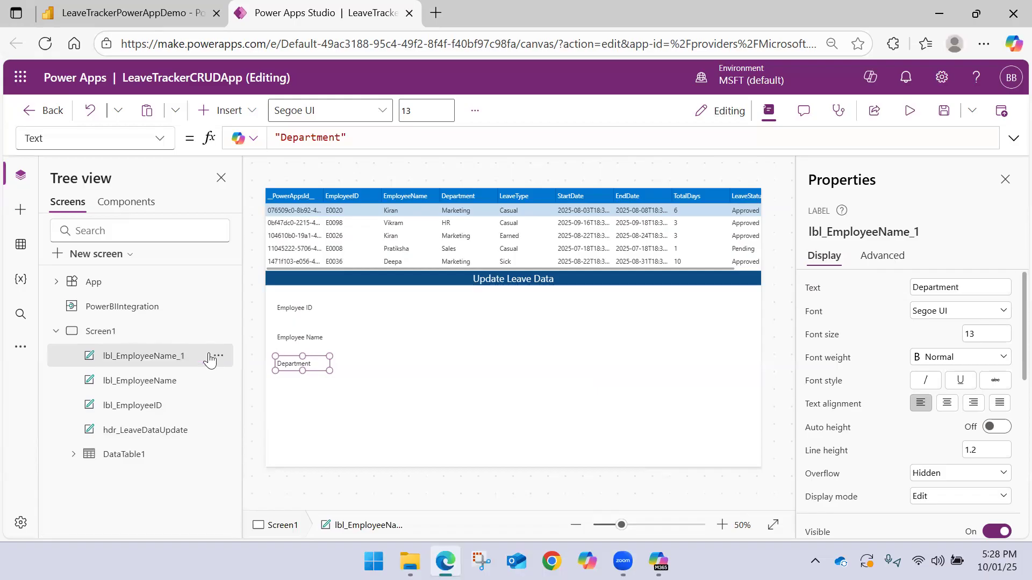
# Duplicate the lbl_Department label and place the copy directly below it, aligned with the labels above
pyautogui.click(343, 369)
pyautogui.click(323, 364)
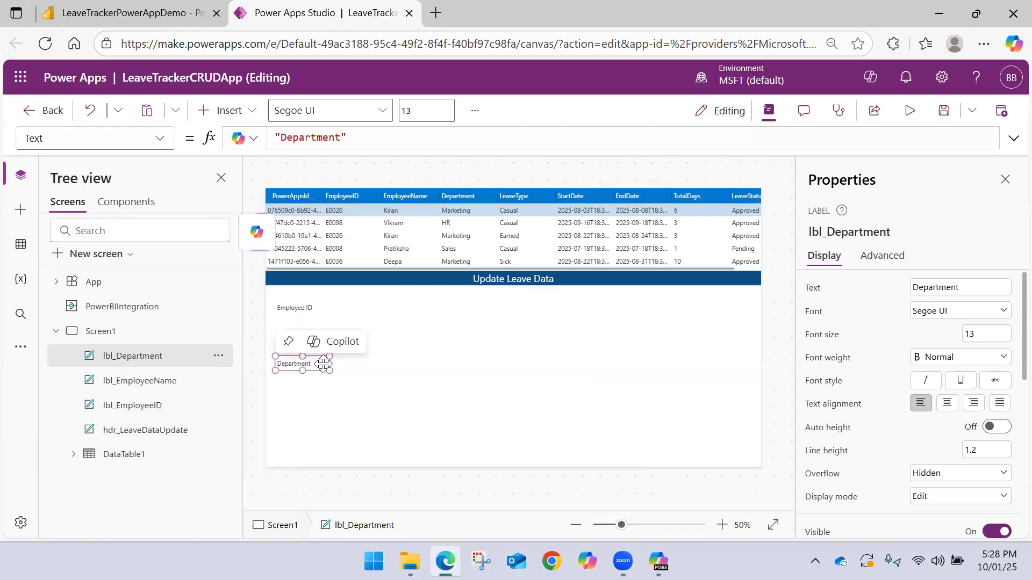
pyautogui.hotkey('ctrl', 'v')
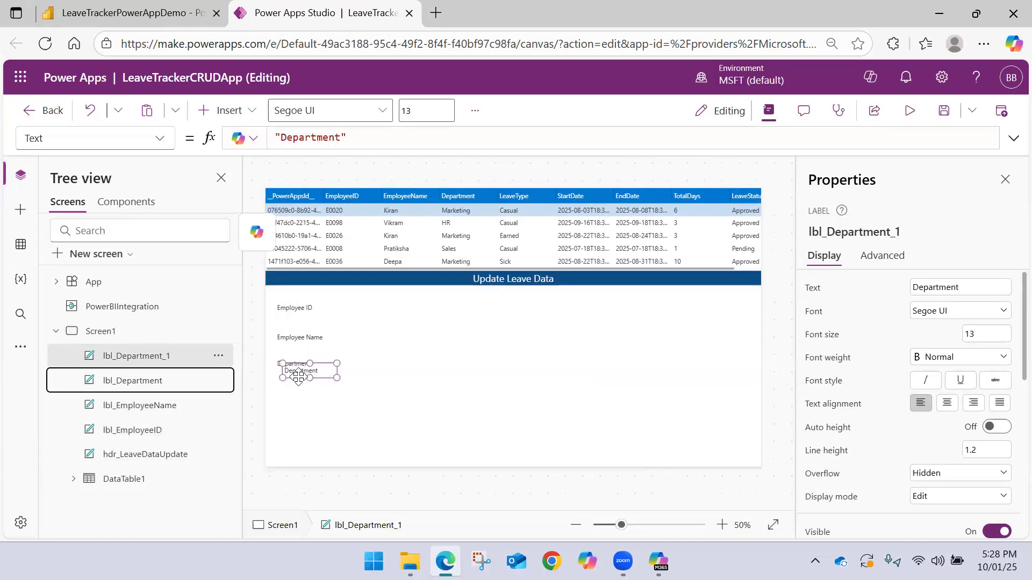
pyautogui.moveTo(299, 374); pyautogui.dragTo(296, 390)
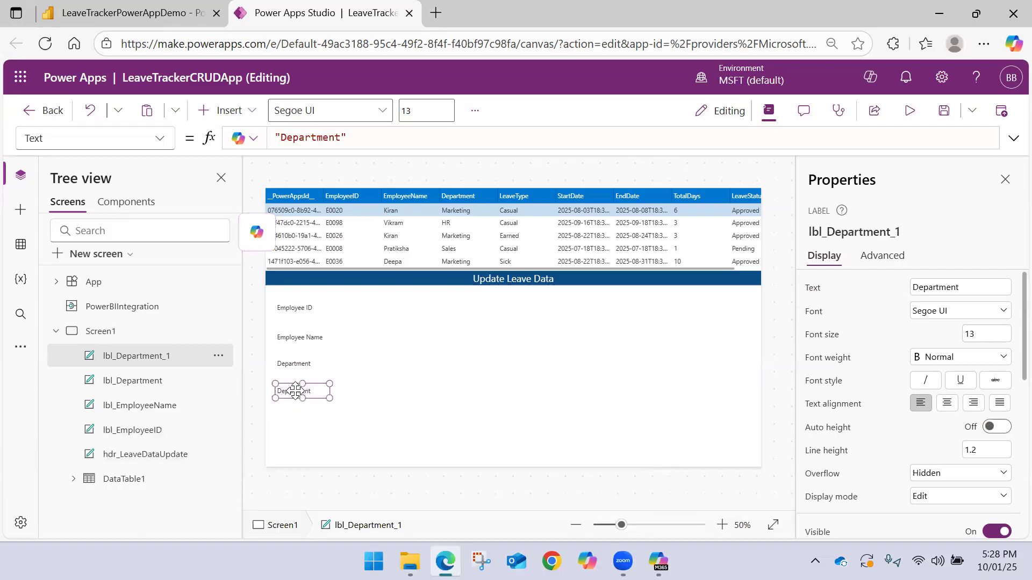
# Rename the lbl_Department_1 label as lbl_LeaveType
pyautogui.doubleClick(176, 359)
pyautogui.click(184, 357)
pyautogui.moveTo(179, 356)
pyautogui.mouseDown()
pyautogui.moveTo(134, 352)
pyautogui.moveTo(174, 359)
pyautogui.mouseUp()
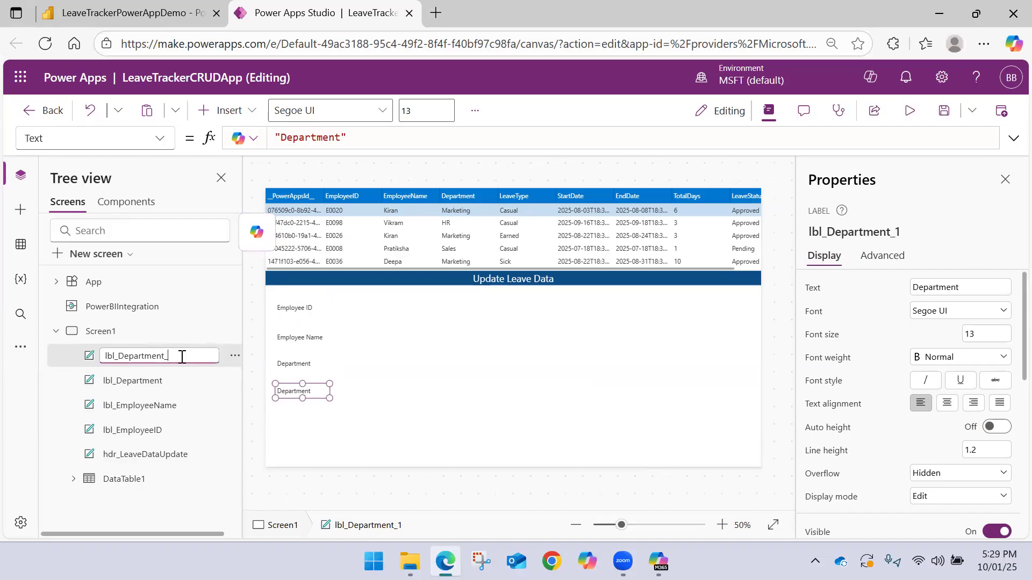
pyautogui.press('BackSpace')
pyautogui.press('BackSpace')
pyautogui.write('Leav')
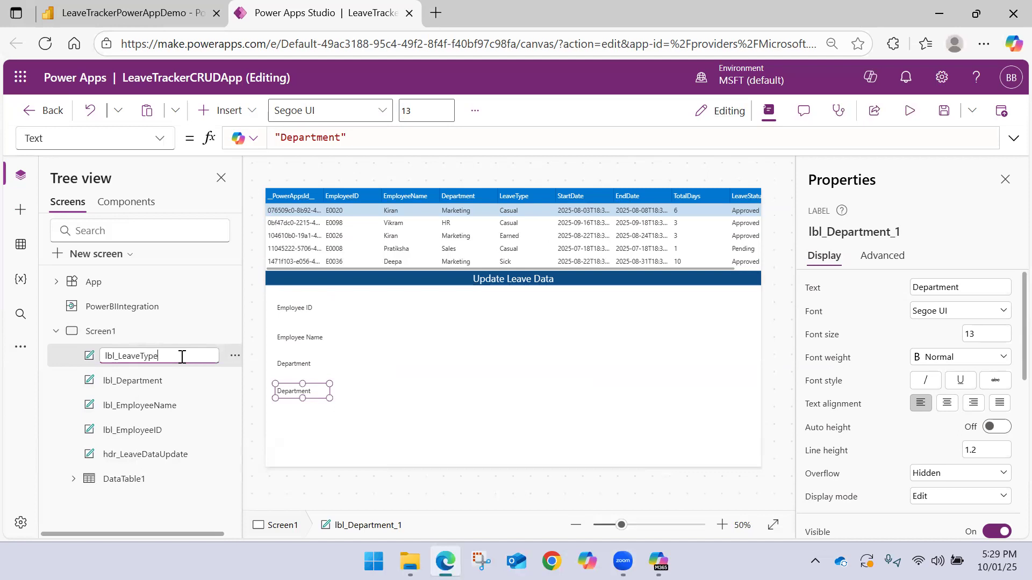
pyautogui.write('eType')
pyautogui.press('Return')
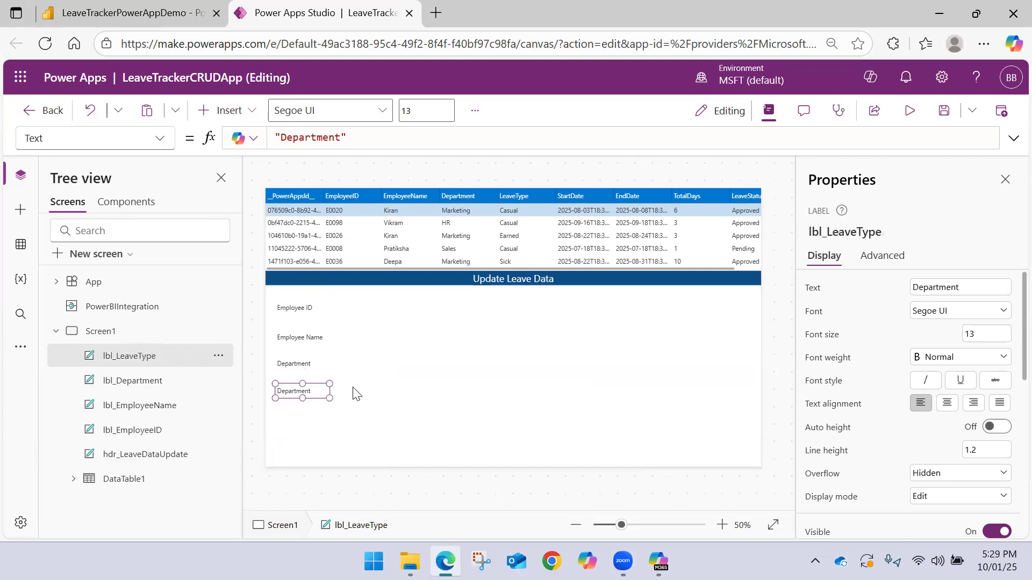
# Set the text of the lbl_LeaveType label to "Leave Type"
pyautogui.click(361, 399)
pyautogui.click(317, 394)
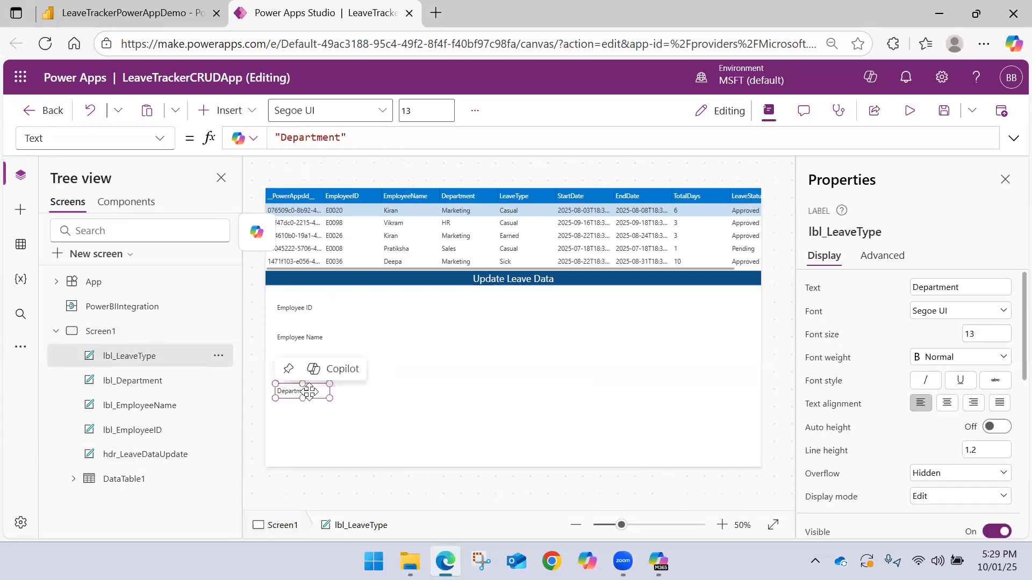
pyautogui.click(327, 138)
pyautogui.doubleClick(327, 137)
pyautogui.write('Leav')
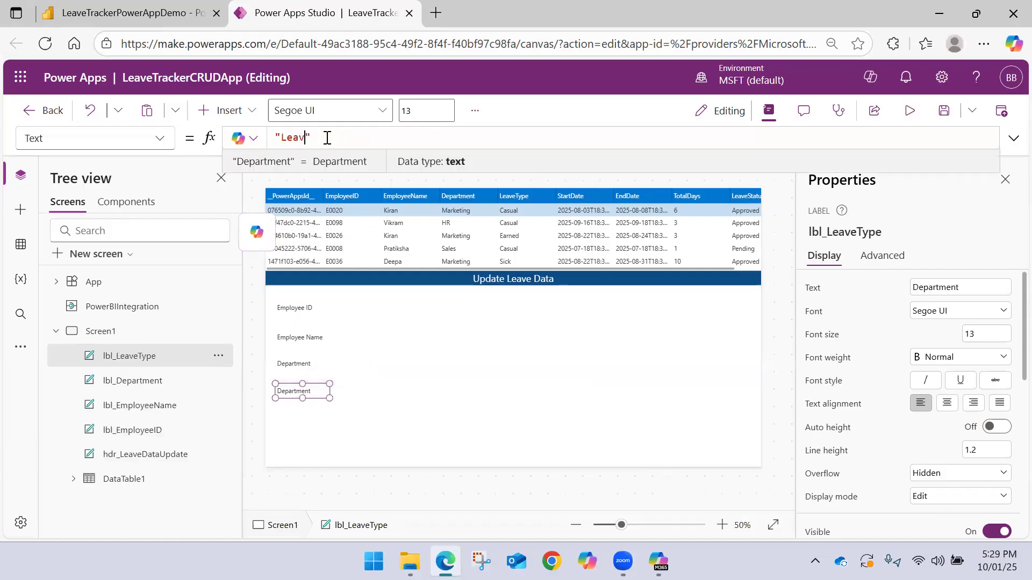
pyautogui.write('e Type')
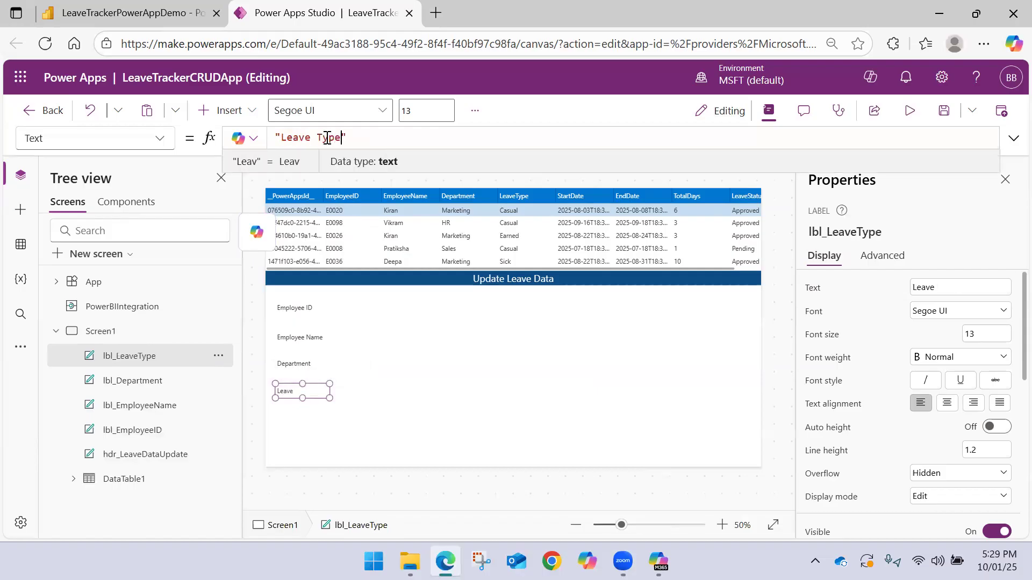
pyautogui.click(307, 322)
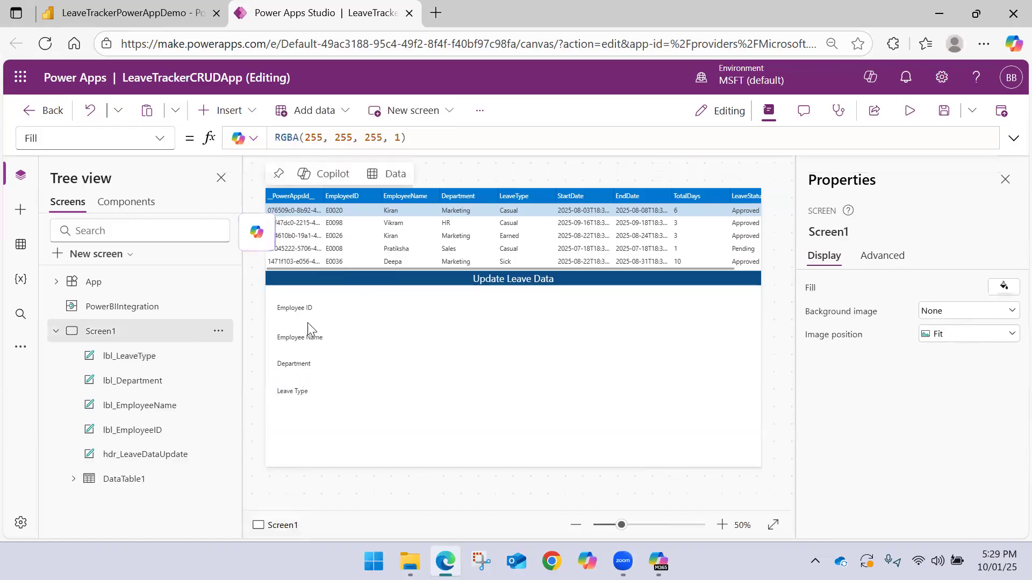
# Duplicate the four field labels together and place the copies as a second column level with the originals, near the middle of Screen1
pyautogui.moveTo(338, 432); pyautogui.dragTo(267, 289)
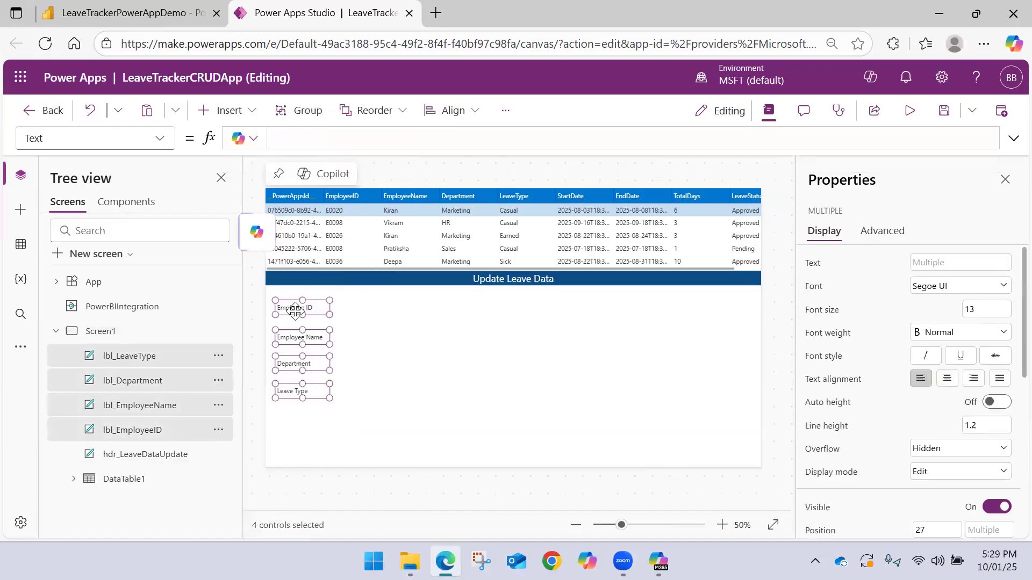
pyautogui.hotkey('ctrl', 'c')
pyautogui.hotkey('ctrl', 'v')
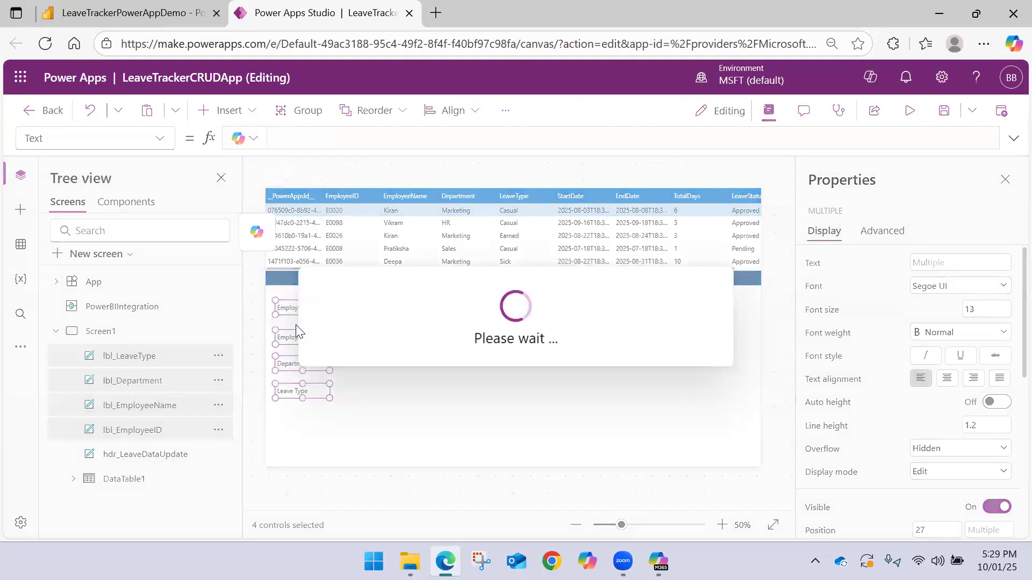
pyautogui.moveTo(296, 321); pyautogui.dragTo(516, 308)
pyautogui.click(257, 231)
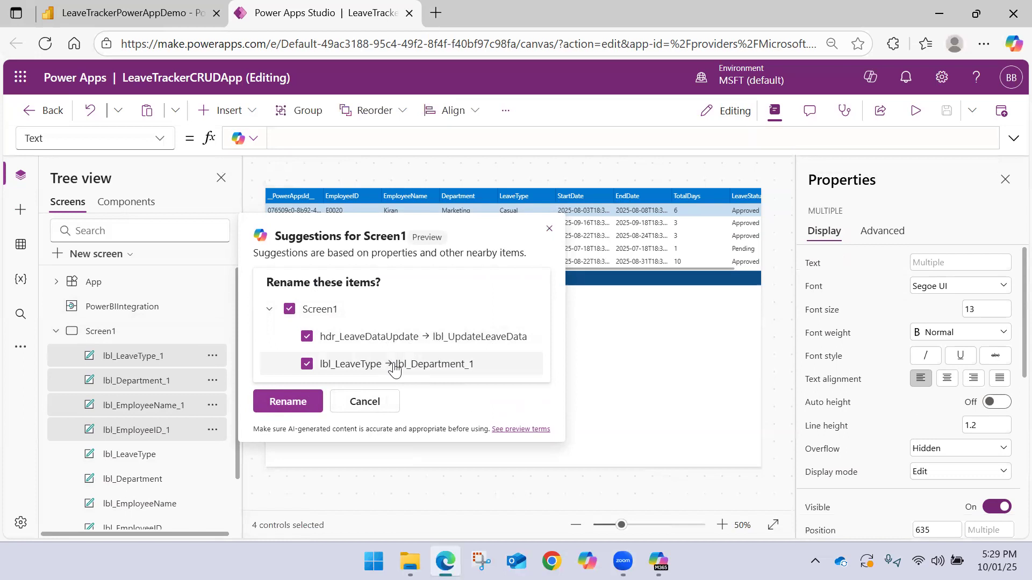
pyautogui.click(547, 231)
pyautogui.click(606, 401)
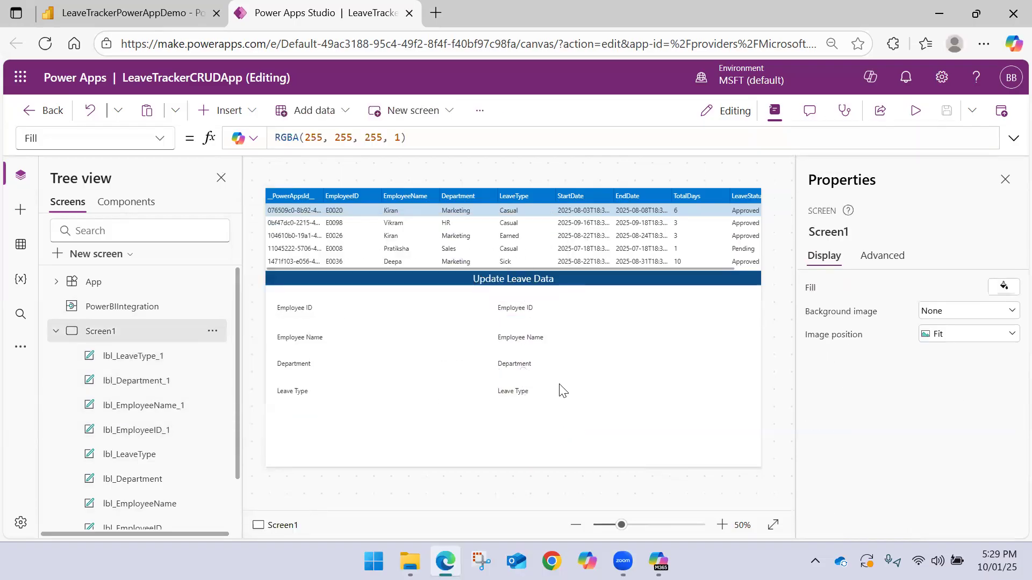
# Set the text of the second column's first label, lbl_EmployeeID_1, to "Start Date"
pyautogui.click(522, 395)
pyautogui.click(299, 394)
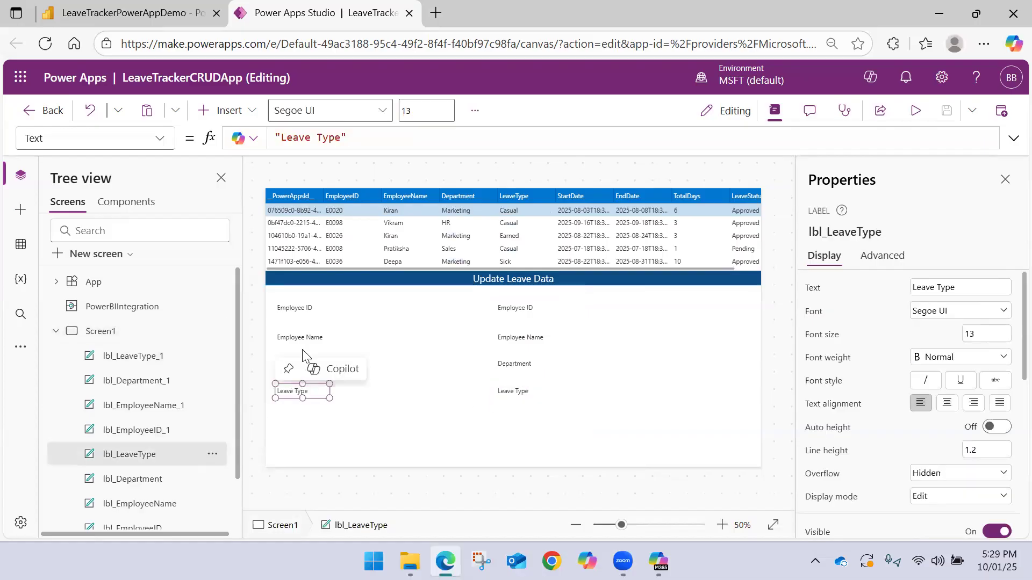
pyautogui.click(177, 432)
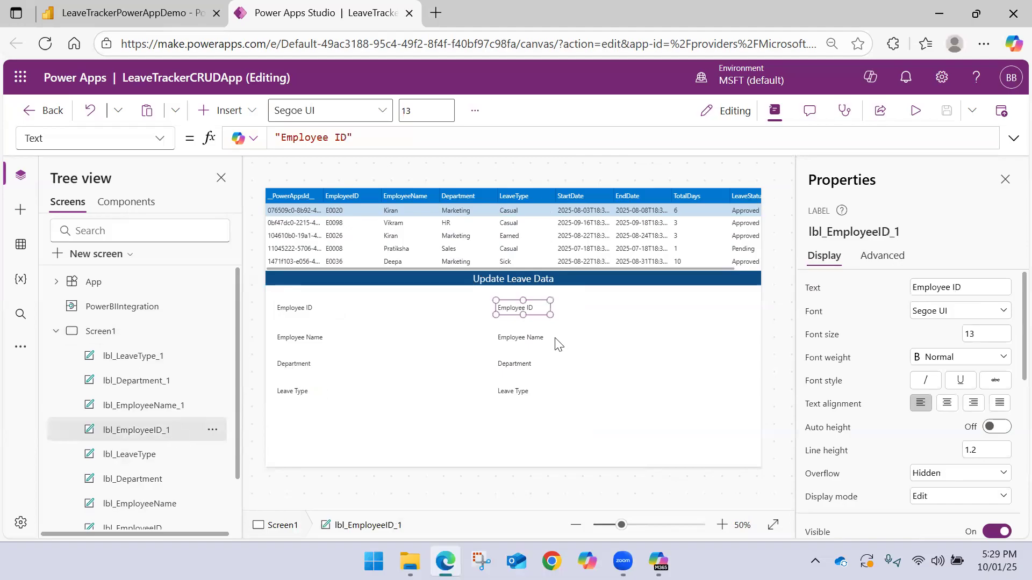
pyautogui.moveTo(346, 137); pyautogui.dragTo(280, 138)
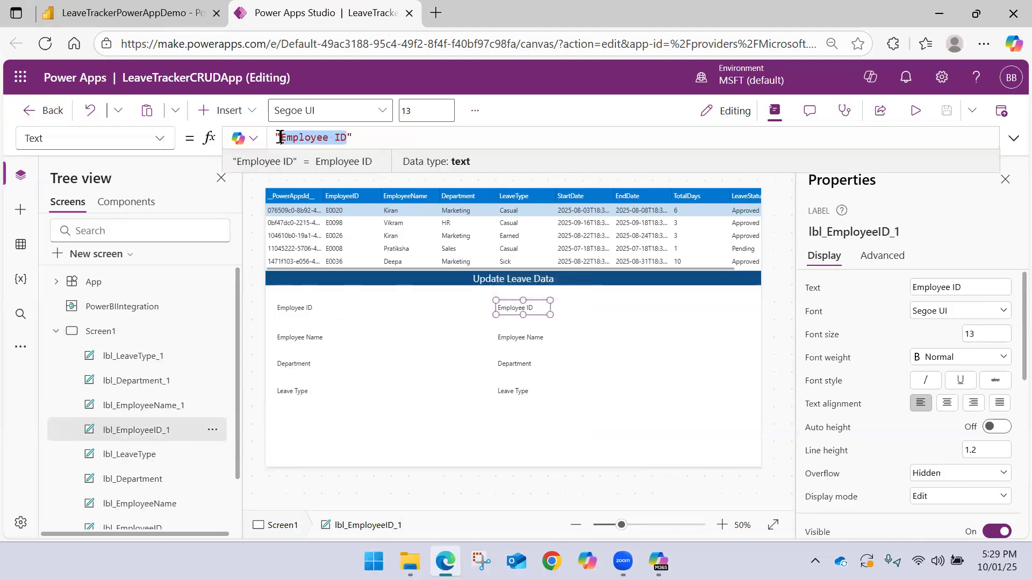
pyautogui.write('Start ')
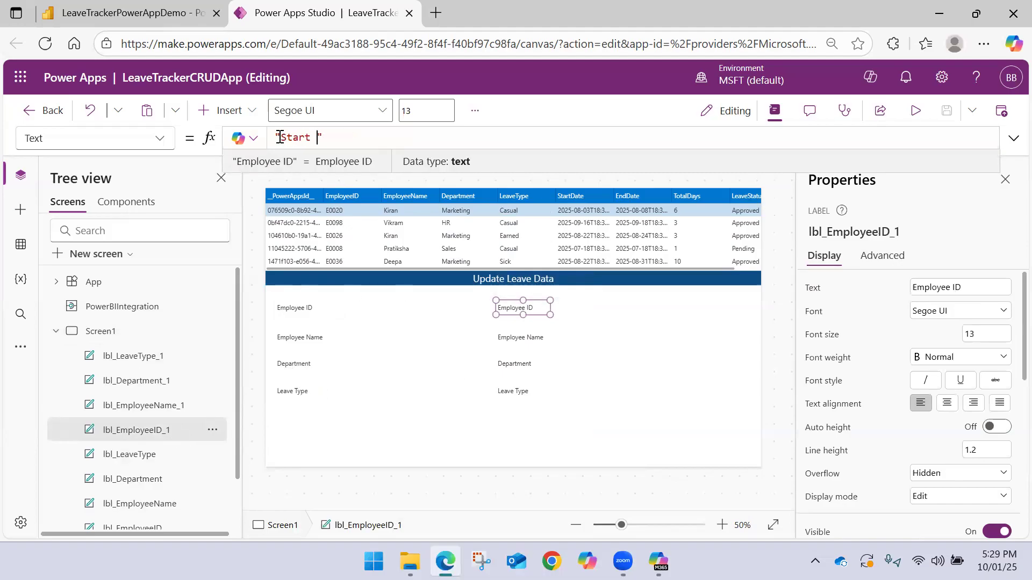
pyautogui.write('Date')
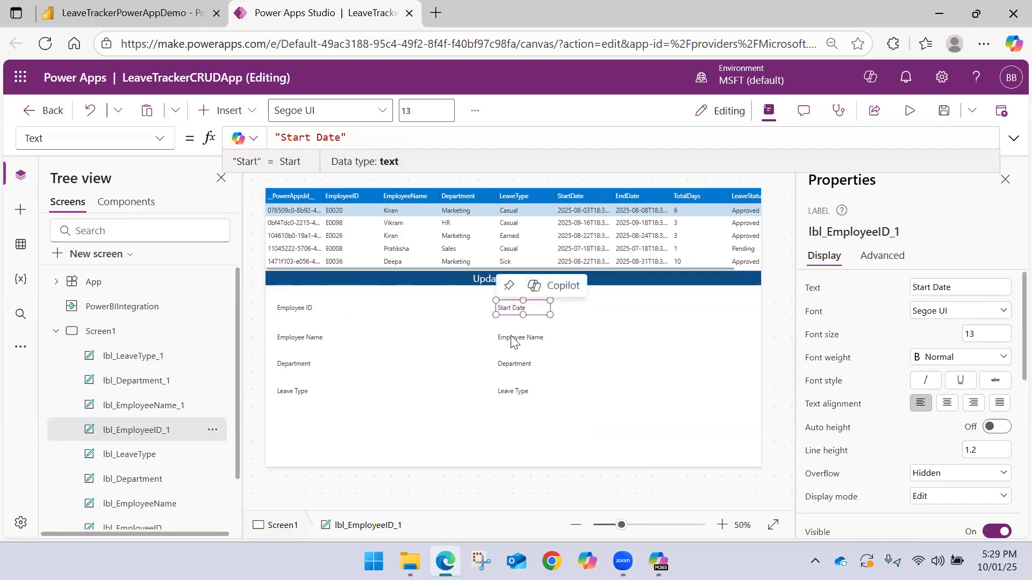
# Rename the lbl_EmployeeID_1 label as lbl_StartDate
pyautogui.doubleClick(183, 428)
pyautogui.moveTo(187, 427); pyautogui.dragTo(142, 428)
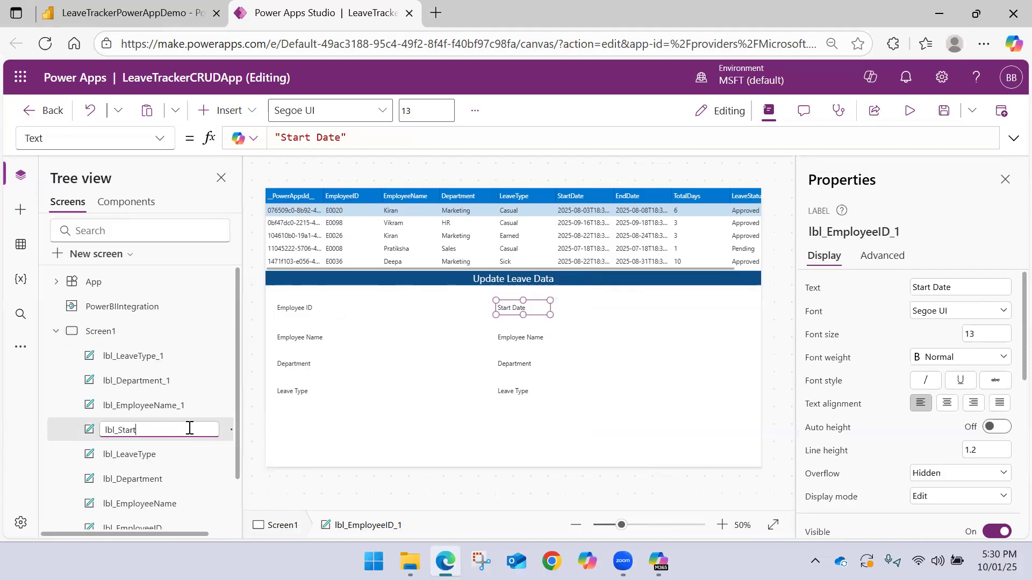
pyautogui.write('StartDate')
pyautogui.press('Return')
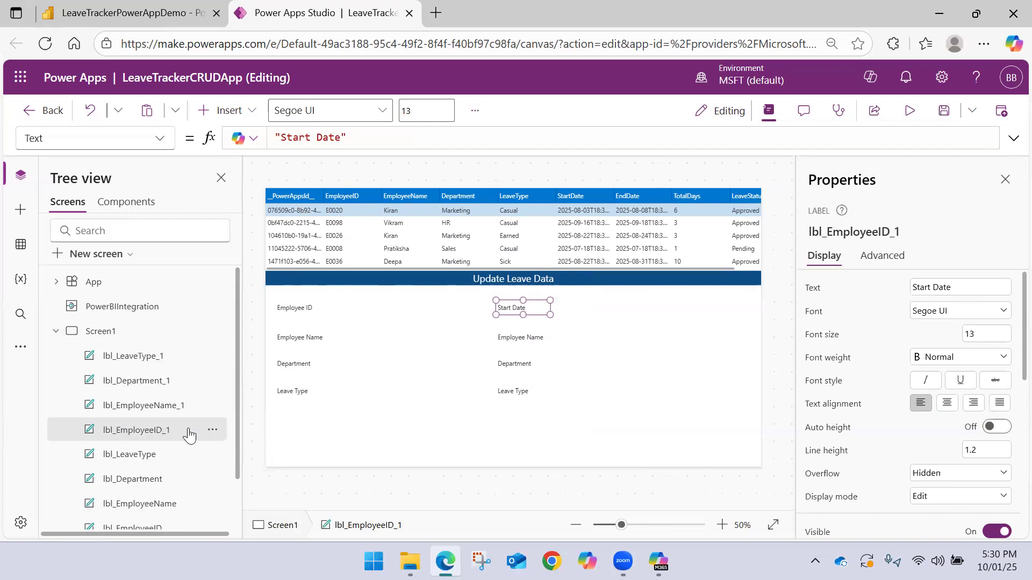
# Set the text of the second column's second label, lbl_EmployeeName_1, to "End Date"
pyautogui.click(513, 337)
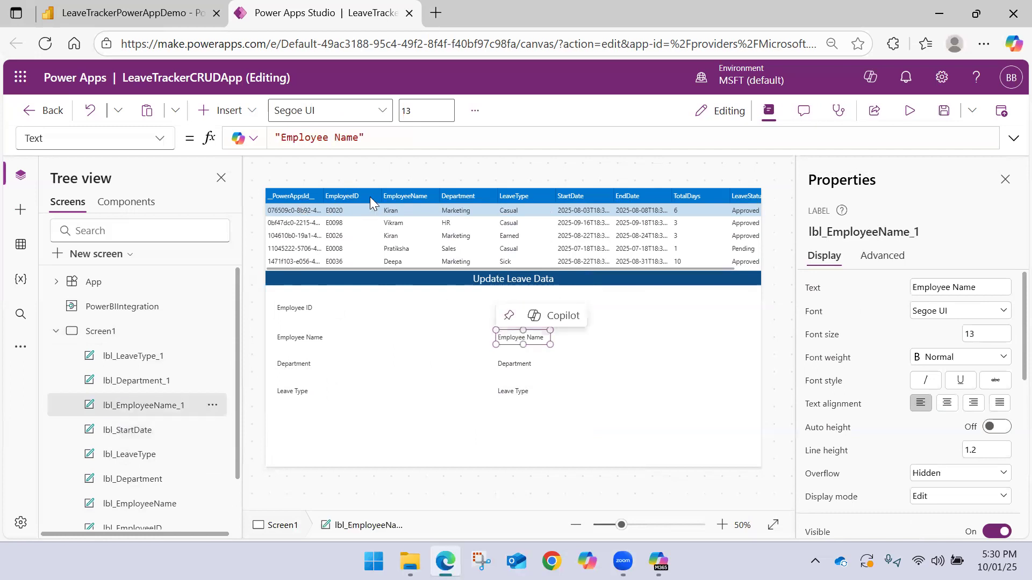
pyautogui.moveTo(358, 137); pyautogui.dragTo(281, 138)
pyautogui.write('End Date')
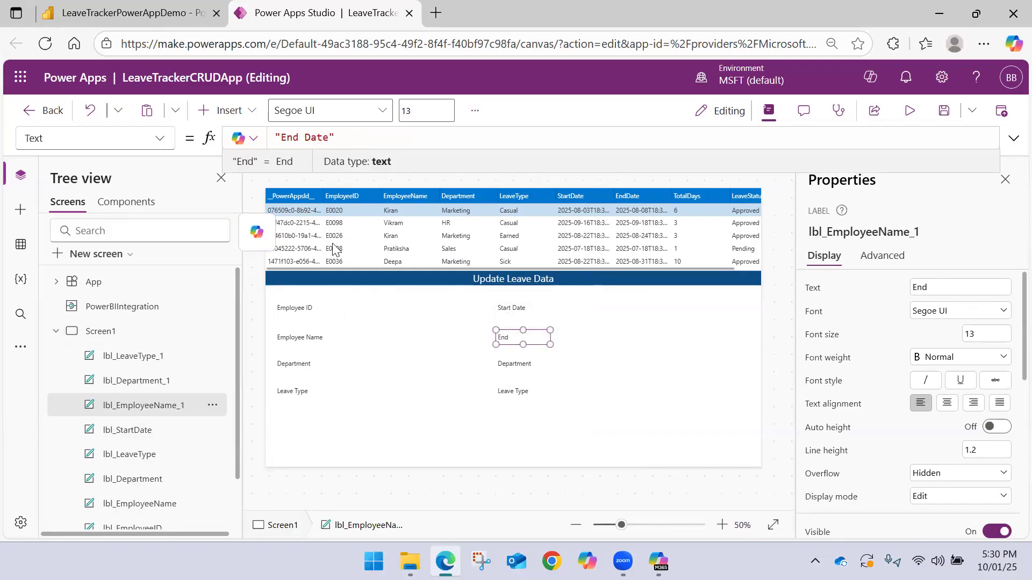
# Rename the lbl_EmployeeName_1 label as lbl_End Date
pyautogui.click(176, 411)
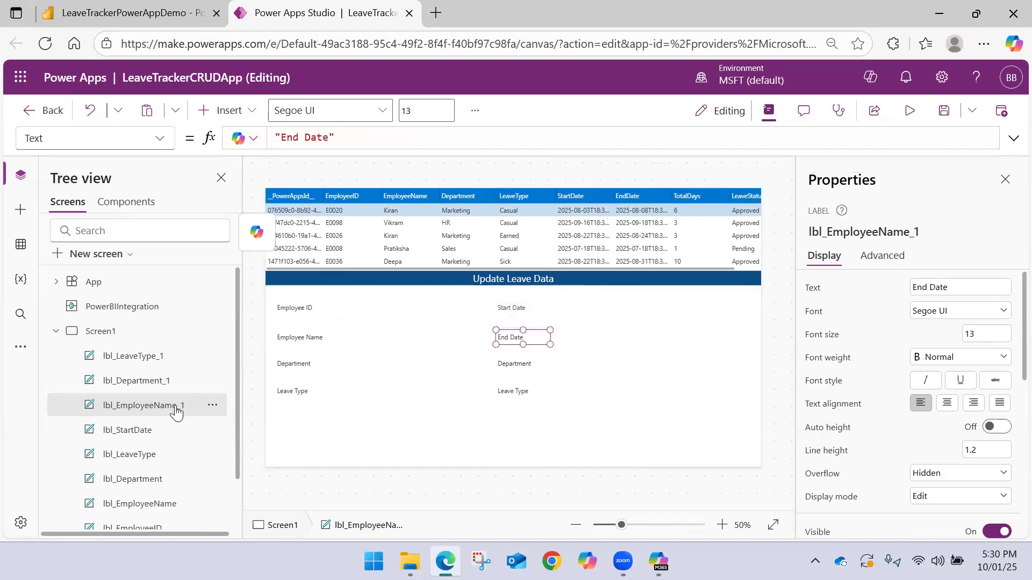
pyautogui.doubleClick(177, 411)
pyautogui.click(194, 406)
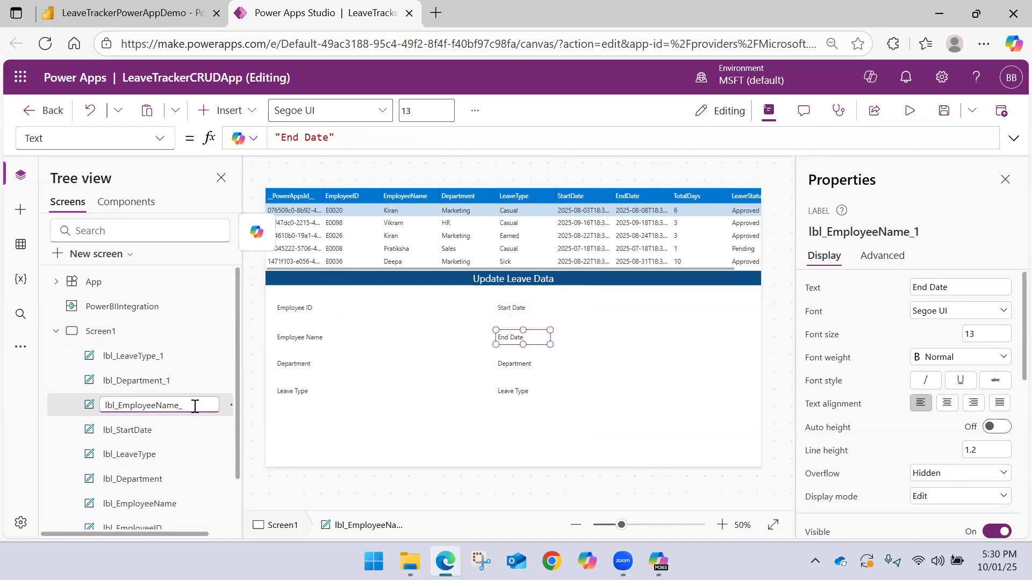
pyautogui.press('BackSpace')
pyautogui.press('BackSpace')
pyautogui.press('BackSpace')
pyautogui.press('BackSpace')
pyautogui.press('BackSpace')
pyautogui.press('BackSpace')
pyautogui.press('BackSpace')
pyautogui.press('BackSpace')
pyautogui.press('BackSpace')
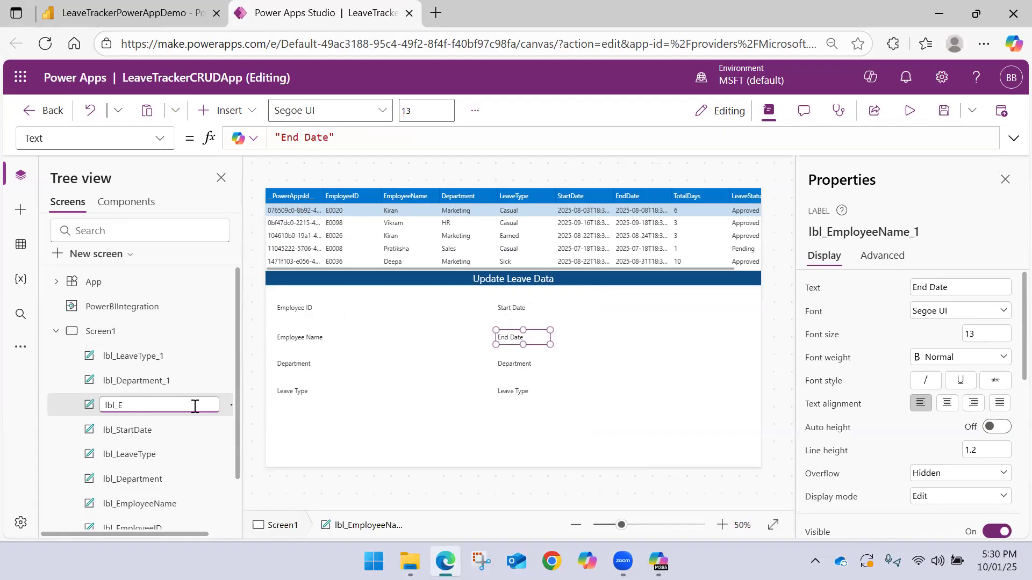
pyautogui.press('Return')
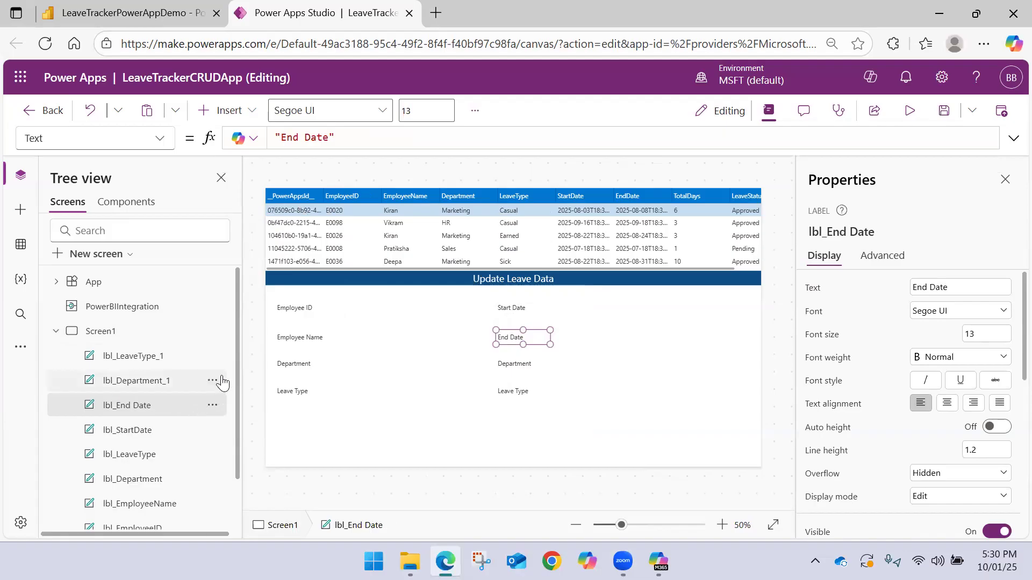
# Set the text of the lbl_Department_1 label to "No of Days" and dismiss the Copilot rename suggestions
pyautogui.click(508, 365)
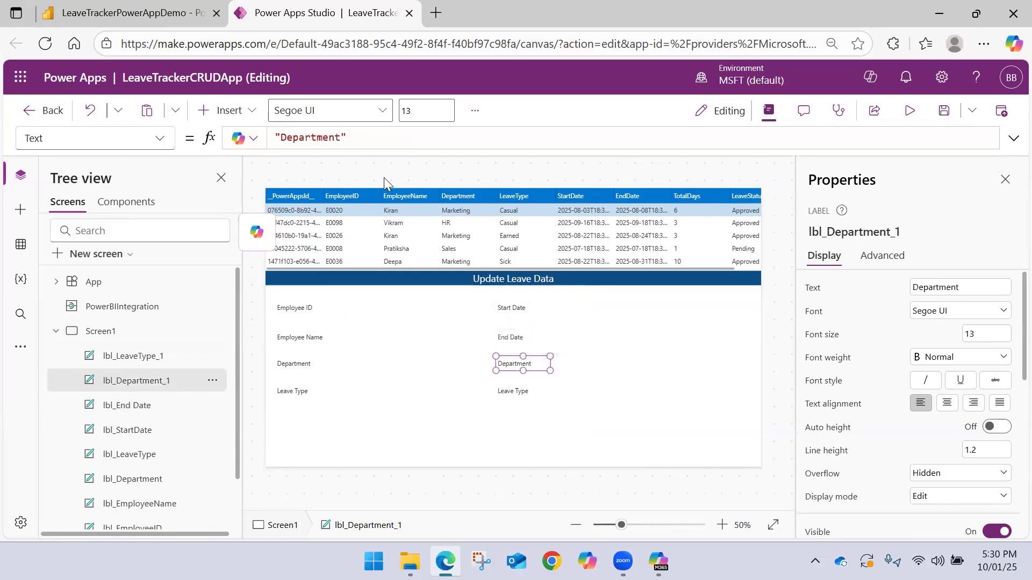
pyautogui.click(256, 231)
pyautogui.doubleClick(317, 138)
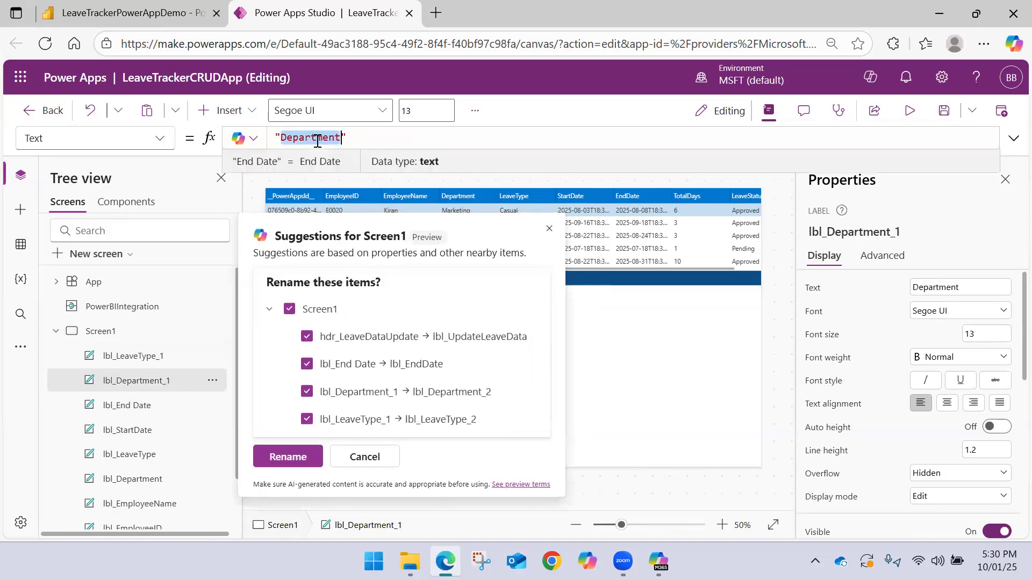
pyautogui.write('No of')
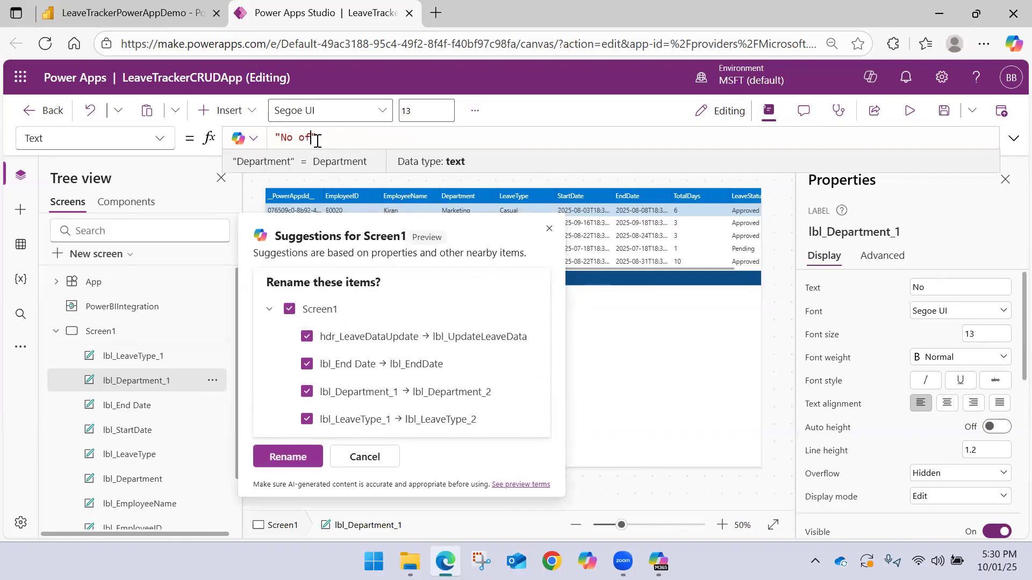
pyautogui.write(' Days')
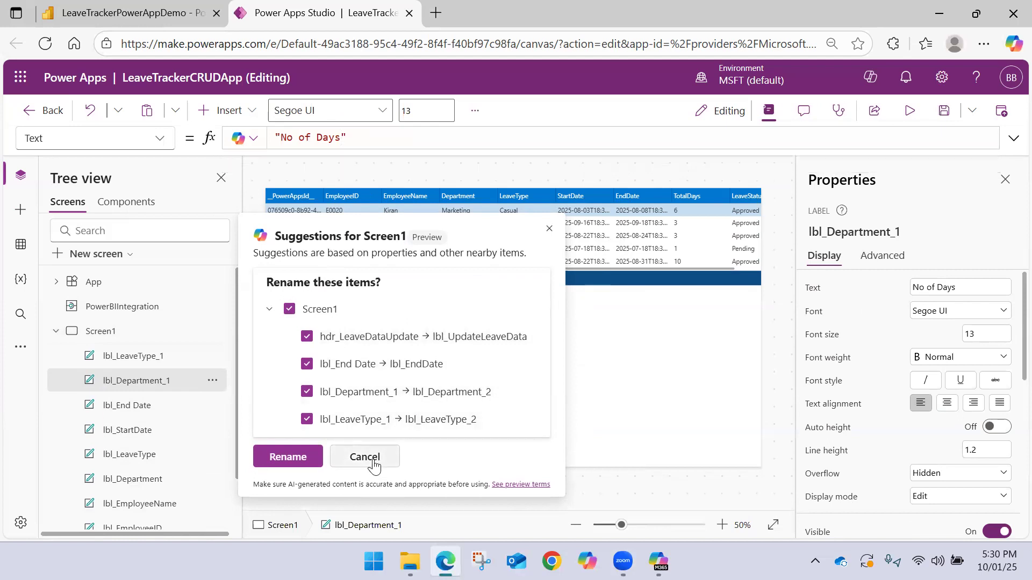
pyautogui.click(365, 457)
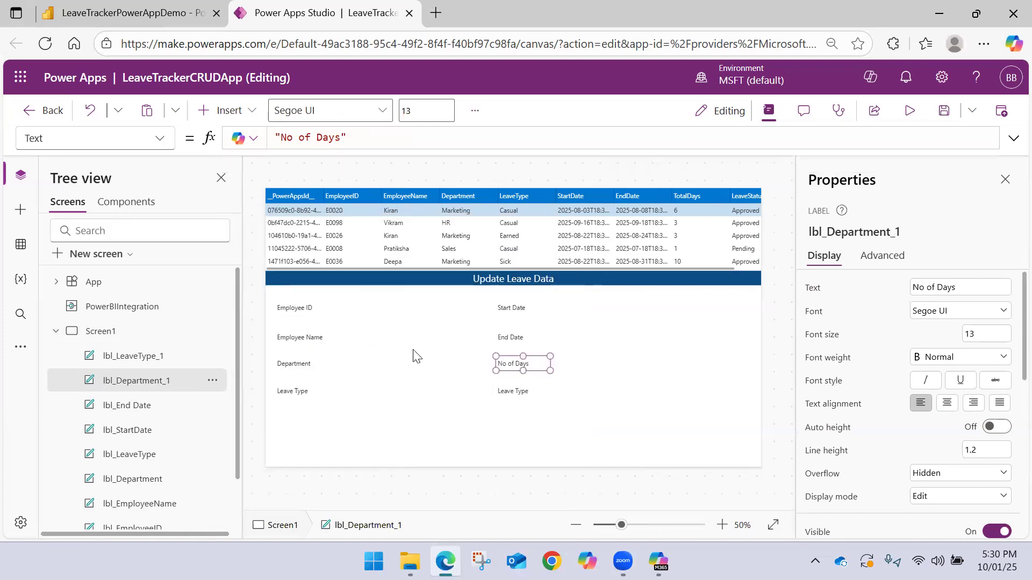
# Set the text of the second column's last label, lbl_LeaveType_1, to "Leave Status"
pyautogui.click(510, 395)
pyautogui.moveTo(341, 138); pyautogui.dragTo(286, 139)
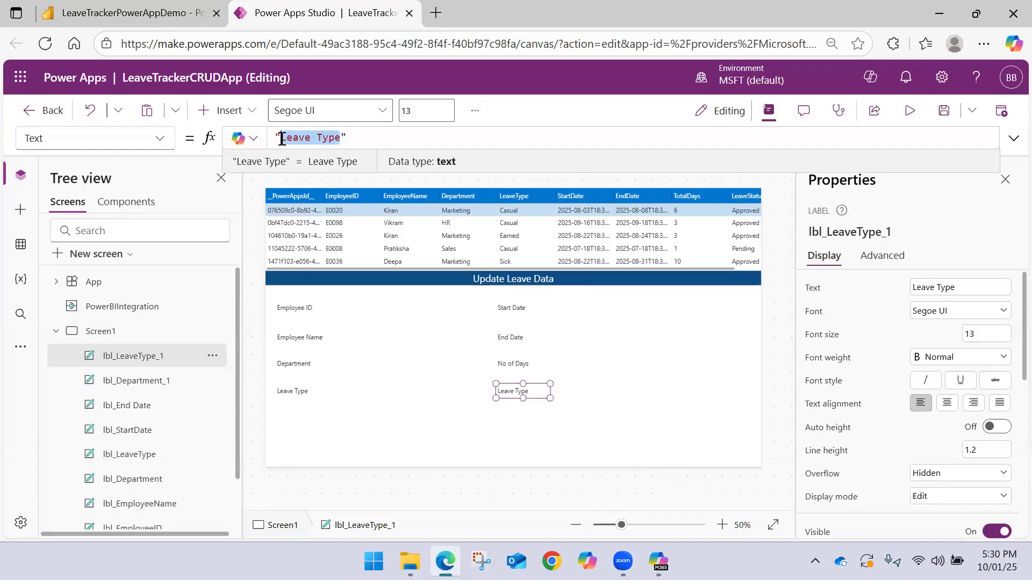
pyautogui.press('Right')
pyautogui.hotkey('ctrl', 'shift', 'Left')
pyautogui.write('Sta')
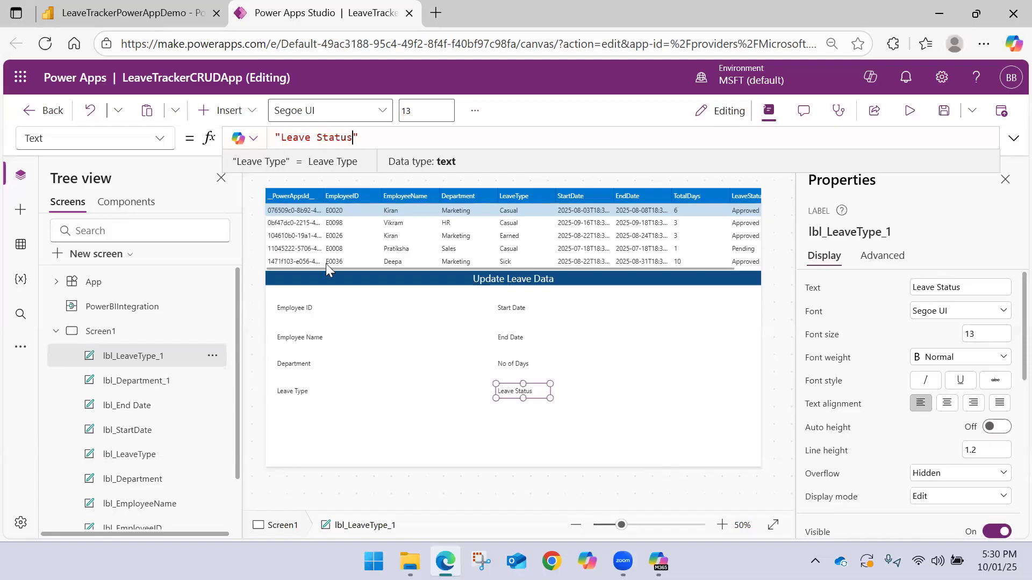
# Rename the lbl_LeaveType_1 label as lbl_LeaveStatus
pyautogui.click(150, 365)
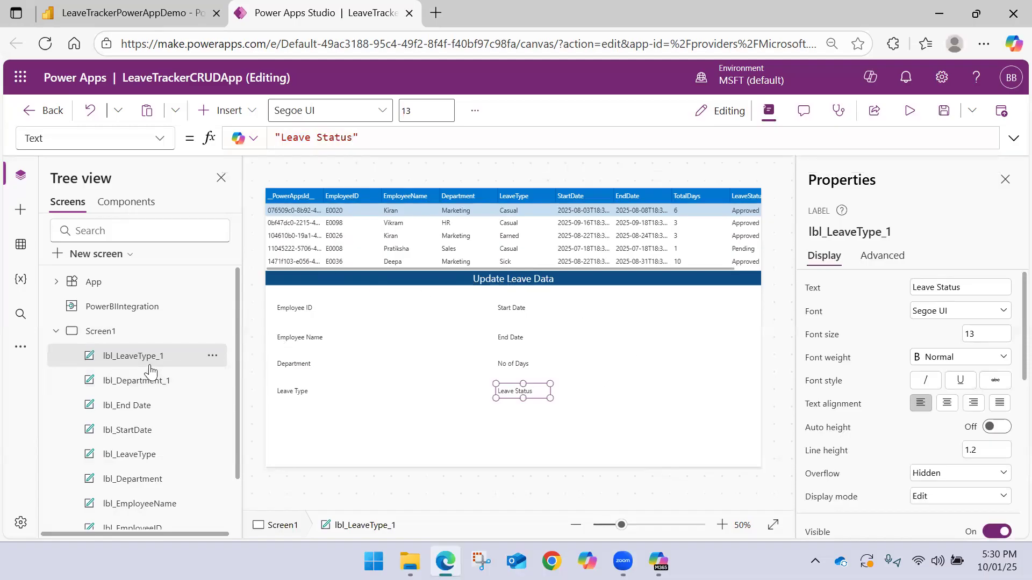
pyautogui.doubleClick(149, 367)
pyautogui.click(176, 357)
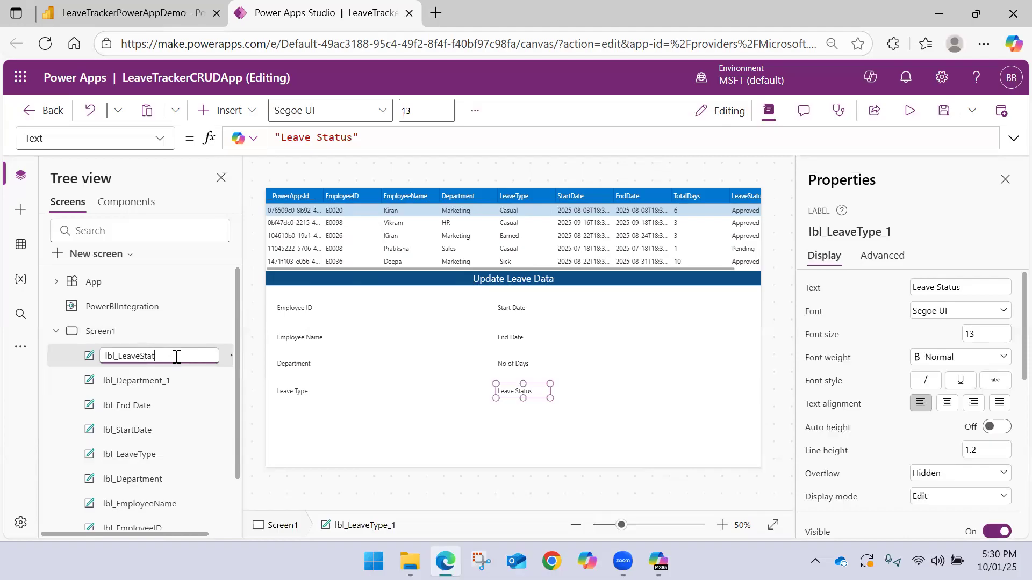
pyautogui.press('Escape')
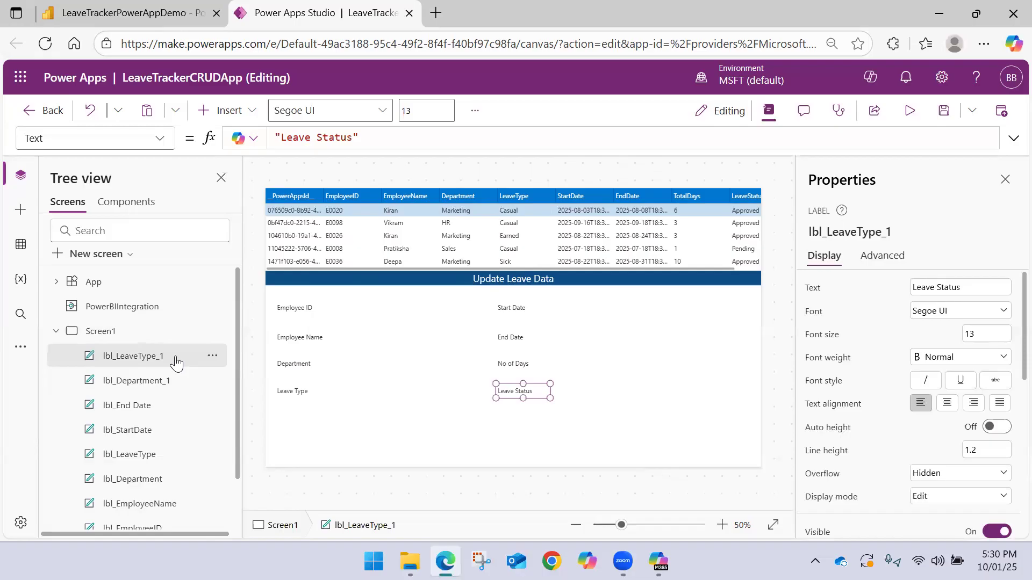
# Rename the lbl_Department_1 label as lbl_TotalDays
pyautogui.click(162, 381)
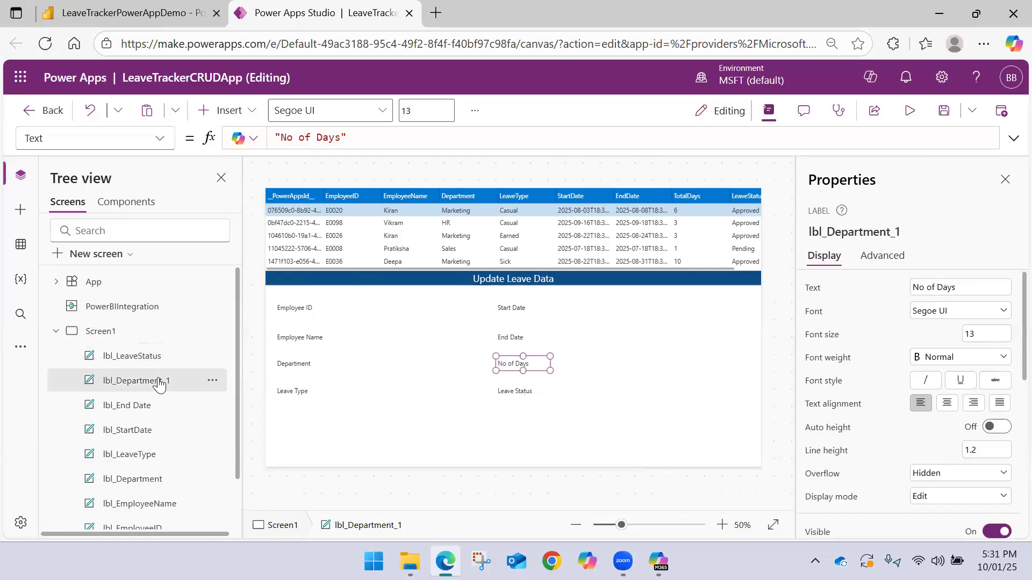
pyautogui.doubleClick(159, 381)
pyautogui.click(182, 381)
pyautogui.moveTo(182, 381); pyautogui.dragTo(138, 379)
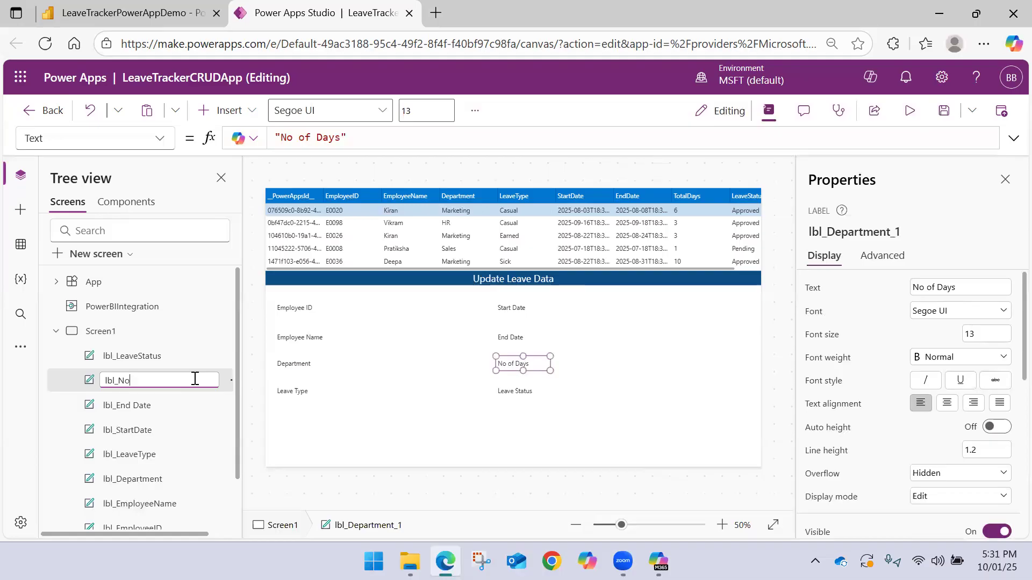
pyautogui.press('BackSpace')
pyautogui.write('TotalDays')
pyautogui.press('Escape')
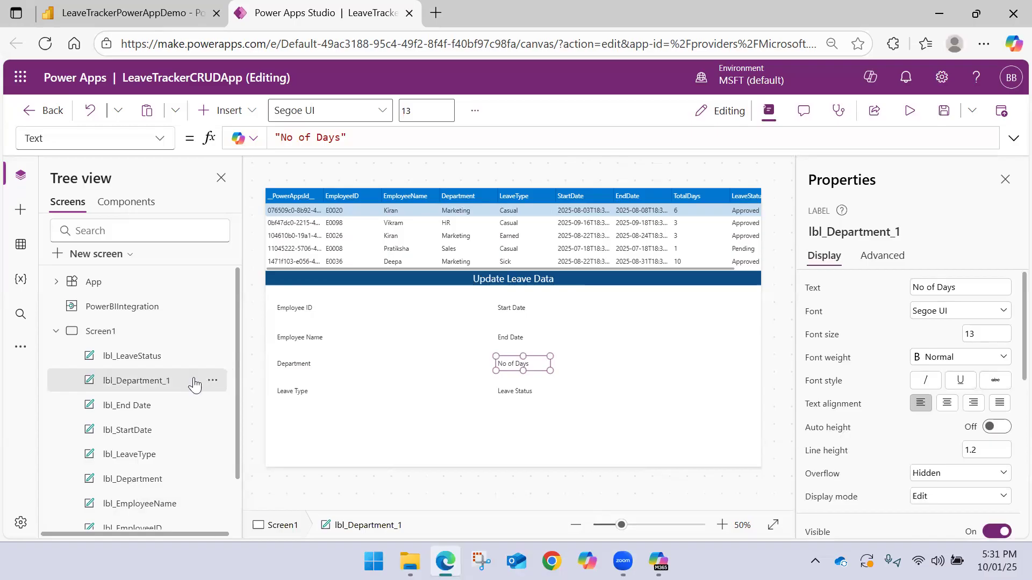
# Set the text of the lbl_TotalDays label to "TotalDays"
pyautogui.click(339, 137)
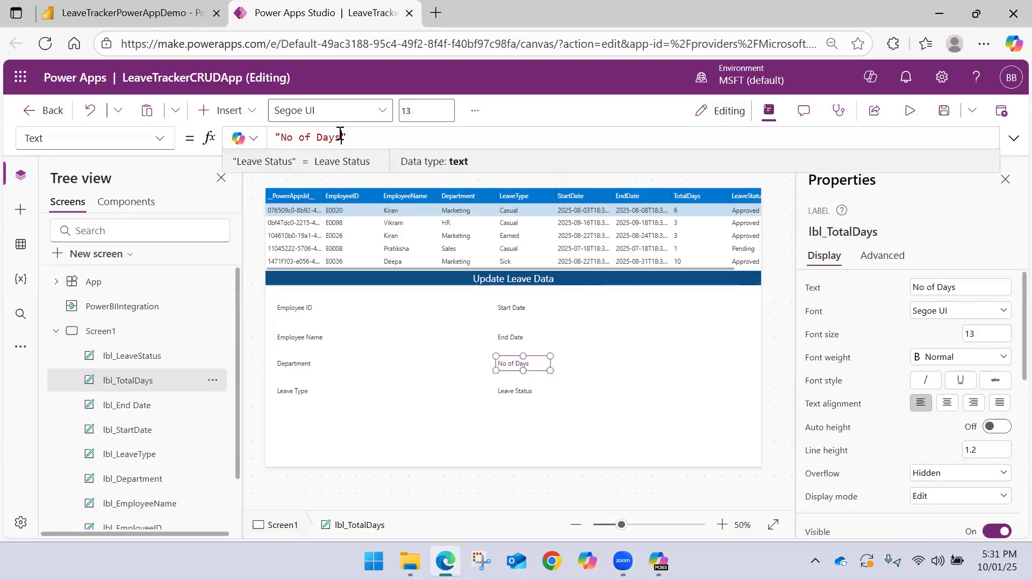
pyautogui.moveTo(324, 135); pyautogui.dragTo(281, 135)
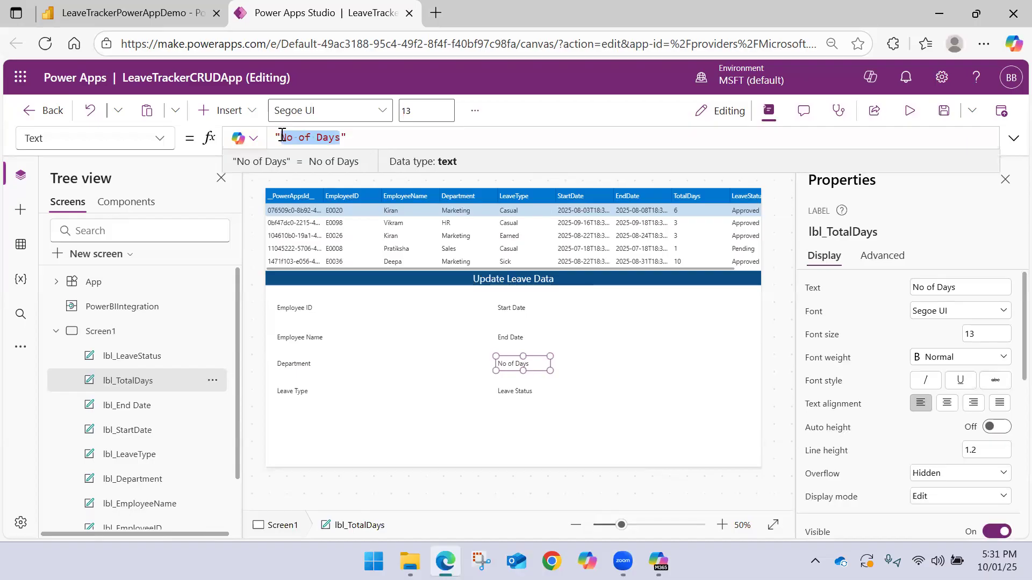
pyautogui.write('TotalDays')
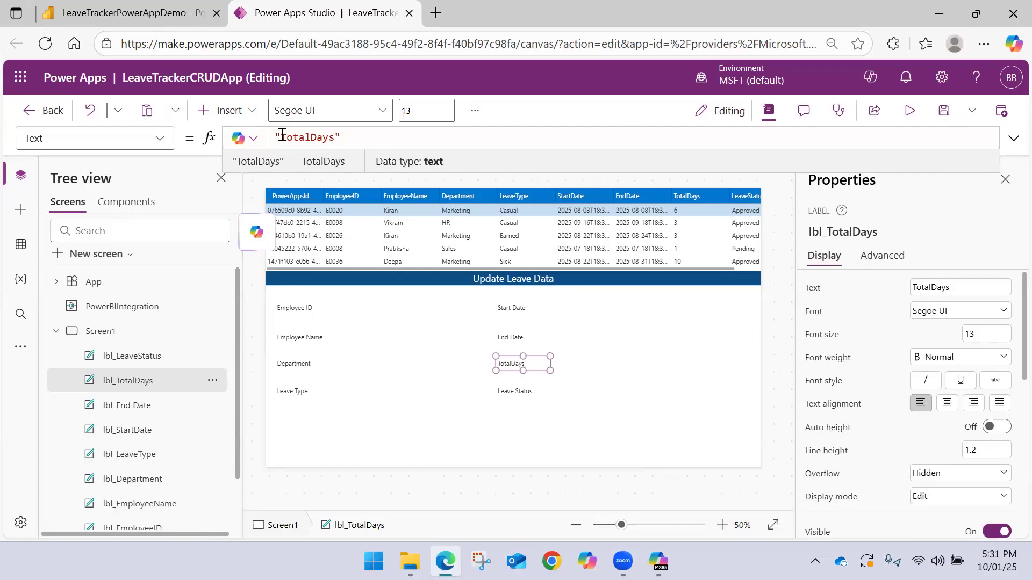
pyautogui.click(438, 407)
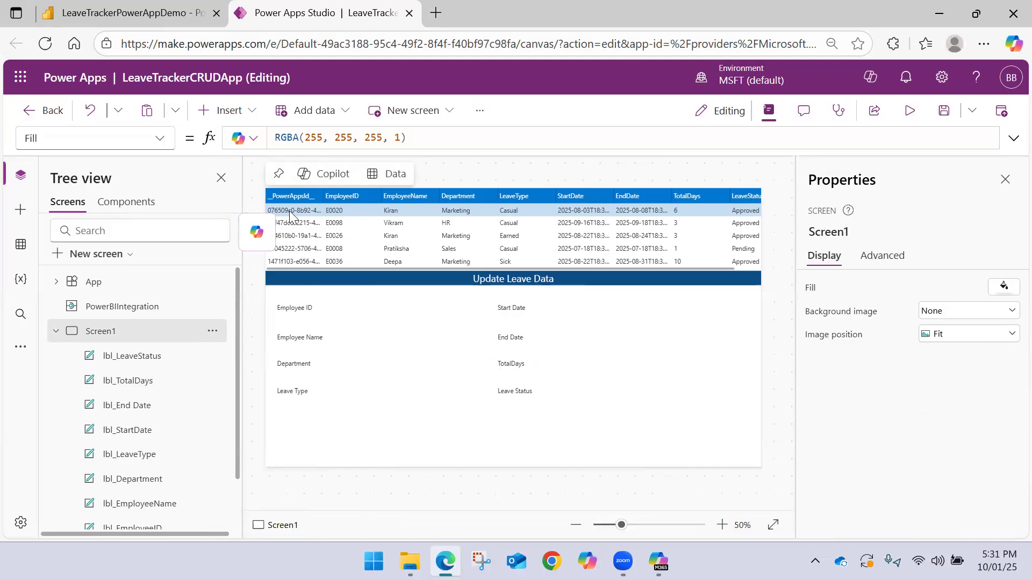
# Dismiss the Copilot rename suggestions for Screen1 and hide the screen's properties to enlarge the canvas
pyautogui.click(257, 231)
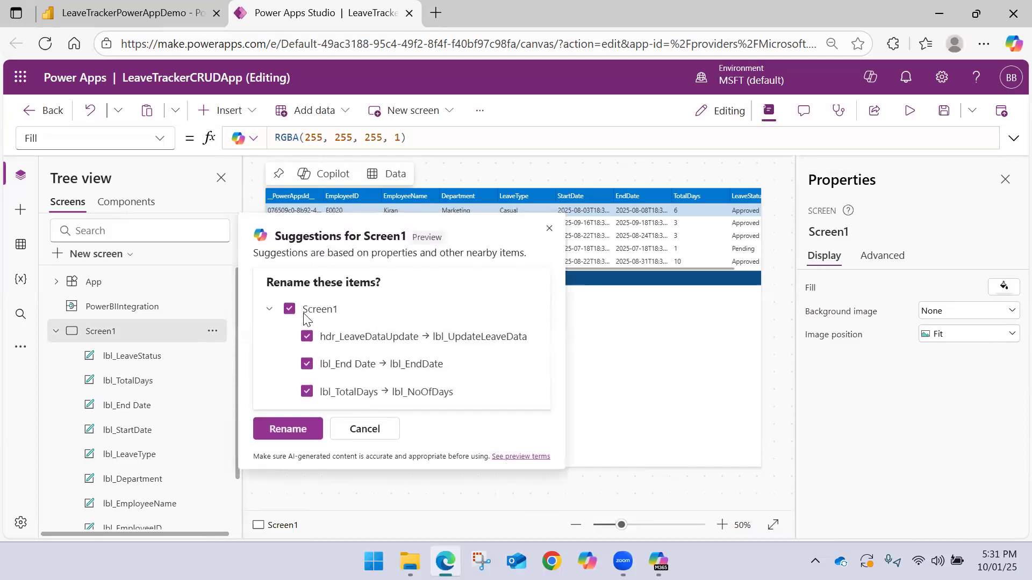
pyautogui.click(548, 230)
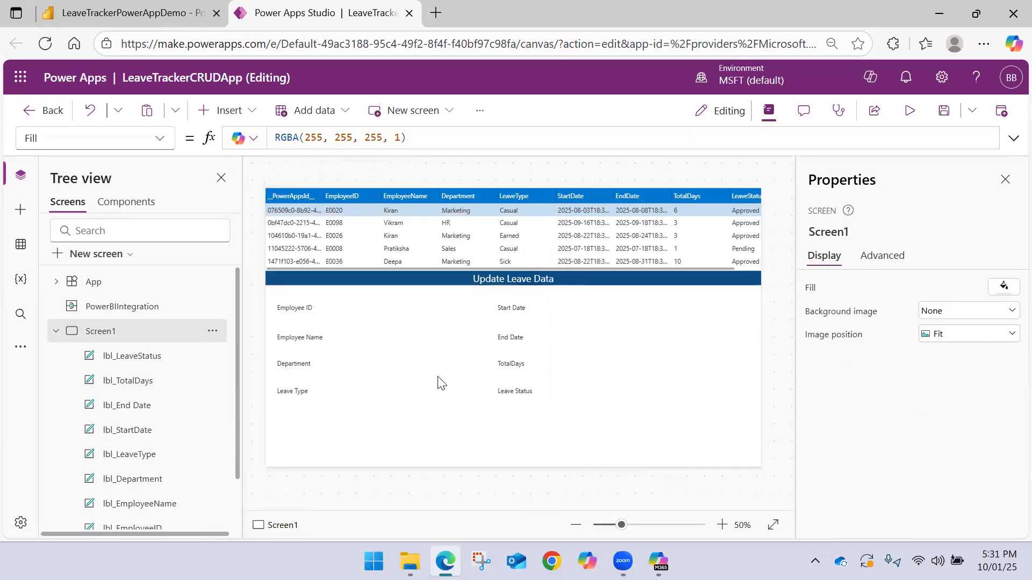
pyautogui.click(1004, 179)
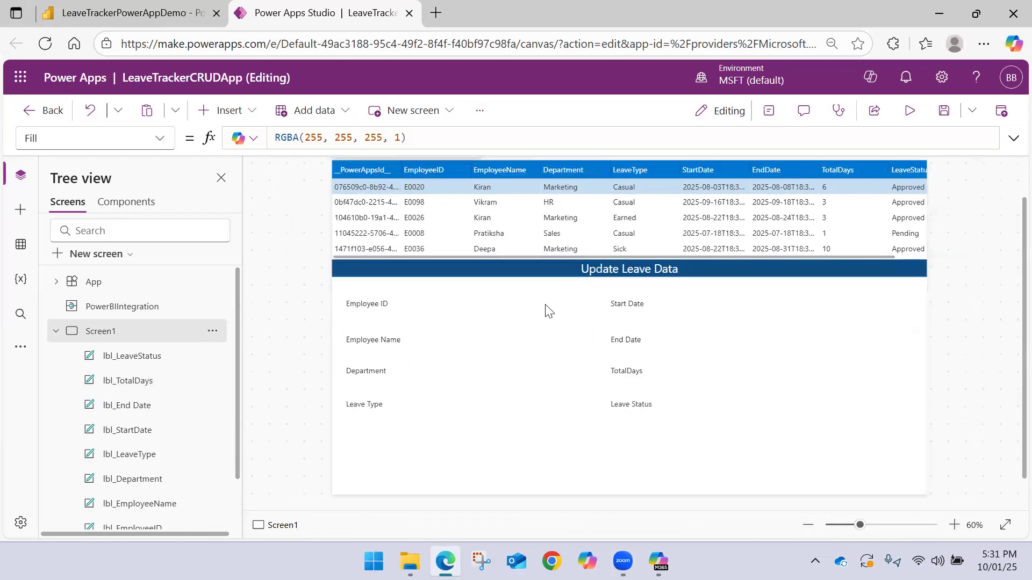
pyautogui.click(218, 110)
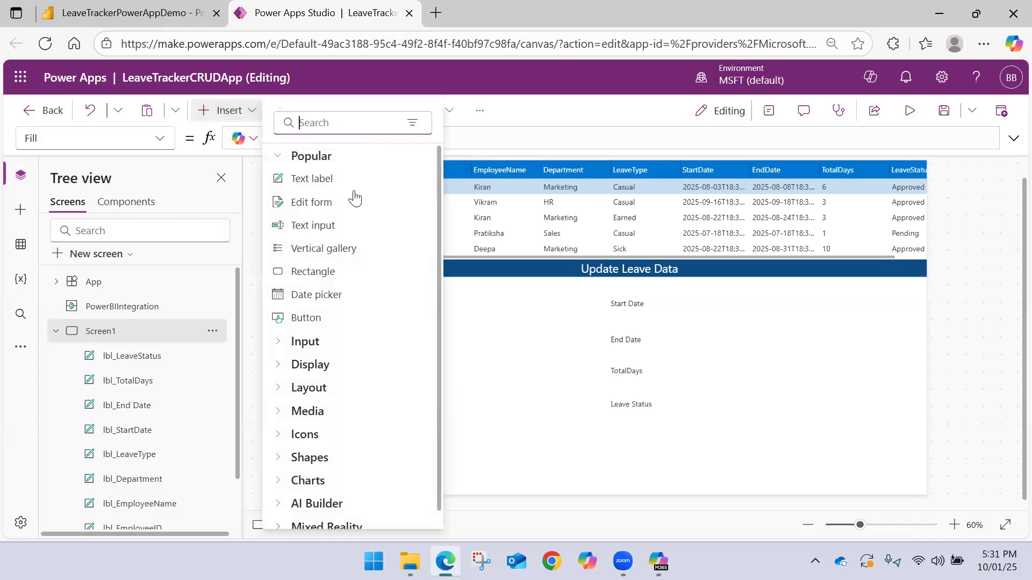
pyautogui.click(329, 224)
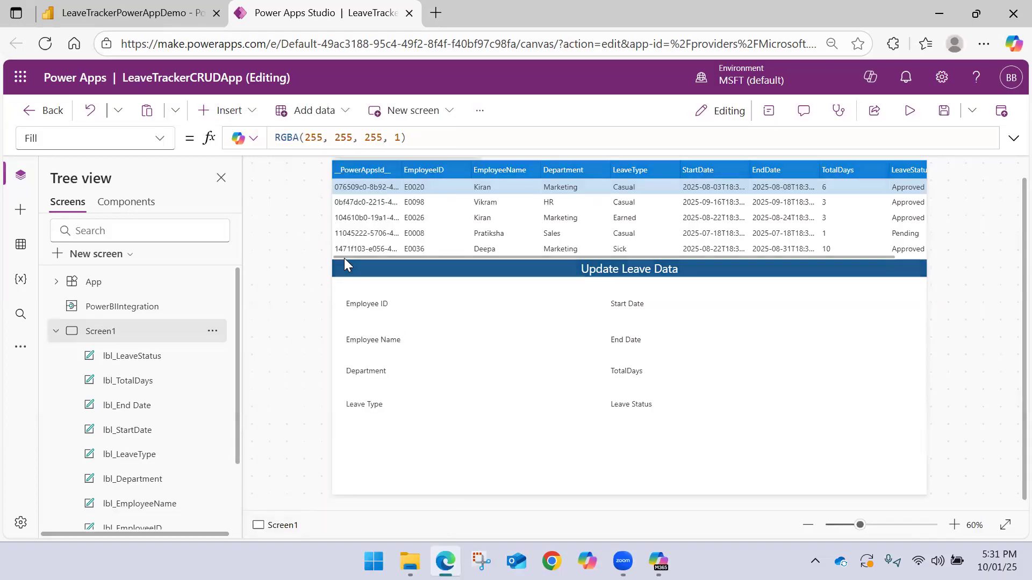
pyautogui.moveTo(394, 187); pyautogui.dragTo(448, 305)
pyautogui.click(447, 305)
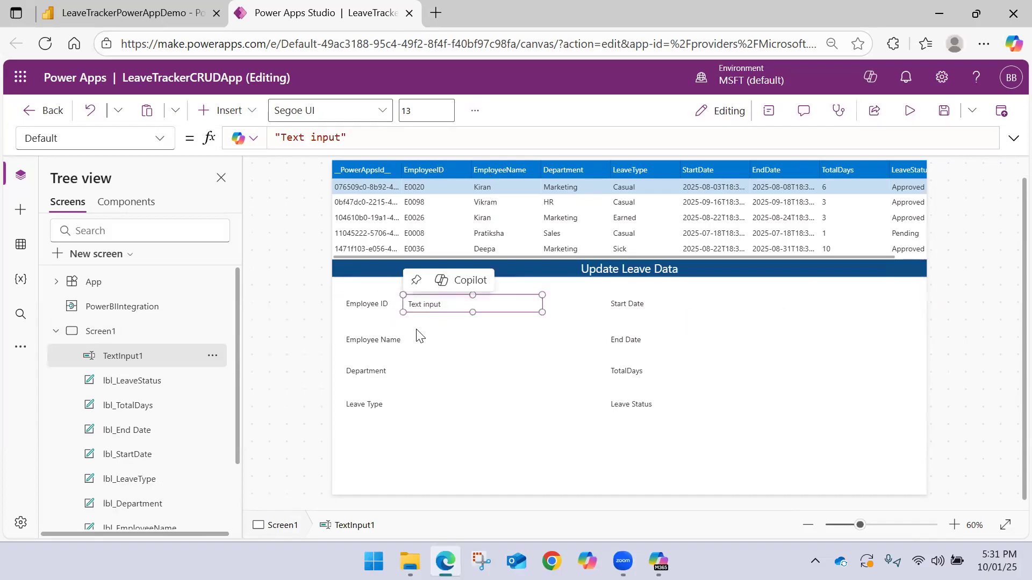
pyautogui.hotkey('ctrl', 'z')
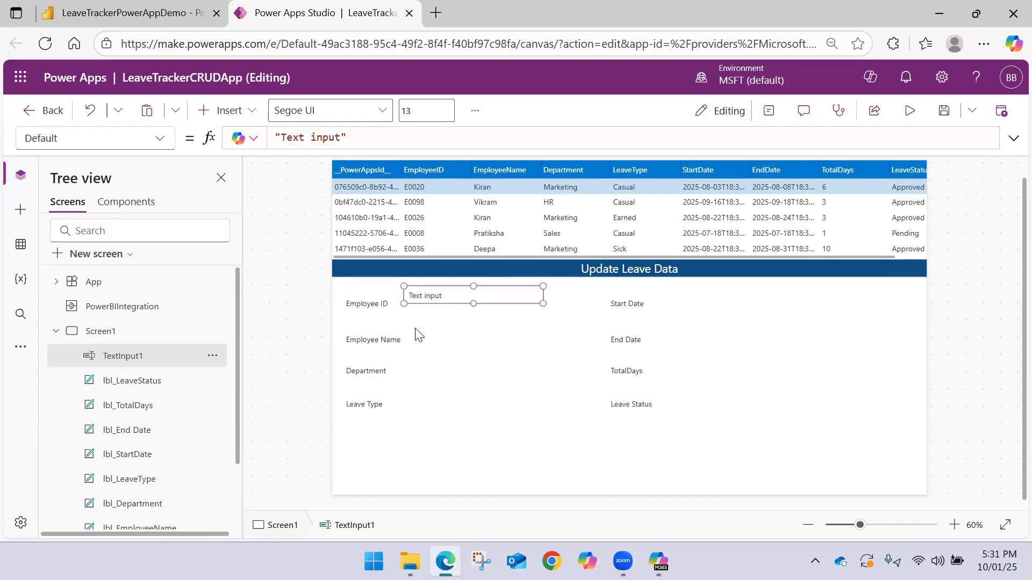
pyautogui.hotkey('ctrl', 'y')
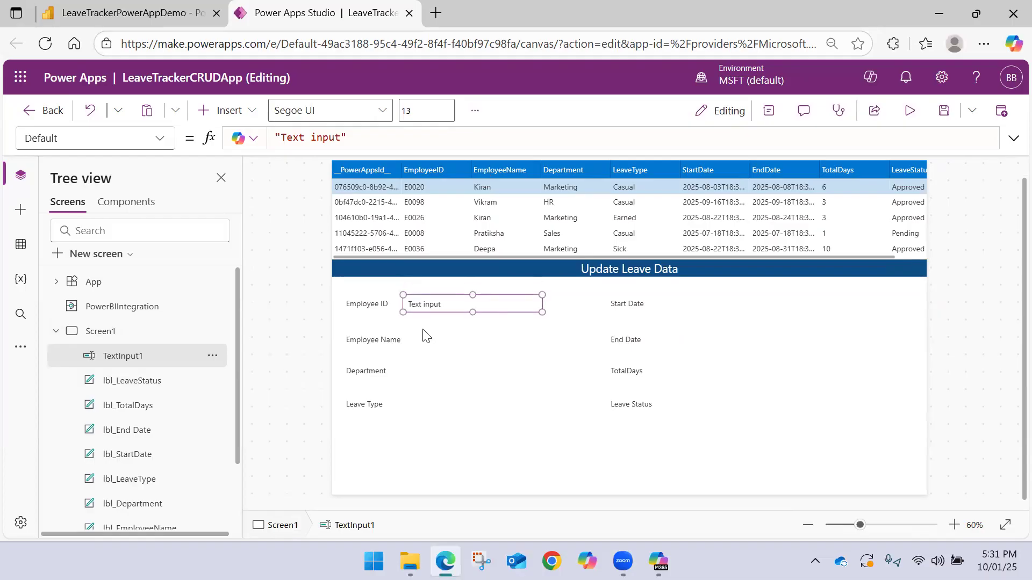
pyautogui.click(426, 336)
pyautogui.click(423, 310)
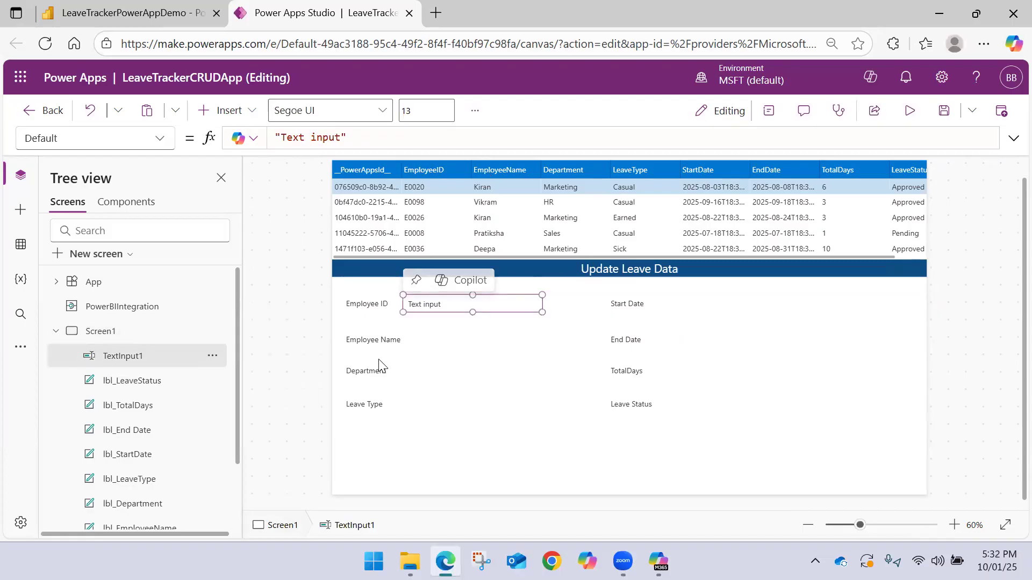
pyautogui.press('Delete')
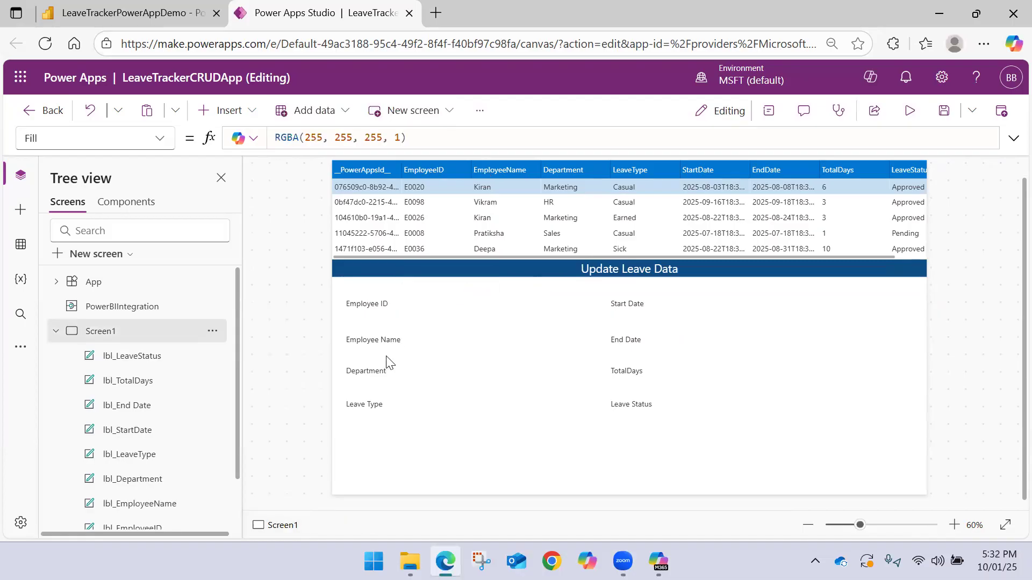
# Insert a combo box and place it beside the Employee ID label
pyautogui.click(228, 110)
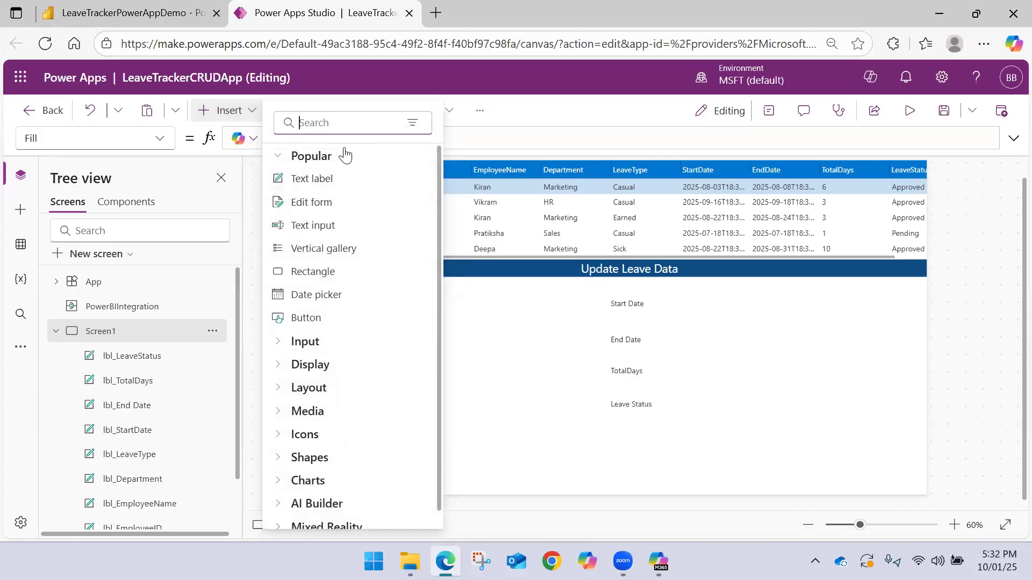
pyautogui.write('Com')
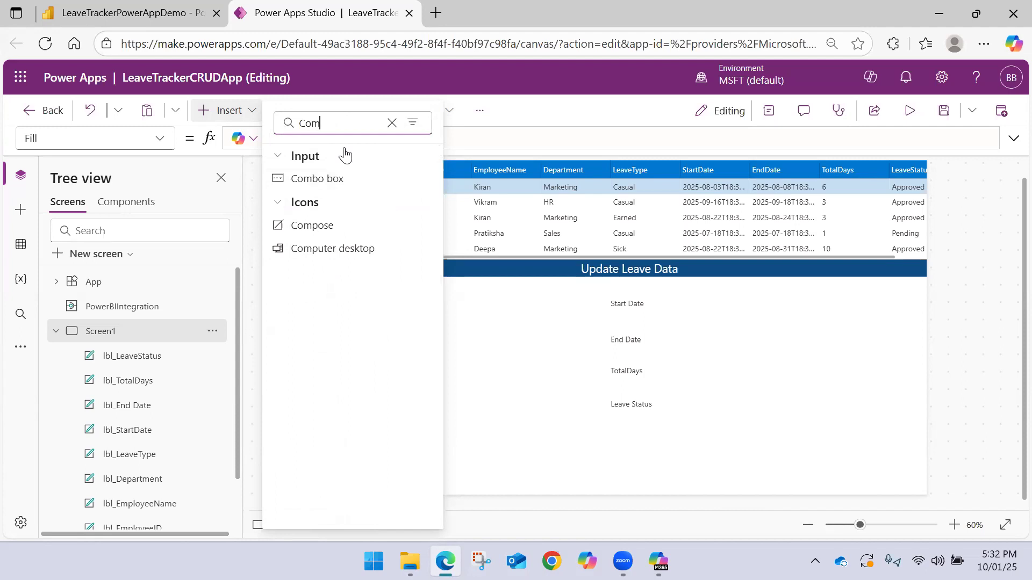
pyautogui.click(322, 179)
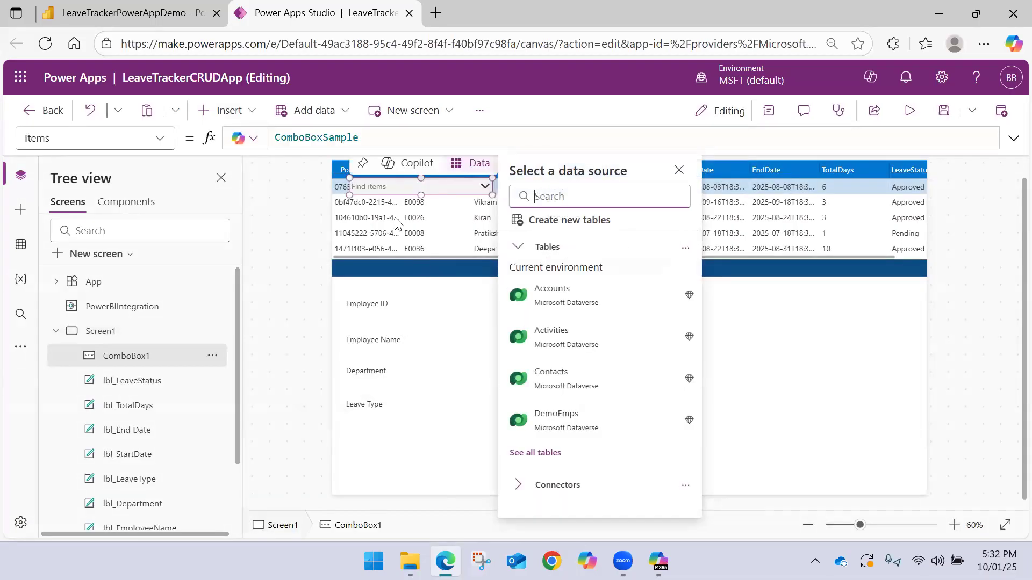
pyautogui.moveTo(392, 188); pyautogui.dragTo(440, 304)
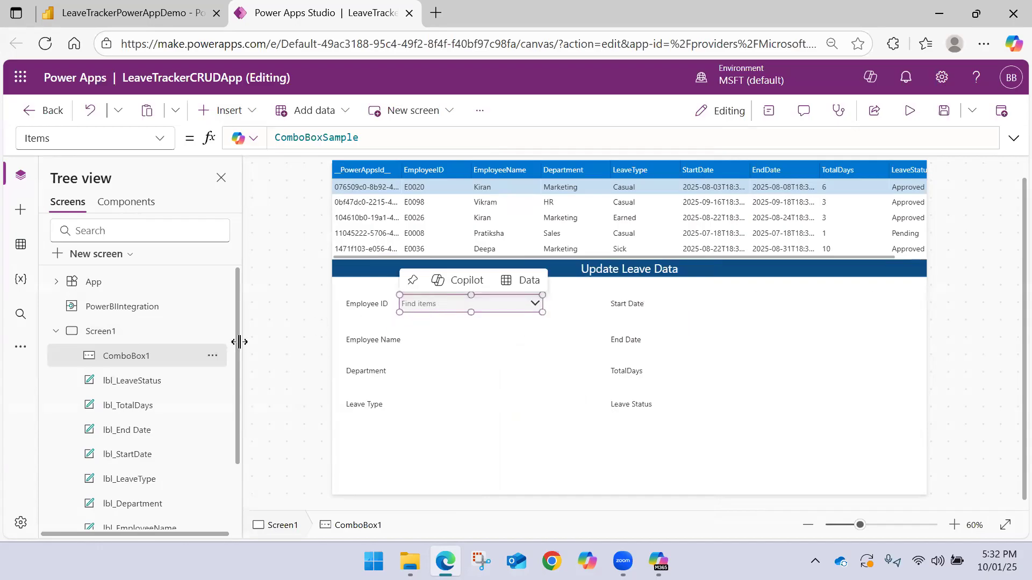
# Rename the new combo box as Inp_EmployeeID
pyautogui.doubleClick(153, 359)
pyautogui.press('BackSpace')
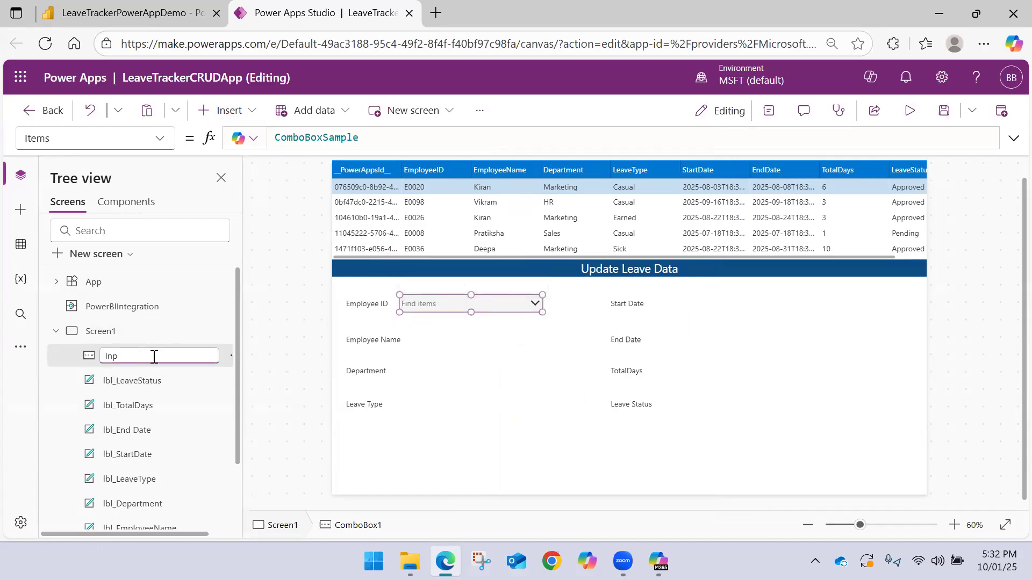
pyautogui.write('Inp_EmployeeID')
pyautogui.press('Return')
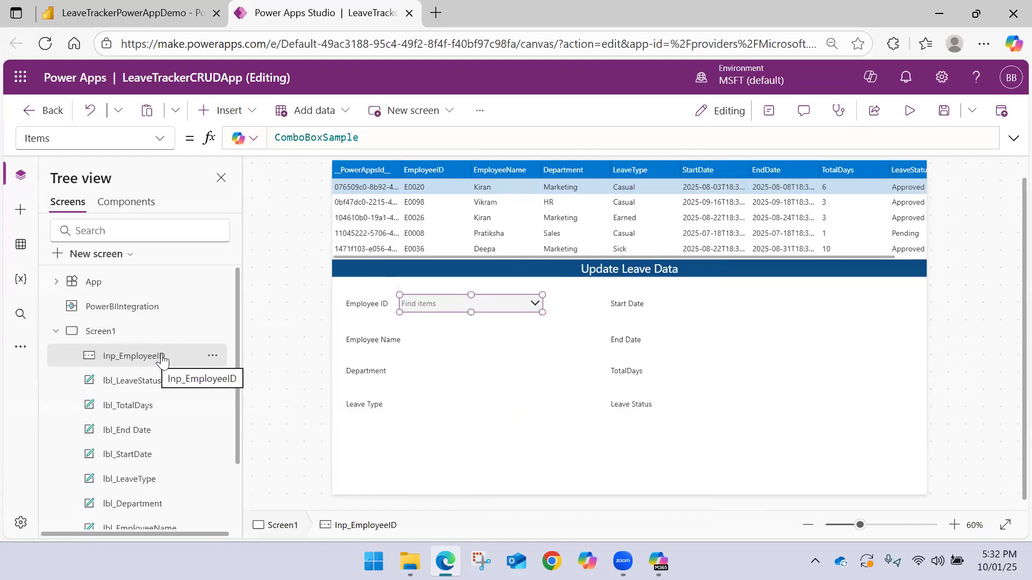
# Set the Items property of Inp_EmployeeID to PowerBIIntegration.Data
pyautogui.doubleClick(404, 144)
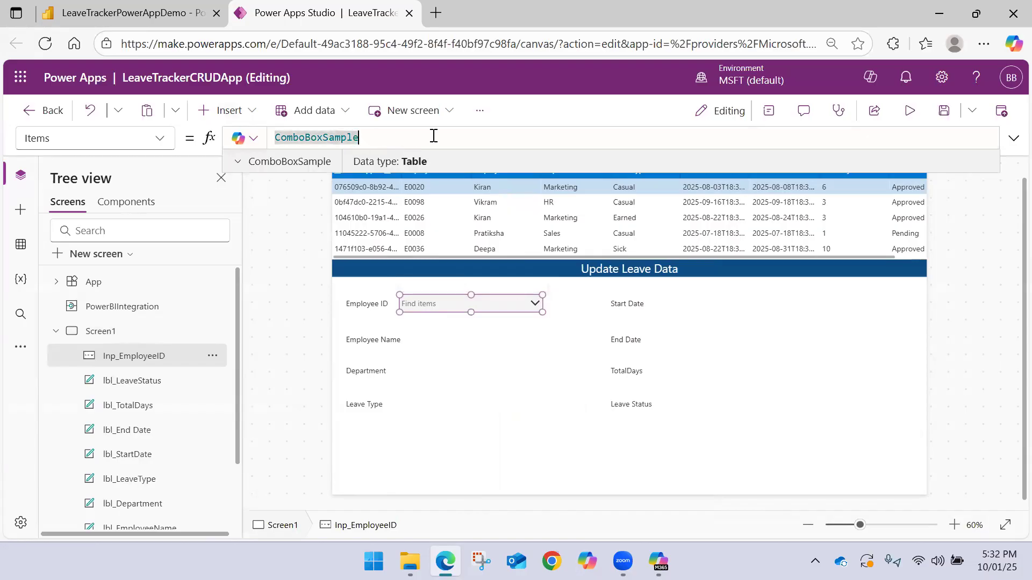
pyautogui.moveTo(433, 136); pyautogui.dragTo(173, 122)
pyautogui.press('BackSpace')
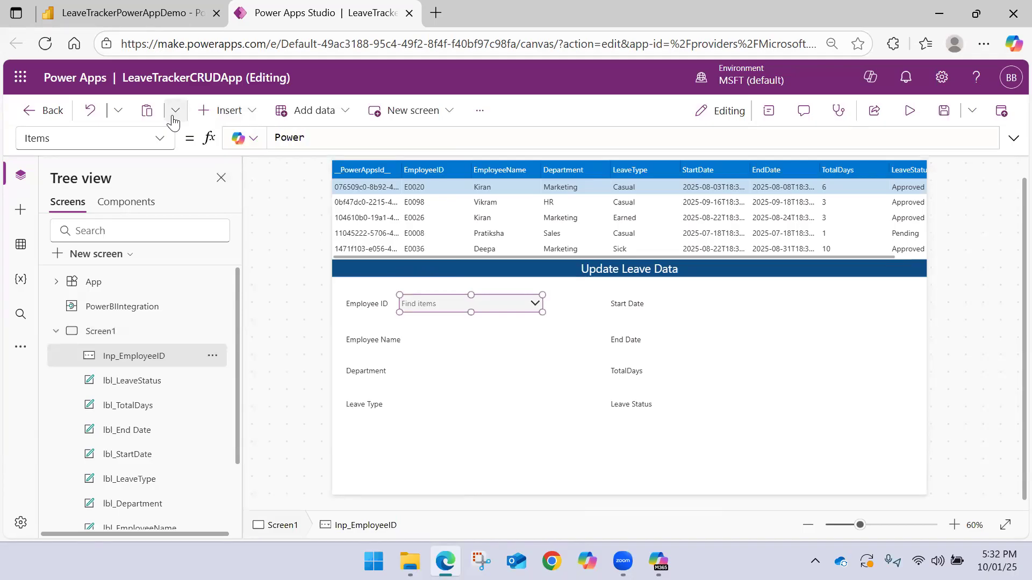
pyautogui.write('Power')
pyautogui.press('Down')
pyautogui.press('Down')
pyautogui.press('Tab')
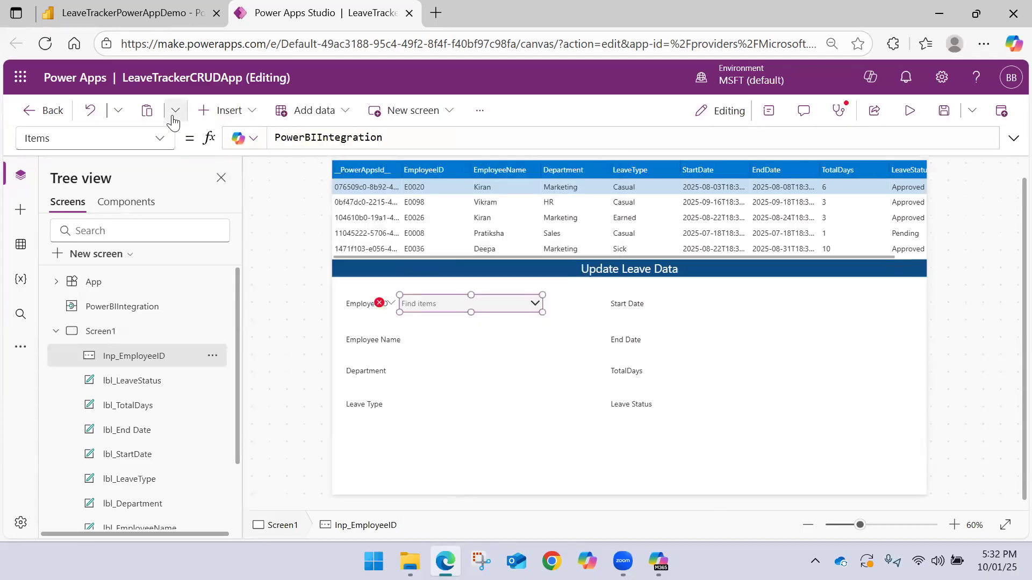
pyautogui.write('.D')
pyautogui.press('Tab')
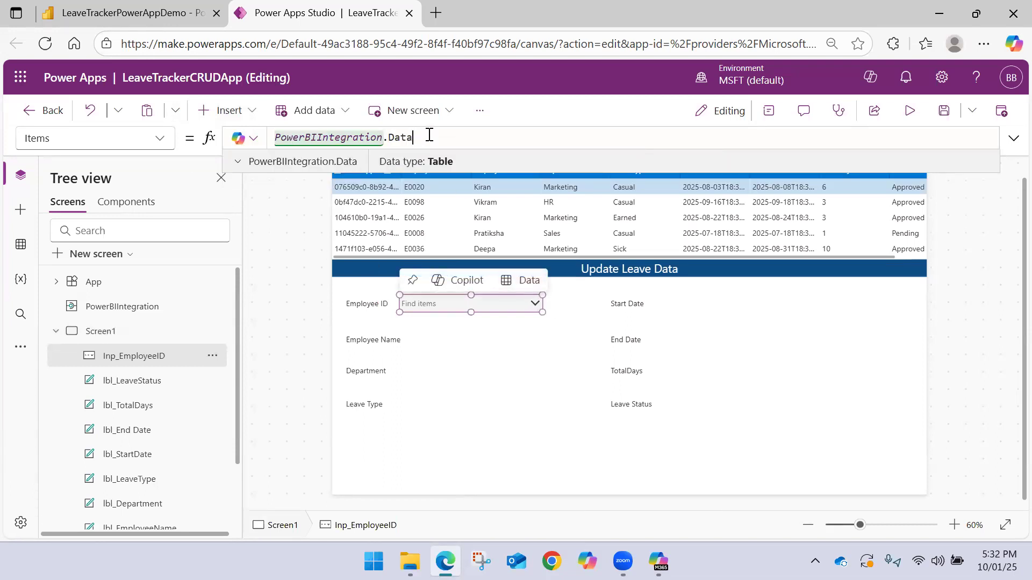
pyautogui.click(428, 301)
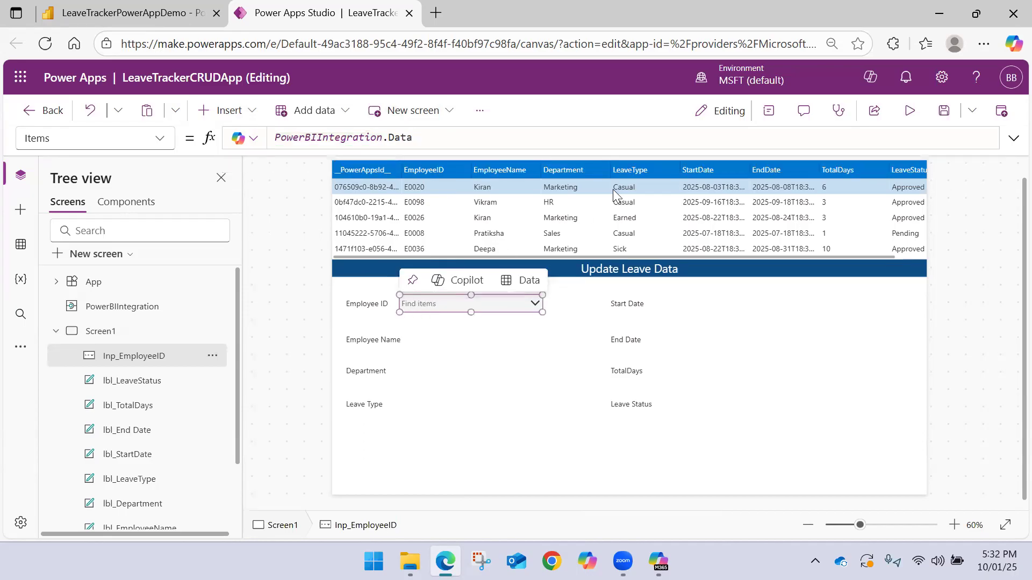
# Show the advanced properties of Inp_EmployeeID and check which field its dropdown list displays
pyautogui.click(769, 111)
pyautogui.scroll(-3, 932, 347)
pyautogui.scroll(3, 845, 307)
pyautogui.click(882, 255)
pyautogui.scroll(-3, 849, 368)
pyautogui.scroll(-5, 846, 375)
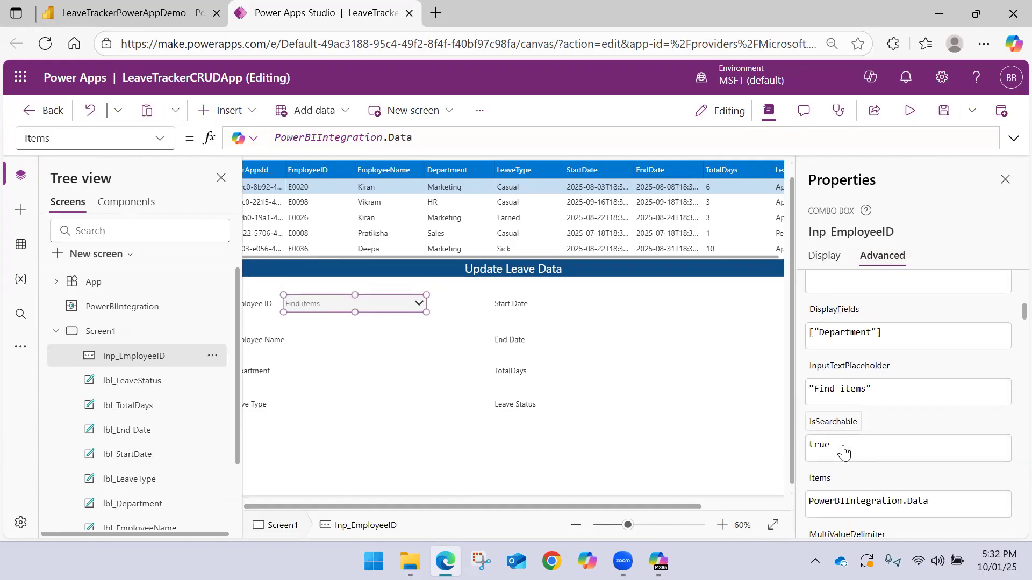
pyautogui.scroll(2, 844, 376)
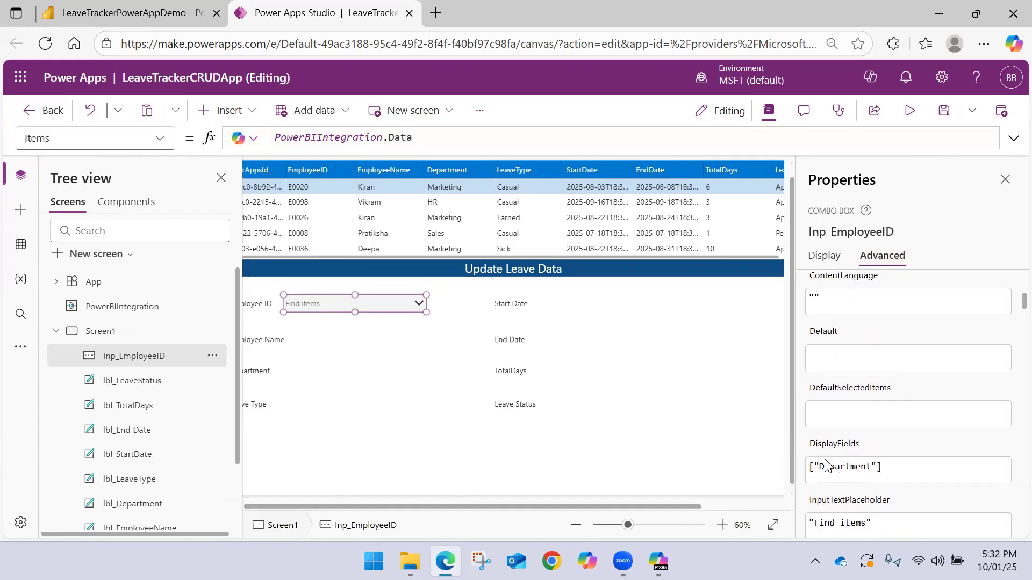
pyautogui.keyDown('alt'); pyautogui.click(418, 303); pyautogui.keyUp('alt')
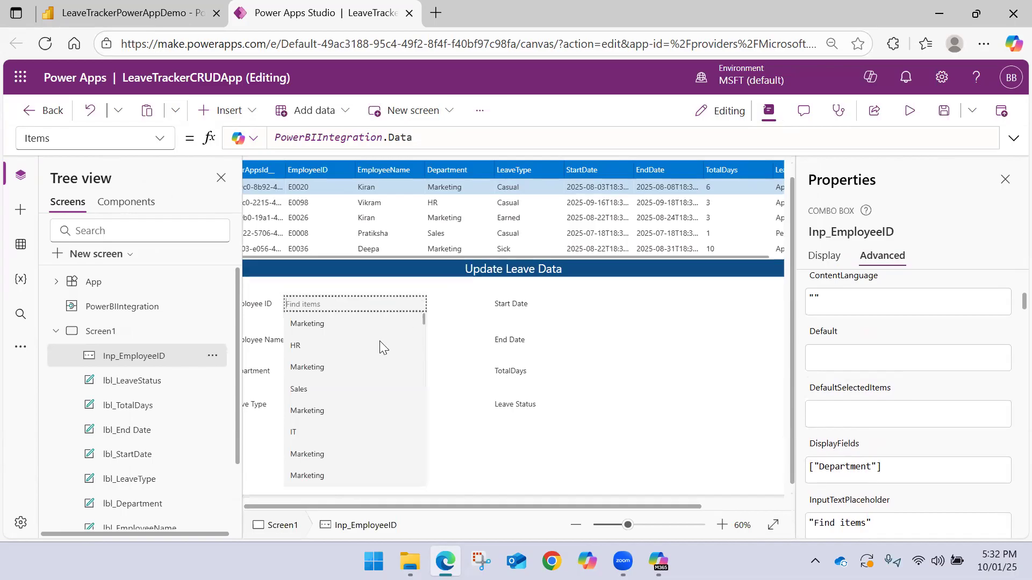
pyautogui.scroll(-5, 355, 414)
pyautogui.scroll(5, 363, 398)
pyautogui.click(471, 324)
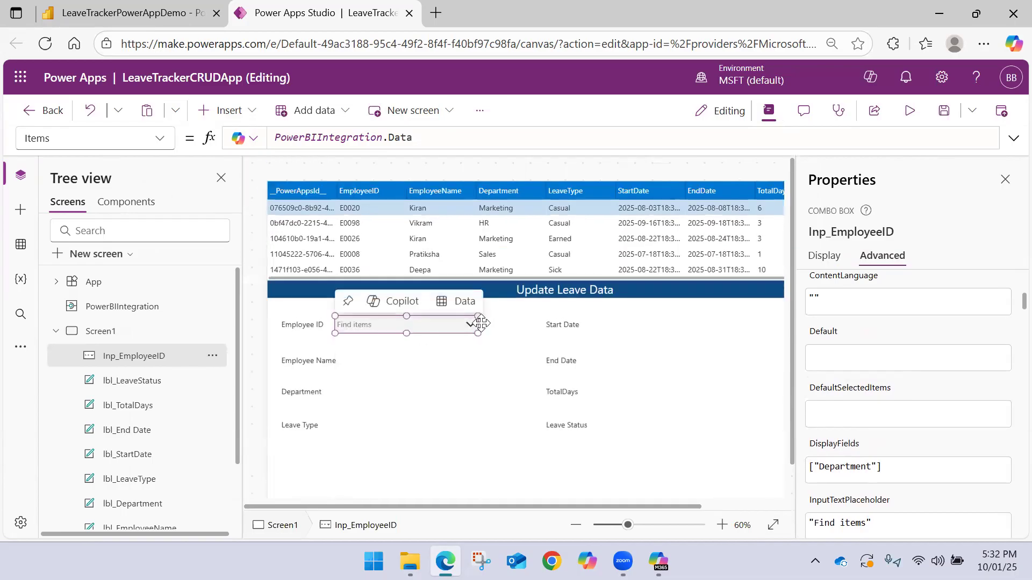
# Set the DisplayFields property of Inp_EmployeeID to ["EmployeeID"]
pyautogui.click(840, 468)
pyautogui.doubleClick(840, 470)
pyautogui.write('Emplo')
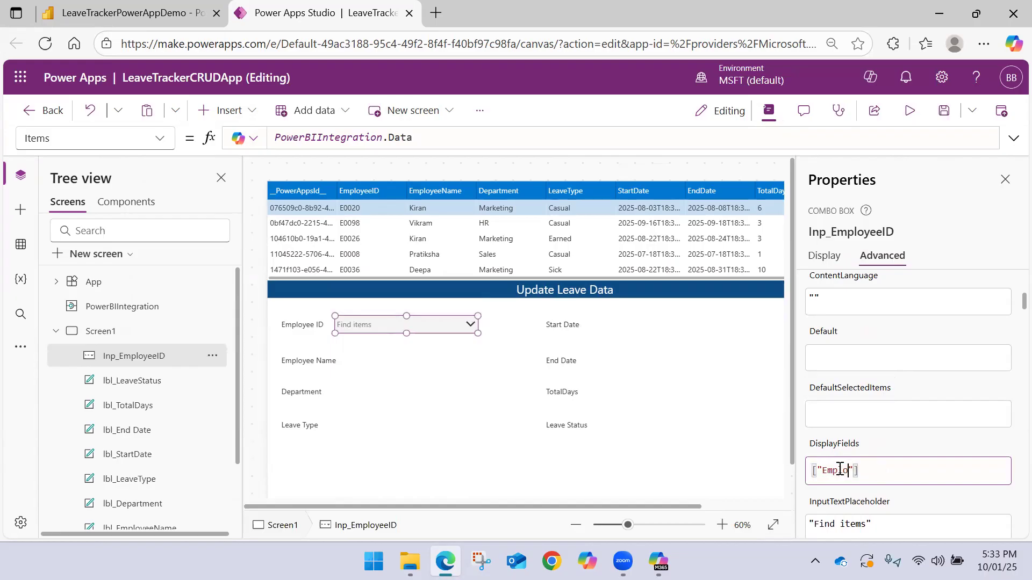
pyautogui.write('yeeID')
# Copy the EmployeeID field name into the combo box's SearchFields property so it reads ["EmployeeID"]
pyautogui.doubleClick(840, 470)
pyautogui.hotkey('ctrl', 'c')
pyautogui.scroll(-5, 838, 453)
pyautogui.scroll(-3, 844, 422)
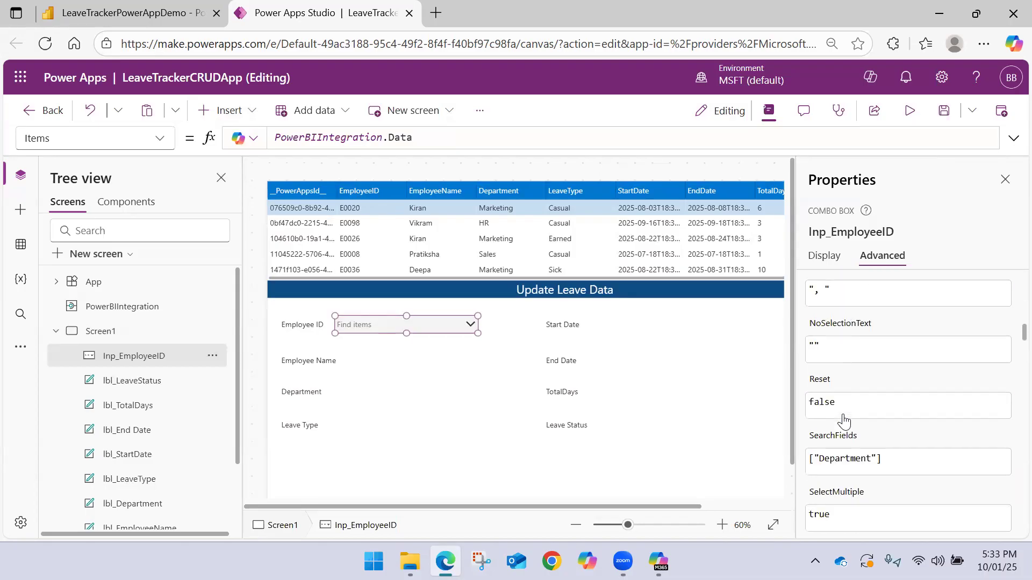
pyautogui.click(844, 458)
pyautogui.doubleClick(844, 457)
pyautogui.hotkey('ctrl', 'v')
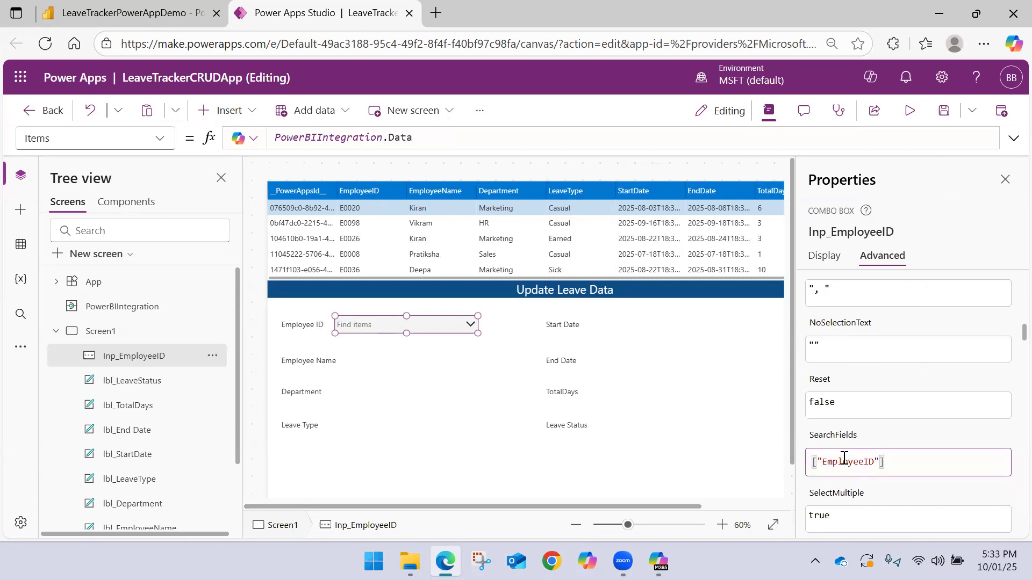
# Set the combo box's InputTextPlaceholder to "EmployeeID" and hide the properties to enlarge the canvas
pyautogui.scroll(5, 841, 425)
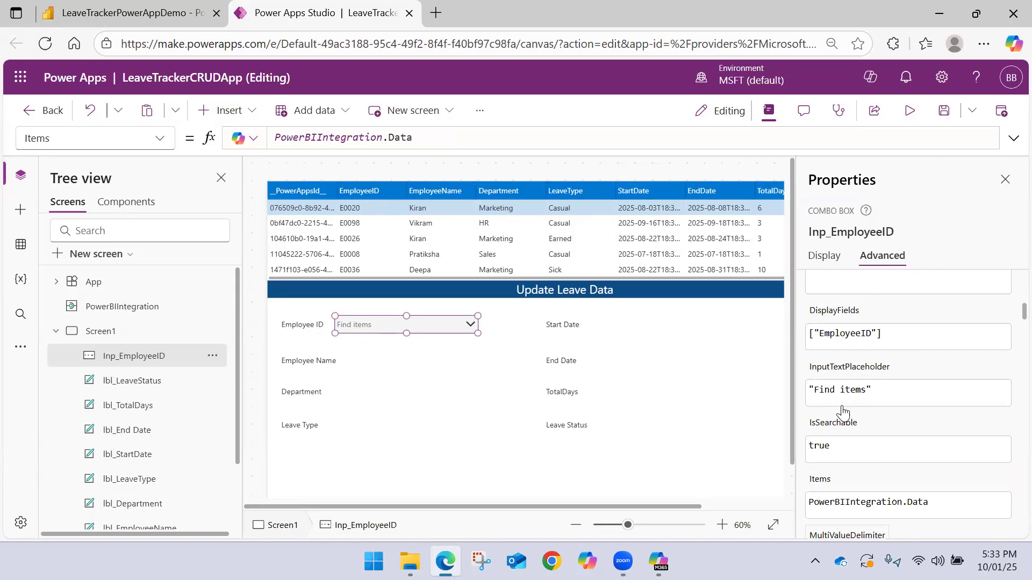
pyautogui.click(858, 395)
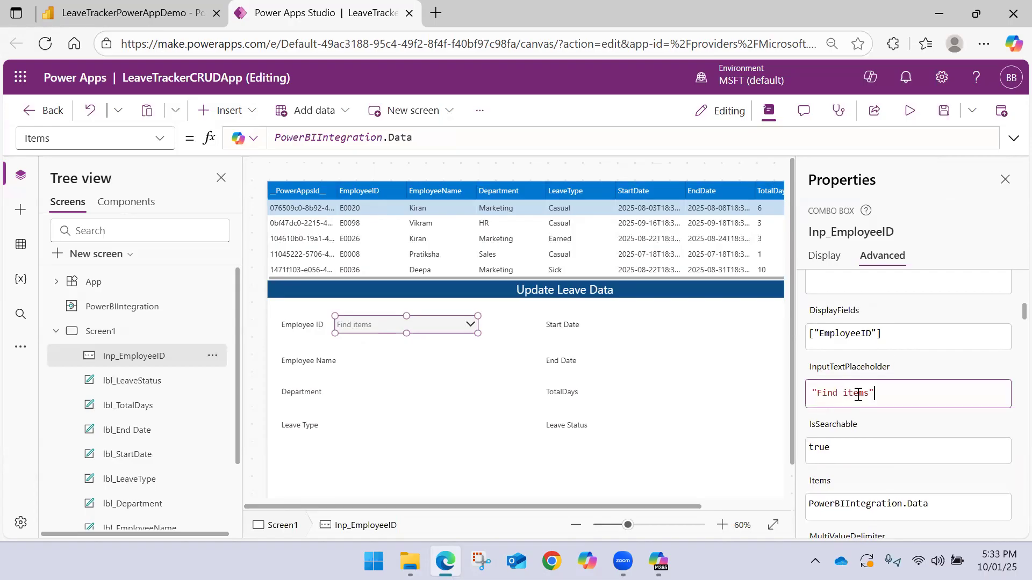
pyautogui.moveTo(868, 393); pyautogui.dragTo(817, 392)
pyautogui.write('EmployeeID')
pyautogui.click(1005, 179)
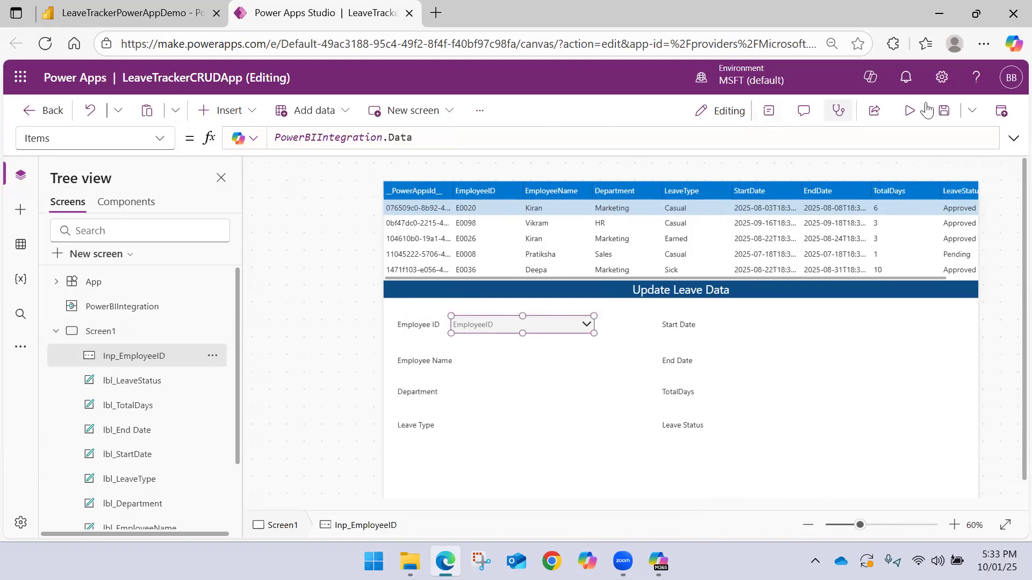
# Save the app and check the items listed in the Employee ID combo box
pyautogui.click(944, 110)
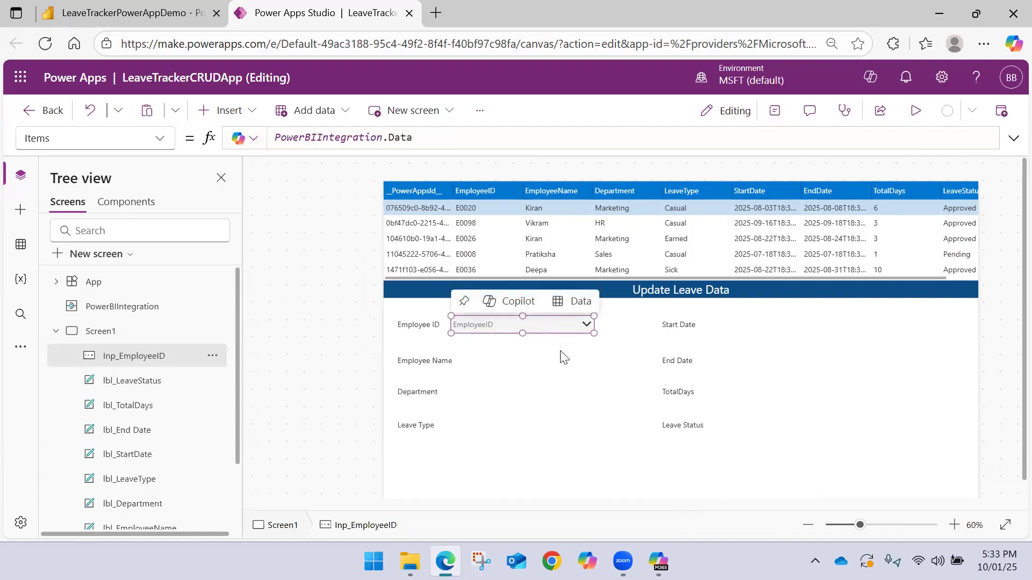
pyautogui.click(587, 325)
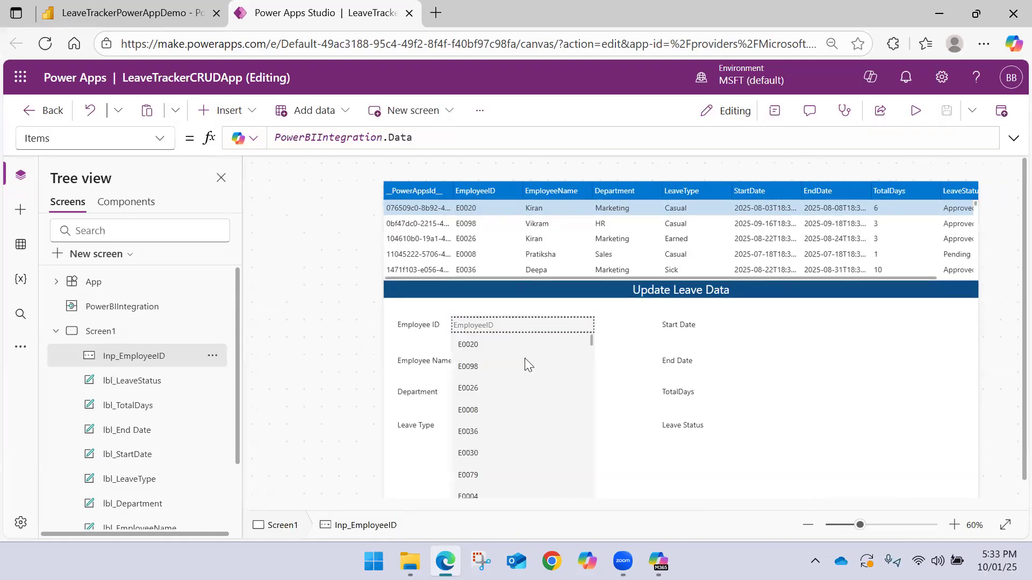
pyautogui.scroll(-10, 506, 366)
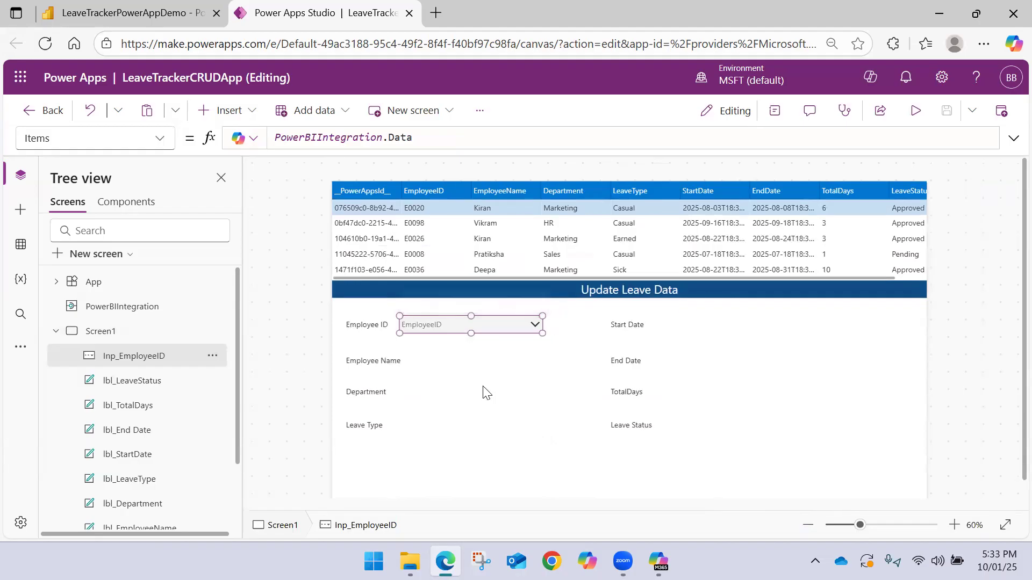
# Try to narrow the Items formula of Inp_EmployeeID to PowerBIIntegration.Data.EmployeeID
pyautogui.moveTo(452, 320)
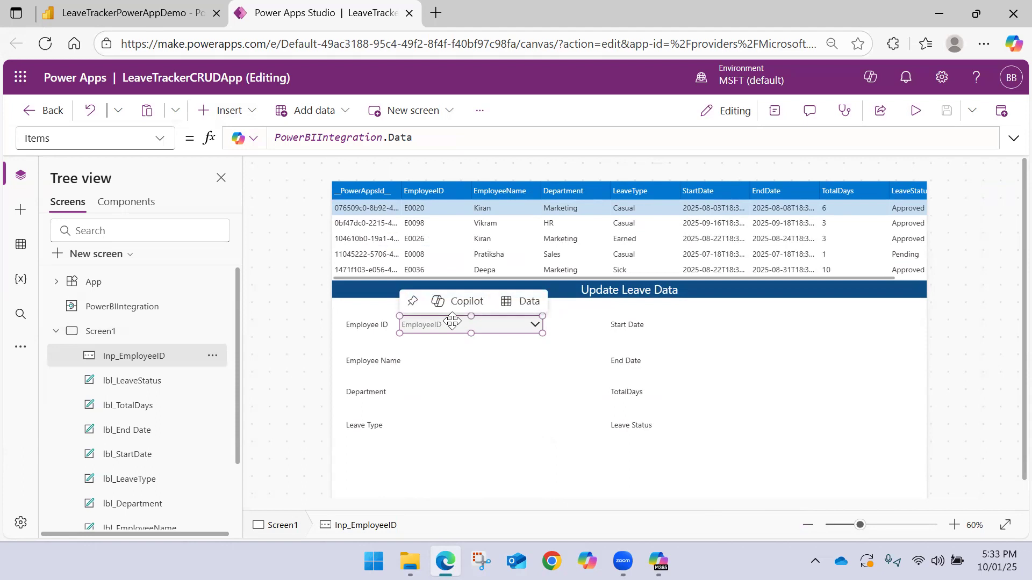
pyautogui.moveTo(421, 137); pyautogui.dragTo(231, 143)
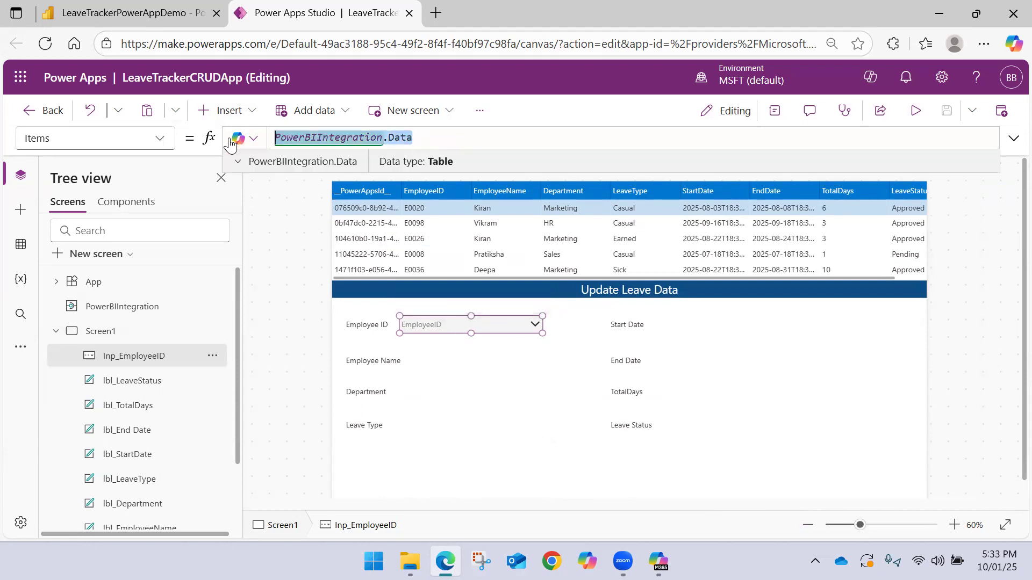
pyautogui.click(440, 138)
pyautogui.write('.')
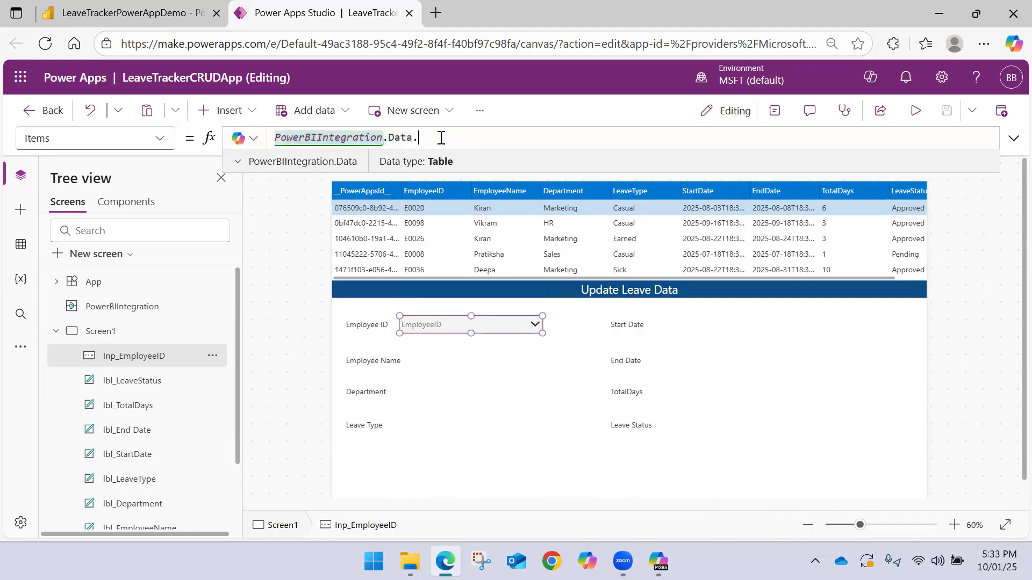
pyautogui.write('Emp')
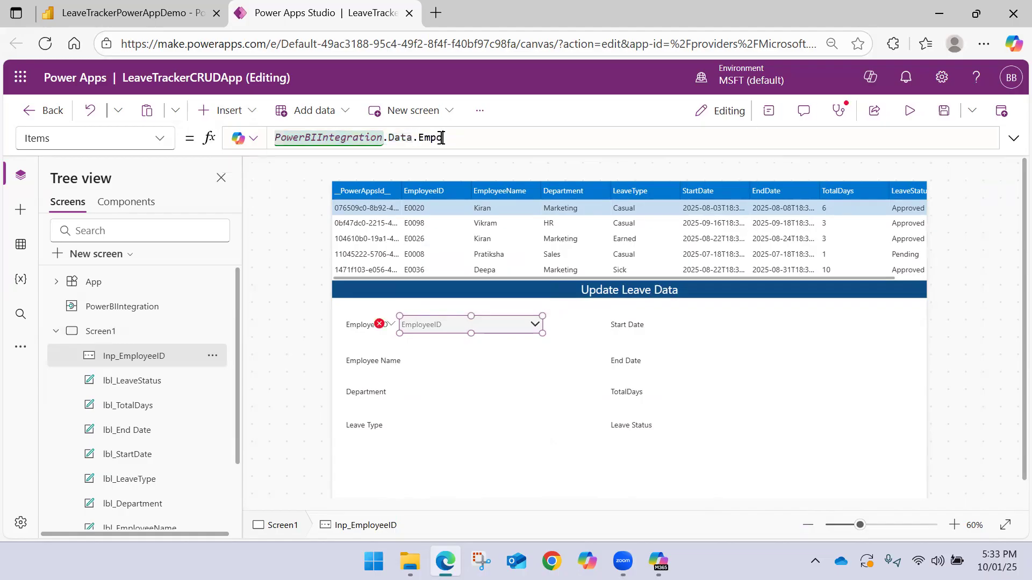
pyautogui.write('loyeeID')
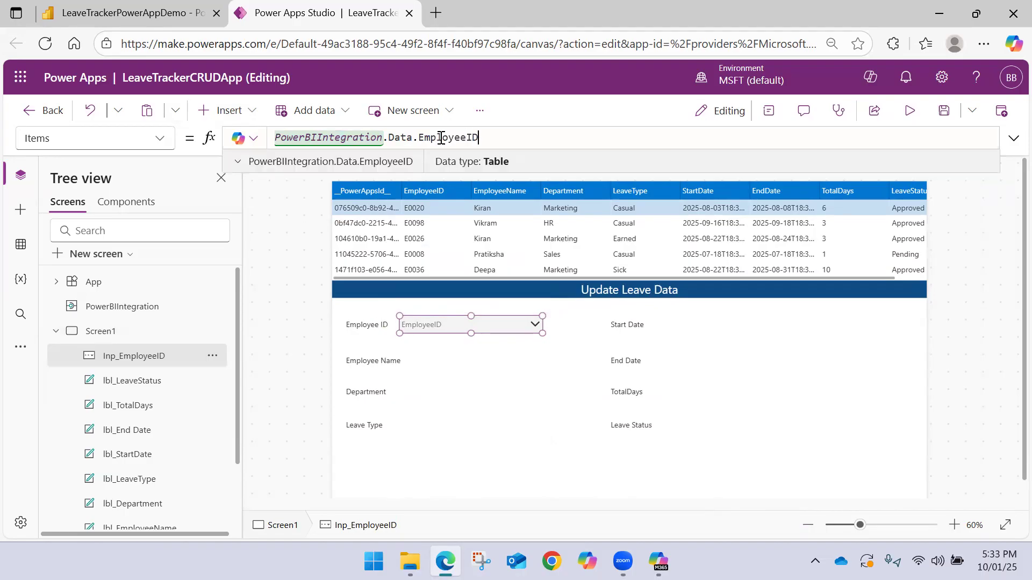
# Remove the EmployeeID column reference so the combo box's Items formula is PowerBIIntegration.Data
pyautogui.moveTo(484, 134); pyautogui.dragTo(415, 134)
pyautogui.hotkey('ctrl', 'c')
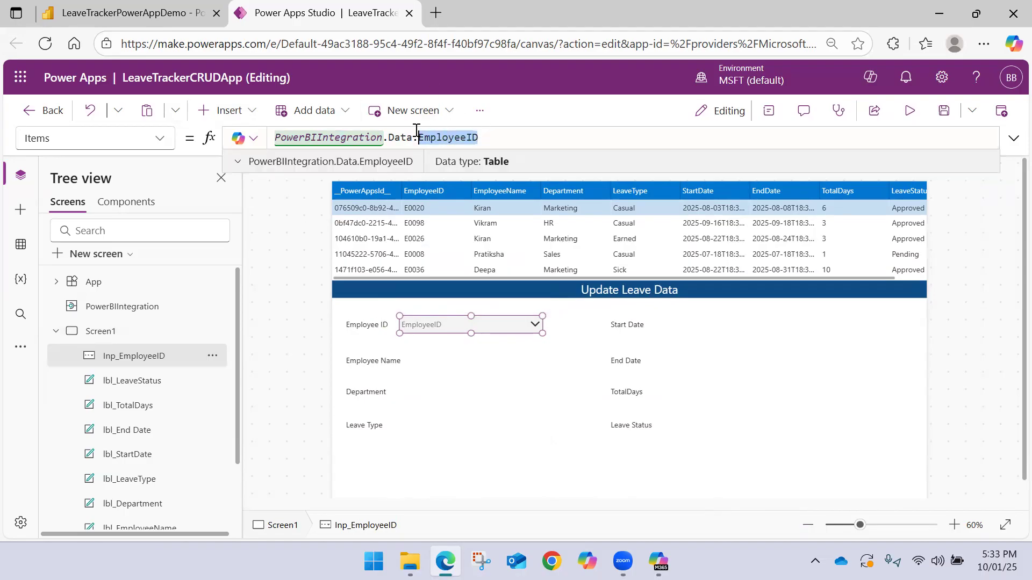
pyautogui.press('BackSpace')
pyautogui.press('BackSpace')
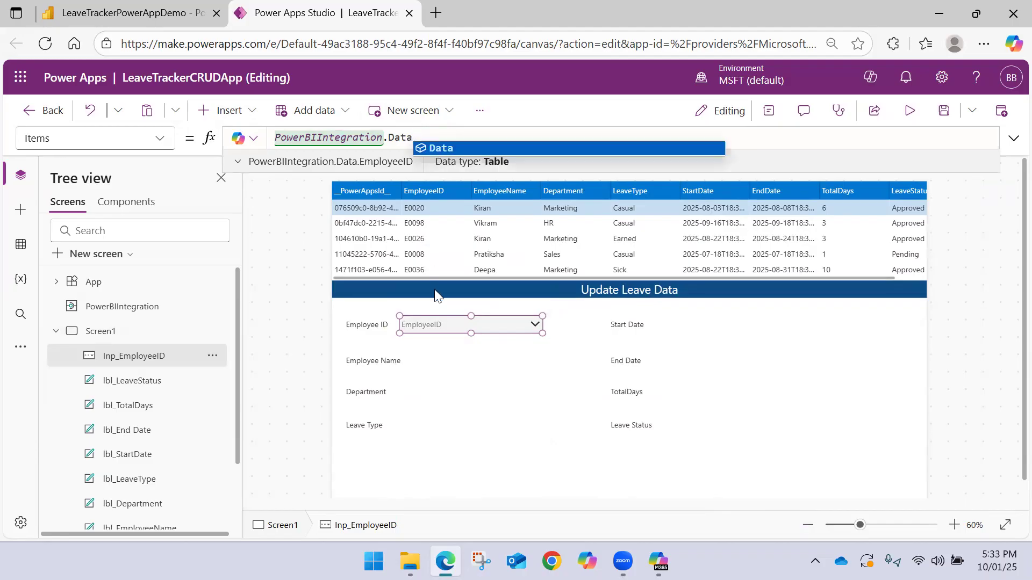
pyautogui.click(463, 326)
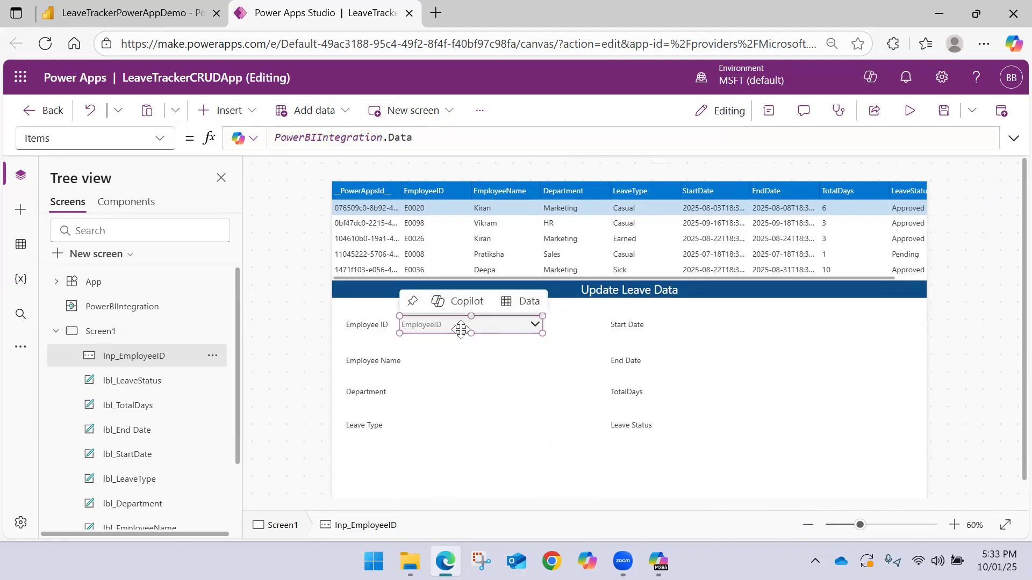
# Show the DisplayFields formula of the Inp_EmployeeID combo box to check which column it uses
pyautogui.click(165, 149)
pyautogui.scroll(3, 78, 317)
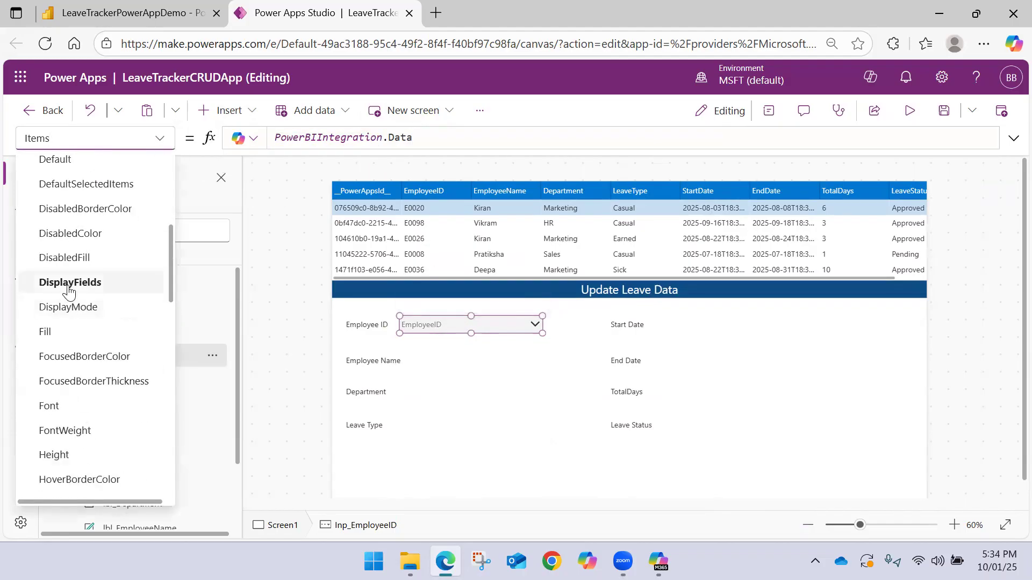
pyautogui.click(69, 283)
# Find the SearchFields property of Inp_EmployeeID and set its formula to ["EmployeeID"]
pyautogui.click(159, 141)
pyautogui.scroll(5, 85, 272)
pyautogui.scroll(-10, 89, 271)
pyautogui.scroll(5, 91, 267)
pyautogui.scroll(-6, 91, 267)
pyautogui.scroll(4, 91, 267)
pyautogui.scroll(5, 91, 267)
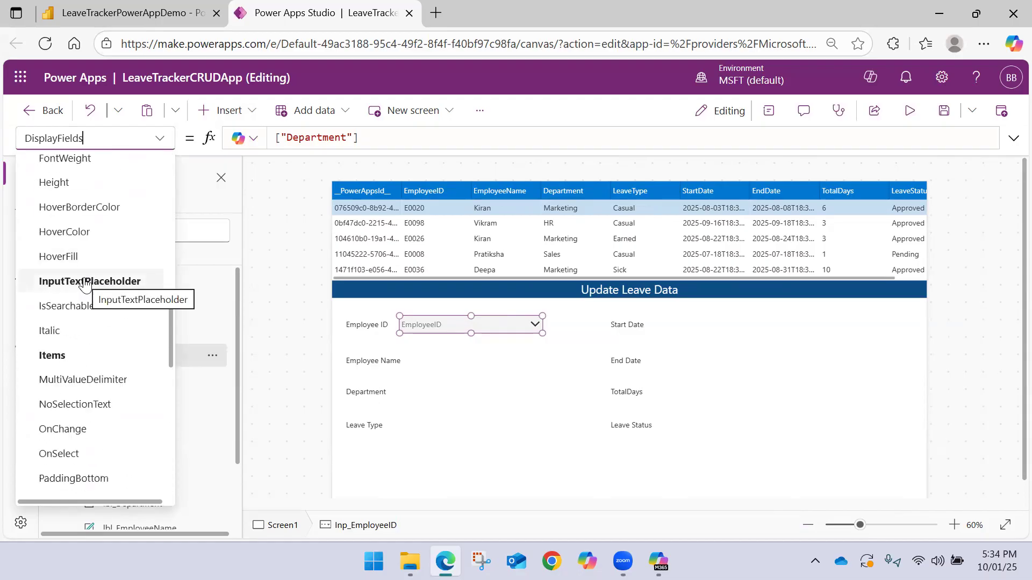
pyautogui.scroll(6, 86, 285)
pyautogui.scroll(-3, 85, 285)
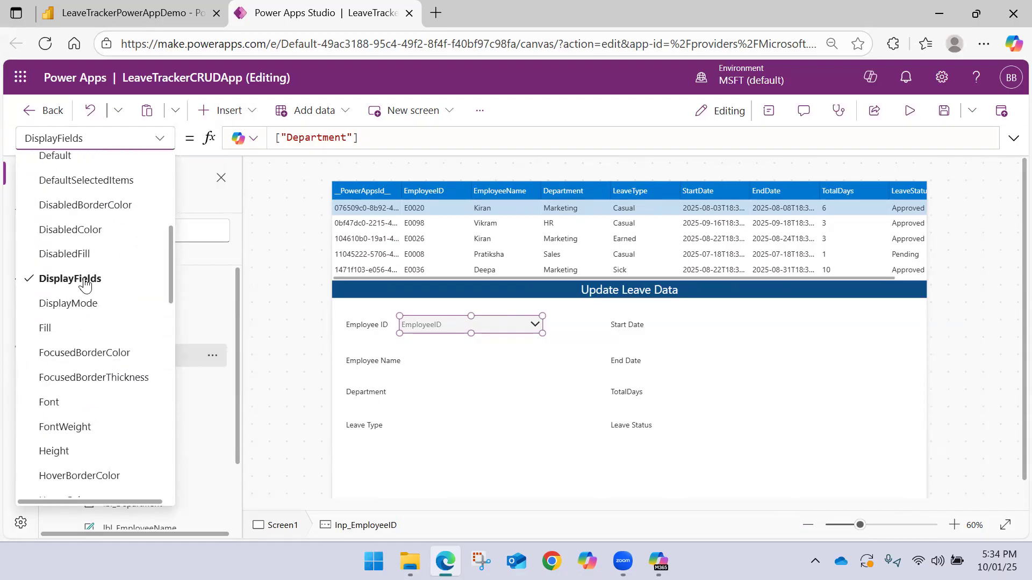
pyautogui.scroll(-10, 86, 284)
pyautogui.scroll(3, 85, 283)
pyautogui.scroll(-6, 85, 283)
pyautogui.scroll(5, 85, 283)
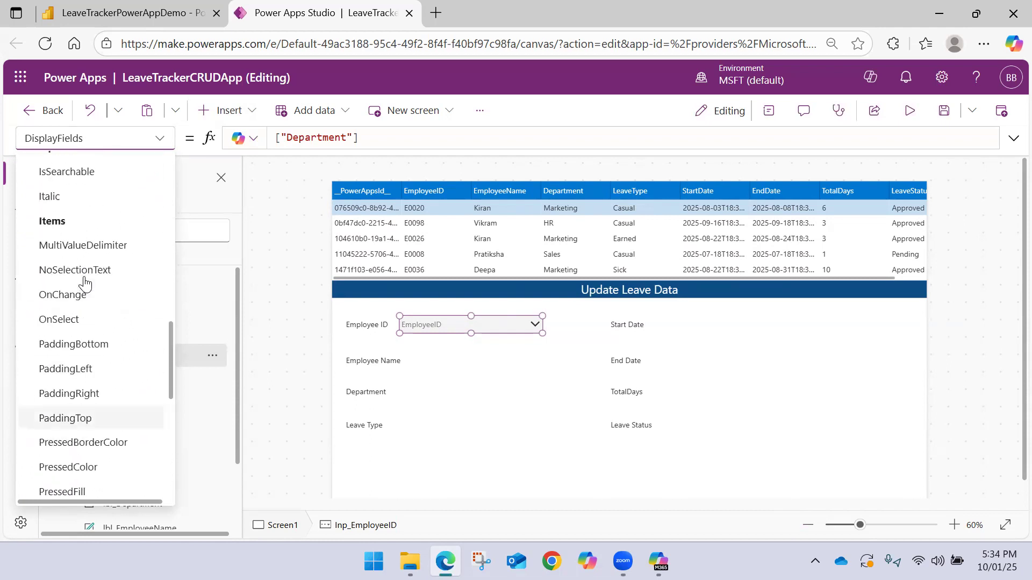
pyautogui.scroll(3, 85, 283)
pyautogui.scroll(-8, 85, 283)
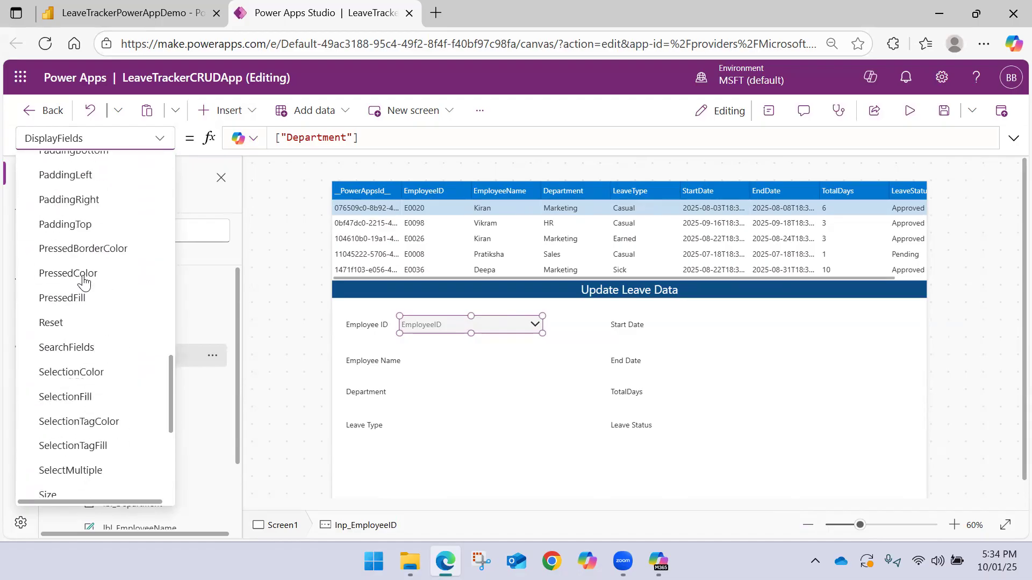
pyautogui.scroll(-1, 84, 282)
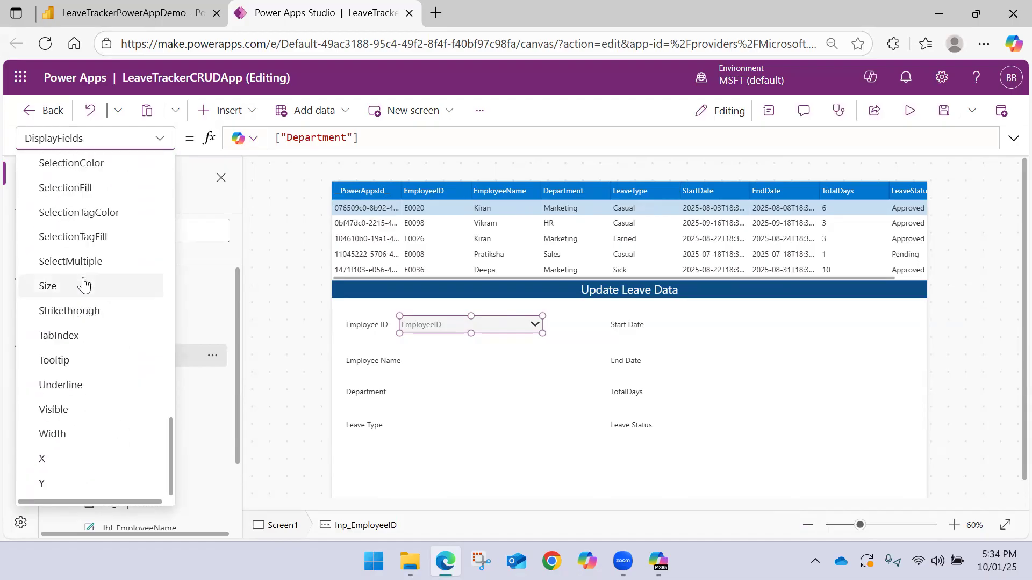
pyautogui.scroll(4, 84, 285)
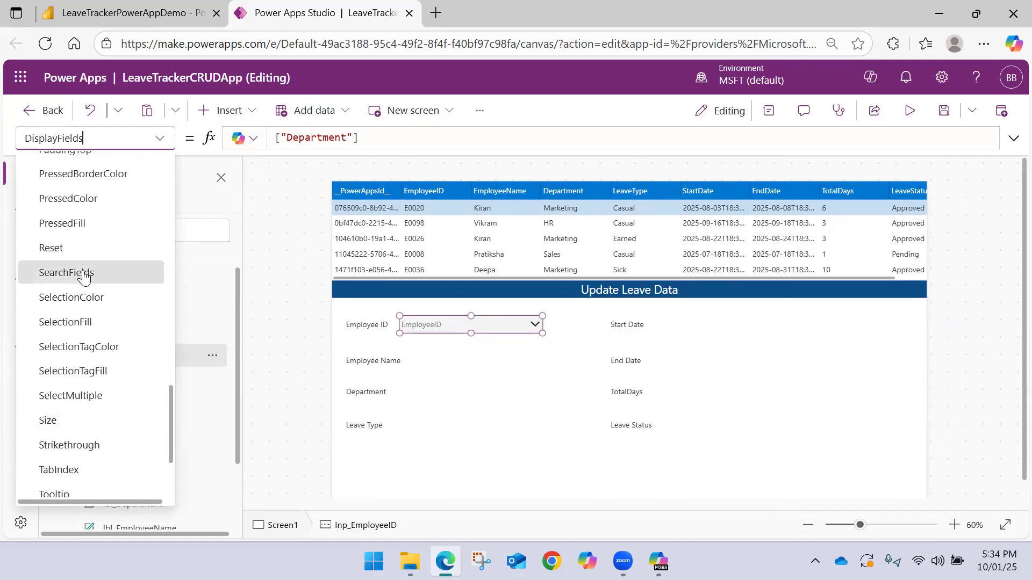
pyautogui.click(84, 273)
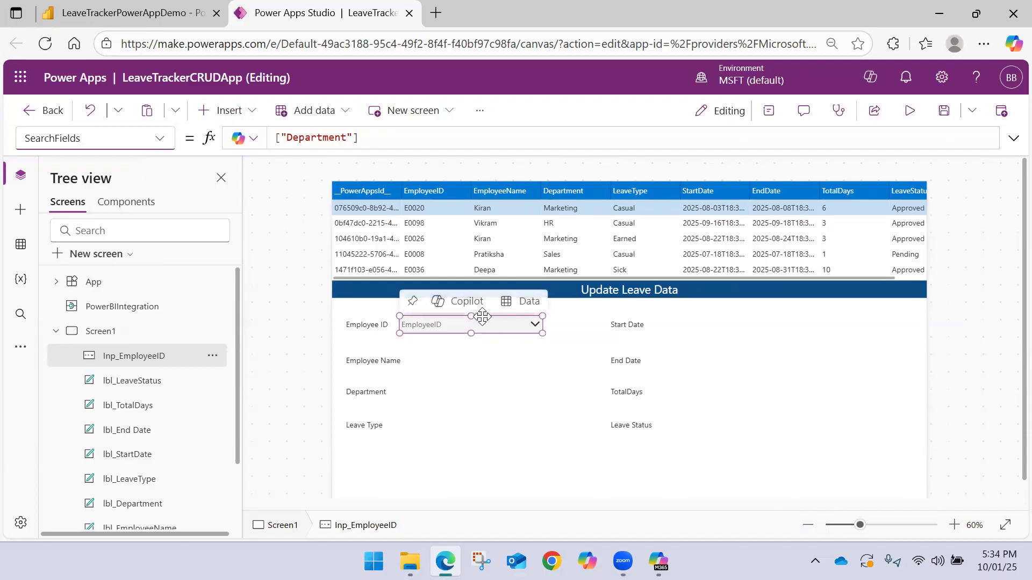
pyautogui.doubleClick(321, 138)
pyautogui.hotkey('ctrl', 'v')
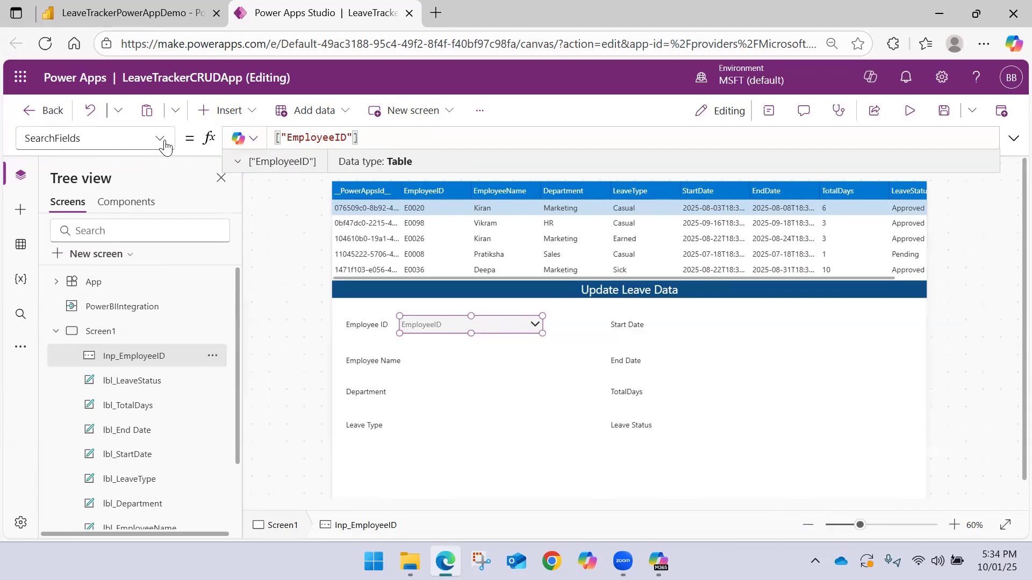
# Check which items the Employee ID combo box lists and deselect it
pyautogui.click(533, 325)
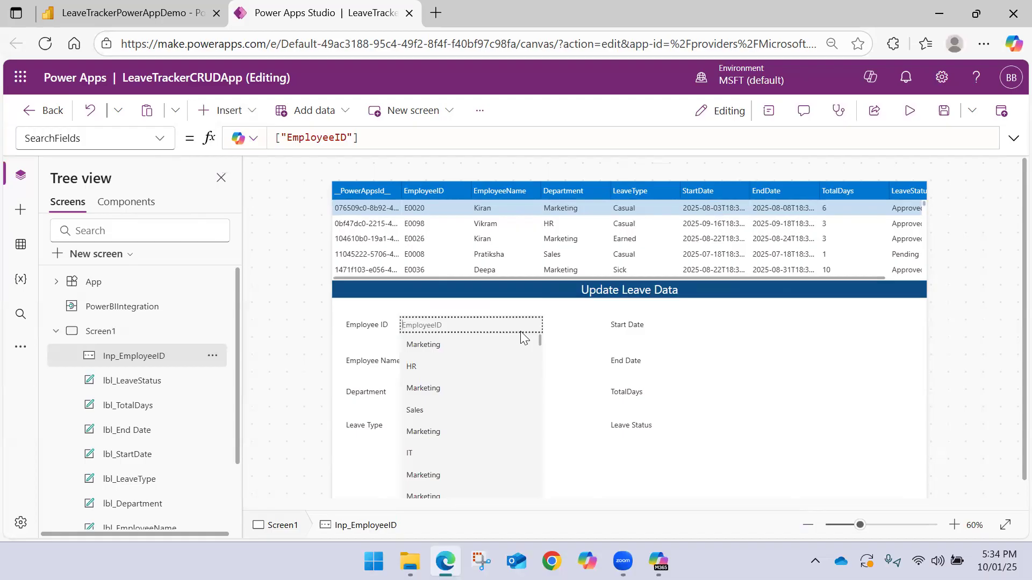
pyautogui.scroll(-4, 437, 376)
pyautogui.scroll(2, 437, 377)
pyautogui.click(288, 231)
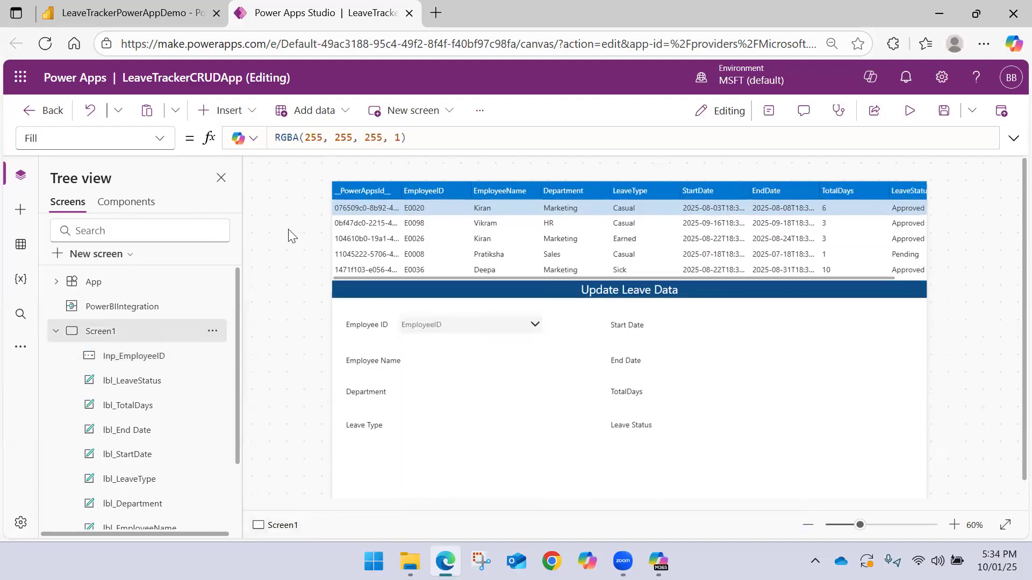
# Set DisplayFields of the Inp_EmployeeID combo box to ["EmployeeID"] in its advanced properties
pyautogui.click(55, 330)
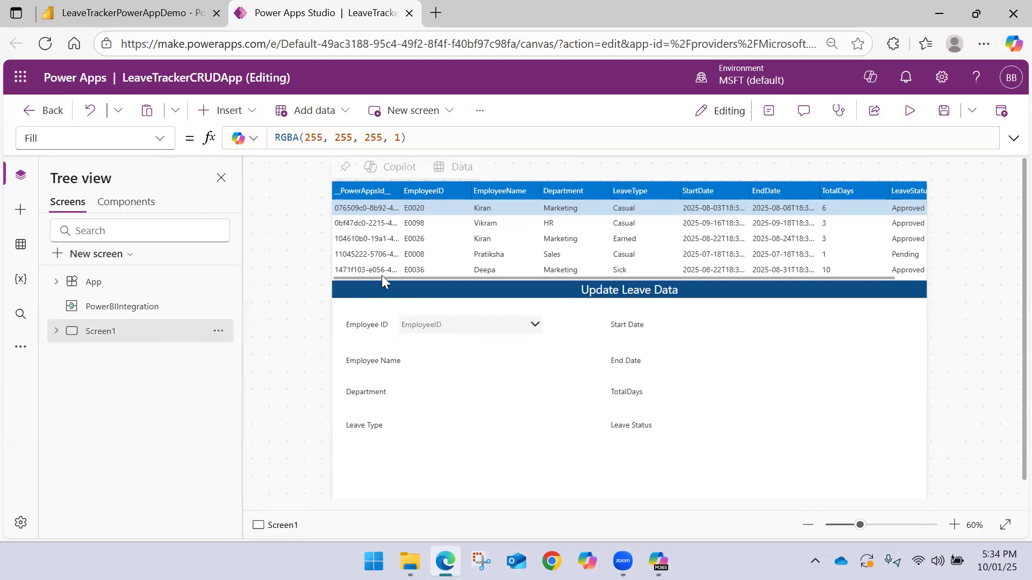
pyautogui.click(429, 326)
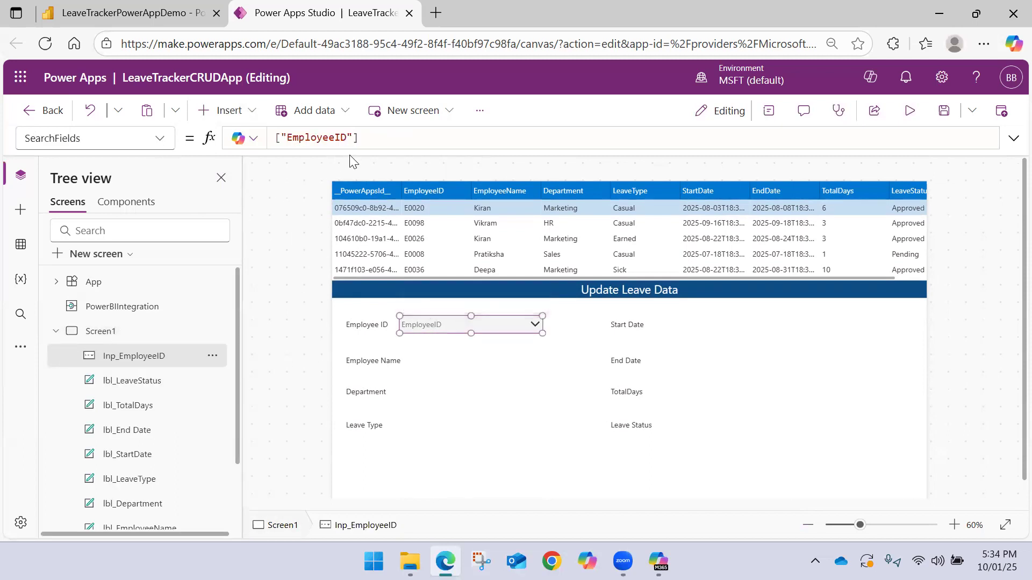
pyautogui.click(768, 110)
pyautogui.scroll(-2, 845, 380)
pyautogui.scroll(-3, 846, 392)
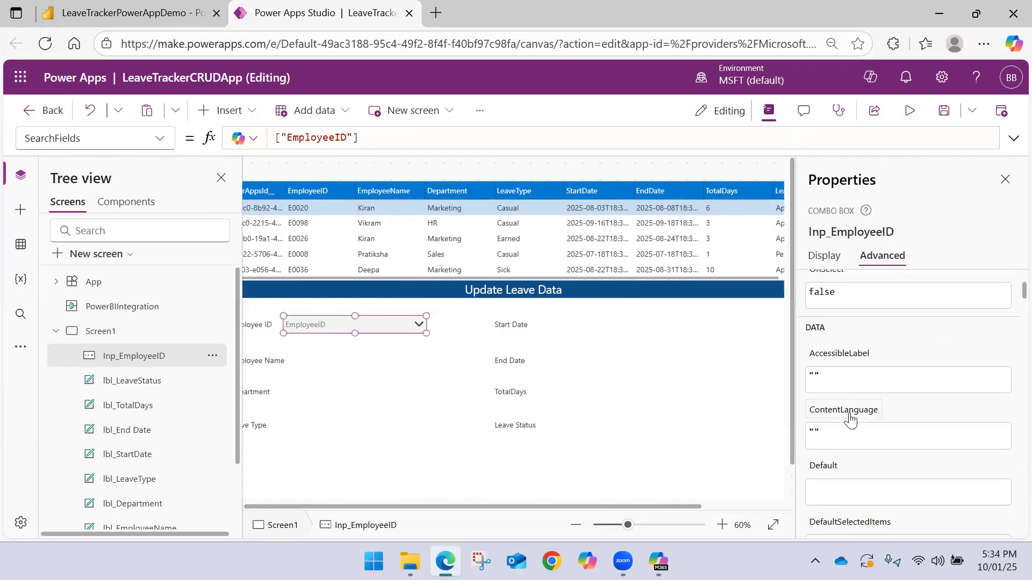
pyautogui.click(845, 467)
pyautogui.doubleClick(839, 471)
pyautogui.hotkey('ctrl', 'v')
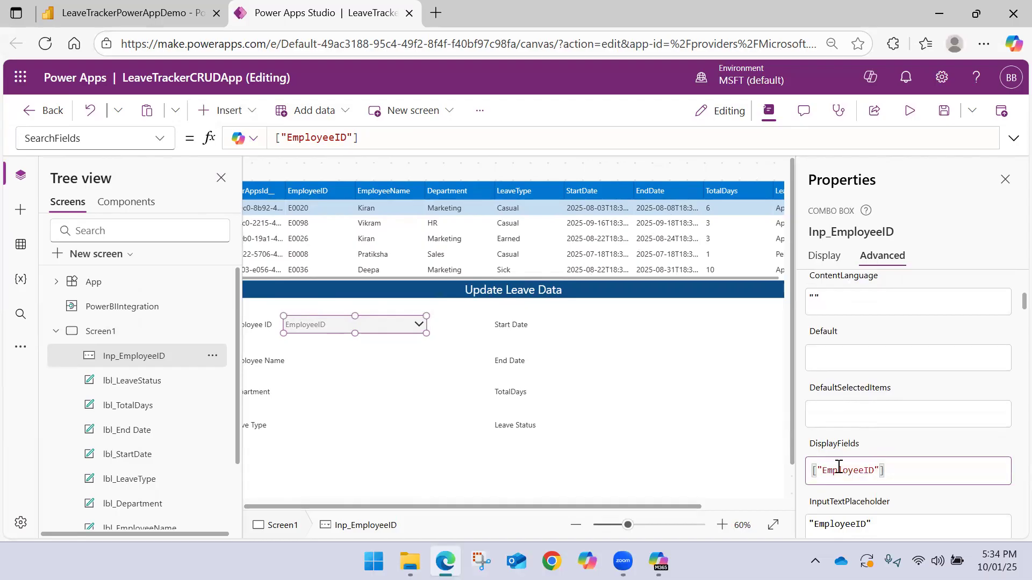
pyautogui.scroll(-6, 844, 459)
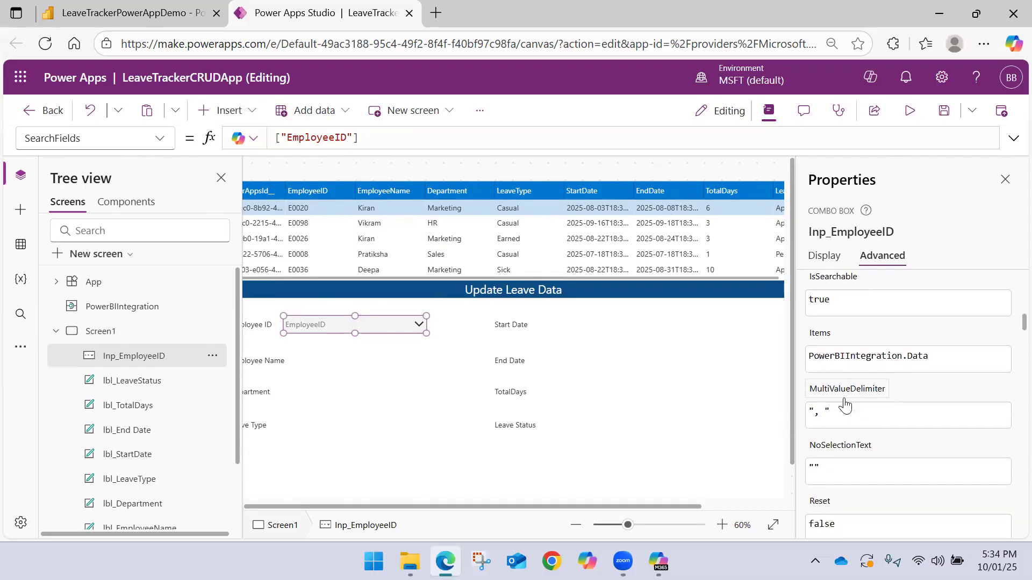
pyautogui.scroll(8, 848, 438)
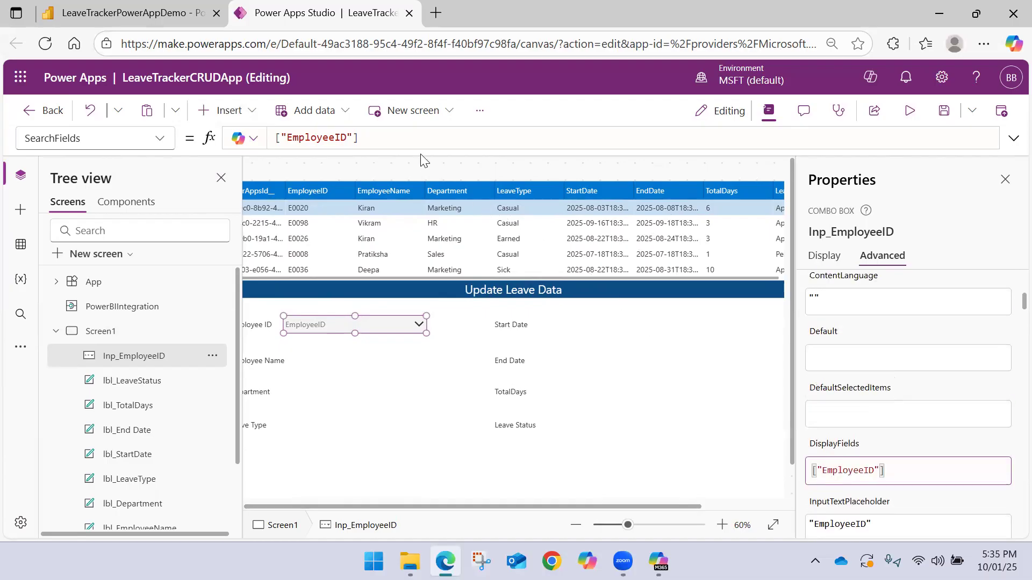
pyautogui.click(428, 138)
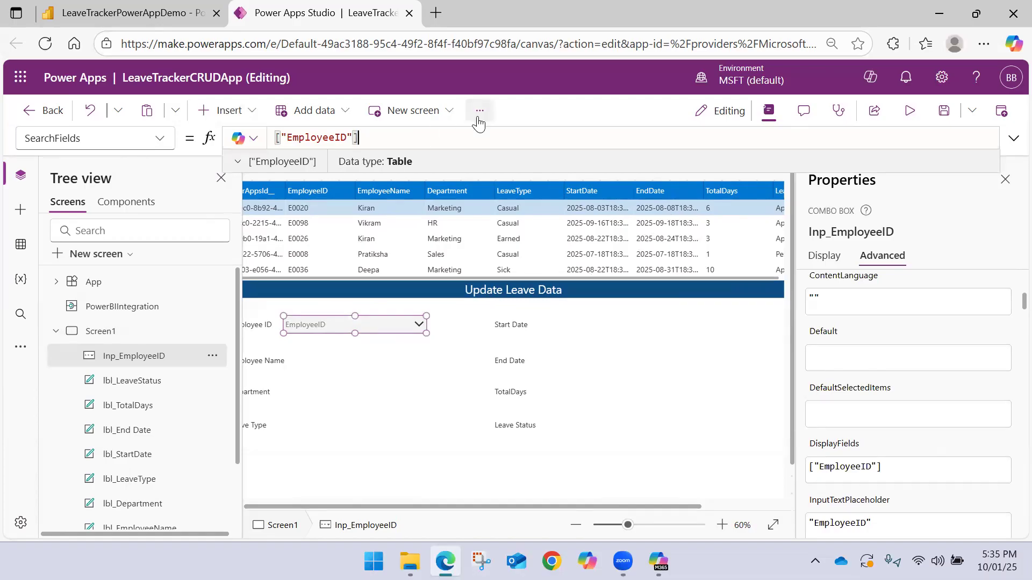
# Save the app, hide the properties and check the items in the Employee ID combo box
pyautogui.click(944, 110)
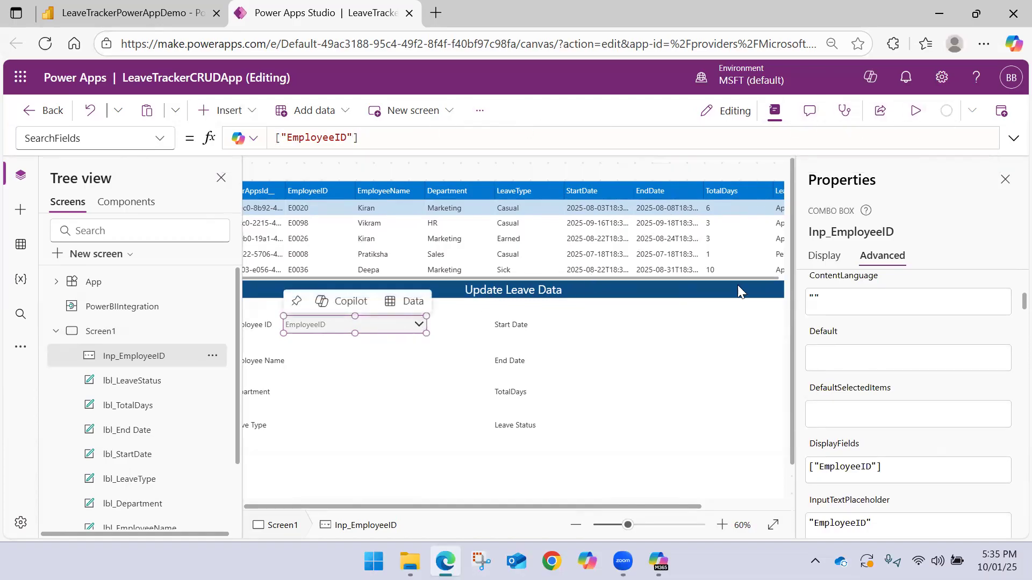
pyautogui.click(1005, 179)
pyautogui.click(527, 325)
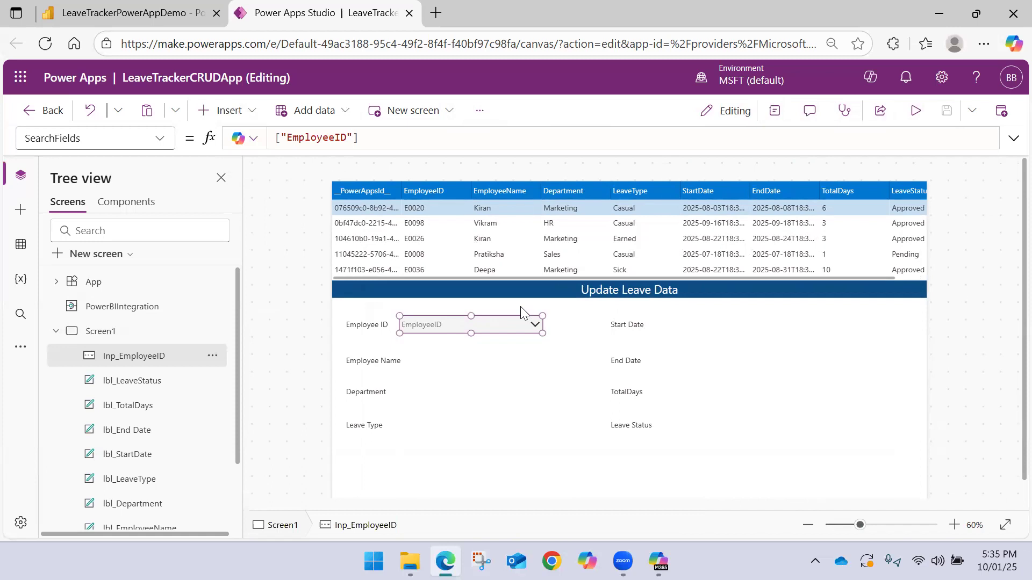
pyautogui.moveTo(544, 321)
pyautogui.click(159, 138)
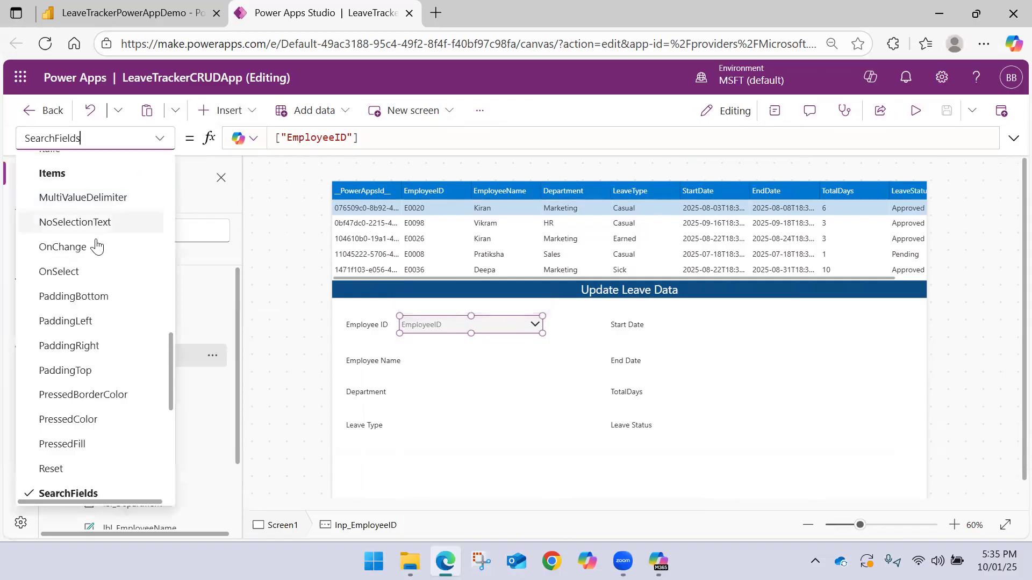
pyautogui.scroll(-5, 73, 344)
pyautogui.scroll(1, 81, 333)
pyautogui.scroll(5, 73, 301)
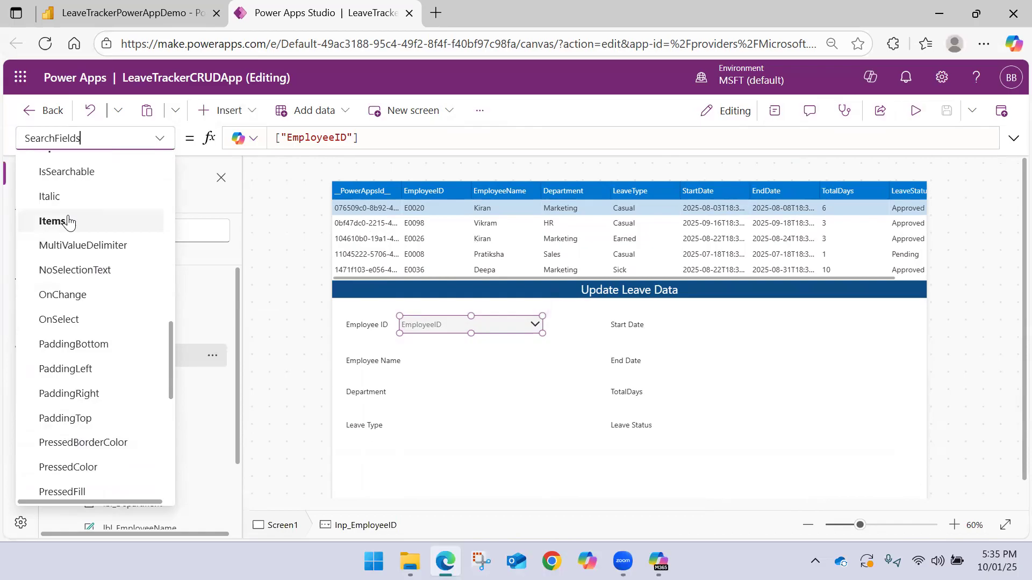
pyautogui.click(69, 224)
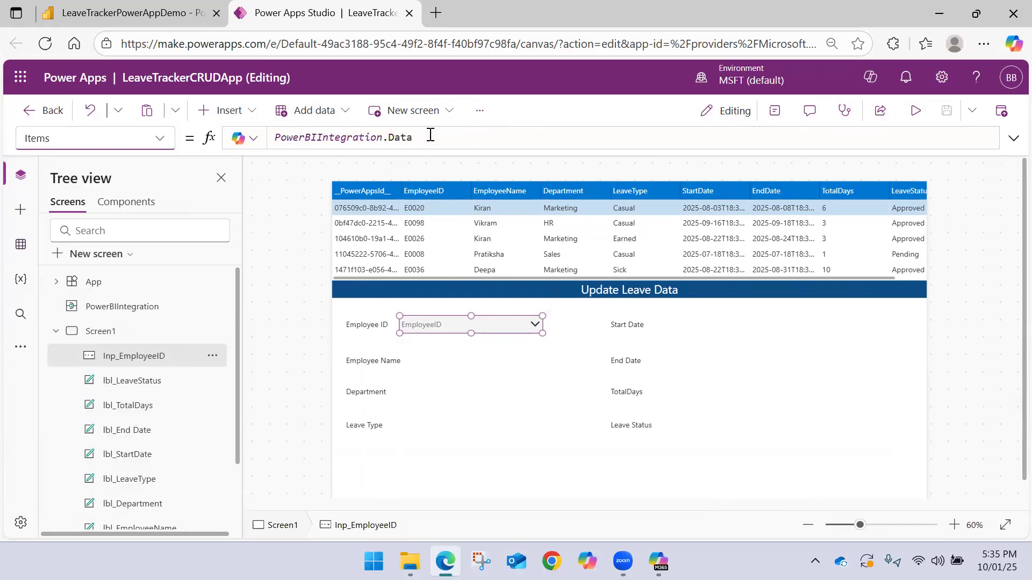
pyautogui.click(493, 136)
pyautogui.write('.')
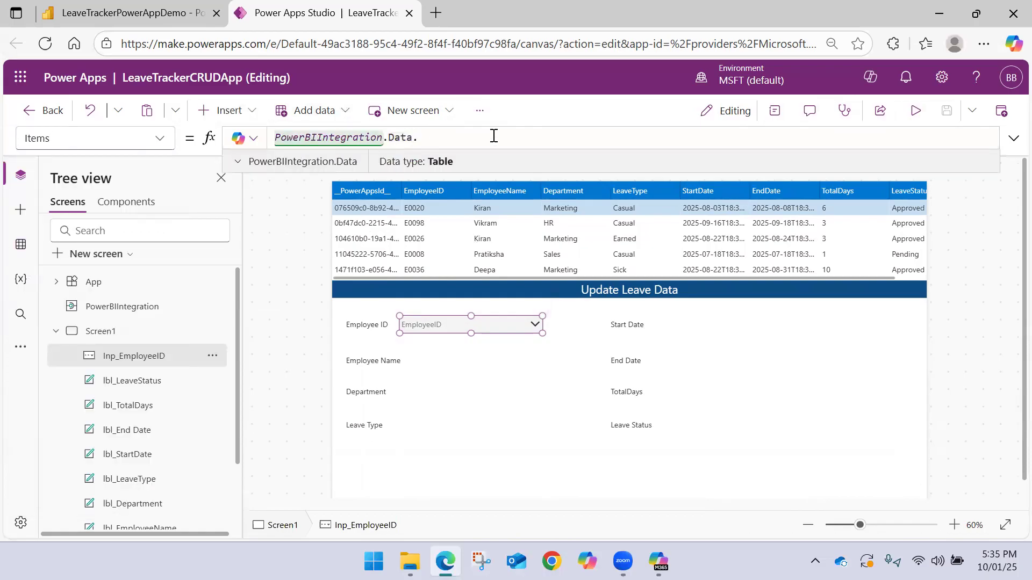
pyautogui.press('BackSpace')
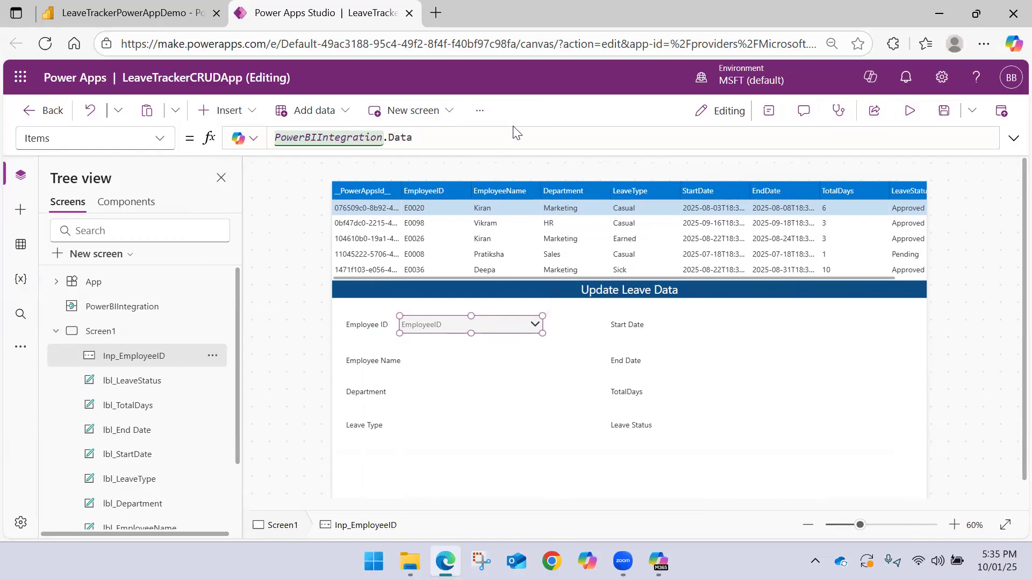
pyautogui.click(539, 122)
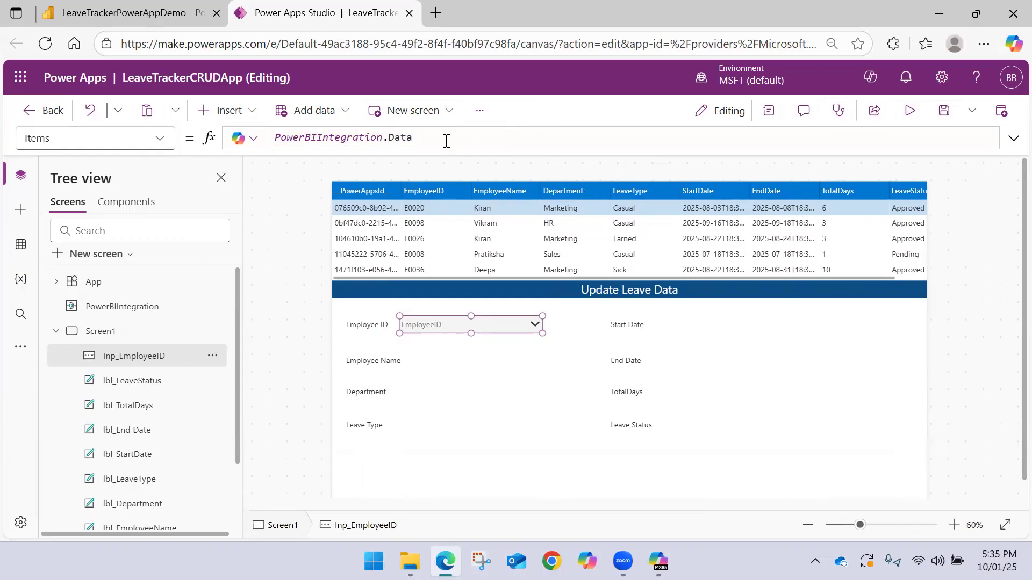
# Shift the Employee ID combo box farther from its label and place a new text input beside the Employee Name label, aligned below it
pyautogui.moveTo(444, 325); pyautogui.dragTo(461, 324)
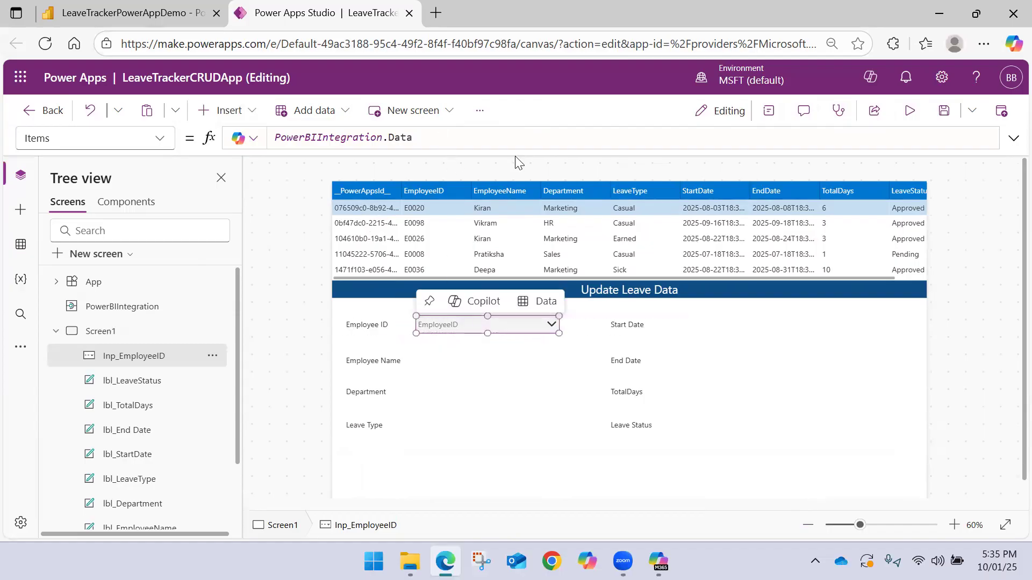
pyautogui.click(437, 328)
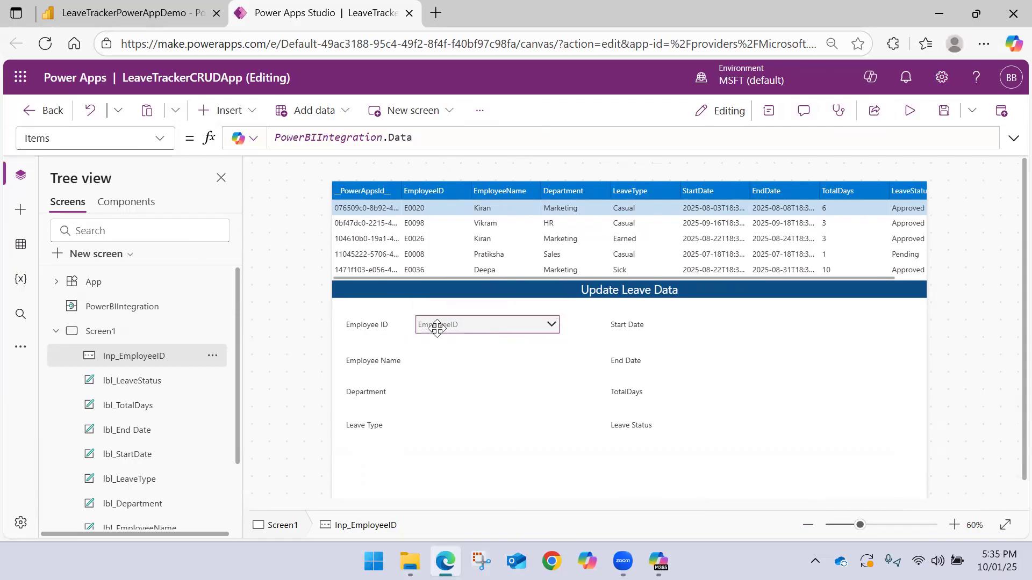
pyautogui.click(223, 110)
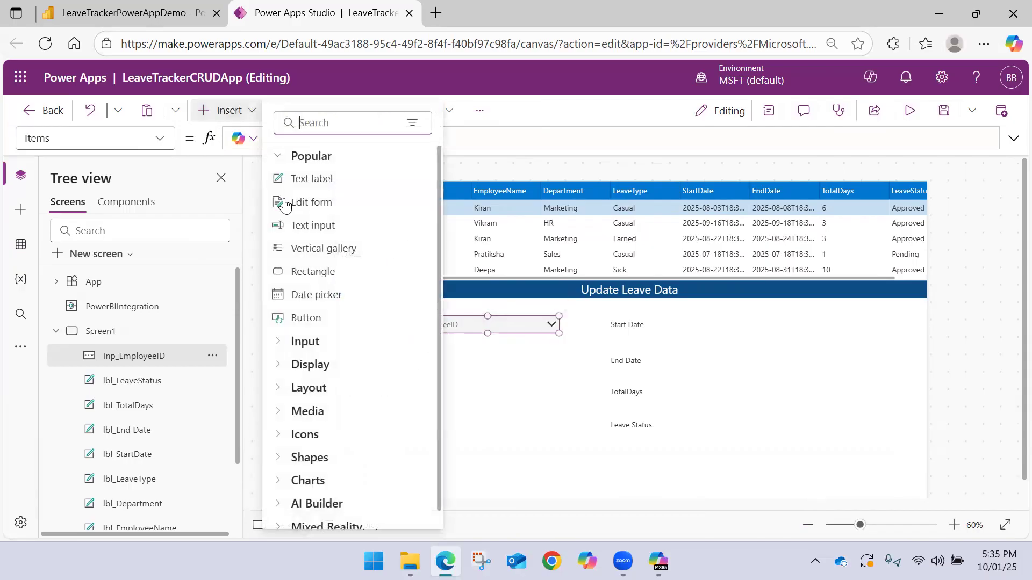
pyautogui.click(338, 224)
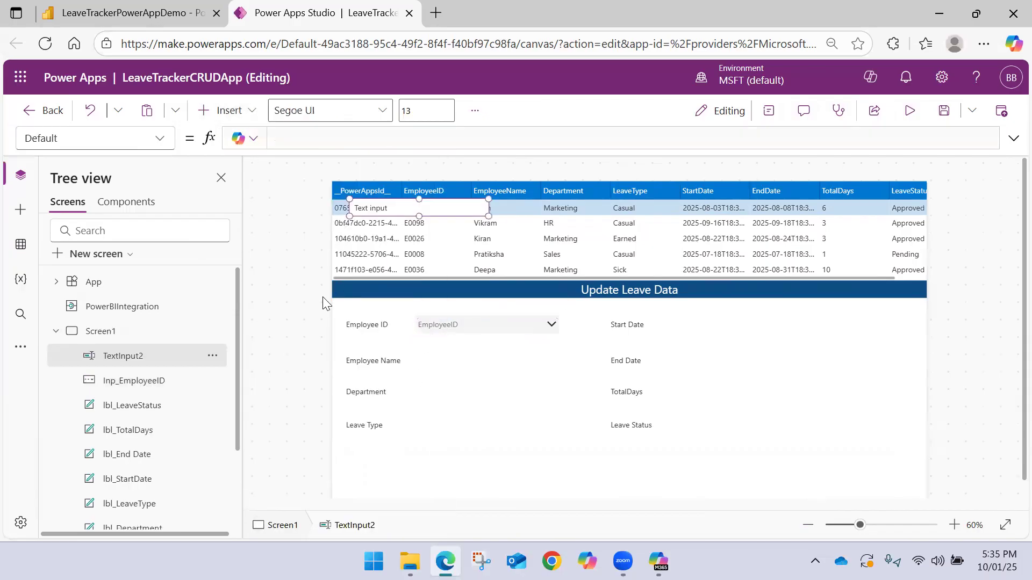
pyautogui.moveTo(378, 207); pyautogui.dragTo(442, 364)
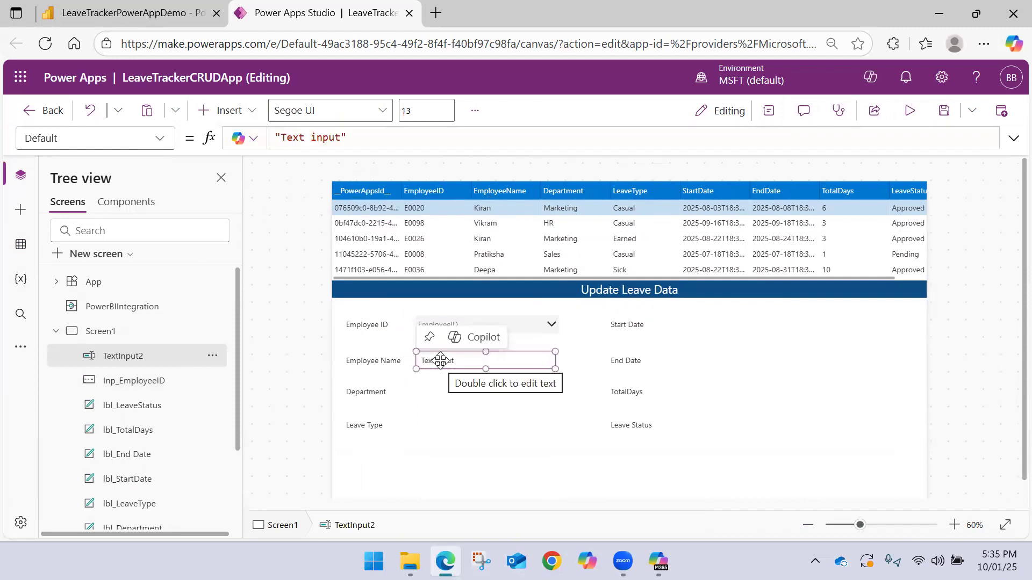
# Set the Default property of the text input beside Employee Name to DataTable1.Selected.EmployeeName
pyautogui.tripleClick(333, 138)
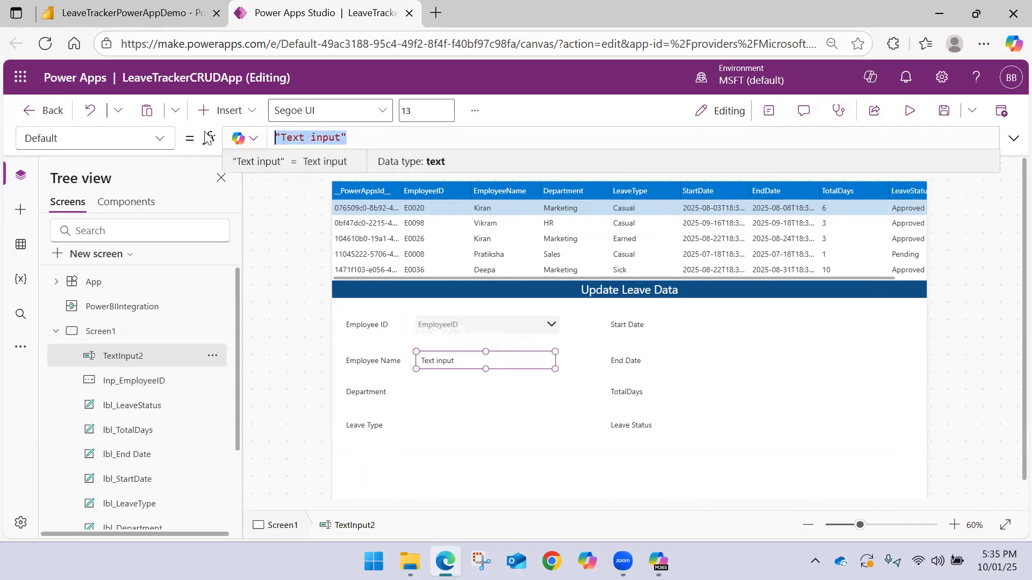
pyautogui.write('DataT')
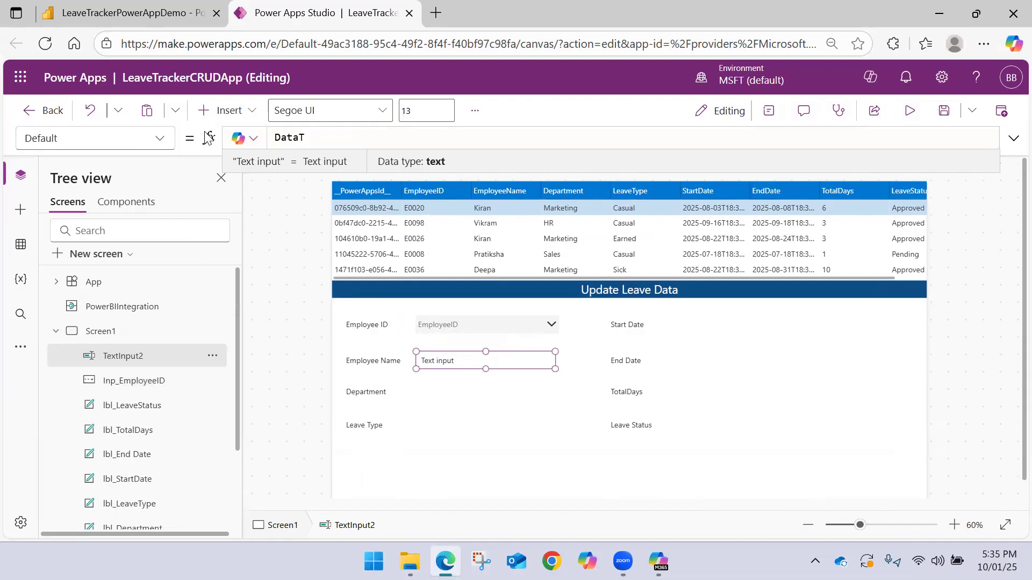
pyautogui.press('BackSpace')
pyautogui.press('BackSpace')
pyautogui.press('BackSpace')
pyautogui.press('BackSpace')
pyautogui.write('DataTable1')
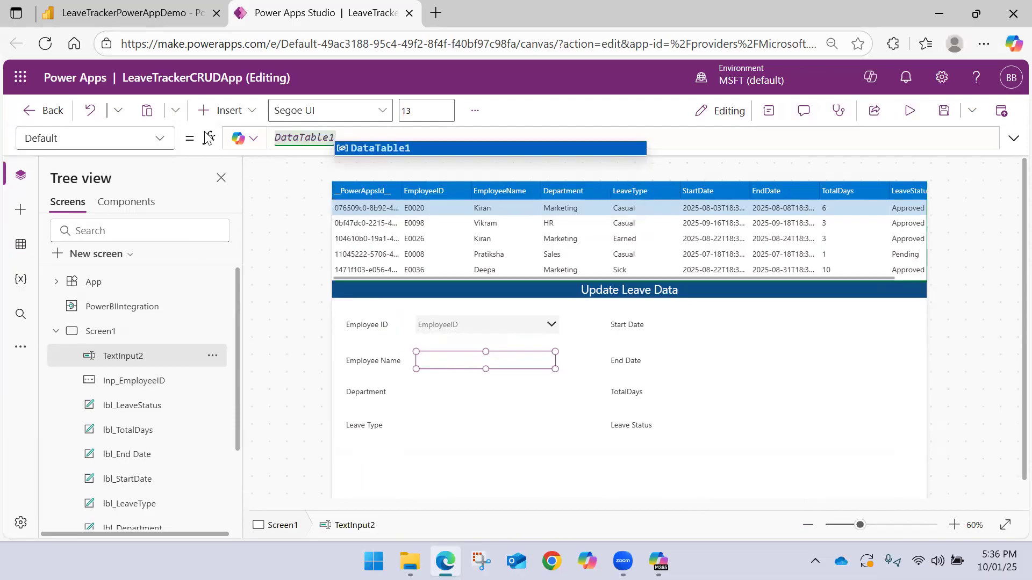
pyautogui.write('.Selected.')
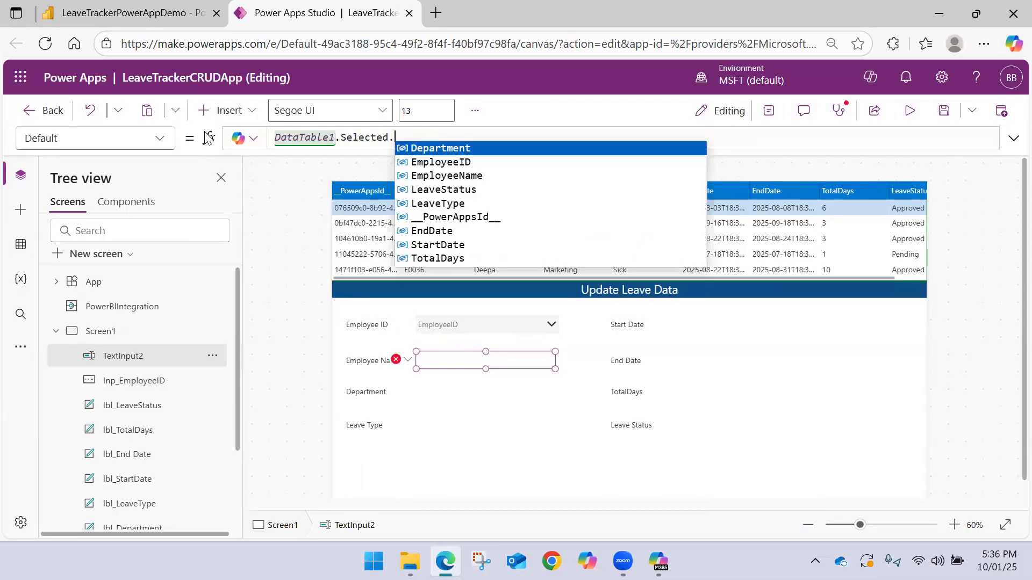
pyautogui.press('Down')
pyautogui.press('Down')
pyautogui.press('Tab')
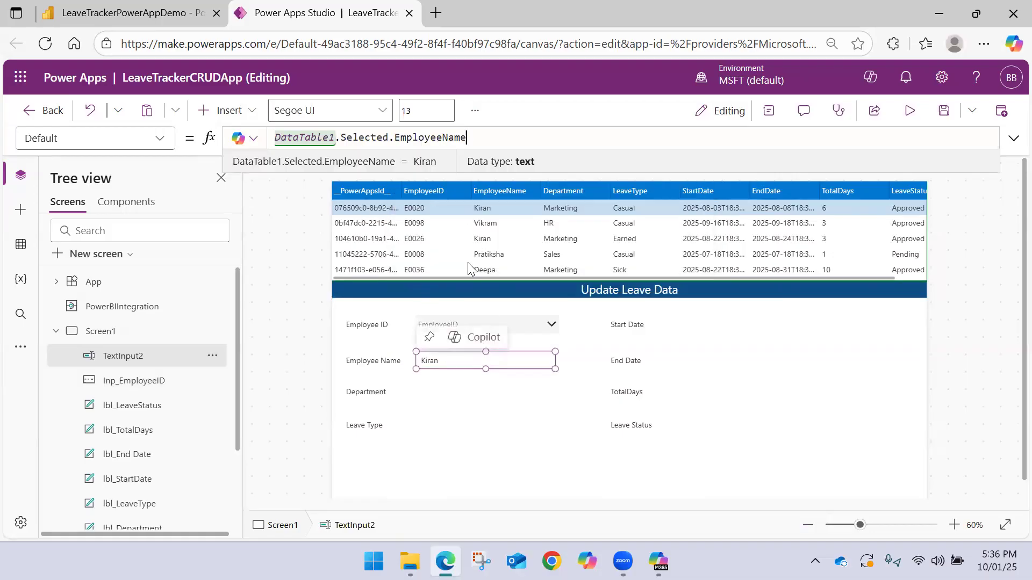
# Select different employee rows in the data table and check the Employee Name input against each selection
pyautogui.click(423, 232)
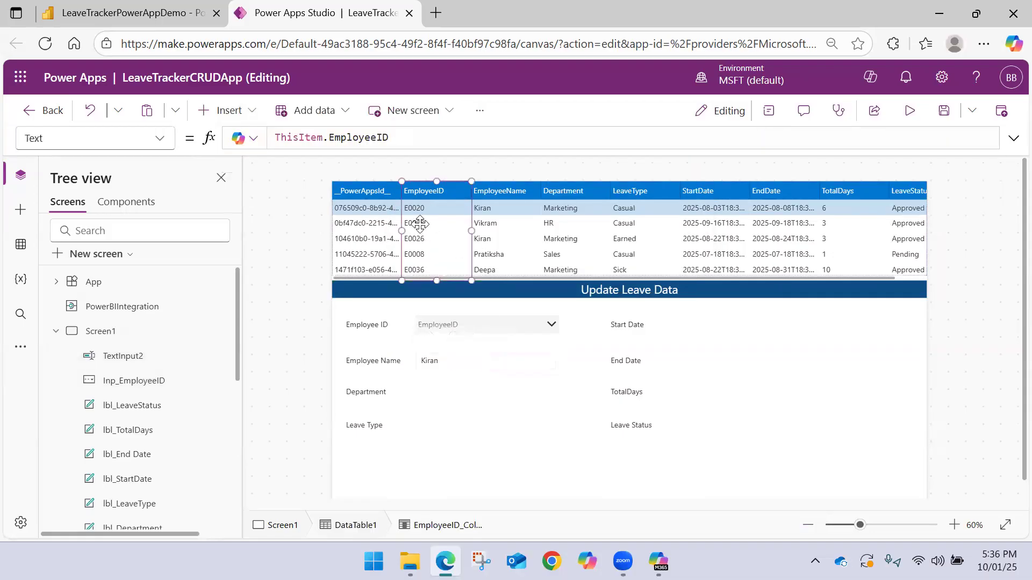
pyautogui.click(421, 223)
pyautogui.click(422, 238)
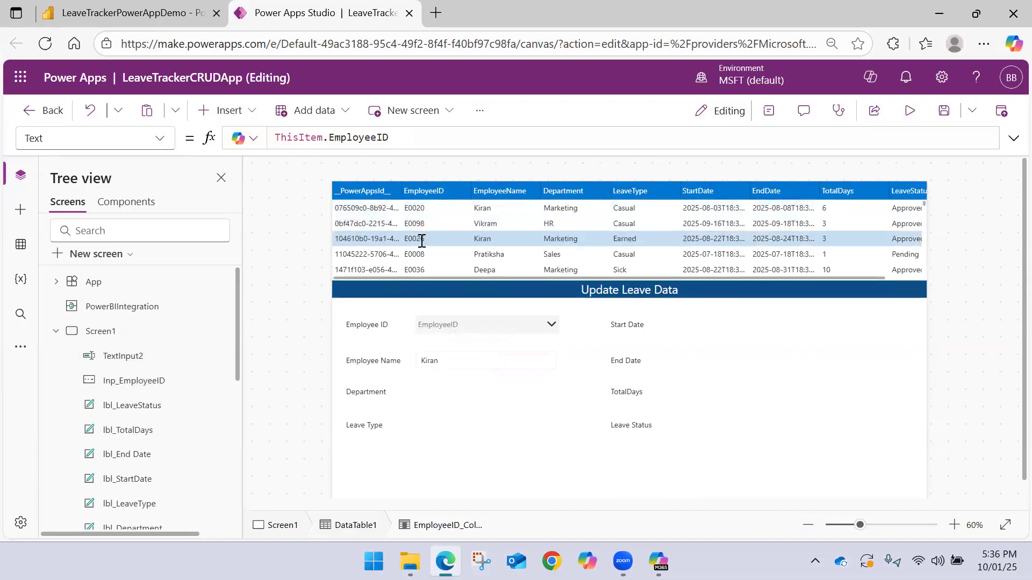
pyautogui.click(425, 254)
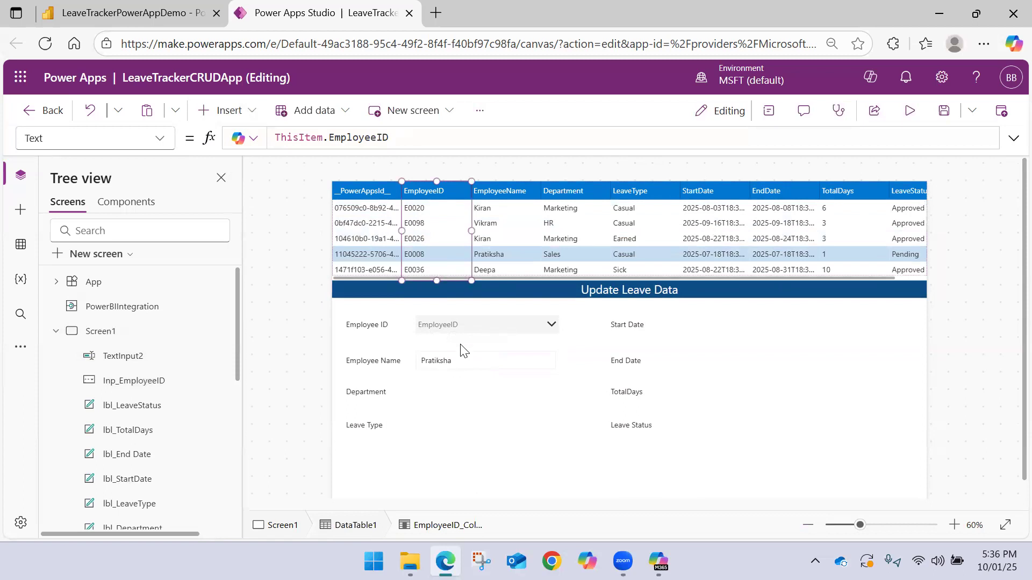
pyautogui.click(462, 350)
pyautogui.click(429, 360)
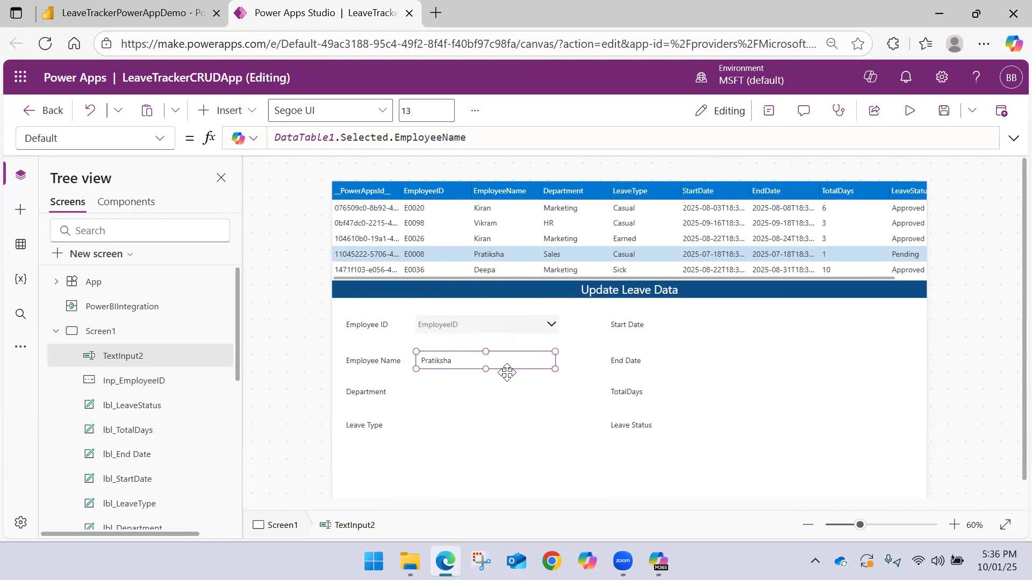
pyautogui.click(567, 365)
pyautogui.click(530, 362)
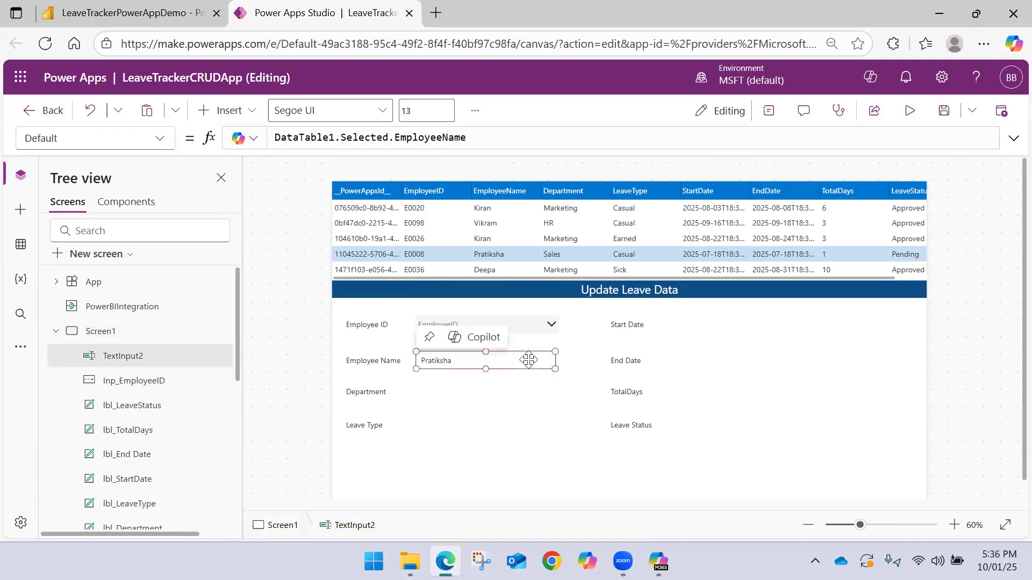
pyautogui.click(573, 364)
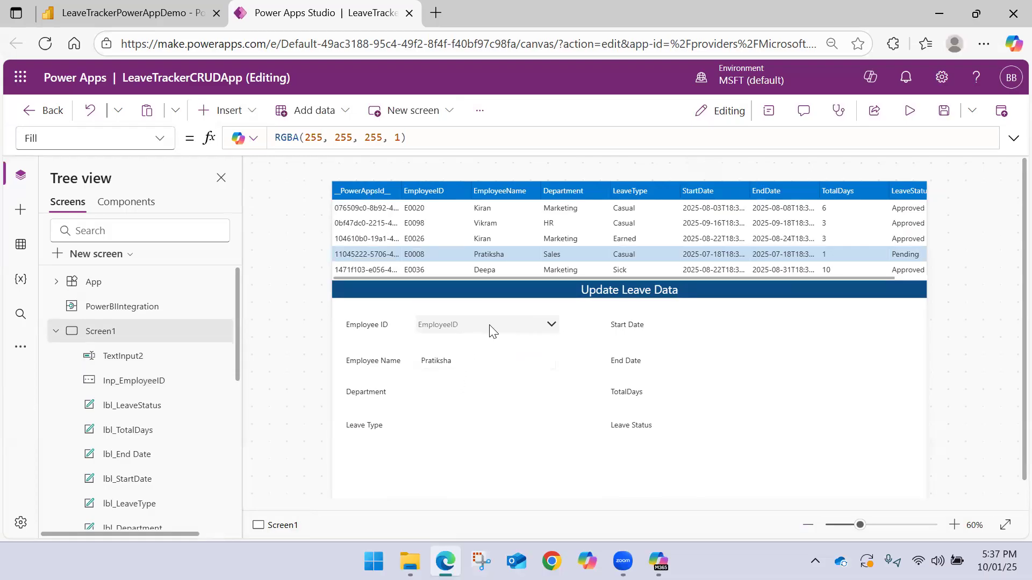
# Pick the first ID in the Employee ID combo box, select that employee's row in the data table and check the Employee Name input
pyautogui.click(540, 332)
pyautogui.click(530, 337)
pyautogui.click(552, 330)
pyautogui.click(487, 355)
pyautogui.scroll(-3, 477, 246)
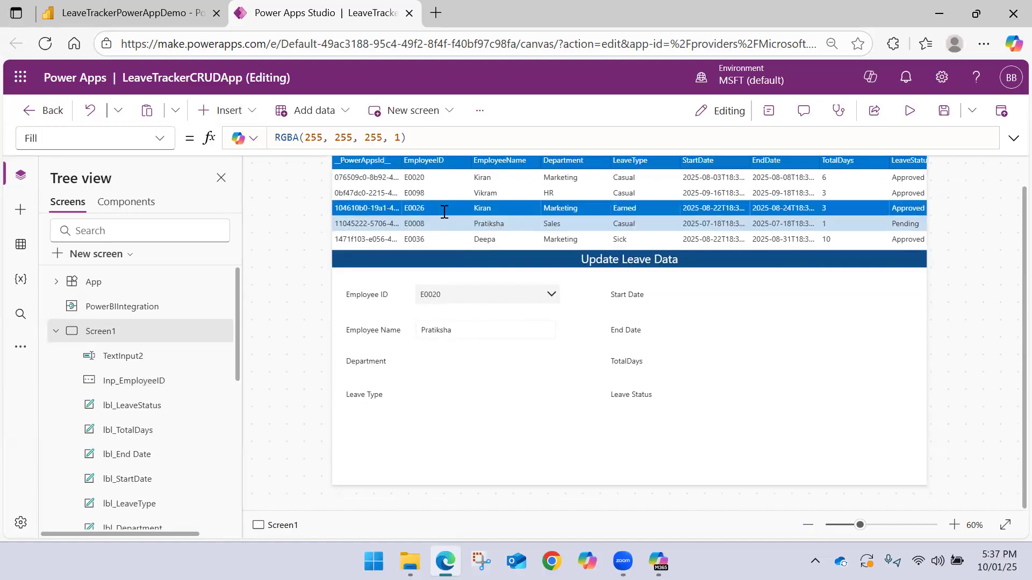
pyautogui.scroll(4, 445, 213)
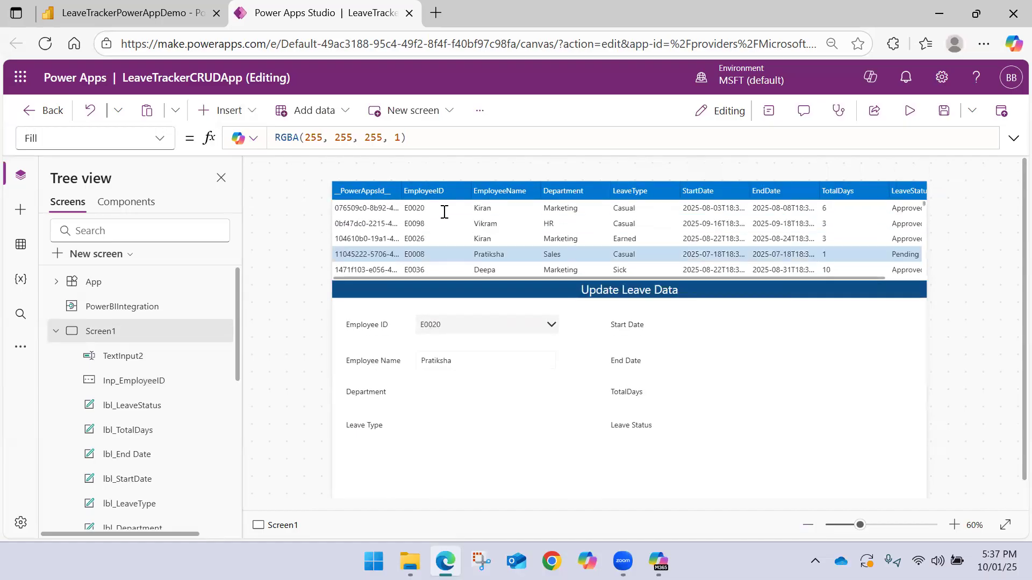
pyautogui.click(445, 213)
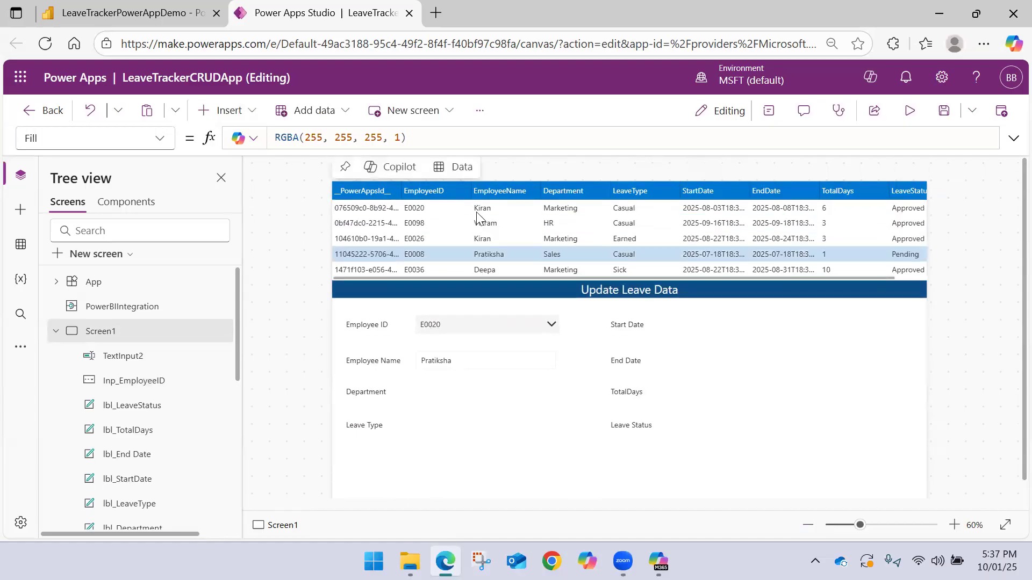
pyautogui.click(444, 212)
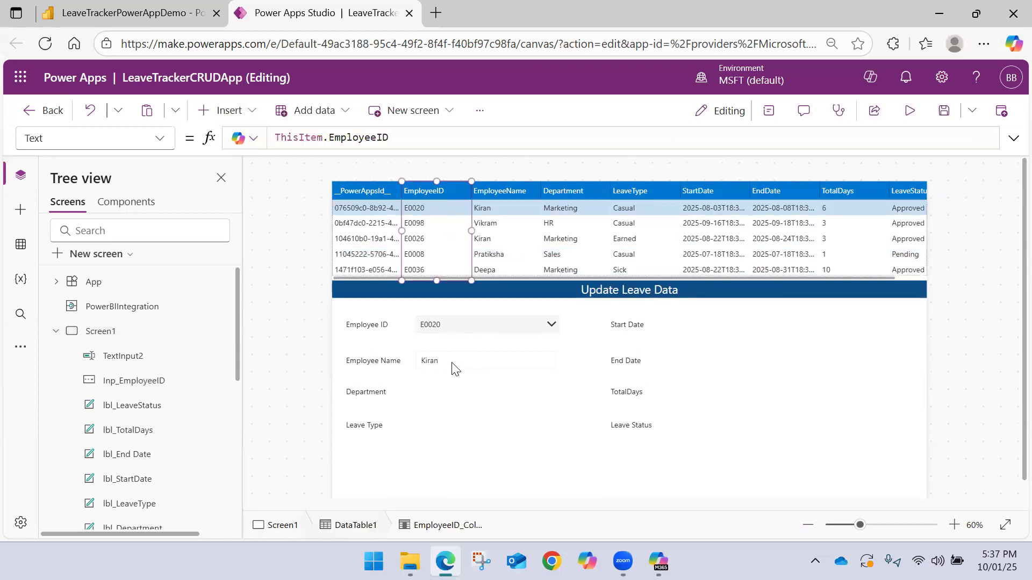
pyautogui.click(446, 388)
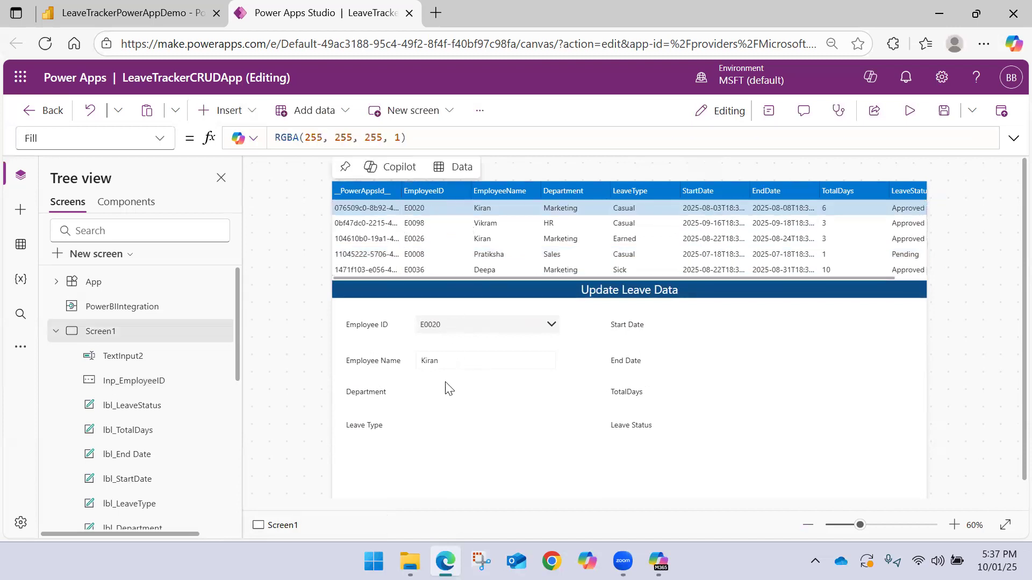
pyautogui.click(483, 364)
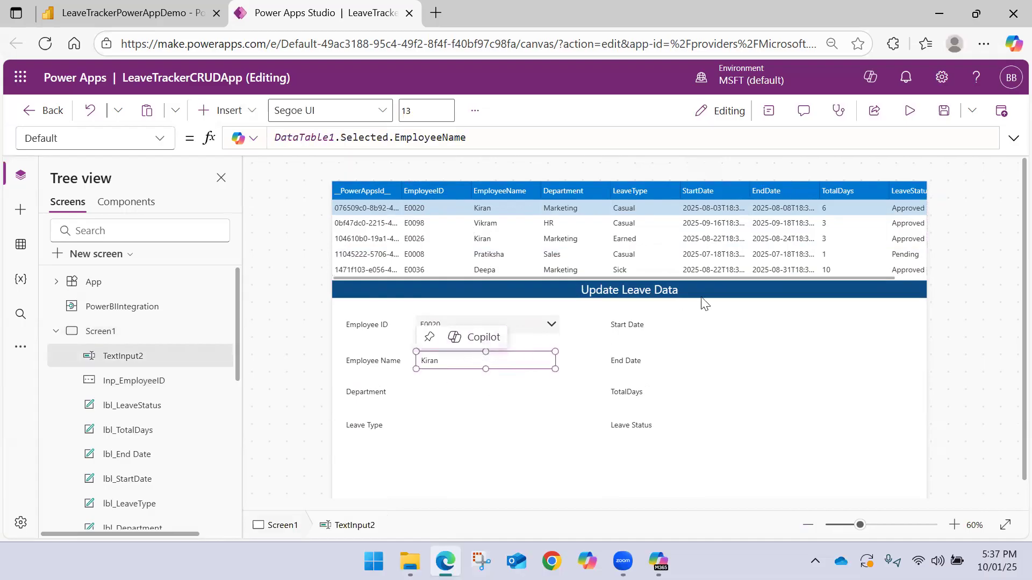
pyautogui.click(436, 384)
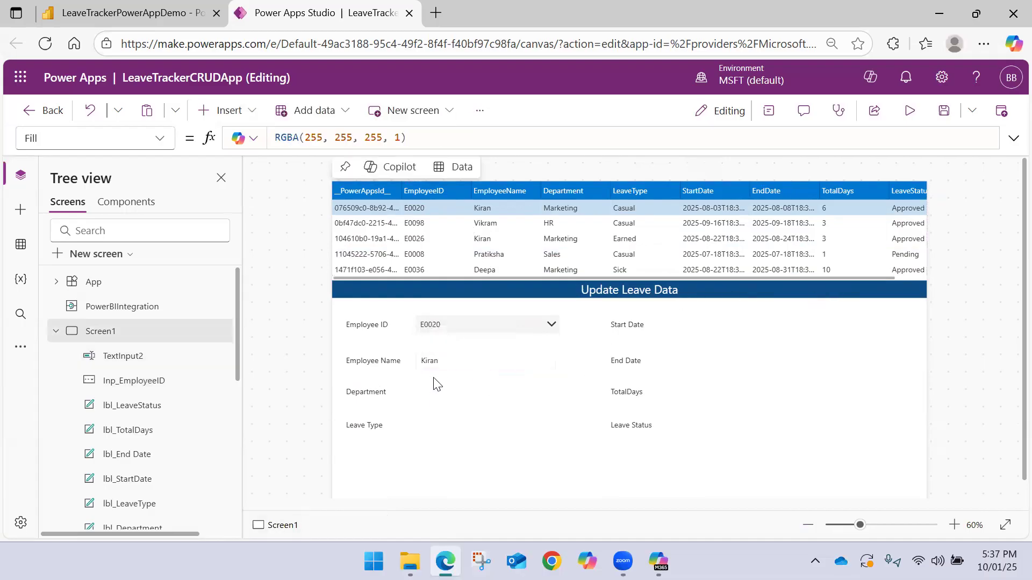
# Rename the Employee Name text input TextInput2 as Inp_EmployeeName
pyautogui.click(449, 324)
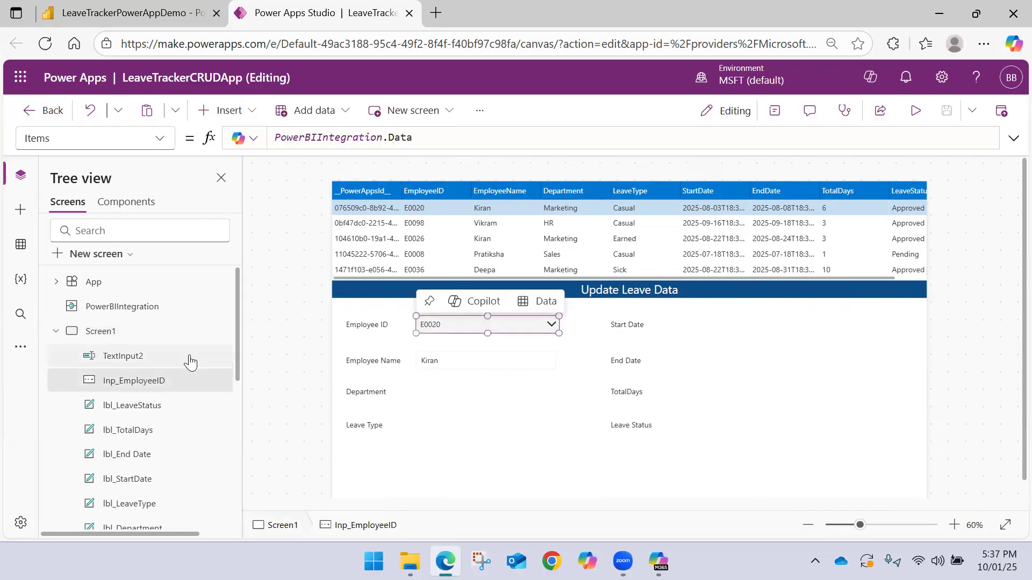
pyautogui.click(428, 360)
pyautogui.doubleClick(123, 356)
pyautogui.write('Inp_')
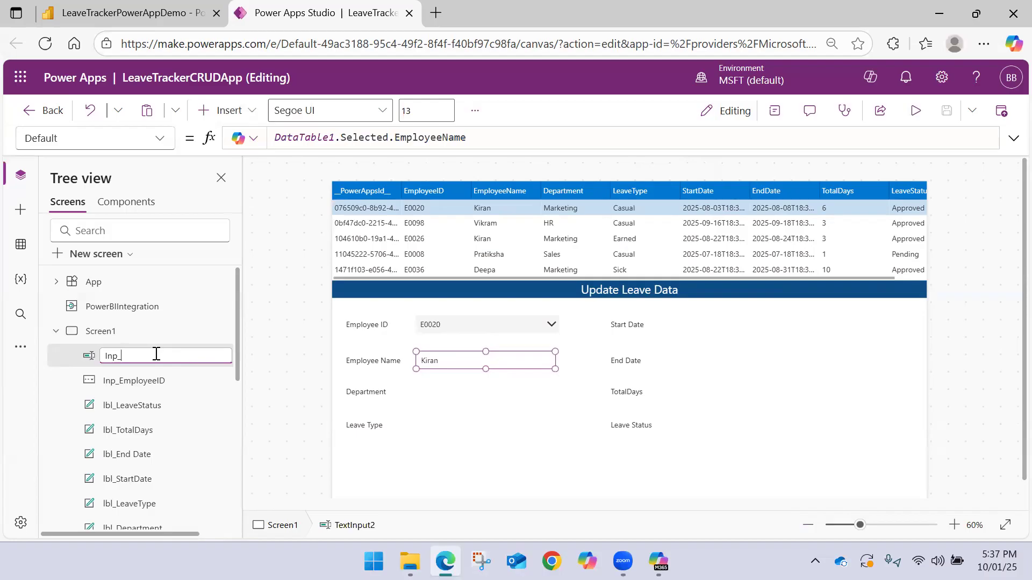
pyautogui.write('EmployeeName')
pyautogui.press('Return')
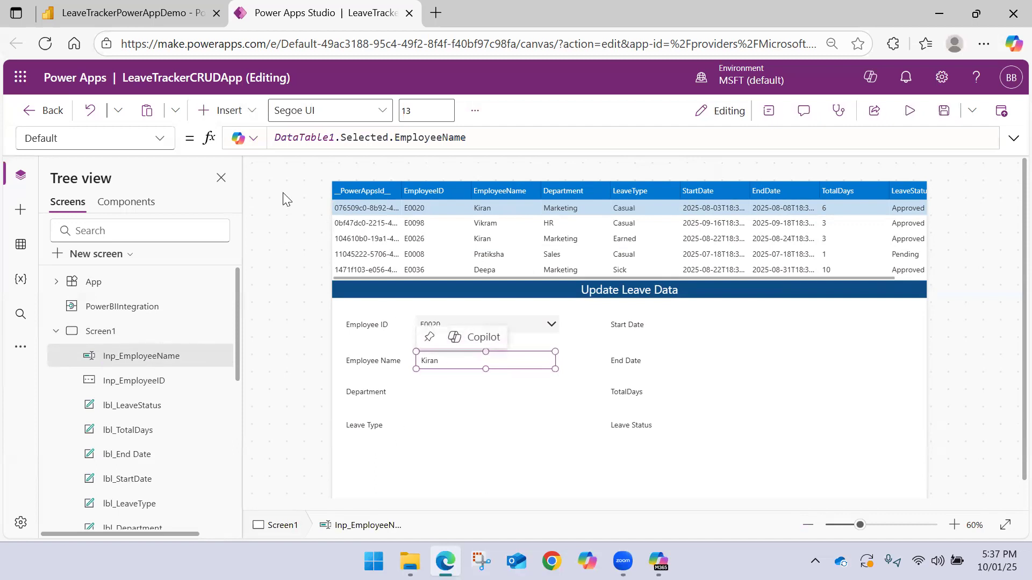
# Insert a combo box beside the Department label, aligned under the Employee Name input, and check its sample items
pyautogui.click(220, 111)
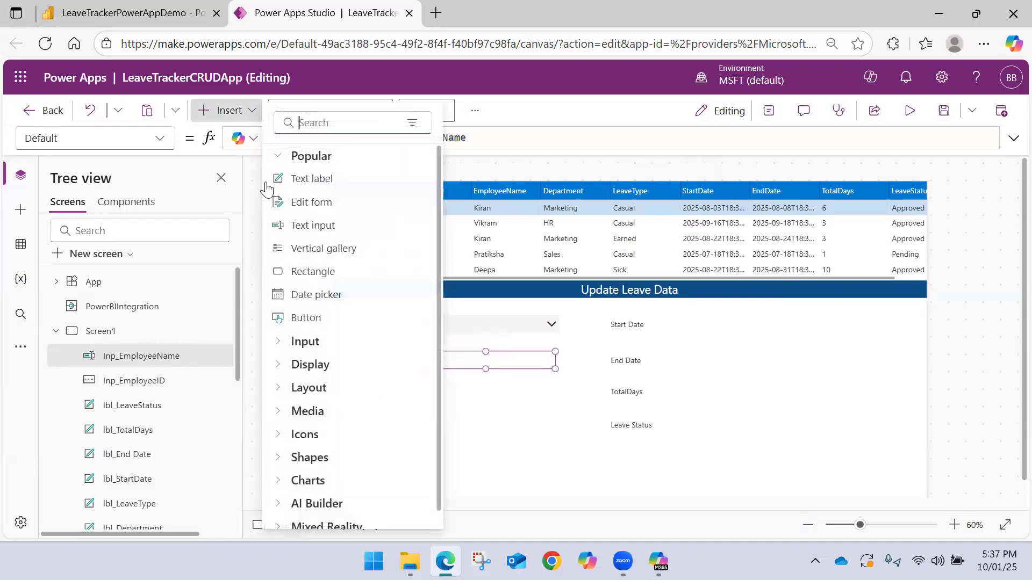
pyautogui.click(316, 341)
pyautogui.press('Escape')
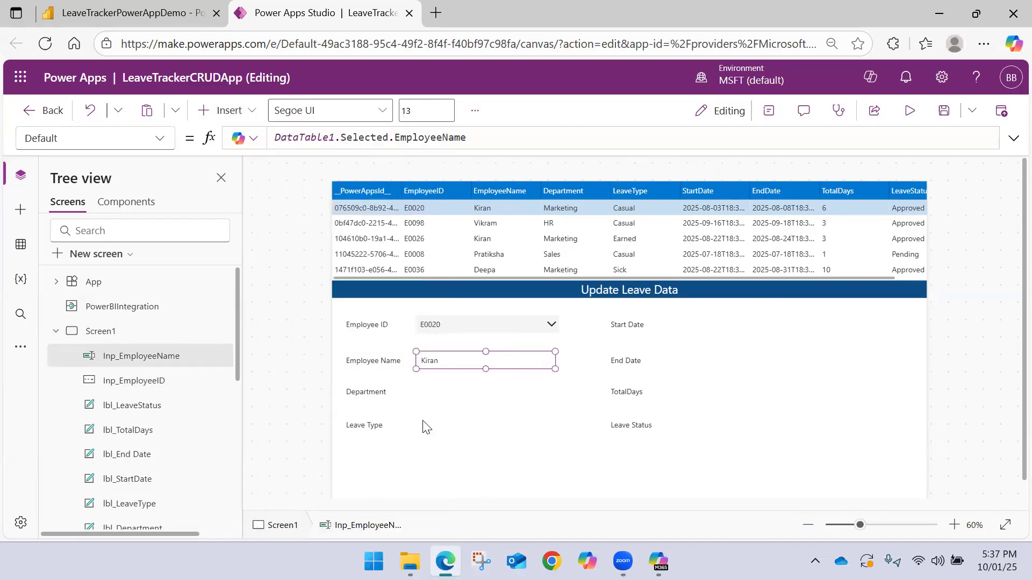
pyautogui.moveTo(445, 211); pyautogui.dragTo(506, 393)
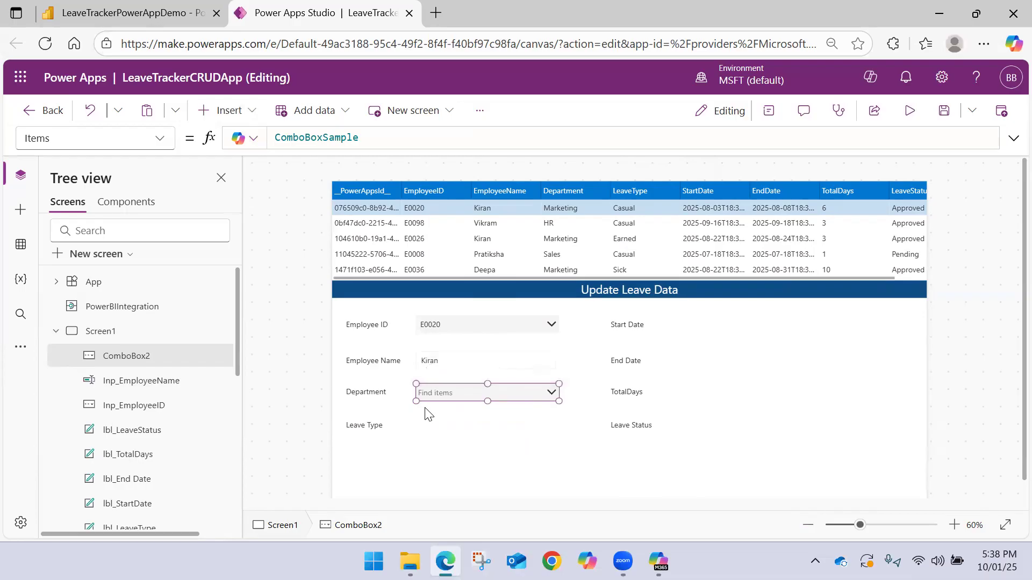
pyautogui.moveTo(548, 399)
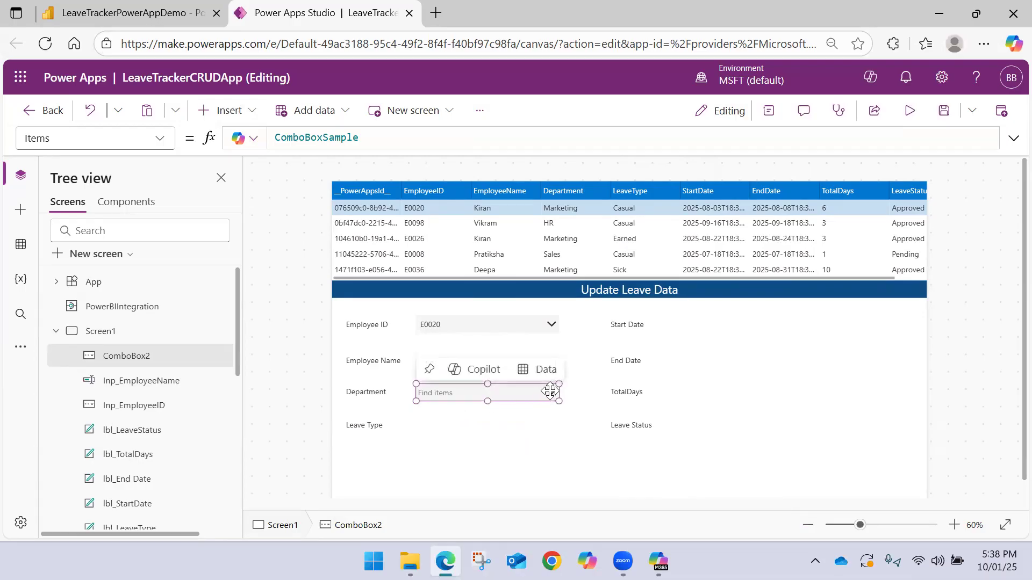
pyautogui.keyDown('alt'); pyautogui.click(549, 390); pyautogui.keyUp('alt')
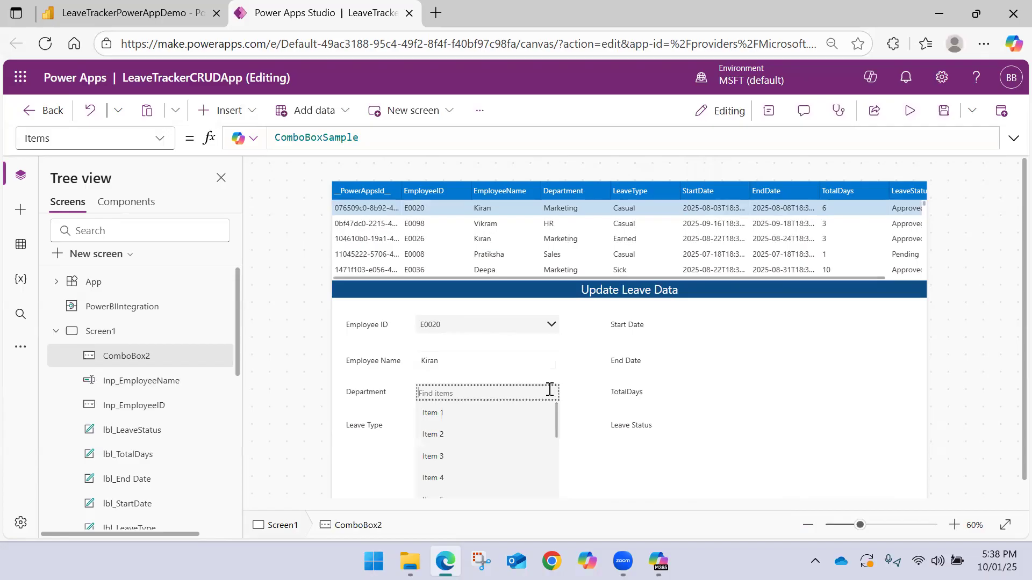
pyautogui.click(499, 387)
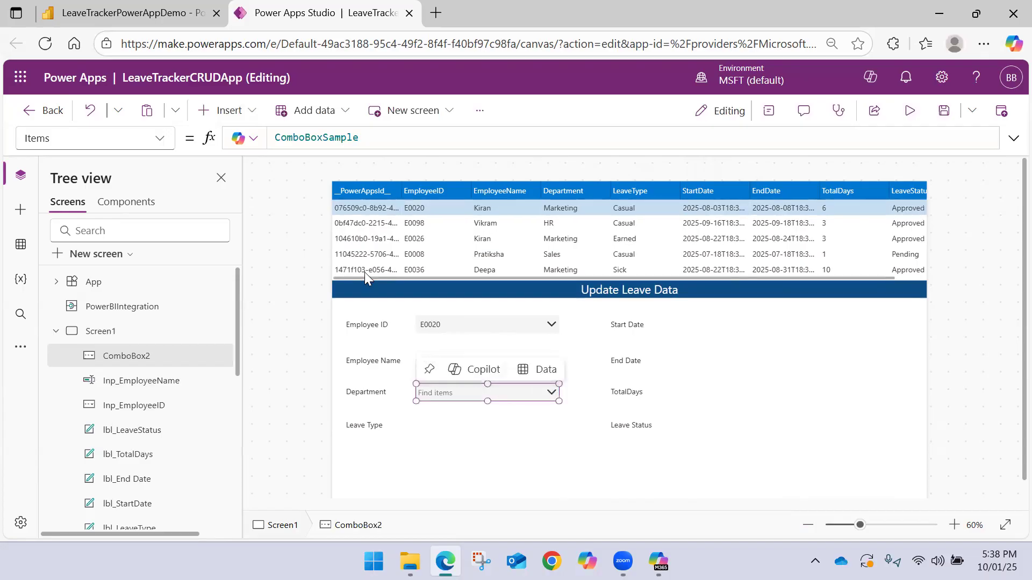
# Set the Items property of the Department combo box to PowerBIIntegration.Data.Department
pyautogui.tripleClick(398, 138)
pyautogui.press('BackSpace')
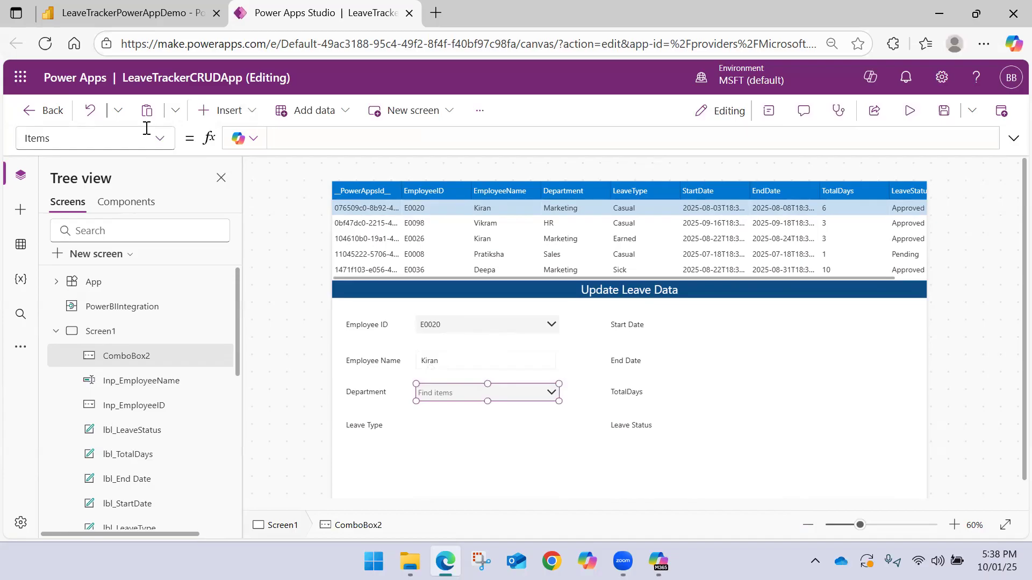
pyautogui.write('Powe')
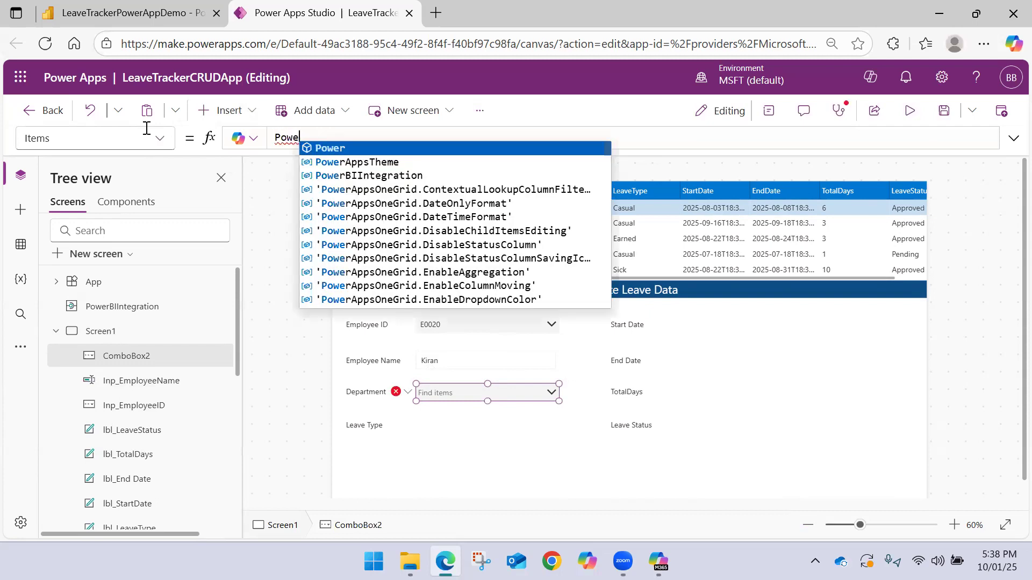
pyautogui.press('Down')
pyautogui.press('Down')
pyautogui.press('Tab')
pyautogui.write('.')
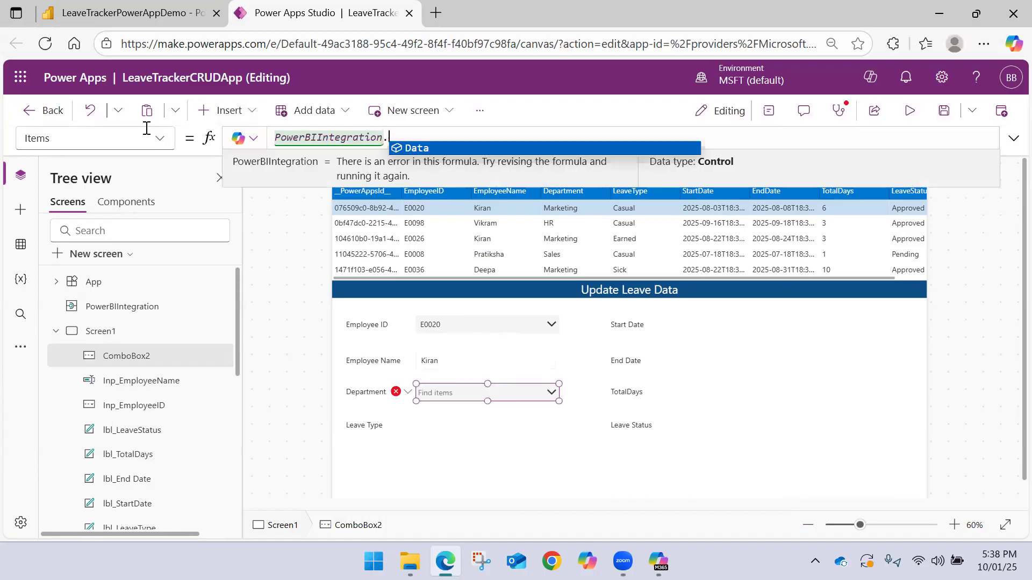
pyautogui.press('Tab')
pyautogui.write('.Department')
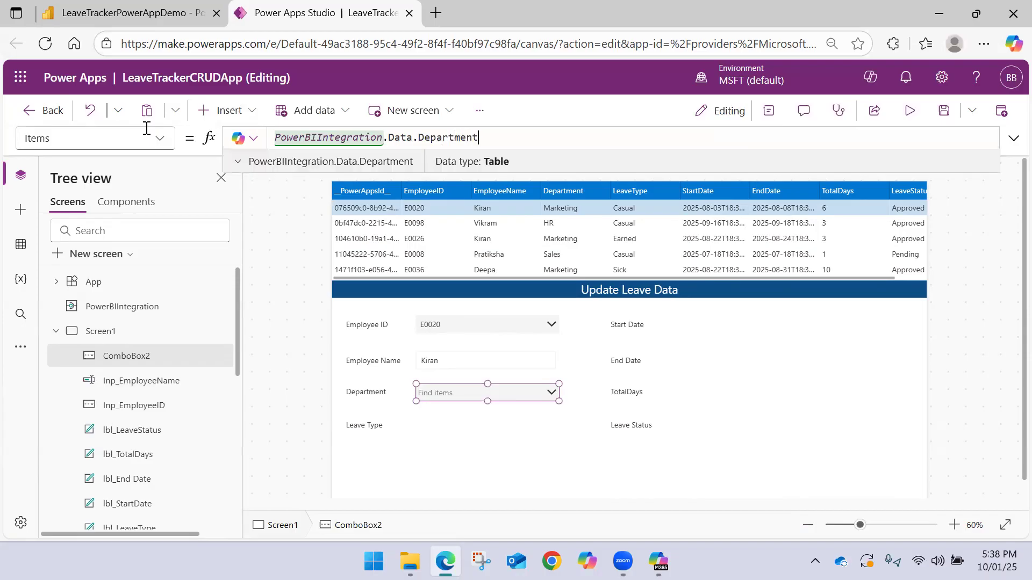
# Check which items the Department combo box lists
pyautogui.click(574, 392)
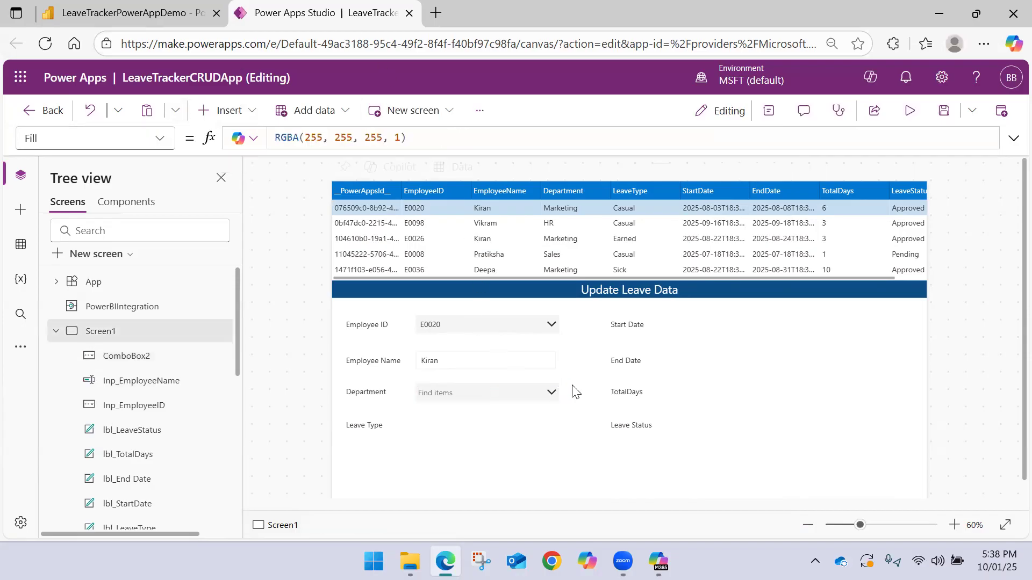
pyautogui.keyDown('alt'); pyautogui.click(542, 391); pyautogui.keyUp('alt')
pyautogui.scroll(-5, 494, 429)
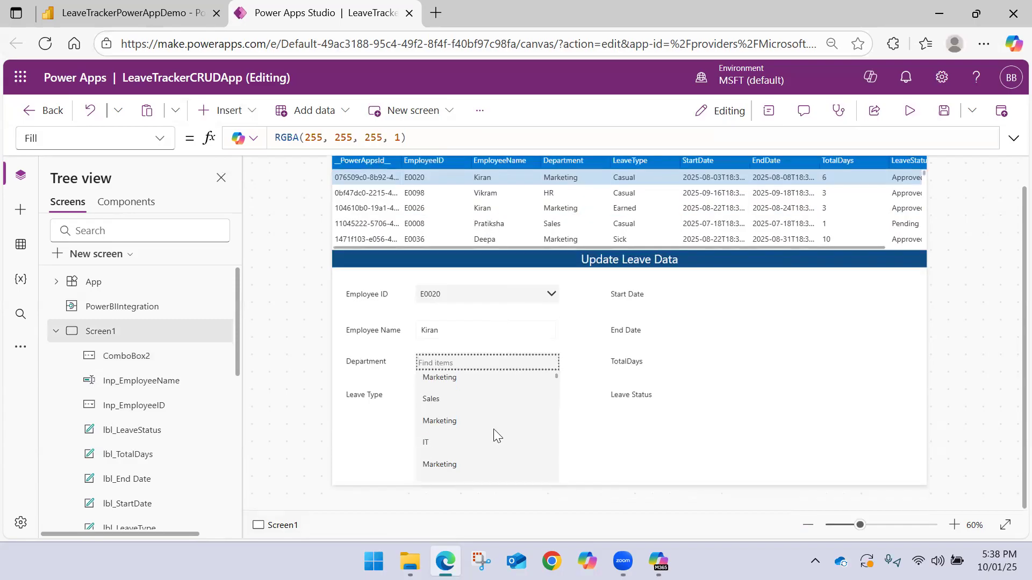
pyautogui.scroll(5, 470, 407)
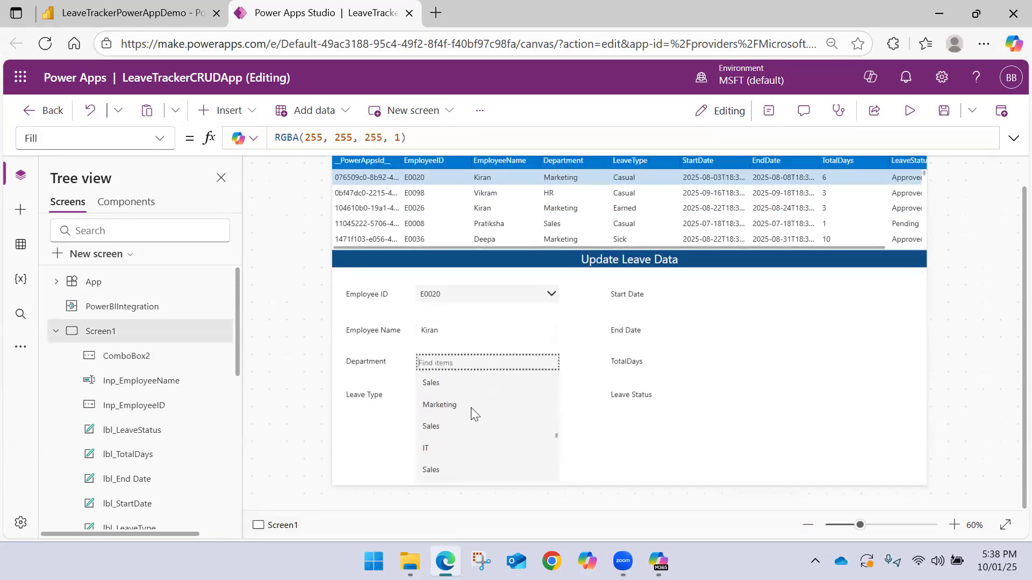
pyautogui.scroll(5, 471, 407)
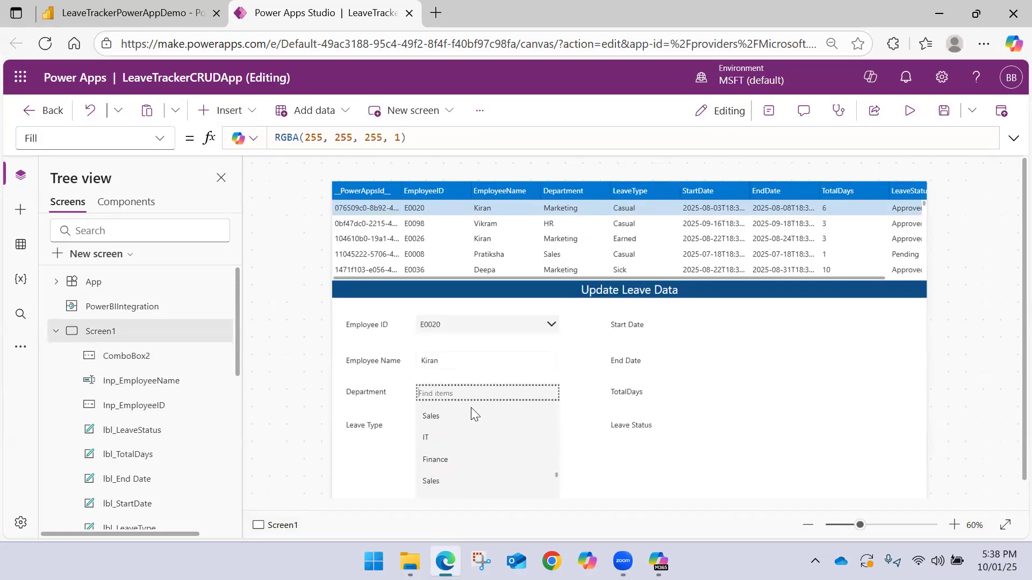
# Set the Department combo box's Items property to Distinct(PowerBIIntegration.Data, Department)
pyautogui.click(506, 396)
pyautogui.click(524, 392)
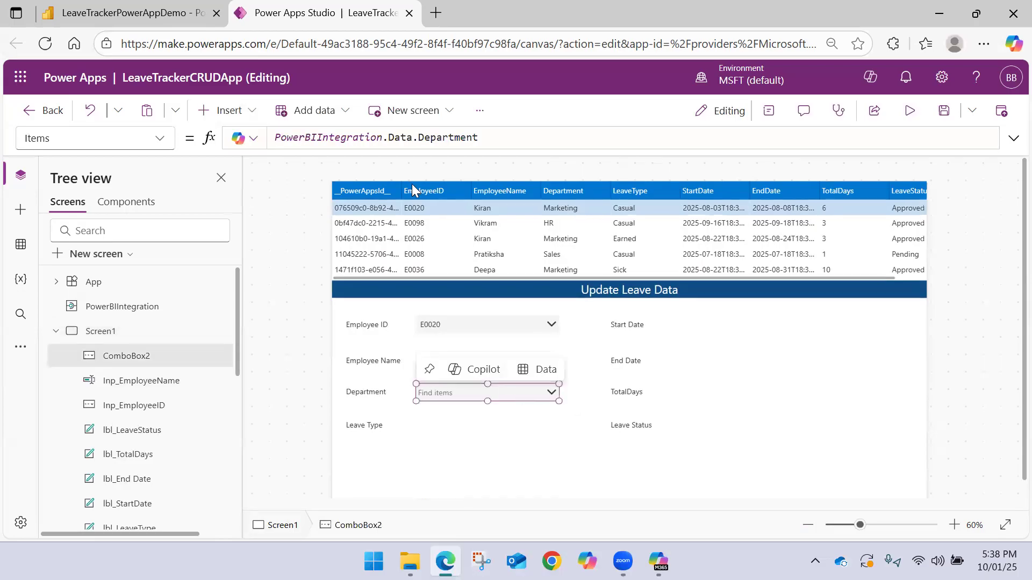
pyautogui.click(417, 138)
pyautogui.doubleClick(417, 138)
pyautogui.press('BackSpace')
pyautogui.press('BackSpace')
pyautogui.hotkey('ctrl', 'Left')
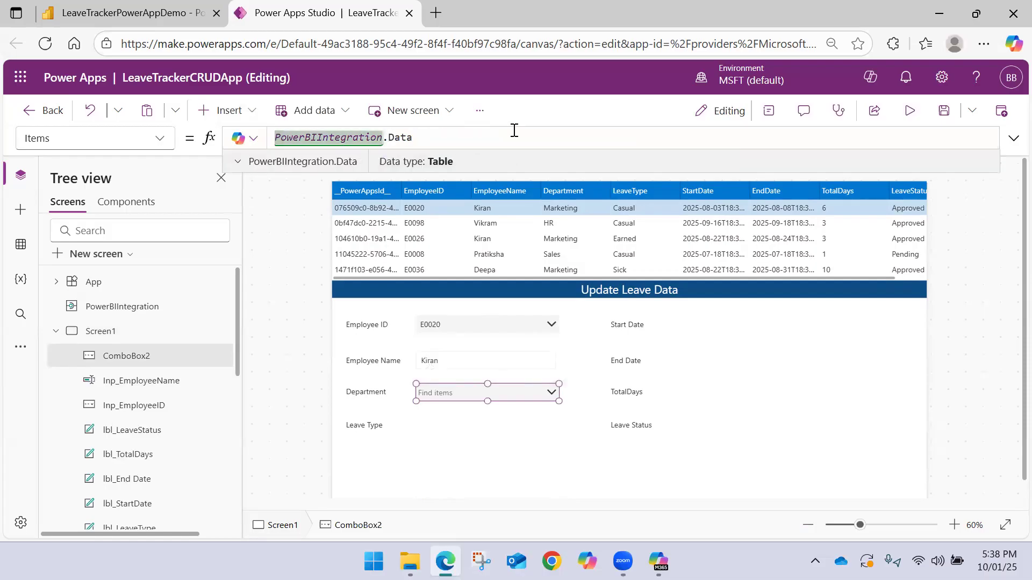
pyautogui.write('Dist ')
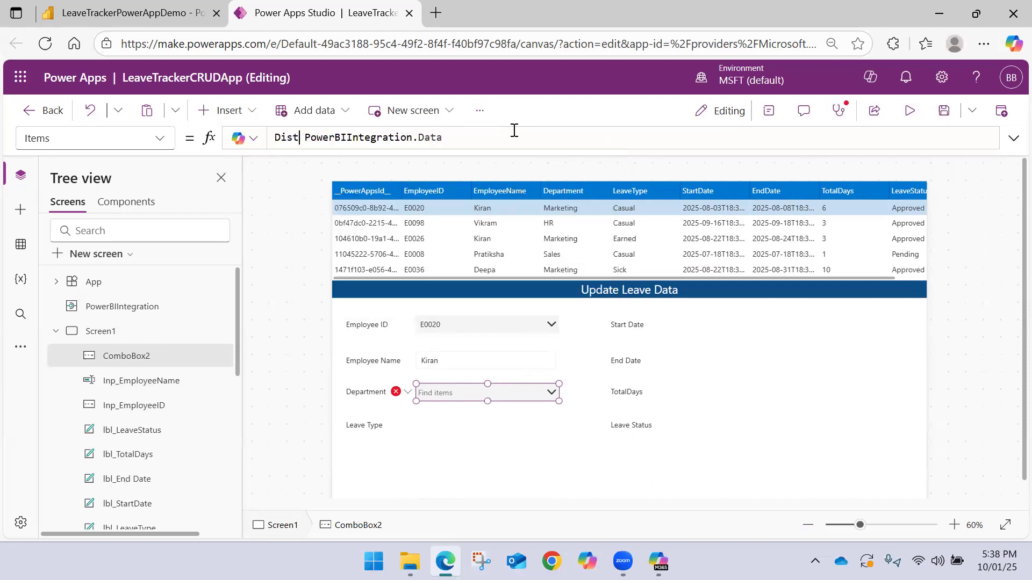
pyautogui.write('inct(')
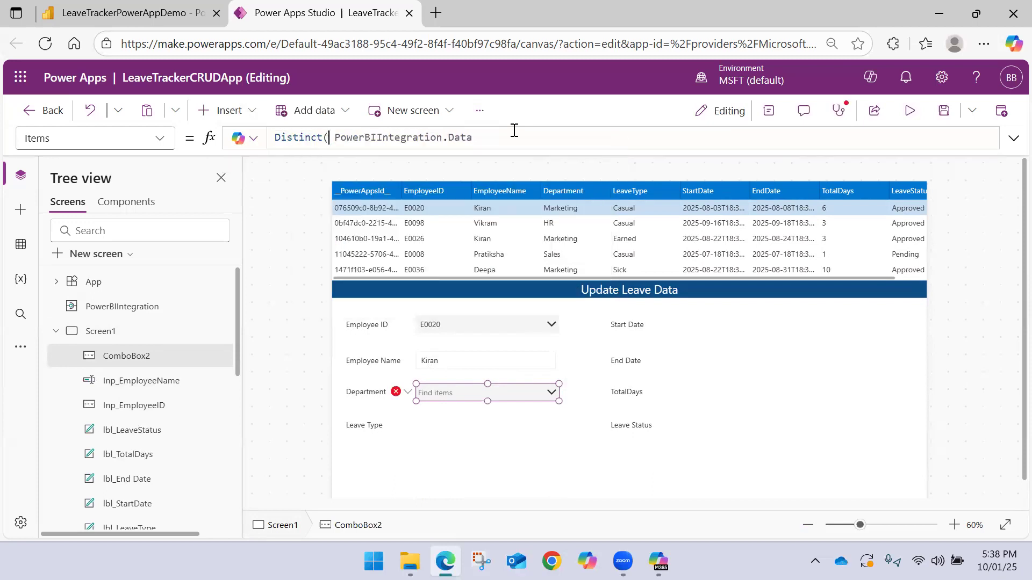
pyautogui.press('Delete')
pyautogui.hotkey('ctrl', 'Right')
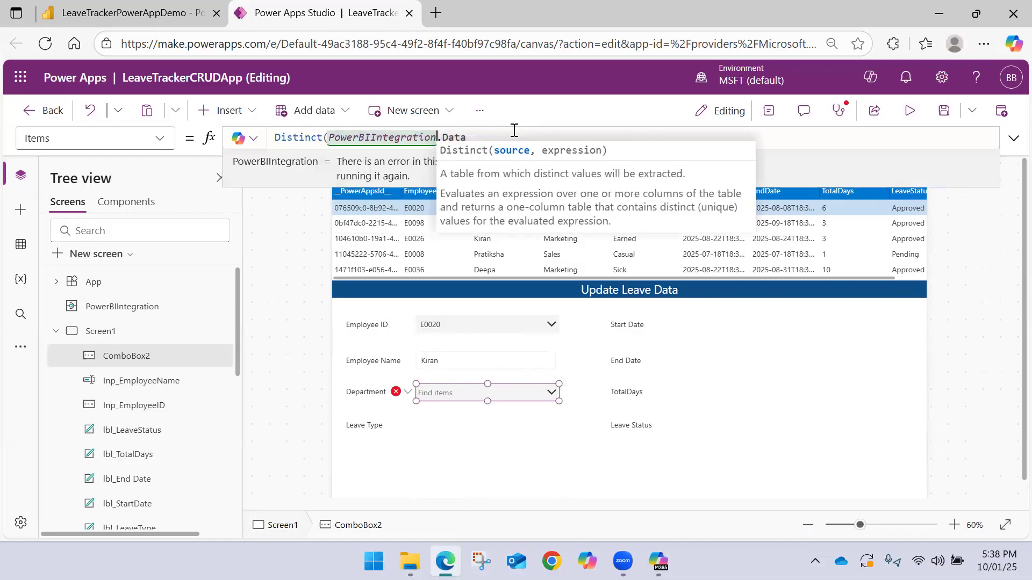
pyautogui.press('End')
pyautogui.write(', Department')
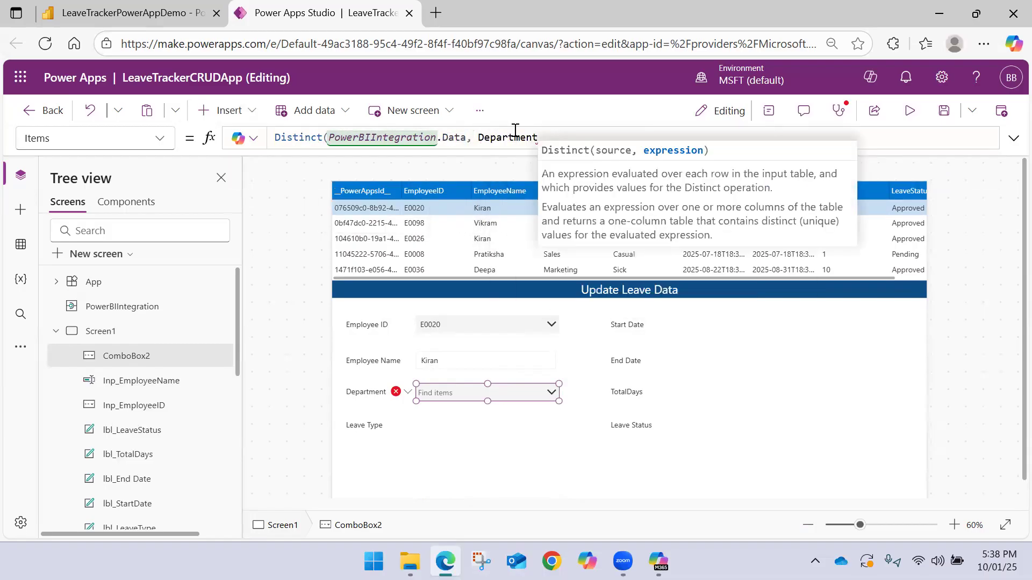
pyautogui.write(')')
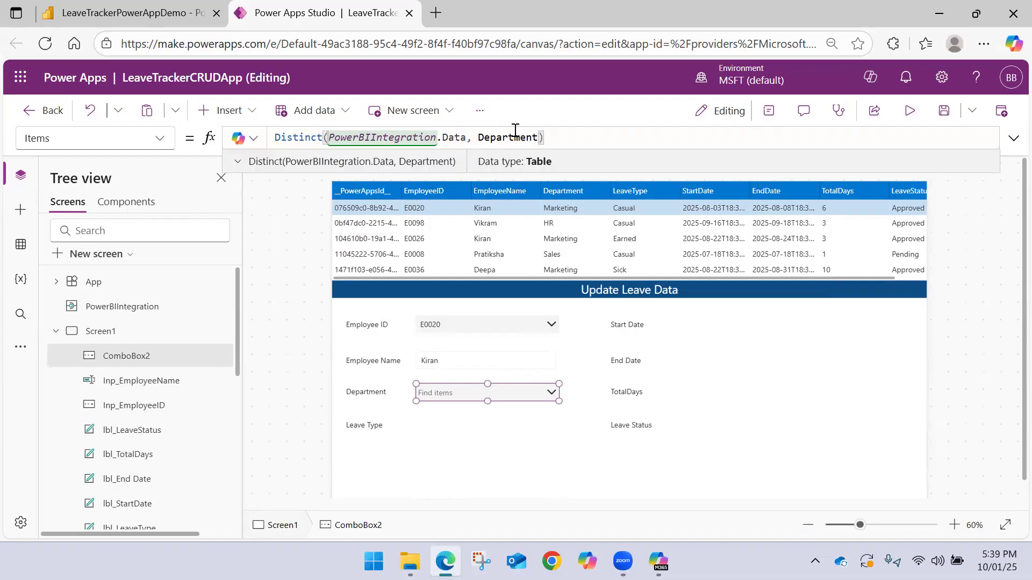
pyautogui.click(581, 118)
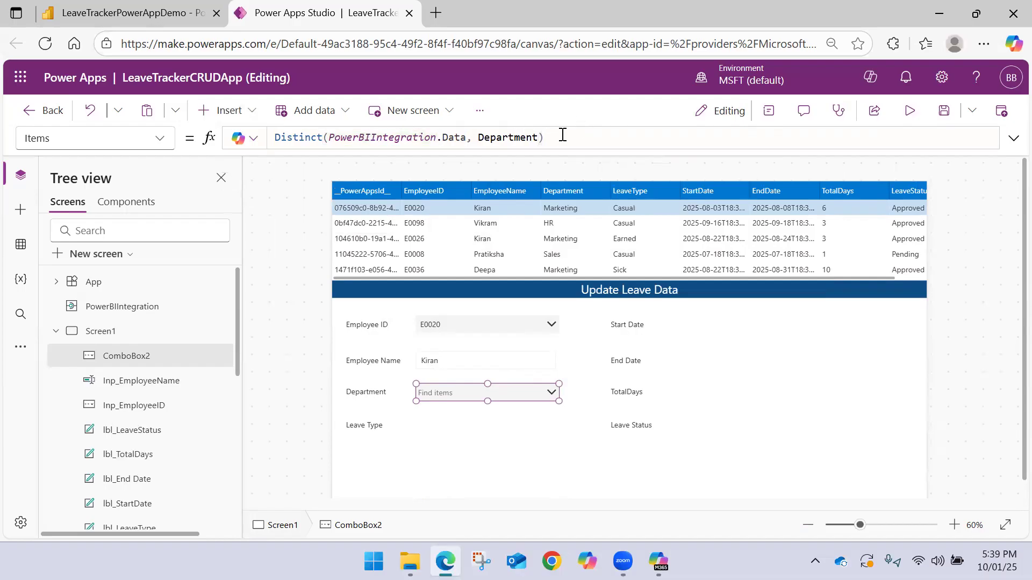
# Check the Department combo box's list for duplicate departments and try picking Marketing
pyautogui.keyDown('alt'); pyautogui.click(552, 394); pyautogui.keyUp('alt')
pyautogui.scroll(-1, 470, 427)
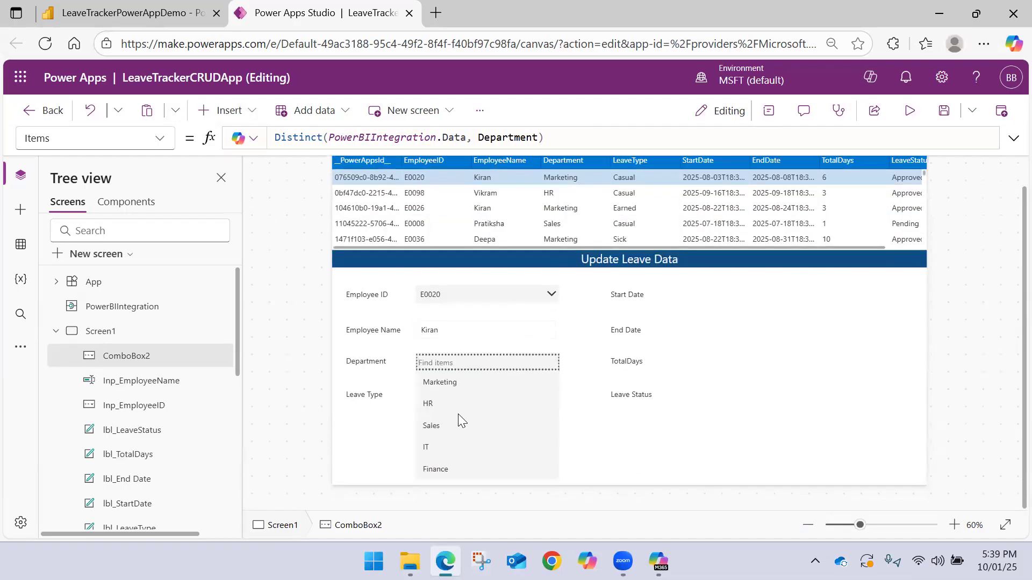
pyautogui.scroll(1, 454, 391)
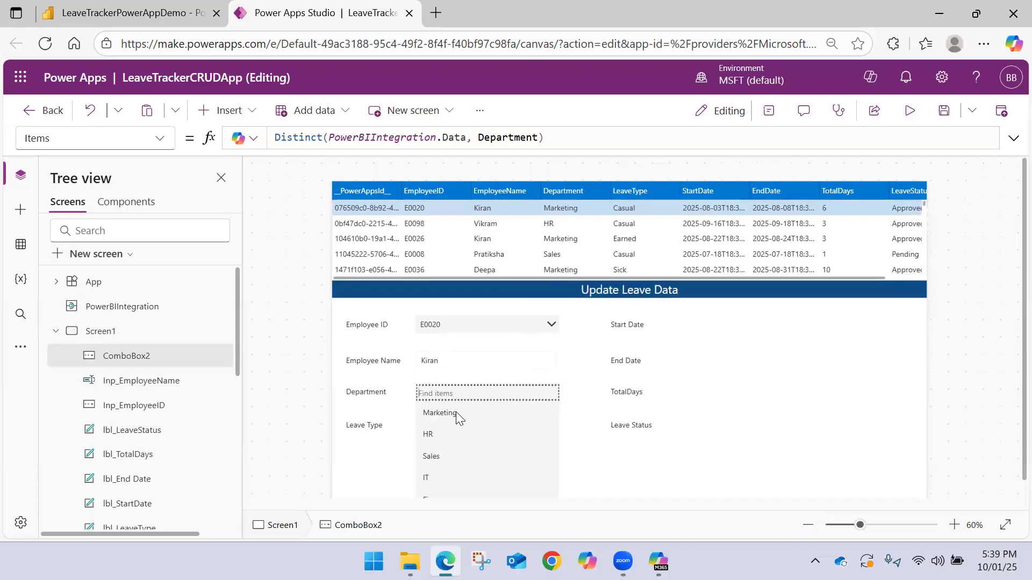
pyautogui.scroll(-1, 455, 415)
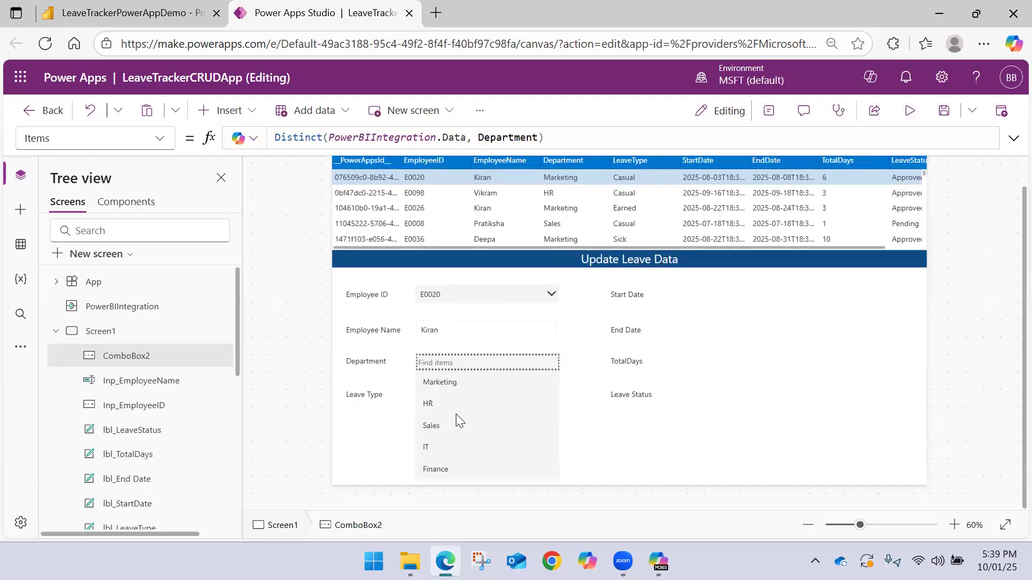
pyautogui.click(454, 385)
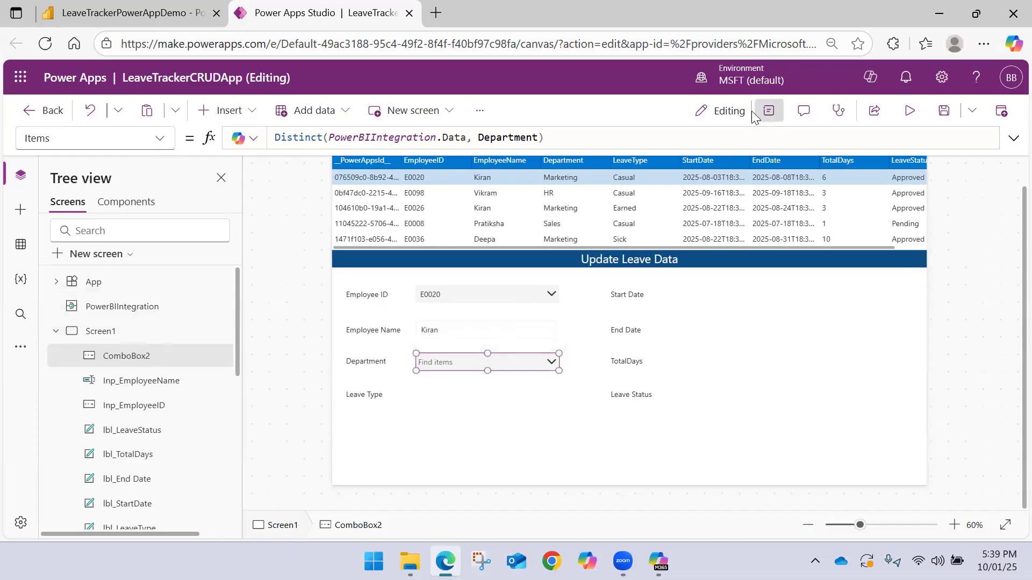
# Examine the Department combo box's advanced data properties, including DisplayFields, Items, SearchFields and SelectMultiple
pyautogui.click(769, 110)
pyautogui.click(885, 259)
pyautogui.scroll(-5, 850, 355)
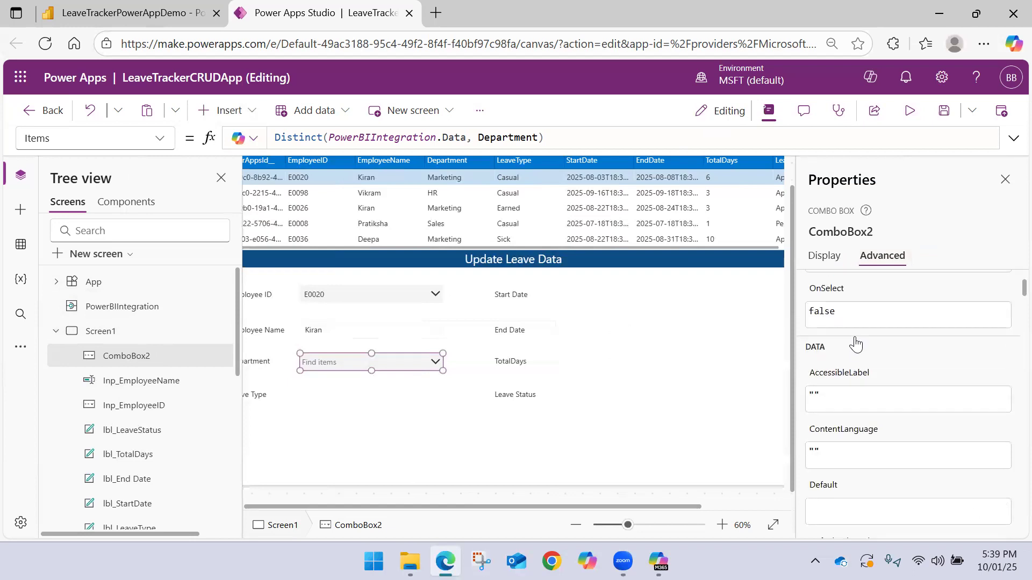
pyautogui.scroll(-3, 848, 370)
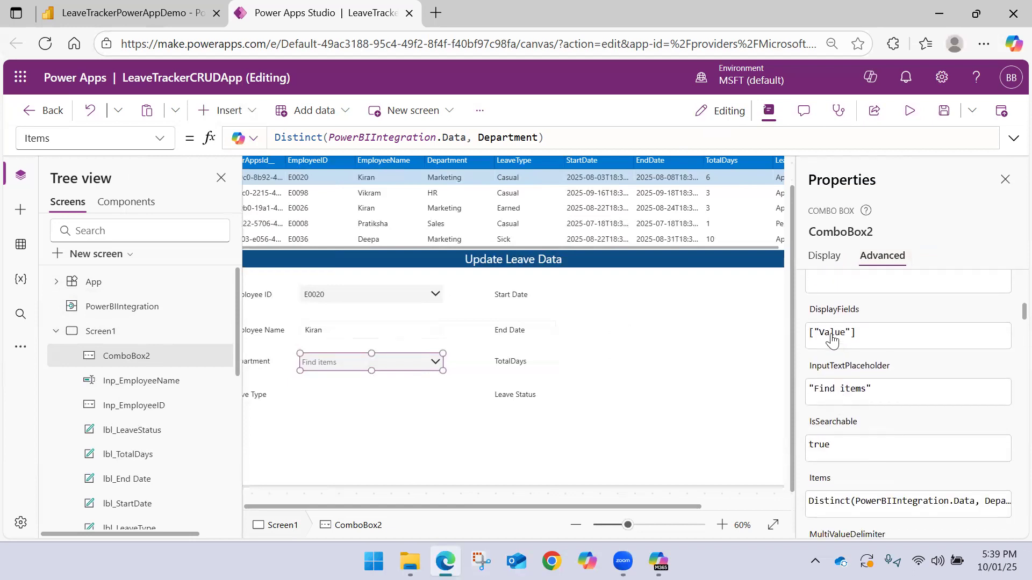
pyautogui.scroll(-2, 838, 370)
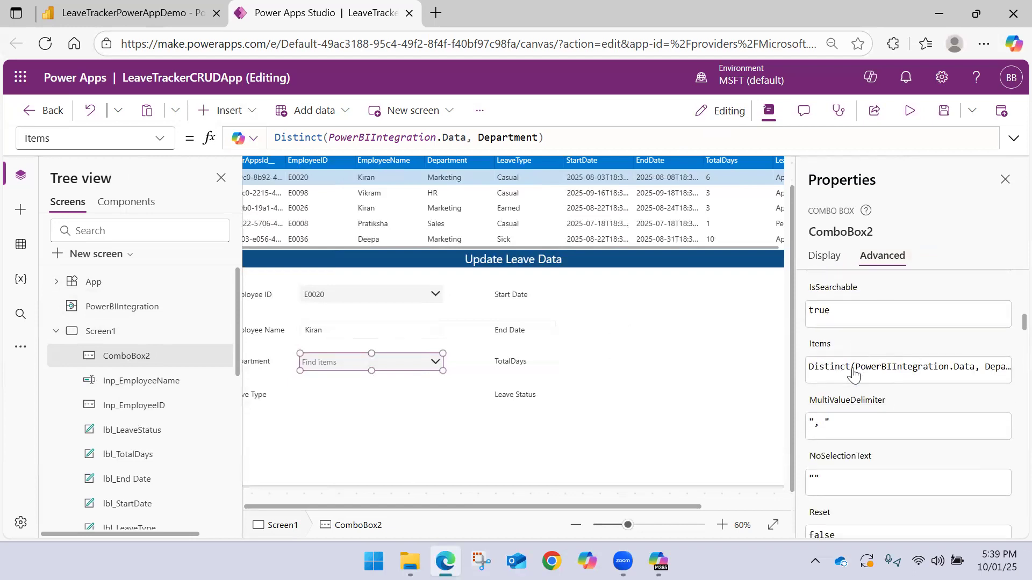
pyautogui.scroll(-4, 841, 407)
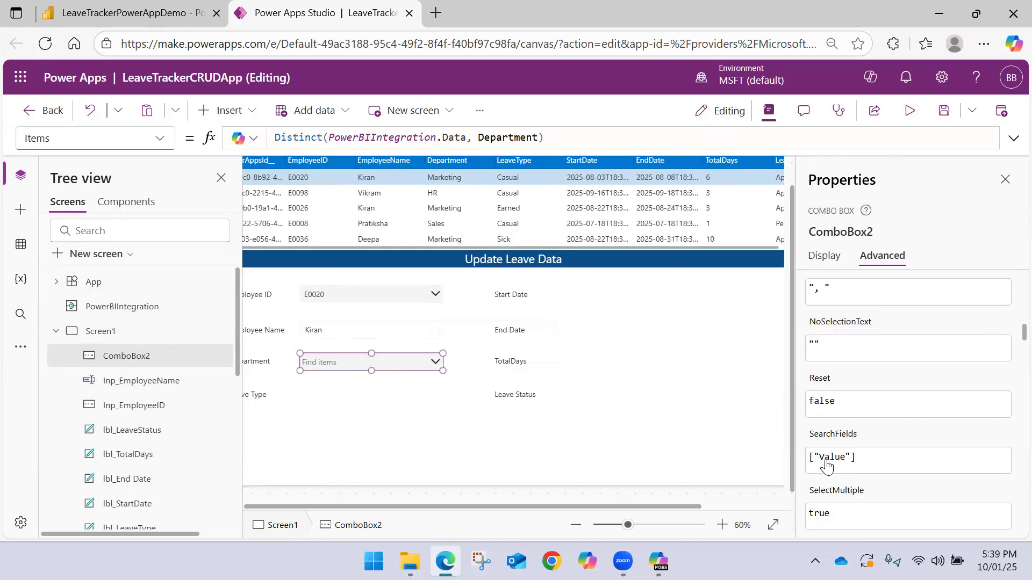
# Try appending .Value to the Distinct formula in the Department combo box's Items property
pyautogui.click(426, 360)
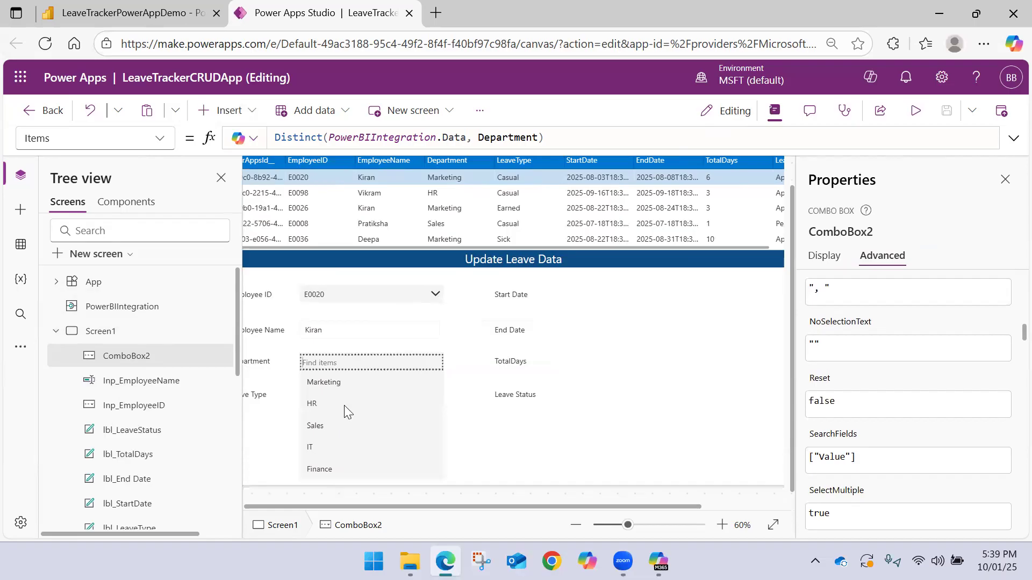
pyautogui.click(575, 140)
pyautogui.write('.Value')
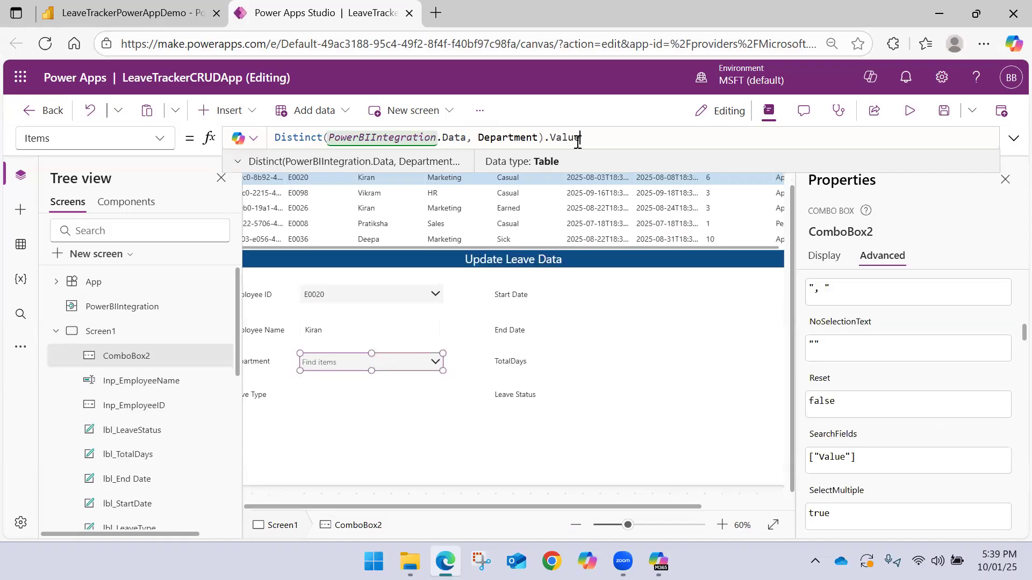
pyautogui.press('BackSpace')
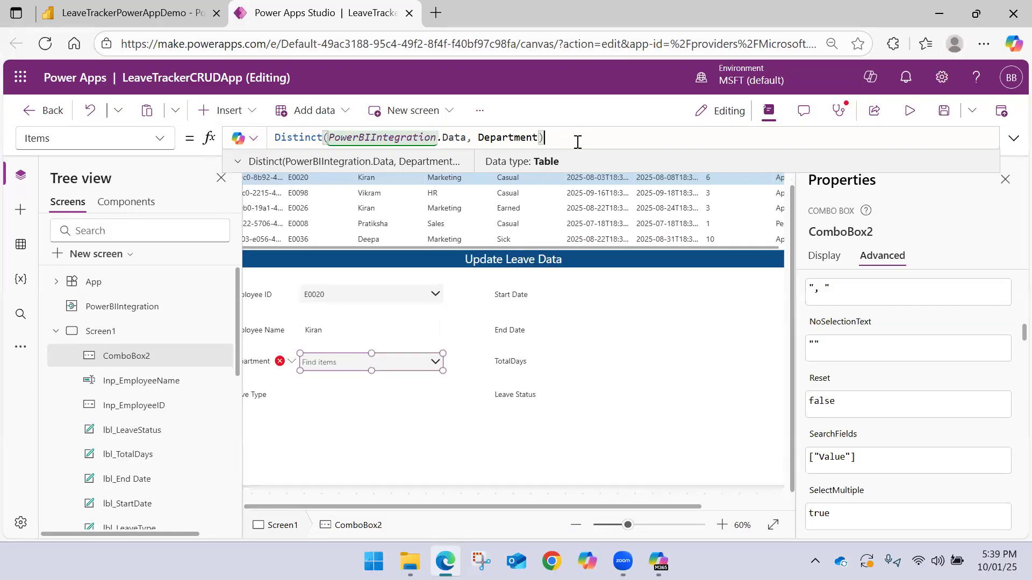
# Check the Department combo box's options again with the Distinct formula restored
pyautogui.click(456, 360)
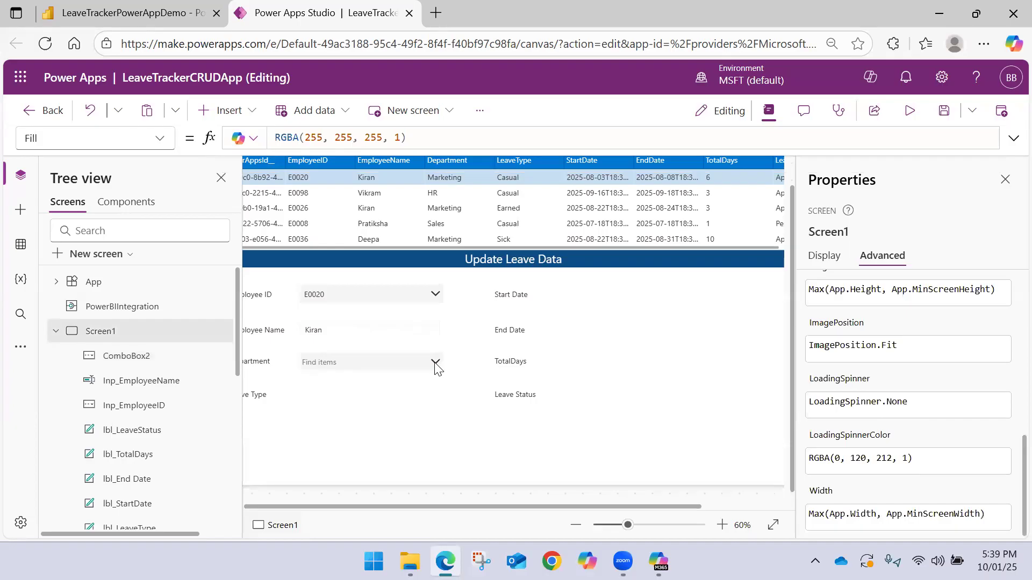
pyautogui.click(436, 367)
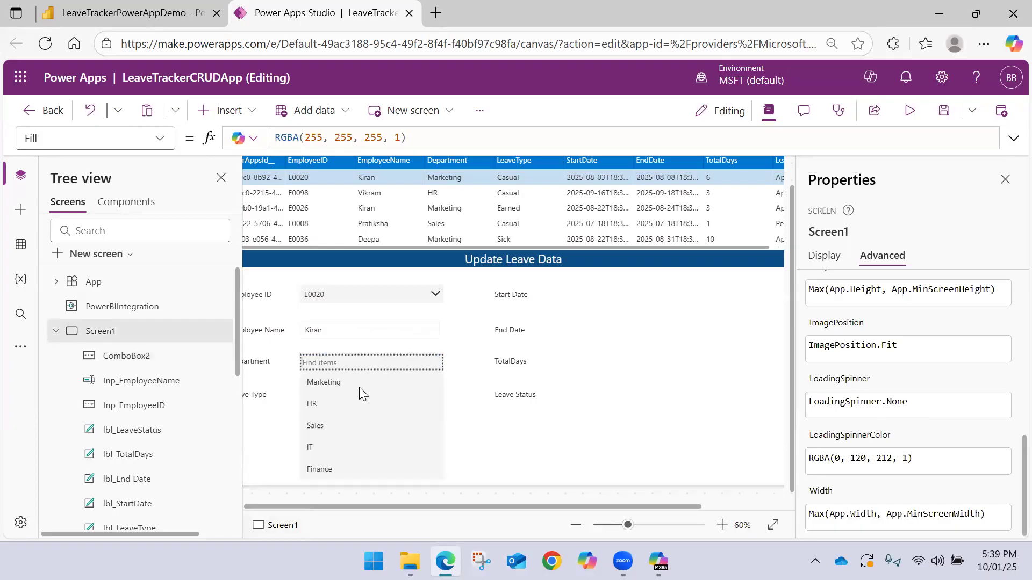
pyautogui.click(465, 365)
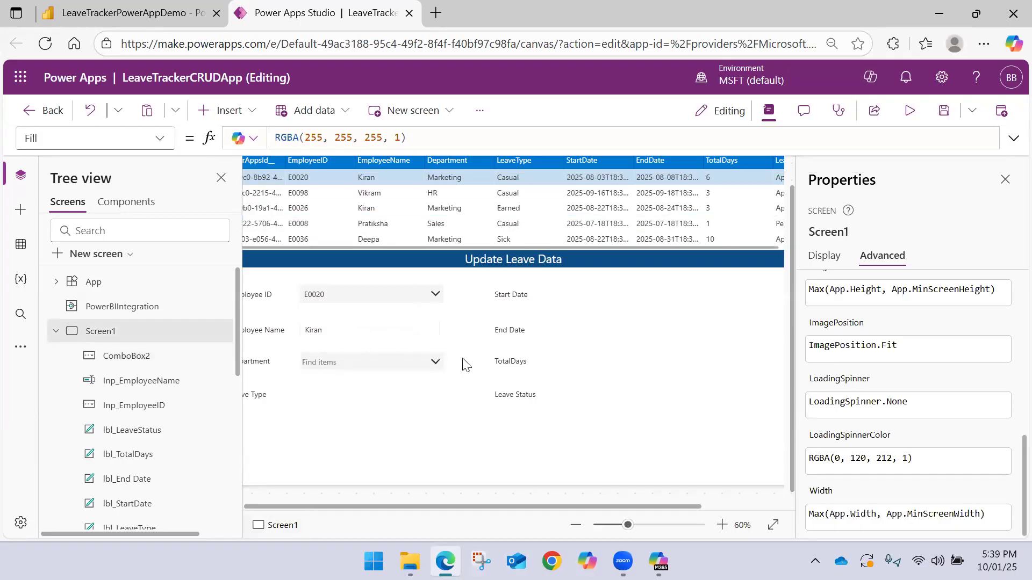
# Set the Department combo box's InputTextPlaceholder property to "Depatment"
pyautogui.click(222, 180)
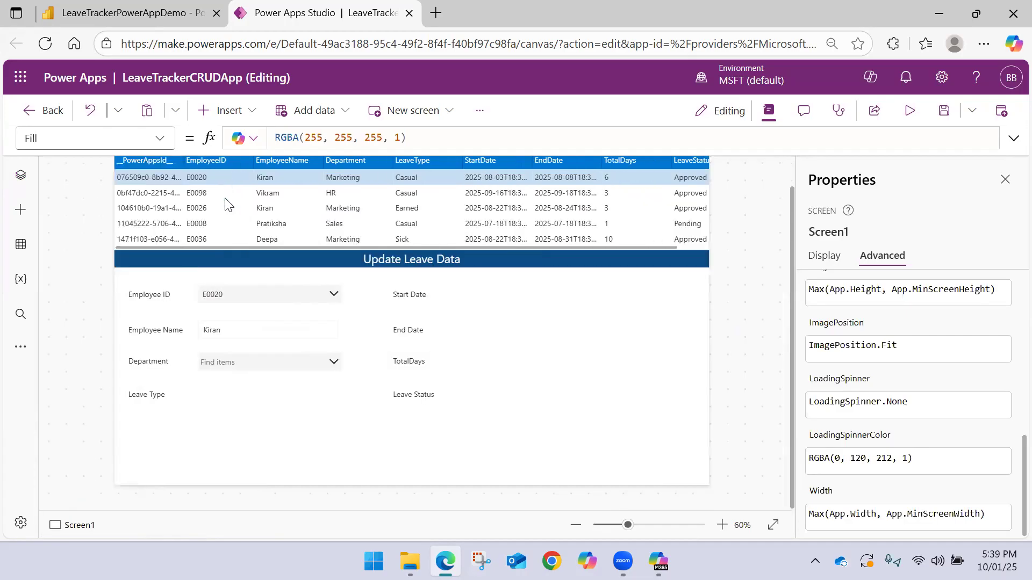
pyautogui.click(294, 369)
pyautogui.scroll(-3, 848, 370)
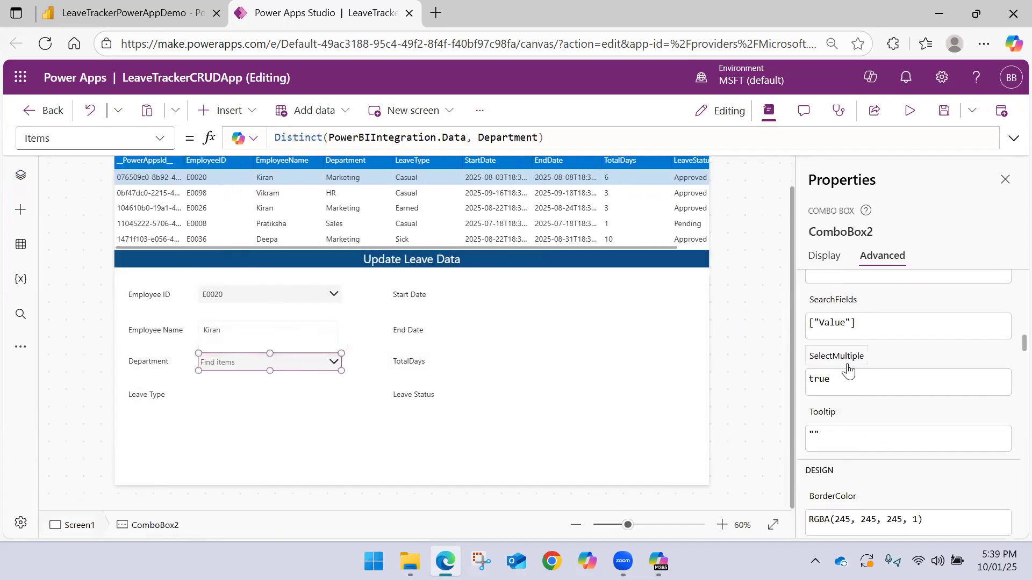
pyautogui.scroll(-5, 846, 376)
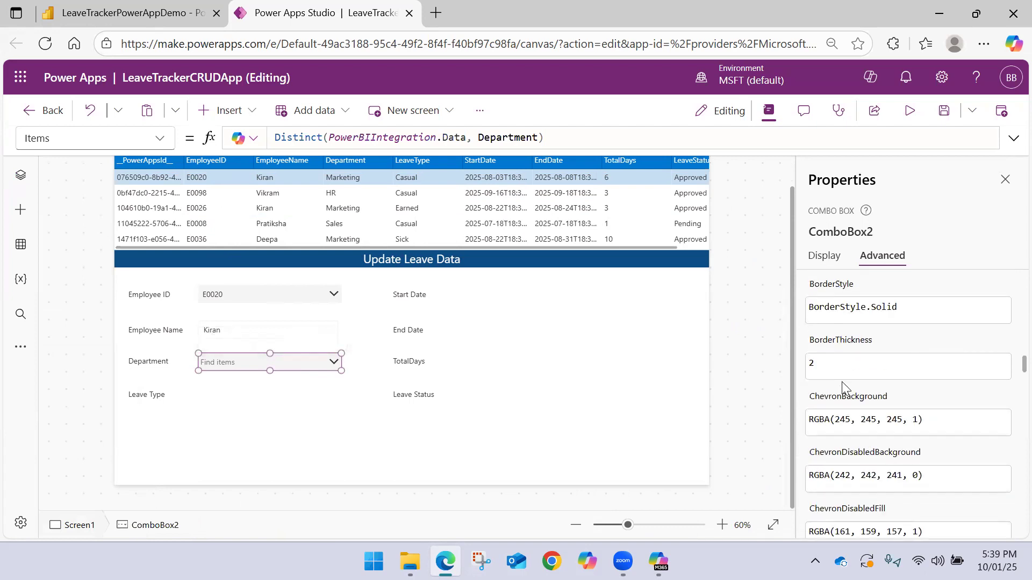
pyautogui.scroll(3, 842, 385)
pyautogui.scroll(5, 842, 385)
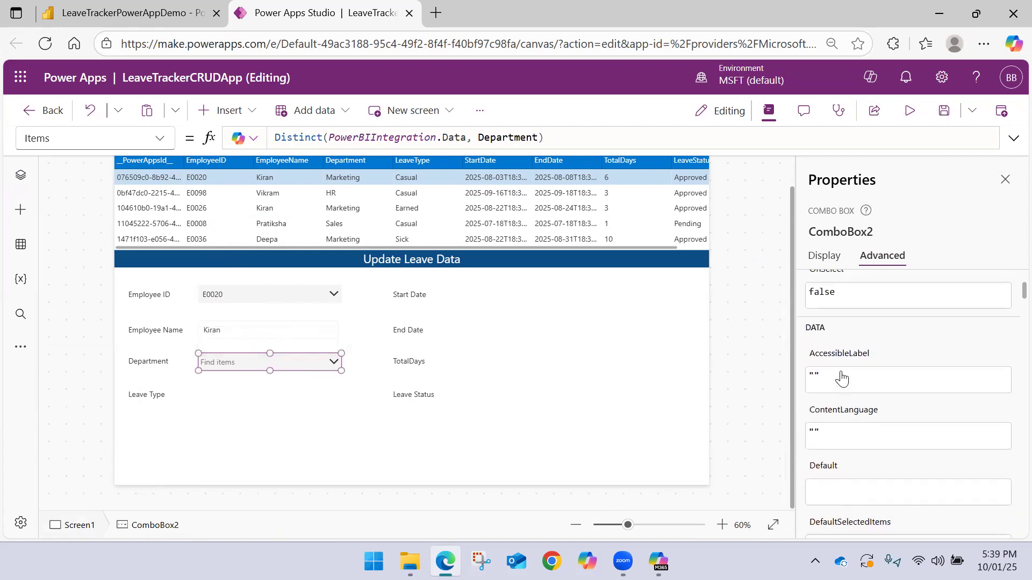
pyautogui.scroll(-5, 842, 382)
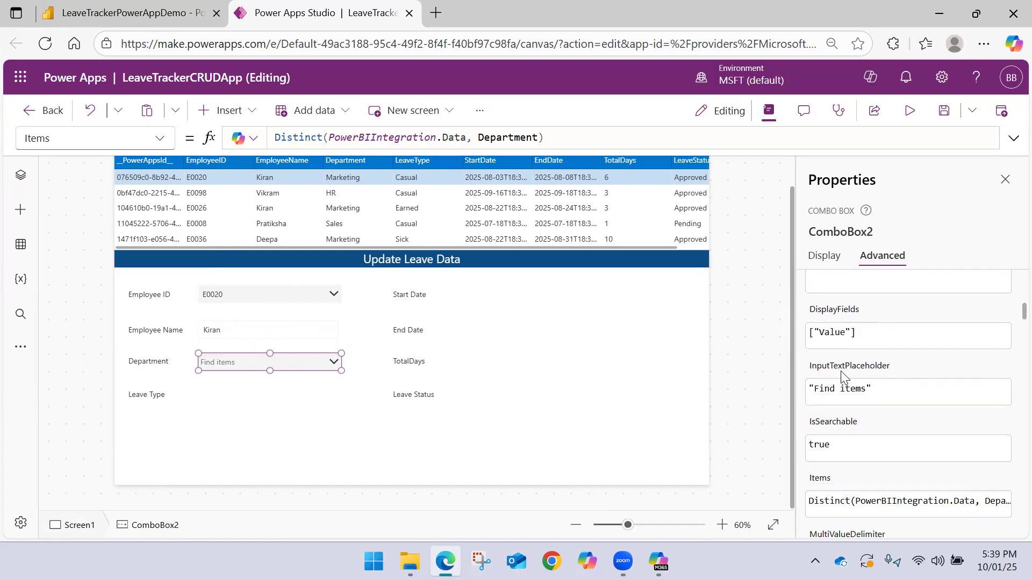
pyautogui.click(857, 390)
pyautogui.moveTo(869, 394); pyautogui.dragTo(816, 391)
pyautogui.write('Depatment')
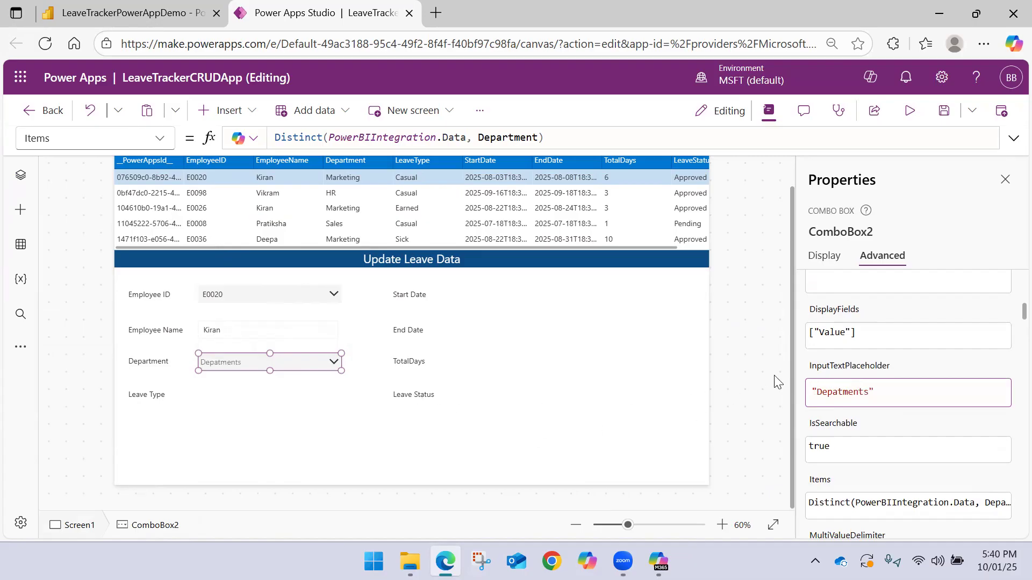
pyautogui.click(282, 376)
pyautogui.click(275, 365)
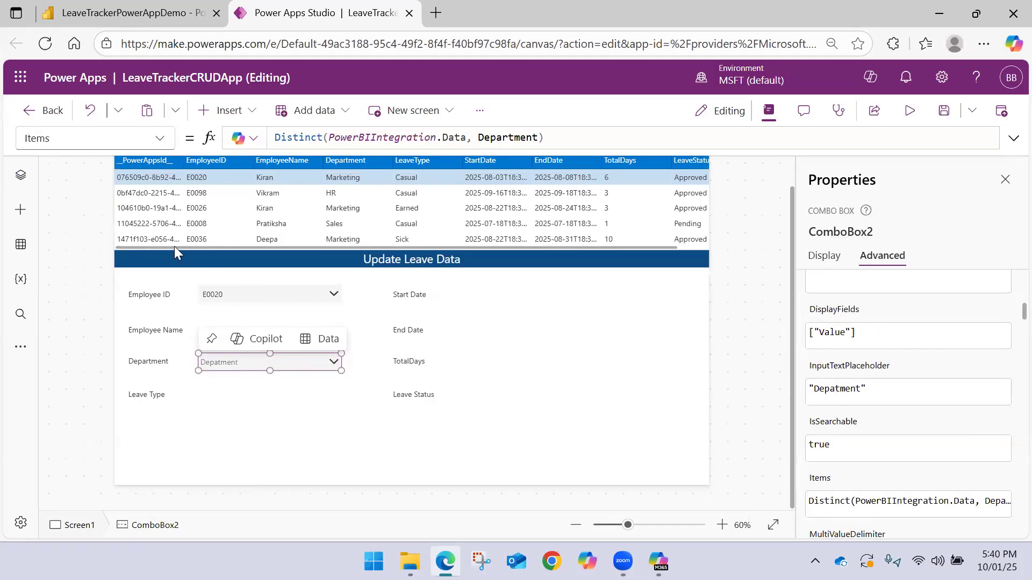
# Rename the Department combo box ComboBox2 as Inp_Department
pyautogui.click(21, 177)
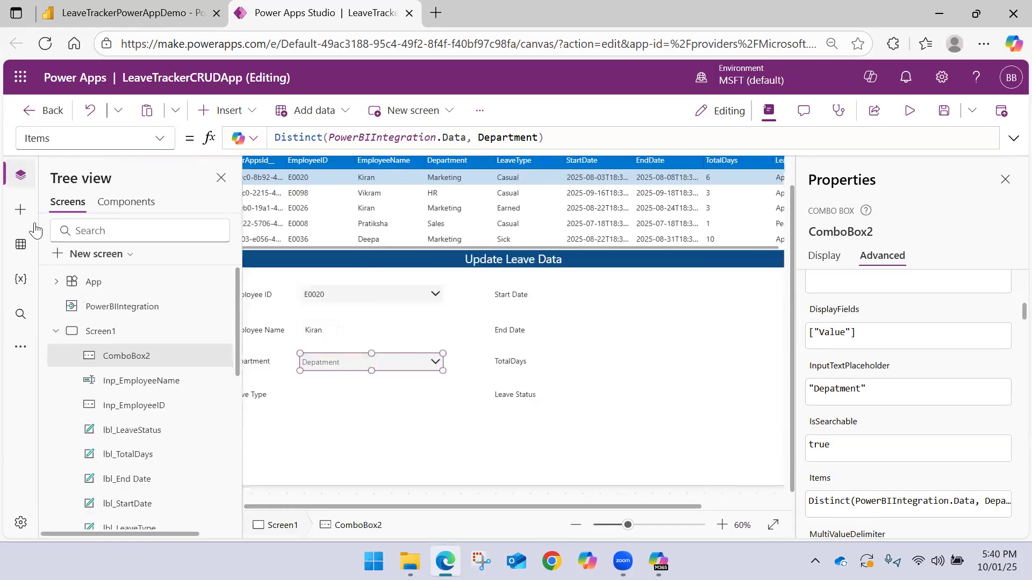
pyautogui.doubleClick(142, 356)
pyautogui.write('Inp_')
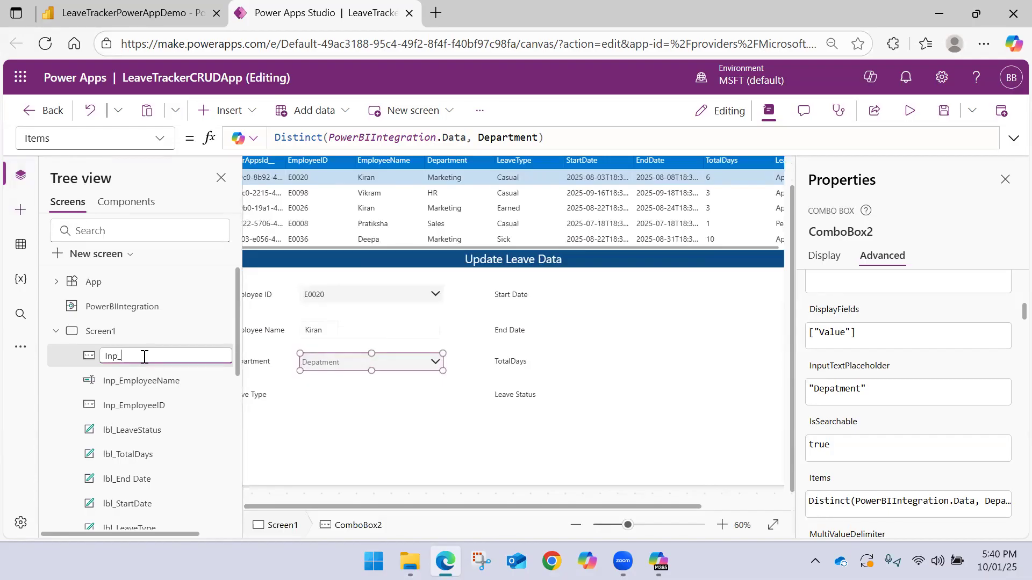
pyautogui.write('Department')
pyautogui.press('Return')
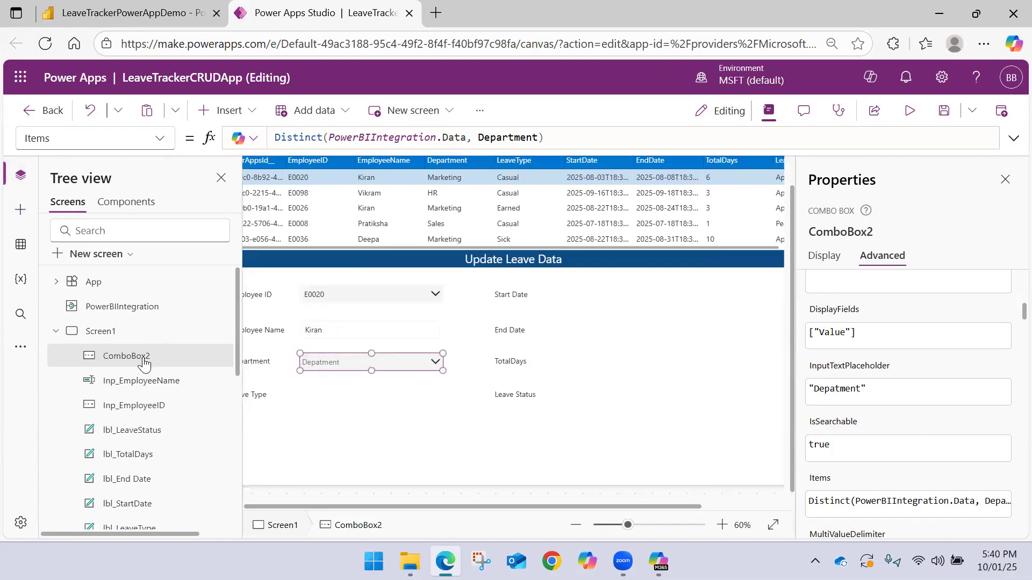
# Insert a combo box beside the Leave Type label, aligned under the Department combo box
pyautogui.click(254, 114)
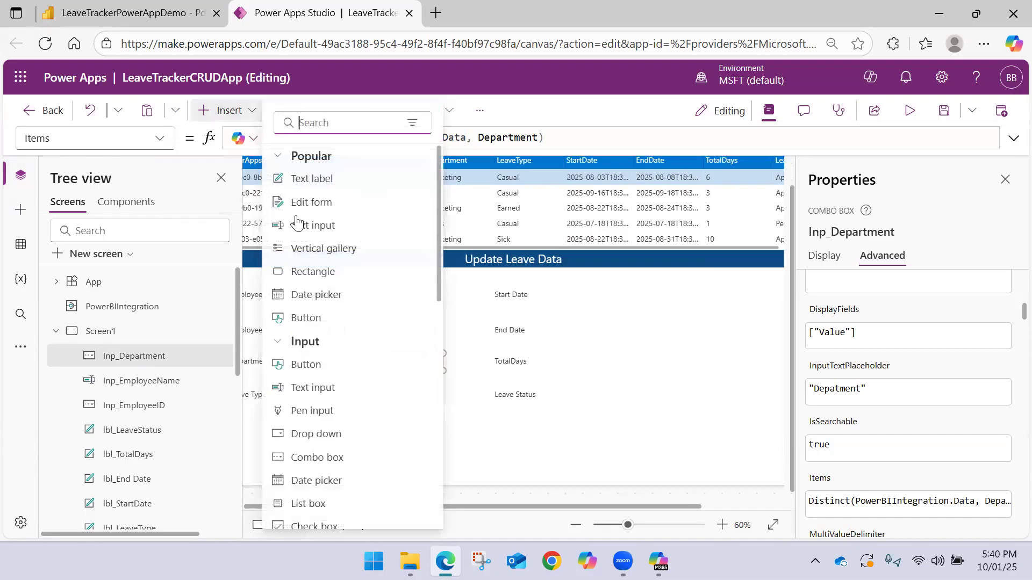
pyautogui.click(334, 463)
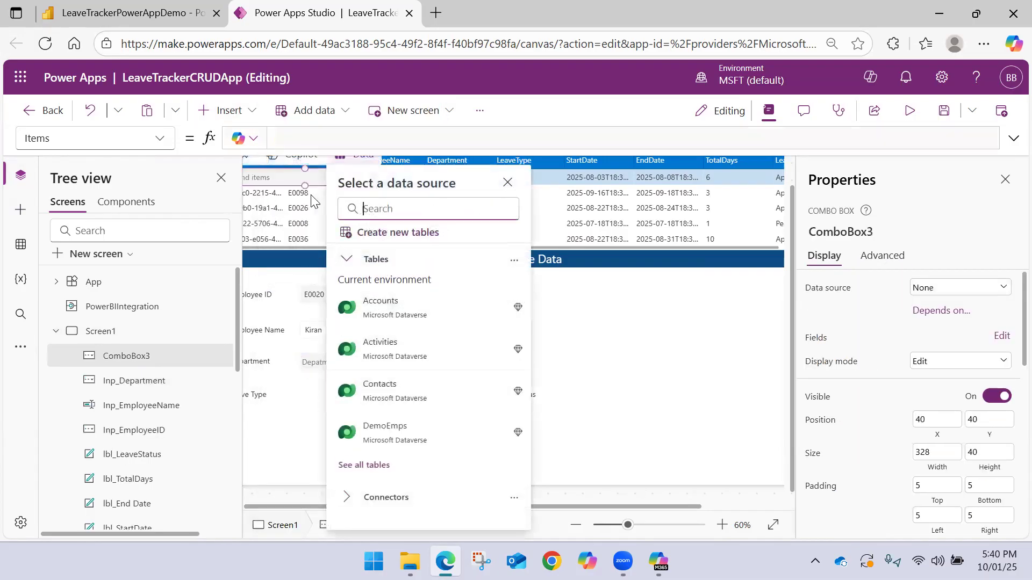
pyautogui.moveTo(285, 177); pyautogui.dragTo(351, 397)
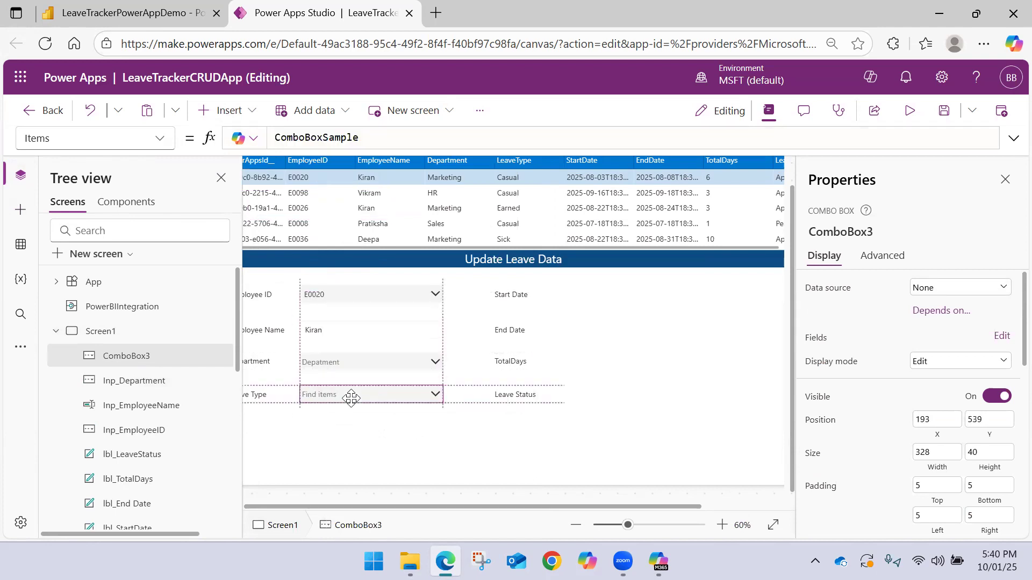
# Set the Leave Type combo box's Items property to Distinct(PowerBIIntegration.Data, LeaveType)
pyautogui.moveTo(375, 137); pyautogui.dragTo(179, 137)
pyautogui.write('Di')
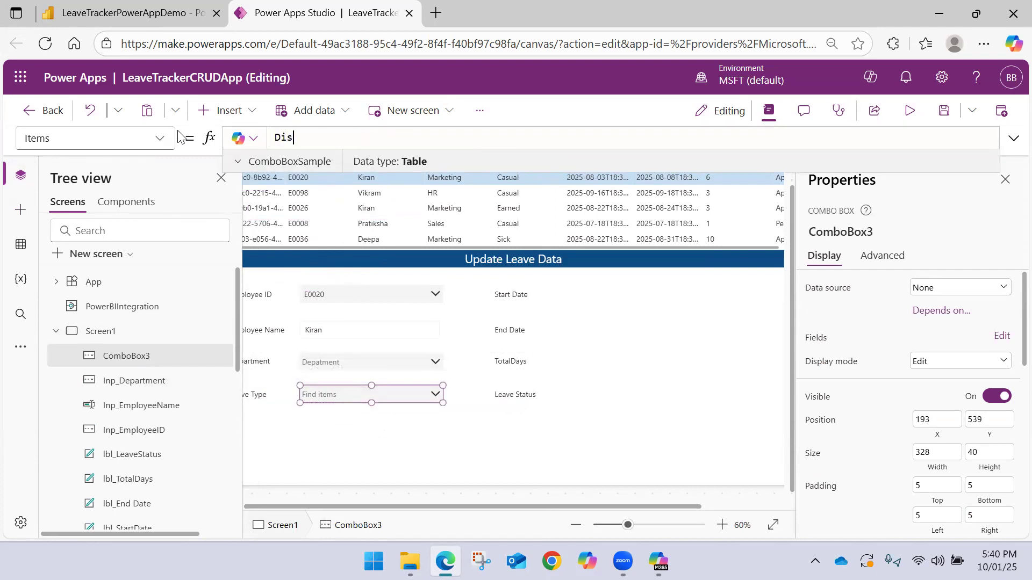
pyautogui.write('s')
pyautogui.press('Tab')
pyautogui.write('Power')
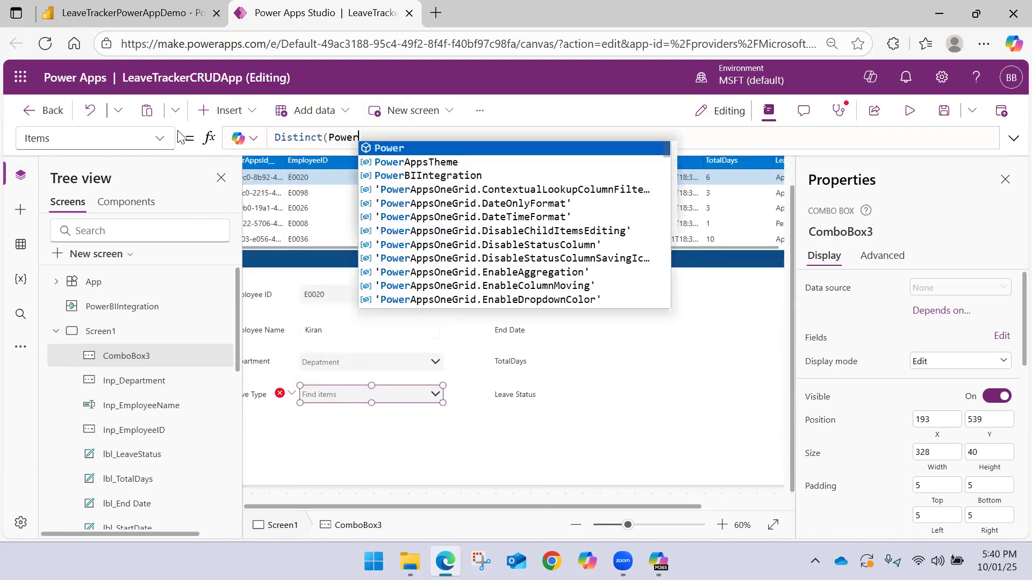
pyautogui.press('Down')
pyautogui.press('Tab')
pyautogui.write('.')
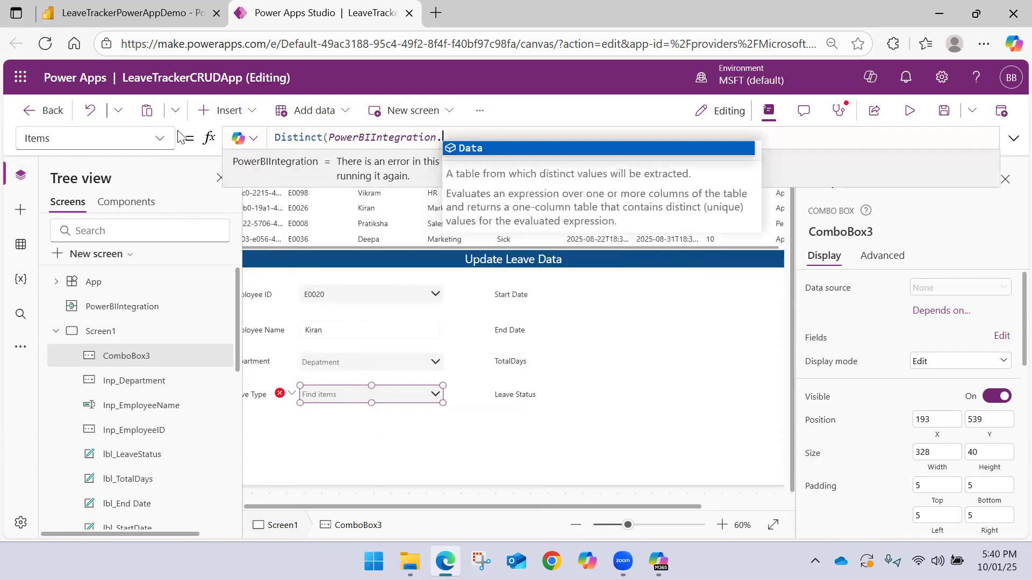
pyautogui.write('Data, ')
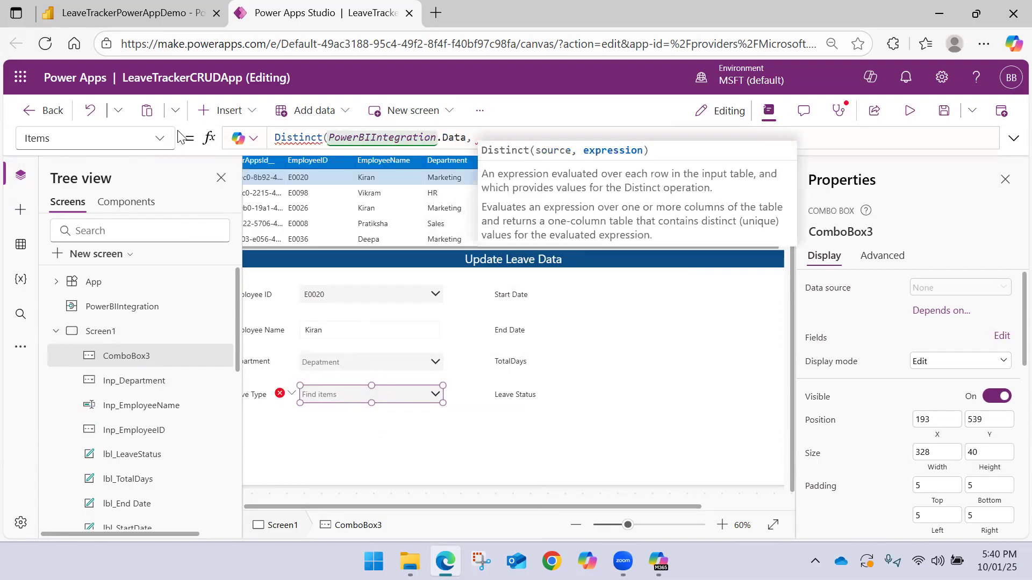
pyautogui.write('Leave')
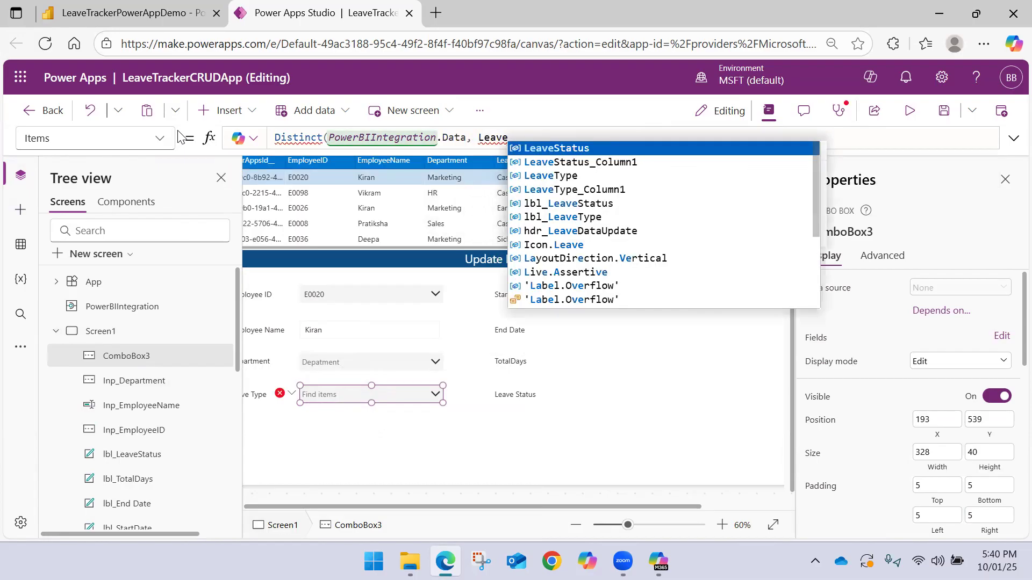
pyautogui.press('Down')
pyautogui.press('Down')
pyautogui.press('Tab')
pyautogui.write(')')
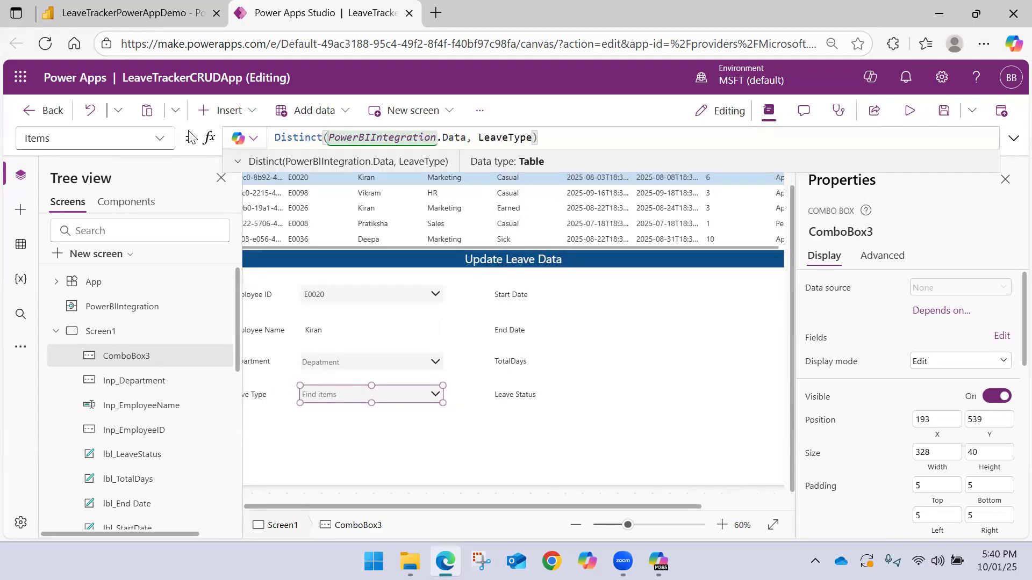
# Check the options offered by the Leave Type combo box
pyautogui.click(436, 395)
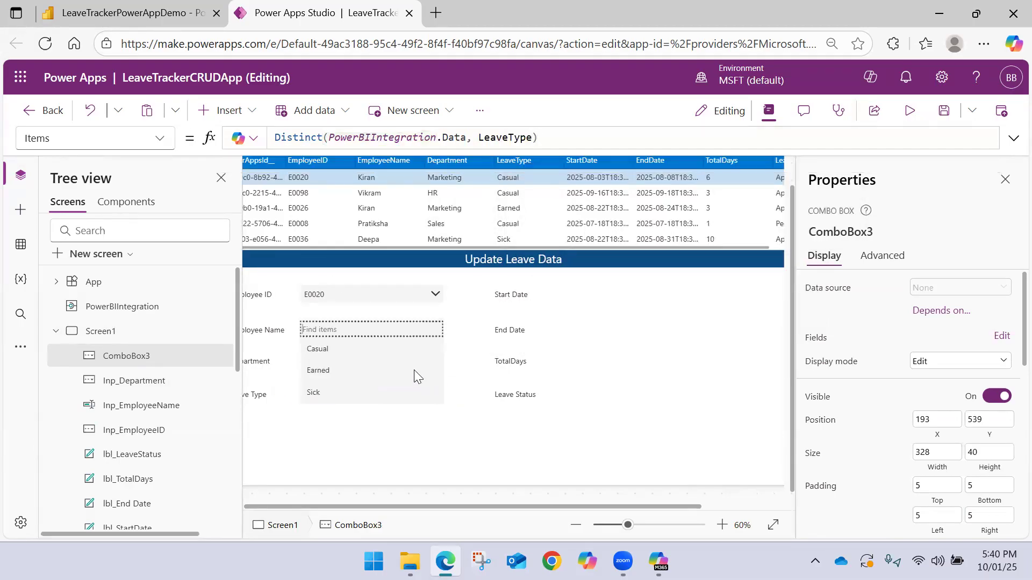
pyautogui.hscroll(-1, 357, 366)
pyautogui.scroll(1, 356, 367)
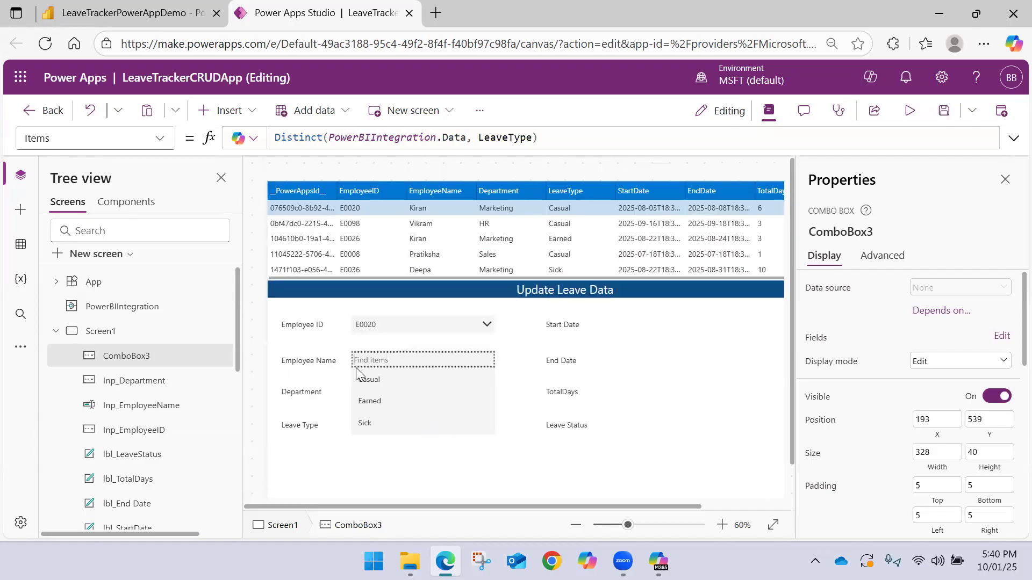
pyautogui.click(393, 475)
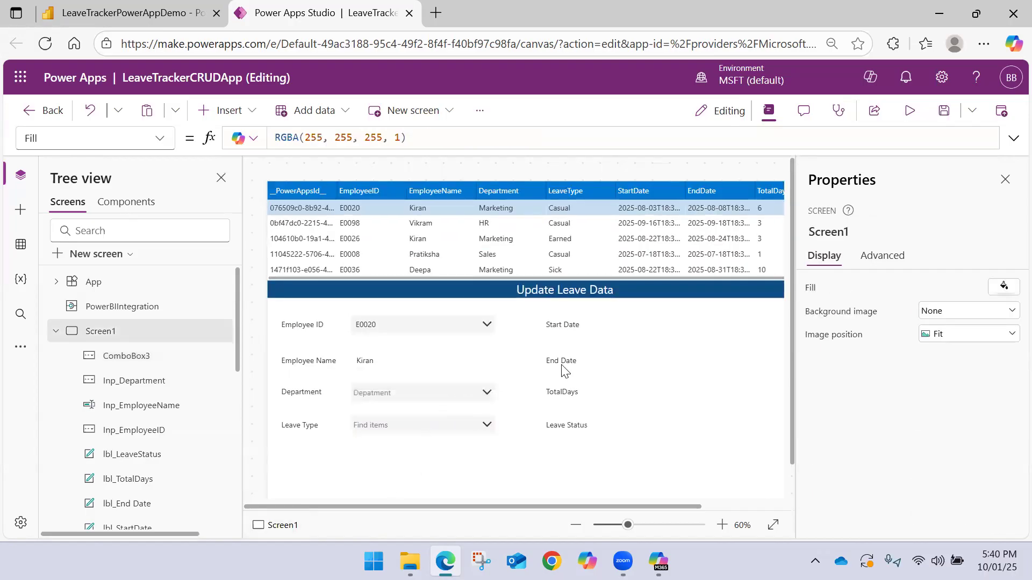
# Insert a date picker beside the Start Date label
pyautogui.click(1004, 179)
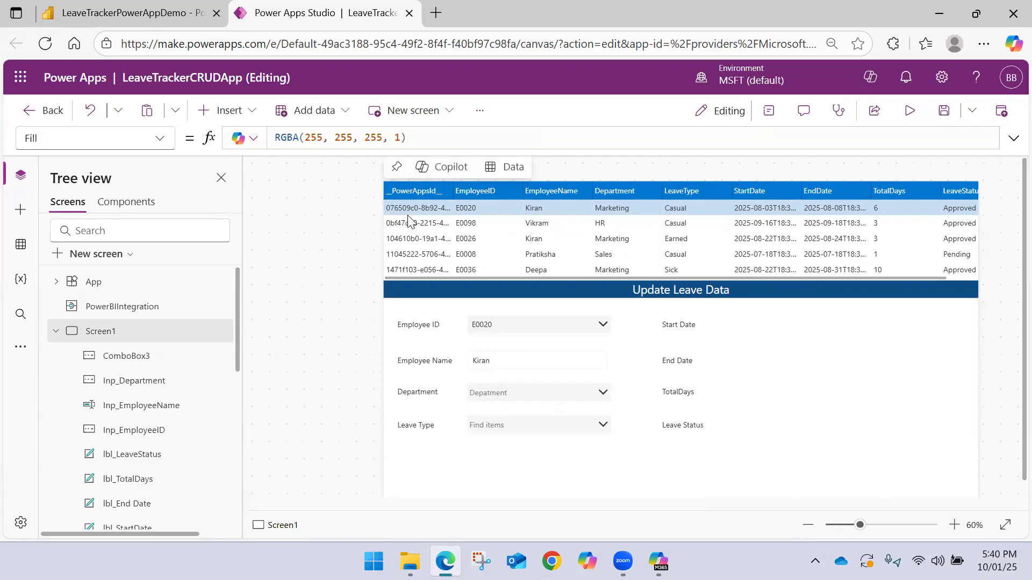
pyautogui.click(249, 113)
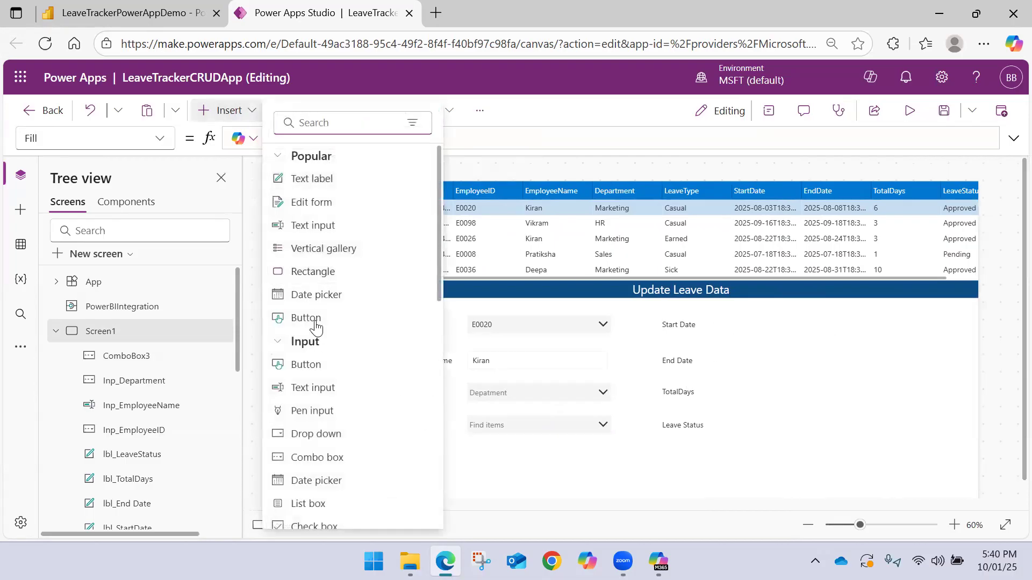
pyautogui.press('Escape')
pyautogui.moveTo(452, 205); pyautogui.dragTo(769, 325)
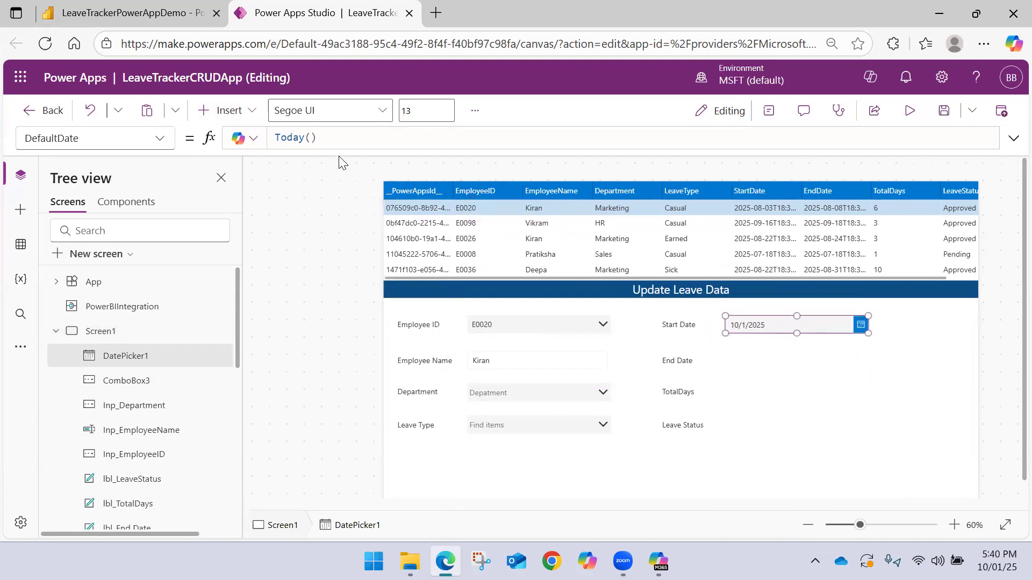
# Insert a second date picker beside the End Date label, aligned under the Start Date picker
pyautogui.click(244, 110)
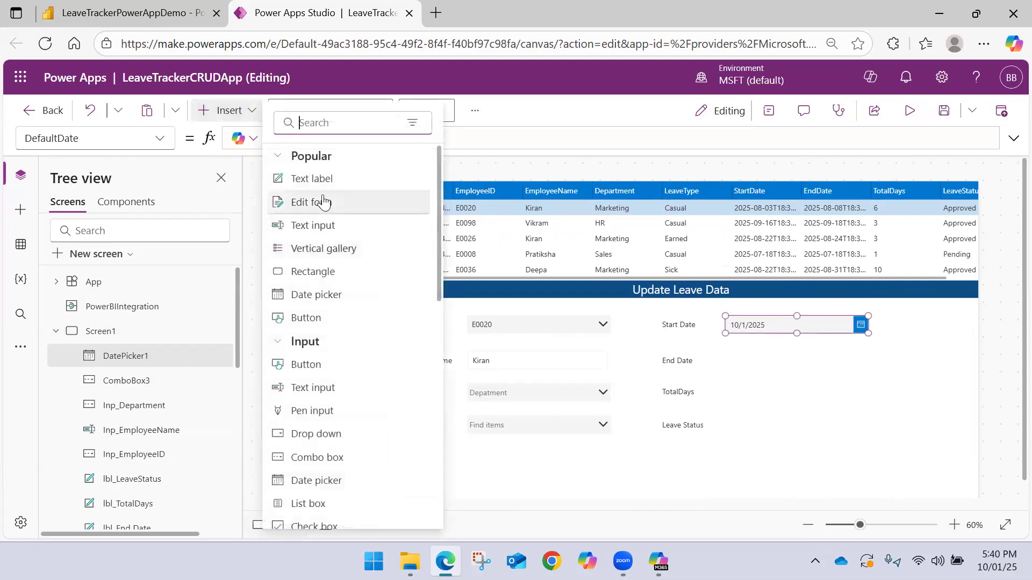
pyautogui.click(332, 295)
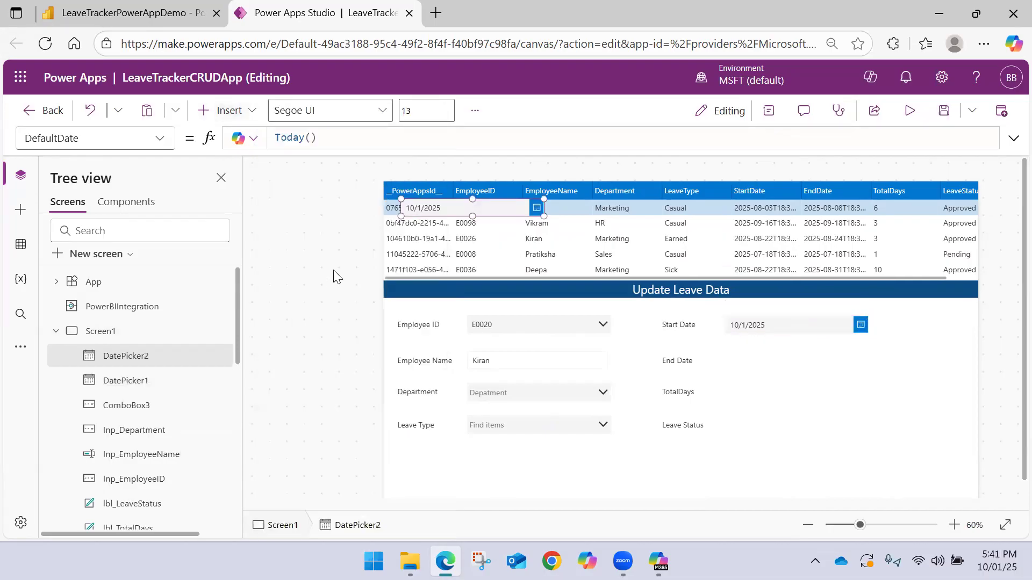
pyautogui.moveTo(454, 210); pyautogui.dragTo(771, 360)
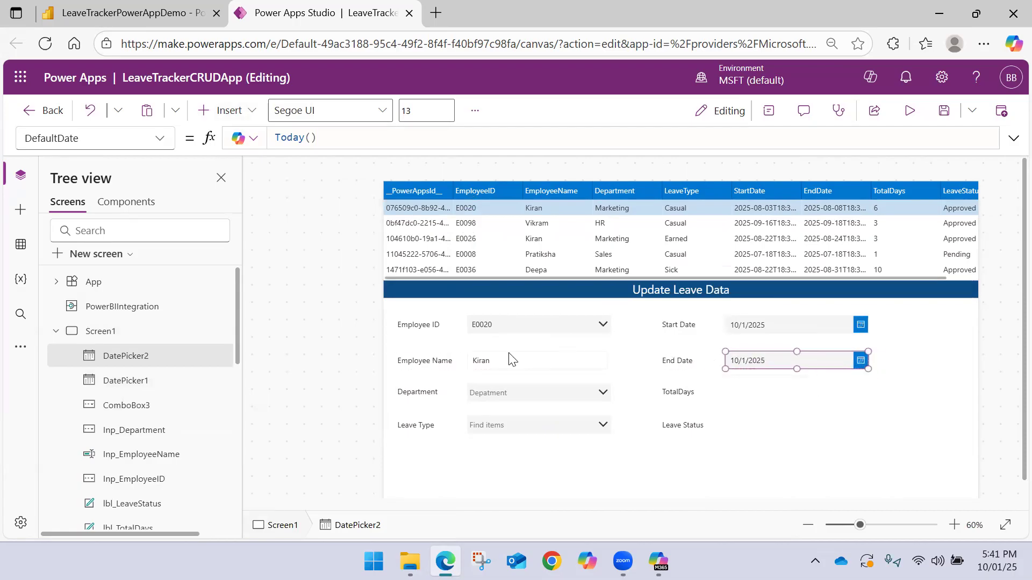
# Rename the Leave Type combo box ComboBox3 as Inp_LeaveType
pyautogui.click(114, 382)
pyautogui.click(132, 413)
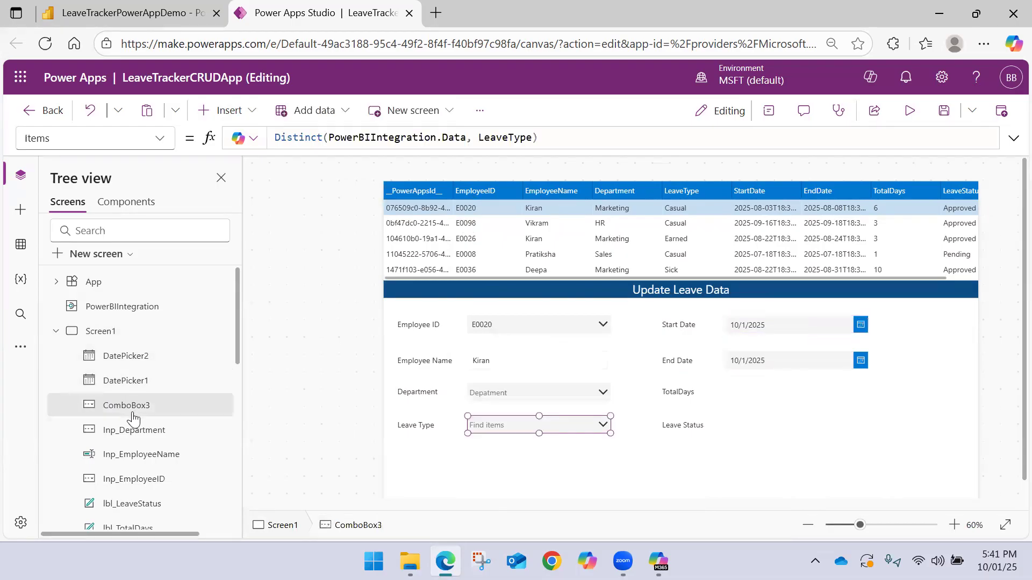
pyautogui.doubleClick(134, 409)
pyautogui.write('Inp_Le')
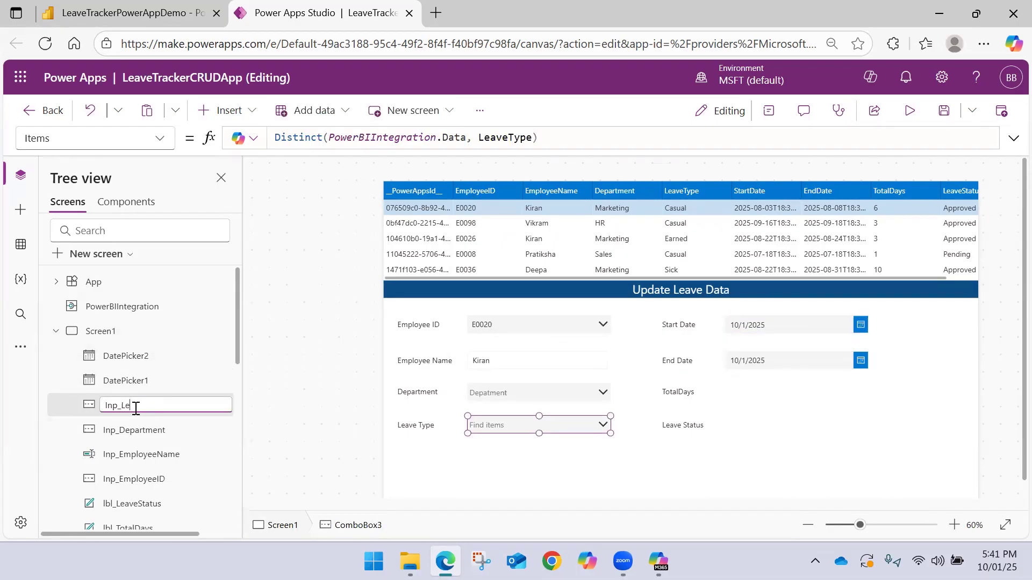
pyautogui.write('aveType')
pyautogui.press('Return')
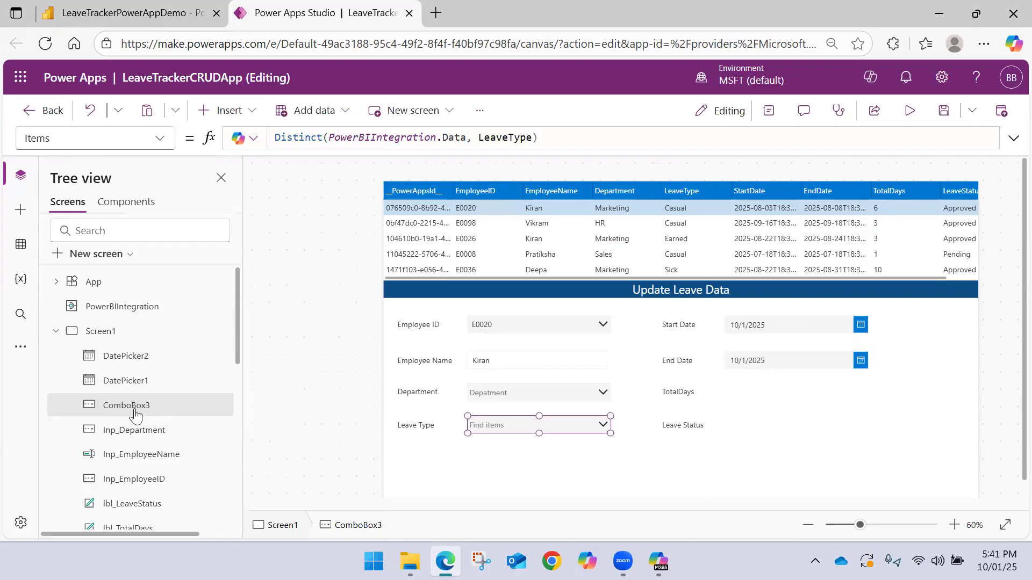
# Rename the Start Date picker as Inp_StartDate and the End Date picker as Inp_EndDate
pyautogui.doubleClick(133, 388)
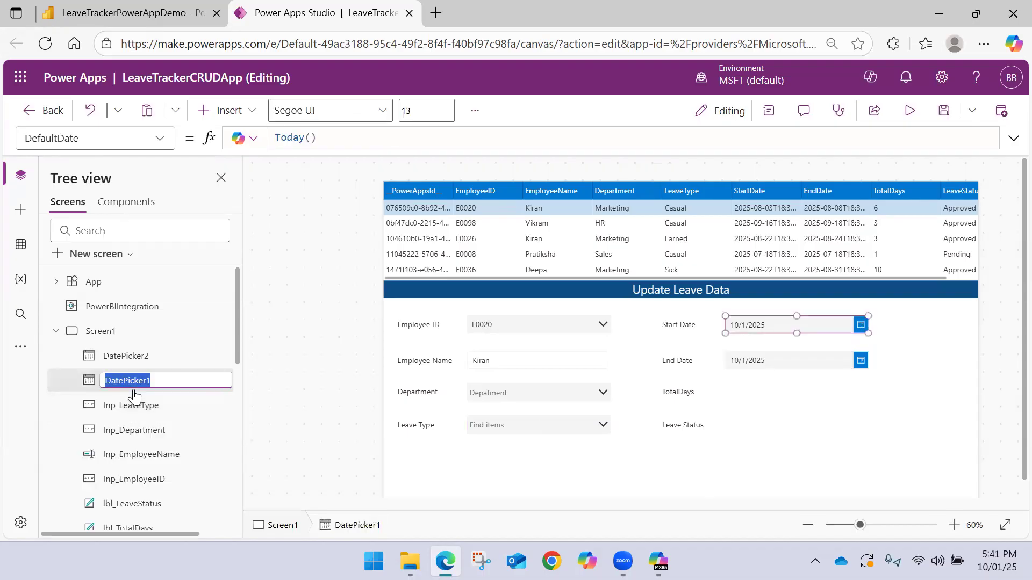
pyautogui.write('Inp_Start')
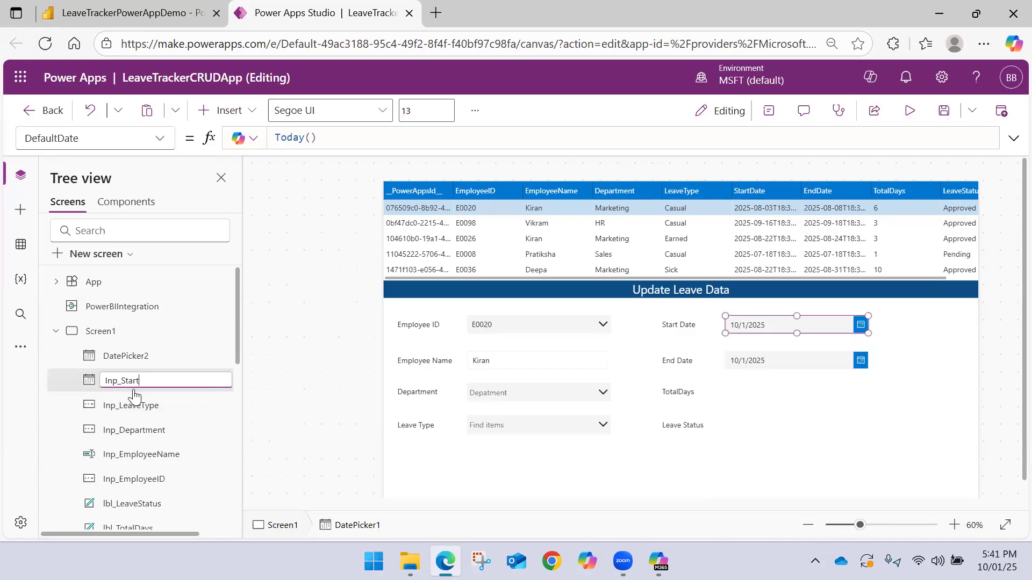
pyautogui.press('Return')
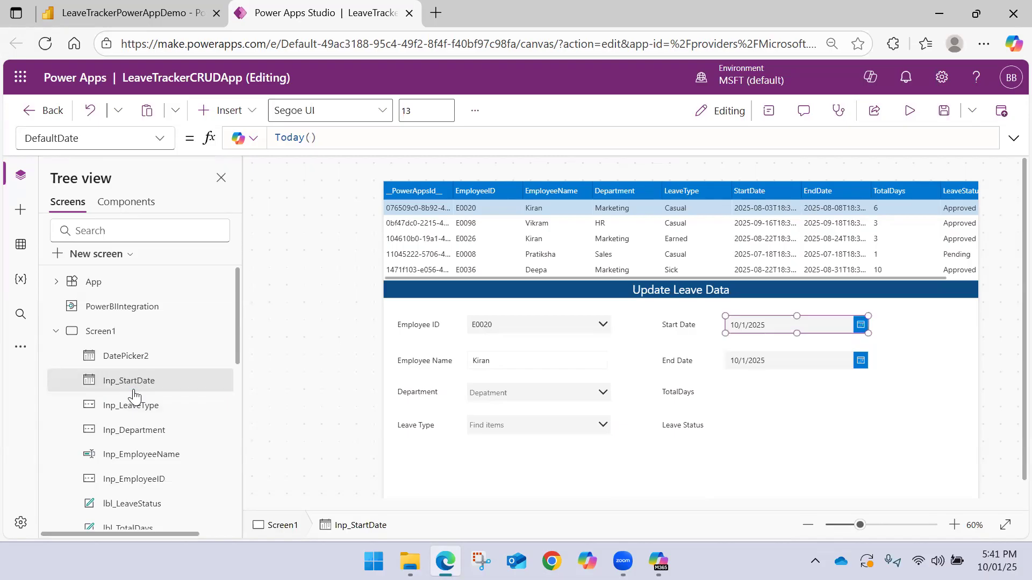
pyautogui.doubleClick(134, 357)
pyautogui.write('Inp_EndDate')
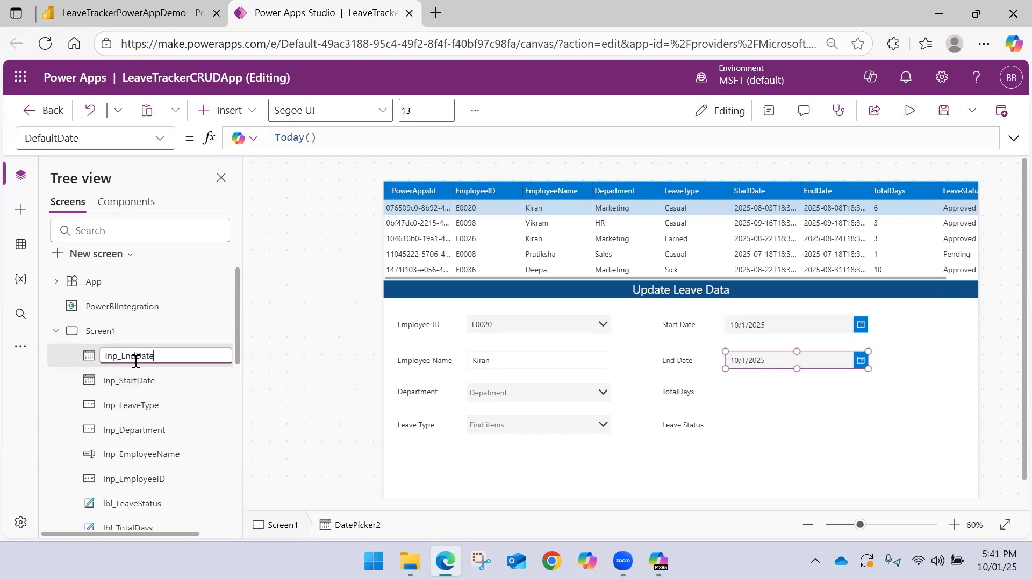
pyautogui.press('Escape')
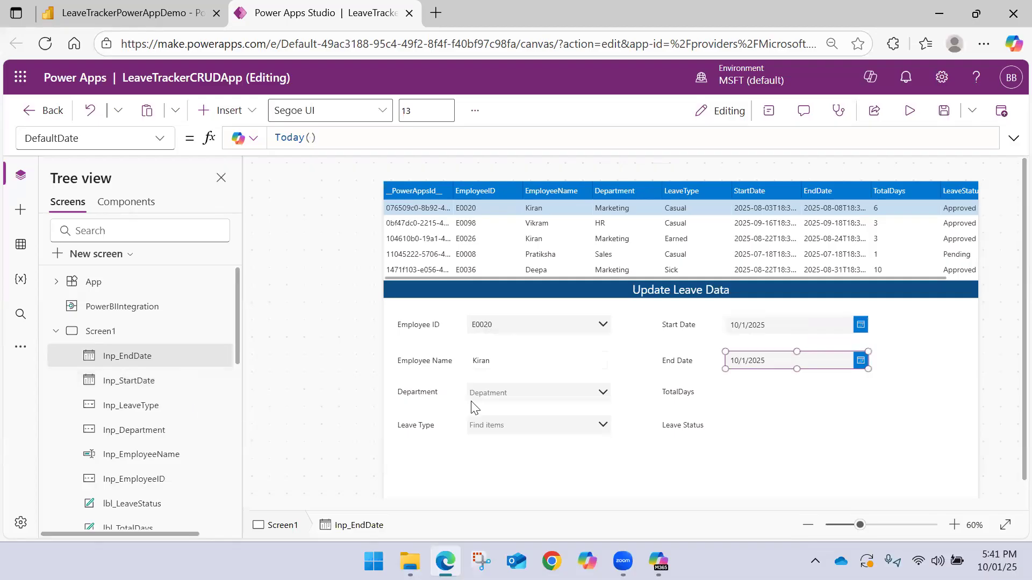
# Insert a text input beside the TotalDays label, aligned under the End Date picker
pyautogui.click(740, 392)
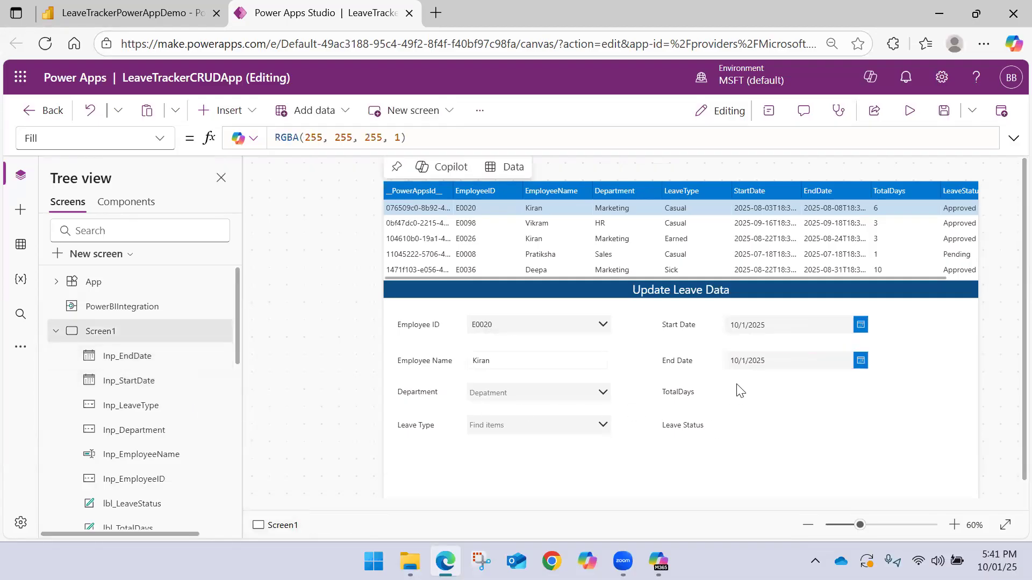
pyautogui.click(221, 110)
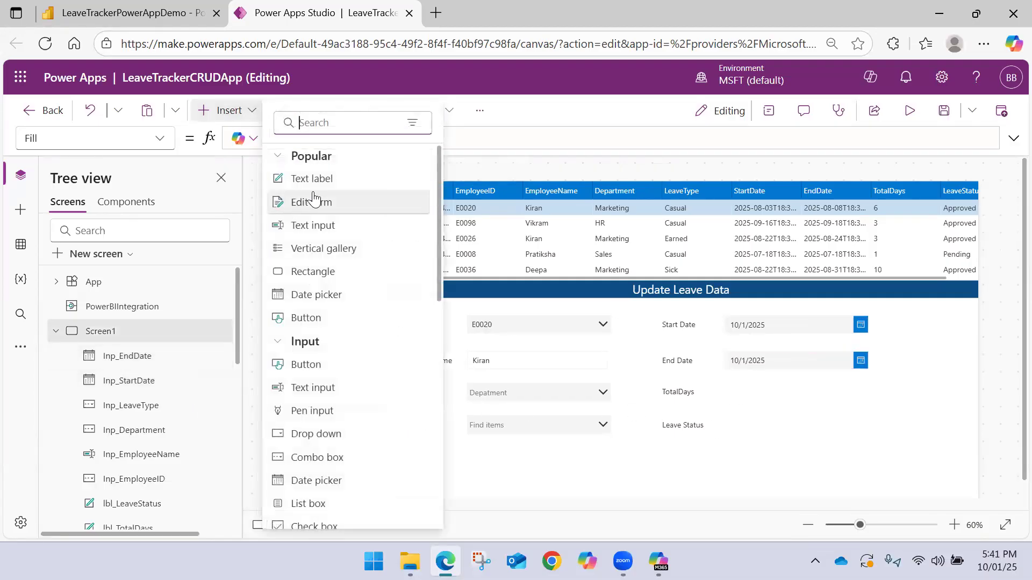
pyautogui.click(334, 225)
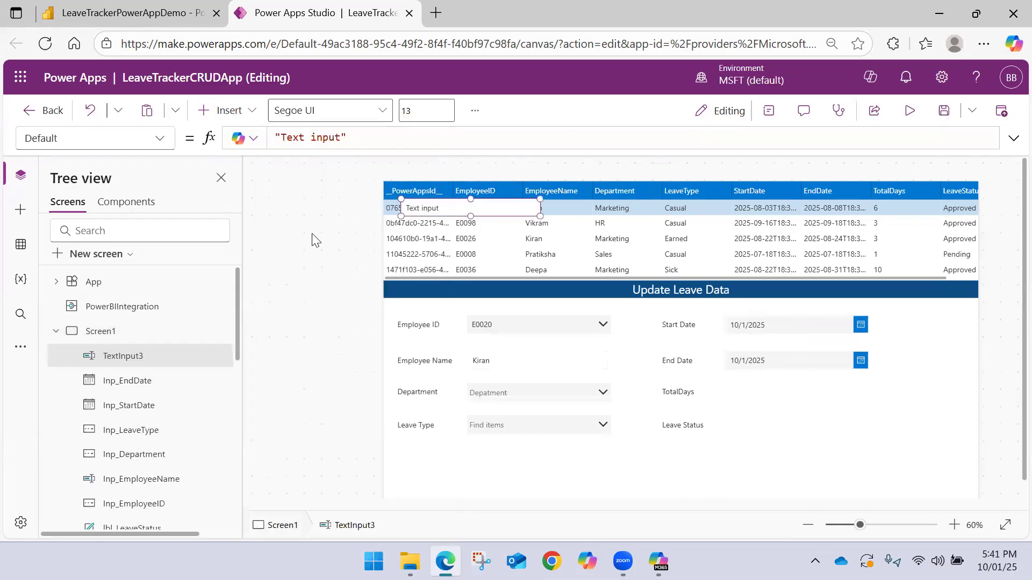
pyautogui.moveTo(444, 207); pyautogui.dragTo(778, 389)
# Replace the TotalDays text input's default value with the start of a DateDiff formula
pyautogui.click(376, 143)
pyautogui.hotkey('ctrl', 'a')
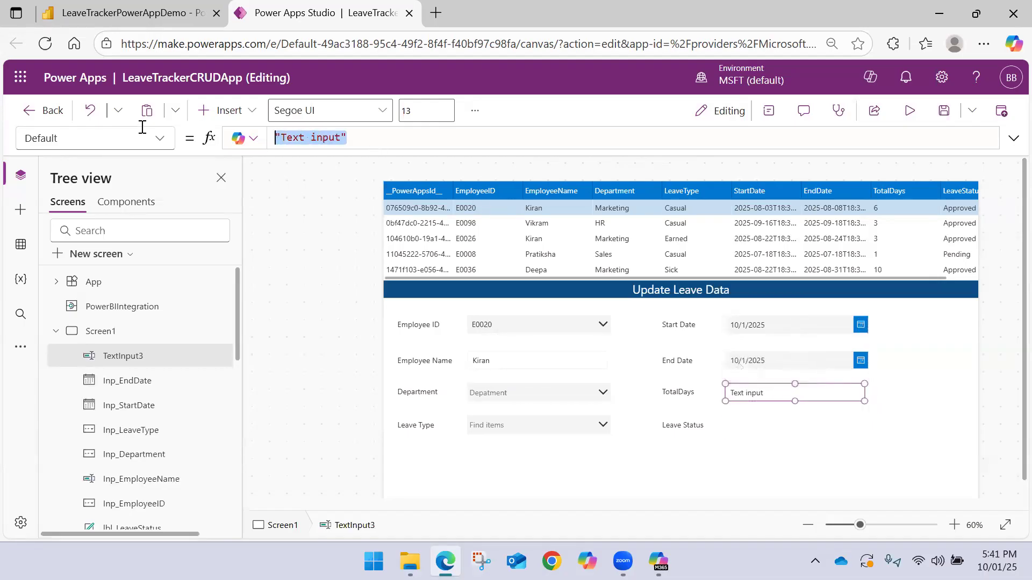
pyautogui.press('Delete')
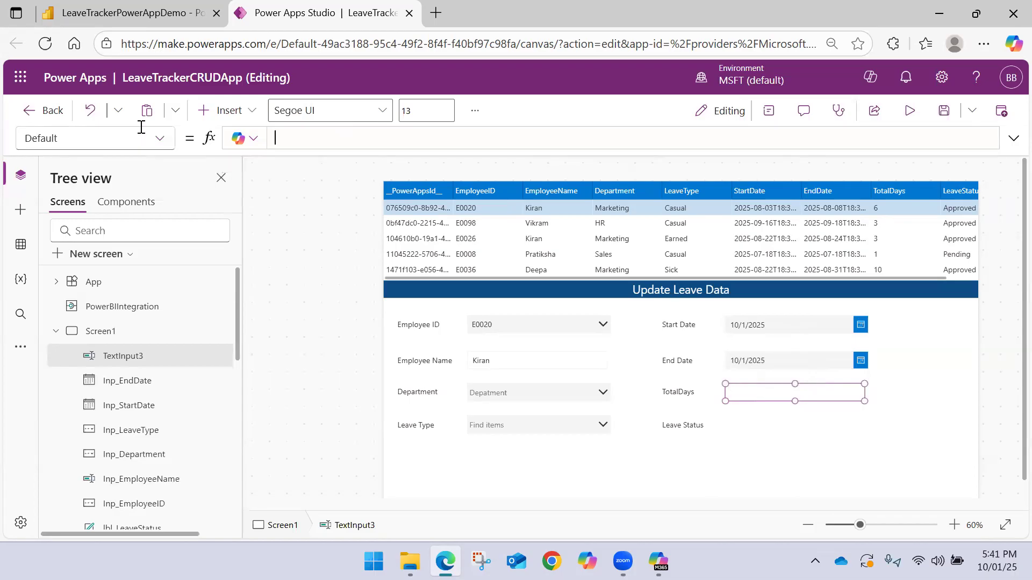
pyautogui.write('Date')
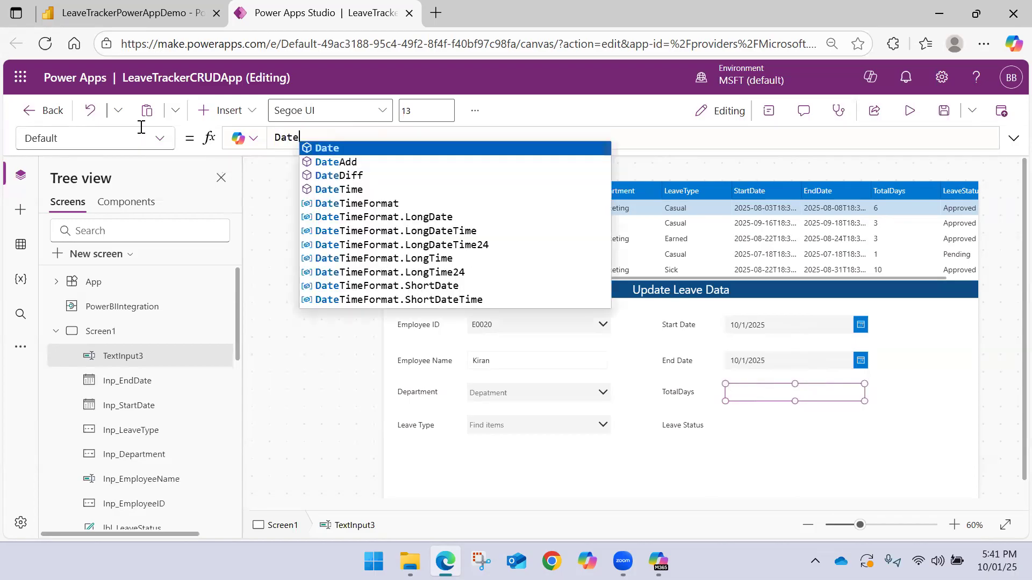
pyautogui.write('Diff(')
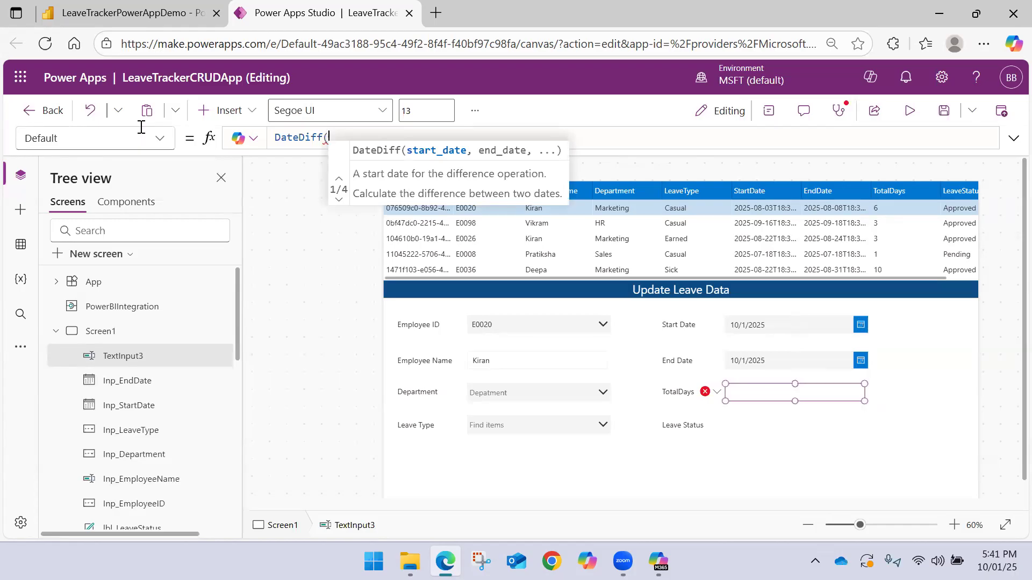
pyautogui.write('St')
# Enter Inp_StartDate.SelectedDate as the start date of the DateDiff formula
pyautogui.press('BackSpace')
pyautogui.press('BackSpace')
pyautogui.press('BackSpace')
pyautogui.press('BackSpace')
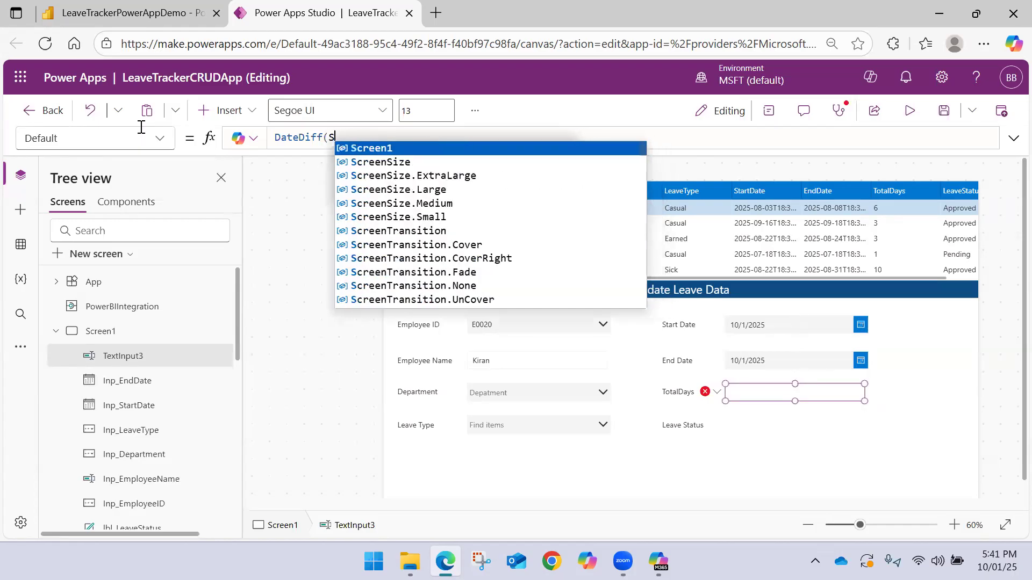
pyautogui.write('Inp')
pyautogui.press('Down')
pyautogui.press('Down')
pyautogui.press('Down')
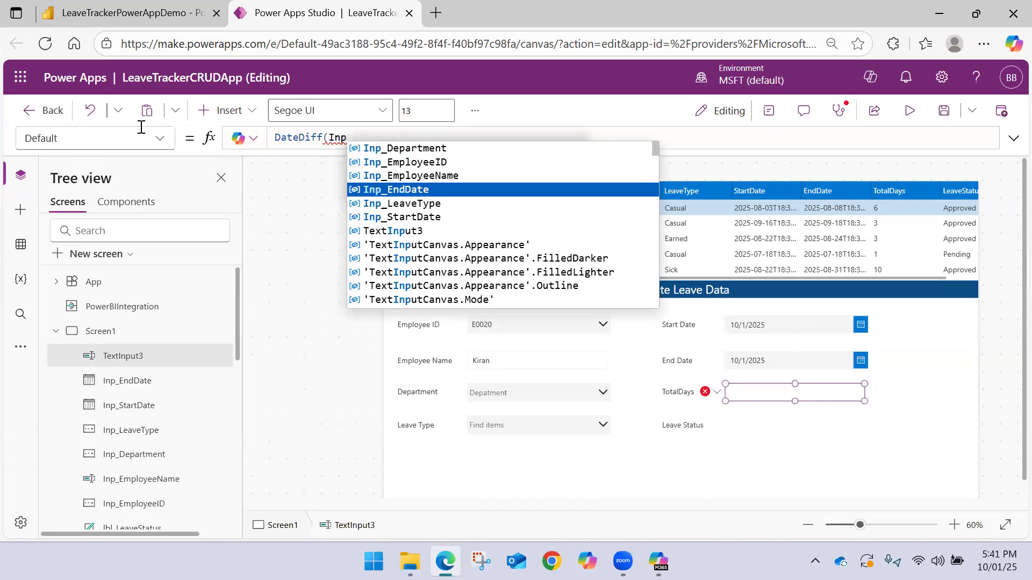
pyautogui.press('Down')
pyautogui.press('Down')
pyautogui.press('Tab')
pyautogui.write(',')
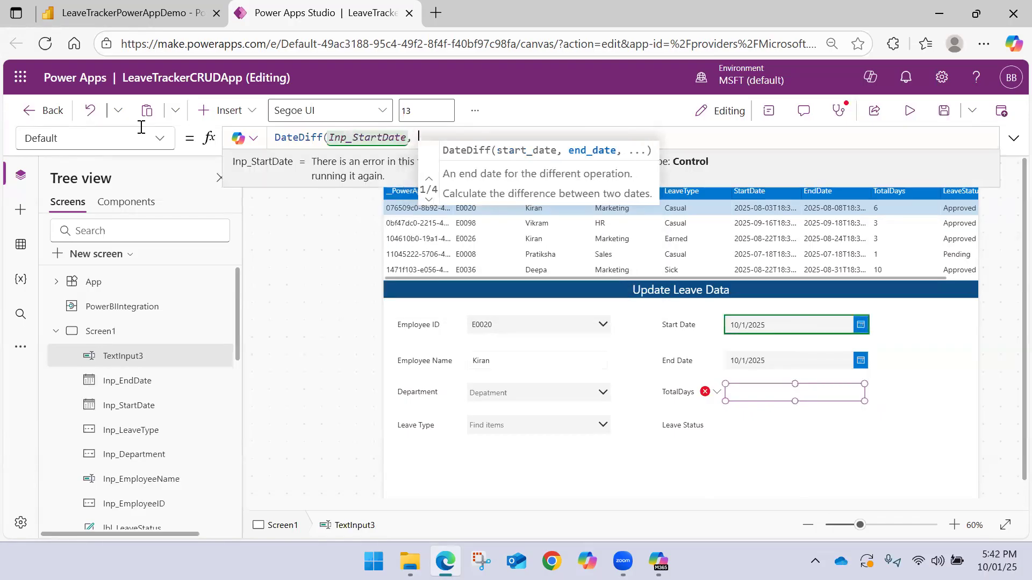
pyautogui.press('Tab')
# Complete the DateDiff formula with Inp_EndDate.SelectedDate as the end date and TimeUnit.Days as the unit
pyautogui.write(', End')
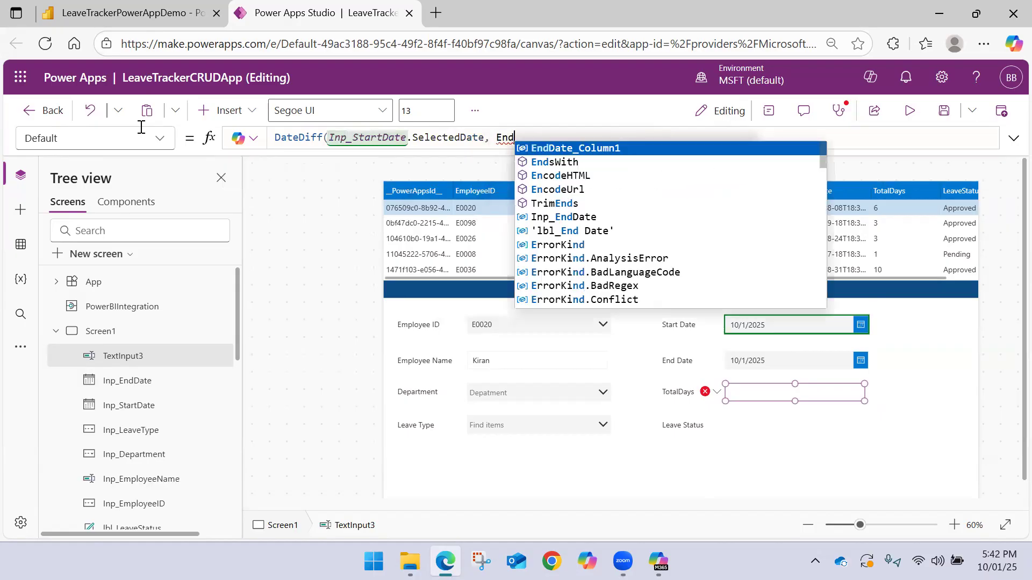
pyautogui.write('Da')
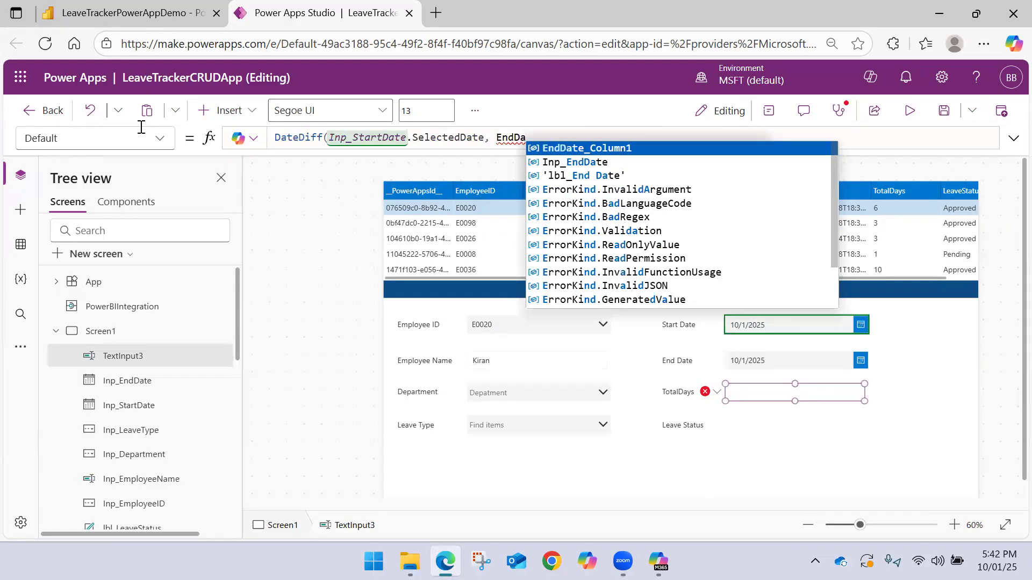
pyautogui.press('Down')
pyautogui.press('Down')
pyautogui.press('Up')
pyautogui.press('Tab')
pyautogui.write('.')
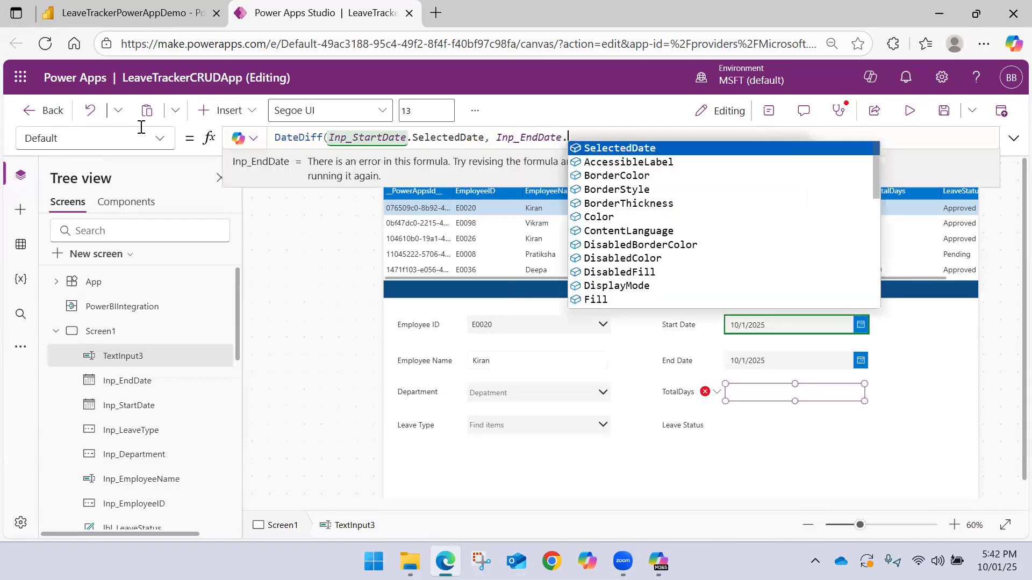
pyautogui.press('Tab')
pyautogui.write(',')
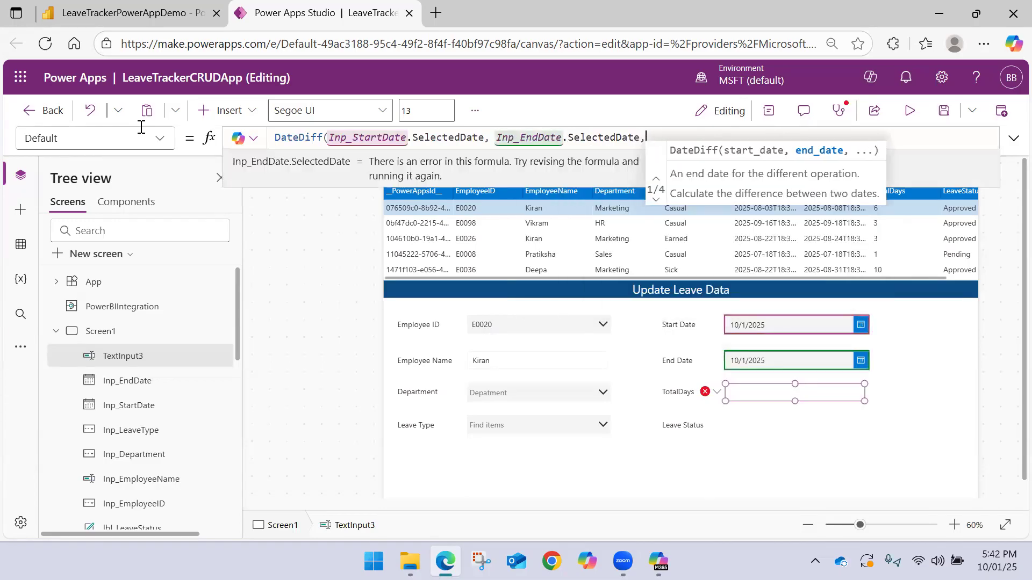
pyautogui.press('Tab')
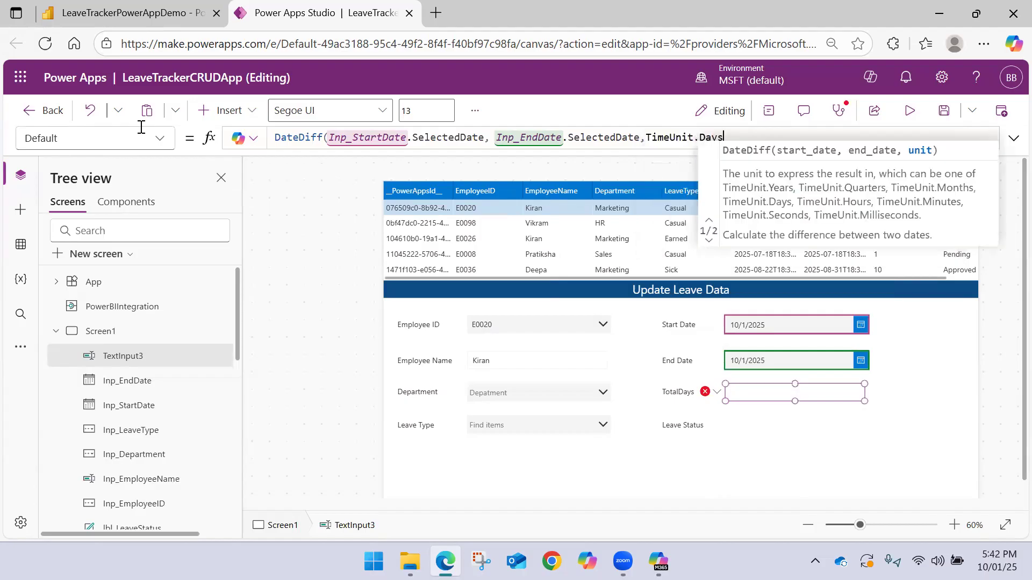
pyautogui.write(')')
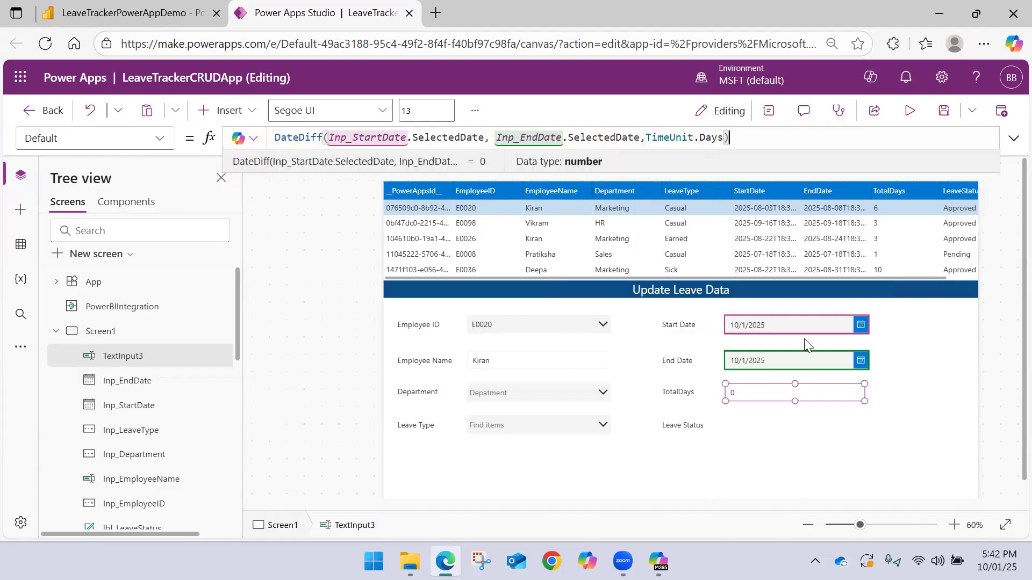
# Add 1 to the DateDiff result in the TotalDays input's default formula
pyautogui.moveTo(775, 368)
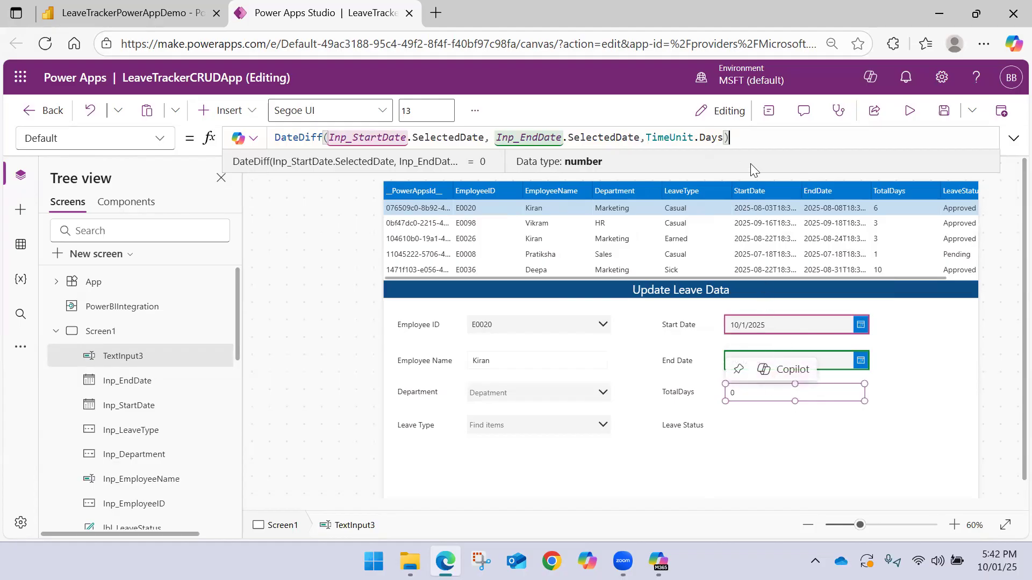
pyautogui.write('+1')
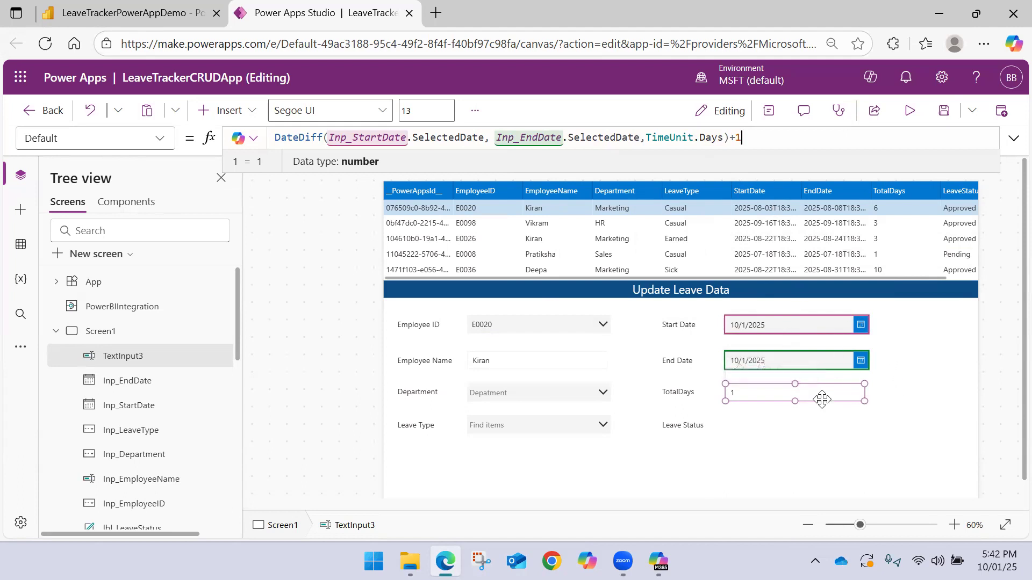
pyautogui.click(916, 370)
pyautogui.click(771, 394)
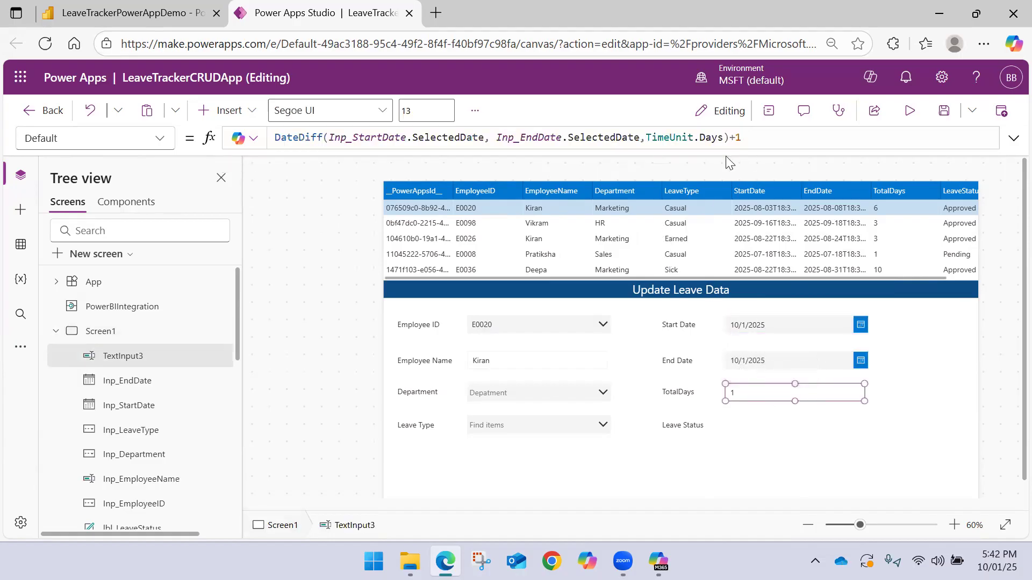
pyautogui.click(712, 431)
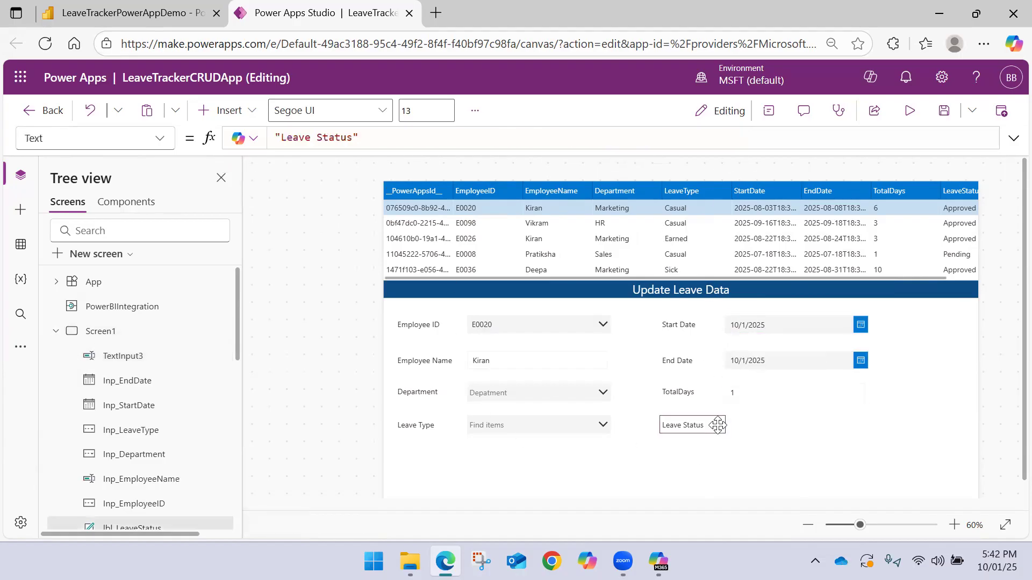
# Rename the TotalDays text input TextInput3 as Inp_TotalDays
pyautogui.click(143, 362)
pyautogui.doubleClick(144, 361)
pyautogui.write('In')
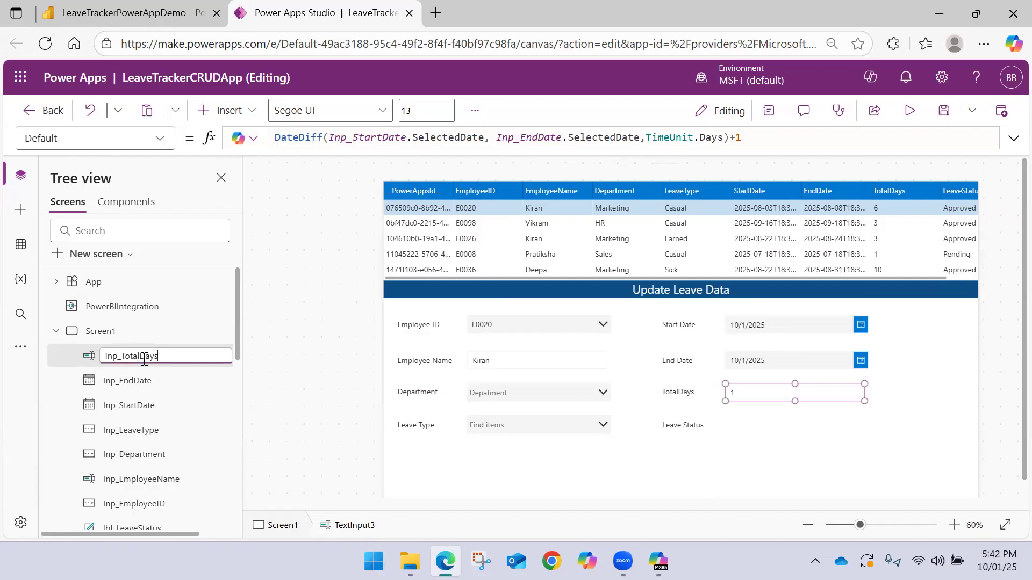
pyautogui.write('p_TotalDays')
pyautogui.press('Return')
# Insert a combo box beside the Leave Status label, aligned under the TotalDays input
pyautogui.click(252, 113)
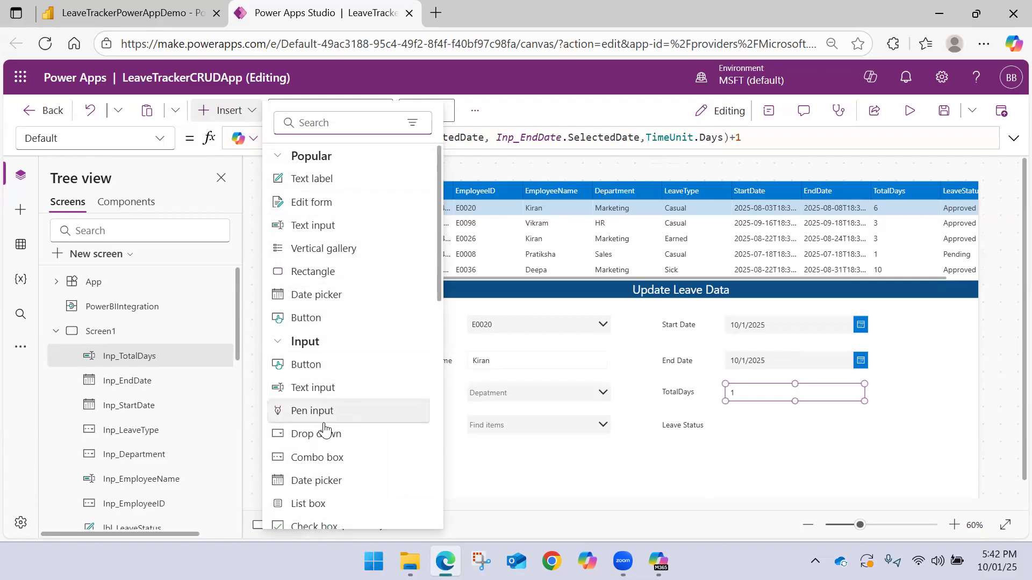
pyautogui.click(334, 457)
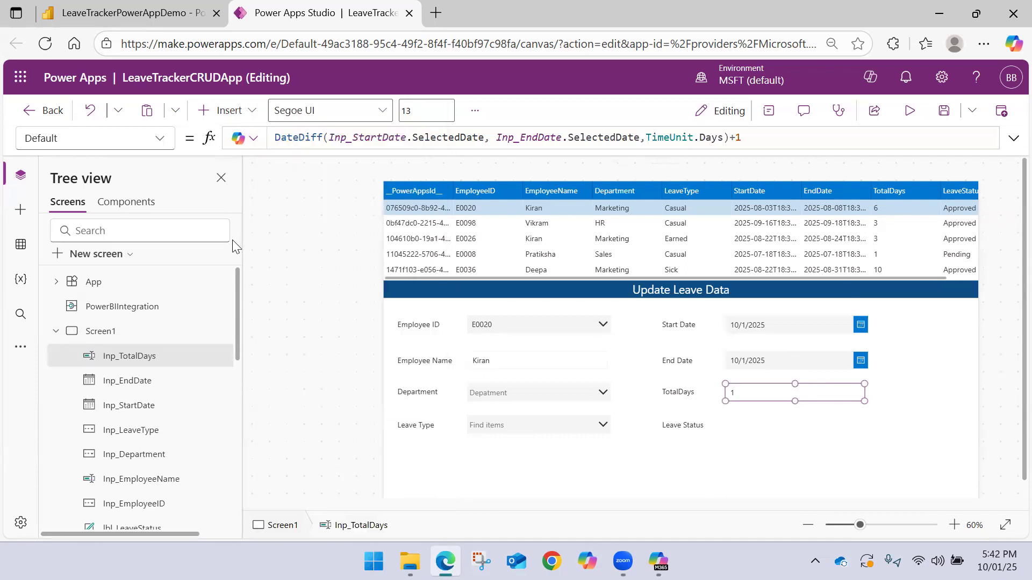
pyautogui.moveTo(434, 212); pyautogui.dragTo(752, 427)
# Set the input text placeholder of the Inp_LeaveType combo box to "Leave Type"
pyautogui.click(494, 433)
pyautogui.click(774, 115)
pyautogui.scroll(-3, 914, 376)
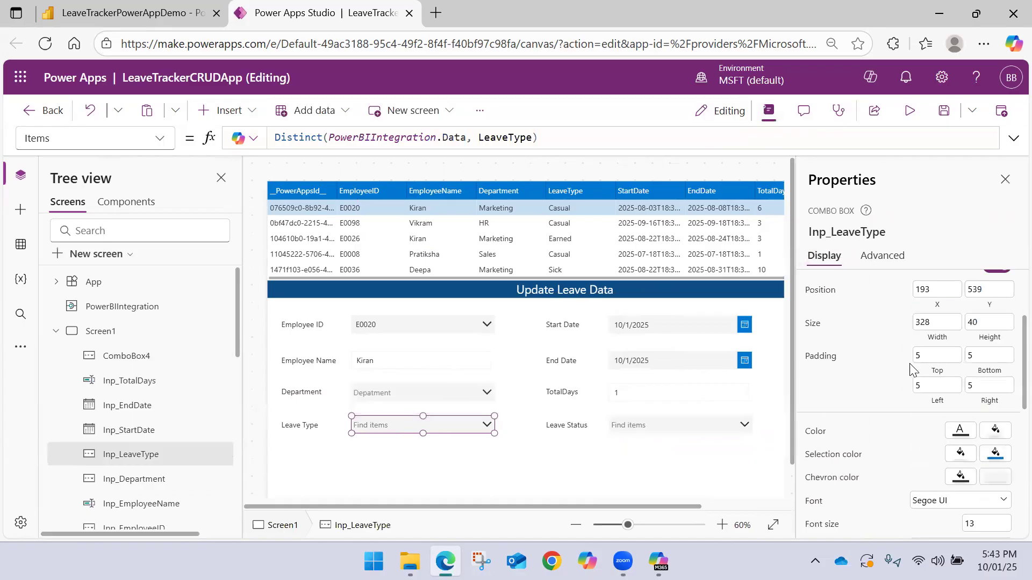
pyautogui.click(880, 261)
pyautogui.scroll(-5, 857, 382)
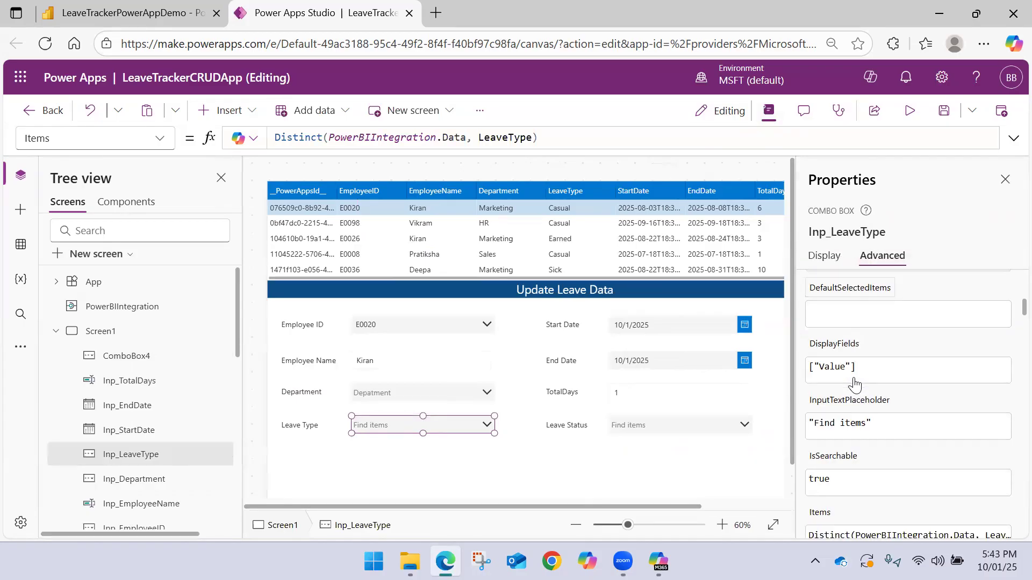
pyautogui.scroll(-1, 854, 384)
pyautogui.click(859, 392)
pyautogui.moveTo(866, 391); pyautogui.dragTo(774, 382)
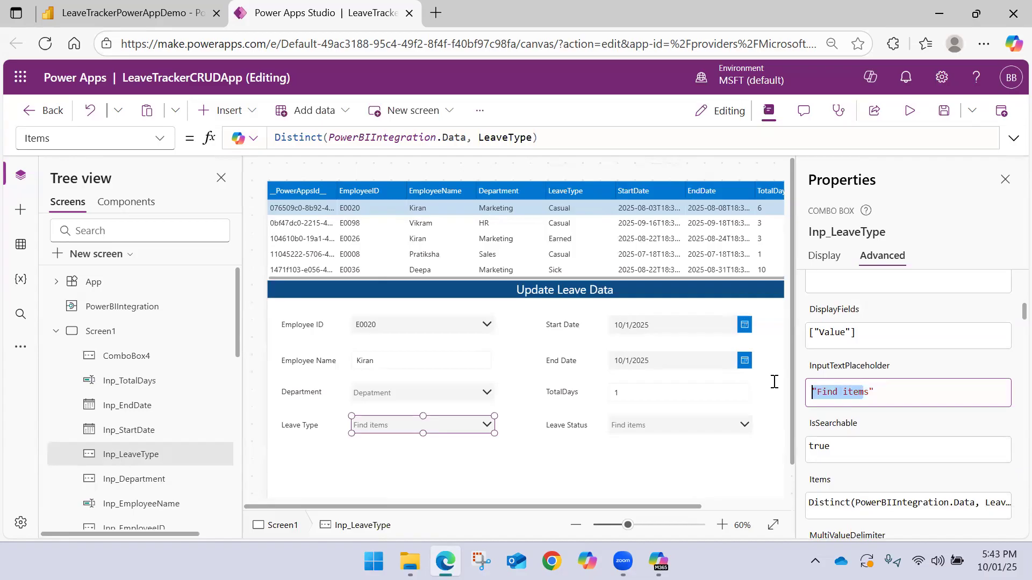
pyautogui.moveTo(869, 392); pyautogui.dragTo(817, 393)
pyautogui.write('Leave Type')
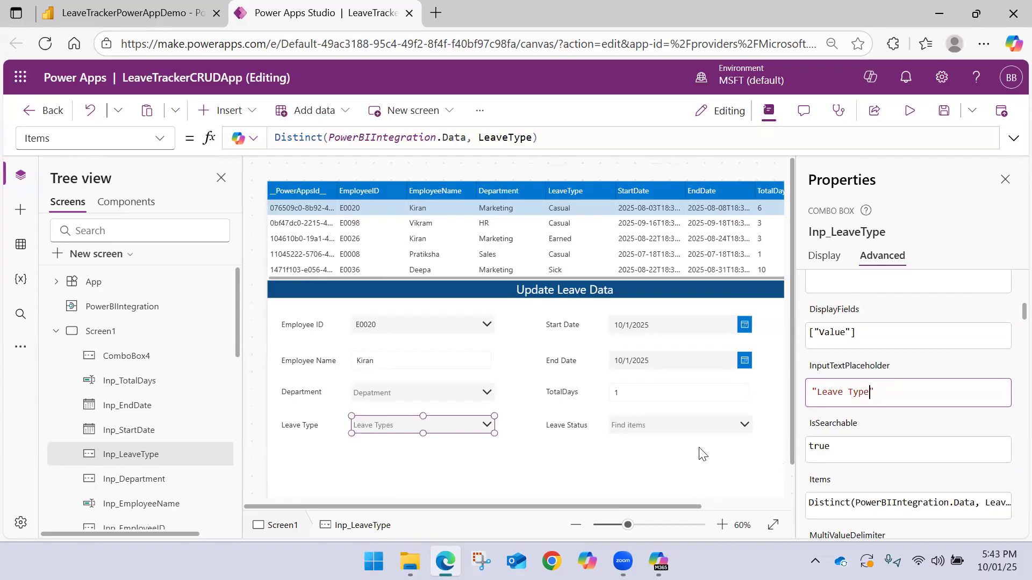
# Set the input text placeholder of the combo box beside the Leave Status label to "Leave Status"
pyautogui.click(683, 427)
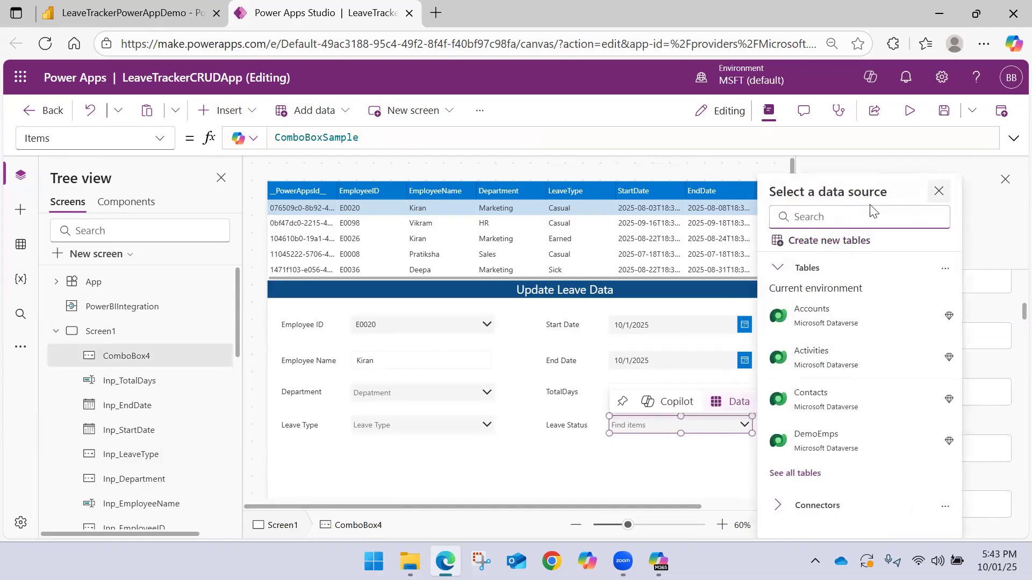
pyautogui.click(938, 191)
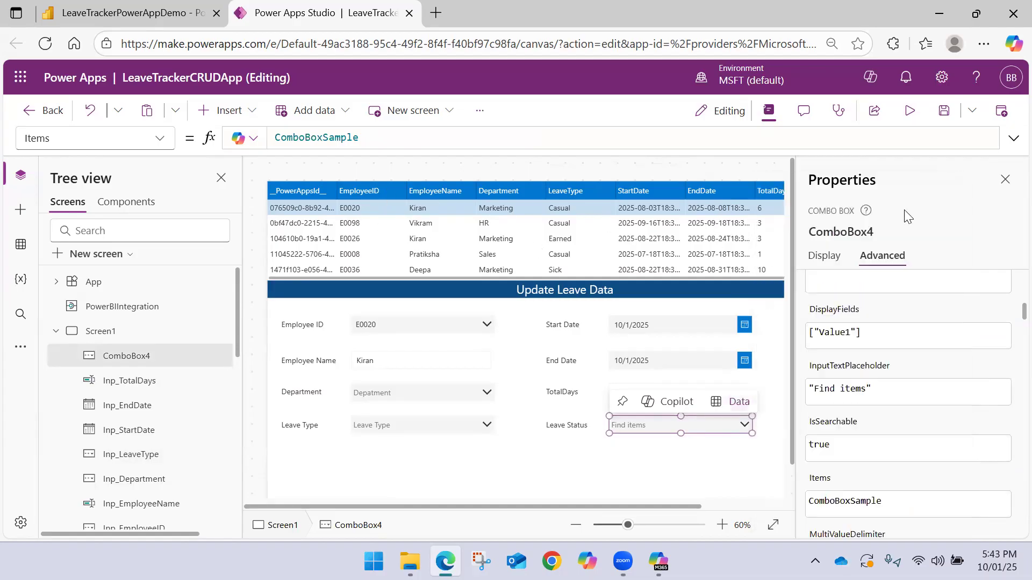
pyautogui.click(866, 392)
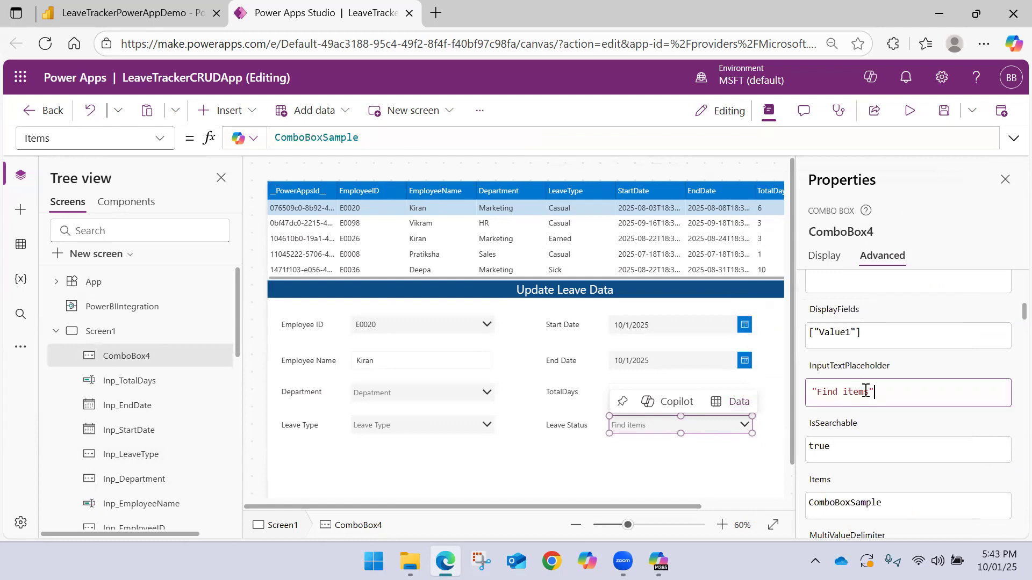
pyautogui.moveTo(868, 391); pyautogui.dragTo(816, 388)
pyautogui.write('Leave')
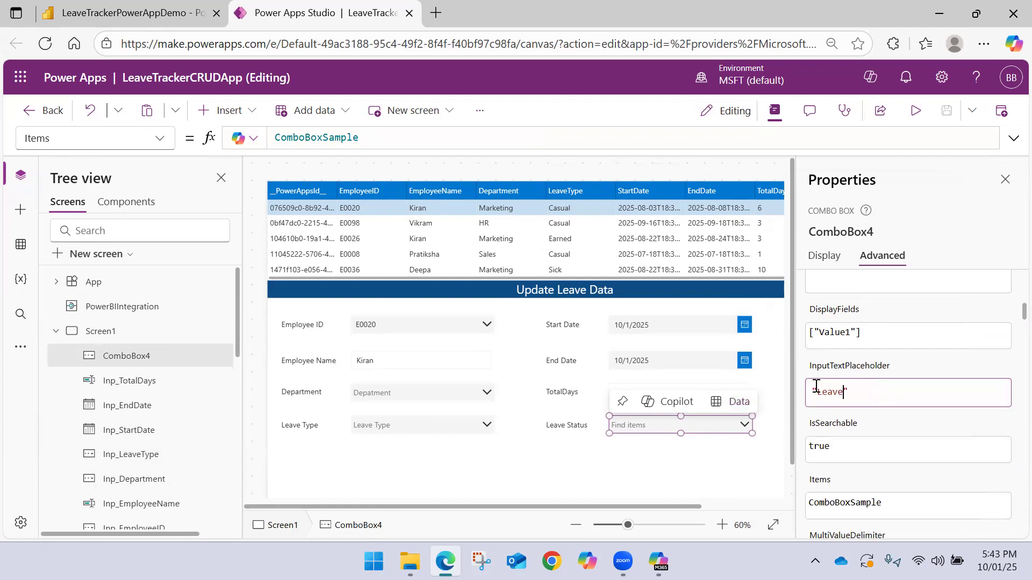
pyautogui.write(' Status')
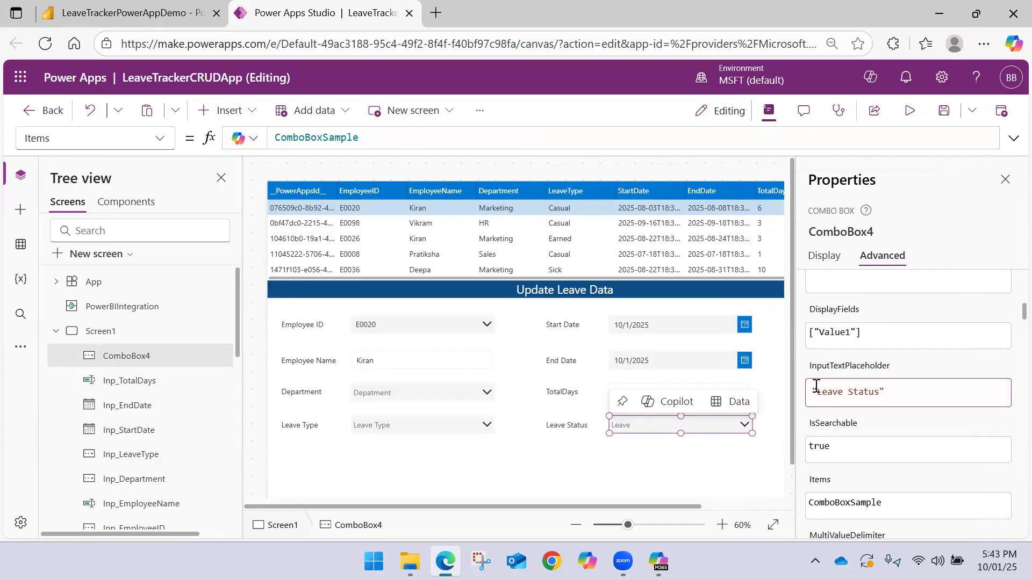
# Set the Leave Status combo box's Items formula to Distinct(PowerBIIntegration.Data, LeaveStatus)
pyautogui.click(404, 138)
pyautogui.hotkey('ctrl', 'a')
pyautogui.press('BackSpace')
pyautogui.write('D')
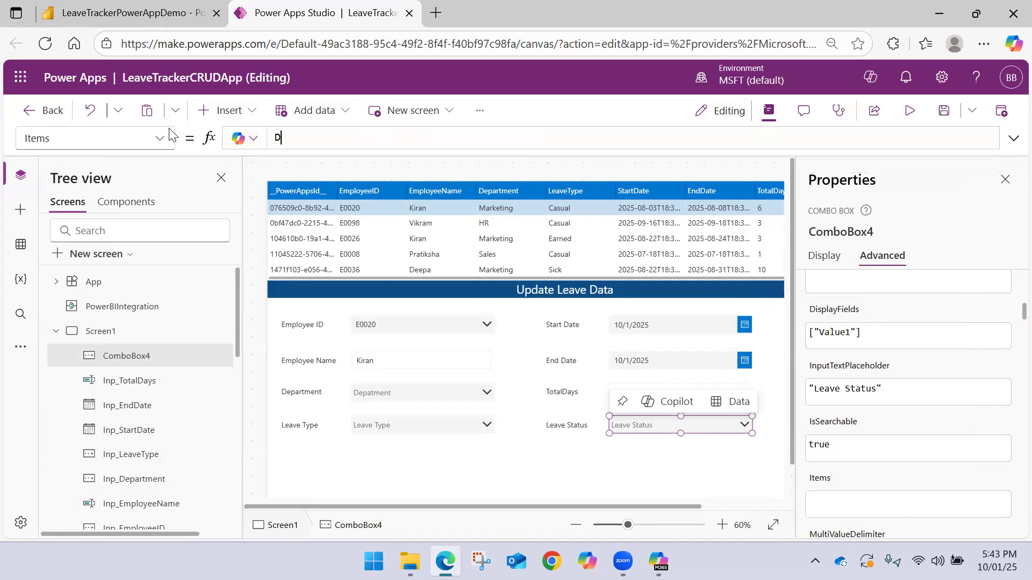
pyautogui.write('istinct(Power')
pyautogui.press('Down')
pyautogui.press('Down')
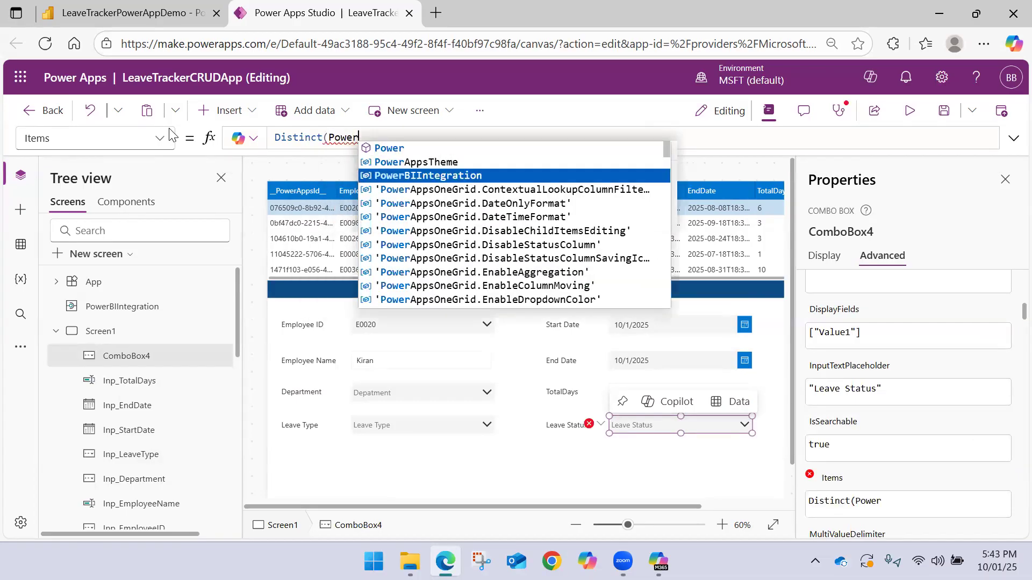
pyautogui.press('Tab')
pyautogui.write('.')
pyautogui.press('Tab')
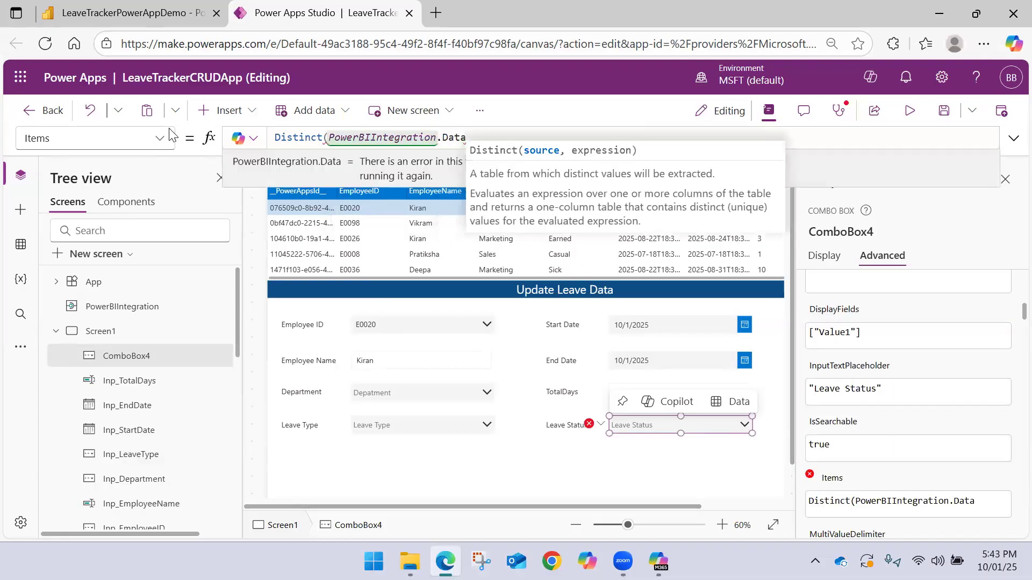
pyautogui.write(', ')
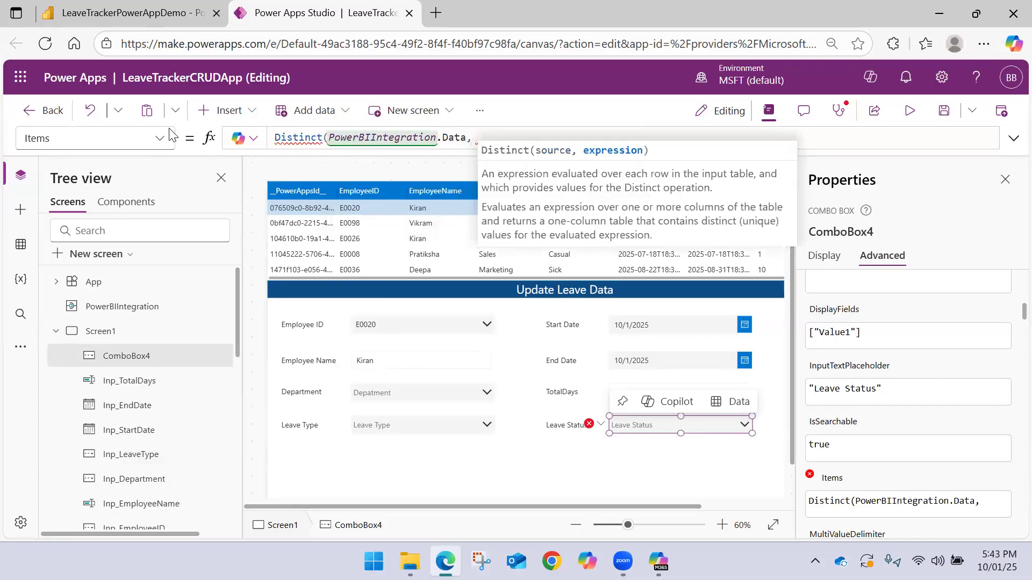
pyautogui.write('Leav')
pyautogui.press('Down')
pyautogui.press('Up')
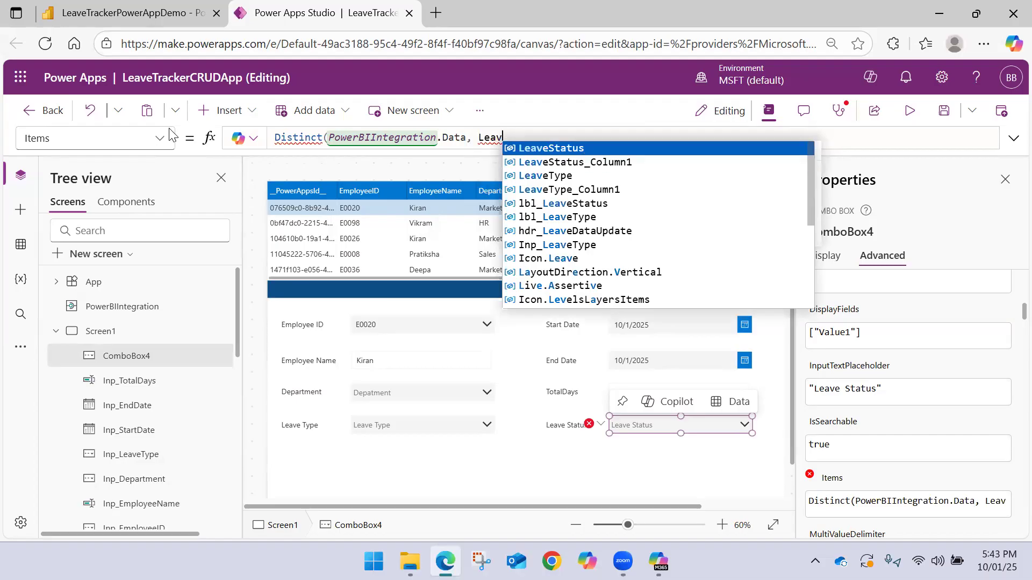
pyautogui.press('Tab')
pyautogui.write(')')
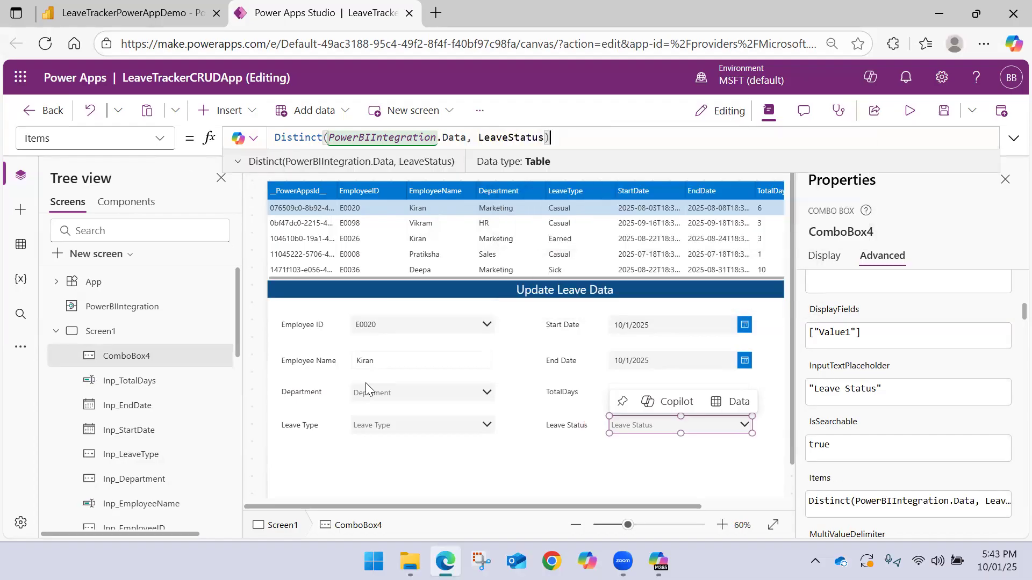
# Close the control properties and set the Start Date picker's DefaultDate formula to DataTable1.Selected.StartDate
pyautogui.click(508, 463)
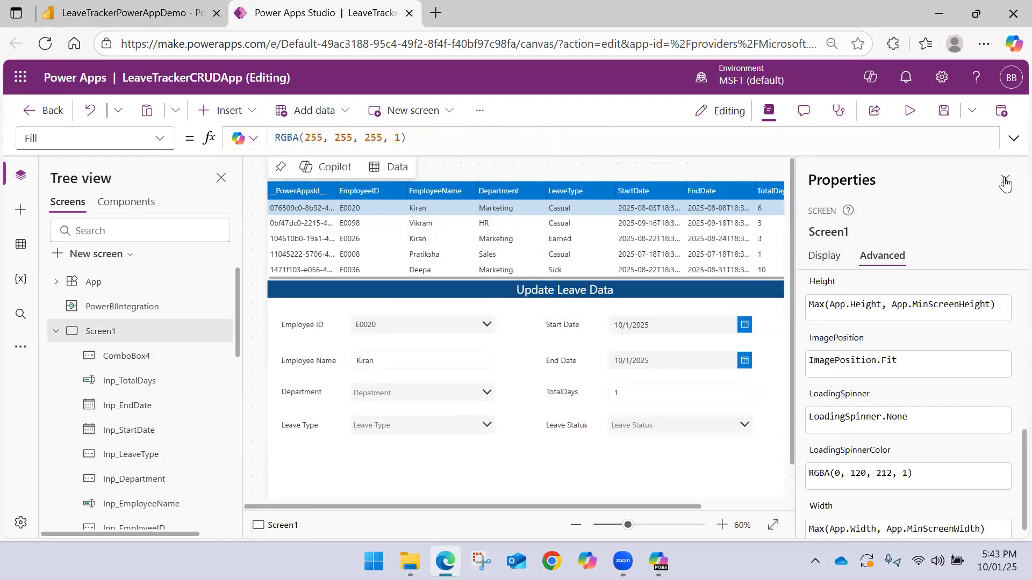
pyautogui.click(1005, 181)
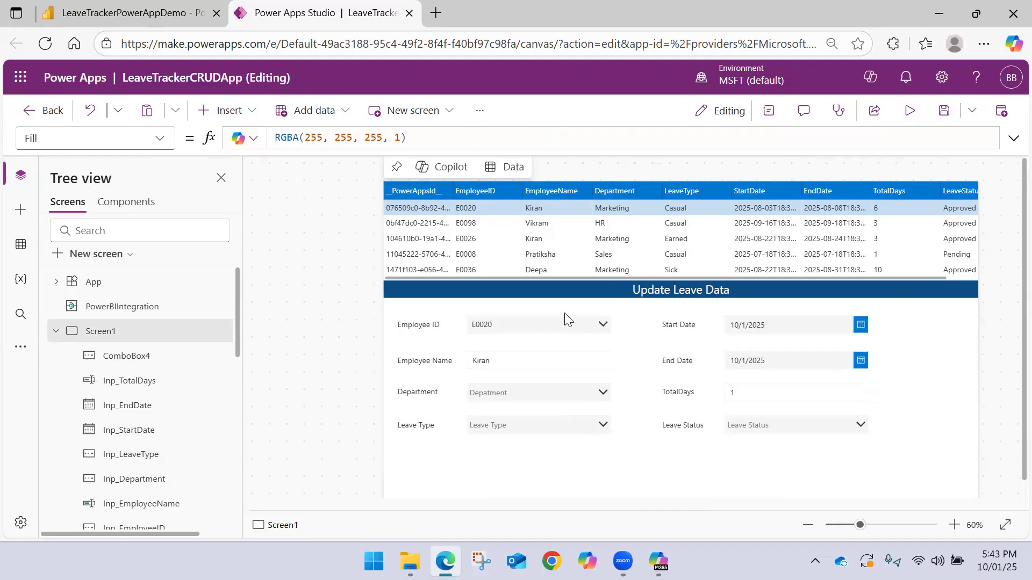
pyautogui.click(760, 325)
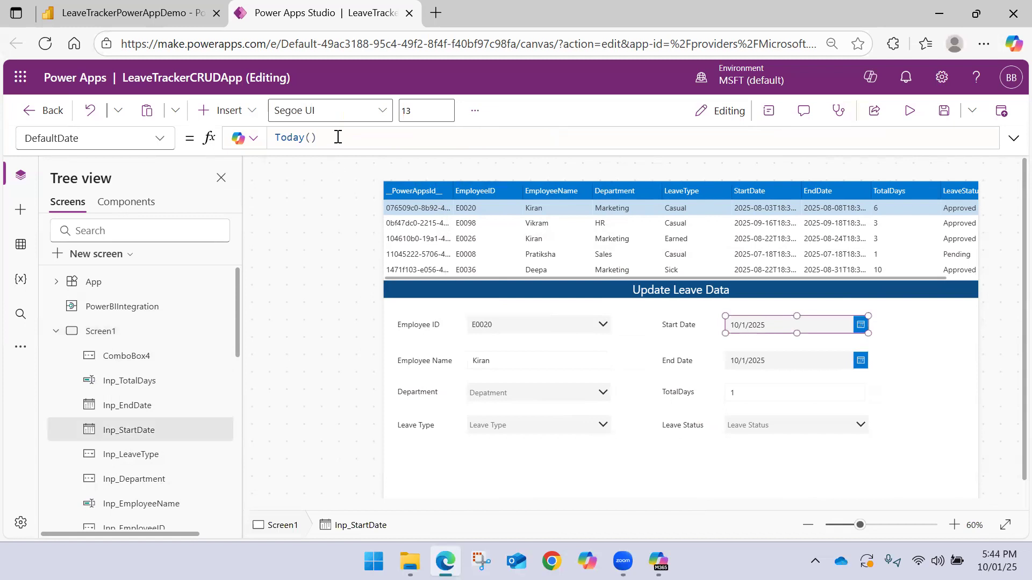
pyautogui.moveTo(338, 137); pyautogui.dragTo(126, 128)
pyautogui.write('Data')
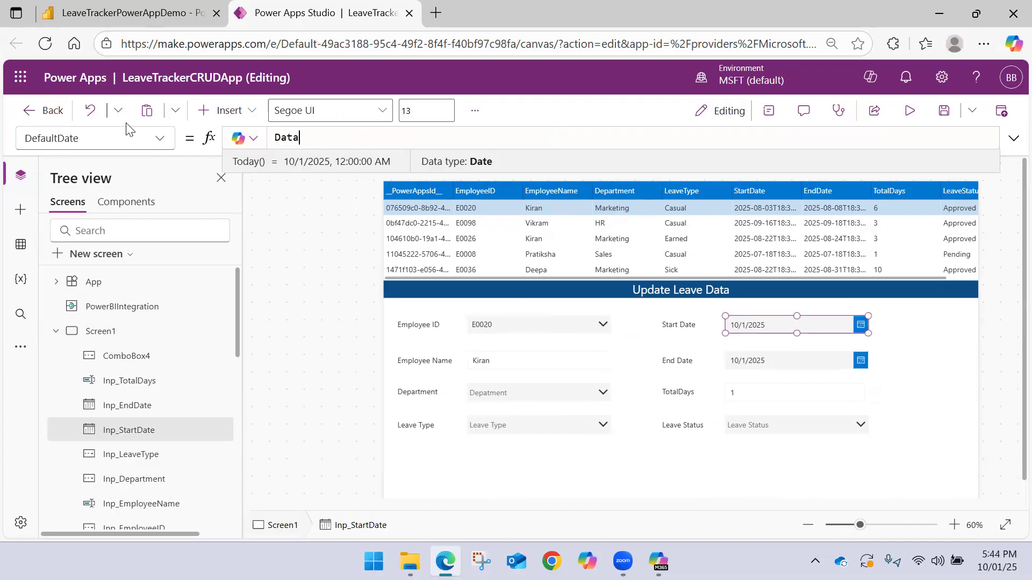
pyautogui.write('Table1')
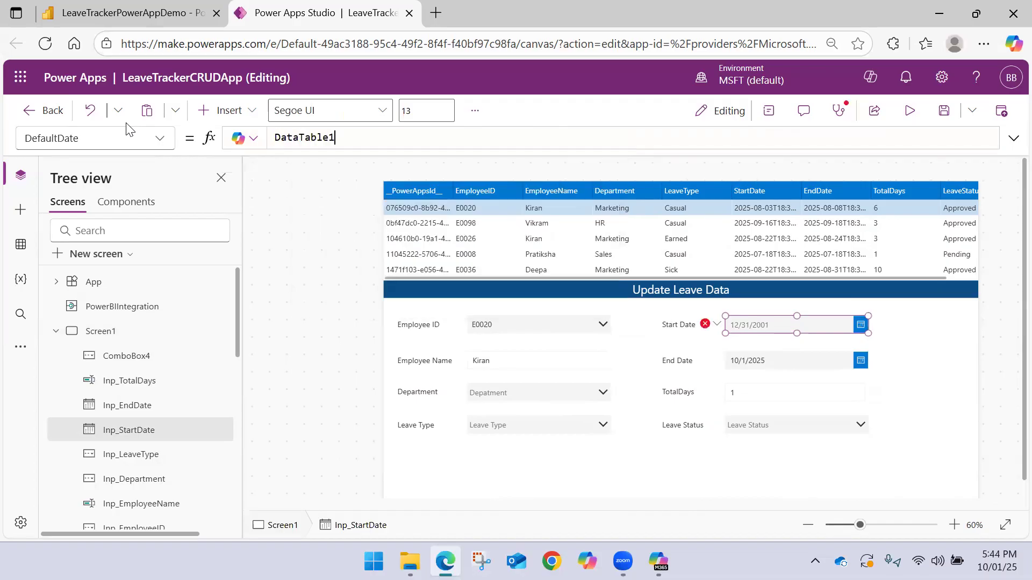
pyautogui.write('.')
pyautogui.press('Tab')
pyautogui.write('.')
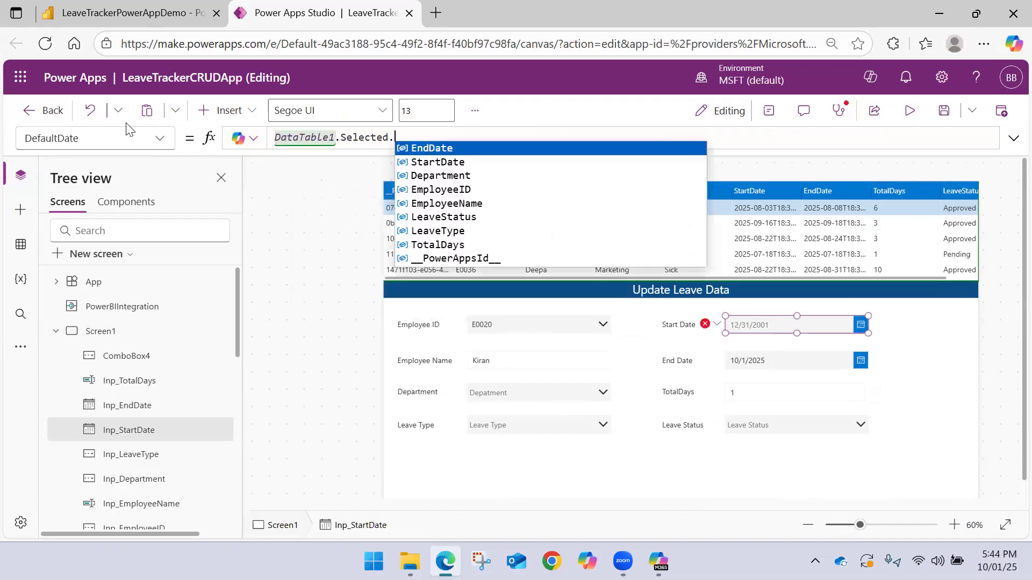
pyautogui.press('Down')
pyautogui.press('Down')
pyautogui.press('Up')
pyautogui.press('Tab')
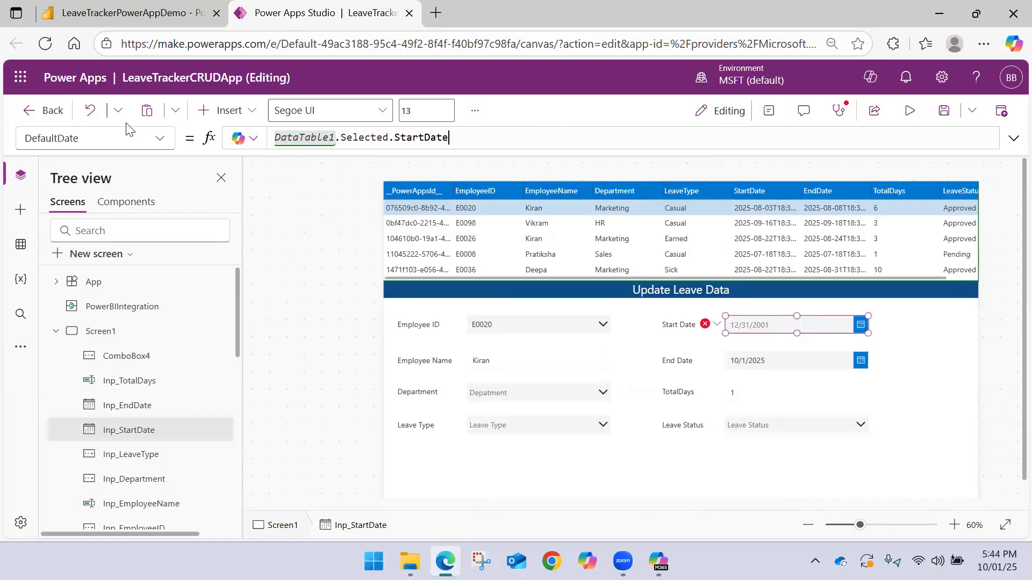
# Set the End Date picker's DefaultDate formula to DataTable1.Selected.EndDate
pyautogui.click(778, 363)
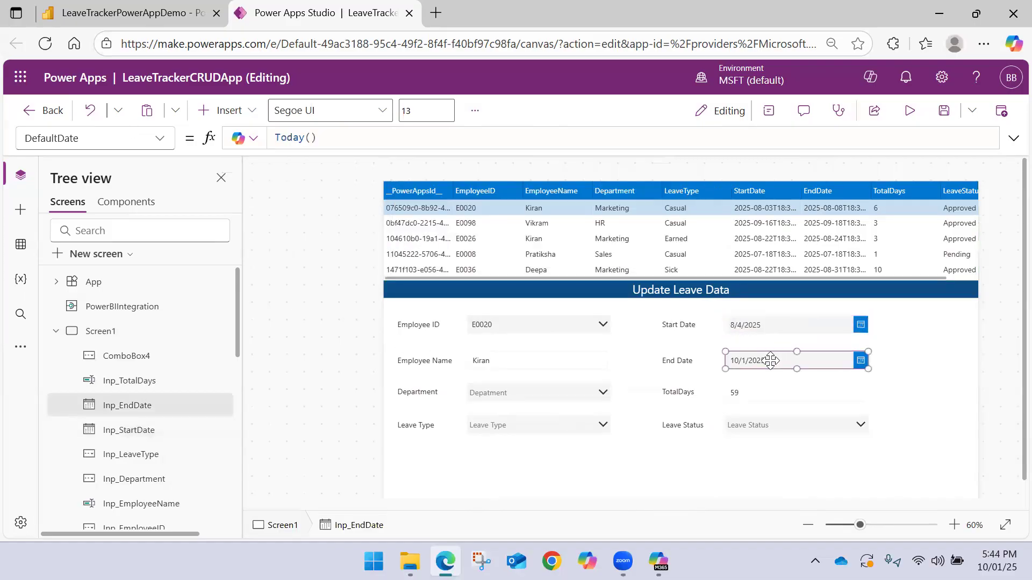
pyautogui.moveTo(333, 140); pyautogui.dragTo(177, 136)
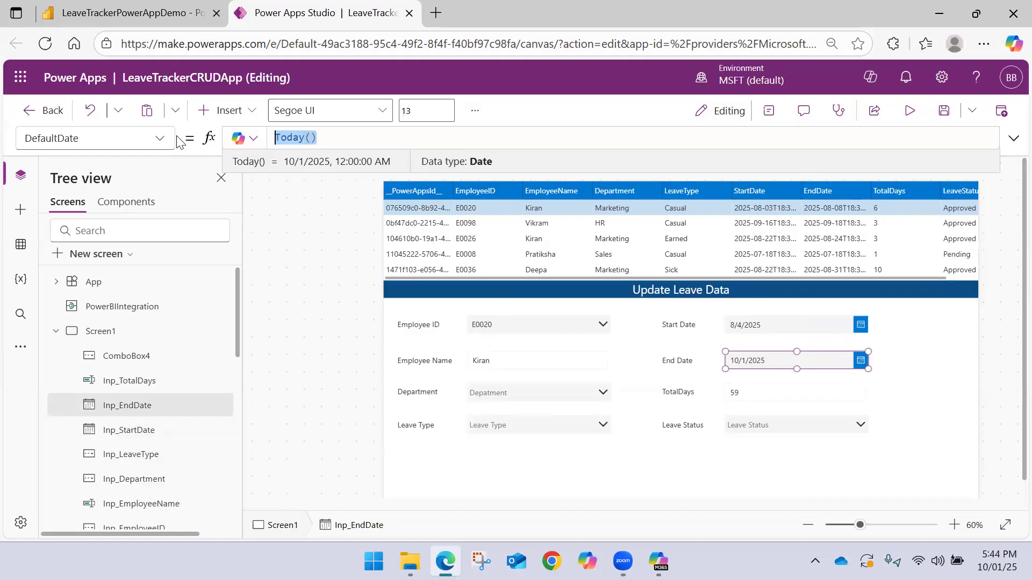
pyautogui.write('DataT')
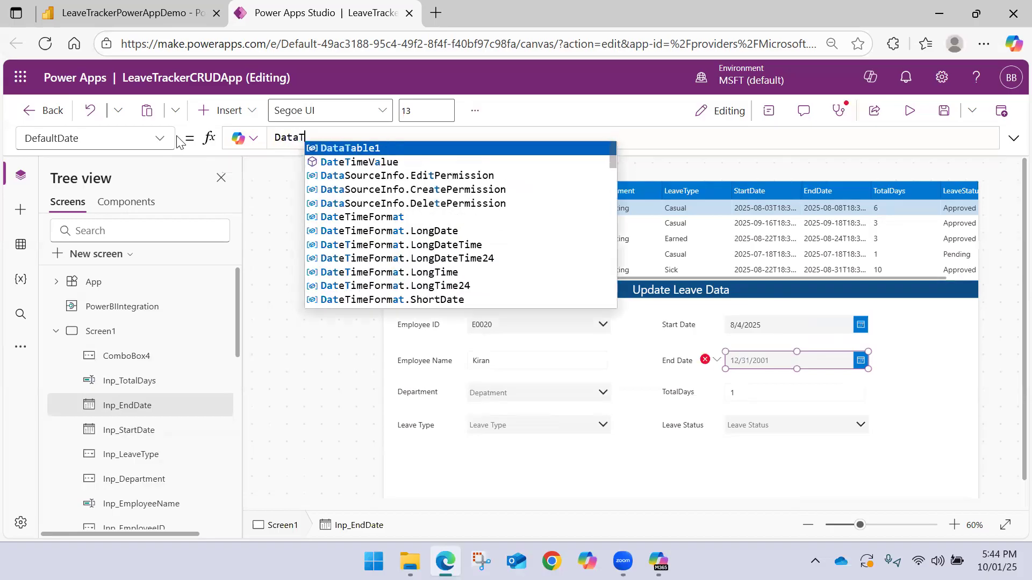
pyautogui.press('Tab')
pyautogui.write('.')
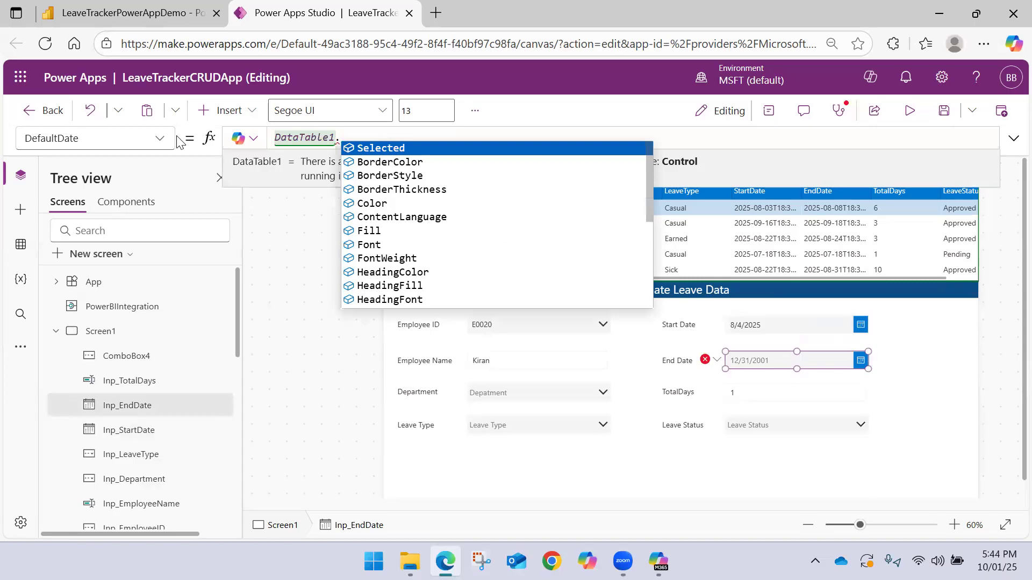
pyautogui.press('Tab')
pyautogui.write('.')
pyautogui.press('Tab')
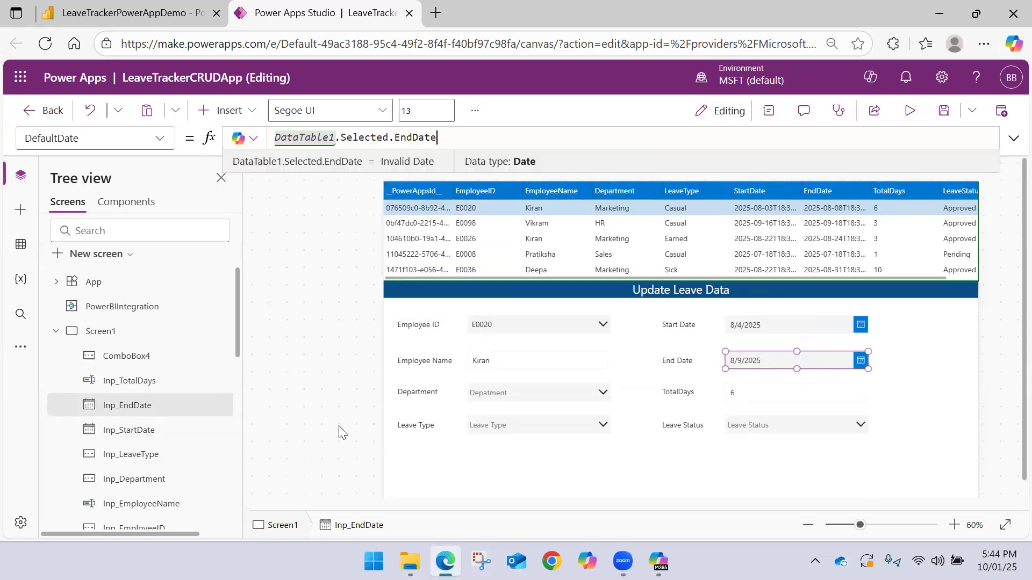
pyautogui.click(916, 383)
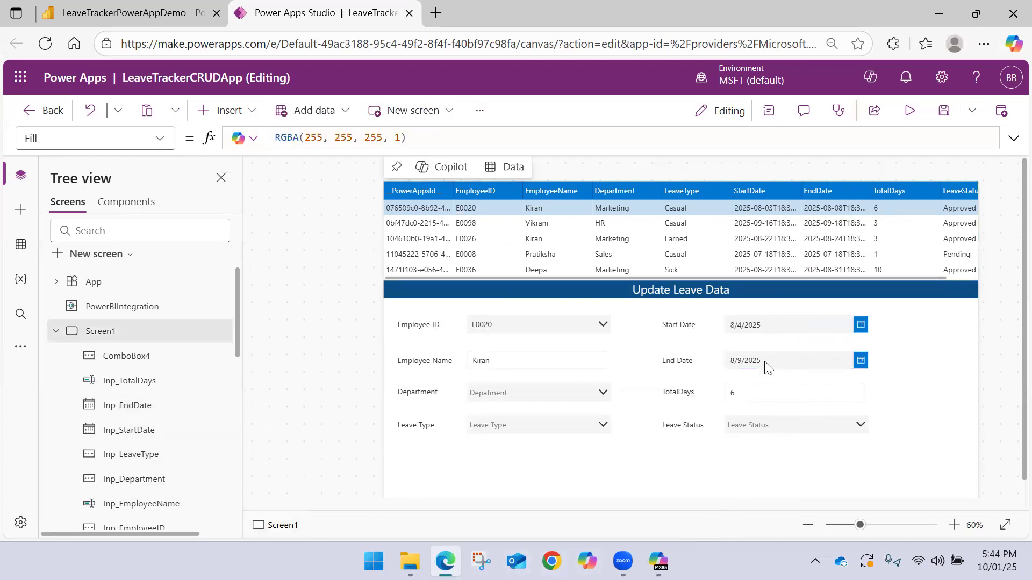
pyautogui.click(807, 430)
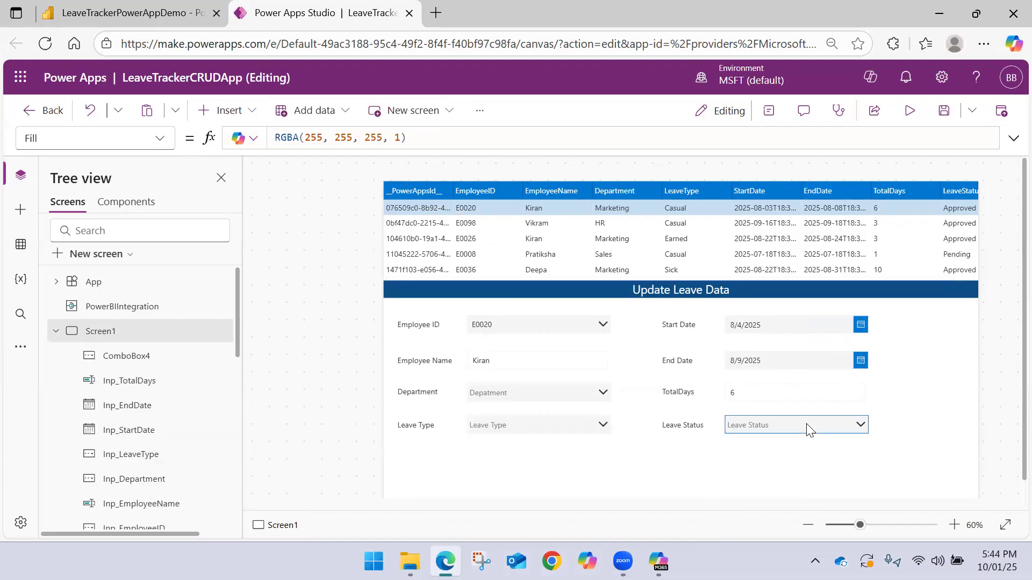
pyautogui.click(852, 403)
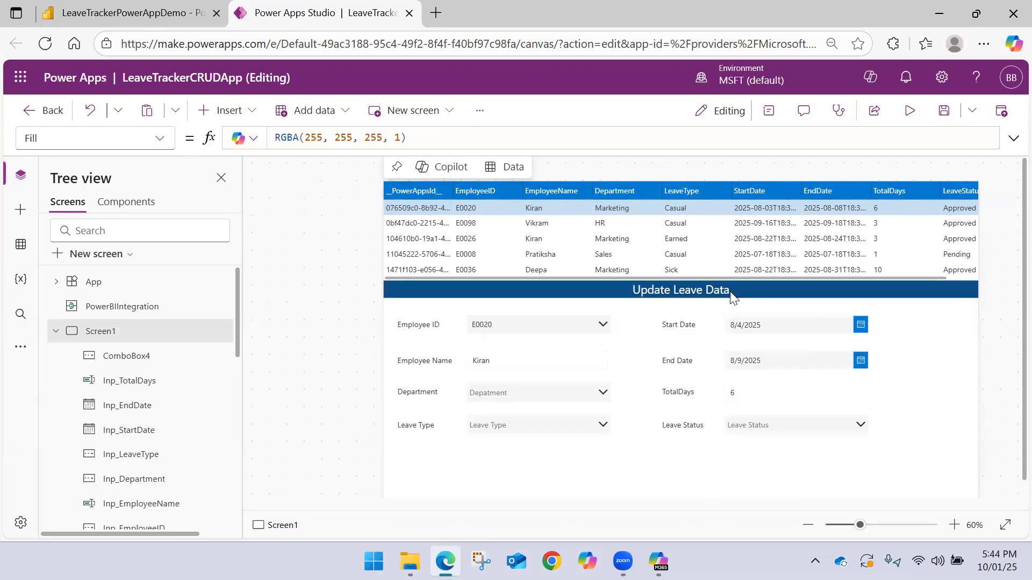
pyautogui.scroll(-1, 324, 254)
pyautogui.scroll(2, 323, 254)
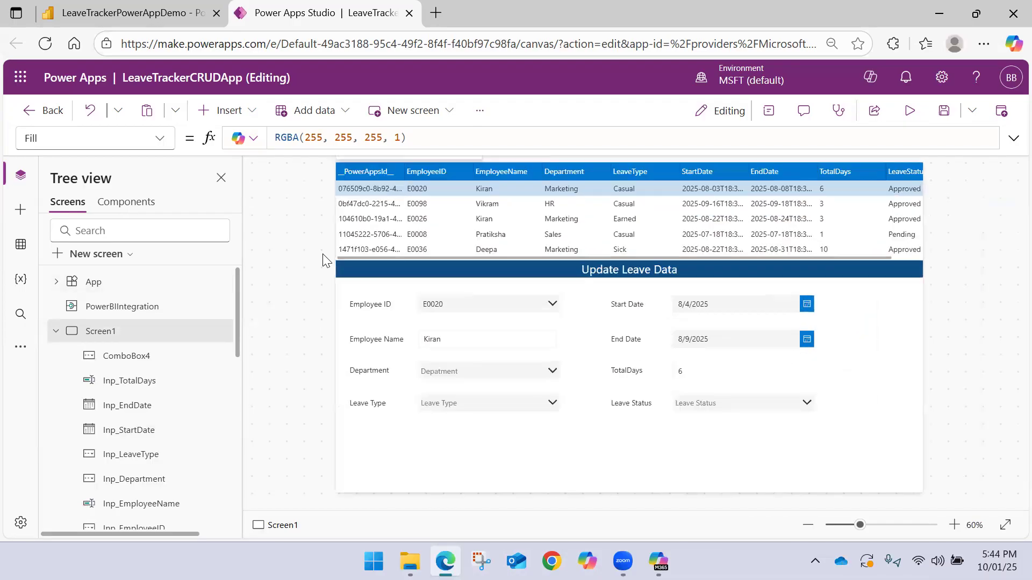
pyautogui.scroll(-1, 323, 253)
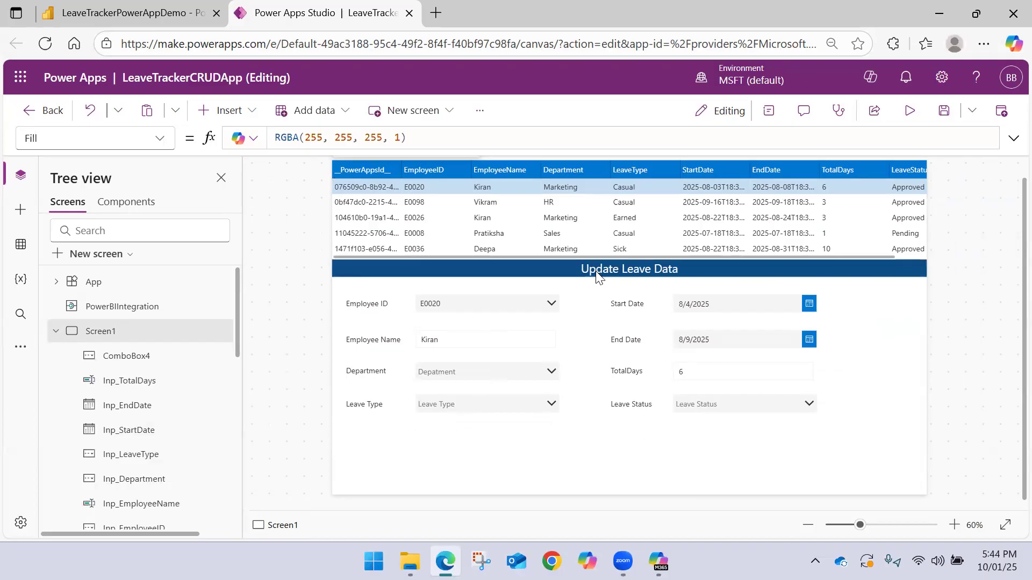
# Insert a button on Screen1 and place it below the input fields, between the two columns of the leave form
pyautogui.click(222, 110)
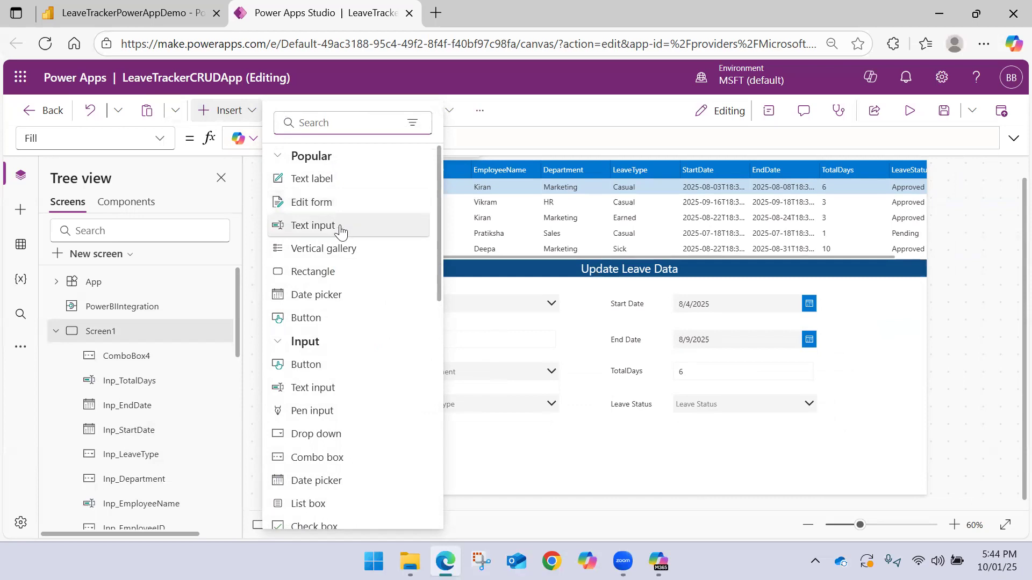
pyautogui.click(297, 331)
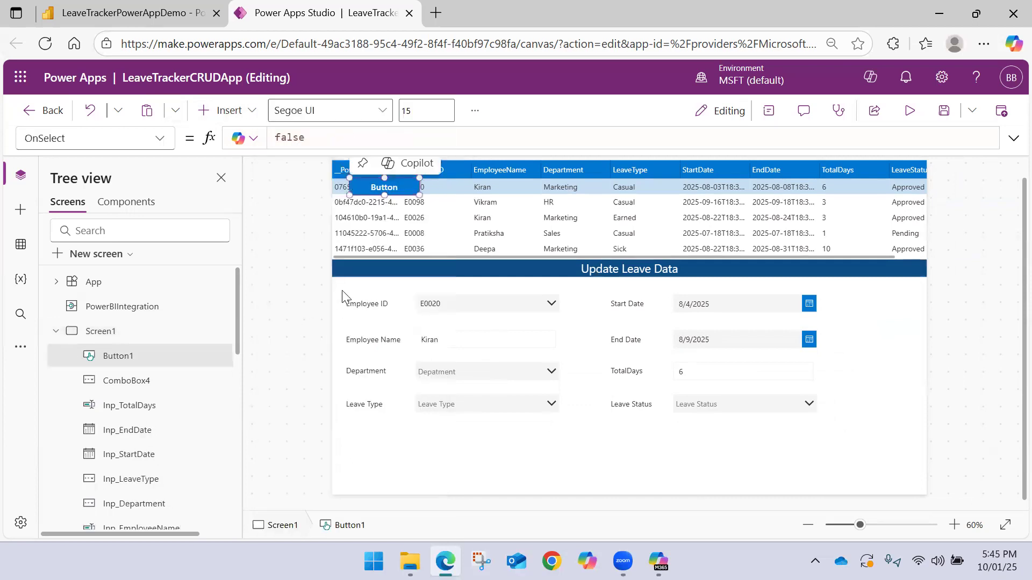
pyautogui.moveTo(556, 332); pyautogui.dragTo(590, 436)
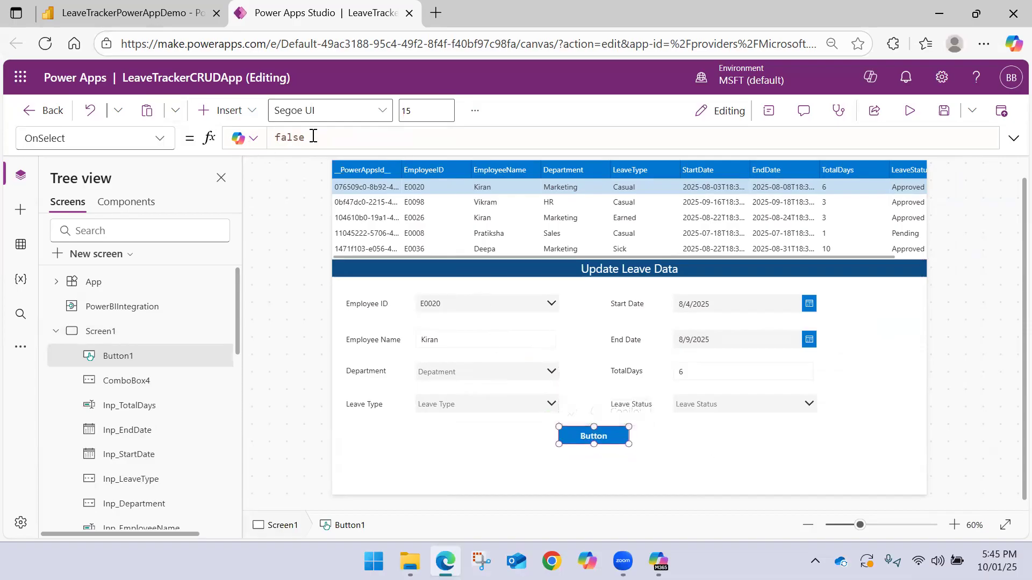
# Set the new button's text to "Update Leave" and shift the button slightly towards the form's second column
pyautogui.moveTo(305, 137); pyautogui.dragTo(188, 145)
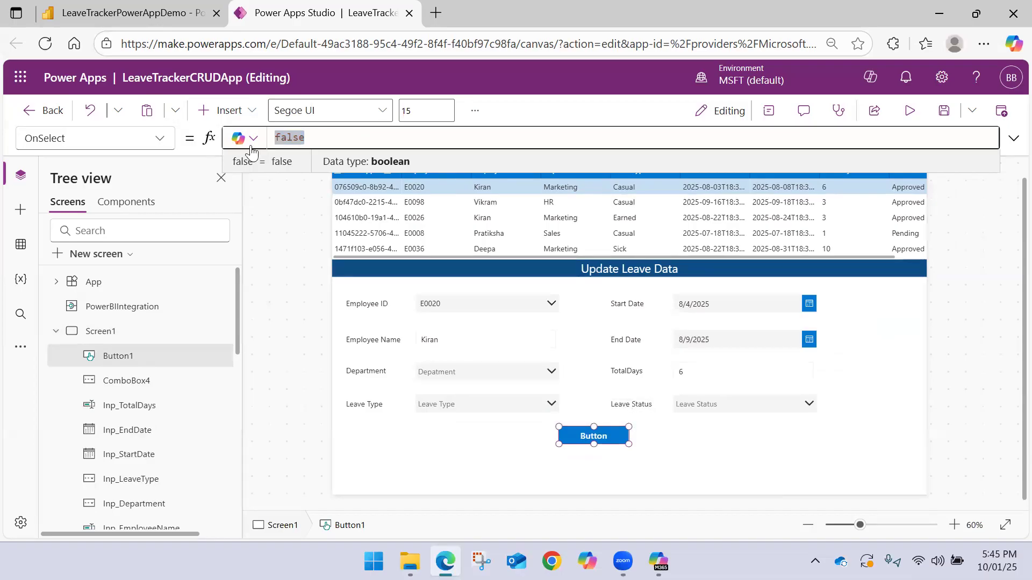
pyautogui.click(769, 118)
pyautogui.click(769, 113)
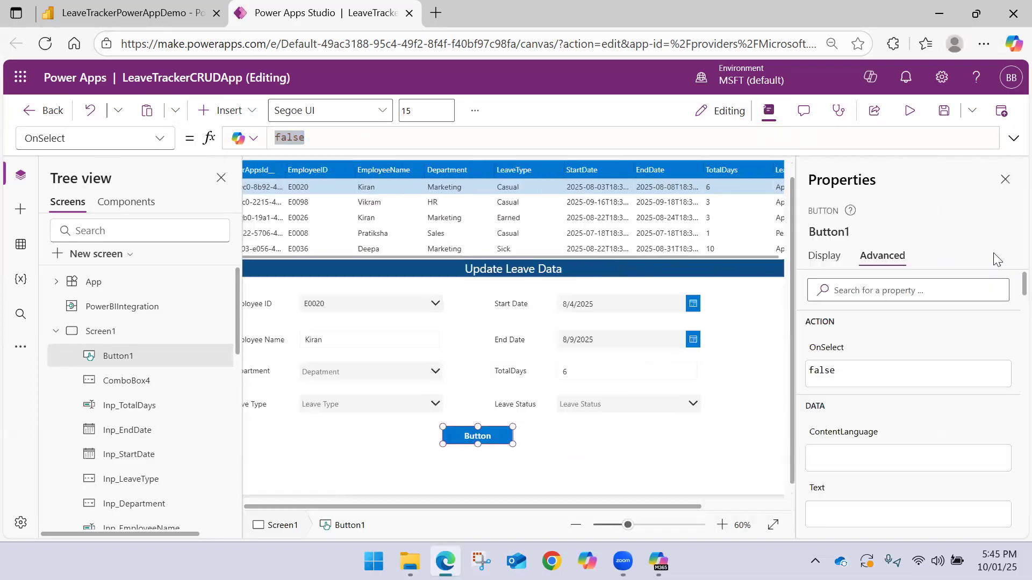
pyautogui.click(826, 256)
pyautogui.click(946, 287)
pyautogui.write('Update Le')
pyautogui.press('BackSpace')
pyautogui.write('Leave')
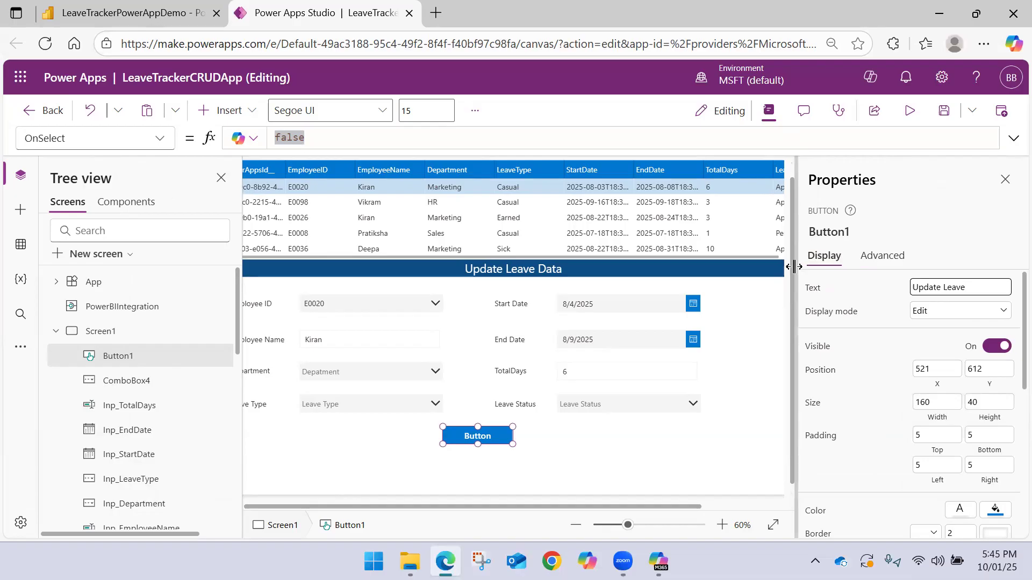
pyautogui.click(595, 445)
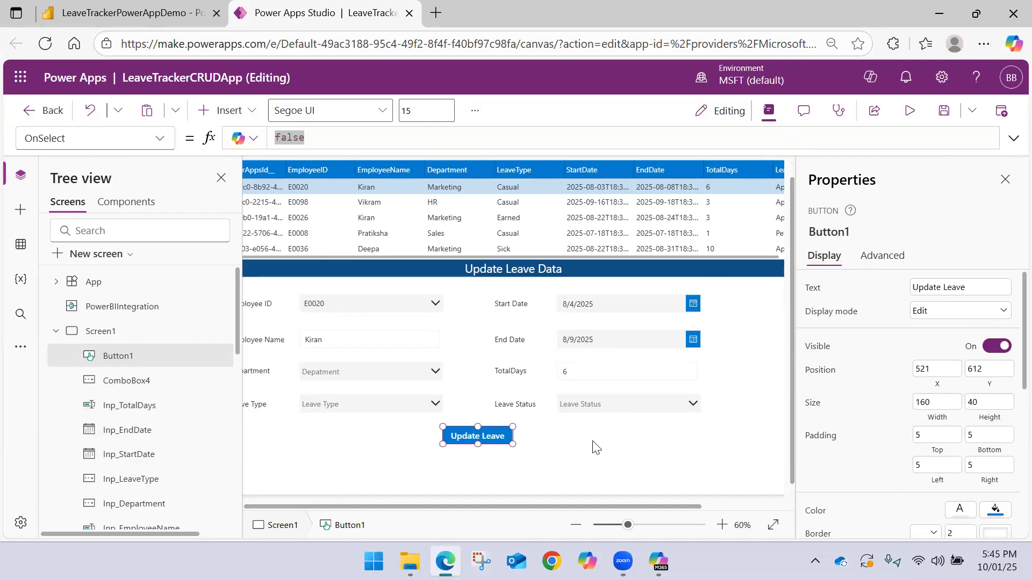
pyautogui.click(473, 435)
pyautogui.moveTo(473, 435); pyautogui.dragTo(489, 435)
pyautogui.click(596, 450)
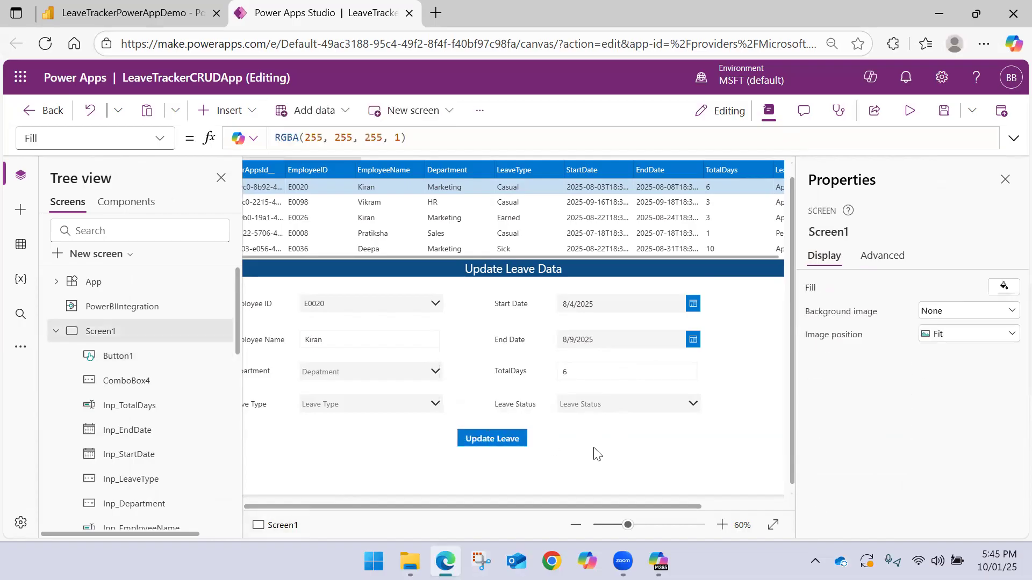
# Insert a second button and place it directly beneath the Update Leave button, aligned with it
pyautogui.click(247, 115)
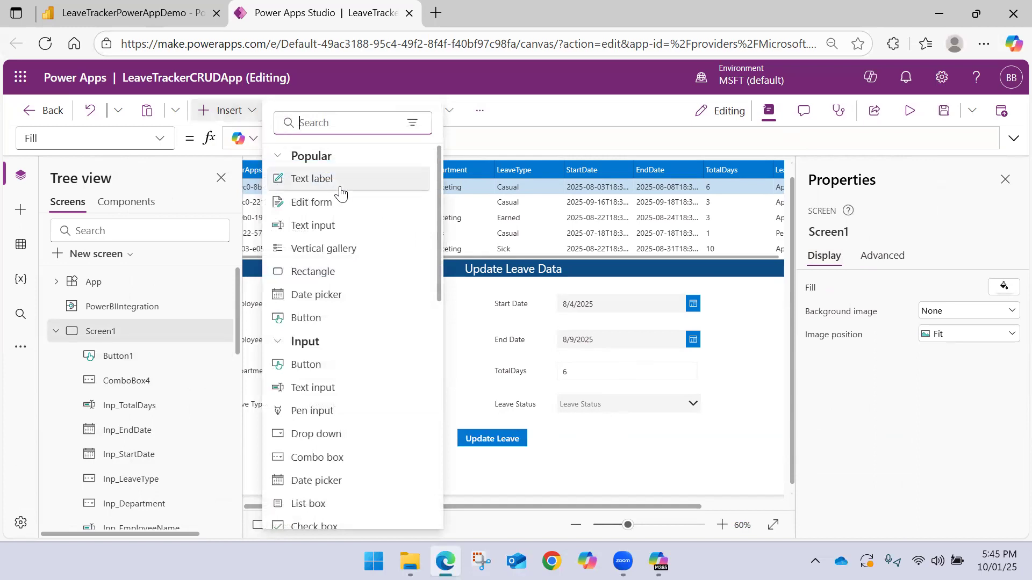
pyautogui.click(345, 318)
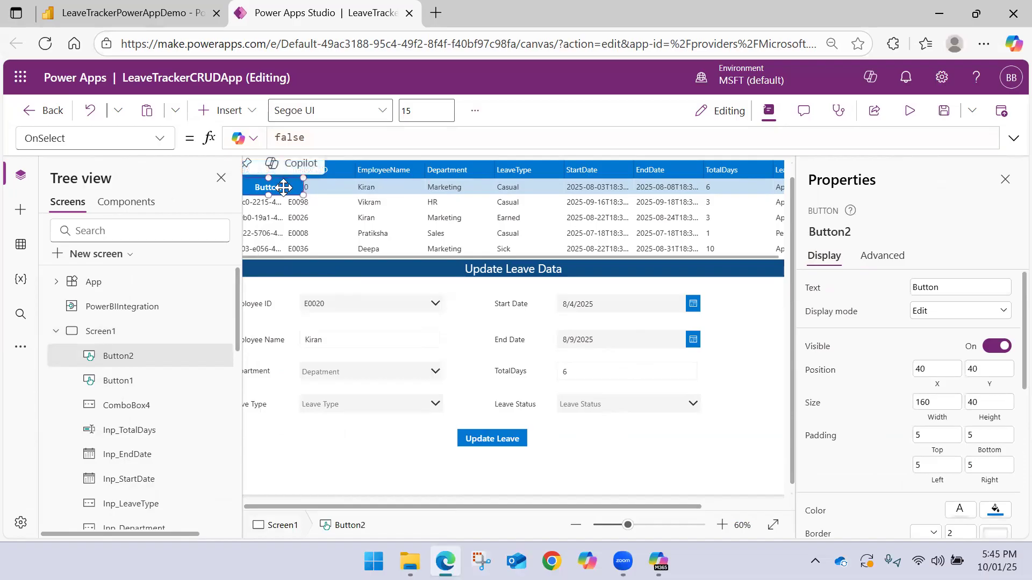
pyautogui.moveTo(271, 187); pyautogui.dragTo(386, 390)
pyautogui.moveTo(407, 439); pyautogui.dragTo(505, 465)
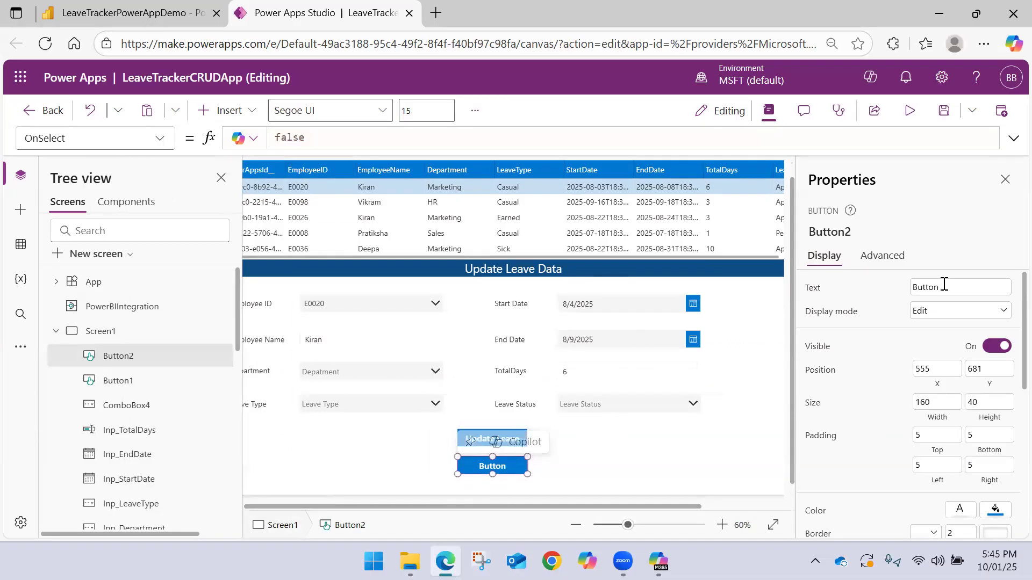
# Set the second button's text to "Raise Leave Request" and widen the button to fit, centred beneath Update Leave
pyautogui.moveTo(944, 287); pyautogui.dragTo(804, 285)
pyautogui.write('P')
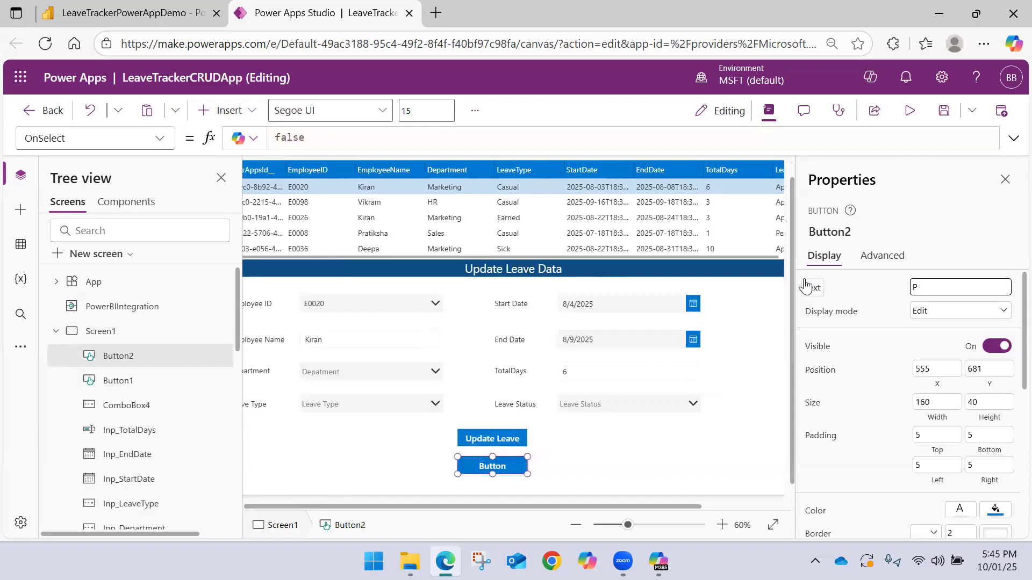
pyautogui.write('Apply N')
pyautogui.press('BackSpace')
pyautogui.press('BackSpace')
pyautogui.write('for L')
pyautogui.press('BackSpace')
pyautogui.press('BackSpace')
pyautogui.press('BackSpace')
pyautogui.press('BackSpace')
pyautogui.press('BackSpace')
pyautogui.press('BackSpace')
pyautogui.press('BackSpace')
pyautogui.press('BackSpace')
pyautogui.press('BackSpace')
pyautogui.press('BackSpace')
pyautogui.press('BackSpace')
pyautogui.write('Raise Leave Reque')
pyautogui.moveTo(523, 473)
pyautogui.mouseDown()
pyautogui.moveTo(570, 472)
pyautogui.moveTo(510, 468)
pyautogui.mouseUp()
pyautogui.click(576, 473)
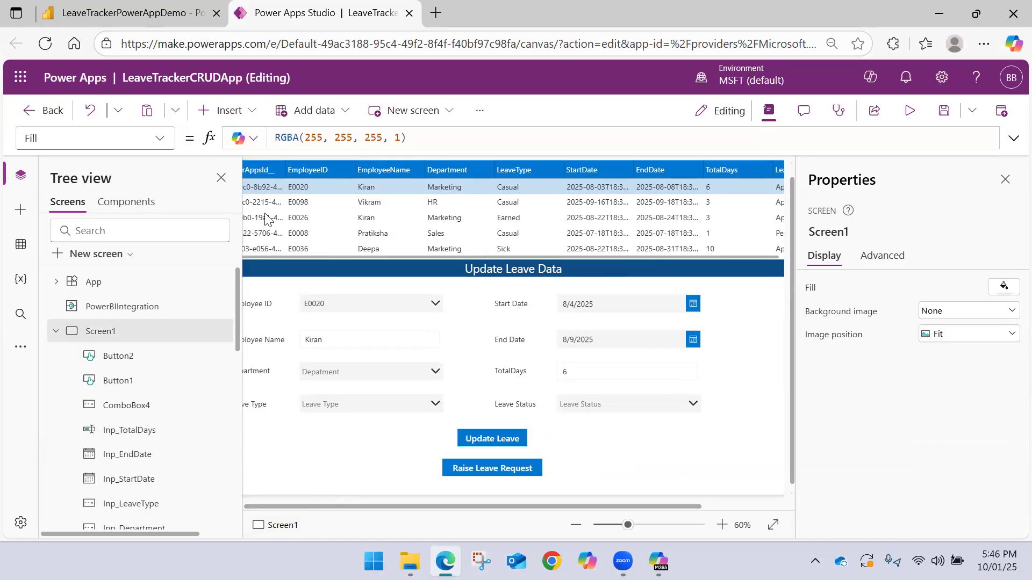
# Close the properties, move Raise Leave Request to the form's far edge level with Update Leave, and shift Update Leave slightly towards the first column
pyautogui.click(221, 177)
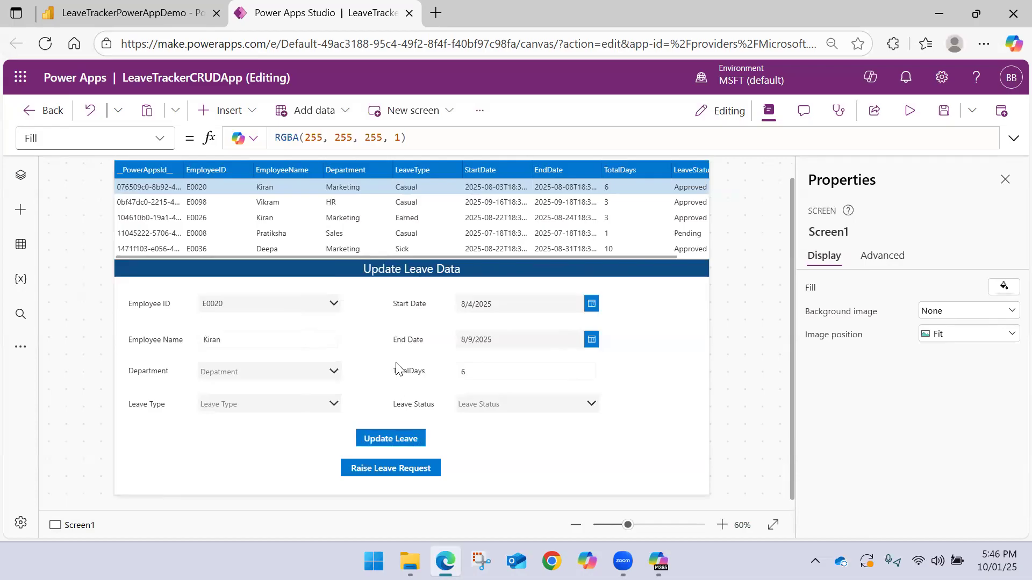
pyautogui.click(21, 176)
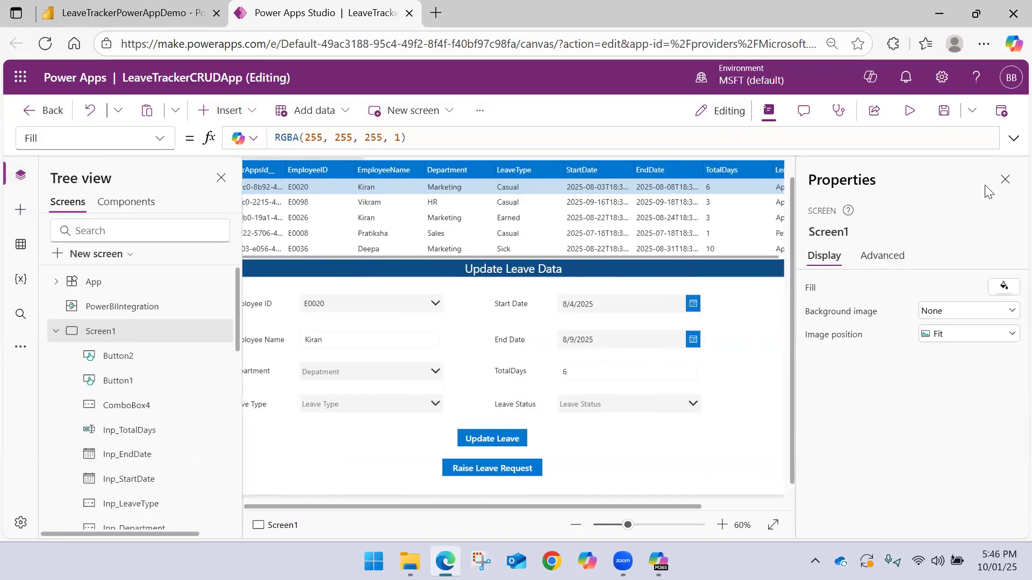
pyautogui.click(1002, 182)
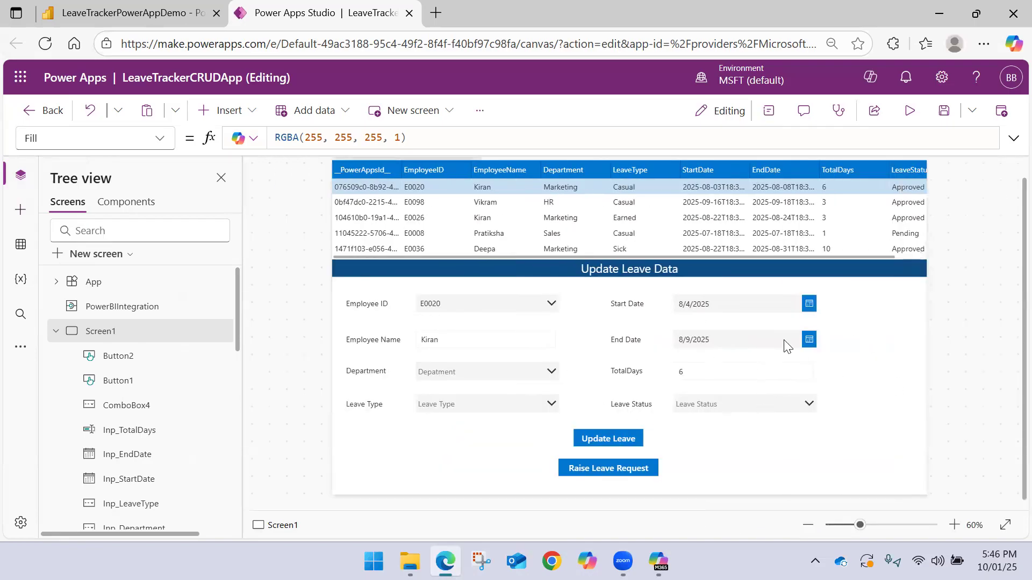
pyautogui.click(602, 470)
pyautogui.moveTo(602, 470); pyautogui.dragTo(869, 437)
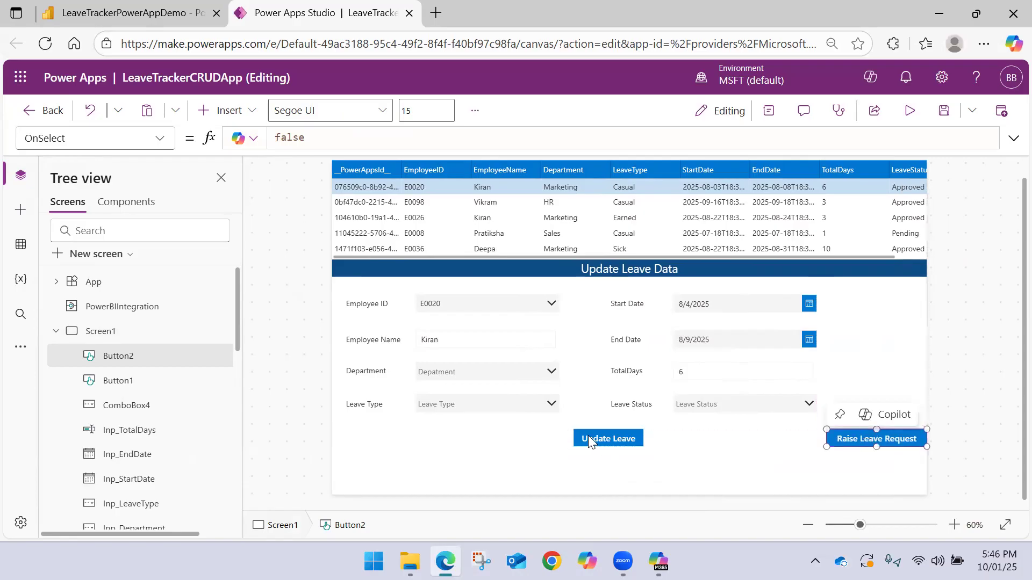
pyautogui.moveTo(591, 436); pyautogui.dragTo(588, 436)
pyautogui.click(568, 471)
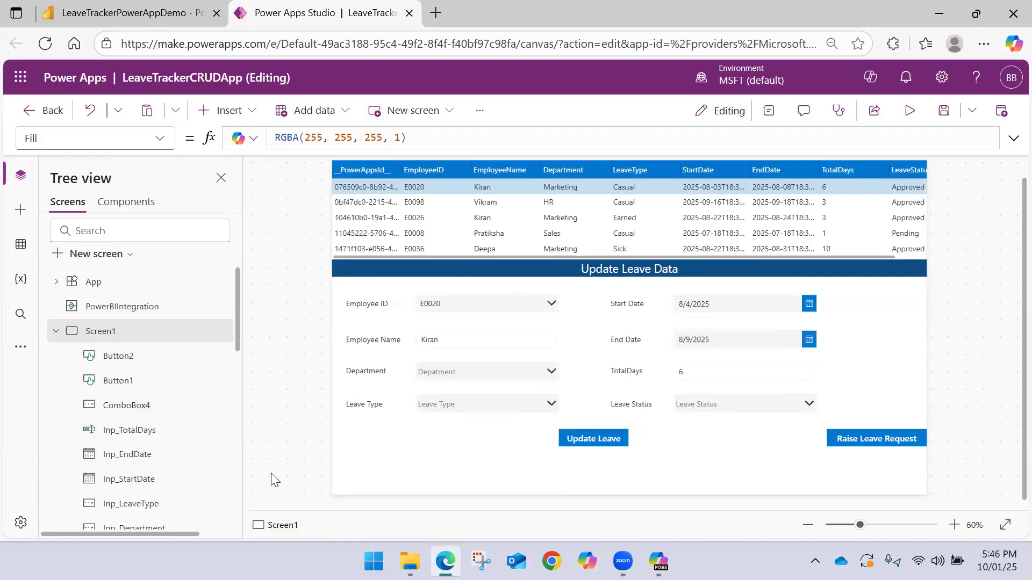
# With the Update Leave button selected, start adding an Excel Online (Business) data source using the first existing connection
pyautogui.click(579, 441)
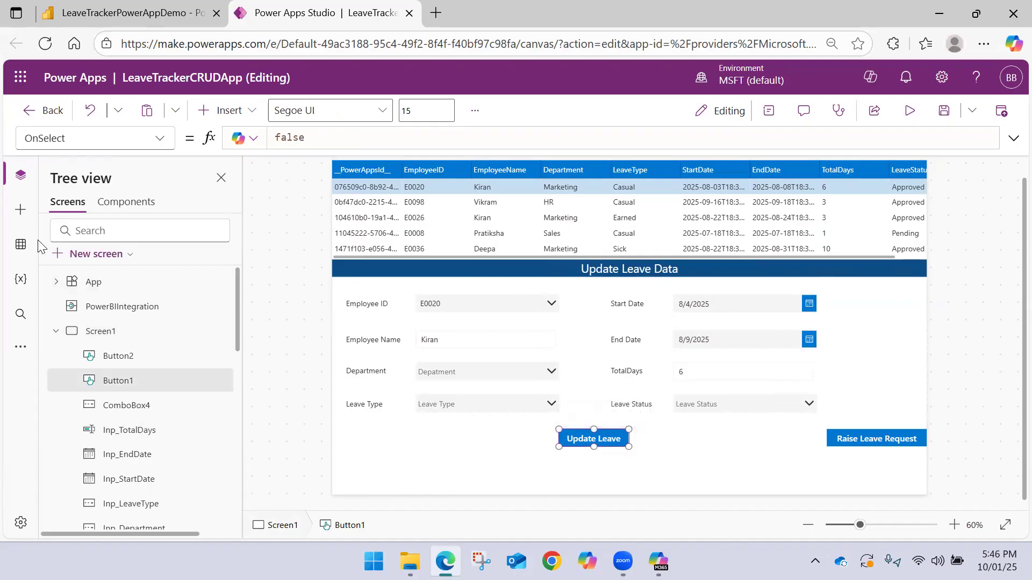
pyautogui.click(21, 245)
pyautogui.click(147, 335)
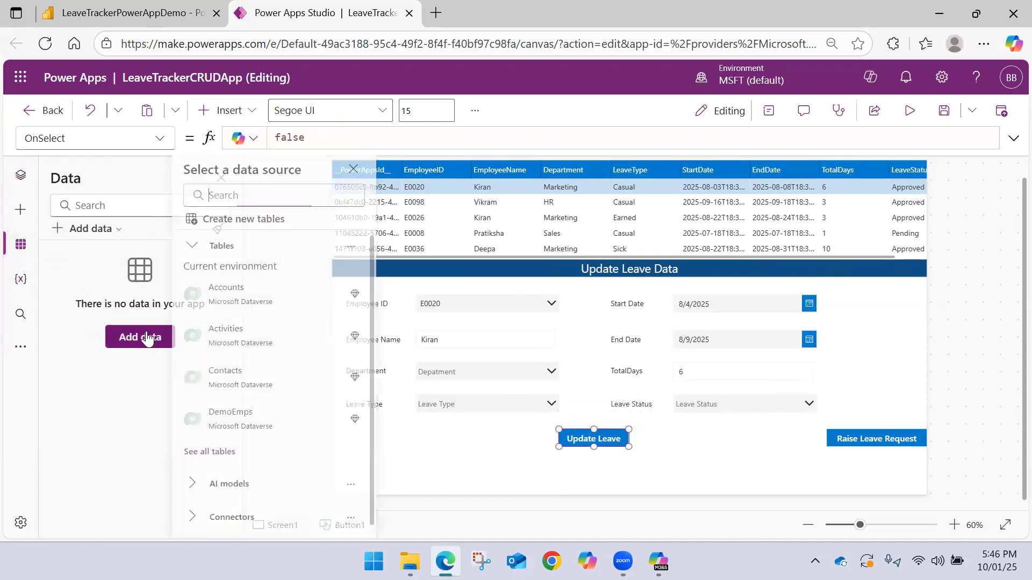
pyautogui.click(249, 191)
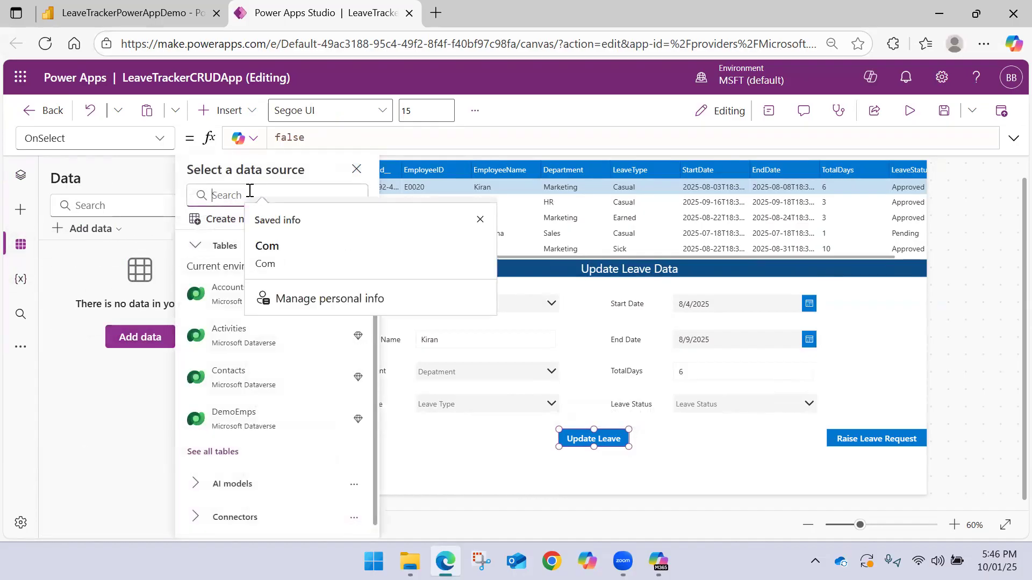
pyautogui.write('Excel')
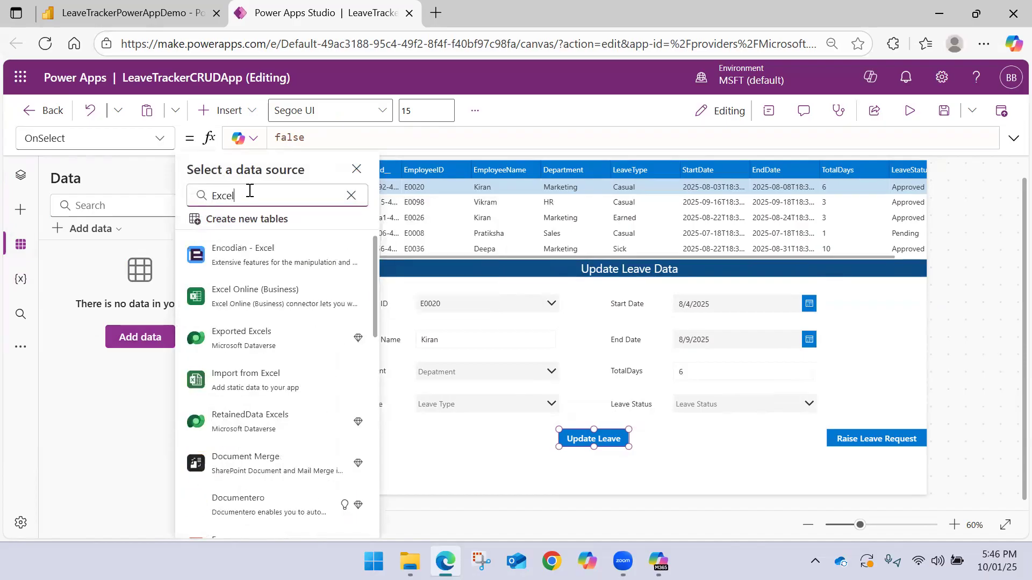
pyautogui.click(254, 293)
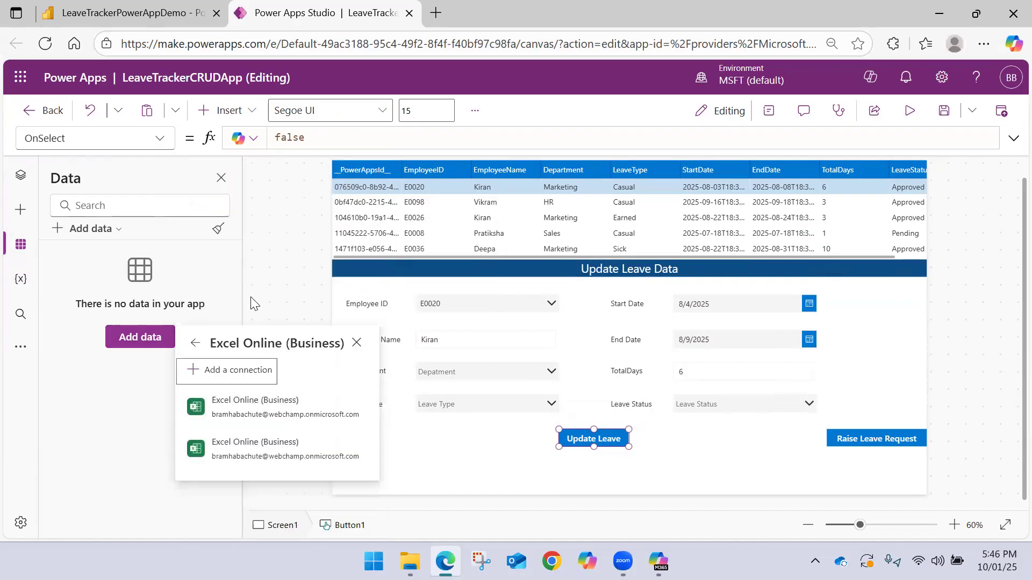
pyautogui.click(260, 404)
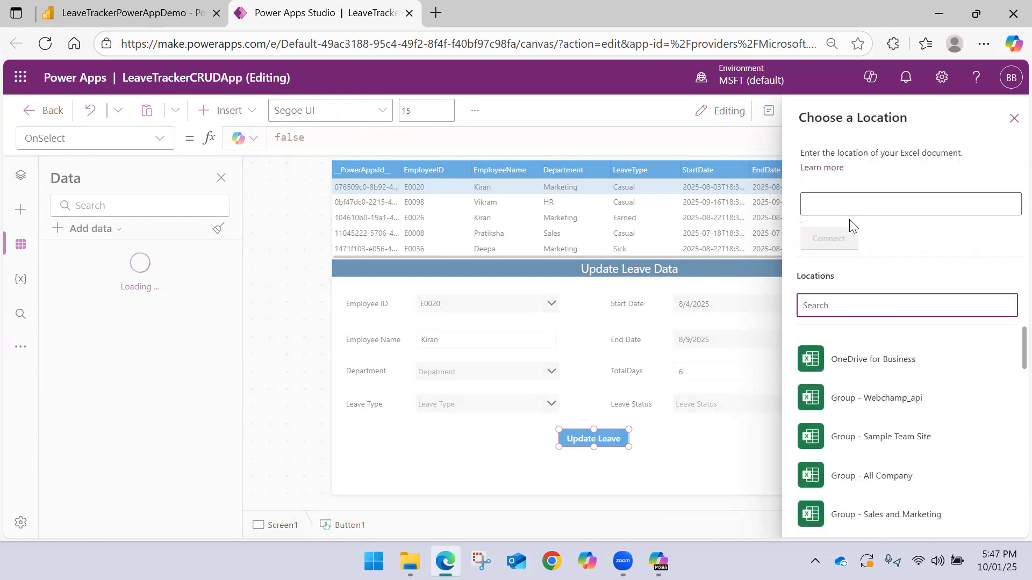
# Choose the LeaveDetails table from Employee_LeaveData.xlsx in OneDrive for Business as the data source
pyautogui.click(866, 358)
pyautogui.click(850, 385)
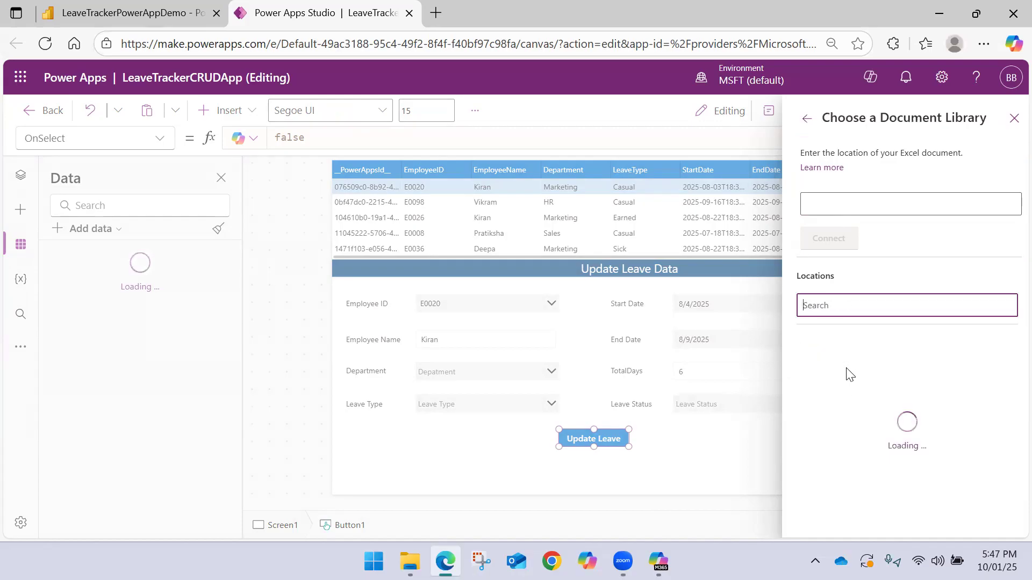
pyautogui.click(823, 358)
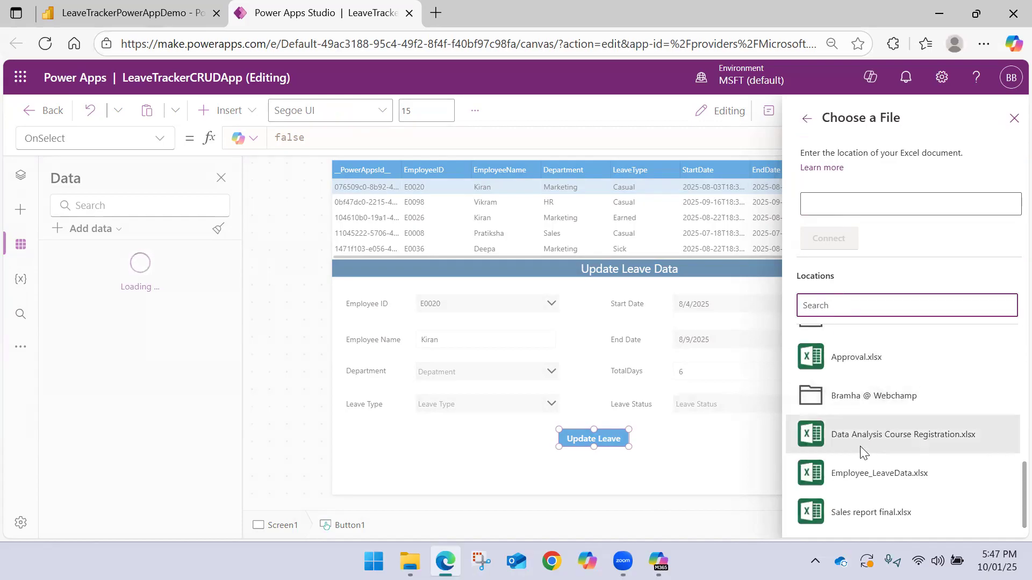
pyautogui.click(860, 472)
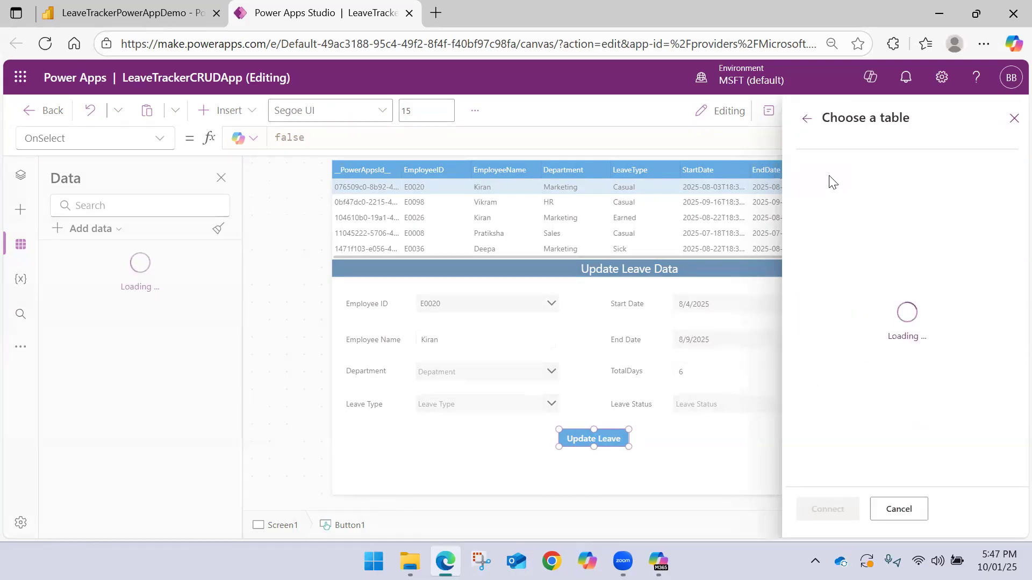
pyautogui.click(808, 190)
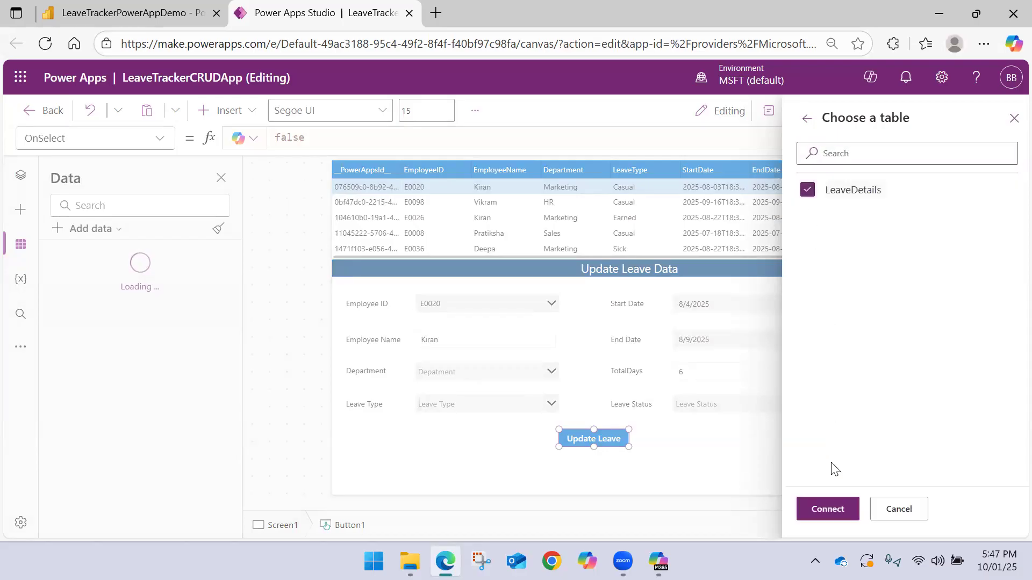
pyautogui.click(839, 510)
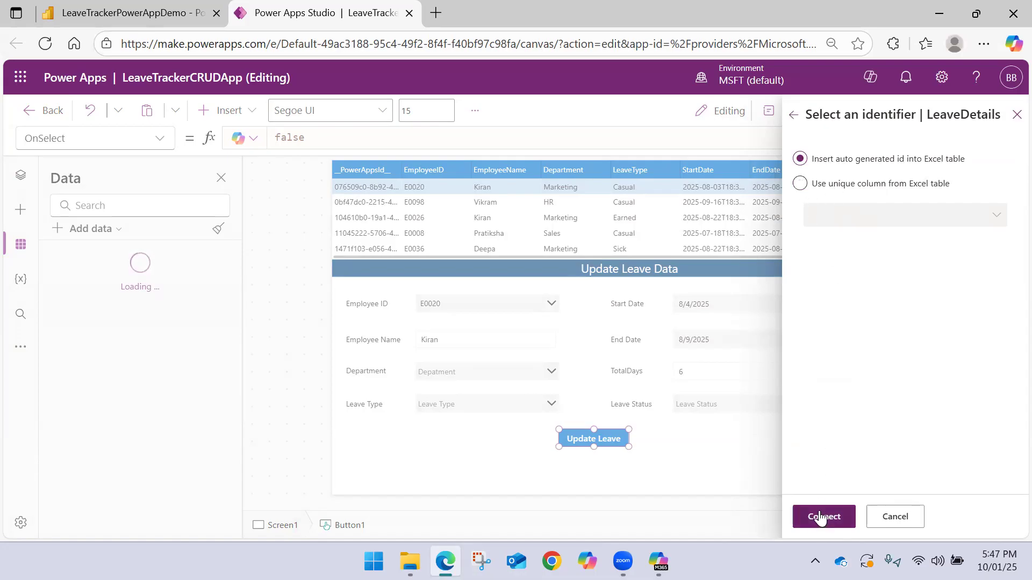
# Use the unique Excel column __PowerAppsId__ as the LeaveDetails identifier and connect the table to the app
pyautogui.click(816, 185)
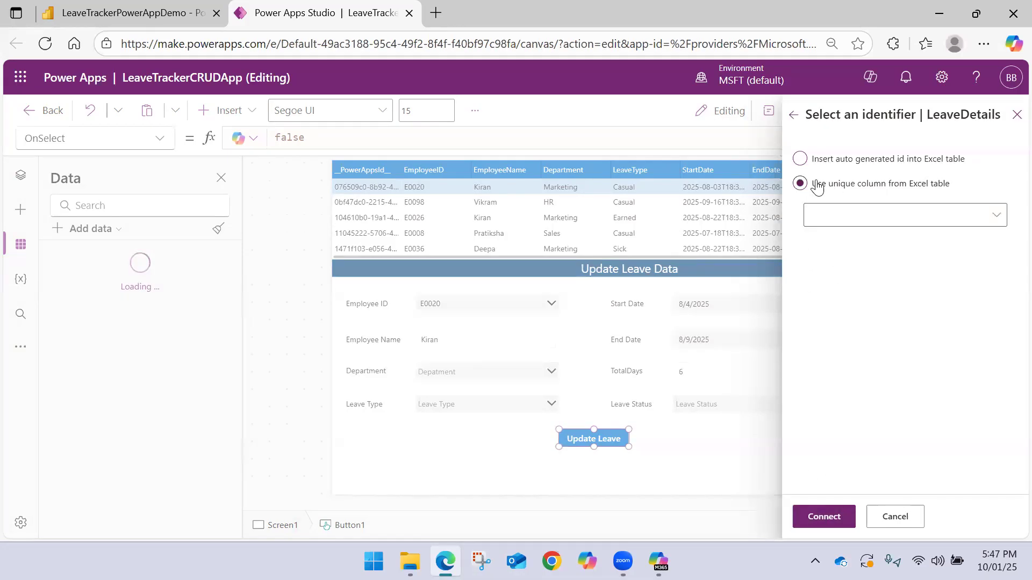
pyautogui.click(832, 215)
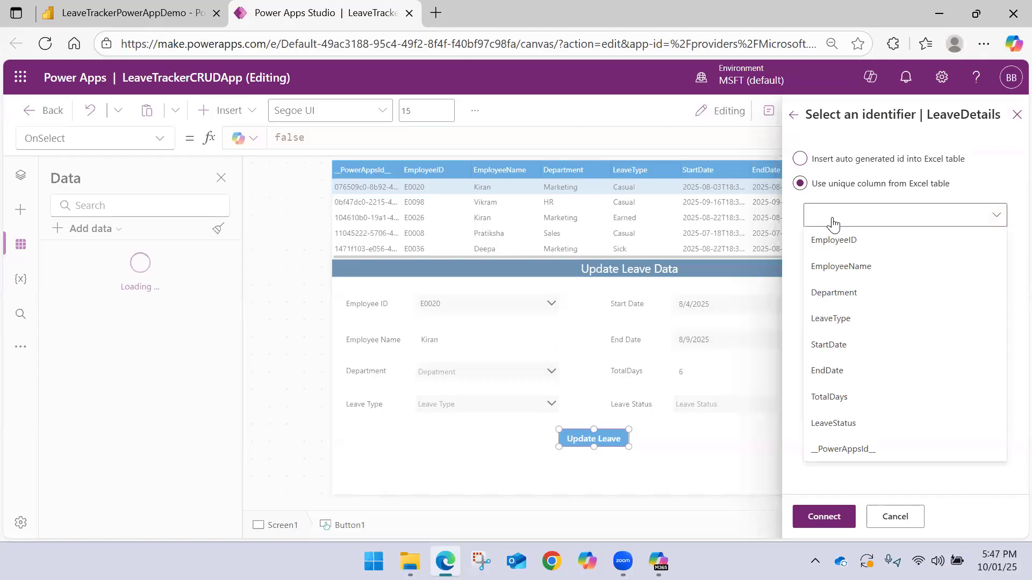
pyautogui.click(851, 447)
pyautogui.click(826, 514)
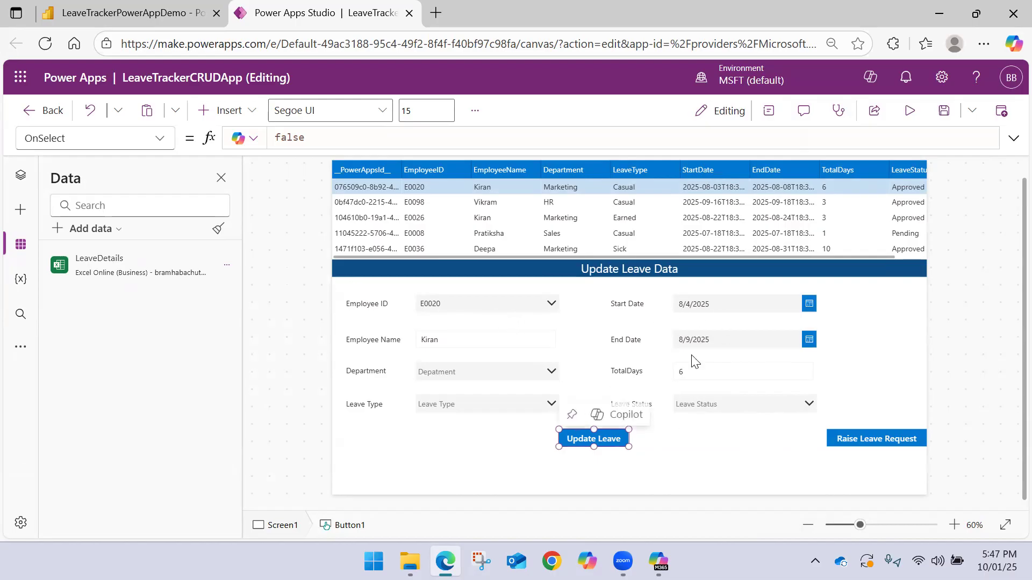
# Replace the Update Leave button's OnSelect value with the start of a Patch formula that takes LeaveDetails as its first argument
pyautogui.doubleClick(349, 137)
pyautogui.press('BackSpace')
pyautogui.write('Pava')
pyautogui.press('BackSpace')
pyautogui.press('BackSpace')
pyautogui.press('BackSpace')
pyautogui.press('BackSpace')
pyautogui.write('patc')
pyautogui.press('Tab')
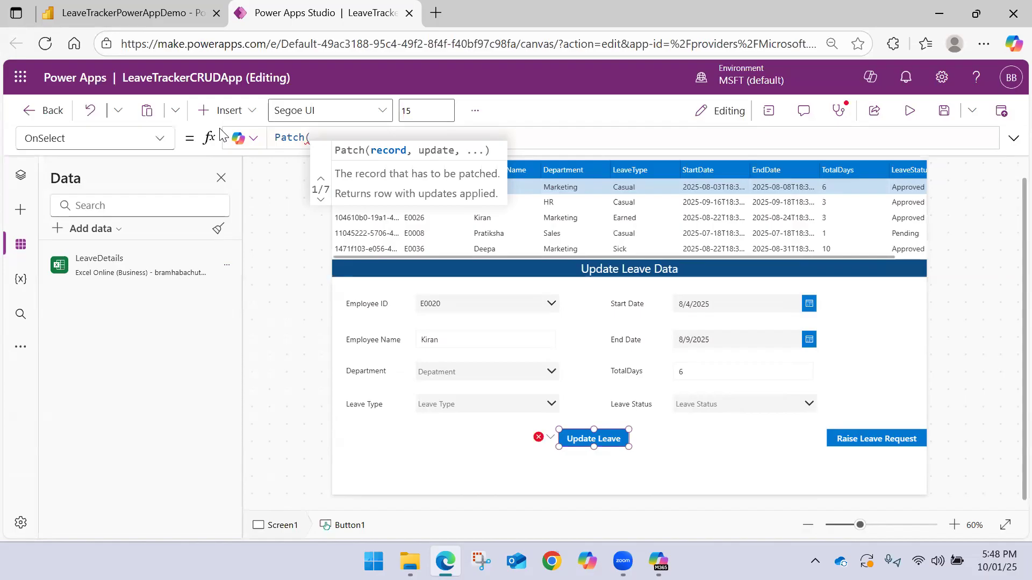
pyautogui.write('LeaveDetails')
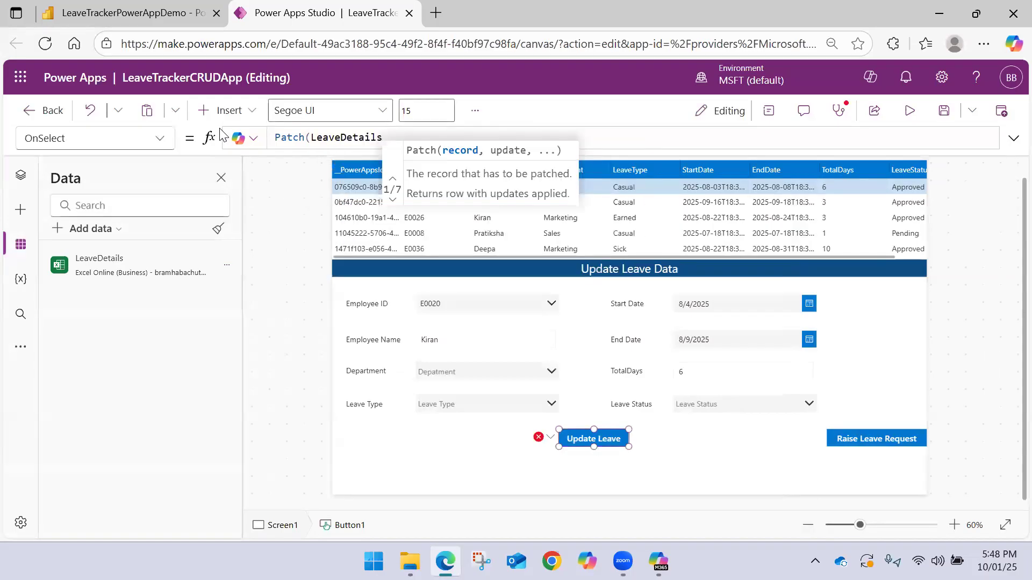
pyautogui.write(',')
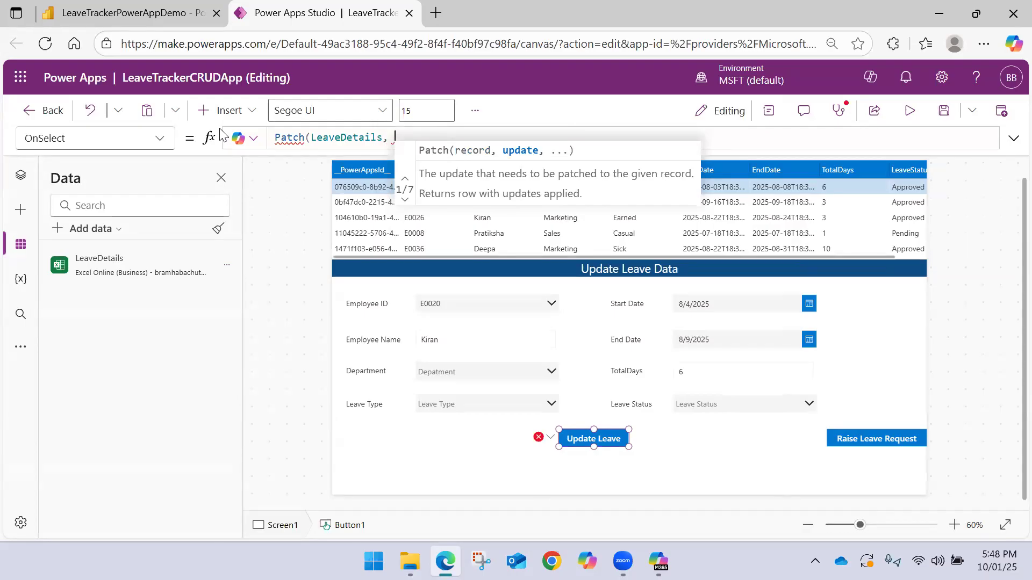
# Add __PowerAppsId___Column1 as the start of the Patch formula's second argument
pyautogui.write('Powe')
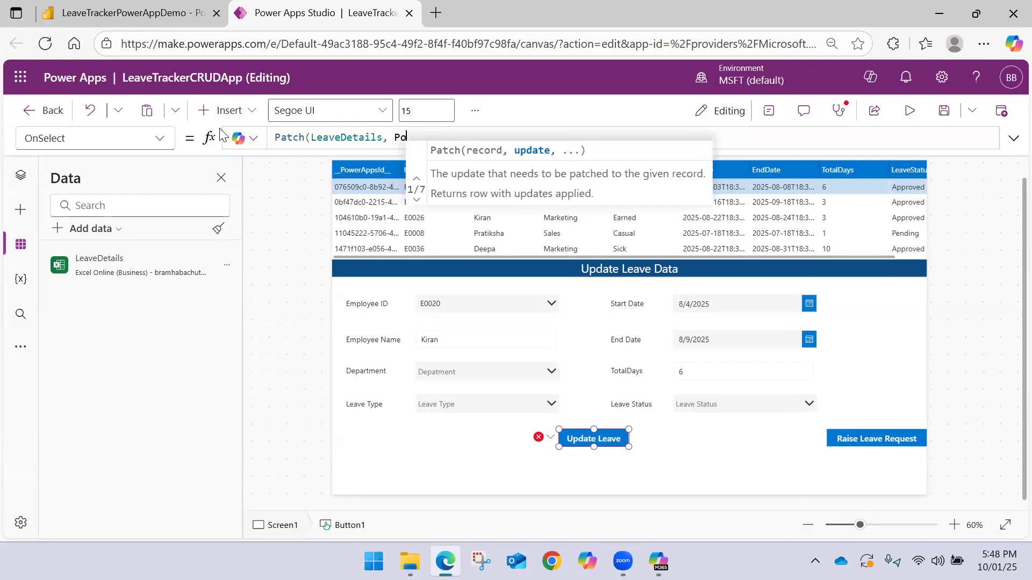
pyautogui.press('BackSpace')
pyautogui.press('BackSpace')
pyautogui.press('BackSpace')
pyautogui.press('BackSpace')
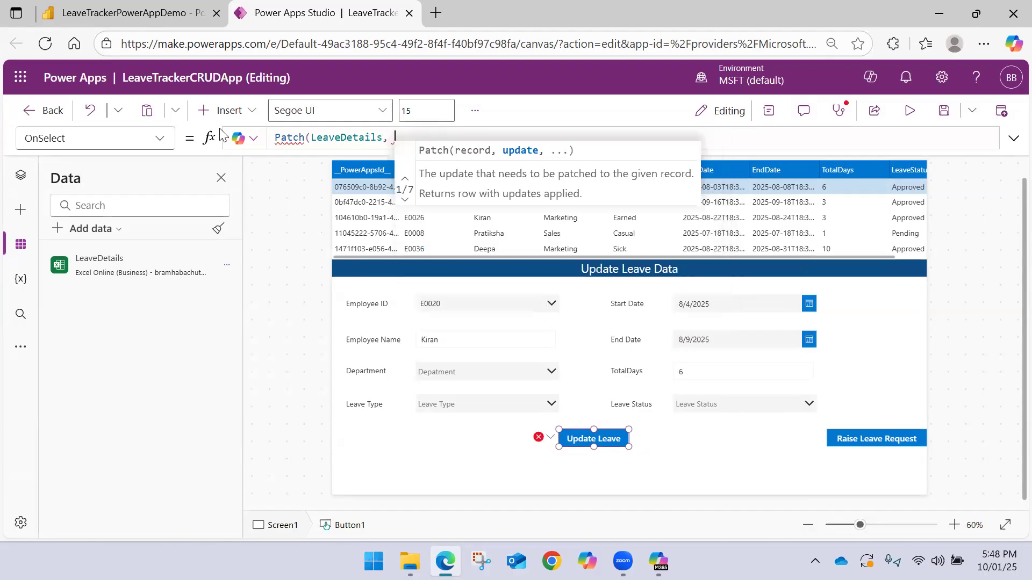
pyautogui.write('__')
pyautogui.press('Tab')
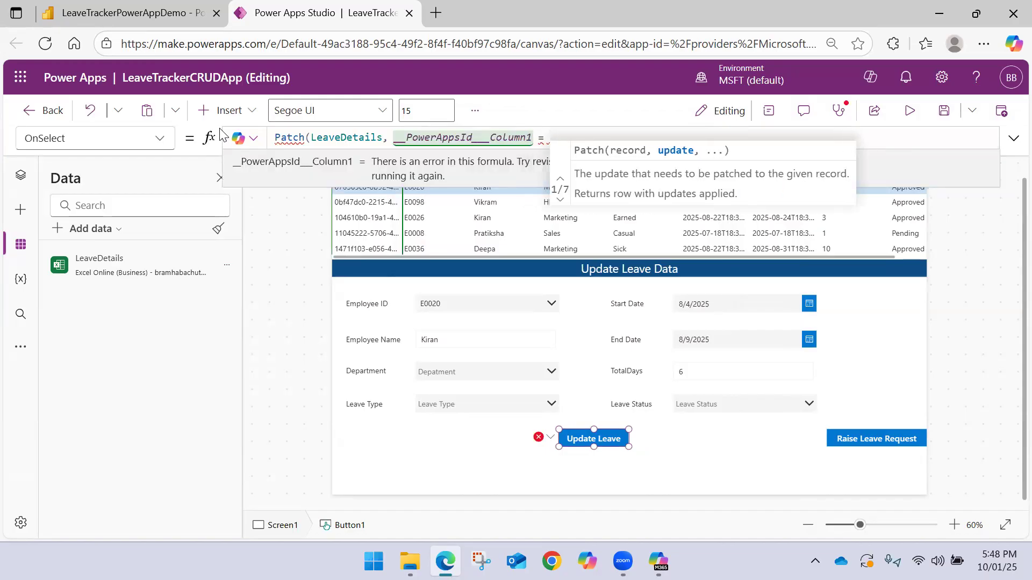
# Compare __PowerAppsId___Column1 with DataTable1.Selected.__PowerAppsId__ in the Patch formula
pyautogui.write('Data')
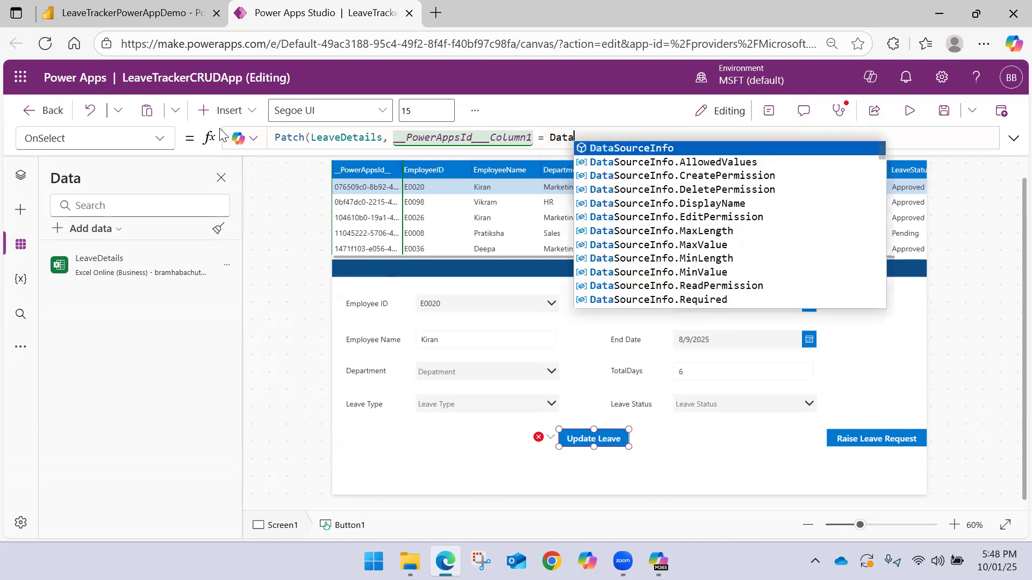
pyautogui.write('Table1,')
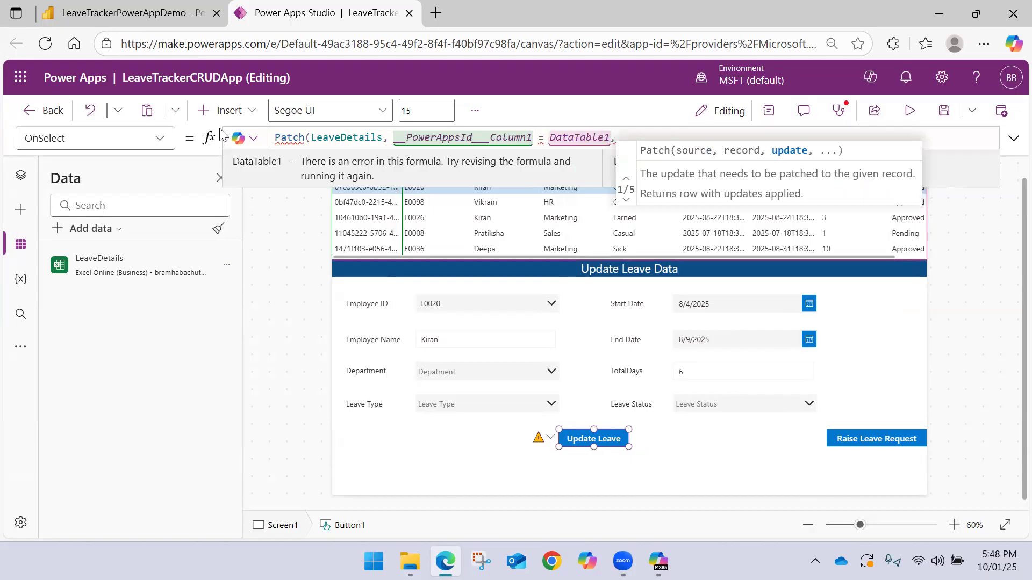
pyautogui.press('BackSpace')
pyautogui.write('.Selected.')
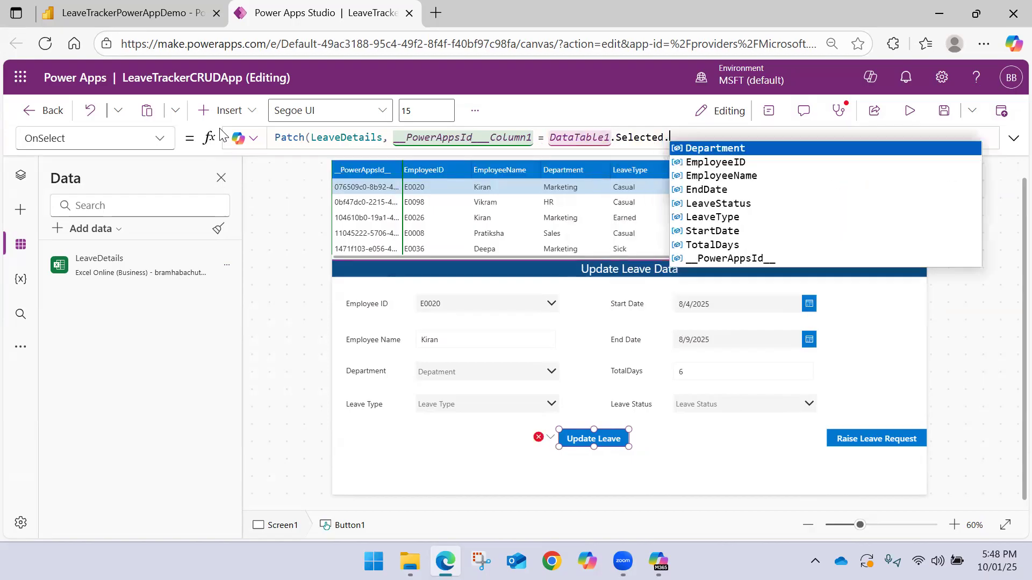
pyautogui.press('Up')
pyautogui.press('Tab')
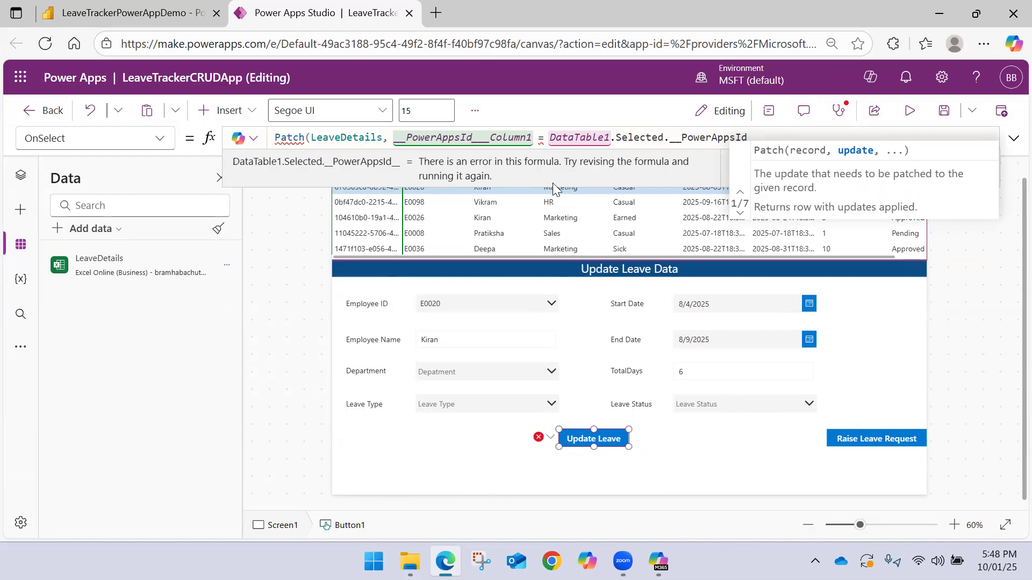
# Append the Text property to __PowerAppsId___Column1 in the comparison
pyautogui.moveTo(543, 139)
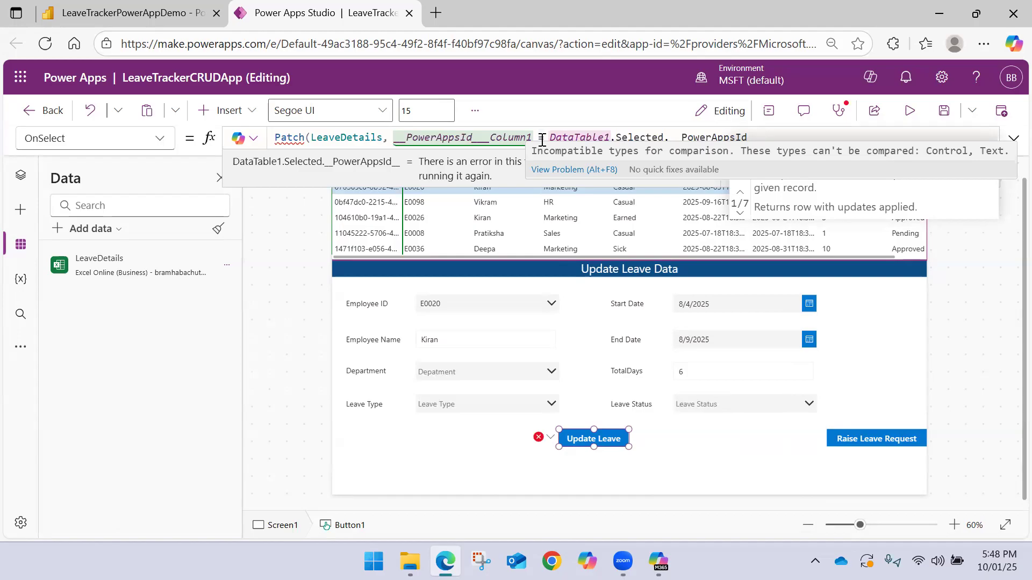
pyautogui.click(533, 139)
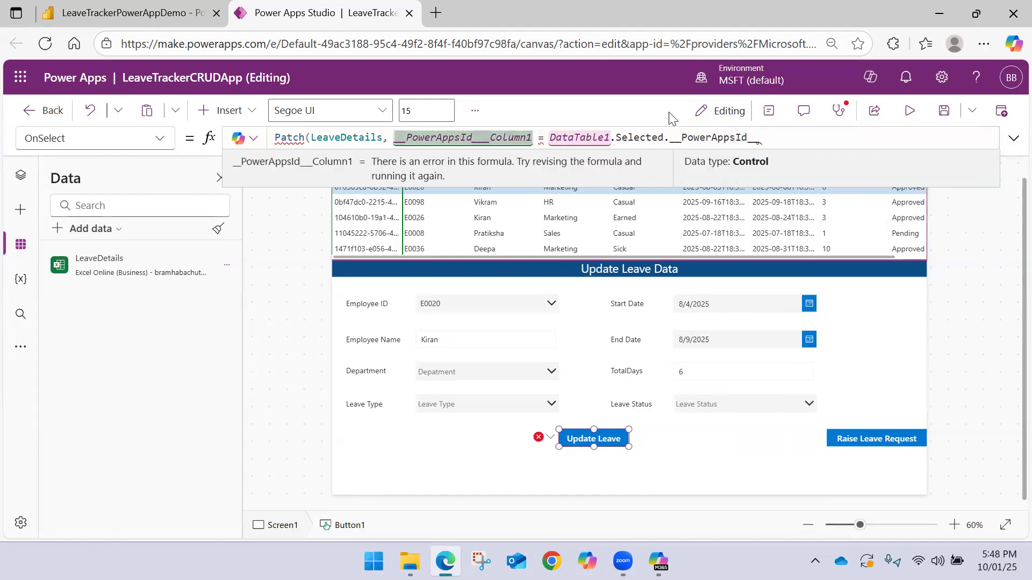
pyautogui.write('.')
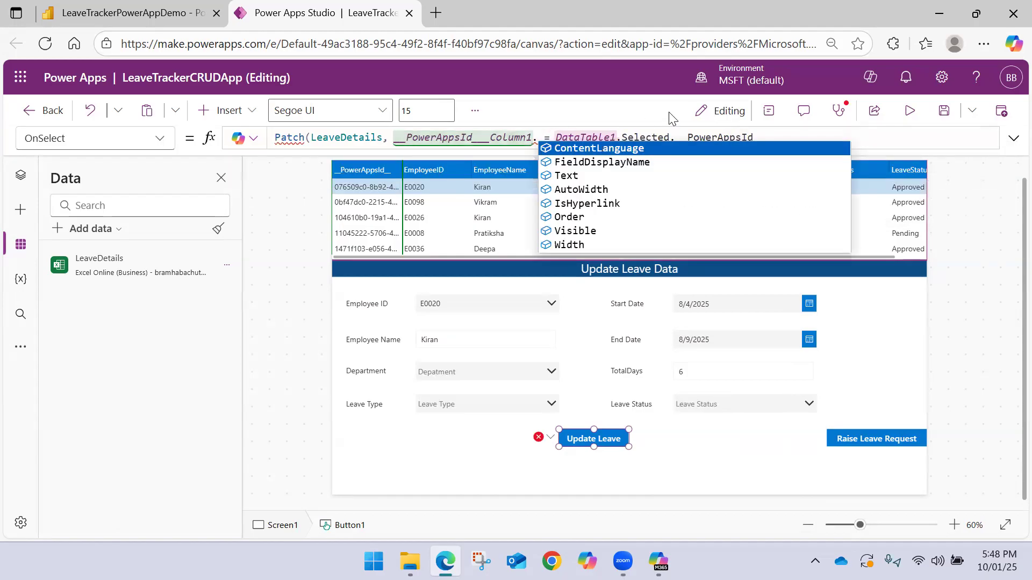
pyautogui.press('Down')
pyautogui.press('Down')
pyautogui.press('Tab')
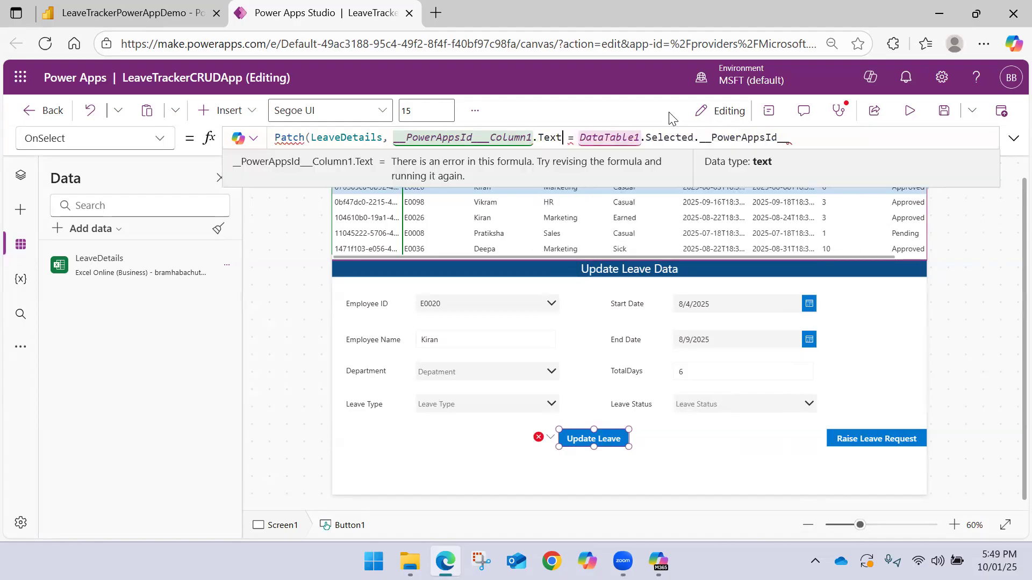
# Remove the whole __PowerAppsId__ comparison from the Patch formula, keeping only the LeaveDetails argument
pyautogui.moveTo(568, 138)
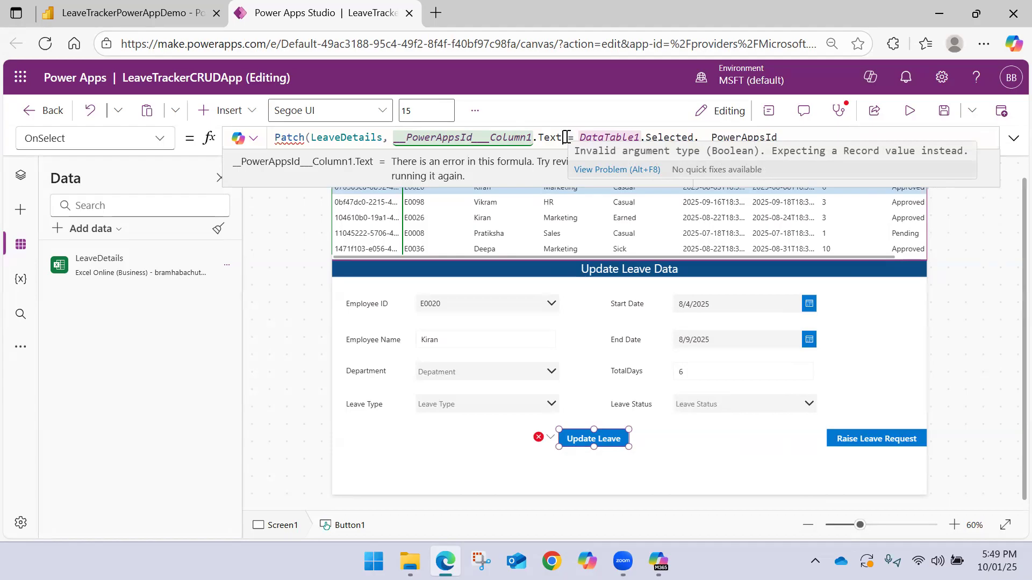
pyautogui.moveTo(563, 138); pyautogui.dragTo(396, 136)
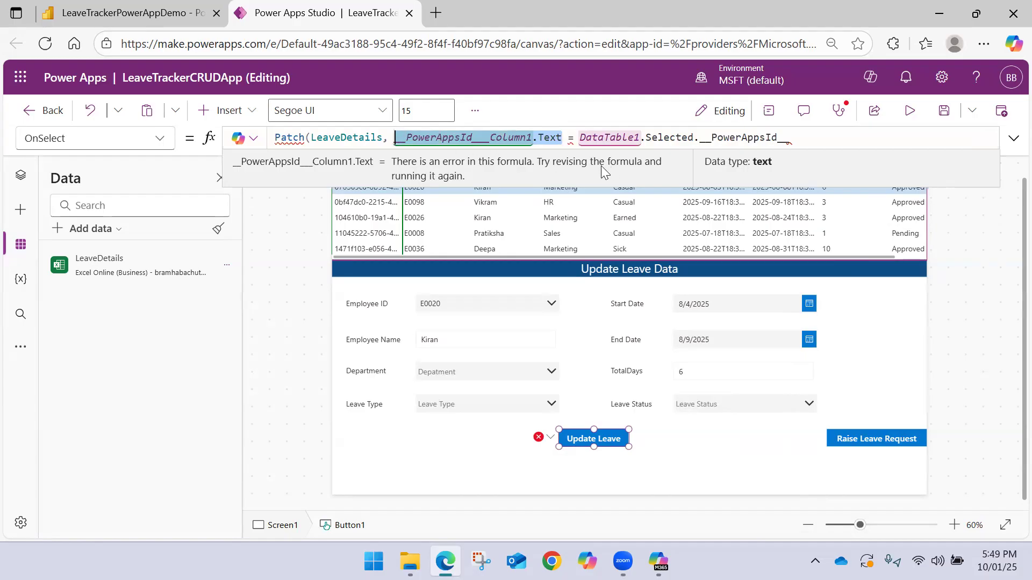
pyautogui.click(792, 133)
pyautogui.moveTo(808, 133); pyautogui.dragTo(394, 138)
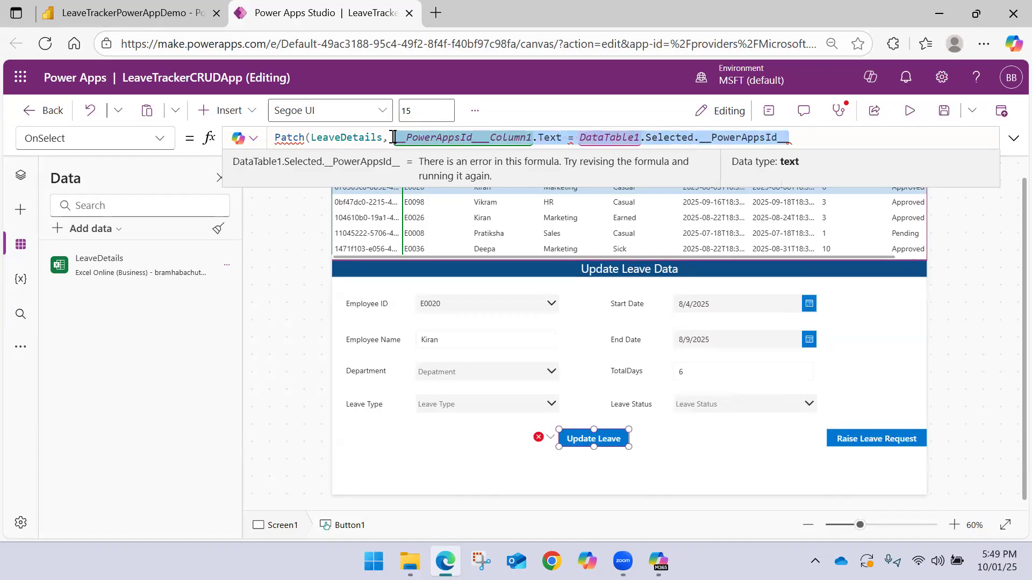
pyautogui.press('BackSpace')
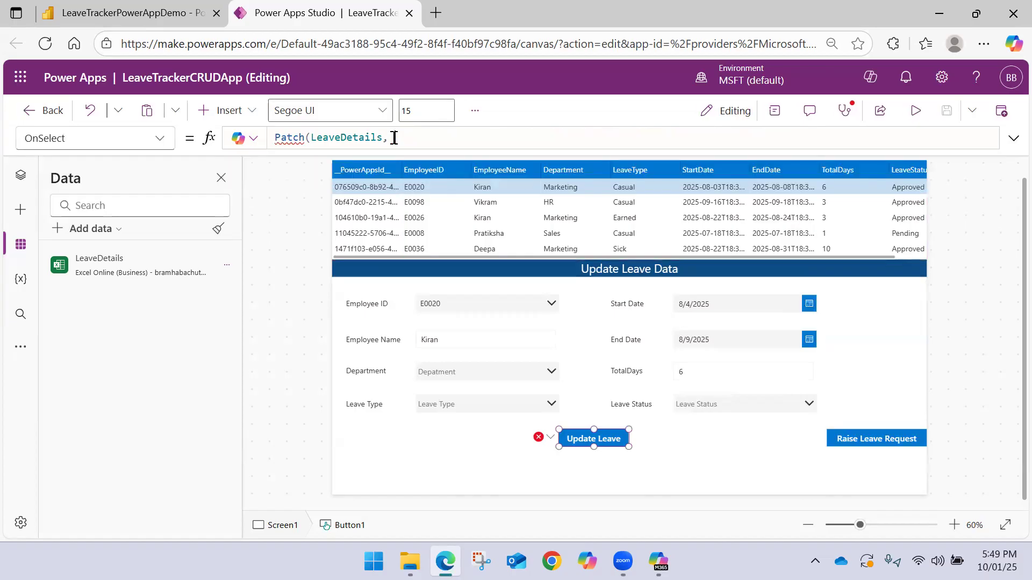
# Insert EmployeeID_Column1 as the start of the Patch formula's second argument
pyautogui.write('Emp')
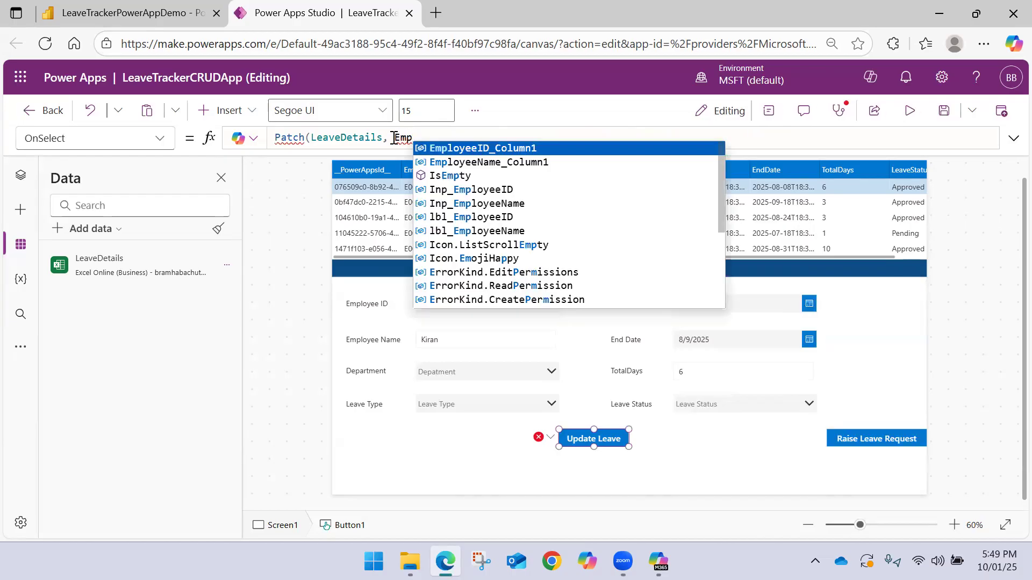
pyautogui.press('Down')
pyautogui.press('Down')
pyautogui.press('Down')
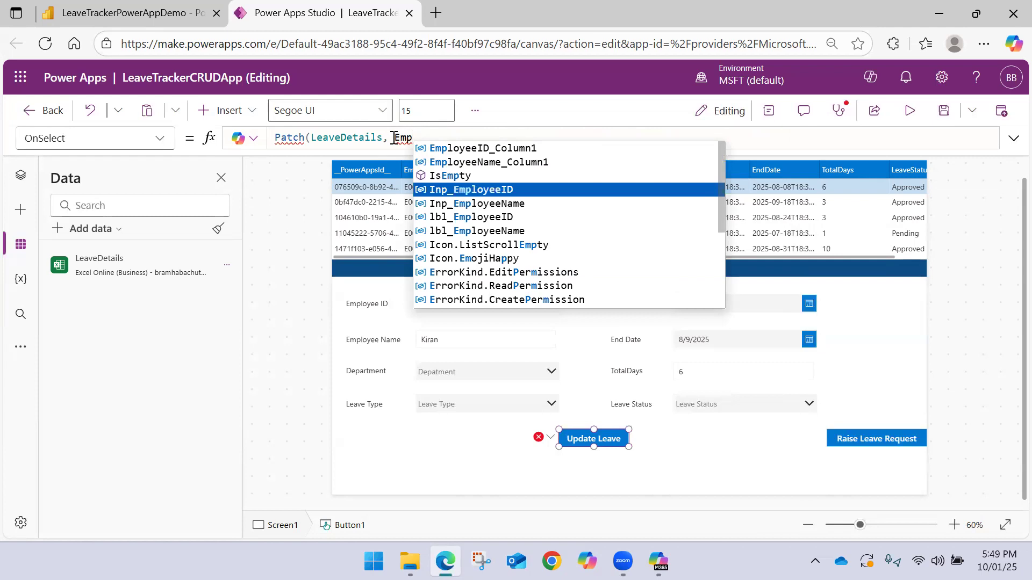
pyautogui.press('Up')
pyautogui.press('Up')
pyautogui.press('Up')
pyautogui.press('Up')
pyautogui.press('Down')
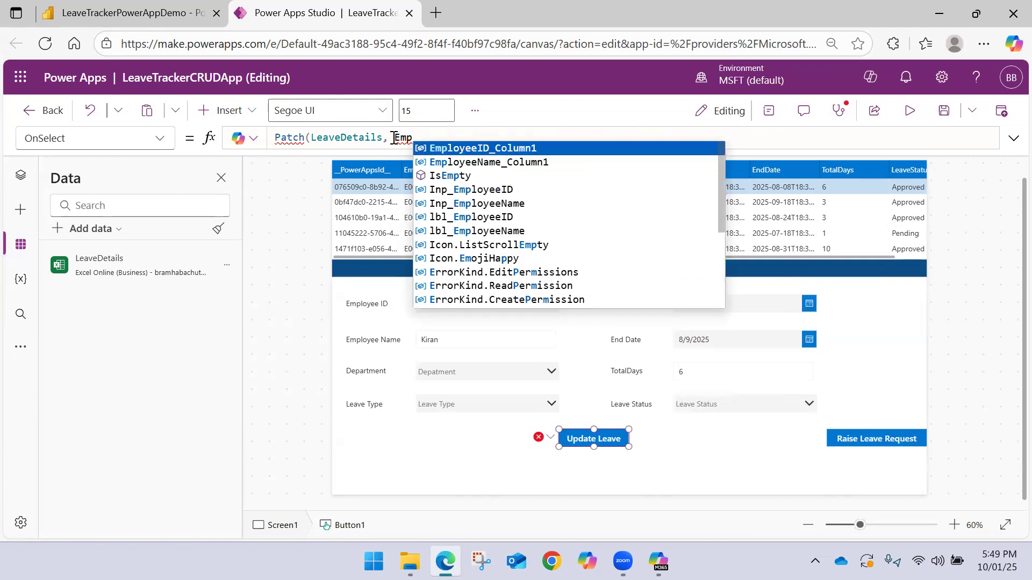
pyautogui.press('Escape')
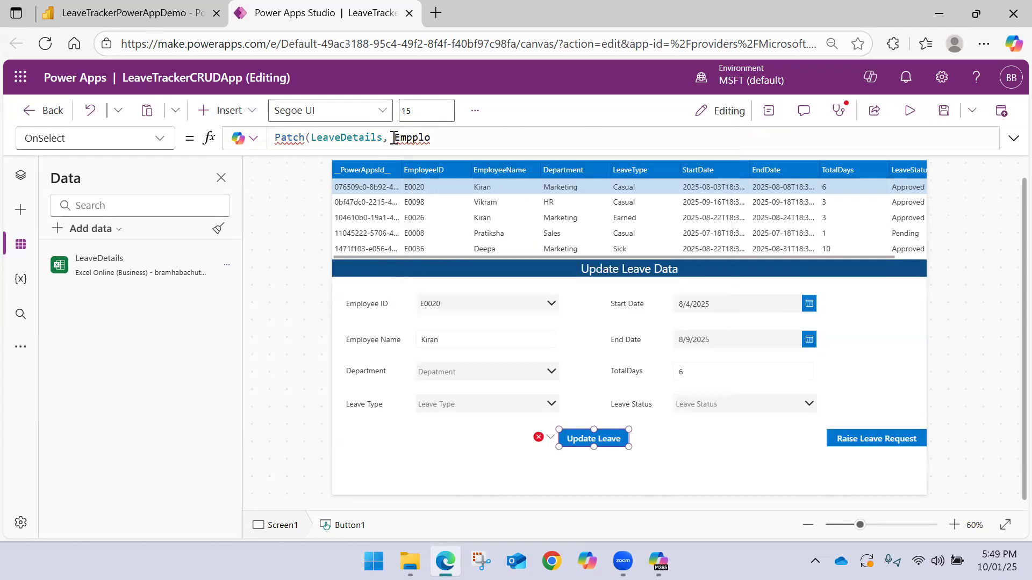
pyautogui.write('ployee')
pyautogui.press('BackSpace')
pyautogui.press('BackSpace')
pyautogui.press('BackSpace')
pyautogui.press('BackSpace')
pyautogui.press('BackSpace')
pyautogui.press('BackSpace')
pyautogui.write('loy')
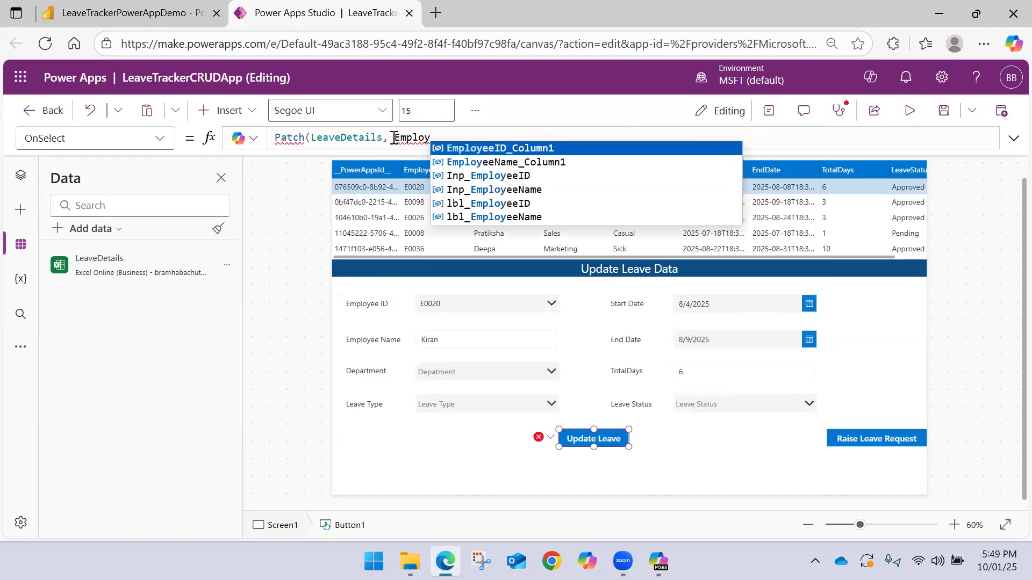
pyautogui.press('Tab')
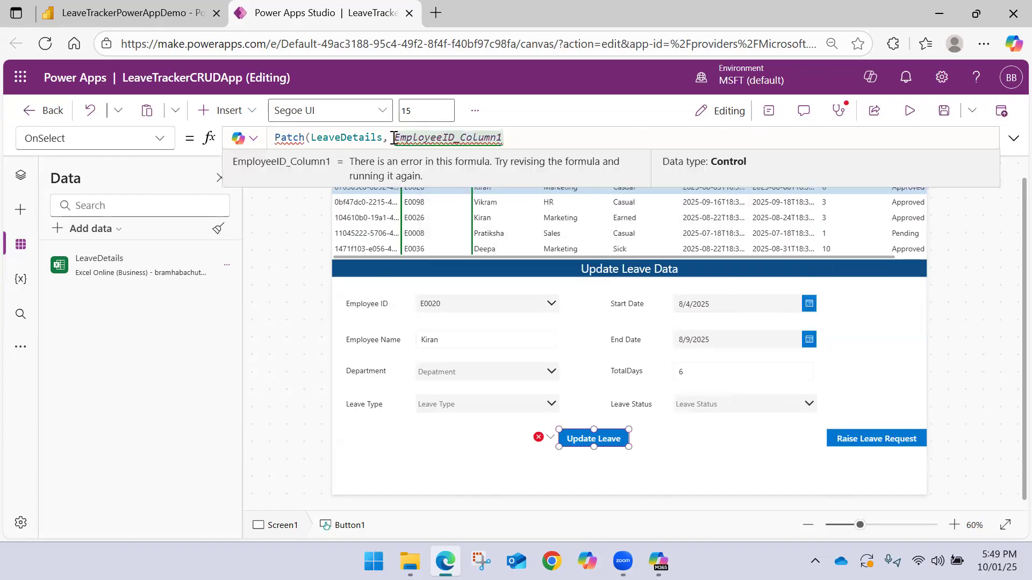
# Compare EmployeeID_Column1 with the Inp_EmployeeID control in the Patch formula
pyautogui.write('.')
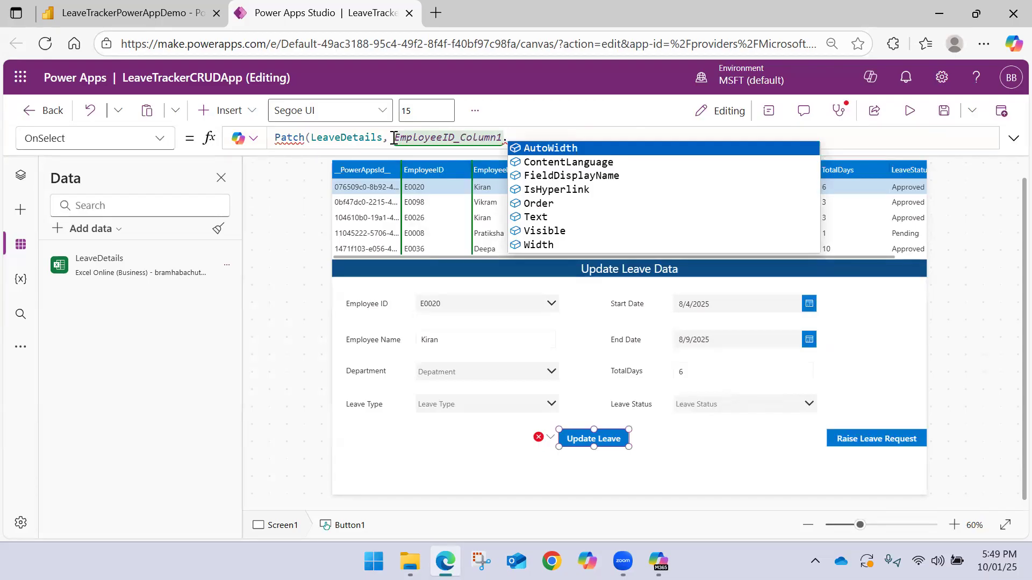
pyautogui.press('BackSpace')
pyautogui.write('= ')
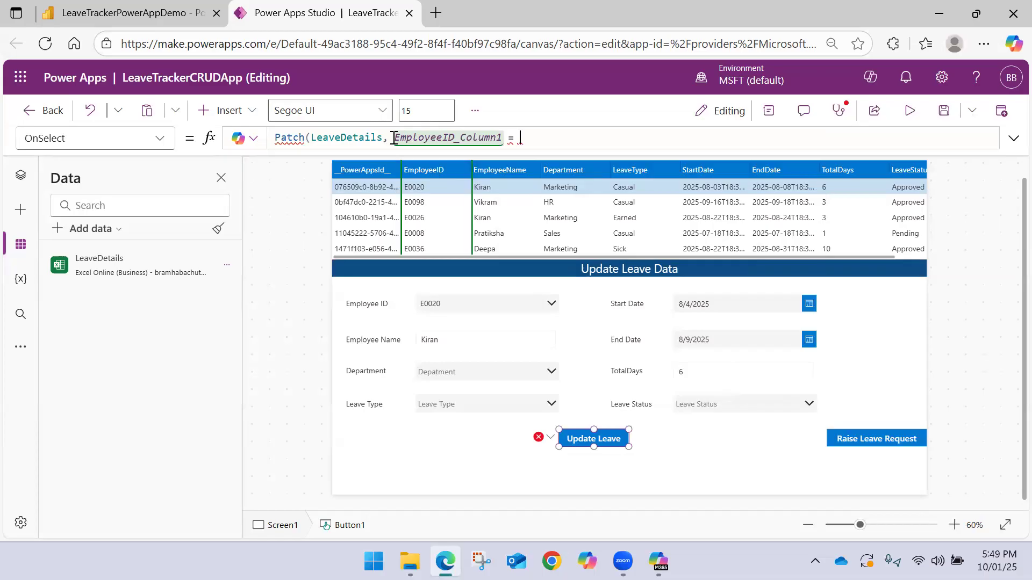
pyautogui.write('Empl')
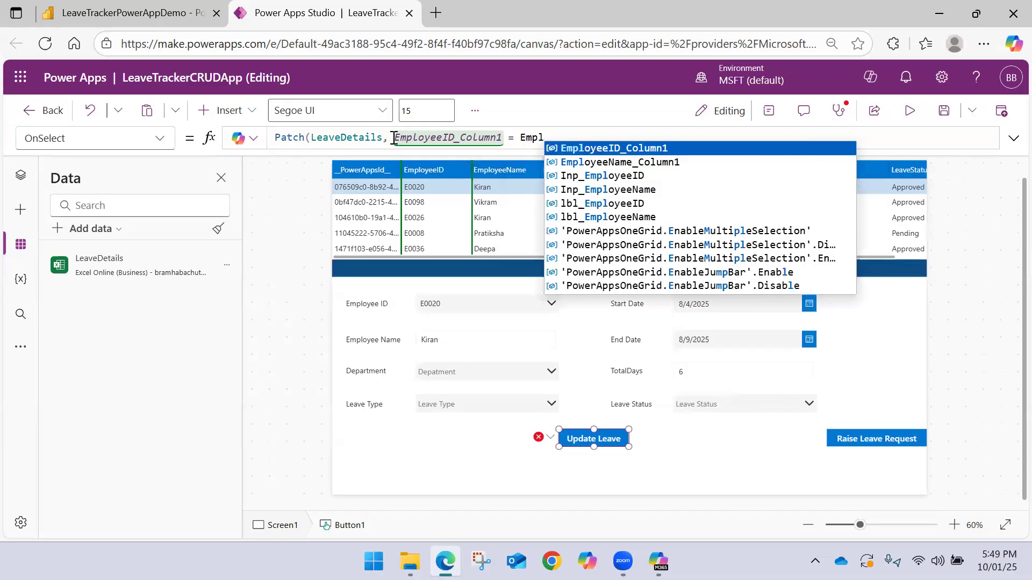
pyautogui.press('Down')
pyautogui.press('Down')
pyautogui.press('Tab')
pyautogui.write('.')
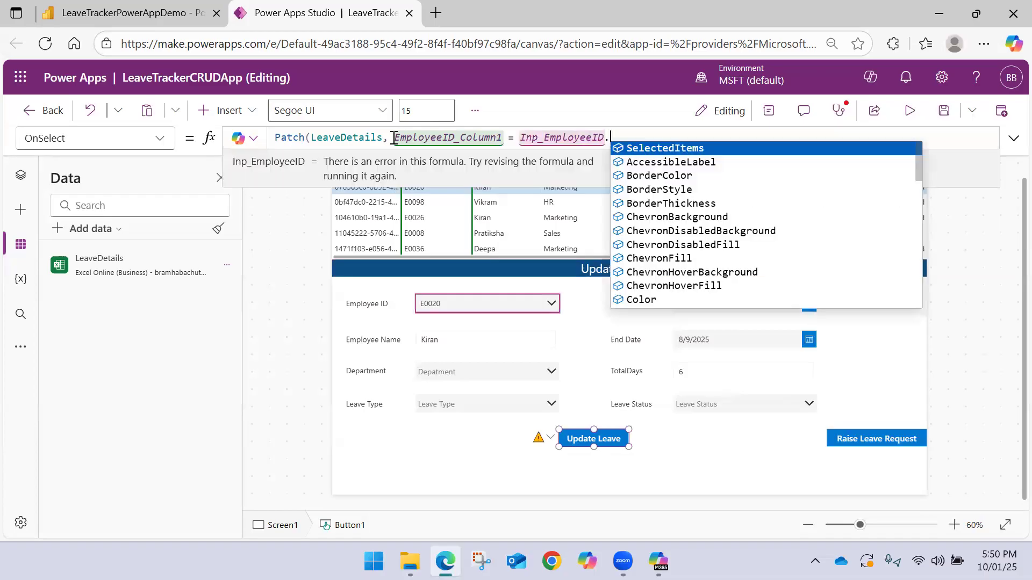
# Extend Inp_EmployeeID with Selected.EmployeeID and close the Patch formula's parenthesis
pyautogui.press('Down')
pyautogui.press('Down')
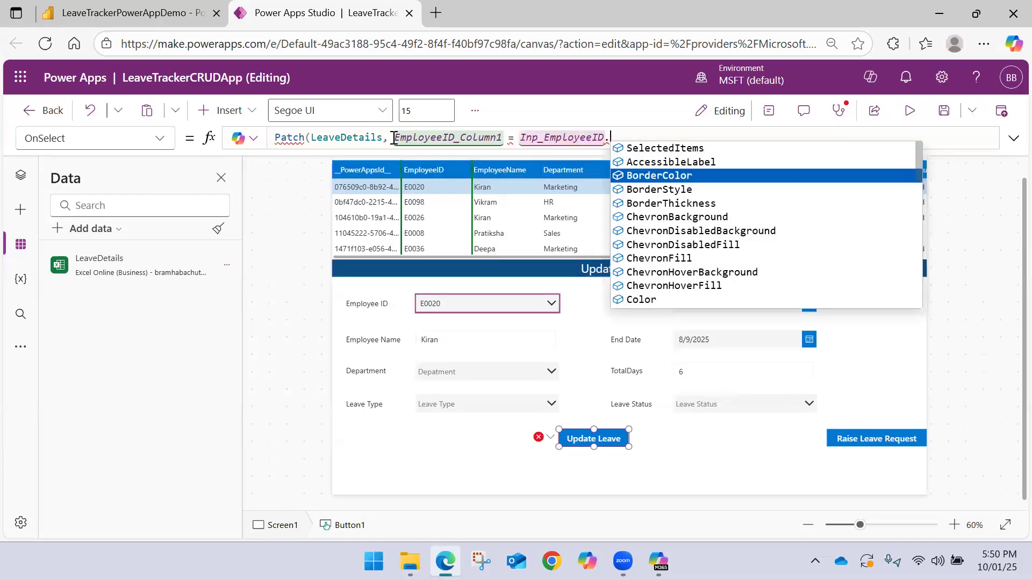
pyautogui.write('sele')
pyautogui.press('Down')
pyautogui.press('Tab')
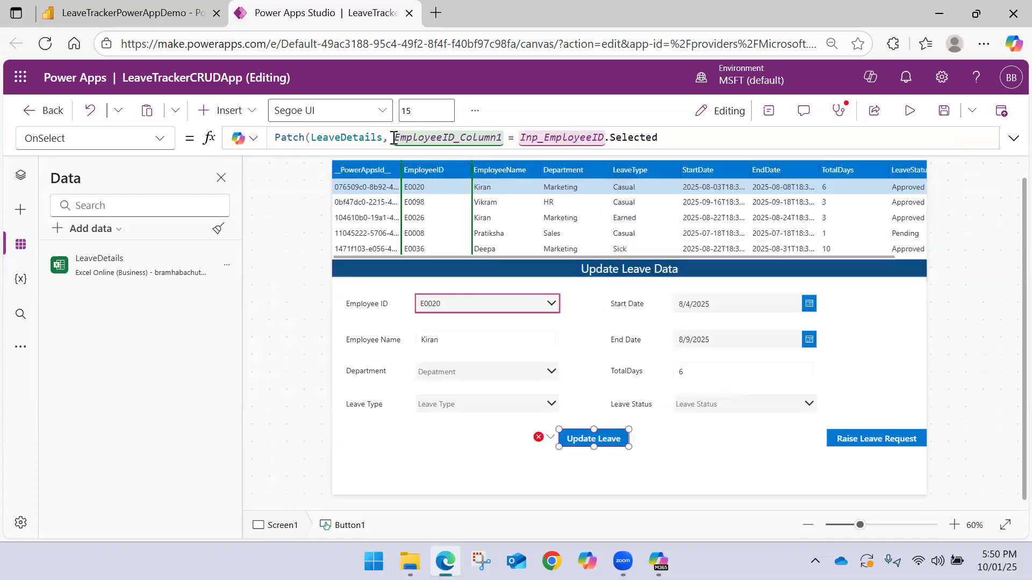
pyautogui.write('.')
pyautogui.press('Down')
pyautogui.press('Tab')
pyautogui.write(')')
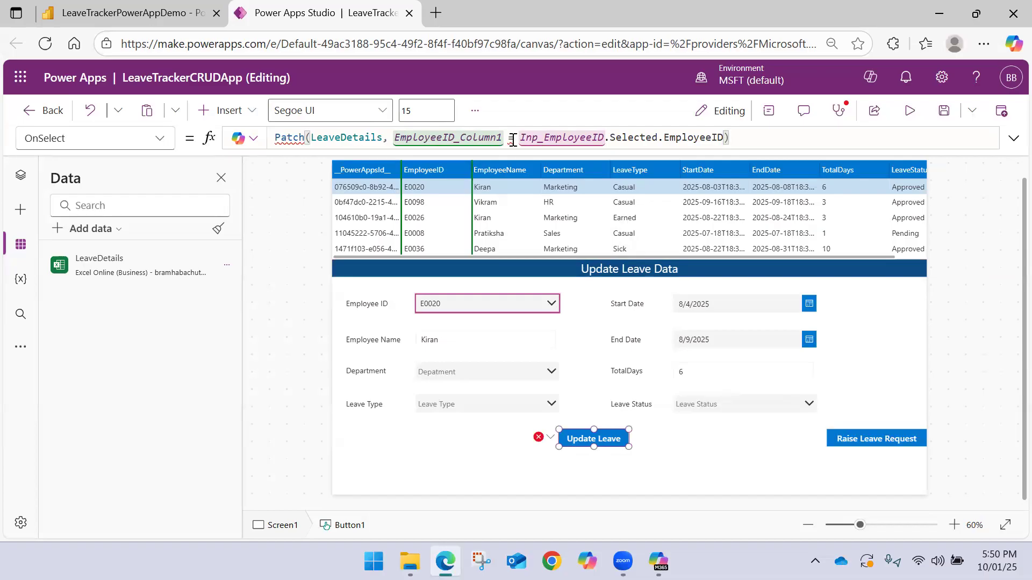
# Try Value instead of EmployeeID after Inp_EmployeeID.Selected in the Patch formula
pyautogui.moveTo(511, 138)
pyautogui.doubleClick(691, 137)
pyautogui.press('BackSpace')
pyautogui.write('T')
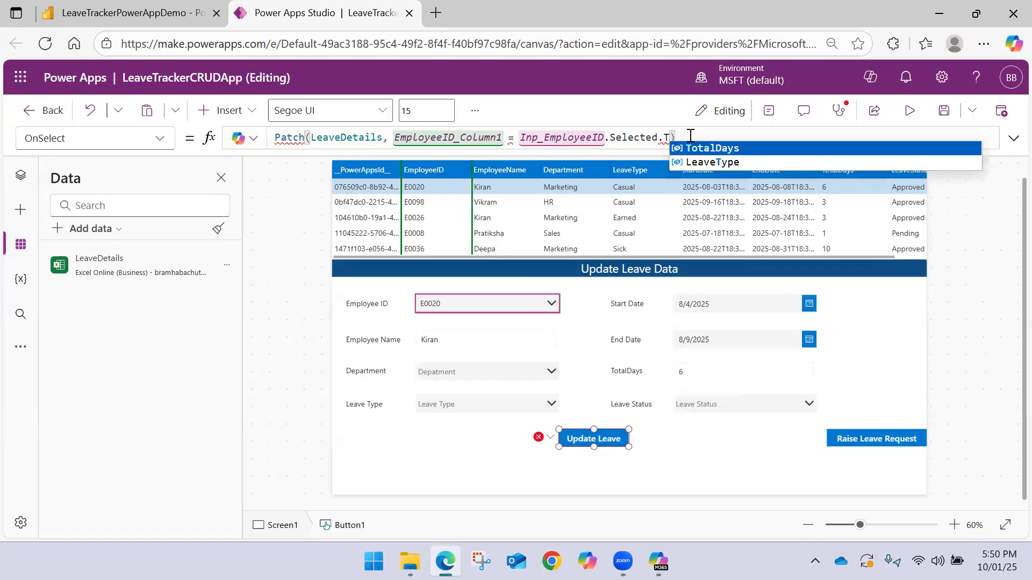
pyautogui.press('BackSpace')
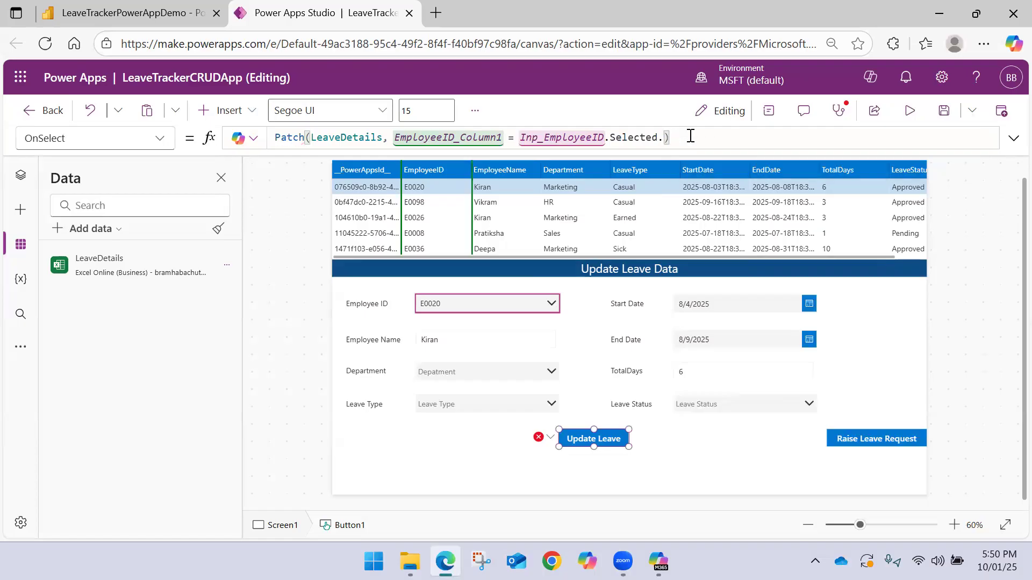
pyautogui.write('Value')
# Replace Value with Text so that the comparison uses Inp_EmployeeID.Selected.Text
pyautogui.doubleClick(677, 138)
pyautogui.press('BackSpace')
pyautogui.write('text')
pyautogui.press('BackSpace')
pyautogui.press('BackSpace')
pyautogui.press('BackSpace')
pyautogui.press('BackSpace')
pyautogui.write('Text')
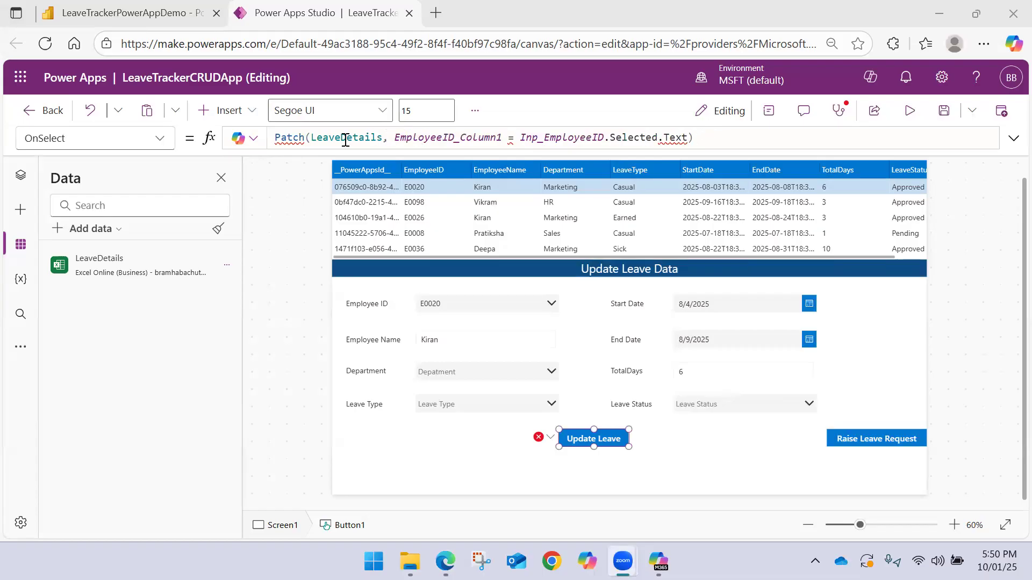
# Replace the Update Leave button's whole OnSelect formula with an empty text string ""
pyautogui.moveTo(694, 138); pyautogui.dragTo(275, 138)
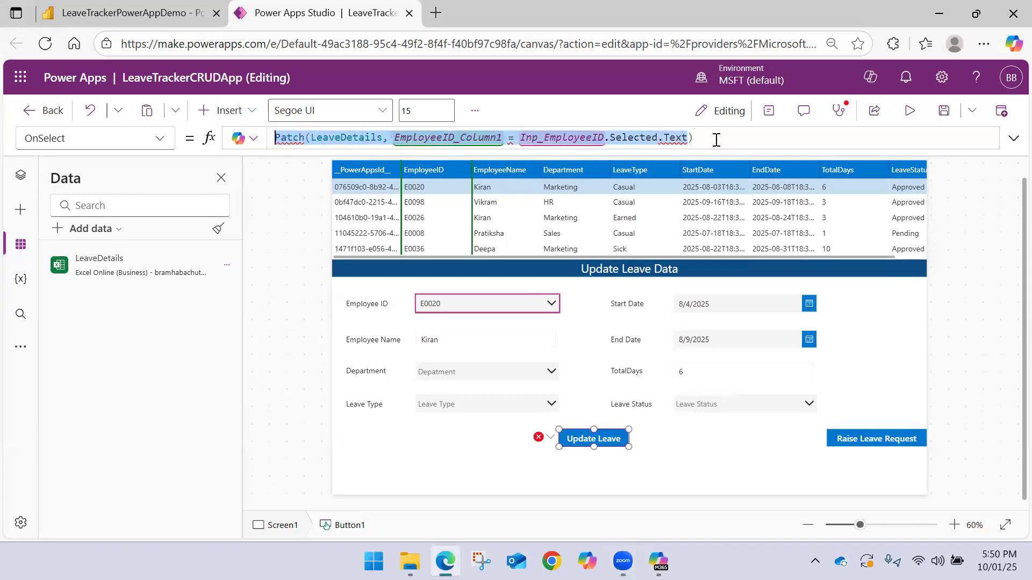
pyautogui.write('""')
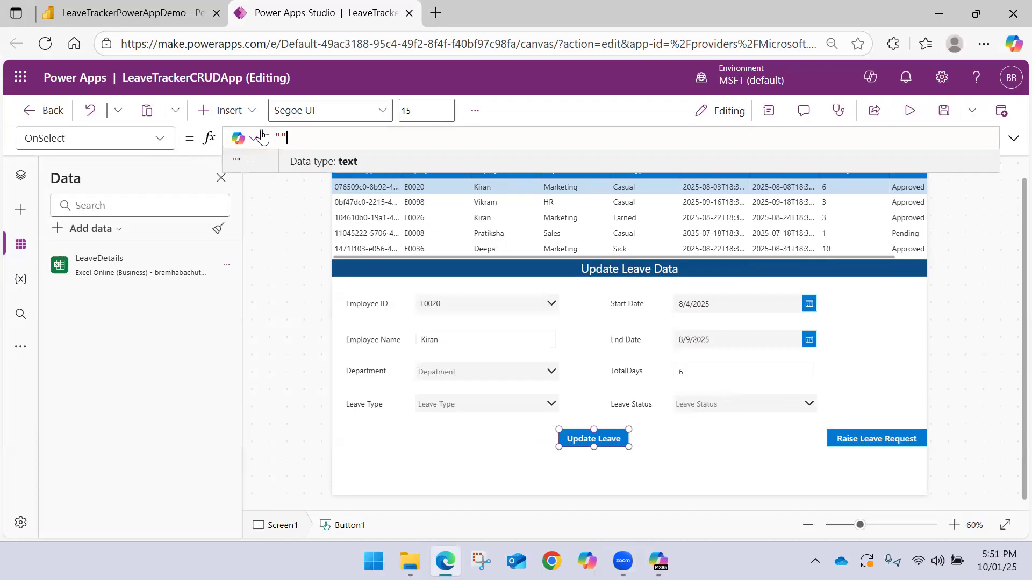
pyautogui.click(274, 372)
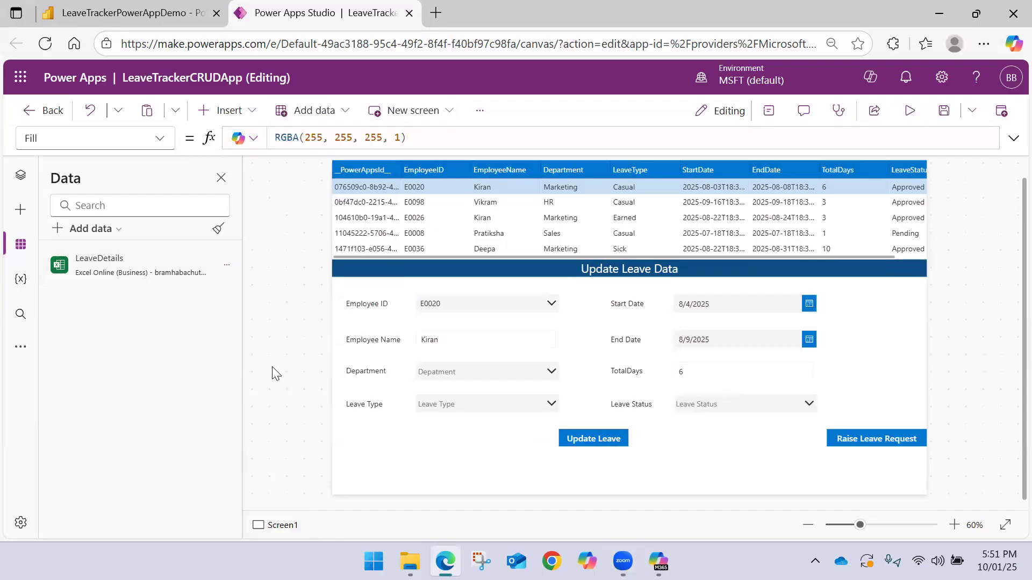
# Collapse Screen1 in the app's object tree and add a new blank screen
pyautogui.click(21, 175)
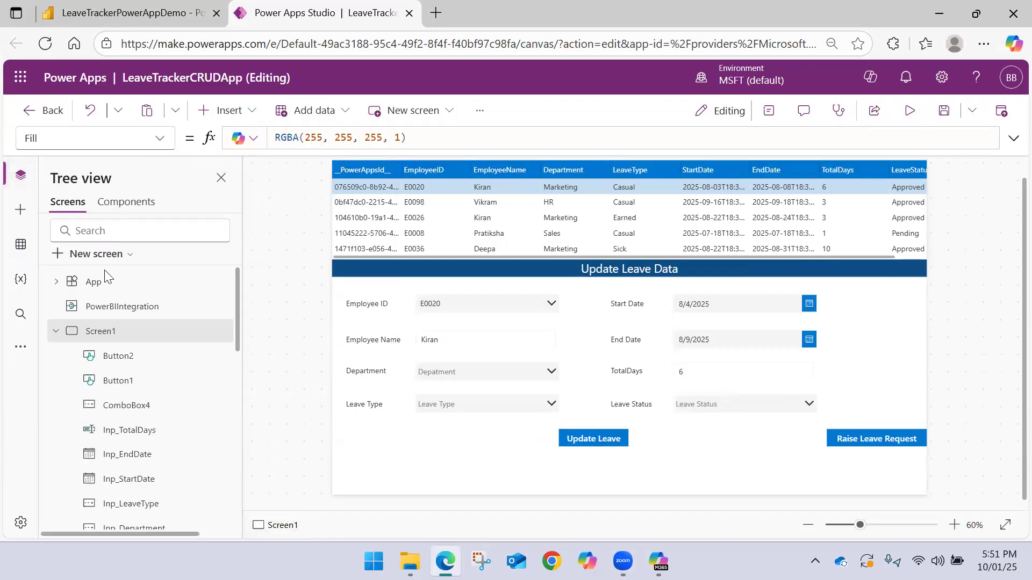
pyautogui.click(56, 331)
pyautogui.click(126, 261)
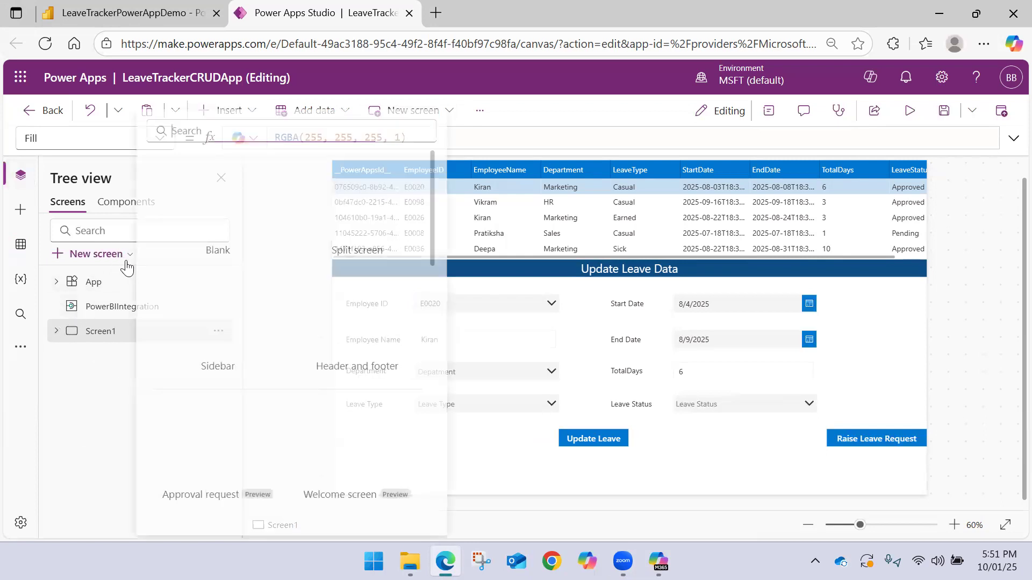
pyautogui.click(249, 219)
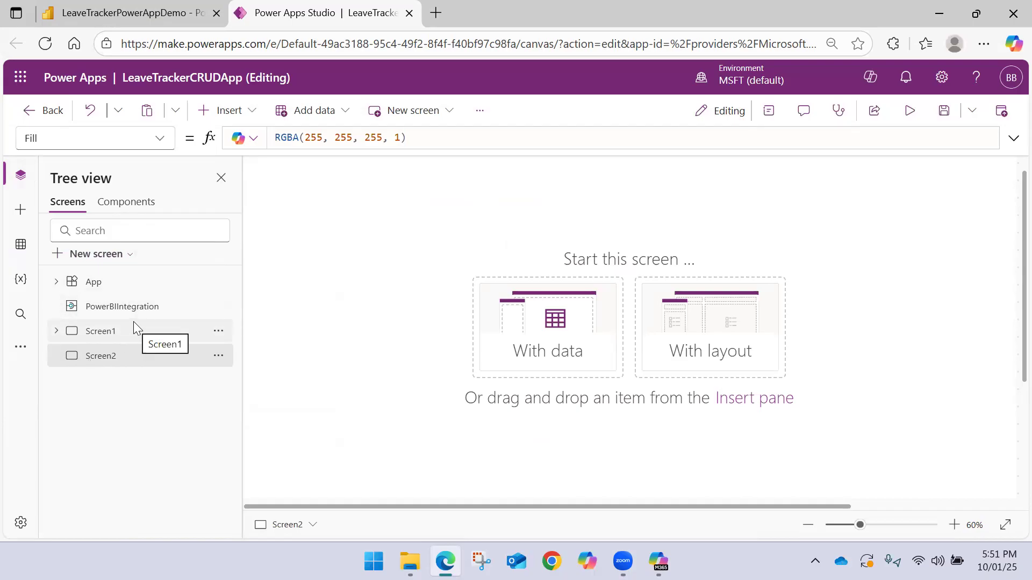
# Insert an edit form on Screen2 and connect it to the LeaveDetails data source
pyautogui.click(247, 110)
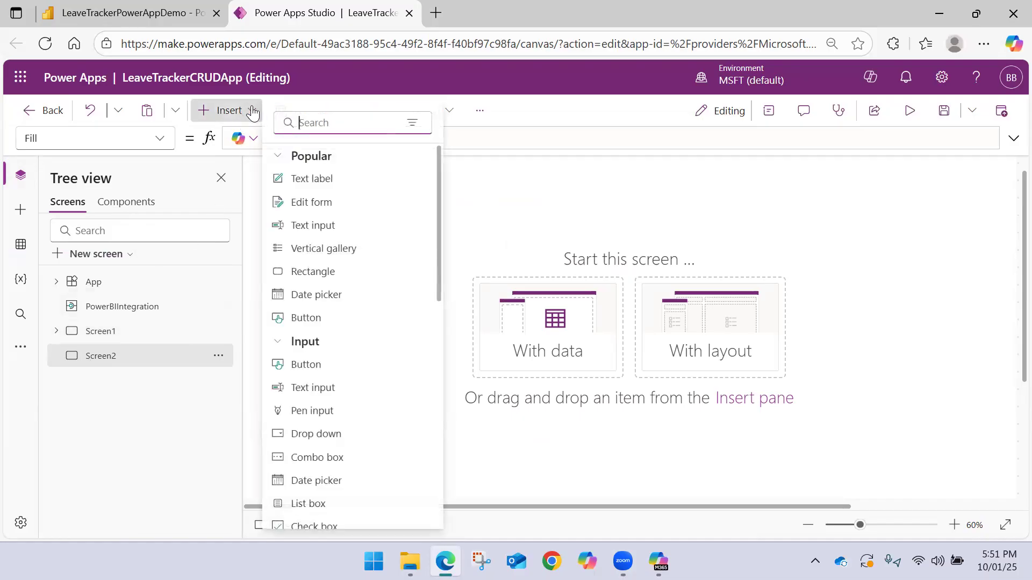
pyautogui.click(307, 204)
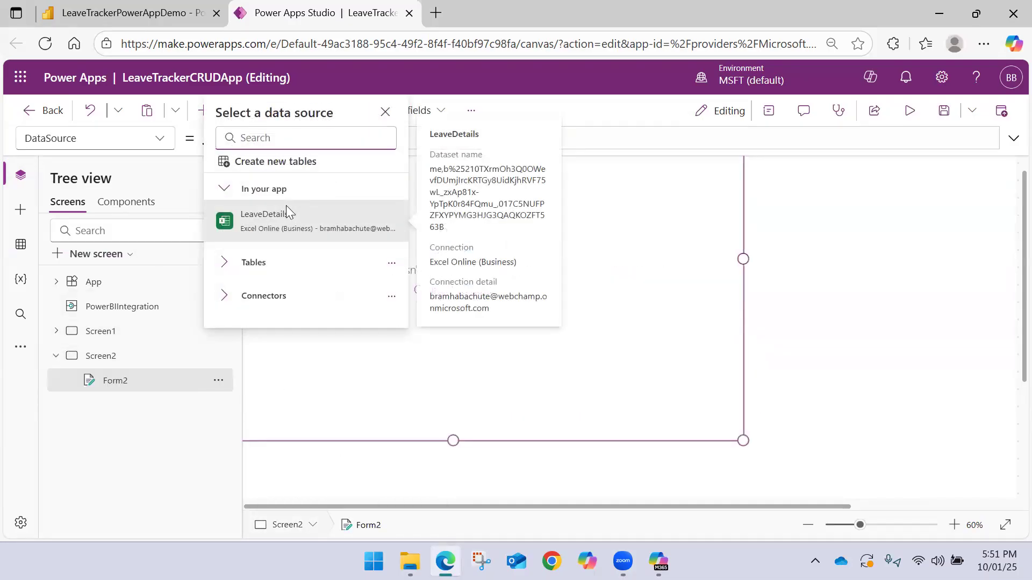
pyautogui.click(285, 218)
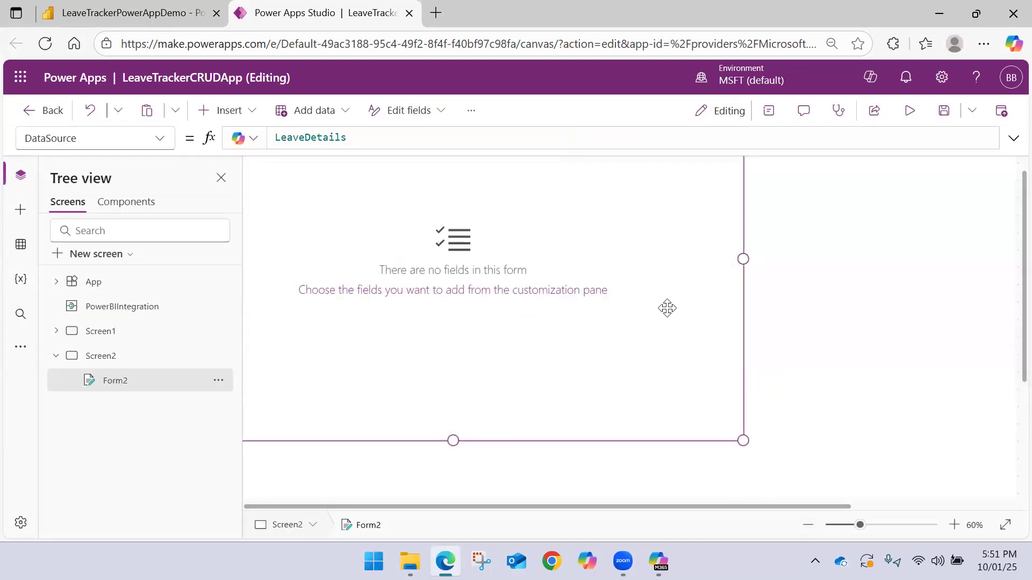
# Add Department, EmployeeID, EmployeeName, EndDate, LeaveStatus, LeaveType, StartDate and TotalDays as fields of the form
pyautogui.scroll(-2, 648, 310)
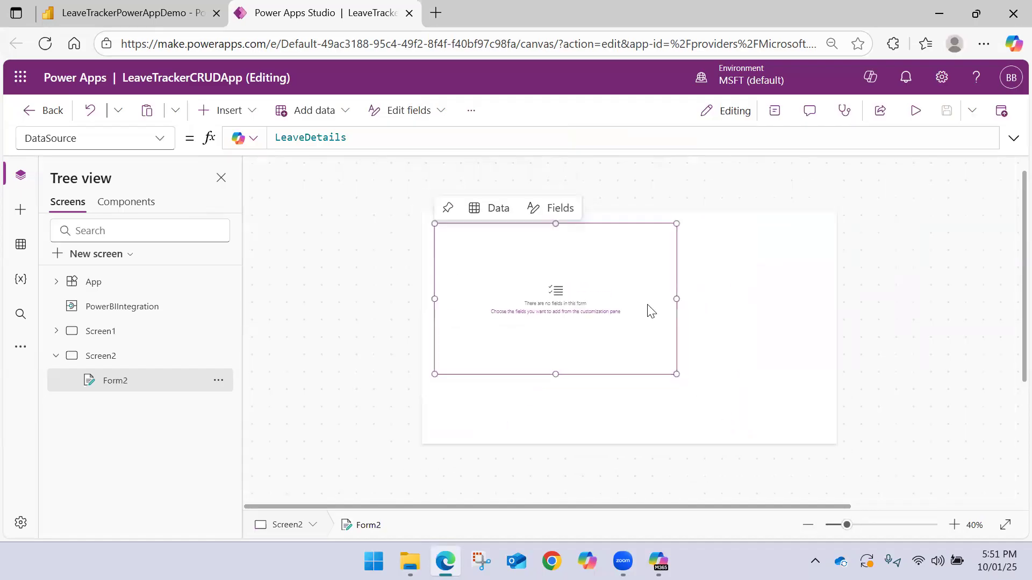
pyautogui.click(549, 211)
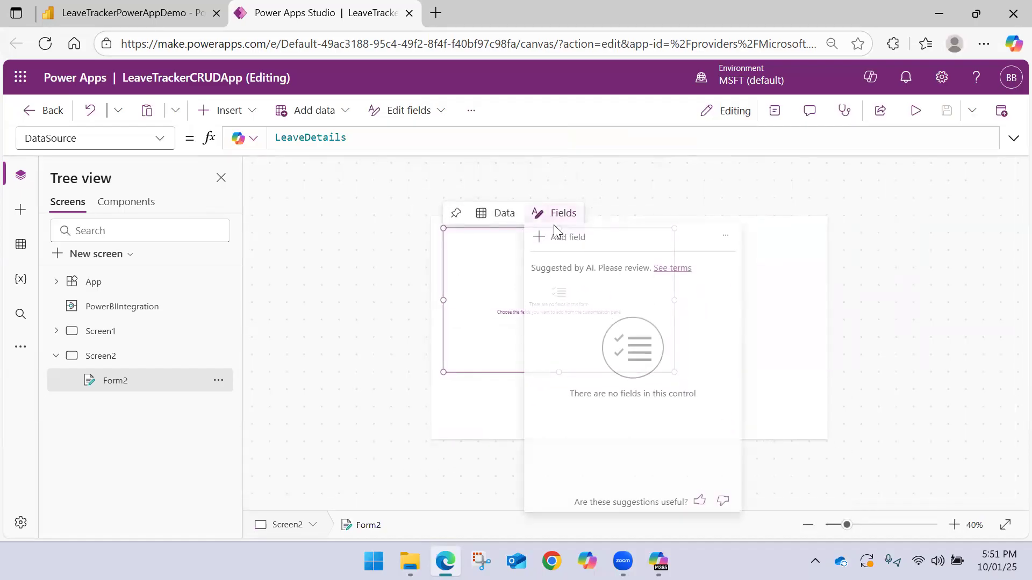
pyautogui.click(566, 239)
pyautogui.click(633, 322)
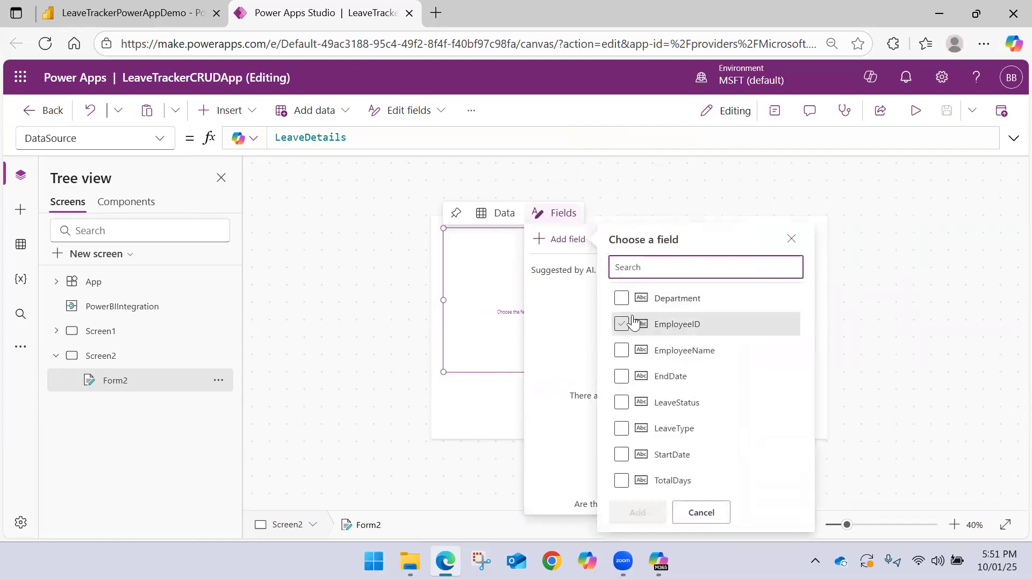
pyautogui.click(622, 324)
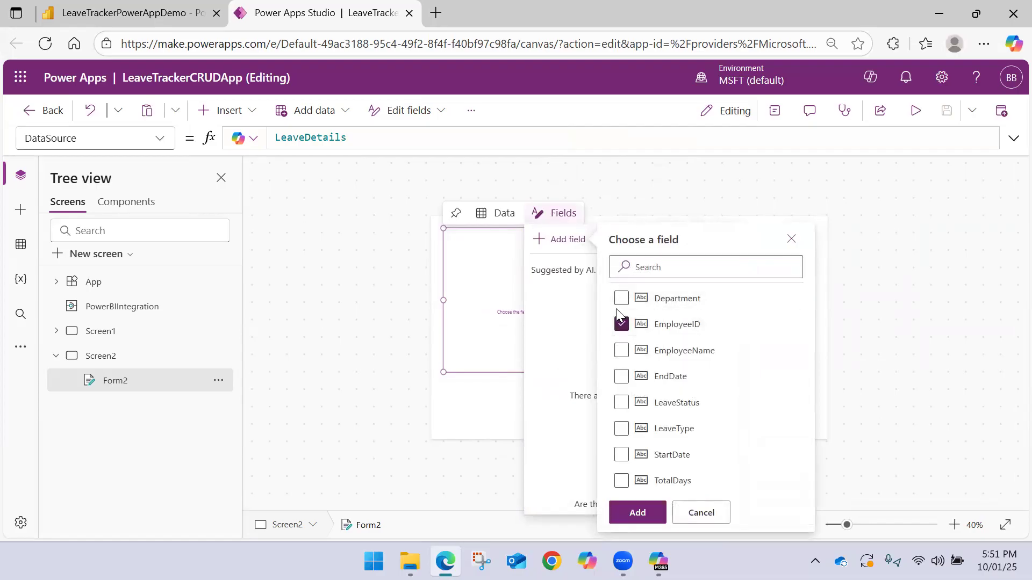
pyautogui.click(621, 351)
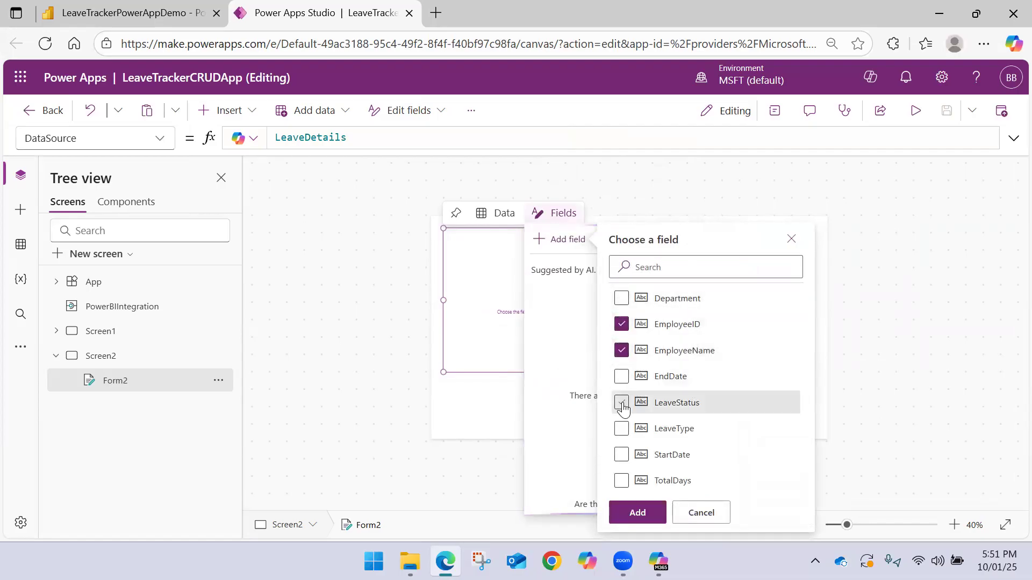
pyautogui.click(621, 298)
pyautogui.click(622, 428)
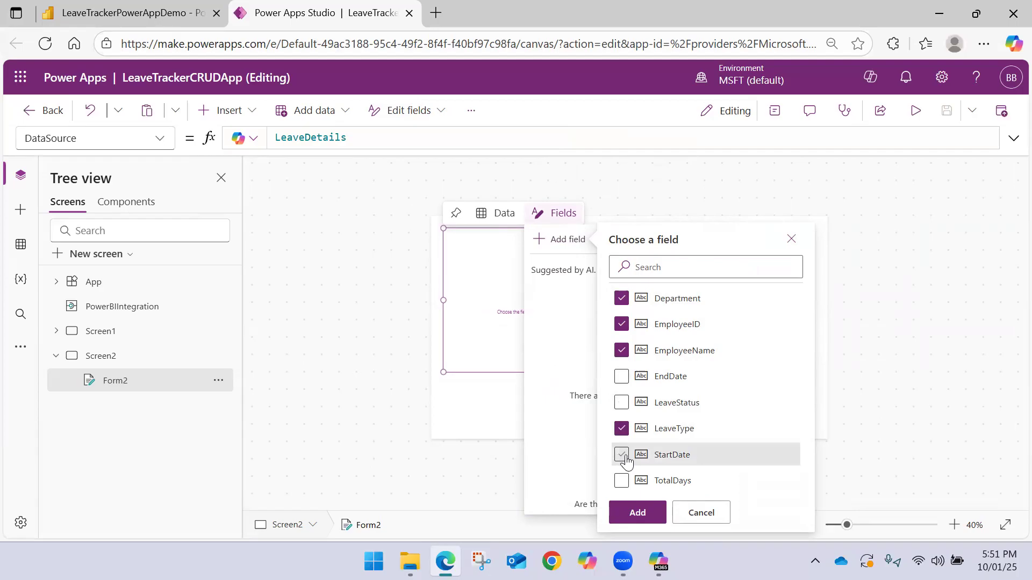
pyautogui.click(622, 455)
pyautogui.click(622, 376)
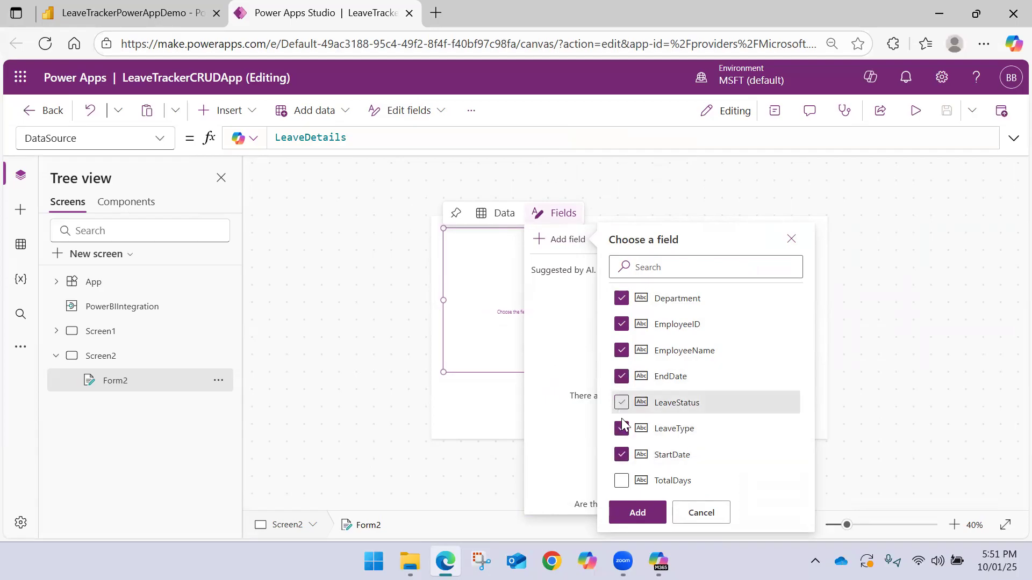
pyautogui.click(621, 482)
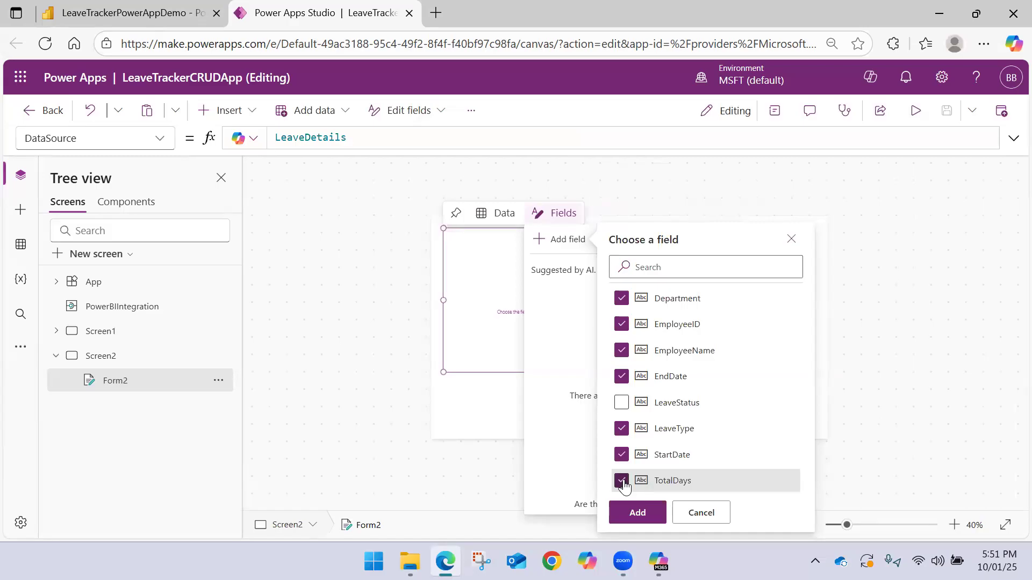
pyautogui.click(621, 403)
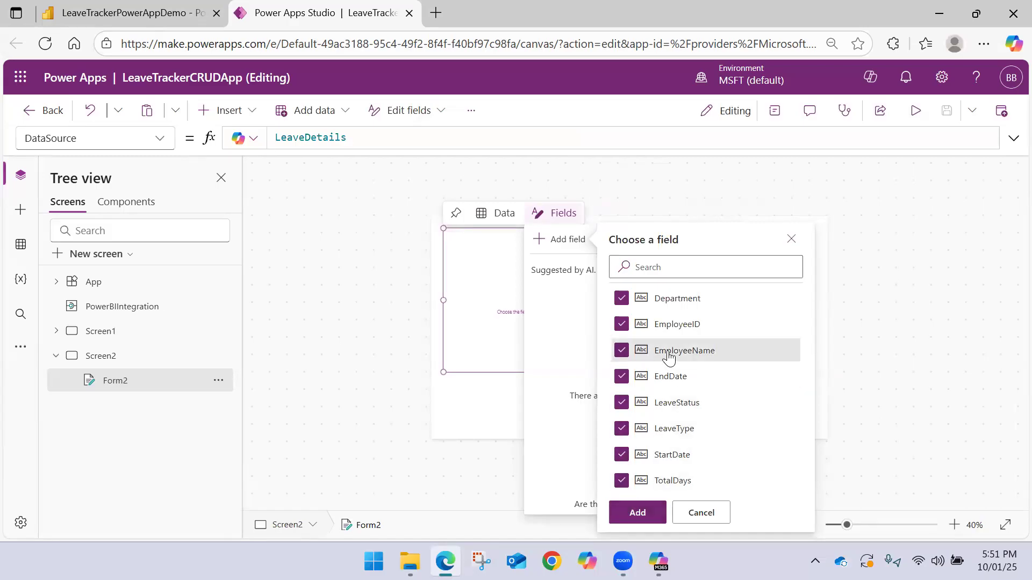
pyautogui.click(641, 510)
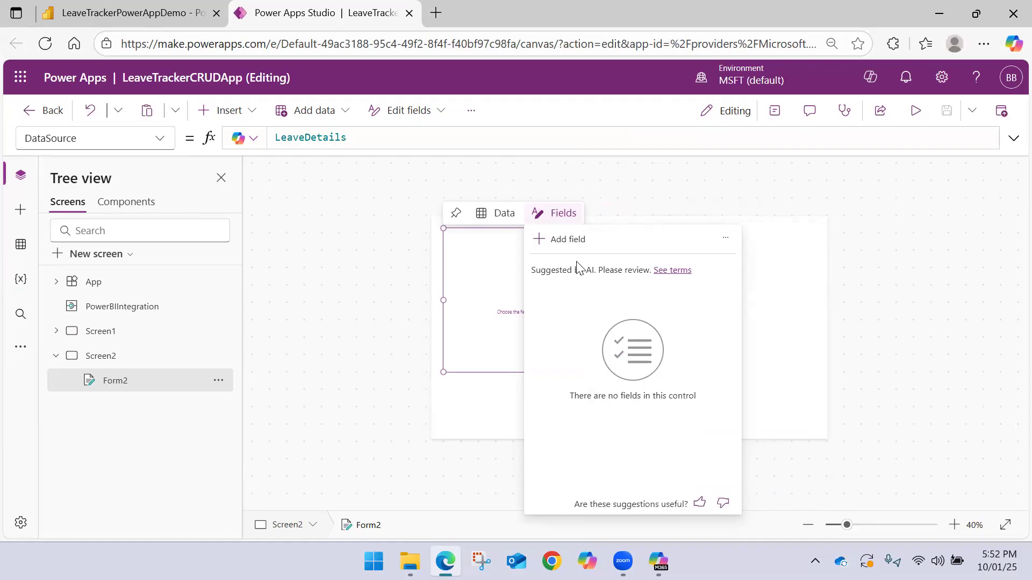
# Enlarge the form to about 1312 wide so that it spans almost the full width of Screen2
pyautogui.click(734, 212)
pyautogui.click(650, 344)
pyautogui.moveTo(674, 371); pyautogui.dragTo(823, 337)
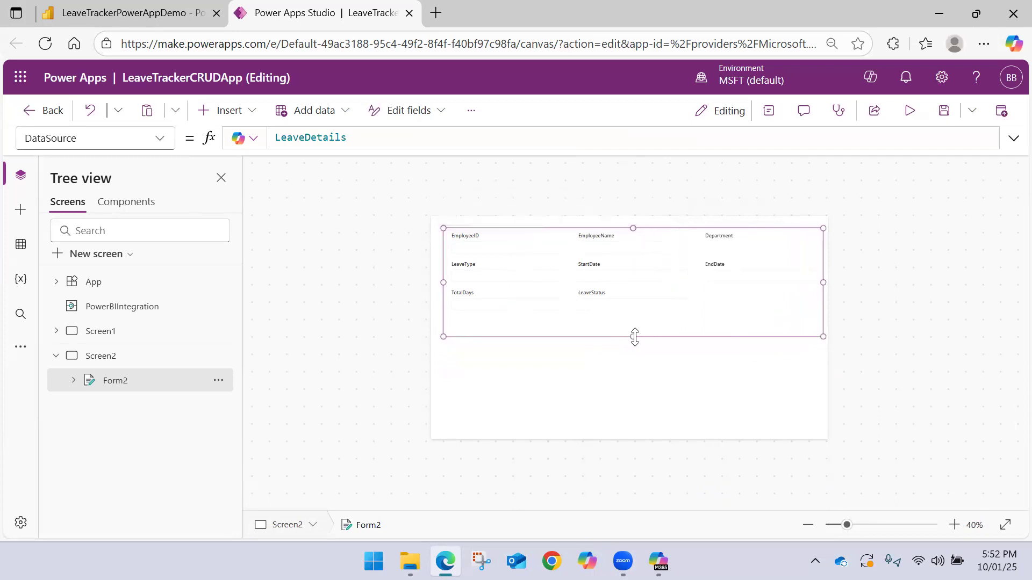
pyautogui.moveTo(635, 337); pyautogui.dragTo(633, 363)
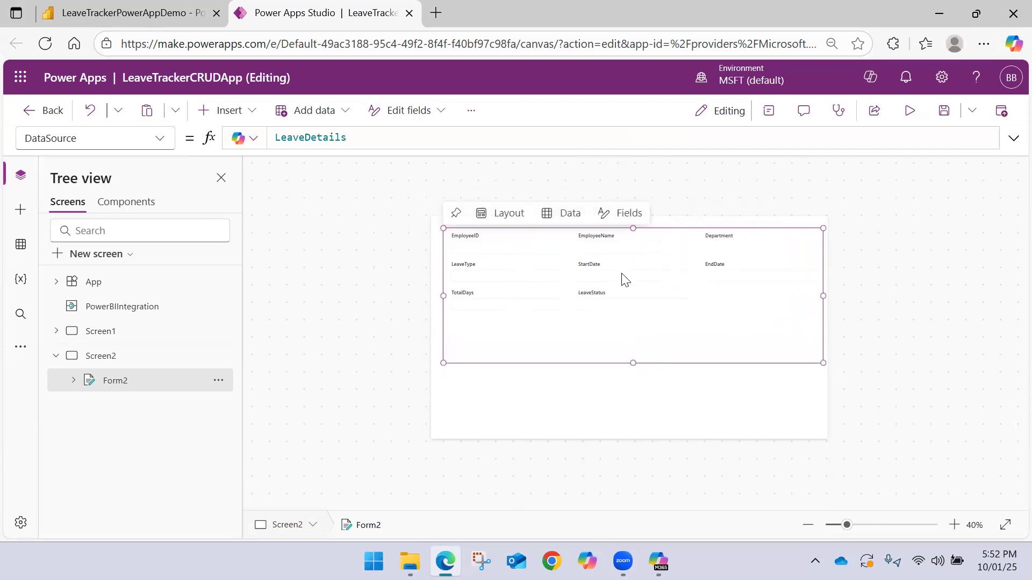
# Examine the StartDate, EndDate and TotalDays input controls inside the form
pyautogui.click(623, 278)
pyautogui.click(623, 278)
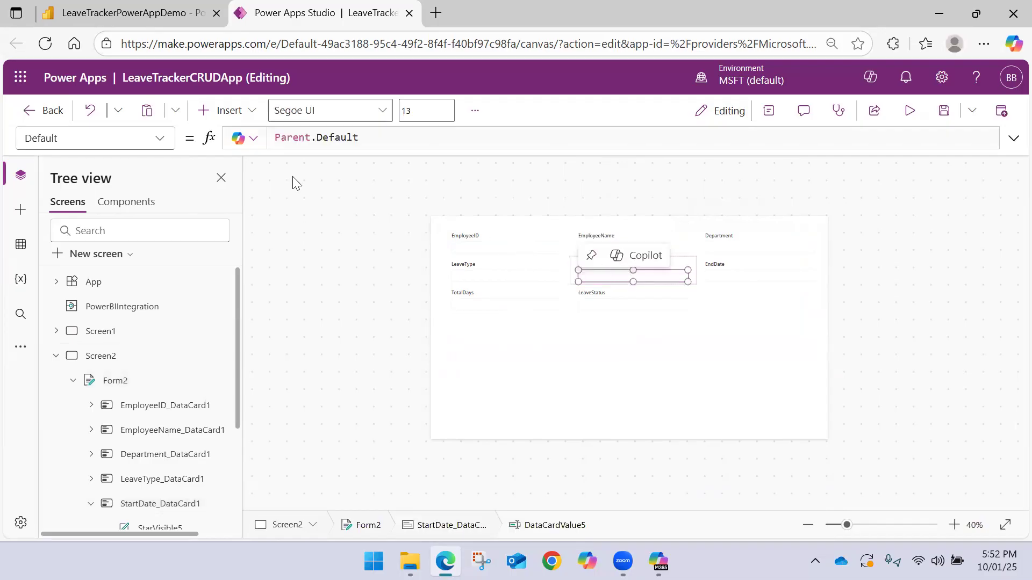
pyautogui.click(726, 279)
pyautogui.click(724, 277)
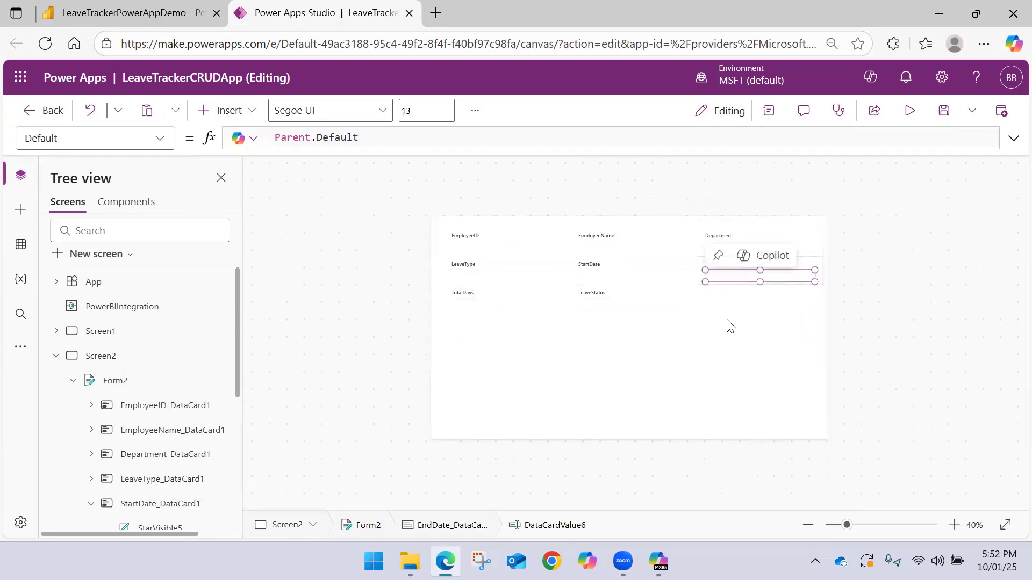
pyautogui.click(687, 323)
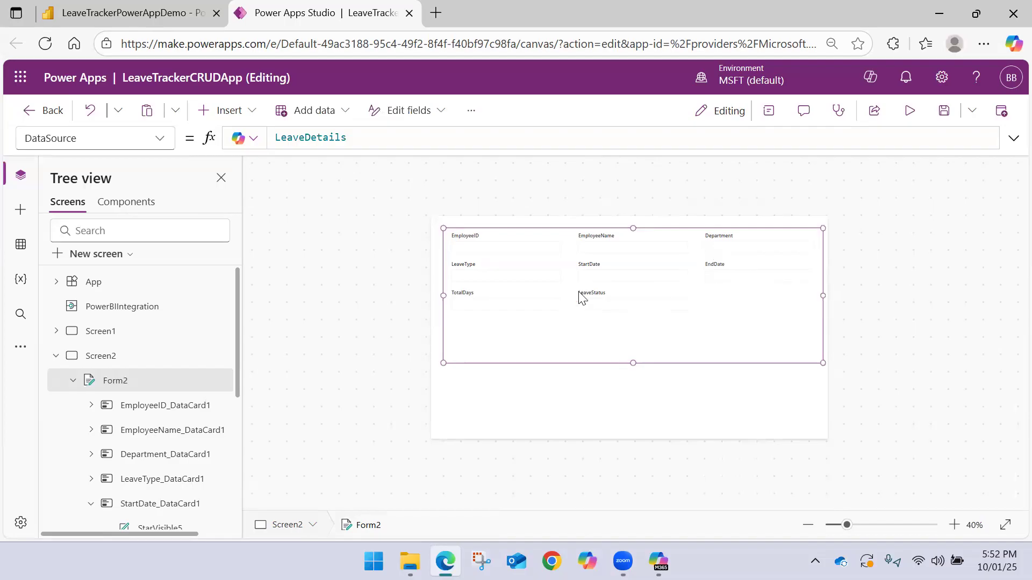
pyautogui.click(508, 310)
pyautogui.click(478, 305)
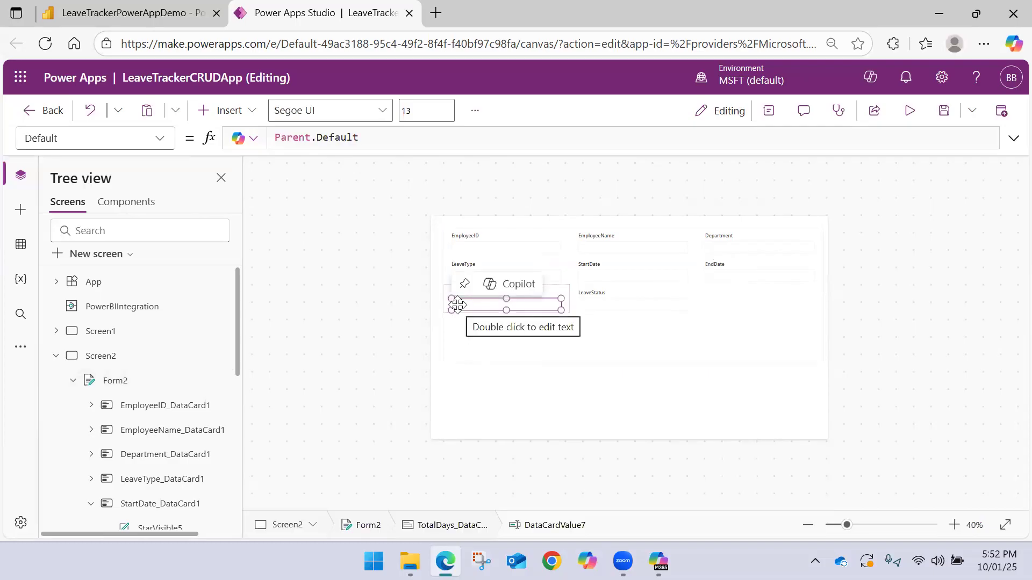
pyautogui.click(647, 274)
pyautogui.click(634, 275)
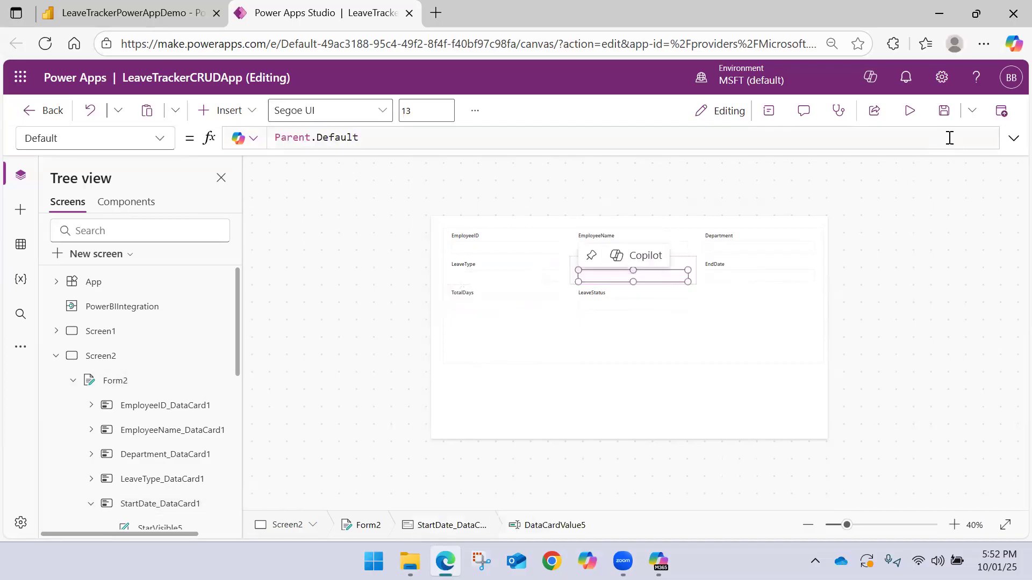
pyautogui.click(637, 354)
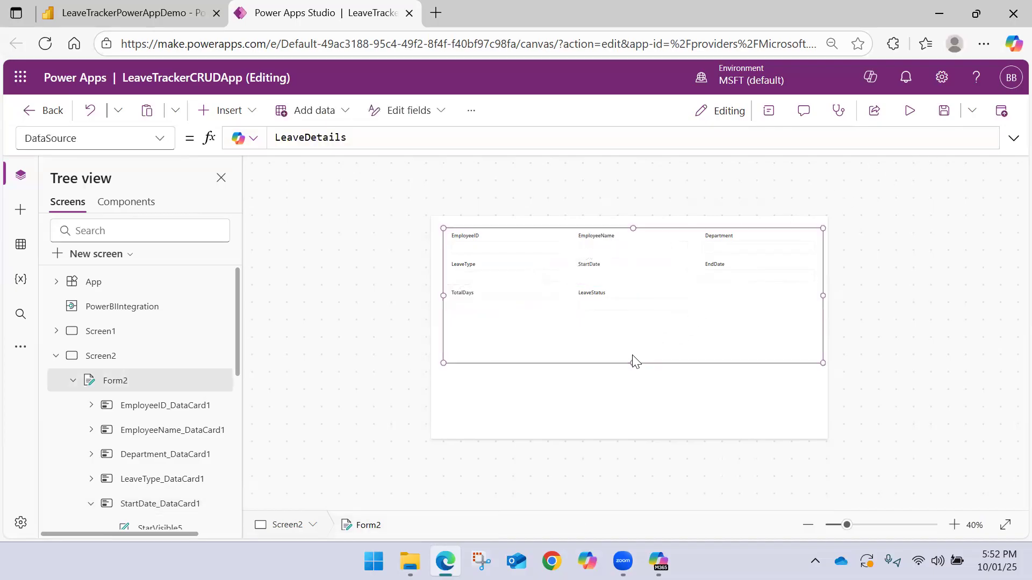
# Trim the form's height to about 449 and arrange its fields in 2 columns
pyautogui.moveTo(633, 362)
pyautogui.mouseDown()
pyautogui.moveTo(636, 322)
pyautogui.moveTo(634, 357)
pyautogui.mouseUp()
pyautogui.click(769, 110)
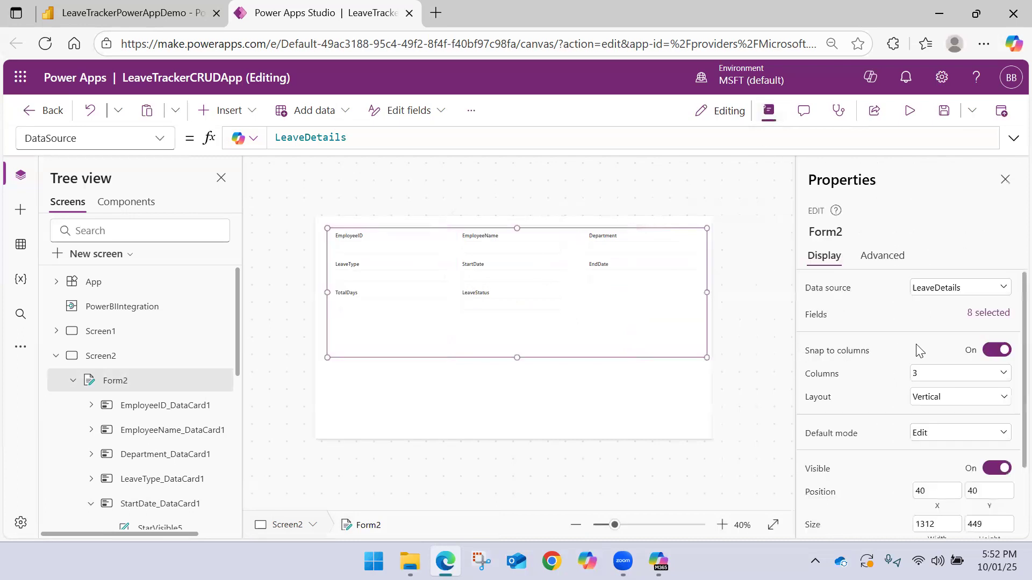
pyautogui.click(947, 374)
pyautogui.click(929, 409)
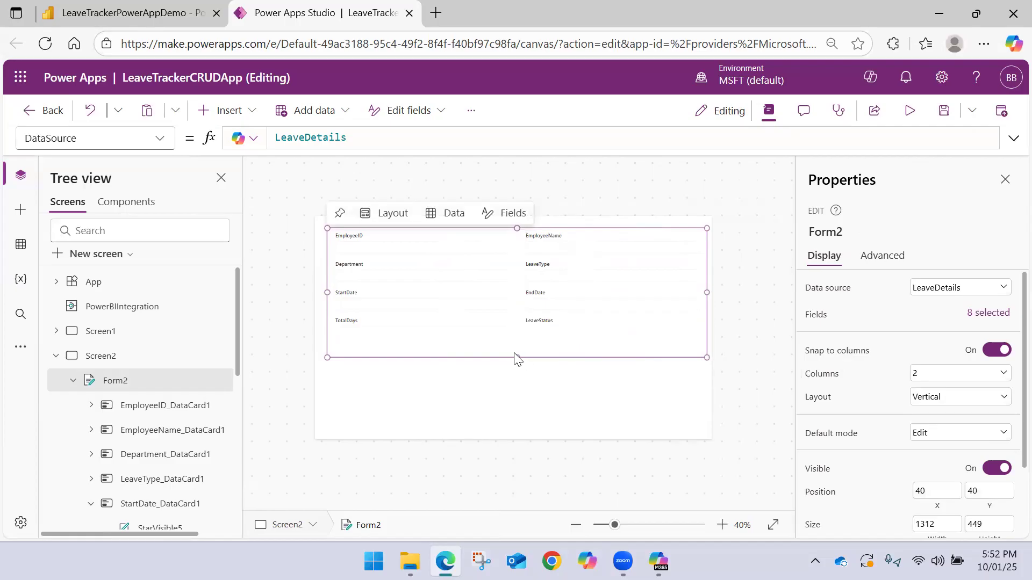
# Stretch the form across the full width of Screen2, to position 0, 7 and a size of about 1366 by 495
pyautogui.moveTo(516, 359)
pyautogui.mouseDown()
pyautogui.moveTo(516, 349)
pyautogui.moveTo(516, 363)
pyautogui.mouseUp()
pyautogui.moveTo(328, 228); pyautogui.dragTo(315, 219)
pyautogui.moveTo(707, 361); pyautogui.dragTo(711, 361)
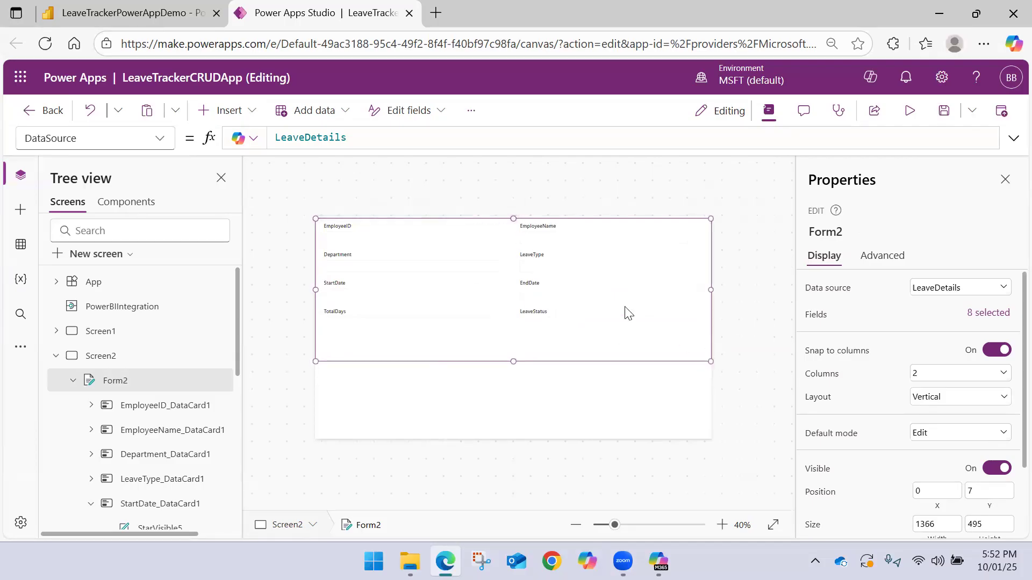
# Collapse the EmployeeID card and Form2 in the screen hierarchy, and return to Screen1
pyautogui.click(337, 228)
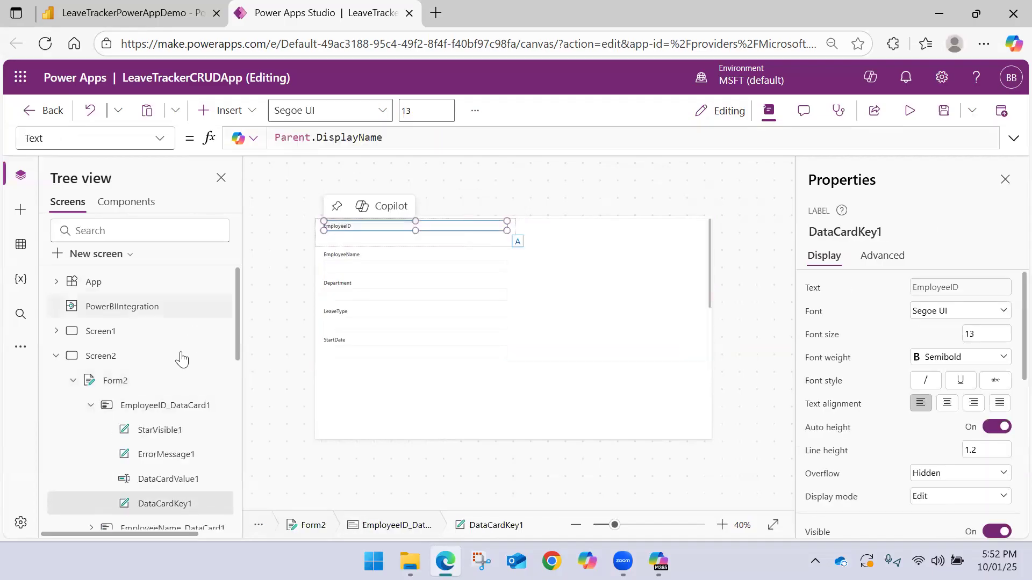
pyautogui.click(92, 406)
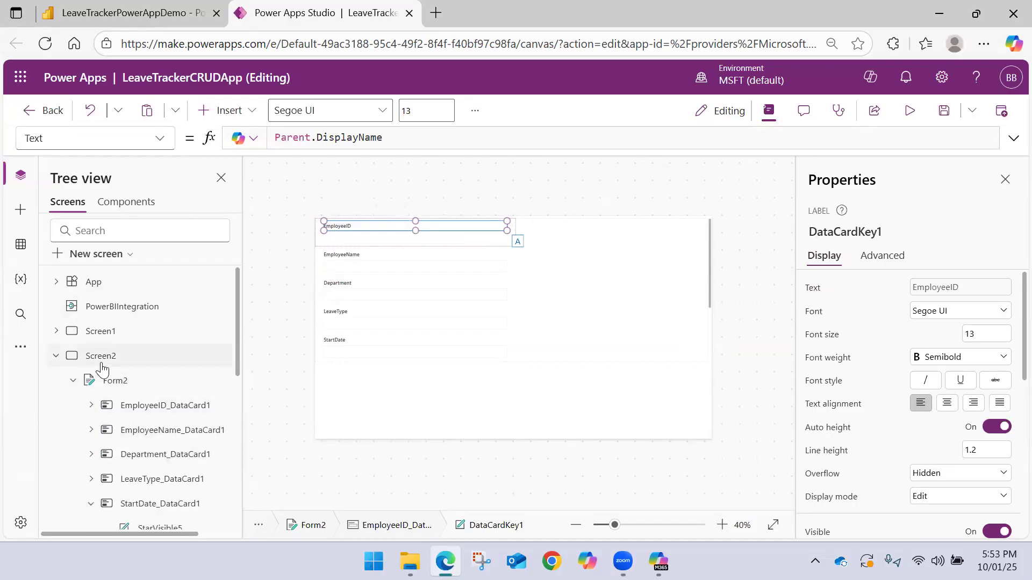
pyautogui.click(74, 385)
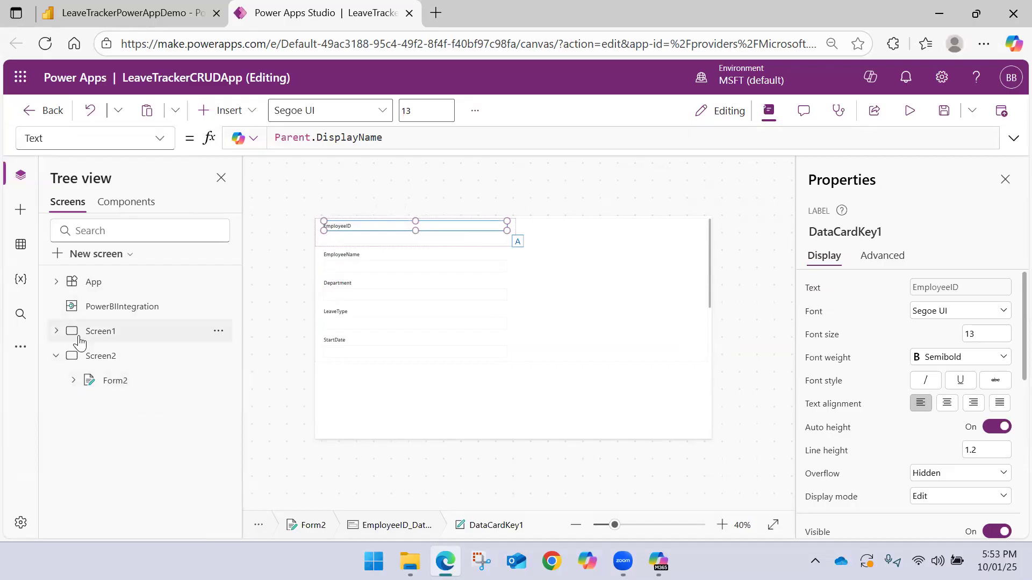
pyautogui.click(103, 332)
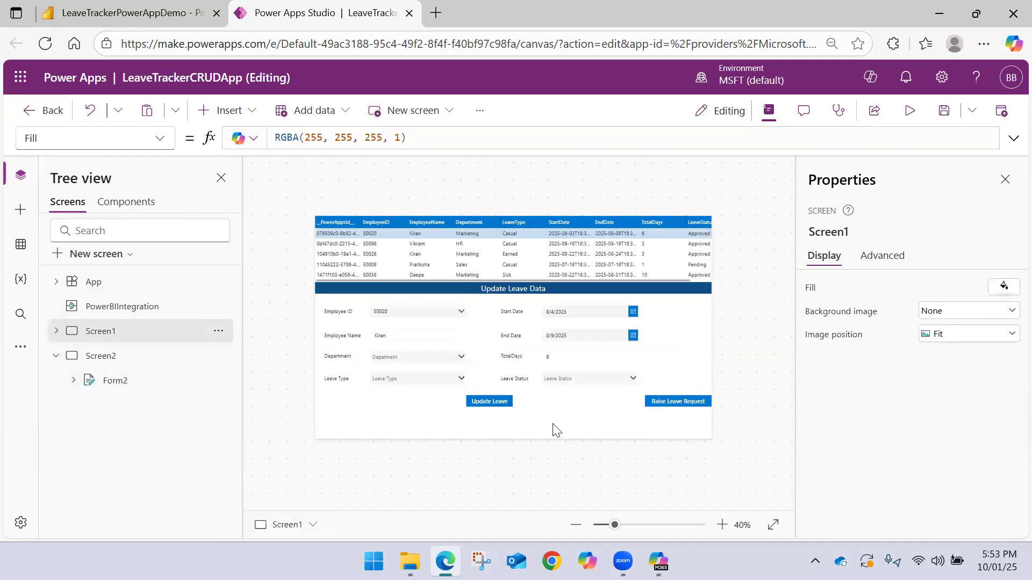
# Replace the Update Leave button's OnSelect formula with the start of a Patch call on LeaveDetails
pyautogui.click(489, 401)
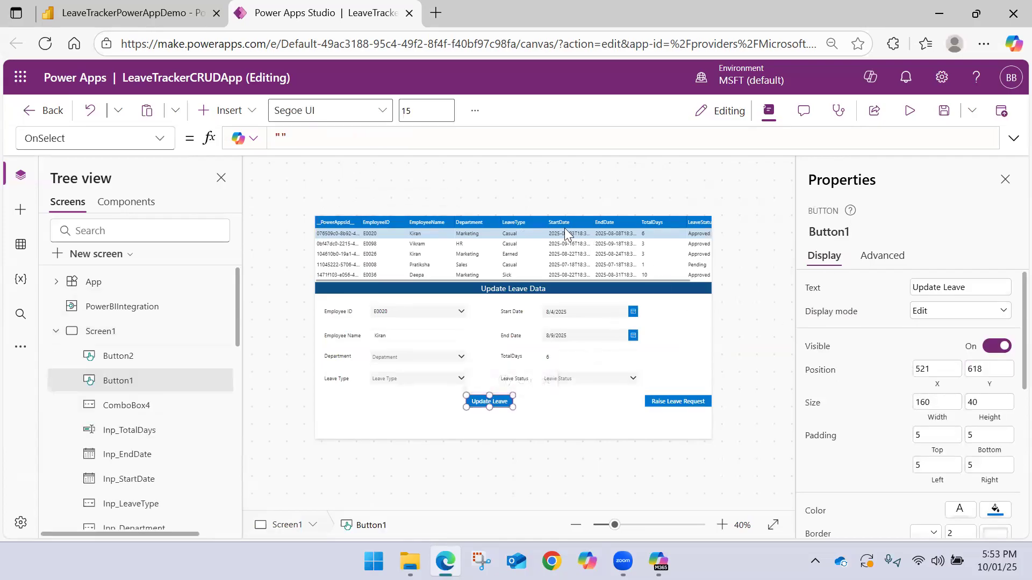
pyautogui.scroll(2, 511, 239)
pyautogui.scroll(-1, 376, 211)
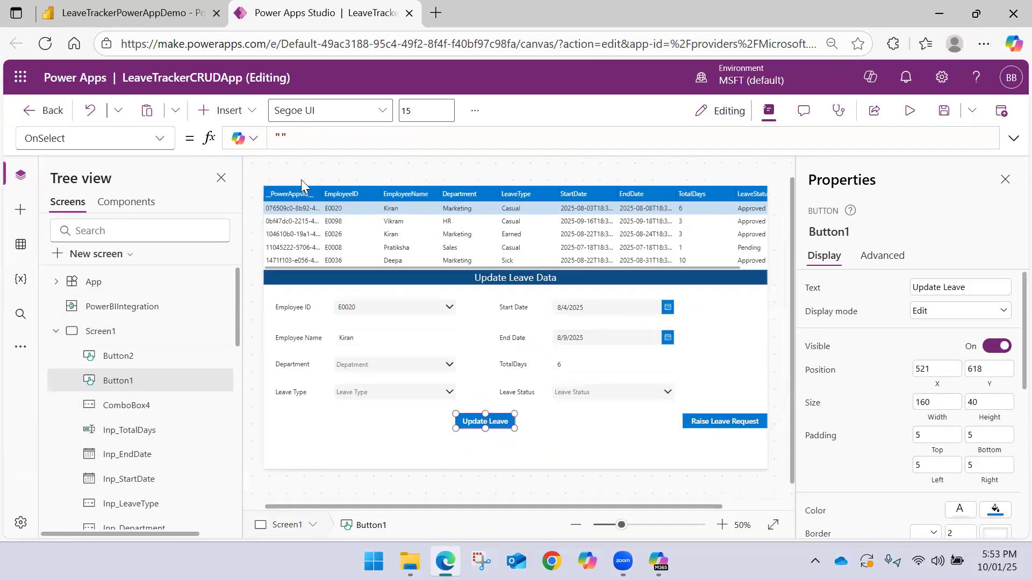
pyautogui.moveTo(291, 138); pyautogui.dragTo(200, 136)
pyautogui.press('BackSpace')
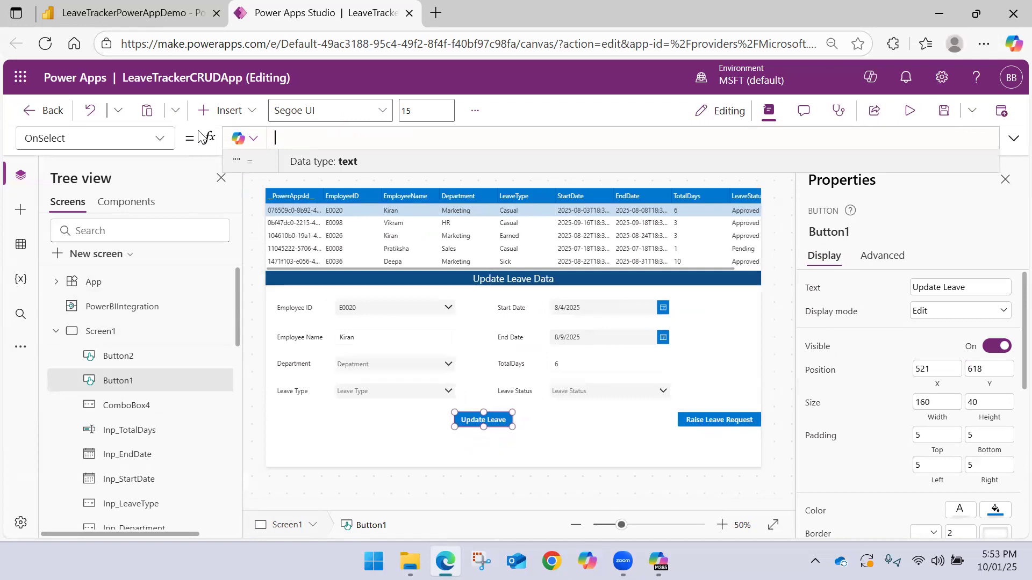
pyautogui.write('Pa')
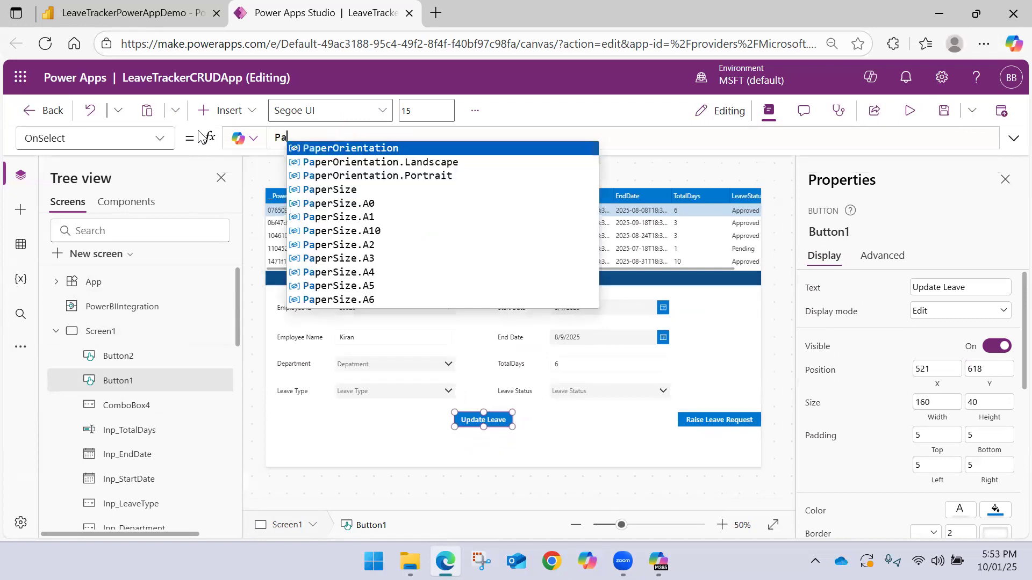
pyautogui.write('tch(')
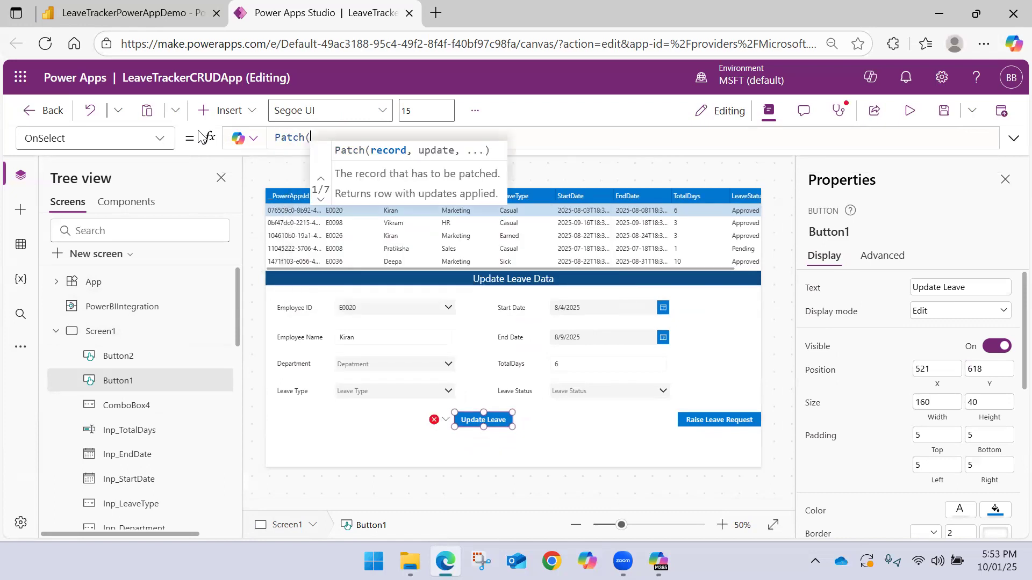
pyautogui.write('Lea')
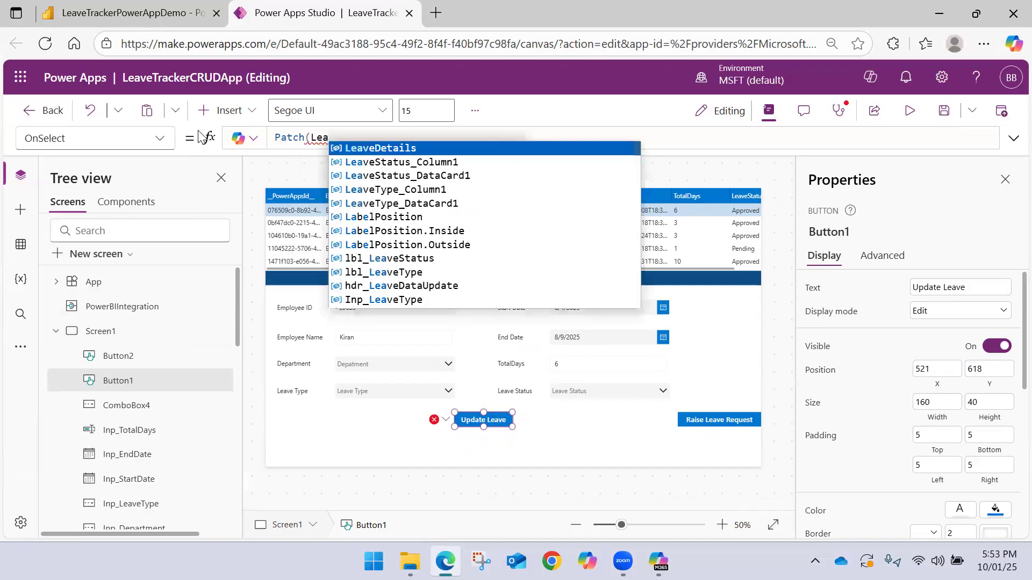
pyautogui.press('Tab')
pyautogui.write(', ')
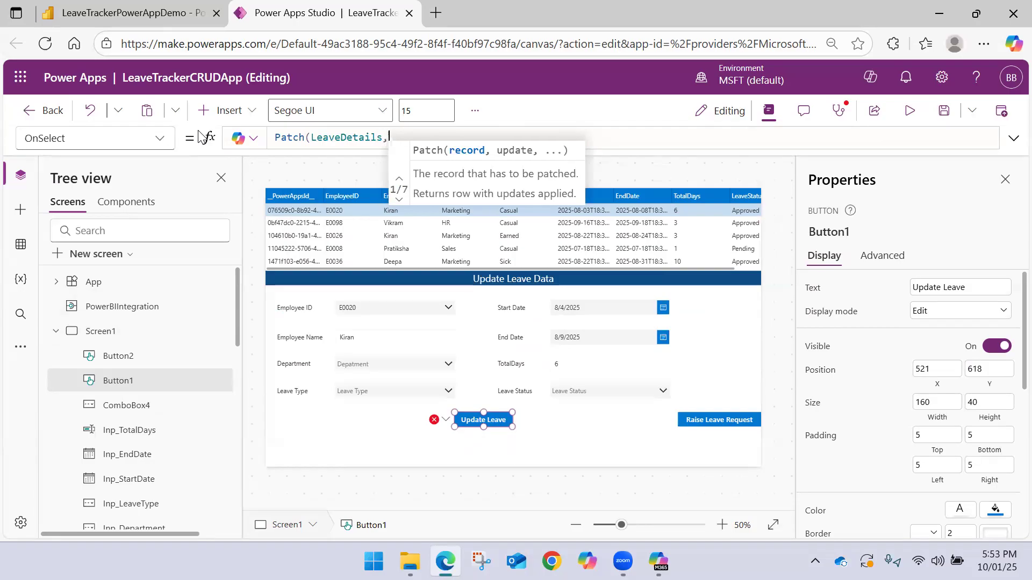
pyautogui.write('Loo')
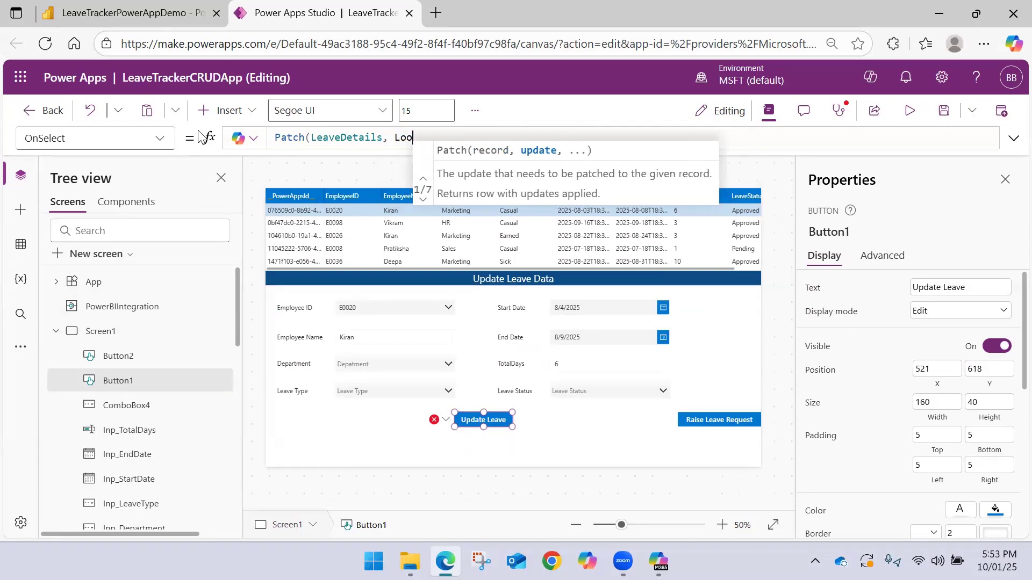
# Add a LookUp as Patch's second argument, beginning its condition with __PowerAppsId___Column1
pyautogui.press('Tab')
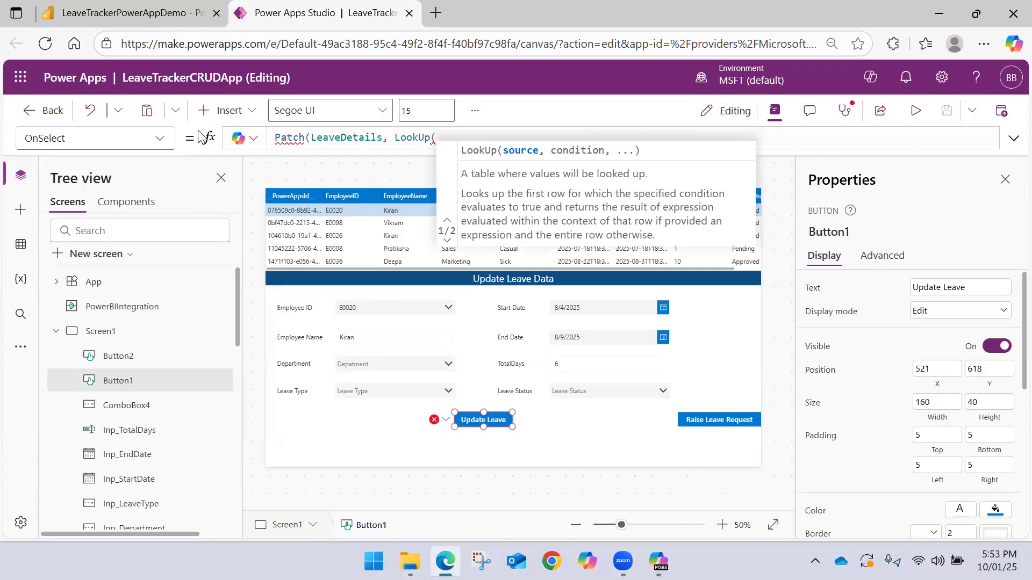
pyautogui.write('Power')
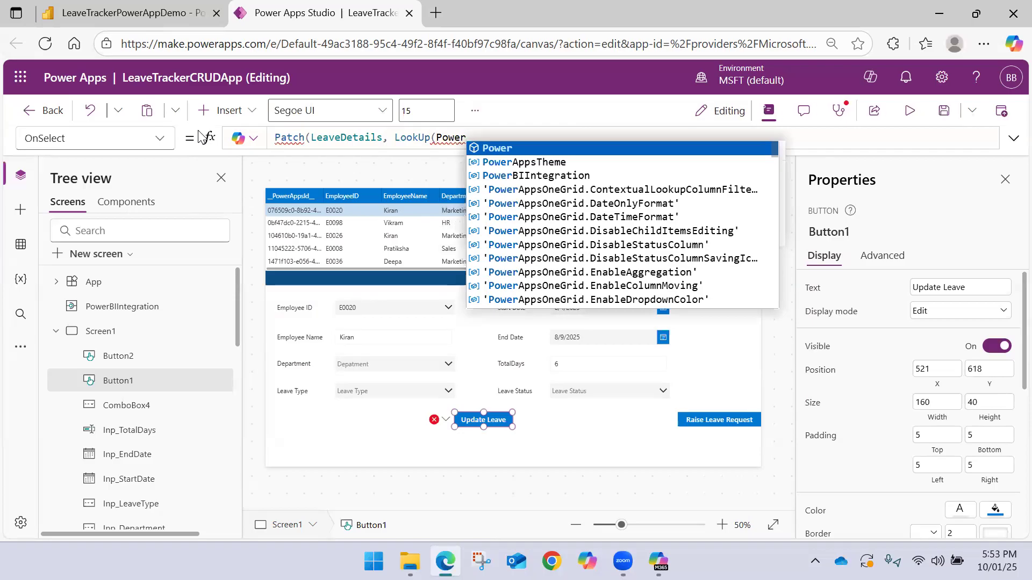
pyautogui.press('BackSpace')
pyautogui.press('BackSpace')
pyautogui.press('BackSpace')
pyautogui.press('BackSpace')
pyautogui.press('BackSpace')
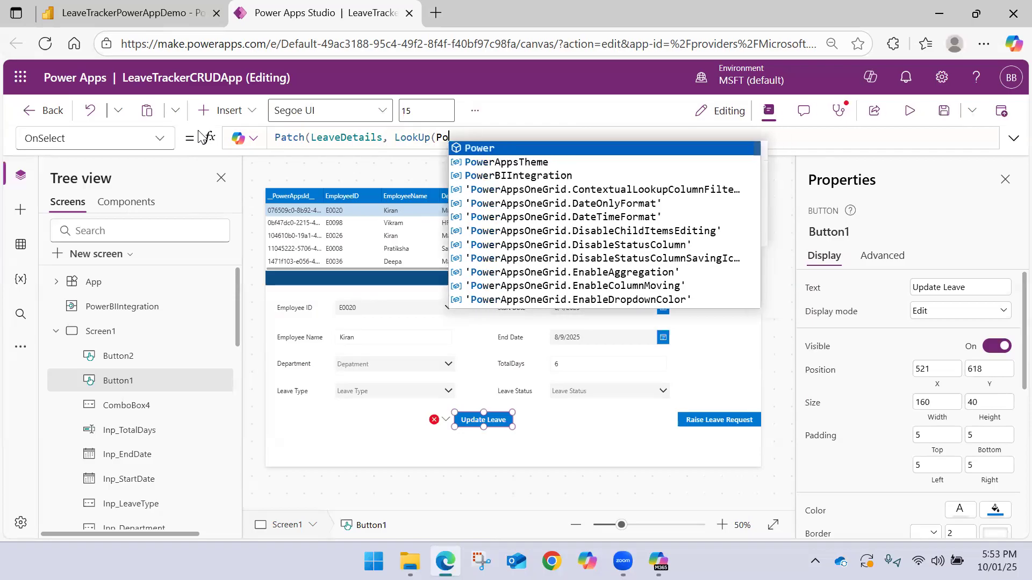
pyautogui.write('__')
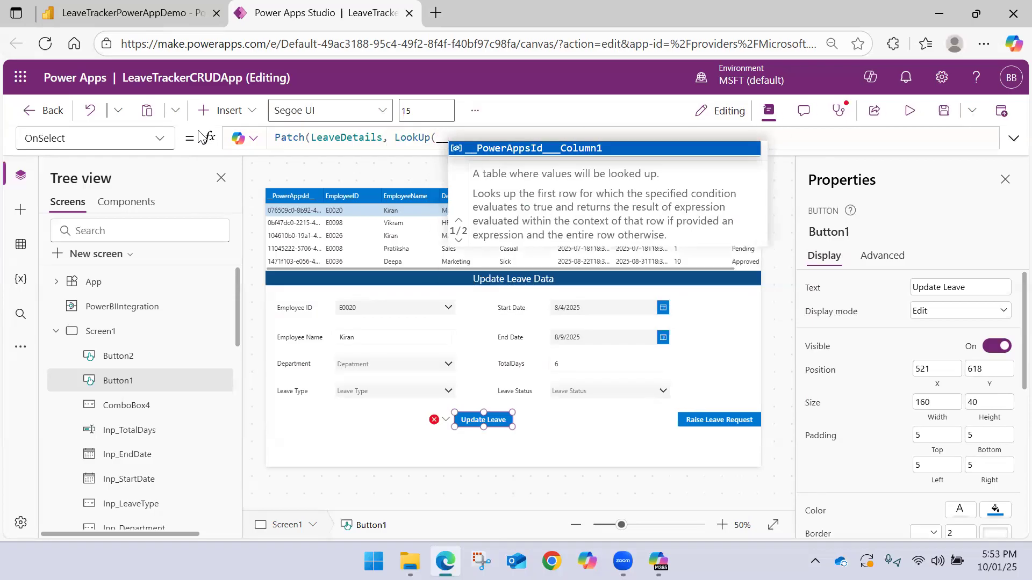
pyautogui.press('Tab')
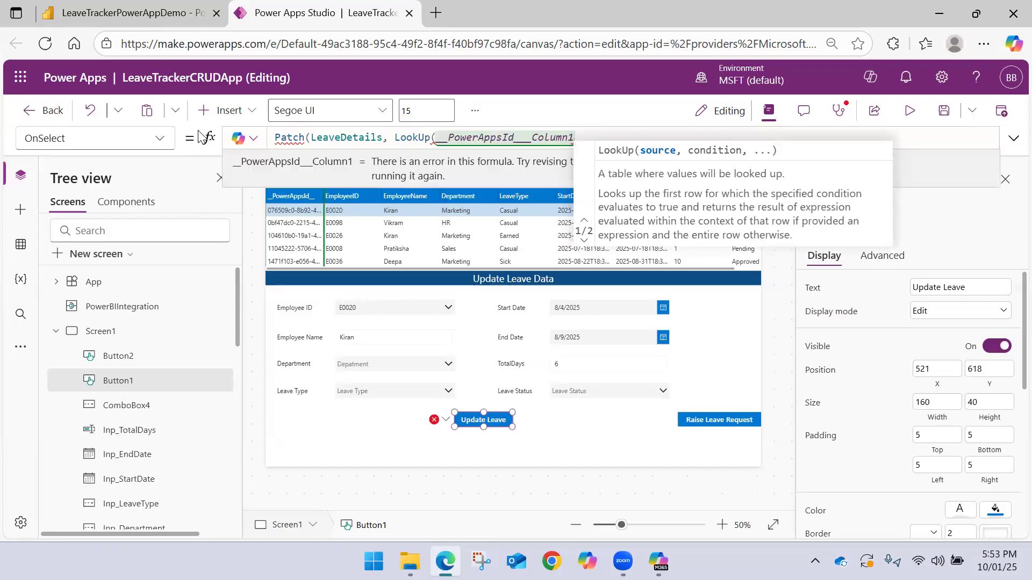
pyautogui.press('BackSpace')
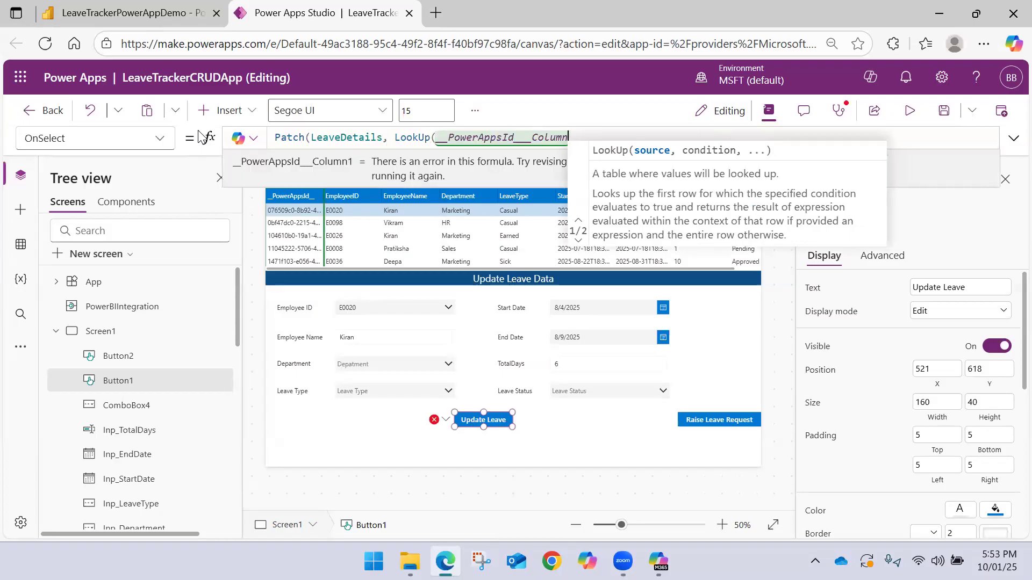
pyautogui.write('1')
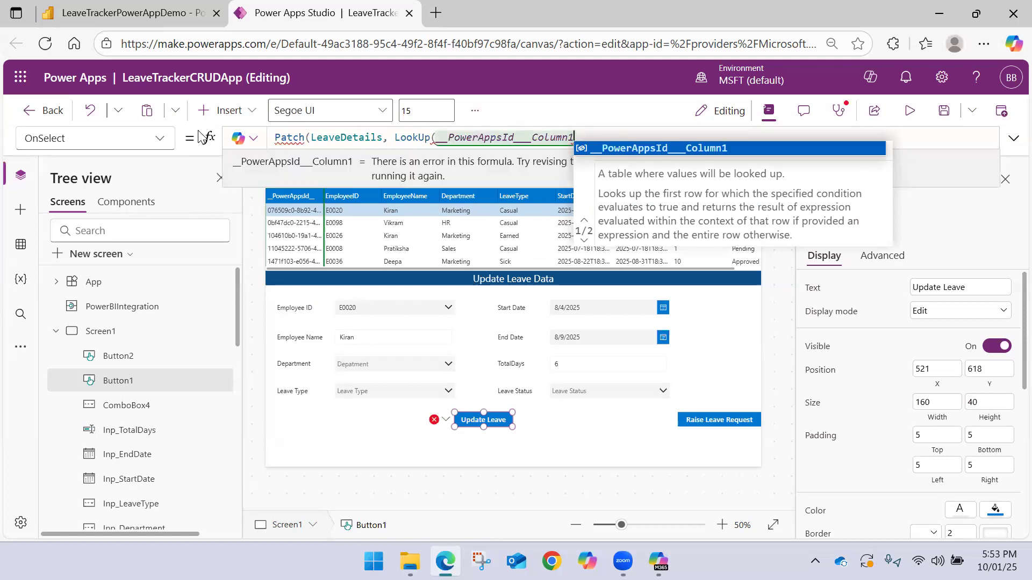
pyautogui.write(' = ')
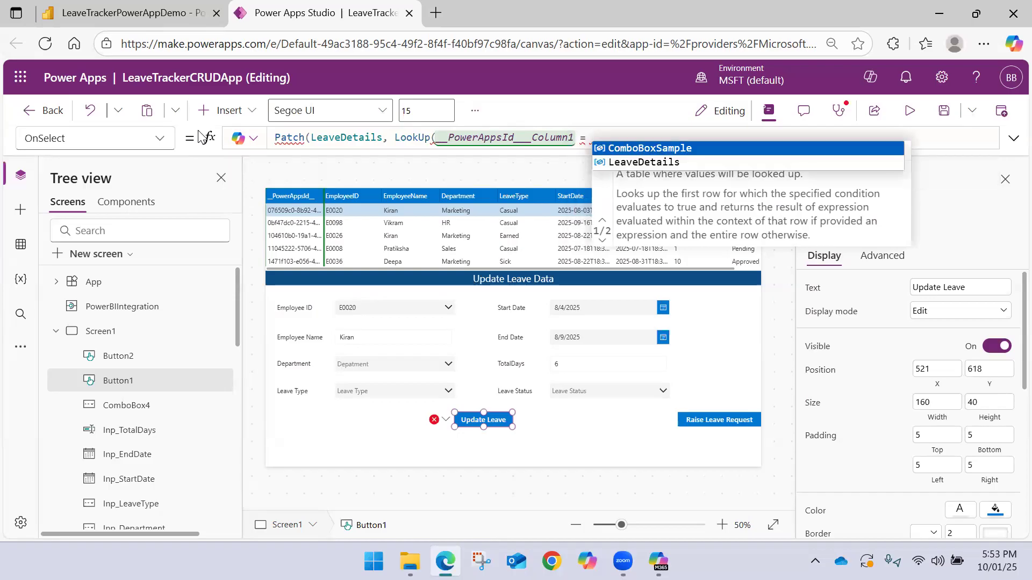
pyautogui.write('In')
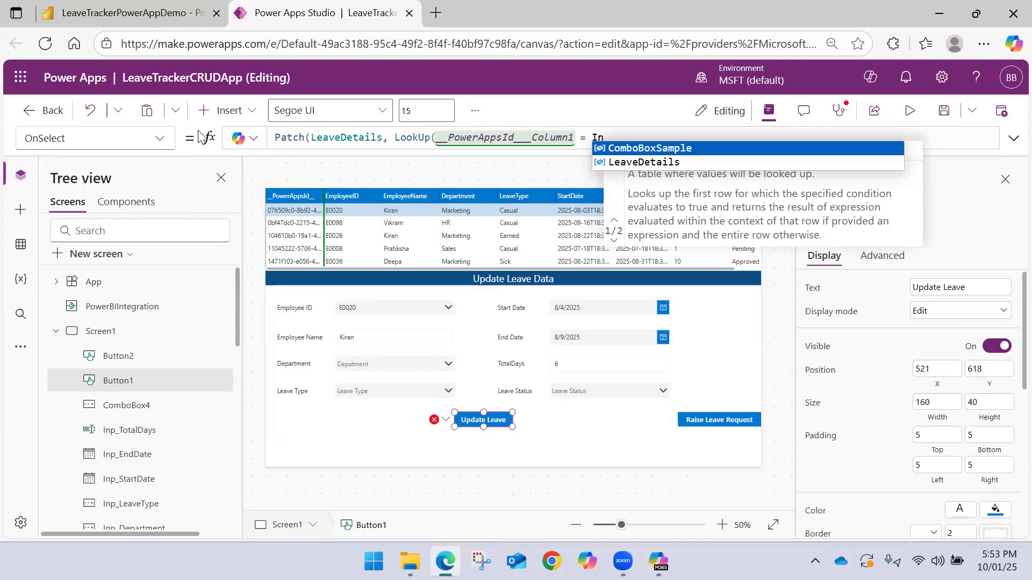
# Compare __PowerAppsId___Column1 with DataTable1.Selected.__PowerAppsId__ and close the LookUp's parenthesis
pyautogui.press('BackSpace')
pyautogui.press('BackSpace')
pyautogui.write('Data')
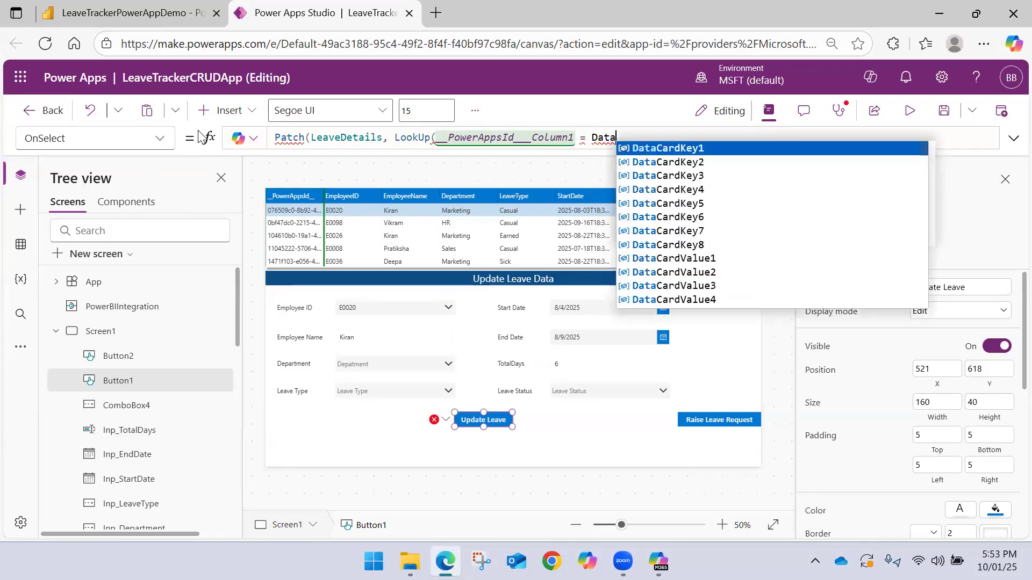
pyautogui.write('Table1')
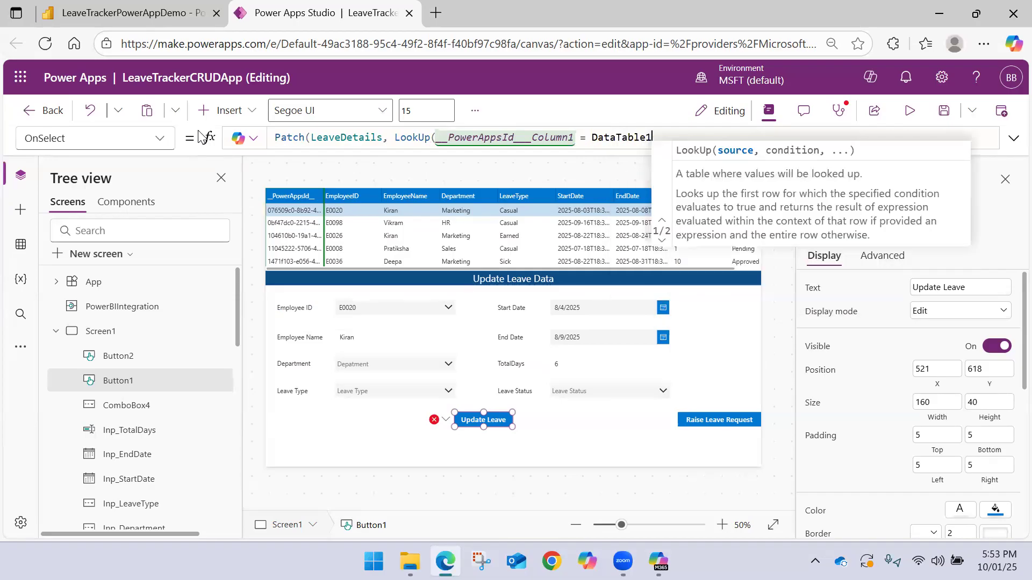
pyautogui.write('.Selected.')
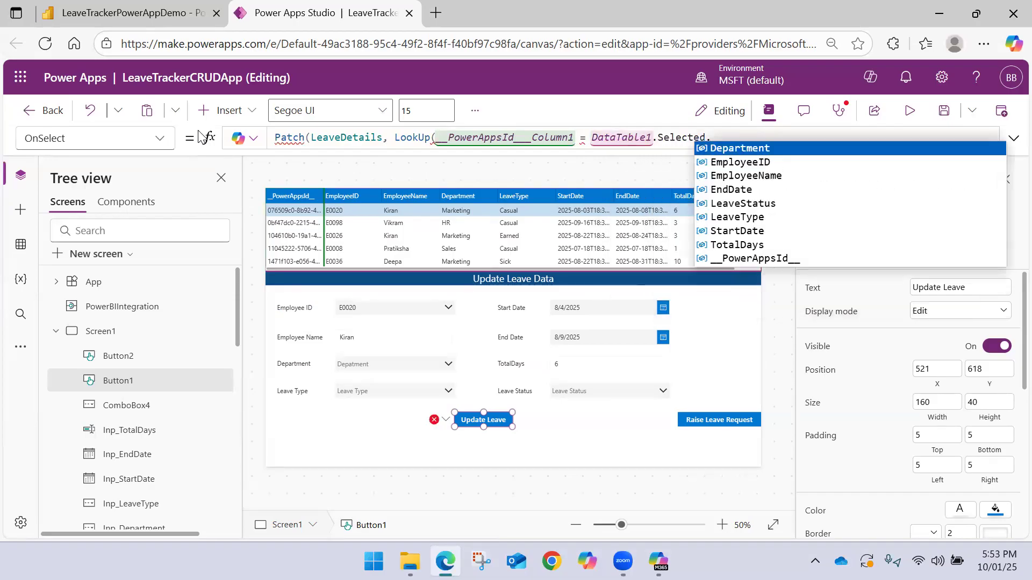
pyautogui.write('_')
pyautogui.press('Tab')
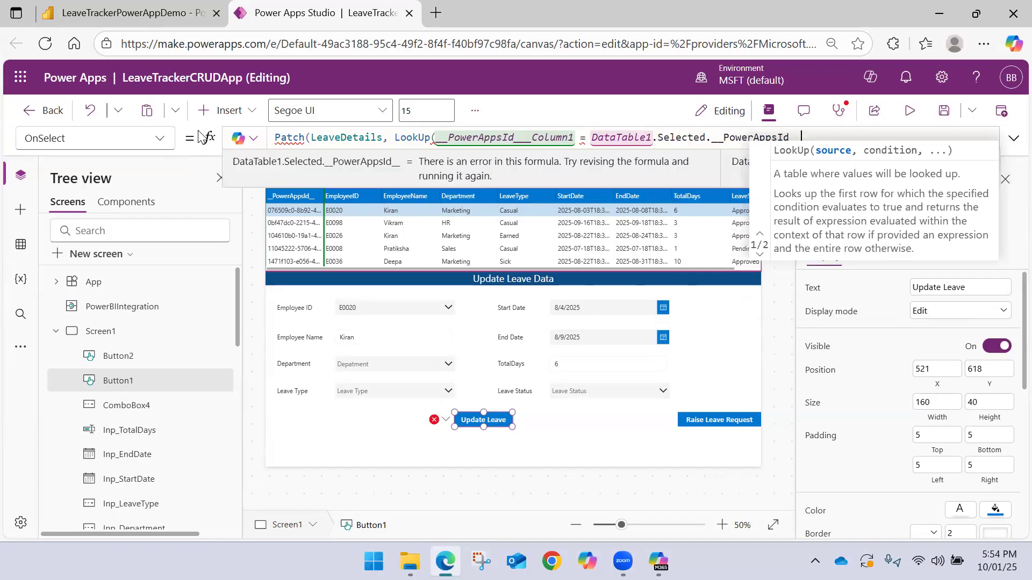
pyautogui.write(')')
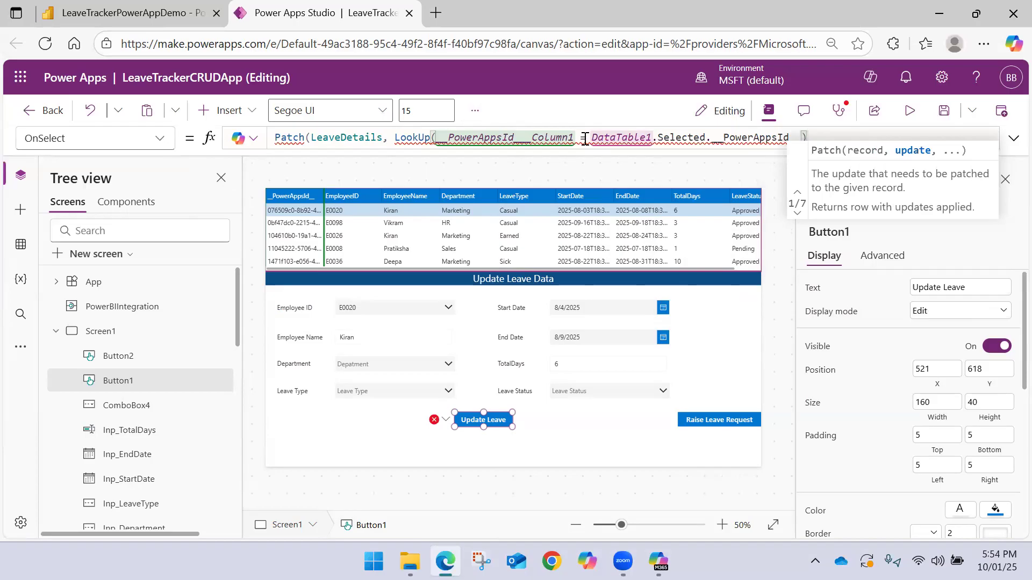
# Insert LeaveDetails as the LookUp's source argument, ahead of the __PowerAppsId___Column1 condition
pyautogui.moveTo(585, 138)
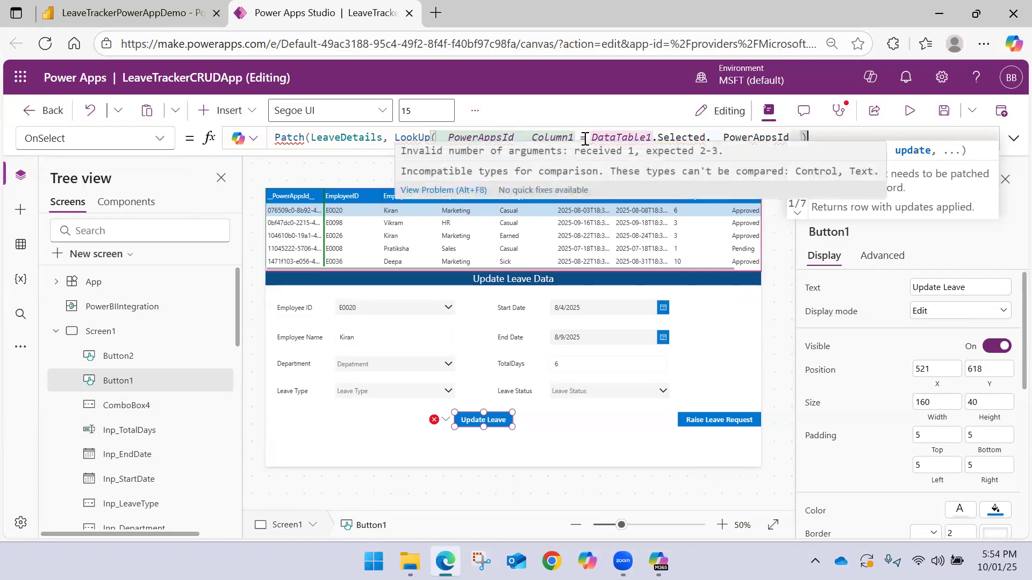
pyautogui.click(438, 138)
pyautogui.moveTo(502, 132)
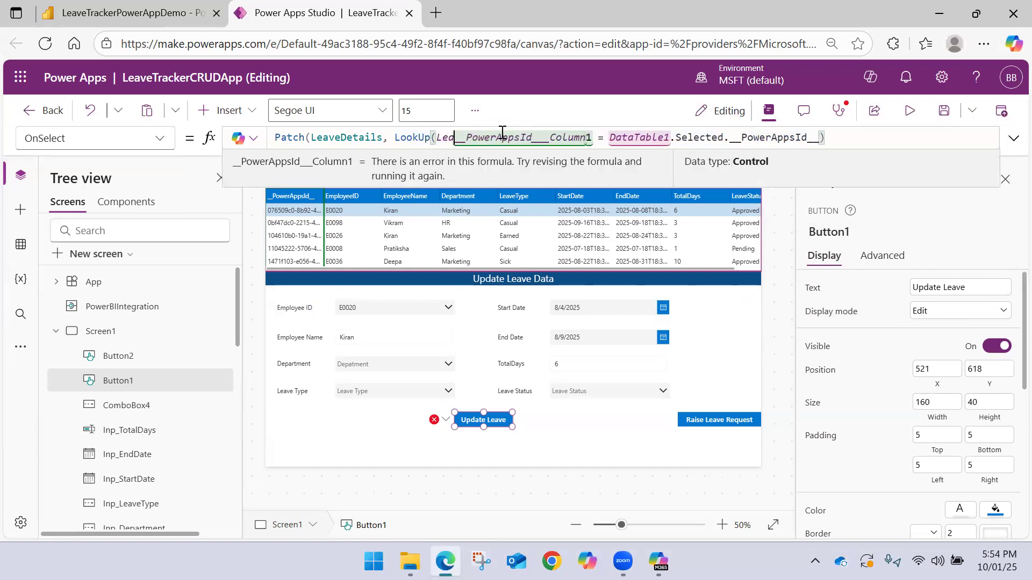
pyautogui.write('LeaveDetails, __PowerAppsId___Column1')
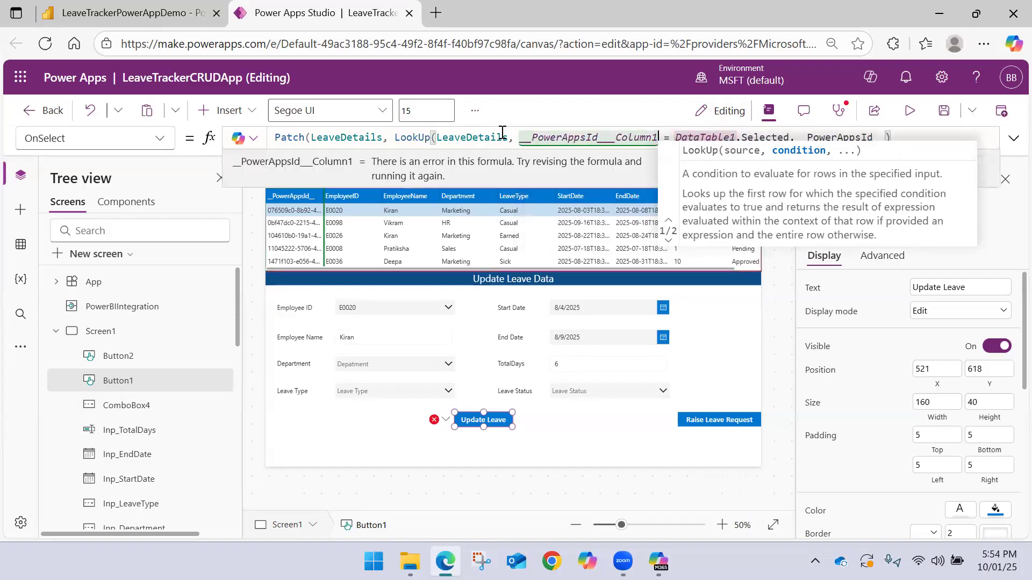
pyautogui.click(485, 135)
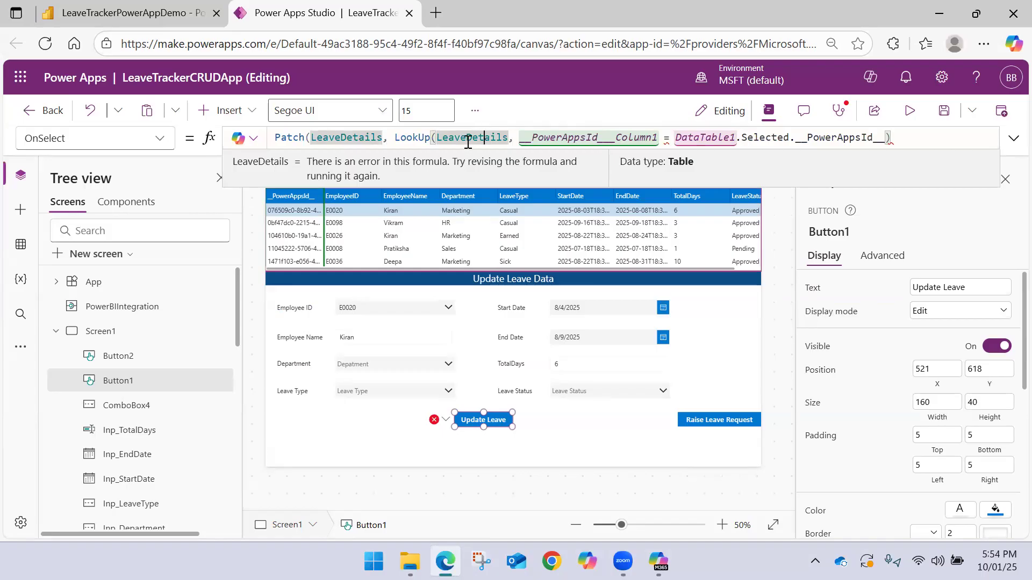
pyautogui.doubleClick(468, 138)
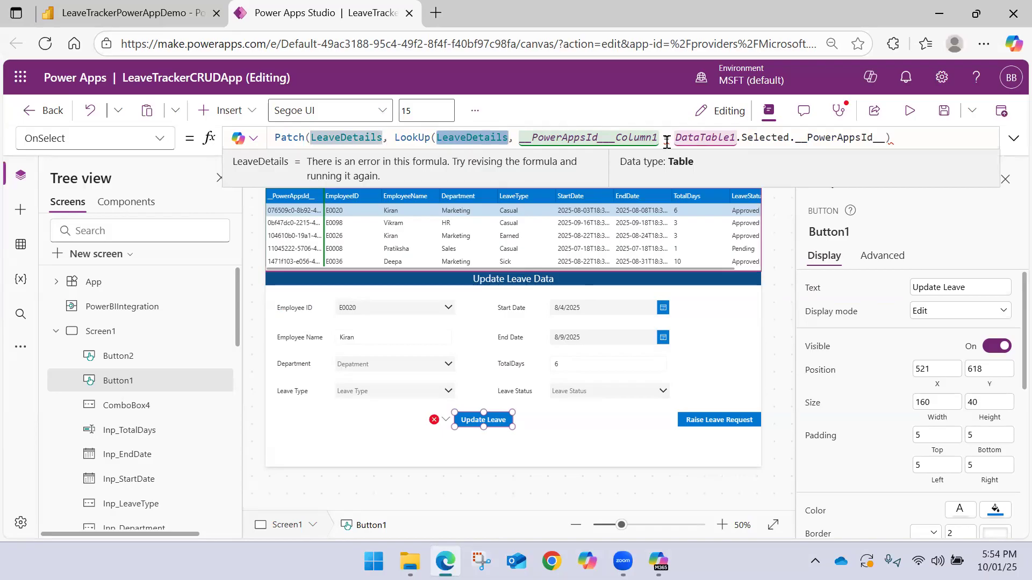
# Append an empty update record in braces to the Patch call, split it over several lines and enlarge the formula editor
pyautogui.click(899, 138)
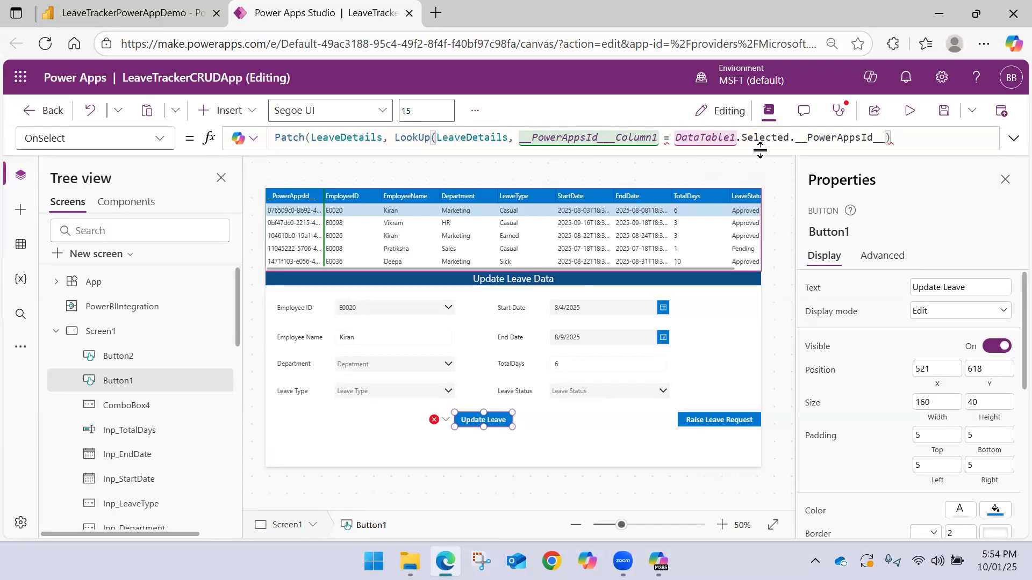
pyautogui.moveTo(666, 142)
pyautogui.write(', {')
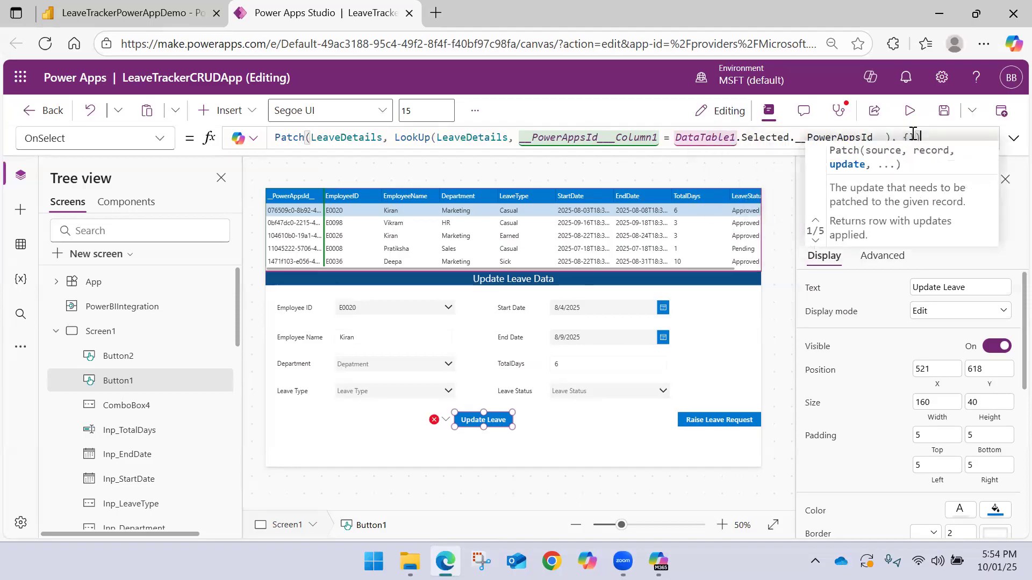
pyautogui.hotkey('shift', 'Return')
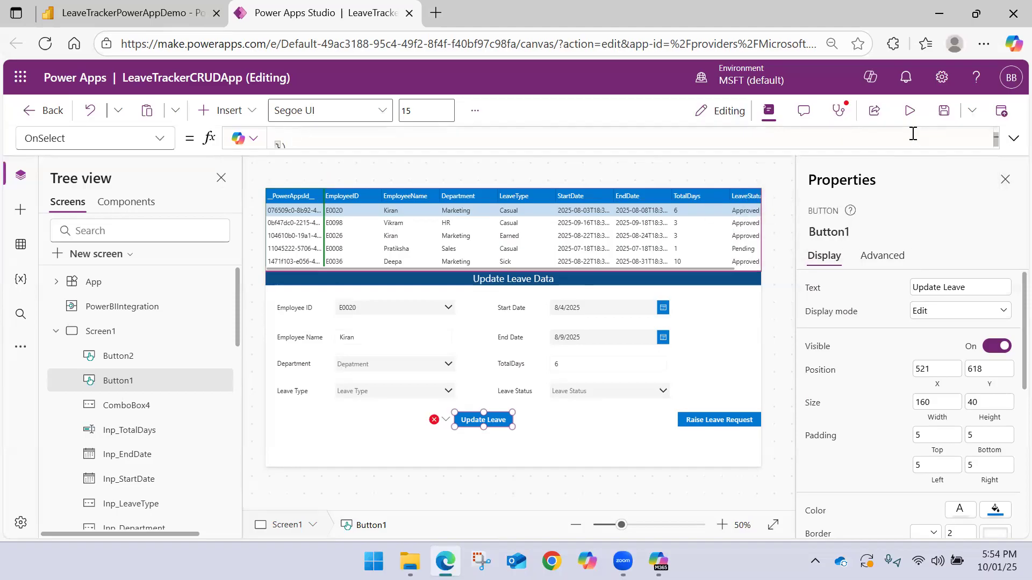
pyautogui.click(1013, 138)
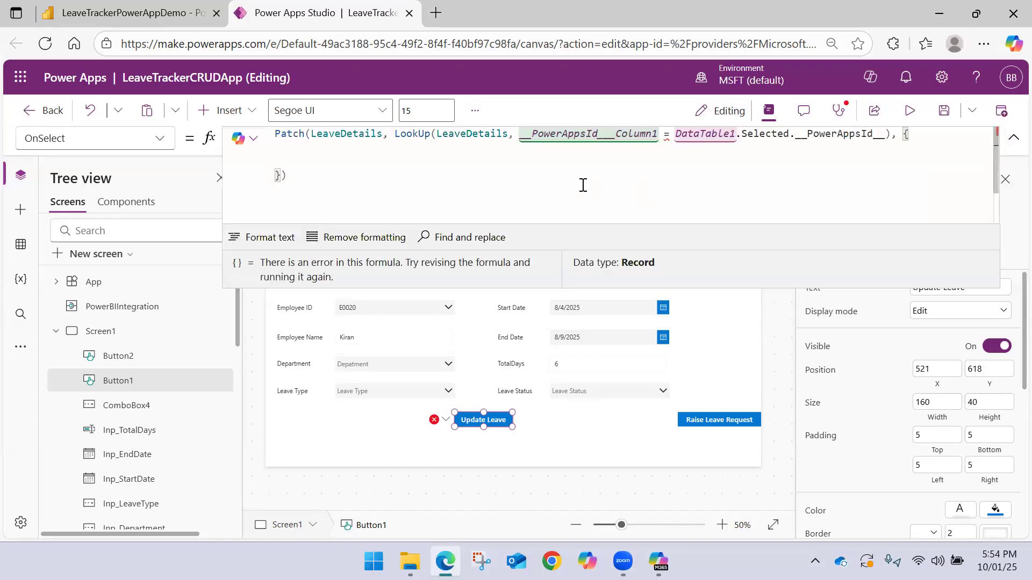
# Map EmployeeID to Inp_EmployeeID.Selected.EmployeeID inside the Patch formula's update record
pyautogui.write('EmployeeID:')
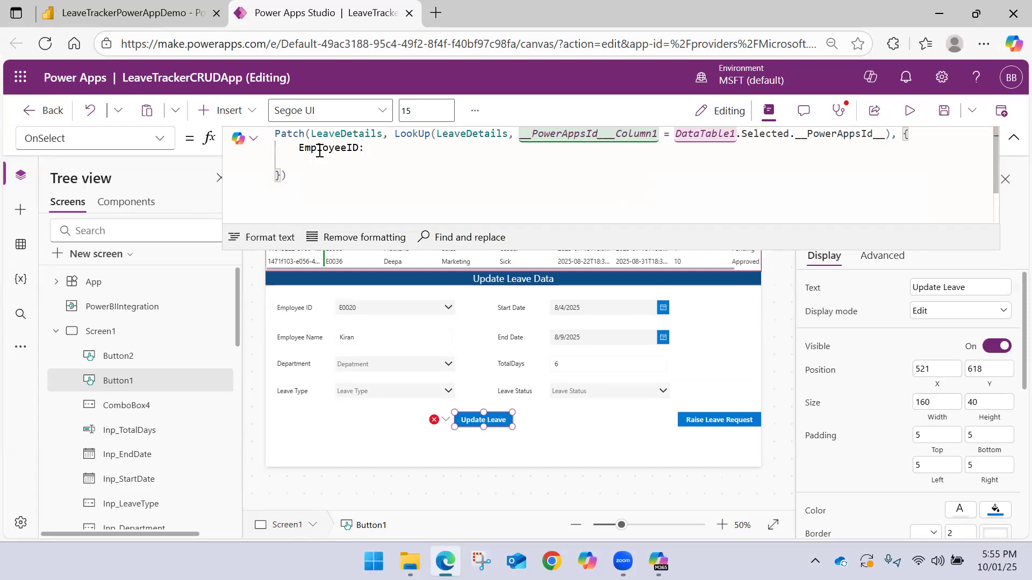
pyautogui.write(' Inp')
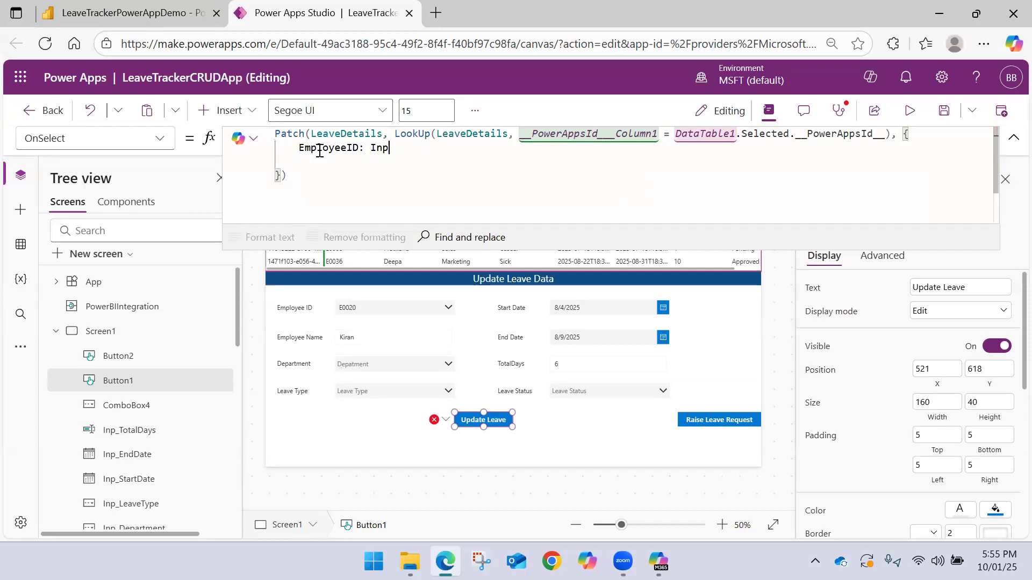
pyautogui.press('Down')
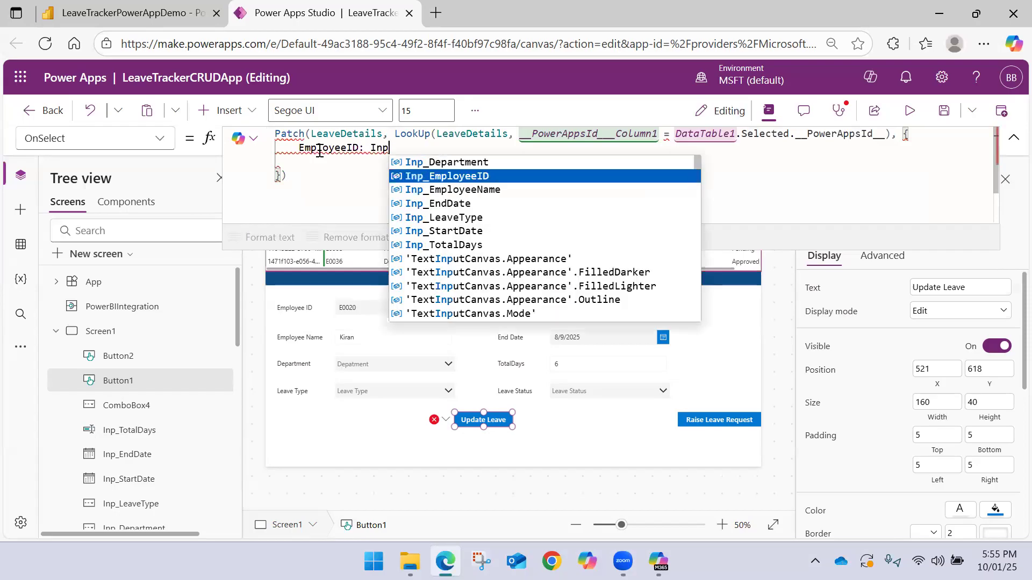
pyautogui.press('Tab')
pyautogui.write('.')
pyautogui.press('Down')
pyautogui.press('Tab')
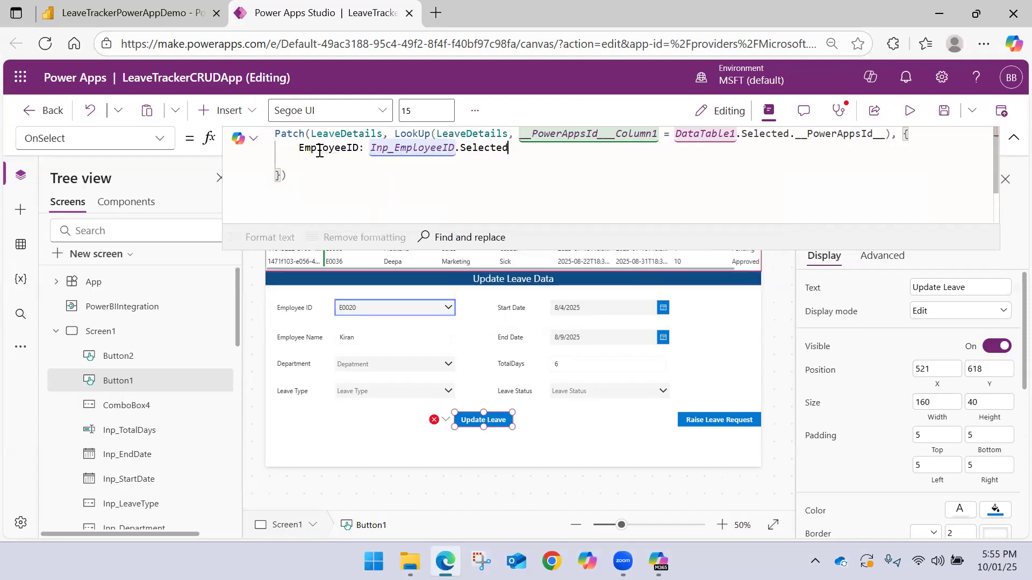
pyautogui.write('.')
pyautogui.press('Down')
pyautogui.press('Tab')
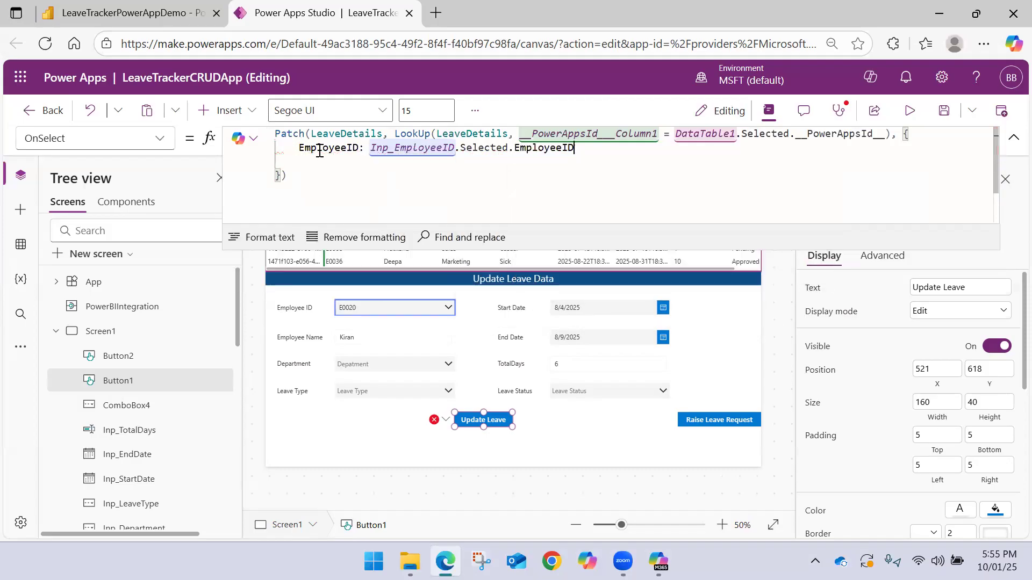
# Separate the EmployeeID entry with a comma and begin an EmployeeName field on a new line of the update record
pyautogui.write(',')
pyautogui.press('Tab')
pyautogui.write(':')
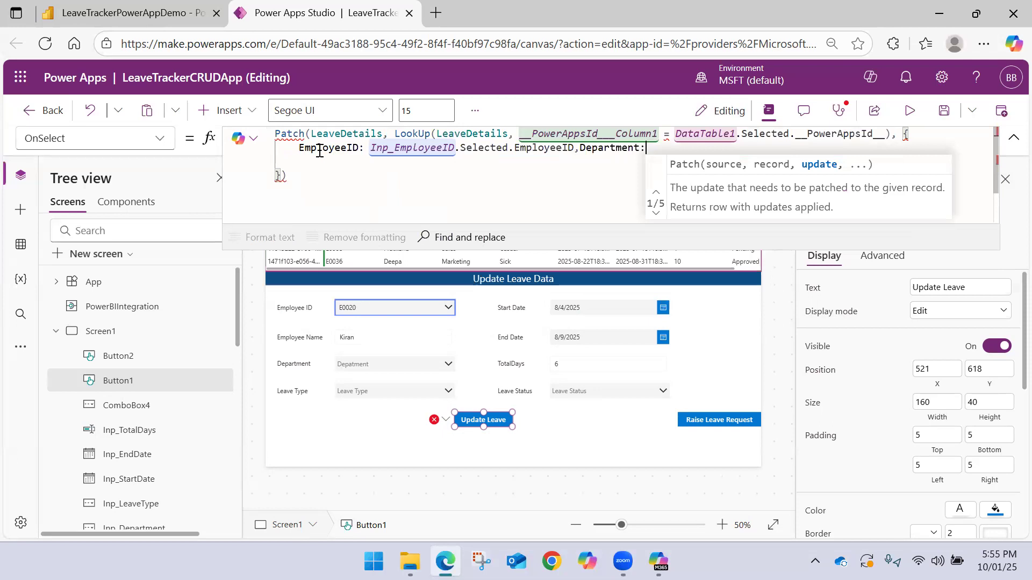
pyautogui.hotkey('ctrl', 'z')
pyautogui.press('Return')
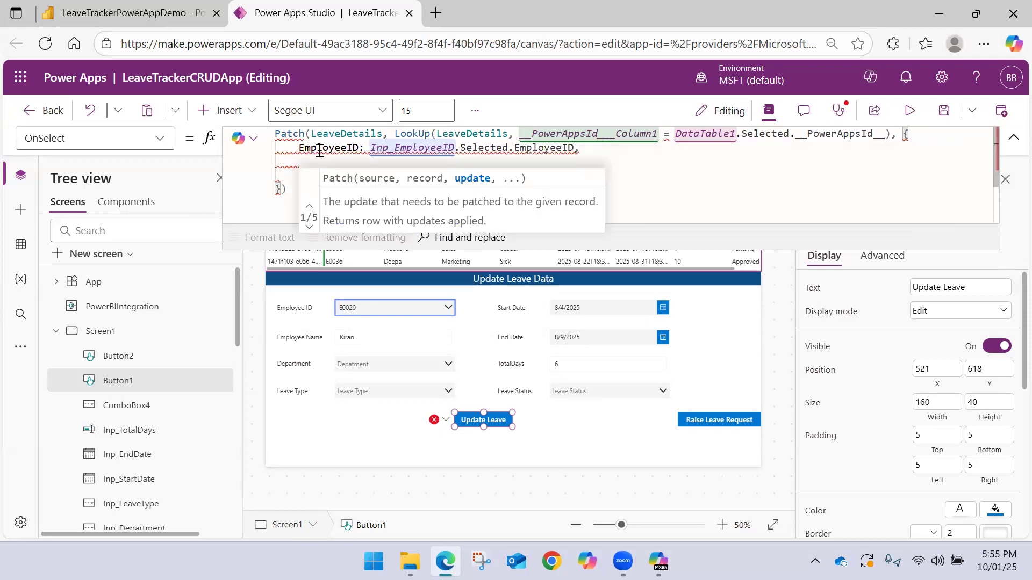
pyautogui.write('EmployeeName:')
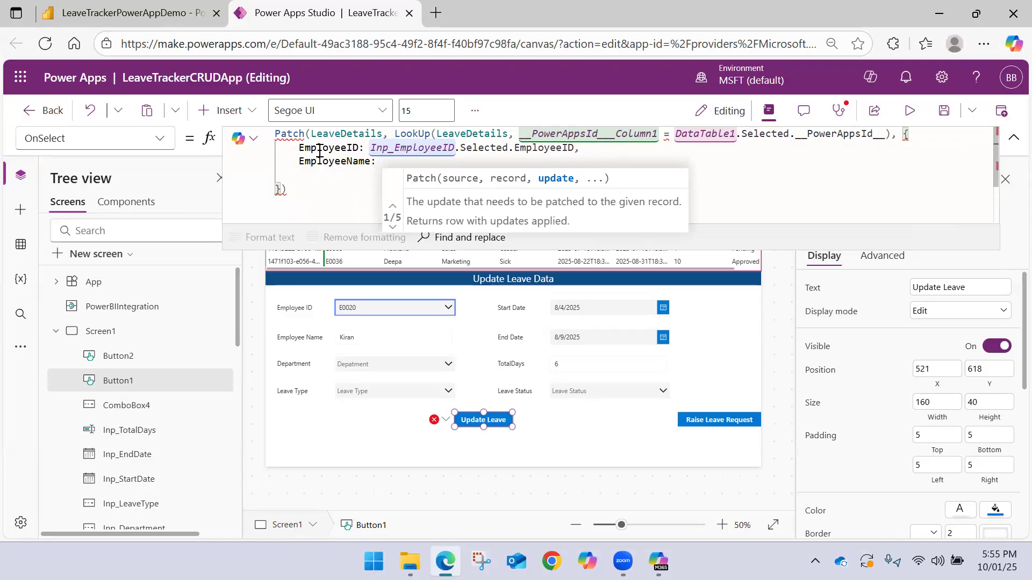
# Delete and re-enter the final 1 of __PowerAppsId___Column1 in the LookUp condition
pyautogui.click(657, 135)
pyautogui.press('BackSpace')
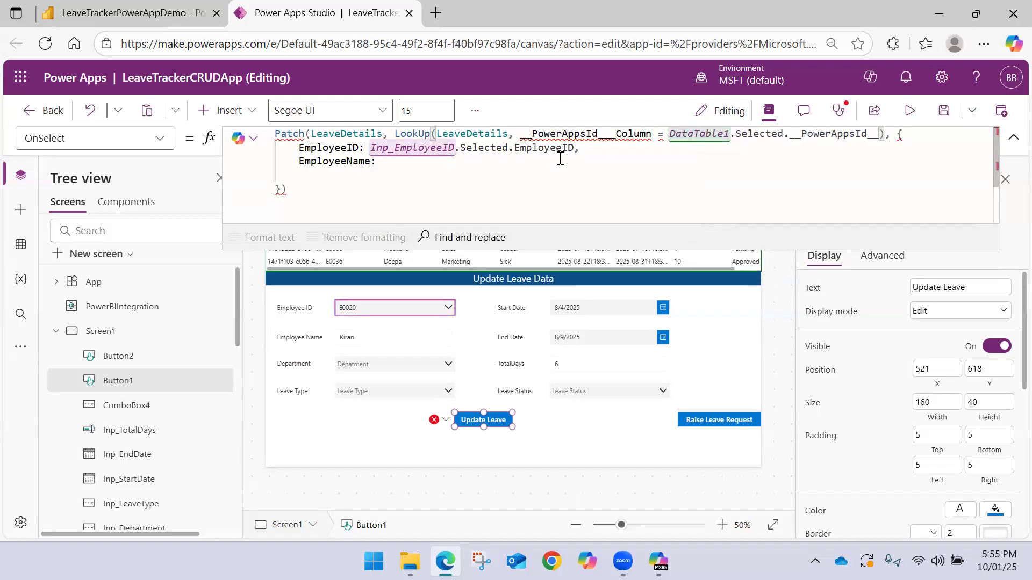
pyautogui.write('1')
# Set the EmployeeName field of the update record to Inp_EmployeeName.Text
pyautogui.click(424, 163)
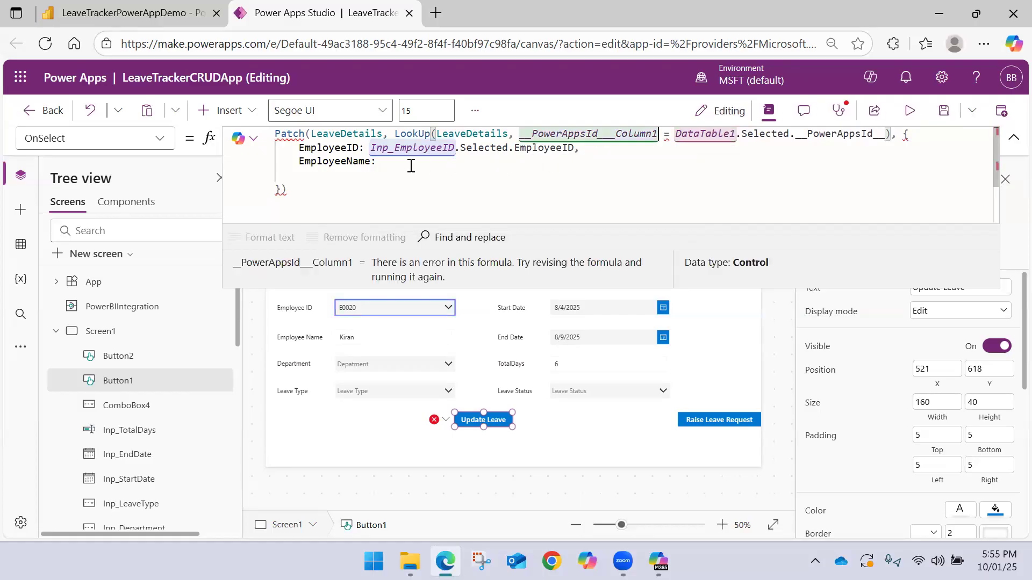
pyautogui.write('Inp')
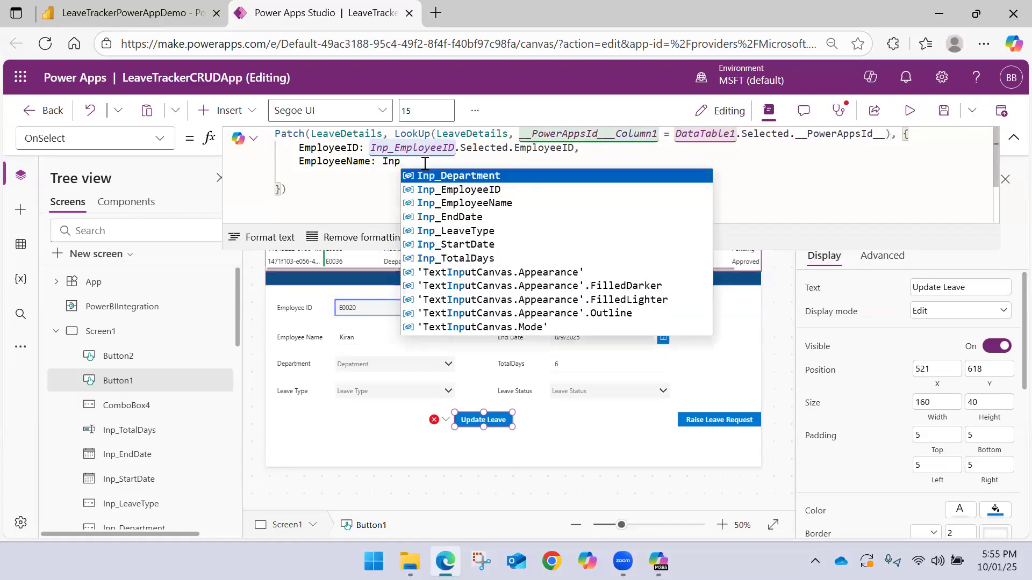
pyautogui.press('Down')
pyautogui.press('Down')
pyautogui.press('Tab')
pyautogui.write('.')
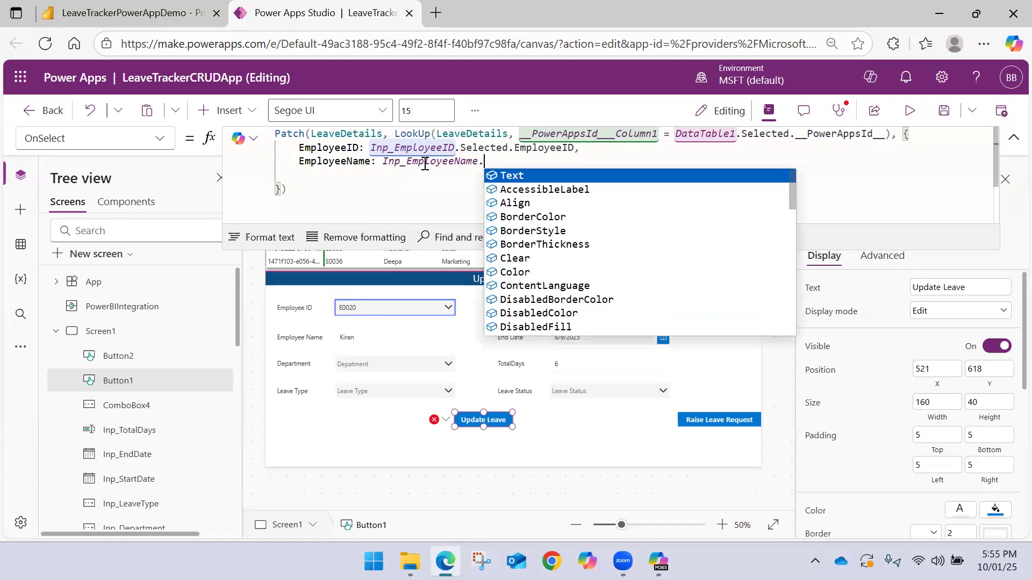
pyautogui.press('Tab')
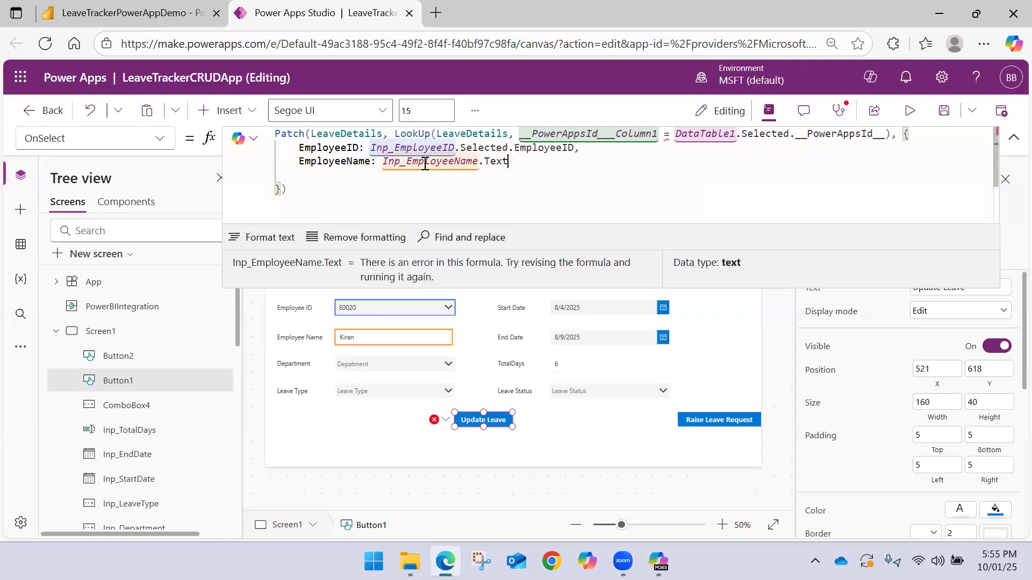
# Add a Department field on a new line of the update record, set to Inp_Department.Selected.Value
pyautogui.write(',')
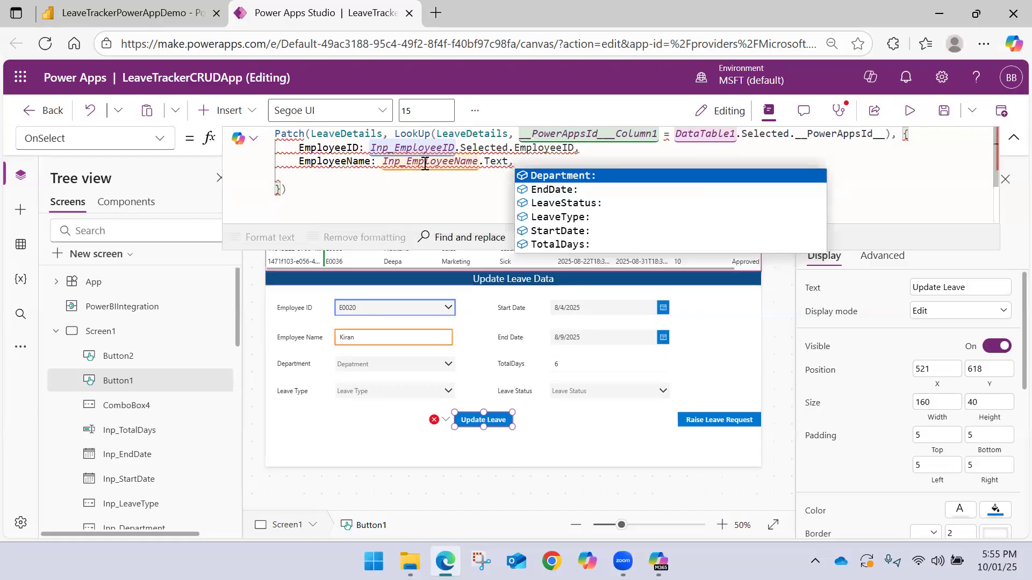
pyautogui.press('Tab')
pyautogui.press('BackSpace')
pyautogui.press('BackSpace')
pyautogui.press('BackSpace')
pyautogui.press('BackSpace')
pyautogui.press('BackSpace')
pyautogui.press('BackSpace')
pyautogui.press('BackSpace')
pyautogui.press('BackSpace')
pyautogui.press('BackSpace')
pyautogui.press('BackSpace')
pyautogui.press('BackSpace')
pyautogui.press('Return')
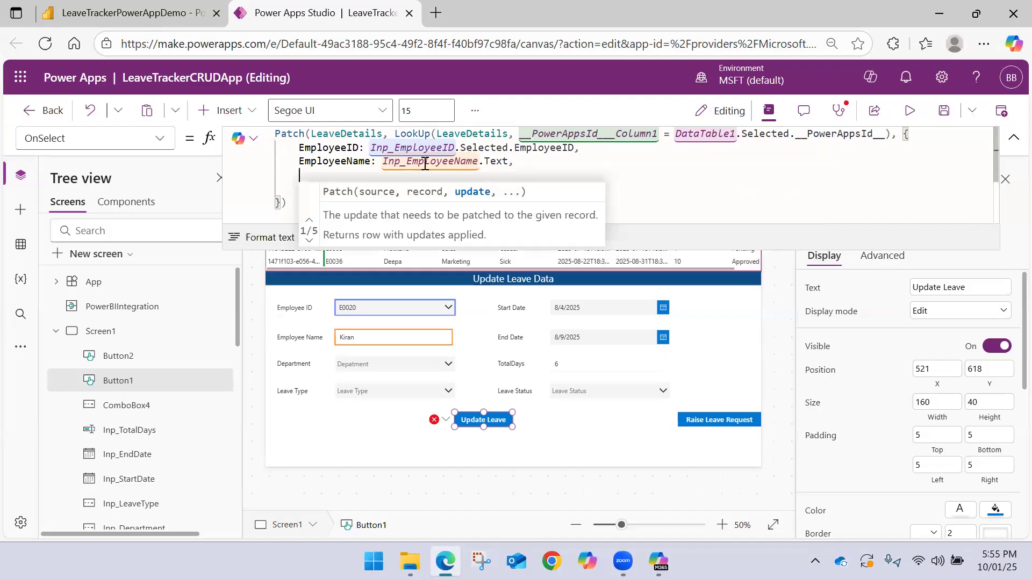
pyautogui.write('Dep')
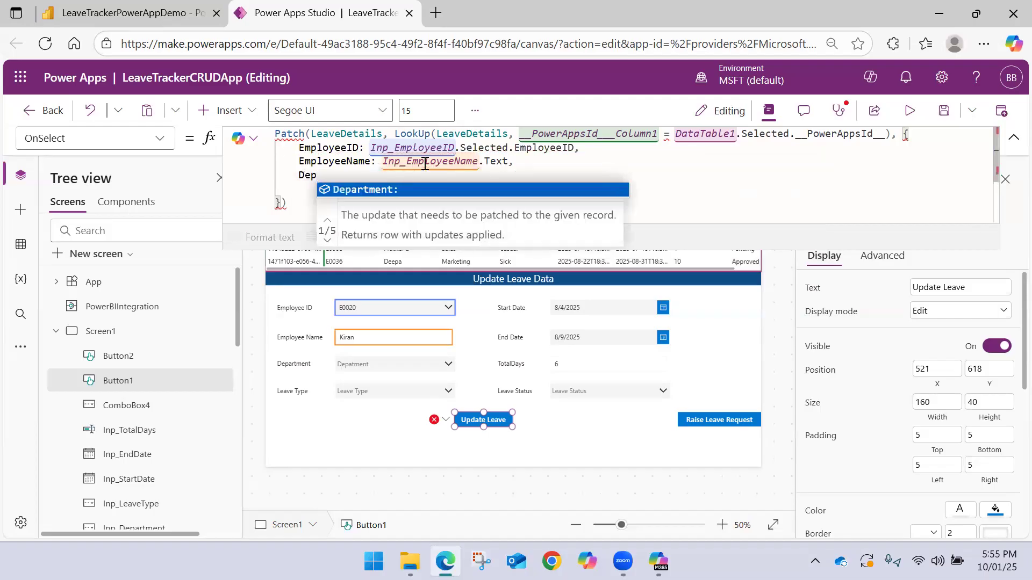
pyautogui.press('Tab')
pyautogui.write('Inp')
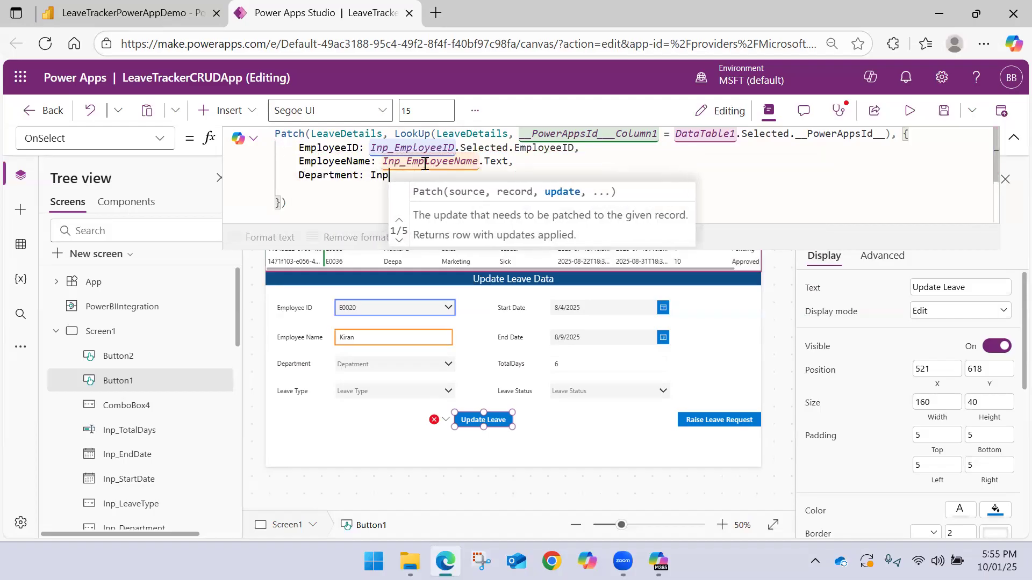
pyautogui.press('Tab')
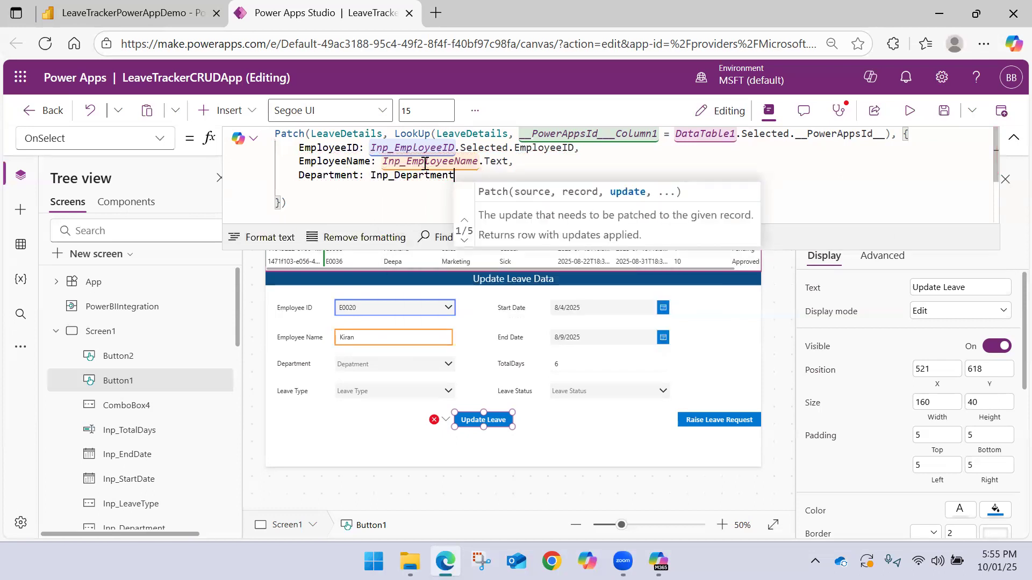
pyautogui.write('.Selected.Value')
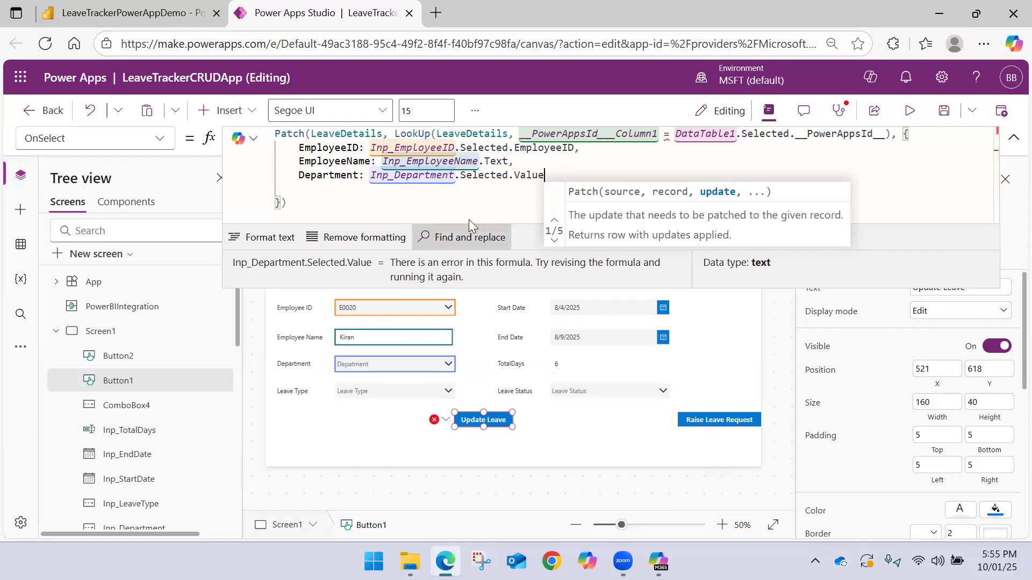
# Check the Items formulas of the Employee ID and Department combo boxes, then reopen the Update Leave button's expanded OnSelect formula
pyautogui.click(412, 312)
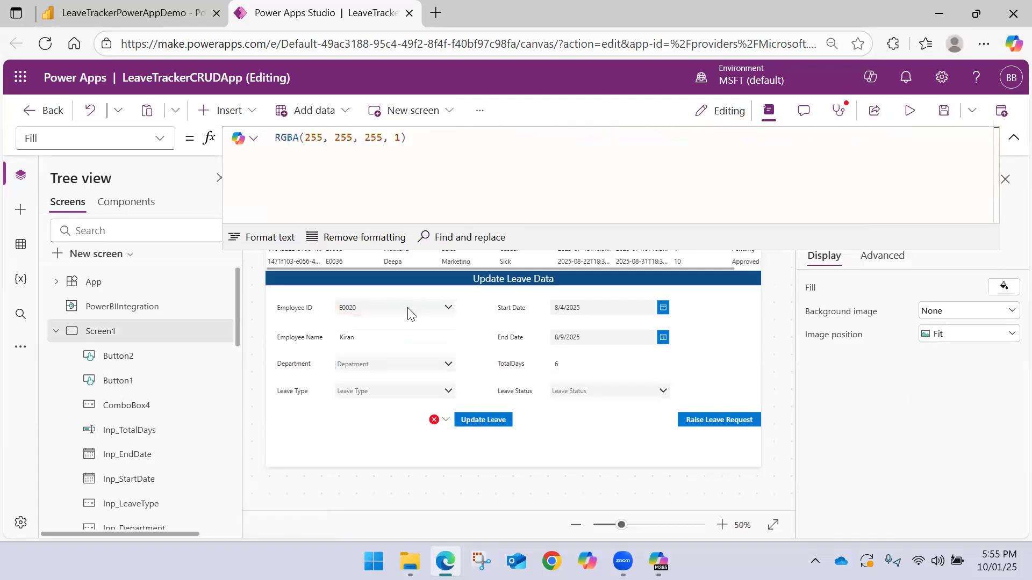
pyautogui.click(405, 307)
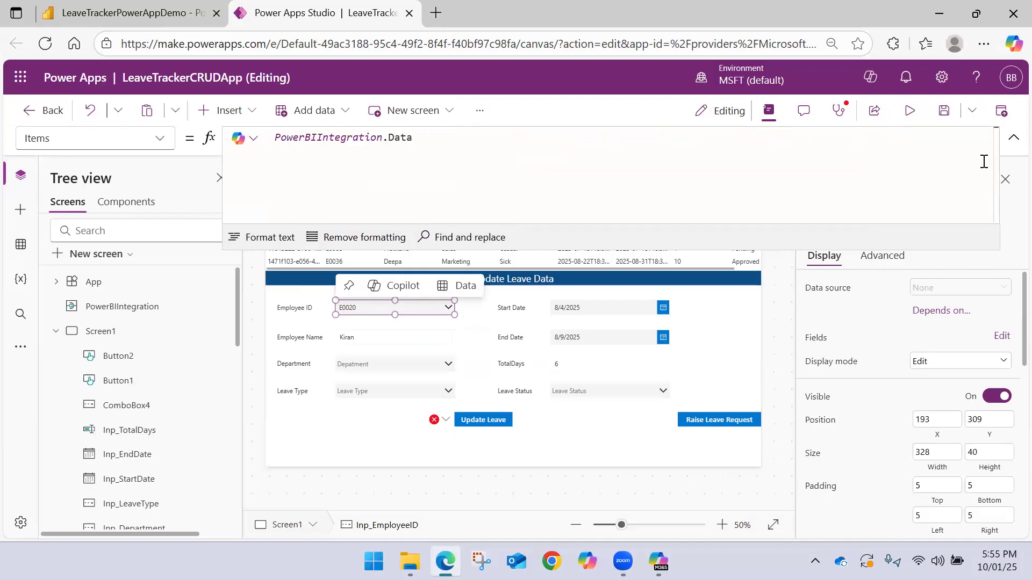
pyautogui.click(1013, 138)
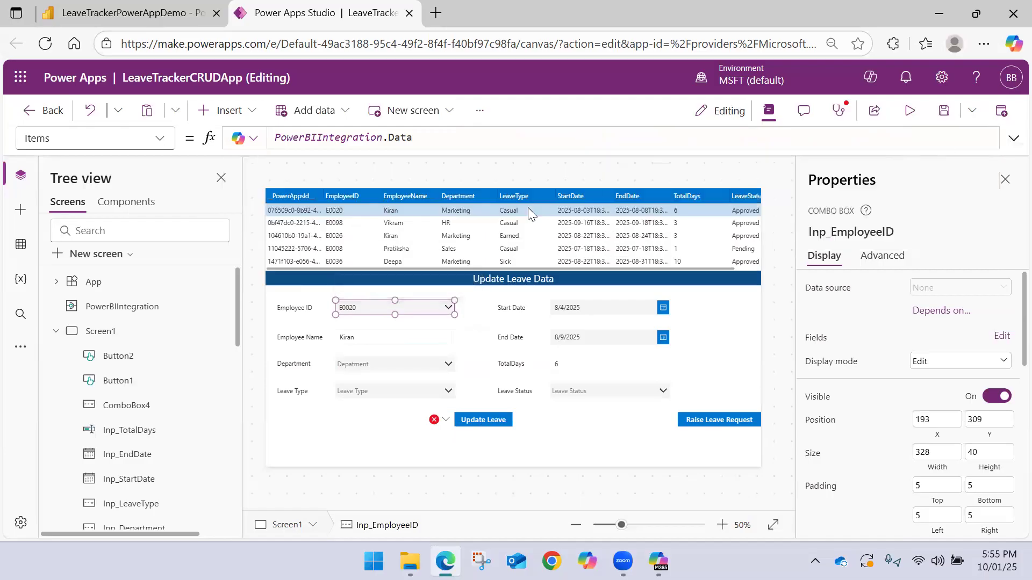
pyautogui.click(396, 364)
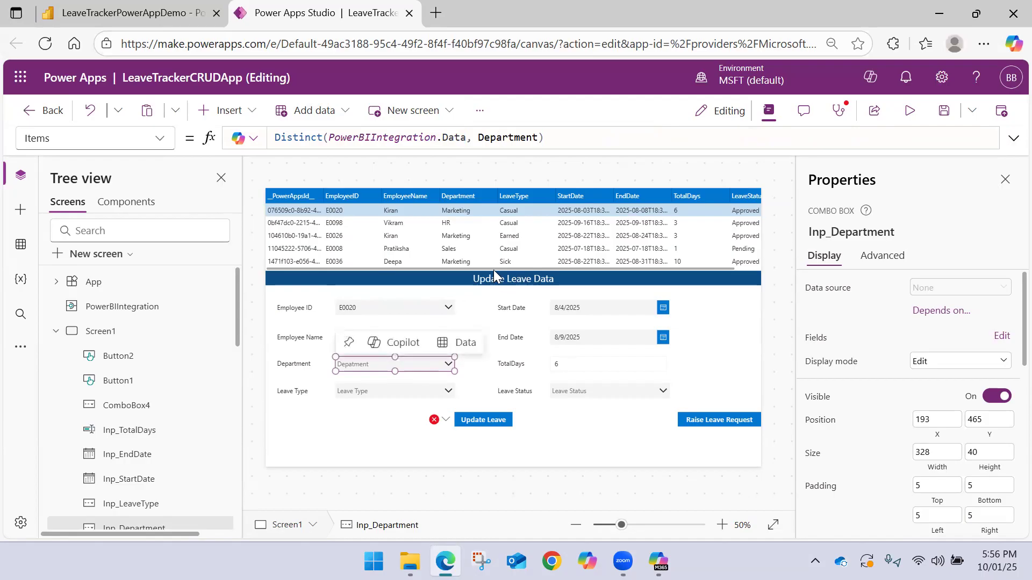
pyautogui.click(482, 419)
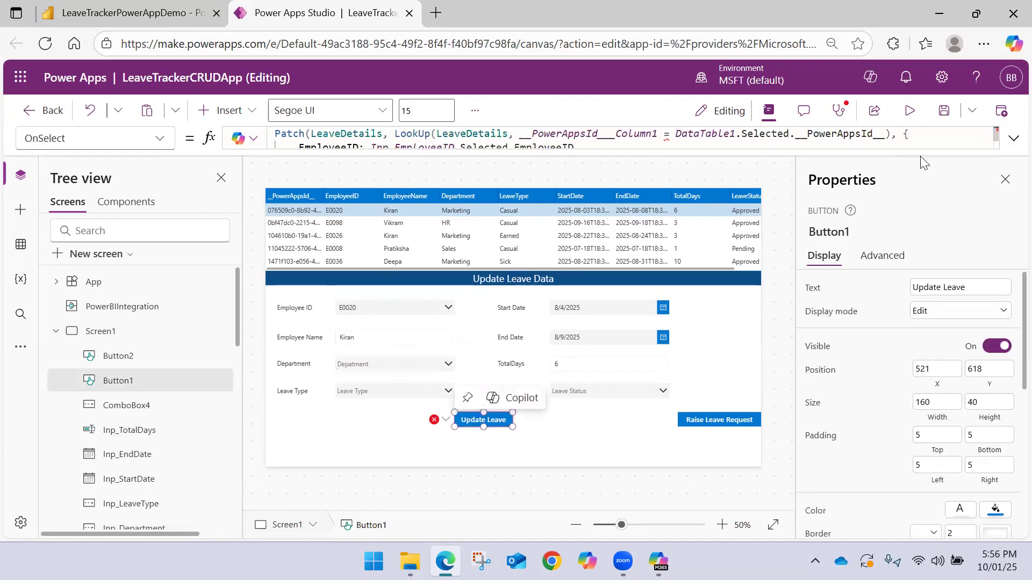
pyautogui.click(1013, 138)
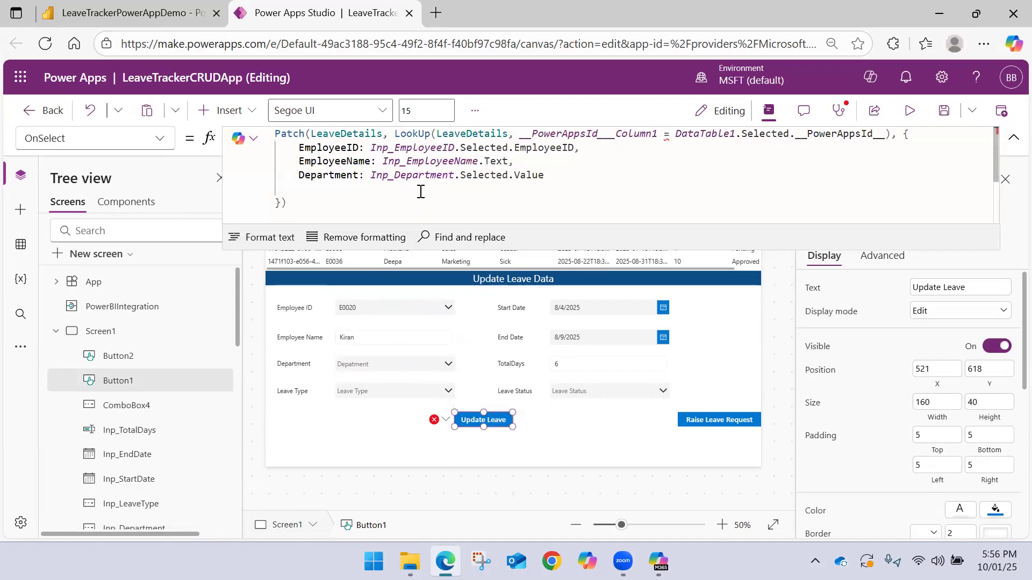
# Add a StartDate field on a new line after Department, set to Inp_StartDate.SelectedDate
pyautogui.click(585, 175)
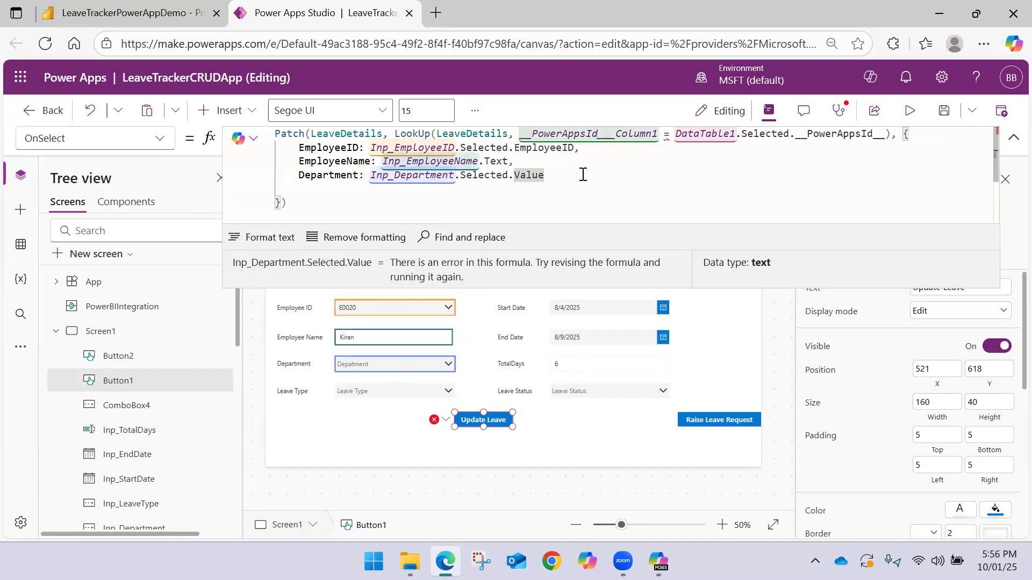
pyautogui.write(',')
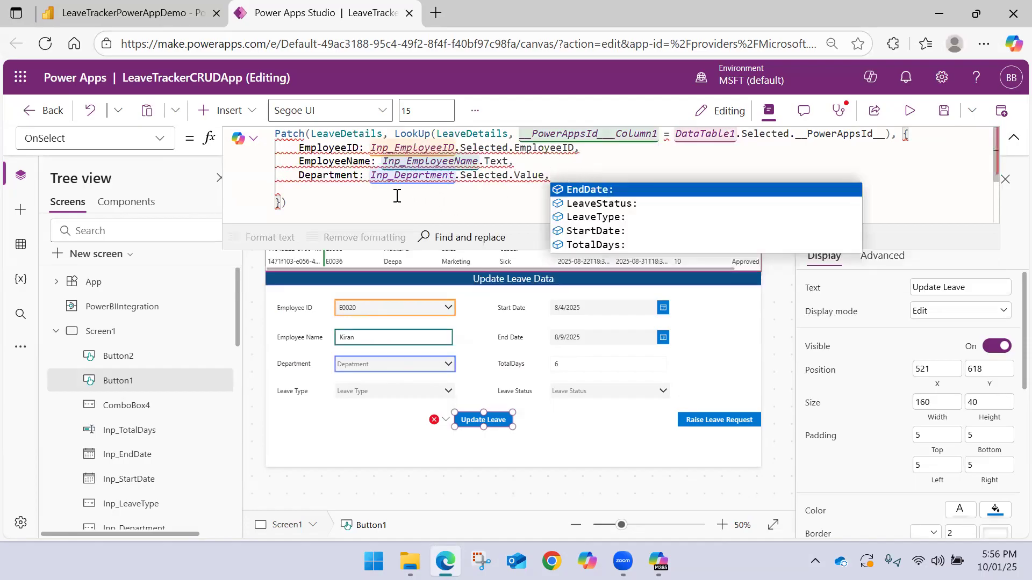
pyautogui.press('Tab')
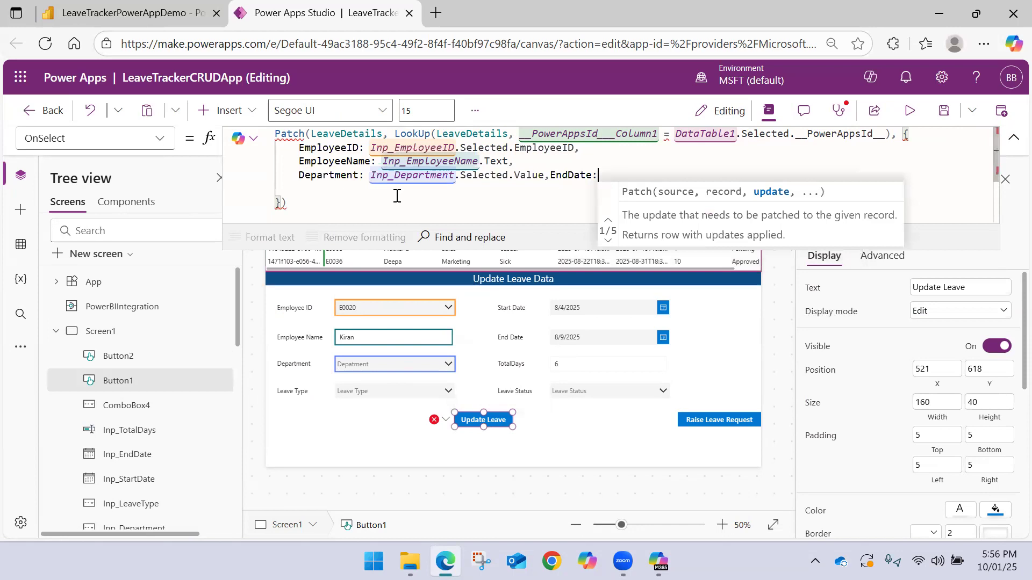
pyautogui.hotkey('shift', 'Return')
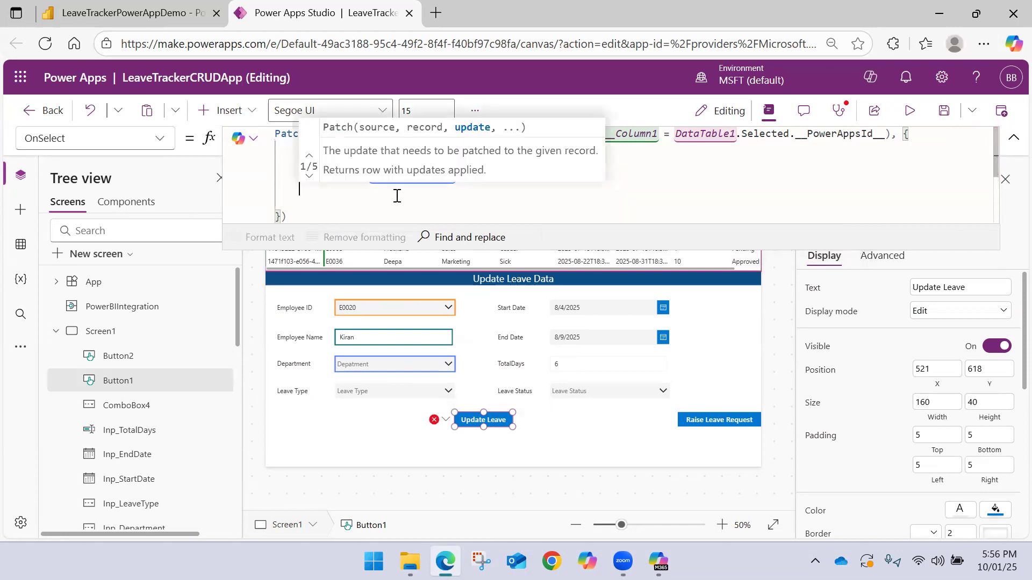
pyautogui.write('Sta')
pyautogui.press('Tab')
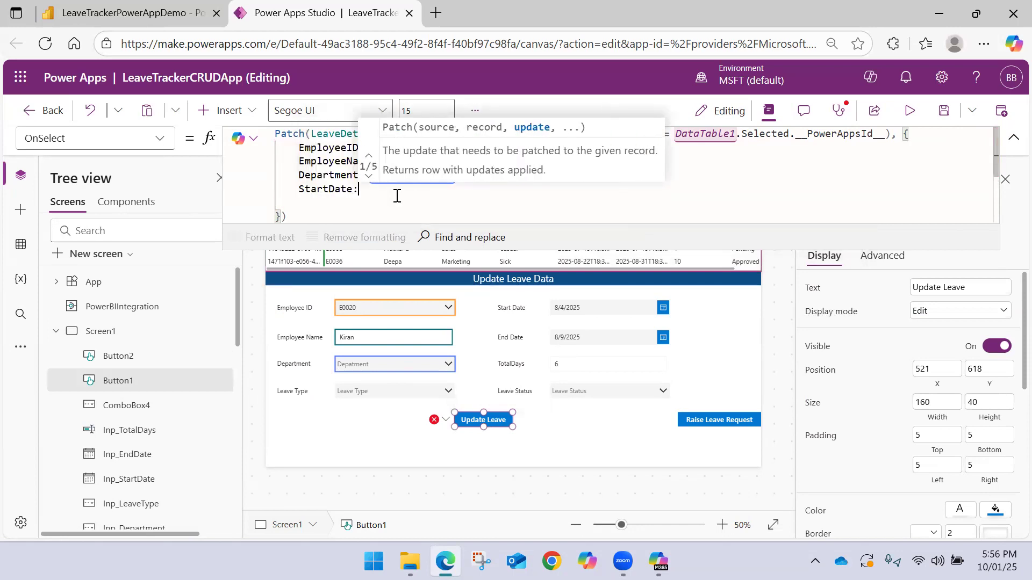
pyautogui.write('Inp_S')
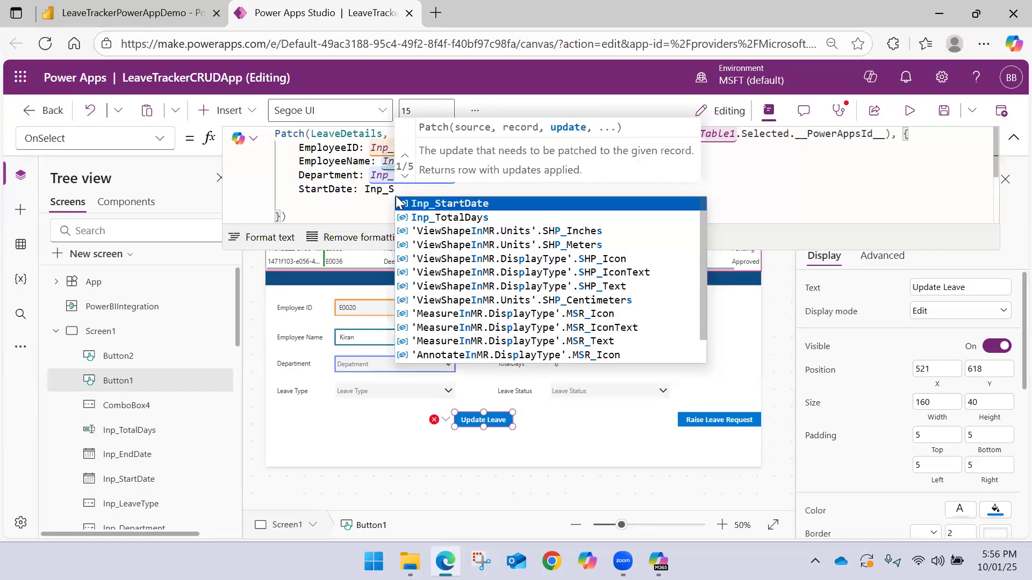
pyautogui.press('Tab')
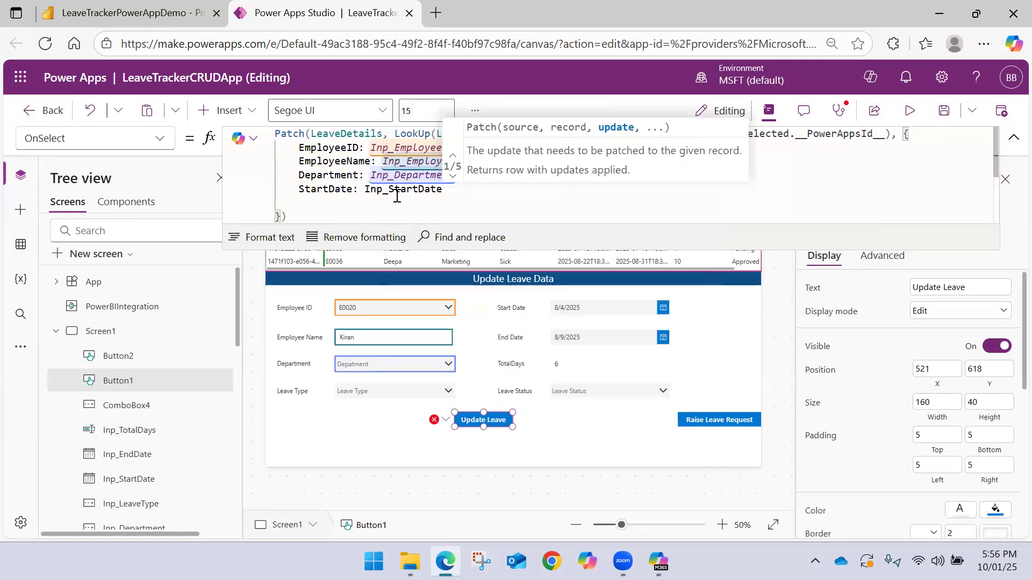
pyautogui.write('.')
pyautogui.press('Tab')
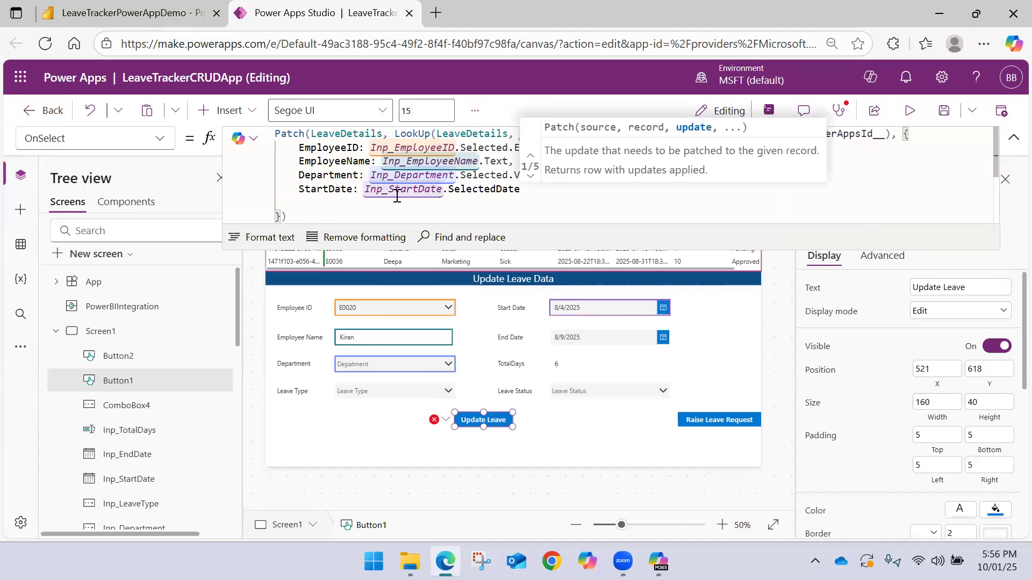
# Add an EndDate field on a new line after StartDate in the update record, set to Inp_EndDate.SelectedDate
pyautogui.write(',')
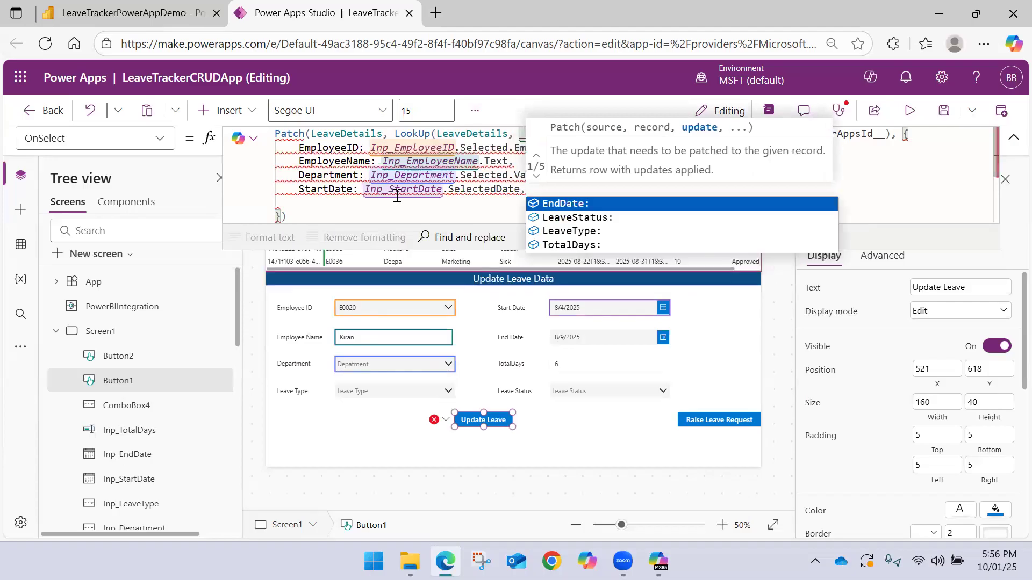
pyautogui.press('Tab')
pyautogui.hotkey('ctrl', 'Left')
pyautogui.press('Return')
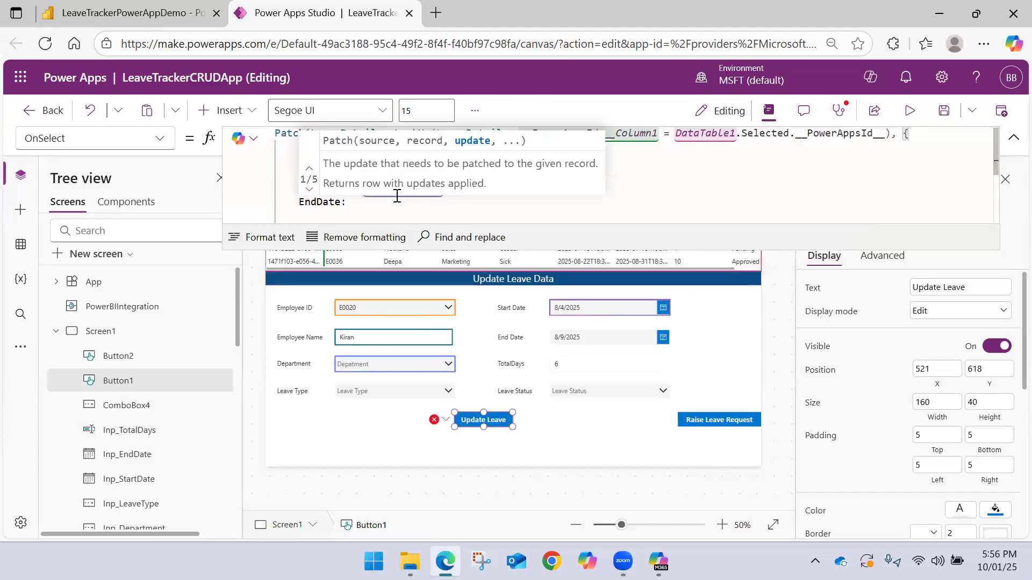
pyautogui.press('End')
pyautogui.write('Inp_E')
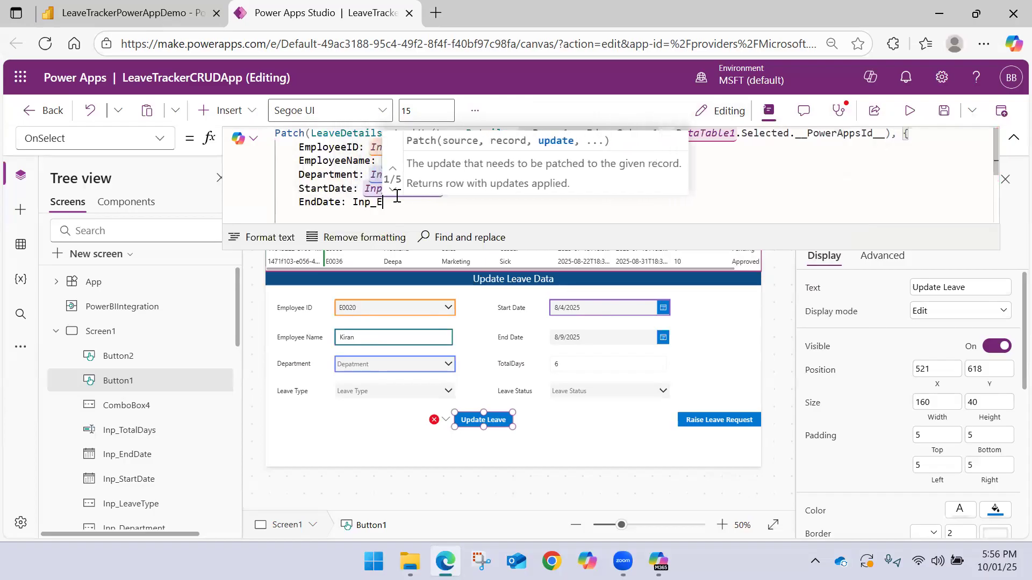
pyautogui.press('Down')
pyautogui.press('Down')
pyautogui.press('Tab')
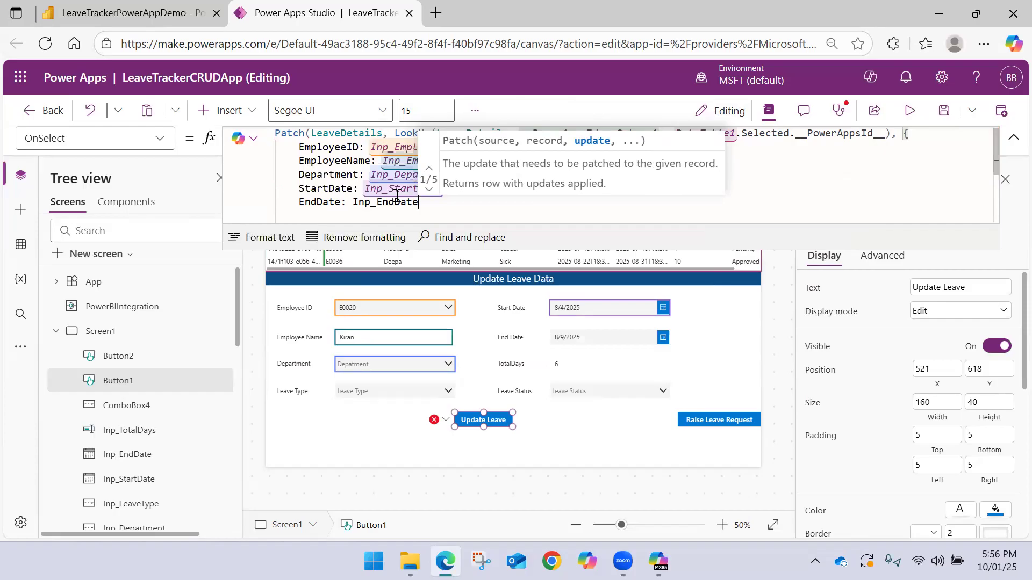
pyautogui.write('.')
pyautogui.press('Tab')
pyautogui.write('.')
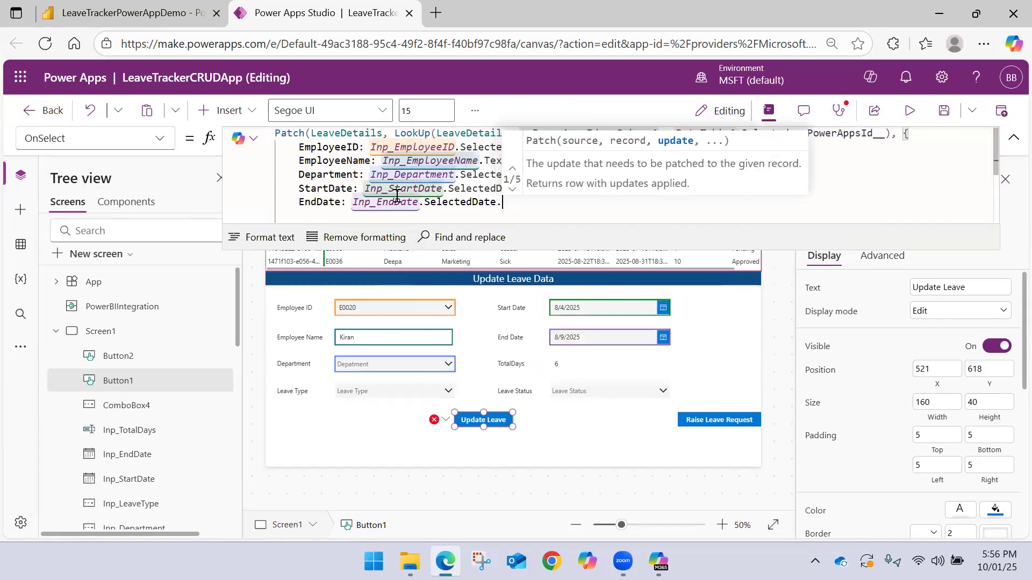
pyautogui.press('BackSpace')
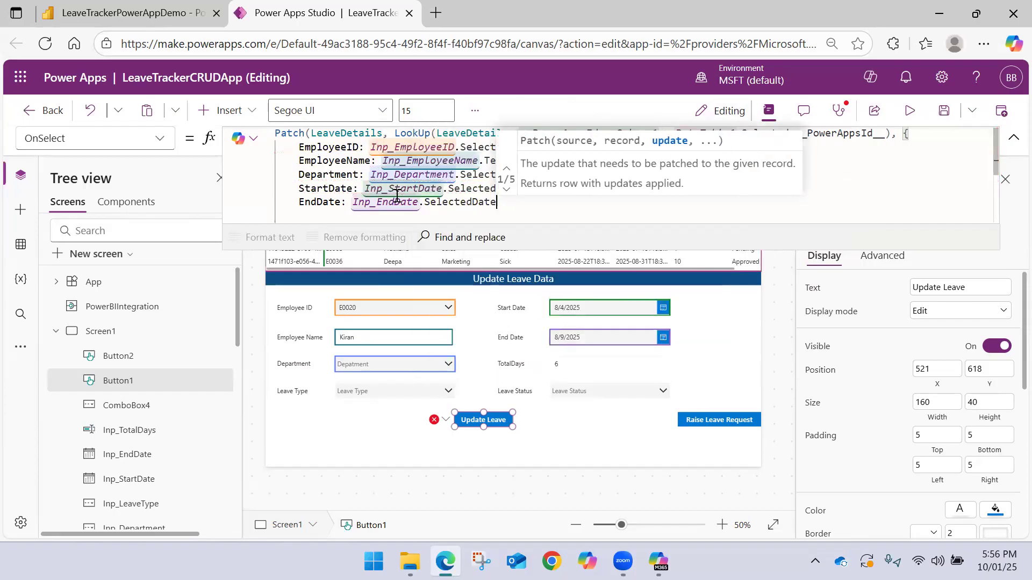
# Add a TotalDays field on a new line after EndDate in the update record
pyautogui.write(',')
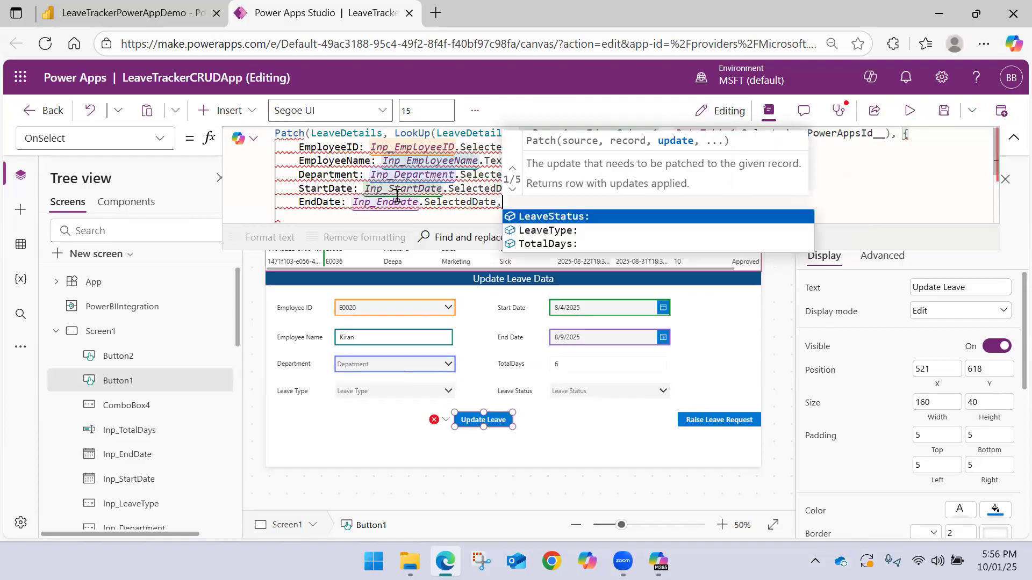
pyautogui.press('Down')
pyautogui.press('Down')
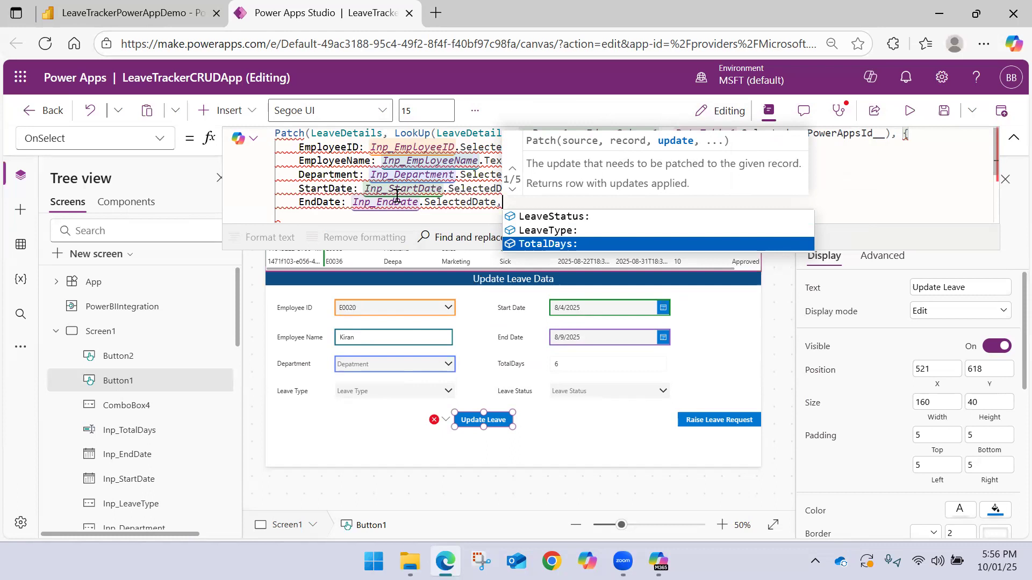
pyautogui.press('Tab')
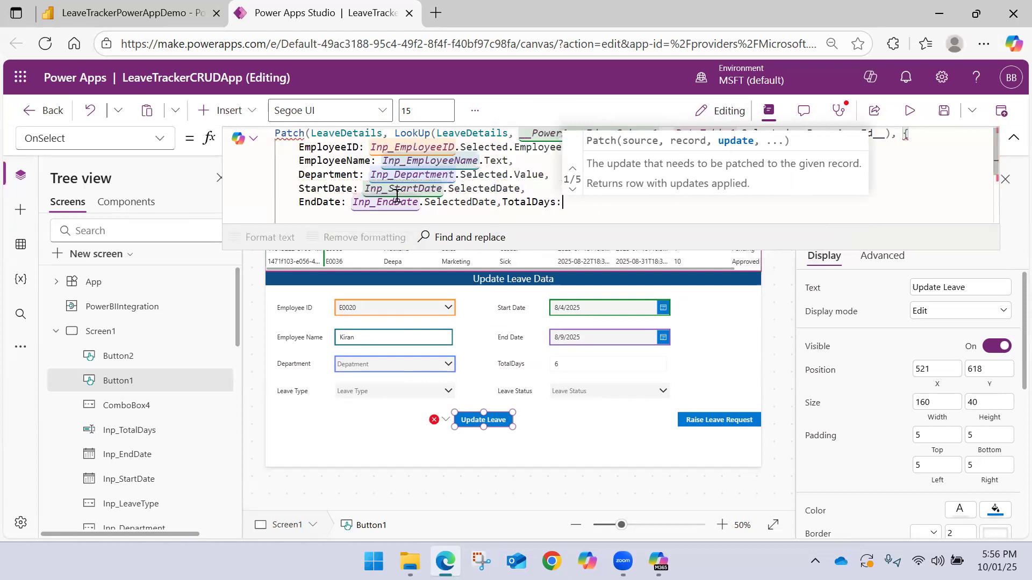
pyautogui.press('Return')
pyautogui.hotkey('ctrl', 'Right')
pyautogui.hotkey('ctrl', 'Right')
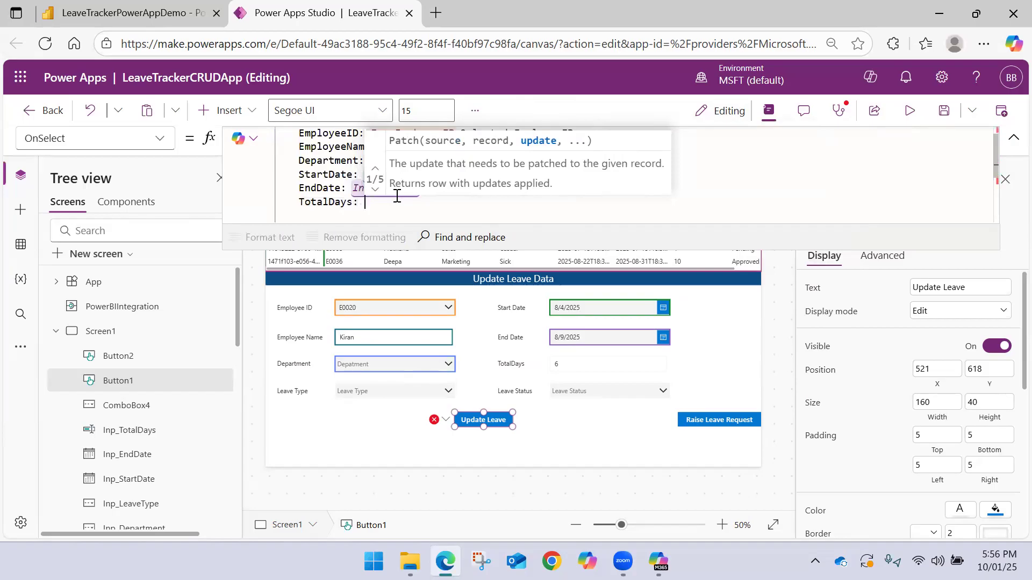
pyautogui.write('Val')
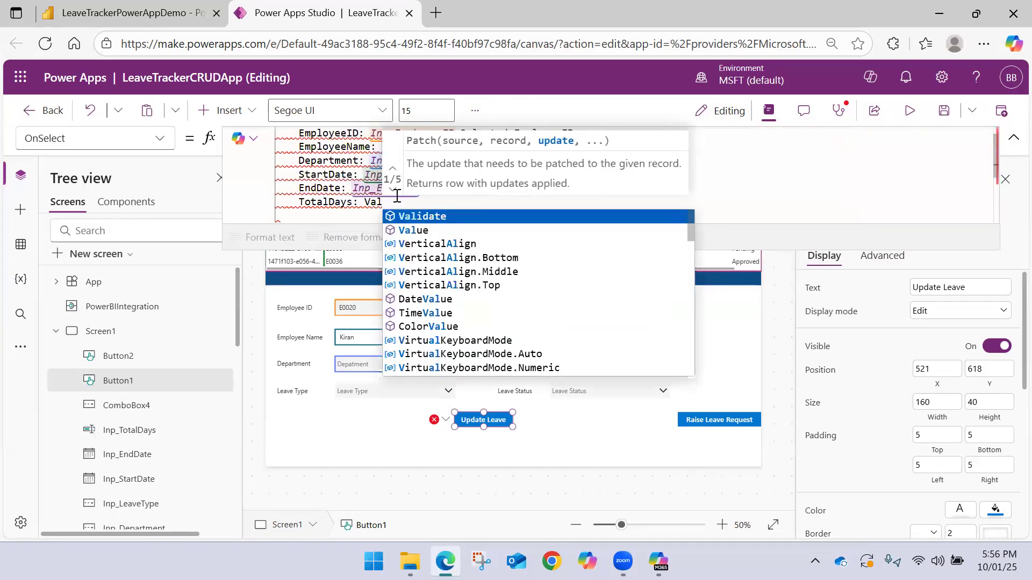
pyautogui.press('BackSpace')
pyautogui.press('BackSpace')
pyautogui.press('BackSpace')
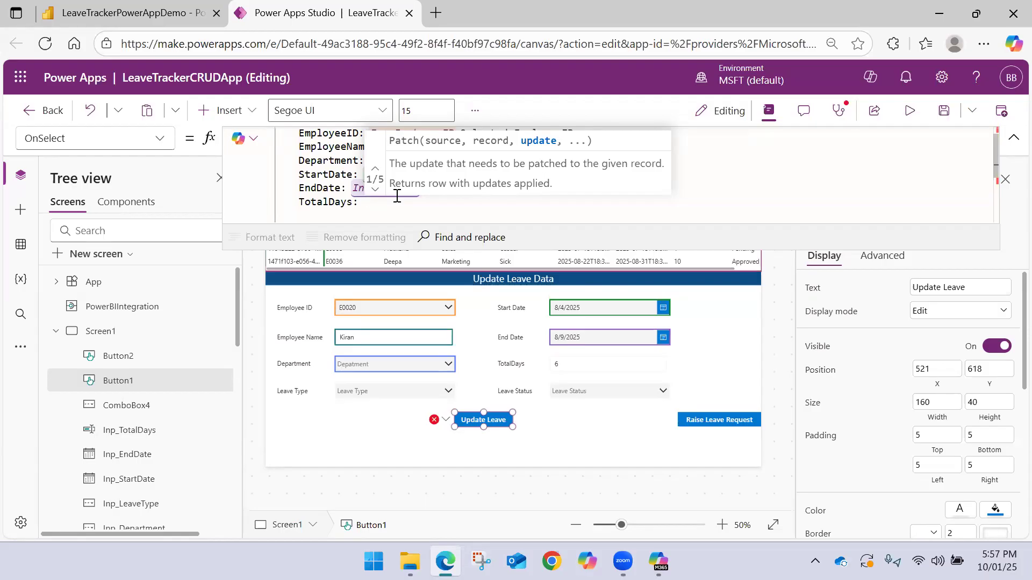
# Set the TotalDays field of the update record to Inp_TotalDays.Text
pyautogui.write('Inp_T')
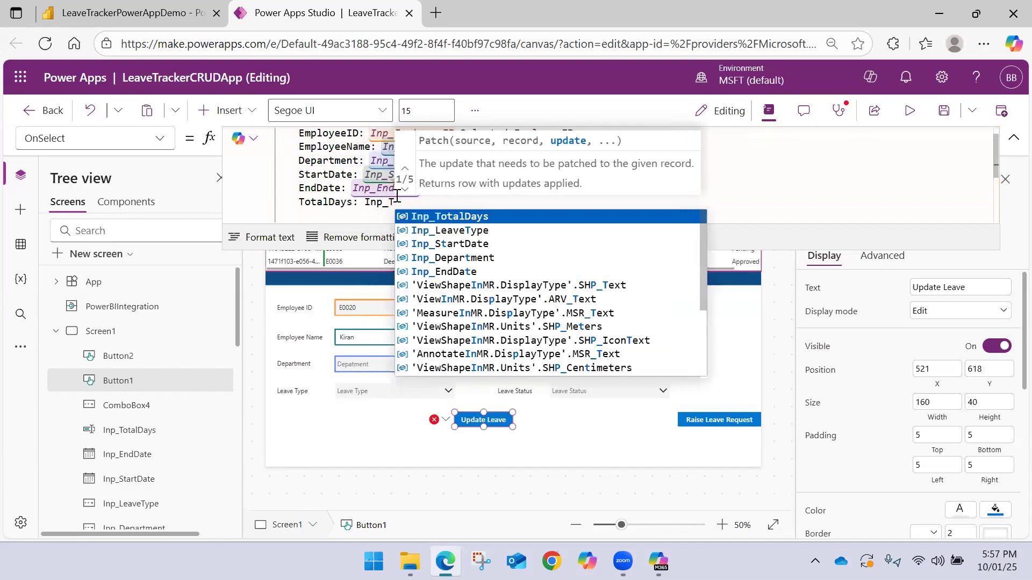
pyautogui.press('Tab')
pyautogui.write('.')
pyautogui.press('Tab')
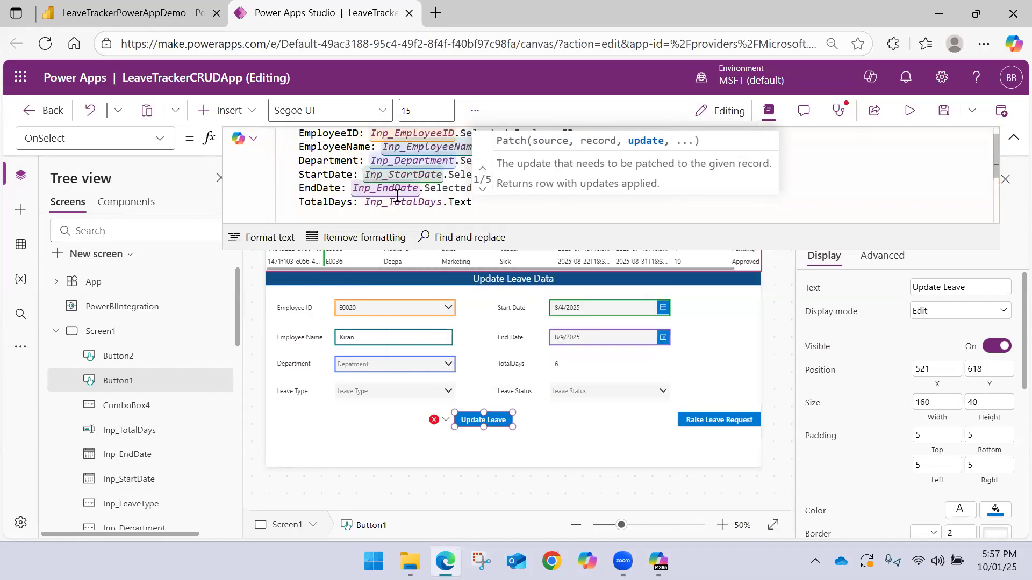
# Add a LeaveStatus field on a new line after TotalDays, set to Inp_LeaveType.Selected.Value
pyautogui.write(',')
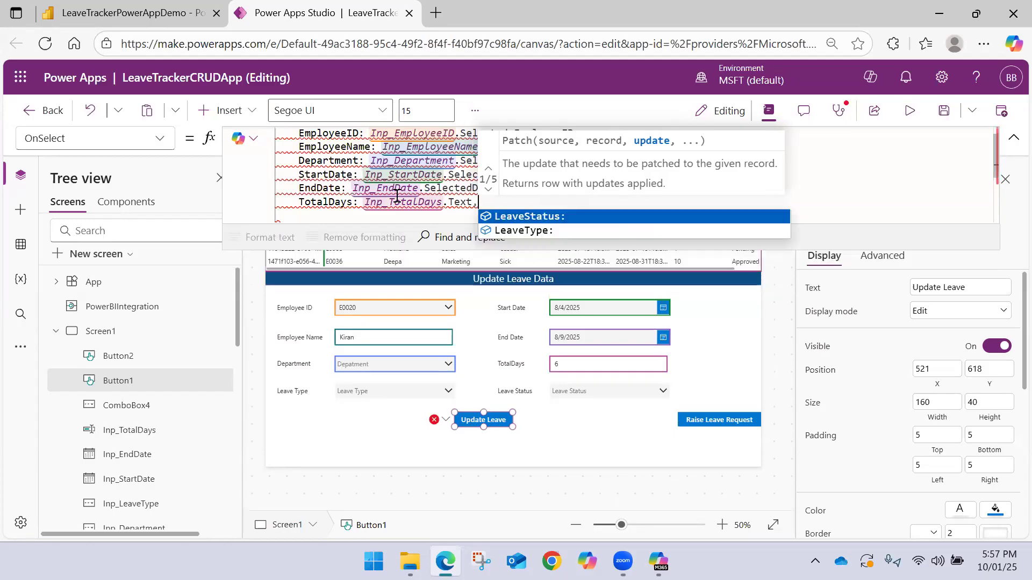
pyautogui.press('Tab')
pyautogui.hotkey('ctrl', 'Left')
pyautogui.hotkey('ctrl', 'Left')
pyautogui.press('Return')
pyautogui.press('End')
pyautogui.write('Inp')
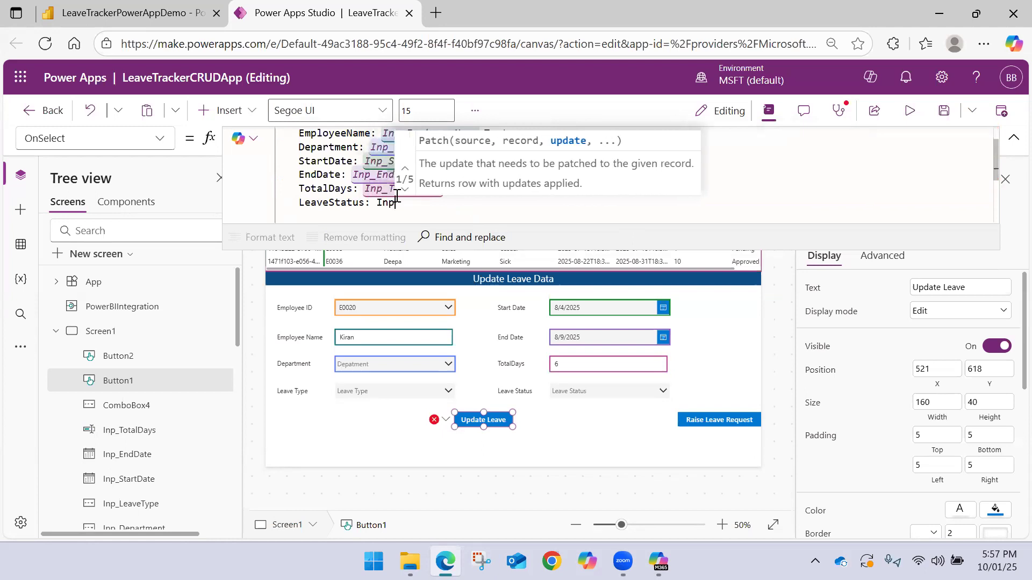
pyautogui.write('_LeaveType')
pyautogui.press('Tab')
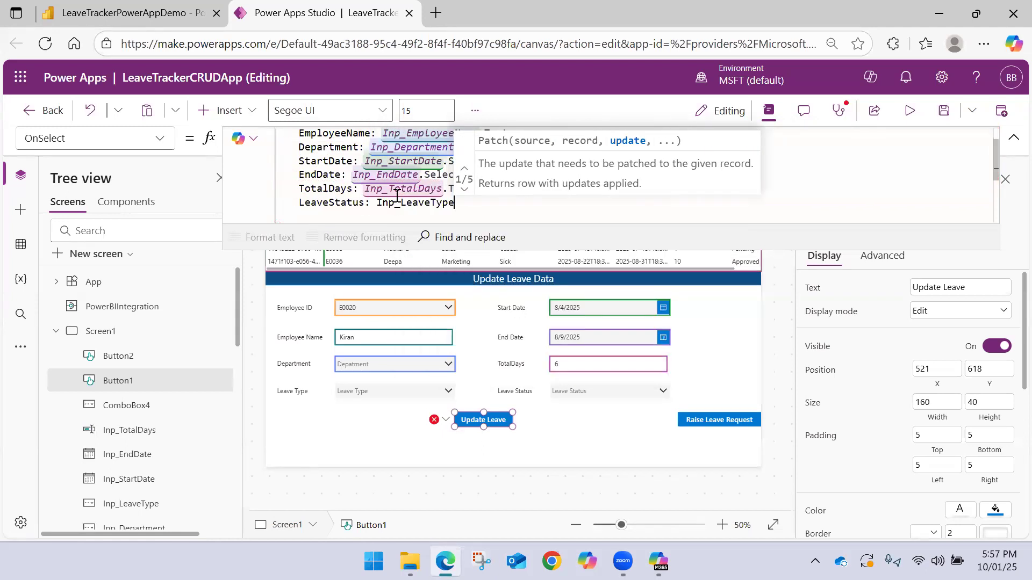
pyautogui.write('.')
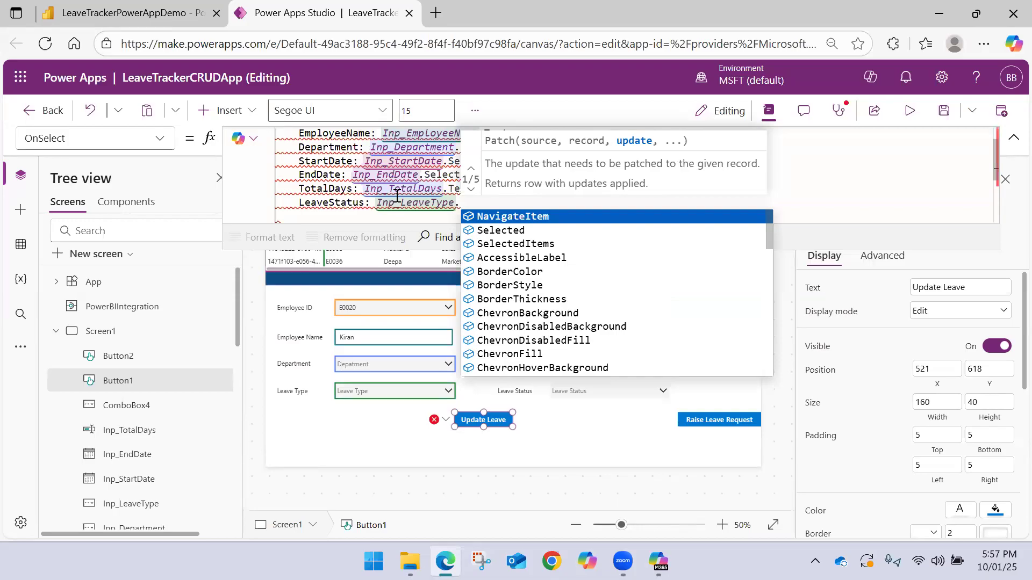
pyautogui.write('Selected.Value')
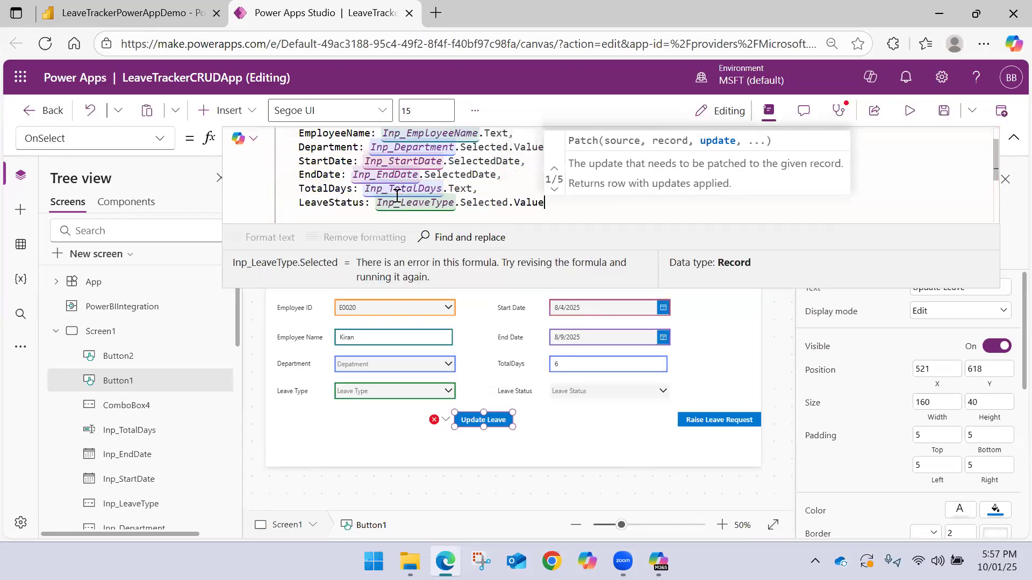
# Insert a LeaveType field on a new line between Department and StartDate in the update record
pyautogui.scroll(-2, 319, 201)
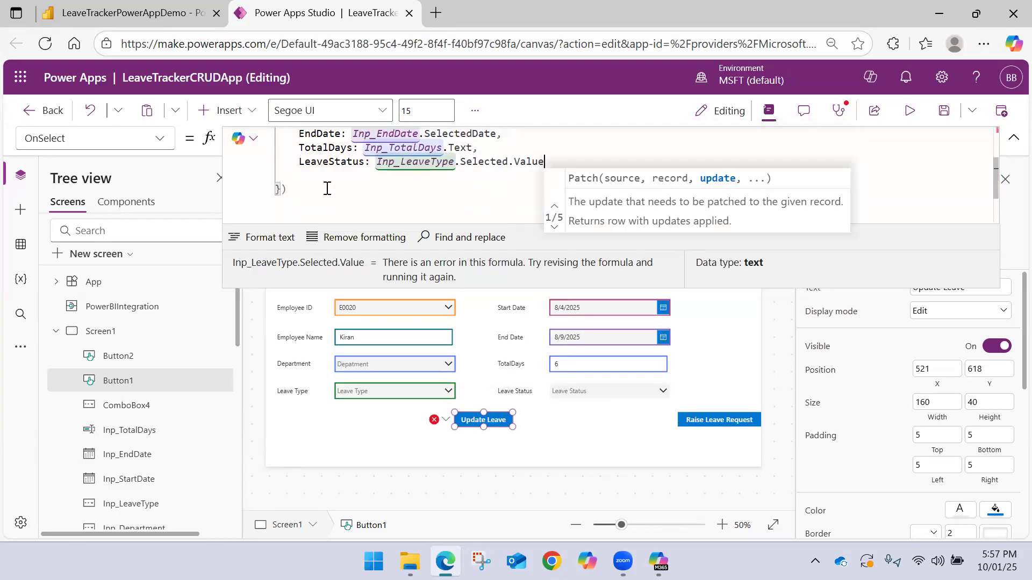
pyautogui.scroll(2, 327, 188)
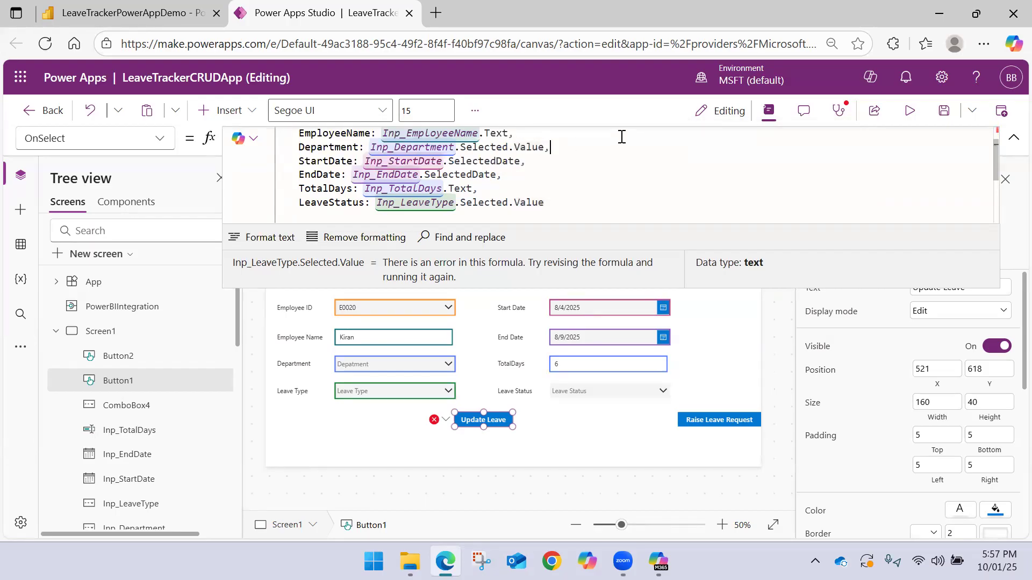
pyautogui.press('Return')
pyautogui.write('LeaveType:')
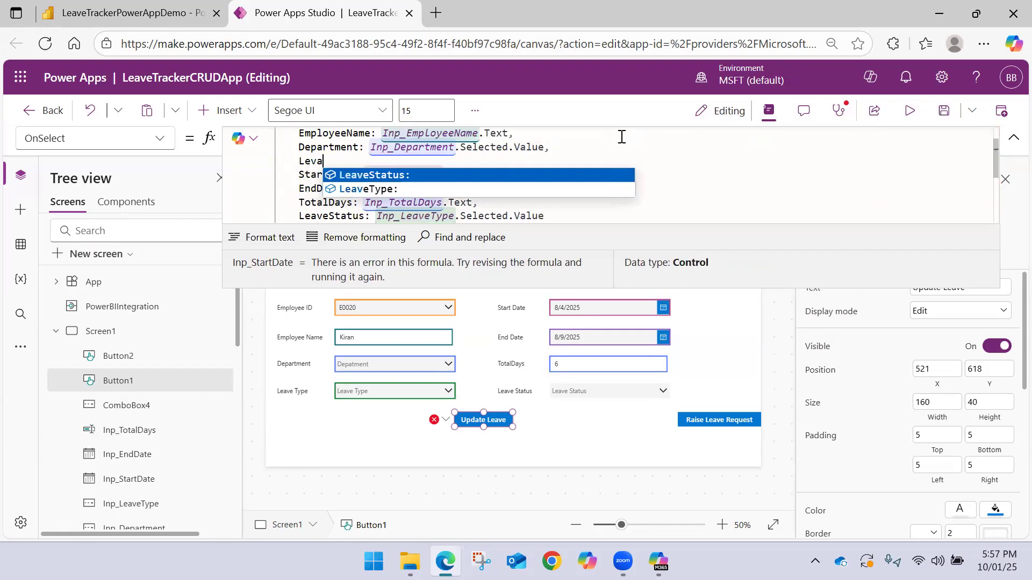
pyautogui.press('Down')
pyautogui.press('Return')
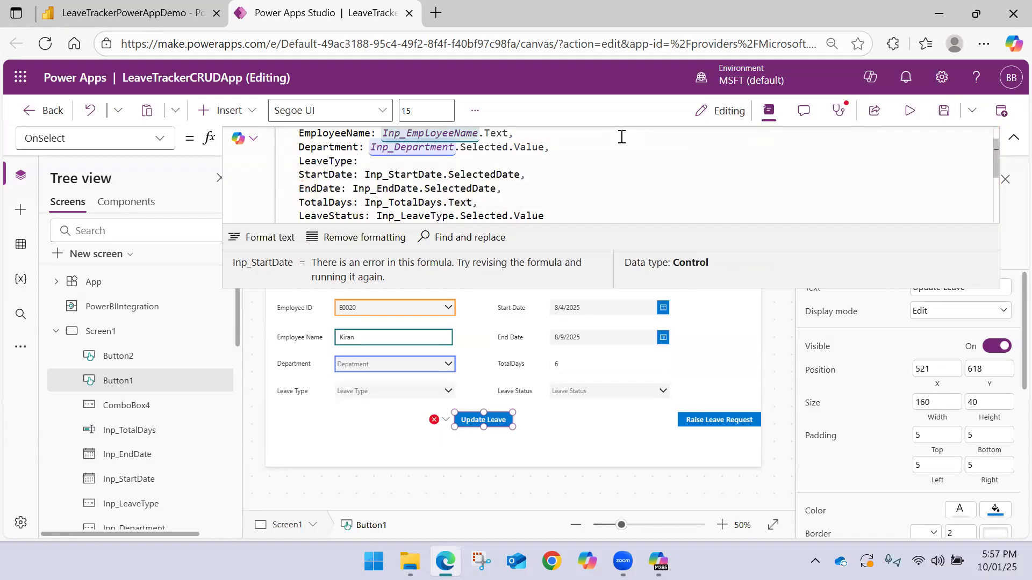
# Set the LeaveType field of the update record to Inp_LeaveType.Selected.Value, followed by a comma
pyautogui.write('Inp')
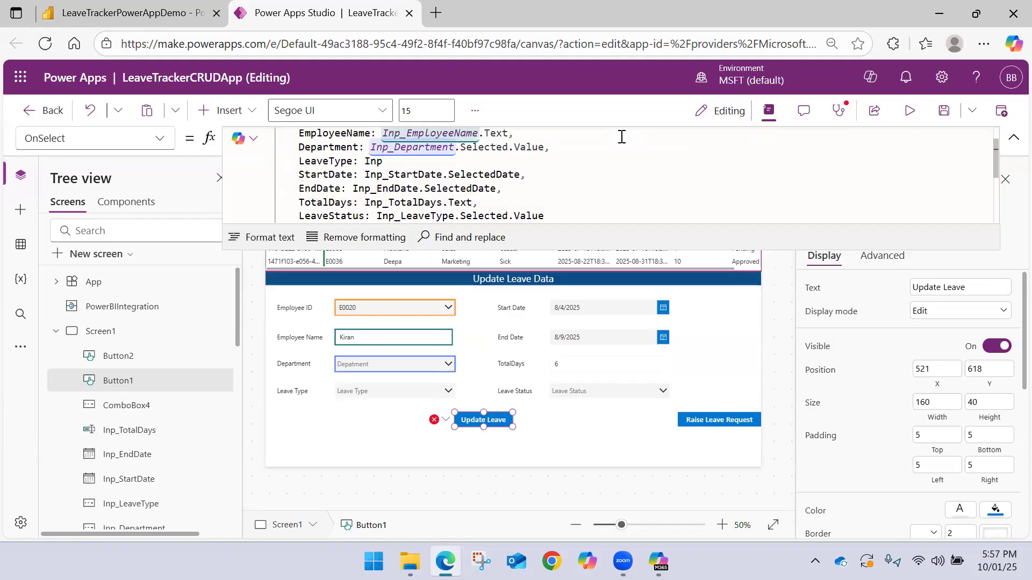
pyautogui.press('Down')
pyautogui.press('Down')
pyautogui.press('Down')
pyautogui.press('Down')
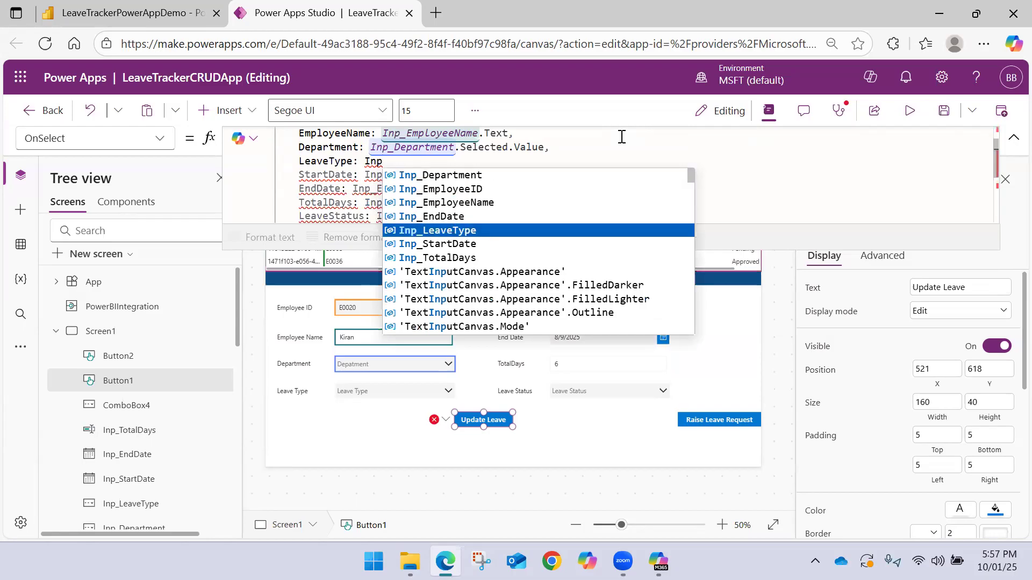
pyautogui.press('Return')
pyautogui.write('.')
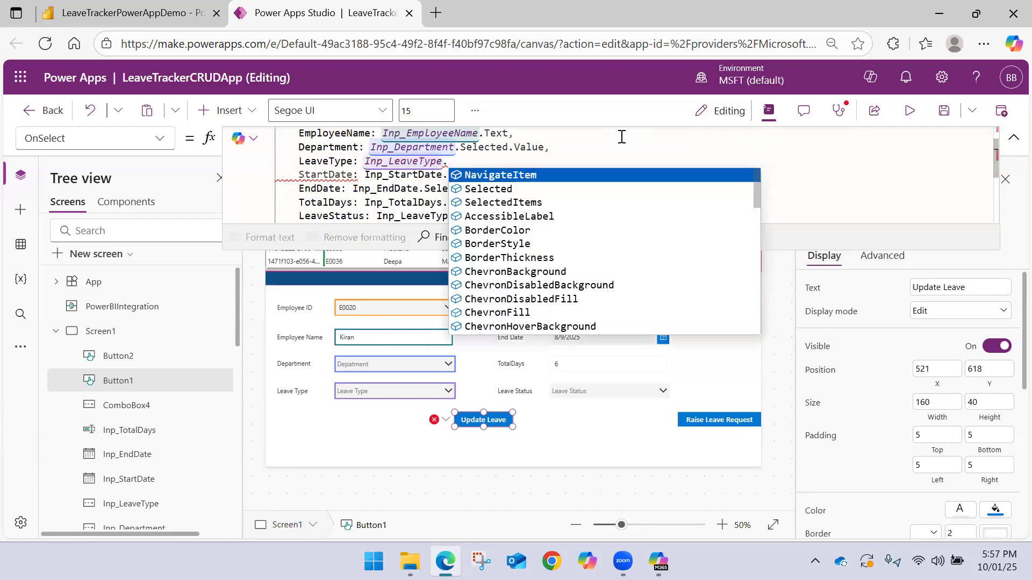
pyautogui.press('Down')
pyautogui.press('Return')
pyautogui.write('.')
pyautogui.press('Return')
pyautogui.write(',')
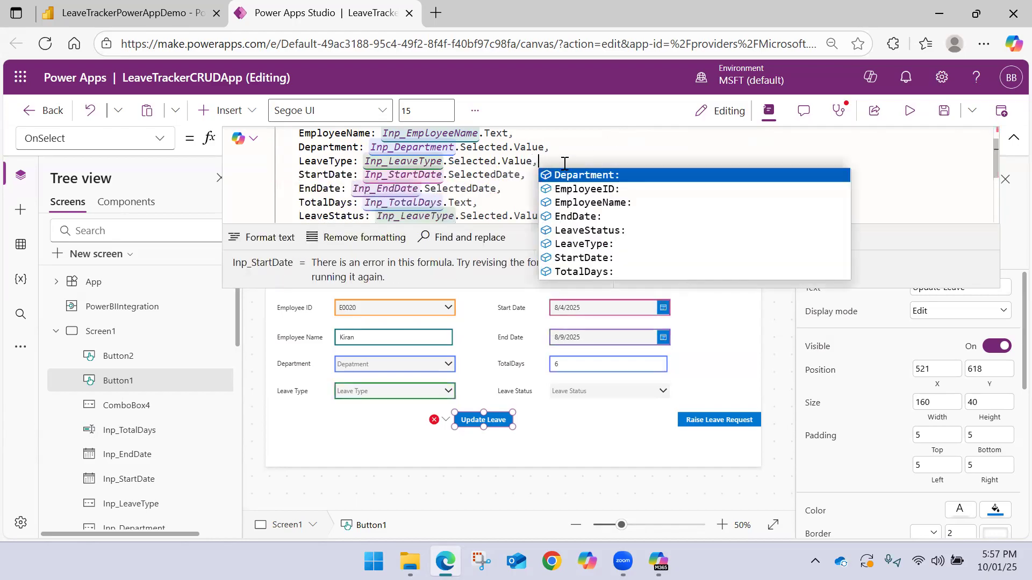
pyautogui.press('Escape')
# Replace __PowerAppsId___Column1 with EmployeeID in the LookUp condition of the Patch formula
pyautogui.scroll(-1, 545, 163)
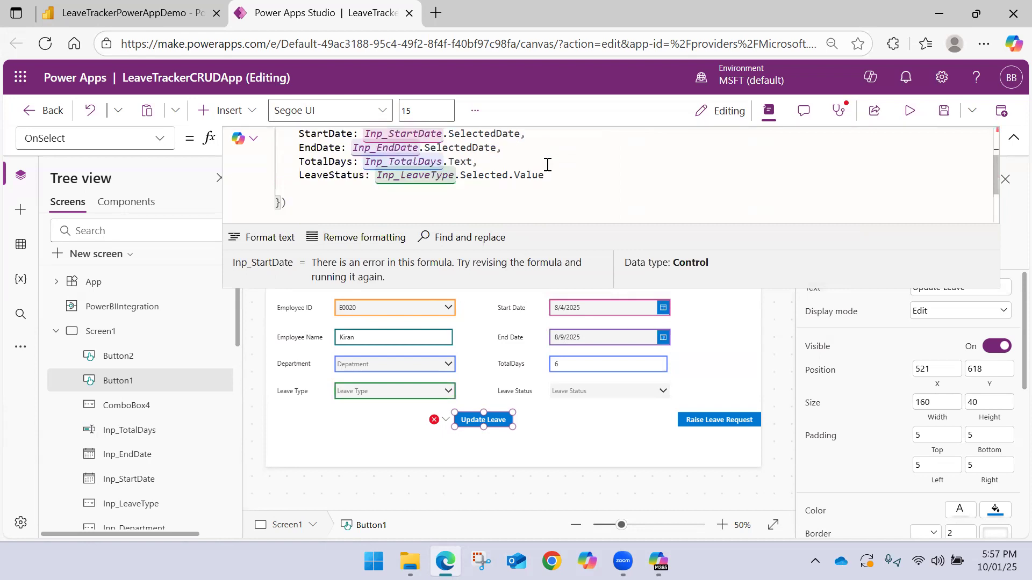
pyautogui.scroll(2, 547, 165)
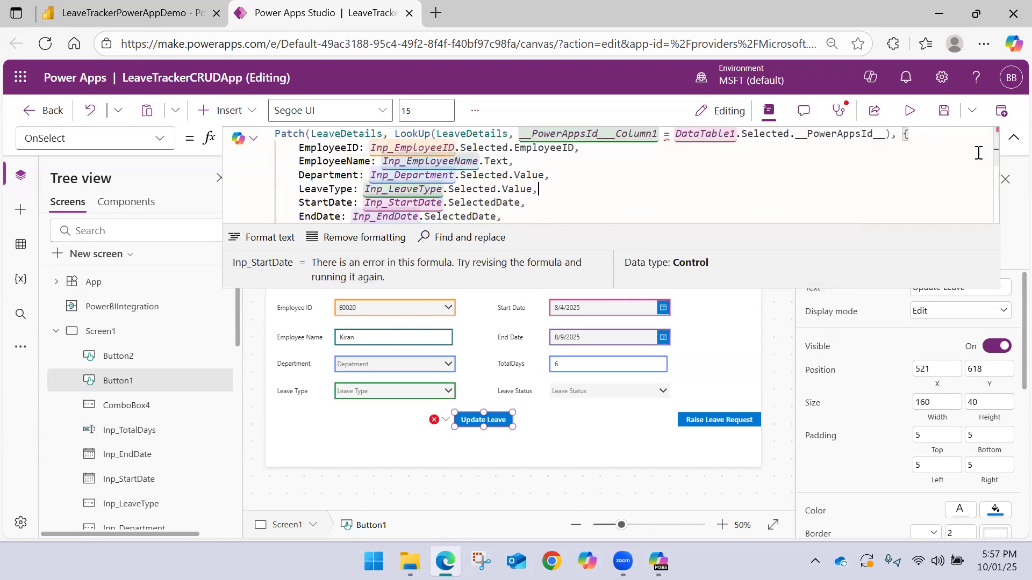
pyautogui.moveTo(667, 137)
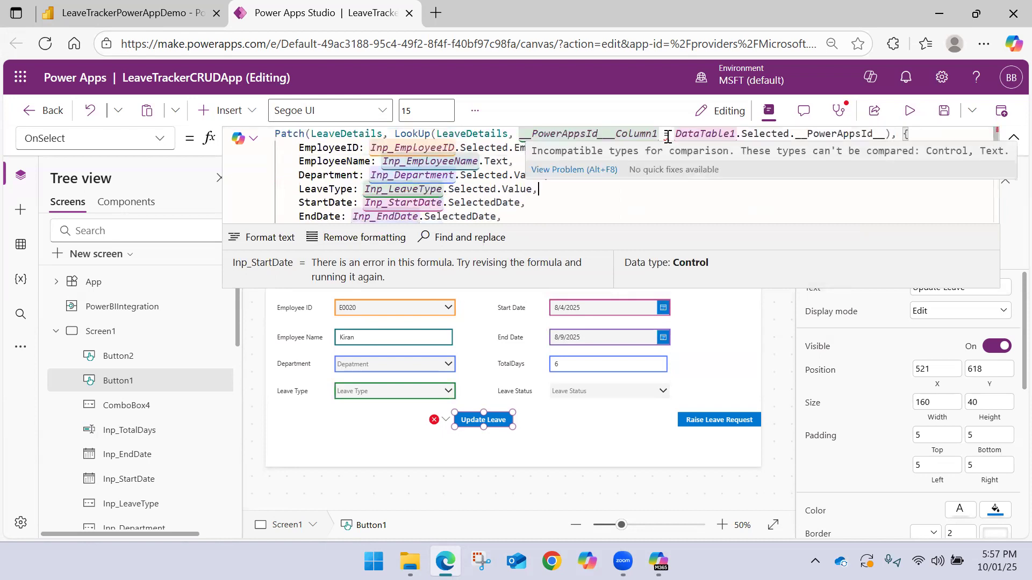
pyautogui.moveTo(883, 136); pyautogui.dragTo(576, 130)
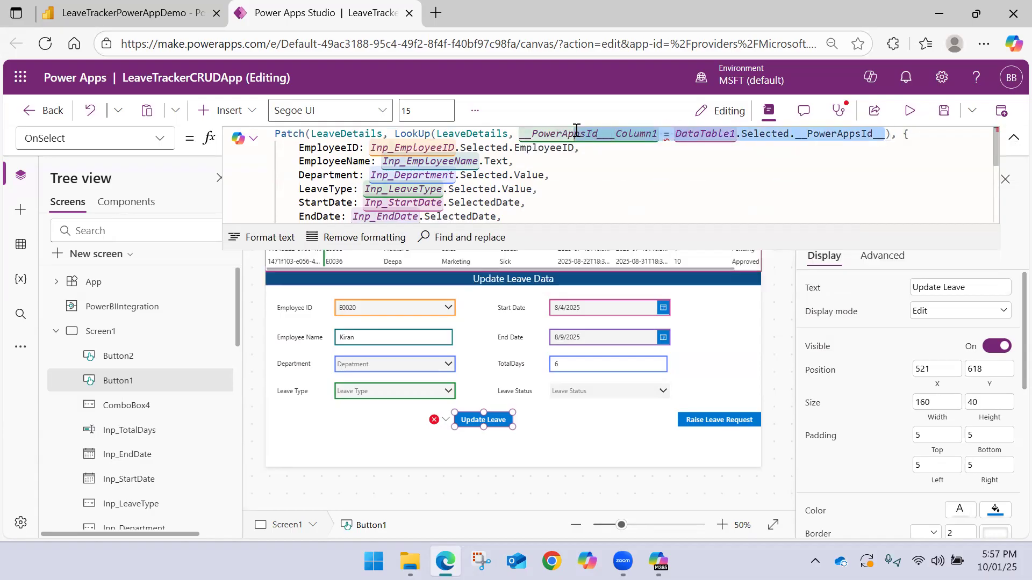
pyautogui.click(660, 134)
pyautogui.moveTo(659, 134); pyautogui.dragTo(576, 130)
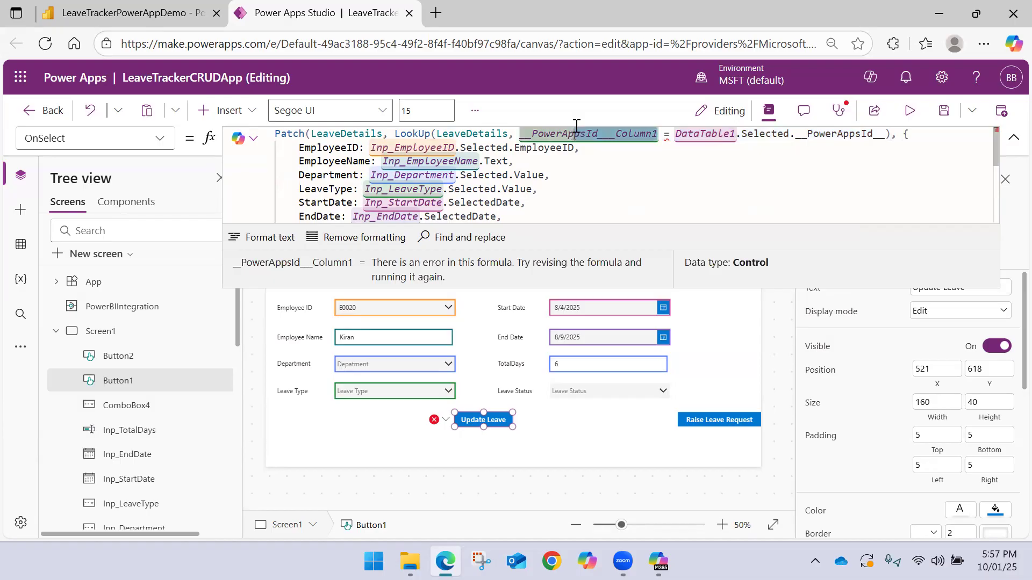
pyautogui.press('BackSpace')
pyautogui.press('BackSpace')
pyautogui.press('BackSpace')
pyautogui.press('BackSpace')
pyautogui.press('BackSpace')
pyautogui.press('BackSpace')
pyautogui.press('BackSpace')
pyautogui.press('BackSpace')
pyautogui.press('BackSpace')
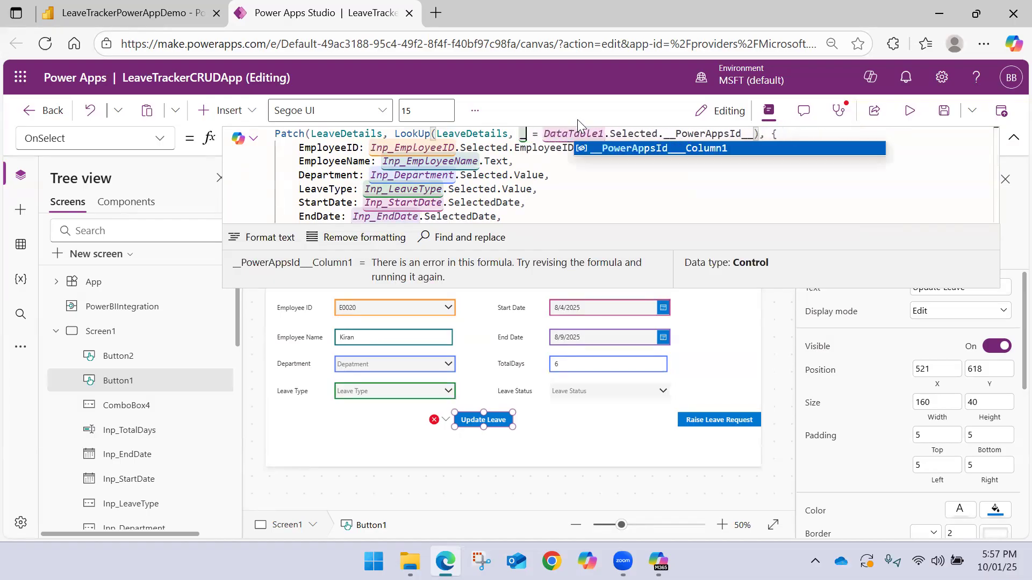
pyautogui.press('BackSpace')
pyautogui.write('E')
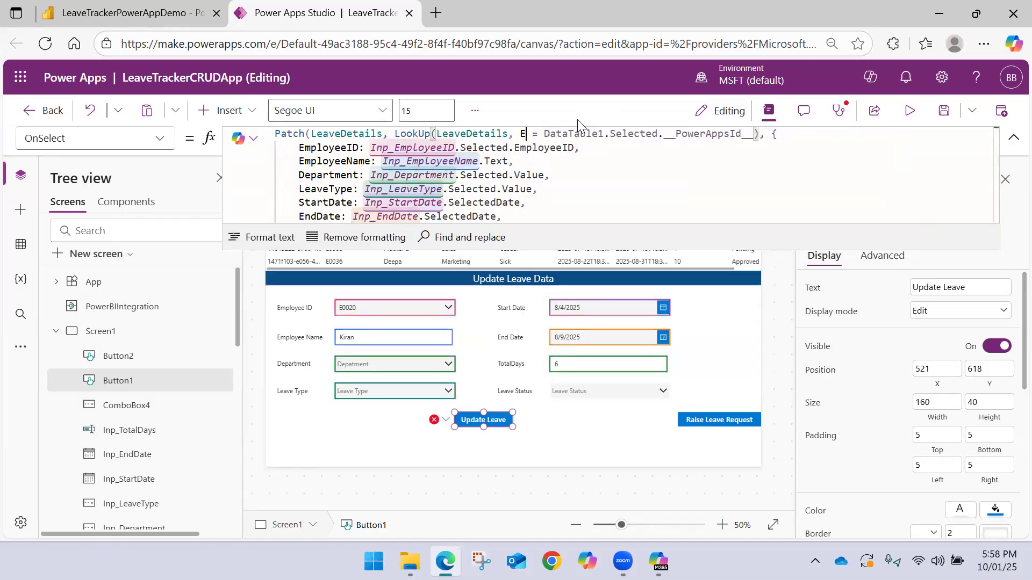
pyautogui.write('mployeeID')
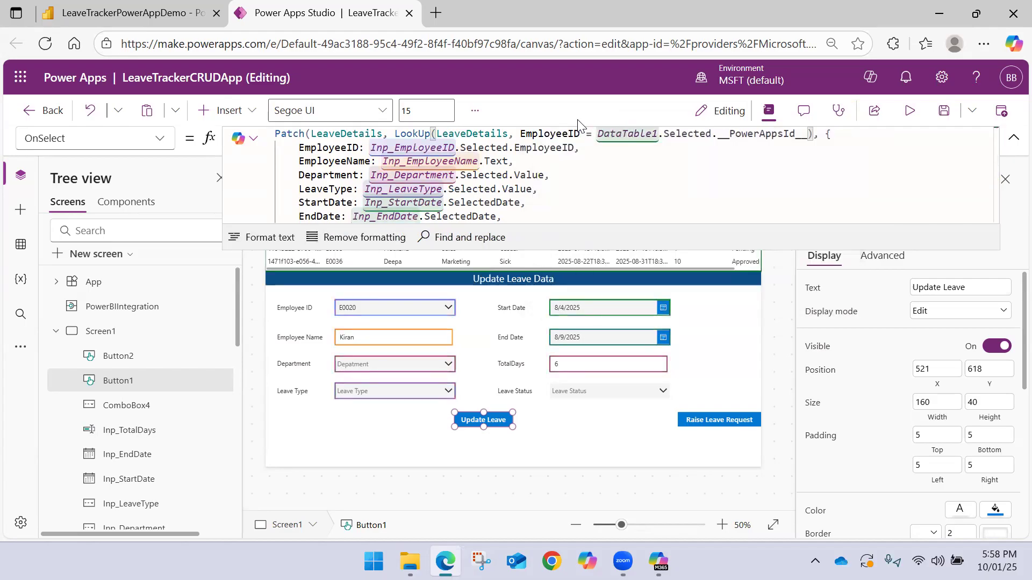
# Replace __PowerAppsId__ with EmployeeID after DataTable1.Selected in the Patch formula's LookUp condition
pyautogui.doubleClick(776, 135)
pyautogui.press('BackSpace')
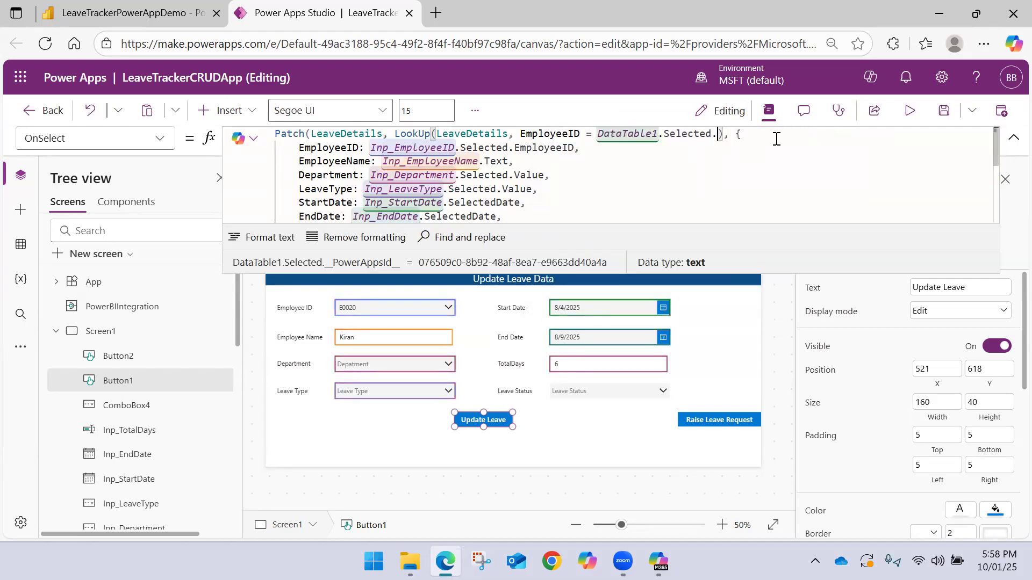
pyautogui.write('EmployeeID')
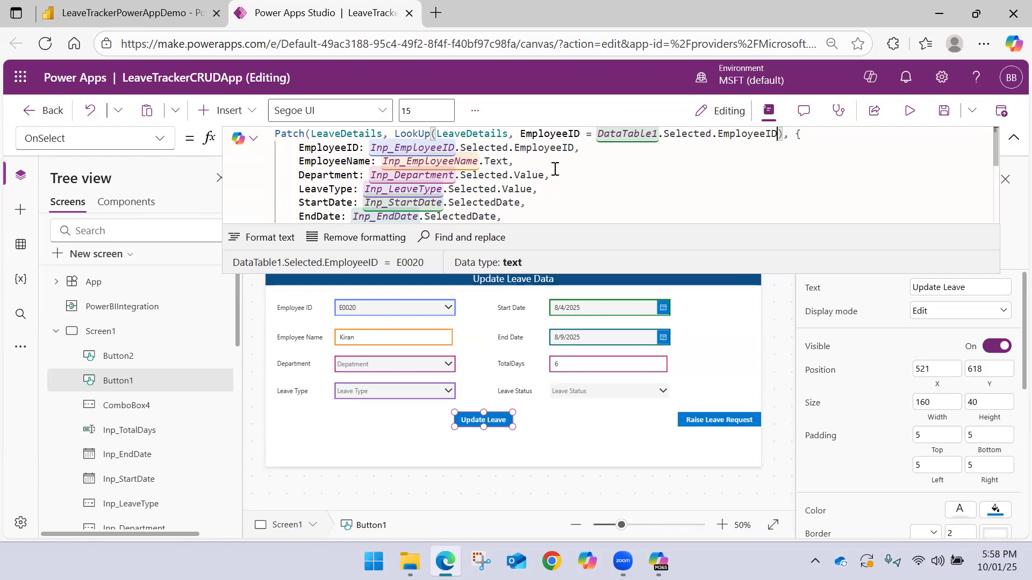
# Tidy the Patch formula by removing the blank line after LeaveStatus and placing the record's opening brace on its own line
pyautogui.scroll(-3, 559, 170)
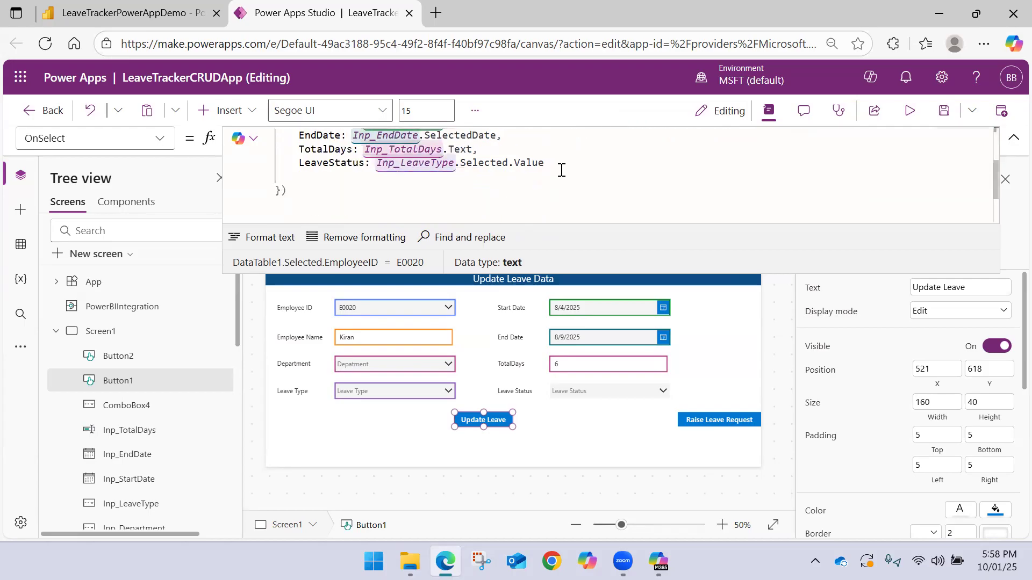
pyautogui.click(314, 178)
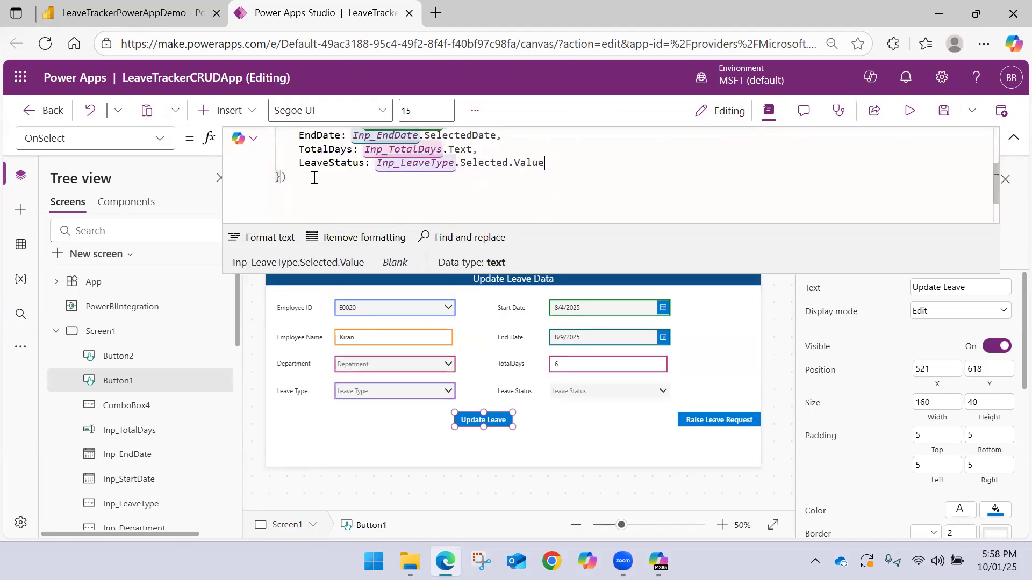
pyautogui.scroll(3, 325, 180)
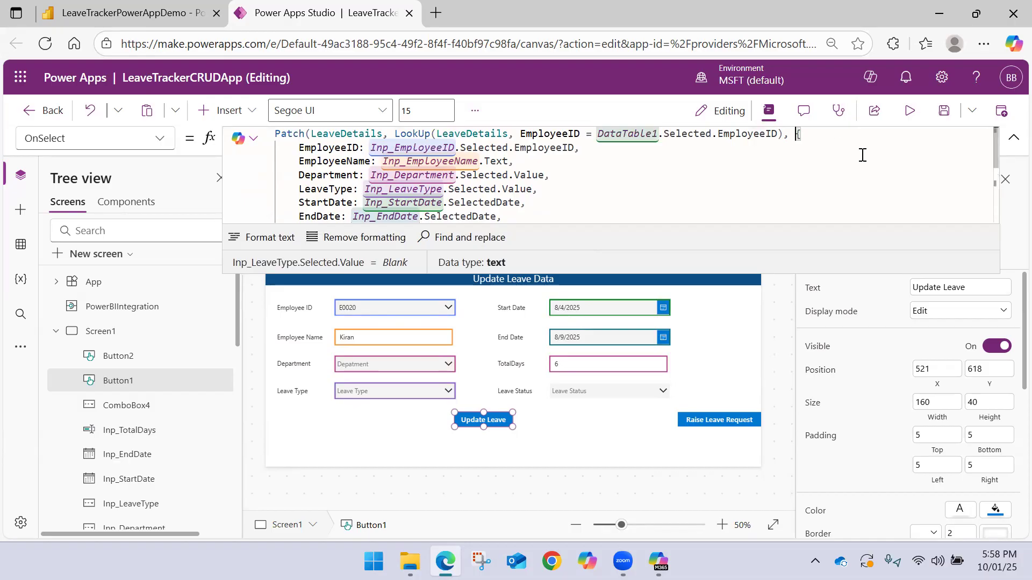
pyautogui.hotkey('shift', 'Return')
pyautogui.click(831, 136)
pyautogui.scroll(-2, 535, 175)
pyautogui.scroll(2, 531, 175)
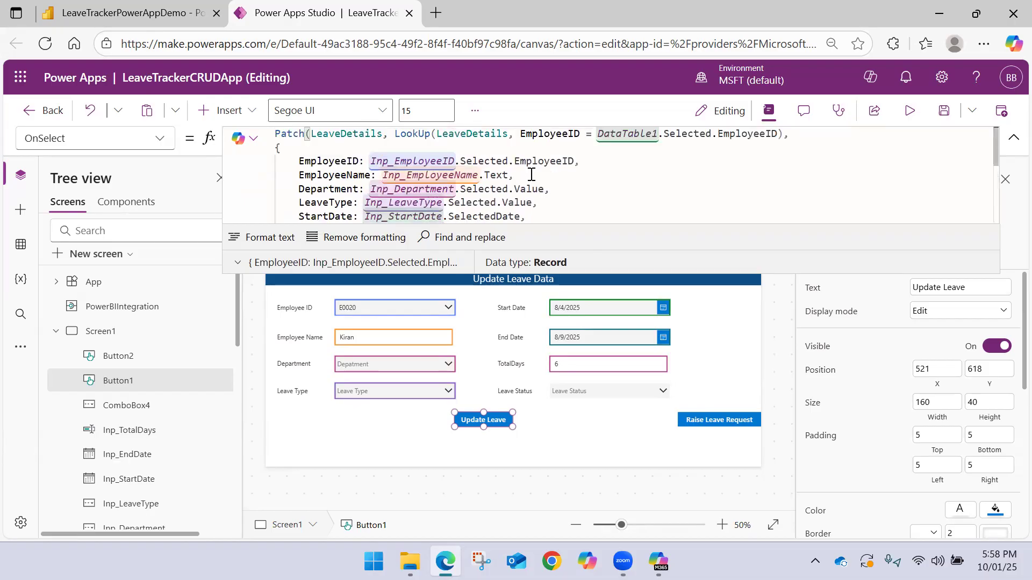
pyautogui.click(546, 436)
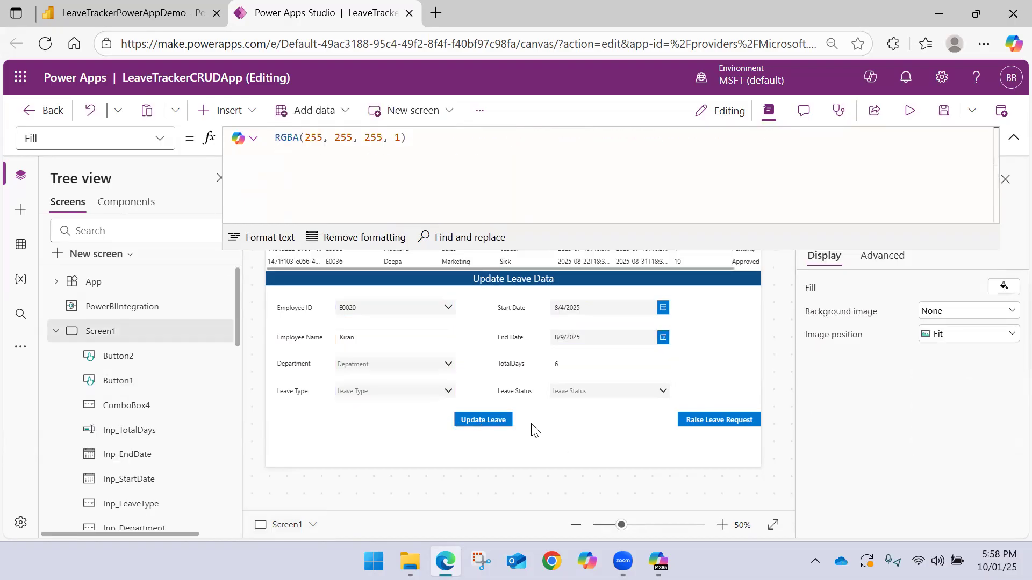
pyautogui.click(1014, 138)
# Replace the Raise Leave Request button's OnSelect value false with a Navigate call targeting Screen2
pyautogui.click(697, 417)
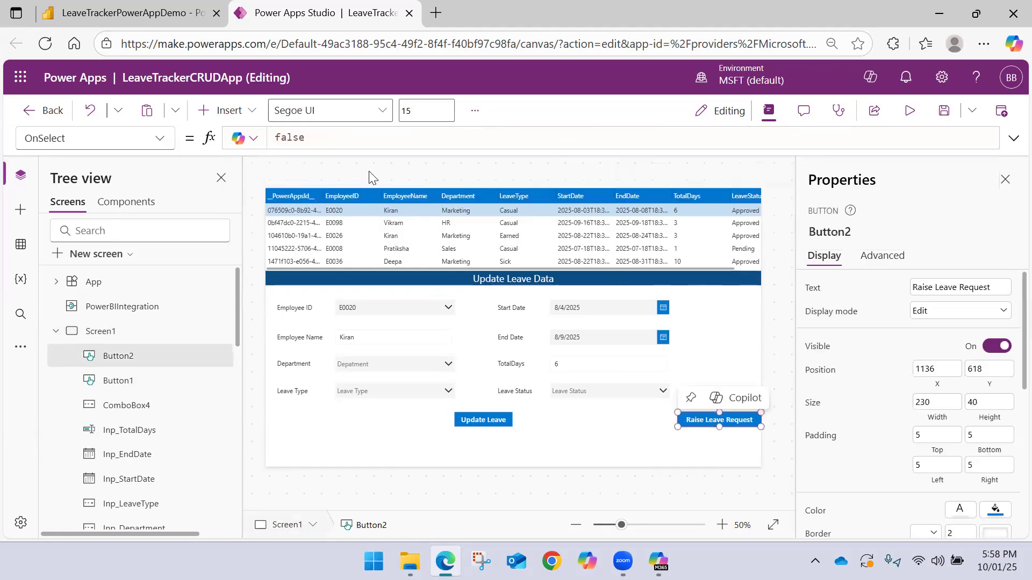
pyautogui.moveTo(327, 137); pyautogui.dragTo(179, 136)
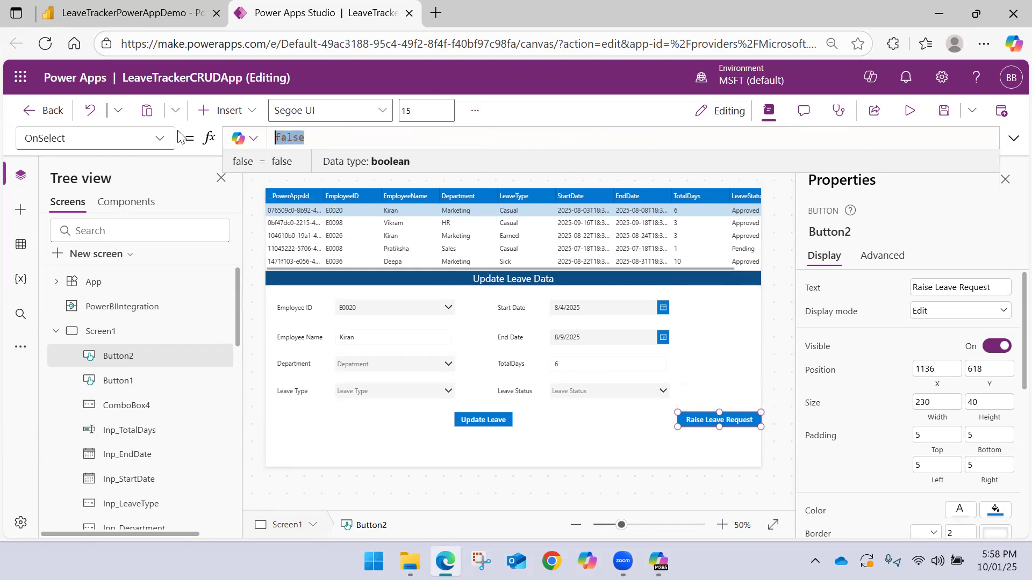
pyautogui.write('Navi')
pyautogui.press('Tab')
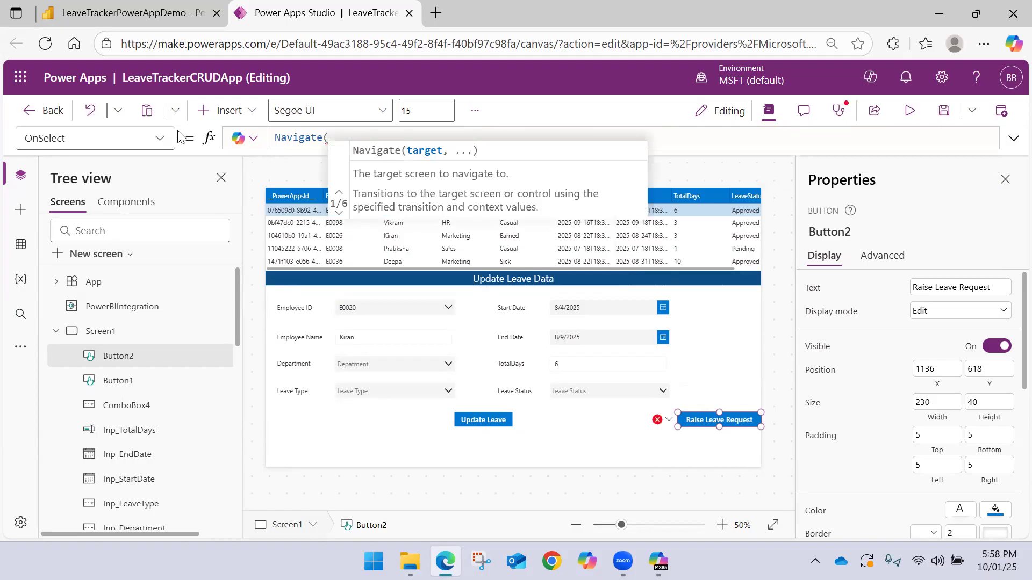
pyautogui.write('Scr')
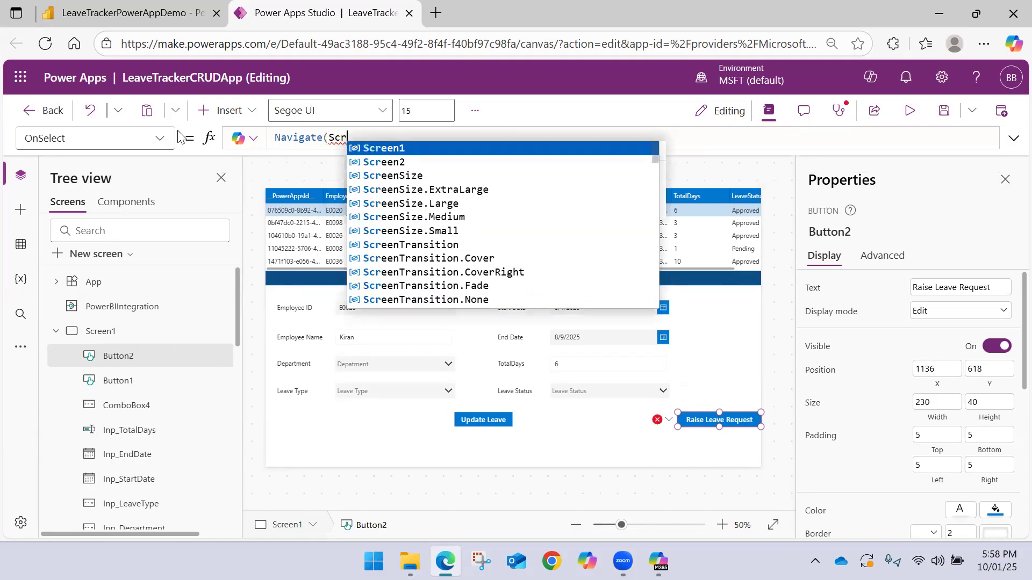
pyautogui.press('Down')
pyautogui.press('Tab')
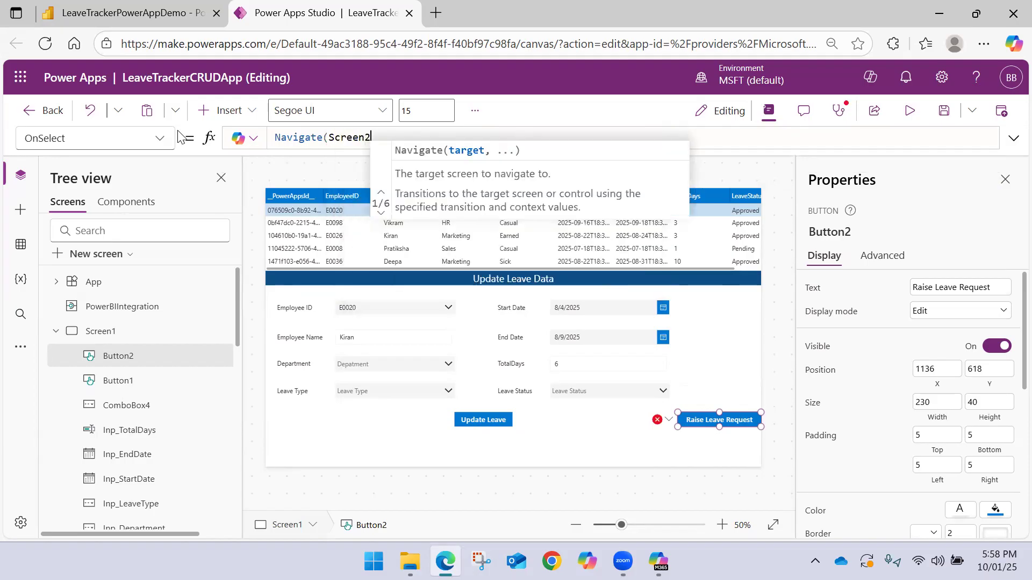
# Add ScreenTransition.None as the transition argument and close the Navigate formula
pyautogui.write(',')
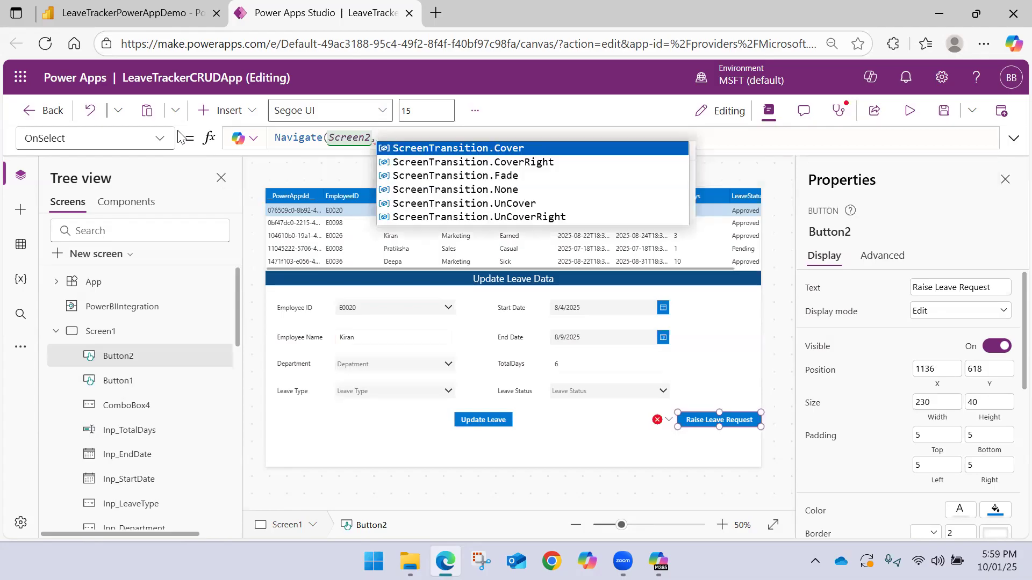
pyautogui.press('Down')
pyautogui.press('Down')
pyautogui.press('Down')
pyautogui.press('Tab')
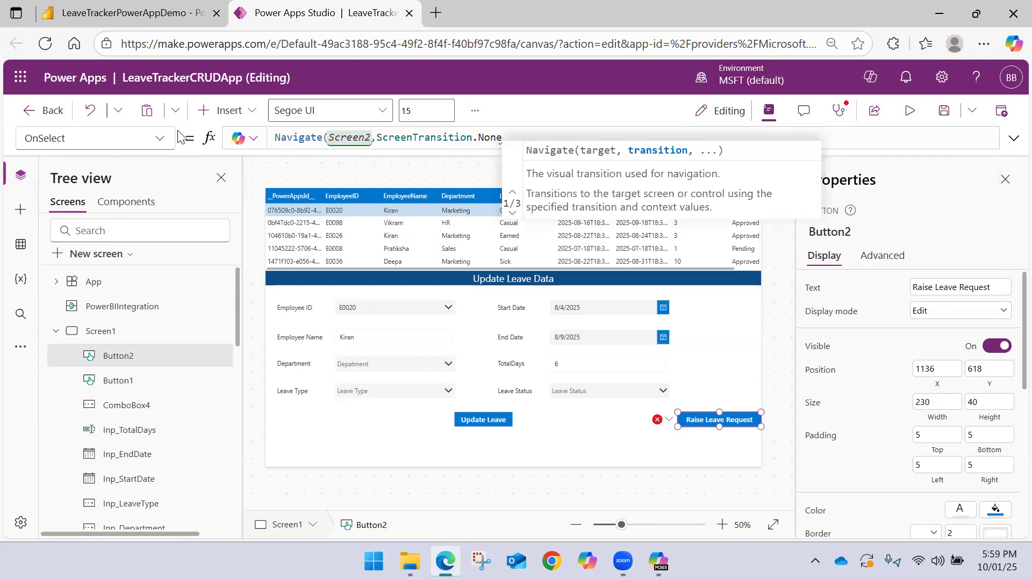
pyautogui.write(',')
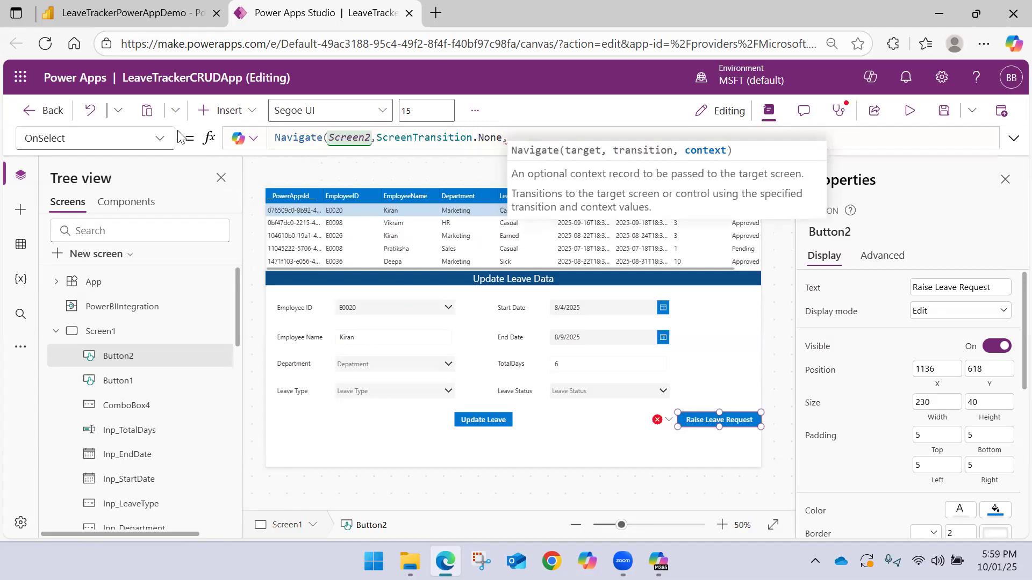
pyautogui.write(' Po')
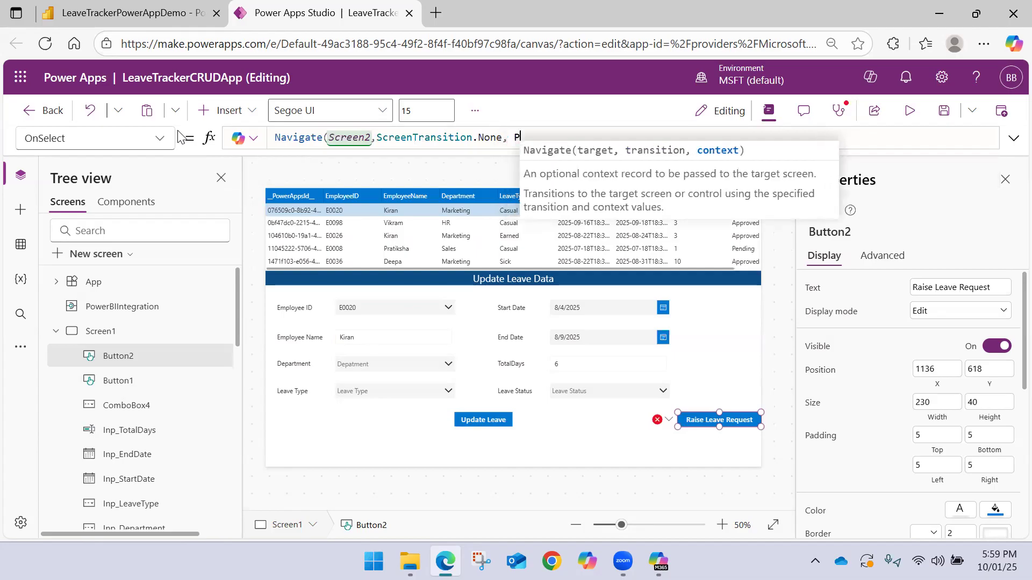
pyautogui.press('BackSpace')
pyautogui.press('BackSpace')
pyautogui.press('BackSpace')
pyautogui.press('BackSpace')
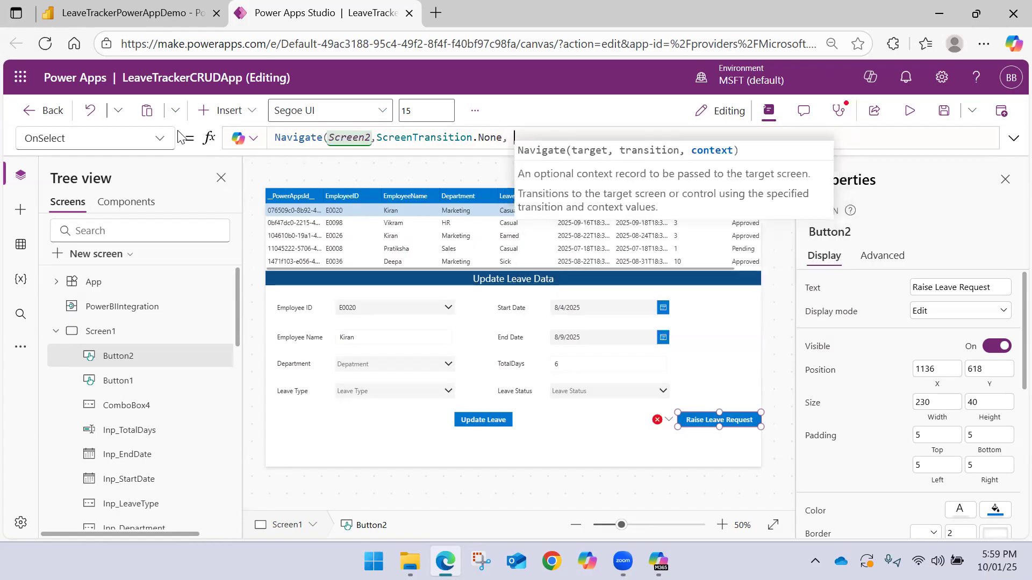
pyautogui.write(')')
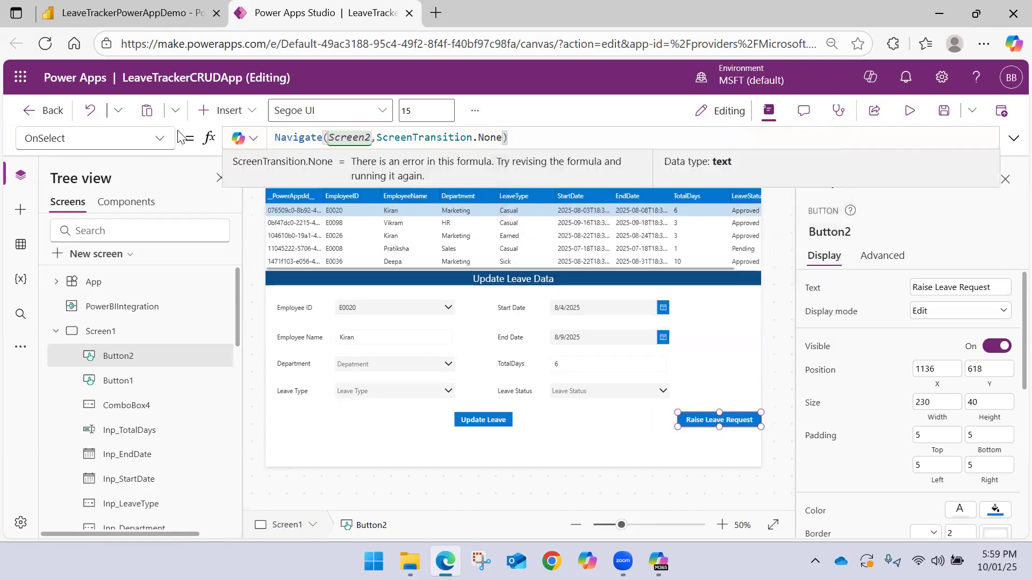
pyautogui.click(404, 444)
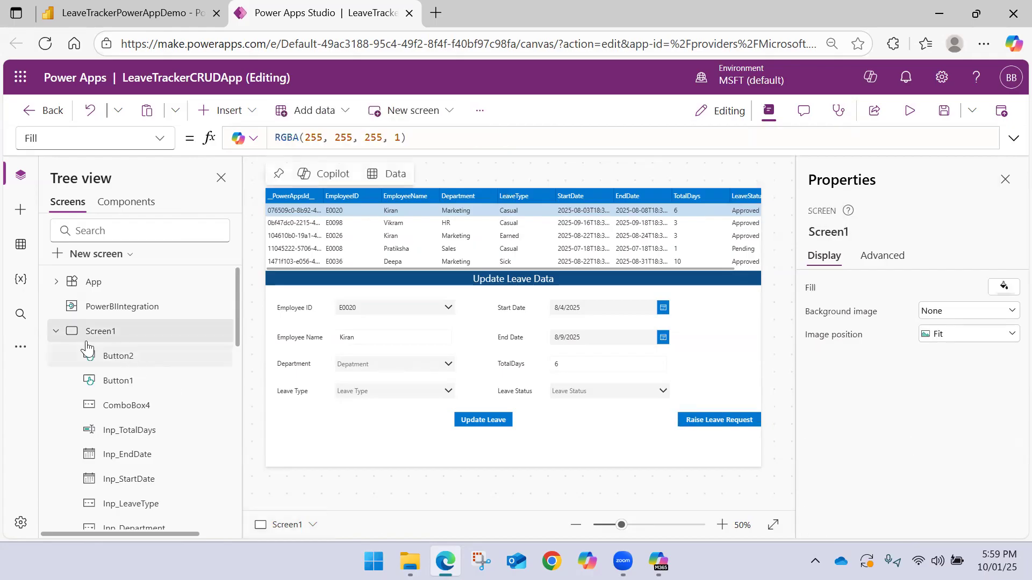
# Resize Form2 on Screen2 to about 1344 by 417 so its fields fit in two columns
pyautogui.click(56, 332)
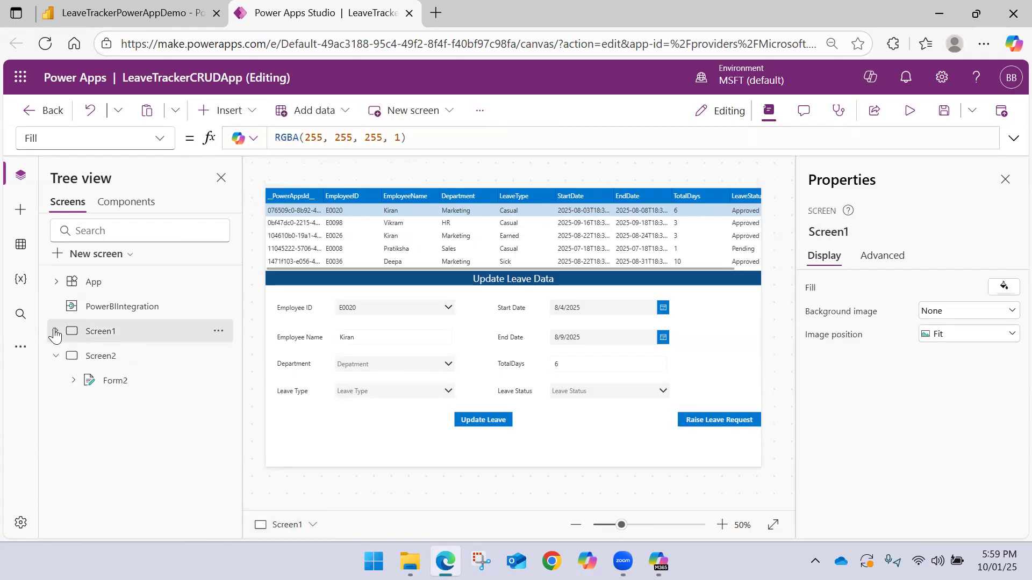
pyautogui.click(105, 382)
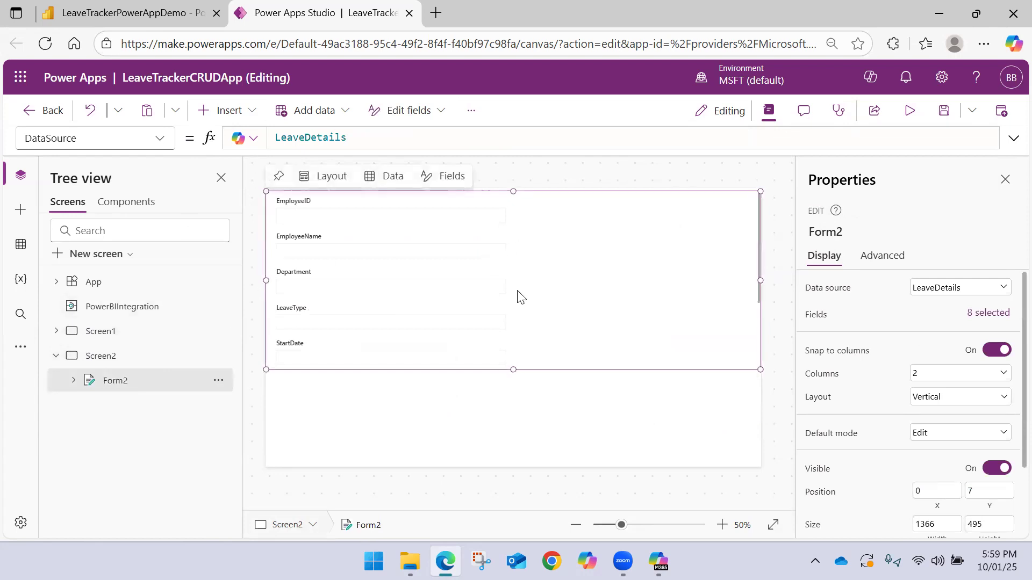
pyautogui.moveTo(513, 370)
pyautogui.mouseDown()
pyautogui.moveTo(521, 465)
pyautogui.moveTo(529, 361)
pyautogui.mouseUp()
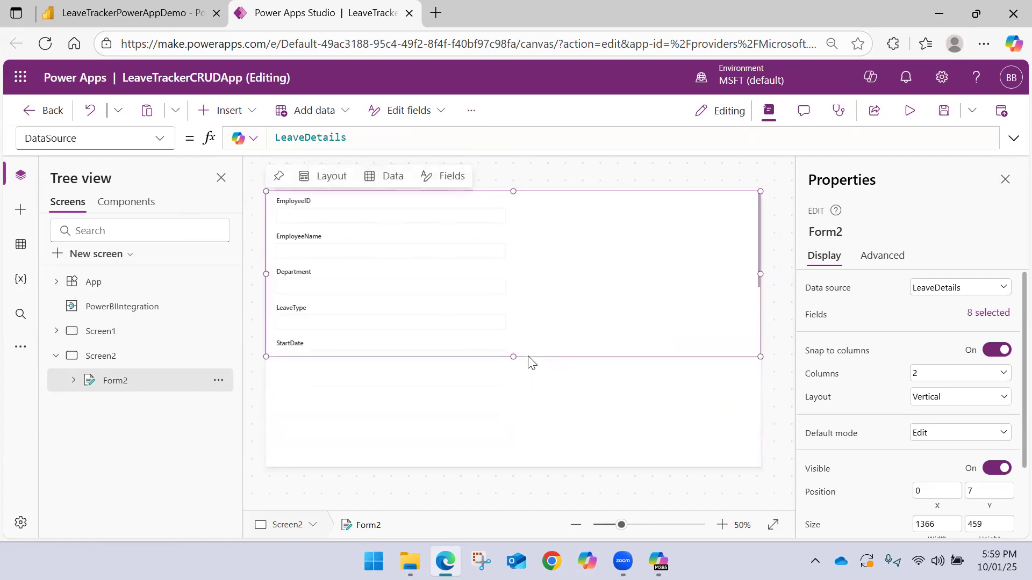
pyautogui.moveTo(760, 274); pyautogui.dragTo(521, 284)
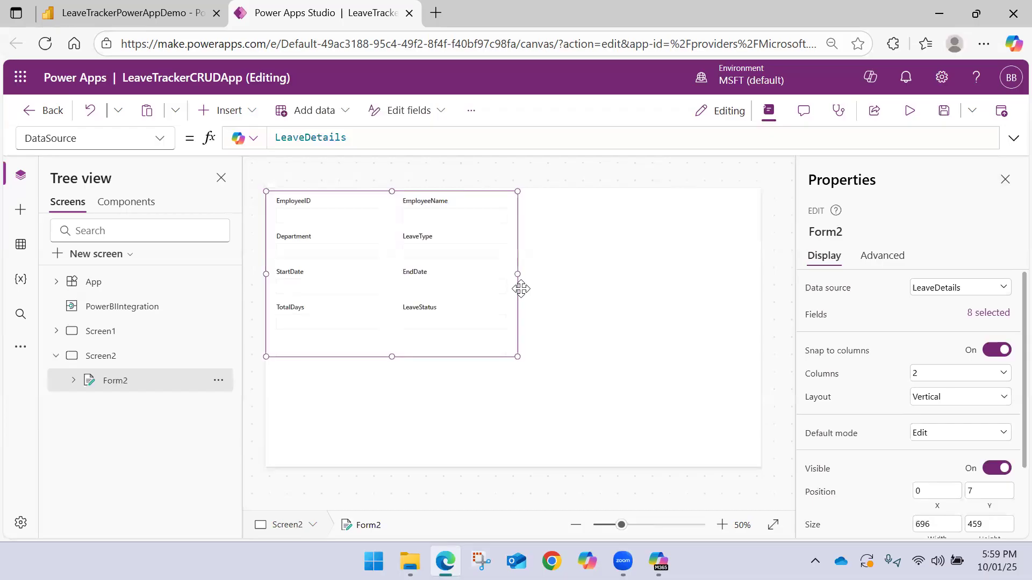
pyautogui.moveTo(391, 356); pyautogui.dragTo(392, 467)
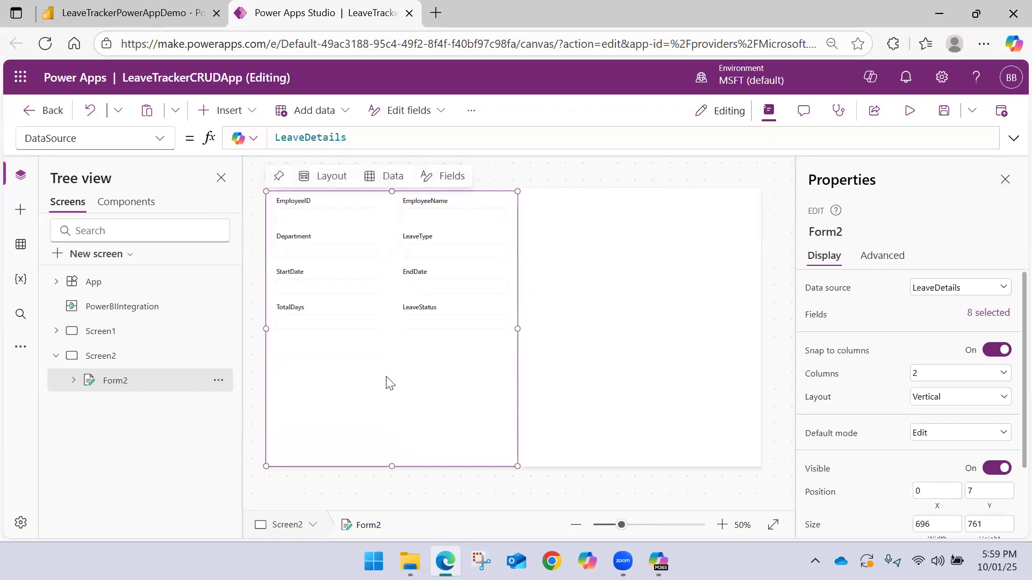
pyautogui.moveTo(519, 327); pyautogui.dragTo(752, 293)
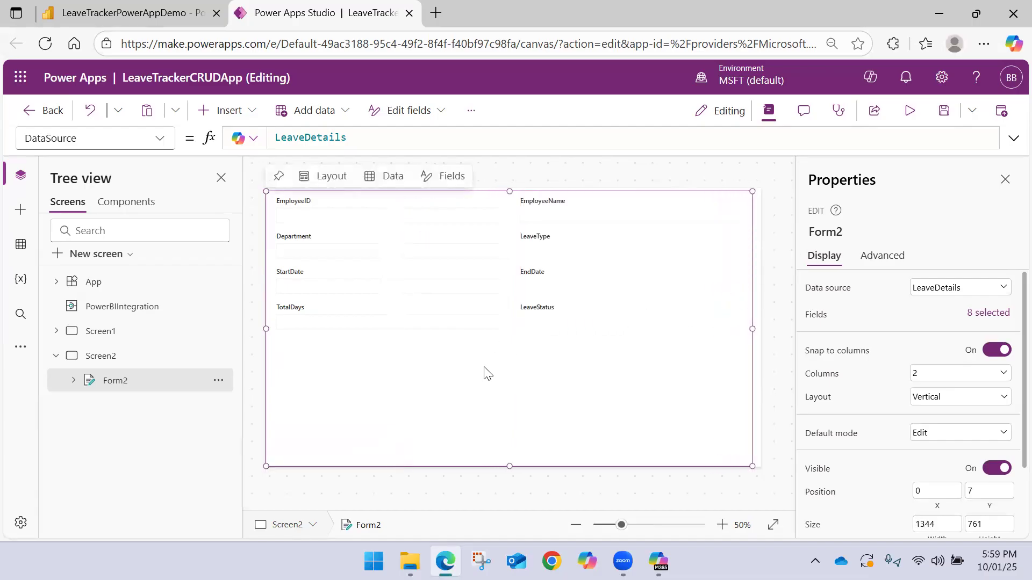
pyautogui.moveTo(508, 465); pyautogui.dragTo(511, 340)
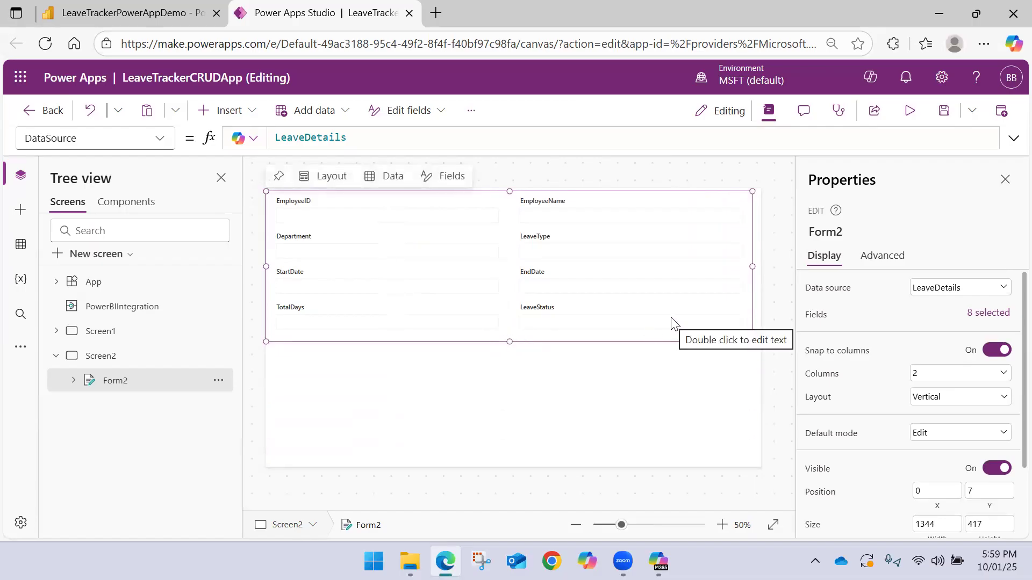
# Select the value text input inside the EmployeeID card of Form2
pyautogui.click(546, 261)
pyautogui.click(341, 217)
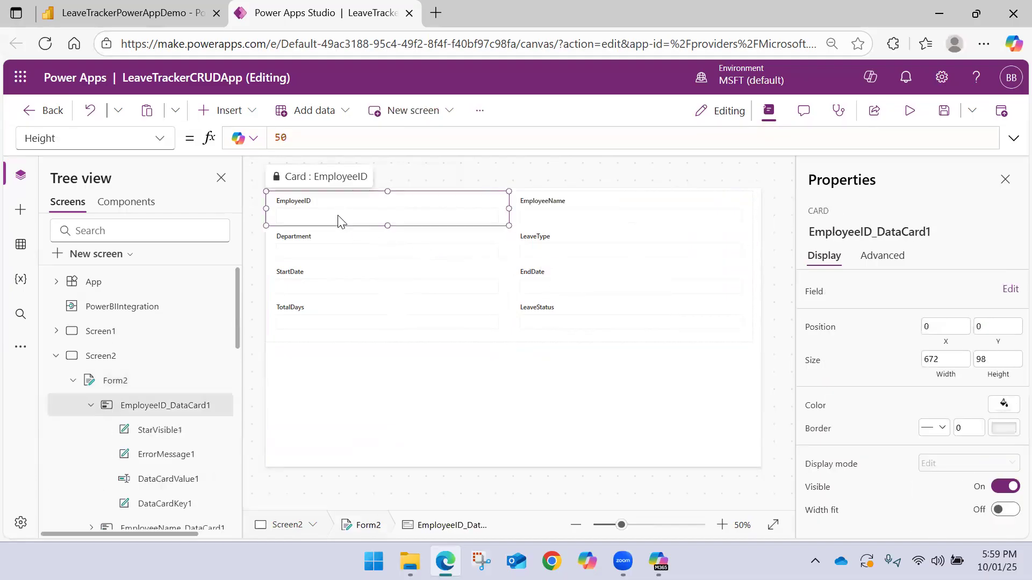
pyautogui.click(535, 215)
pyautogui.click(397, 215)
pyautogui.click(532, 214)
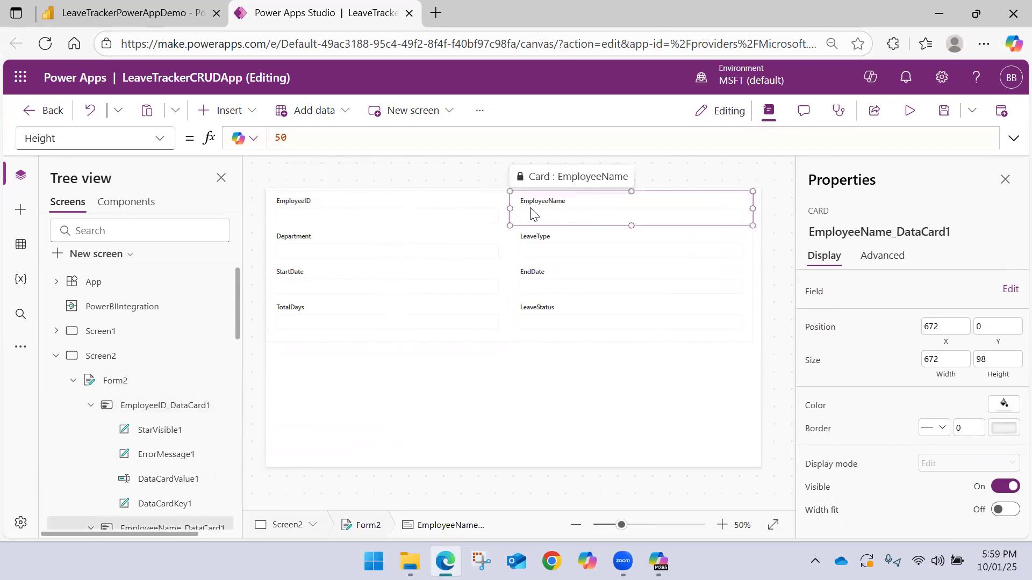
pyautogui.click(393, 218)
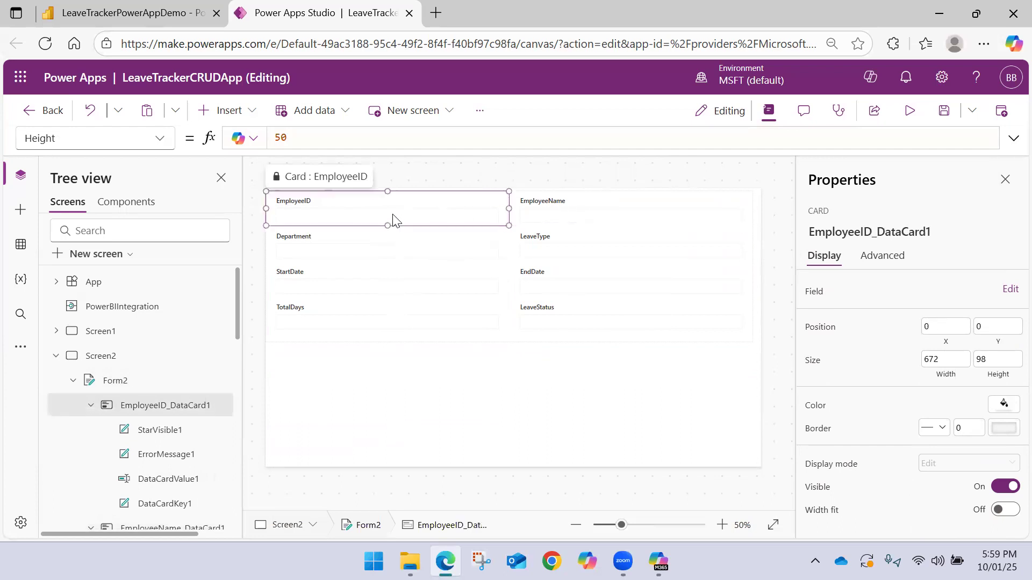
pyautogui.click(392, 215)
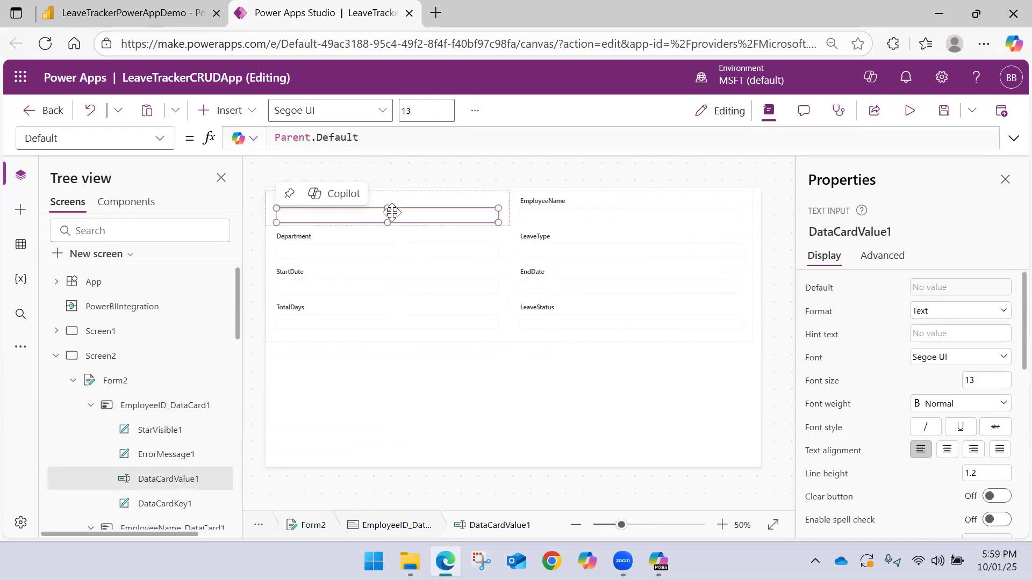
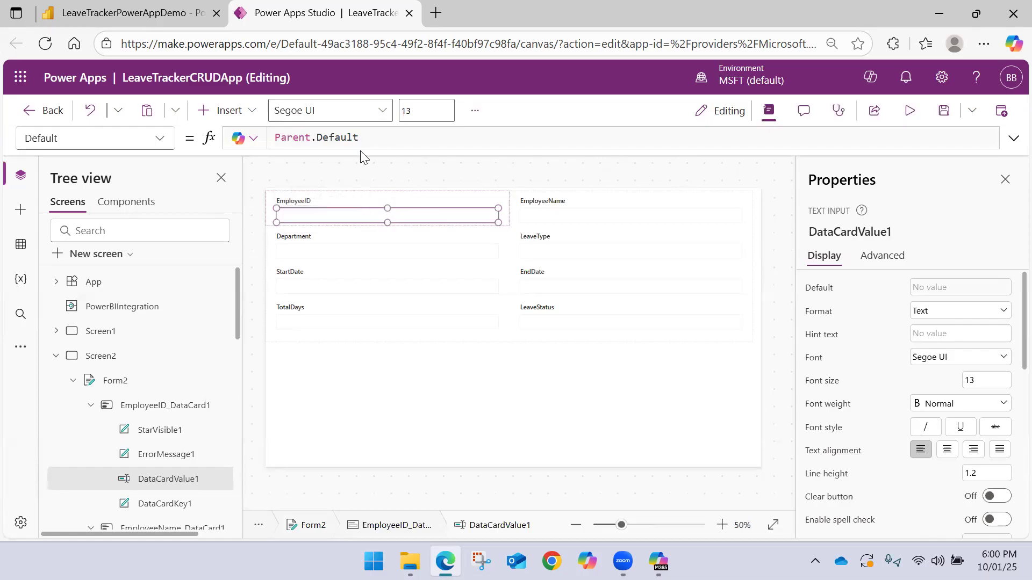
# Unlock the EmployeeID card of Form2 and delete its value text input
pyautogui.click(579, 221)
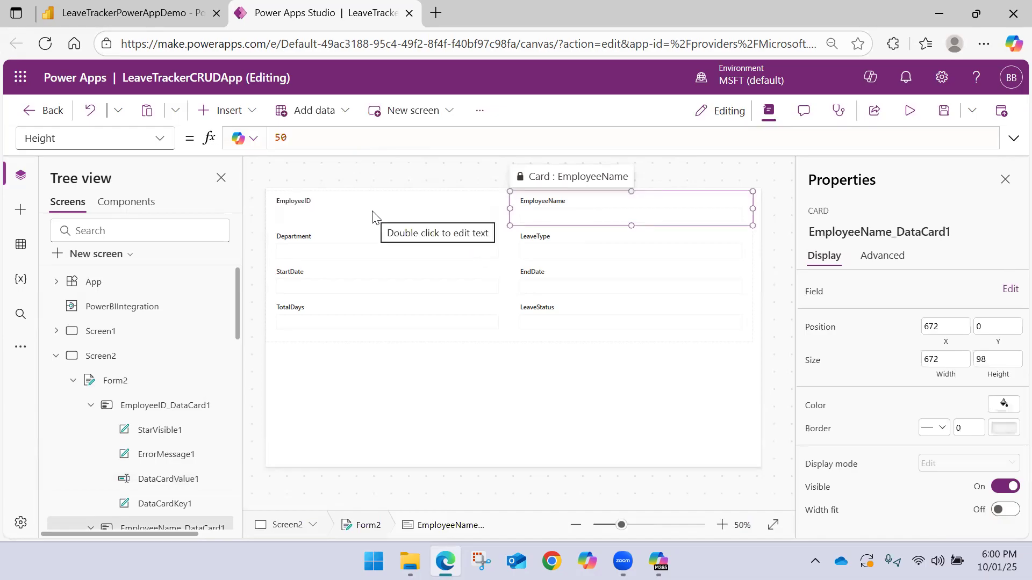
pyautogui.click(347, 212)
pyautogui.click(344, 210)
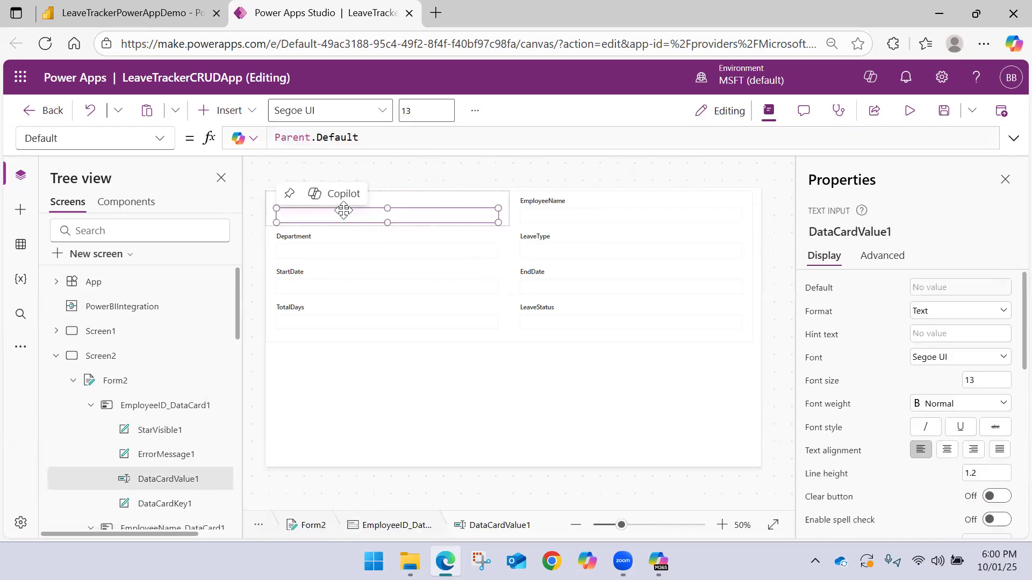
pyautogui.click(371, 137)
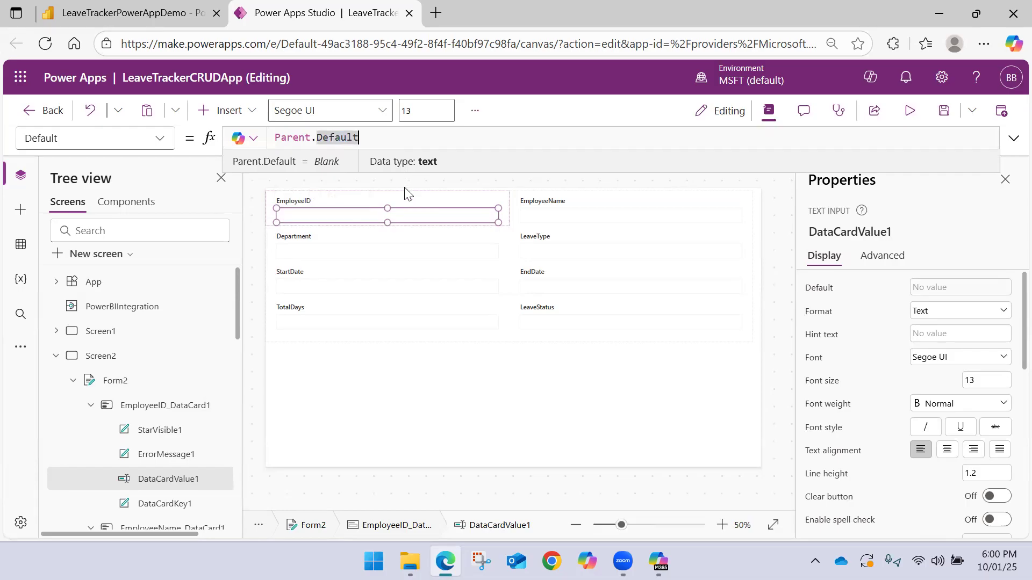
pyautogui.click(438, 211)
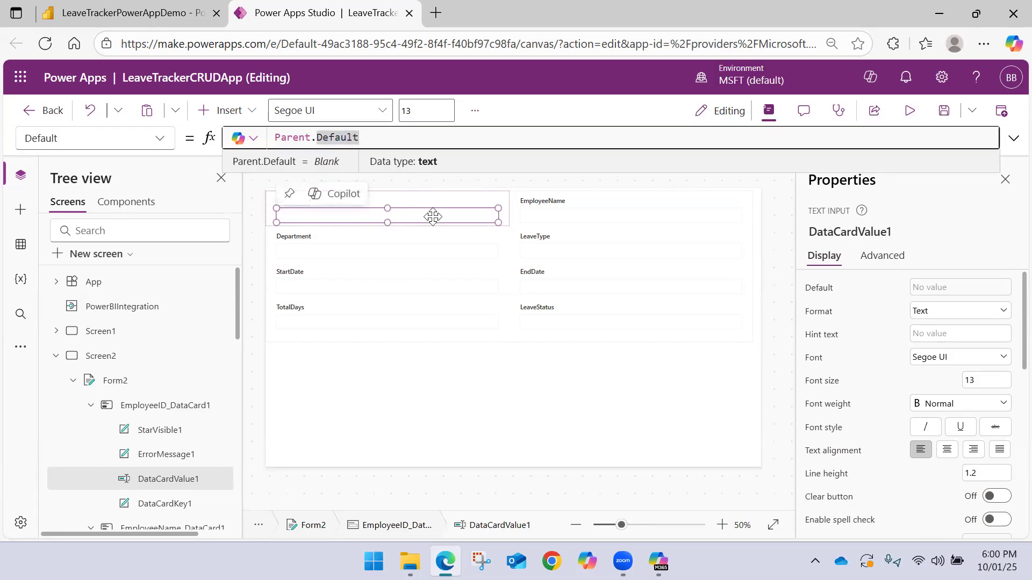
pyautogui.click(881, 256)
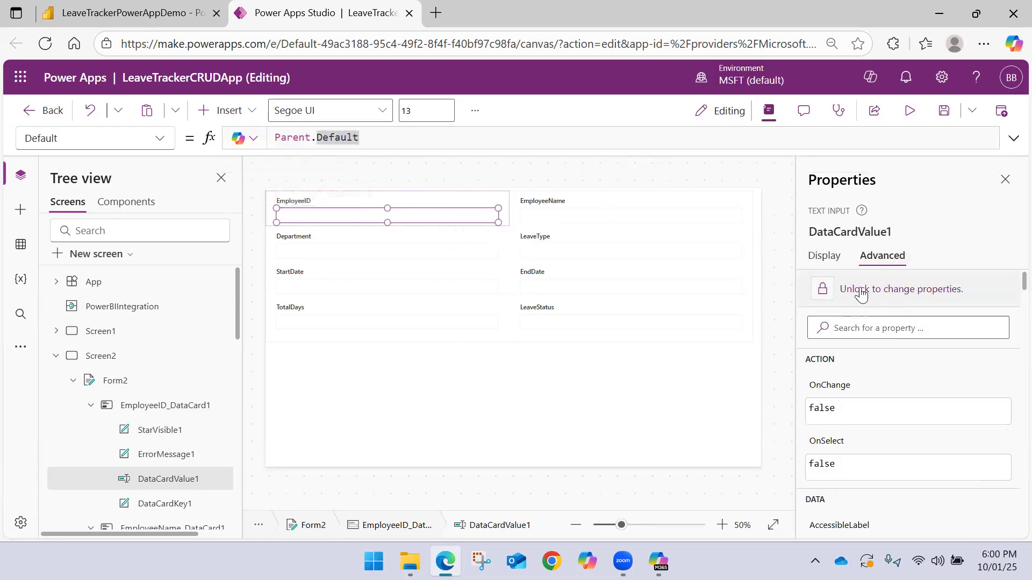
pyautogui.click(867, 290)
pyautogui.click(456, 215)
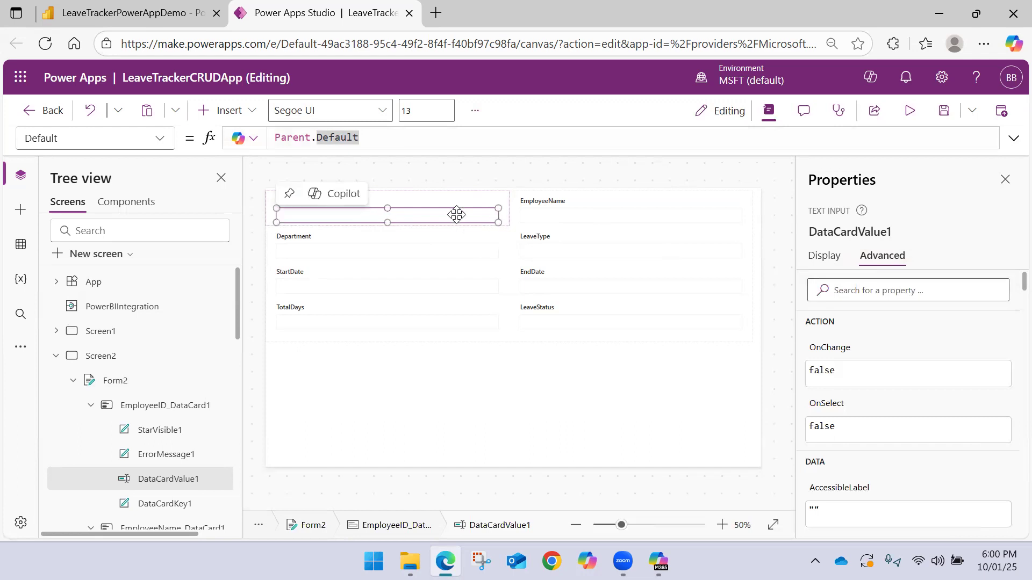
pyautogui.click(456, 216)
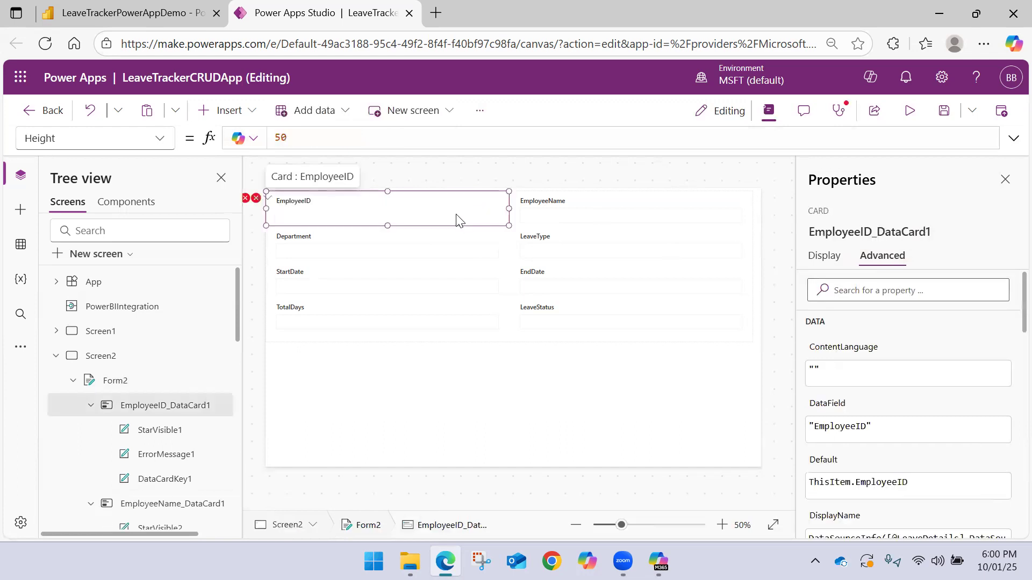
# Insert a combo box into the EmployeeID card and place it under the label at about X 30, Y 43
pyautogui.click(250, 110)
pyautogui.click(326, 440)
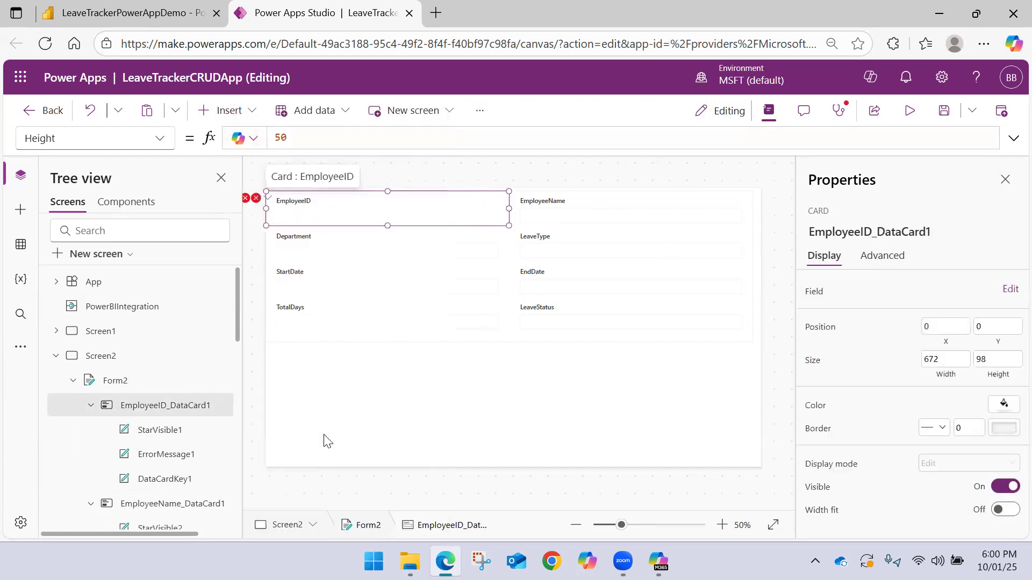
pyautogui.moveTo(315, 214)
pyautogui.mouseDown()
pyautogui.moveTo(309, 220)
pyautogui.moveTo(360, 211)
pyautogui.moveTo(307, 217)
pyautogui.mouseUp()
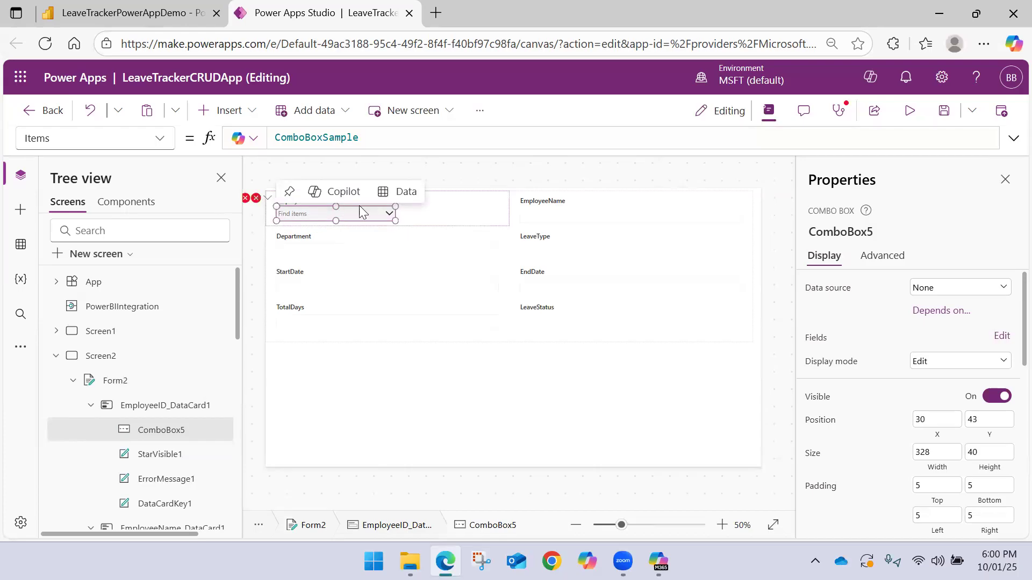
# Set the Items of the EmployeeID card's combo box to PowerBIIntegration.Data.EmployeeID
pyautogui.click(411, 208)
pyautogui.click(333, 211)
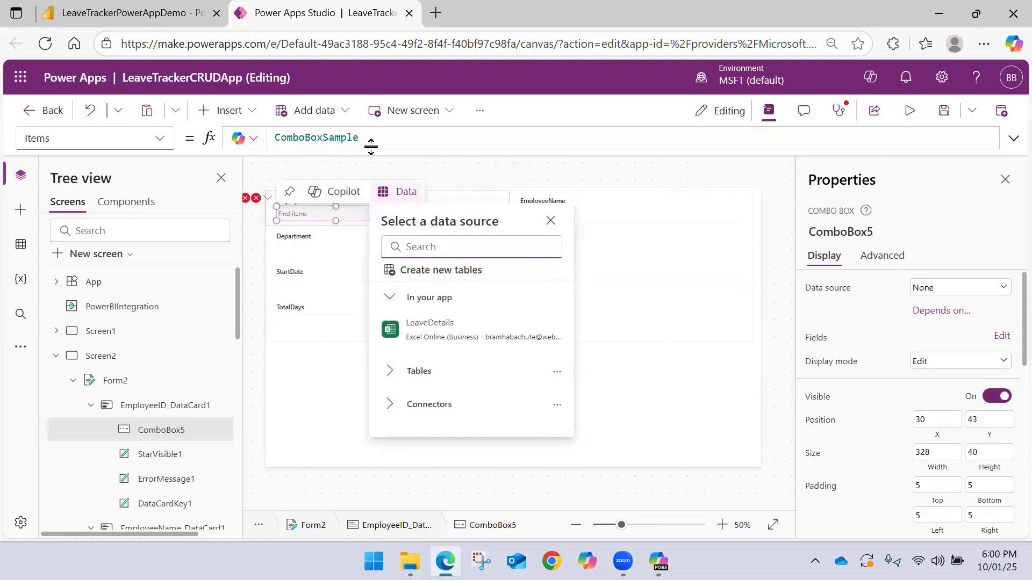
pyautogui.moveTo(379, 130); pyautogui.dragTo(106, 124)
pyautogui.write('Power')
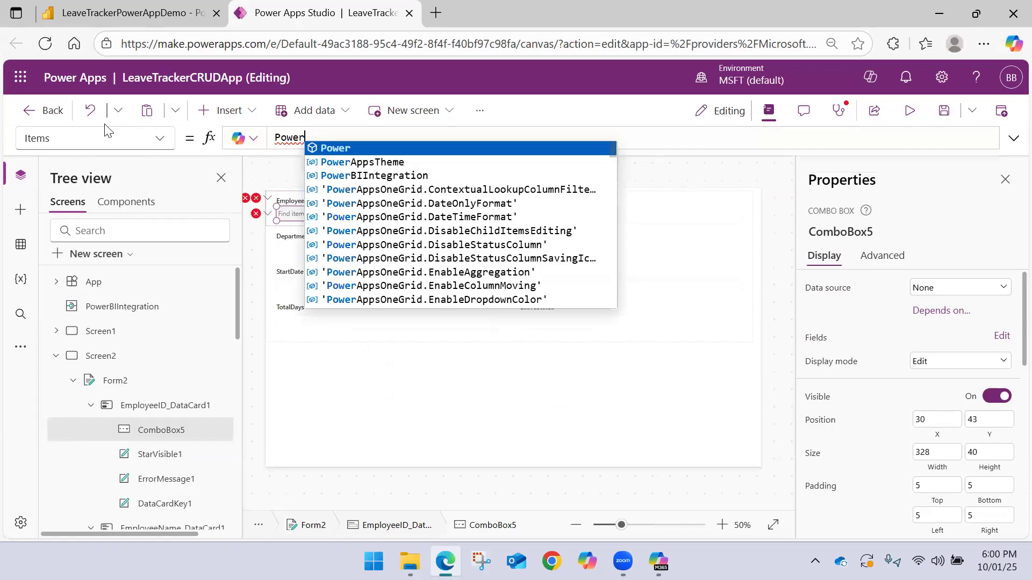
pyautogui.press('Down')
pyautogui.press('Down')
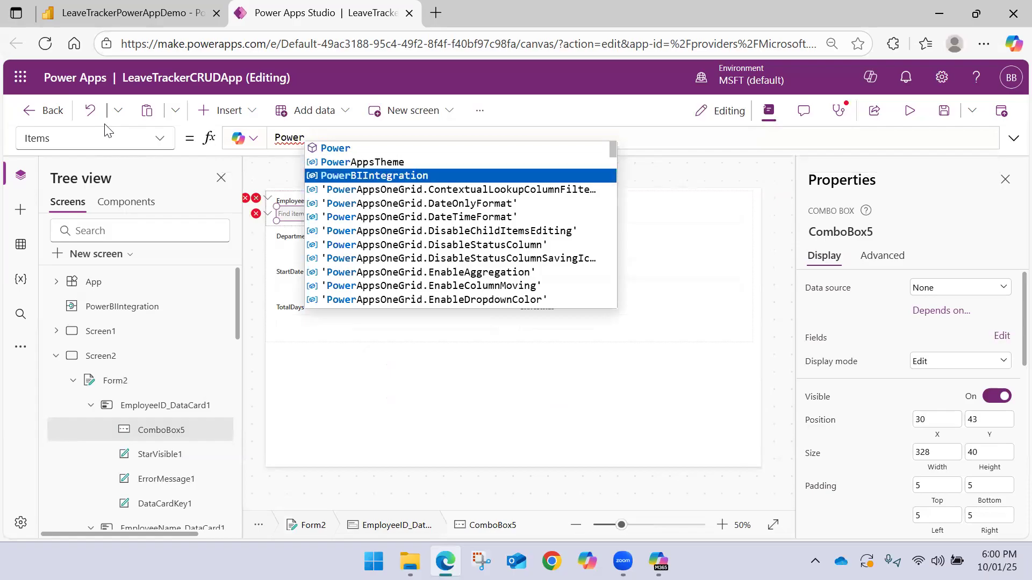
pyautogui.press('Tab')
pyautogui.write('.Data.EmployeeID')
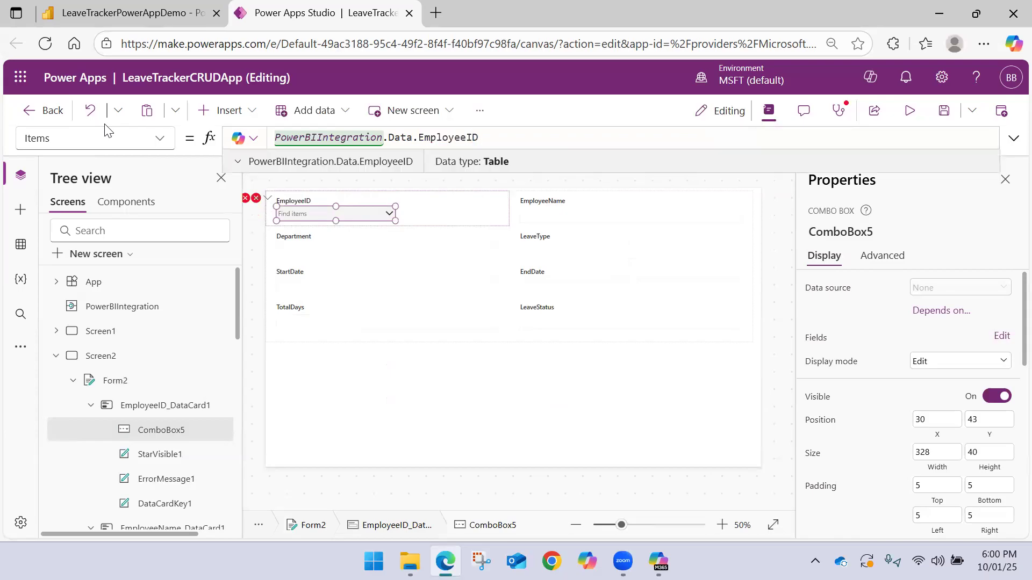
# Move the EmployeeID combo box slightly down within its card, to Y 48
pyautogui.click(395, 214)
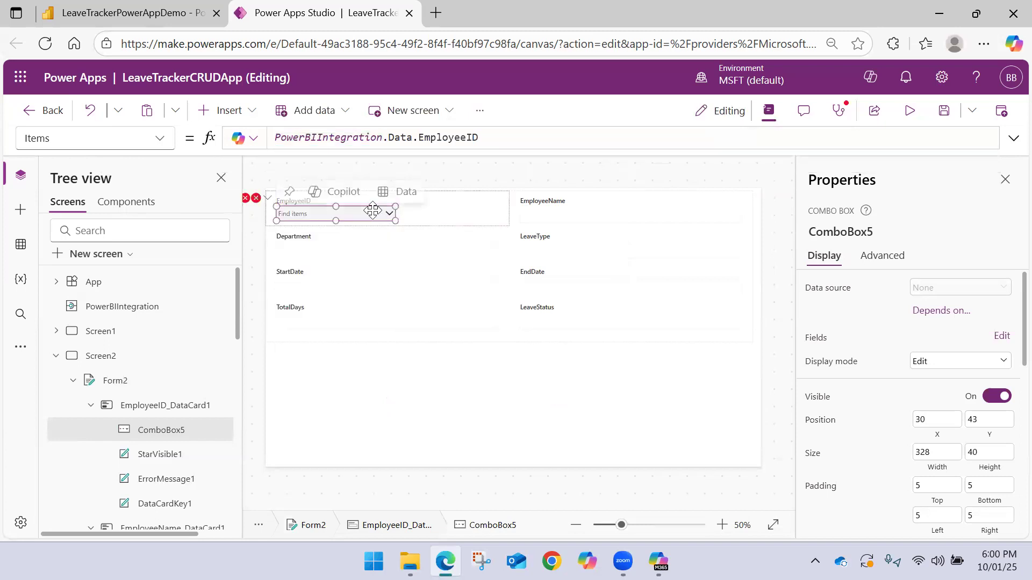
pyautogui.keyDown('alt'); pyautogui.click(373, 210); pyautogui.keyUp('alt')
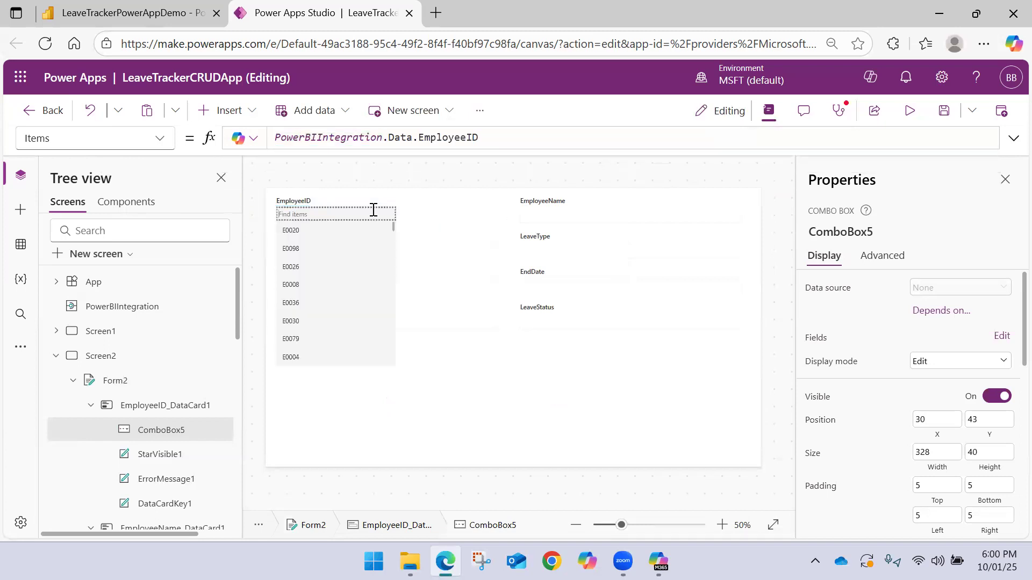
pyautogui.click(417, 205)
pyautogui.click(333, 215)
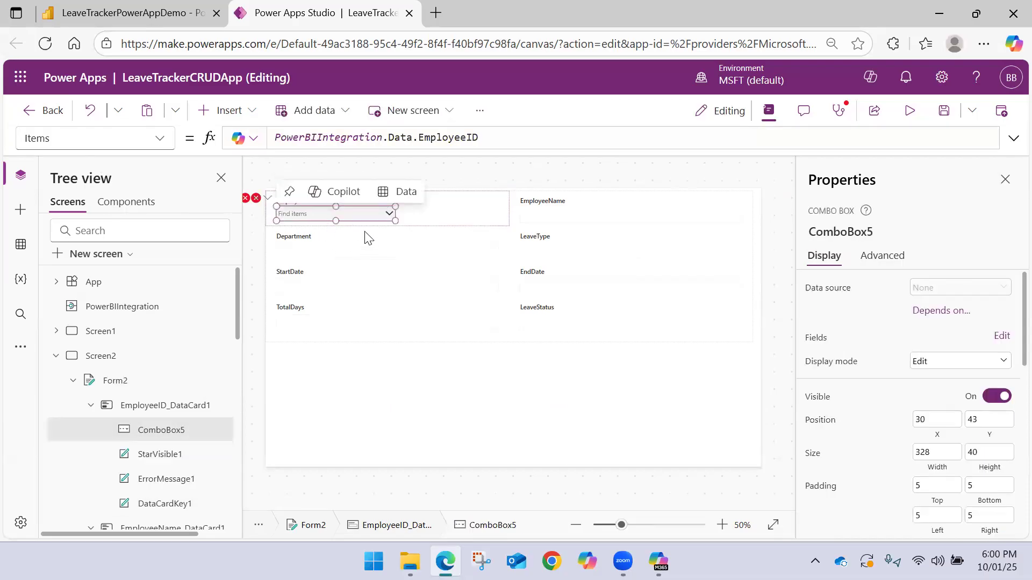
pyautogui.press('Down')
pyautogui.press('Down')
pyautogui.press('Down')
pyautogui.press('Down')
pyautogui.press('Down')
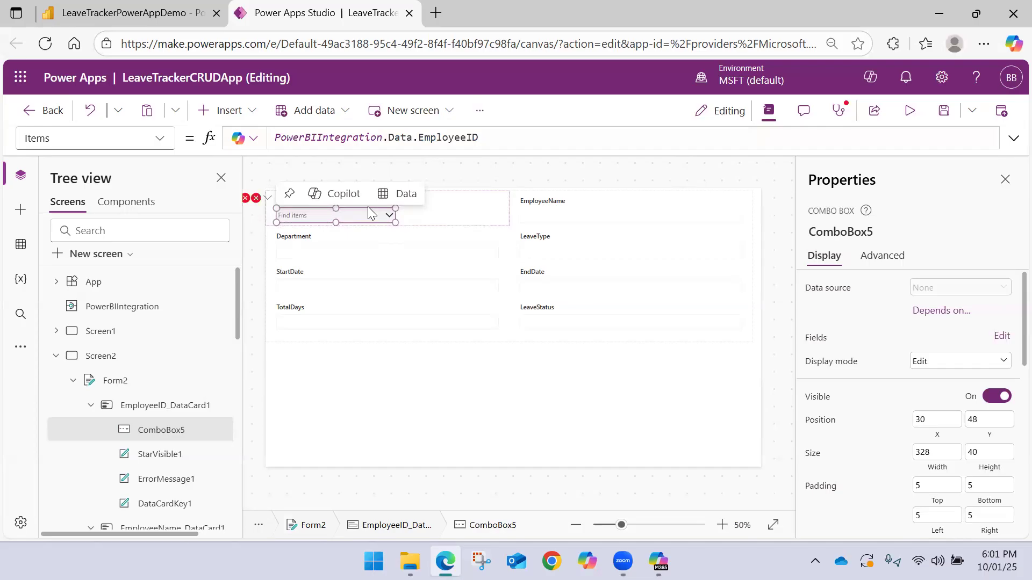
pyautogui.click(452, 180)
pyautogui.click(337, 220)
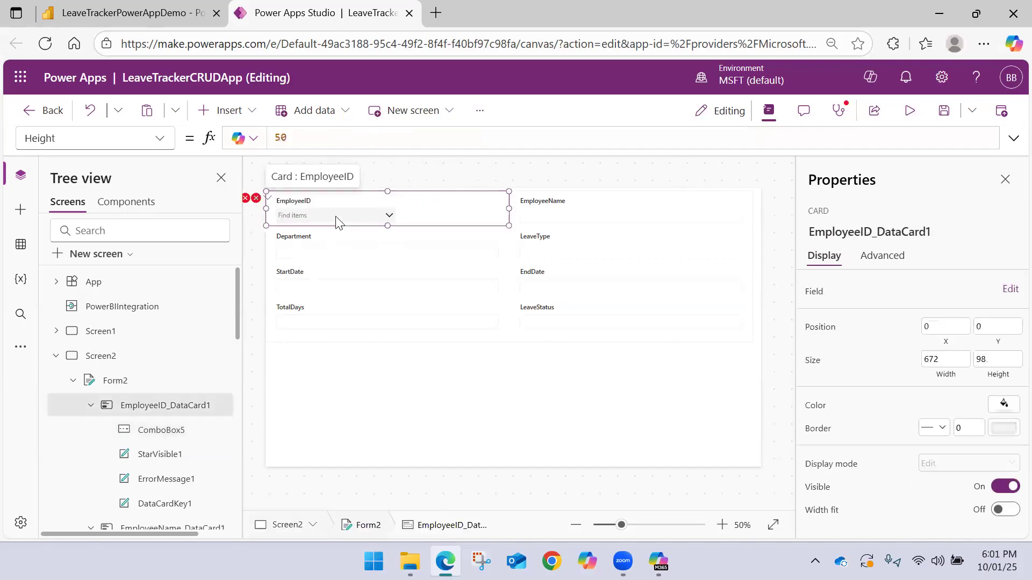
pyautogui.click(344, 220)
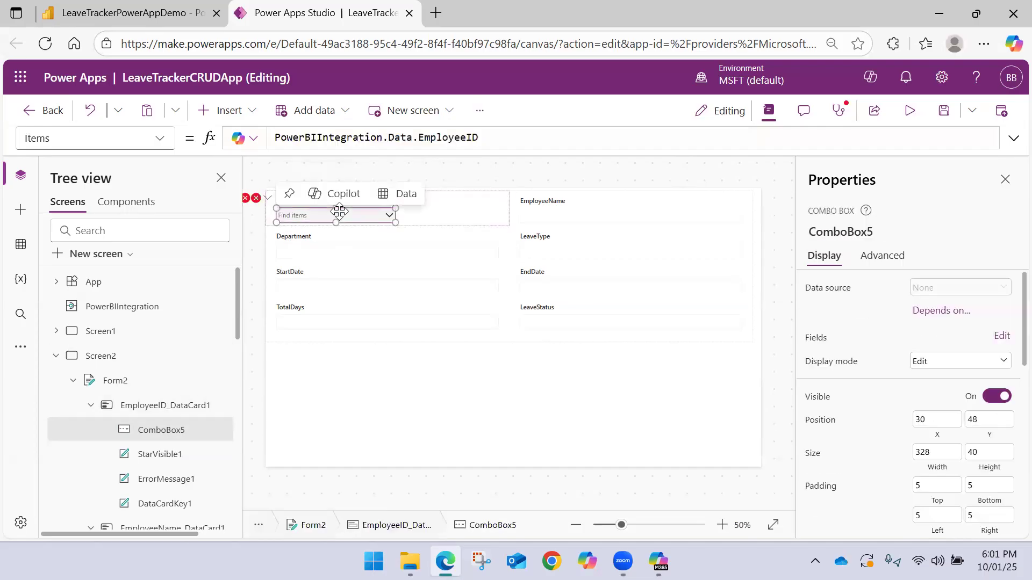
# Examine the faulty Update formula of the EmployeeID card and check the name of the card's new combo box
pyautogui.click(256, 198)
pyautogui.click(279, 218)
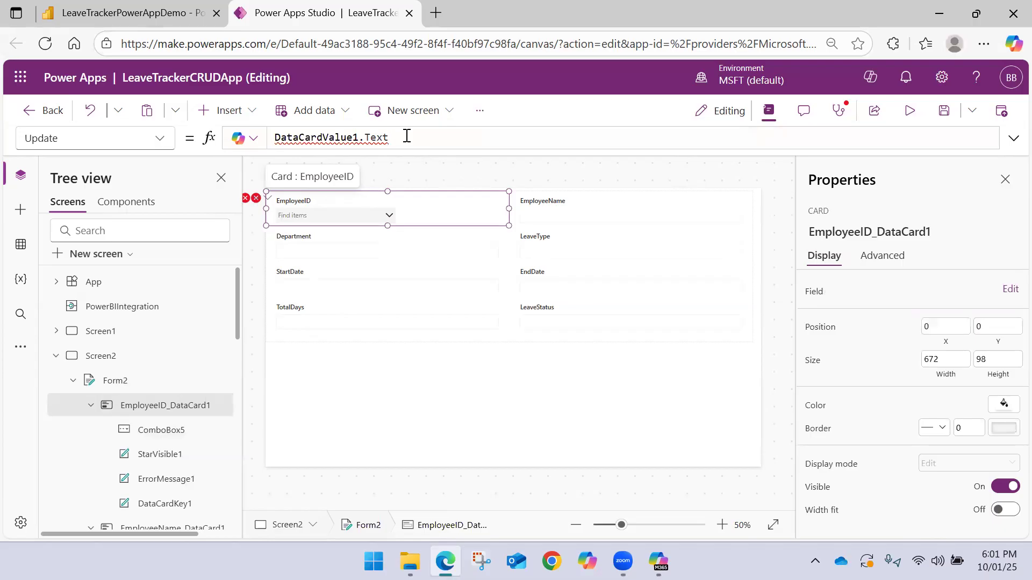
pyautogui.moveTo(406, 136); pyautogui.dragTo(245, 118)
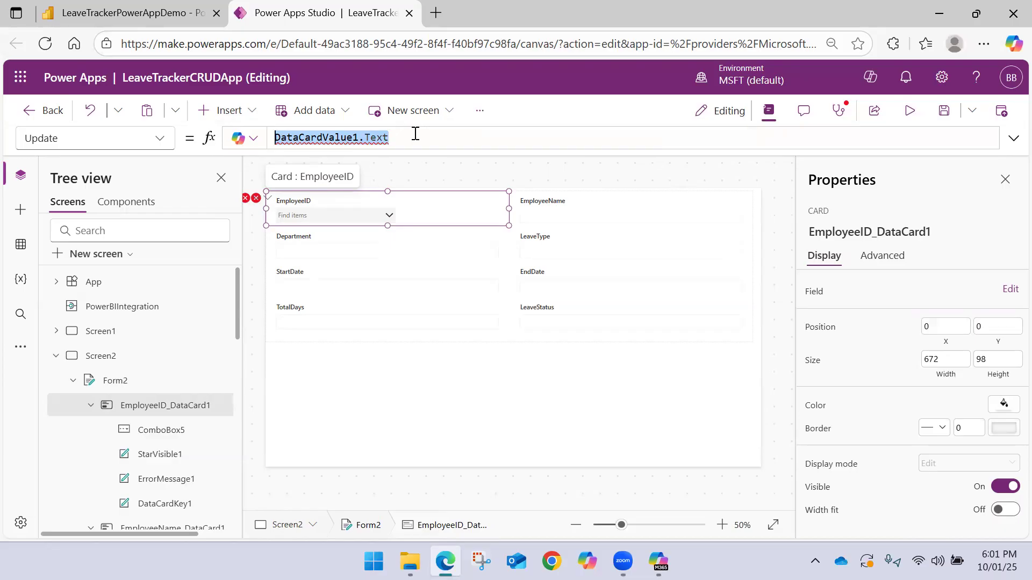
pyautogui.scroll(-3, 135, 416)
pyautogui.scroll(3, 135, 417)
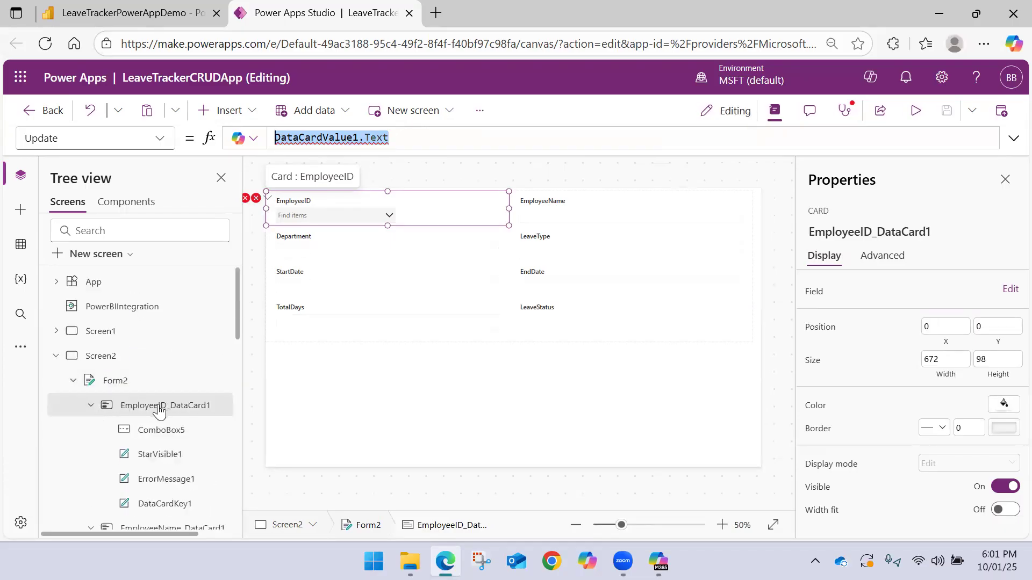
pyautogui.click(162, 432)
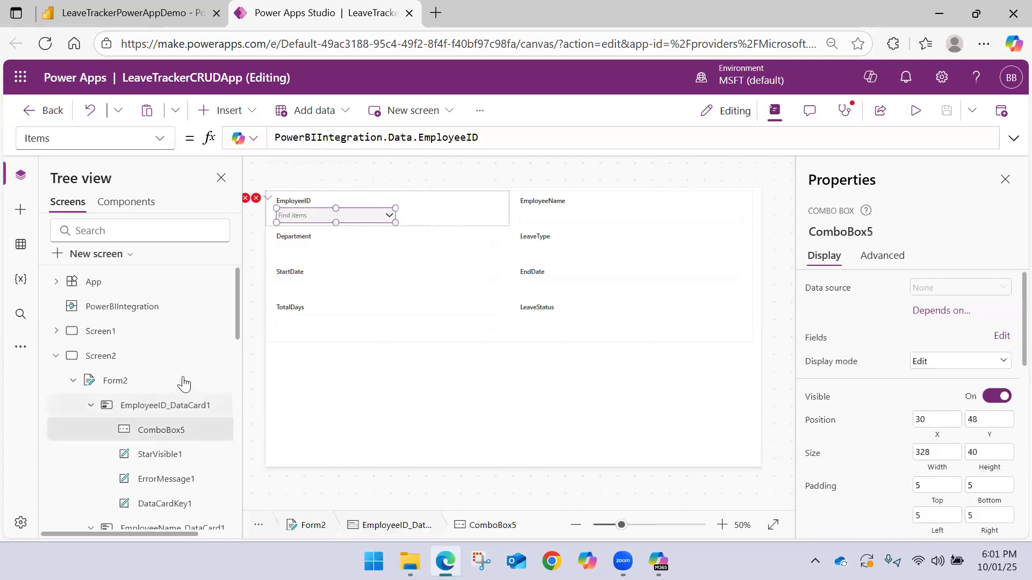
pyautogui.click(417, 217)
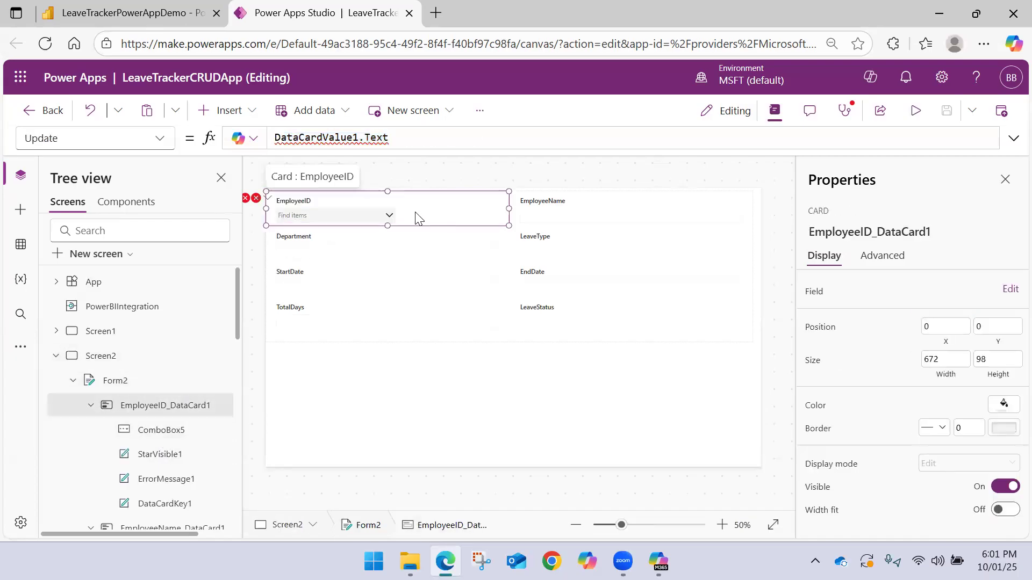
# Replace the EmployeeID card's Update formula with ComboBox5.Selected.EmployeeID
pyautogui.click(256, 198)
pyautogui.click(285, 217)
pyautogui.hotkey('ctrl', 'a')
pyautogui.write('c')
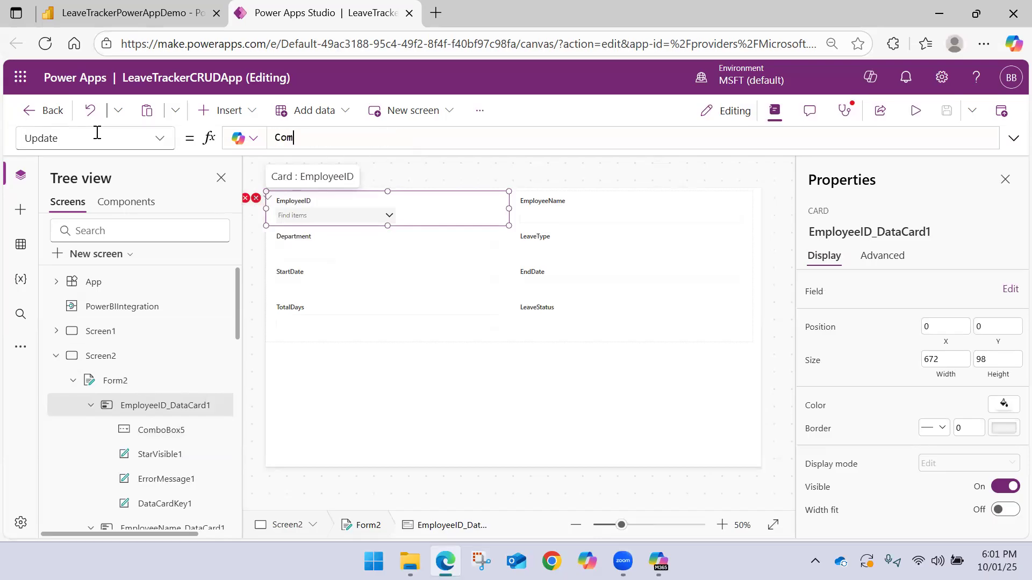
pyautogui.write('om')
pyautogui.press('Down')
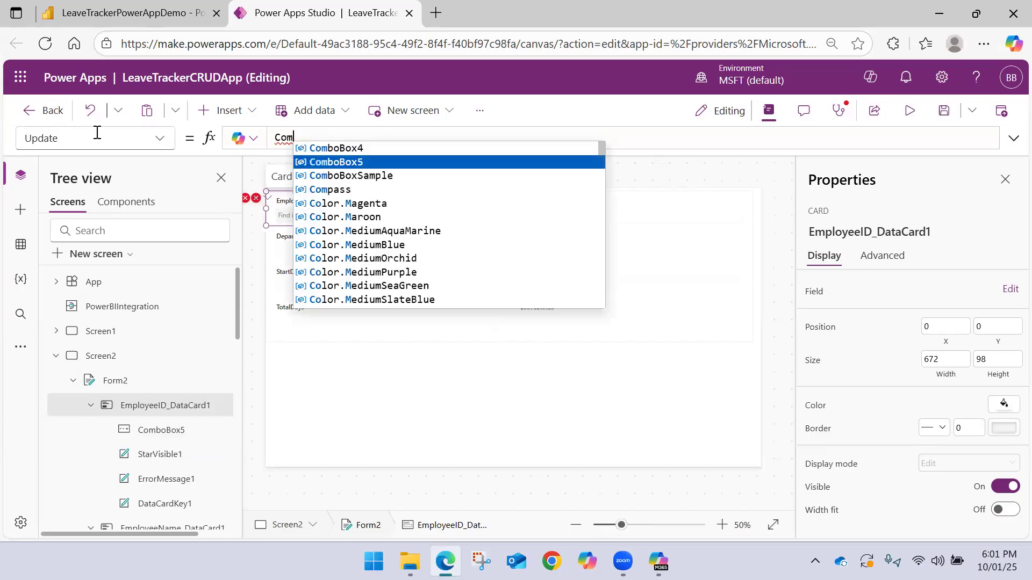
pyautogui.press('Tab')
pyautogui.write('.')
pyautogui.press('Tab')
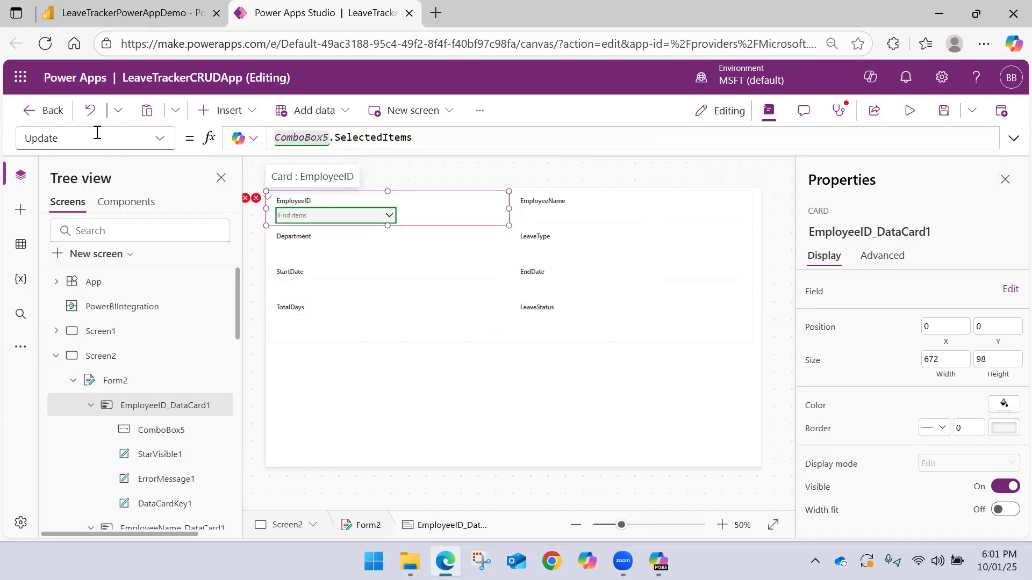
pyautogui.press('BackSpace')
pyautogui.press('BackSpace')
pyautogui.press('BackSpace')
pyautogui.write('.')
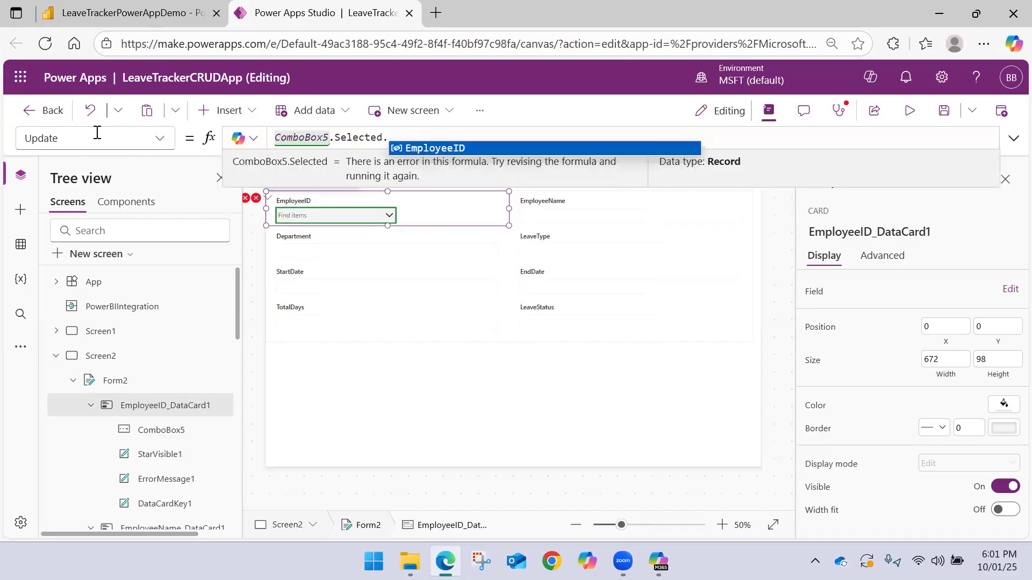
pyautogui.press('Tab')
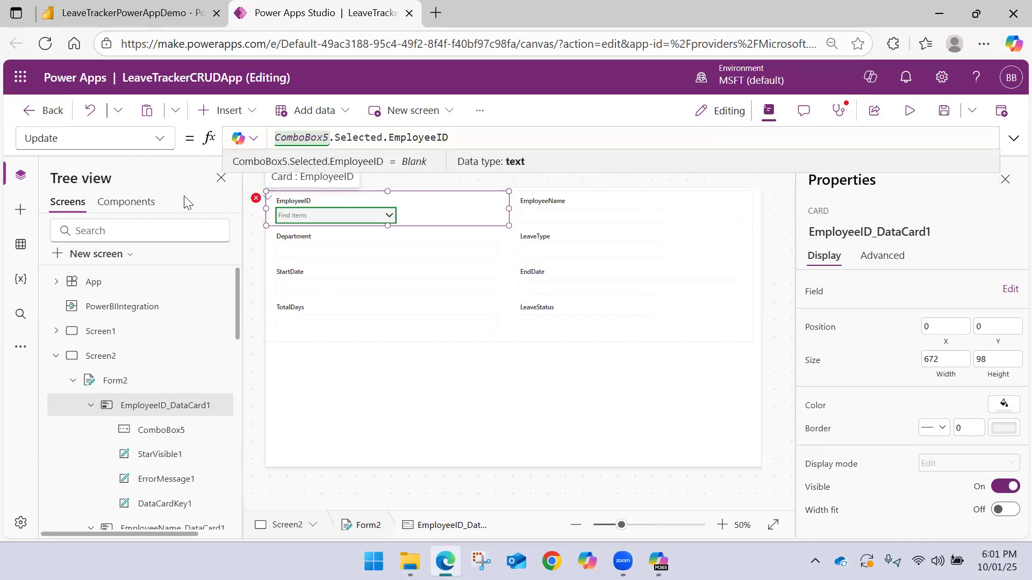
# Open the faulty Y formula of the ErrorMessage1 label in the EmployeeID card for editing
pyautogui.click(256, 199)
pyautogui.click(284, 220)
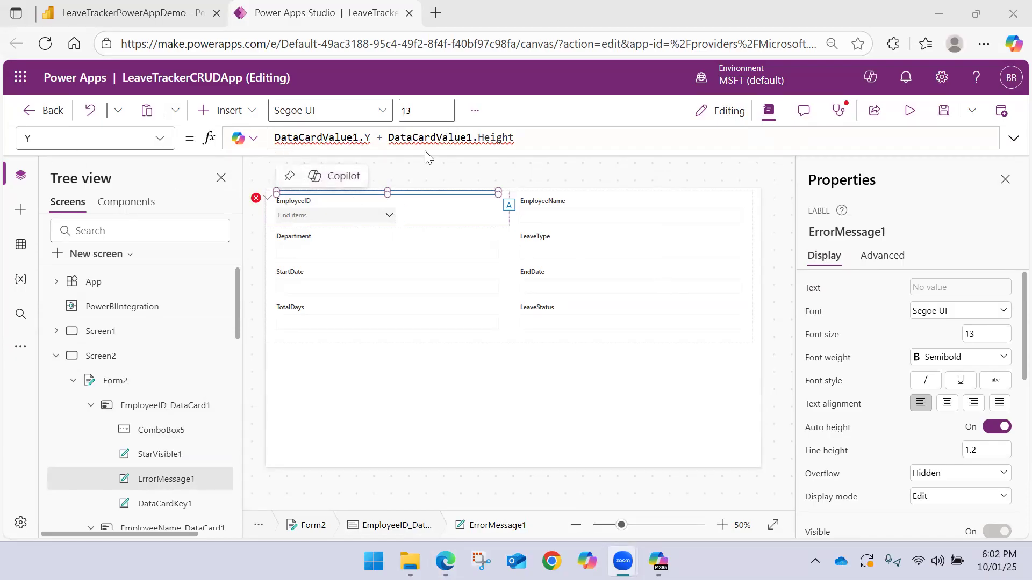
pyautogui.moveTo(568, 135); pyautogui.dragTo(166, 123)
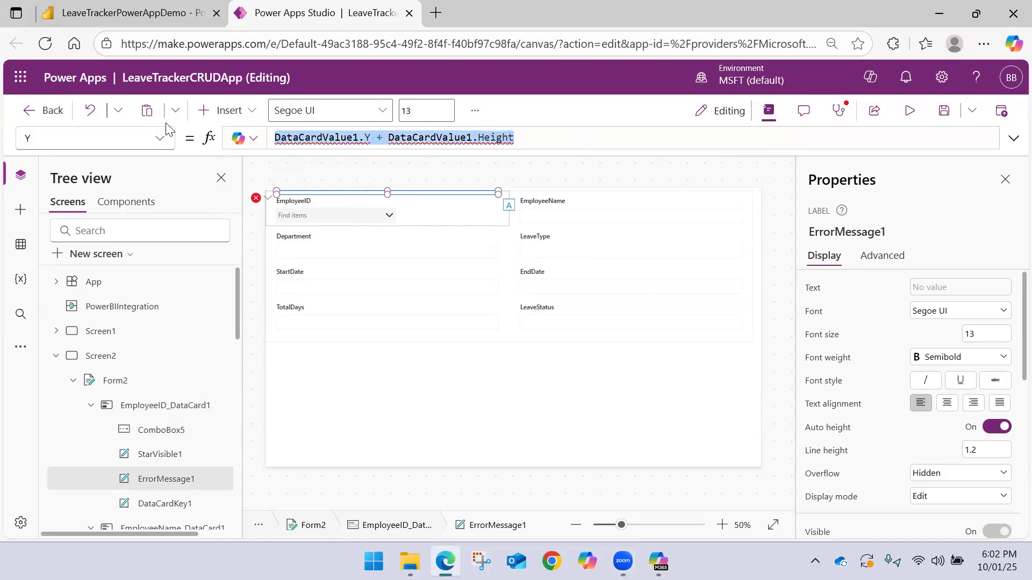
pyautogui.press('BackSpace')
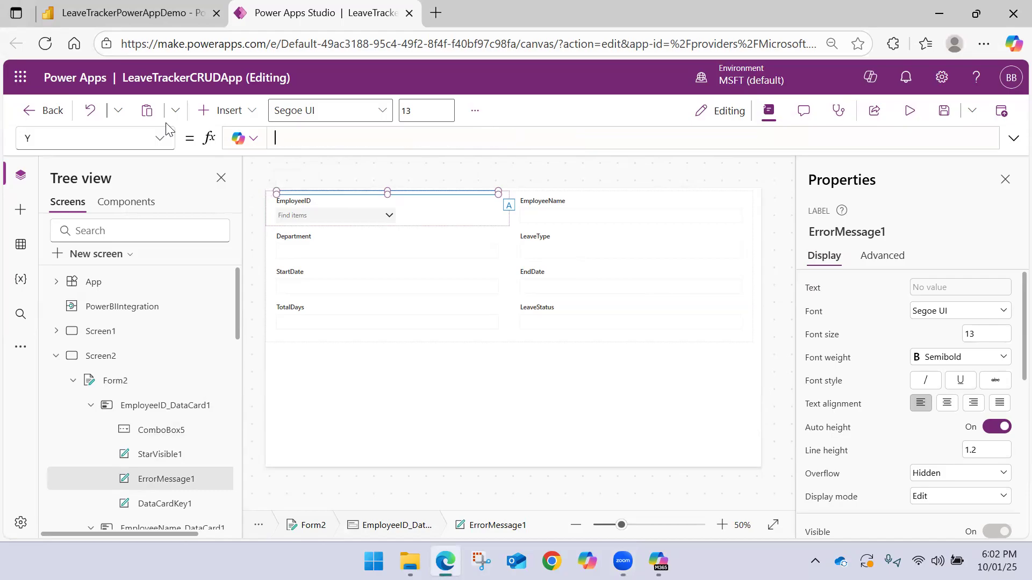
pyautogui.hotkey('ctrl', 'z')
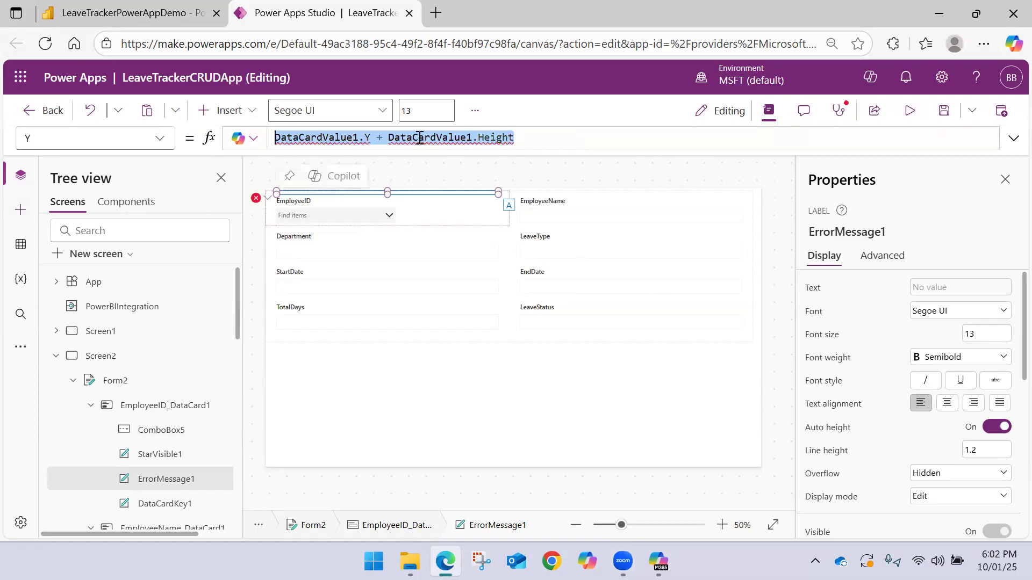
# Change the Y formula of the EmployeeID card's error message label to ComboBox5.Y + ComboBox5.Height
pyautogui.moveTo(372, 136)
pyautogui.moveTo(336, 141)
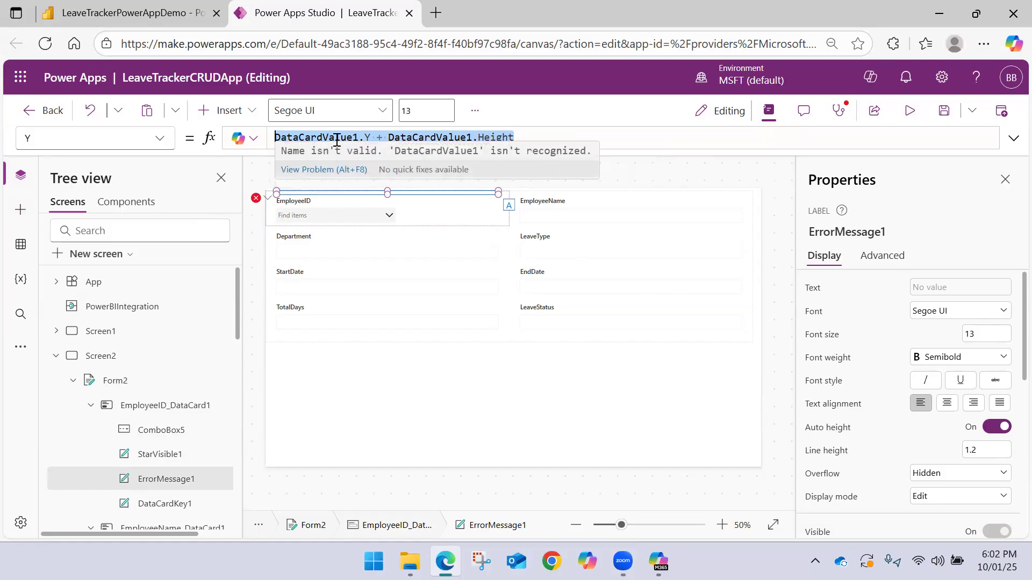
pyautogui.click(355, 137)
pyautogui.doubleClick(340, 137)
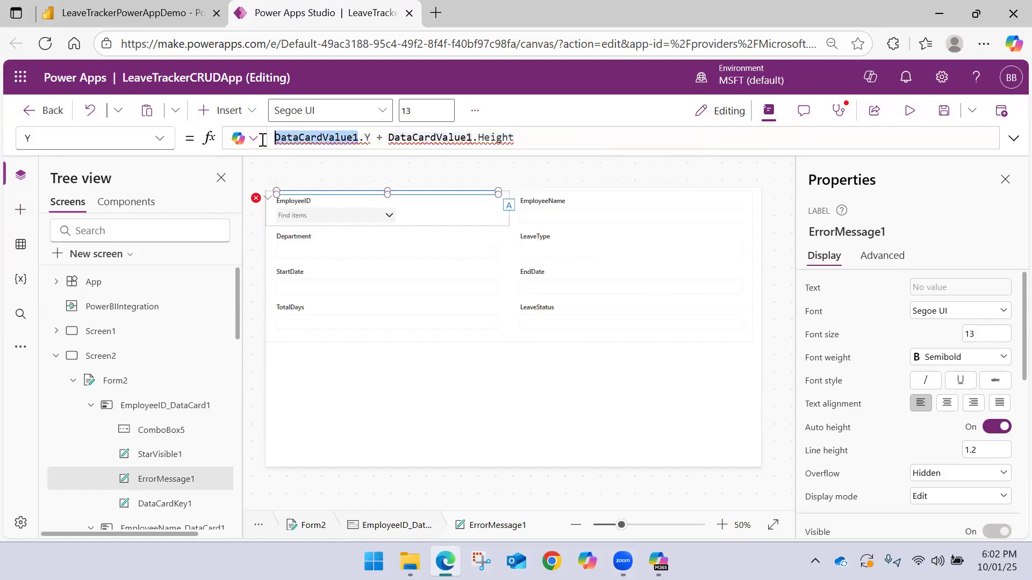
pyautogui.write('Com')
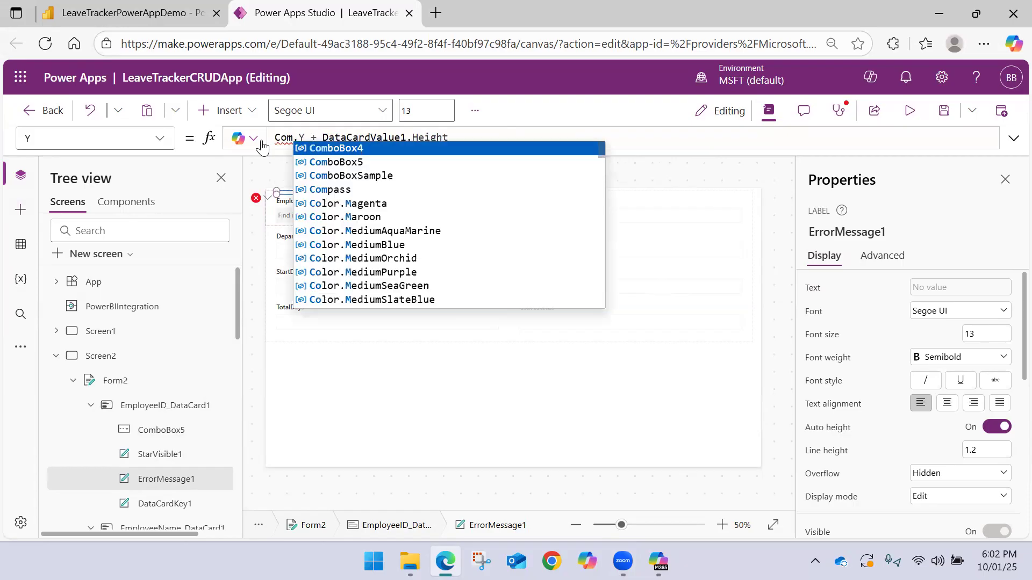
pyautogui.press('Down')
pyautogui.press('Tab')
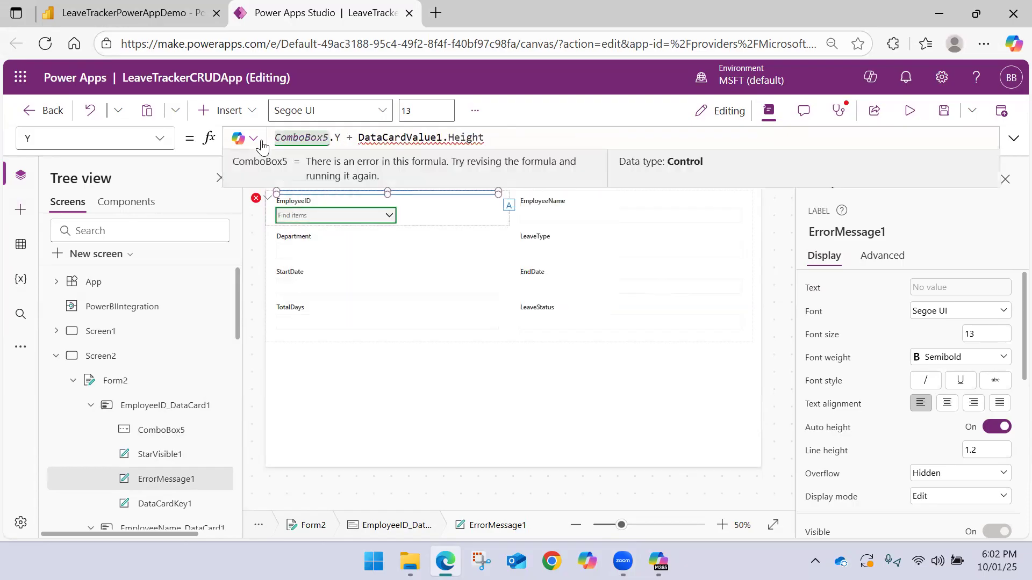
pyautogui.hotkey('ctrl', 'shift', 'Right')
pyautogui.write('Comb')
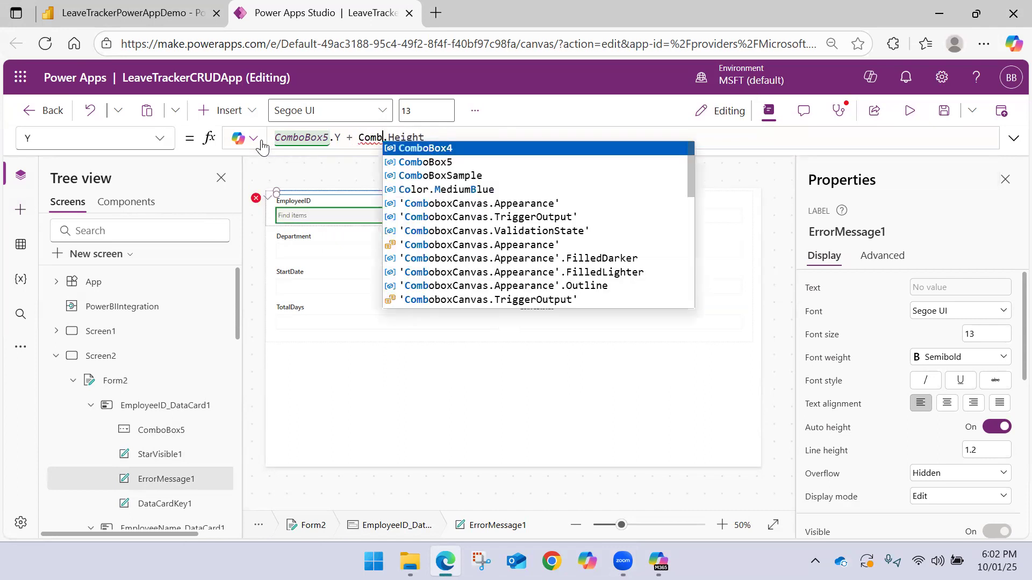
pyautogui.press('Down')
pyautogui.press('Tab')
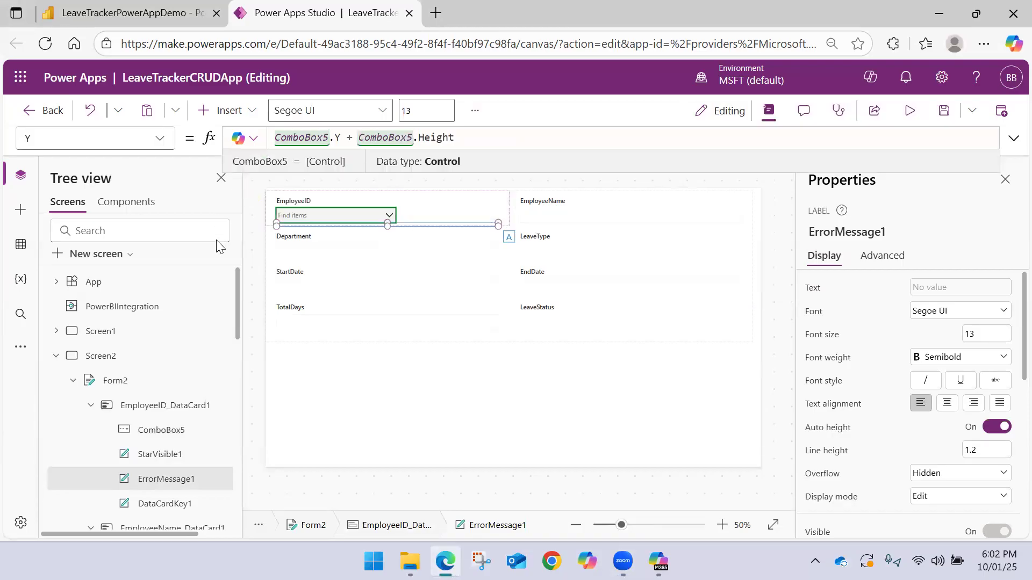
pyautogui.click(387, 224)
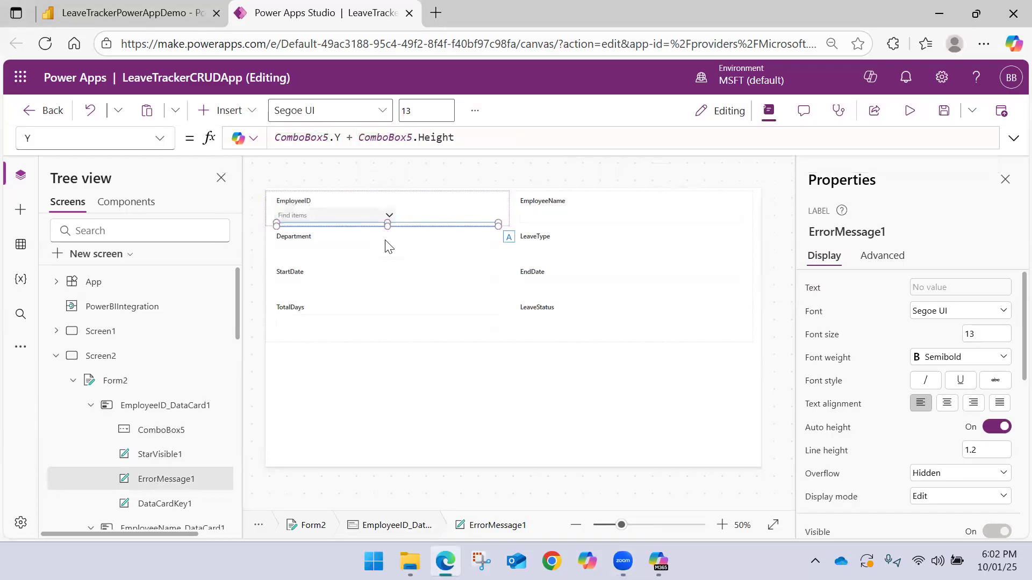
pyautogui.click(515, 203)
pyautogui.click(423, 223)
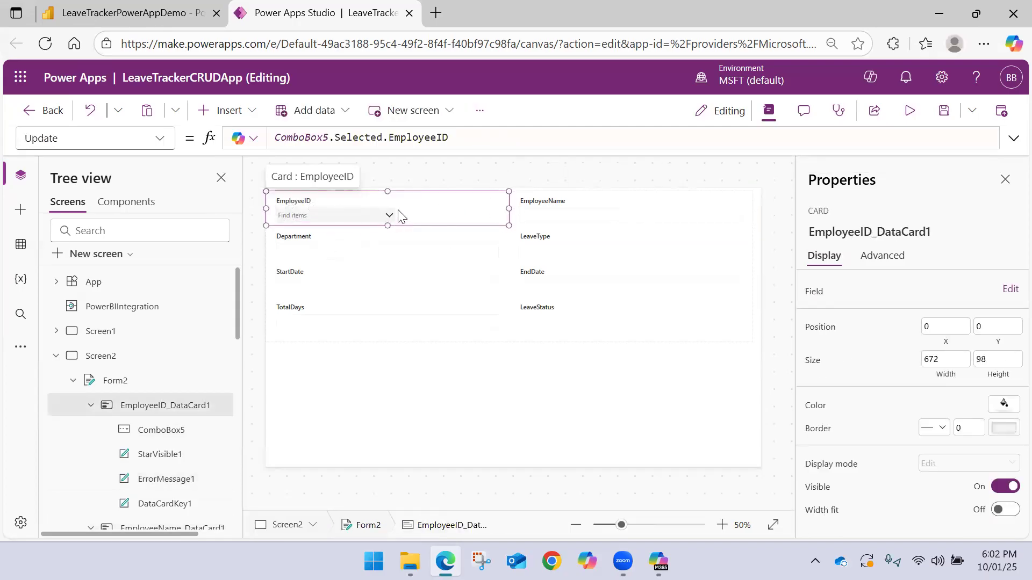
pyautogui.click(373, 215)
pyautogui.click(372, 215)
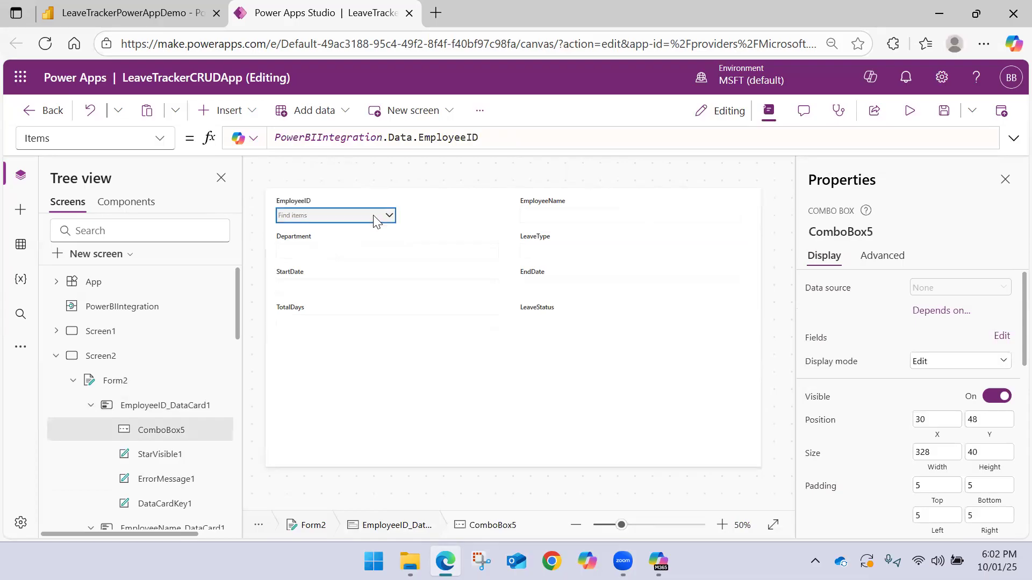
pyautogui.click(373, 216)
pyautogui.click(428, 220)
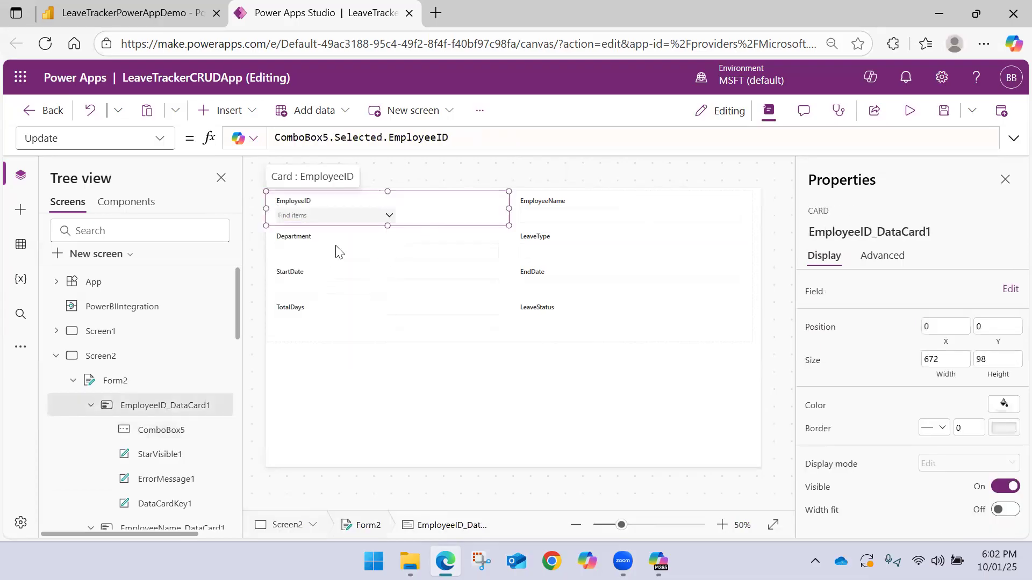
pyautogui.click(355, 218)
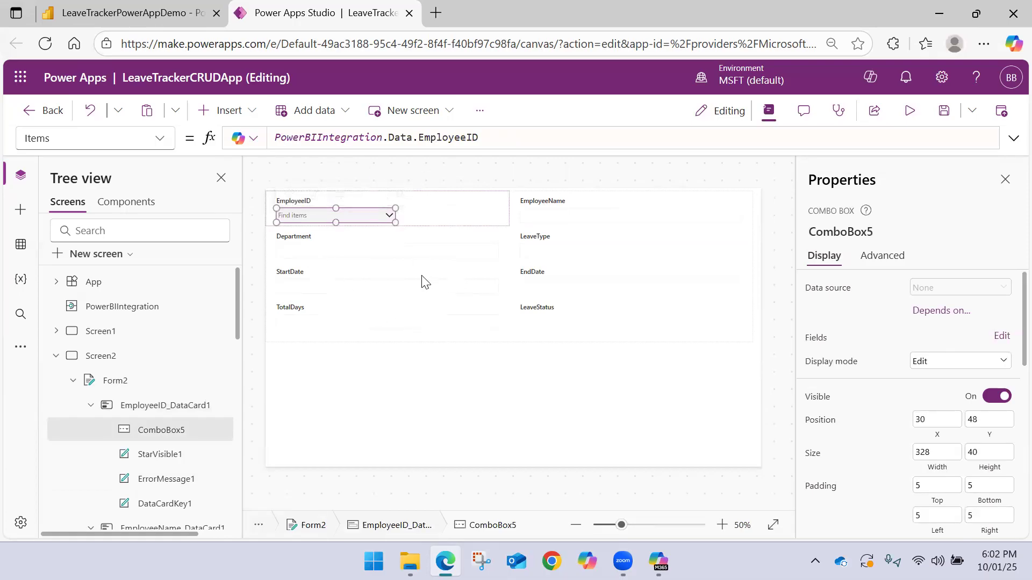
pyautogui.click(353, 293)
pyautogui.click(456, 289)
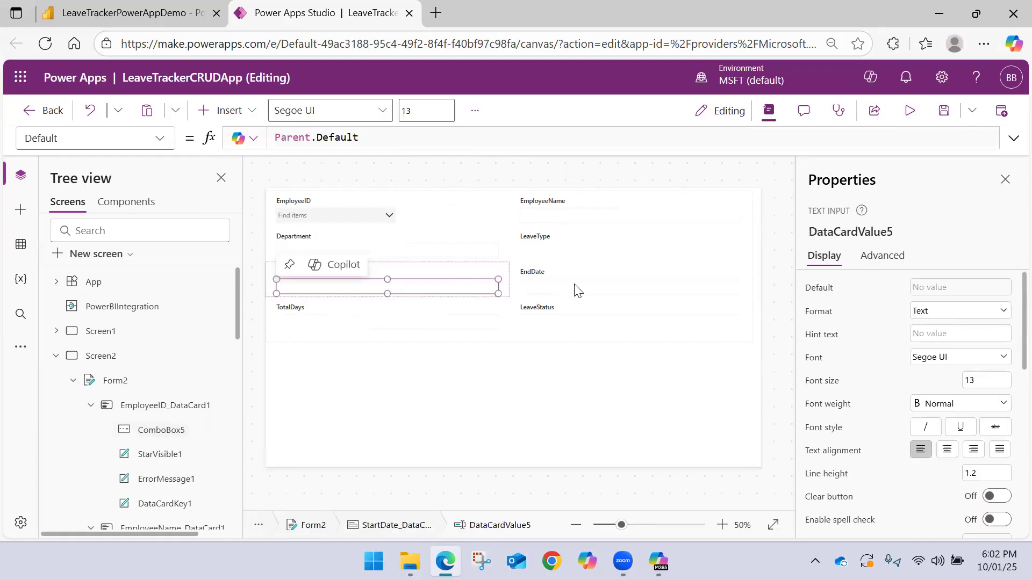
pyautogui.click(572, 291)
pyautogui.click(305, 282)
pyautogui.click(306, 282)
pyautogui.click(387, 271)
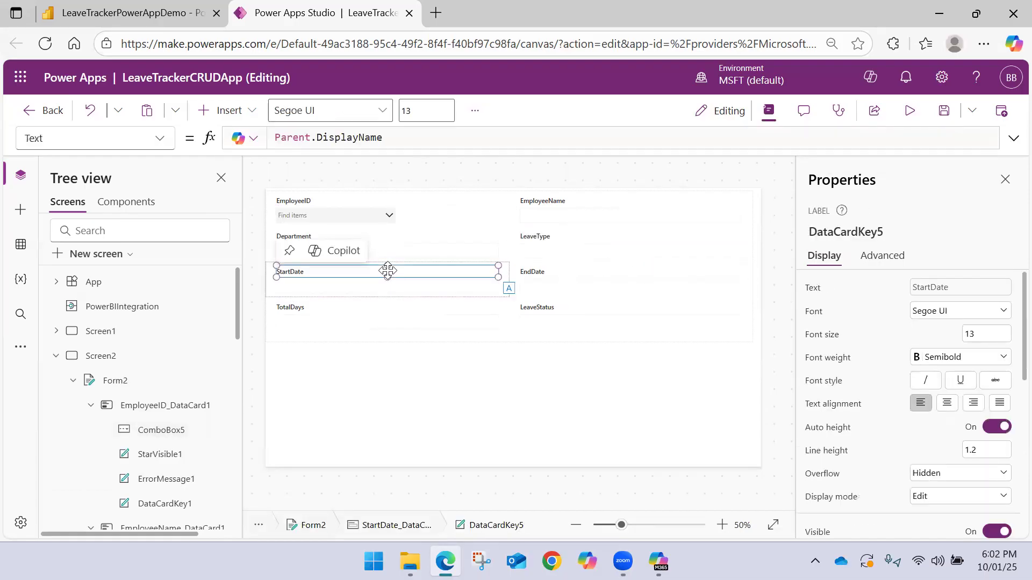
# Unlock the Department card's text input DataCardValue3 for changes and delete it from the card
pyautogui.click(399, 252)
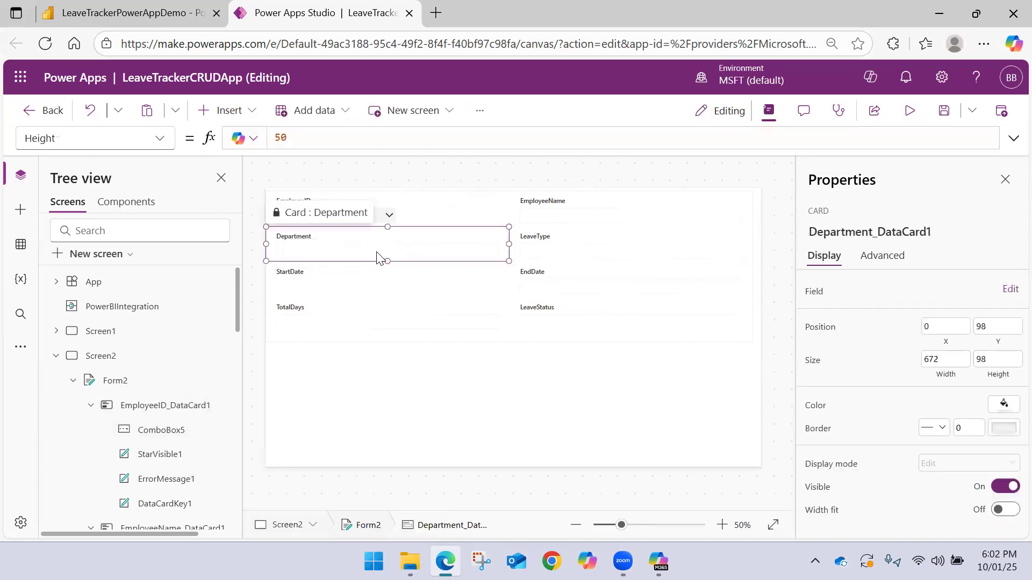
pyautogui.click(376, 250)
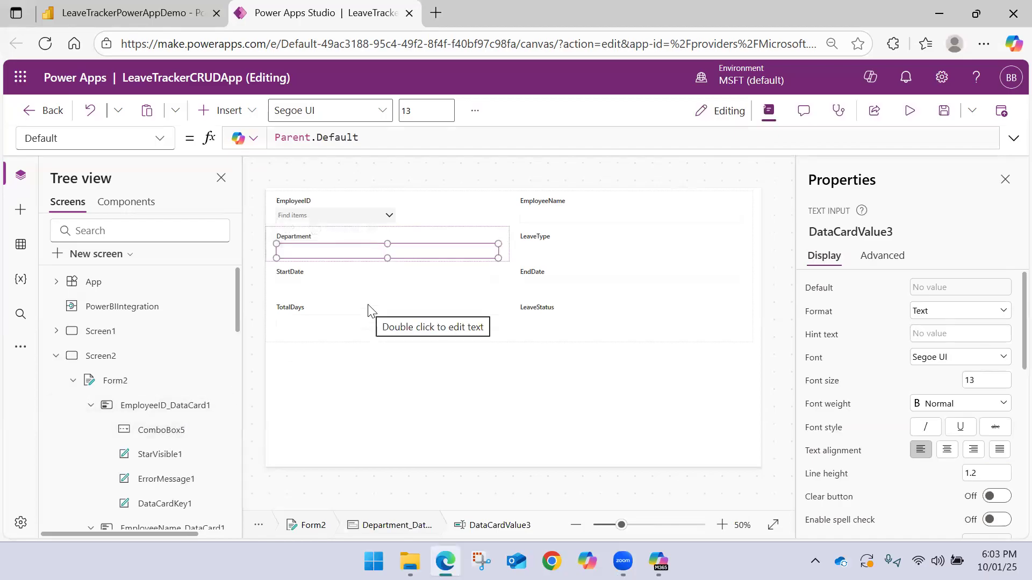
pyautogui.click(873, 256)
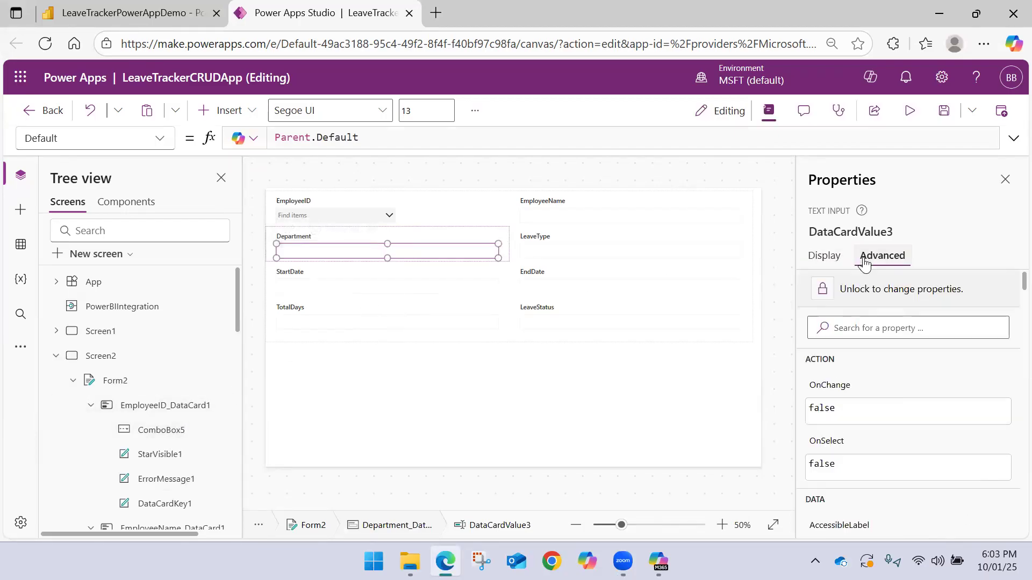
pyautogui.click(884, 295)
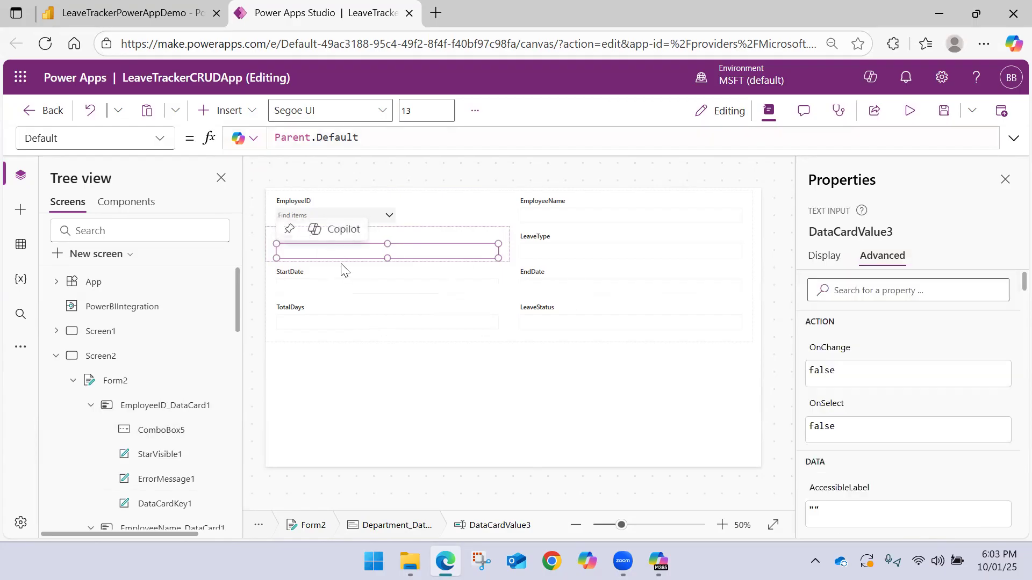
pyautogui.click(330, 250)
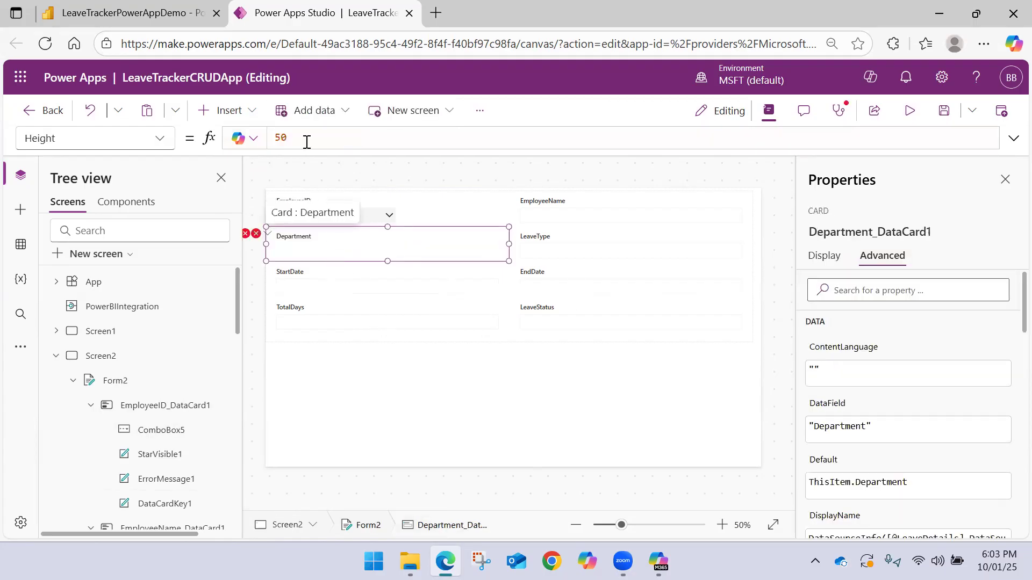
# Insert a combo box into the Department card and place it below the label at X 46, Y 43
pyautogui.click(247, 113)
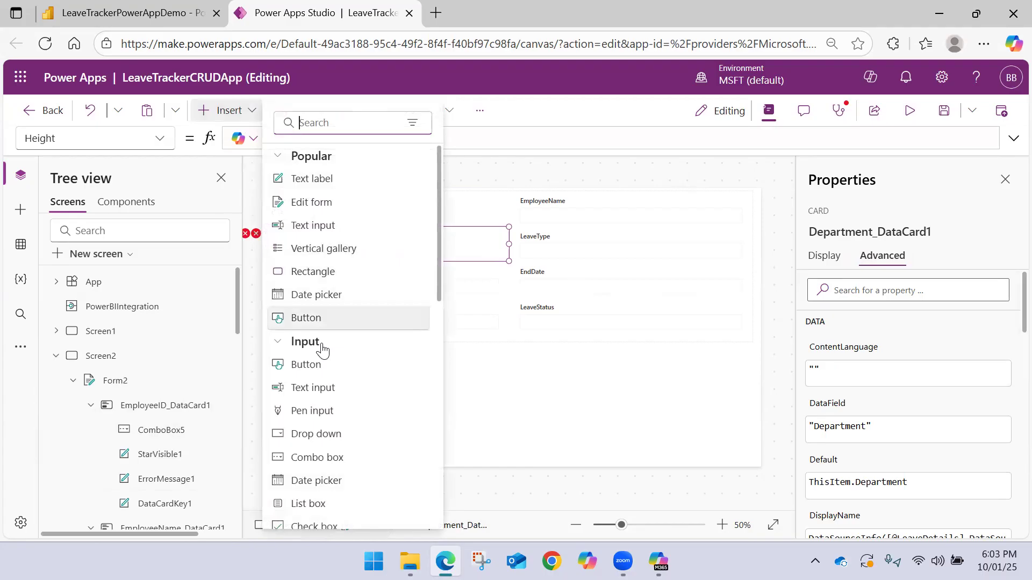
pyautogui.click(335, 462)
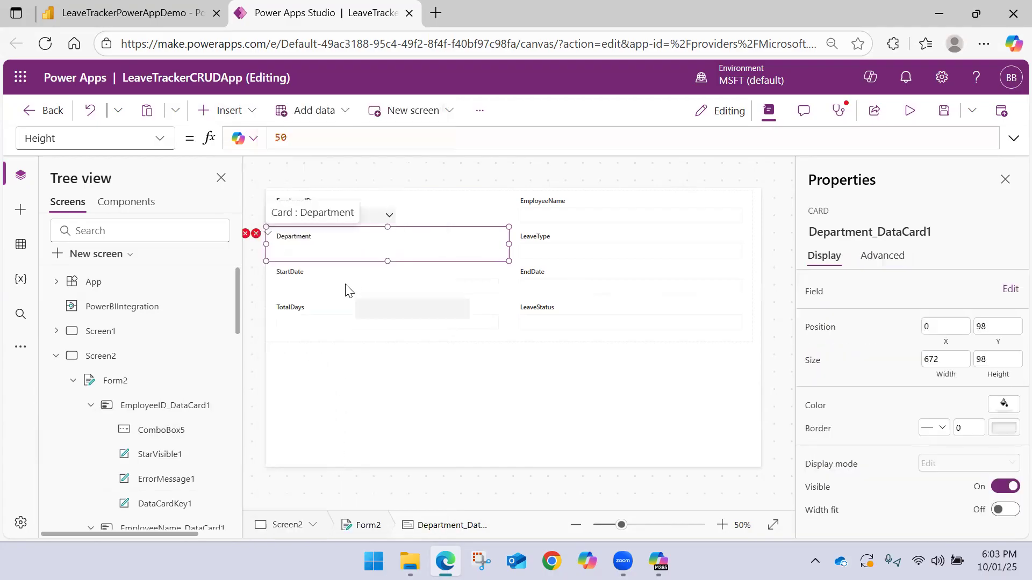
pyautogui.moveTo(322, 247); pyautogui.dragTo(325, 253)
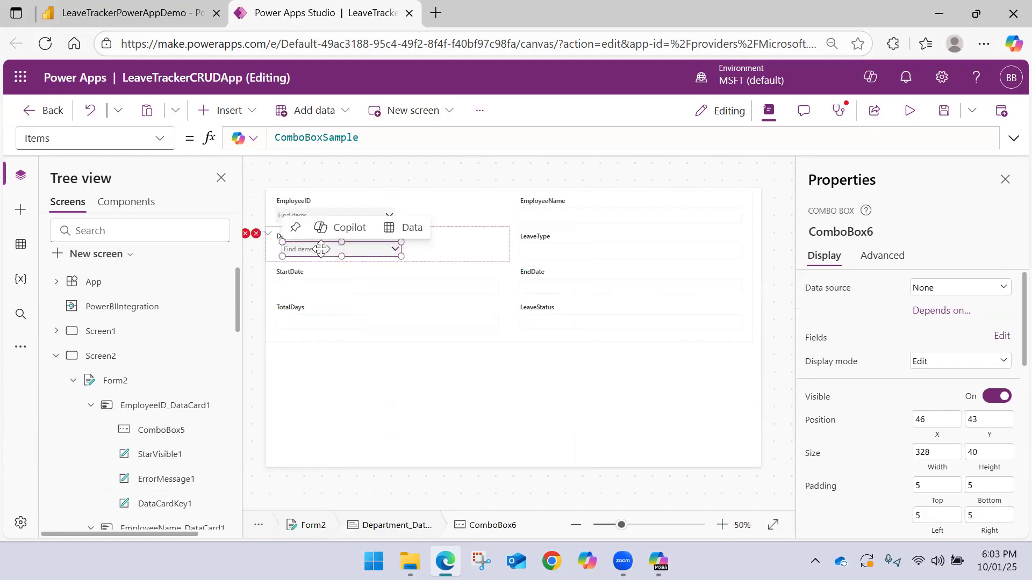
# Replace the Items formula of the Department card's combo box with PowerBIIntegration.Data
pyautogui.click(381, 138)
pyautogui.hotkey('ctrl', 'a')
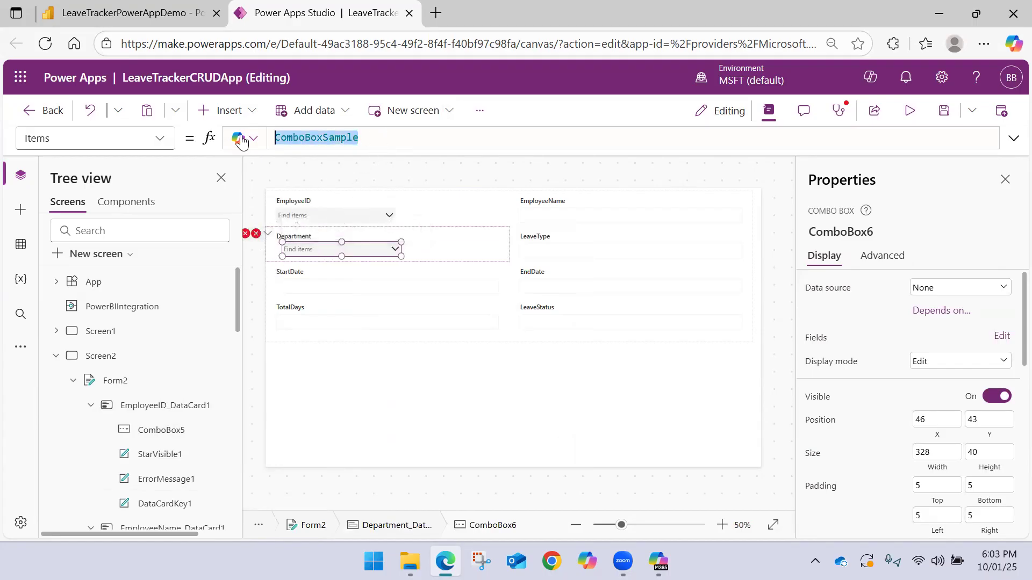
pyautogui.write('Power')
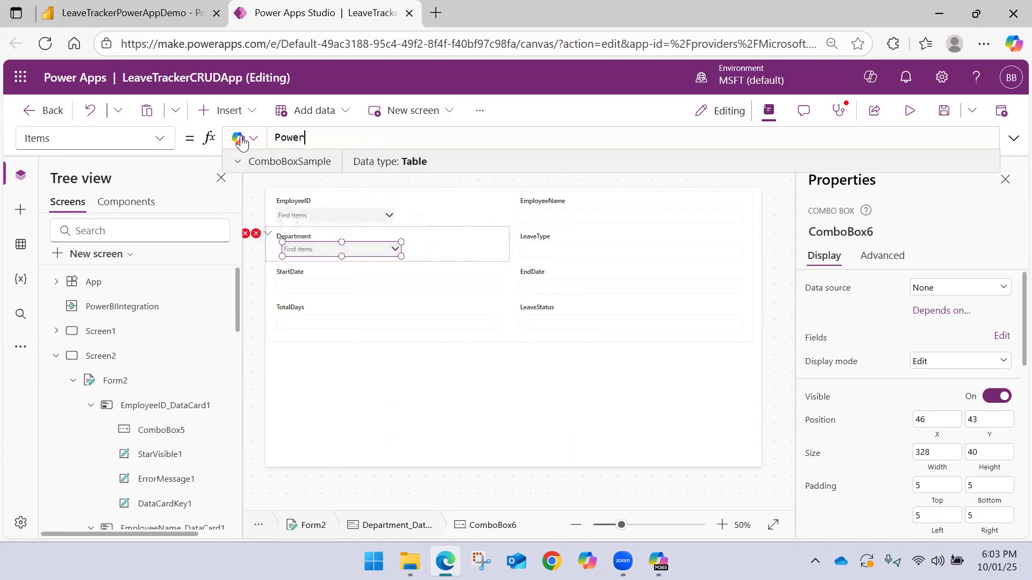
pyautogui.press('Down')
pyautogui.press('Down')
pyautogui.press('Tab')
pyautogui.write('.')
pyautogui.press('Tab')
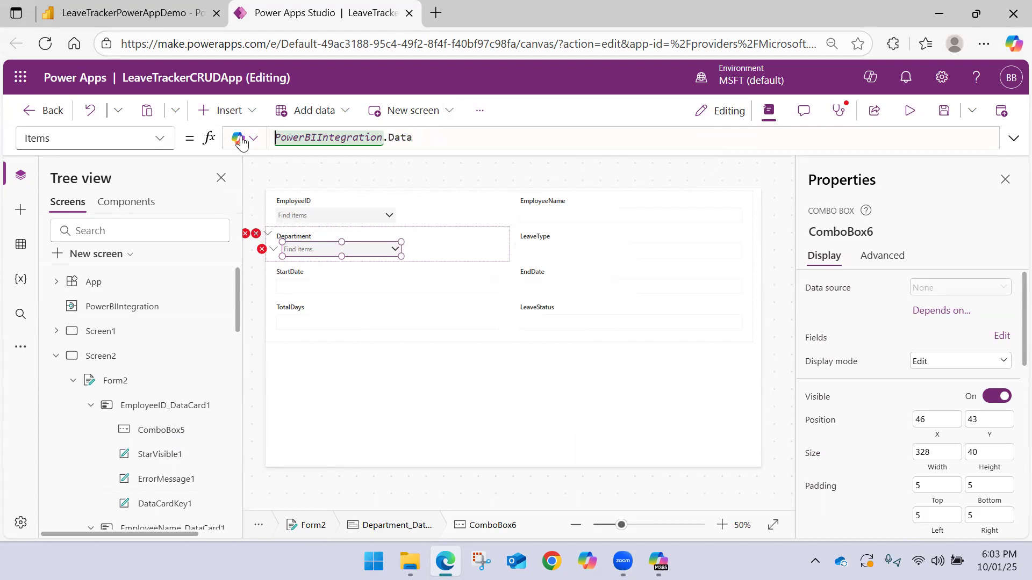
# Extend the Department combo box's Items formula to Distinct(PowerBIIntegration.Data, Department) and check its list of choices
pyautogui.write('Dis')
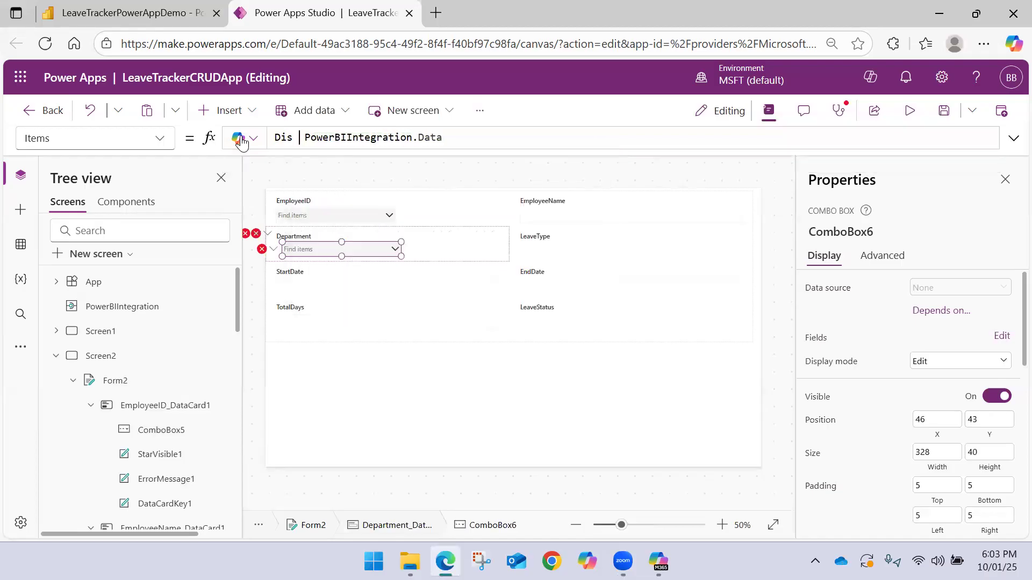
pyautogui.press('Left')
pyautogui.write('tinct(')
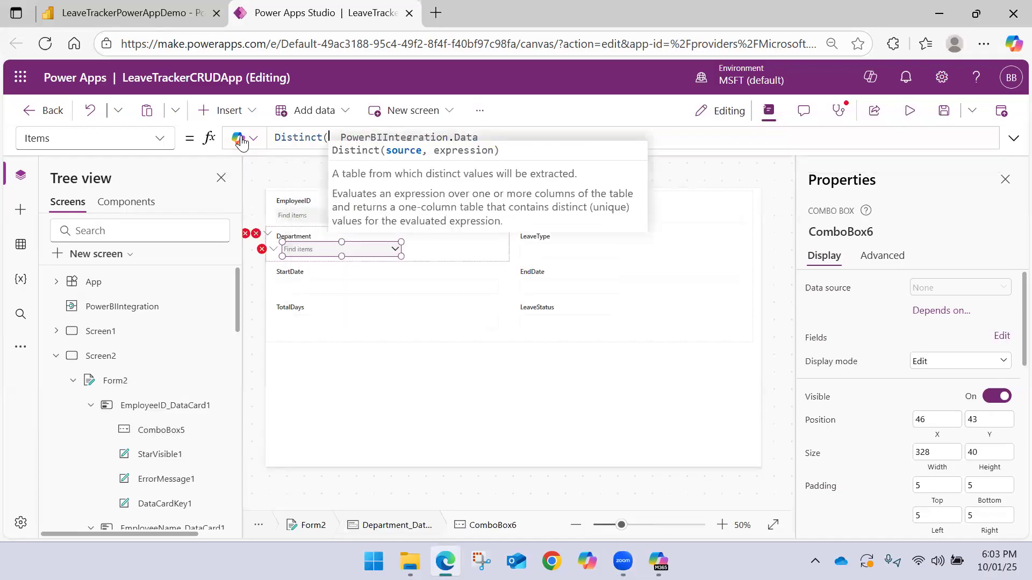
pyautogui.press('Delete')
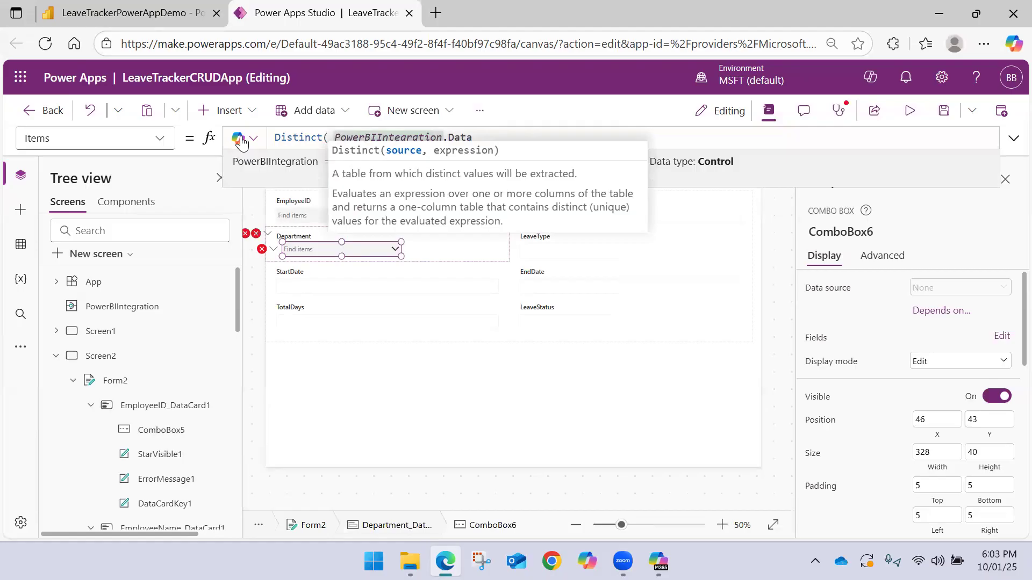
pyautogui.press('End')
pyautogui.write(',')
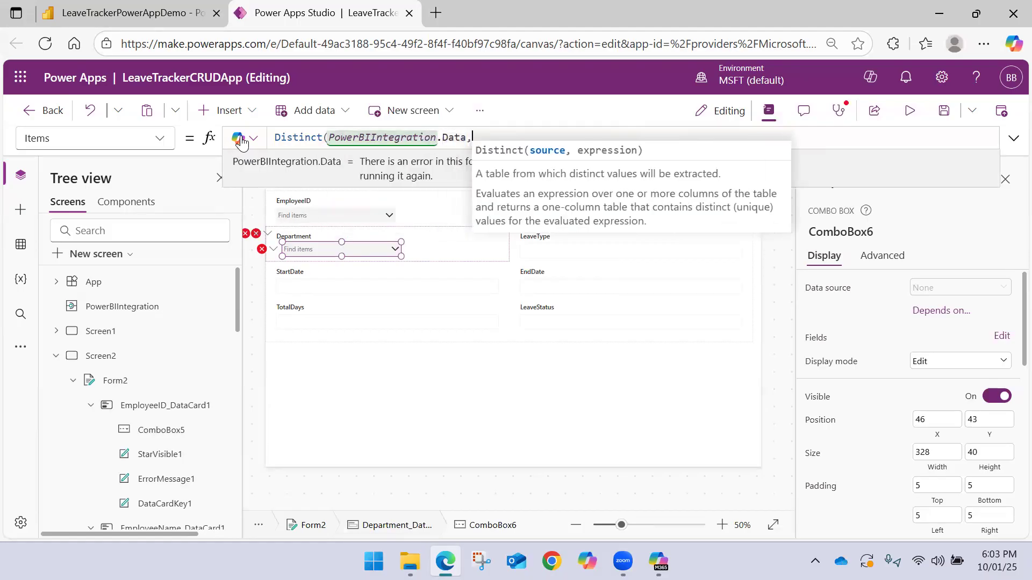
pyautogui.write(' Department')
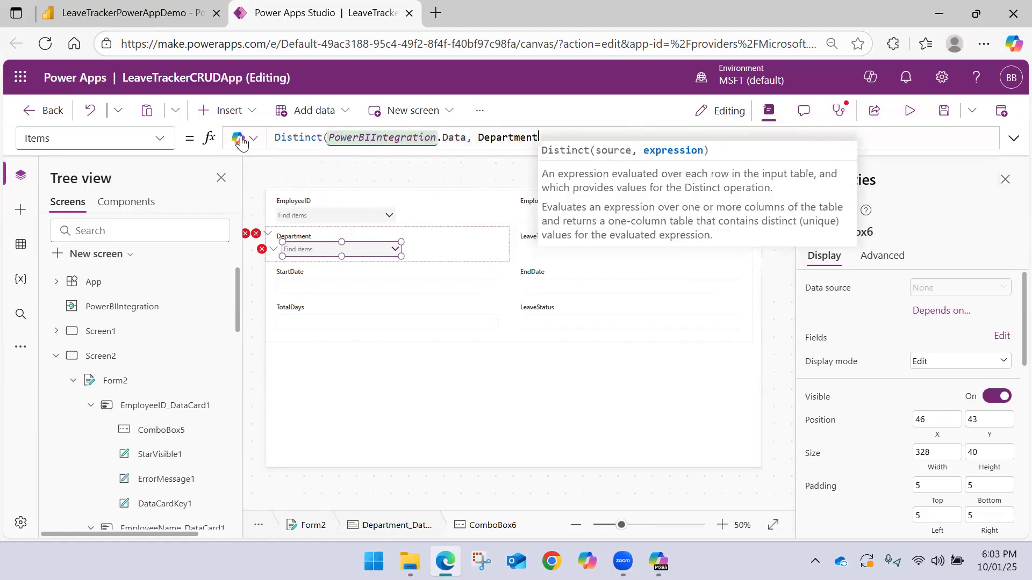
pyautogui.write(')')
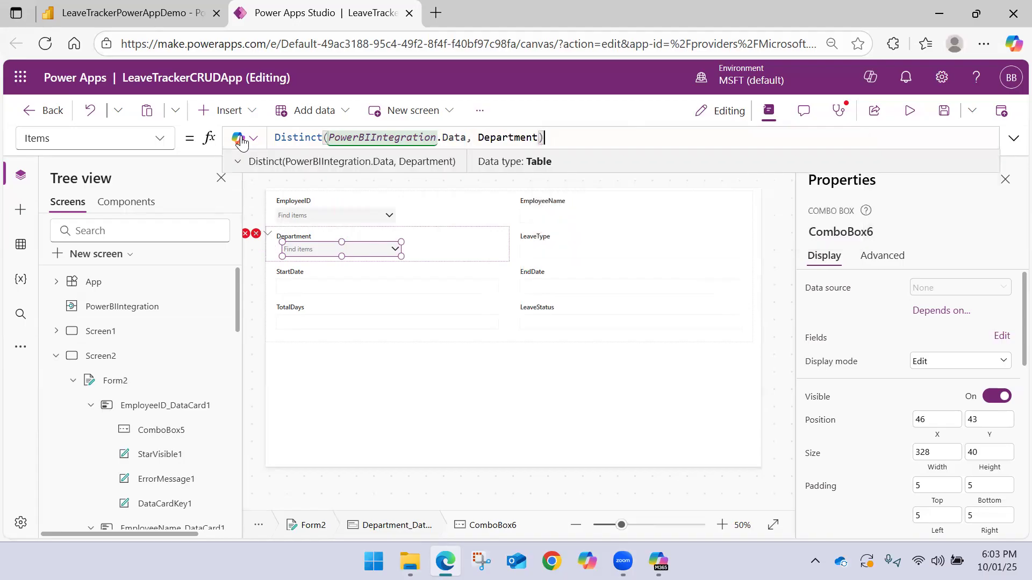
pyautogui.keyDown('alt'); pyautogui.click(396, 249); pyautogui.keyUp('alt')
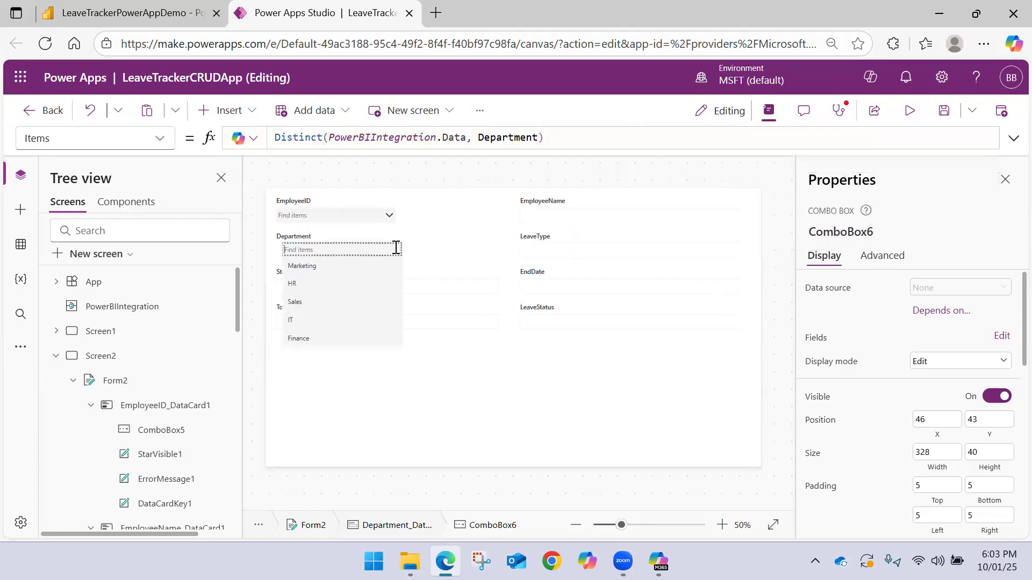
pyautogui.click(395, 247)
# Examine the faulty Update formula of the Department card and check the name of the card's combo box
pyautogui.click(255, 236)
pyautogui.click(268, 247)
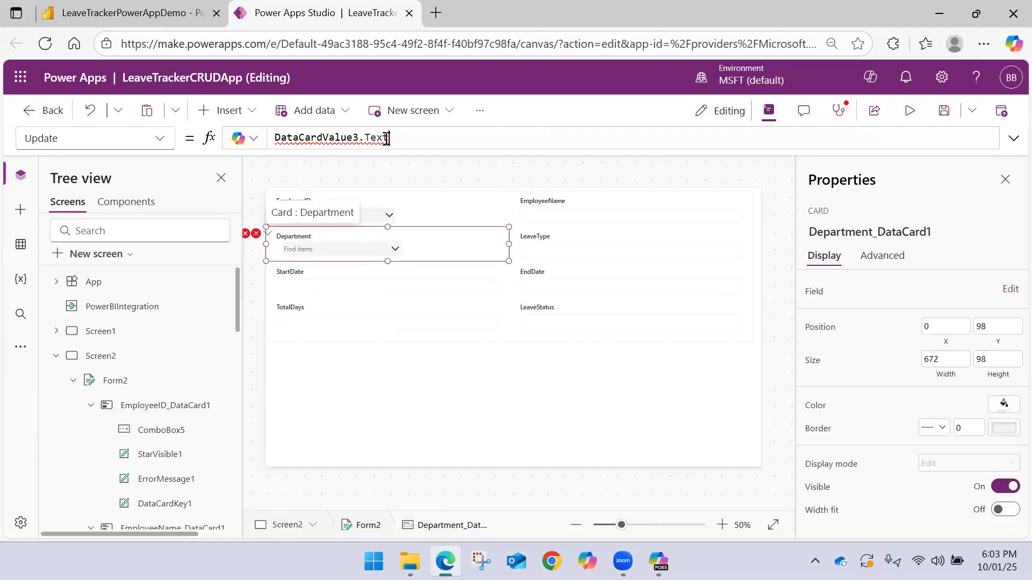
pyautogui.moveTo(386, 138); pyautogui.dragTo(161, 144)
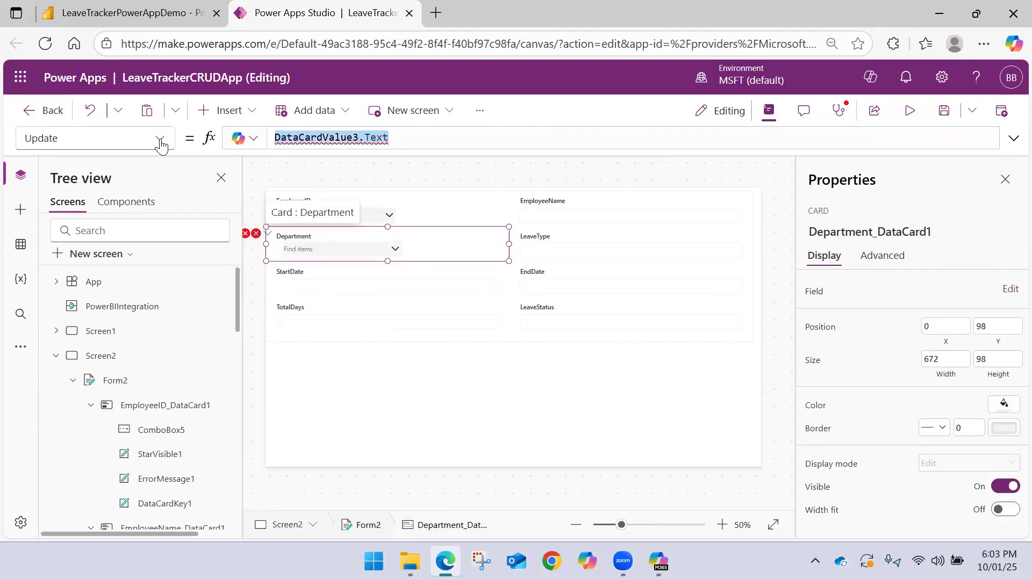
pyautogui.click(302, 247)
pyautogui.scroll(-5, 116, 370)
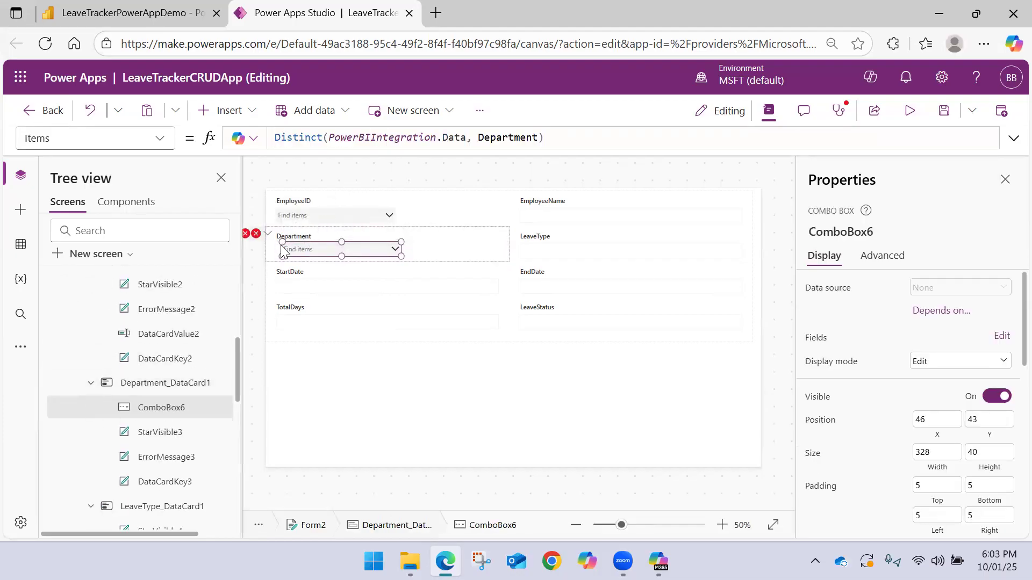
# Replace the Department card's Update formula with ComboBox6.Selected.Value
pyautogui.click(256, 234)
pyautogui.click(283, 255)
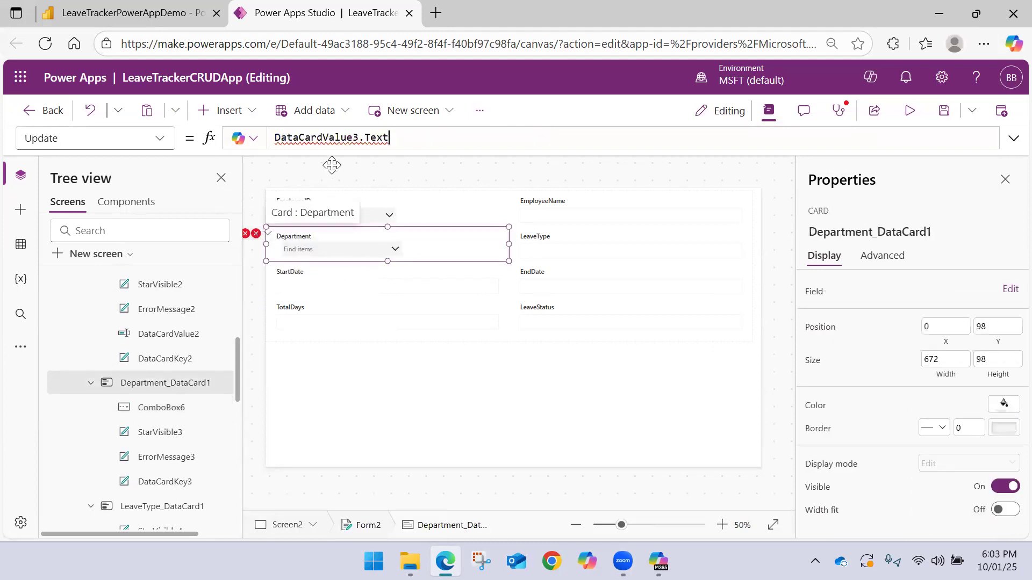
pyautogui.moveTo(396, 138); pyautogui.dragTo(157, 140)
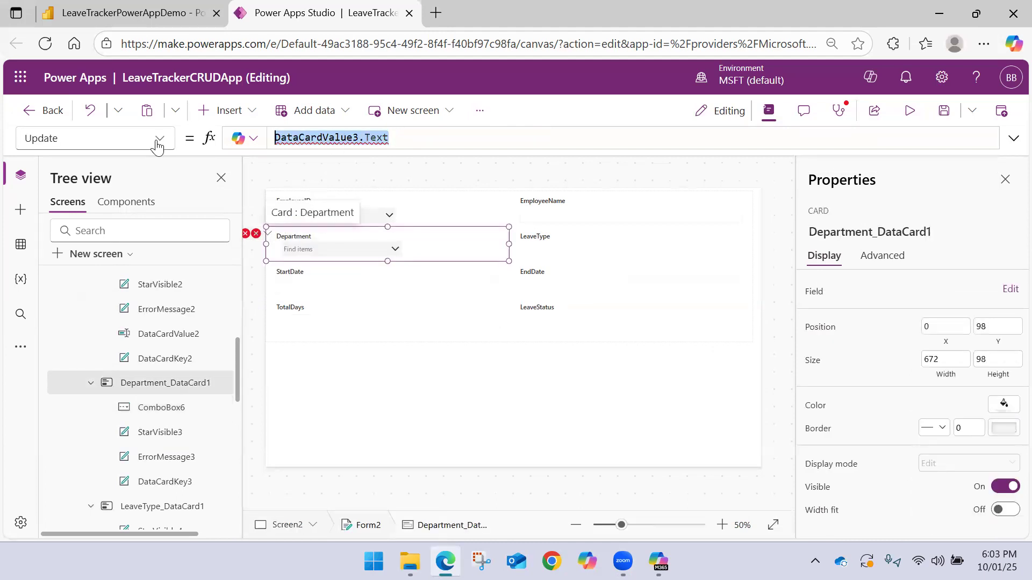
pyautogui.write('Com')
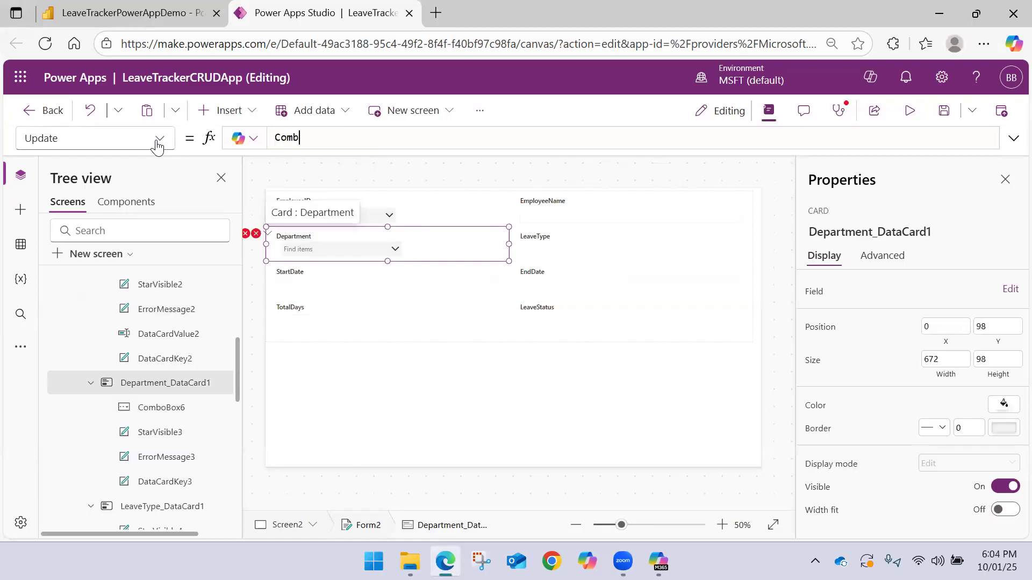
pyautogui.write('b')
pyautogui.press('Down')
pyautogui.press('Down')
pyautogui.press('Tab')
pyautogui.write('.')
pyautogui.press('Down')
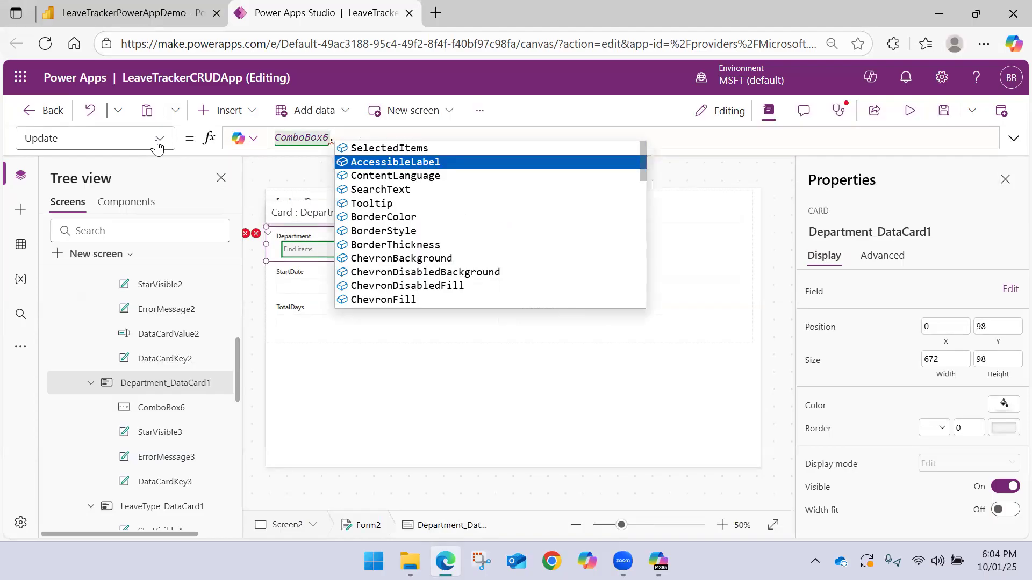
pyautogui.write('sele')
pyautogui.press('Down')
pyautogui.press('Tab')
pyautogui.write('.')
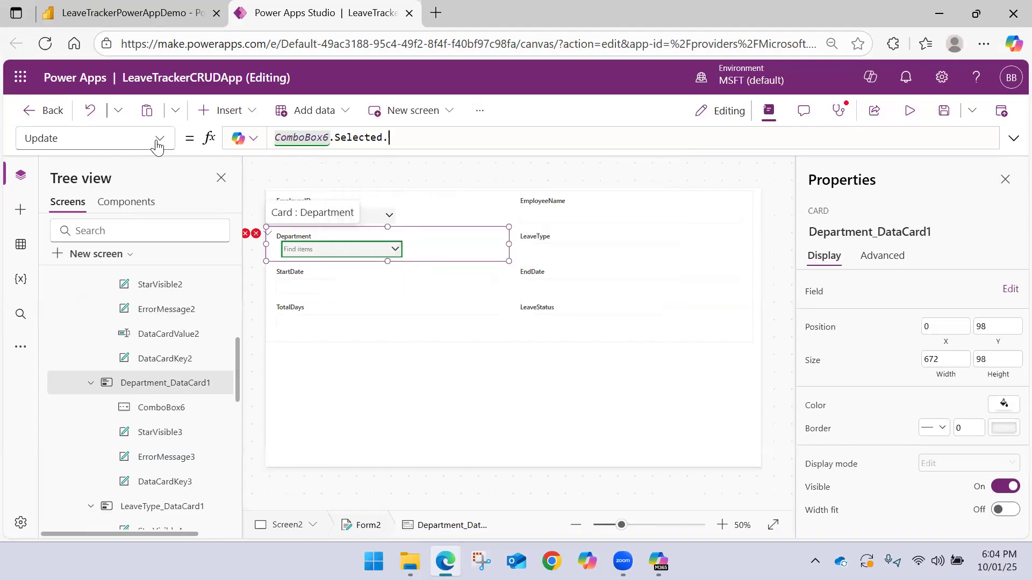
pyautogui.press('Tab')
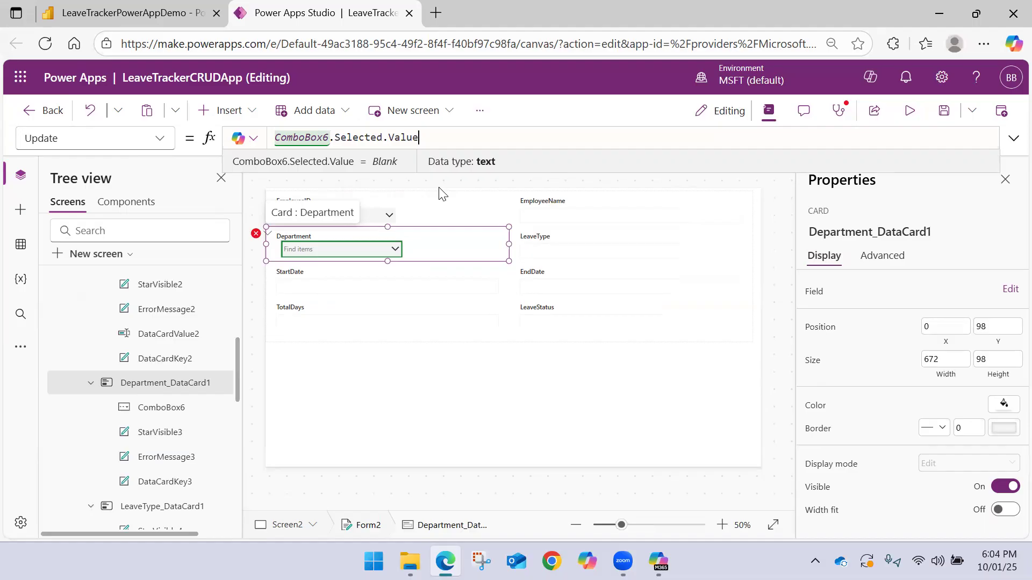
pyautogui.click(436, 186)
pyautogui.click(358, 257)
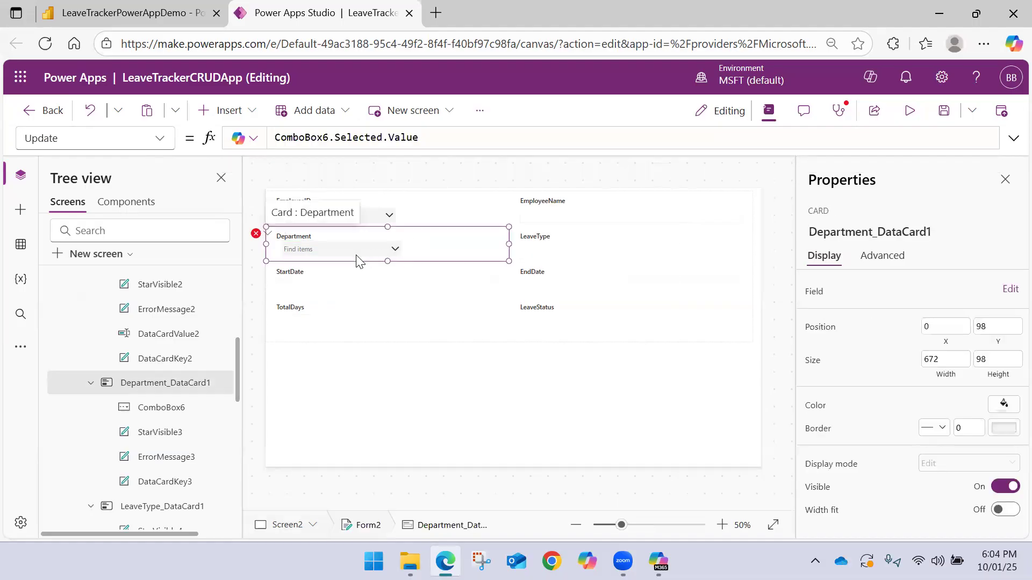
# Set the Y formula of the Department card's error message to ComboBox6.Y + ComboBox6.Height
pyautogui.click(257, 234)
pyautogui.click(271, 255)
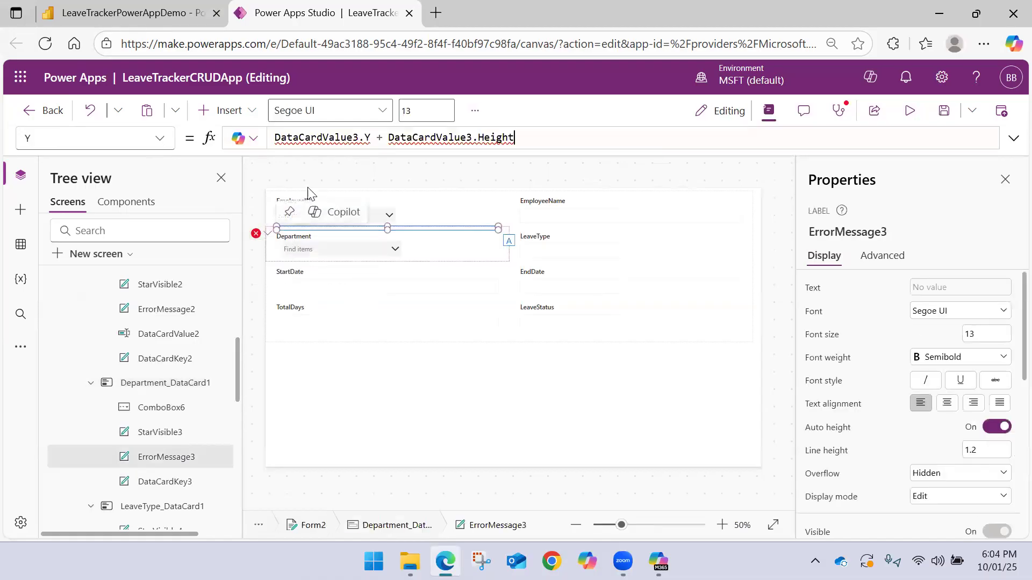
pyautogui.doubleClick(461, 141)
pyautogui.write('Comb')
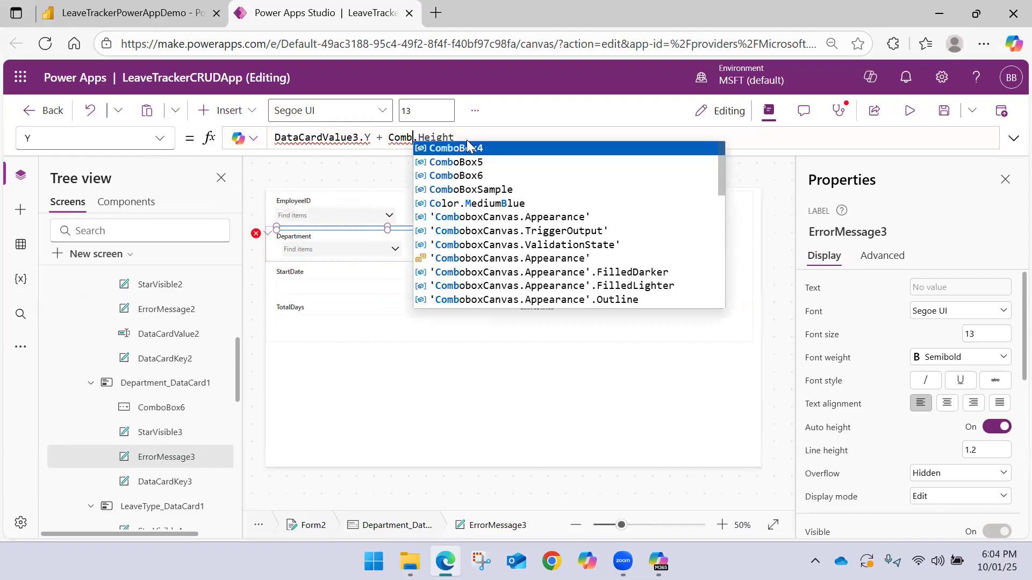
pyautogui.press('Tab')
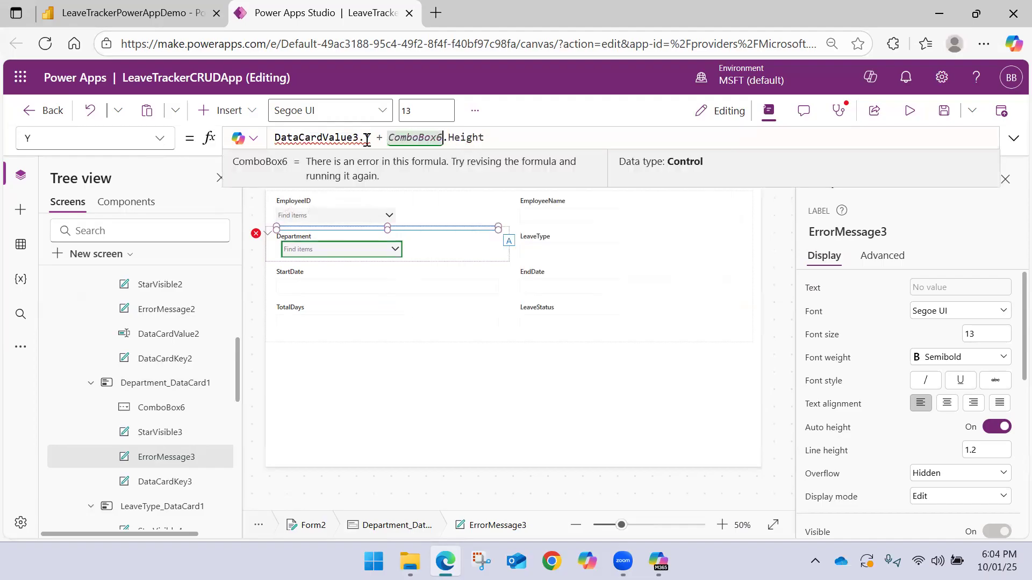
pyautogui.moveTo(357, 139); pyautogui.dragTo(275, 135)
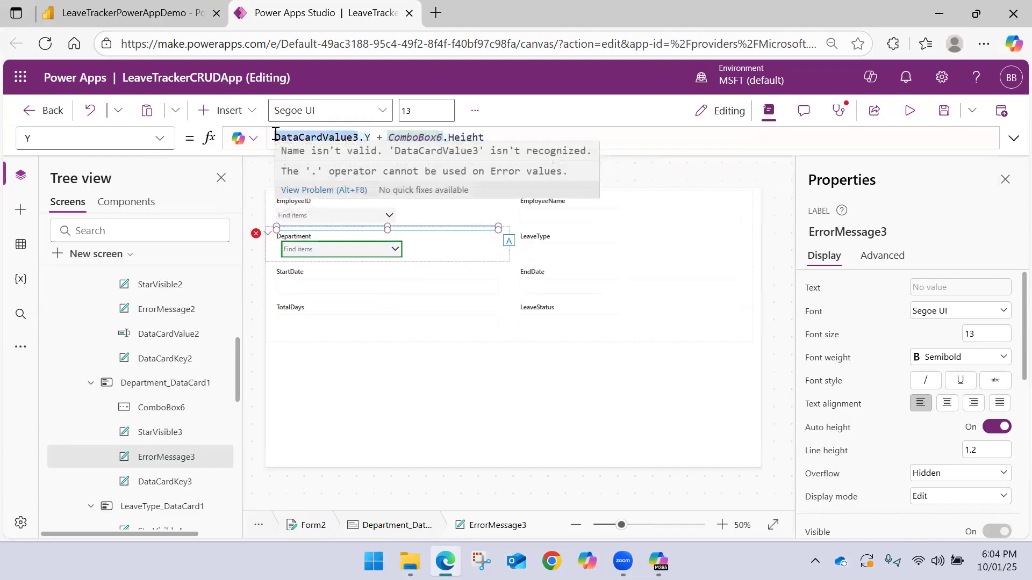
pyautogui.write('Cob')
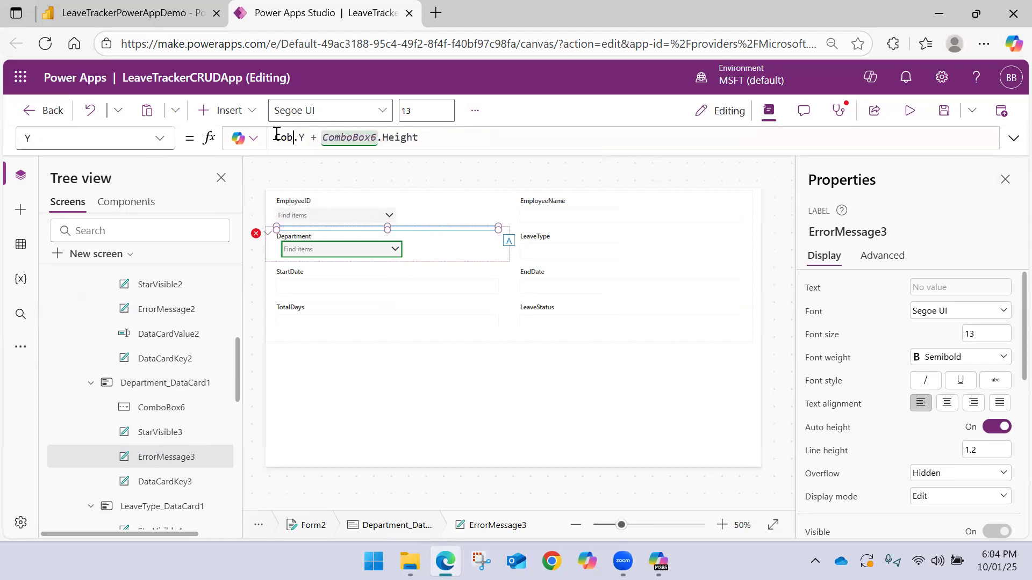
pyautogui.press('BackSpace')
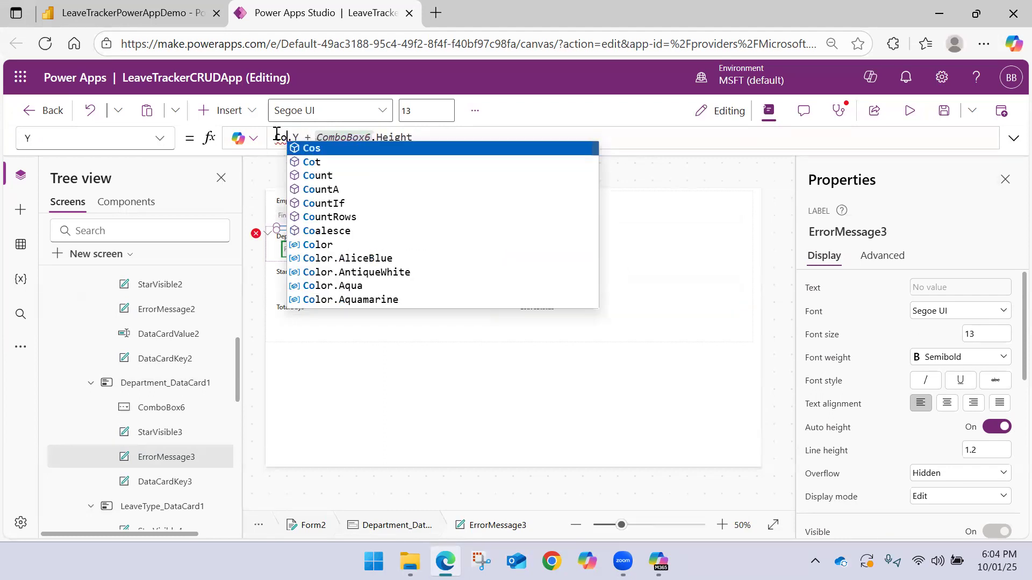
pyautogui.write('mb')
pyautogui.press('Down')
pyautogui.press('Down')
pyautogui.press('Tab')
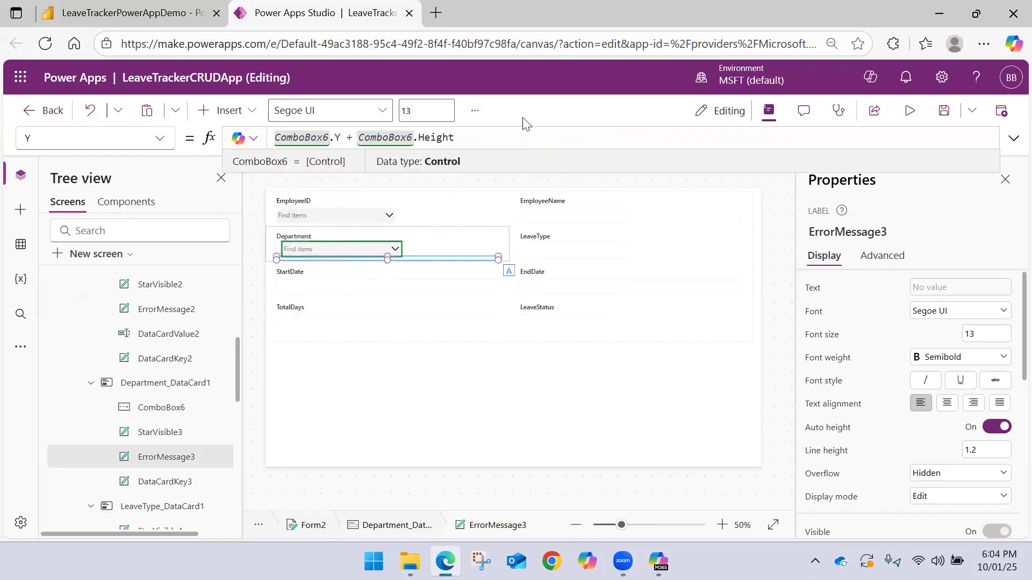
# Unlock the StartDate card and delete its text input
pyautogui.click(349, 282)
pyautogui.click(348, 282)
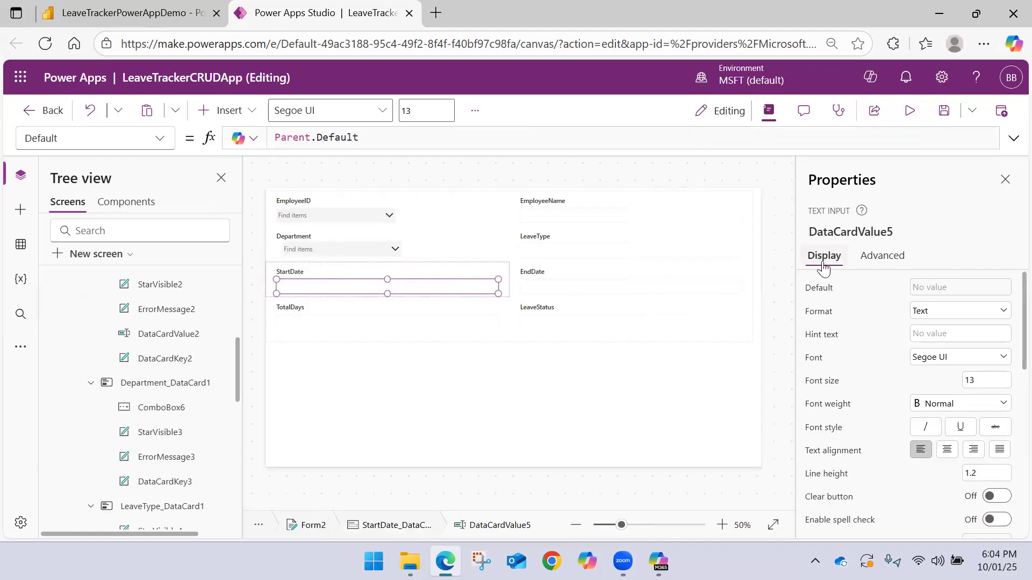
pyautogui.click(862, 261)
pyautogui.click(862, 291)
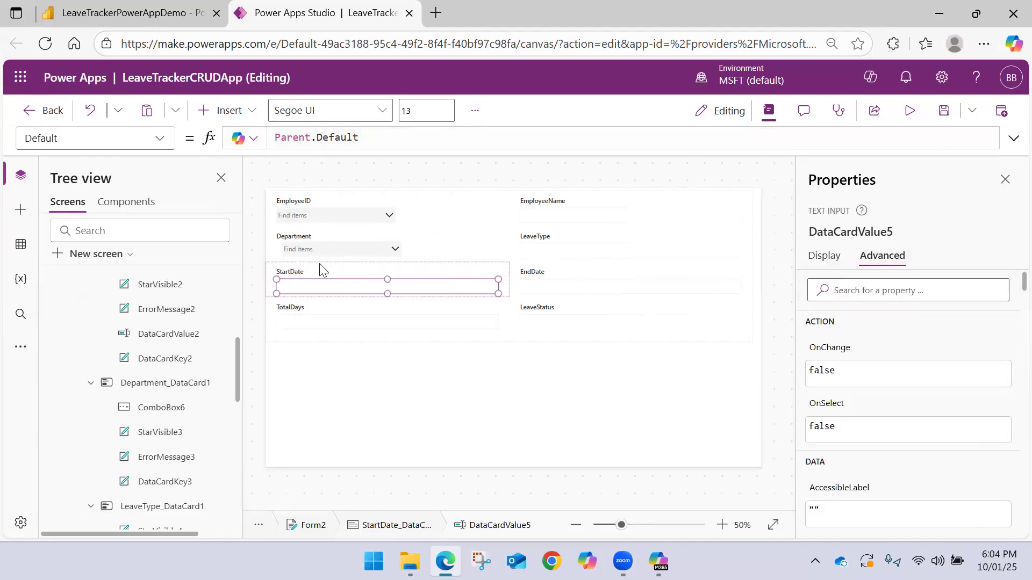
pyautogui.click(332, 293)
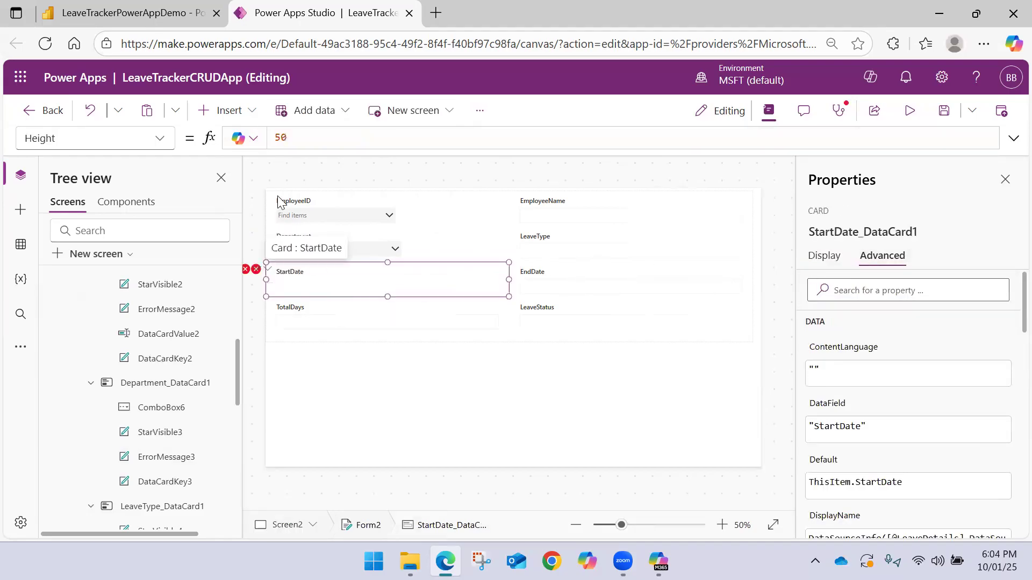
# Insert a date picker into the StartDate card and place it just below the label
pyautogui.click(228, 111)
pyautogui.click(333, 297)
pyautogui.moveTo(325, 285)
pyautogui.mouseDown()
pyautogui.moveTo(350, 285)
pyautogui.moveTo(324, 286)
pyautogui.mouseUp()
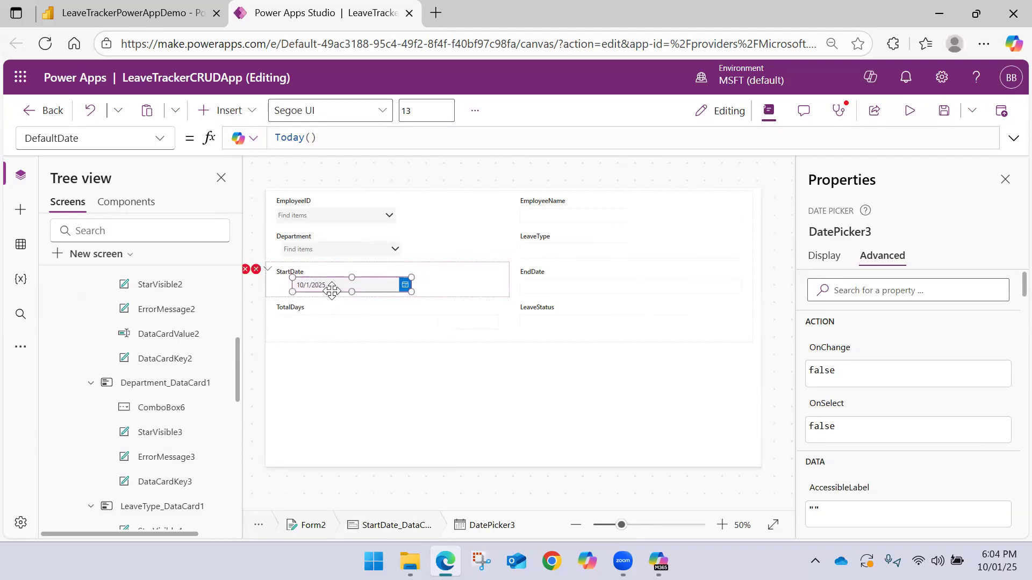
pyautogui.click(445, 273)
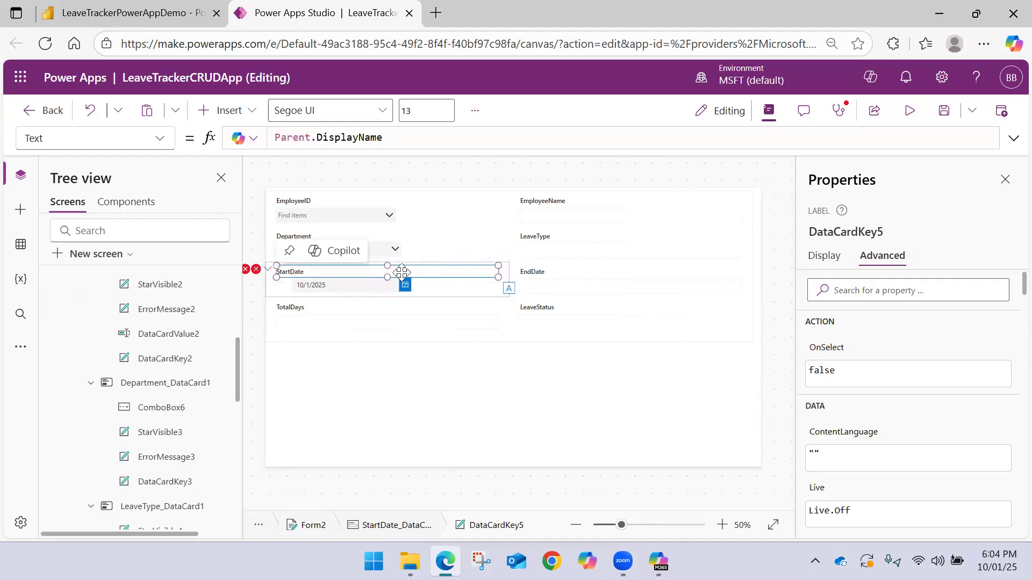
# Replace the StartDate card's faulty Update formula with DatePicker3.SelectedDate
pyautogui.click(274, 287)
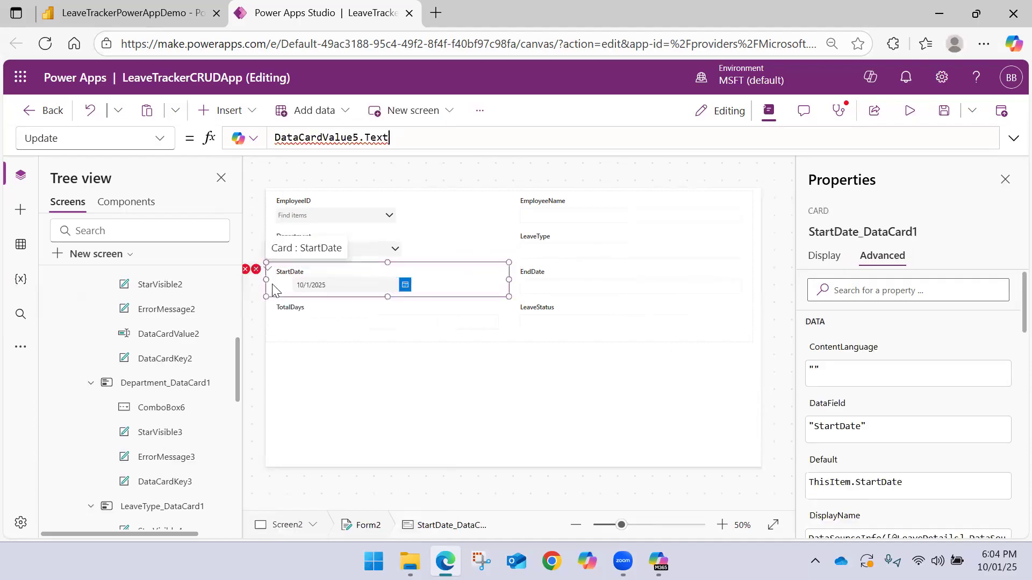
pyautogui.click(404, 141)
pyautogui.hotkey('ctrl', 'a')
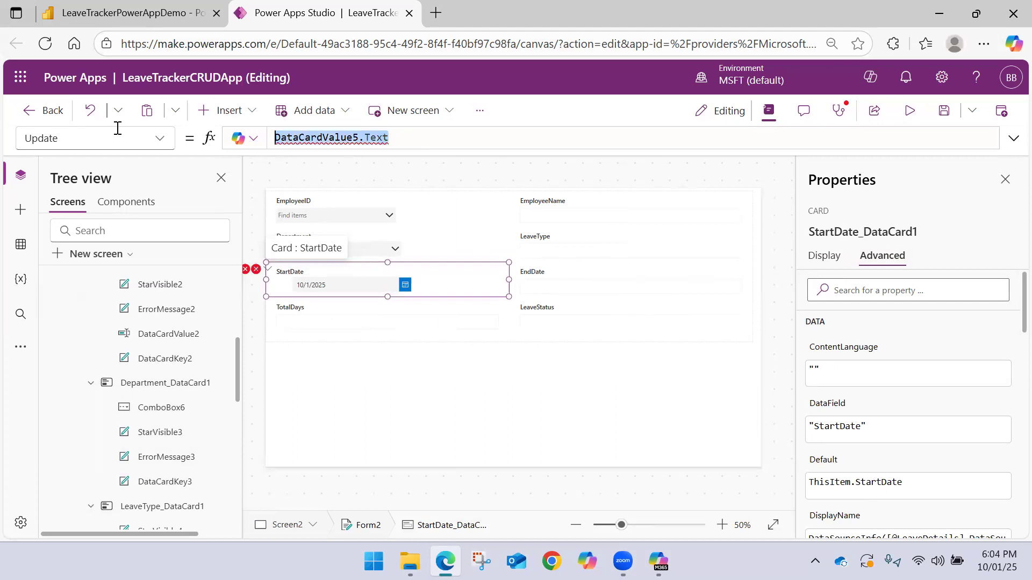
pyautogui.write('Da')
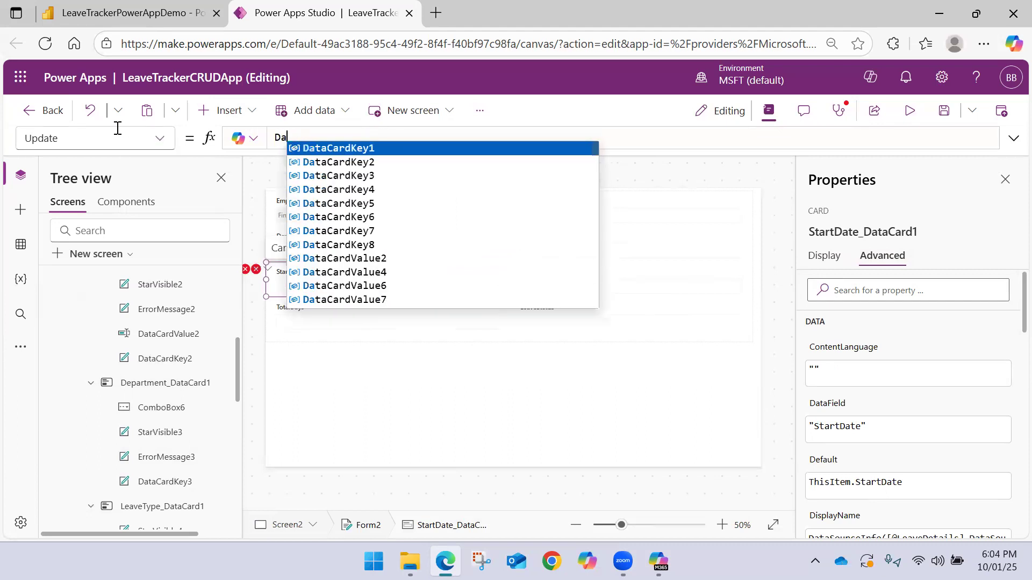
pyautogui.write('teP')
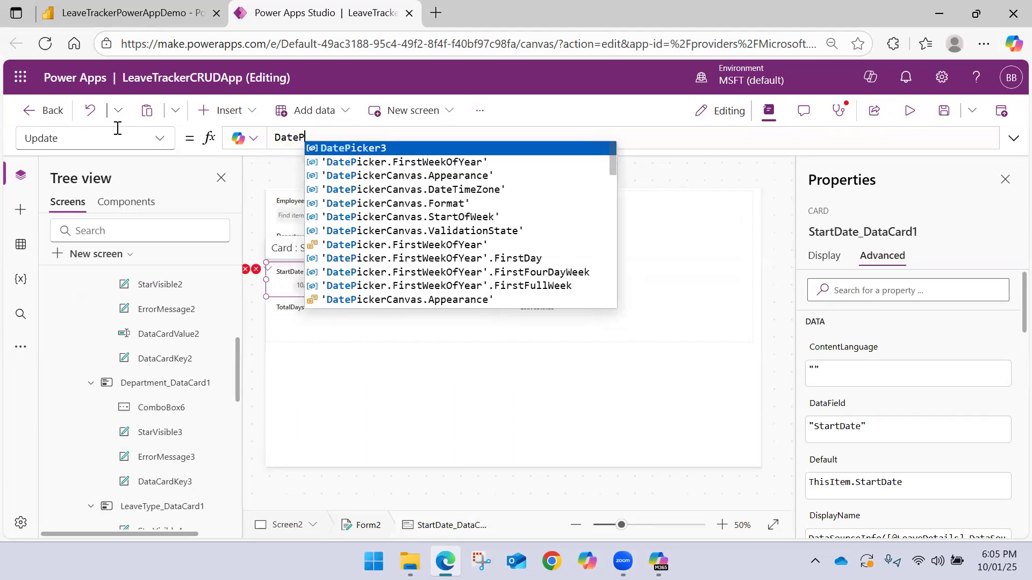
pyautogui.press('Tab')
pyautogui.write('.')
pyautogui.press('Tab')
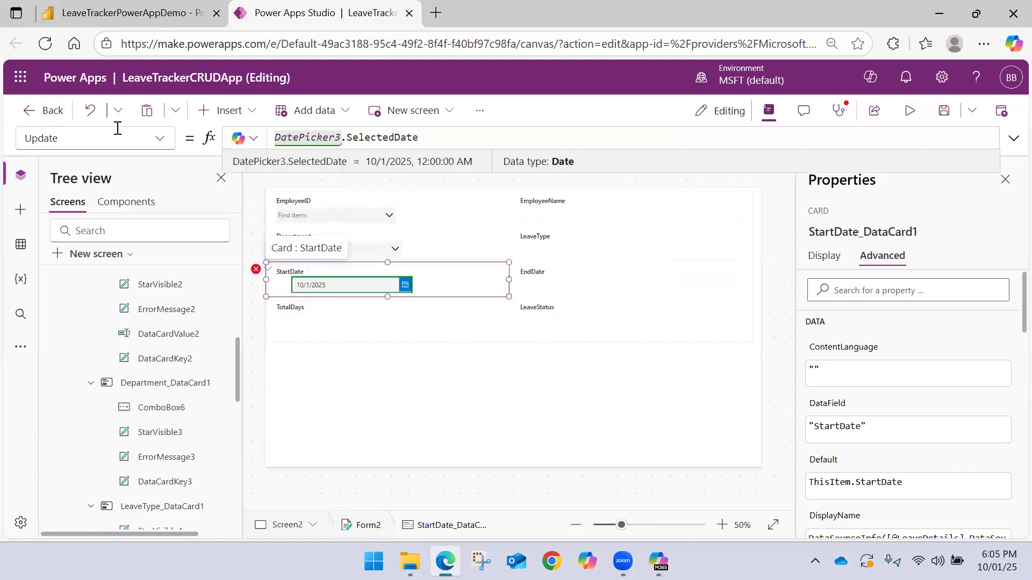
# Set the Y formula of the StartDate card's error message to DatePicker3.Y + DatePicker3.Height
pyautogui.click(257, 269)
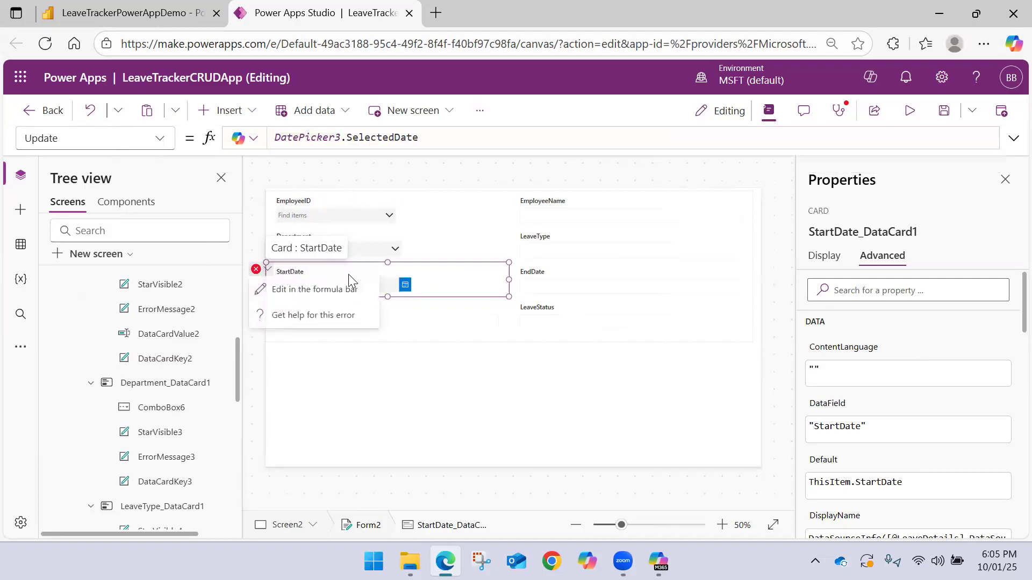
pyautogui.click(322, 288)
pyautogui.doubleClick(320, 137)
pyautogui.write('Date')
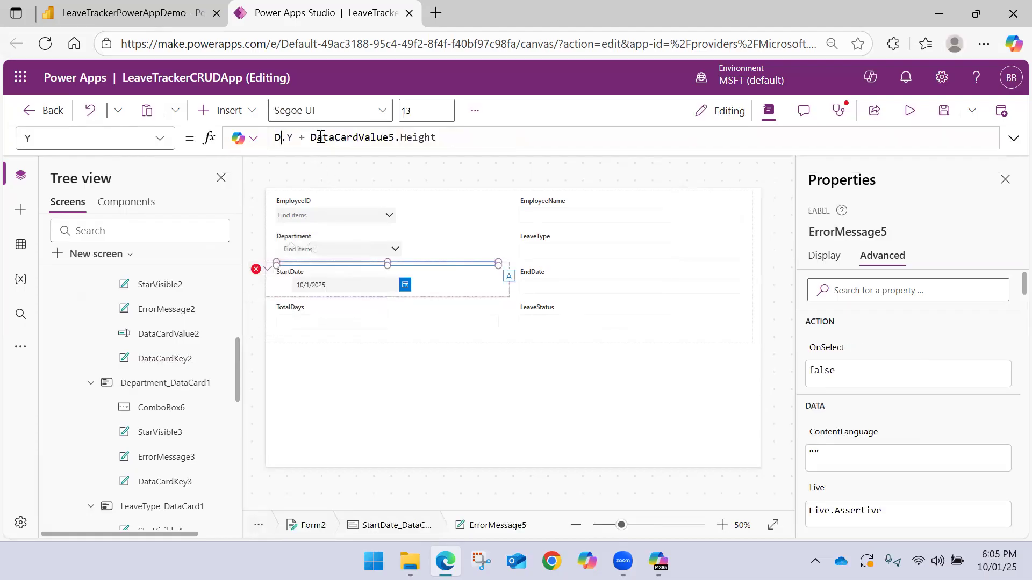
pyautogui.press('Down')
pyautogui.press('Down')
pyautogui.press('Down')
pyautogui.press('Tab')
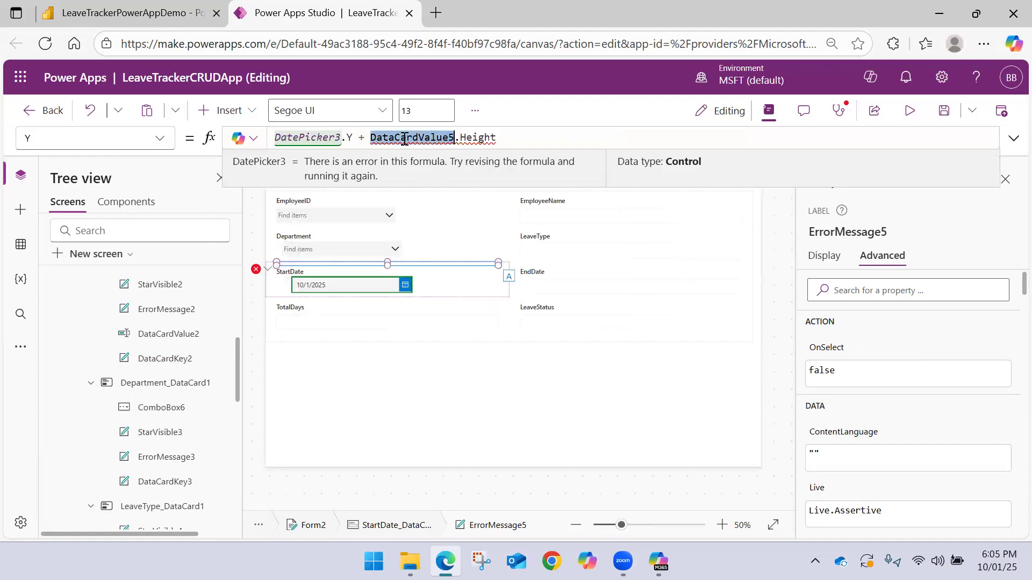
pyautogui.write('Date')
pyautogui.press('Down')
pyautogui.press('Down')
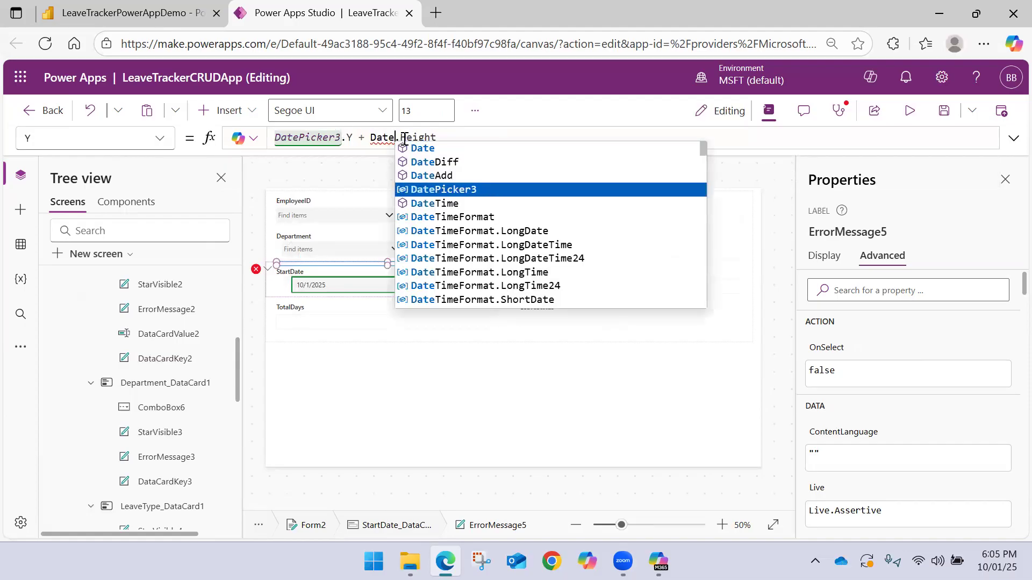
pyautogui.press('Tab')
pyautogui.click(363, 341)
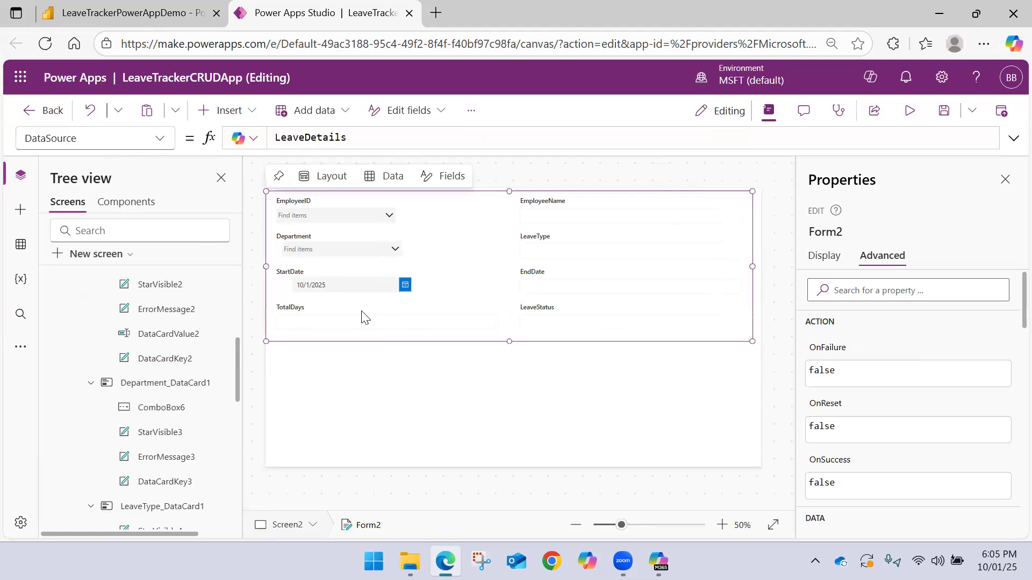
pyautogui.click(350, 292)
pyautogui.scroll(8, 93, 308)
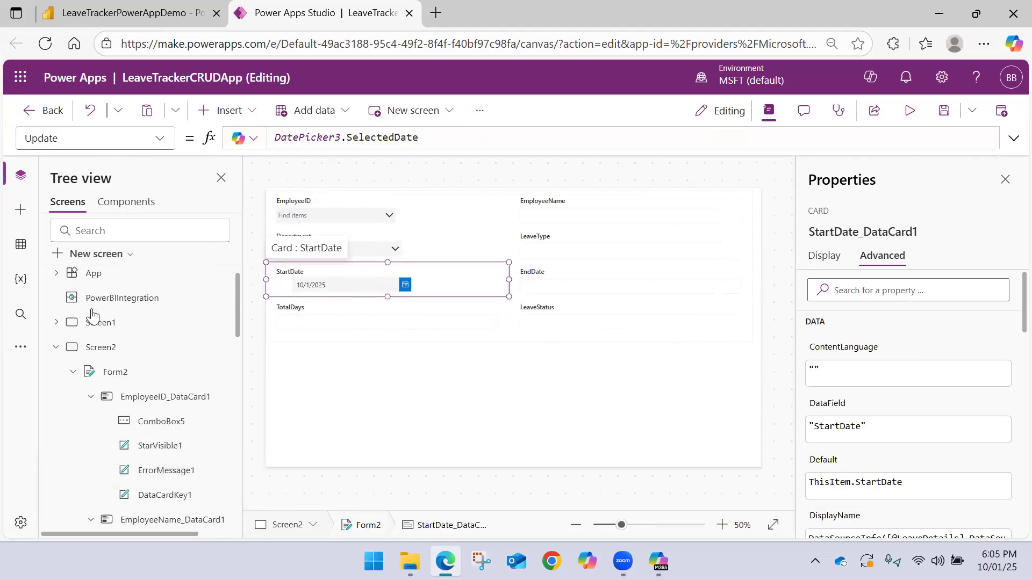
pyautogui.click(56, 356)
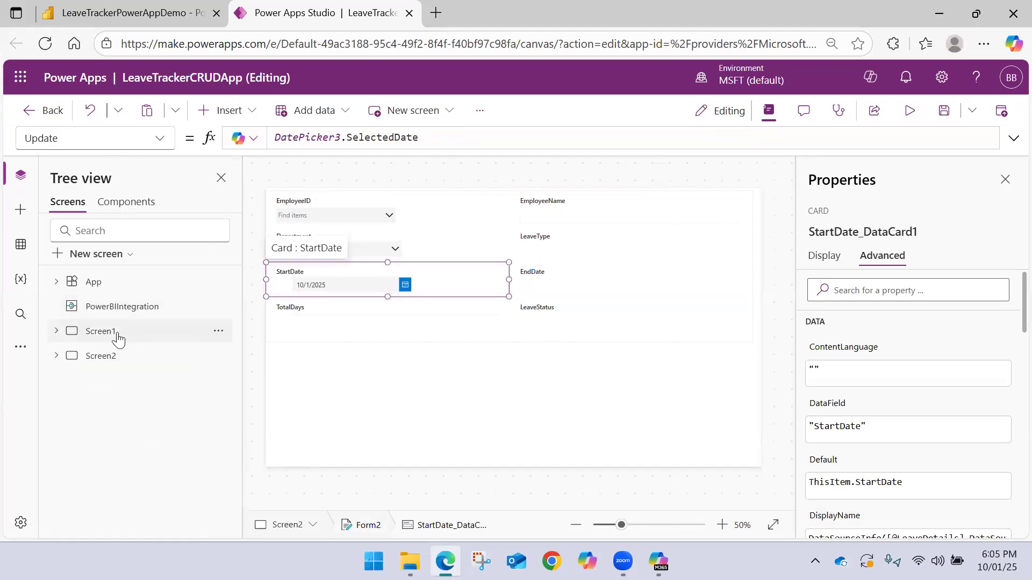
pyautogui.click(86, 333)
pyautogui.click(152, 364)
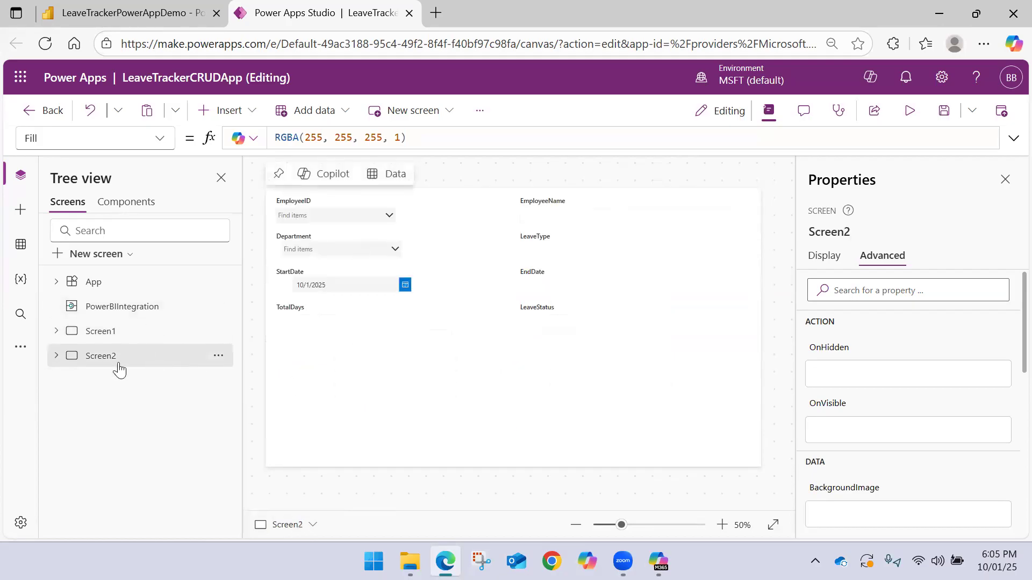
pyautogui.click(57, 359)
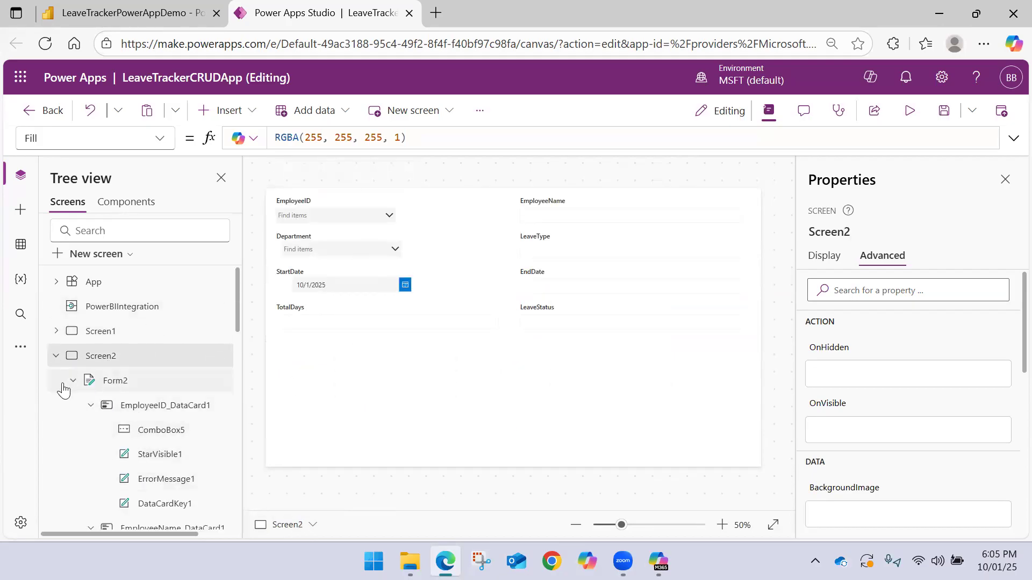
pyautogui.click(55, 358)
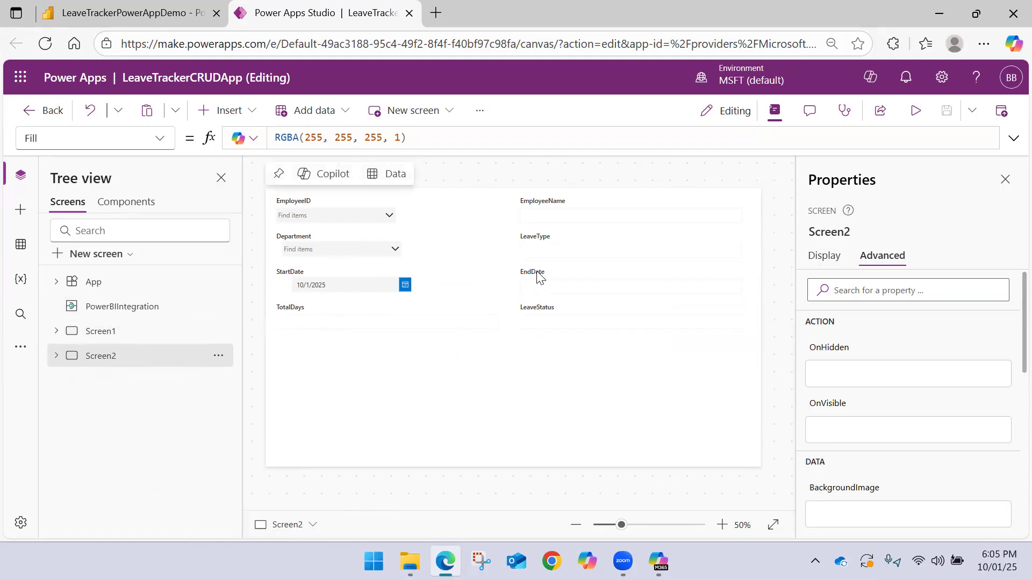
# Unlock the EmployeeName card so that its text input's Default formula can be edited
pyautogui.click(547, 220)
pyautogui.click(546, 217)
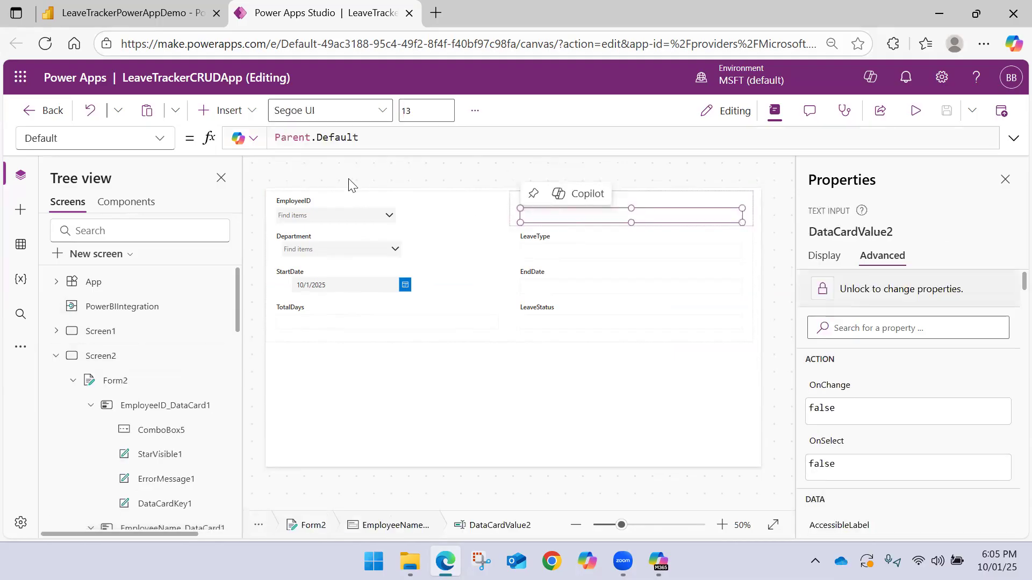
pyautogui.moveTo(362, 138); pyautogui.dragTo(140, 132)
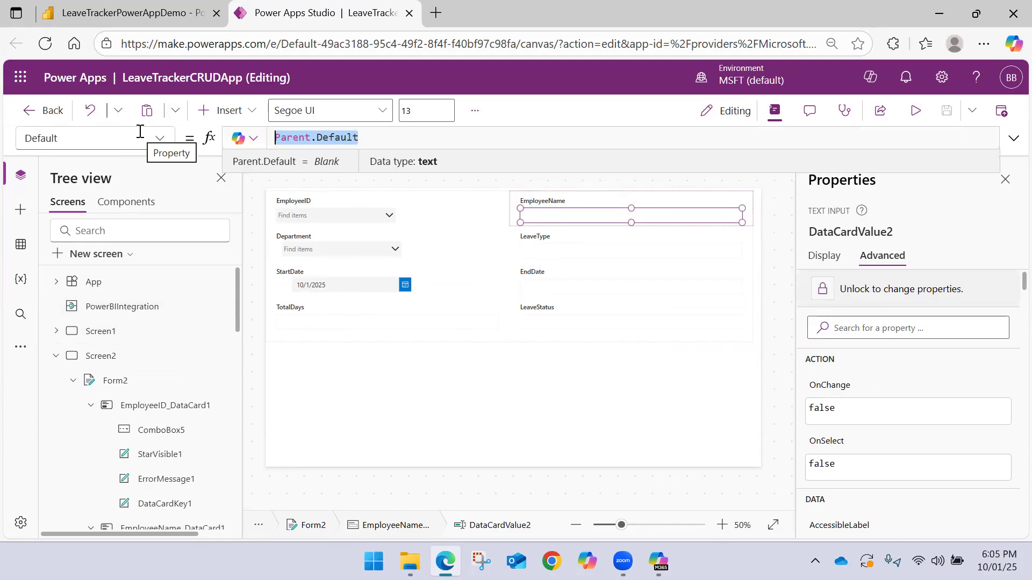
pyautogui.press('BackSpace')
pyautogui.press('BackSpace')
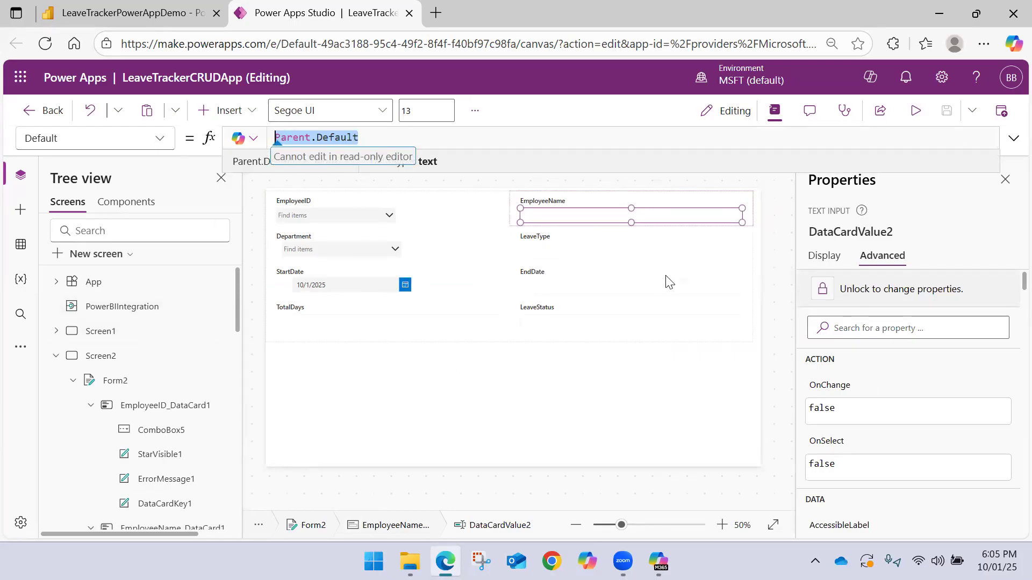
pyautogui.click(847, 285)
# Try to replace the EmployeeName text input's Default formula with a LookUp on the LeaveDetails table
pyautogui.click(374, 138)
pyautogui.hotkey('ctrl', 'a')
pyautogui.write('Loo')
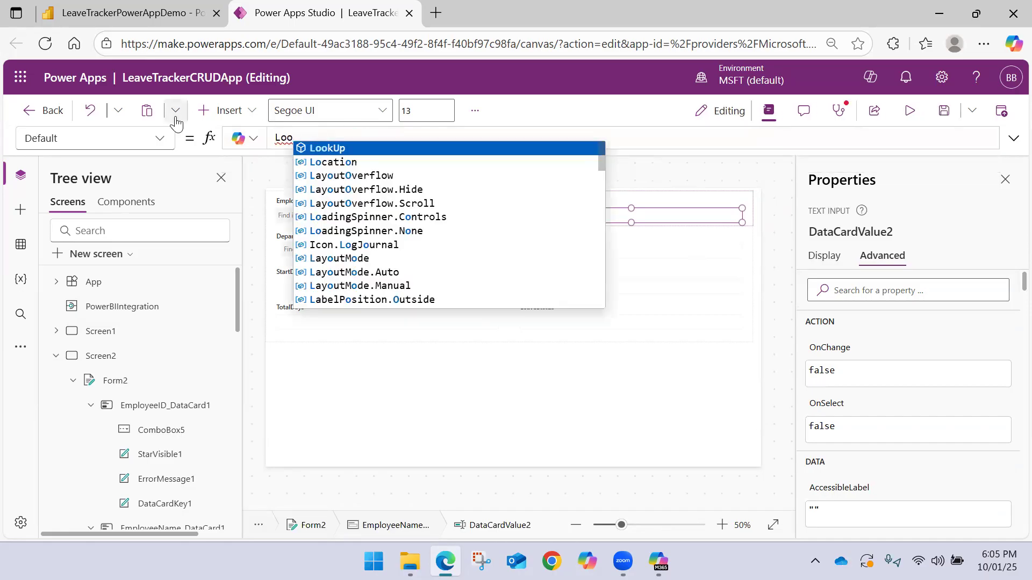
pyautogui.press('Tab')
pyautogui.write('Lo')
pyautogui.press('BackSpace')
pyautogui.press('BackSpace')
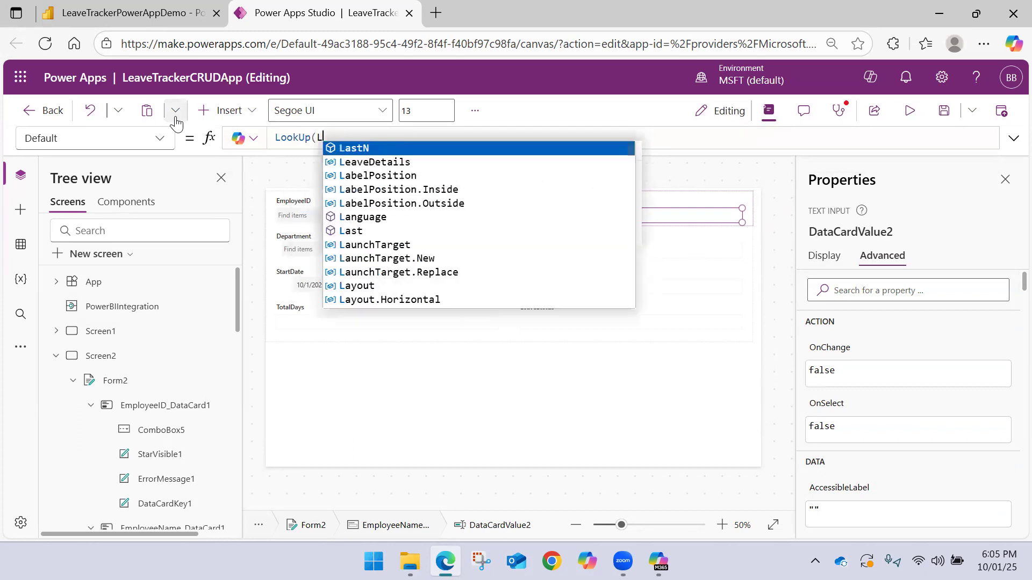
pyautogui.write('leave')
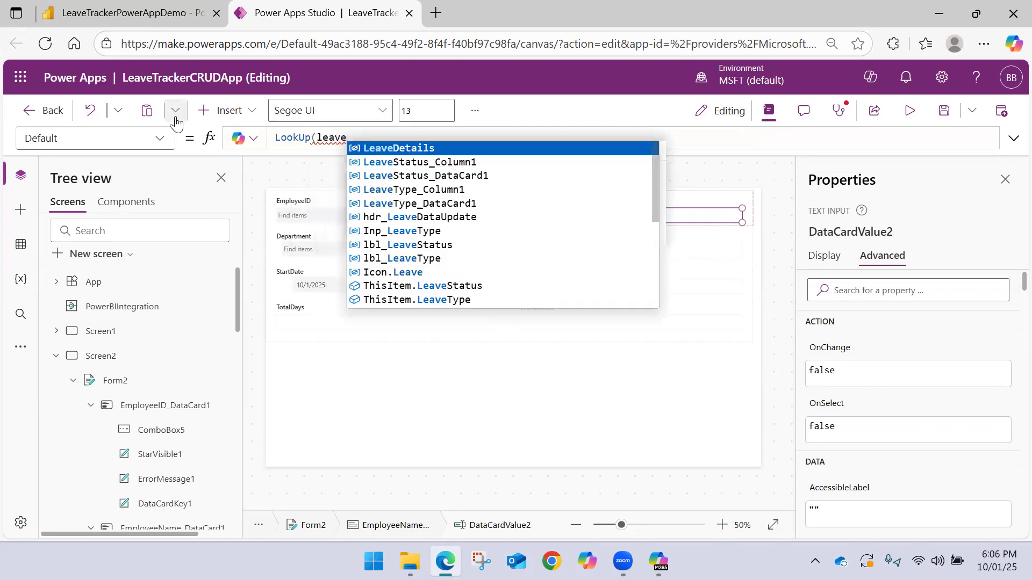
pyautogui.press('Tab')
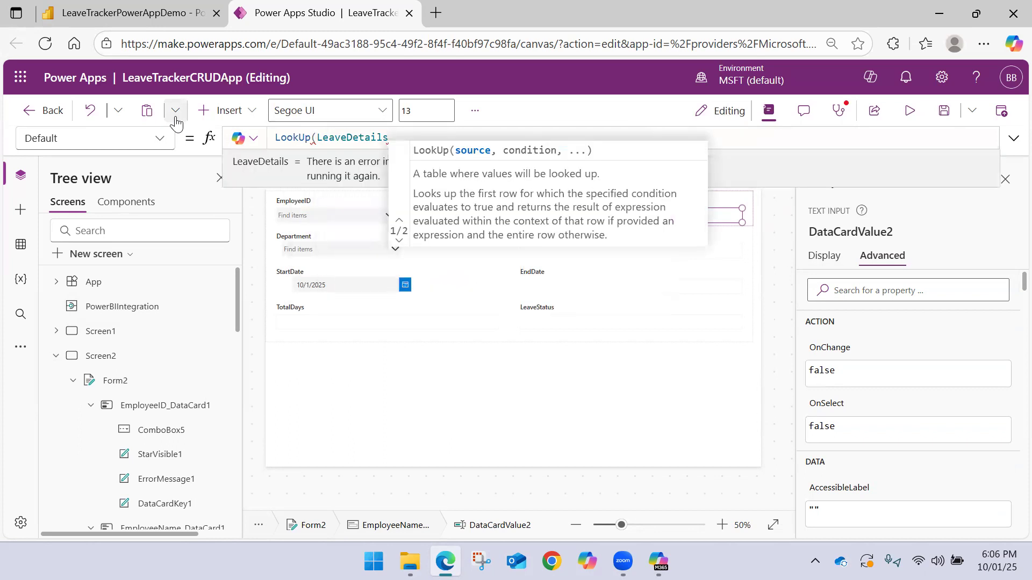
pyautogui.press('BackSpace')
pyautogui.press('BackSpace')
pyautogui.press('BackSpace')
pyautogui.press('BackSpace')
pyautogui.press('BackSpace')
pyautogui.press('BackSpace')
pyautogui.press('BackSpace')
pyautogui.press('BackSpace')
pyautogui.press('BackSpace')
pyautogui.press('BackSpace')
pyautogui.press('BackSpace')
pyautogui.press('BackSpace')
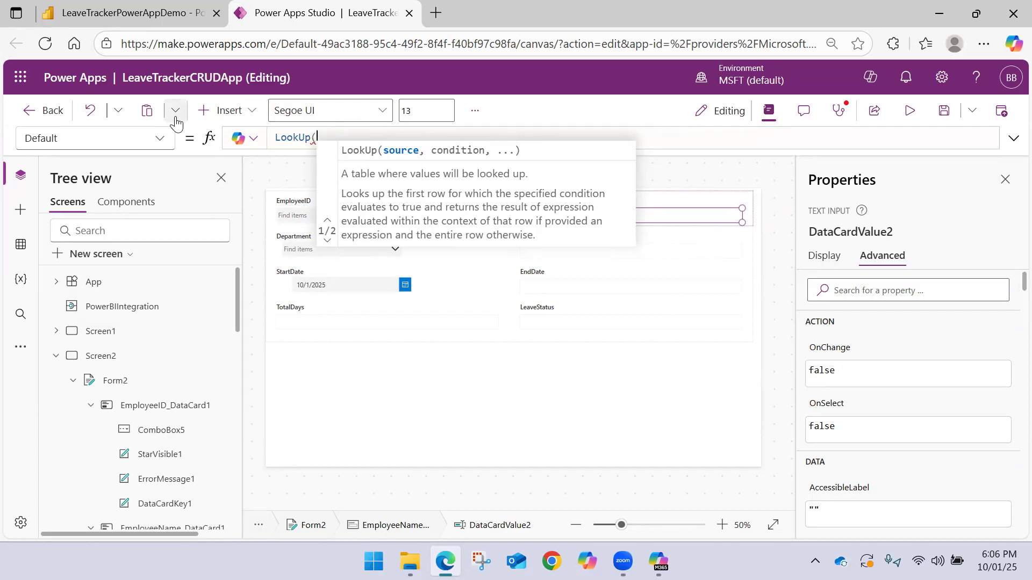
pyautogui.write('Leave')
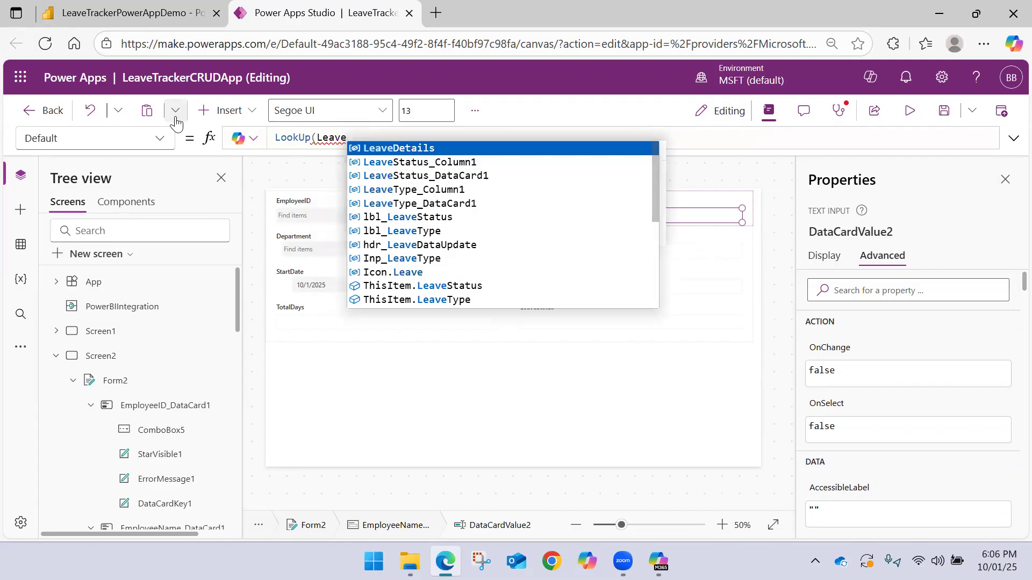
# Discard the unfinished LookUp and restore the EmployeeName text input's Default formula to Parent.Default
pyautogui.press('BackSpace')
pyautogui.press('BackSpace')
pyautogui.press('BackSpace')
pyautogui.press('BackSpace')
pyautogui.press('BackSpace')
pyautogui.press('BackSpace')
pyautogui.press('BackSpace')
pyautogui.press('BackSpace')
pyautogui.press('BackSpace')
pyautogui.press('BackSpace')
pyautogui.press('BackSpace')
pyautogui.press('BackSpace')
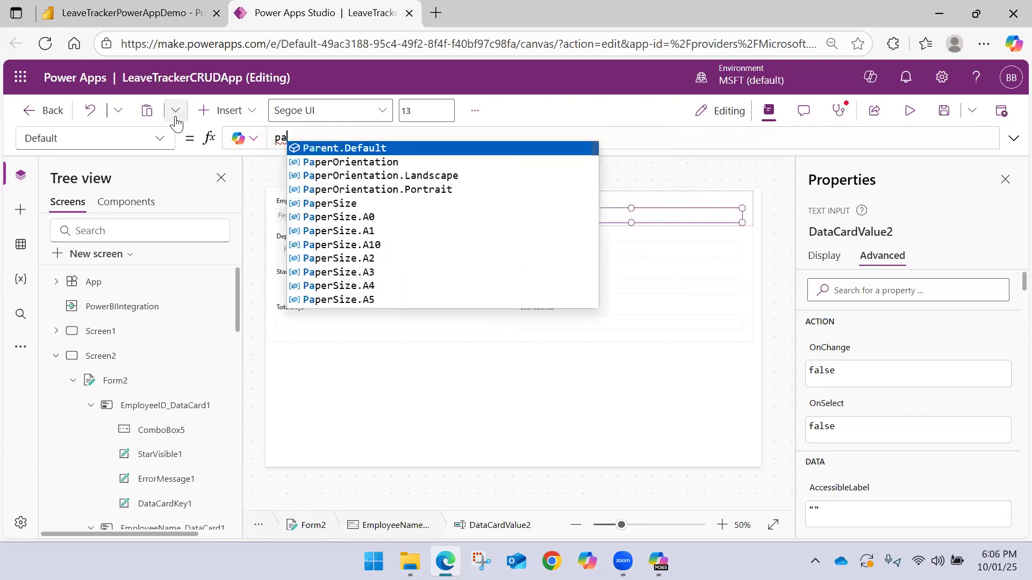
pyautogui.press('Tab')
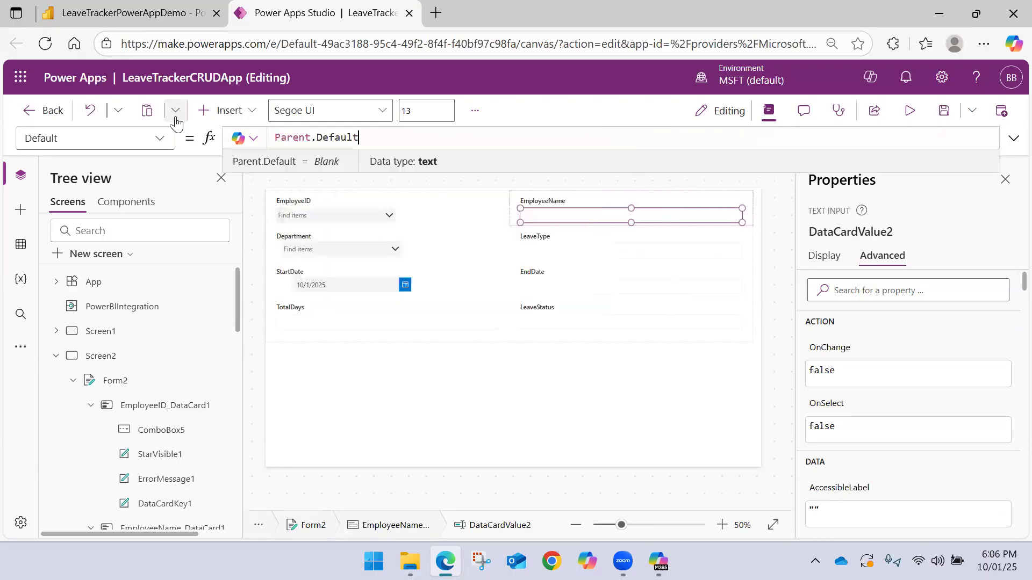
# Try to replace the Items formula of the EmployeeID card's combo box with Parent.Default and reopen it from its error
pyautogui.click(465, 221)
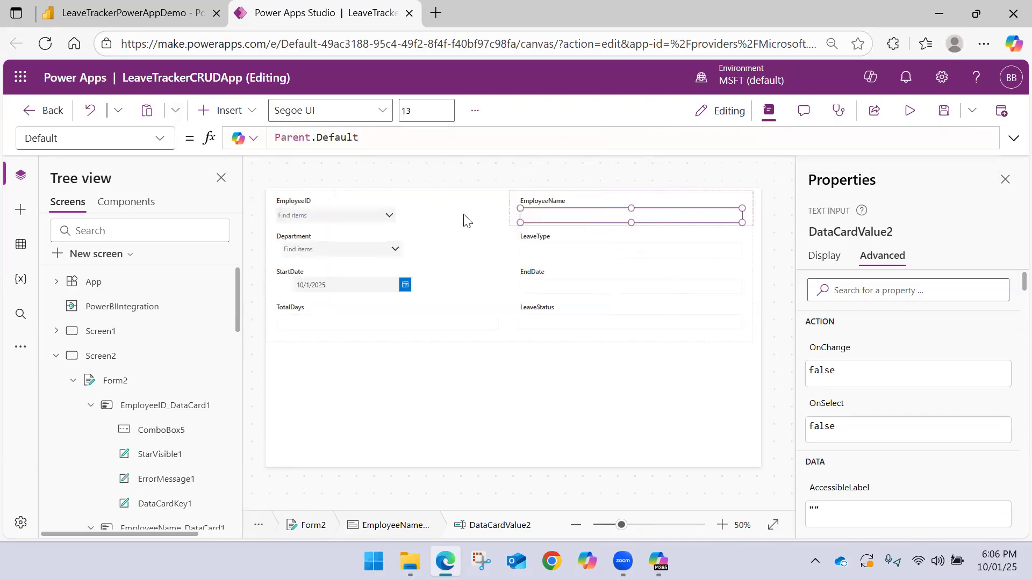
pyautogui.click(532, 221)
pyautogui.click(352, 220)
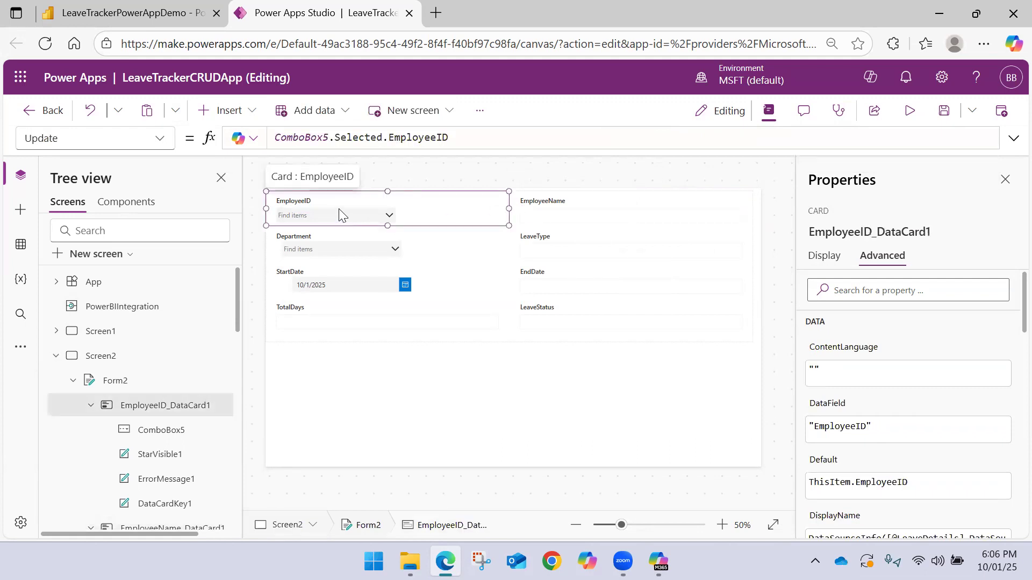
pyautogui.click(335, 217)
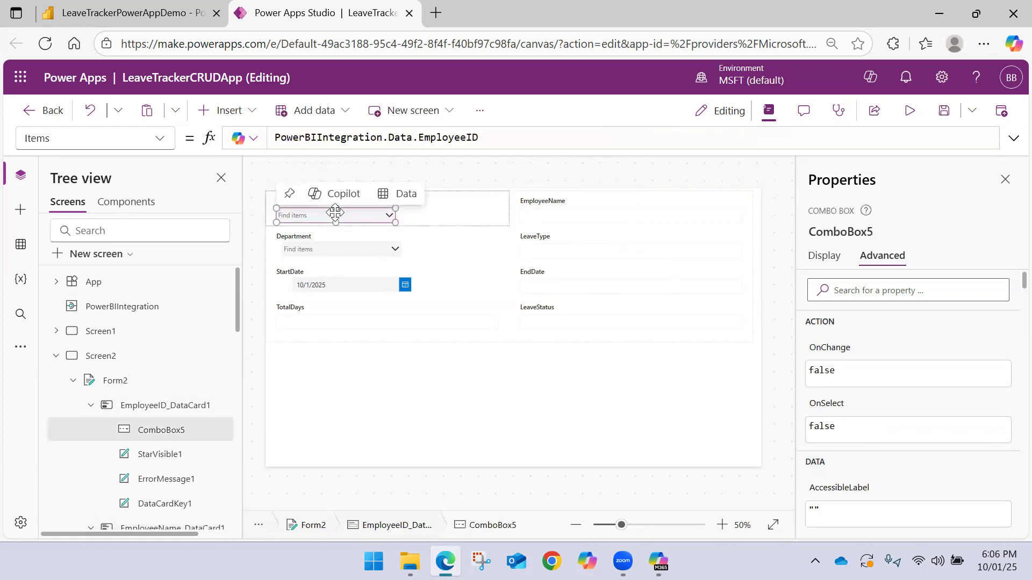
pyautogui.moveTo(527, 137); pyautogui.dragTo(194, 138)
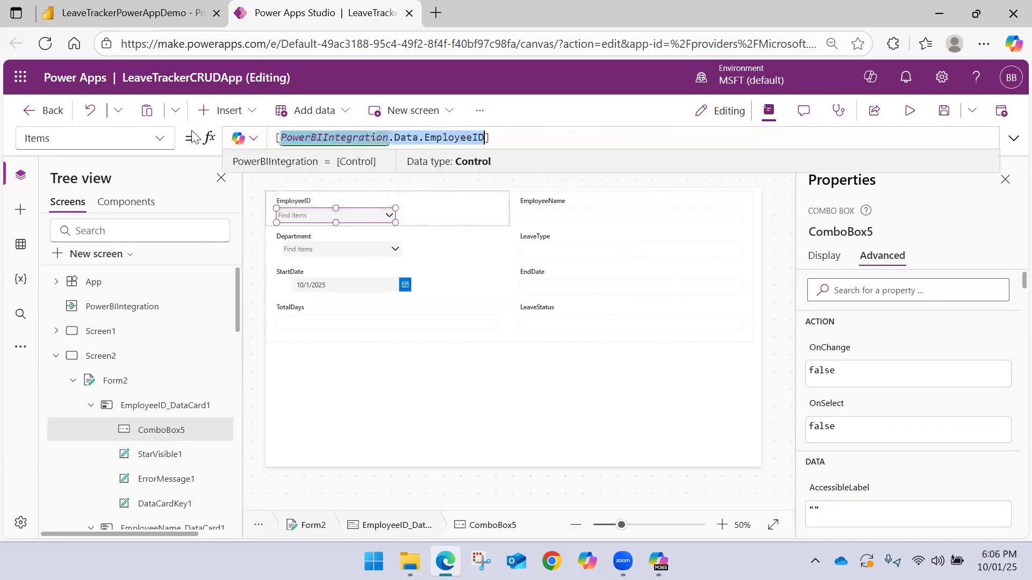
pyautogui.press('BackSpace')
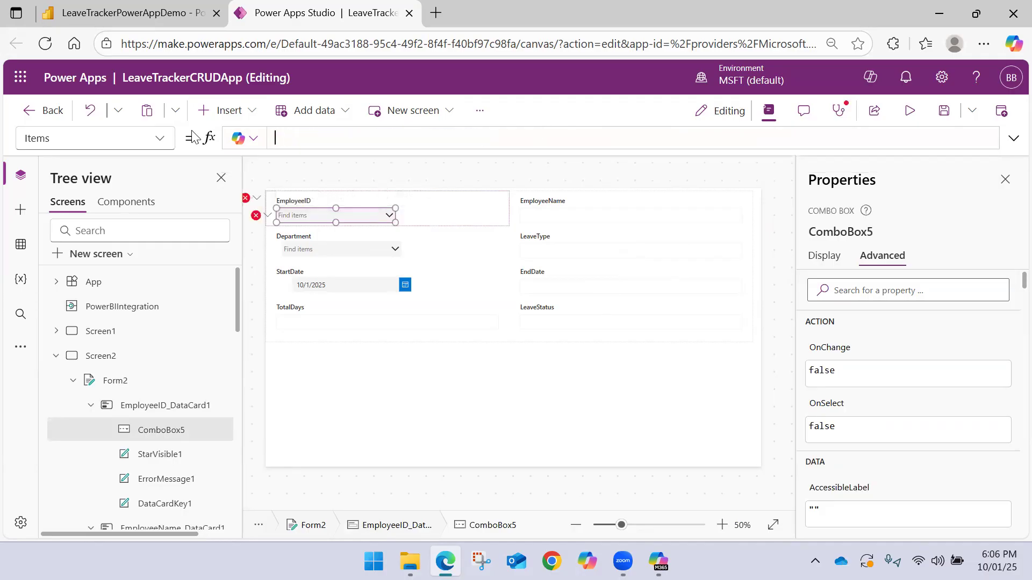
pyautogui.write('aren')
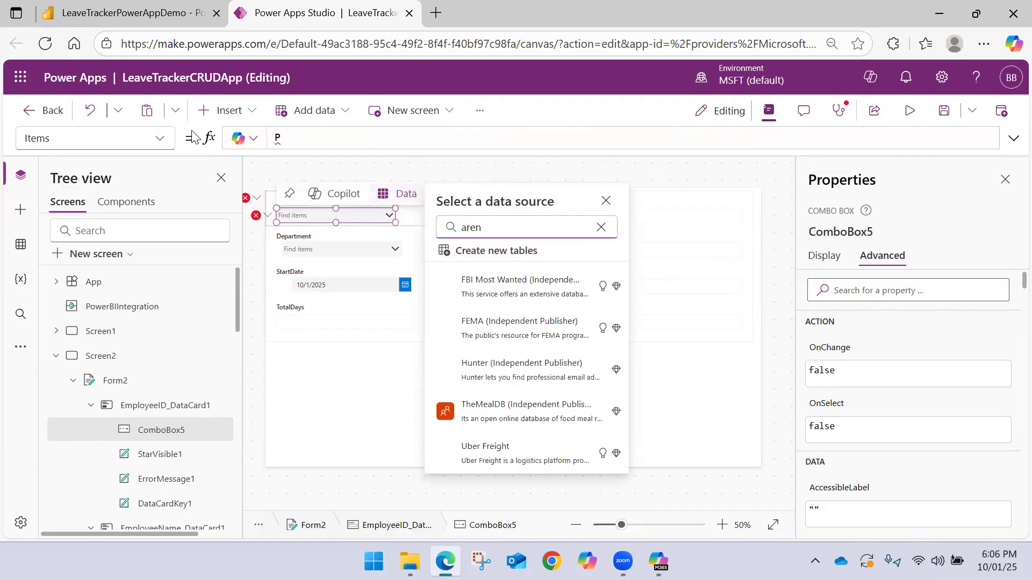
pyautogui.press('BackSpace')
pyautogui.press('BackSpace')
pyautogui.press('BackSpace')
pyautogui.press('BackSpace')
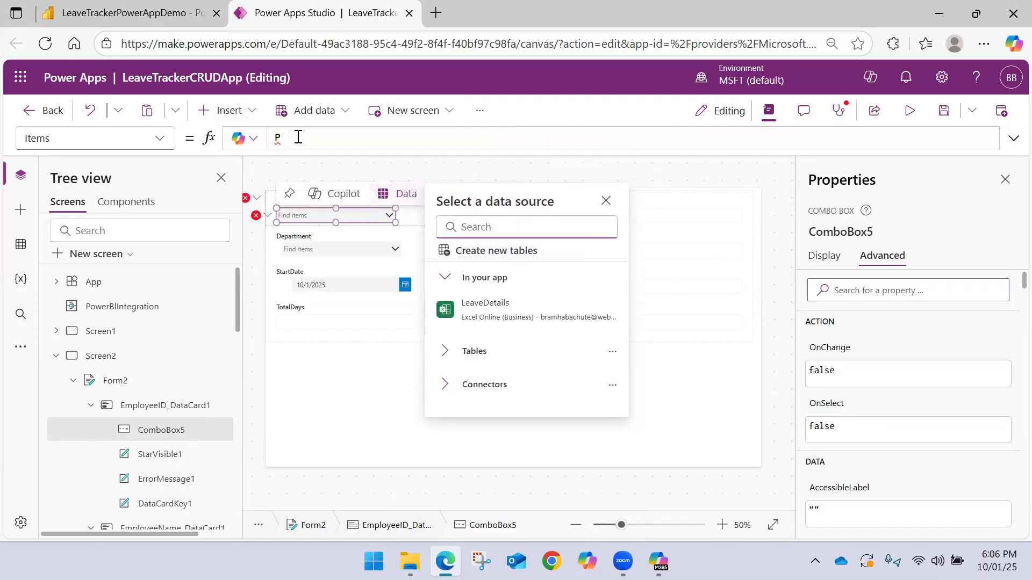
pyautogui.click(298, 137)
pyautogui.write('a')
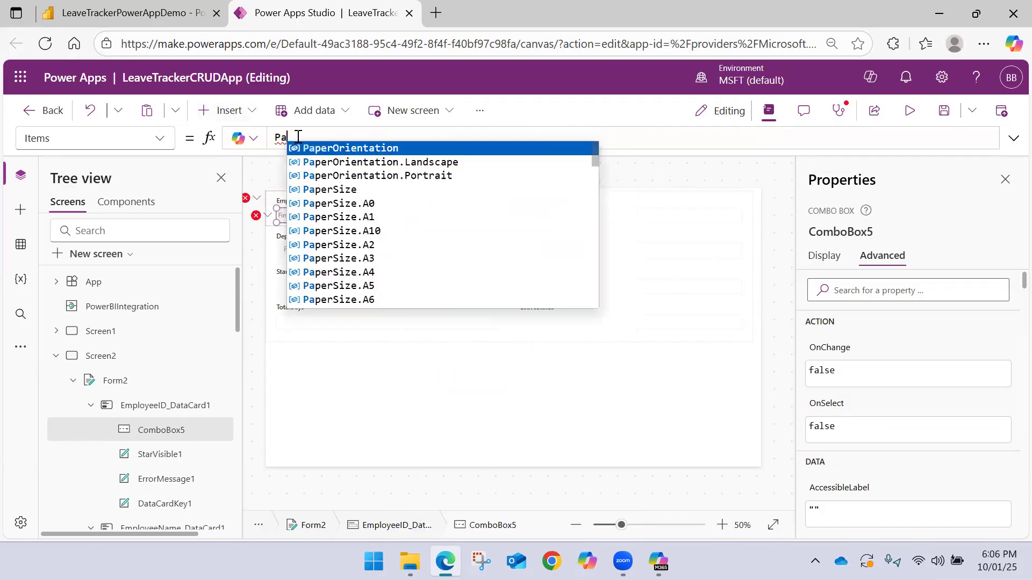
pyautogui.write('ren')
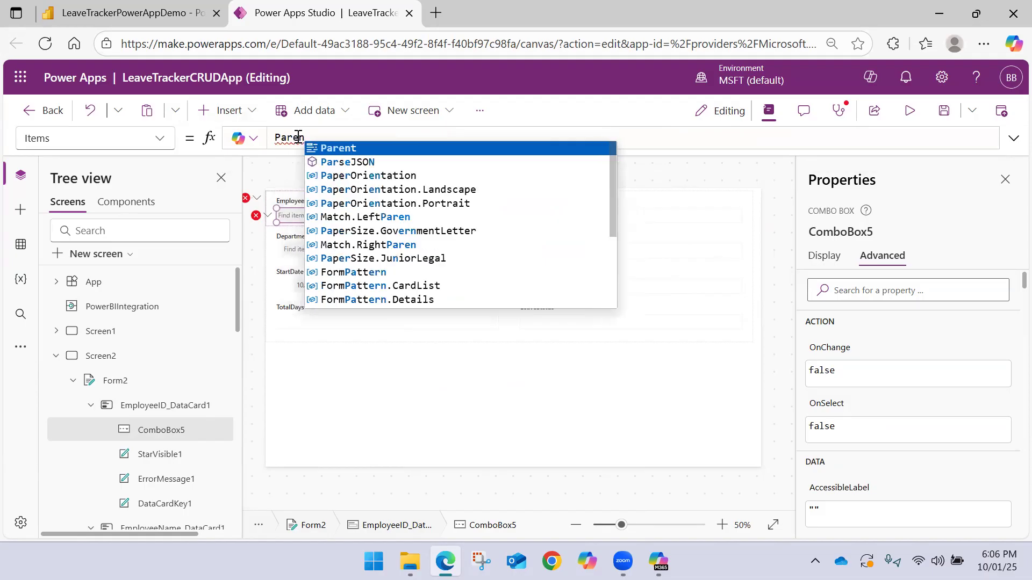
pyautogui.write('t.')
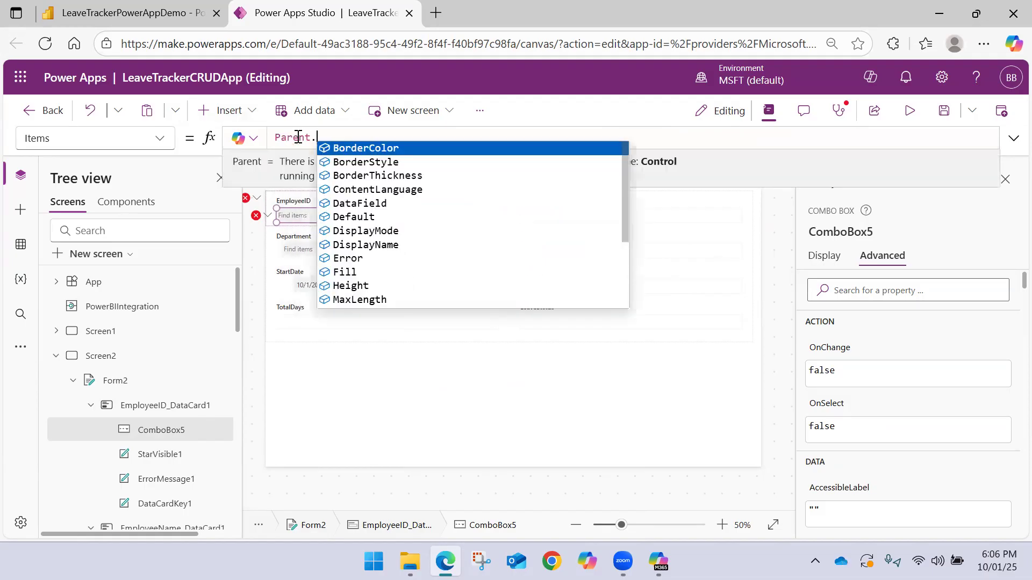
pyautogui.write('D')
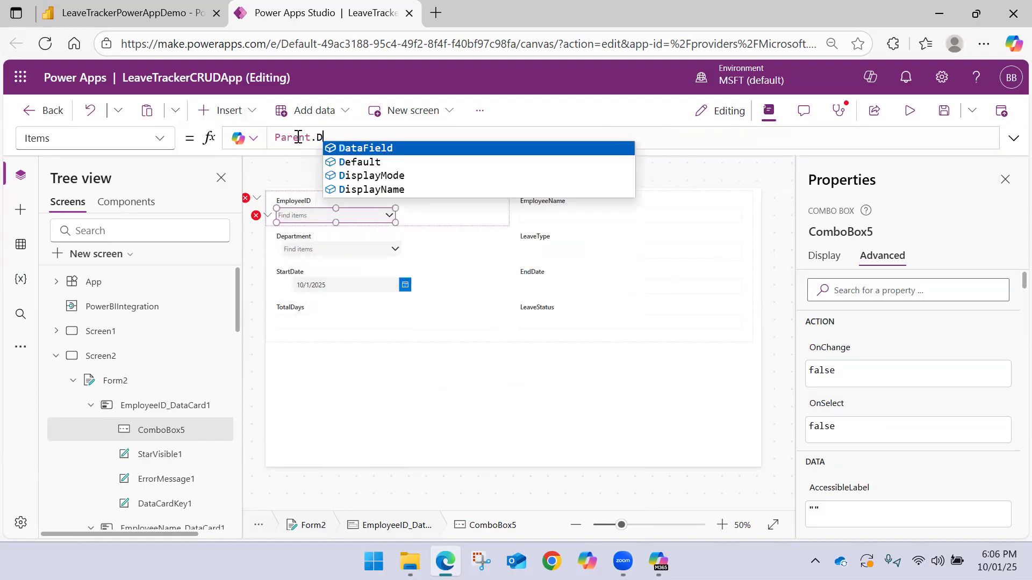
pyautogui.press('Down')
pyautogui.press('Tab')
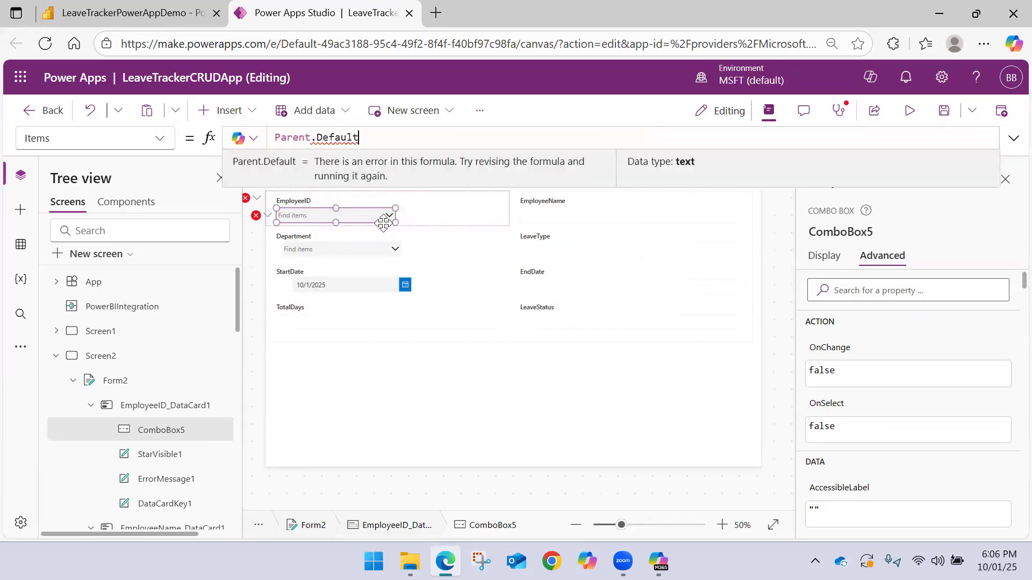
pyautogui.click(346, 216)
pyautogui.click(255, 215)
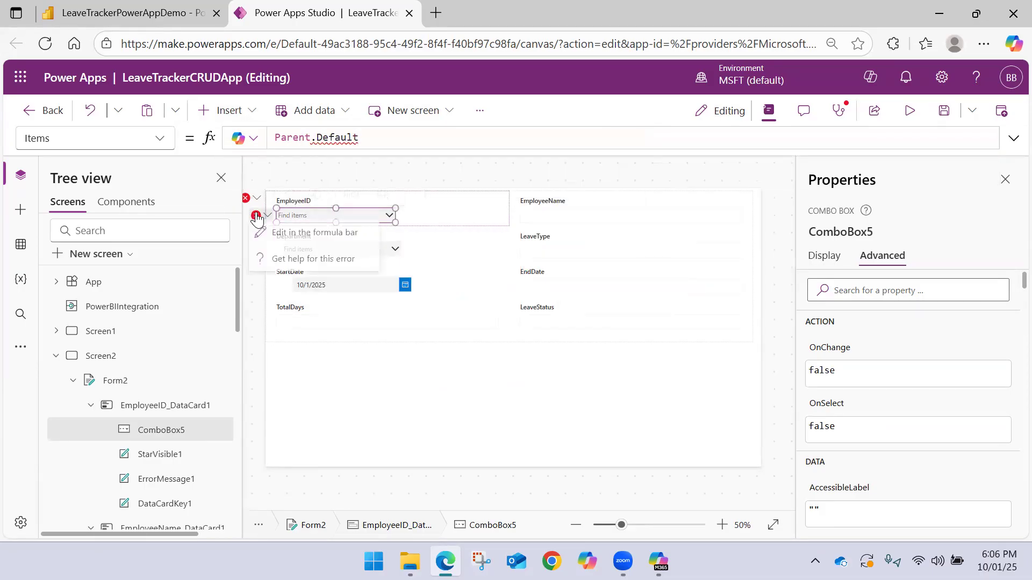
pyautogui.click(288, 235)
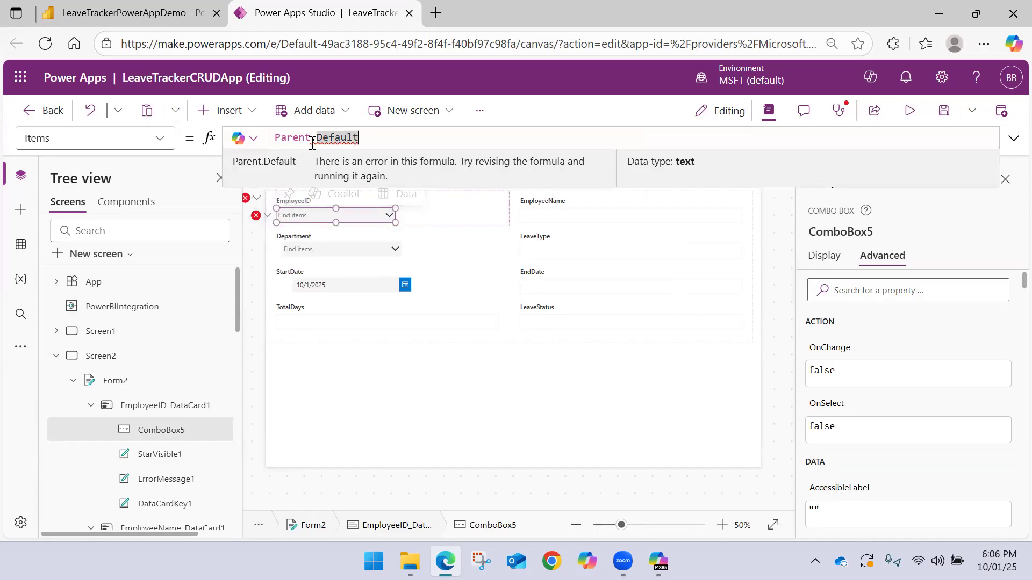
# Delete the combo box from the EmployeeID card
pyautogui.click(410, 214)
pyautogui.click(394, 221)
pyautogui.click(380, 219)
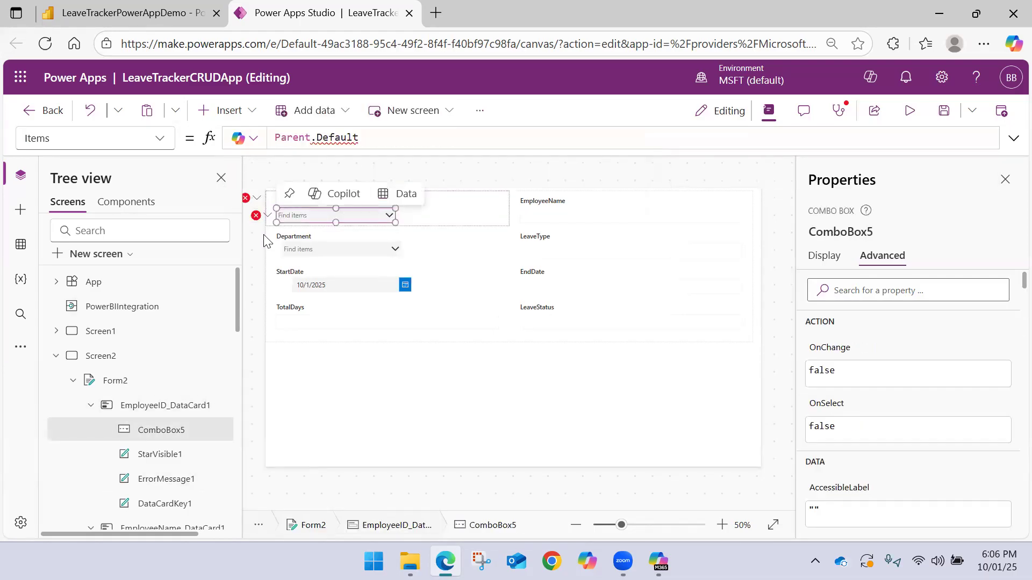
pyautogui.press('Delete')
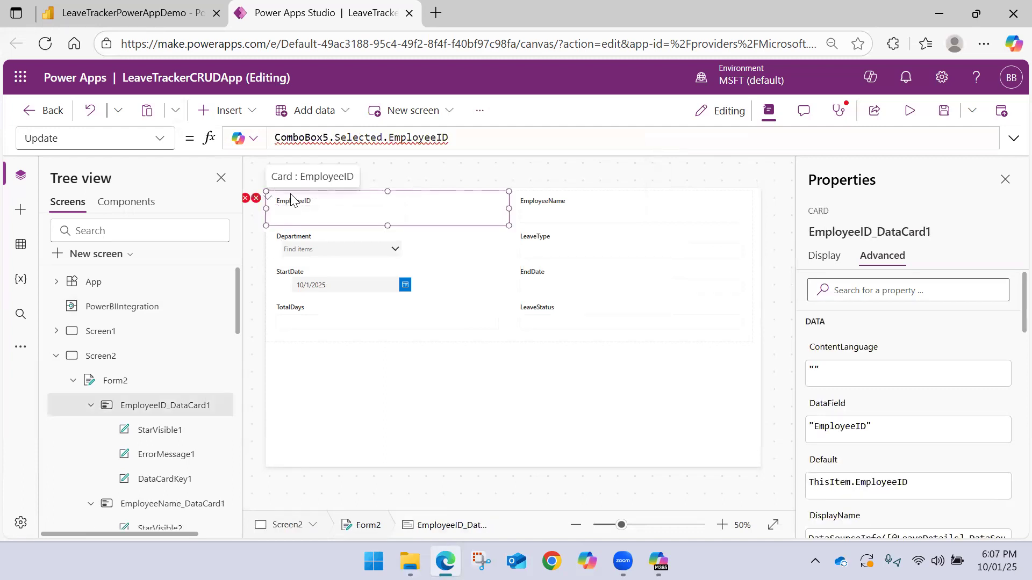
# Insert a text input into the EmployeeID card and place it just below the label
pyautogui.click(252, 114)
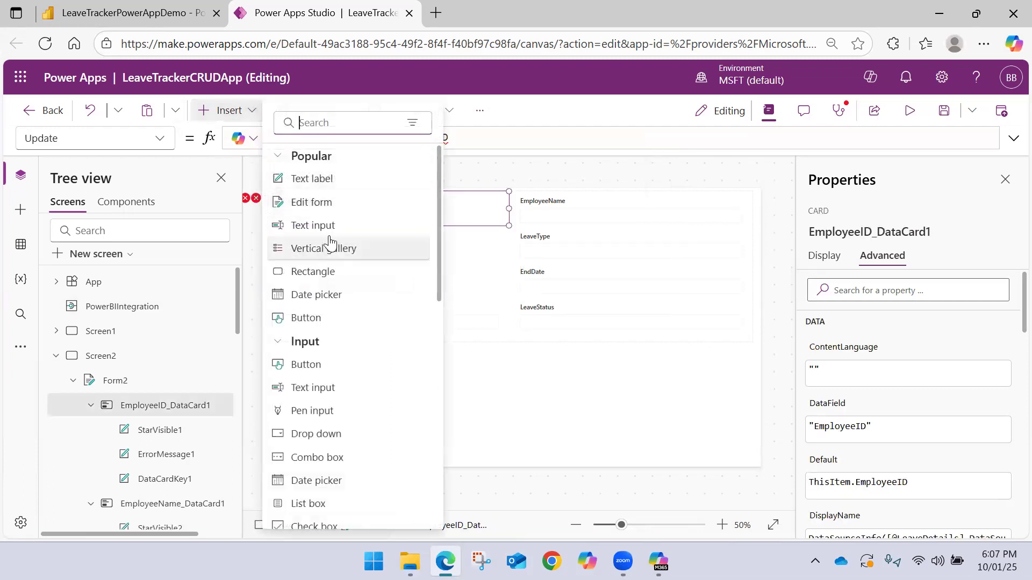
pyautogui.press('Escape')
pyautogui.moveTo(308, 213); pyautogui.dragTo(316, 216)
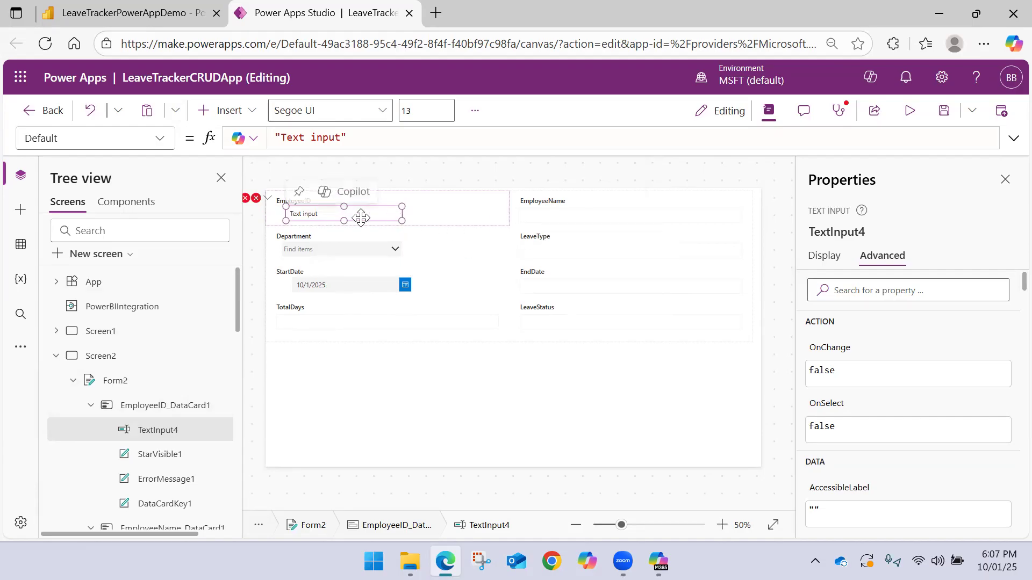
pyautogui.moveTo(368, 218); pyautogui.dragTo(328, 219)
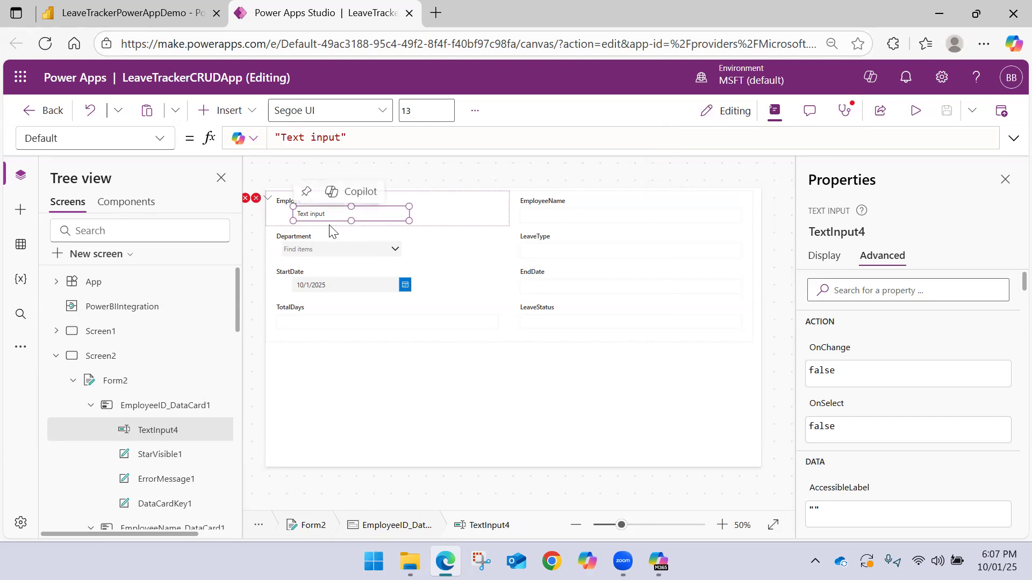
# Set the Default formula of the EmployeeID card's new text input to an empty string and adjust its position
pyautogui.click(335, 137)
pyautogui.moveTo(336, 136); pyautogui.dragTo(279, 138)
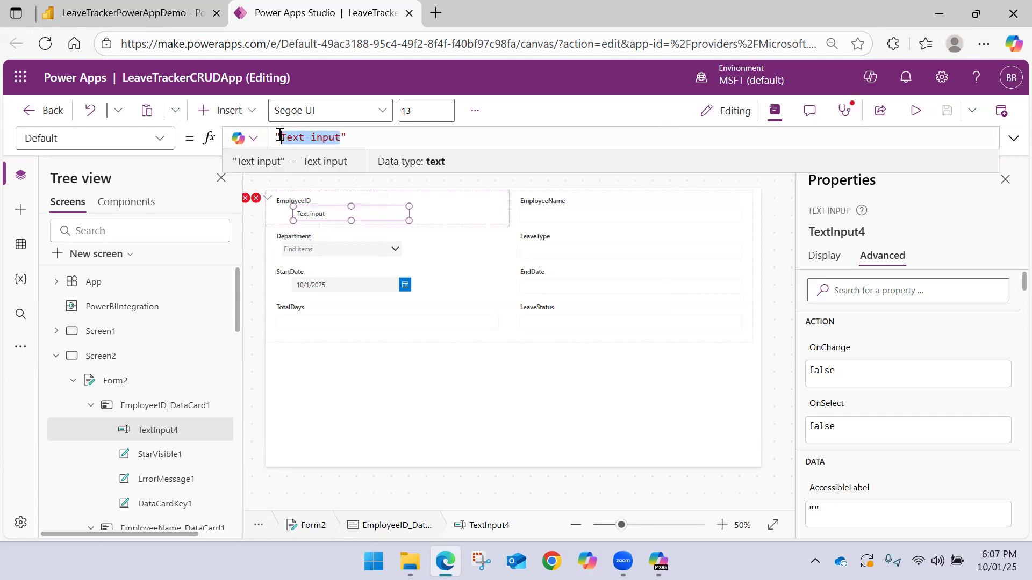
pyautogui.write('Employee')
pyautogui.press('BackSpace')
pyautogui.press('BackSpace')
pyautogui.press('BackSpace')
pyautogui.press('BackSpace')
pyautogui.press('BackSpace')
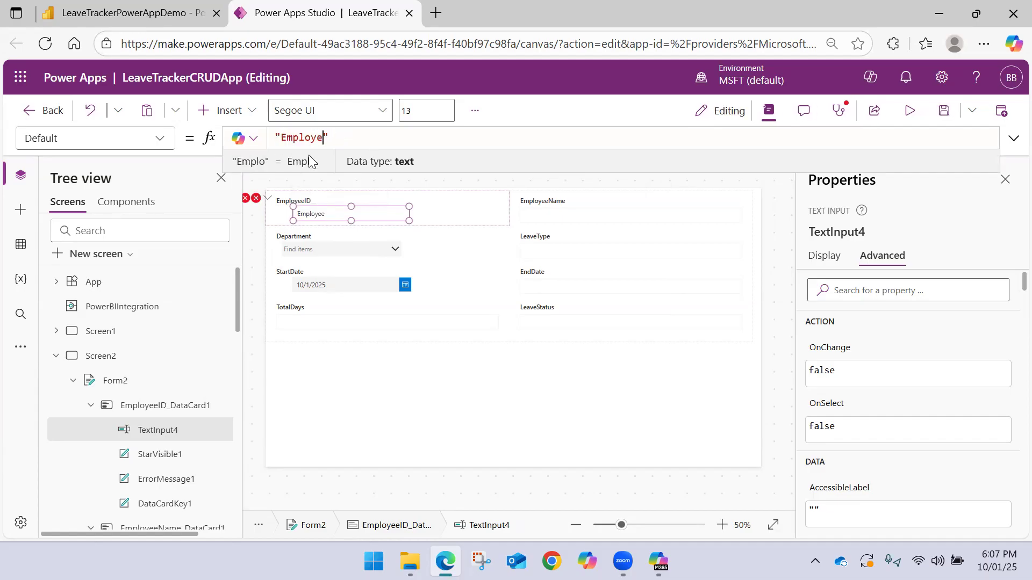
pyautogui.press('BackSpace')
pyautogui.press('BackSpace')
pyautogui.press('BackSpace')
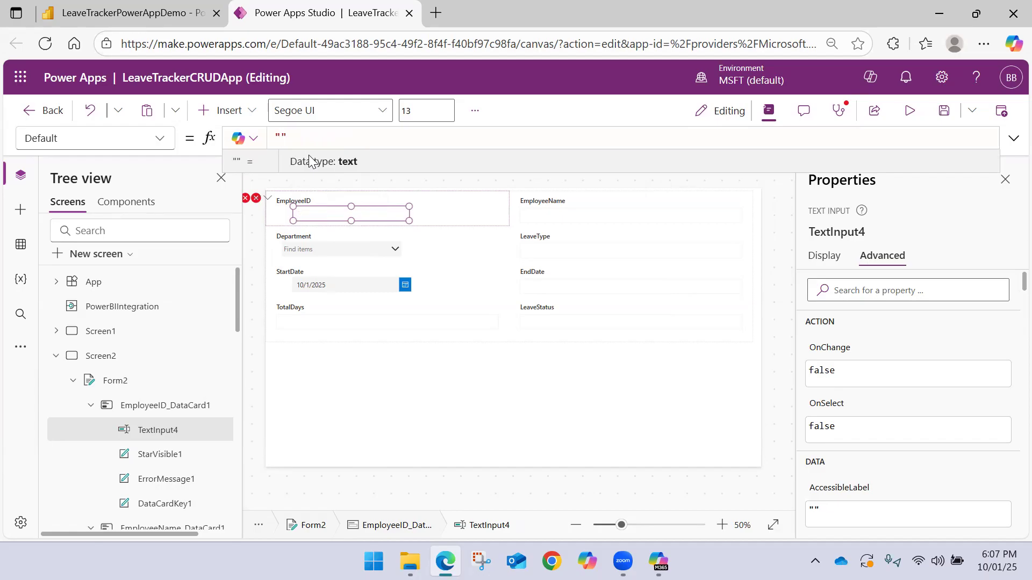
pyautogui.moveTo(328, 211); pyautogui.dragTo(314, 211)
# Replace the EmployeeID card's broken Update formula with TextInput4.Text
pyautogui.click(256, 198)
pyautogui.click(285, 217)
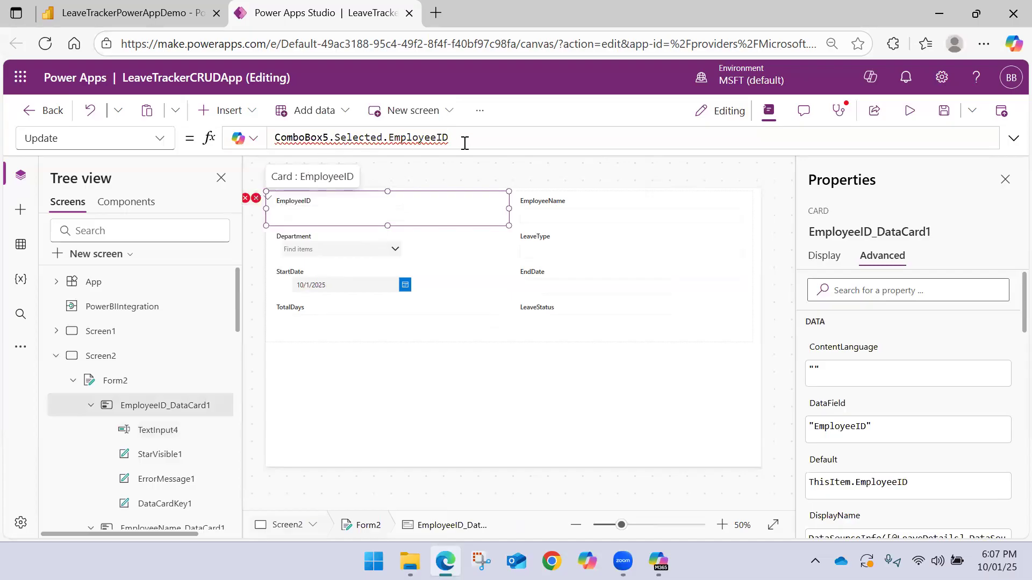
pyautogui.moveTo(457, 137); pyautogui.dragTo(193, 135)
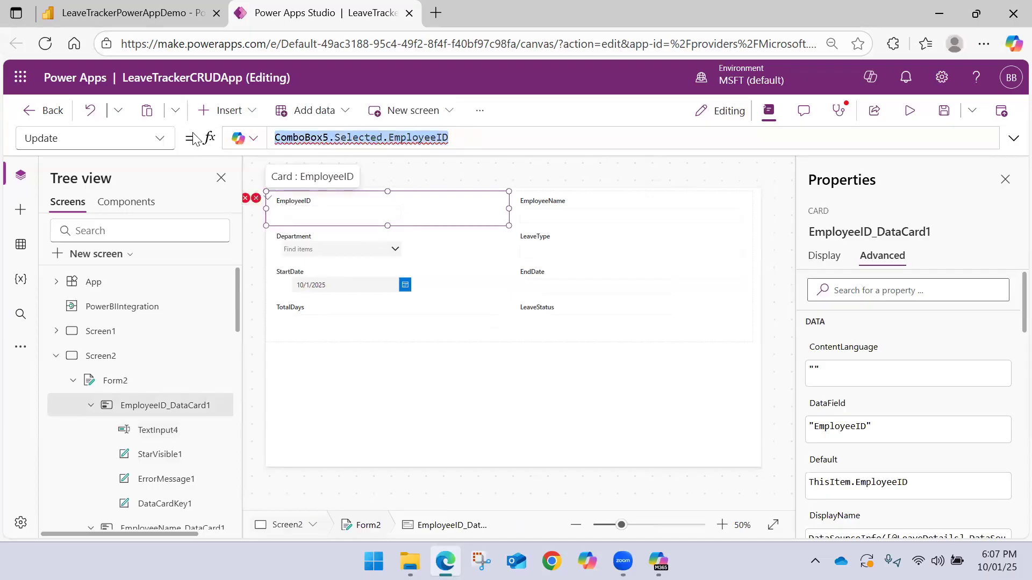
pyautogui.write('text')
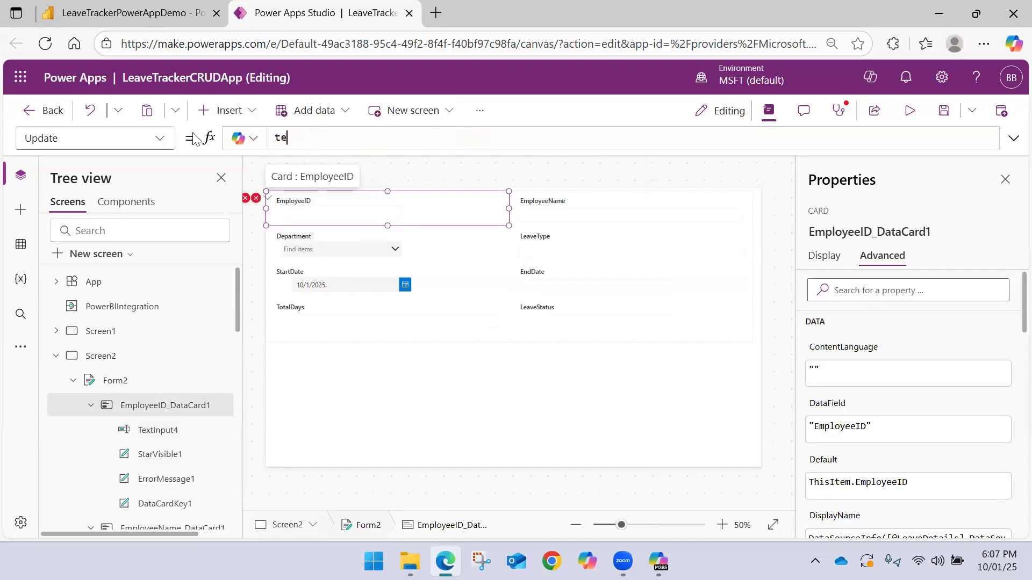
pyautogui.press('BackSpace')
pyautogui.press('BackSpace')
pyautogui.press('BackSpace')
pyautogui.press('BackSpace')
pyautogui.write('textin')
pyautogui.press('Tab')
pyautogui.write('.')
pyautogui.press('Tab')
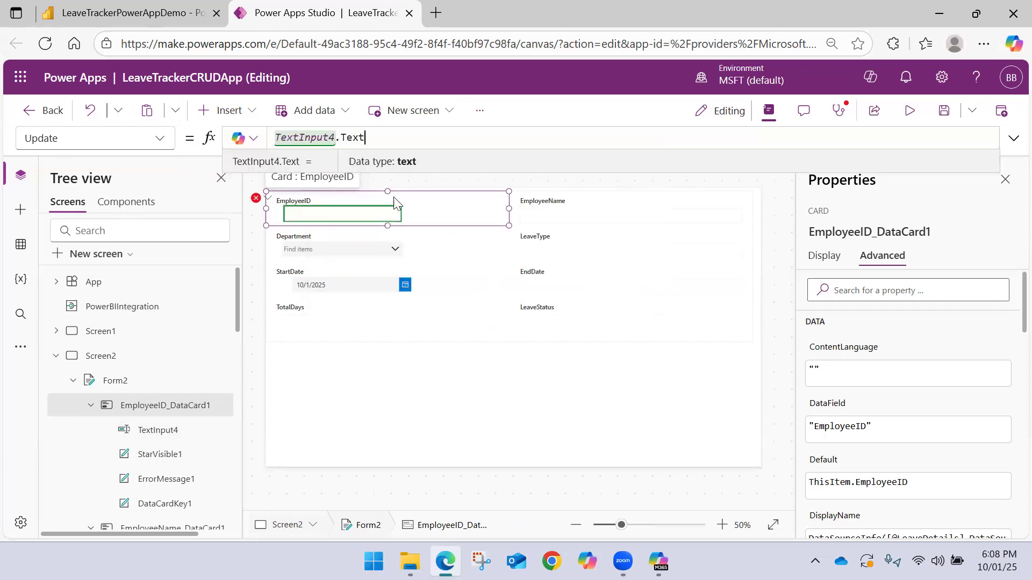
# Set the Y formula of the EmployeeID card's error message label to TextInput4.Y + TextInput4.Height
pyautogui.click(256, 198)
pyautogui.click(309, 218)
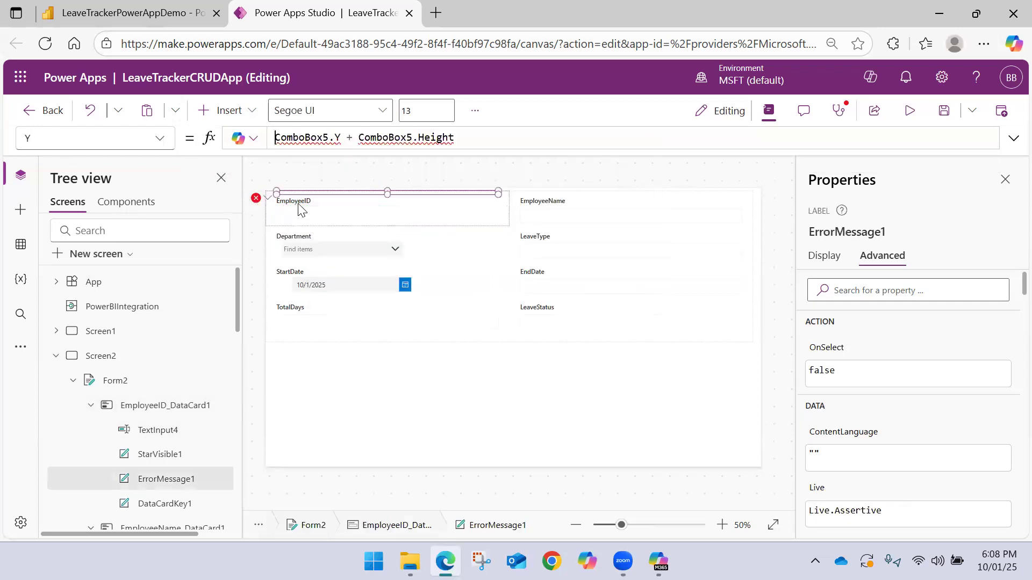
pyautogui.doubleClick(301, 137)
pyautogui.write('text')
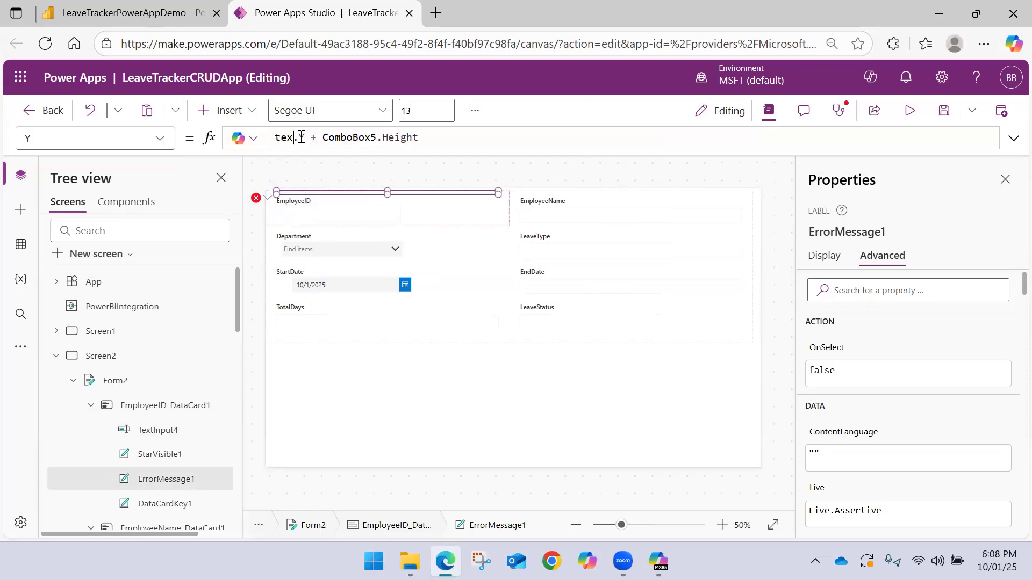
pyautogui.press('Down')
pyautogui.press('Down')
pyautogui.press('Down')
pyautogui.press('Down')
pyautogui.press('Tab')
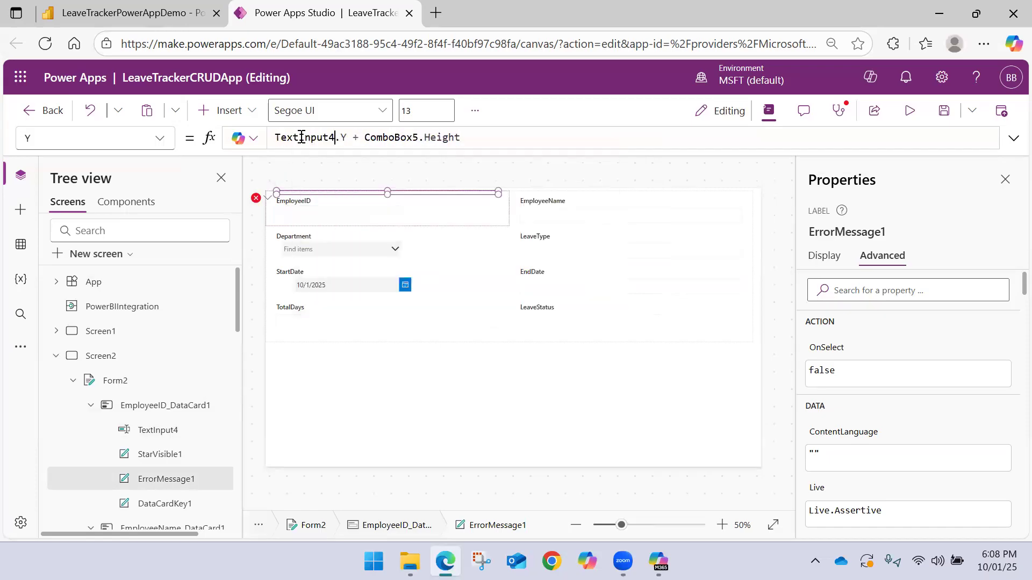
pyautogui.doubleClick(400, 138)
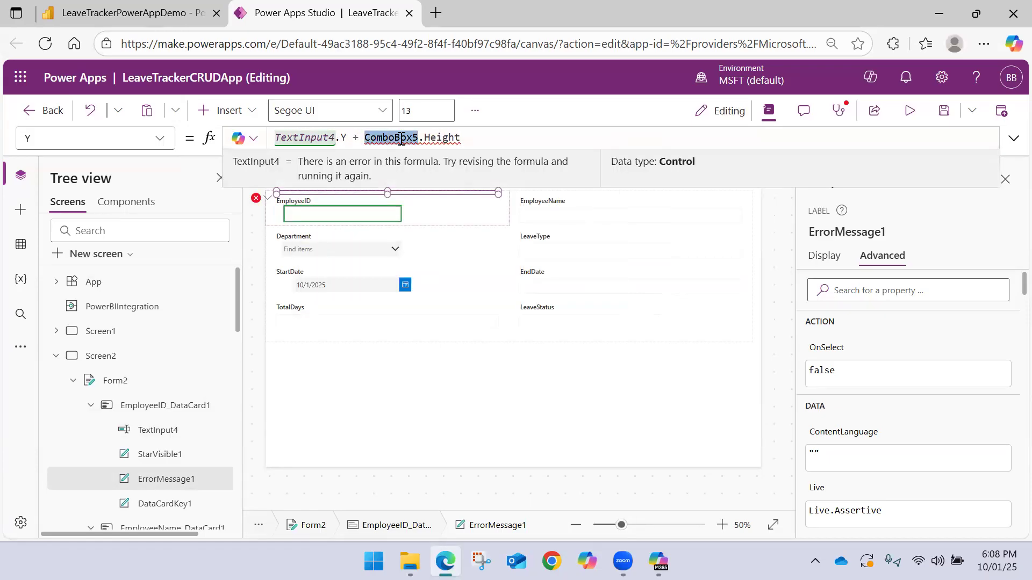
pyautogui.write('text')
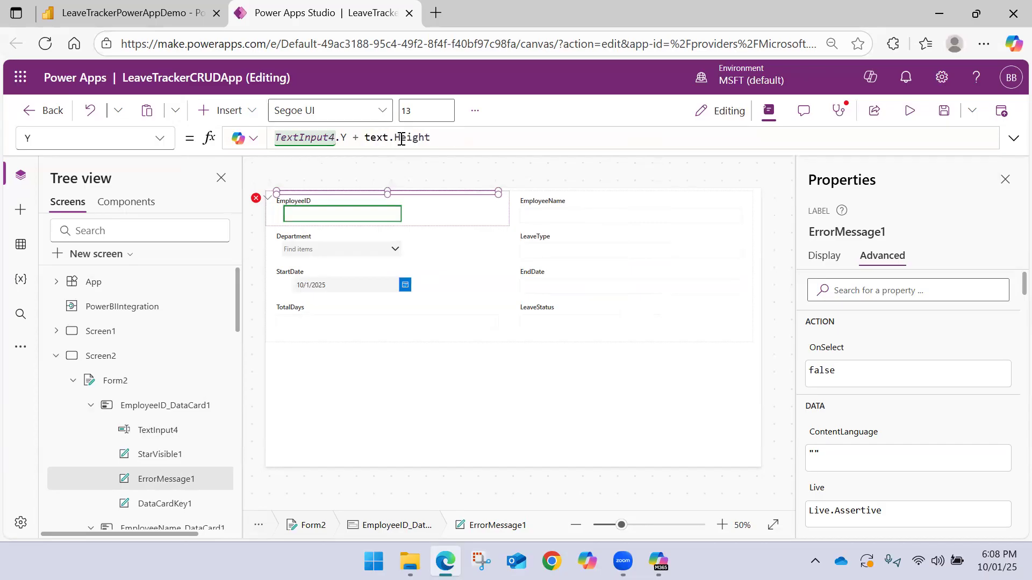
pyautogui.press('Down')
pyautogui.press('Down')
pyautogui.press('Down')
pyautogui.press('Down')
pyautogui.press('Tab')
pyautogui.click(347, 353)
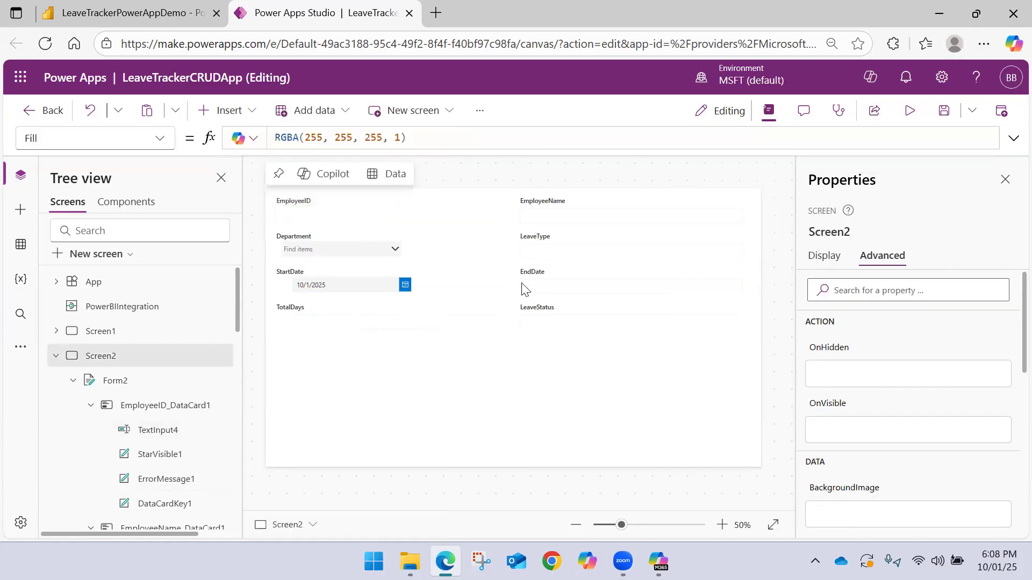
# Replace the EndDate card's text input with a date picker placed just below the label
pyautogui.click(529, 287)
pyautogui.click(630, 286)
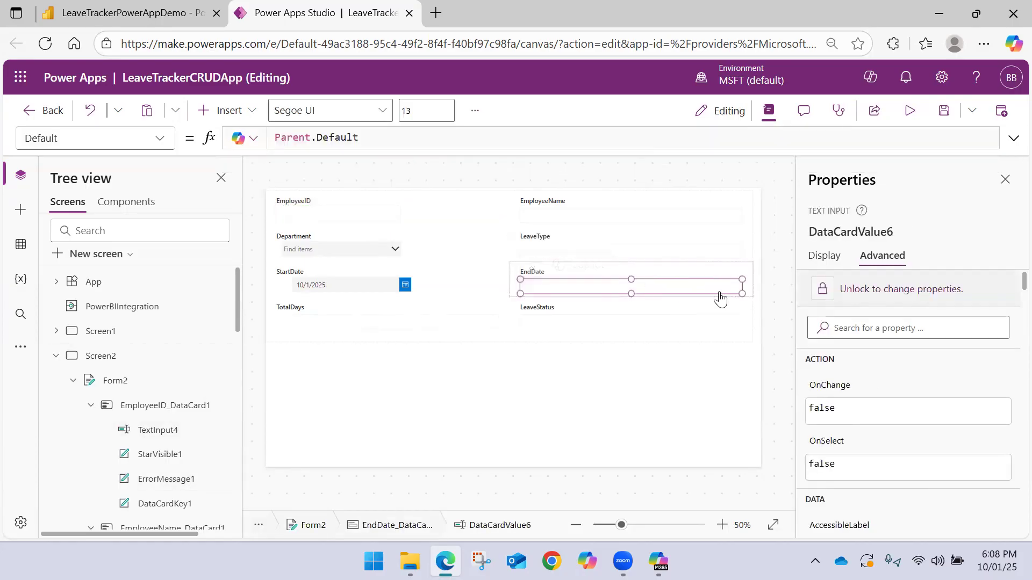
pyautogui.click(643, 289)
pyautogui.click(250, 112)
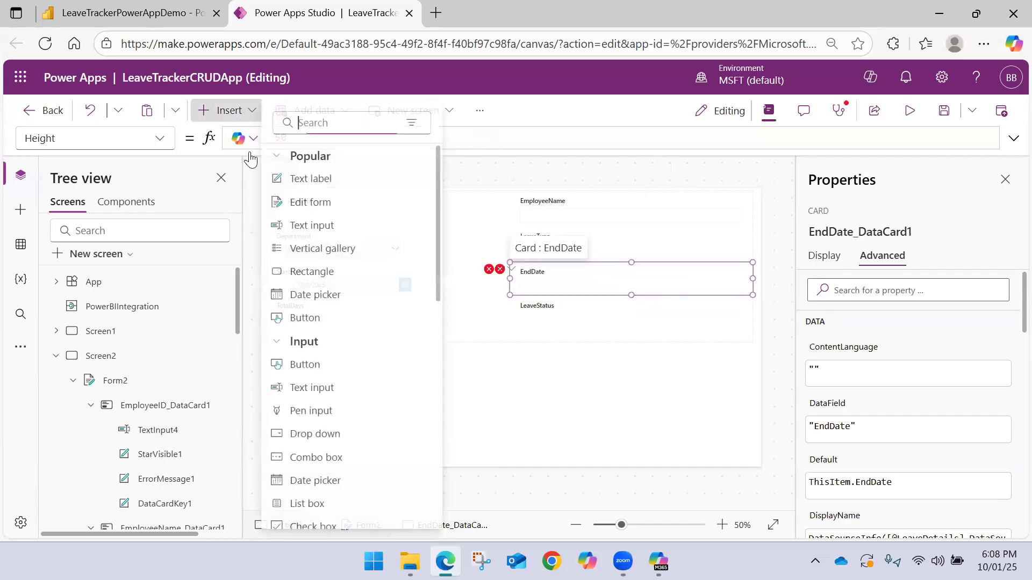
pyautogui.click(330, 298)
pyautogui.moveTo(330, 304); pyautogui.dragTo(583, 286)
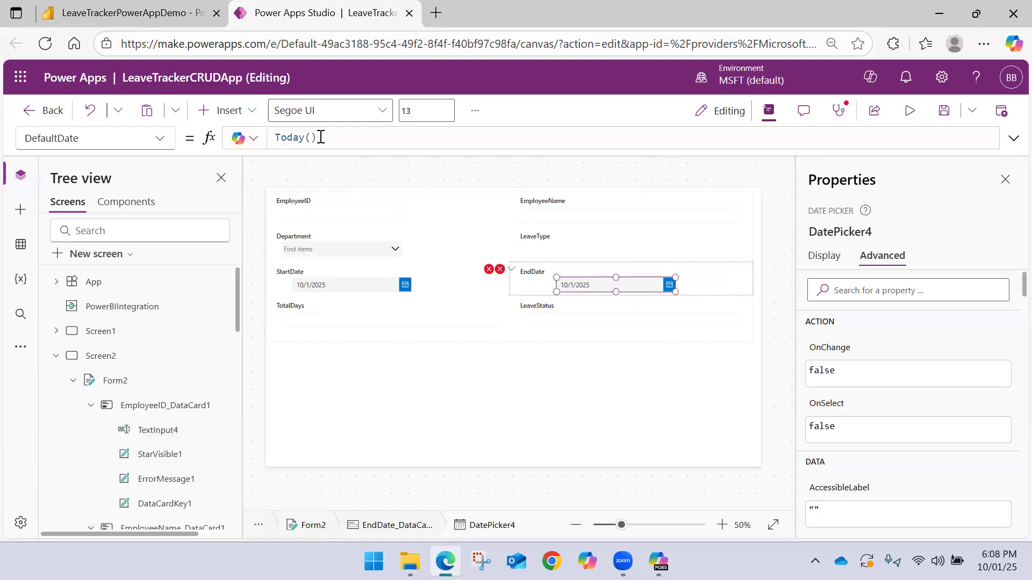
pyautogui.moveTo(320, 137); pyautogui.dragTo(205, 124)
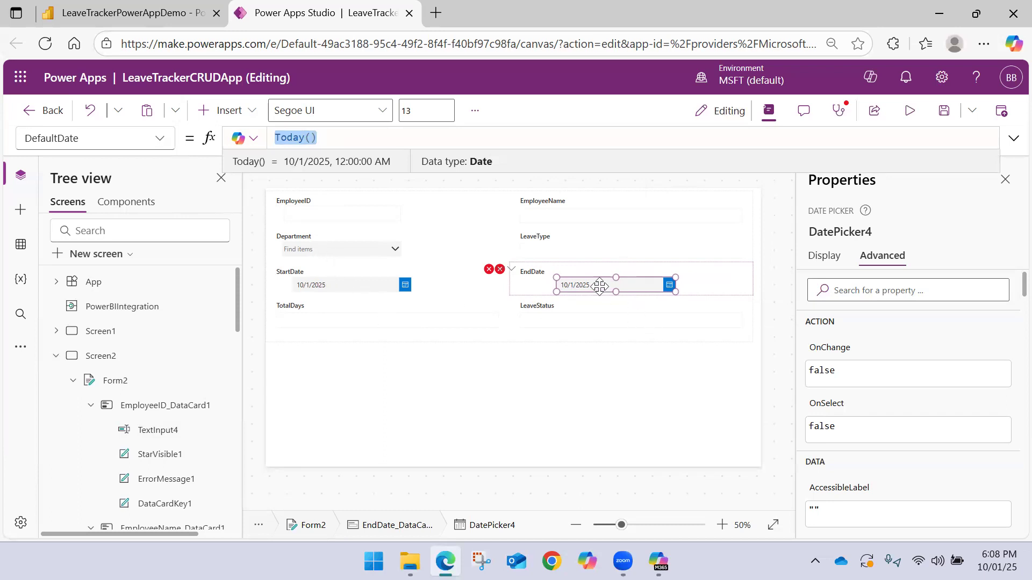
# Replace the EndDate card's broken Update formula with DatePicker4.SelectedDate
pyautogui.click(500, 271)
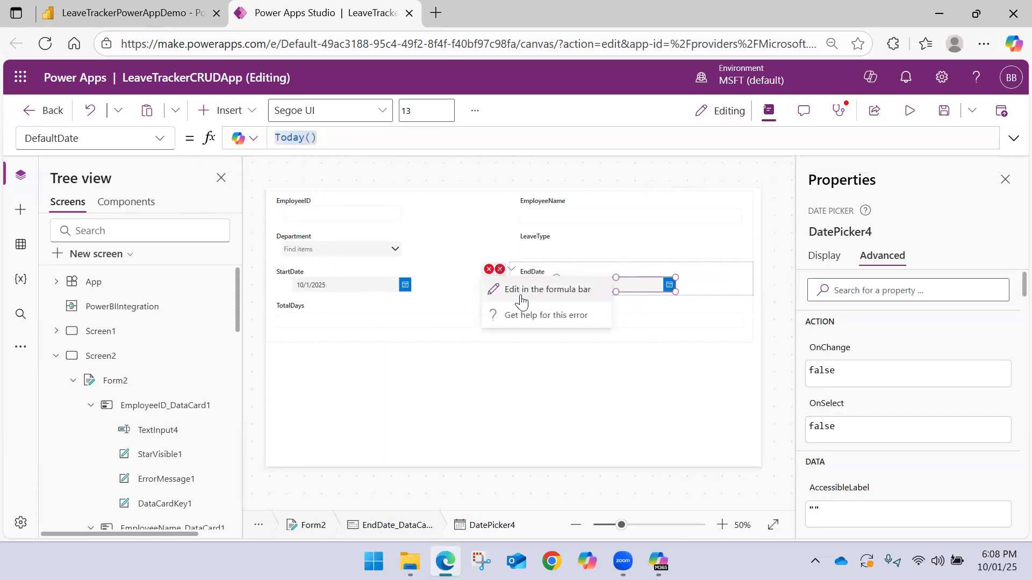
pyautogui.click(492, 291)
pyautogui.hotkey('ctrl', 'a')
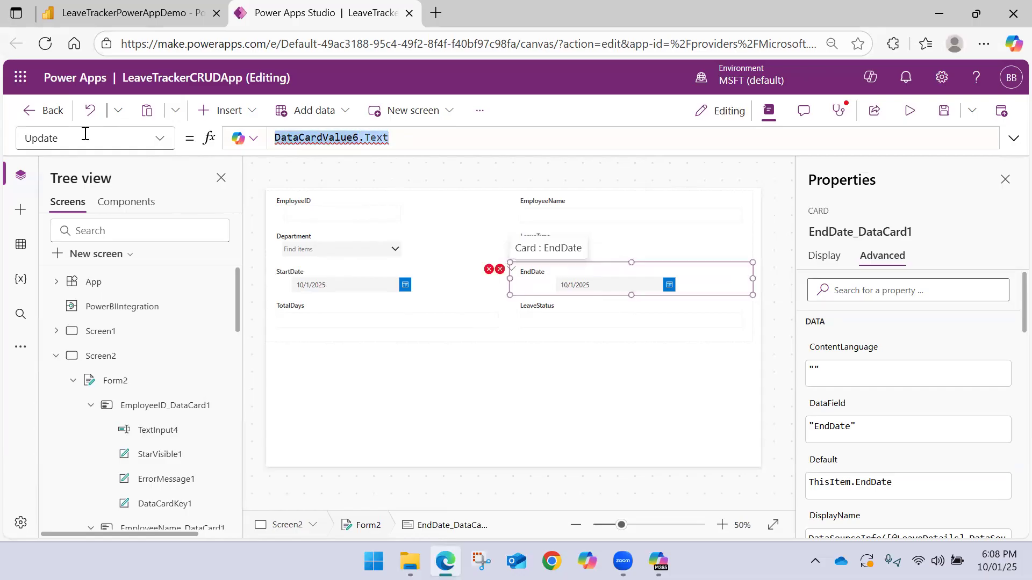
pyautogui.write('Date')
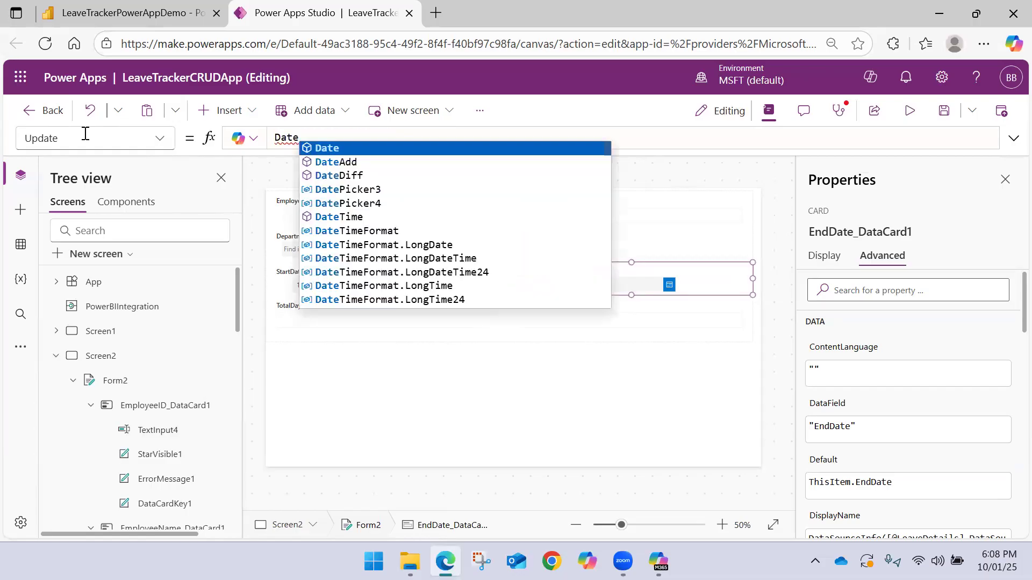
pyautogui.write('P')
pyautogui.press('Down')
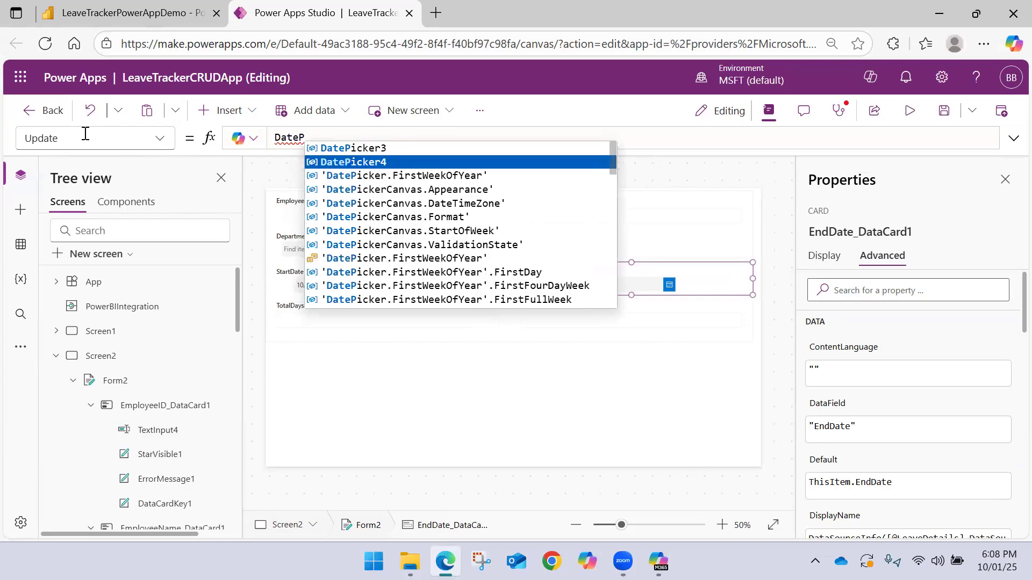
pyautogui.press('Tab')
pyautogui.write('.')
pyautogui.press('Tab')
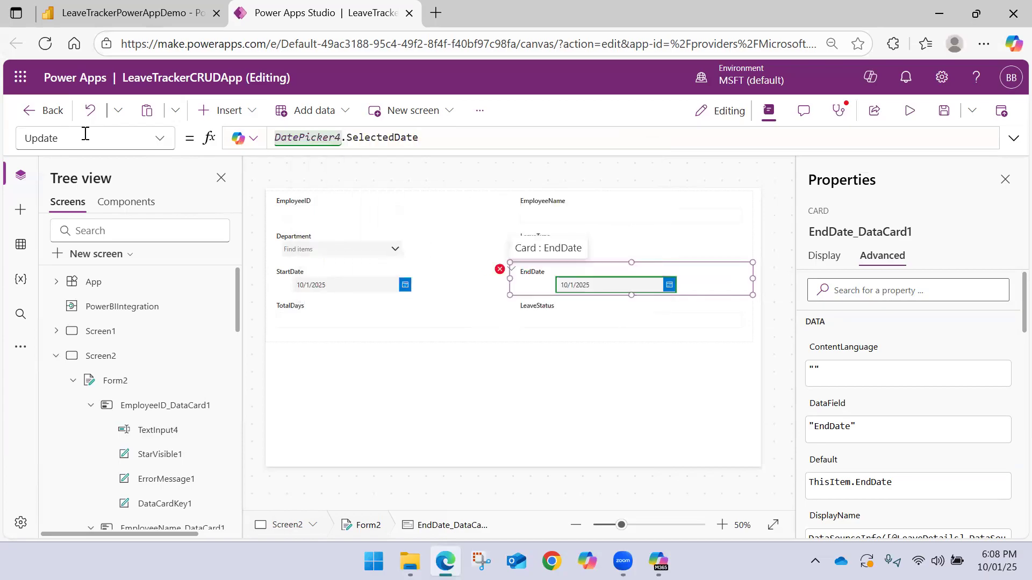
# Set the Y formula of the EndDate card's error message label to DatePicker4.Y + DatePicker4.Height
pyautogui.click(501, 275)
pyautogui.click(542, 290)
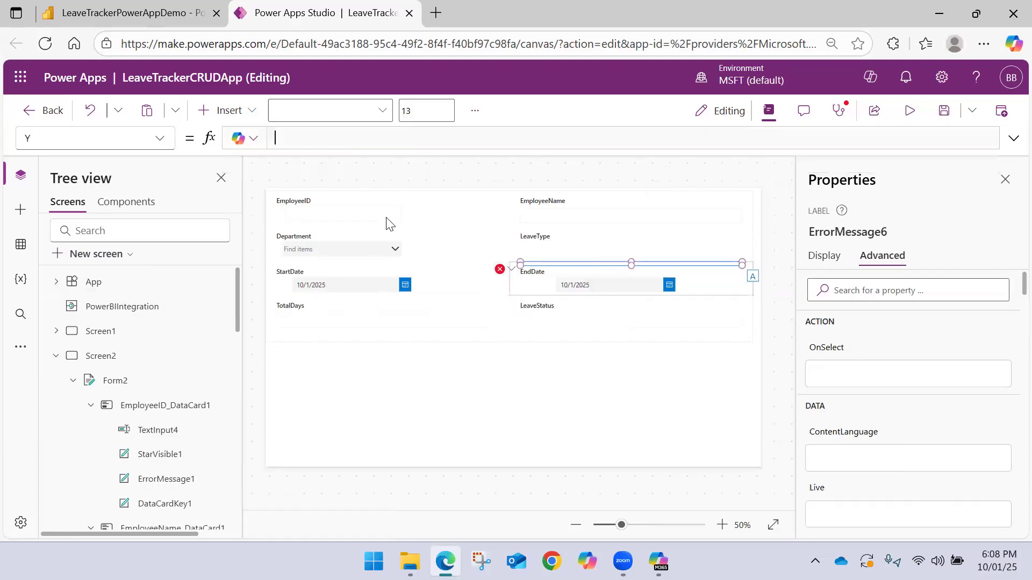
pyautogui.doubleClick(322, 132)
pyautogui.write('Date')
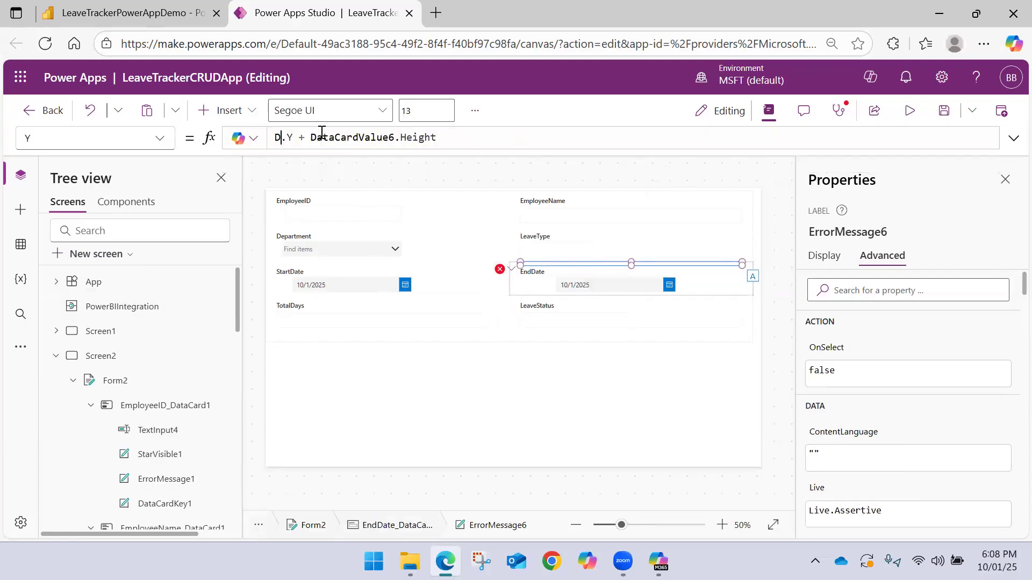
pyautogui.press('Down')
pyautogui.press('Down')
pyautogui.press('Down')
pyautogui.press('Down')
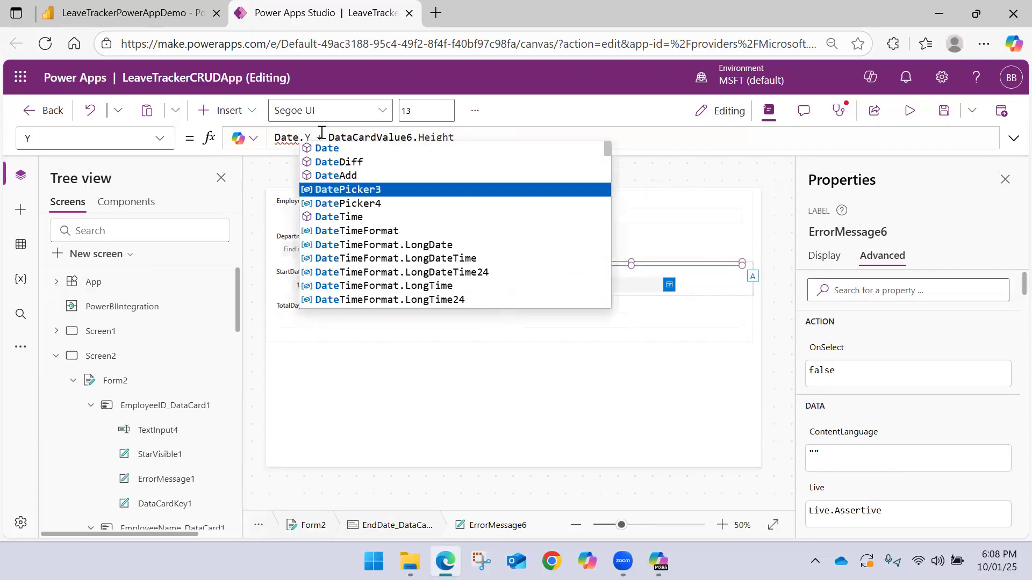
pyautogui.press('Tab')
pyautogui.doubleClick(388, 136)
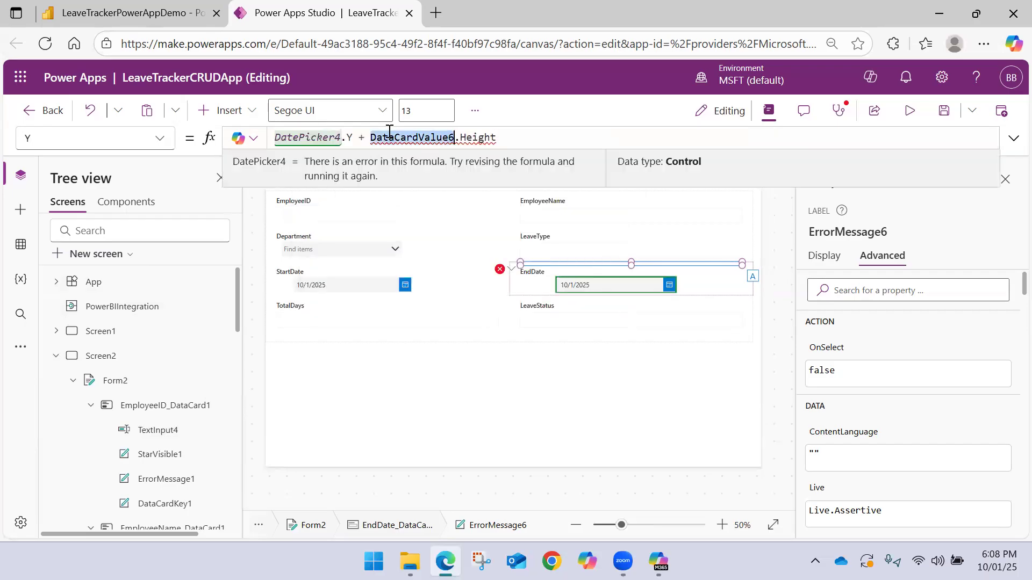
pyautogui.write('DateP')
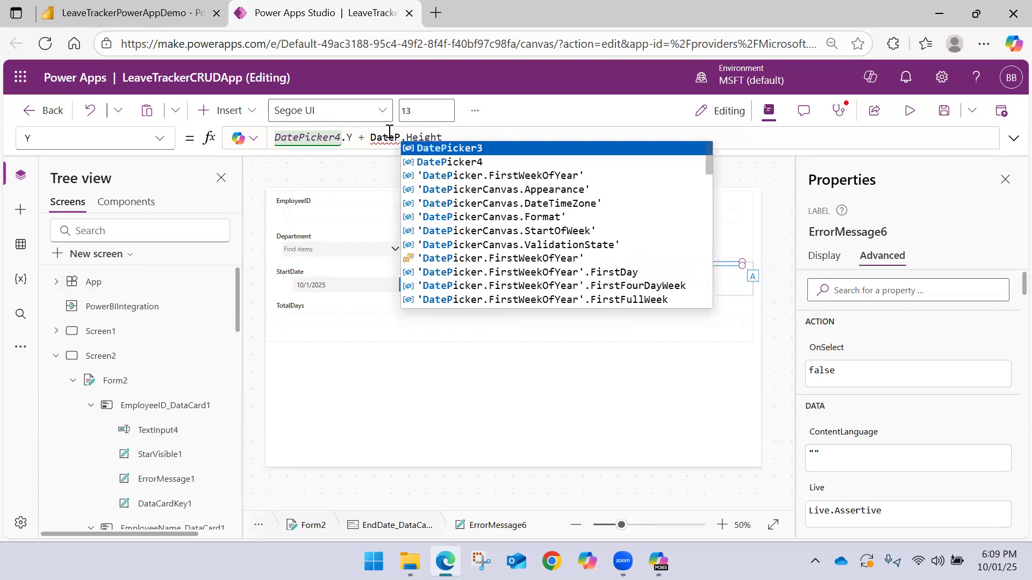
pyautogui.press('Down')
pyautogui.press('Tab')
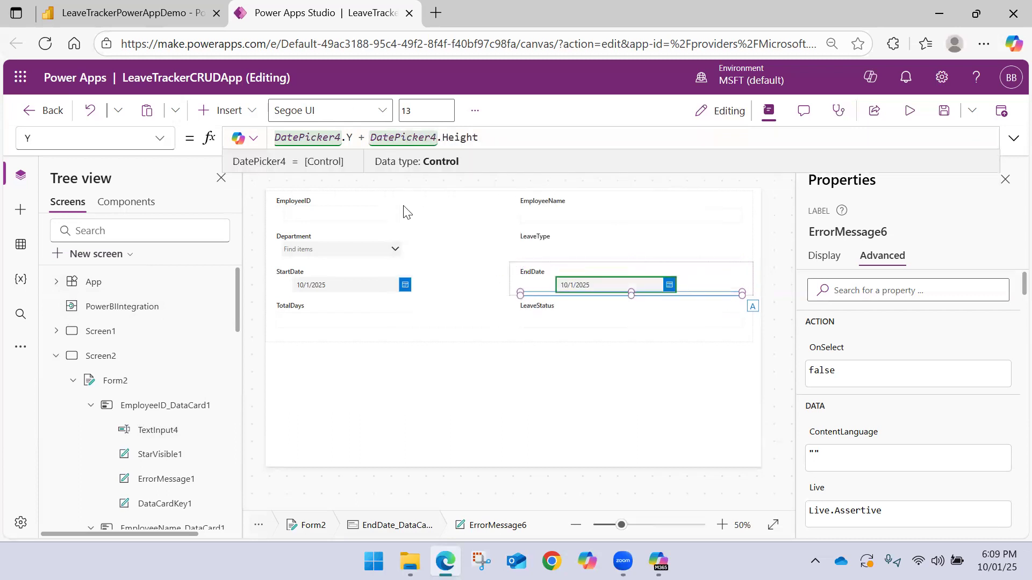
# Move the EndDate and StartDate date pickers so their left edges line up with their card labels
pyautogui.click(497, 297)
pyautogui.click(564, 283)
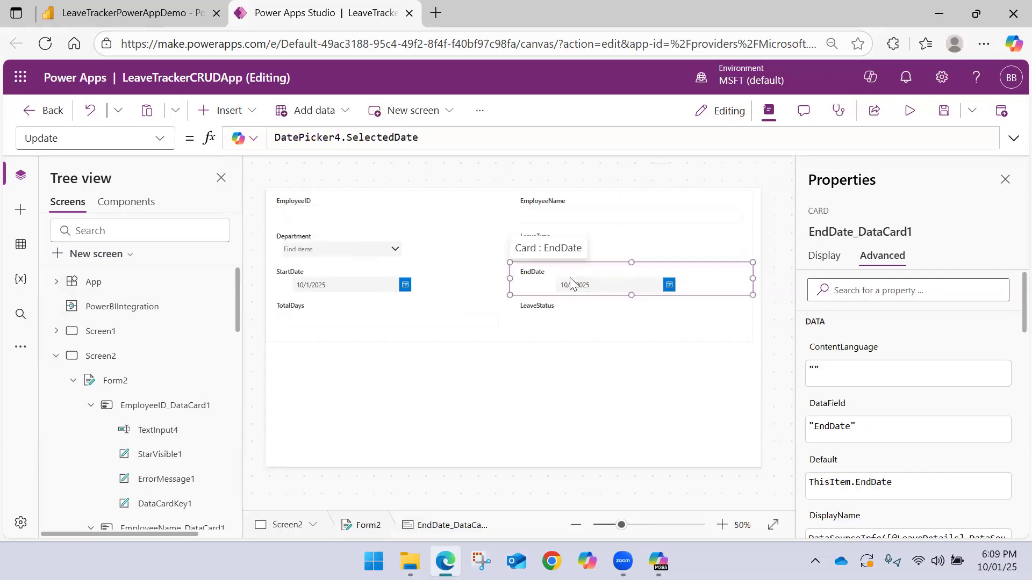
pyautogui.click(574, 282)
pyautogui.moveTo(574, 282); pyautogui.dragTo(539, 283)
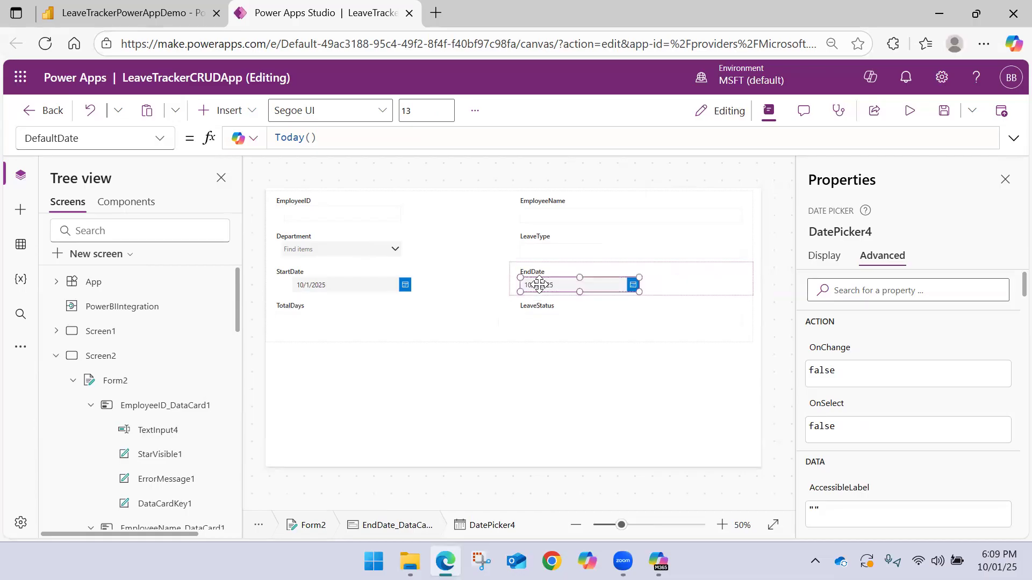
pyautogui.click(353, 290)
pyautogui.click(350, 287)
pyautogui.moveTo(350, 287); pyautogui.dragTo(336, 288)
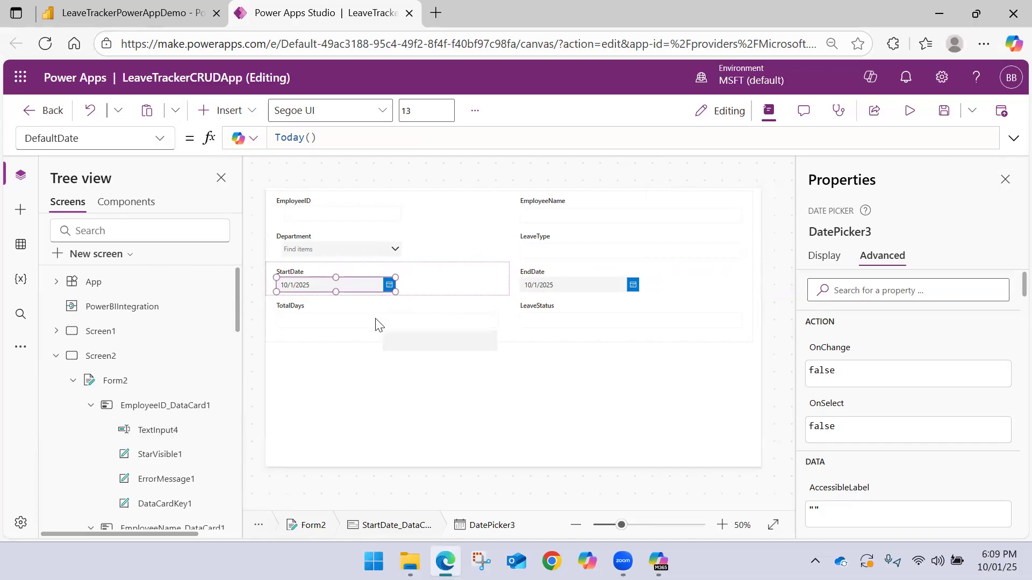
# Try to clear the Default formula of the TotalDays card's locked text input
pyautogui.click(356, 326)
pyautogui.click(353, 320)
pyautogui.click(368, 137)
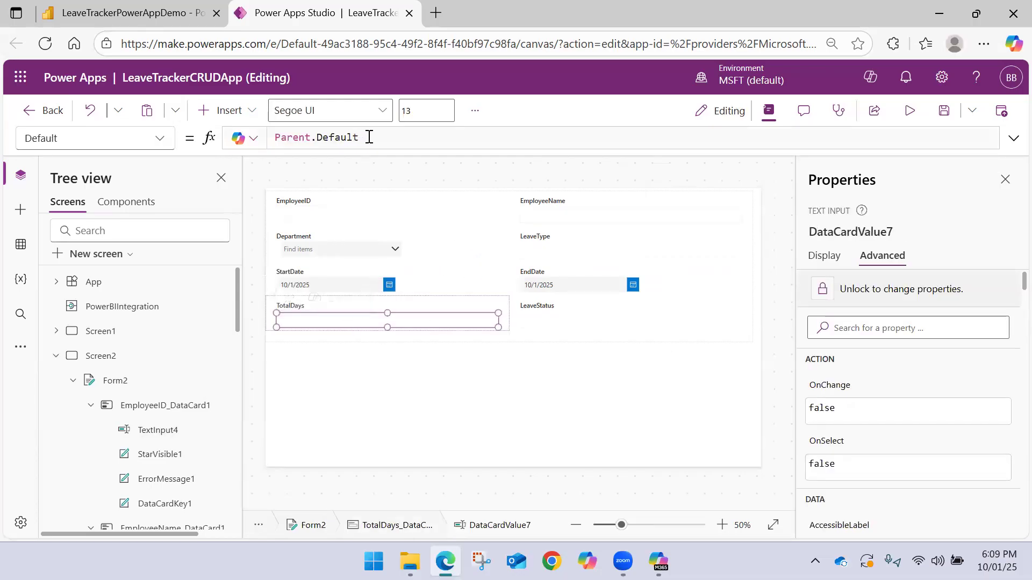
pyautogui.hotkey('ctrl', 'a')
pyautogui.press('BackSpace')
pyautogui.press('BackSpace')
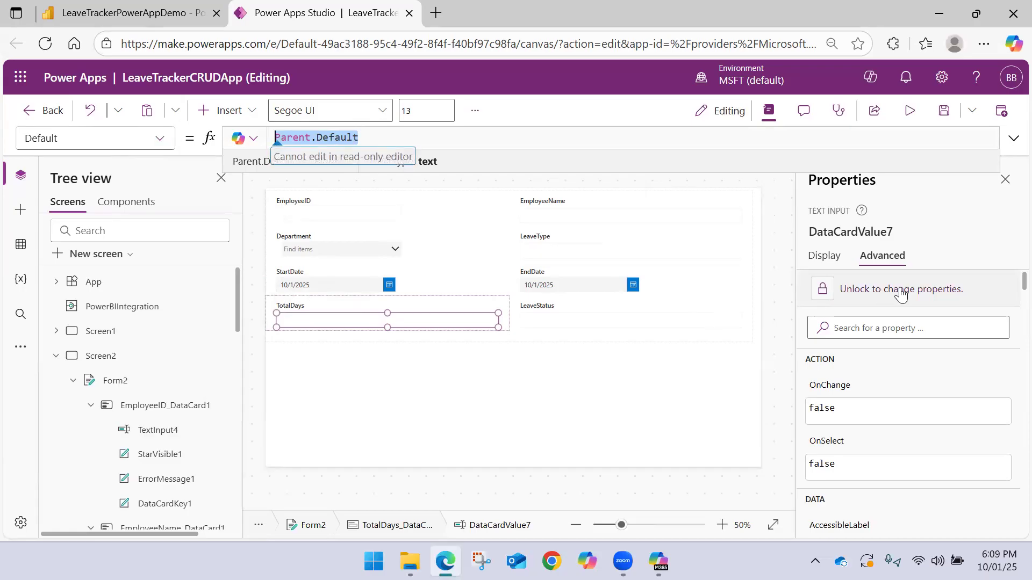
# Unlock the TotalDays card's text input and set its Default formula to DateDiff(DatePicker3.SelectedDate, DatePicker4.SelectedDate)
pyautogui.doubleClick(369, 138)
pyautogui.hotkey('ctrl', 'a')
pyautogui.write('Date')
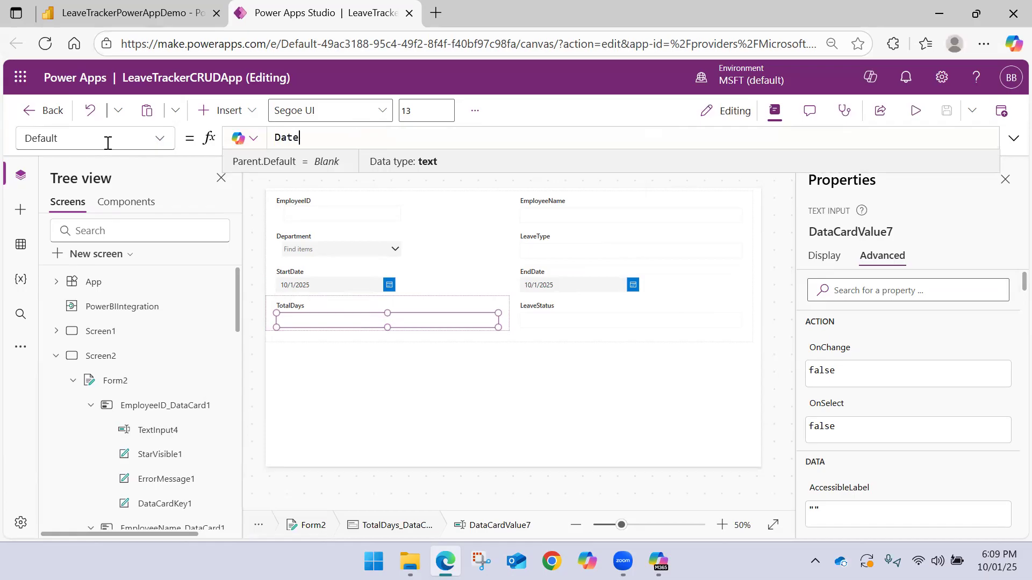
pyautogui.press('Down')
pyautogui.press('Down')
pyautogui.press('Tab')
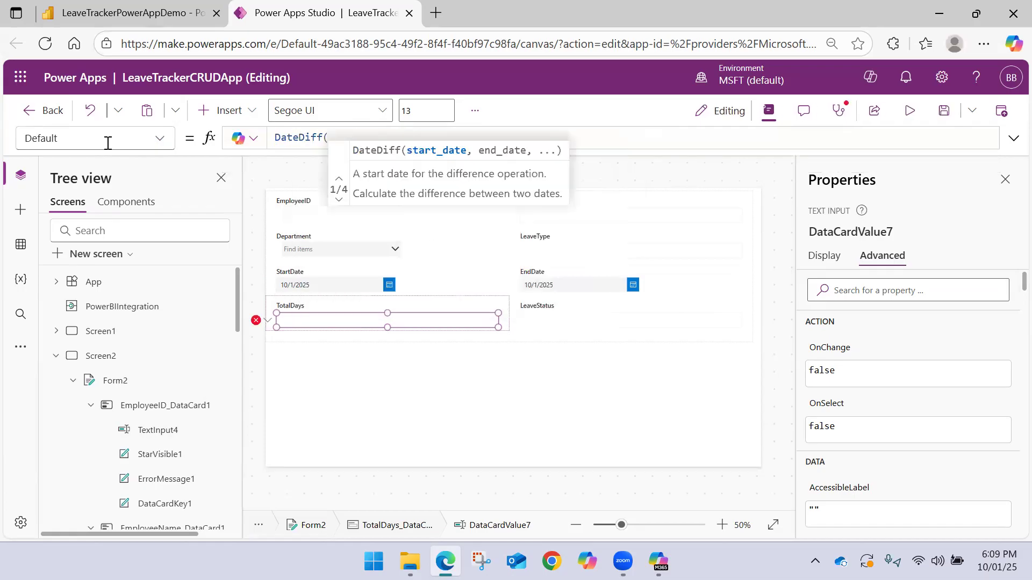
pyautogui.write('D')
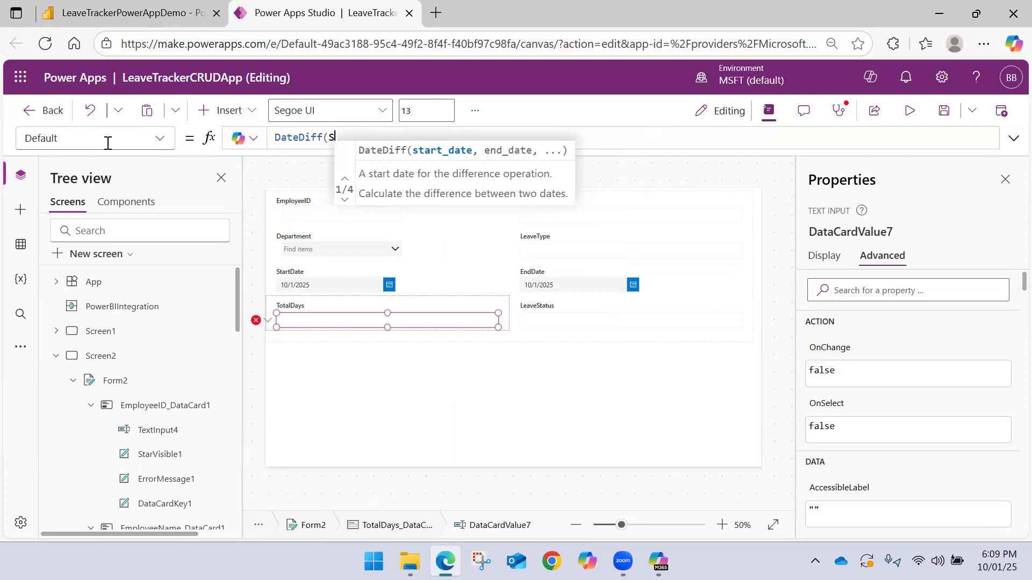
pyautogui.write('ate')
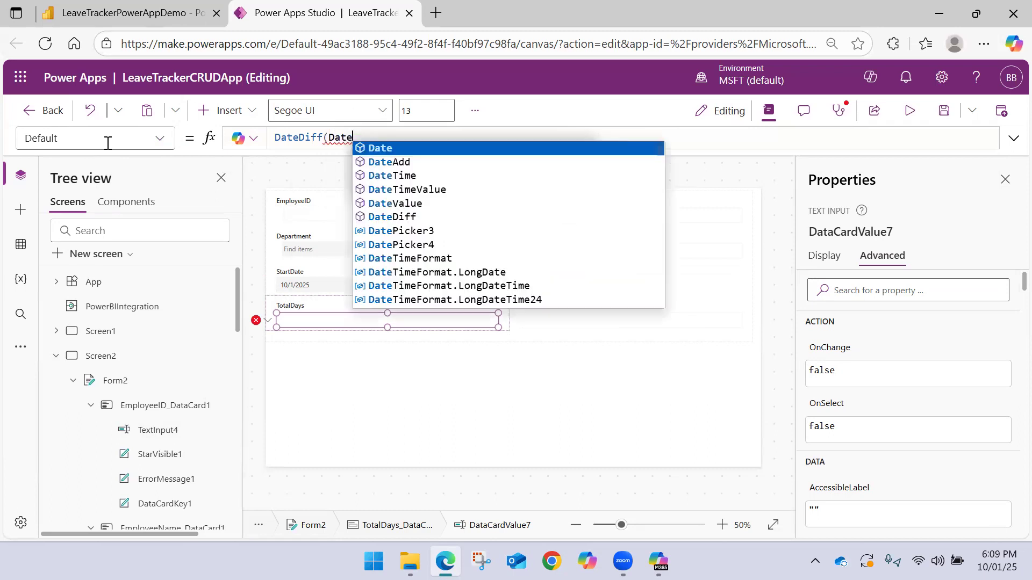
pyautogui.write('Picker3')
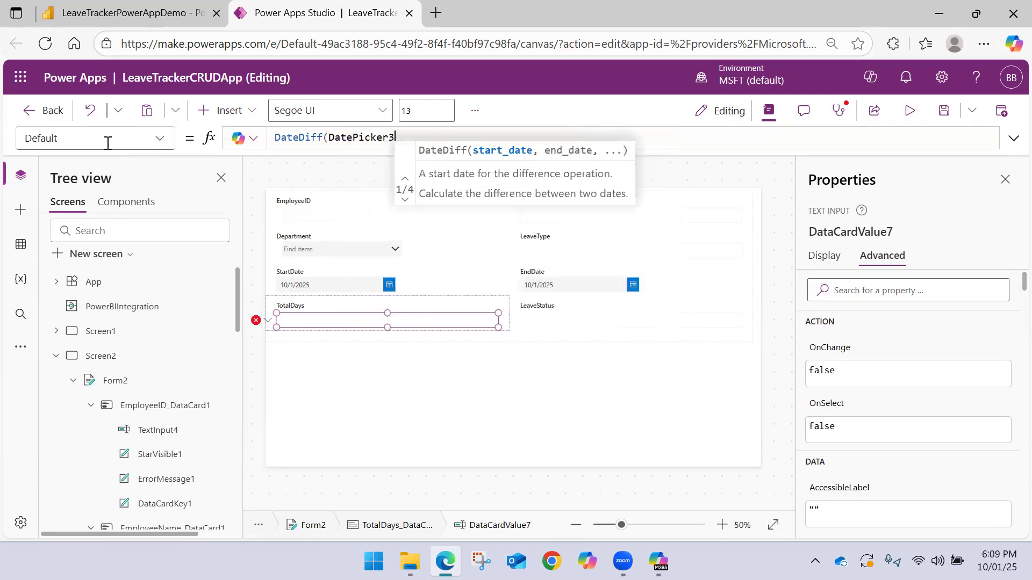
pyautogui.write('.')
pyautogui.press('Tab')
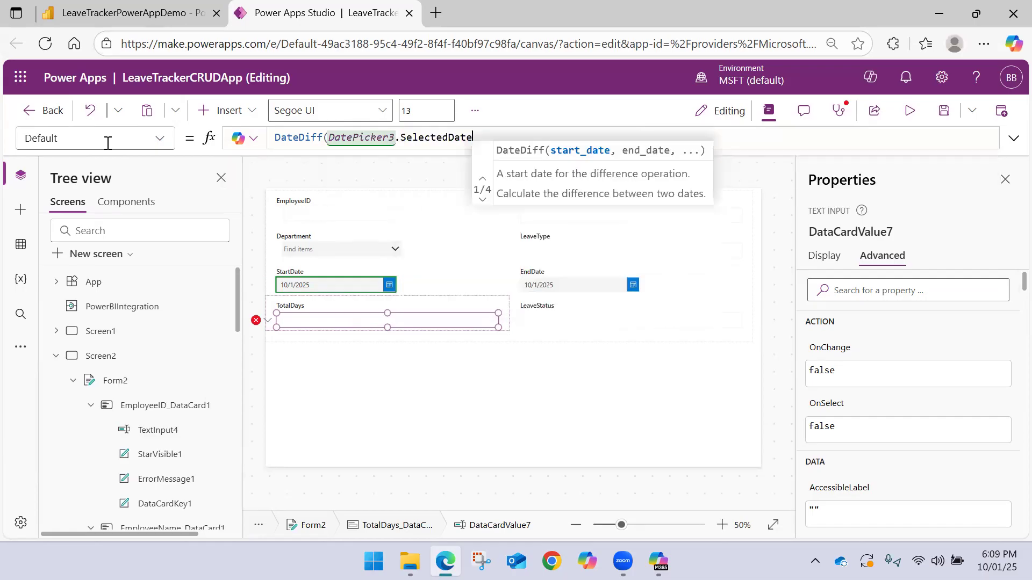
pyautogui.write(', Dat')
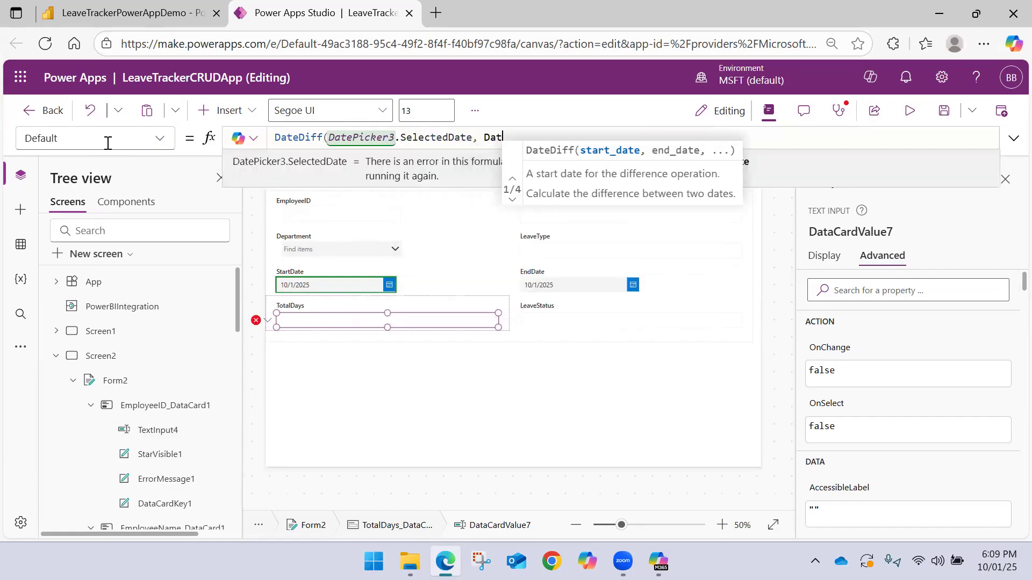
pyautogui.write('eP')
pyautogui.press('Down')
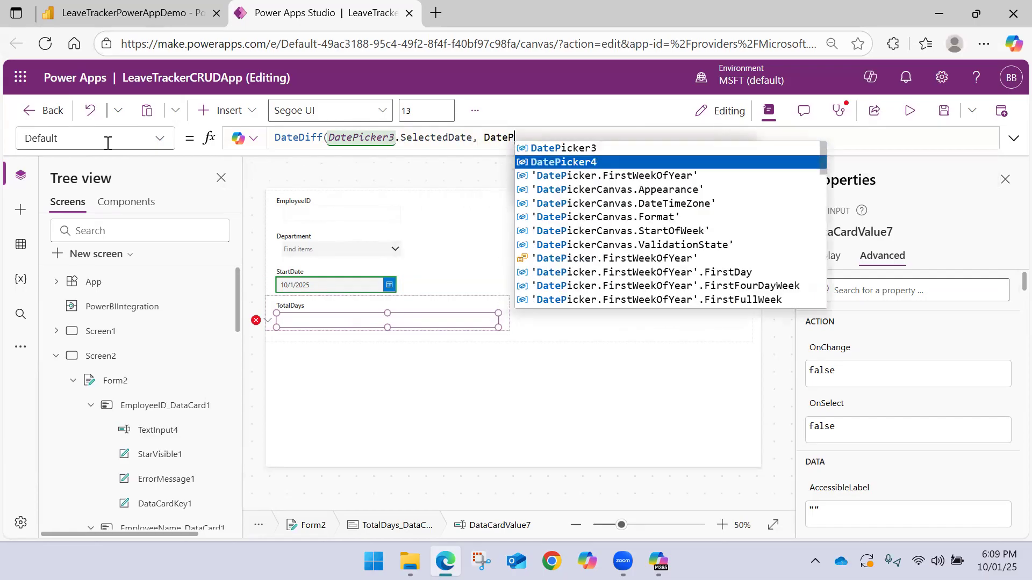
pyautogui.press('Tab')
pyautogui.write('.S')
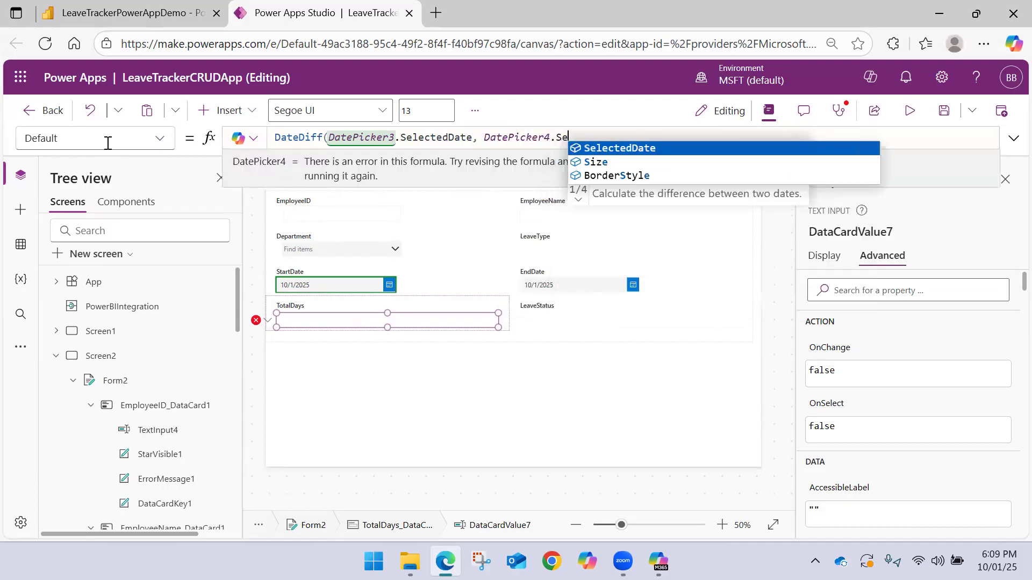
pyautogui.press('Tab')
pyautogui.write(')')
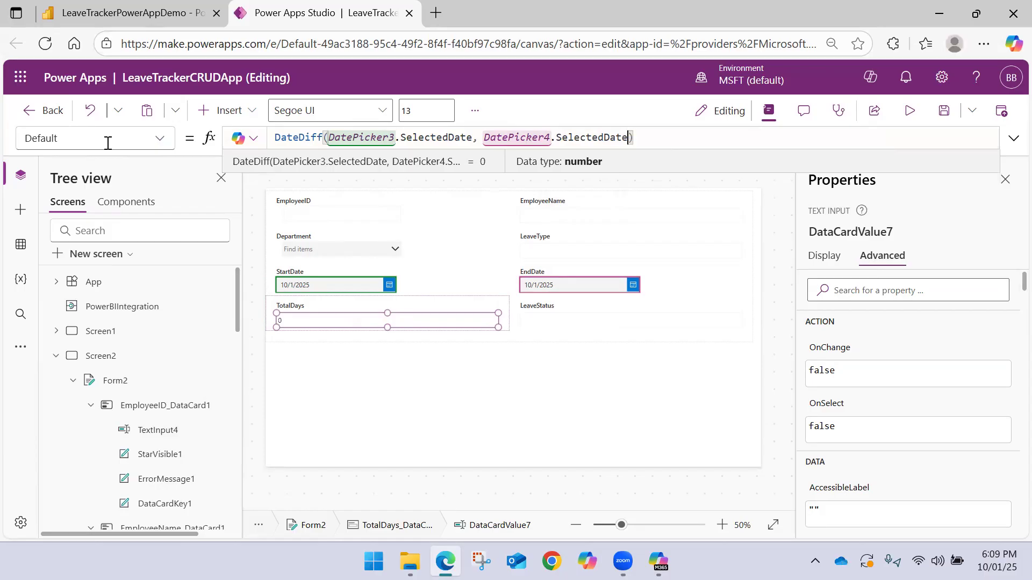
pyautogui.write(',')
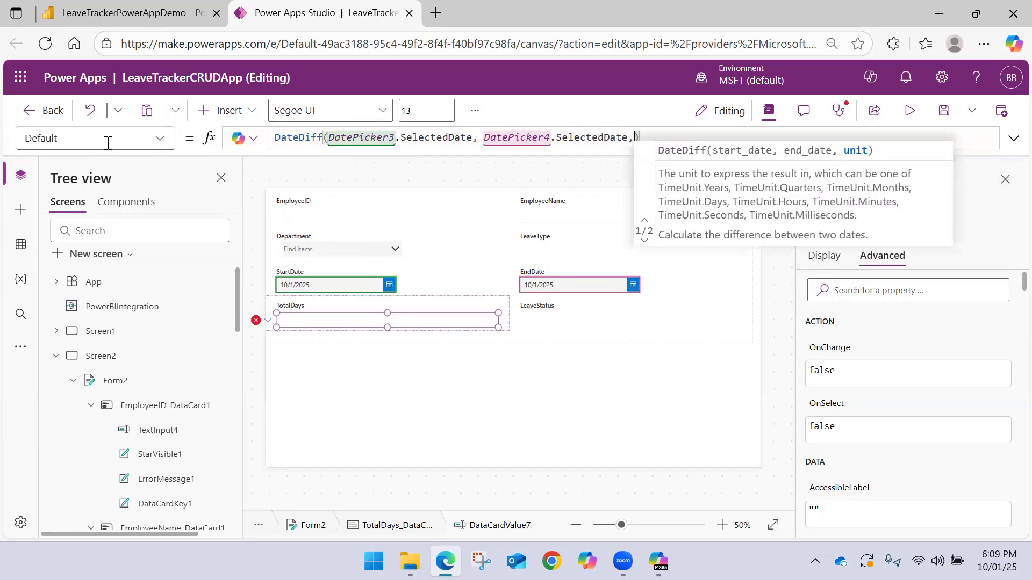
pyautogui.write(' Da')
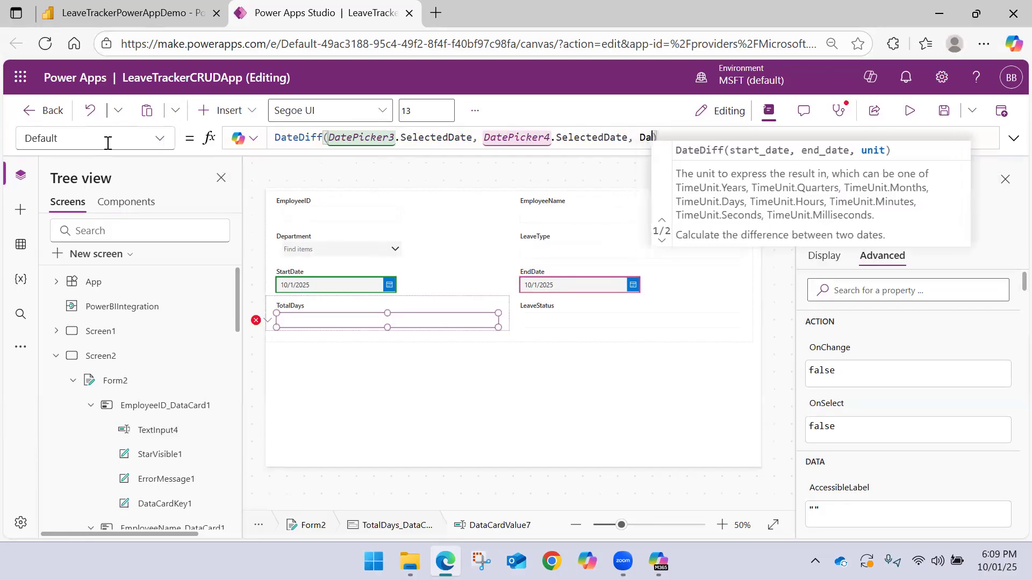
pyautogui.write('y')
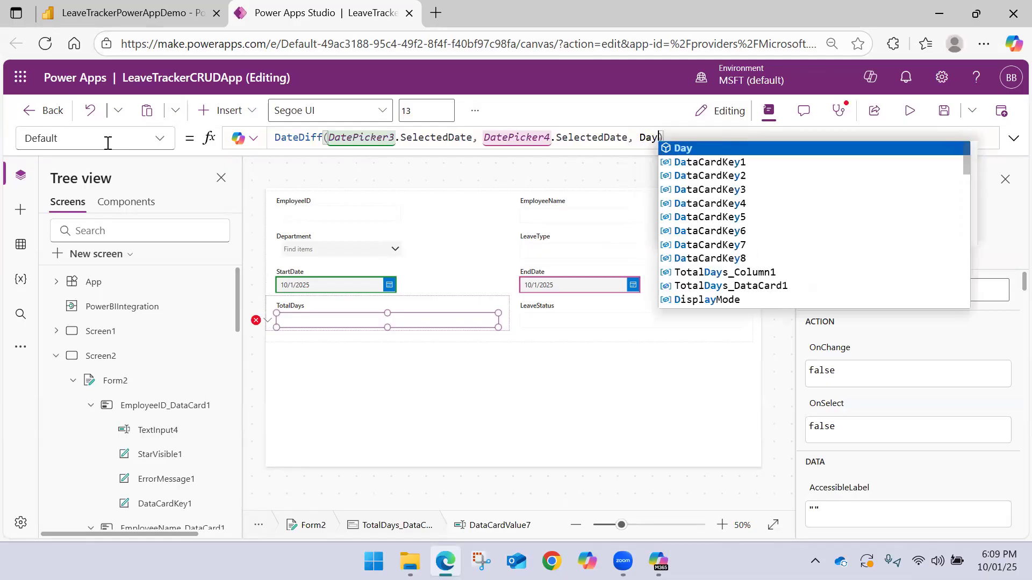
# Add TimeUnit.Days as the DateDiff unit in the TotalDays text input's Default formula and append +1
pyautogui.press('BackSpace')
pyautogui.press('BackSpace')
pyautogui.press('BackSpace')
pyautogui.press('BackSpace')
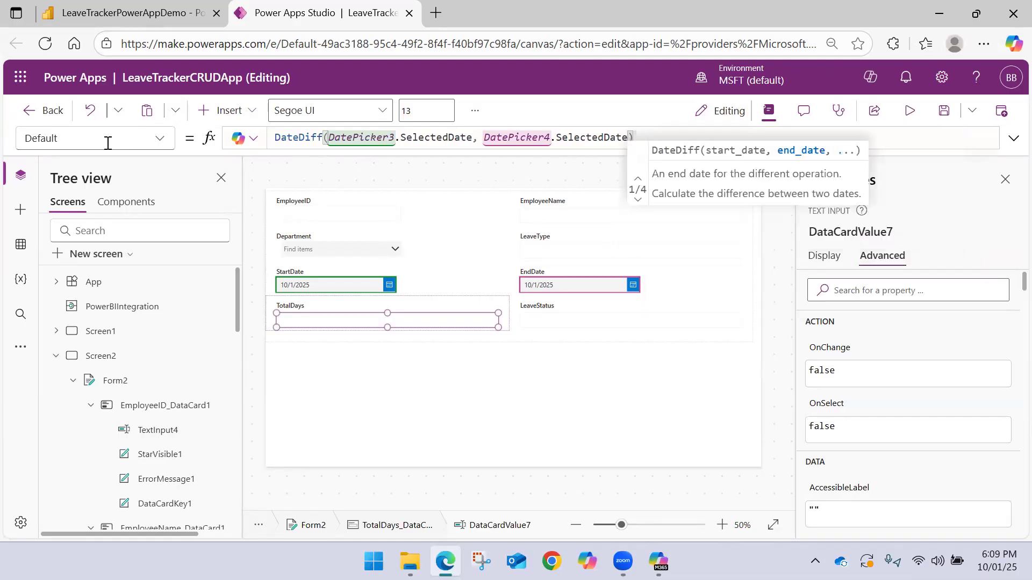
pyautogui.write('TimeUnit.Days')
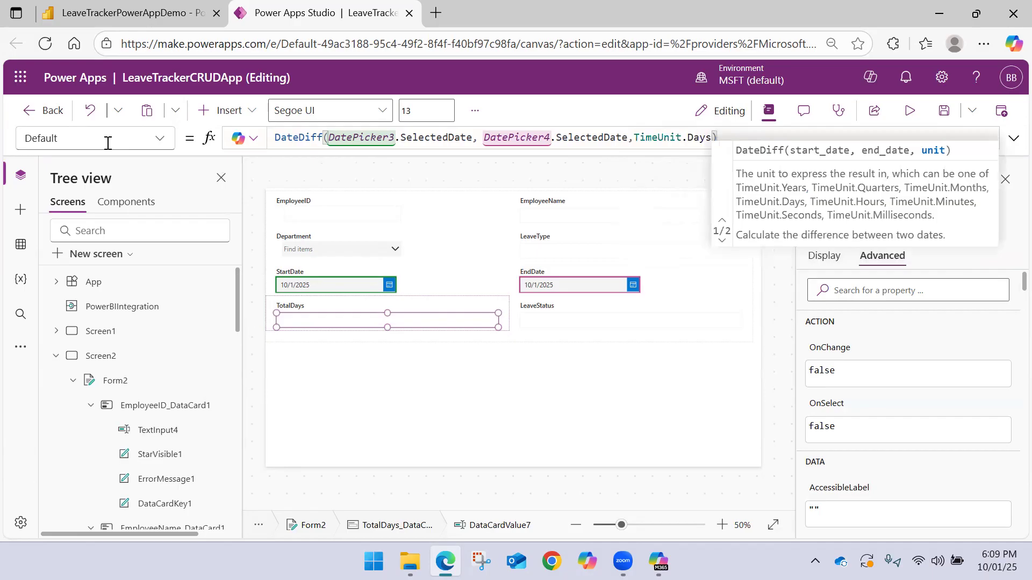
pyautogui.write(')+1')
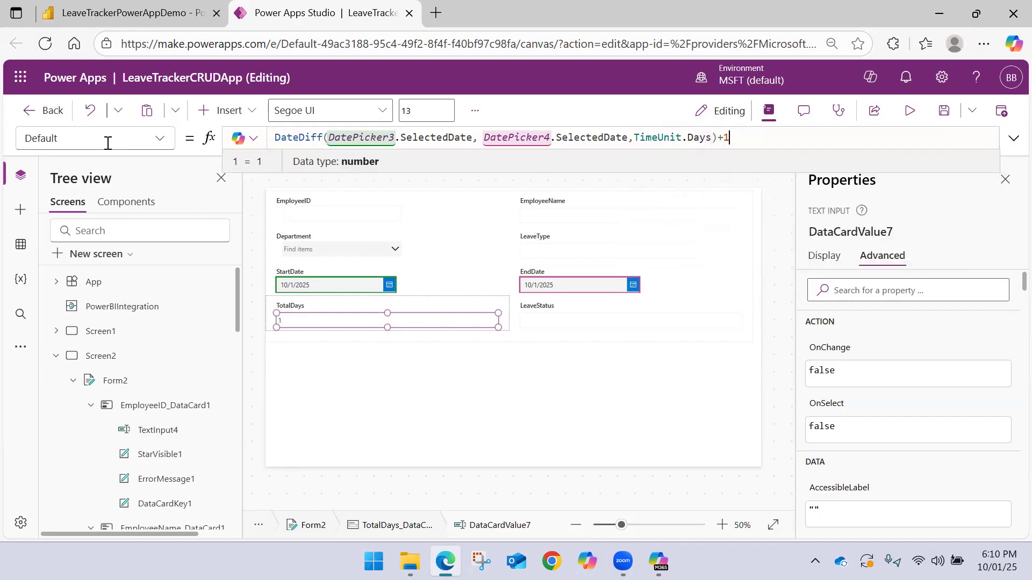
pyautogui.click(511, 244)
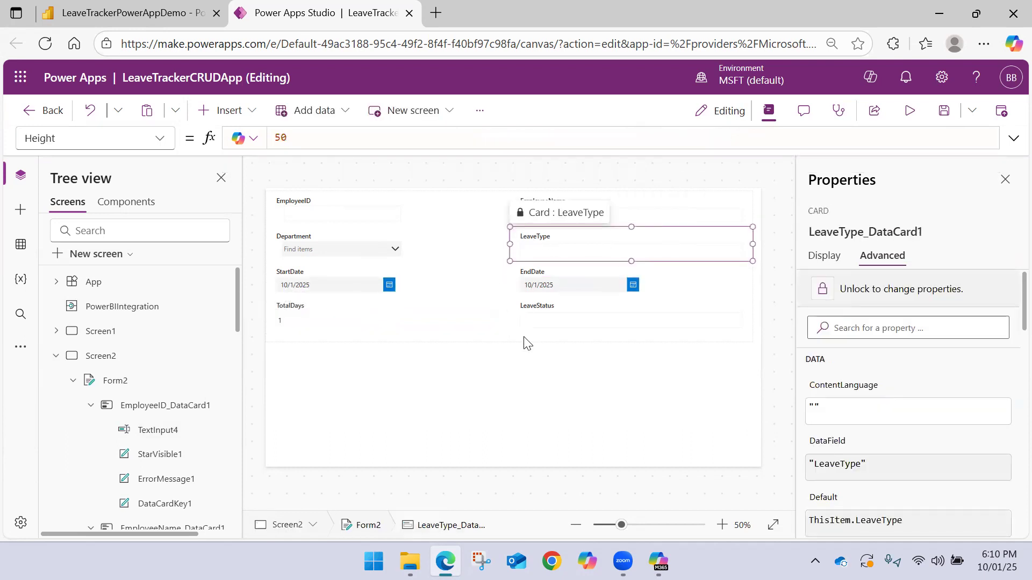
pyautogui.click(477, 331)
pyautogui.click(424, 324)
pyautogui.click(435, 320)
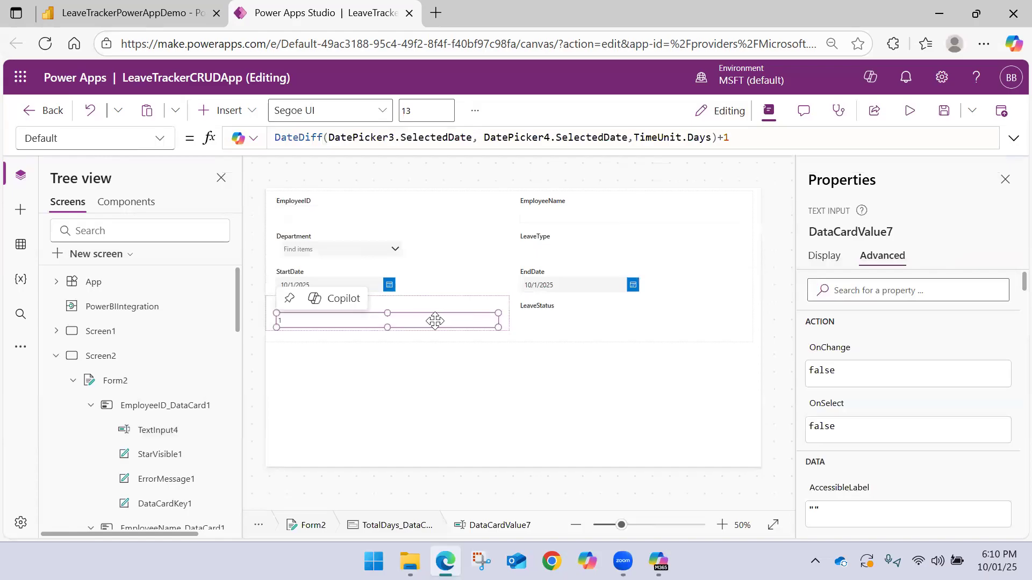
# Unlock the LeaveStatus card and delete its text input
pyautogui.click(533, 320)
pyautogui.click(534, 318)
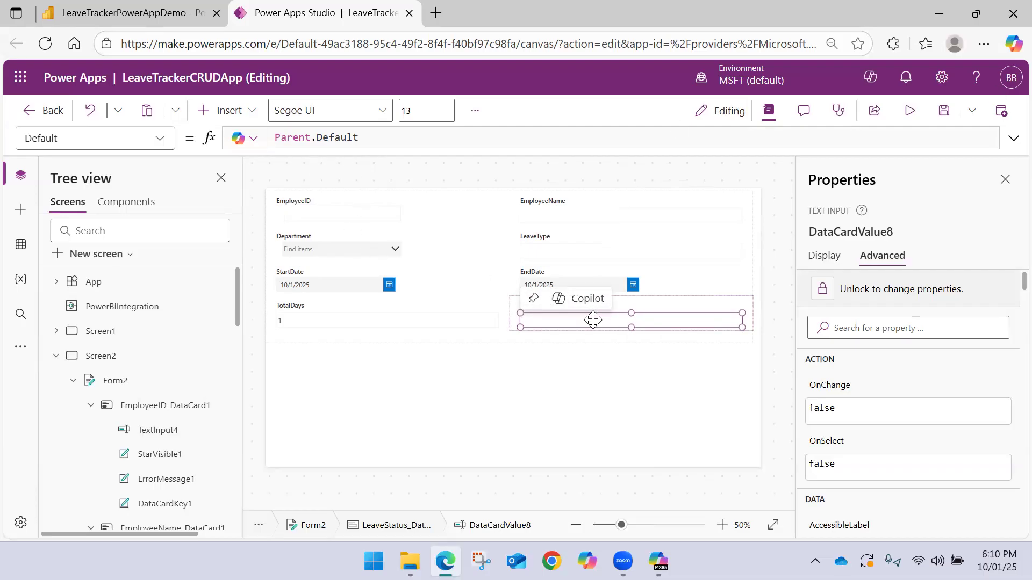
pyautogui.click(867, 293)
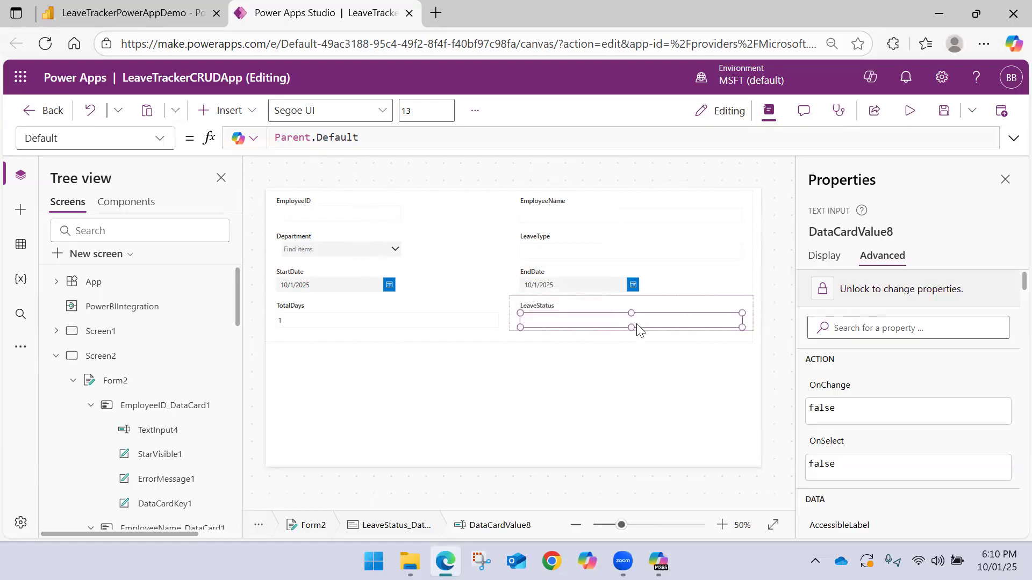
pyautogui.press('Delete')
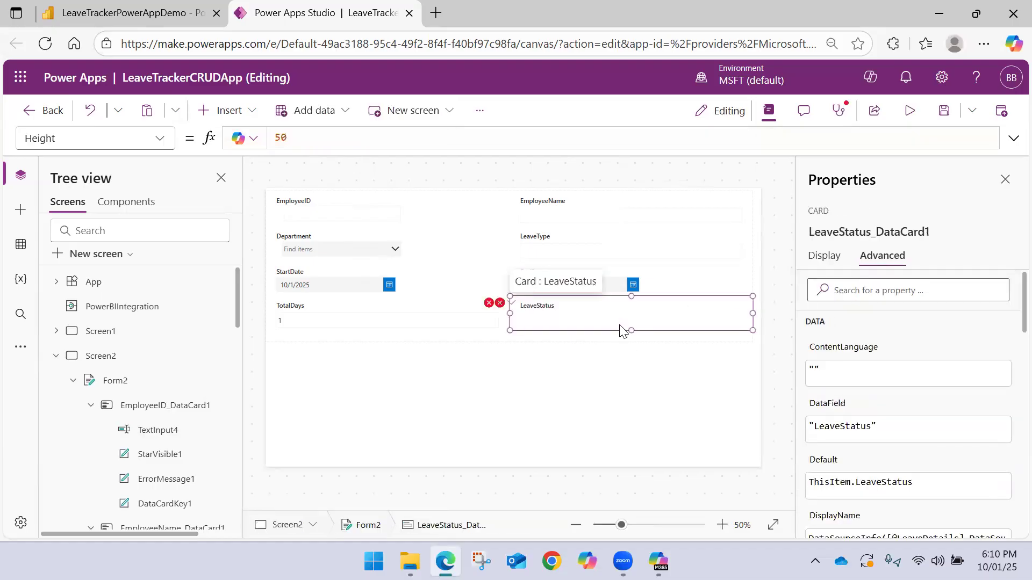
# Insert a combo box into the LeaveStatus card and fit it under the card label at about X 30, Y 43, with height 44
pyautogui.click(249, 114)
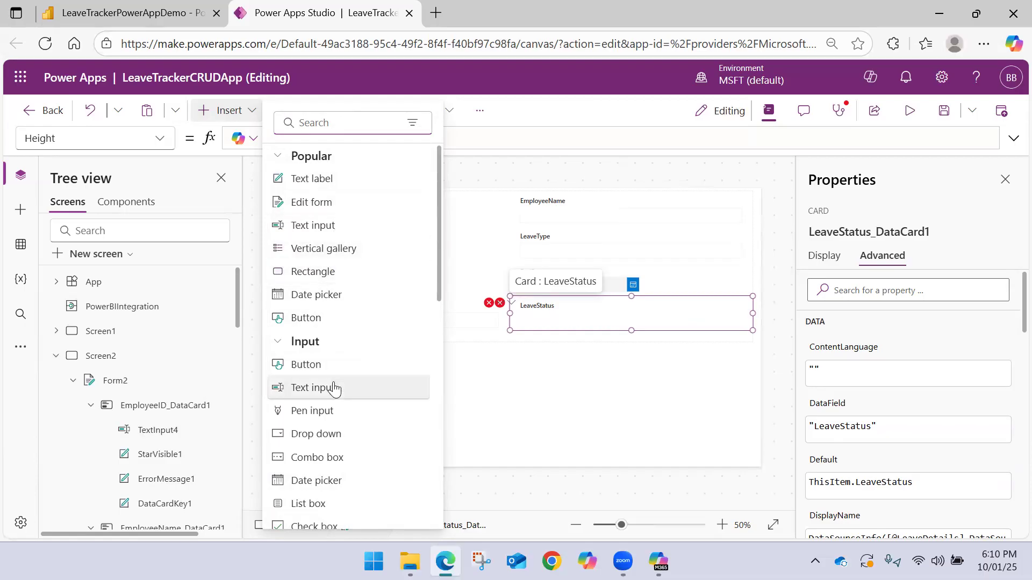
pyautogui.press('Escape')
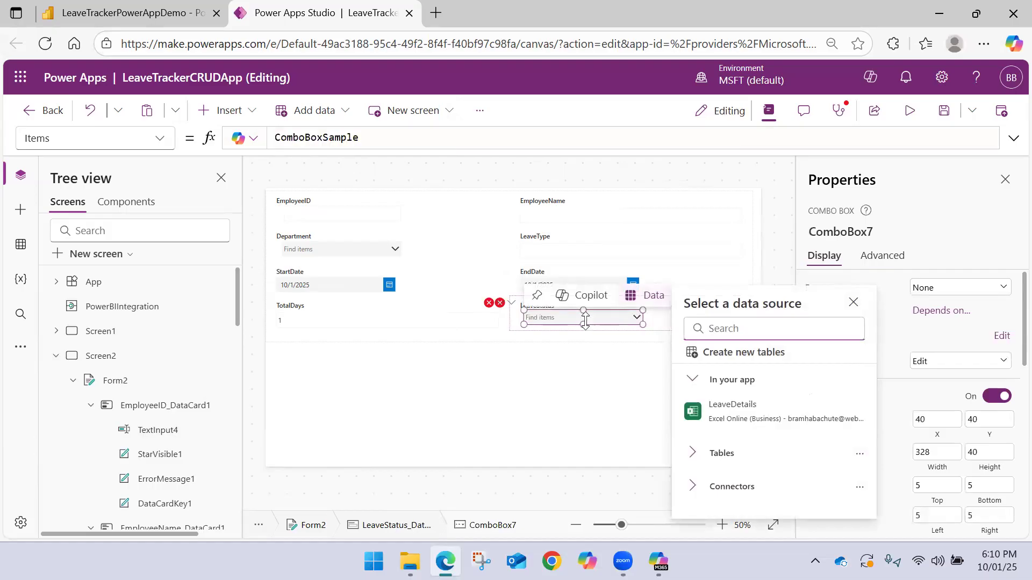
pyautogui.click(588, 323)
pyautogui.moveTo(593, 327)
pyautogui.mouseDown()
pyautogui.moveTo(603, 317)
pyautogui.moveTo(588, 319)
pyautogui.mouseUp()
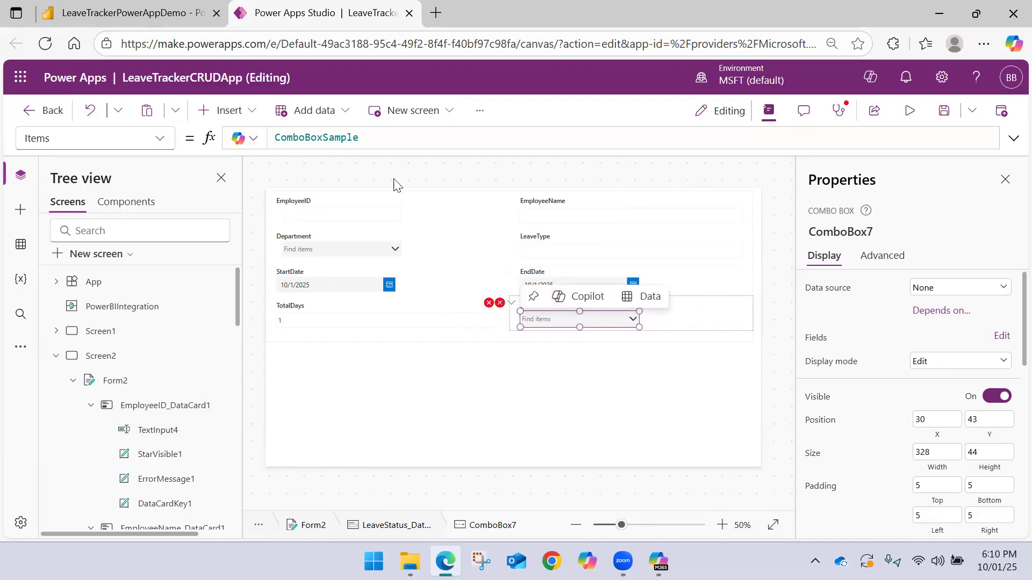
# Set the Items formula of the LeaveStatus combo box to Distinct(PowerBIIntegration.Data, LeaveStatus)
pyautogui.moveTo(361, 138); pyautogui.dragTo(185, 137)
pyautogui.press('Delete')
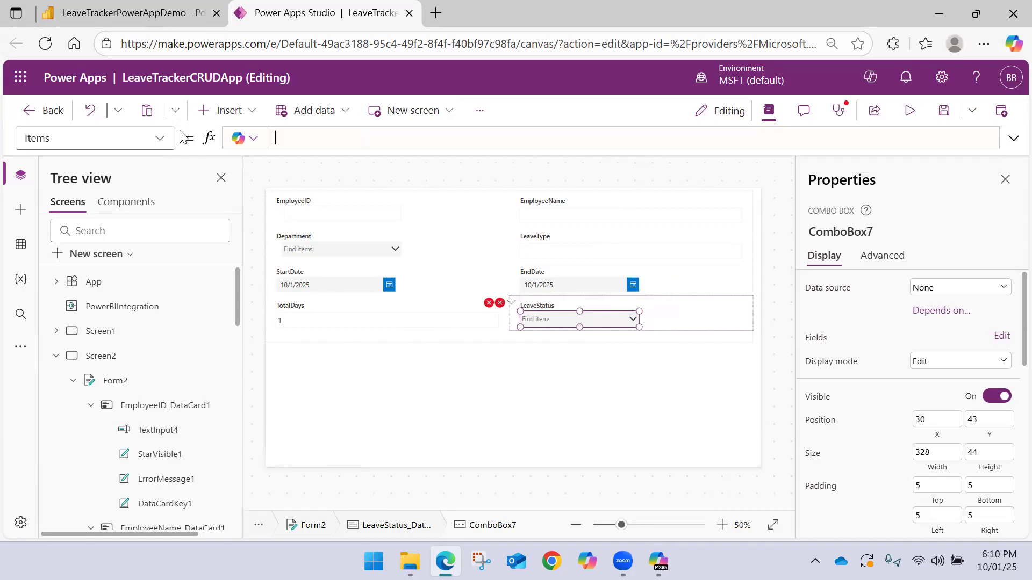
pyautogui.press('BackSpace')
pyautogui.write('Power')
pyautogui.press('BackSpace')
pyautogui.press('BackSpace')
pyautogui.press('BackSpace')
pyautogui.press('BackSpace')
pyautogui.press('BackSpace')
pyautogui.write('Dis')
pyautogui.press('Tab')
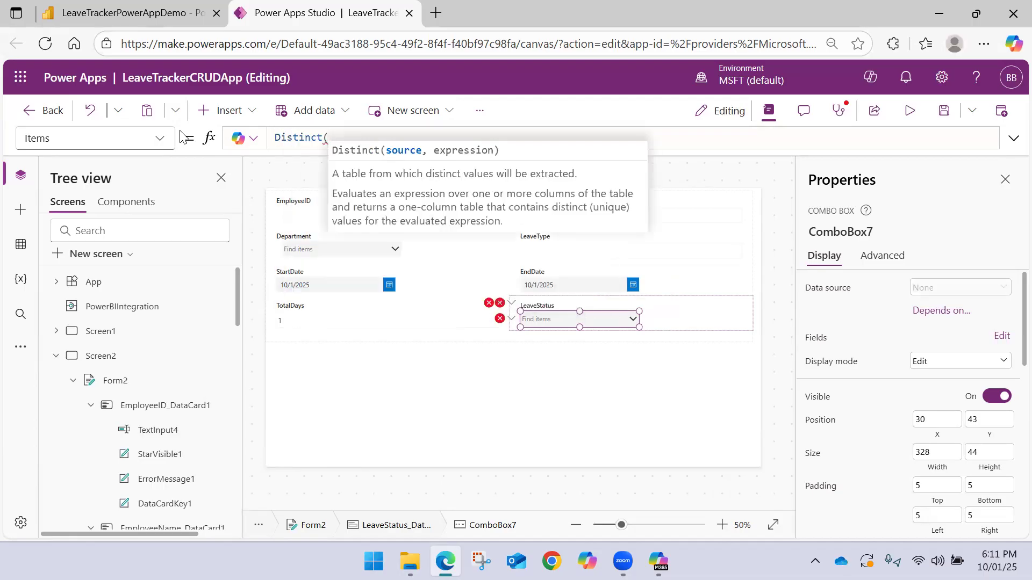
pyautogui.write('Power')
pyautogui.press('Down')
pyautogui.press('Down')
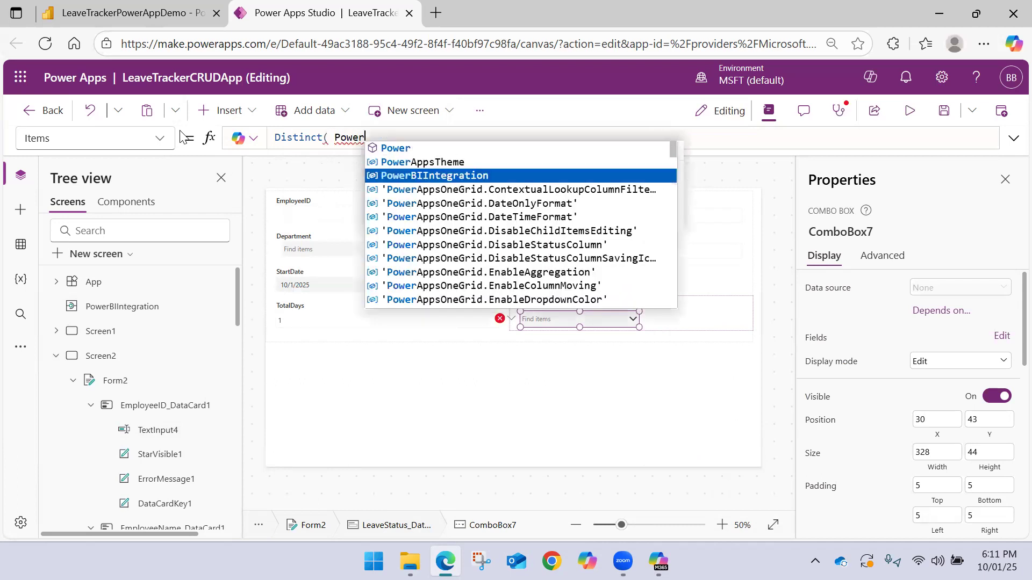
pyautogui.press('Tab')
pyautogui.write('.')
pyautogui.press('Tab')
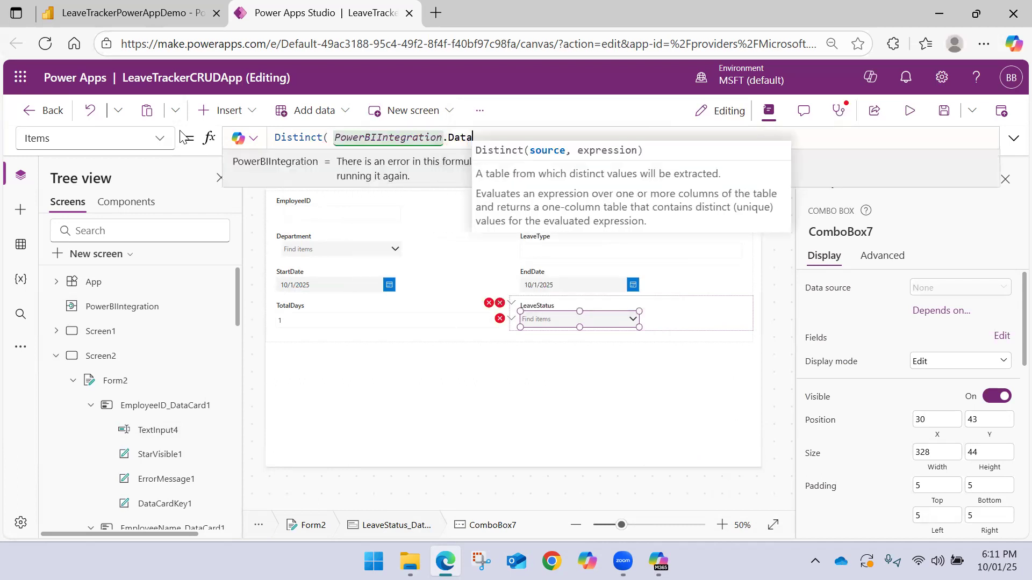
pyautogui.write(', ')
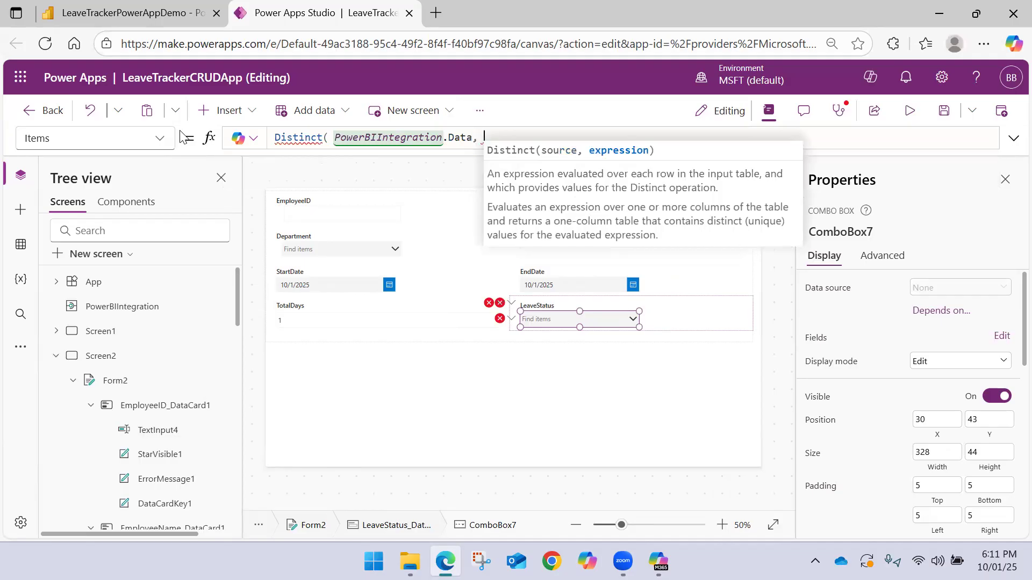
pyautogui.write('Leave')
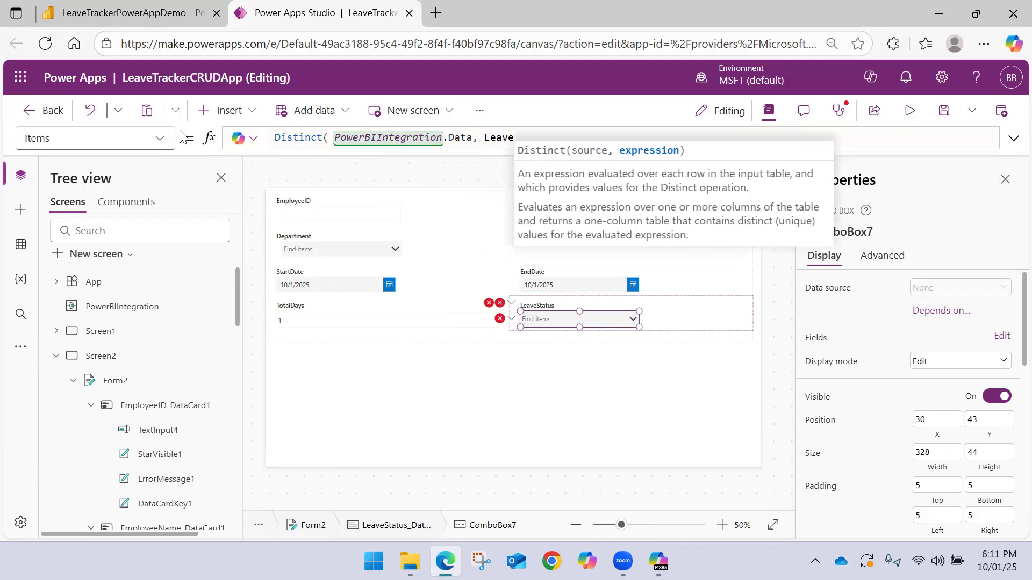
pyautogui.press('Down')
pyautogui.press('Tab')
pyautogui.write(')')
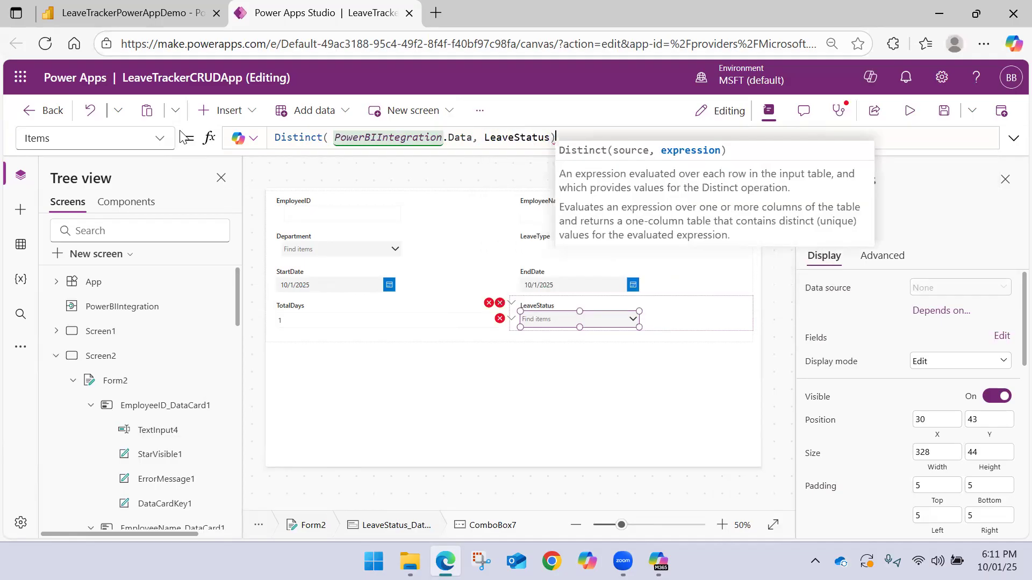
pyautogui.click(633, 321)
# Replace the LeaveStatus card's broken Update formula with ComboBox7.Selected.Value
pyautogui.click(500, 304)
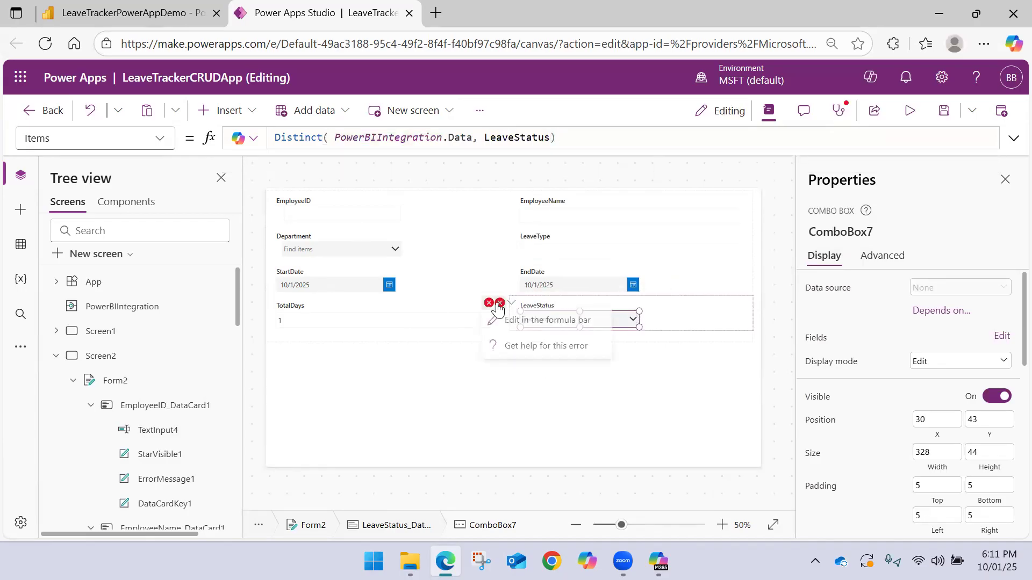
pyautogui.click(537, 320)
pyautogui.tripleClick(338, 138)
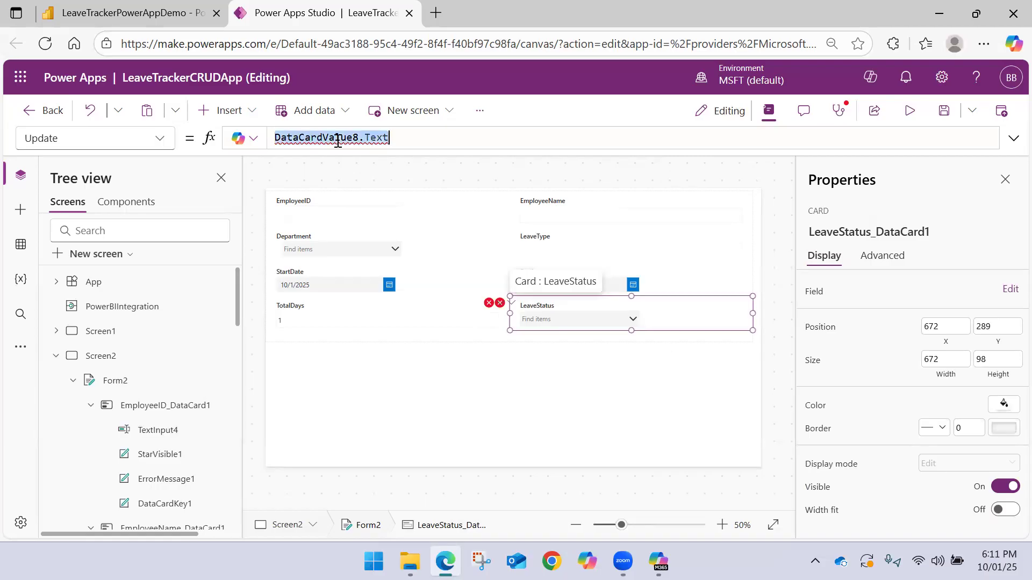
pyautogui.moveTo(336, 141)
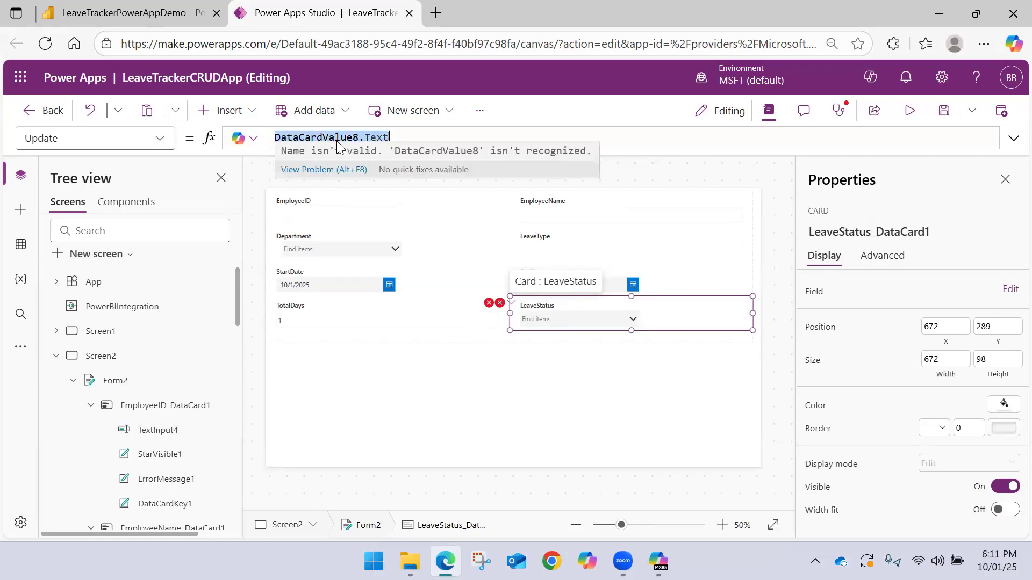
pyautogui.write('c')
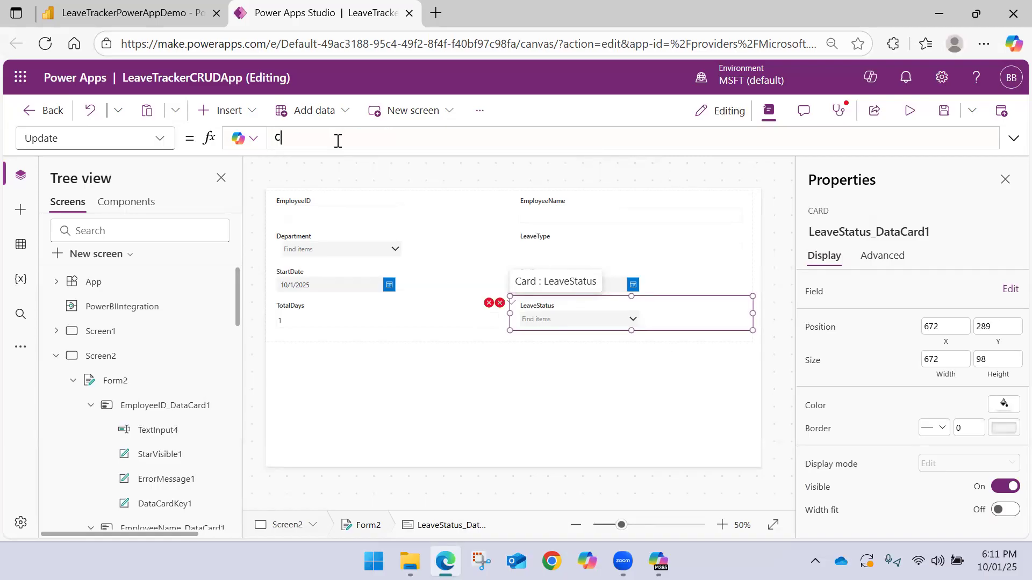
pyautogui.write('om')
pyautogui.press('Down')
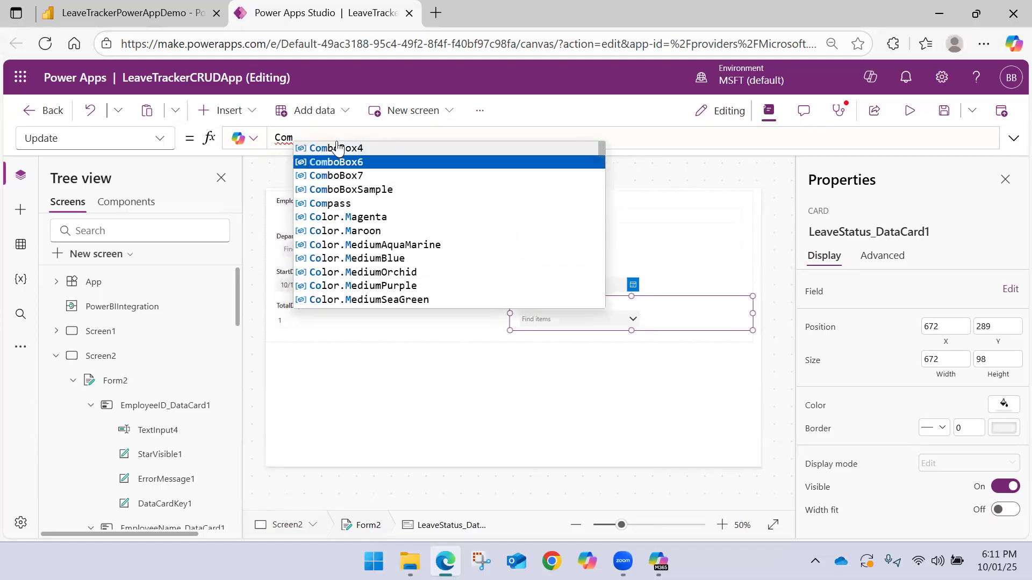
pyautogui.press('Down')
pyautogui.press('Tab')
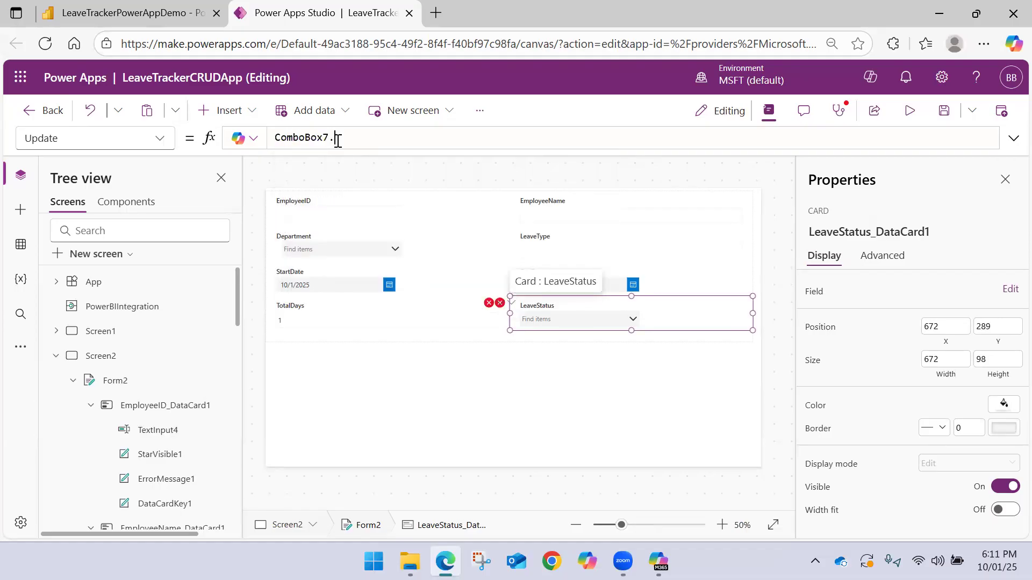
pyautogui.write('.')
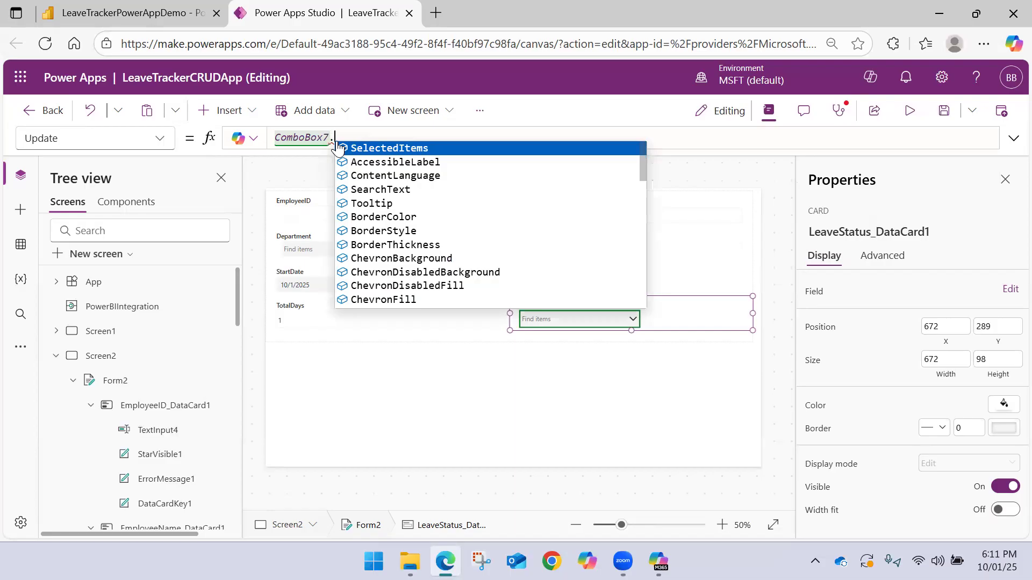
pyautogui.press('Tab')
pyautogui.write('.')
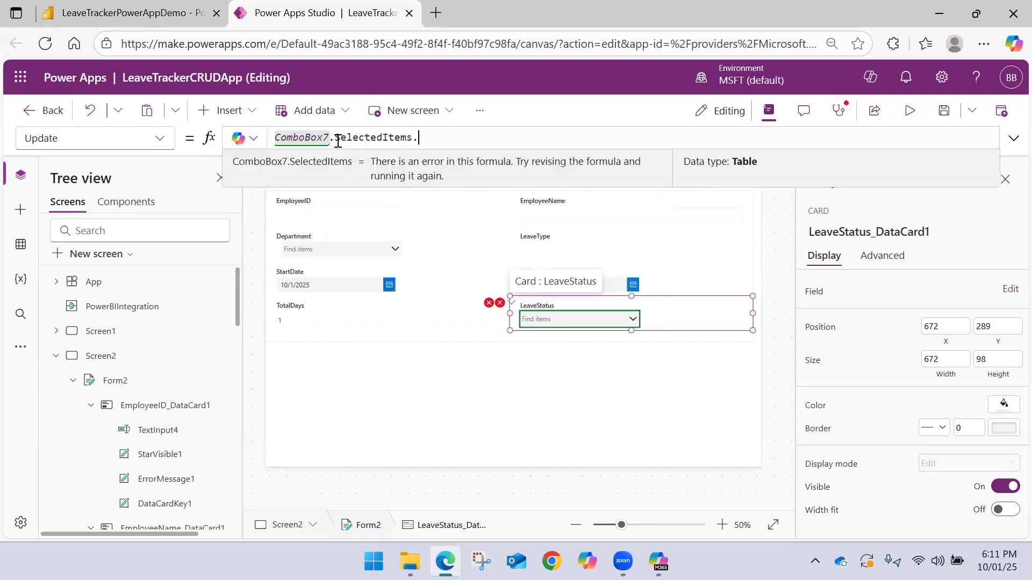
pyautogui.press('Left')
pyautogui.press('BackSpace')
pyautogui.press('BackSpace')
pyautogui.press('BackSpace')
pyautogui.press('BackSpace')
pyautogui.press('BackSpace')
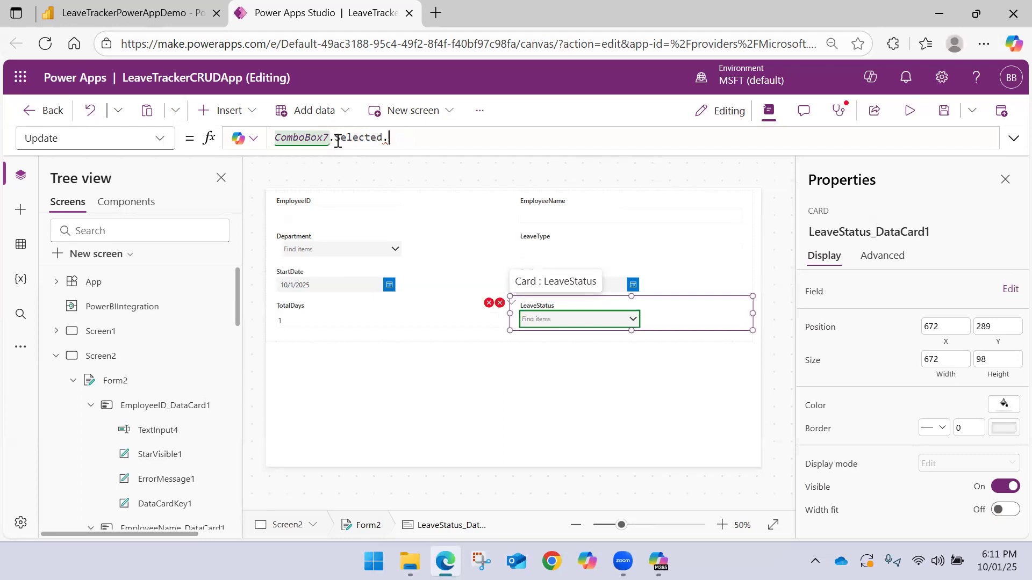
pyautogui.write('.Value')
pyautogui.click(575, 353)
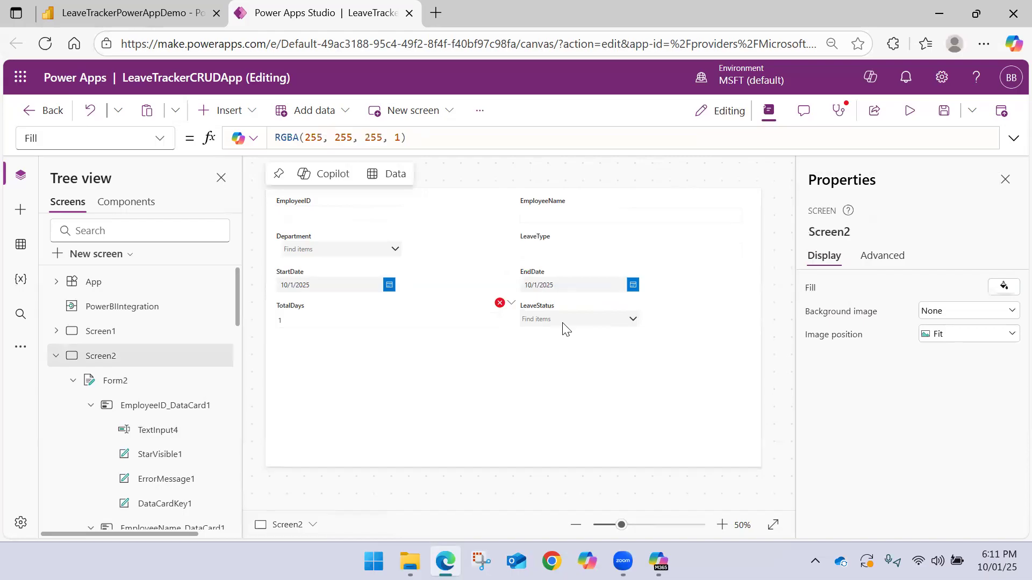
# Repair the Y formula of the LeaveStatus card's error message label as ComboBox7.Y + ComboBox7.Height
pyautogui.click(540, 322)
pyautogui.click(499, 302)
pyautogui.click(537, 324)
pyautogui.doubleClick(358, 135)
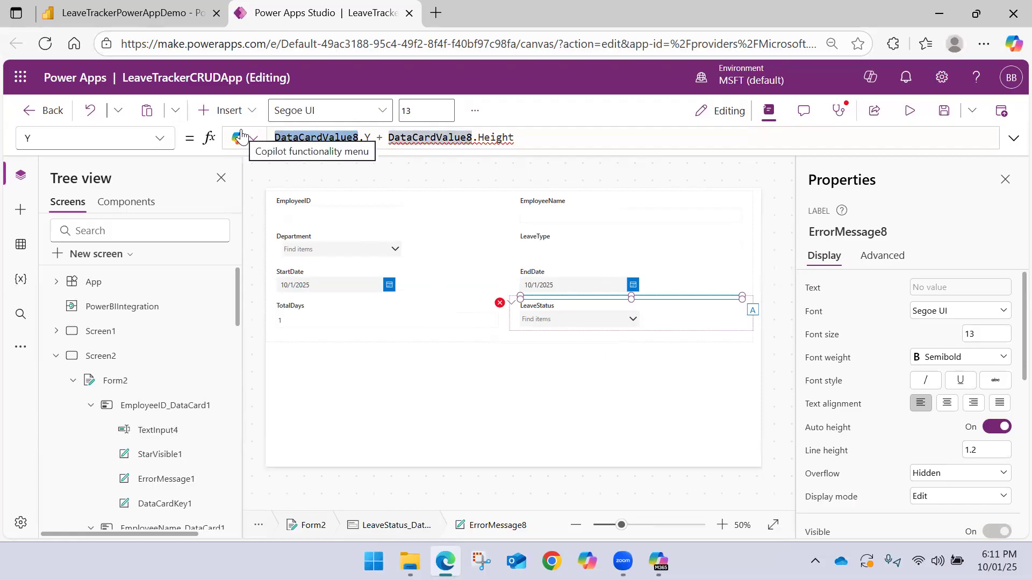
pyautogui.press('BackSpace')
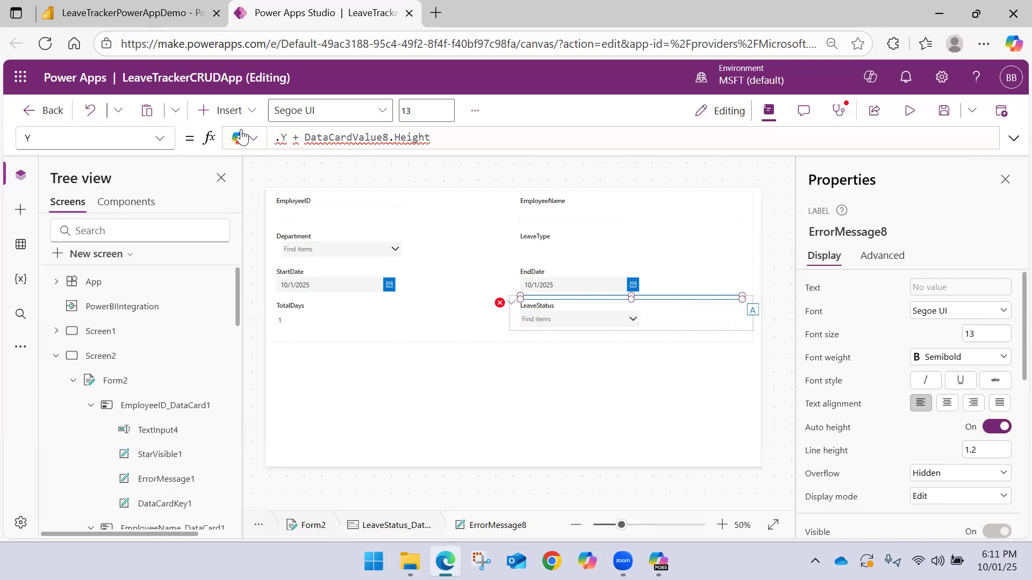
pyautogui.write('Com')
pyautogui.press('Down')
pyautogui.press('Down')
pyautogui.press('Tab')
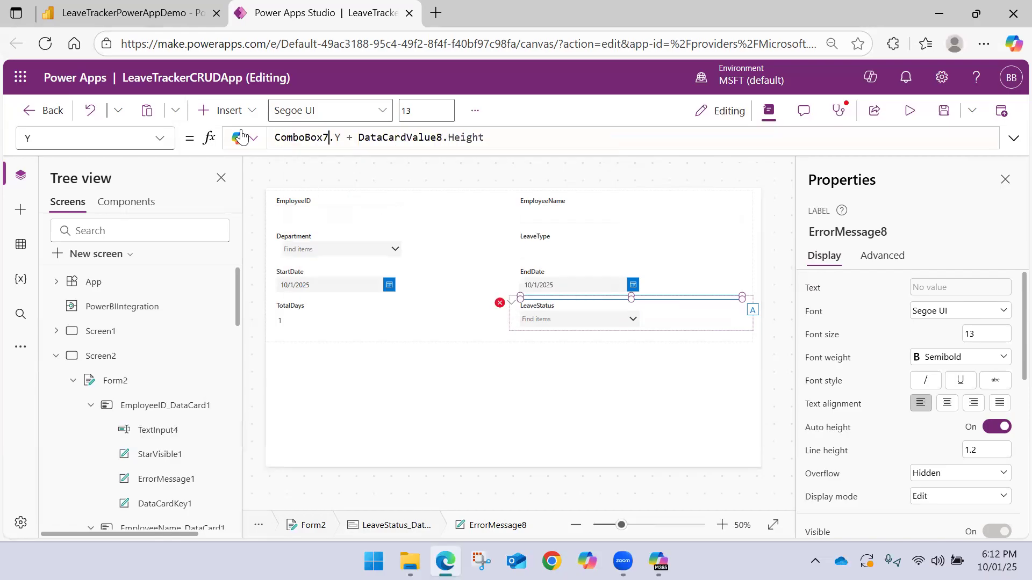
pyautogui.doubleClick(382, 141)
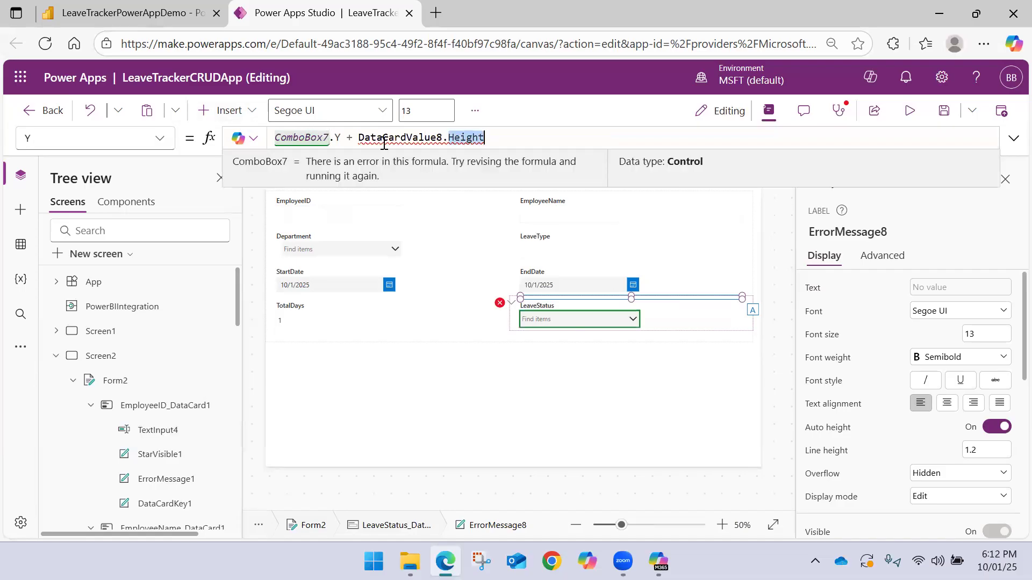
pyautogui.doubleClick(414, 138)
pyautogui.press('BackSpace')
pyautogui.write('Comb')
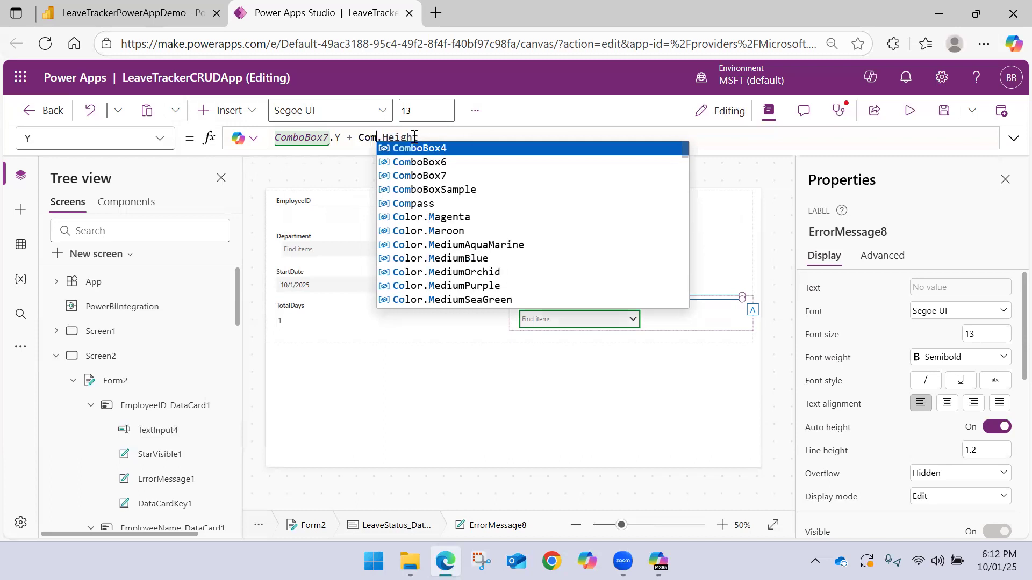
pyautogui.press('Down')
pyautogui.press('Down')
pyautogui.press('Tab')
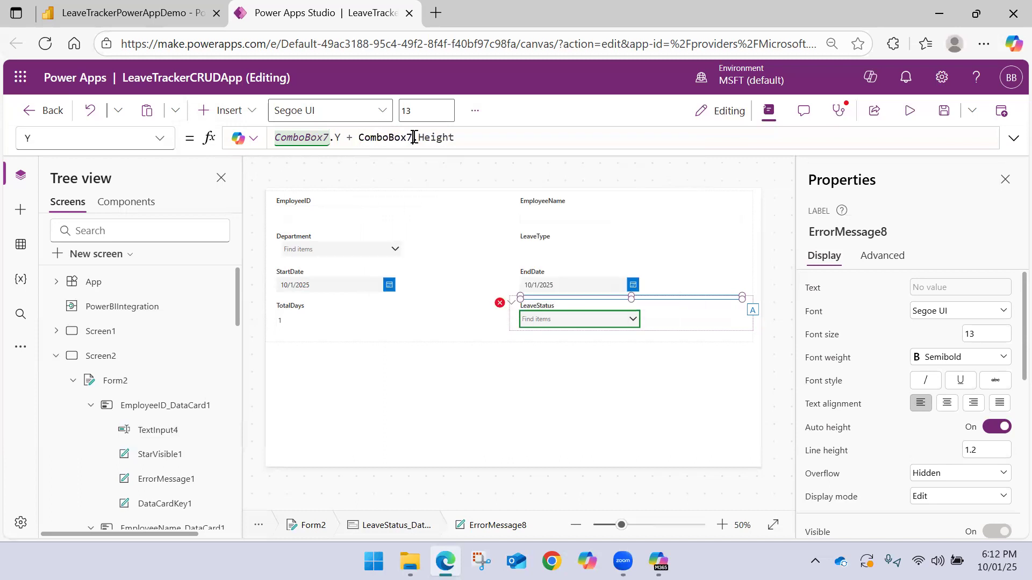
pyautogui.click(606, 362)
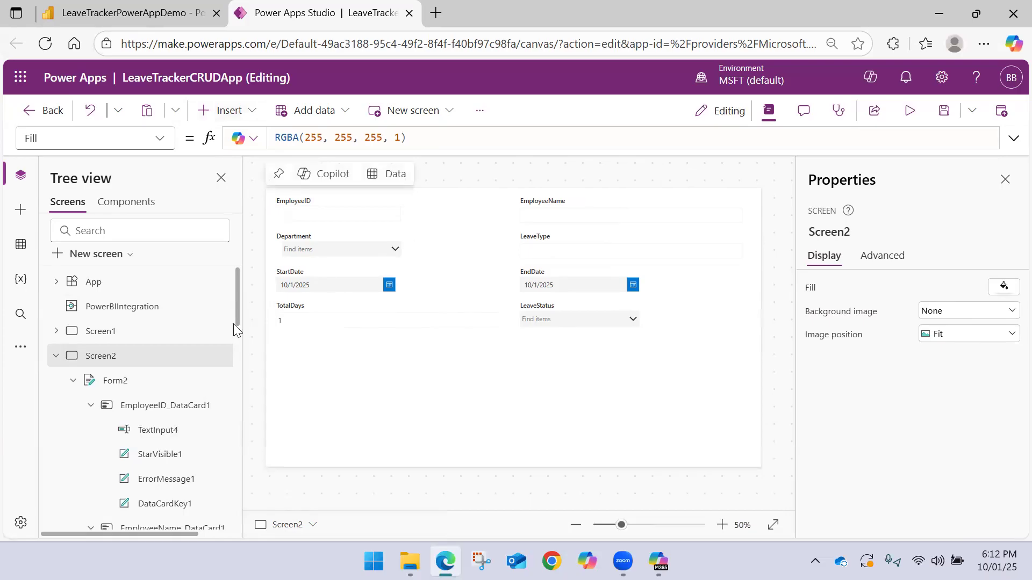
# Insert a button on Screen2 and place it just below the form at about X 513, Y 444
pyautogui.click(159, 381)
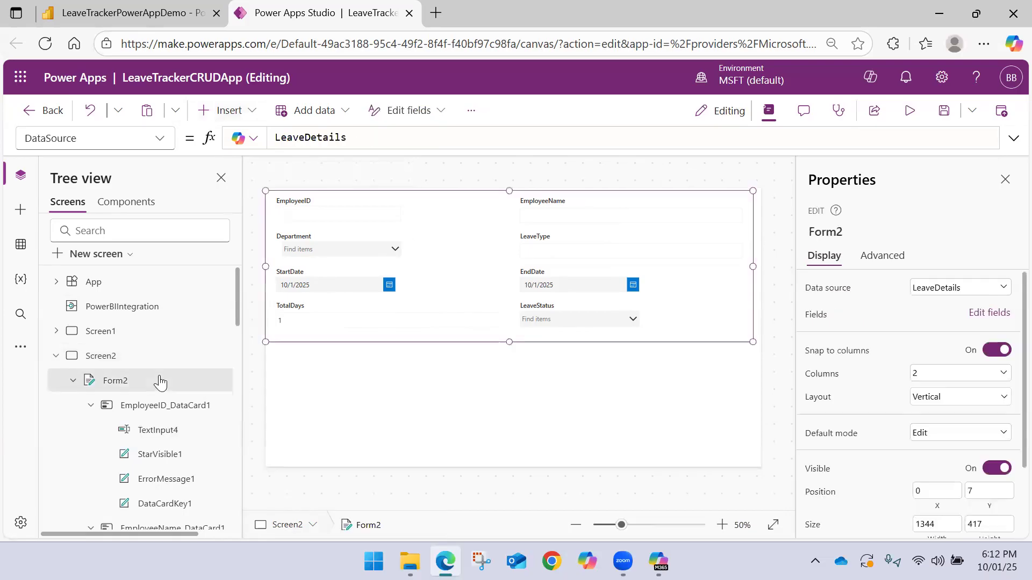
pyautogui.click(251, 111)
pyautogui.moveTo(336, 314); pyautogui.dragTo(391, 341)
pyautogui.moveTo(312, 209); pyautogui.dragTo(481, 352)
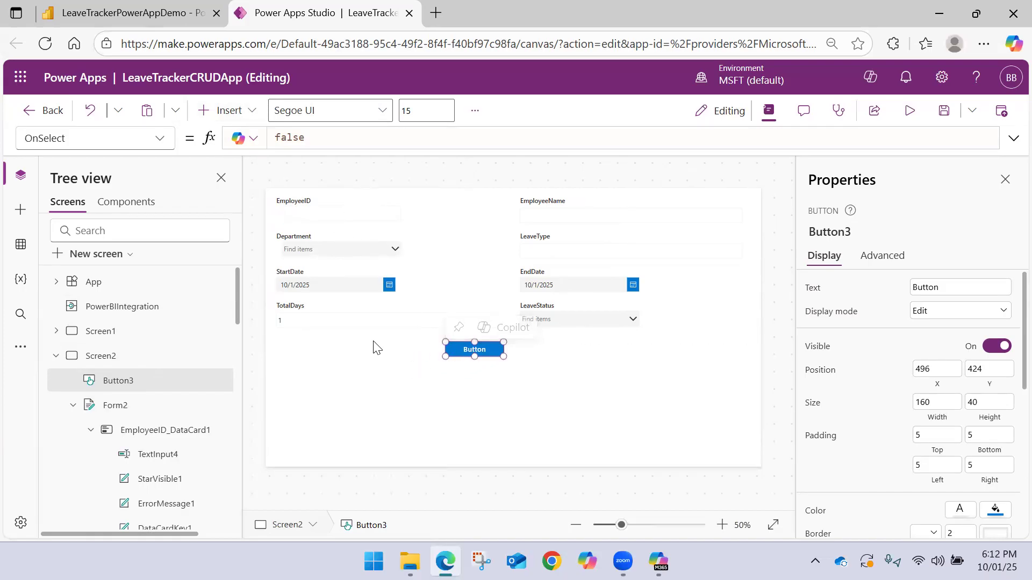
pyautogui.click(74, 405)
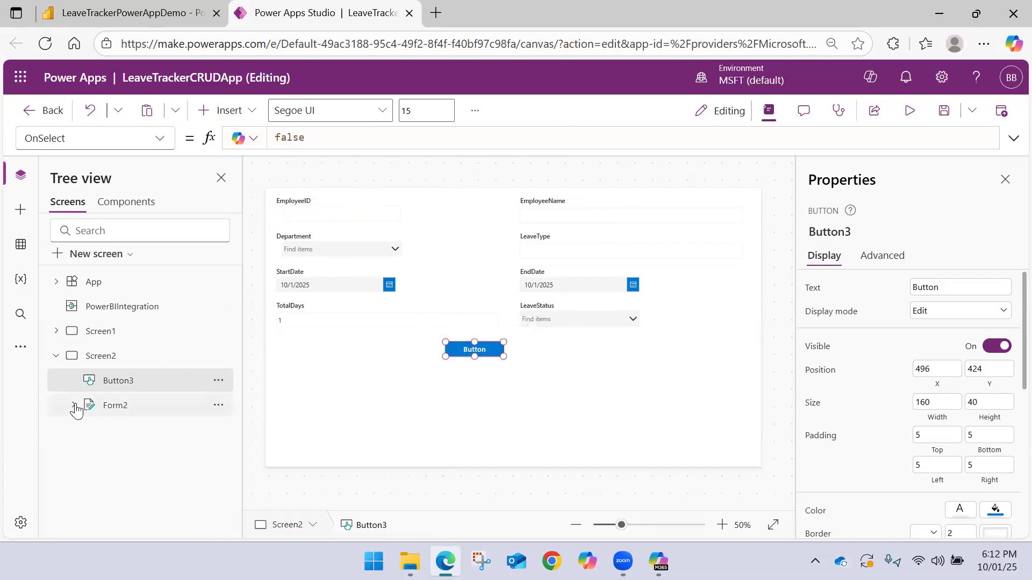
pyautogui.moveTo(452, 349); pyautogui.dragTo(458, 356)
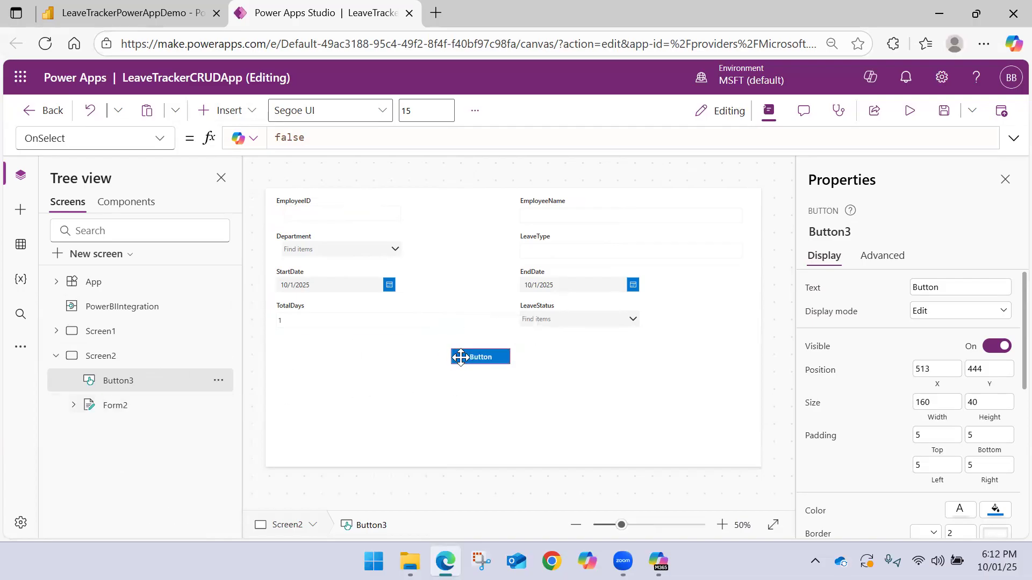
# Set the new button's OnSelect formula to SubmitForm(Form2); Back()
pyautogui.moveTo(325, 143); pyautogui.dragTo(194, 127)
pyautogui.write('Sub')
pyautogui.press('Tab')
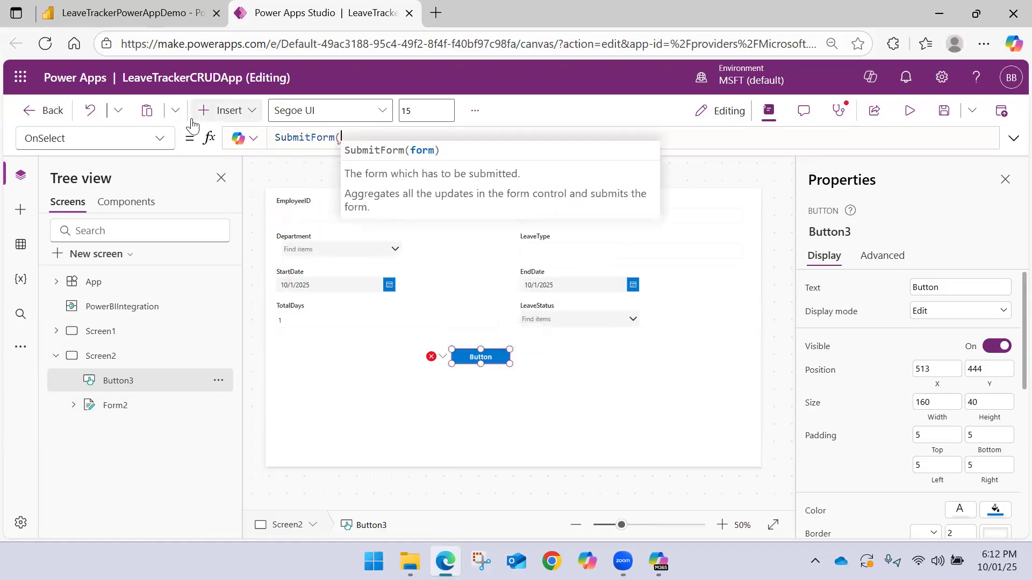
pyautogui.write('for')
pyautogui.press('Down')
pyautogui.press('Tab')
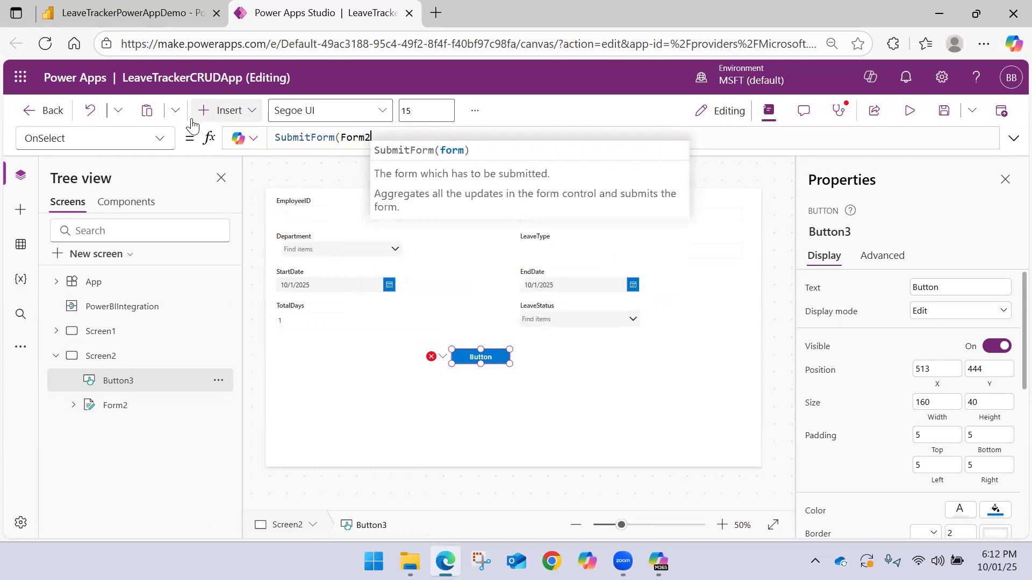
pyautogui.write(')')
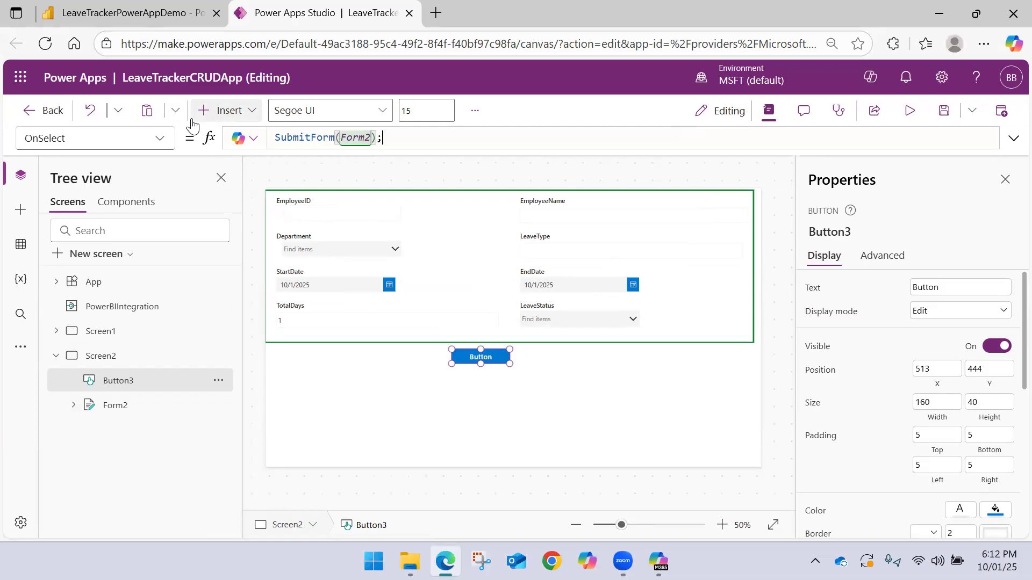
pyautogui.write('Ba')
pyautogui.press('Tab')
pyautogui.write(')')
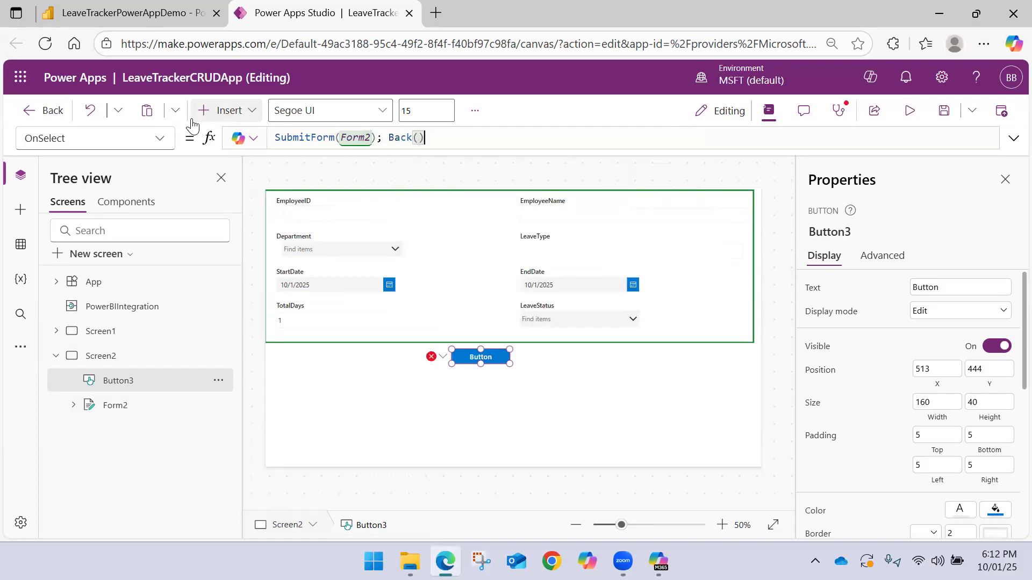
pyautogui.click(553, 407)
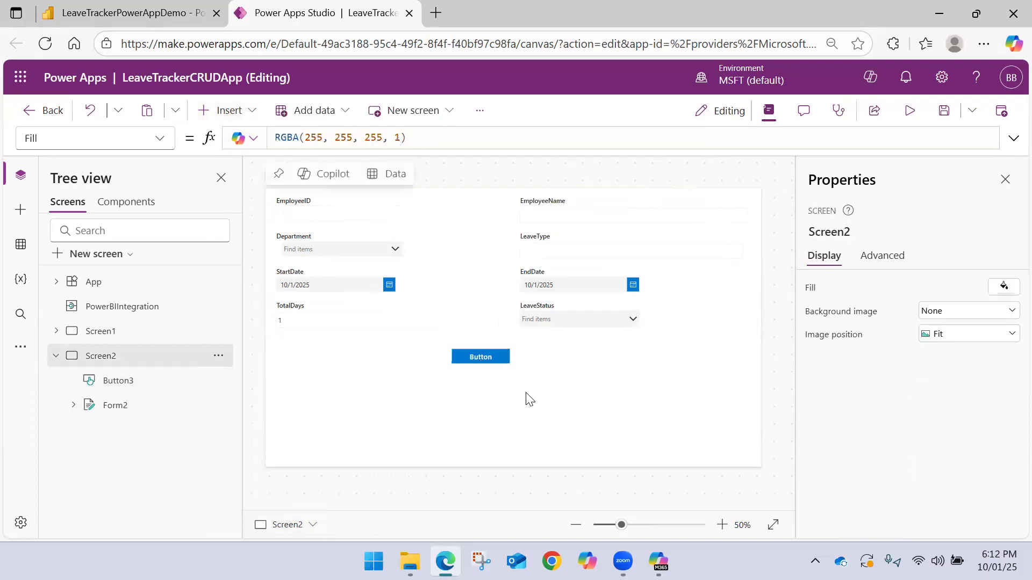
# Set the button's text to Submit Leave Request and enlarge the button to about 280 wide by 42 high
pyautogui.click(492, 356)
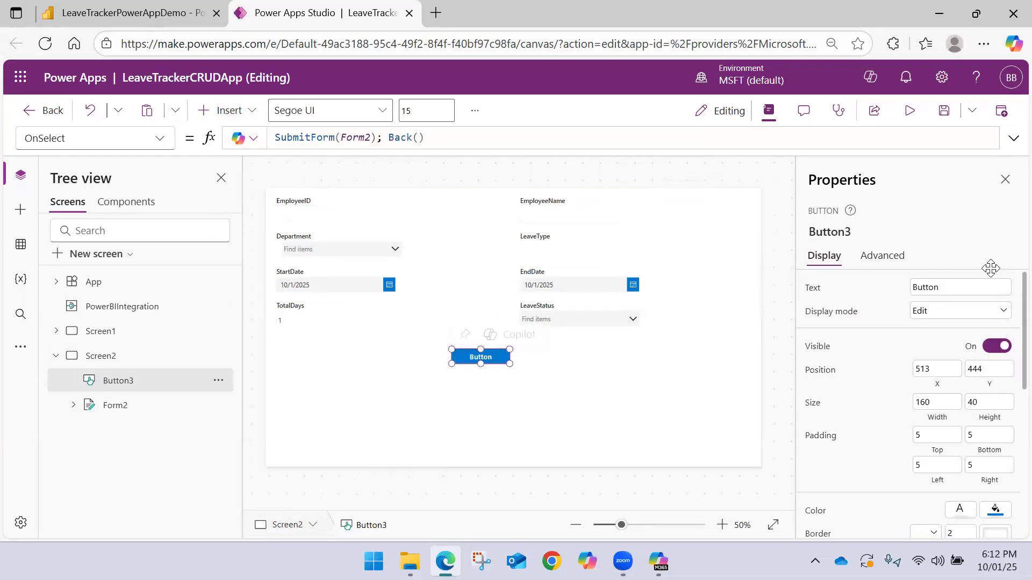
pyautogui.click(961, 286)
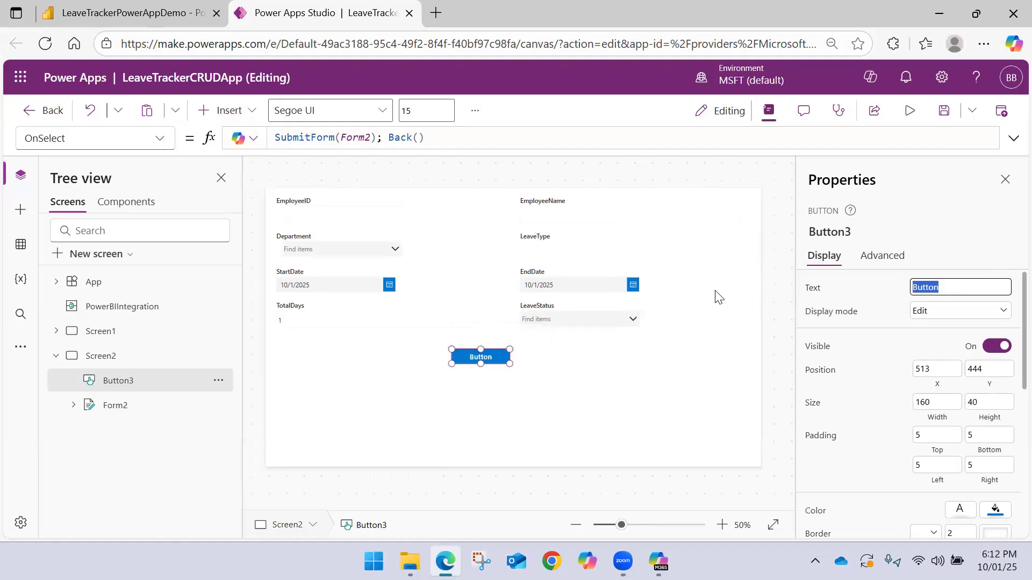
pyautogui.write('Reques')
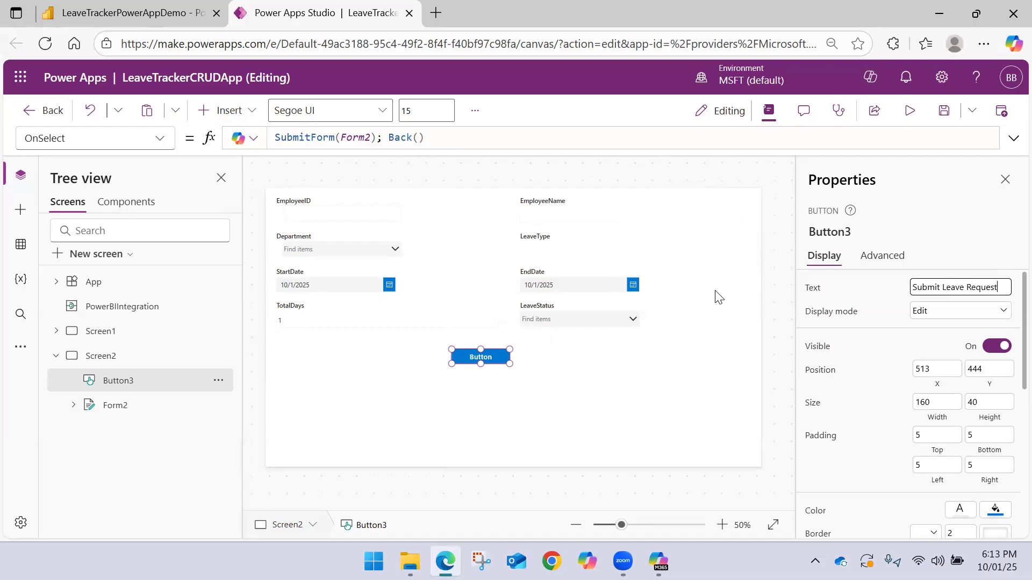
pyautogui.click(541, 370)
pyautogui.click(504, 359)
pyautogui.moveTo(510, 363); pyautogui.dragTo(554, 365)
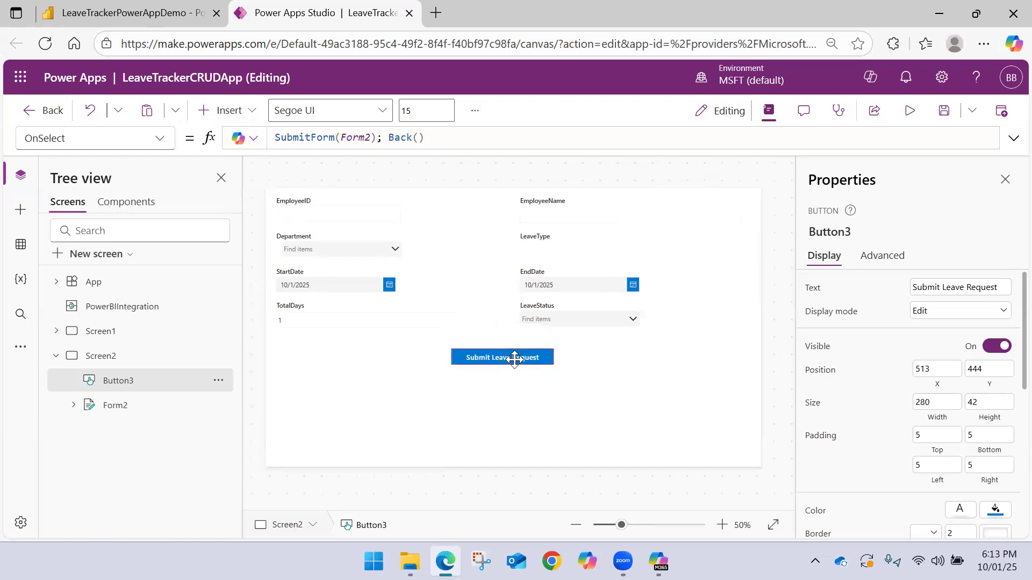
# Duplicate the Submit Leave Request button and place the copy beside it at about X 899, Y 444
pyautogui.hotkey('ctrl', 'c')
pyautogui.hotkey('ctrl', 'v')
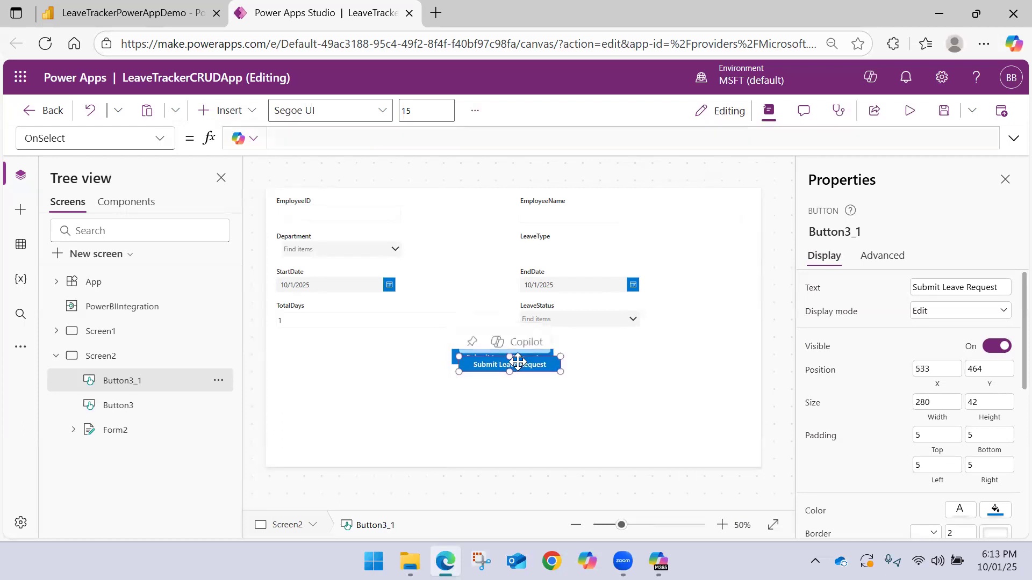
pyautogui.moveTo(509, 358); pyautogui.dragTo(650, 358)
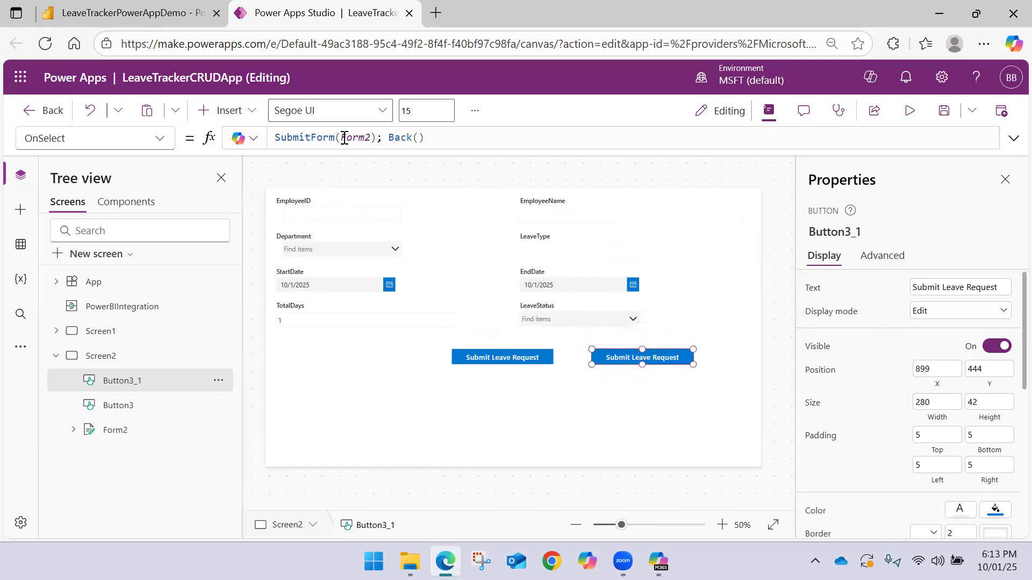
# Replace the duplicated button's OnSelect formula with Navigate(Screen1);
pyautogui.moveTo(433, 135); pyautogui.dragTo(159, 132)
pyautogui.write('Nav')
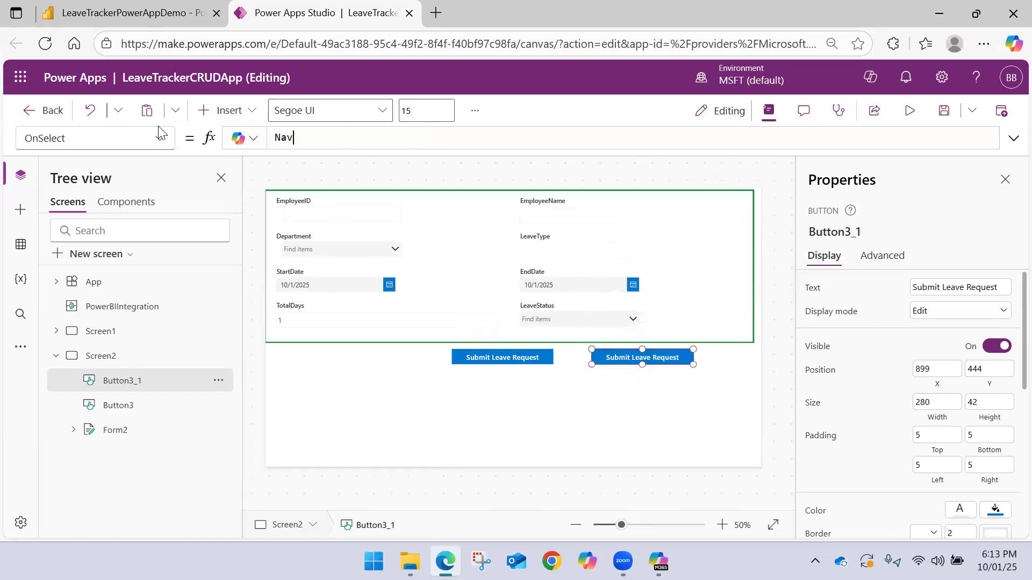
pyautogui.write('igate(Sccr')
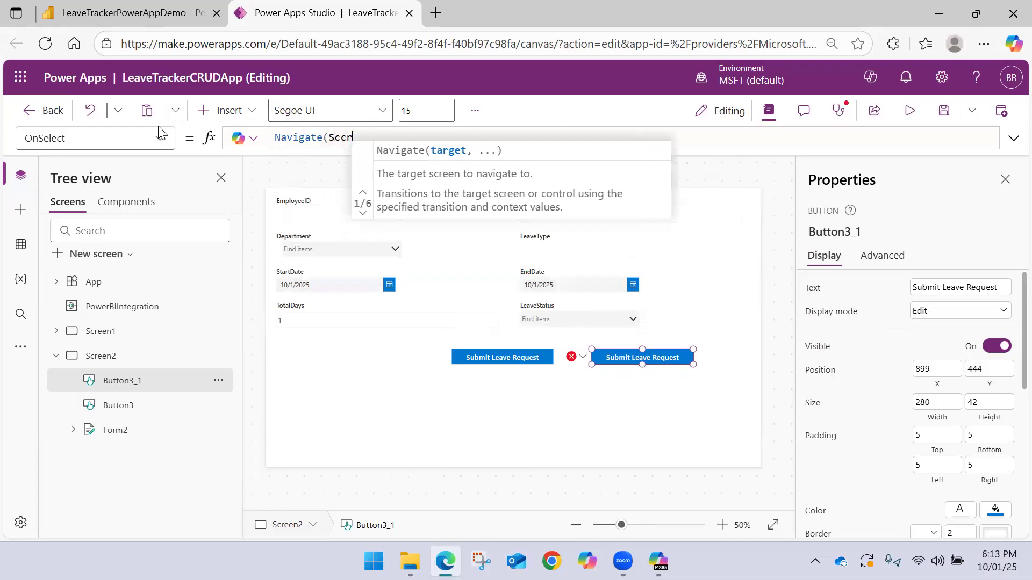
pyautogui.press('BackSpace')
pyautogui.press('BackSpace')
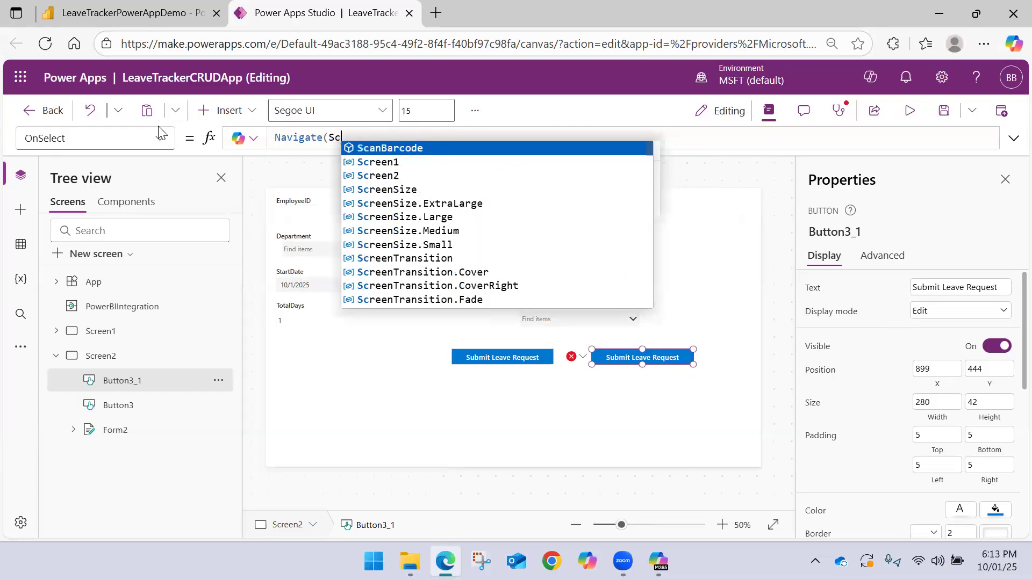
pyautogui.press('Down')
pyautogui.press('Return')
pyautogui.write(')')
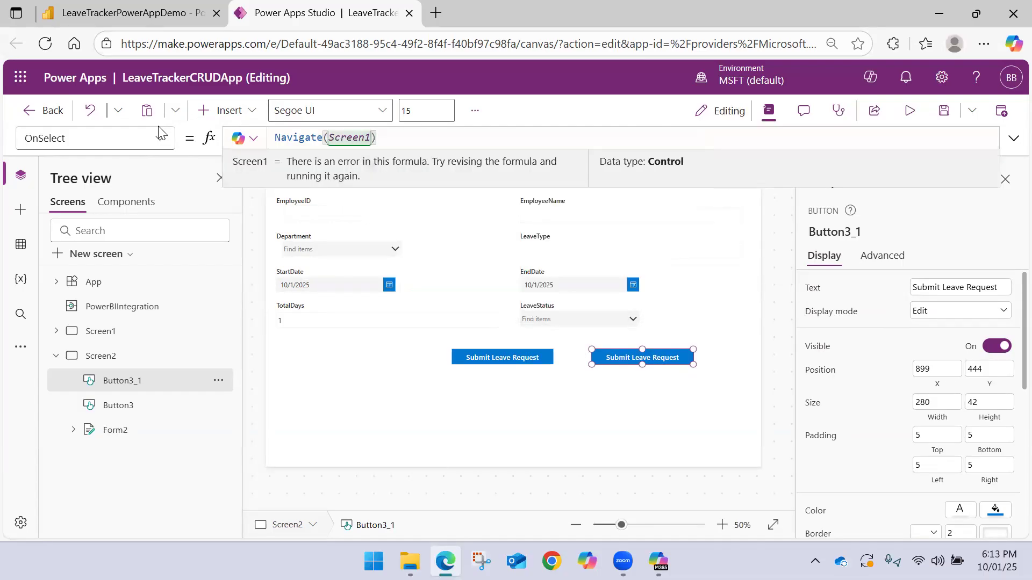
pyautogui.write(';')
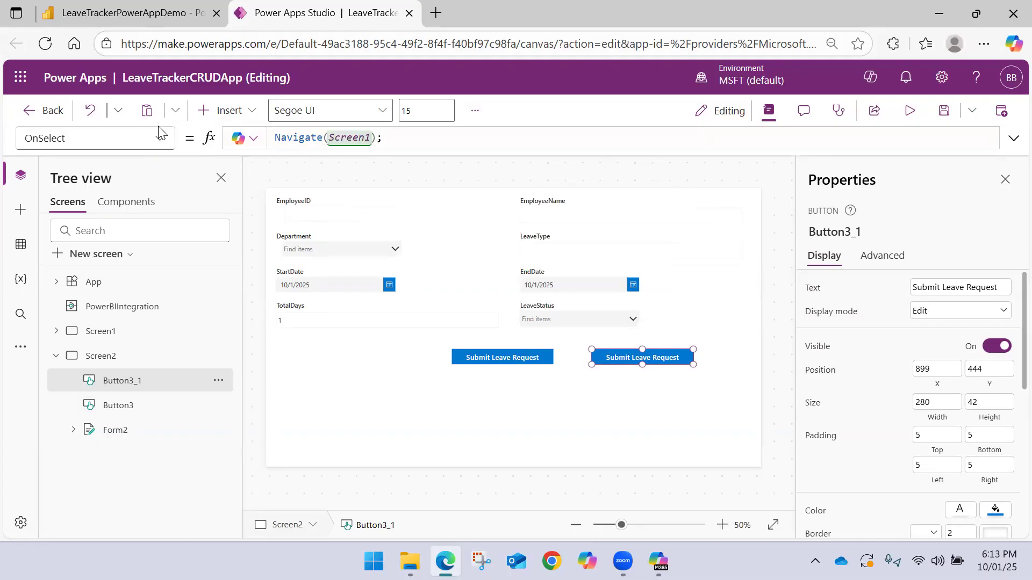
# Change the duplicated button's text to Update Leave Request and save the app
pyautogui.doubleClick(930, 288)
pyautogui.write('Update')
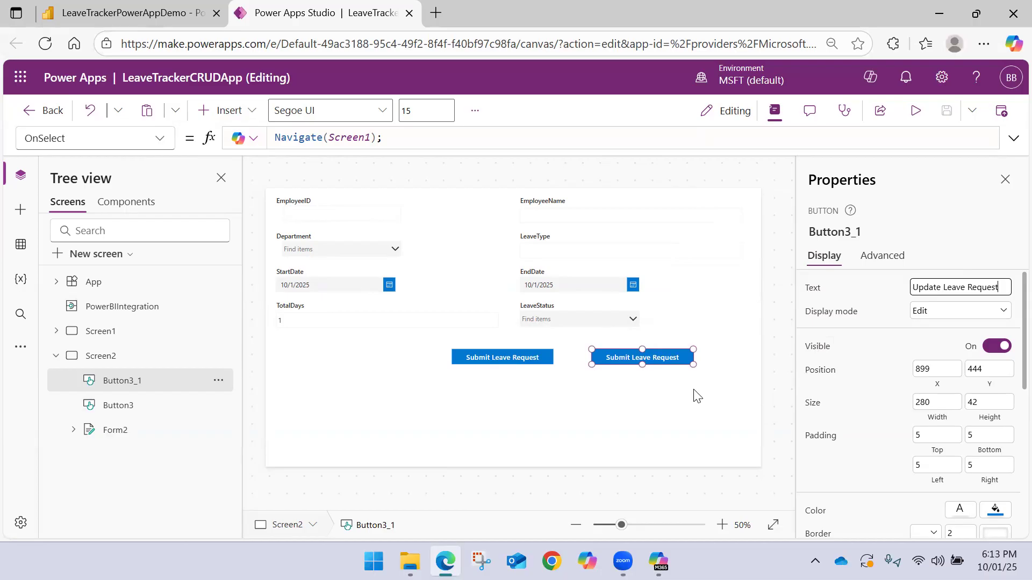
pyautogui.click(635, 404)
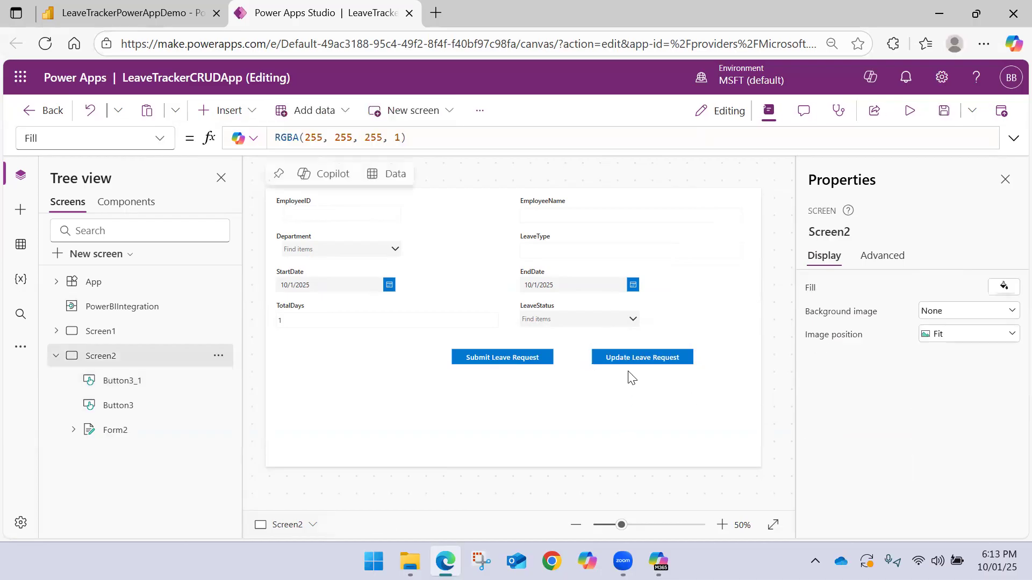
pyautogui.click(623, 366)
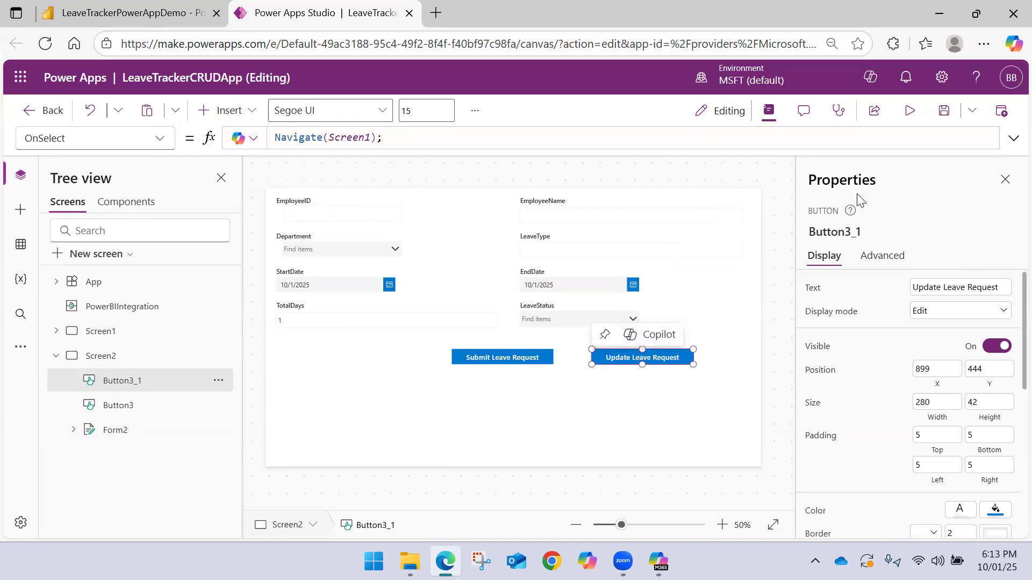
pyautogui.click(938, 124)
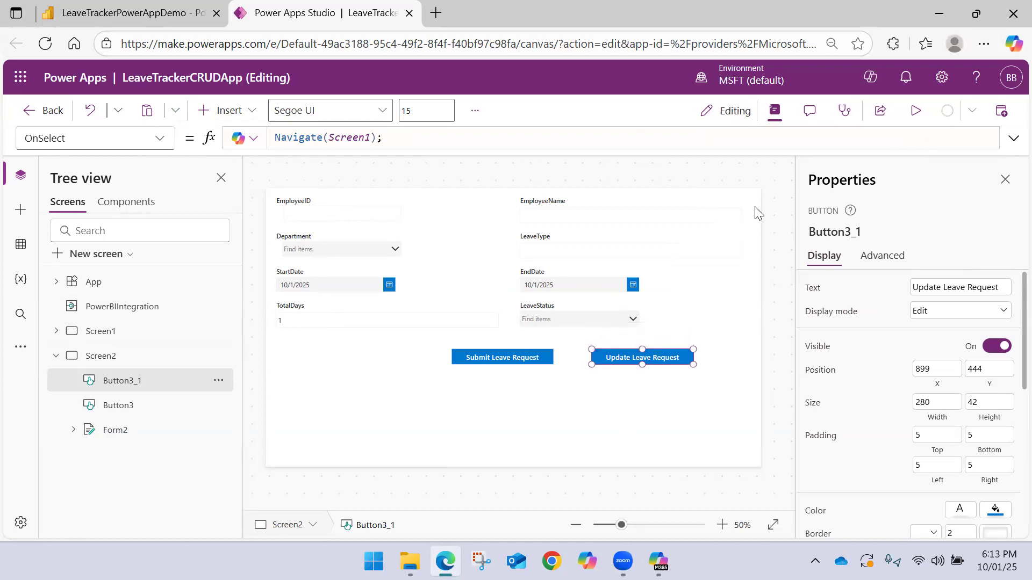
# Open Screen1 and publish the current version of LeaveTrackerCRUDApp, repeating the publish once
pyautogui.click(56, 356)
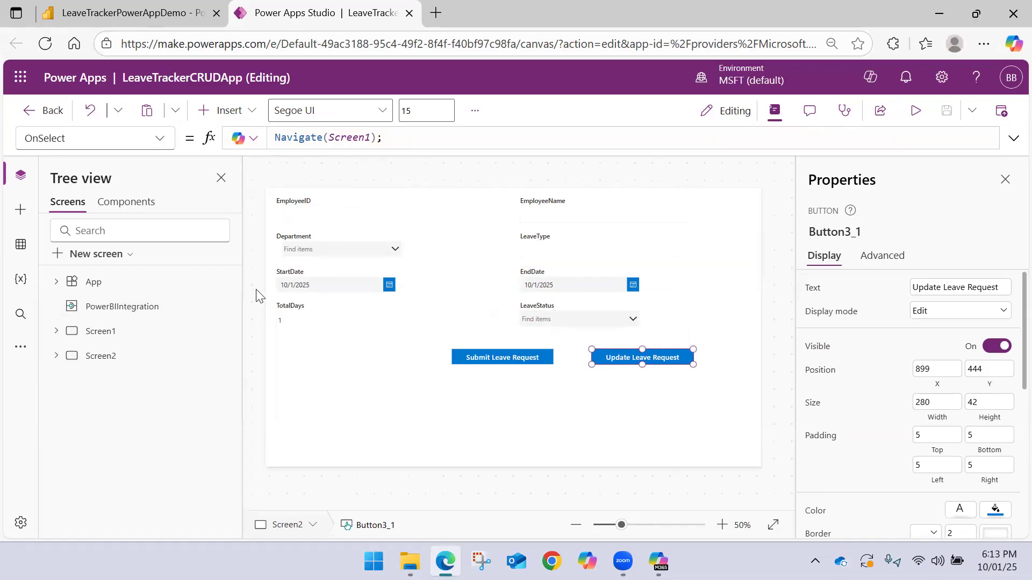
pyautogui.click(1004, 179)
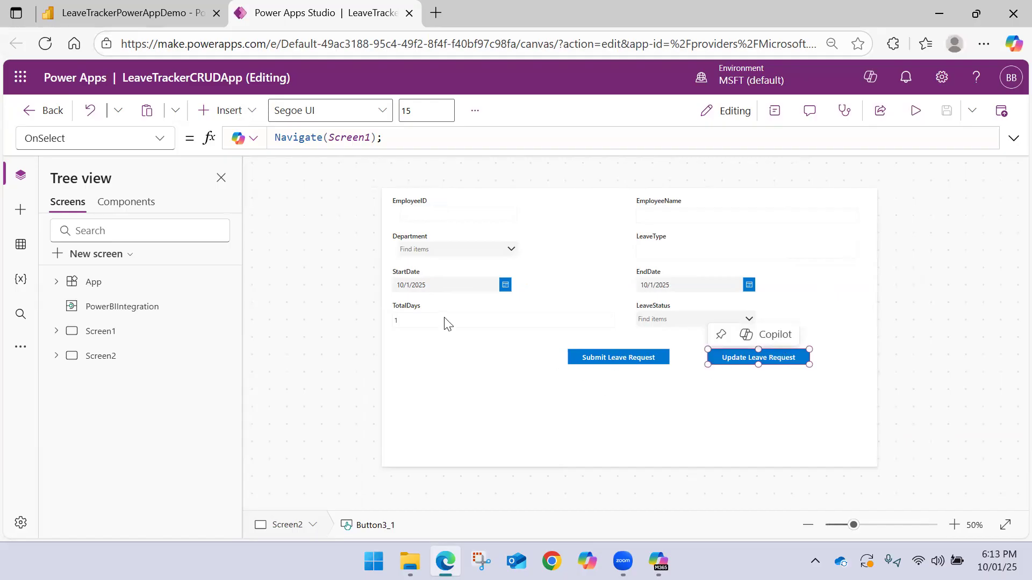
pyautogui.click(136, 330)
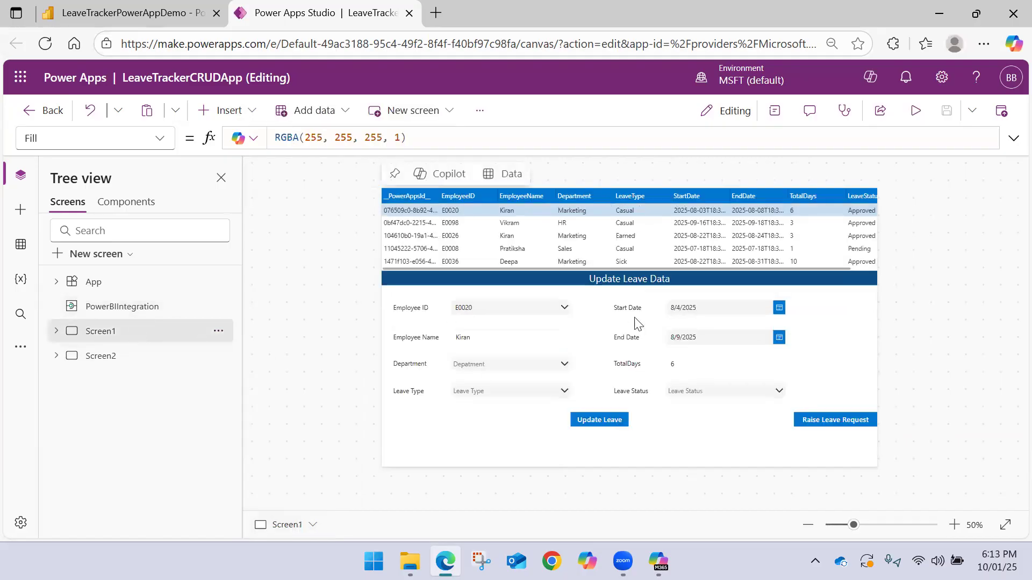
pyautogui.click(1006, 117)
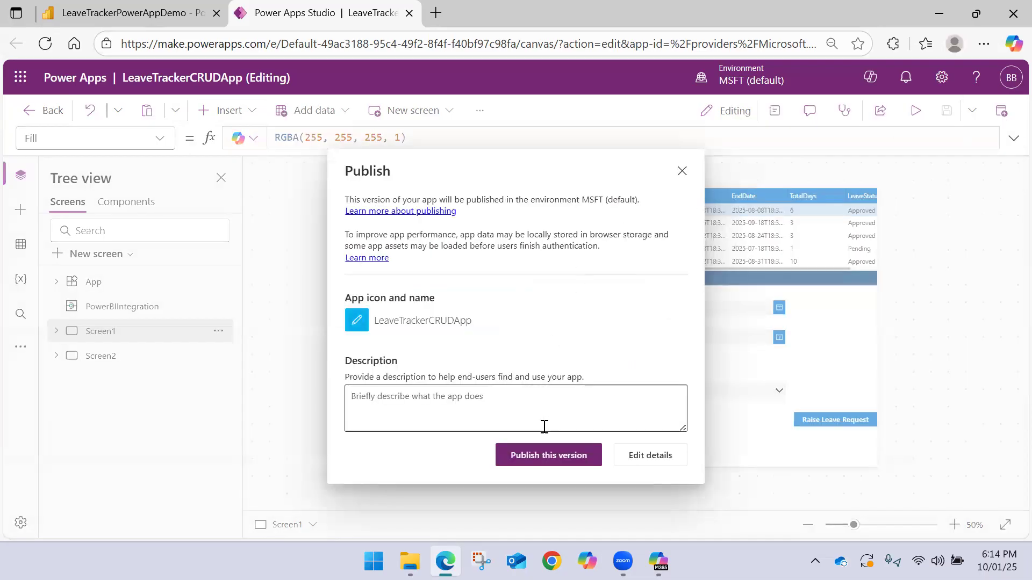
pyautogui.click(554, 455)
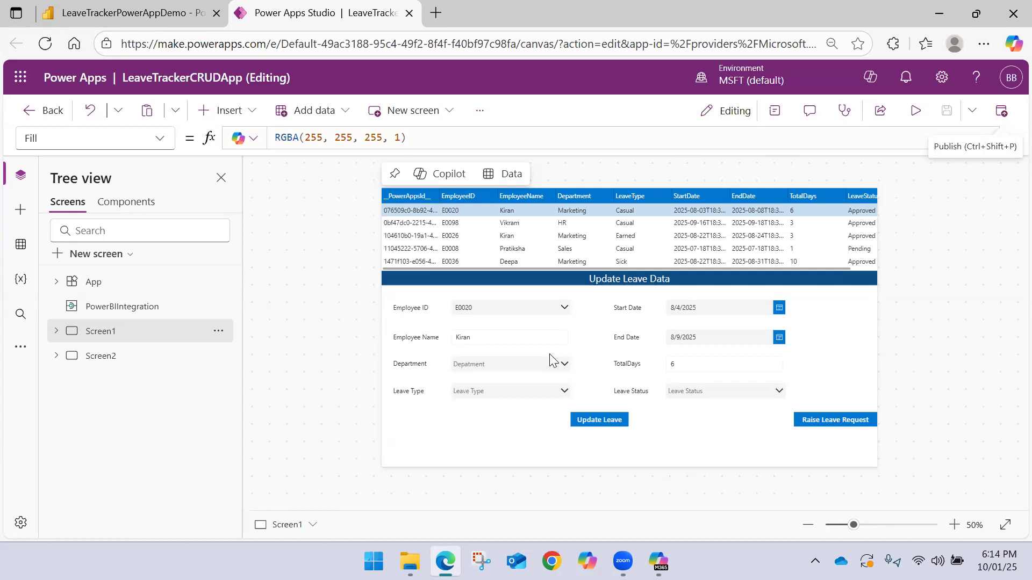
pyautogui.click(1002, 110)
pyautogui.click(542, 456)
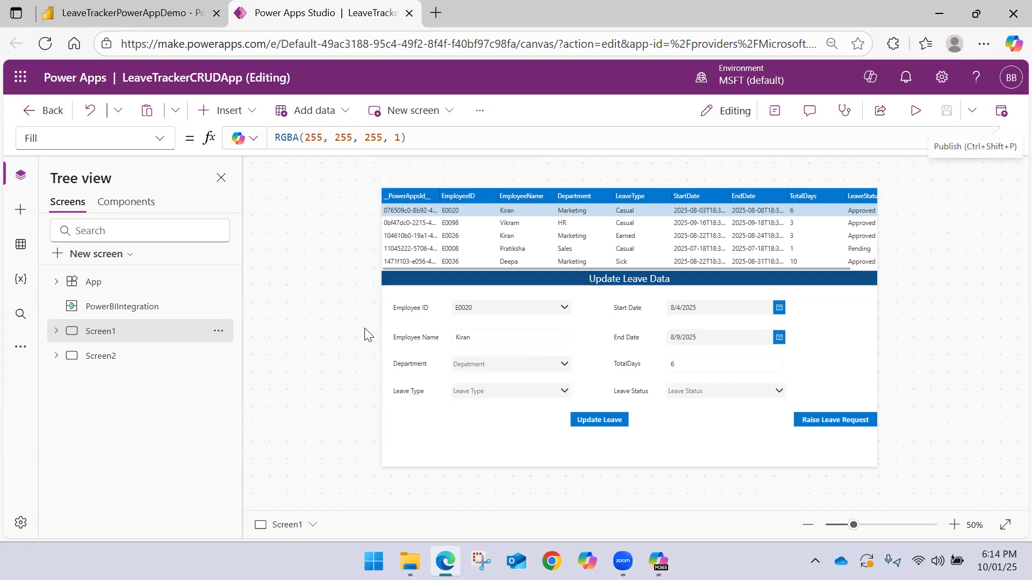
# Switch to the LeaveTrackerPowerAppDemo report in Power BI and reload it, discarding unsaved changes
pyautogui.click(167, 18)
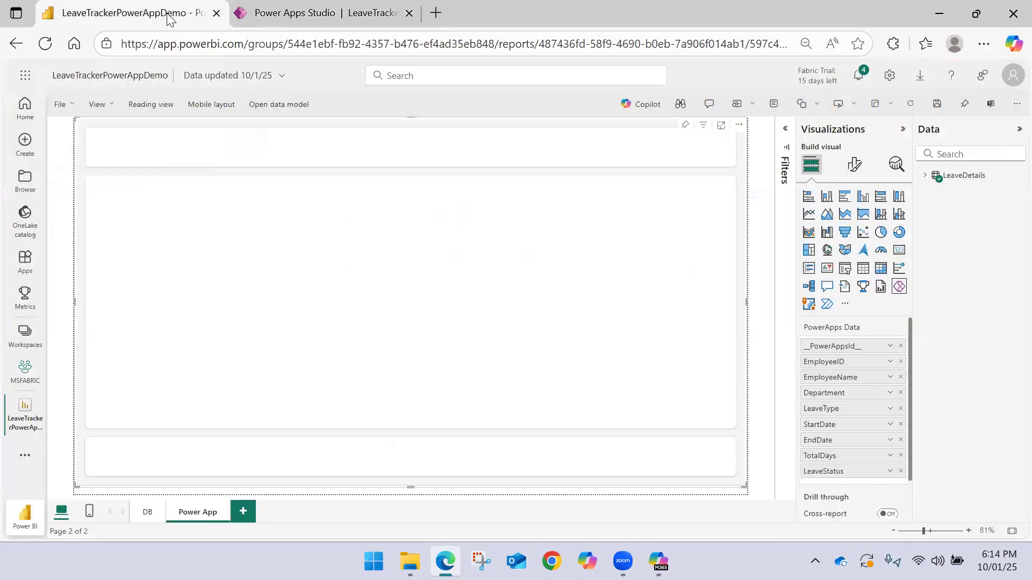
pyautogui.click(45, 45)
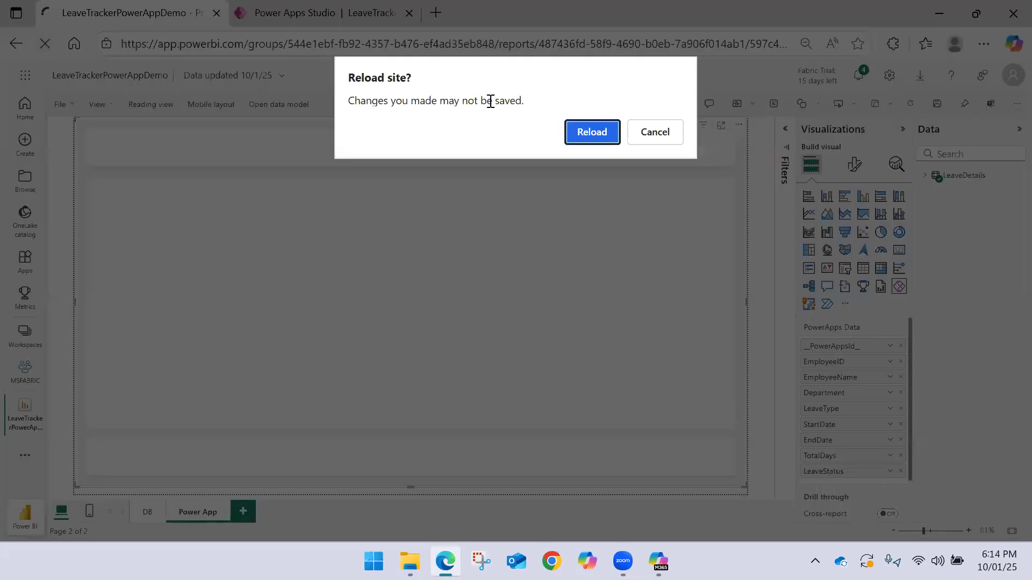
pyautogui.click(574, 134)
pyautogui.click(302, 6)
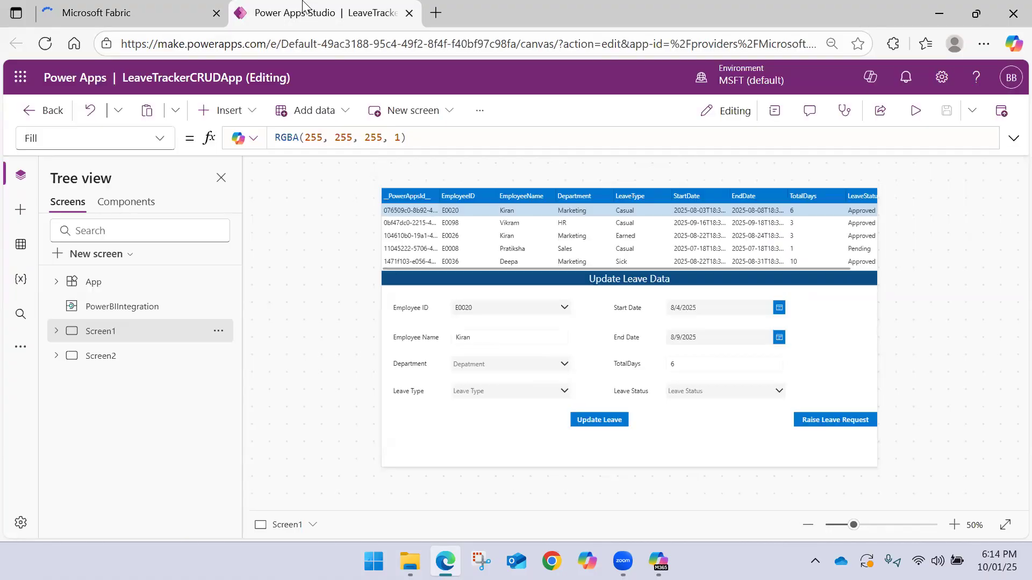
pyautogui.click(128, 16)
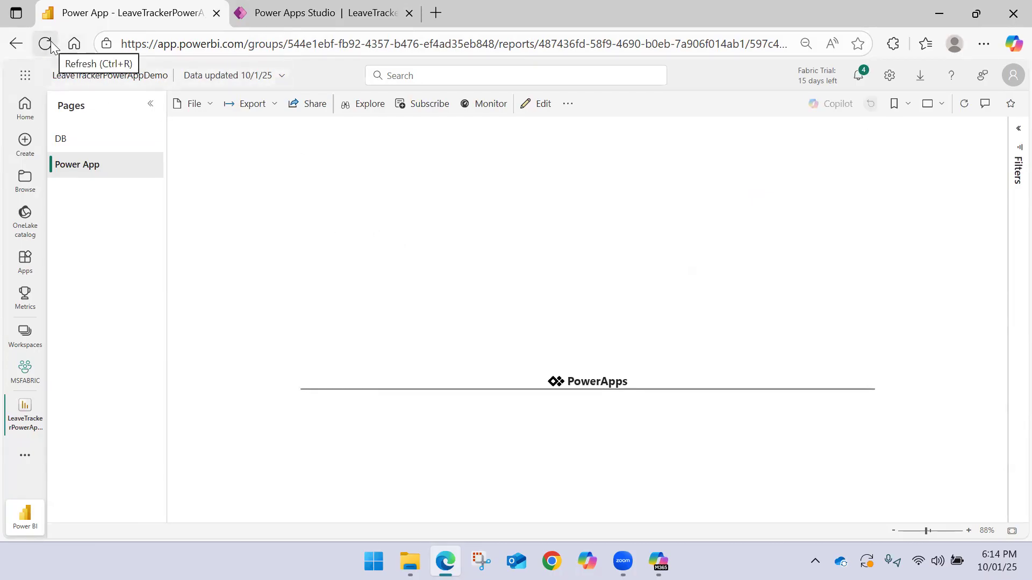
# Return to Power Apps Studio and publish this version of LeaveTrackerCRUDApp again
pyautogui.click(269, 10)
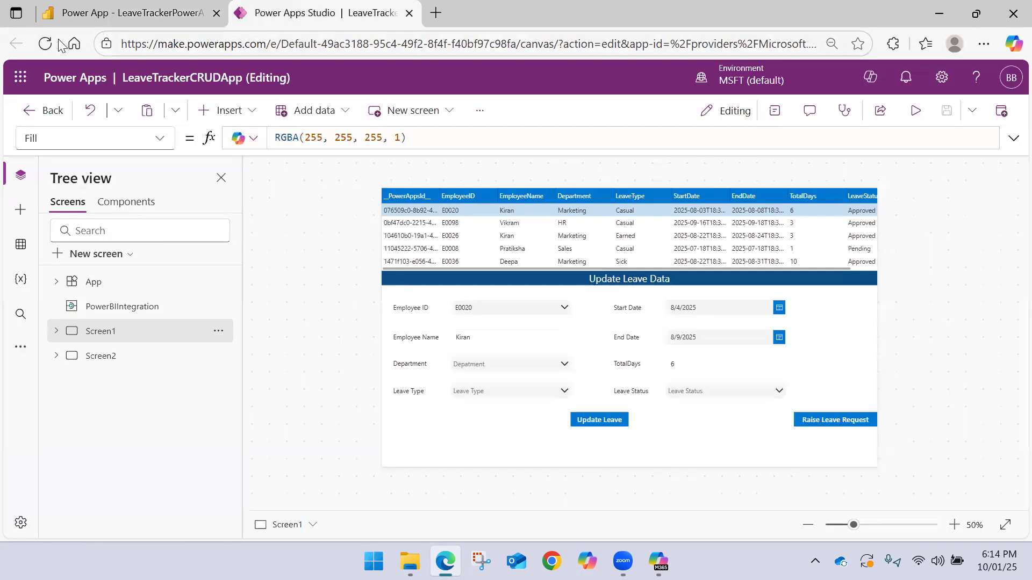
pyautogui.click(1001, 110)
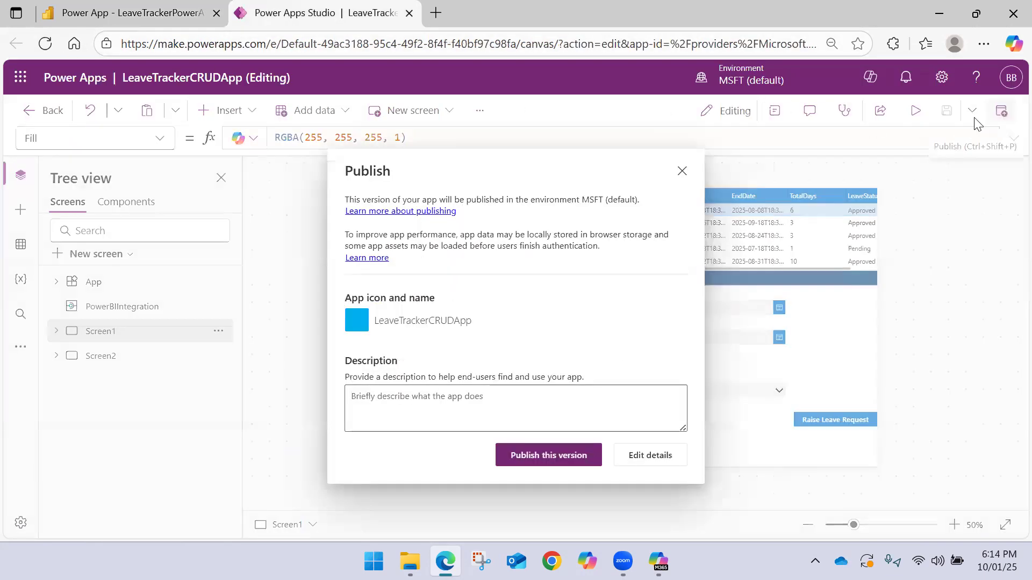
pyautogui.click(535, 456)
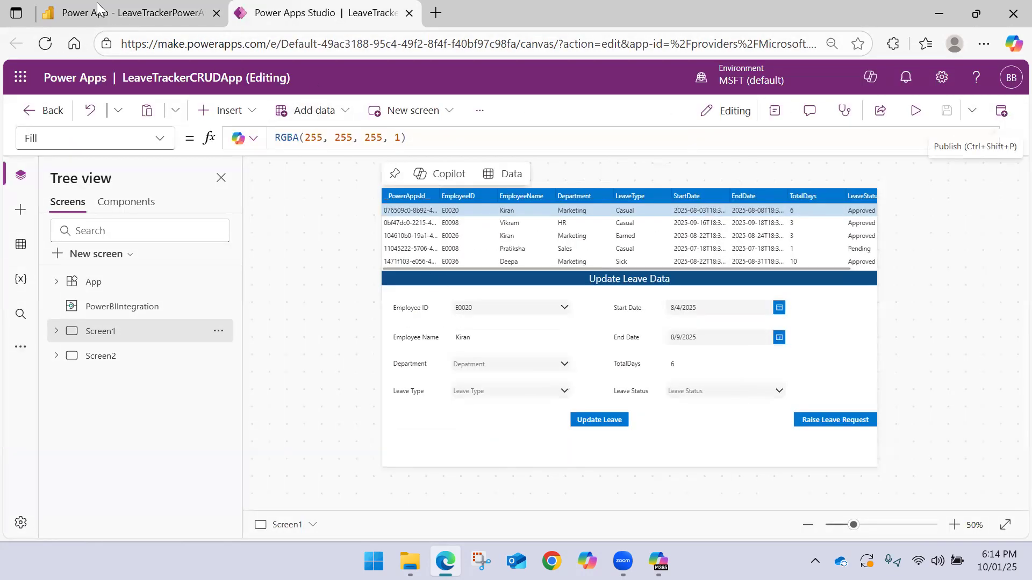
# Switch to Power BI, close the LeaveTrackerPowerAppDemo report and reopen it from the MSFABRIC workspace
pyautogui.click(118, 12)
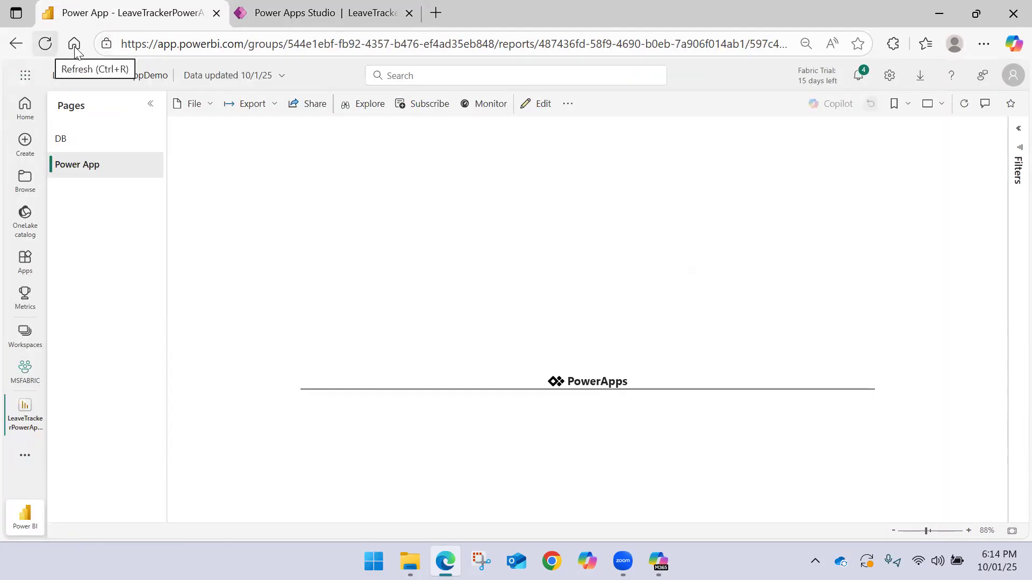
pyautogui.click(25, 335)
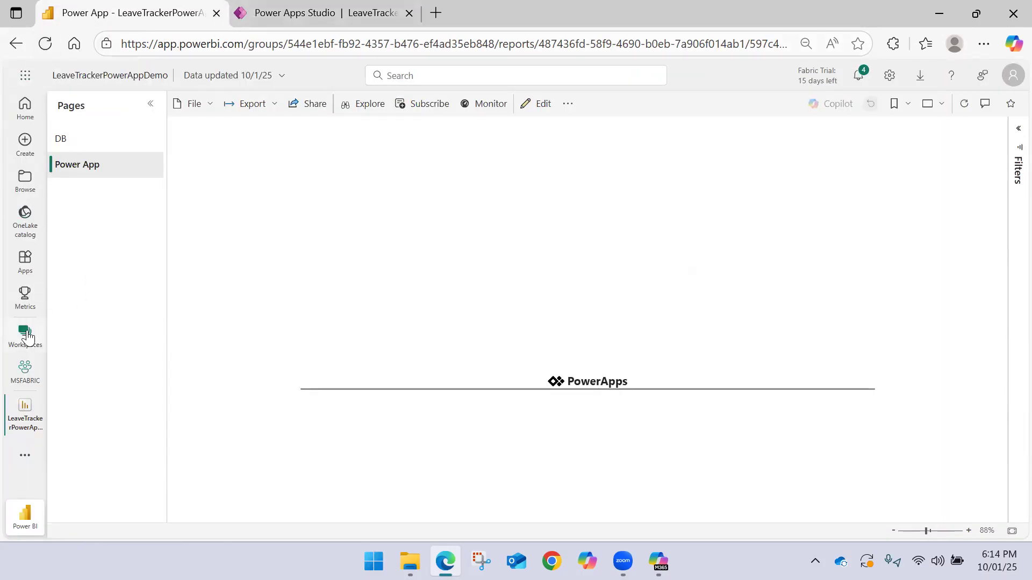
pyautogui.click(33, 406)
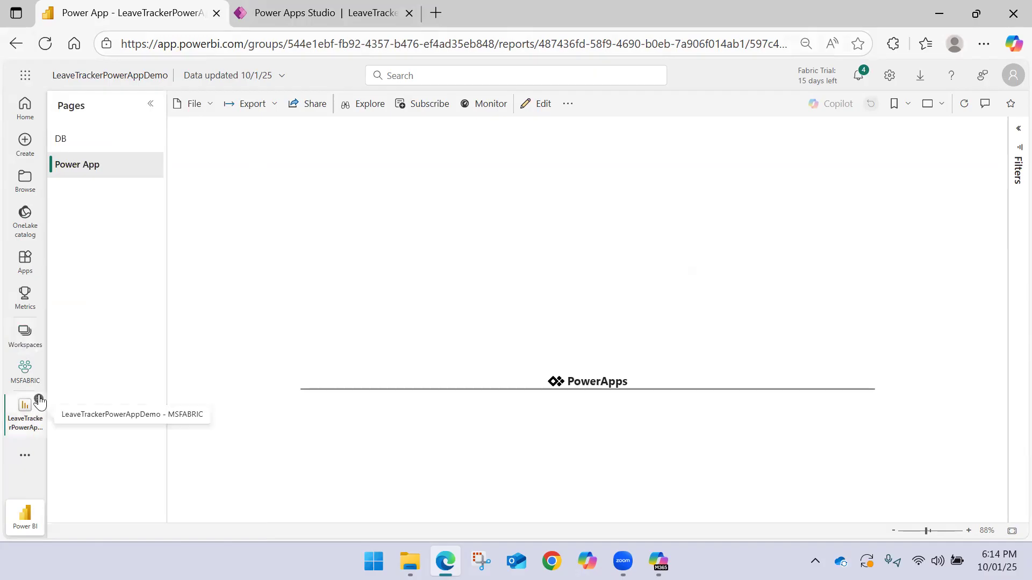
pyautogui.click(39, 399)
pyautogui.click(34, 383)
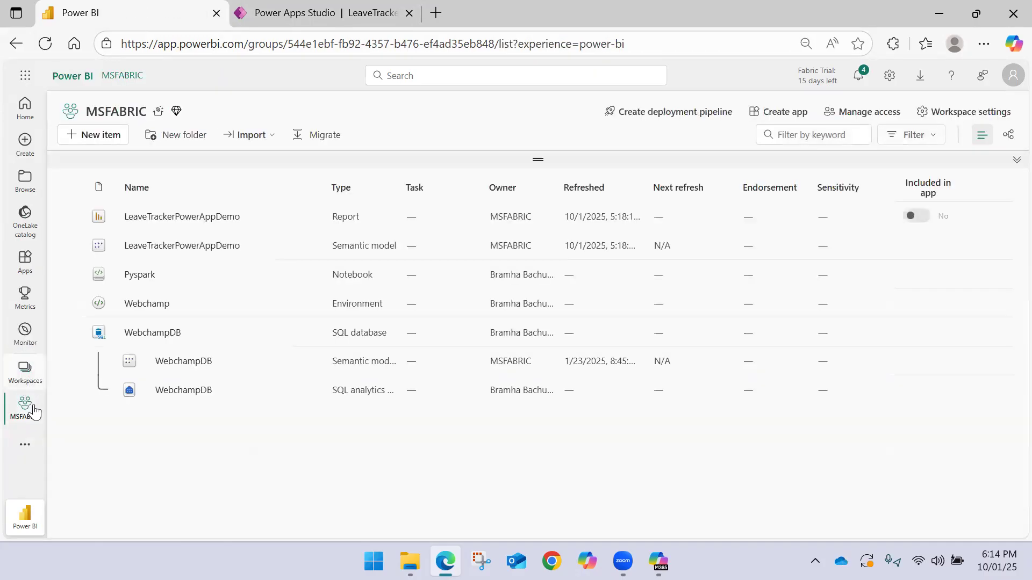
pyautogui.click(168, 216)
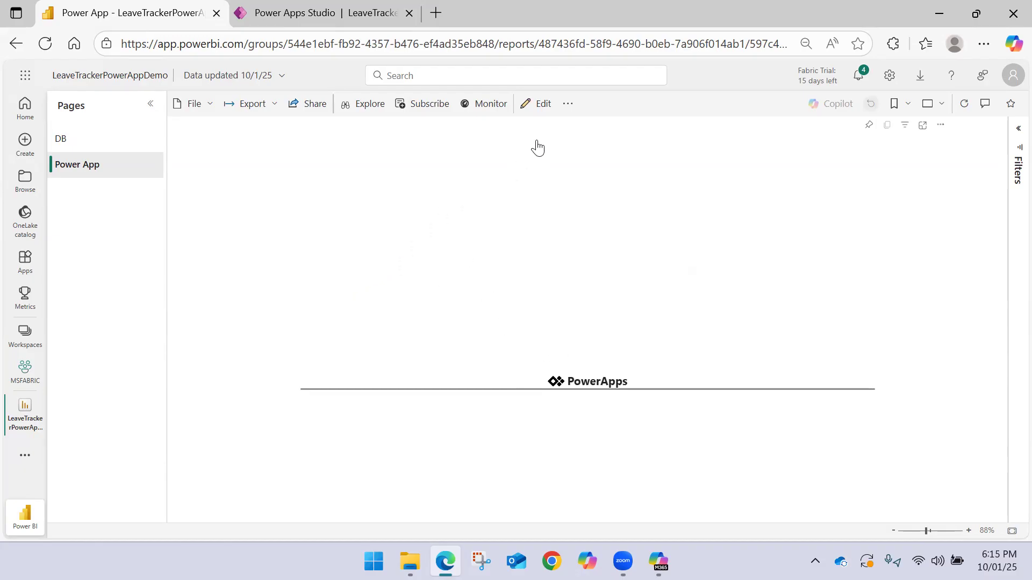
# Edit the report, add the existing LeaveTrackerCRUDApp to the Power Apps visual, skip opening Power Apps Studio and allow its Excel Online data access
pyautogui.click(540, 114)
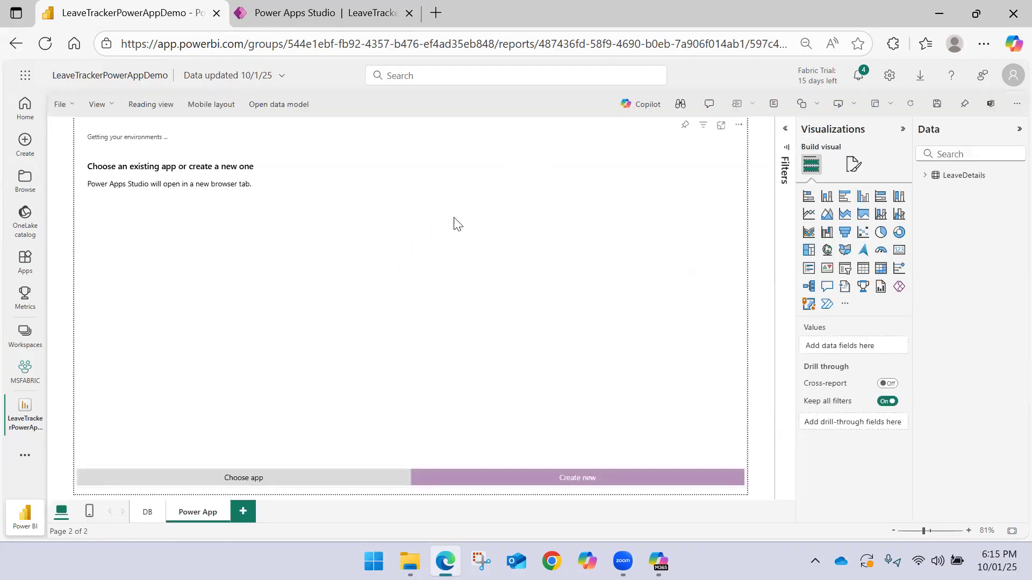
pyautogui.click(274, 479)
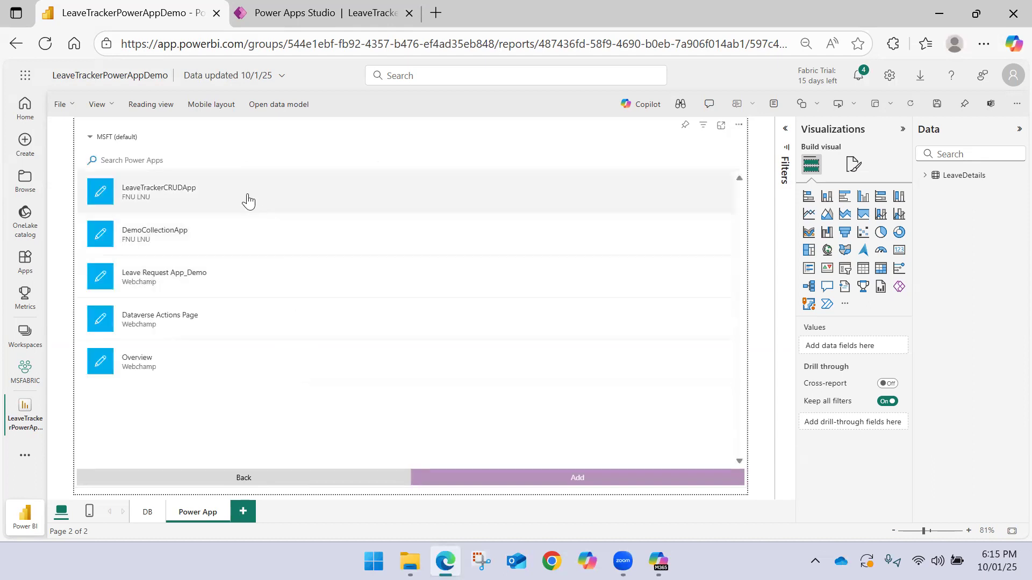
pyautogui.click(249, 199)
pyautogui.click(525, 482)
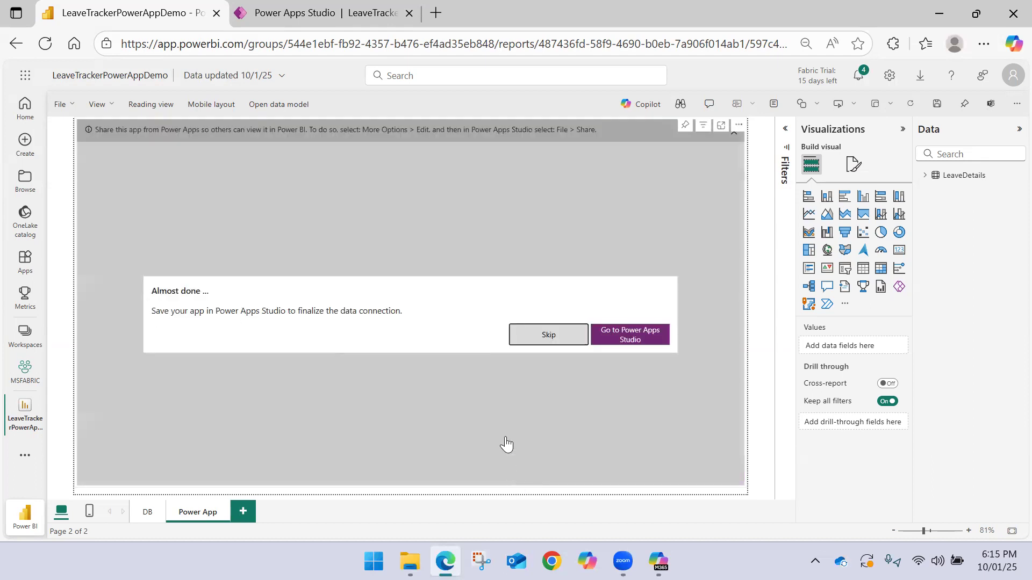
pyautogui.click(548, 335)
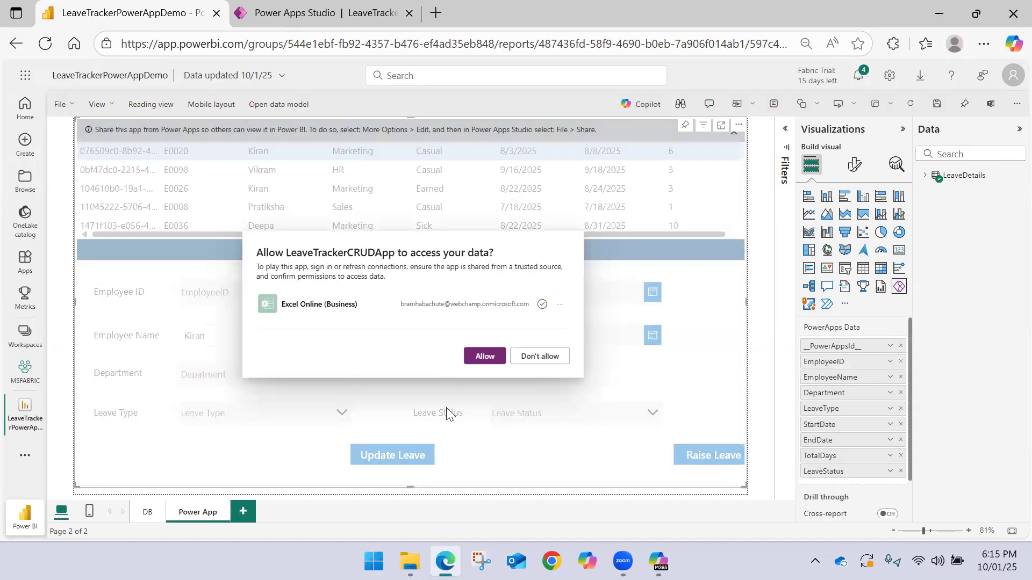
pyautogui.click(483, 367)
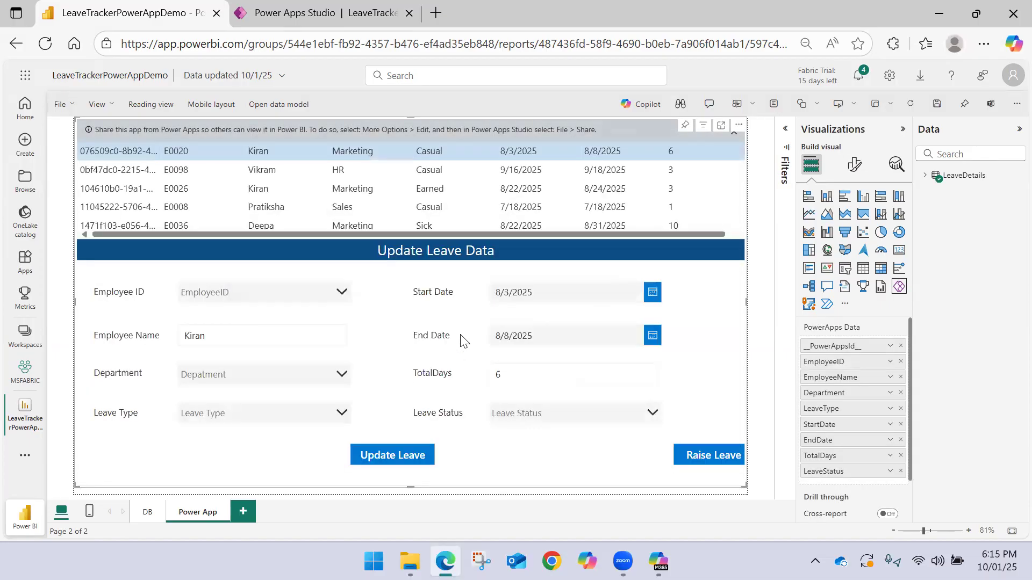
# Save the report and reopen LeaveTrackerPowerAppDemo in reading view from the MSFABRIC workspace
pyautogui.click(939, 106)
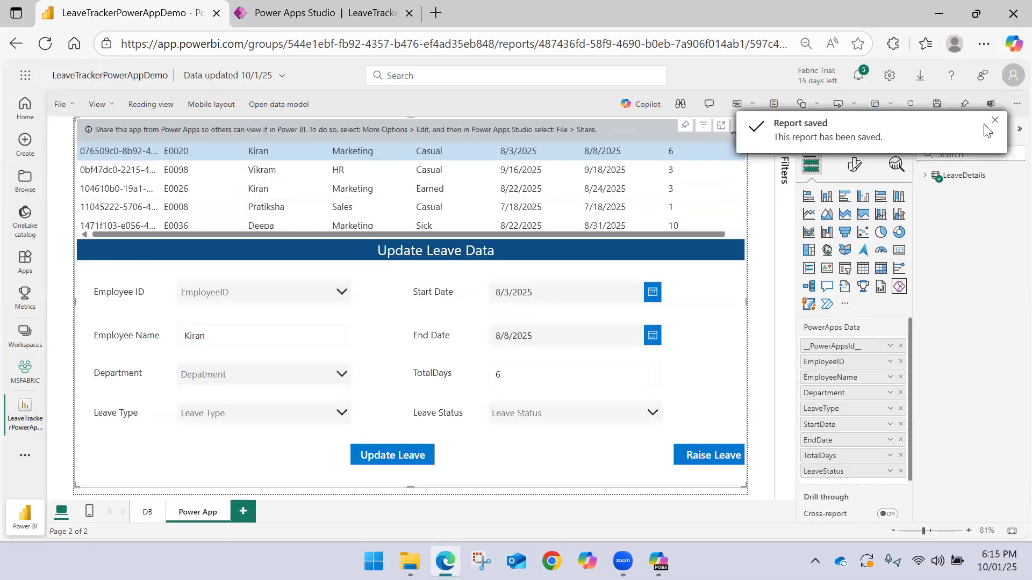
pyautogui.click(24, 380)
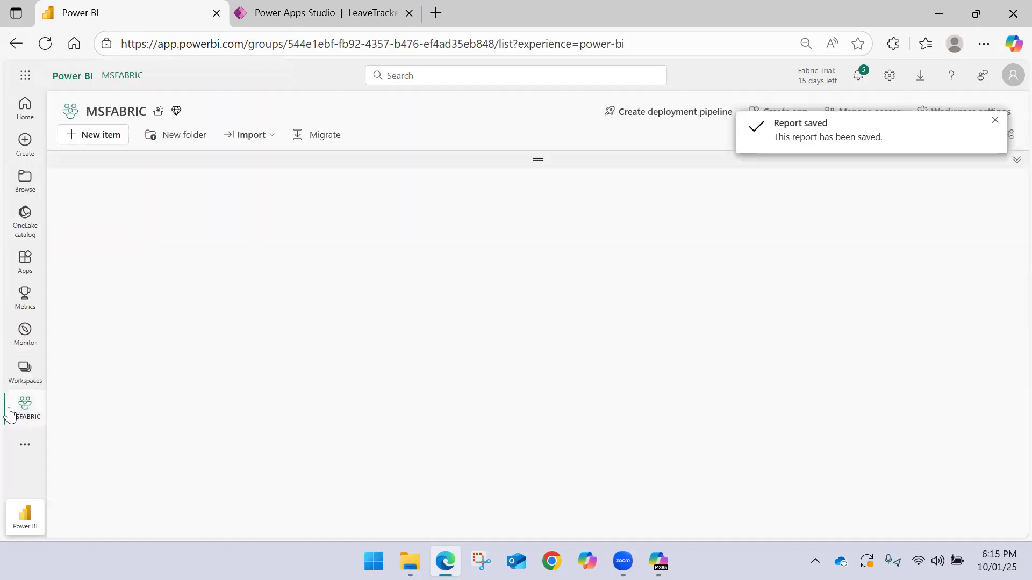
pyautogui.click(150, 217)
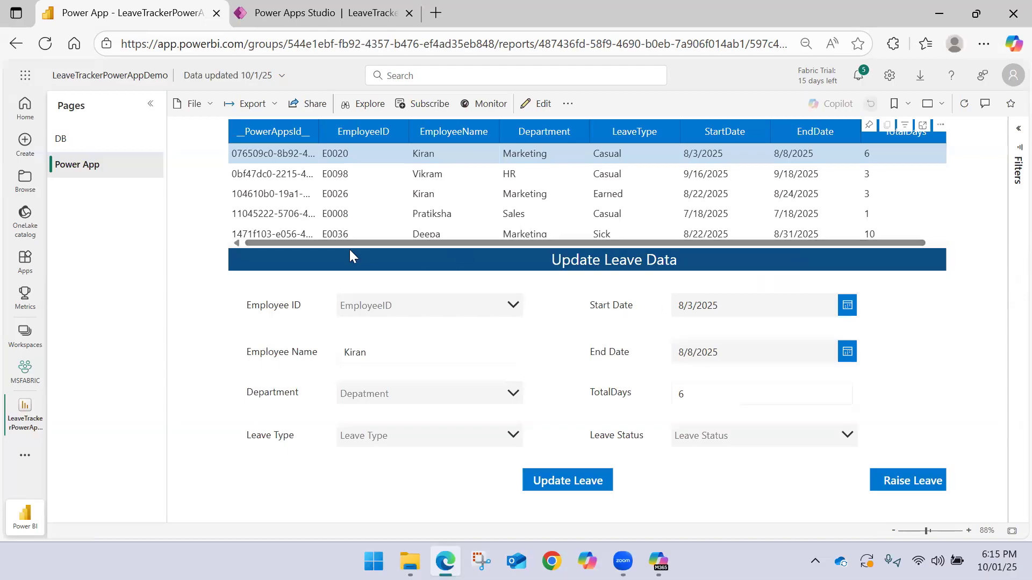
# Open the Employee_LeaveData workbook from the OneDrive folder, check the last record in the EmployeeID column and close the workbook
pyautogui.click(409, 561)
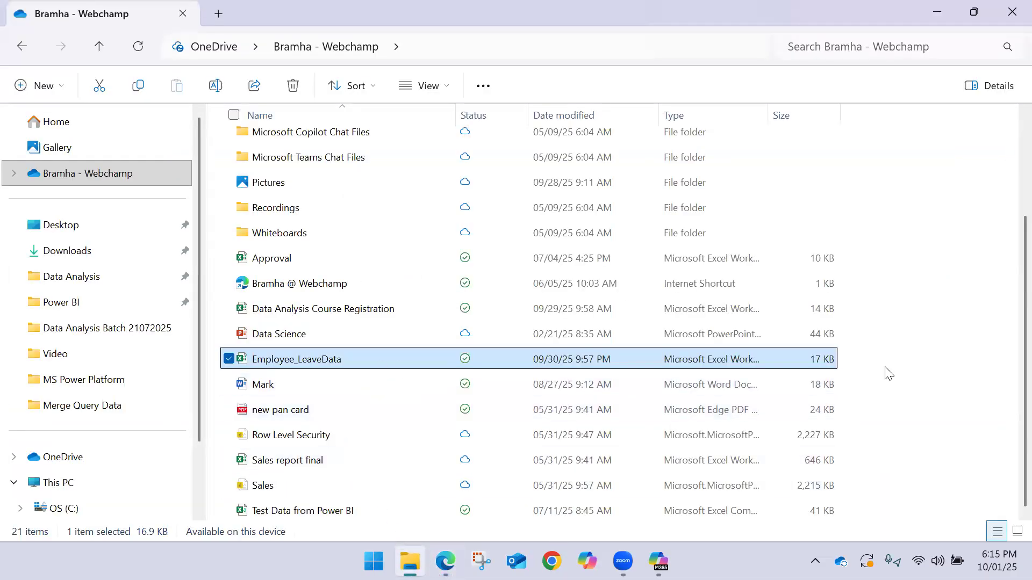
pyautogui.doubleClick(428, 365)
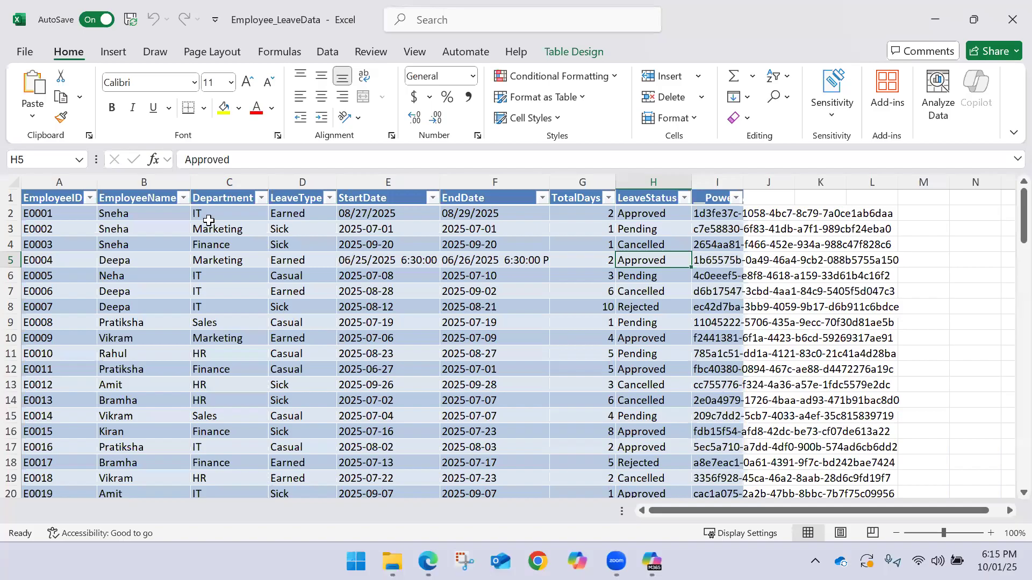
pyautogui.click(69, 182)
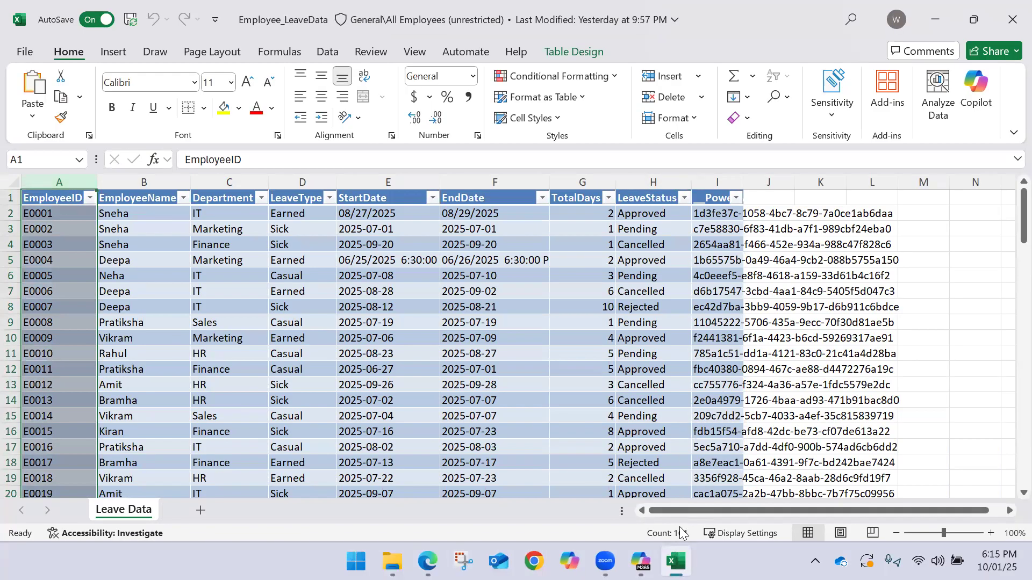
pyautogui.press('Down')
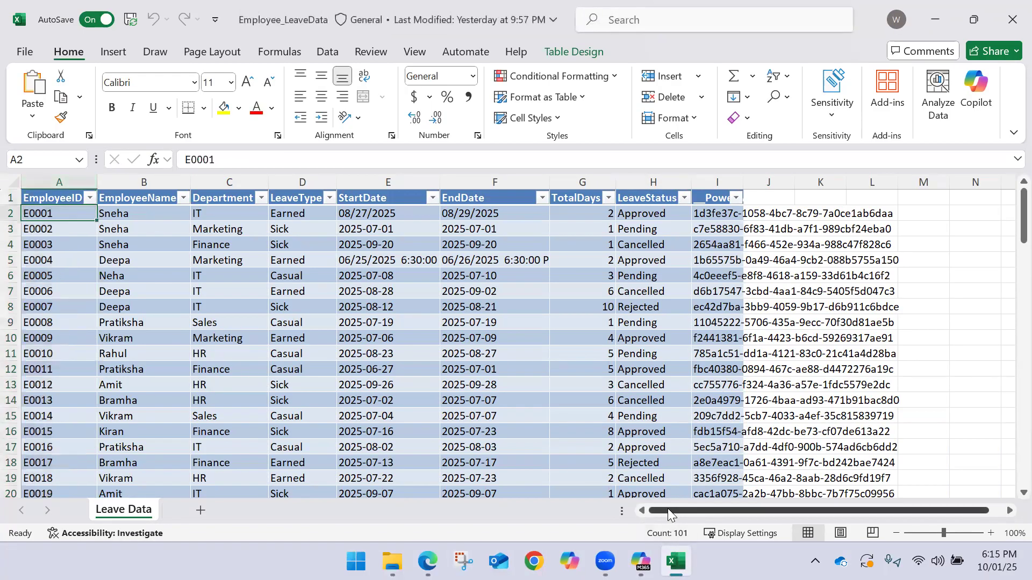
pyautogui.hotkey('ctrl', 'Down')
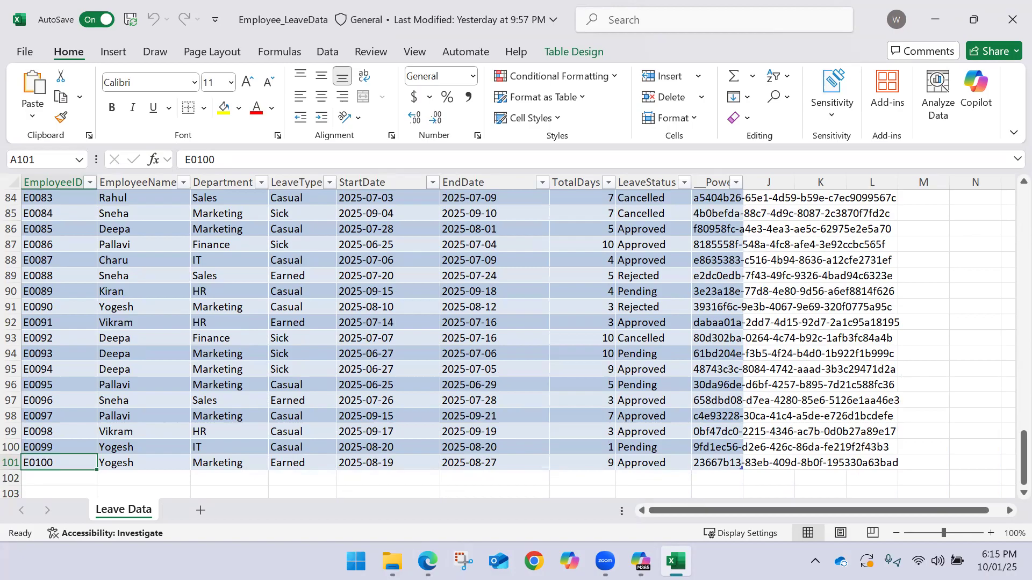
pyautogui.click(1012, 19)
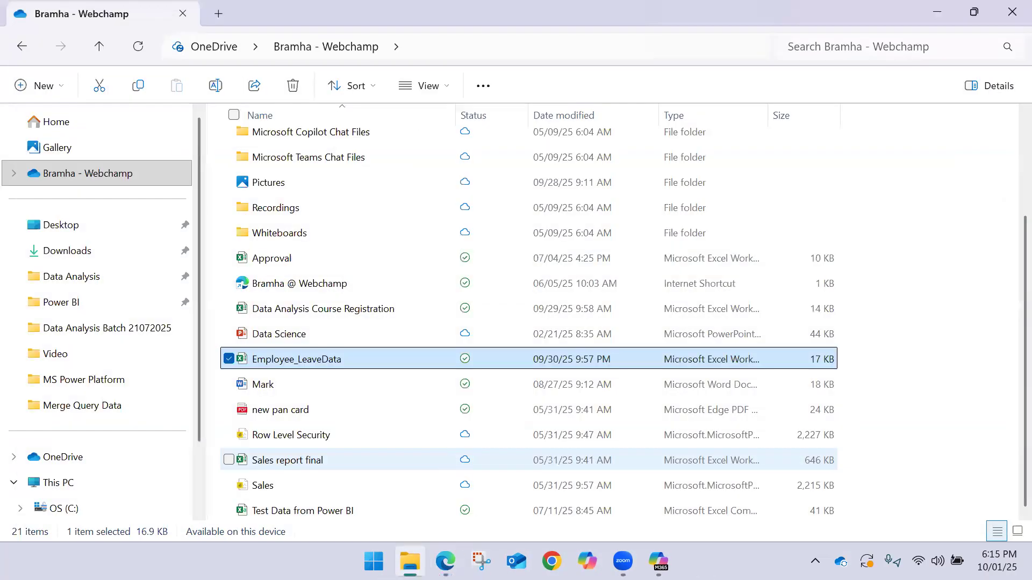
# Open the leave request screen in the Power BI report's embedded app, and check the same Raise Leave Request navigation in Power Apps Studio
pyautogui.click(445, 562)
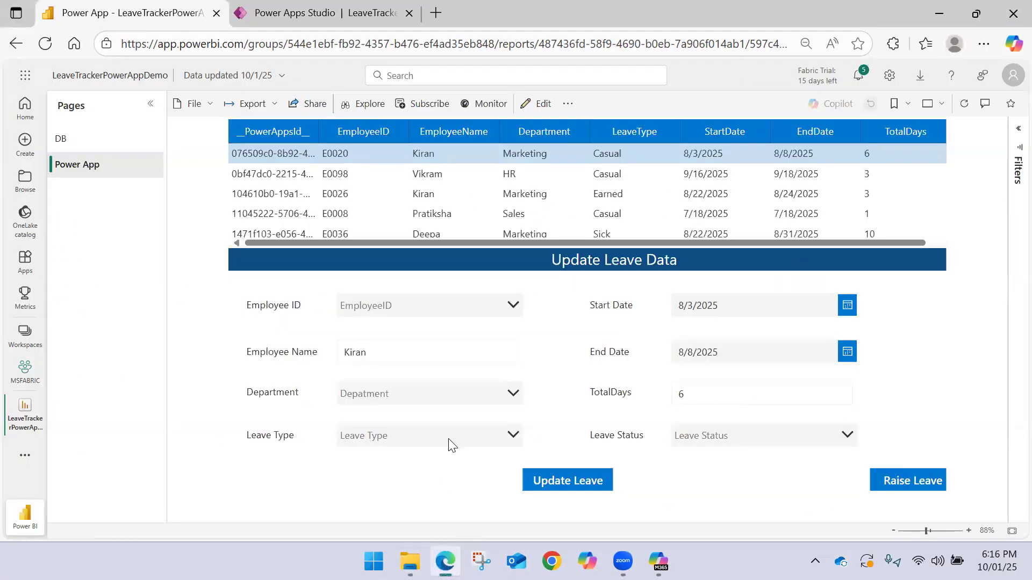
pyautogui.click(902, 480)
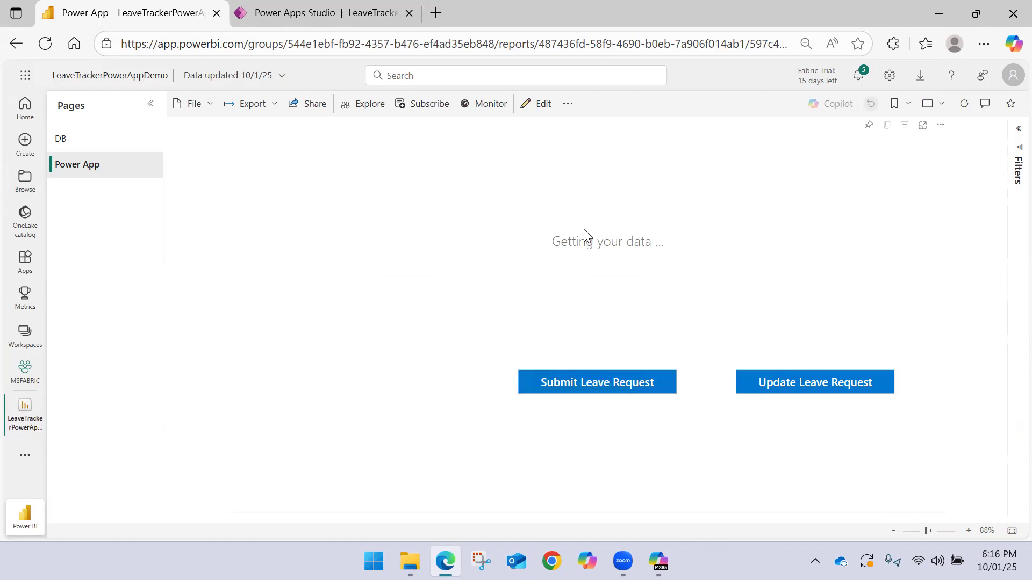
pyautogui.click(306, 12)
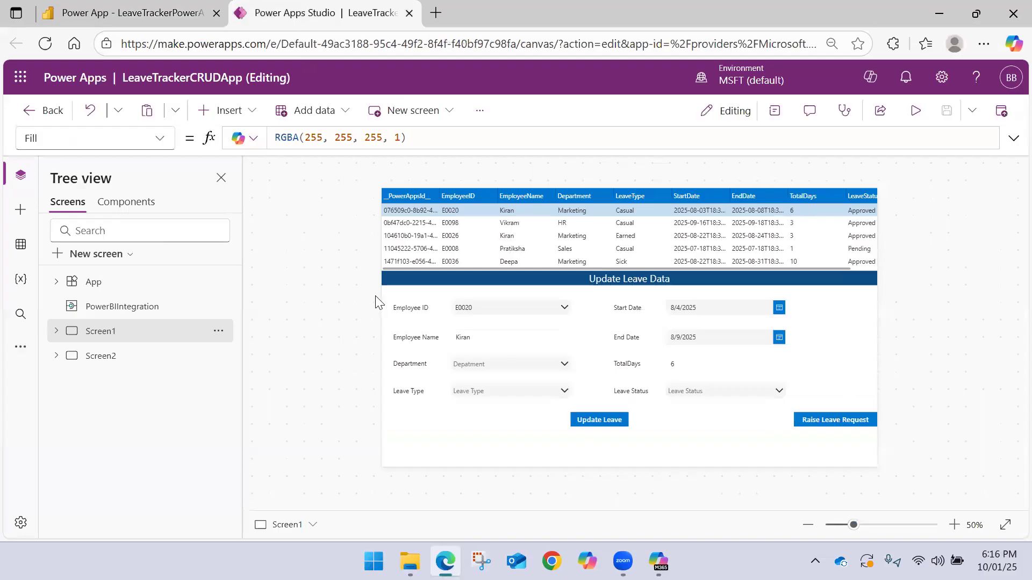
pyautogui.keyDown('alt'); pyautogui.click(819, 418); pyautogui.keyUp('alt')
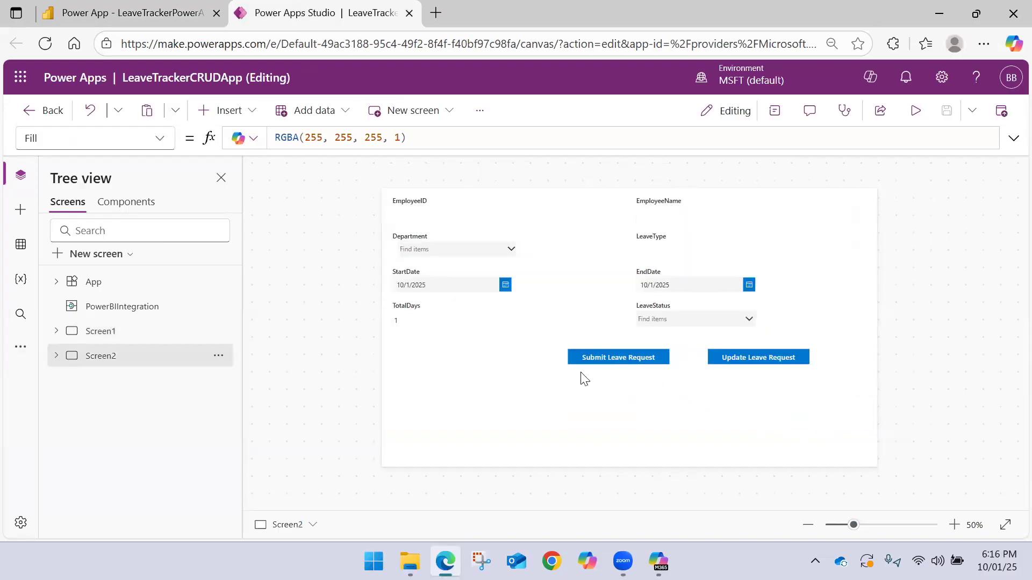
# Return to the LeaveTrackerPowerAppDemo report in Power BI and reload its page
pyautogui.click(183, 16)
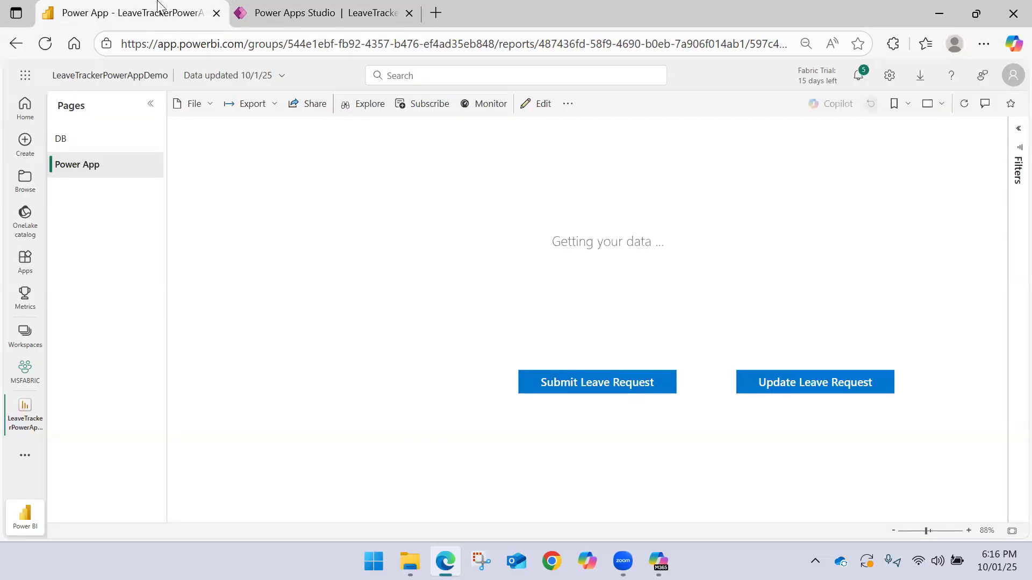
pyautogui.click(48, 46)
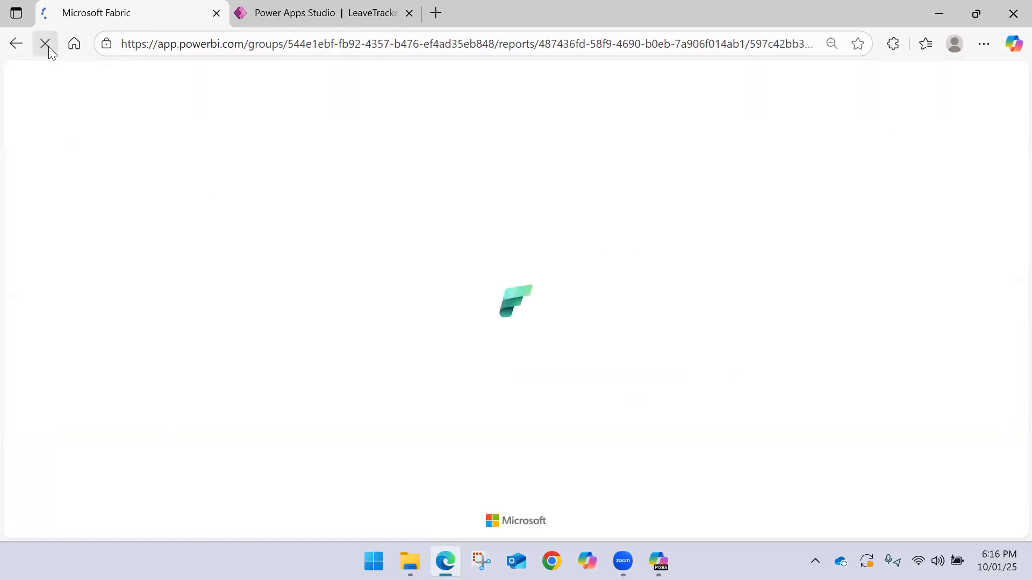
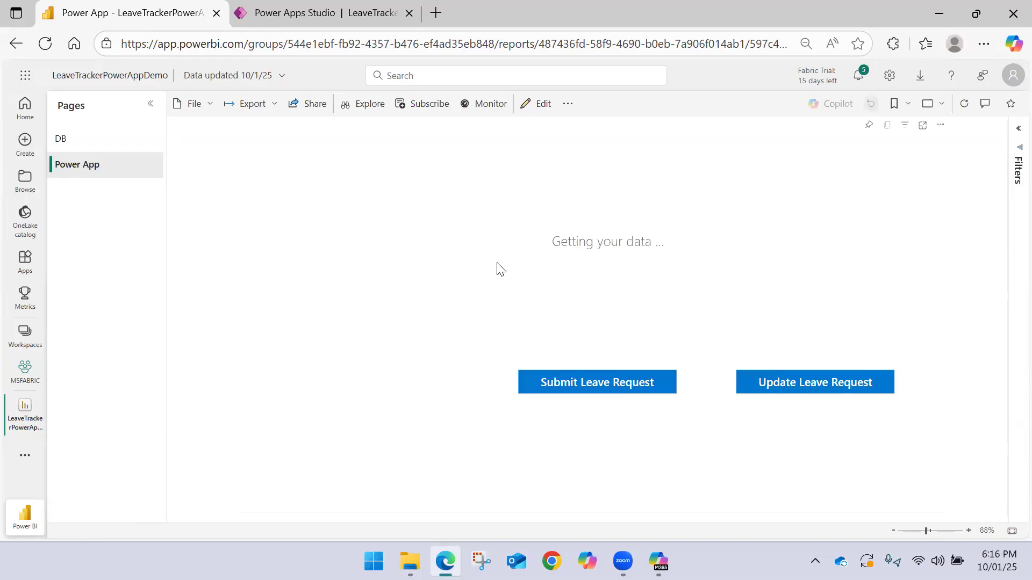
# Check how the Raise Leave form loads in the report, and preview Screen2 in the Power Apps Studio browser tab
pyautogui.click(593, 383)
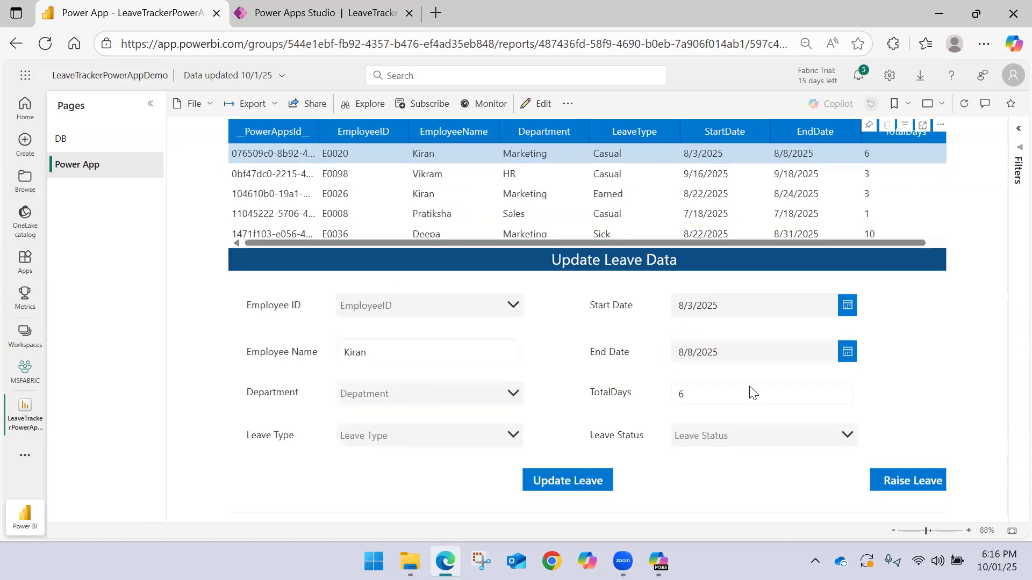
pyautogui.click(907, 482)
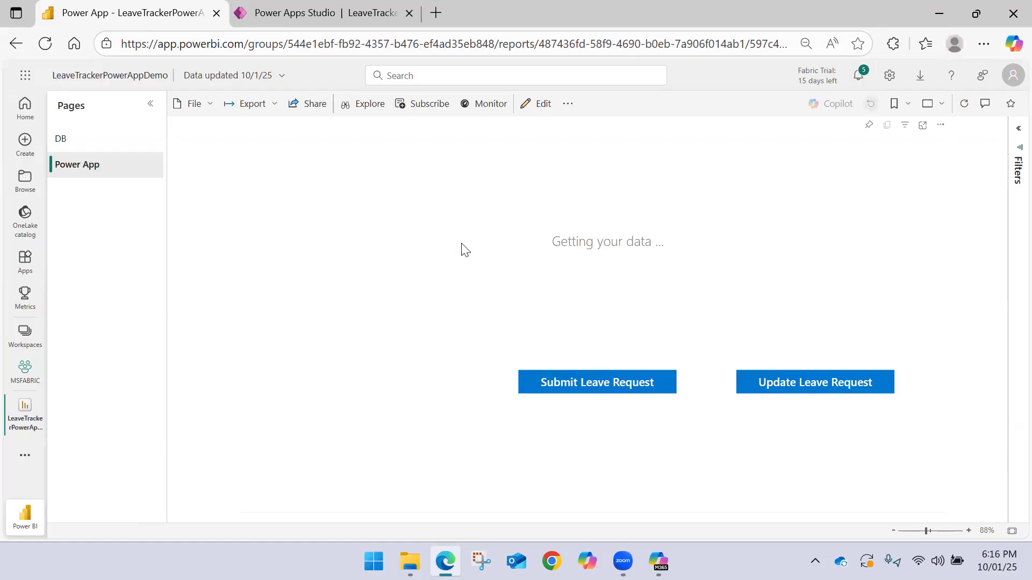
pyautogui.click(376, 12)
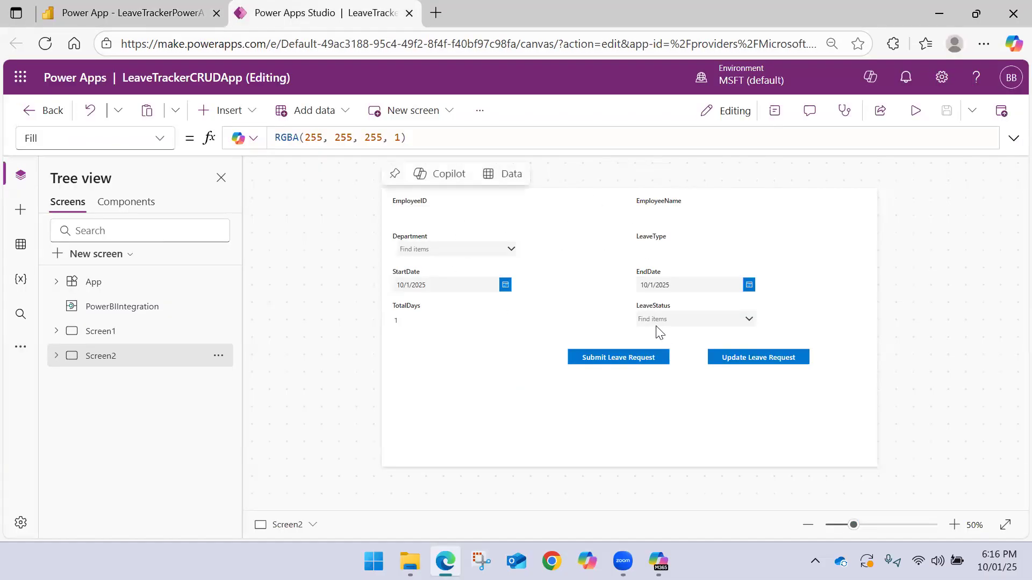
pyautogui.click(915, 111)
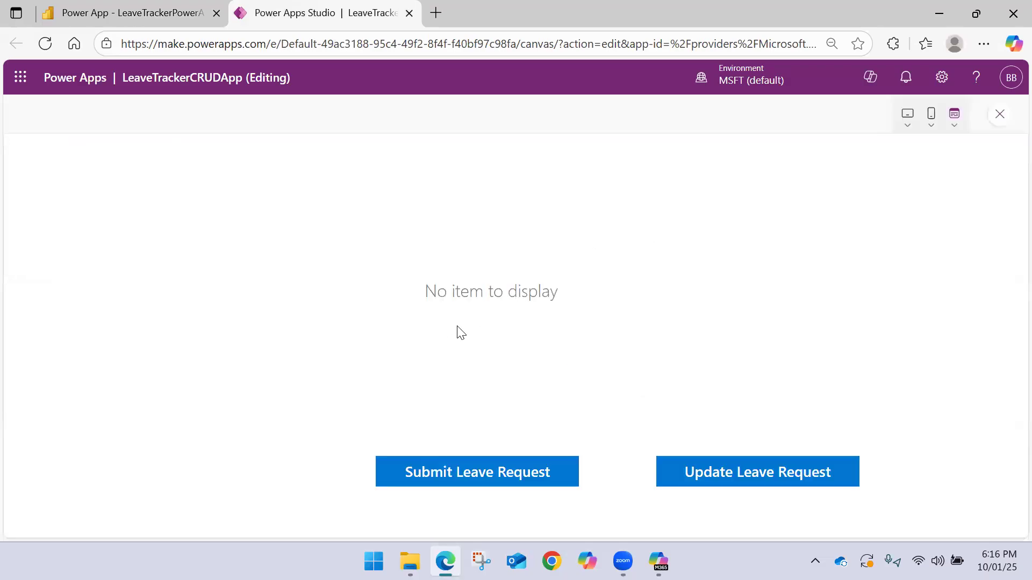
pyautogui.click(999, 115)
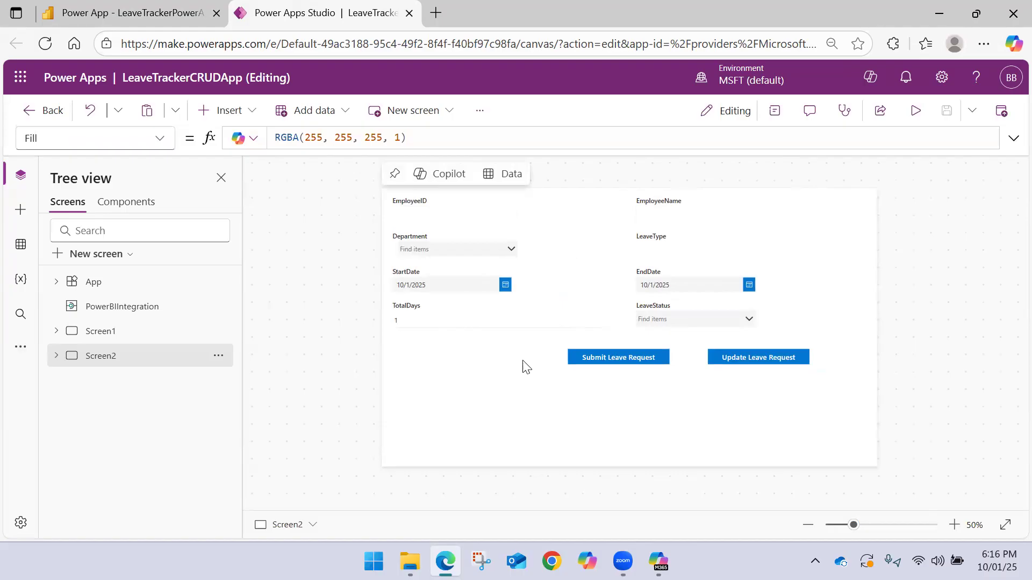
# Set the DefaultMode property of Form2 on Screen2 to FormMode.New
pyautogui.click(56, 355)
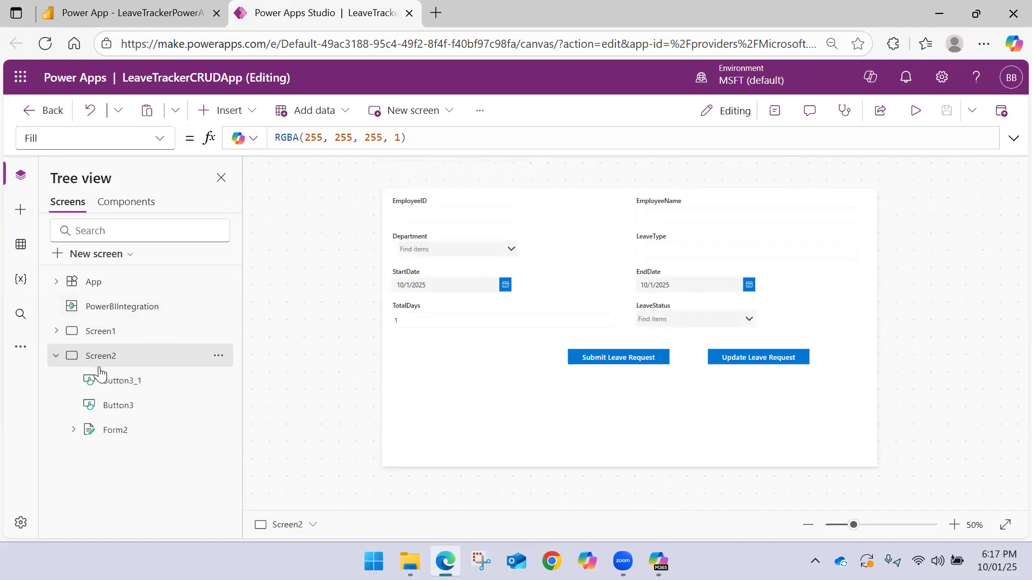
pyautogui.click(138, 429)
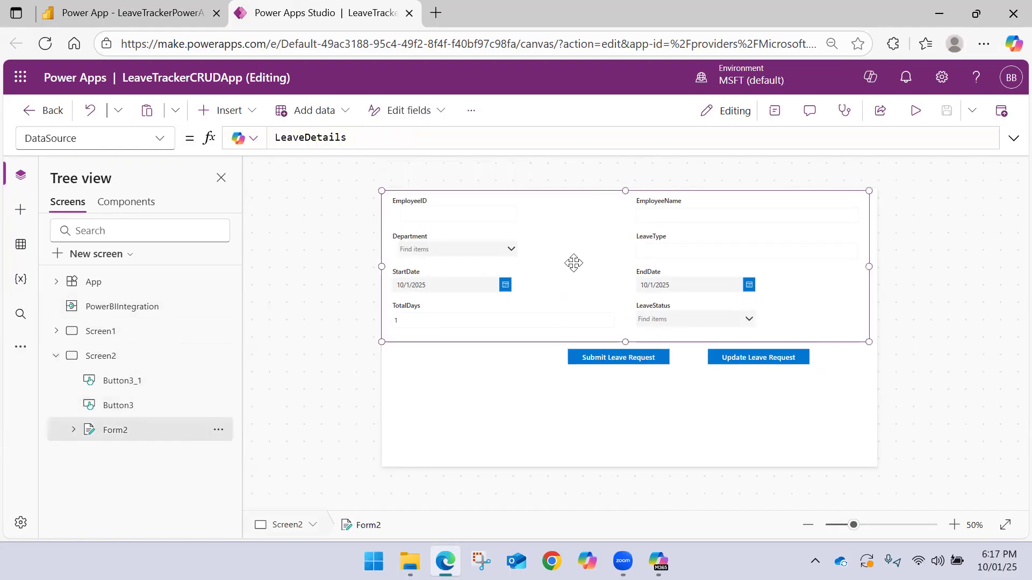
pyautogui.click(150, 146)
pyautogui.click(82, 315)
pyautogui.doubleClick(336, 138)
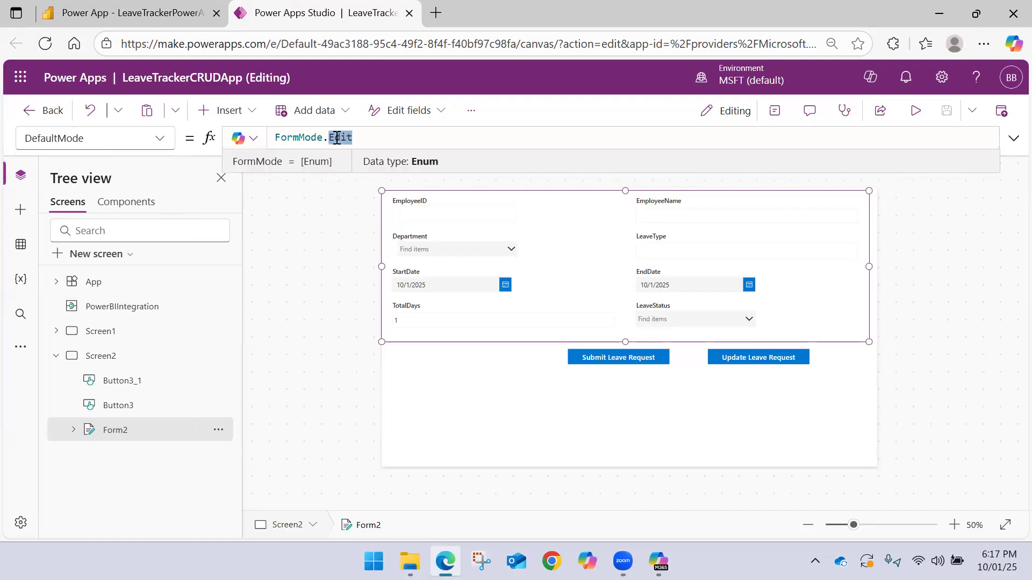
pyautogui.press('BackSpace')
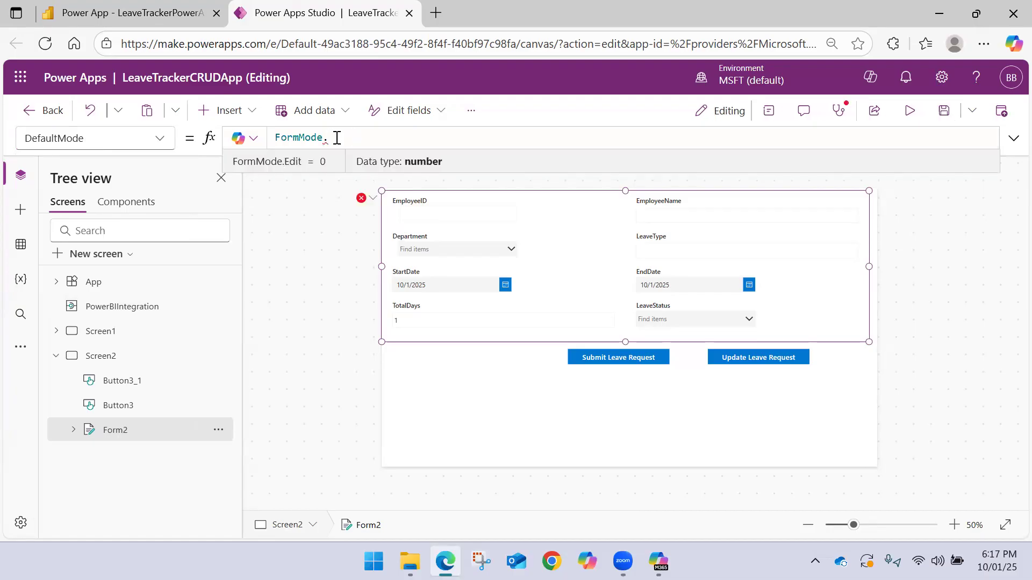
pyautogui.write('New')
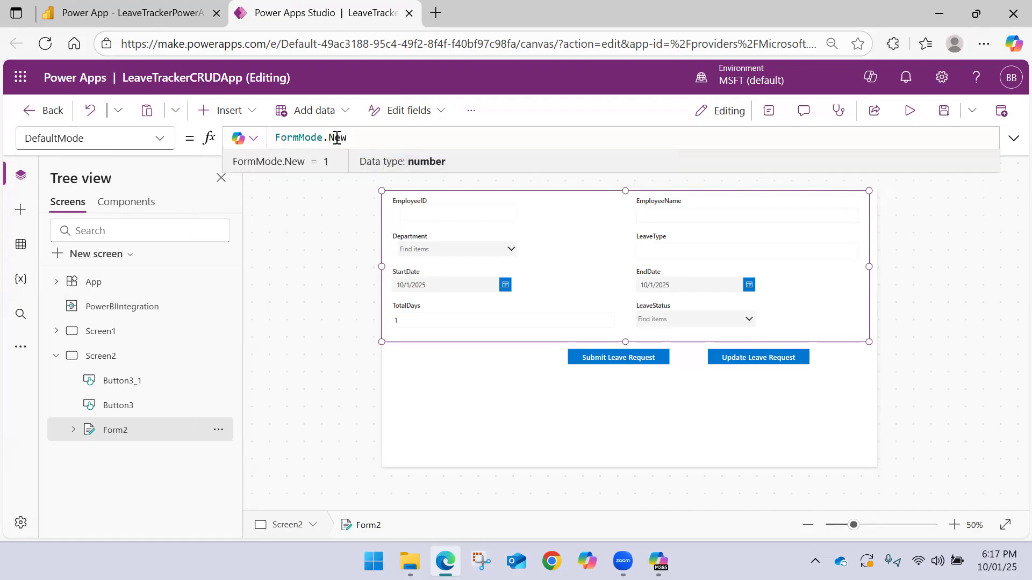
pyautogui.click(331, 231)
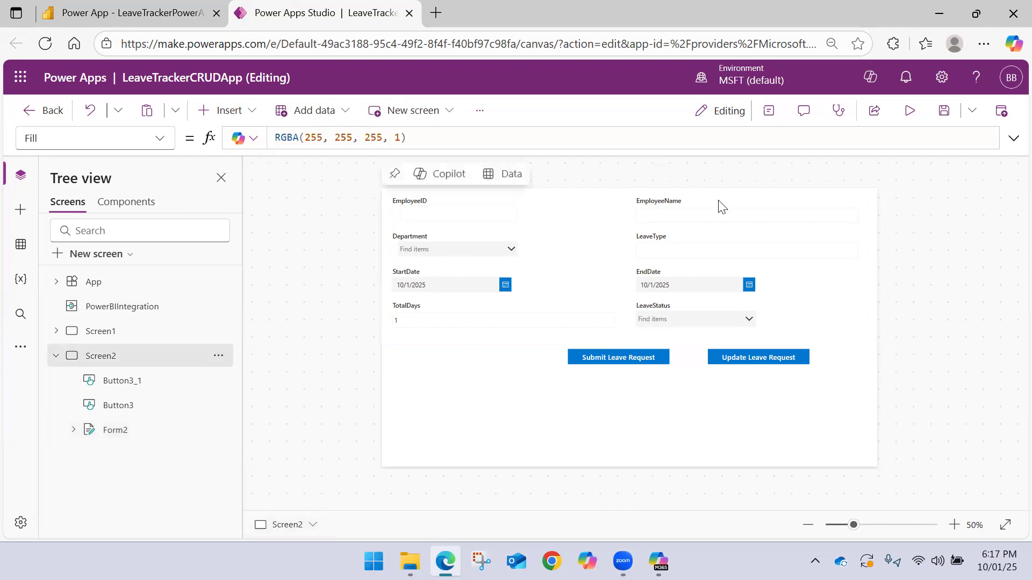
# Save LeaveTrackerCRUDApp and publish the updated version
pyautogui.click(943, 123)
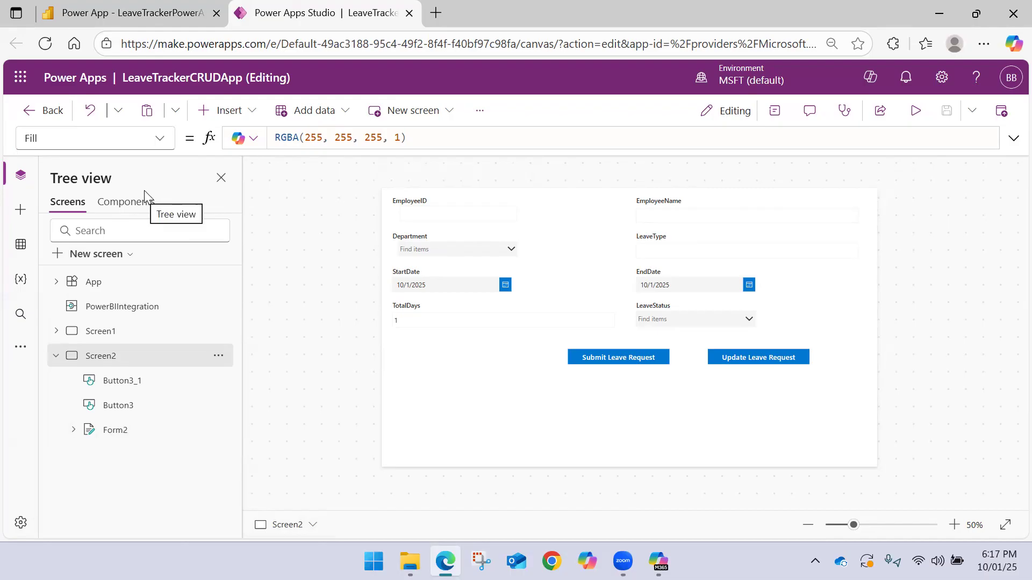
pyautogui.click(117, 430)
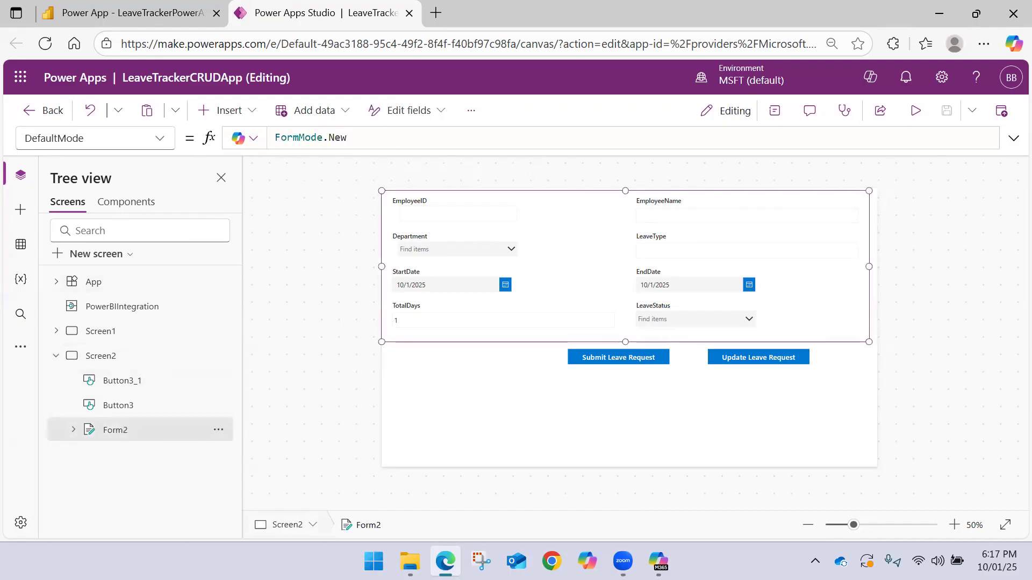
pyautogui.click(1001, 111)
pyautogui.click(567, 455)
pyautogui.click(1000, 111)
pyautogui.click(549, 455)
# Reload the Power BI report, allow the app to access Excel Online (Business), and open the Raise Leave form
pyautogui.click(151, 15)
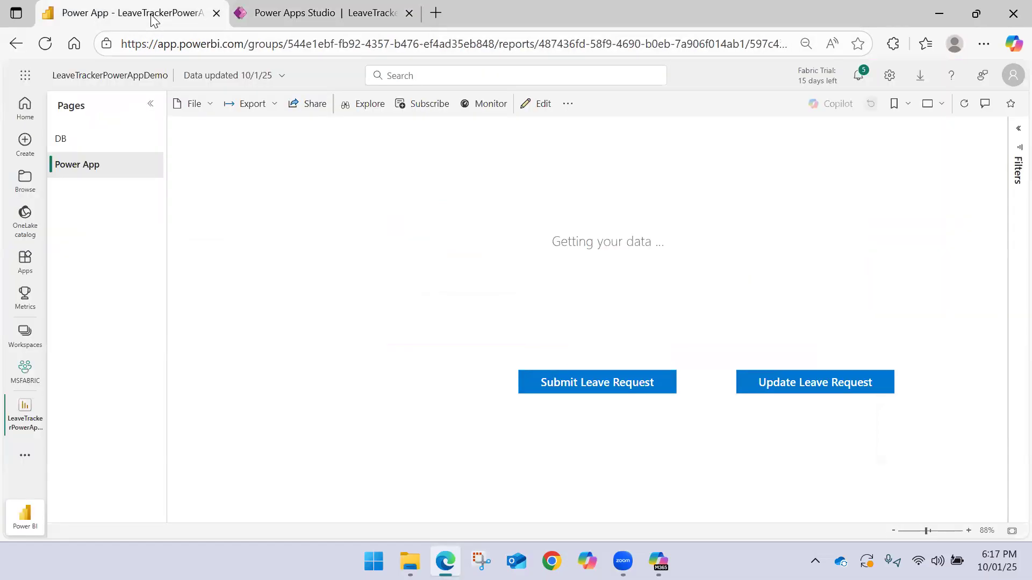
pyautogui.click(47, 45)
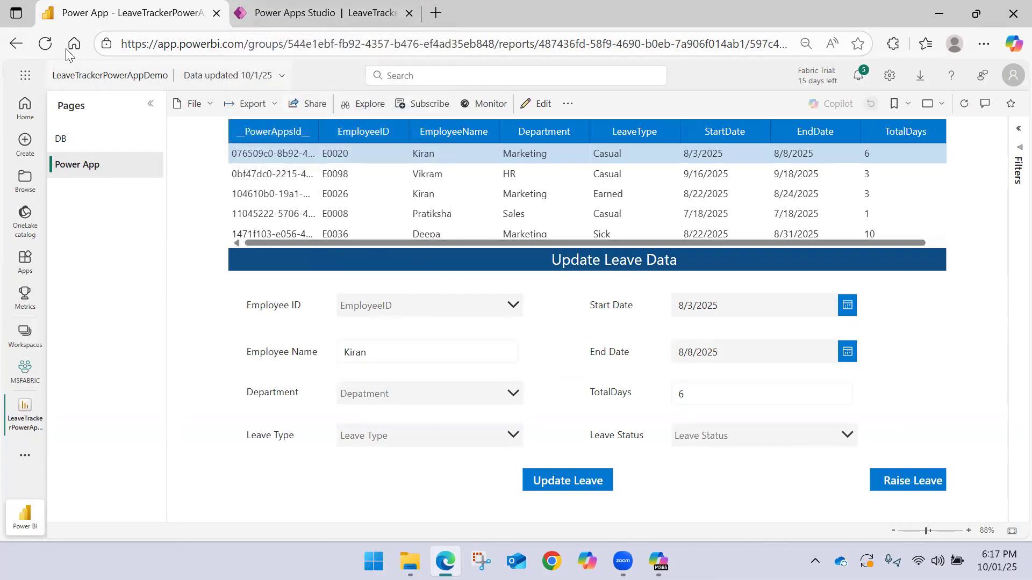
pyautogui.click(49, 46)
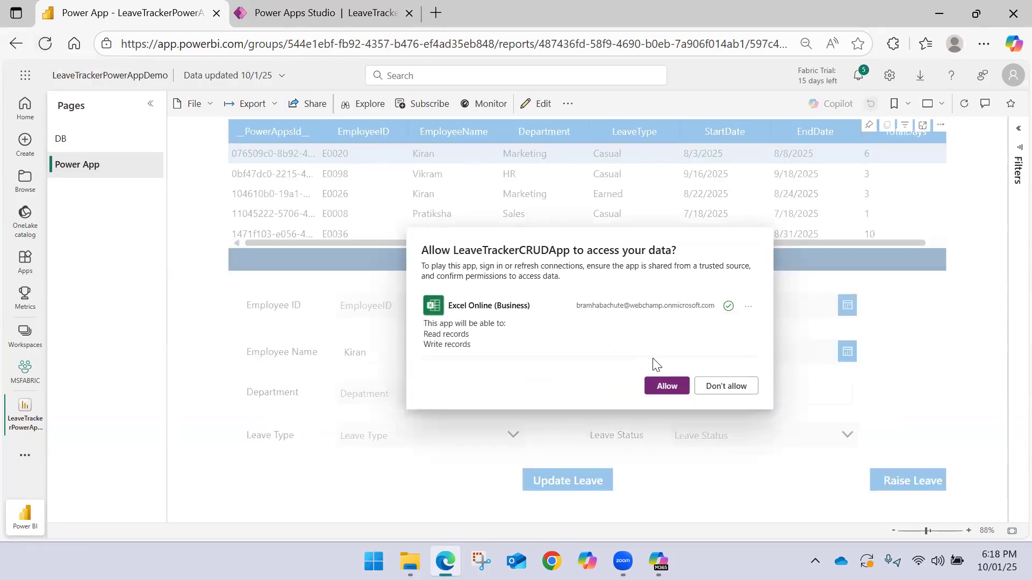
pyautogui.click(665, 385)
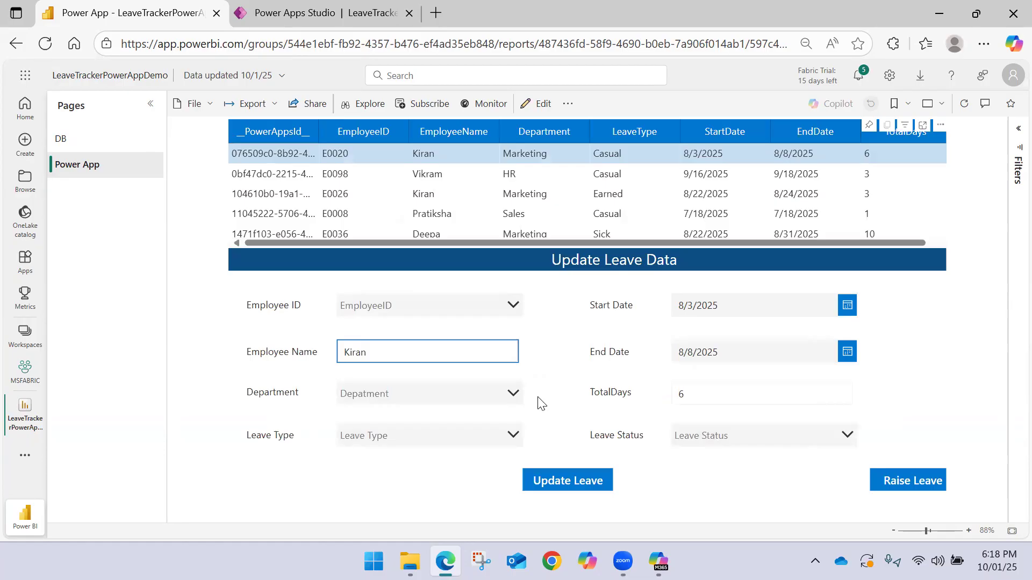
pyautogui.click(892, 486)
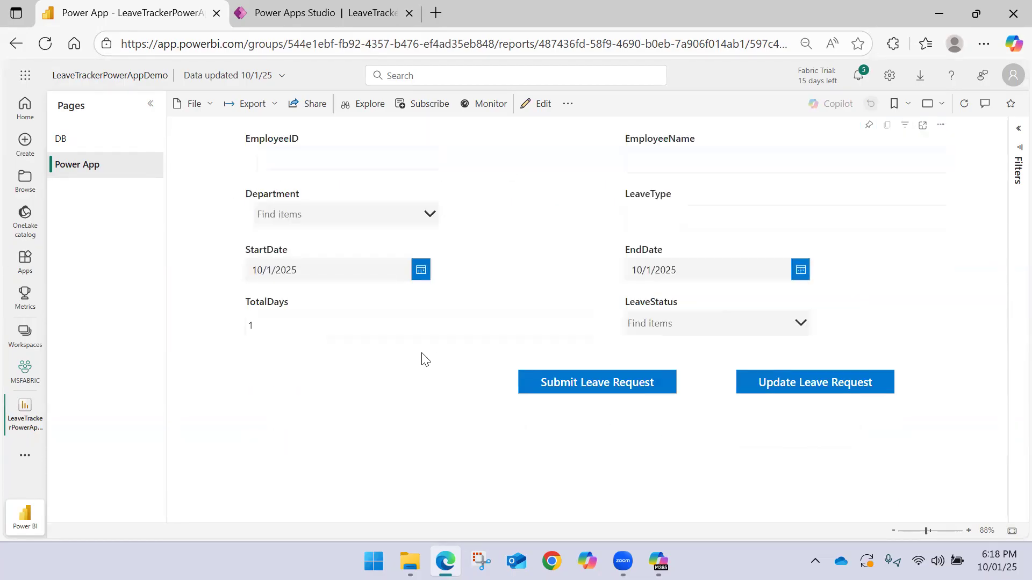
# Enter the employee's ID and name in the leave form and choose Finance as the department
pyautogui.click(302, 153)
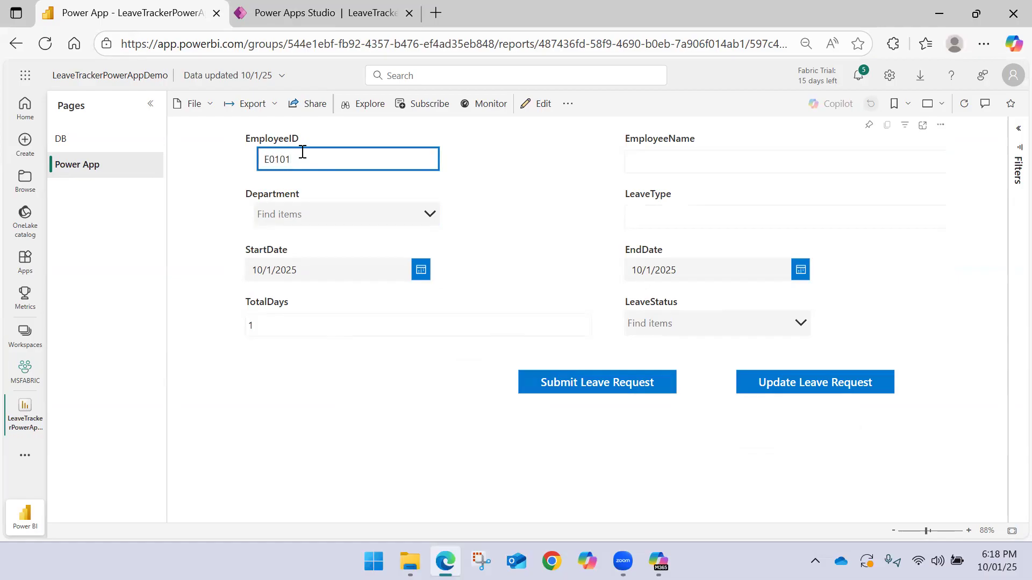
pyautogui.click(652, 166)
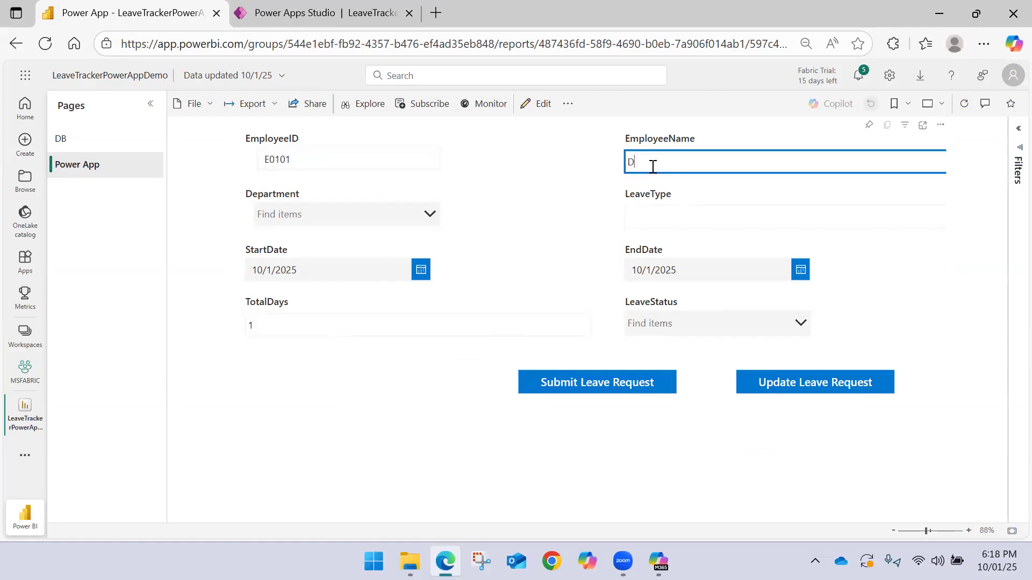
pyautogui.click(396, 216)
pyautogui.click(337, 275)
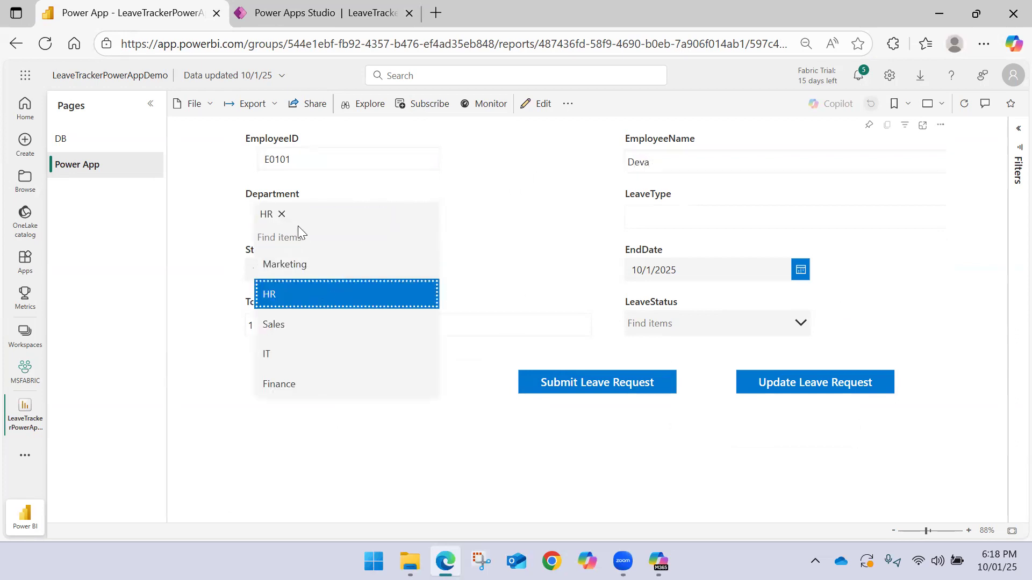
pyautogui.click(281, 214)
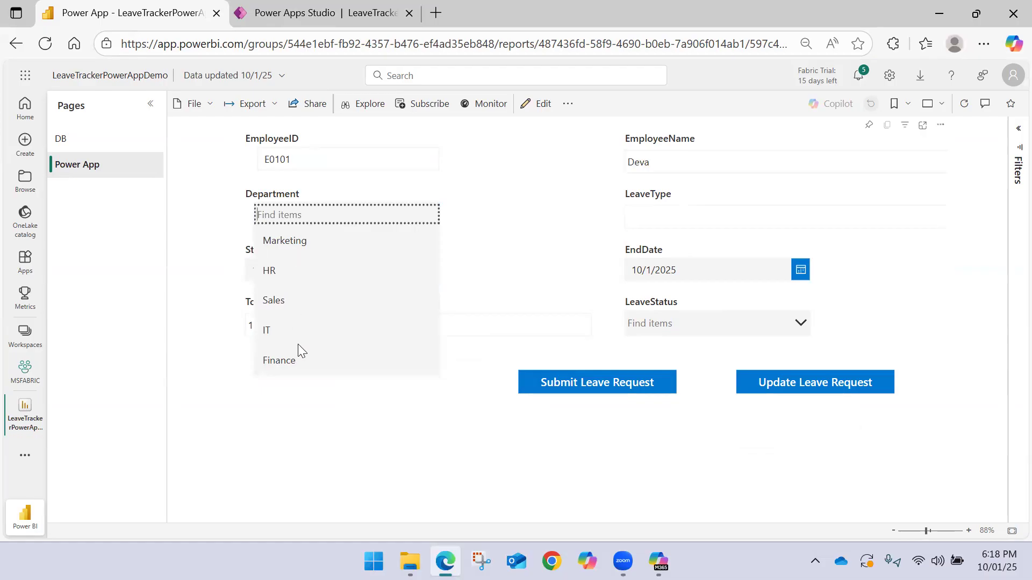
pyautogui.click(296, 357)
pyautogui.click(545, 253)
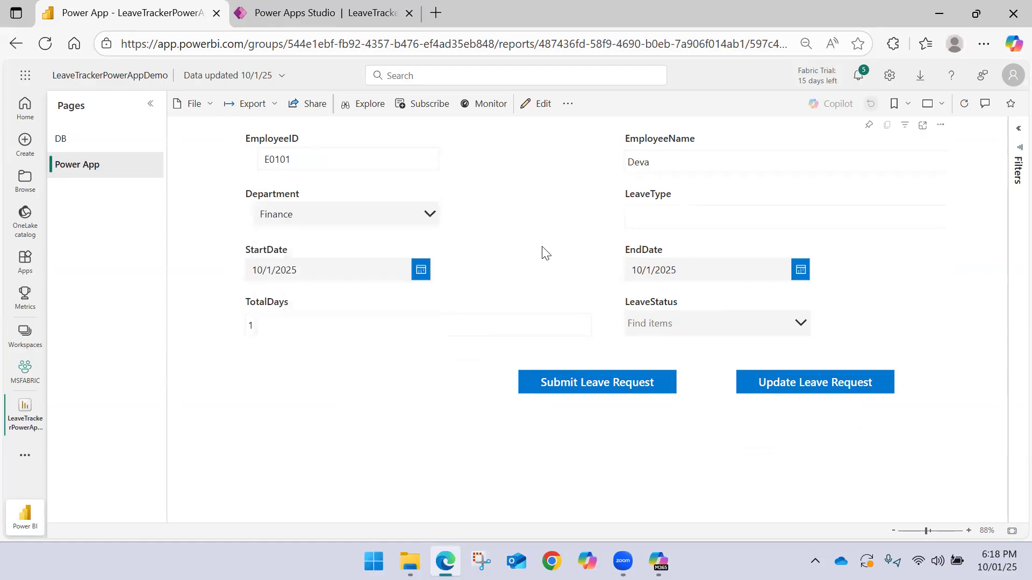
# Set the leave's start date to 10/8/2025 and its end date to 10/10/2025
pyautogui.click(421, 270)
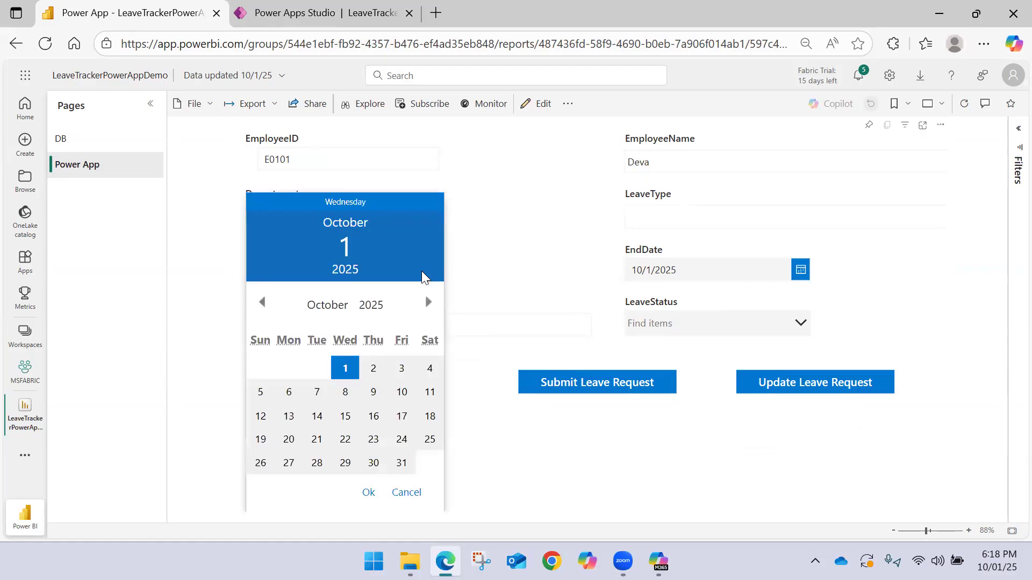
pyautogui.click(345, 391)
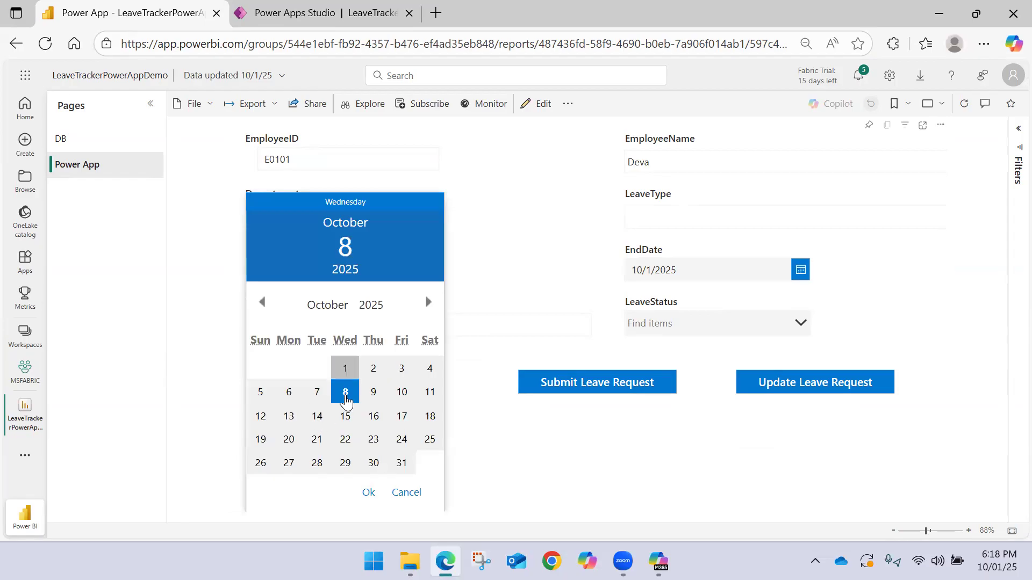
pyautogui.click(368, 492)
pyautogui.click(800, 269)
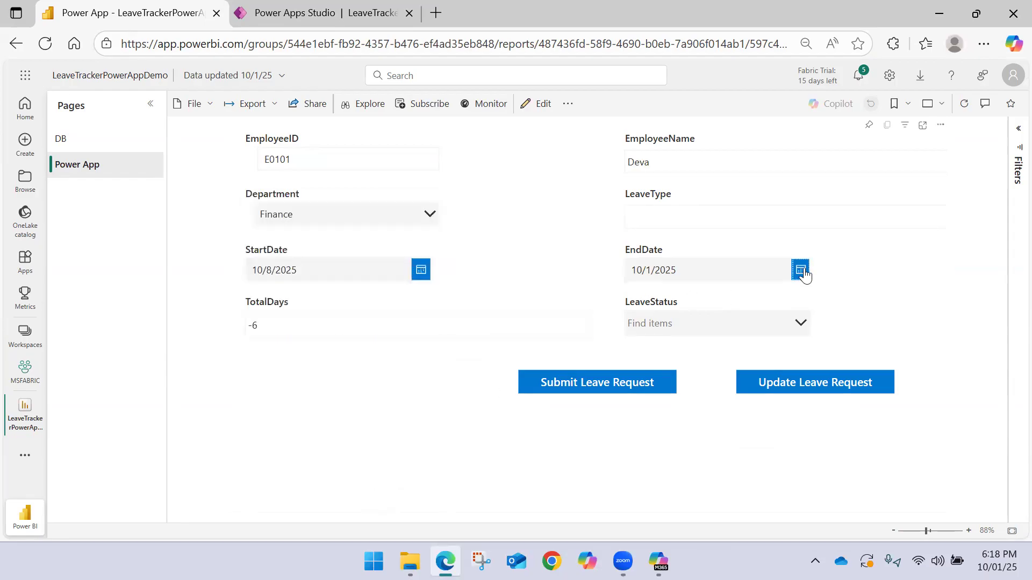
pyautogui.click(779, 400)
# Set LeaveStatus to Pending and submit the leave request
pyautogui.click(781, 325)
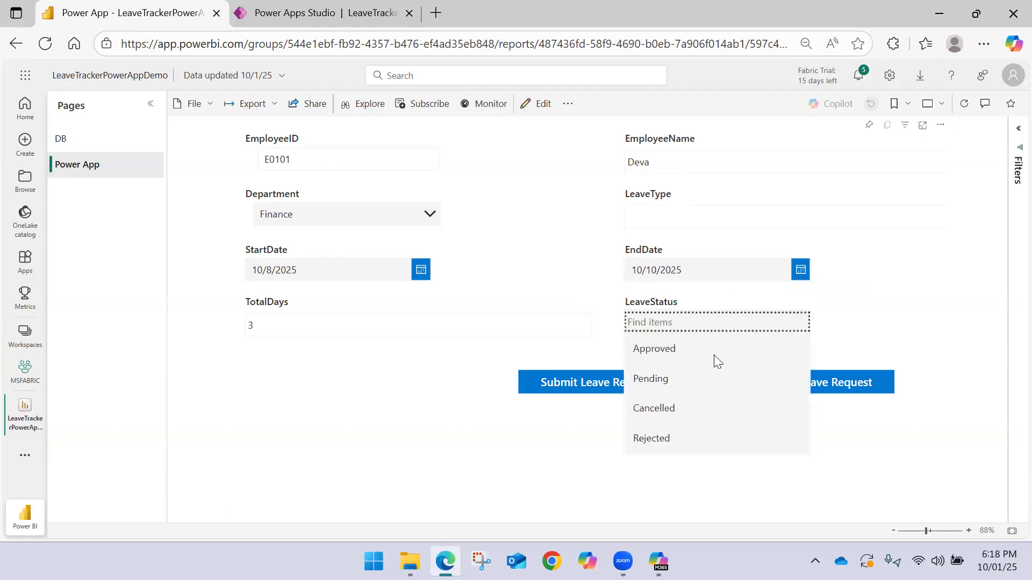
pyautogui.click(702, 386)
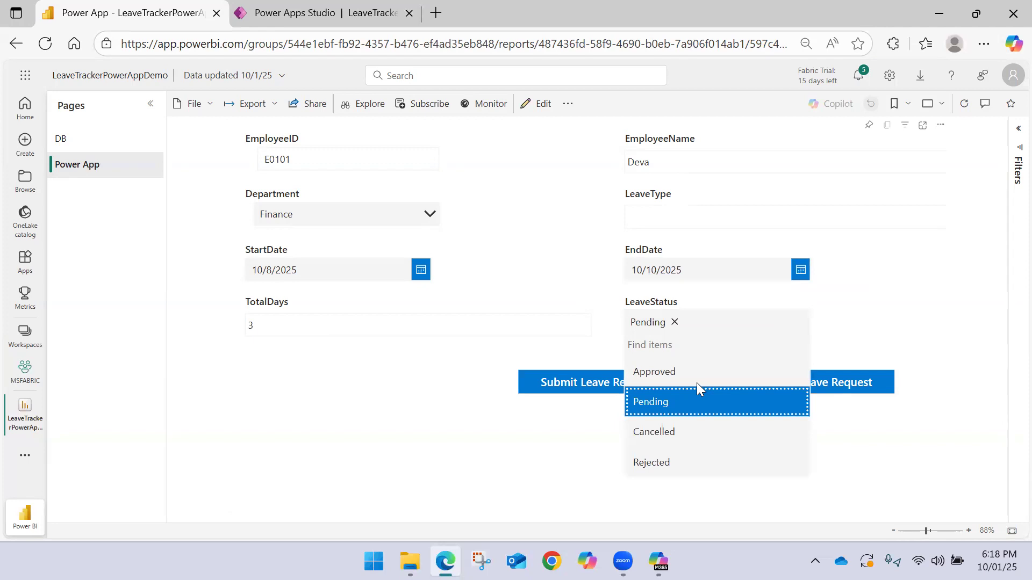
pyautogui.click(866, 318)
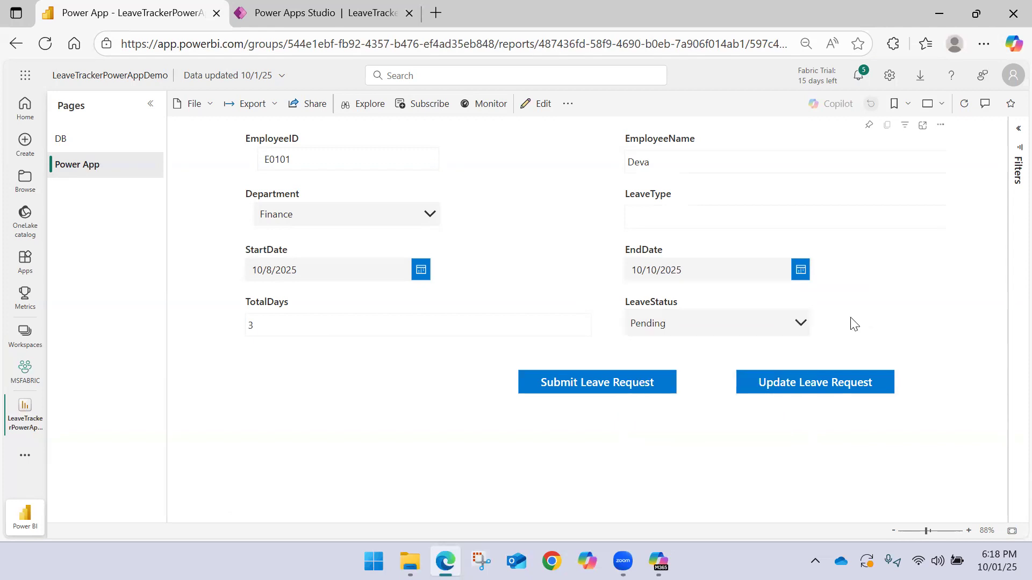
pyautogui.click(568, 385)
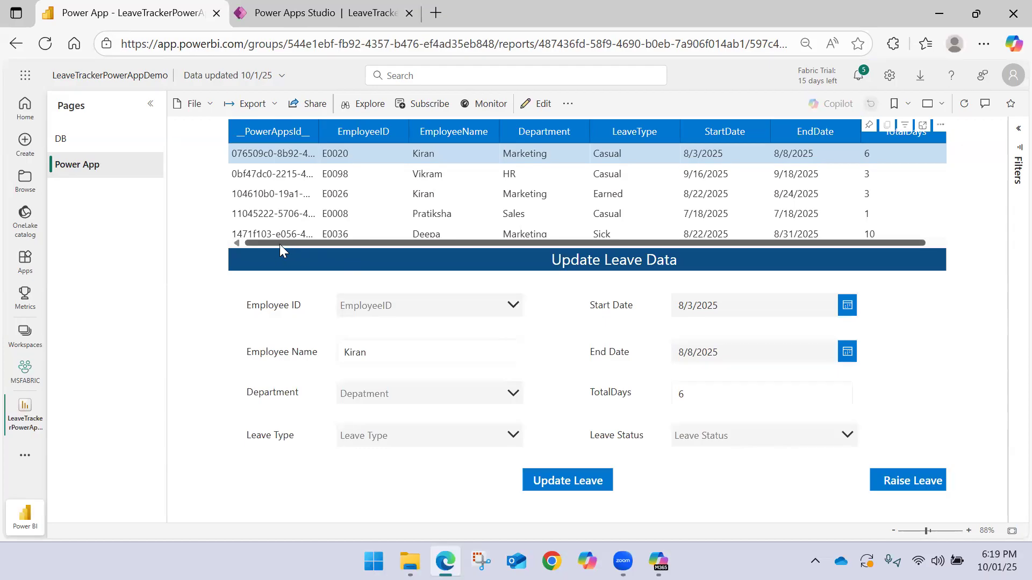
# Switch to File Explorer and open the Employee_LeaveData workbook online from the OneDrive folder
pyautogui.click(410, 561)
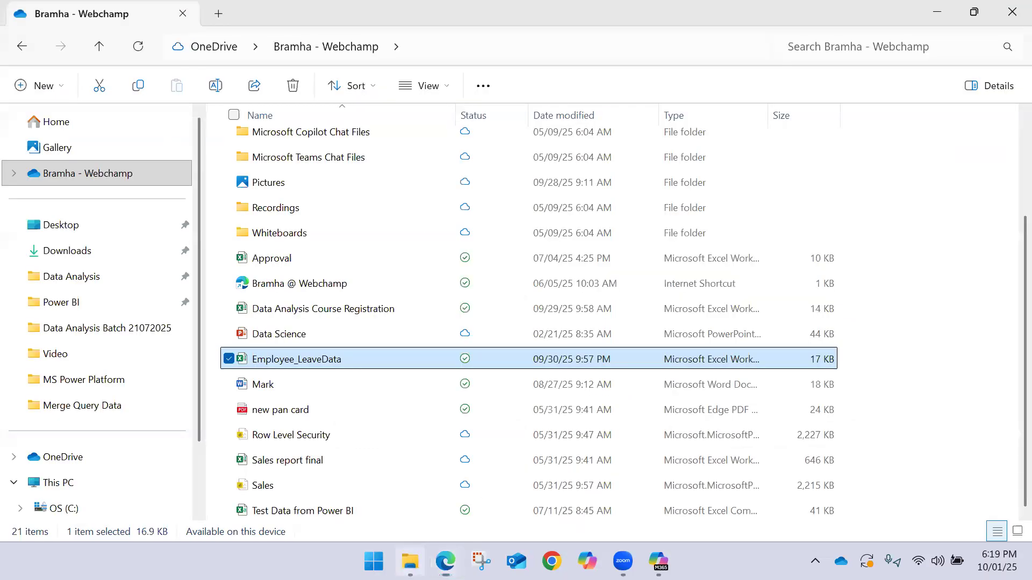
pyautogui.click(913, 358)
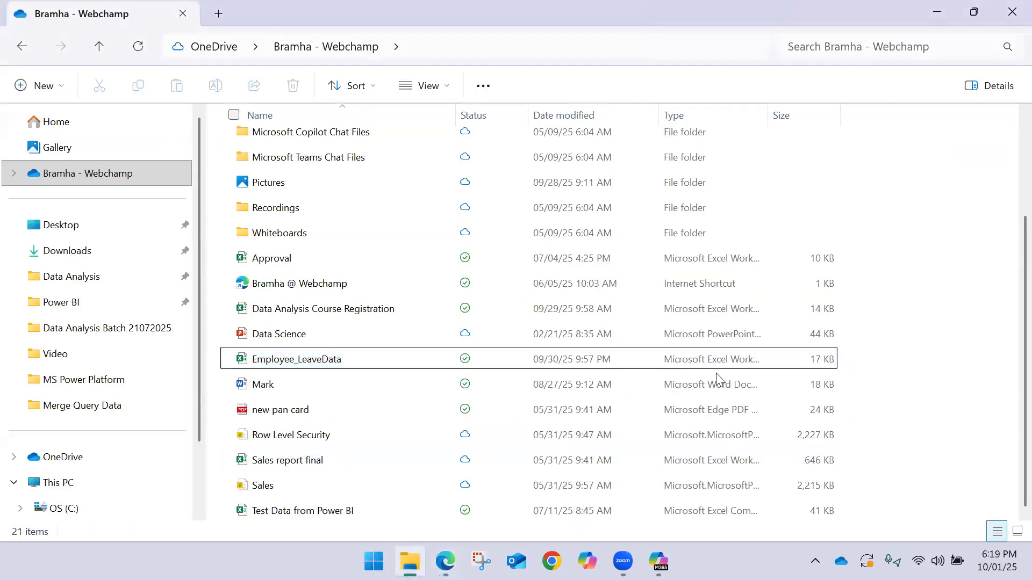
pyautogui.click(621, 364)
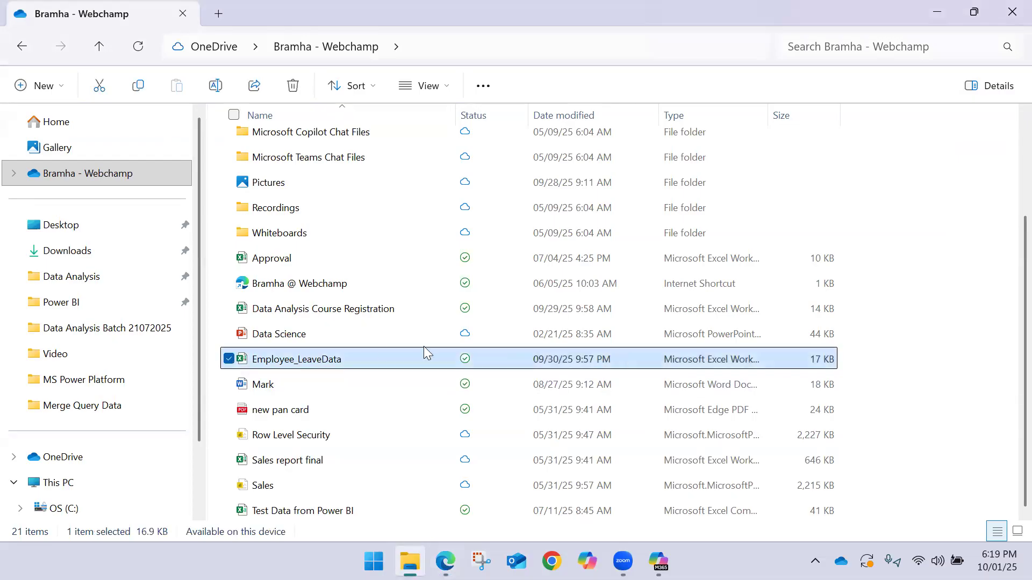
pyautogui.rightClick(345, 357)
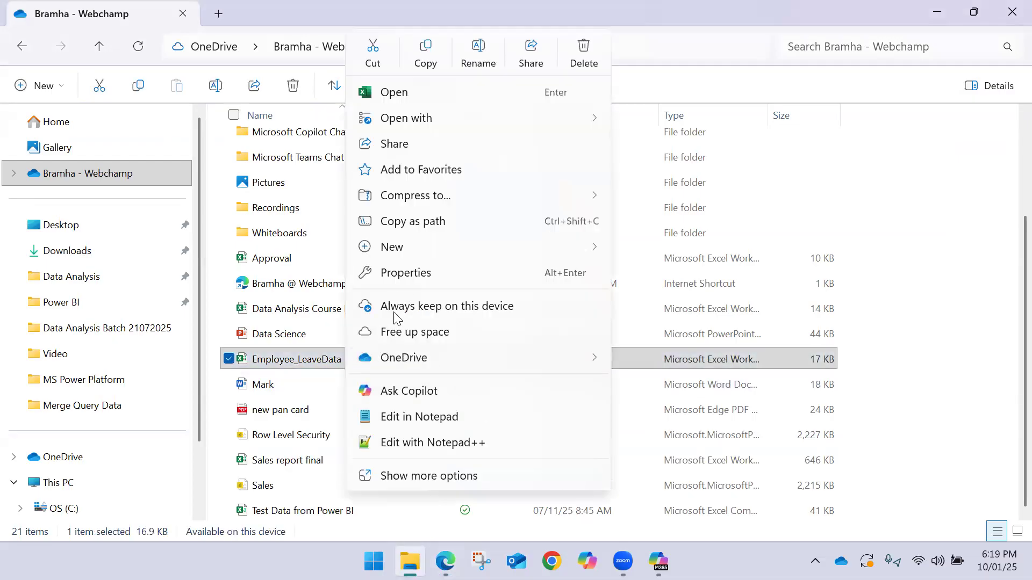
pyautogui.moveTo(390, 366)
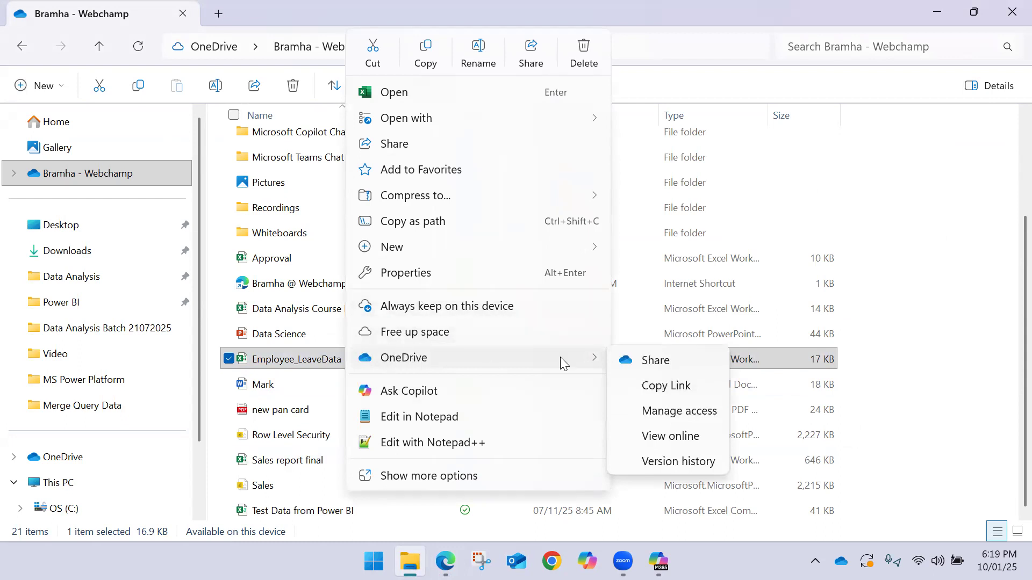
pyautogui.click(670, 436)
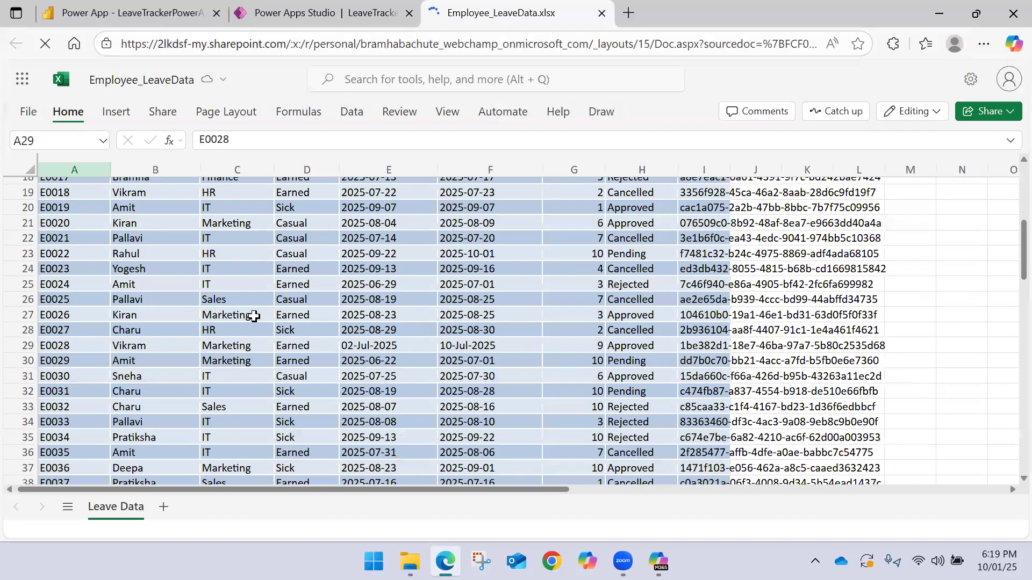
# Examine the last filled row of the Leave Data sheet for the submitted request and close the online workbook
pyautogui.scroll(-12, 254, 317)
pyautogui.scroll(-10, 230, 318)
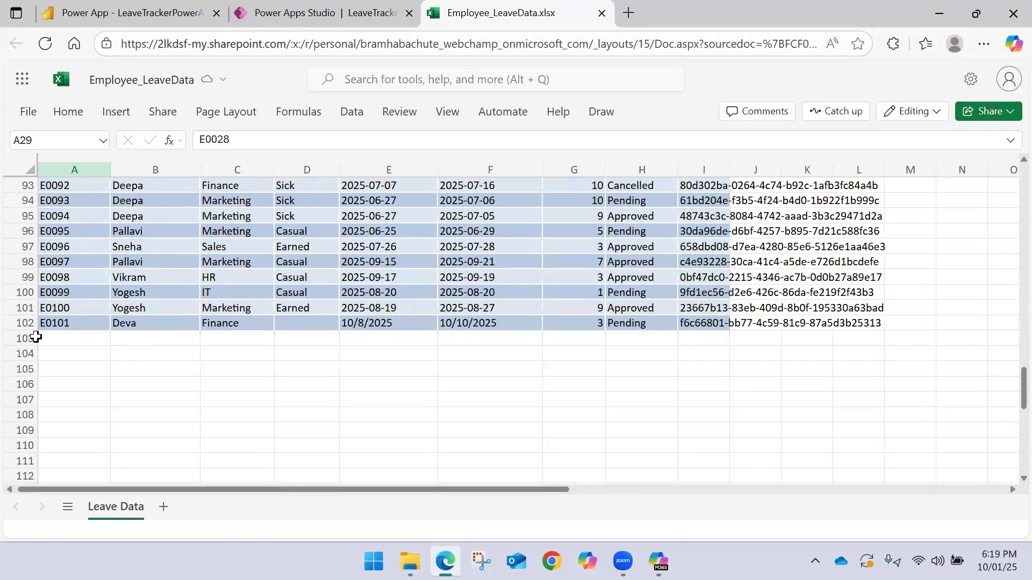
pyautogui.click(22, 323)
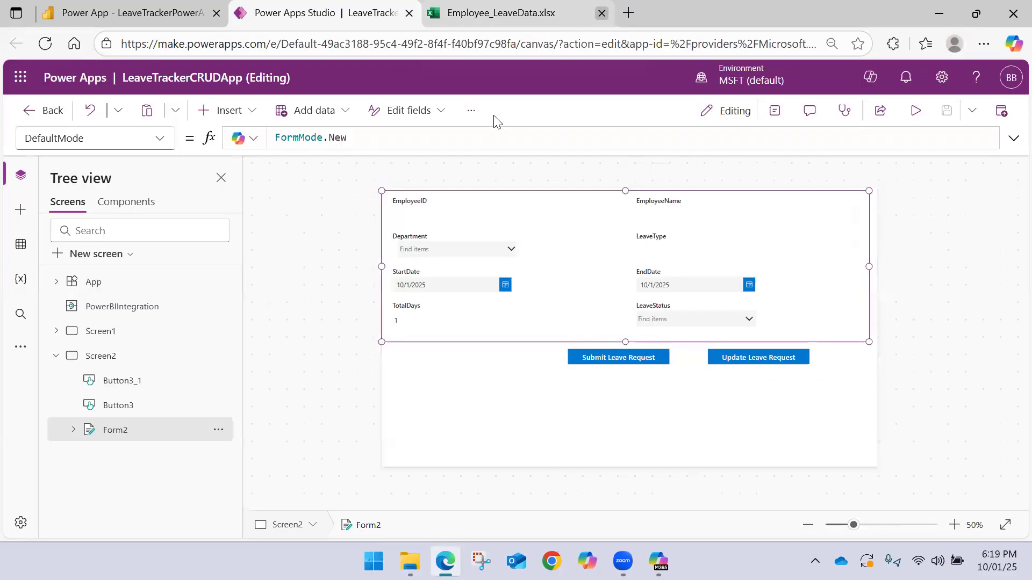
pyautogui.click(600, 14)
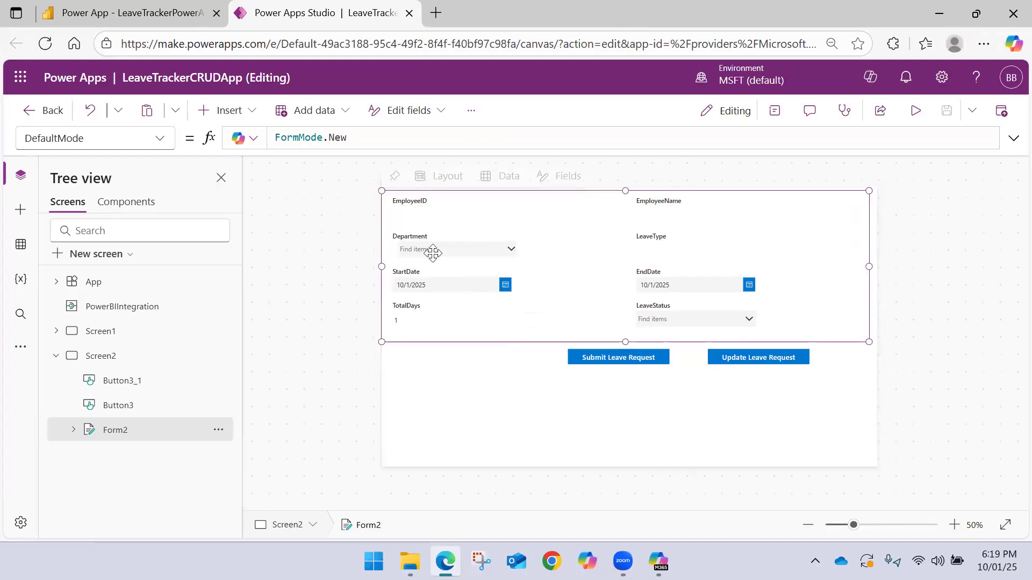
pyautogui.click(126, 13)
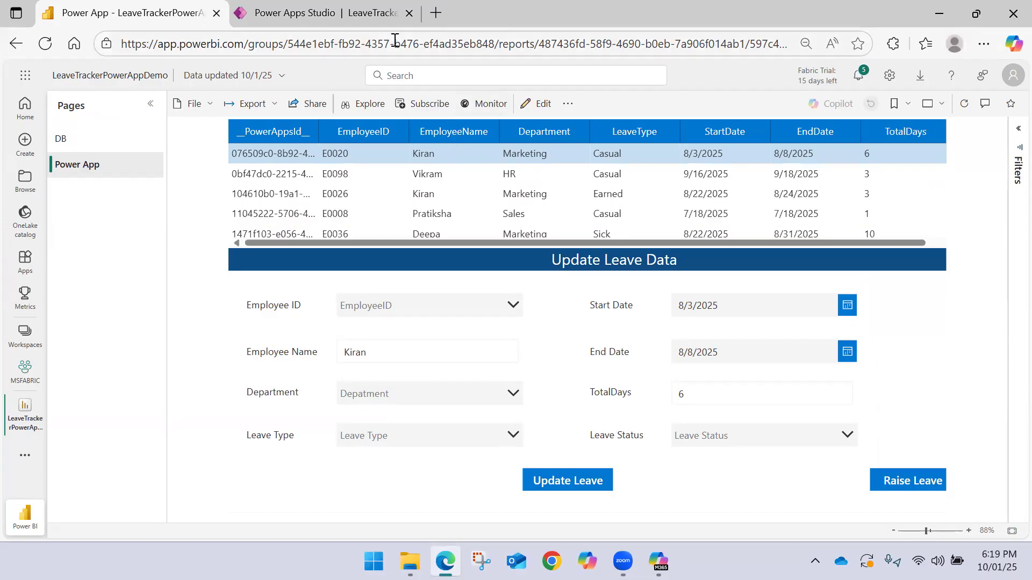
pyautogui.click(374, 12)
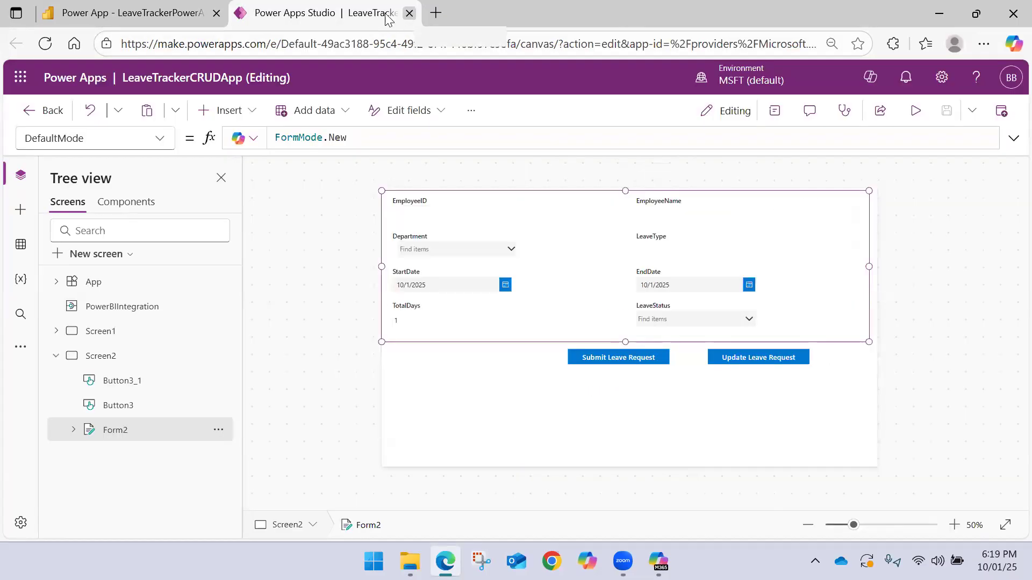
pyautogui.click(151, 7)
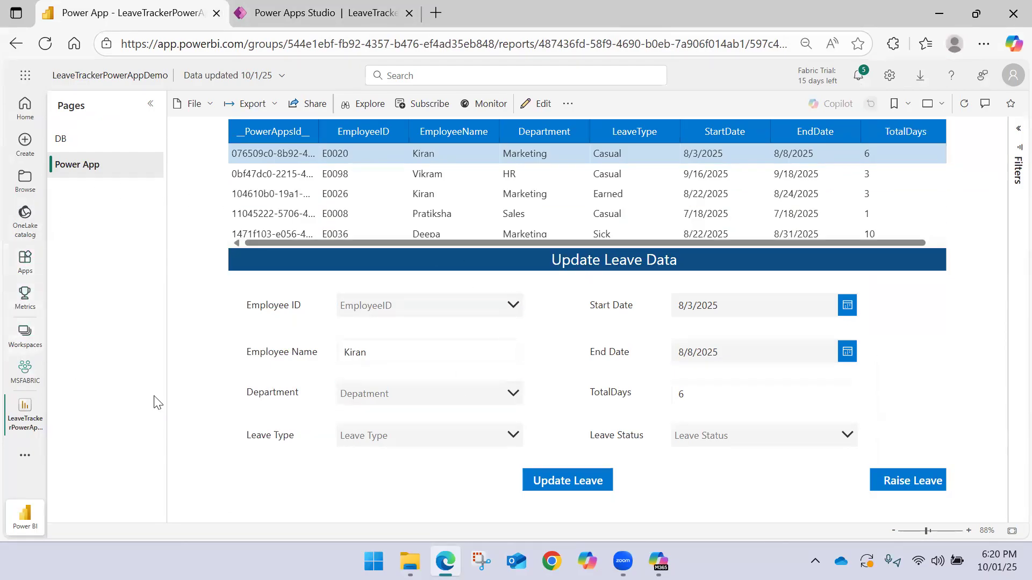
# Open Employee_LeaveData in desktop Excel from the OneDrive folder, check the end of the table, and close the workbook
pyautogui.click(409, 561)
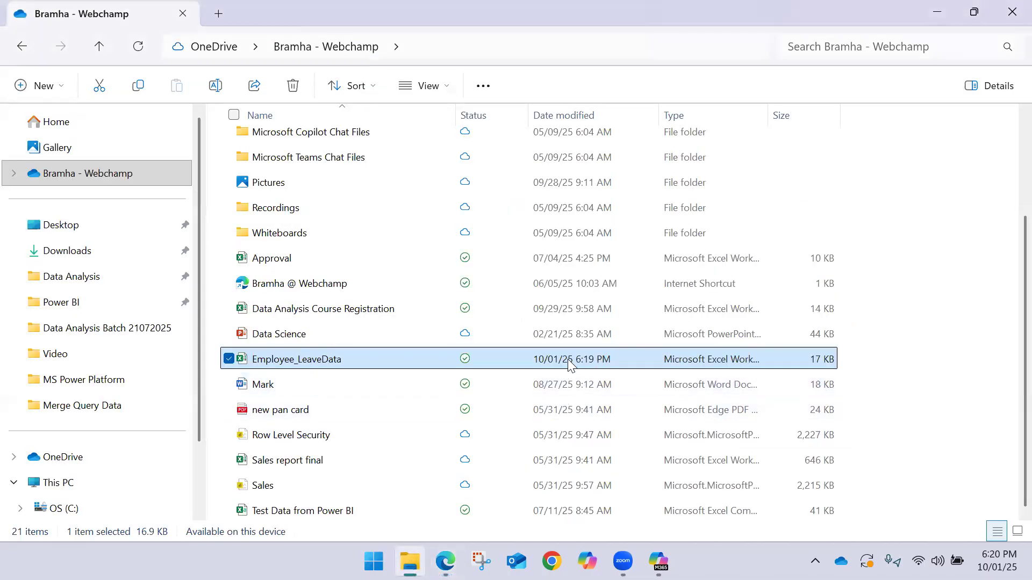
pyautogui.doubleClick(382, 360)
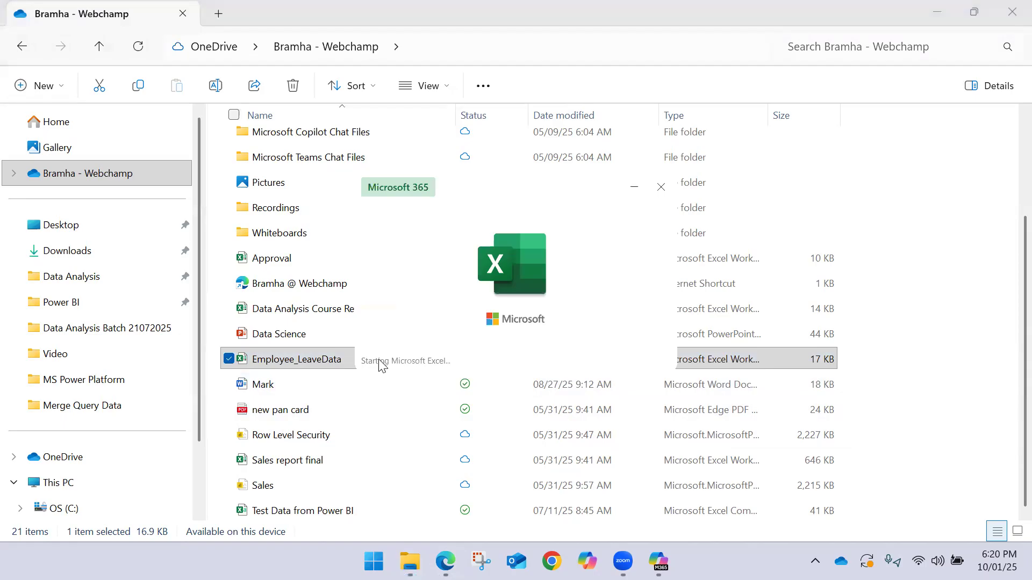
pyautogui.scroll(-20, 283, 361)
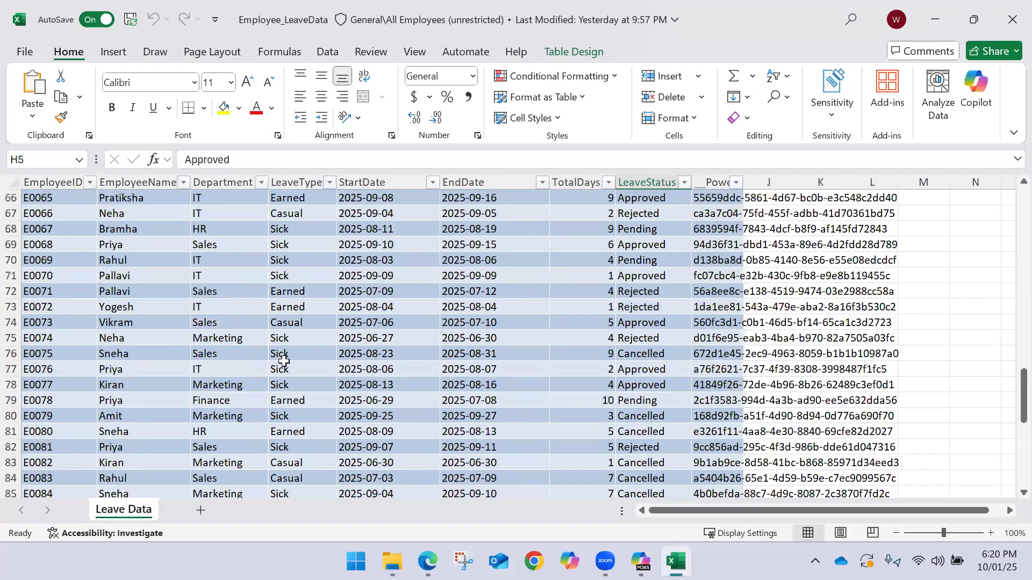
pyautogui.scroll(-8, 278, 364)
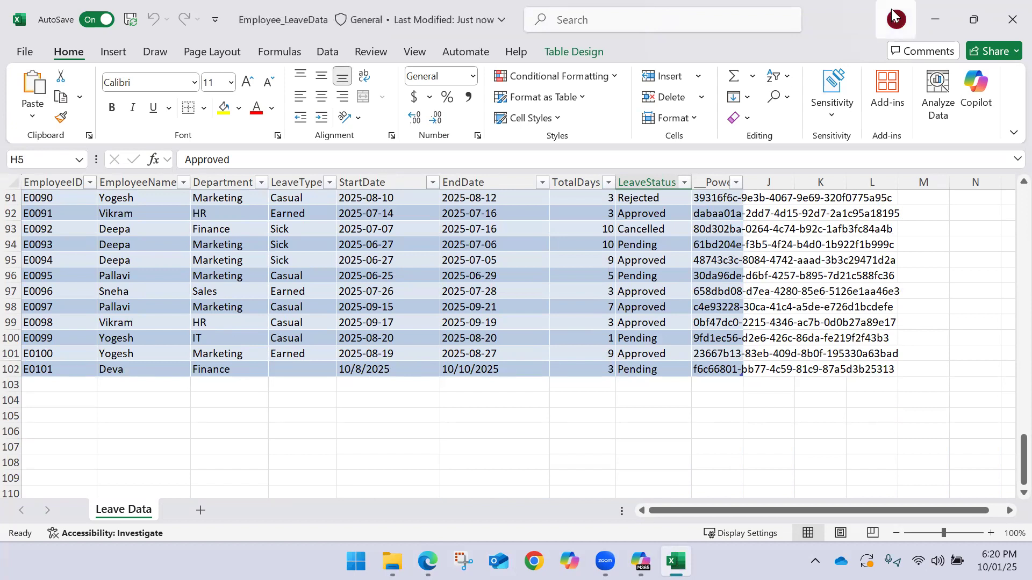
pyautogui.click(998, 16)
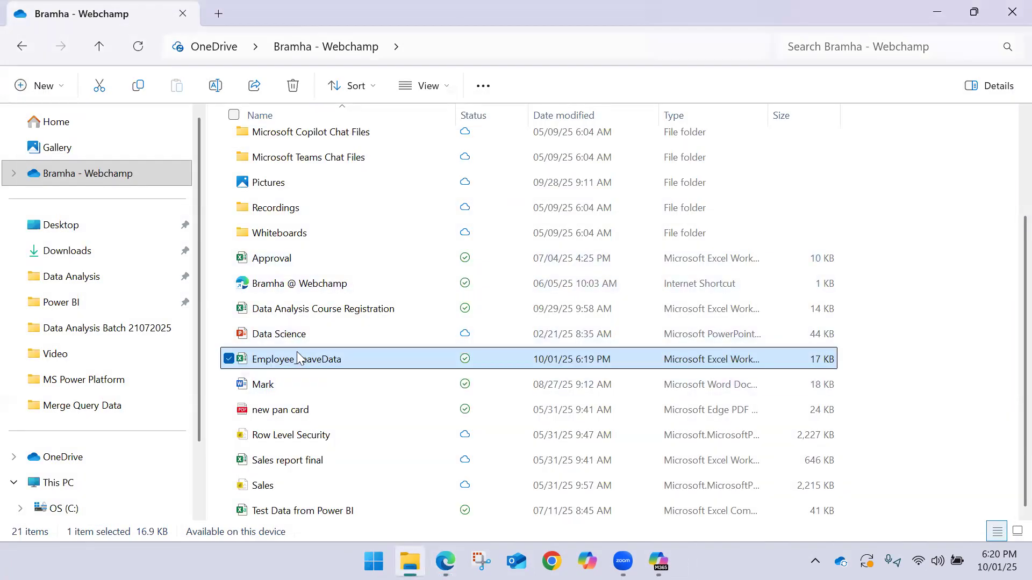
# Switch to the Power BI report in Edge, search the Employee ID list for the new employee's ID, and clear the search
pyautogui.click(446, 561)
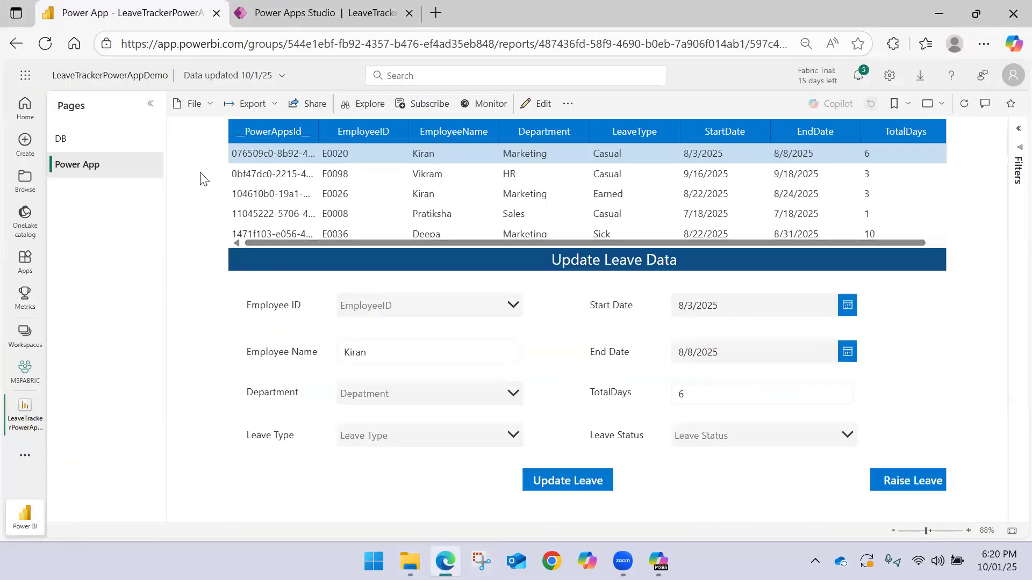
pyautogui.click(485, 310)
pyautogui.write('E0101')
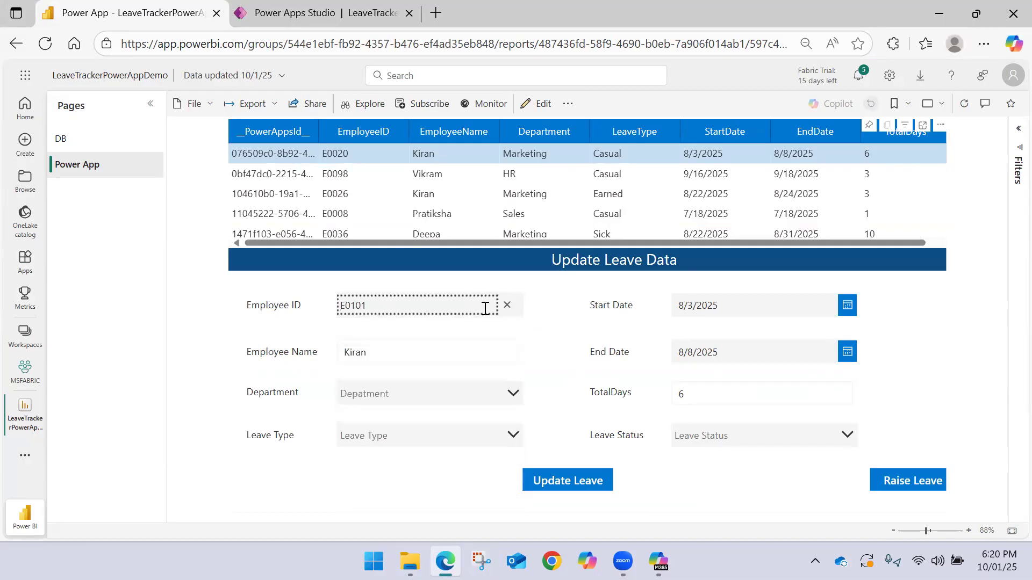
pyautogui.click(507, 305)
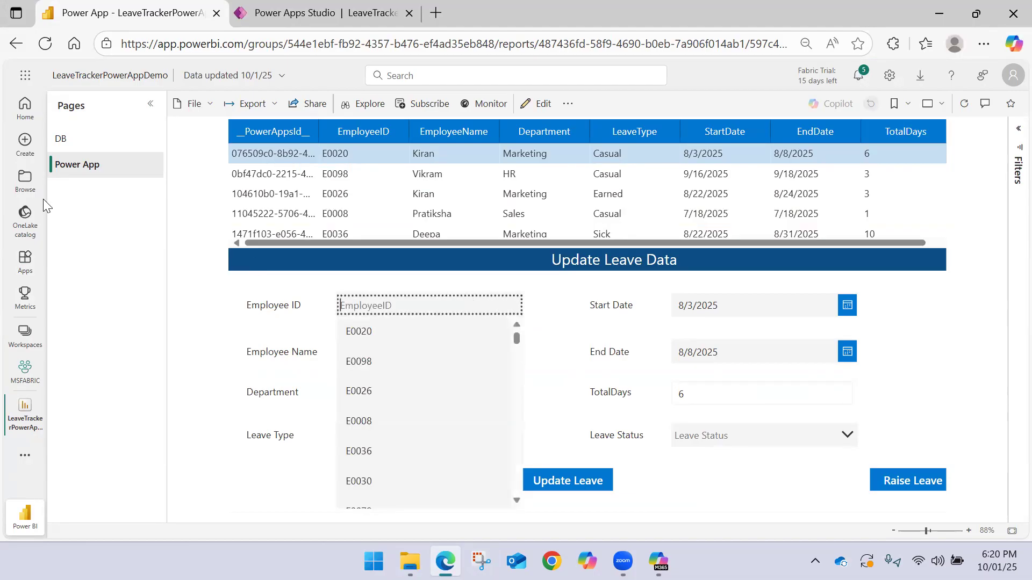
# Open the LeaveTrackerPowerAppDemo semantic model's settings from the MSFABRIC workspace and check its data source credentials
pyautogui.click(30, 374)
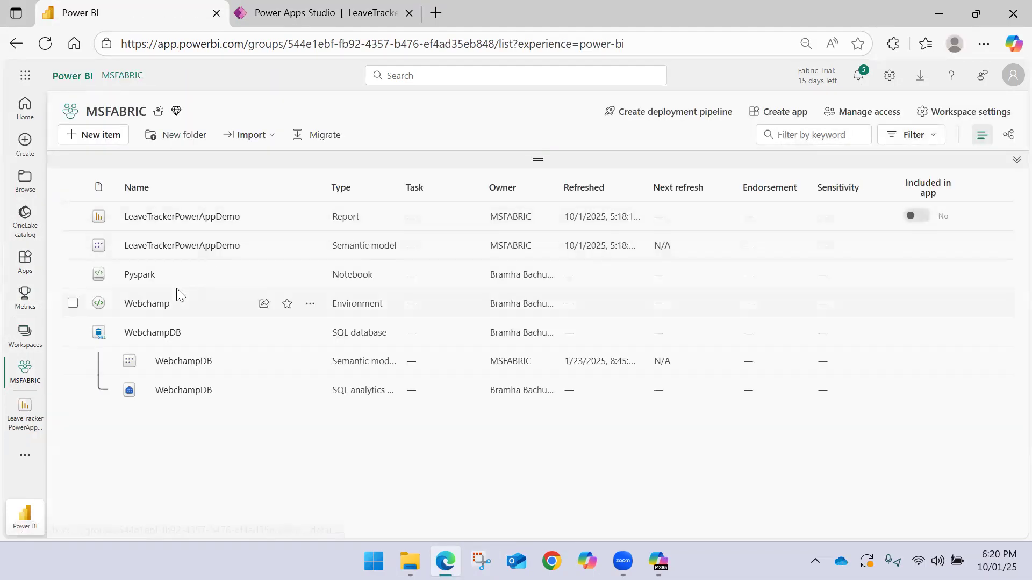
pyautogui.click(285, 246)
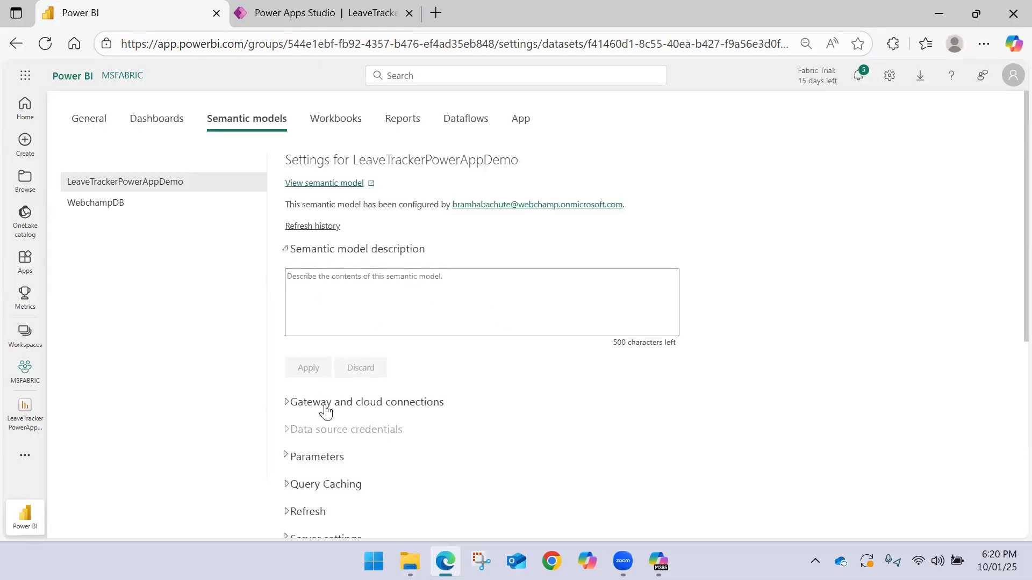
pyautogui.click(329, 428)
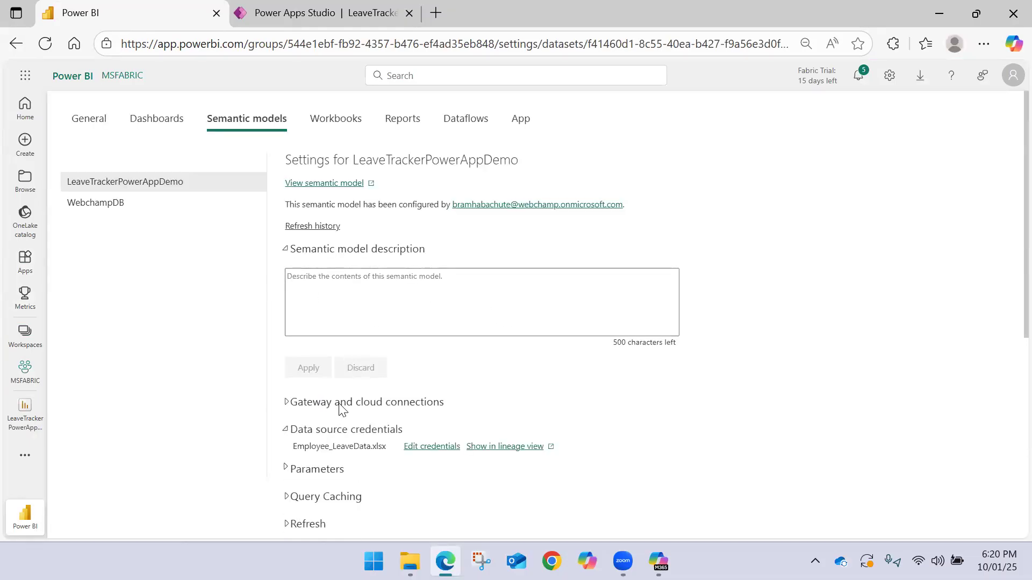
pyautogui.scroll(-2, 355, 387)
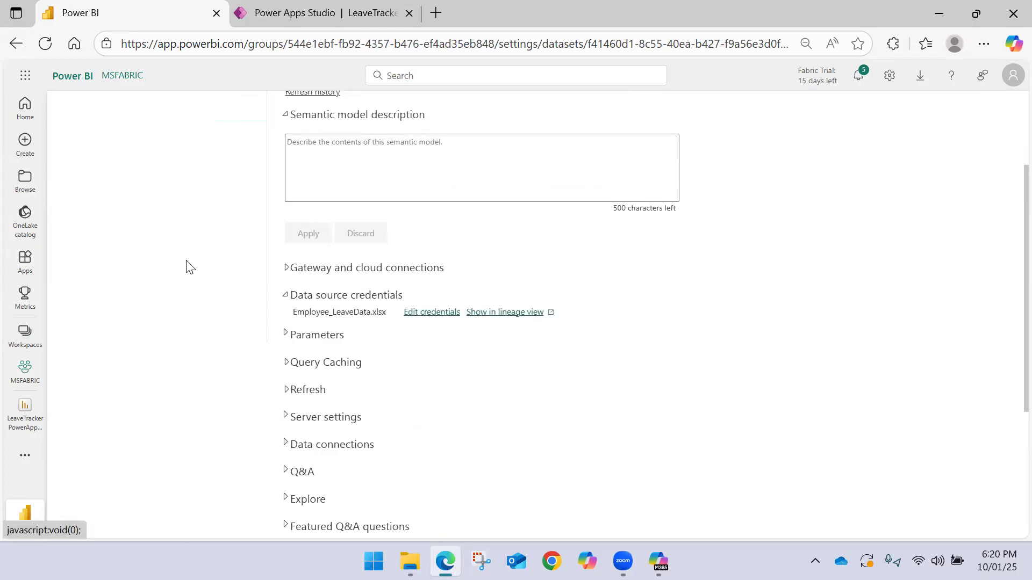
pyautogui.scroll(3, 88, 172)
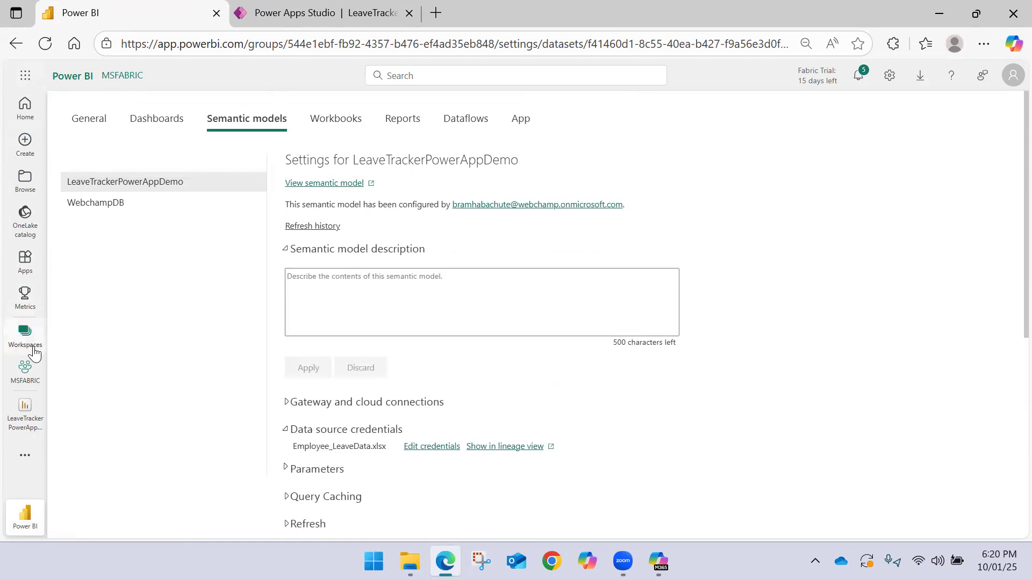
# Return to the MSFABRIC workspace, refresh the LeaveTrackerPowerAppDemo semantic model, and reload the page
pyautogui.click(27, 369)
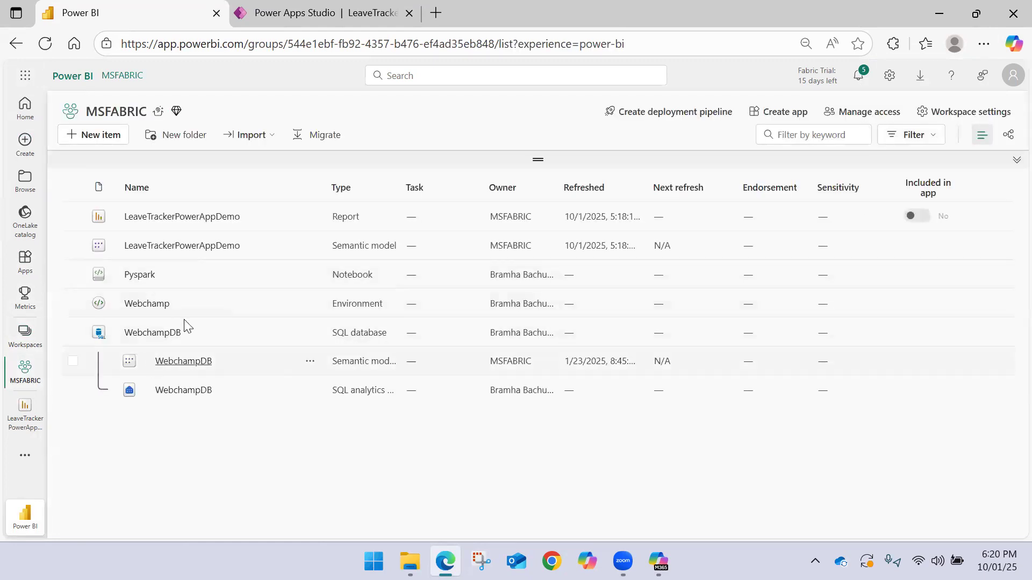
pyautogui.click(262, 251)
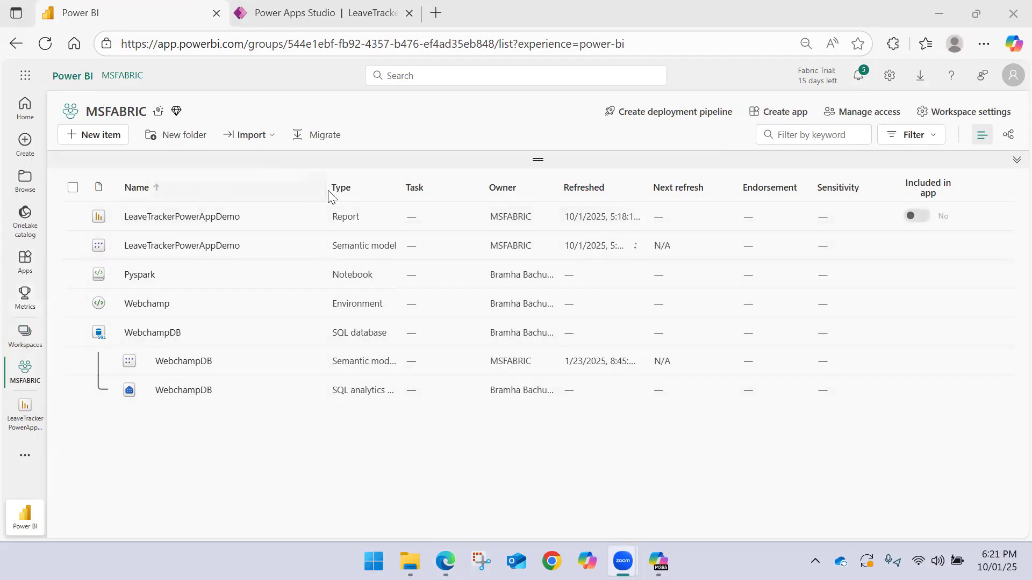
pyautogui.moveTo(322, 187); pyautogui.dragTo(299, 187)
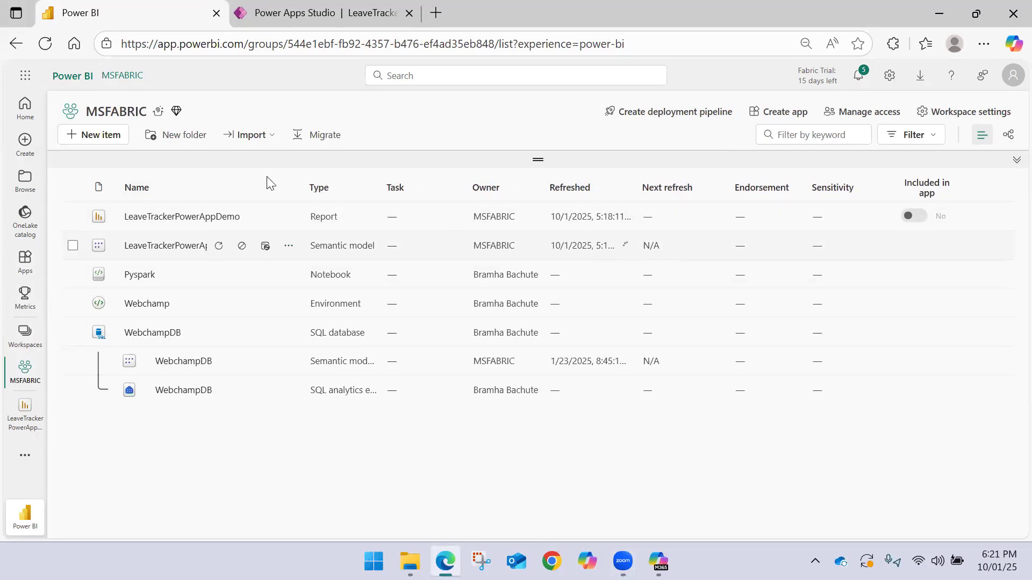
pyautogui.click(47, 47)
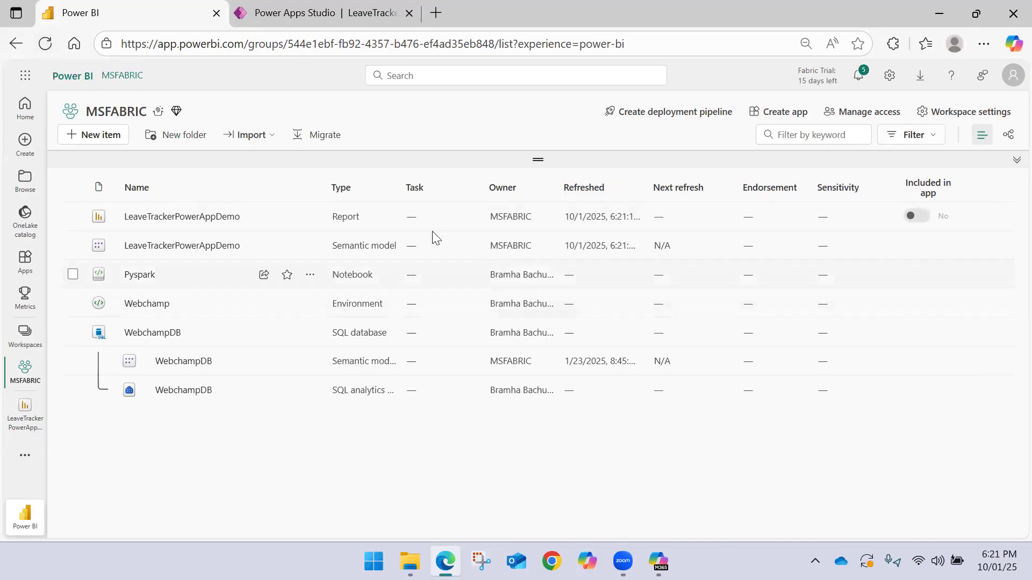
# Open the LeaveTrackerPowerAppDemo report, select the new employee's ID in the update form, and look through the leave table
pyautogui.click(192, 219)
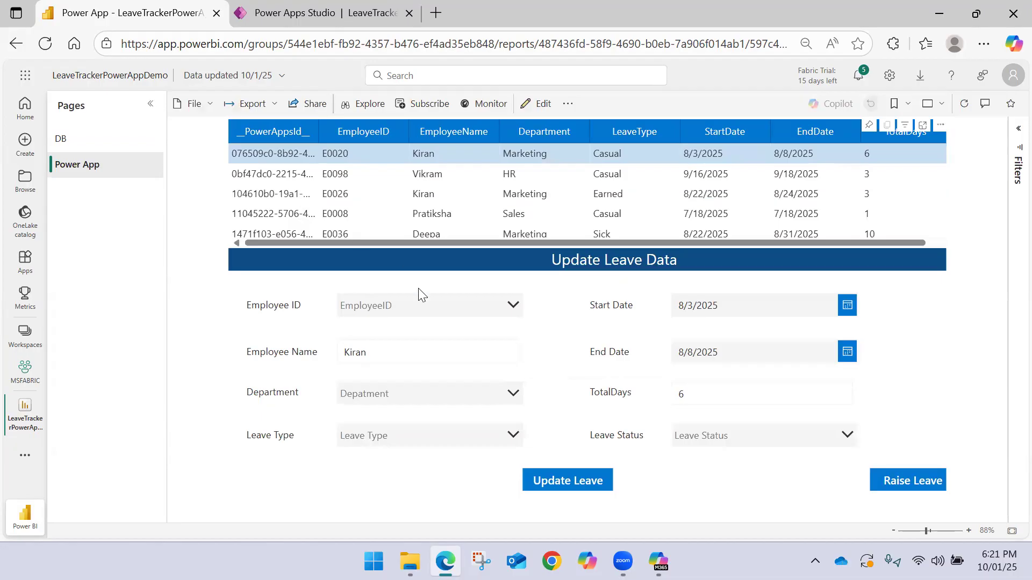
pyautogui.click(497, 311)
pyautogui.write('E010')
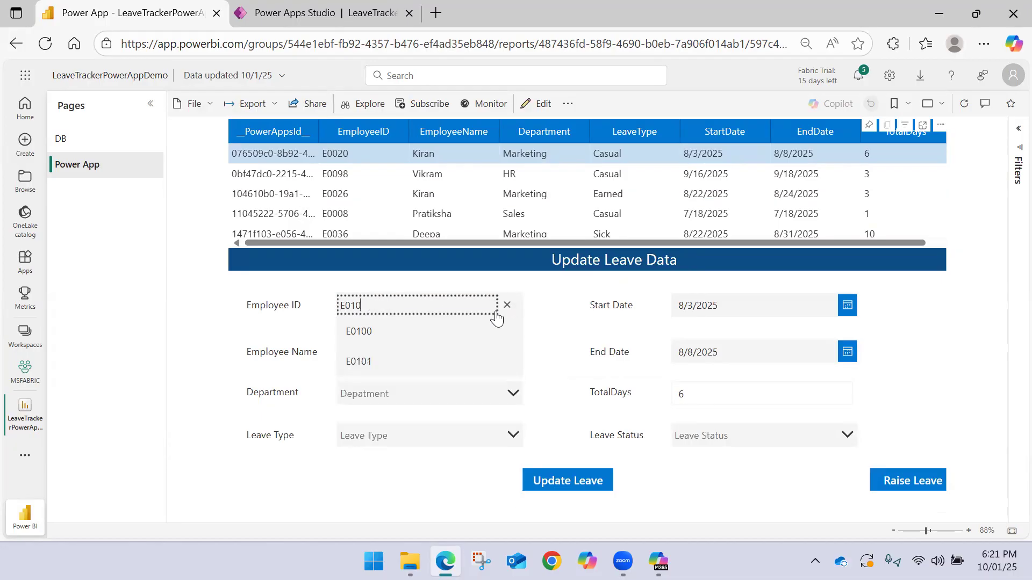
pyautogui.click(393, 359)
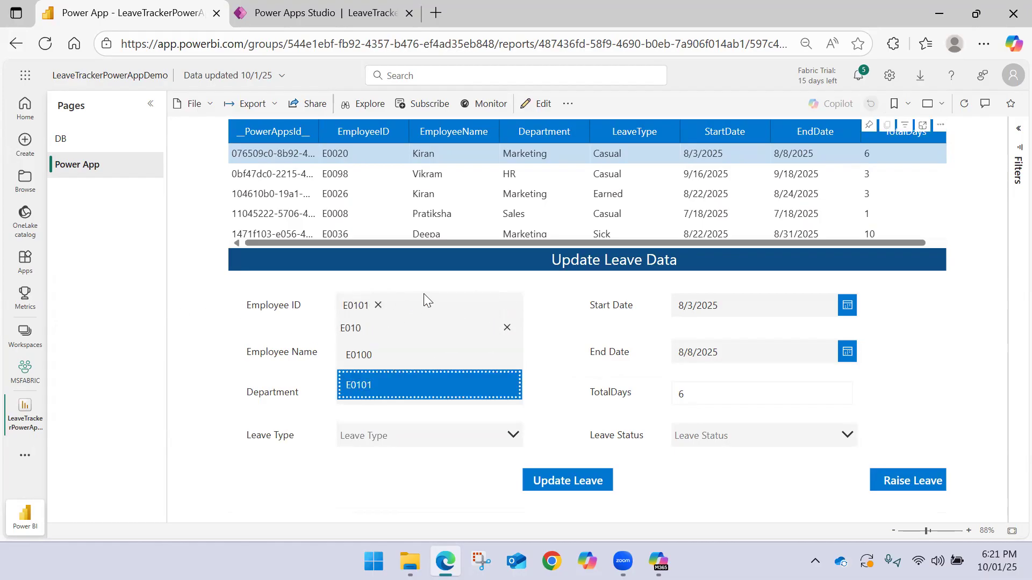
pyautogui.click(445, 292)
pyautogui.scroll(-5, 351, 183)
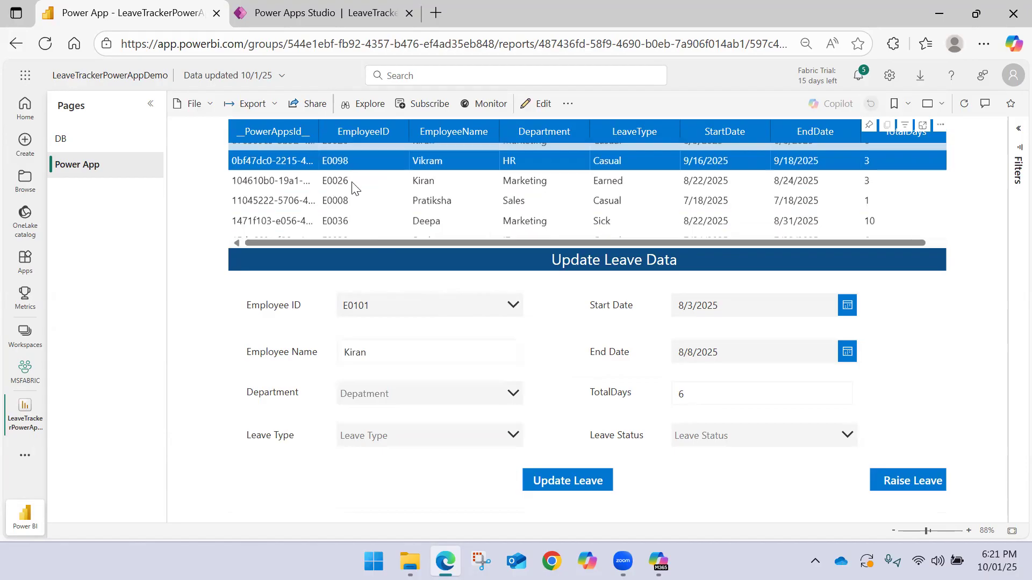
pyautogui.scroll(5, 352, 184)
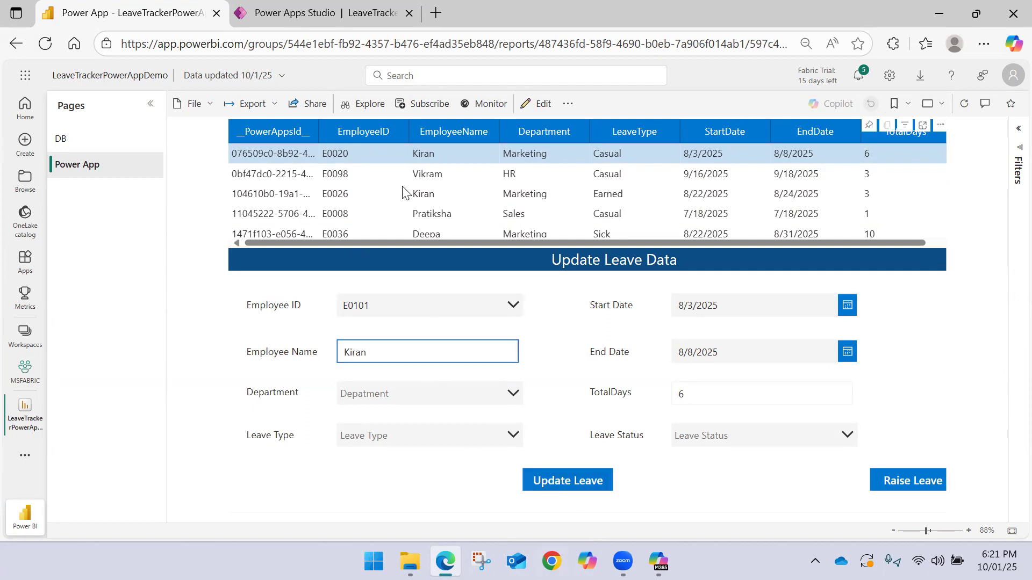
# Switch to the app in Power Apps Studio and review the Screen2 form's default mode and the Submit Leave Request button's formula
pyautogui.click(321, 15)
pyautogui.click(521, 266)
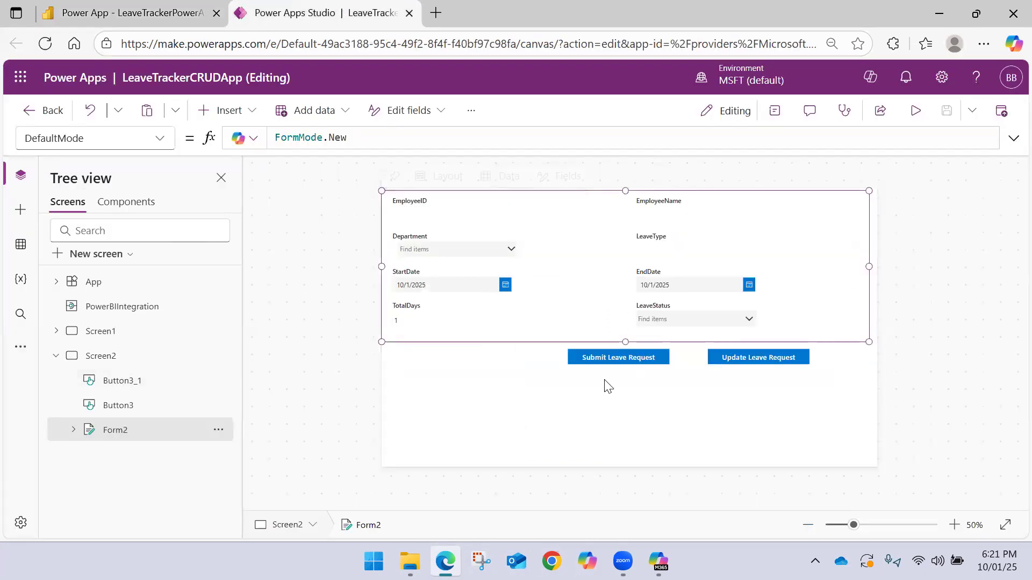
pyautogui.click(600, 356)
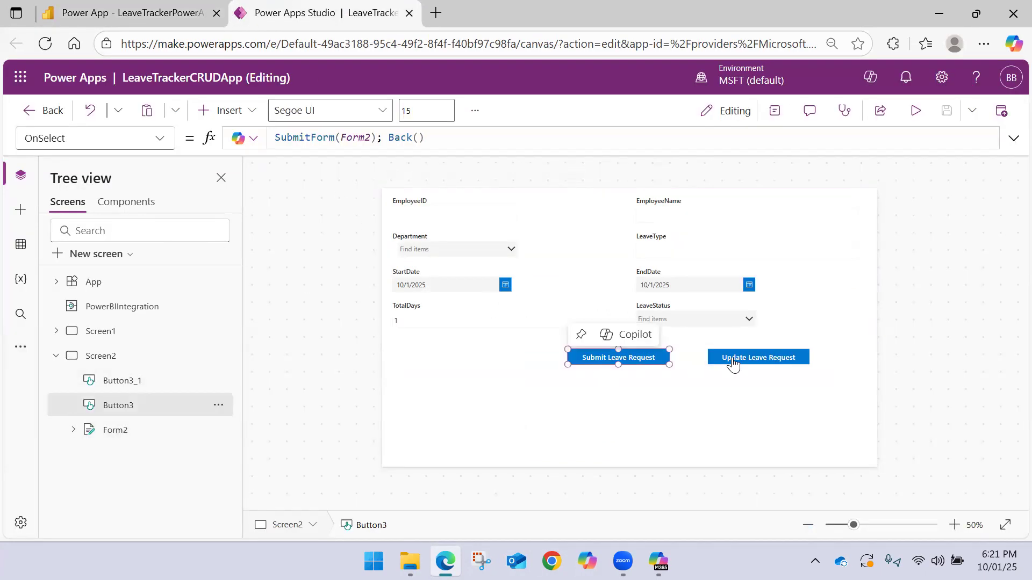
pyautogui.keyDown('alt'); pyautogui.click(637, 361); pyautogui.keyUp('alt')
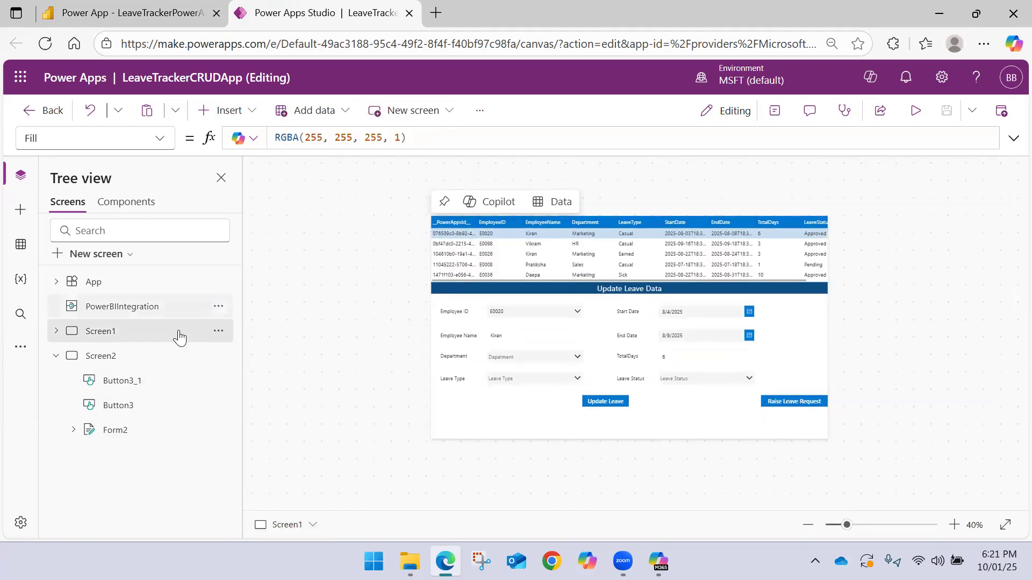
# In the Items formula of DataTable1 on Screen1, open a Filter function with PowerBIIntegration.Data as its source
pyautogui.click(55, 357)
pyautogui.click(56, 331)
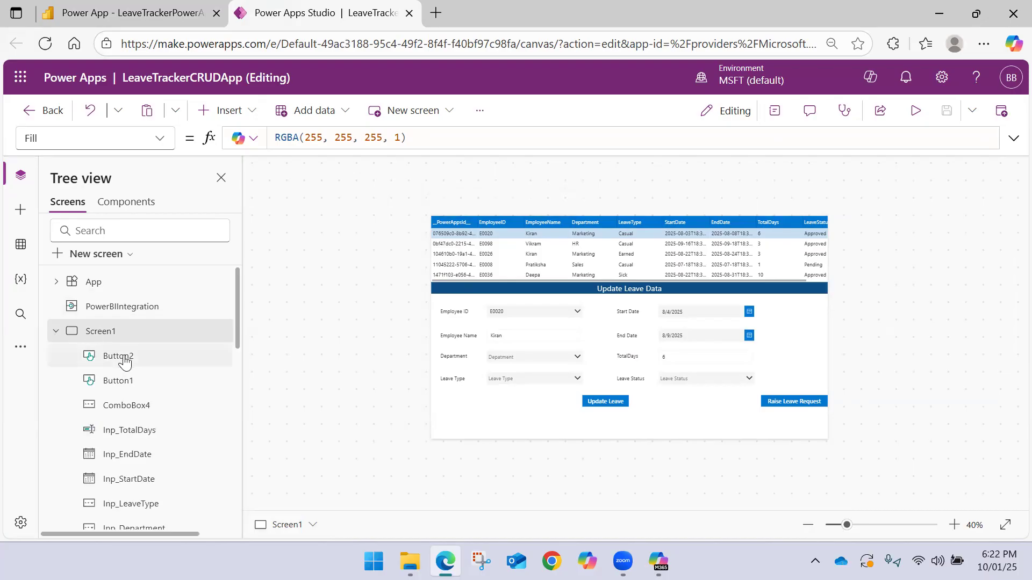
pyautogui.scroll(-10, 127, 370)
pyautogui.scroll(3, 120, 309)
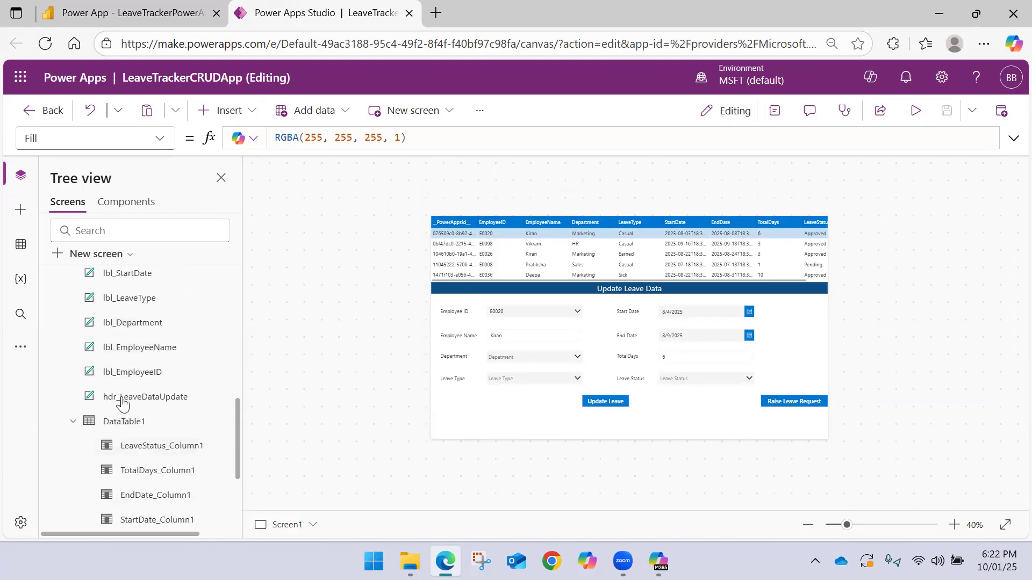
pyautogui.click(115, 421)
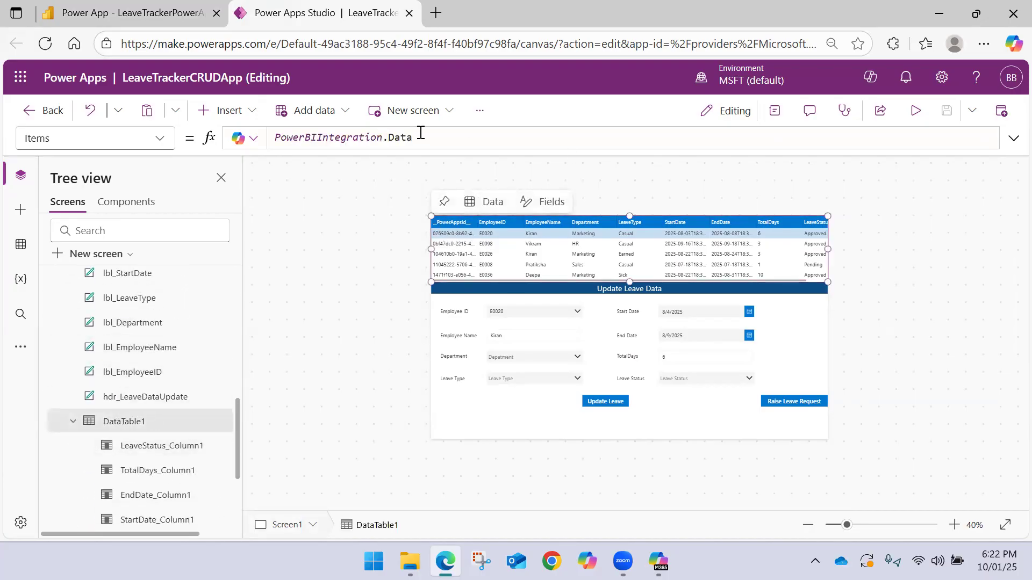
pyautogui.click(278, 137)
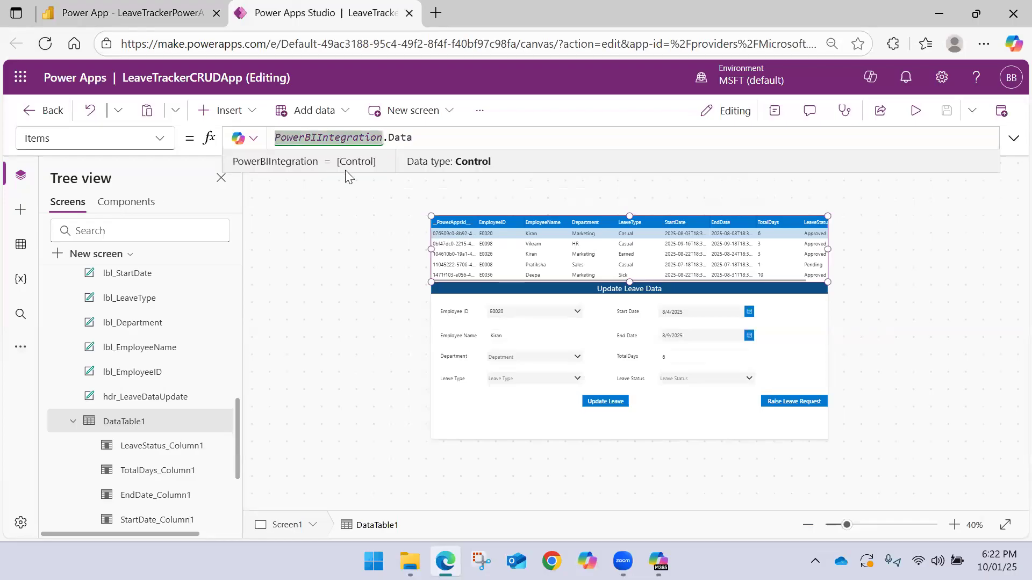
pyautogui.write('Filter(')
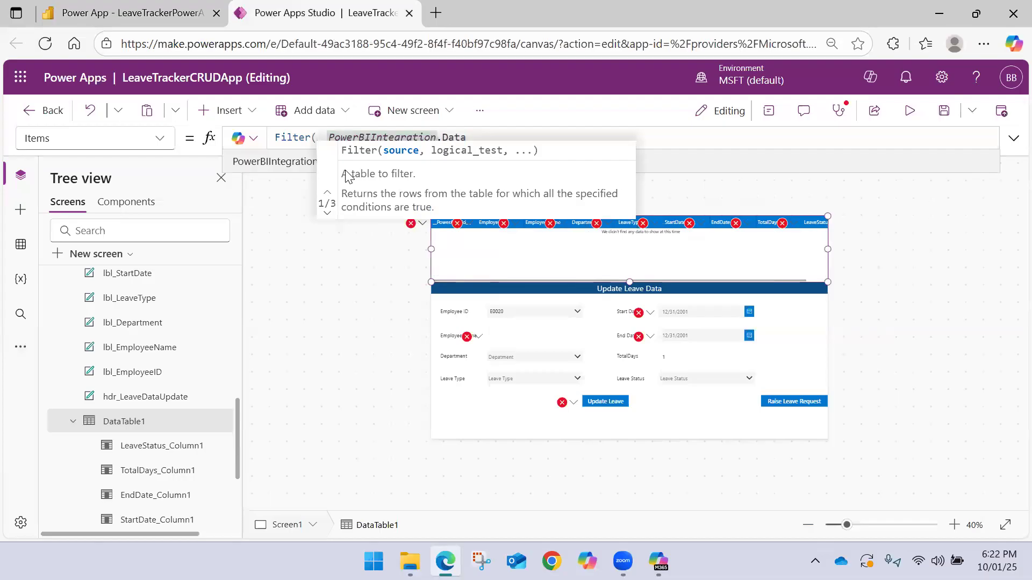
pyautogui.press('Delete')
pyautogui.press('Delete')
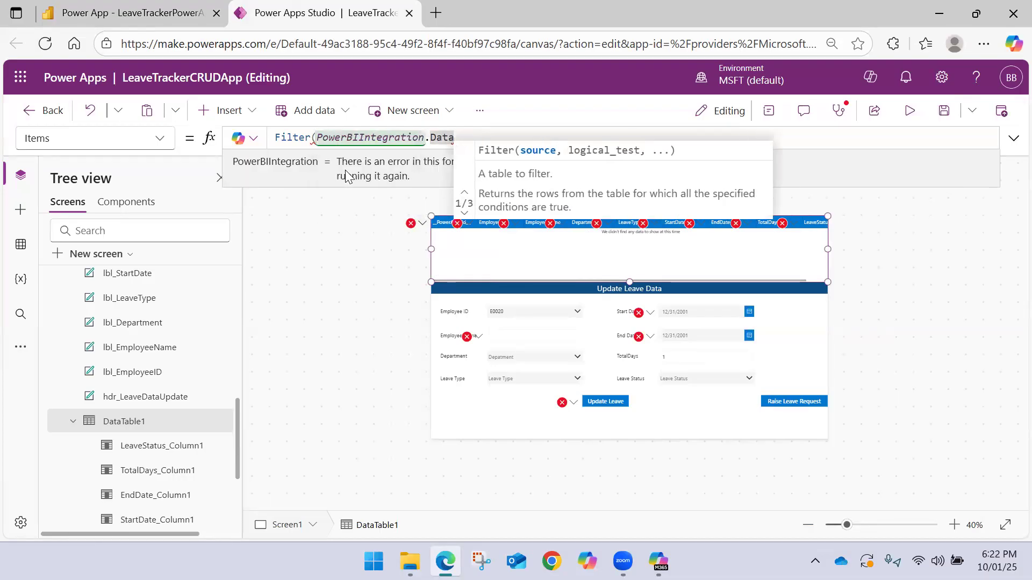
# Start the Filter's logical test by adding the EmployeeID field followed by an equals comparison
pyautogui.write(', E')
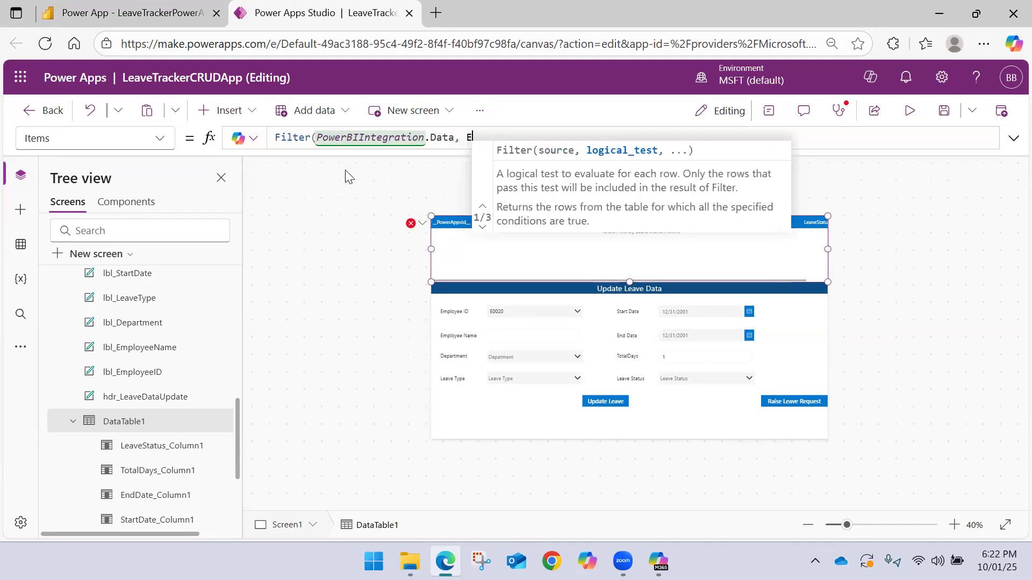
pyautogui.write('mp')
pyautogui.press('BackSpace')
pyautogui.press('BackSpace')
pyautogui.press('BackSpace')
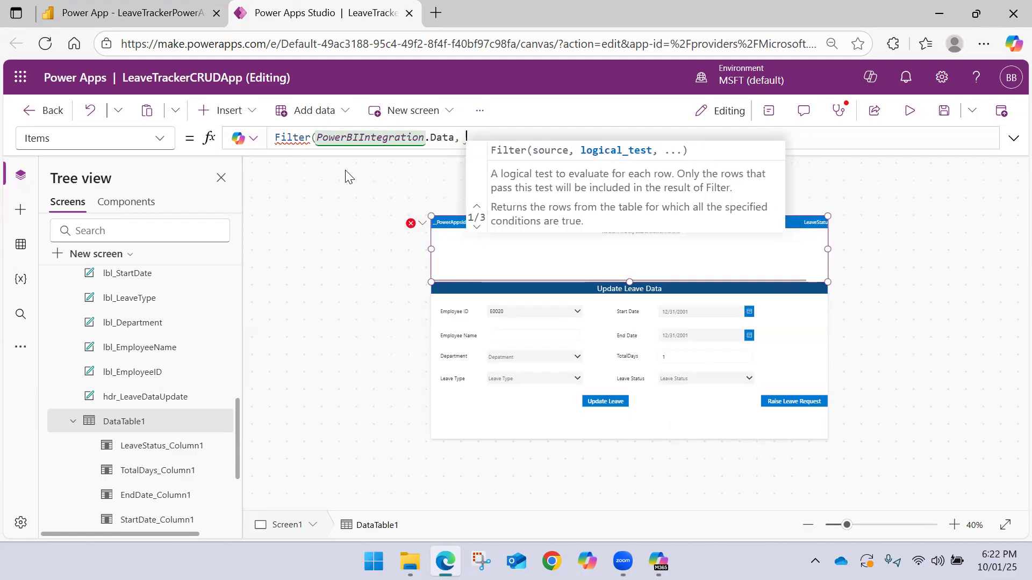
pyautogui.write('Emp')
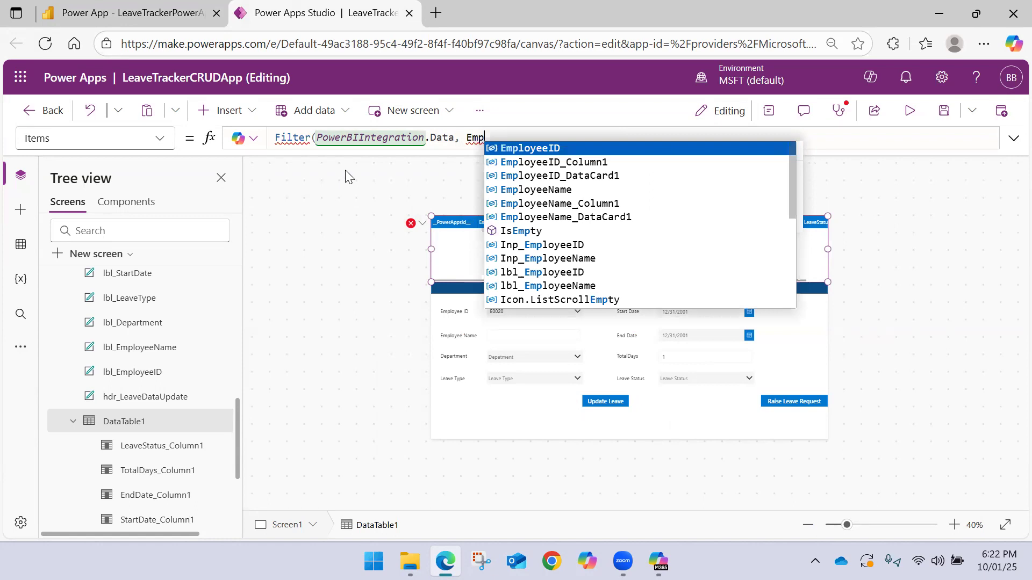
pyautogui.press('Tab')
pyautogui.write('= ')
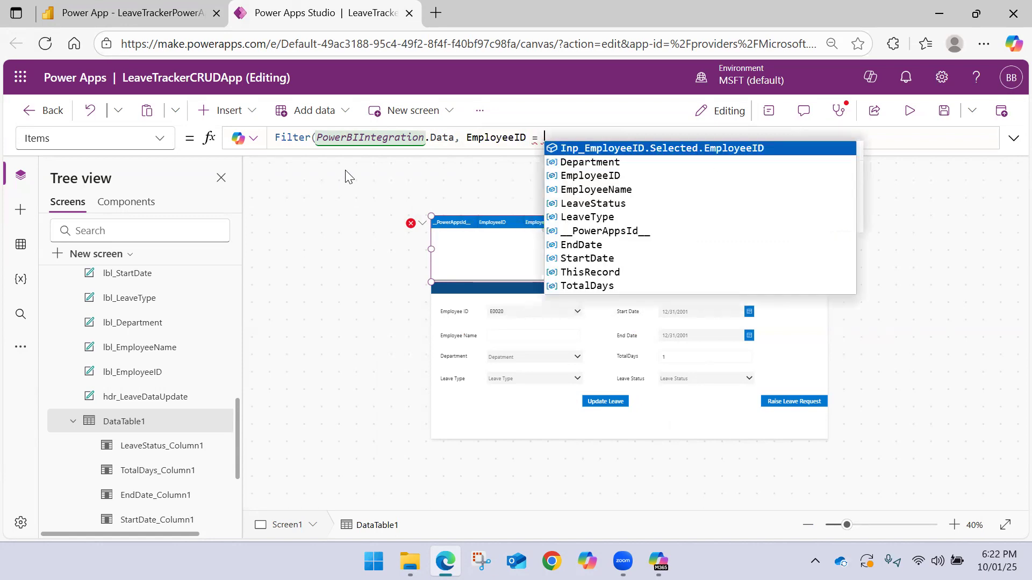
pyautogui.write('inp')
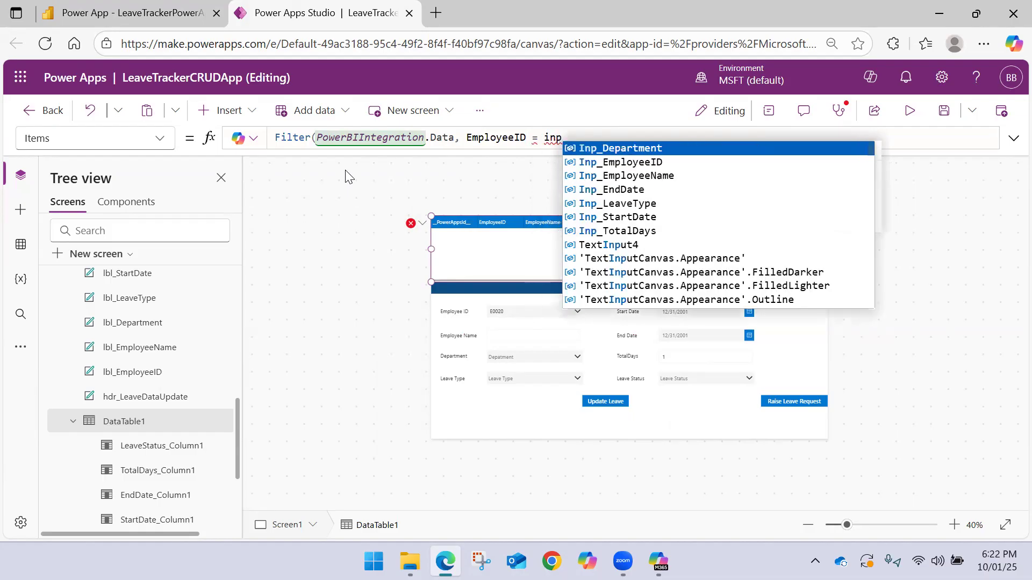
# Complete the Filter condition with Inp_EmployeeID.Selected.EmployeeID and close the formula
pyautogui.press('Down')
pyautogui.press('Tab')
pyautogui.write('.')
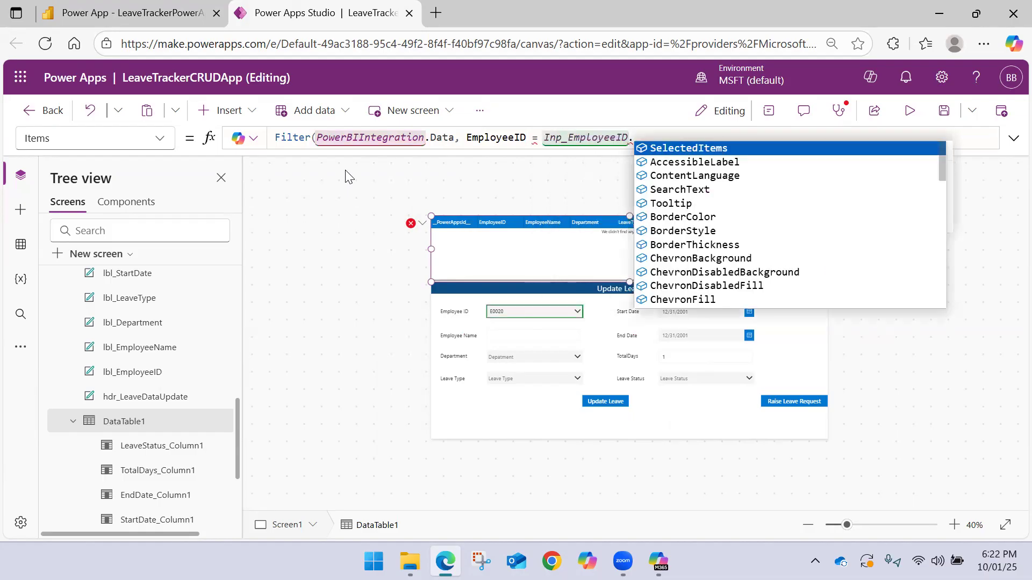
pyautogui.write('sele')
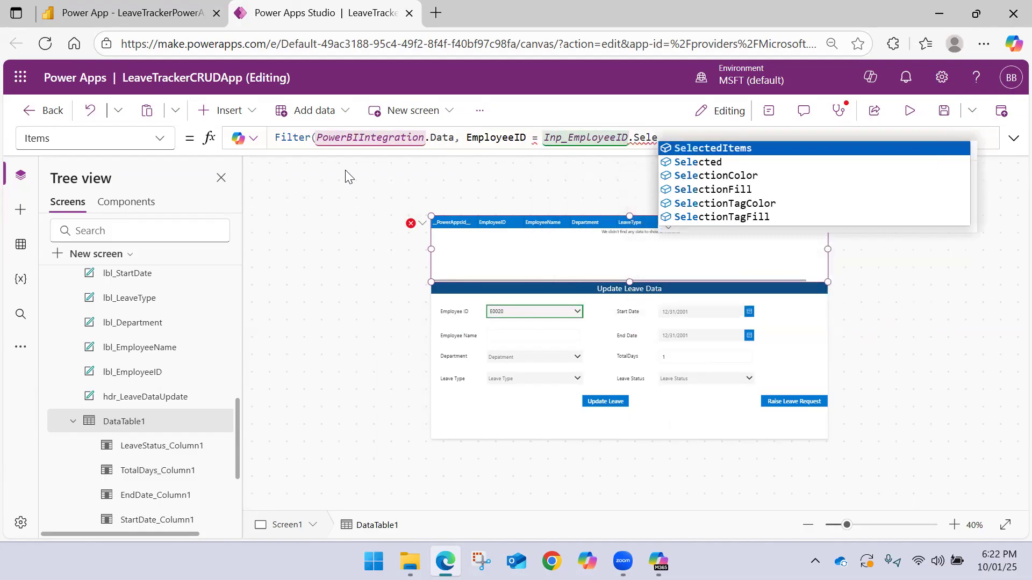
pyautogui.press('Down')
pyautogui.press('Tab')
pyautogui.write('.')
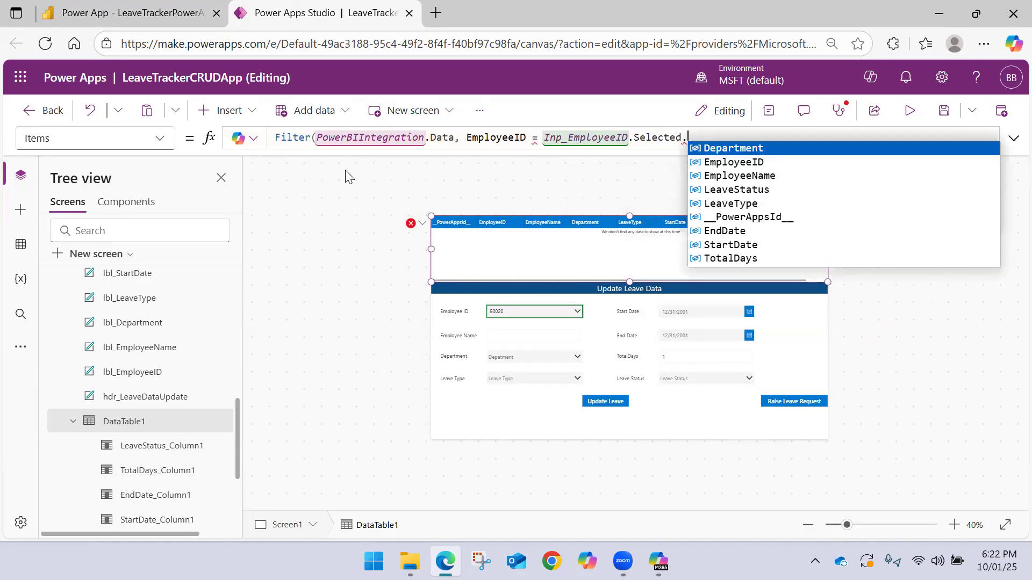
pyautogui.press('Down')
pyautogui.press('Tab')
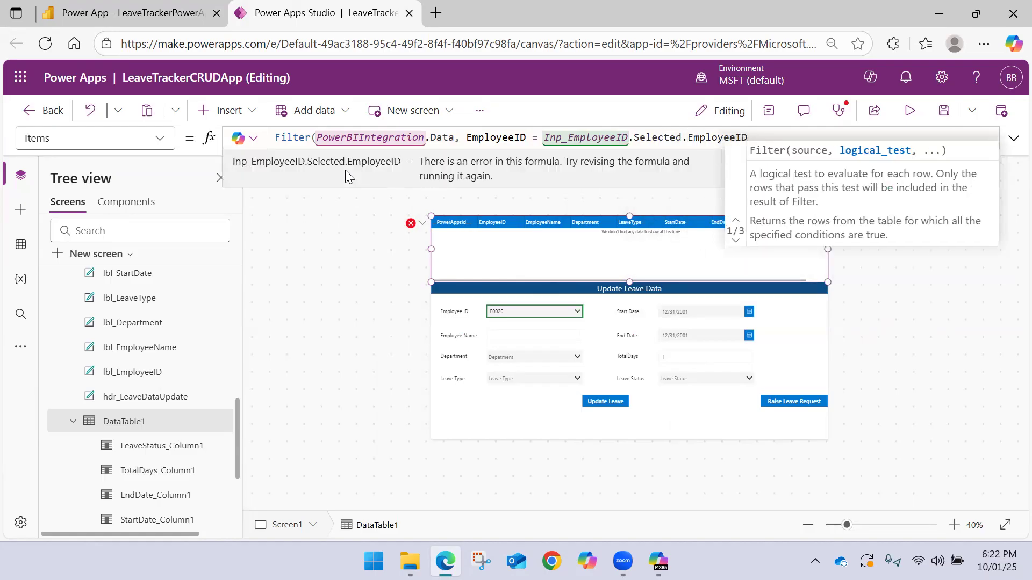
pyautogui.write(')')
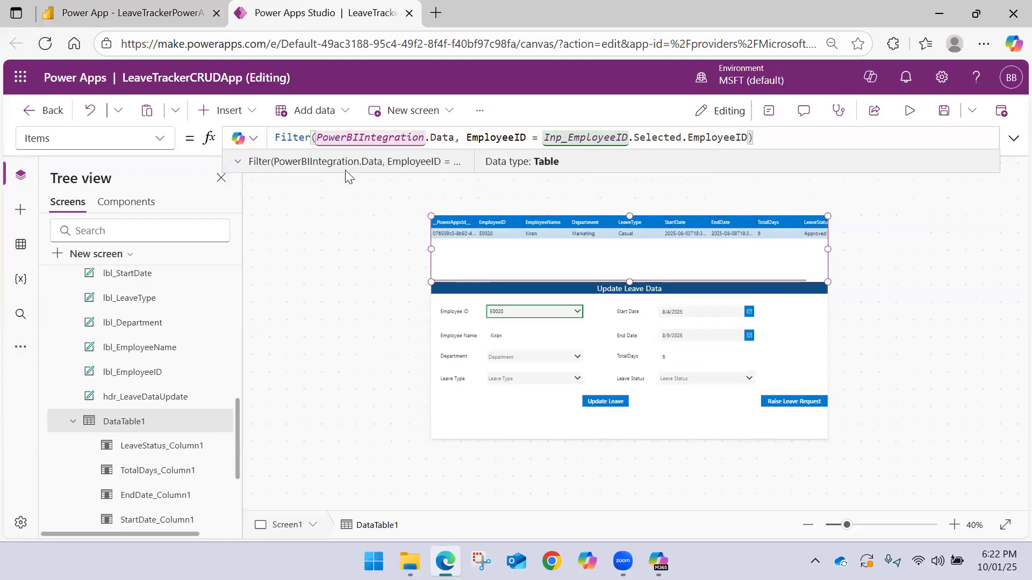
# Save LeaveTrackerCRUDApp and publish the version with the filtered data table
pyautogui.click(944, 110)
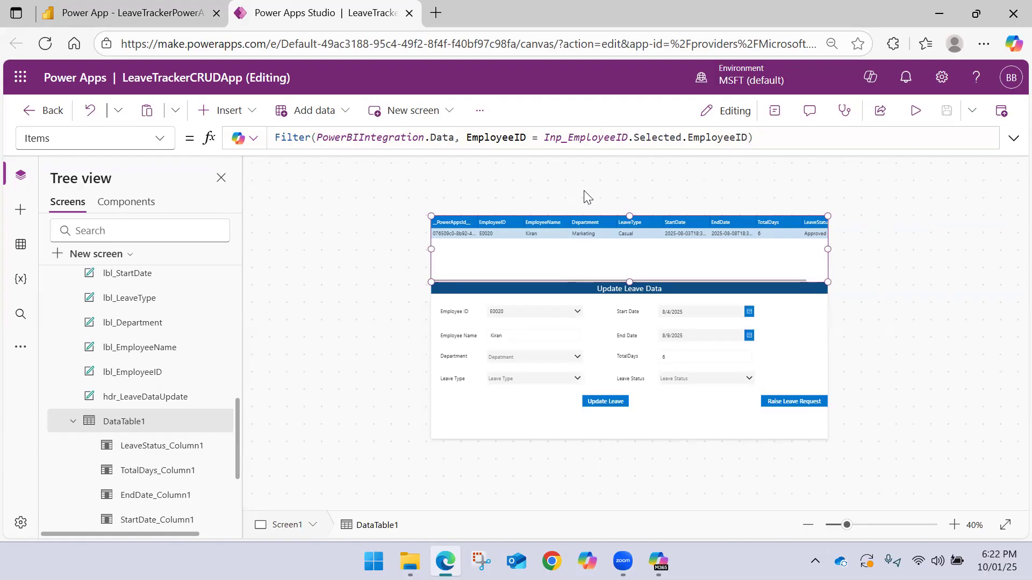
pyautogui.moveTo(532, 209)
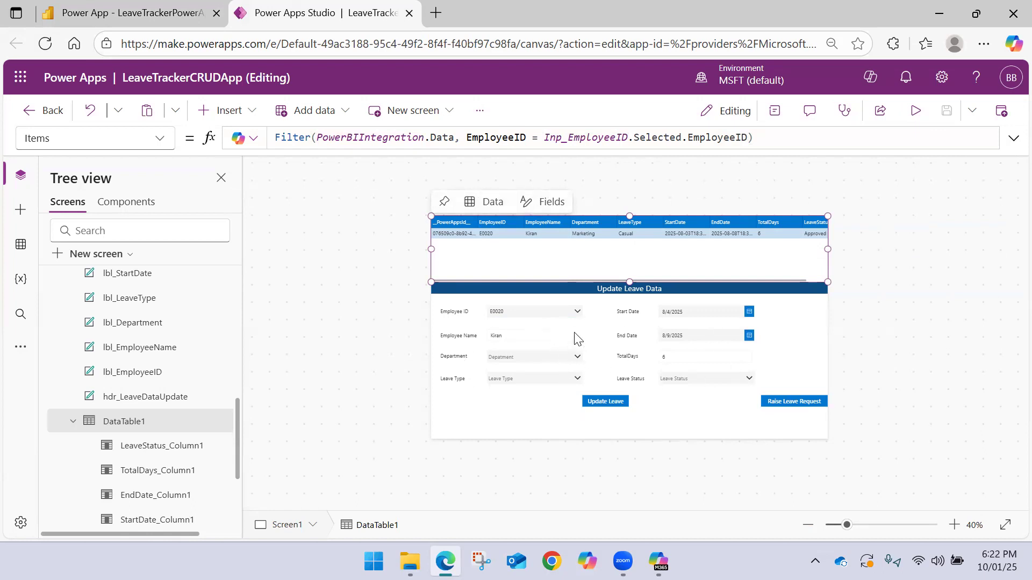
pyautogui.click(1001, 110)
pyautogui.click(532, 455)
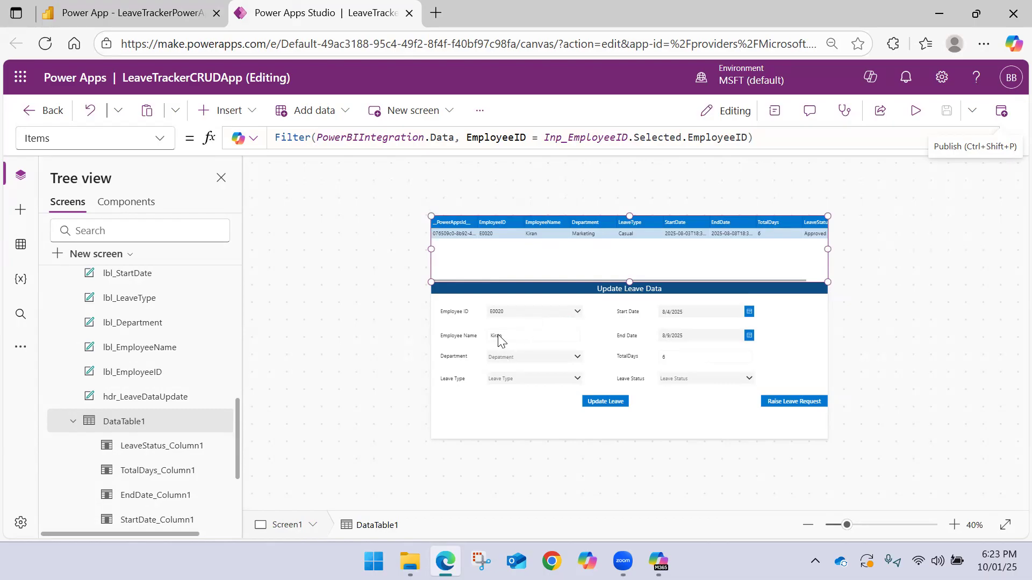
# Check the leave table in the Power BI report, return to Power Apps Studio and publish the app again
pyautogui.click(135, 13)
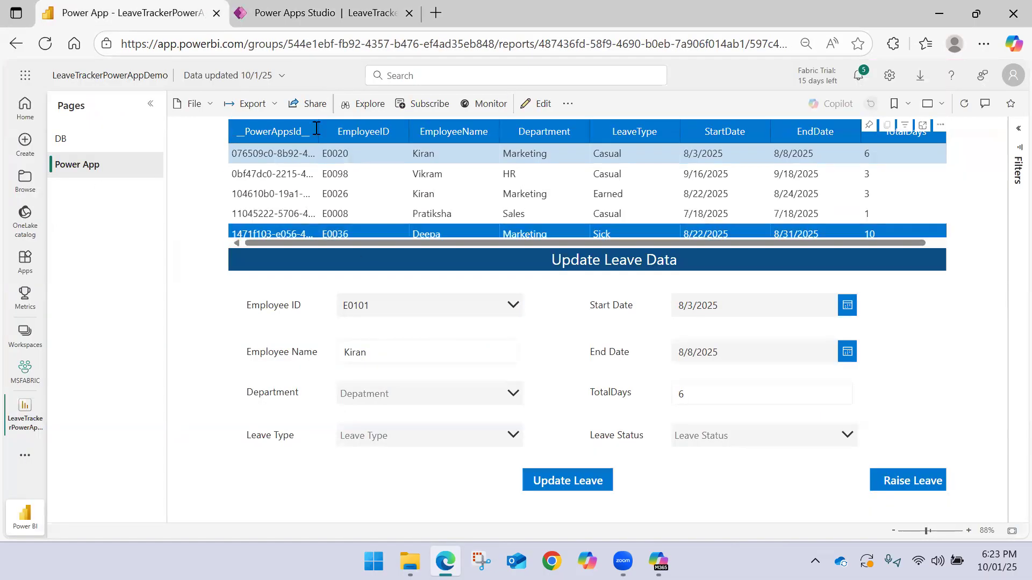
pyautogui.click(317, 8)
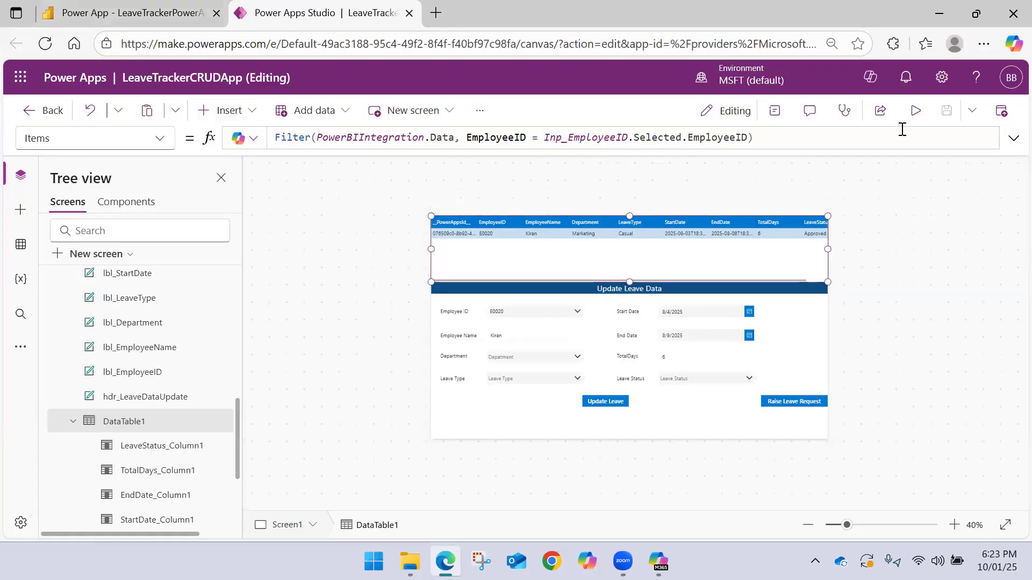
pyautogui.click(1001, 111)
pyautogui.click(551, 456)
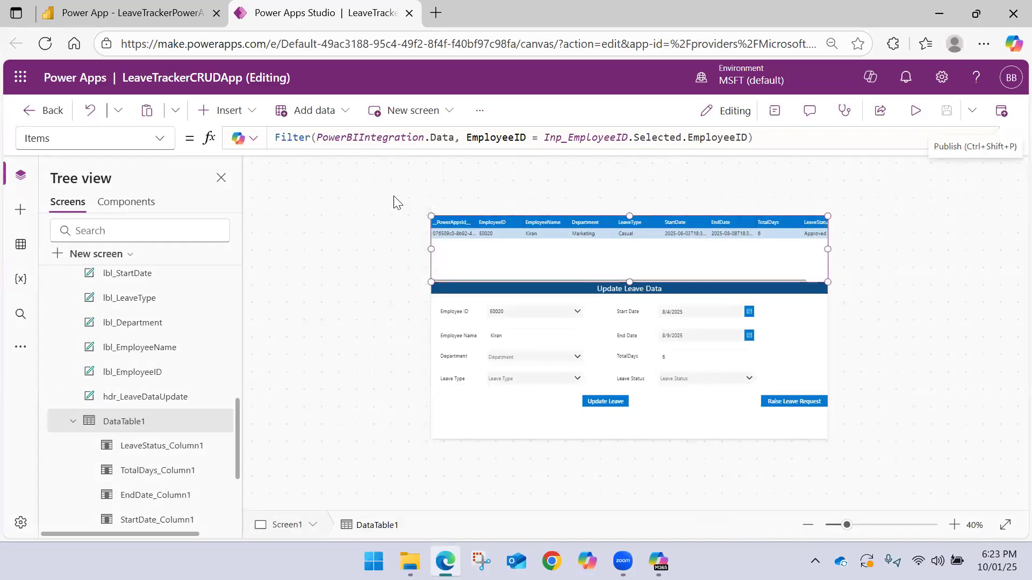
# Collapse Screen1 in the app's tree, reload the Power BI report and allow LeaveTrackerCRUDApp to access the Excel Online (Business) data
pyautogui.scroll(3, 73, 377)
pyautogui.scroll(5, 70, 349)
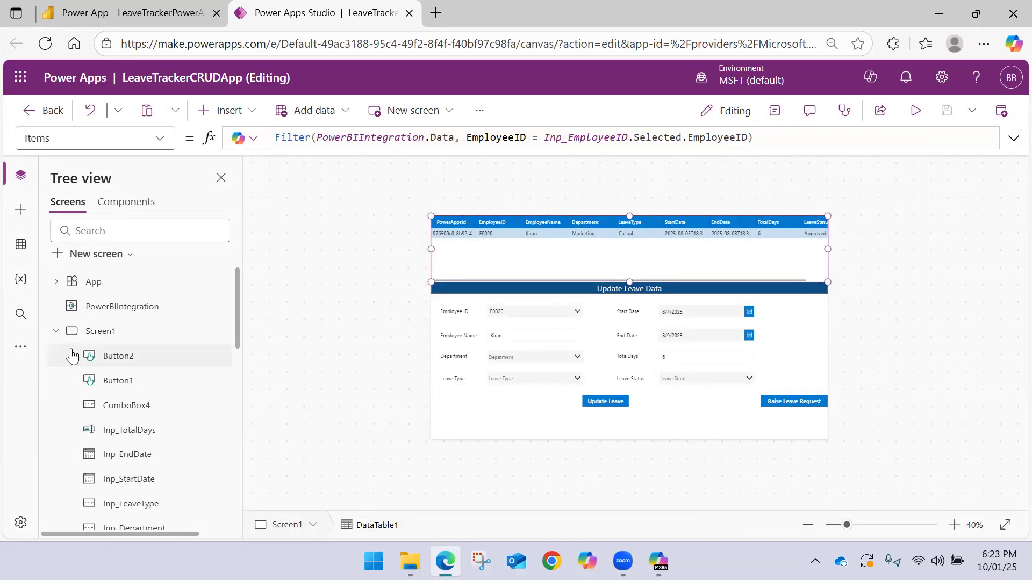
pyautogui.click(56, 330)
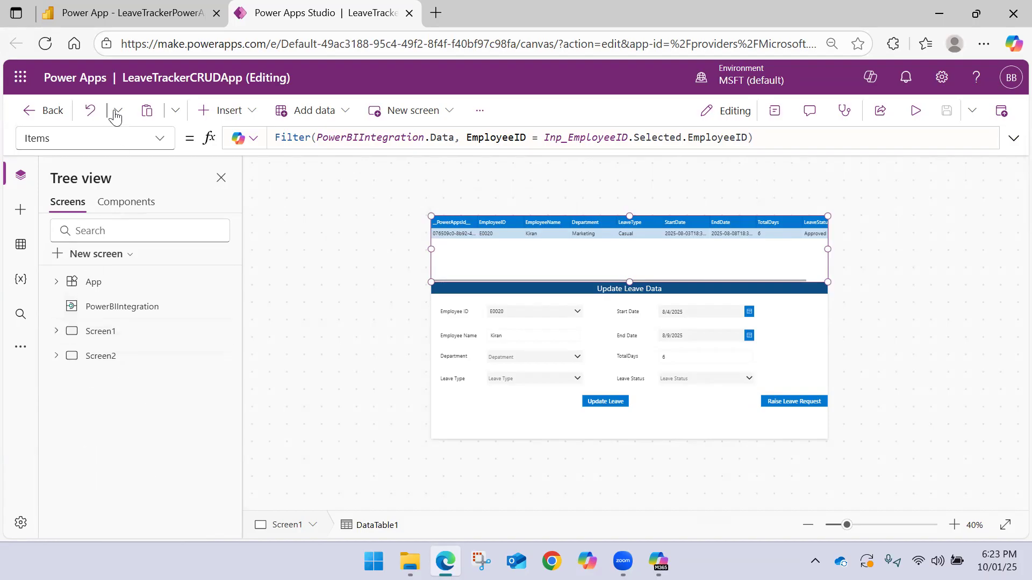
pyautogui.click(133, 11)
pyautogui.click(47, 42)
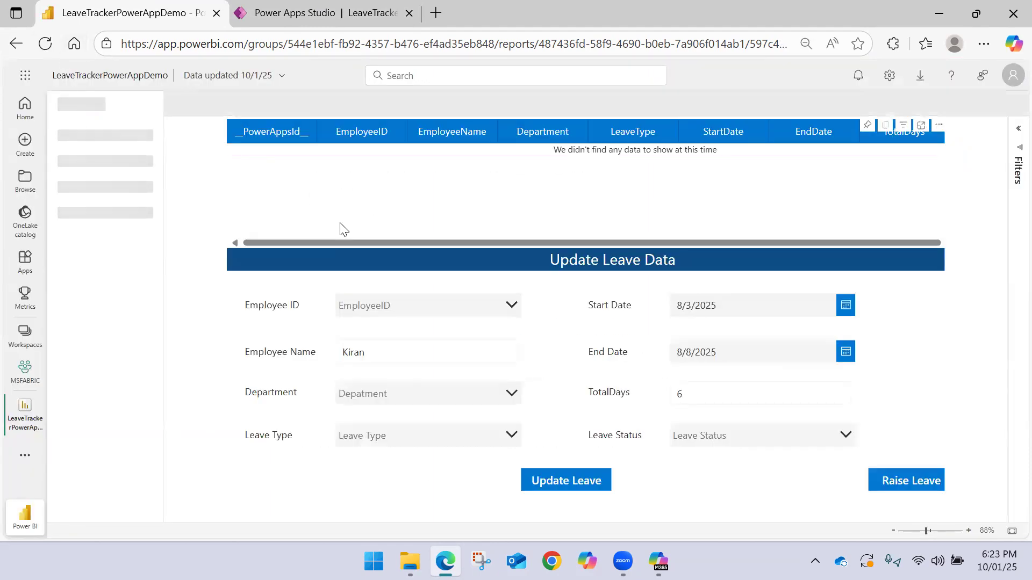
pyautogui.click(56, 47)
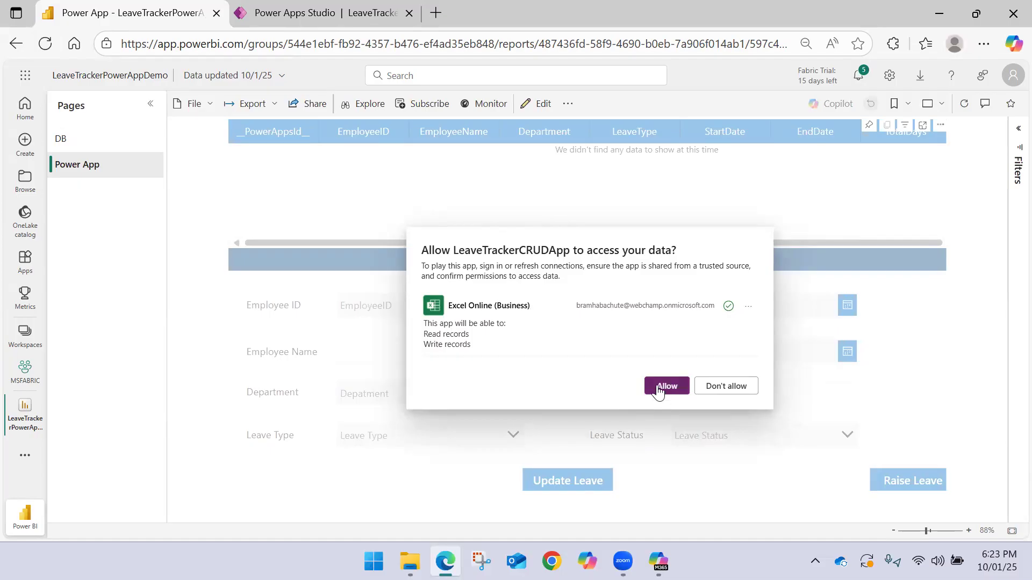
pyautogui.click(660, 387)
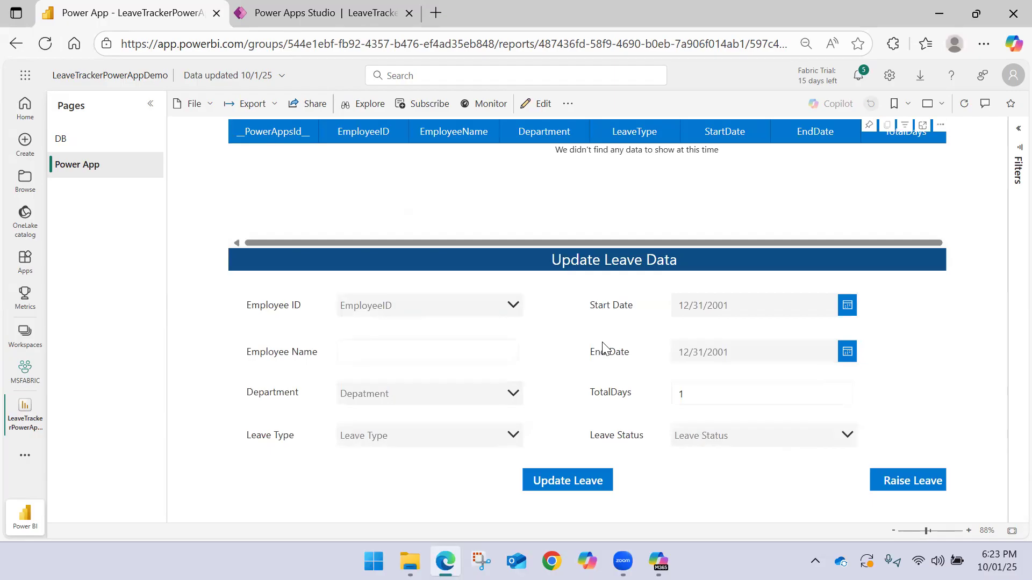
# Select the new employee's ID in the update form and look across the filtered leave table's columns to the leave status
pyautogui.click(459, 307)
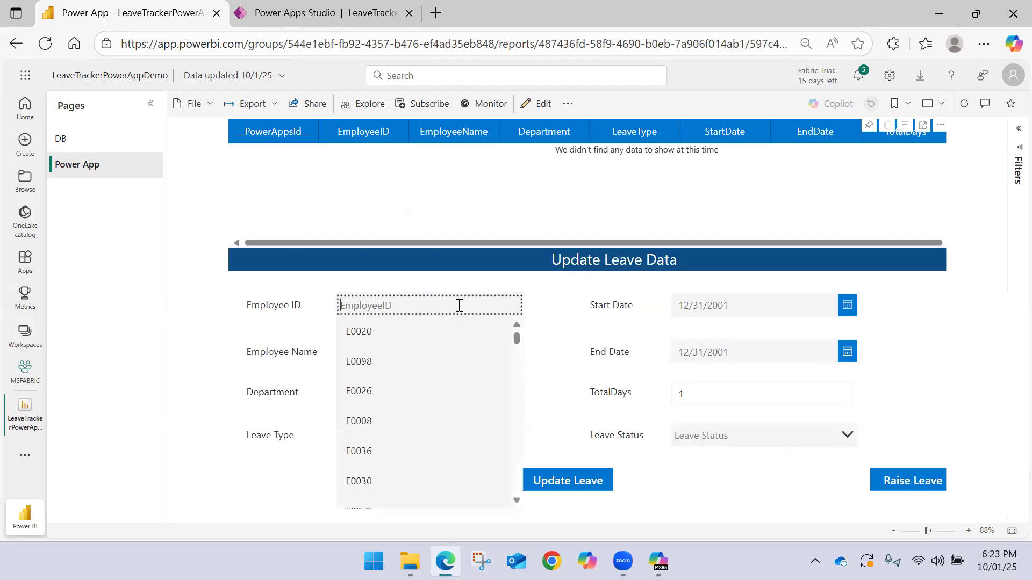
pyautogui.write('E101')
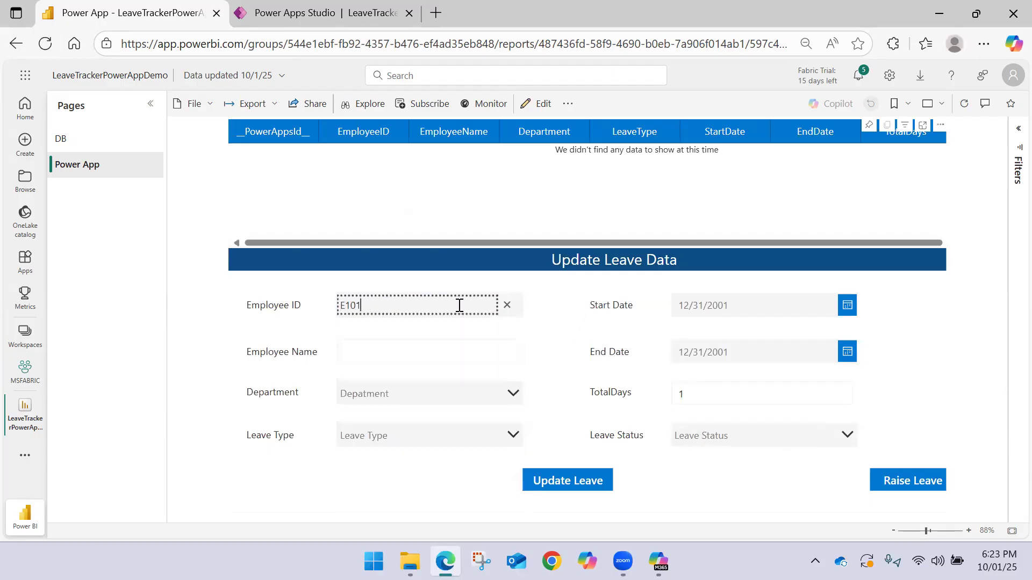
pyautogui.press('BackSpace')
pyautogui.write('01')
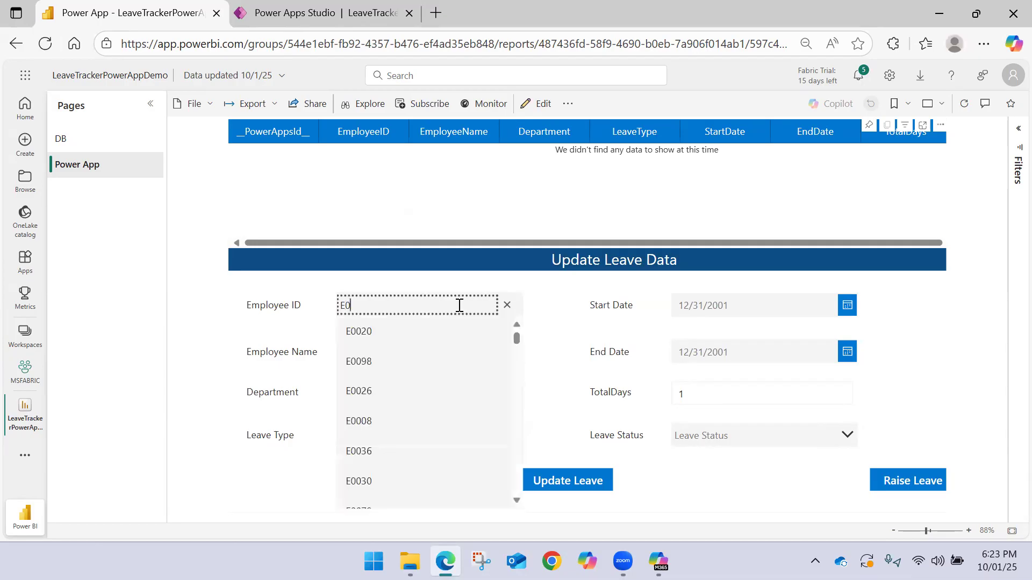
pyautogui.click(437, 366)
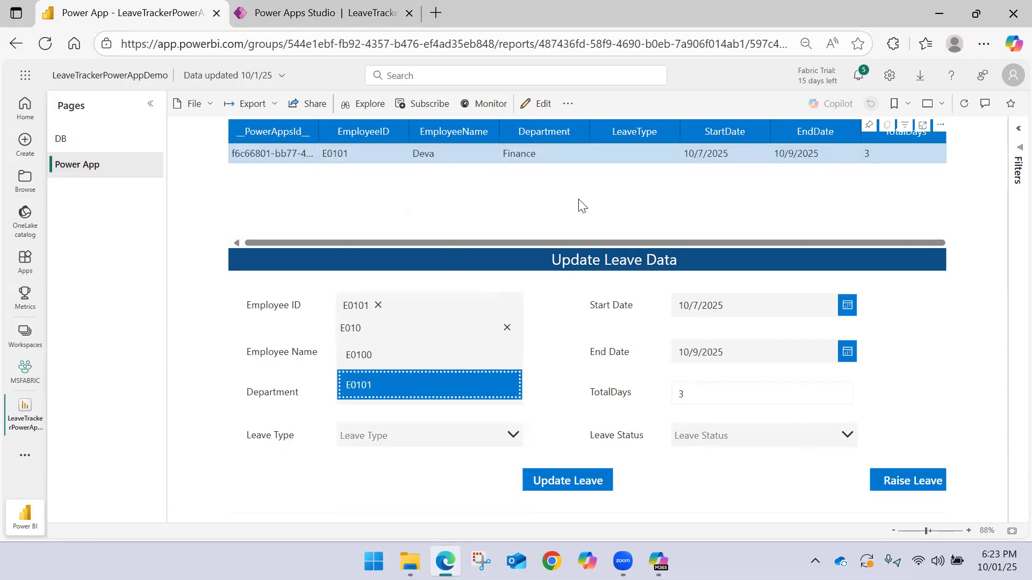
pyautogui.click(547, 322)
pyautogui.moveTo(609, 239); pyautogui.dragTo(754, 232)
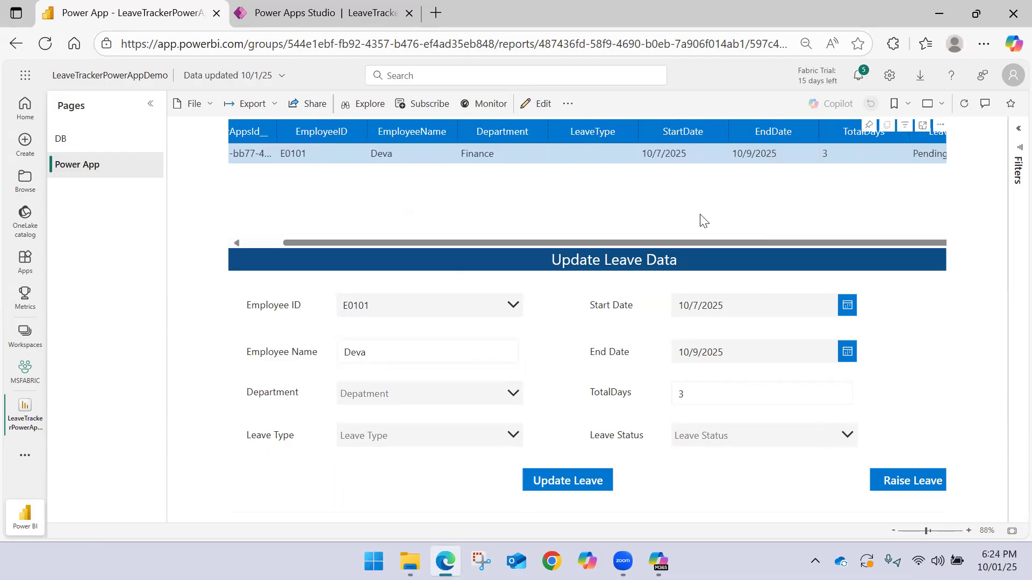
# Set the department to Finance and the leave type to Casual in the Update Leave Data form
pyautogui.hotkey('ctrl', '-')
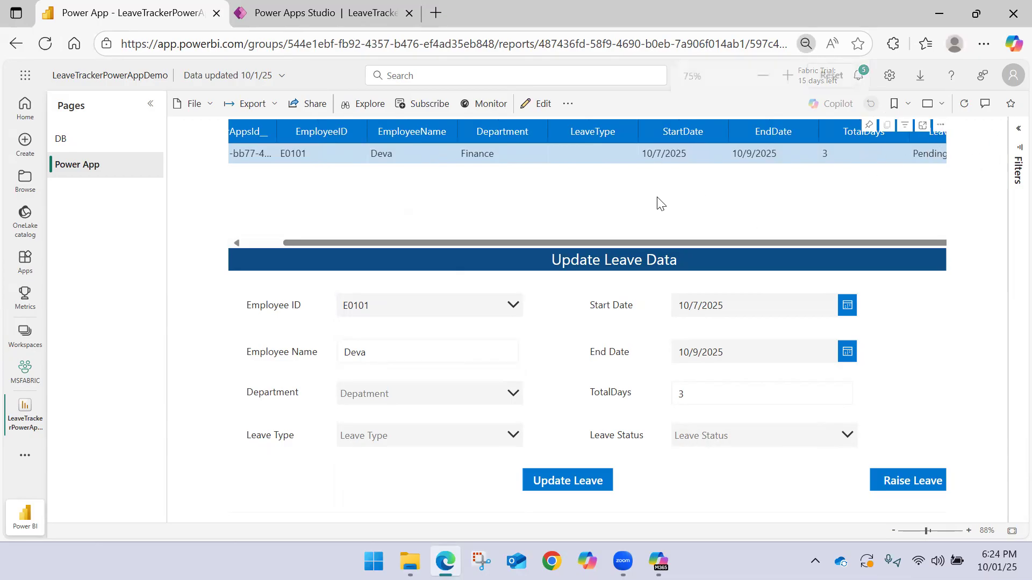
pyautogui.hotkey('ctrl', '+')
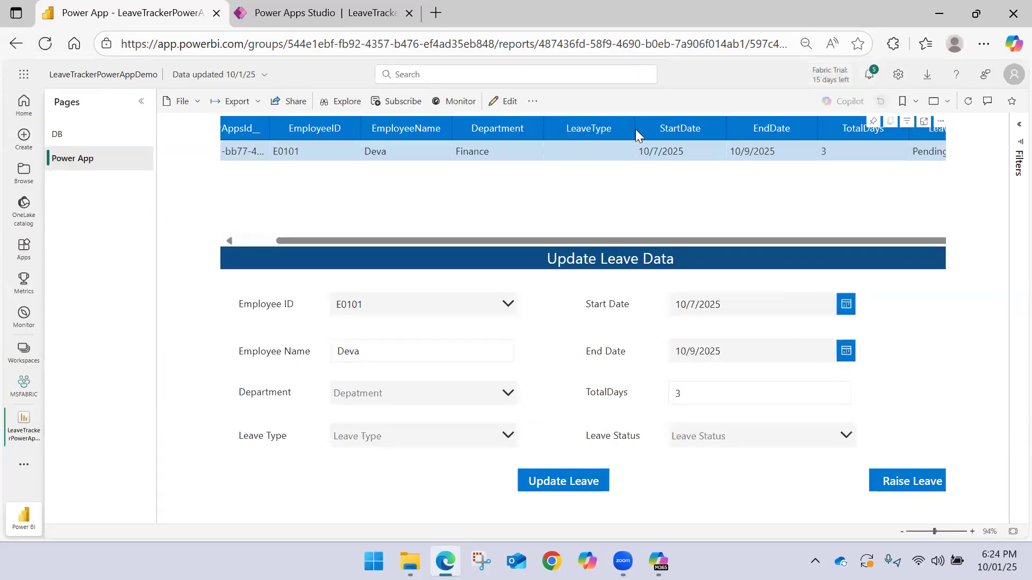
pyautogui.hscroll(-1, 621, 133)
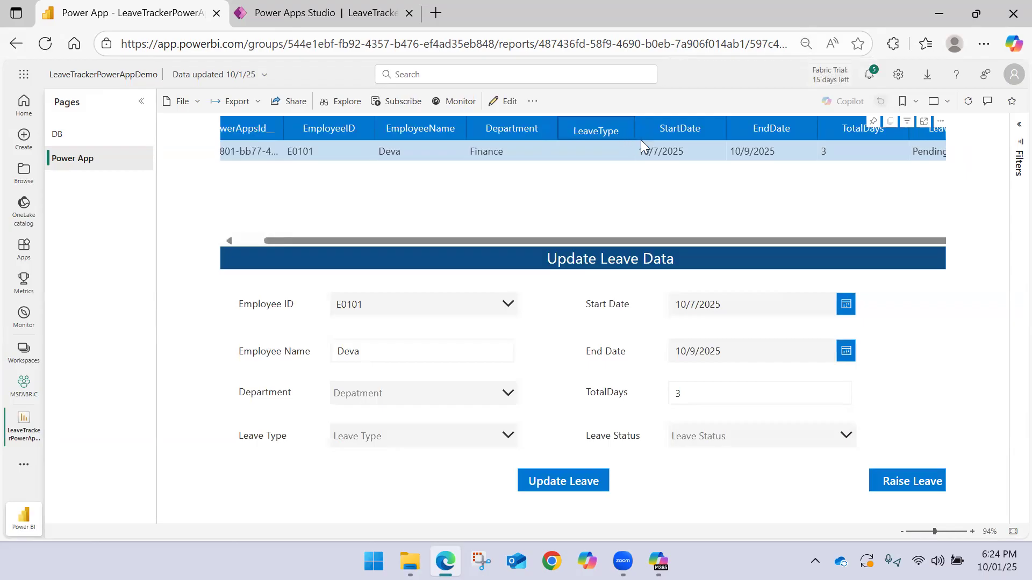
pyautogui.moveTo(338, 247); pyautogui.dragTo(258, 246)
pyautogui.click(417, 358)
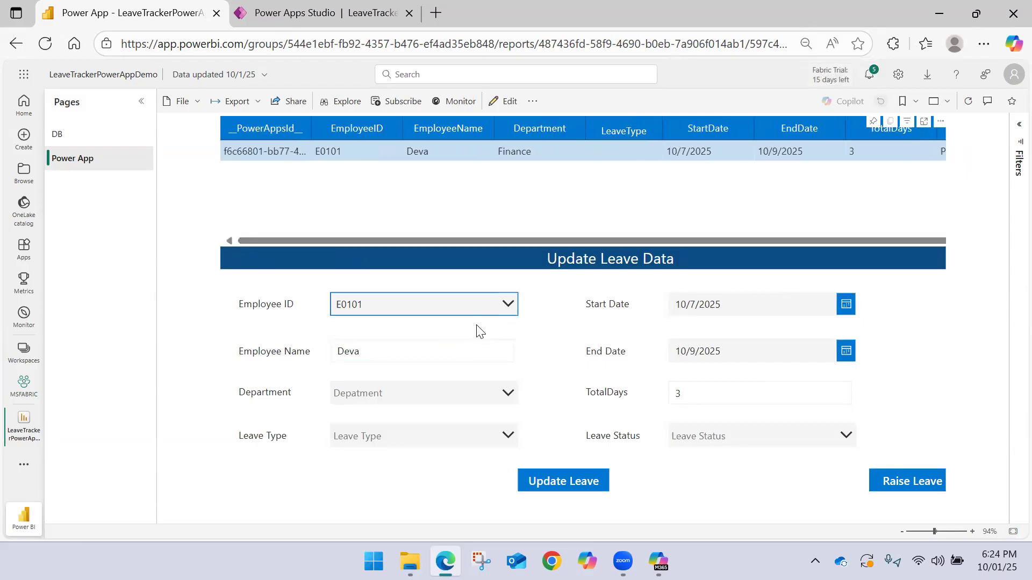
pyautogui.click(403, 406)
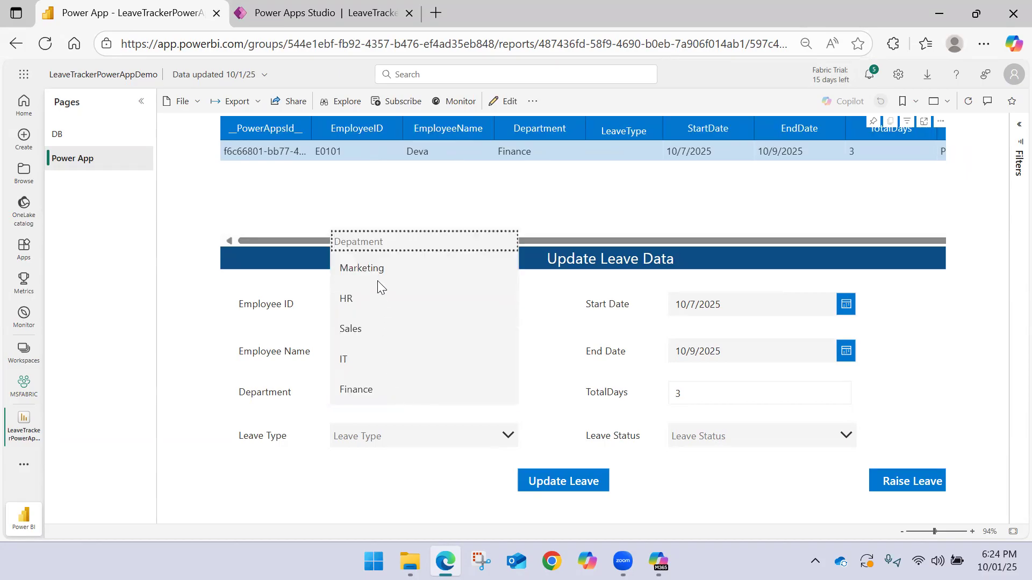
pyautogui.click(358, 390)
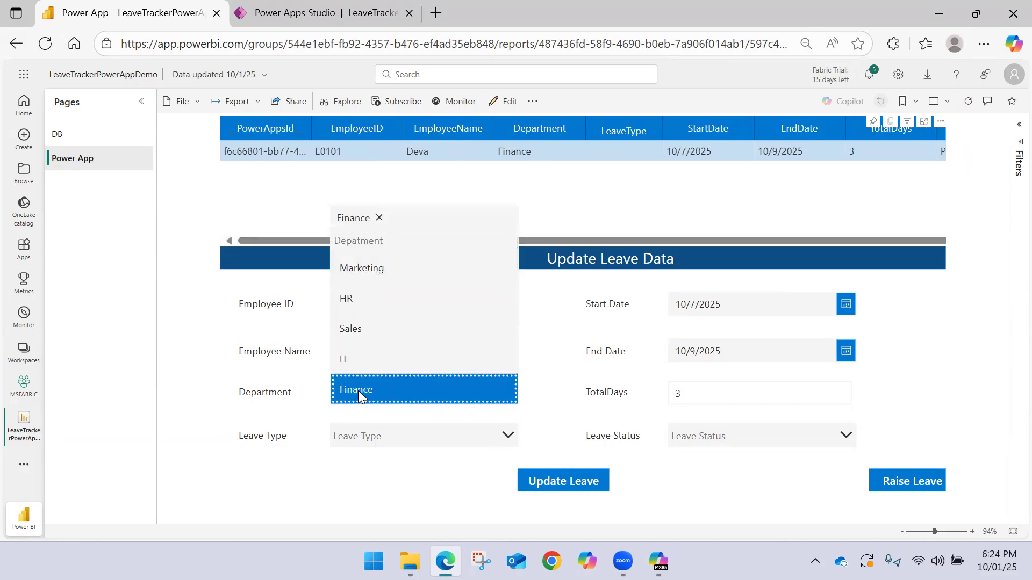
pyautogui.click(381, 417)
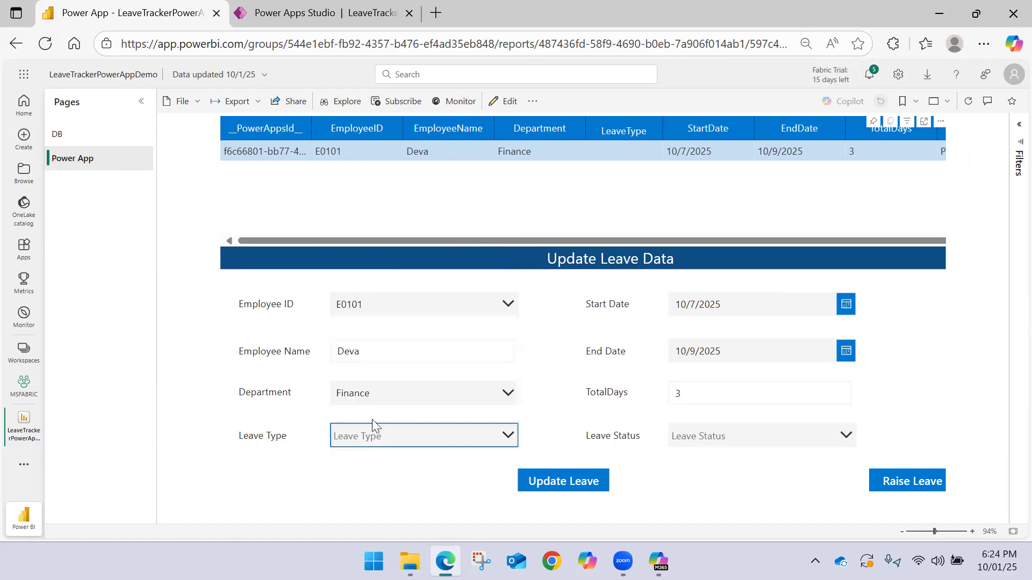
pyautogui.click(396, 439)
pyautogui.click(376, 349)
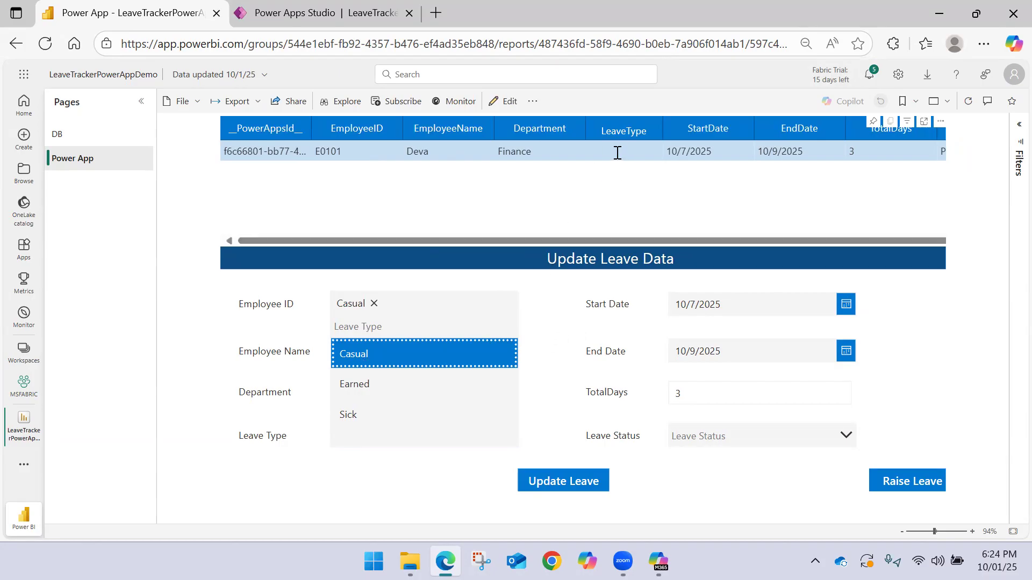
pyautogui.click(536, 353)
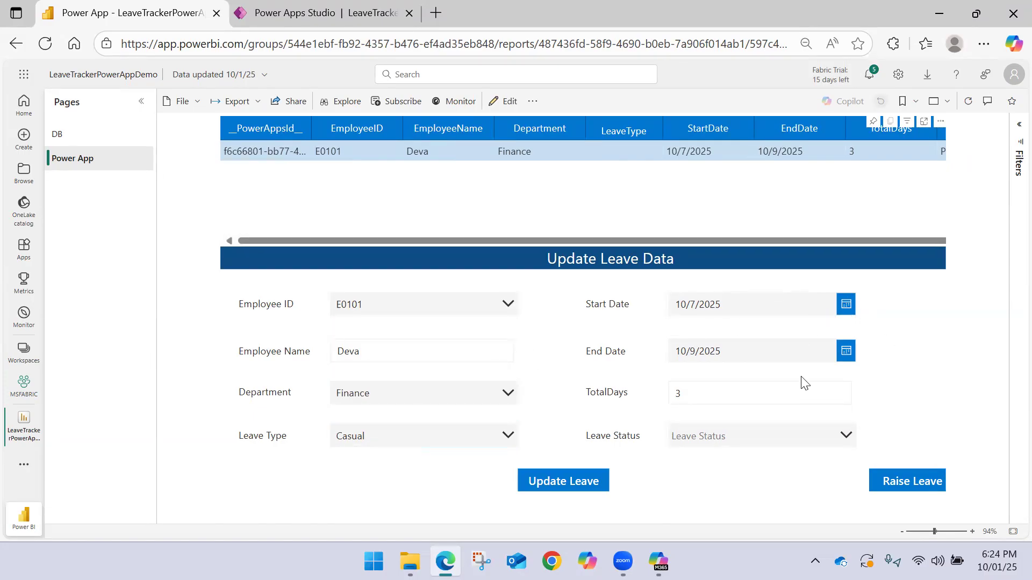
# Set the leave status to Approved and submit the update for the selected leave record
pyautogui.click(750, 446)
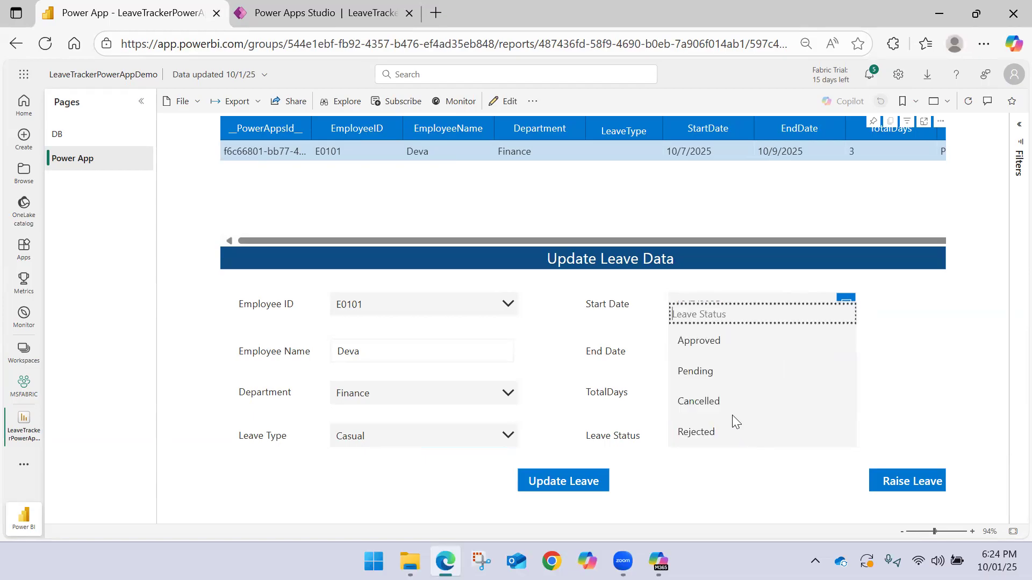
pyautogui.click(709, 342)
pyautogui.click(937, 403)
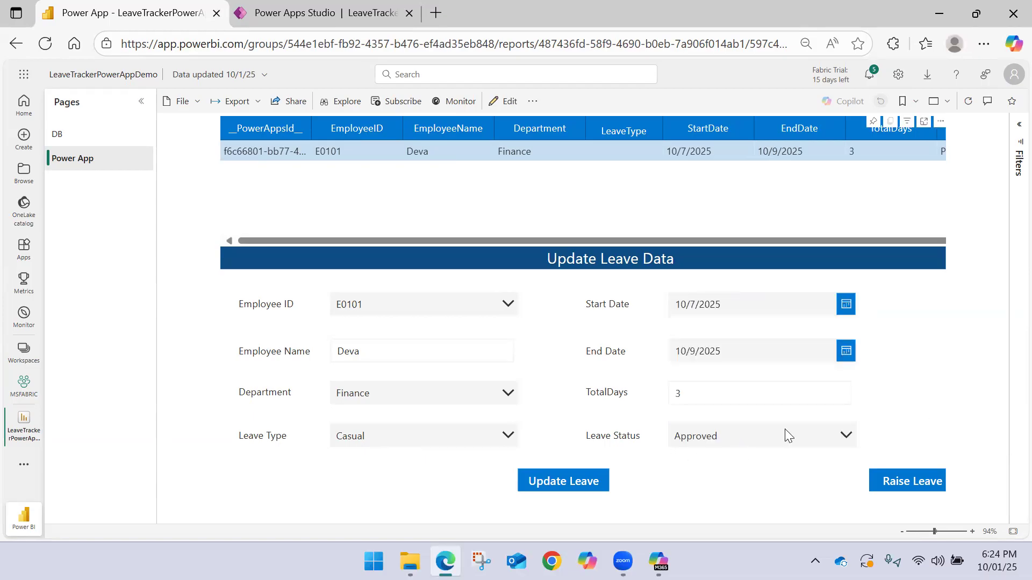
pyautogui.click(583, 481)
# Open the form for raising leave and enter the employee's ID and name, department Finance and leave type Casual
pyautogui.click(885, 474)
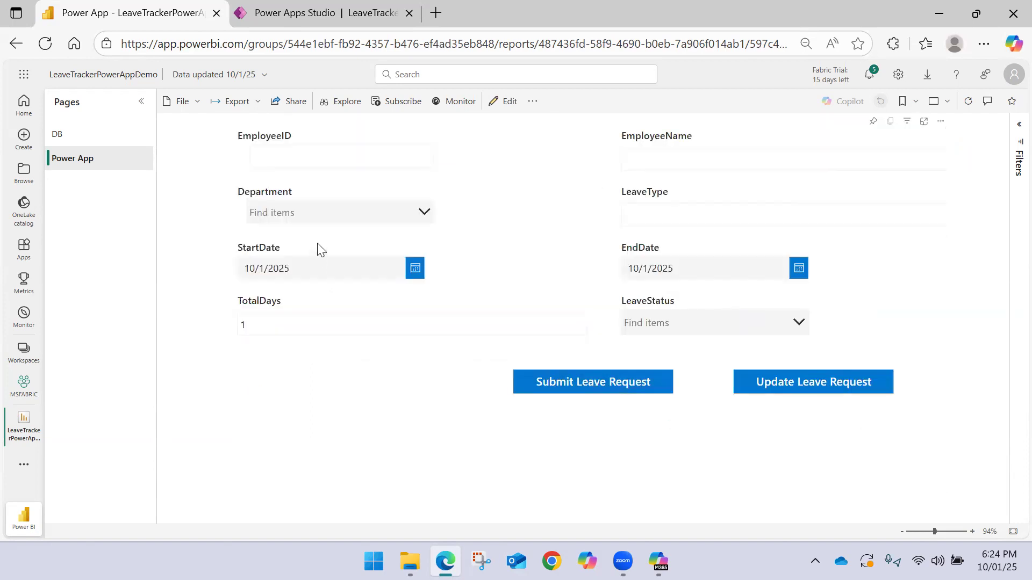
pyautogui.click(323, 154)
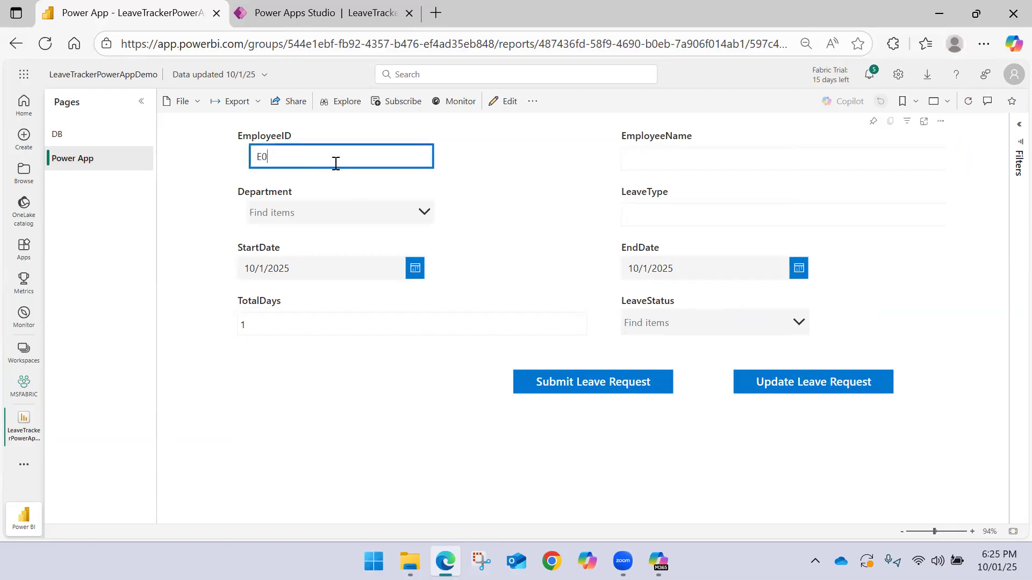
pyautogui.click(330, 215)
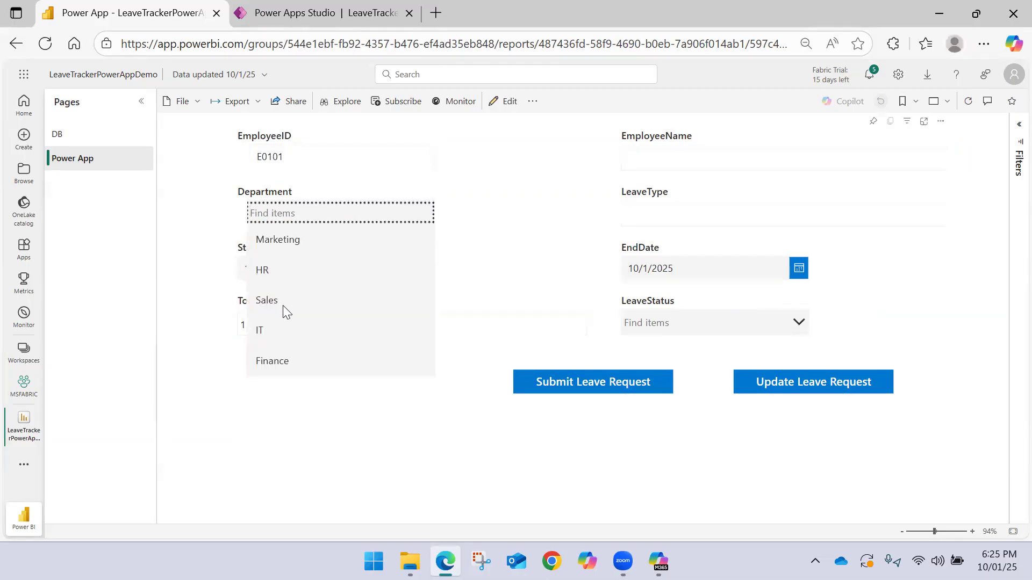
pyautogui.click(284, 359)
pyautogui.click(509, 202)
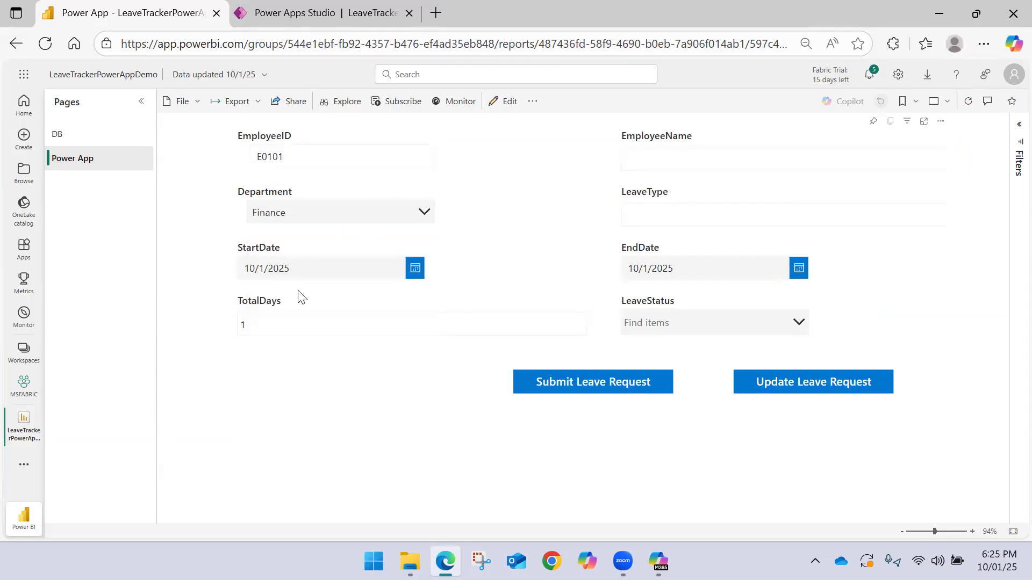
pyautogui.click(751, 153)
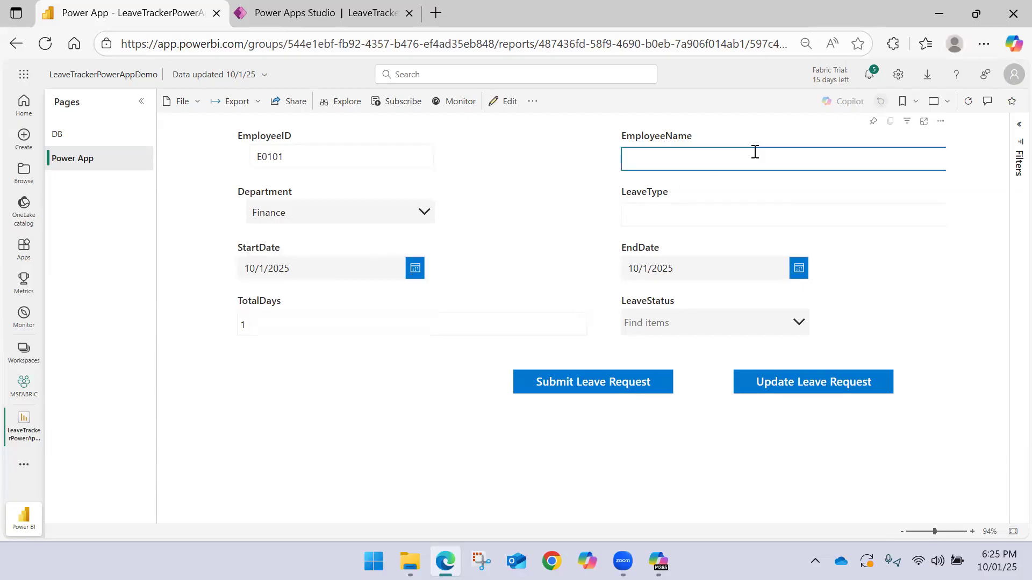
pyautogui.click(694, 218)
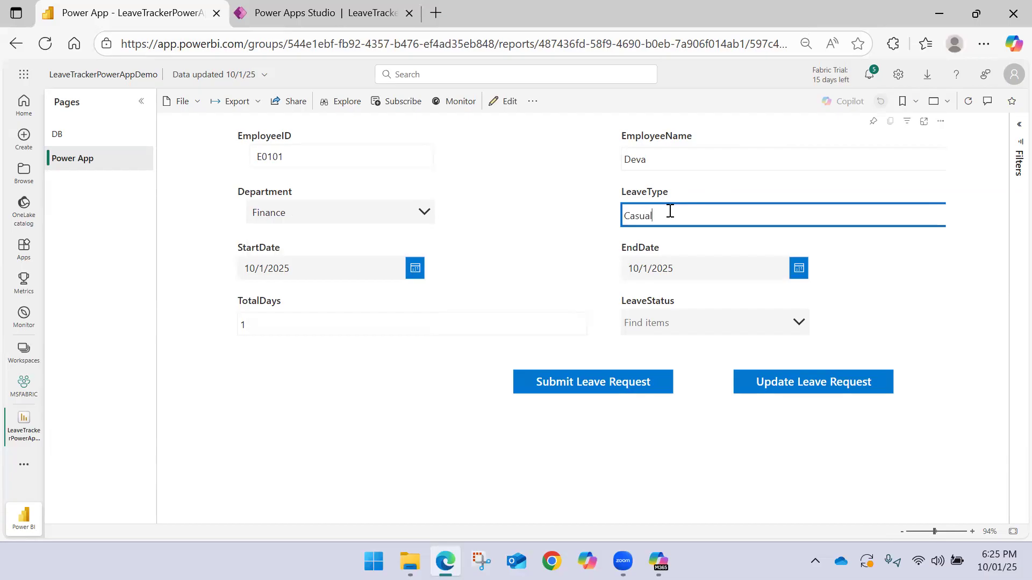
pyautogui.moveTo(662, 214); pyautogui.dragTo(542, 225)
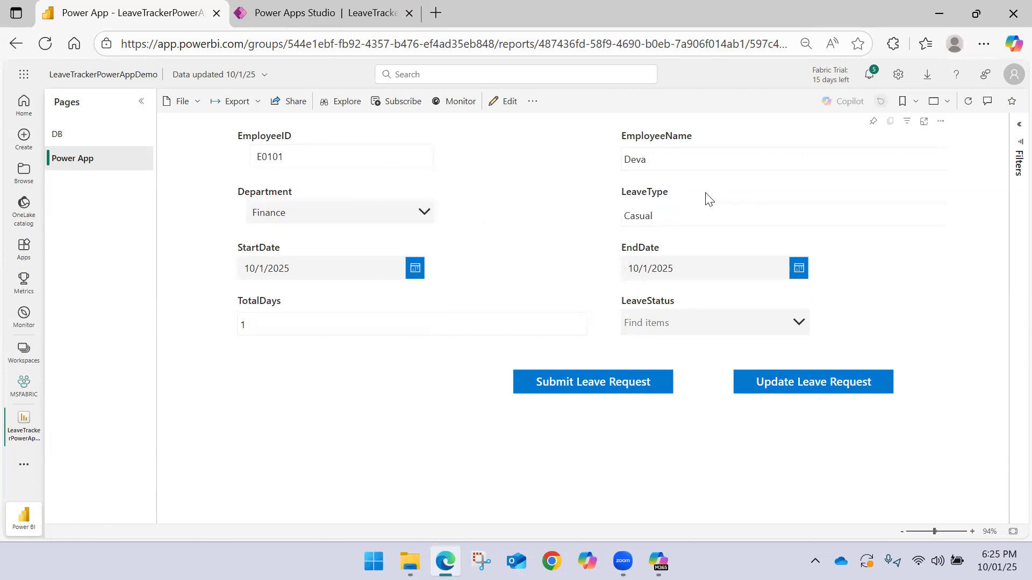
pyautogui.click(607, 230)
# Set the leave request's start date to 12/1/2025
pyautogui.click(413, 267)
pyautogui.click(420, 299)
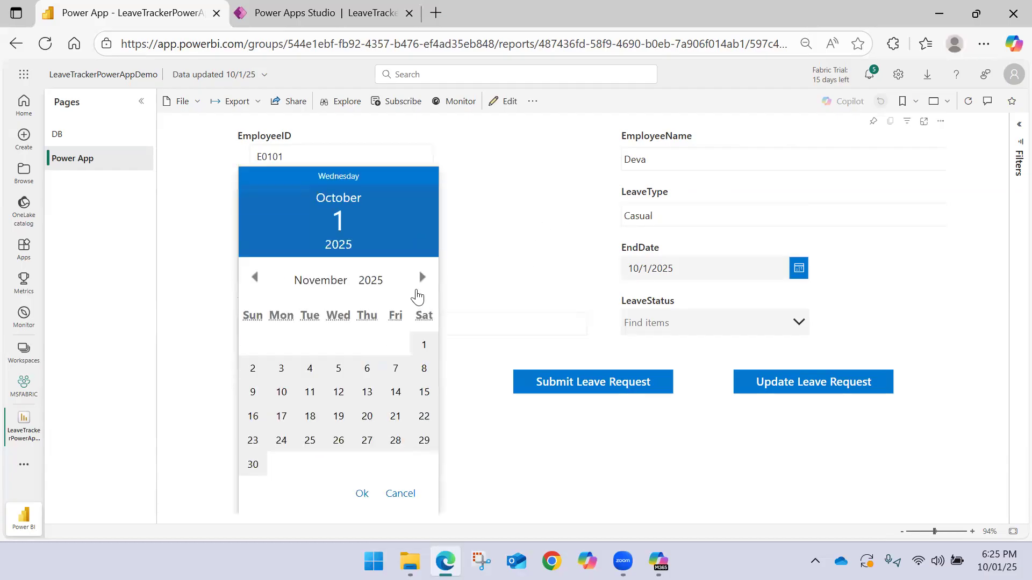
pyautogui.click(421, 293)
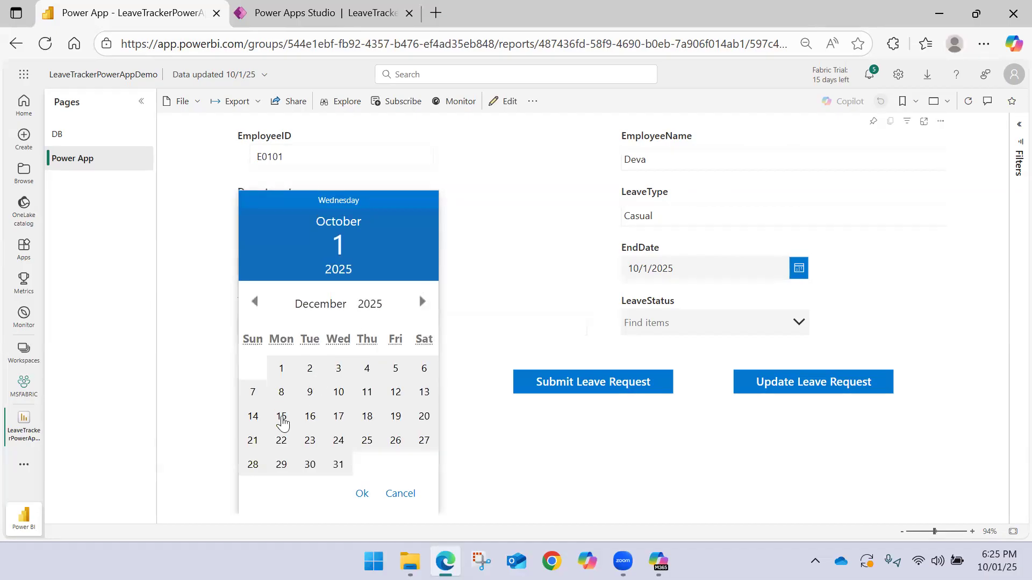
pyautogui.click(283, 370)
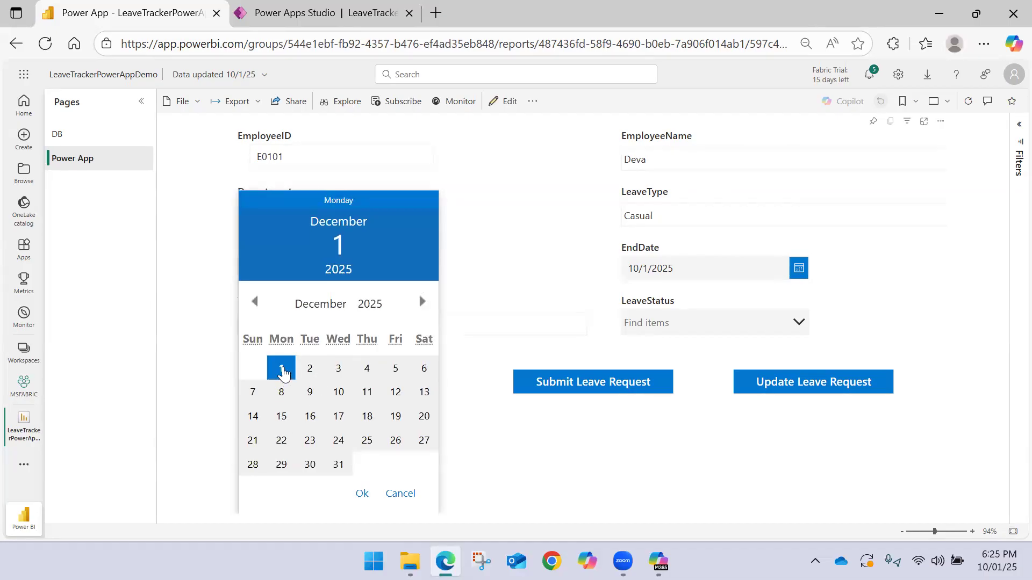
pyautogui.click(360, 493)
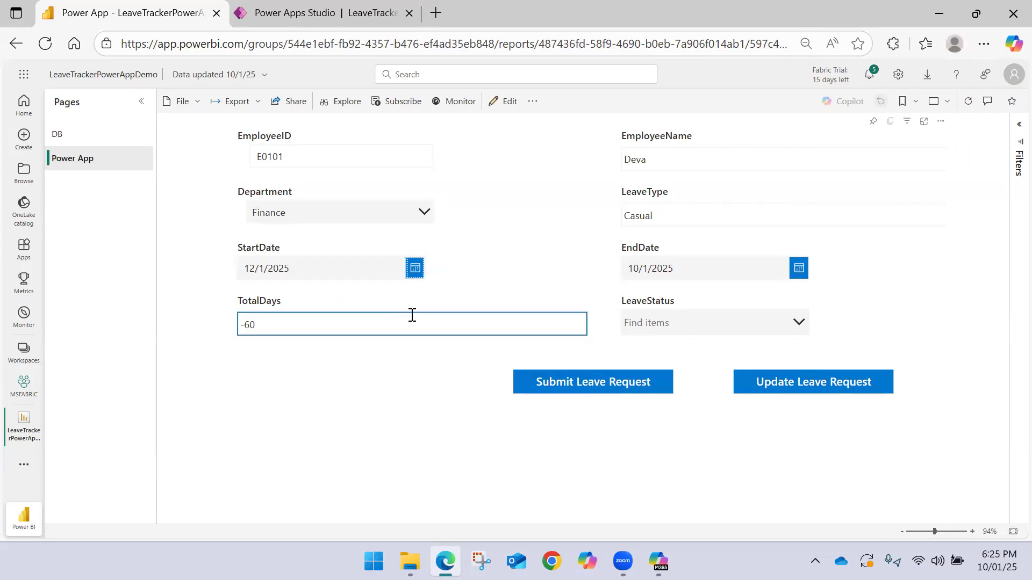
# Set the leave request's end date to 12/5/2025
pyautogui.click(799, 269)
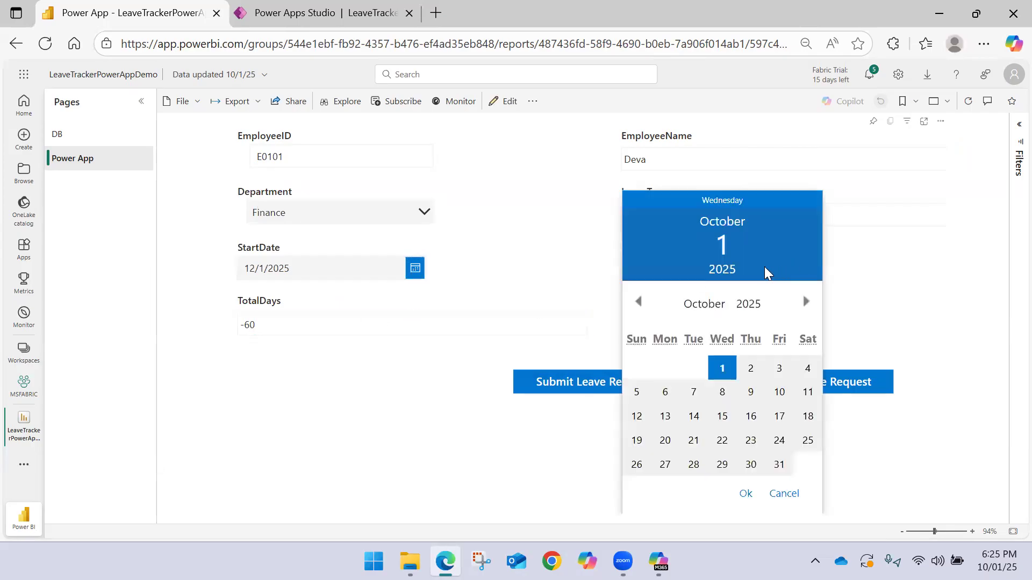
pyautogui.click(803, 302)
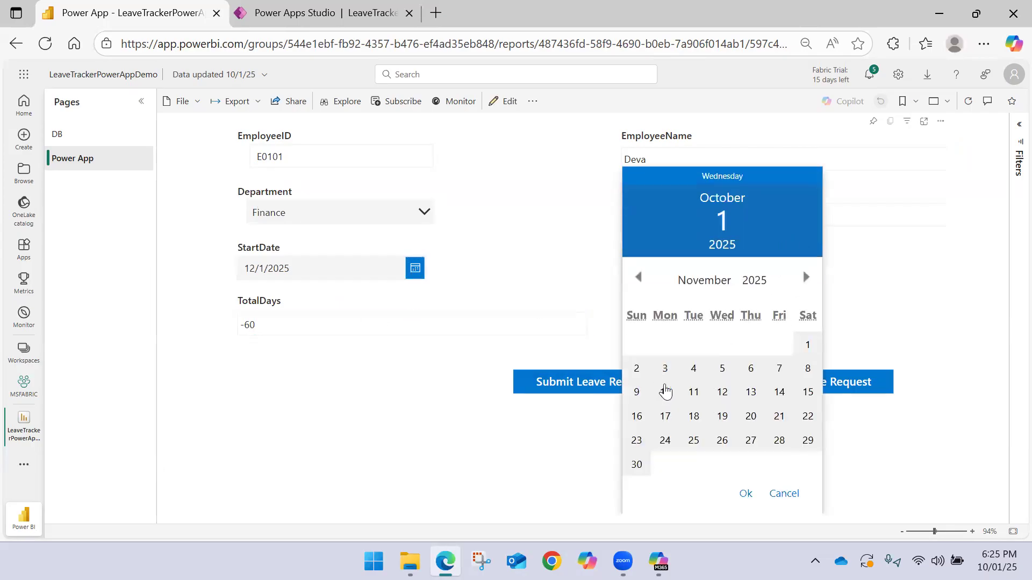
pyautogui.click(805, 277)
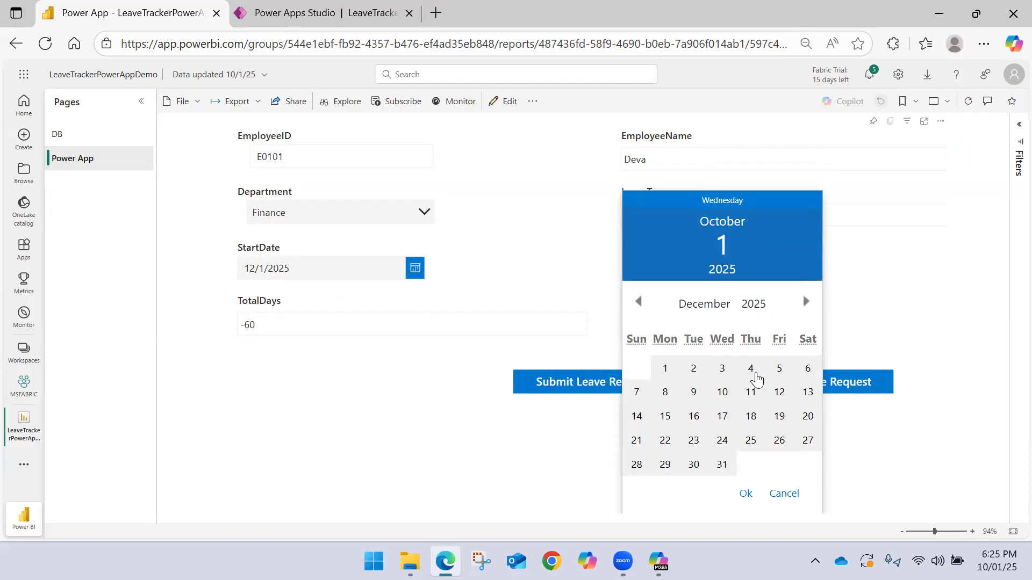
pyautogui.click(779, 368)
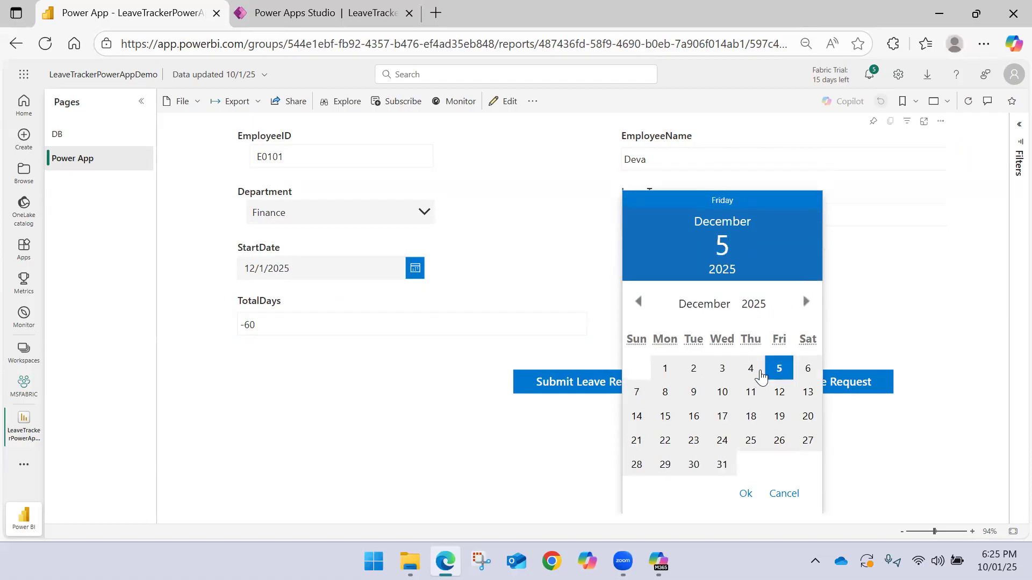
pyautogui.click(745, 493)
# Set the leave status to Pending and submit the leave request
pyautogui.click(704, 322)
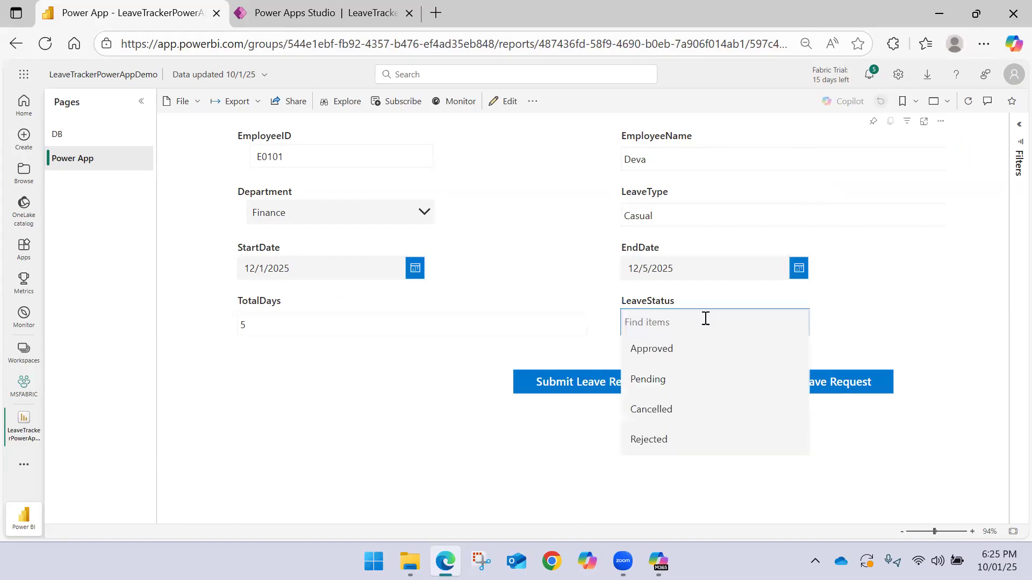
pyautogui.click(651, 378)
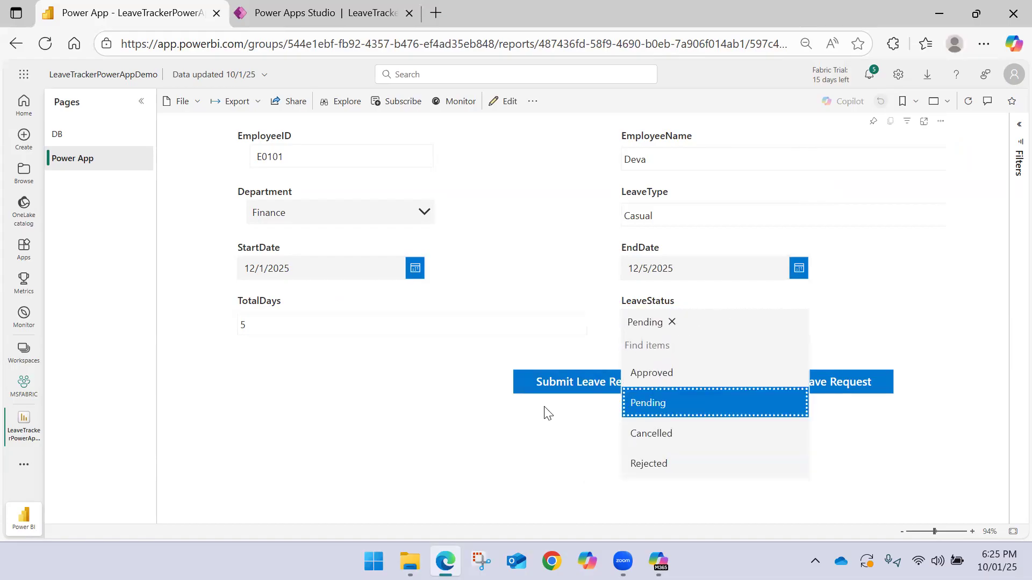
pyautogui.click(547, 411)
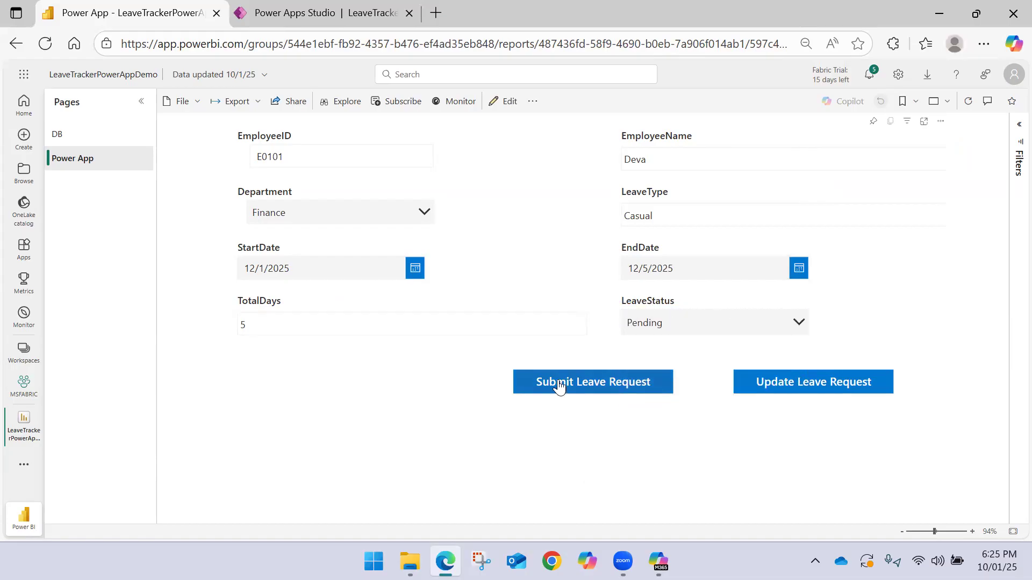
pyautogui.click(558, 385)
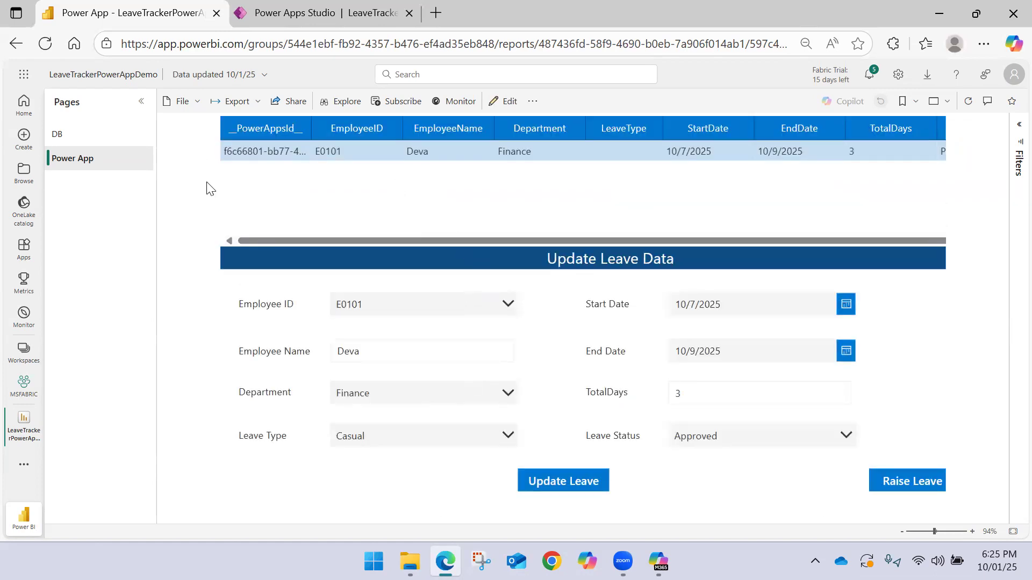
# Open the MSFABRIC workspace, switch to File Explorer and refresh the OneDrive folder with the Employee_LeaveData workbook selected
pyautogui.click(29, 385)
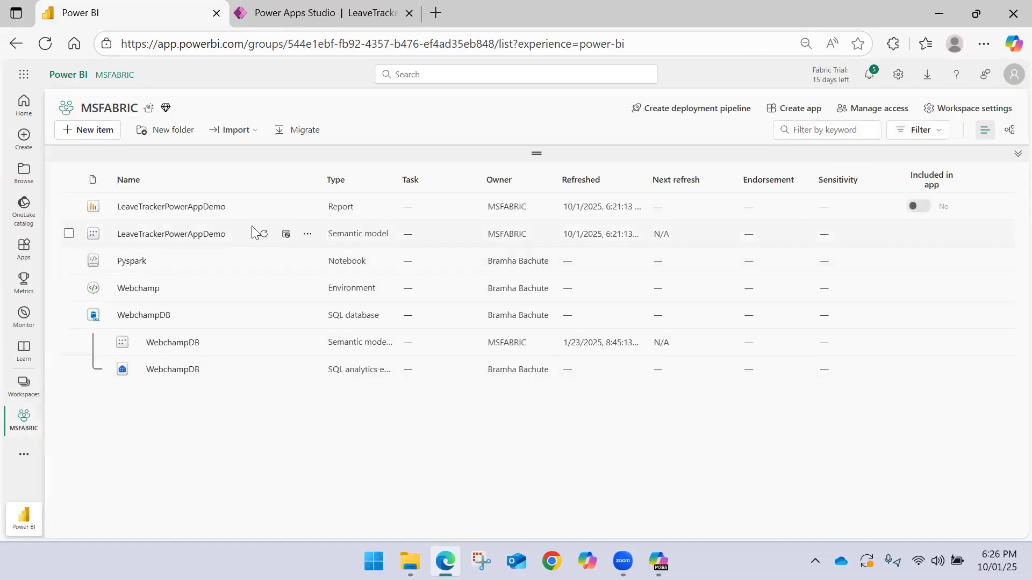
pyautogui.click(410, 561)
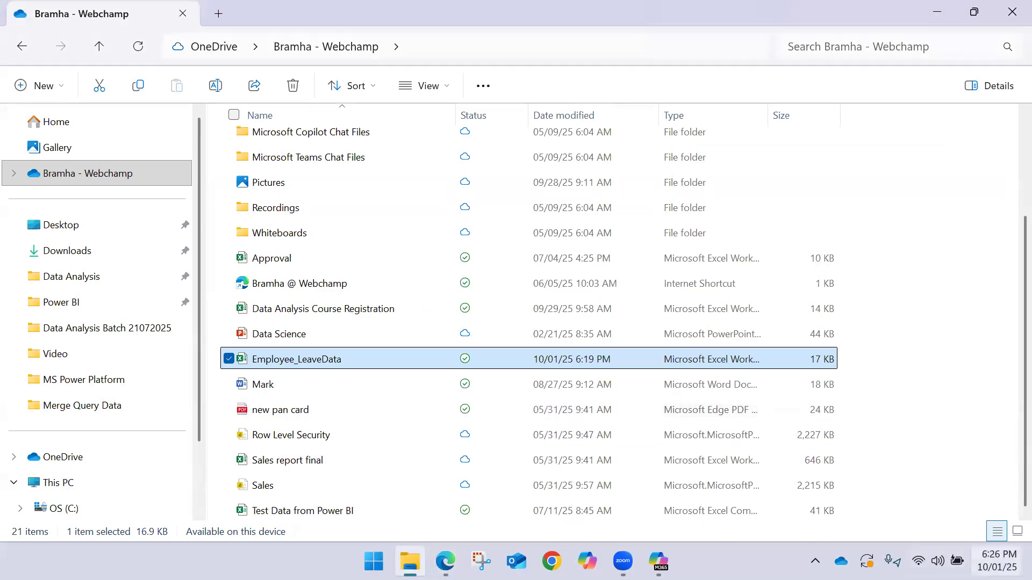
pyautogui.click(924, 365)
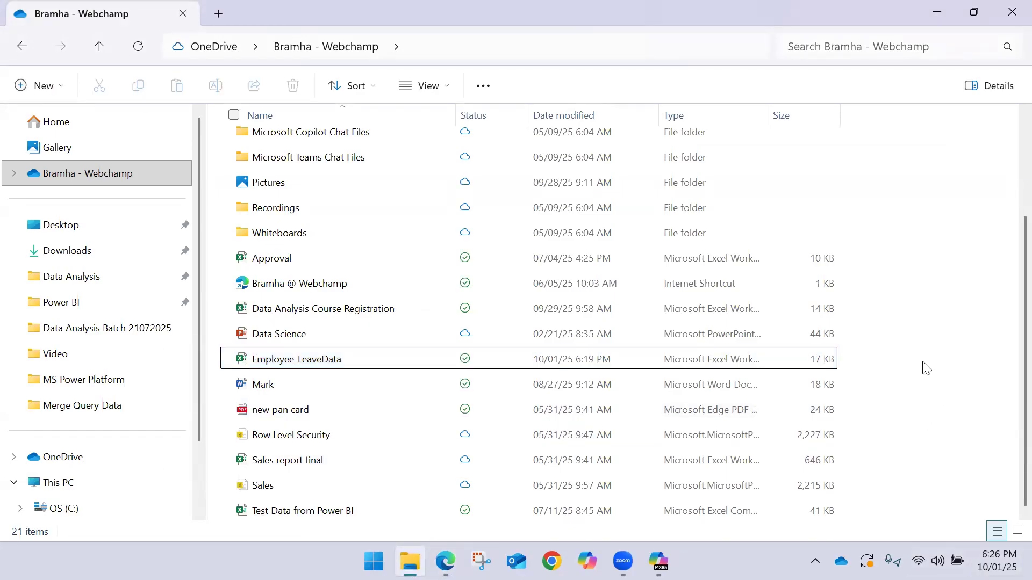
pyautogui.click(369, 361)
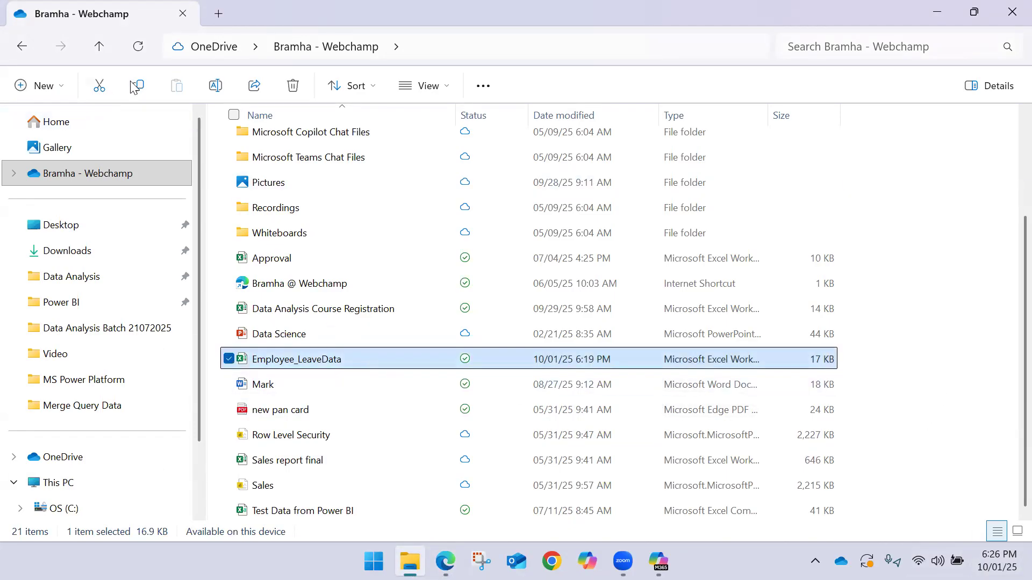
pyautogui.click(139, 47)
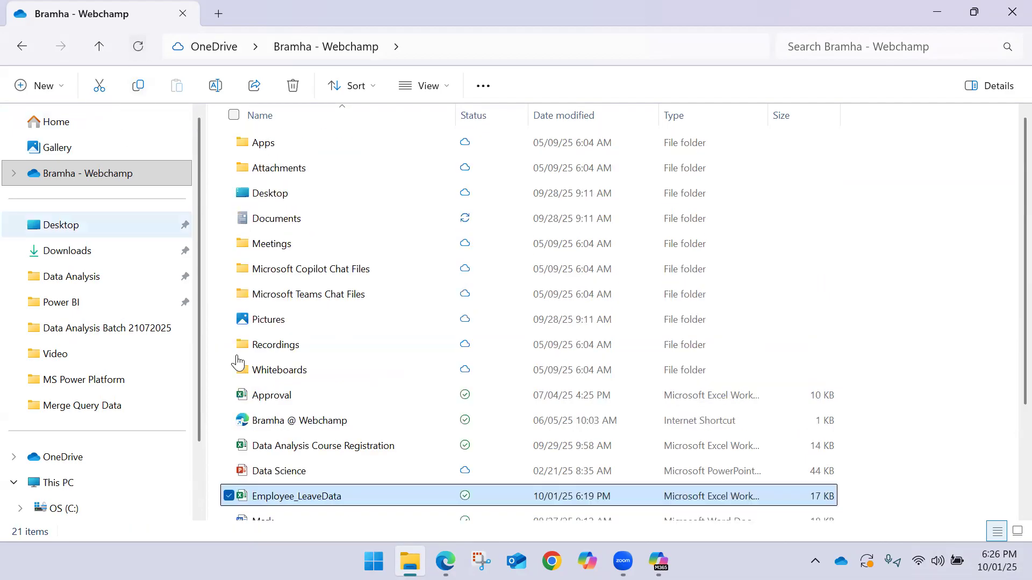
# Open the Employee_LeaveData workbook online from its OneDrive options
pyautogui.rightClick(357, 494)
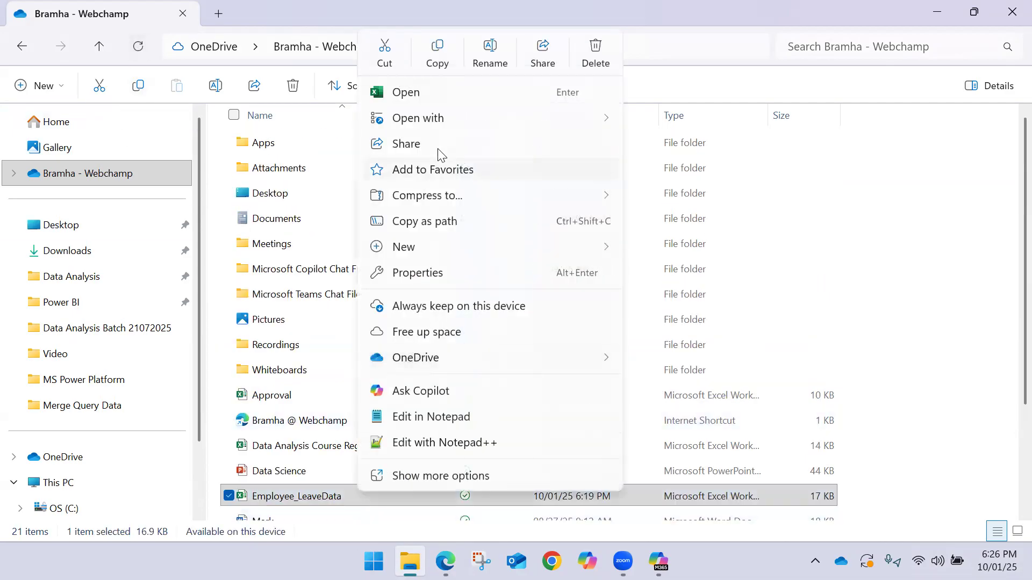
pyautogui.moveTo(463, 361)
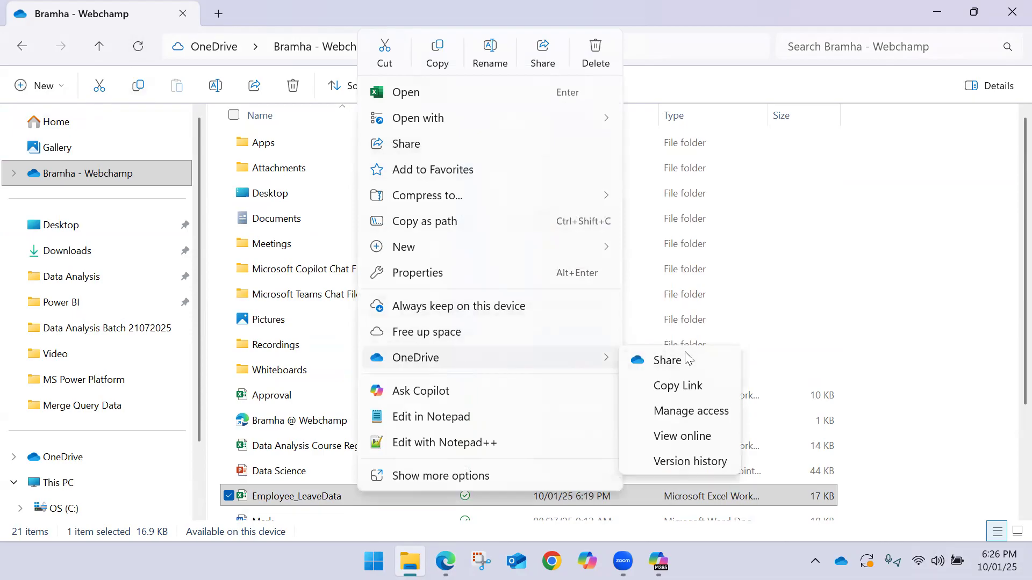
pyautogui.click(672, 431)
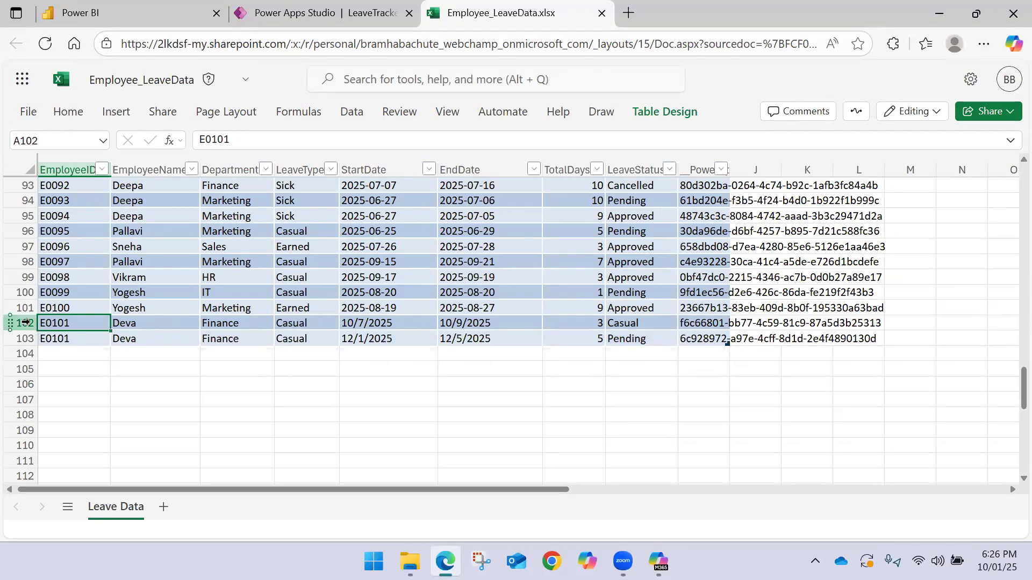
# Examine the leave type, total days and leave status of the two E0101 records in rows 102 and 103
pyautogui.click(24, 323)
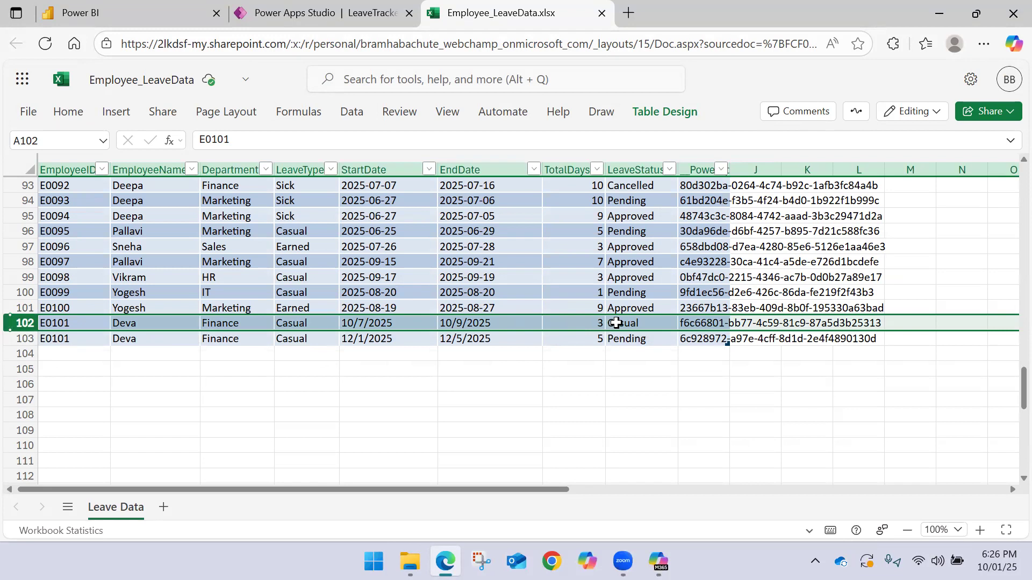
pyautogui.click(632, 322)
pyautogui.scroll(6, 634, 249)
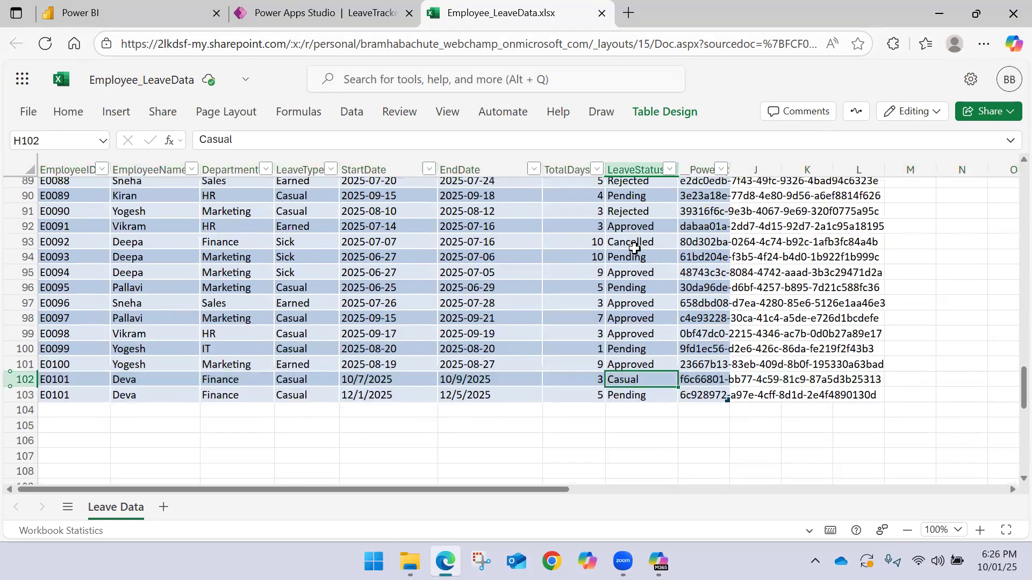
pyautogui.scroll(20, 635, 243)
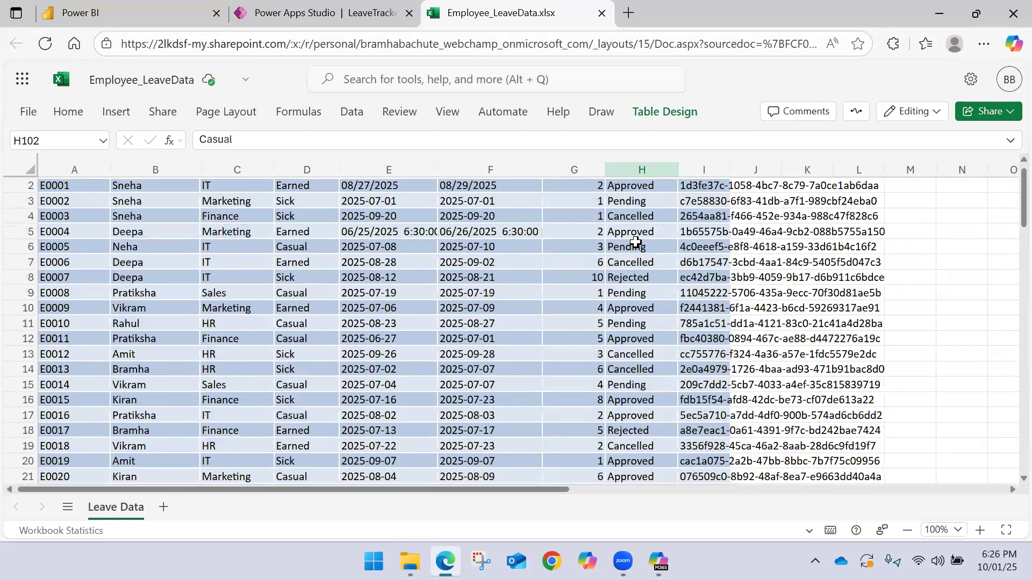
pyautogui.scroll(-20, 635, 243)
pyautogui.scroll(-3, 635, 243)
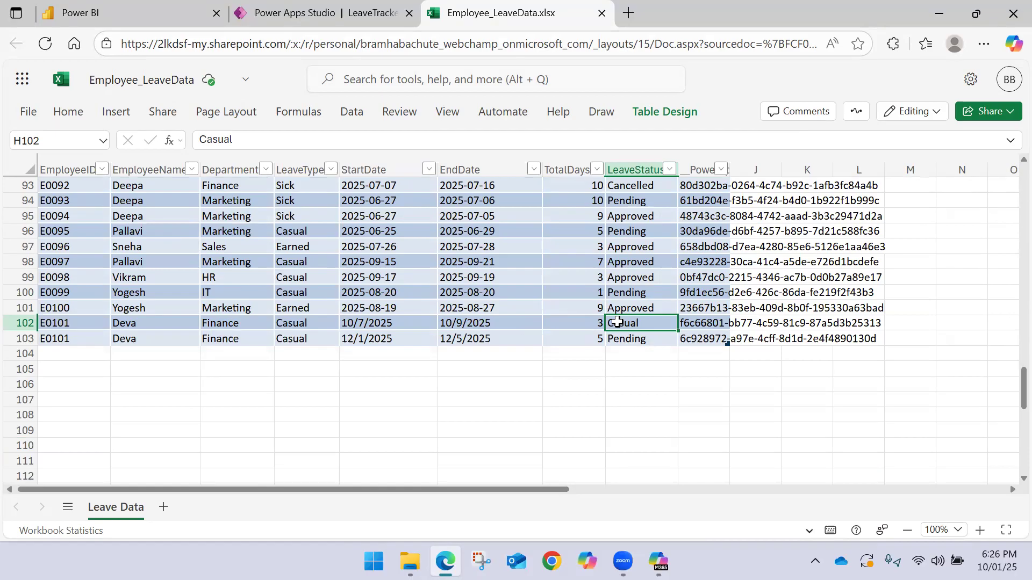
pyautogui.click(282, 325)
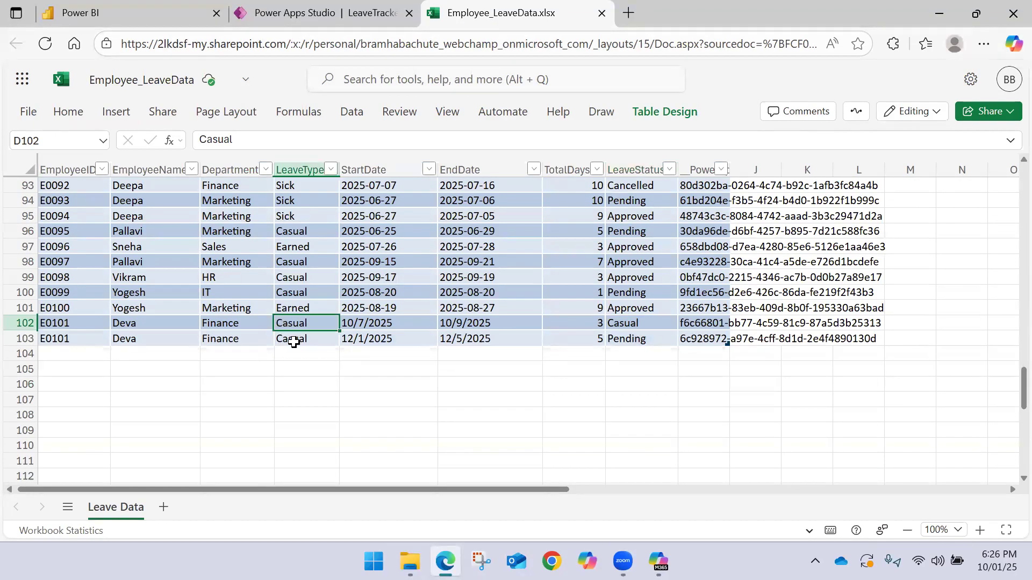
pyautogui.click(623, 323)
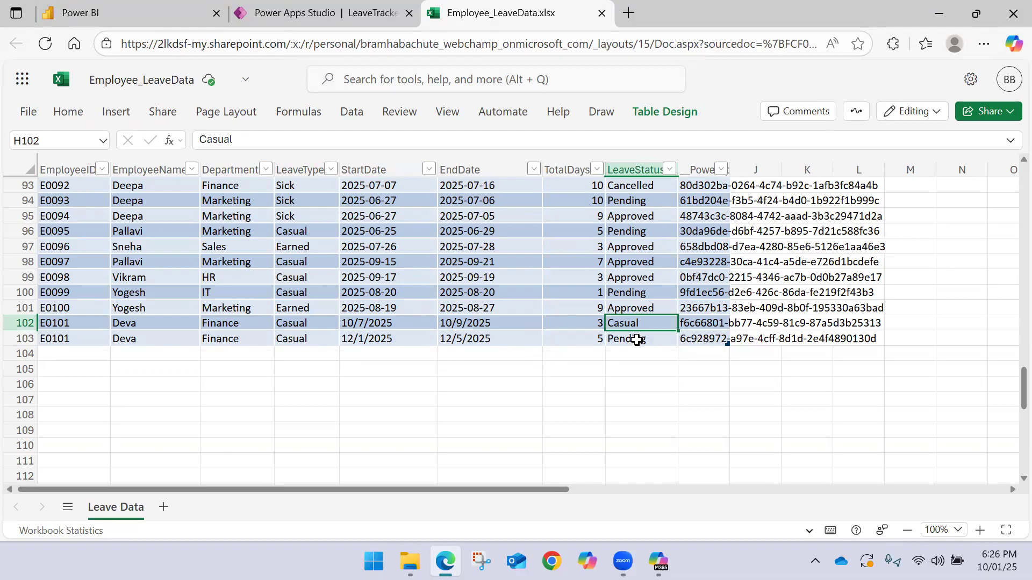
pyautogui.click(574, 342)
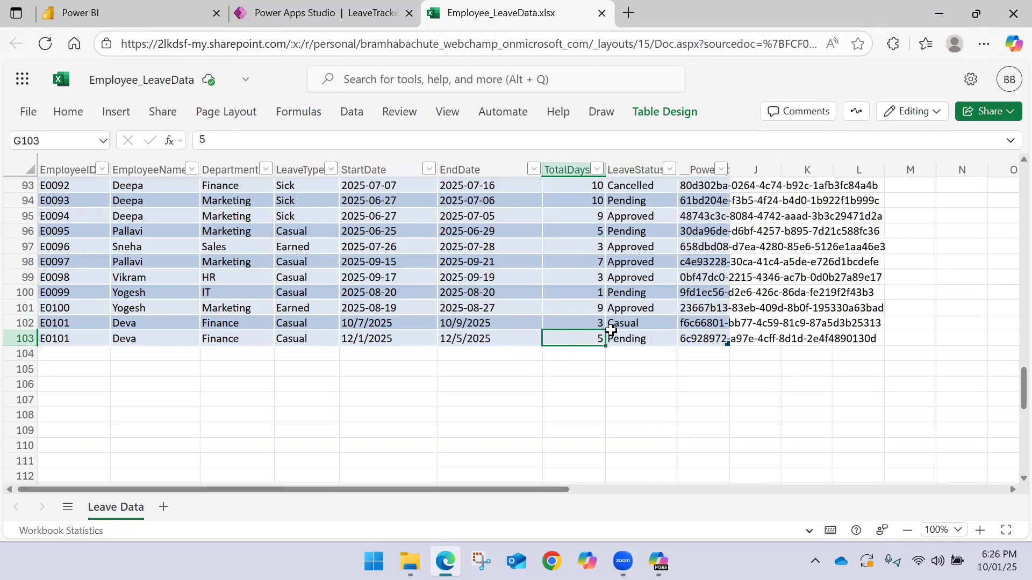
# Switch to Power Apps Studio and inspect the Leave Status combo box on Screen1 and the form on Screen2, ending on Screen1
pyautogui.click(334, 7)
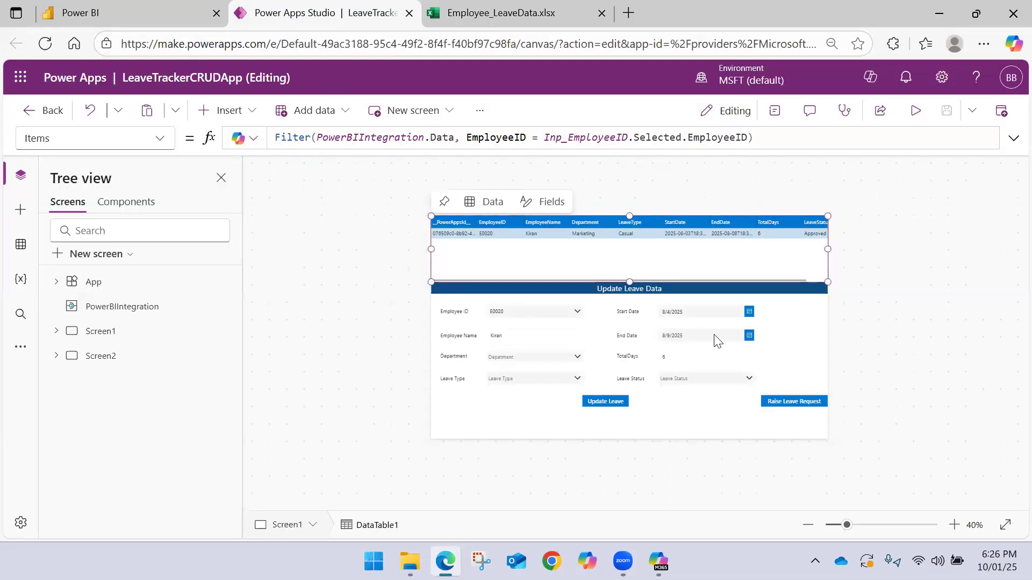
pyautogui.click(706, 375)
pyautogui.click(706, 375)
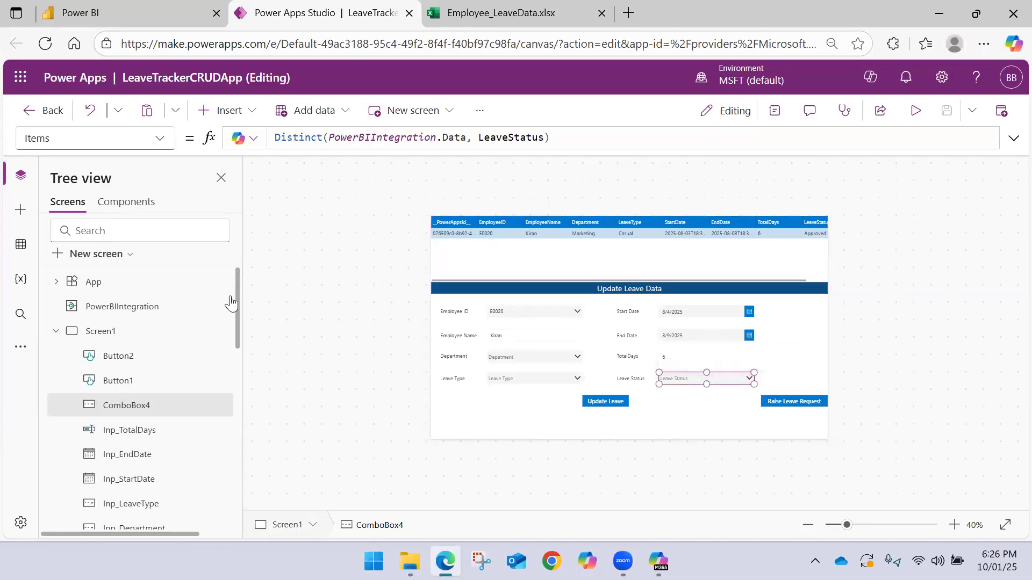
pyautogui.click(54, 334)
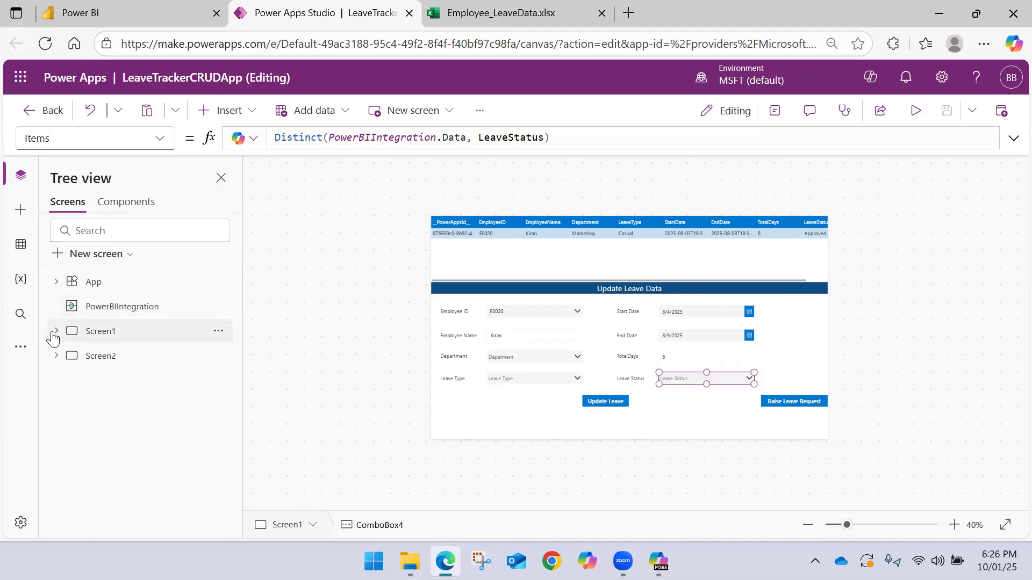
pyautogui.click(108, 357)
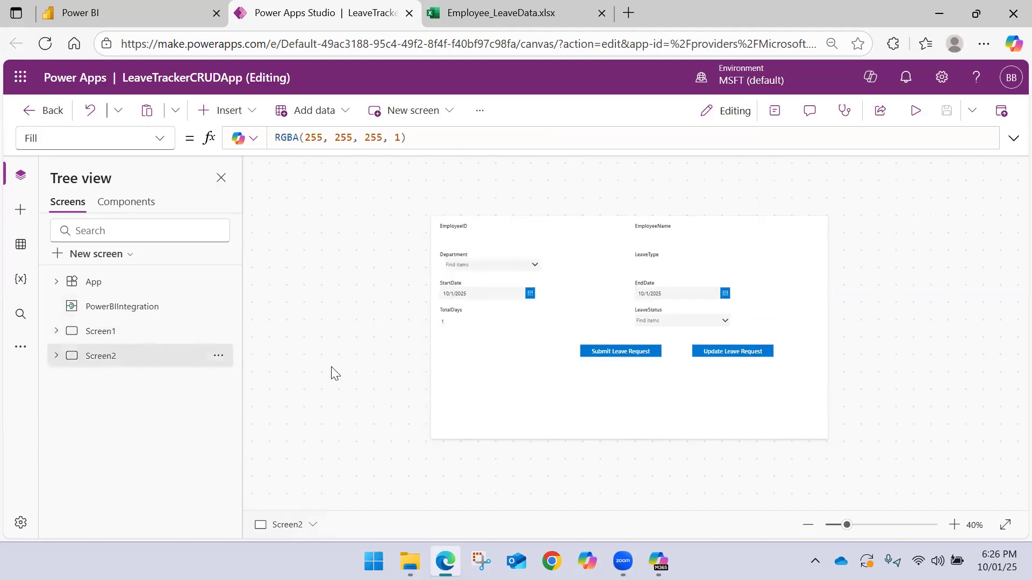
pyautogui.click(103, 332)
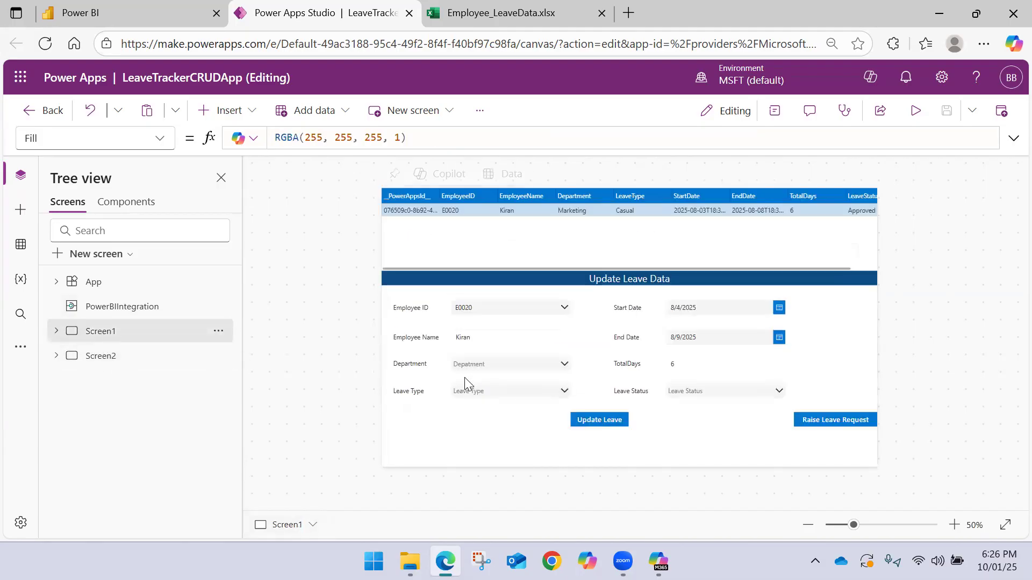
# Expand the Update Leave button's OnSelect formula and remove the Inp_LeaveType reference from the LeaveStatus field
pyautogui.click(609, 416)
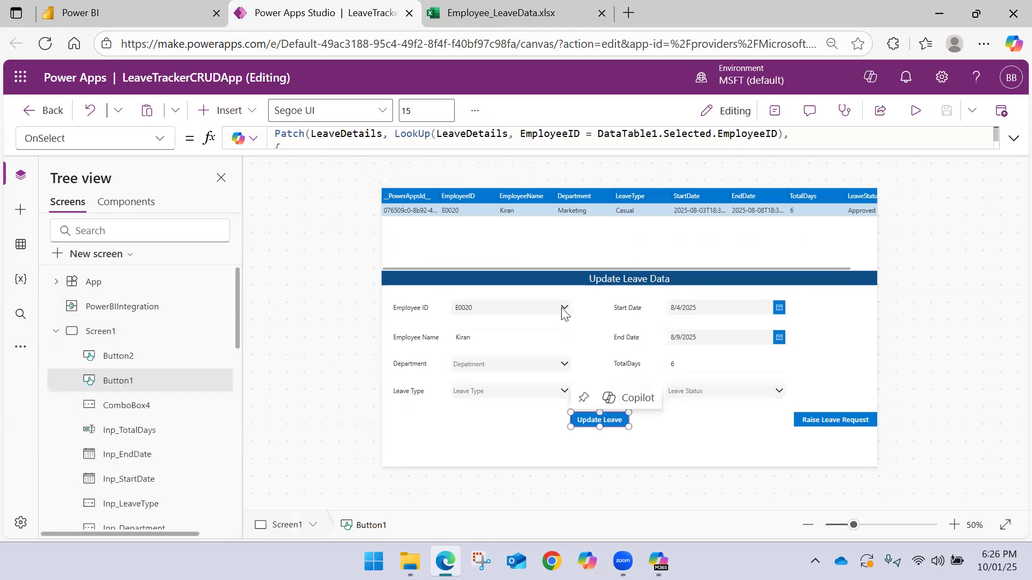
pyautogui.click(1013, 141)
pyautogui.scroll(-3, 501, 179)
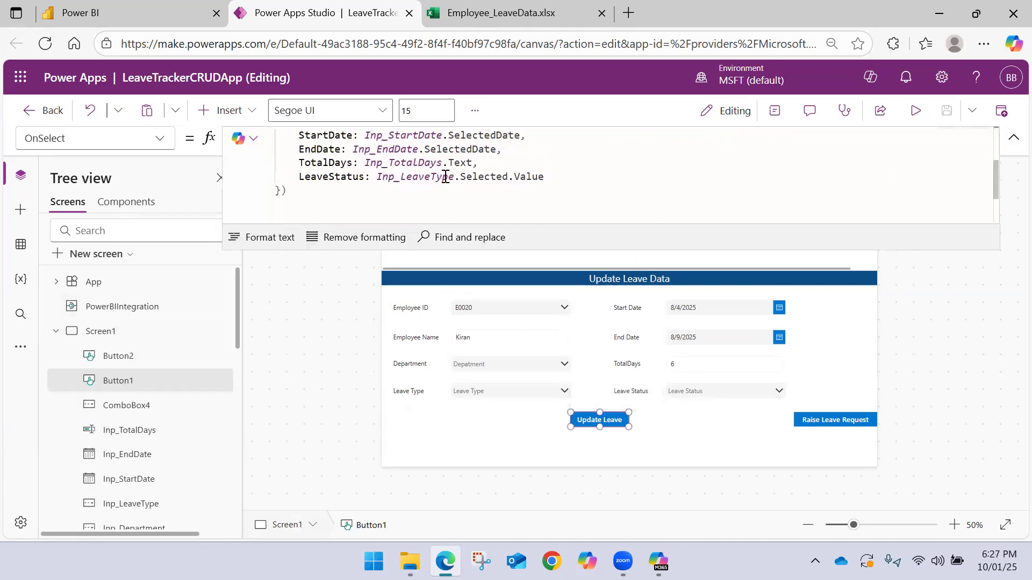
pyautogui.doubleClick(440, 176)
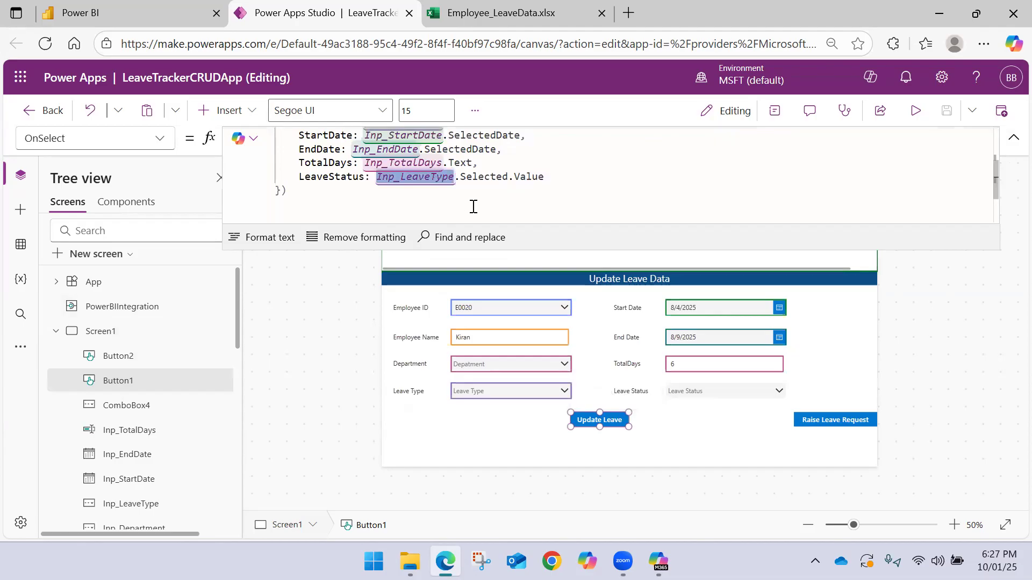
pyautogui.press('BackSpace')
pyautogui.write('In')
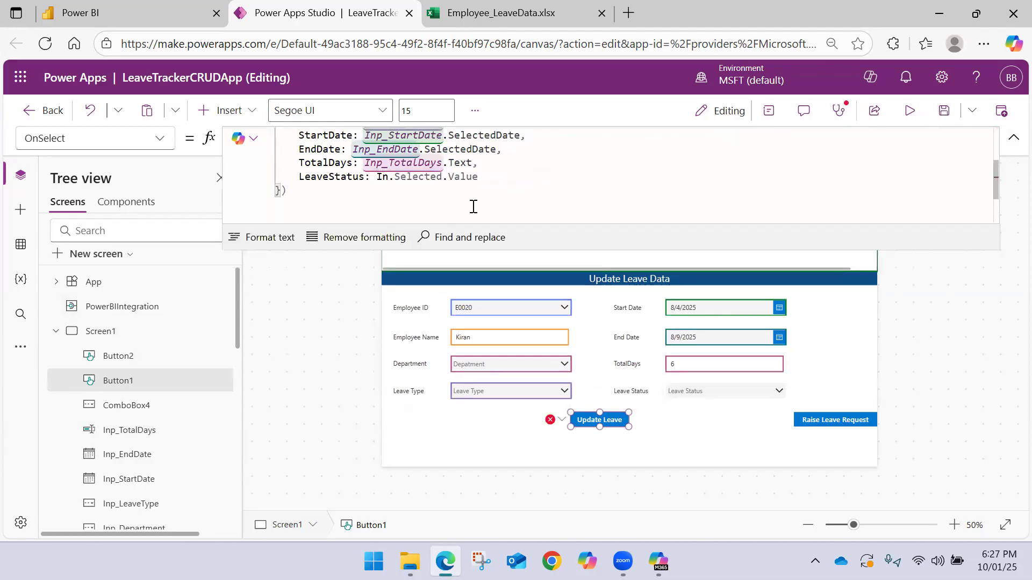
pyautogui.write('p')
pyautogui.press('Down')
pyautogui.press('Down')
pyautogui.press('Down')
pyautogui.press('Down')
pyautogui.press('Down')
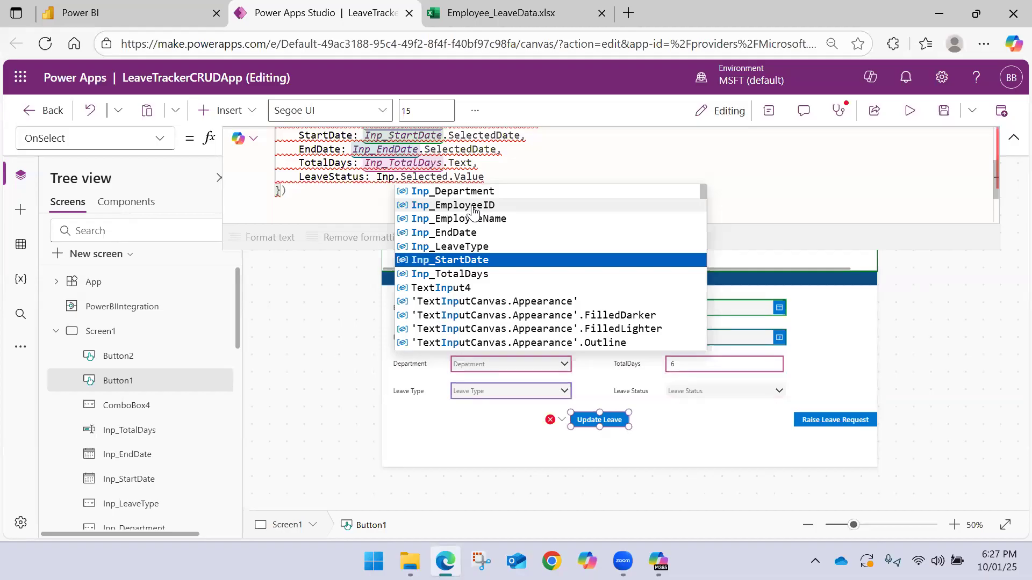
pyautogui.write('L')
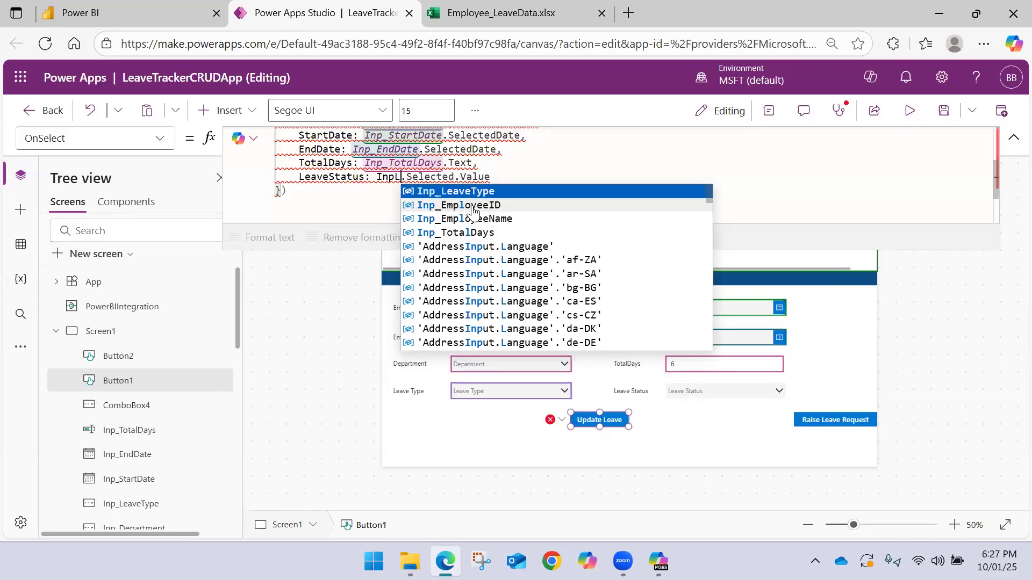
pyautogui.press('BackSpace')
pyautogui.write('_')
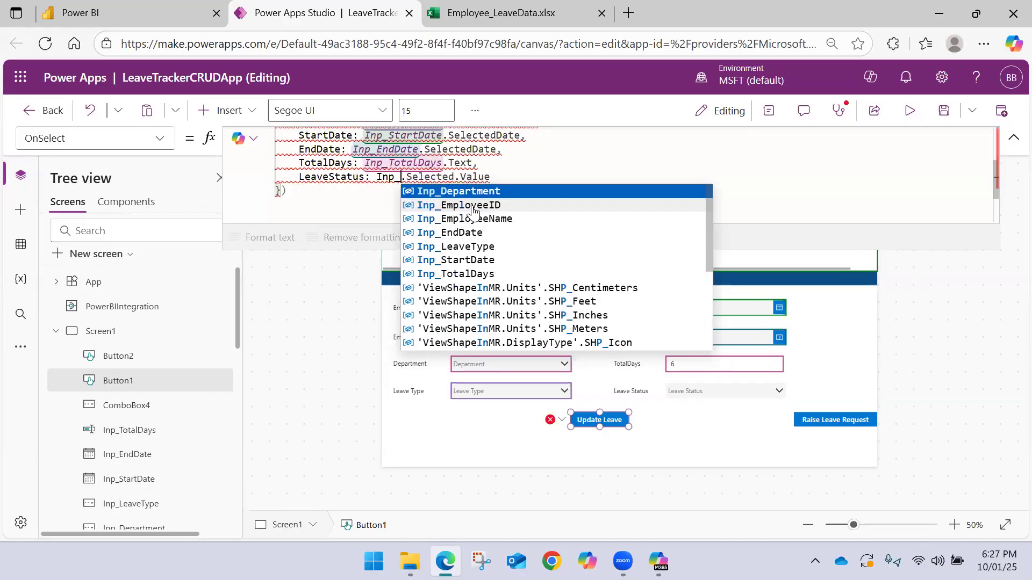
pyautogui.write('lea')
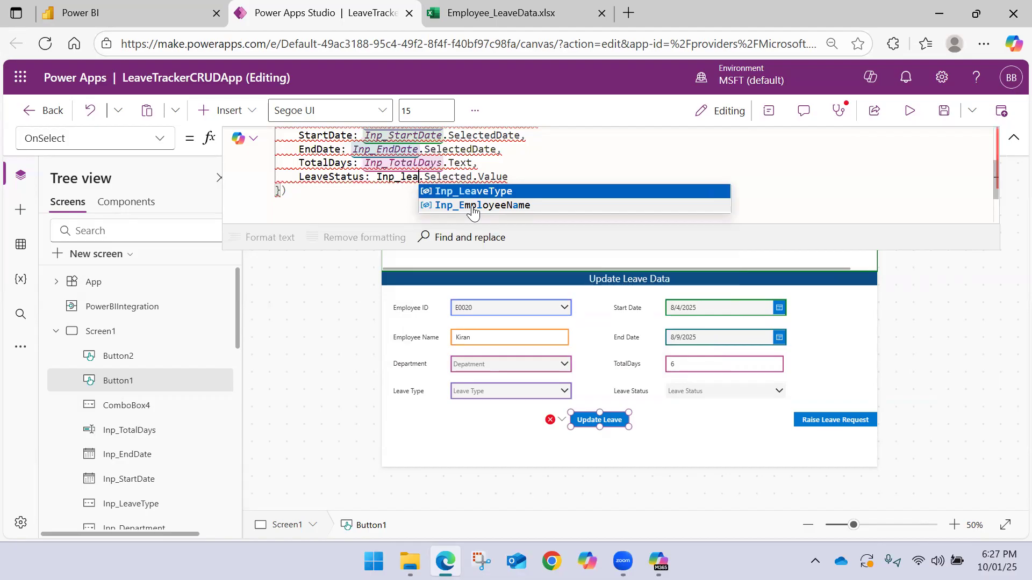
pyautogui.press('BackSpace')
pyautogui.press('BackSpace')
pyautogui.press('BackSpace')
pyautogui.press('BackSpace')
pyautogui.press('BackSpace')
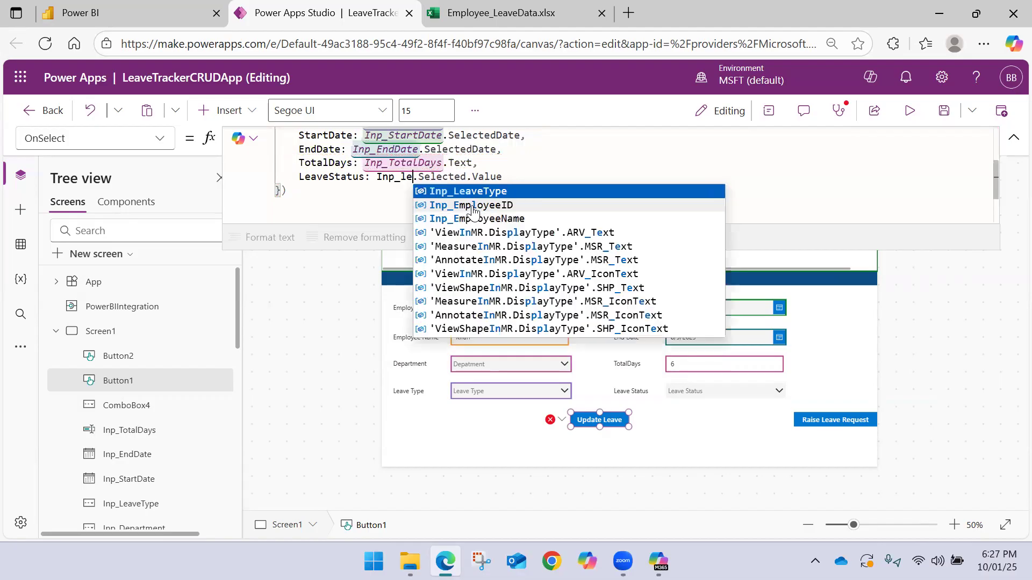
pyautogui.press('BackSpace')
pyautogui.press('BackSpace')
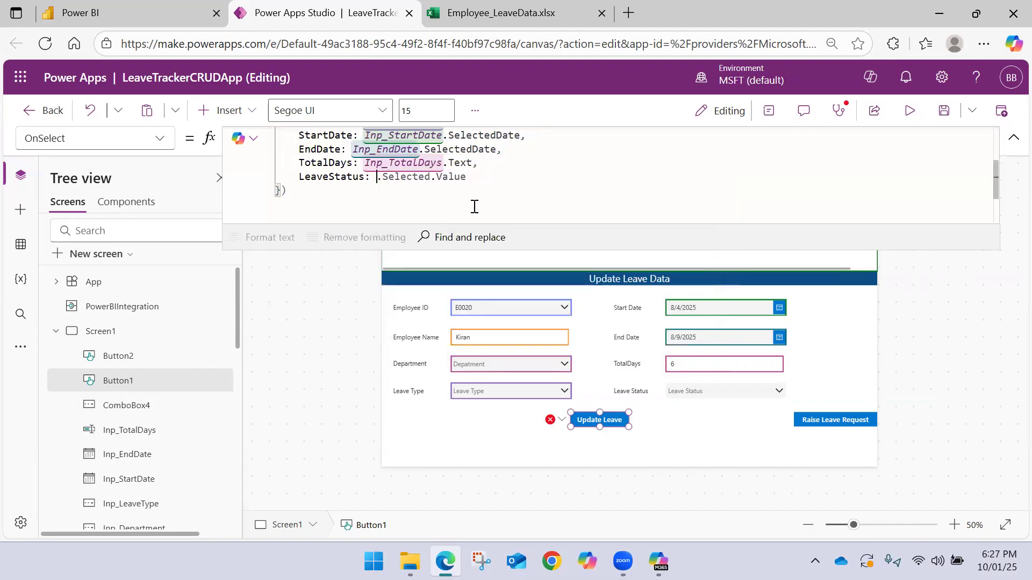
pyautogui.scroll(1, 474, 207)
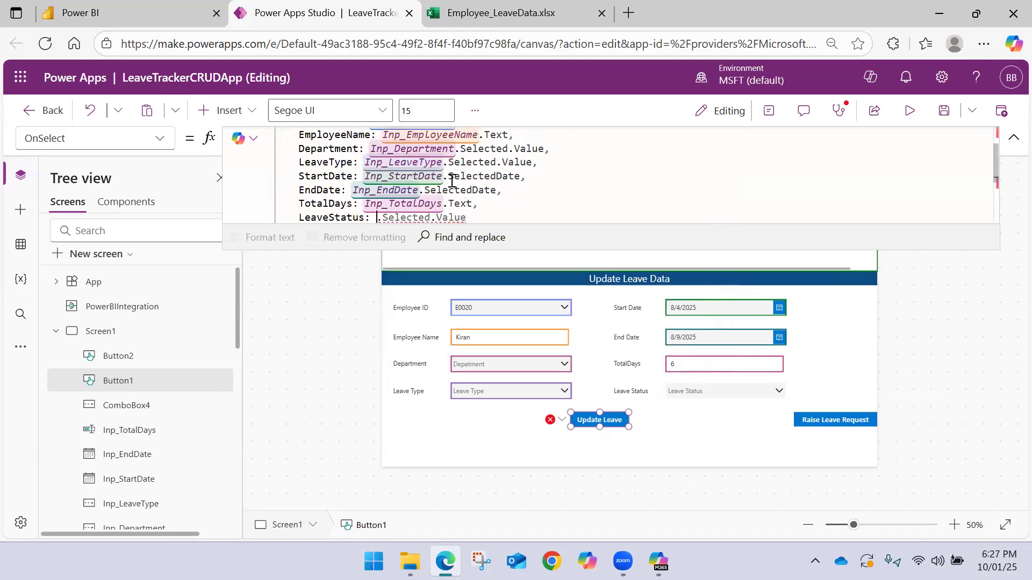
pyautogui.scroll(-1, 443, 170)
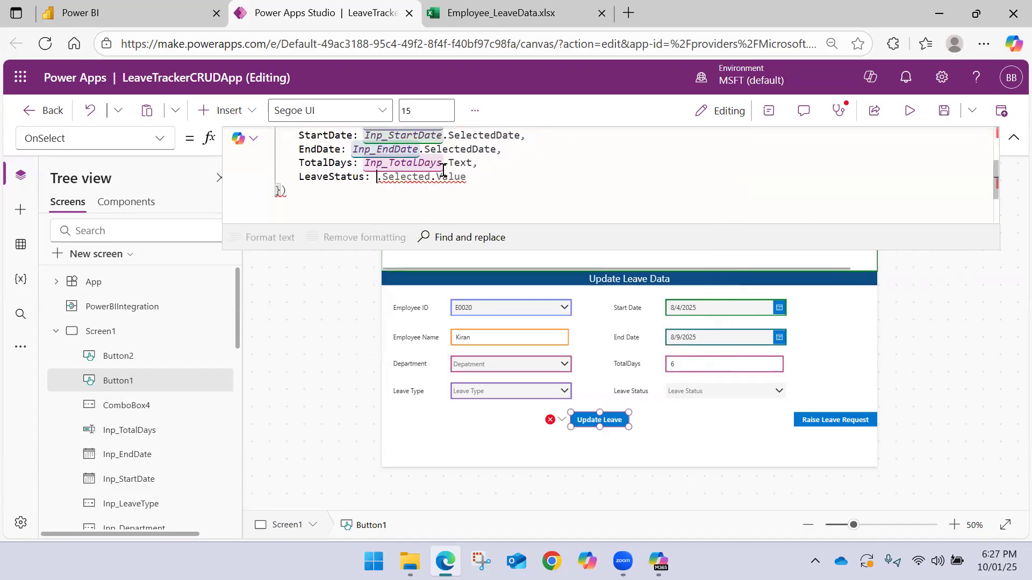
# Rename the Leave Status combo box on Screen1 as Inp_LeaveStatus
pyautogui.click(673, 391)
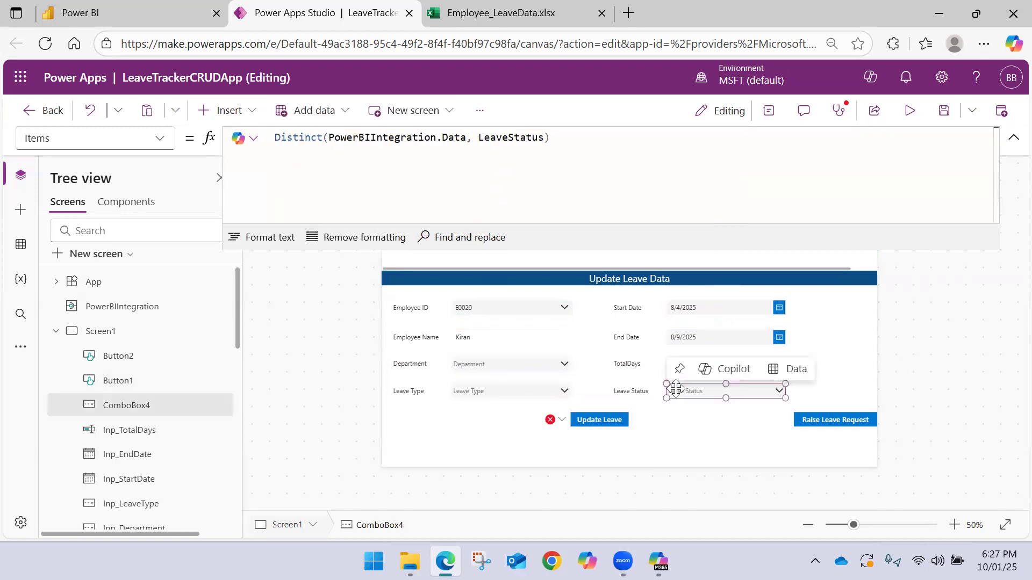
pyautogui.doubleClick(134, 405)
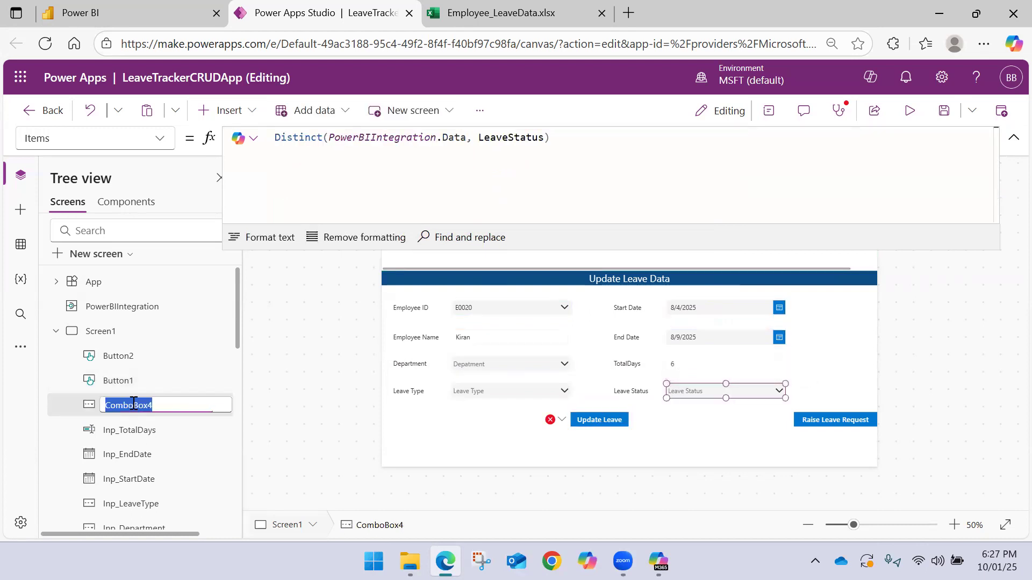
pyautogui.write('Inp_LeaveStatus')
pyautogui.press('Return')
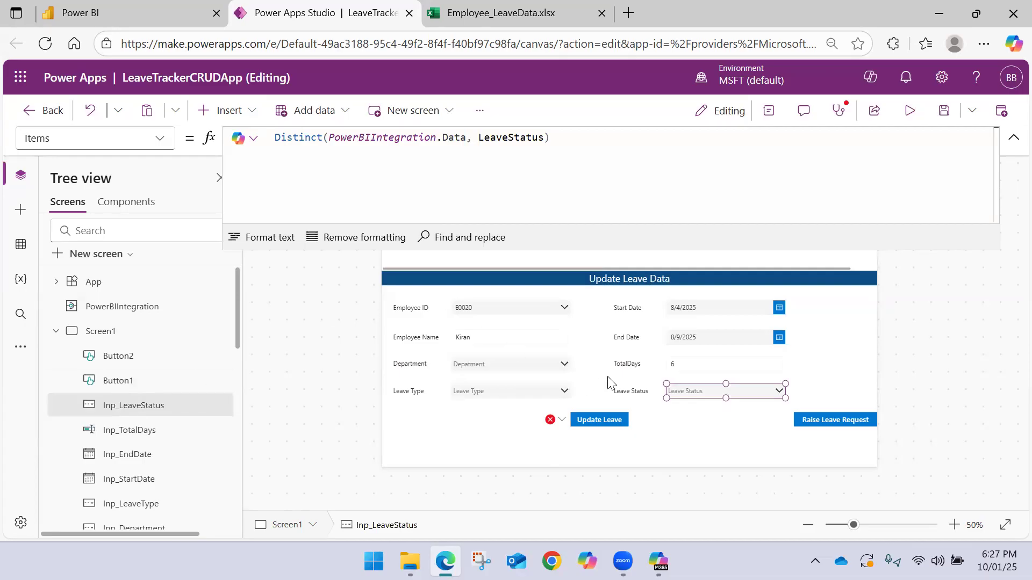
# Set the LeaveStatus field in the Update Leave button's OnSelect formula to Inp_LeaveStatus.Selected.Value
pyautogui.click(590, 418)
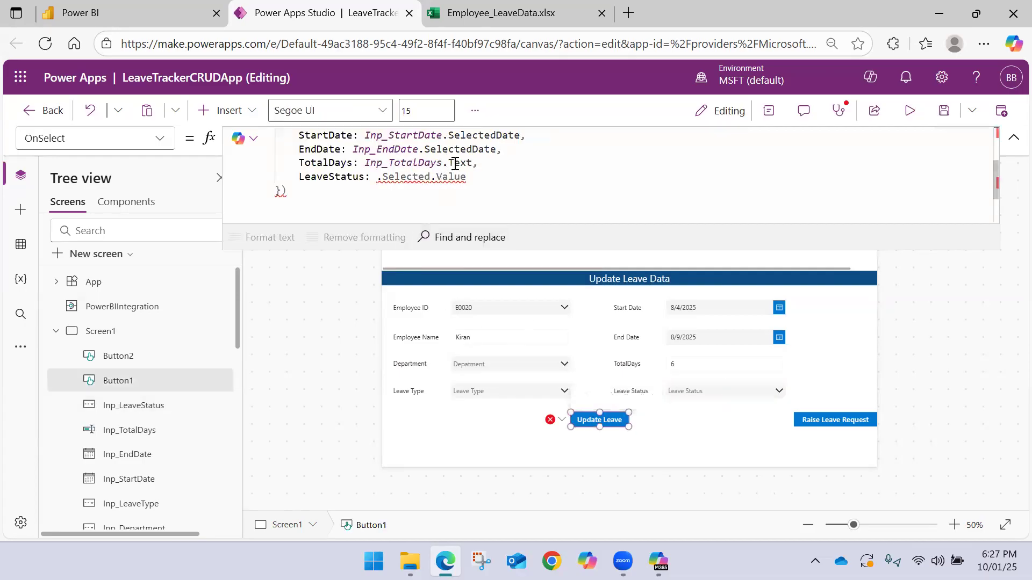
pyautogui.click(380, 177)
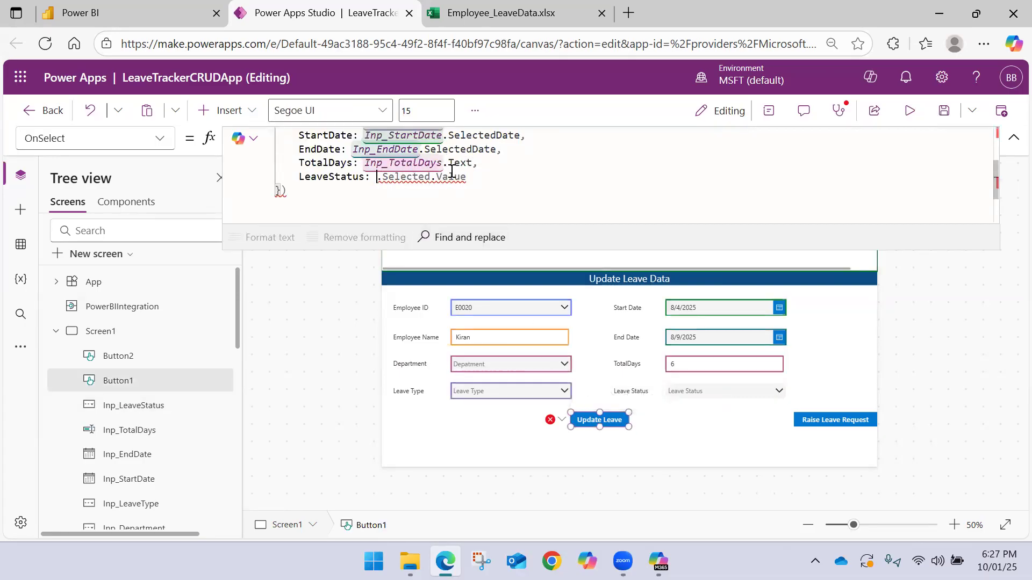
pyautogui.write('Inp_Lea')
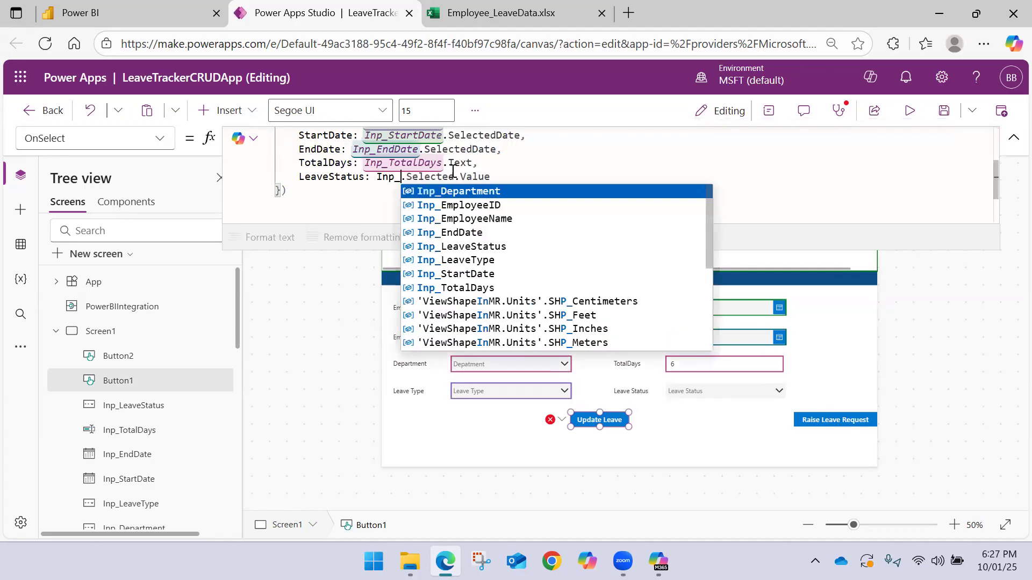
pyautogui.press('Tab')
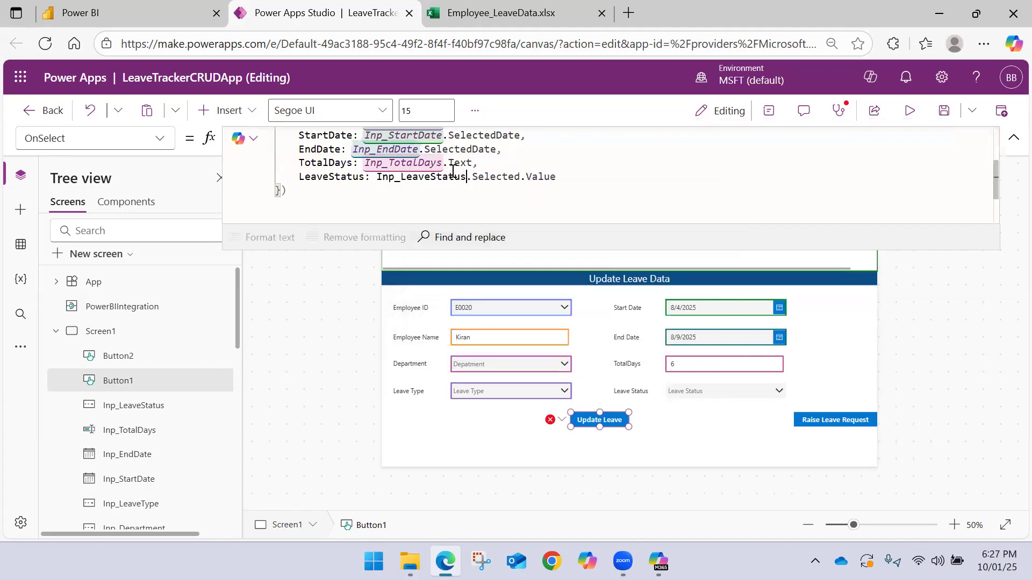
pyautogui.click(606, 196)
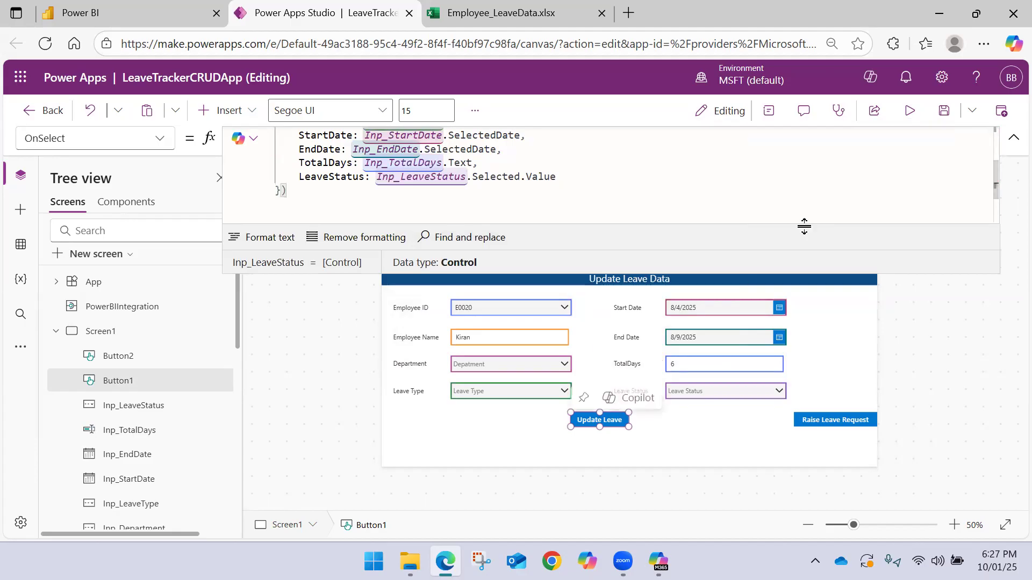
# Save the app and close the Employee_LeaveData.xlsx browser tab
pyautogui.click(942, 112)
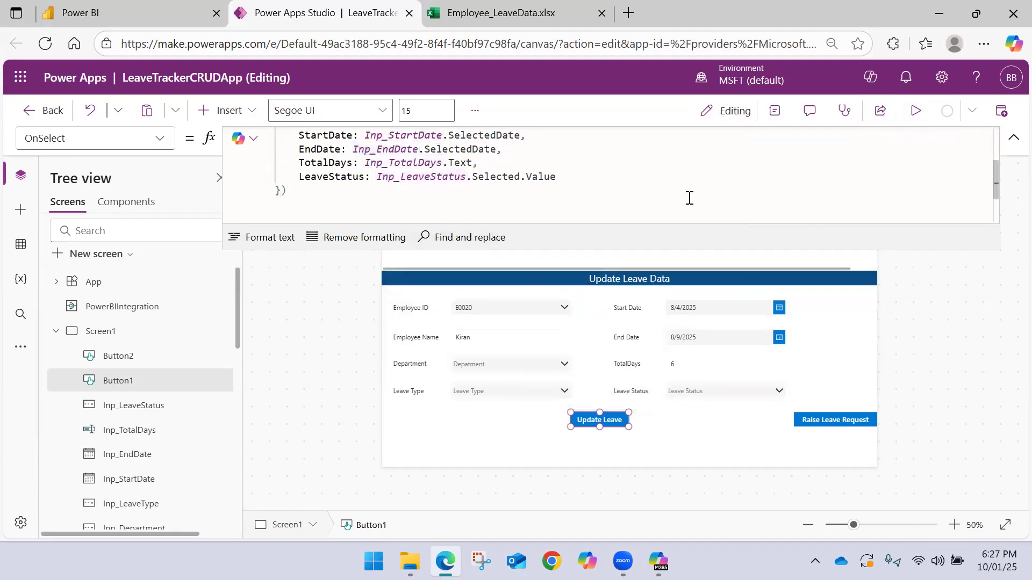
pyautogui.click(523, 22)
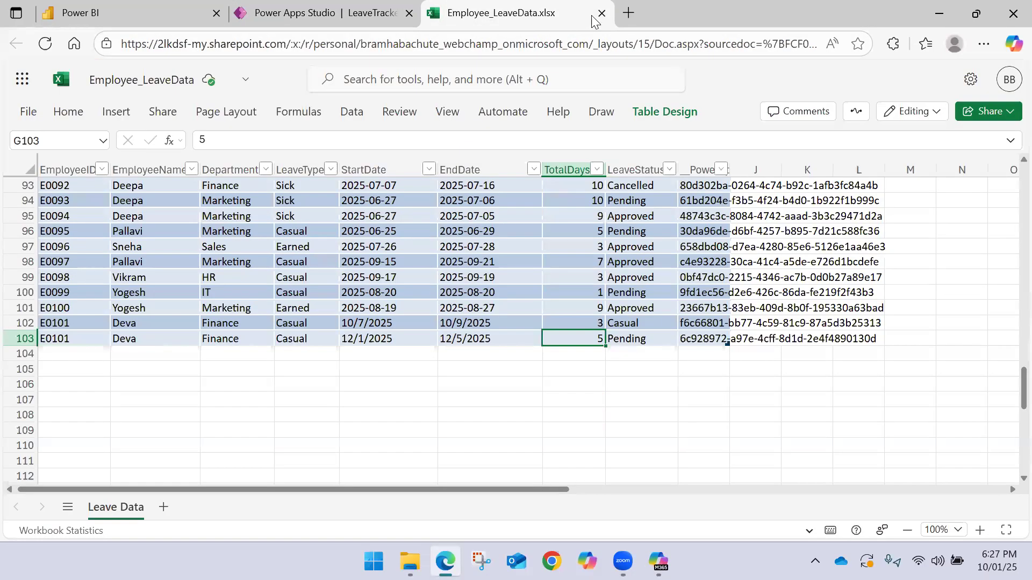
pyautogui.click(601, 14)
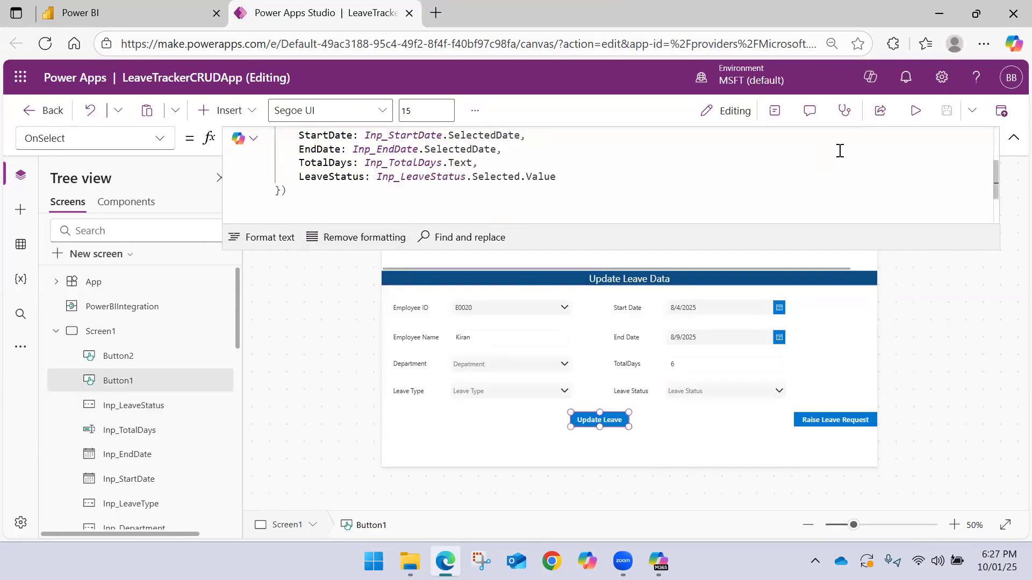
# Collapse the expanded formula bar and publish the current version of LeaveTrackerCRUDApp
pyautogui.click(1013, 137)
pyautogui.click(1000, 112)
pyautogui.click(556, 455)
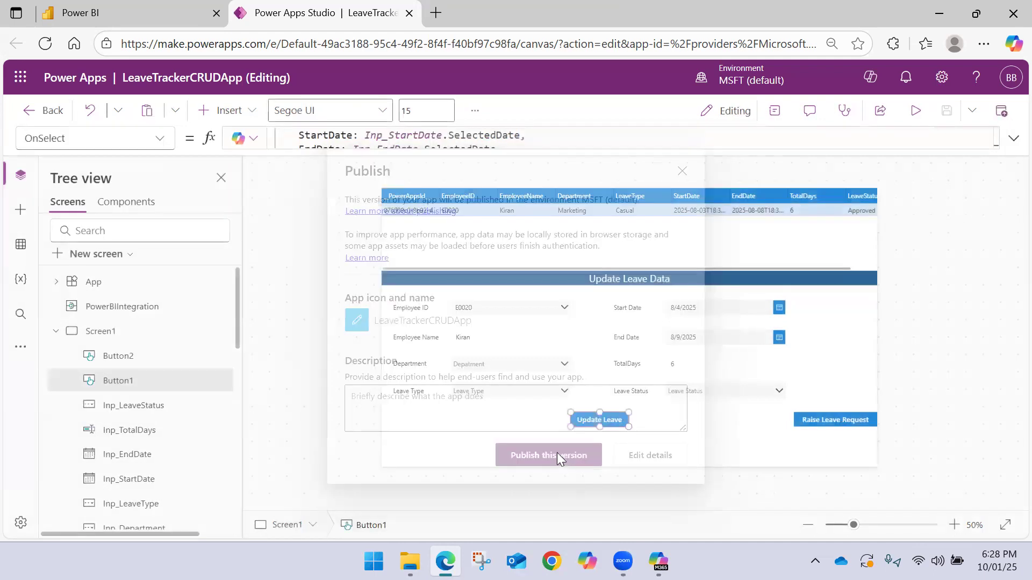
pyautogui.click(533, 442)
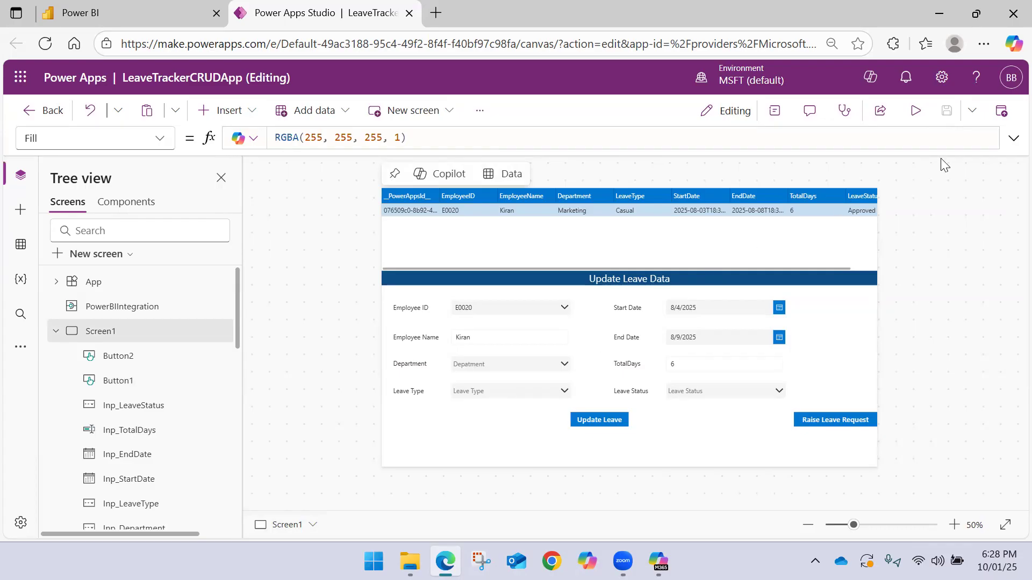
pyautogui.click(1001, 112)
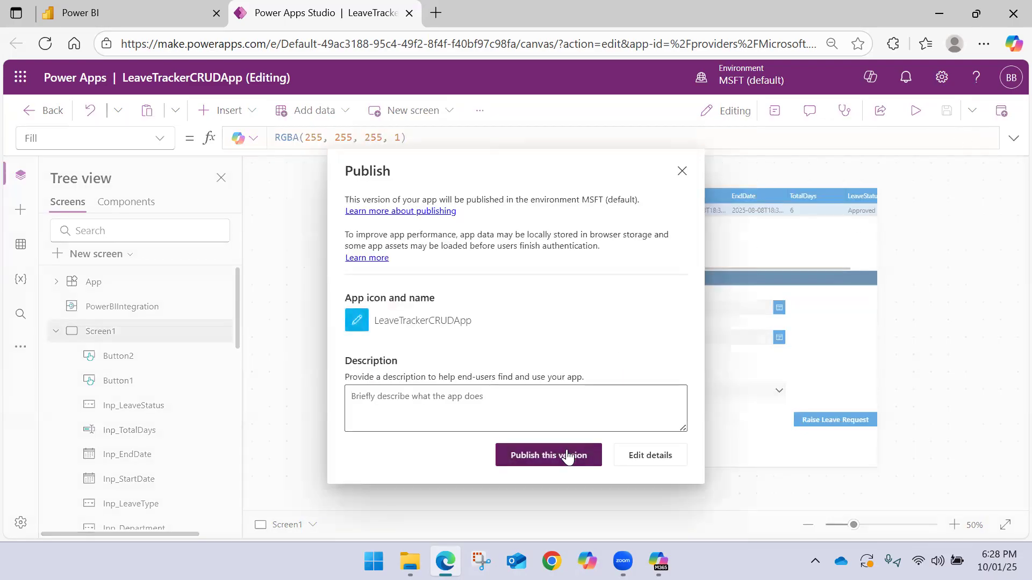
pyautogui.click(567, 455)
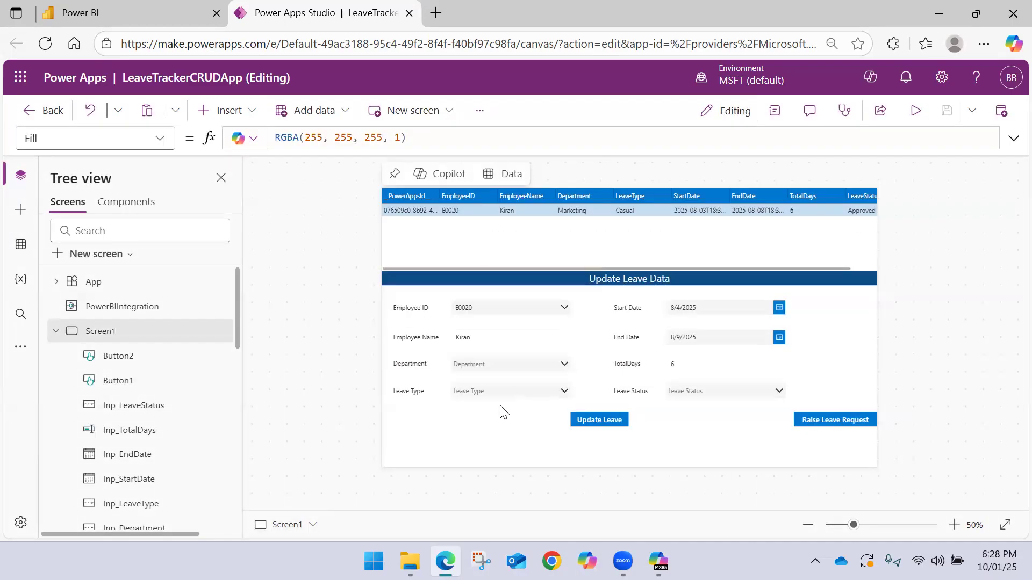
pyautogui.click(1000, 112)
pyautogui.click(511, 454)
# Switch to File Explorer and open the Employee_LeaveData workbook from the OneDrive folder in Excel
pyautogui.click(410, 562)
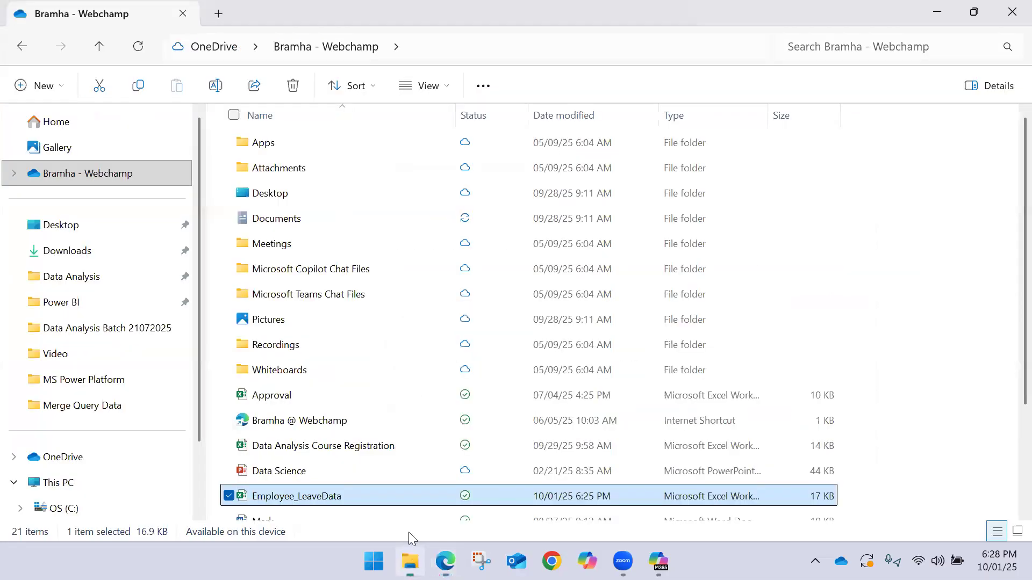
pyautogui.click(888, 500)
pyautogui.click(737, 500)
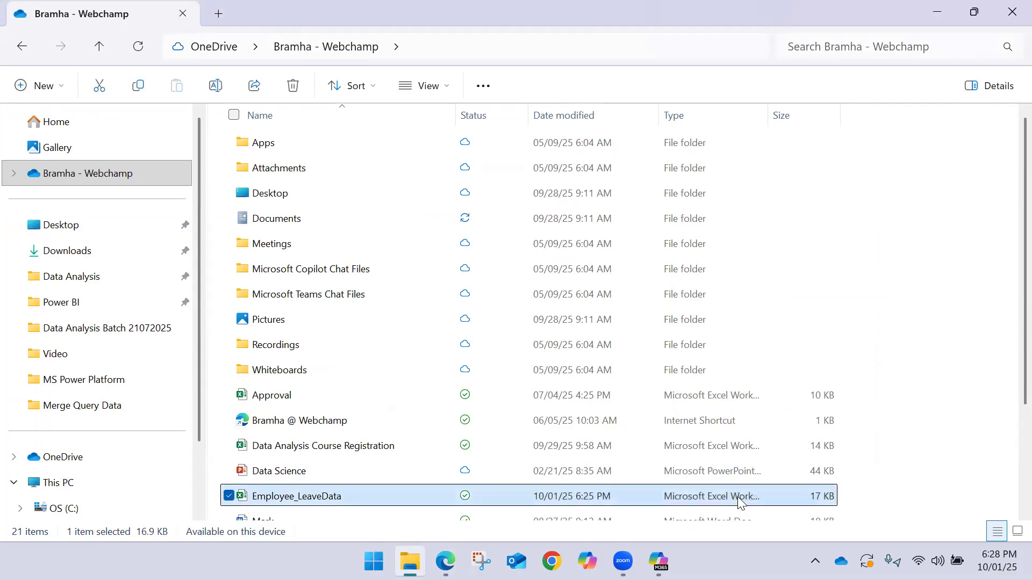
pyautogui.click(898, 477)
pyautogui.doubleClick(430, 491)
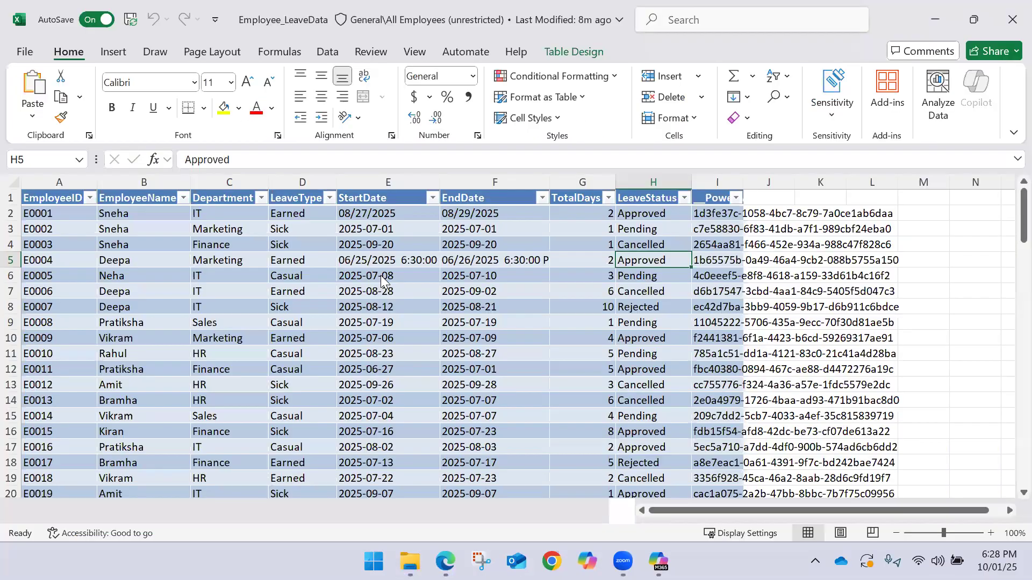
# Check the last leave records on the Leave Data sheet, then close the workbook
pyautogui.press('Left')
pyautogui.press('Left')
pyautogui.press('Left')
pyautogui.press('Left')
pyautogui.press('Left')
pyautogui.press('Left')
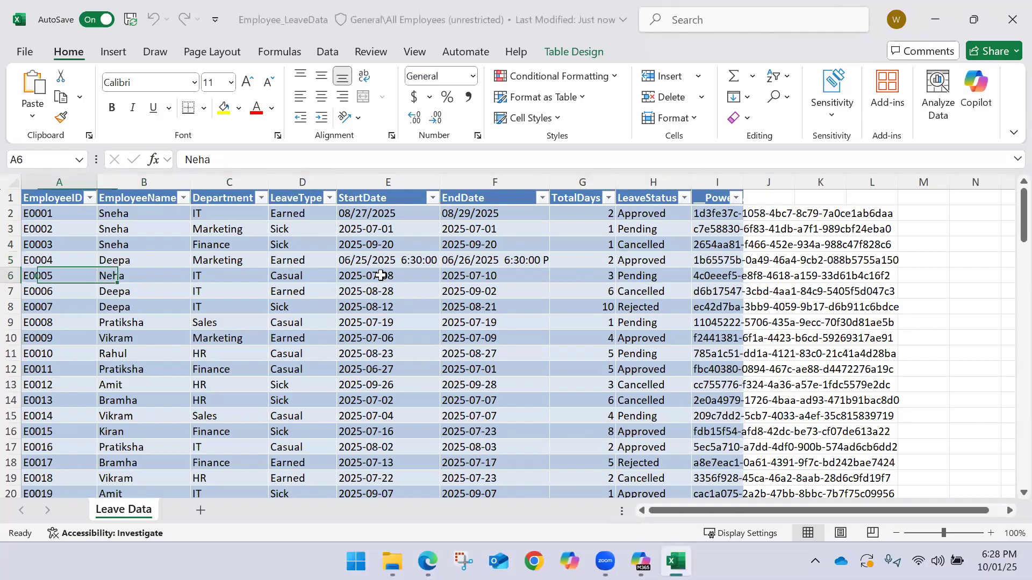
pyautogui.hotkey('ctrl', 'Down')
pyautogui.press('Down')
pyautogui.press('Up')
pyautogui.press('Up')
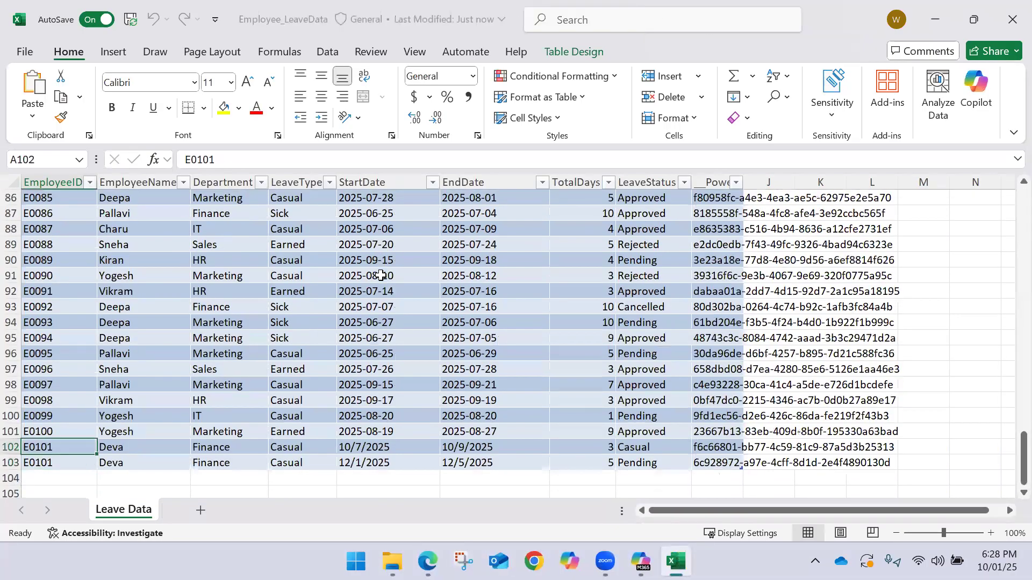
pyautogui.click(1014, 10)
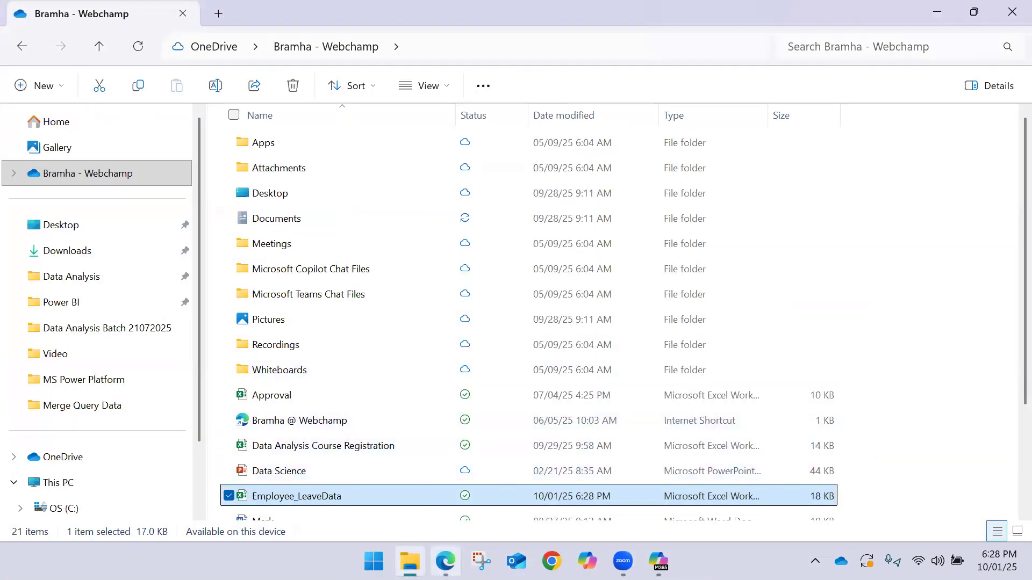
# Switch to Power BI in the browser and open the LeaveTrackerPowerAppDemo report from the MSFABRIC workspace
pyautogui.click(446, 562)
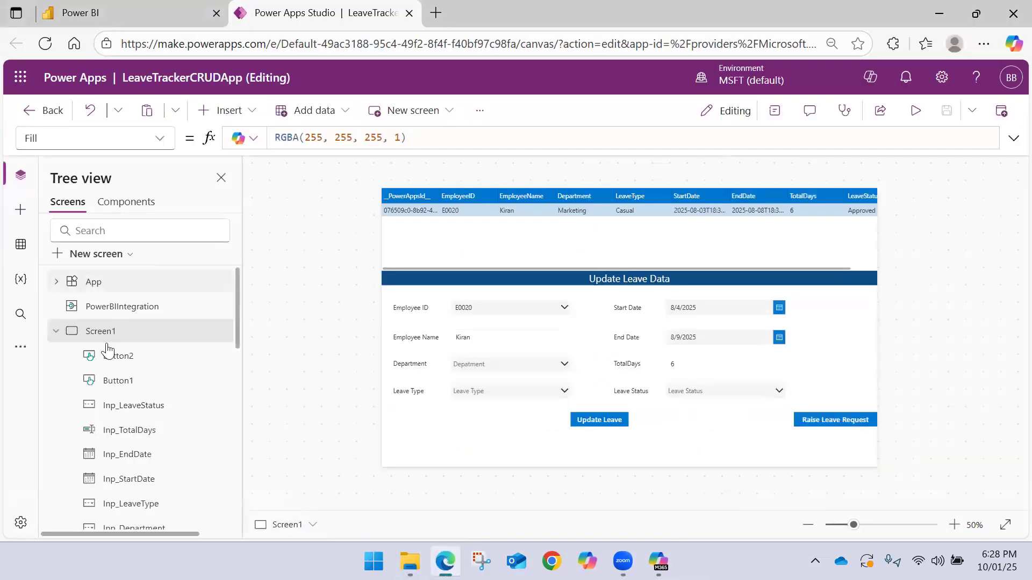
pyautogui.click(131, 11)
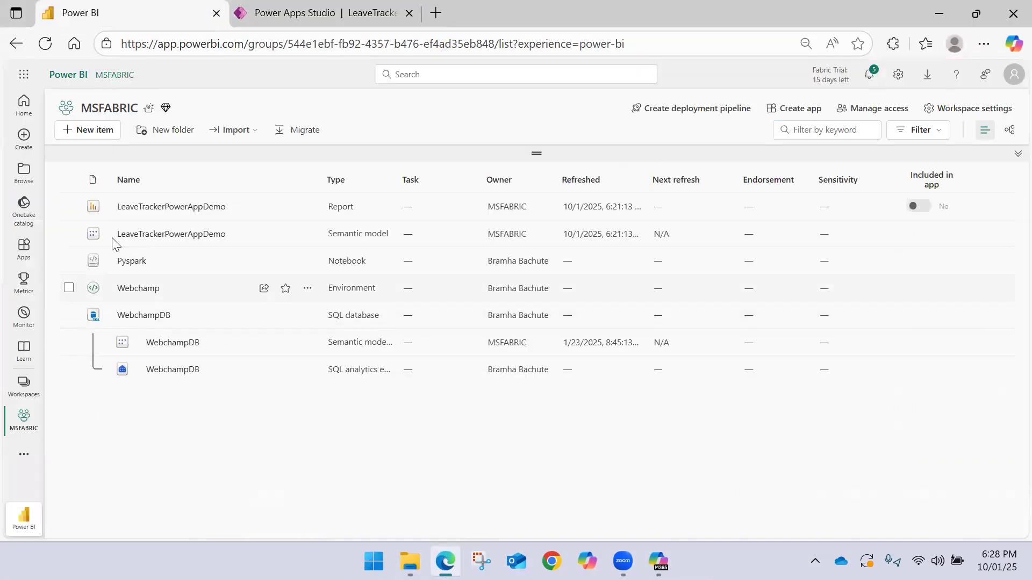
pyautogui.click(264, 235)
pyautogui.hotkey('ctrl', '+')
pyautogui.hotkey('ctrl', '+')
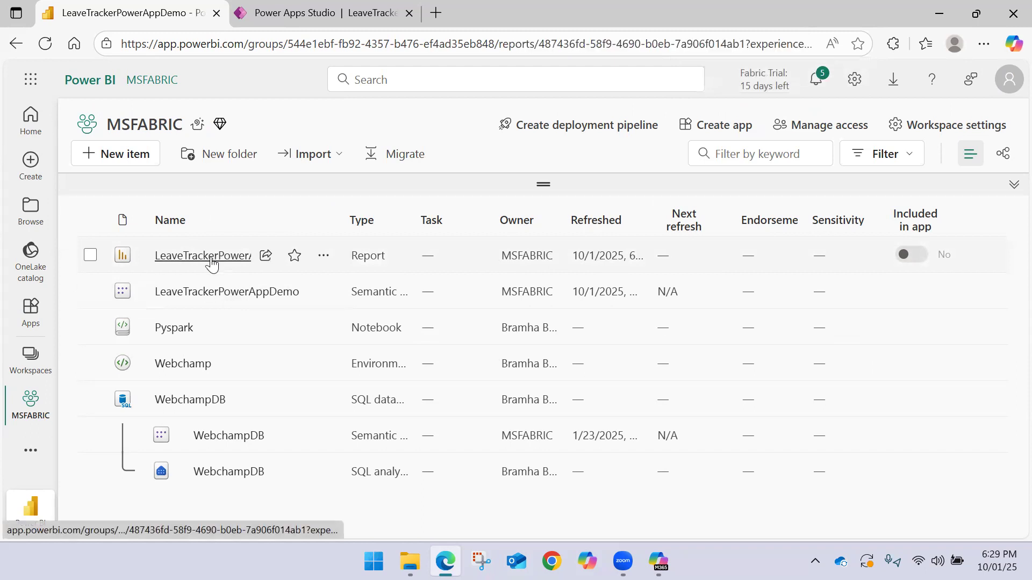
pyautogui.click(210, 256)
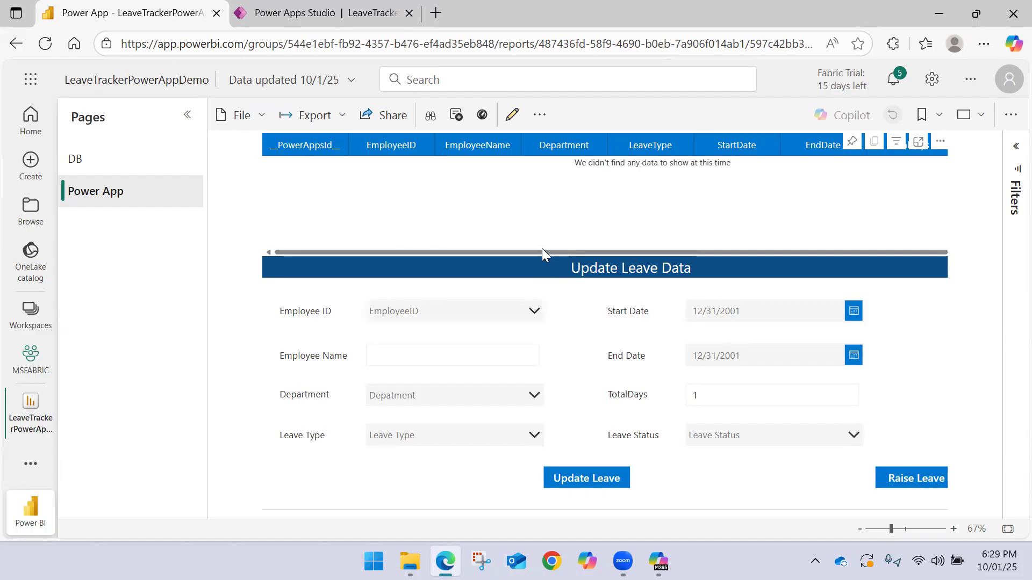
# Reload the Power BI report, then switch to Power Apps Studio and publish LeaveTrackerCRUDApp again
pyautogui.click(45, 44)
pyautogui.click(322, 12)
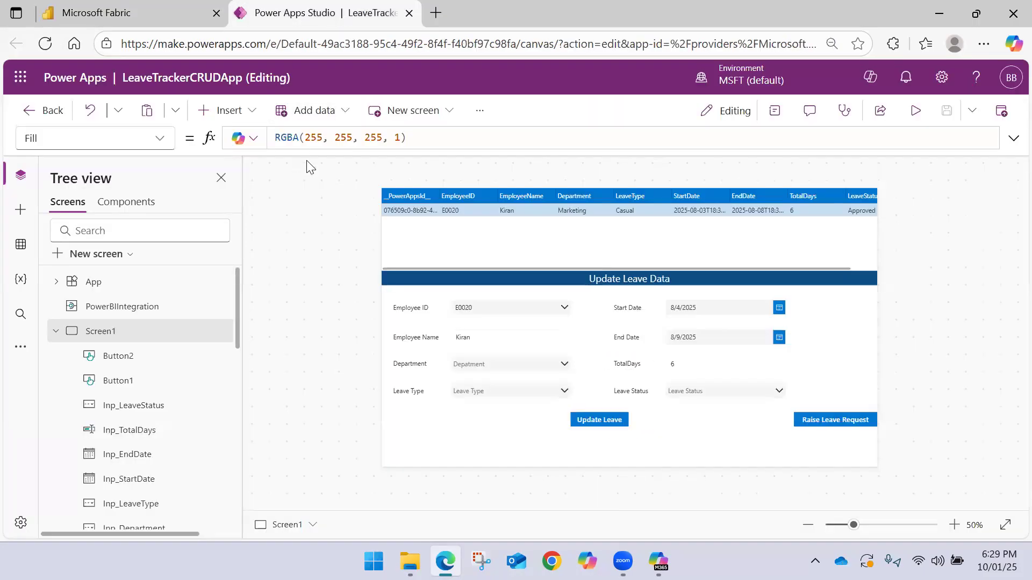
pyautogui.click(1000, 111)
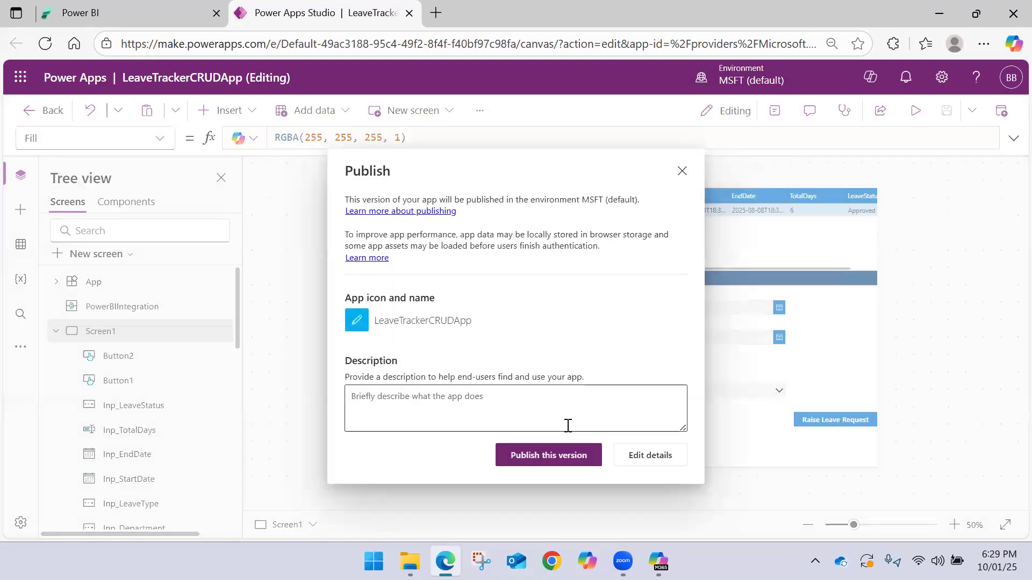
pyautogui.click(548, 455)
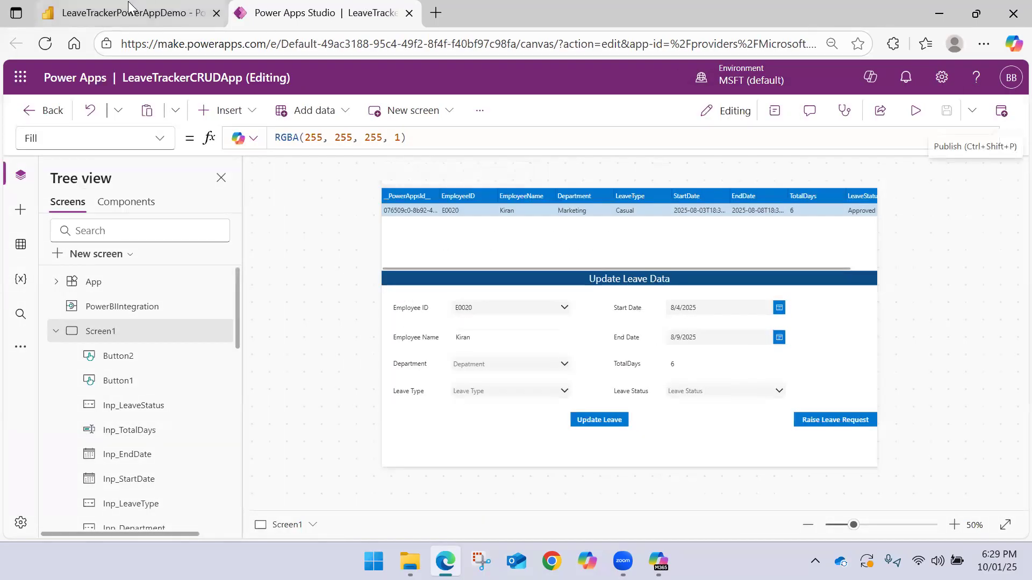
# Return to the Power BI report and examine the leave status choices on the Update Leave Data and leave request screens
pyautogui.click(128, 7)
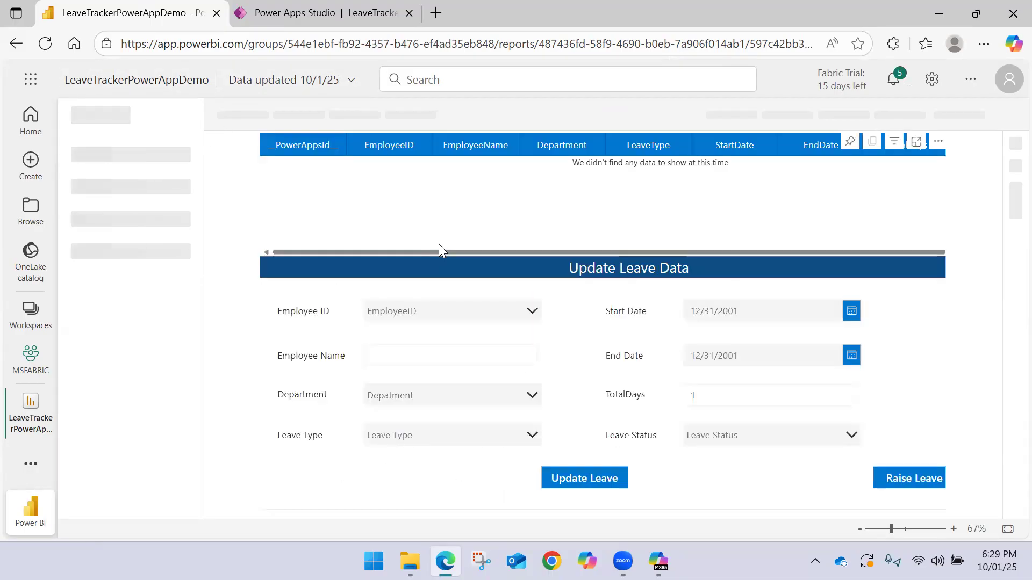
pyautogui.click(684, 387)
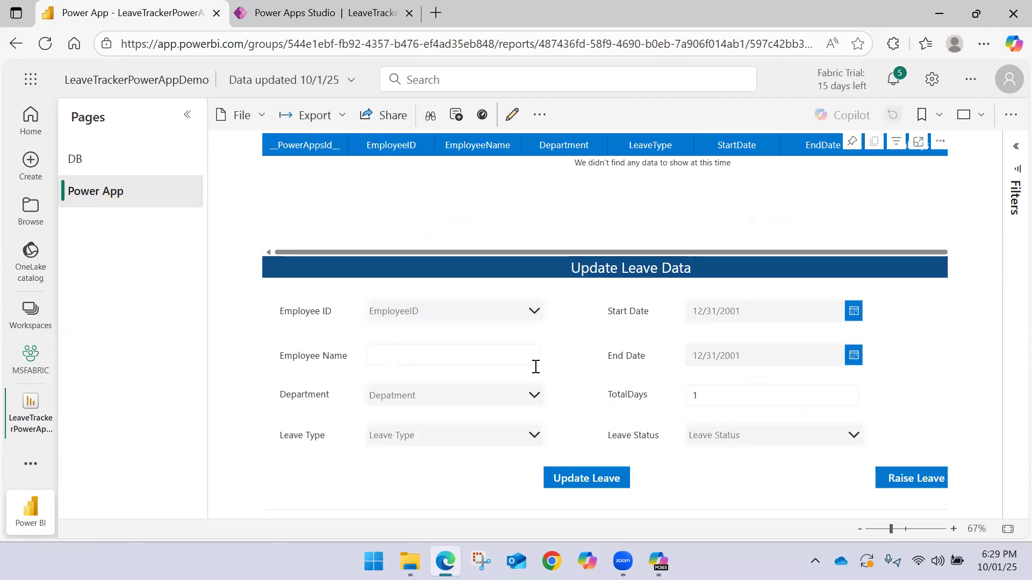
pyautogui.click(741, 442)
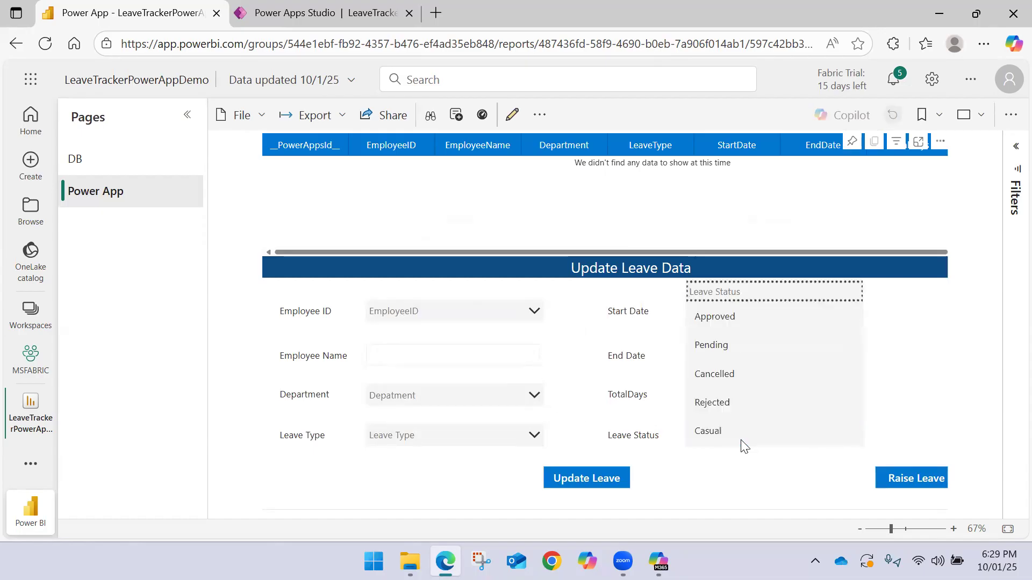
pyautogui.click(914, 479)
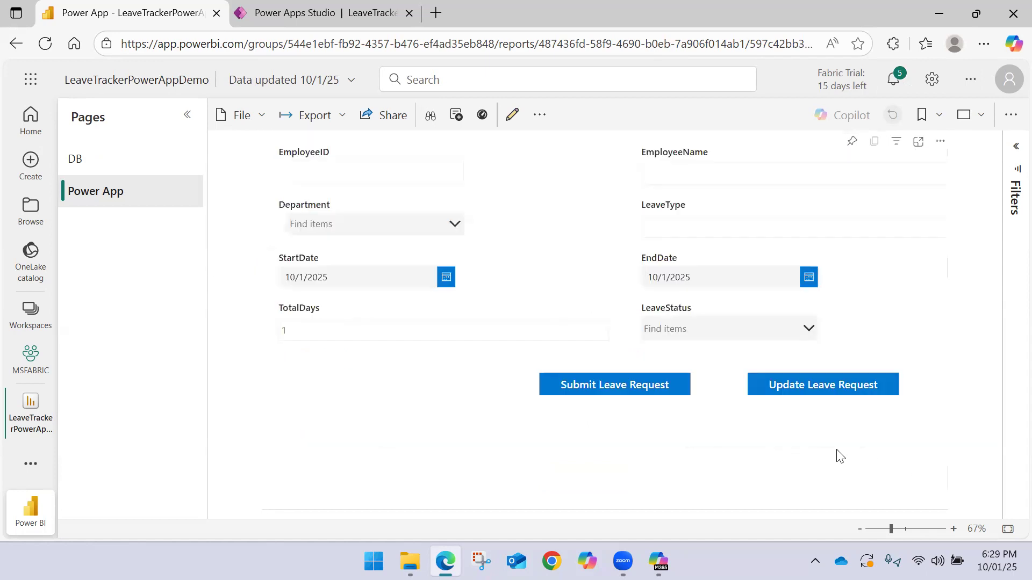
pyautogui.click(790, 329)
pyautogui.click(884, 329)
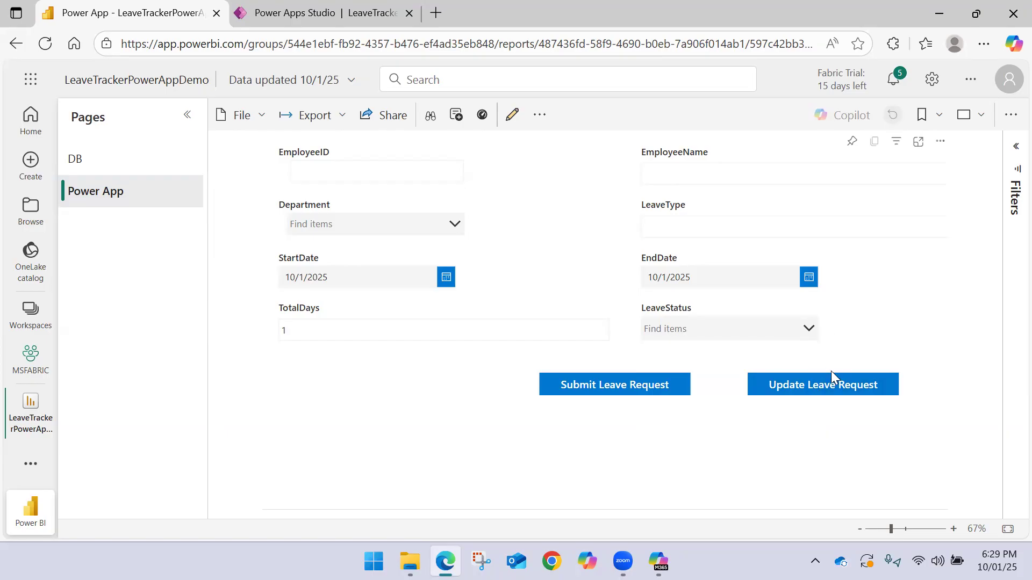
pyautogui.click(799, 387)
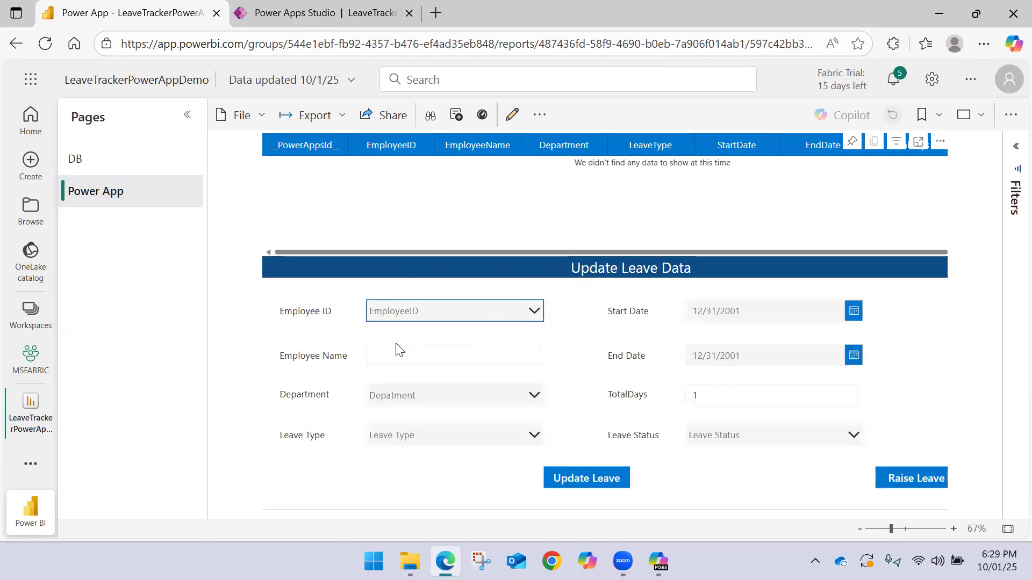
# Search the Employee ID list by a partial ID, then inspect the Employee ID and Department combo boxes' Items formulas in Power Apps Studio
pyautogui.click(445, 316)
pyautogui.write('E010')
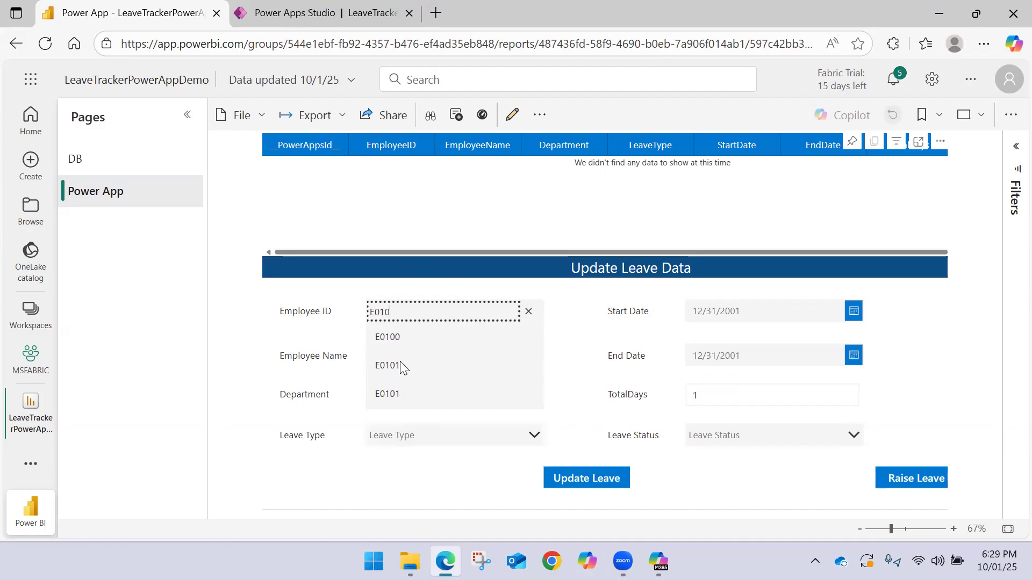
pyautogui.click(339, 11)
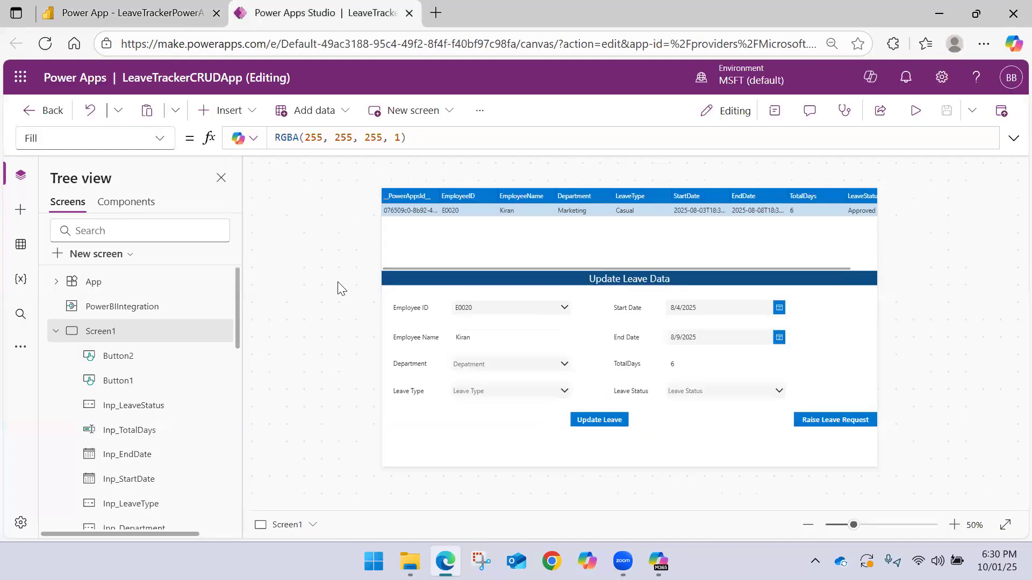
pyautogui.click(501, 307)
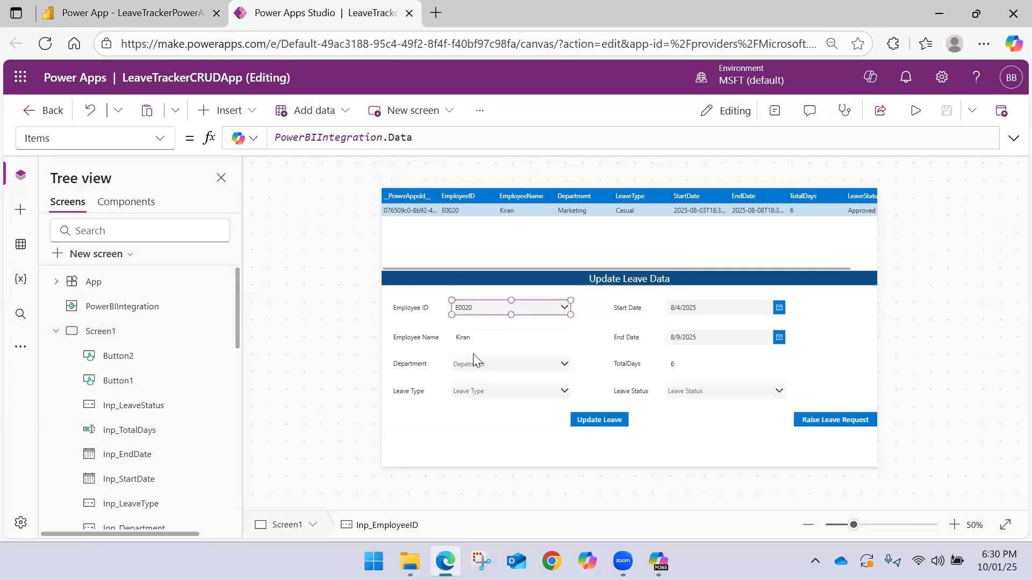
pyautogui.click(475, 368)
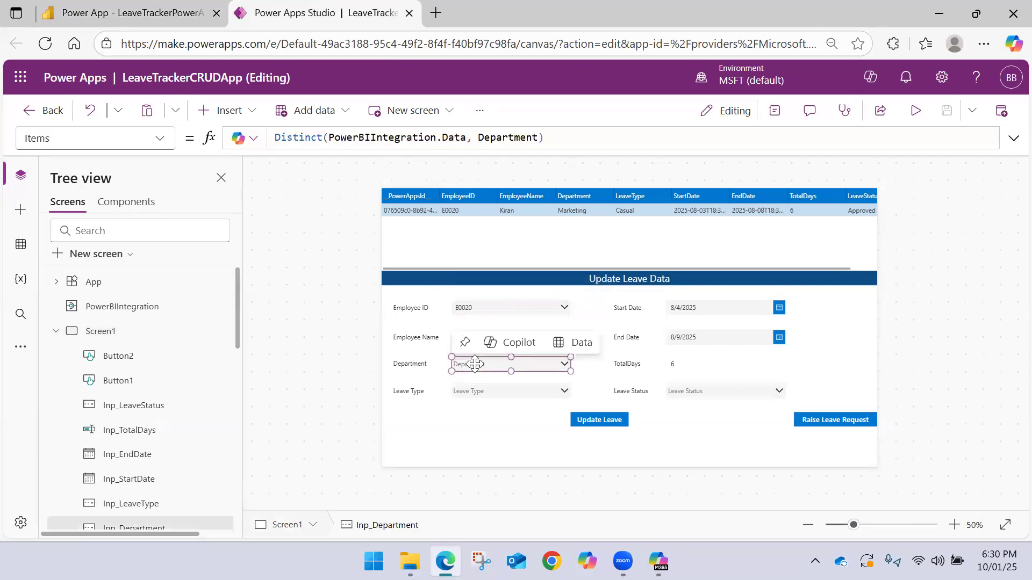
# Set the Employee ID combo box's Items formula to Distinct(PowerBIIntegration.Data, EmployeeID)
pyautogui.click(513, 310)
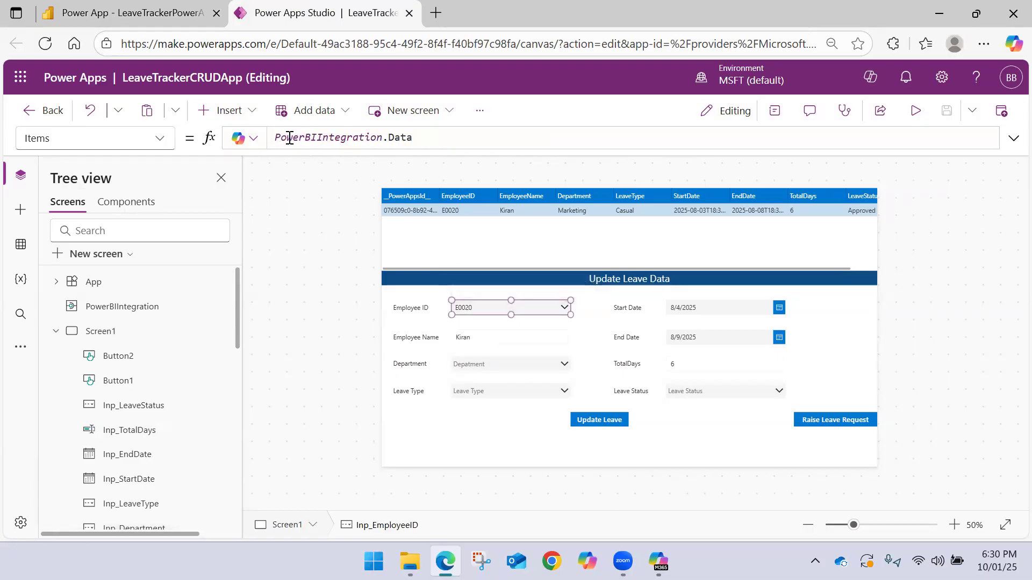
pyautogui.click(289, 138)
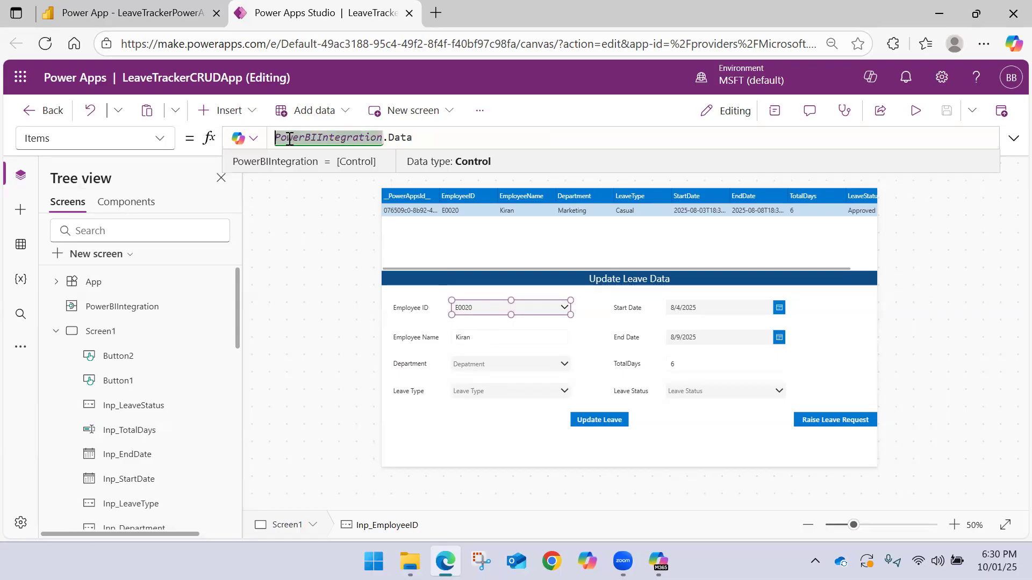
pyautogui.write('Dis')
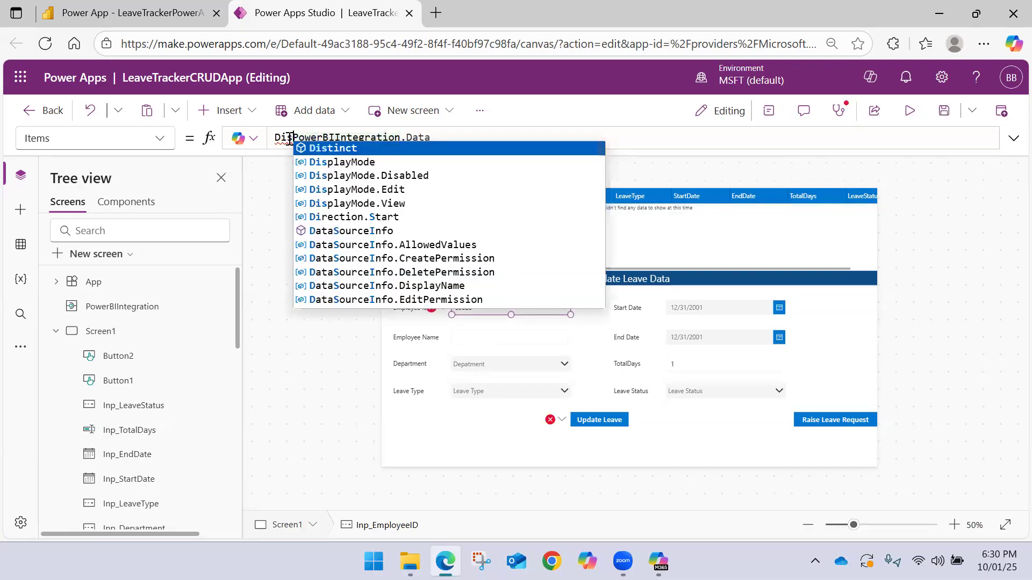
pyautogui.press('Escape')
pyautogui.write('tinct(')
pyautogui.press('Tab')
pyautogui.press('Right')
pyautogui.press('BackSpace')
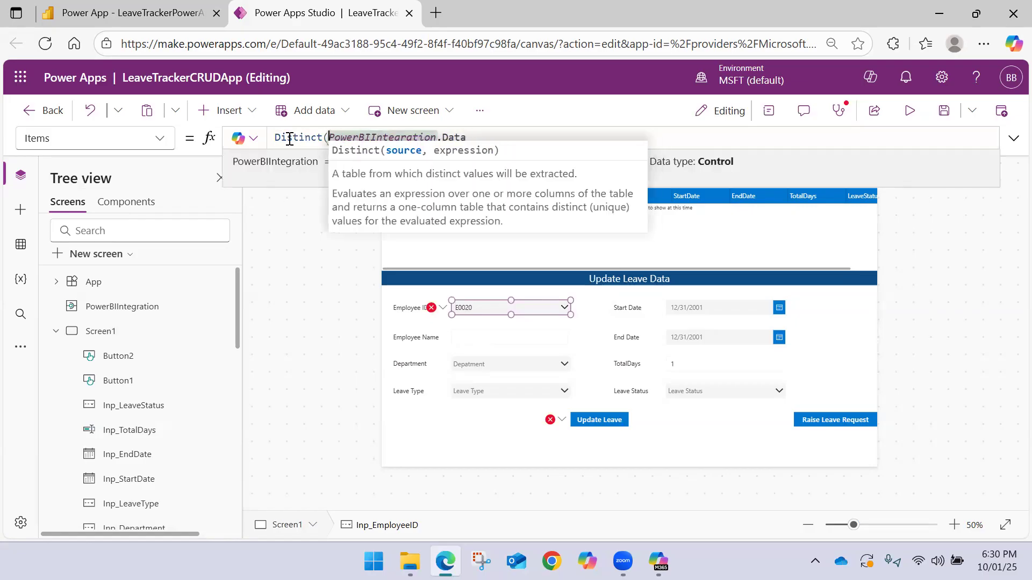
pyautogui.press('End')
pyautogui.write(', ')
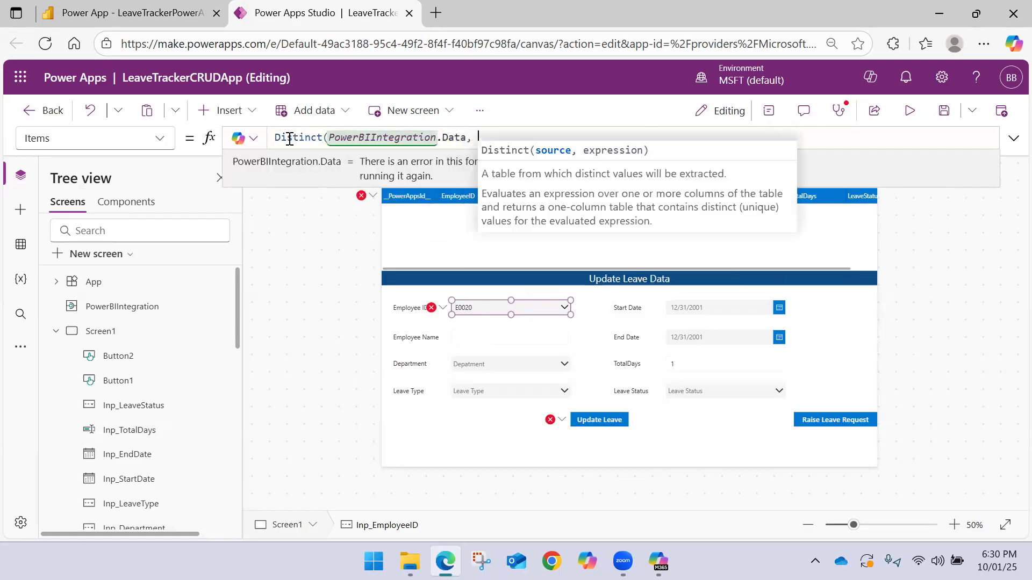
pyautogui.write('Empl')
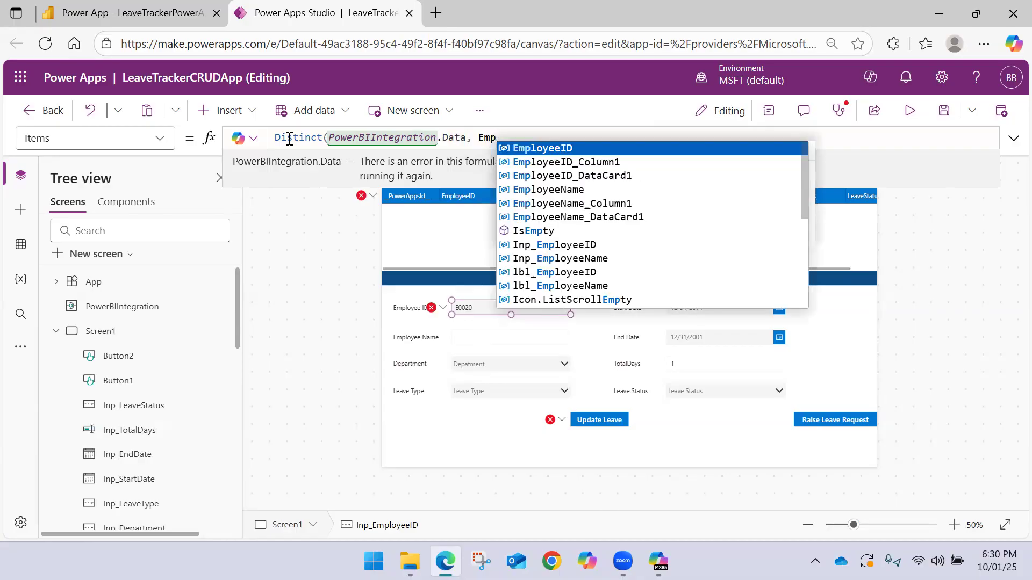
pyautogui.press('Tab')
pyautogui.write(')')
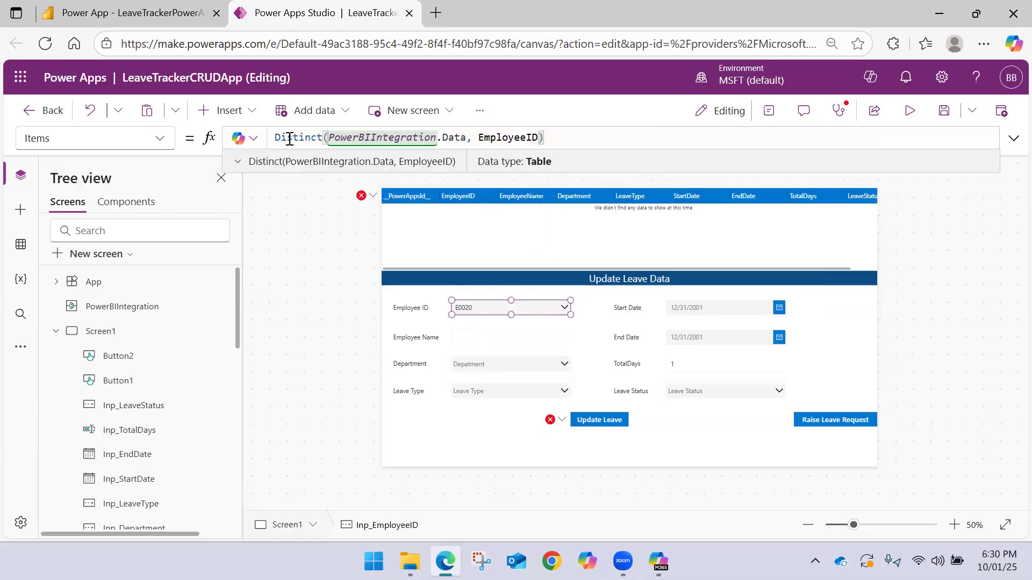
pyautogui.click(564, 307)
pyautogui.click(567, 305)
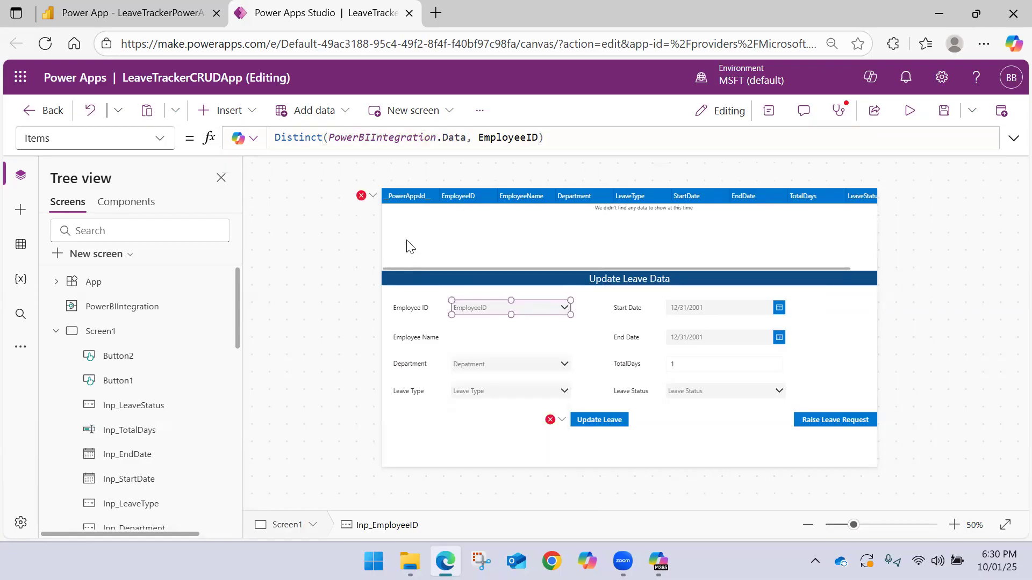
# Correct the data table's Items filter to match EmployeeID against Inp_EmployeeID.Selected.Value, and save the app
pyautogui.click(373, 197)
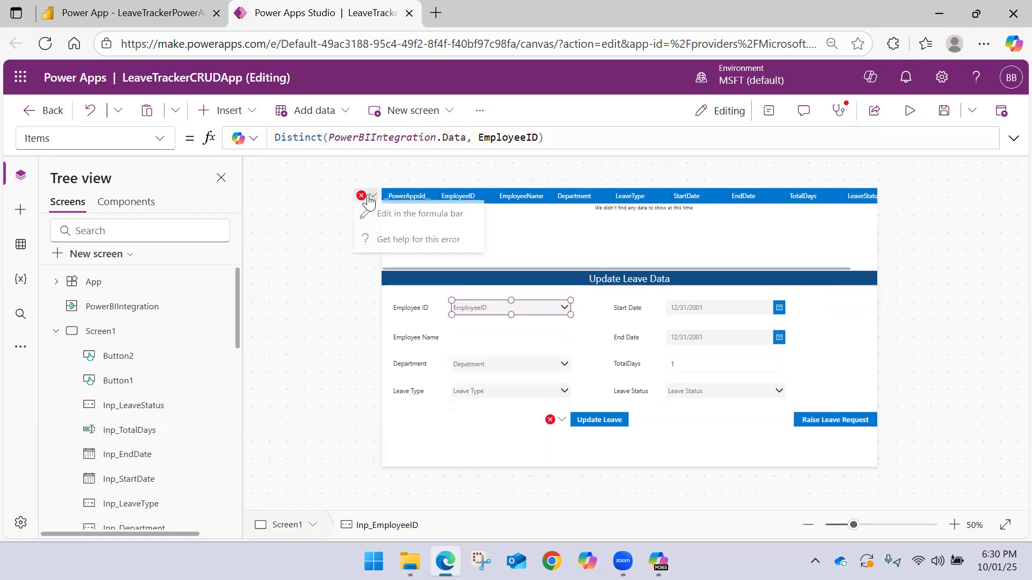
pyautogui.click(395, 220)
pyautogui.doubleClick(734, 137)
pyautogui.press('BackSpace')
pyautogui.write('Value')
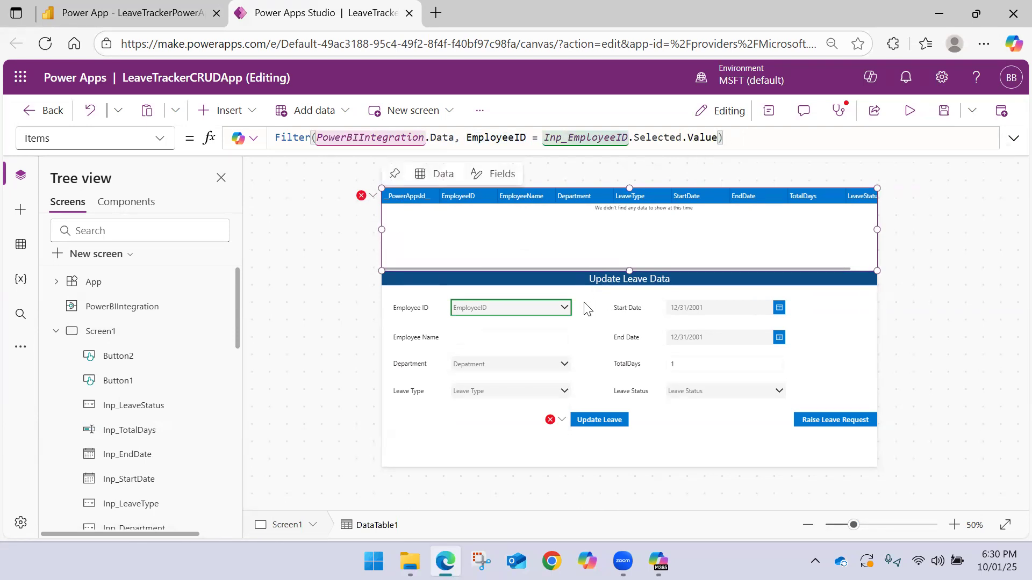
pyautogui.click(970, 200)
pyautogui.click(944, 112)
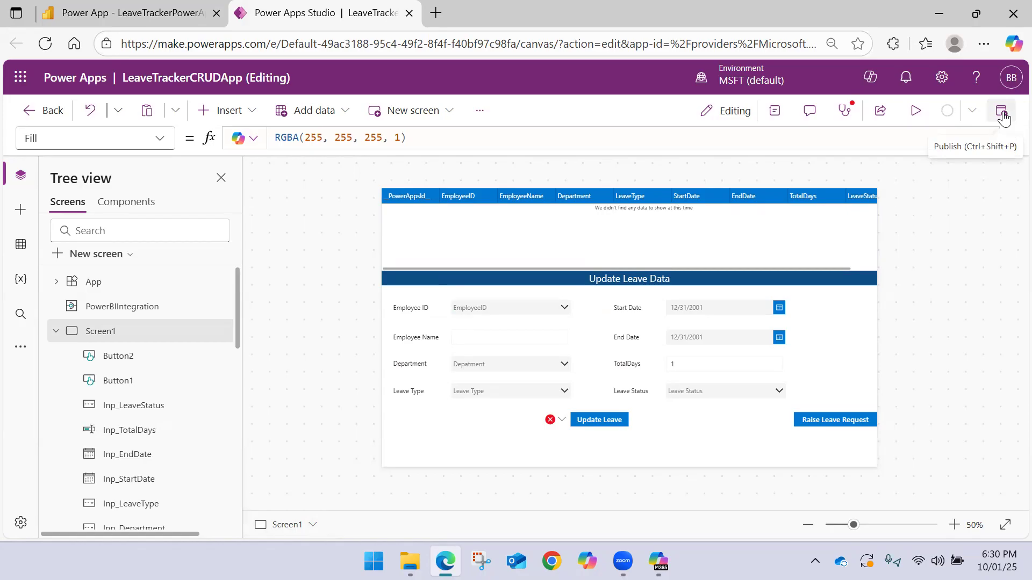
# In the Update Leave button's OnSelect Patch formula, set EmployeeID to Inp_EmployeeID.Selected.Value and save the app
pyautogui.click(599, 420)
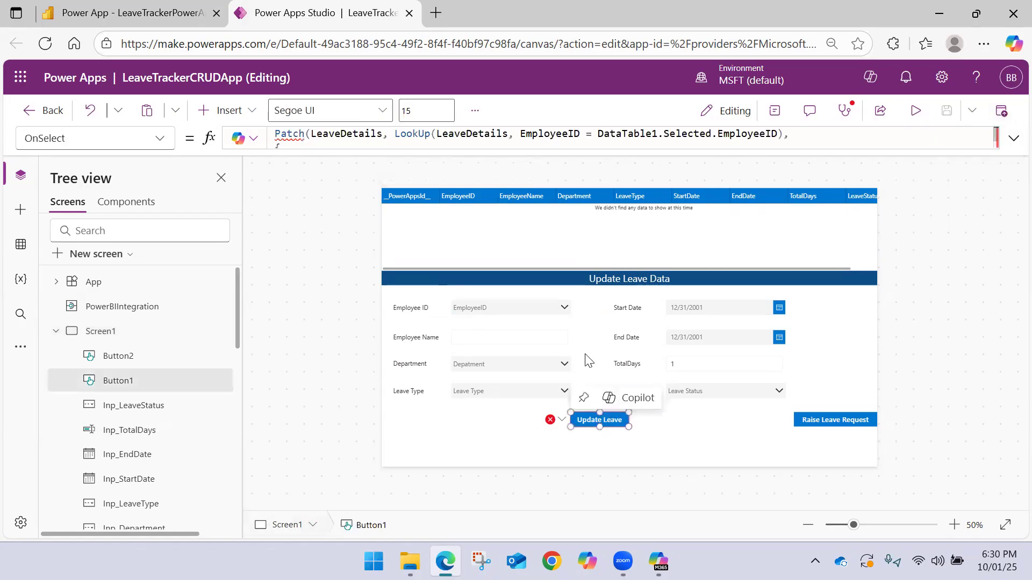
pyautogui.doubleClick(723, 134)
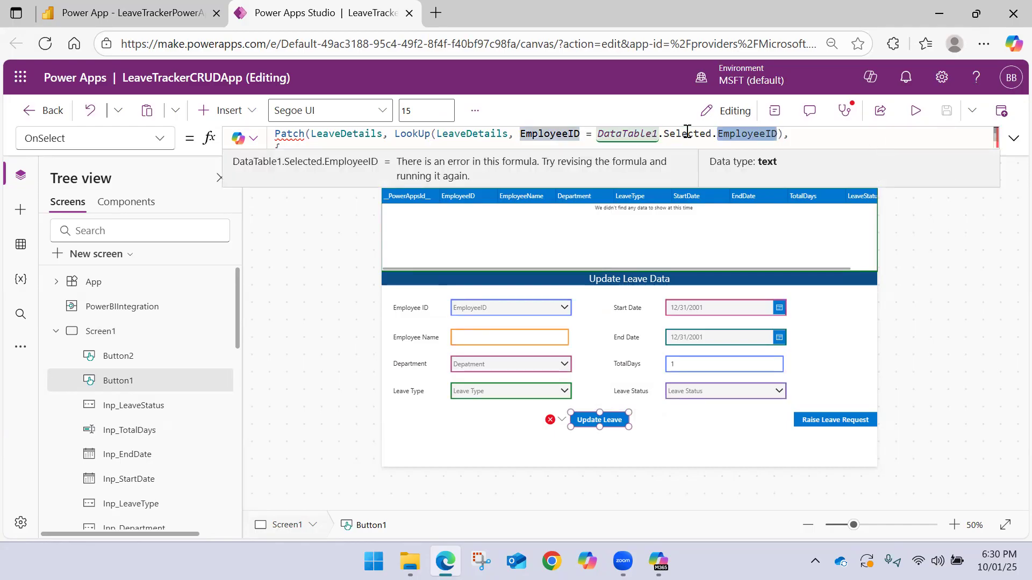
pyautogui.click(1013, 140)
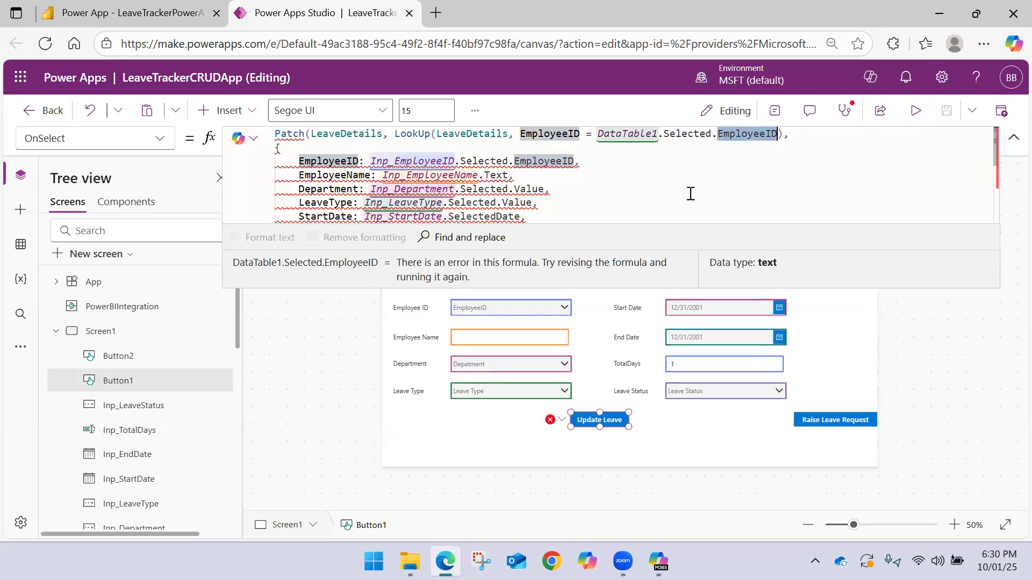
pyautogui.doubleClick(540, 160)
pyautogui.write('Value')
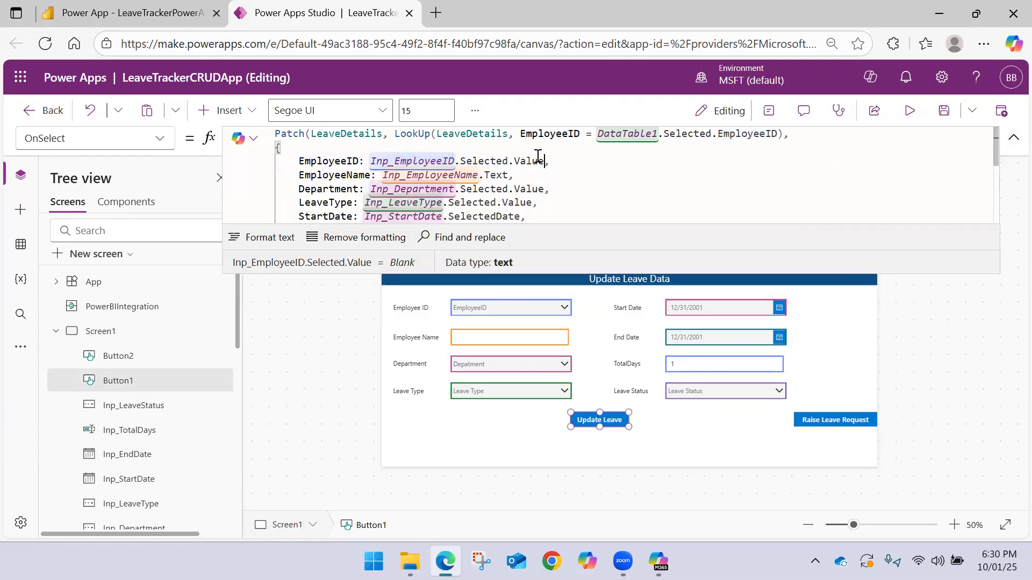
pyautogui.click(1013, 138)
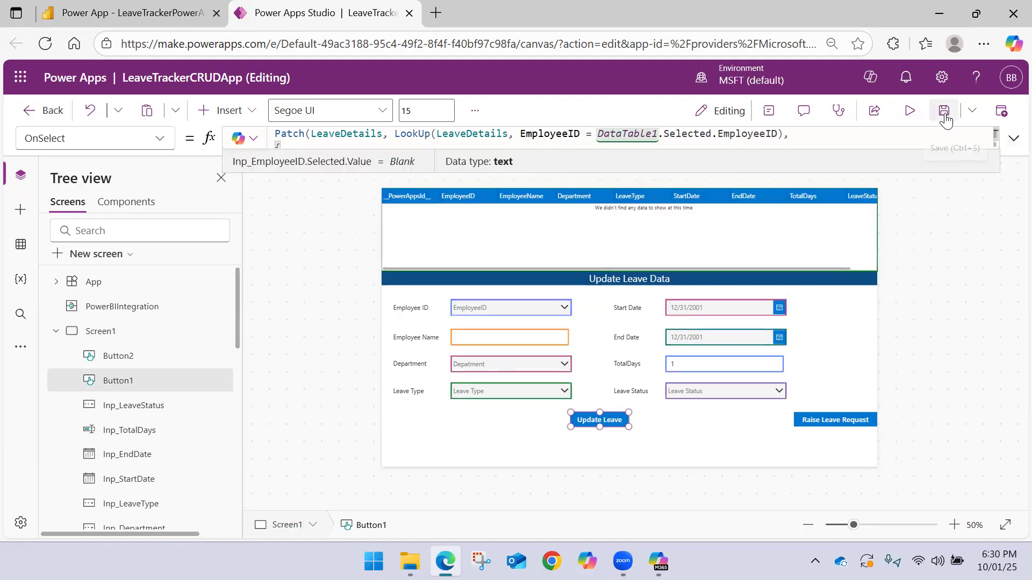
pyautogui.click(944, 111)
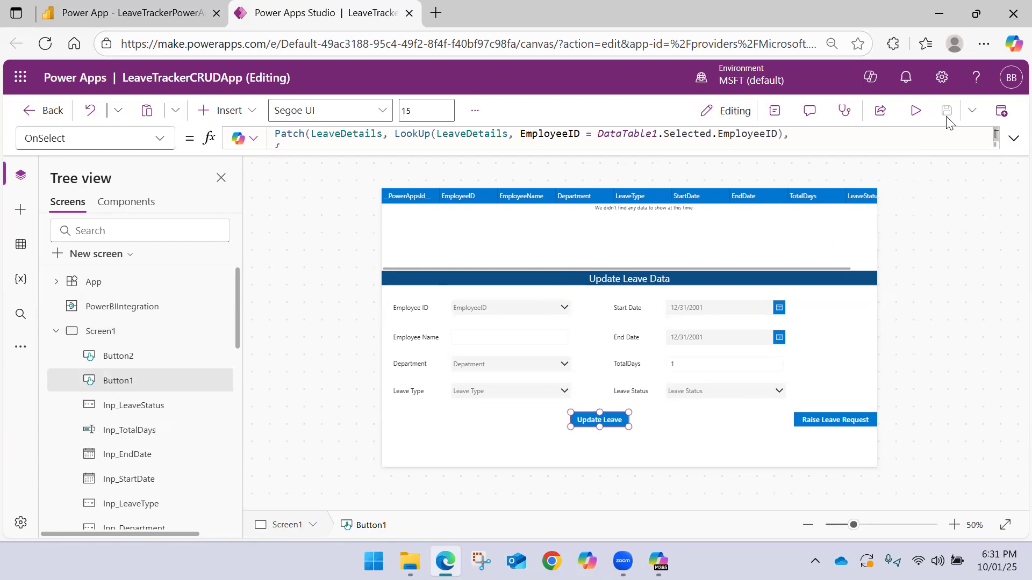
# Publish the updated version of LeaveTrackerCRUDApp, repeating the publish several times, and collapse Screen1 in the tree
pyautogui.click(1000, 111)
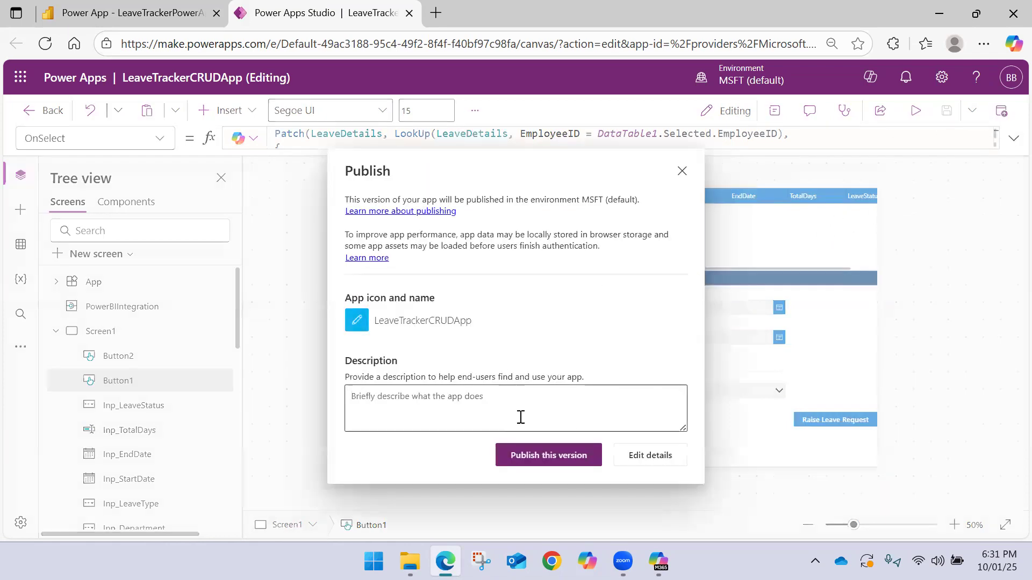
pyautogui.click(533, 455)
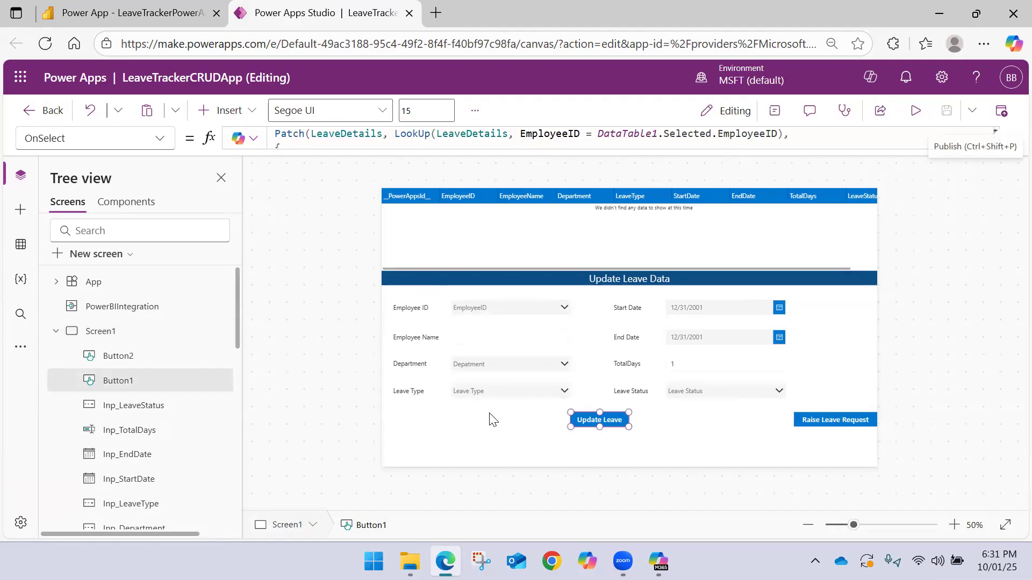
pyautogui.click(56, 332)
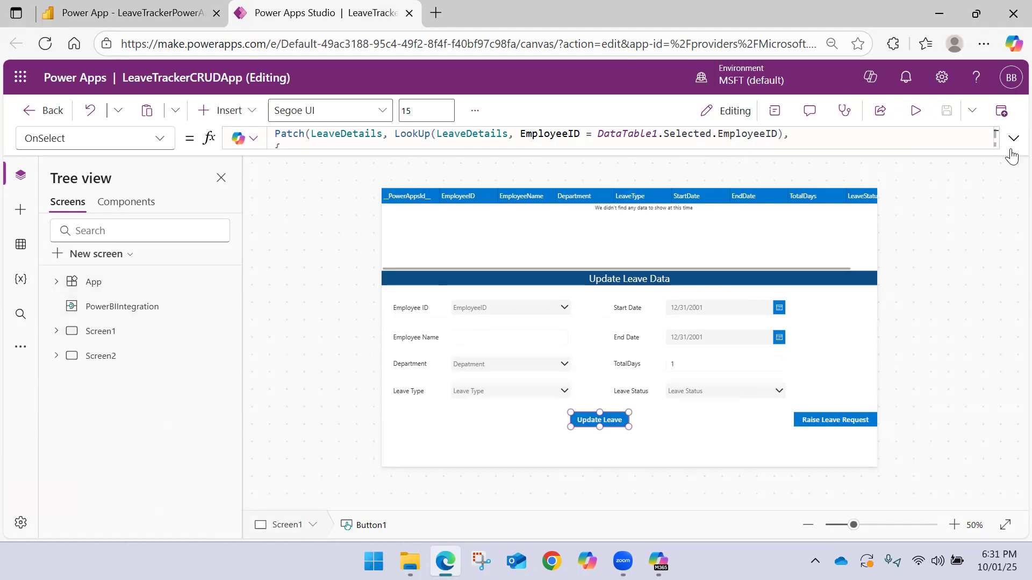
pyautogui.click(1001, 111)
pyautogui.click(574, 457)
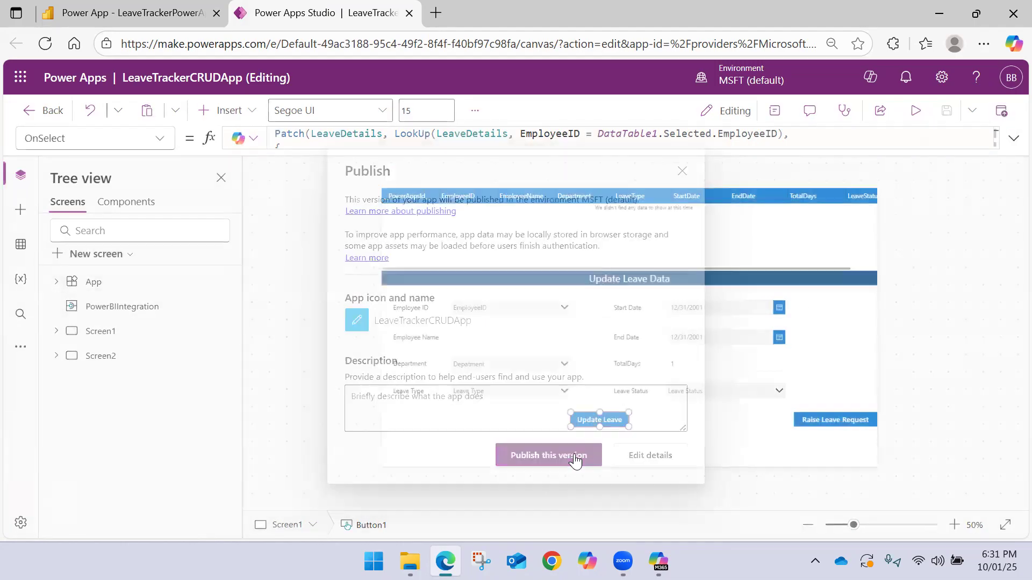
pyautogui.click(1000, 111)
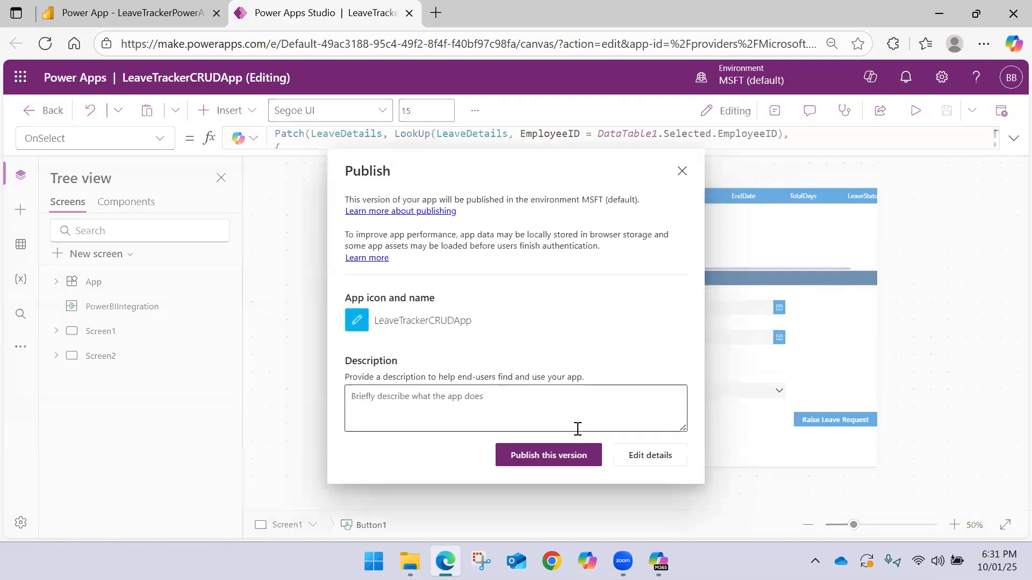
pyautogui.click(562, 455)
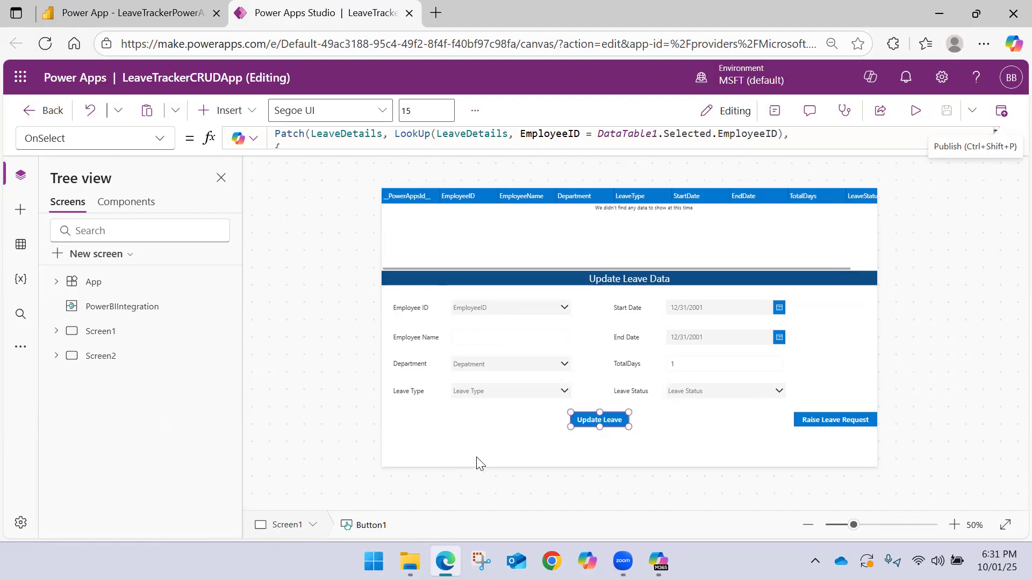
pyautogui.click(1000, 111)
pyautogui.click(530, 454)
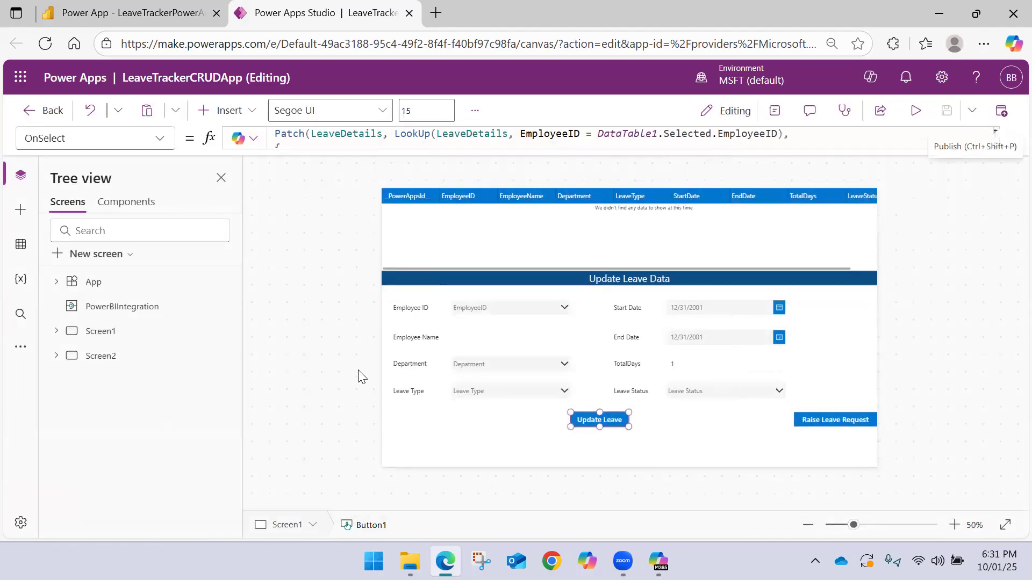
# Switch to the Power BI report, reload it, and allow LeaveTrackerCRUDApp to access the Excel Online (Business) data
pyautogui.click(129, 13)
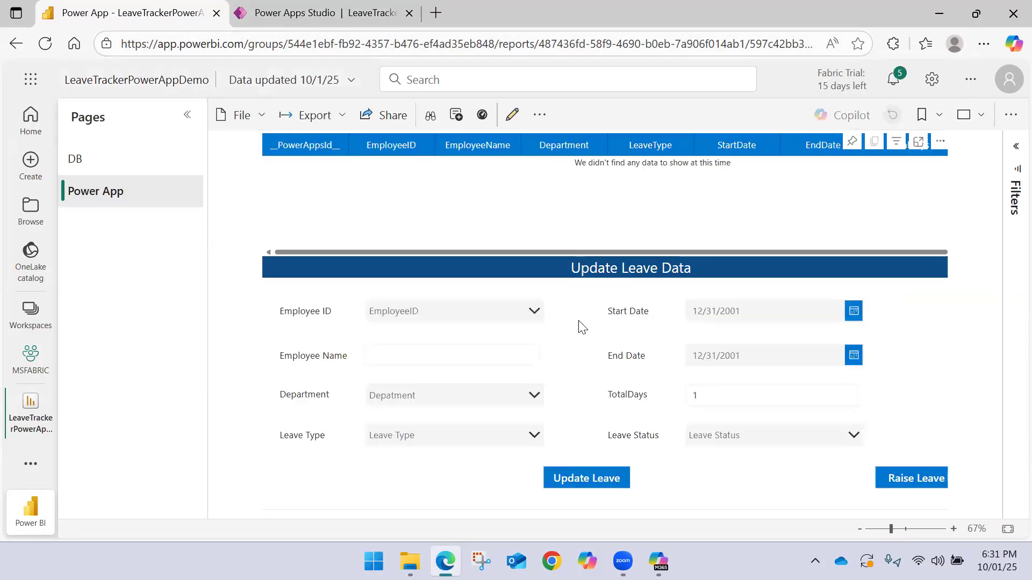
pyautogui.click(48, 45)
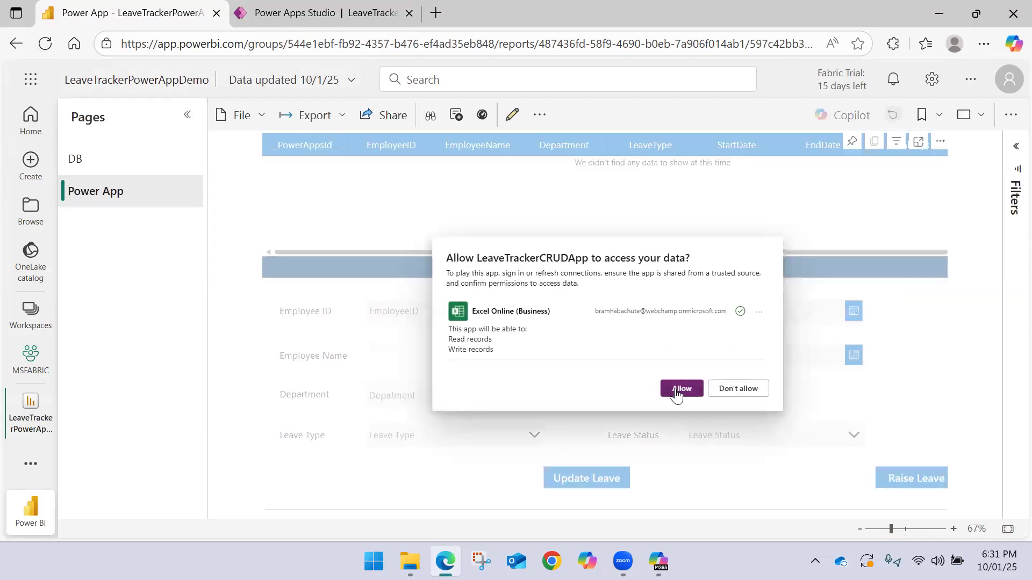
pyautogui.click(677, 394)
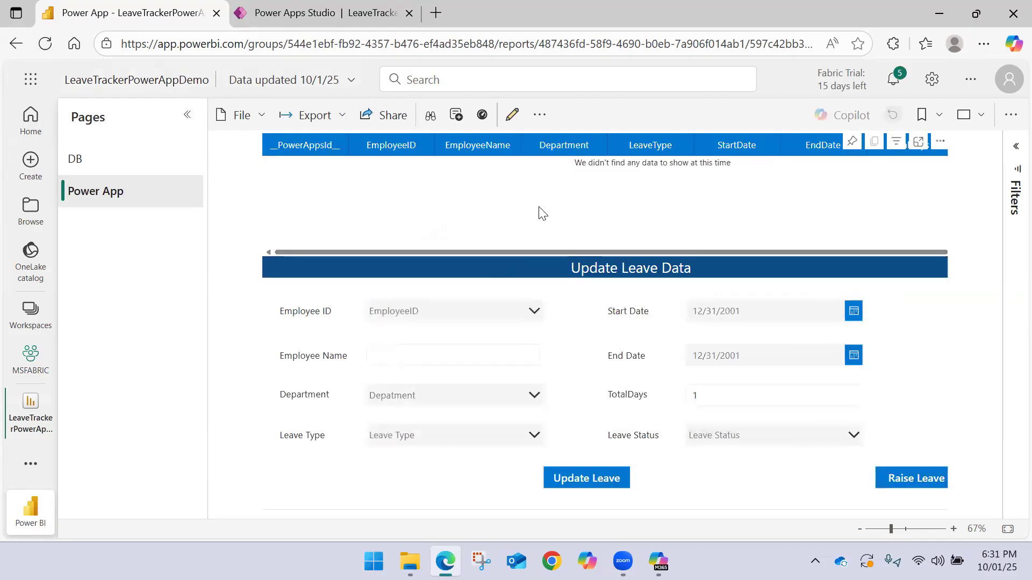
# Search the Employee ID list by a partial ID and select the second matching employee to filter the leave table
pyautogui.click(455, 316)
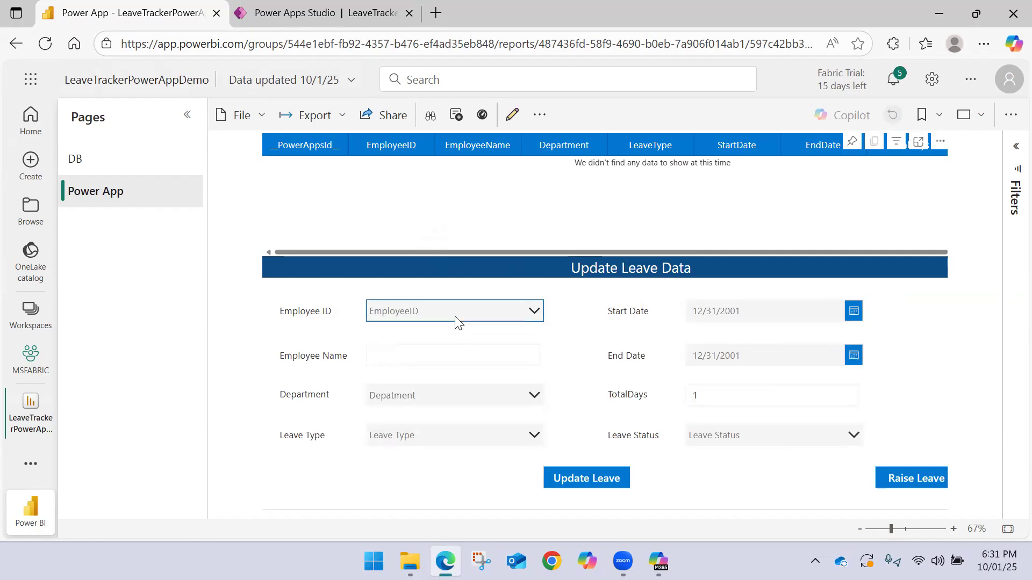
pyautogui.write('E0')
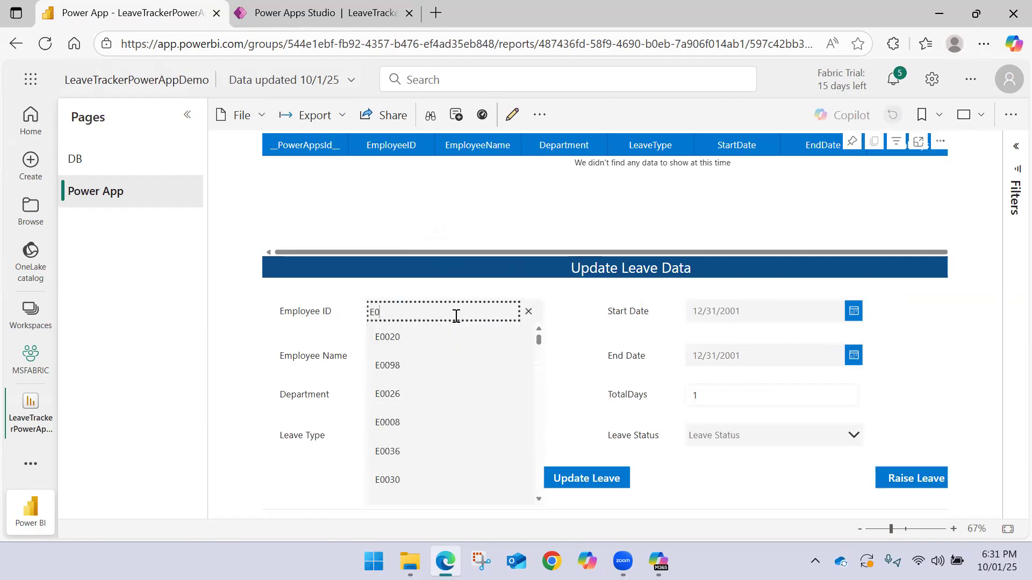
pyautogui.write('1')
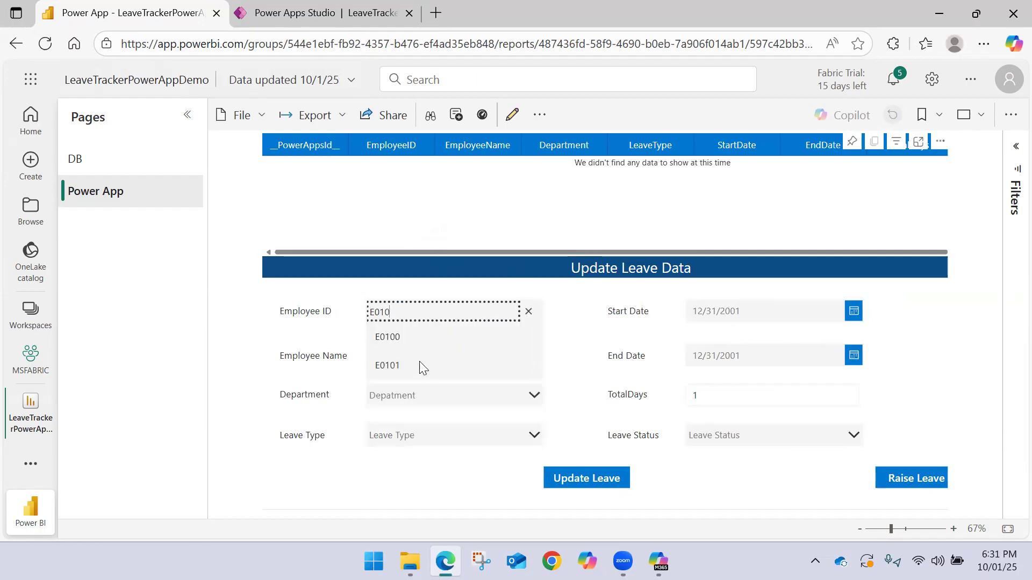
pyautogui.write('0')
pyautogui.click(418, 366)
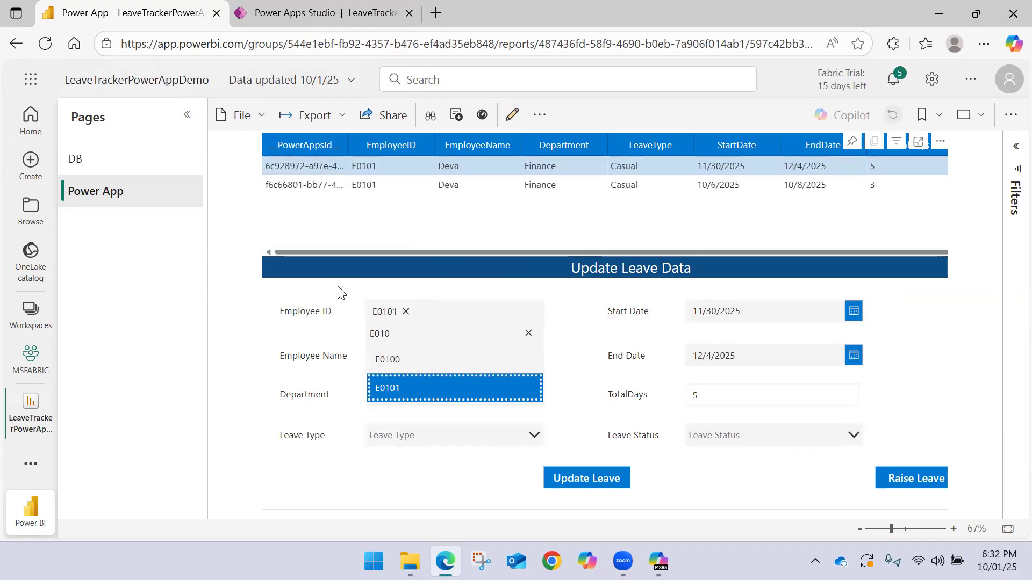
pyautogui.click(338, 292)
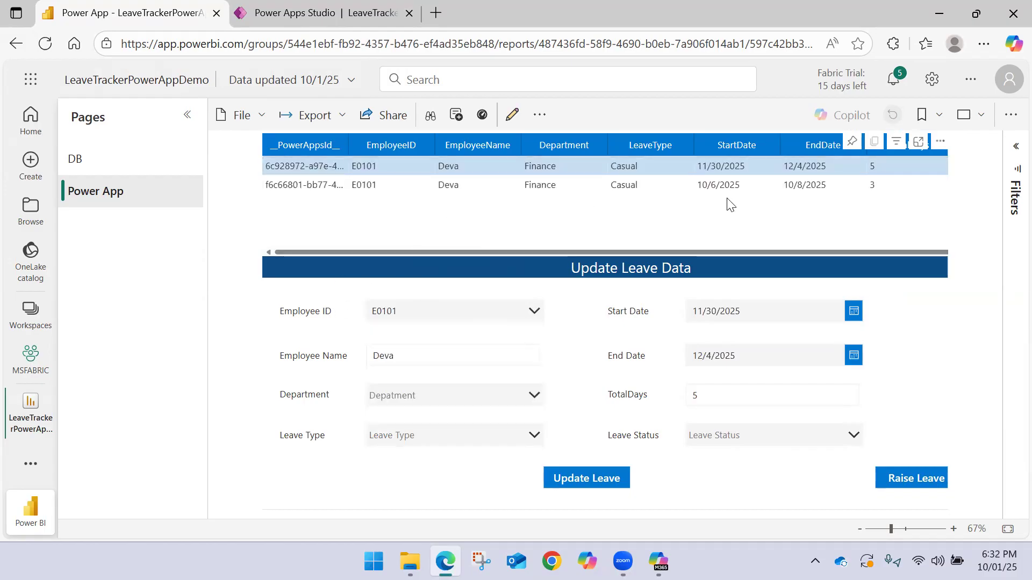
# Select the employee's two leave records in turn and examine their dates, total days and leave status
pyautogui.click(651, 185)
pyautogui.click(369, 186)
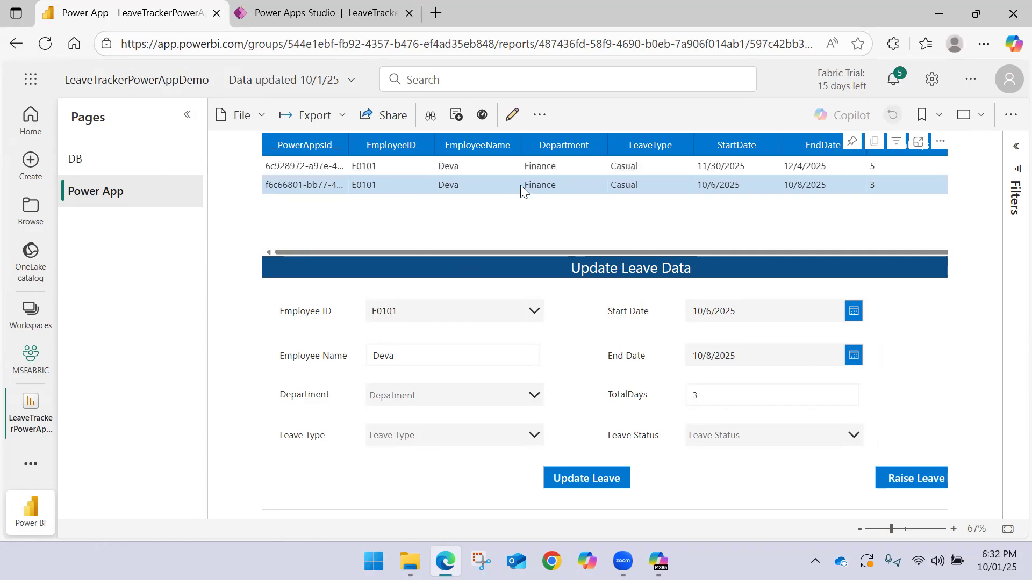
pyautogui.click(714, 169)
pyautogui.click(696, 183)
pyautogui.click(698, 167)
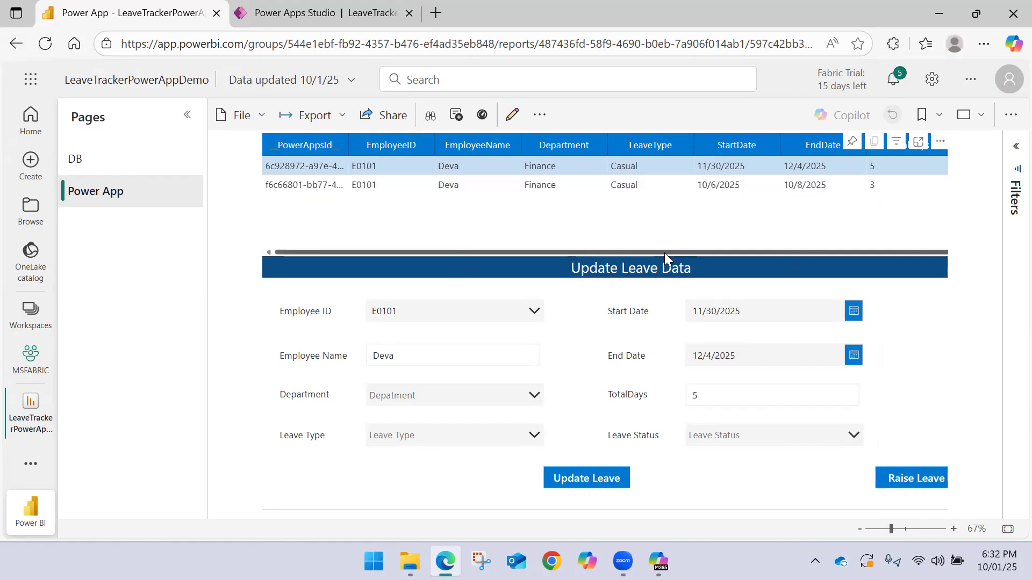
pyautogui.moveTo(664, 253); pyautogui.dragTo(723, 256)
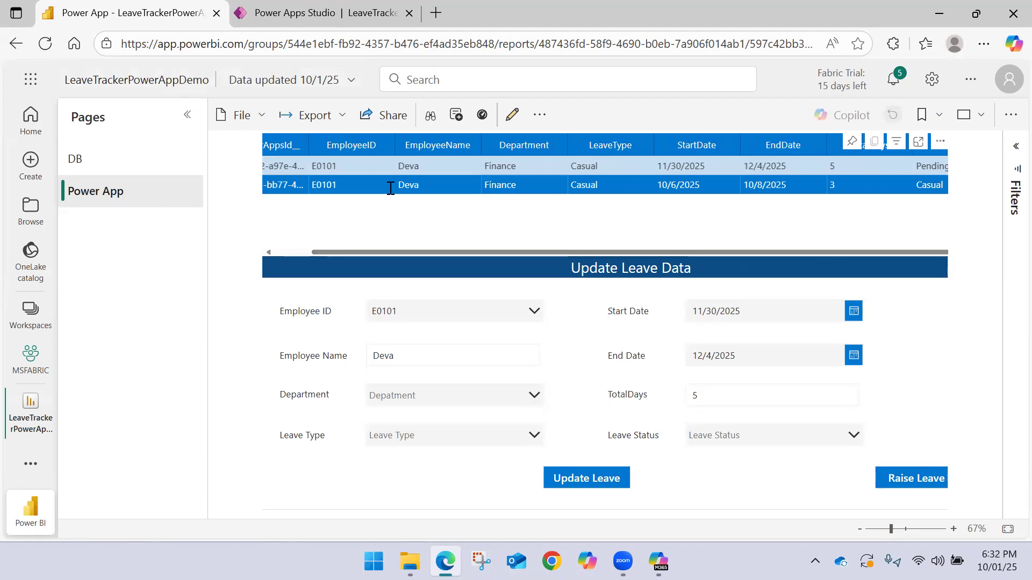
# Select the employee's leave record starting 10/6/2025 and set its Department to Finance and Leave Type to Casual
pyautogui.moveTo(362, 255); pyautogui.dragTo(272, 250)
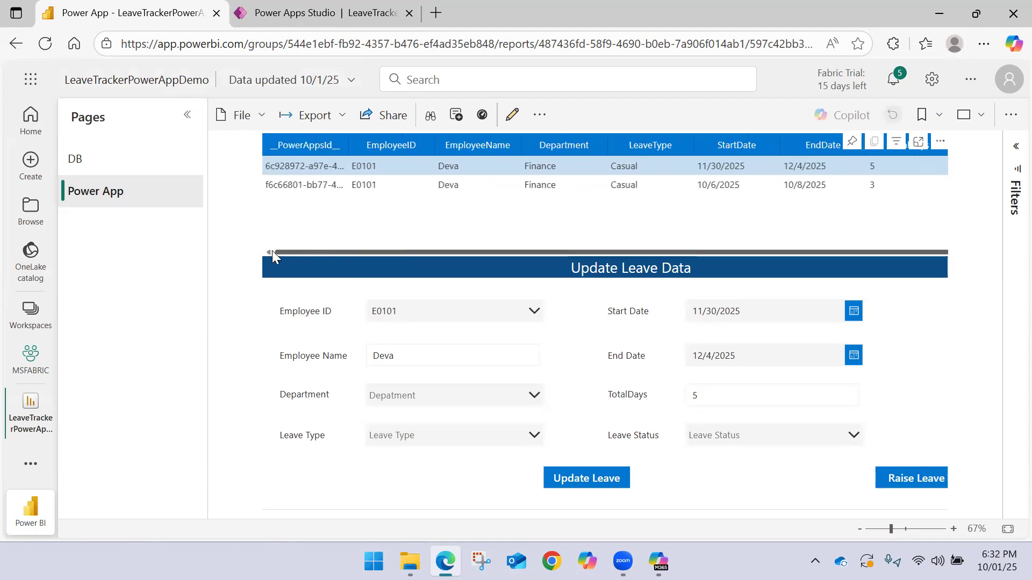
pyautogui.click(340, 188)
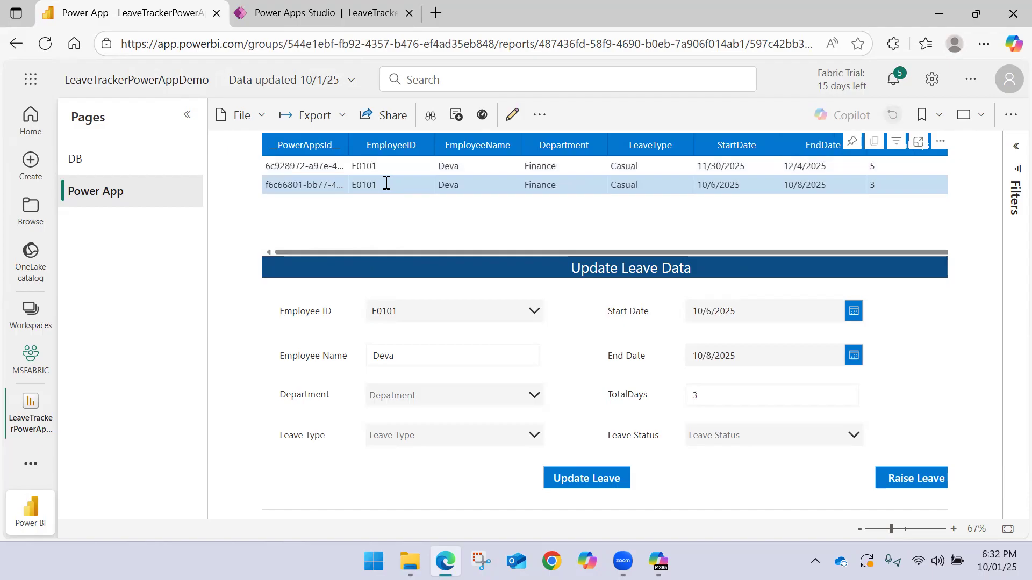
pyautogui.click(462, 357)
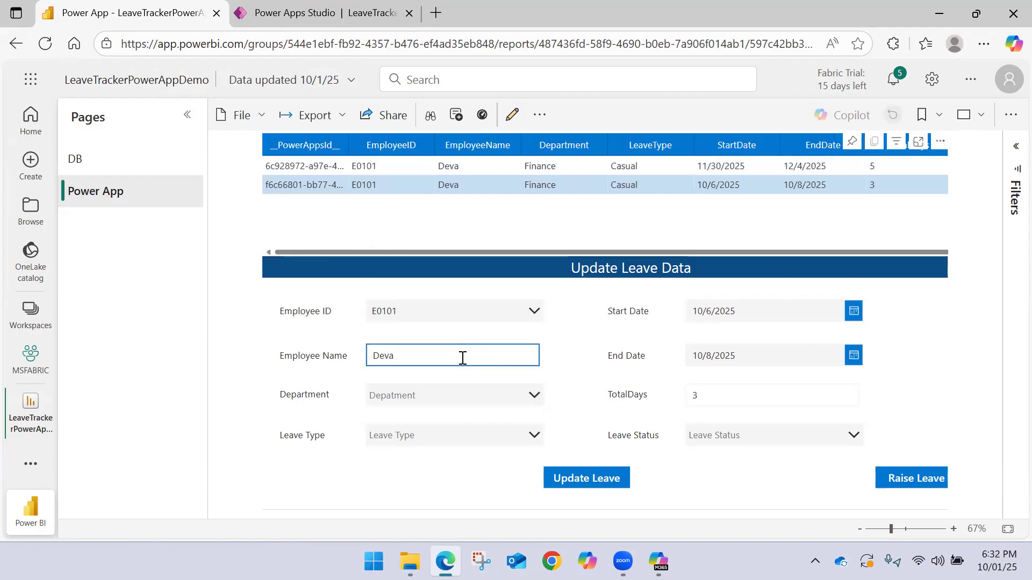
pyautogui.click(478, 401)
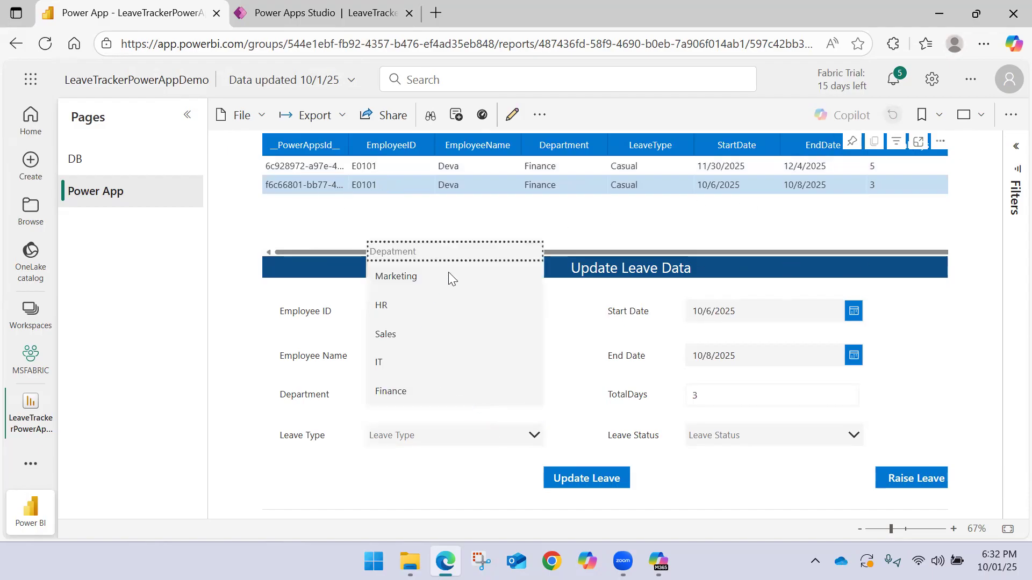
pyautogui.click(420, 391)
pyautogui.click(423, 432)
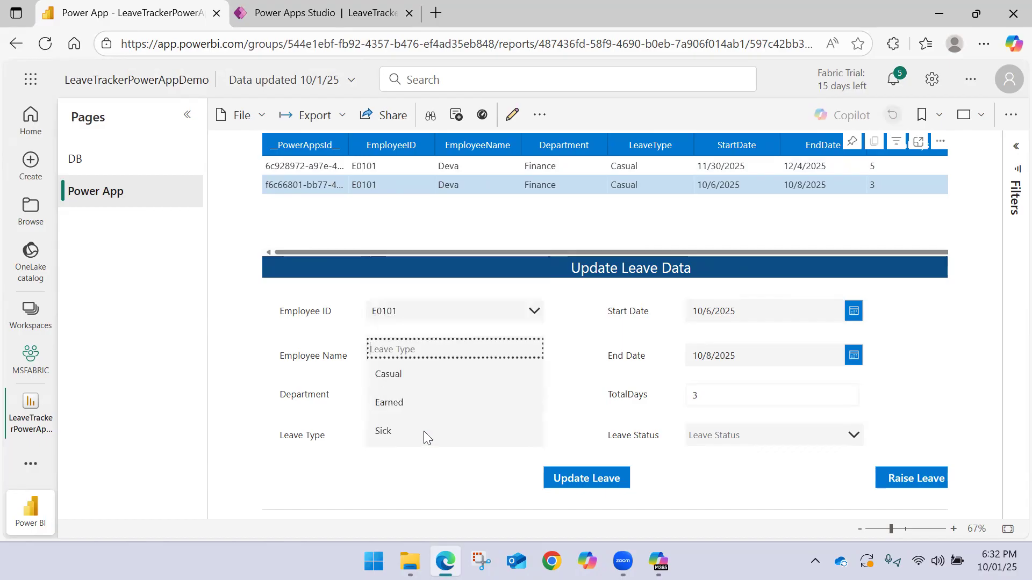
pyautogui.click(407, 374)
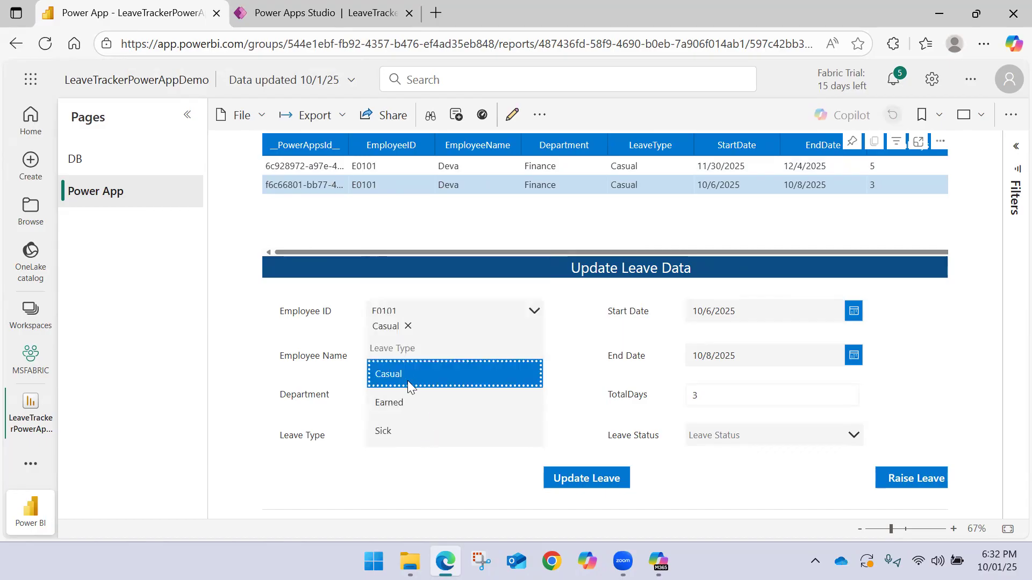
# Set the selected record's Leave Status to Approved and submit the leave update
pyautogui.click(749, 438)
pyautogui.click(728, 318)
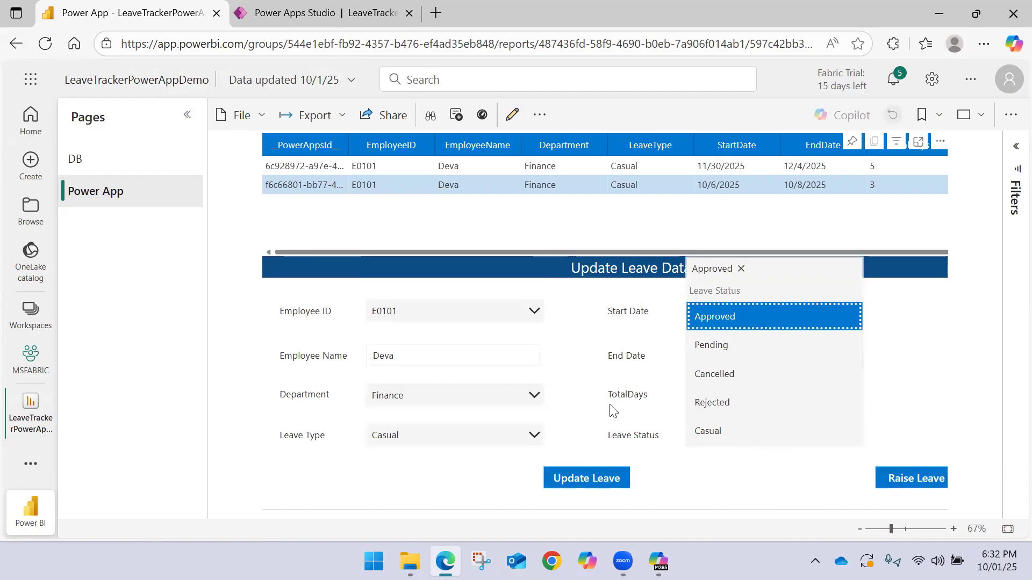
pyautogui.click(597, 362)
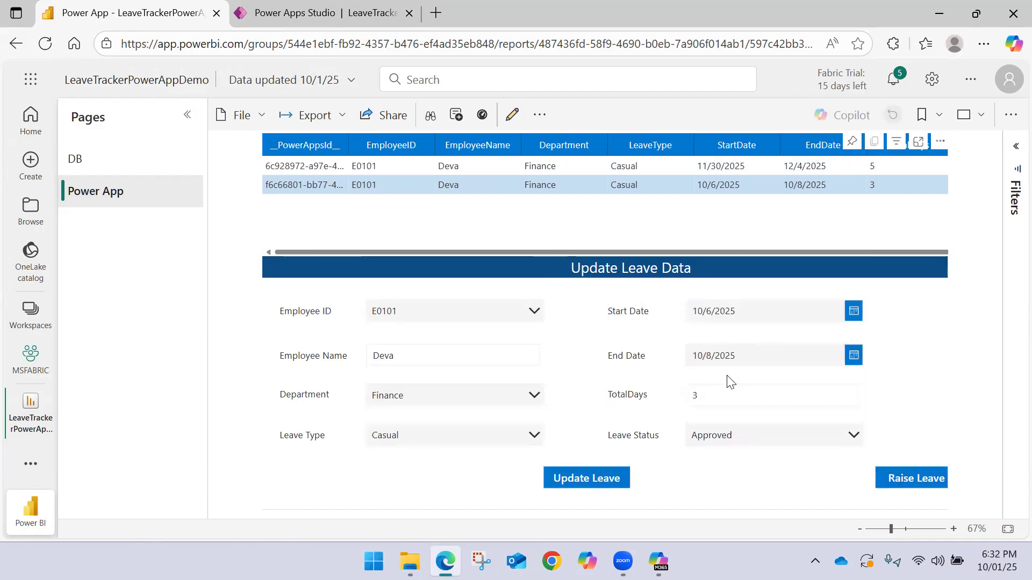
pyautogui.click(606, 480)
# Open the Employee_LeaveData workbook online from the OneDrive folder in File Explorer and examine the leave record in row 102
pyautogui.click(410, 562)
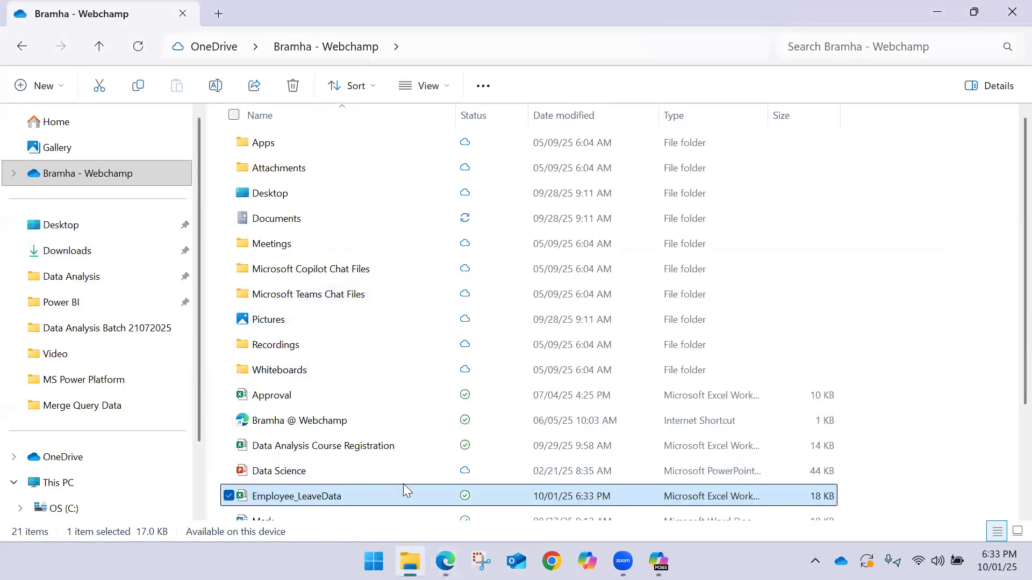
pyautogui.rightClick(398, 493)
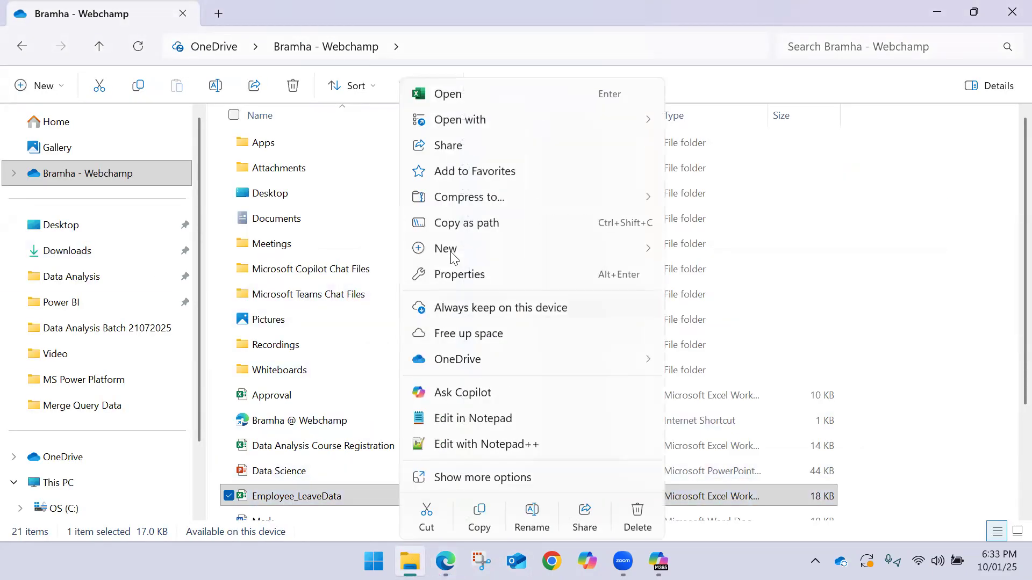
pyautogui.moveTo(513, 361)
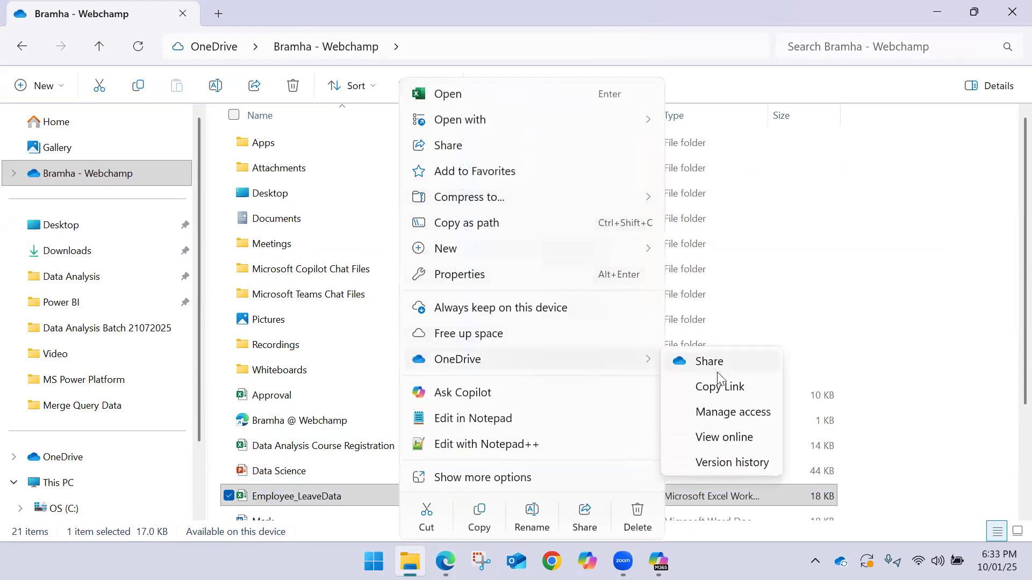
pyautogui.click(723, 437)
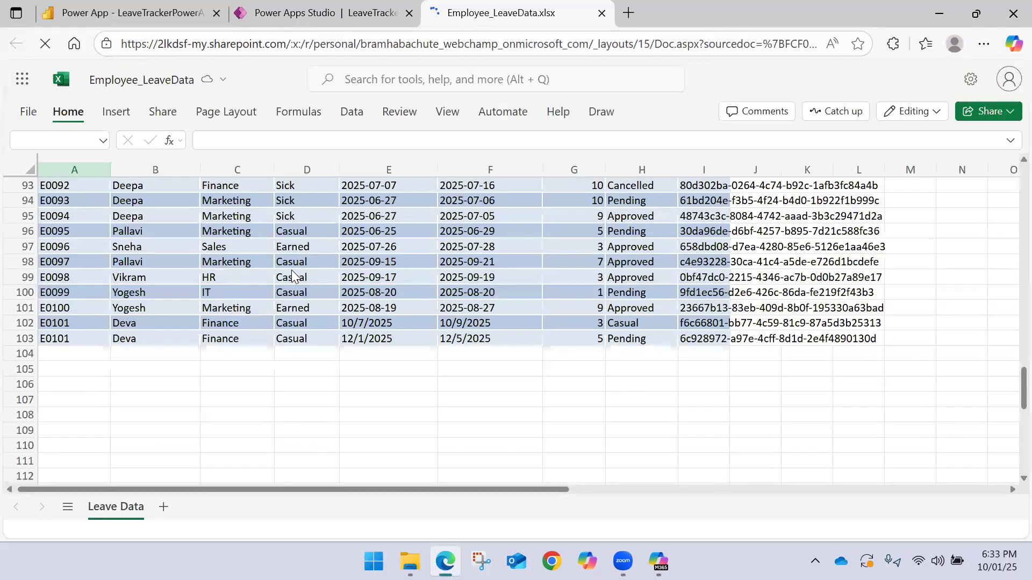
pyautogui.click(645, 323)
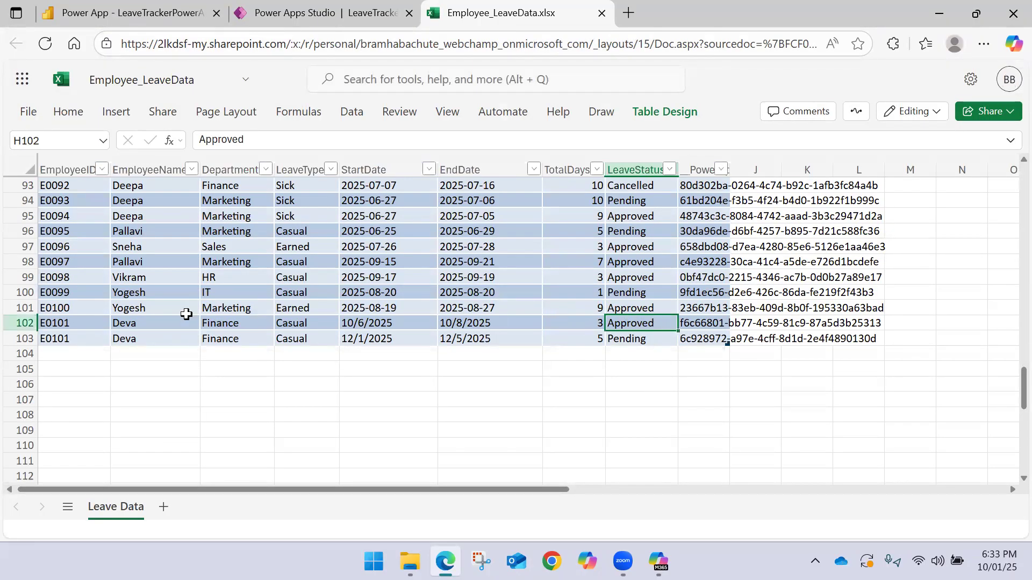
pyautogui.click(21, 323)
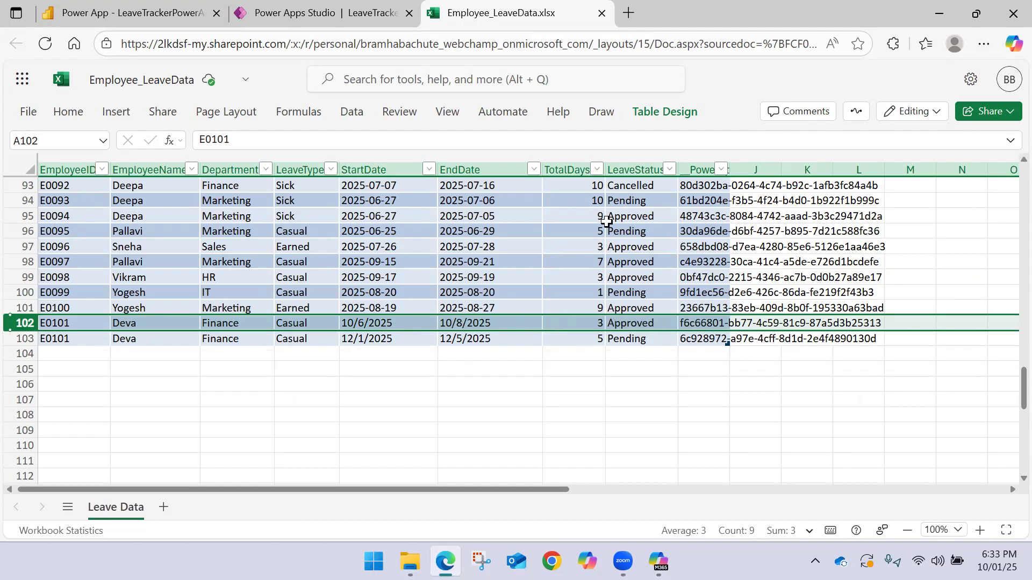
# Close the workbook and inspect the Items formula of the Employee ID list in Power Apps Studio
pyautogui.click(602, 16)
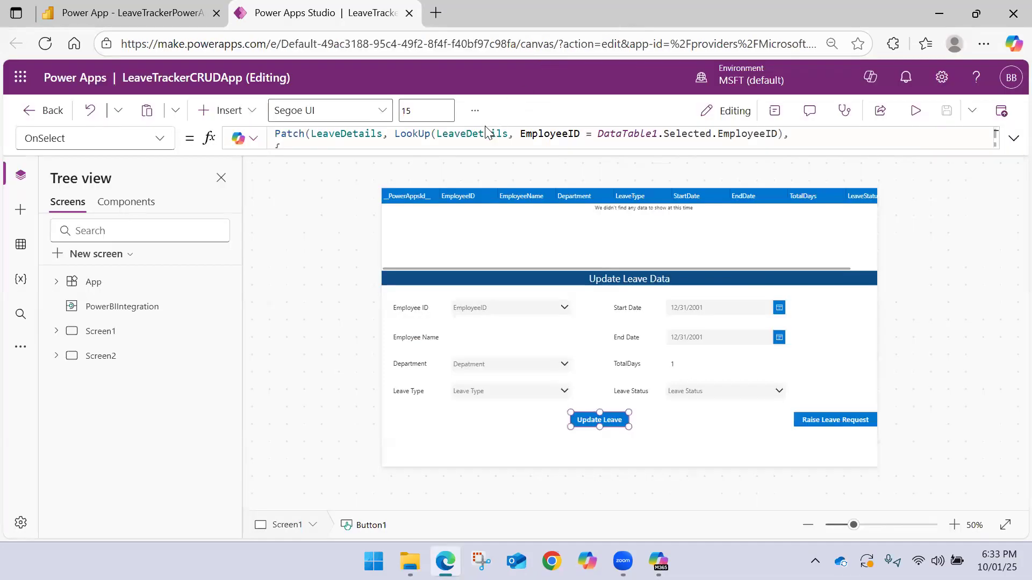
pyautogui.click(517, 312)
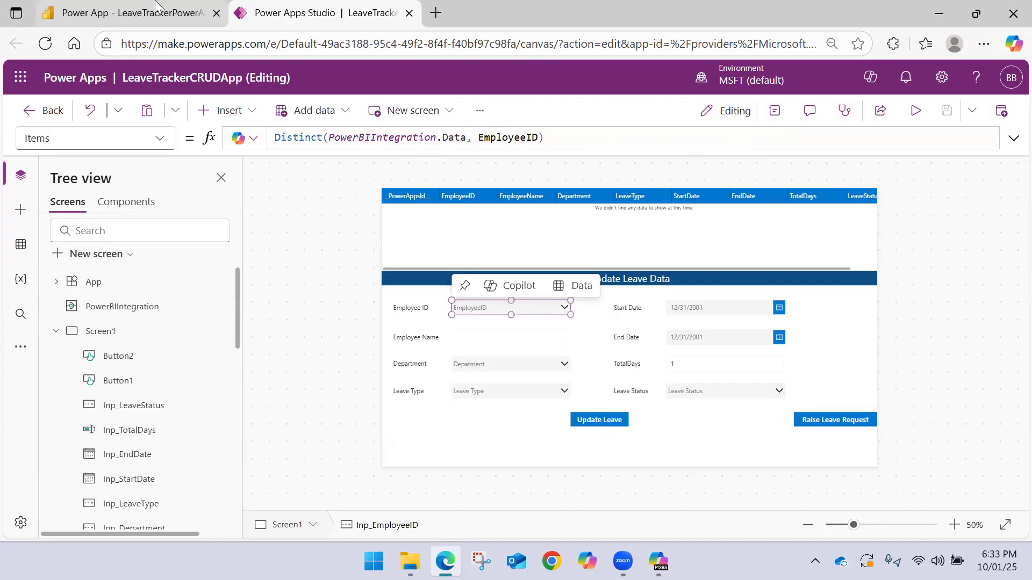
# Switch to the Power BI report, select the leave record starting 11/30/2025, and set its Start Date to 12/1/2025
pyautogui.click(208, 8)
pyautogui.click(366, 169)
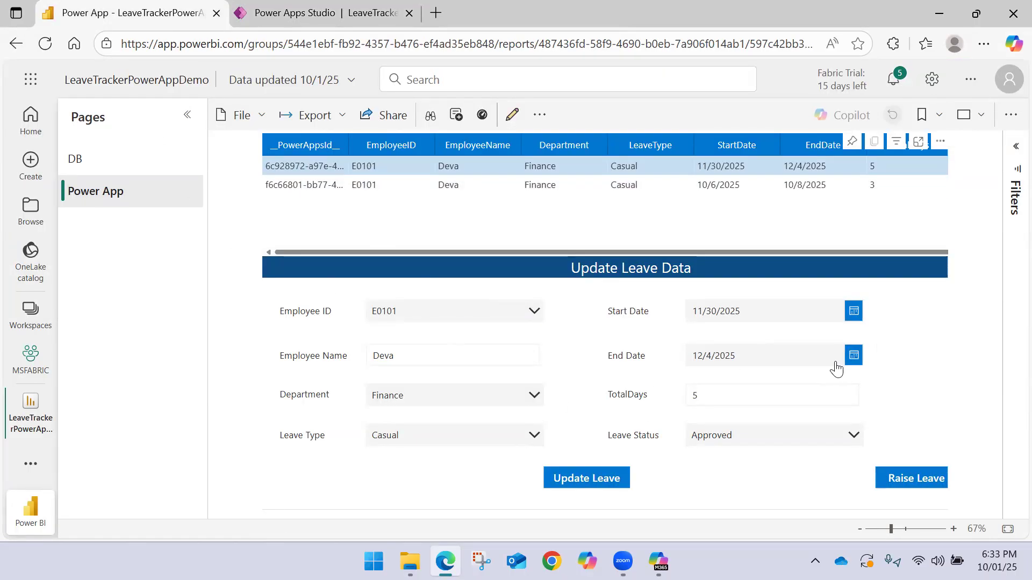
pyautogui.click(852, 357)
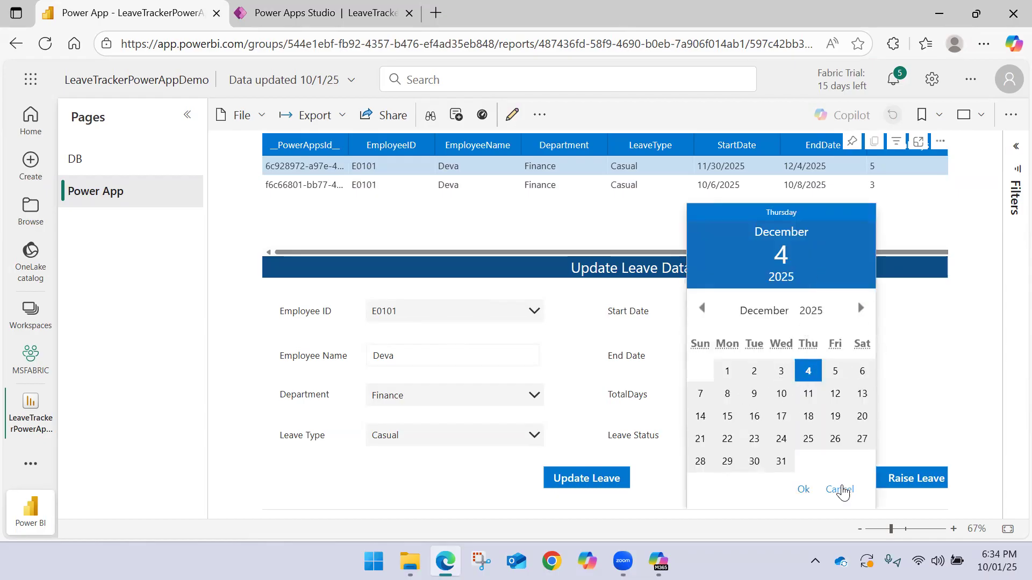
pyautogui.click(839, 489)
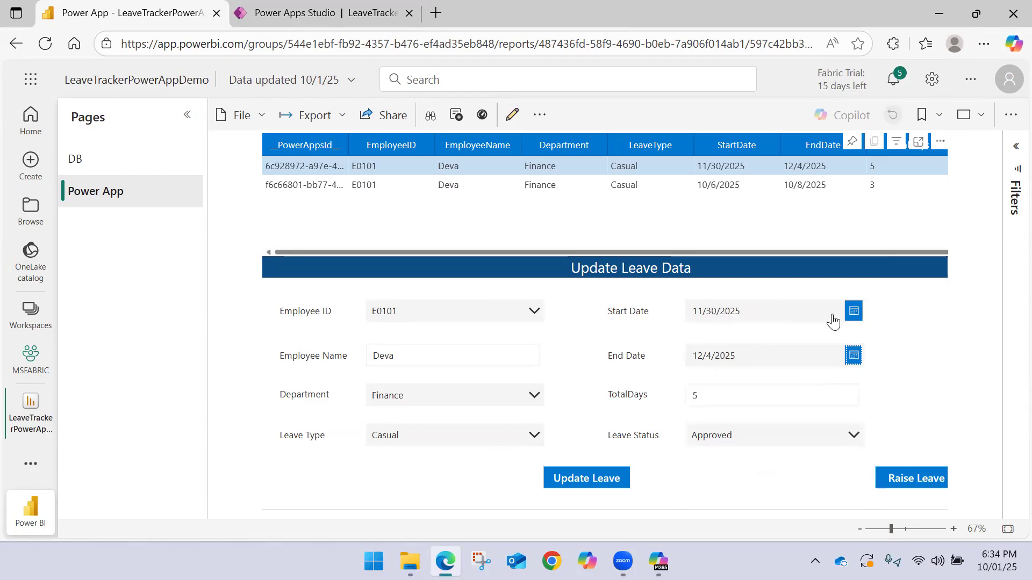
pyautogui.click(853, 311)
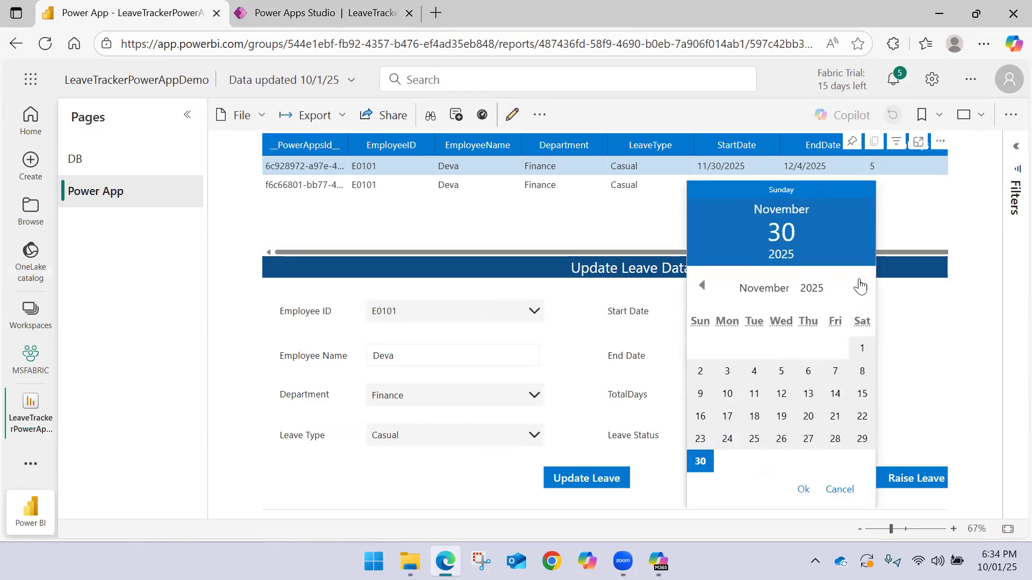
pyautogui.click(858, 287)
pyautogui.click(727, 371)
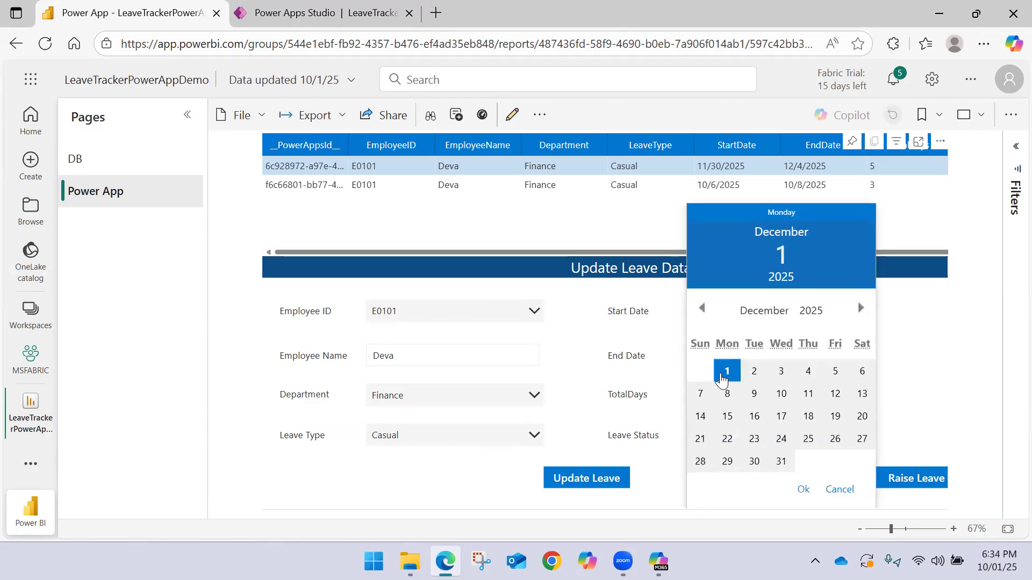
pyautogui.click(803, 489)
# Set the End Date in the update form to 12/5/2025 and then change it to 12/3/2025
pyautogui.click(853, 356)
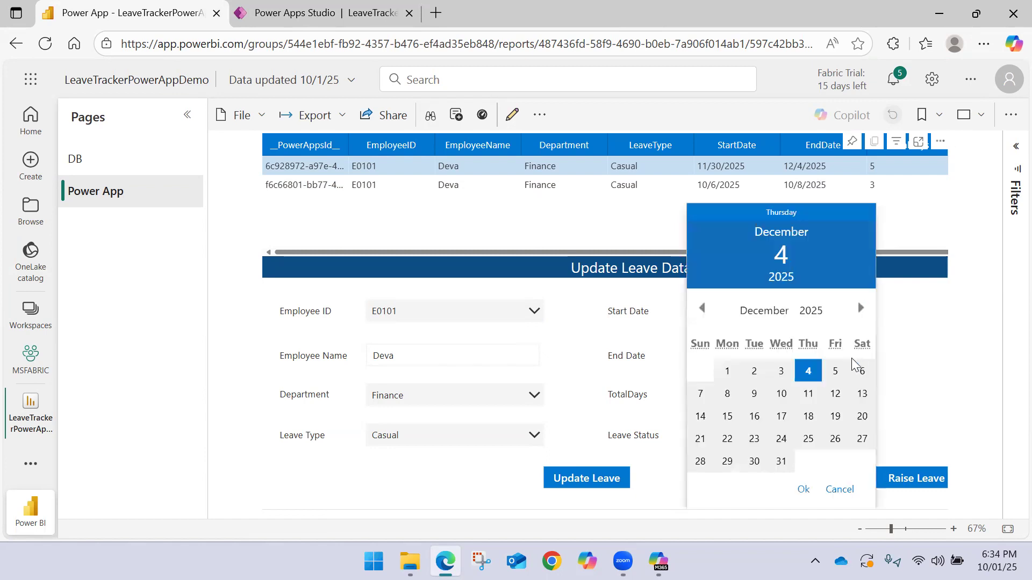
pyautogui.click(835, 371)
pyautogui.click(803, 489)
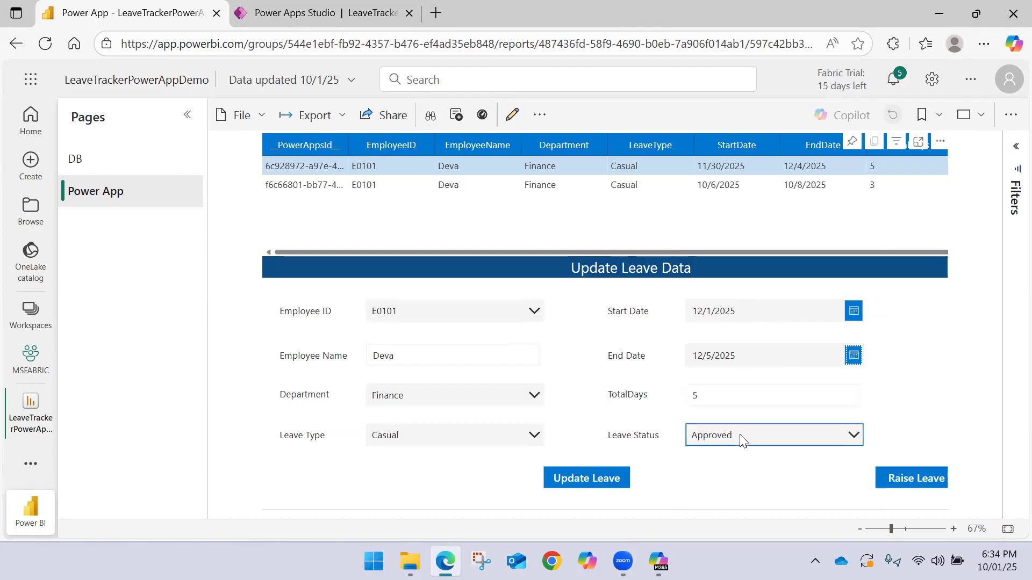
pyautogui.click(846, 360)
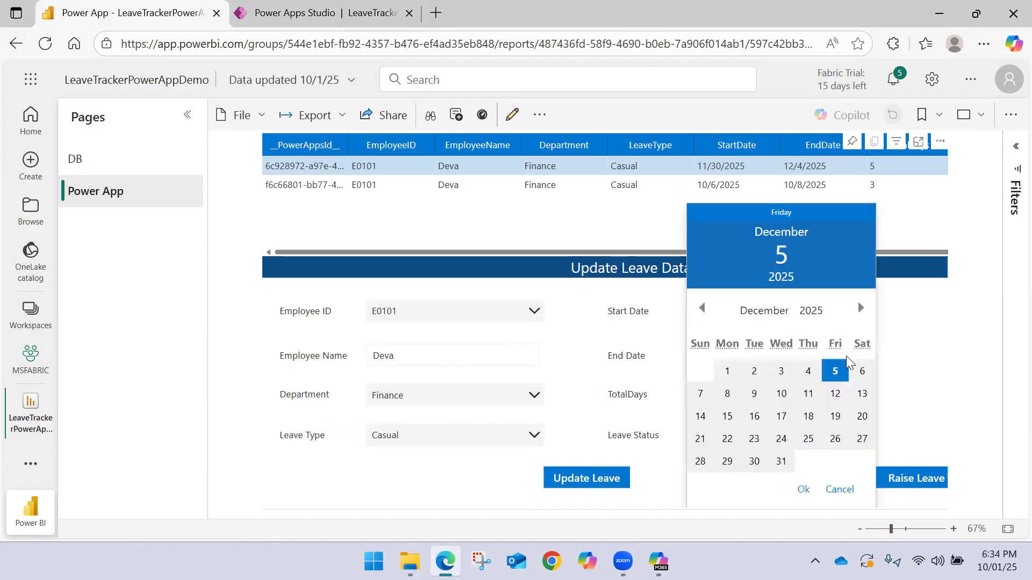
pyautogui.click(782, 375)
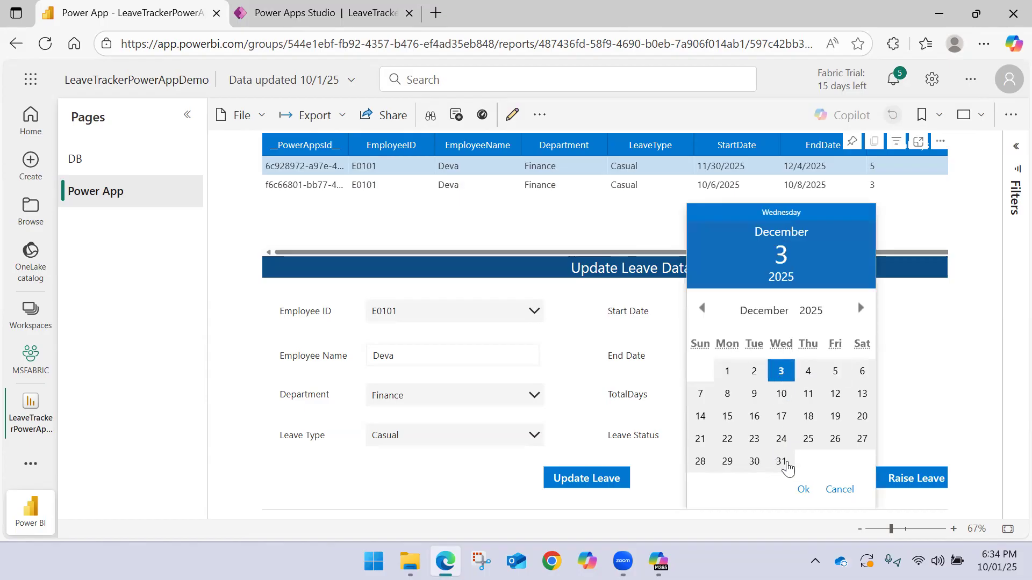
pyautogui.click(802, 489)
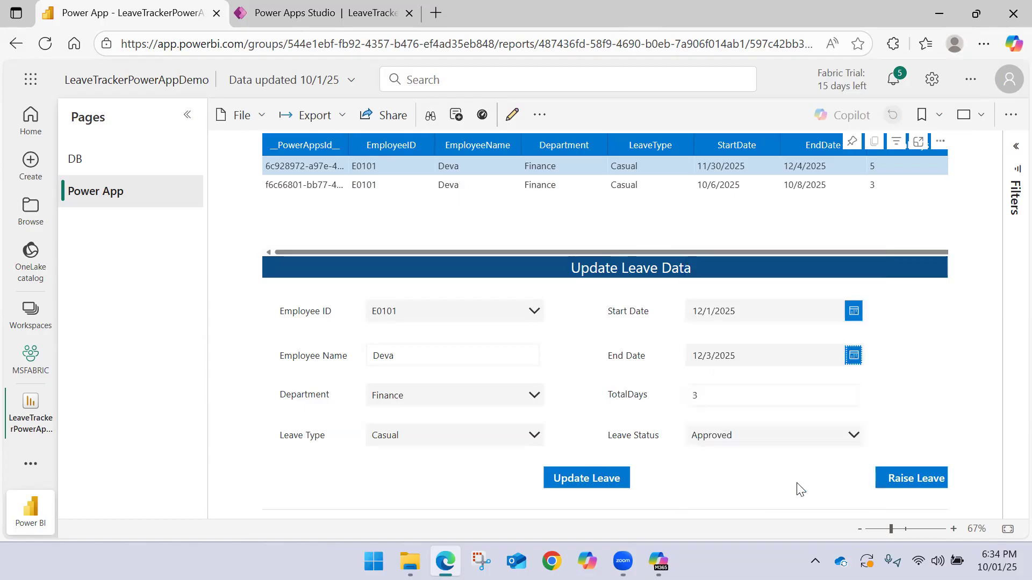
pyautogui.click(743, 433)
pyautogui.click(745, 432)
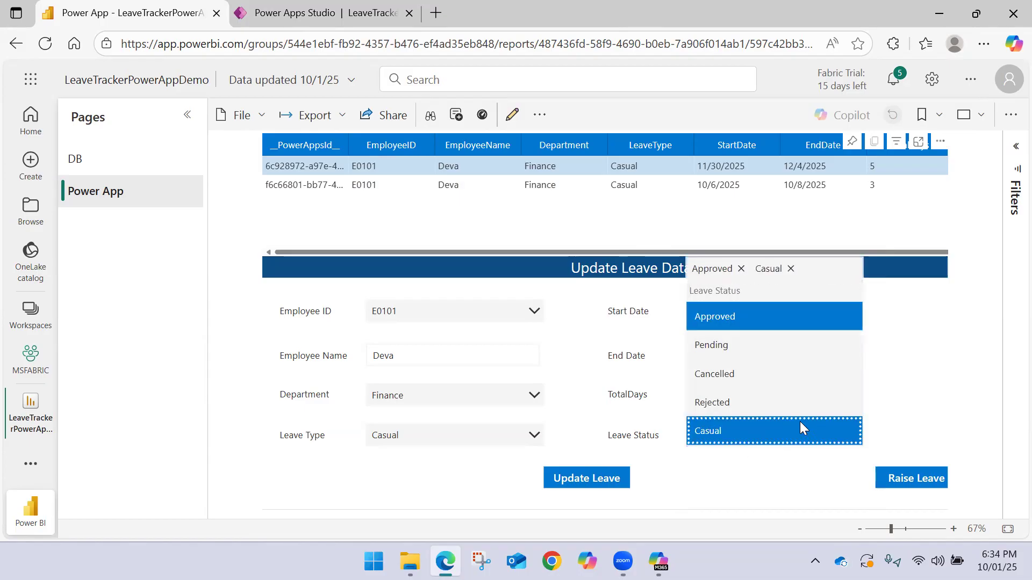
pyautogui.click(789, 269)
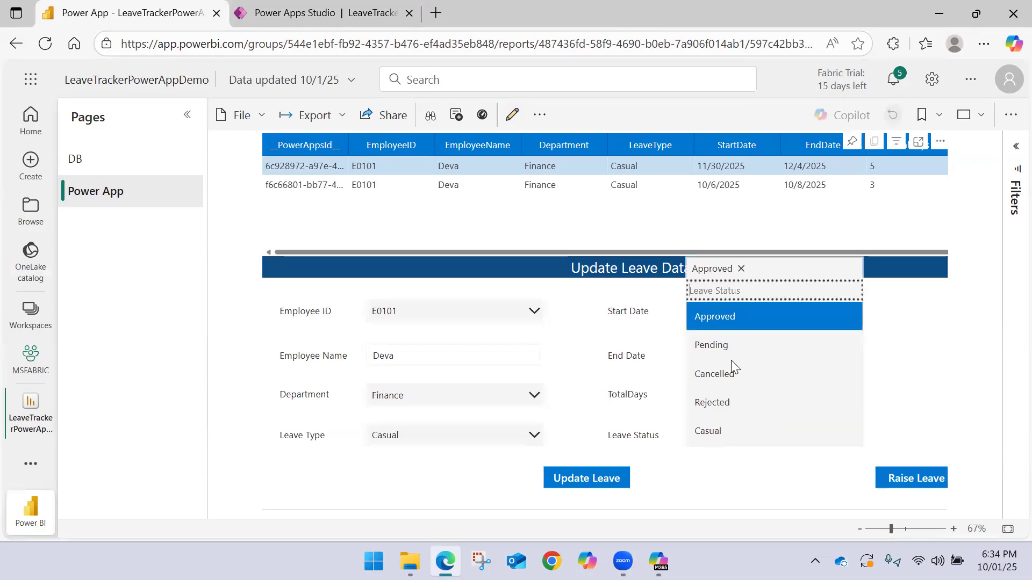
pyautogui.click(709, 474)
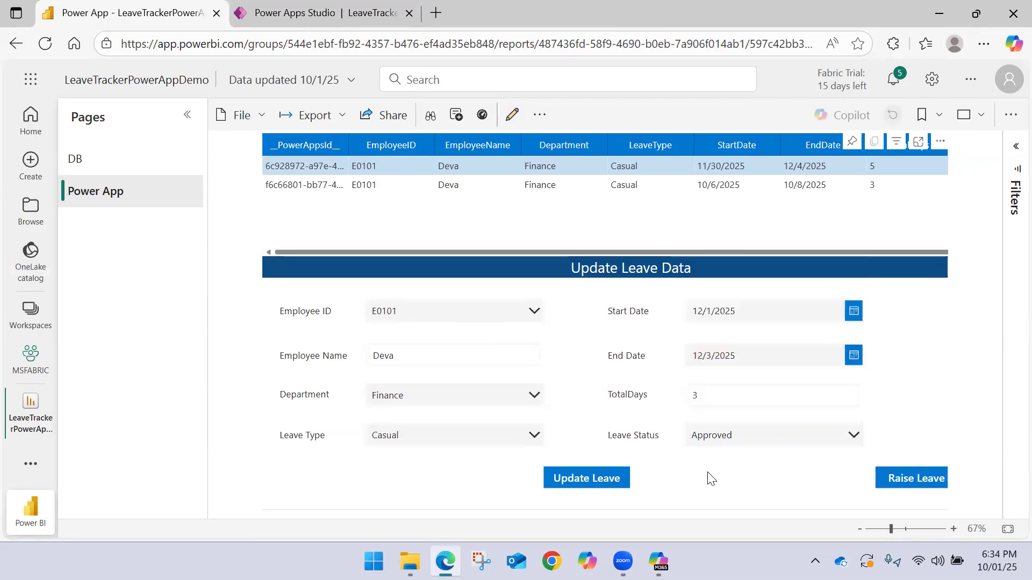
pyautogui.click(720, 434)
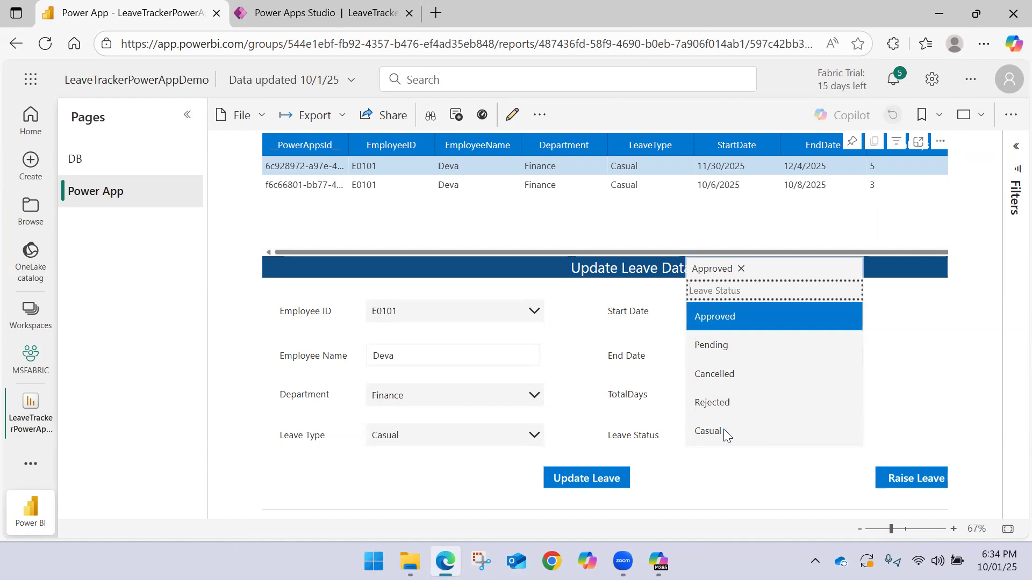
pyautogui.click(889, 379)
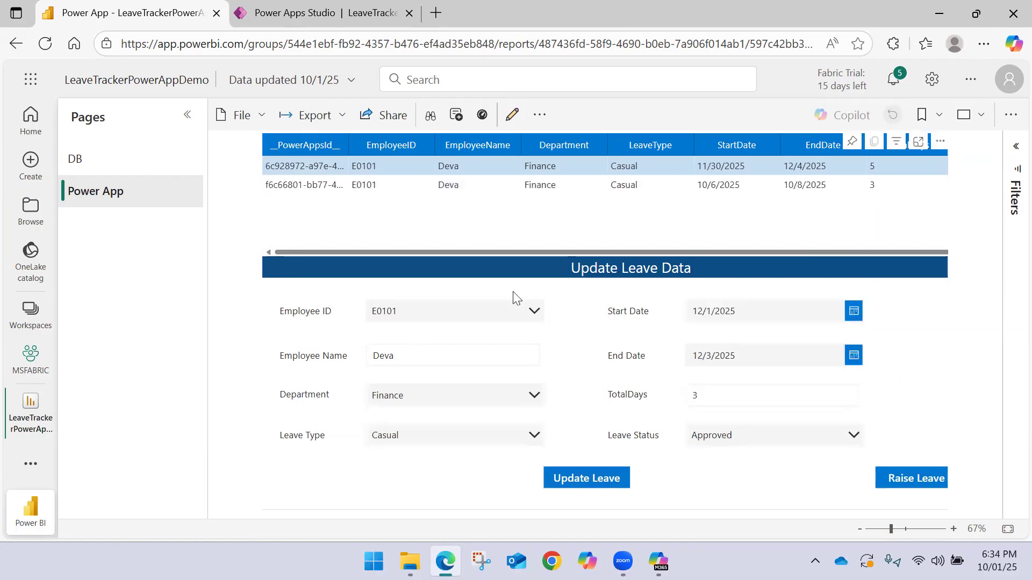
# Set the End Date to 12/2/2025 and submit the leave update
pyautogui.click(496, 361)
pyautogui.click(853, 356)
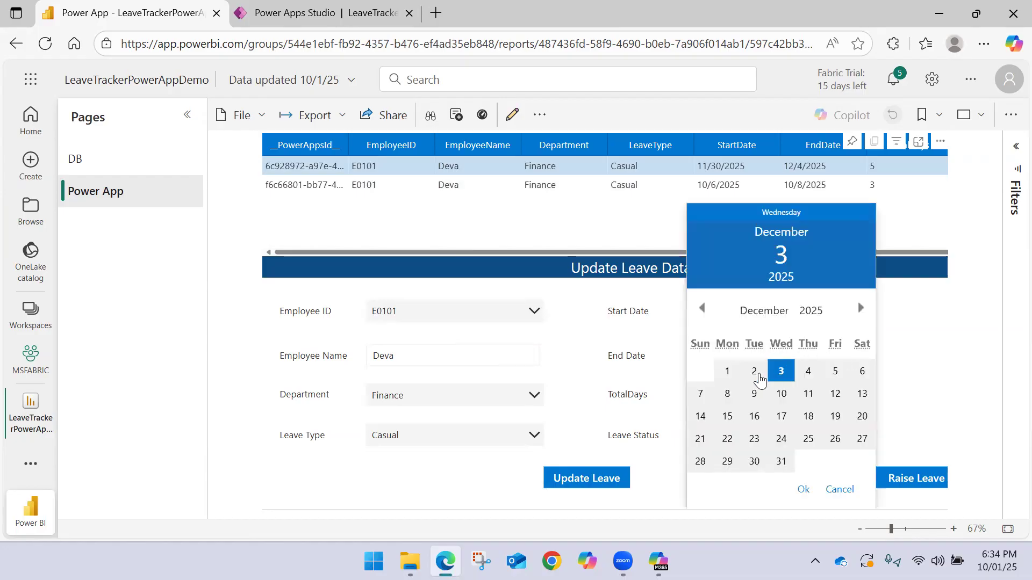
pyautogui.click(755, 376)
pyautogui.click(802, 489)
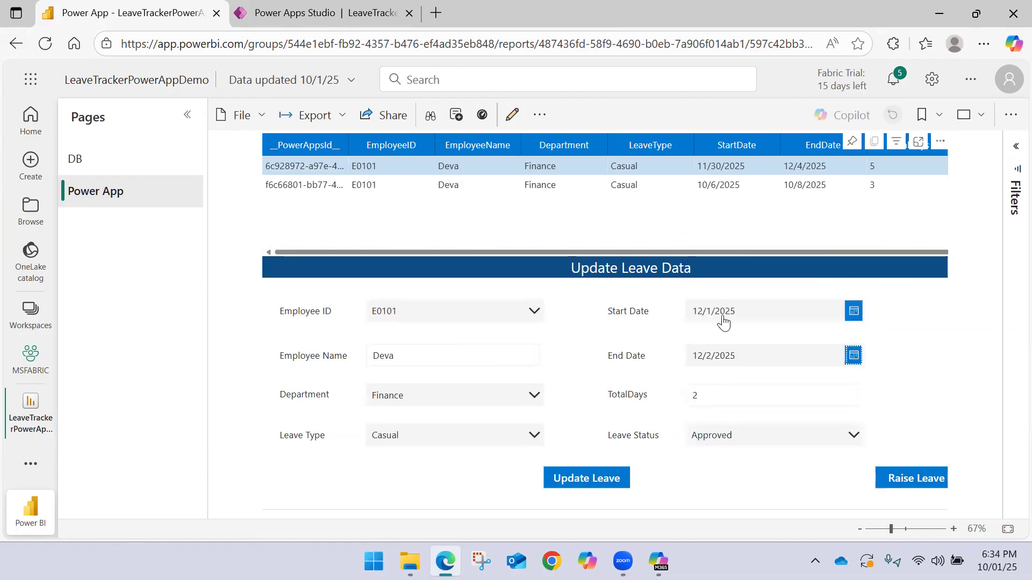
pyautogui.click(583, 486)
pyautogui.click(854, 185)
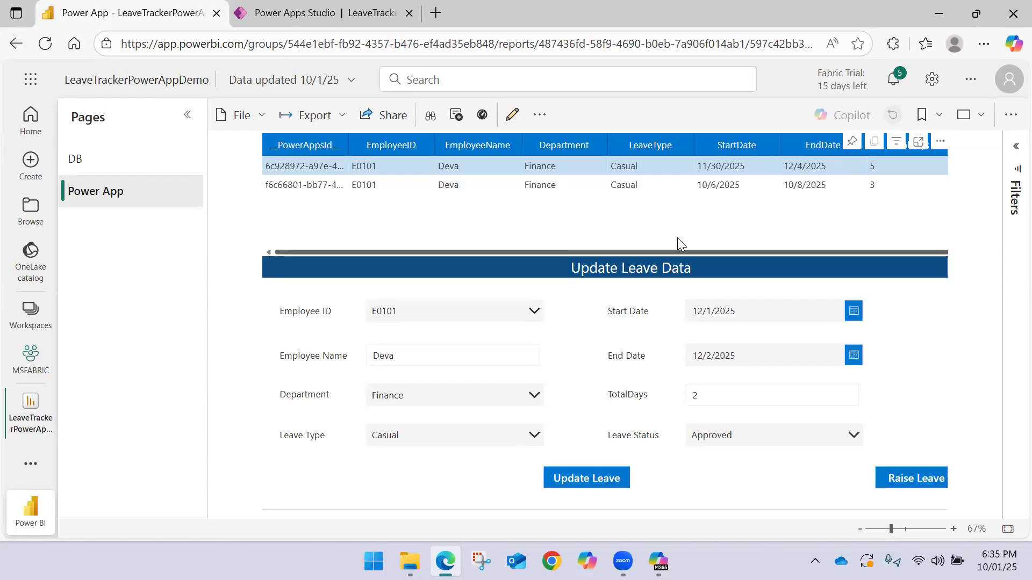
# Reopen the Employee_LeaveData workbook online from the OneDrive folder in File Explorer and examine row 102 for the updated leave record
pyautogui.click(410, 561)
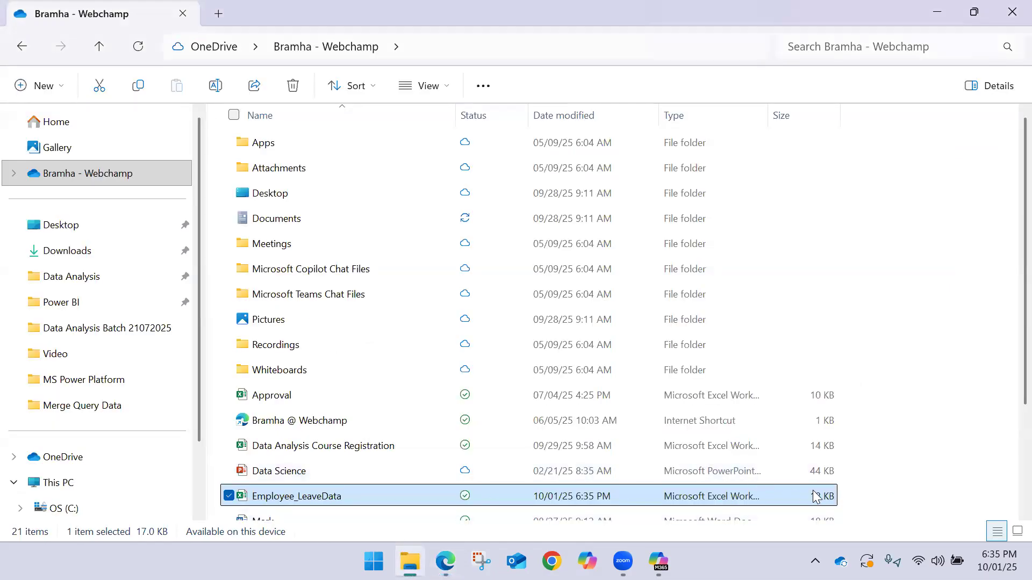
pyautogui.click(883, 486)
pyautogui.scroll(-2, 438, 399)
pyautogui.click(323, 391)
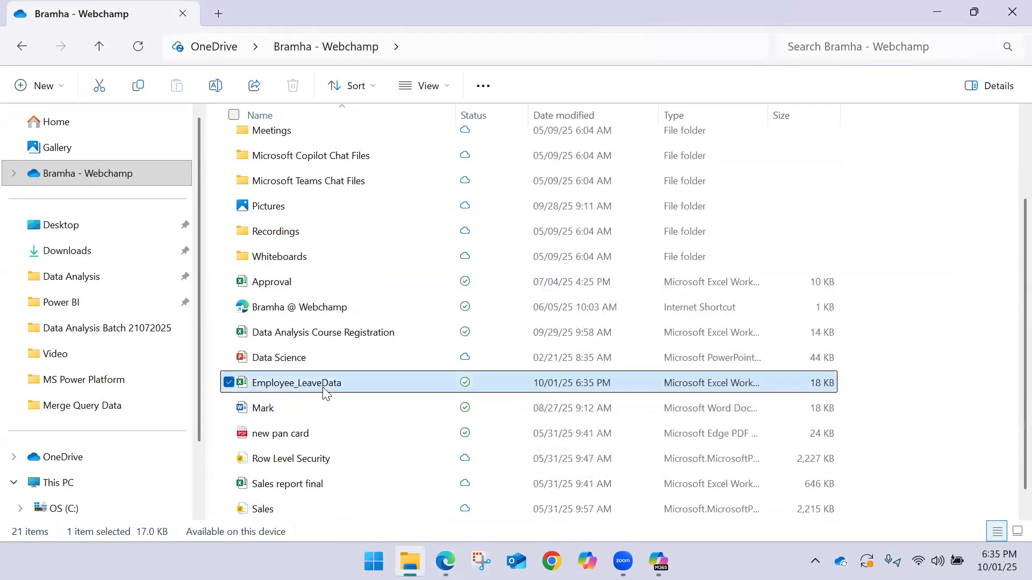
pyautogui.rightClick(326, 393)
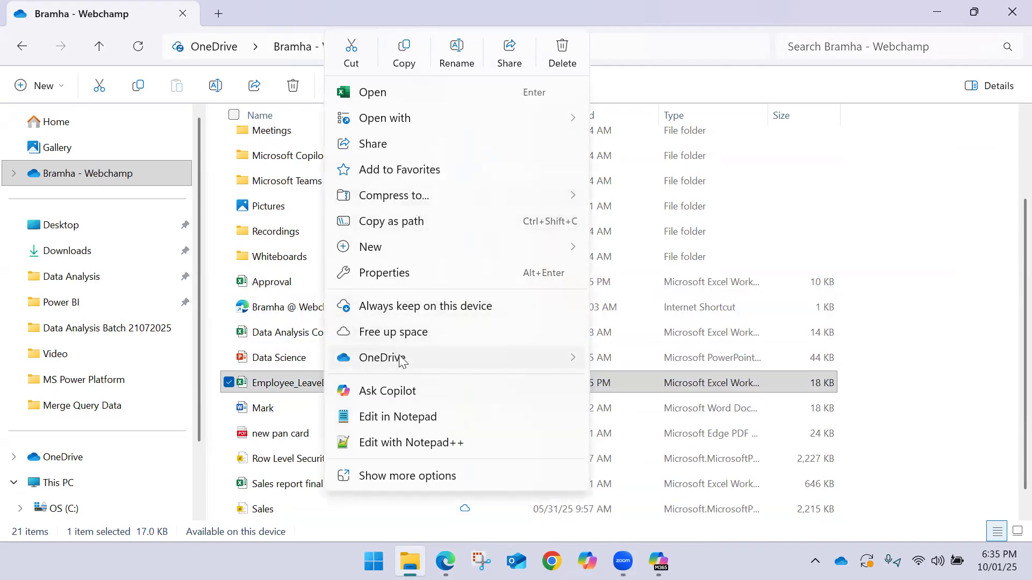
pyautogui.moveTo(652, 353)
pyautogui.click(650, 434)
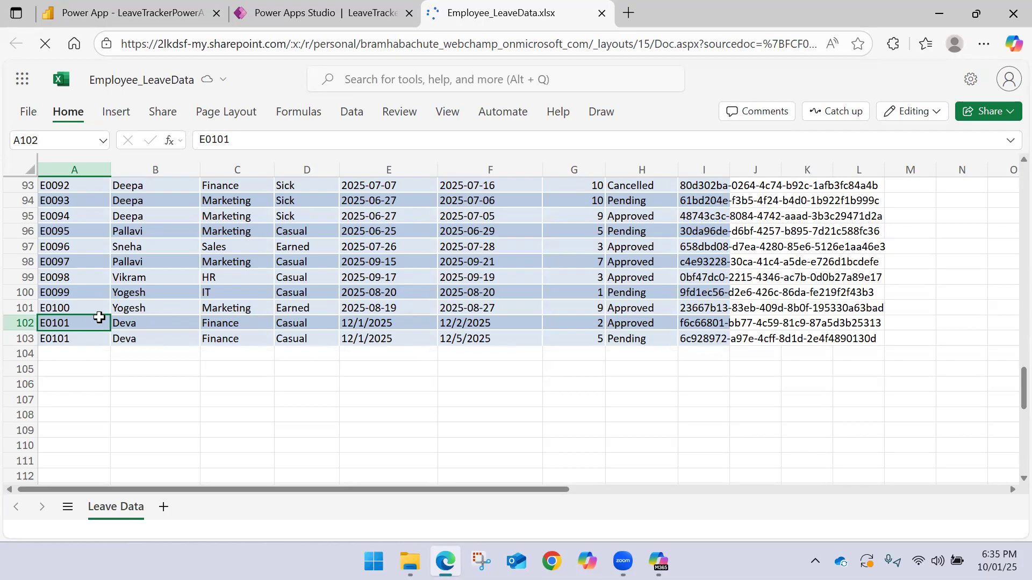
pyautogui.click(17, 320)
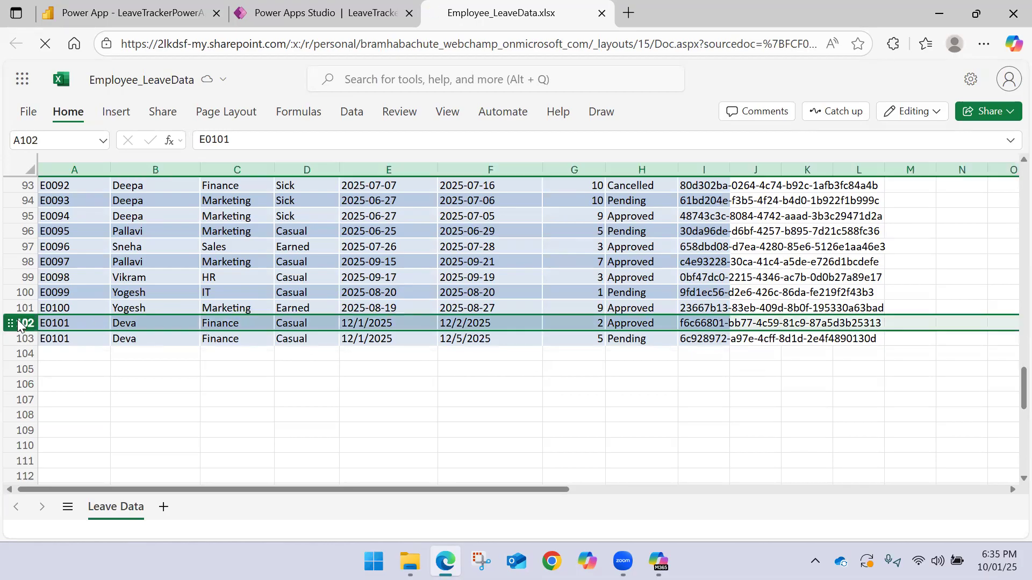
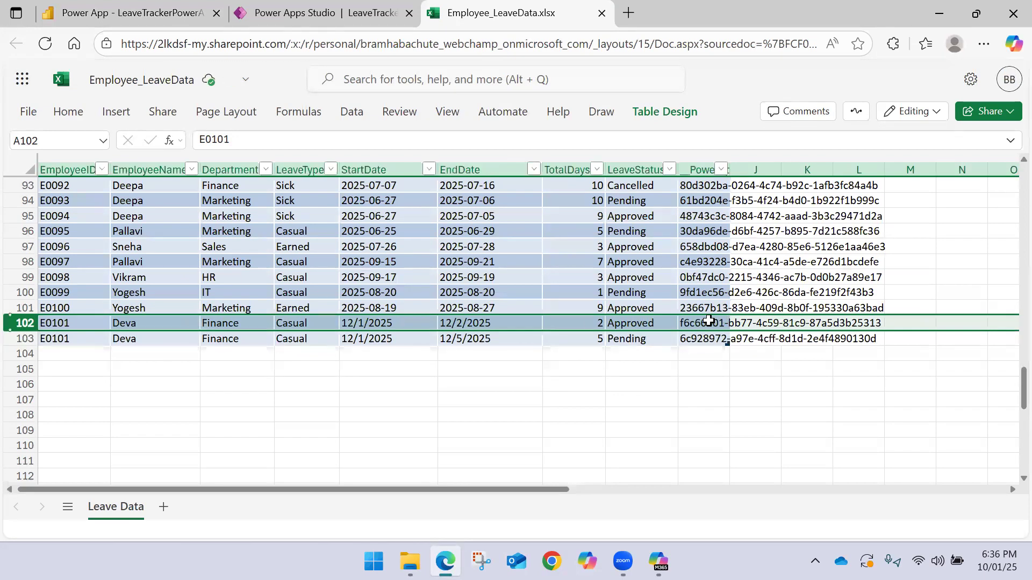
# Switch to Power Apps Studio and replace EmployeeID in the LookUp condition of the Update Leave button's OnSelect formula with __PowerAppsId___Column1
pyautogui.click(709, 321)
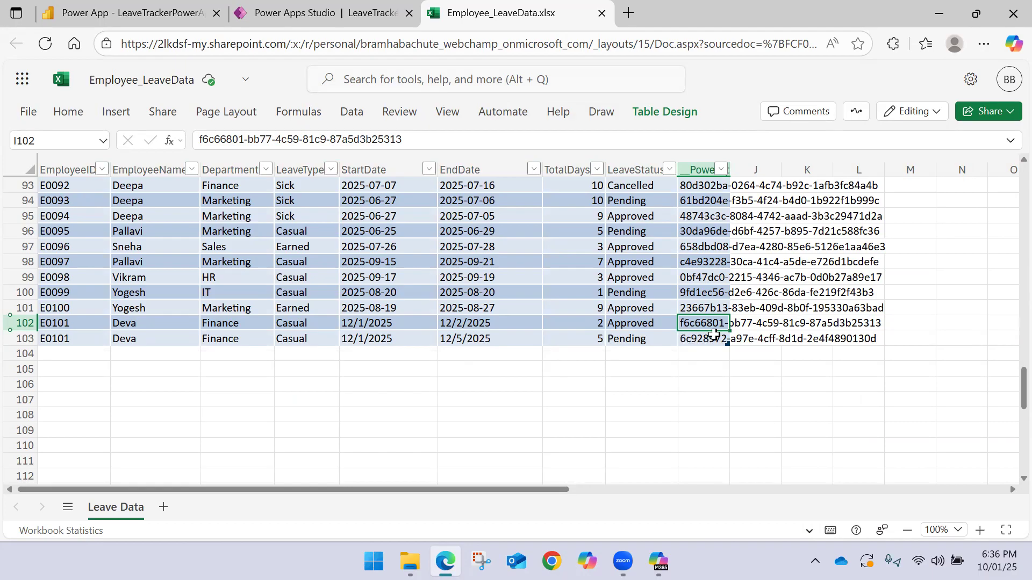
pyautogui.click(273, 7)
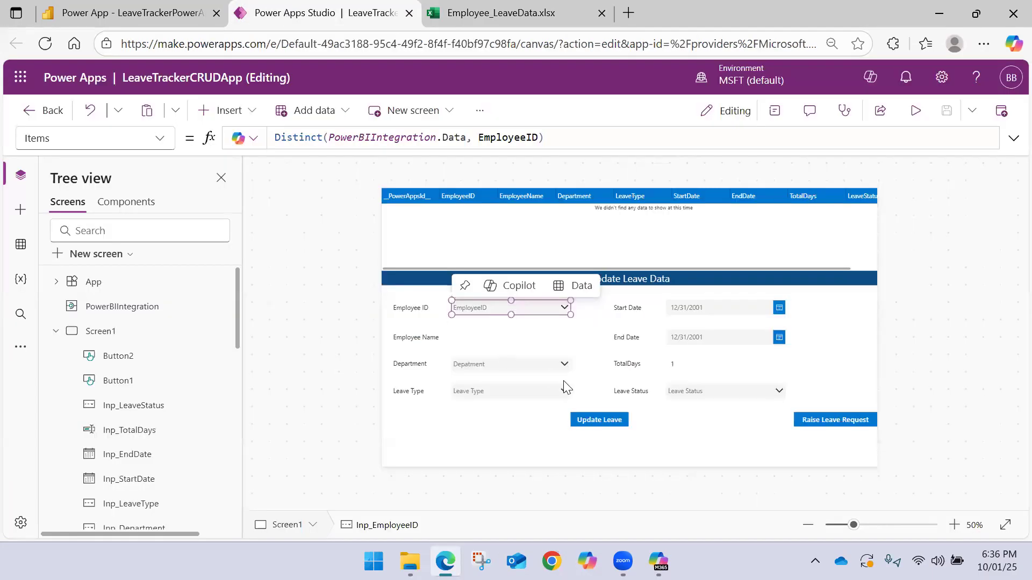
pyautogui.click(591, 420)
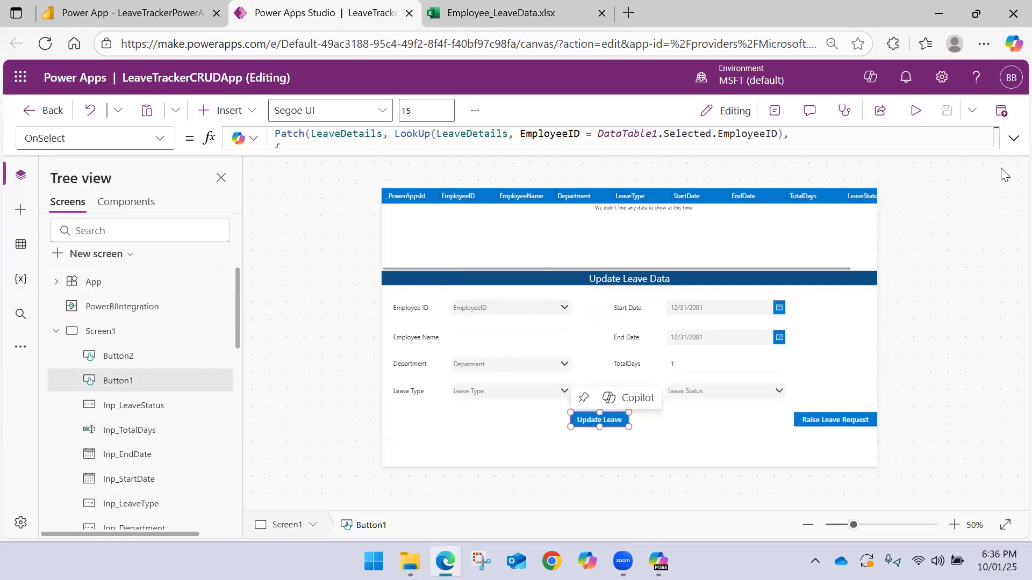
pyautogui.click(1013, 138)
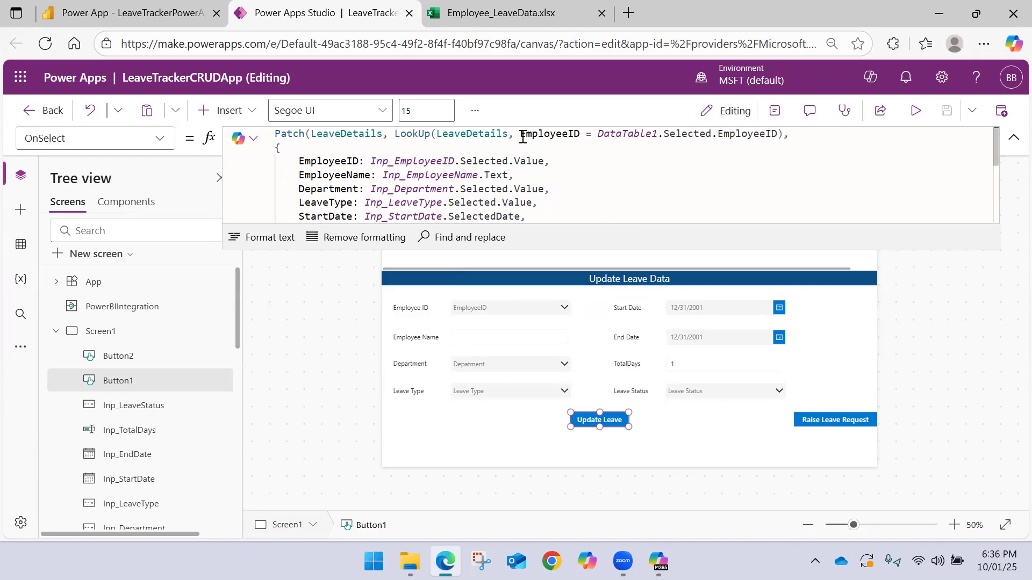
pyautogui.moveTo(522, 134); pyautogui.dragTo(582, 134)
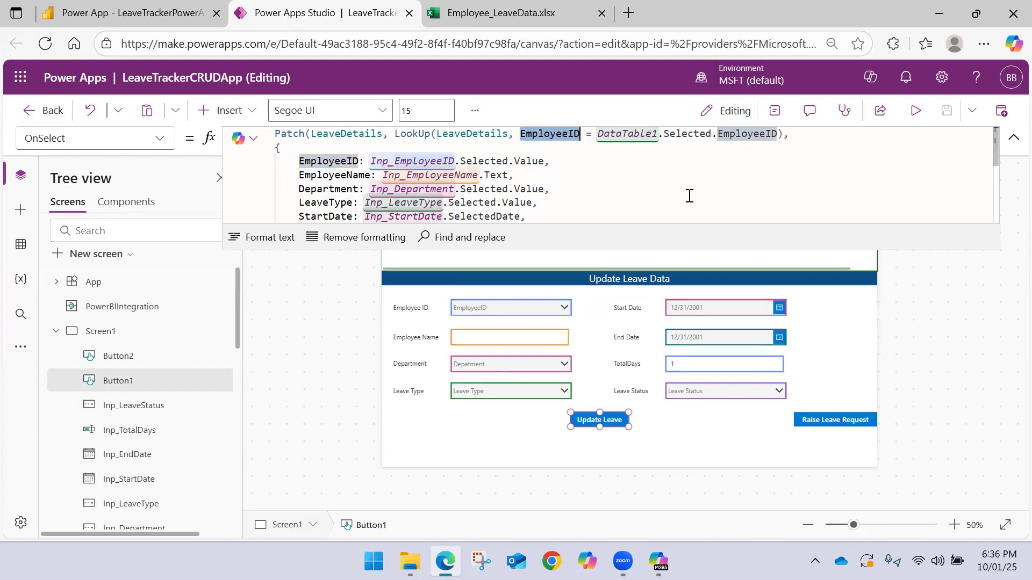
pyautogui.press('BackSpace')
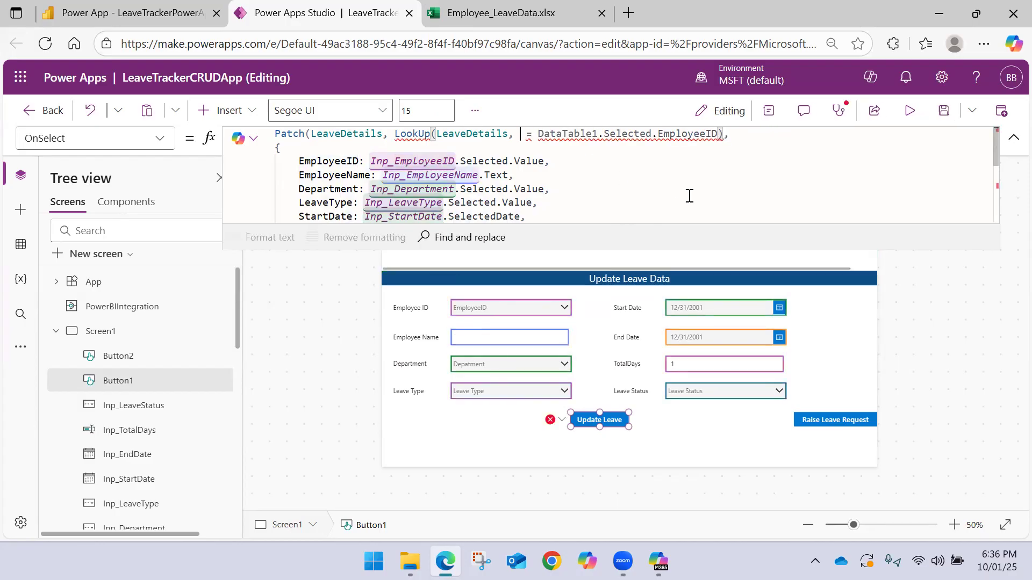
pyautogui.write('__PowerAppsId___Column1')
pyautogui.press('Tab')
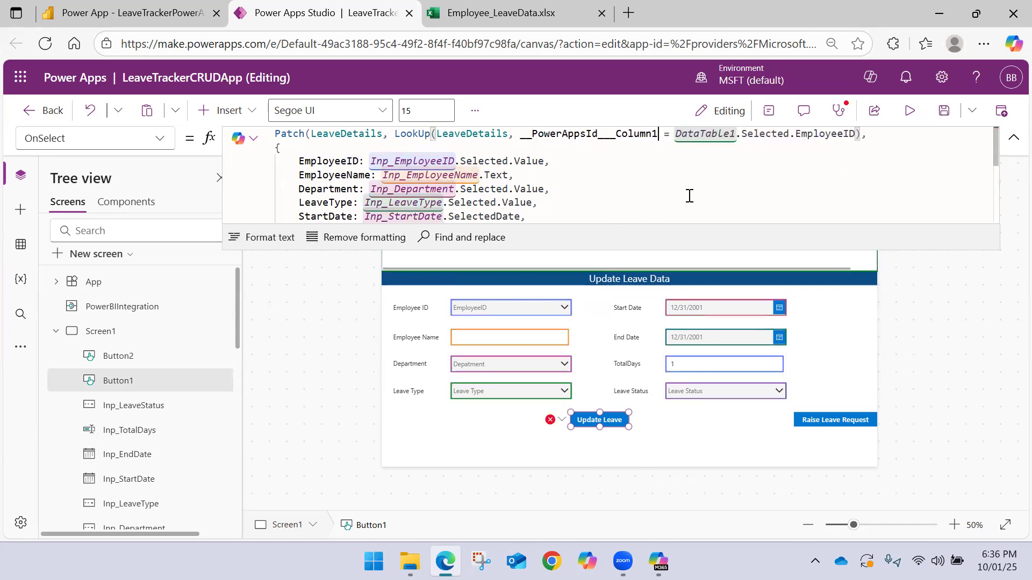
# Append the Text property to __PowerAppsId___Column1 in the LookUp condition
pyautogui.write('.')
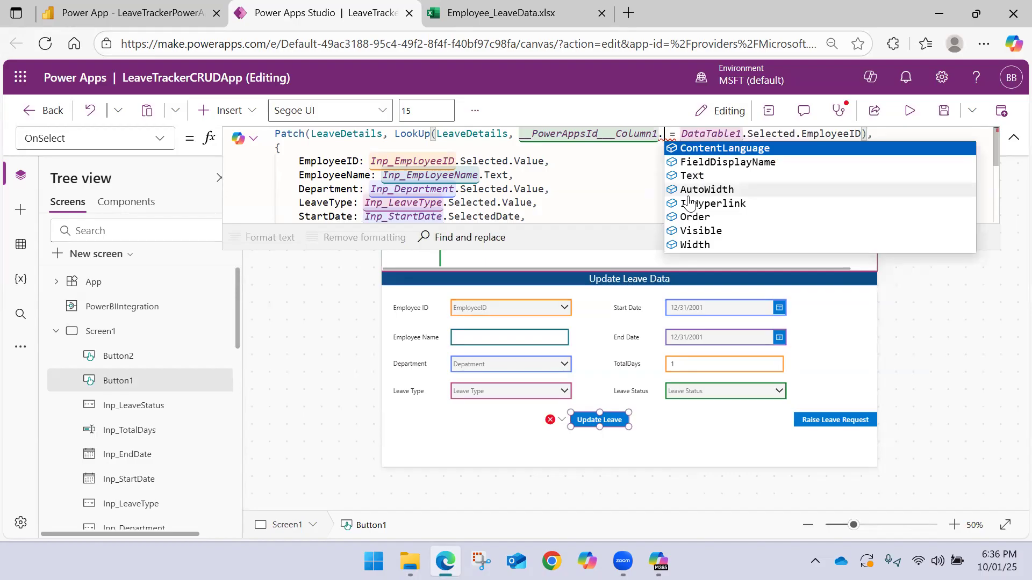
pyautogui.press('Down')
pyautogui.press('Down')
pyautogui.press('Down')
pyautogui.press('Down')
pyautogui.press('Down')
pyautogui.press('Down')
pyautogui.press('Down')
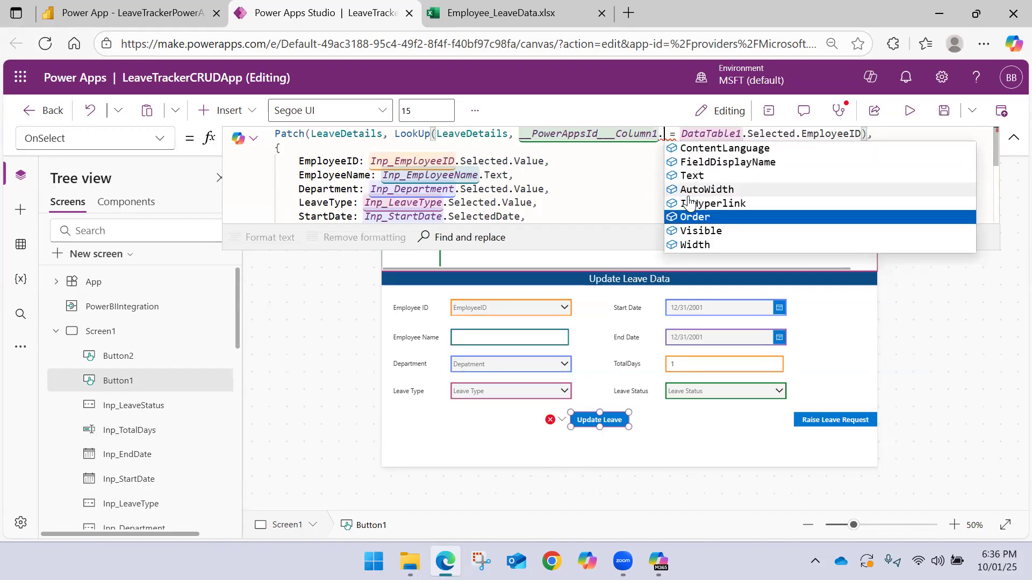
pyautogui.press('Down')
pyautogui.press('Down')
pyautogui.press('Down')
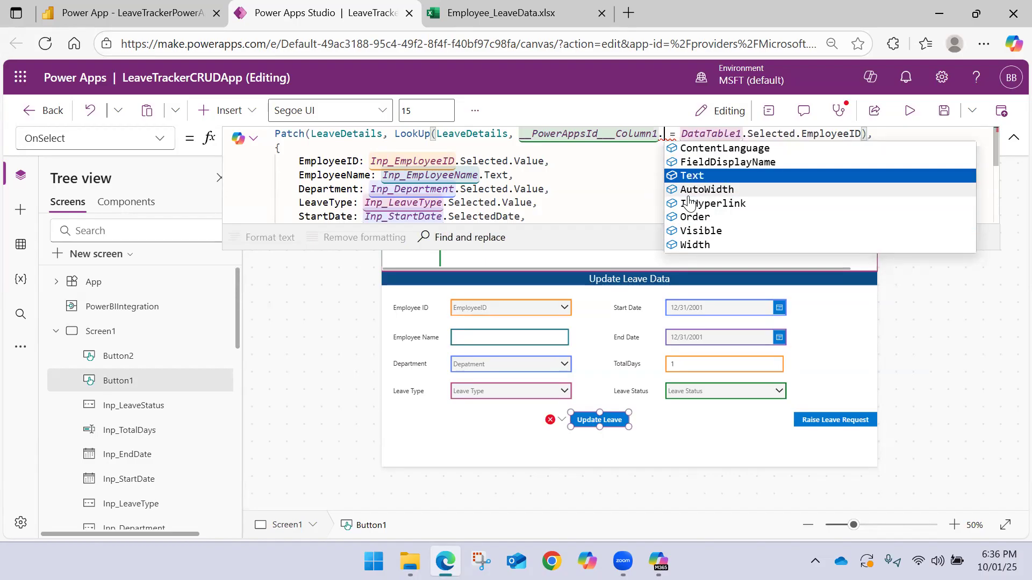
pyautogui.press('Tab')
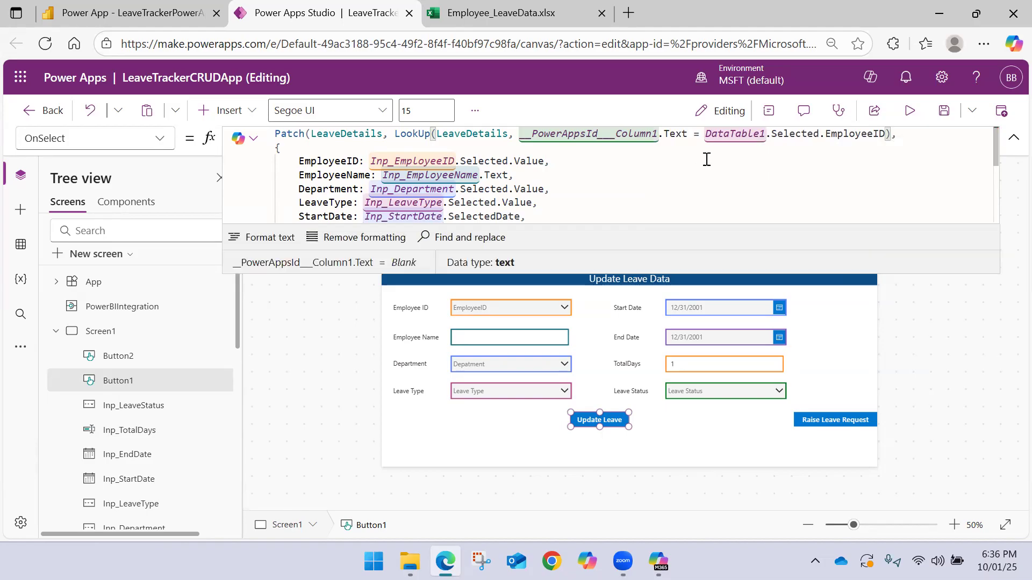
# Change the compared value in the LookUp condition to DataTable1.Selected.__PowerAppsId__ and save the app
pyautogui.moveTo(886, 133); pyautogui.dragTo(828, 133)
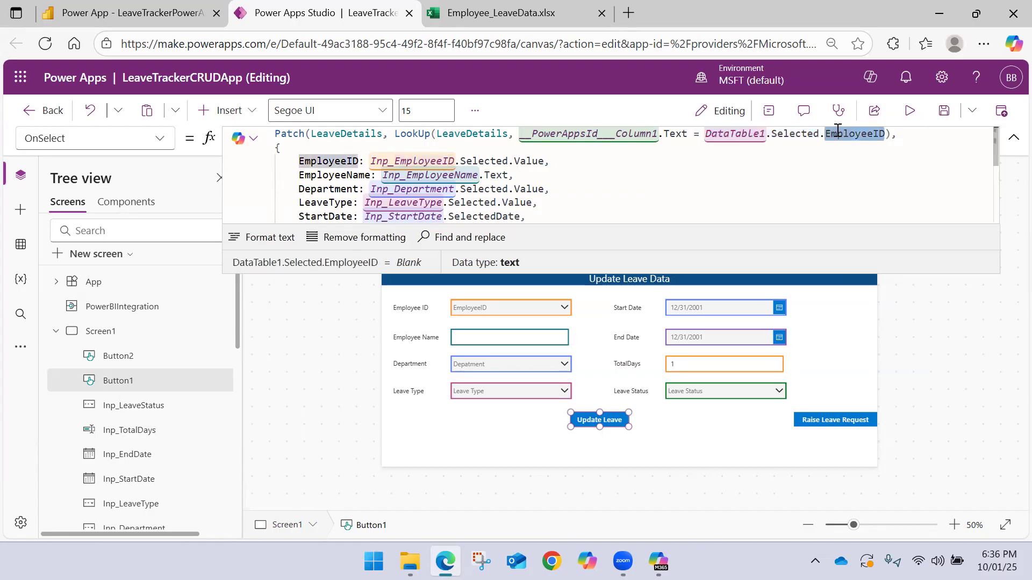
pyautogui.press('BackSpace')
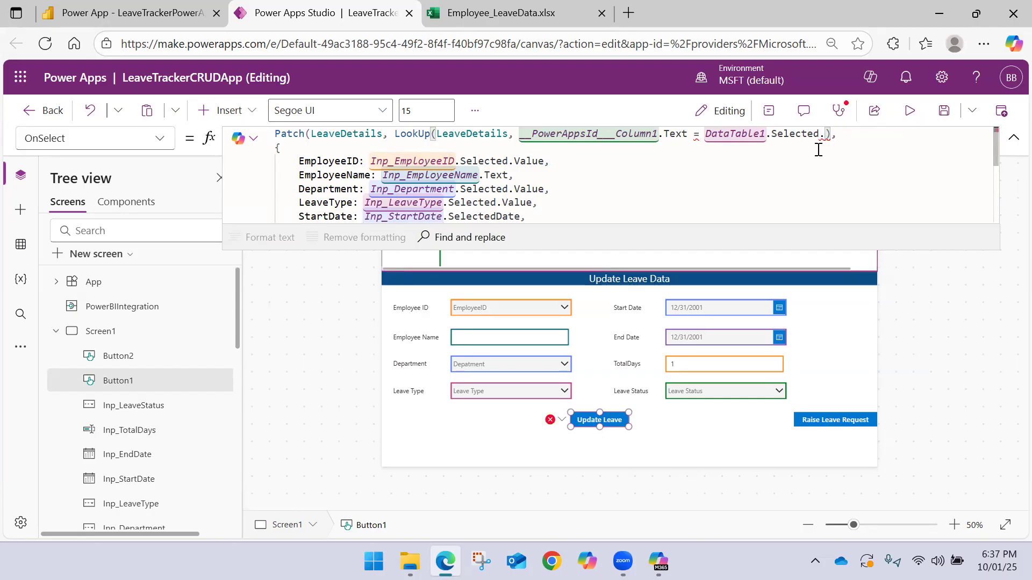
pyautogui.click(114, 17)
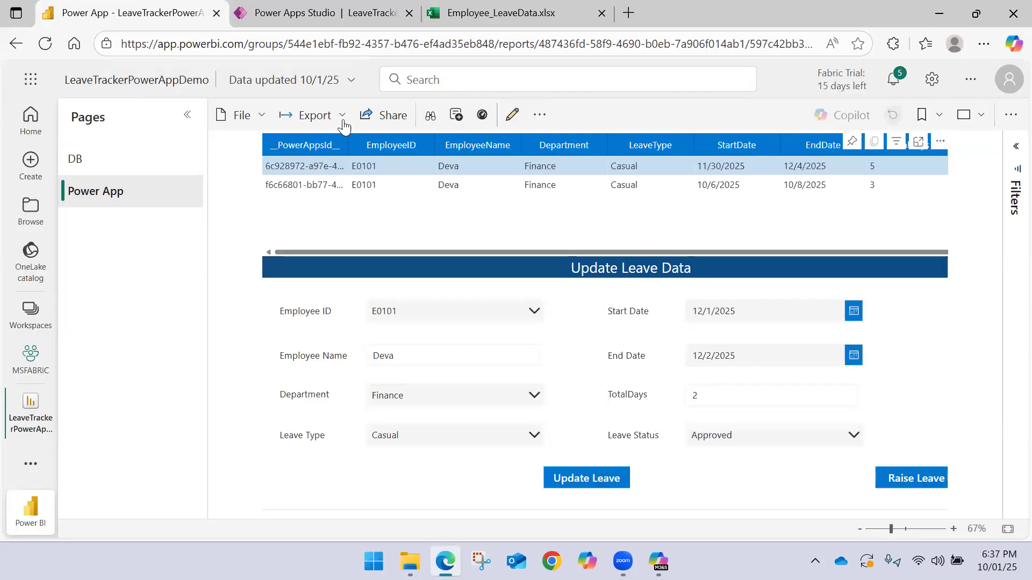
pyautogui.click(321, 13)
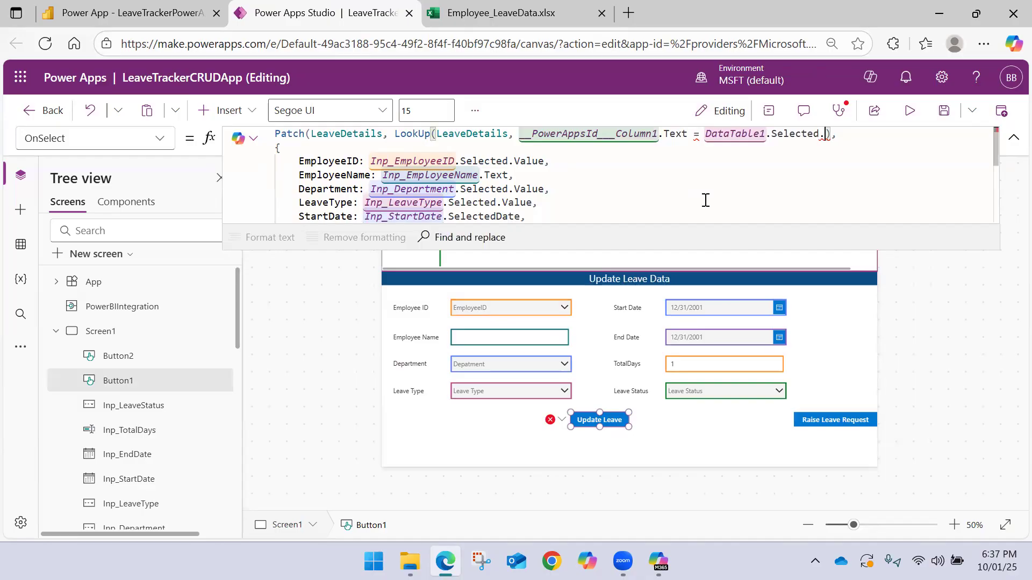
pyautogui.write('__')
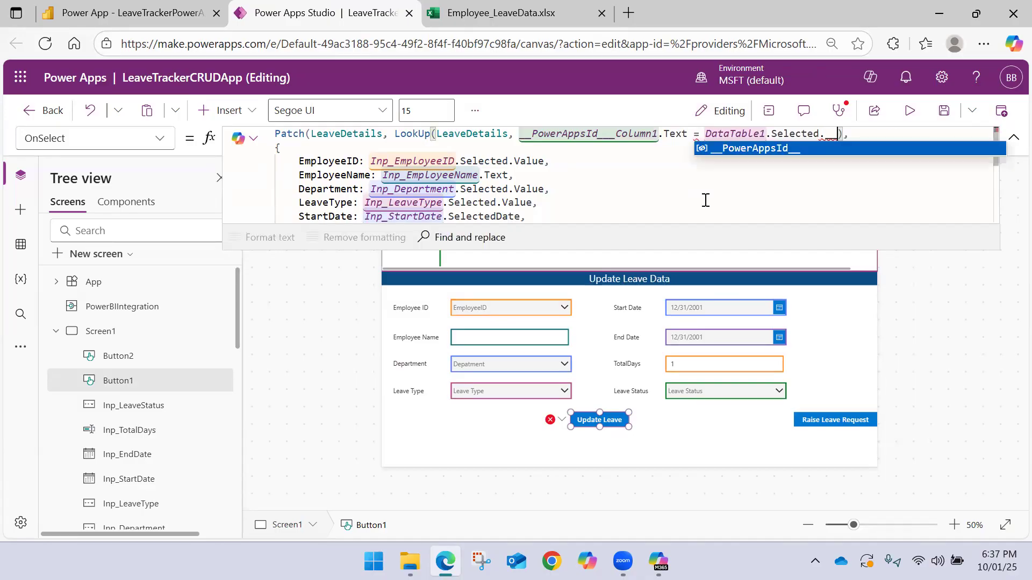
pyautogui.press('Tab')
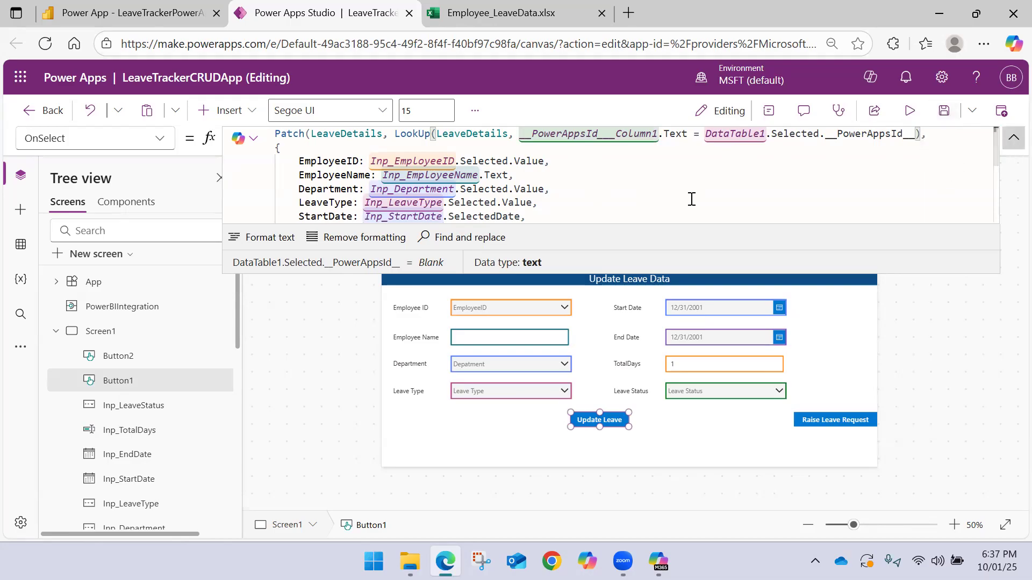
pyautogui.scroll(-2, 569, 179)
pyautogui.scroll(2, 567, 181)
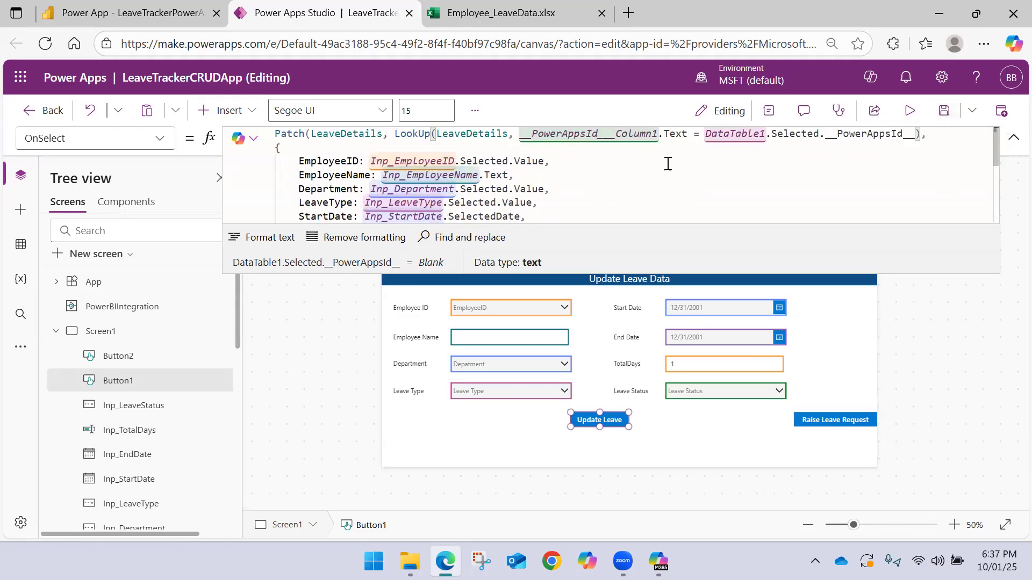
pyautogui.click(944, 110)
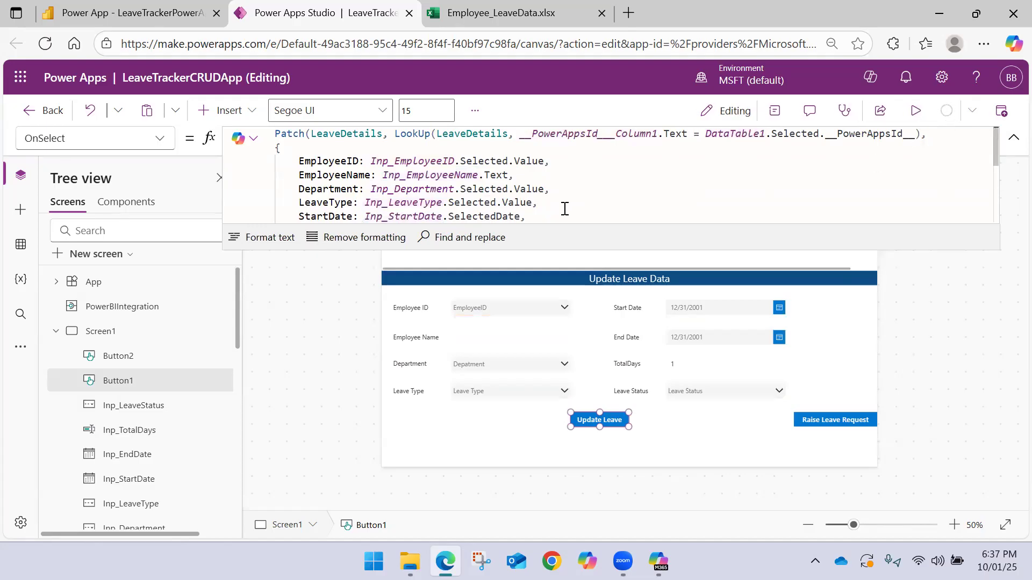
# Check the PowerAppsId values in the Employee_LeaveData workbook against the button's formula, and close the workbook
pyautogui.click(505, 13)
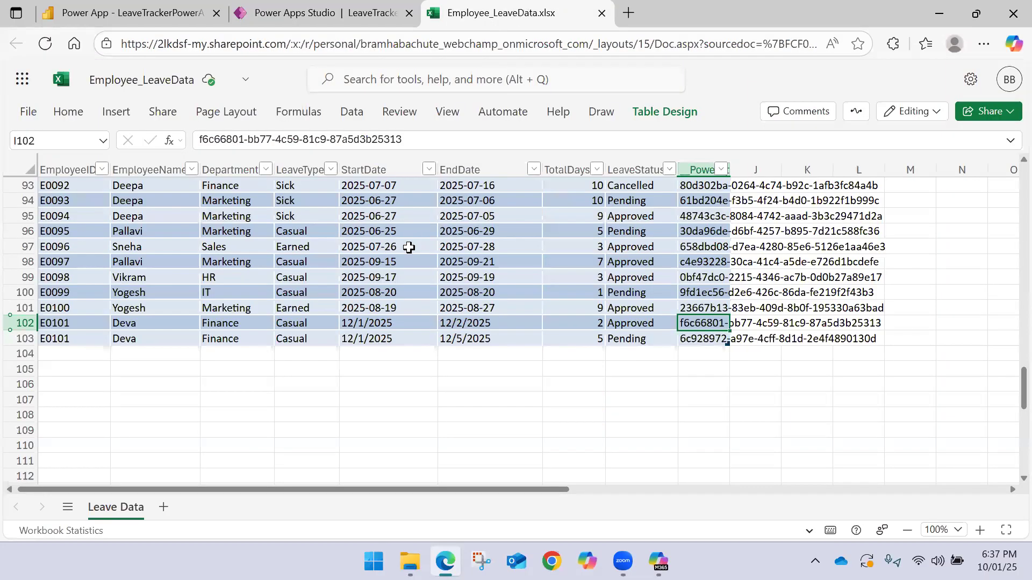
pyautogui.click(299, 11)
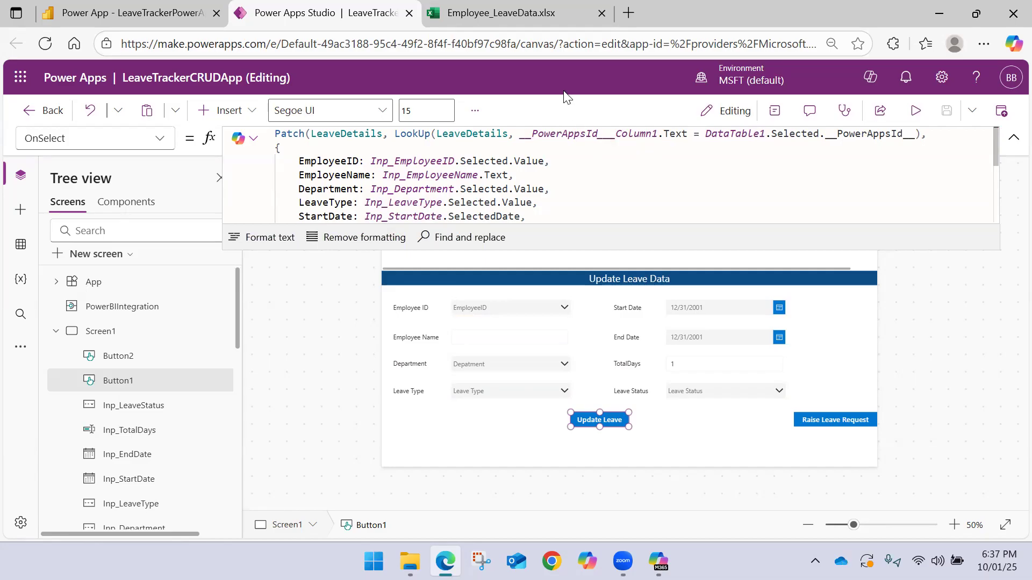
pyautogui.click(520, 9)
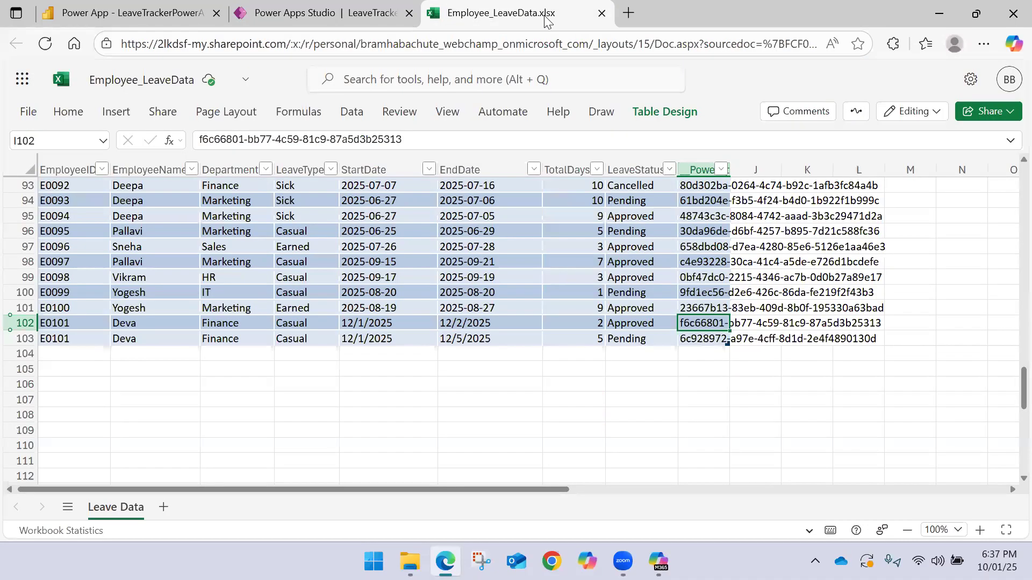
pyautogui.click(601, 13)
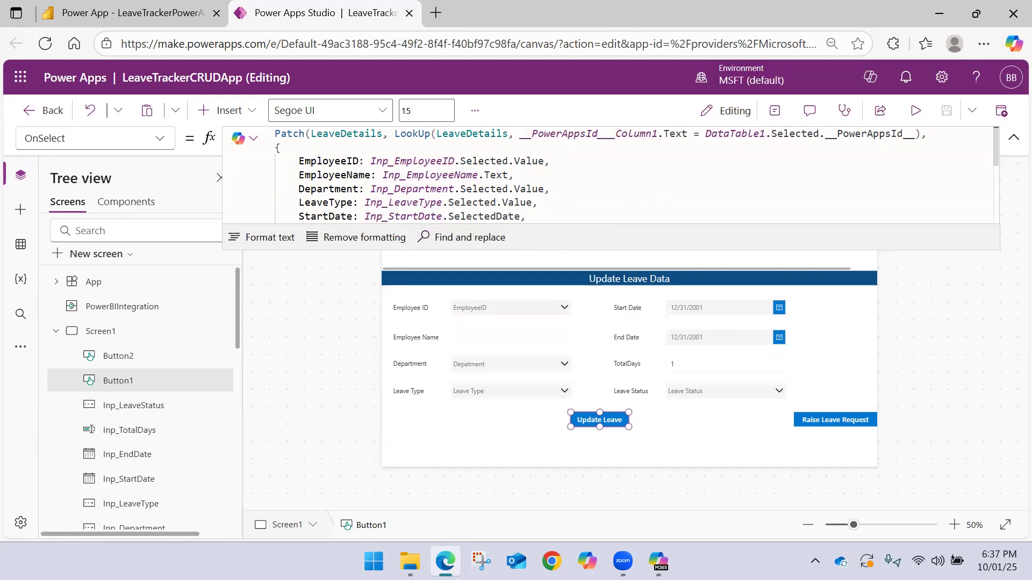
# Collapse the formula editor and publish the saved version of LeaveTrackerCRUDApp
pyautogui.click(1012, 138)
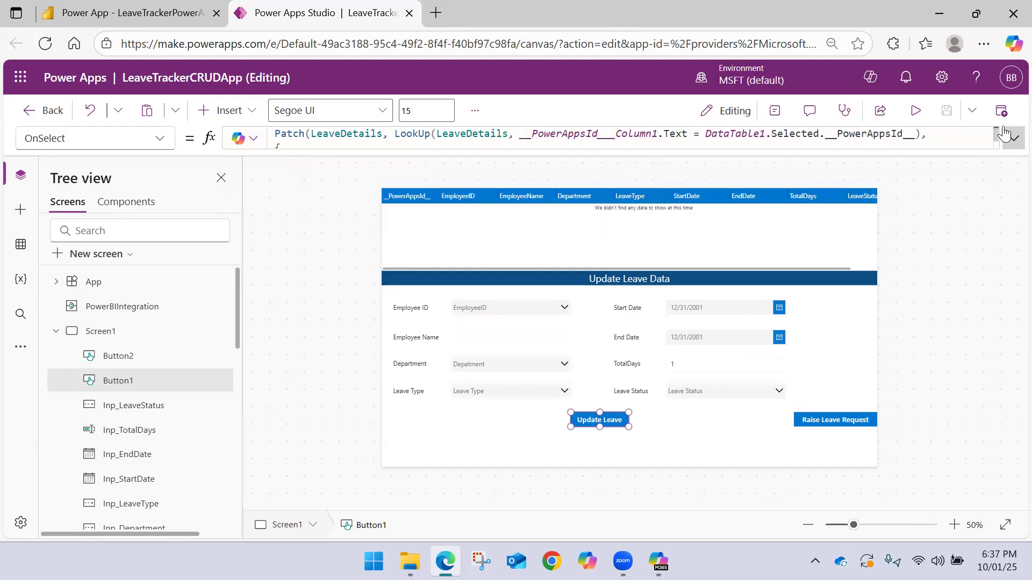
pyautogui.click(1001, 111)
pyautogui.click(564, 453)
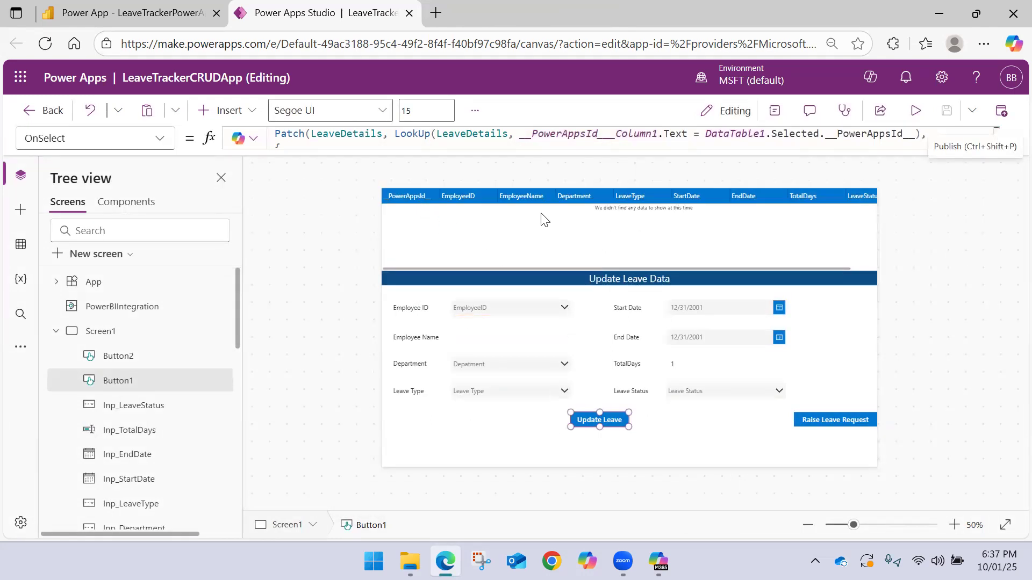
pyautogui.click(991, 114)
pyautogui.click(553, 453)
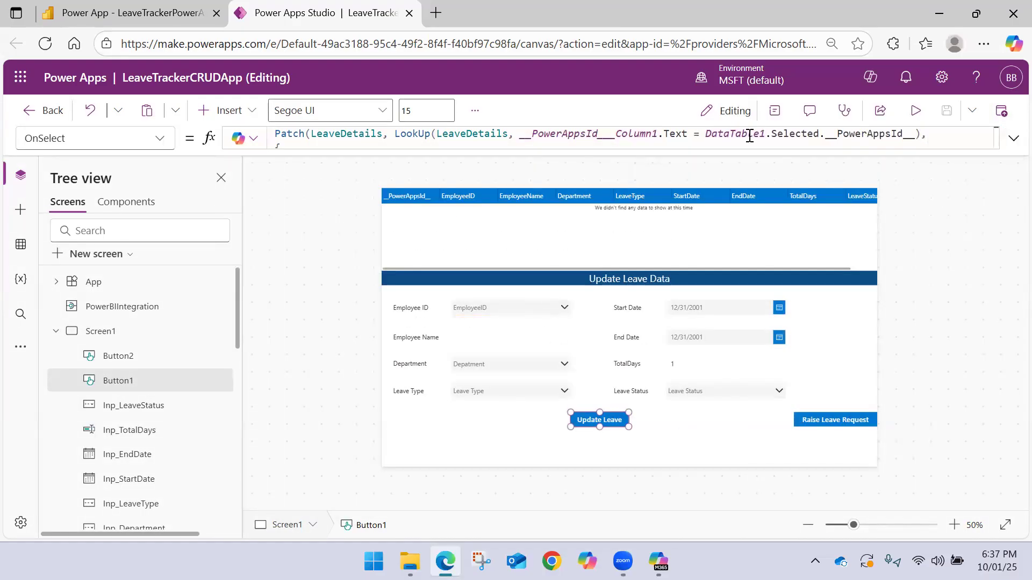
# Switch to Power BI, open the MSFABRIC workspace, and refresh the LeaveTrackerPowerAppDemo semantic model
pyautogui.click(150, 8)
pyautogui.click(30, 368)
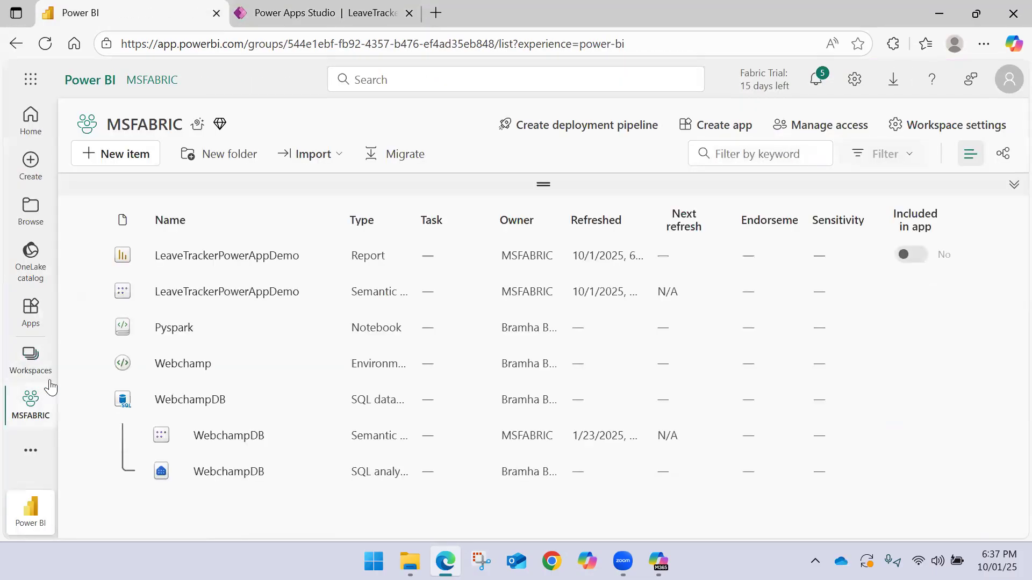
pyautogui.click(265, 293)
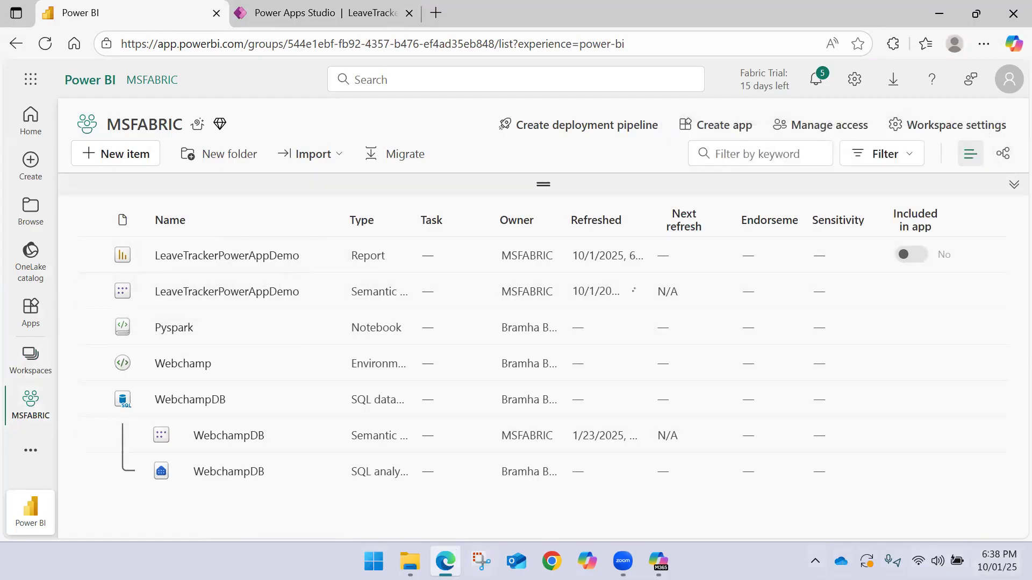
# Check the Employee_LeaveData file's sync status in the OneDrive folder in File Explorer, and reload the Power BI workspace page
pyautogui.click(414, 505)
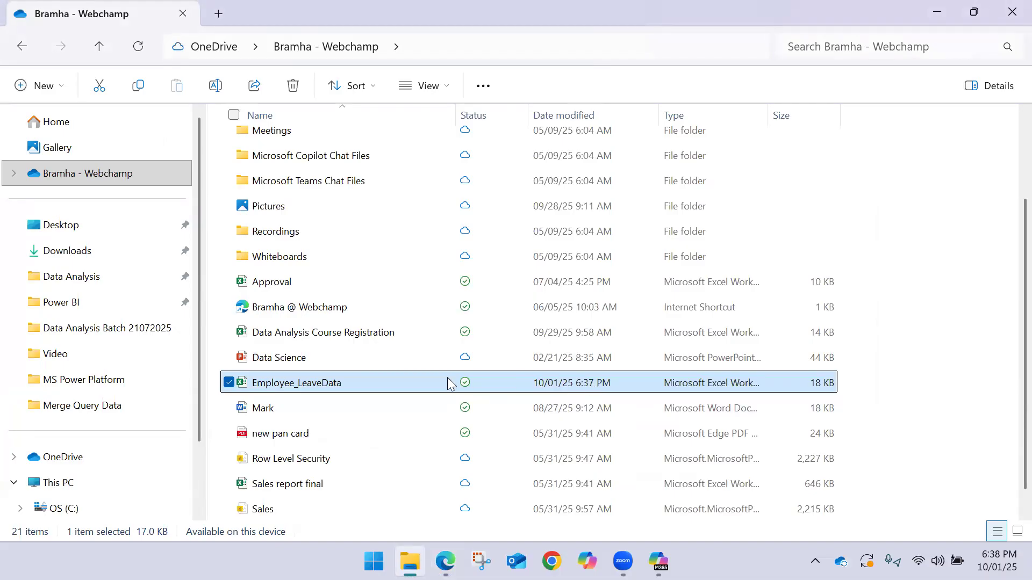
pyautogui.click(228, 382)
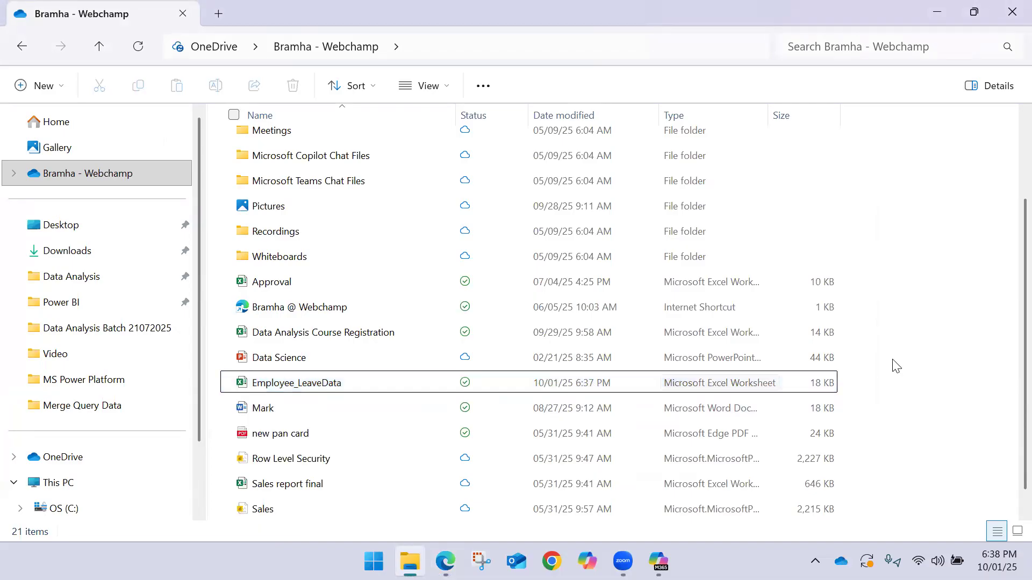
pyautogui.click(447, 547)
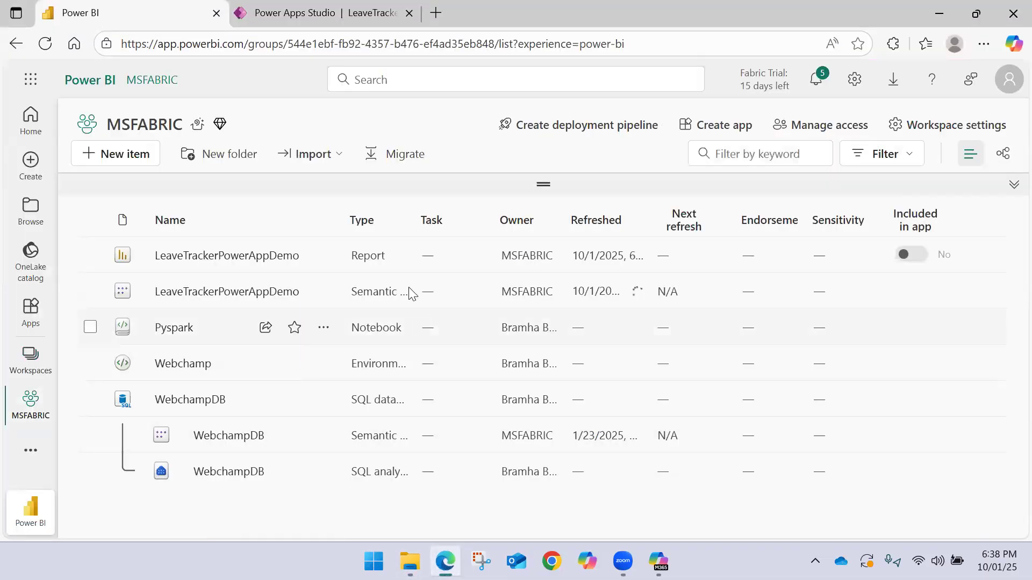
pyautogui.click(48, 47)
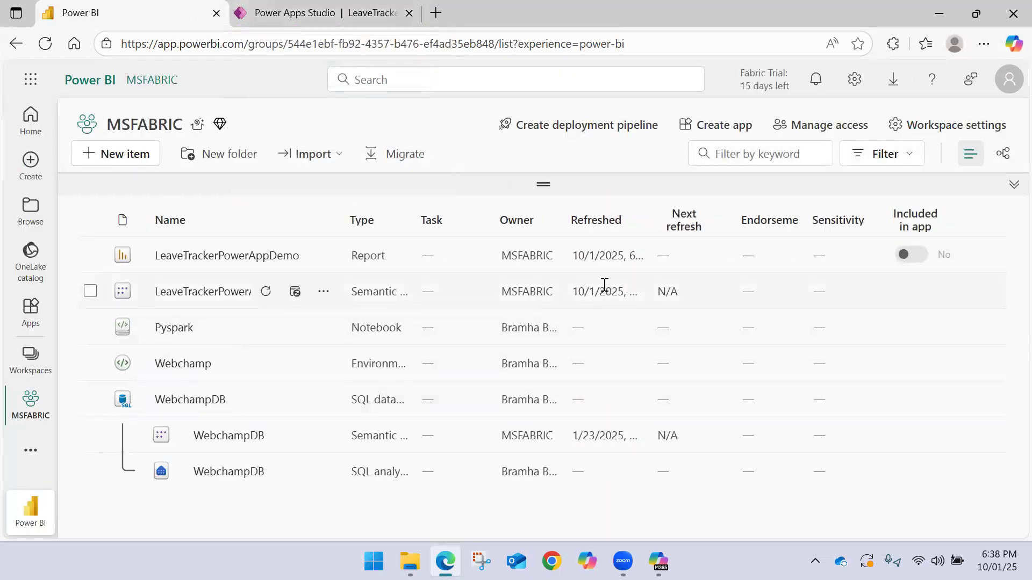
# Open the LeaveTrackerPowerAppDemo report and choose employee ID E0101 in the Update Leave Data form
pyautogui.click(160, 255)
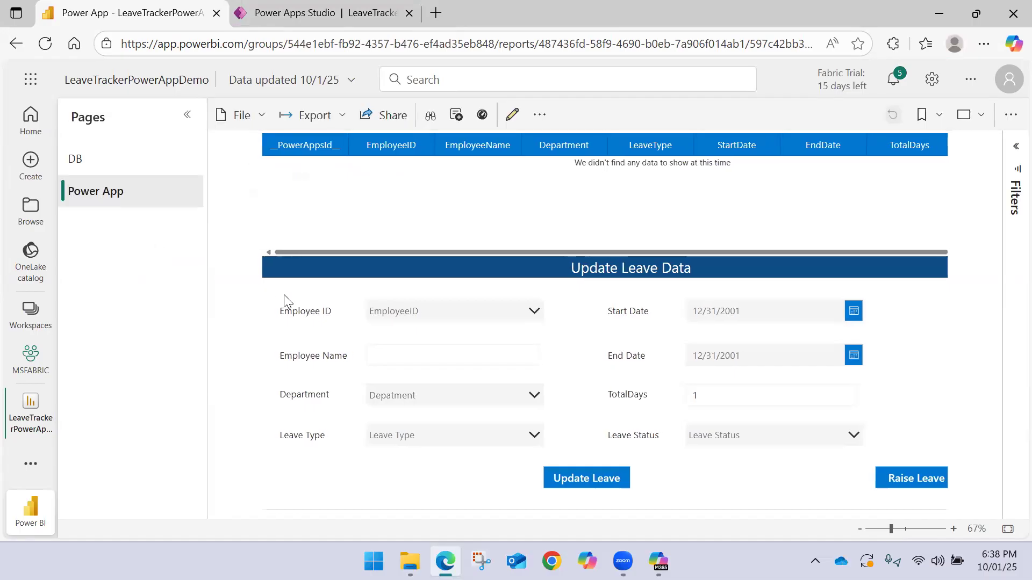
pyautogui.click(486, 315)
pyautogui.scroll(-10, 421, 360)
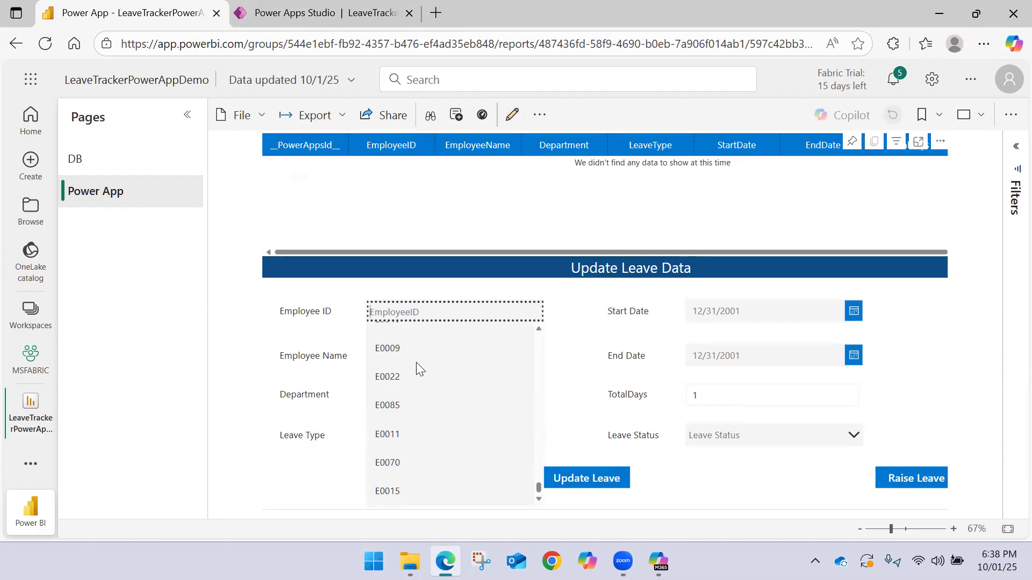
pyautogui.scroll(3, 417, 357)
pyautogui.write('E')
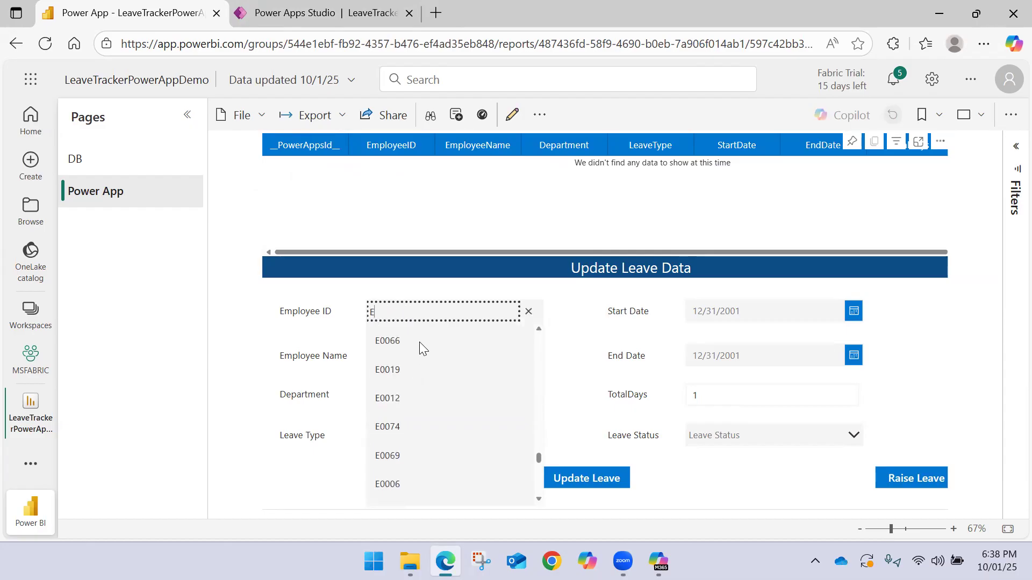
pyautogui.write('01')
pyautogui.press('BackSpace')
pyautogui.click(401, 374)
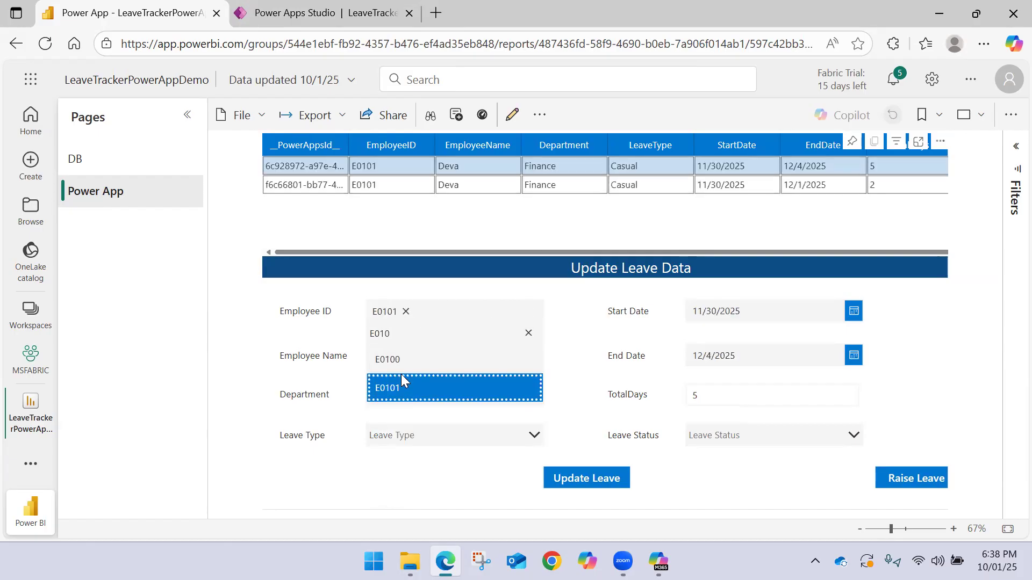
pyautogui.click(449, 292)
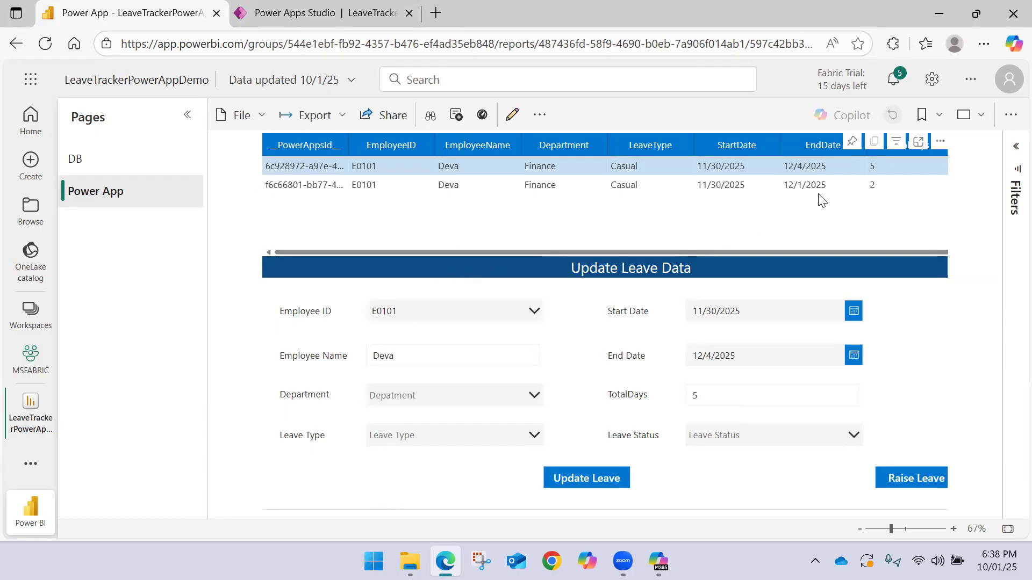
# Select the E0101 leave record ending 12/1/2025 in the data table
pyautogui.click(783, 185)
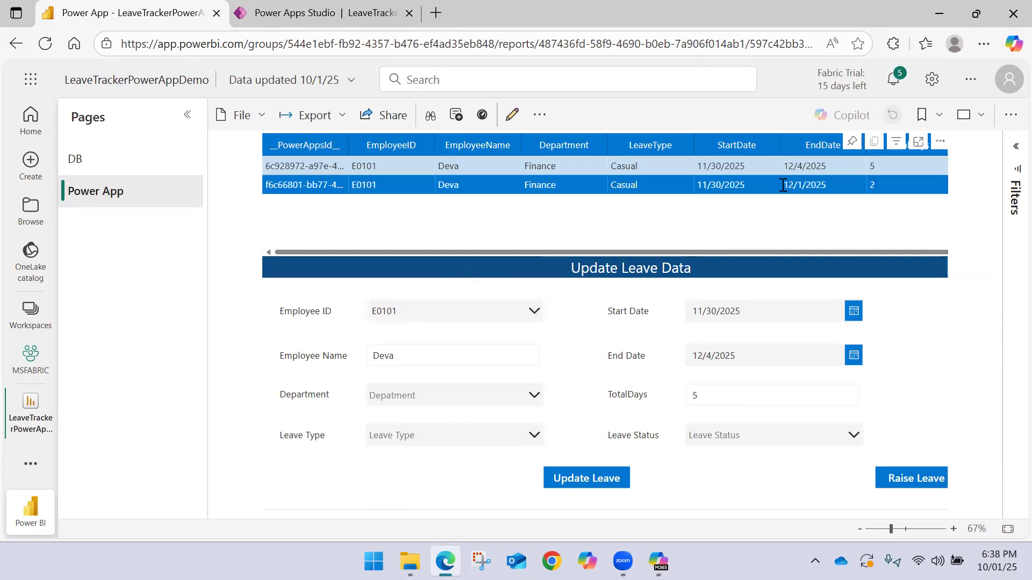
pyautogui.click(804, 189)
pyautogui.click(792, 185)
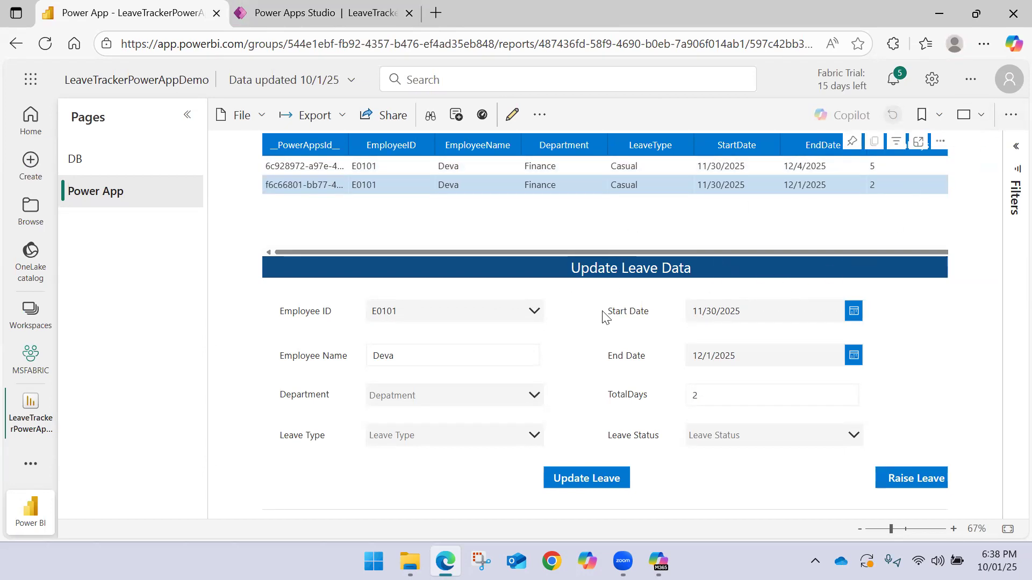
# Set the leave's start date to 12/1/2025
pyautogui.click(854, 312)
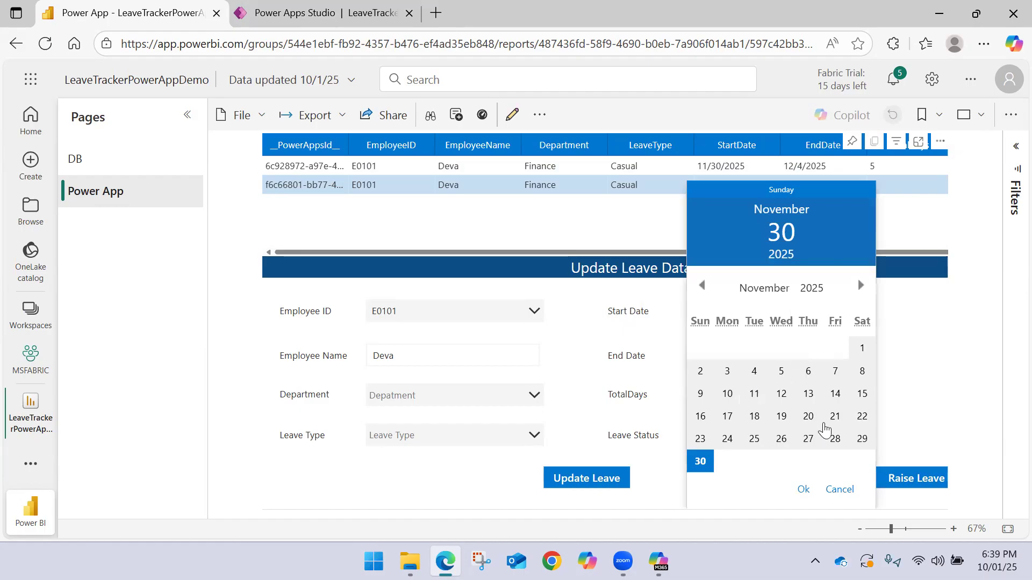
pyautogui.click(860, 286)
pyautogui.click(727, 371)
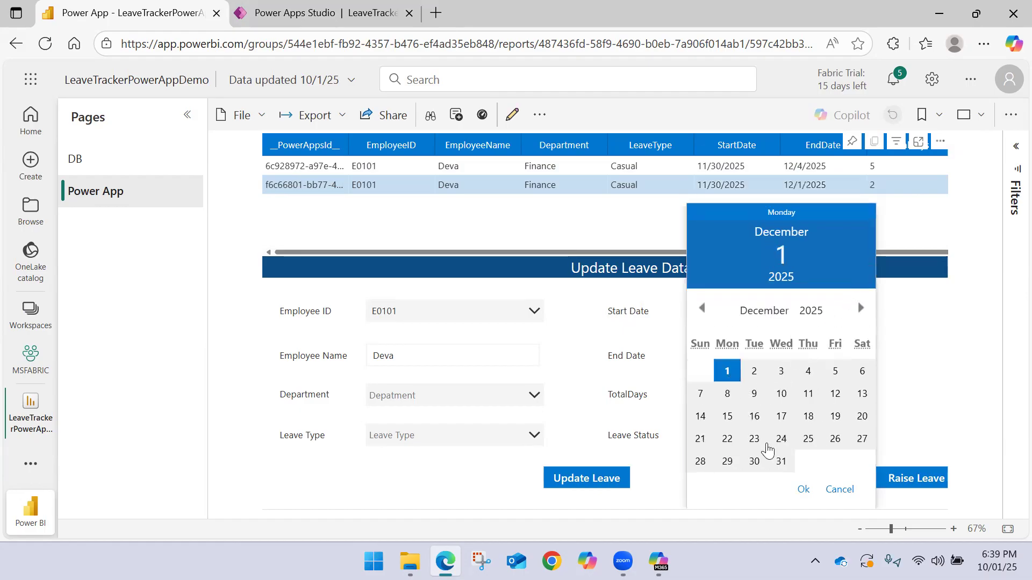
pyautogui.click(800, 489)
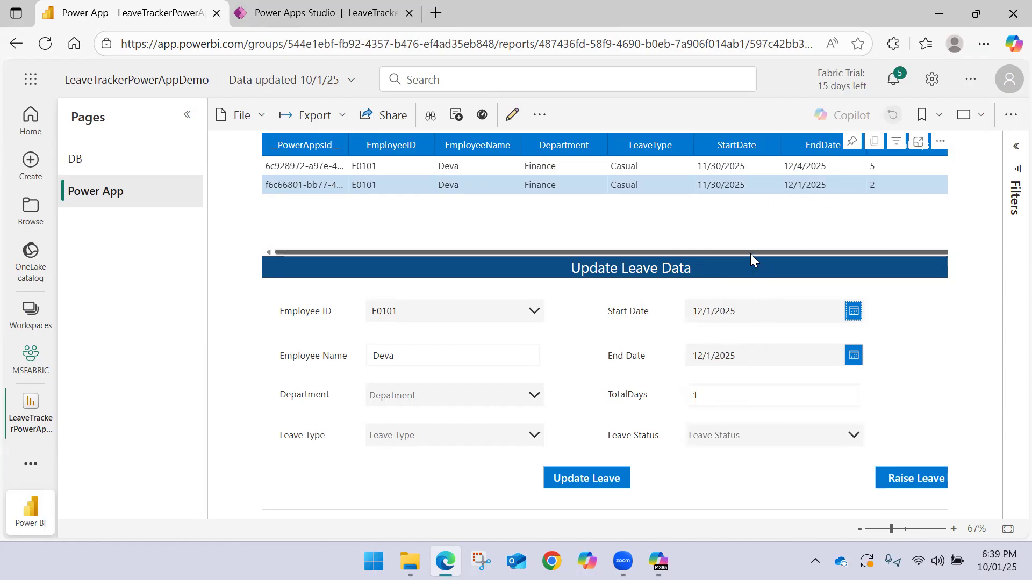
pyautogui.hotkey('ctrl', '-')
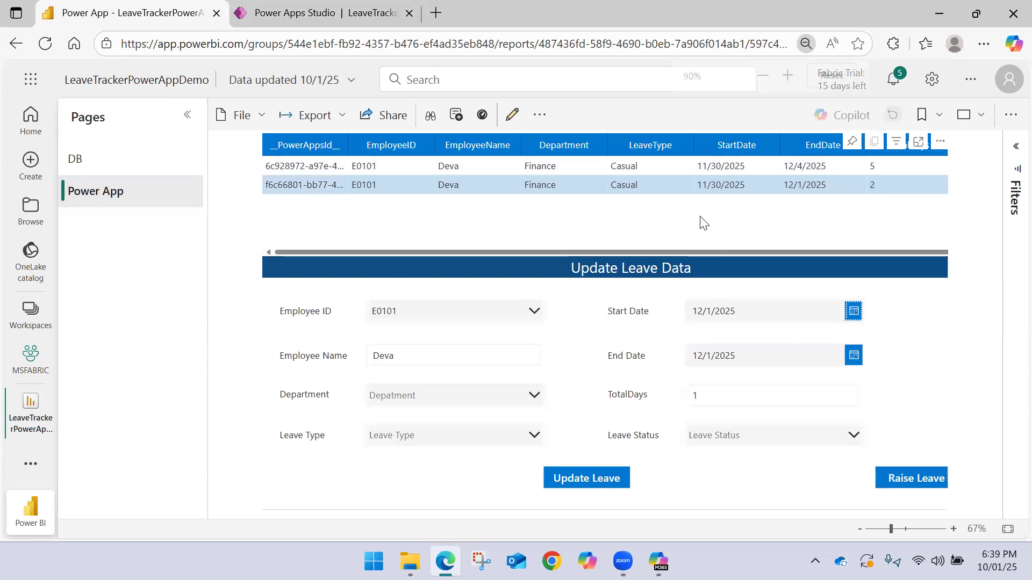
pyautogui.hotkey('ctrl', '+')
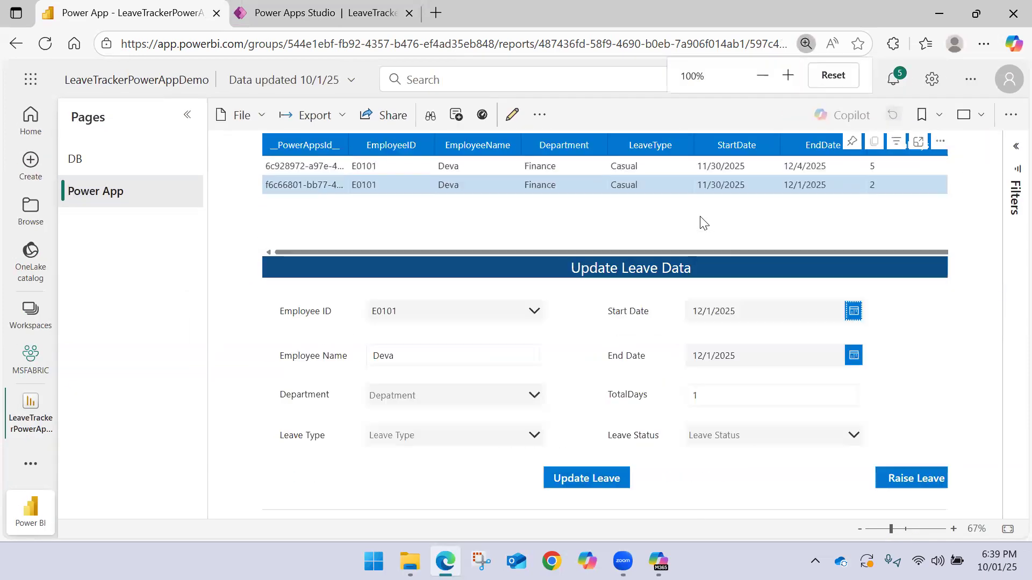
# Set the leave's start date to 10/14/2025
pyautogui.click(852, 315)
pyautogui.click(701, 308)
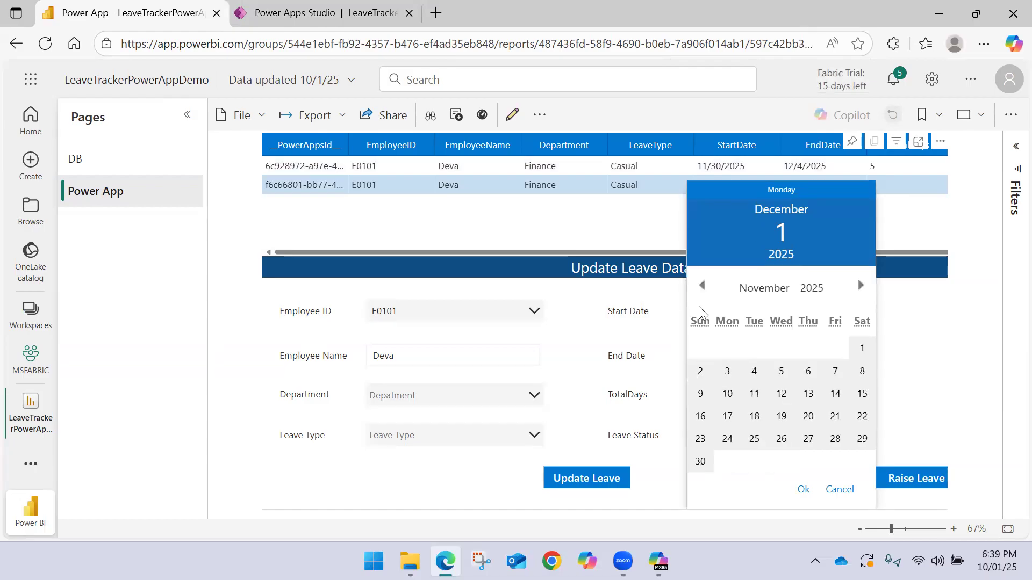
pyautogui.click(702, 285)
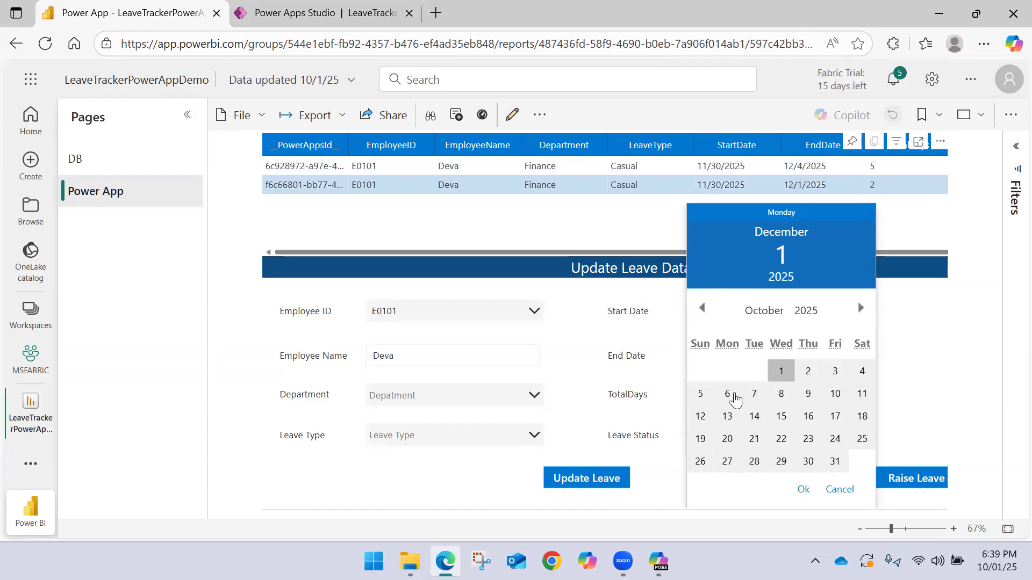
pyautogui.click(754, 416)
pyautogui.click(802, 488)
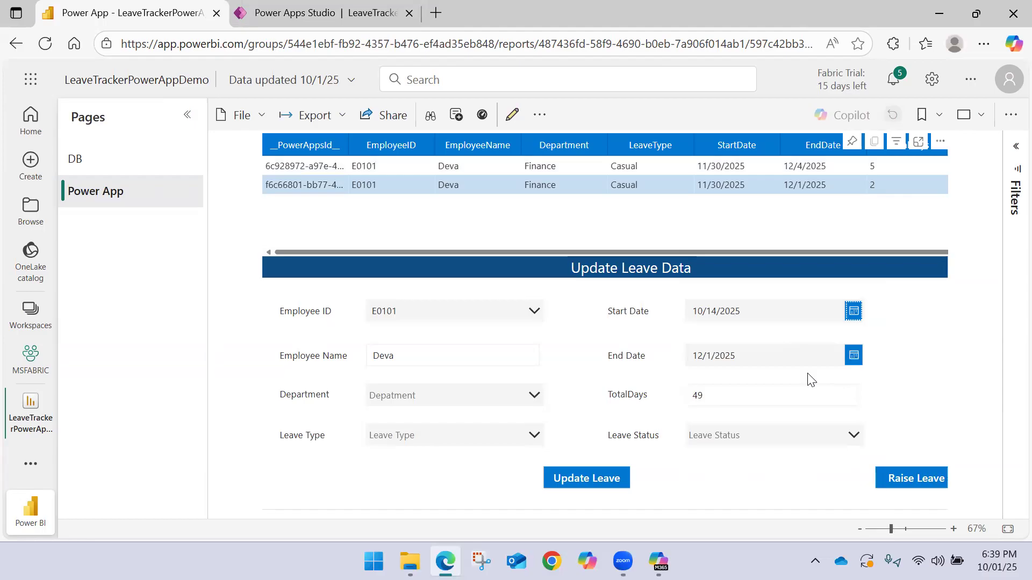
# Set the leave's end date to 10/17/2025
pyautogui.click(846, 358)
pyautogui.click(861, 308)
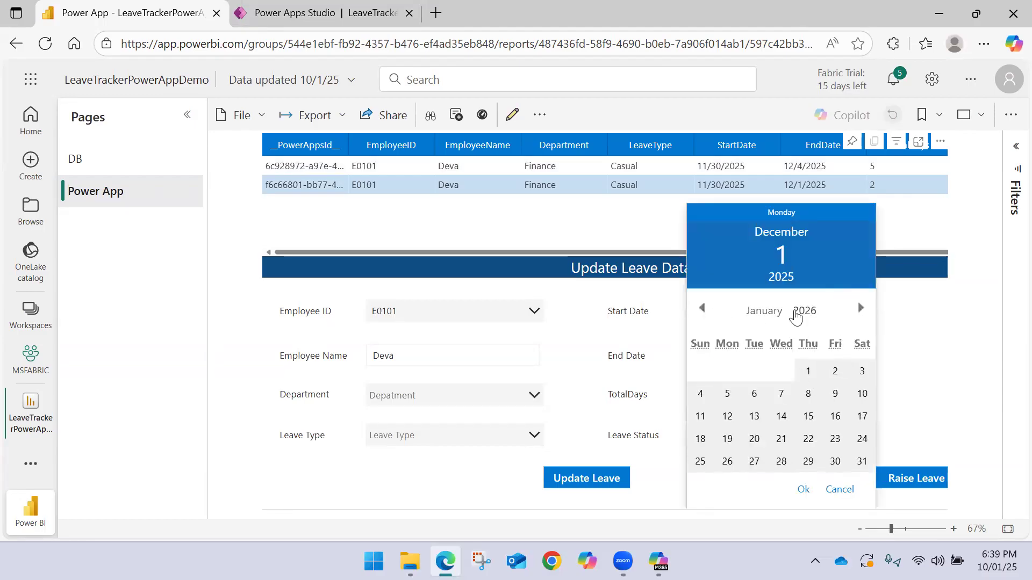
pyautogui.doubleClick(703, 310)
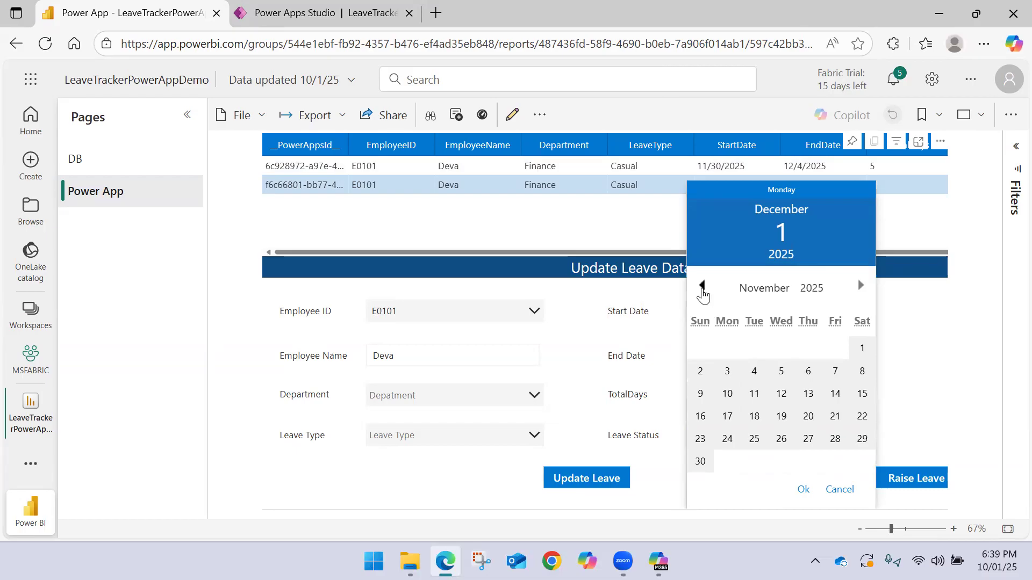
pyautogui.click(702, 285)
pyautogui.click(832, 417)
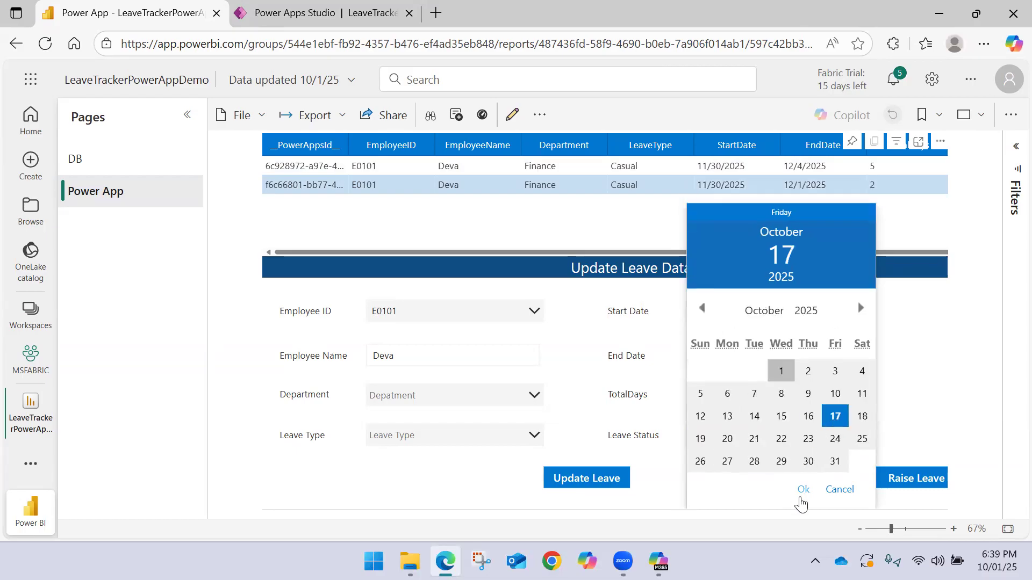
pyautogui.click(802, 489)
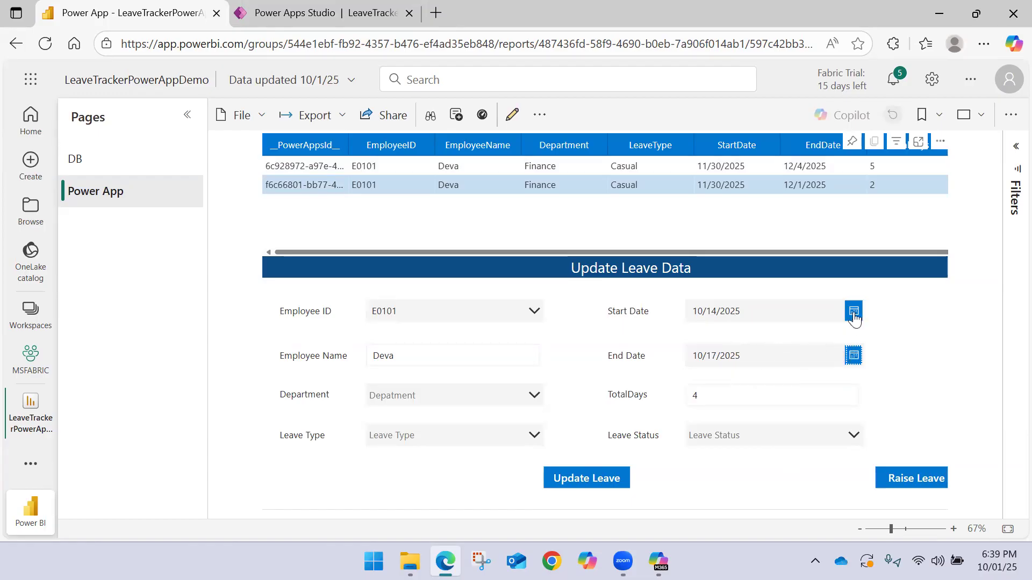
# Set the leave's end date to 10/16/2025
pyautogui.click(853, 356)
pyautogui.click(808, 416)
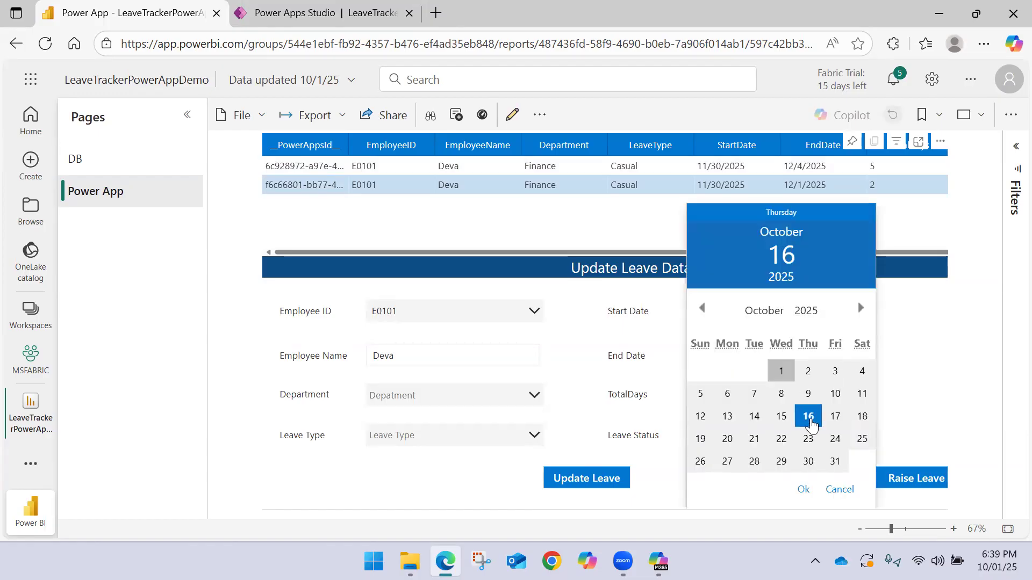
pyautogui.click(803, 489)
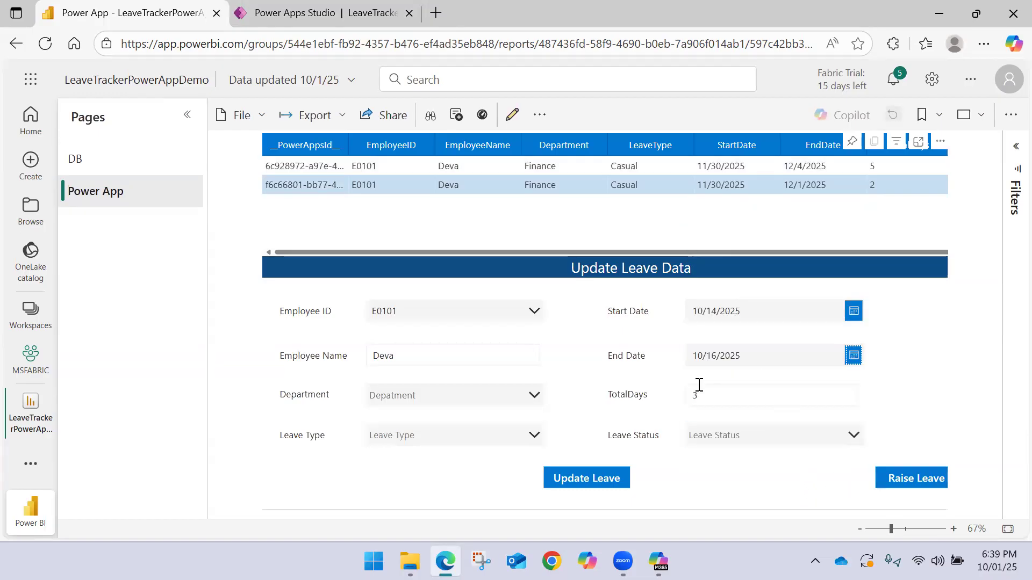
# Set the leave status to Approved, department to Finance and leave type to Casual, and submit the leave update
pyautogui.click(818, 437)
pyautogui.click(738, 349)
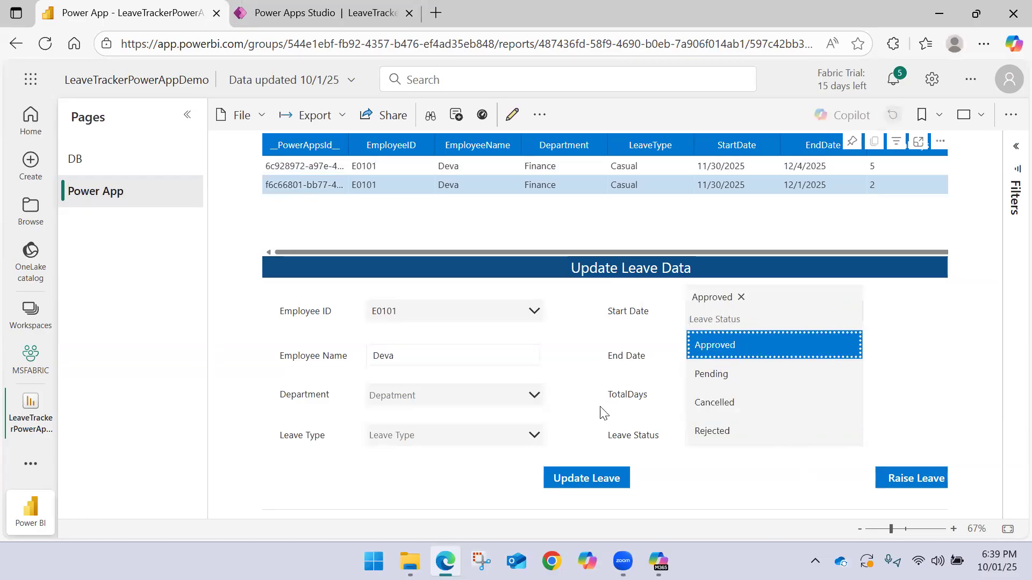
pyautogui.click(424, 403)
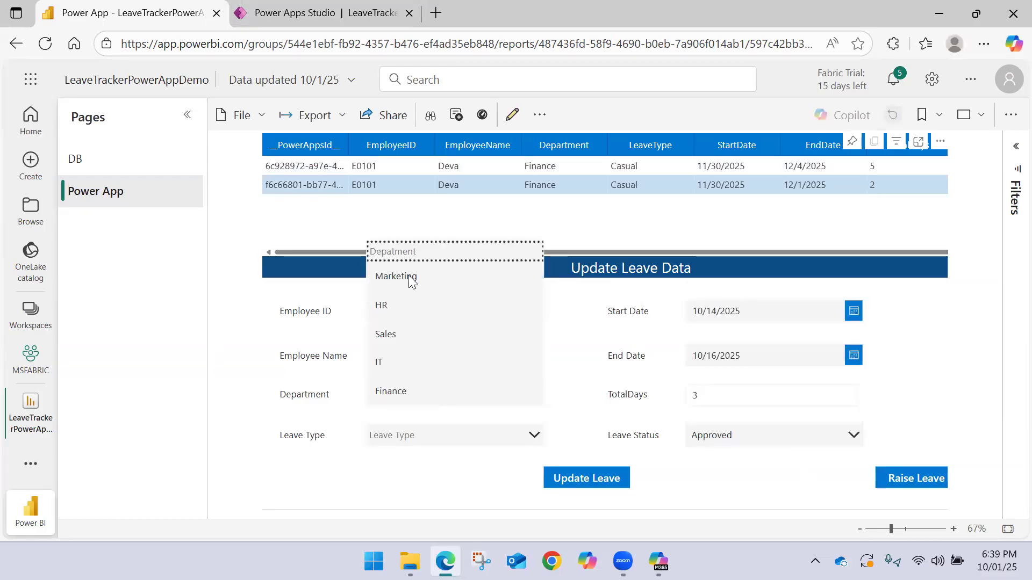
pyautogui.click(404, 392)
pyautogui.click(795, 441)
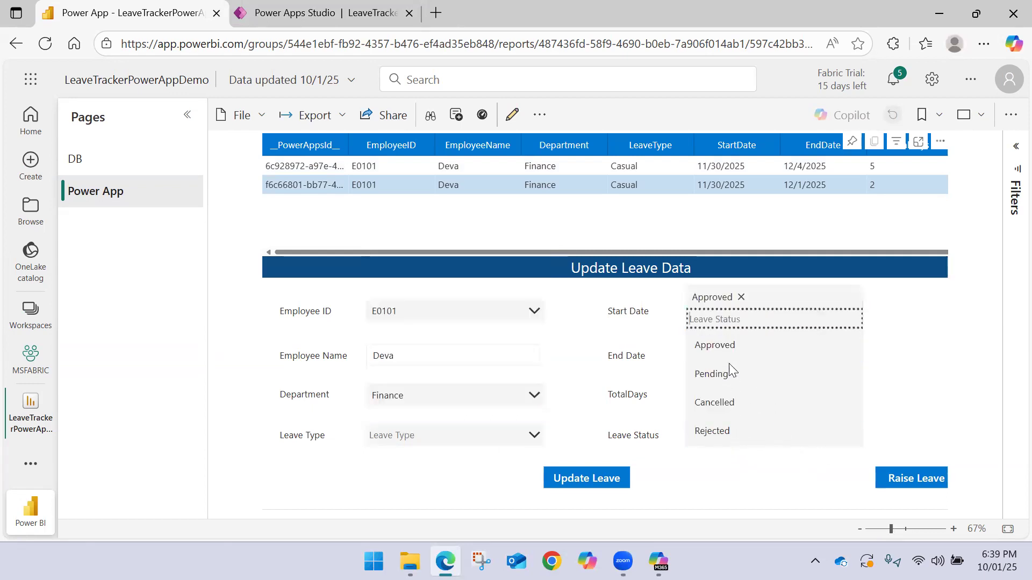
pyautogui.click(458, 438)
pyautogui.click(425, 372)
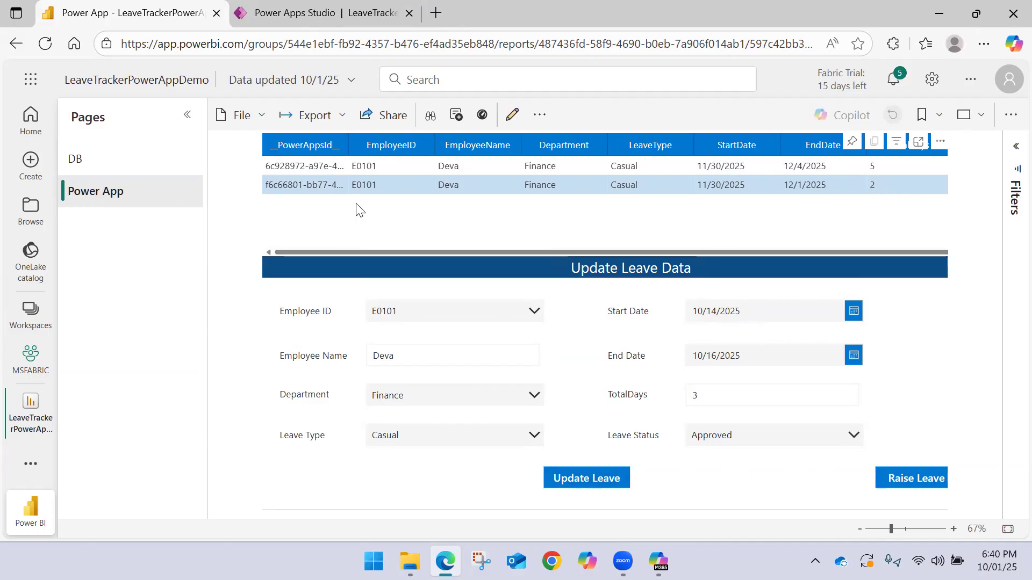
pyautogui.click(581, 478)
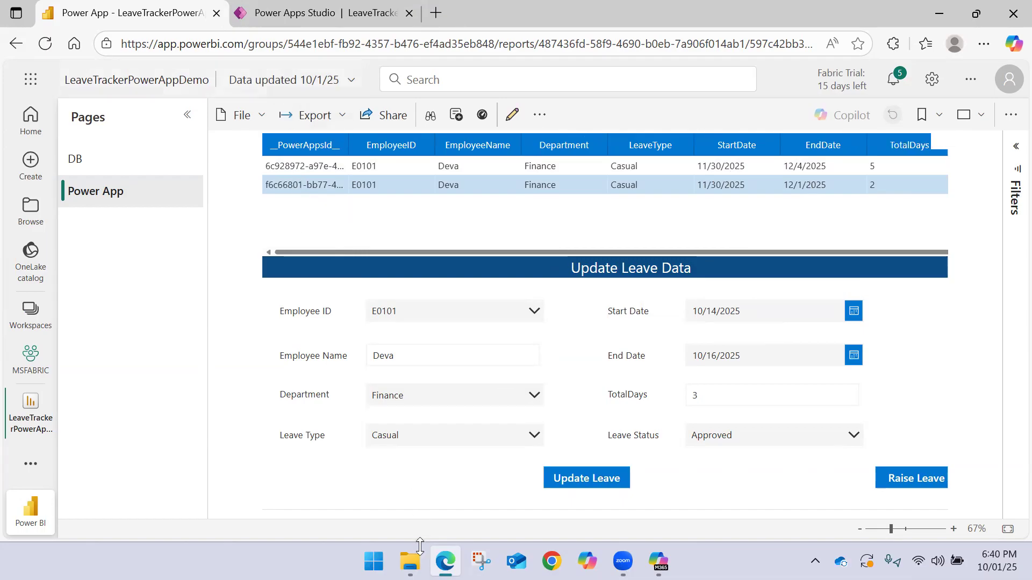
# Open Employee_LeaveData online from the OneDrive folder in File Explorer, and check the two E0101 rows at the end of the table
pyautogui.click(410, 561)
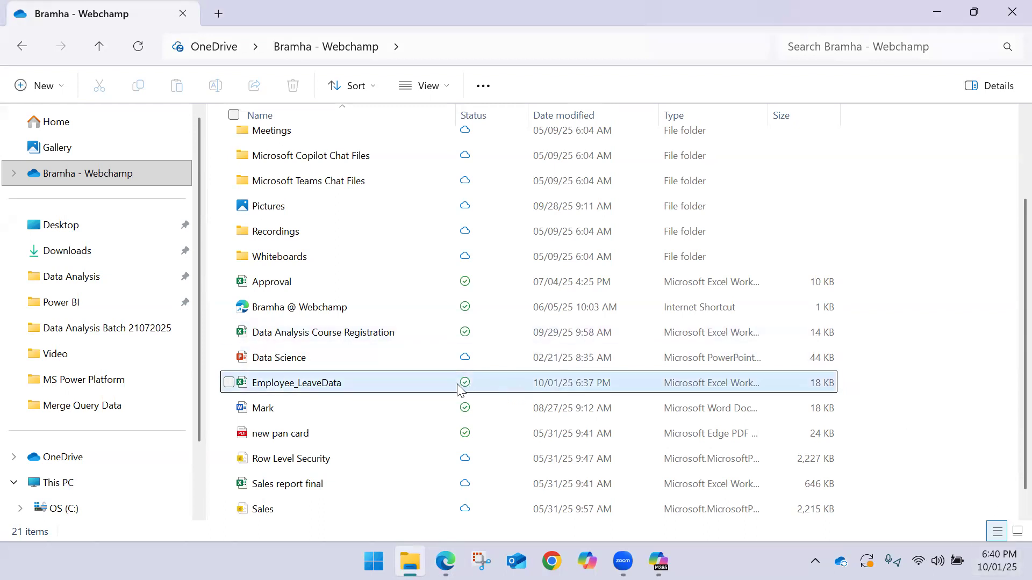
pyautogui.rightClick(403, 384)
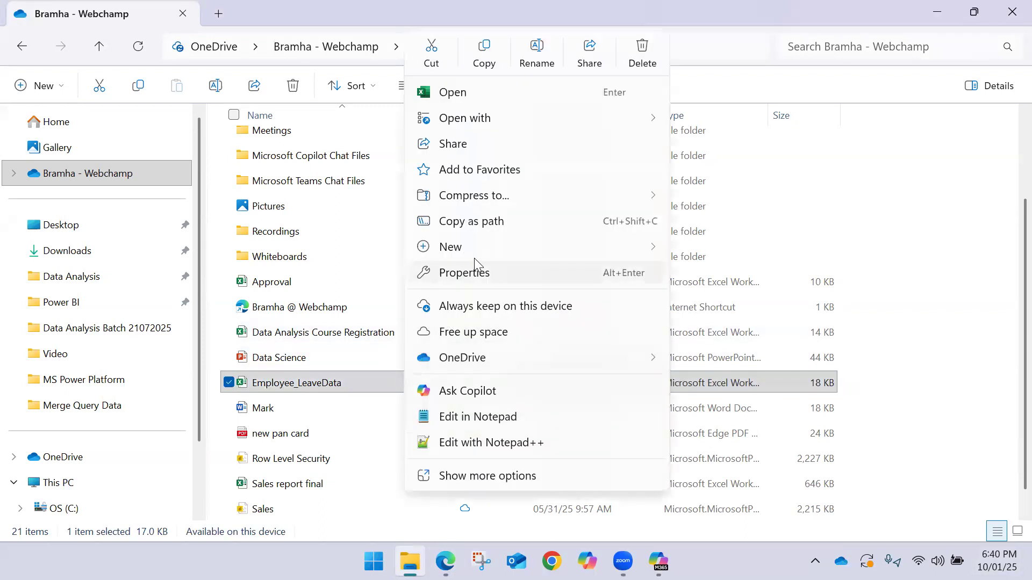
pyautogui.moveTo(598, 360)
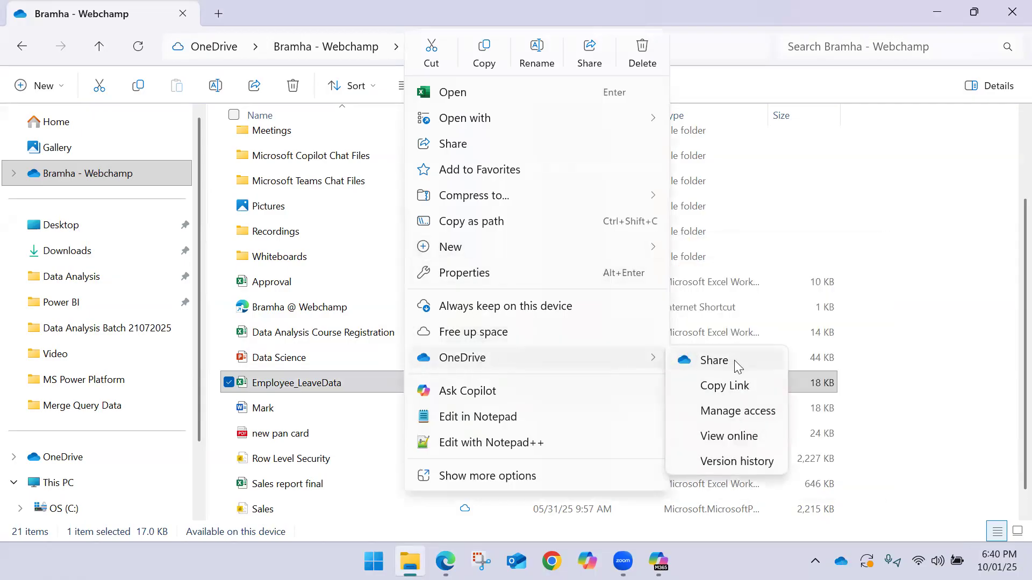
pyautogui.click(738, 435)
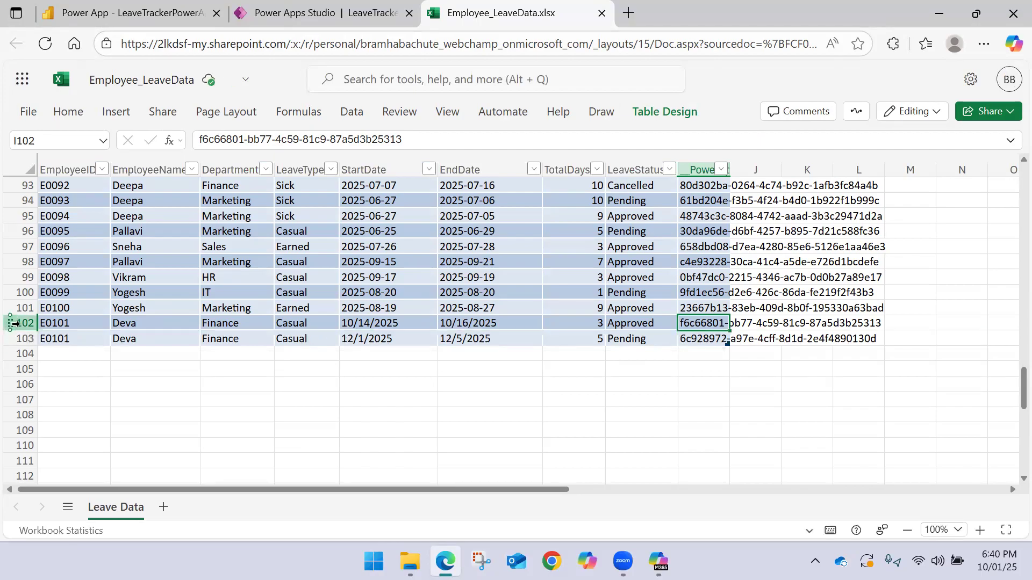
pyautogui.click(20, 323)
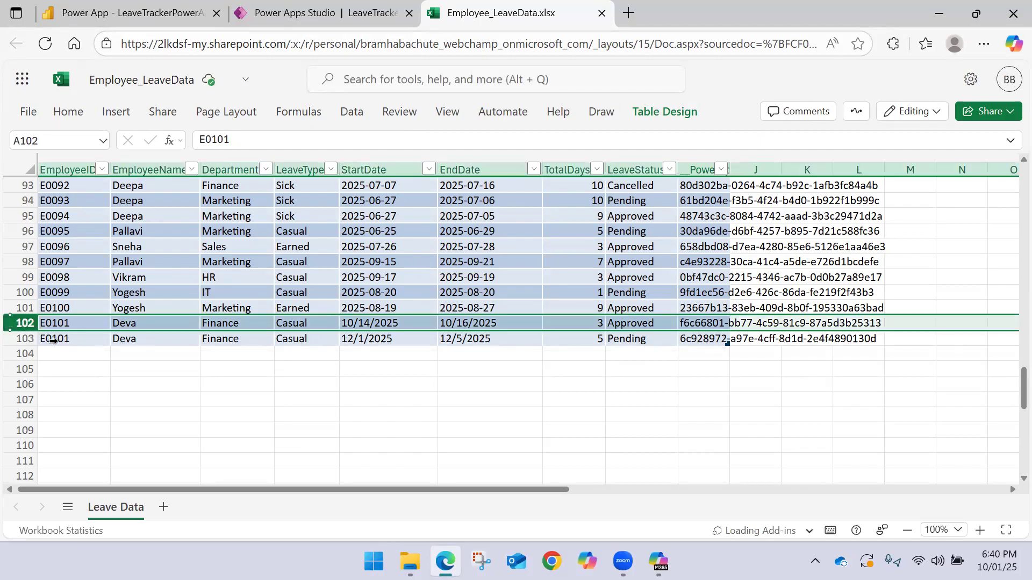
pyautogui.click(37, 339)
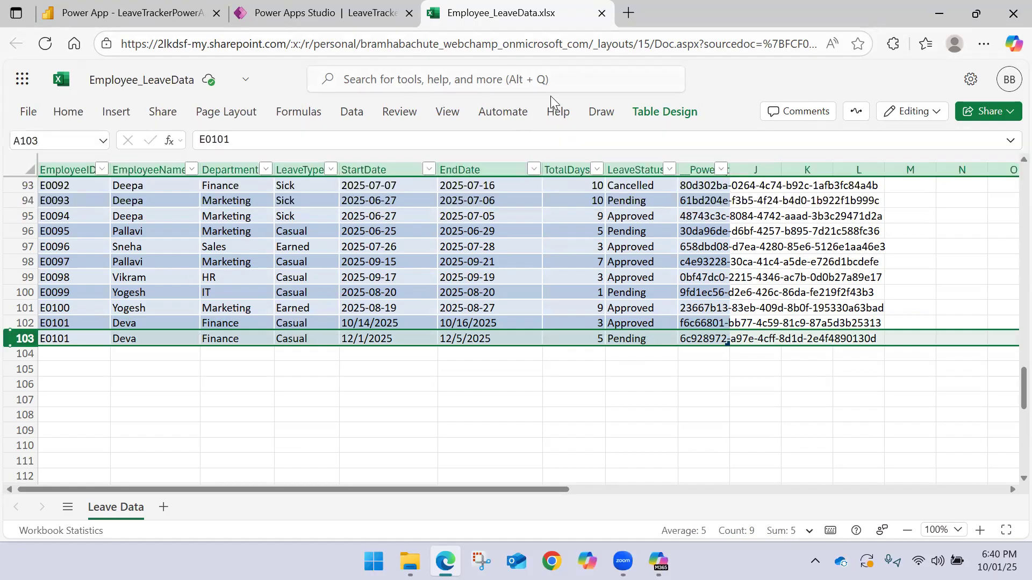
# Close the Employee_LeaveData workbook and return to the LeaveTrackerPowerAppDemo report in Power BI
pyautogui.click(602, 13)
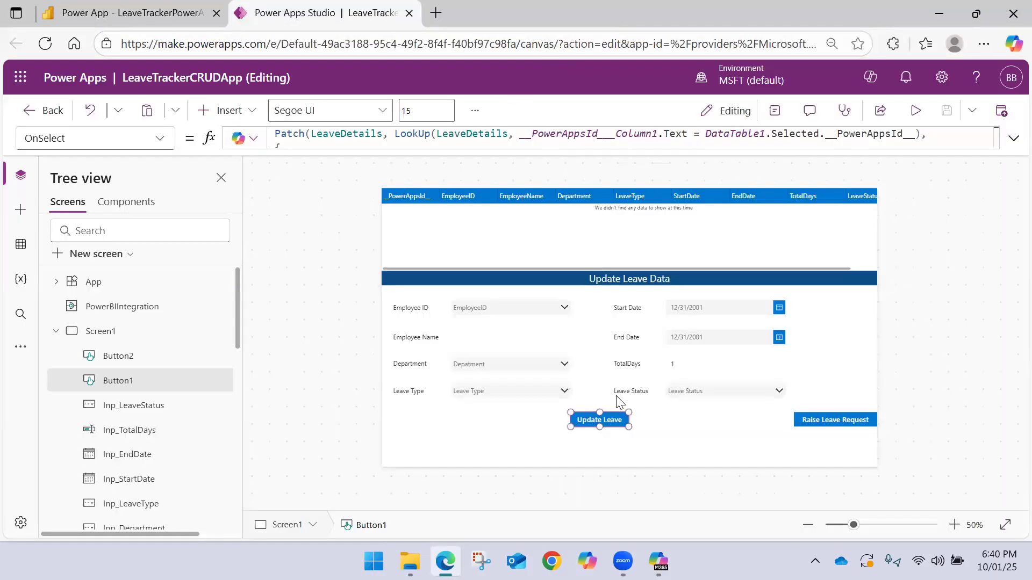
pyautogui.click(561, 308)
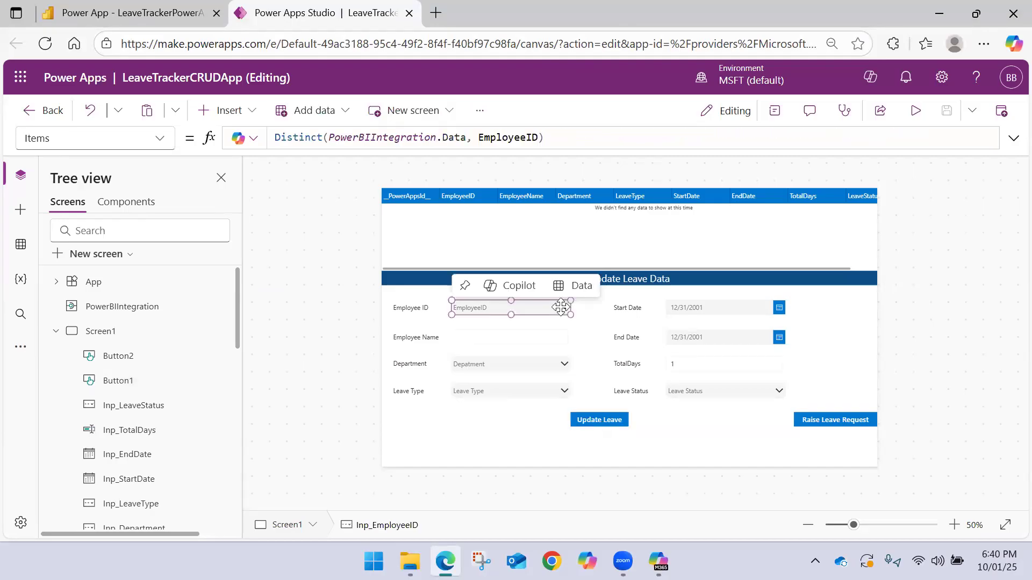
pyautogui.click(129, 13)
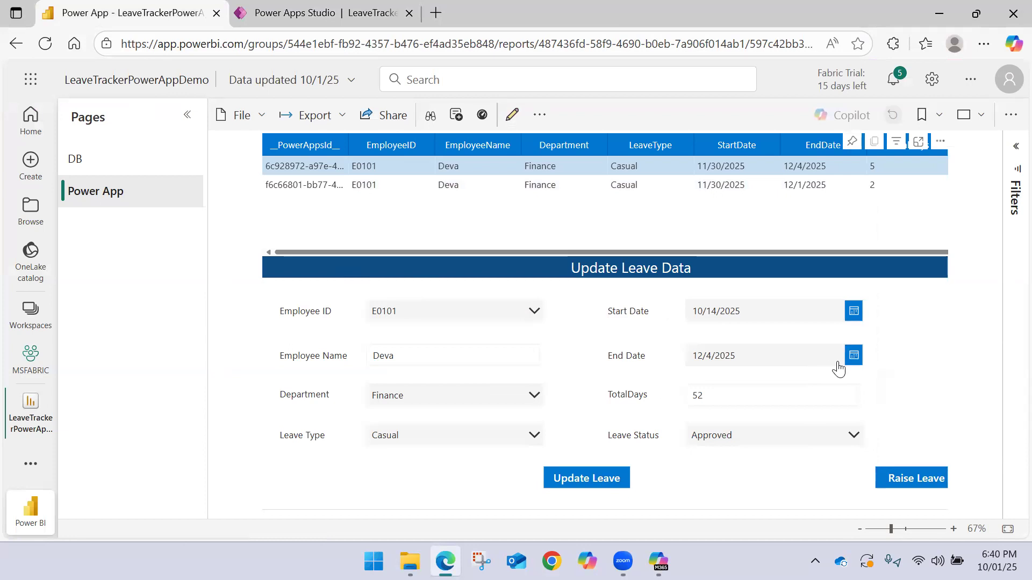
# Set the leave's end date to 12/3/2025 in the Update Leave Data form
pyautogui.click(748, 394)
pyautogui.click(853, 355)
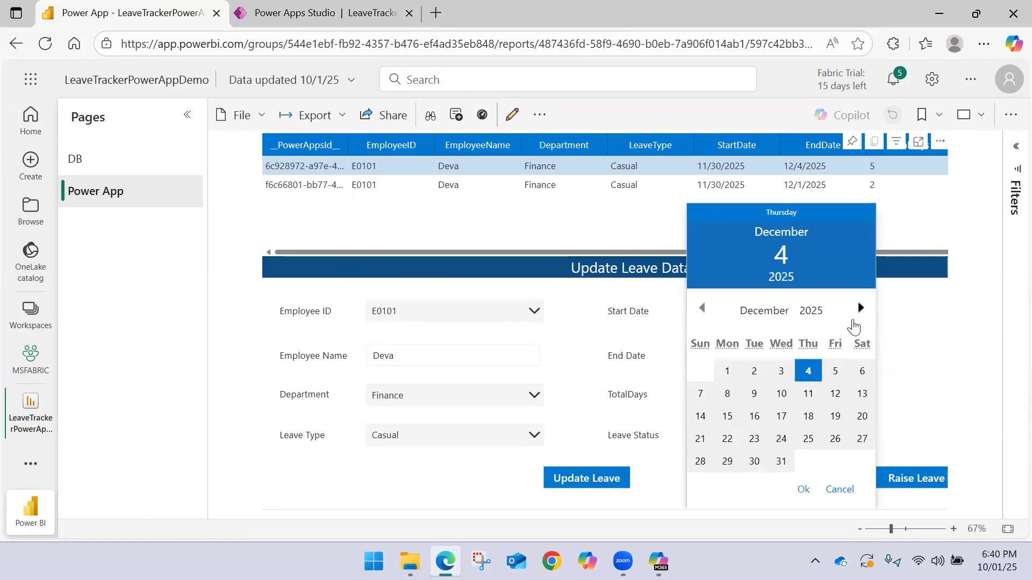
pyautogui.click(835, 372)
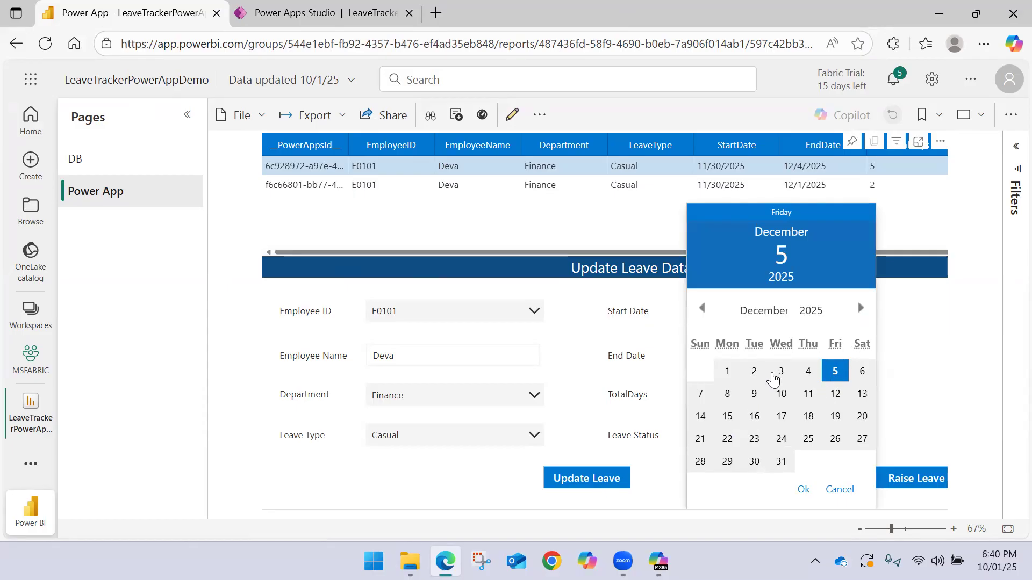
pyautogui.click(779, 372)
pyautogui.click(807, 498)
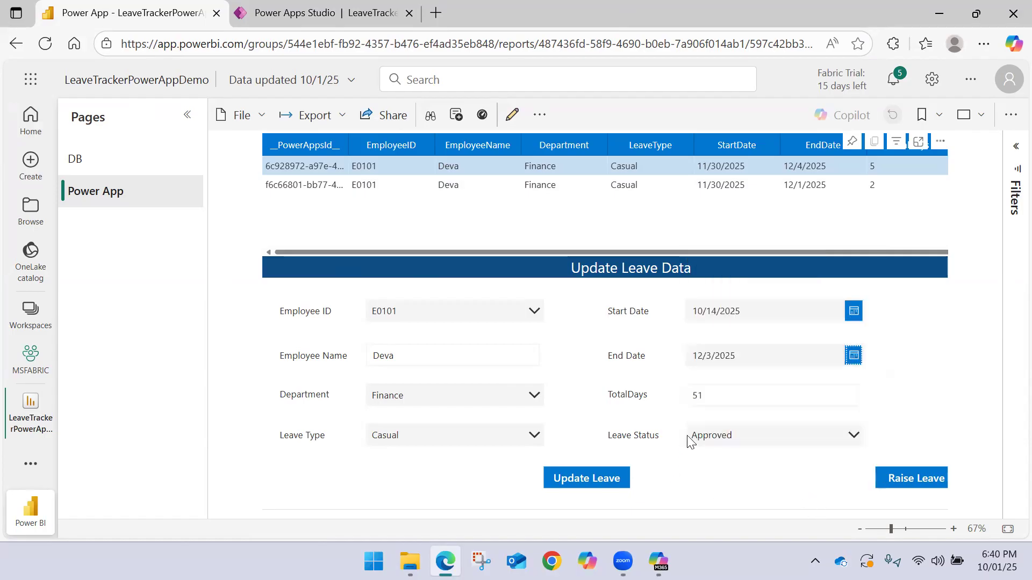
# Set the leave's start date to 12/2/2025
pyautogui.click(850, 314)
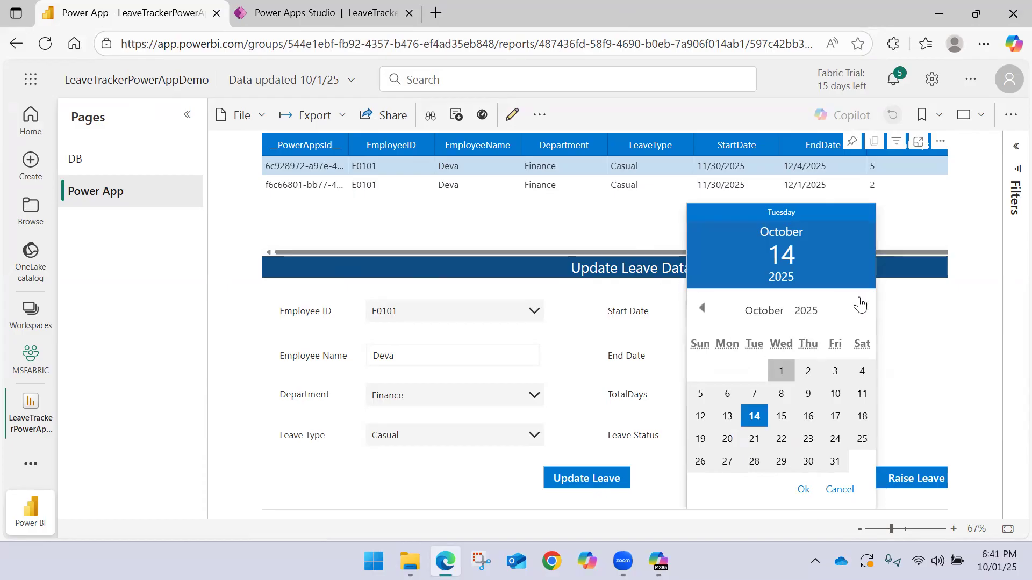
pyautogui.click(860, 308)
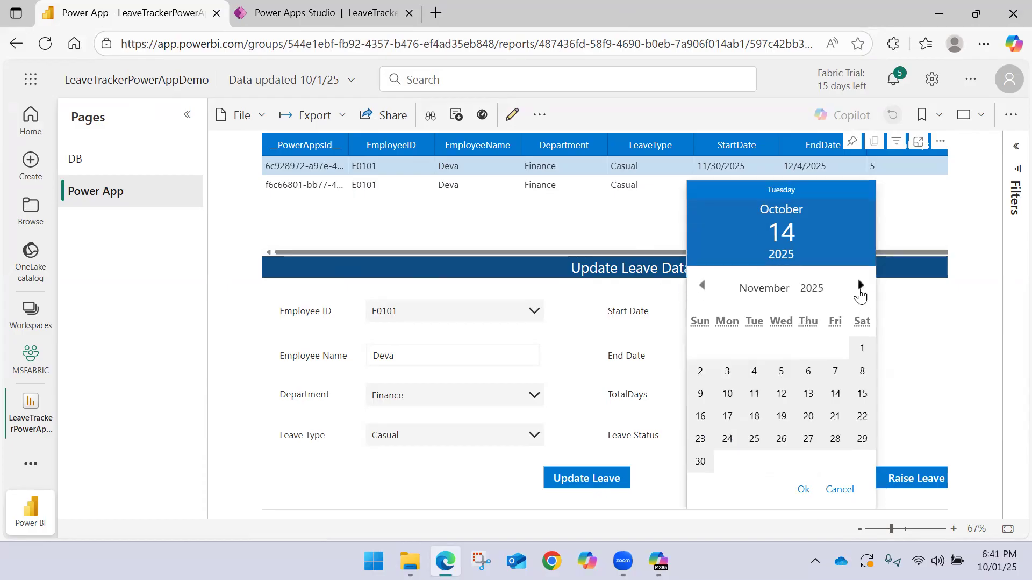
pyautogui.click(860, 287)
pyautogui.click(754, 371)
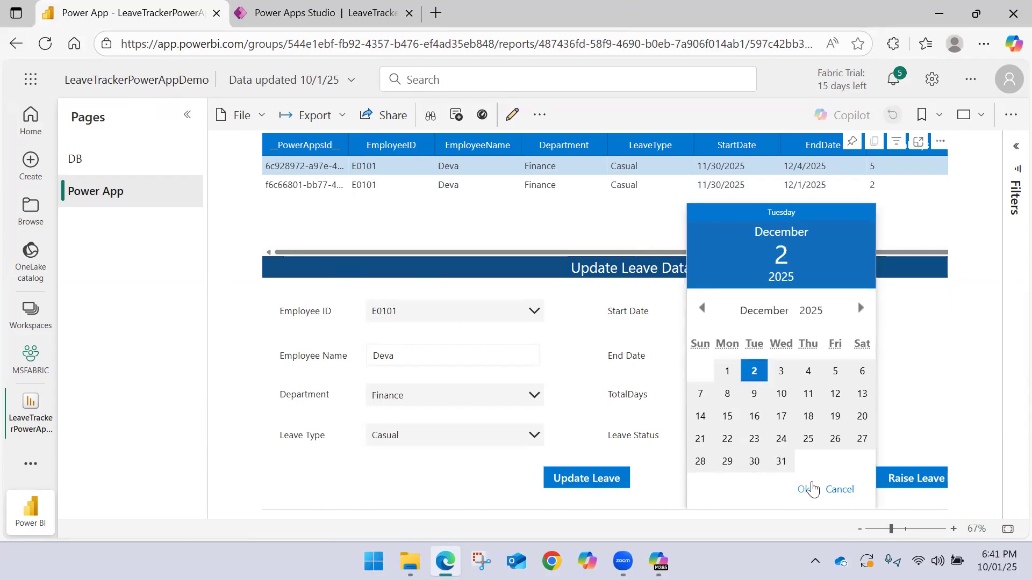
pyautogui.click(810, 489)
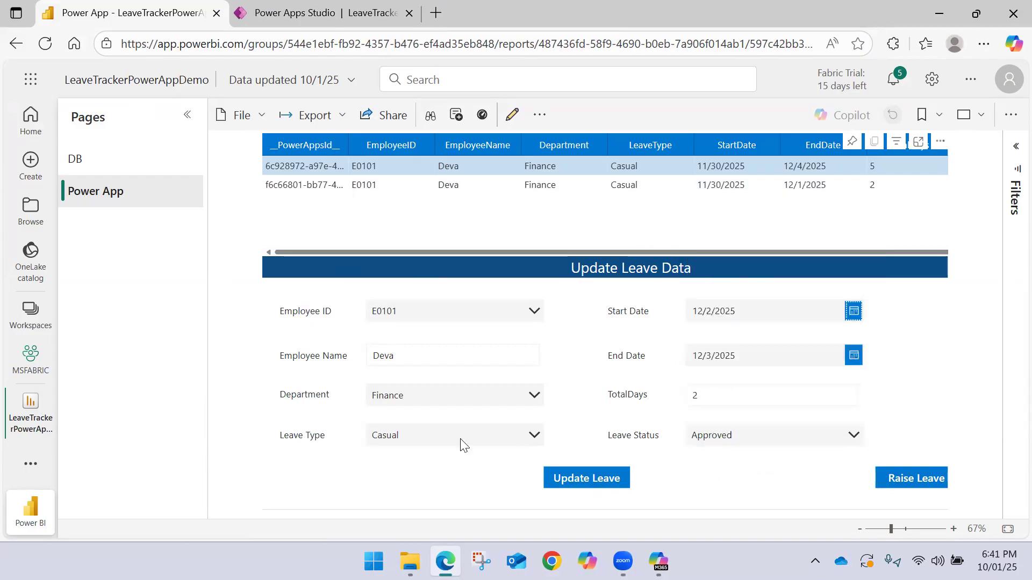
# Change the leave type from Casual to Earned and submit the leave update
pyautogui.click(523, 438)
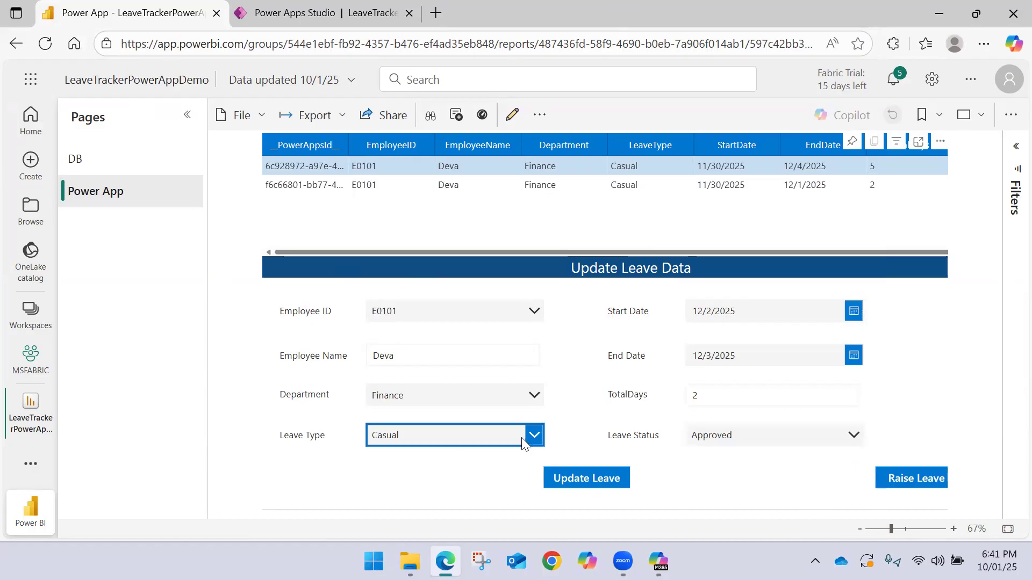
pyautogui.click(412, 404)
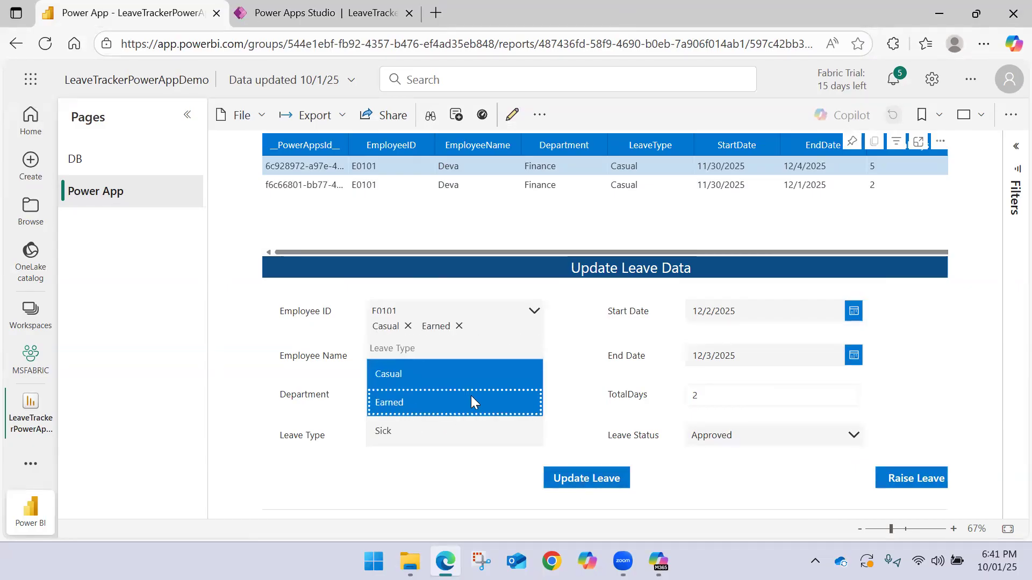
pyautogui.click(409, 326)
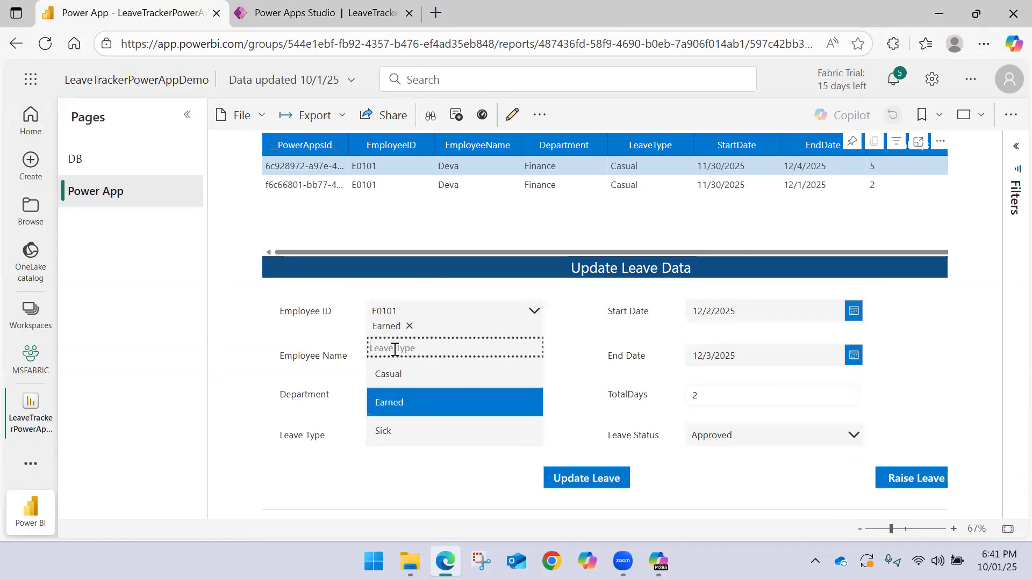
pyautogui.click(445, 461)
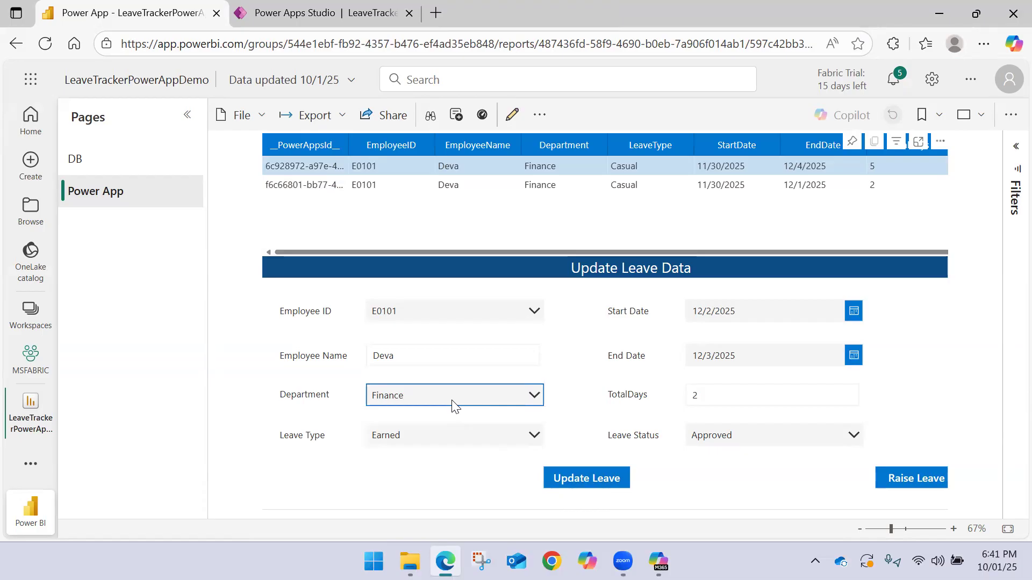
pyautogui.click(602, 485)
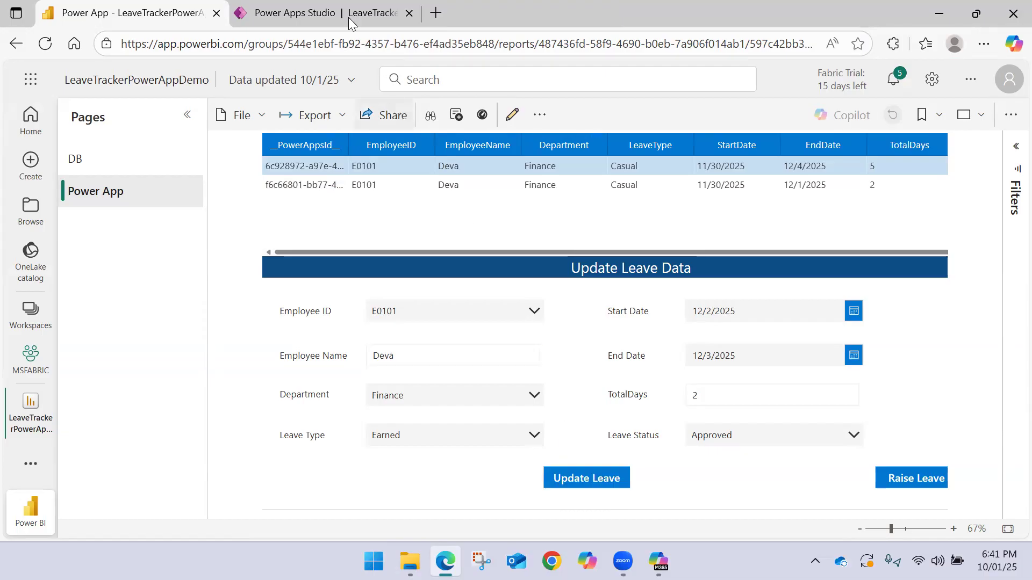
# Open Employee_LeaveData in desktop Excel from File Explorer, check the E0101 rows at the end of the table, and close the workbook
pyautogui.click(318, 18)
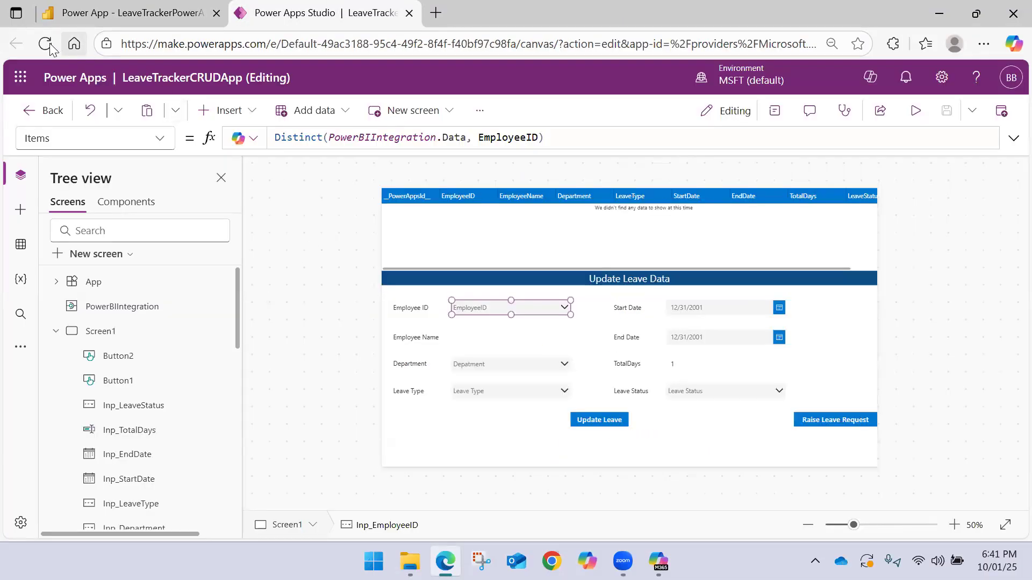
pyautogui.click(110, 13)
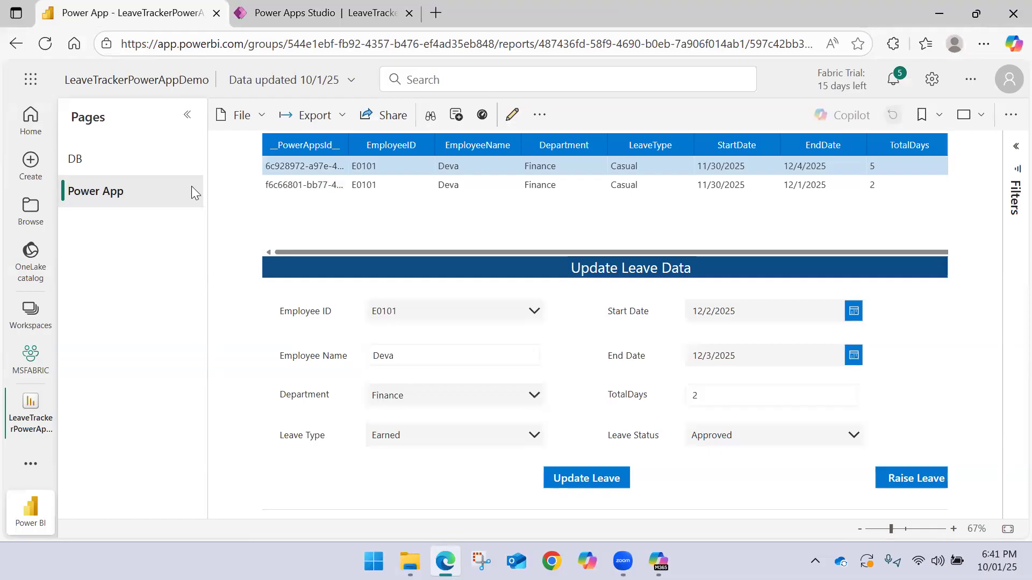
pyautogui.click(410, 562)
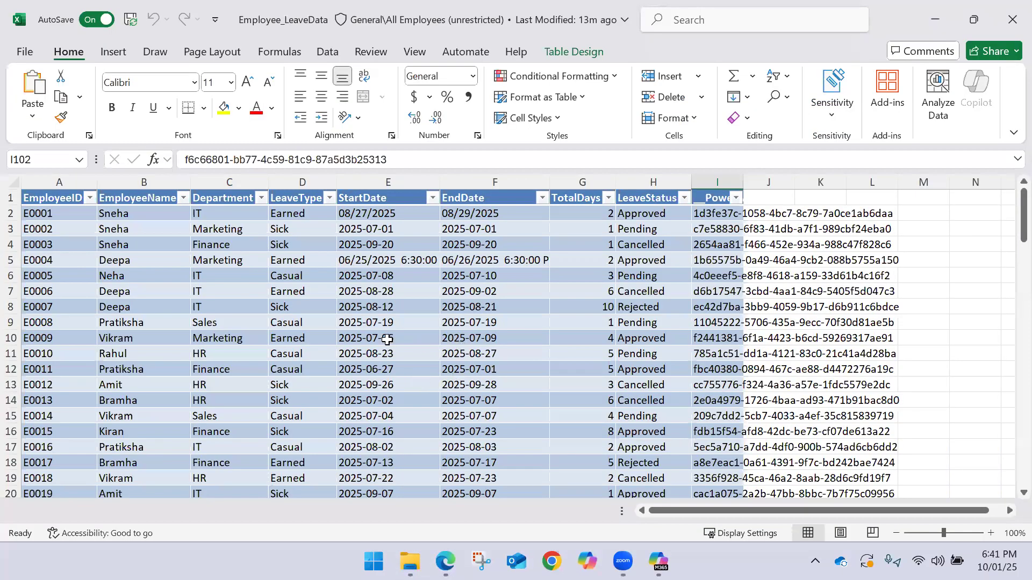
pyautogui.scroll(-10, 337, 333)
pyautogui.scroll(-20, 331, 336)
pyautogui.scroll(17, 324, 343)
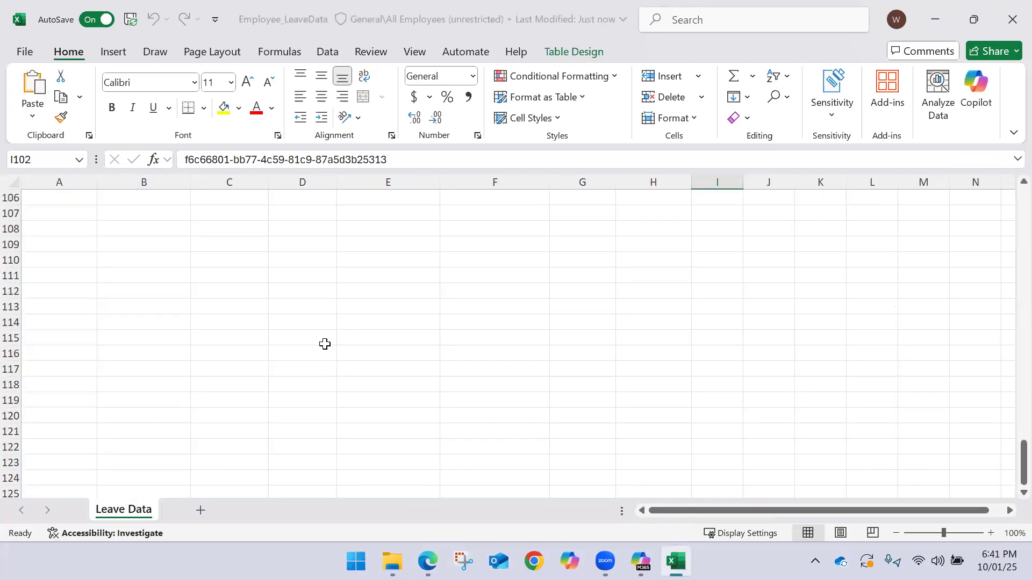
pyautogui.scroll(-2, 325, 344)
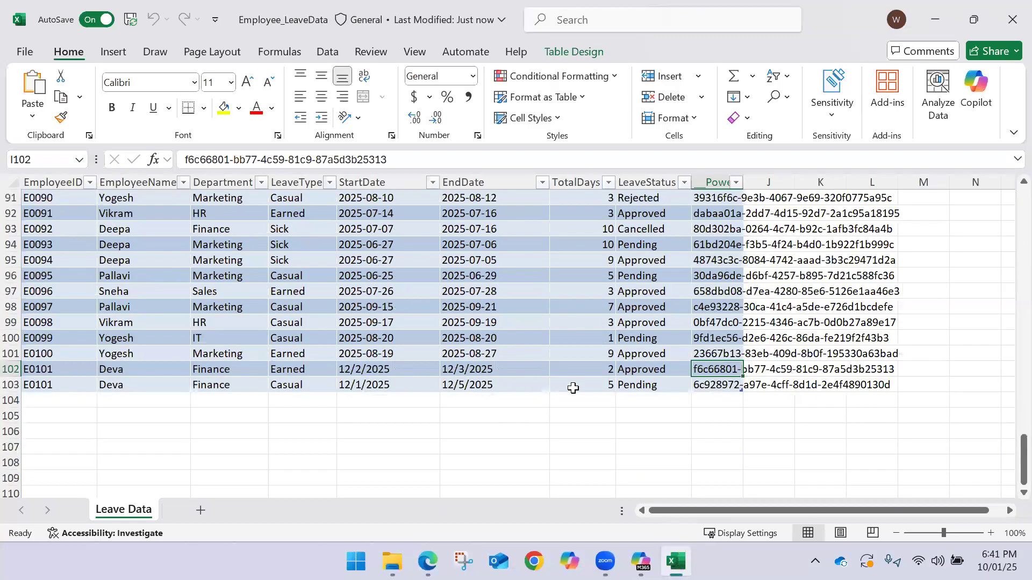
pyautogui.click(1012, 20)
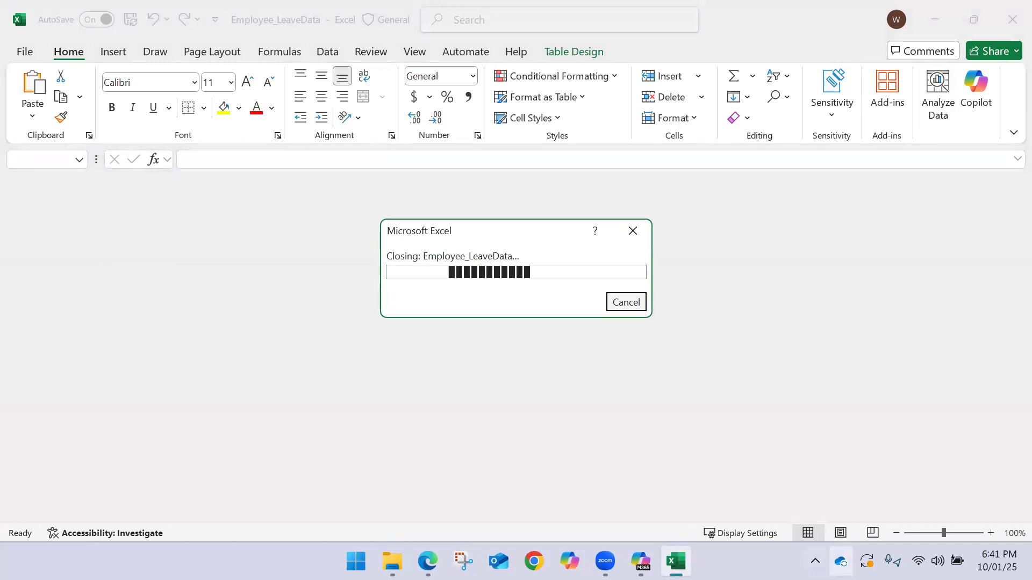
# Check the recent OneDrive sync activity, and view Employee_LeaveData online to inspect its E0101 rows
pyautogui.click(840, 562)
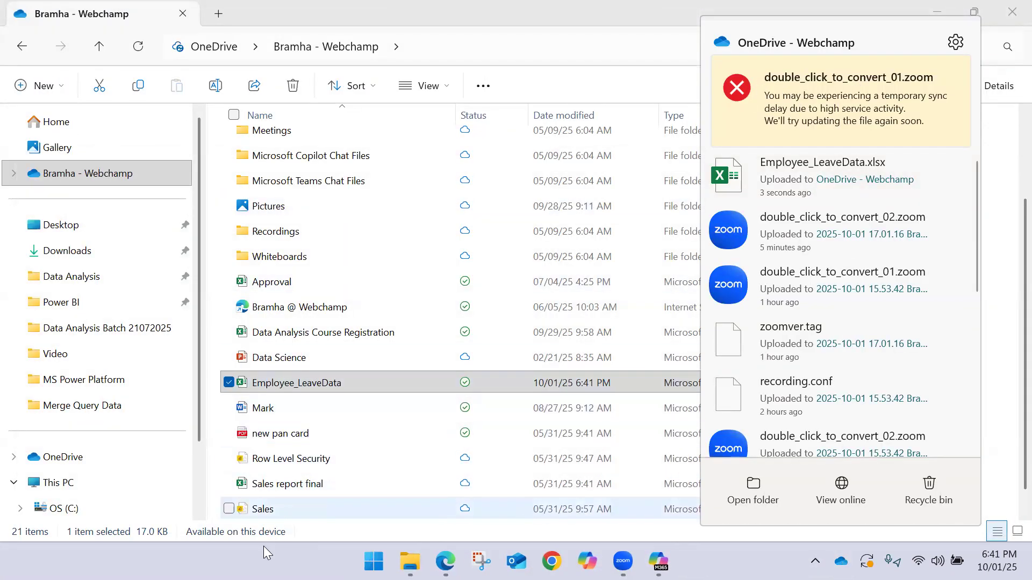
pyautogui.click(282, 535)
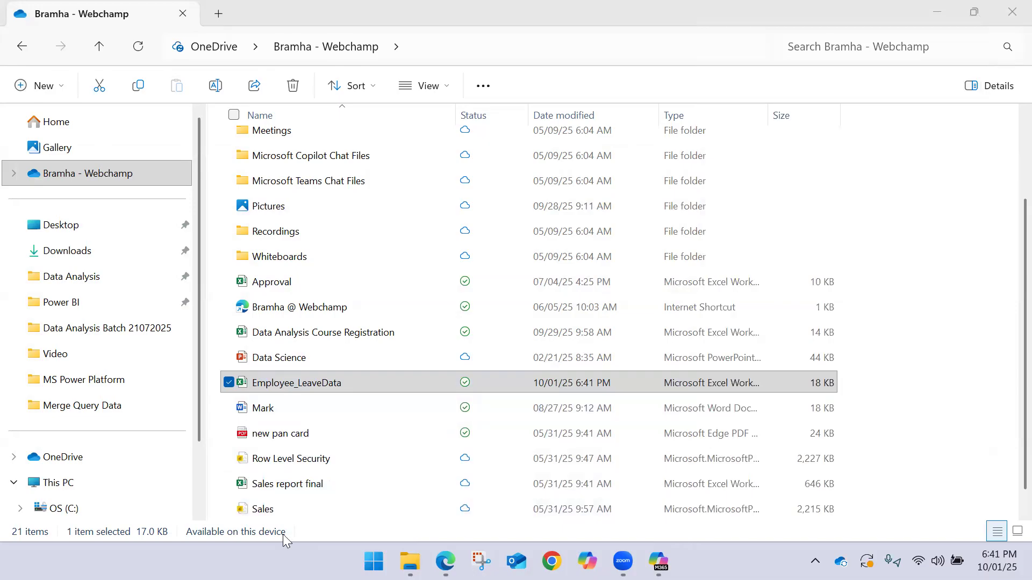
pyautogui.rightClick(410, 379)
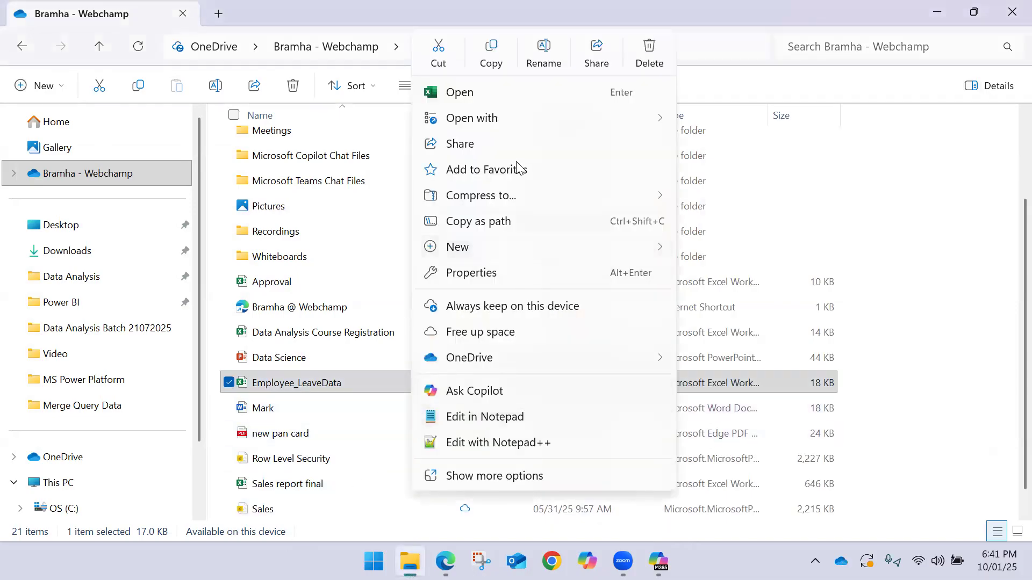
pyautogui.moveTo(497, 355)
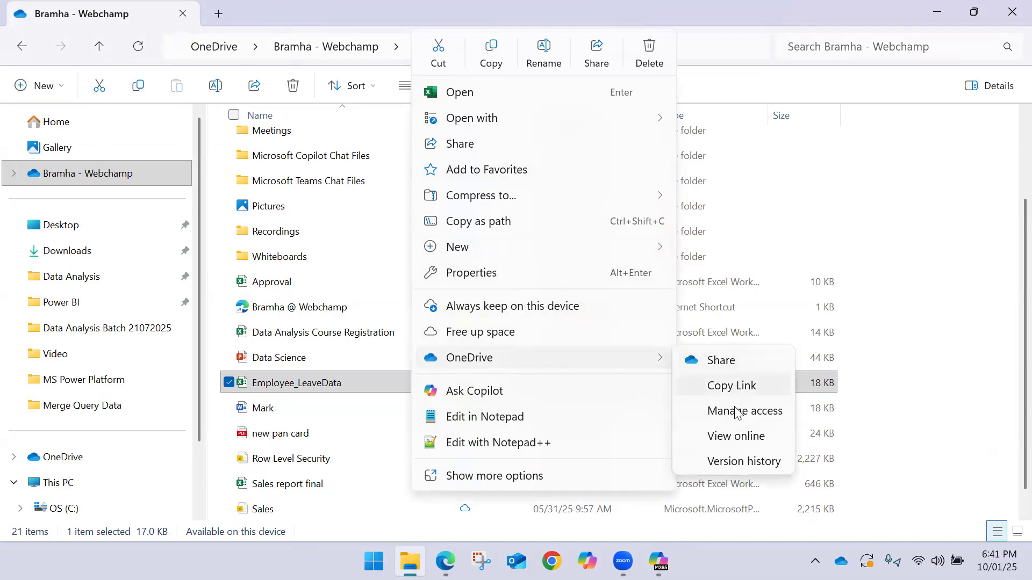
pyautogui.click(735, 436)
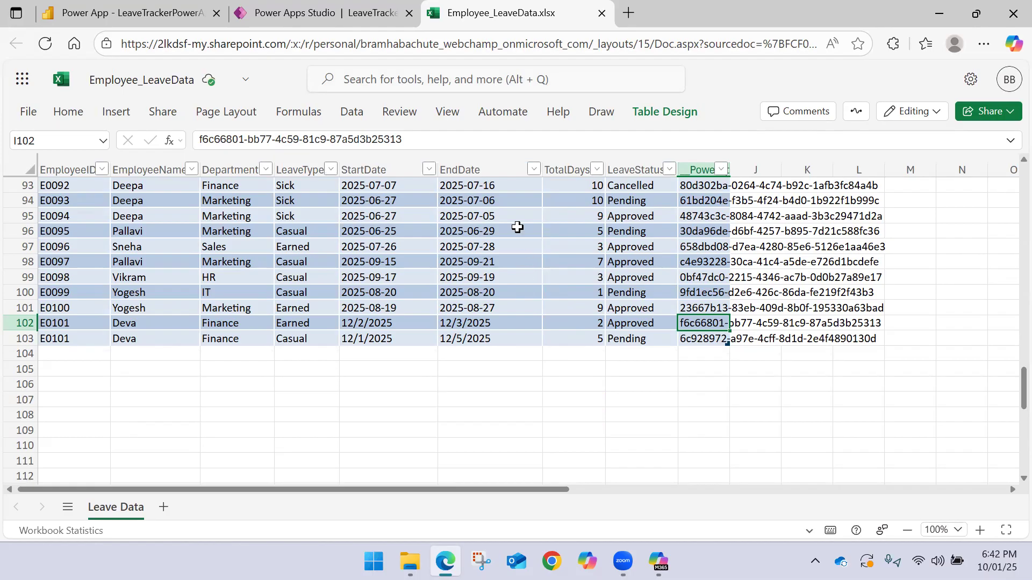
# Close the online workbook, return to the LeaveTrackerPowerAppDemo report in Power BI, and submit the leave update again
pyautogui.click(602, 13)
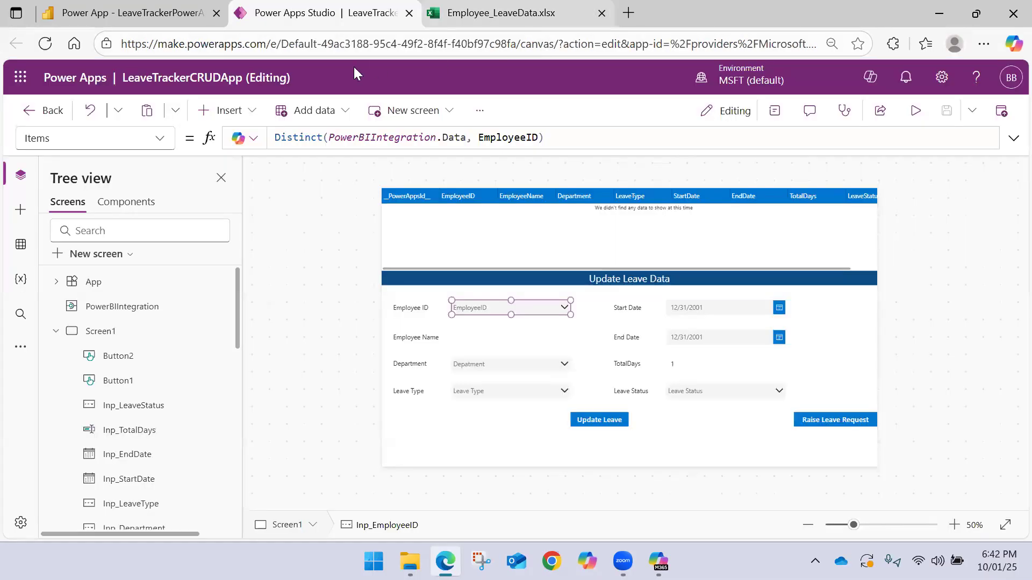
pyautogui.click(162, 13)
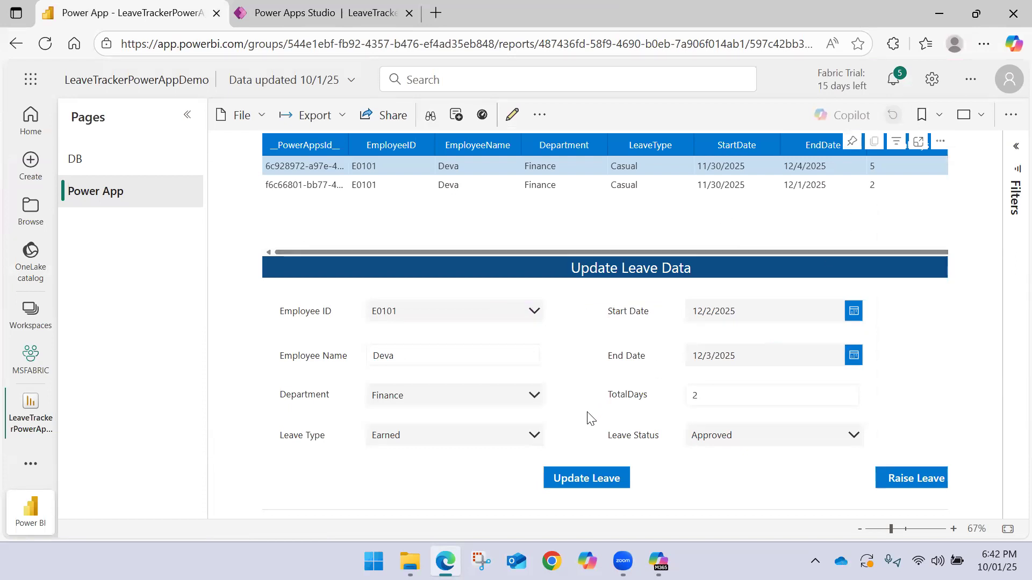
pyautogui.click(585, 480)
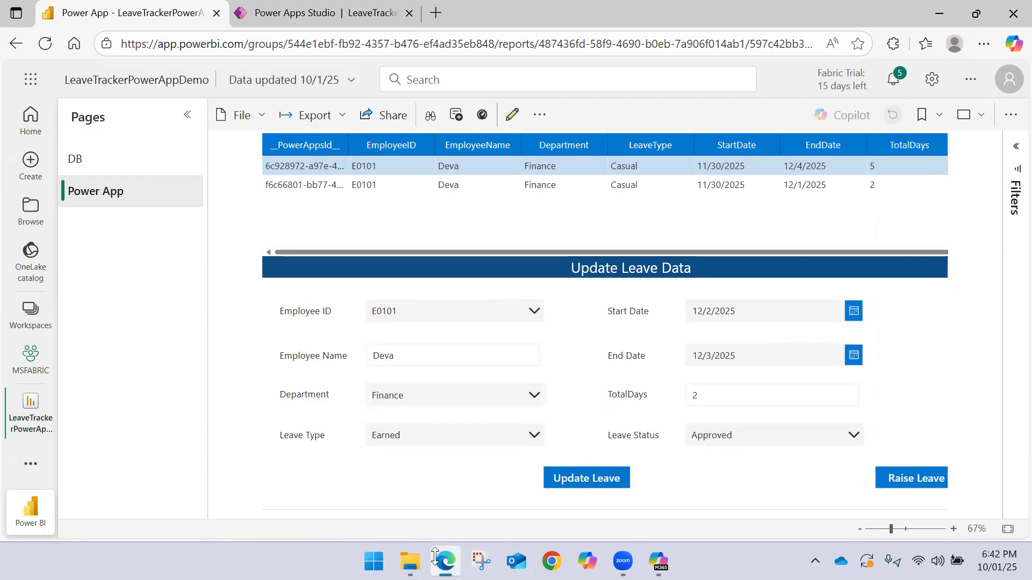
# View Employee_LeaveData online from the OneDrive folder in File Explorer to recheck the E0101 rows
pyautogui.click(414, 559)
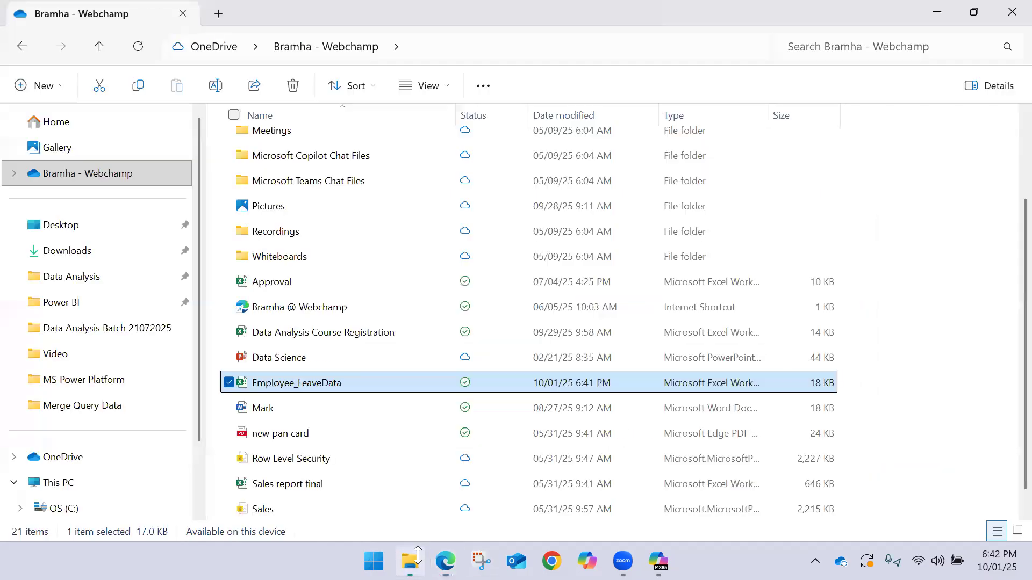
pyautogui.click(856, 387)
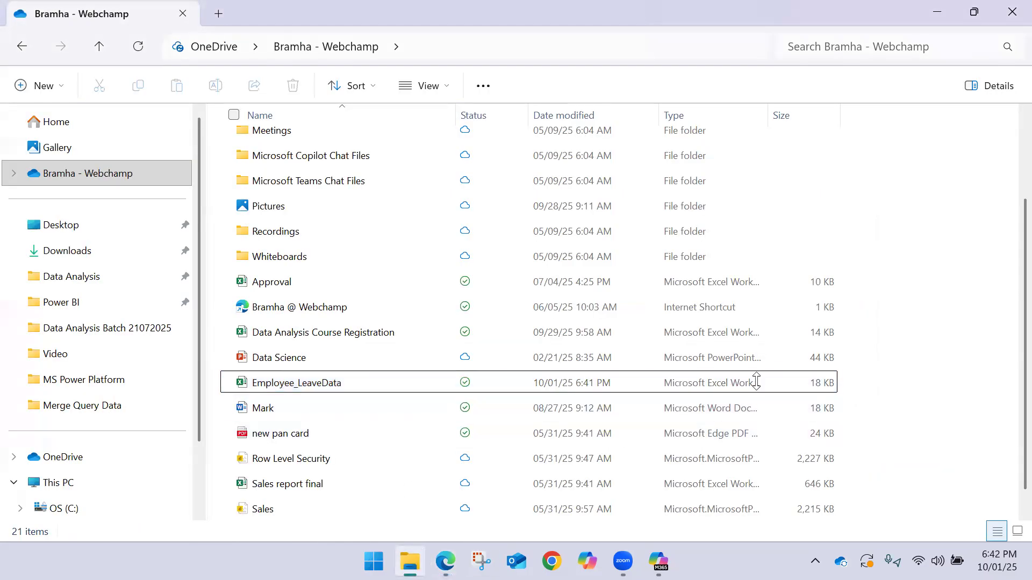
pyautogui.click(351, 382)
pyautogui.rightClick(348, 383)
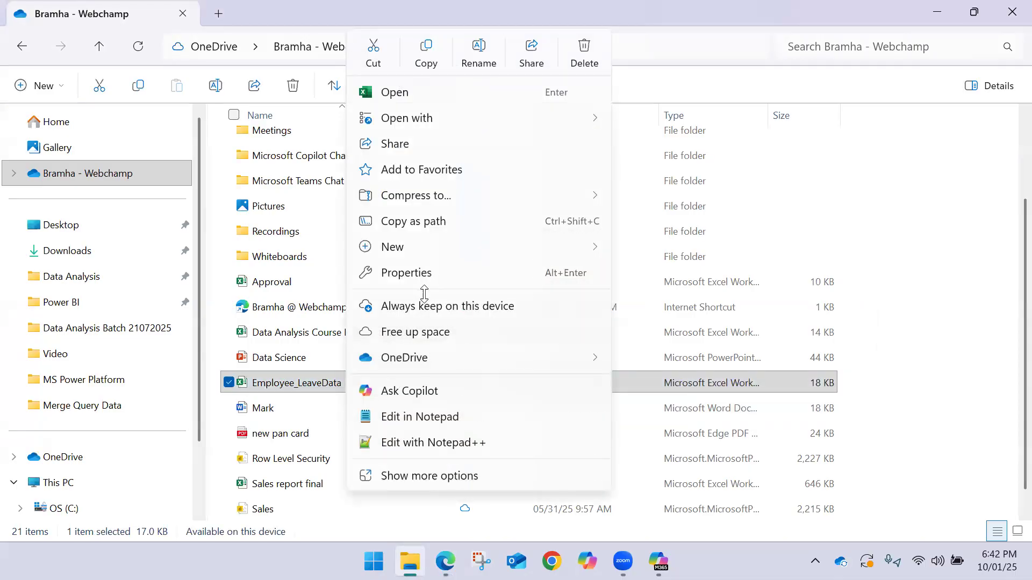
pyautogui.moveTo(458, 356)
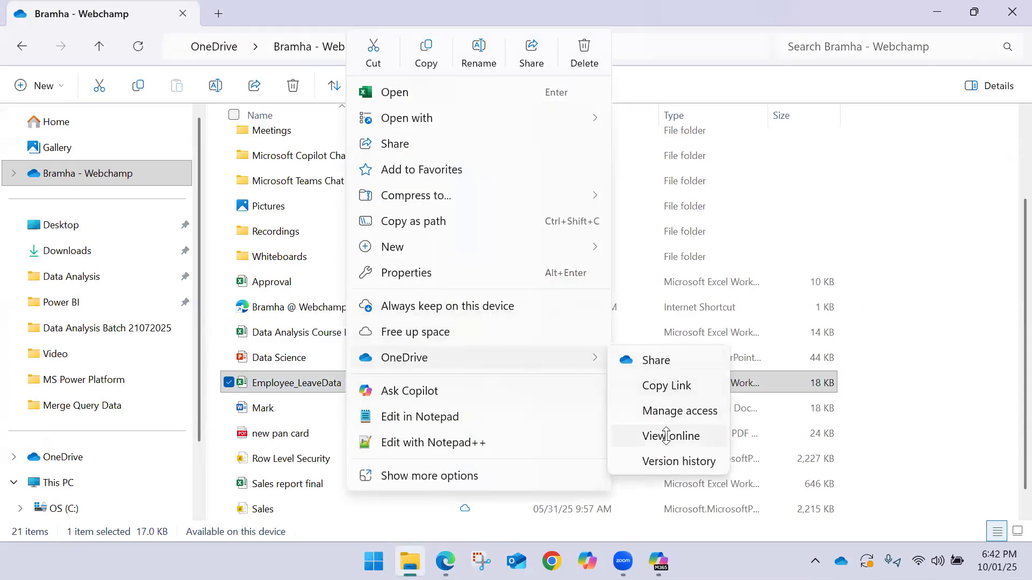
pyautogui.click(667, 435)
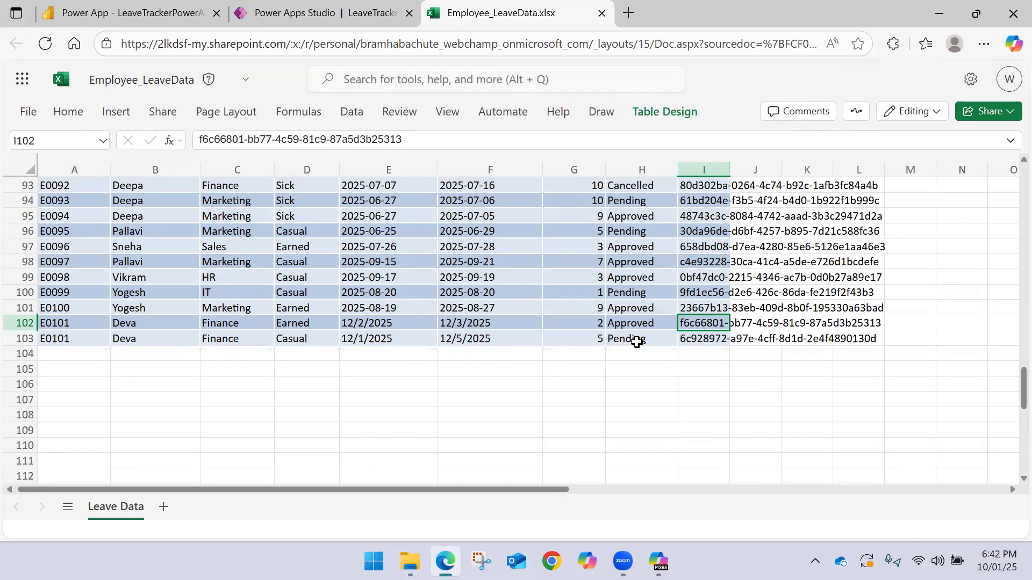
# Compare the start and end dates in rows 103 and 102, and close the workbook to return to the Power BI report
pyautogui.click(393, 340)
pyautogui.moveTo(394, 340); pyautogui.dragTo(444, 337)
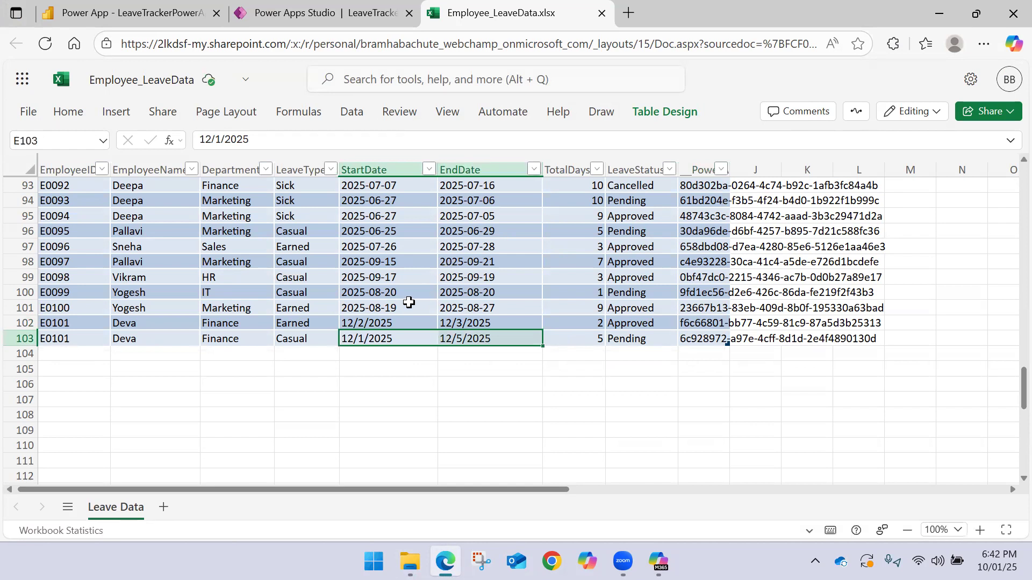
pyautogui.click(414, 319)
pyautogui.moveTo(414, 319); pyautogui.dragTo(460, 320)
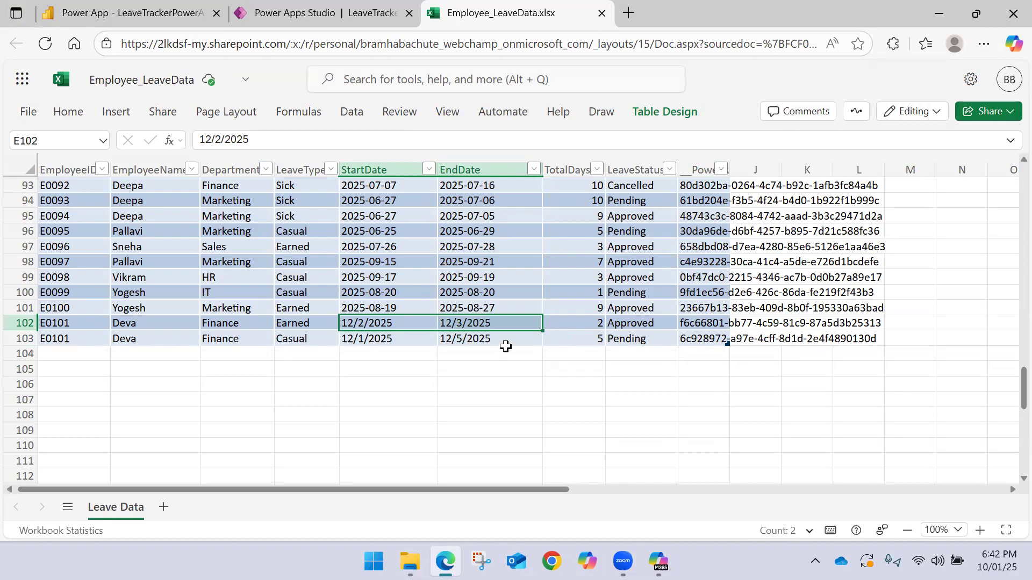
pyautogui.click(600, 16)
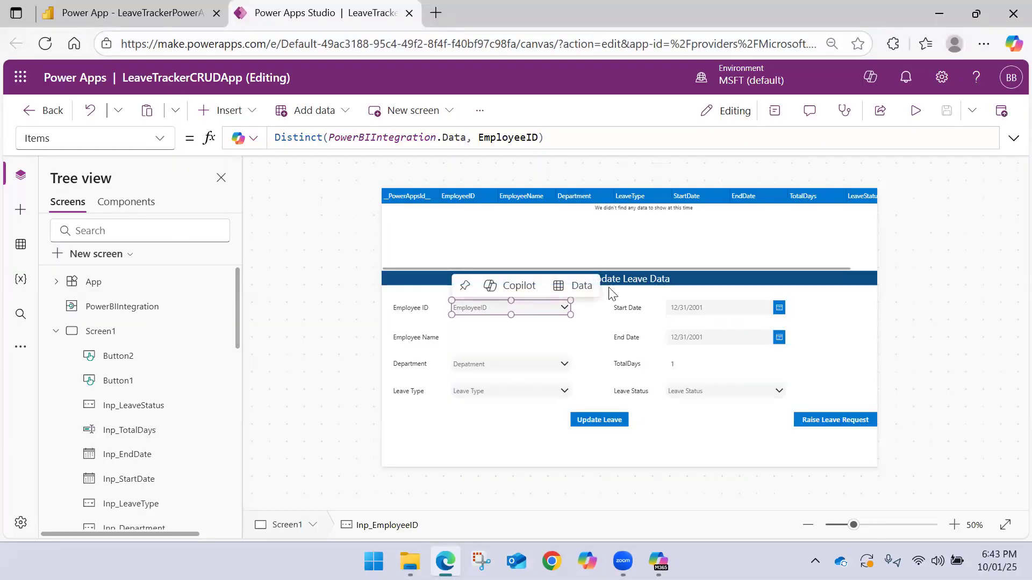
pyautogui.click(163, 12)
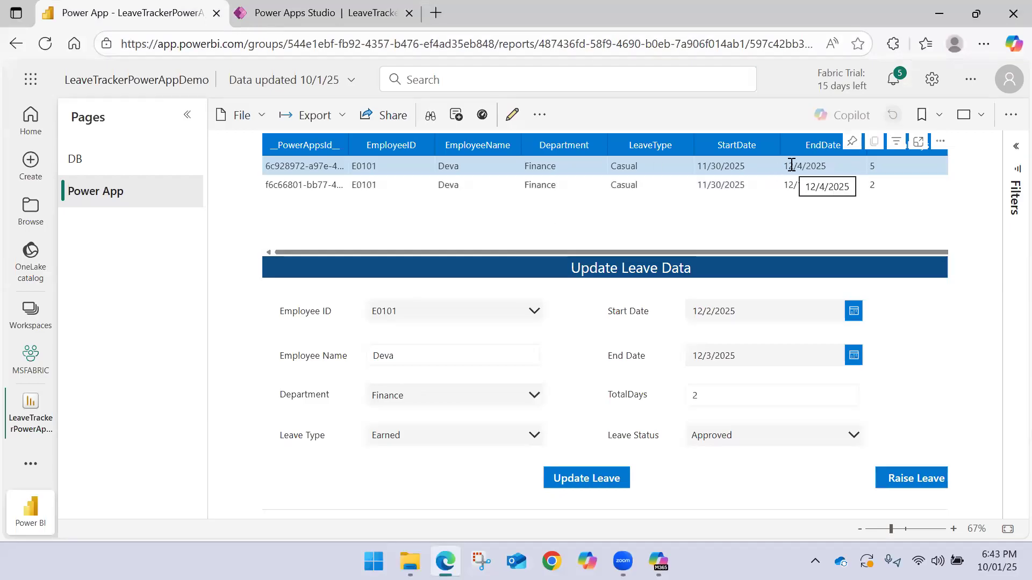
# Refresh the OneDrive folder in File Explorer to check Employee_LeaveData's sync status and modified time, and return to the Power BI report
pyautogui.click(410, 561)
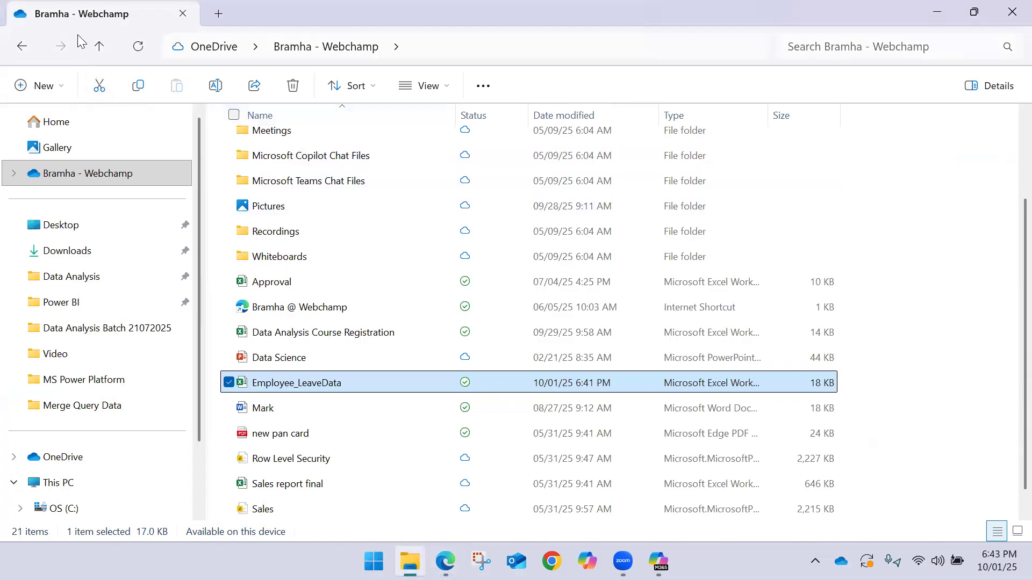
pyautogui.click(139, 49)
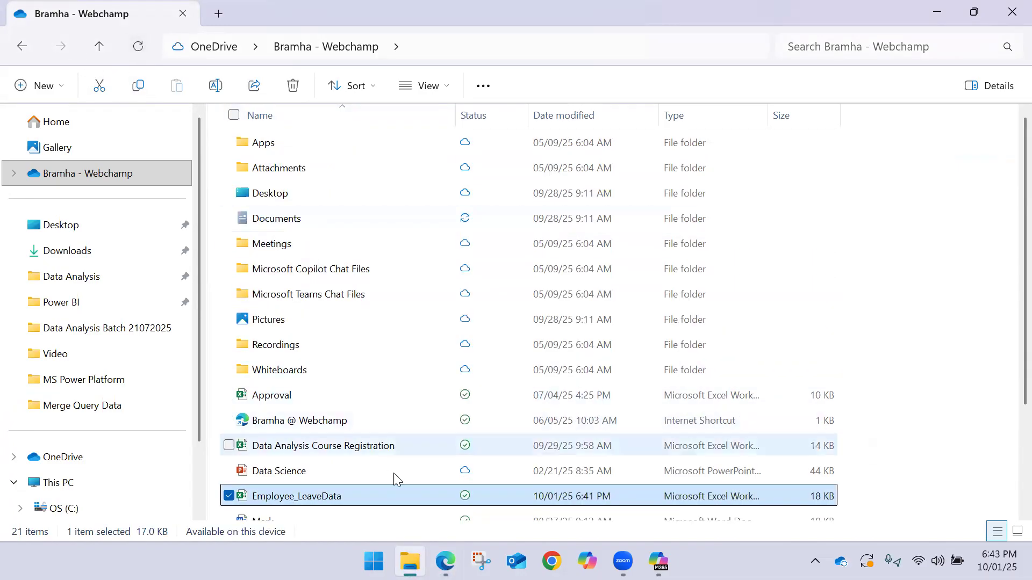
pyautogui.scroll(-2, 461, 281)
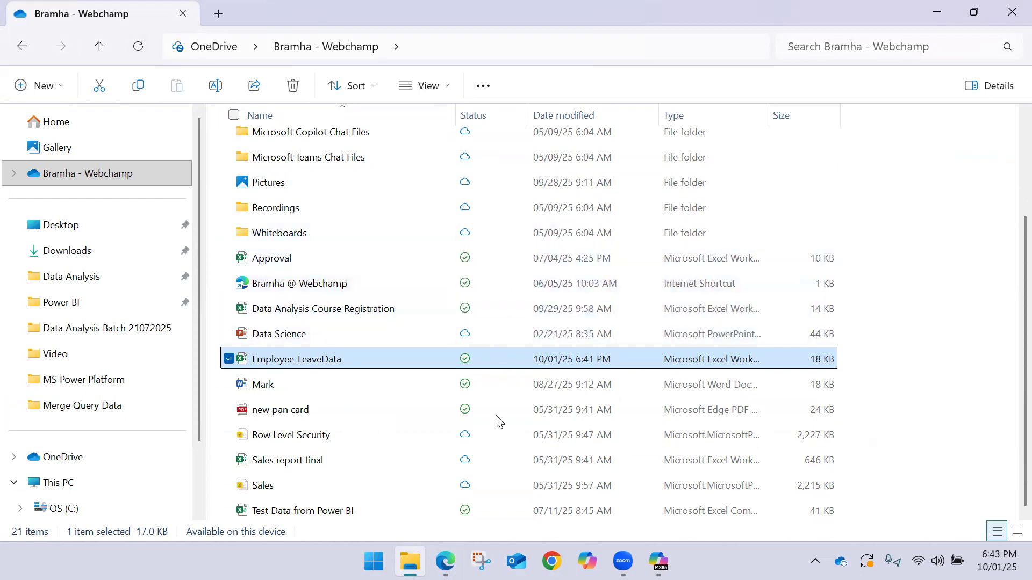
pyautogui.click(449, 551)
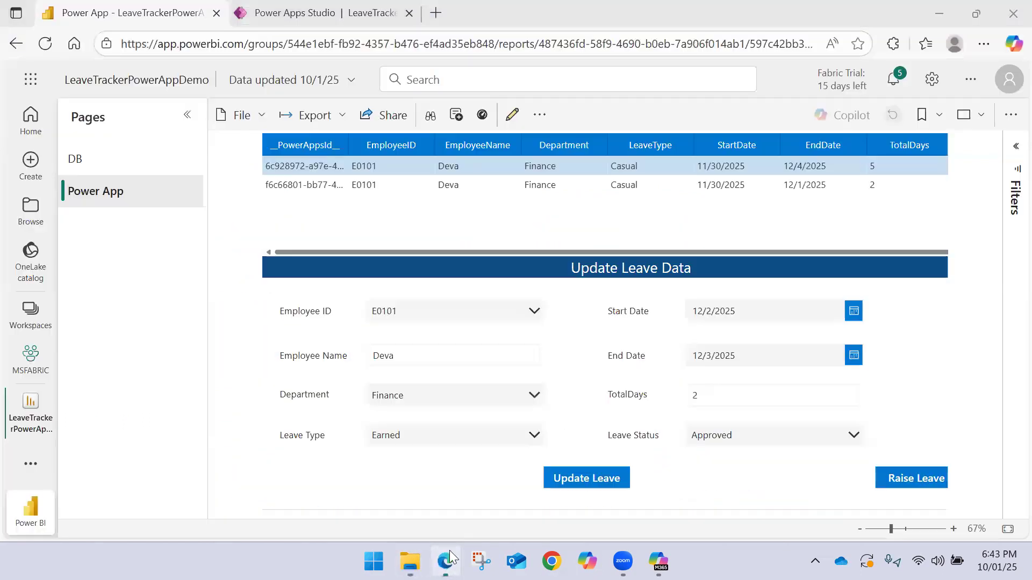
pyautogui.click(369, 7)
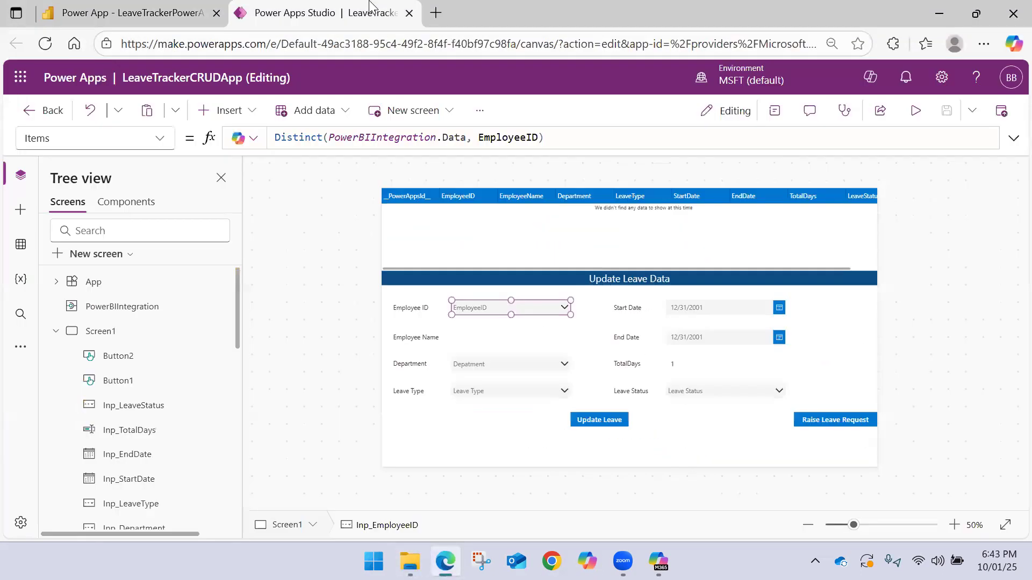
pyautogui.click(171, 6)
# Open Employee_LeaveData in Excel from the OneDrive folder, compare the start and end dates in rows 103 and 102, and close it
pyautogui.moveTo(410, 561)
pyautogui.click(415, 489)
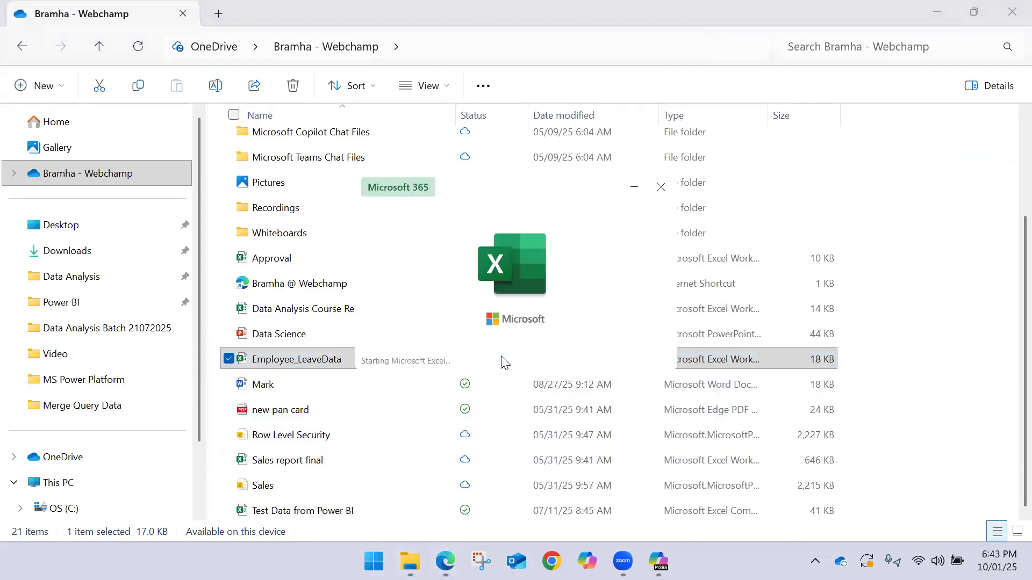
pyautogui.scroll(-10, 502, 354)
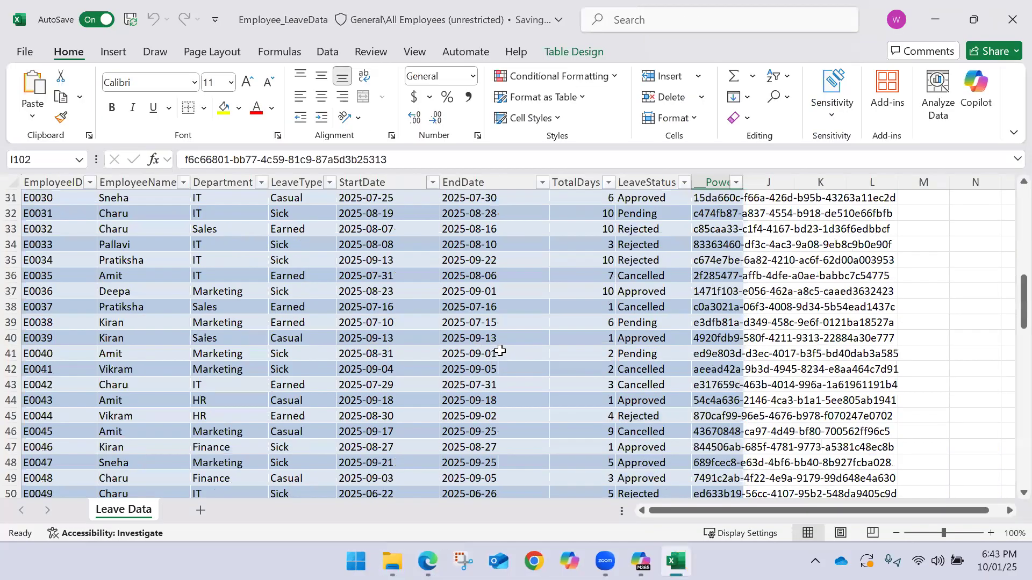
pyautogui.scroll(-20, 500, 350)
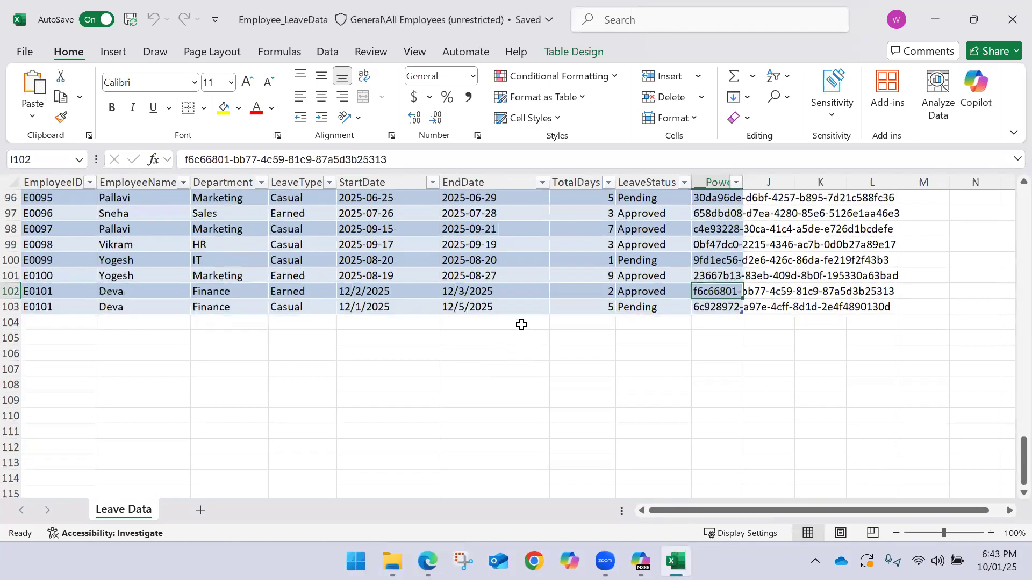
pyautogui.moveTo(373, 306); pyautogui.dragTo(460, 306)
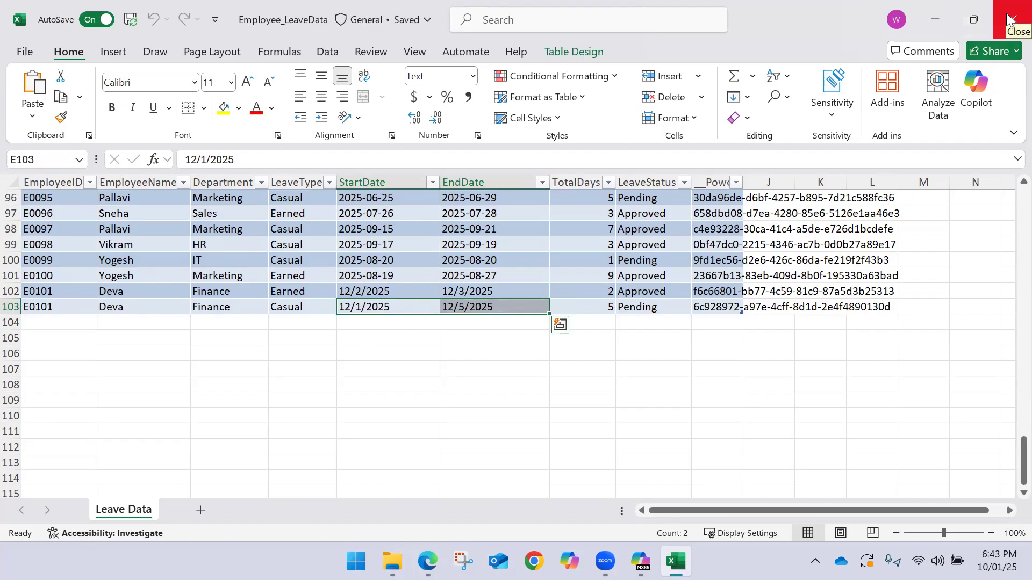
pyautogui.moveTo(417, 291); pyautogui.dragTo(479, 293)
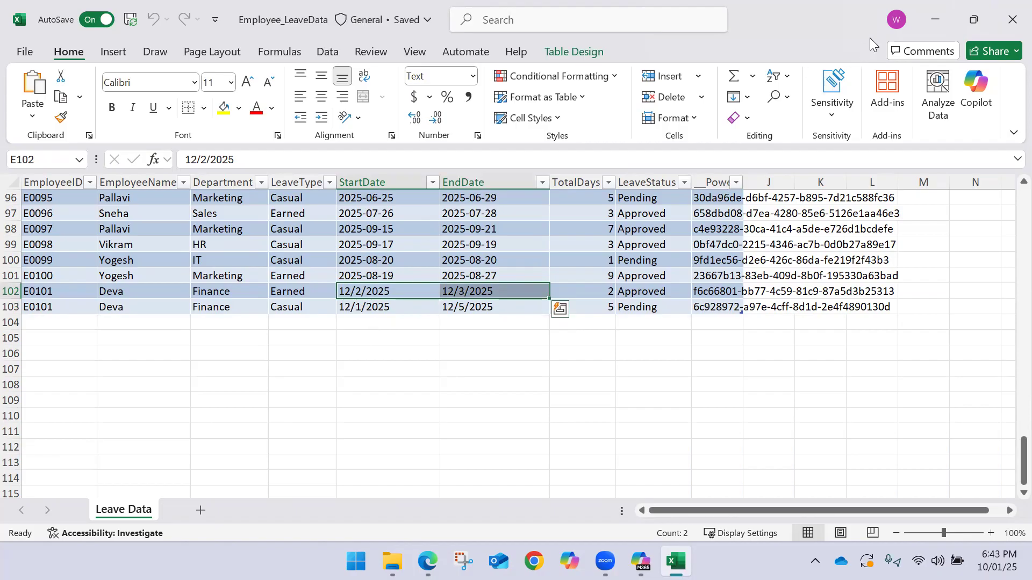
pyautogui.click(1007, 1)
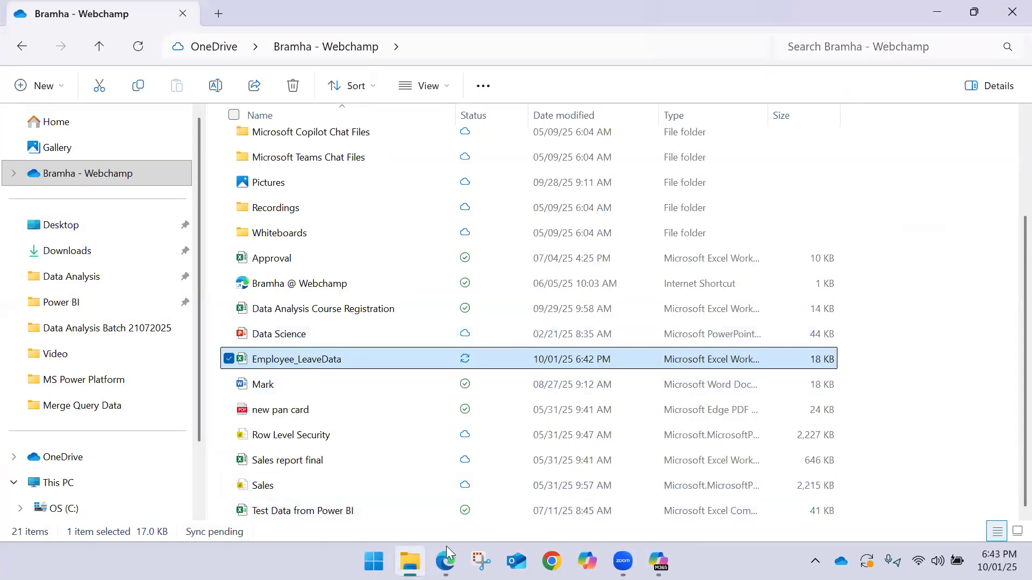
# Switch to LeaveTrackerCRUDApp in Power Apps Studio and preview the app with the whole leave form in view
pyautogui.click(445, 561)
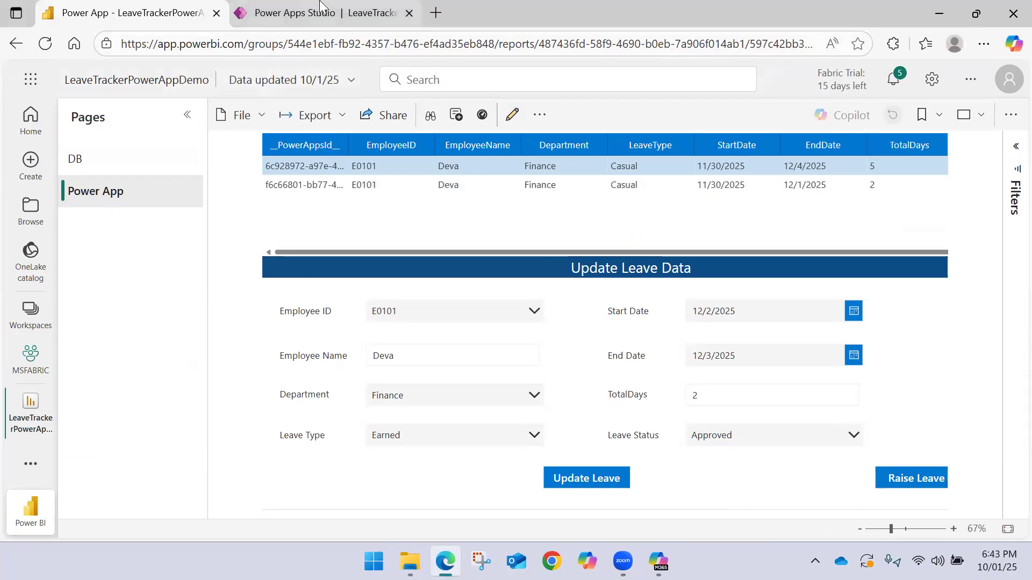
pyautogui.click(370, 11)
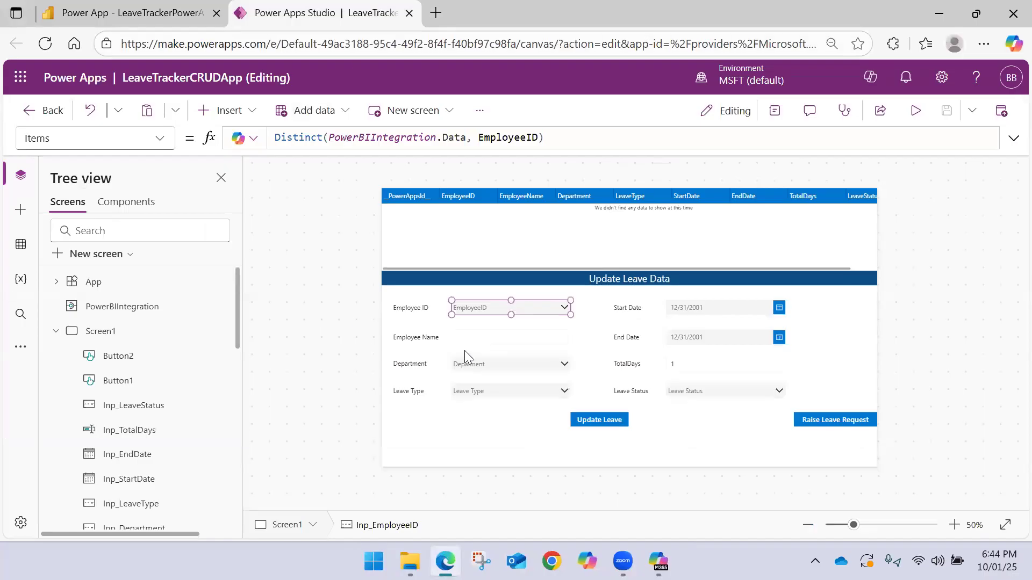
pyautogui.click(915, 111)
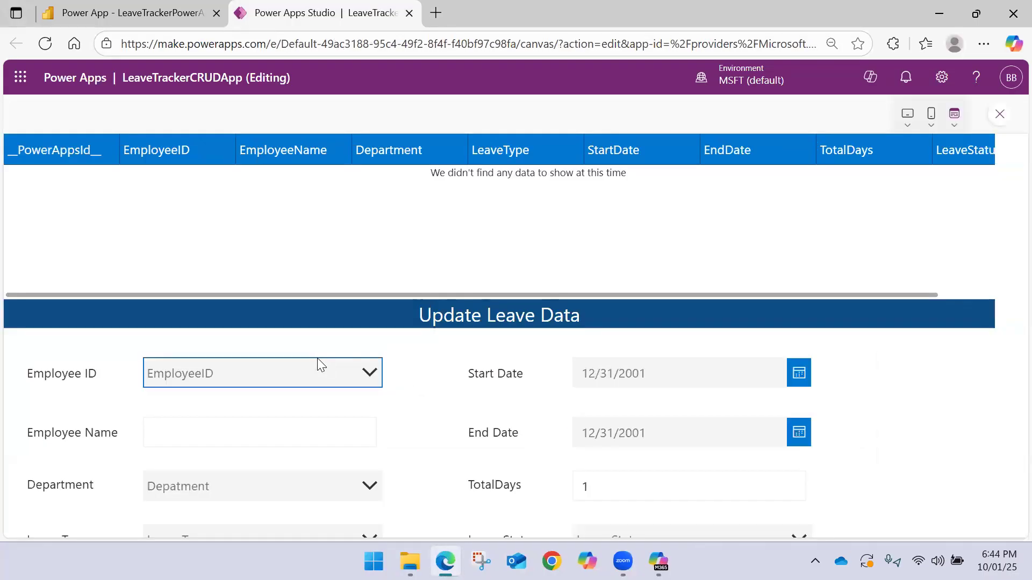
pyautogui.hotkey('ctrl', '-')
pyautogui.hotkey('ctrl', '-')
pyautogui.hotkey('ctrl', '-')
pyautogui.hotkey('ctrl', '-')
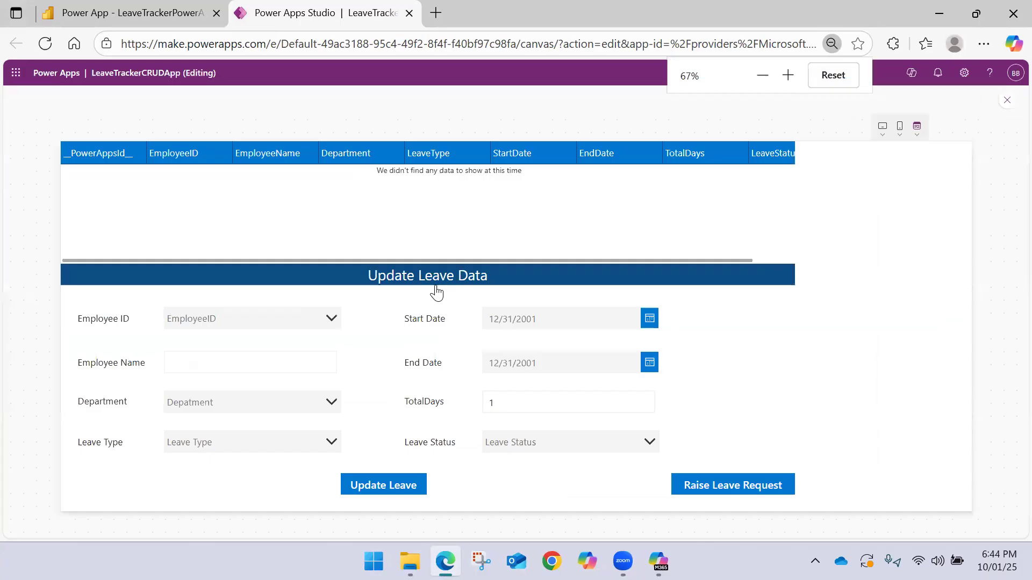
# Search the preview's Employee ID list for E0101, clear the entry, and exit the preview to reload the studio page
pyautogui.click(134, 231)
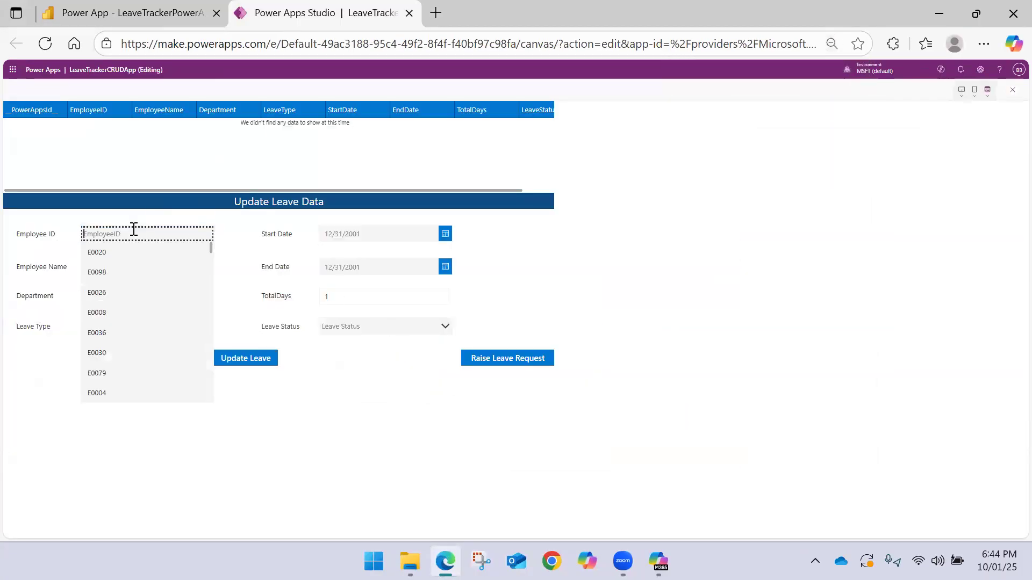
pyautogui.write('E10')
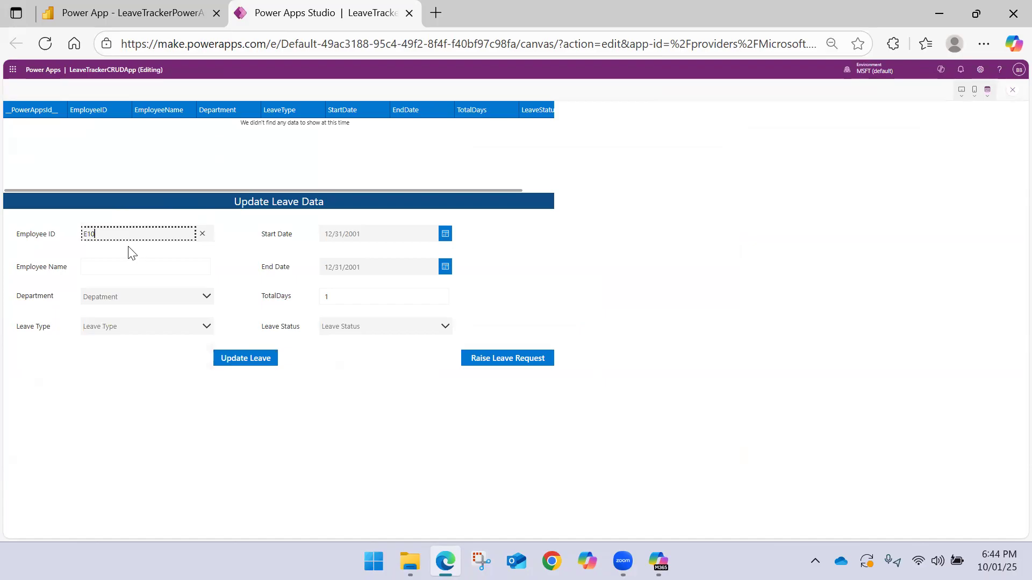
pyautogui.write('101')
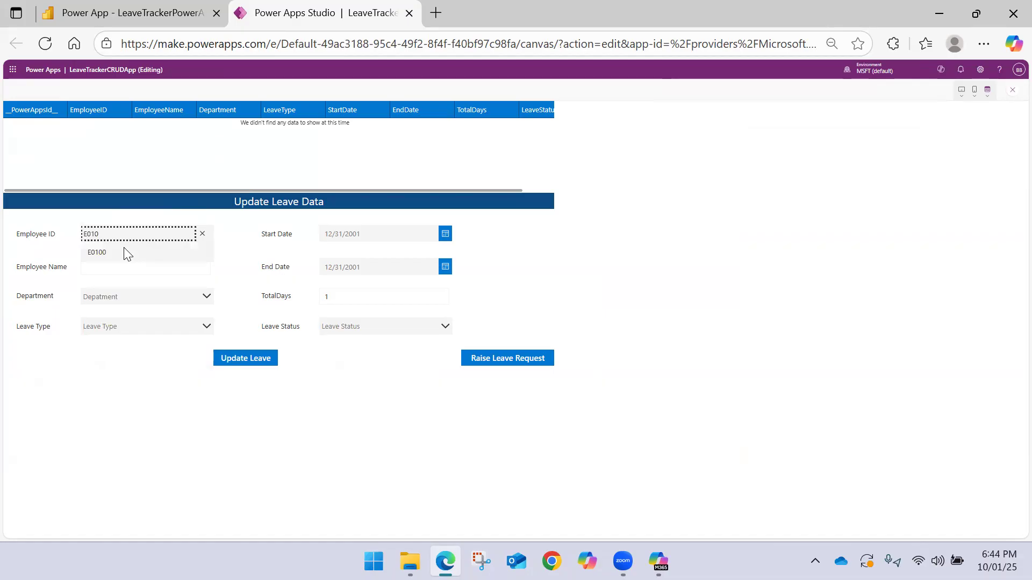
pyautogui.click(202, 235)
pyautogui.click(43, 420)
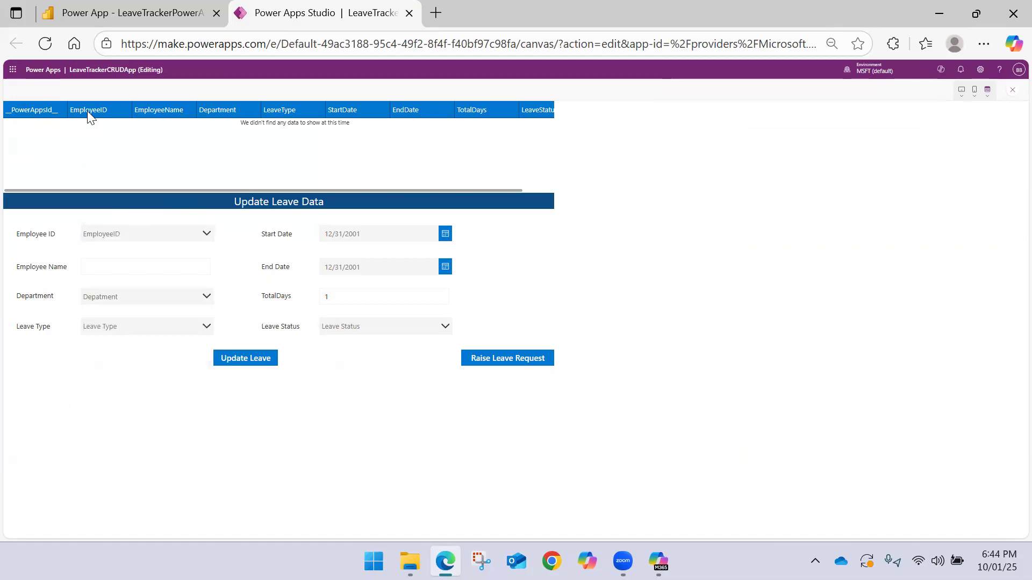
pyautogui.click(1011, 91)
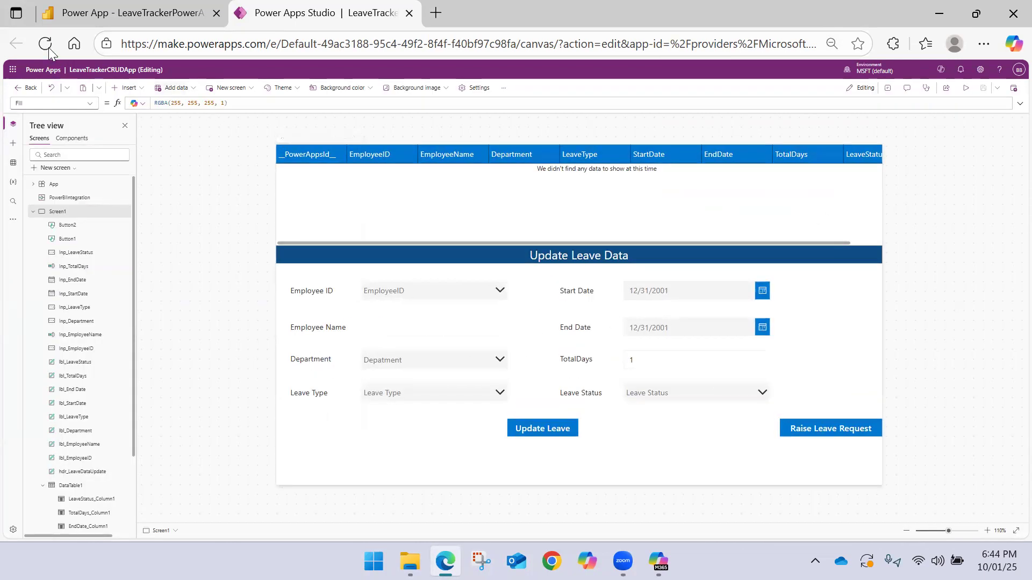
# Open Employee_LeaveData from the OneDrive folder again to recheck the E0101 rows, and close the workbook
pyautogui.click(136, 10)
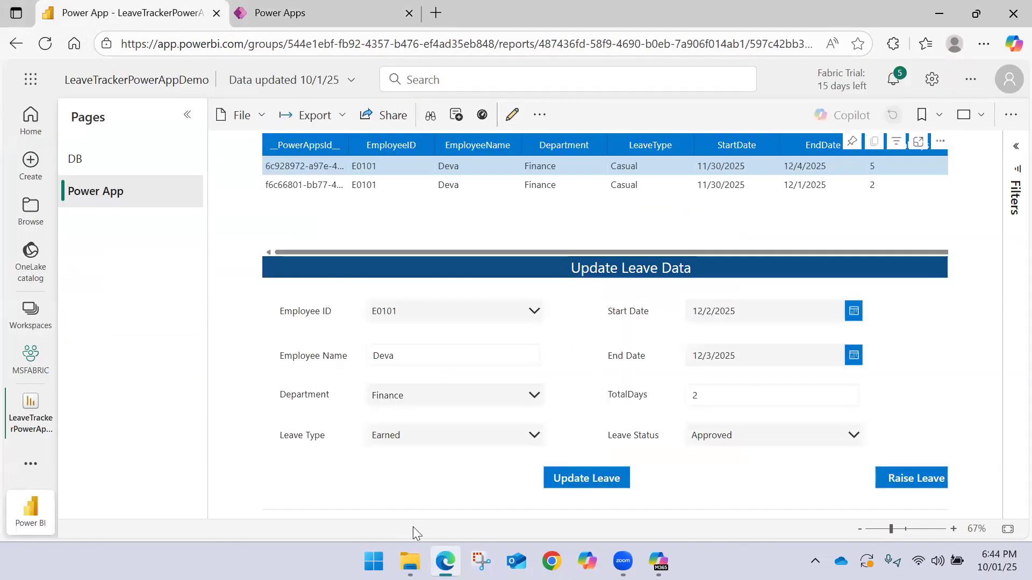
pyautogui.click(410, 561)
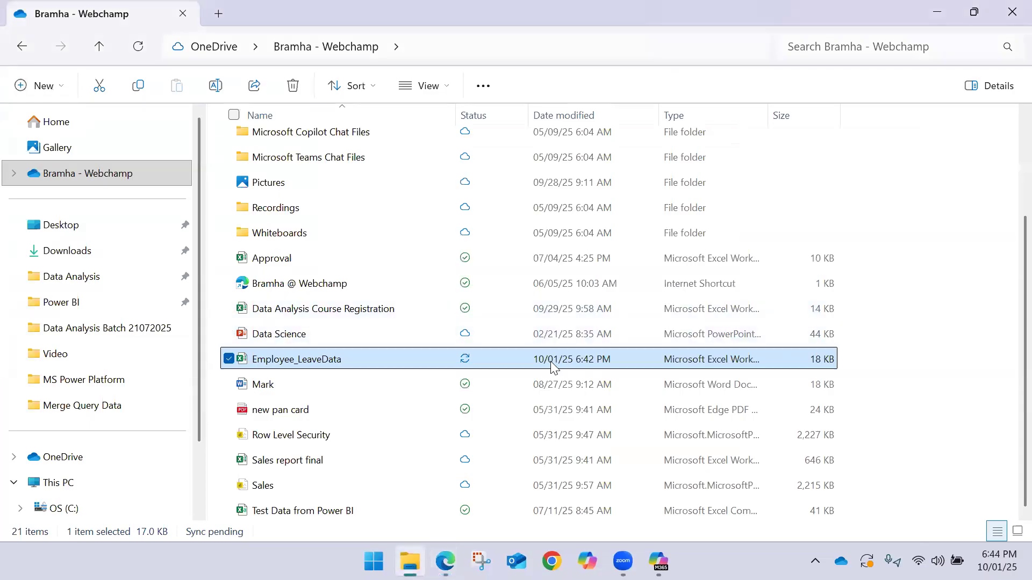
pyautogui.doubleClick(483, 360)
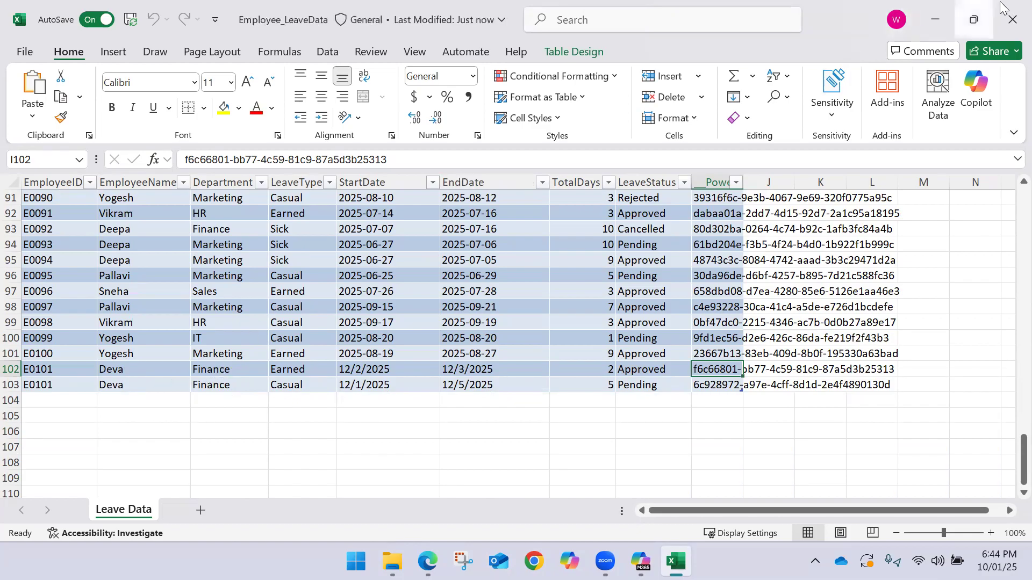
pyautogui.click(1012, 19)
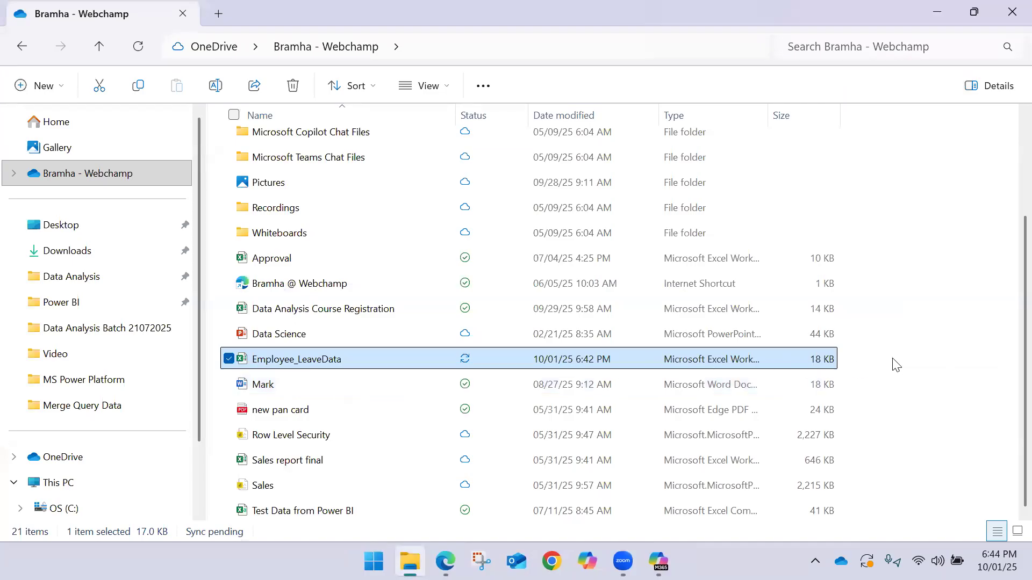
pyautogui.click(894, 365)
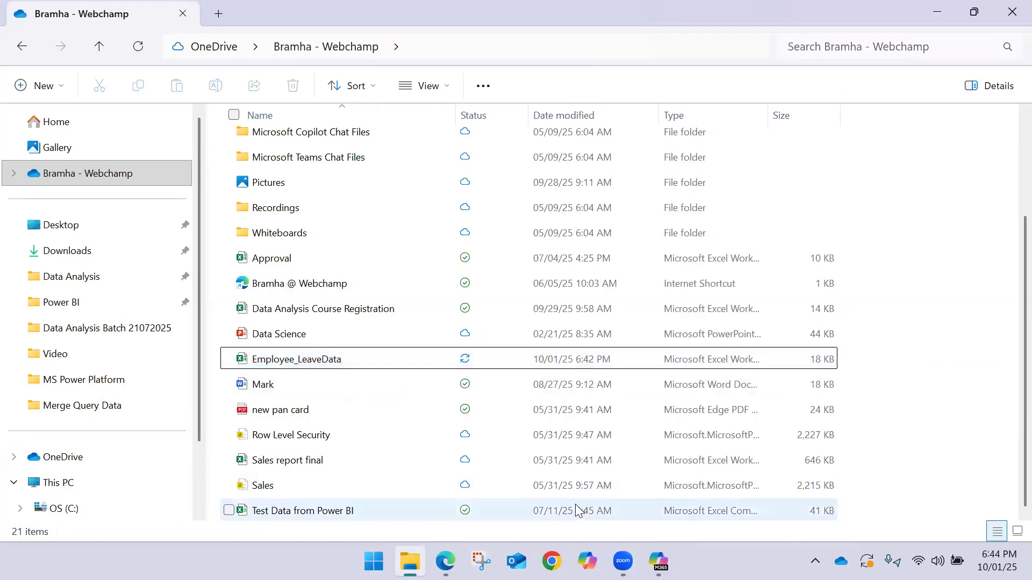
# Return to the reloaded LeaveTrackerCRUDApp in Power Apps Studio, dismiss the read-only notice, and override it to regain editing control
pyautogui.click(446, 562)
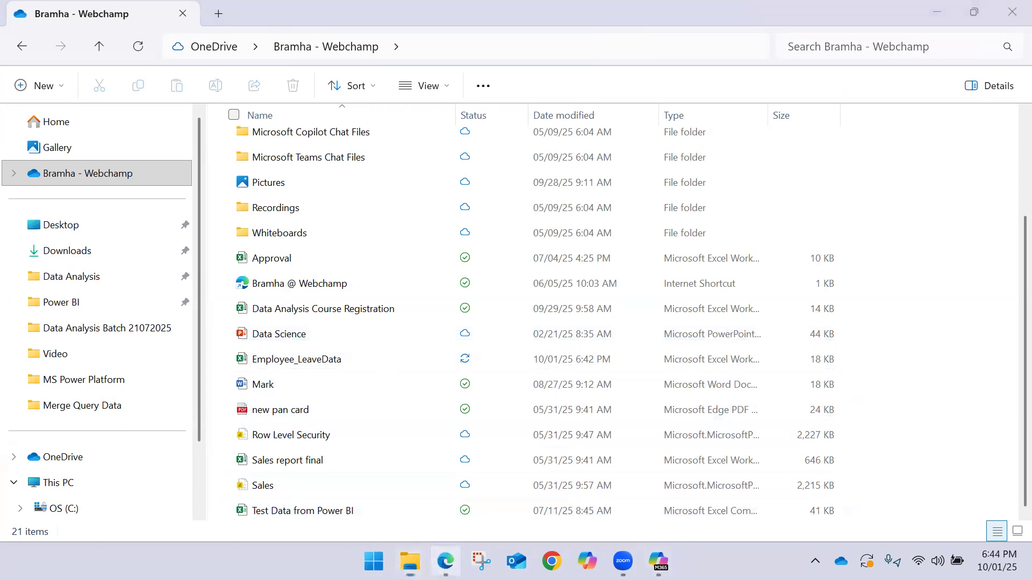
pyautogui.click(317, 13)
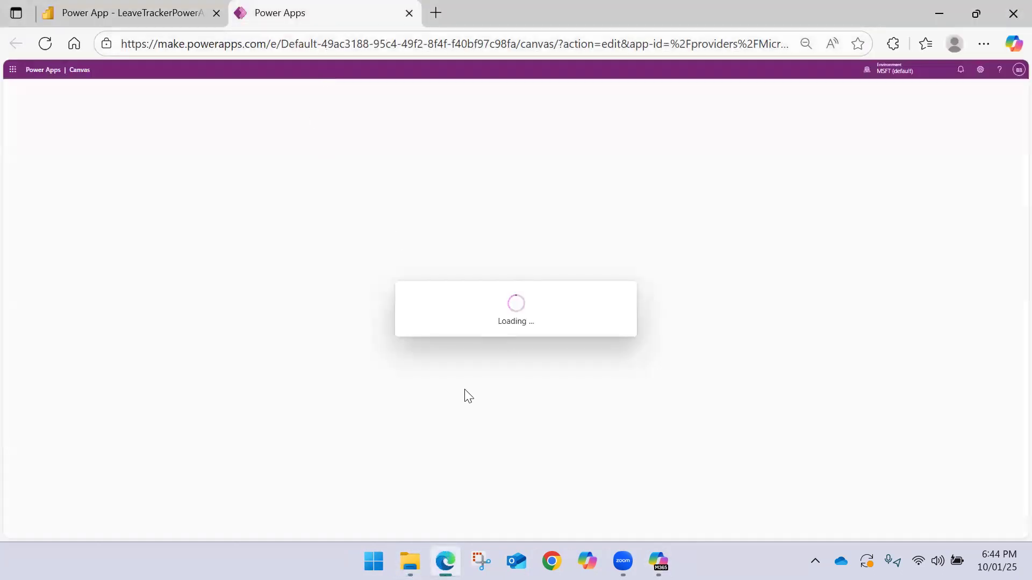
pyautogui.click(182, 11)
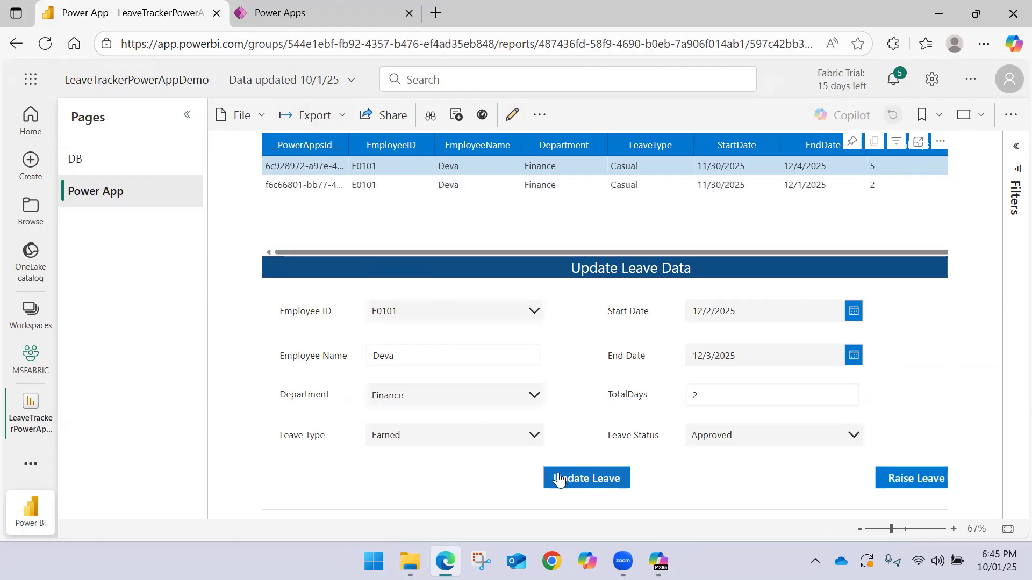
pyautogui.click(290, 6)
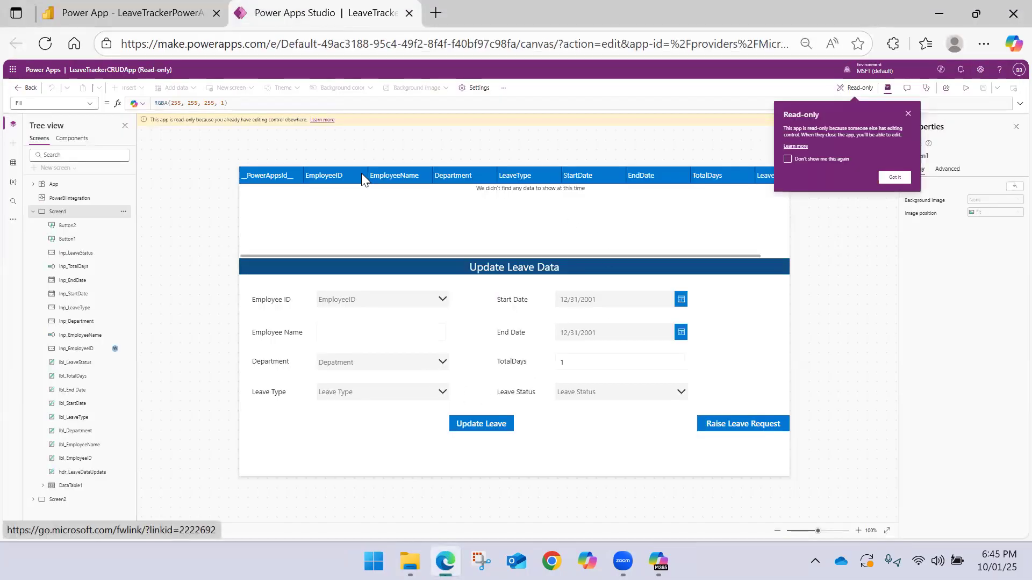
pyautogui.click(885, 177)
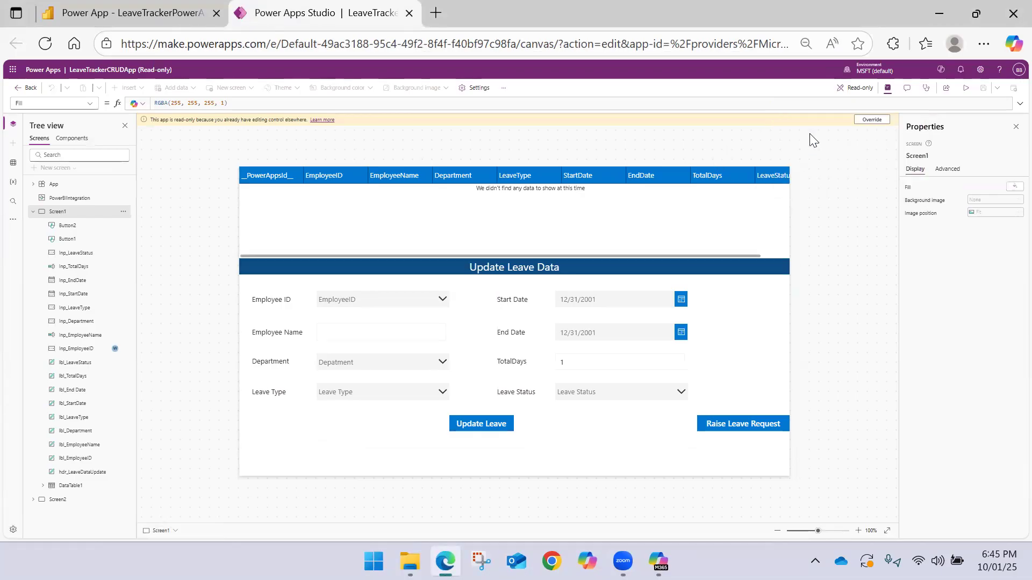
# Hide the Screen1 properties and start a new preview of LeaveTrackerCRUDApp
pyautogui.scroll(4, 704, 204)
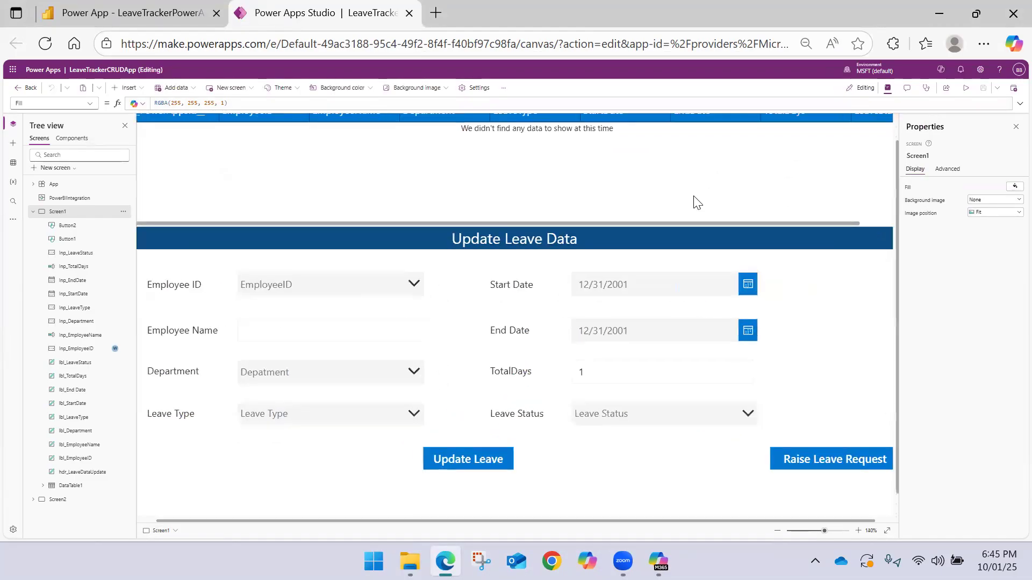
pyautogui.scroll(-1, 661, 202)
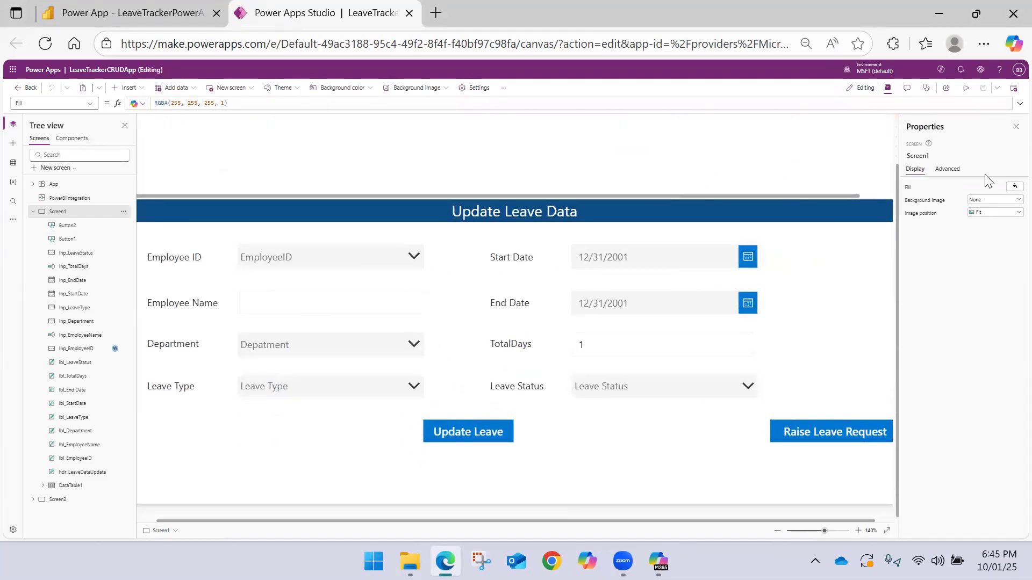
pyautogui.click(1015, 127)
pyautogui.scroll(-5, 495, 195)
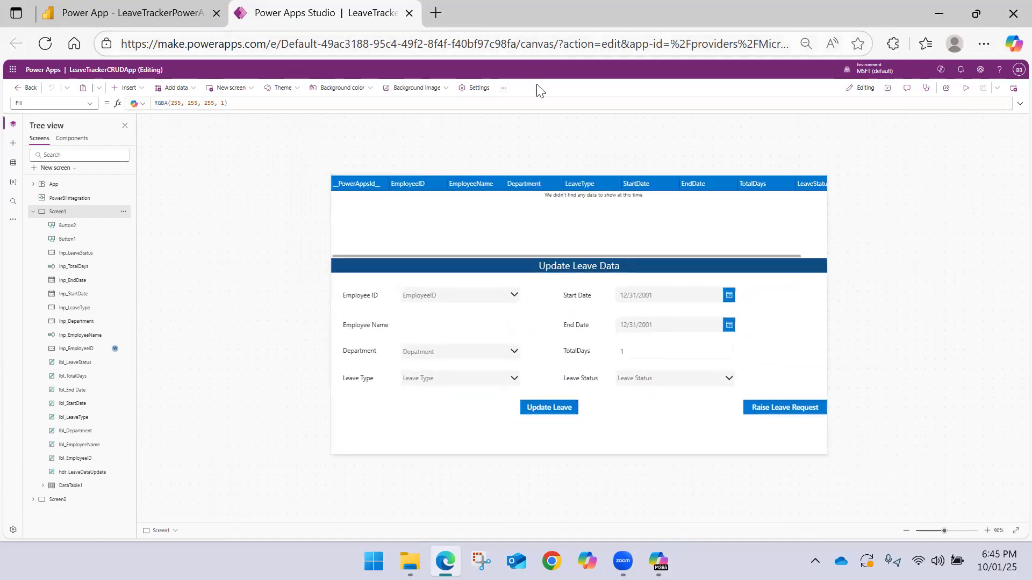
pyautogui.scroll(3, 552, 80)
pyautogui.scroll(1, 553, 81)
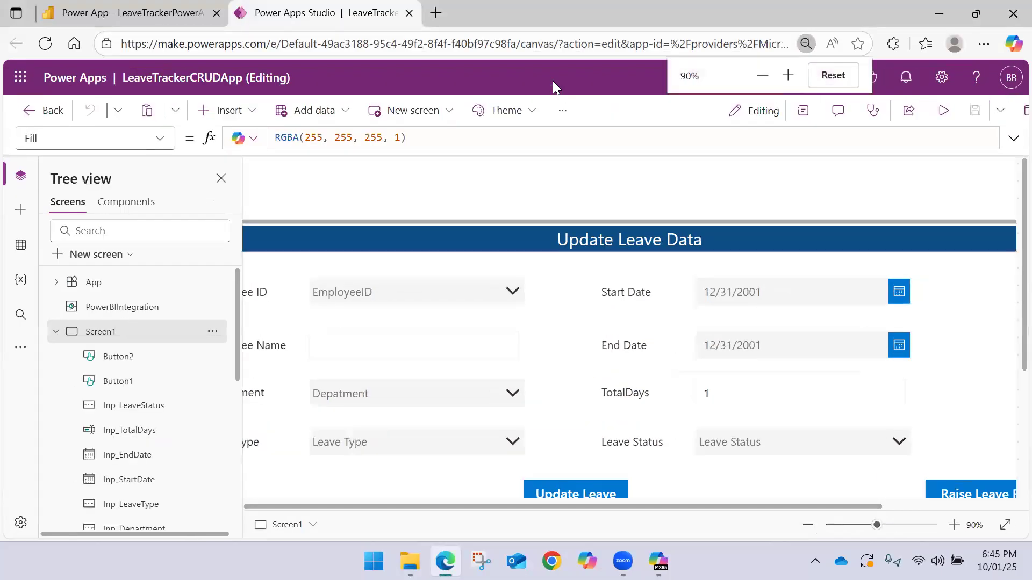
pyautogui.scroll(-4, 506, 190)
pyautogui.scroll(1, 506, 190)
pyautogui.click(915, 111)
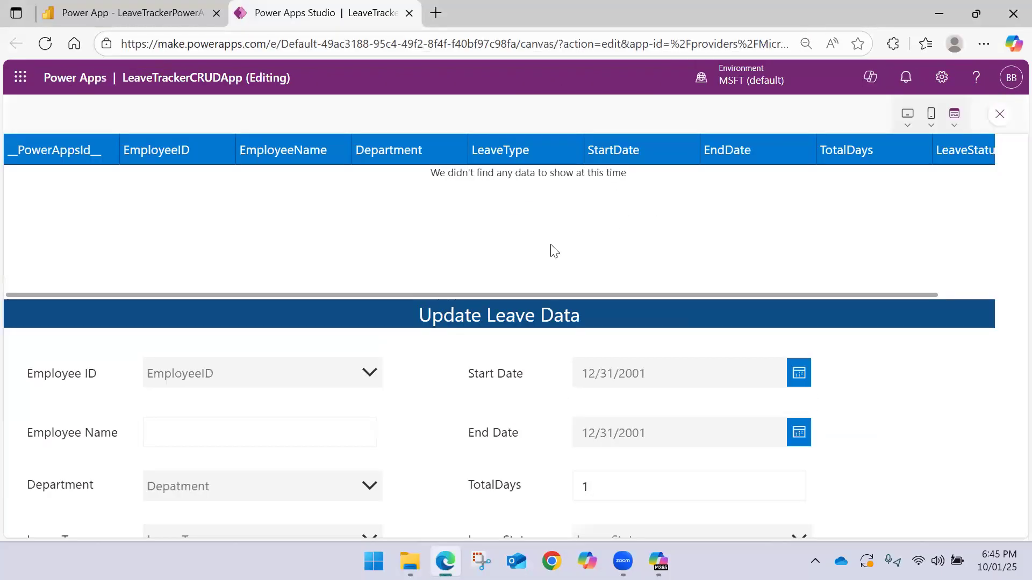
# Look up E0101 in the preview's Employee ID field, clear the autofilled Employee Name, and exit the preview
pyautogui.scroll(-5, 553, 249)
pyautogui.scroll(2, 510, 251)
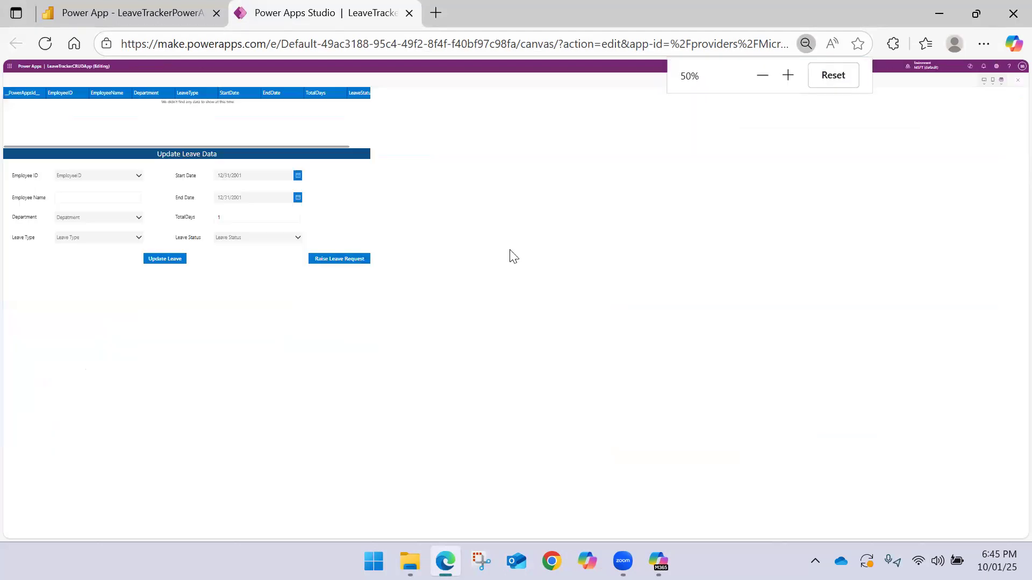
pyautogui.click(238, 300)
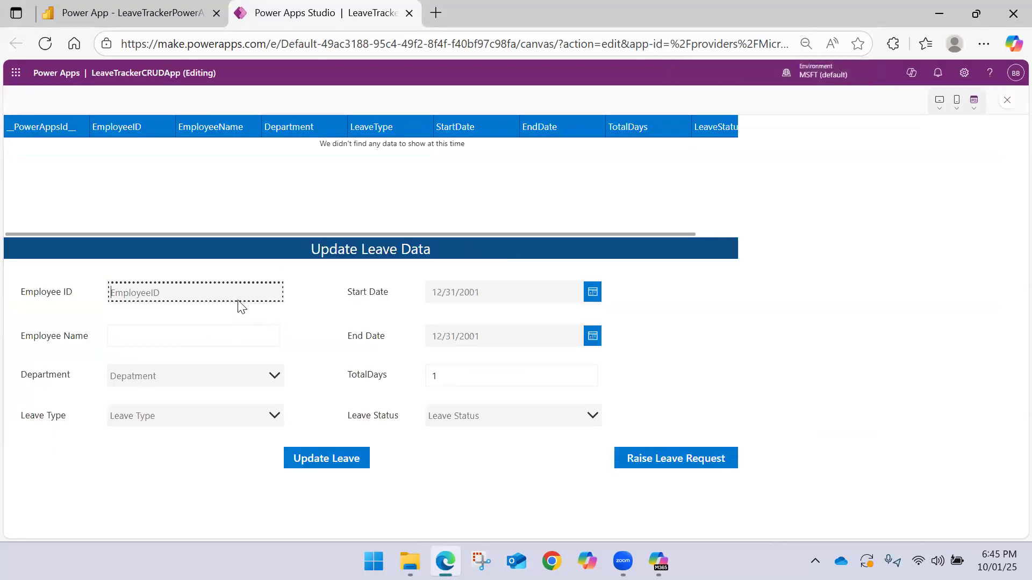
pyautogui.write('E0101')
pyautogui.click(205, 336)
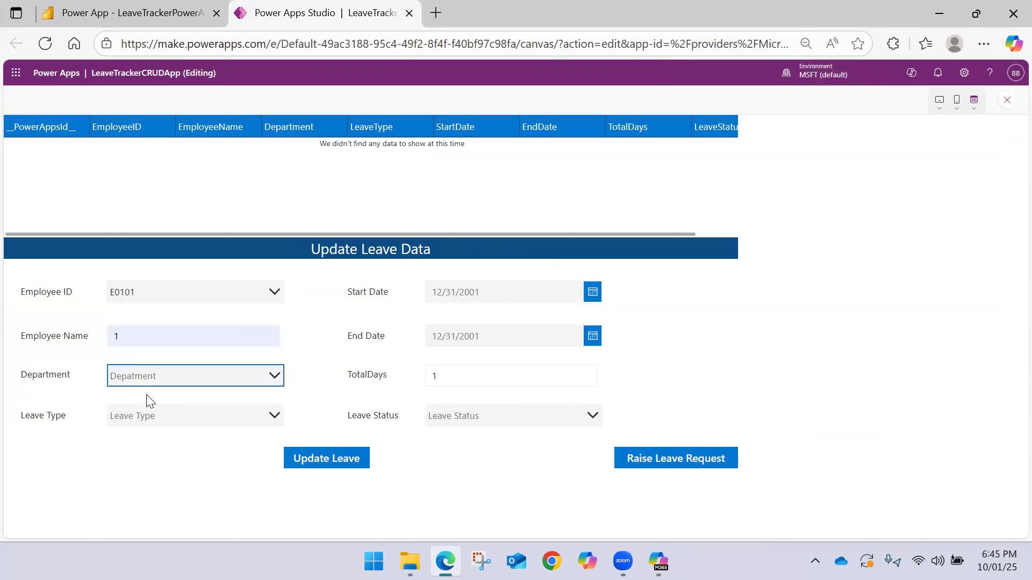
pyautogui.click(180, 336)
pyautogui.moveTo(71, 329); pyautogui.dragTo(65, 327)
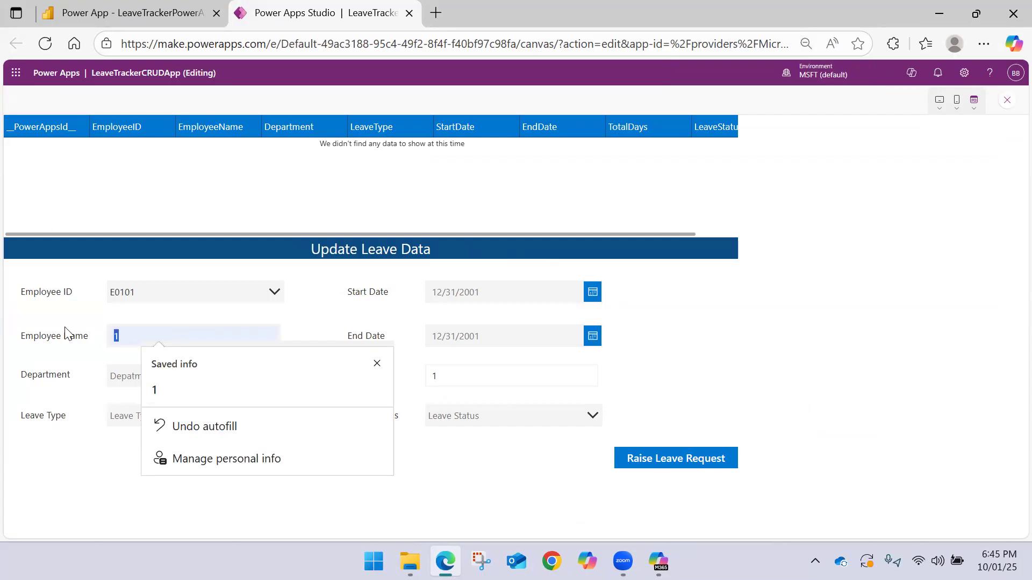
pyautogui.press('BackSpace')
pyautogui.click(214, 292)
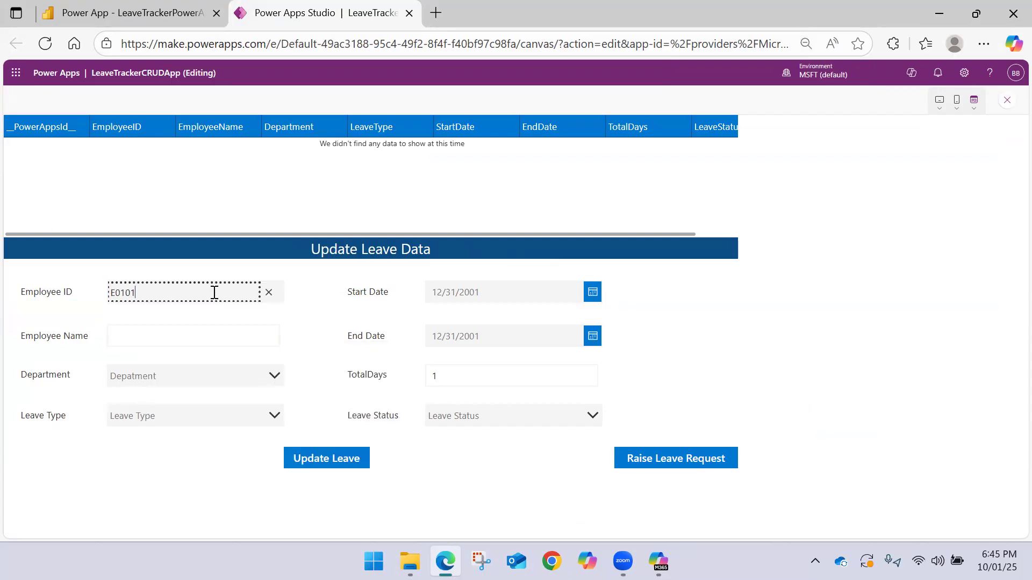
pyautogui.press('Escape')
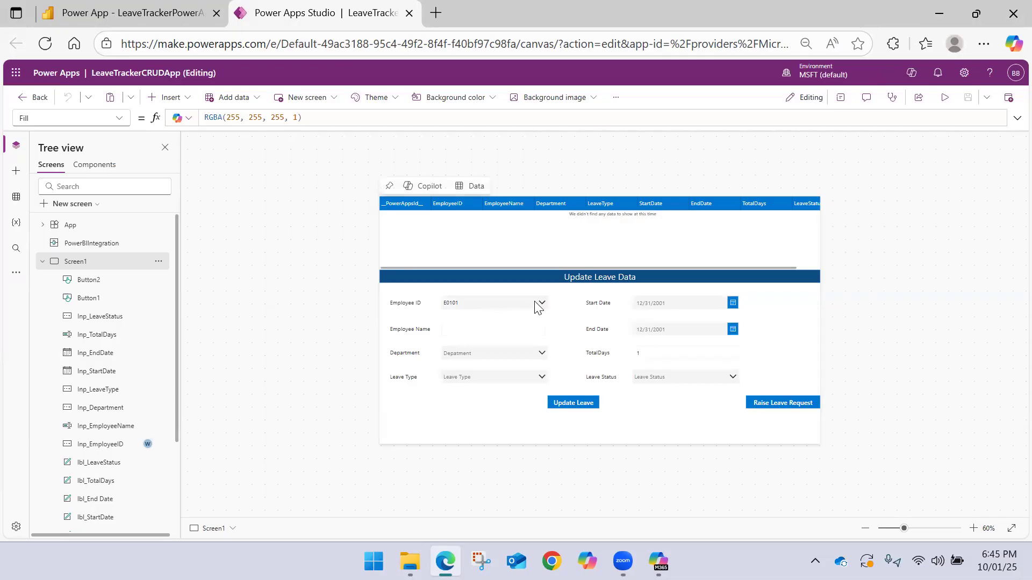
# Preview the app again, cut the Employee ID entry back to E0 to recheck the matches, and exit the preview
pyautogui.click(540, 302)
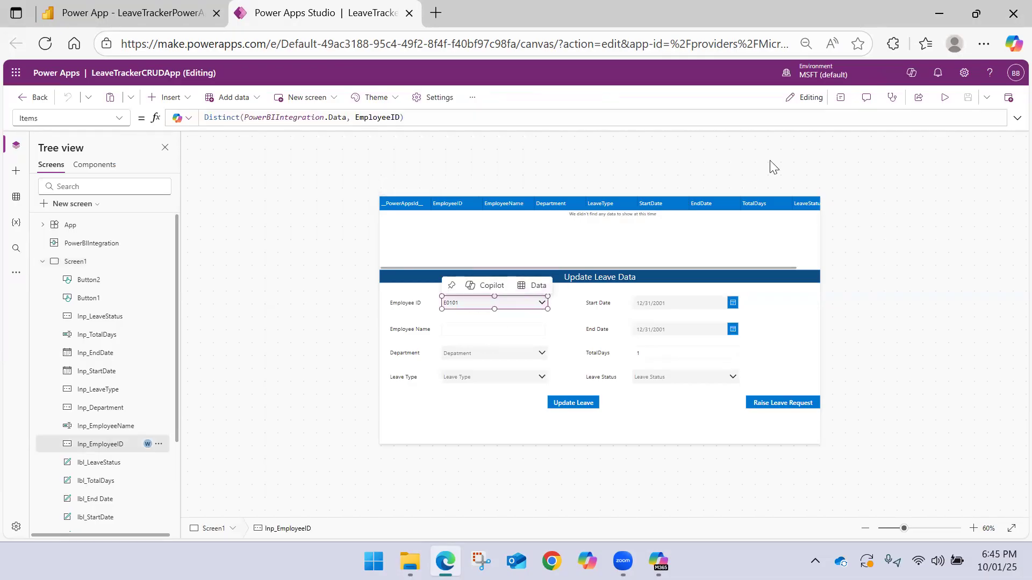
pyautogui.click(944, 97)
pyautogui.click(267, 299)
pyautogui.press('Tab')
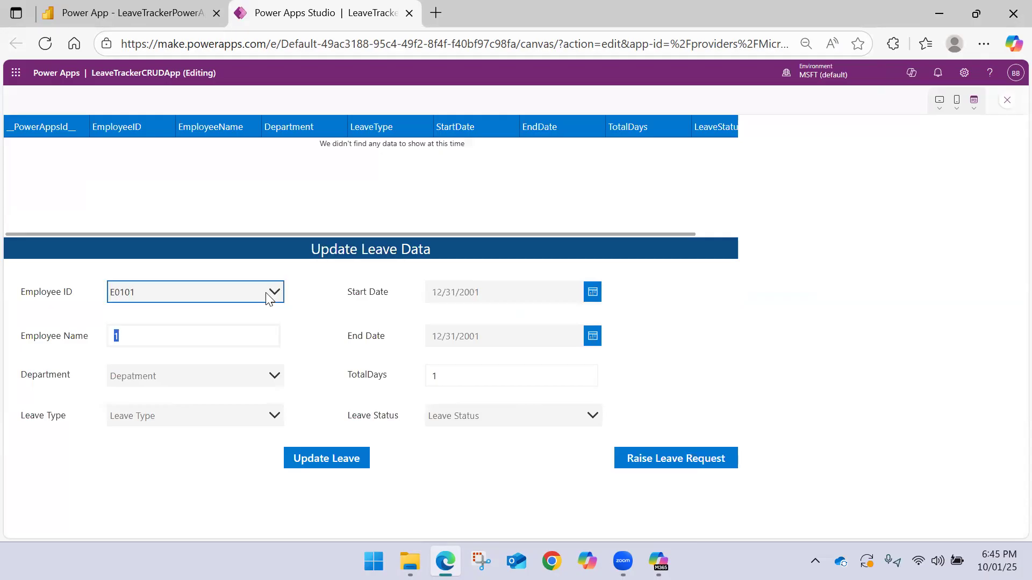
pyautogui.click(268, 298)
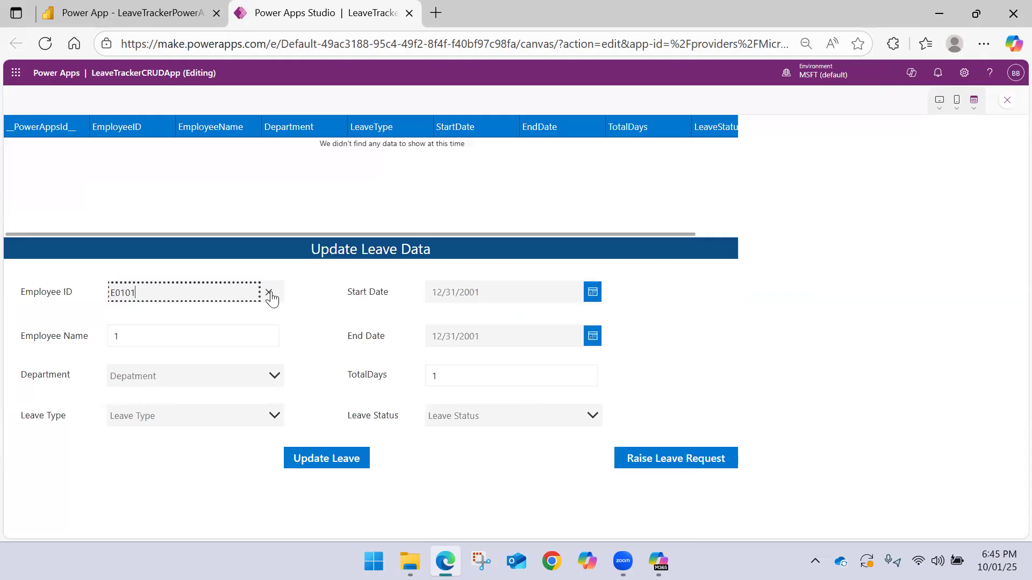
pyautogui.press('BackSpace')
pyautogui.press('BackSpace')
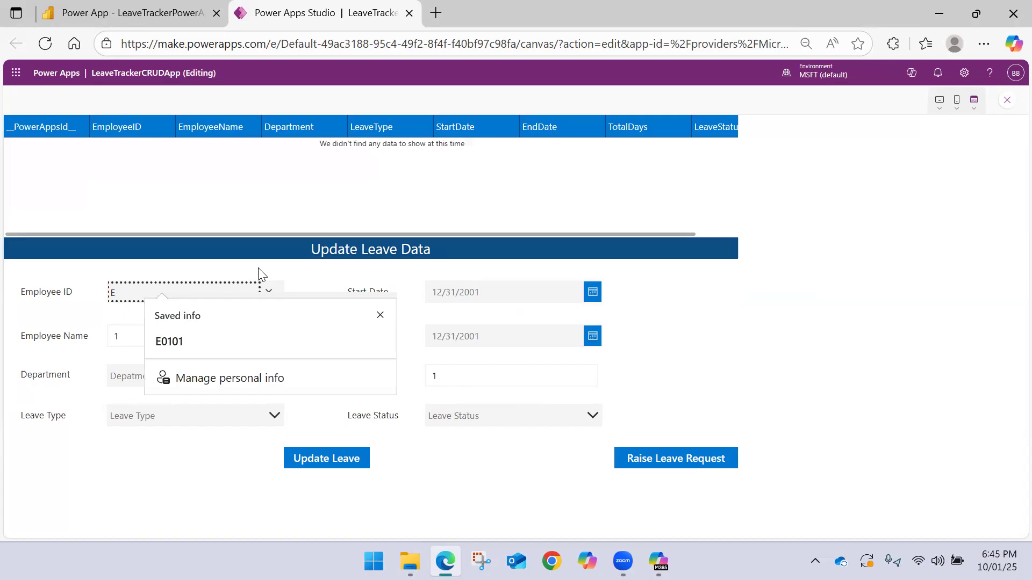
pyautogui.press('Escape')
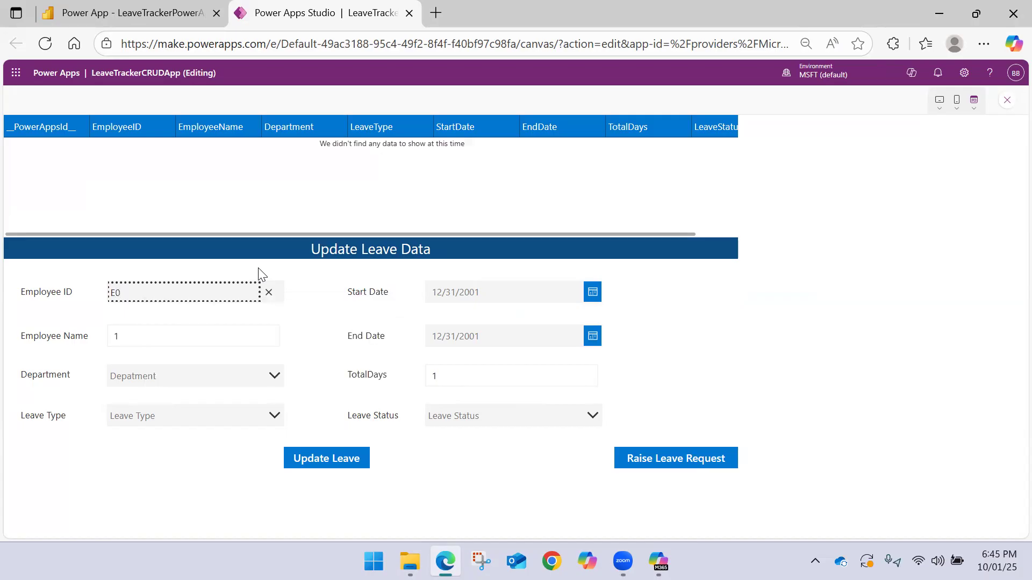
pyautogui.press('Escape')
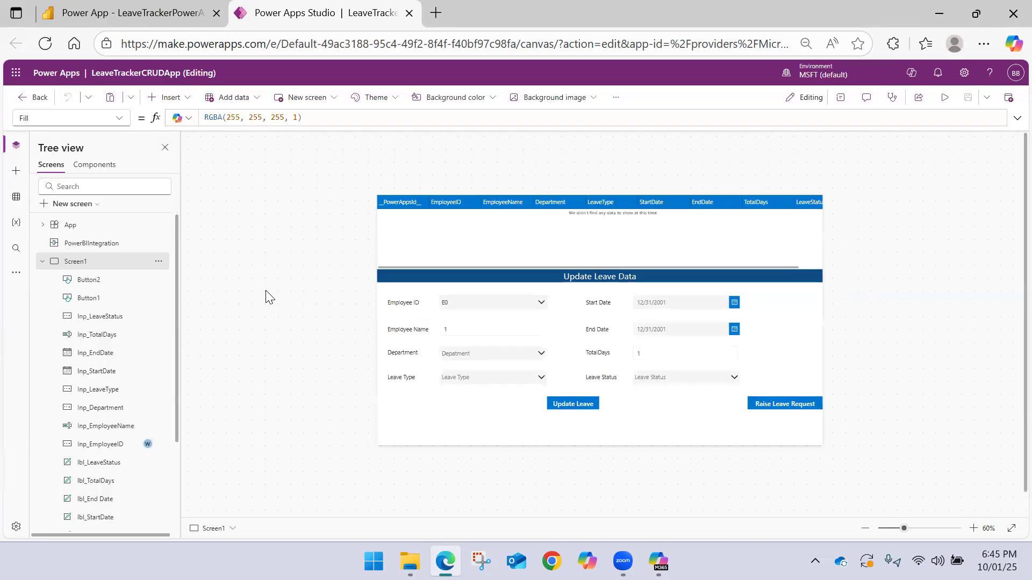
# Close the Power Apps Studio page and reload the LeaveTrackerPowerAppDemo report in Power BI
pyautogui.click(409, 13)
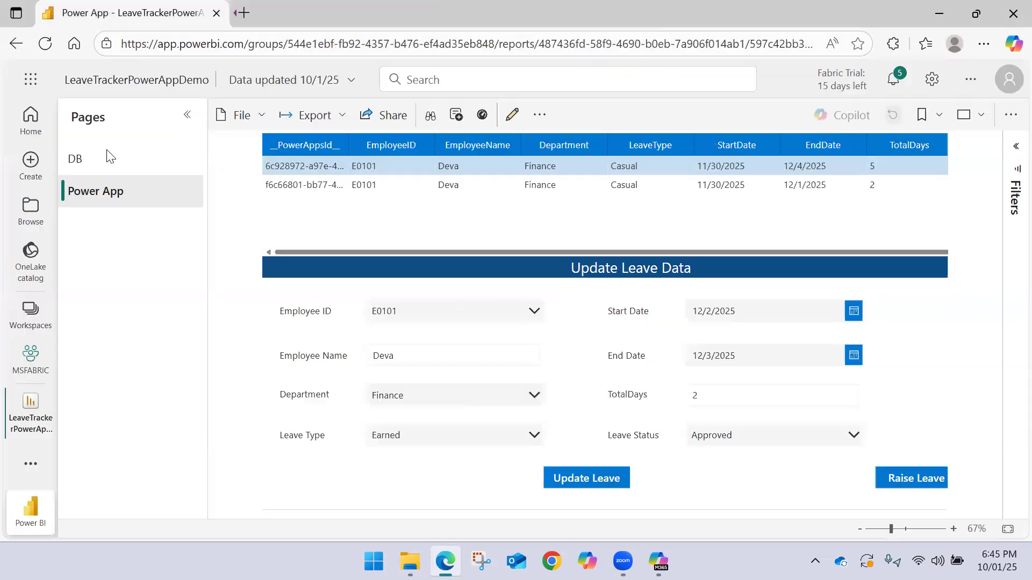
pyautogui.click(56, 45)
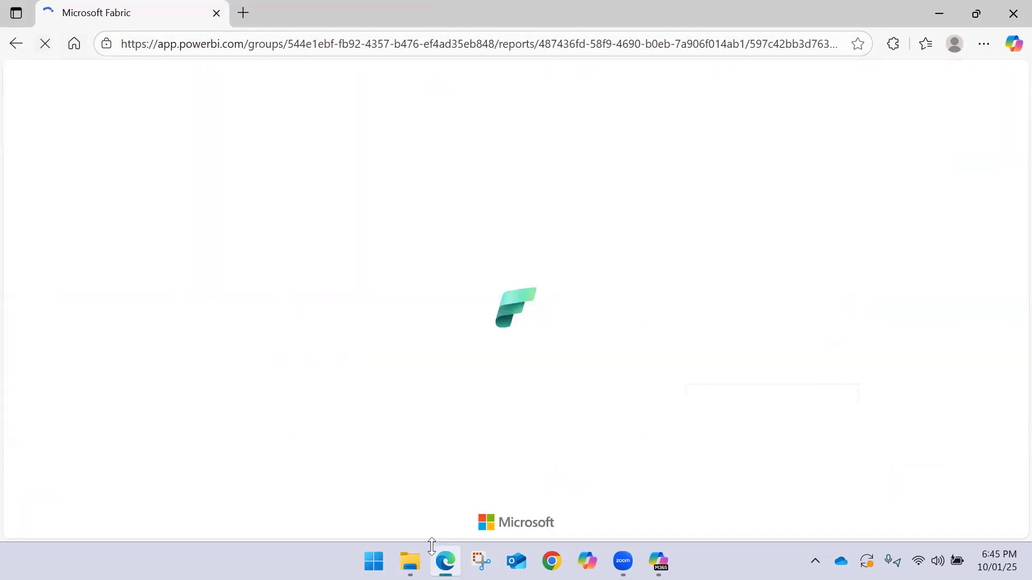
# Open Employee_LeaveData from the OneDrive folder, check the E0101 rows at the end of the table, and close the workbook
pyautogui.click(410, 562)
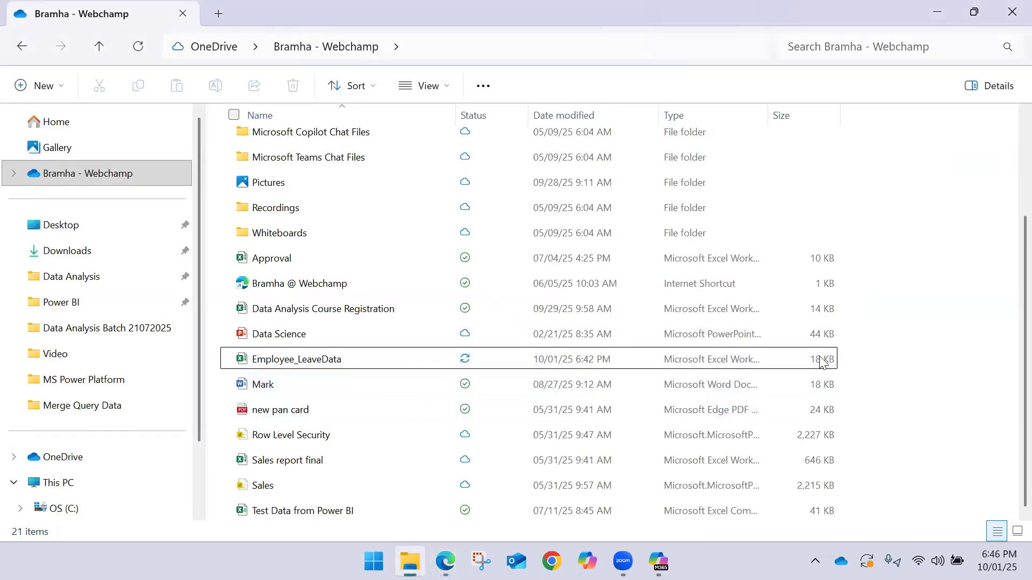
pyautogui.doubleClick(369, 370)
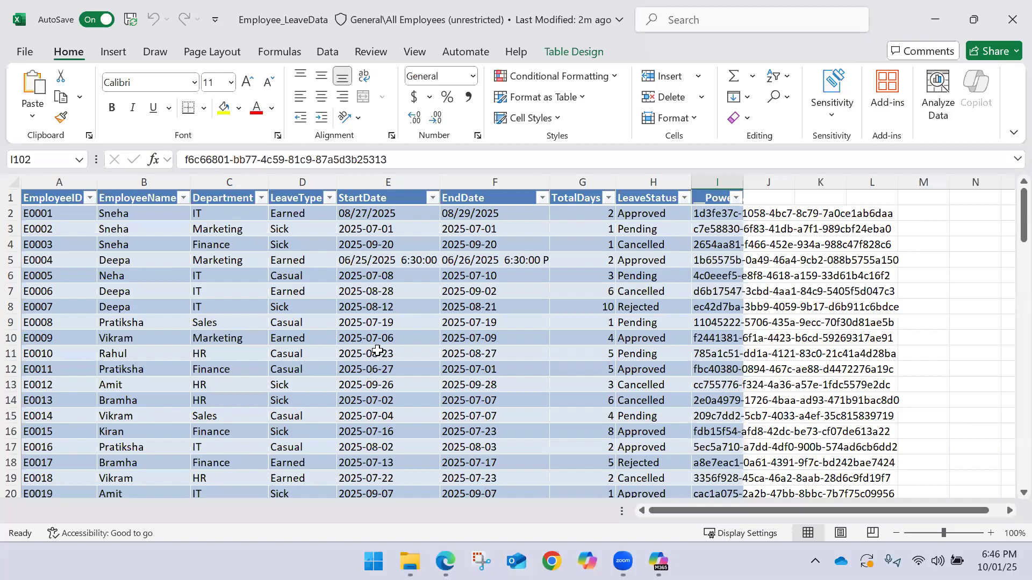
pyautogui.scroll(-7, 373, 353)
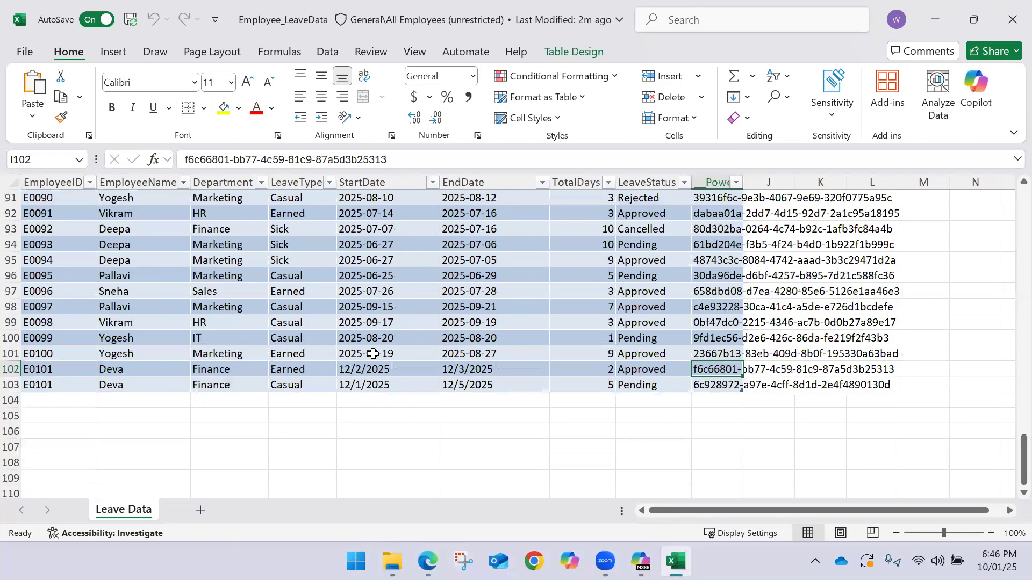
pyautogui.scroll(2, 373, 353)
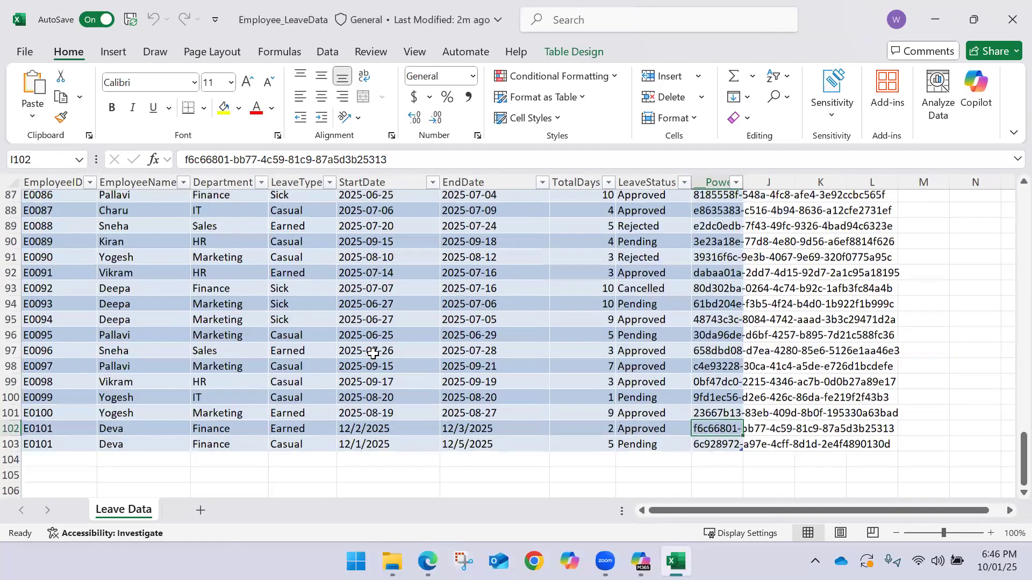
pyautogui.click(1012, 20)
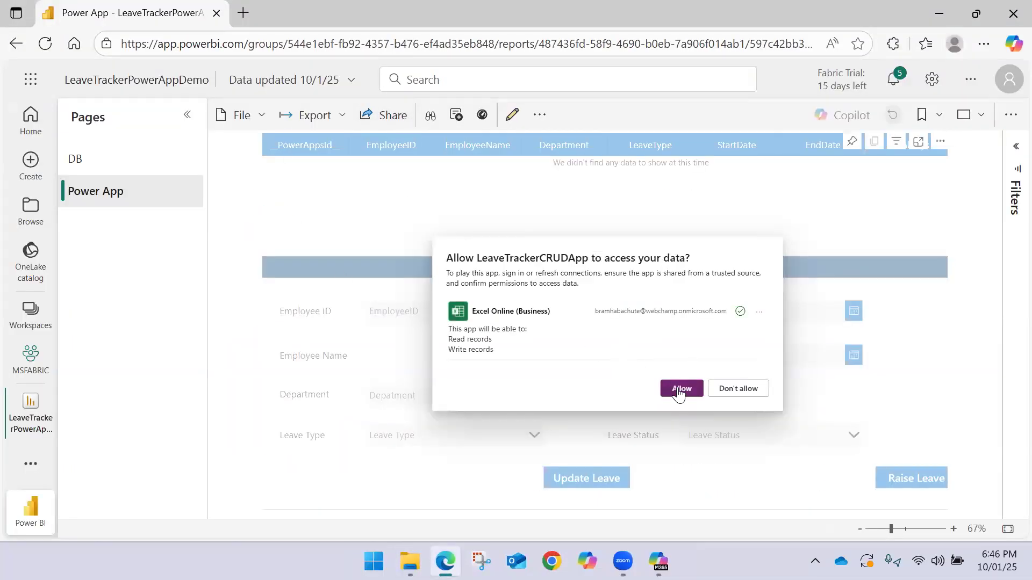
# Return to the reloaded report and open the Power Apps maker site, make.powerapps.com, in a new browser tab
pyautogui.click(679, 392)
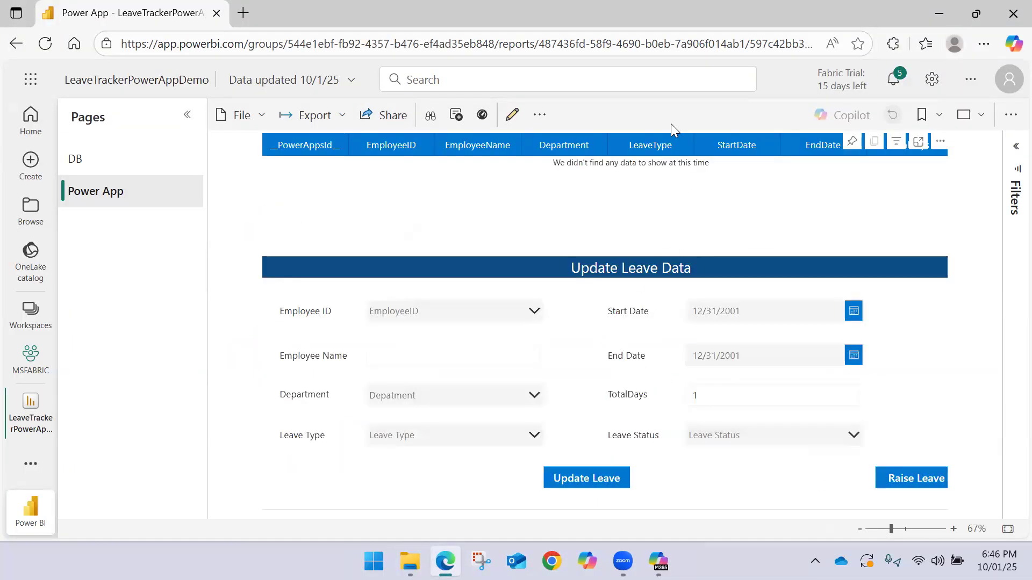
pyautogui.click(243, 12)
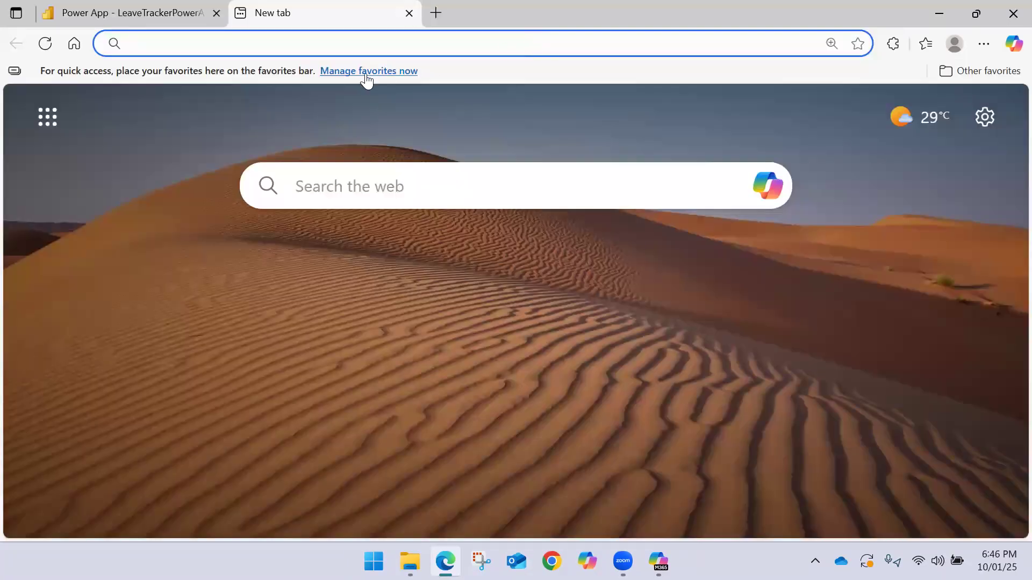
pyautogui.write('mak')
pyautogui.press('Return')
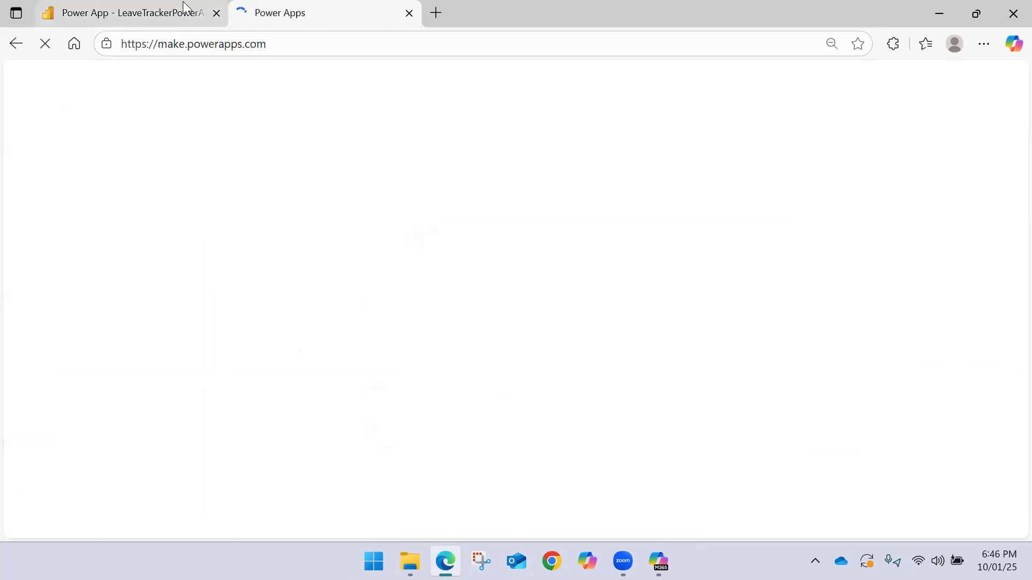
# Switch back to the Power BI report, choose Employee ID E0101 in the embedded app, and examine its leave rows
pyautogui.click(185, 7)
pyautogui.click(448, 307)
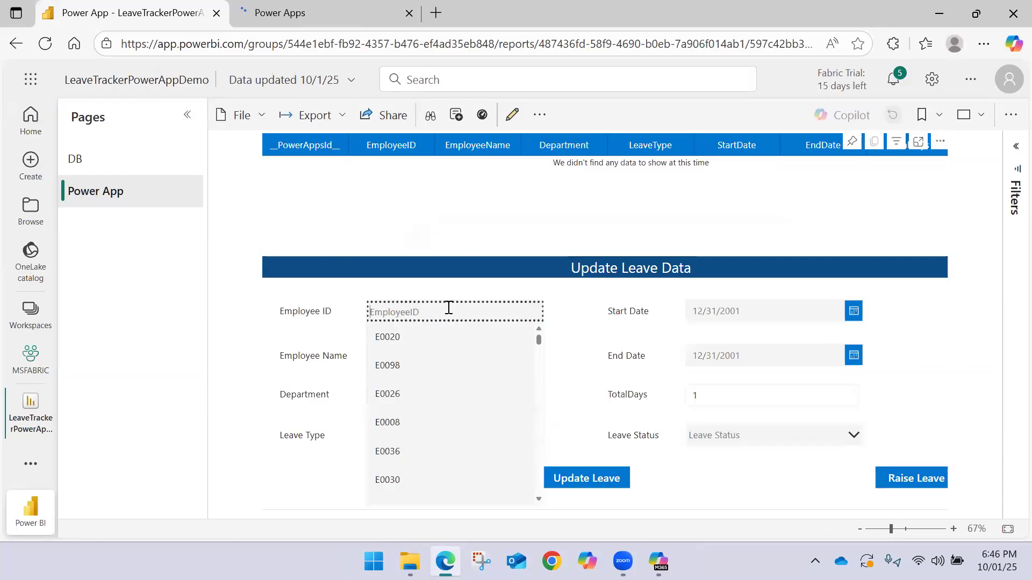
pyautogui.write('E01')
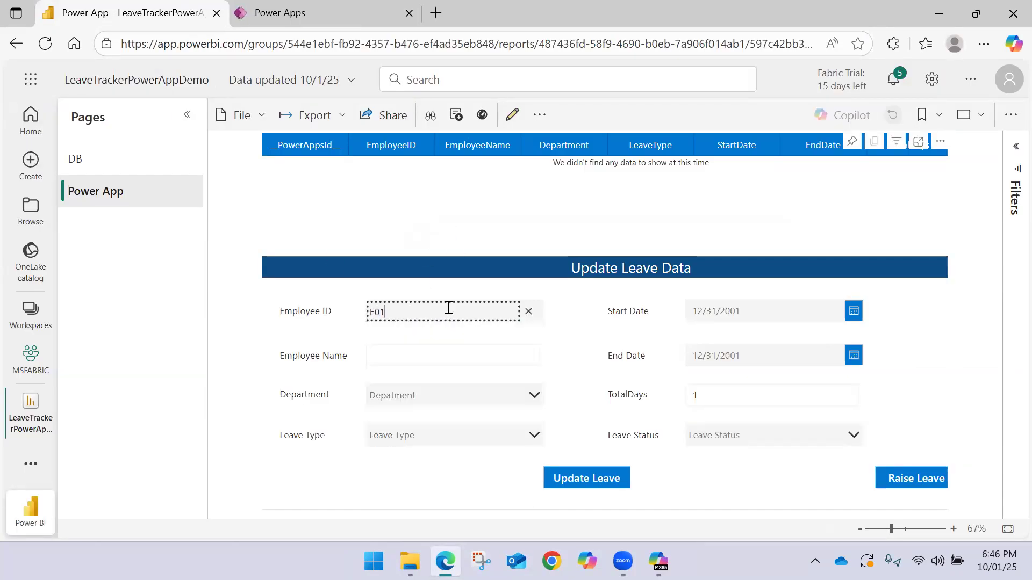
pyautogui.write('0')
pyautogui.click(414, 365)
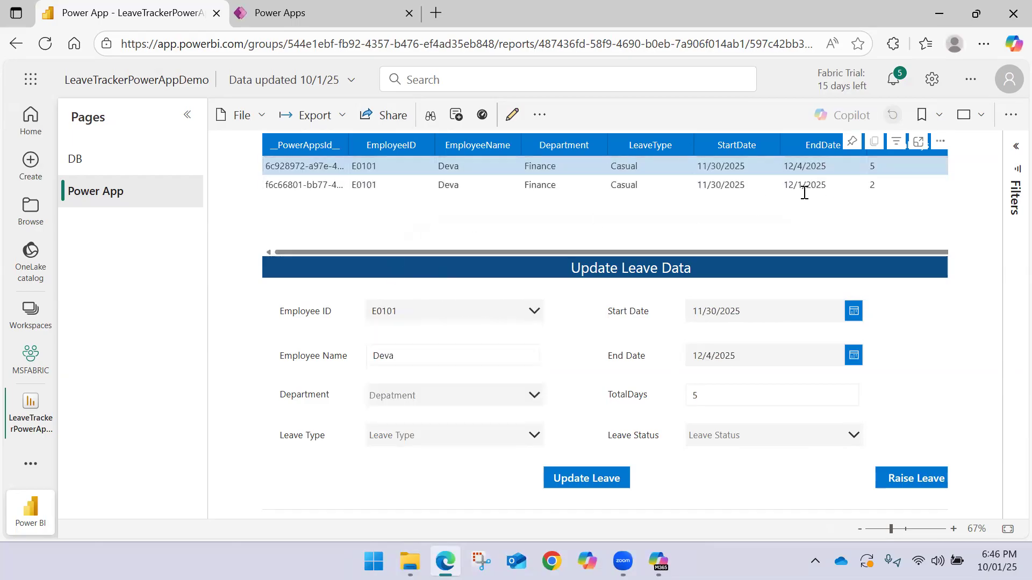
pyautogui.moveTo(641, 251)
pyautogui.mouseDown()
pyautogui.moveTo(686, 251)
pyautogui.moveTo(630, 242)
pyautogui.mouseUp()
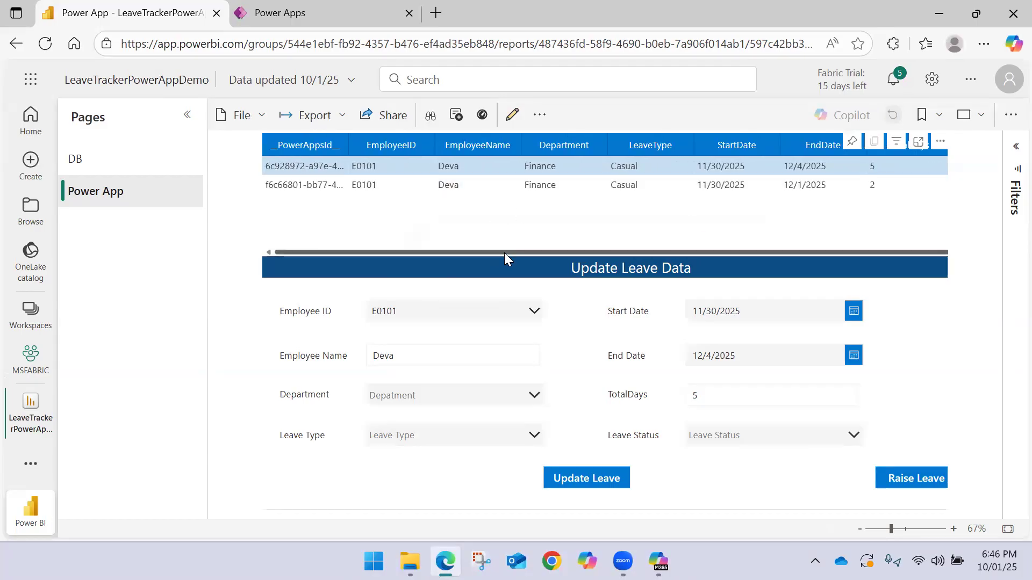
pyautogui.moveTo(485, 250); pyautogui.dragTo(573, 251)
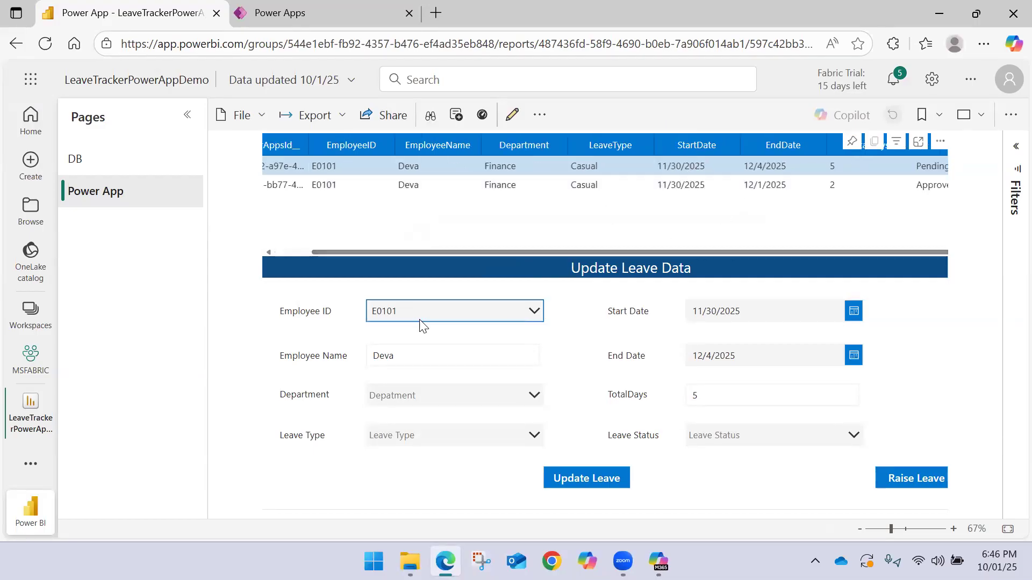
# Set Department to Finance and Leave Type to Earned in the Update Leave Data form
pyautogui.click(450, 387)
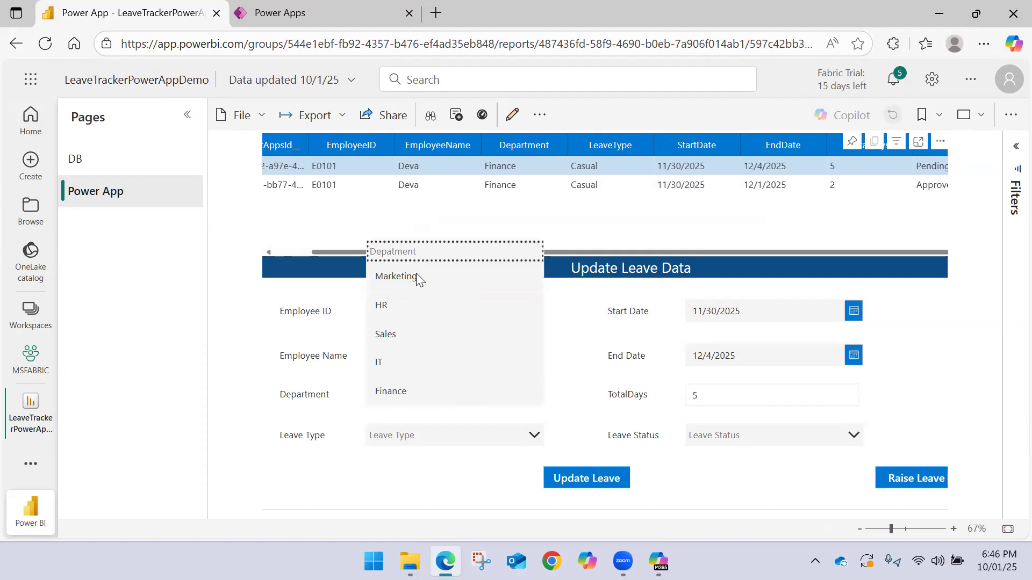
pyautogui.click(402, 399)
pyautogui.click(399, 437)
pyautogui.click(400, 371)
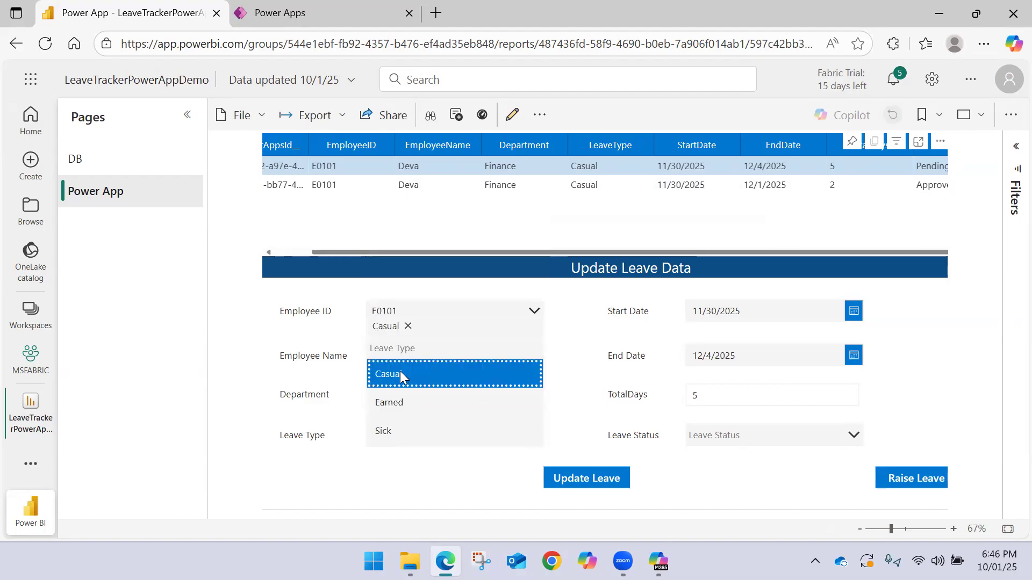
pyautogui.click(409, 325)
pyautogui.click(411, 403)
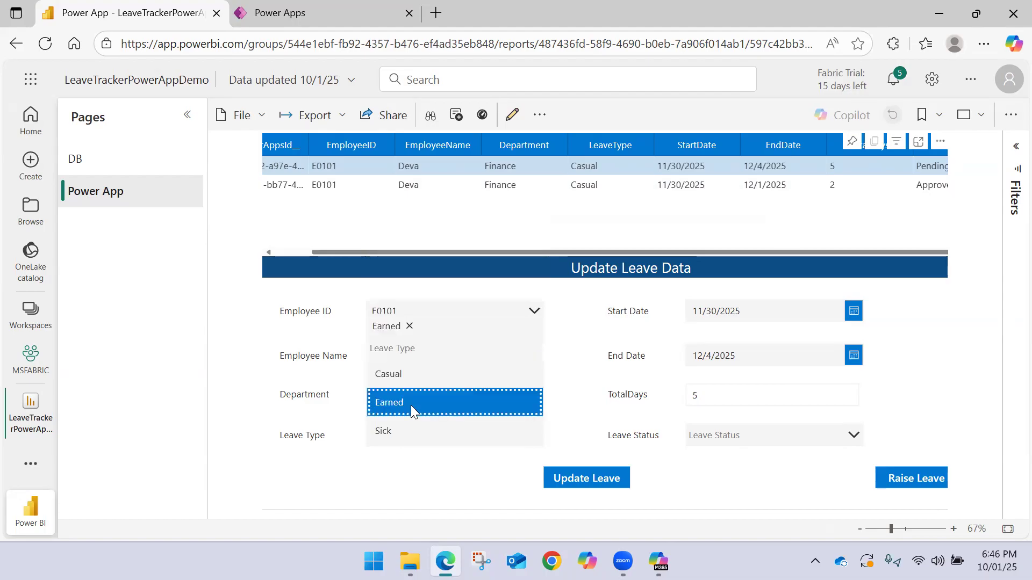
pyautogui.click(571, 392)
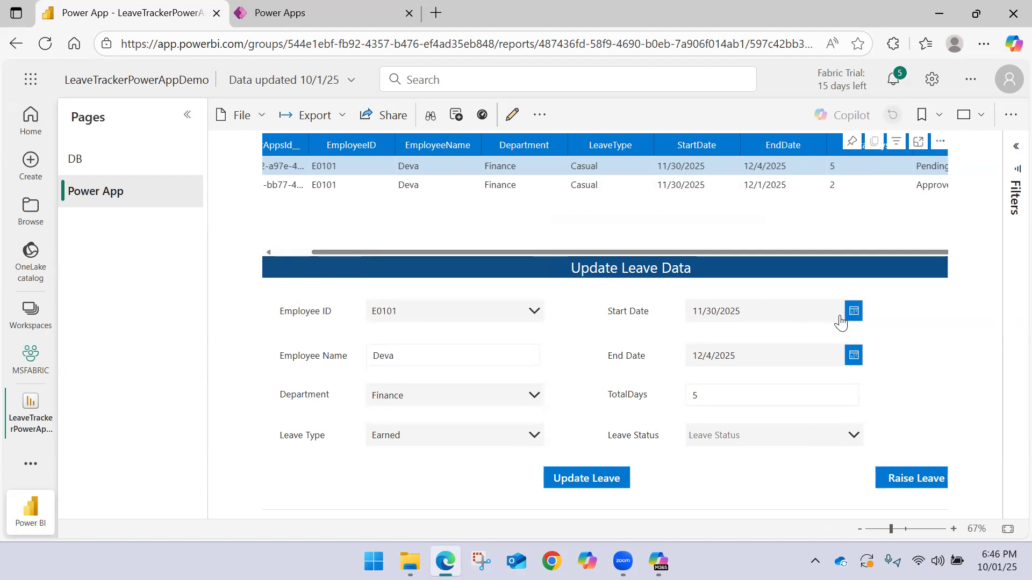
# Set End Date to 12/2/2025 and Leave Status to Approved for the selected E0101 leave record
pyautogui.click(853, 355)
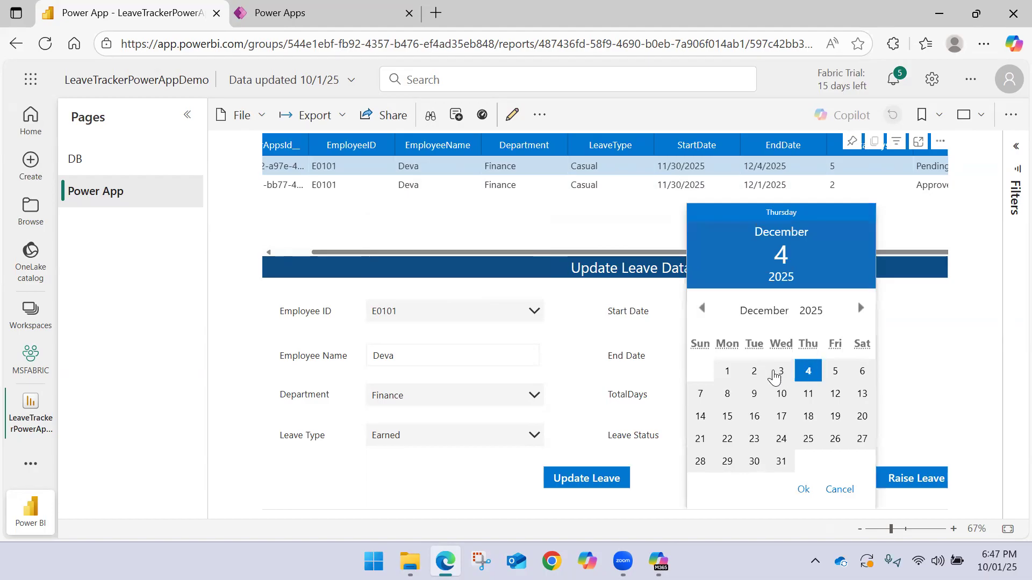
pyautogui.click(753, 370)
pyautogui.click(802, 488)
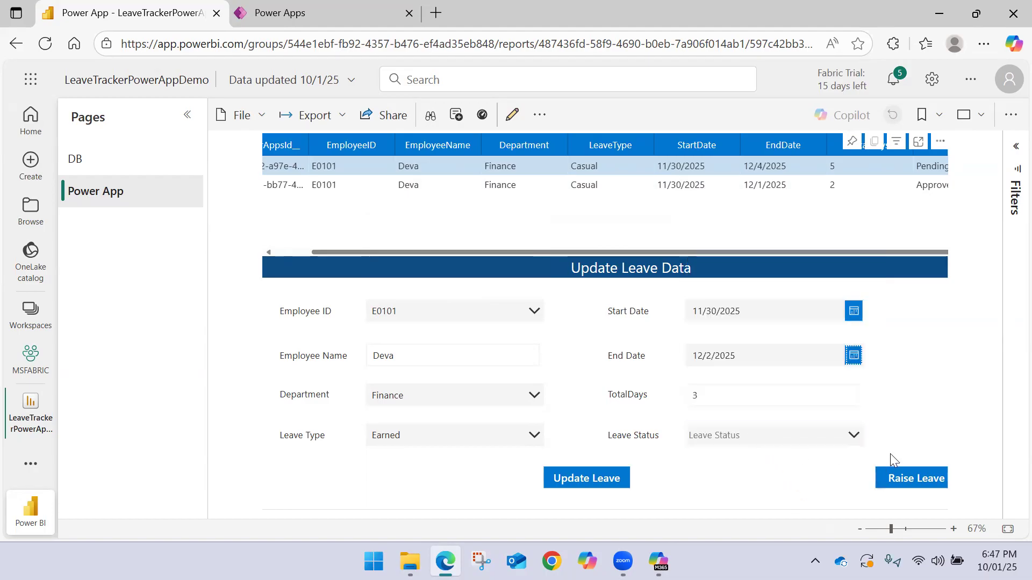
pyautogui.click(805, 440)
pyautogui.click(742, 346)
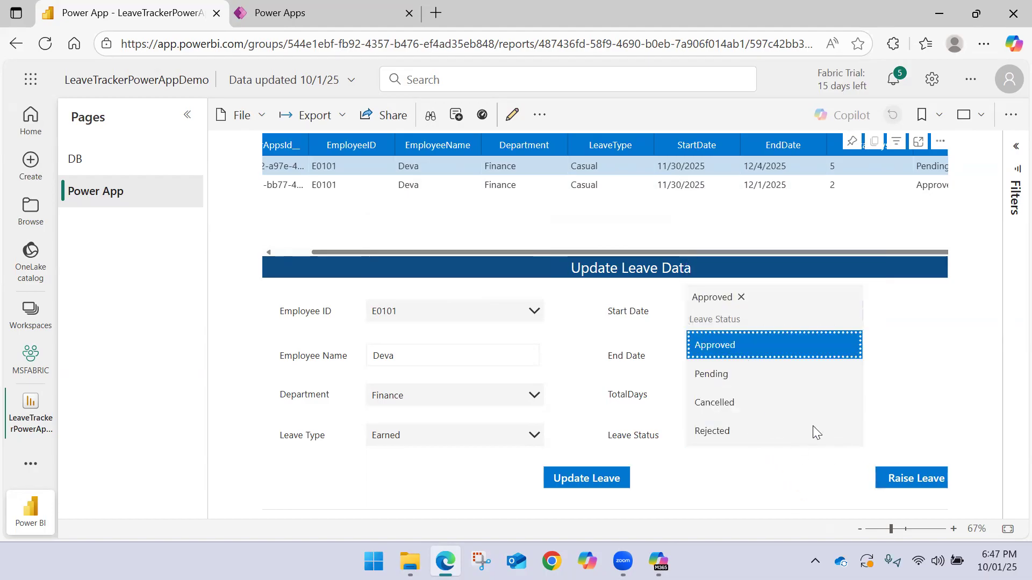
pyautogui.click(759, 481)
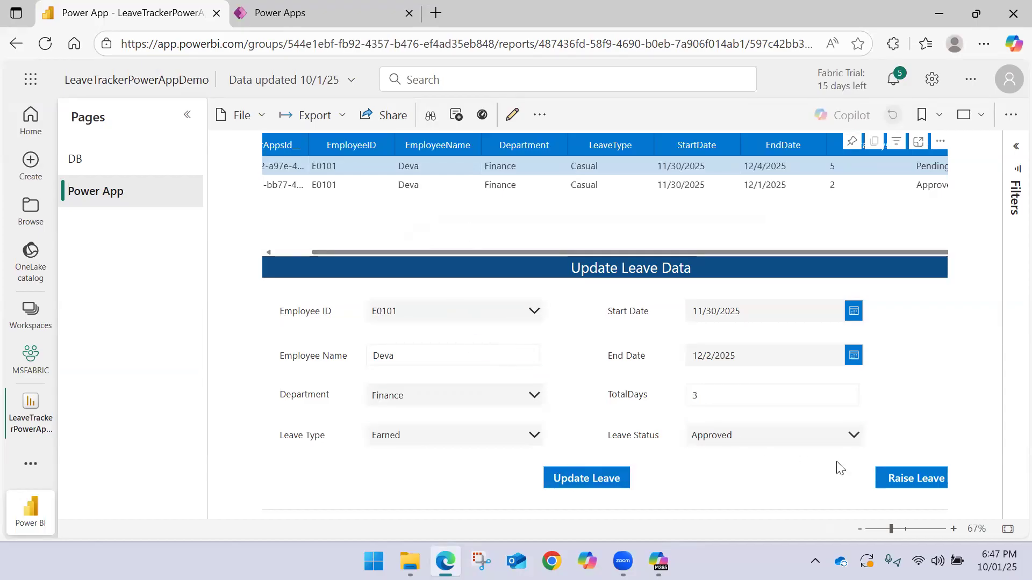
# Open the leave request form, return to the Update Leave Data form, and submit the selected E0101 leave update
pyautogui.click(891, 478)
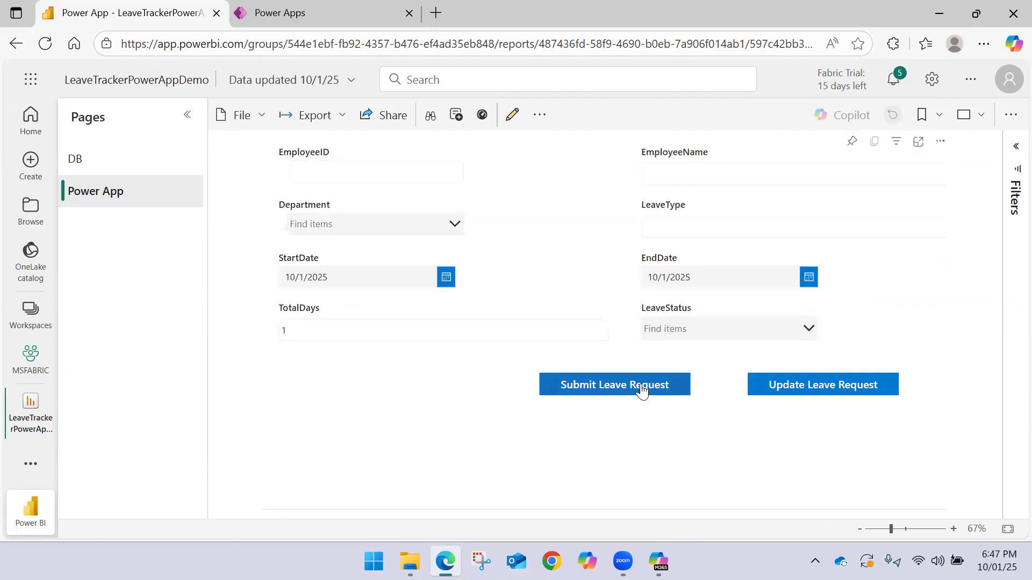
pyautogui.click(779, 386)
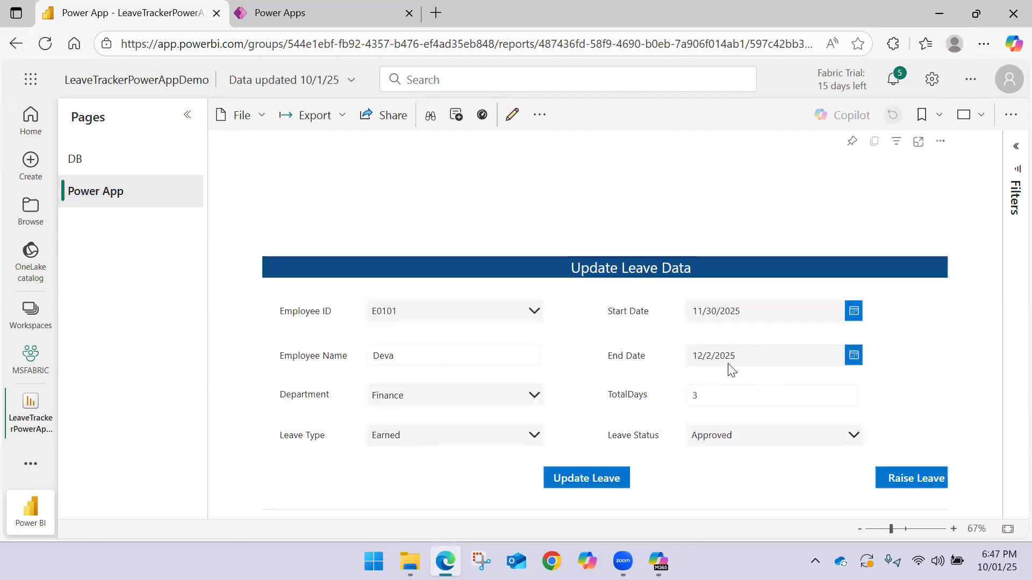
pyautogui.click(604, 480)
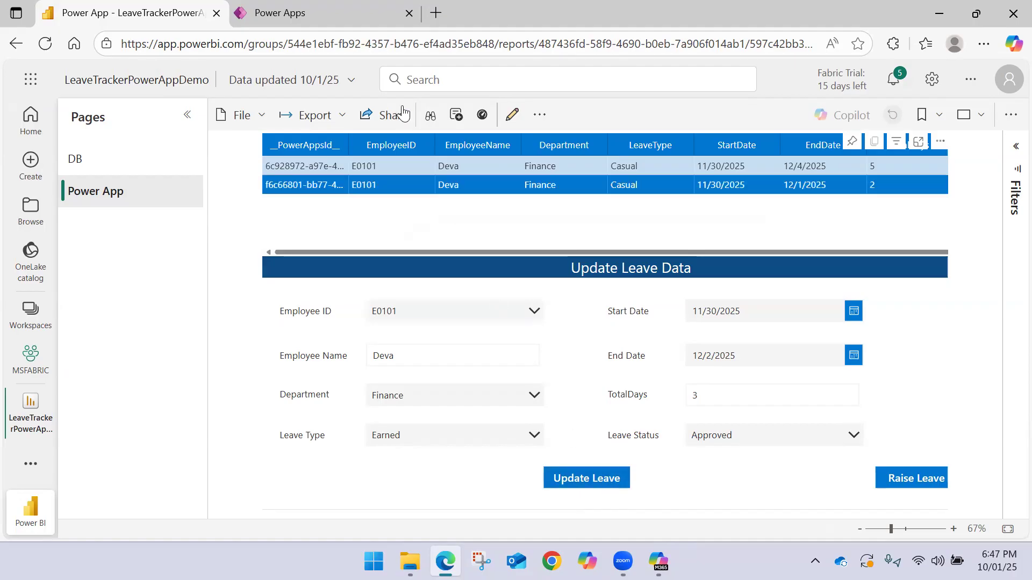
# Switch to the Power Apps maker site and open LeaveTrackerCRUDApp from the apps list for editing
pyautogui.click(304, 22)
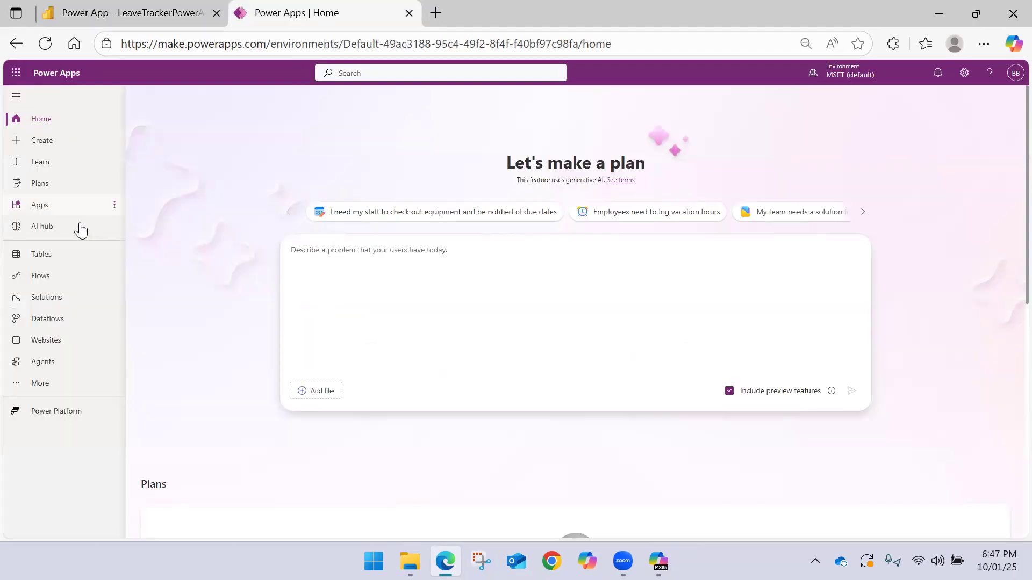
pyautogui.hotkey('ctrl', '+')
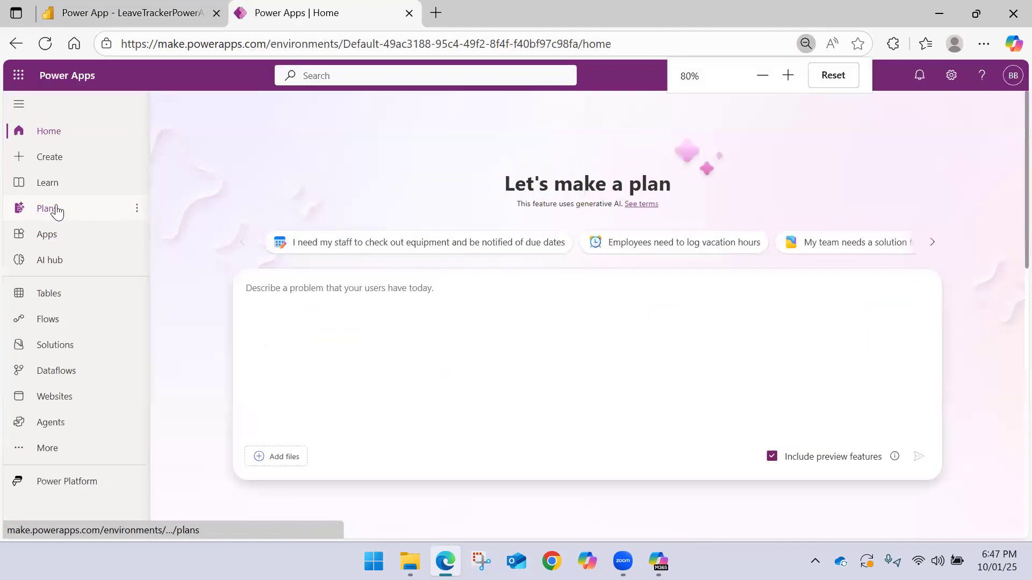
pyautogui.click(53, 234)
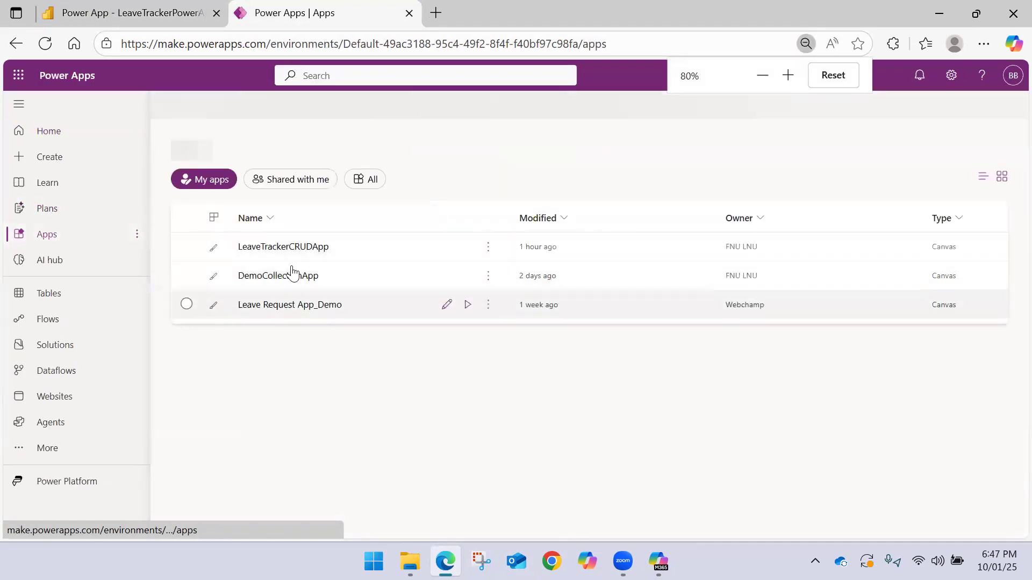
pyautogui.click(290, 242)
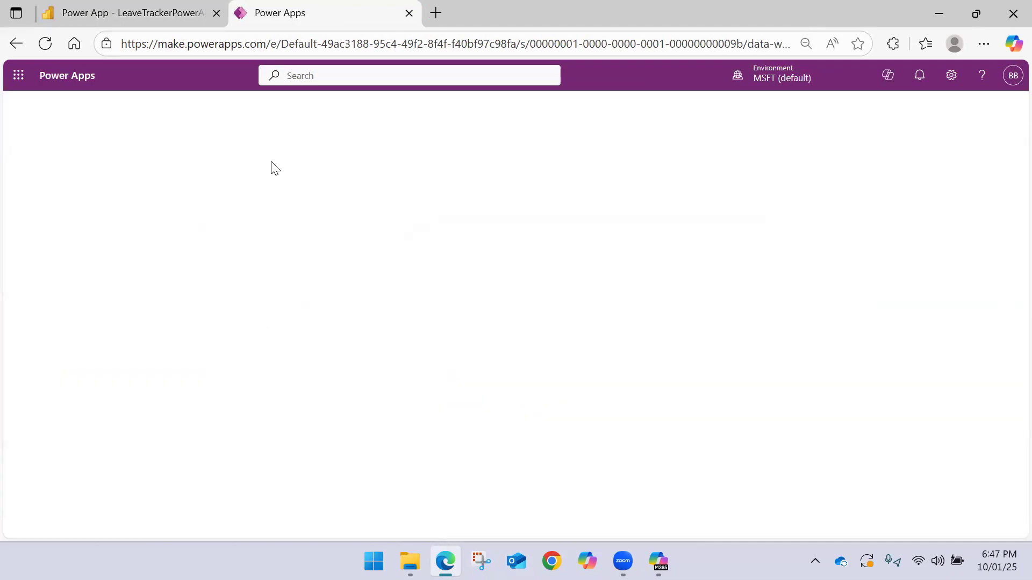
pyautogui.click(17, 46)
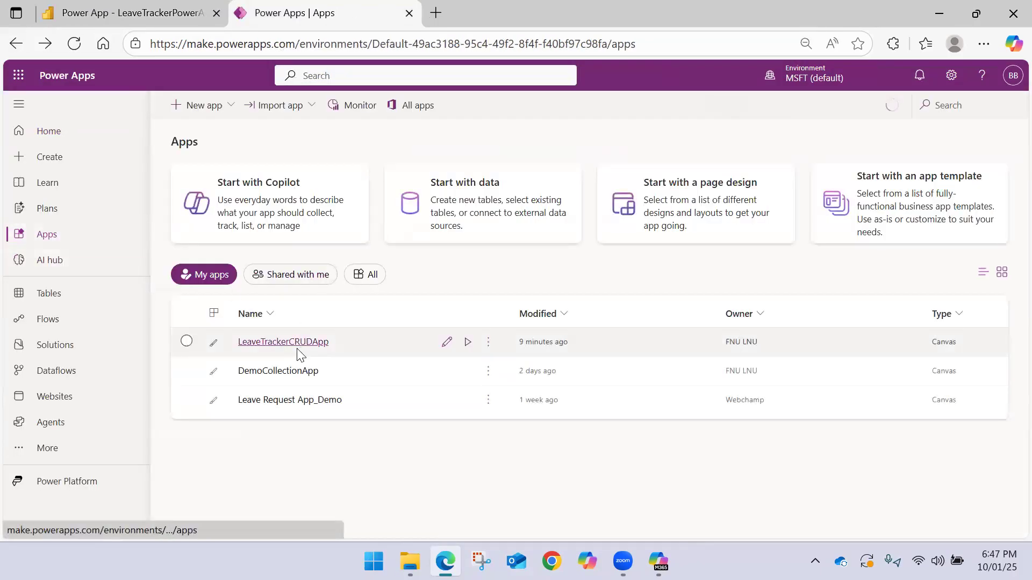
pyautogui.click(293, 344)
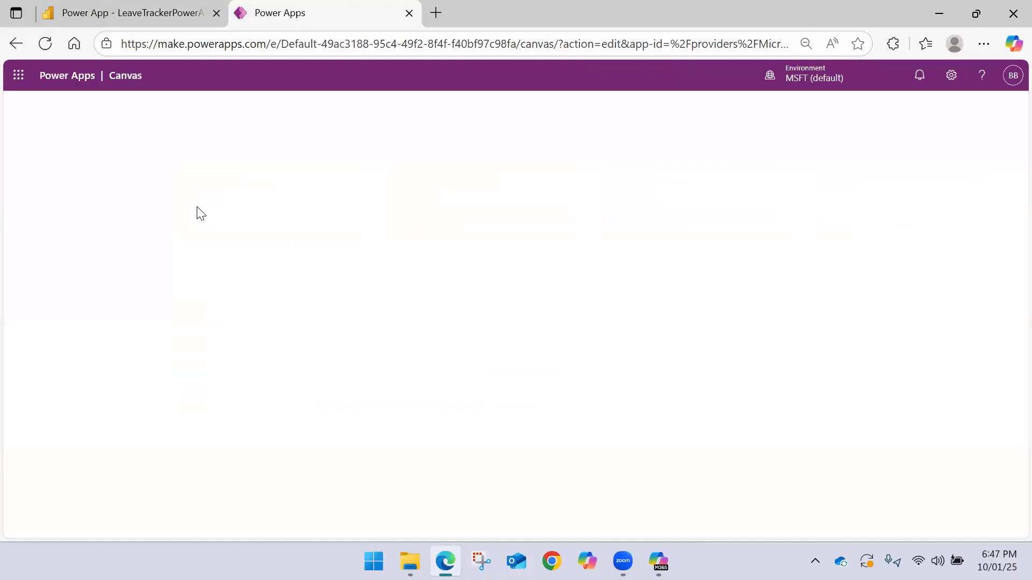
pyautogui.click(189, 12)
pyautogui.click(361, 8)
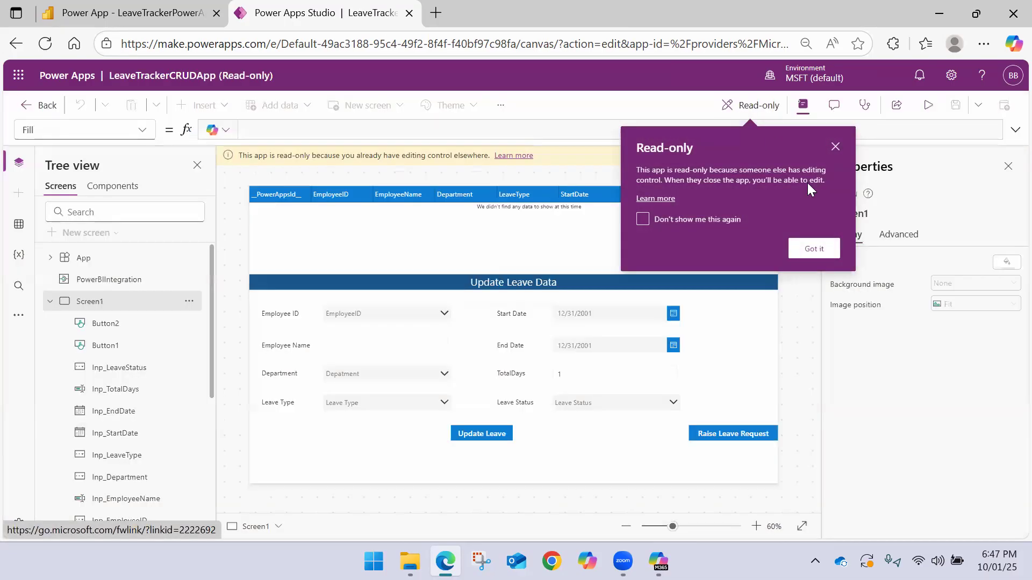
# Dismiss the read-only notice, override the lock to take editing control of the app, and hide the Screen1 properties
pyautogui.click(814, 248)
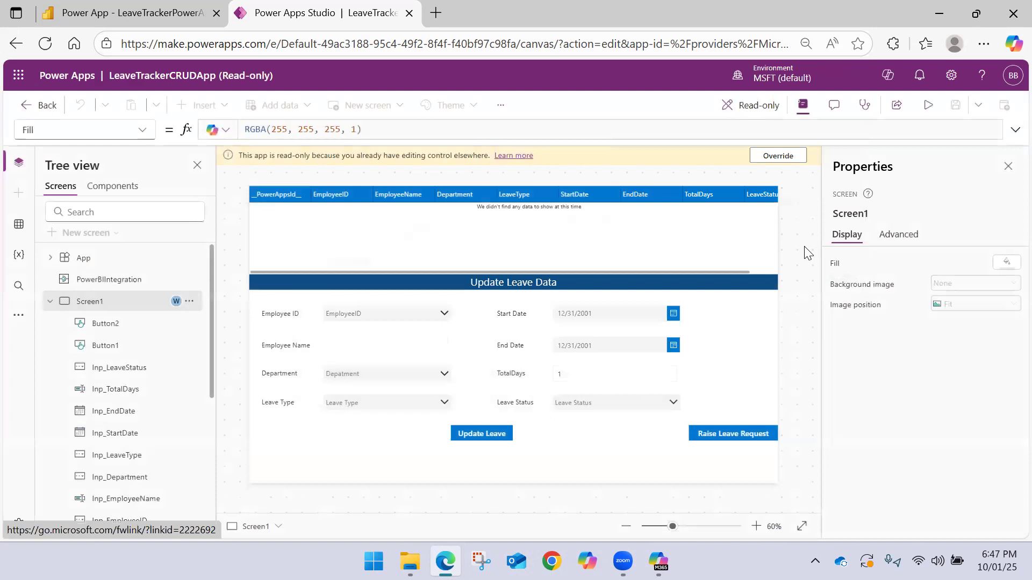
pyautogui.click(778, 157)
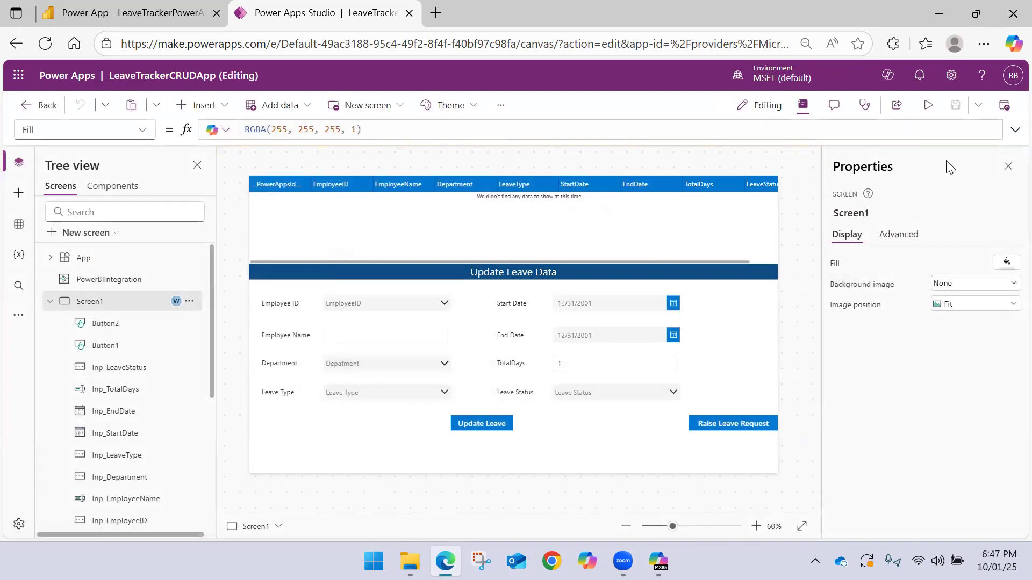
pyautogui.click(1008, 166)
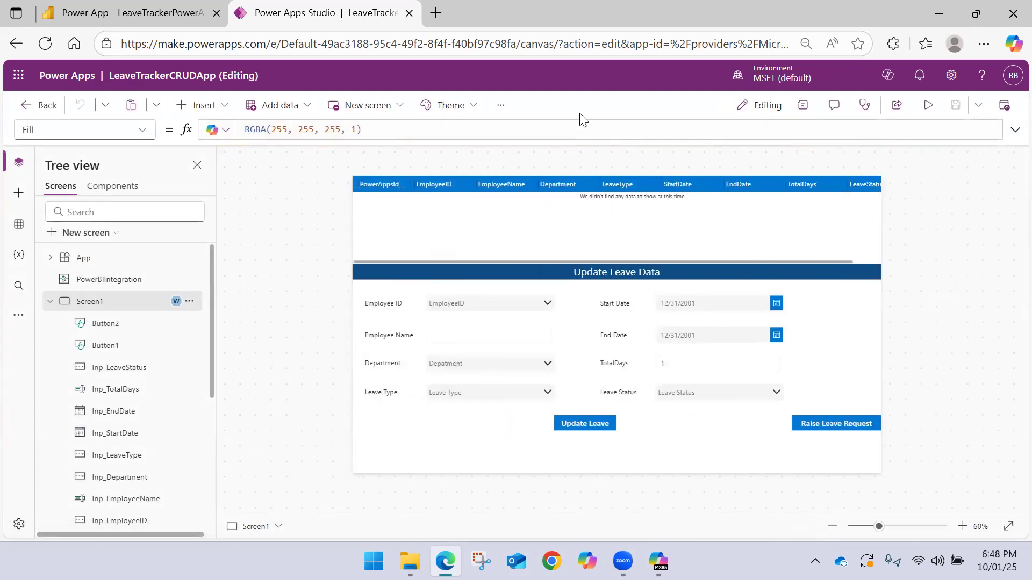
# Examine the full OnSelect Patch formula of the Update Leave button on Screen1
pyautogui.hotkey('ctrl', '+')
pyautogui.hotkey('ctrl', '+')
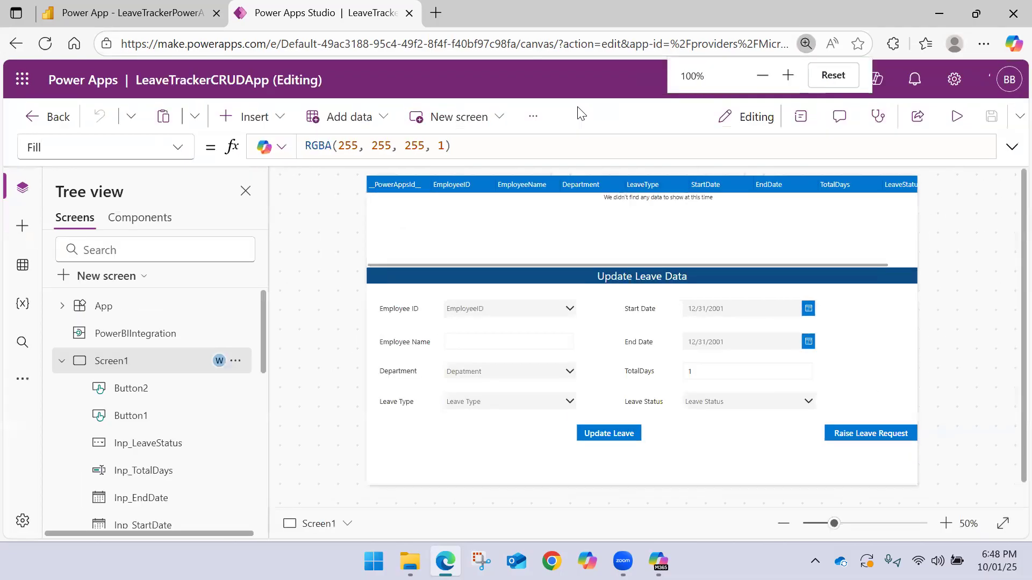
pyautogui.scroll(2, 699, 273)
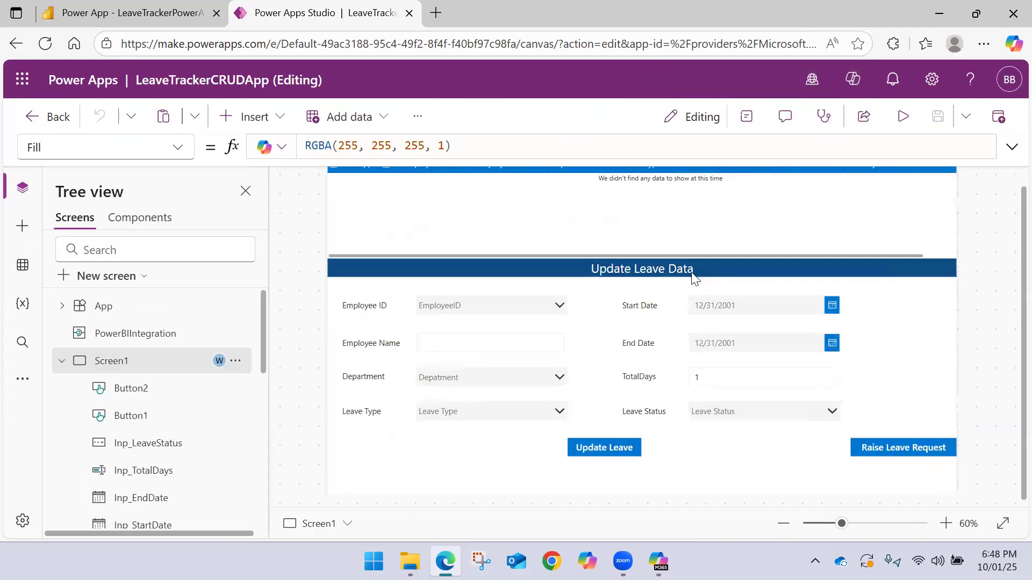
pyautogui.scroll(-1, 690, 276)
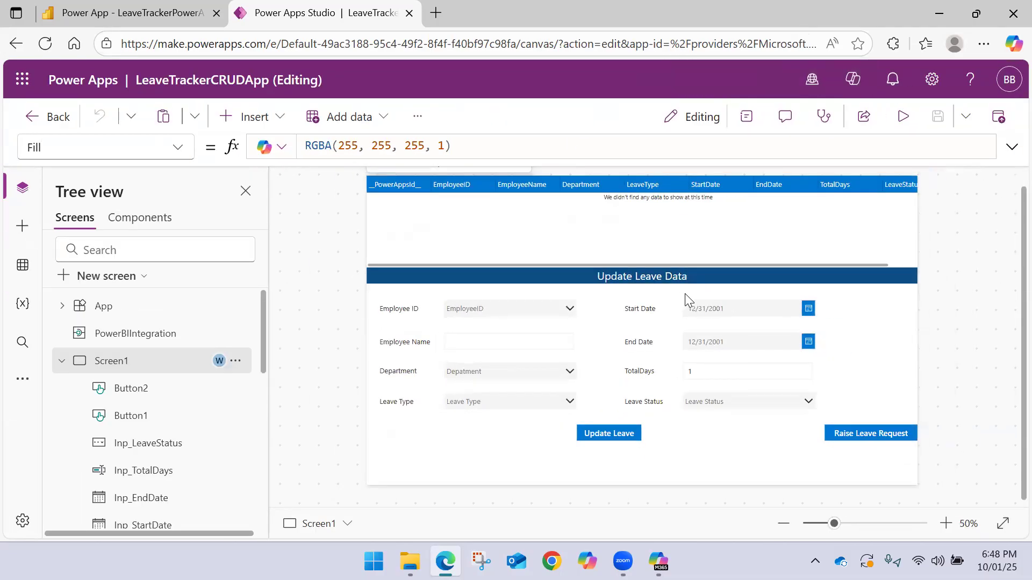
pyautogui.click(614, 432)
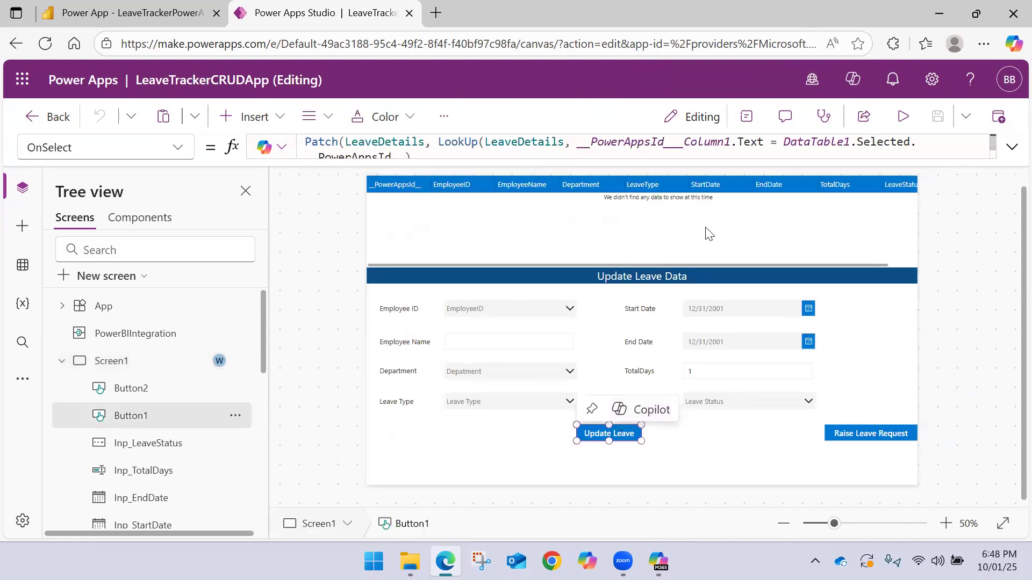
pyautogui.click(1011, 147)
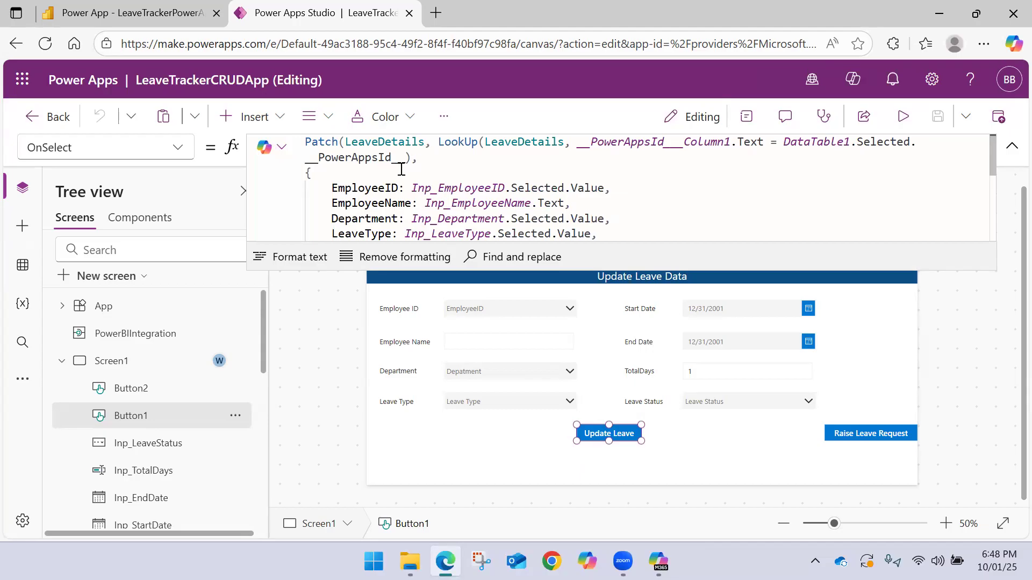
pyautogui.scroll(-3, 372, 176)
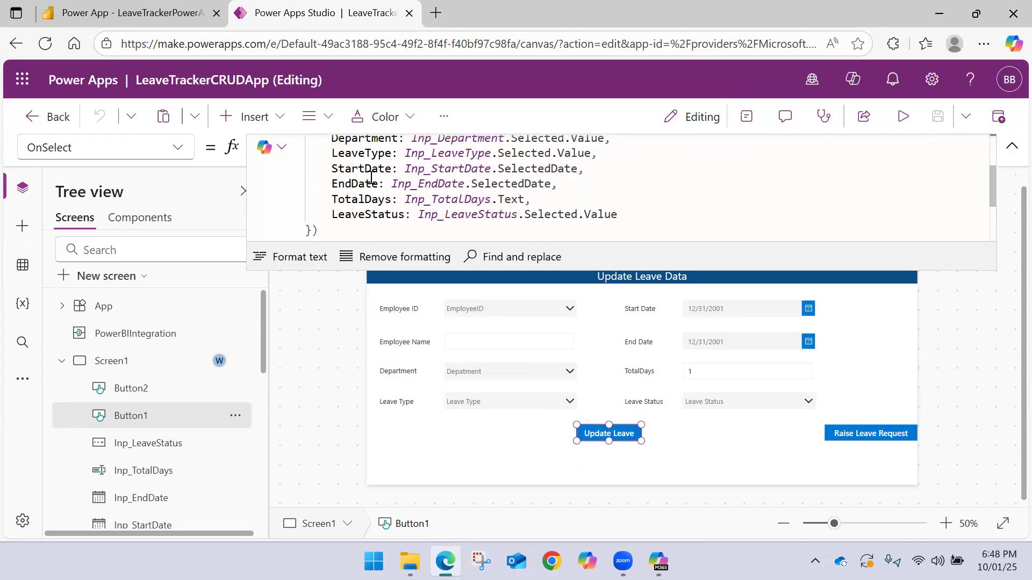
pyautogui.scroll(3, 373, 184)
pyautogui.click(1011, 146)
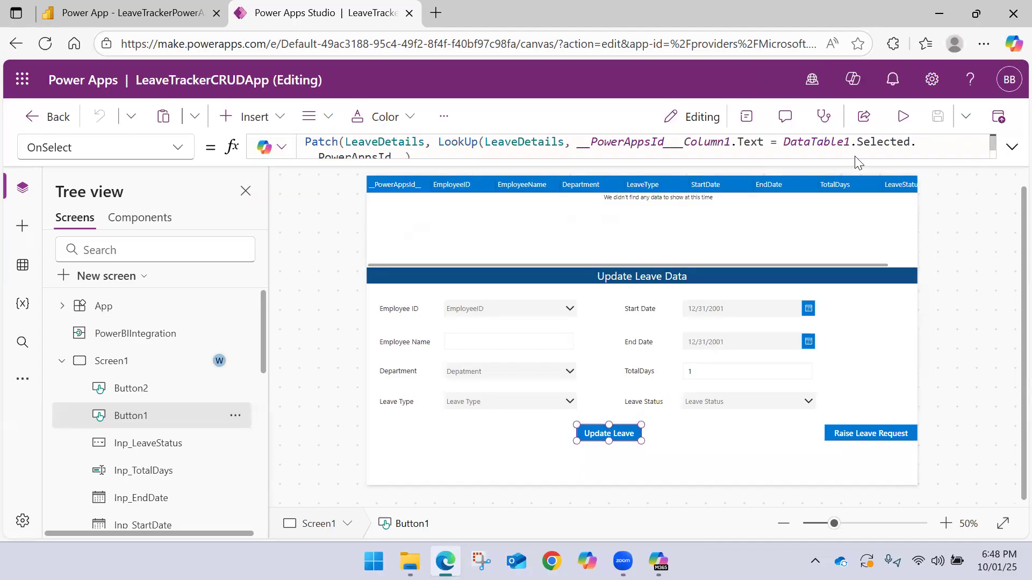
# Preview the app and try filtering Employee ID by E010 in the Update Leave Data form, clearing the entry
pyautogui.click(902, 116)
pyautogui.hotkey('ctrl', '-')
pyautogui.hotkey('ctrl', '-')
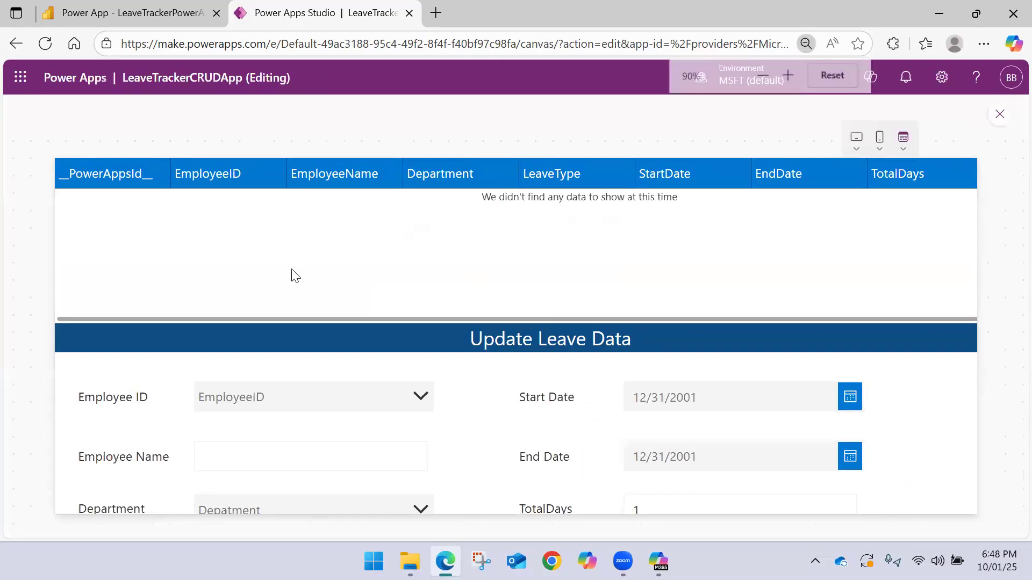
pyautogui.hotkey('ctrl', '+')
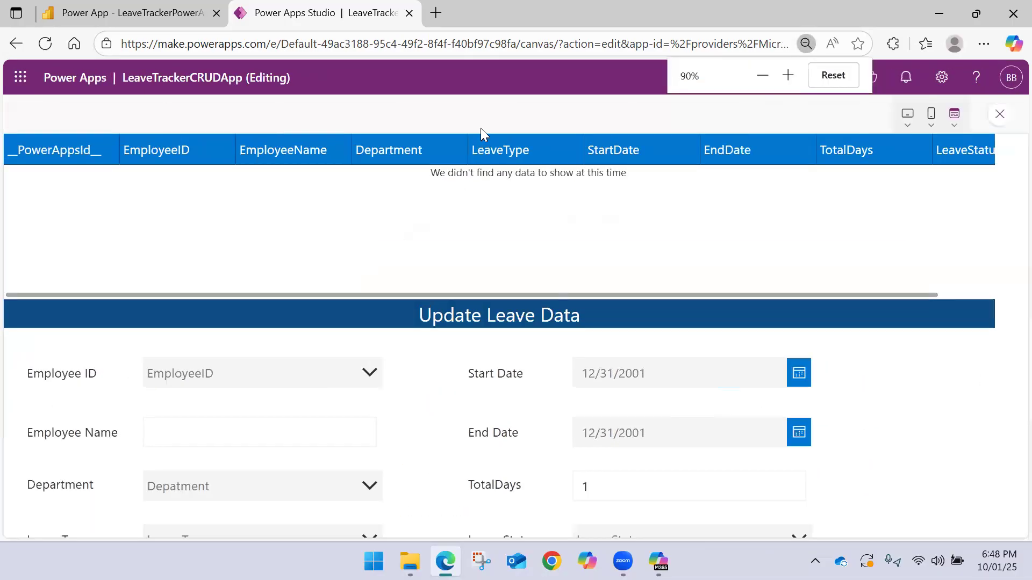
pyautogui.hotkey('ctrl', '-')
pyautogui.hotkey('ctrl', '-')
pyautogui.hotkey('ctrl', '-')
pyautogui.hotkey('ctrl', '-')
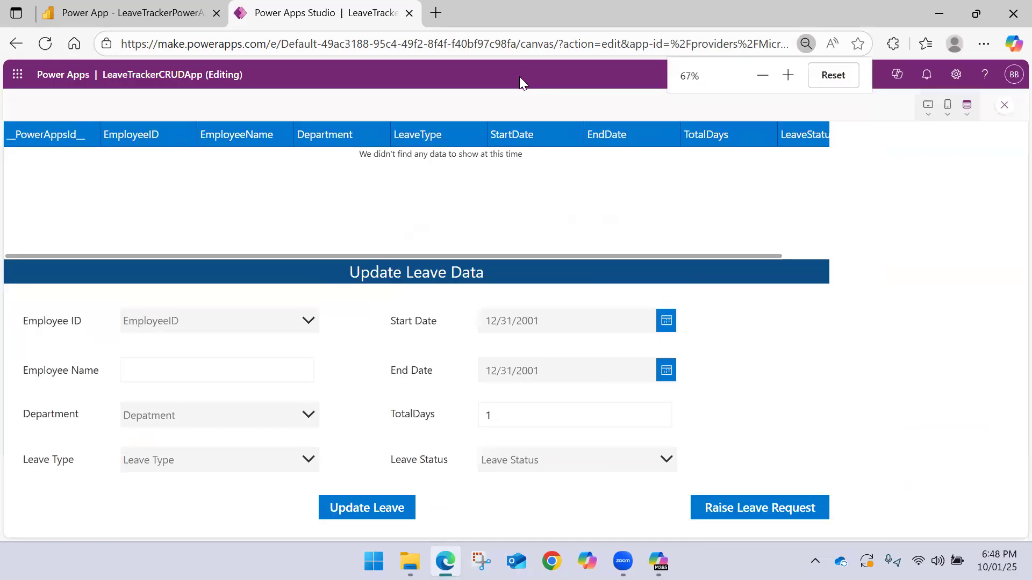
pyautogui.hotkey('ctrl', '+')
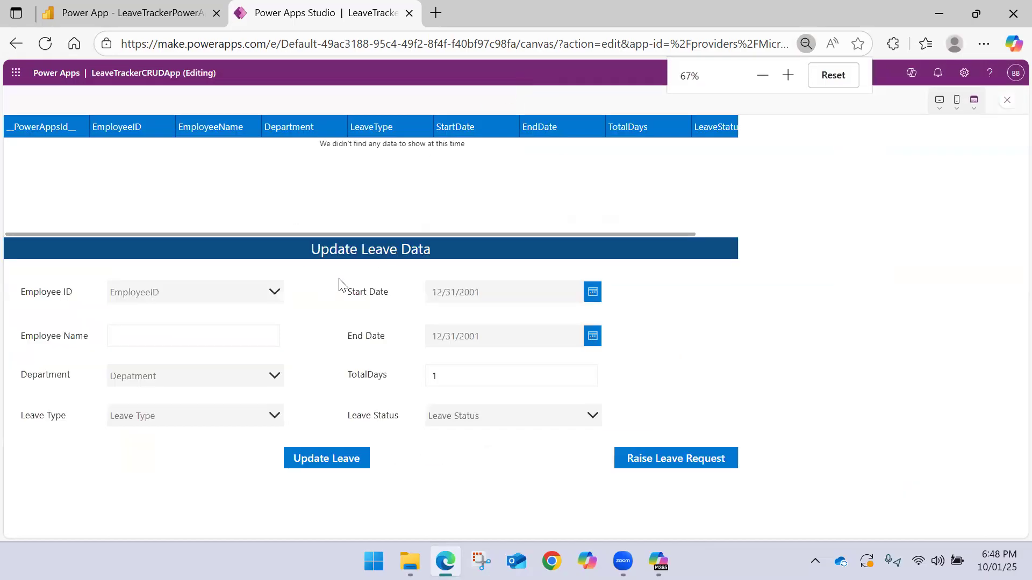
pyautogui.click(267, 293)
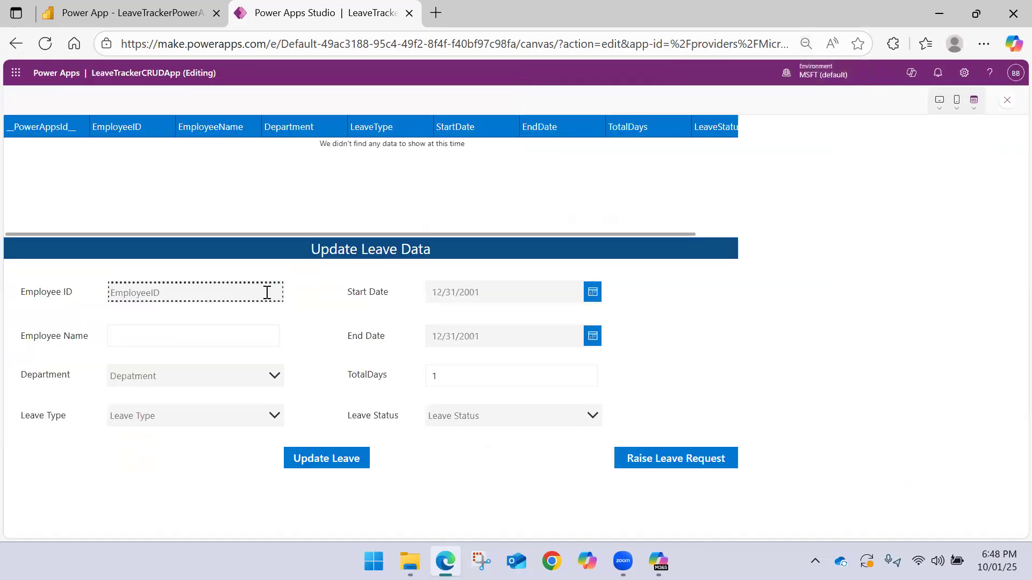
pyautogui.write('E')
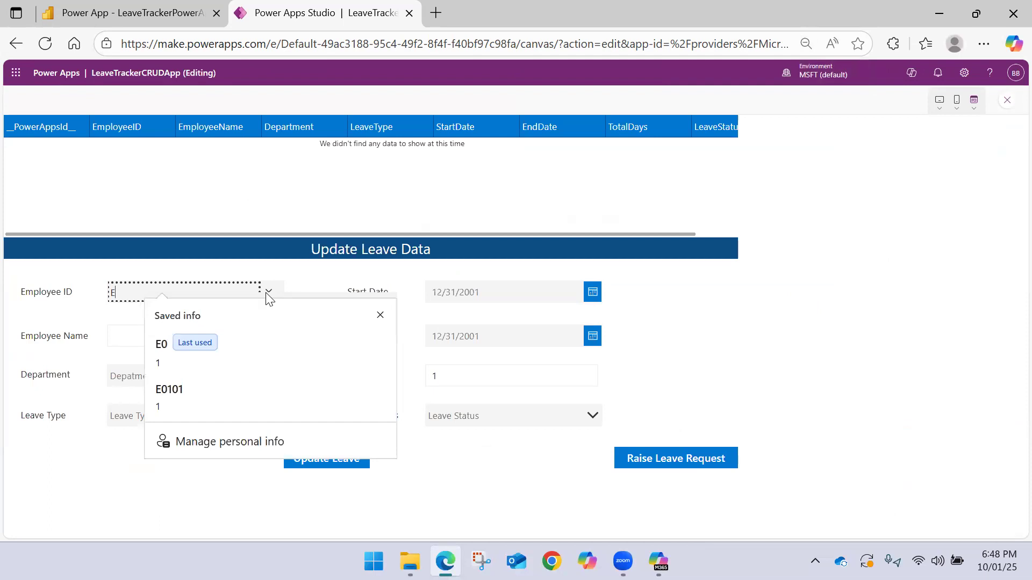
pyautogui.write('01')
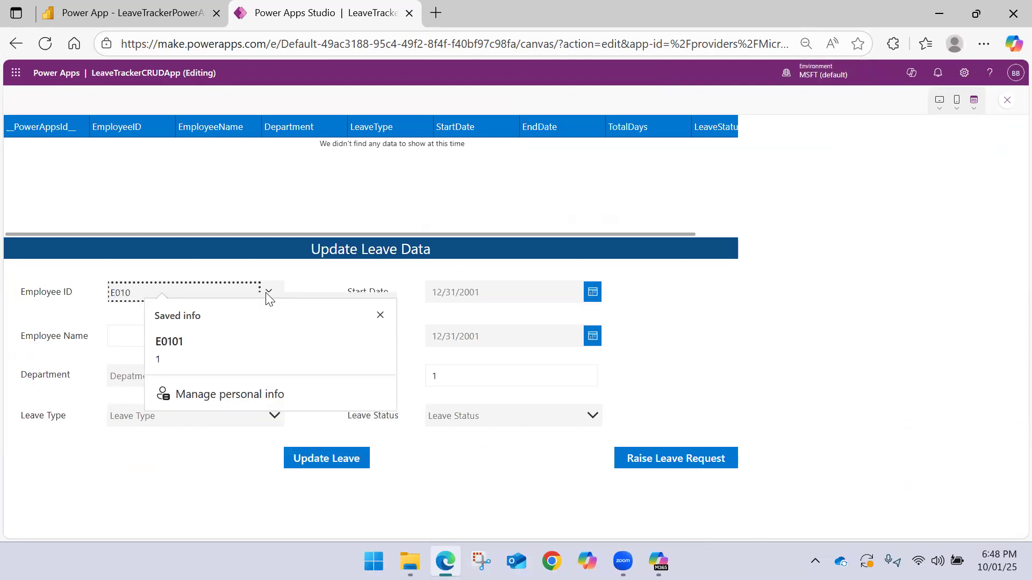
pyautogui.press('Escape')
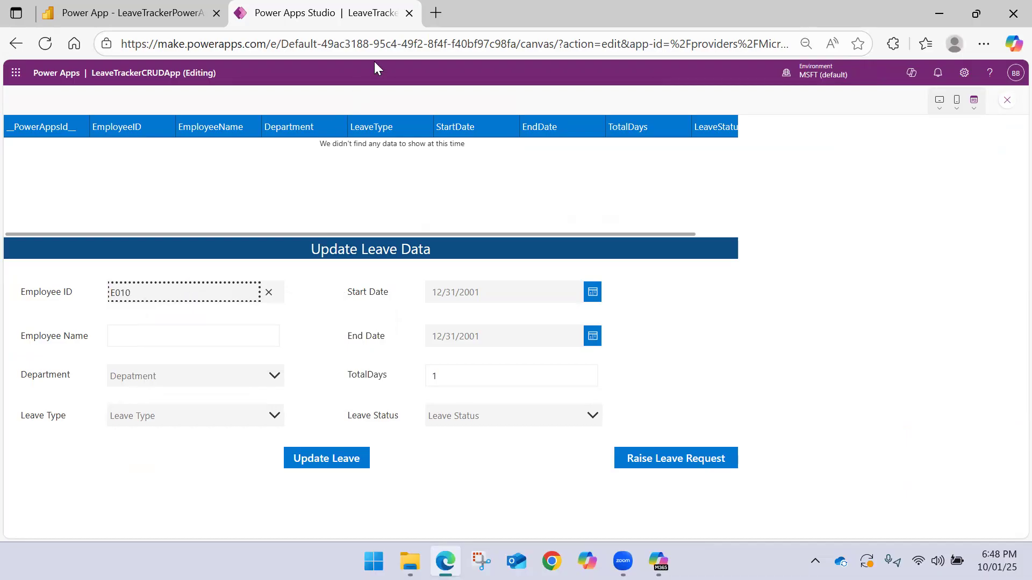
pyautogui.click(269, 294)
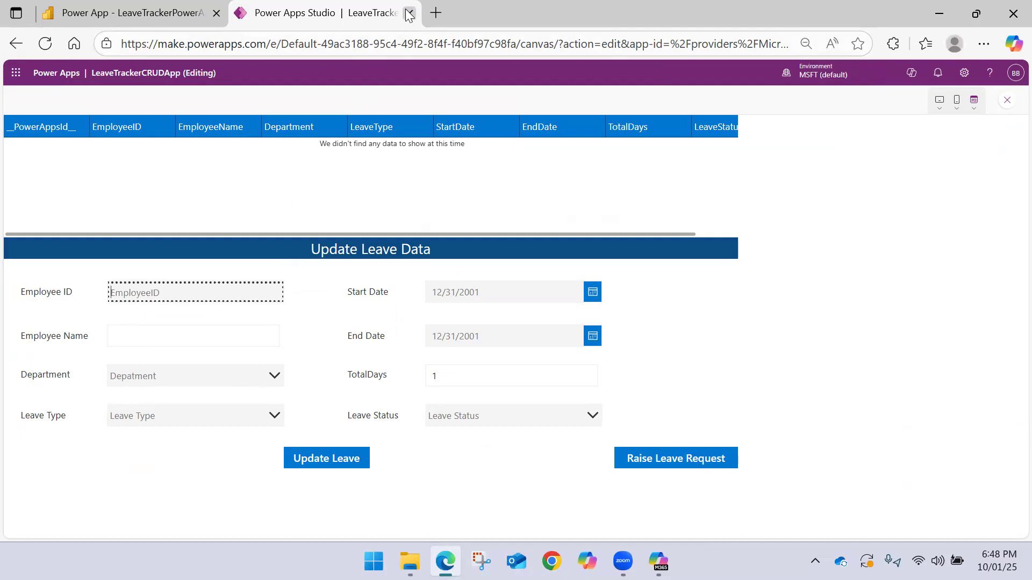
# Reload the Power BI report and close the Power Apps Studio browser tab, leaving the site without saving
pyautogui.click(143, 16)
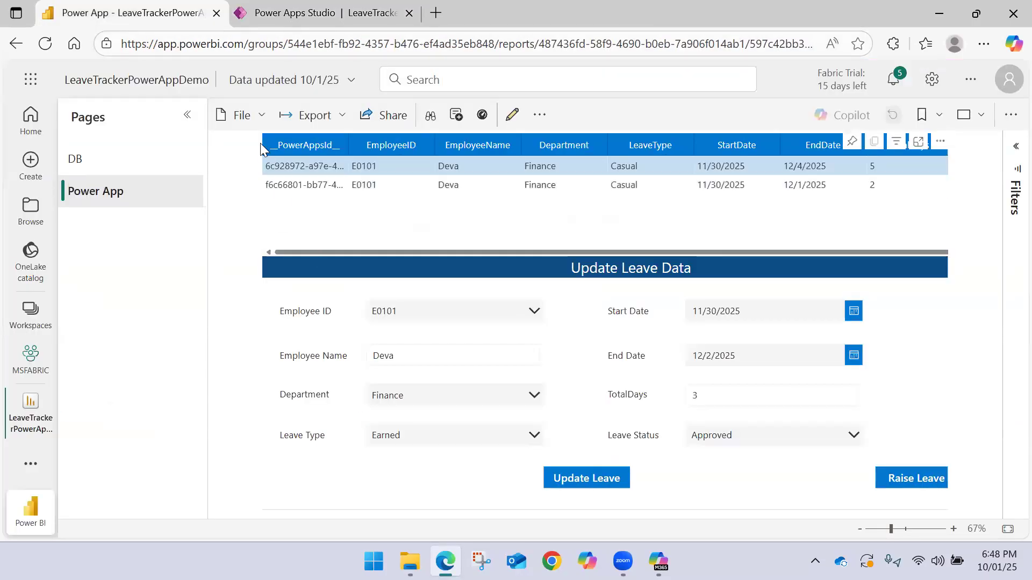
pyautogui.click(45, 44)
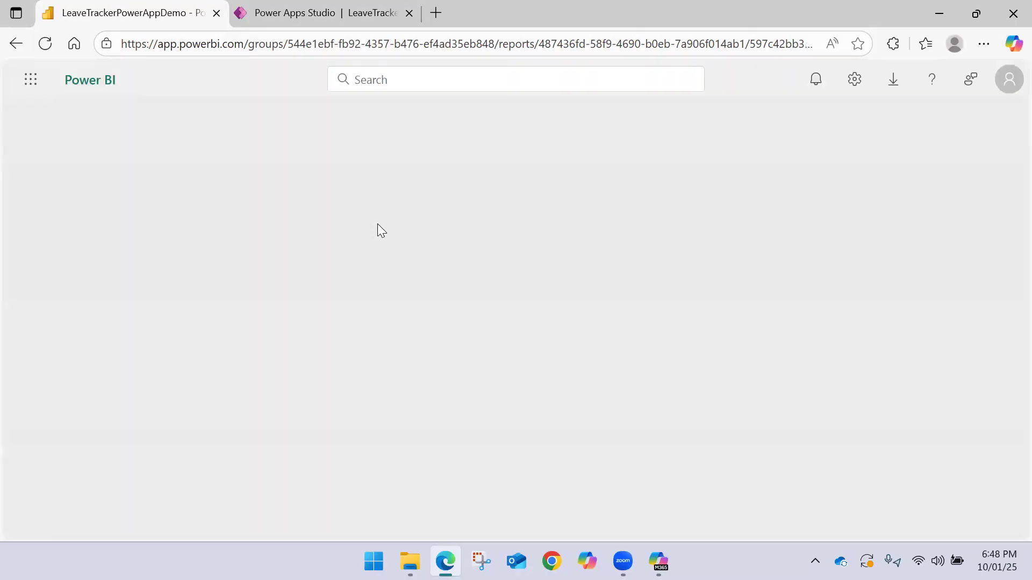
pyautogui.click(401, 13)
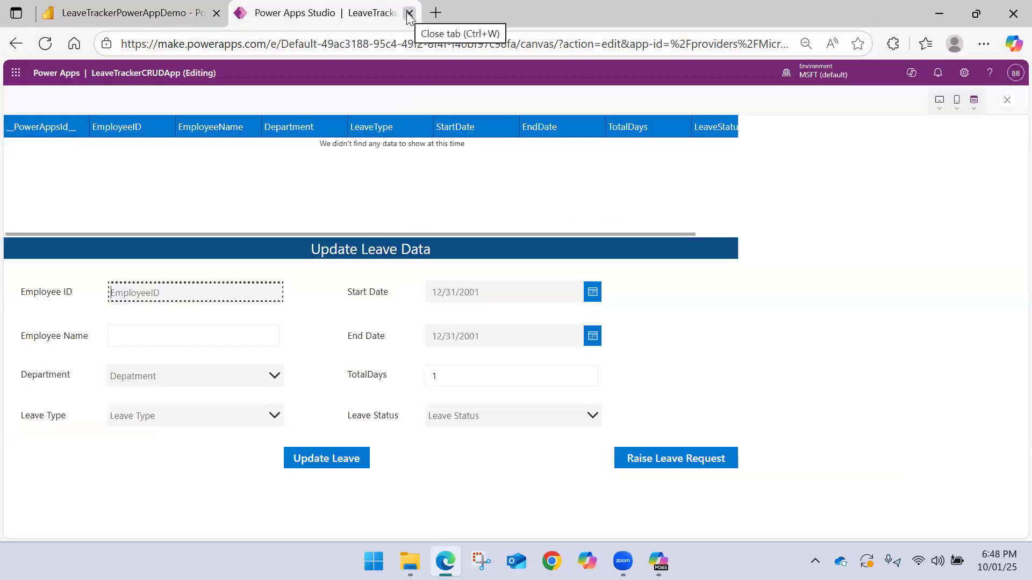
pyautogui.click(408, 13)
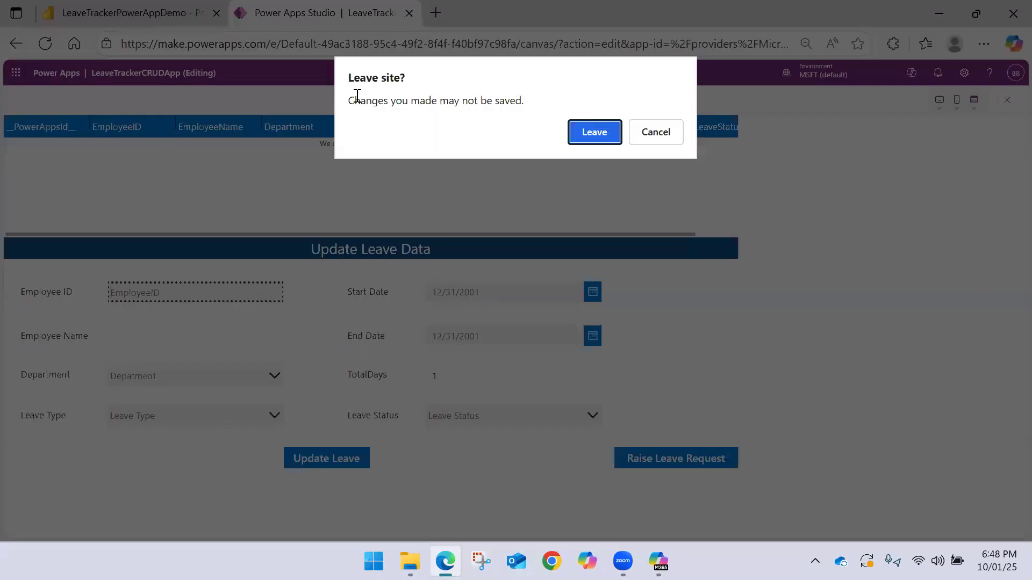
pyautogui.click(591, 132)
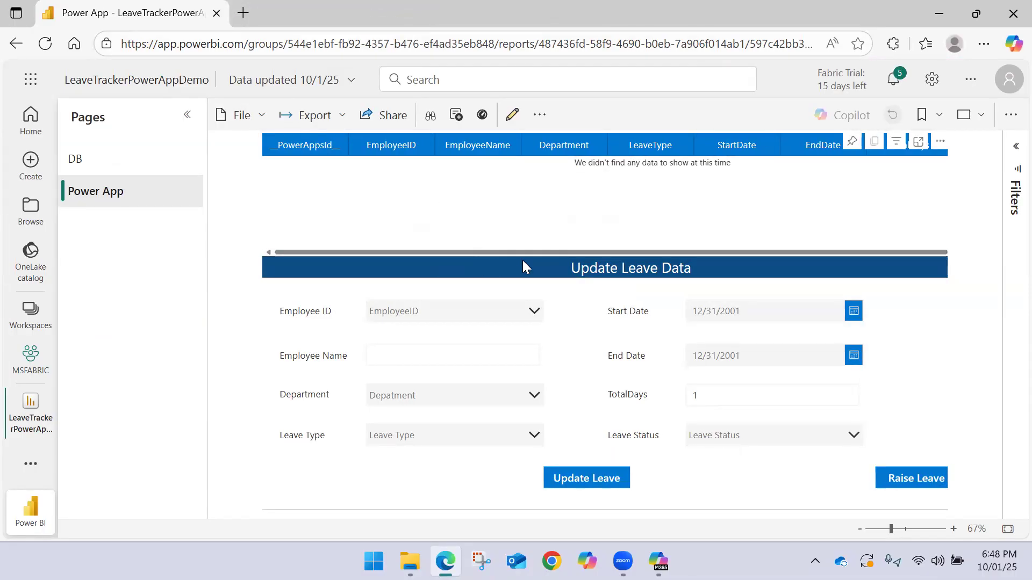
# Choose Employee ID E0101 in the reloaded report's embedded app to show that employee's leave rows
pyautogui.click(447, 307)
pyautogui.write('E1001')
pyautogui.press('BackSpace')
pyautogui.write('01')
pyautogui.click(392, 364)
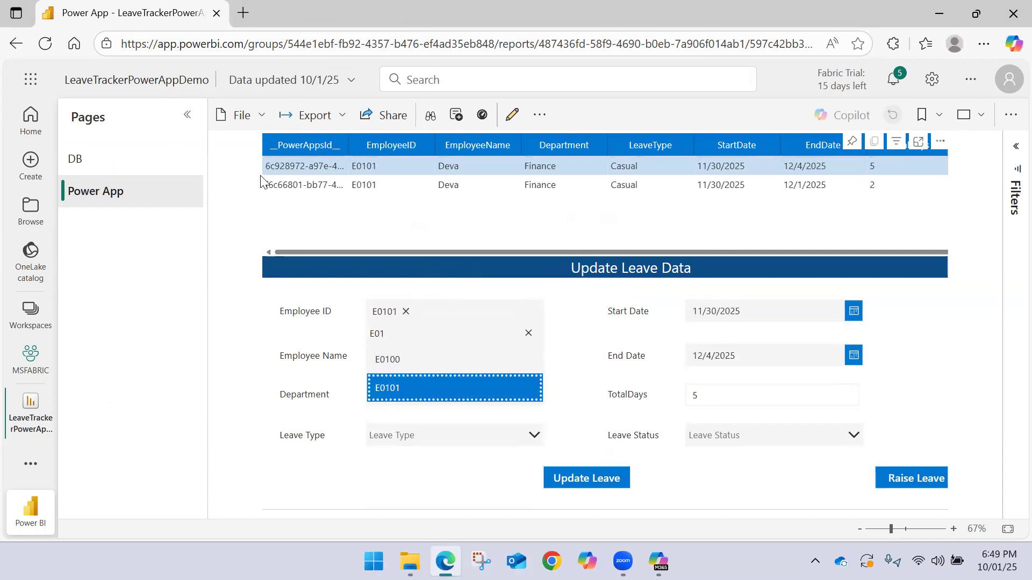
# Refresh the LeaveTrackerPowerAppDemo semantic model in the MSFABRIC workspace and widen the list's Refreshed column
pyautogui.click(31, 359)
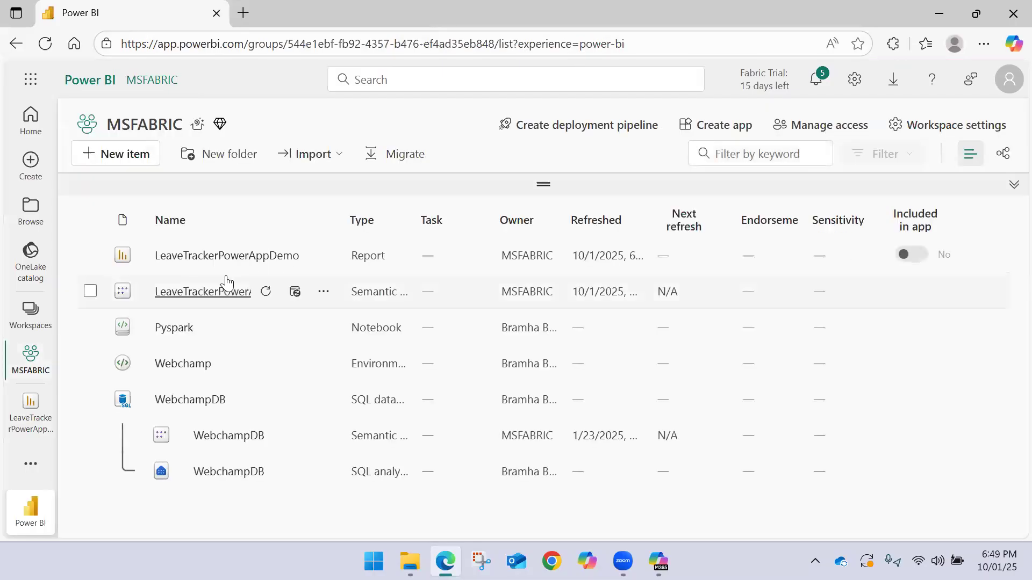
pyautogui.click(264, 294)
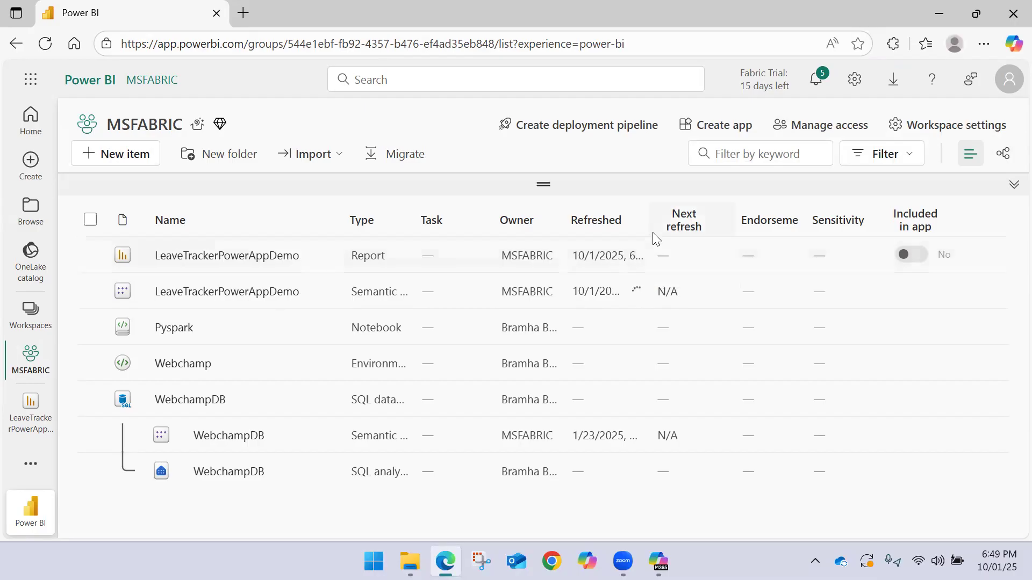
pyautogui.moveTo(648, 221); pyautogui.dragTo(720, 226)
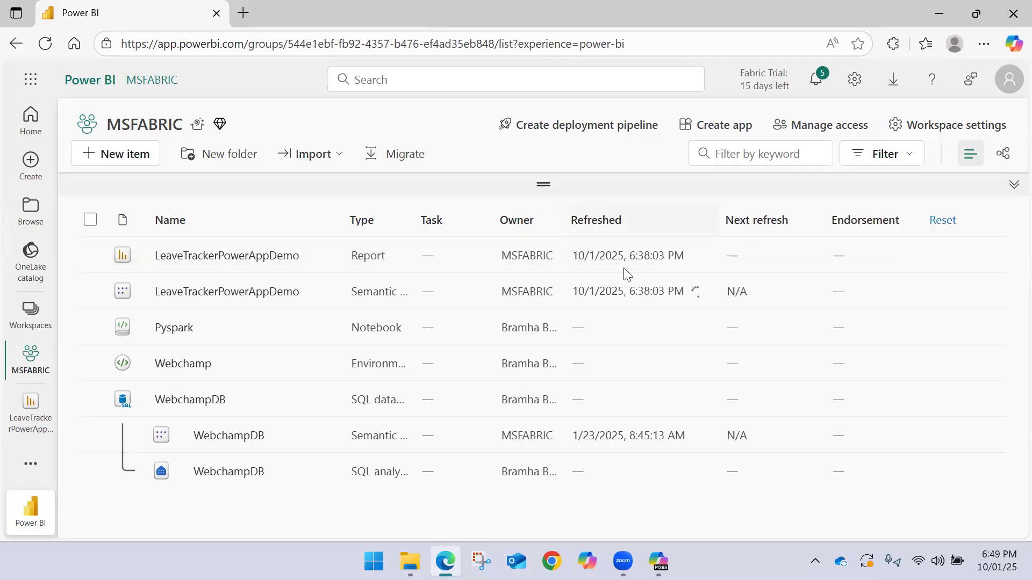
# Check the sync status of Employee_LeaveData in File Explorer, then return to Power BI and open the LeaveTrackerPowerAppDemo report
pyautogui.click(410, 561)
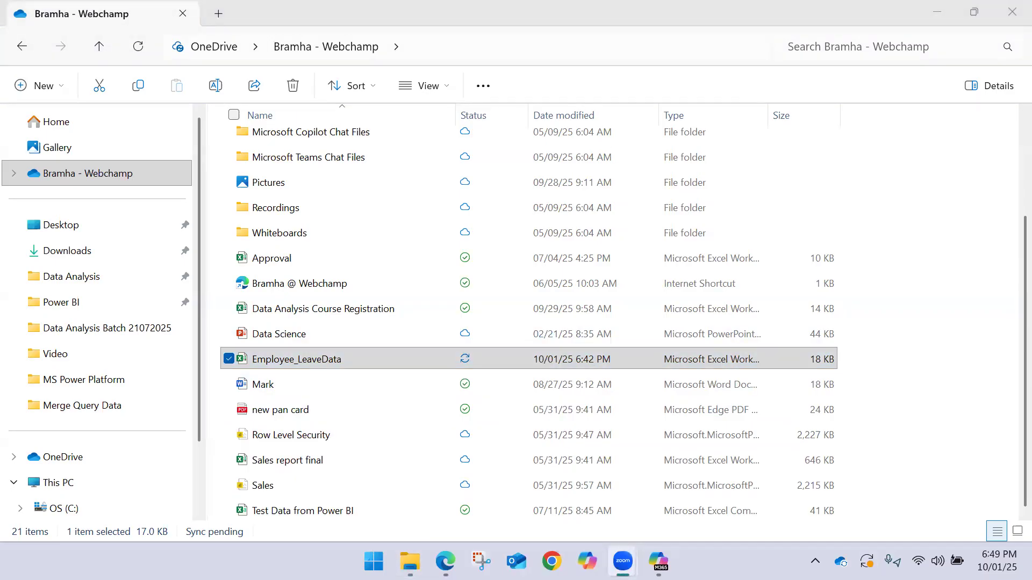
pyautogui.click(445, 562)
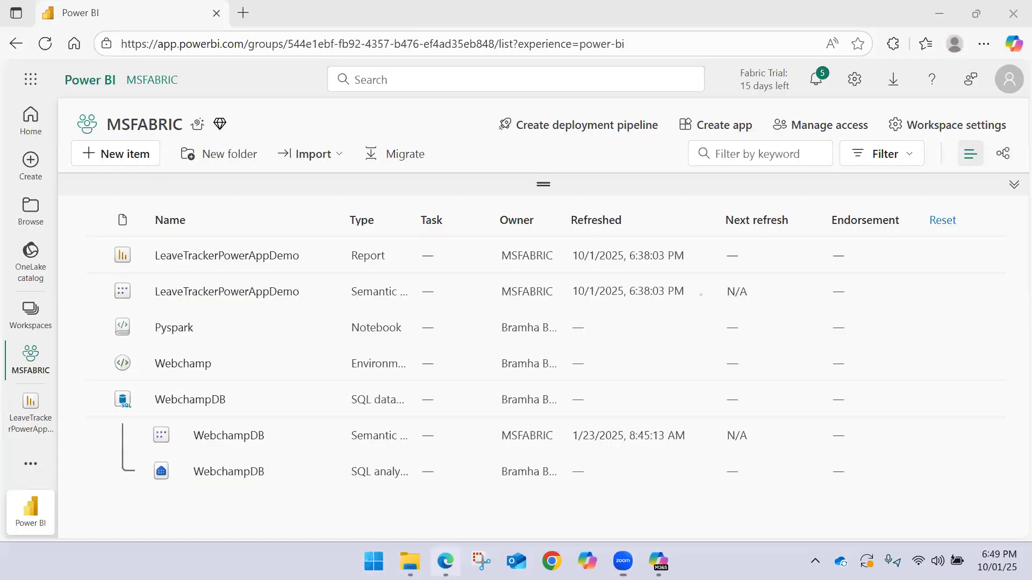
pyautogui.click(219, 257)
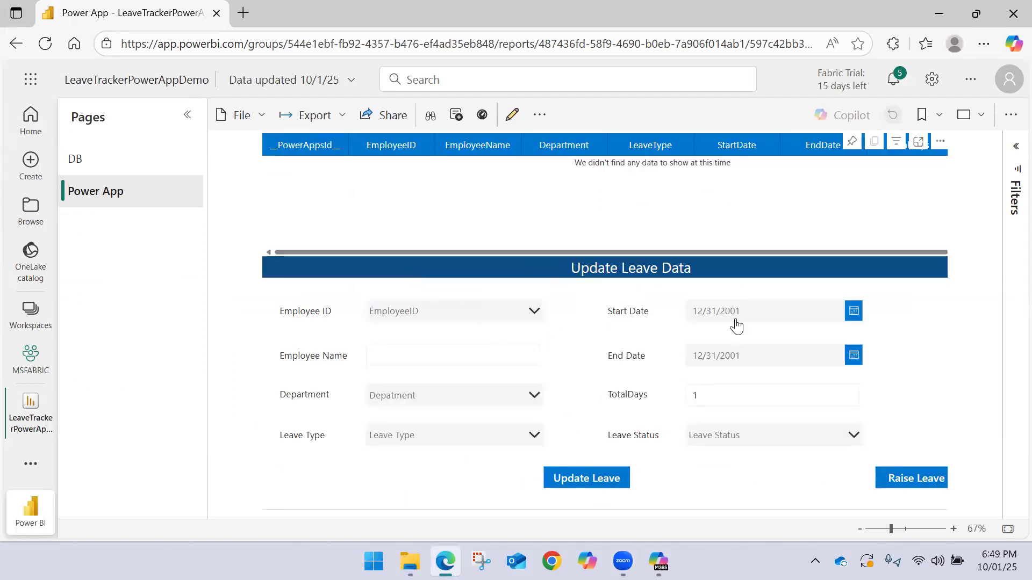
# Filter the Employee ID list by E01 in the Update Leave Data form and choose E0101
pyautogui.click(455, 313)
pyautogui.write('E1')
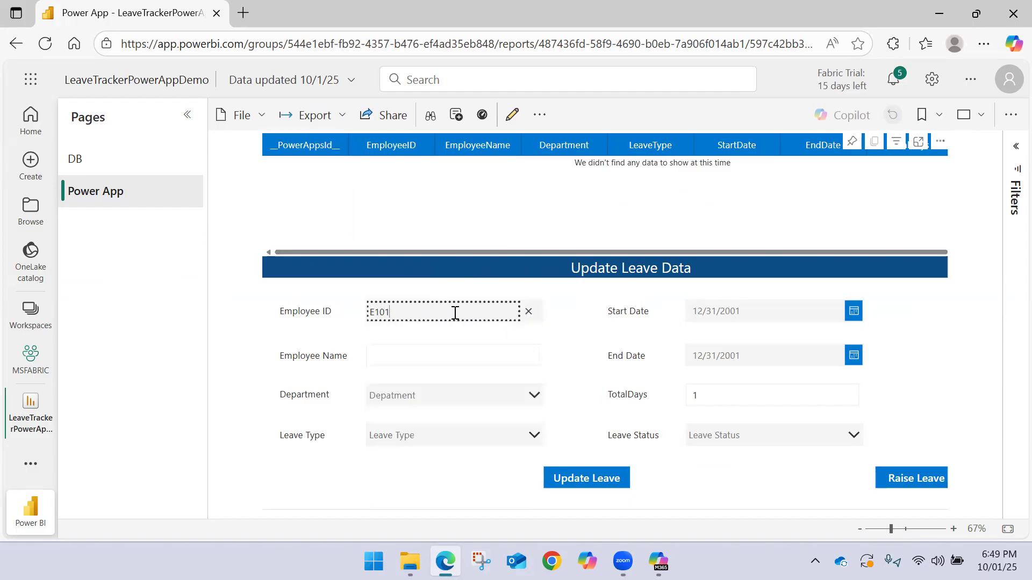
pyautogui.press('BackSpace')
pyautogui.write('01')
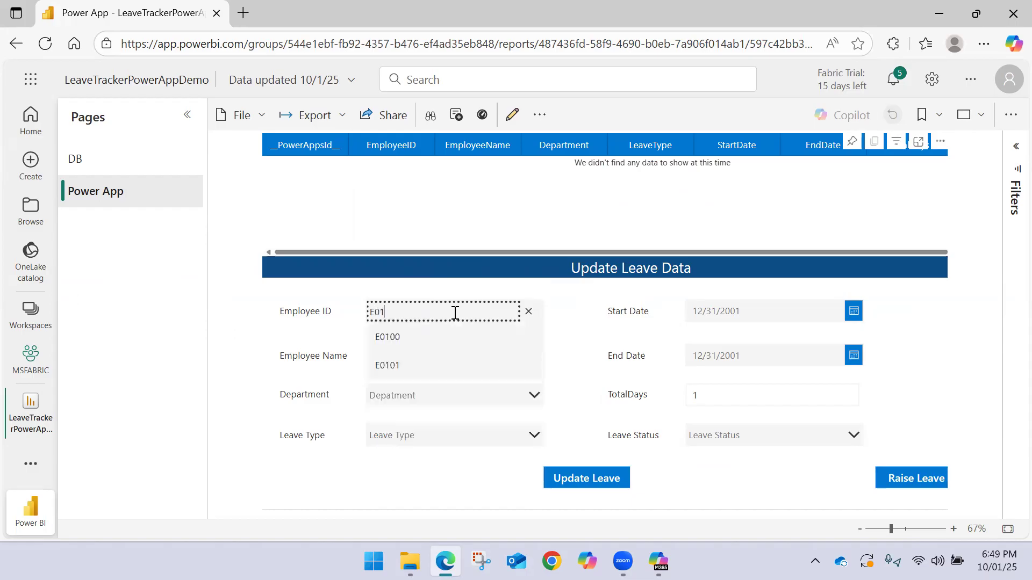
pyautogui.click(417, 371)
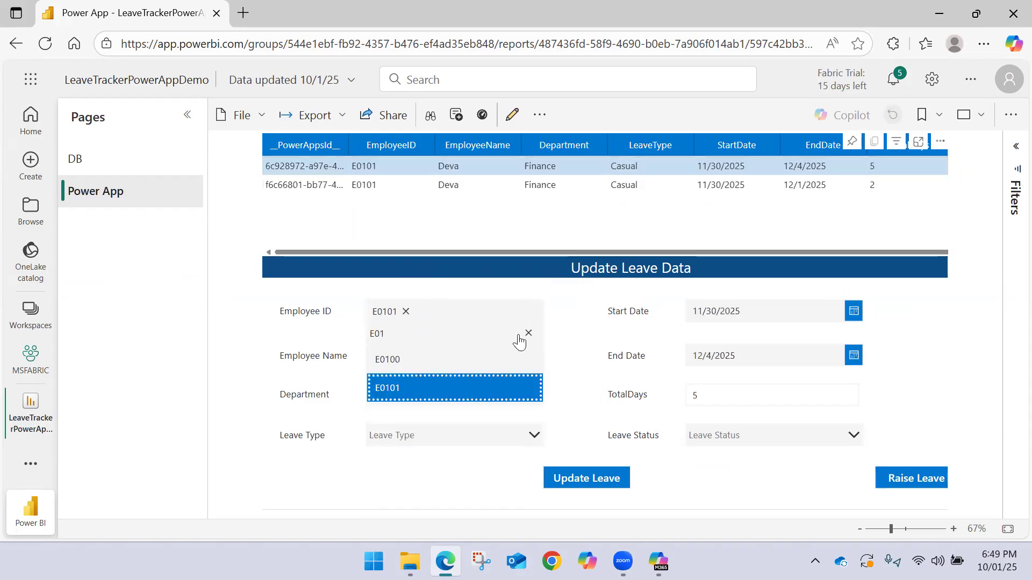
pyautogui.click(572, 318)
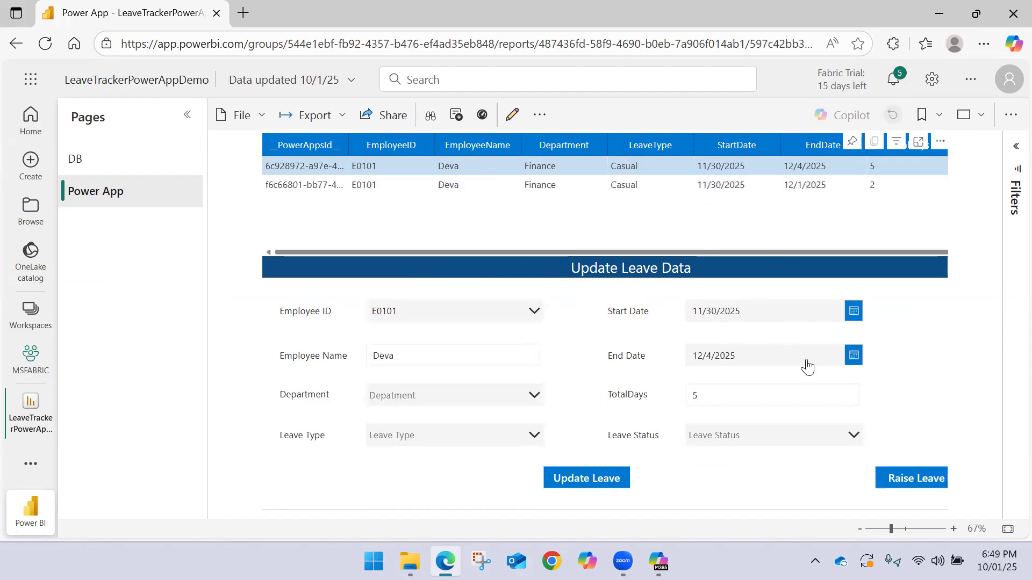
# Set the End Date of the E0101 leave record to 12/2/2025
pyautogui.click(854, 357)
pyautogui.click(754, 371)
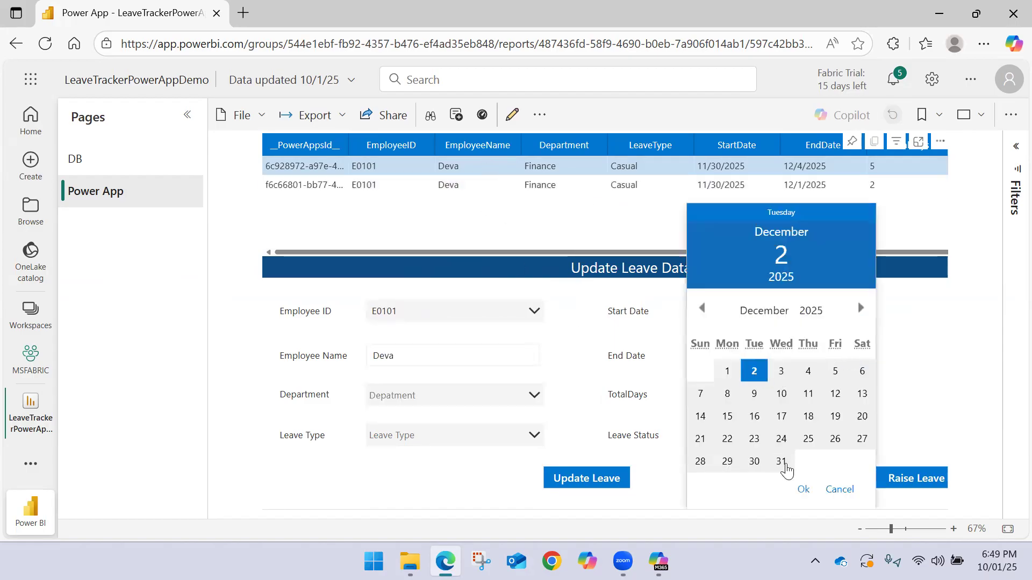
pyautogui.click(802, 488)
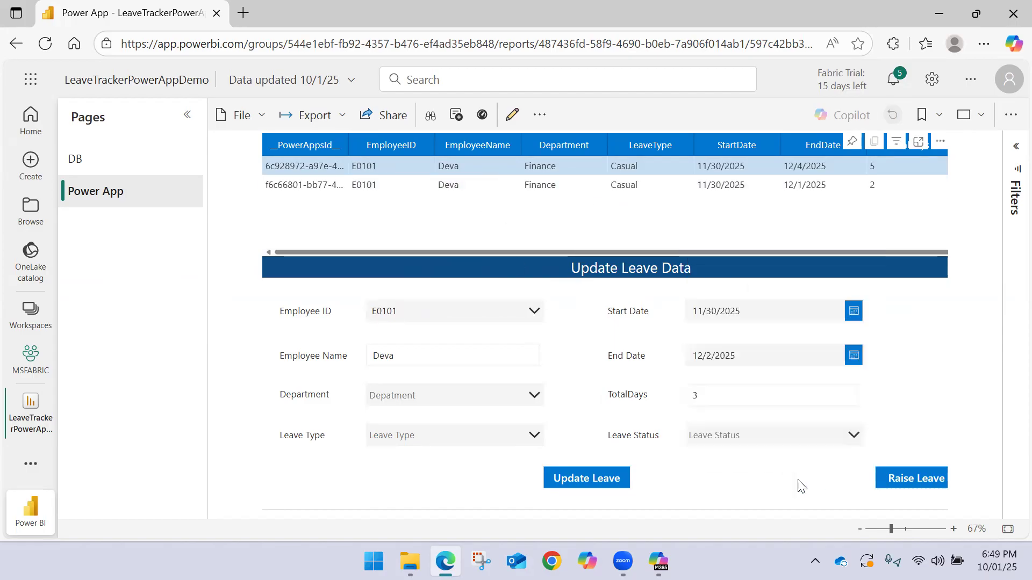
# Set the E0101 record's Department to Finance, Leave Type to Earned and Leave Status to Approved
pyautogui.click(511, 398)
pyautogui.click(412, 389)
pyautogui.click(397, 437)
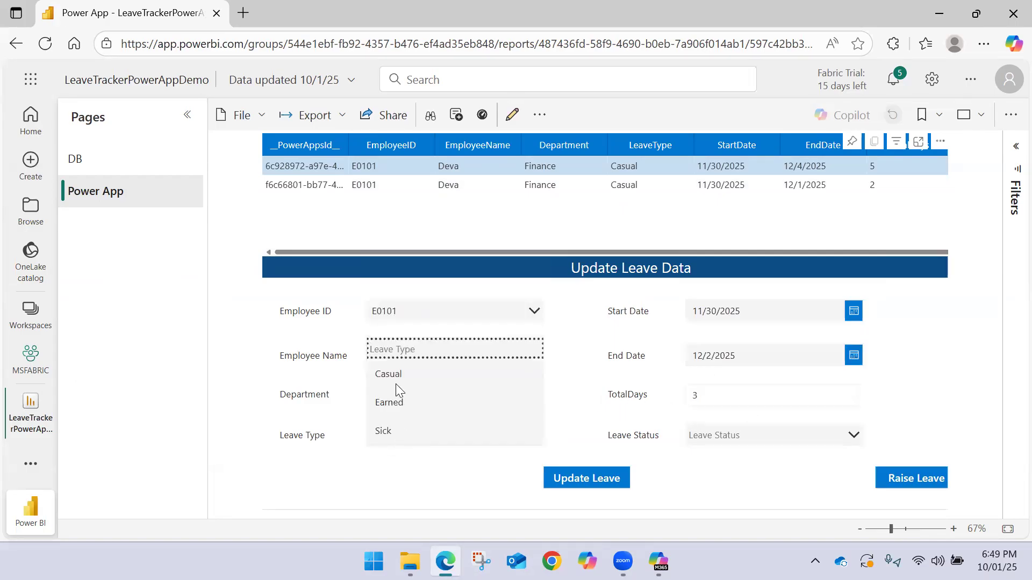
pyautogui.click(534, 402)
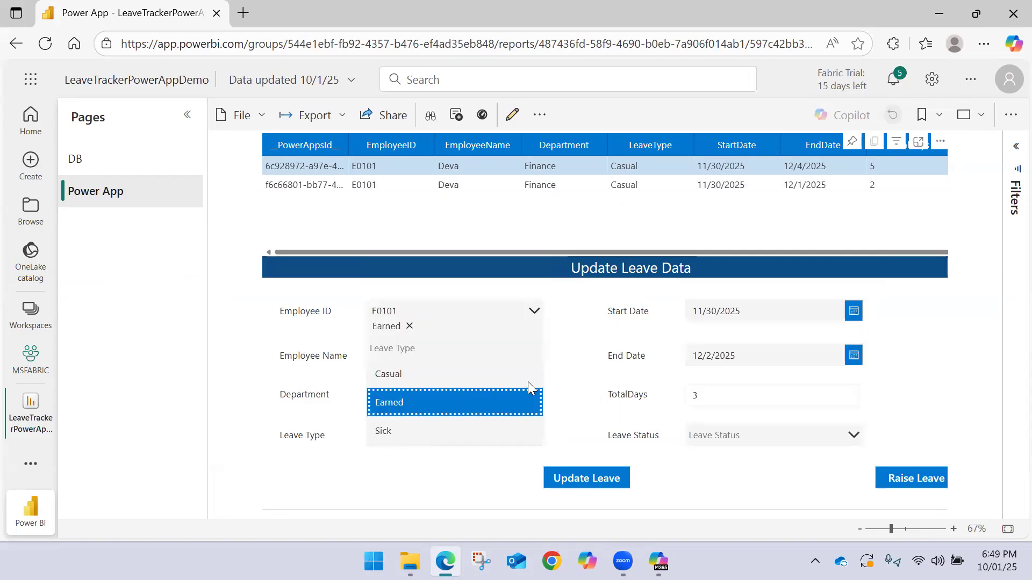
pyautogui.click(454, 483)
pyautogui.click(736, 443)
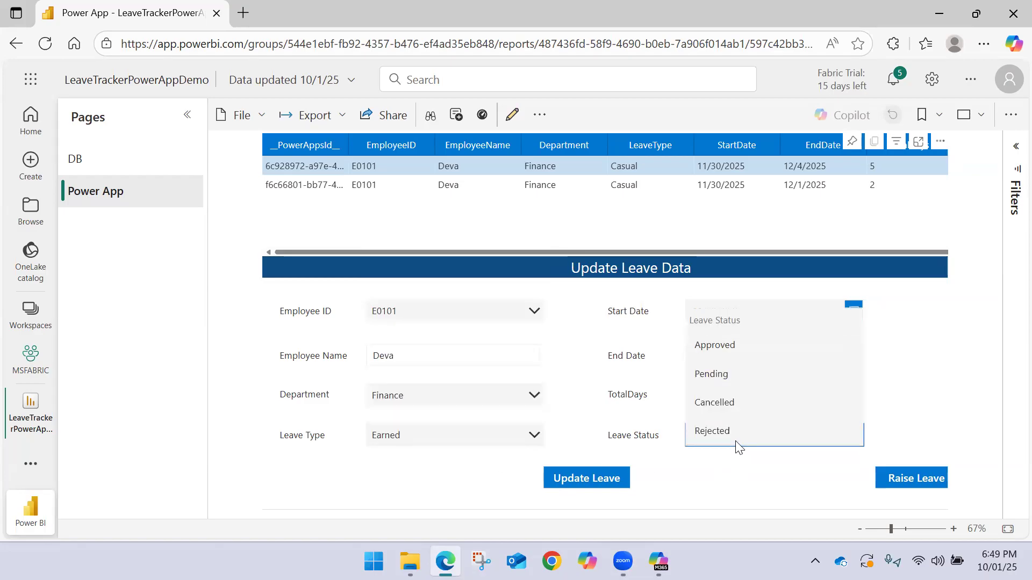
pyautogui.click(733, 346)
pyautogui.click(700, 462)
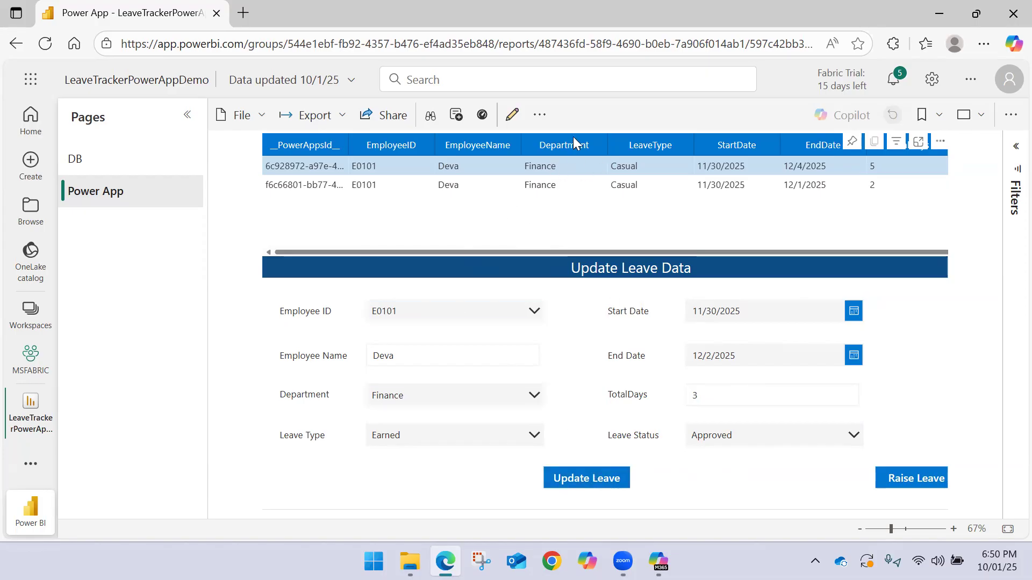
# Open the Raise Leave form and enter EmployeeID E0102, the employee's name, department HR and leave type Casual
pyautogui.click(912, 476)
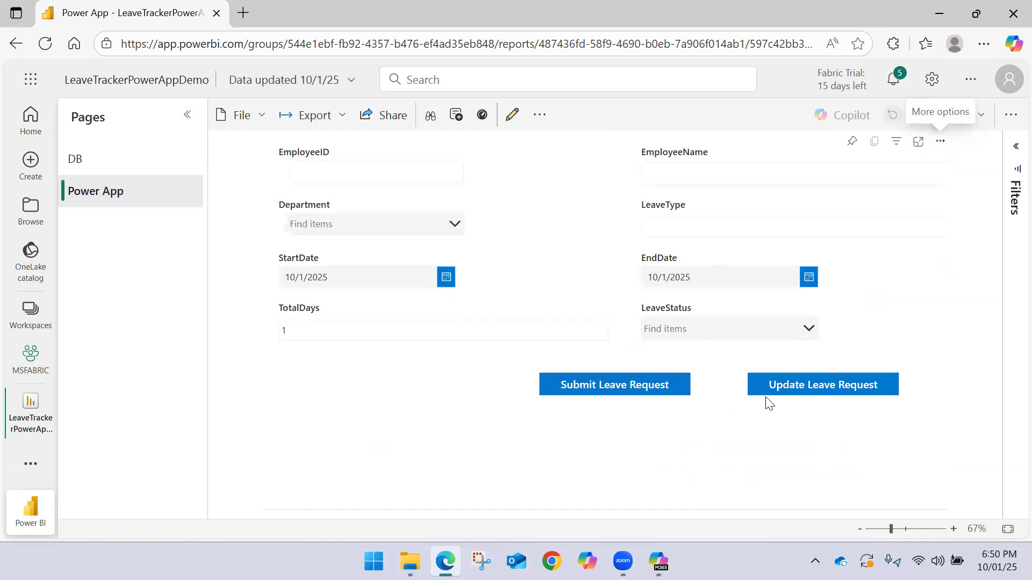
pyautogui.click(363, 173)
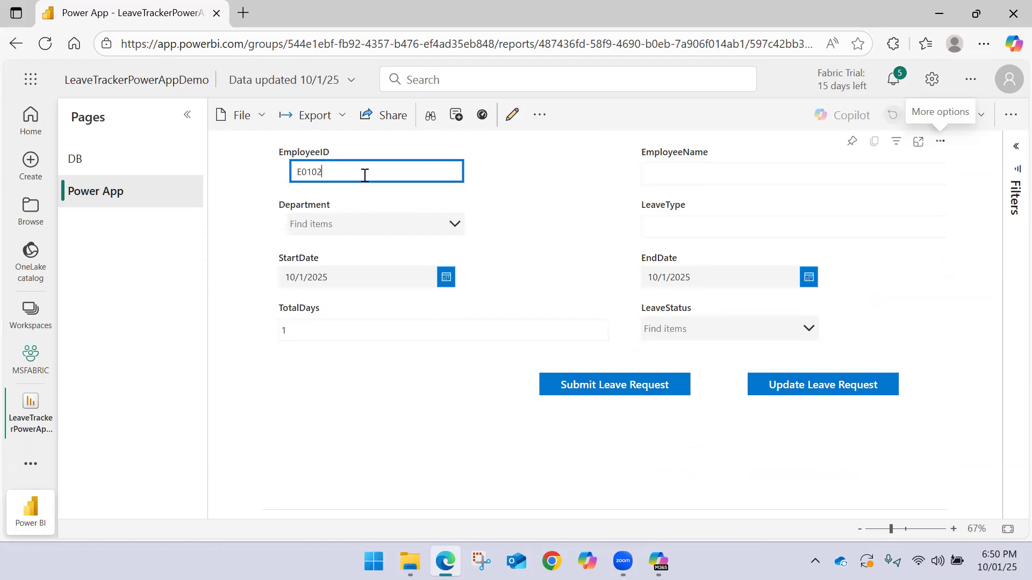
pyautogui.click(688, 177)
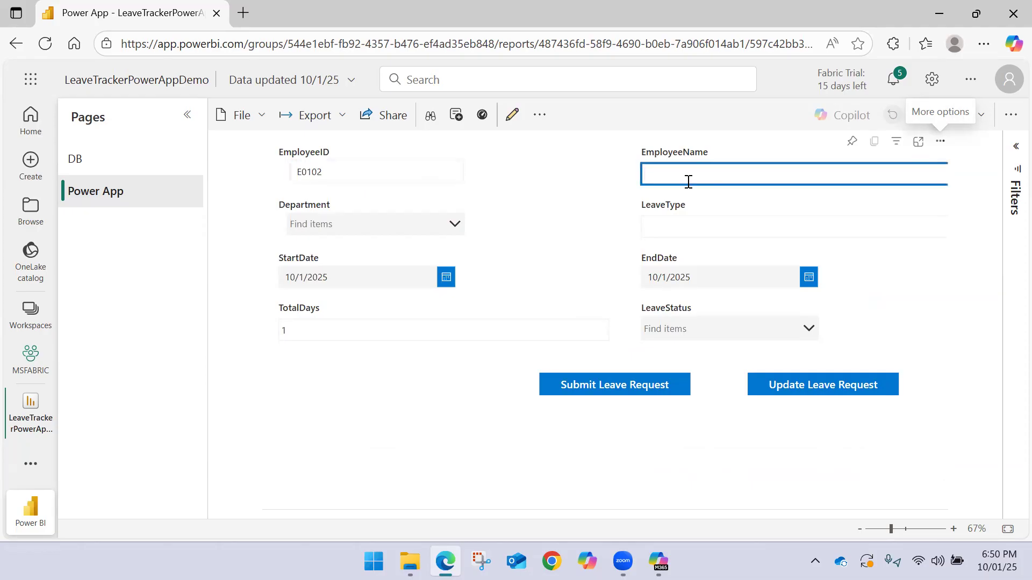
pyautogui.click(290, 224)
pyautogui.click(352, 275)
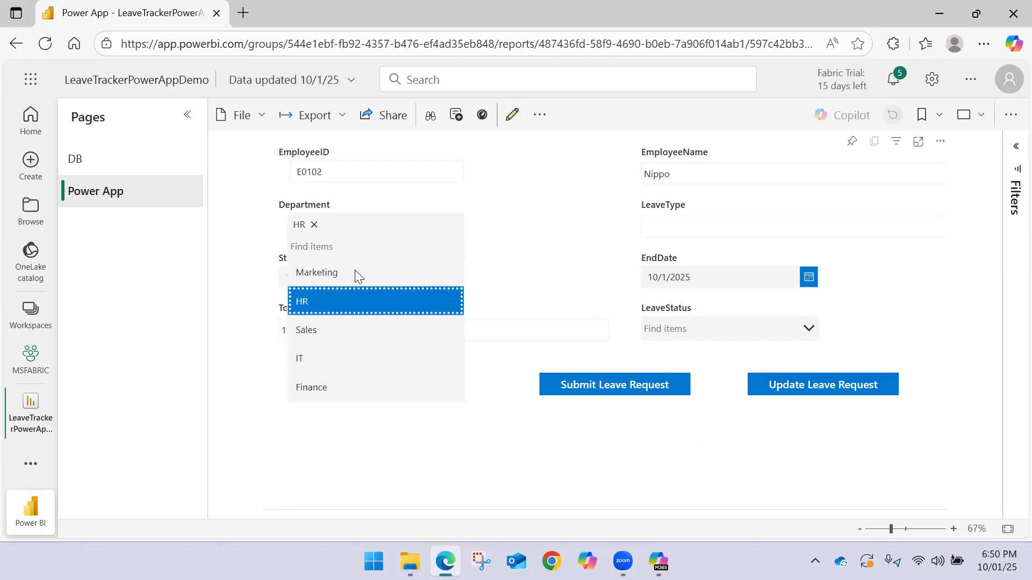
pyautogui.click(677, 225)
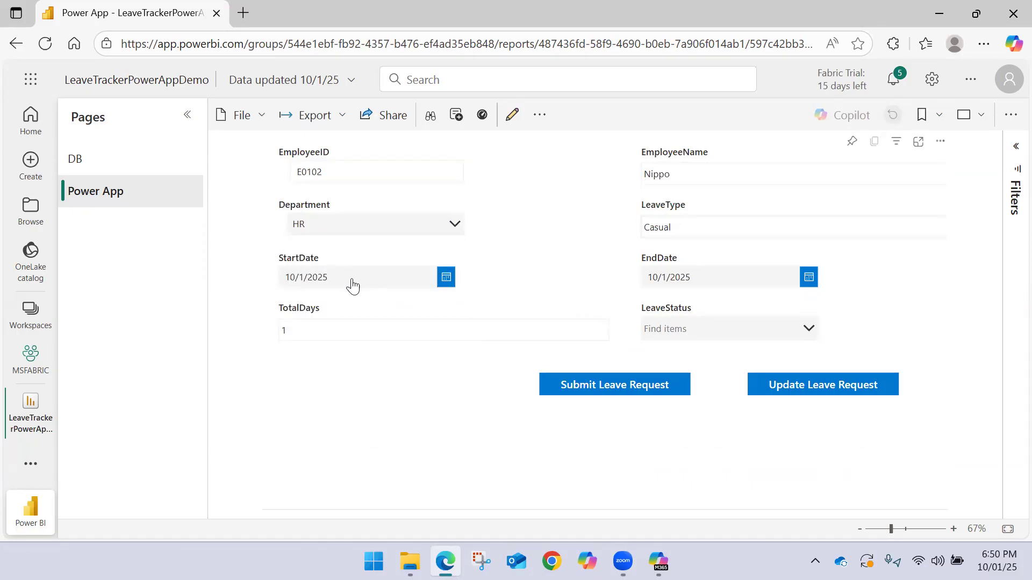
# Set the new leave request's StartDate to 11/6/2025 and EndDate to 11/7/2025
pyautogui.click(446, 277)
pyautogui.click(453, 308)
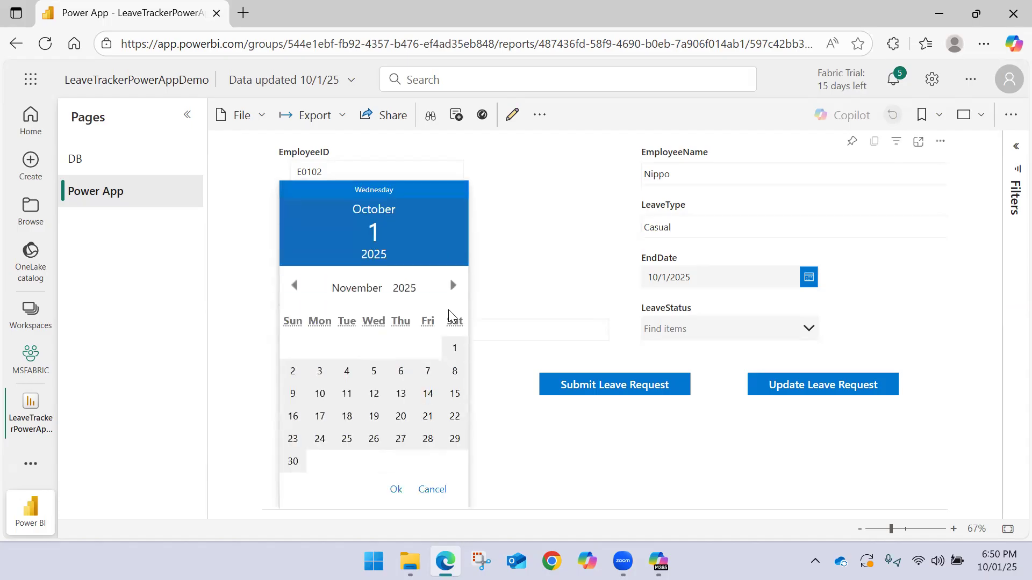
pyautogui.click(401, 371)
pyautogui.click(396, 489)
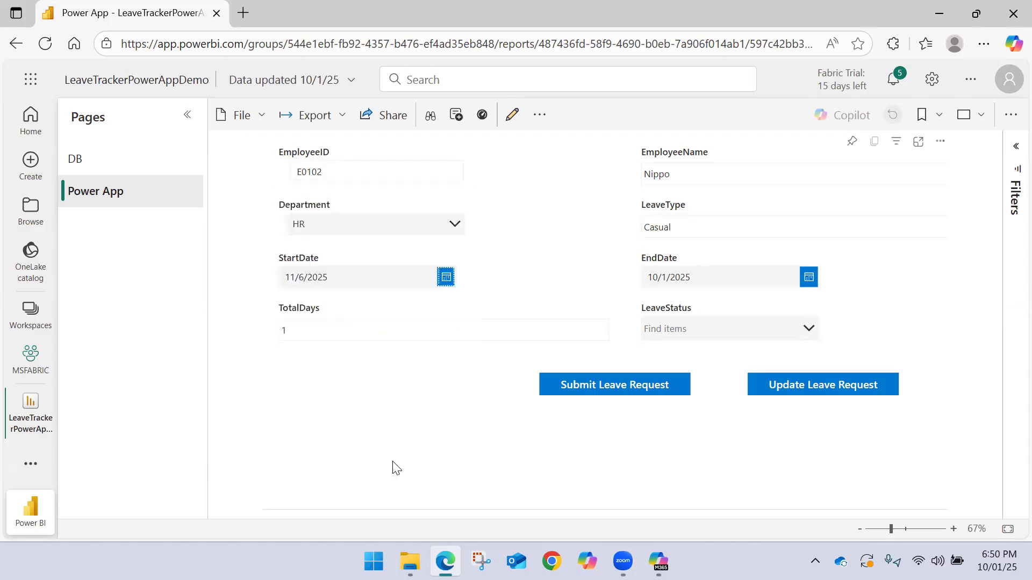
pyautogui.click(693, 278)
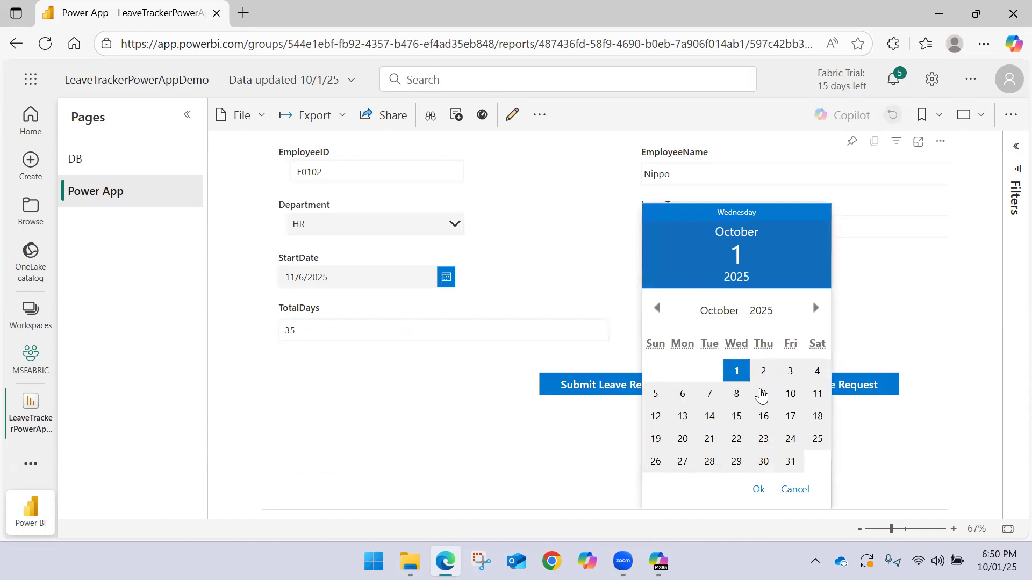
pyautogui.click(714, 395)
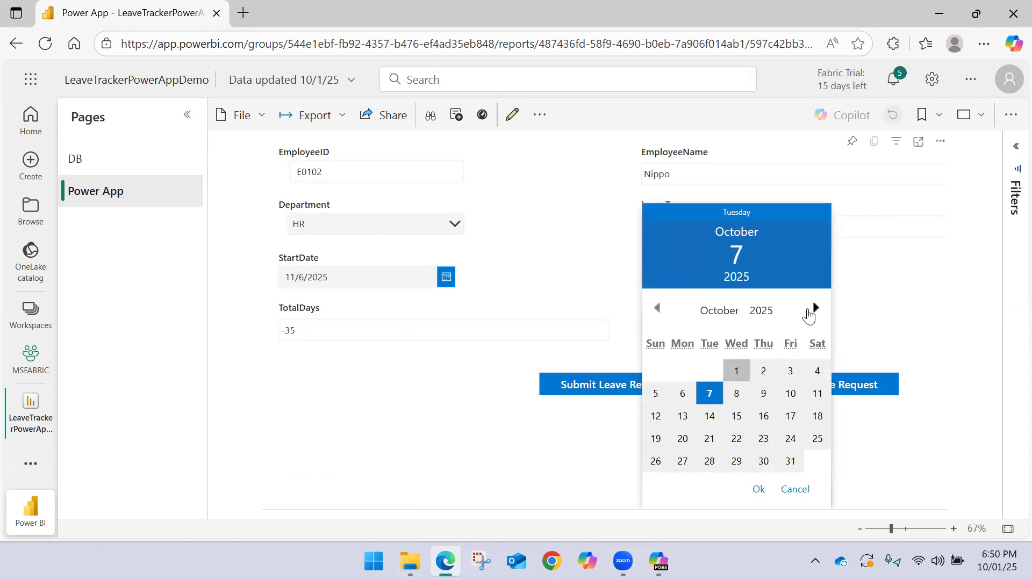
pyautogui.click(810, 311)
pyautogui.click(790, 371)
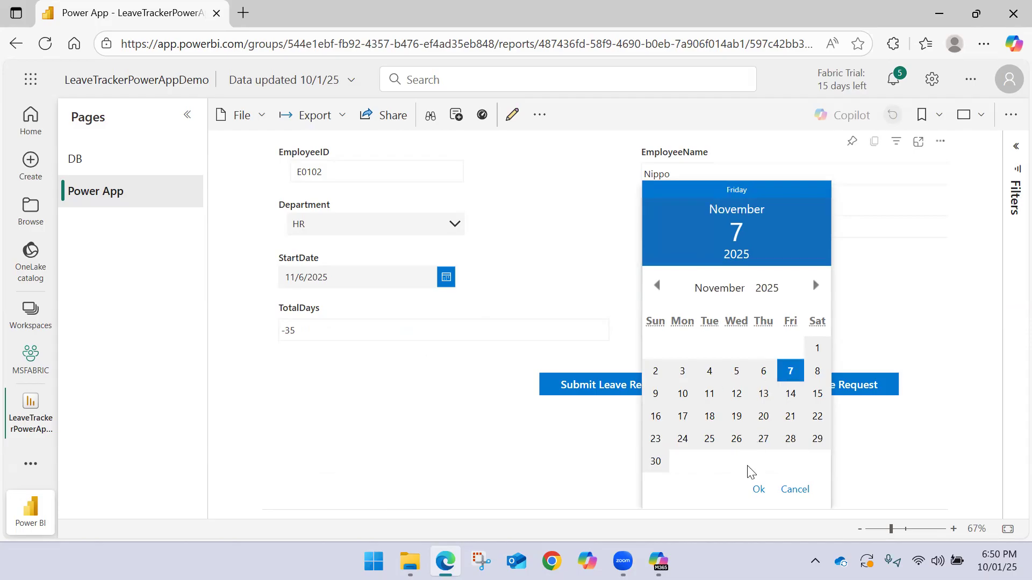
pyautogui.click(758, 488)
pyautogui.click(373, 333)
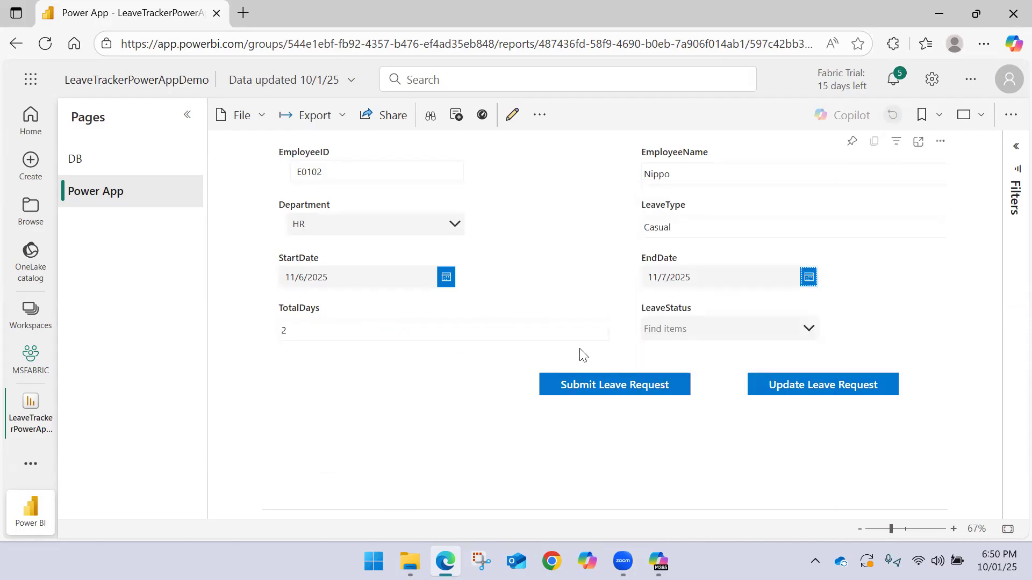
# Set the new request's LeaveStatus to Pending and submit the leave request
pyautogui.click(681, 330)
pyautogui.click(681, 382)
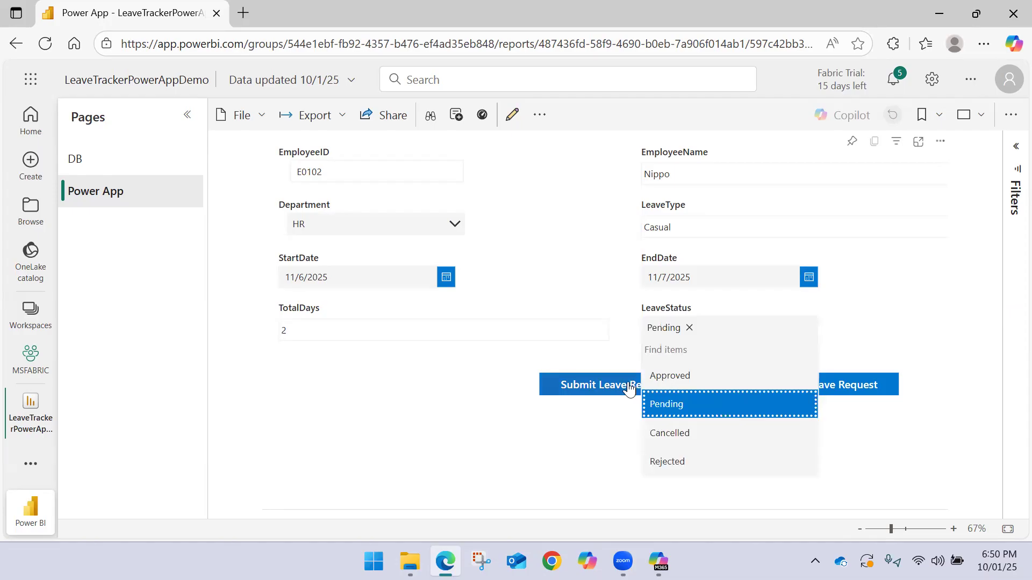
pyautogui.click(594, 365)
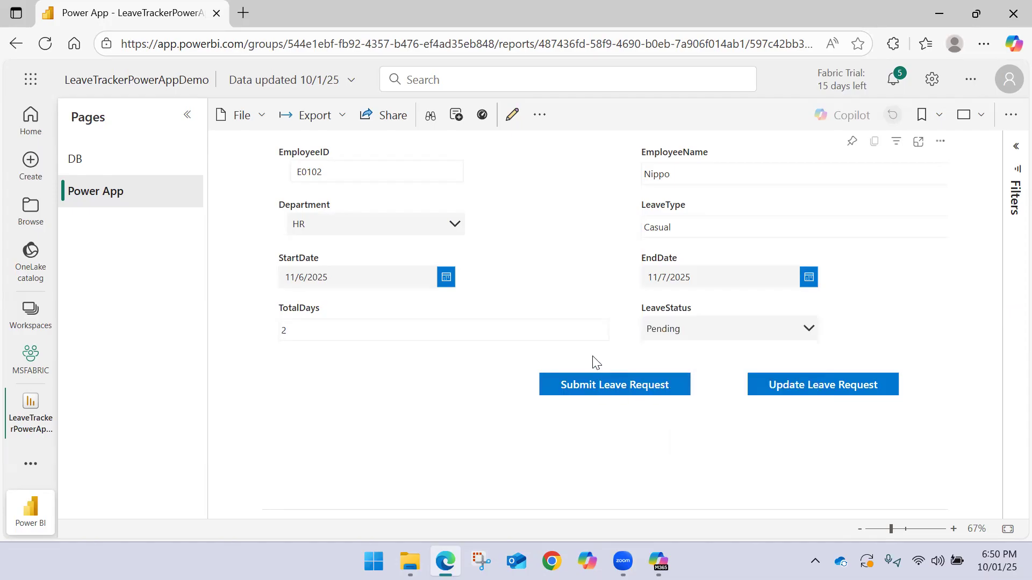
pyautogui.click(595, 392)
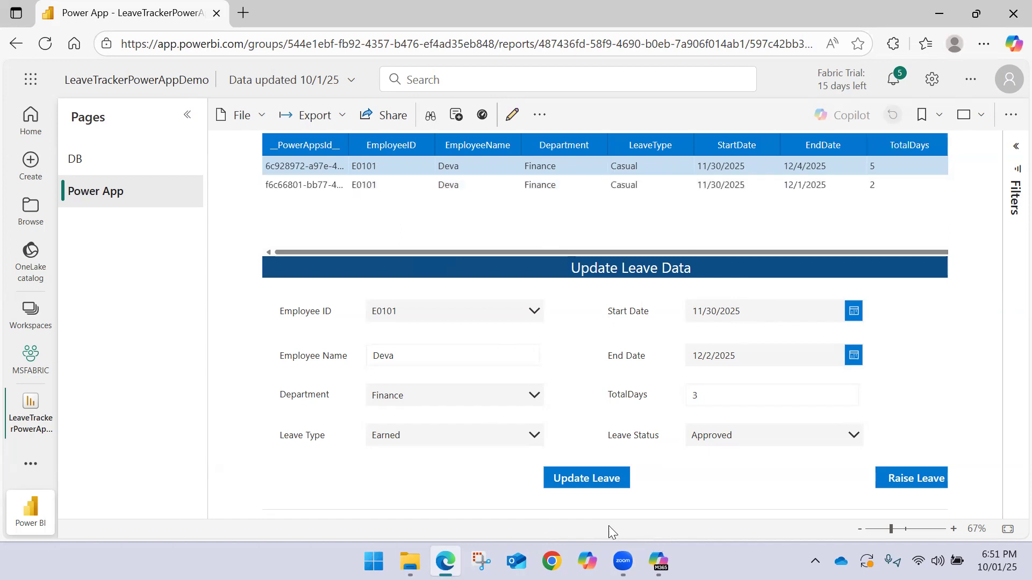
# Open make.powerapps.com in a new browser tab and return to the Power BI report tab
pyautogui.click(243, 13)
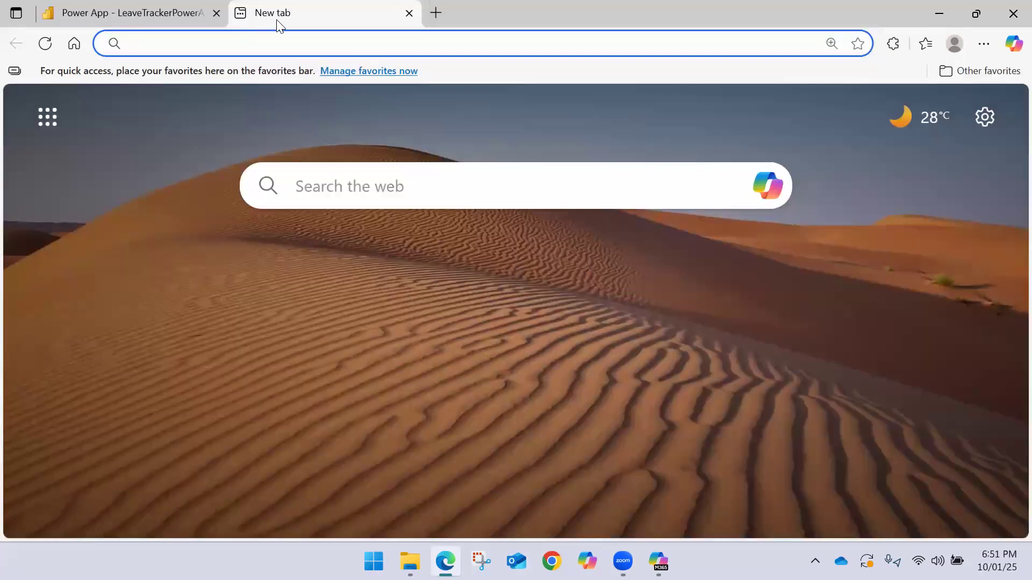
pyautogui.write('mal')
pyautogui.press('BackSpace')
pyautogui.press('BackSpace')
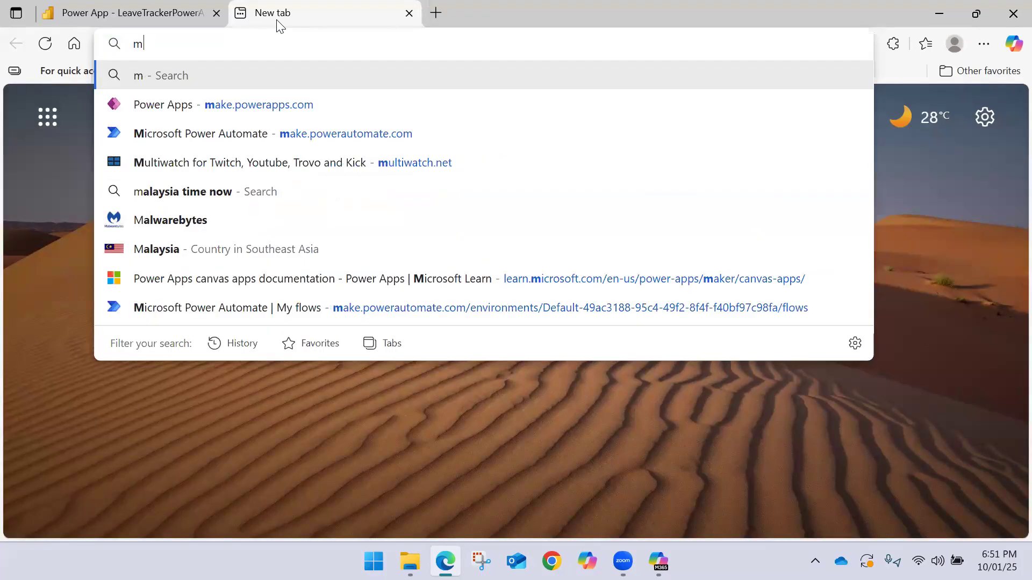
pyautogui.press('BackSpace')
pyautogui.write('Mka')
pyautogui.press('BackSpace')
pyautogui.press('BackSpace')
pyautogui.write('a')
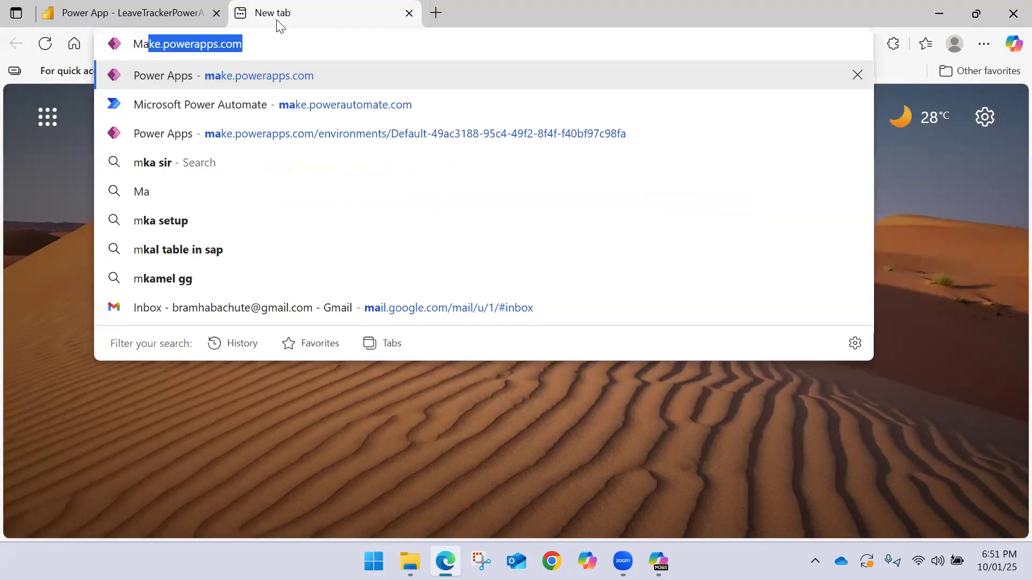
pyautogui.press('Return')
pyautogui.click(125, 14)
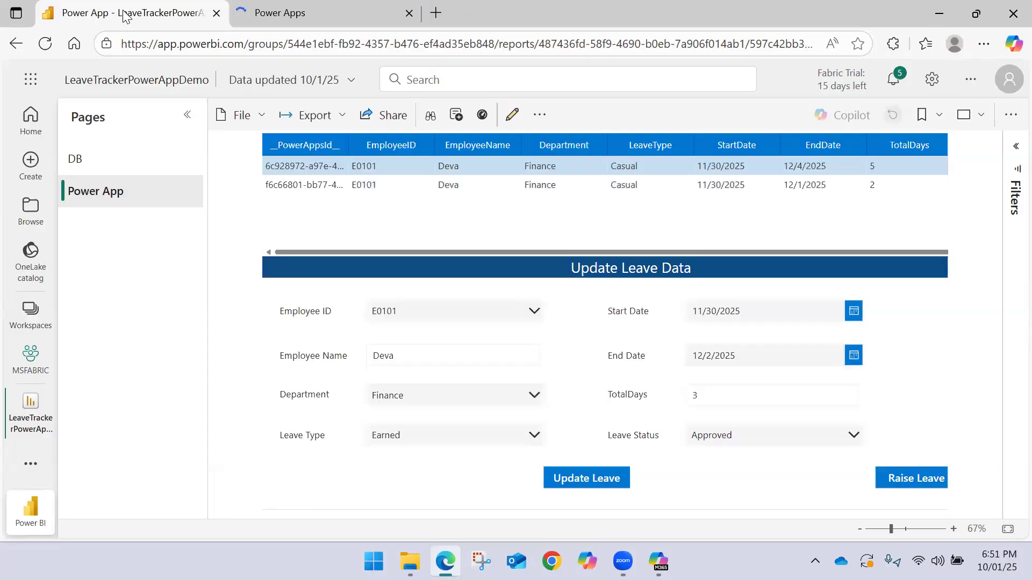
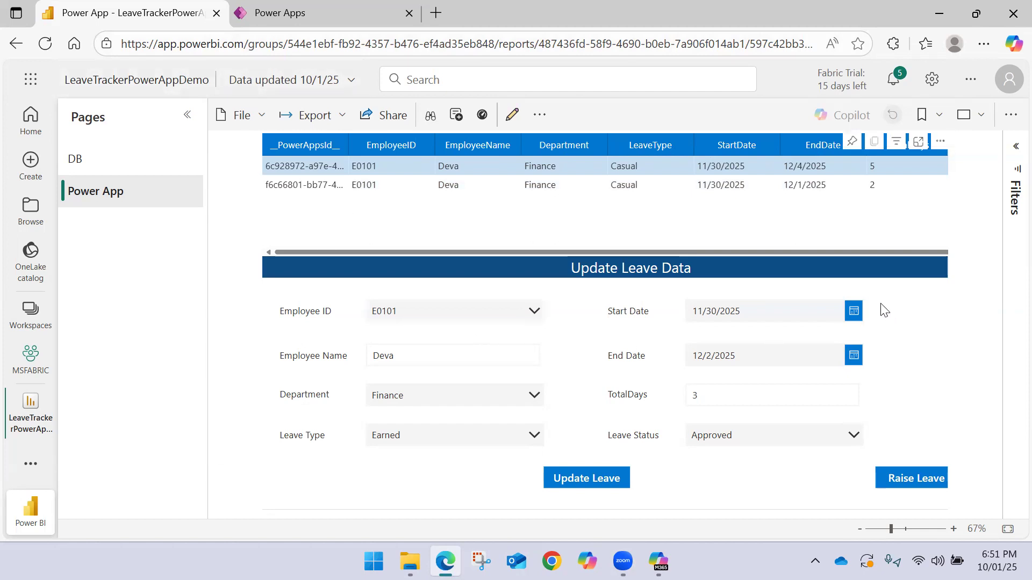
# Open LeaveTrackerCRUDApp from the Power Apps list for editing and dismiss the read-only notice
pyautogui.click(309, 6)
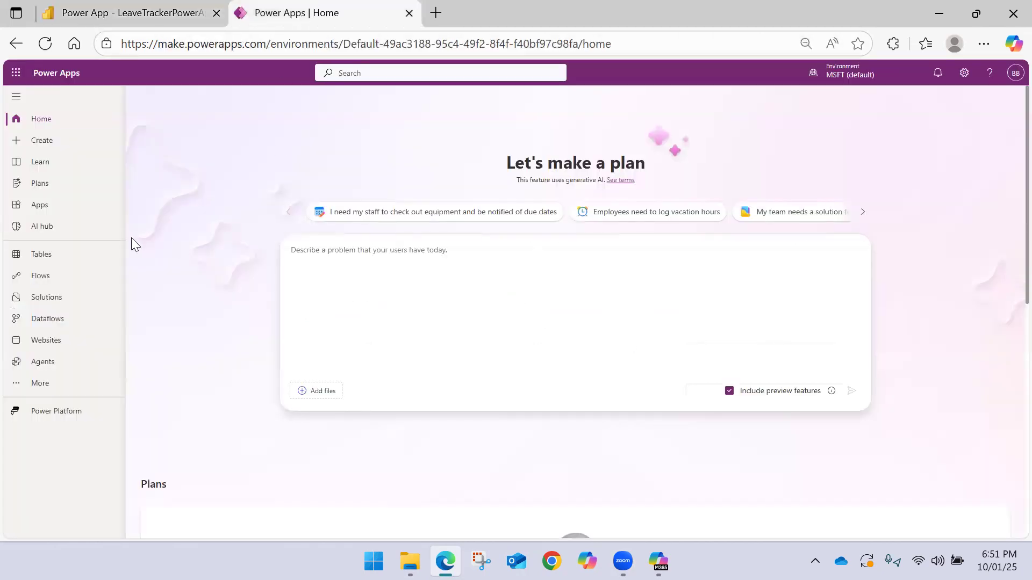
pyautogui.click(43, 204)
pyautogui.hotkey('ctrl', '+')
pyautogui.hotkey('ctrl', '+')
pyautogui.hotkey('ctrl', '+')
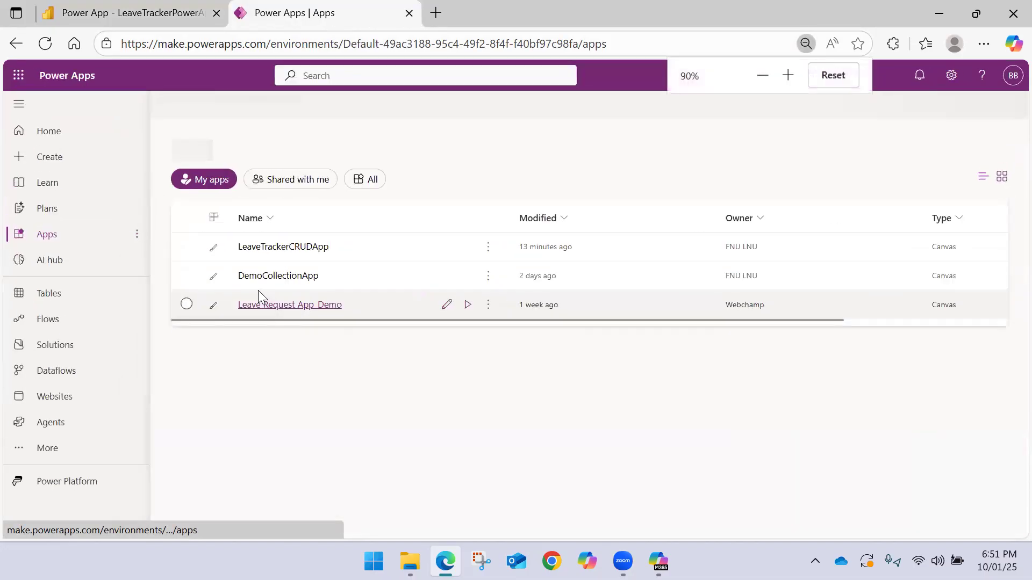
pyautogui.hotkey('ctrl', '-')
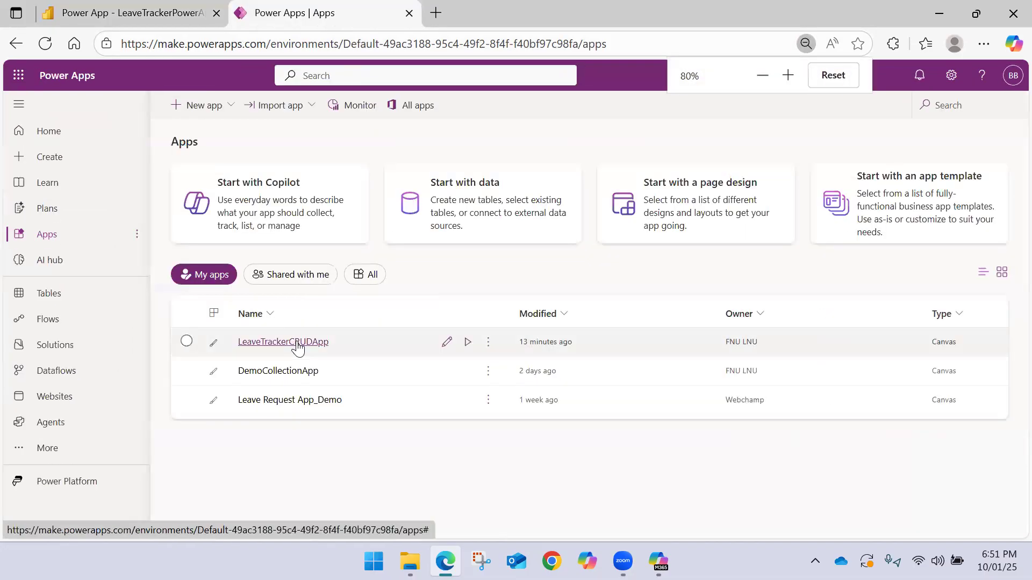
pyautogui.click(295, 342)
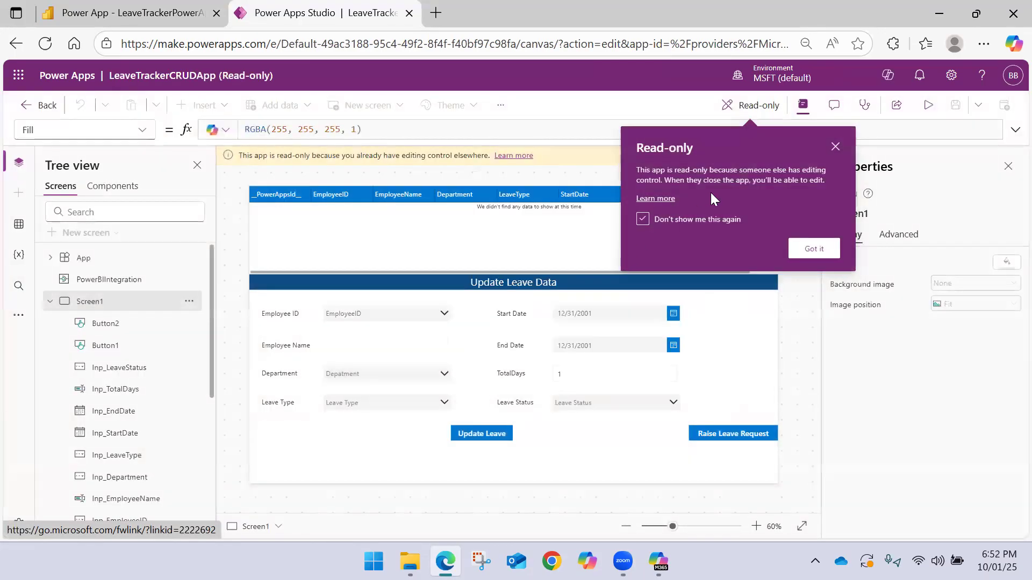
pyautogui.click(814, 248)
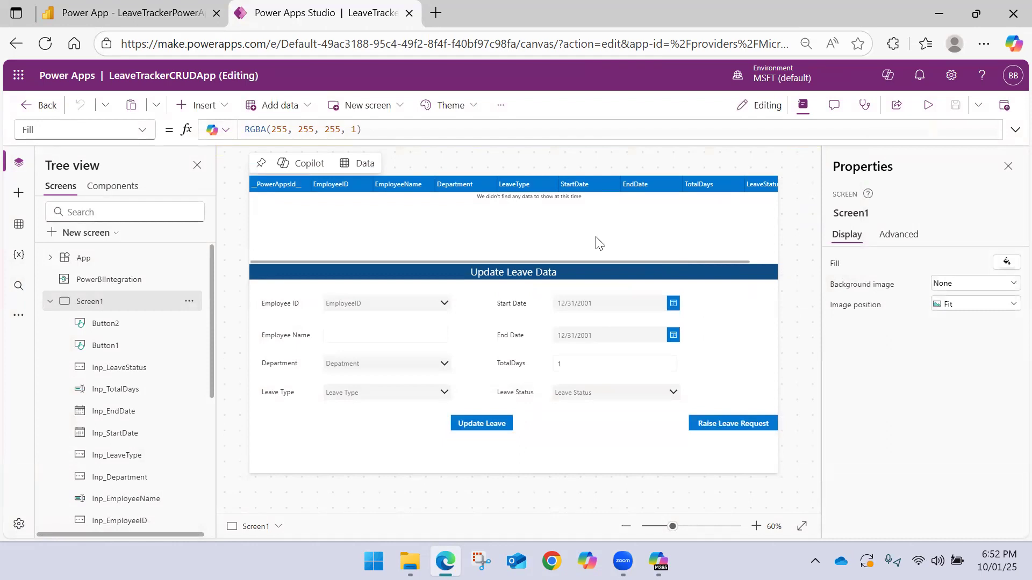
# Inspect the Items formula of the Employee ID combo box and close its properties
pyautogui.click(446, 304)
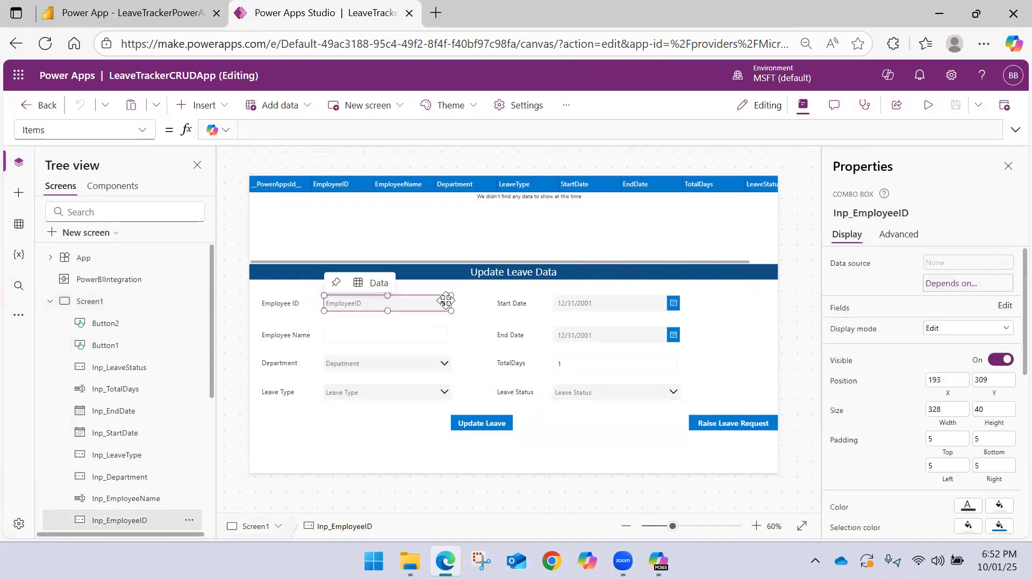
pyautogui.click(446, 302)
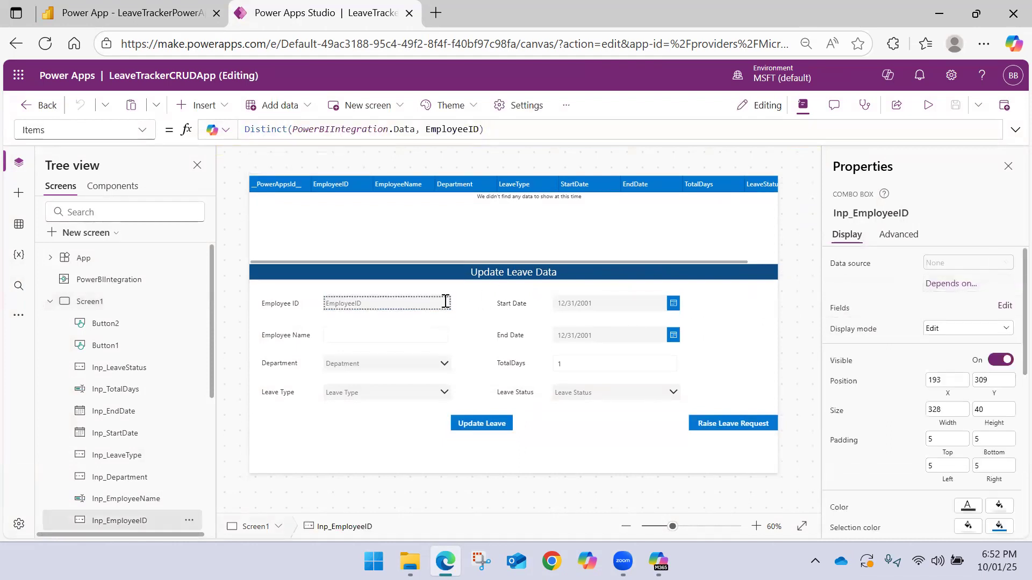
pyautogui.hotkey('alt', 'f')
pyautogui.click(446, 304)
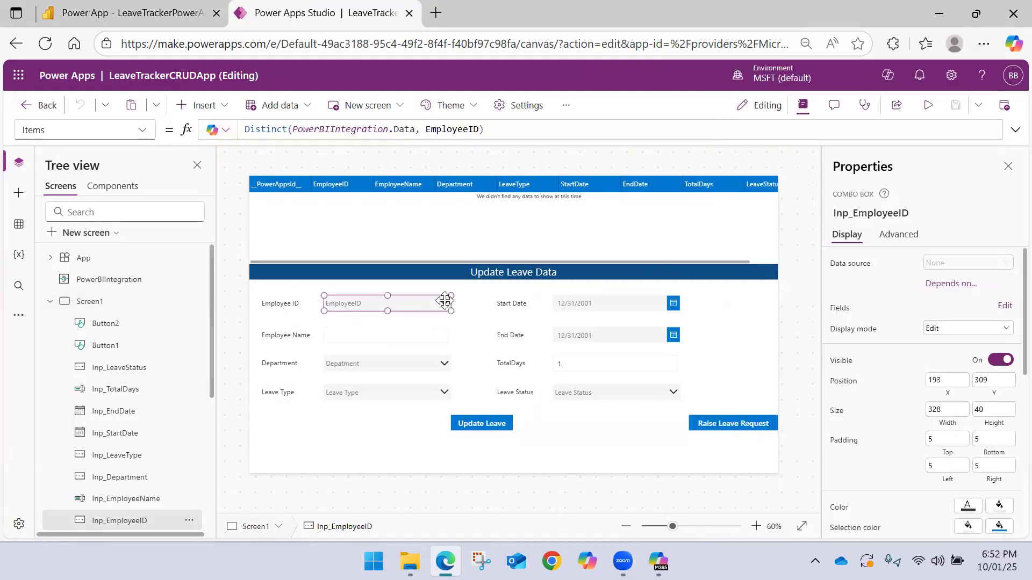
pyautogui.scroll(2, 452, 305)
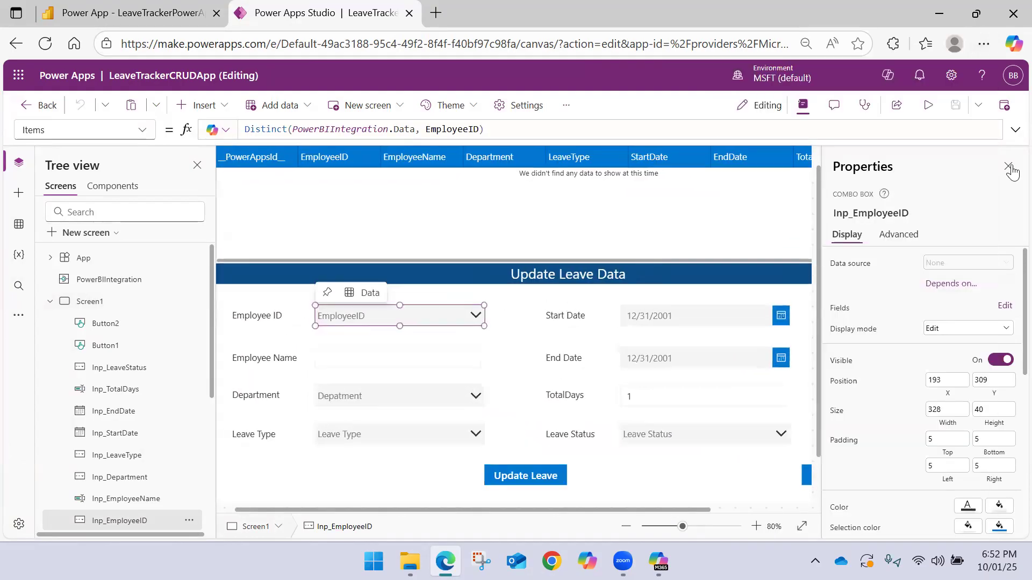
pyautogui.click(1008, 166)
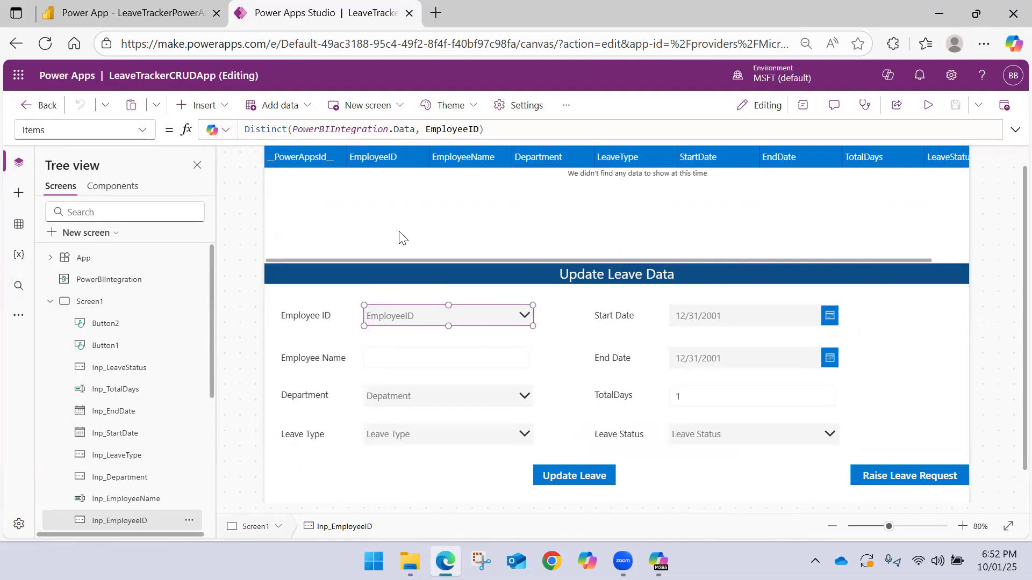
# Review Screen2 and the app's connected data sources
pyautogui.click(49, 302)
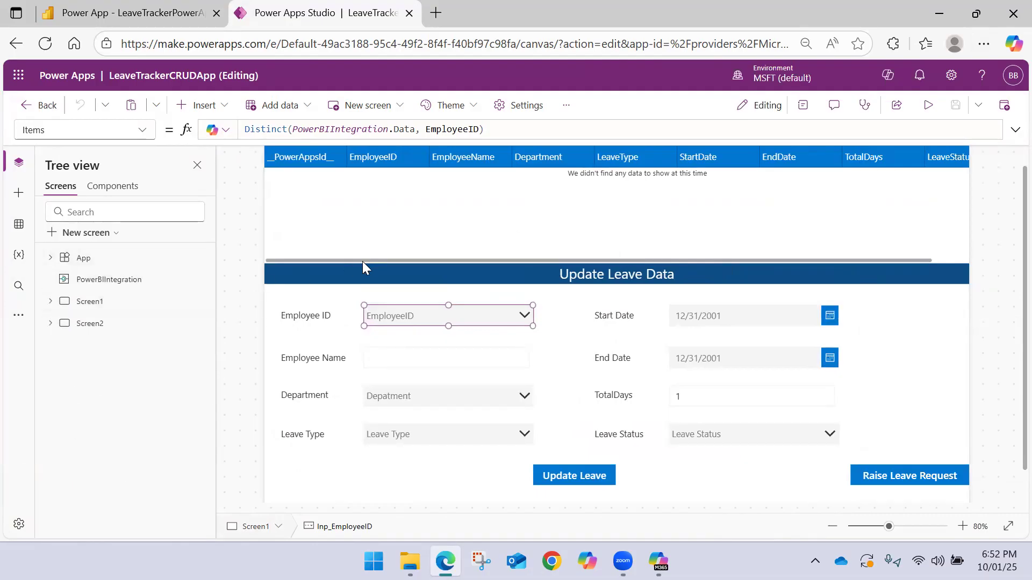
pyautogui.click(134, 329)
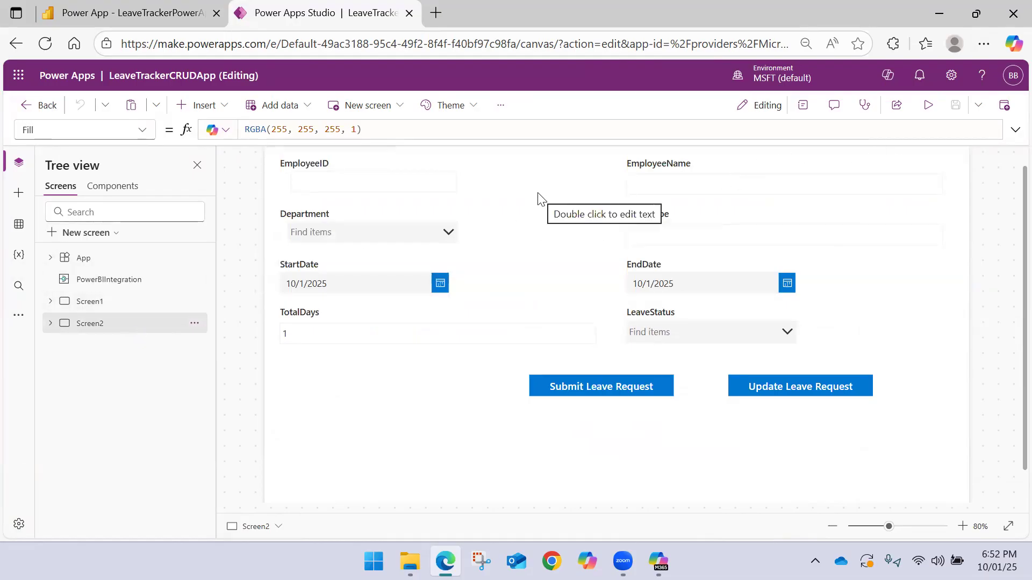
pyautogui.click(140, 285)
pyautogui.click(179, 297)
pyautogui.click(153, 286)
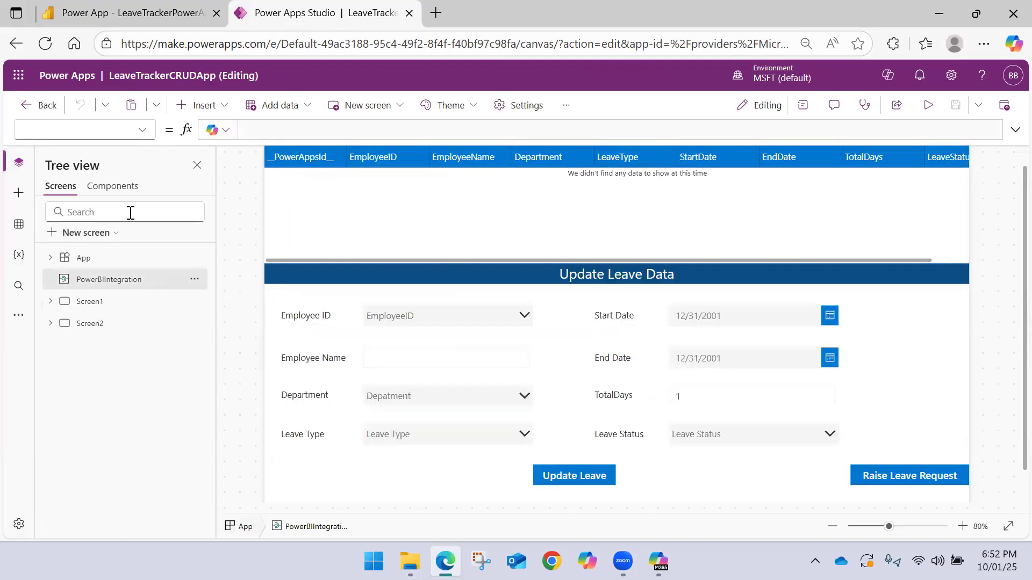
pyautogui.click(12, 225)
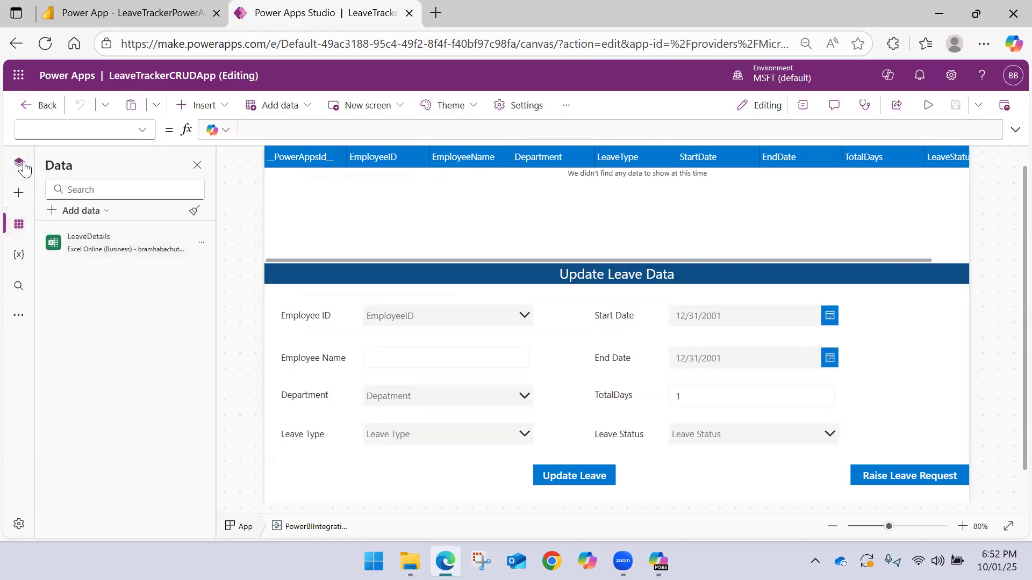
# Expand the Update Leave button's OnSelect formula and delete the __PowerAppsId__ condition from its LookUp
pyautogui.click(568, 488)
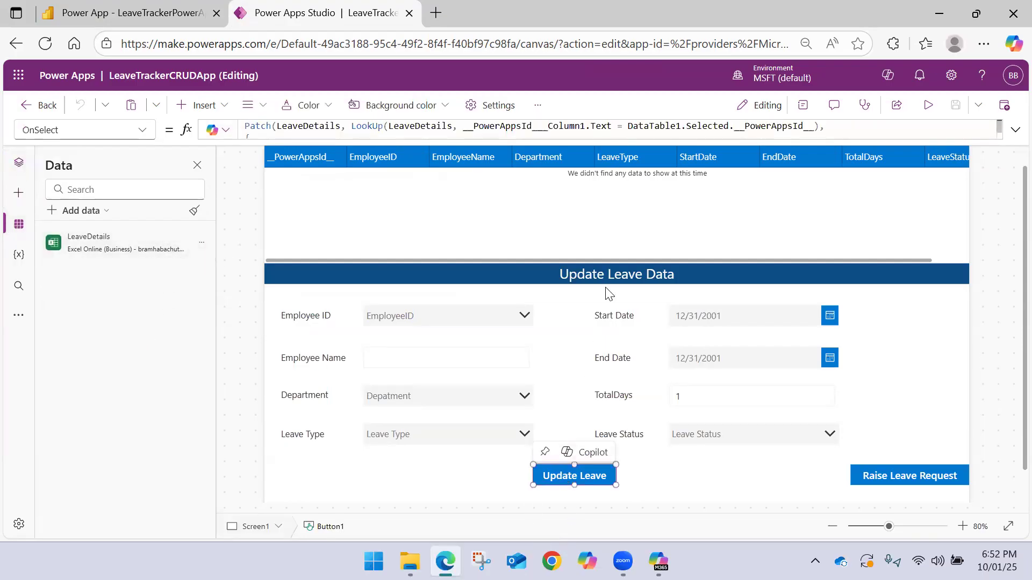
pyautogui.click(1013, 132)
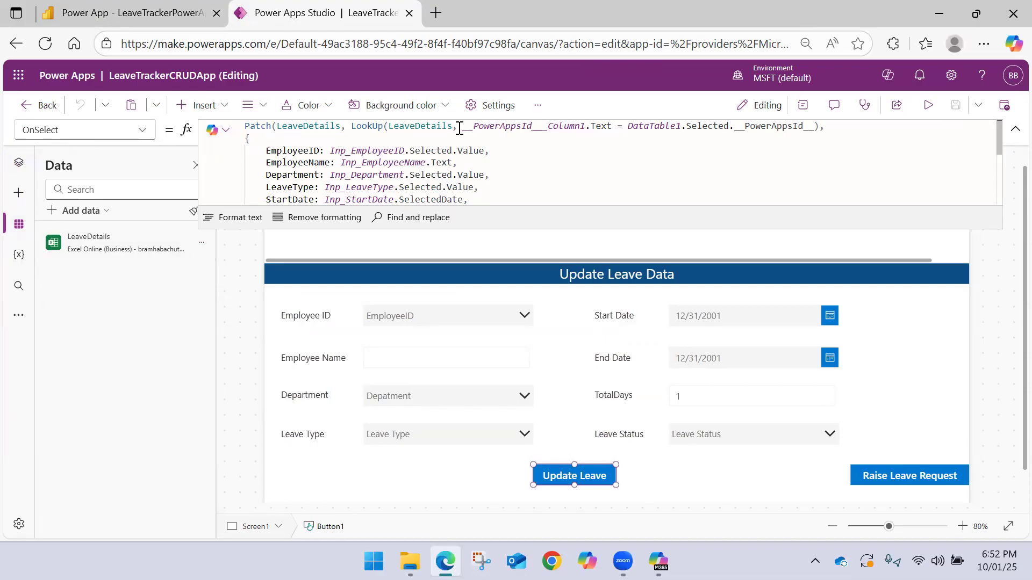
pyautogui.moveTo(459, 129); pyautogui.dragTo(814, 127)
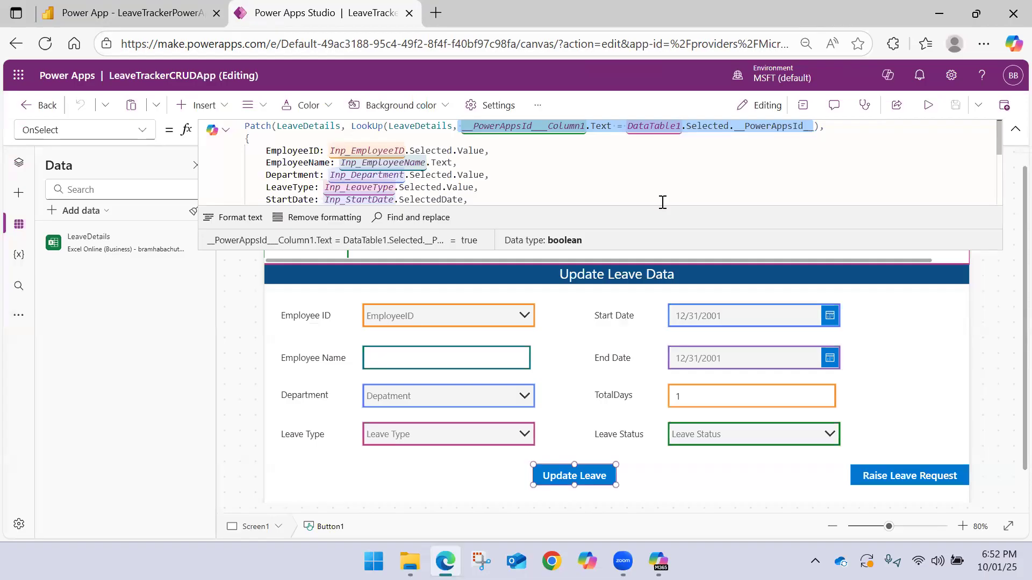
pyautogui.press('BackSpace')
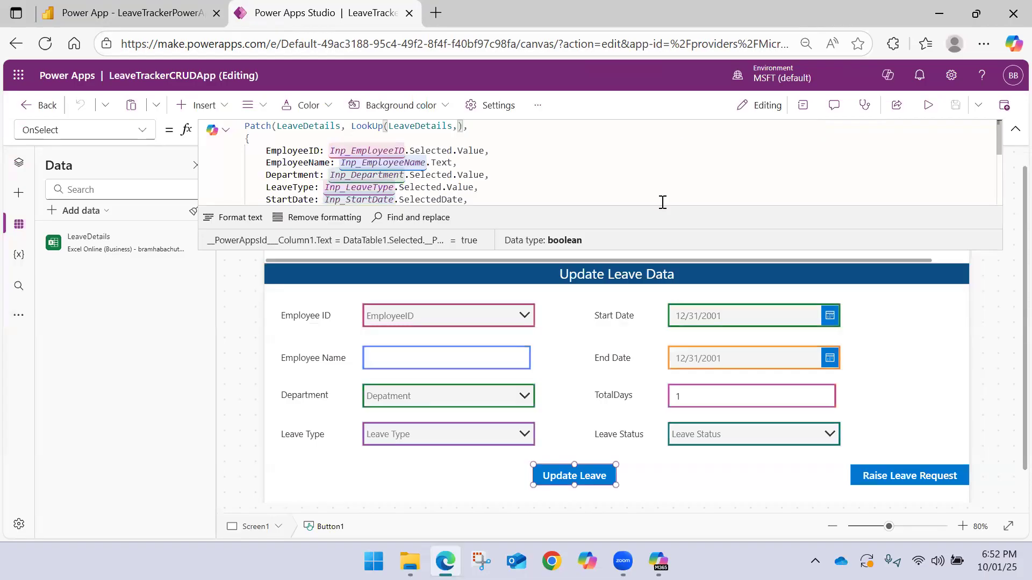
# Enter EmployeeID = Inp_EmployeeID.Selected.Value as the LookUp condition in the Update Leave formula
pyautogui.write('Emp')
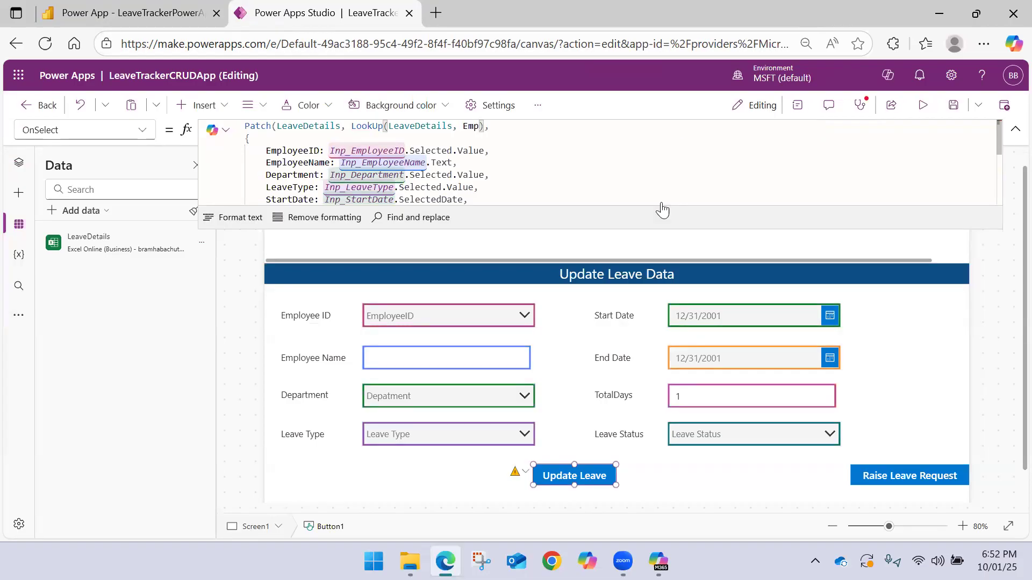
pyautogui.press('Tab')
pyautogui.write('= ')
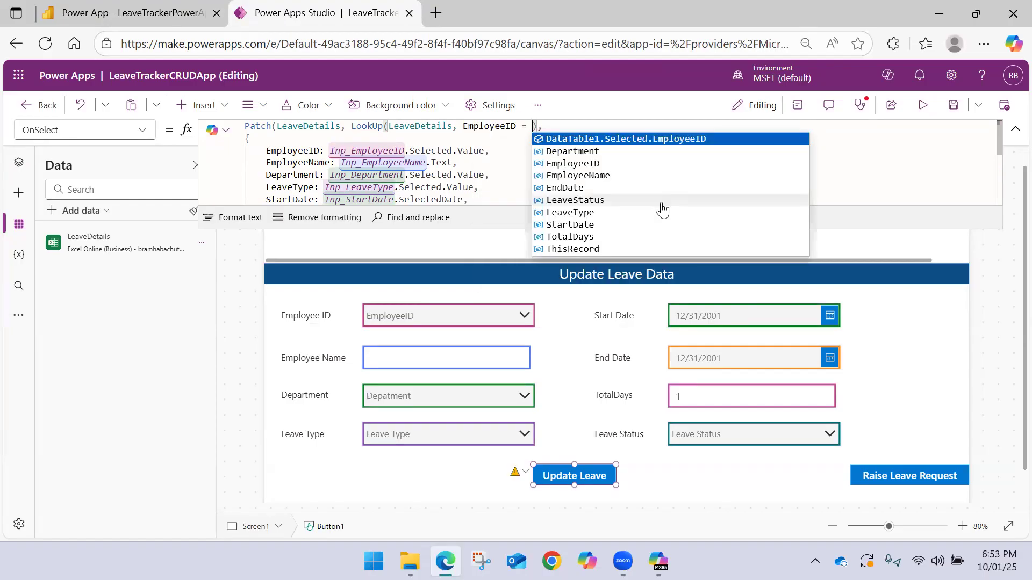
pyautogui.write('Emp')
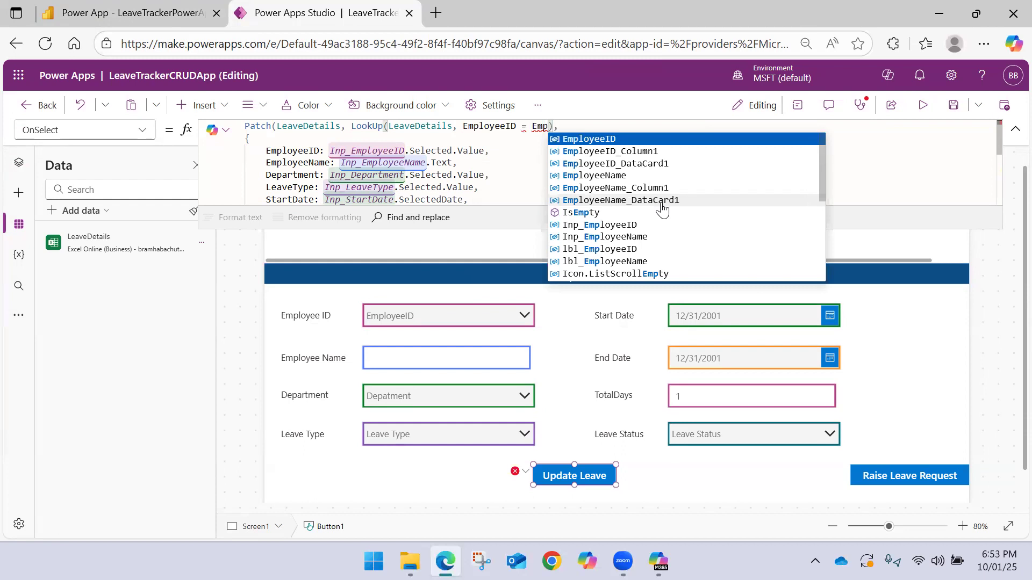
pyautogui.press('BackSpace')
pyautogui.press('BackSpace')
pyautogui.press('BackSpace')
pyautogui.write('inp')
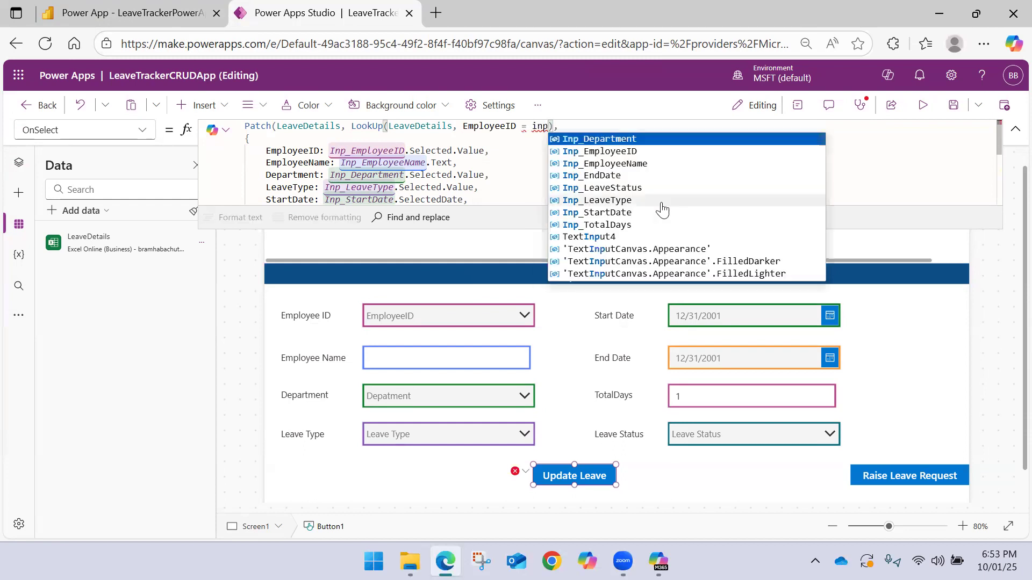
pyautogui.press('Down')
pyautogui.press('Tab')
pyautogui.write('.')
pyautogui.press('Tab')
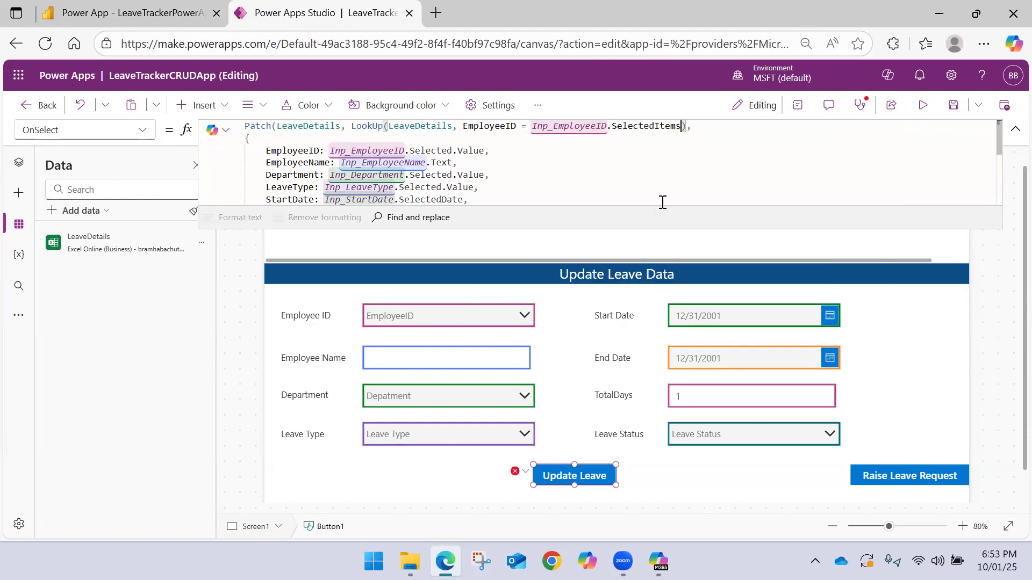
pyautogui.press('BackSpace')
pyautogui.press('BackSpace')
pyautogui.press('BackSpace')
pyautogui.press('BackSpace')
pyautogui.press('BackSpace')
pyautogui.write('.Value &&')
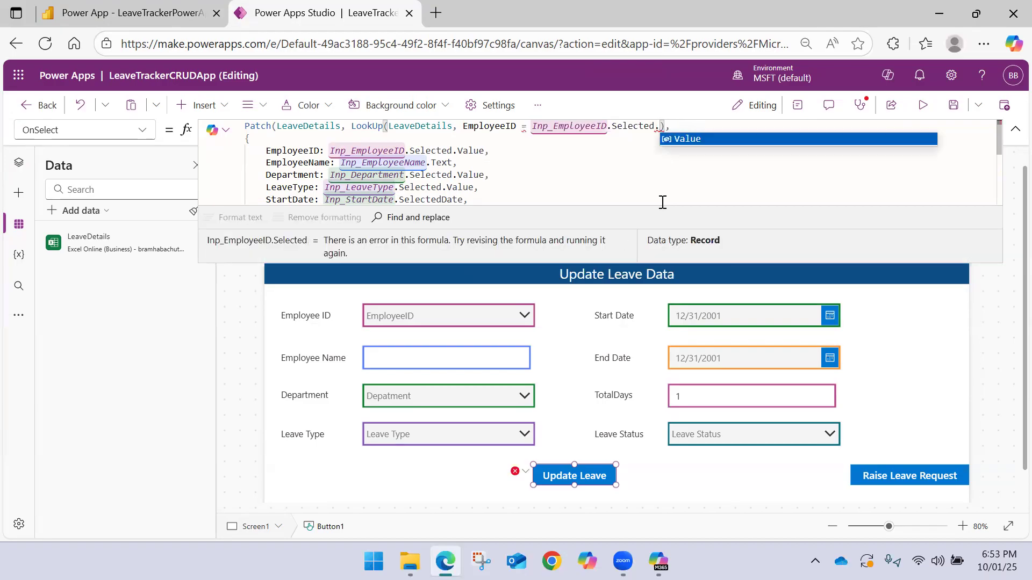
pyautogui.press('Tab')
# Append the && operator after the EmployeeID condition in the LookUp
pyautogui.write('&&')
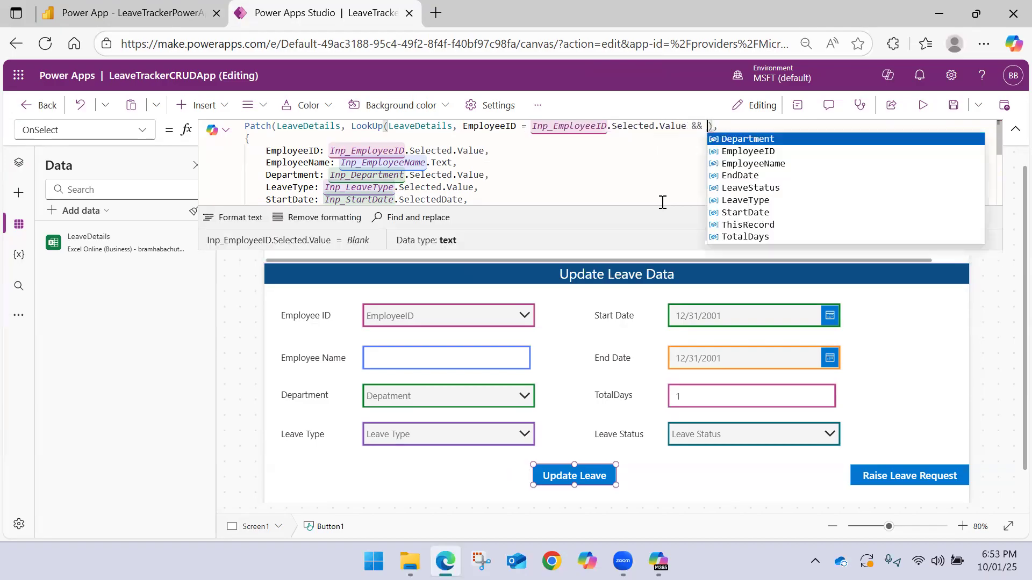
pyautogui.press('BackSpace')
pyautogui.press('BackSpace')
pyautogui.press('BackSpace')
pyautogui.write('AND')
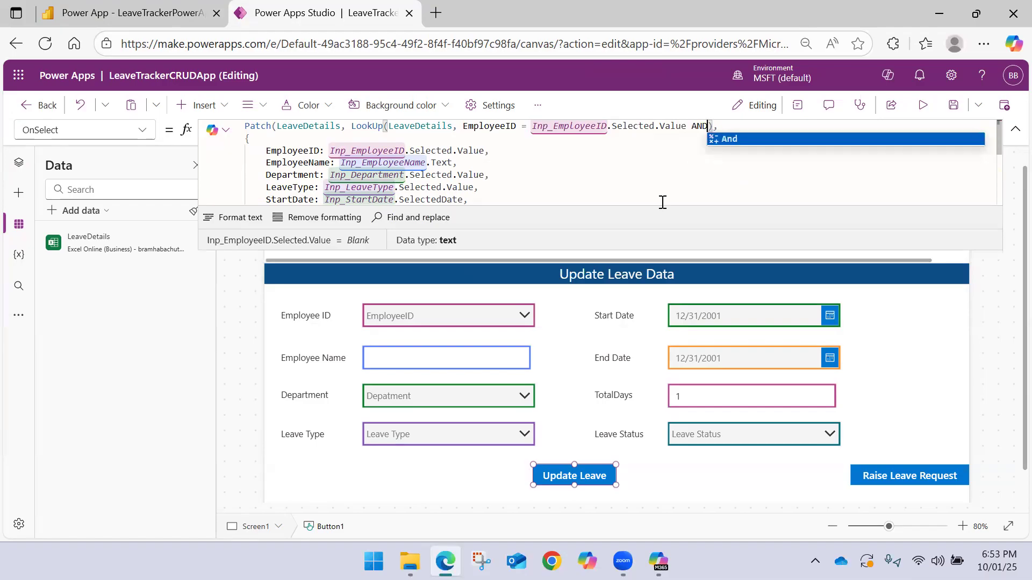
pyautogui.press('BackSpace')
pyautogui.press('BackSpace')
pyautogui.press('BackSpace')
pyautogui.press('BackSpace')
pyautogui.write('&&')
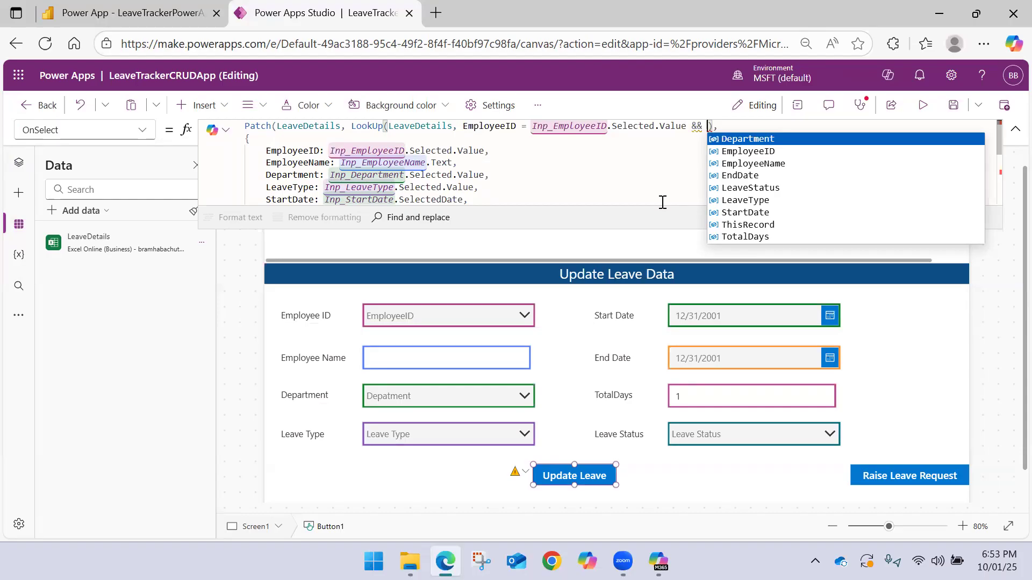
pyautogui.press('Down')
pyautogui.press('Down')
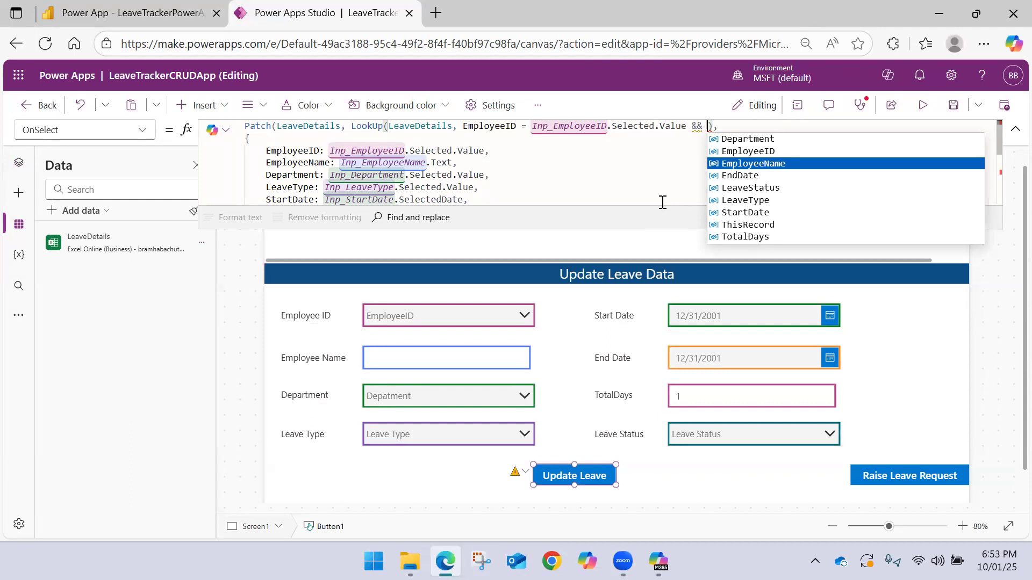
pyautogui.press('Down')
pyautogui.press('Down')
pyautogui.press('Down')
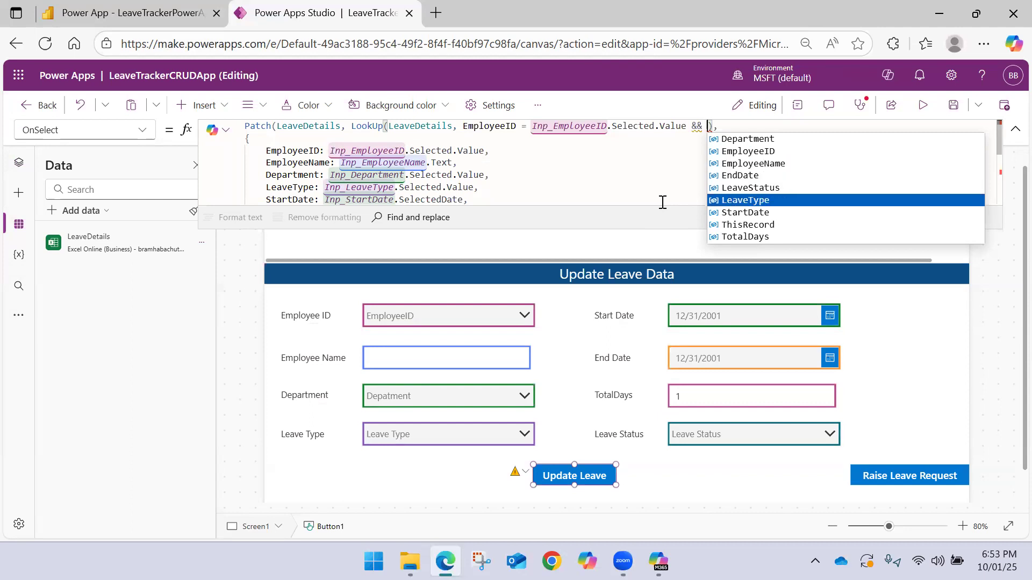
pyautogui.press('Down')
pyautogui.press('Down')
pyautogui.press('Down')
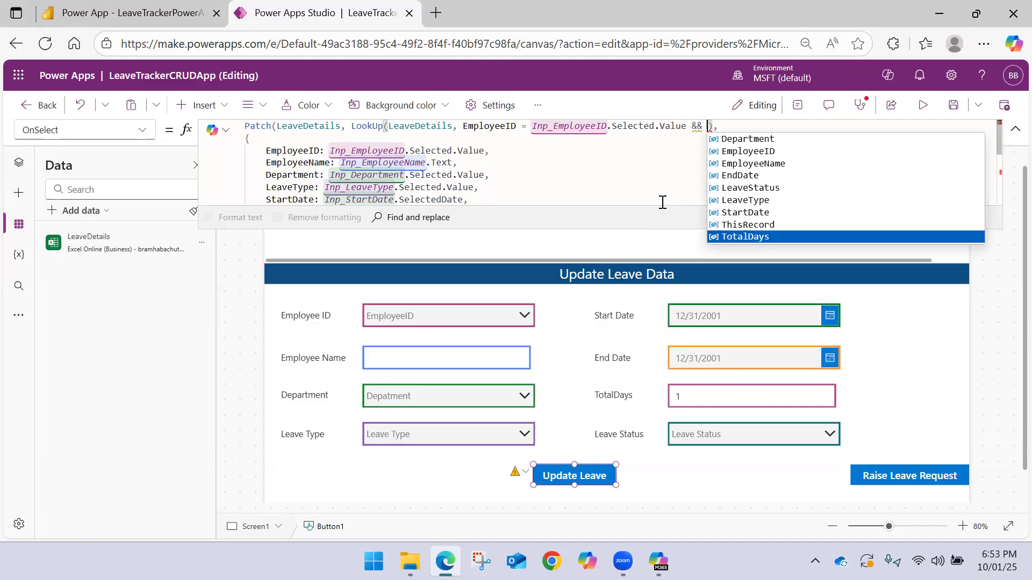
pyautogui.press('Tab')
pyautogui.write('=')
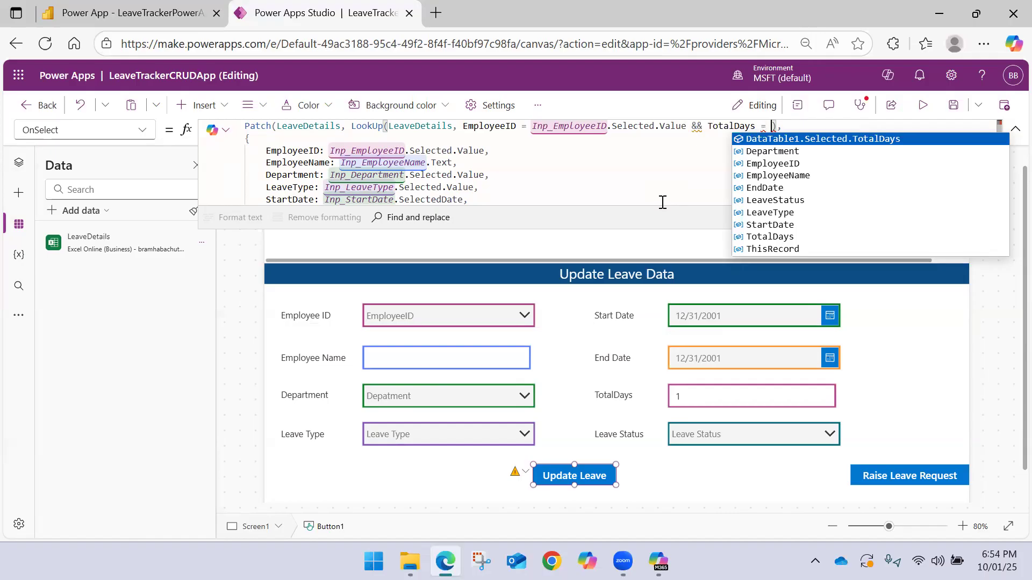
pyautogui.press('Escape')
pyautogui.press('BackSpace')
pyautogui.press('BackSpace')
pyautogui.press('BackSpace')
pyautogui.press('BackSpace')
pyautogui.press('BackSpace')
pyautogui.press('BackSpace')
pyautogui.press('BackSpace')
pyautogui.press('BackSpace')
pyautogui.press('BackSpace')
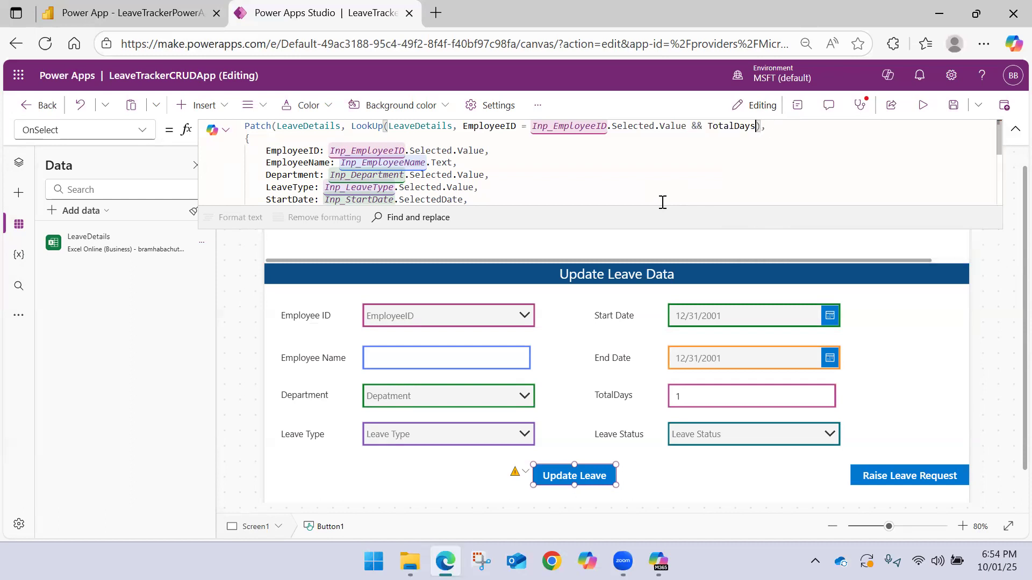
pyautogui.press('BackSpace')
pyautogui.press('BackSpace')
pyautogui.press('BackSpace')
# Complete the second LookUp condition in the Update Leave formula as StartDate = Inp_StartDate.SelectedDate
pyautogui.write('Start')
pyautogui.press('Tab')
pyautogui.write('= ')
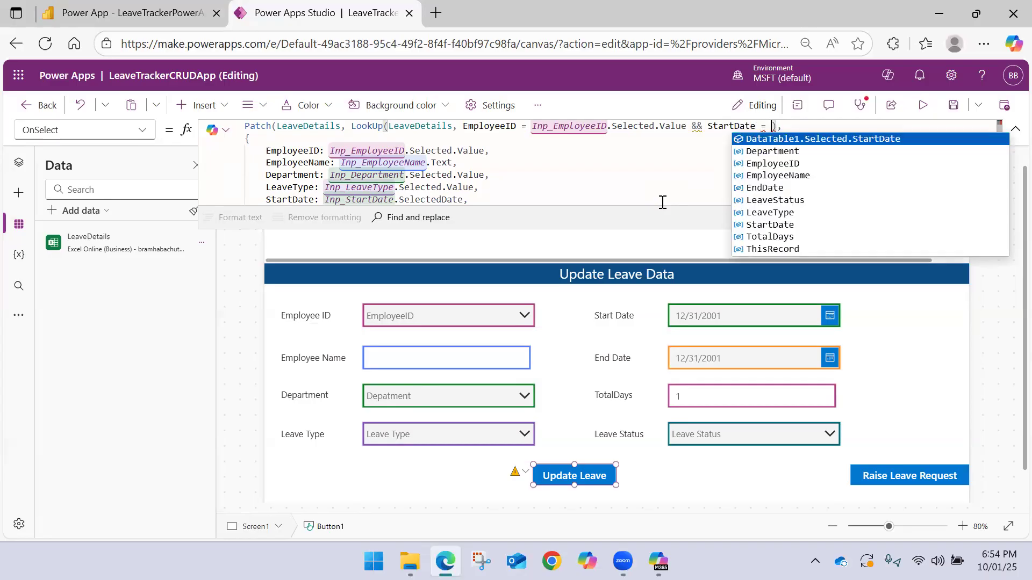
pyautogui.write('Inp')
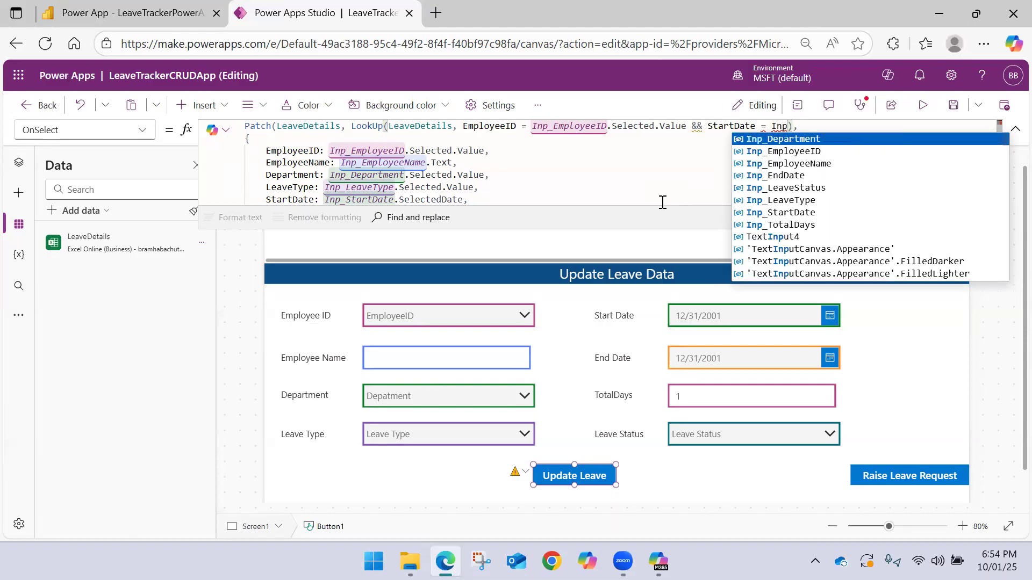
pyautogui.press('Down')
pyautogui.press('Down')
pyautogui.press('Down')
pyautogui.press('Down')
pyautogui.press('Down')
pyautogui.press('Down')
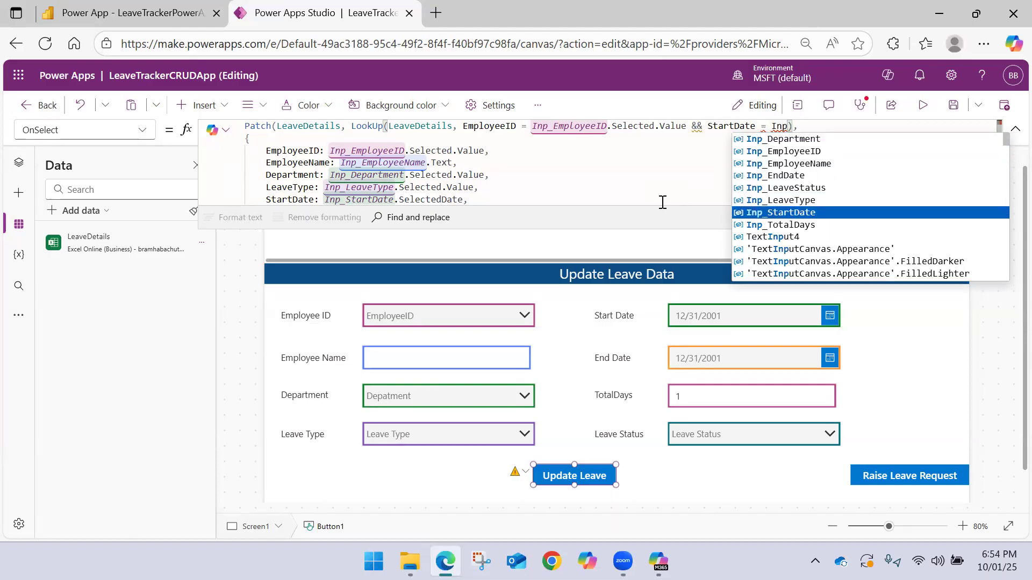
pyautogui.press('Tab')
pyautogui.write('.')
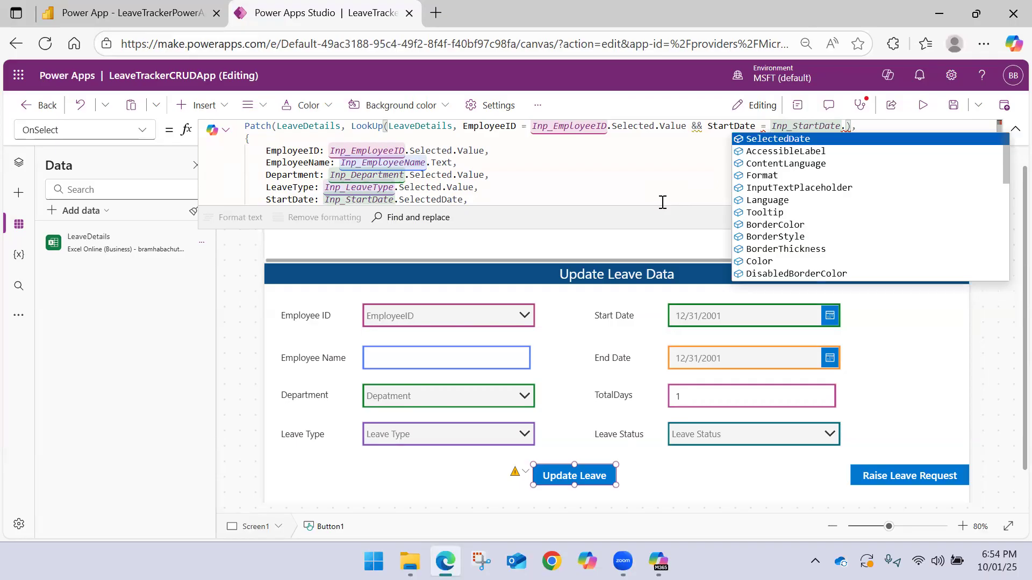
pyautogui.press('Tab')
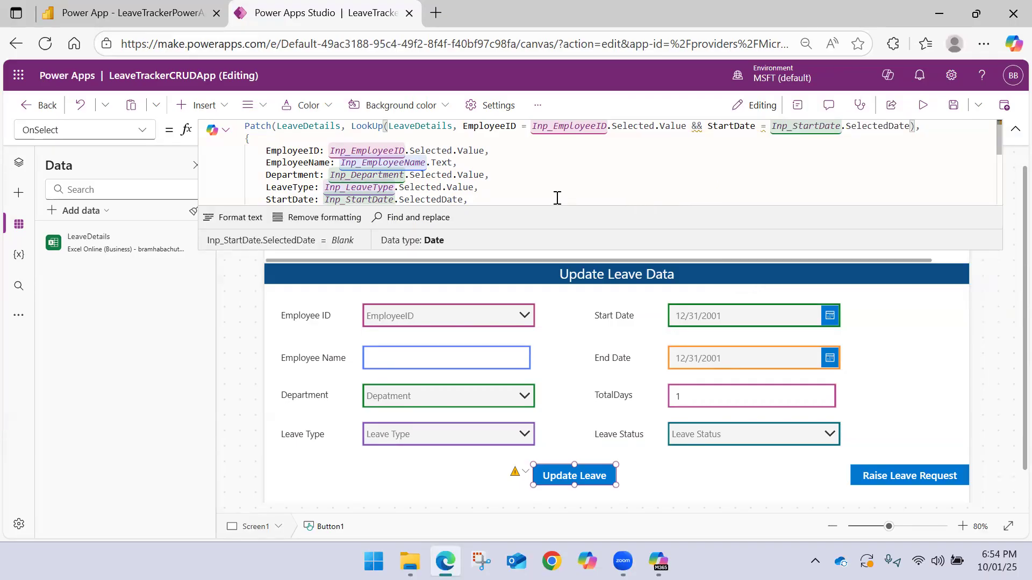
# Wrap Inp_StartDate.SelectedDate in a Text function within the LookUp's StartDate condition
pyautogui.moveTo(763, 130)
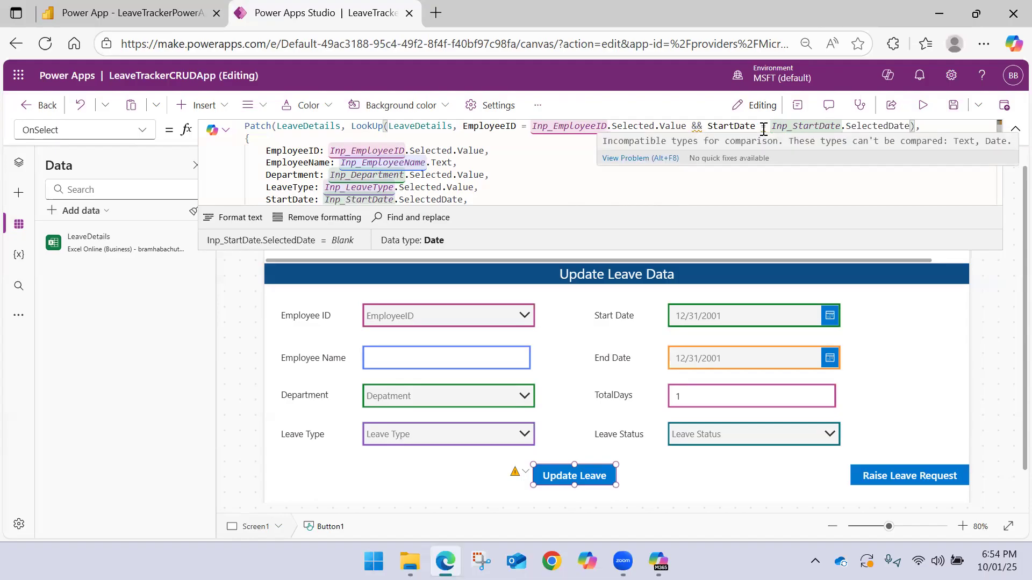
pyautogui.click(771, 127)
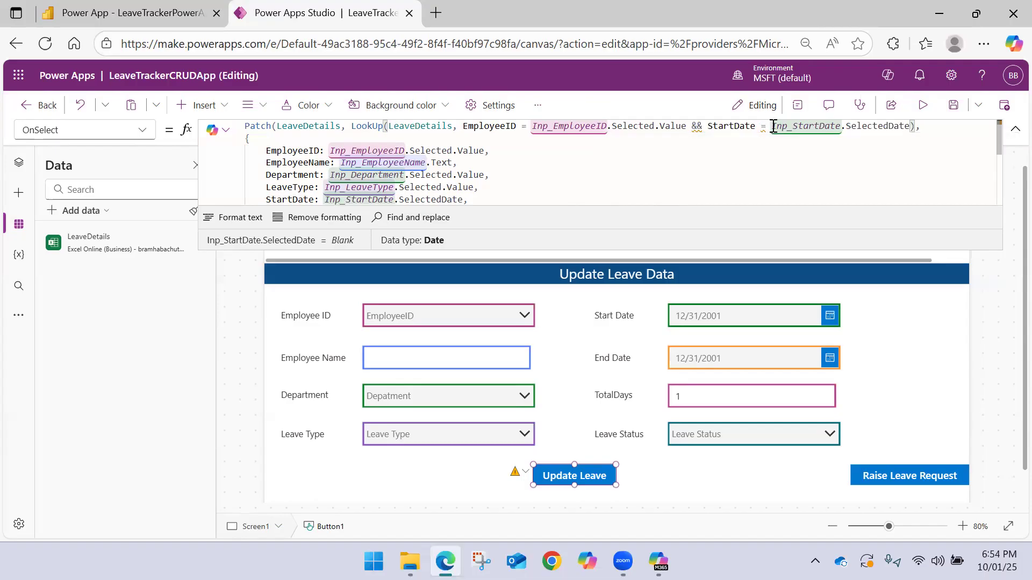
pyautogui.write('Text')
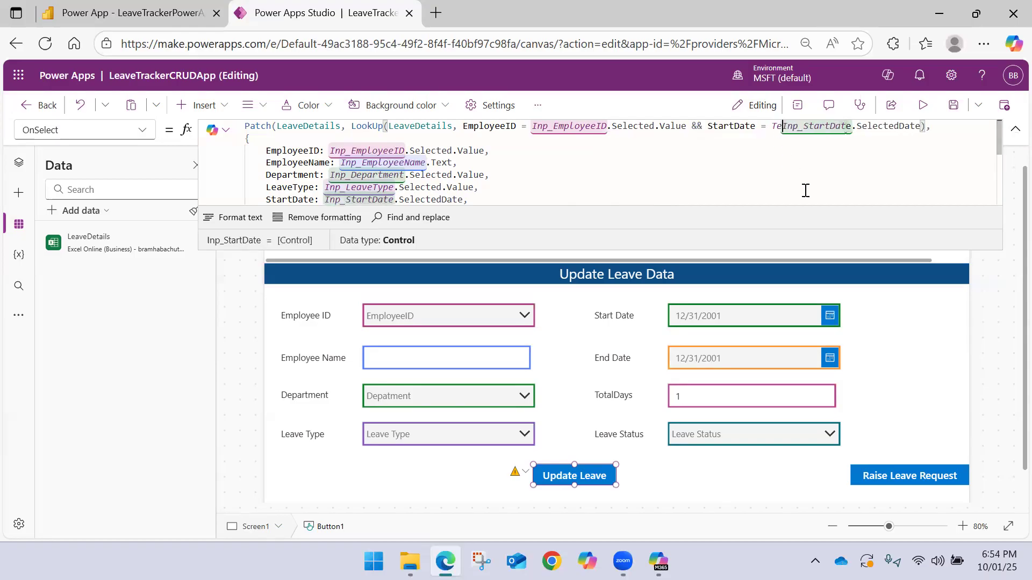
pyautogui.write('(')
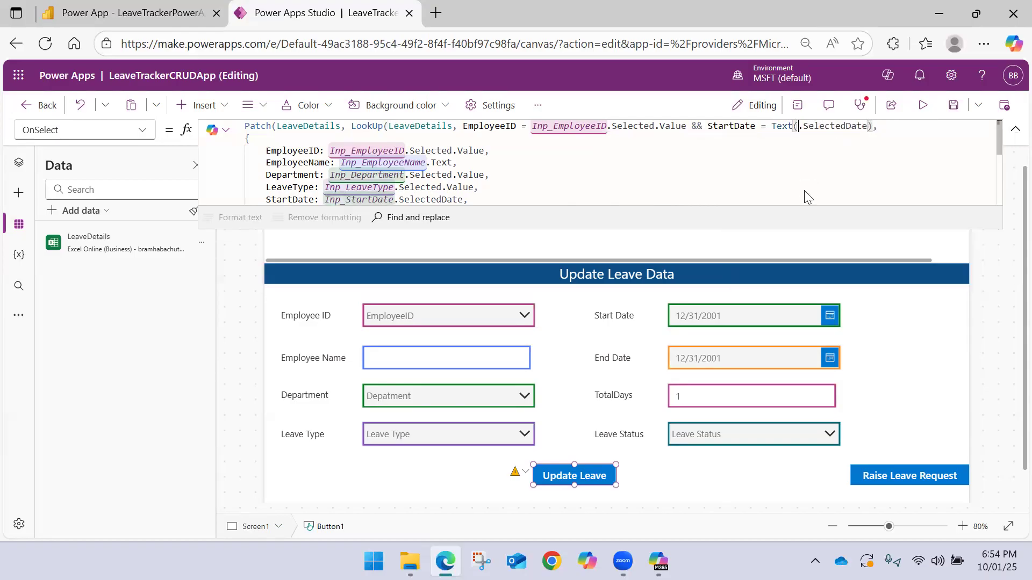
pyautogui.write('Date')
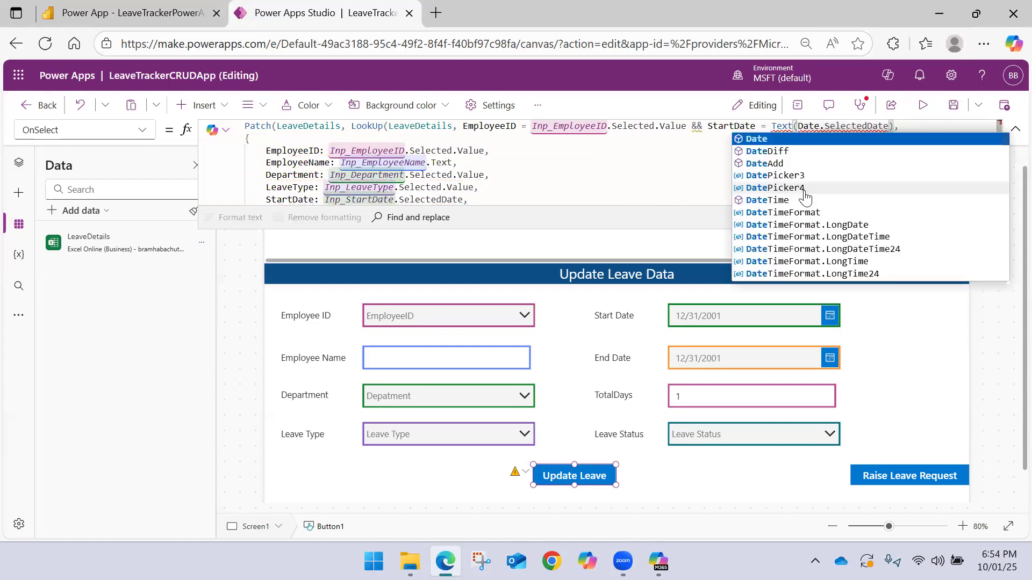
pyautogui.press('BackSpace')
pyautogui.press('BackSpace')
pyautogui.press('BackSpace')
pyautogui.press('BackSpace')
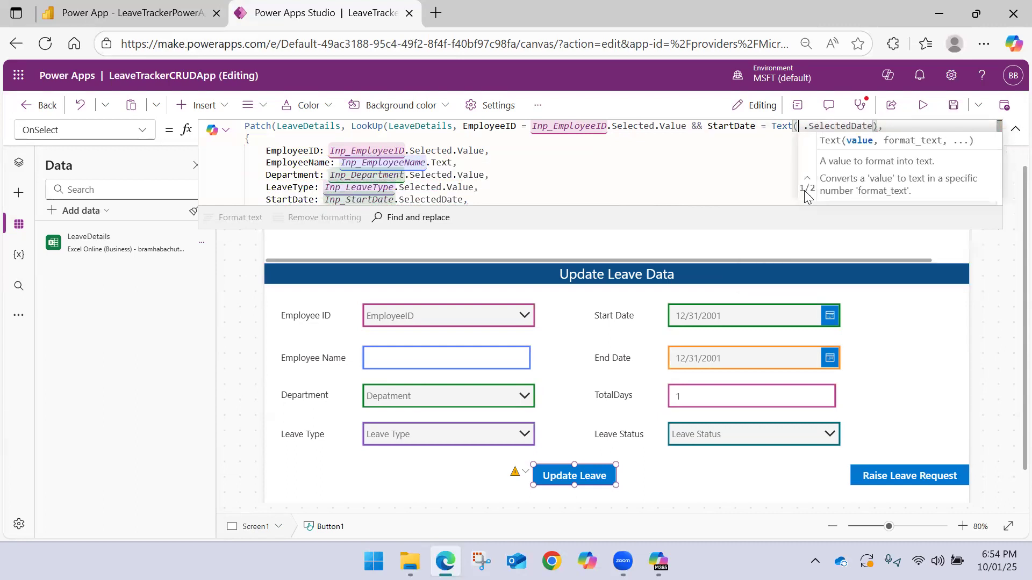
pyautogui.write('Inp')
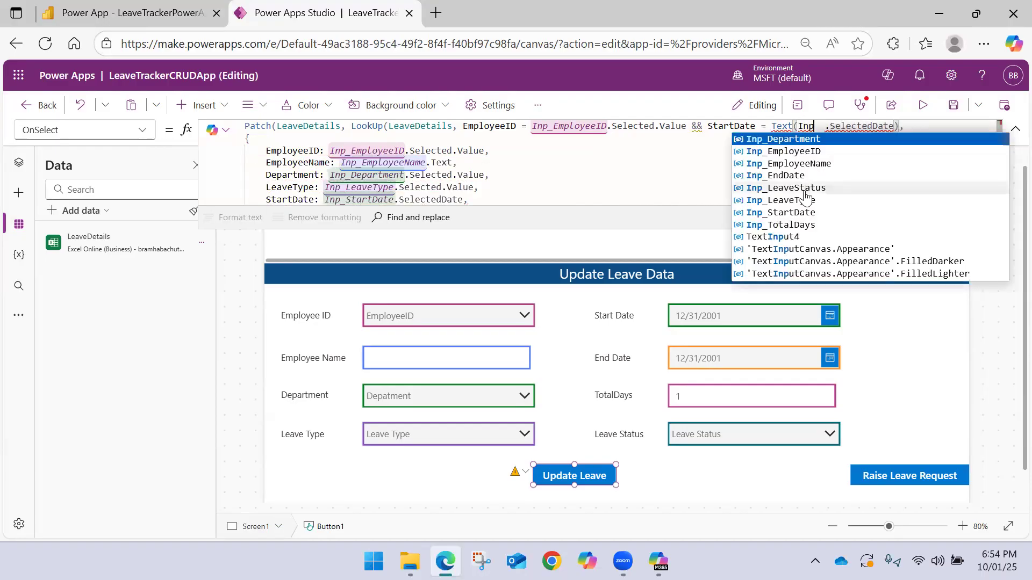
pyautogui.press('Down')
pyautogui.press('Down')
pyautogui.press('Down')
pyautogui.press('Down')
pyautogui.press('Down')
pyautogui.press('Down')
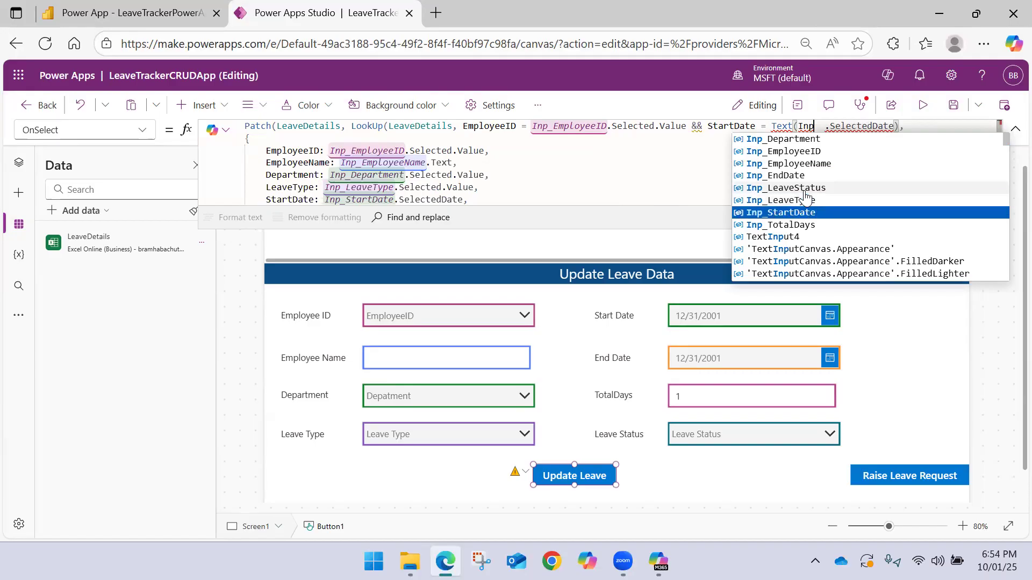
pyautogui.press('Tab')
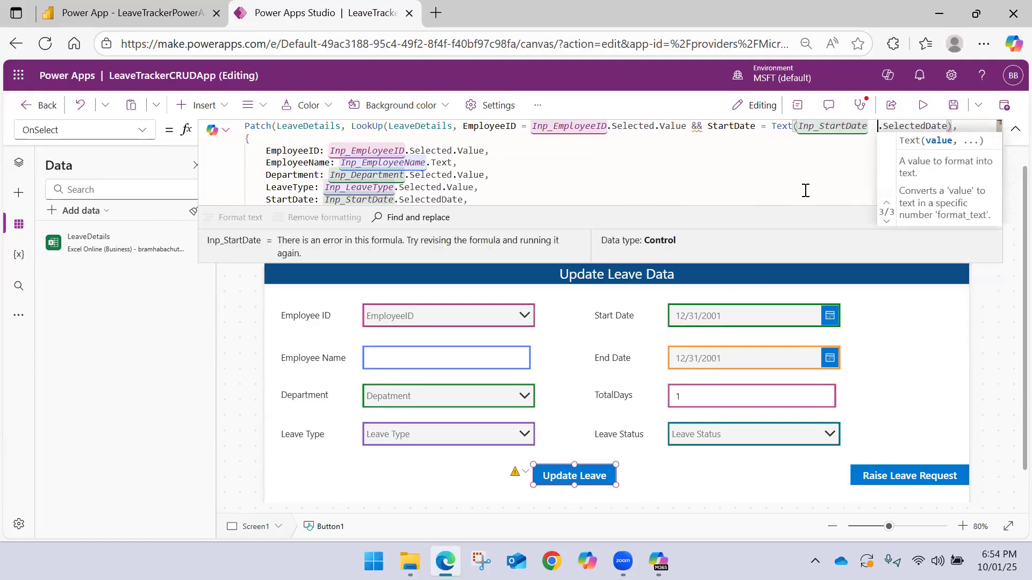
pyautogui.press('BackSpace')
pyautogui.press('Right')
pyautogui.press('Right')
pyautogui.press('Right')
pyautogui.press('Right')
pyautogui.press('Right')
pyautogui.press('Right')
pyautogui.press('Right')
pyautogui.press('Right')
pyautogui.press('Right')
pyautogui.press('Right')
pyautogui.press('Right')
pyautogui.press('Right')
pyautogui.press('Right')
pyautogui.press('Right')
pyautogui.press('Right')
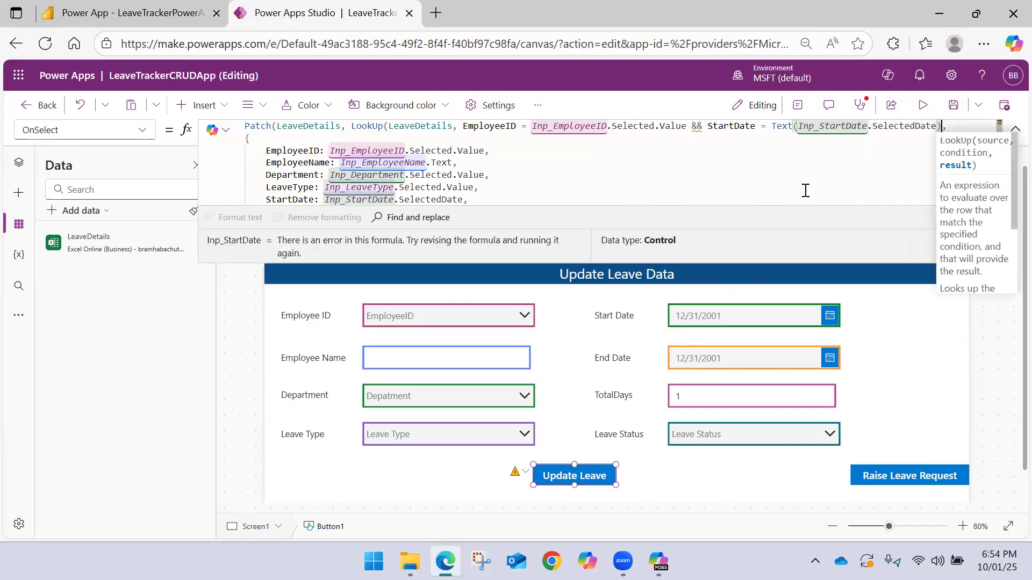
# Add "dd-mm-yyyy" as the format argument of the Text function in the StartDate condition
pyautogui.press('Left')
pyautogui.press('Left')
pyautogui.write(',')
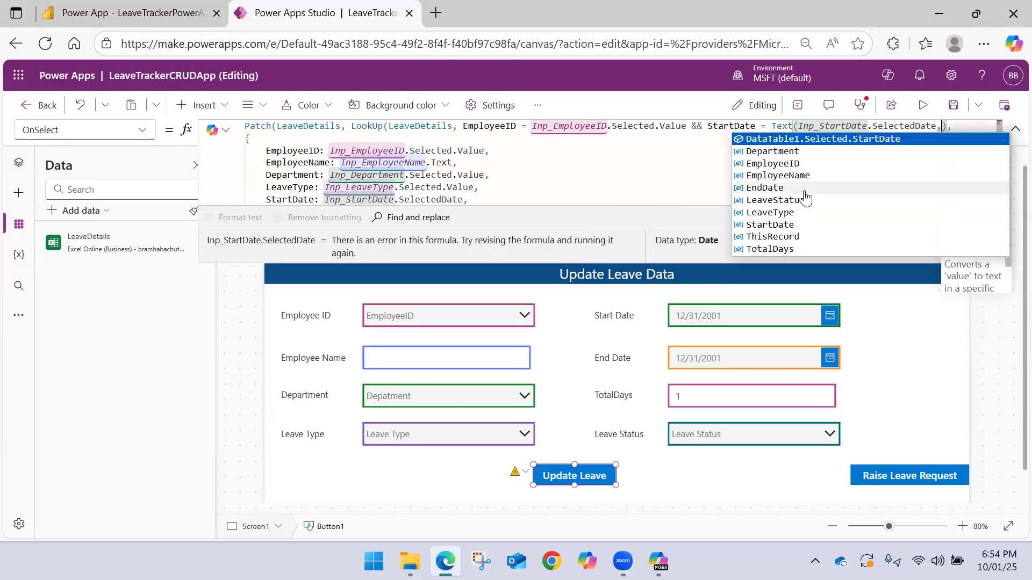
pyautogui.write('""')
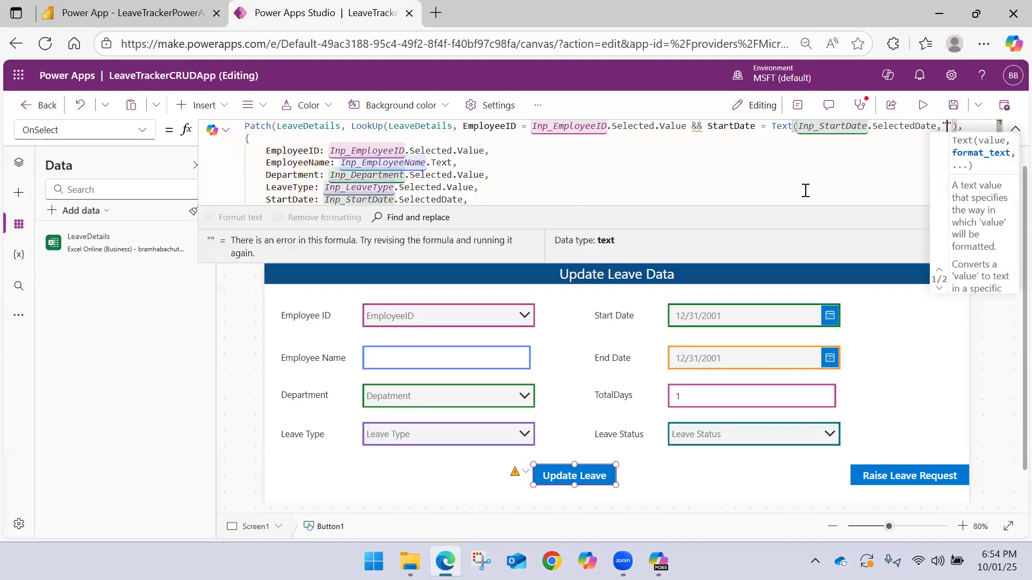
pyautogui.write('dd-mmm')
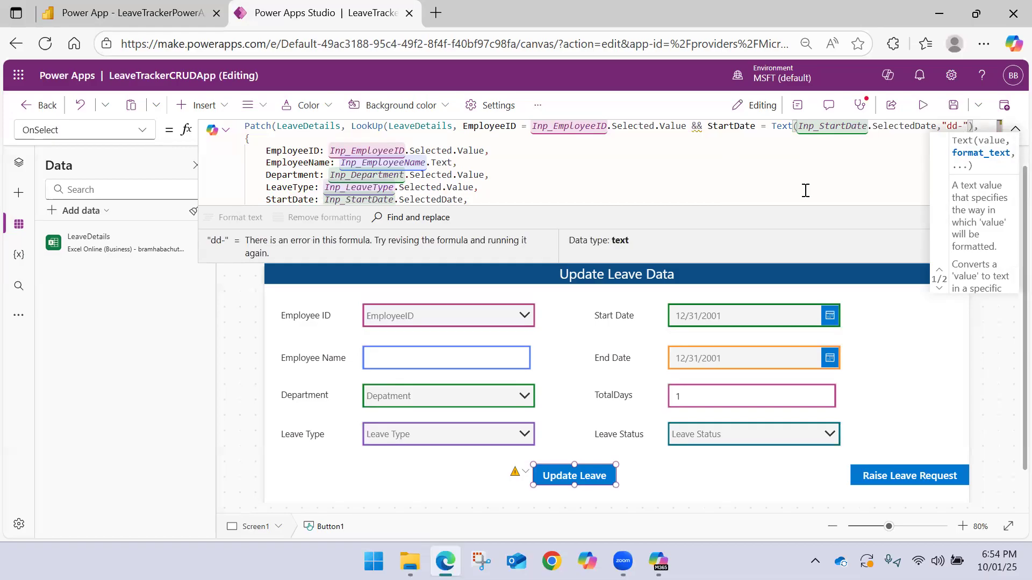
pyautogui.press('BackSpace')
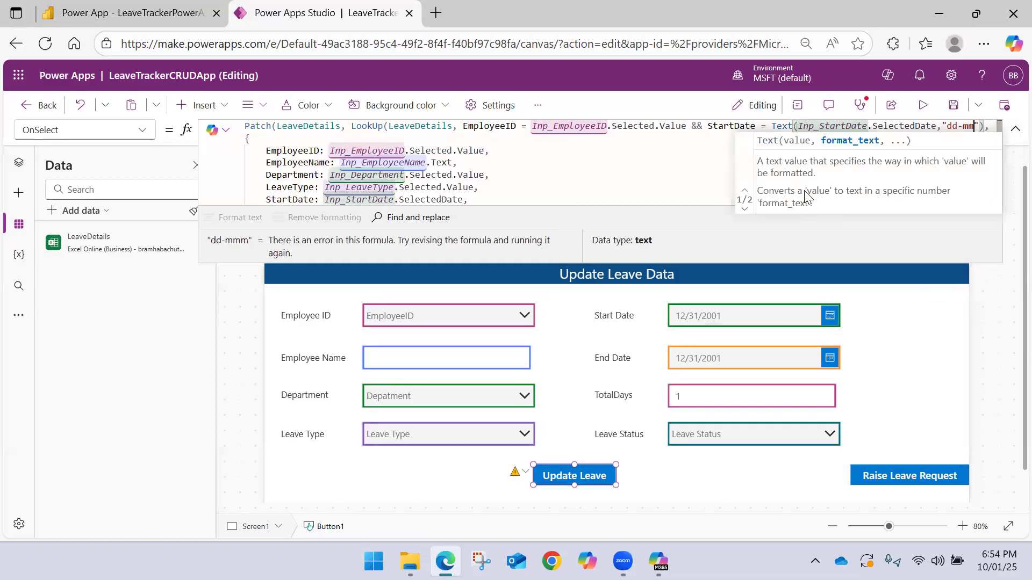
pyautogui.write('-yyyy')
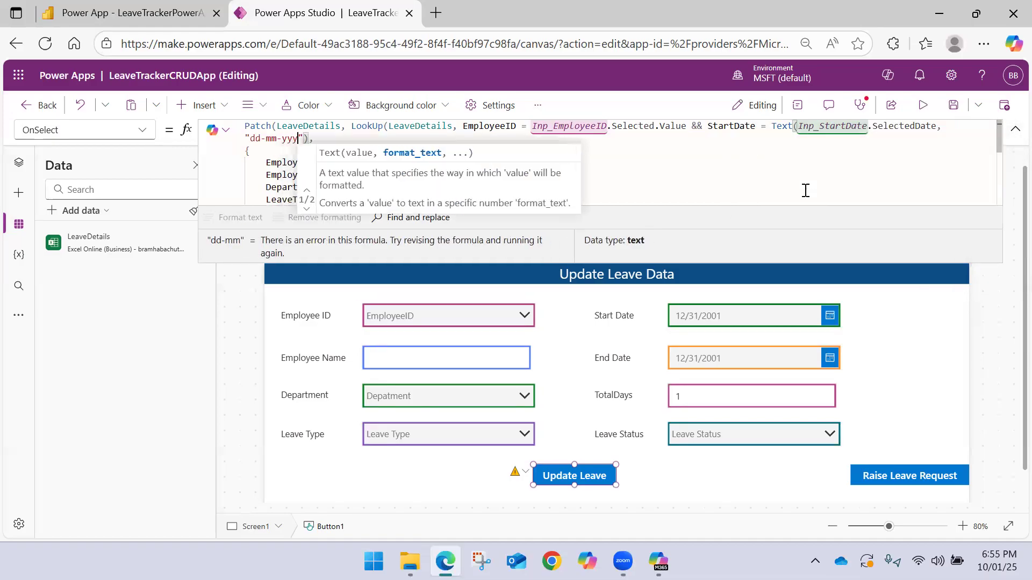
pyautogui.press('Right')
pyautogui.press('Right')
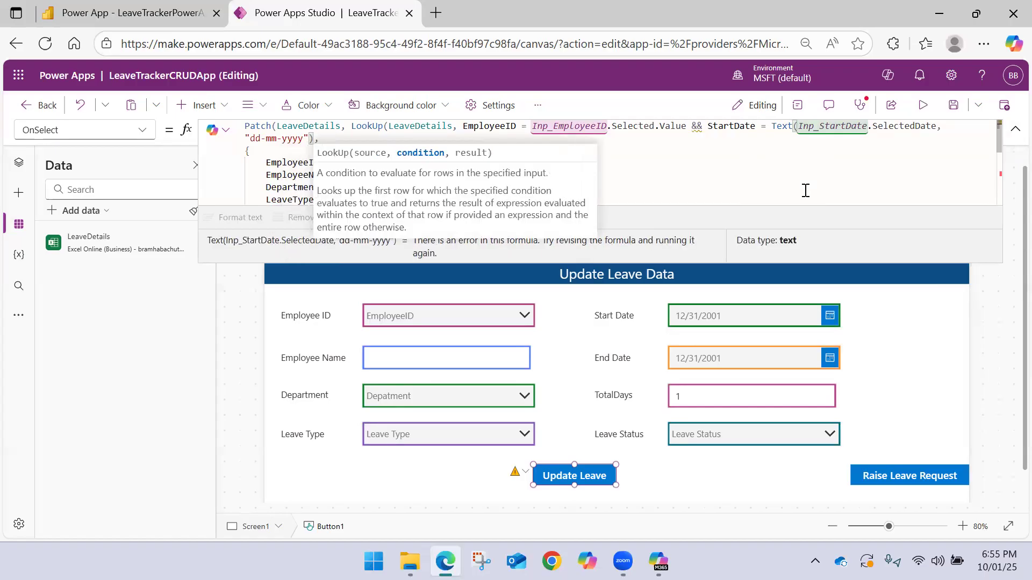
# Try "and" in place of the && operator between the two LookUp conditions, and restore &&
pyautogui.click(703, 125)
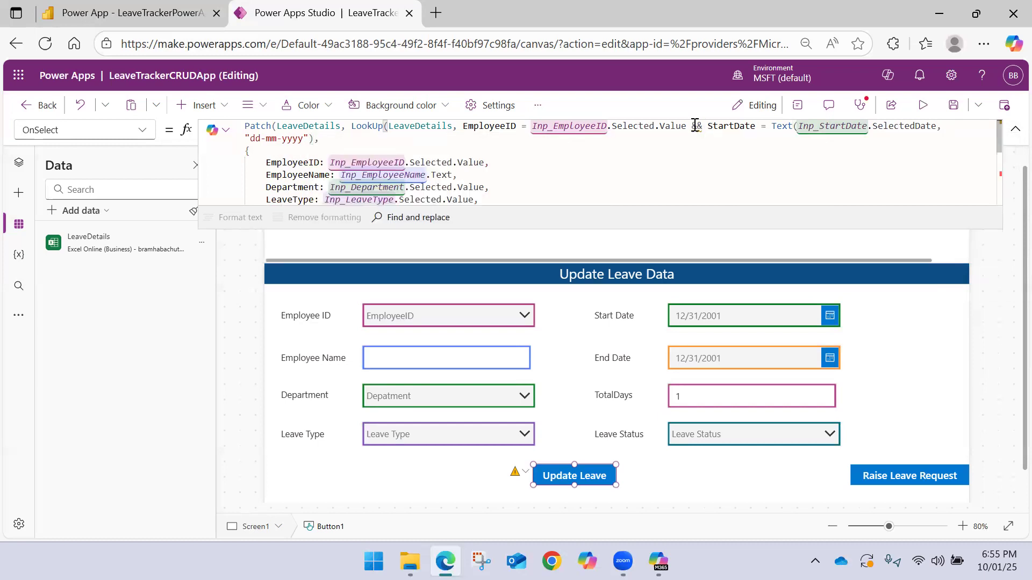
pyautogui.press('BackSpace')
pyautogui.press('BackSpace')
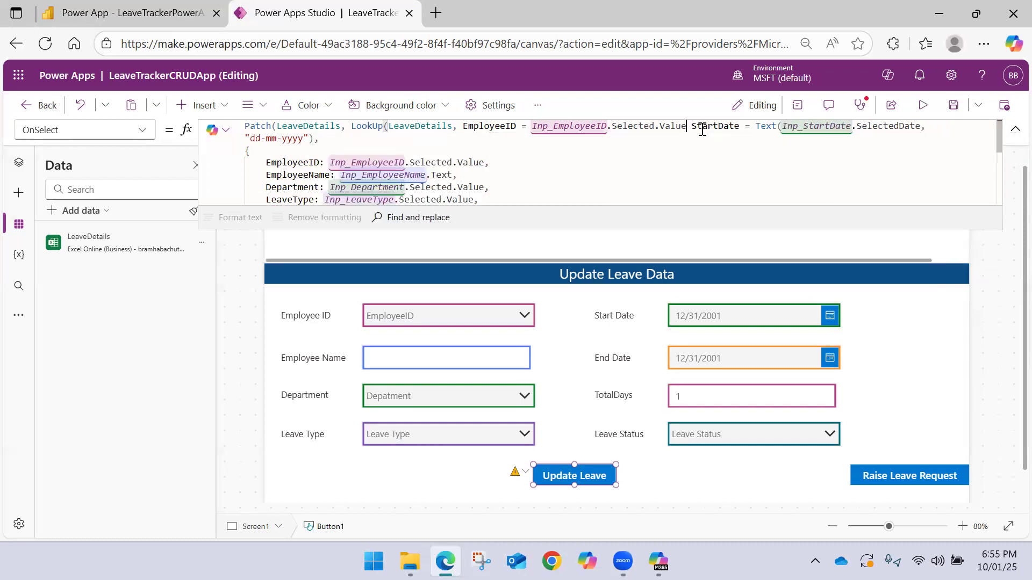
pyautogui.write('and')
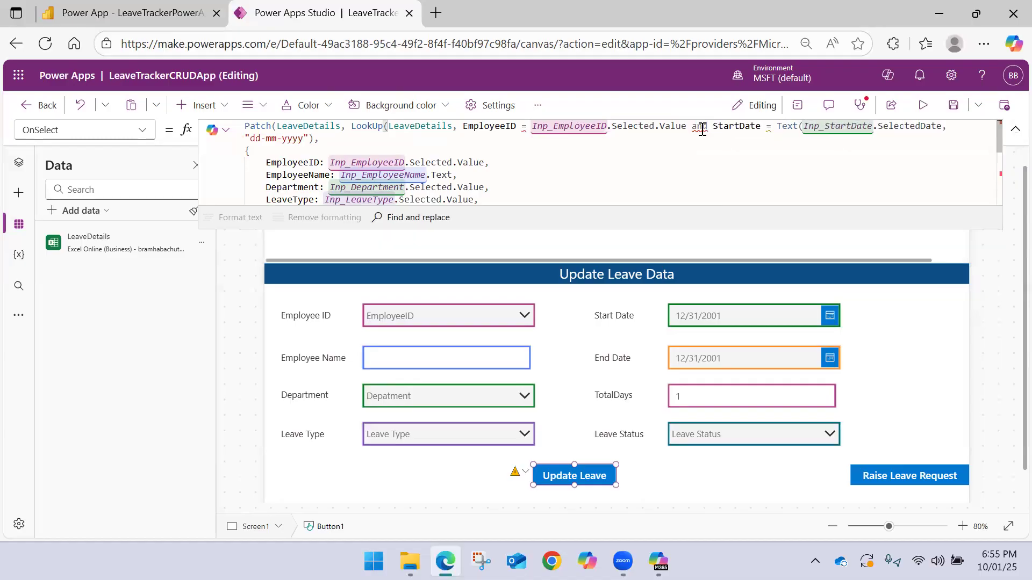
pyautogui.moveTo(704, 129)
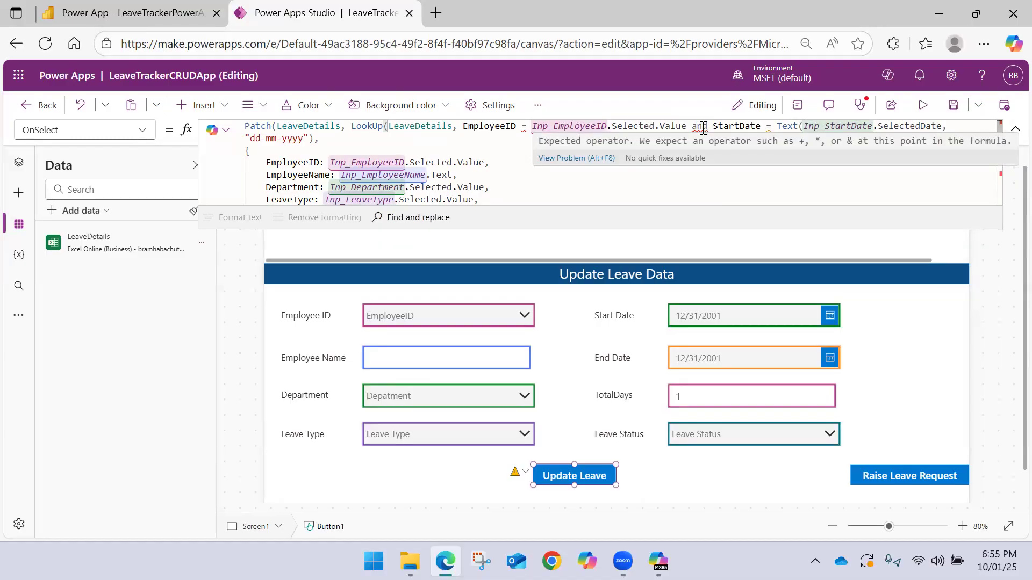
pyautogui.doubleClick(701, 127)
pyautogui.write('&&')
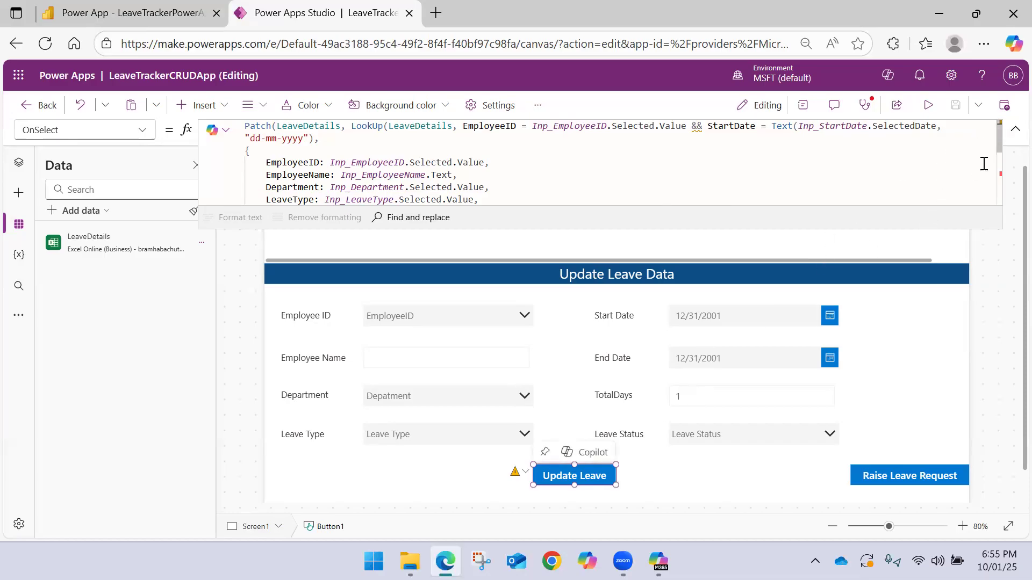
# Collapse the formula and publish the current version of LeaveTrackerCRUDApp
pyautogui.click(1015, 129)
pyautogui.click(1006, 106)
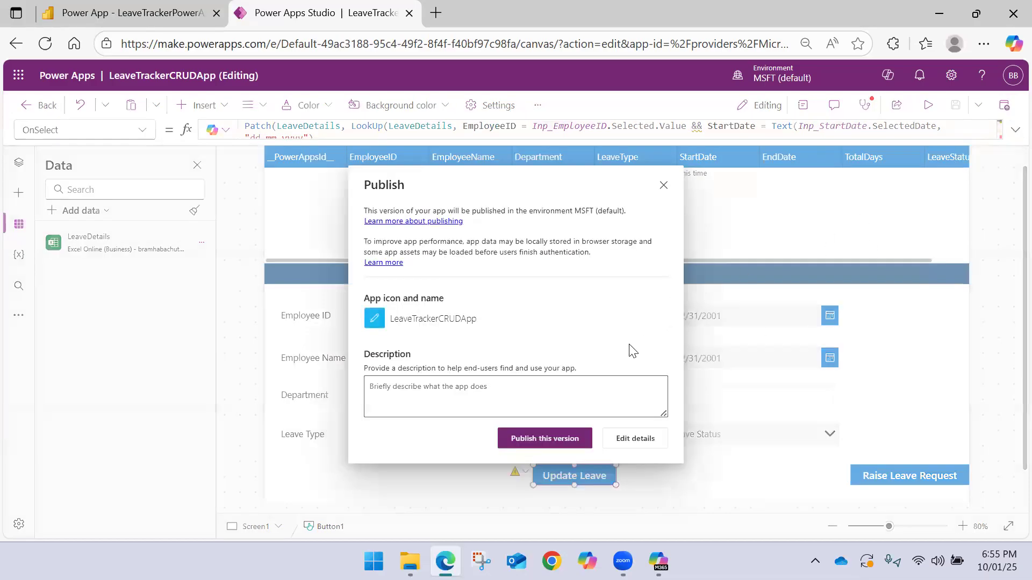
pyautogui.click(565, 436)
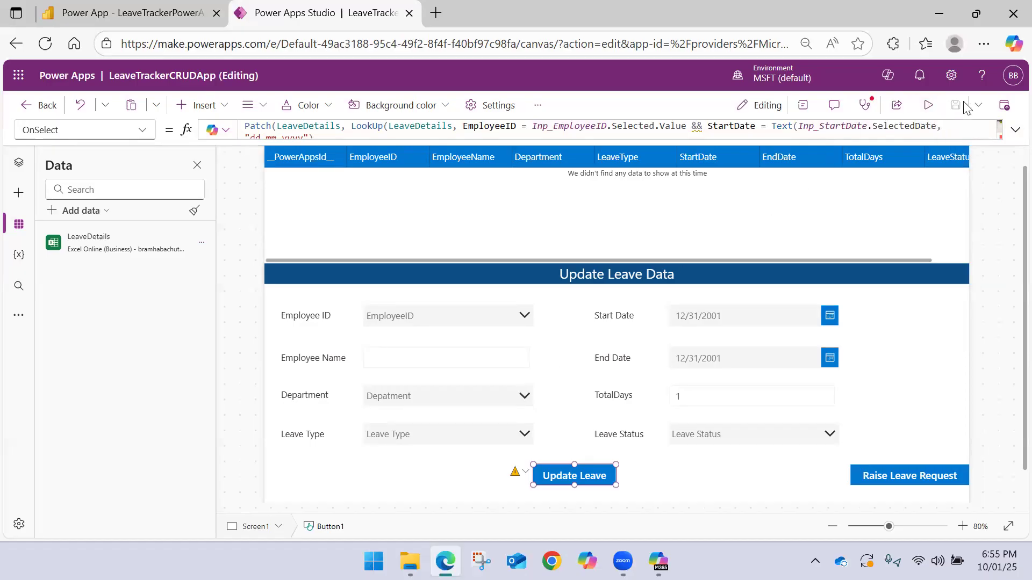
pyautogui.click(1005, 108)
pyautogui.click(545, 438)
# Expand the Update Leave formula, change the StartDate text format to ",mm-dd-yyyy", and save the app
pyautogui.click(1015, 130)
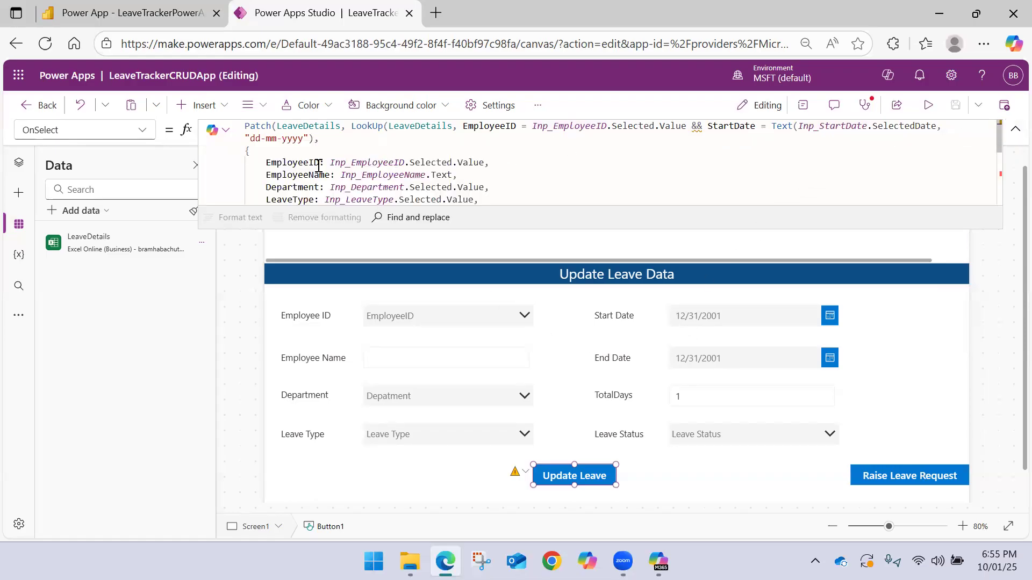
pyautogui.doubleClick(254, 138)
pyautogui.write(',')
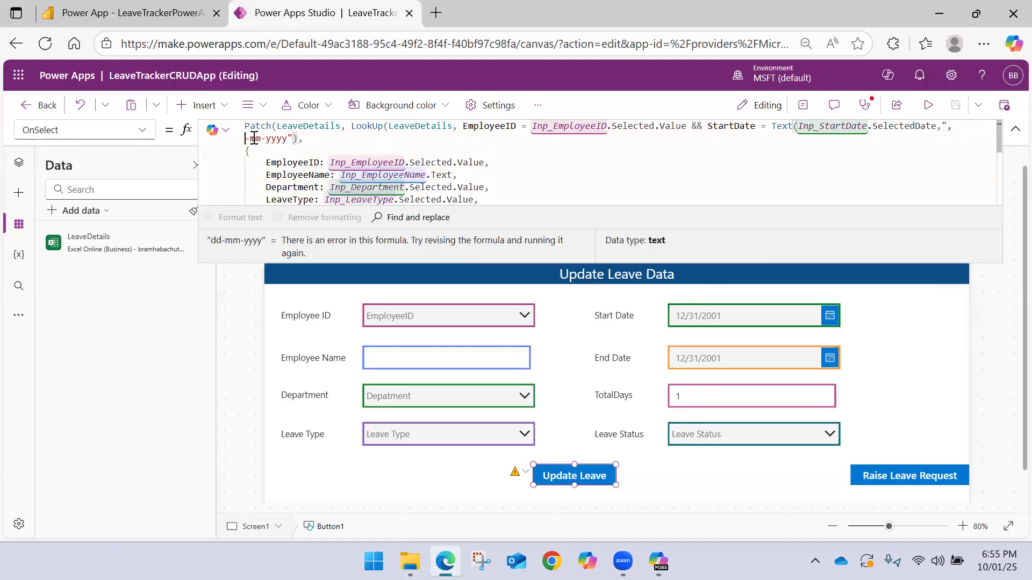
pyautogui.write('mm')
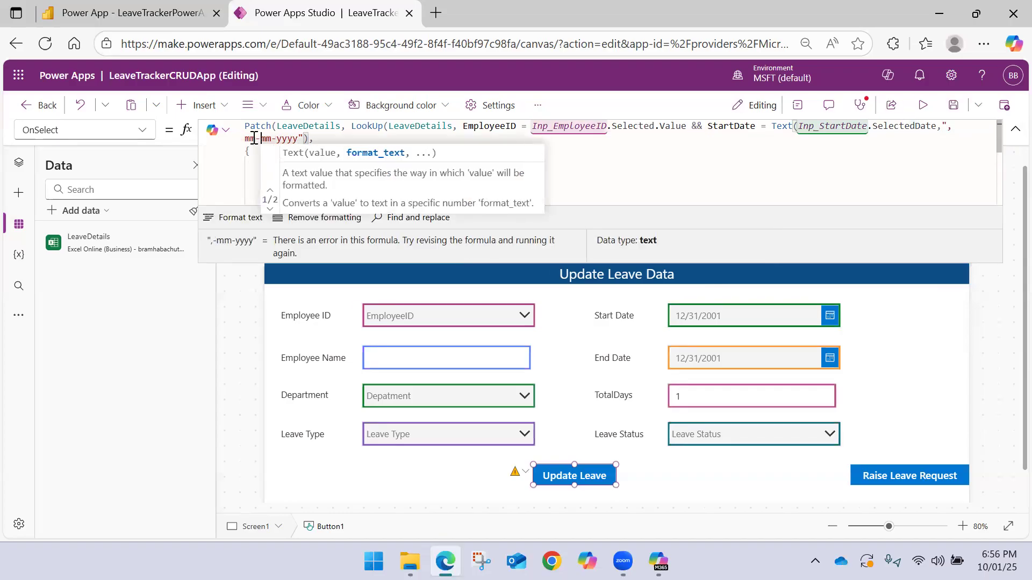
pyautogui.doubleClick(266, 138)
pyautogui.write('dd')
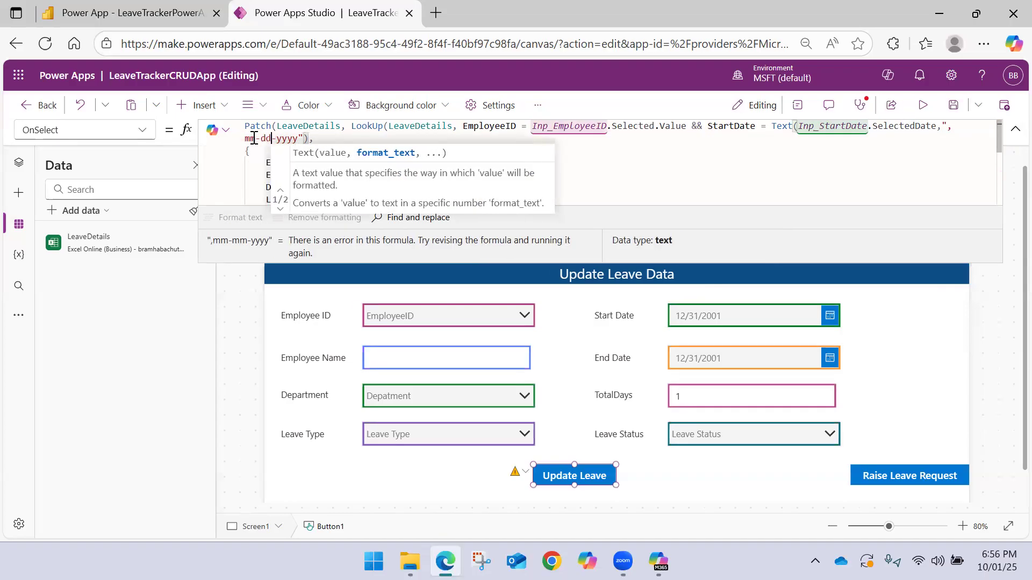
pyautogui.click(952, 105)
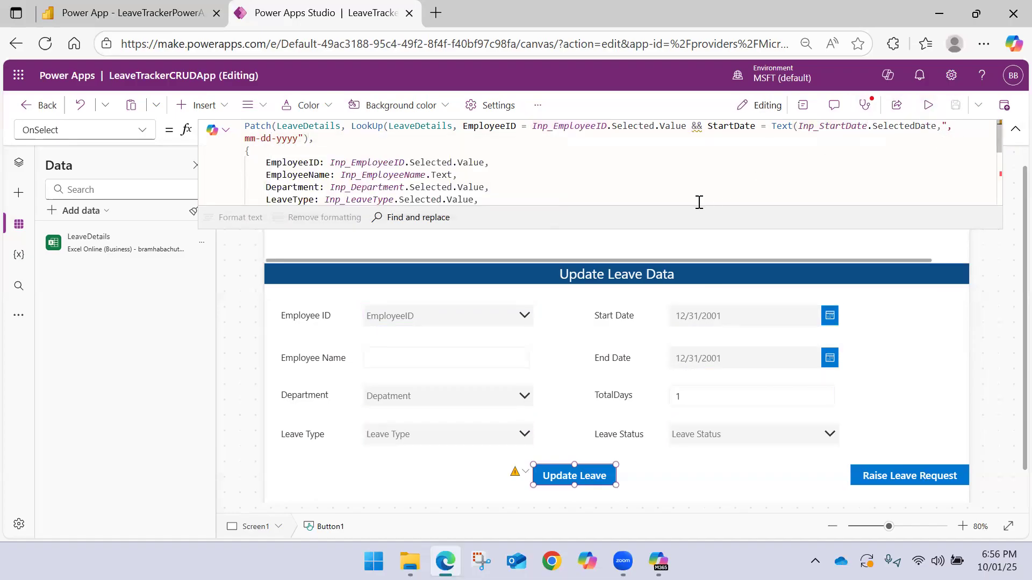
# Replace the hyphens in the StartDate text format with slashes, giving ",mm/dd/yyyy", and save the app
pyautogui.click(265, 139)
pyautogui.press('BackSpace')
pyautogui.write('/')
pyautogui.press('Right')
pyautogui.press('Right')
pyautogui.press('BackSpace')
pyautogui.write('/')
pyautogui.click(952, 104)
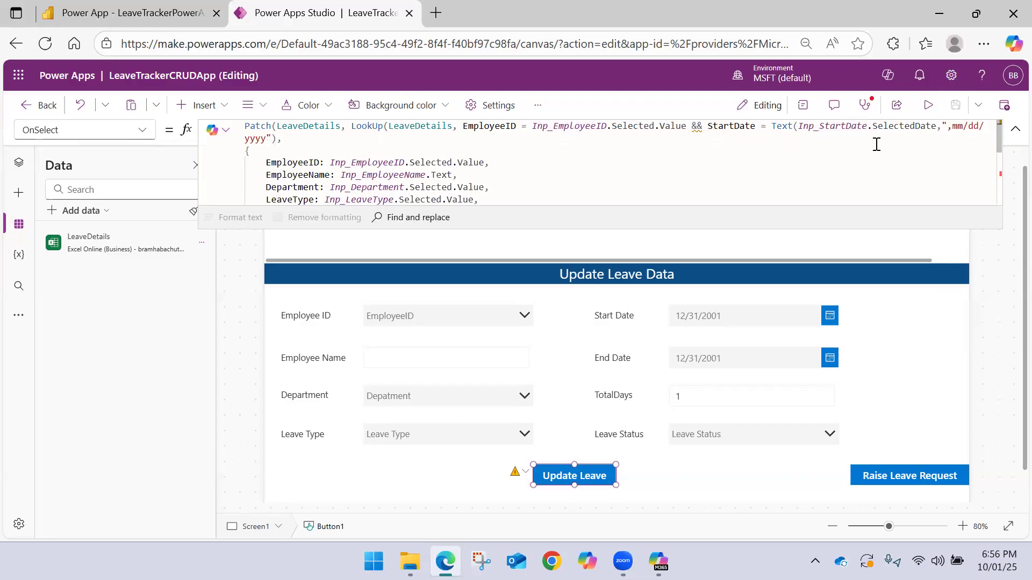
# Publish the version of LeaveTrackerCRUDApp with the ",mm/dd/yyyy" StartDate format and collapse the Update Leave formula
pyautogui.click(1004, 105)
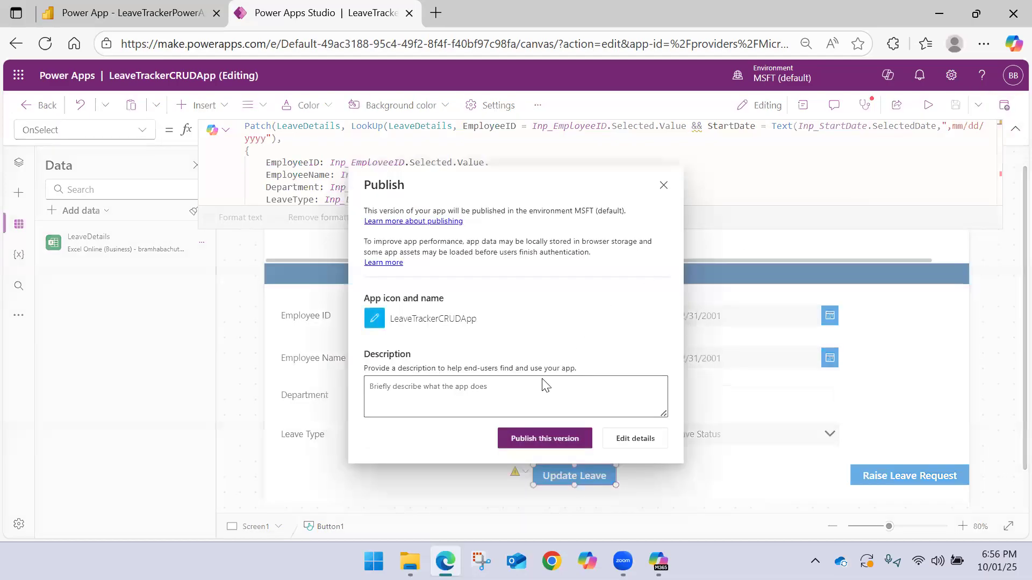
pyautogui.click(540, 439)
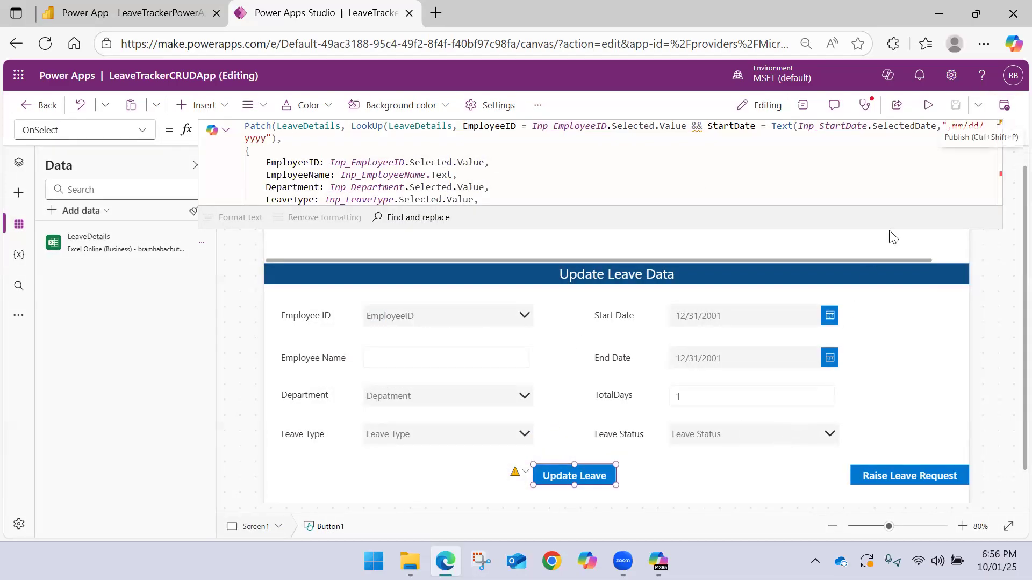
pyautogui.click(1015, 129)
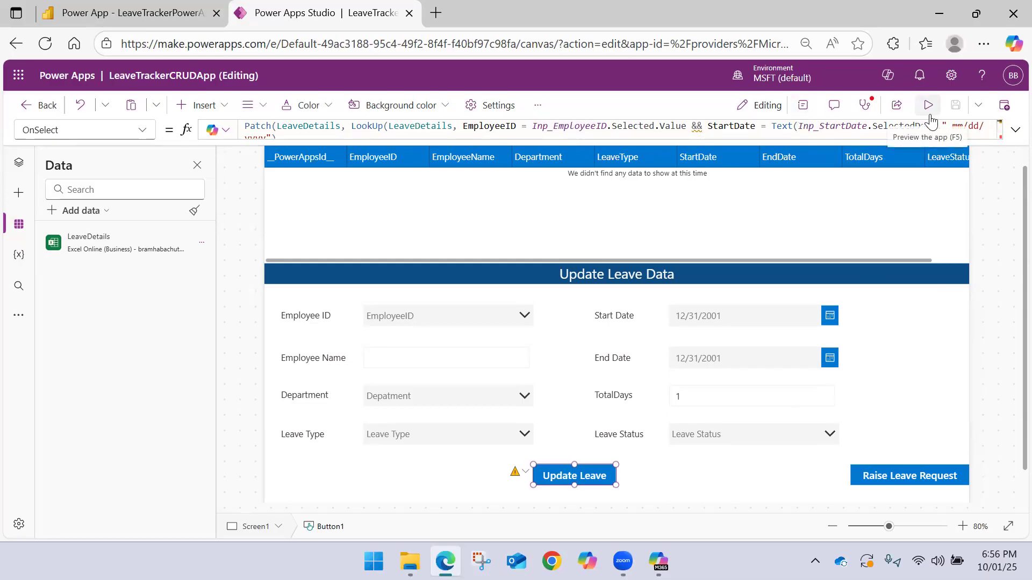
pyautogui.click(1003, 105)
pyautogui.click(545, 437)
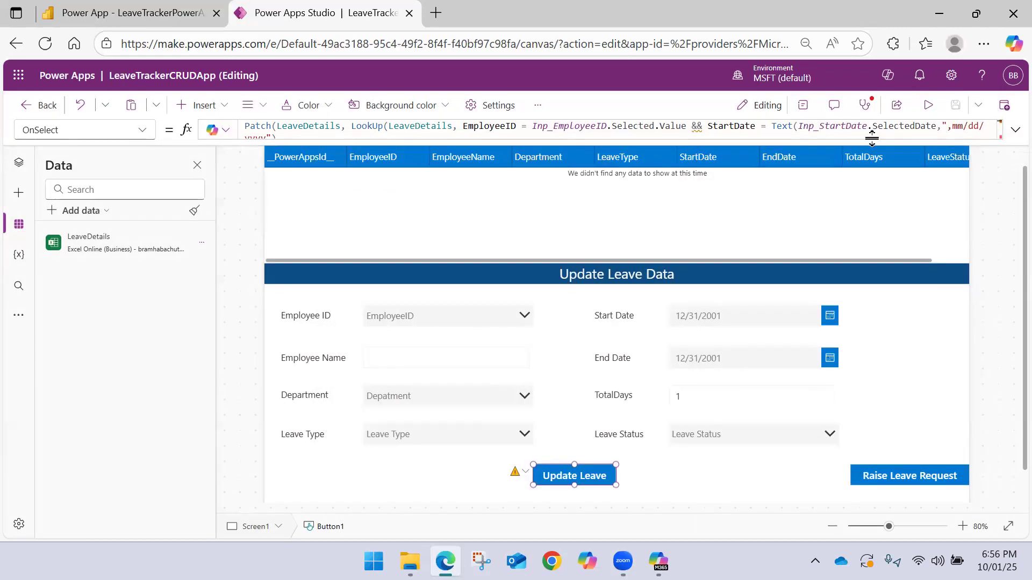
pyautogui.click(1003, 105)
pyautogui.click(545, 438)
# Switch to the LeaveTrackerPowerAppDemo report in Power BI and reload it to load the republished app
pyautogui.click(179, 8)
pyautogui.click(52, 48)
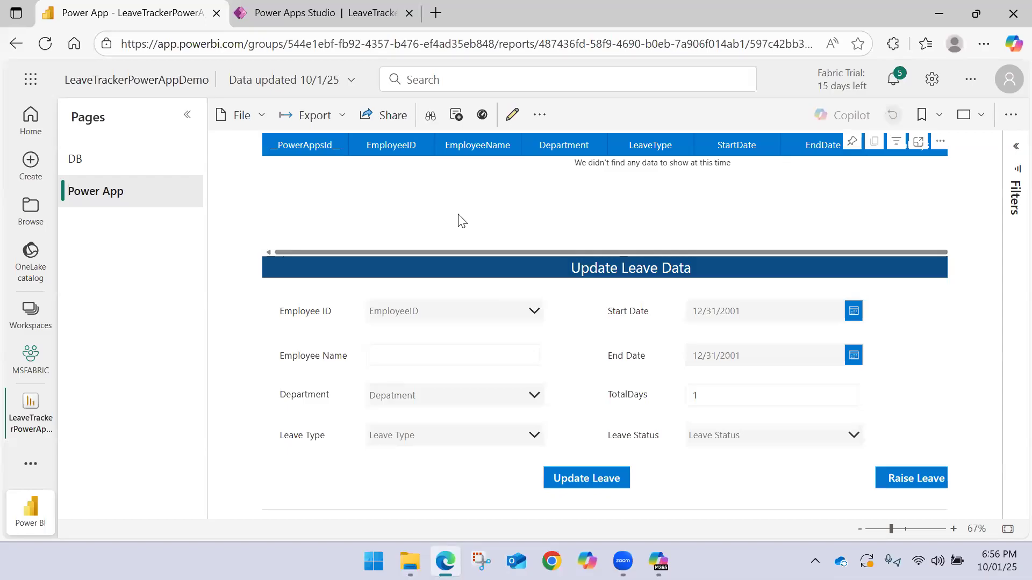
pyautogui.click(46, 46)
pyautogui.click(46, 45)
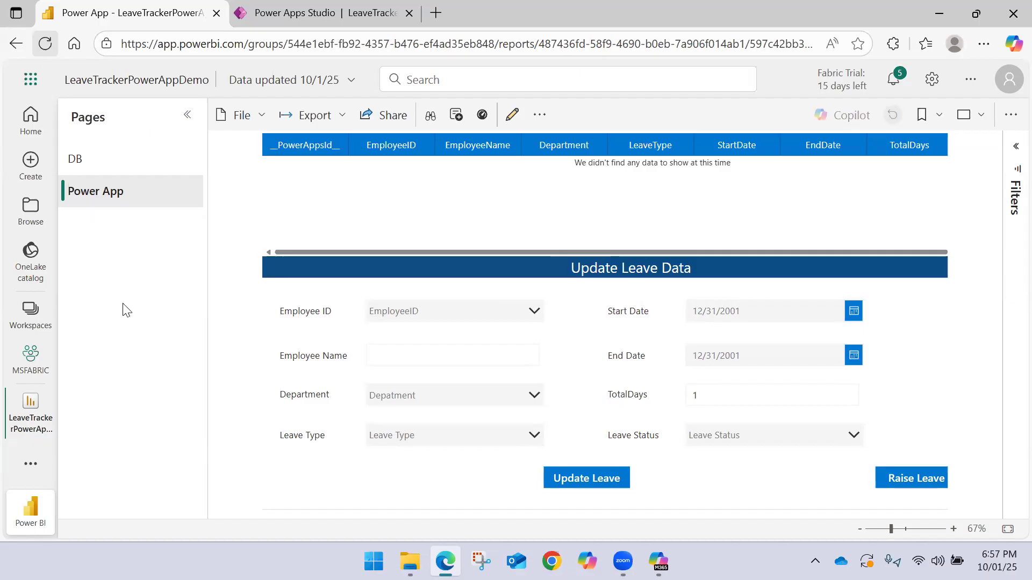
pyautogui.click(410, 561)
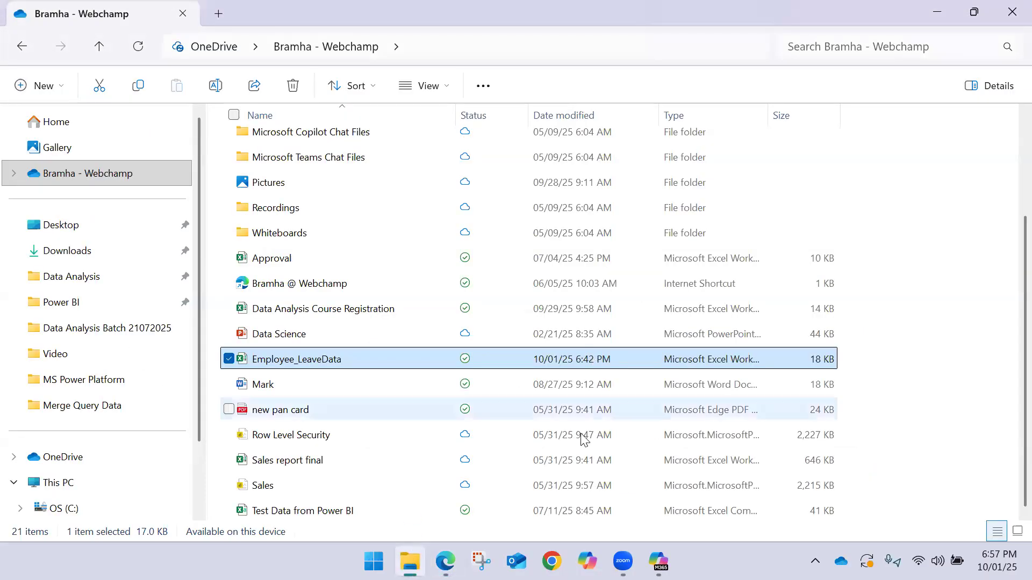
pyautogui.click(446, 561)
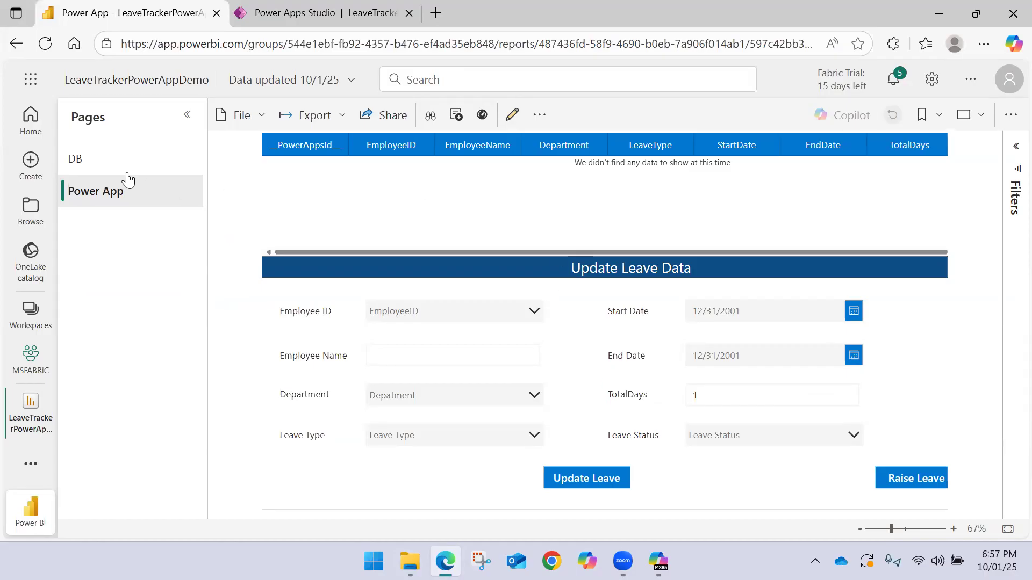
# Go to the leave request form and back to Update Leave Data, filter the Employee ID list by "E01" and select the second match
pyautogui.click(895, 478)
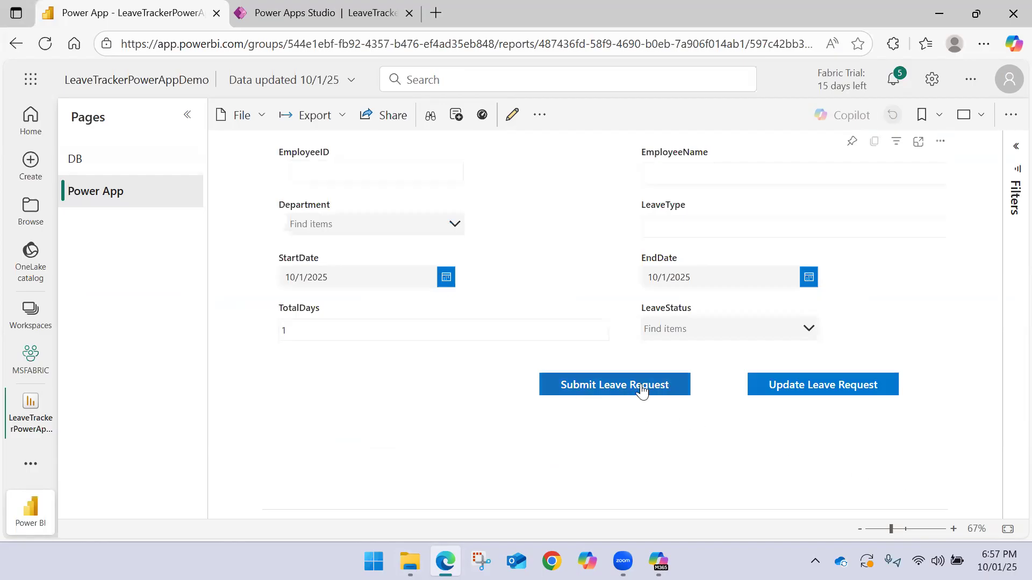
pyautogui.click(800, 388)
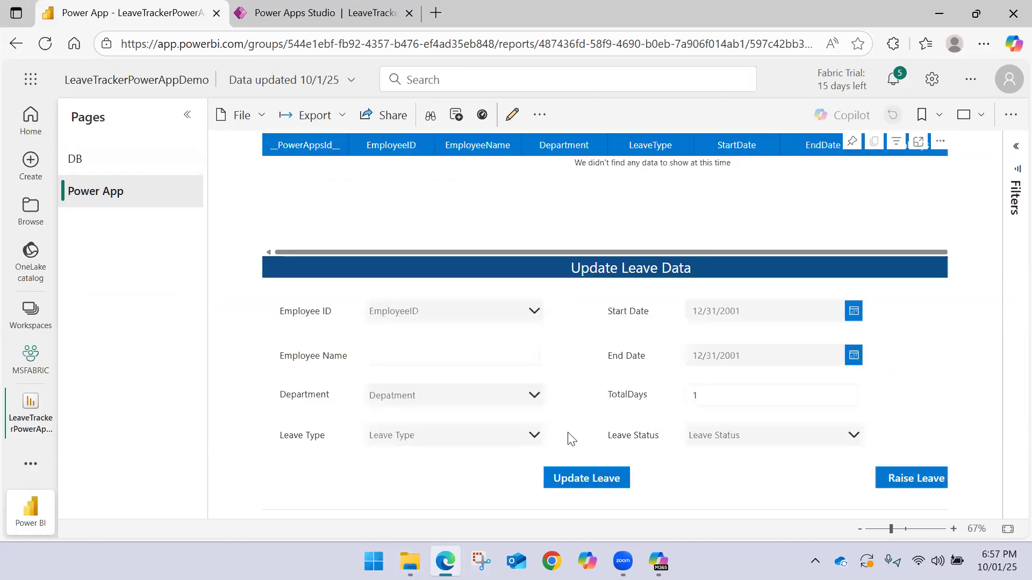
pyautogui.click(460, 311)
pyautogui.write('E01')
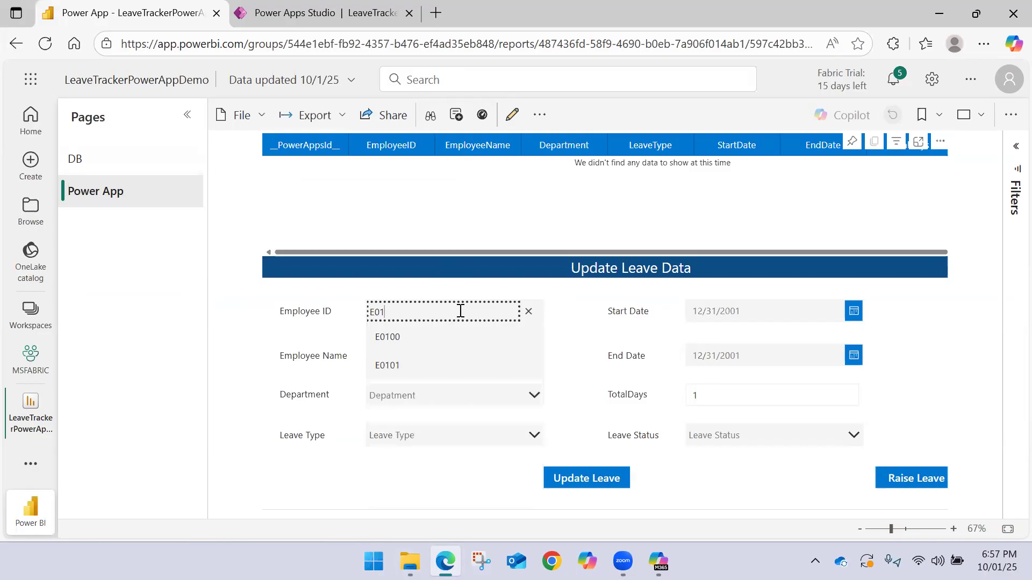
pyautogui.click(412, 365)
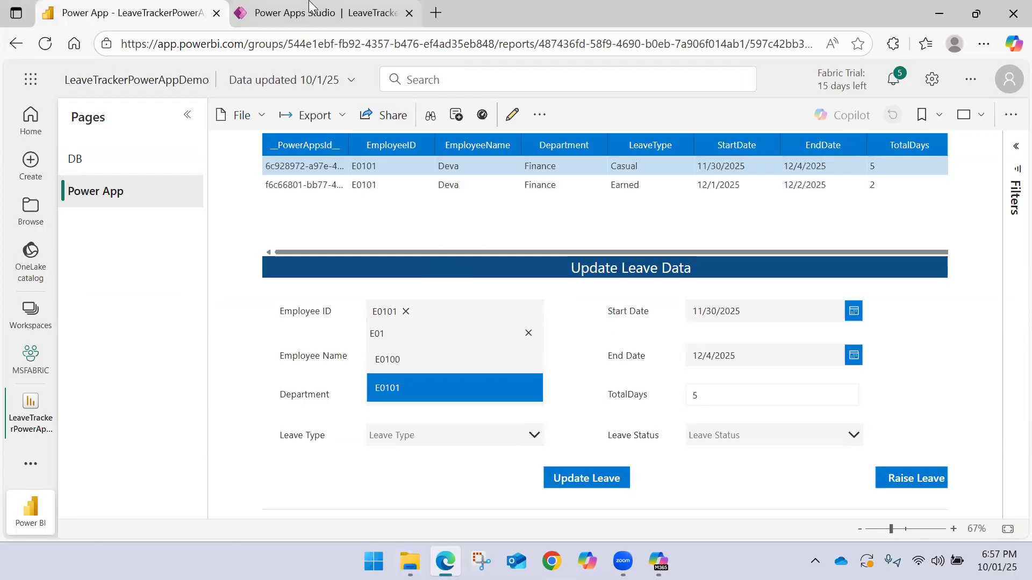
# Switch back to Power Apps Studio, expand the Update Leave formula and examine the error at its end
pyautogui.click(322, 13)
pyautogui.click(1015, 129)
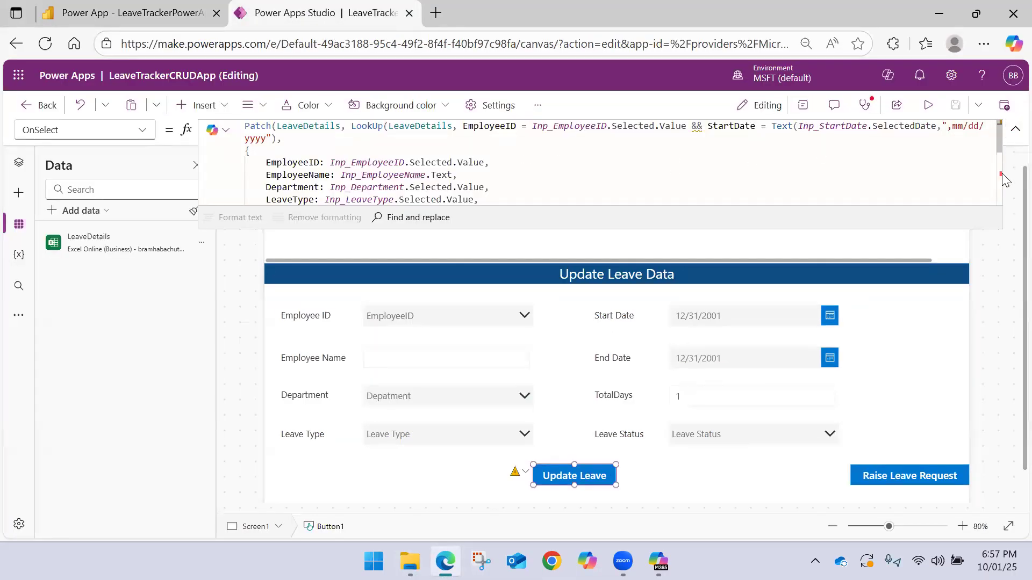
pyautogui.click(1015, 129)
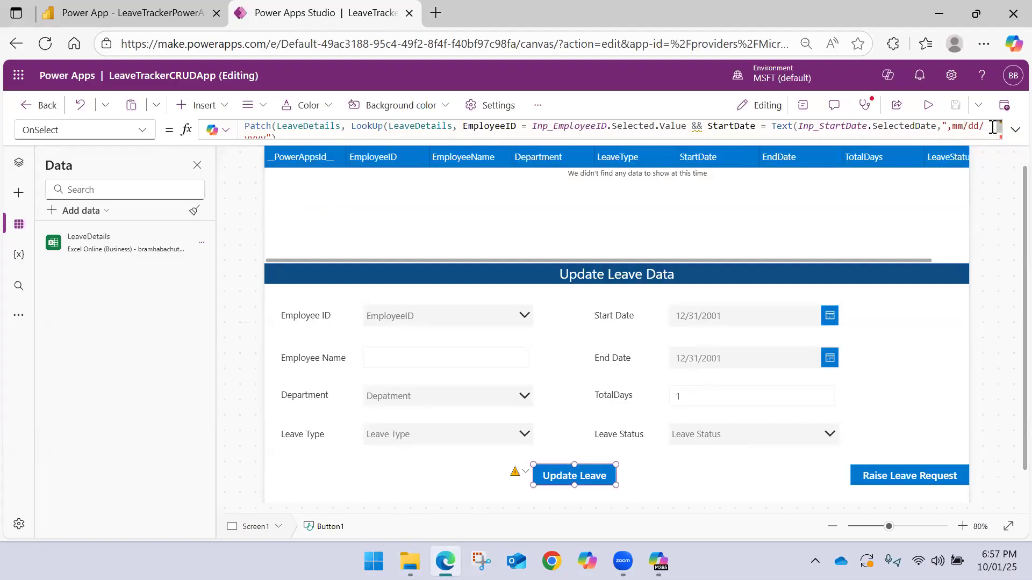
pyautogui.click(1015, 129)
pyautogui.scroll(-2, 480, 150)
pyautogui.scroll(-3, 480, 150)
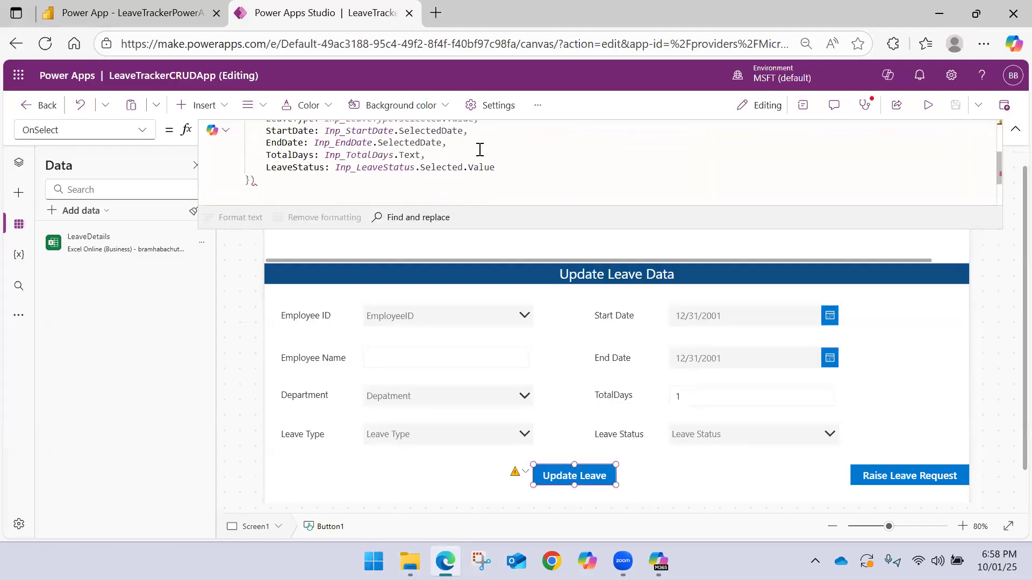
pyautogui.click(258, 141)
pyautogui.press('BackSpace')
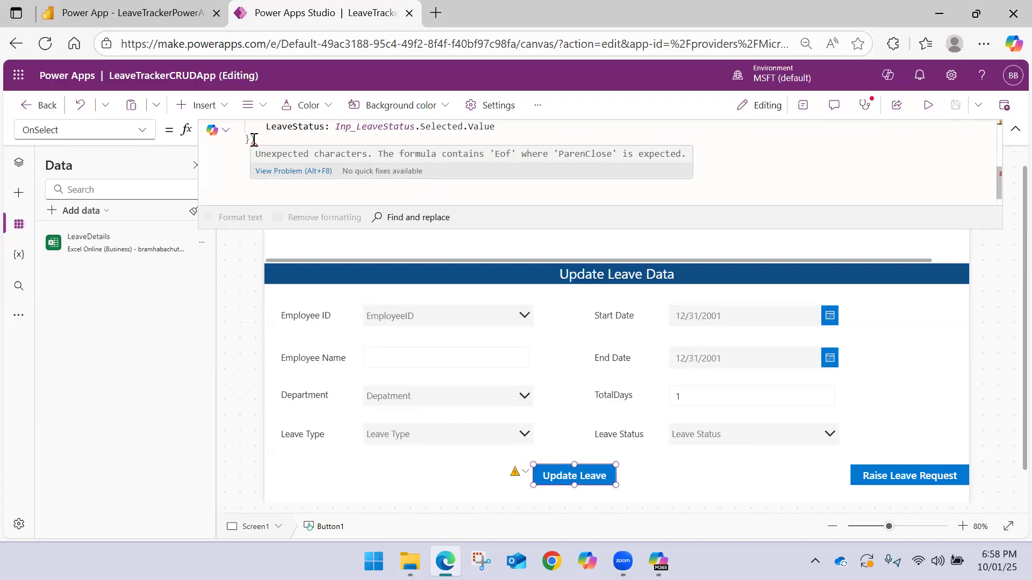
# Check which closing parentheses in the Update Leave formula pair with the Patch, LookUp and Text functions
pyautogui.scroll(5, 603, 153)
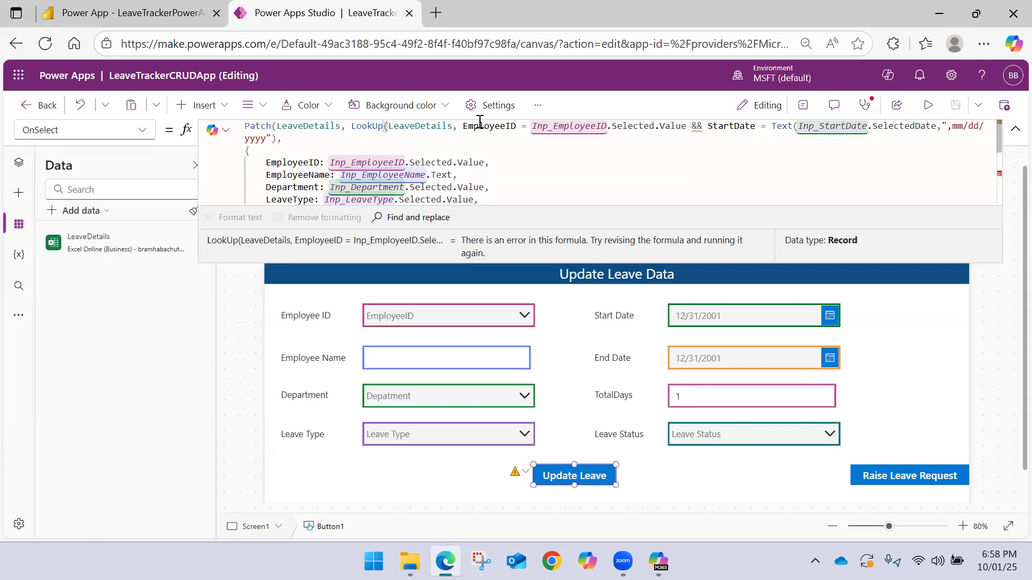
pyautogui.click(275, 126)
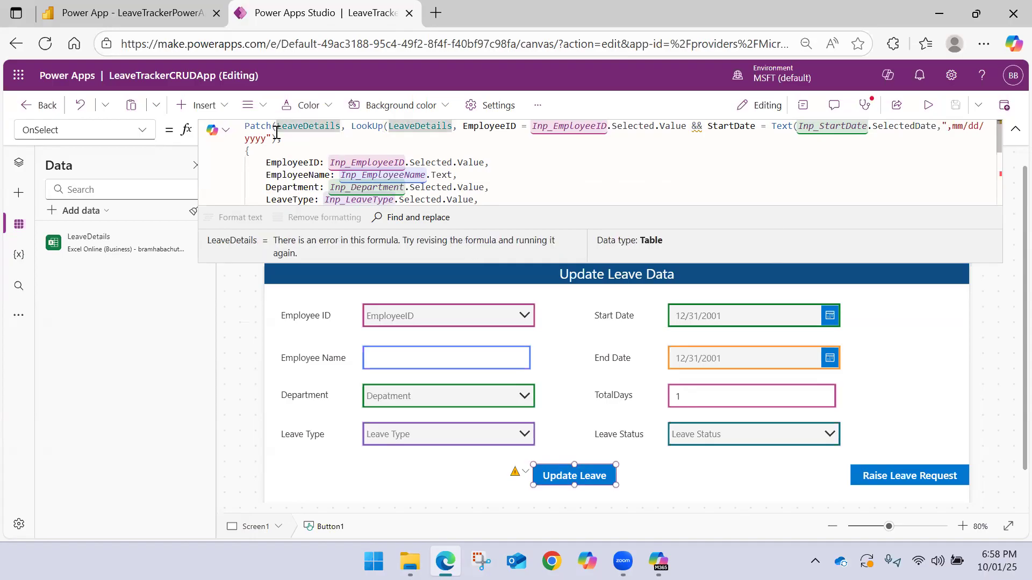
pyautogui.click(276, 133)
pyautogui.click(276, 124)
pyautogui.click(276, 139)
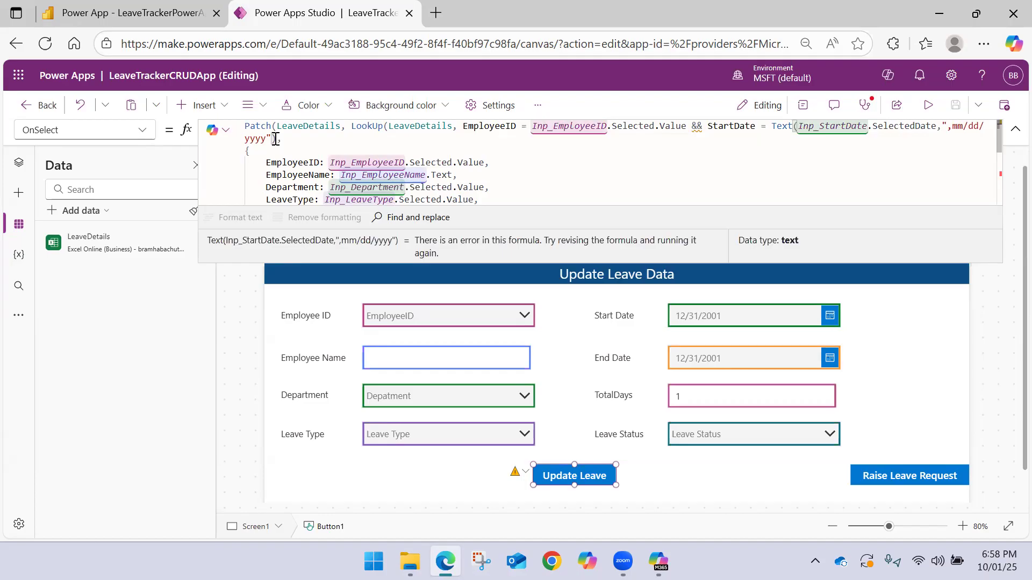
pyautogui.scroll(-2, 275, 139)
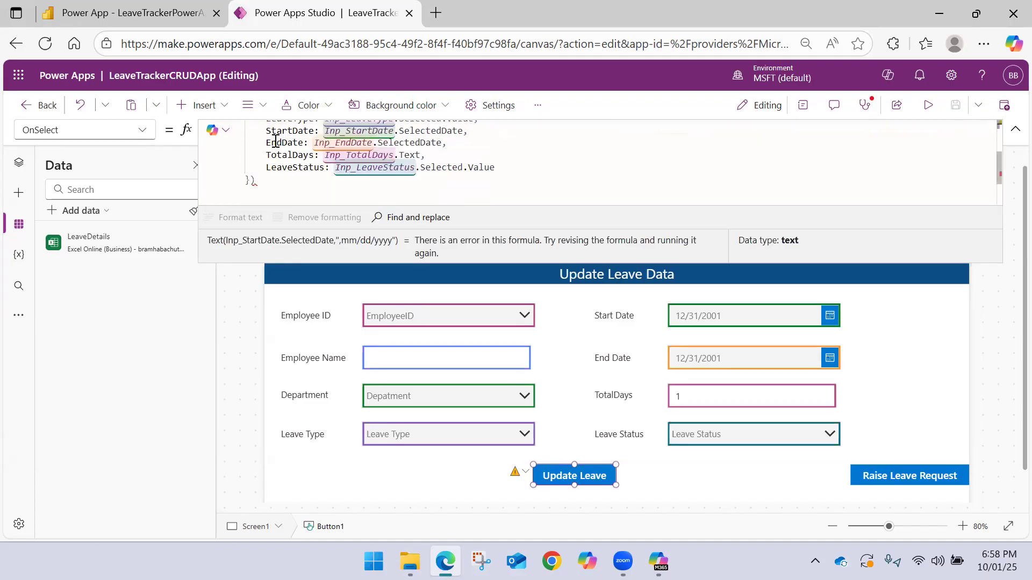
pyautogui.click(273, 179)
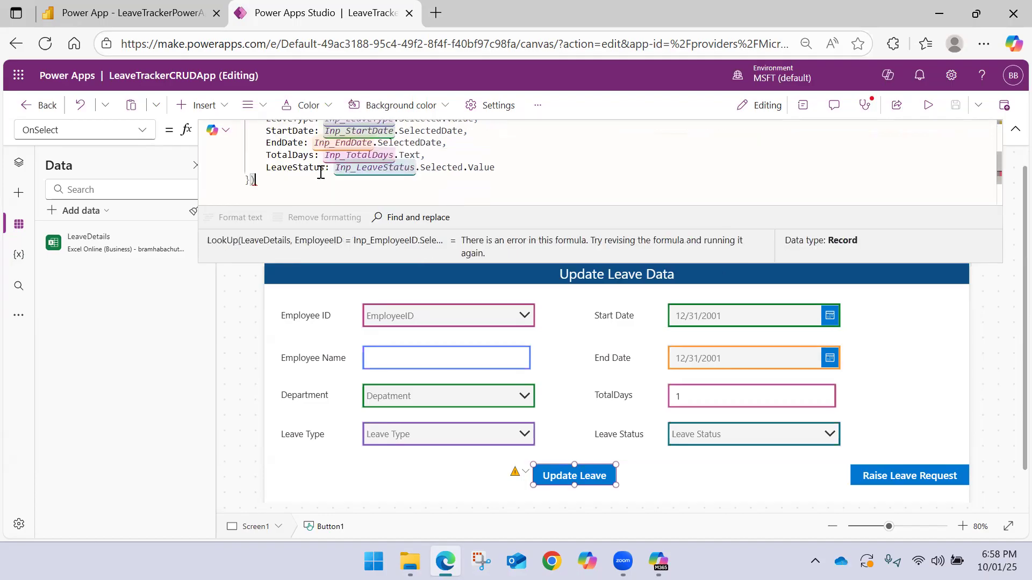
pyautogui.scroll(2, 323, 170)
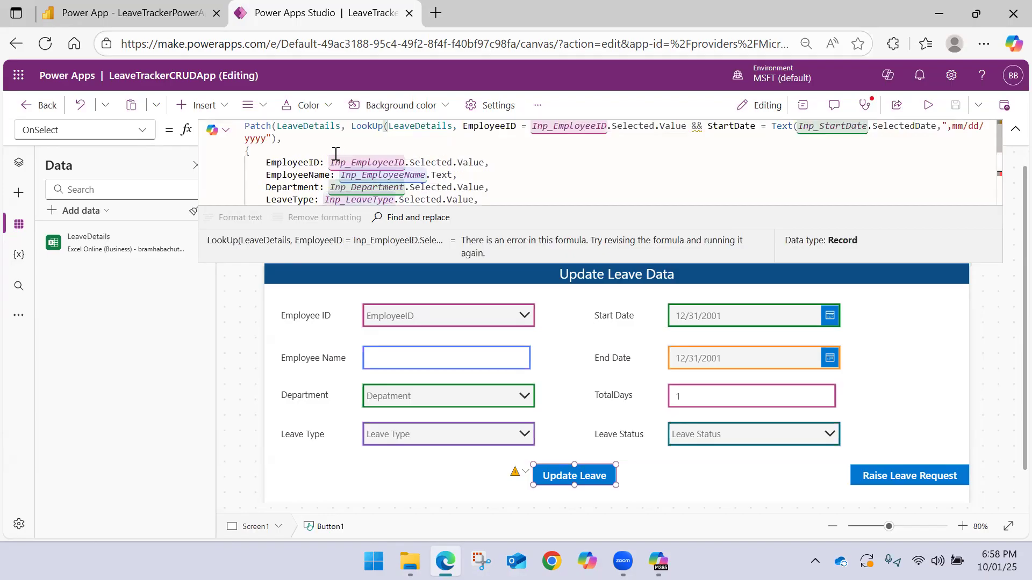
# Add the missing closing parenthesis for LookUp after the StartDate Text function, so the condition ends with ",mm/dd/yyyy"))
pyautogui.write(')')
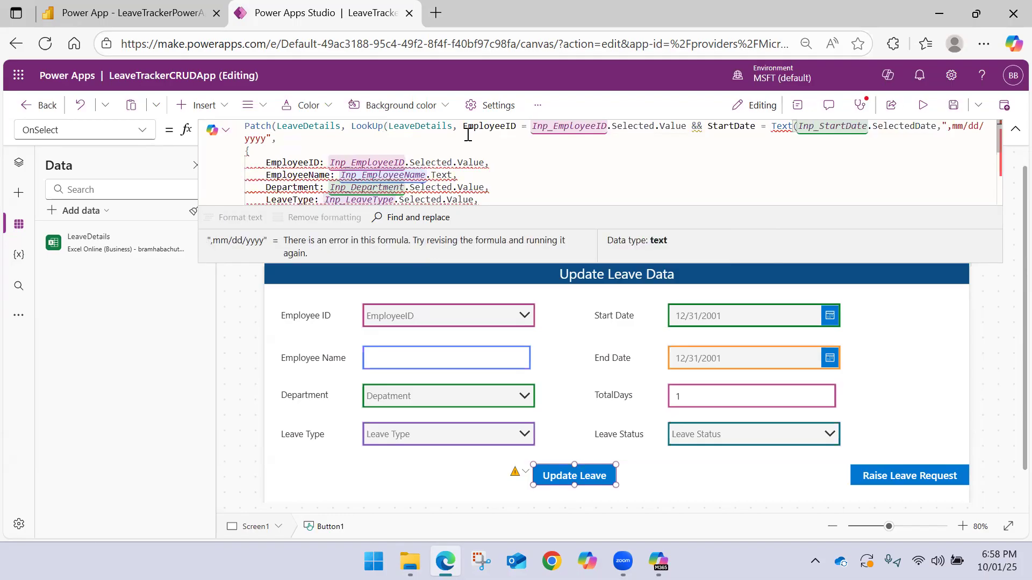
pyautogui.write(')')
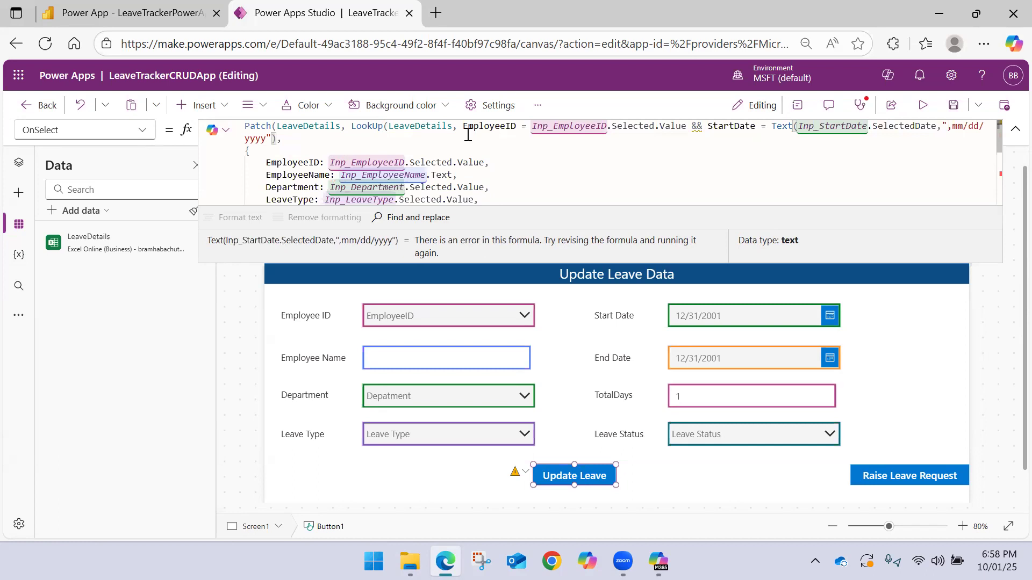
pyautogui.click(384, 127)
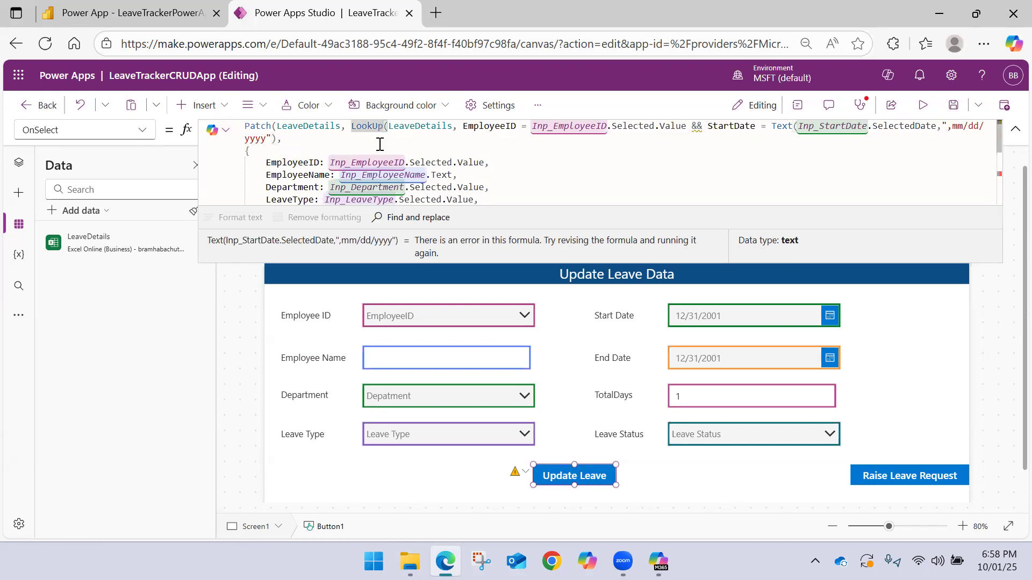
pyautogui.scroll(-2, 358, 143)
pyautogui.scroll(-1, 354, 144)
pyautogui.scroll(4, 349, 145)
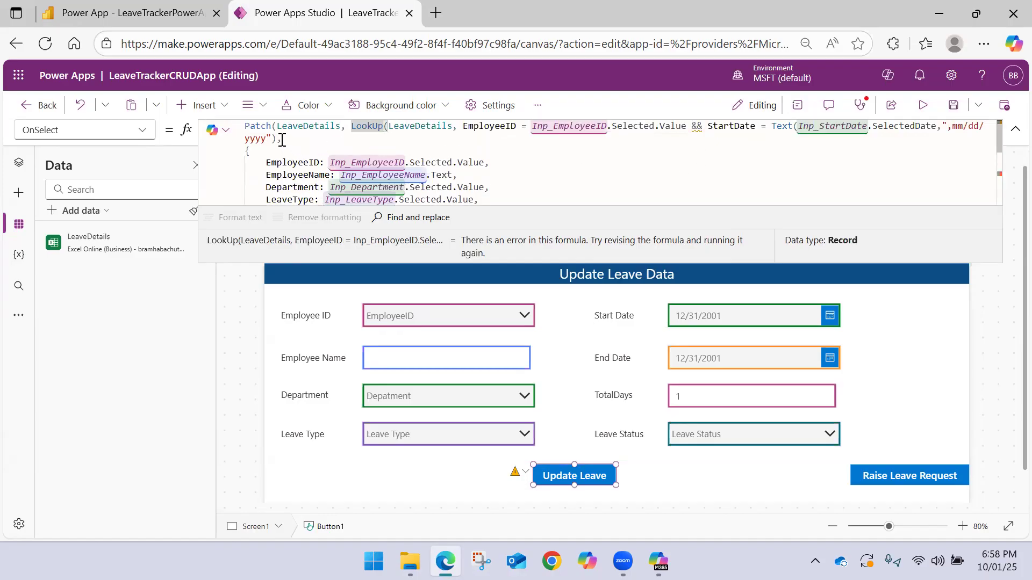
pyautogui.click(305, 138)
pyautogui.write('),')
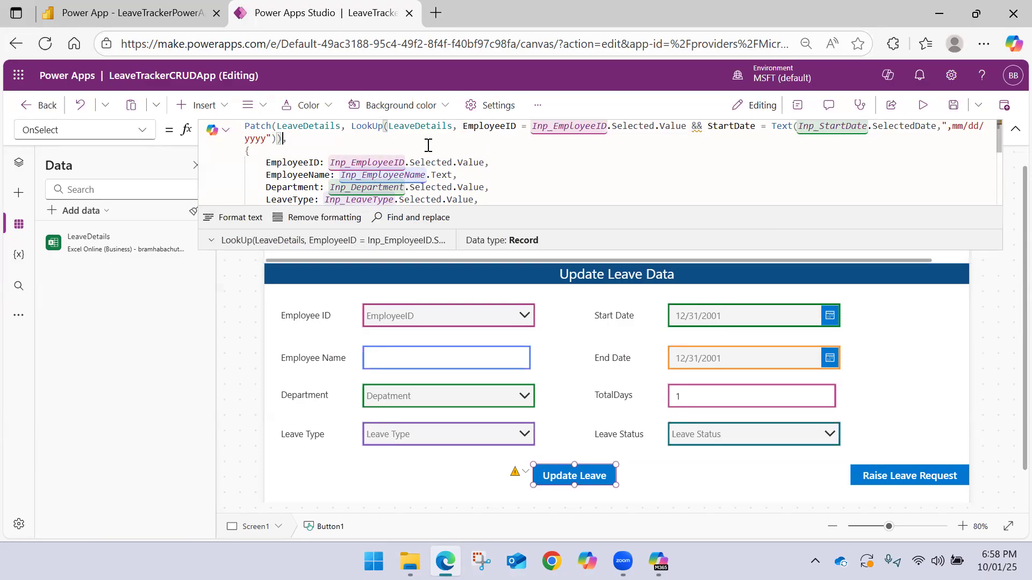
# Review the corrected Update Leave formula, and save and publish LeaveTrackerCRUDApp
pyautogui.scroll(-5, 428, 151)
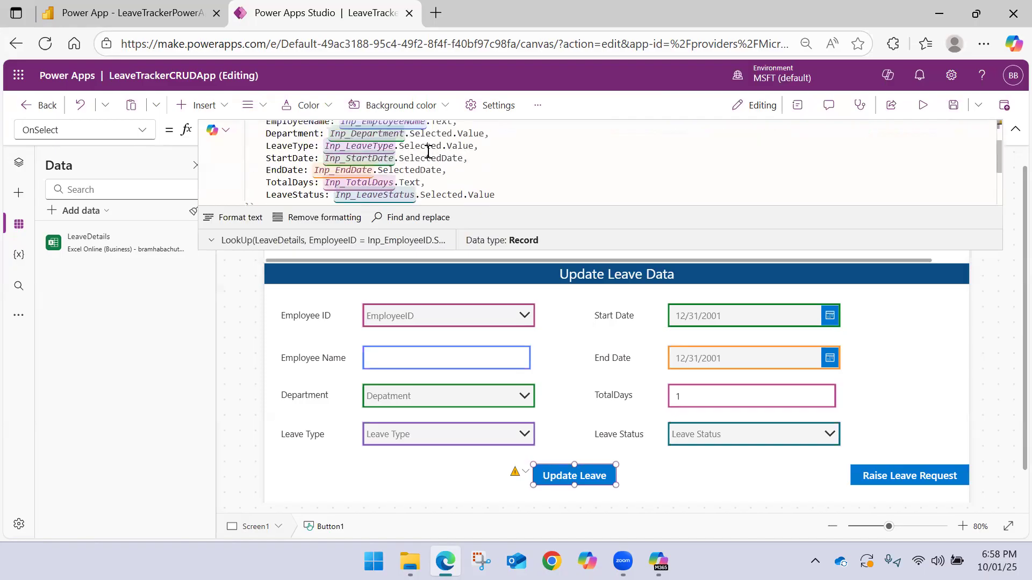
pyautogui.scroll(5, 428, 152)
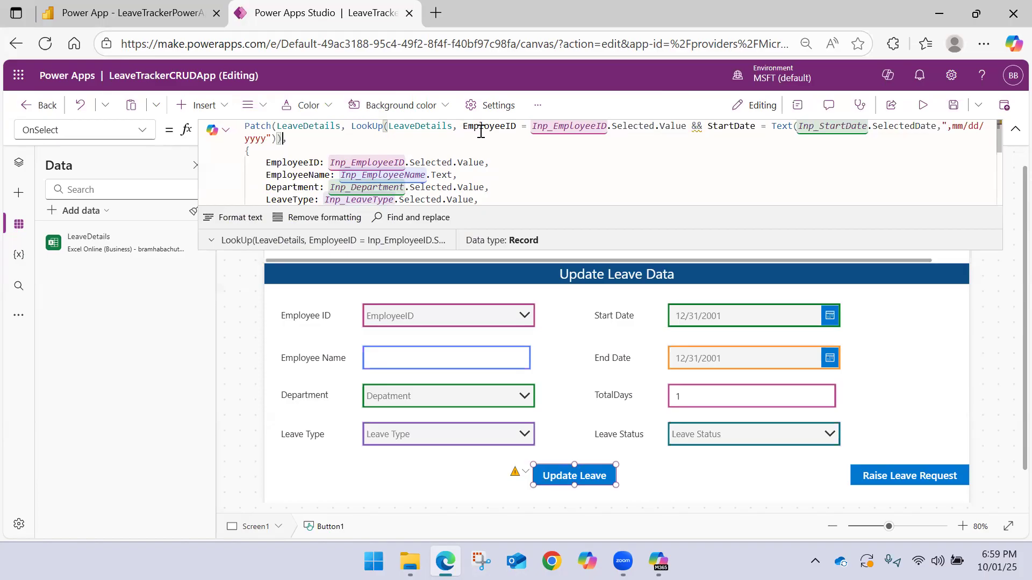
pyautogui.moveTo(464, 127); pyautogui.dragTo(548, 133)
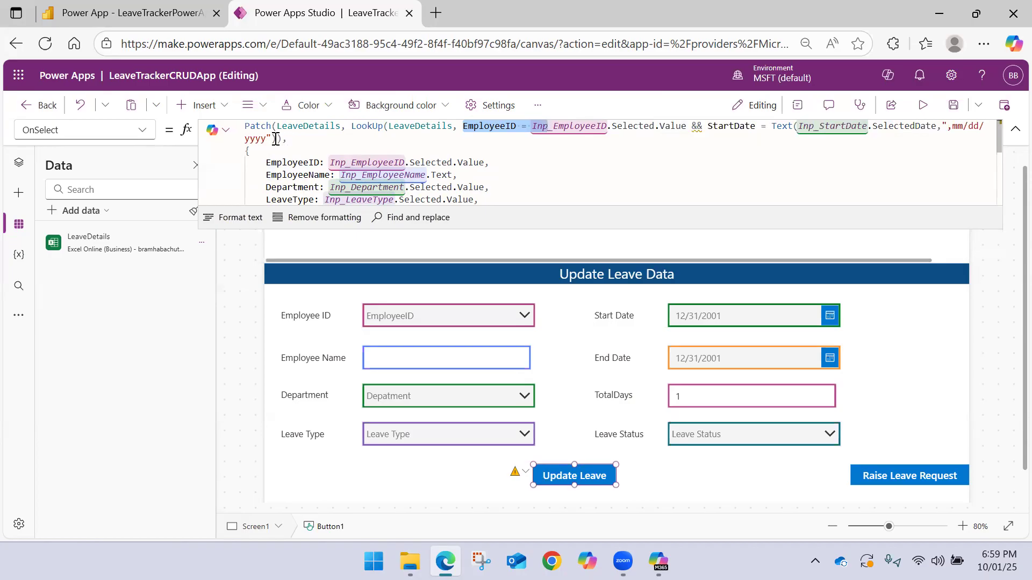
pyautogui.scroll(-3, 515, 154)
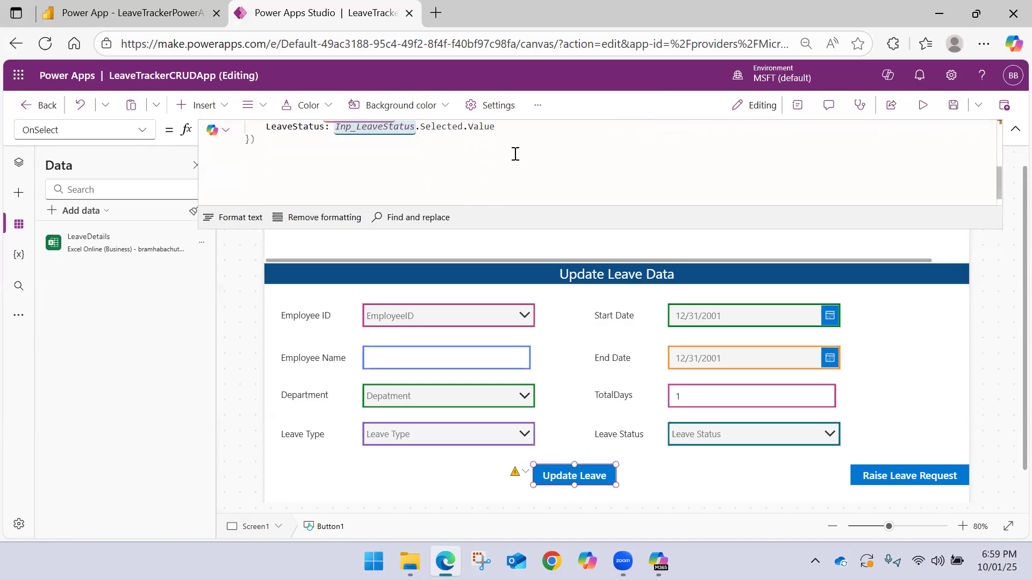
pyautogui.click(952, 106)
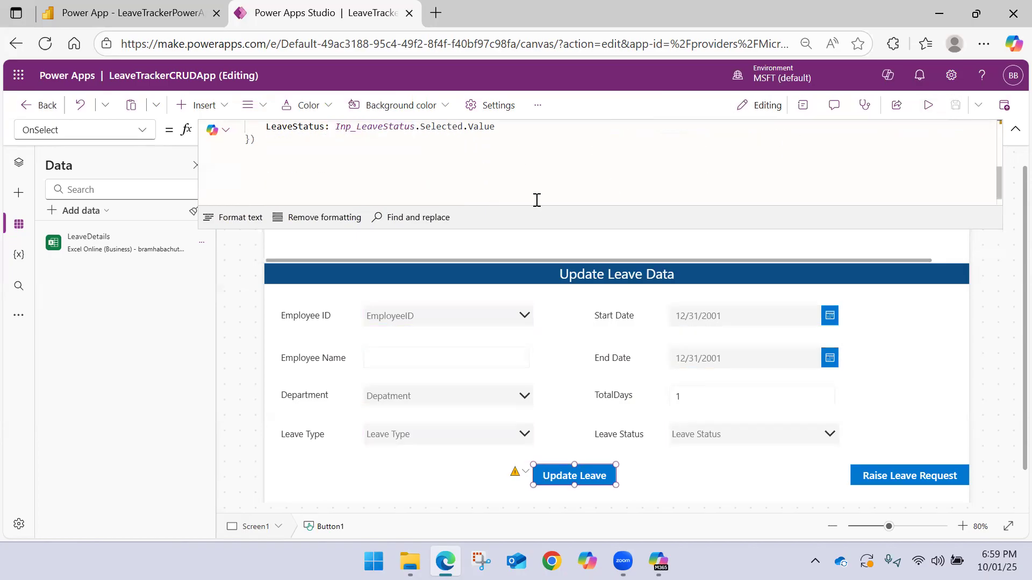
pyautogui.click(1004, 106)
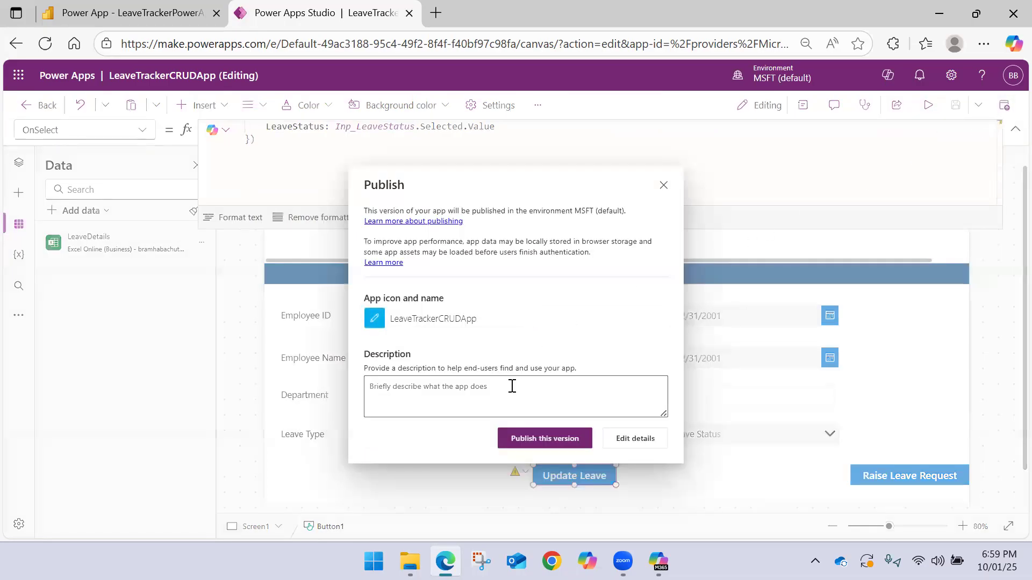
pyautogui.click(519, 447)
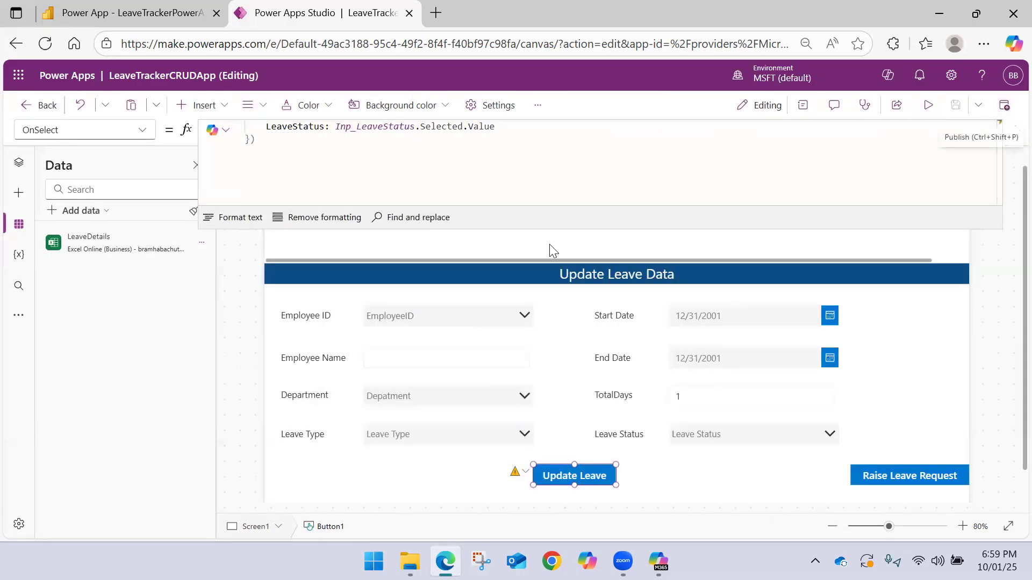
# Open the Update Leave button's warning in the formula bar and review its Patch formula
pyautogui.click(516, 472)
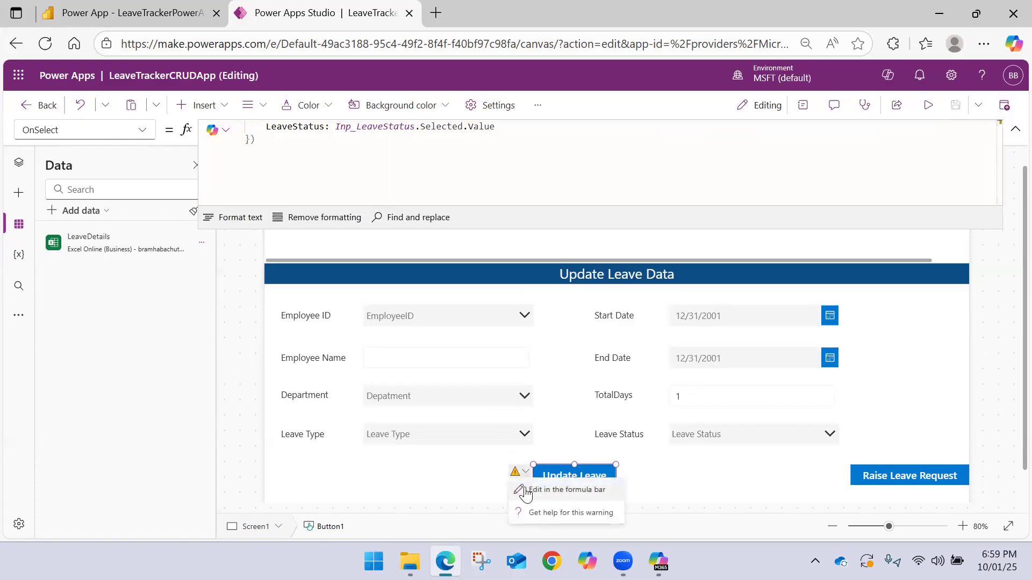
pyautogui.click(559, 489)
pyautogui.scroll(5, 438, 171)
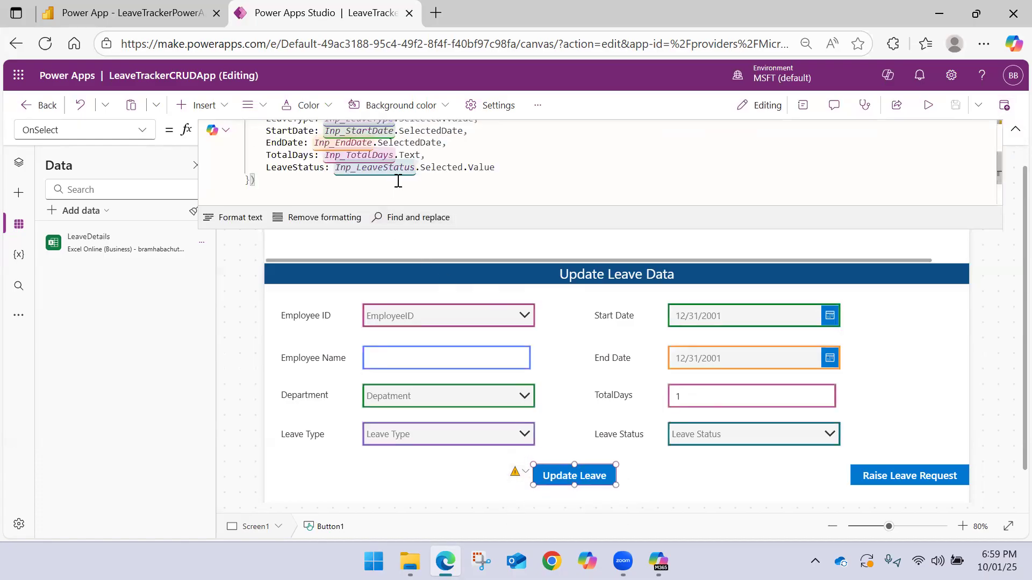
pyautogui.scroll(-2, 438, 171)
pyautogui.scroll(4, 438, 171)
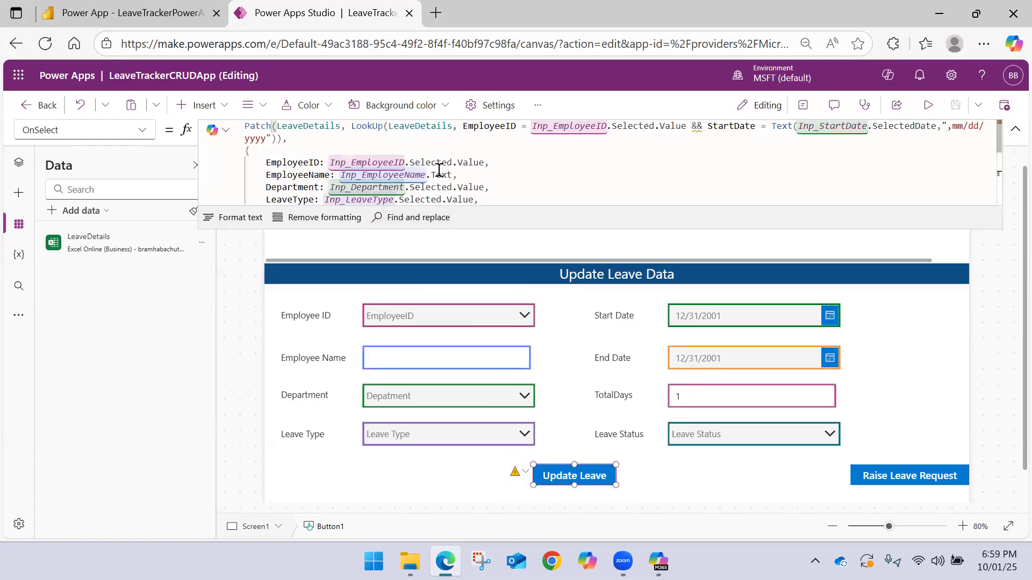
# Publish the current version of LeaveTrackerCRUDApp, and reload the LeaveTrackerPowerAppDemo report in Power BI
pyautogui.click(1004, 105)
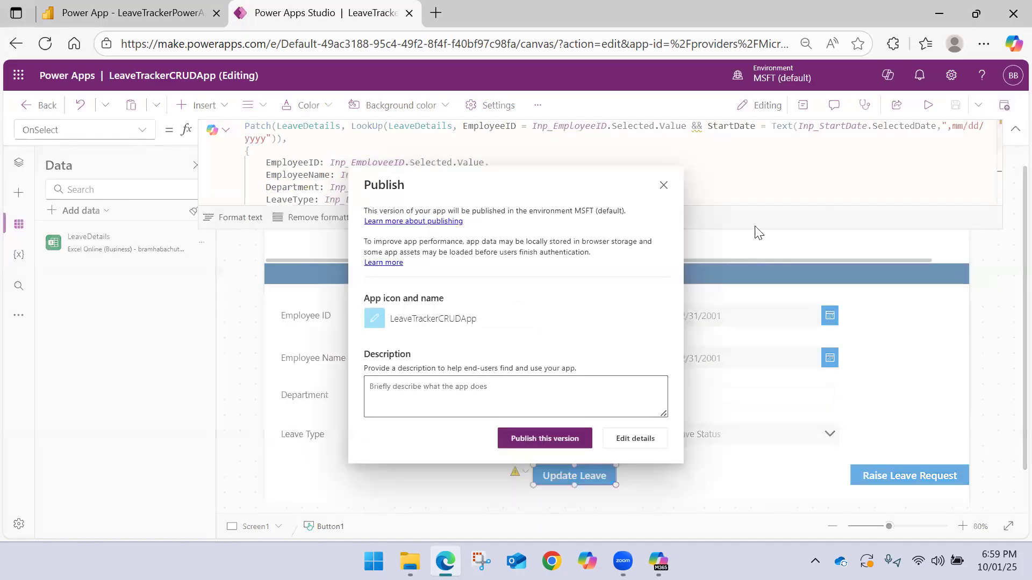
pyautogui.click(541, 440)
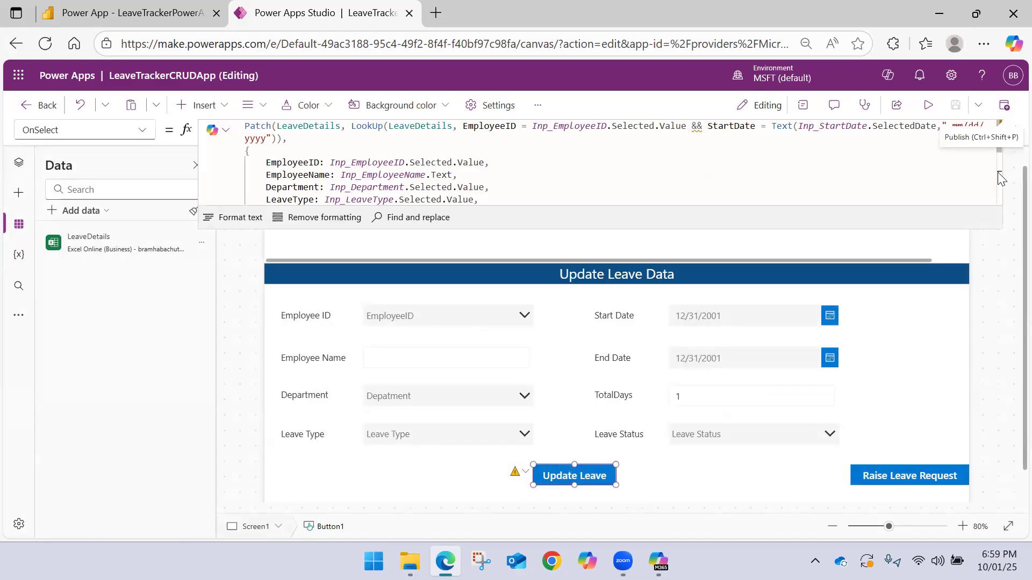
pyautogui.click(124, 13)
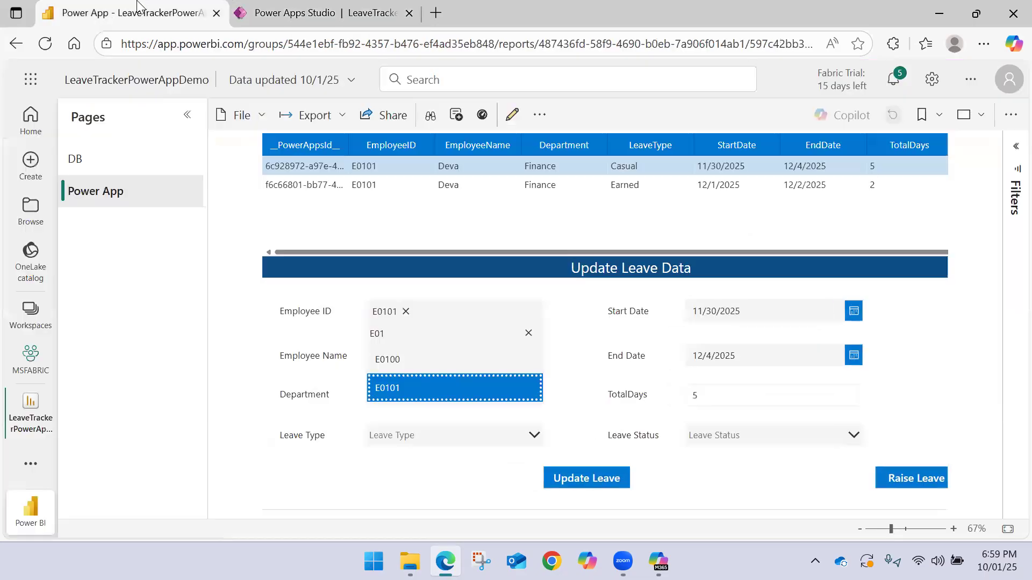
pyautogui.click(45, 48)
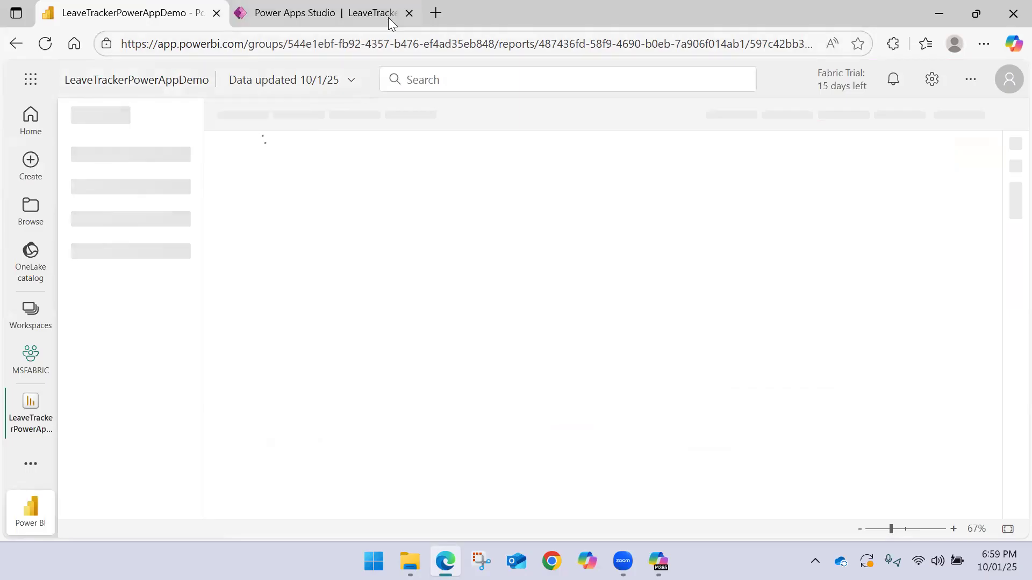
# Return to Power Apps Studio and publish LeaveTrackerCRUDApp once more
pyautogui.click(344, 11)
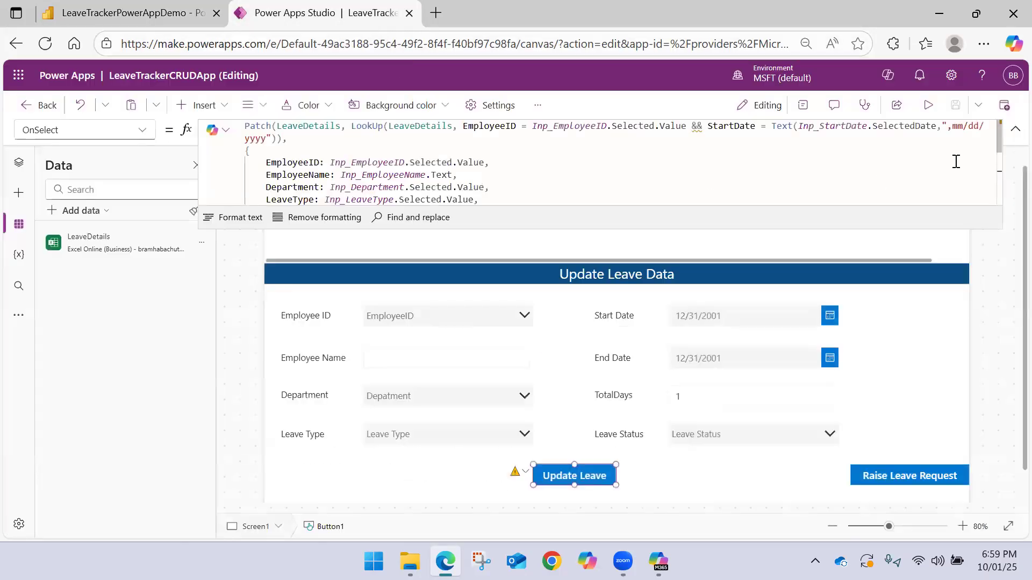
pyautogui.click(1003, 105)
pyautogui.click(549, 438)
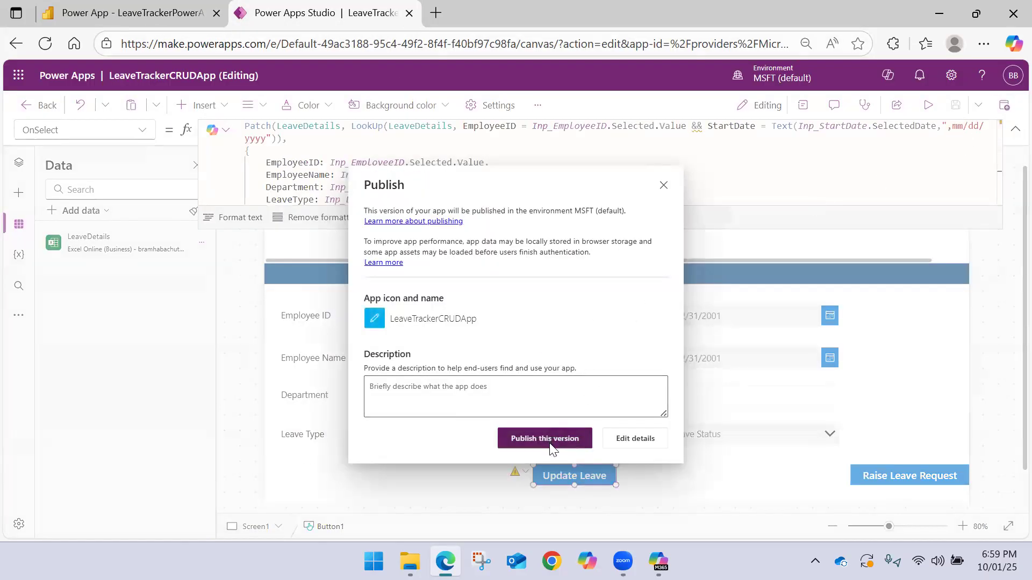
# Switch to Power BI, reopen the LeaveTrackerPowerAppDemo report from the MSFABRIC workspace and reload it
pyautogui.click(163, 7)
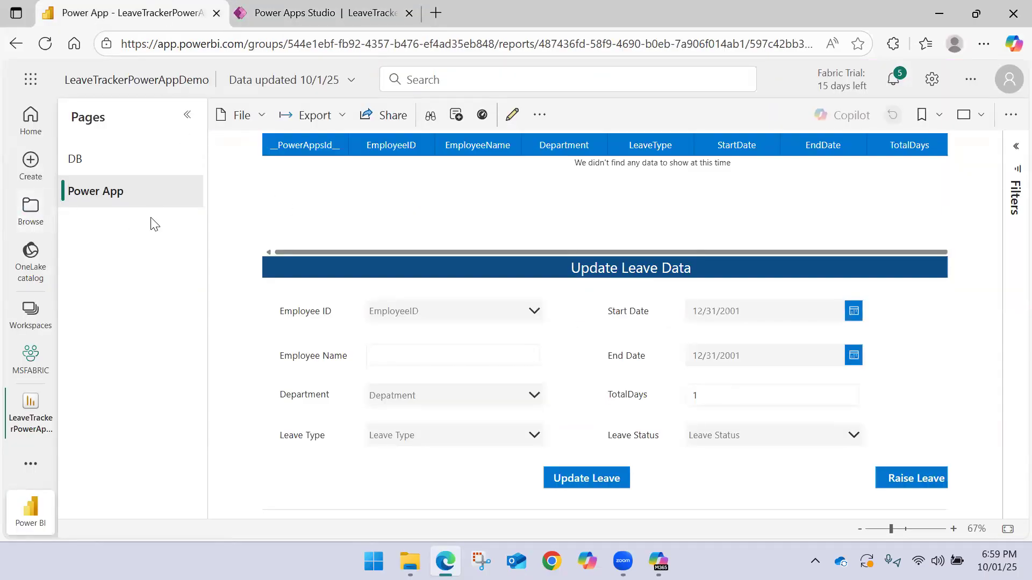
pyautogui.click(27, 407)
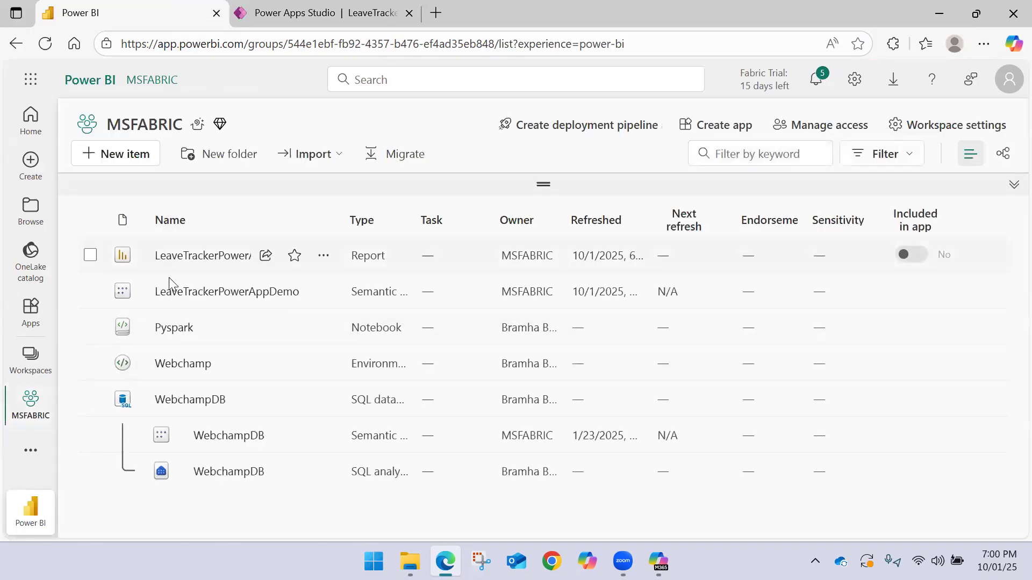
pyautogui.click(328, 13)
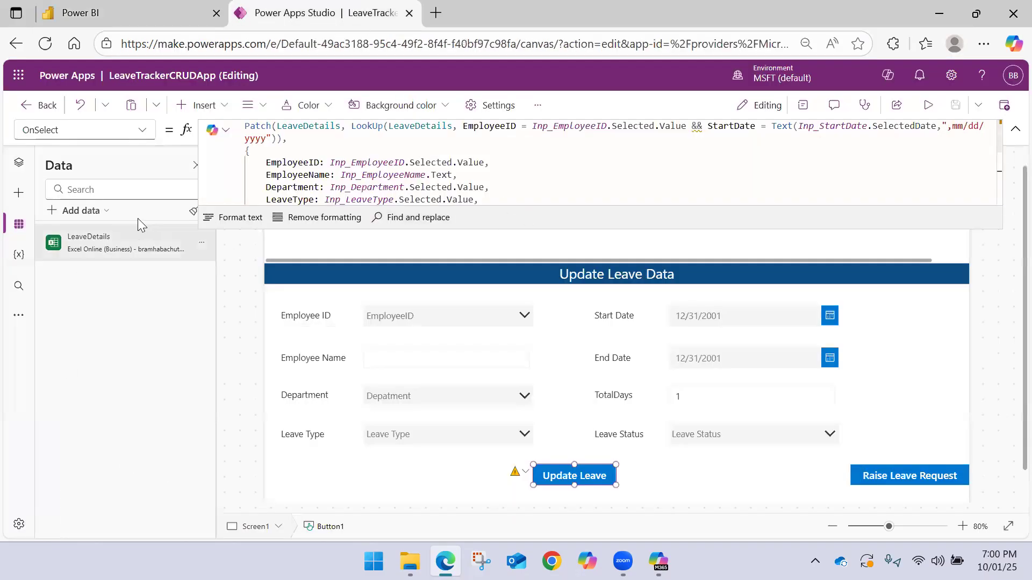
pyautogui.click(162, 12)
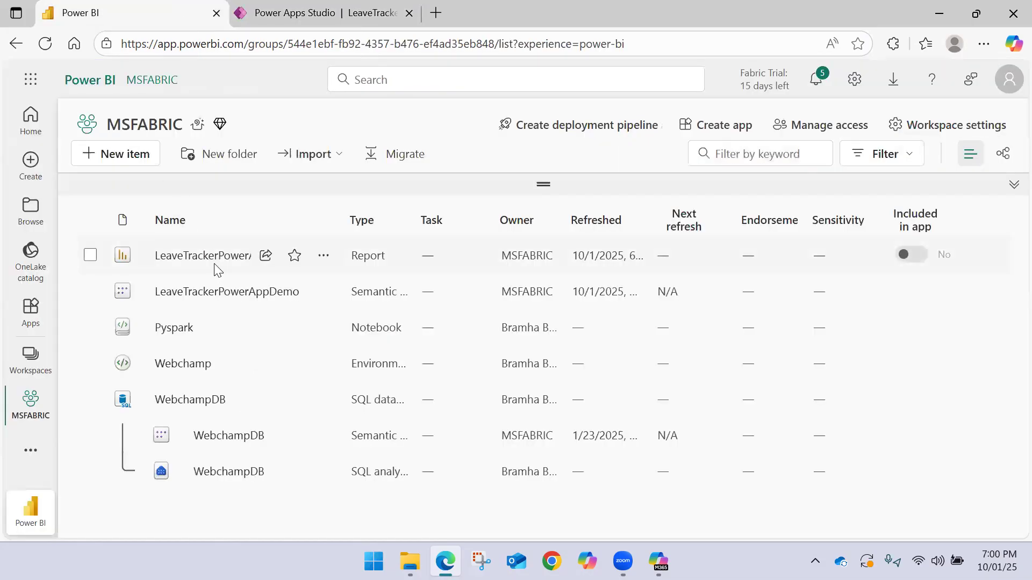
pyautogui.click(182, 258)
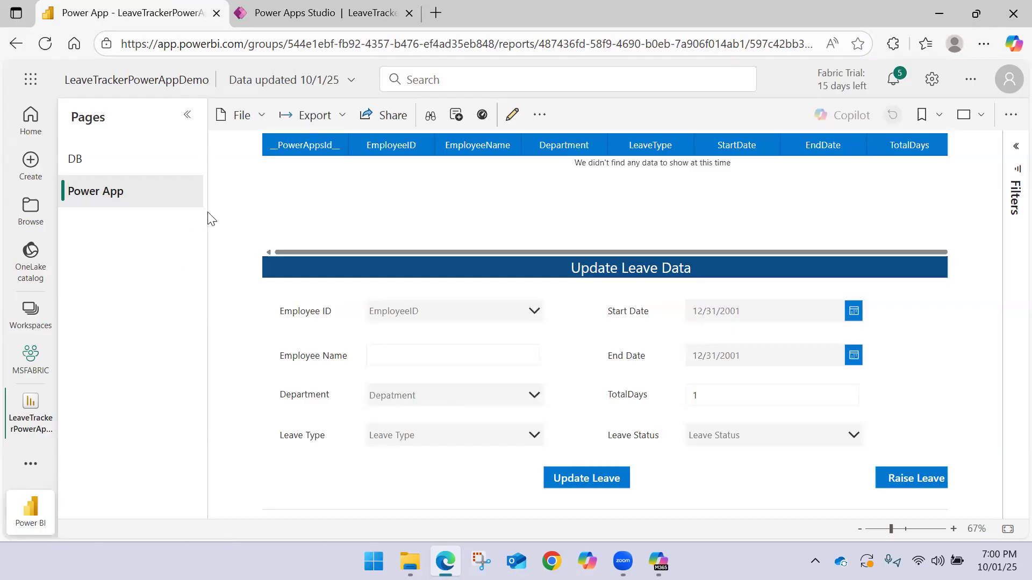
pyautogui.click(45, 44)
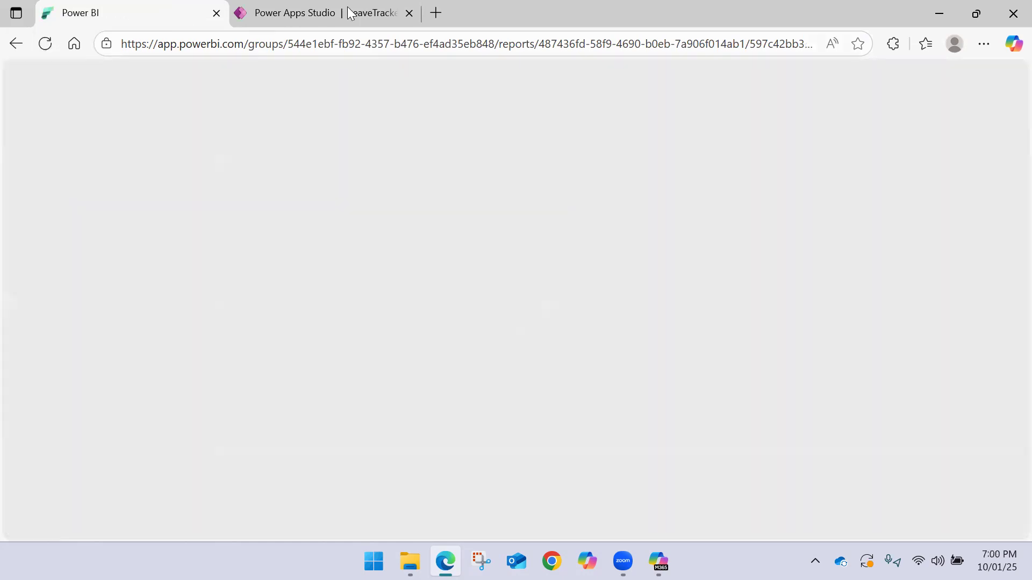
pyautogui.click(360, 12)
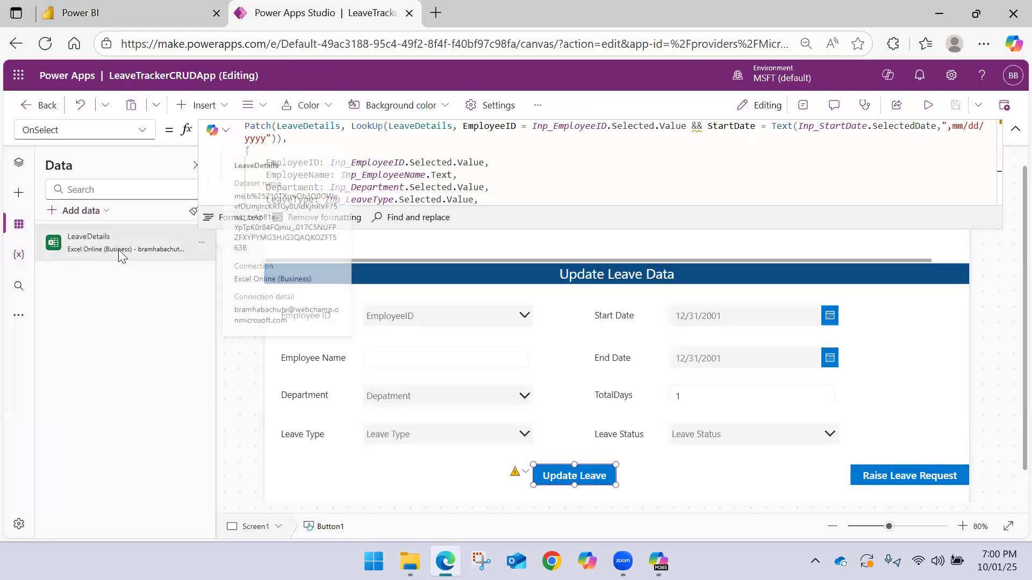
pyautogui.click(151, 13)
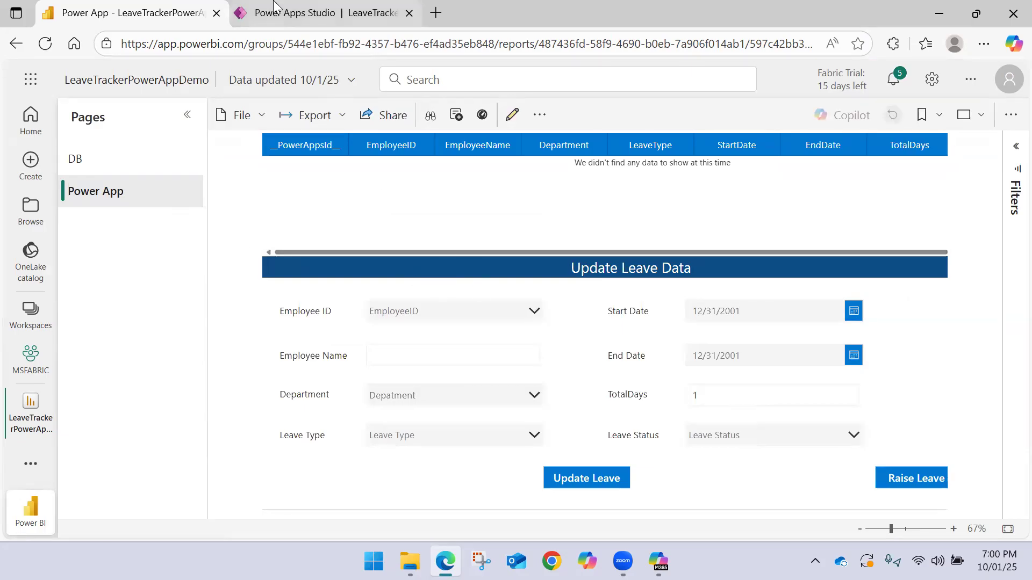
# Select the first listed employee ID in the Update Leave Data form of the embedded app
pyautogui.click(519, 317)
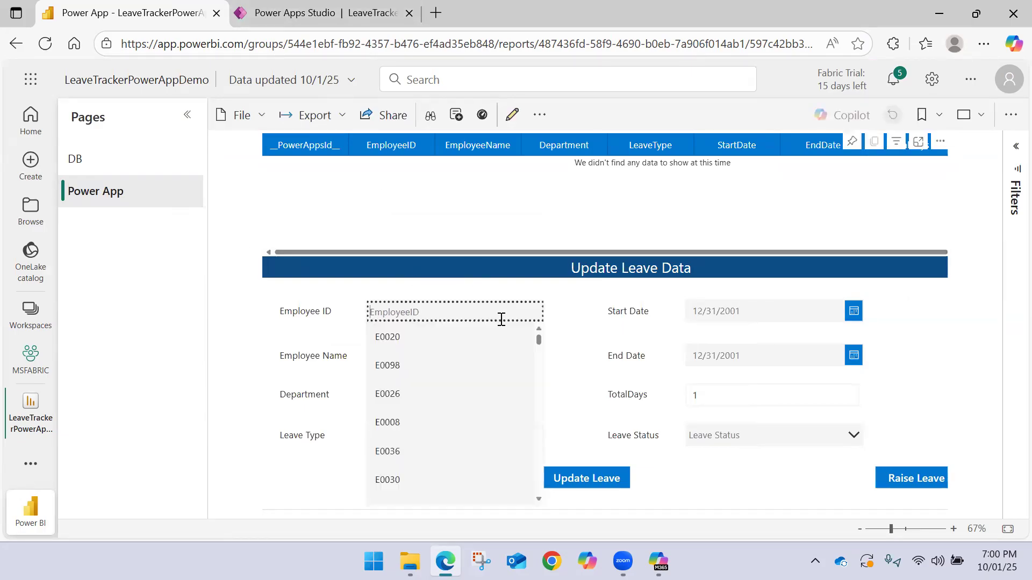
pyautogui.click(408, 337)
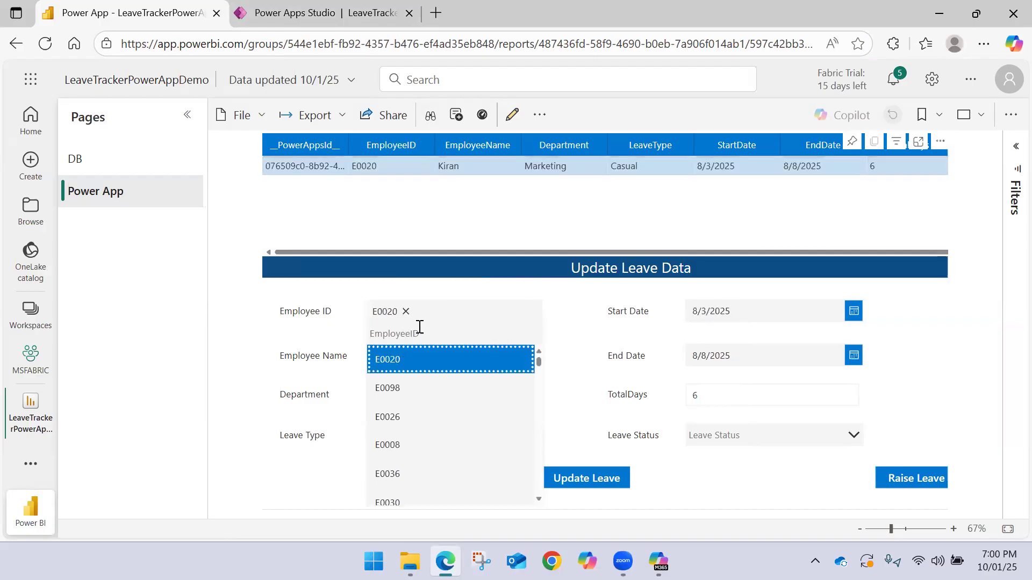
pyautogui.moveTo(467, 253); pyautogui.dragTo(310, 256)
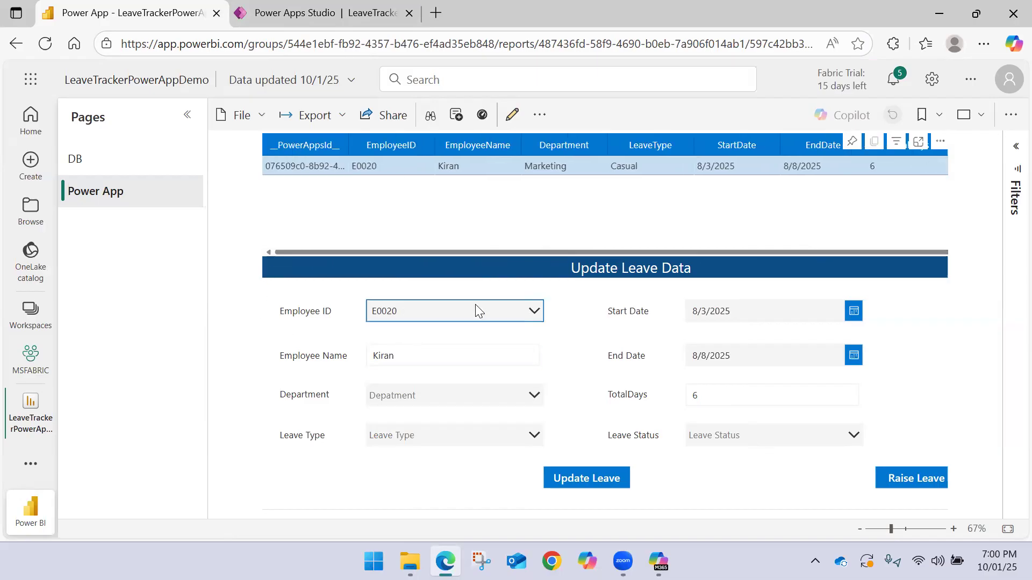
# Set the Department to Finance and the Leave Type to Earned in the Update Leave Data form
pyautogui.click(399, 389)
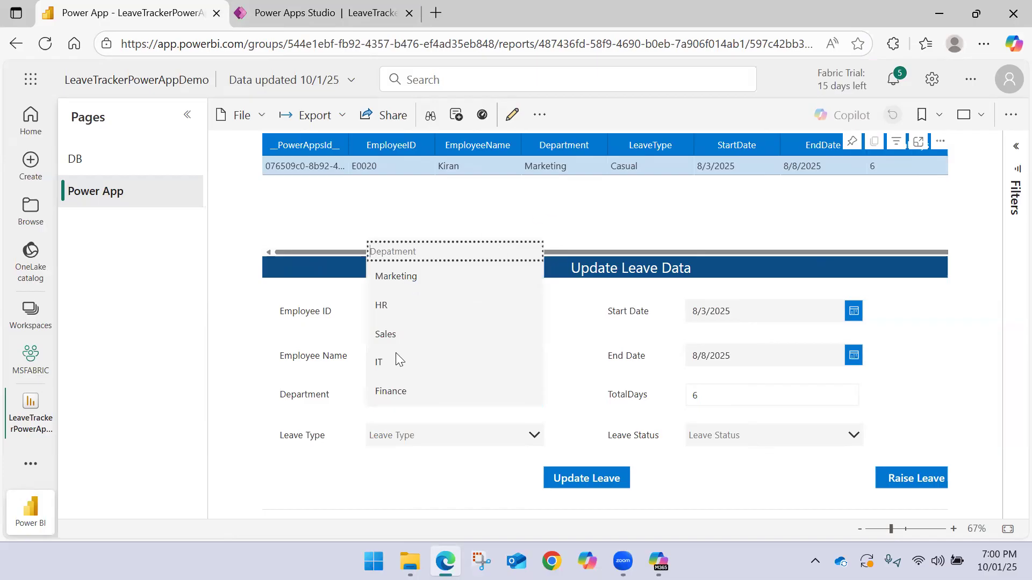
pyautogui.click(391, 391)
pyautogui.click(392, 436)
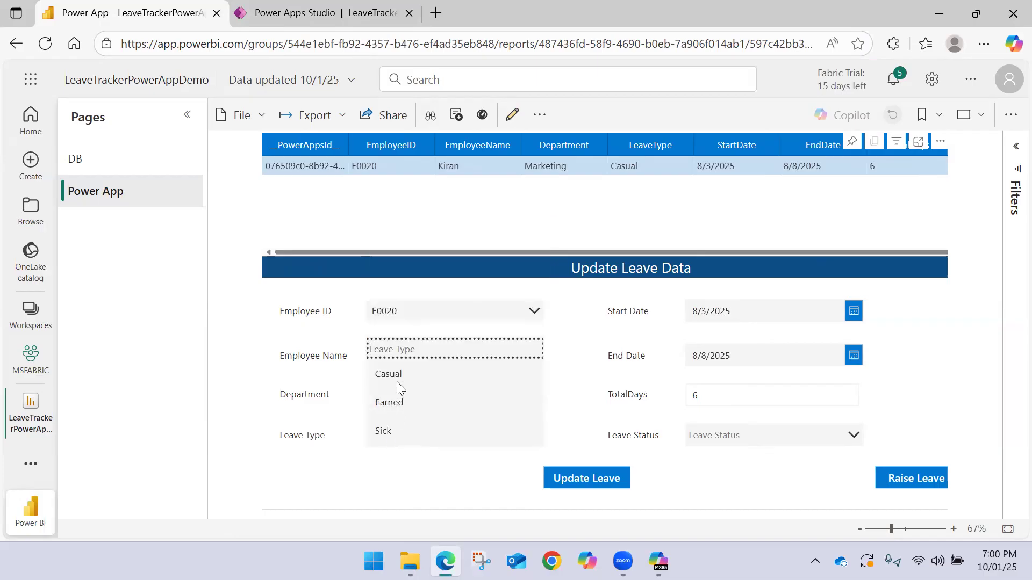
pyautogui.click(396, 404)
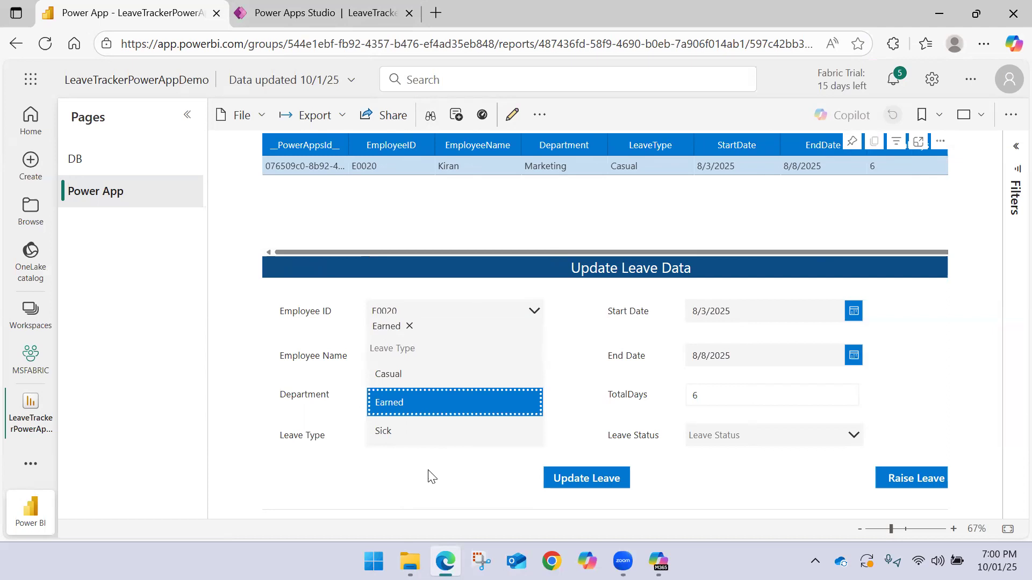
# Set the Leave Status to Approved and check the existing record's leave status in the table
pyautogui.click(777, 441)
pyautogui.click(751, 343)
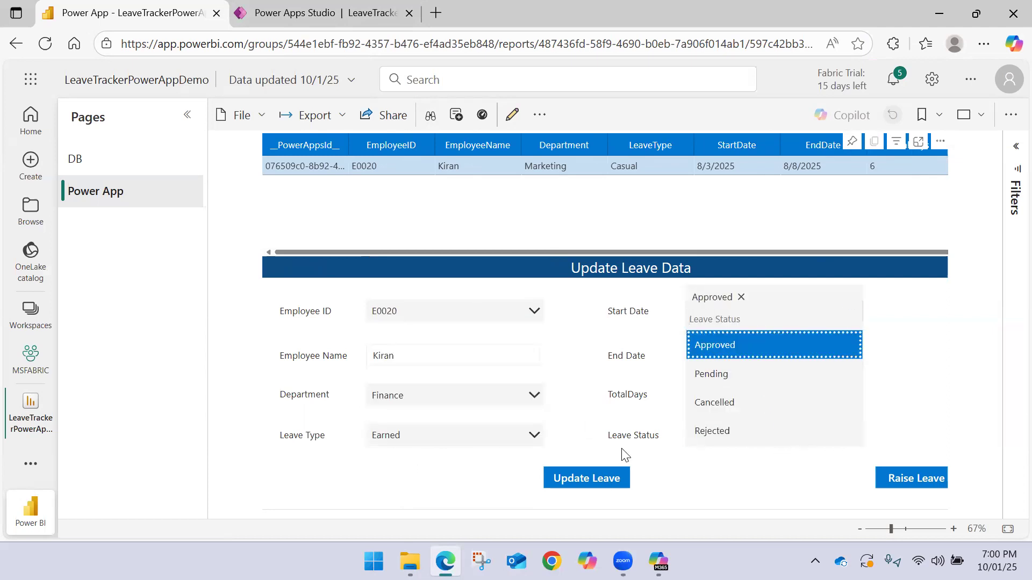
pyautogui.click(698, 480)
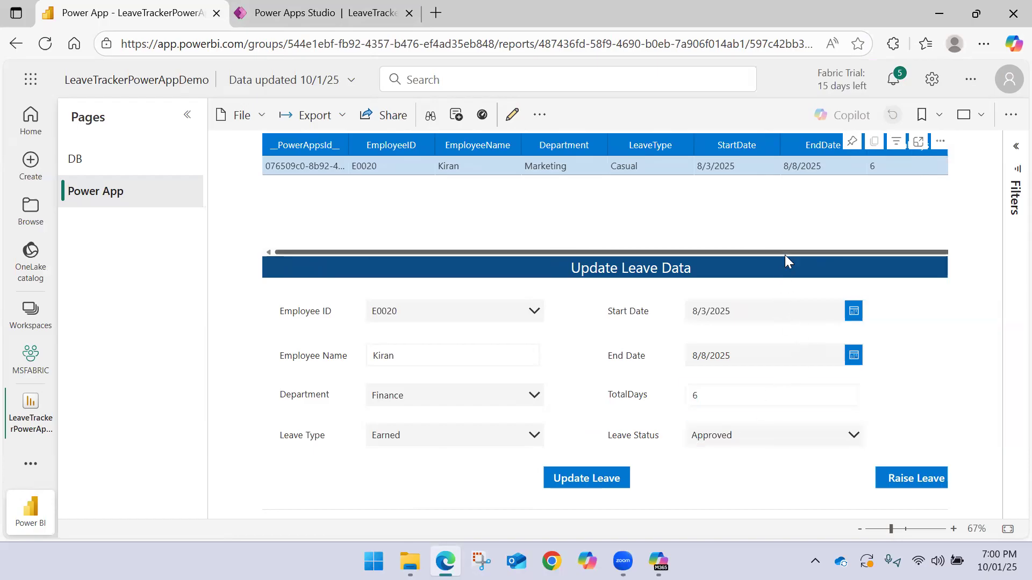
pyautogui.moveTo(784, 251); pyautogui.dragTo(742, 254)
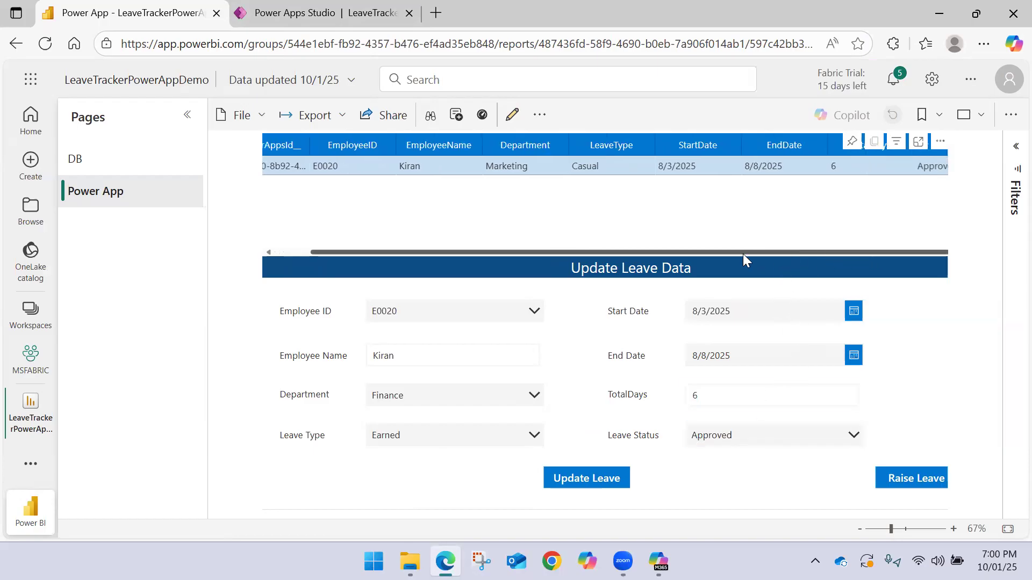
# Add Rejected as the Leave Status and remove Approved from the selection
pyautogui.click(714, 430)
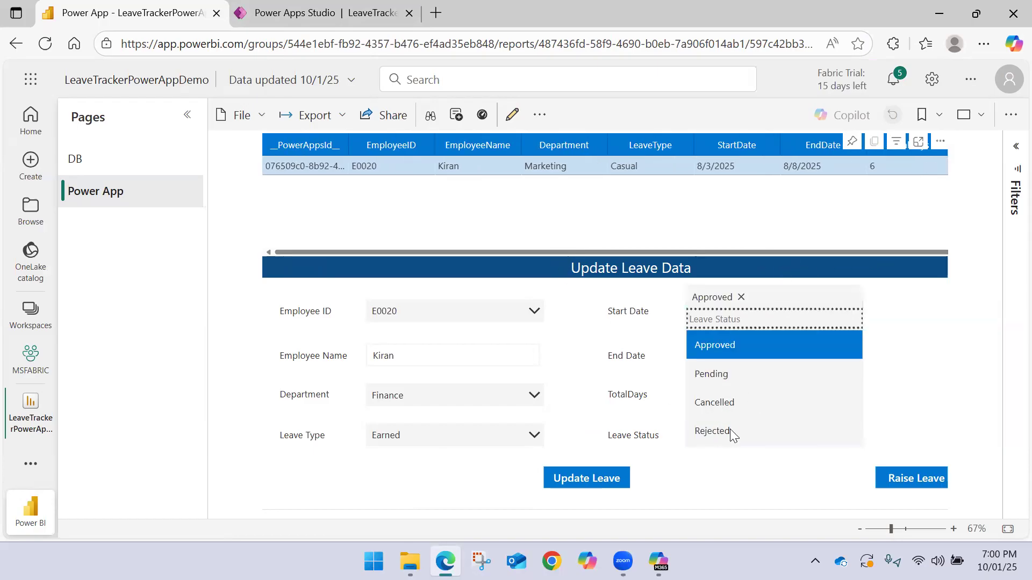
pyautogui.click(729, 440)
pyautogui.click(703, 490)
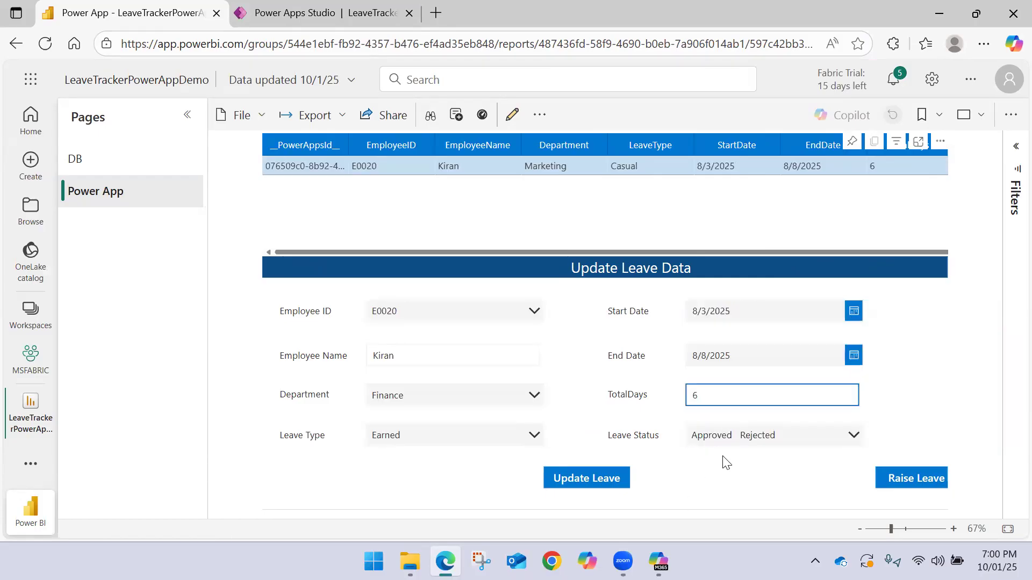
pyautogui.click(730, 442)
pyautogui.click(741, 297)
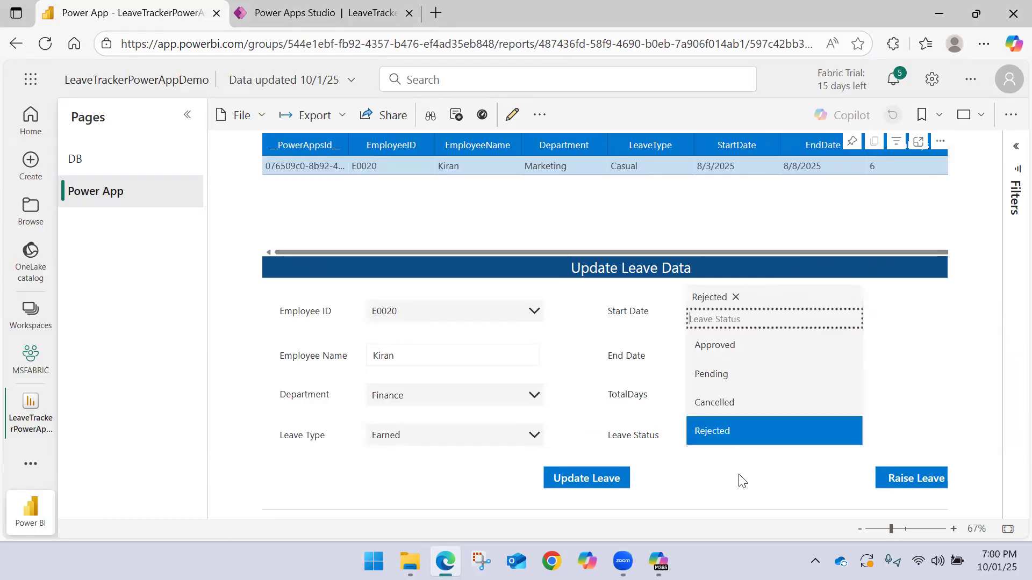
pyautogui.click(733, 476)
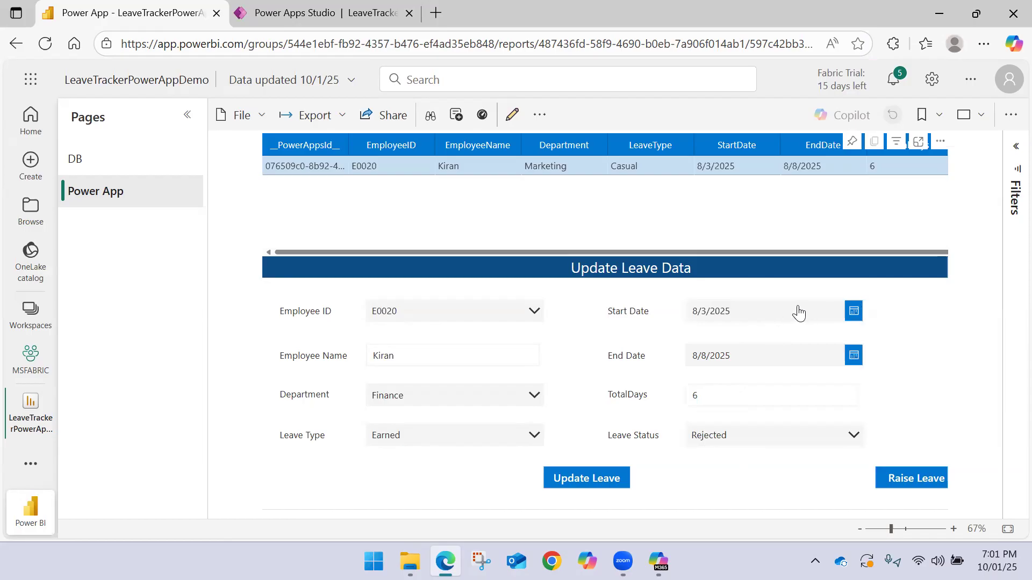
# Set the End Date to August 6, 2025 in the Update Leave Data form
pyautogui.click(853, 357)
pyautogui.click(781, 372)
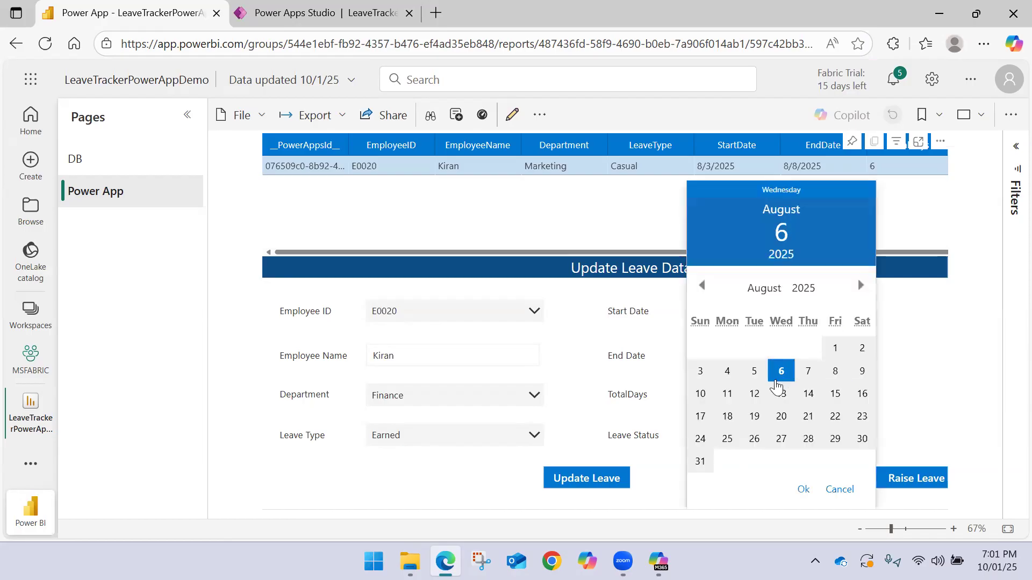
pyautogui.click(803, 490)
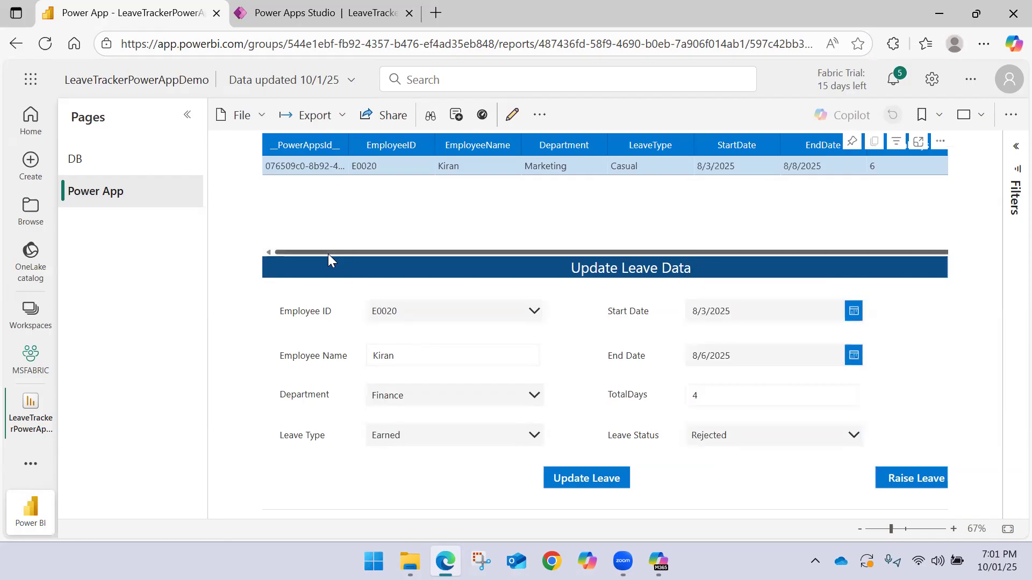
# Glance at the formula in Power Apps Studio, return to the Power BI report and submit the form with Update Leave
pyautogui.click(242, 11)
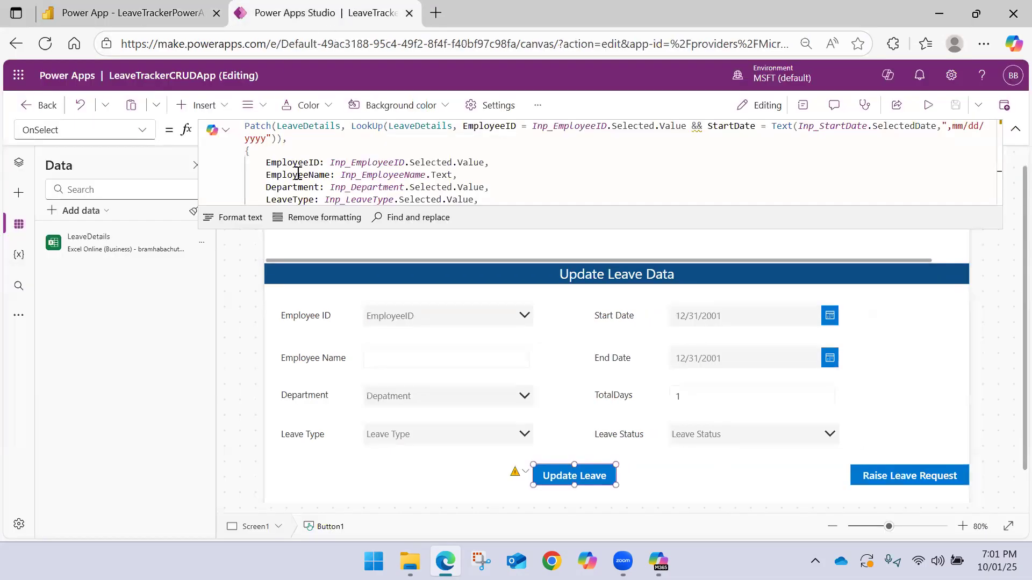
pyautogui.click(129, 13)
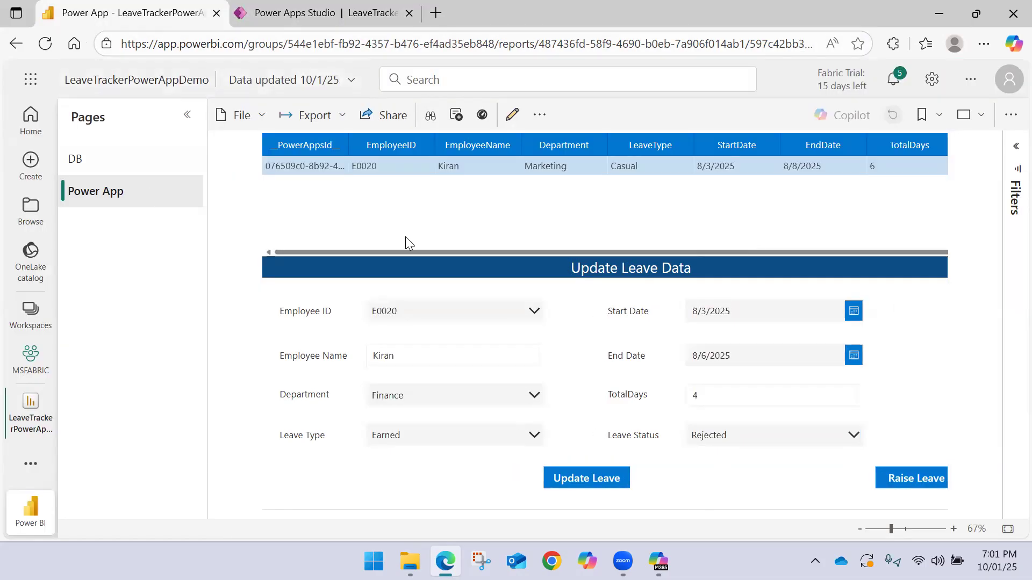
pyautogui.click(583, 479)
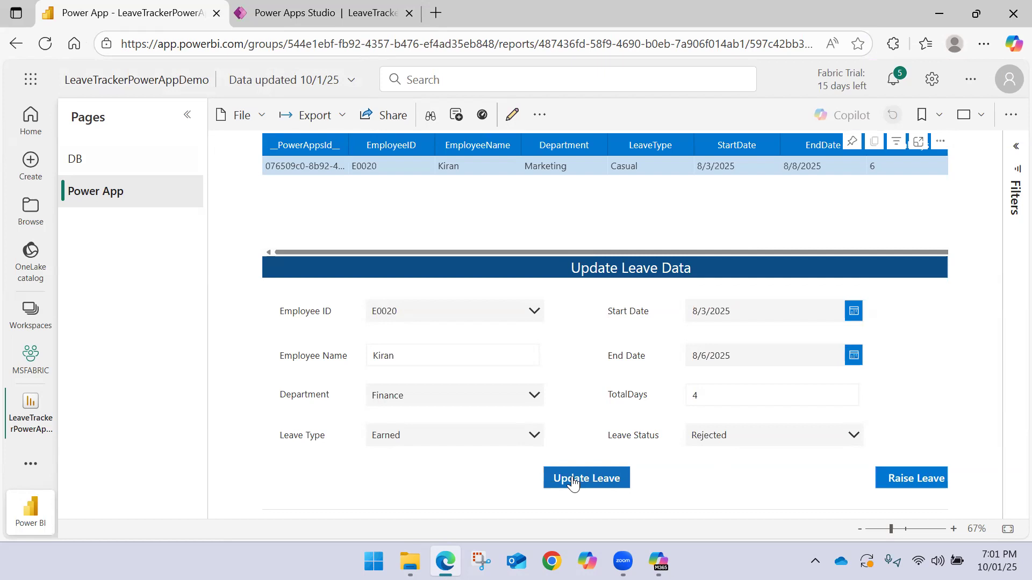
# Reload the Power BI report and open the Employee_LeaveData workbook from the OneDrive folder in desktop Excel
pyautogui.click(45, 44)
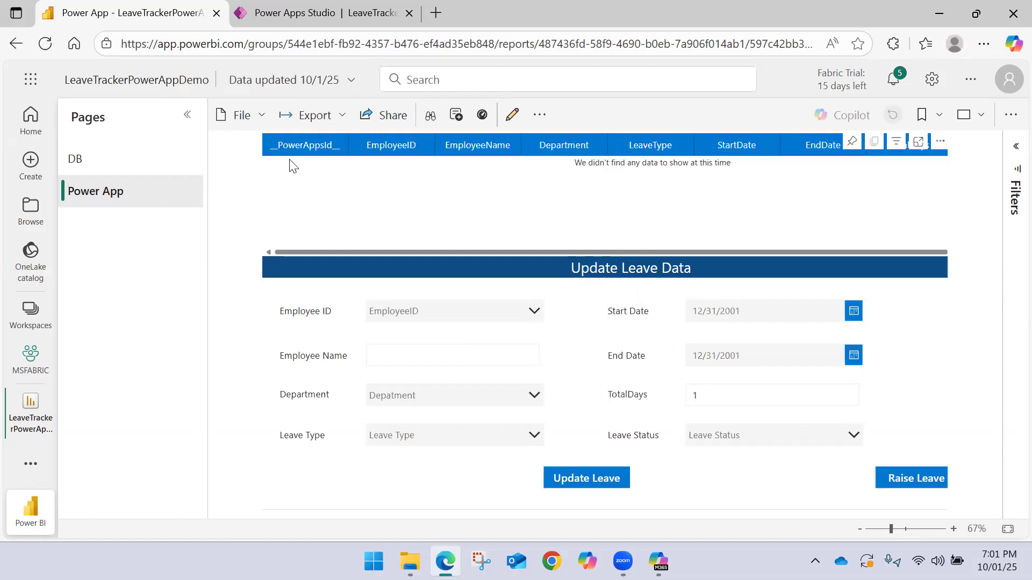
pyautogui.click(410, 562)
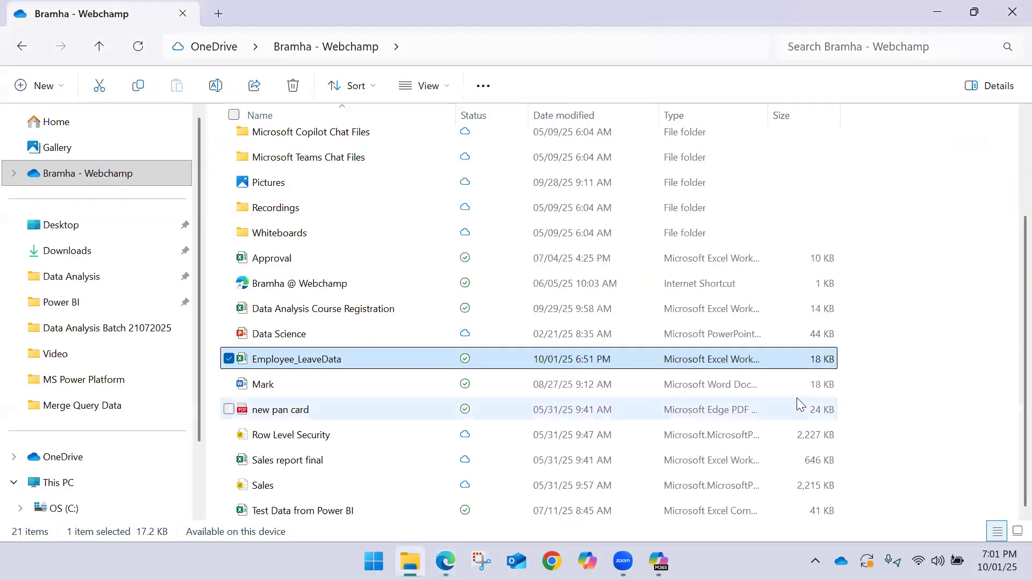
pyautogui.rightClick(497, 358)
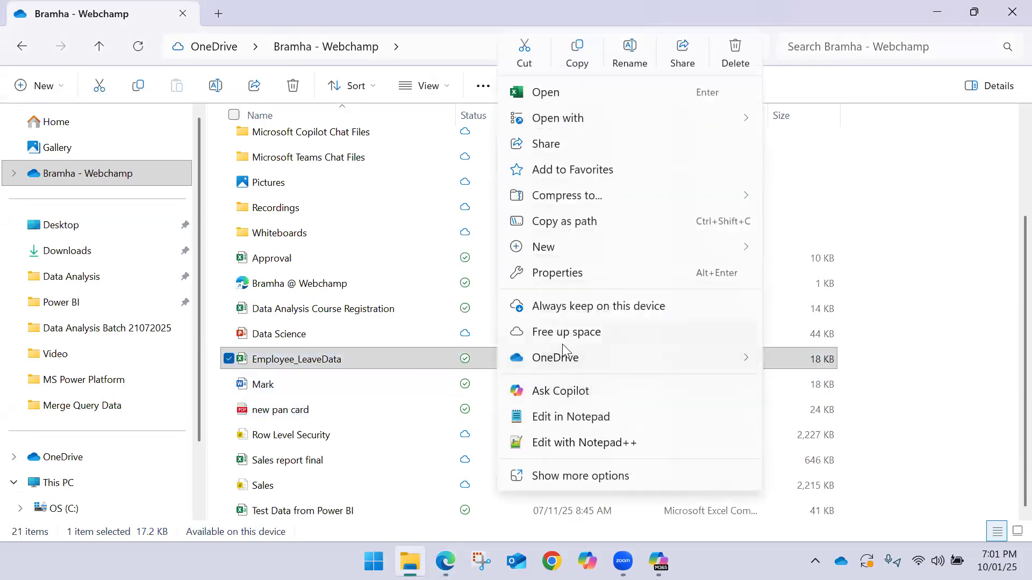
pyautogui.click(386, 357)
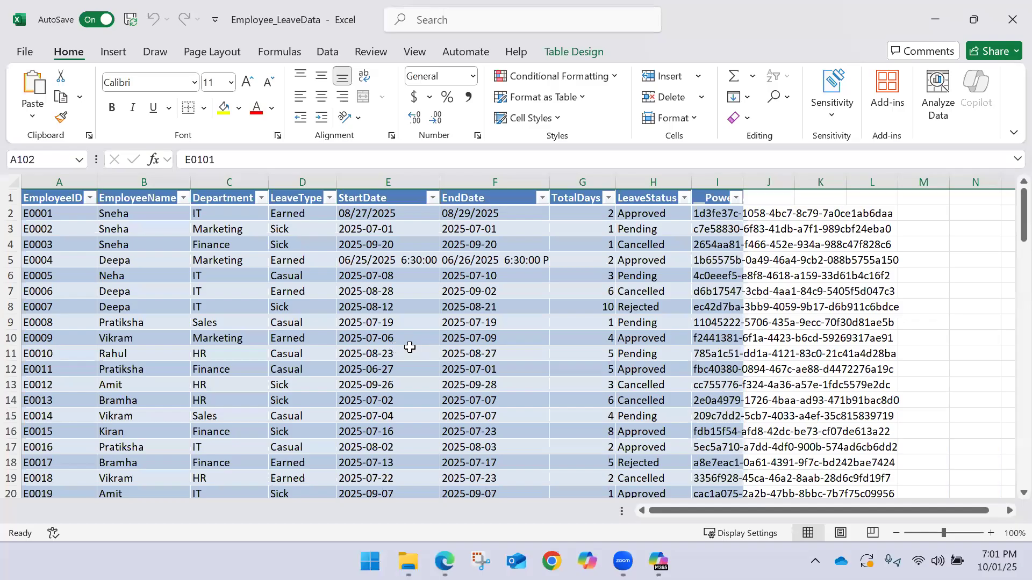
# Check the StartDate and EndDate entries of the last leave records in rows 103 and 104, then leave the workbook
pyautogui.scroll(-18, 410, 348)
pyautogui.scroll(-12, 409, 347)
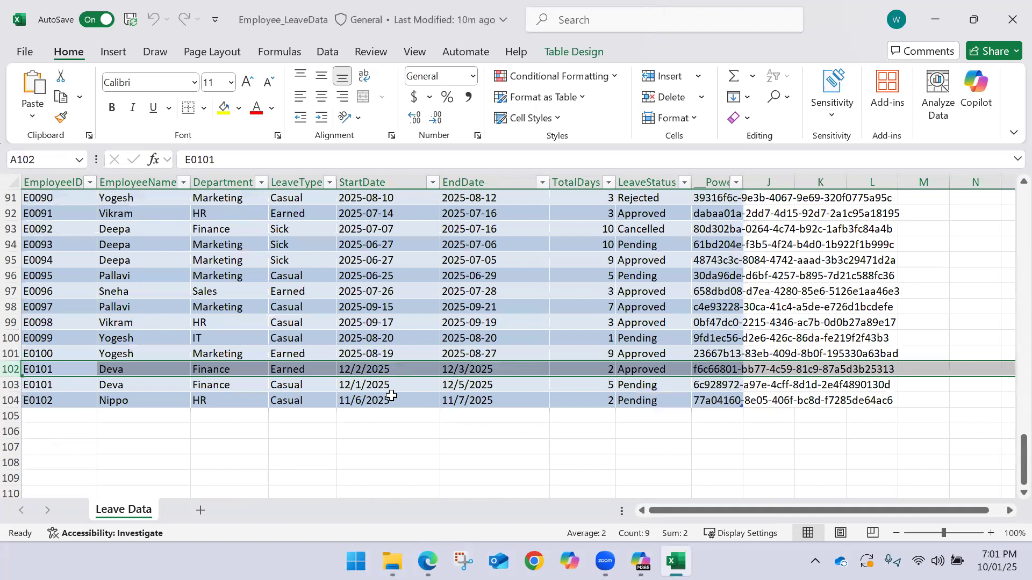
pyautogui.moveTo(401, 404); pyautogui.dragTo(452, 401)
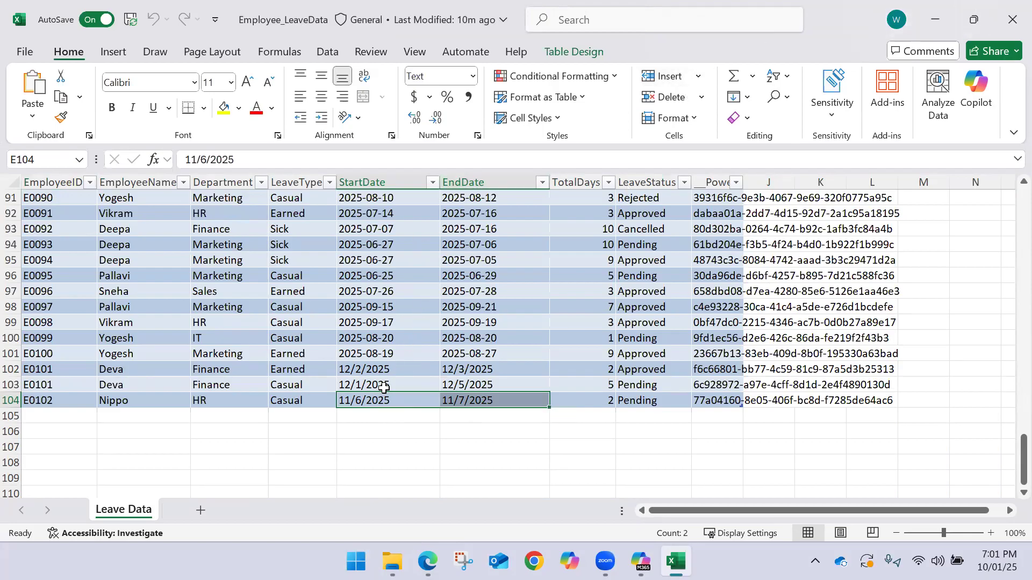
pyautogui.moveTo(383, 388); pyautogui.dragTo(525, 385)
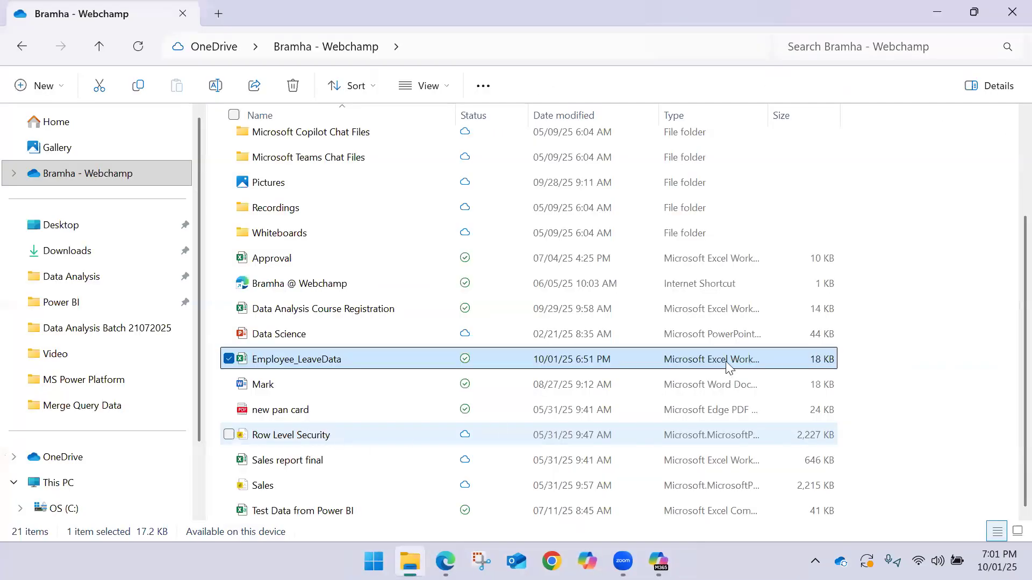
pyautogui.click(898, 350)
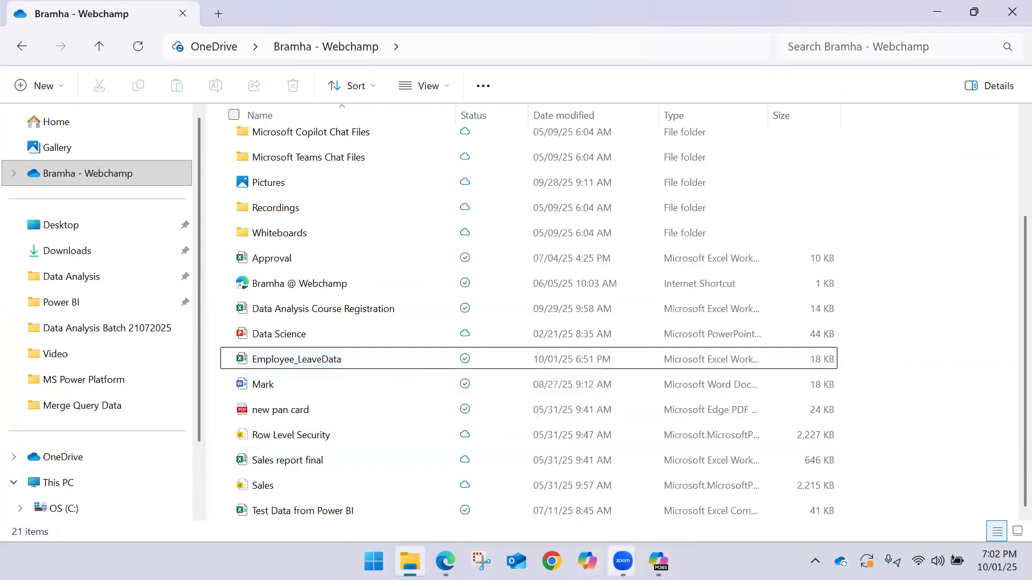
# Switch to the browser, glance at the Update Leave formula in Power Apps Studio and return to the Power BI report
pyautogui.click(445, 562)
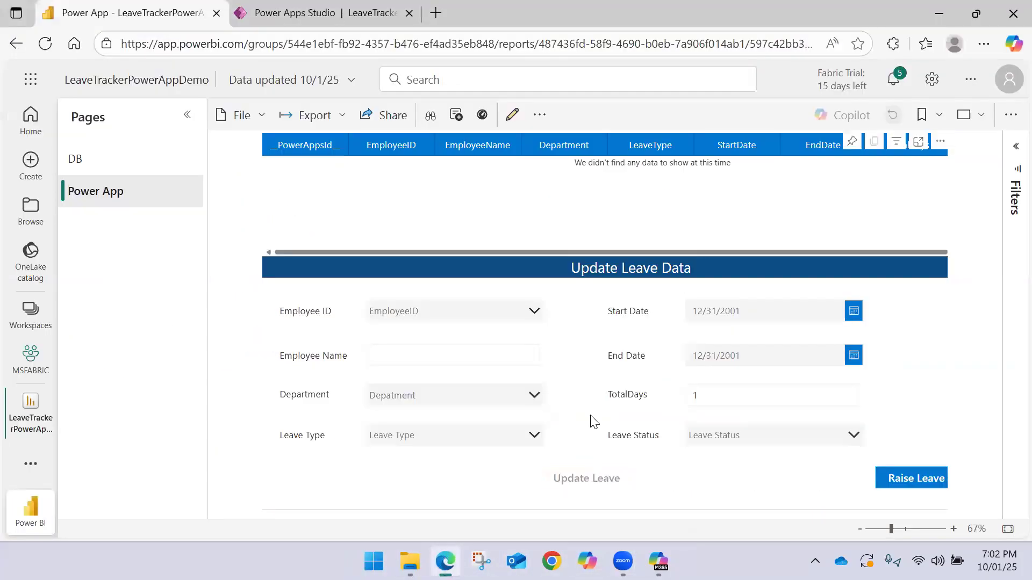
pyautogui.click(322, 12)
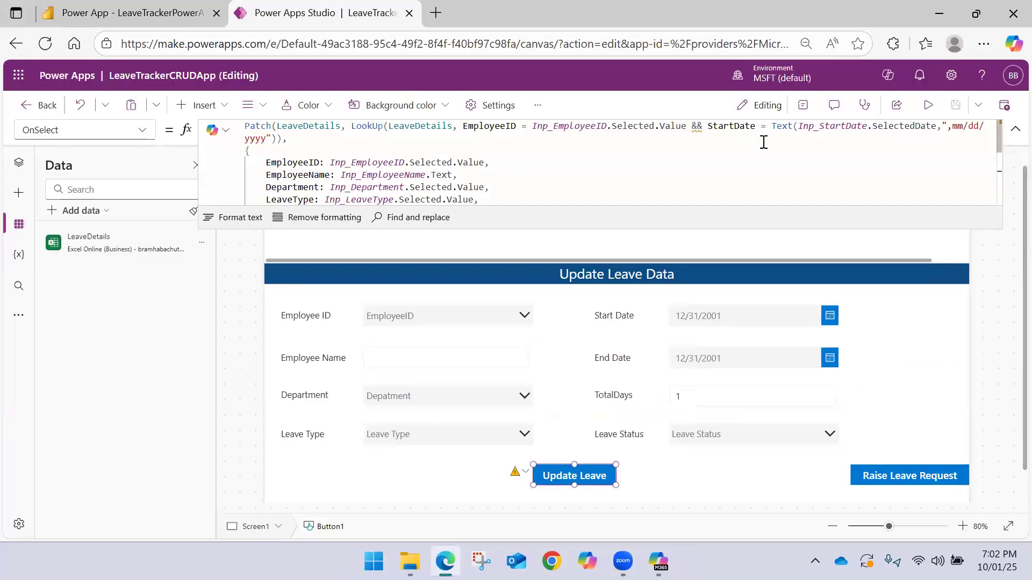
pyautogui.click(103, 11)
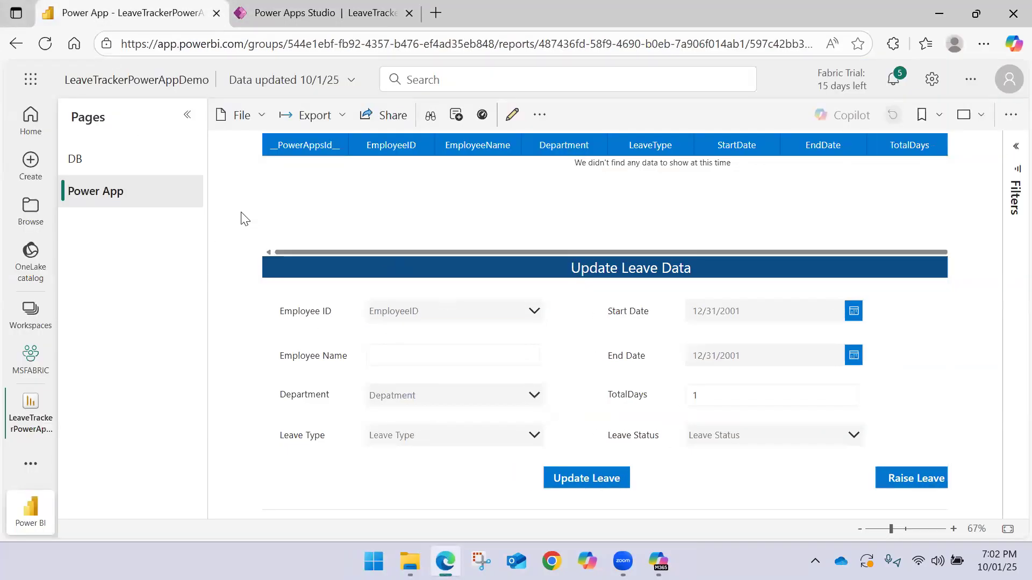
# Open the Employee_LeaveData workbook online from the OneDrive folder in File Explorer
pyautogui.click(410, 561)
pyautogui.click(410, 358)
pyautogui.rightClick(410, 356)
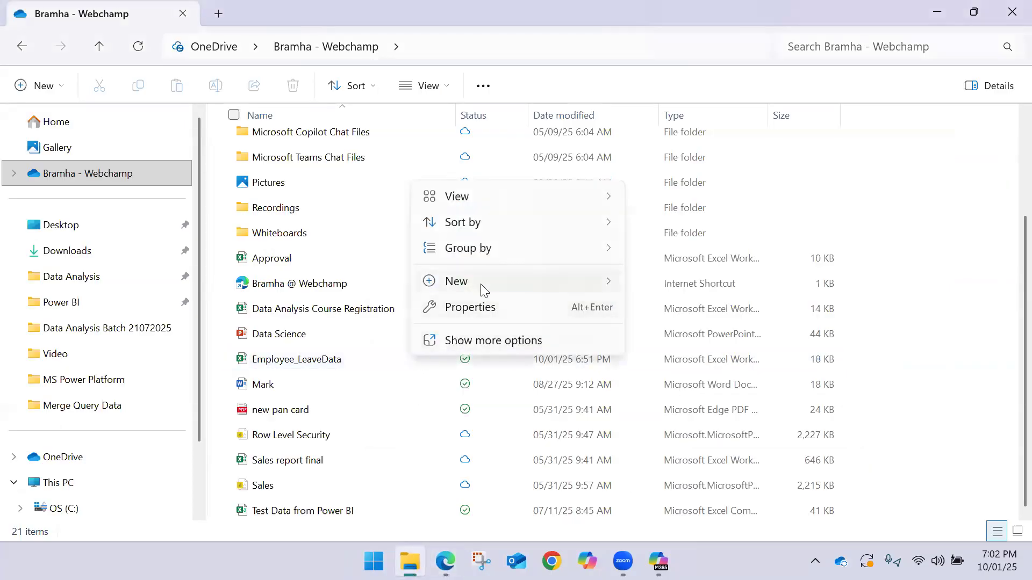
pyautogui.moveTo(511, 283)
pyautogui.click(299, 363)
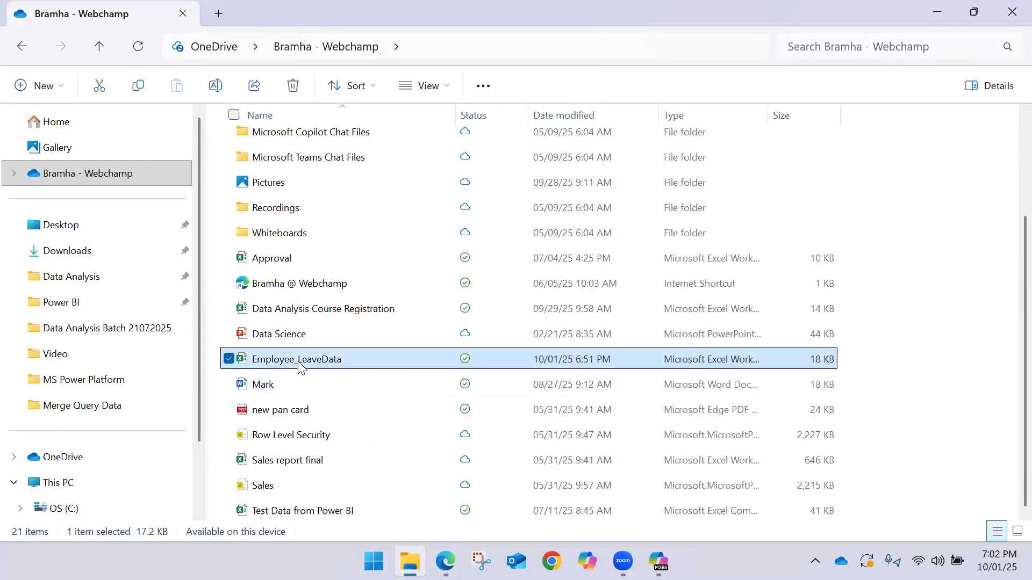
pyautogui.rightClick(299, 363)
pyautogui.moveTo(351, 359)
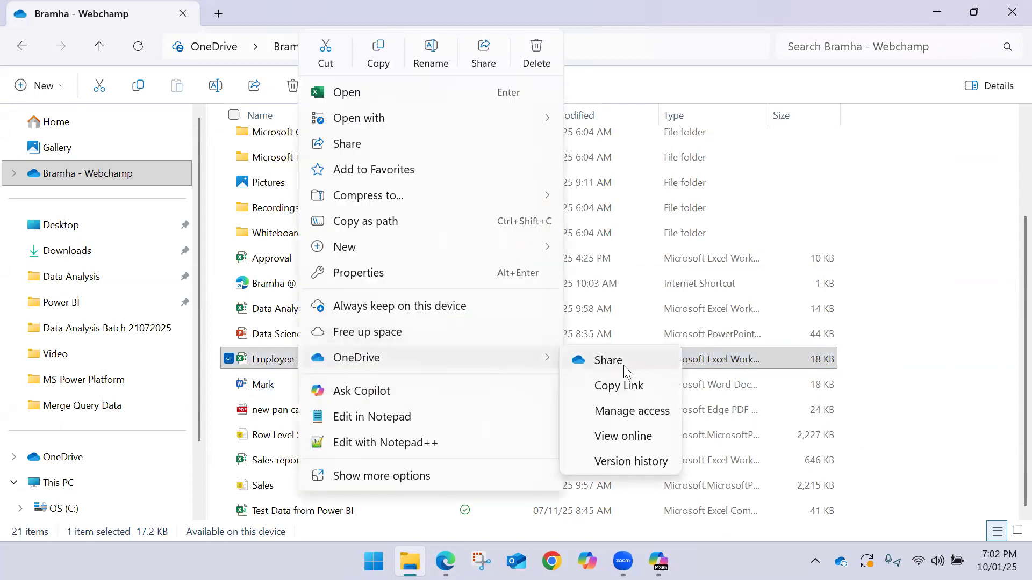
pyautogui.click(623, 436)
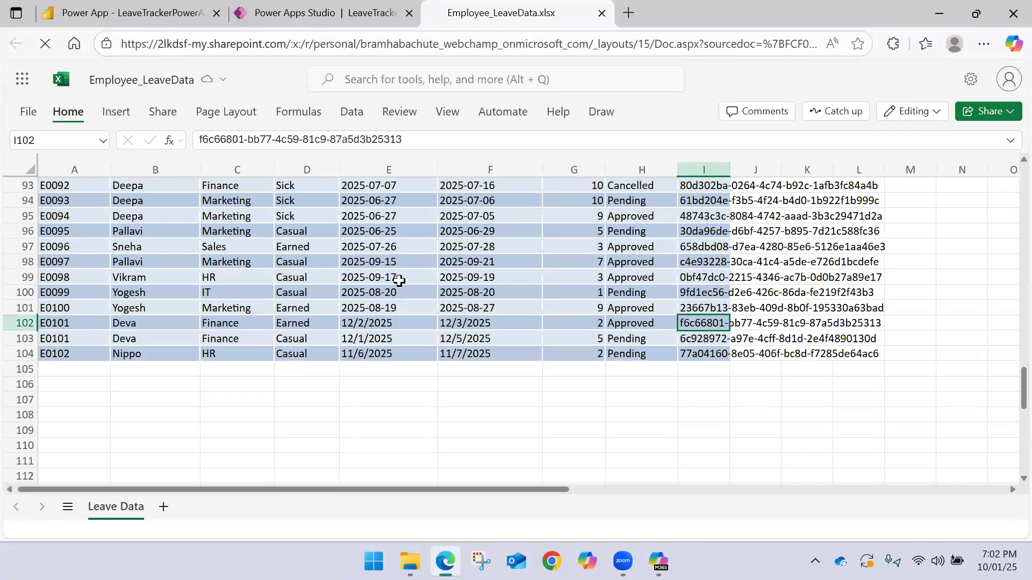
# Find the updated employee's leave record in the Leave Data sheet and select row 21 to check its values
pyautogui.scroll(15, 364, 303)
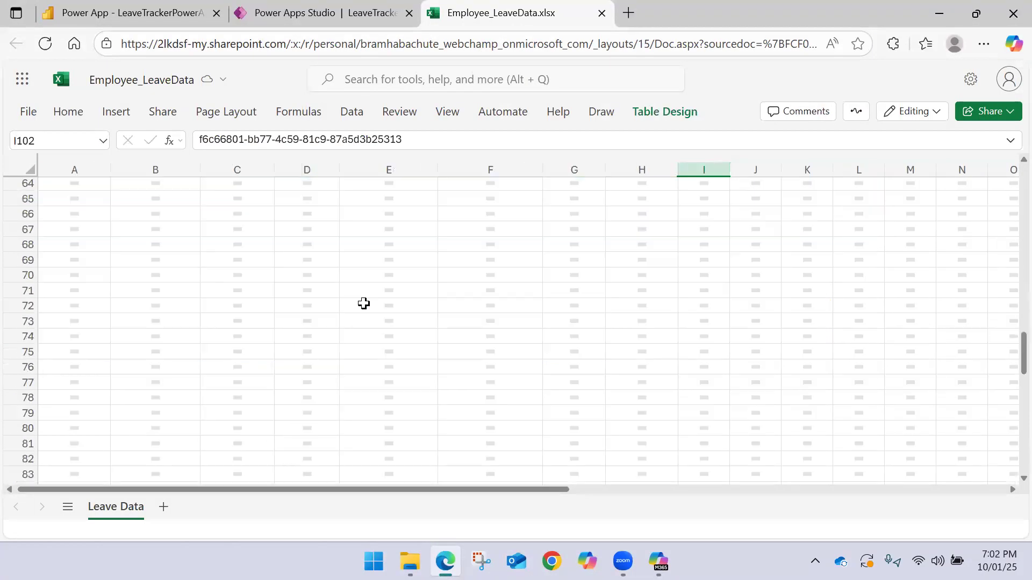
pyautogui.scroll(10, 241, 271)
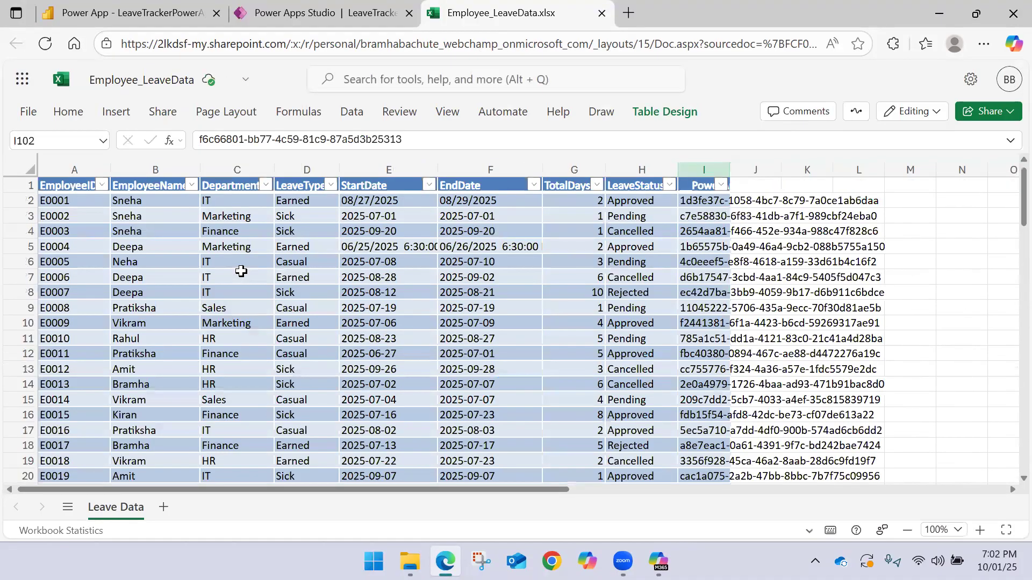
pyautogui.scroll(-3, 69, 320)
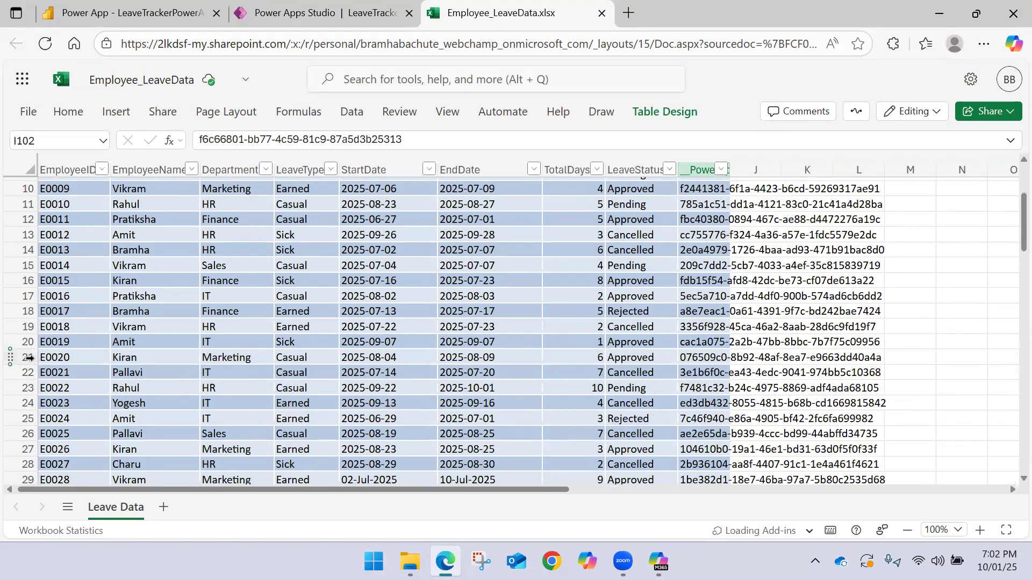
pyautogui.click(29, 358)
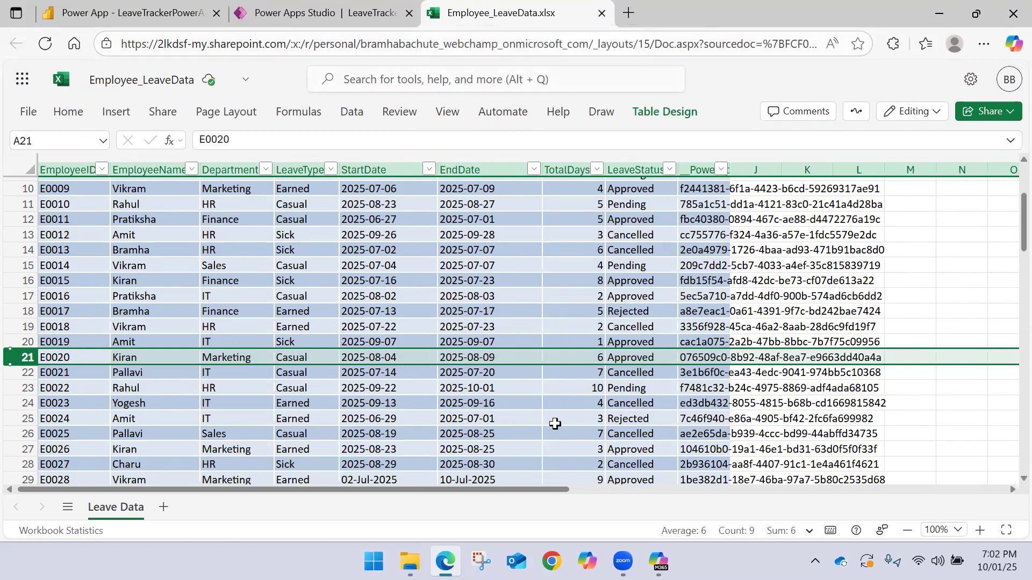
# Remove the StartDate condition from the LookUp in the Update Leave formula in Power Apps Studio and save the app
pyautogui.click(253, 8)
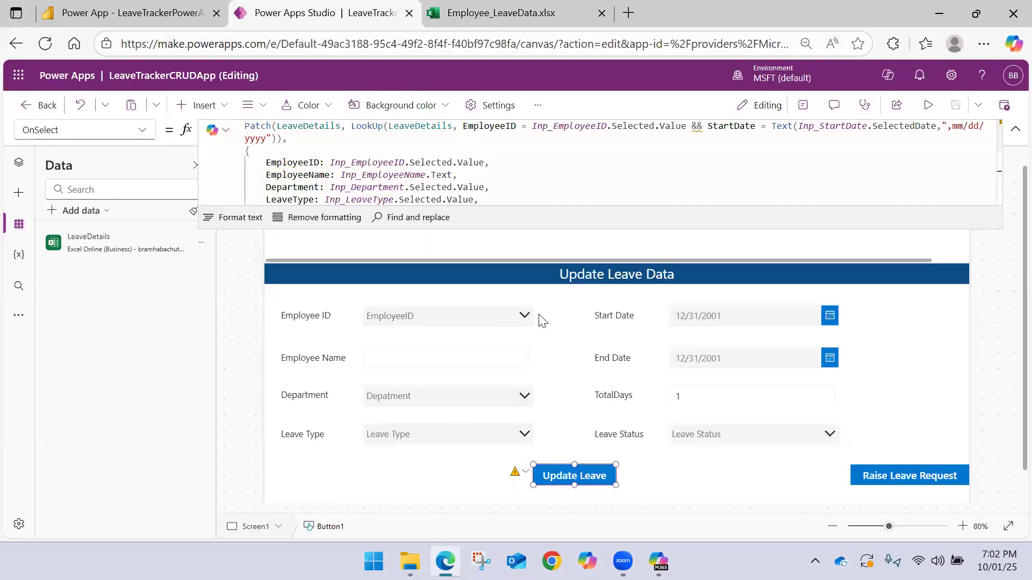
pyautogui.moveTo(699, 141); pyautogui.dragTo(340, 139)
pyautogui.moveTo(277, 138); pyautogui.dragTo(272, 138)
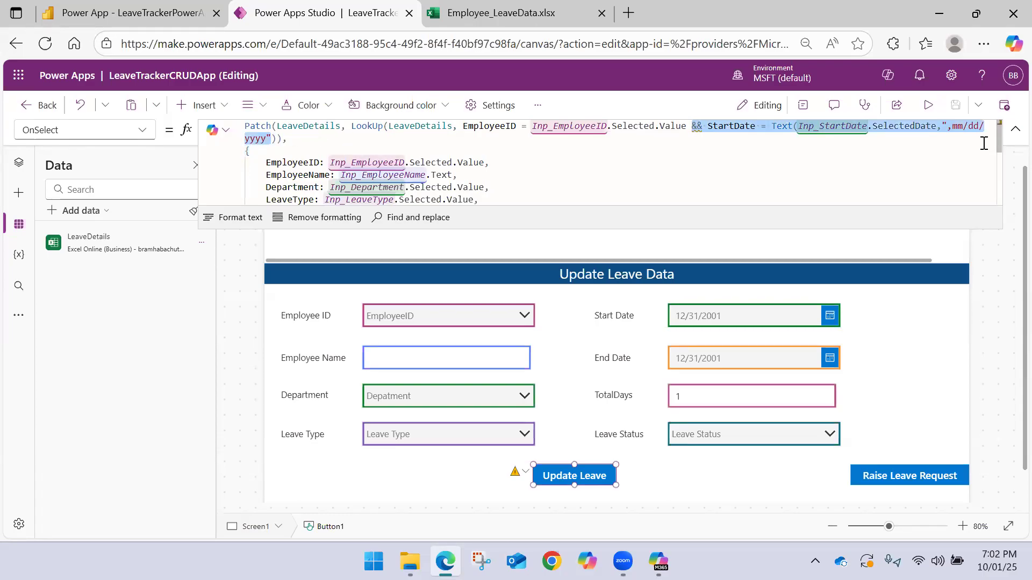
pyautogui.press('BackSpace')
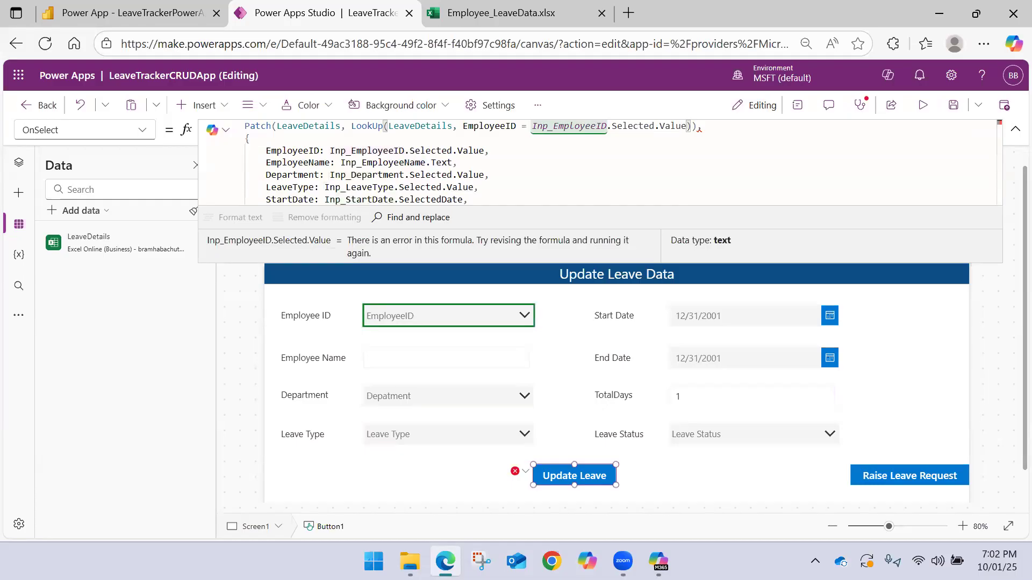
pyautogui.press('BackSpace')
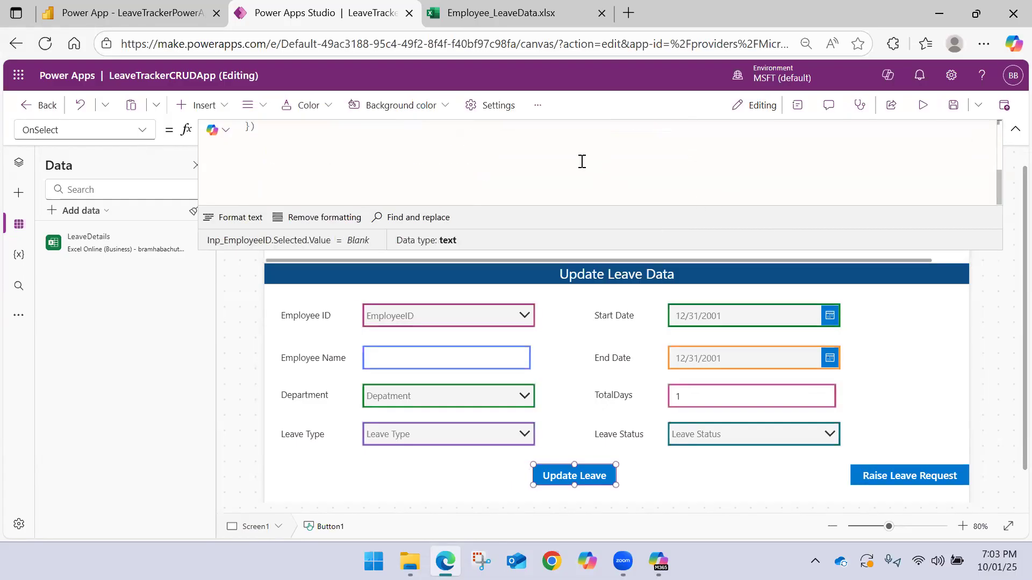
pyautogui.click(952, 105)
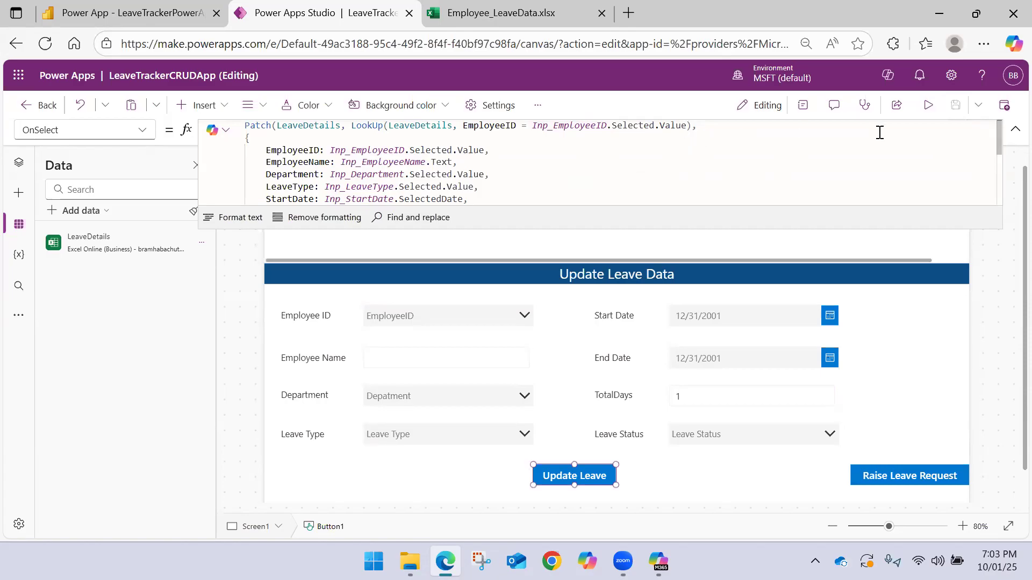
# Review the remaining Patch fields of the formula and publish this version of LeaveTrackerCRUDApp
pyautogui.scroll(-2, 547, 180)
pyautogui.scroll(2, 547, 179)
pyautogui.scroll(-2, 548, 179)
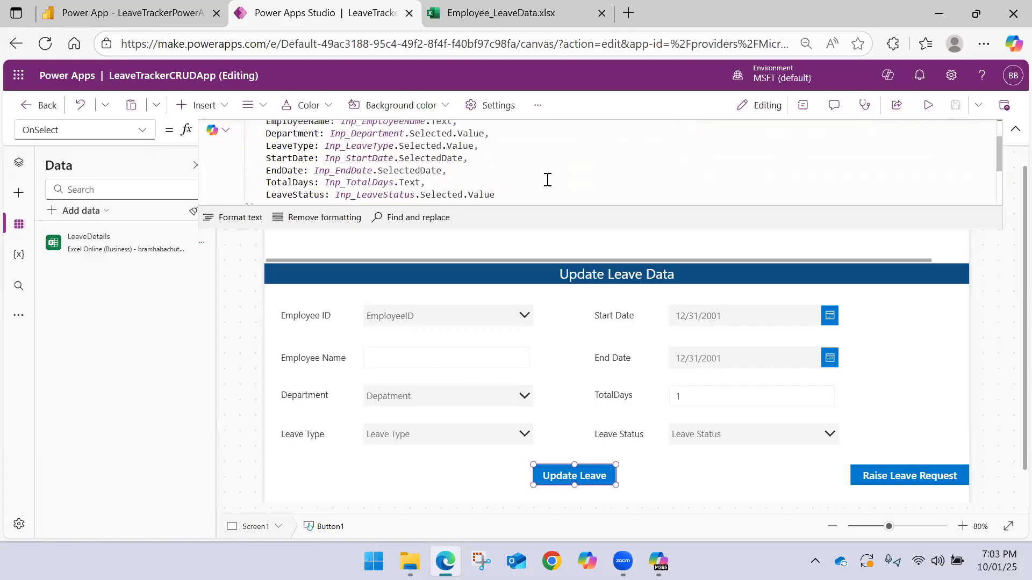
pyautogui.scroll(2, 630, 168)
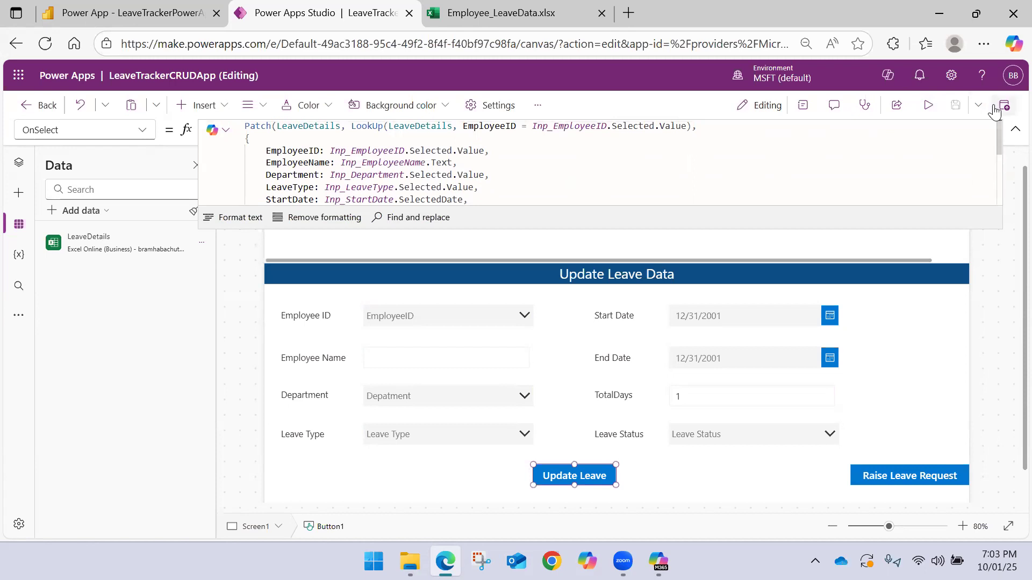
pyautogui.click(1004, 105)
pyautogui.click(516, 441)
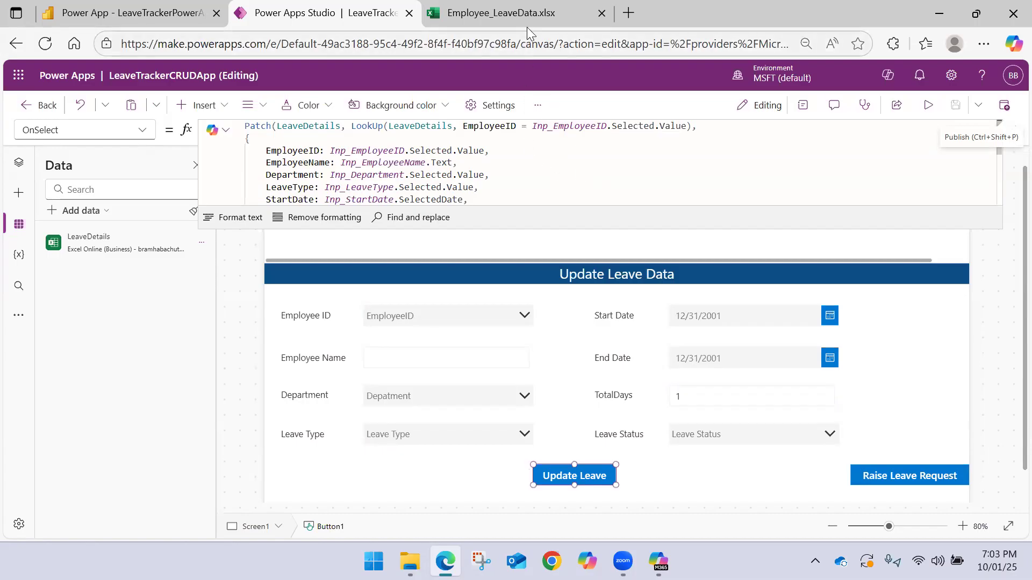
# Close the online Employee_LeaveData workbook and publish LeaveTrackerCRUDApp once more
pyautogui.click(544, 16)
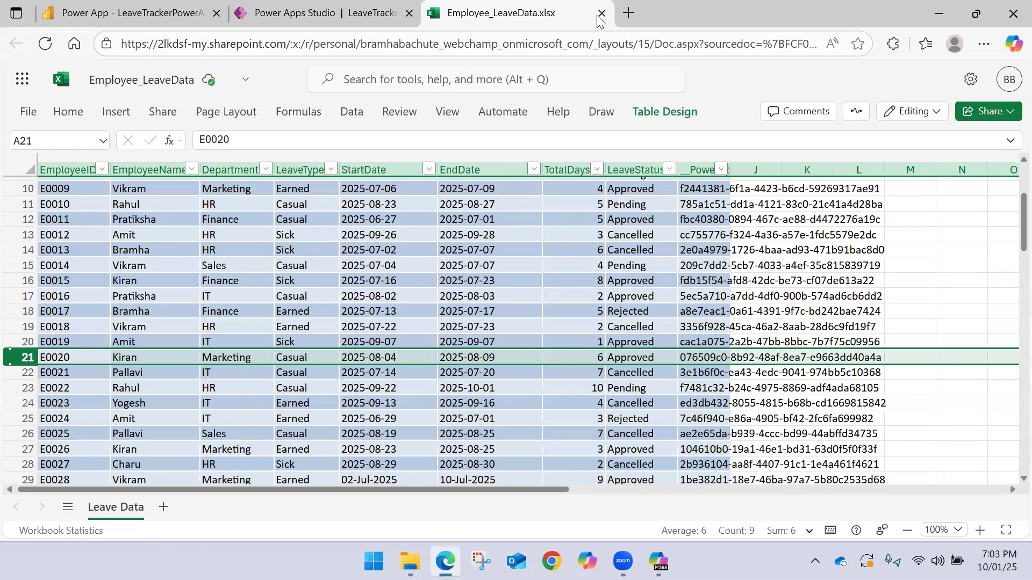
pyautogui.click(600, 13)
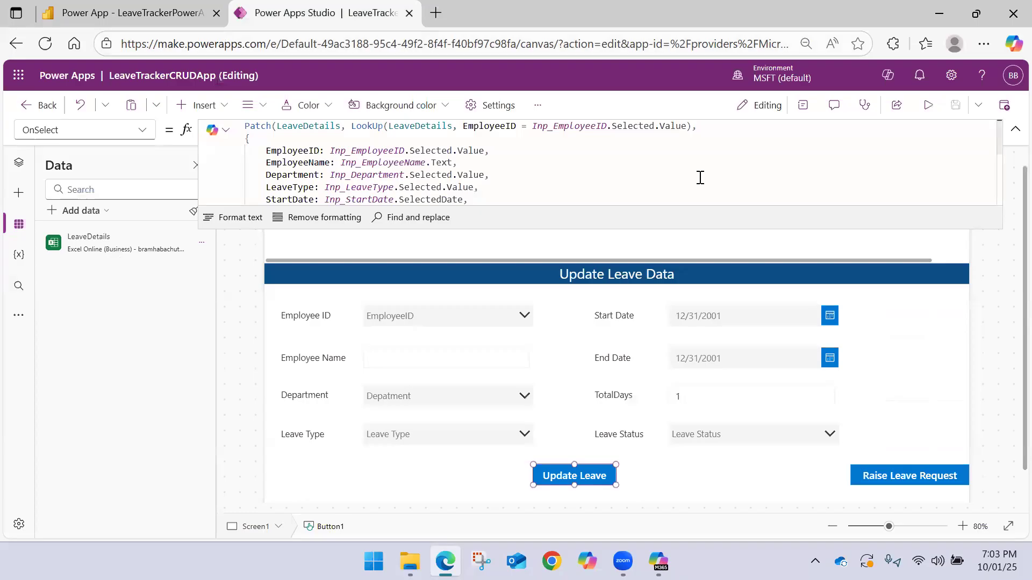
pyautogui.click(1001, 105)
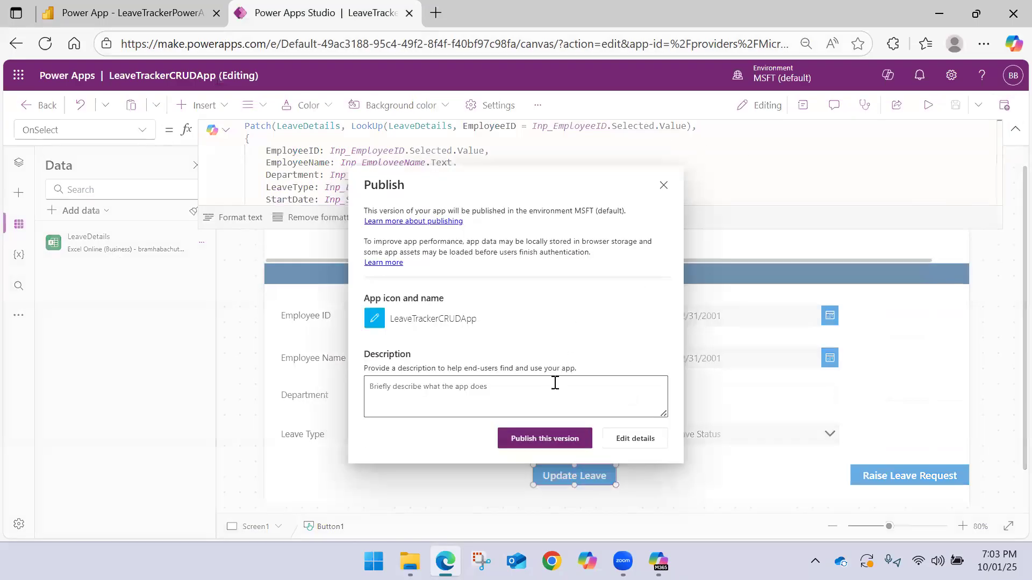
pyautogui.click(548, 436)
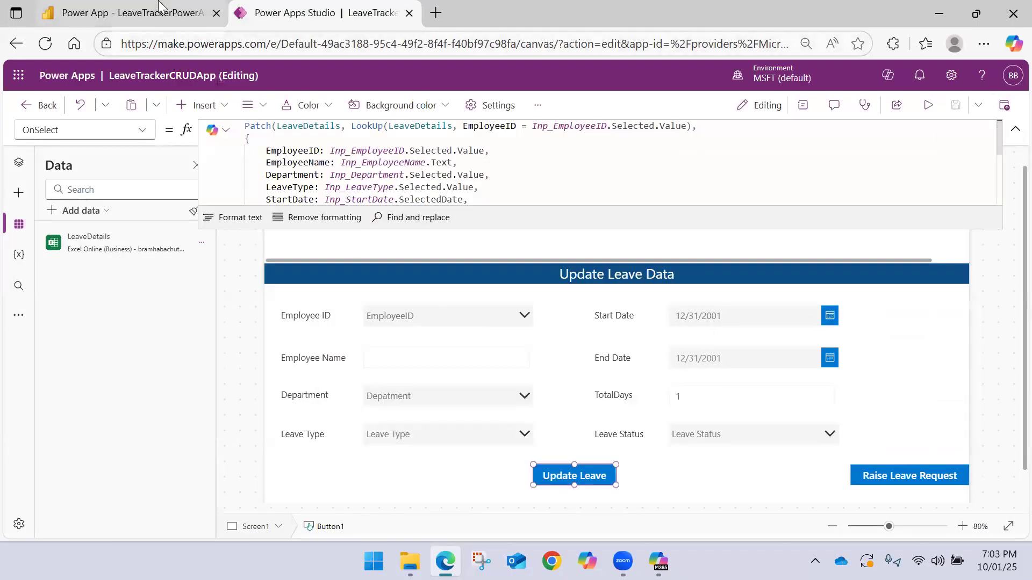
# Return to the Power BI report, reload it and open it for editing
pyautogui.click(124, 13)
pyautogui.click(46, 45)
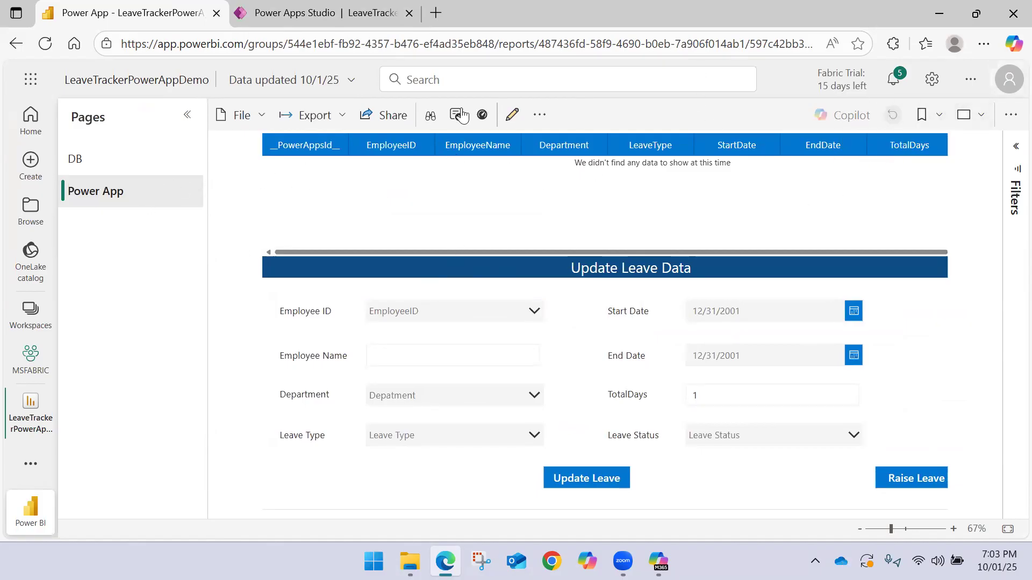
pyautogui.click(512, 116)
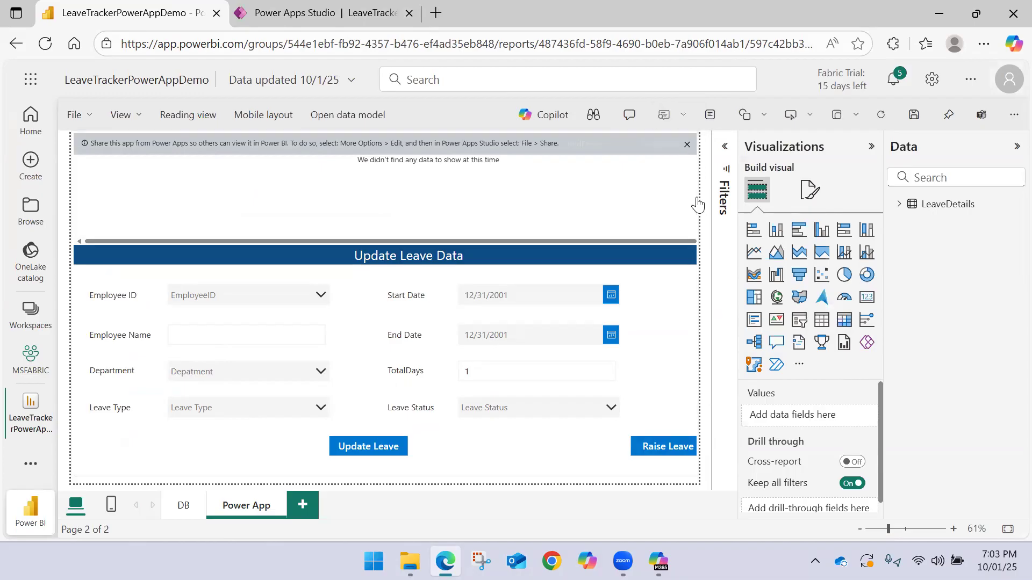
pyautogui.click(689, 142)
pyautogui.click(619, 141)
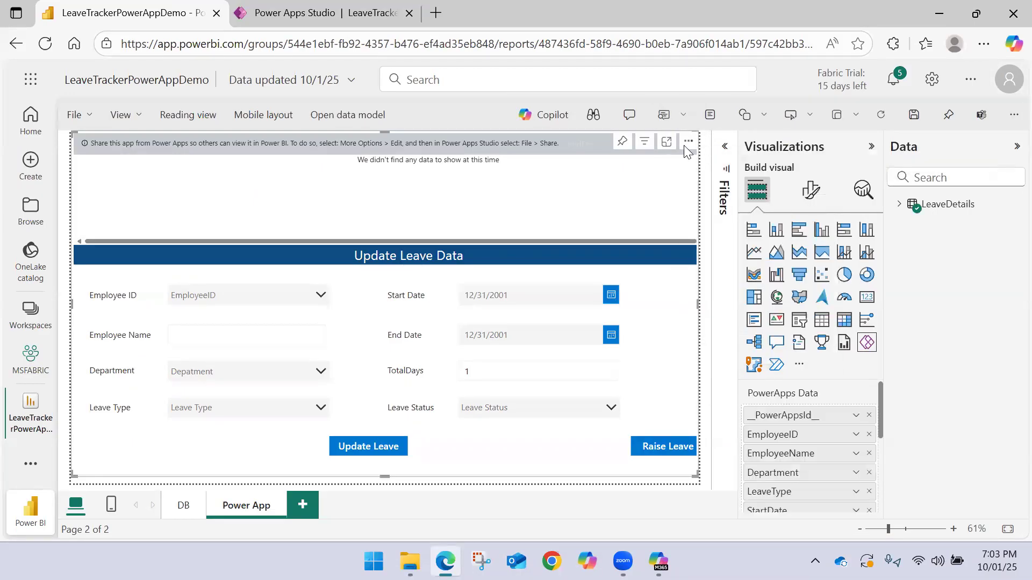
pyautogui.click(688, 141)
pyautogui.click(728, 291)
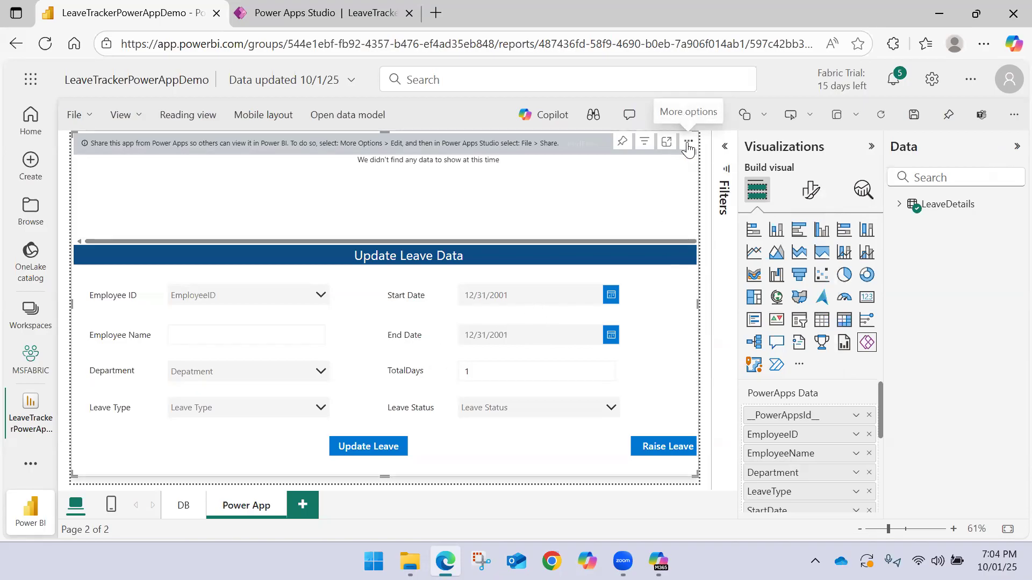
pyautogui.click(689, 142)
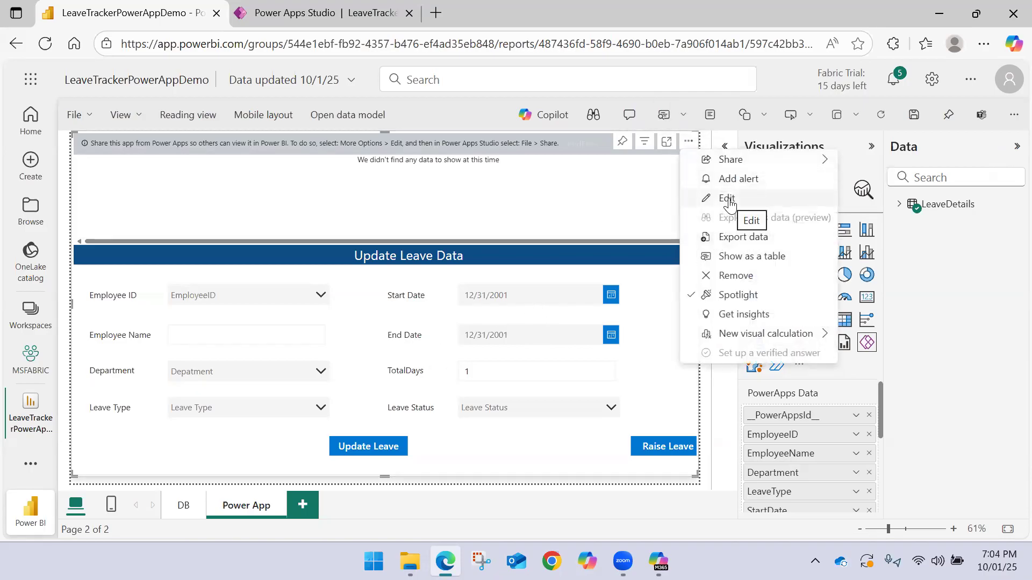
pyautogui.click(708, 199)
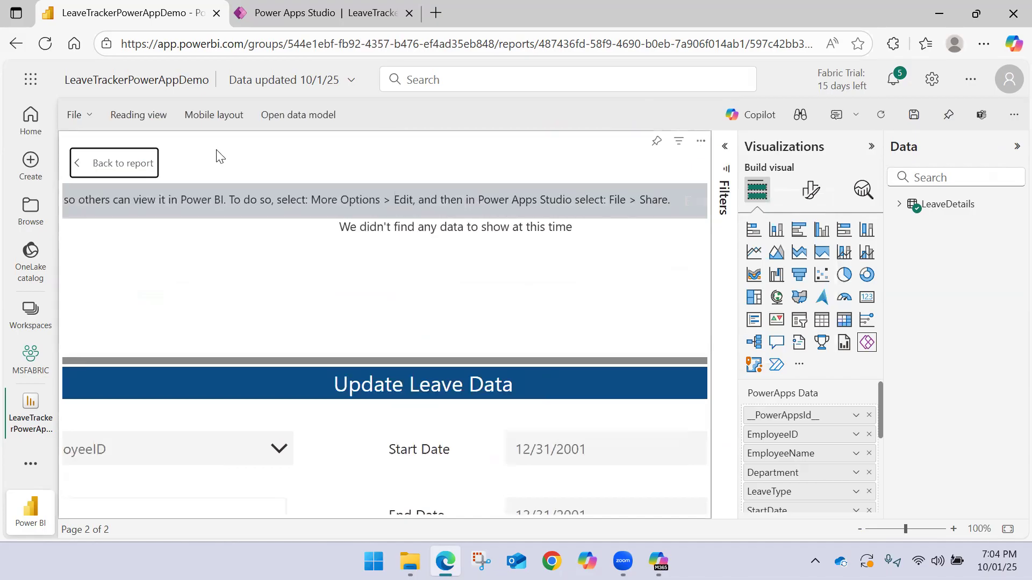
pyautogui.click(149, 171)
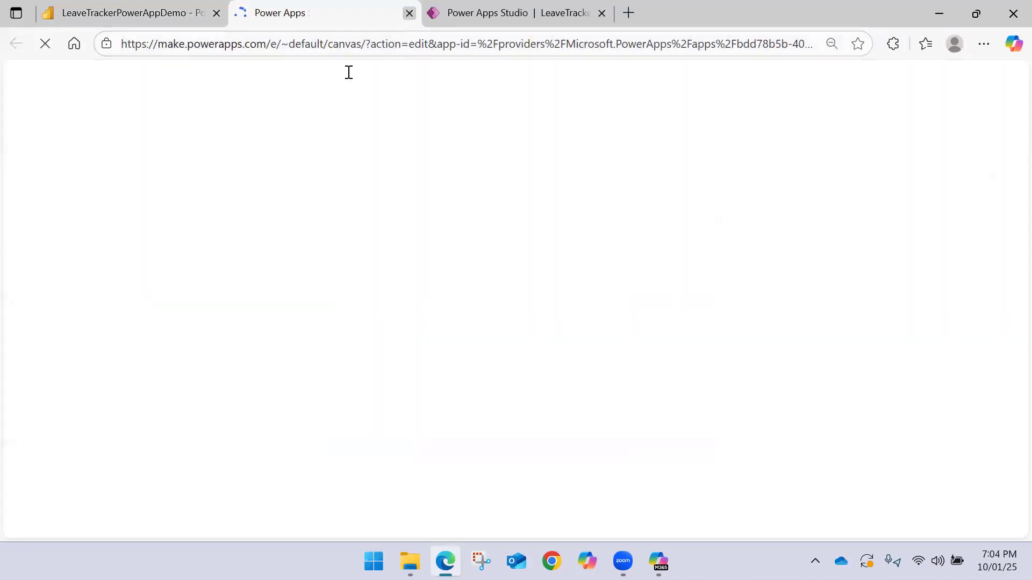
pyautogui.hotkey('ctrl', 'w')
# Remove the existing Power Apps visual from the report page and insert a new one stretched across the page
pyautogui.click(688, 141)
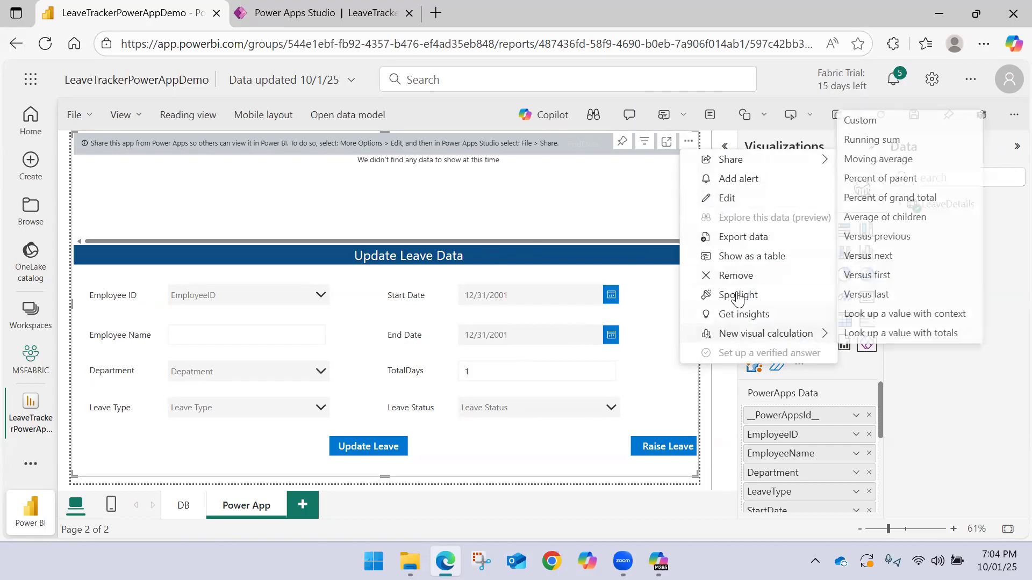
pyautogui.click(723, 275)
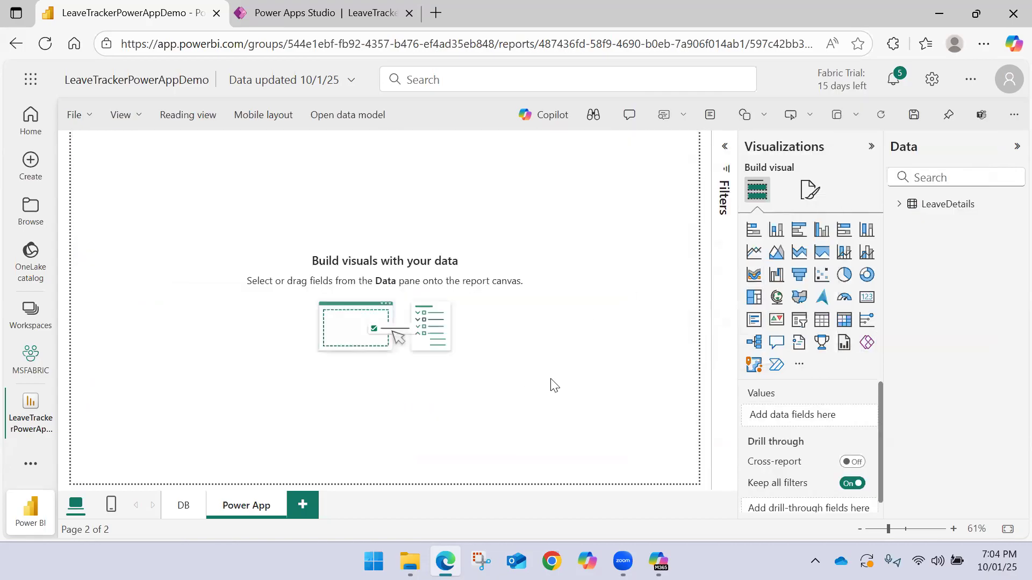
pyautogui.click(867, 342)
pyautogui.moveTo(210, 264); pyautogui.dragTo(698, 486)
# Publish this version of LeaveTrackerCRUDApp again in Power Apps Studio and return to the Power BI report
pyautogui.click(319, 7)
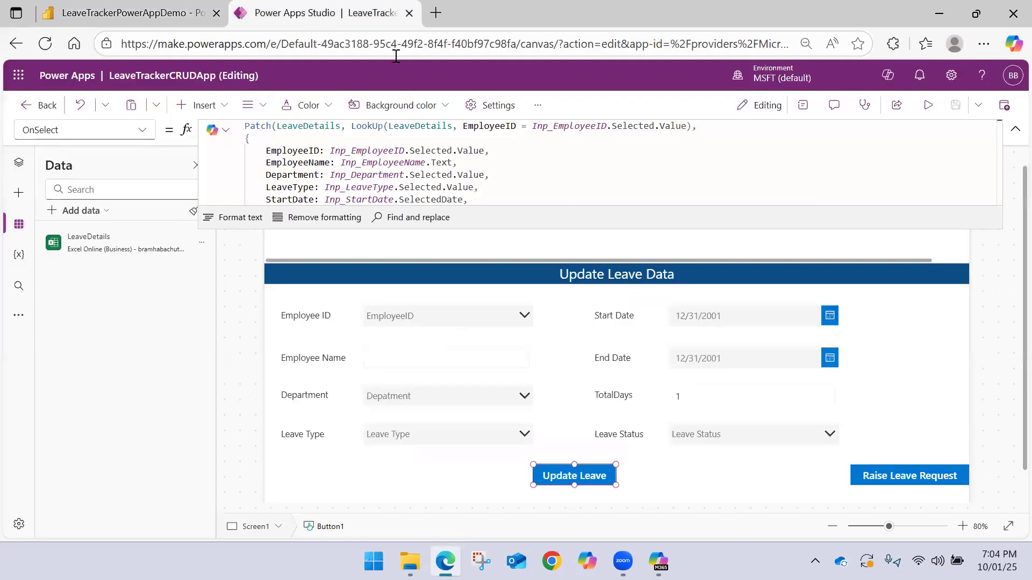
pyautogui.click(1004, 105)
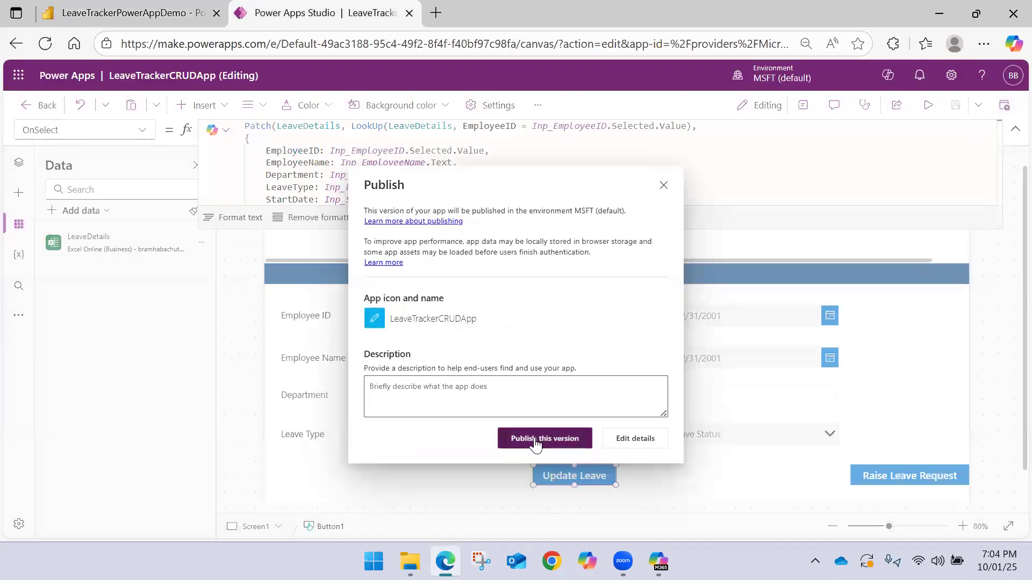
pyautogui.click(516, 438)
pyautogui.click(129, 13)
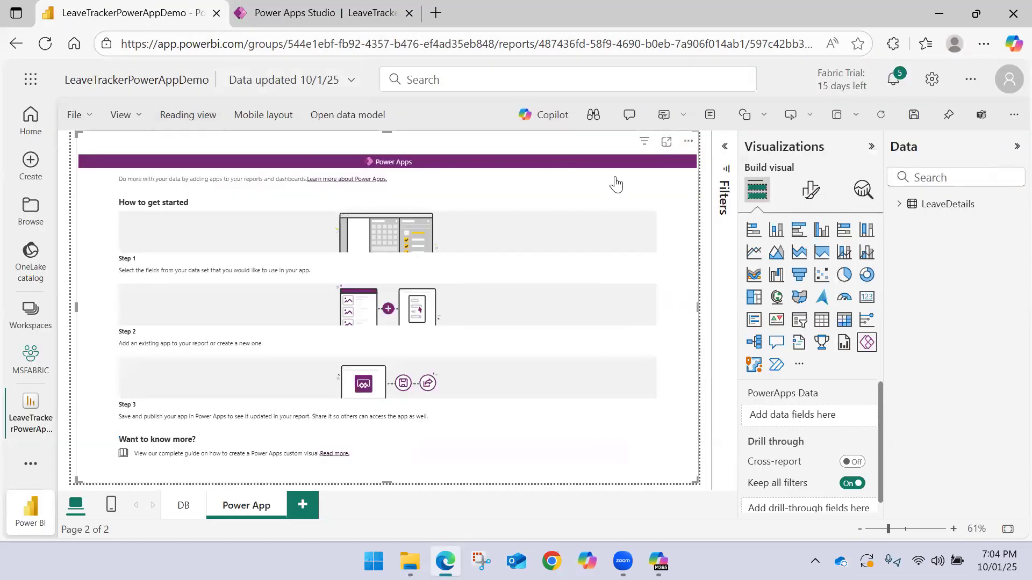
# Add the LeaveDetails fields __PowerAppsId__, EmployeeID, EmployeeName, Department and LeaveType to the new Power Apps visual
pyautogui.click(898, 205)
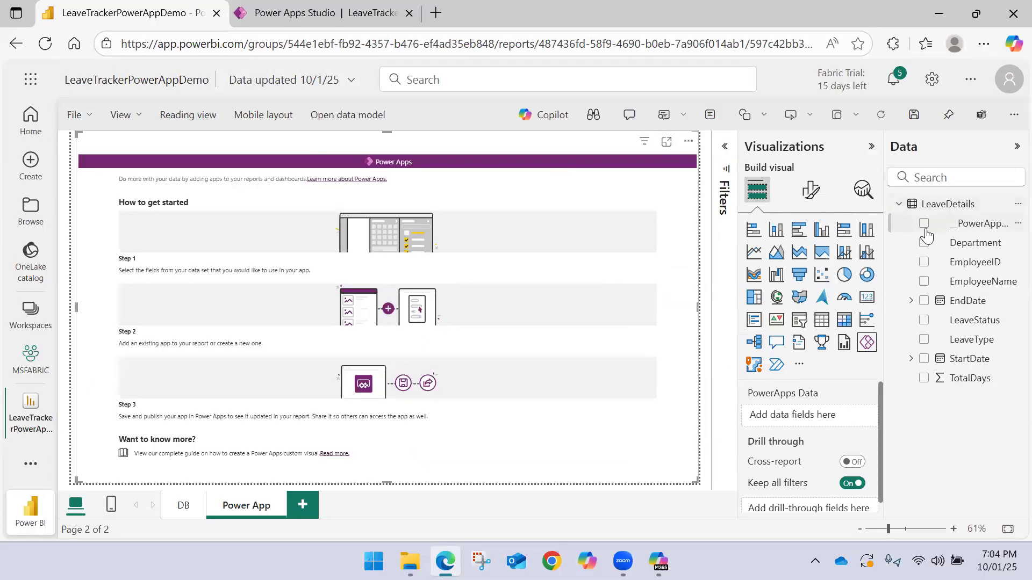
pyautogui.click(924, 223)
pyautogui.click(924, 262)
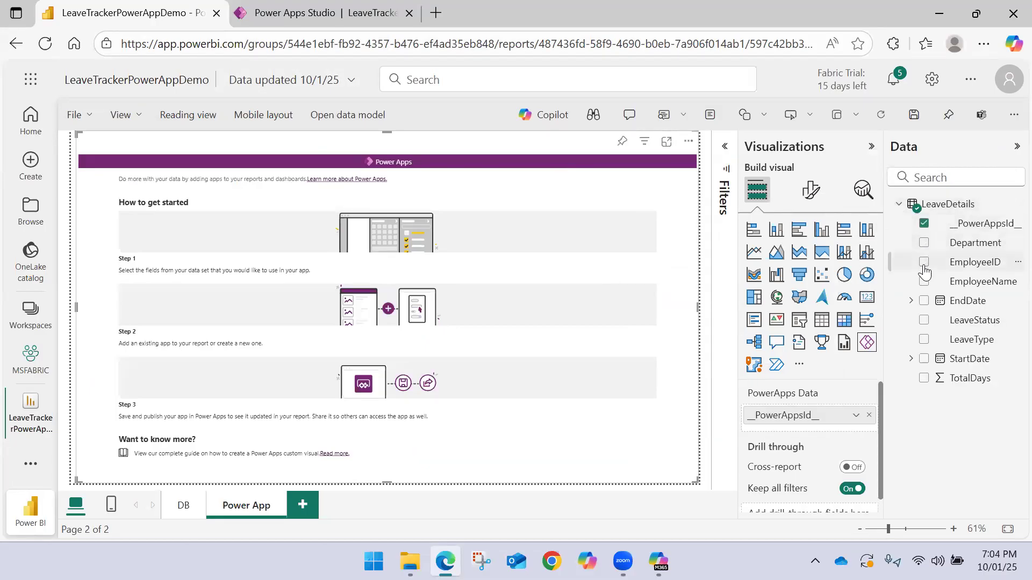
pyautogui.click(924, 281)
pyautogui.click(923, 242)
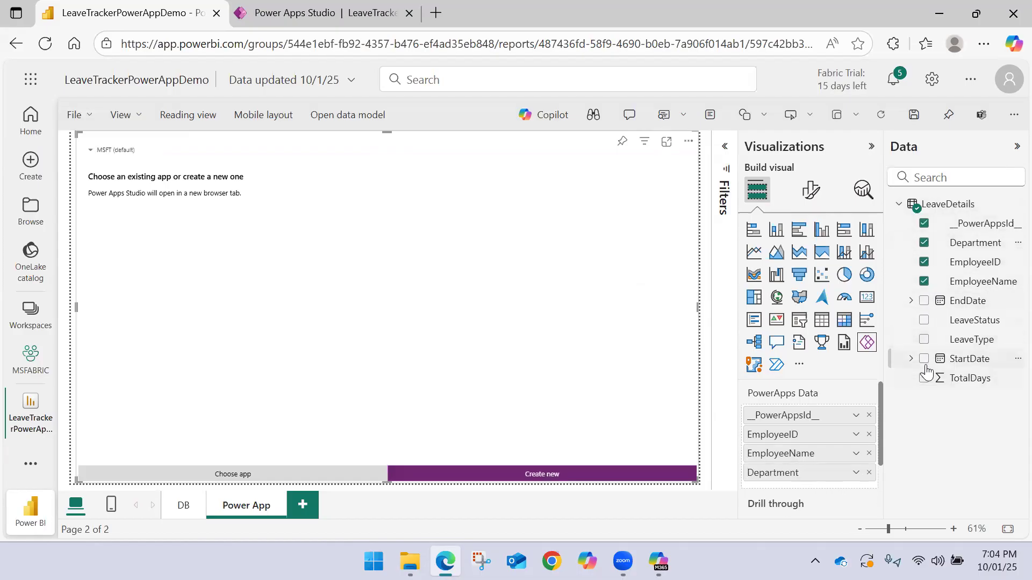
pyautogui.click(923, 340)
# Add StartDate and EndDate to the Power Apps visual, using the plain date fields instead of their date hierarchies
pyautogui.click(923, 359)
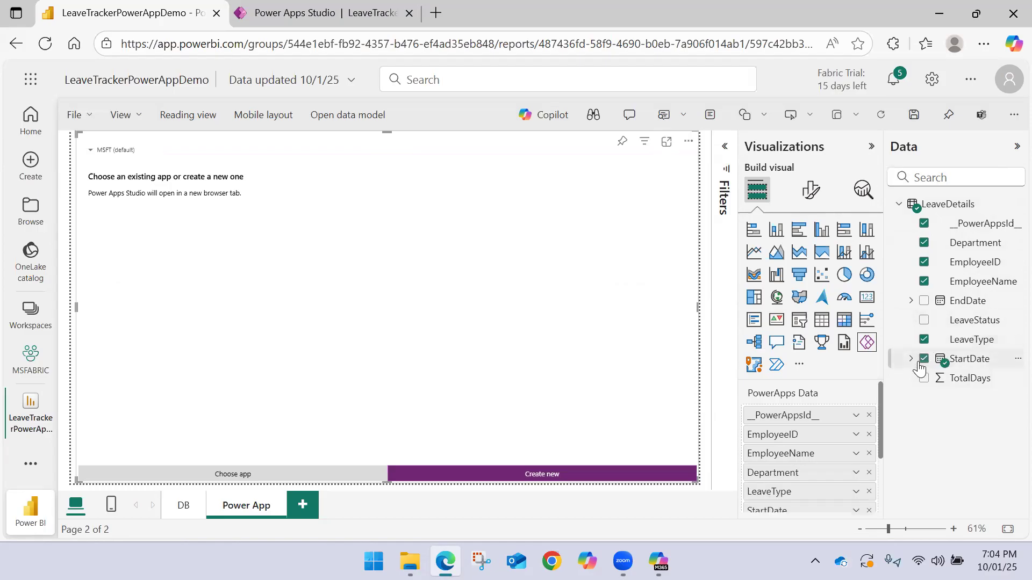
pyautogui.scroll(-3, 832, 447)
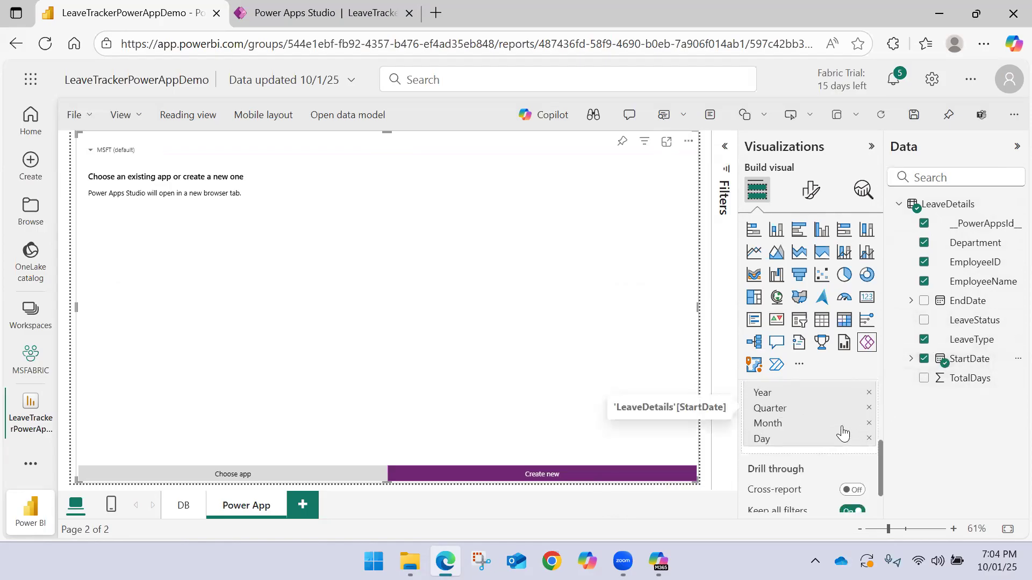
pyautogui.scroll(3, 857, 429)
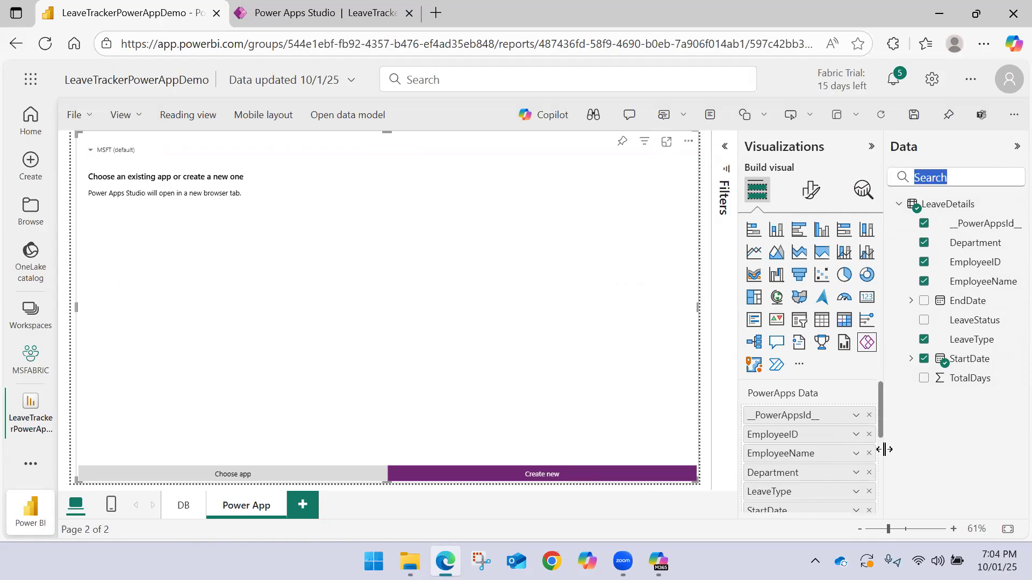
pyautogui.scroll(-2, 880, 441)
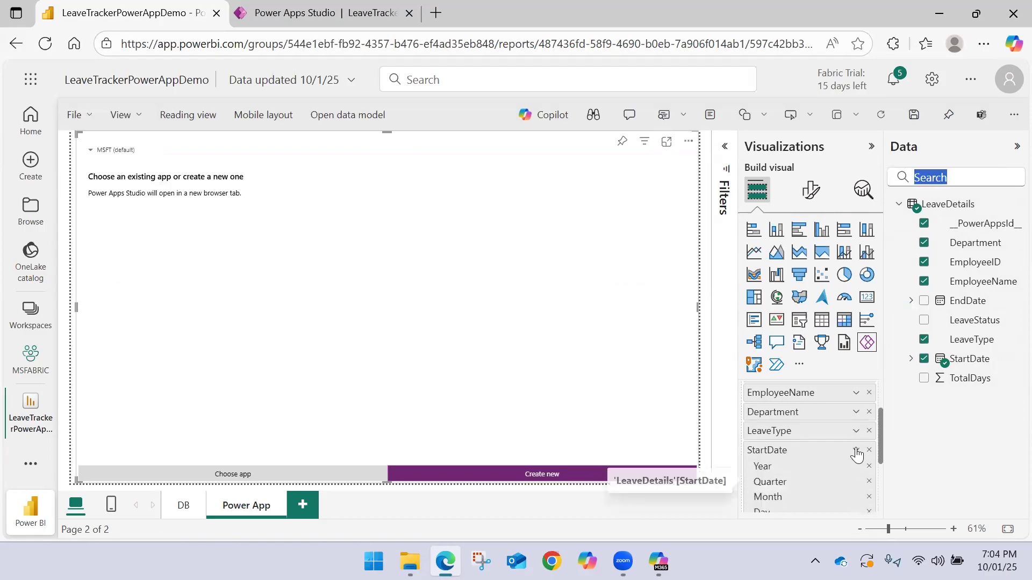
pyautogui.click(856, 451)
pyautogui.click(899, 427)
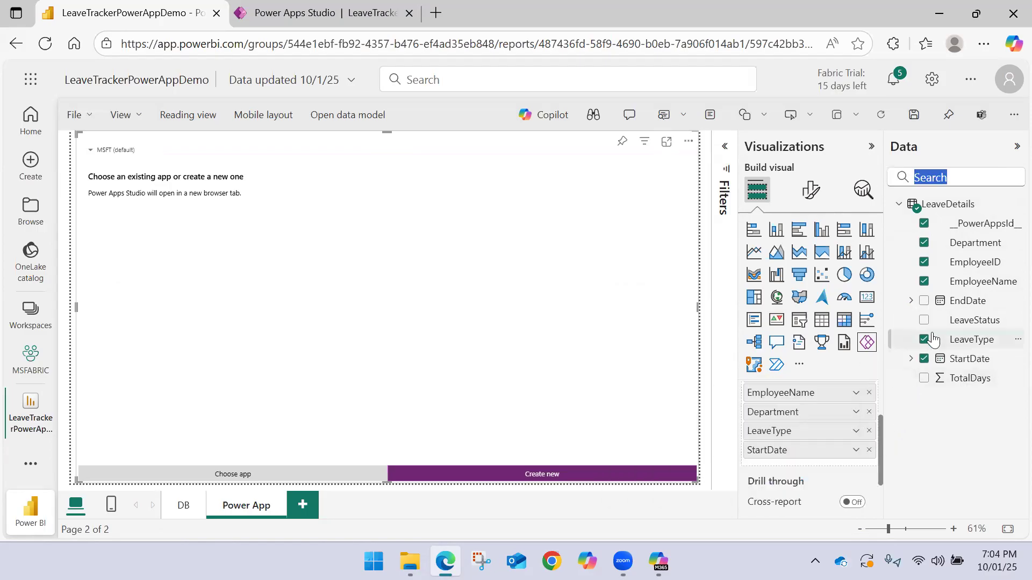
pyautogui.click(924, 301)
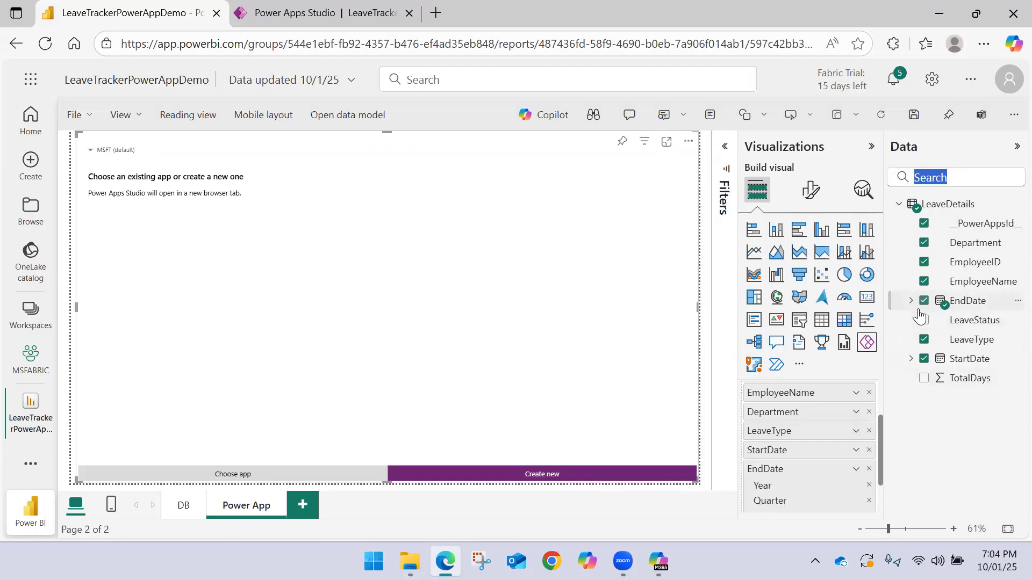
pyautogui.click(855, 470)
pyautogui.click(882, 446)
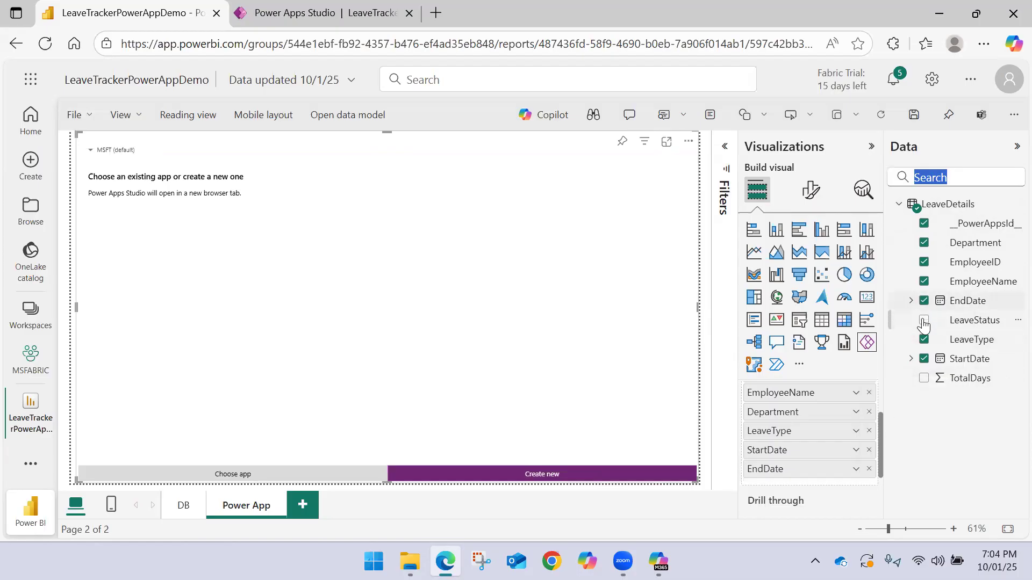
# Add TotalDays to the Power Apps visual without summarization, and include the LeaveStatus field
pyautogui.click(924, 377)
pyautogui.click(854, 489)
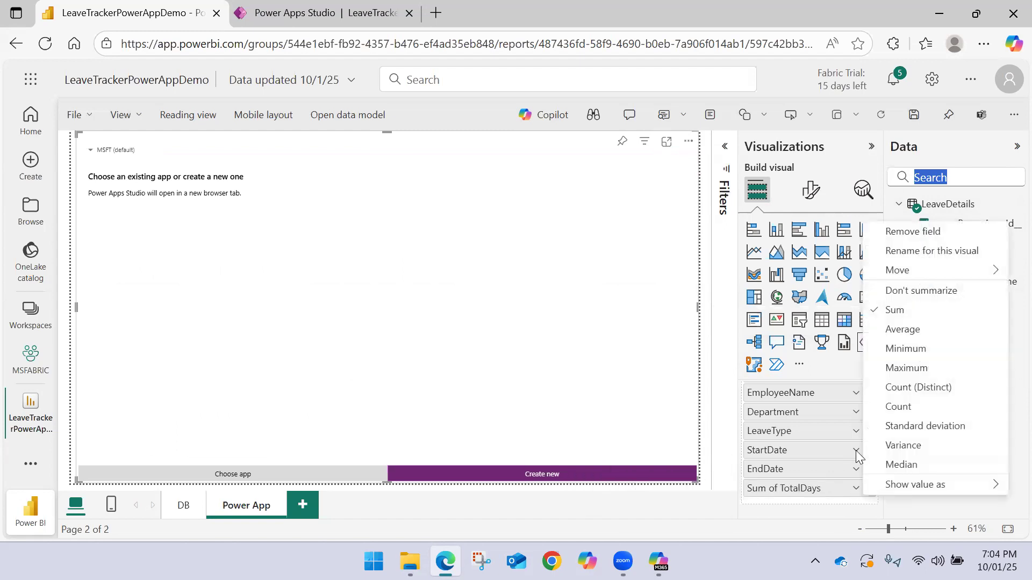
pyautogui.click(907, 291)
pyautogui.click(924, 320)
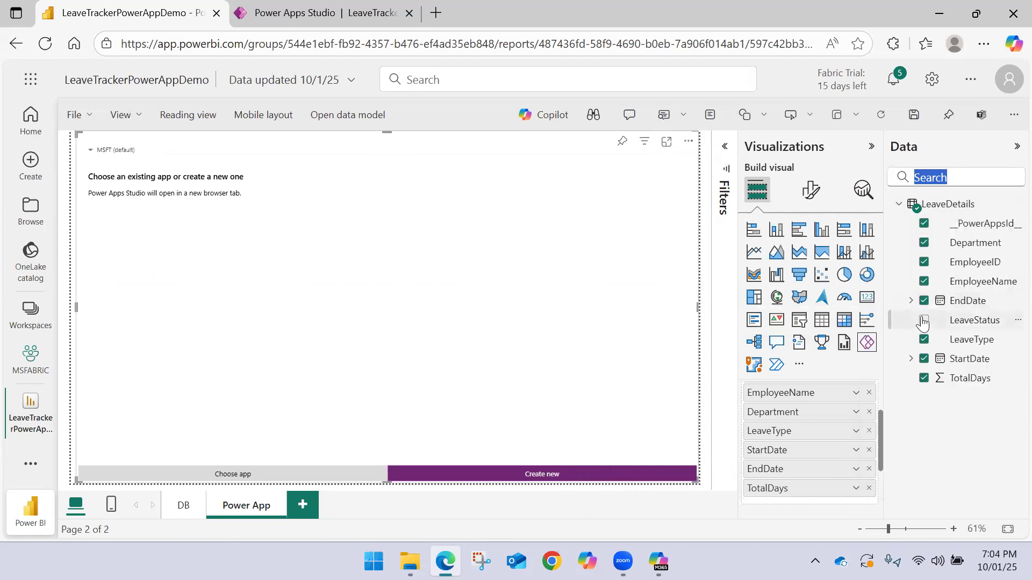
# Embed the existing LeaveTrackerCRUDApp in the Power Apps visual and skip going to Power Apps Studio
pyautogui.click(1017, 147)
pyautogui.click(351, 475)
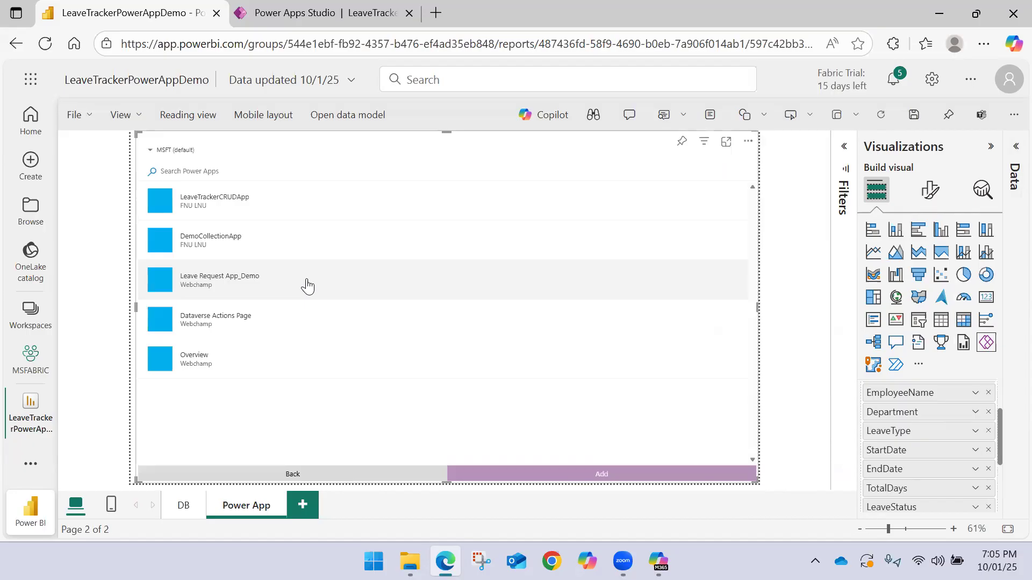
pyautogui.click(248, 215)
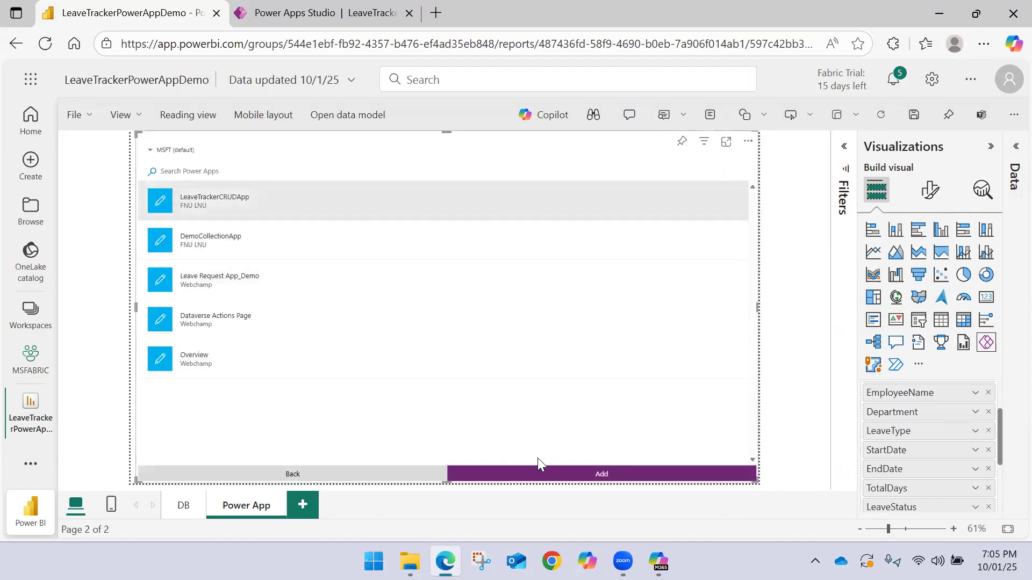
pyautogui.click(545, 474)
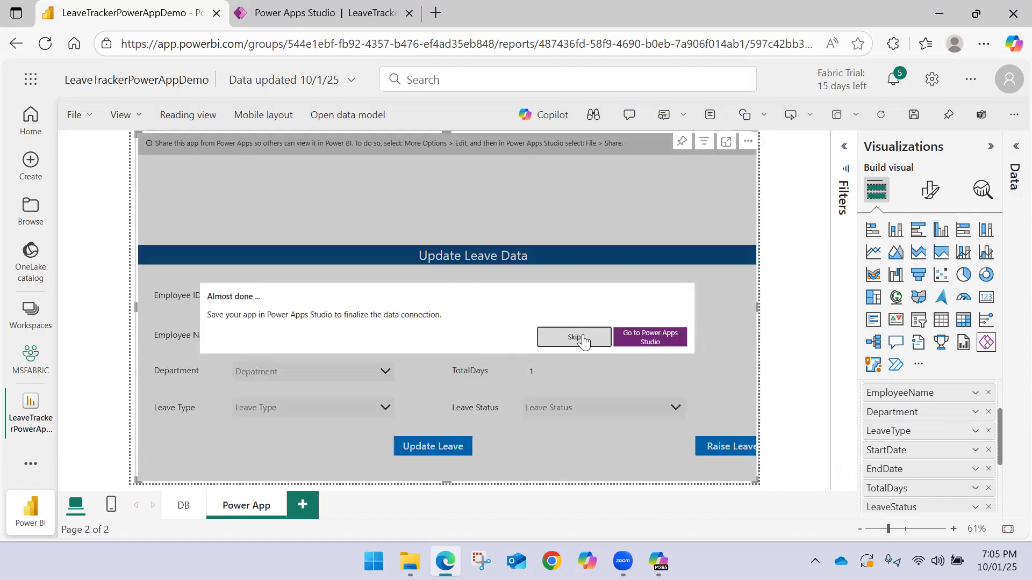
pyautogui.click(579, 338)
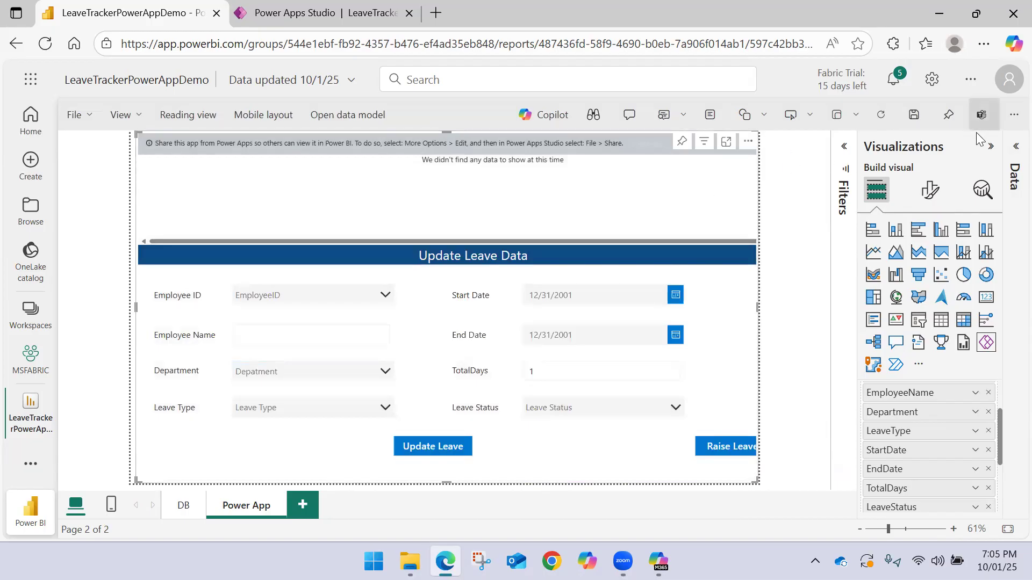
# Save the report and reopen LeaveTrackerPowerAppDemo from the MSFABRIC workspace in reading view
pyautogui.click(991, 146)
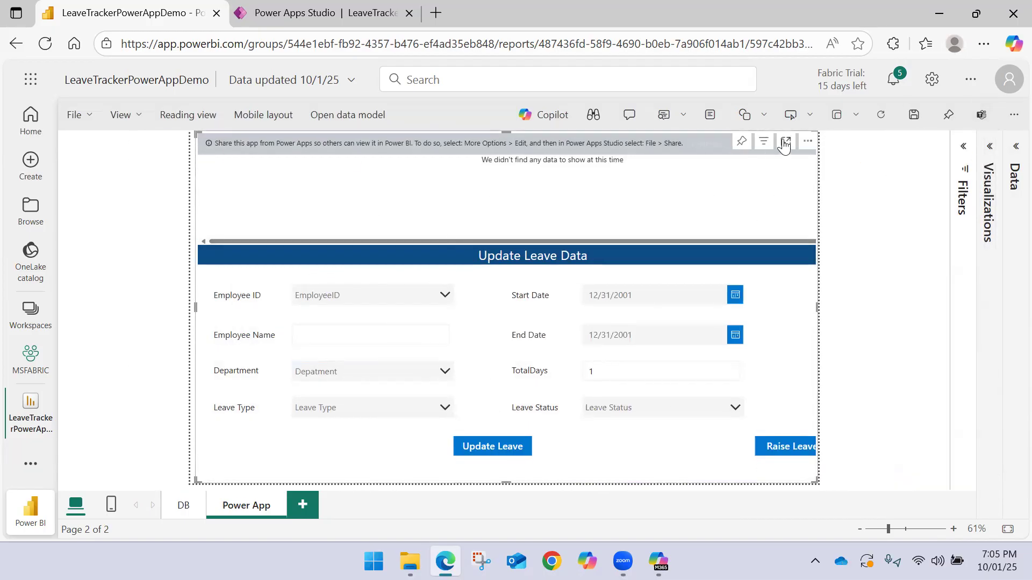
pyautogui.click(908, 120)
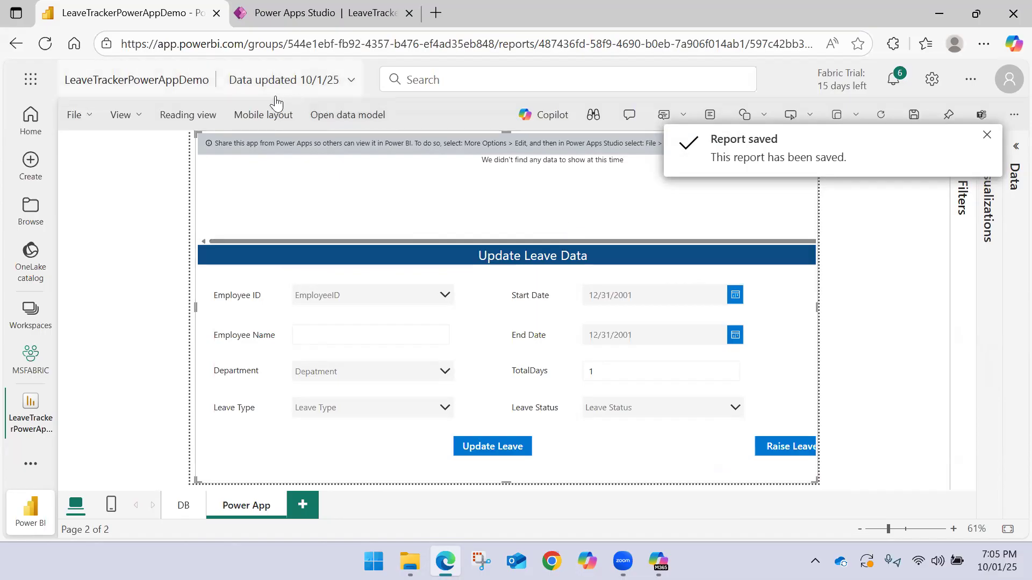
pyautogui.click(912, 115)
pyautogui.click(987, 135)
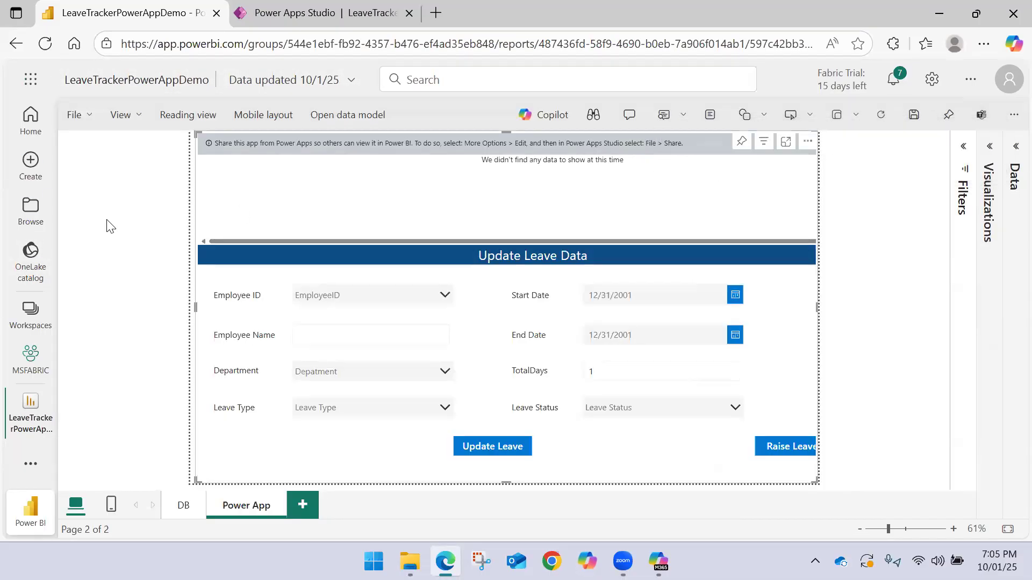
pyautogui.click(19, 409)
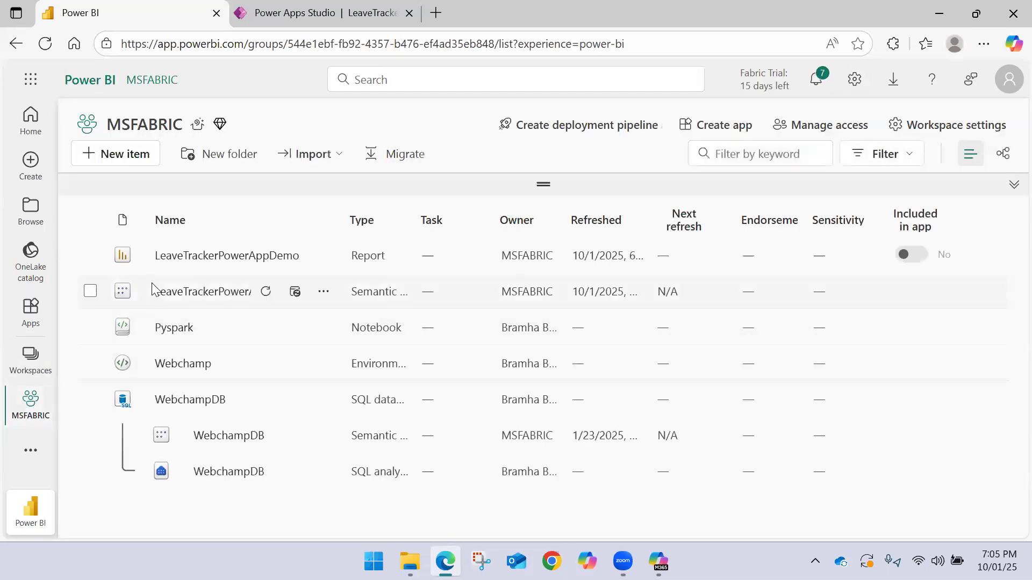
pyautogui.click(173, 256)
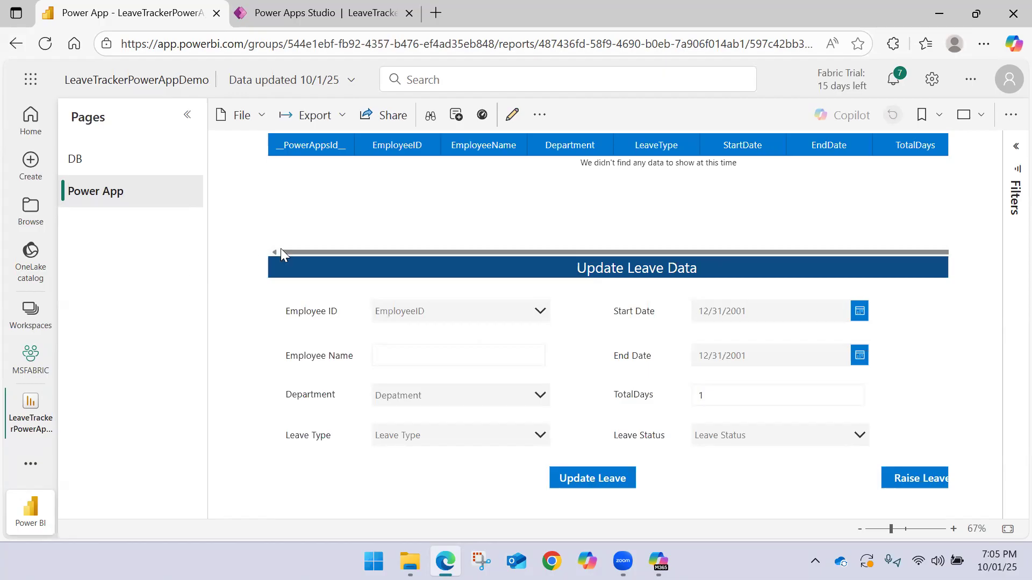
# Choose the first listed employee ID in the Update Leave Data form and set the department to Sales
pyautogui.click(390, 304)
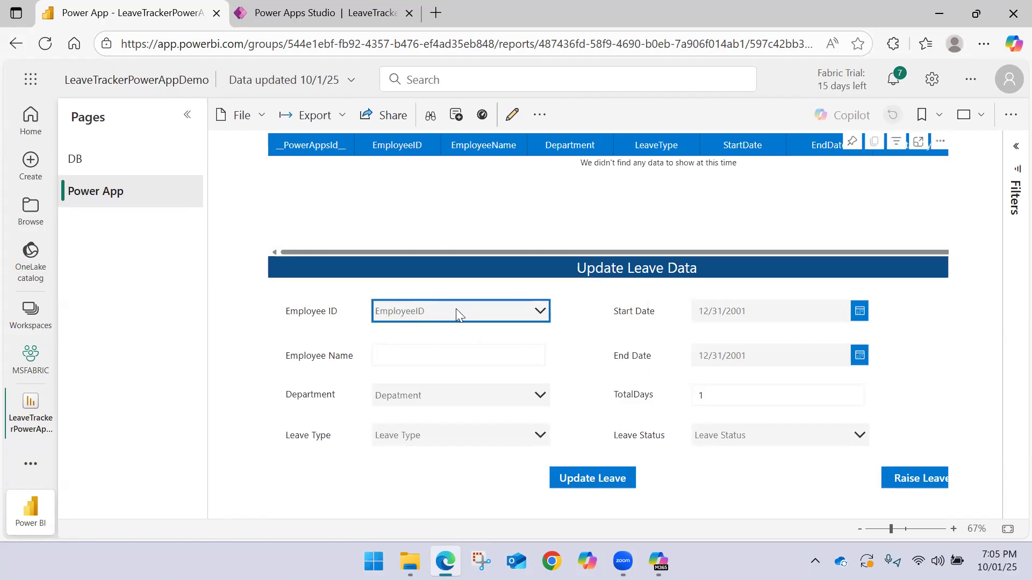
pyautogui.click(531, 312)
pyautogui.click(463, 333)
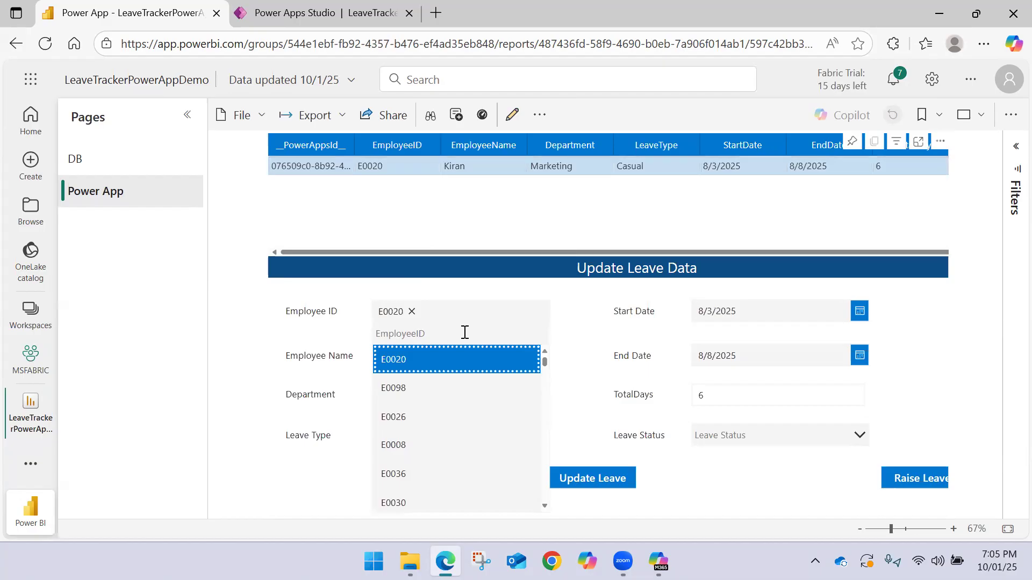
pyautogui.moveTo(677, 254); pyautogui.dragTo(726, 252)
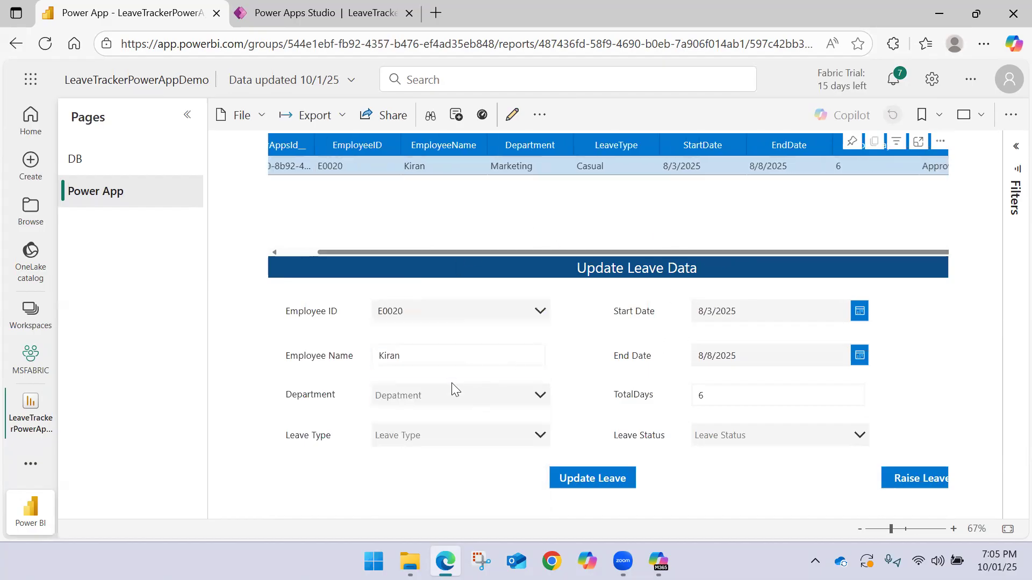
pyautogui.click(433, 401)
pyautogui.click(408, 334)
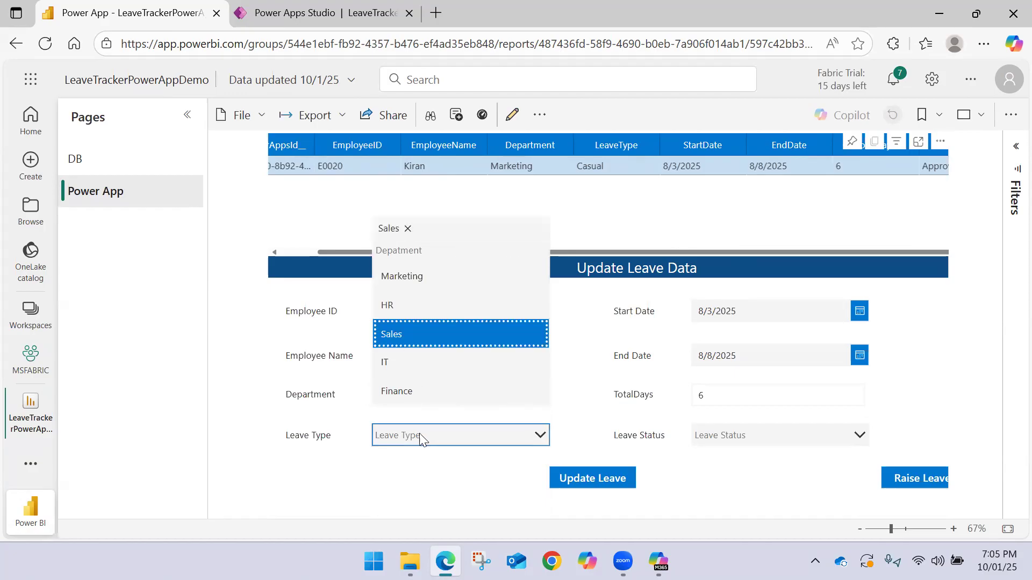
# Set the selected employee's leave type to Earned
pyautogui.click(419, 433)
pyautogui.click(414, 375)
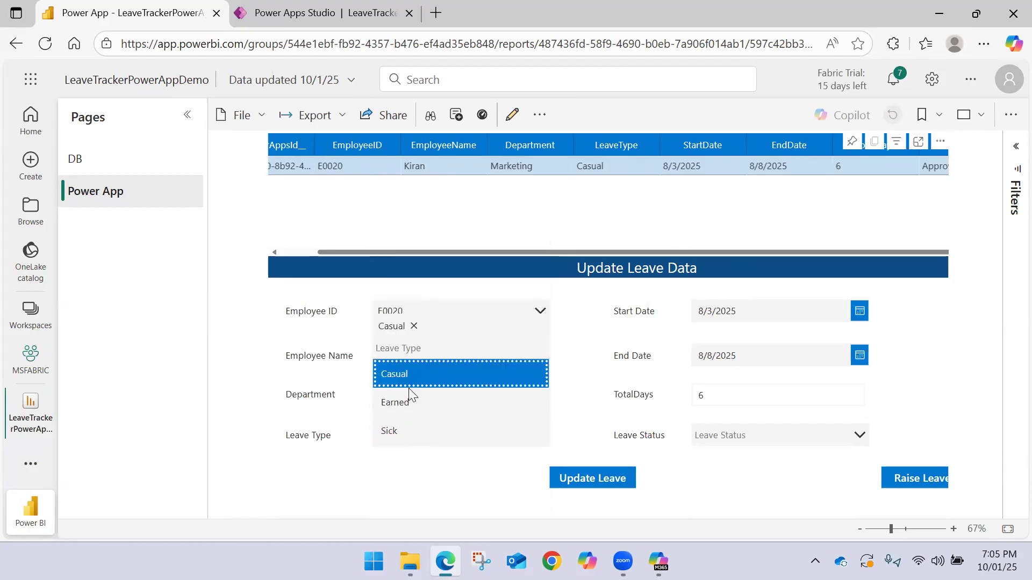
pyautogui.click(399, 403)
pyautogui.click(414, 326)
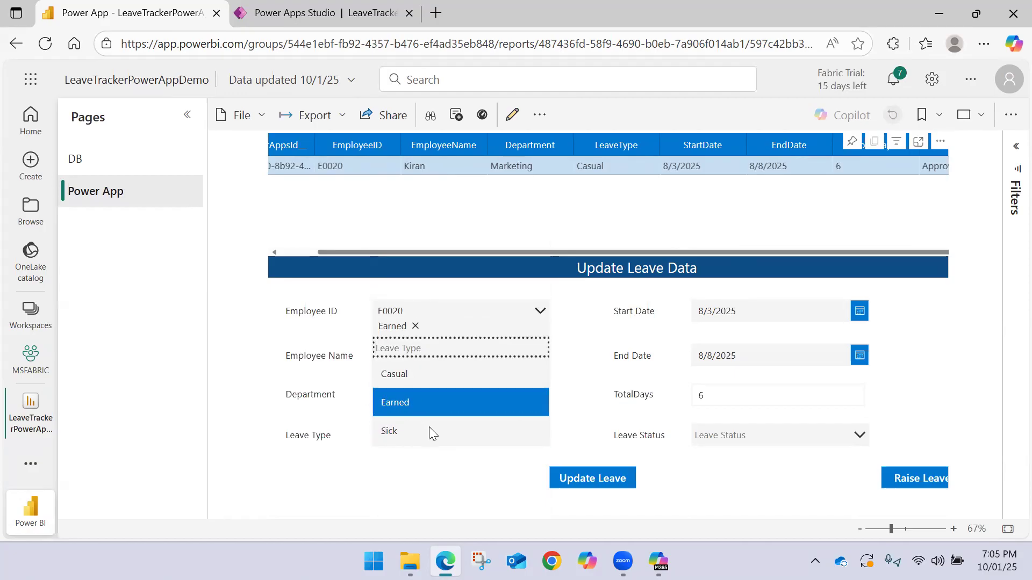
pyautogui.click(421, 469)
# Set the leave status to Rejected and submit the leave update
pyautogui.click(709, 436)
pyautogui.click(730, 424)
pyautogui.click(707, 482)
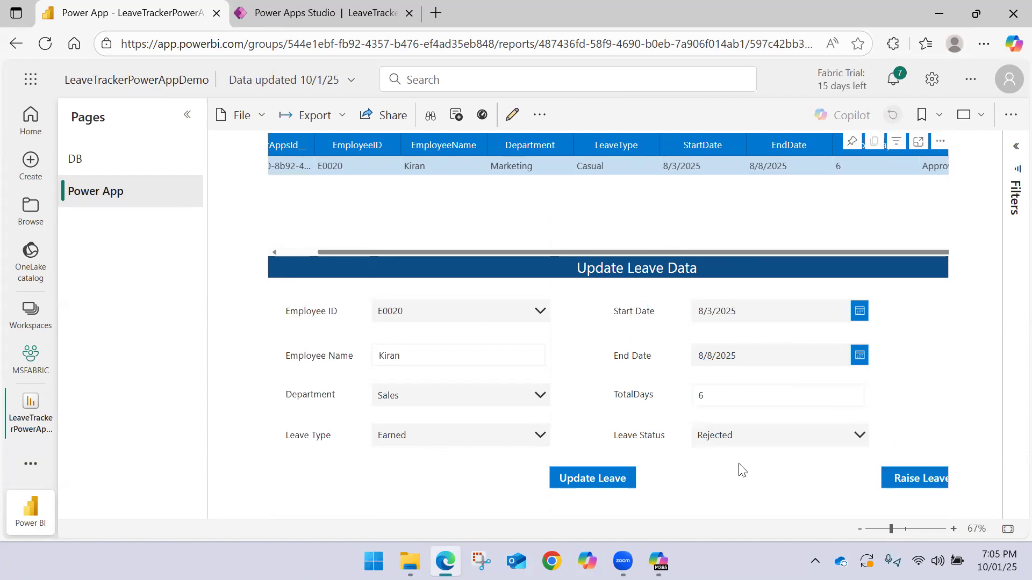
pyautogui.click(621, 478)
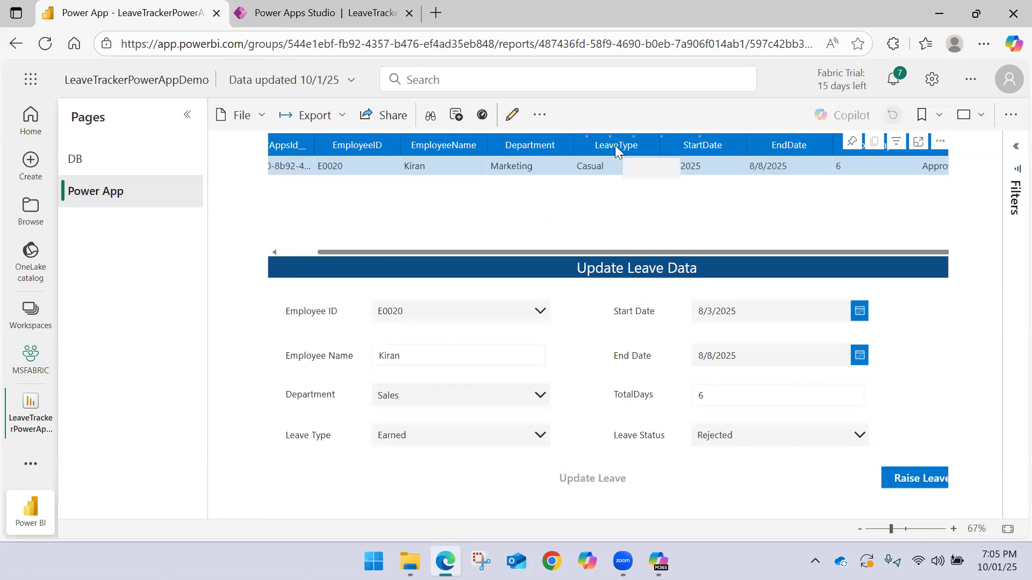
# Switch to Power Apps Studio to examine the EmployeeID condition in the Update Leave formula's LookUp, then return to the Power BI report
pyautogui.click(365, 16)
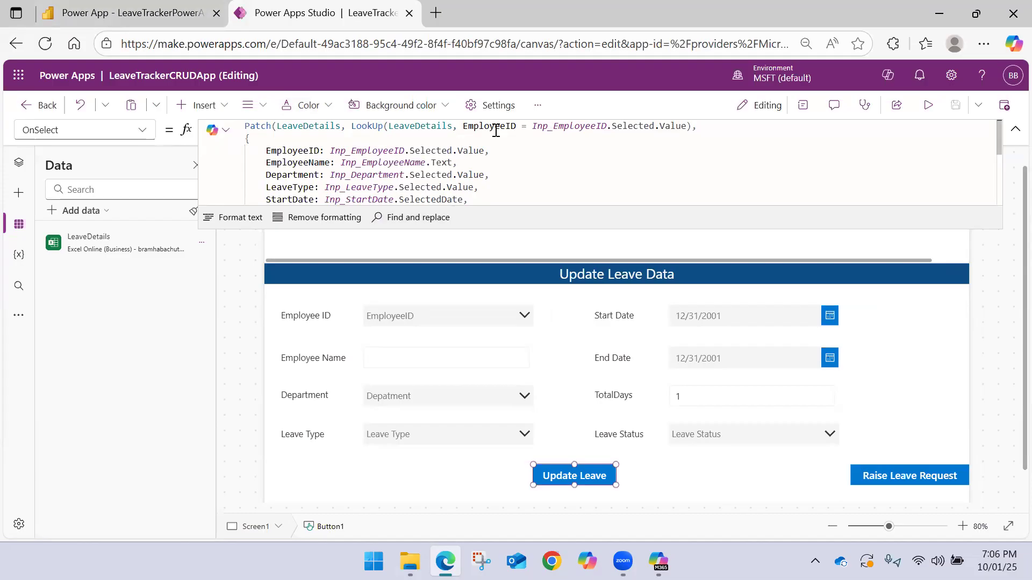
pyautogui.moveTo(465, 125); pyautogui.dragTo(682, 127)
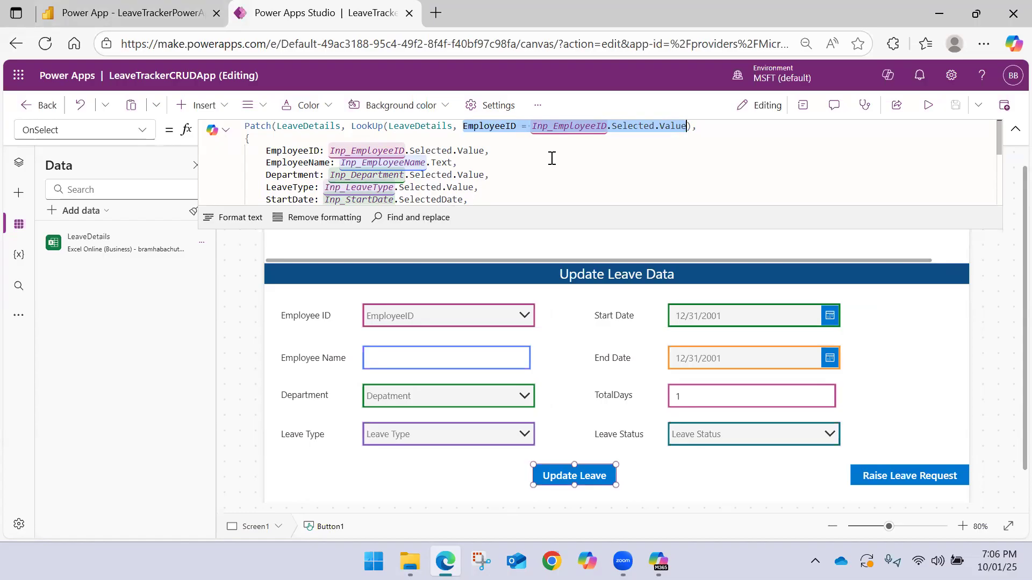
pyautogui.click(127, 12)
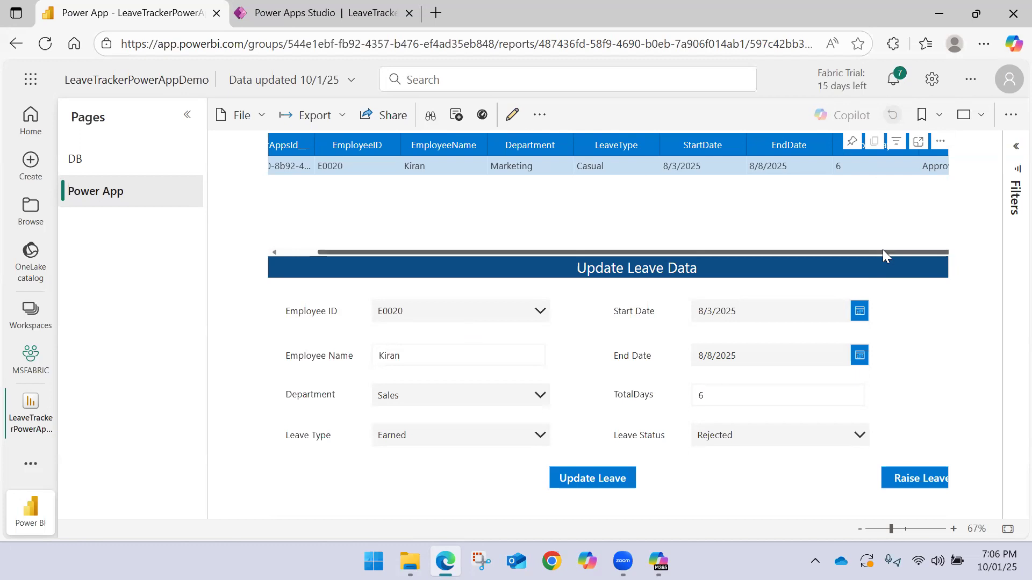
# View the Employee_LeaveData workbook online from OneDrive, inspect the updated employee's record in row 21, and close the workbook
pyautogui.click(410, 561)
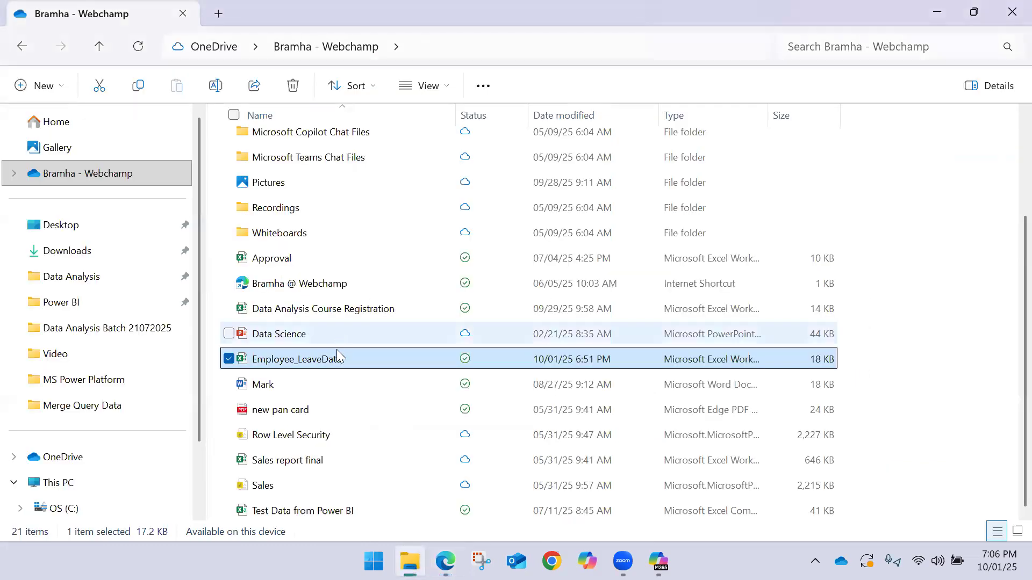
pyautogui.rightClick(339, 363)
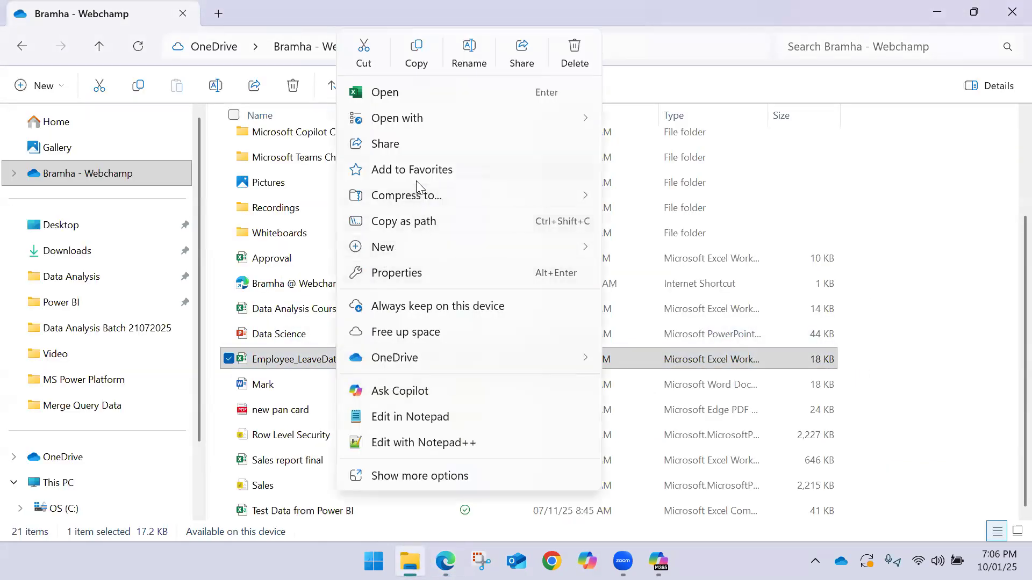
pyautogui.moveTo(415, 357)
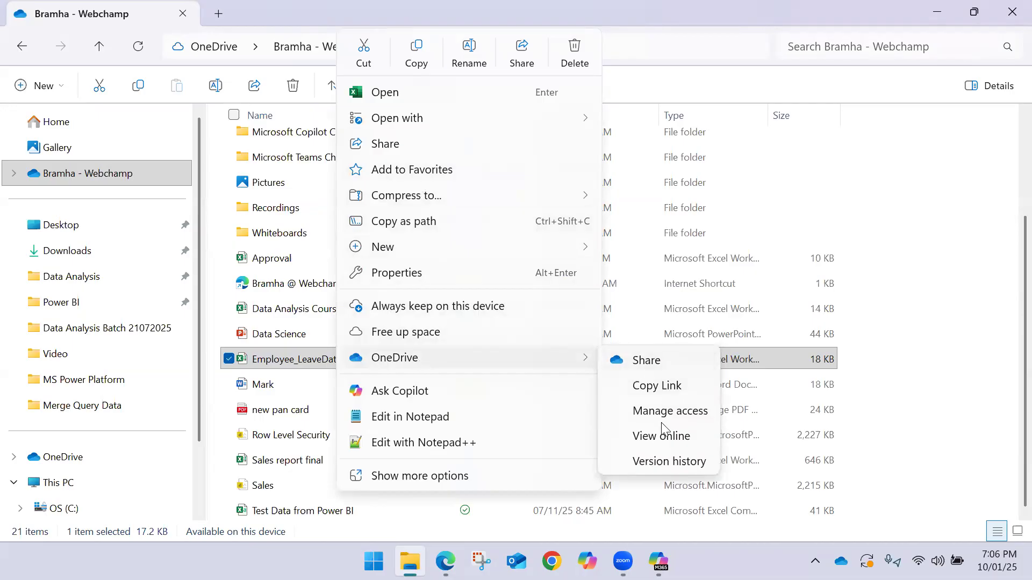
pyautogui.click(662, 436)
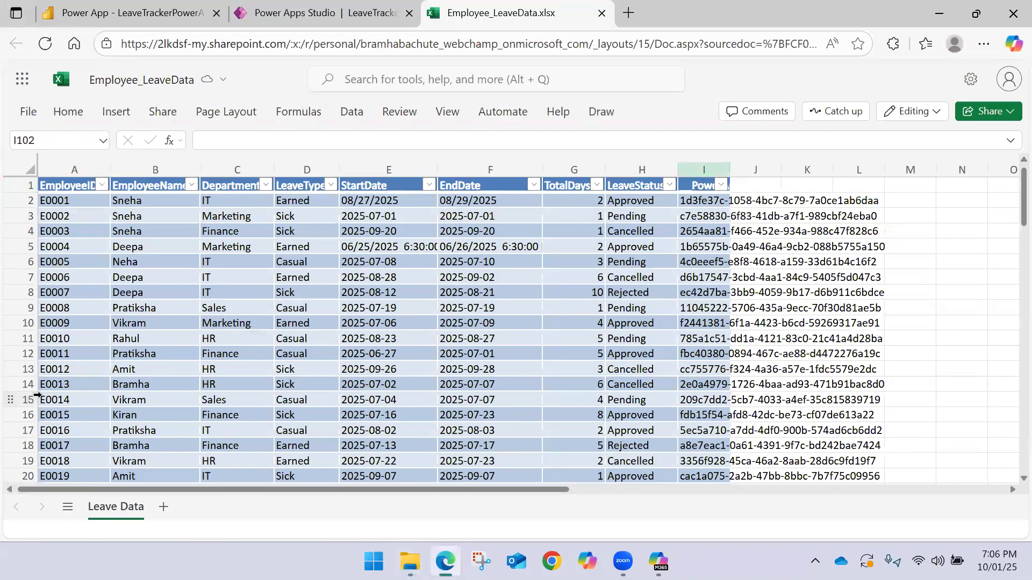
pyautogui.scroll(-5, 54, 367)
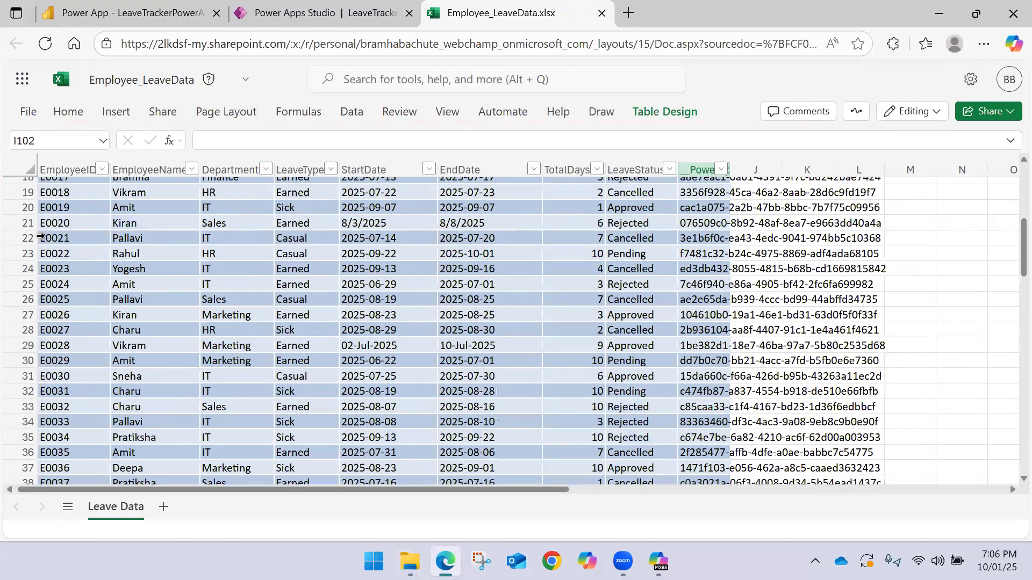
pyautogui.click(25, 222)
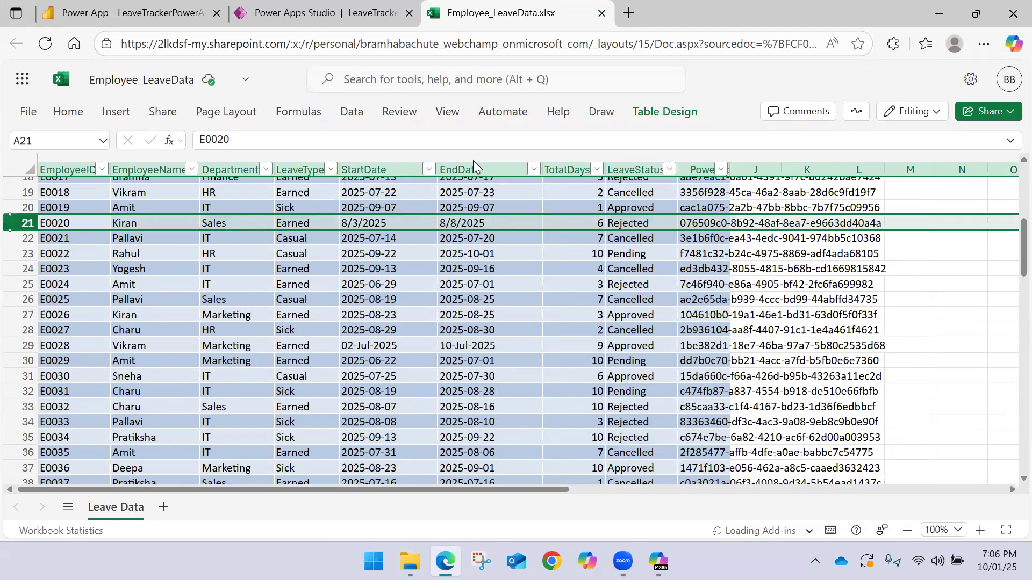
pyautogui.click(602, 12)
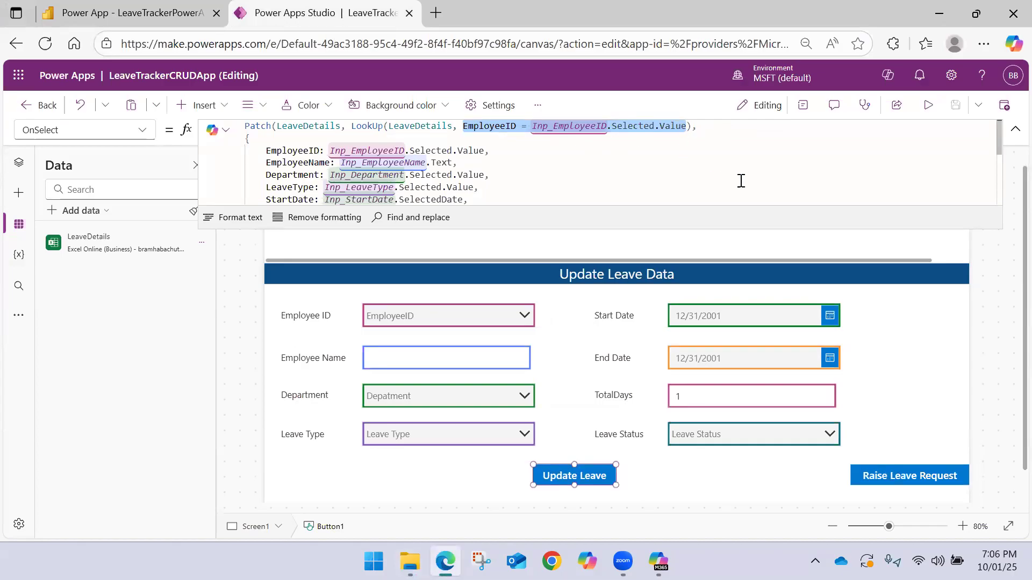
# Replace the LookUp condition in the Update Leave formula with __PowerAppsId___Column1 = DataTable1.Selected.__PowerAppsId__ and save the app
pyautogui.scroll(-1, 654, 168)
pyautogui.scroll(1, 523, 158)
pyautogui.moveTo(466, 124); pyautogui.dragTo(688, 128)
pyautogui.write('__PowerAppsId___Column1')
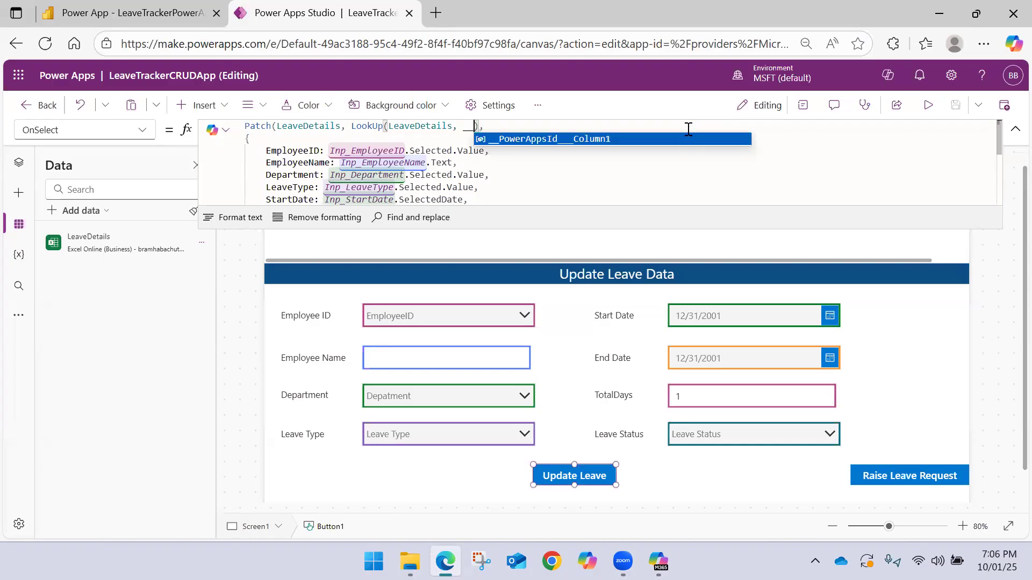
pyautogui.press('Tab')
pyautogui.write('= ')
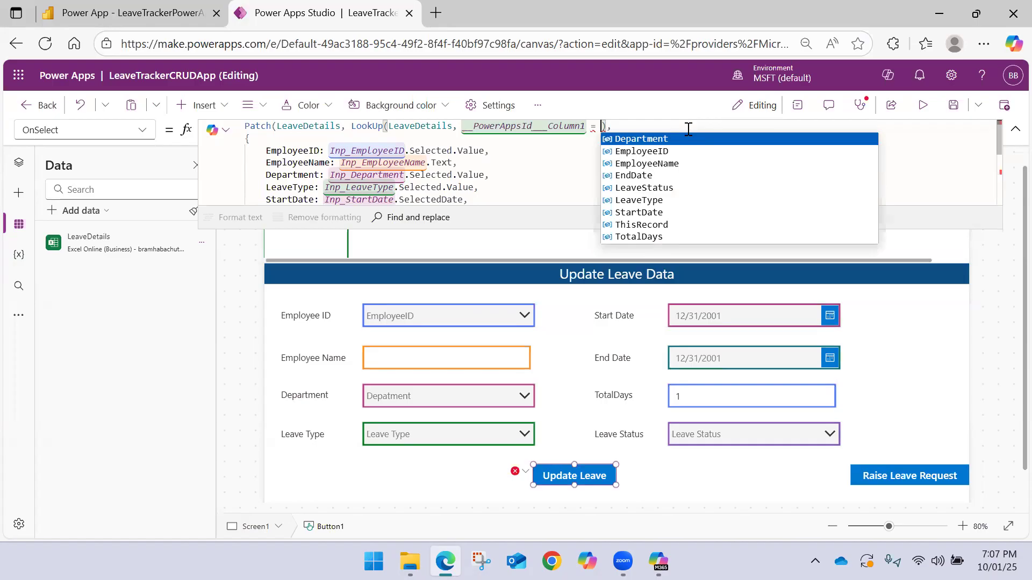
pyautogui.write('Data')
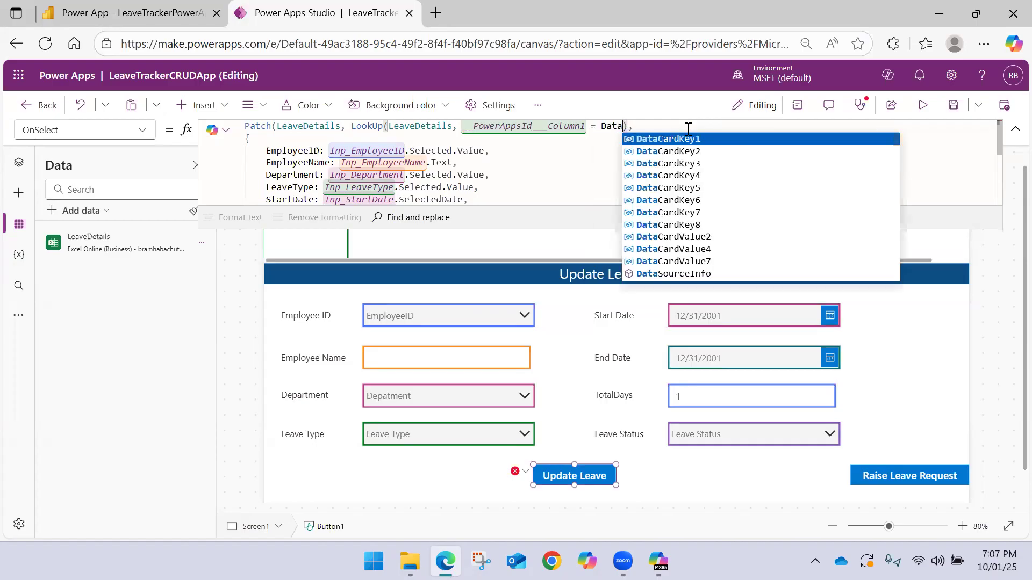
pyautogui.write('T')
pyautogui.press('Tab')
pyautogui.write('.')
pyautogui.press('Tab')
pyautogui.write('.')
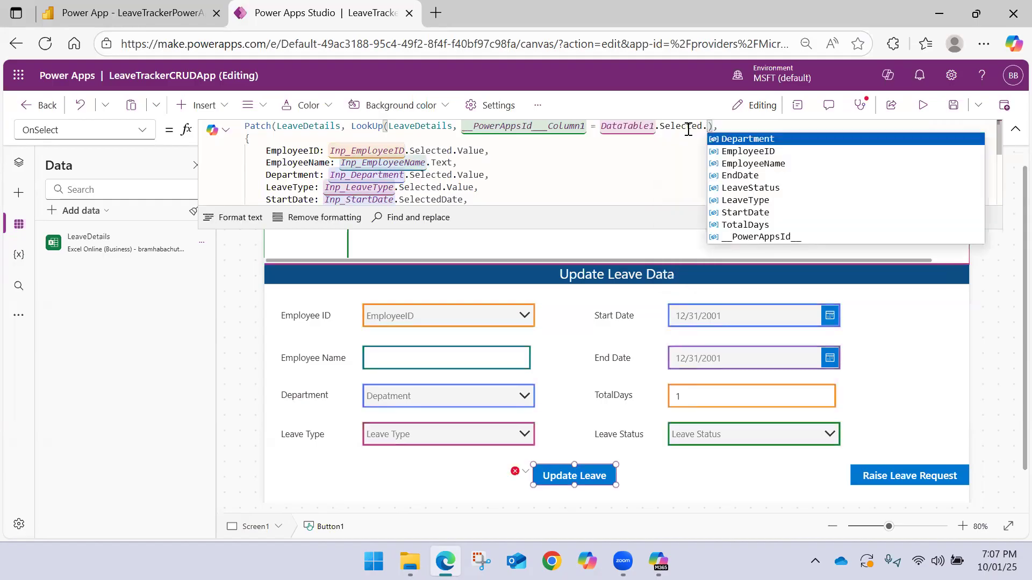
pyautogui.write('__')
pyautogui.press('Tab')
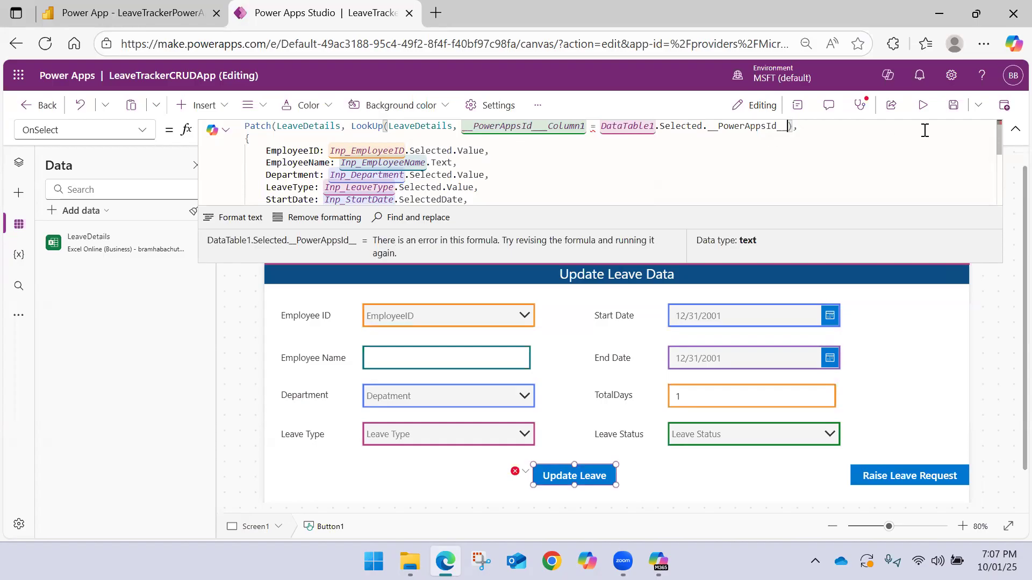
pyautogui.click(953, 105)
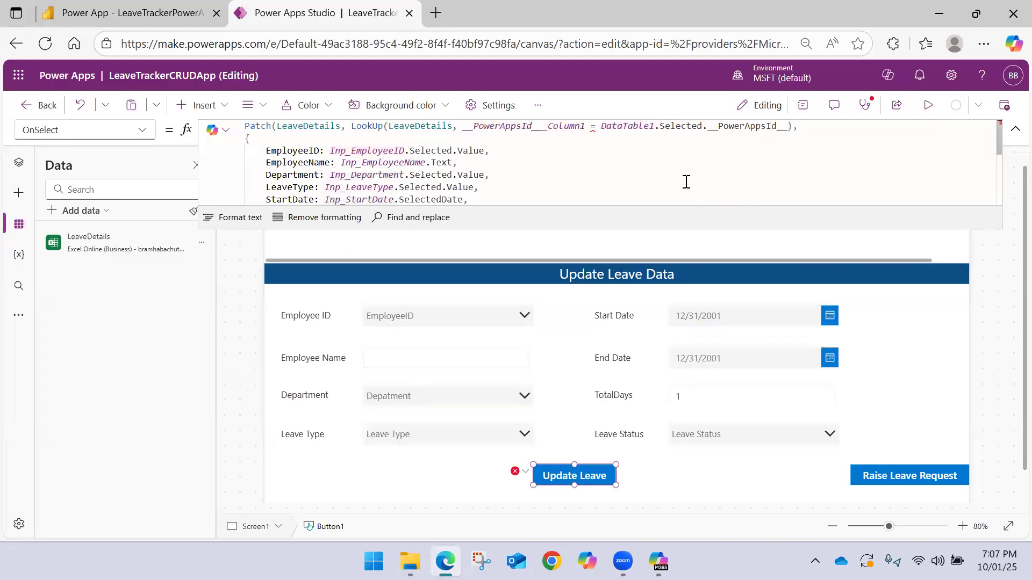
# Inspect the comparison error, change the condition's first operand to __PowerAppsId___Column1.Text, and save the app
pyautogui.moveTo(592, 130)
pyautogui.click(610, 131)
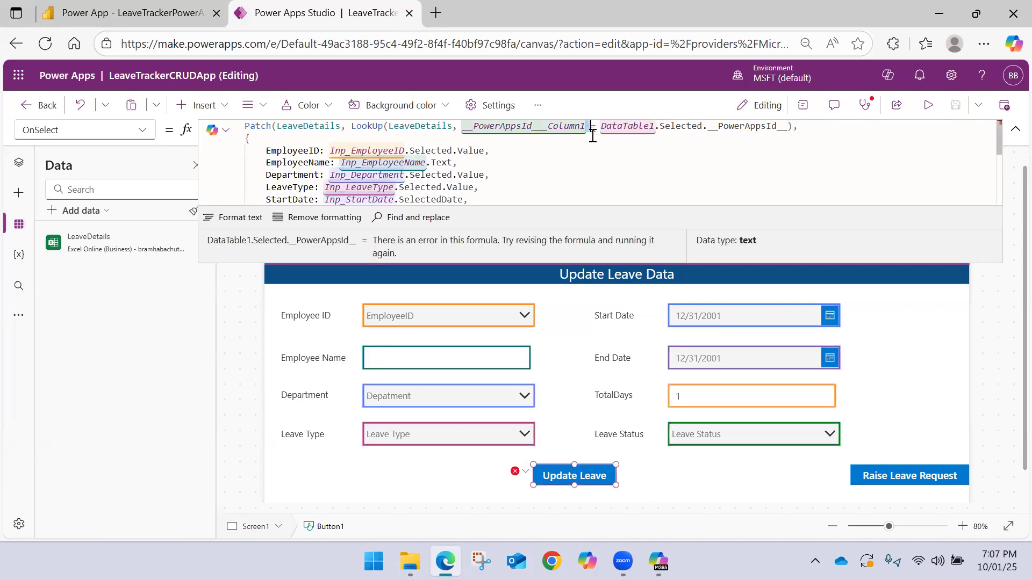
pyautogui.click(595, 129)
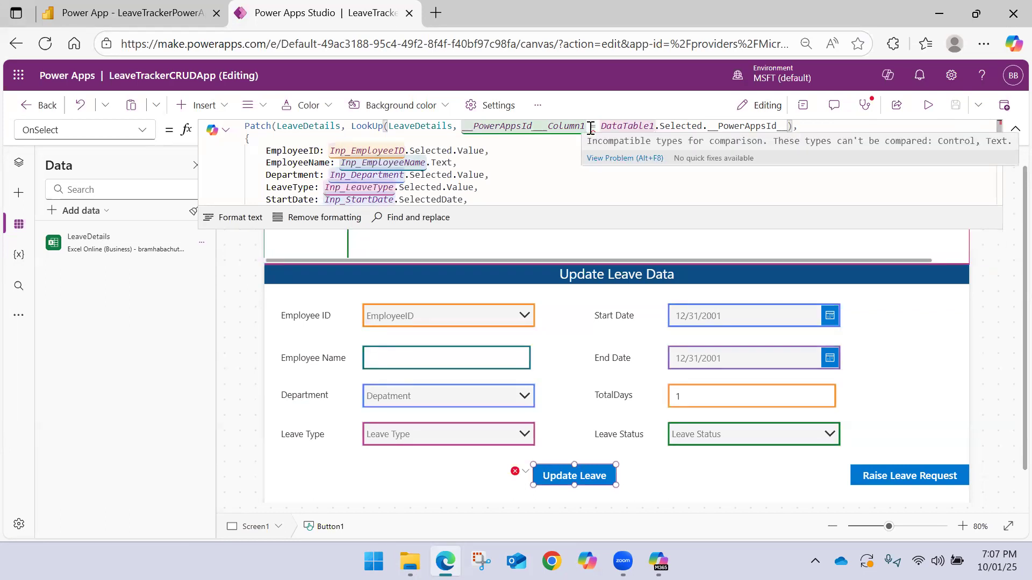
pyautogui.click(588, 125)
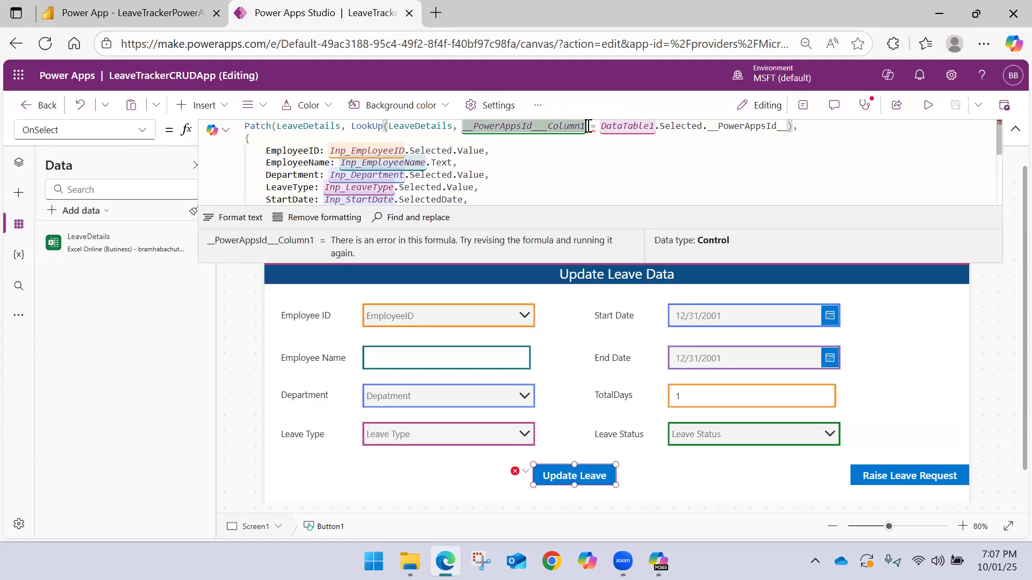
pyautogui.write('.Text')
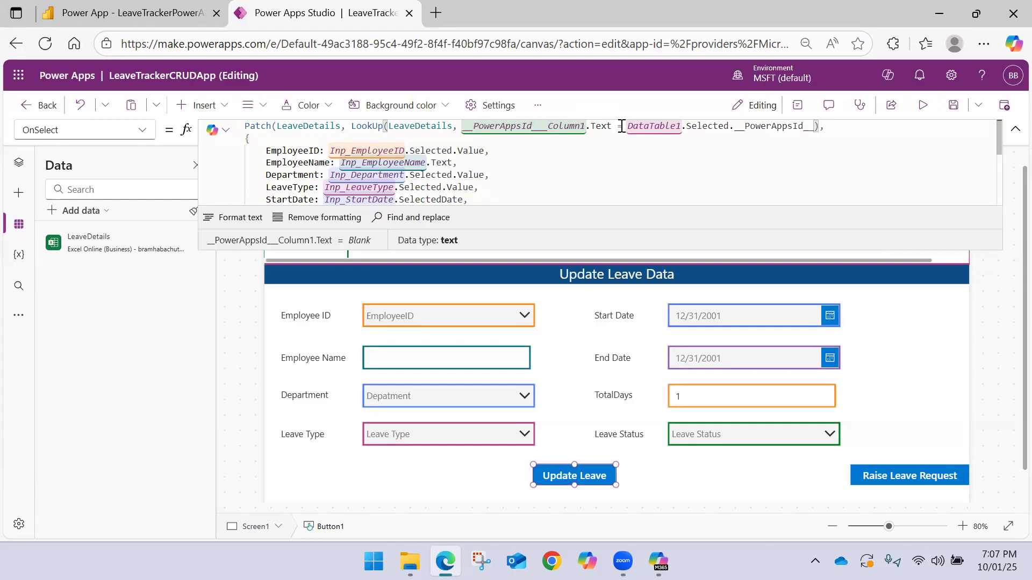
pyautogui.click(953, 104)
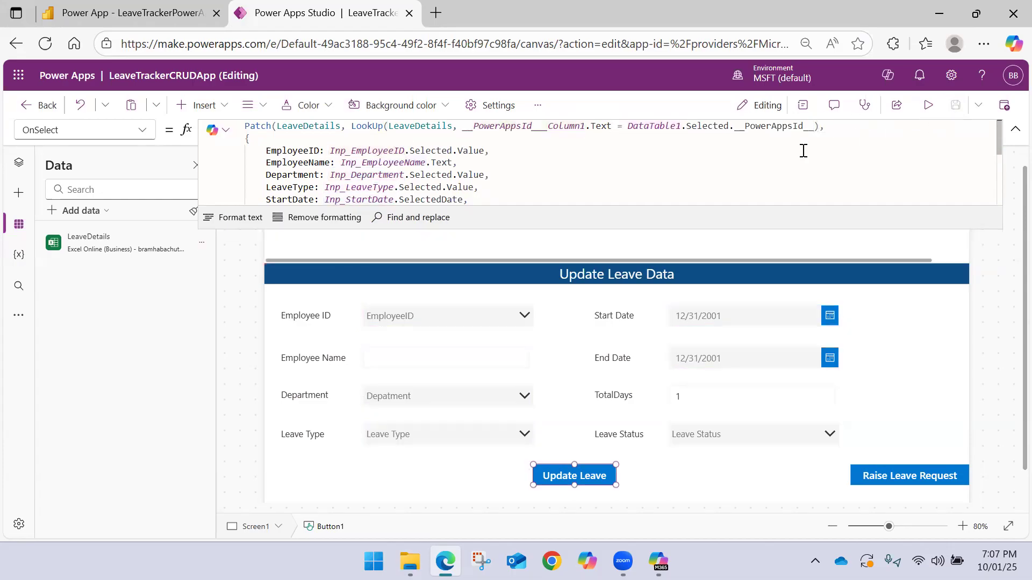
# Collapse the formula editor and publish the current version of LeaveTrackerCRUDApp
pyautogui.click(1013, 132)
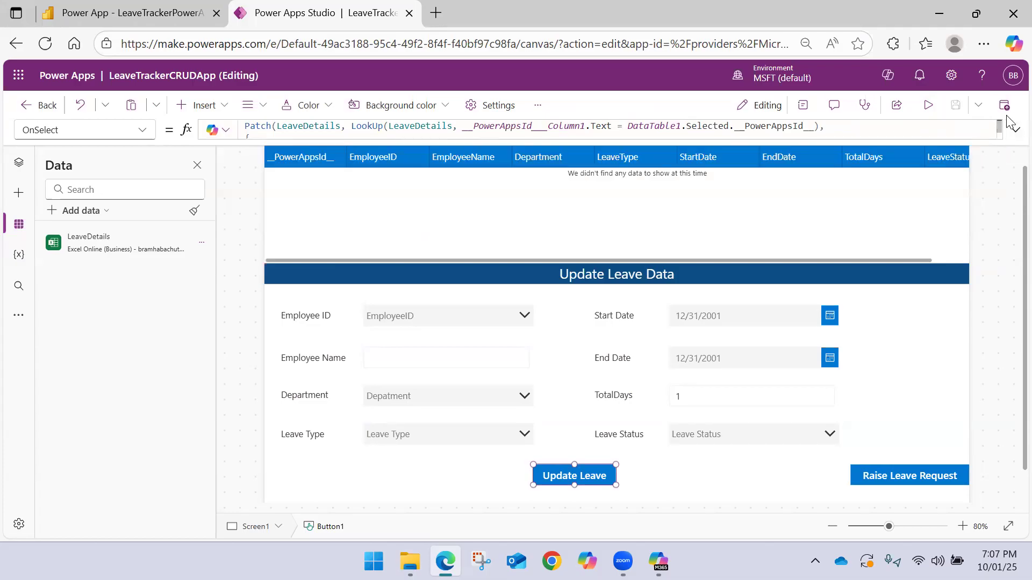
pyautogui.click(1003, 104)
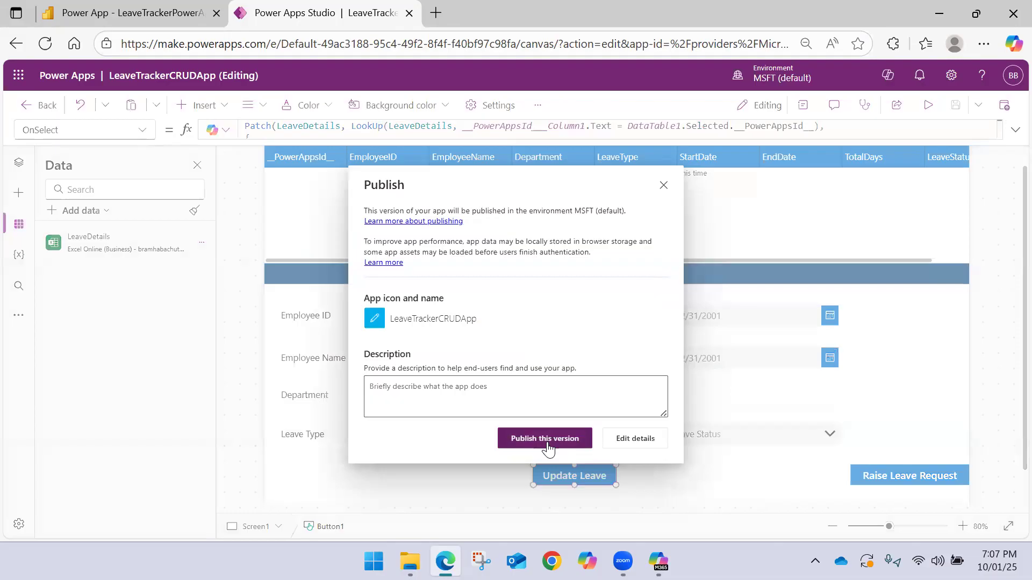
pyautogui.click(548, 447)
pyautogui.click(1003, 106)
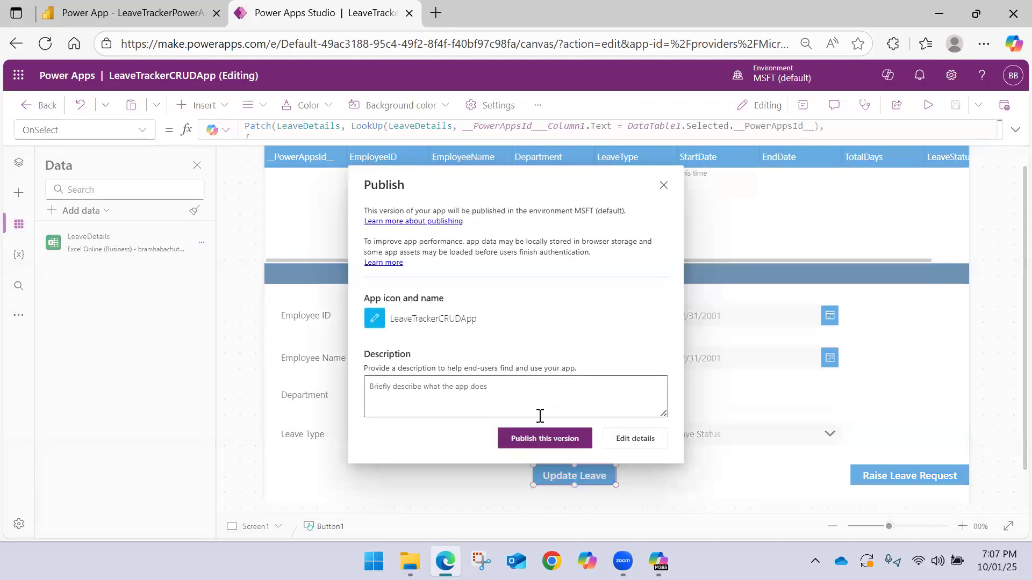
pyautogui.click(537, 438)
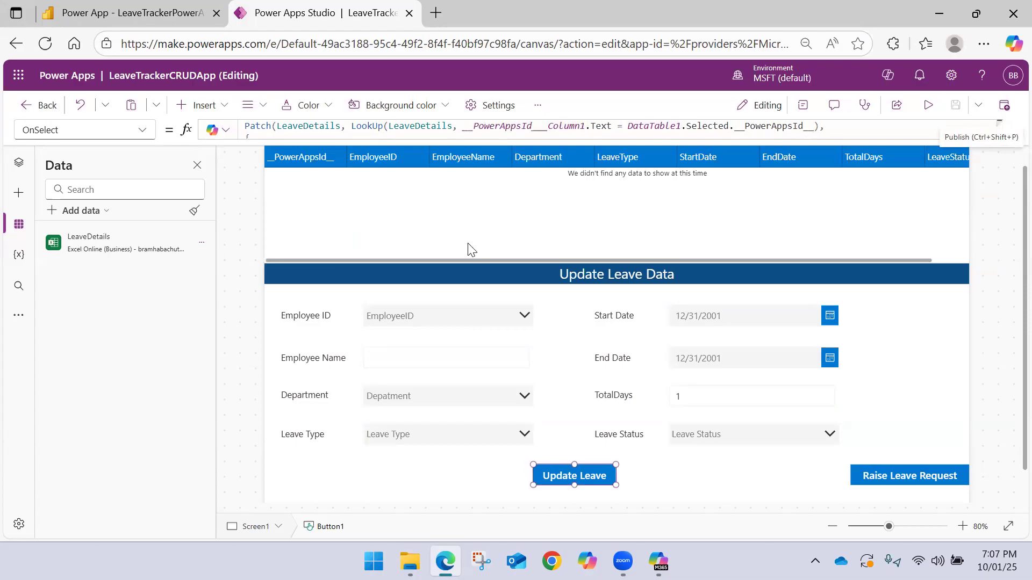
# Switch to the LeaveTrackerPowerAppDemo report in Power BI and open it for editing
pyautogui.click(168, 11)
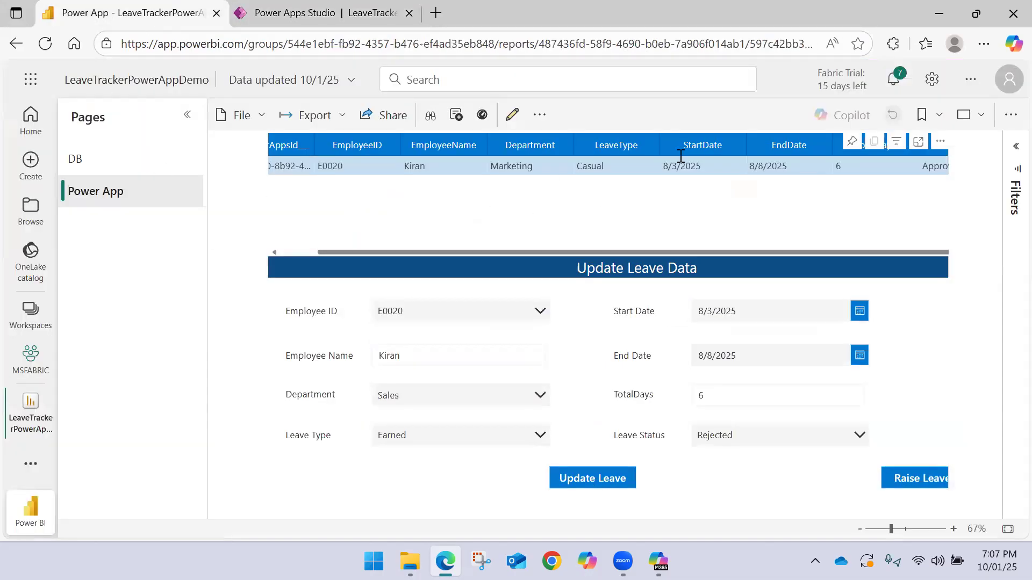
pyautogui.click(512, 114)
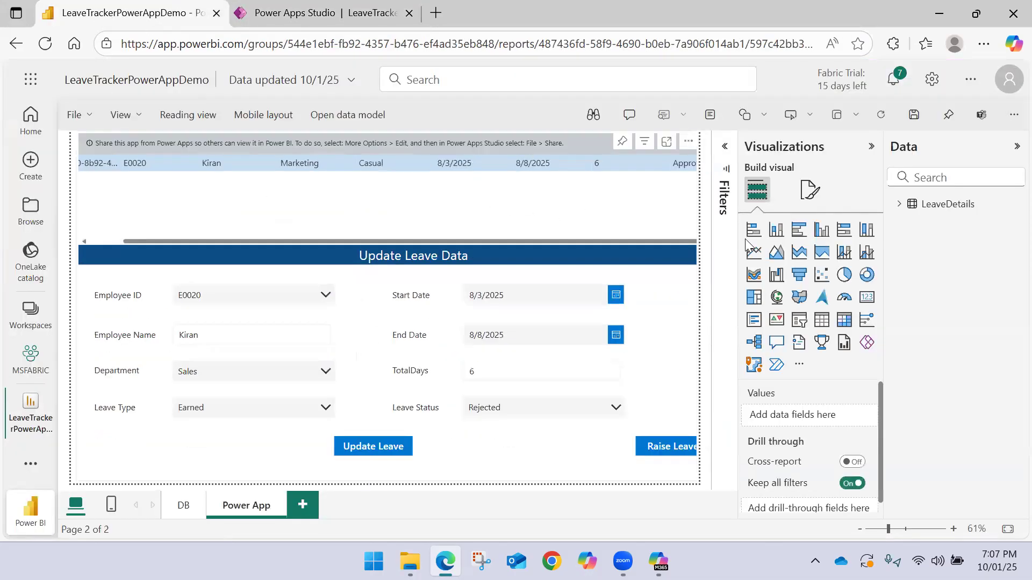
# Switch to Power Apps Studio, publish the current version of LeaveTrackerCRUDApp again, and return to the LeaveTrackerPowerAppDemo report in Power BI
pyautogui.click(384, 17)
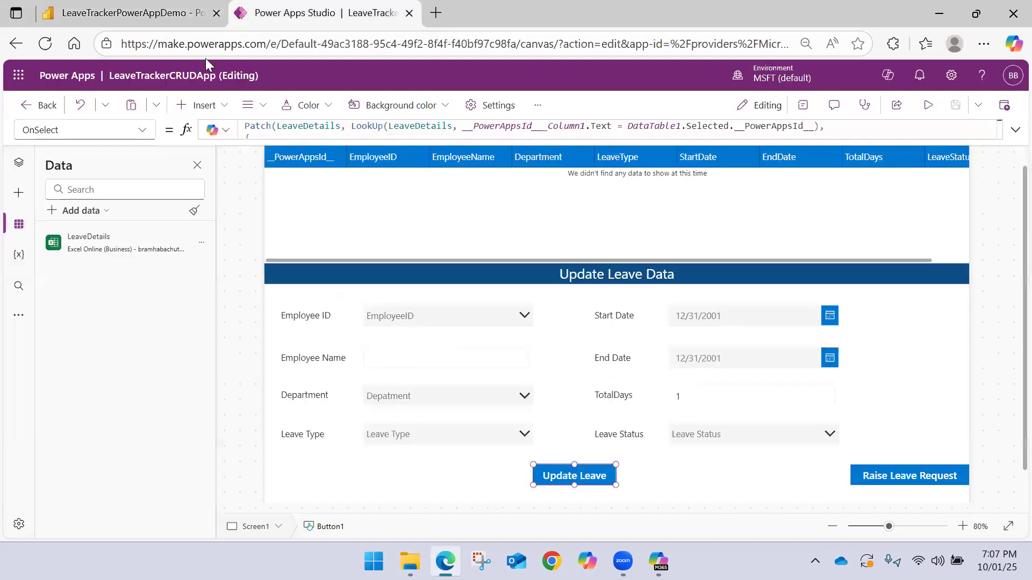
pyautogui.click(1004, 105)
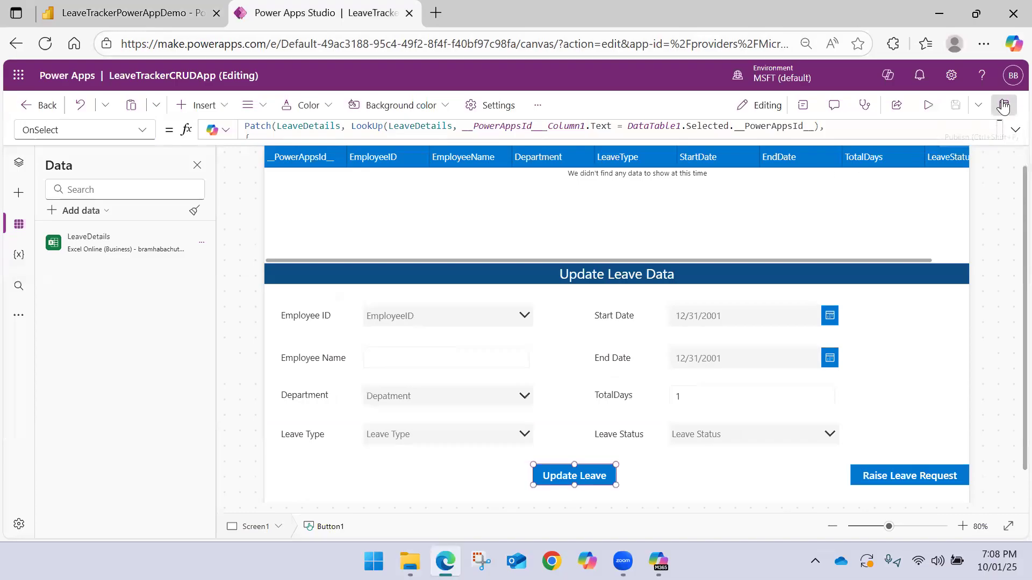
pyautogui.click(1004, 105)
pyautogui.click(516, 438)
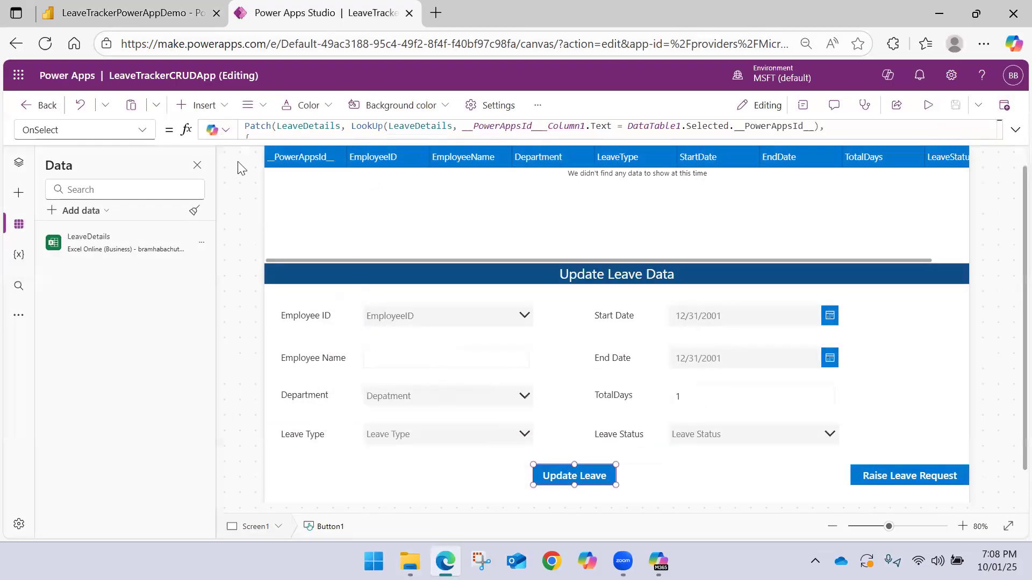
pyautogui.click(118, 13)
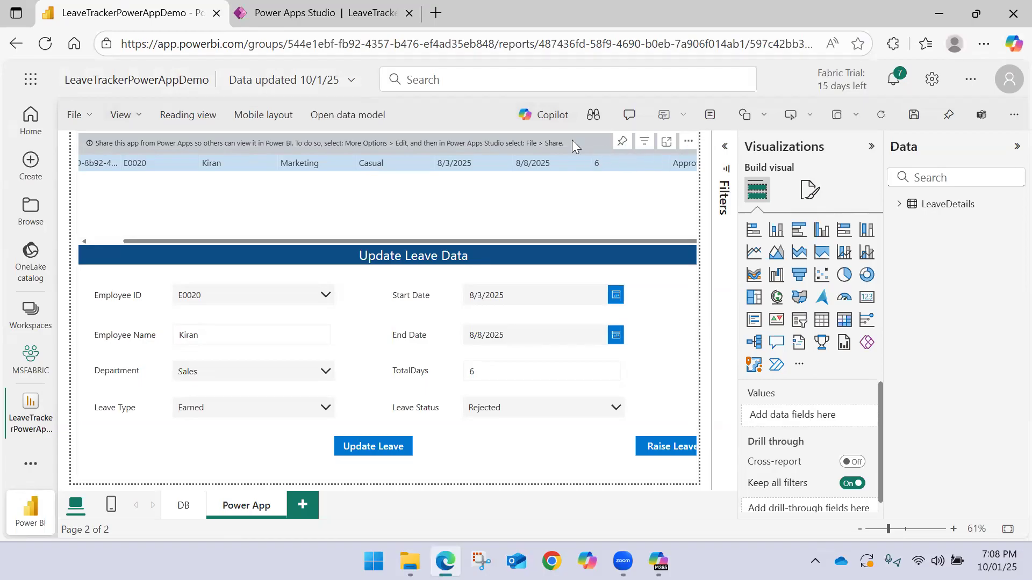
# Replace the embedded leave tracker visual on the Power App page with a new Power Apps visual enlarged to fill the page
pyautogui.click(636, 157)
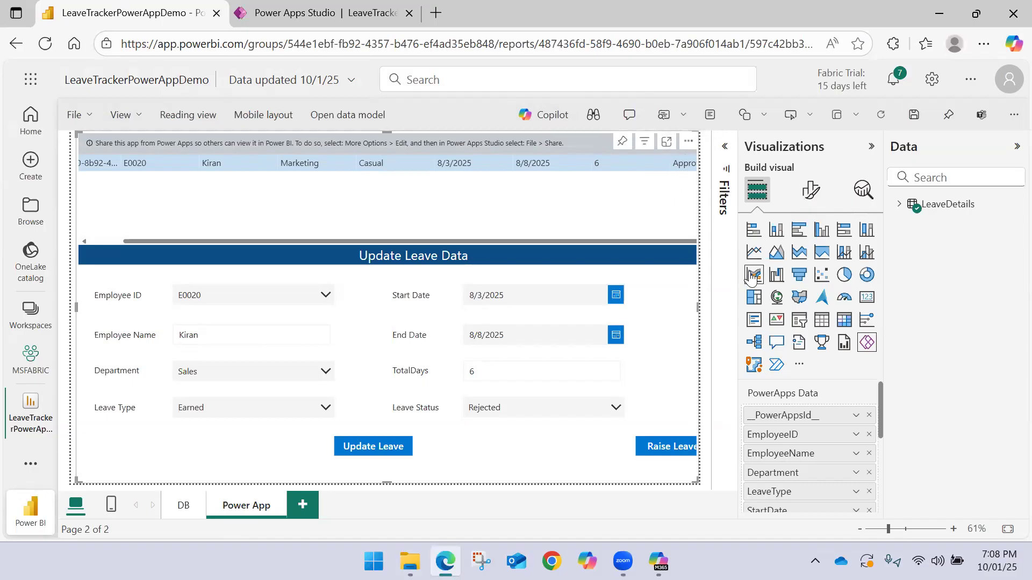
pyautogui.click(689, 141)
pyautogui.click(734, 275)
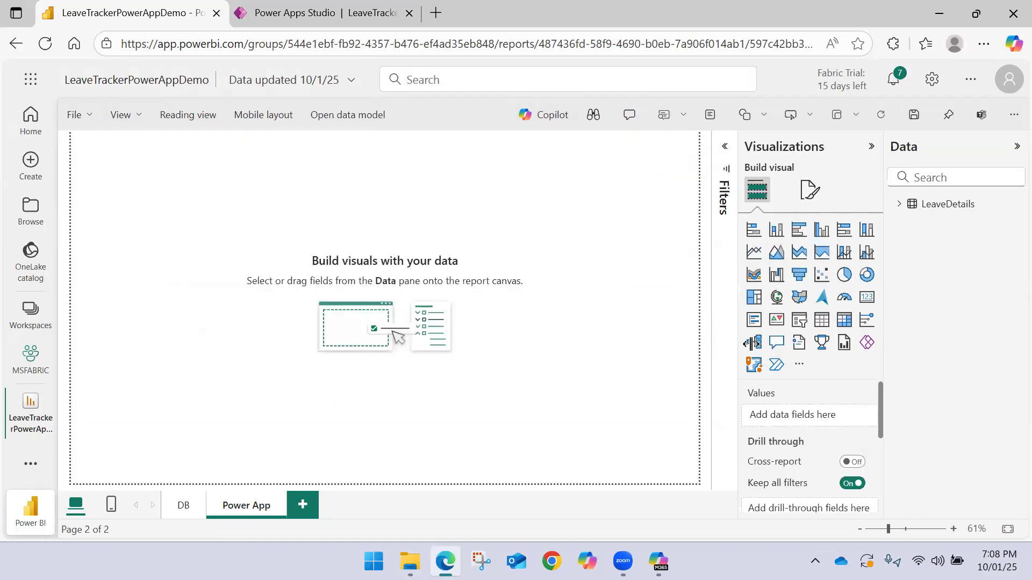
pyautogui.click(867, 342)
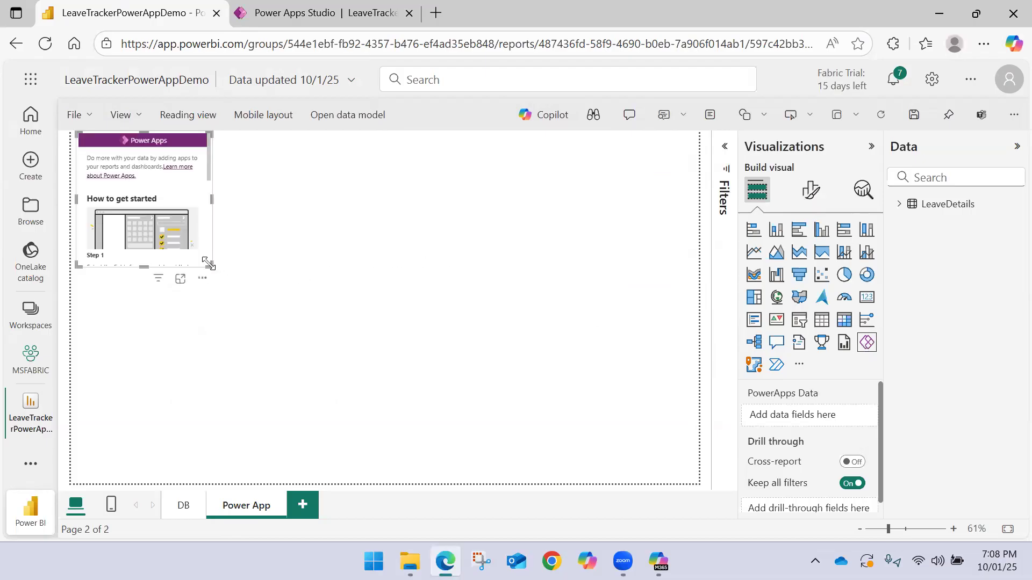
pyautogui.moveTo(209, 266); pyautogui.dragTo(707, 509)
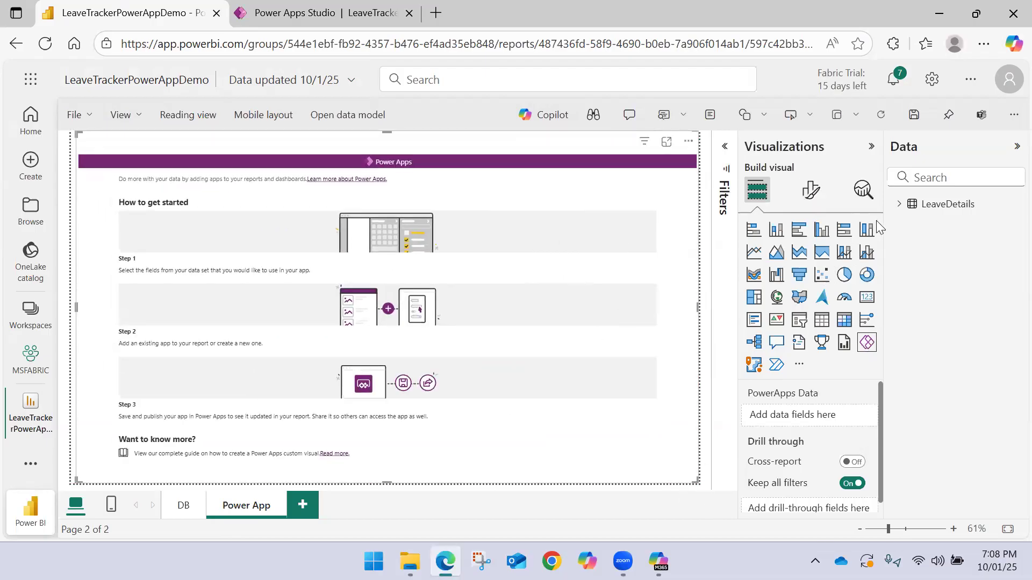
# Add all LeaveDetails fields to the new visual, starting with __PowerAppsId__, EmployeeID, EmployeeName and Department
pyautogui.click(889, 207)
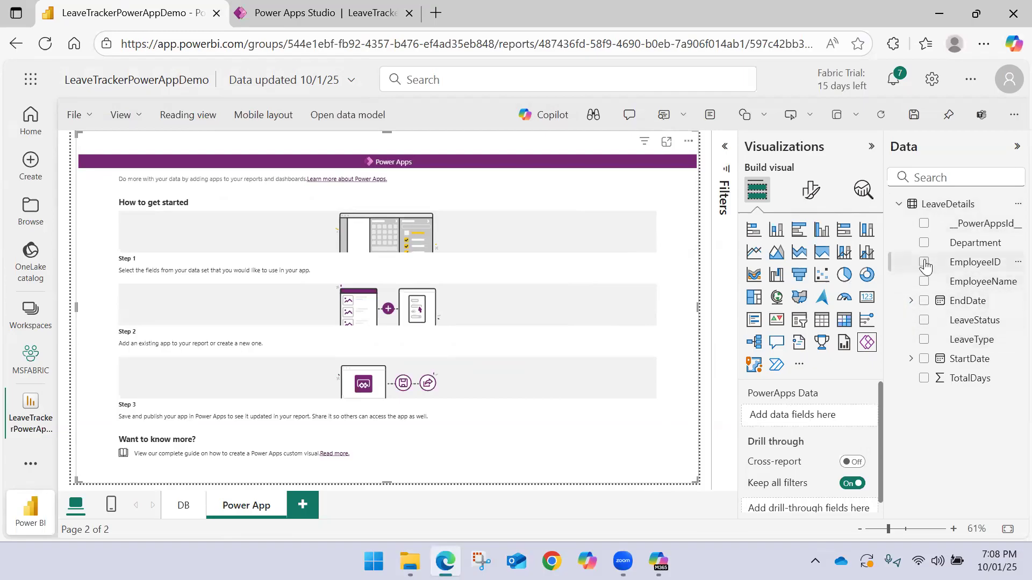
pyautogui.click(924, 223)
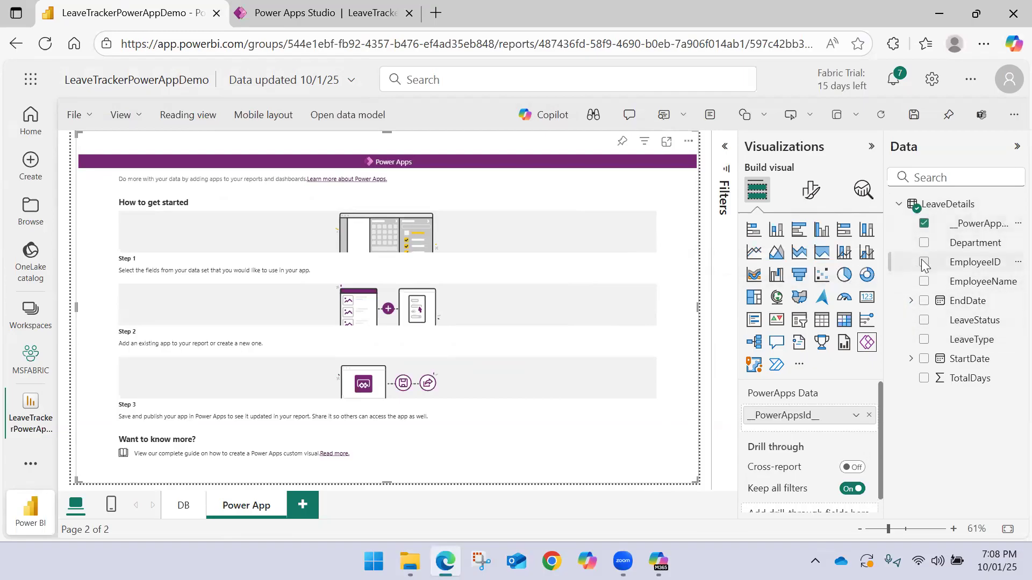
pyautogui.click(924, 262)
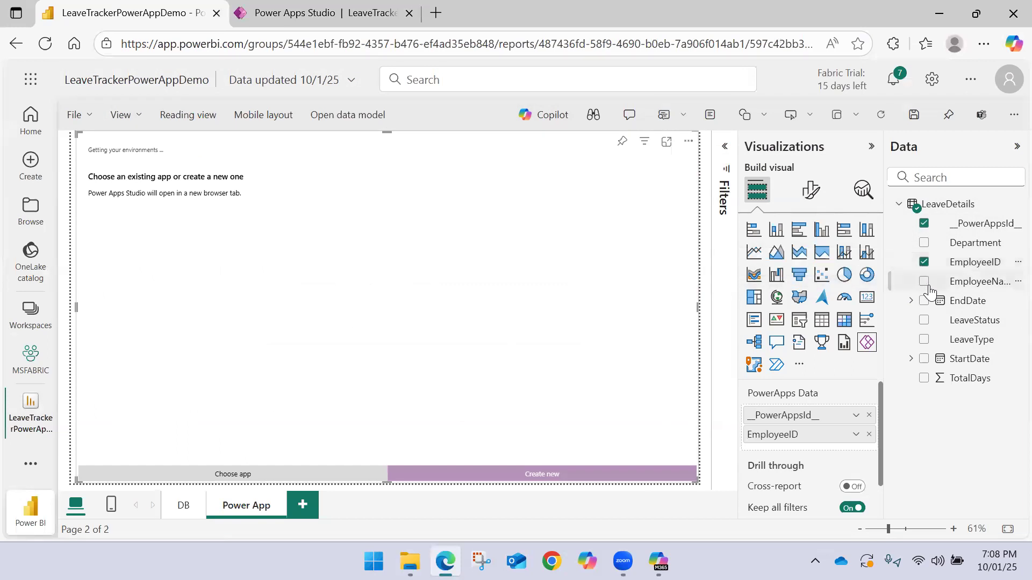
pyautogui.click(924, 282)
pyautogui.click(924, 243)
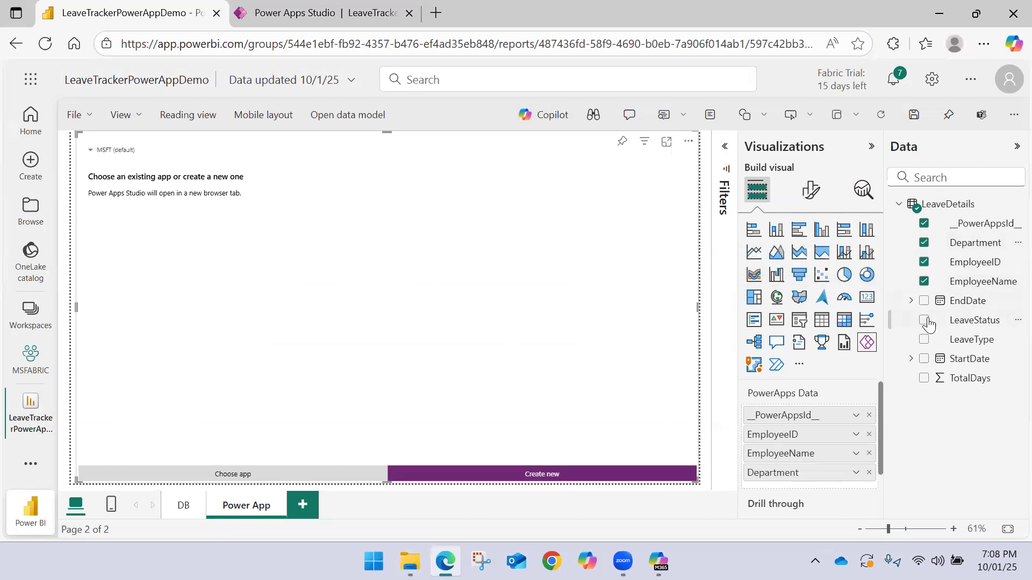
pyautogui.click(925, 339)
pyautogui.click(924, 358)
pyautogui.click(924, 301)
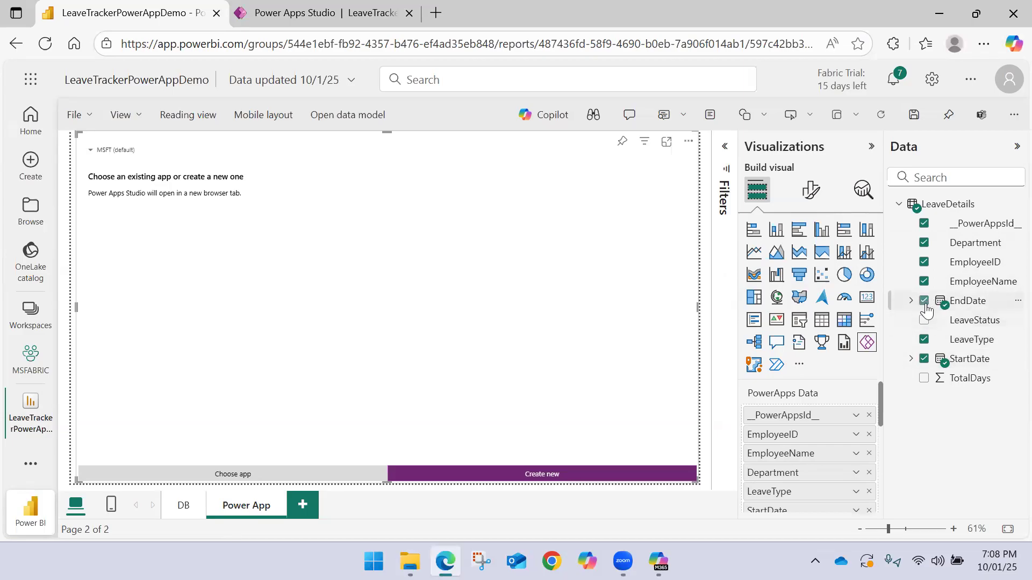
pyautogui.click(924, 378)
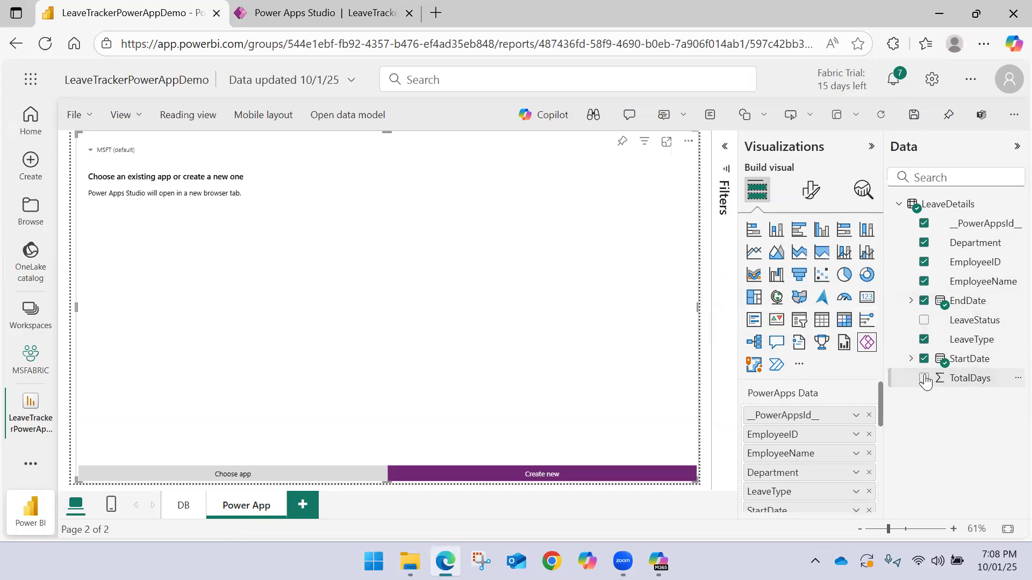
# Use plain StartDate and EndDate values instead of date hierarchies, and set TotalDays to Don't summarize
pyautogui.scroll(-3, 860, 425)
pyautogui.click(856, 429)
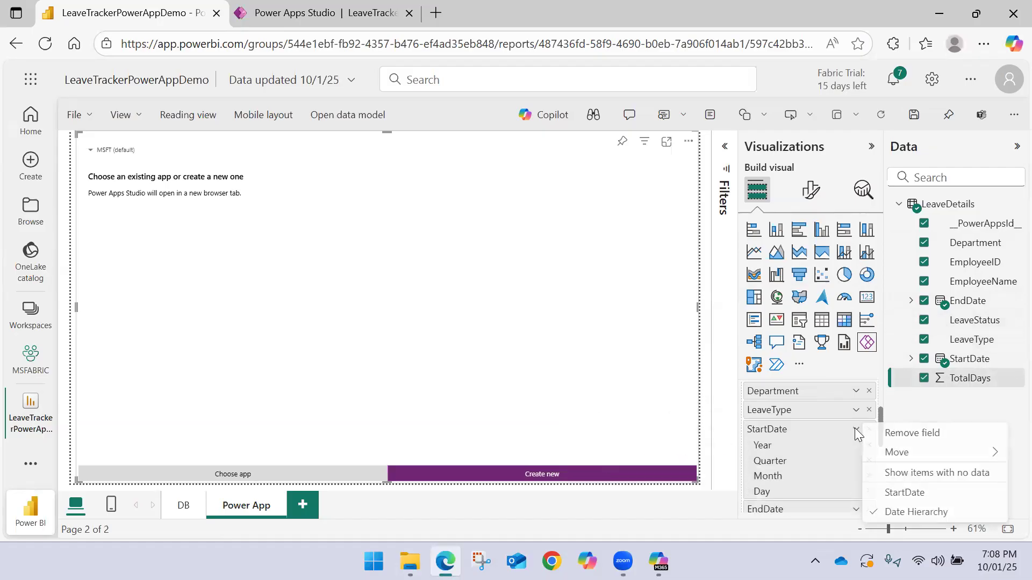
pyautogui.click(889, 488)
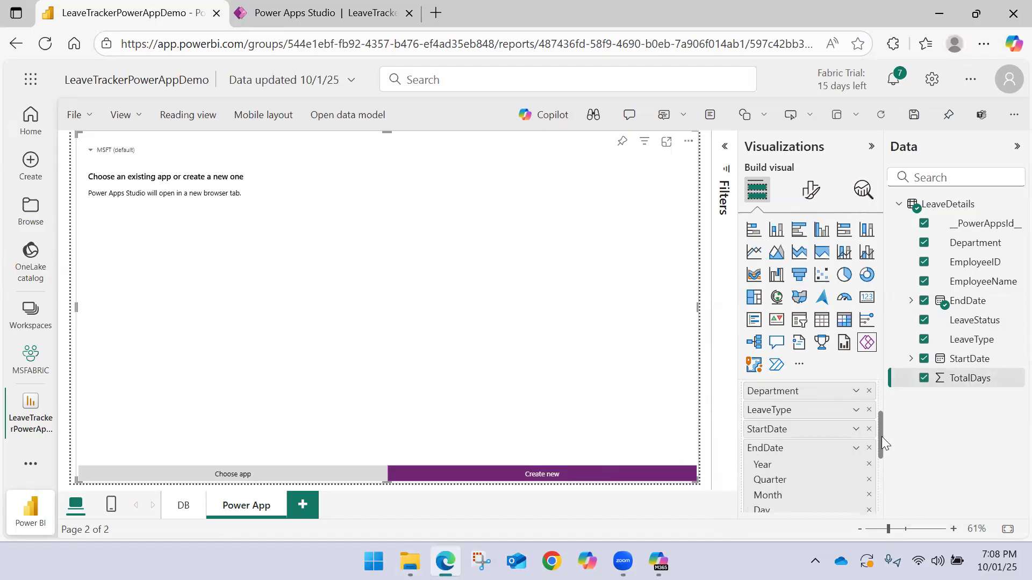
pyautogui.click(858, 449)
pyautogui.click(865, 424)
pyautogui.click(856, 467)
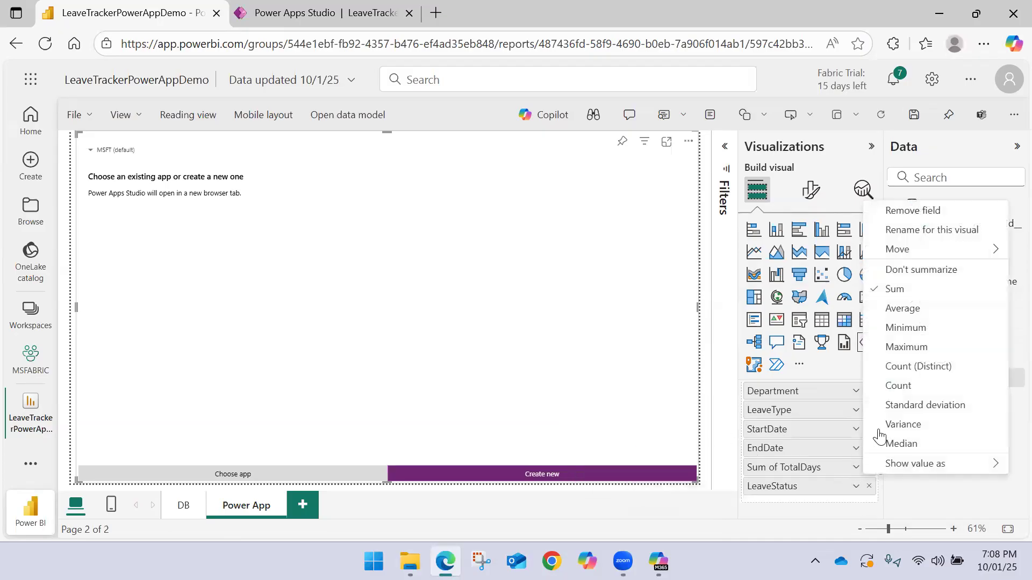
pyautogui.click(914, 270)
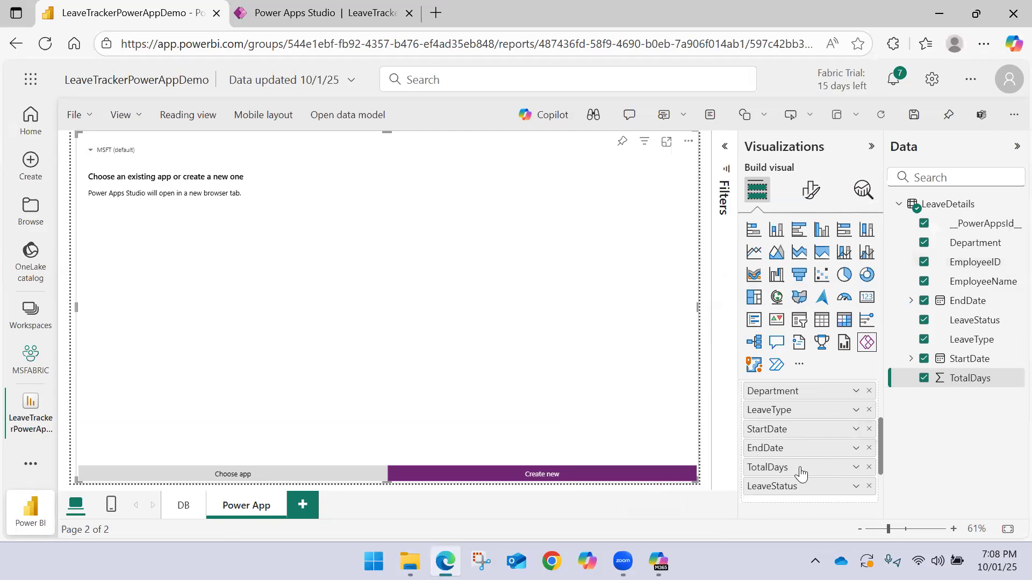
# Add the existing LeaveTrackerCRUDApp from the MSFT (default) environment to the Power Apps visual and save the report
pyautogui.click(1016, 146)
pyautogui.click(914, 114)
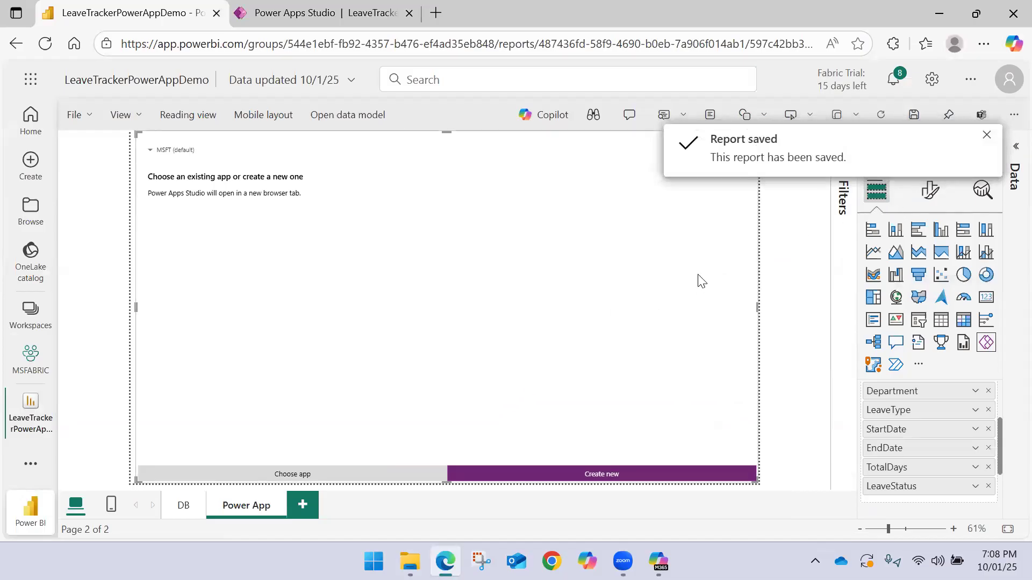
pyautogui.click(352, 474)
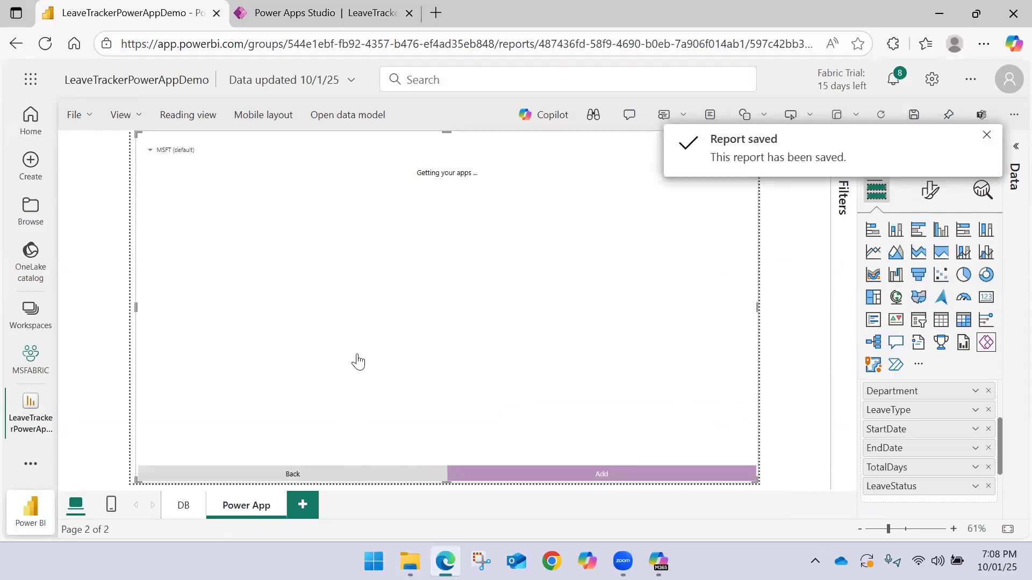
pyautogui.click(275, 200)
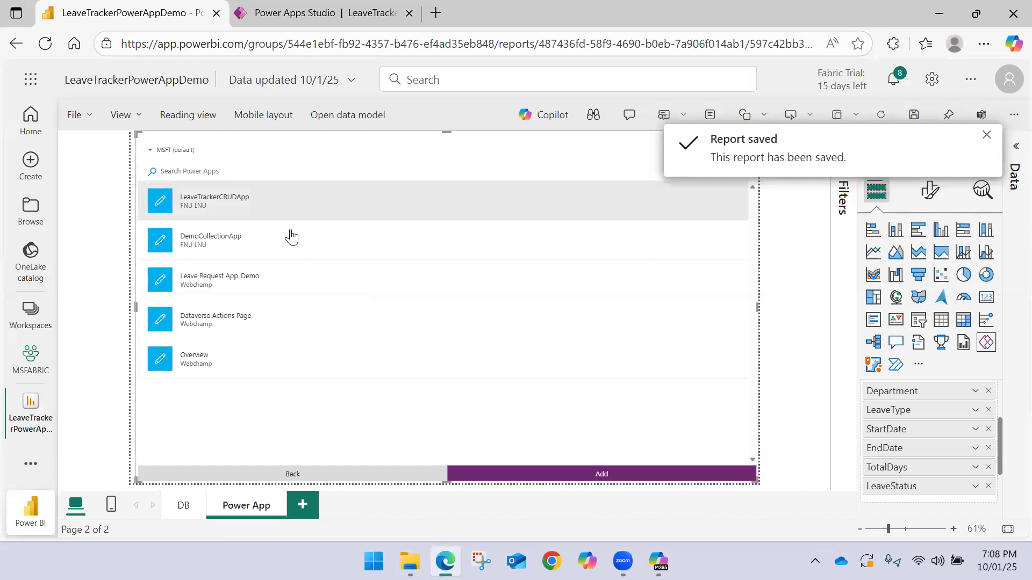
pyautogui.click(574, 479)
pyautogui.click(590, 341)
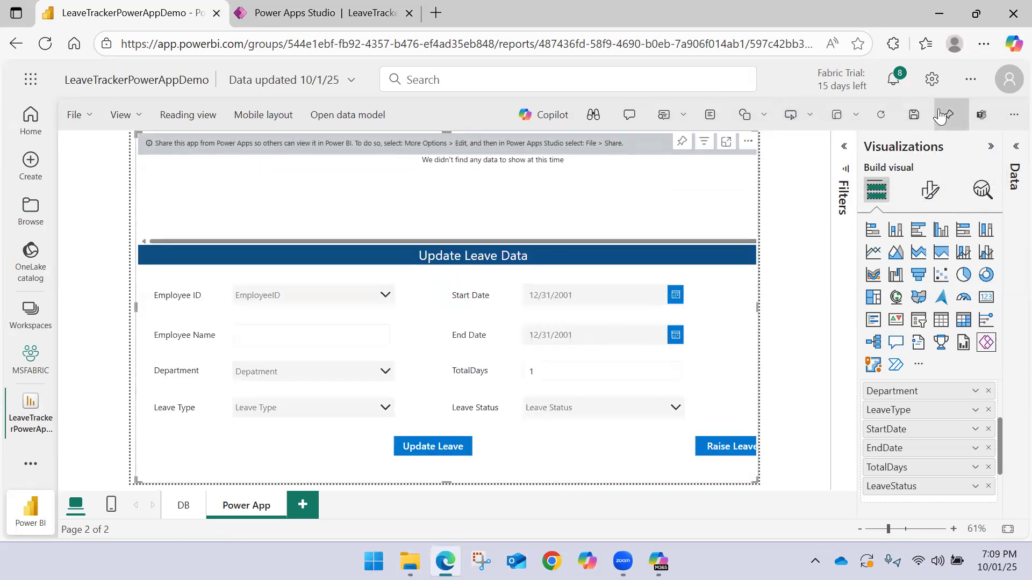
pyautogui.click(914, 115)
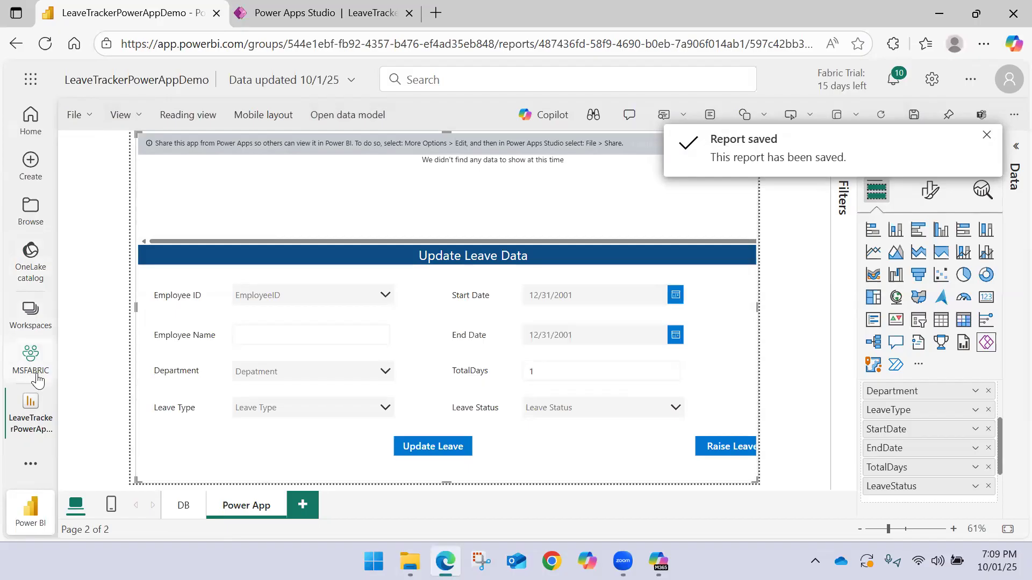
# Reopen the LeaveTrackerPowerAppDemo report from the MSFABRIC workspace, compare it with the app in Power Apps Studio, and open it for editing
pyautogui.click(50, 394)
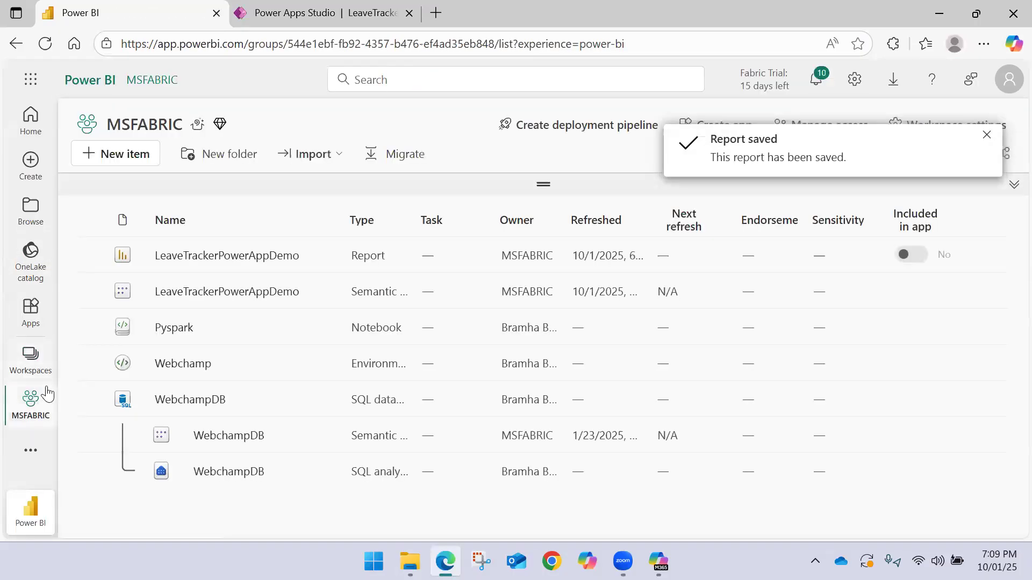
pyautogui.click(204, 256)
pyautogui.click(378, 15)
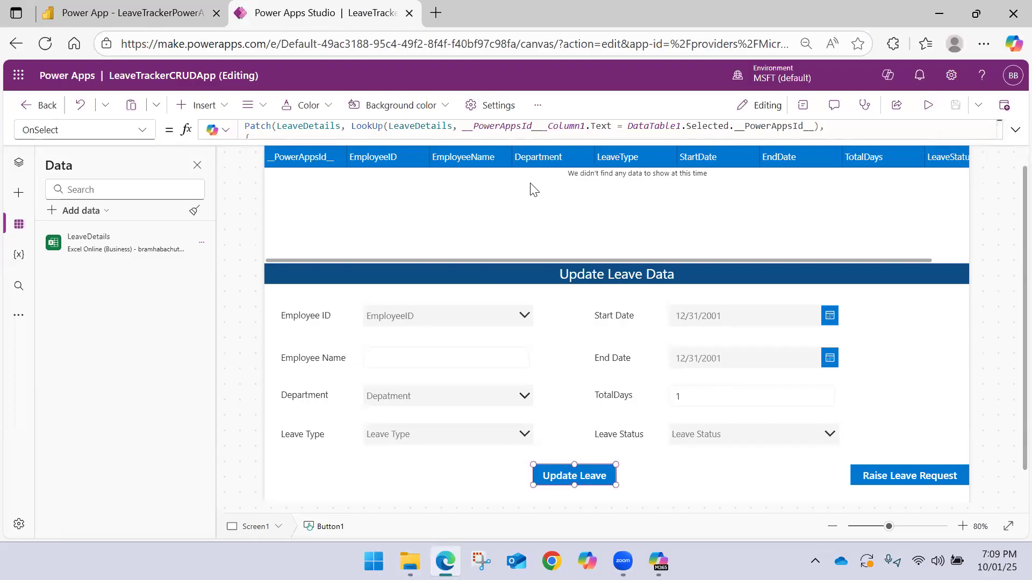
pyautogui.click(173, 12)
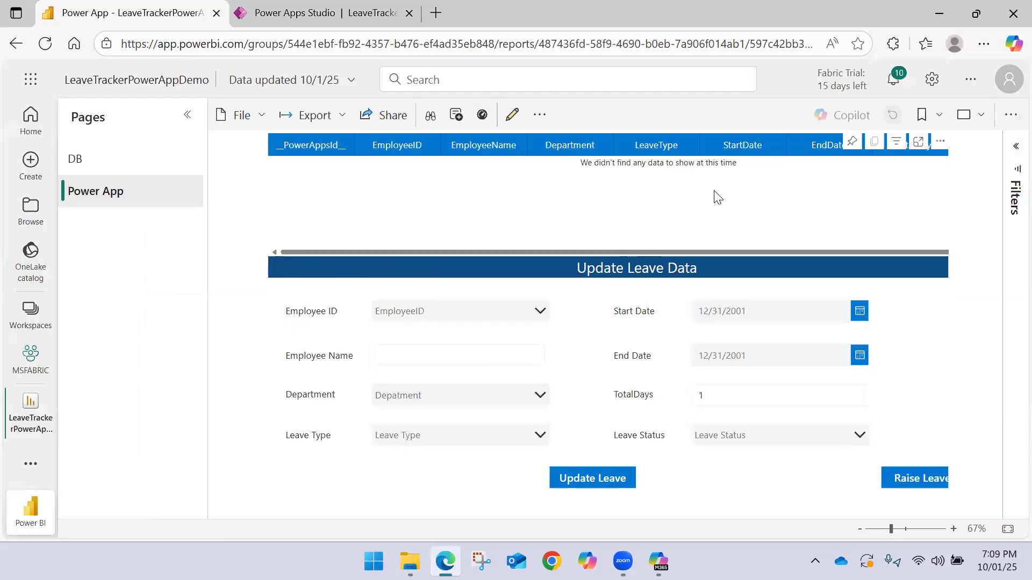
pyautogui.click(506, 117)
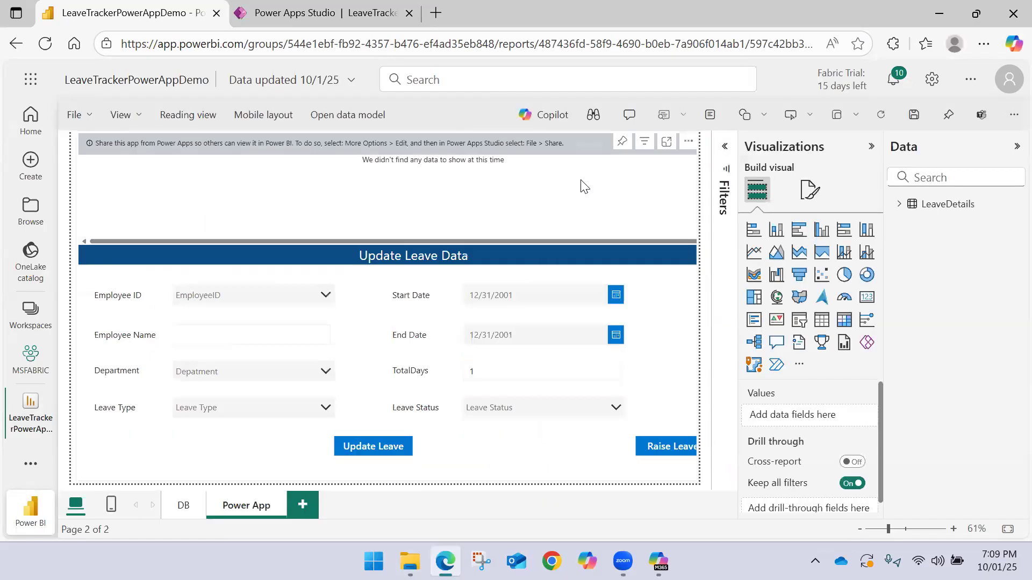
pyautogui.hotkey('ctrl', 'Tab')
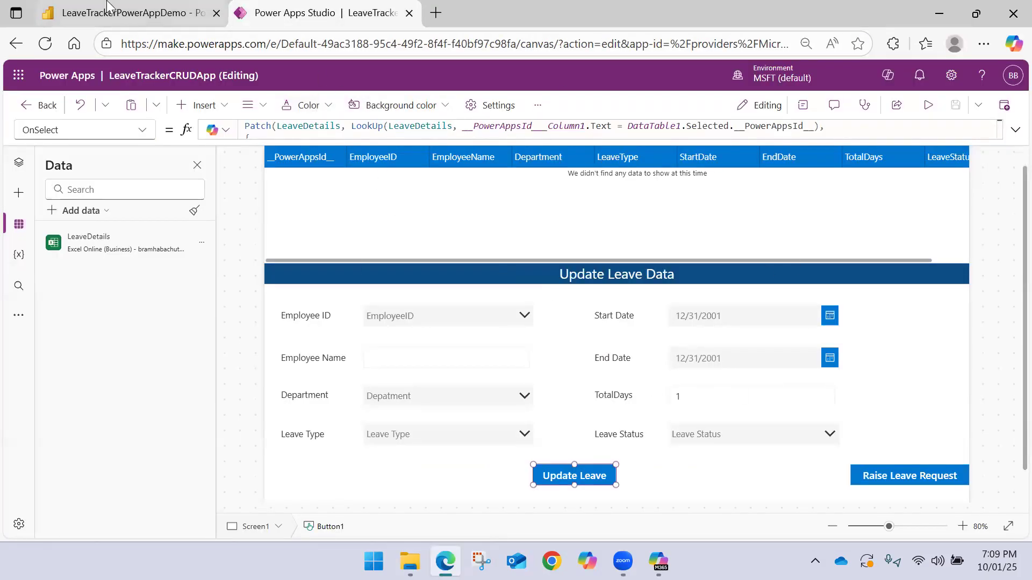
pyautogui.moveTo(107, 6)
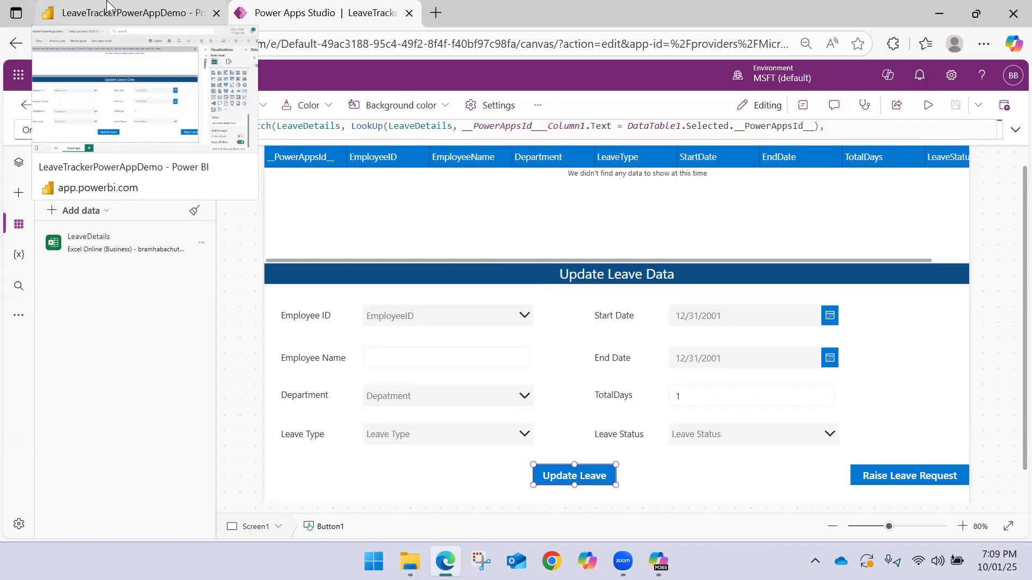
pyautogui.click(107, 5)
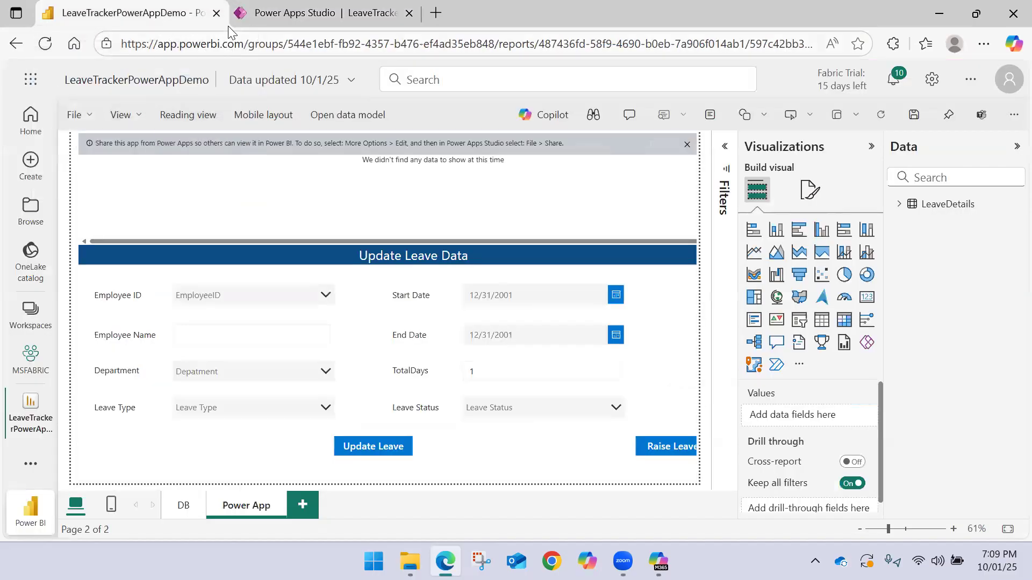
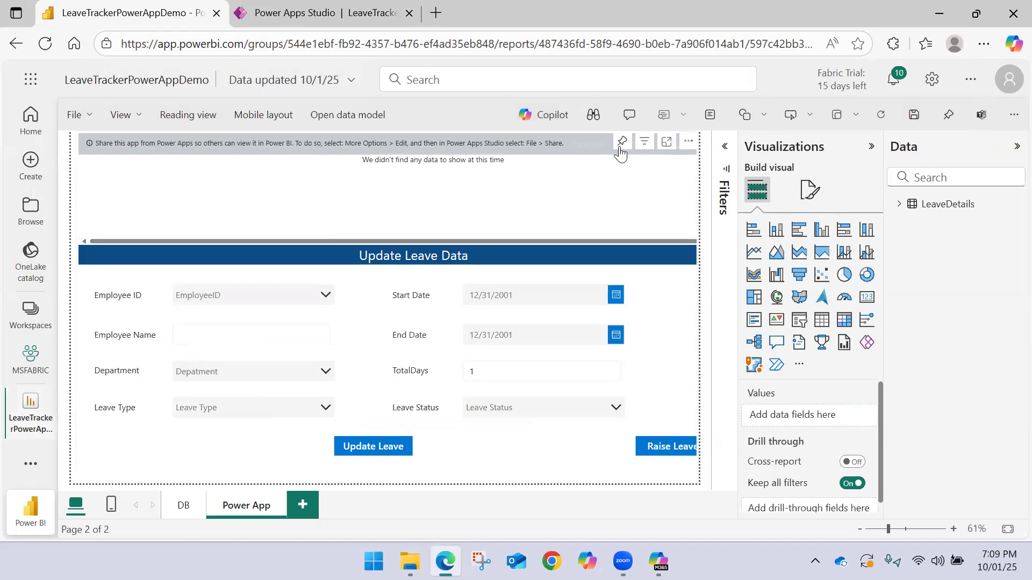
# Reopen the LeaveTrackerPowerAppDemo report from the MSFABRIC workspace, select the first employee ID in the embedded app and examine its leave record
pyautogui.click(44, 361)
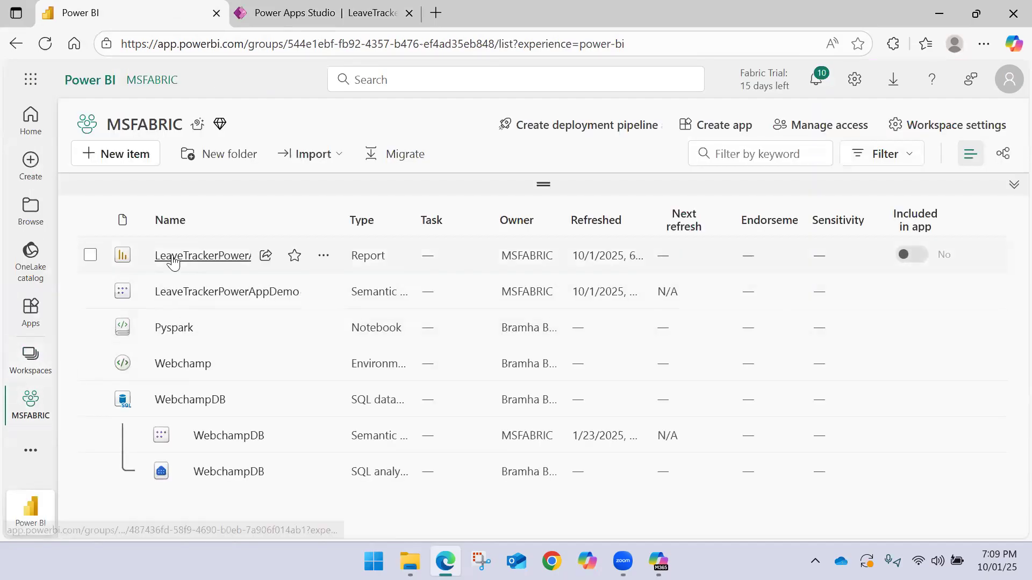
pyautogui.click(173, 262)
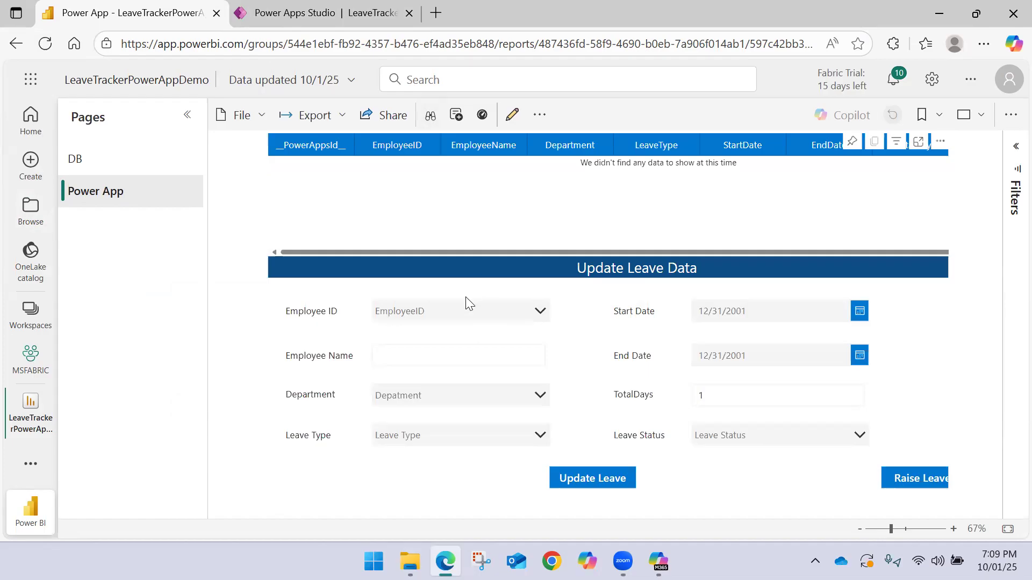
pyautogui.click(472, 320)
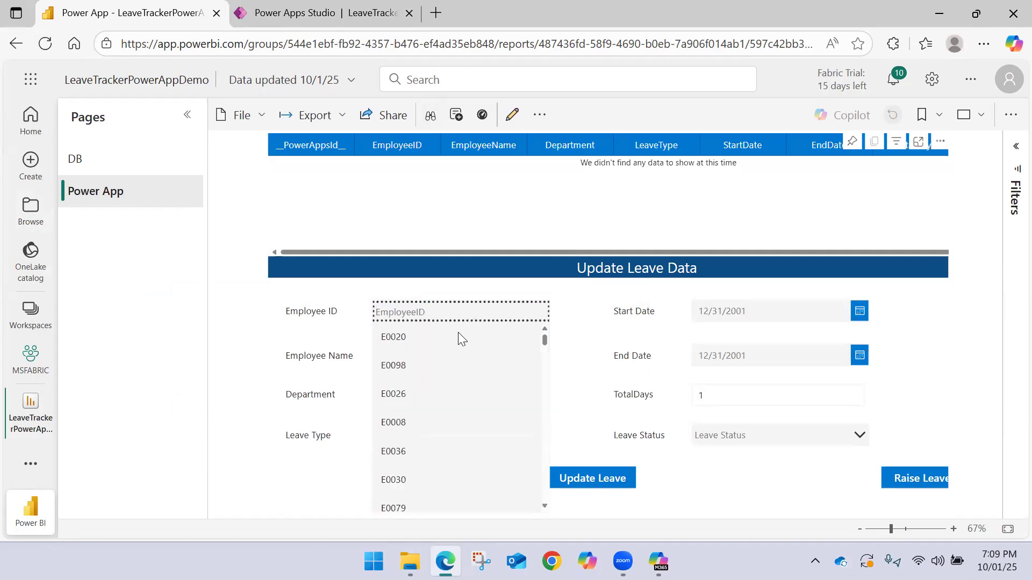
pyautogui.click(458, 333)
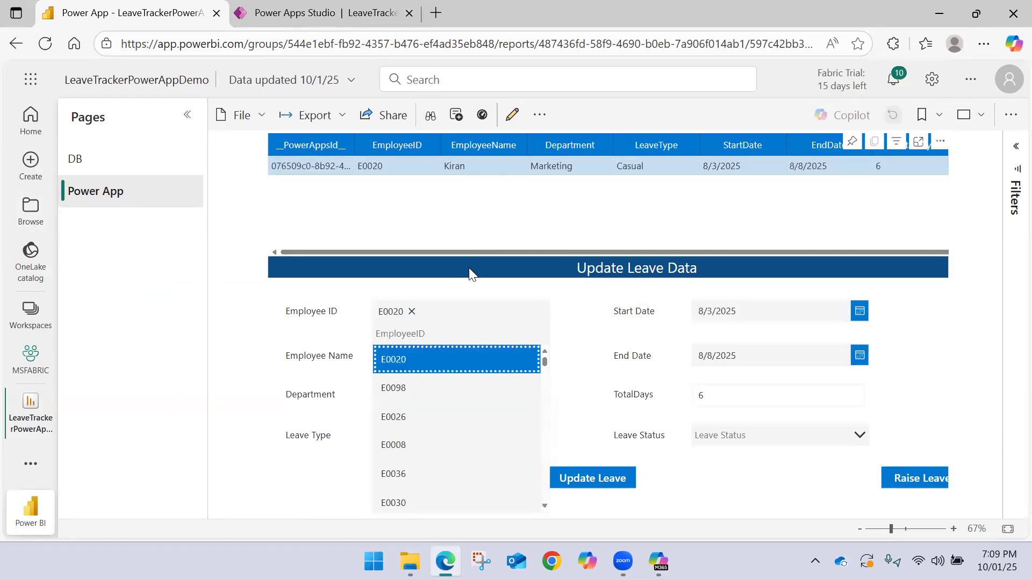
pyautogui.moveTo(479, 253)
pyautogui.mouseDown()
pyautogui.moveTo(668, 249)
pyautogui.moveTo(495, 246)
pyautogui.mouseUp()
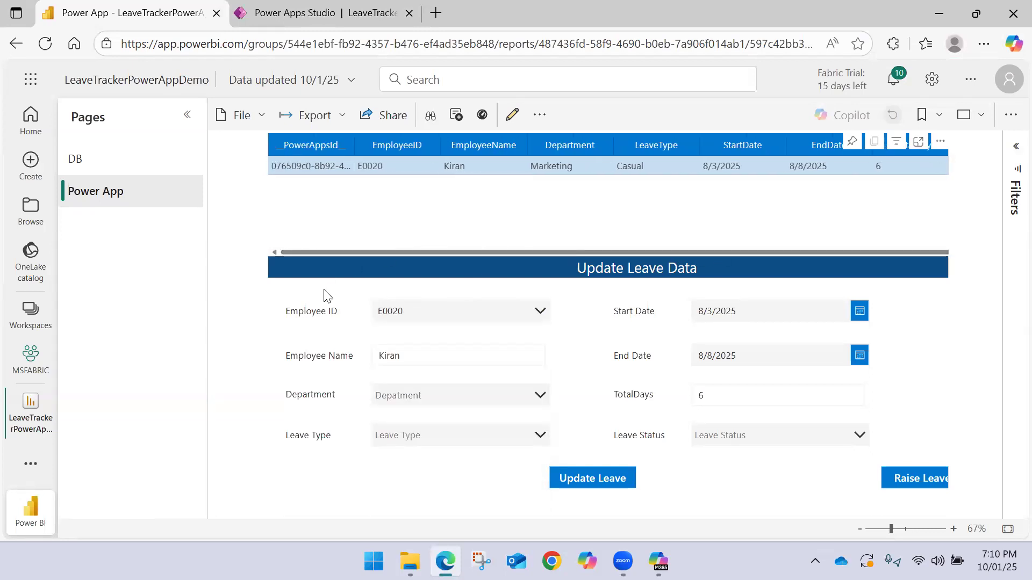
pyautogui.moveTo(709, 248); pyautogui.dragTo(815, 256)
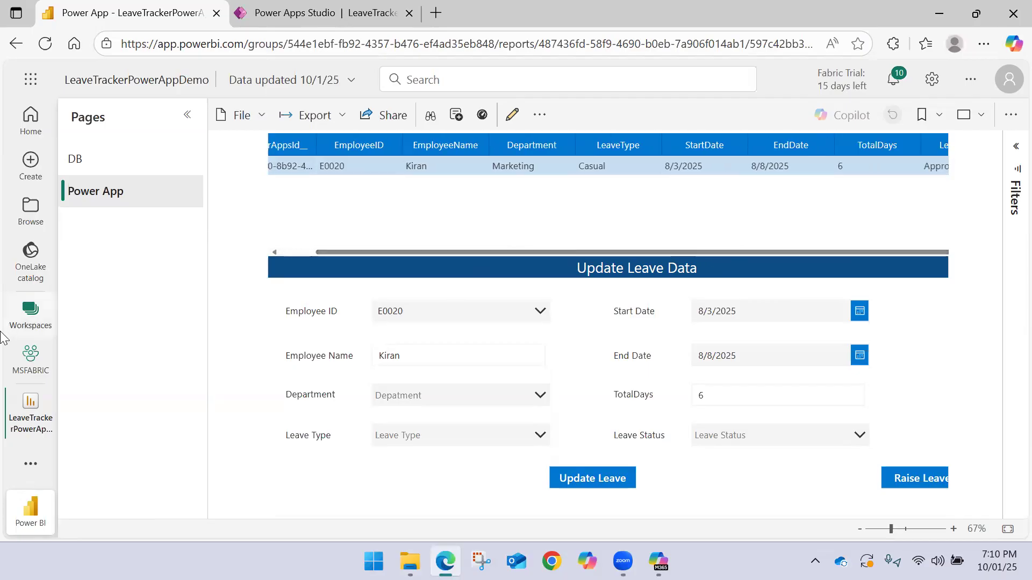
# Refresh the LeaveTrackerPowerAppDemo semantic model in the MSFABRIC workspace and check the Employee_LeaveData file in File Explorer
pyautogui.click(33, 356)
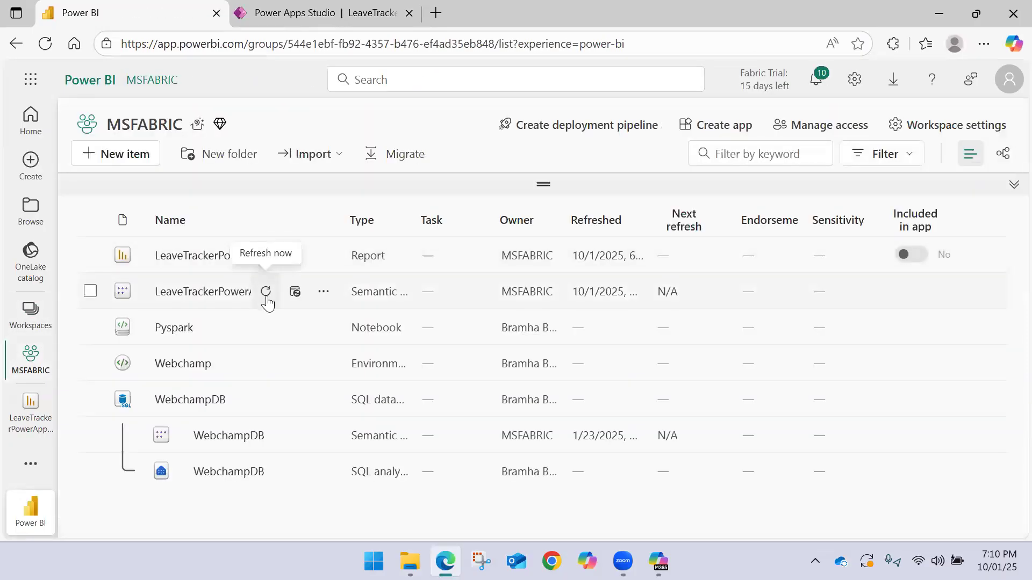
pyautogui.click(266, 294)
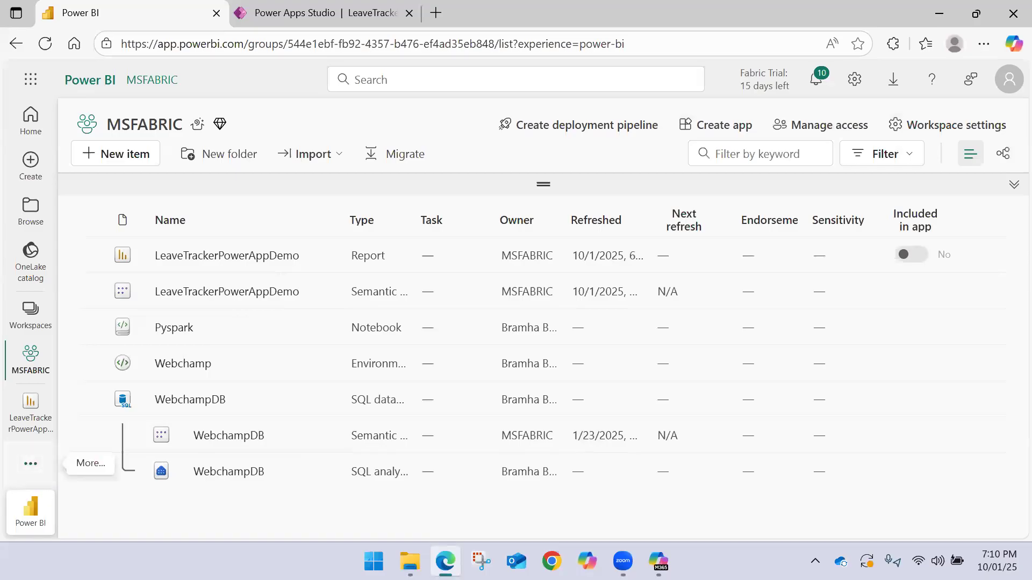
pyautogui.click(410, 562)
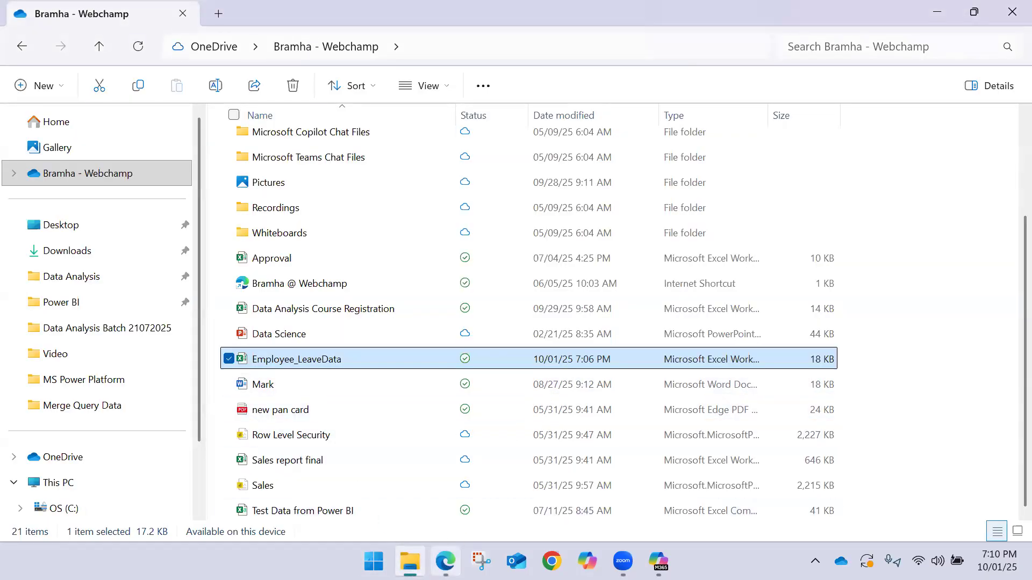
pyautogui.click(446, 561)
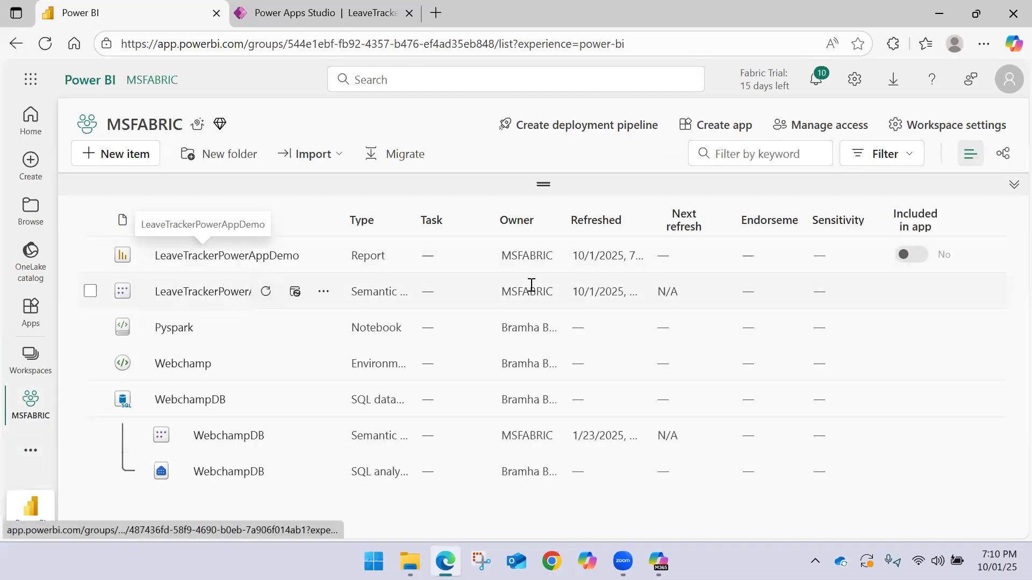
# Open the LeaveTrackerPowerAppDemo report again, select the first employee ID and check the leave record through to its leave status
pyautogui.click(239, 264)
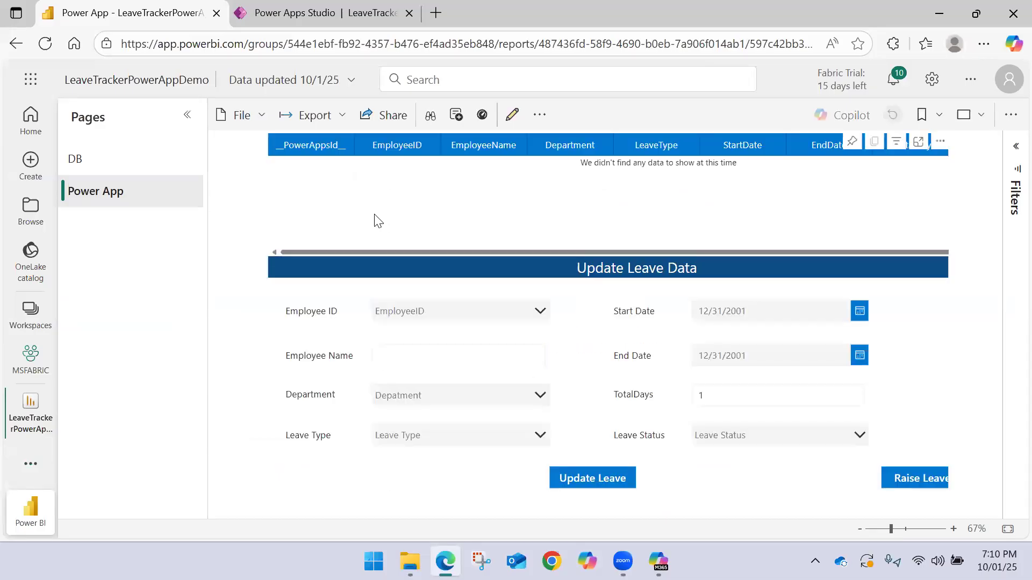
pyautogui.click(499, 317)
pyautogui.click(433, 338)
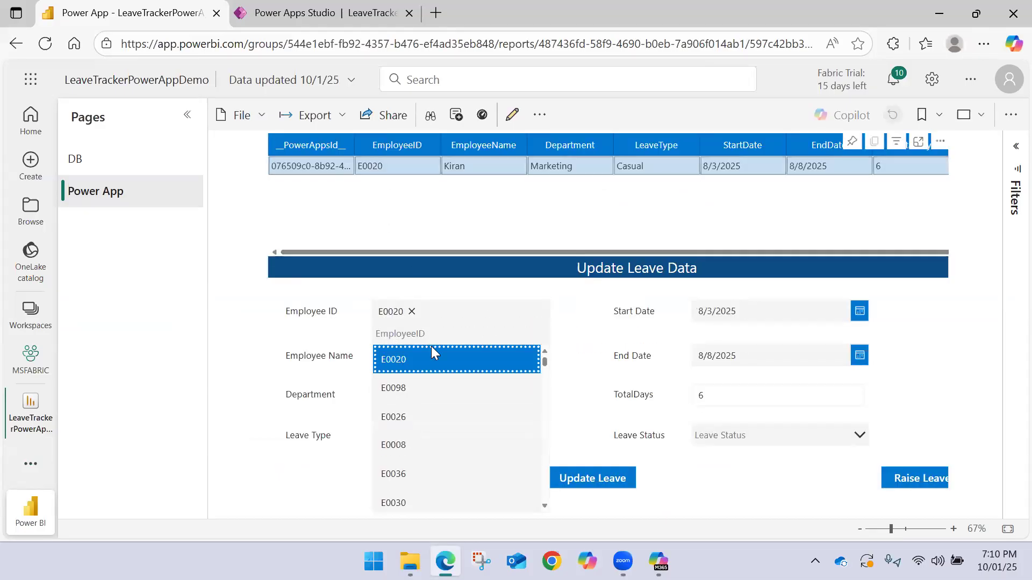
pyautogui.click(572, 331)
pyautogui.moveTo(508, 252); pyautogui.dragTo(832, 249)
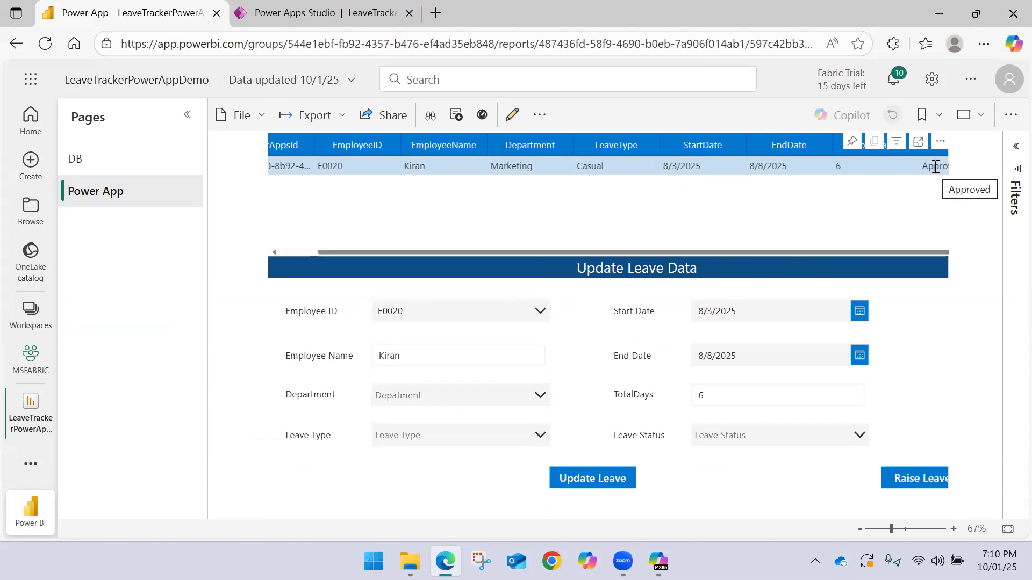
# Open the Employee_LeaveData workbook online from the OneDrive folder and check the same employee's row against the report
pyautogui.click(410, 561)
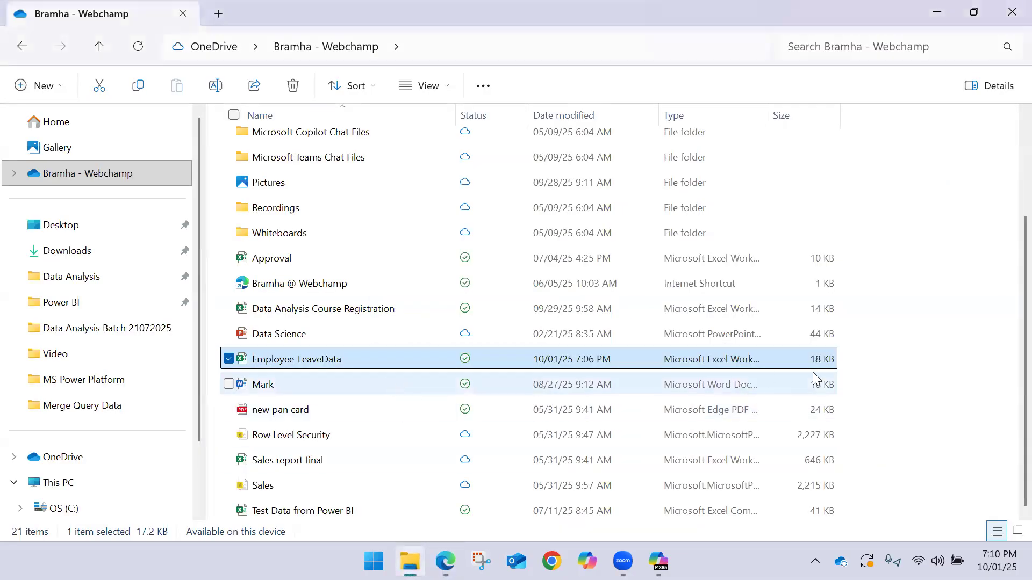
pyautogui.click(674, 360)
pyautogui.rightClick(431, 358)
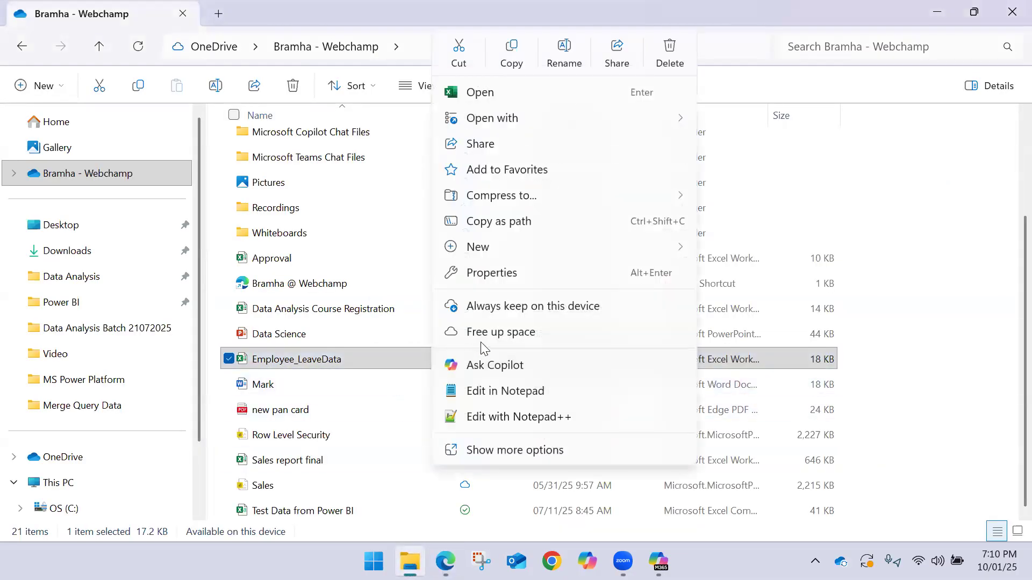
pyautogui.moveTo(507, 368)
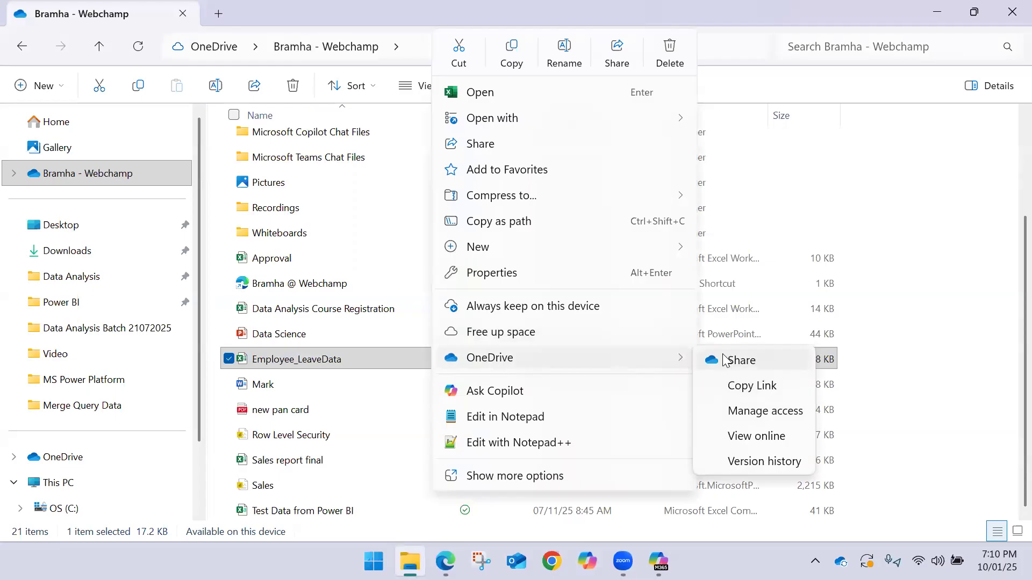
pyautogui.click(756, 435)
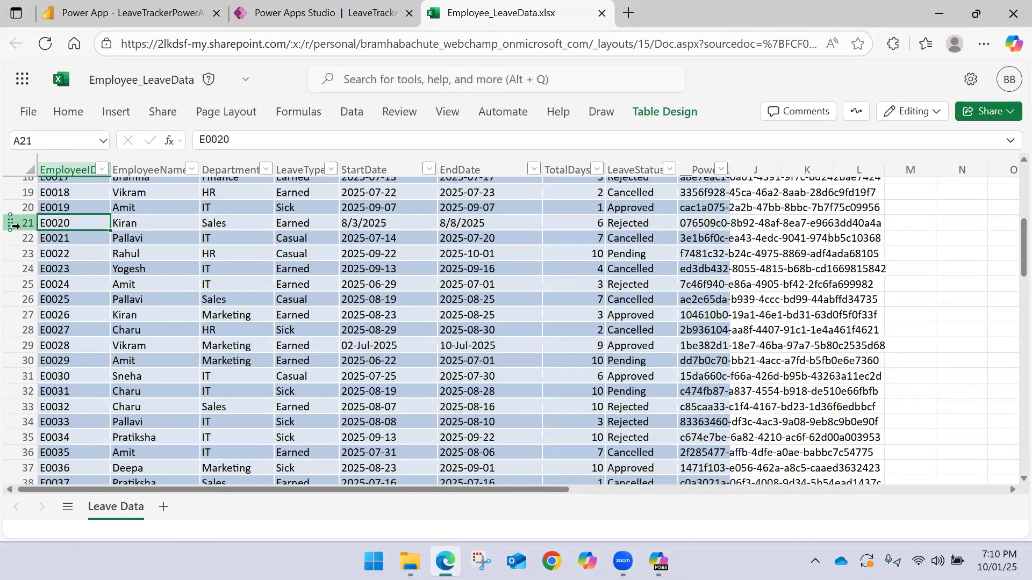
pyautogui.click(15, 225)
# Close the online workbook and check the Employee_LeaveData file's entry in the OneDrive folder, returning to the MSFABRIC workspace
pyautogui.click(349, 13)
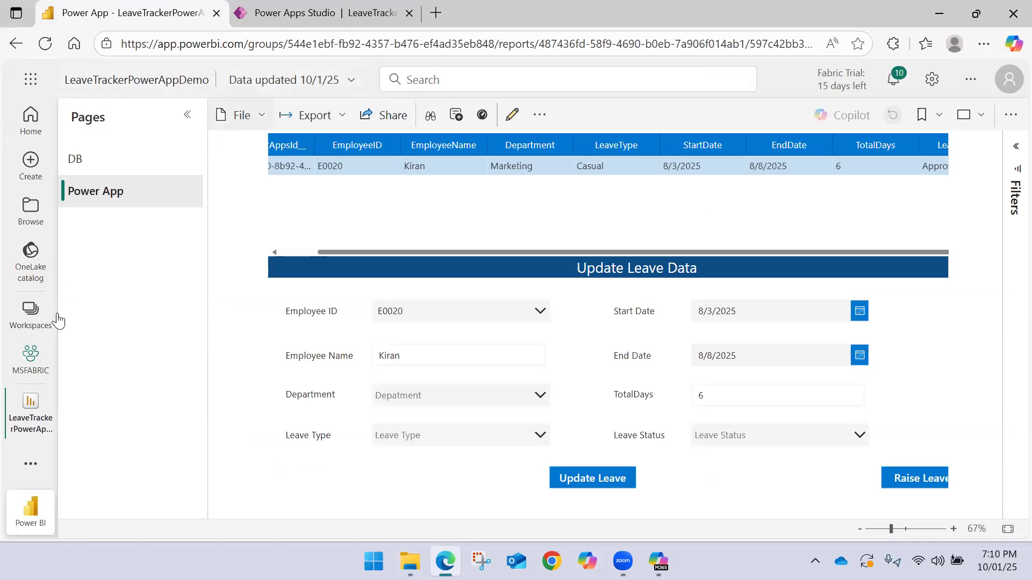
pyautogui.click(48, 359)
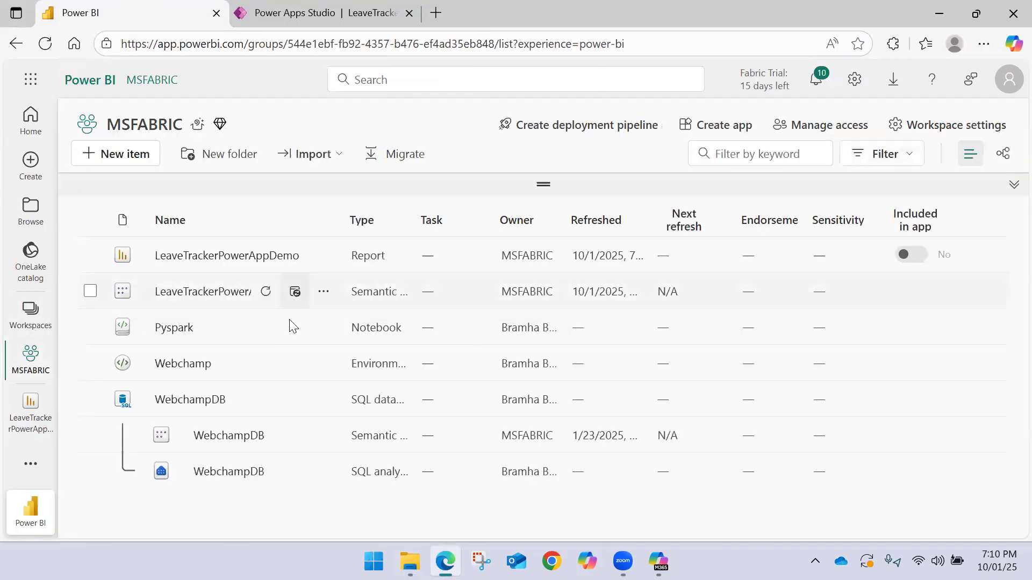
pyautogui.click(410, 562)
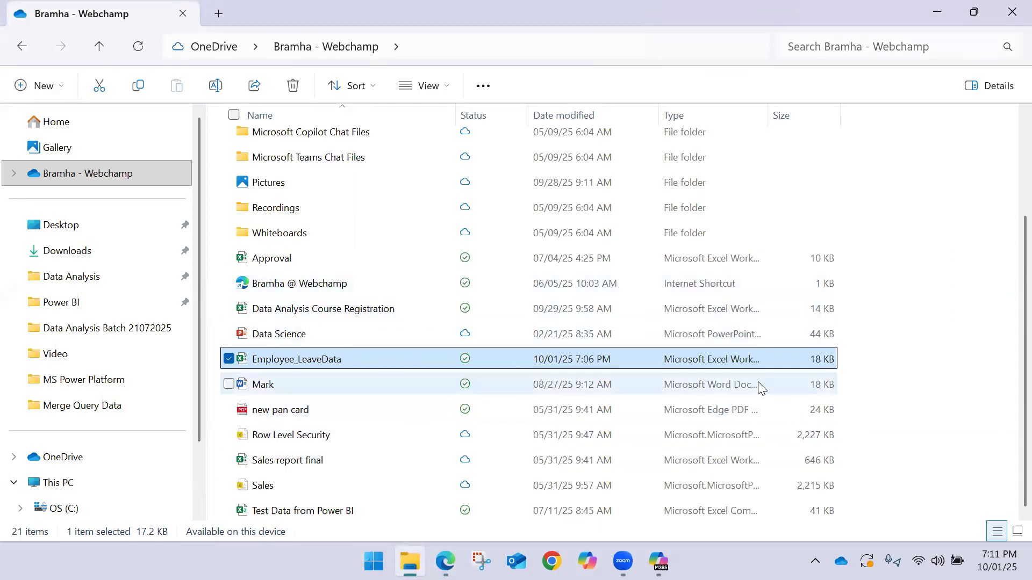
pyautogui.click(842, 364)
pyautogui.click(565, 361)
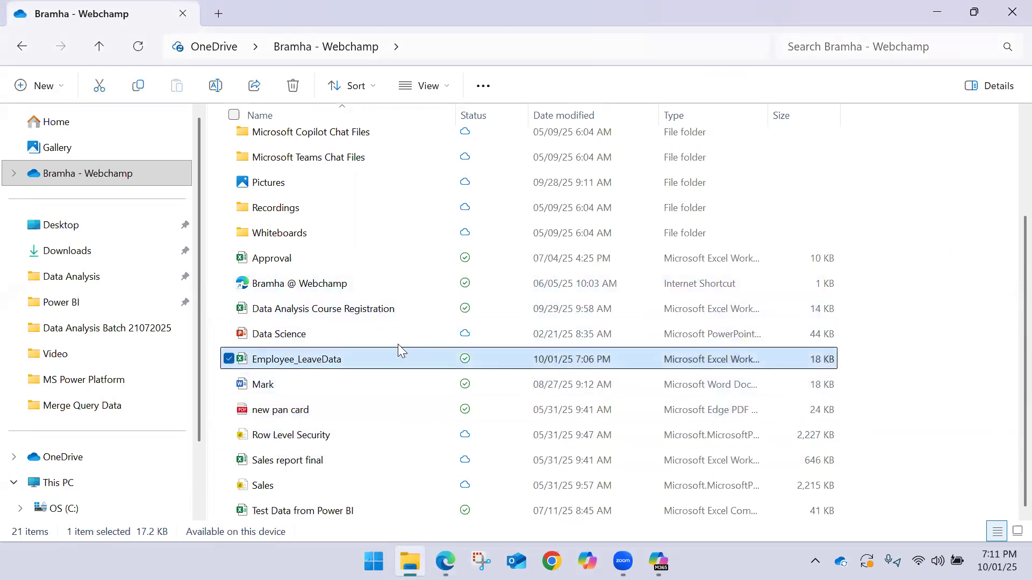
pyautogui.moveTo(445, 560)
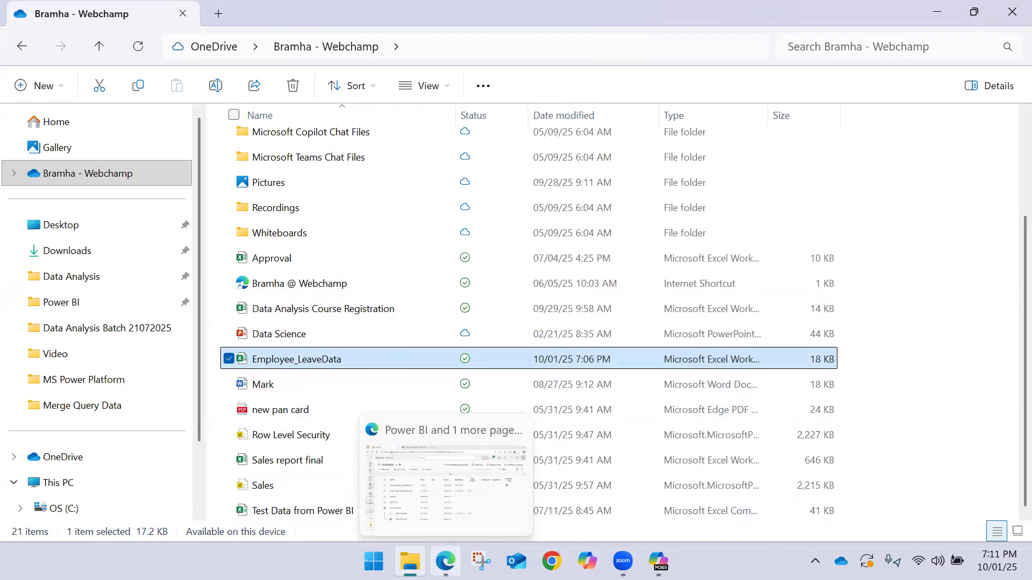
pyautogui.click(436, 505)
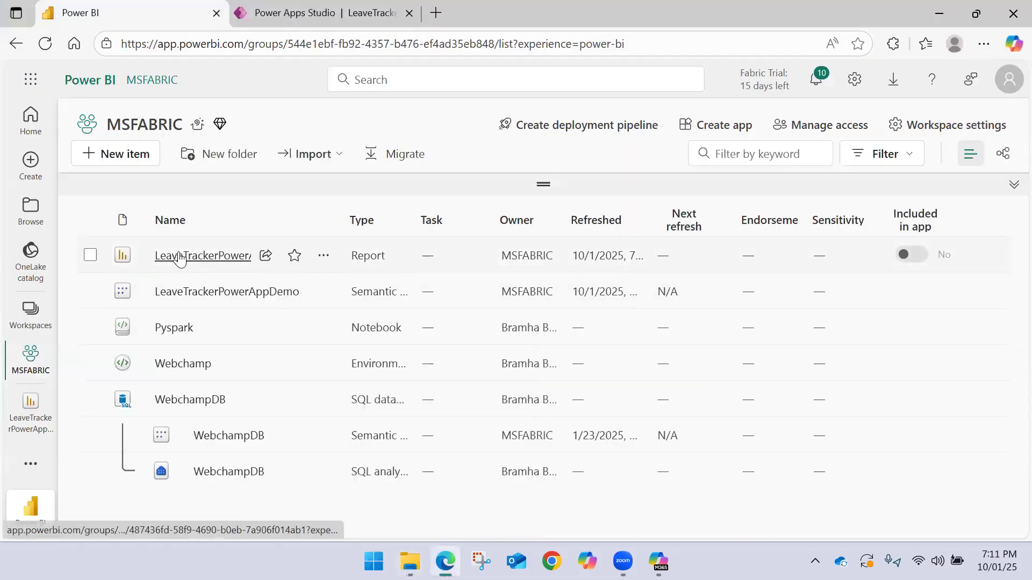
# Open the LeaveTrackerPowerAppDemo report, filter Employee ID by E01, select the second match and view its leave records through to the status column
pyautogui.click(179, 256)
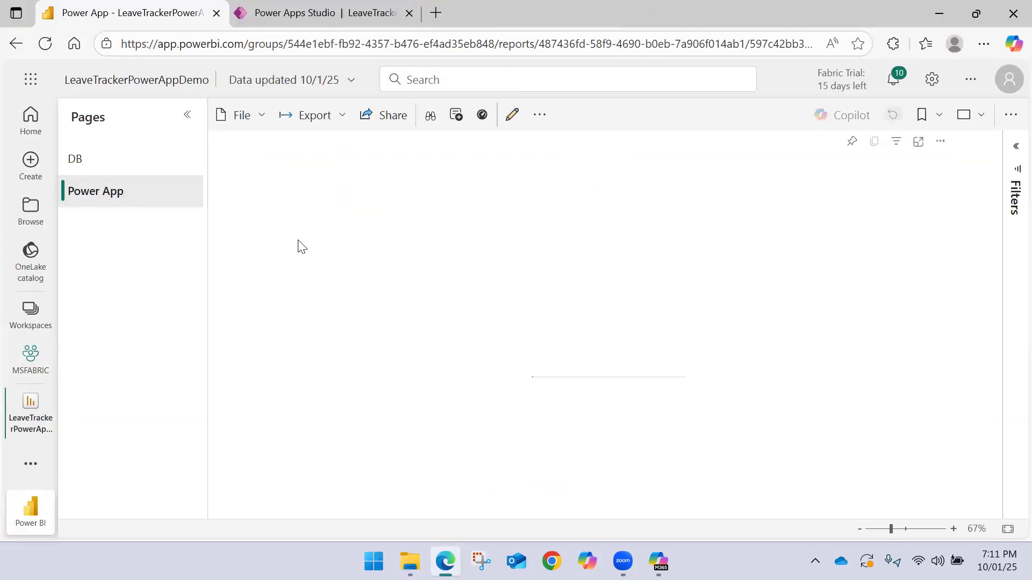
pyautogui.click(468, 318)
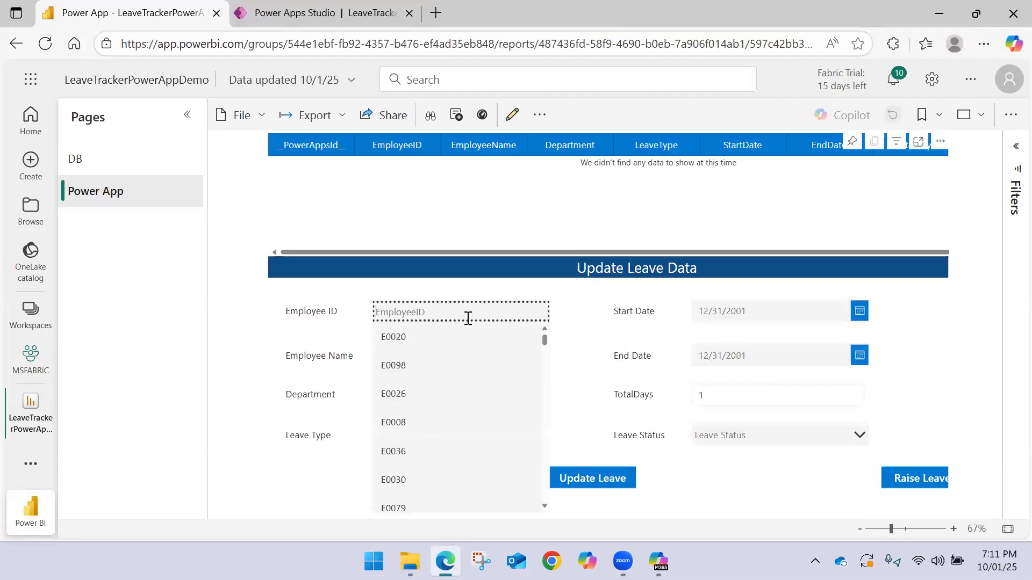
pyautogui.write('E01')
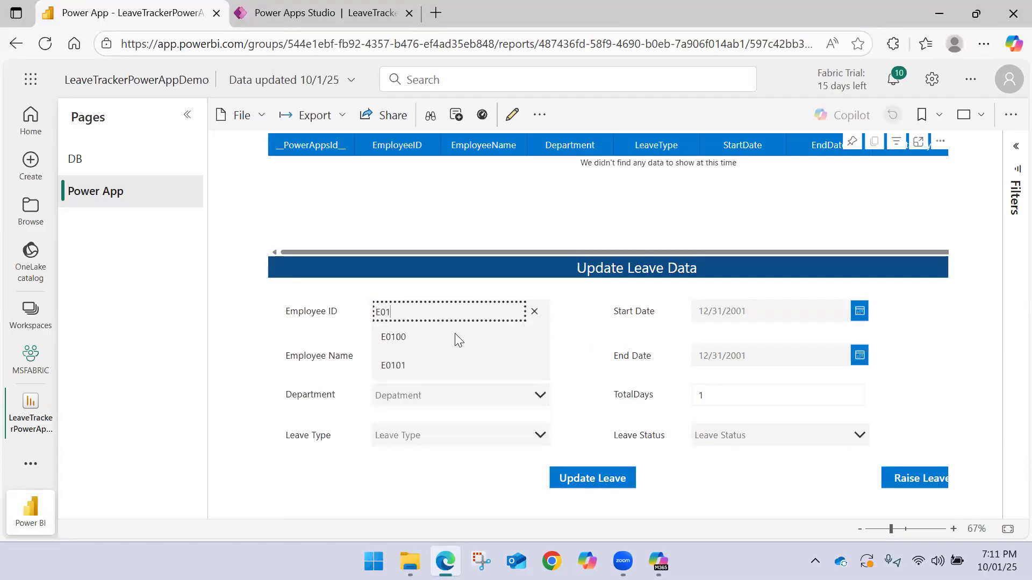
pyautogui.click(435, 361)
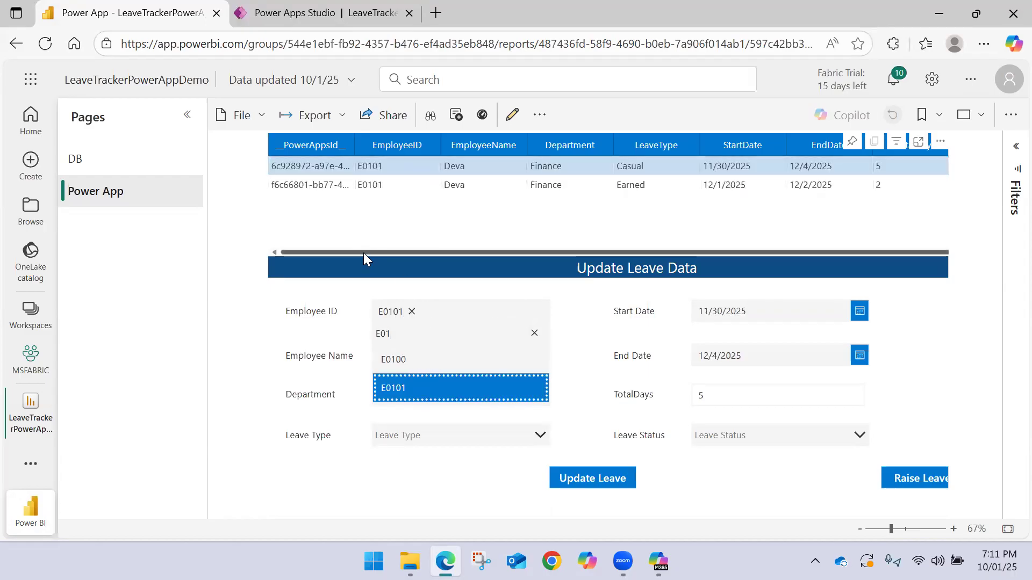
pyautogui.moveTo(363, 252); pyautogui.dragTo(528, 252)
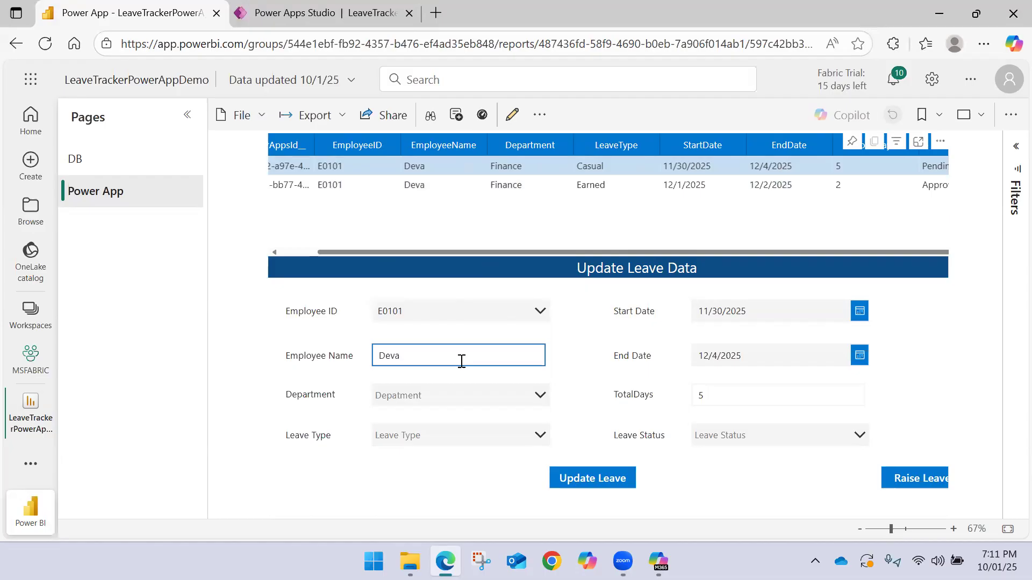
# Set the Department to Finance and the Leave Type to Earned in the Update Leave Data form
pyautogui.click(441, 395)
pyautogui.click(435, 396)
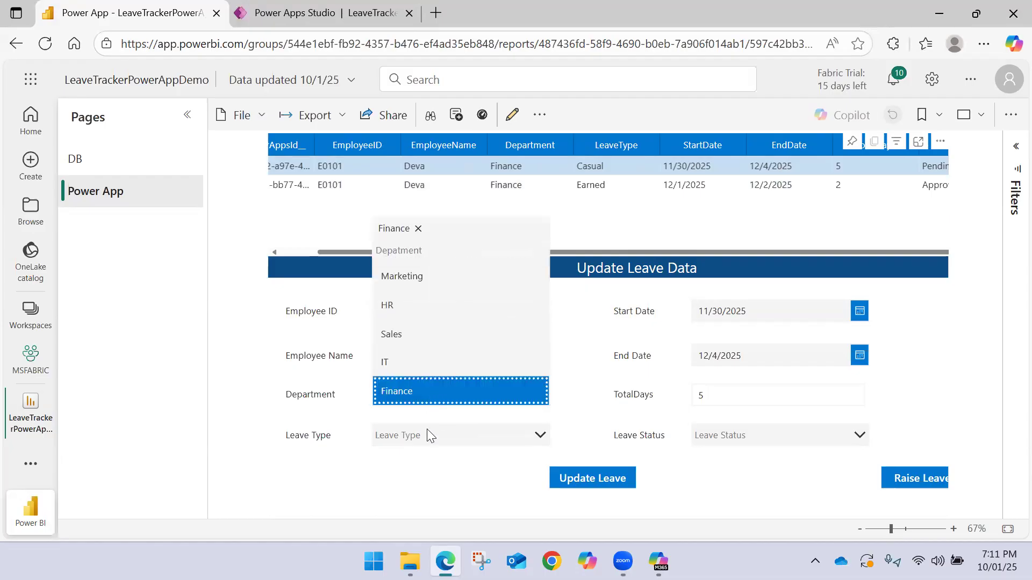
pyautogui.click(436, 444)
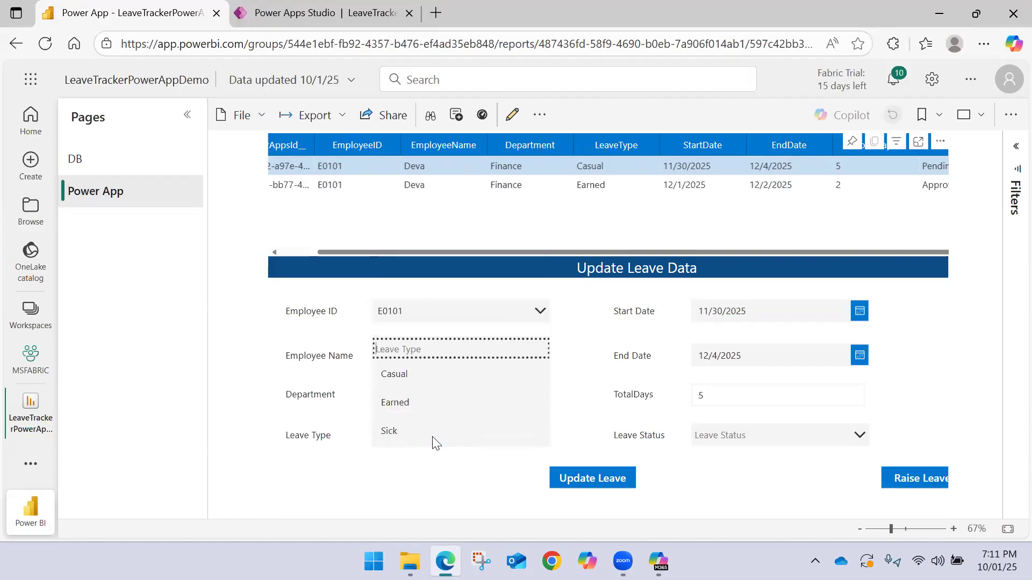
pyautogui.click(415, 401)
pyautogui.click(430, 465)
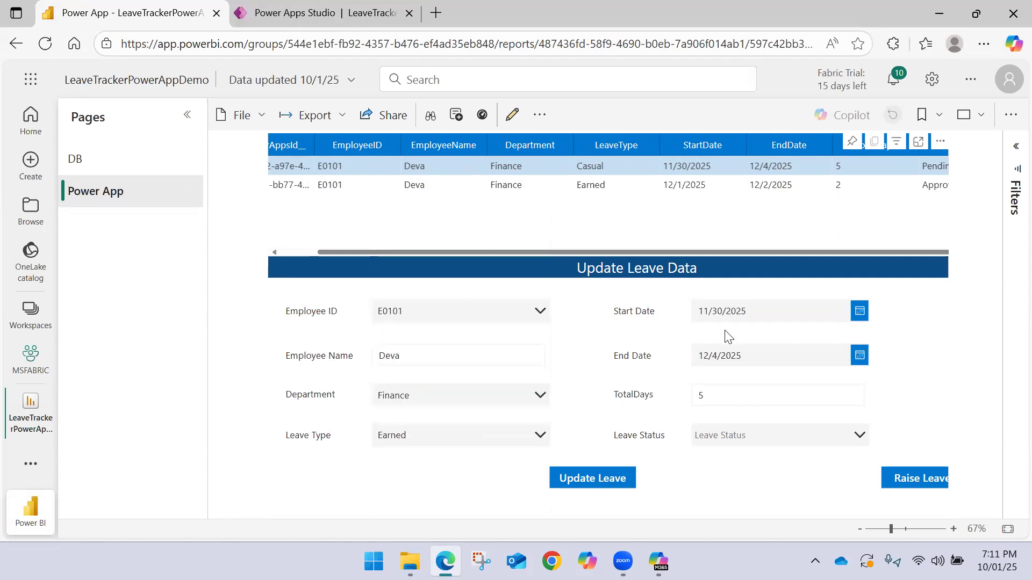
# Set the Start Date to 12/3/2025 in the Update Leave Data form
pyautogui.click(859, 310)
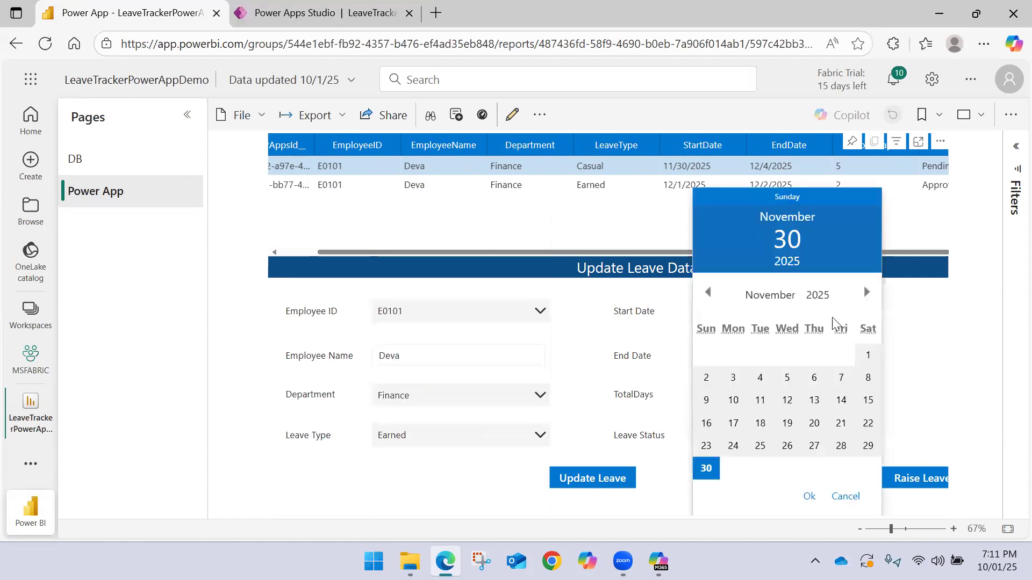
pyautogui.click(913, 311)
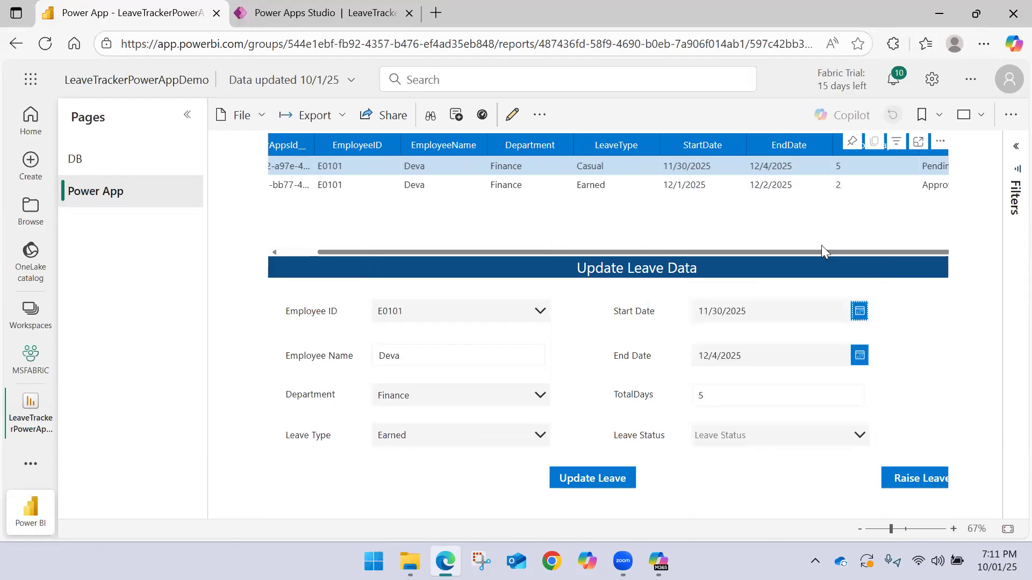
pyautogui.click(858, 312)
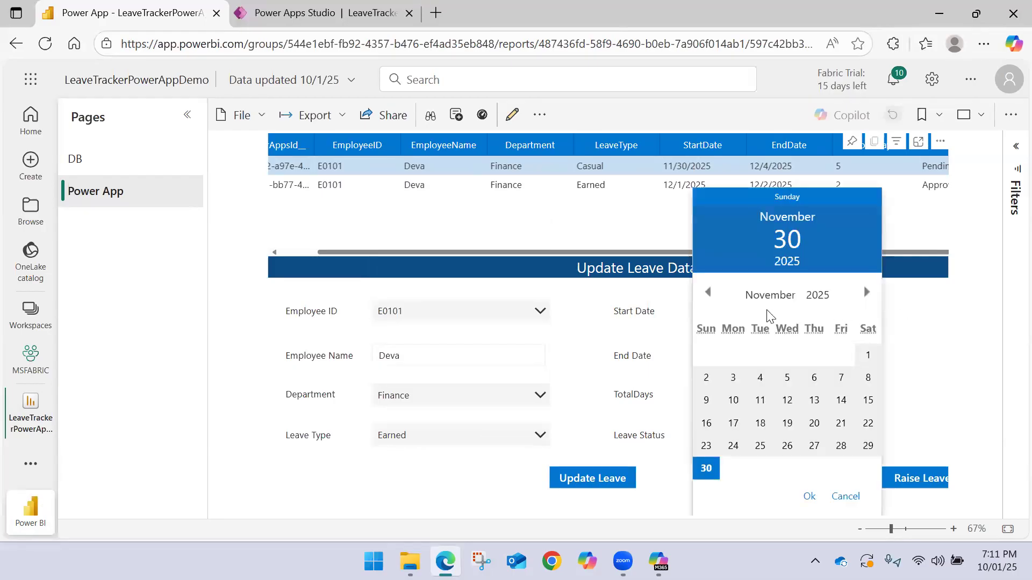
pyautogui.click(866, 292)
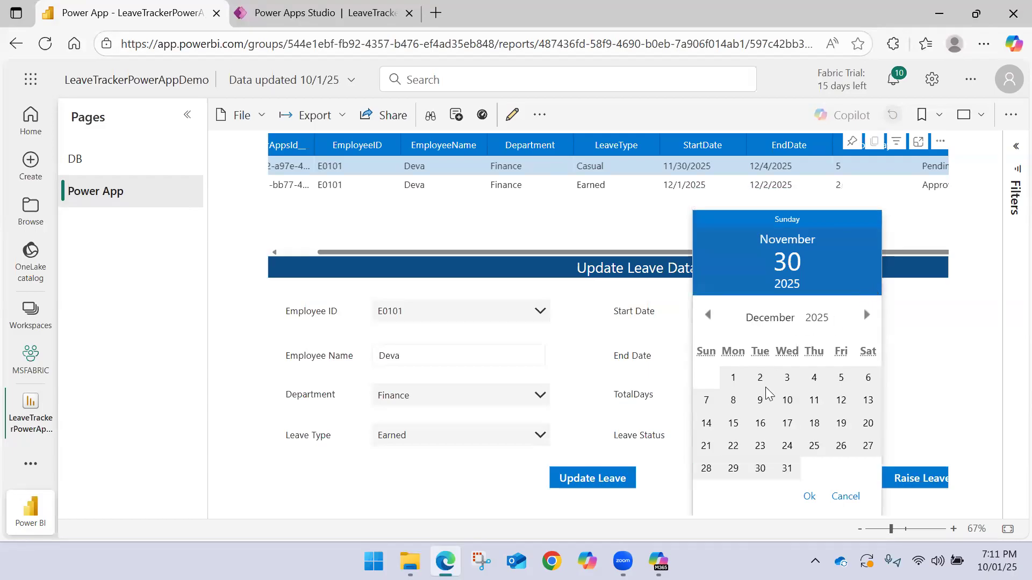
pyautogui.click(786, 378)
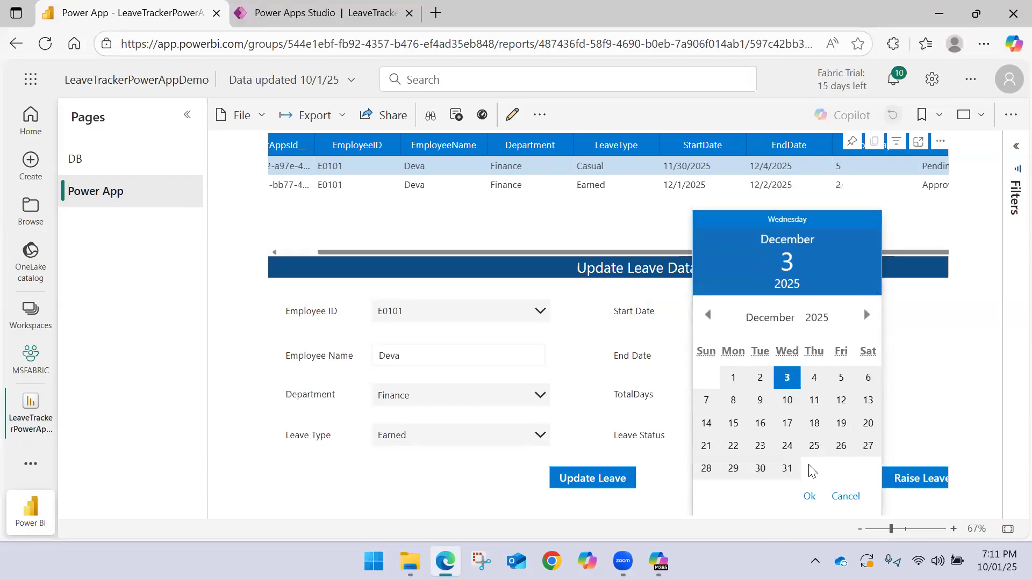
pyautogui.click(809, 497)
# Set the End Date to 12/5/2025 and the Leave Status to Approved in the Update Leave Data form
pyautogui.click(859, 357)
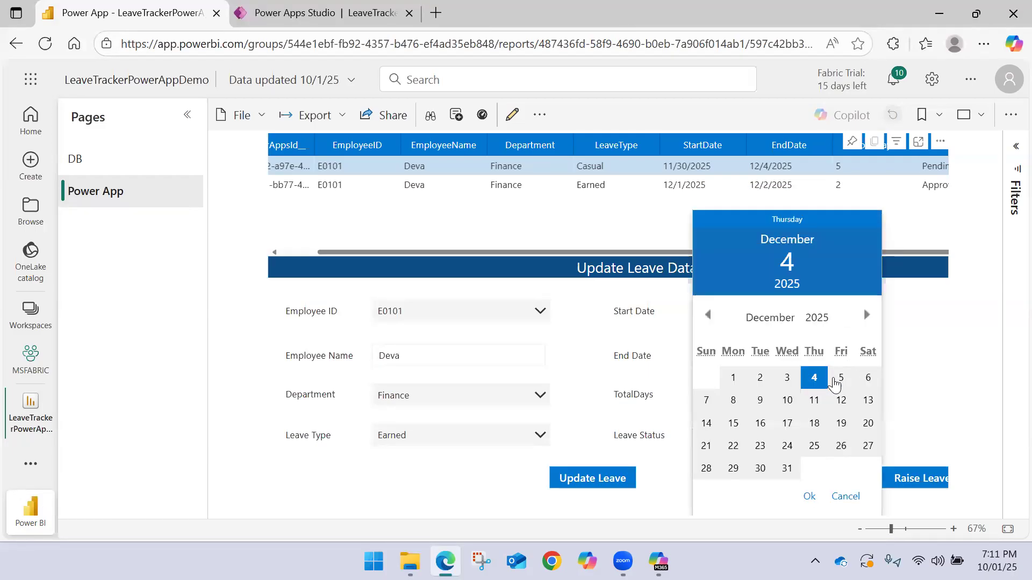
pyautogui.click(839, 380)
pyautogui.click(811, 497)
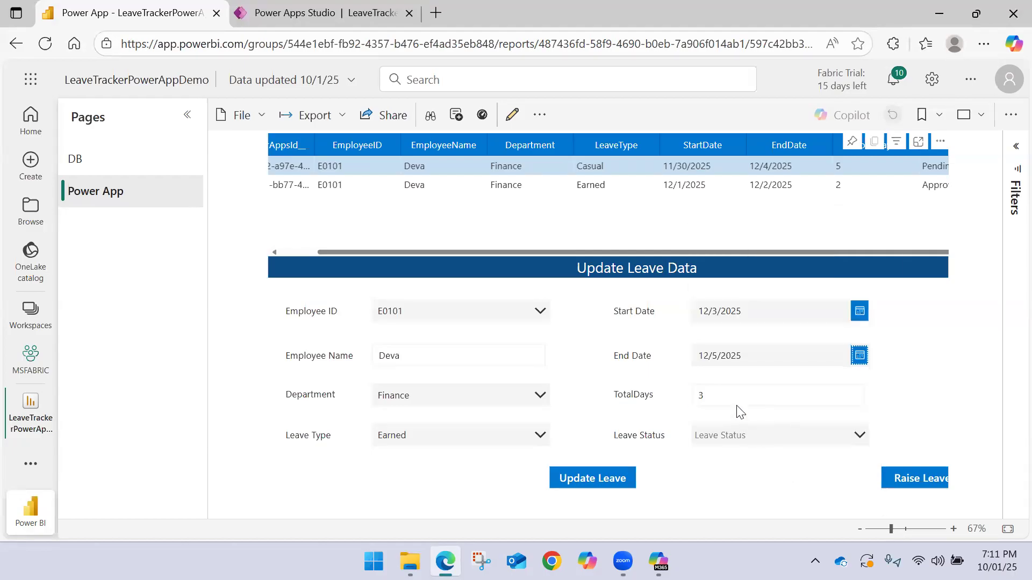
pyautogui.click(743, 433)
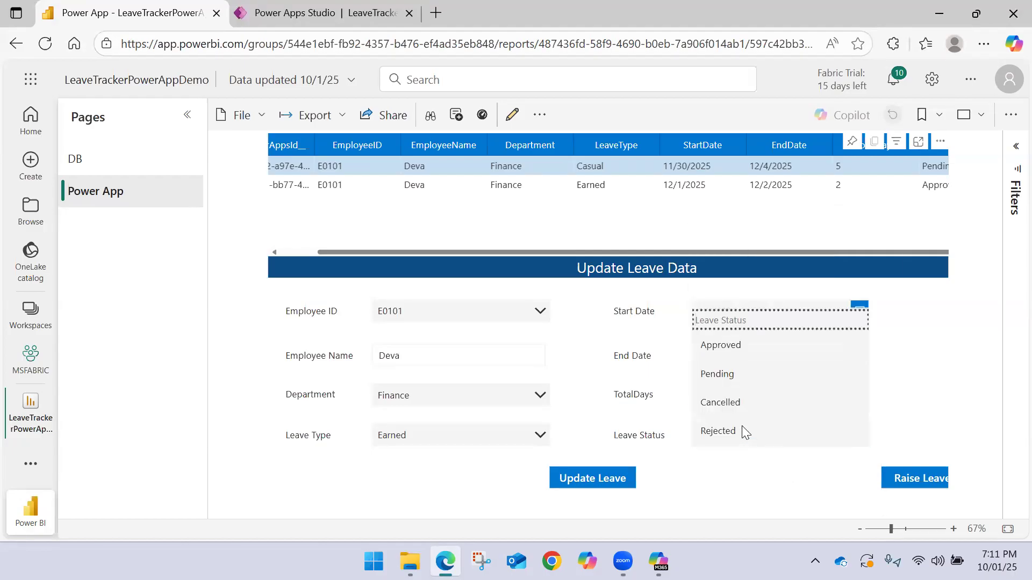
pyautogui.click(736, 349)
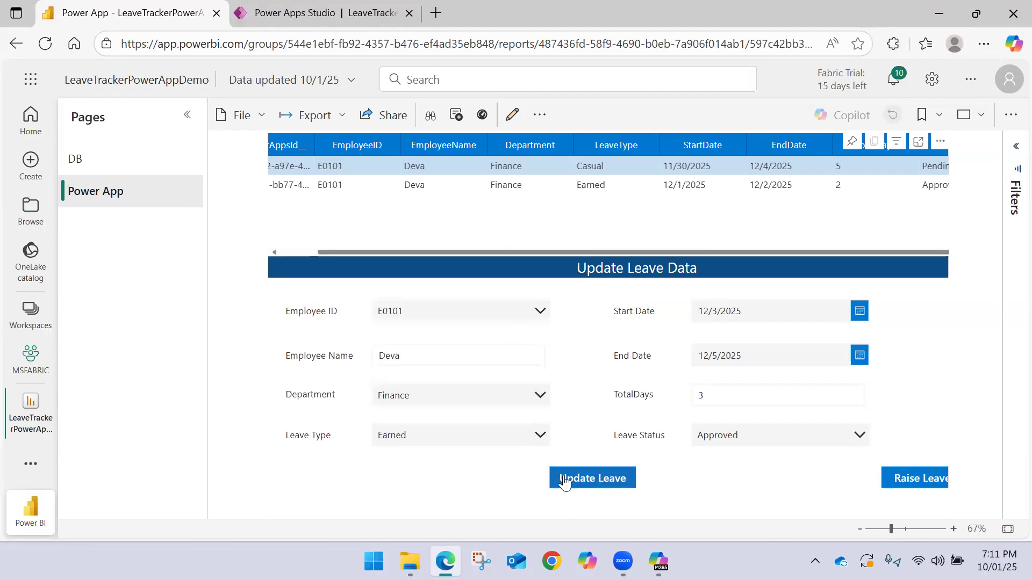
# Switch to Power Apps Studio and replace the LookUp condition in the Update Leave button's OnSelect formula with EmployeeID = DataTable1.Selected.EmployeeID
pyautogui.hotkey('ctrl', 'Tab')
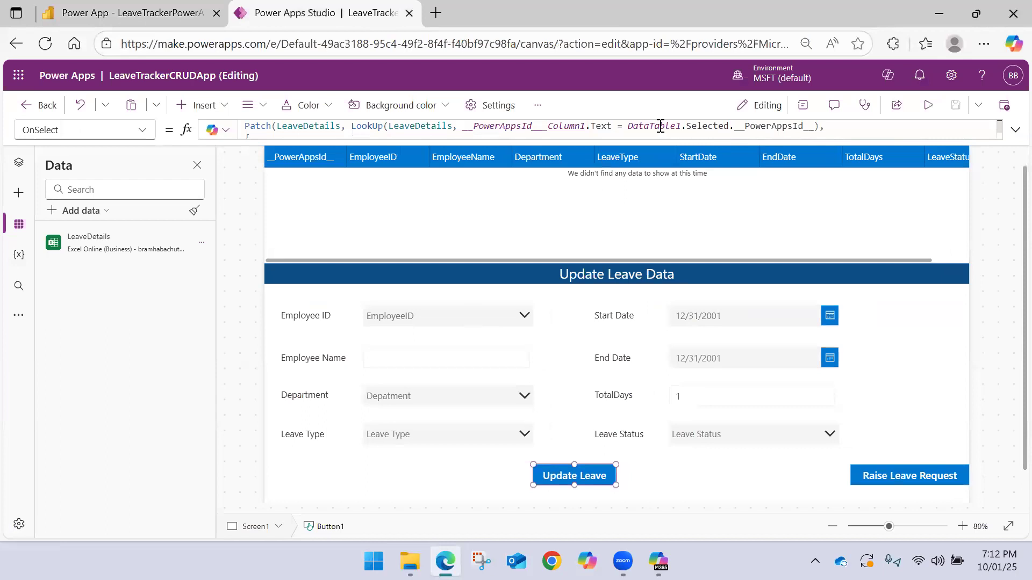
pyautogui.click(532, 126)
pyautogui.moveTo(603, 127); pyautogui.dragTo(813, 126)
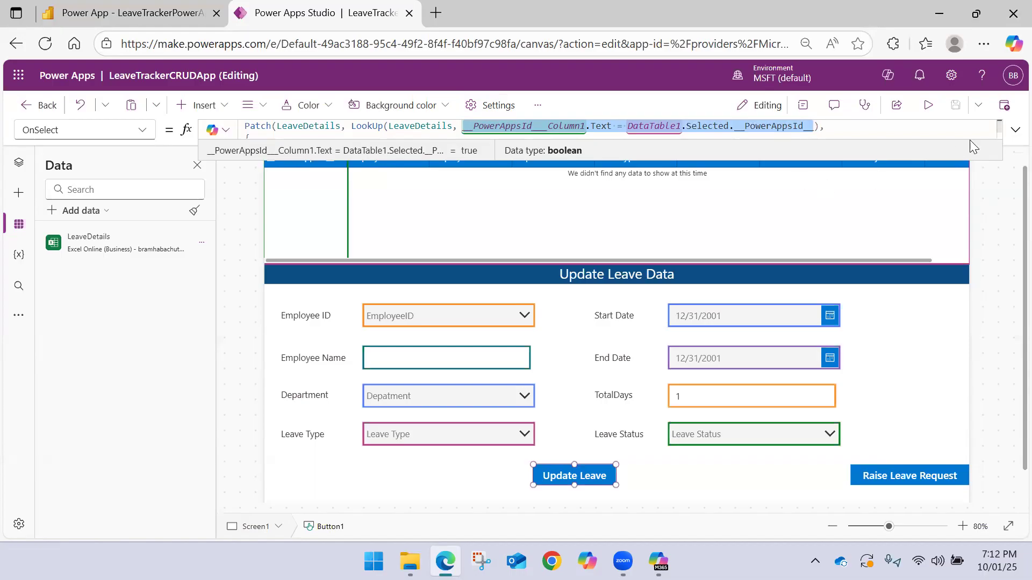
pyautogui.click(1010, 132)
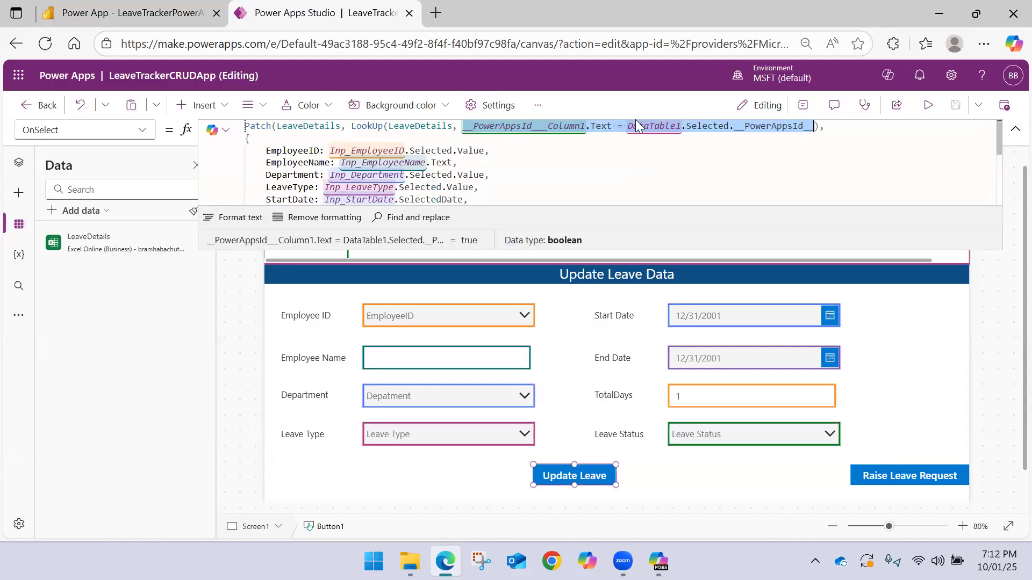
pyautogui.click(465, 126)
pyautogui.moveTo(490, 126); pyautogui.dragTo(814, 126)
pyautogui.press('BackSpace')
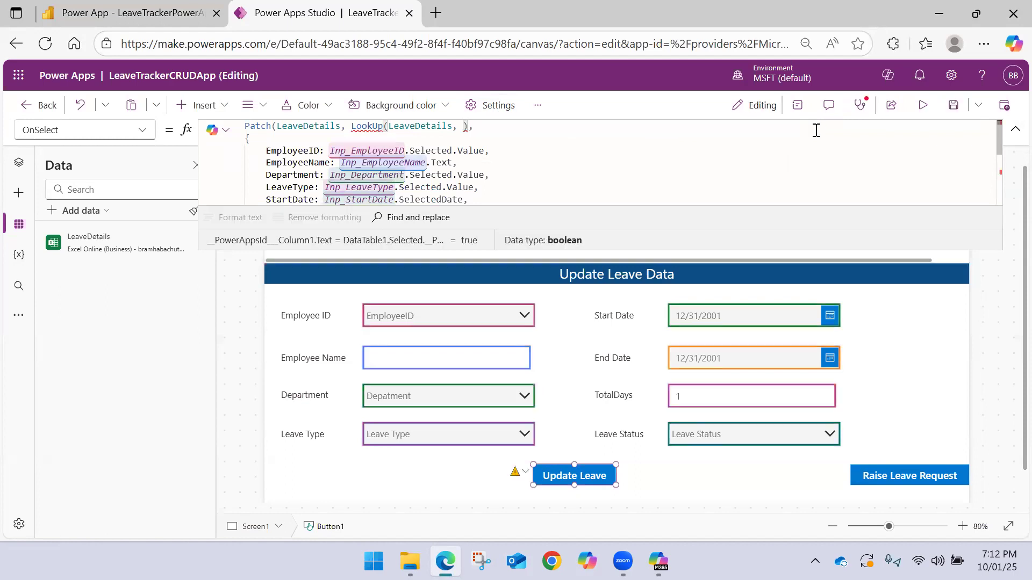
pyautogui.write('Emp')
pyautogui.press('Tab')
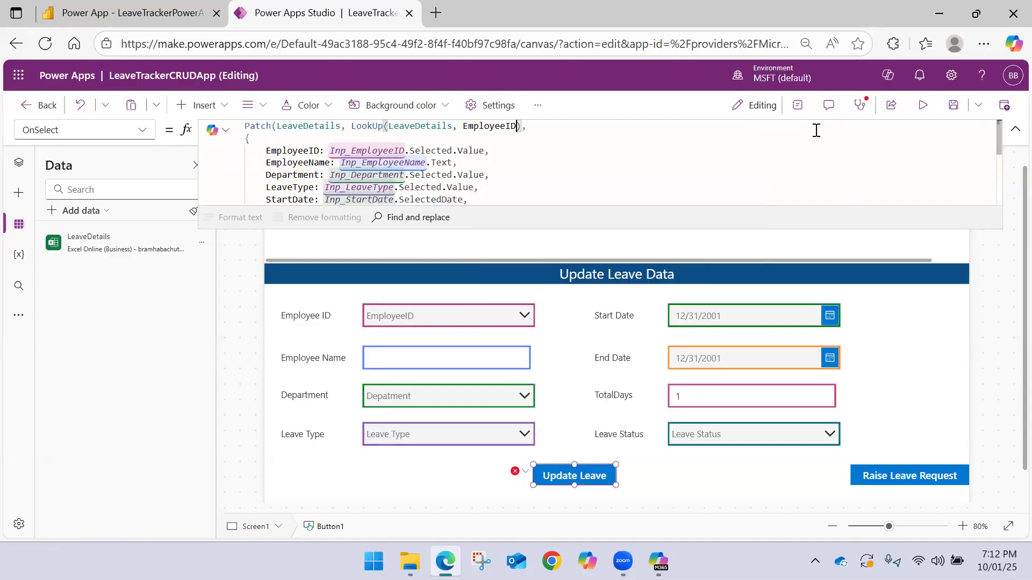
pyautogui.write('=')
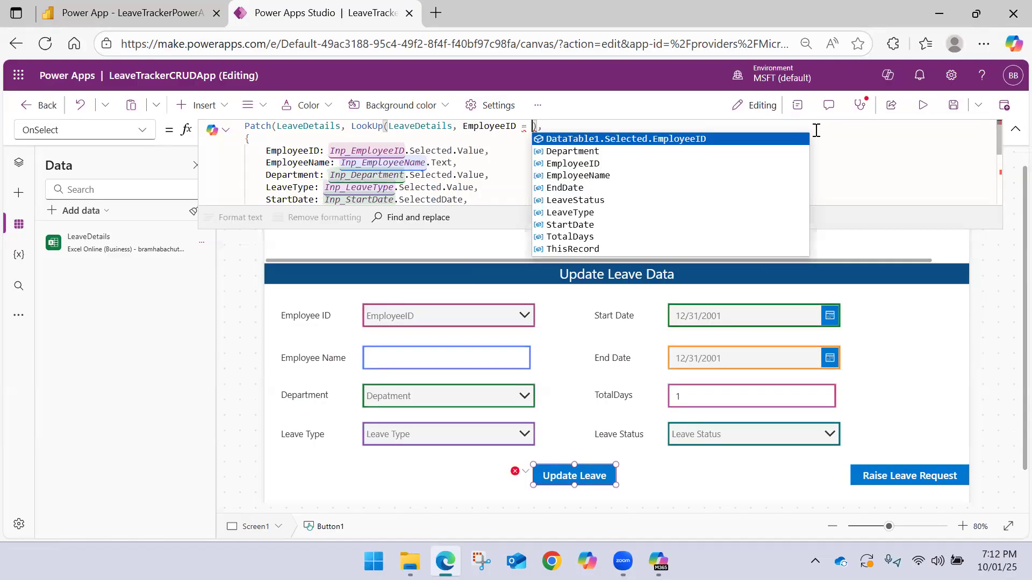
pyautogui.press('Tab')
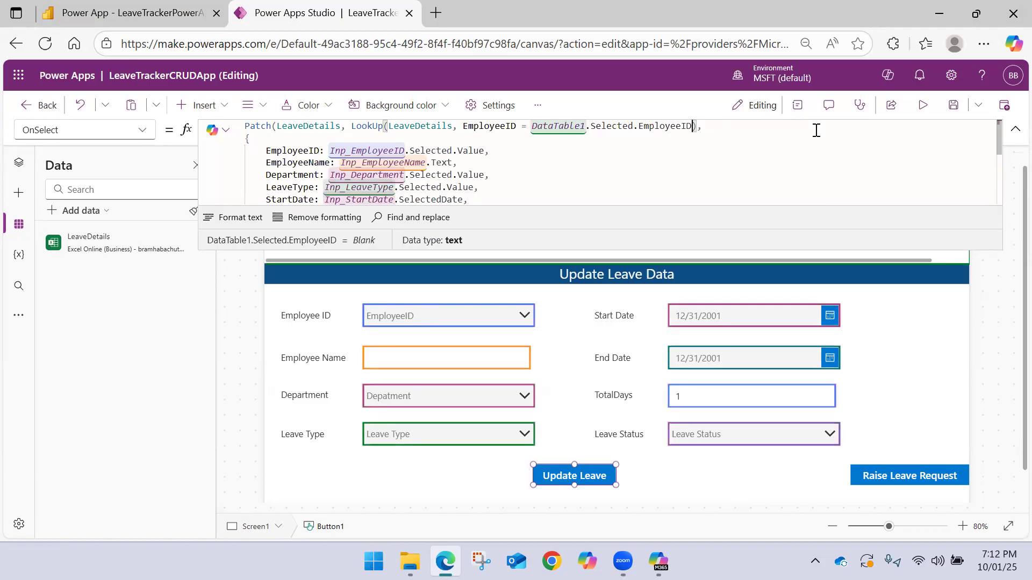
# Extend the LookUp condition with && and start a second comparison on the StartDate column
pyautogui.write('&& ')
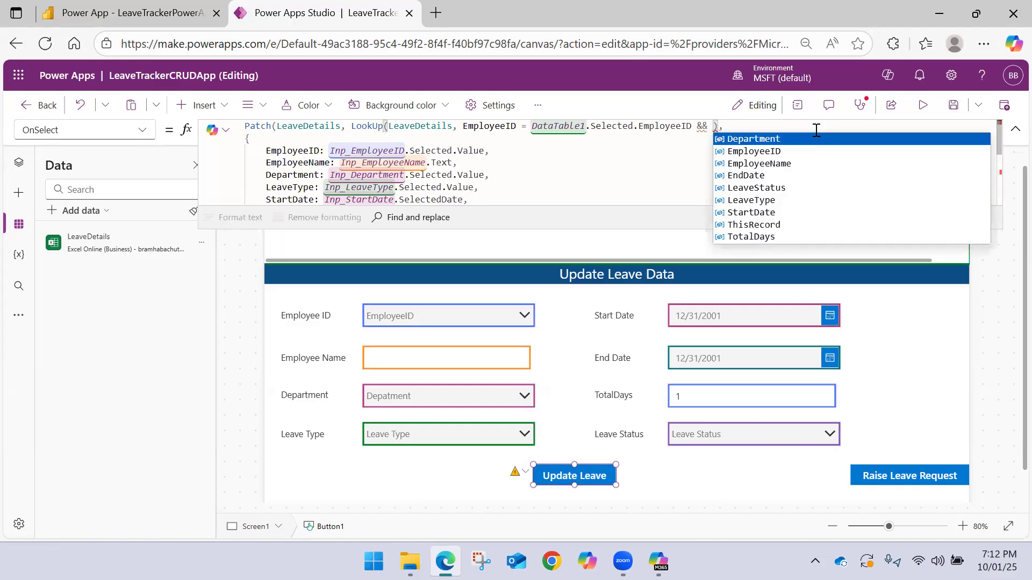
pyautogui.write('Sta')
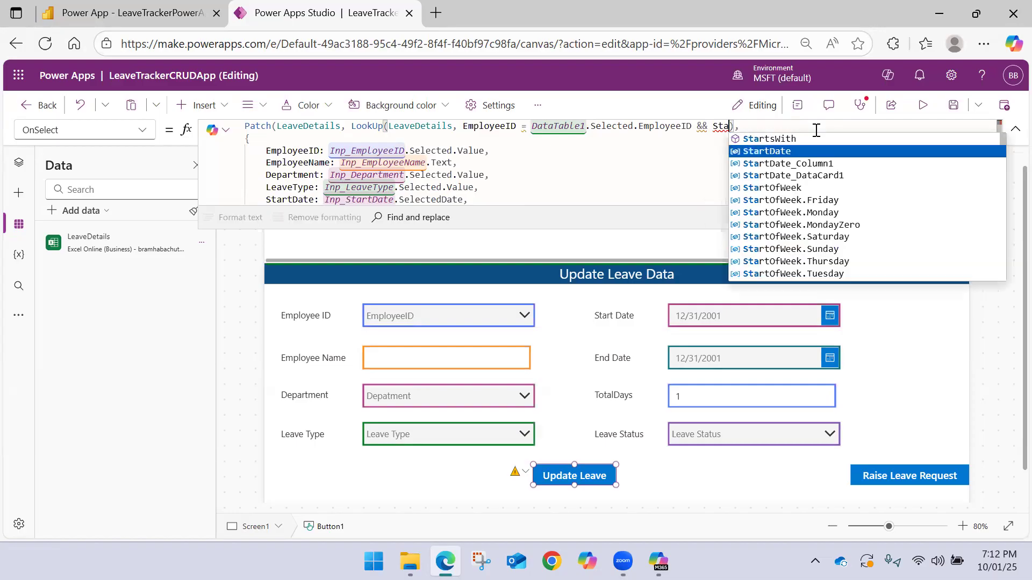
pyautogui.press('Up')
pyautogui.press('Tab')
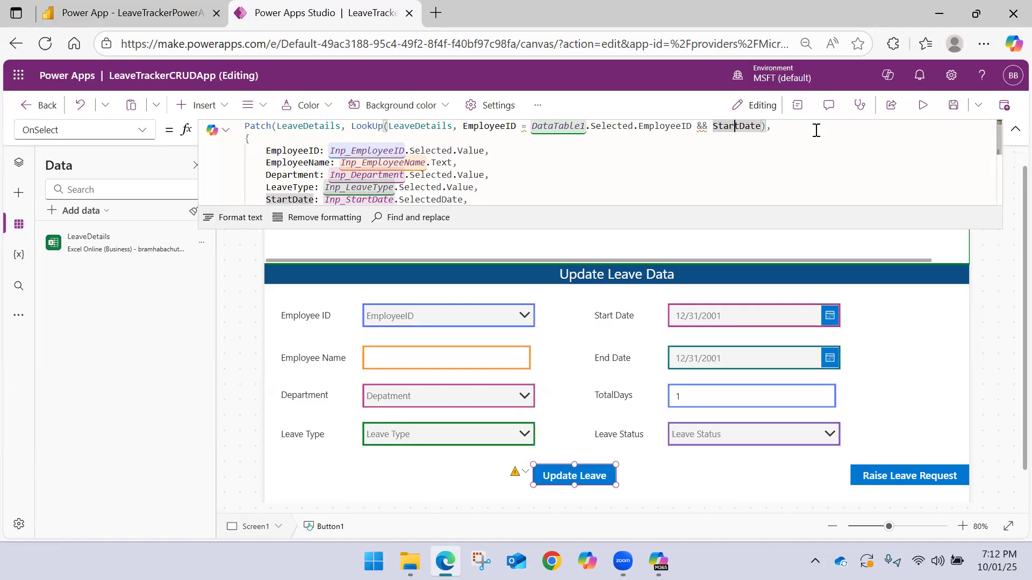
pyautogui.write('=')
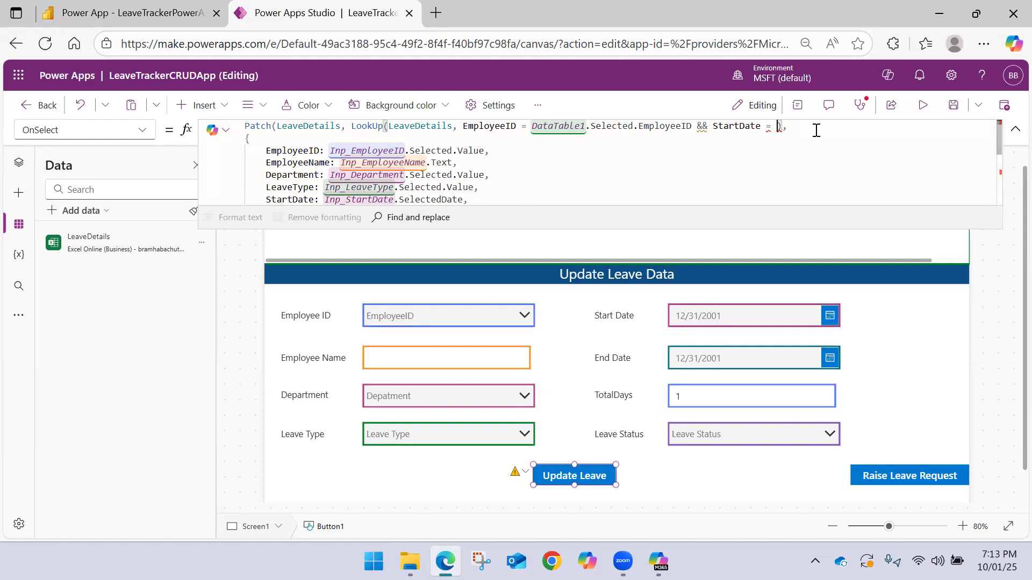
# Complete the StartDate comparison in the LookUp condition with Inp_StartDate.SelectedDate
pyautogui.write('Inp')
pyautogui.press('Down')
pyautogui.press('Down')
pyautogui.press('Down')
pyautogui.press('Down')
pyautogui.press('Down')
pyautogui.press('Down')
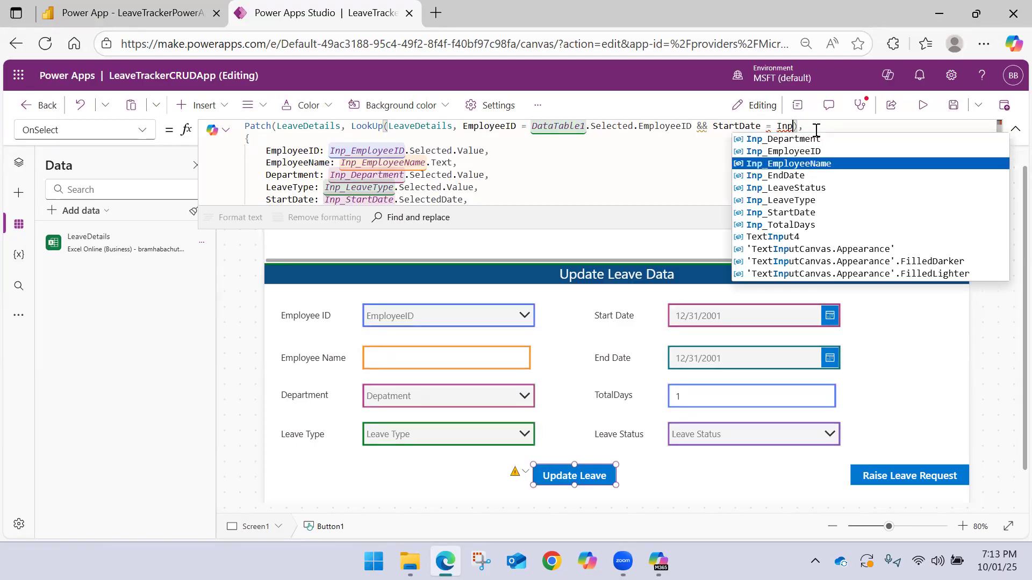
pyautogui.press('Tab')
pyautogui.write('/')
pyautogui.press('BackSpace')
pyautogui.write('.')
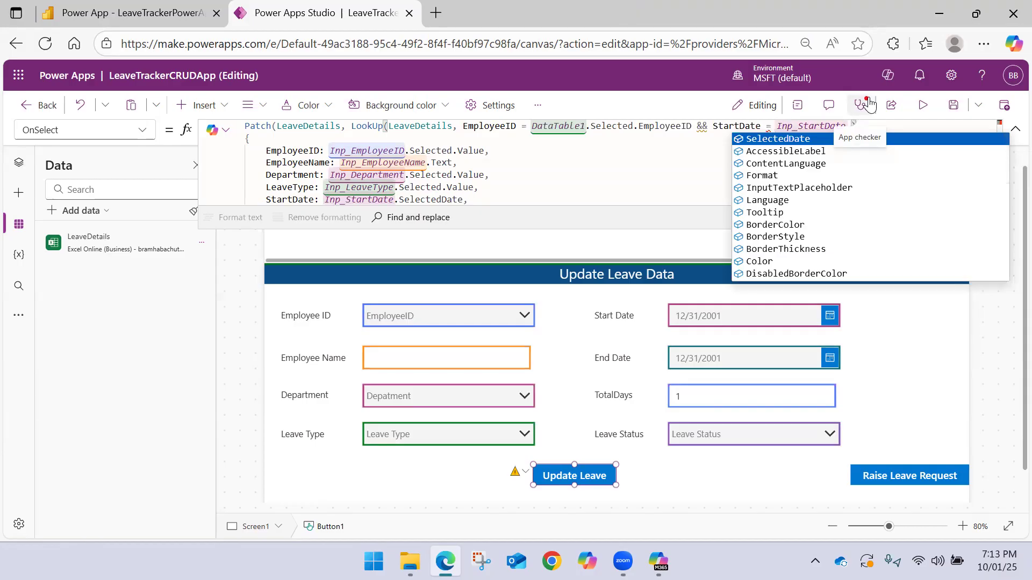
pyautogui.press('Tab')
pyautogui.write('.')
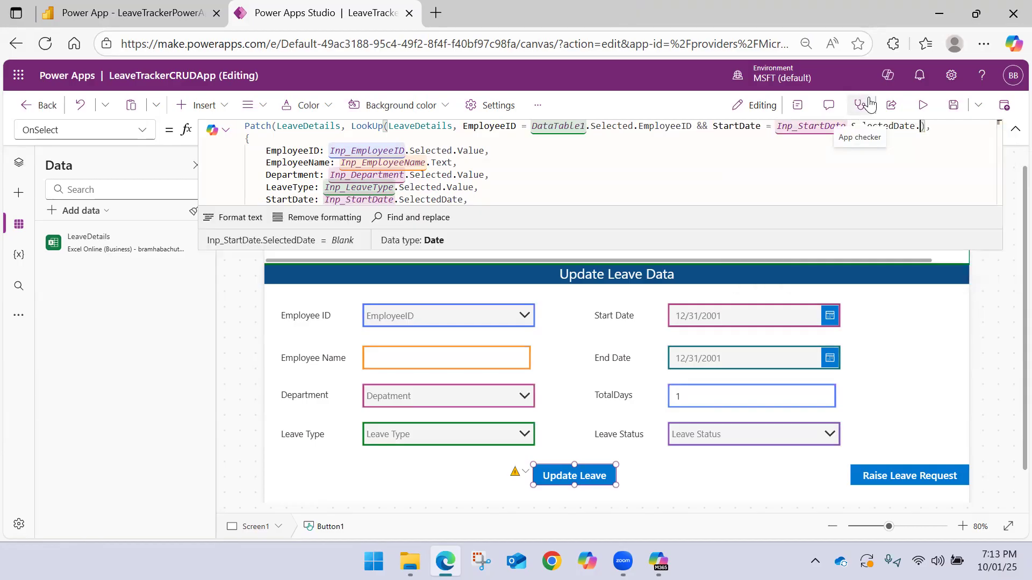
pyautogui.press('BackSpace')
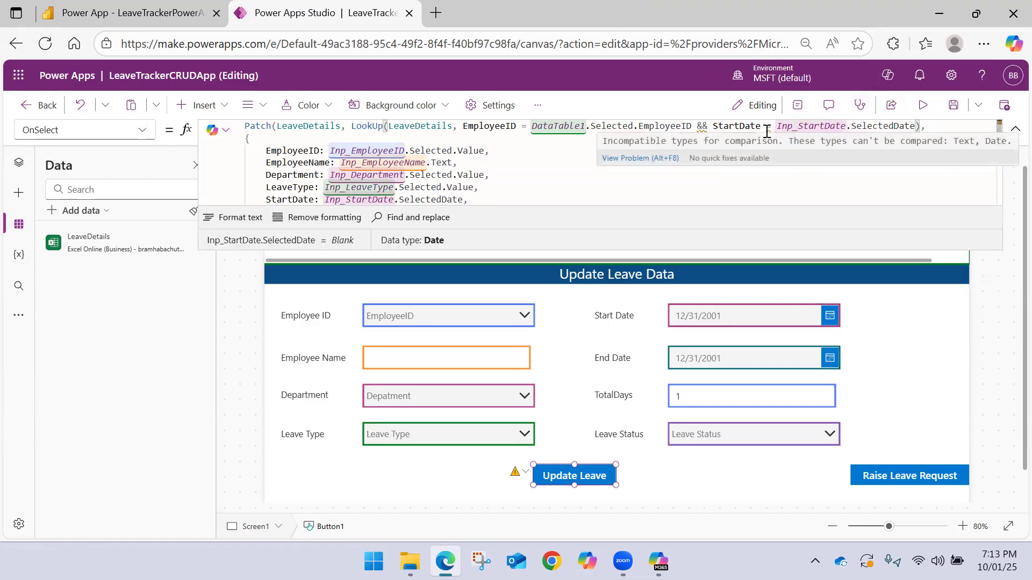
# Wrap the StartDate column in the LookUp condition in the Value function, giving Value(StartDate)
pyautogui.click(713, 129)
pyautogui.write('Value')
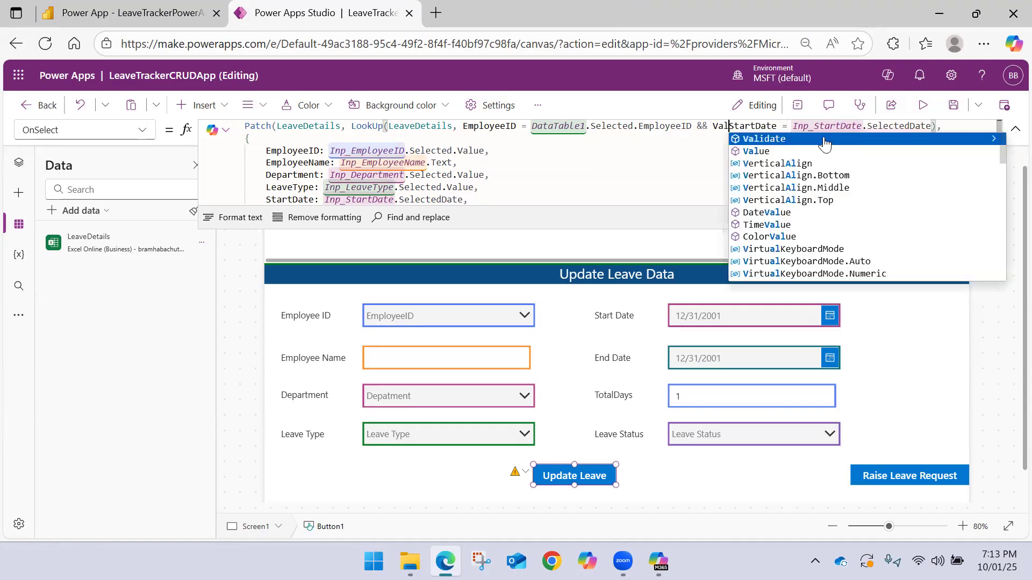
pyautogui.press('Tab')
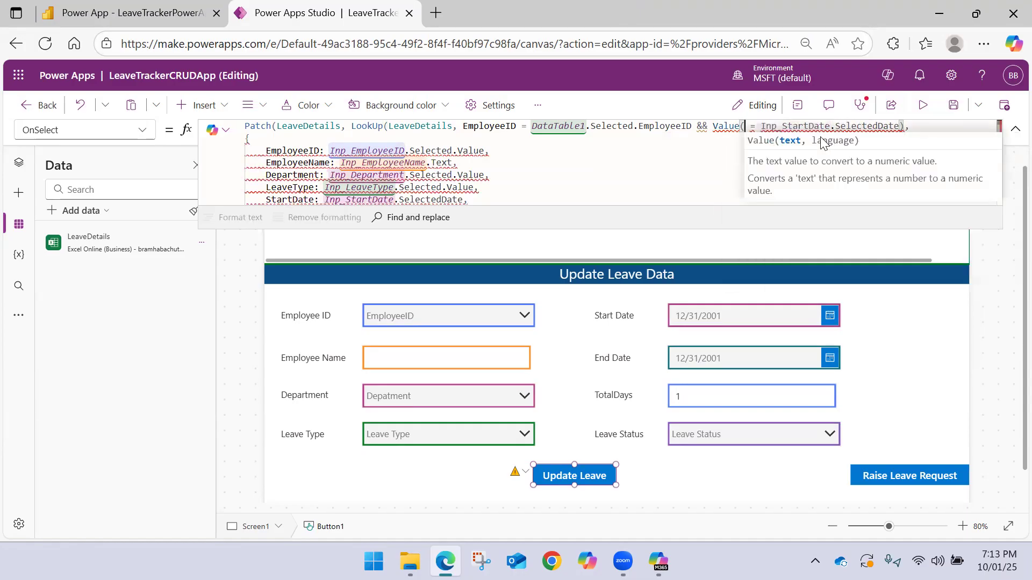
pyautogui.write('StartDate')
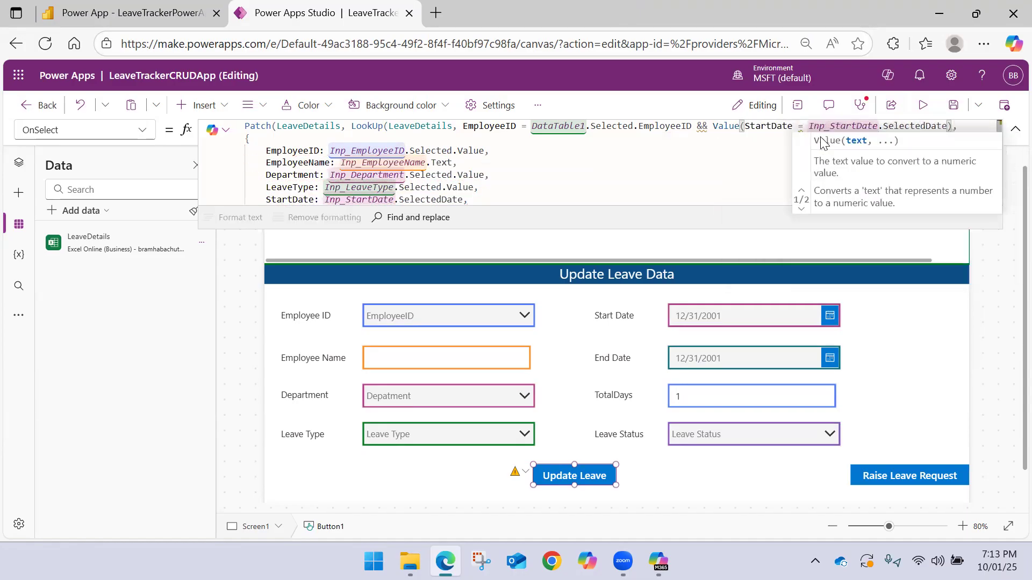
pyautogui.write(')')
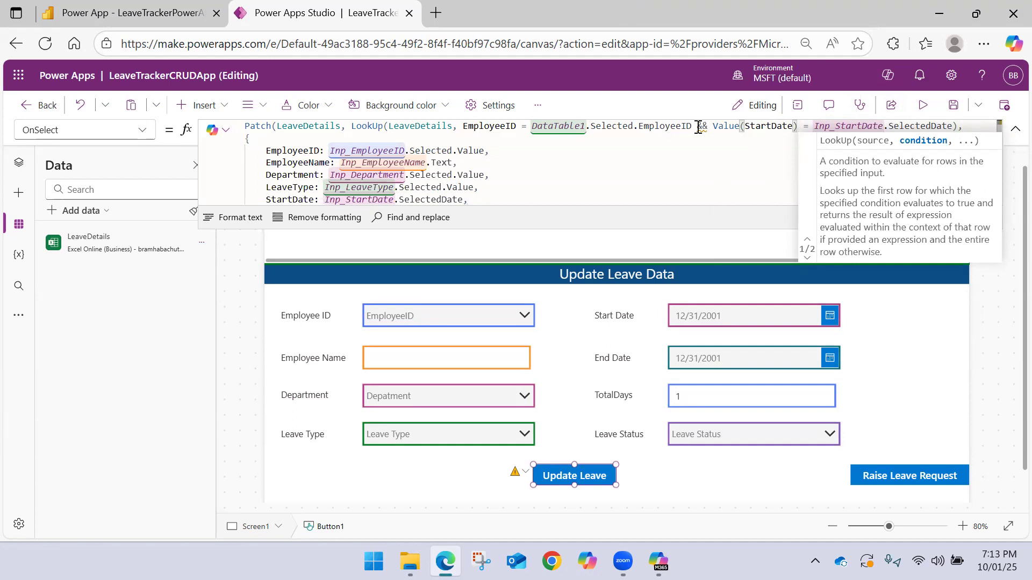
# Replace the && operator between the two LookUp conditions with And
pyautogui.moveTo(698, 127)
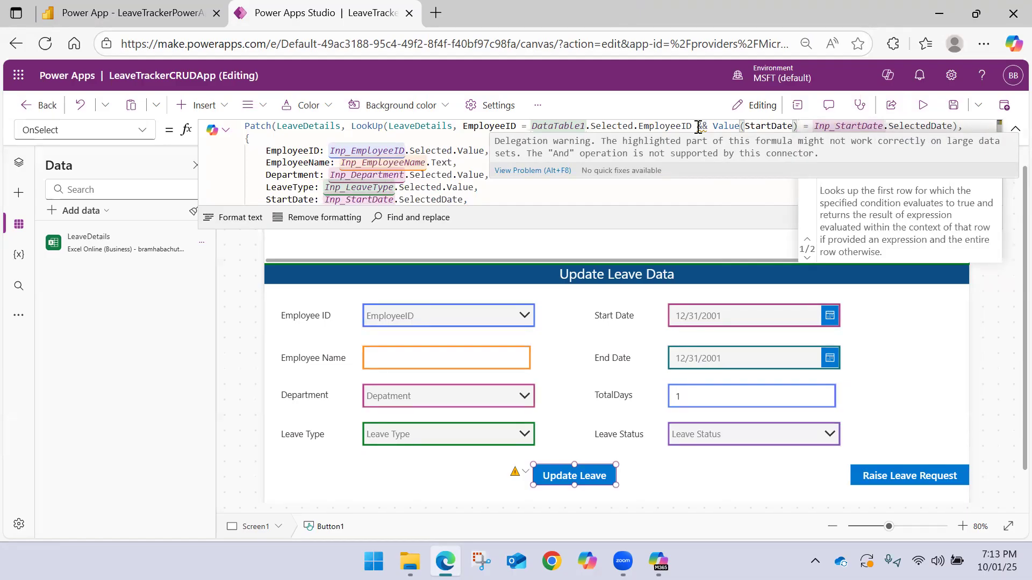
pyautogui.doubleClick(702, 127)
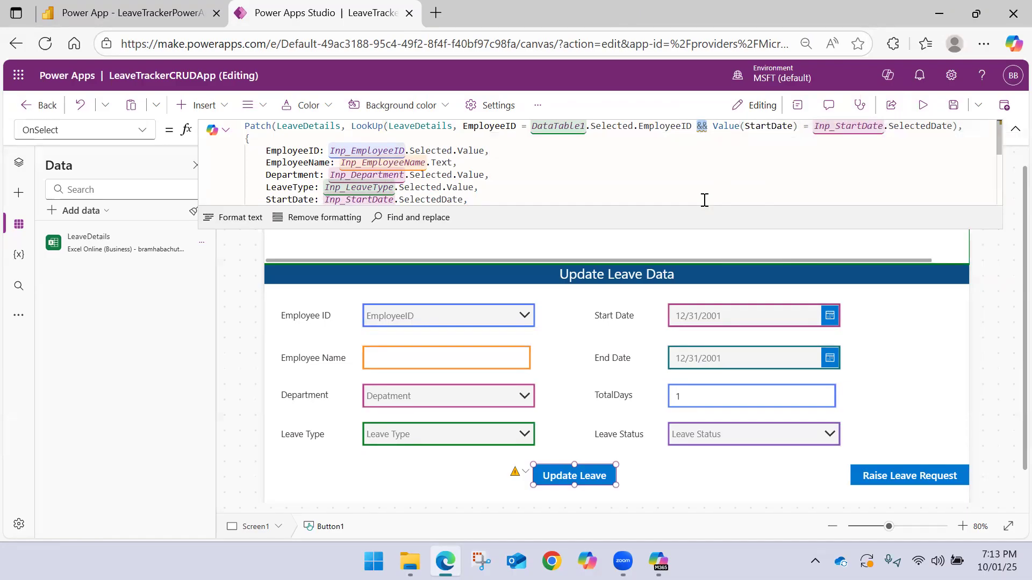
pyautogui.write('And')
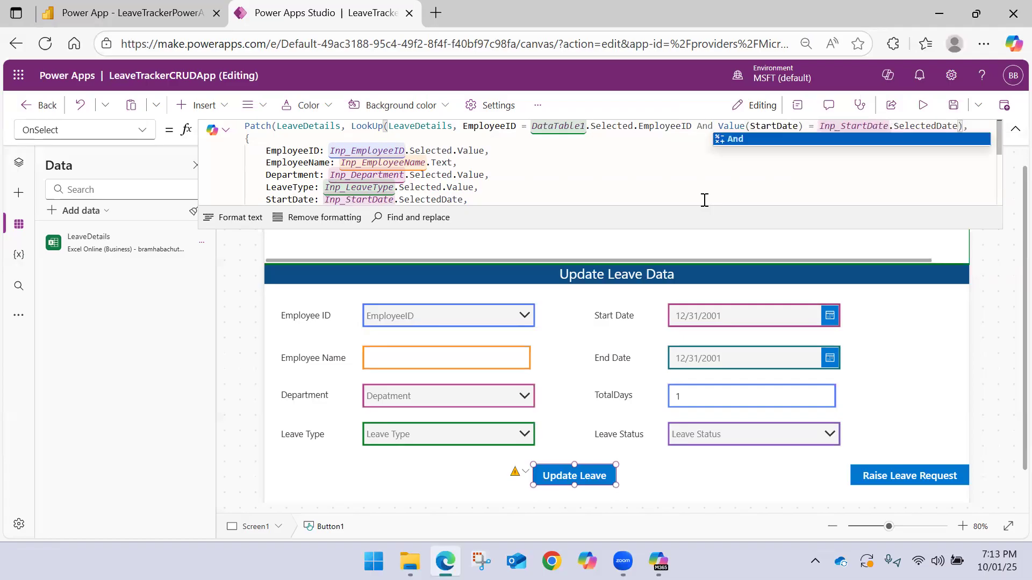
pyautogui.click(758, 140)
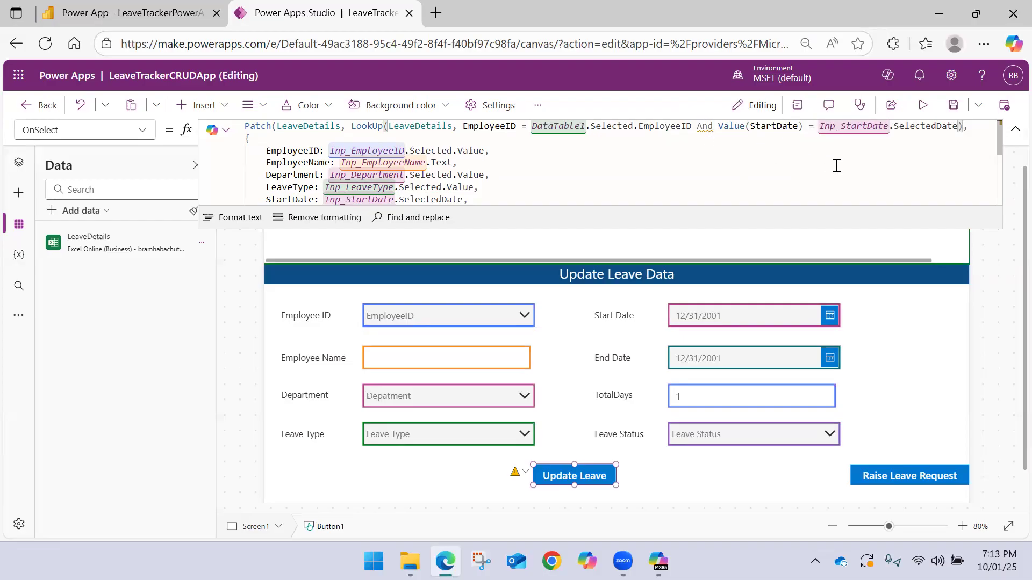
# Review the rest of the Patch formula, save LeaveTrackerCRUDApp and publish this version
pyautogui.scroll(-1, 715, 147)
pyautogui.scroll(1, 716, 150)
pyautogui.click(953, 105)
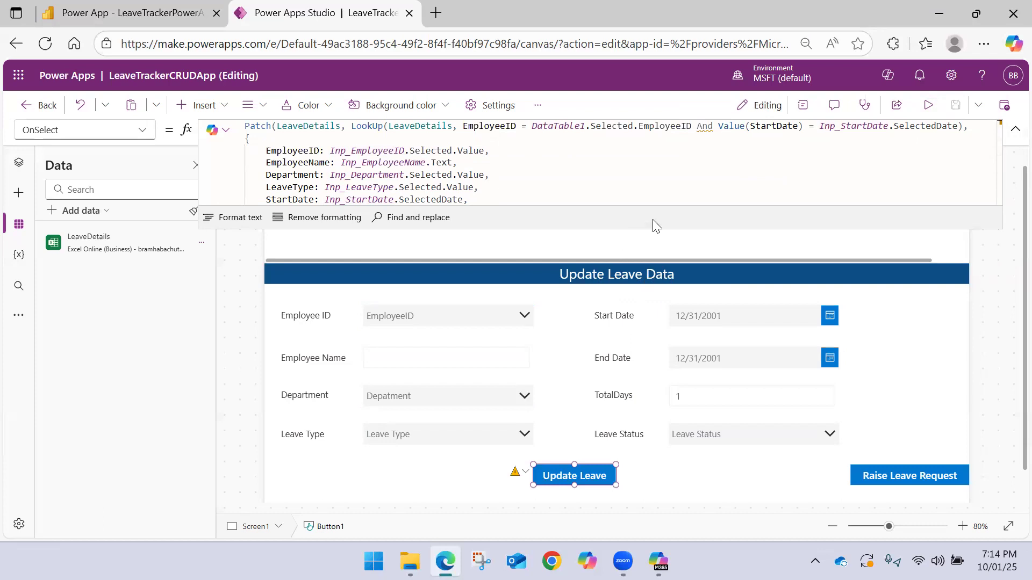
pyautogui.click(1005, 107)
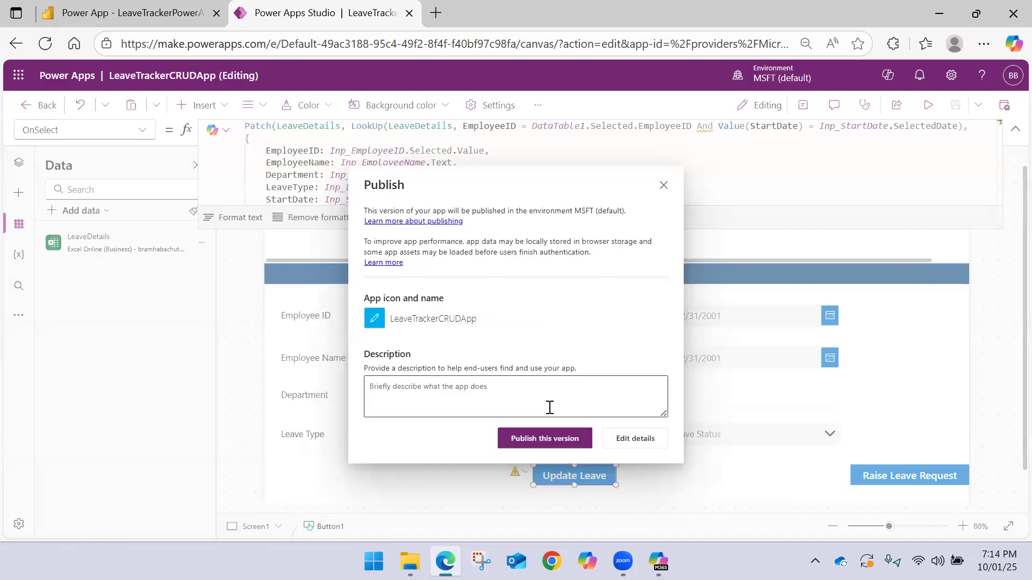
pyautogui.click(546, 435)
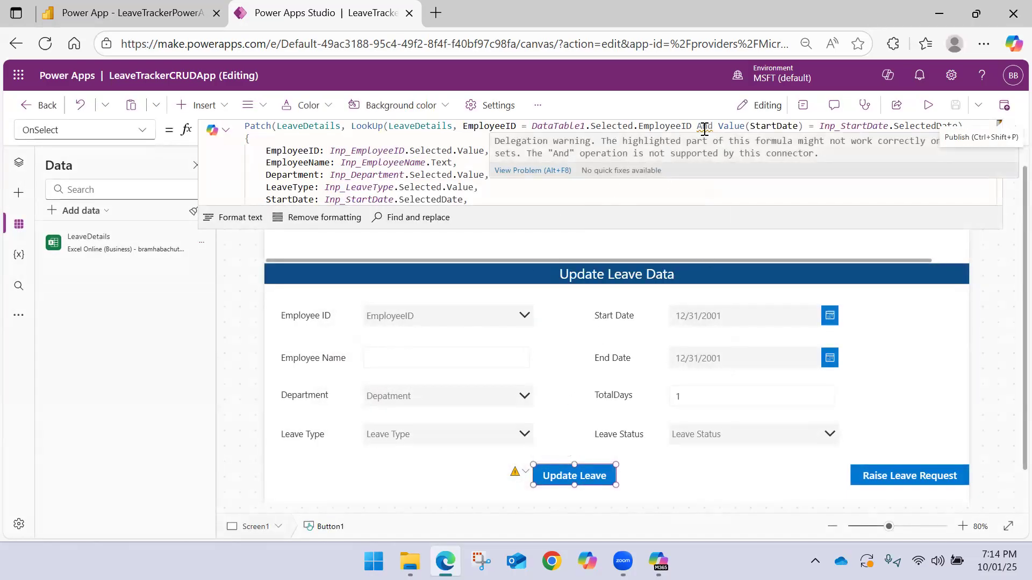
# Publish the current version of LeaveTrackerCRUDApp
pyautogui.click(1004, 105)
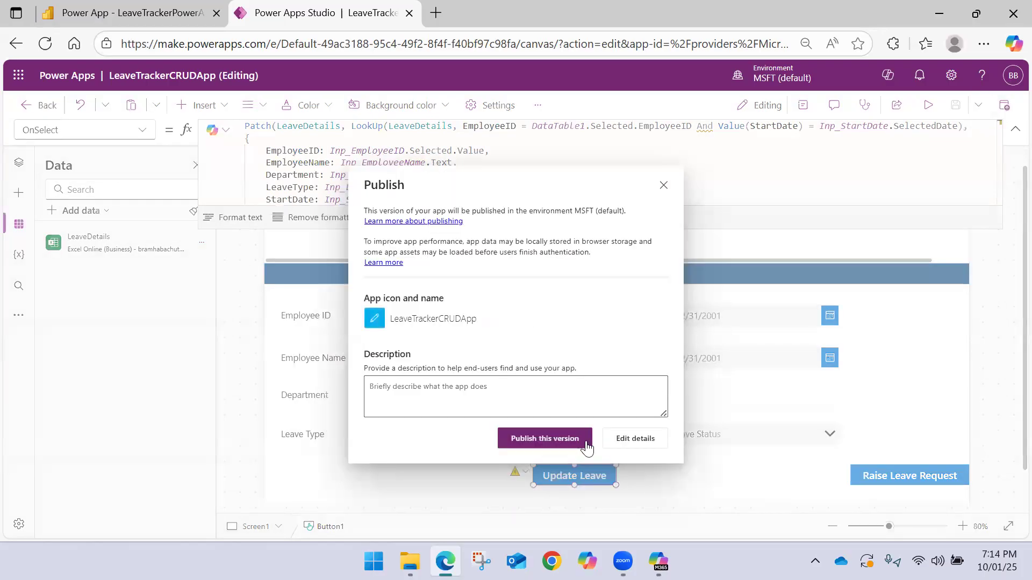
pyautogui.click(546, 438)
pyautogui.click(1004, 105)
pyautogui.click(551, 447)
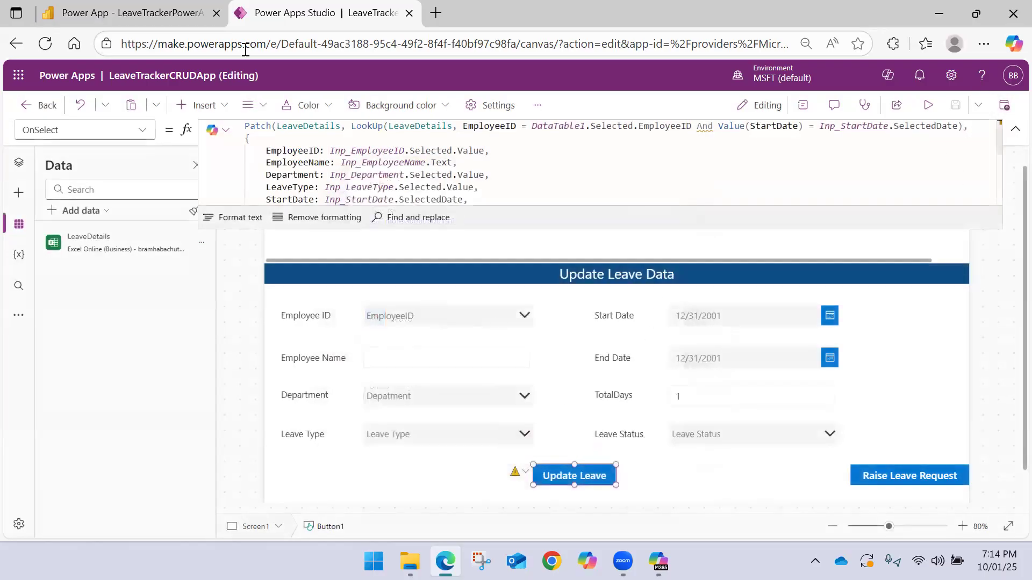
# Check the embedded leave table in the Power BI report, return to Power Apps Studio and publish LeaveTrackerCRUDApp again
pyautogui.click(134, 12)
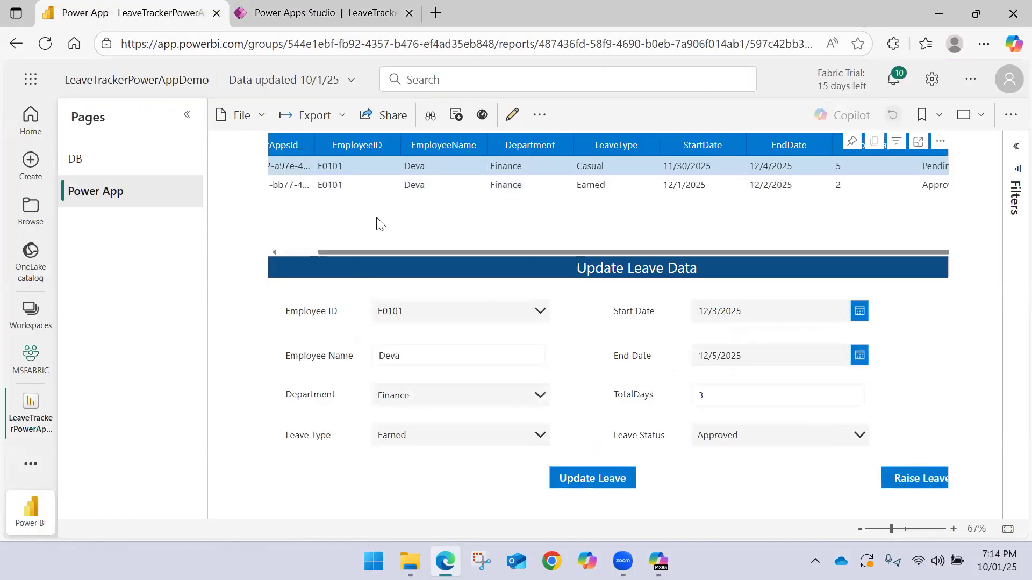
pyautogui.moveTo(599, 255); pyautogui.dragTo(733, 256)
pyautogui.click(371, 13)
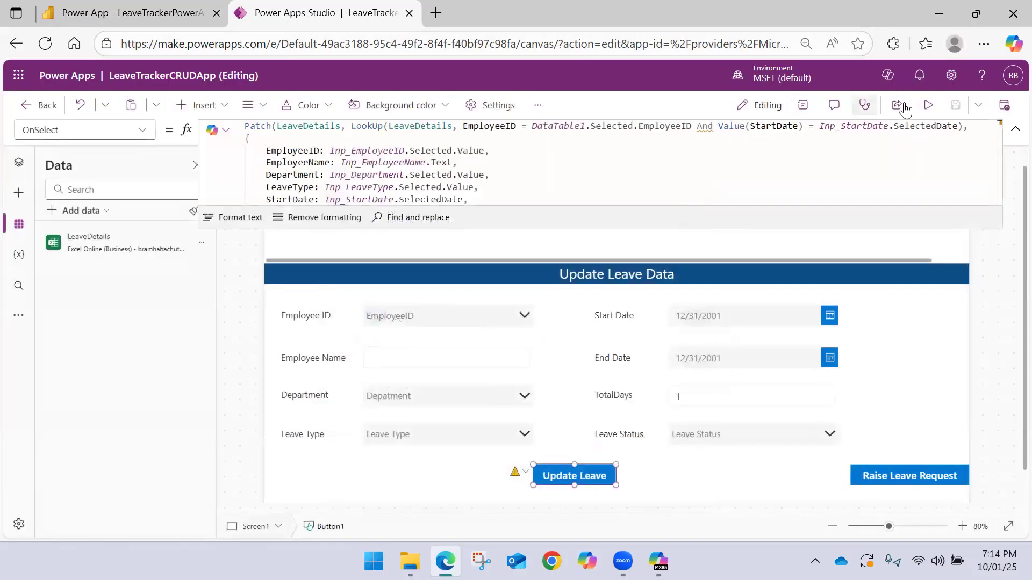
pyautogui.click(1003, 105)
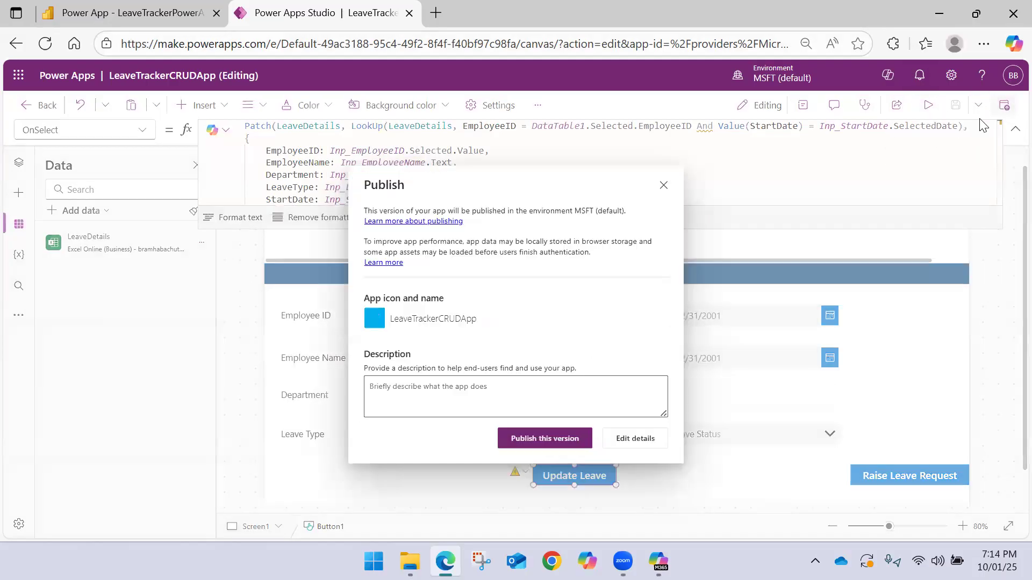
pyautogui.click(547, 438)
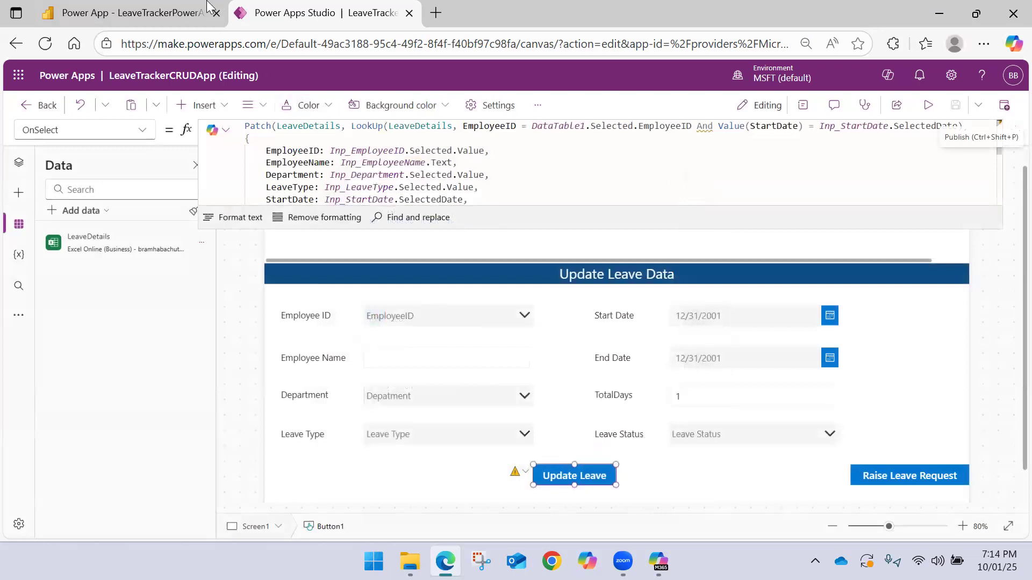
# Close and reopen the LeaveTrackerPowerAppDemo report in Power BI, and load the first listed employee ID's record in the embedded app
pyautogui.click(148, 6)
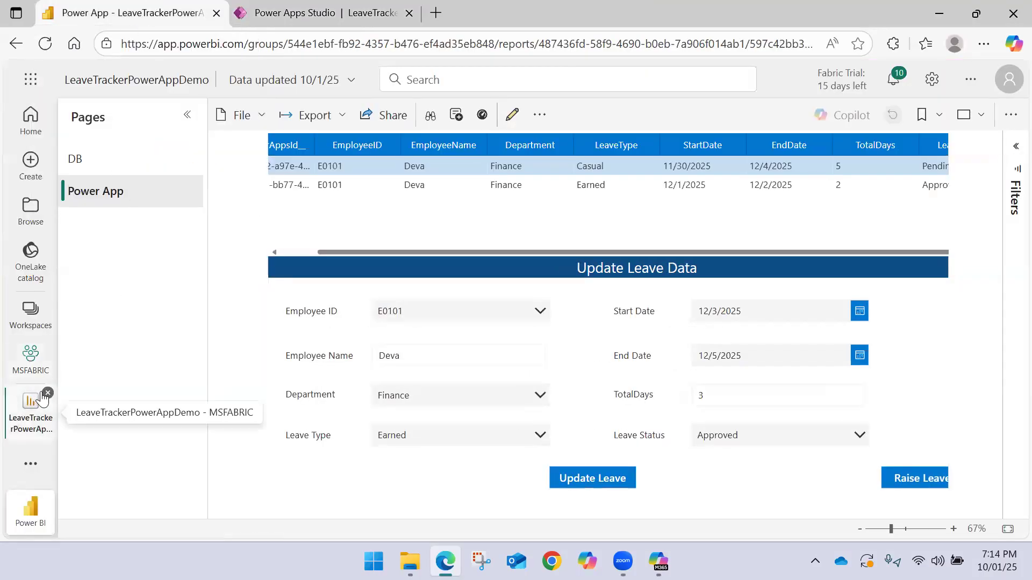
pyautogui.click(47, 394)
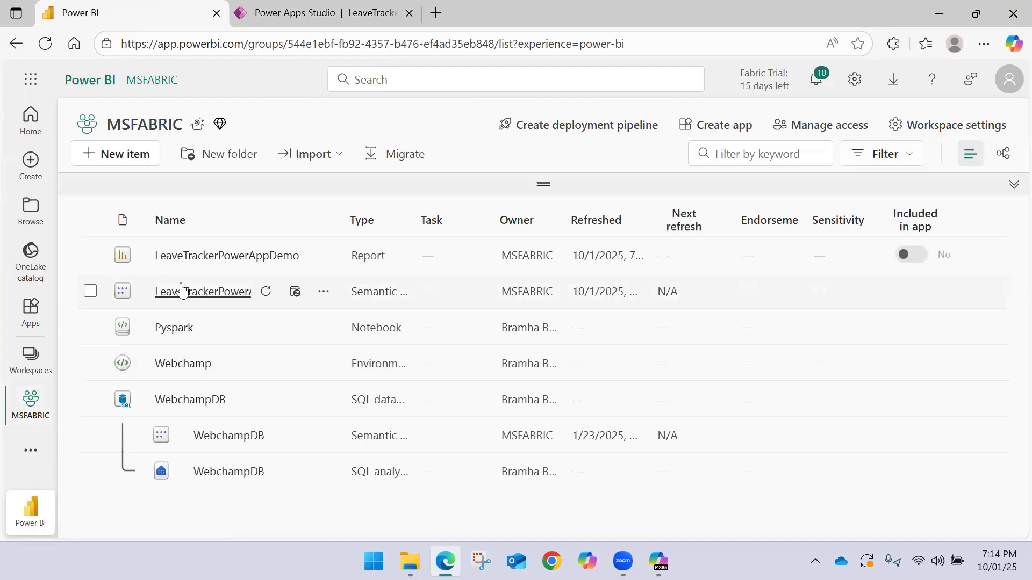
pyautogui.click(186, 256)
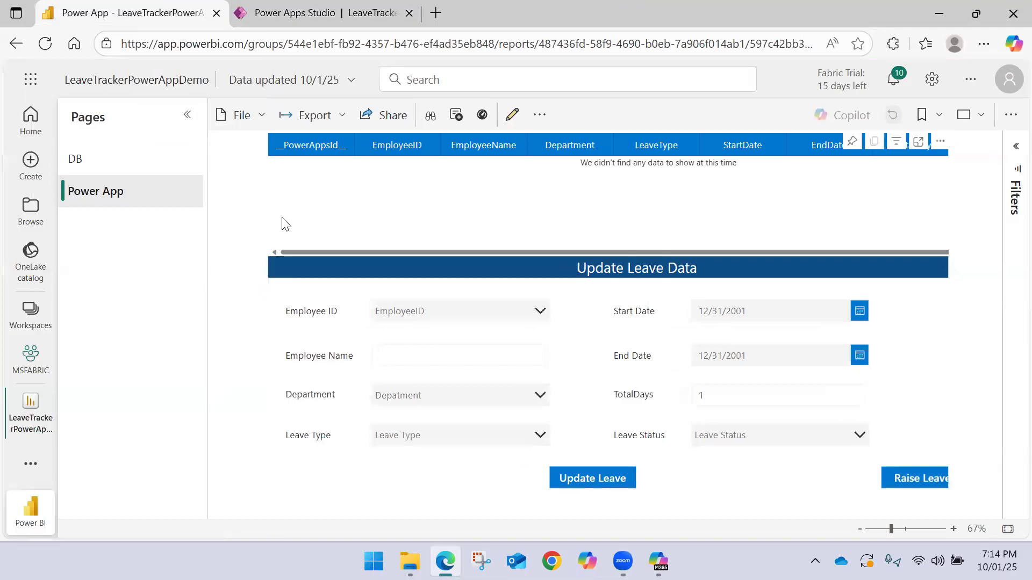
pyautogui.click(420, 308)
pyautogui.click(415, 336)
pyautogui.moveTo(619, 251); pyautogui.dragTo(817, 236)
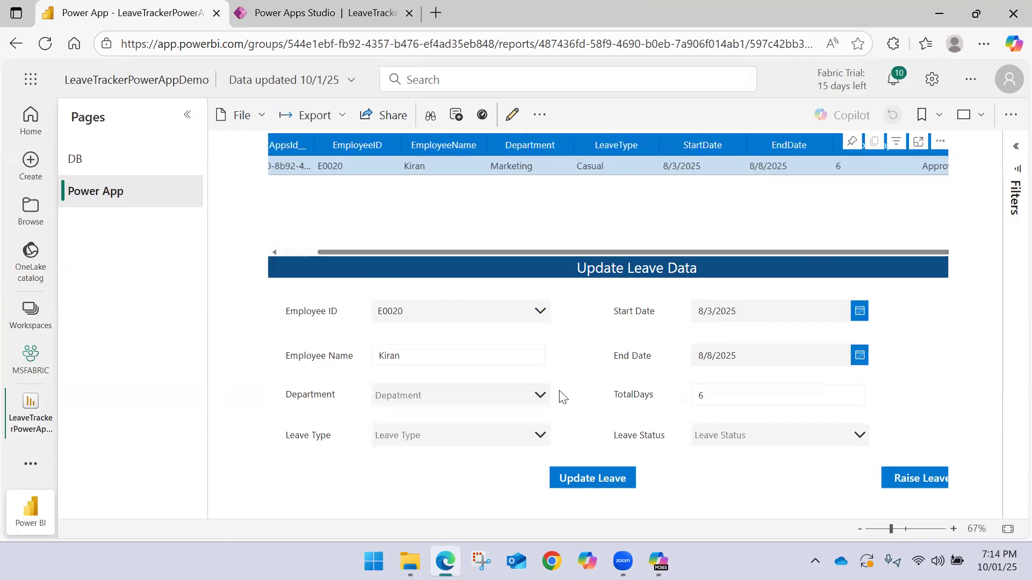
# Open the Employee_LeaveData workbook from the OneDrive folder and select that employee's record in row 21 for comparison
pyautogui.click(410, 561)
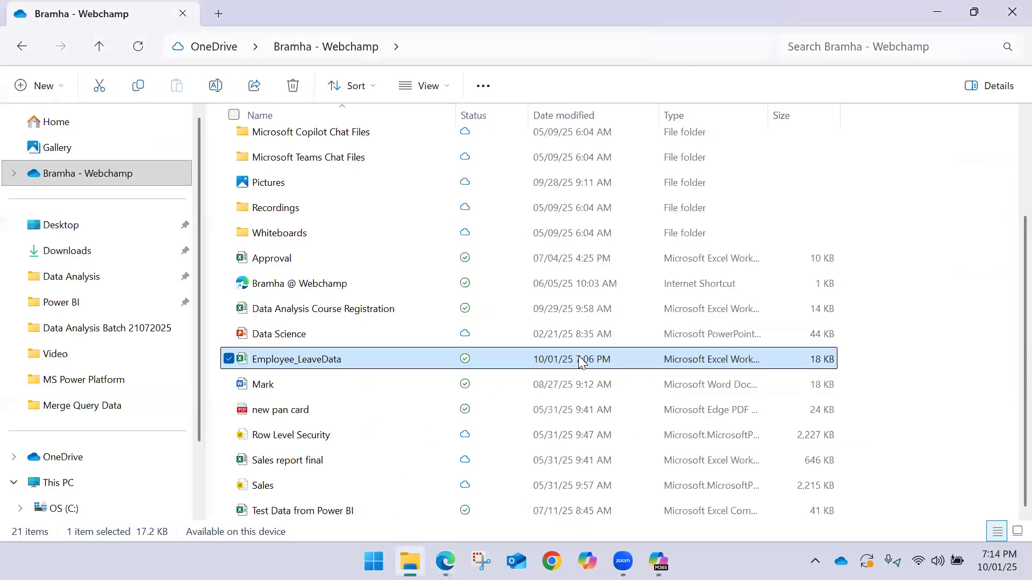
pyautogui.doubleClick(395, 366)
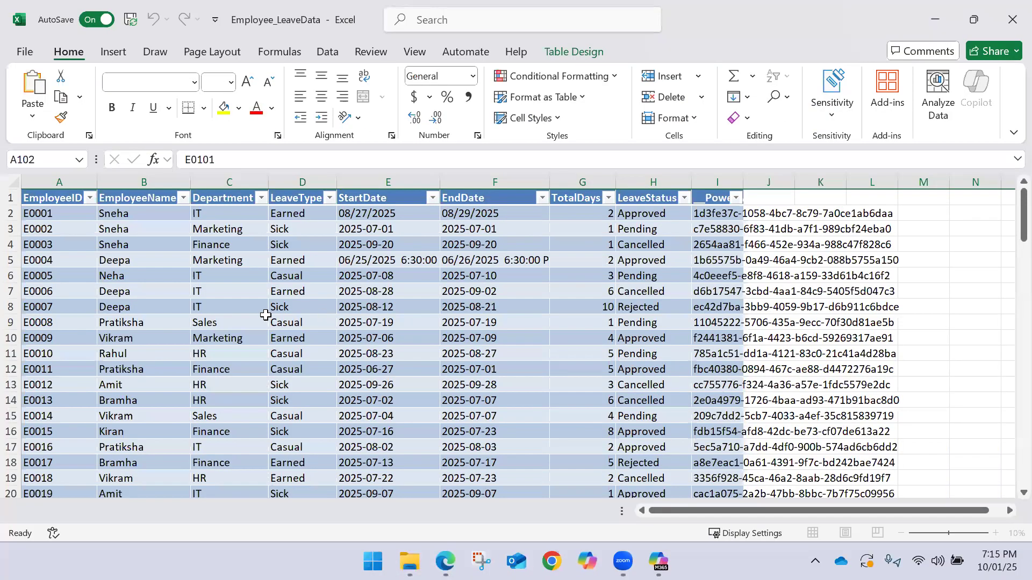
pyautogui.scroll(-2, 69, 356)
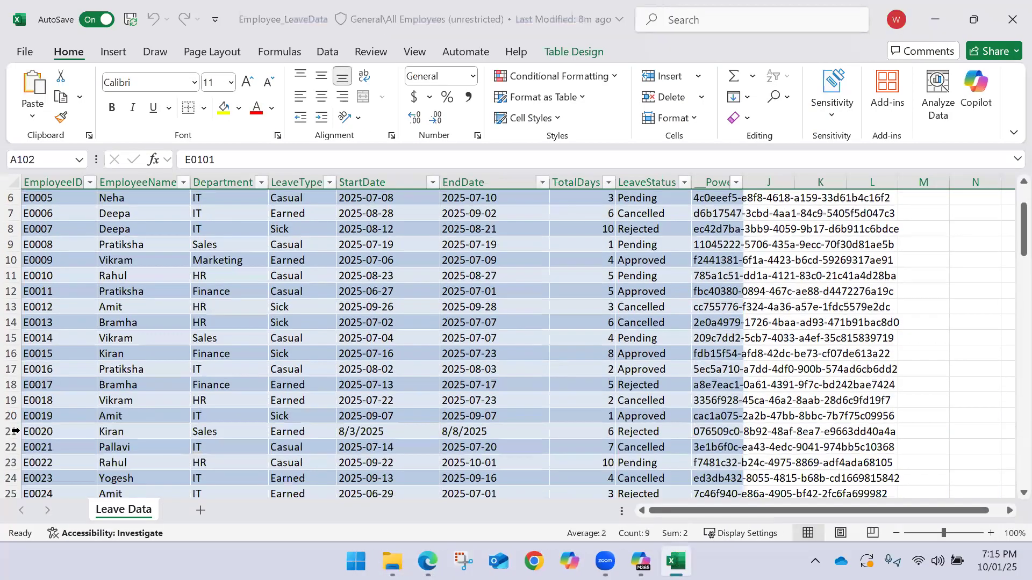
pyautogui.click(11, 432)
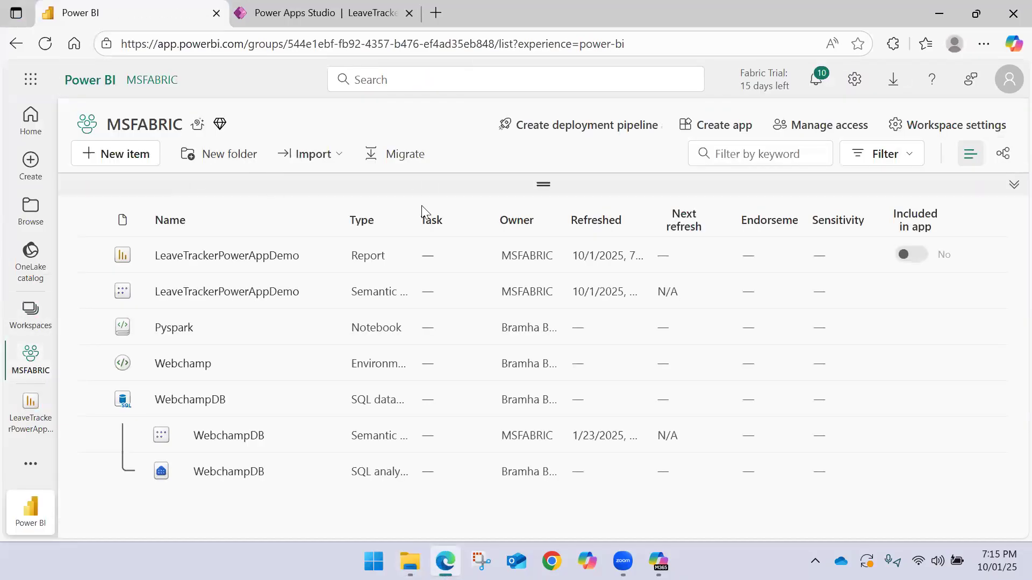
# Refresh the LeaveTrackerPowerAppDemo semantic model in Power BI, reopen the report and inspect the first listed employee ID's record
pyautogui.click(264, 291)
pyautogui.click(179, 268)
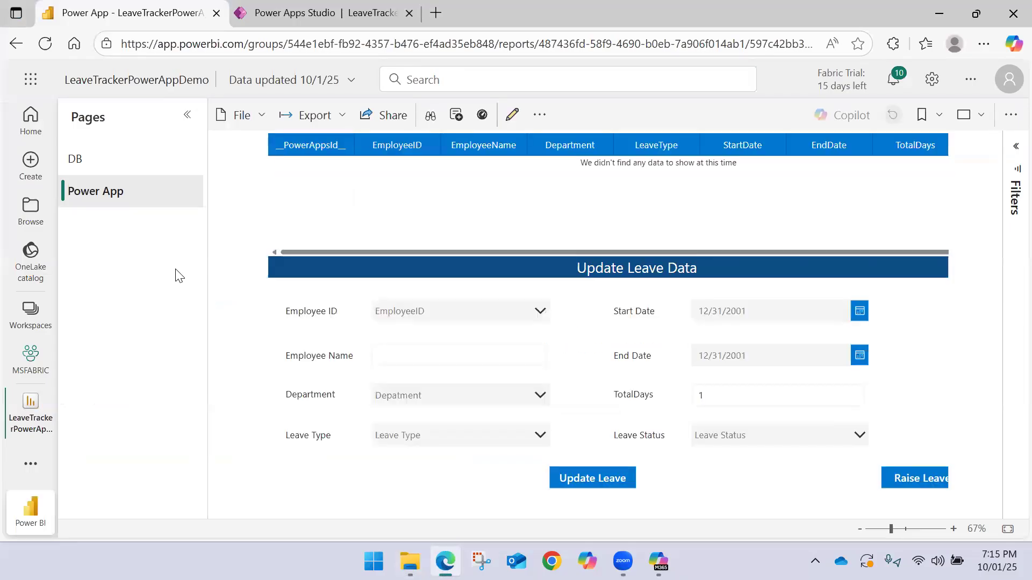
pyautogui.click(477, 309)
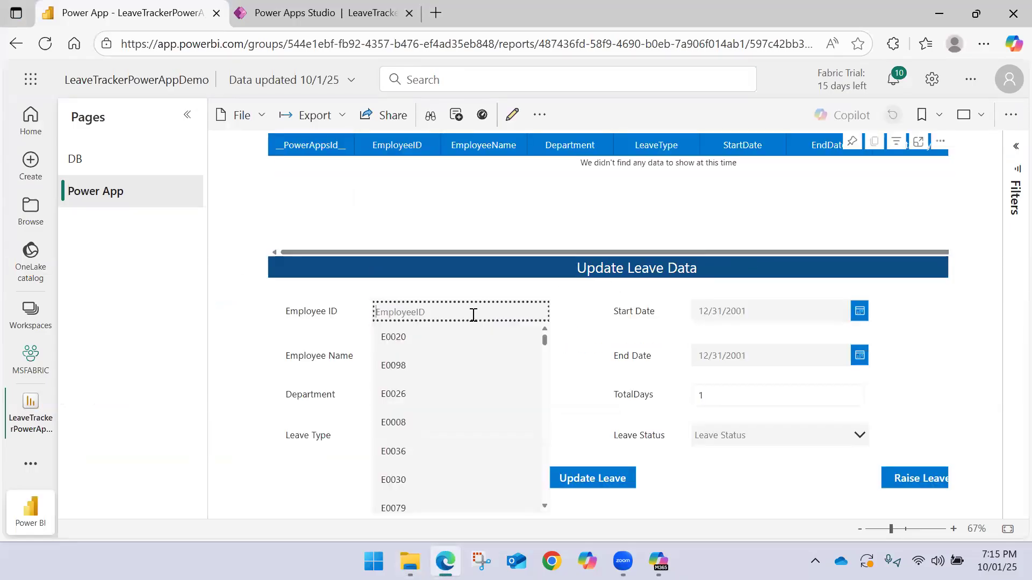
pyautogui.click(444, 333)
pyautogui.moveTo(655, 253); pyautogui.dragTo(480, 247)
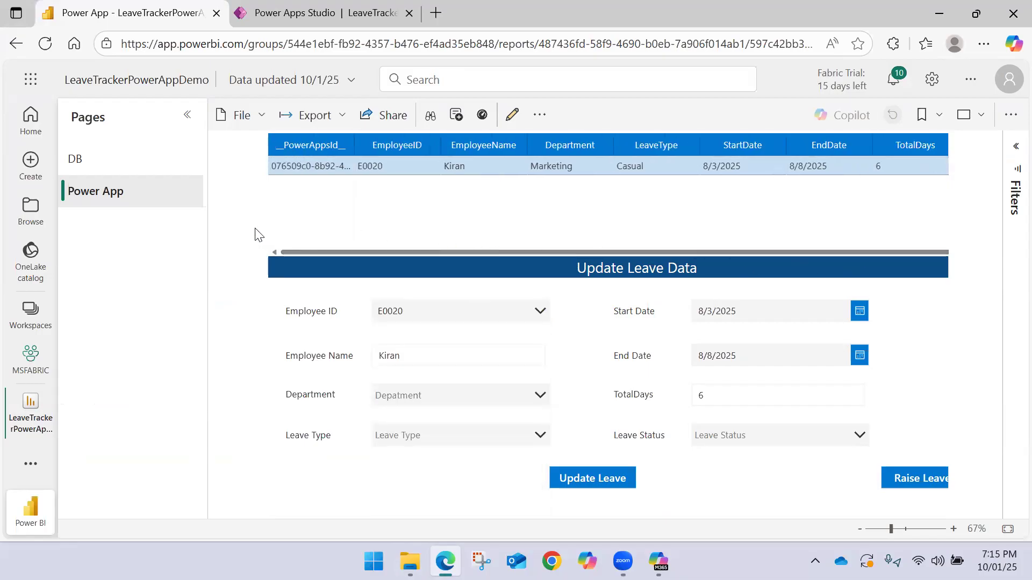
pyautogui.moveTo(418, 252); pyautogui.dragTo(620, 260)
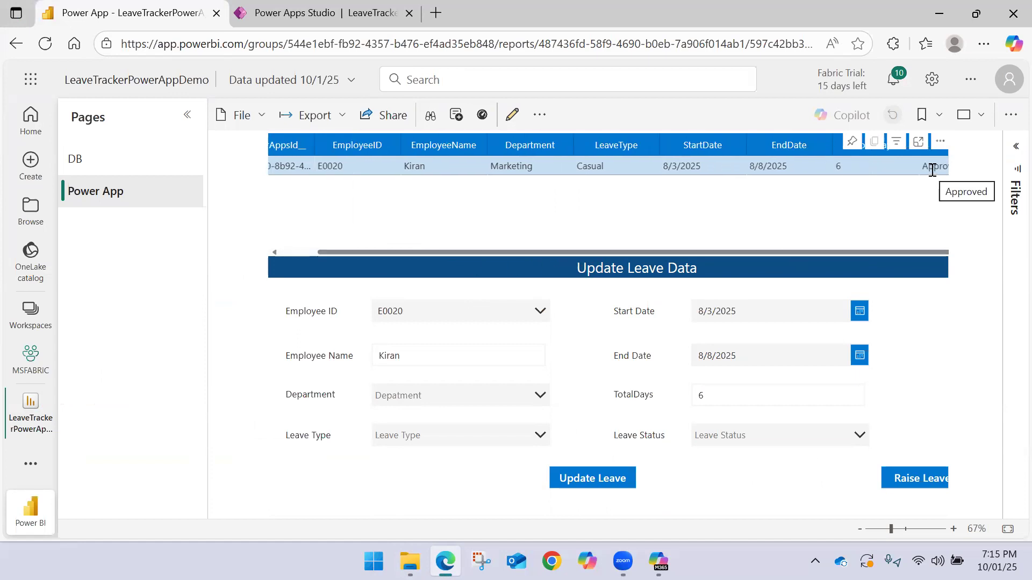
# Filter the Leave Request Dashboard on the DB page to the same employee ID, searching for it in the EmployeeID slicer
pyautogui.click(131, 174)
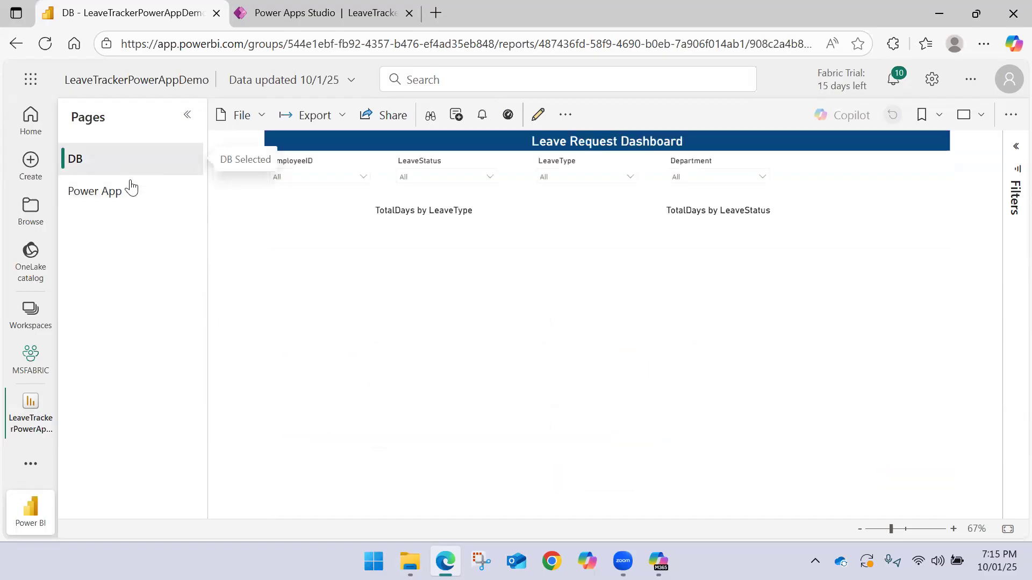
pyautogui.click(360, 177)
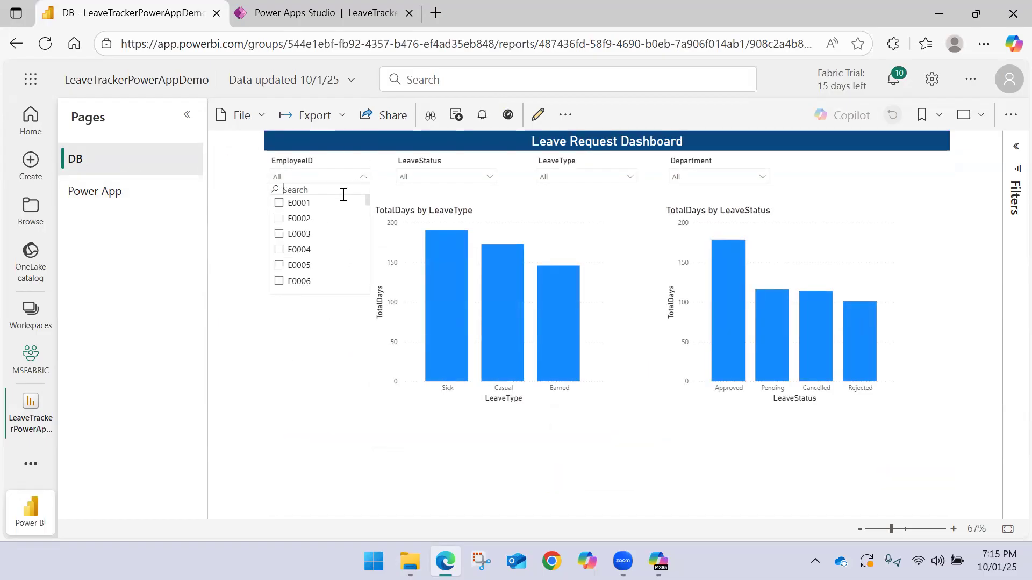
pyautogui.click(343, 195)
pyautogui.write('E002')
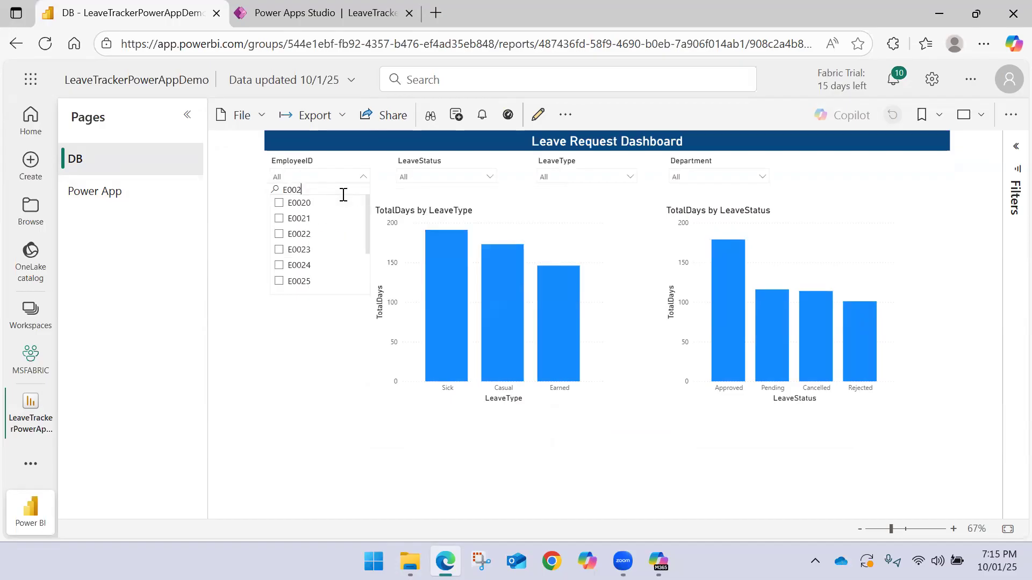
pyautogui.click(279, 203)
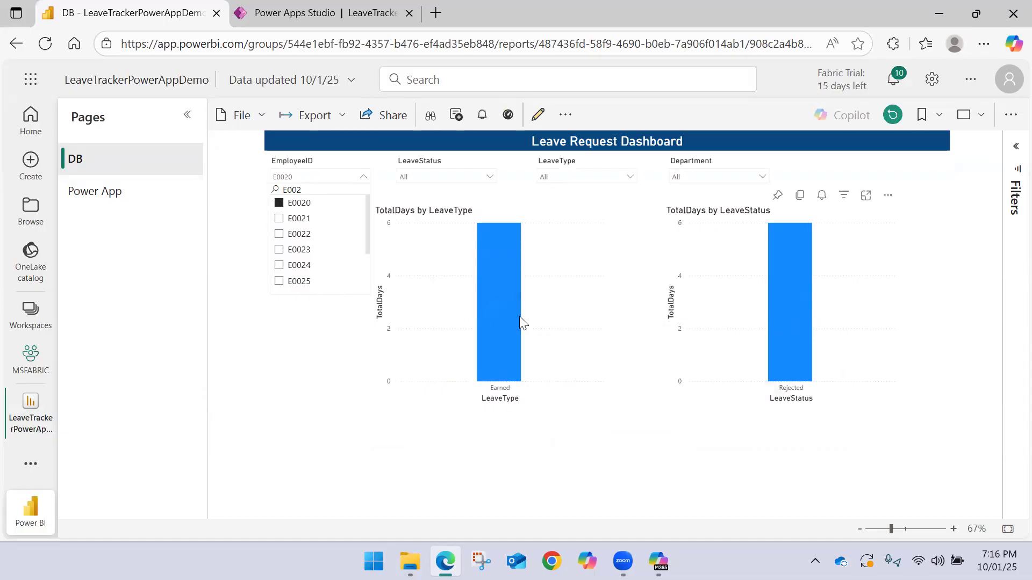
# Return to the Power App page, choose the same employee ID and compare the record's columns with the dashboard
pyautogui.click(122, 201)
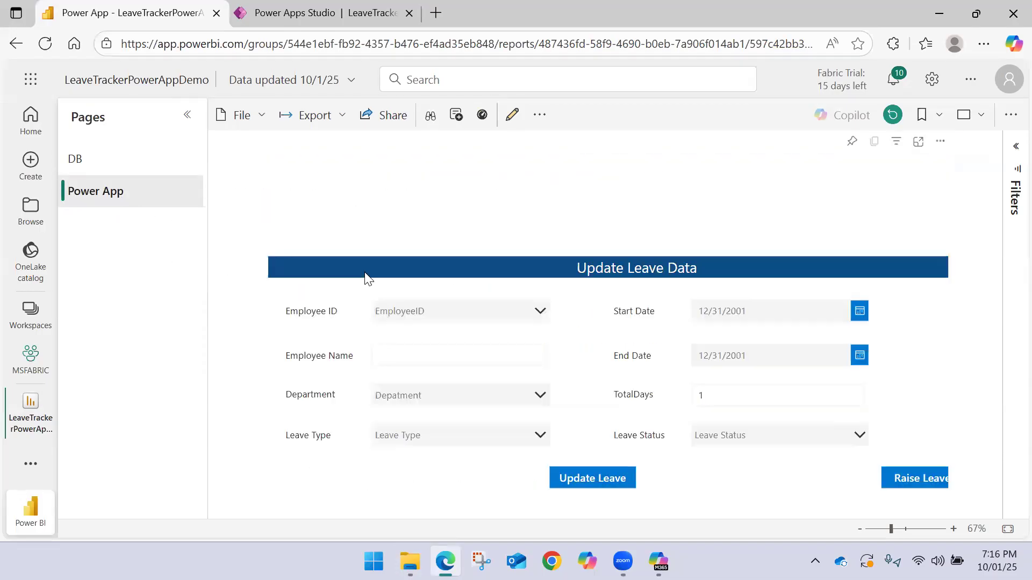
pyautogui.click(488, 309)
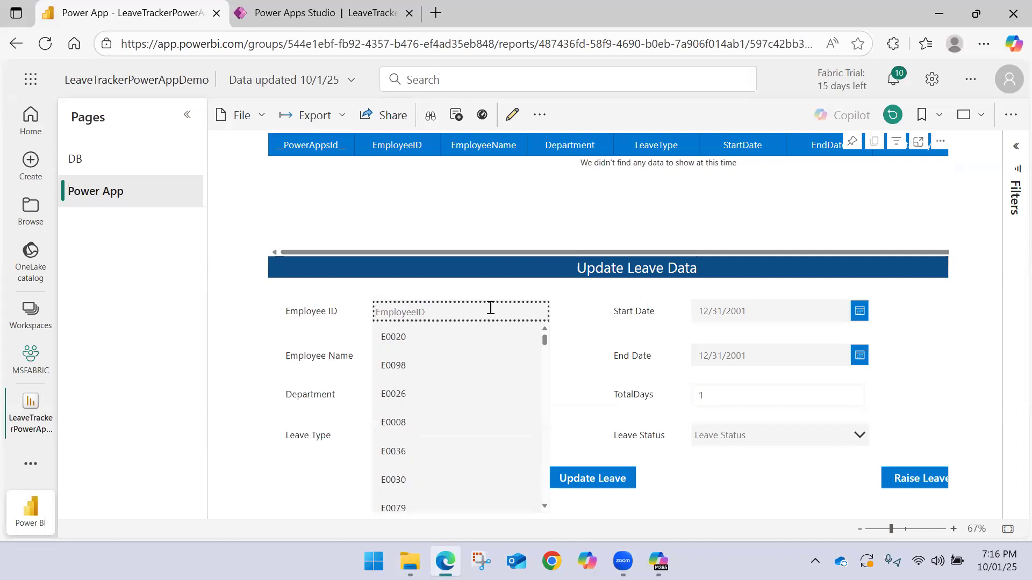
pyautogui.click(439, 341)
pyautogui.moveTo(589, 251); pyautogui.dragTo(693, 257)
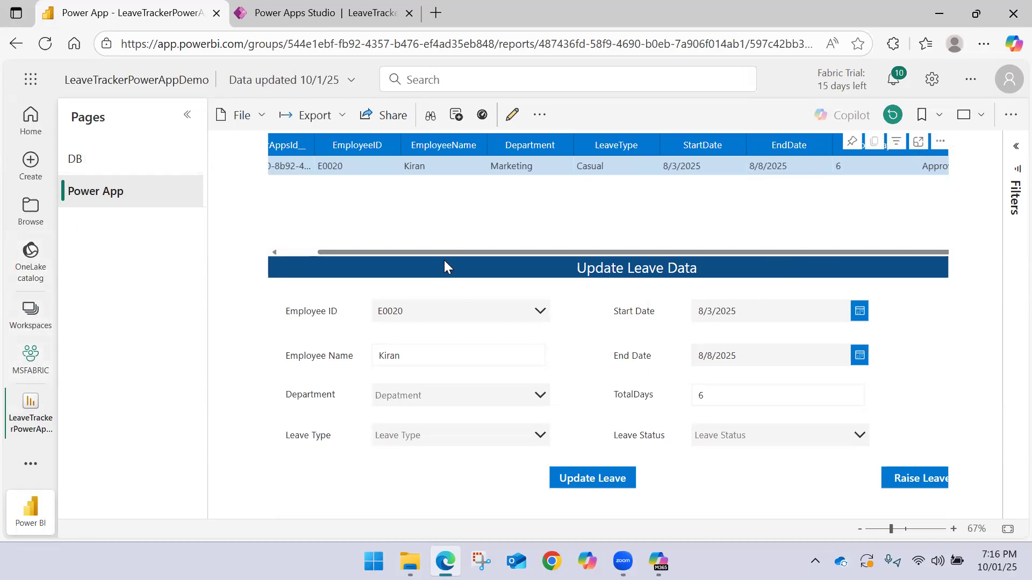
pyautogui.moveTo(449, 252); pyautogui.dragTo(337, 253)
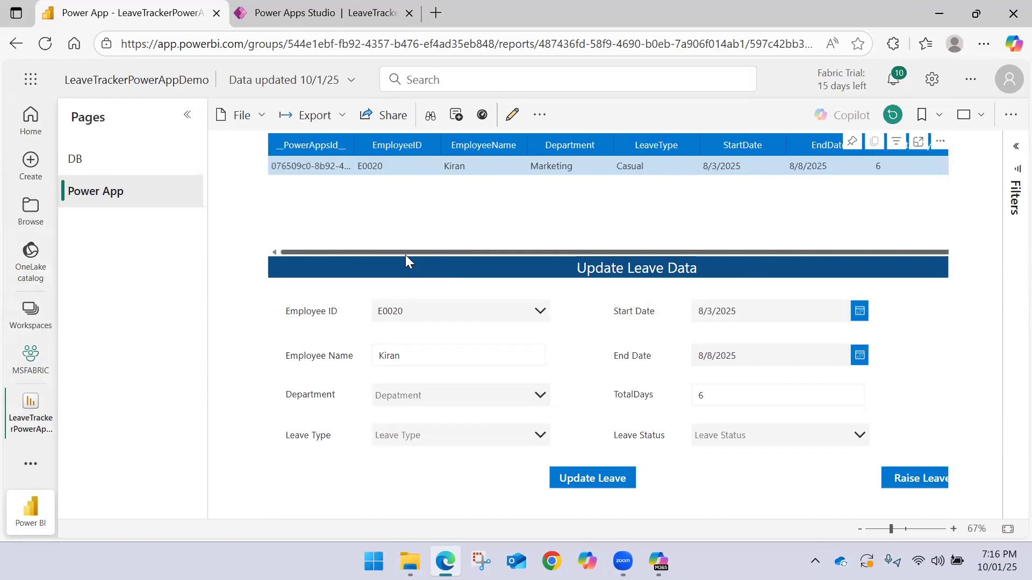
# Refresh the LeaveTrackerPowerAppDemo semantic model again, then close and reopen its report from the MSFABRIC workspace
pyautogui.click(23, 370)
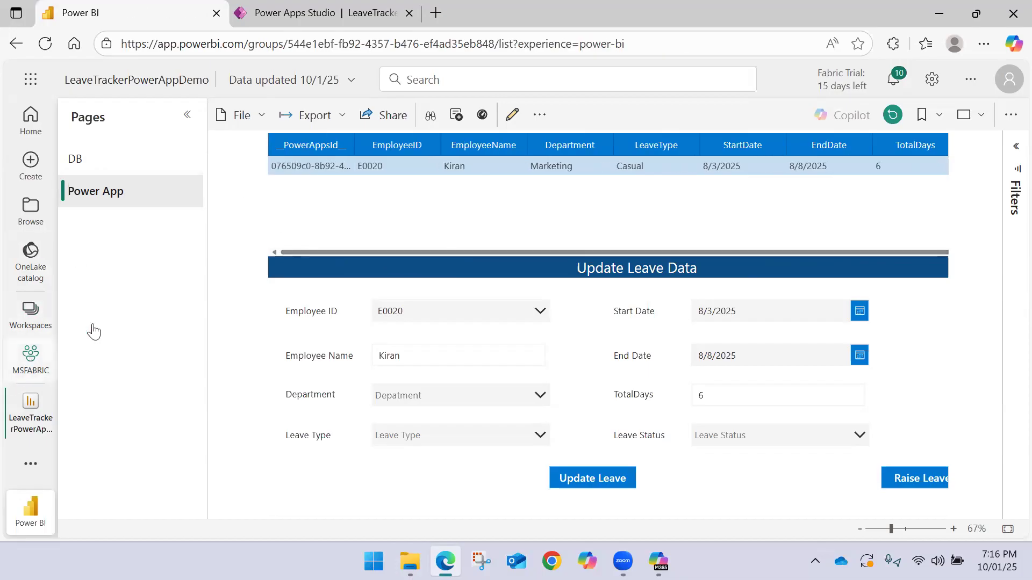
pyautogui.click(266, 293)
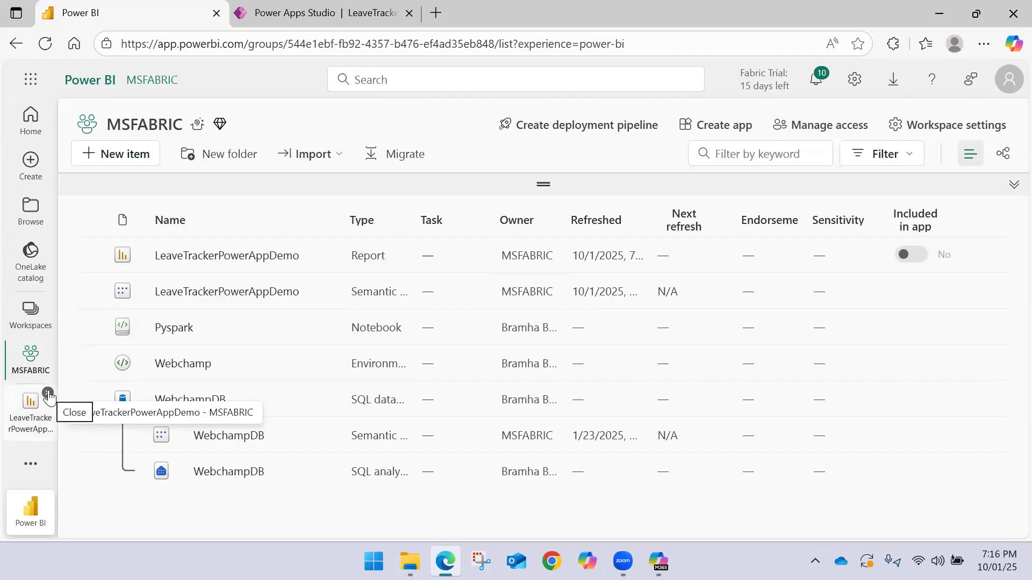
pyautogui.click(48, 396)
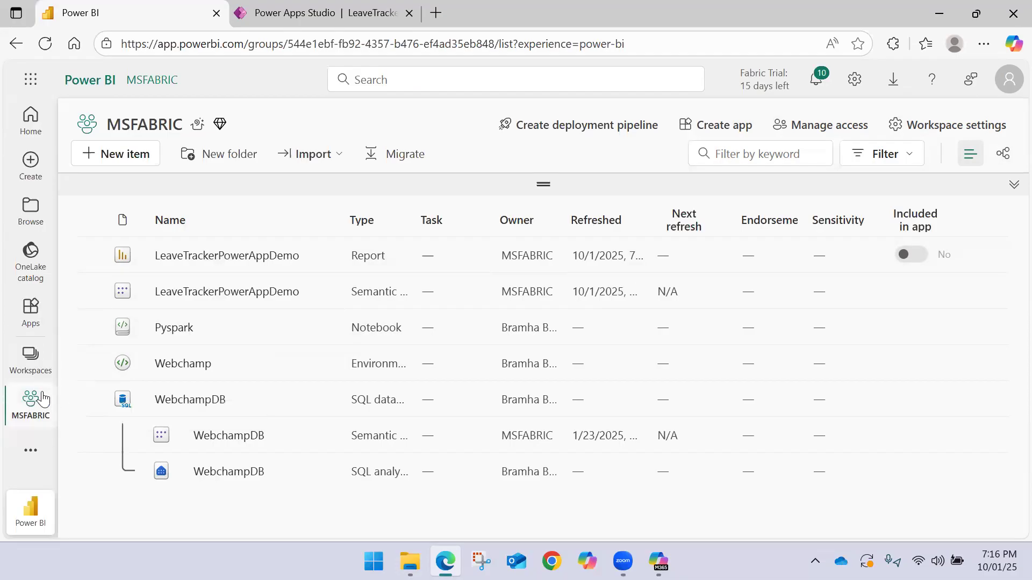
pyautogui.click(195, 256)
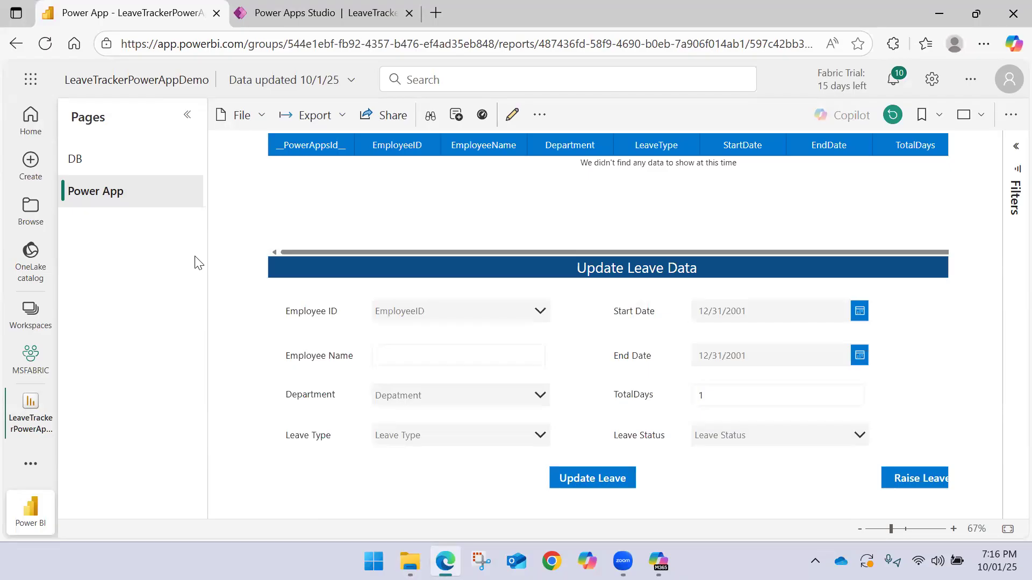
# Choose the first listed employee ID in the Update Leave Data form and inspect that record's columns in the table
pyautogui.click(438, 309)
pyautogui.click(411, 329)
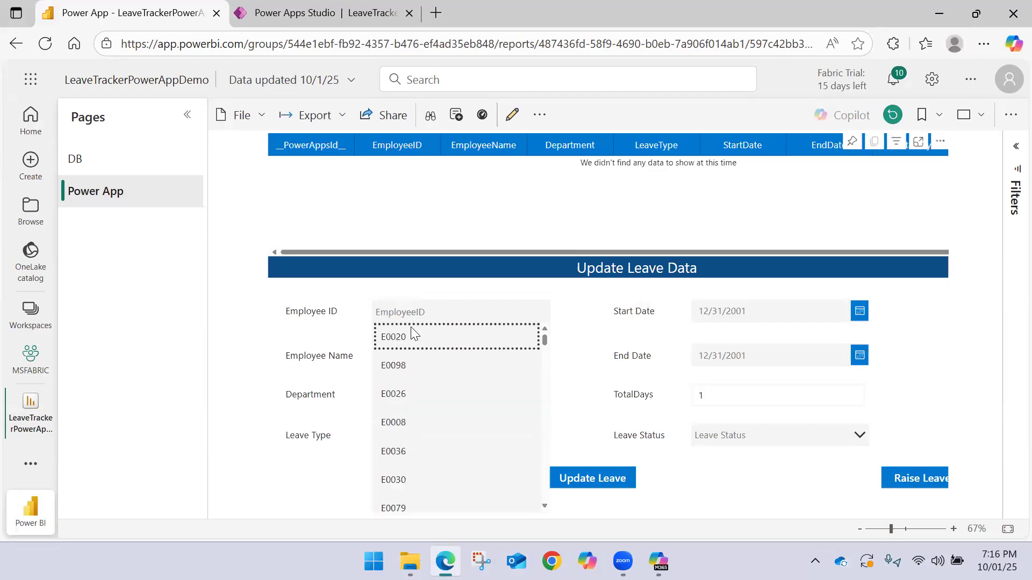
pyautogui.moveTo(582, 253); pyautogui.dragTo(612, 252)
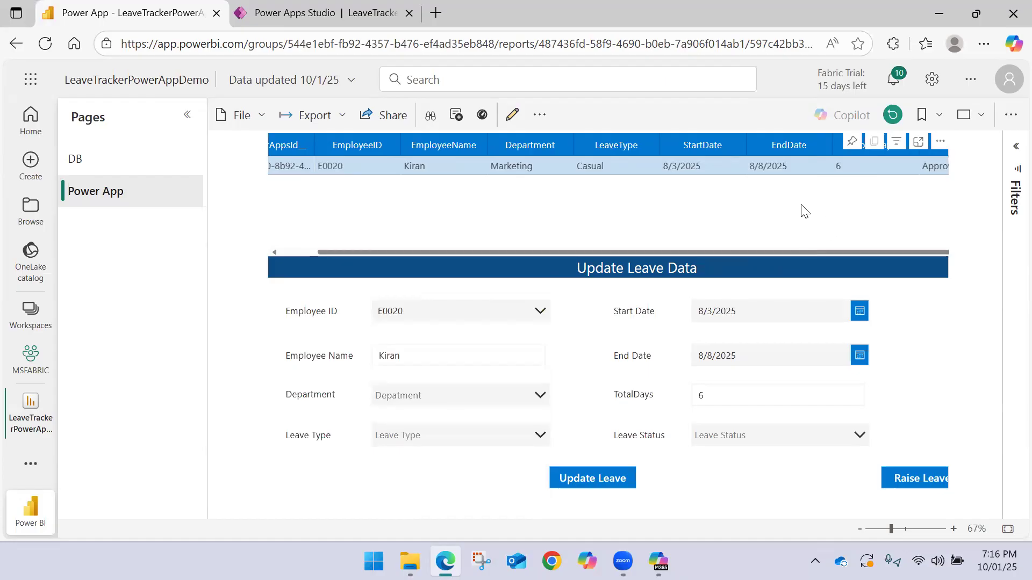
pyautogui.hotkey('ctrl', '-')
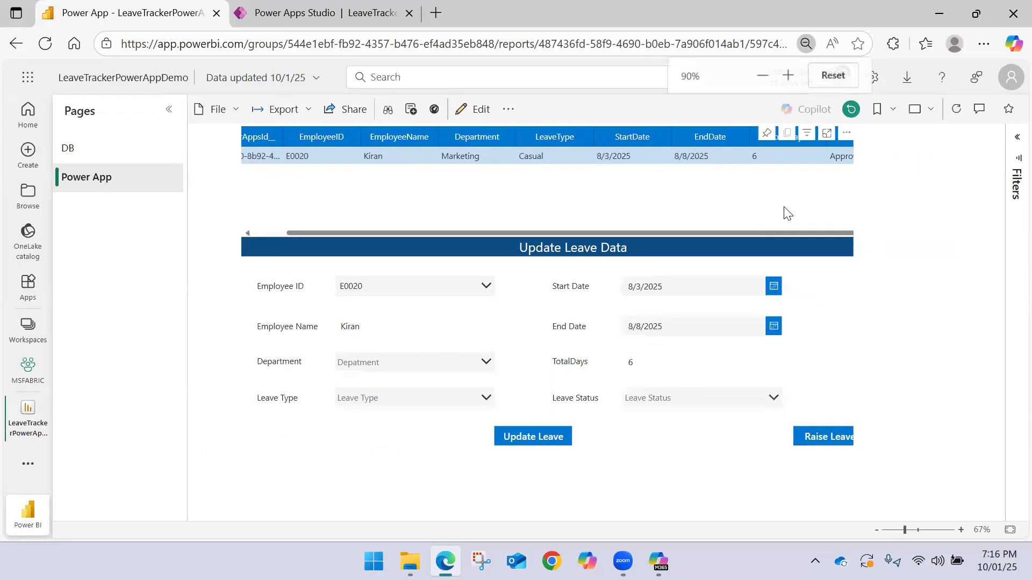
pyautogui.hotkey('ctrl', '+')
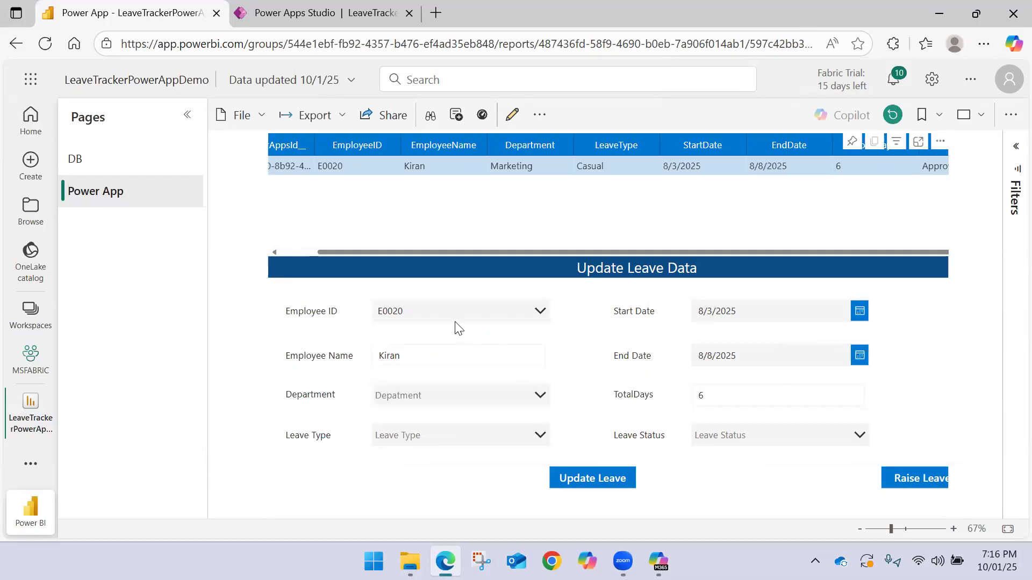
# Replace the selected employee ID by searching for the employee whose leave record starts on 11/30/2025
pyautogui.click(435, 311)
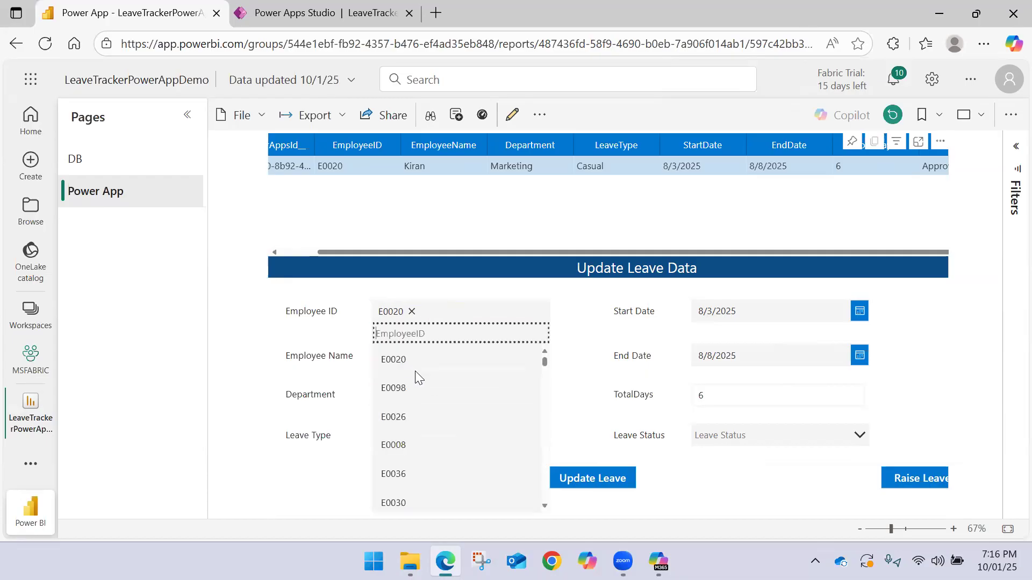
pyautogui.click(412, 311)
pyautogui.write('E0')
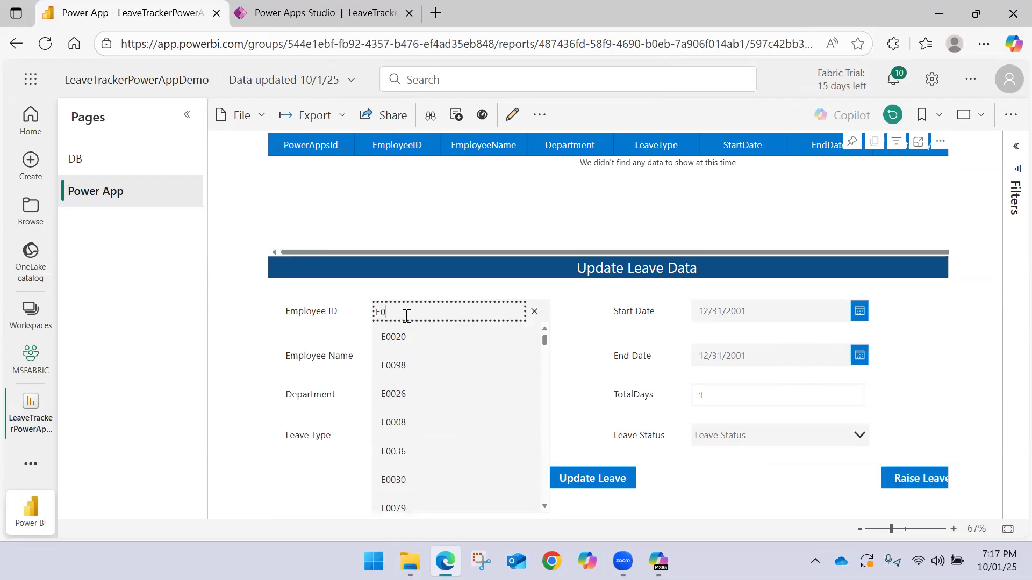
pyautogui.write('10')
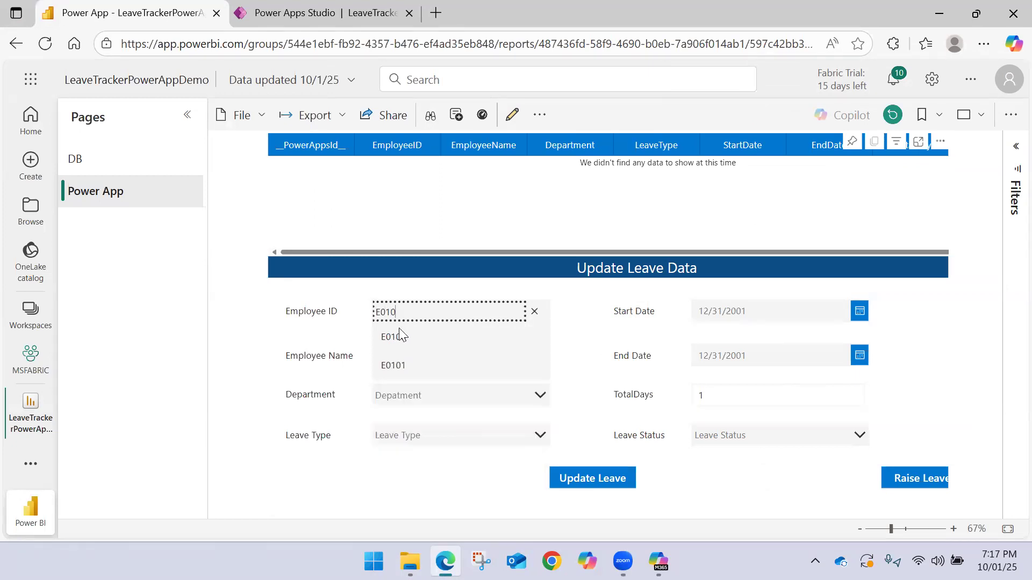
pyautogui.click(392, 366)
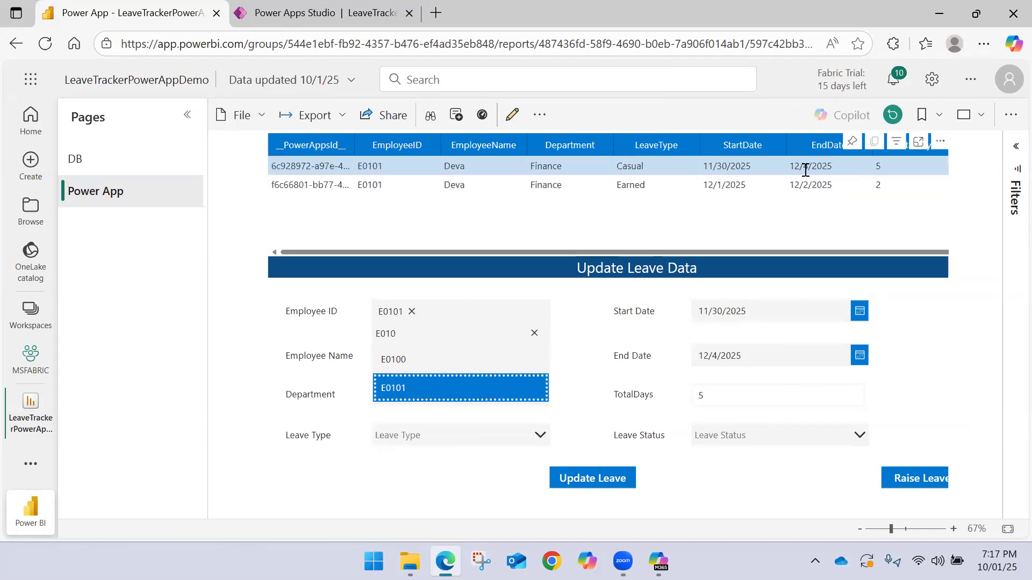
pyautogui.click(763, 297)
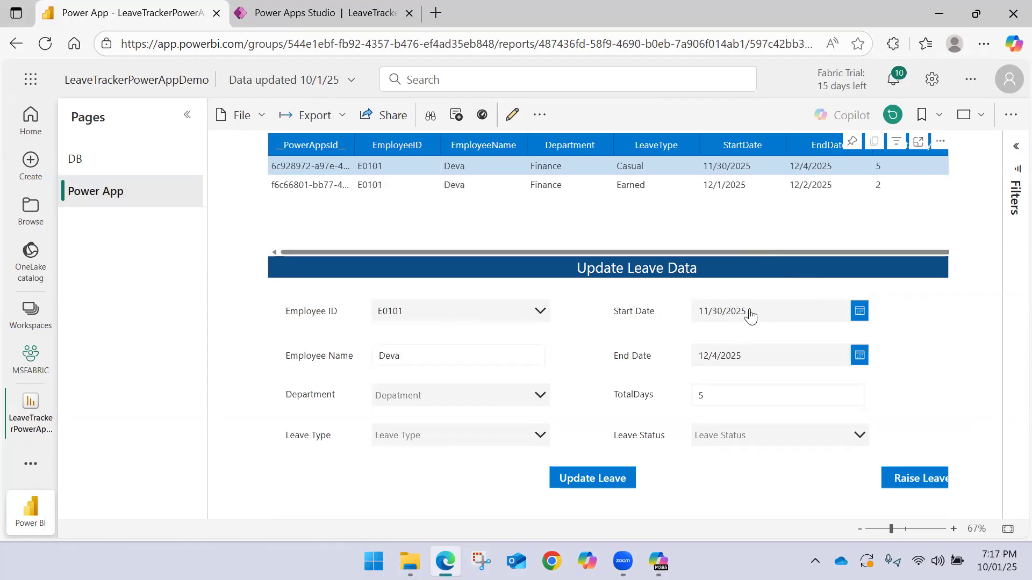
# Set the record's department to Finance only, removing the mistaken Marketing selection
pyautogui.click(446, 395)
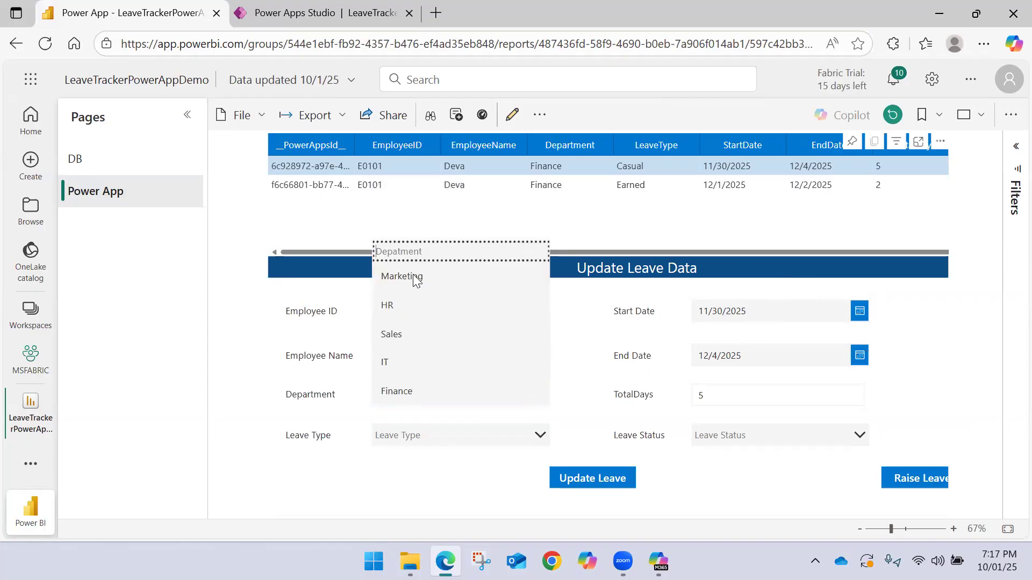
pyautogui.click(413, 277)
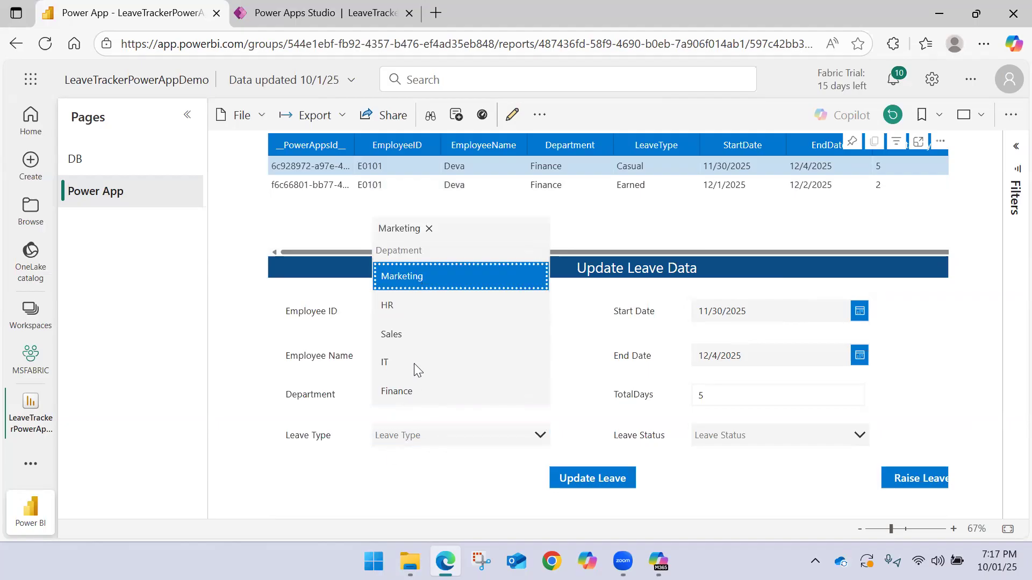
pyautogui.click(406, 387)
pyautogui.click(429, 229)
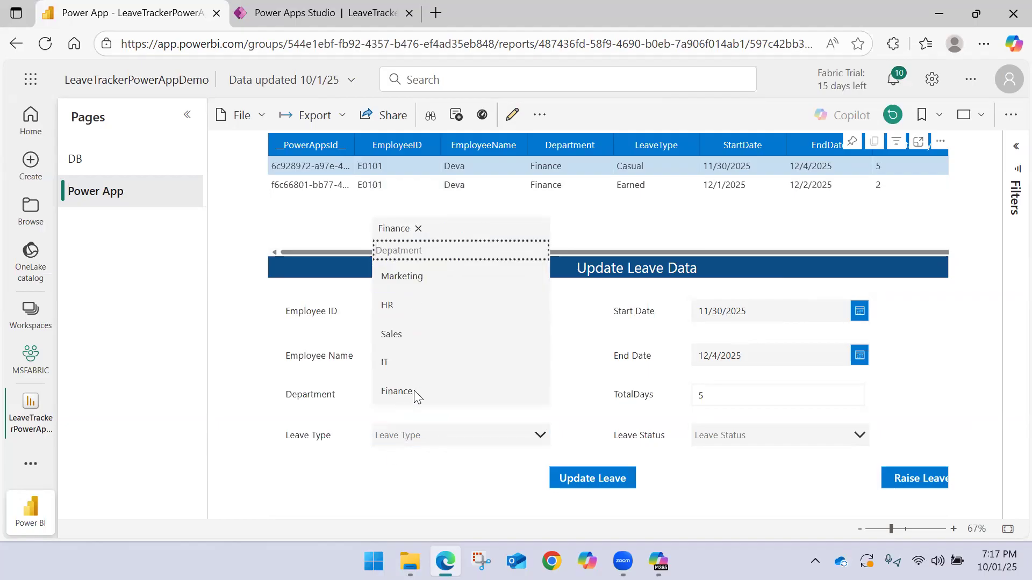
# Set the leave type to Sick only, removing Earned from the selection
pyautogui.click(420, 434)
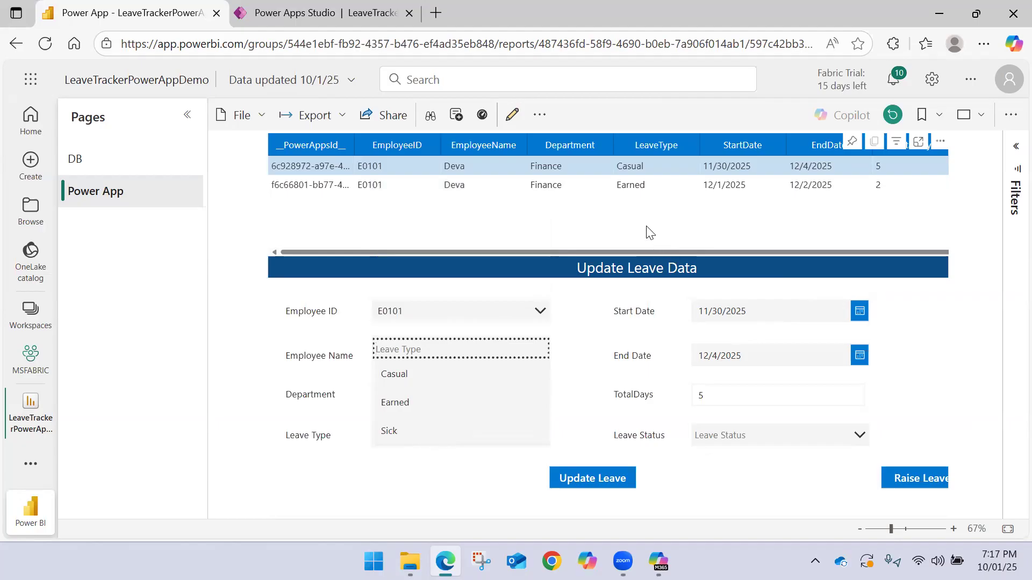
pyautogui.click(398, 403)
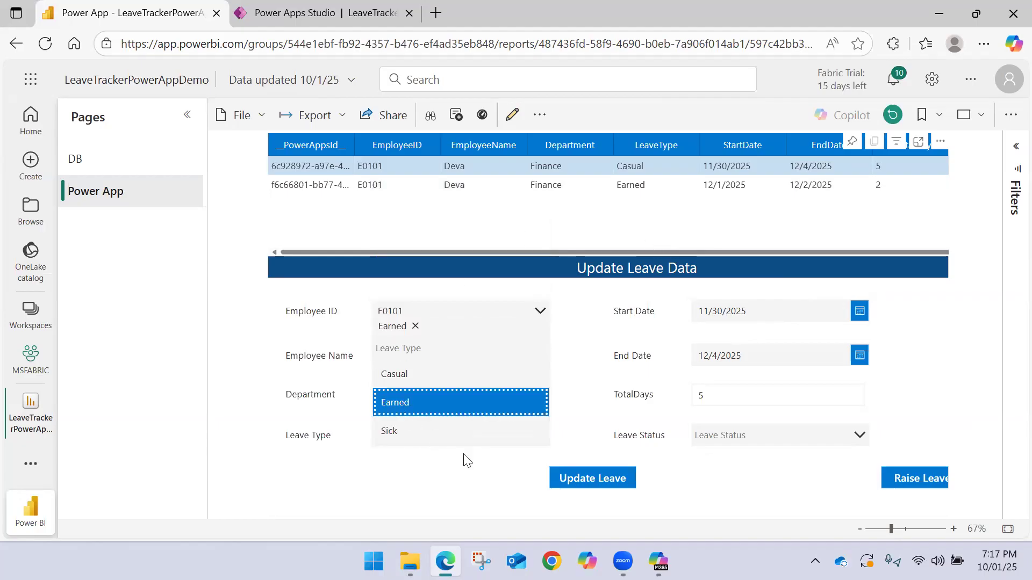
pyautogui.click(438, 477)
pyautogui.click(419, 436)
pyautogui.click(400, 433)
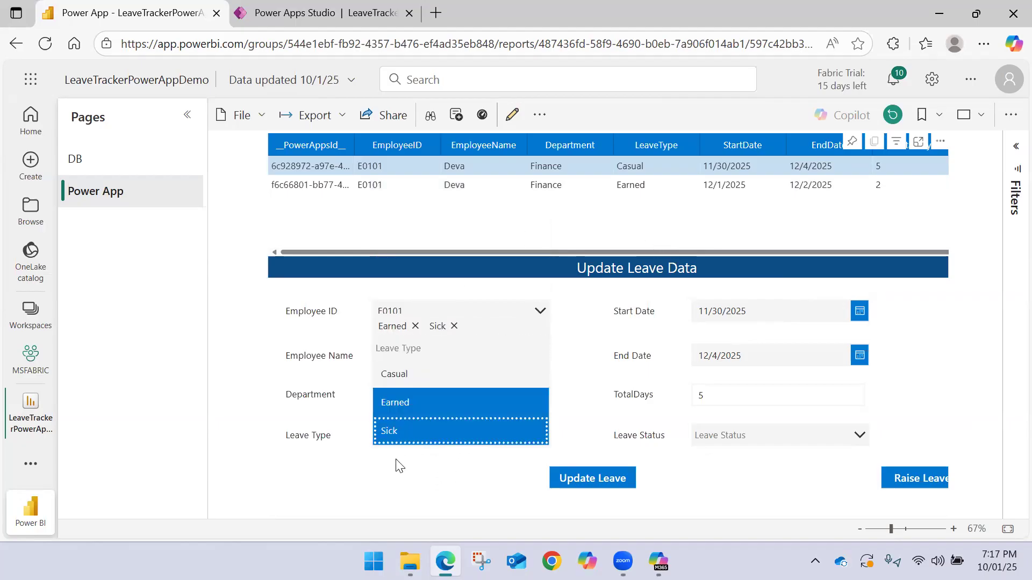
pyautogui.click(398, 466)
pyautogui.click(414, 436)
pyautogui.click(416, 326)
pyautogui.click(397, 498)
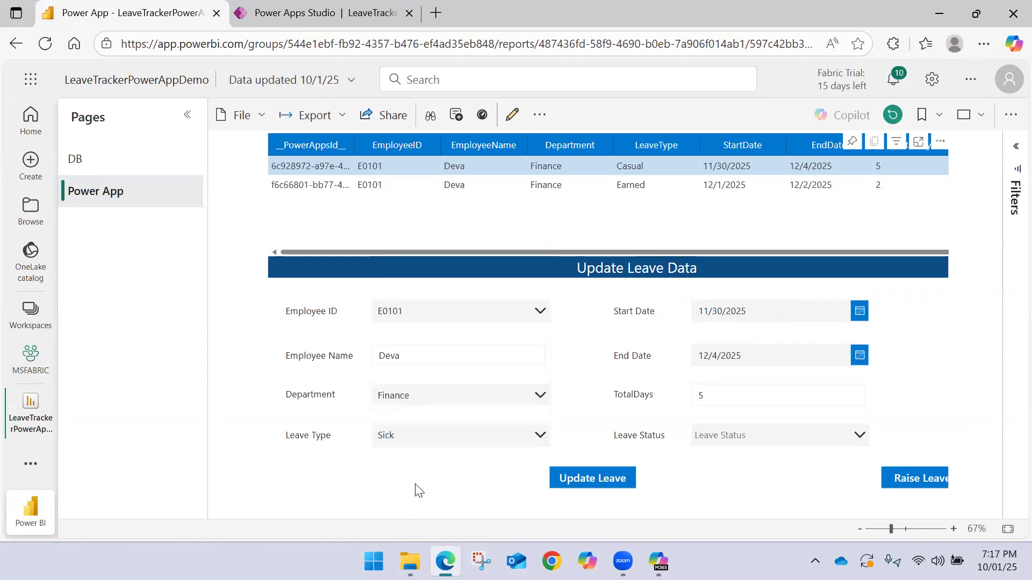
# Set the leave status to Approved, check the record's columns and submit the leave update
pyautogui.click(778, 437)
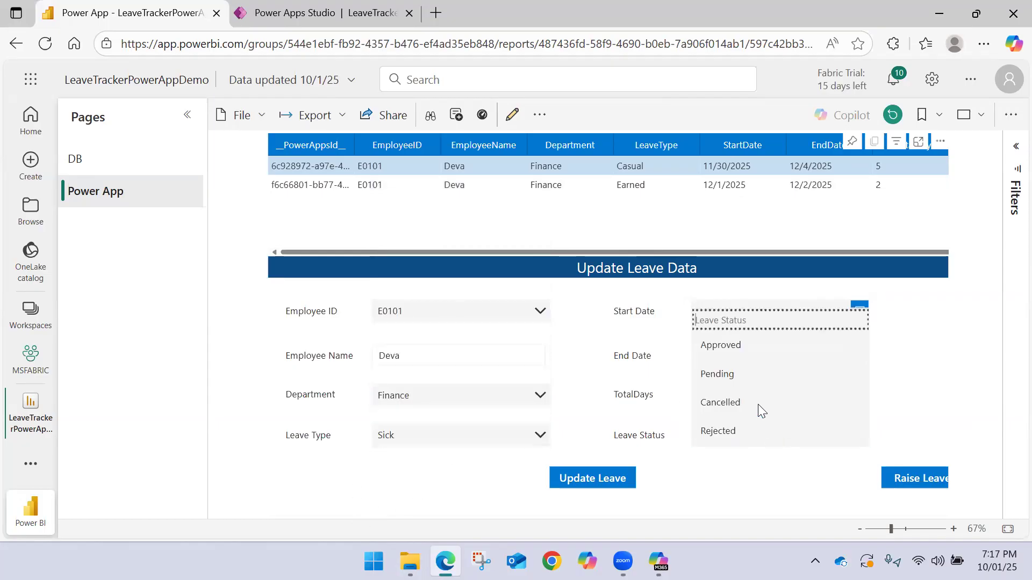
pyautogui.click(745, 345)
pyautogui.moveTo(680, 248); pyautogui.dragTo(807, 249)
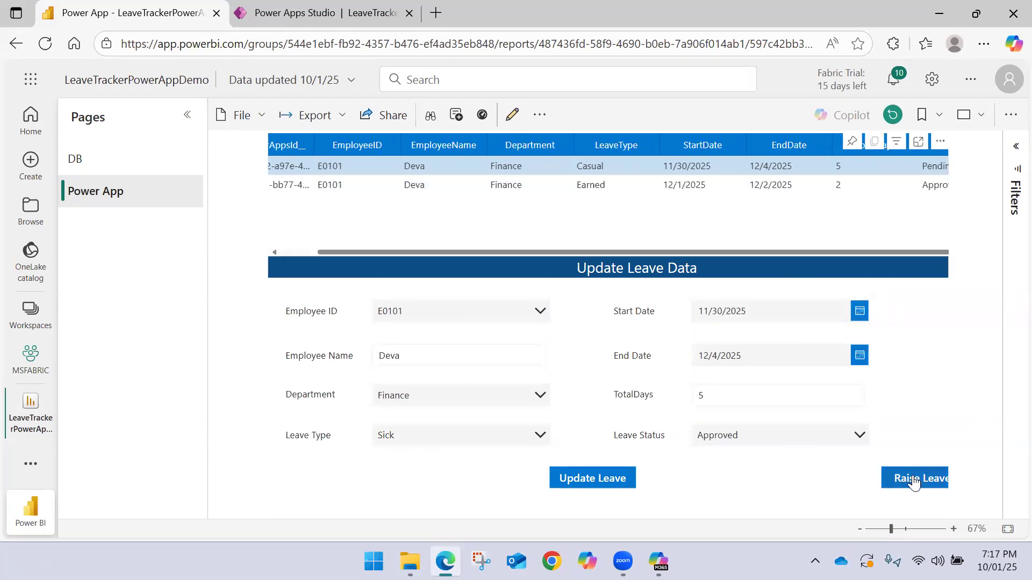
pyautogui.click(610, 478)
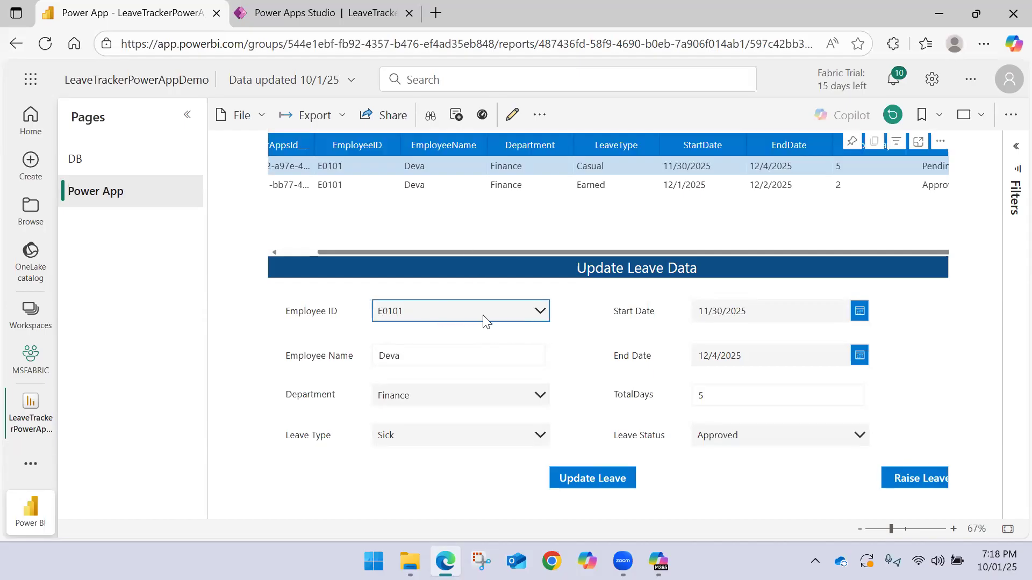
# Switch to Power Apps Studio and review the formulas behind the Employee ID dropdown and the Raise Leave Request button
pyautogui.moveTo(395, 255); pyautogui.dragTo(272, 259)
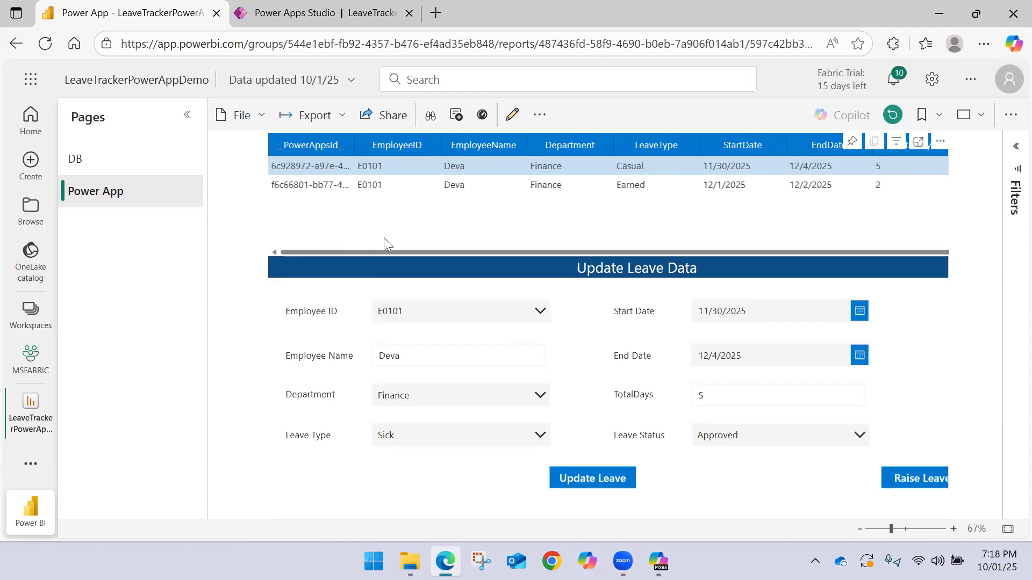
pyautogui.click(339, 14)
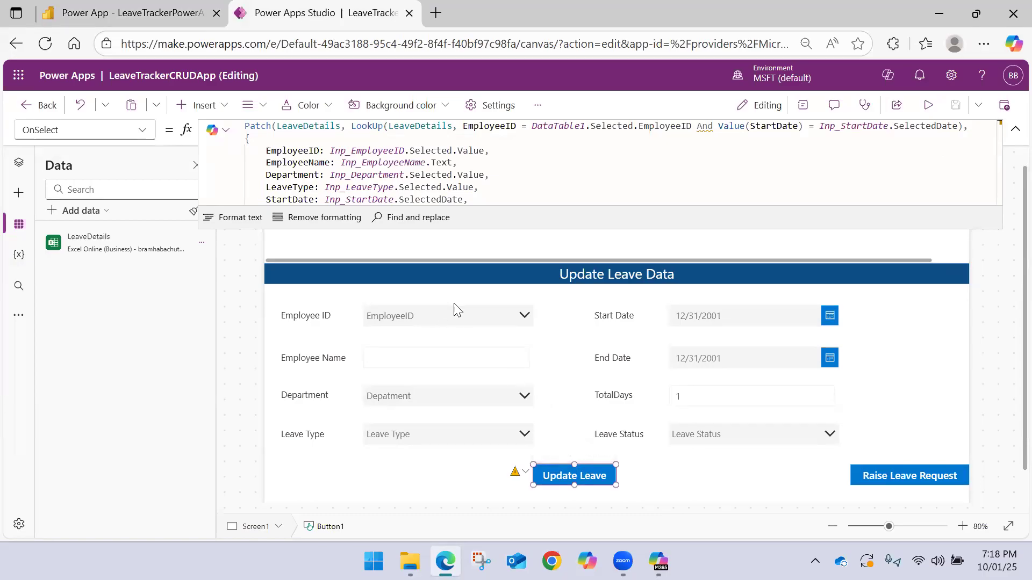
pyautogui.click(475, 318)
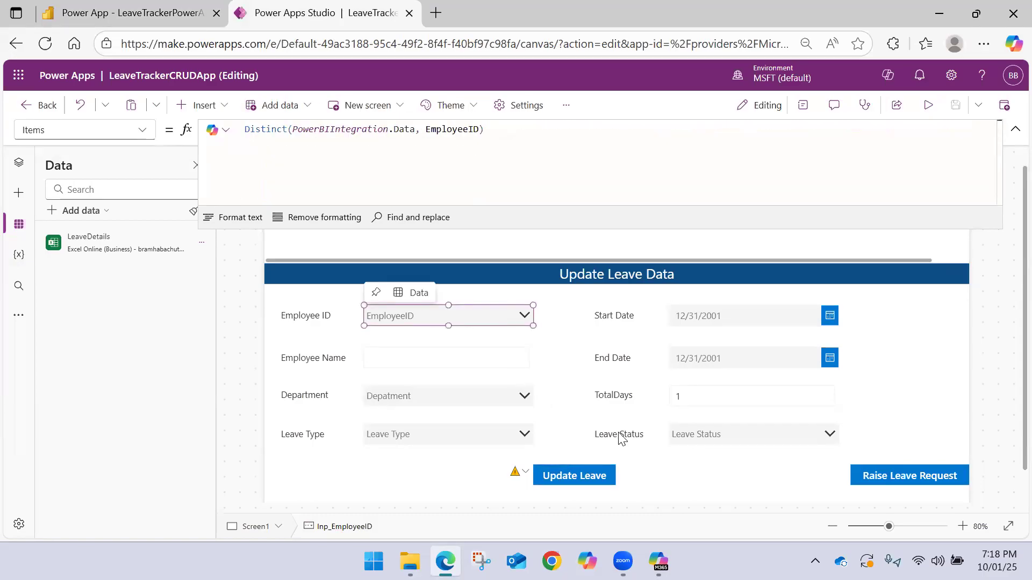
pyautogui.click(656, 467)
pyautogui.click(573, 476)
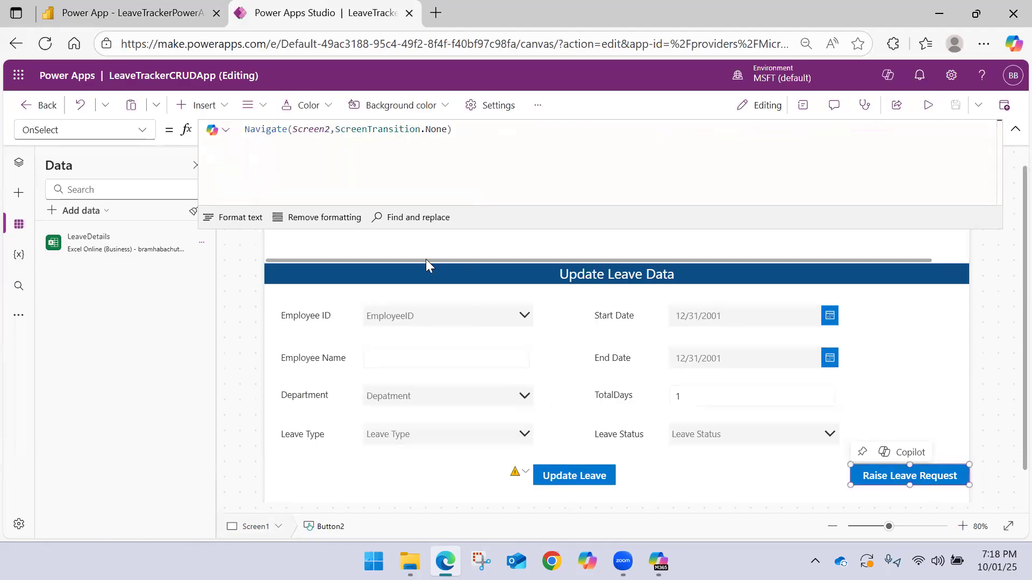
# Insert a button on Screen1 and place it between Update Leave and Raise Leave Request
pyautogui.click(212, 106)
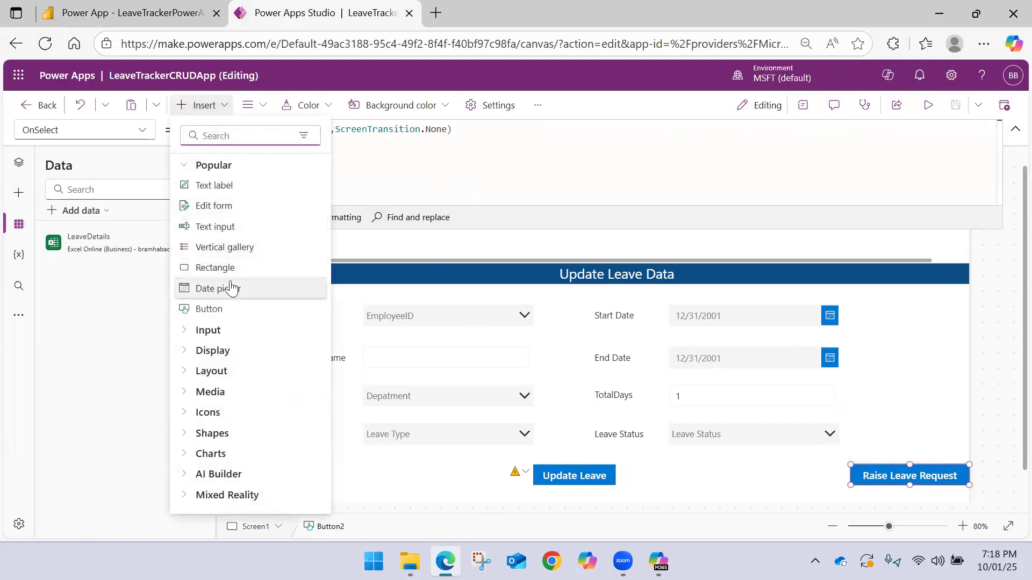
pyautogui.click(228, 309)
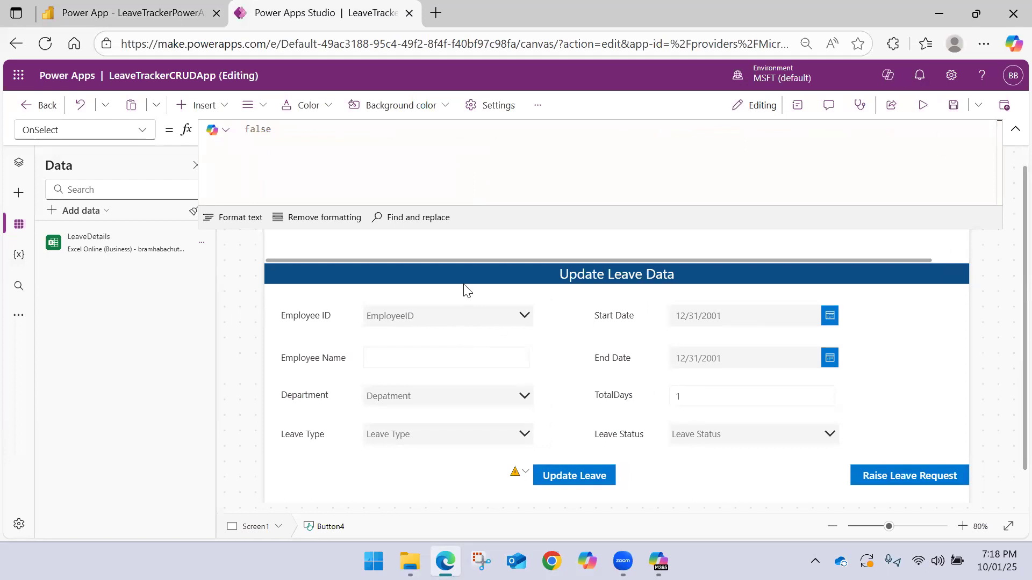
pyautogui.click(1015, 129)
pyautogui.moveTo(326, 179); pyautogui.dragTo(719, 475)
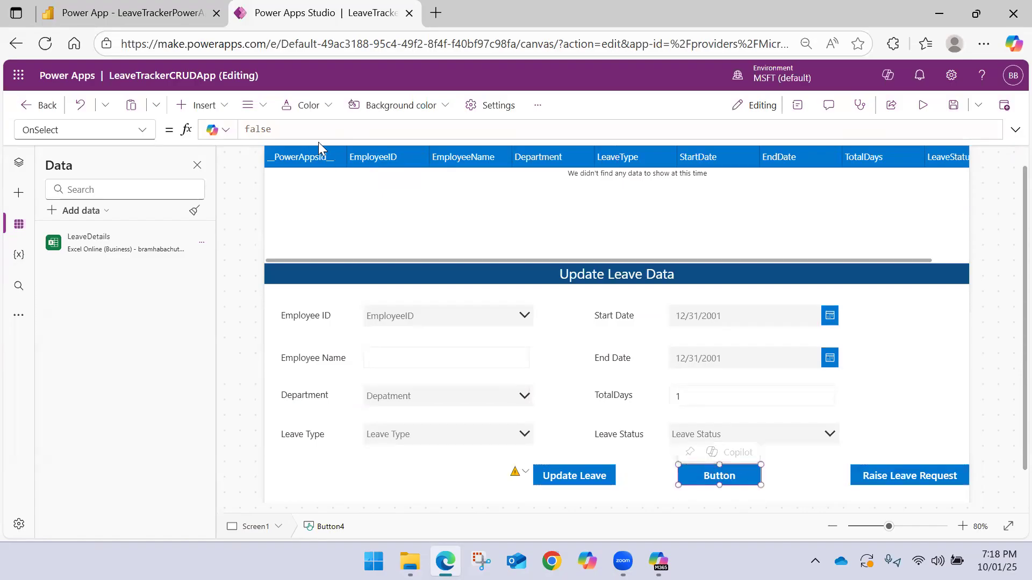
# Set the new button's text to Remove
pyautogui.click(798, 105)
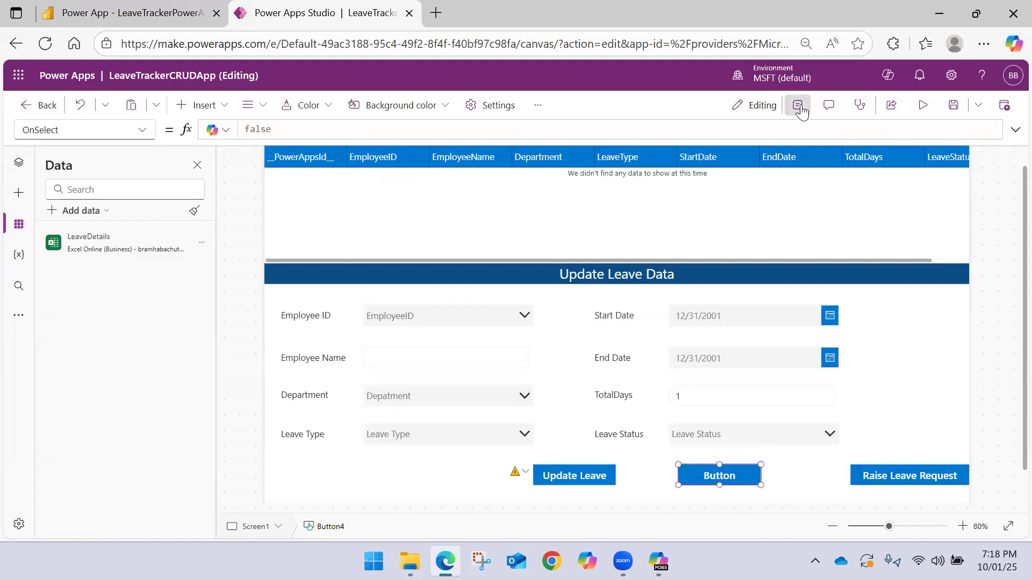
pyautogui.doubleClick(962, 263)
pyautogui.write('Remove')
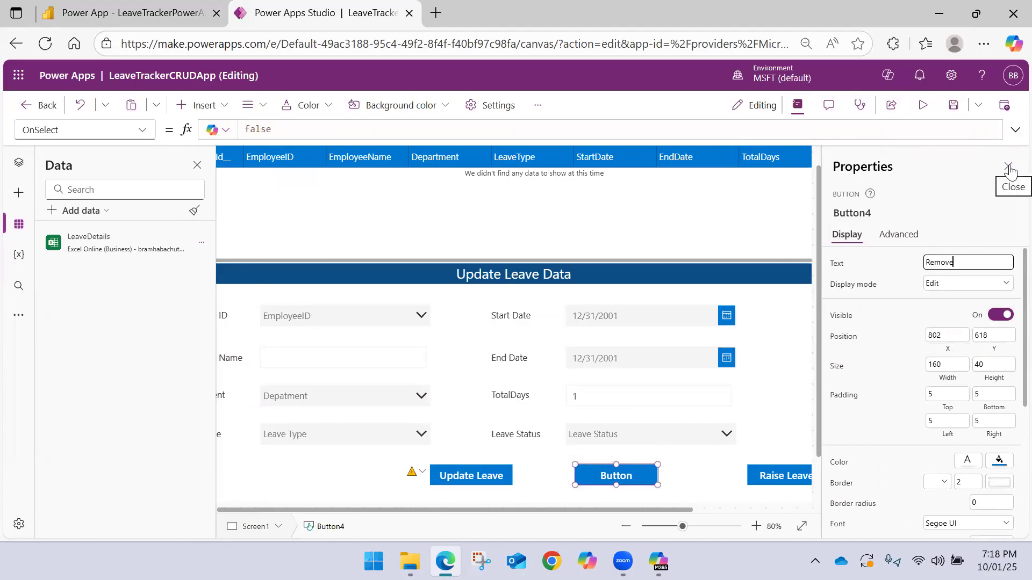
pyautogui.click(613, 475)
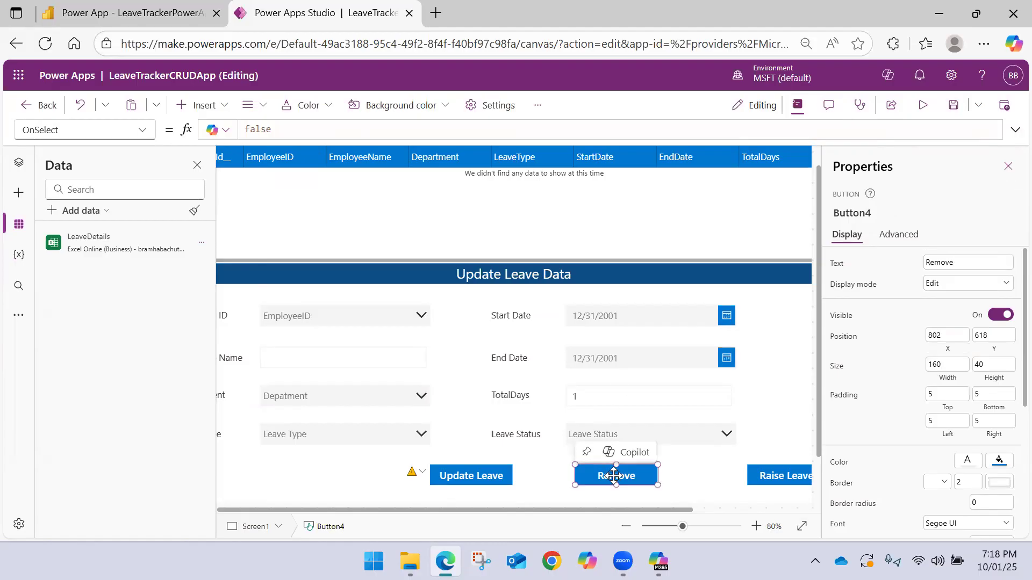
# Replace the Remove button's OnSelect formula with the start of a Remove function that uses LeaveDetails as its data source
pyautogui.click(300, 130)
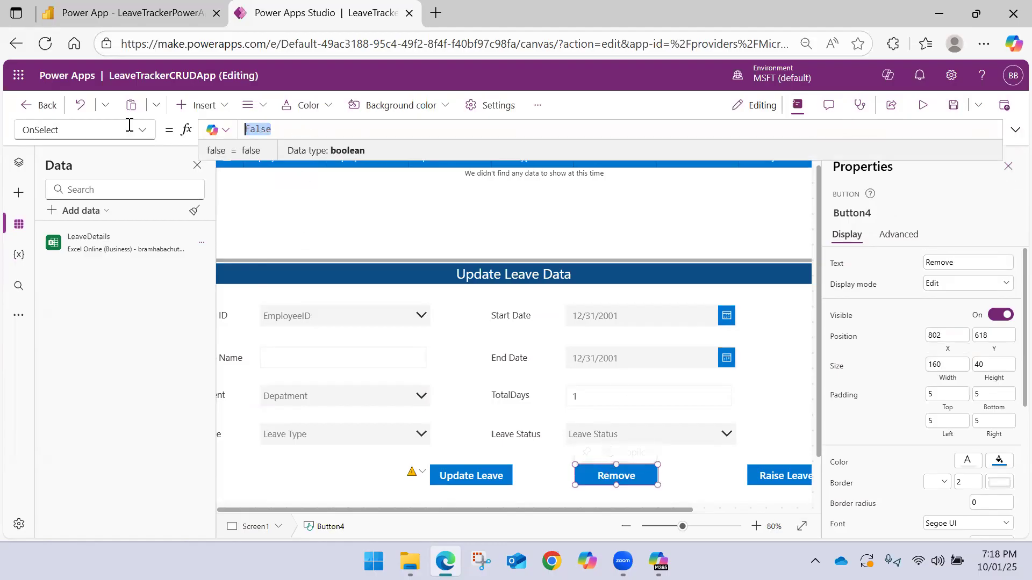
pyautogui.write('Rmeo')
pyautogui.press('BackSpace')
pyautogui.press('BackSpace')
pyautogui.press('BackSpace')
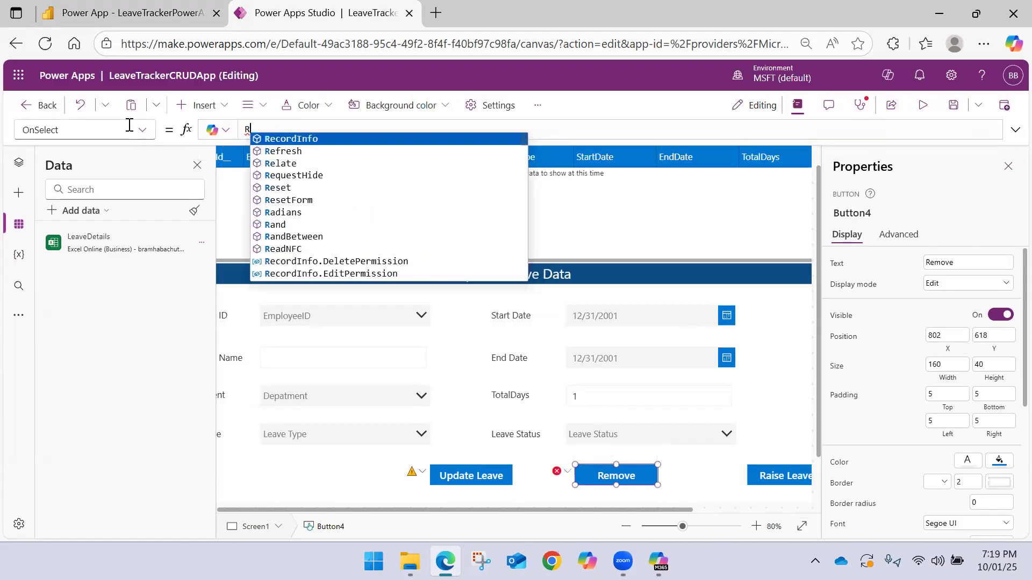
pyautogui.write('e')
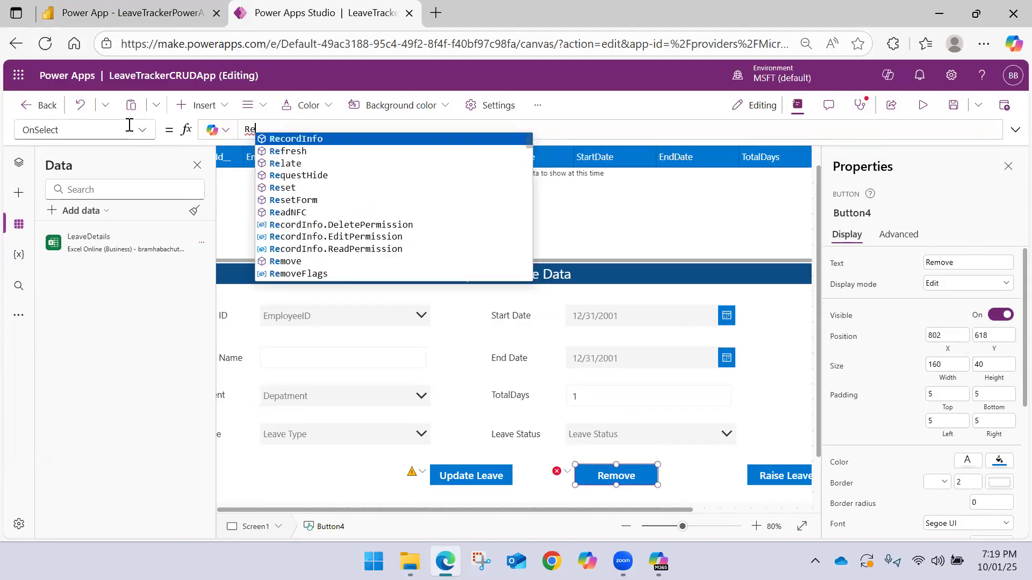
pyautogui.write('move(')
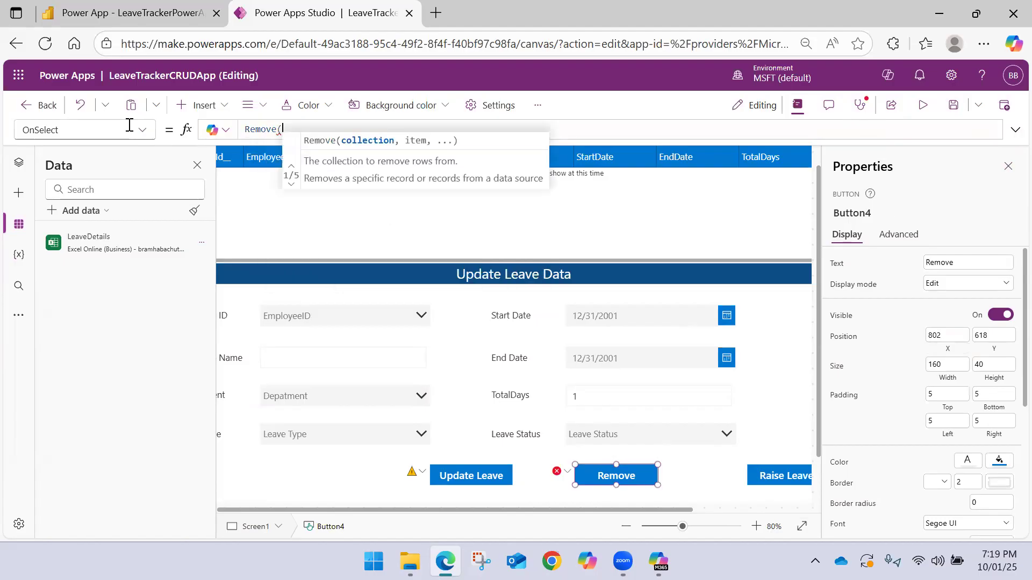
pyautogui.write('Lea')
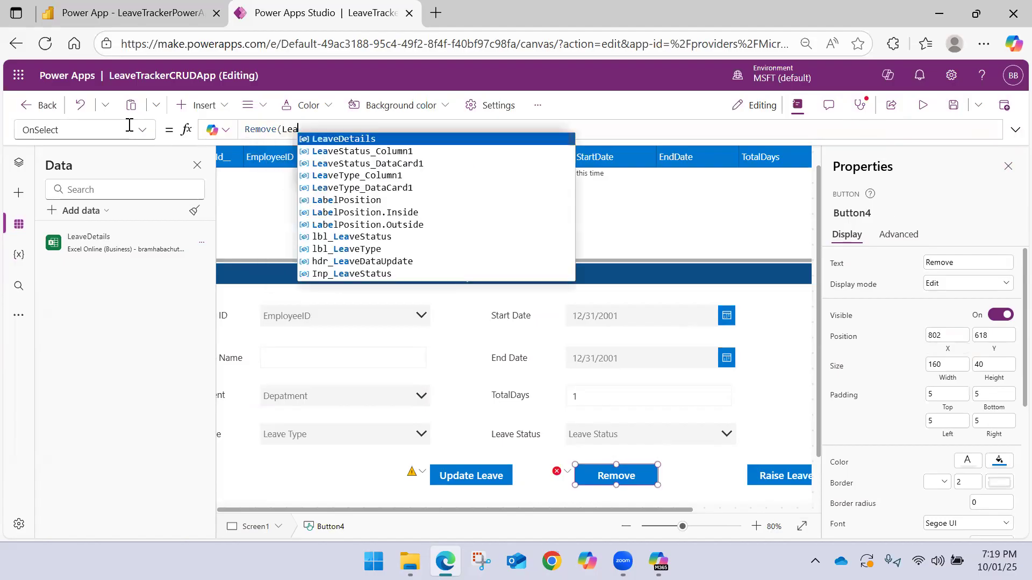
pyautogui.press('Tab')
pyautogui.write(',')
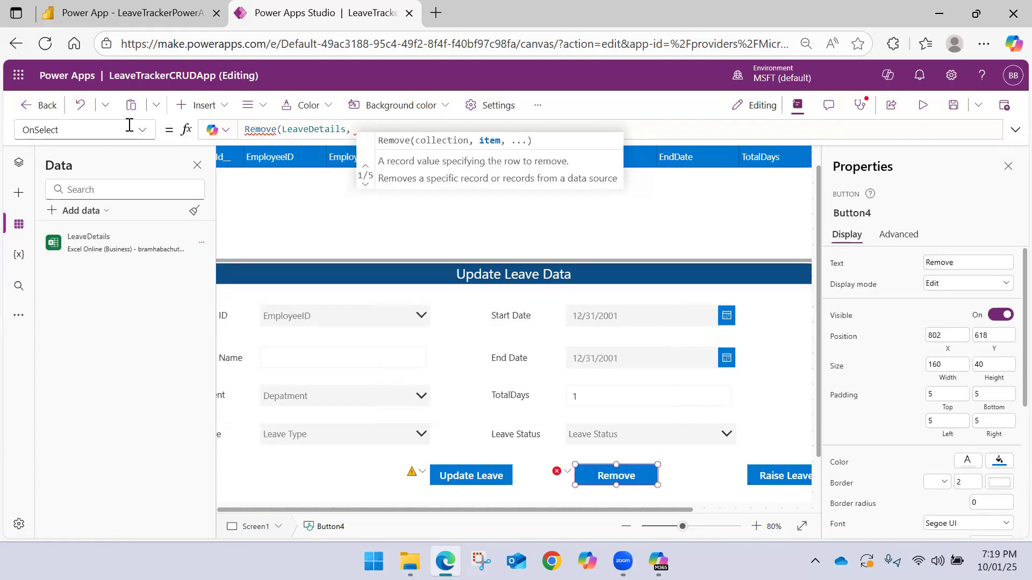
pyautogui.write(',')
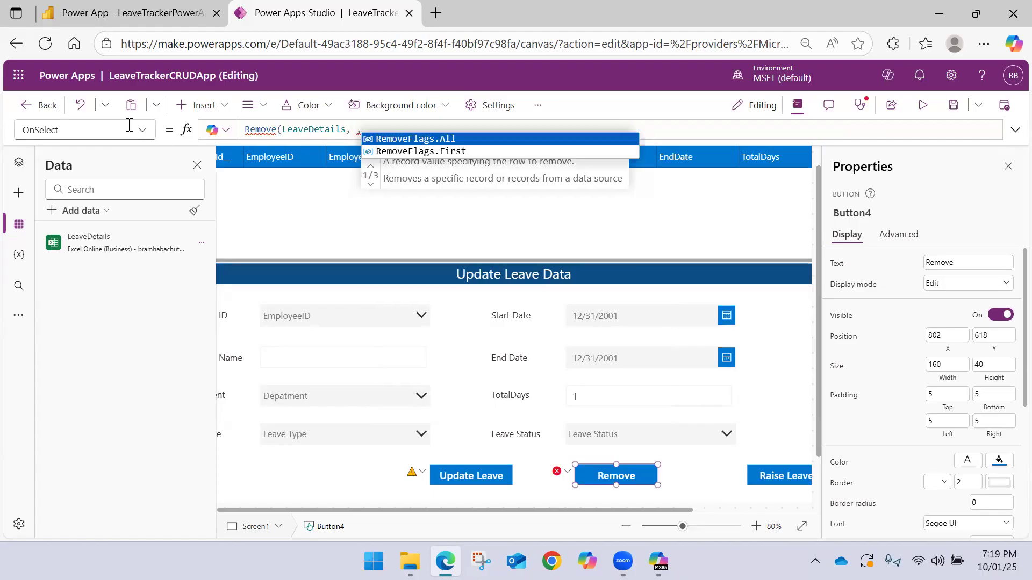
pyautogui.press('BackSpace')
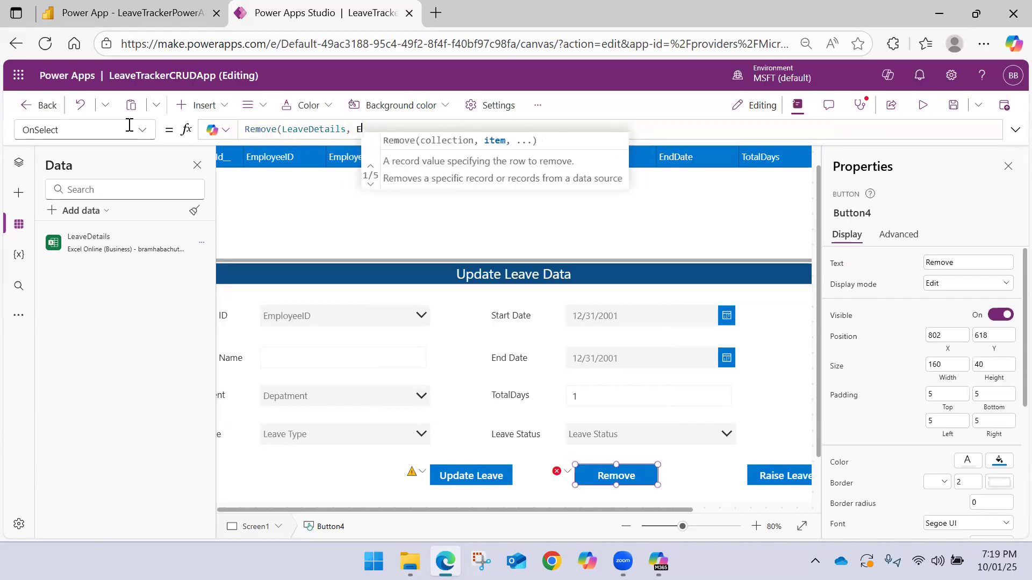
# Try __PowerAppsId___Column1 as the item argument of the Remove function, and clear it again
pyautogui.write('Po')
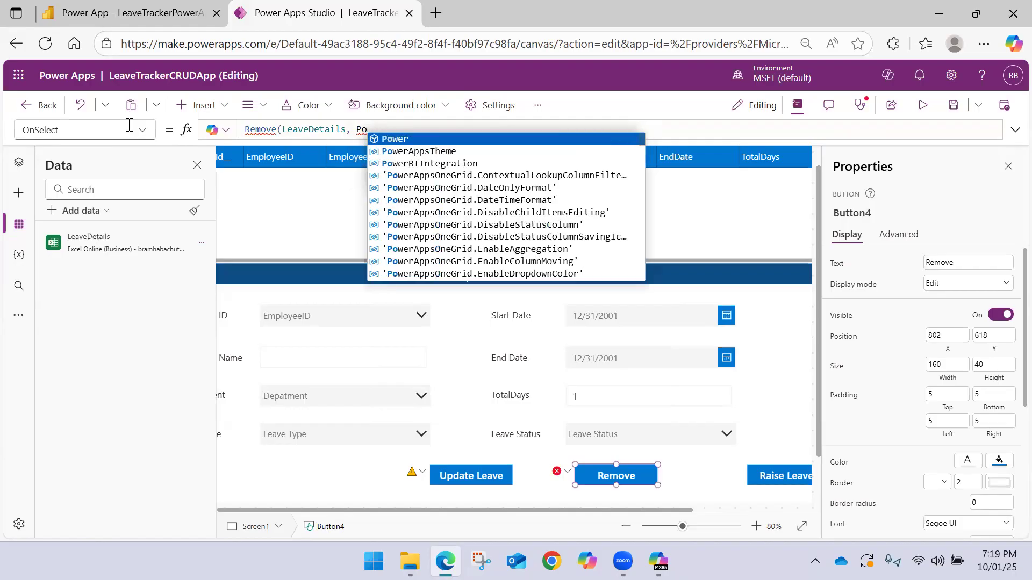
pyautogui.press('BackSpace')
pyautogui.press('BackSpace')
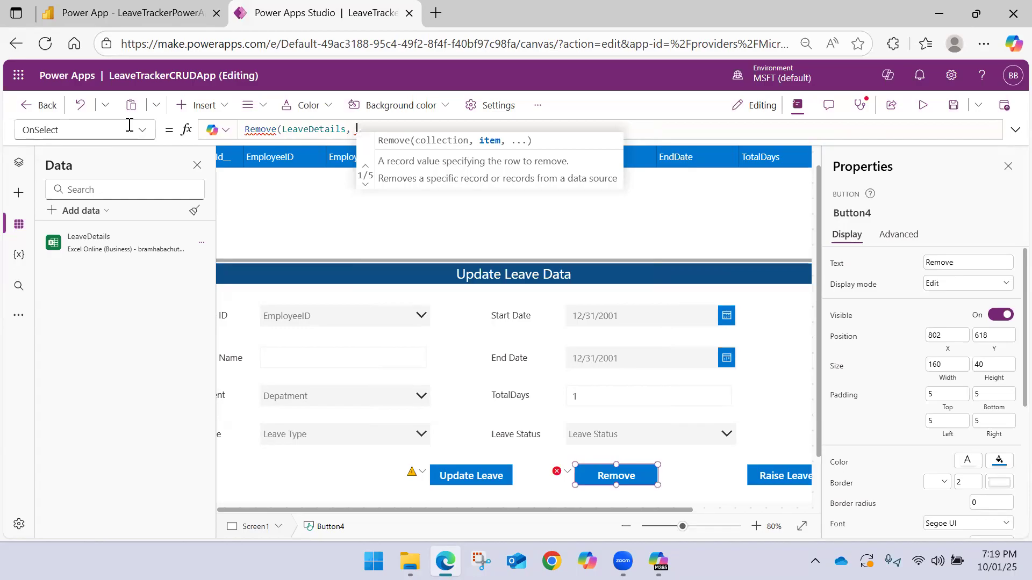
pyautogui.write('__')
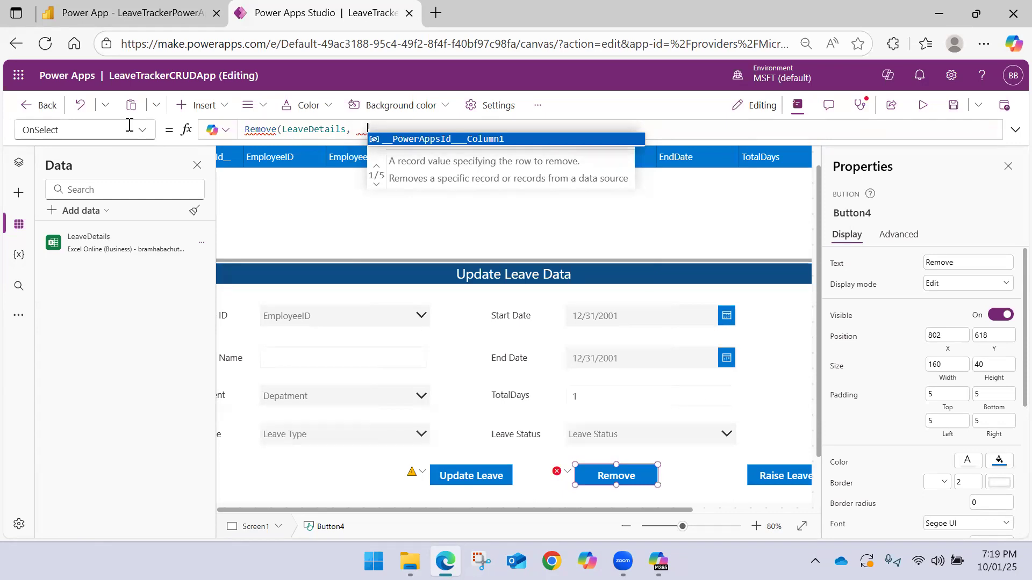
pyautogui.press('BackSpace')
pyautogui.press('BackSpace')
pyautogui.write('__')
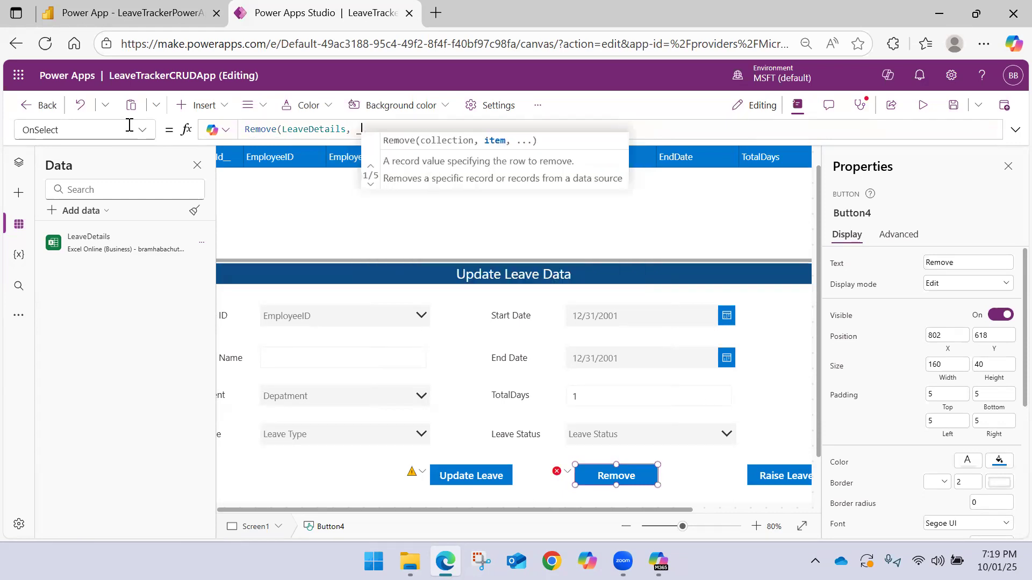
pyautogui.press('Tab')
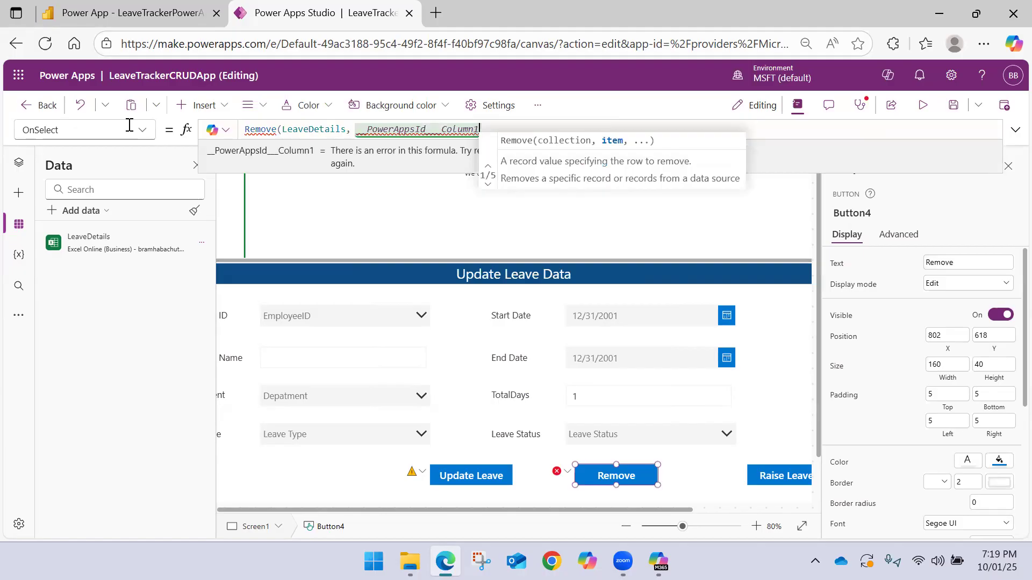
pyautogui.press('BackSpace')
pyautogui.press('BackSpace')
pyautogui.press('BackSpace')
pyautogui.press('BackSpace')
pyautogui.press('BackSpace')
pyautogui.press('BackSpace')
pyautogui.press('BackSpace')
pyautogui.press('BackSpace')
pyautogui.press('BackSpace')
pyautogui.press('BackSpace')
pyautogui.press('BackSpace')
pyautogui.press('BackSpace')
pyautogui.press('BackSpace')
pyautogui.press('BackSpace')
pyautogui.press('BackSpace')
pyautogui.press('BackSpace')
pyautogui.press('BackSpace')
pyautogui.press('BackSpace')
pyautogui.press('BackSpace')
pyautogui.press('BackSpace')
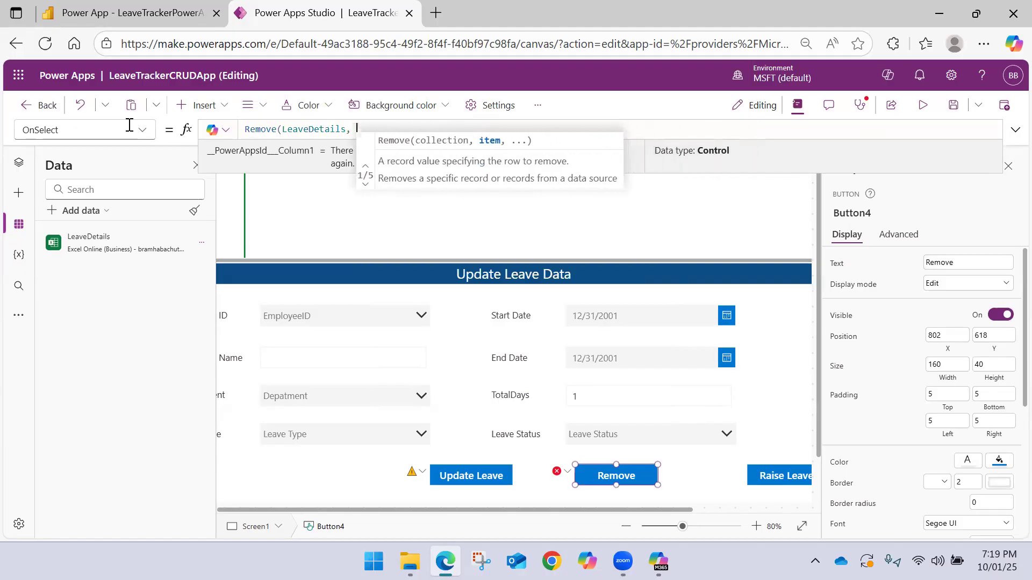
pyautogui.write('Empl')
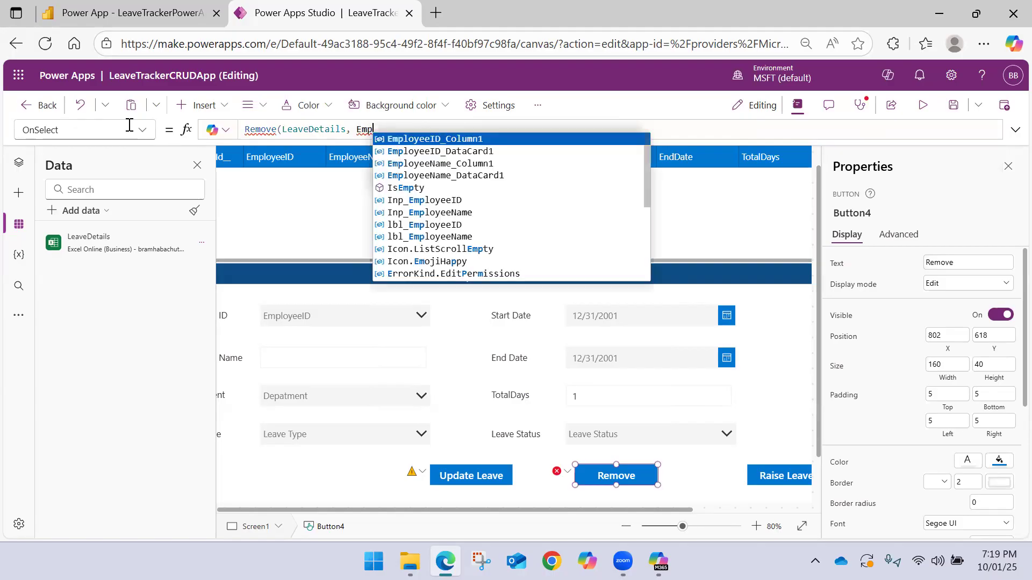
pyautogui.press('Down')
pyautogui.press('Down')
pyautogui.press('Down')
pyautogui.press('Down')
pyautogui.press('Down')
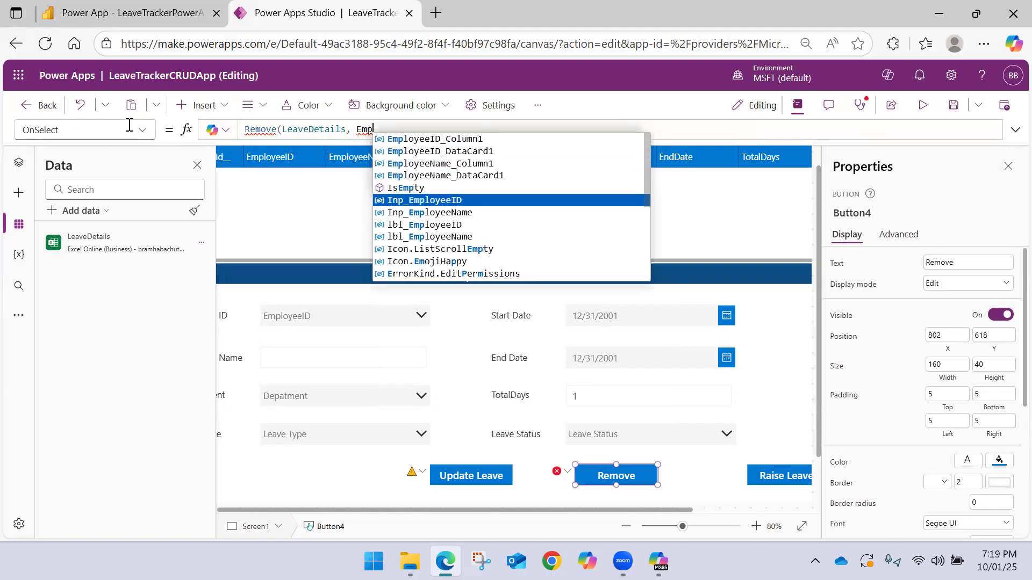
pyautogui.press('Up')
pyautogui.press('Up')
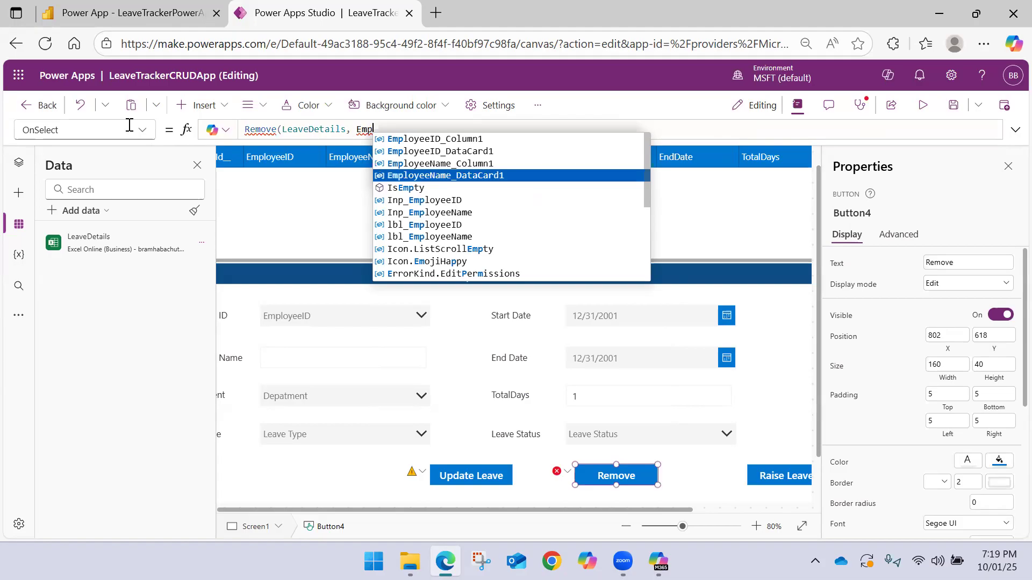
pyautogui.write('l')
pyautogui.press('Down')
pyautogui.write('l')
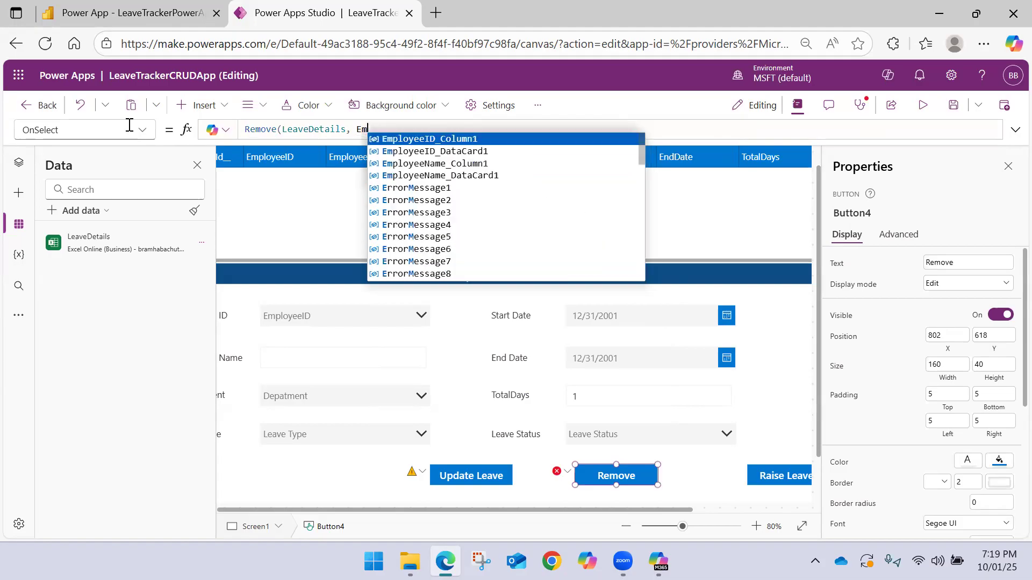
pyautogui.press('Escape')
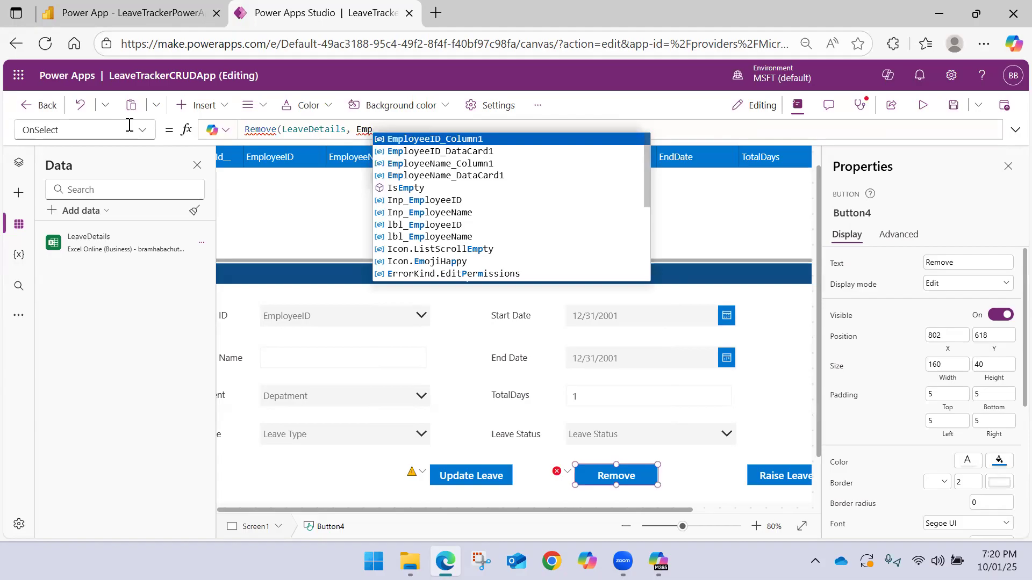
pyautogui.press('Up')
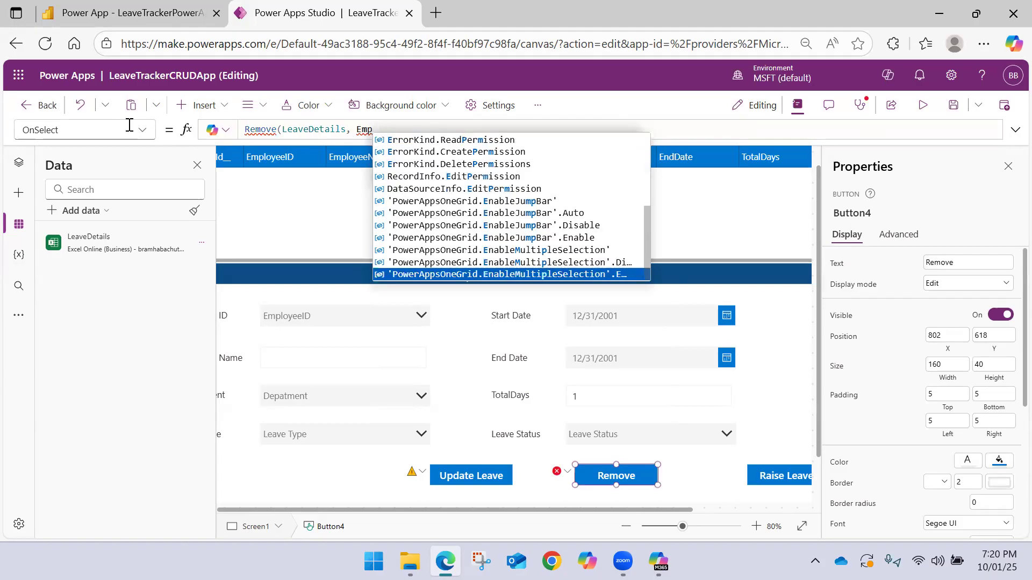
pyautogui.press('Down')
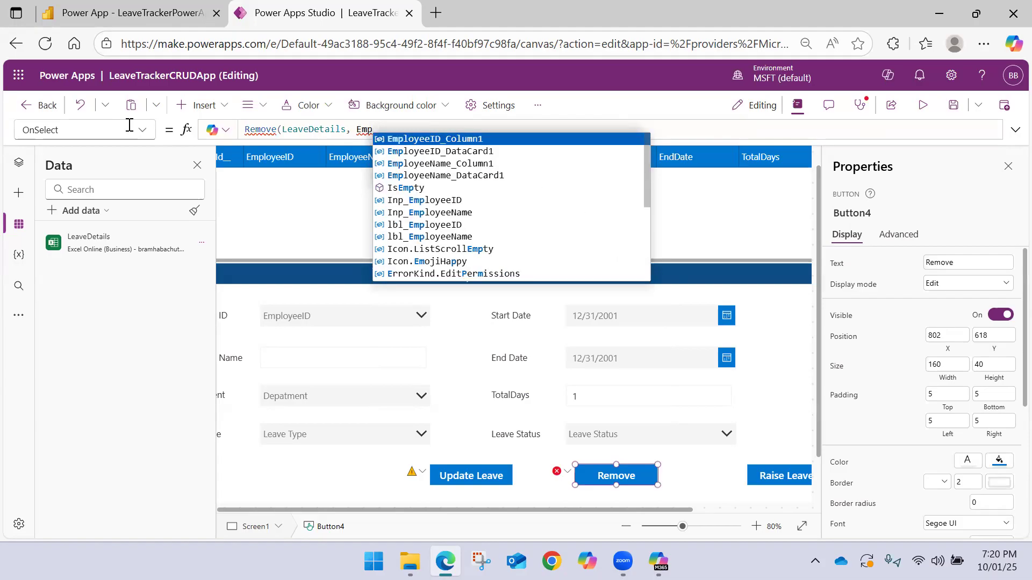
pyautogui.press('BackSpace')
pyautogui.press('BackSpace')
pyautogui.press('BackSpace')
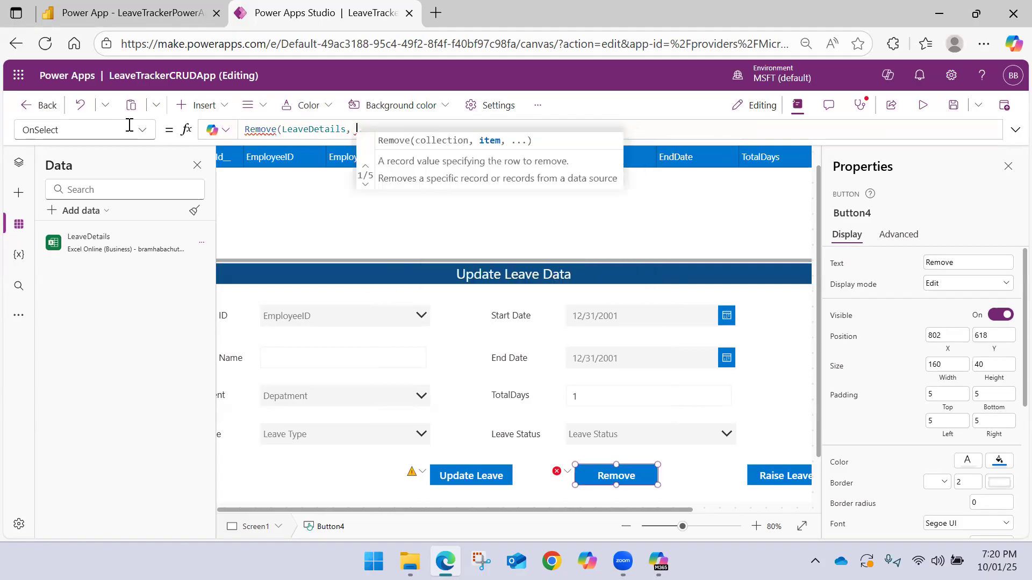
# Enter DataTable1.Selected as the item for the Remove function to delete
pyautogui.write('Data')
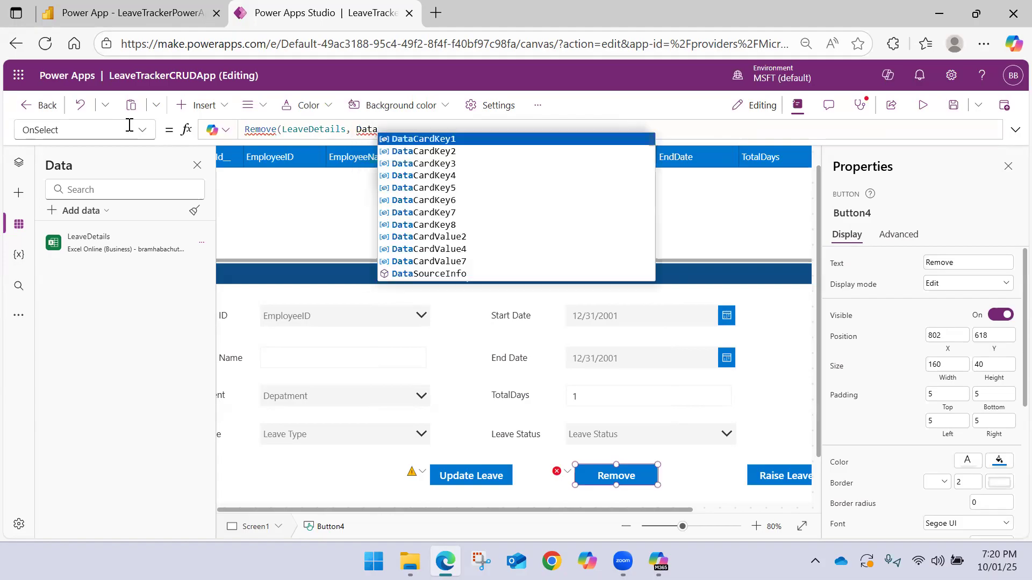
pyautogui.write('T')
pyautogui.press('Tab')
pyautogui.write('.')
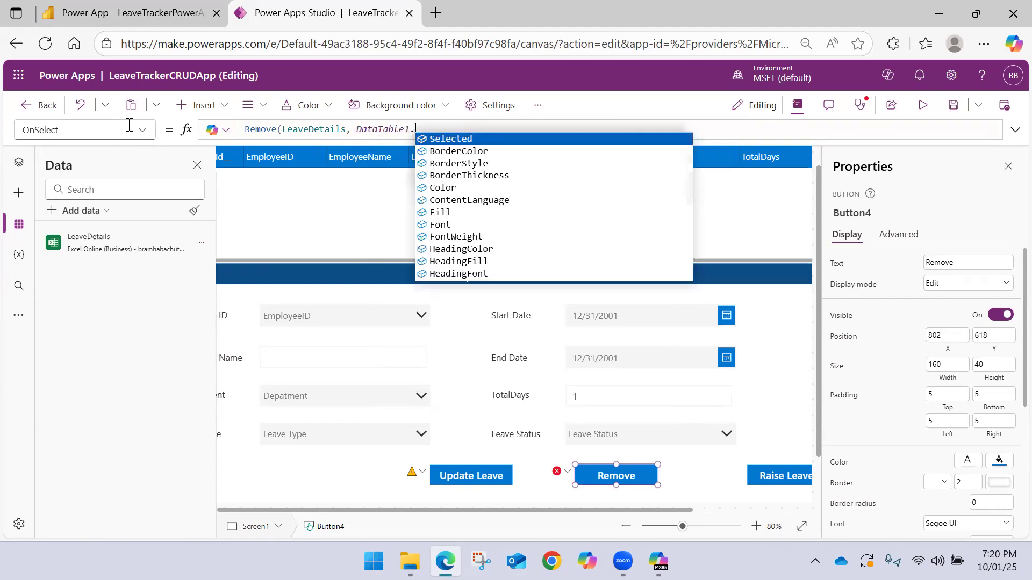
pyautogui.press('Tab')
pyautogui.write('.')
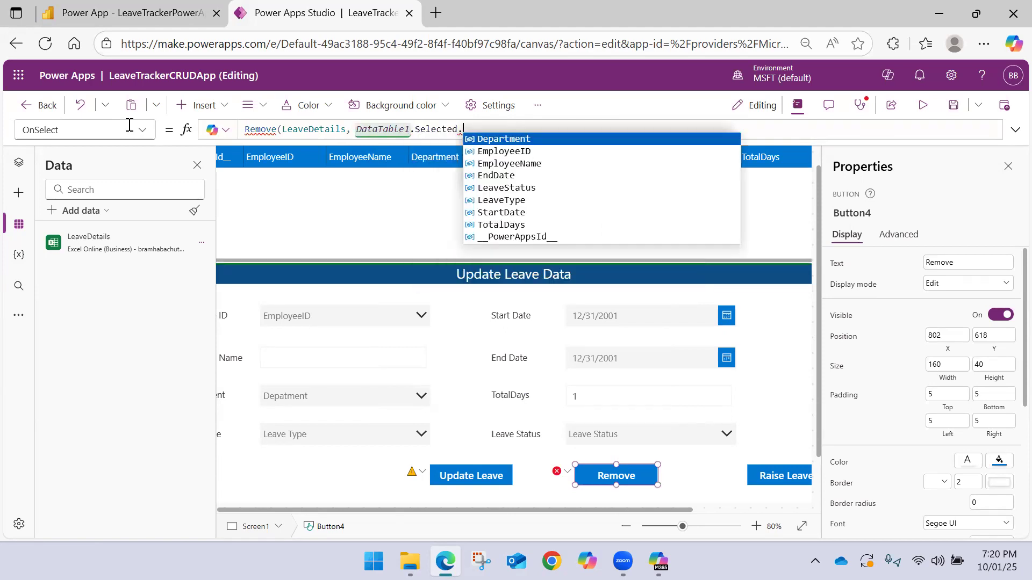
pyautogui.press('BackSpace')
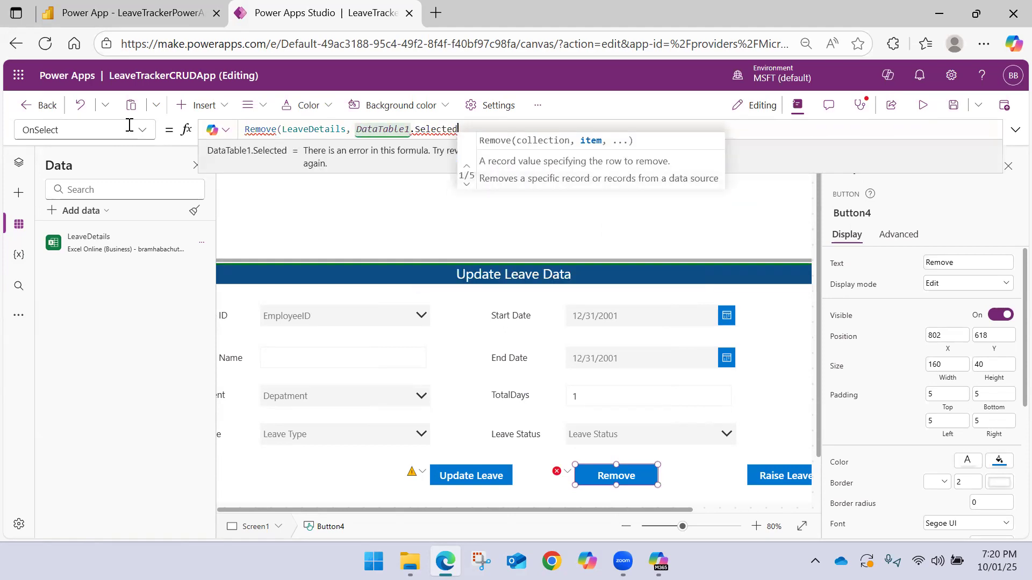
# Try extending the Remove item to the selected row's EmployeeID, and take the extension out again
pyautogui.write('.')
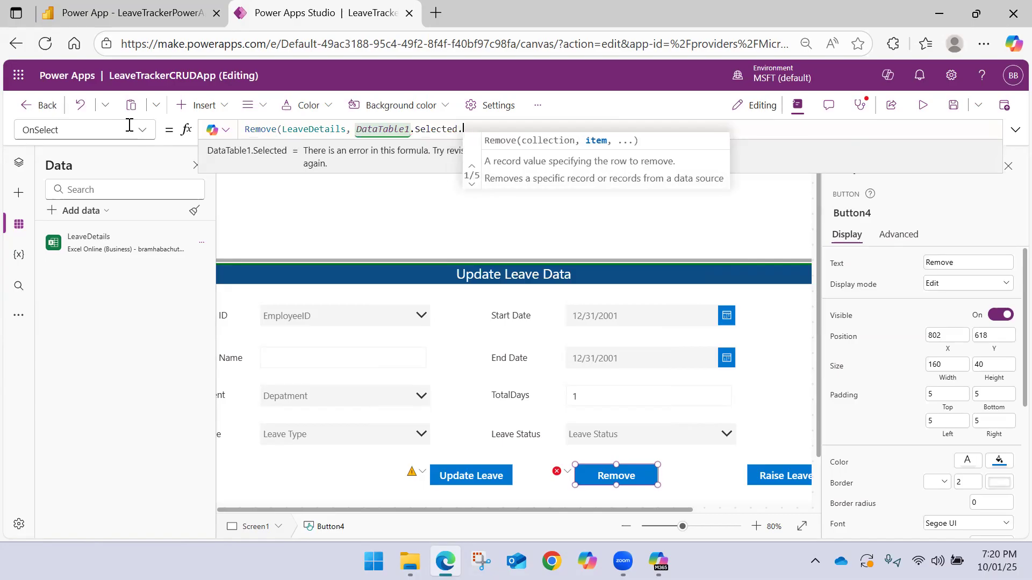
pyautogui.press('Down')
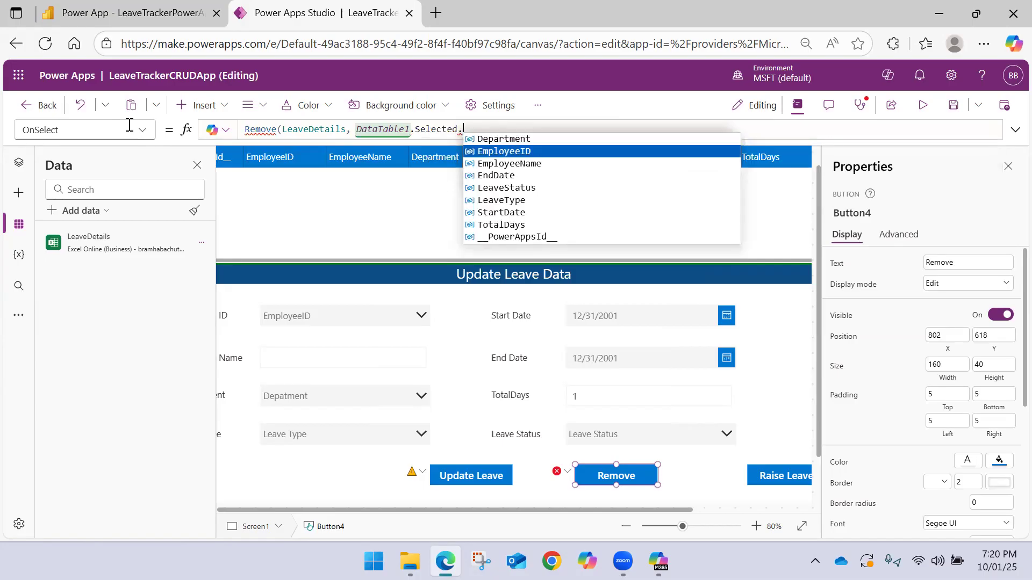
pyautogui.press('Tab')
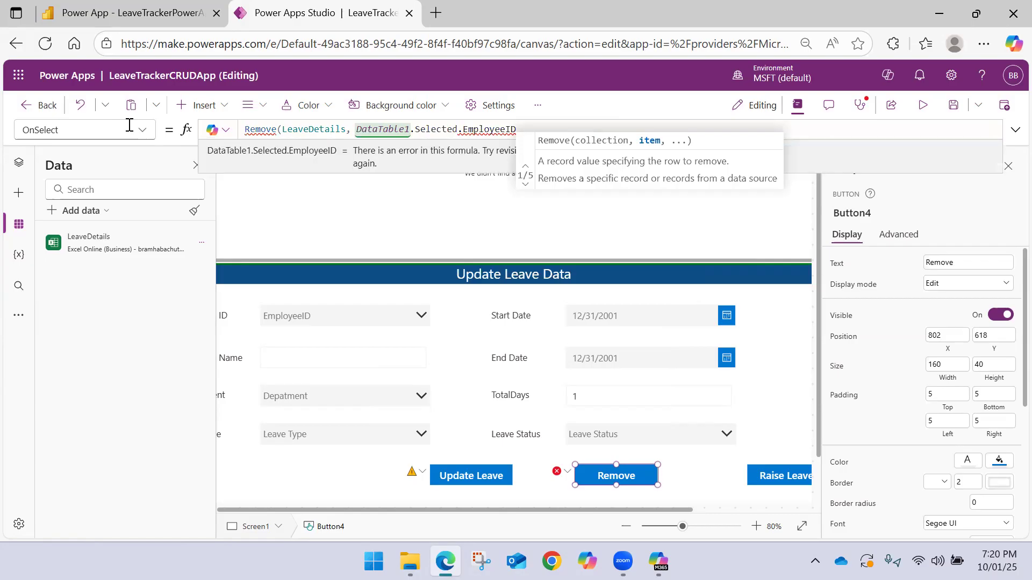
pyautogui.press('BackSpace')
pyautogui.press('BackSpace')
pyautogui.press('BackSpace')
pyautogui.press('BackSpace')
pyautogui.press('BackSpace')
pyautogui.press('BackSpace')
pyautogui.press('BackSpace')
pyautogui.press('BackSpace')
pyautogui.press('BackSpace')
pyautogui.press('BackSpace')
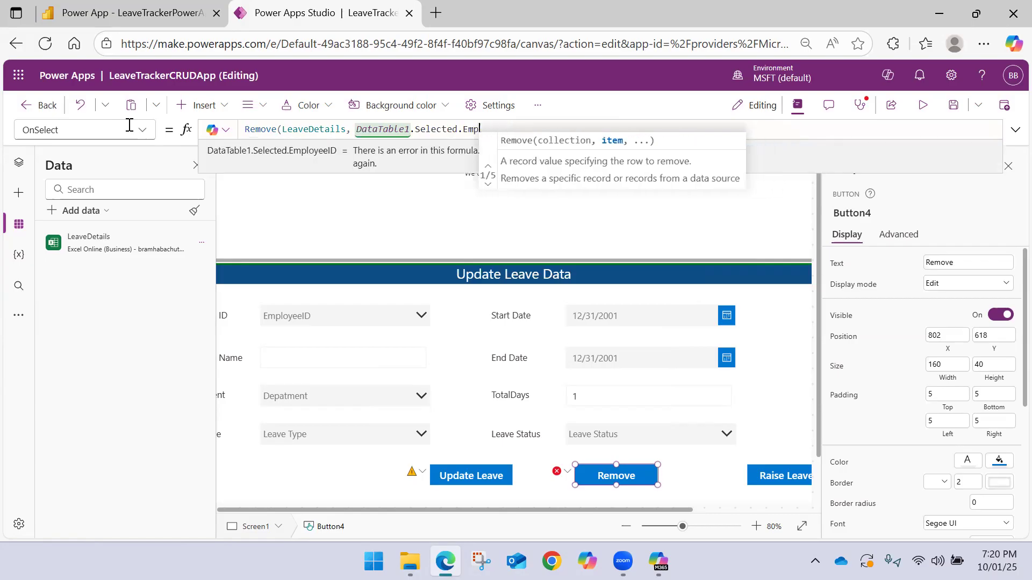
pyautogui.press('BackSpace')
# Complete the button's formula as Remove(LeaveDetails, DataTable1.Selected) and recheck its Selected argument
pyautogui.write(')')
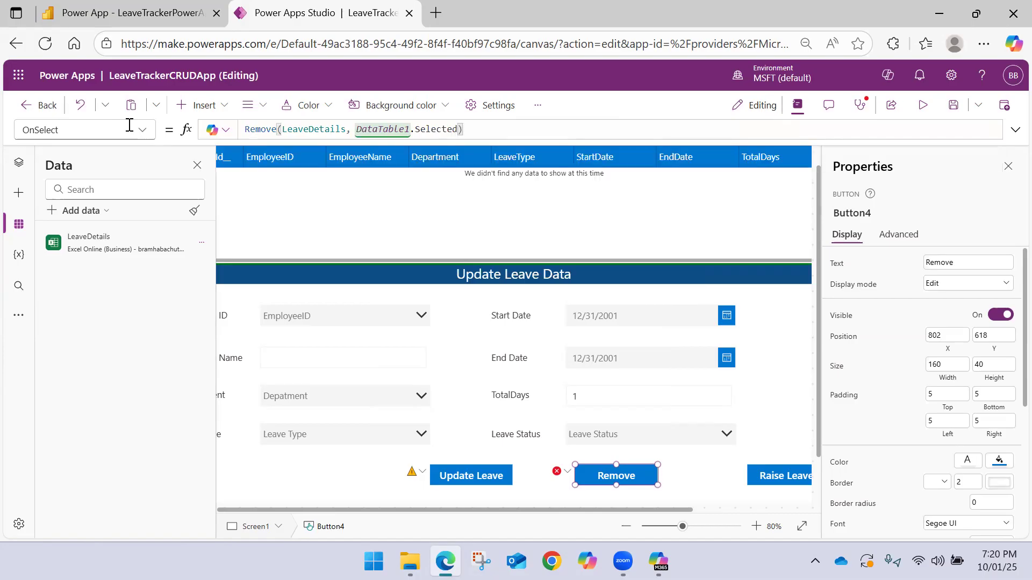
pyautogui.moveTo(440, 129)
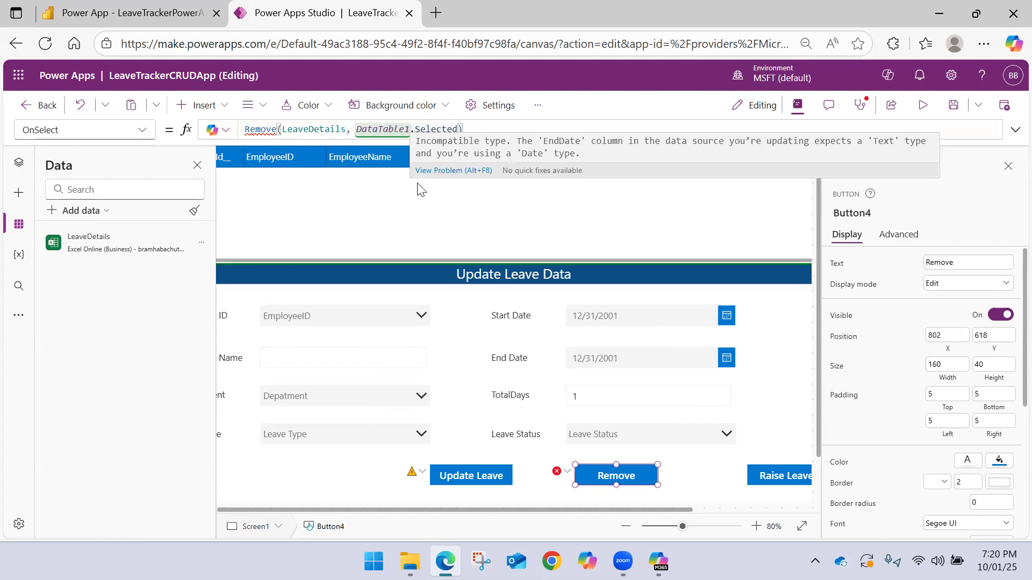
pyautogui.click(594, 477)
pyautogui.click(423, 130)
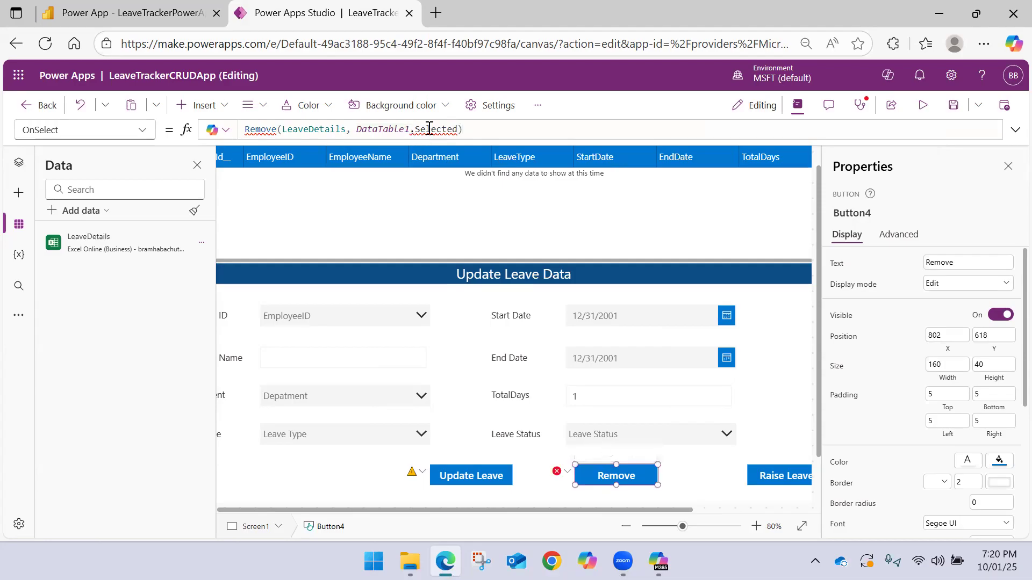
pyautogui.doubleClick(423, 130)
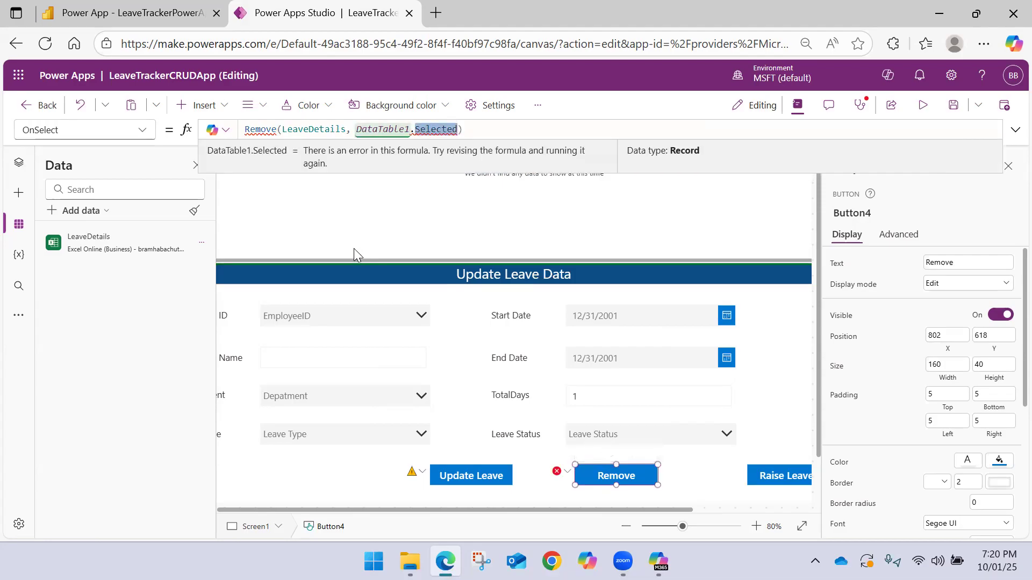
pyautogui.click(461, 130)
pyautogui.write(')')
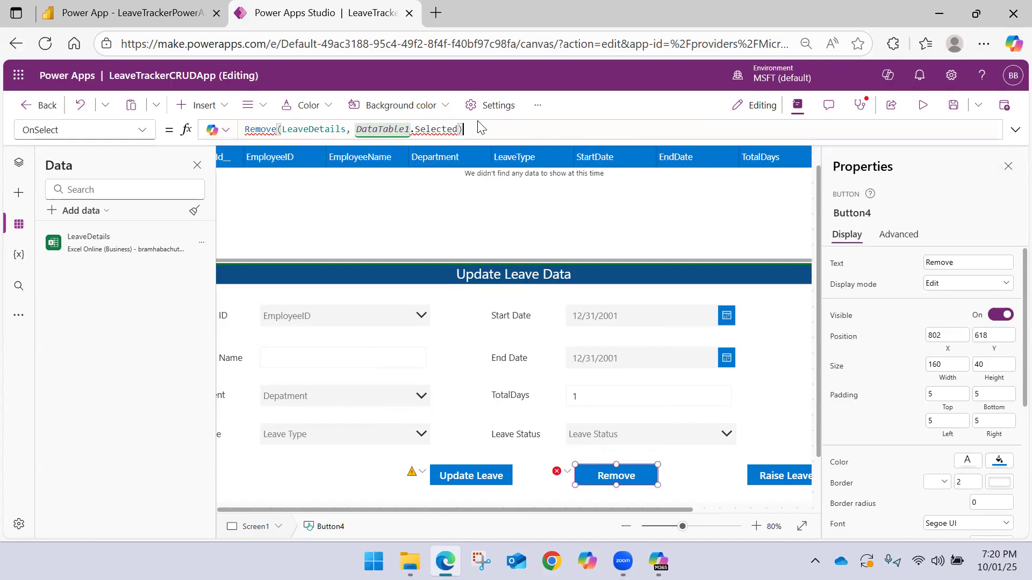
# Try replacing the DataTable1.Selected argument of the Remove function with an Emp reference, and clear the argument again
pyautogui.doubleClick(436, 130)
pyautogui.press('BackSpace')
pyautogui.press('BackSpace')
pyautogui.press('BackSpace')
pyautogui.press('BackSpace')
pyautogui.press('BackSpace')
pyautogui.press('BackSpace')
pyautogui.press('BackSpace')
pyautogui.press('BackSpace')
pyautogui.press('BackSpace')
pyautogui.press('BackSpace')
pyautogui.press('BackSpace')
pyautogui.press('BackSpace')
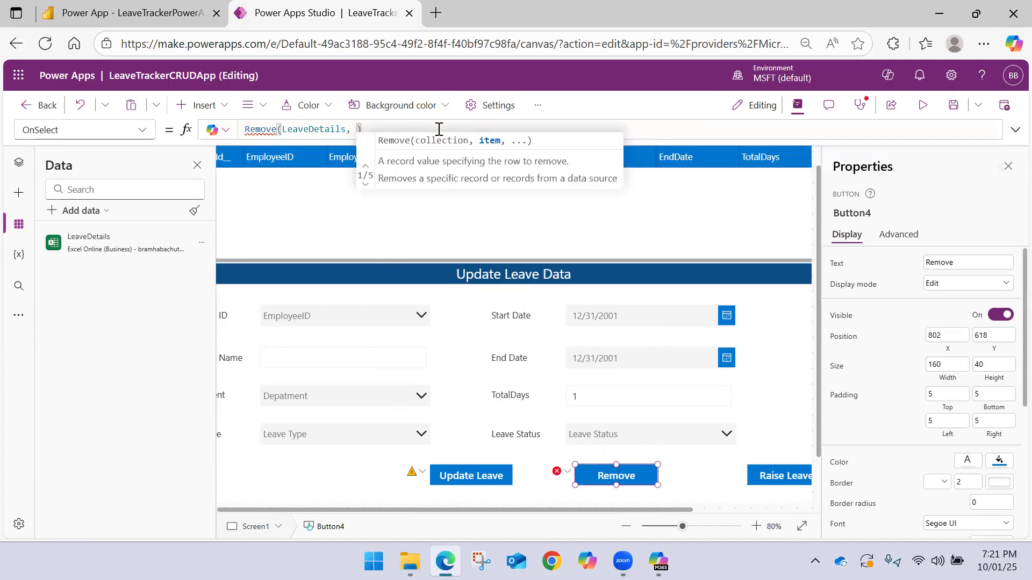
pyautogui.write('Emp')
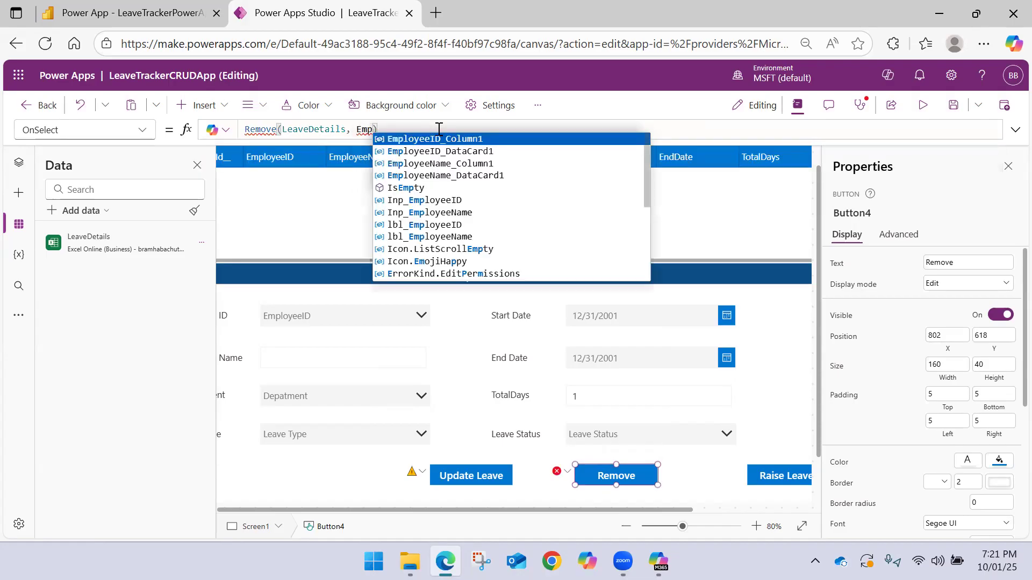
pyautogui.press('BackSpace')
pyautogui.press('BackSpace')
pyautogui.press('BackSpace')
pyautogui.press('BackSpace')
pyautogui.press('BackSpace')
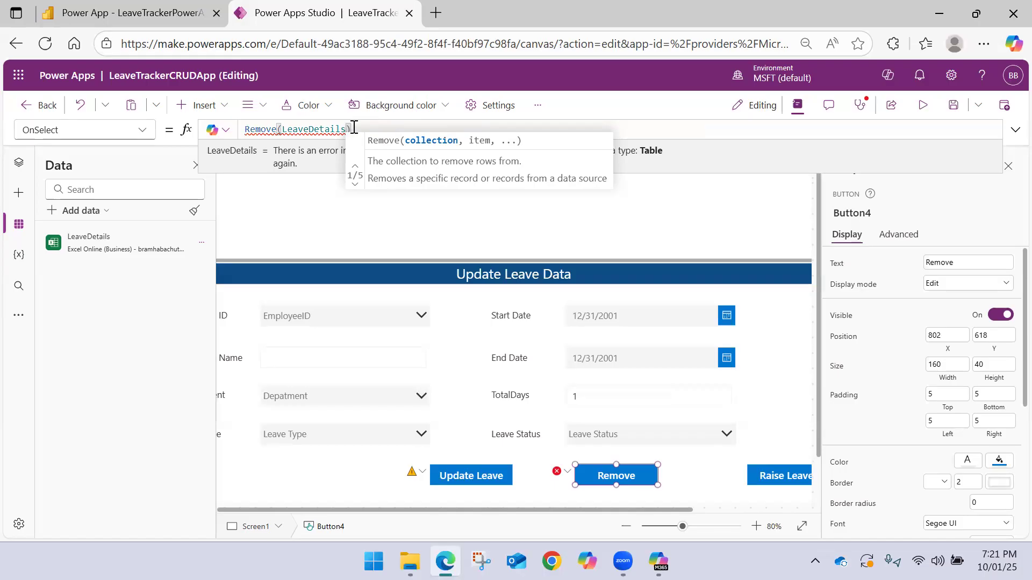
# Clear the Remove button's entire OnSelect formula and close the Power Apps Studio page, leaving without saving
pyautogui.moveTo(351, 130); pyautogui.dragTo(254, 129)
pyautogui.write('R')
pyautogui.press('BackSpace')
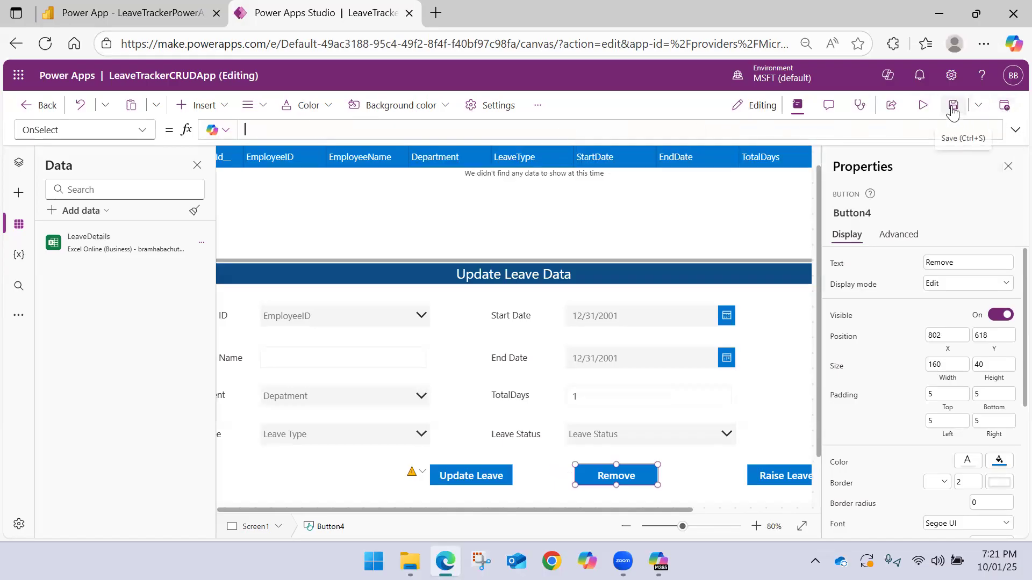
pyautogui.click(408, 14)
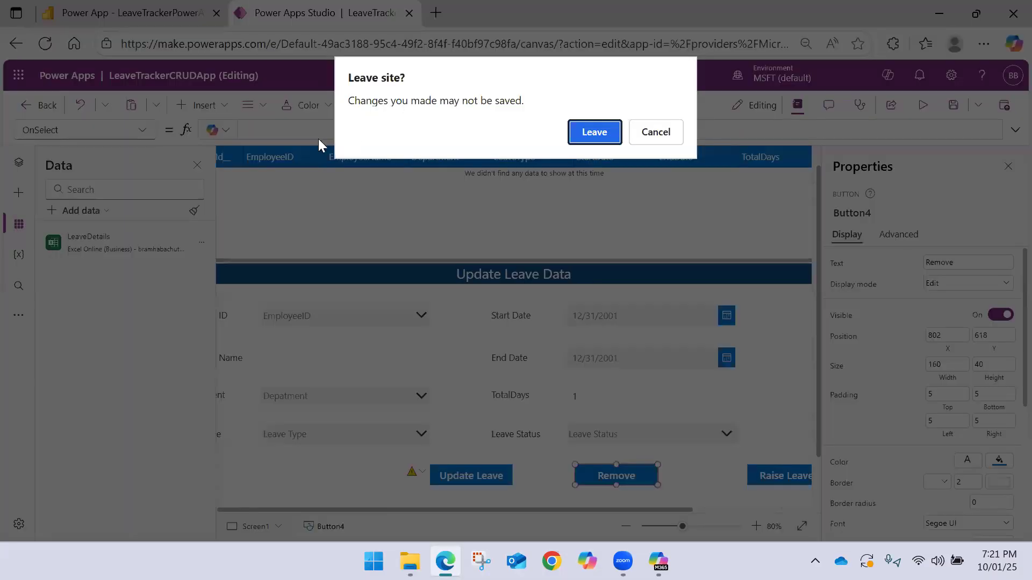
pyautogui.click(603, 131)
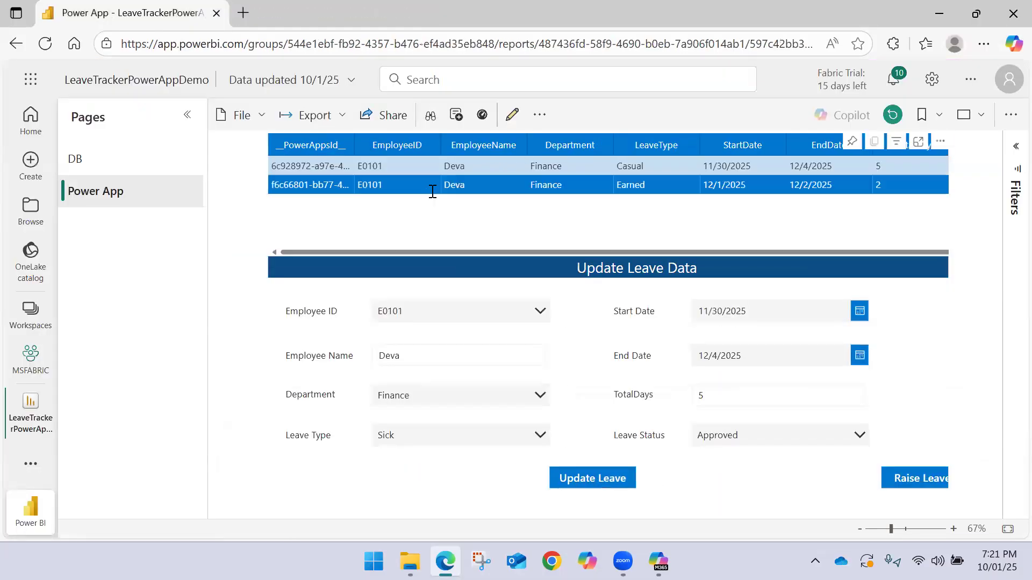
# Select the Earned and Casual leave rows in the report's embedded table and compare their details in the Update Leave Data form
pyautogui.click(394, 185)
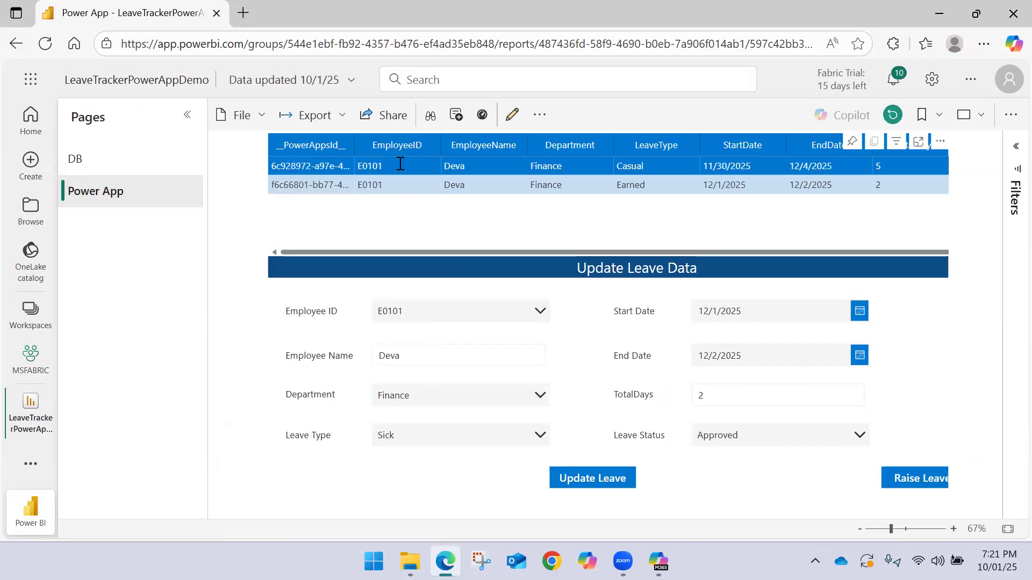
pyautogui.click(394, 184)
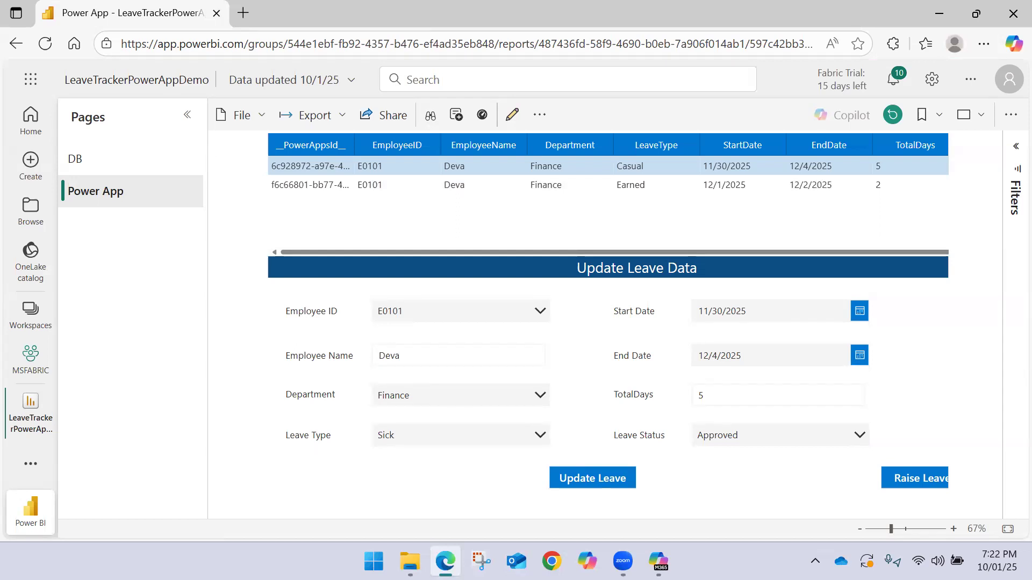
pyautogui.click(544, 192)
# Close the browser with the Power BI report and the File Explorer window showing the OneDrive folder
pyautogui.click(1006, 6)
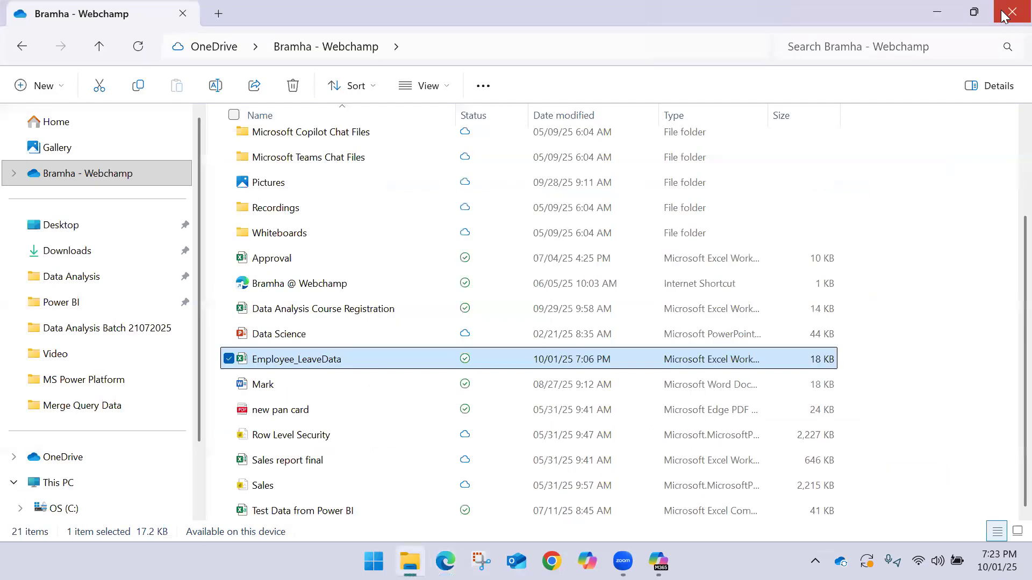
pyautogui.click(1007, 8)
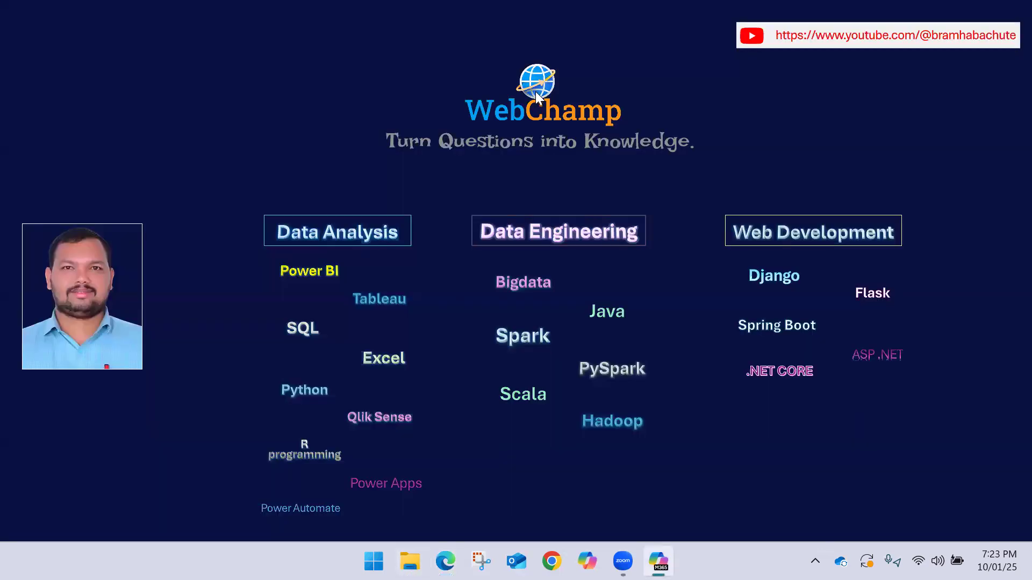